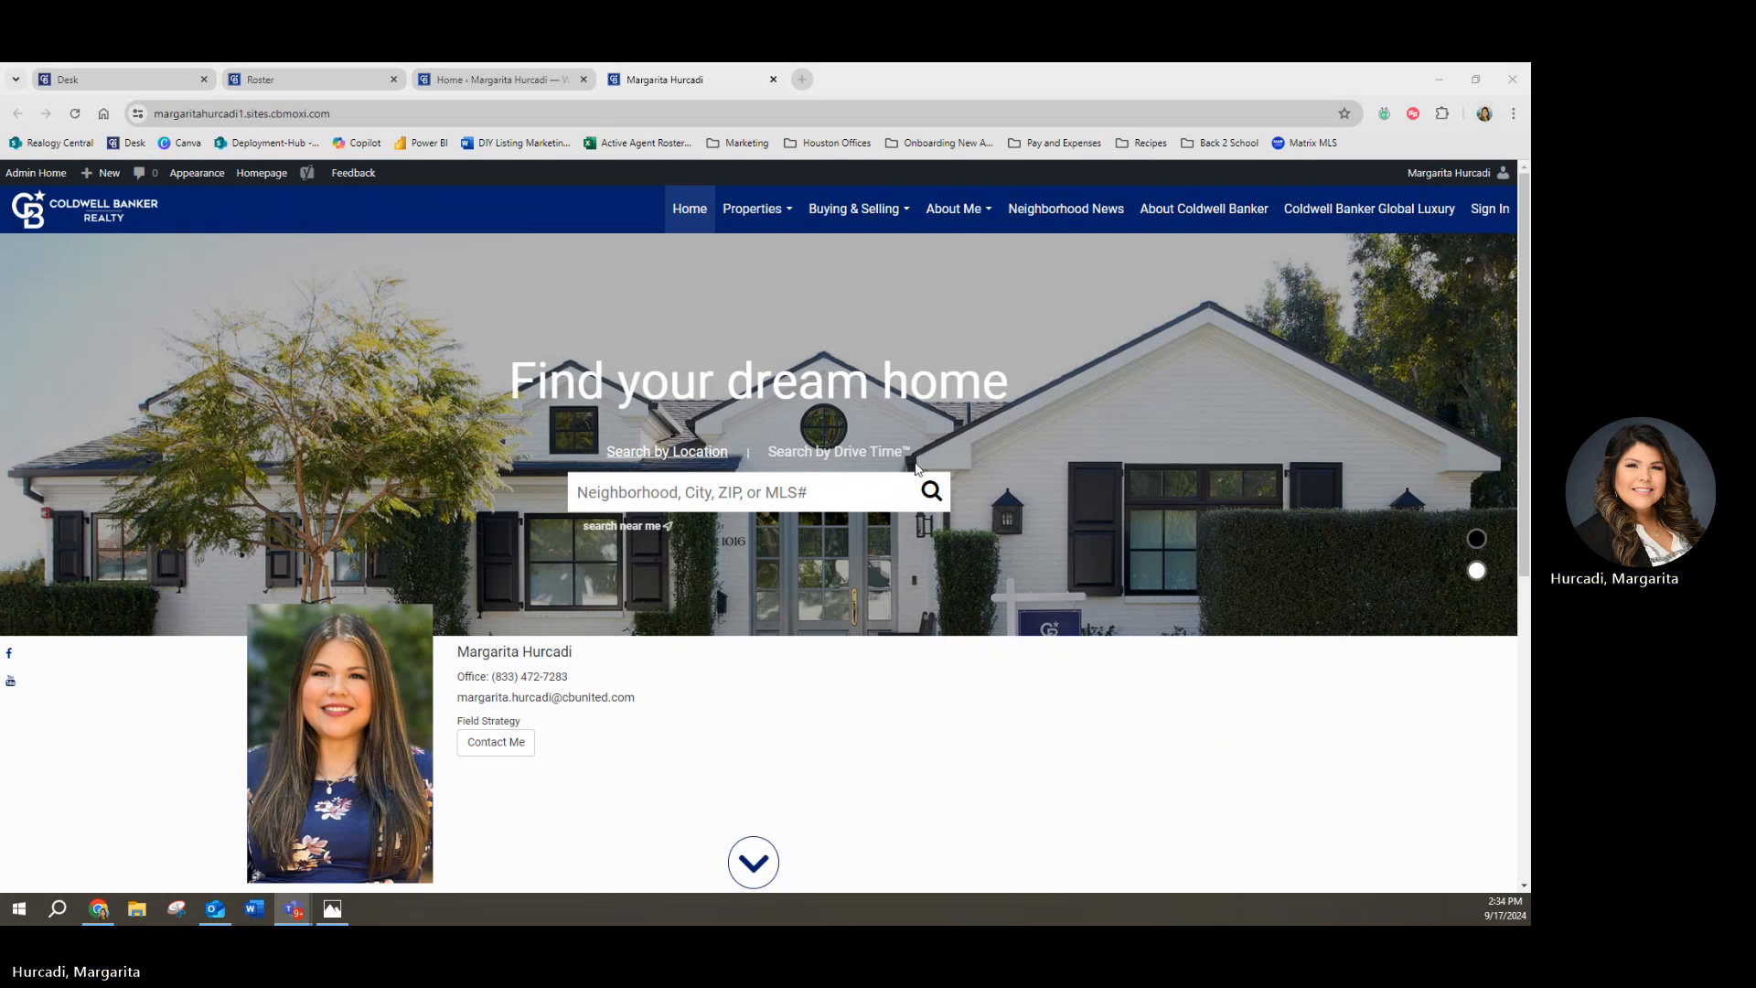
Step: Examine the agent website's home page from the property search banner and contact details down to the Neighborhood News section and footer
{"action": "scroll", "coordinate": [740, 543], "scroll_direction": "down", "scroll_amount": 1}
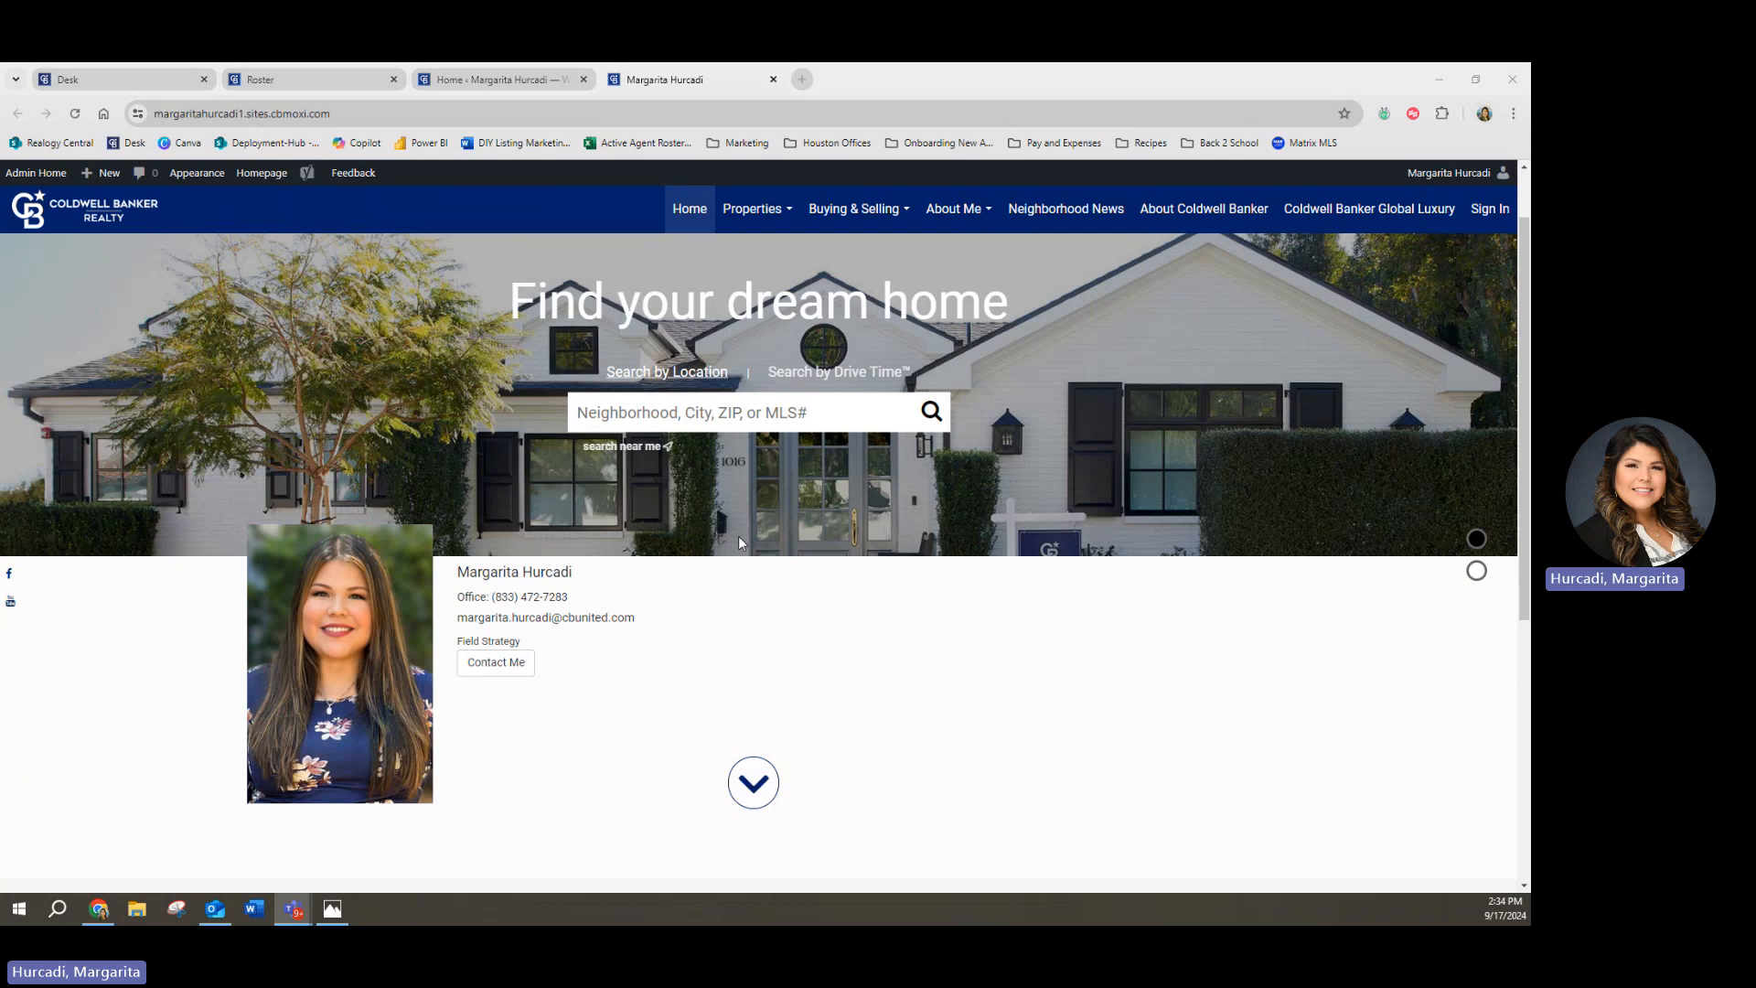
{"action": "scroll", "coordinate": [740, 543], "scroll_direction": "down", "scroll_amount": 4}
{"action": "scroll", "coordinate": [640, 562], "scroll_direction": "down", "scroll_amount": 2}
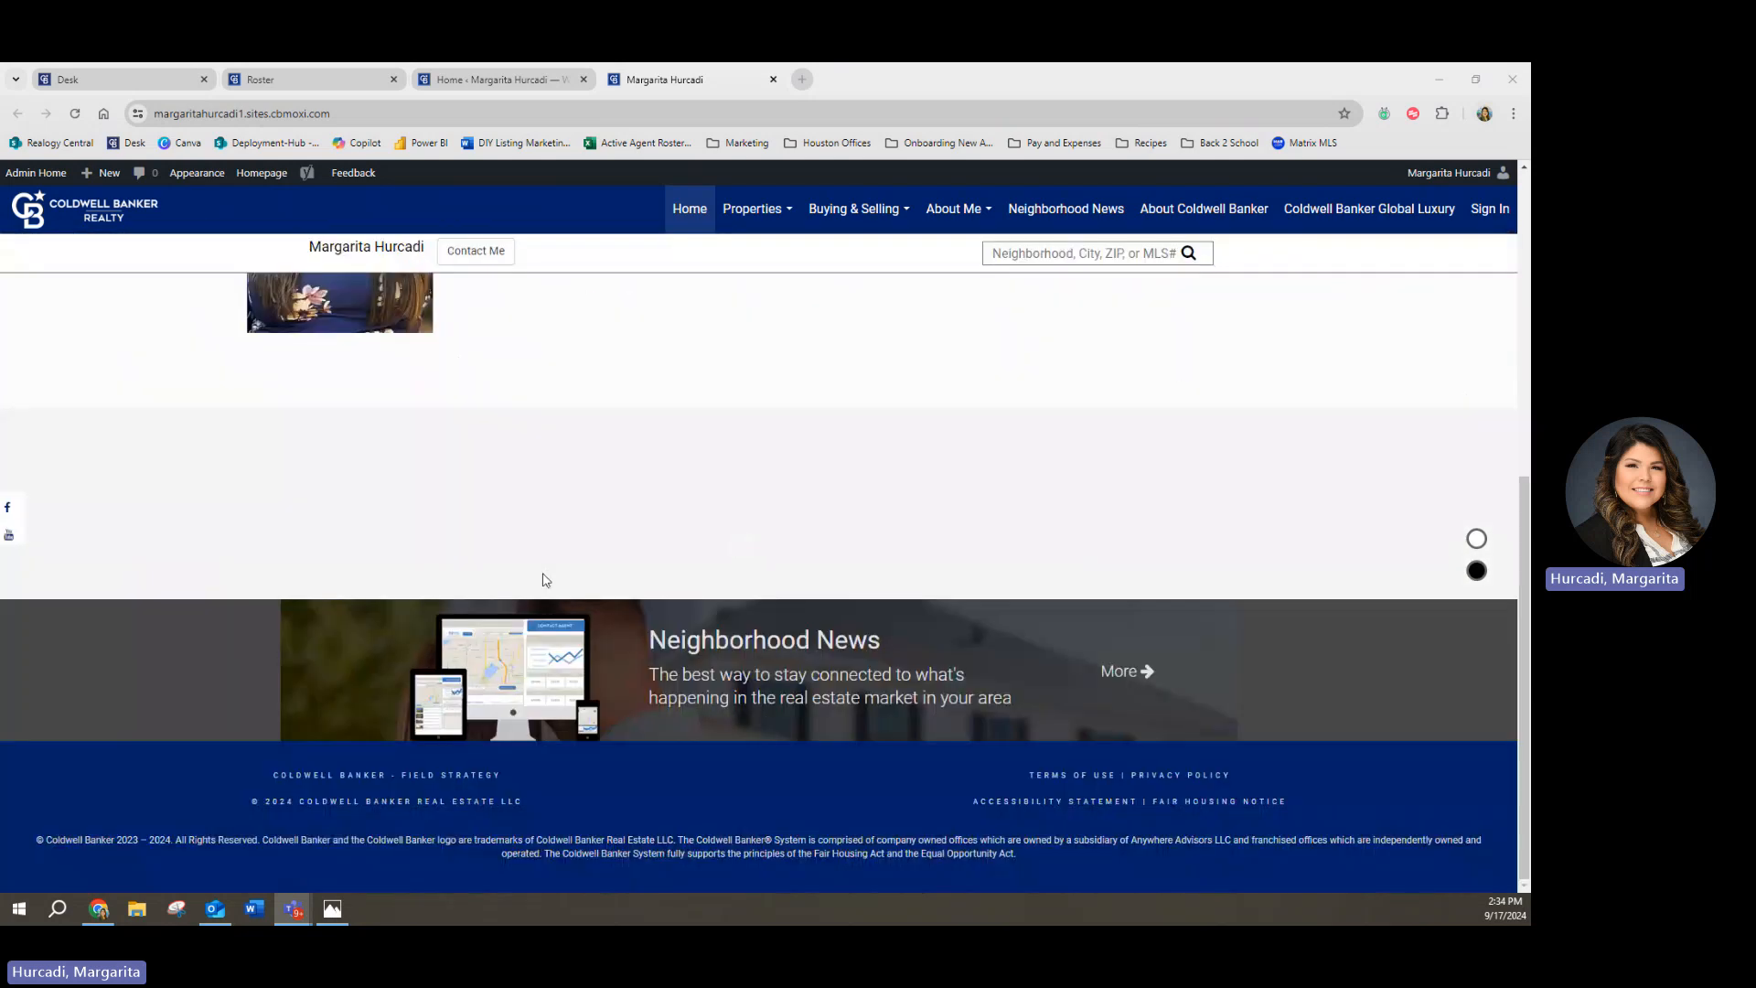
{"action": "scroll", "coordinate": [545, 580], "scroll_direction": "up", "scroll_amount": 3}
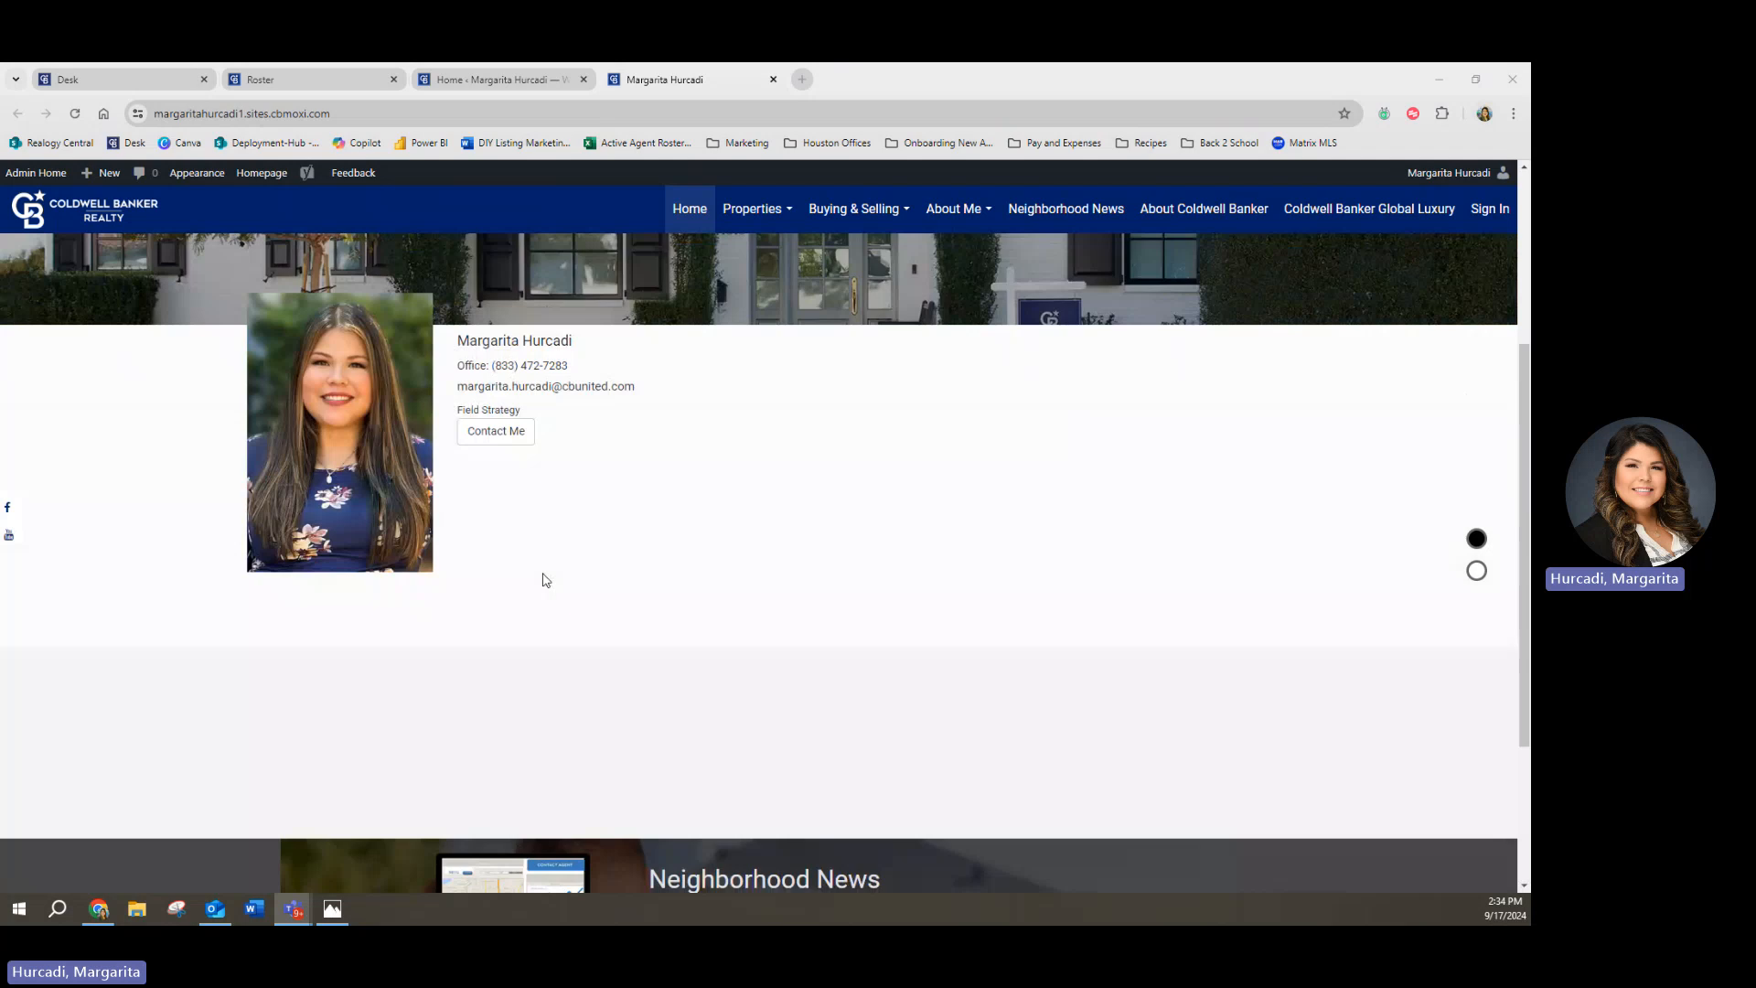
{"action": "scroll", "coordinate": [545, 580], "scroll_direction": "up", "scroll_amount": 4}
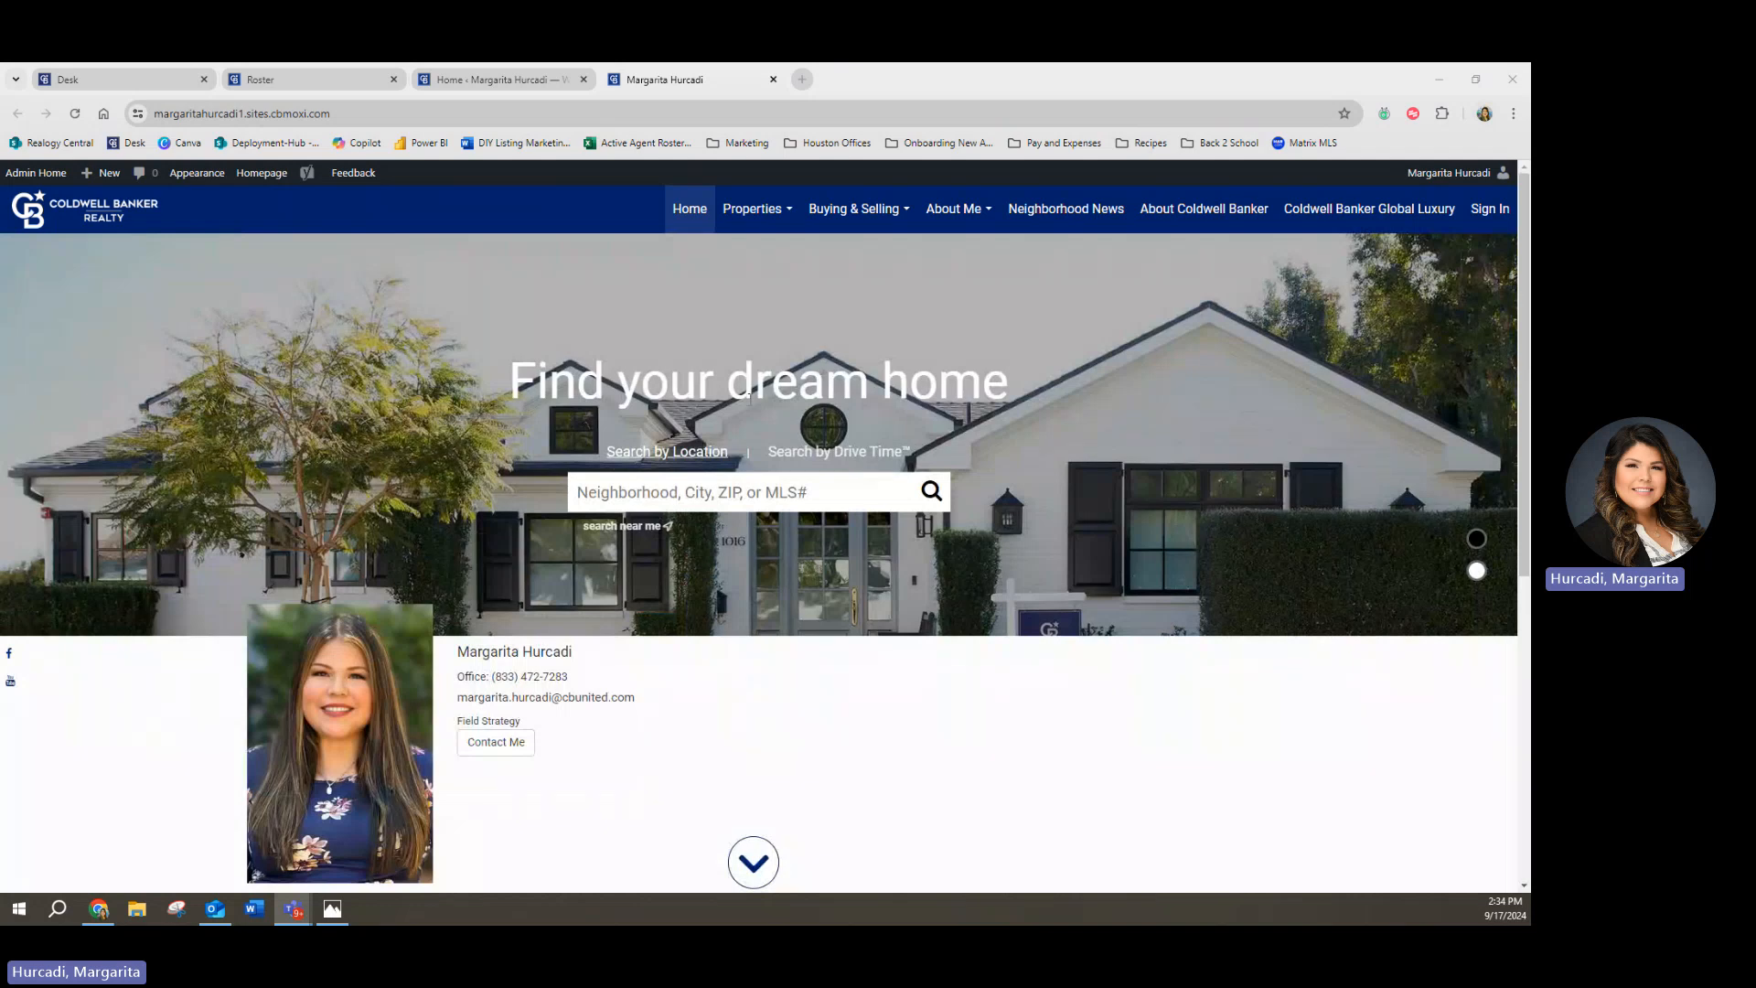
{"action": "scroll", "coordinate": [716, 665], "scroll_direction": "down", "scroll_amount": 1}
{"action": "scroll", "coordinate": [716, 665], "scroll_direction": "down", "scroll_amount": 2}
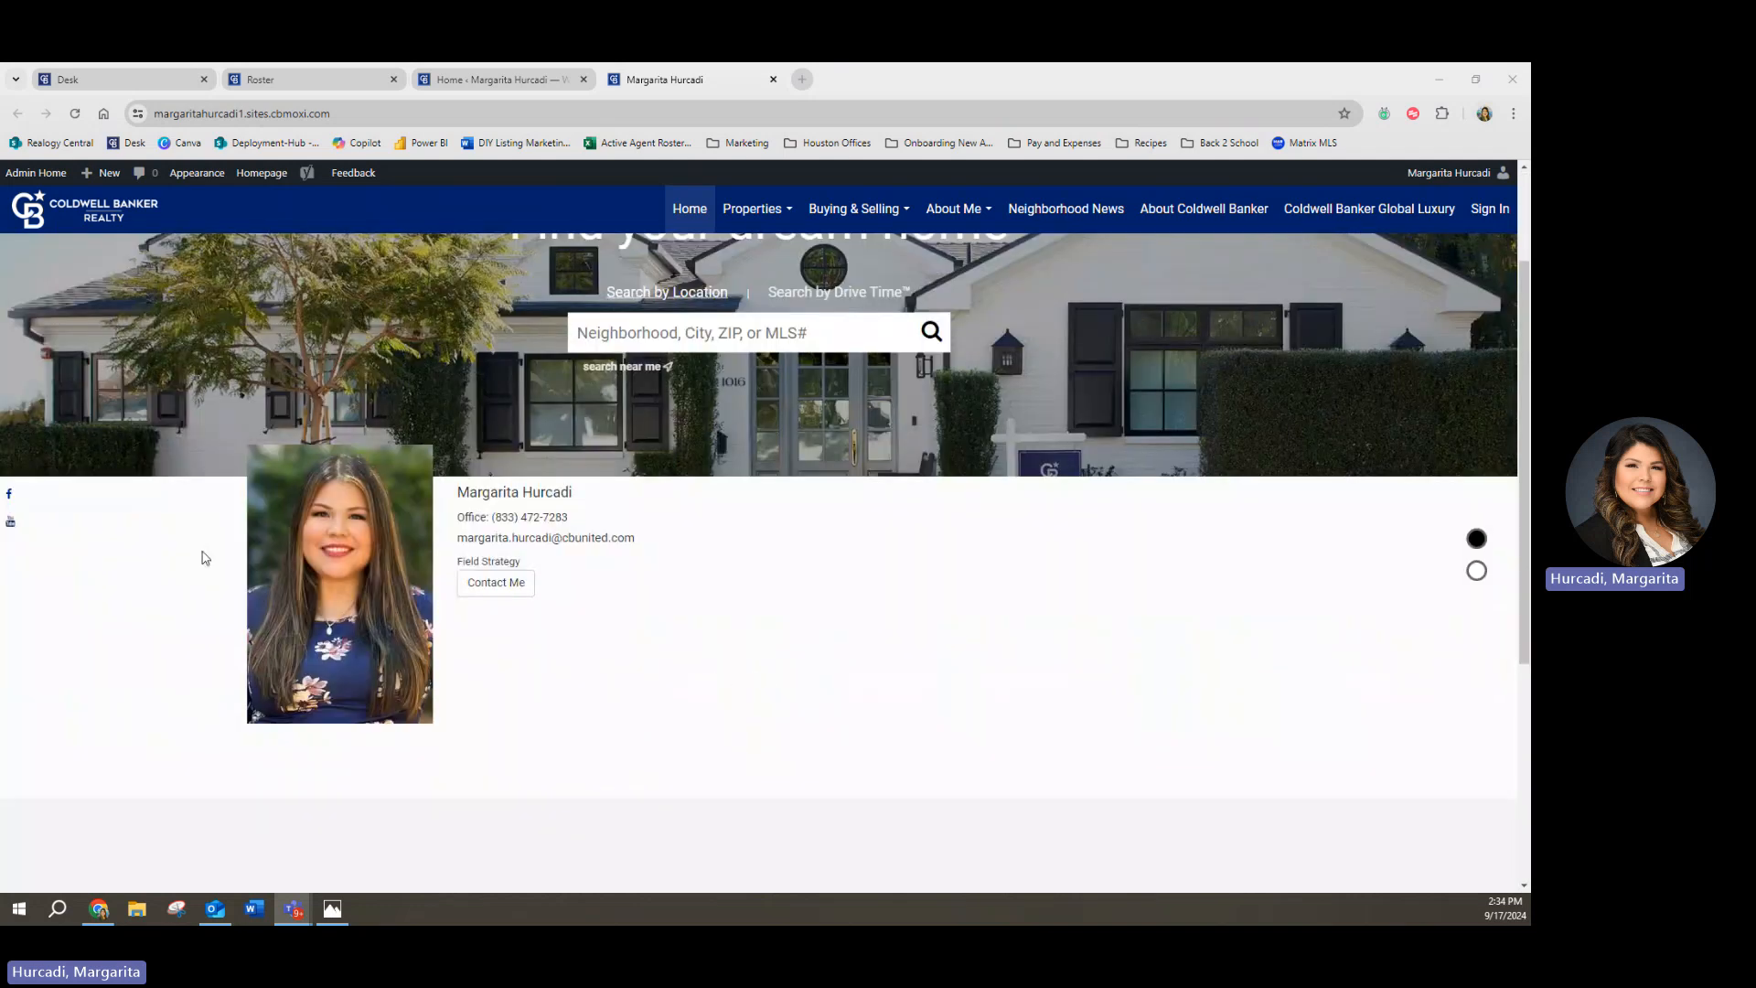
{"action": "scroll", "coordinate": [805, 700], "scroll_direction": "down", "scroll_amount": 3}
{"action": "scroll", "coordinate": [887, 706], "scroll_direction": "down", "scroll_amount": 1}
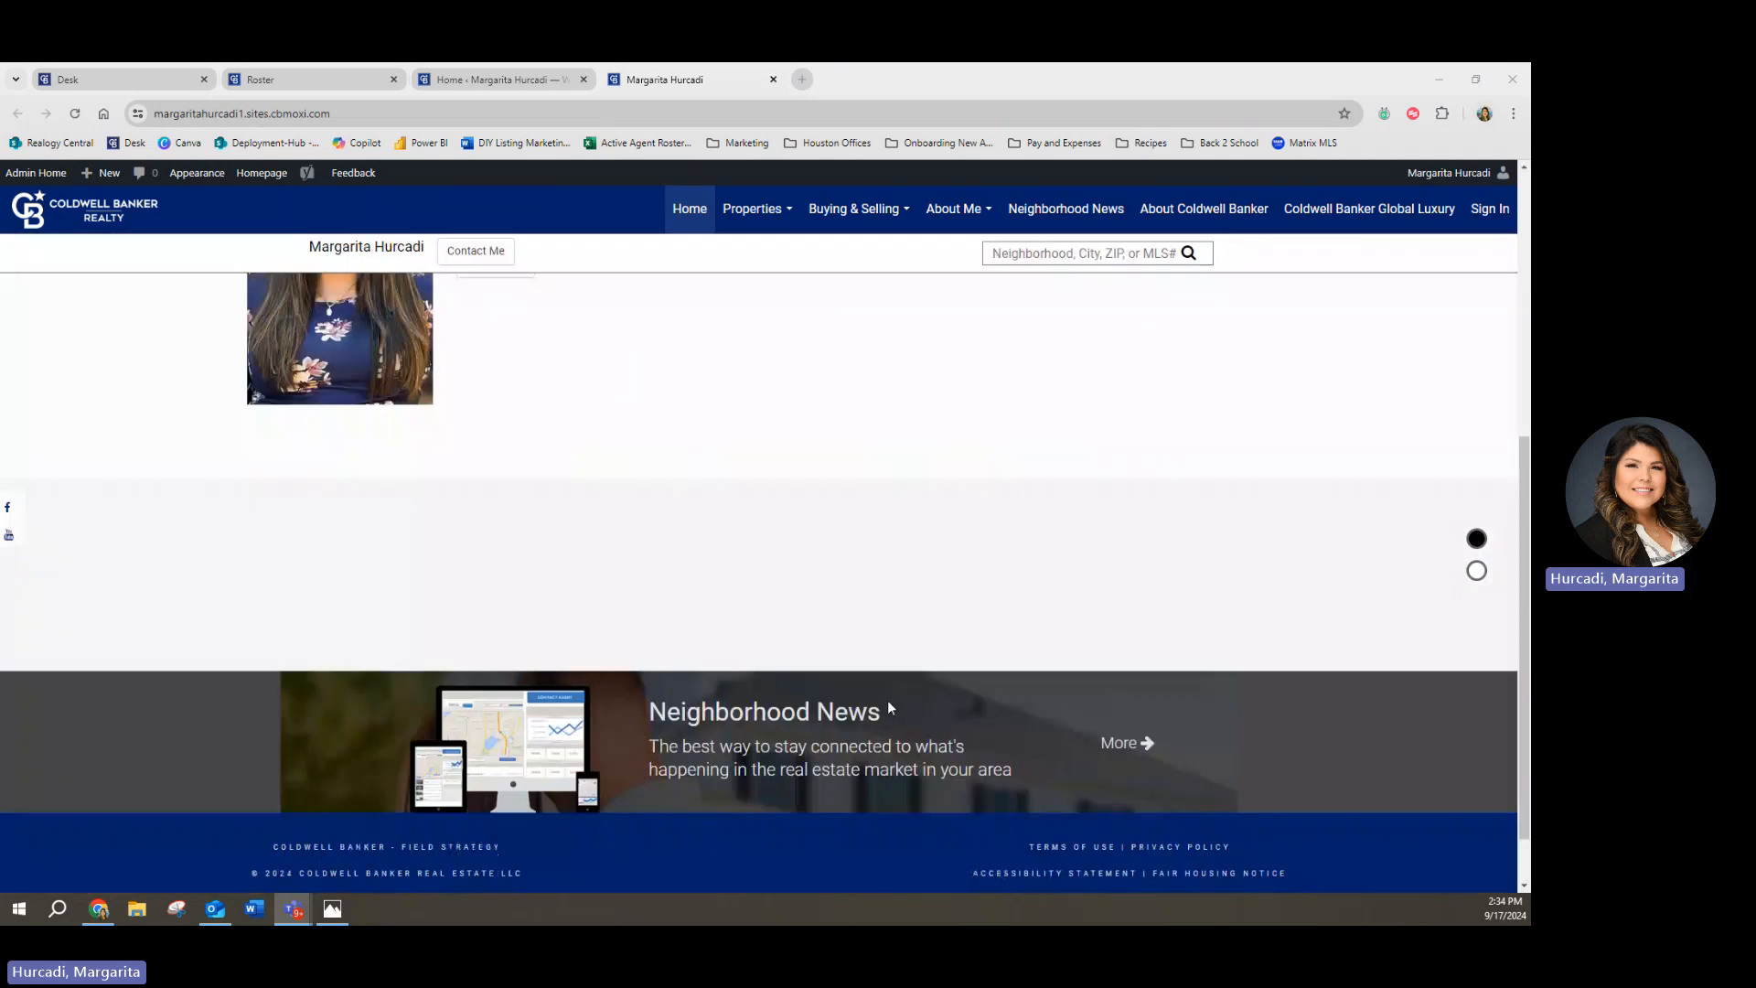
{"action": "scroll", "coordinate": [871, 686], "scroll_direction": "down", "scroll_amount": 1}
{"action": "scroll", "coordinate": [871, 686], "scroll_direction": "up", "scroll_amount": 4}
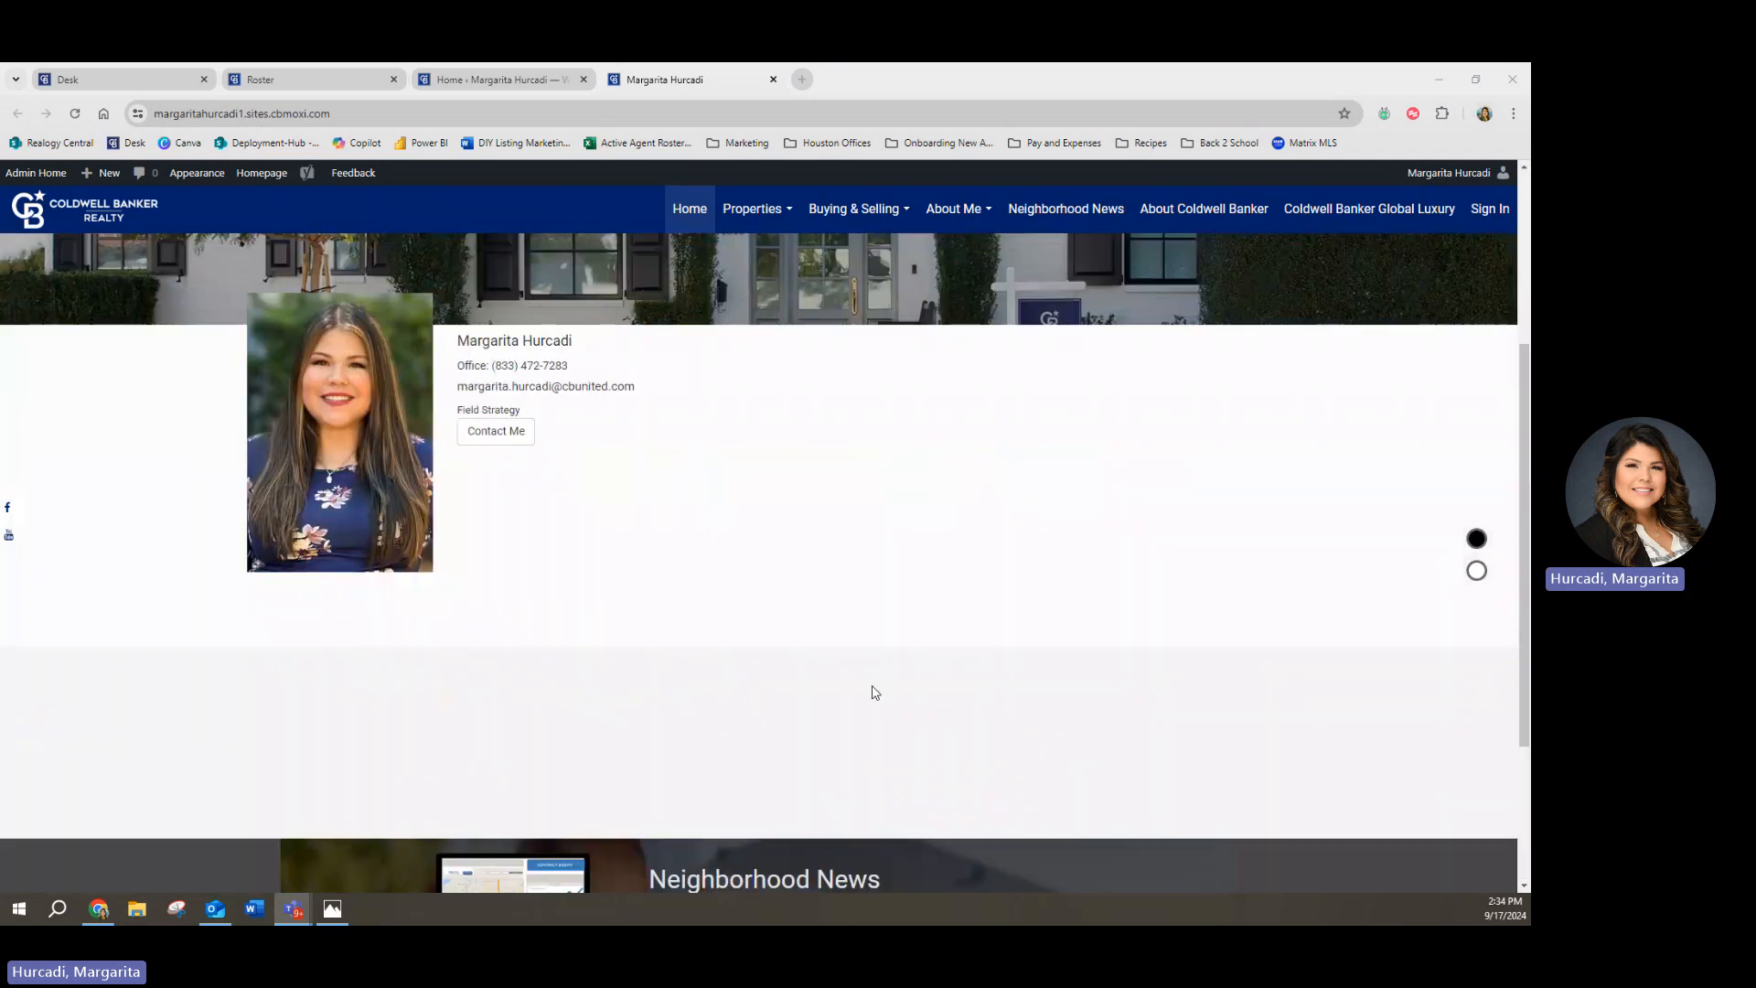
{"action": "scroll", "coordinate": [873, 693], "scroll_direction": "up", "scroll_amount": 2}
{"action": "scroll", "coordinate": [873, 692], "scroll_direction": "up", "scroll_amount": 1}
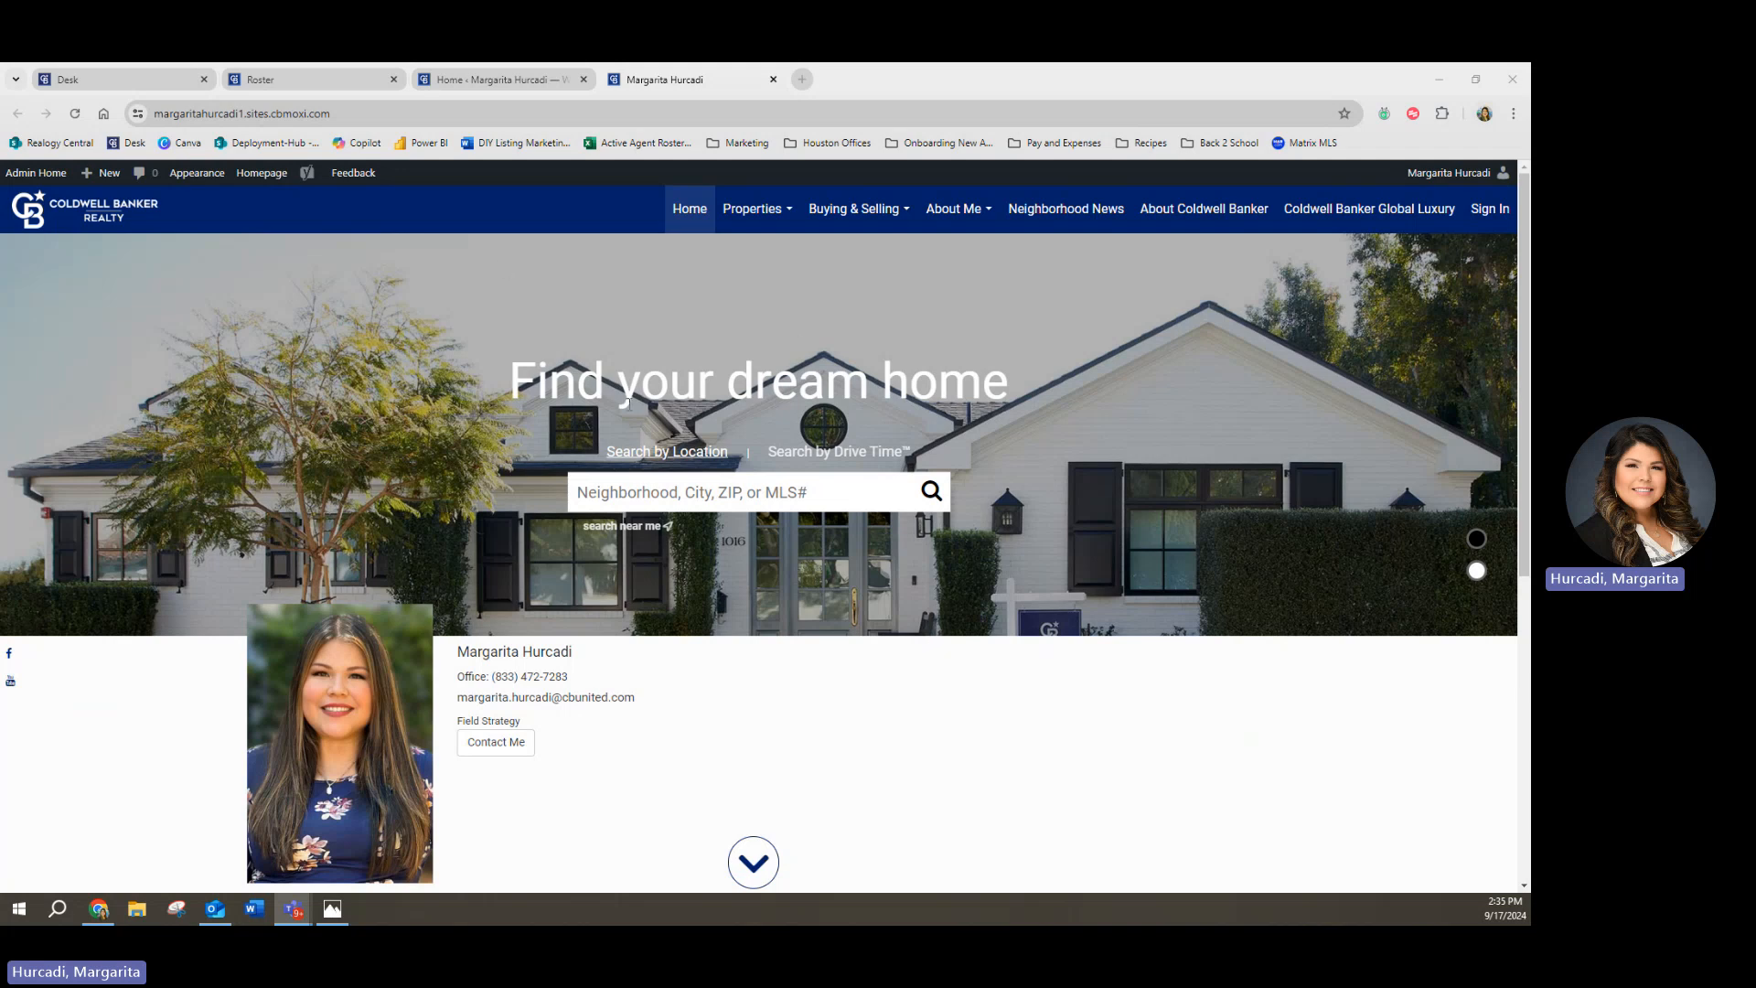
{"action": "scroll", "coordinate": [638, 476], "scroll_direction": "down", "scroll_amount": 1}
{"action": "scroll", "coordinate": [638, 477], "scroll_direction": "down", "scroll_amount": 1}
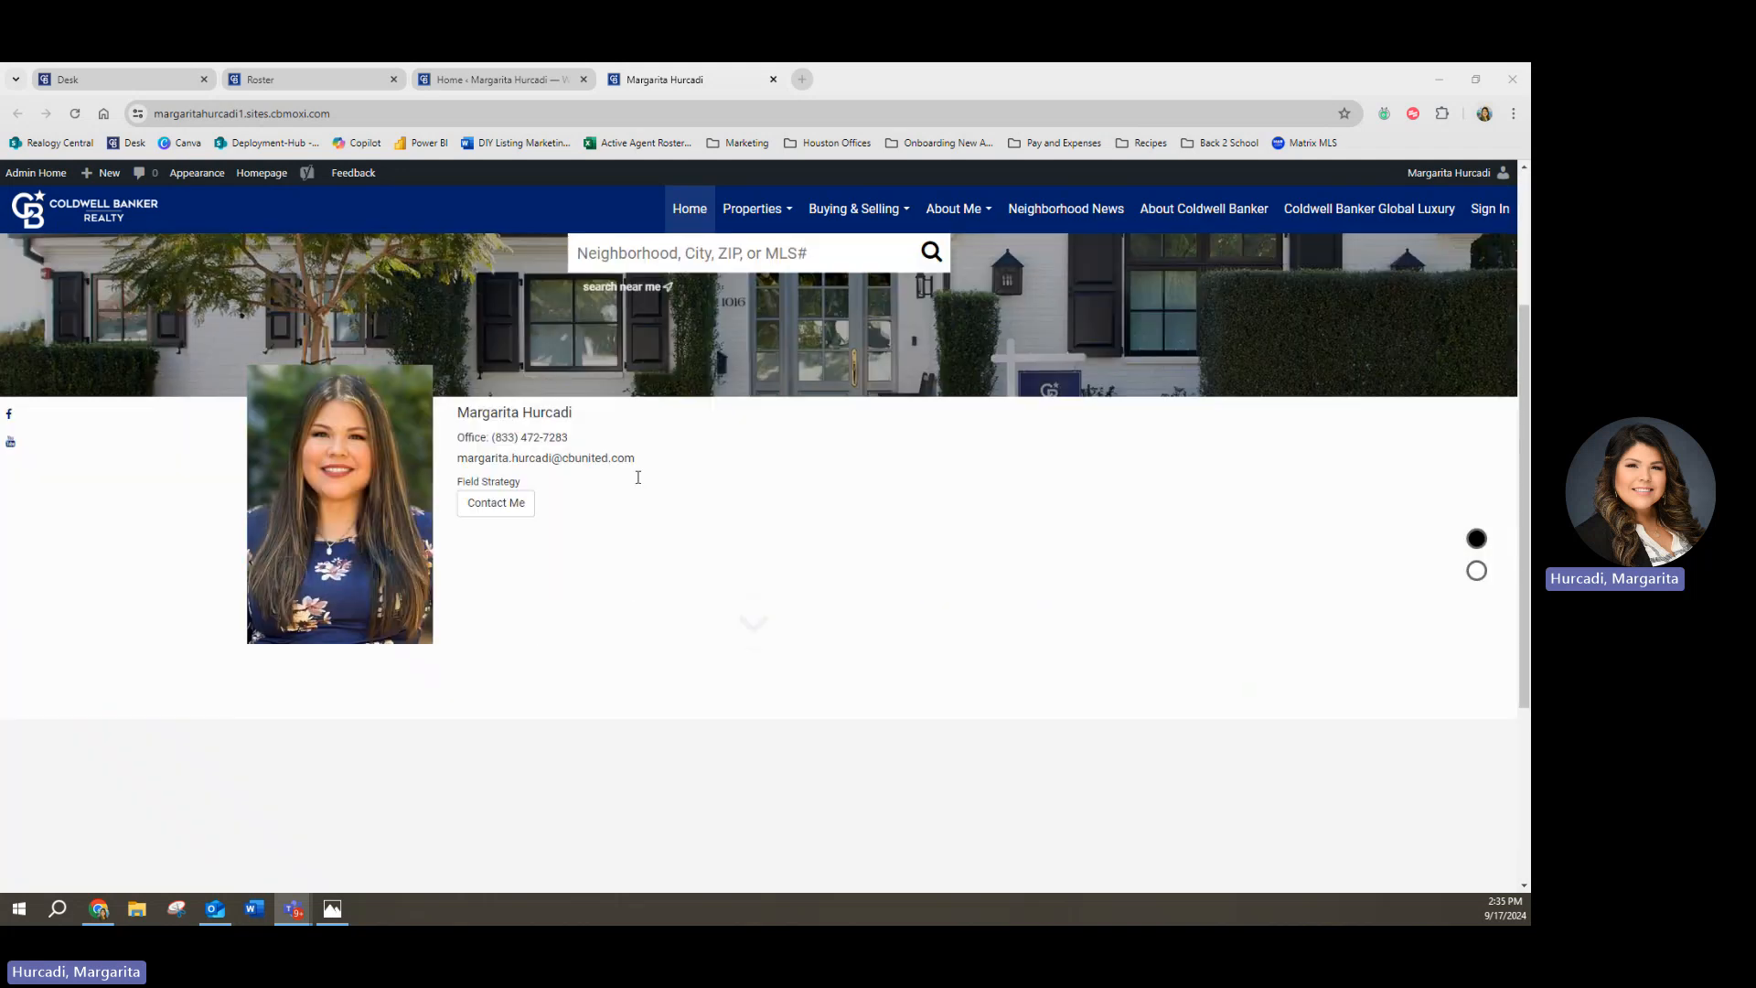
{"action": "scroll", "coordinate": [638, 476], "scroll_direction": "up", "scroll_amount": 3}
Step: Switch to the Desk dashboard, close the help chat and locate the MoxiWorks app among the listed apps
{"action": "left_click", "coordinate": [287, 83]}
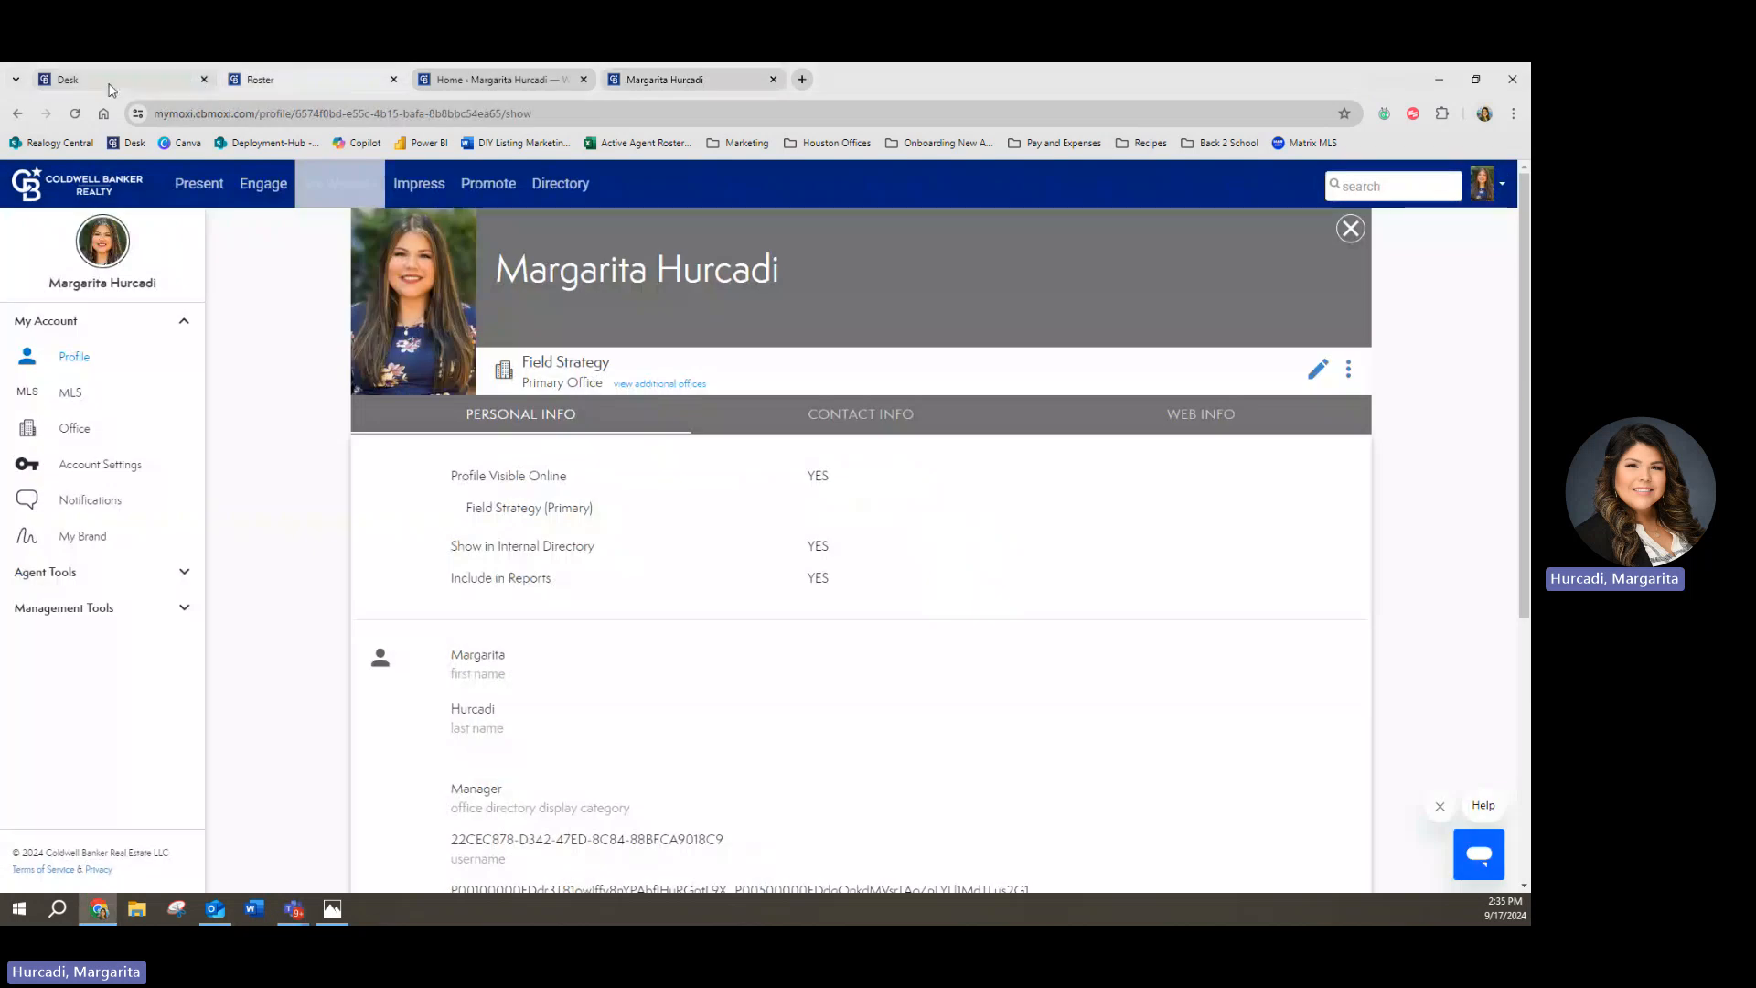
{"action": "left_click", "coordinate": [111, 82]}
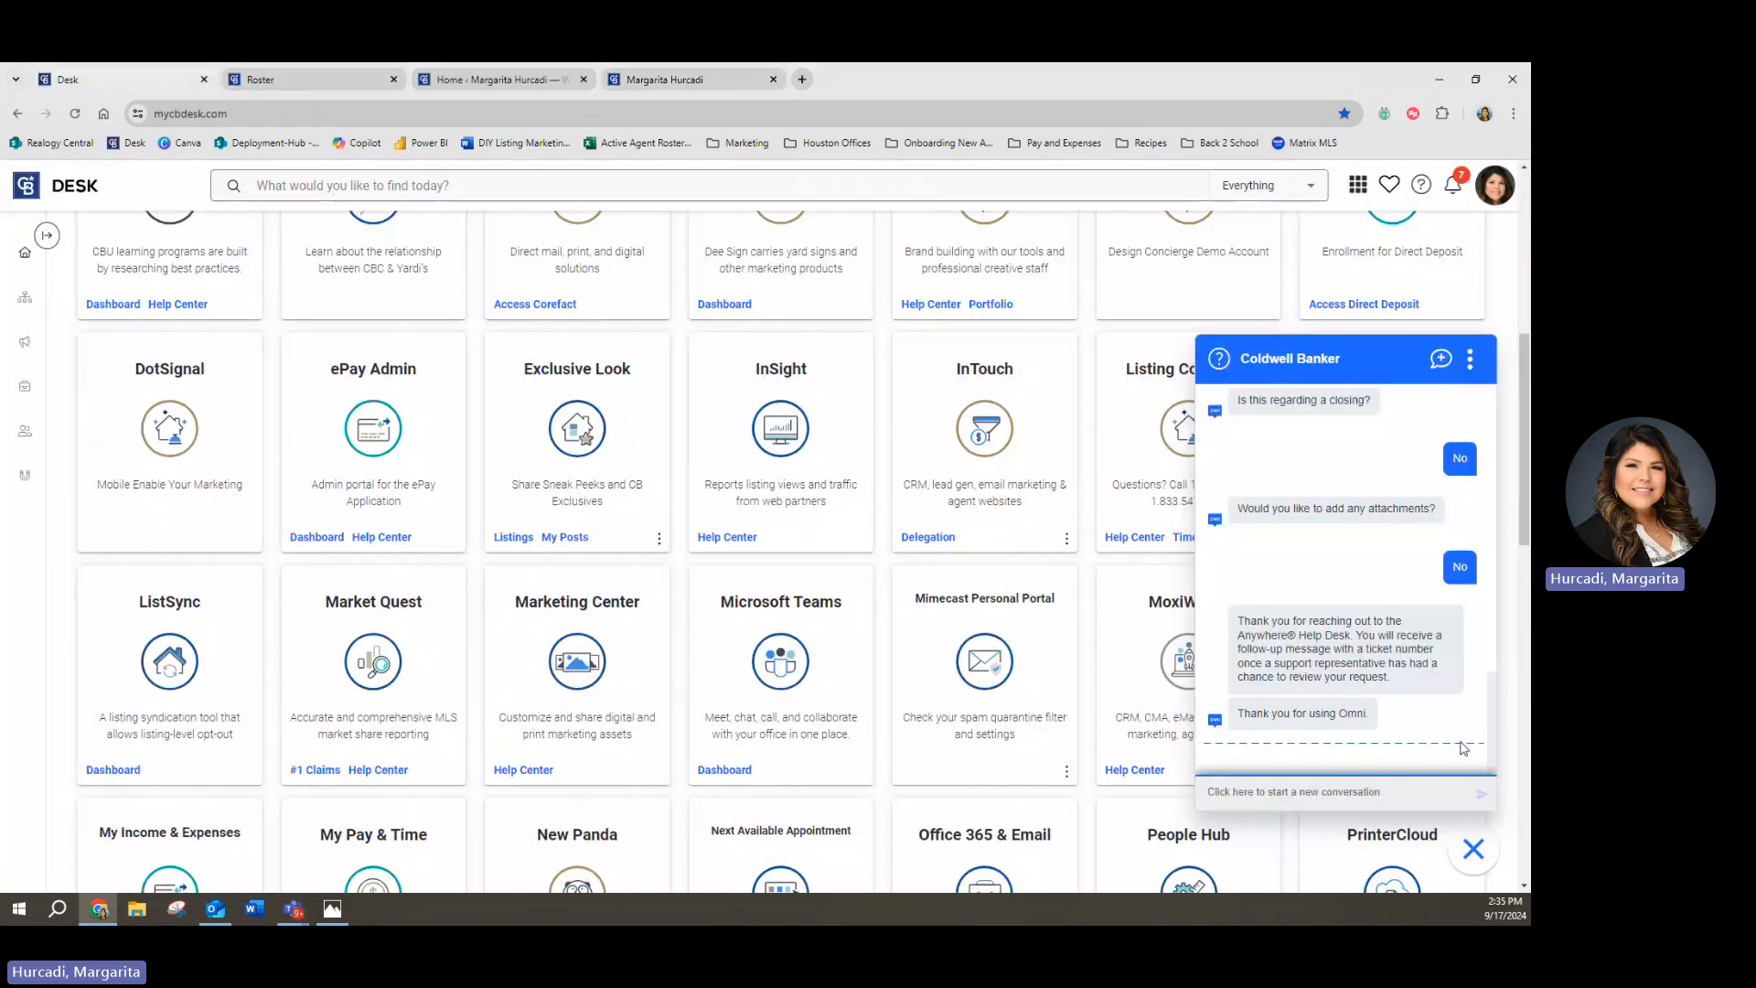
{"action": "left_click", "coordinate": [1474, 848]}
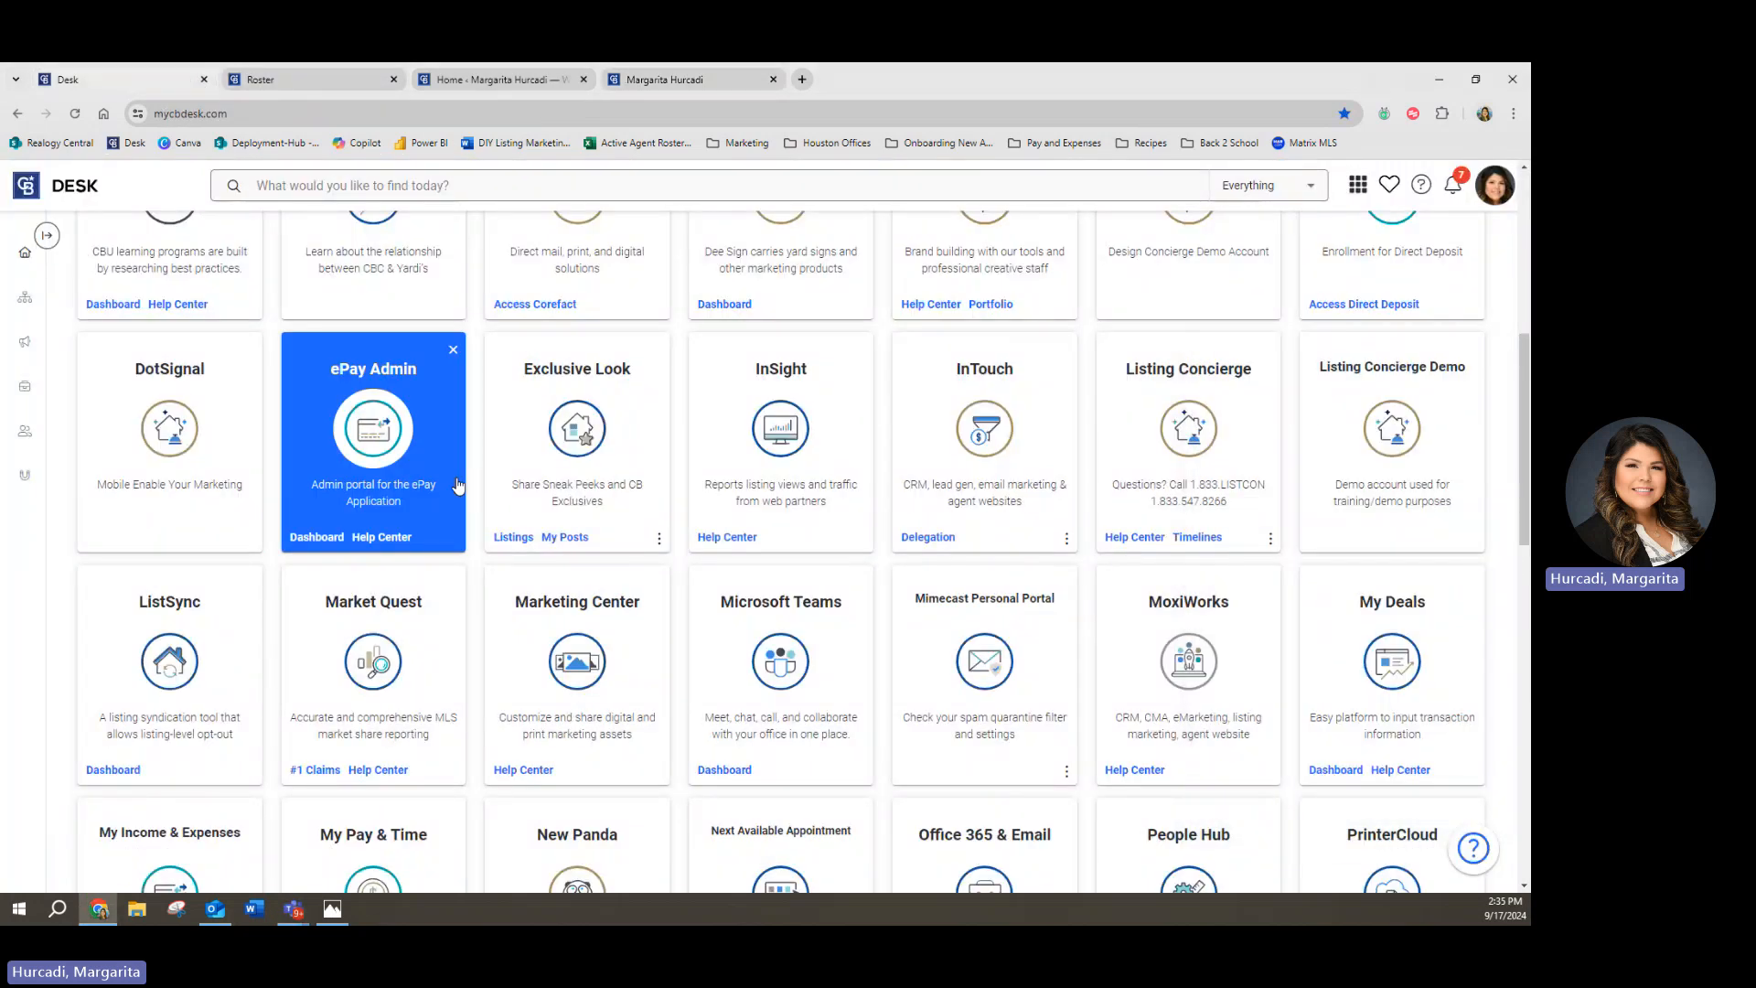
{"action": "scroll", "coordinate": [462, 503], "scroll_direction": "up", "scroll_amount": 5}
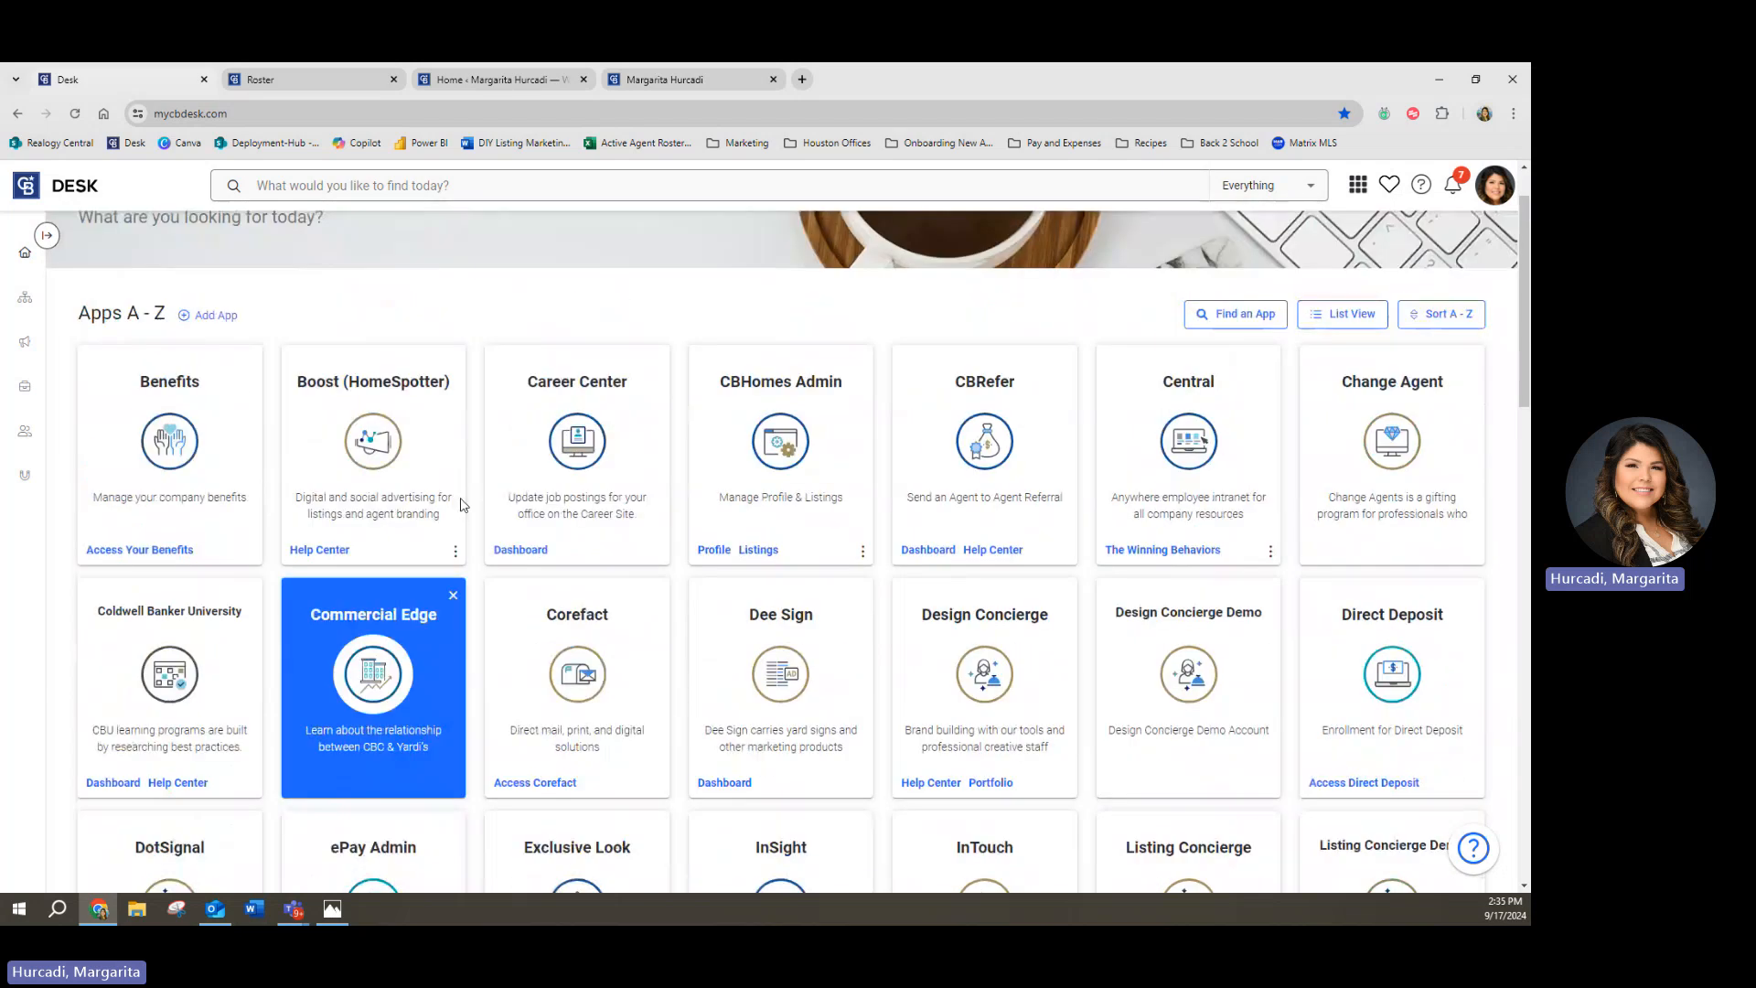
{"action": "scroll", "coordinate": [394, 475], "scroll_direction": "down", "scroll_amount": 3}
{"action": "scroll", "coordinate": [1217, 467], "scroll_direction": "down", "scroll_amount": 3}
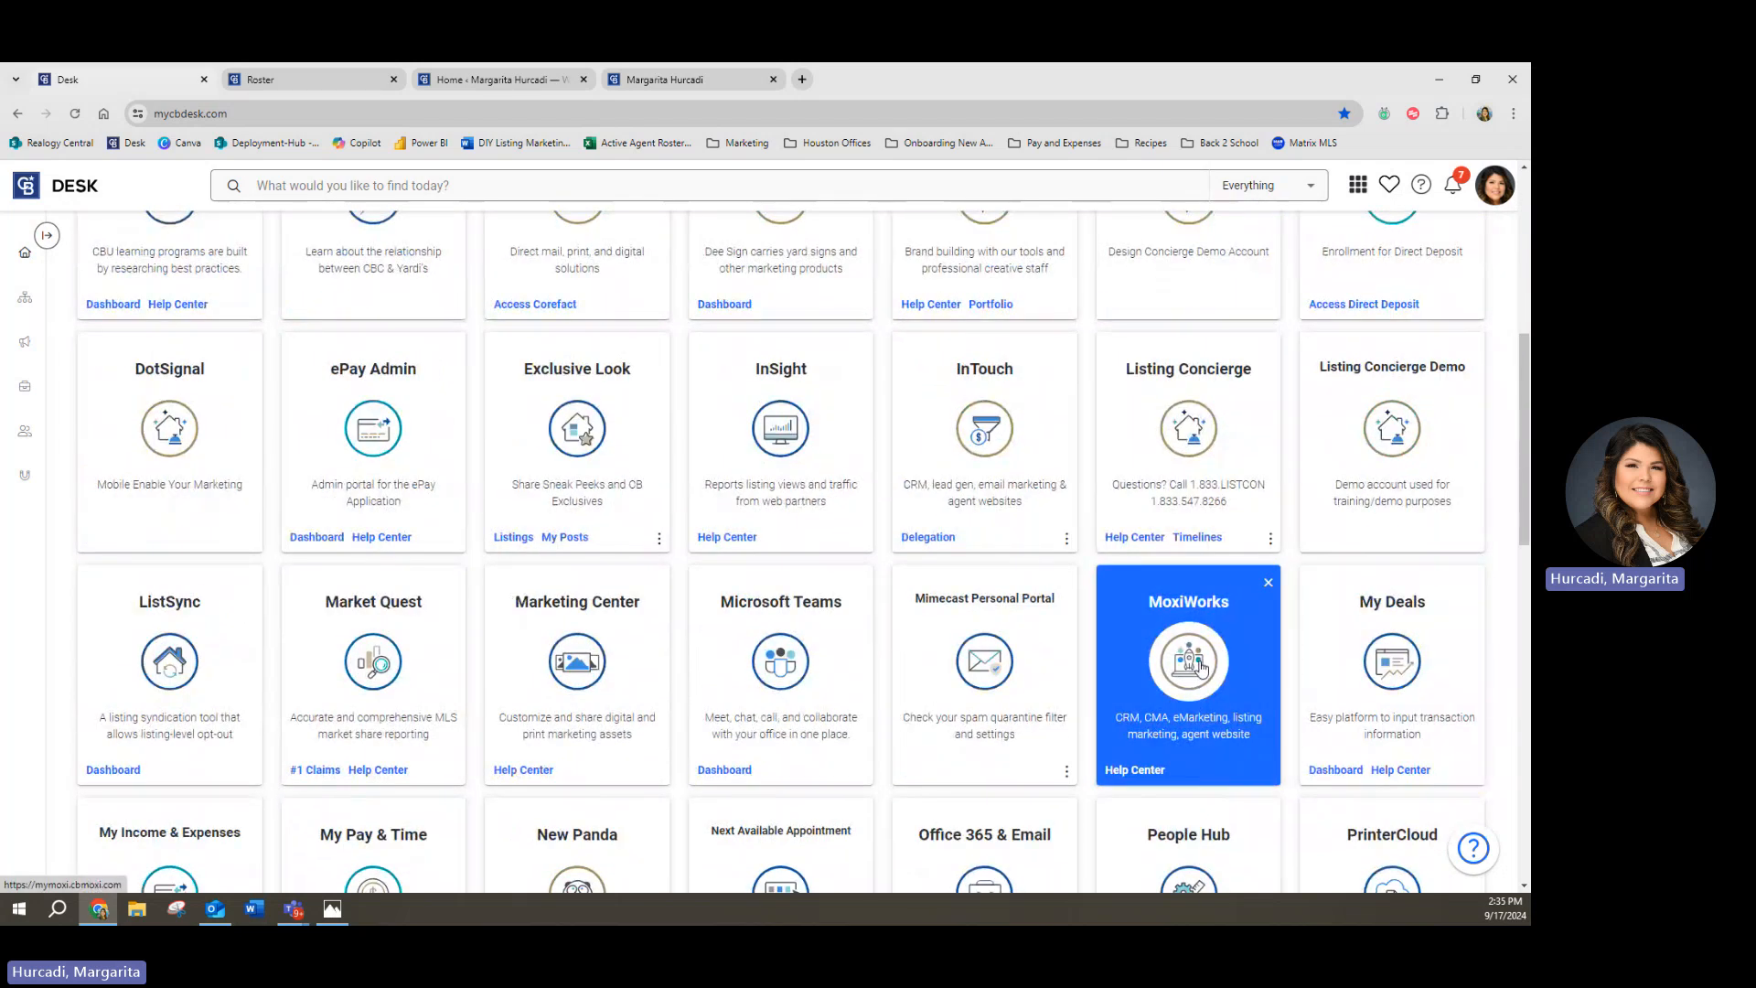
Step: Go from the MoxiWorks profile page to the Agent Website Admin Tool and review its Property Lists and Site Pages navigation entries
{"action": "left_click", "coordinate": [323, 87]}
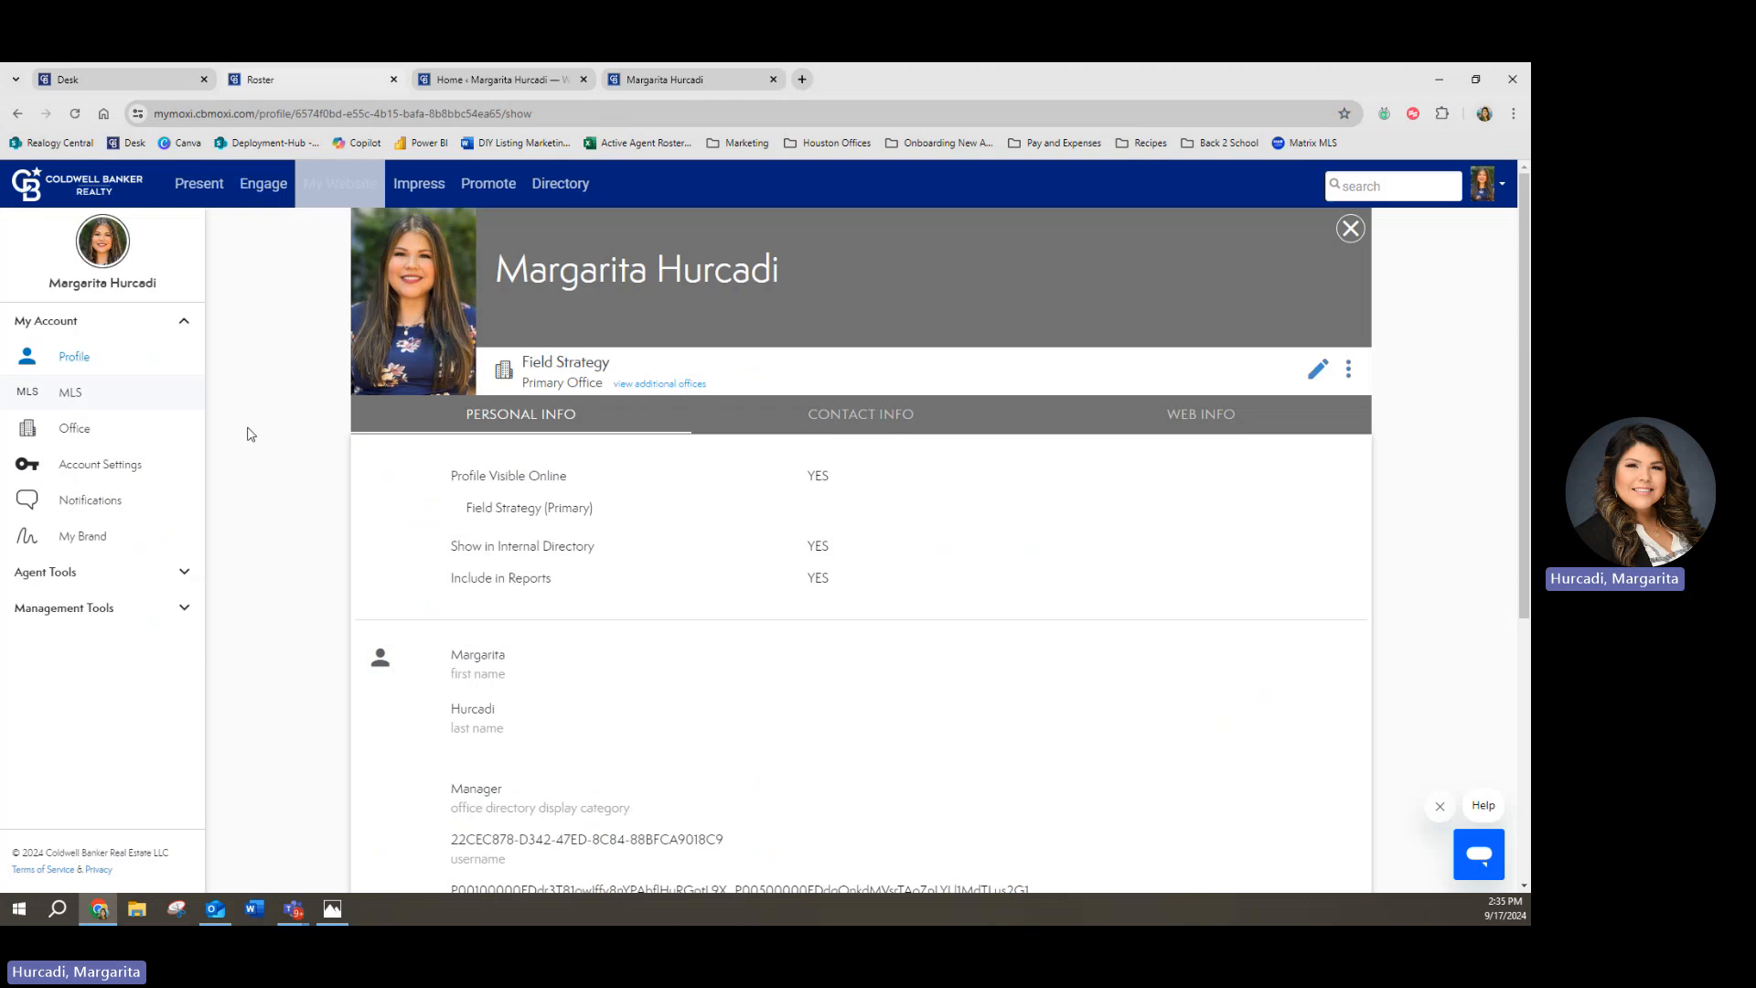
{"action": "left_click", "coordinate": [339, 192]}
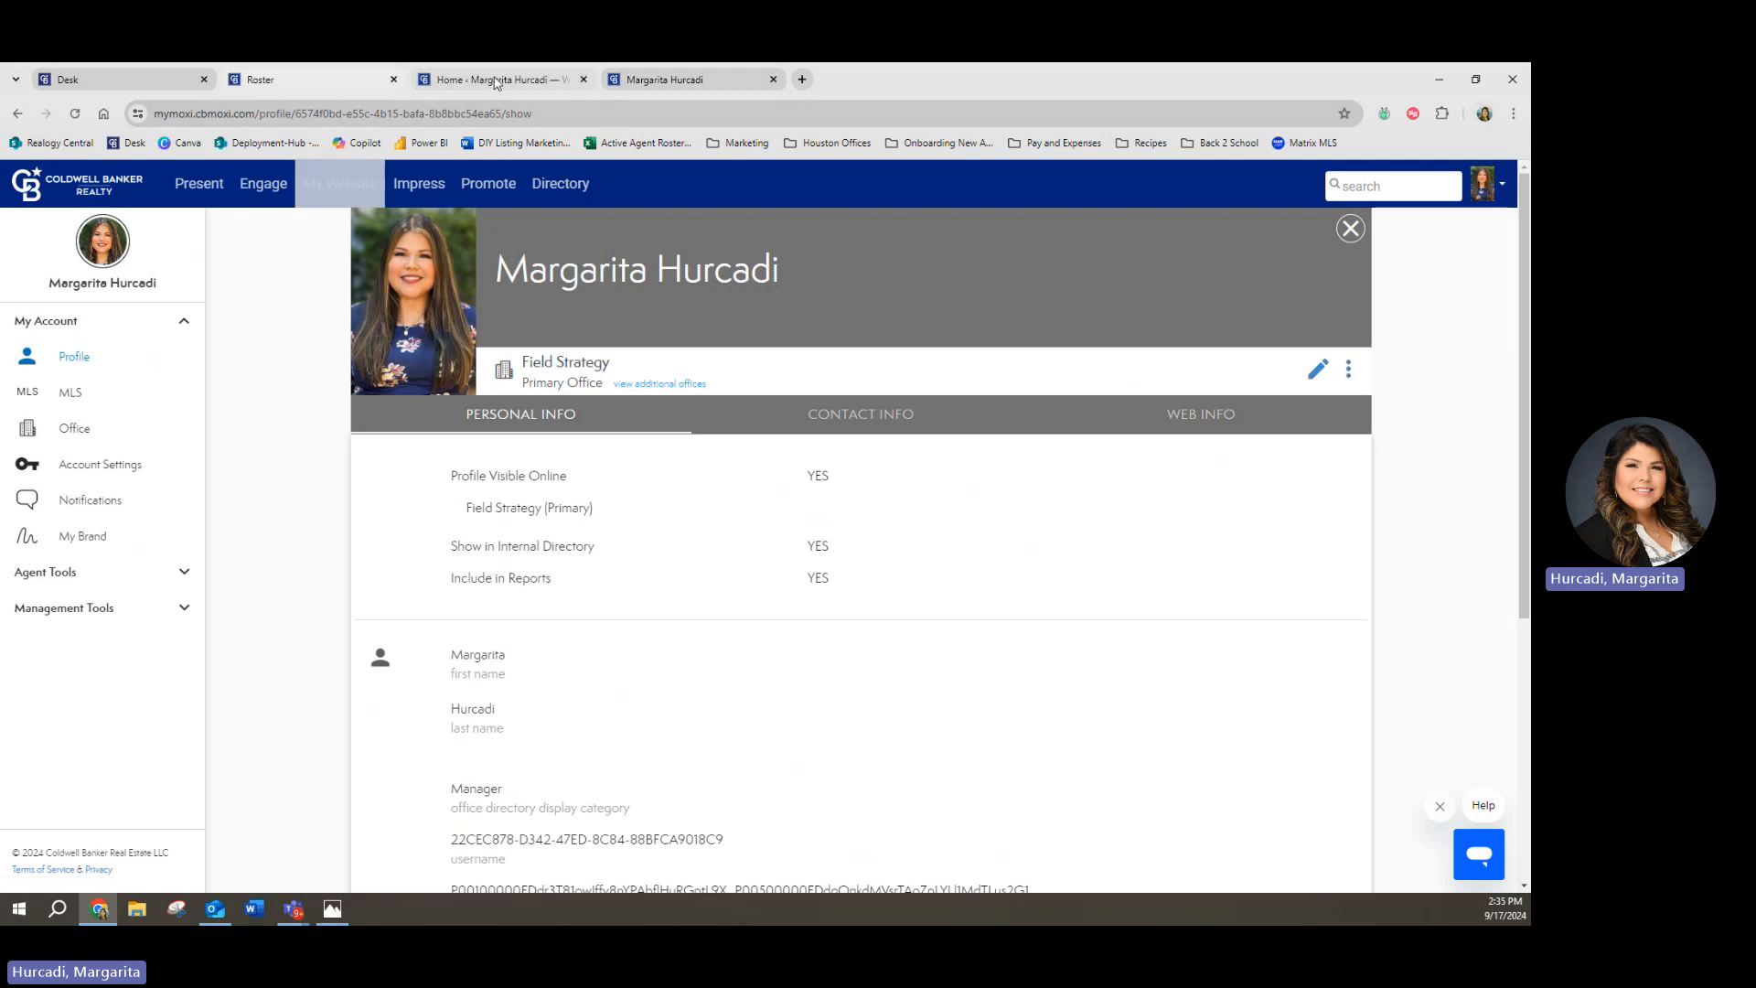
{"action": "left_click", "coordinate": [495, 82]}
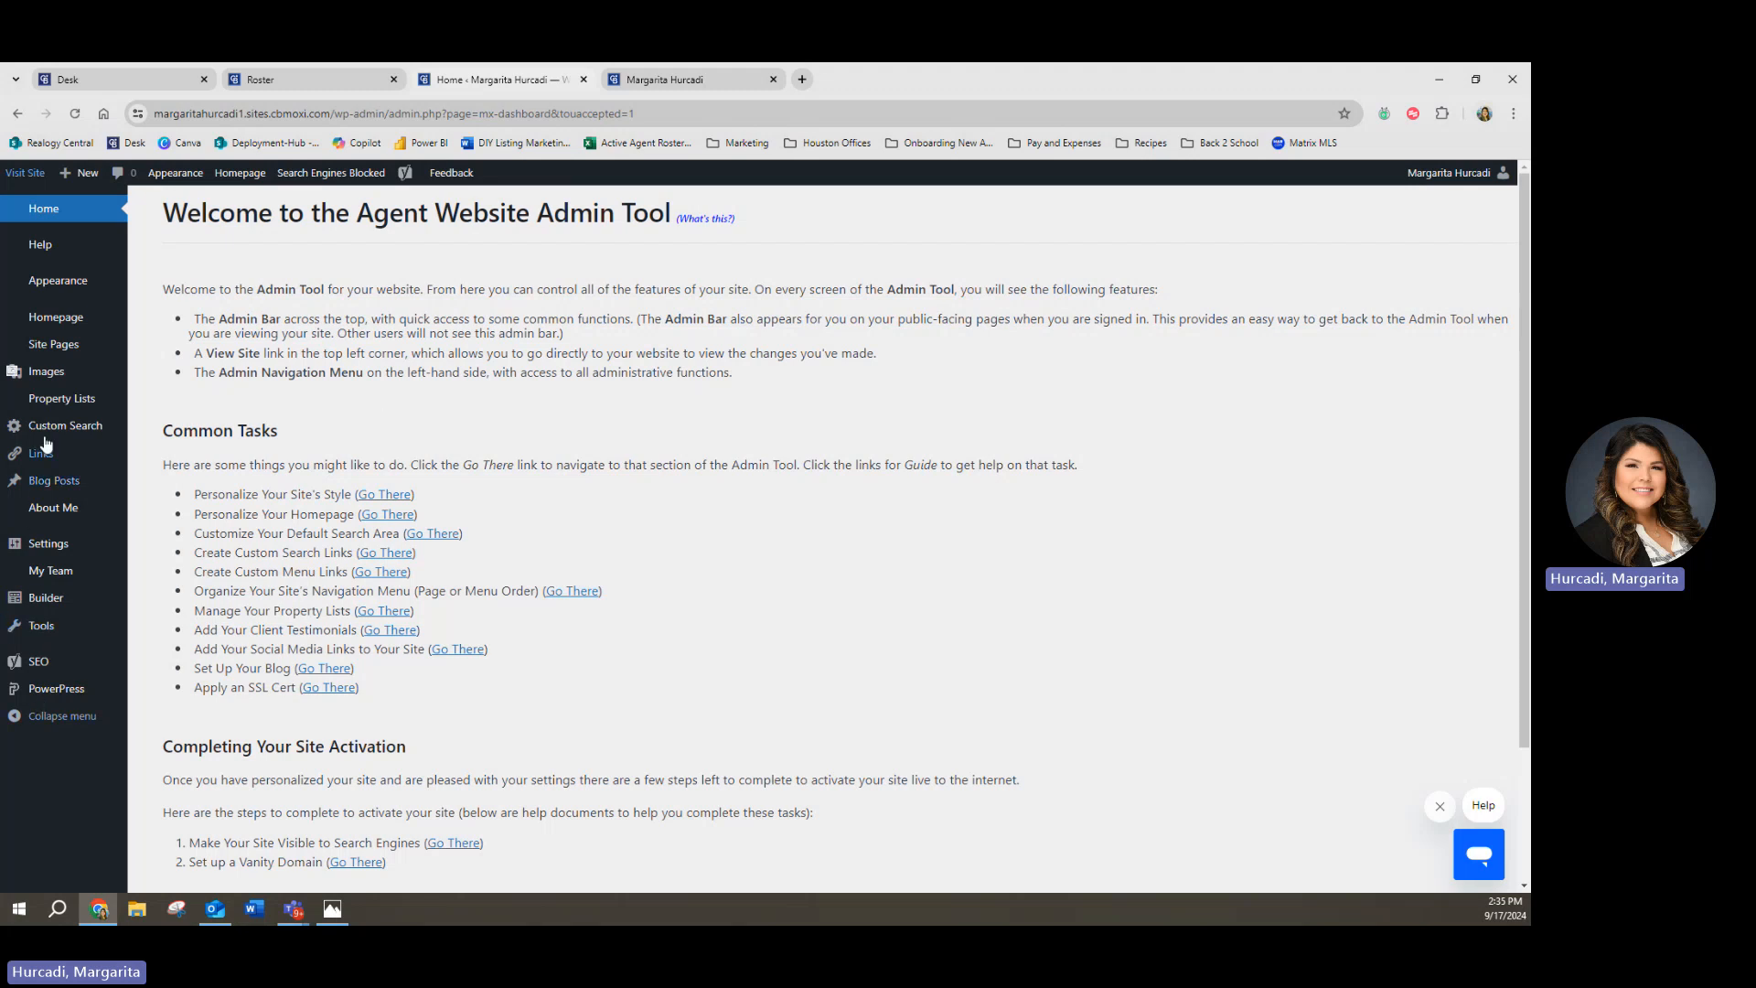
{"action": "mouse_move", "coordinate": [65, 404]}
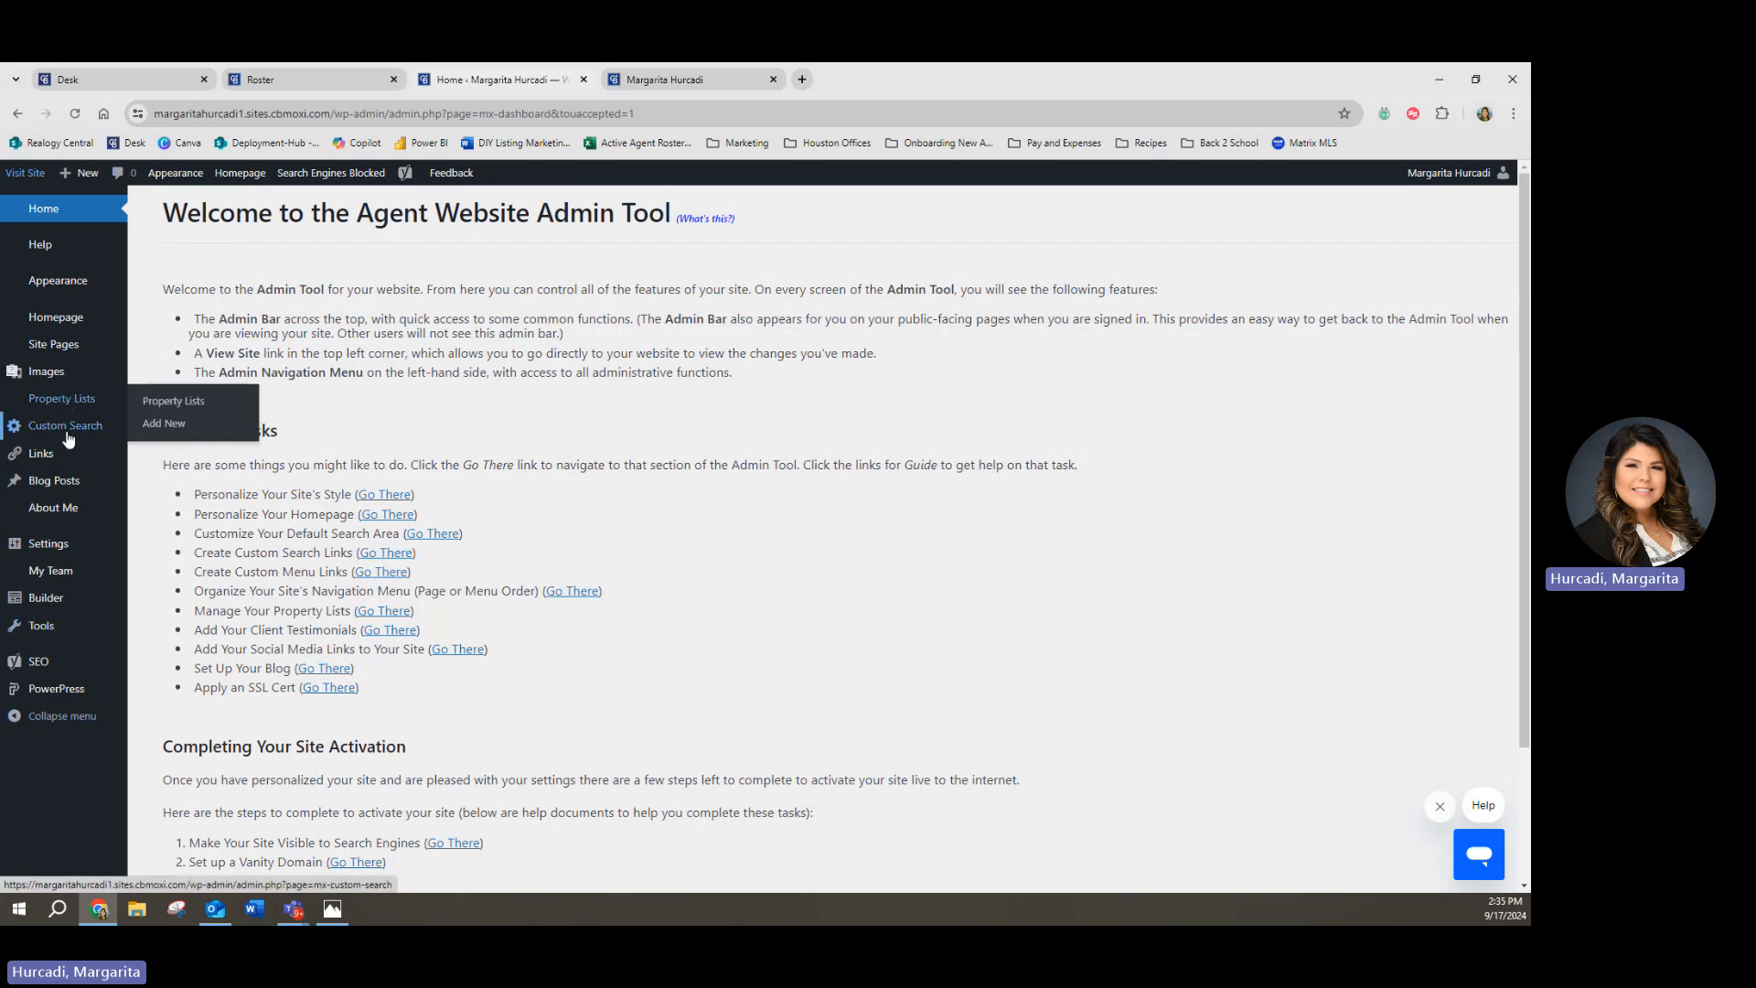
{"action": "mouse_move", "coordinate": [59, 348]}
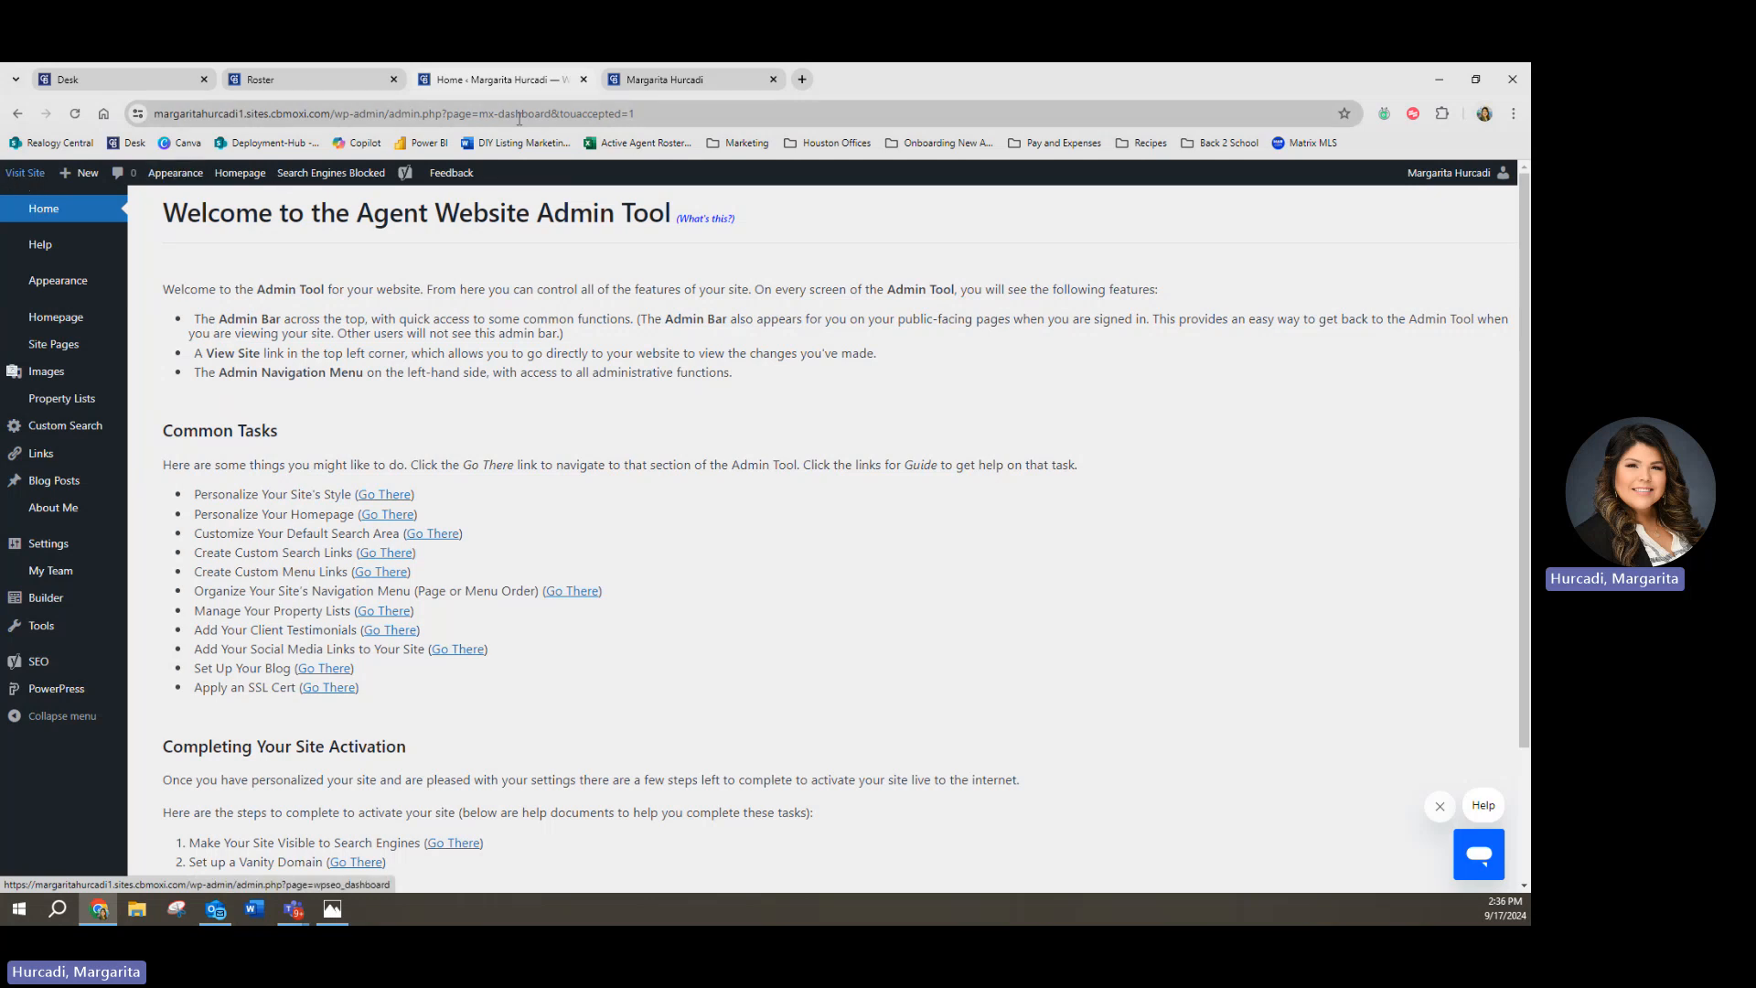
Step: Return to the public agent website and review the home page's property search field, agent photo and contact section
{"action": "left_click", "coordinate": [642, 81]}
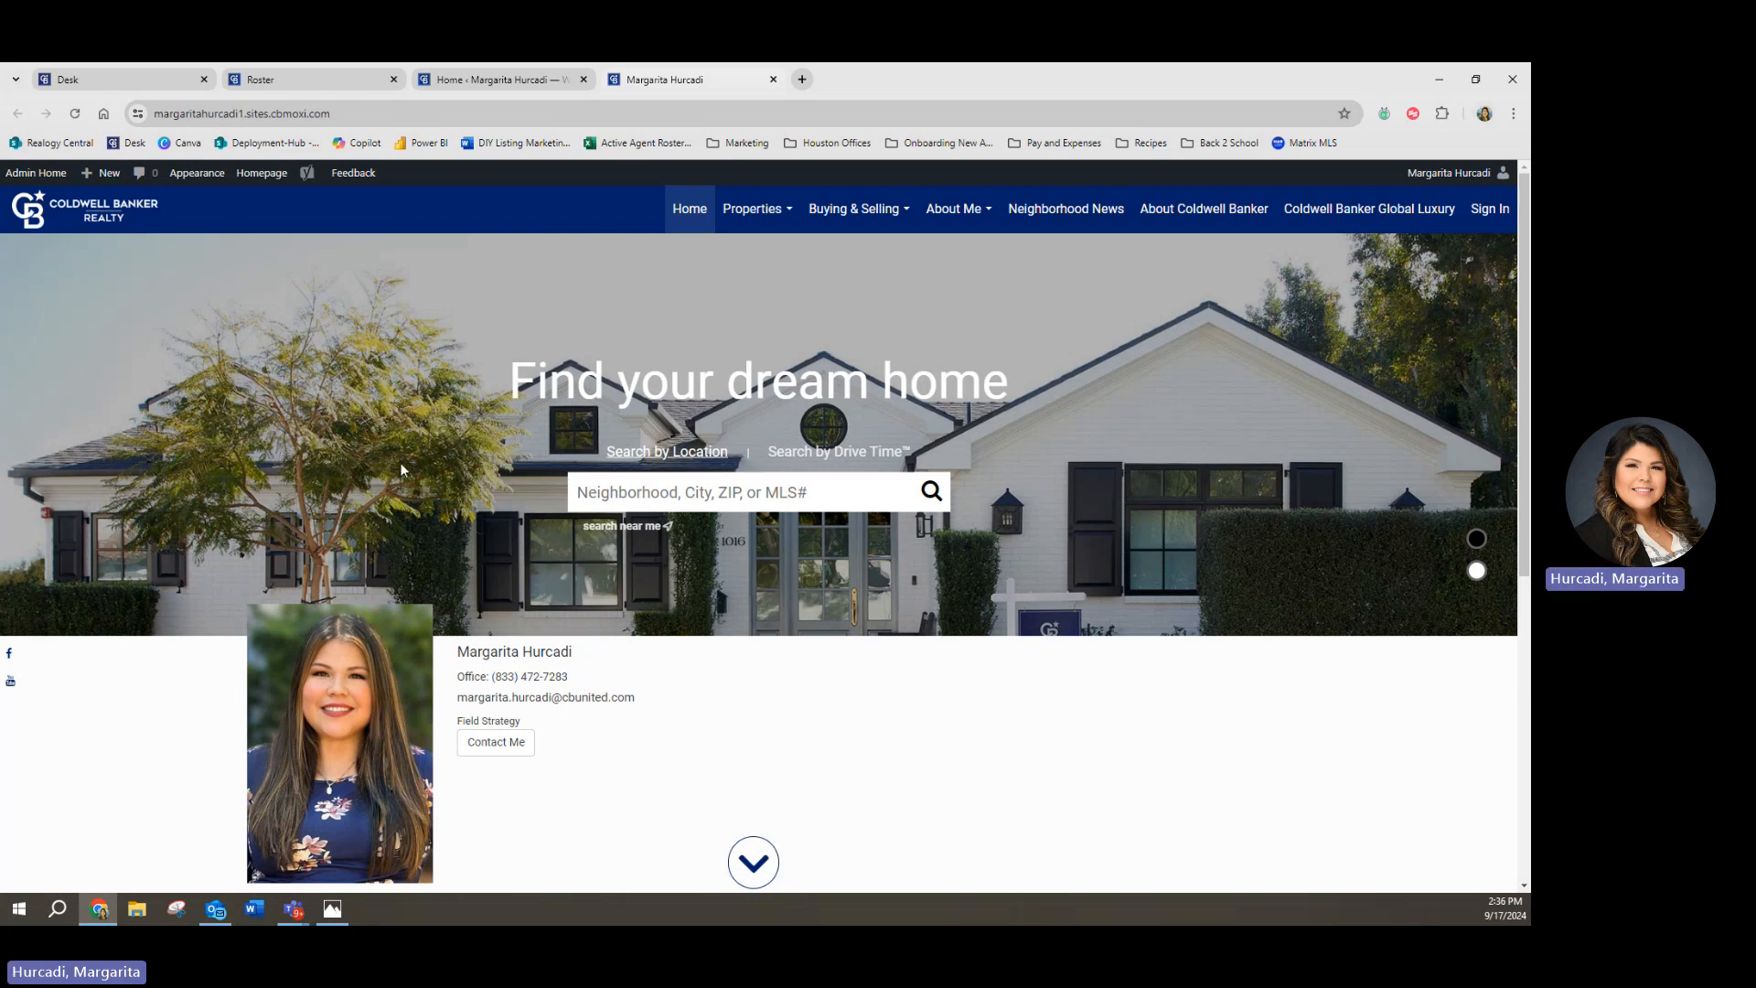
{"action": "scroll", "coordinate": [408, 403], "scroll_direction": "down", "scroll_amount": 1}
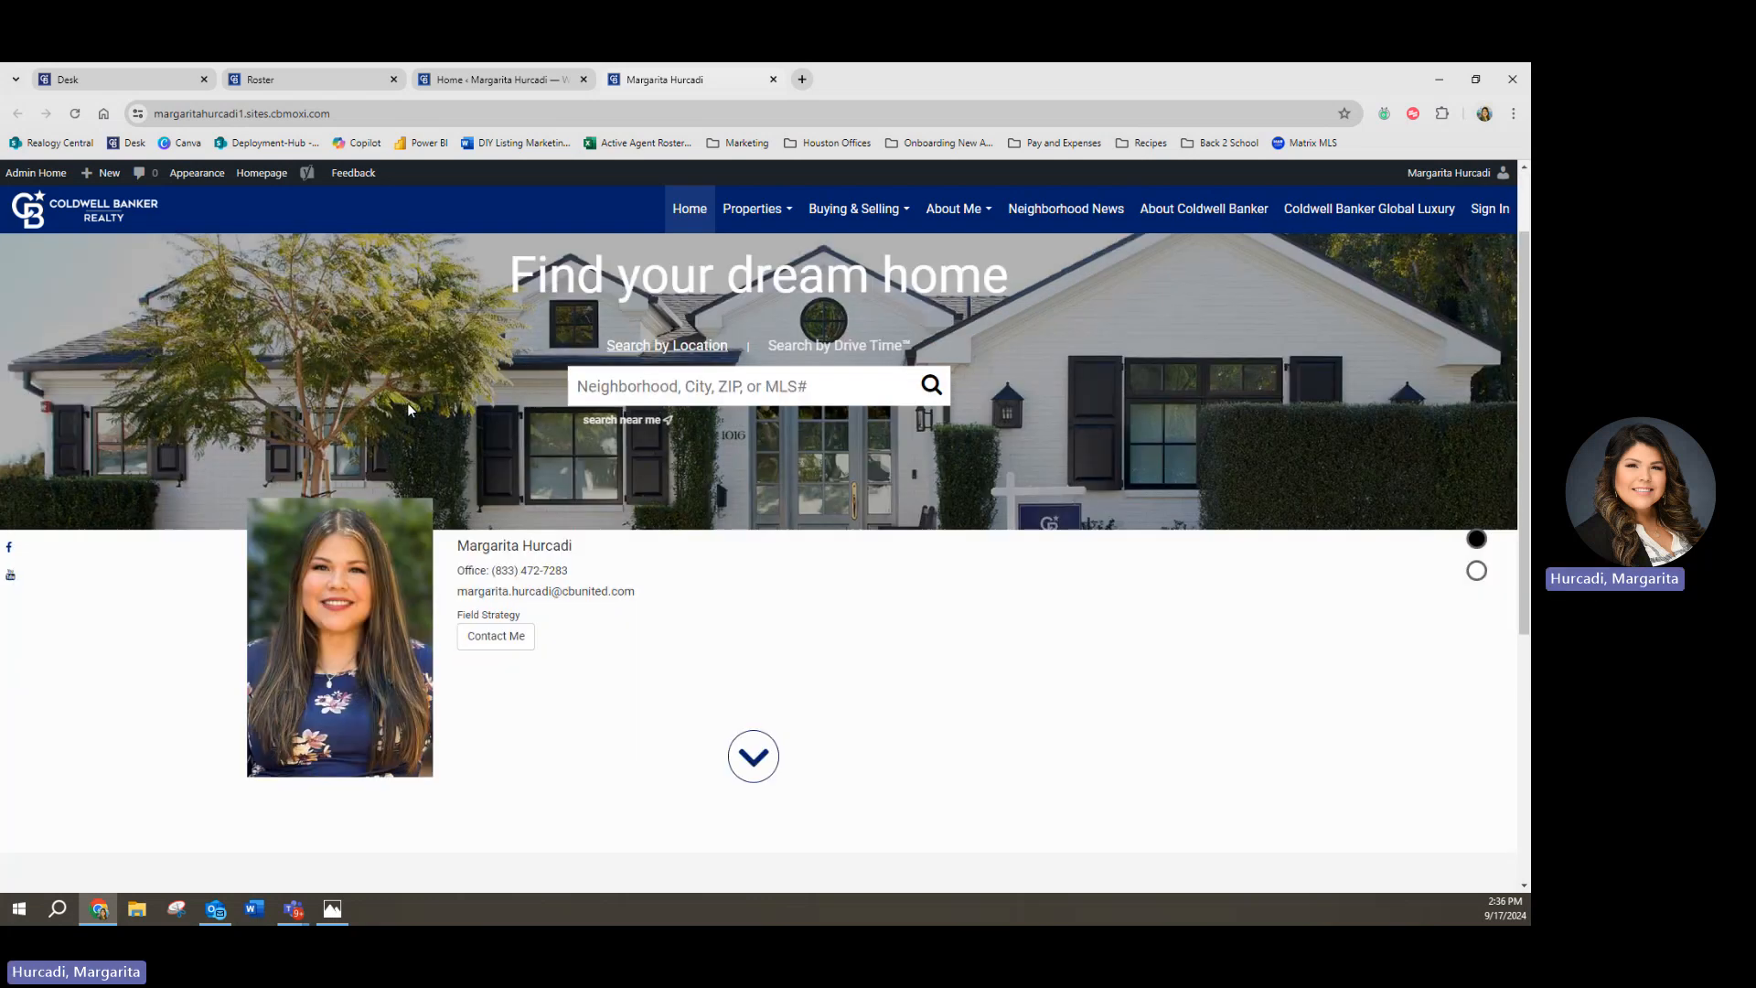
{"action": "scroll", "coordinate": [408, 404], "scroll_direction": "down", "scroll_amount": 2}
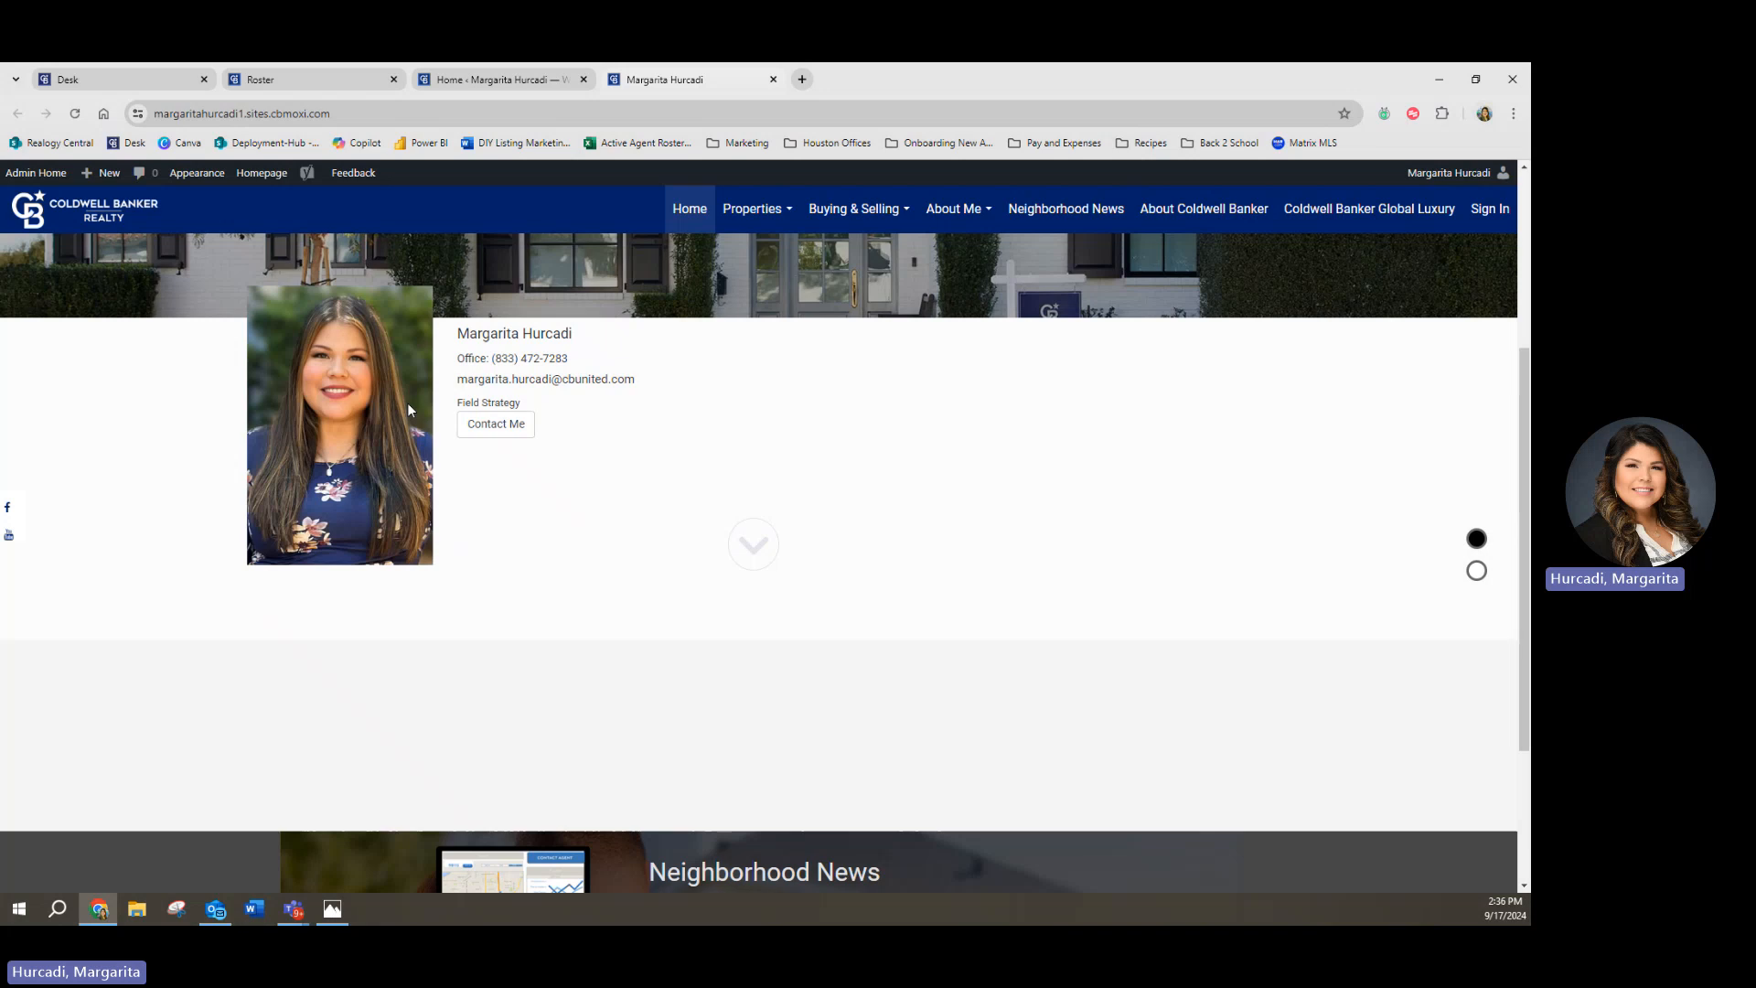
{"action": "scroll", "coordinate": [408, 410], "scroll_direction": "up", "scroll_amount": 3}
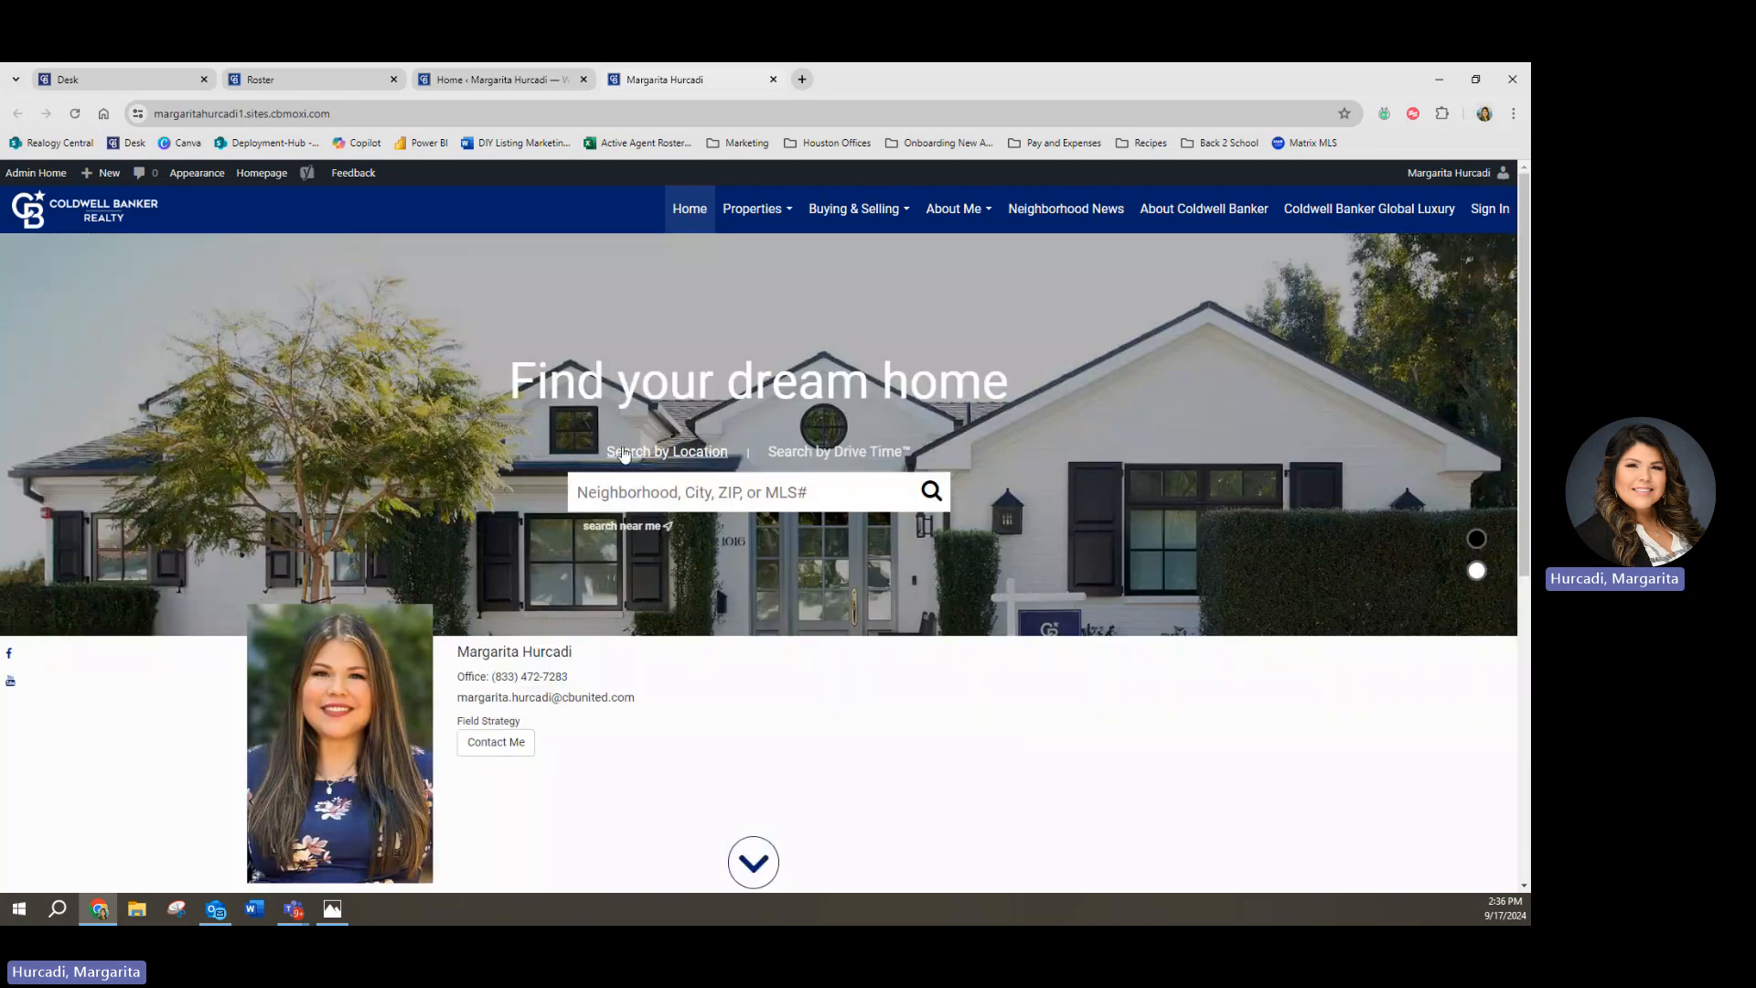
{"action": "left_click", "coordinate": [672, 492]}
{"action": "scroll", "coordinate": [531, 567], "scroll_direction": "down", "scroll_amount": 2}
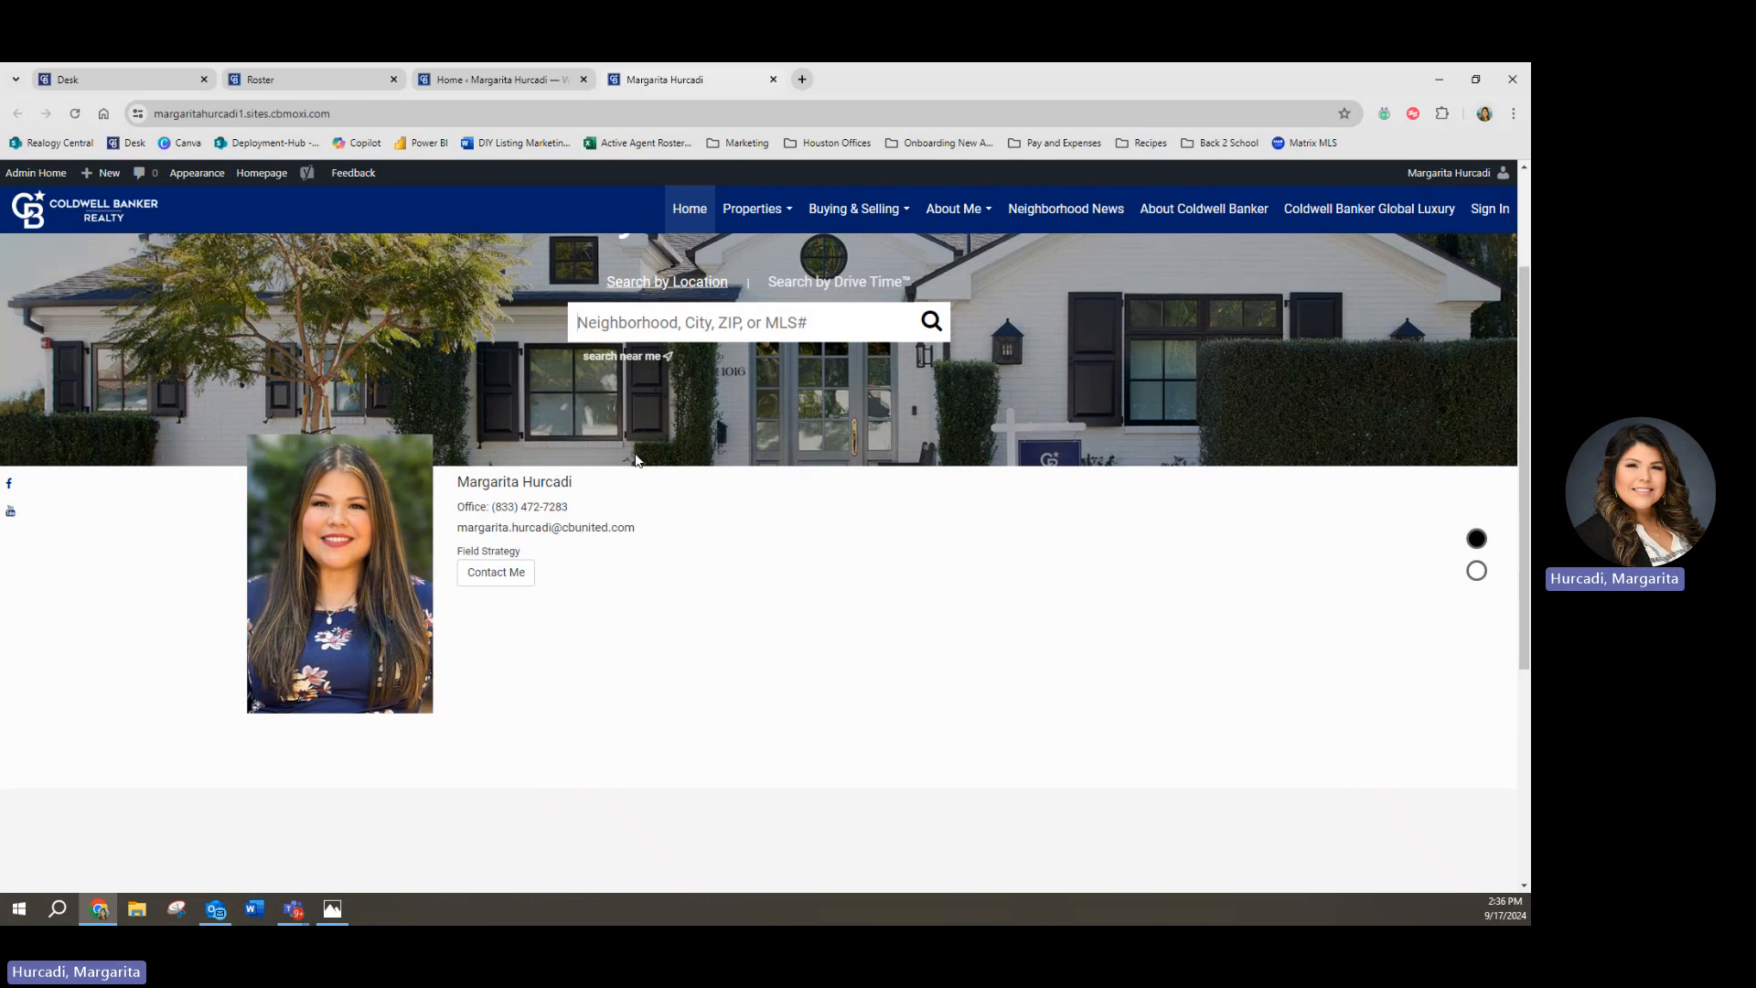
{"action": "scroll", "coordinate": [637, 459], "scroll_direction": "down", "scroll_amount": 1}
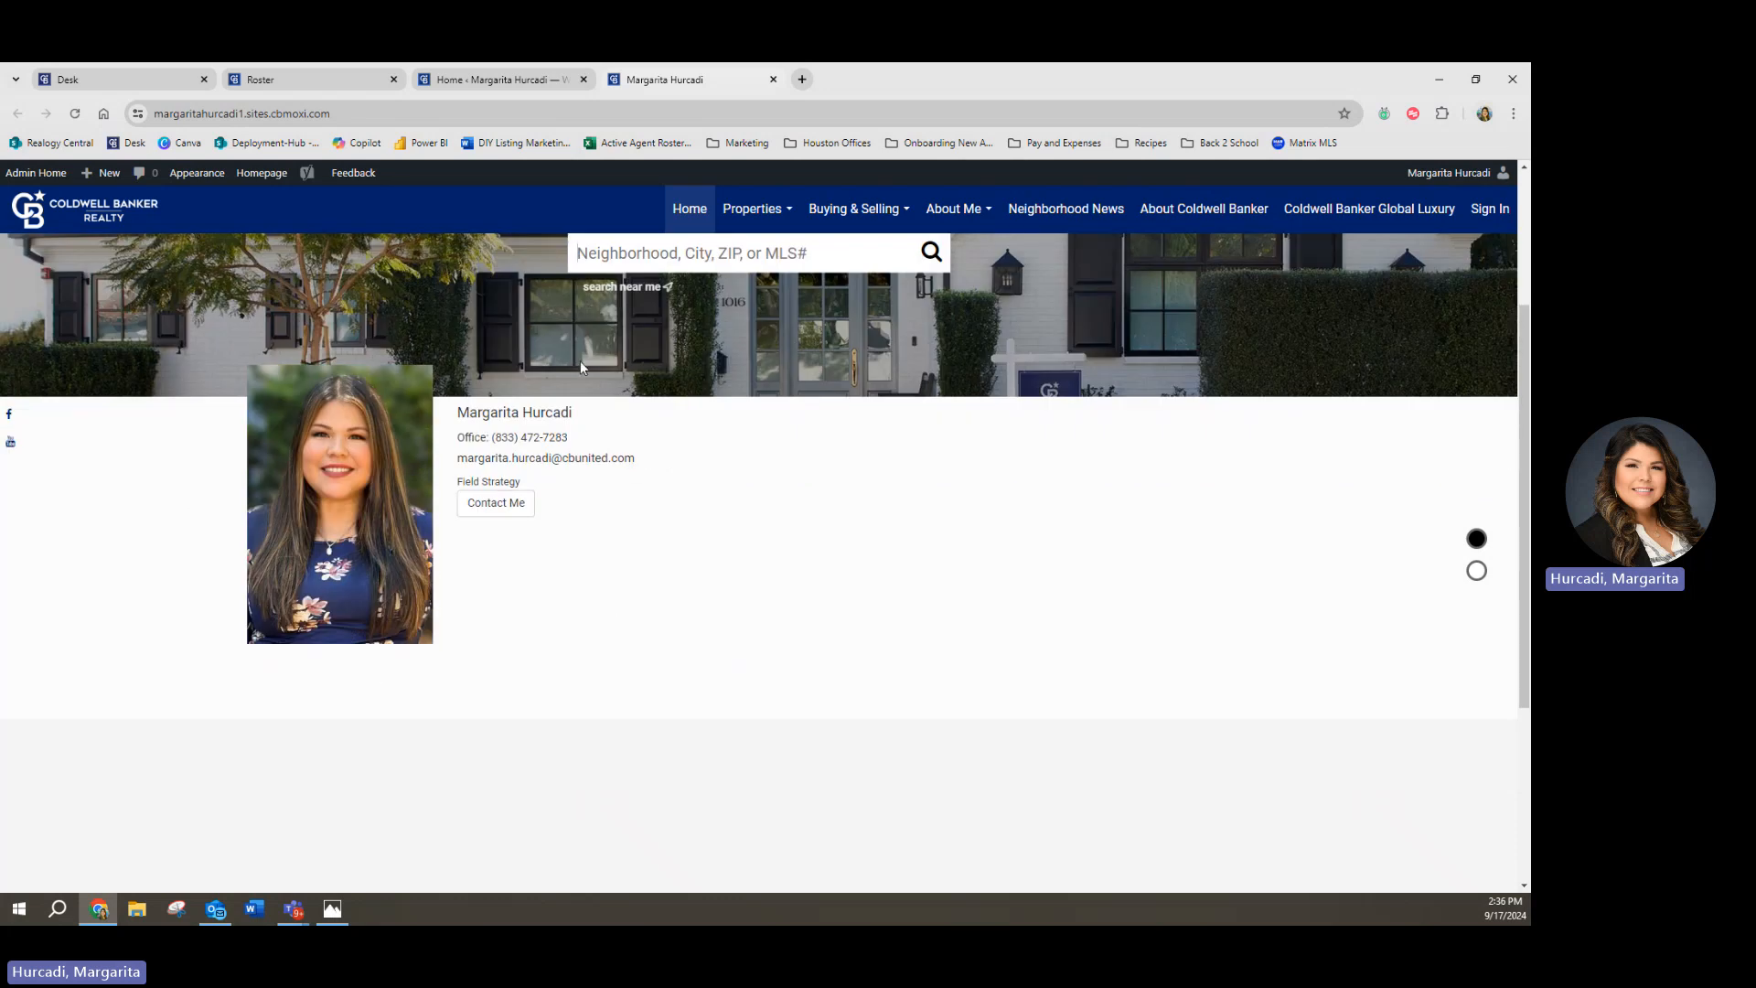
{"action": "scroll", "coordinate": [783, 644], "scroll_direction": "down", "scroll_amount": 1}
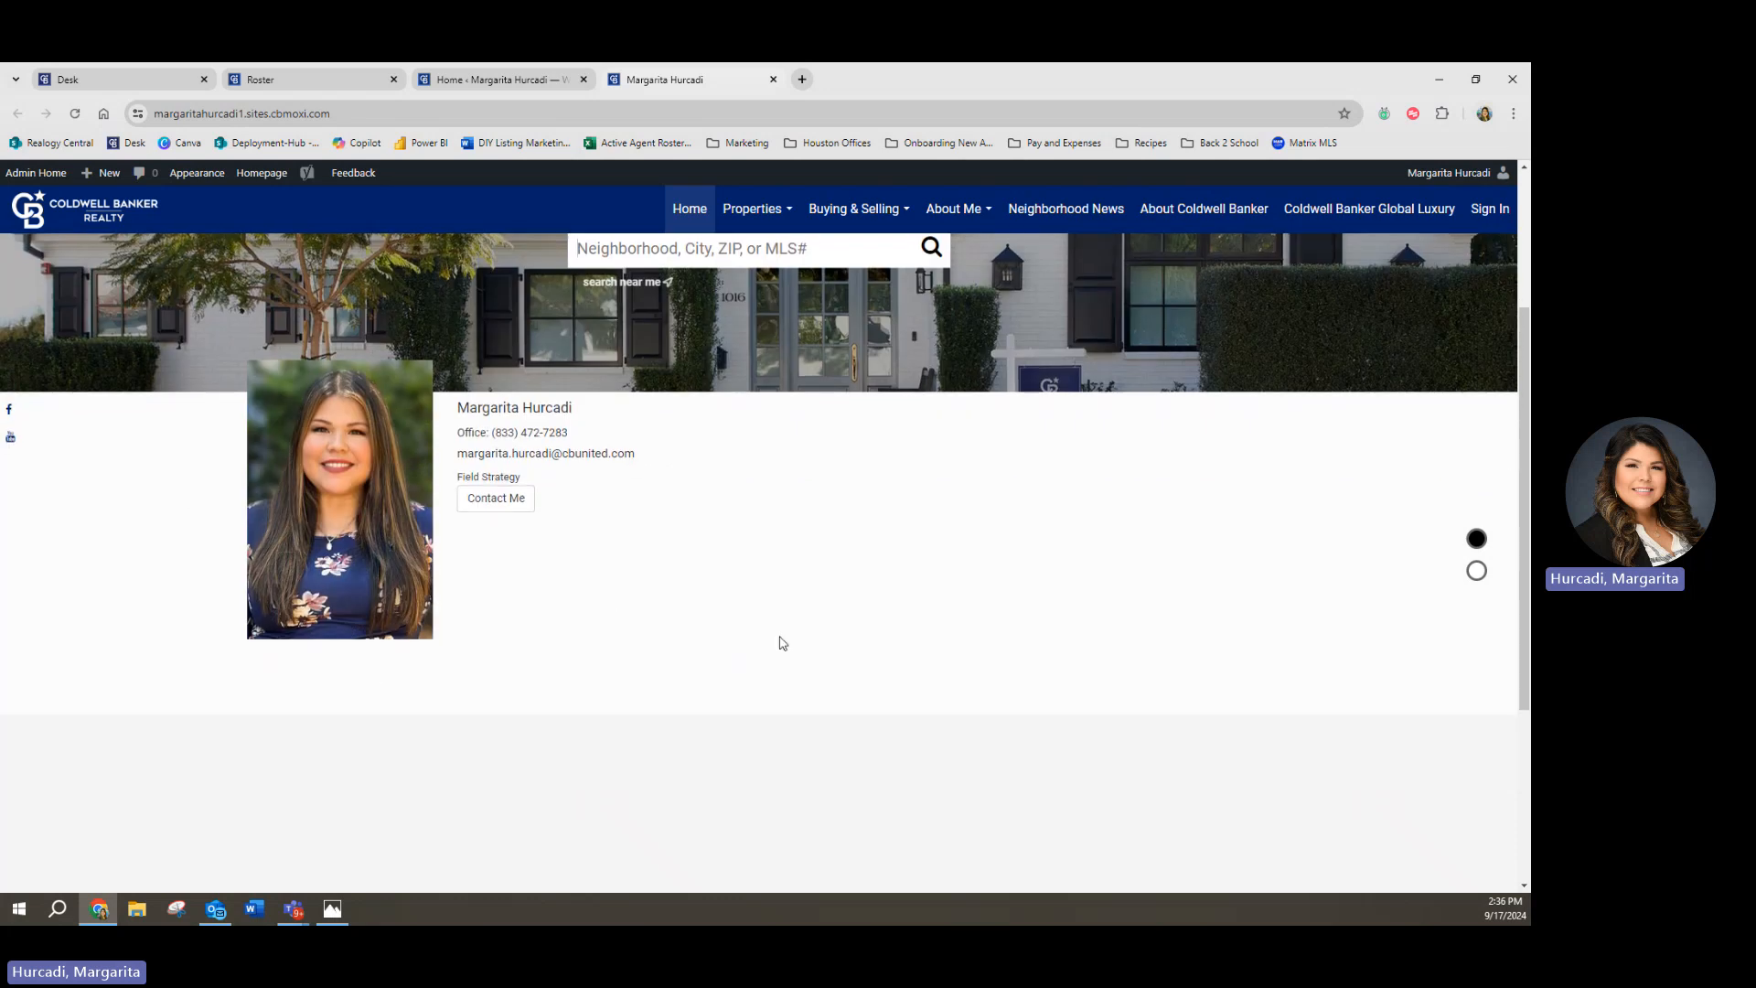
{"action": "scroll", "coordinate": [783, 644], "scroll_direction": "down", "scroll_amount": 1}
{"action": "scroll", "coordinate": [783, 643], "scroll_direction": "up", "scroll_amount": 4}
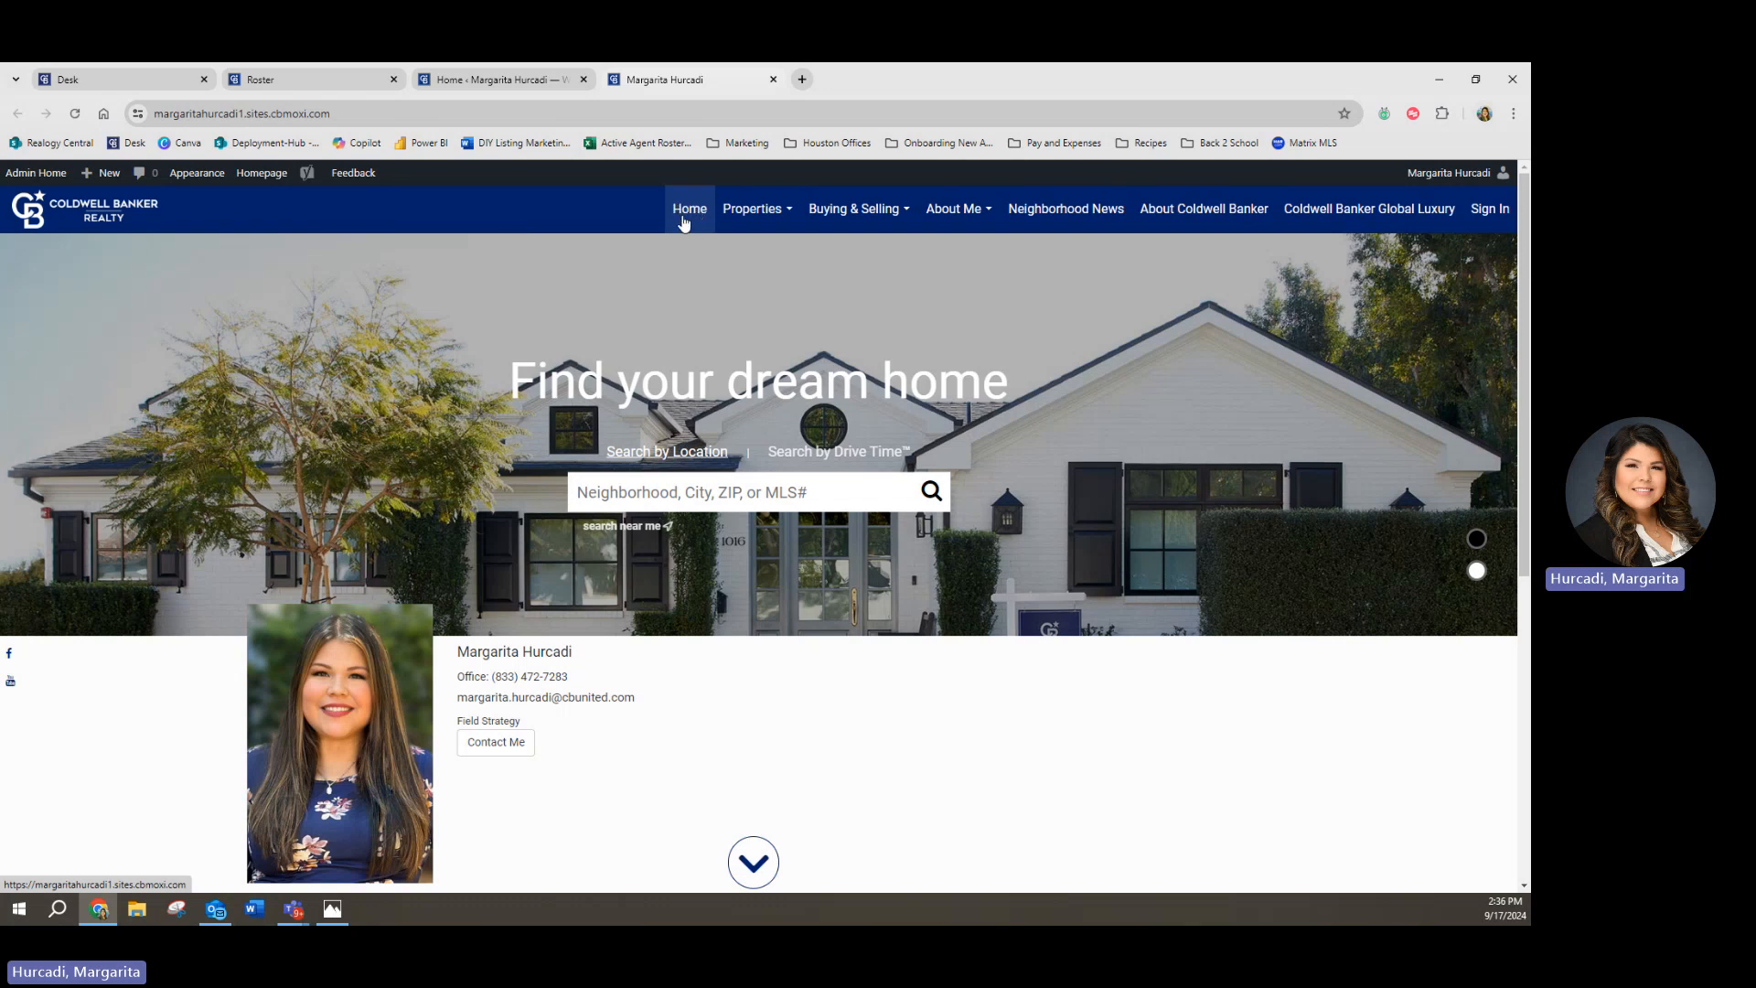
Step: Open the website's Property Search page and look over its listing filters, listings and map
{"action": "left_click", "coordinate": [780, 216]}
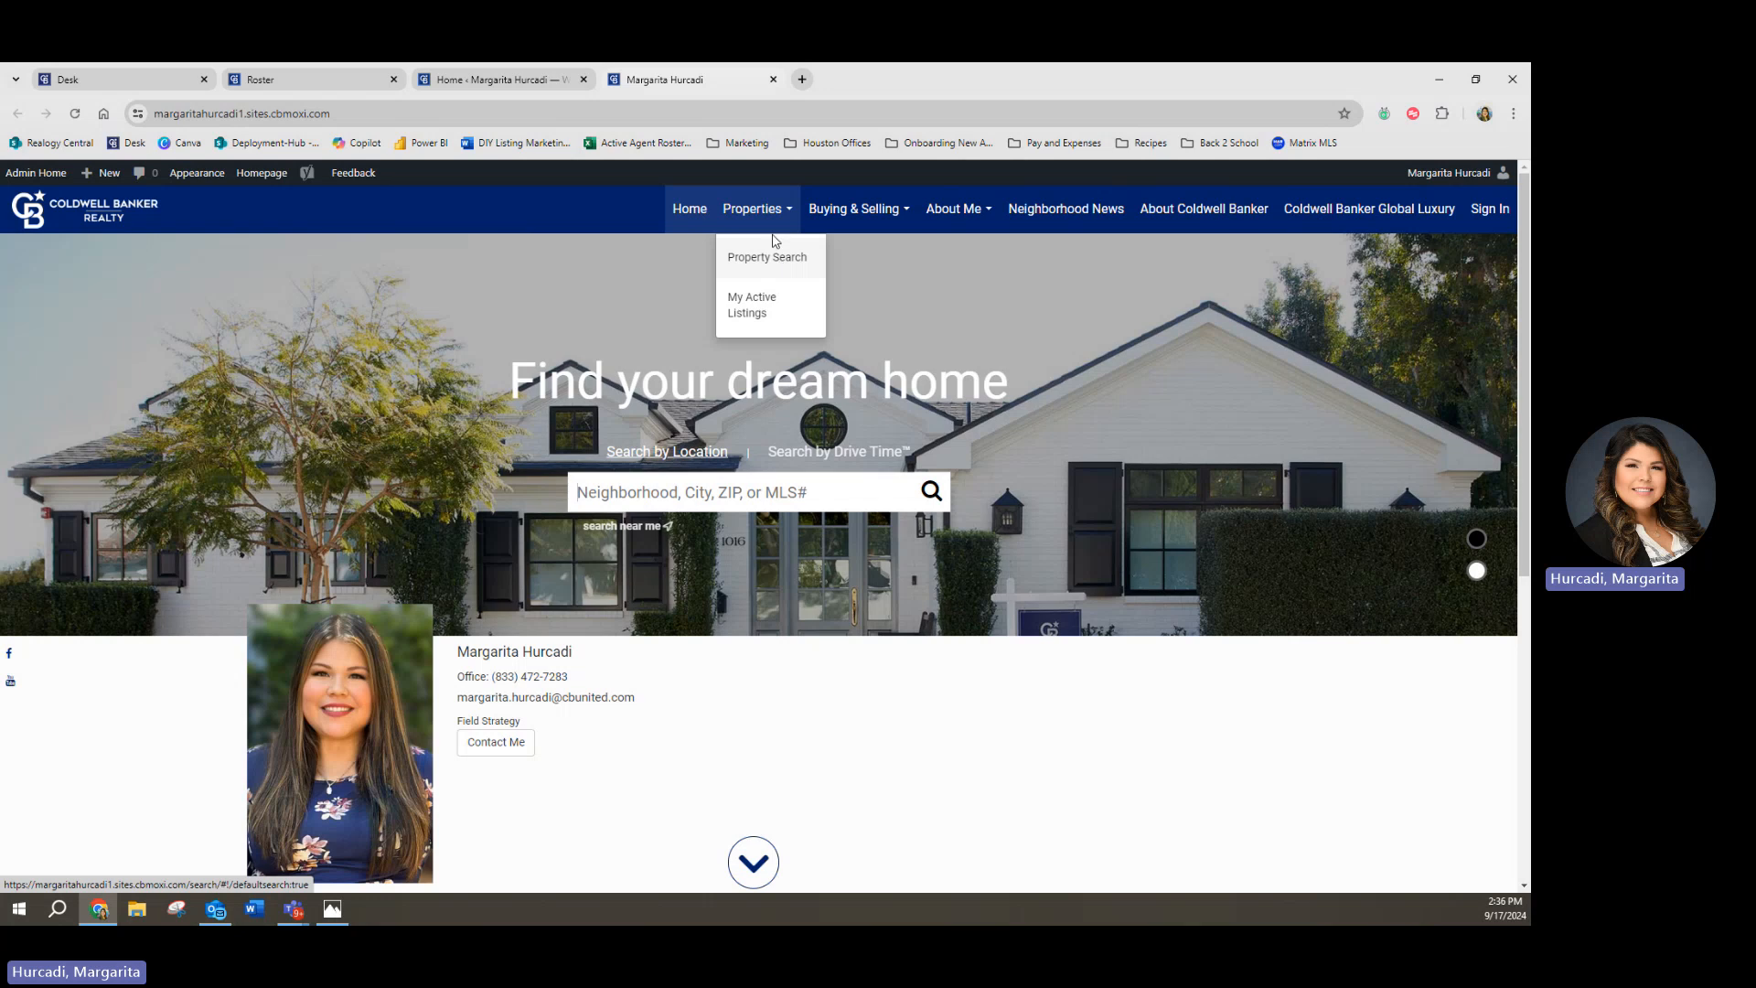
{"action": "left_click", "coordinate": [781, 258]}
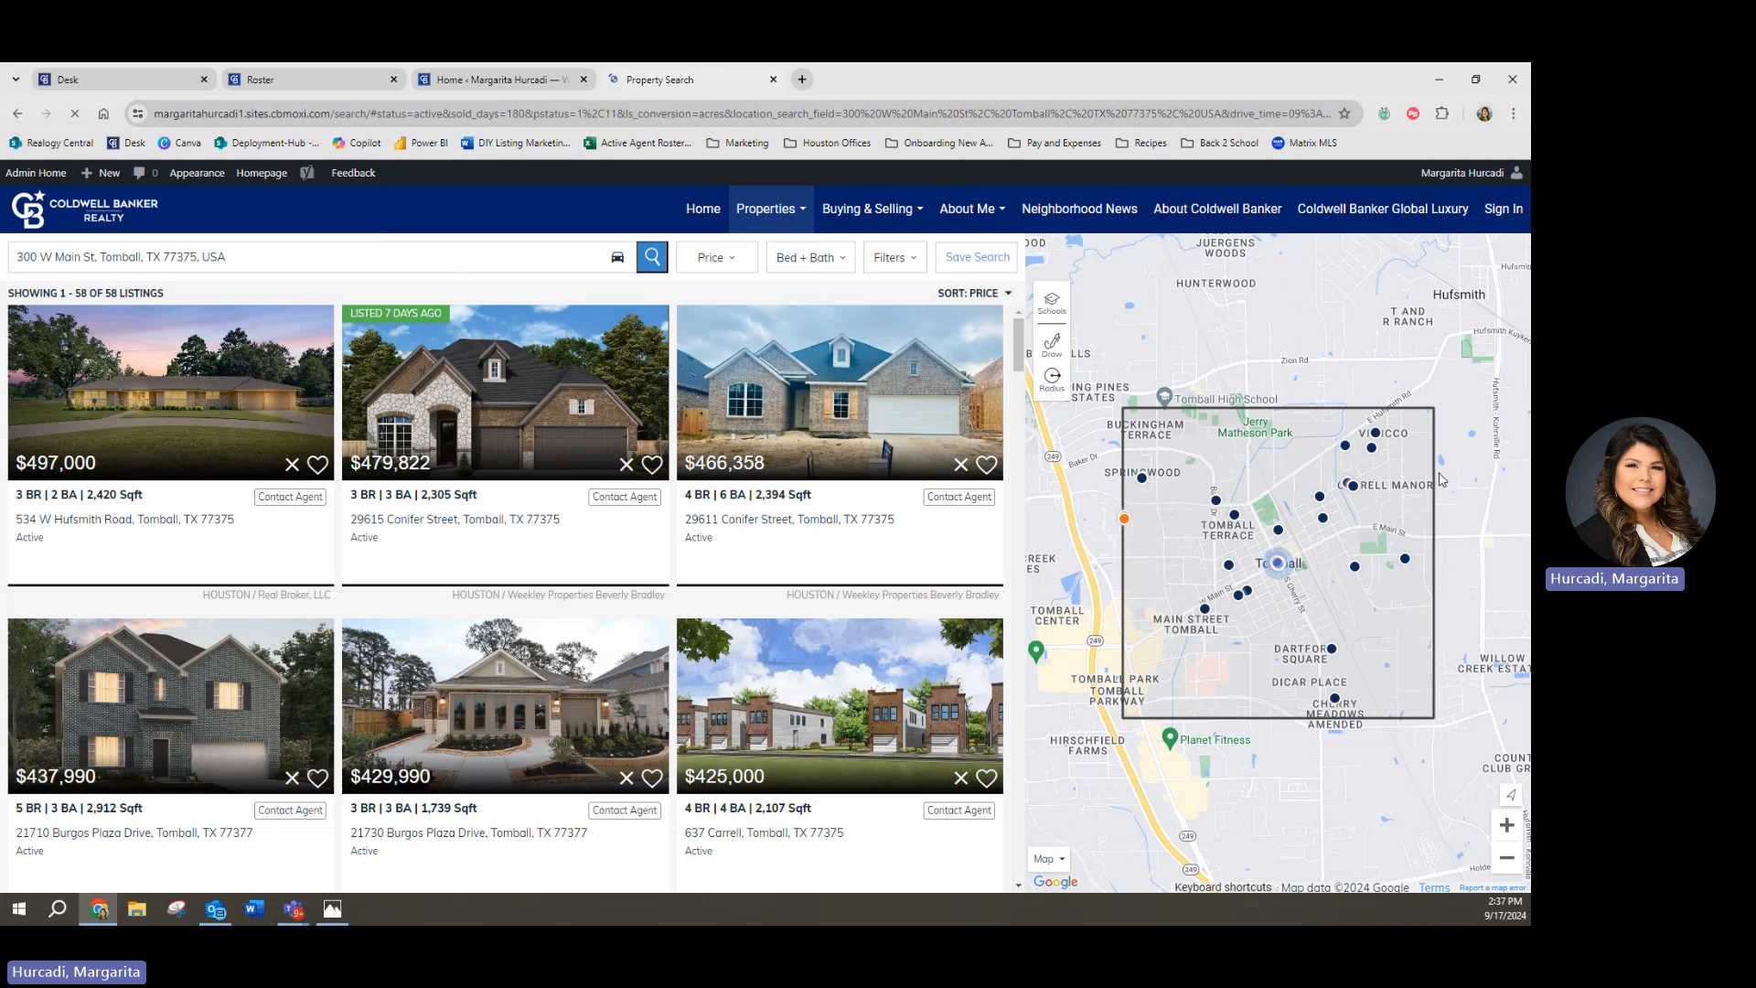
{"action": "left_click", "coordinate": [911, 272]}
{"action": "left_click", "coordinate": [911, 270]}
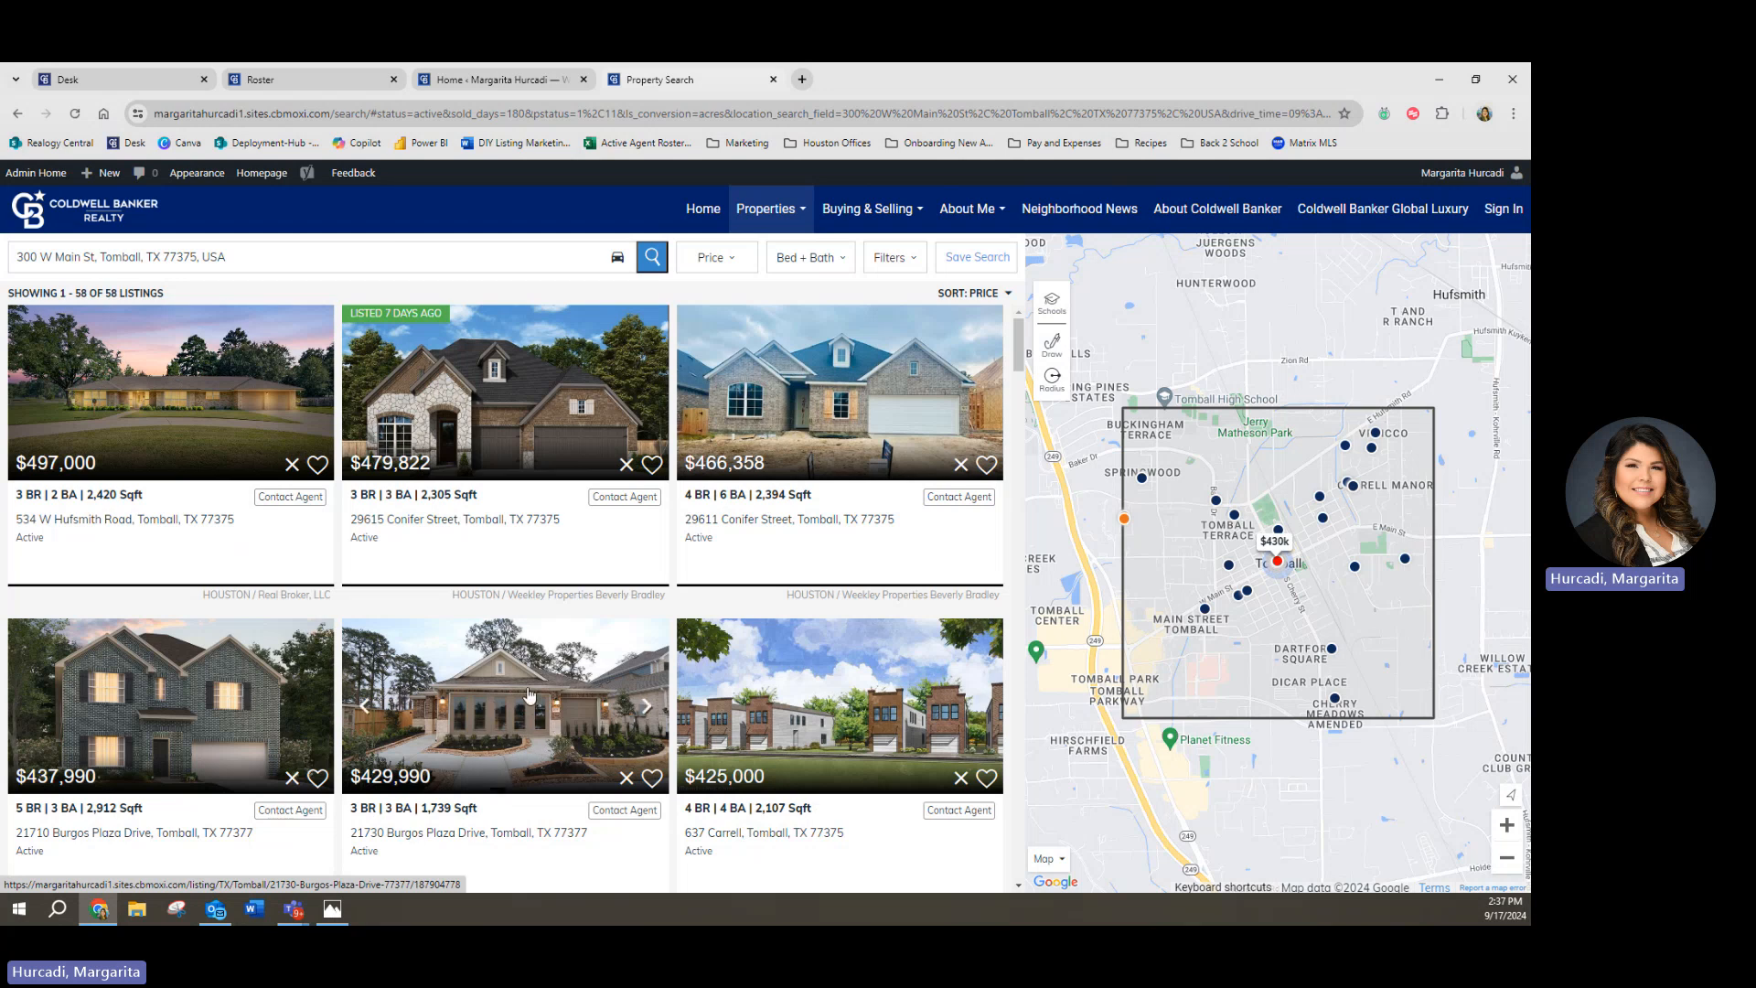
Step: View the website's My Active Listings page and open the Buying & Selling Tips page
{"action": "left_click", "coordinate": [793, 217]}
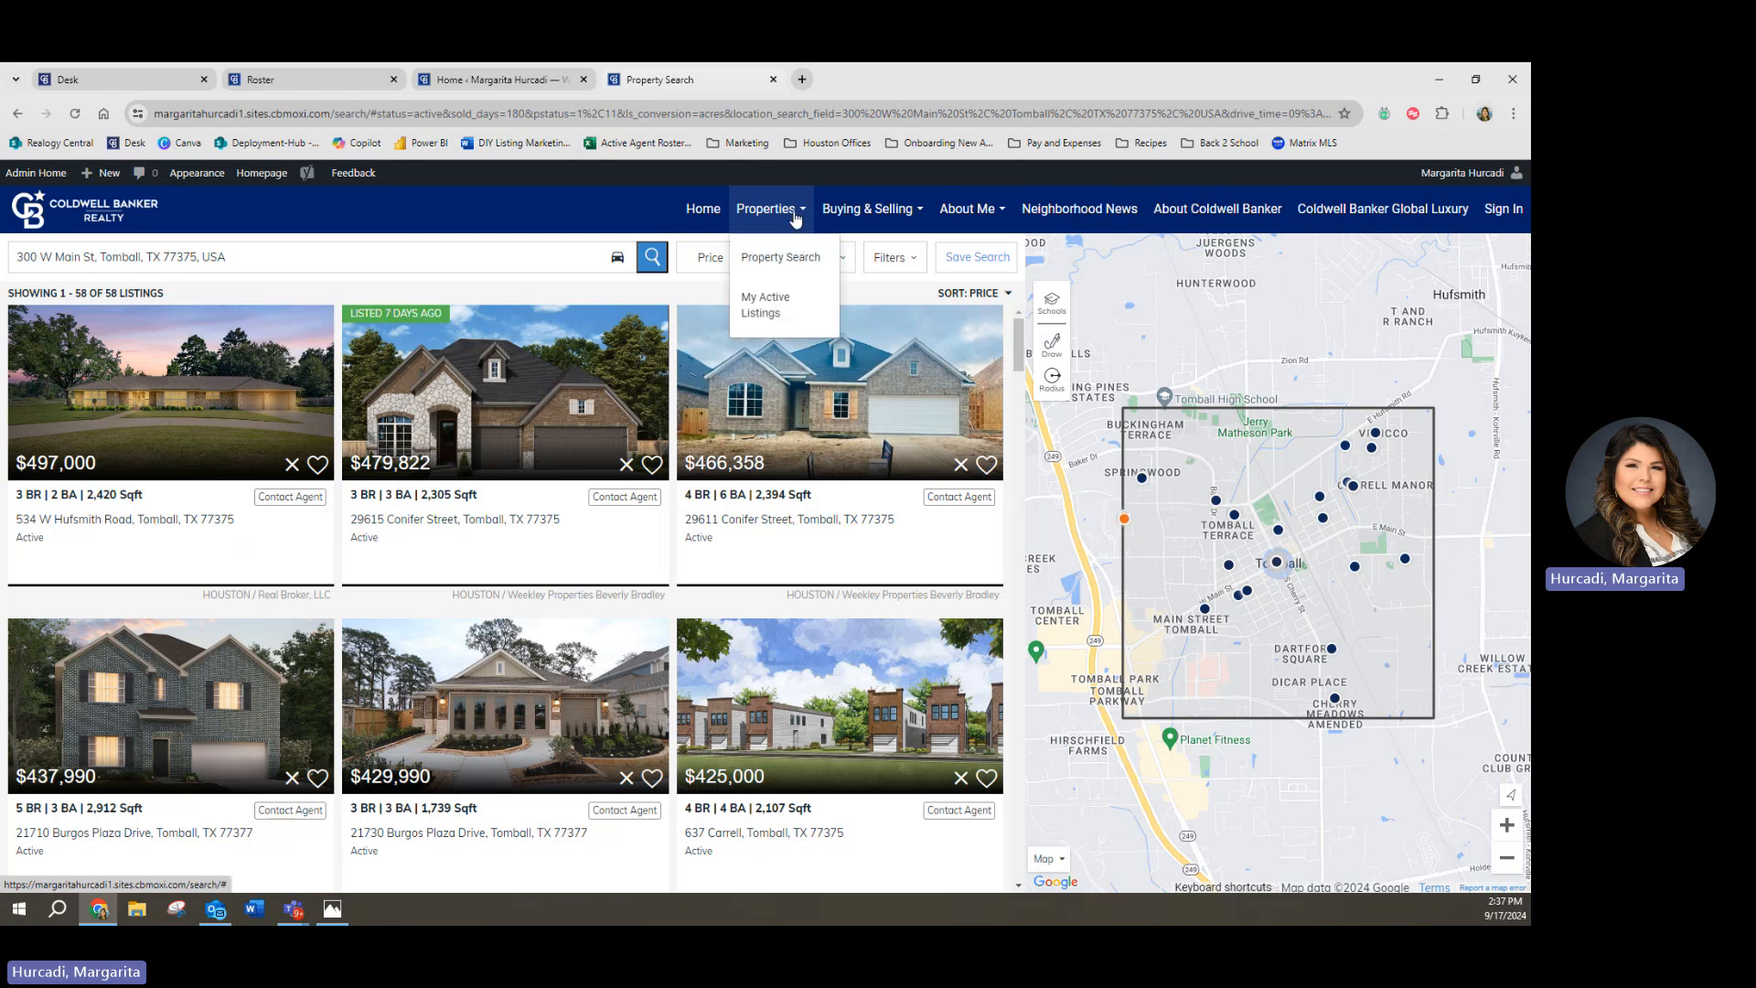
{"action": "left_click", "coordinate": [758, 315]}
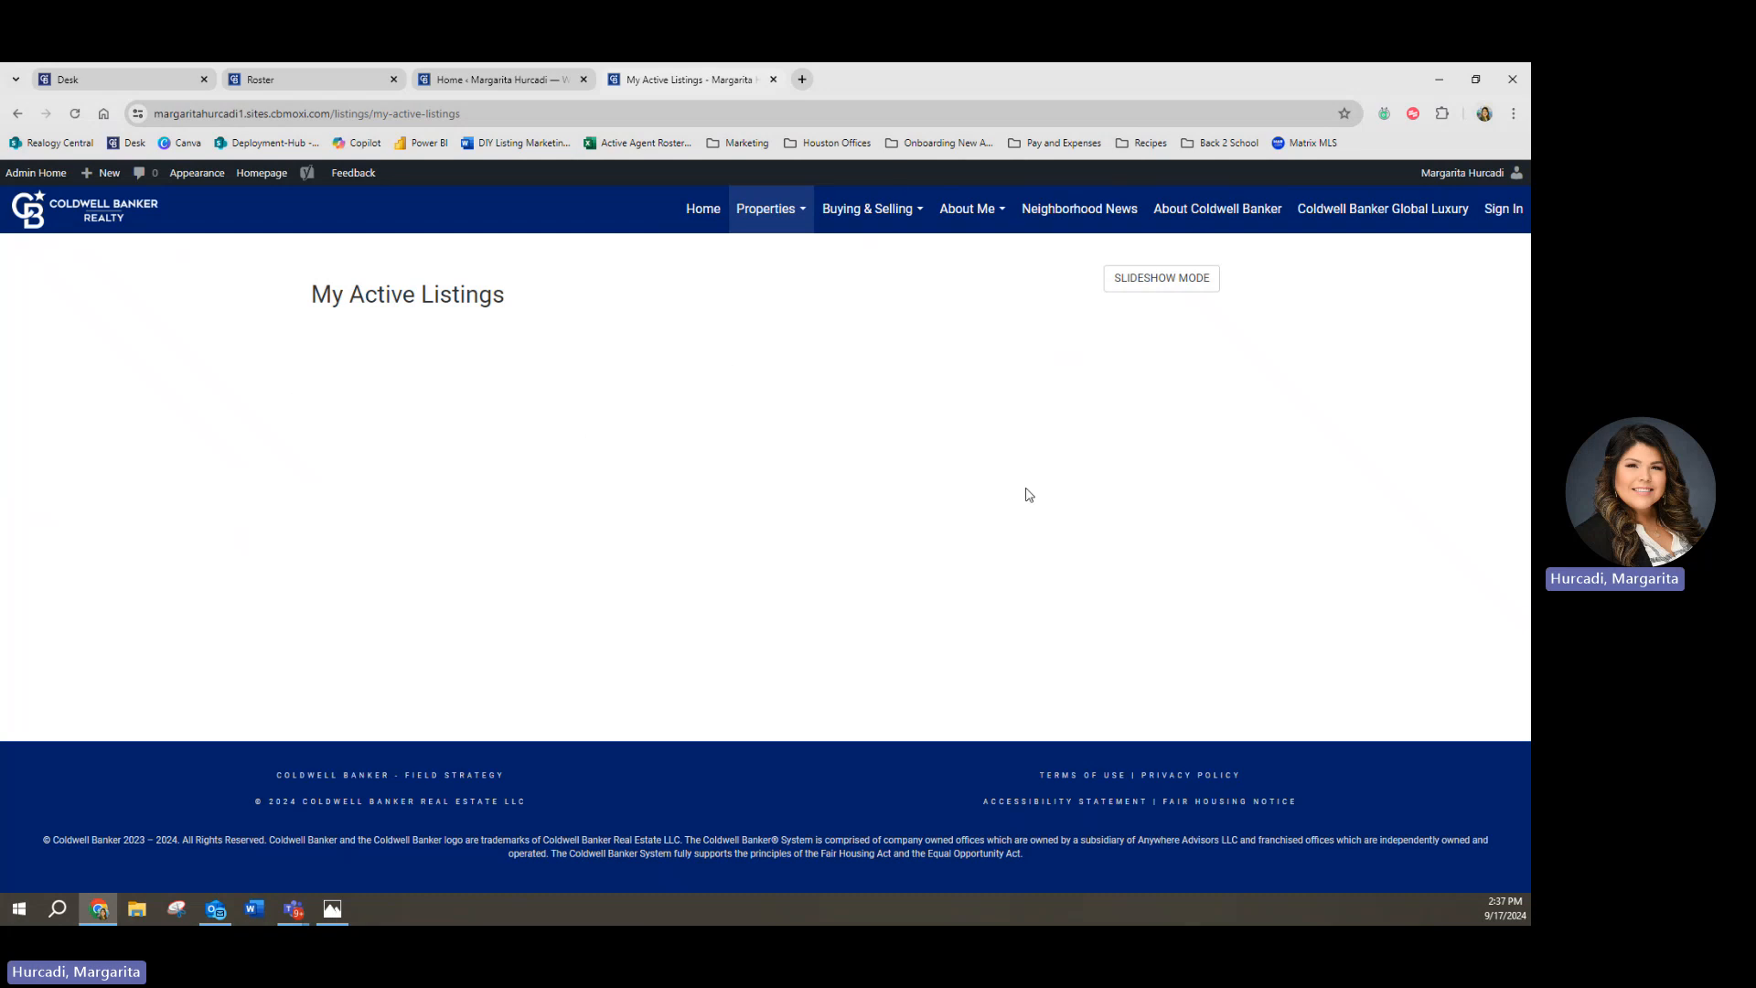
{"action": "mouse_move", "coordinate": [788, 228]}
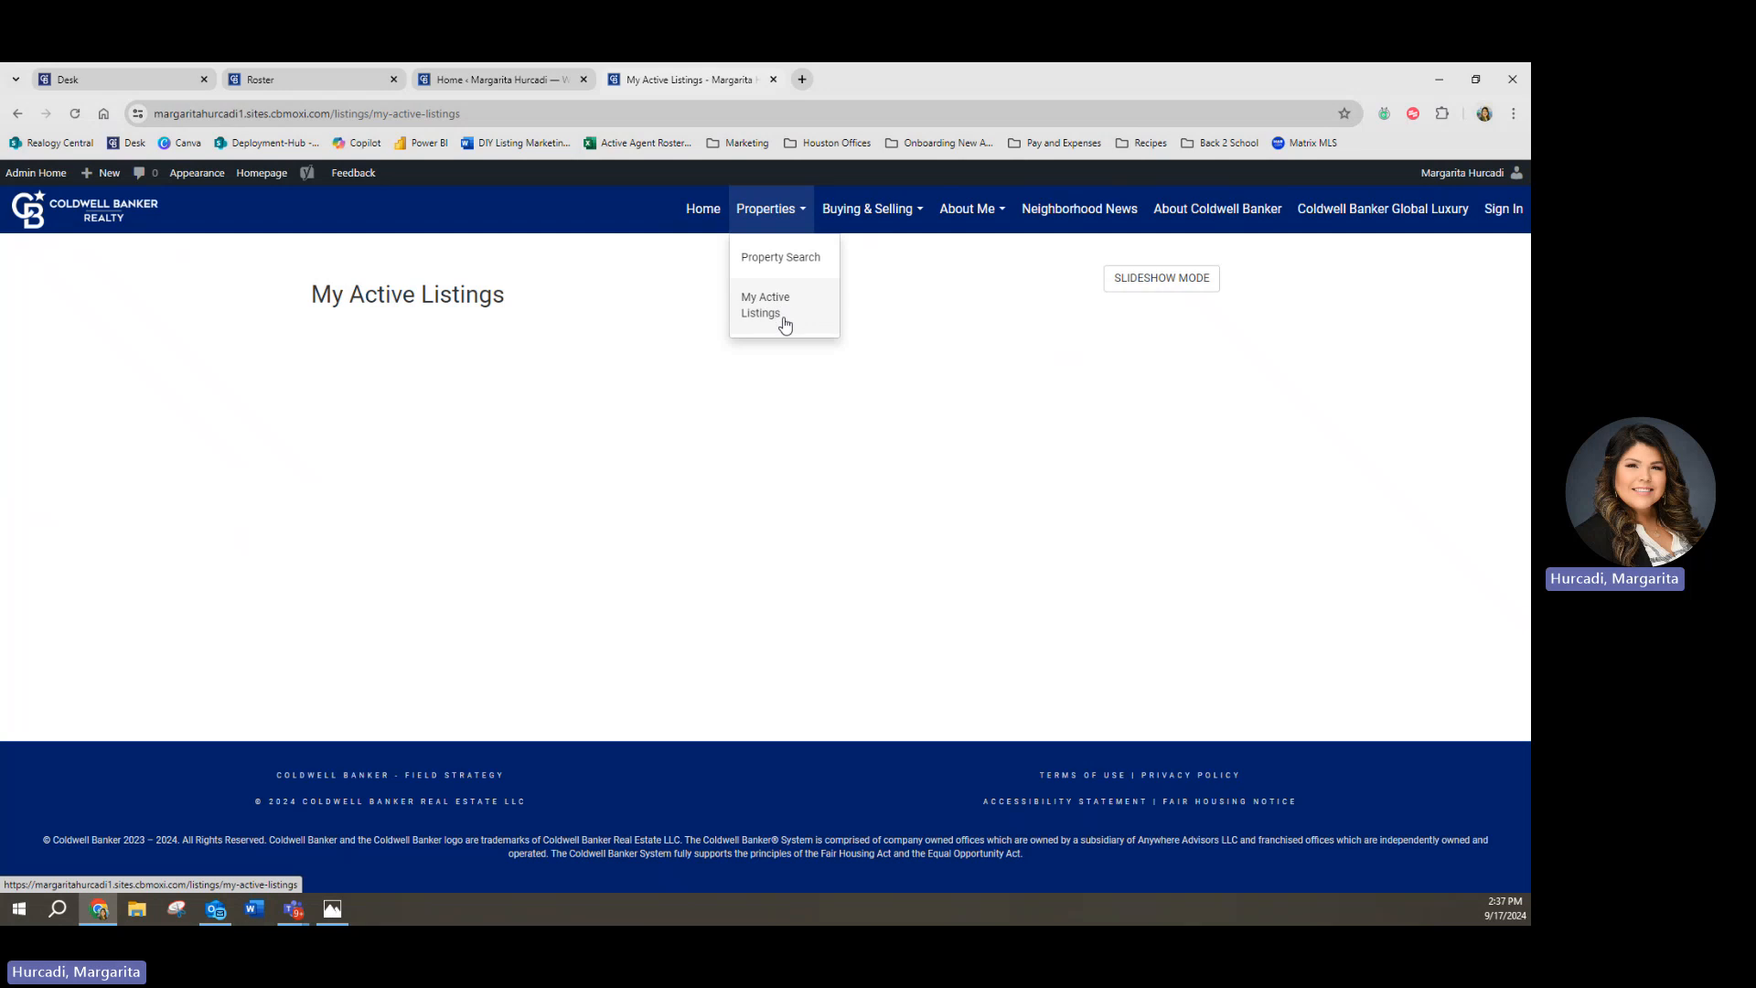
{"action": "mouse_move", "coordinate": [901, 212]}
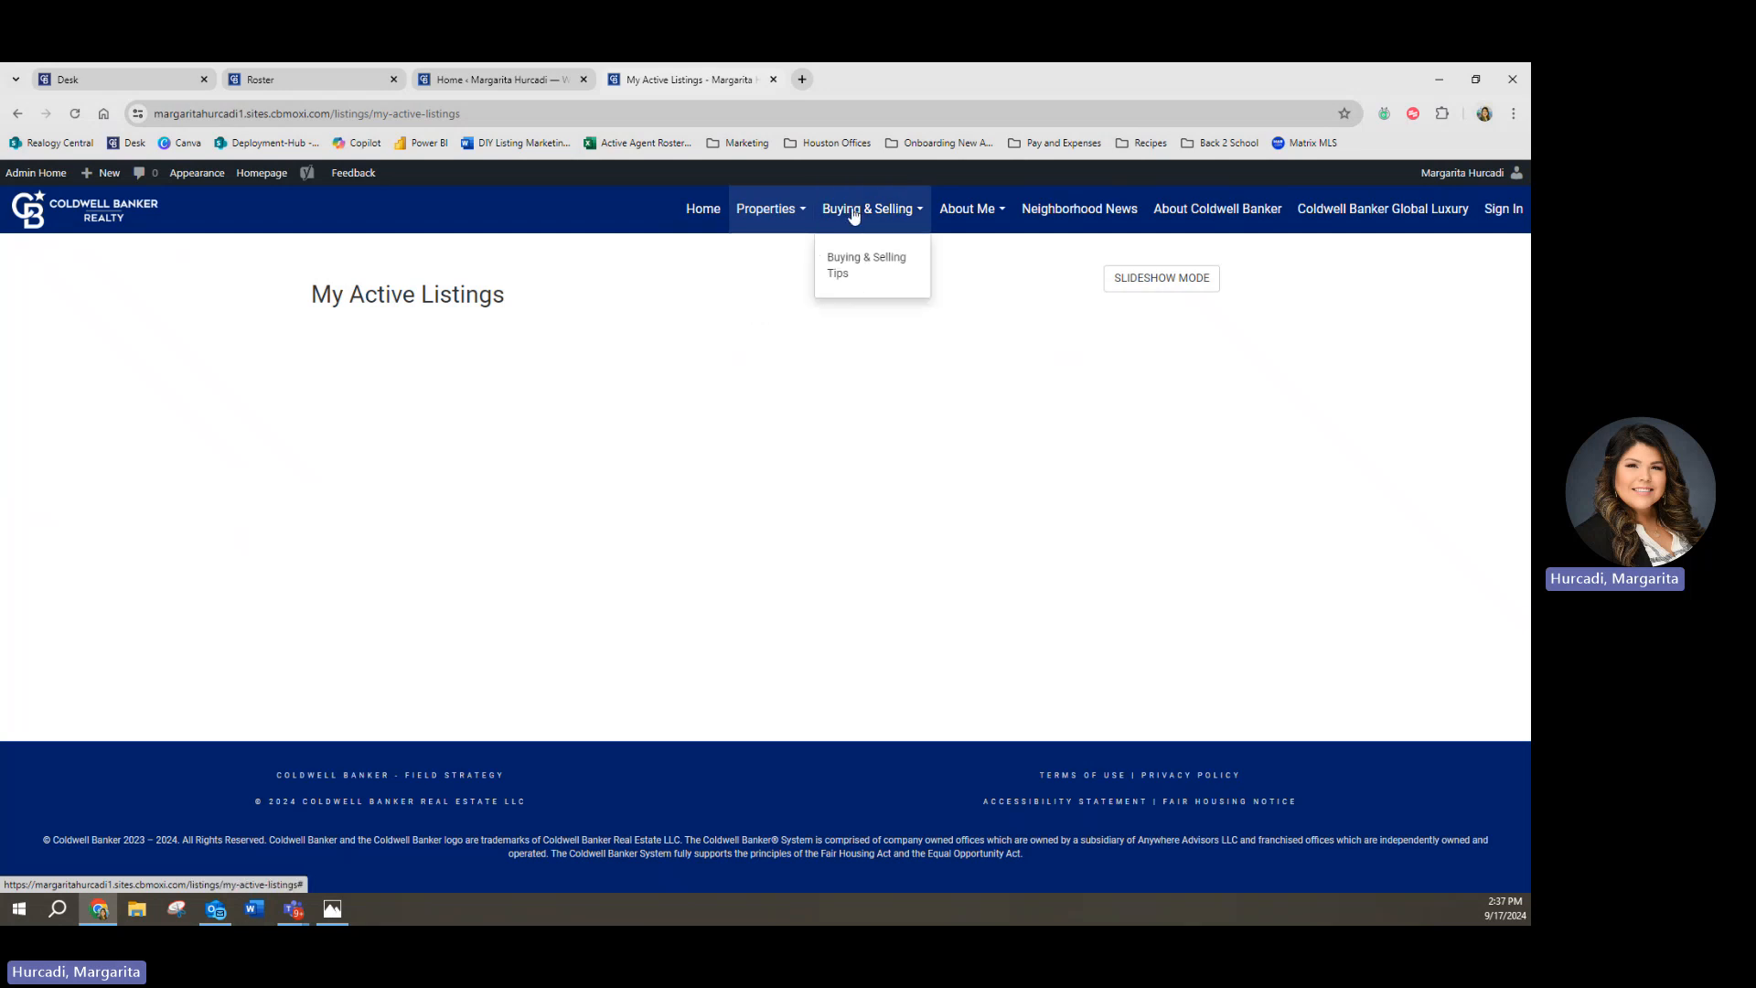
{"action": "left_click", "coordinate": [879, 267]}
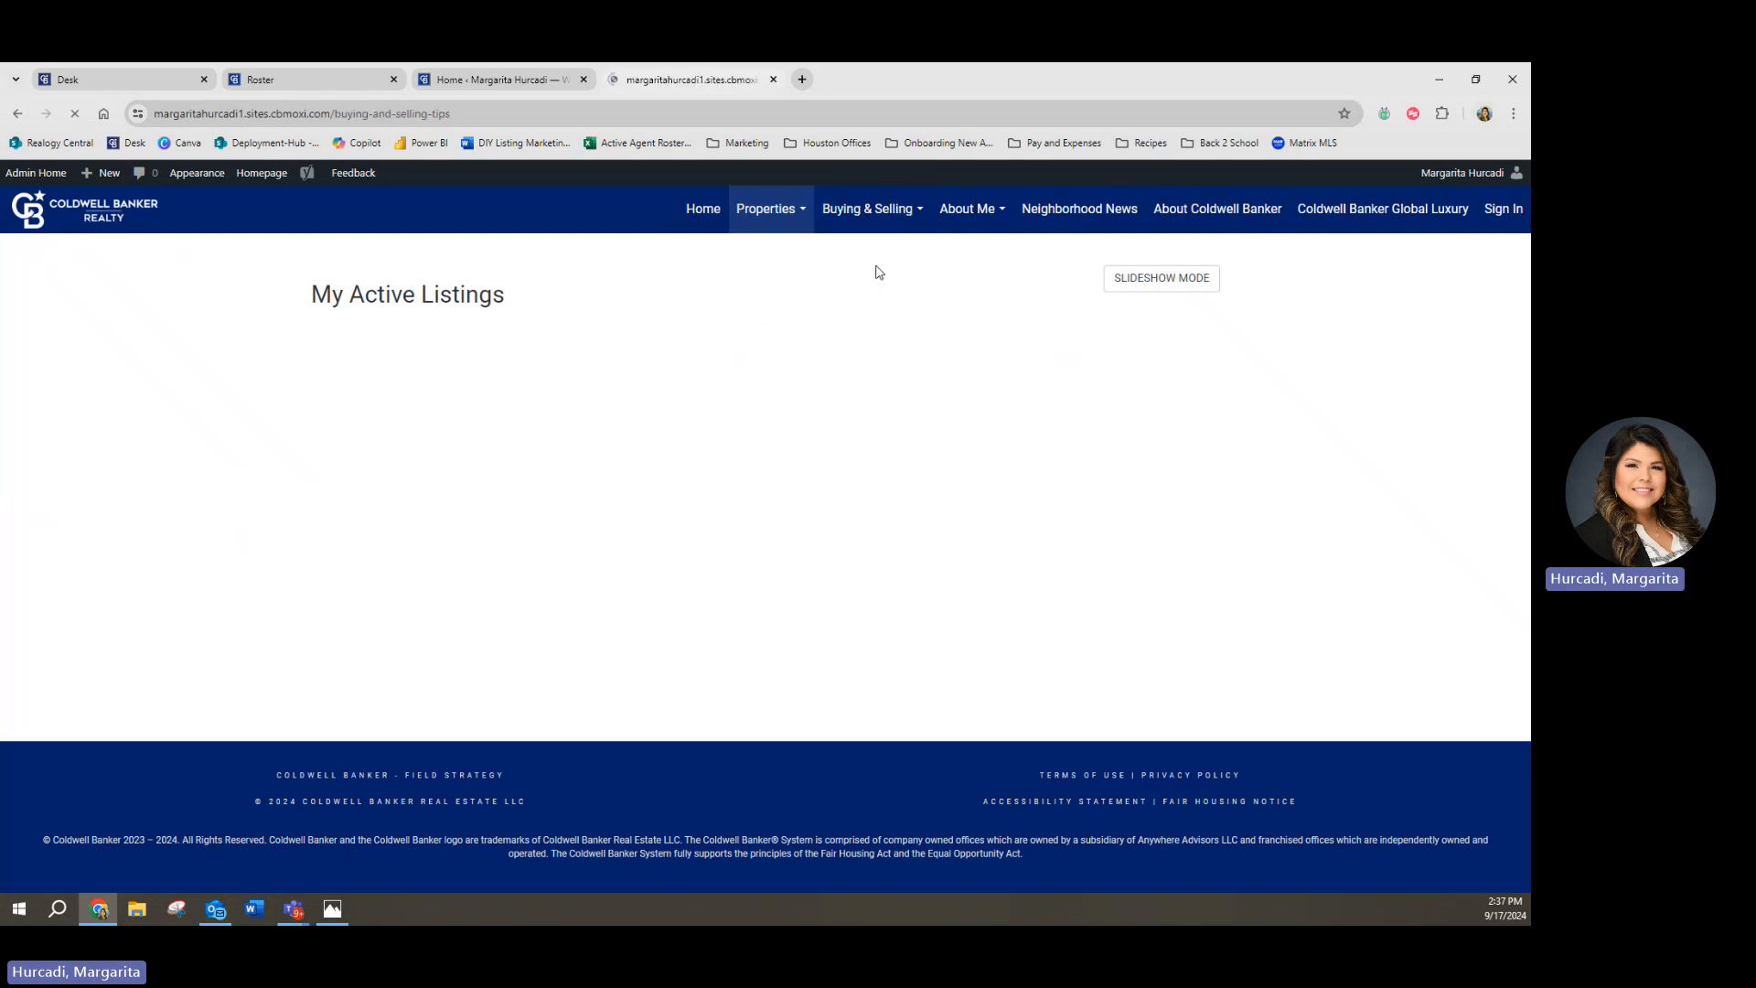
Step: Look over the Buying Tips and Selling Tips sections, and open the My Bio page
{"action": "scroll", "coordinate": [468, 383], "scroll_direction": "down", "scroll_amount": 5}
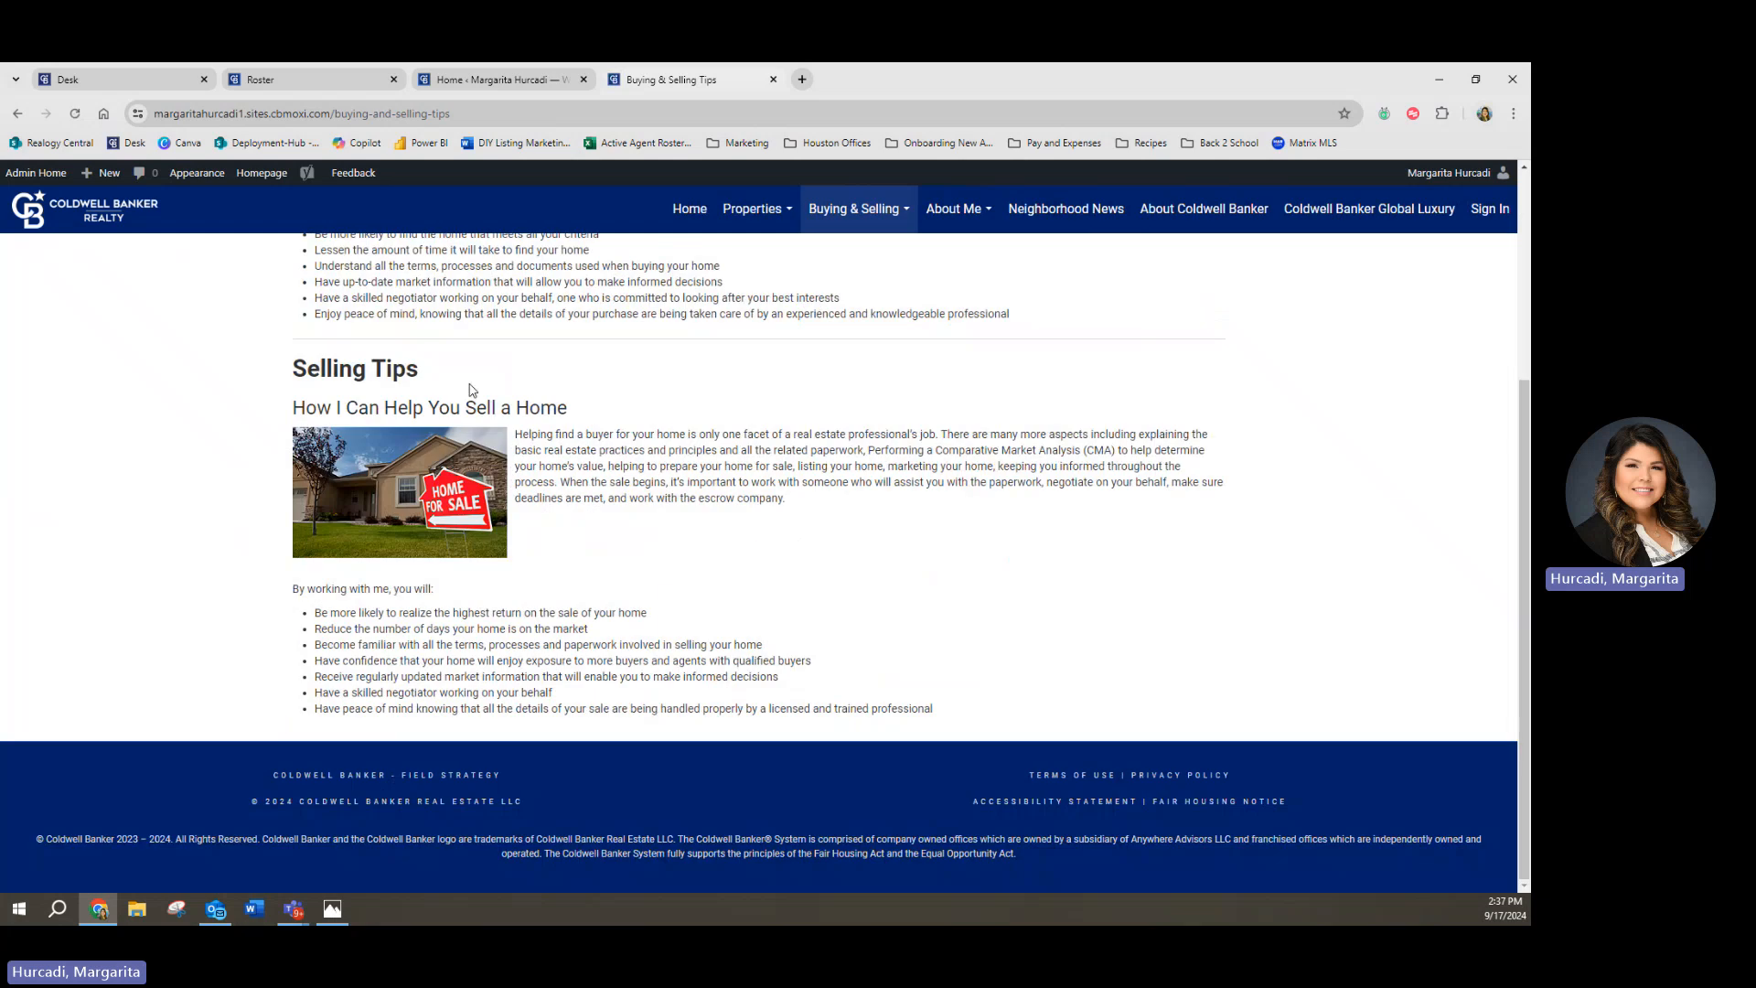
{"action": "scroll", "coordinate": [472, 391], "scroll_direction": "up", "scroll_amount": 3}
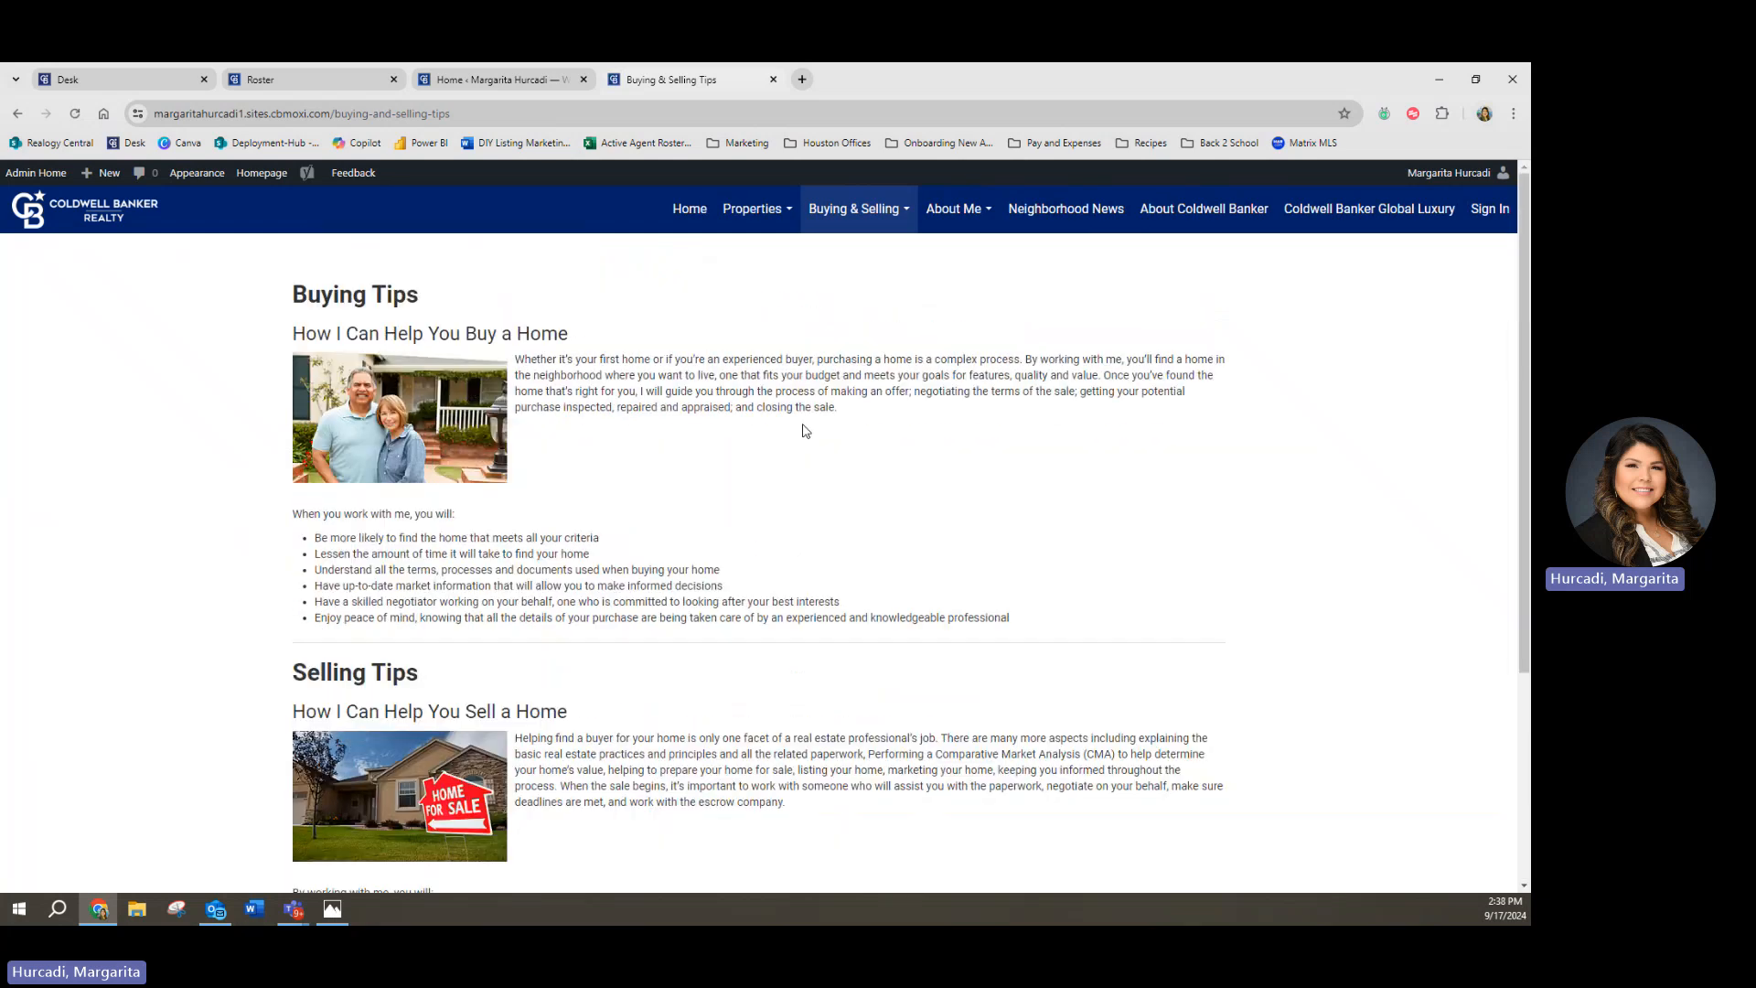
{"action": "mouse_move", "coordinate": [967, 222]}
{"action": "left_click", "coordinate": [956, 259]}
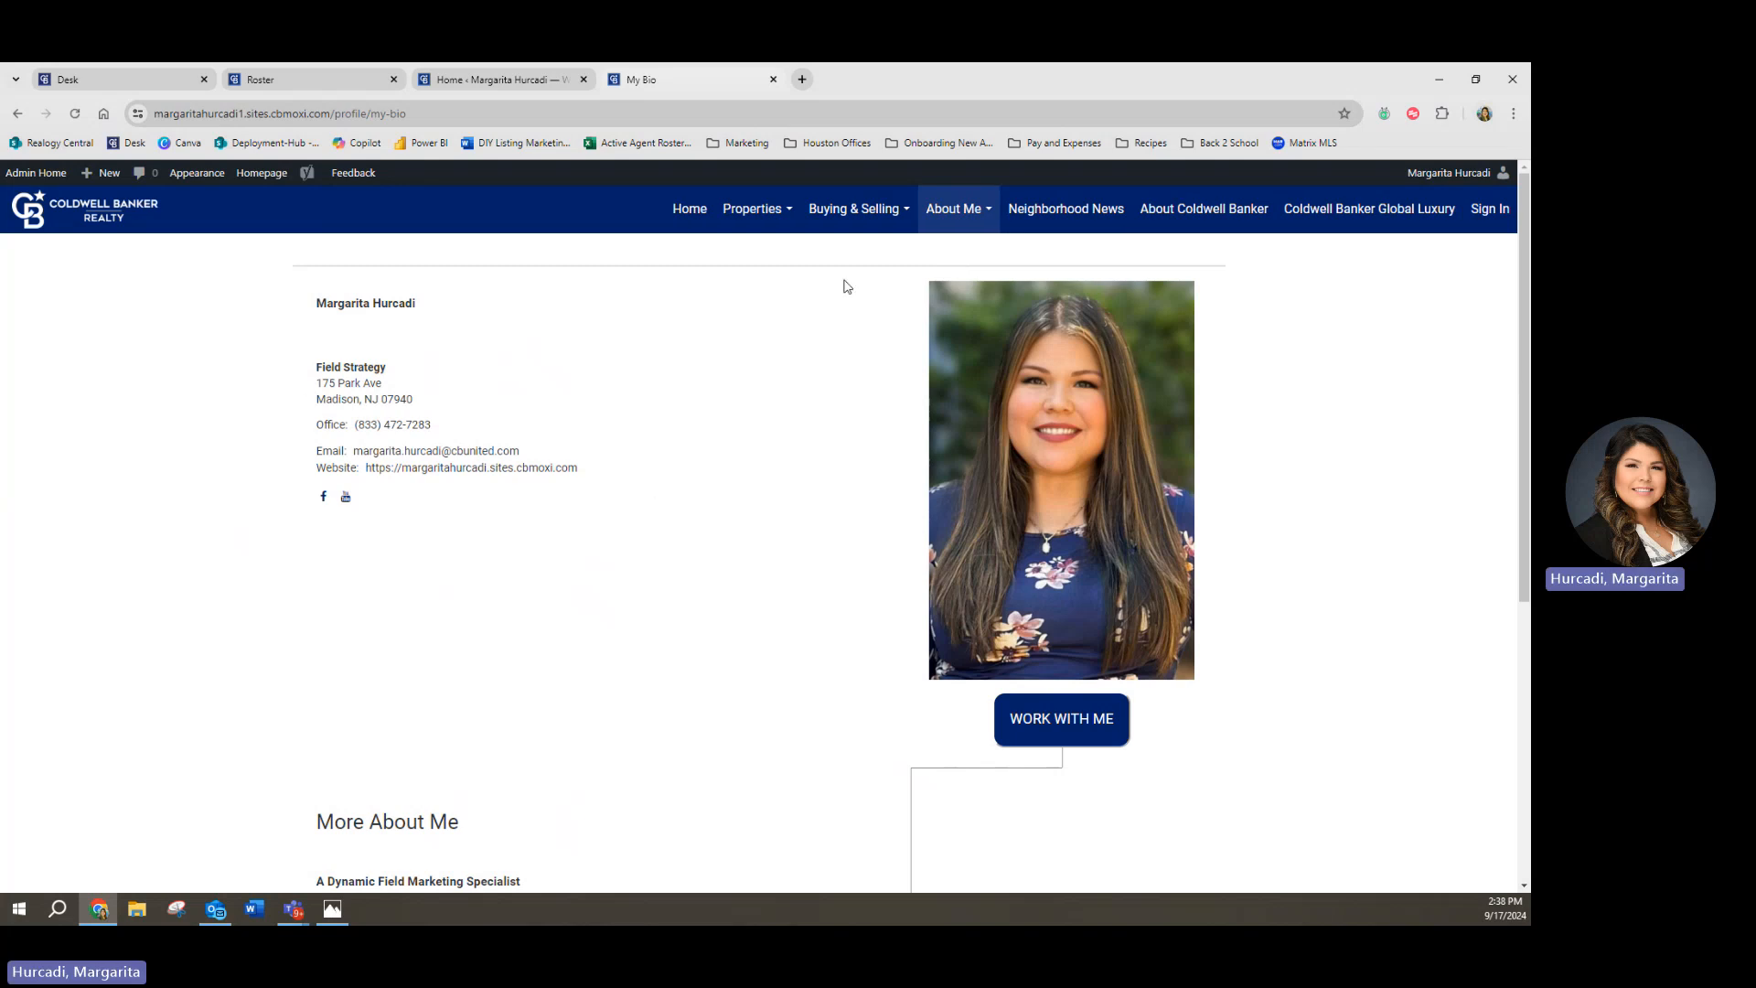
Step: Review the My Bio page's contact details, agent photo and More About Me section
{"action": "left_click", "coordinate": [970, 210]}
{"action": "scroll", "coordinate": [402, 541], "scroll_direction": "down", "scroll_amount": 2}
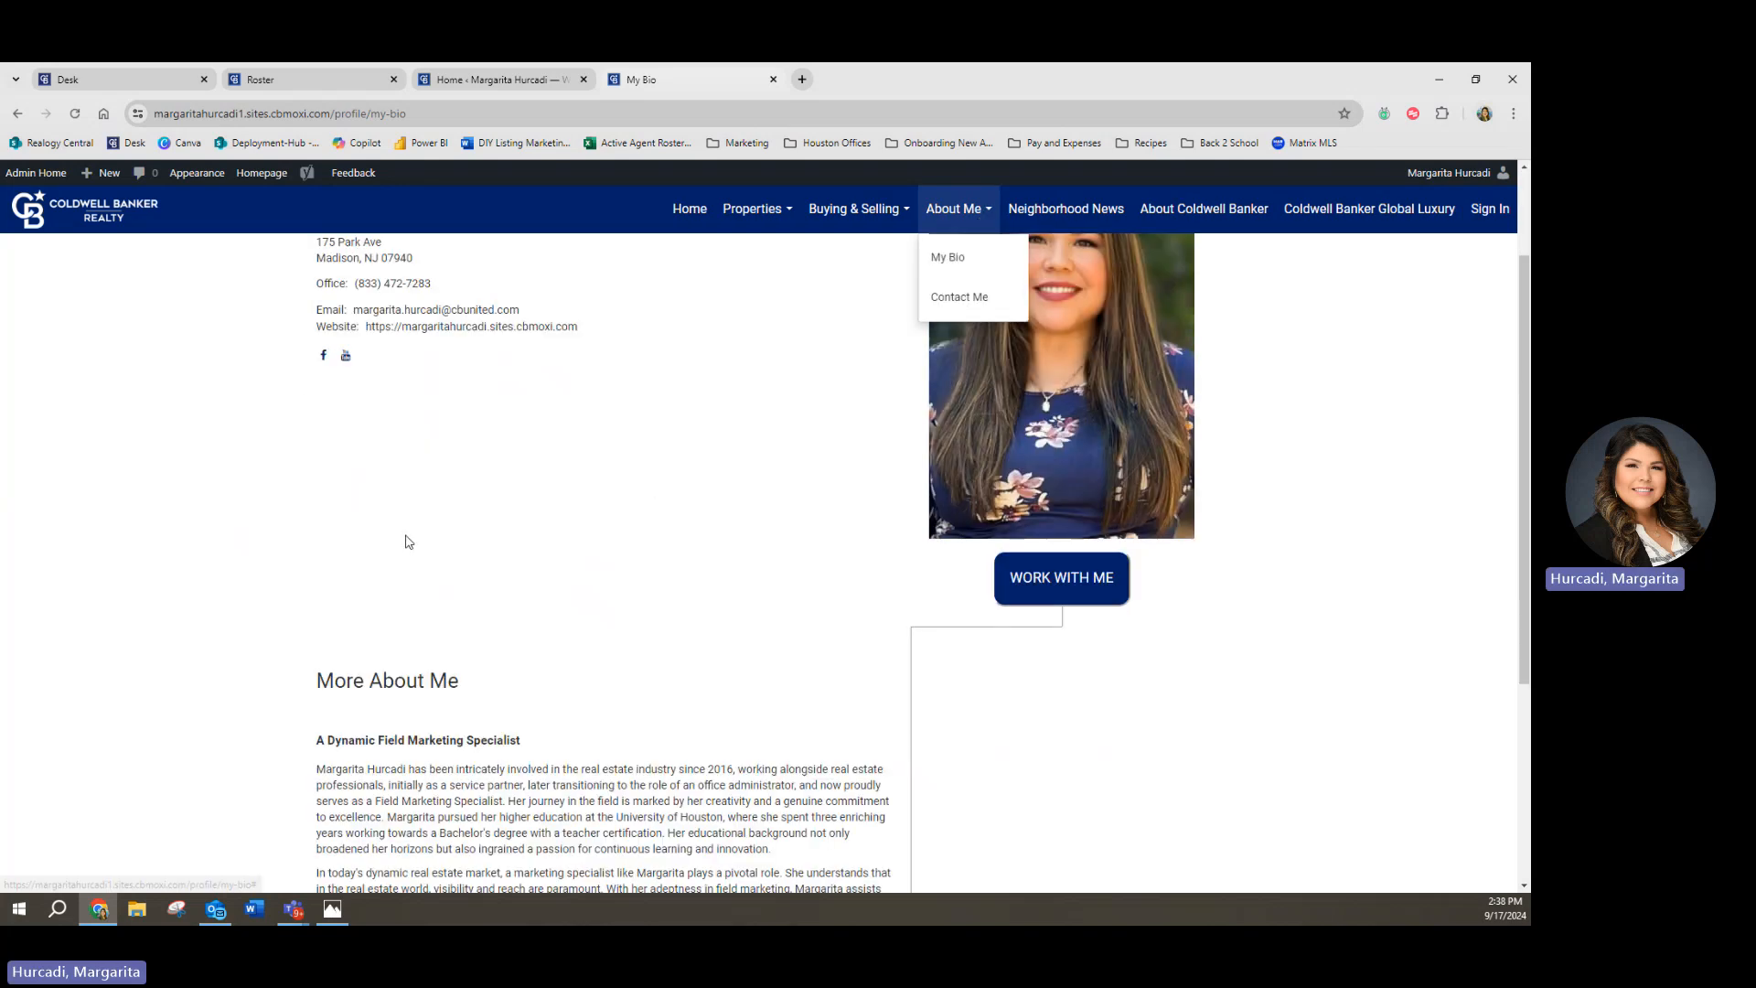
{"action": "scroll", "coordinate": [408, 542], "scroll_direction": "down", "scroll_amount": 4}
{"action": "scroll", "coordinate": [474, 572], "scroll_direction": "up", "scroll_amount": 5}
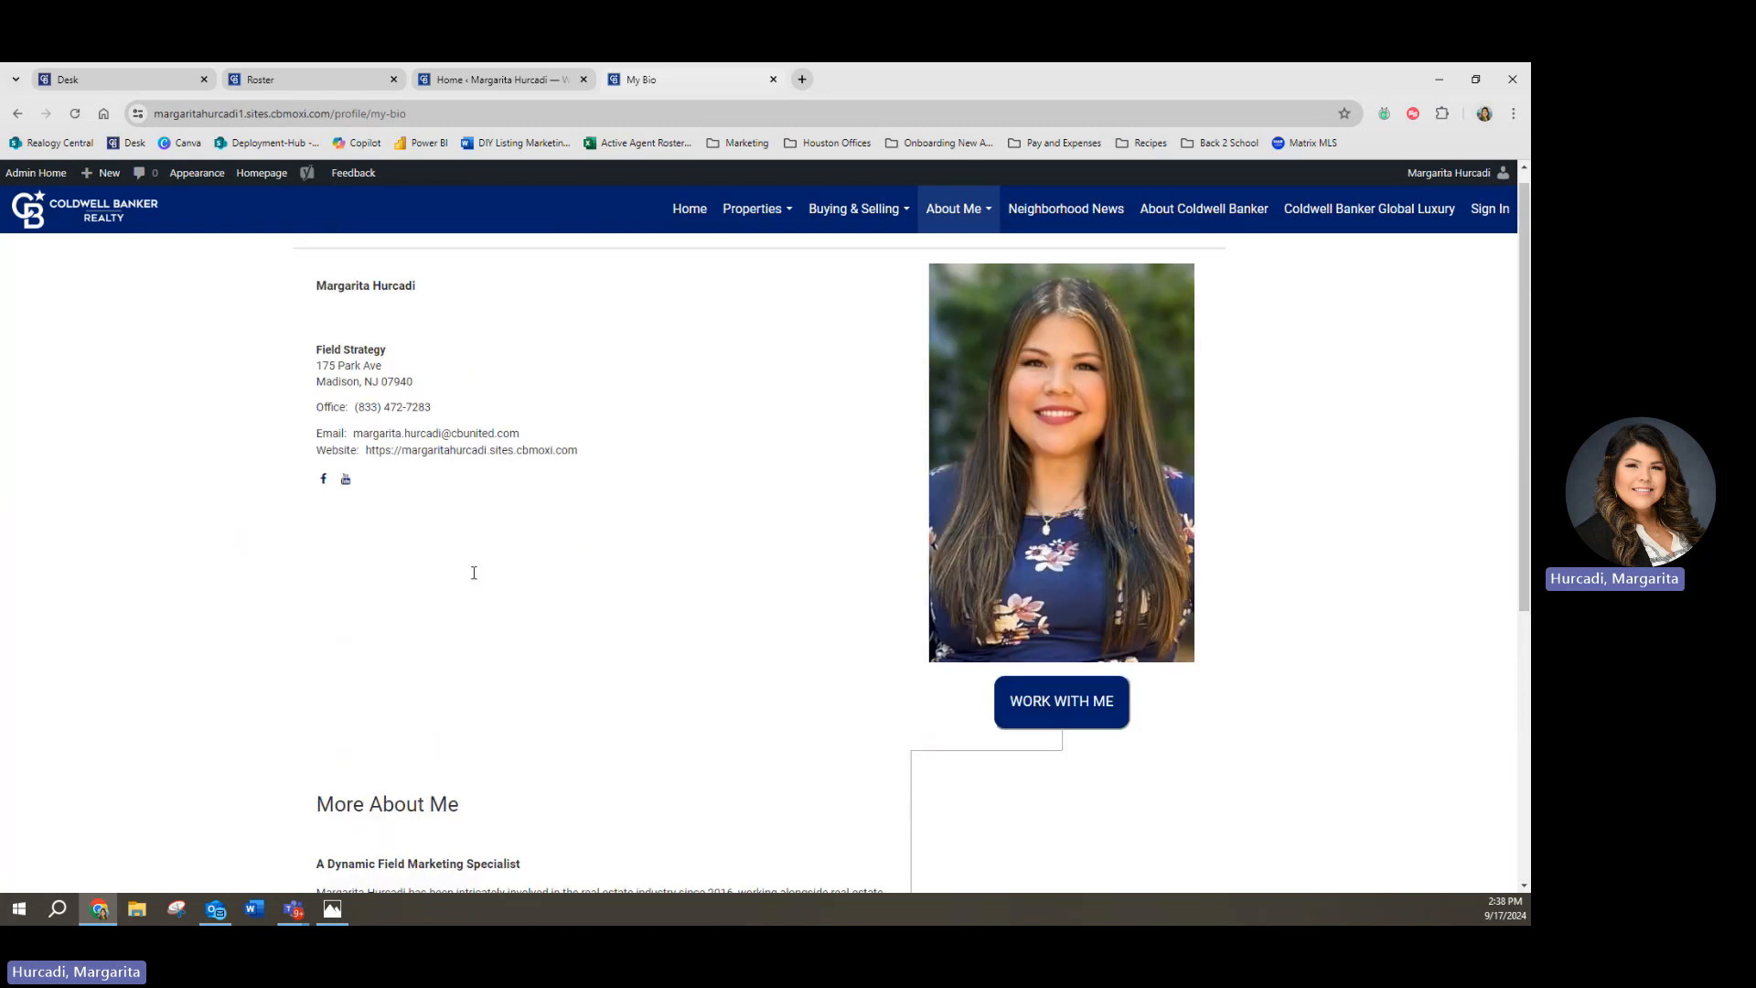
Step: Switch to the Desk home page and open the account options containing My Profile
{"action": "left_click", "coordinate": [111, 89]}
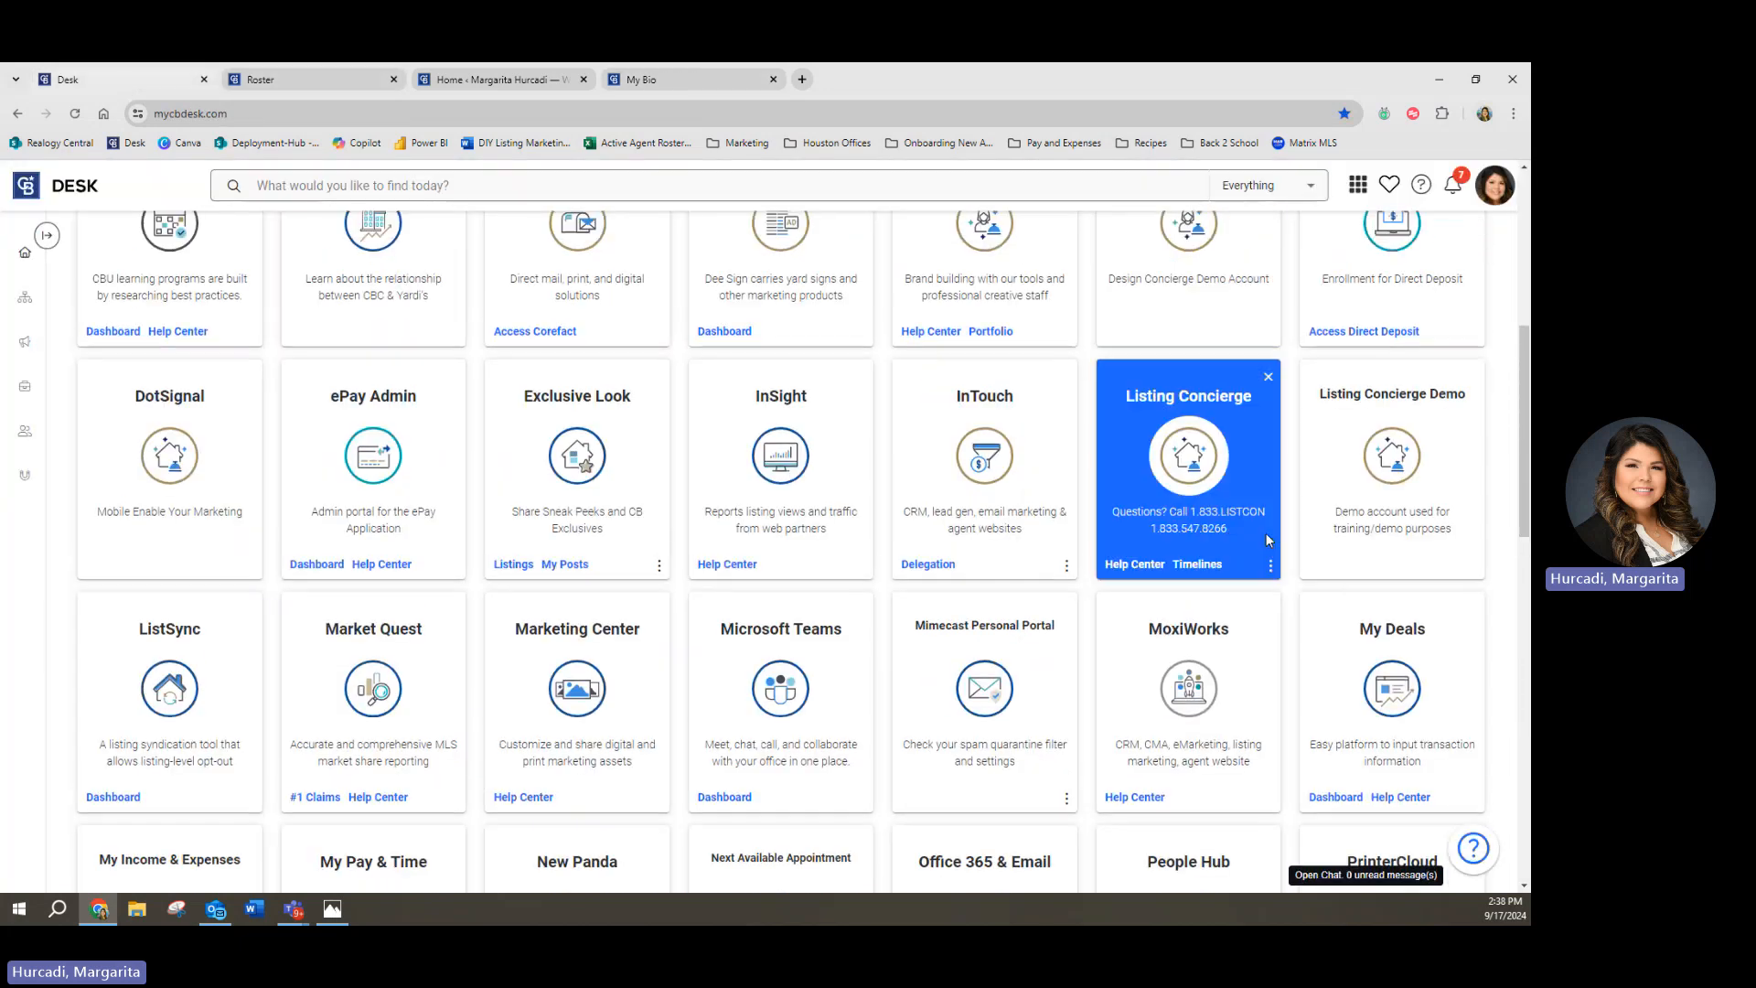
{"action": "scroll", "coordinate": [1264, 532], "scroll_direction": "up", "scroll_amount": 6}
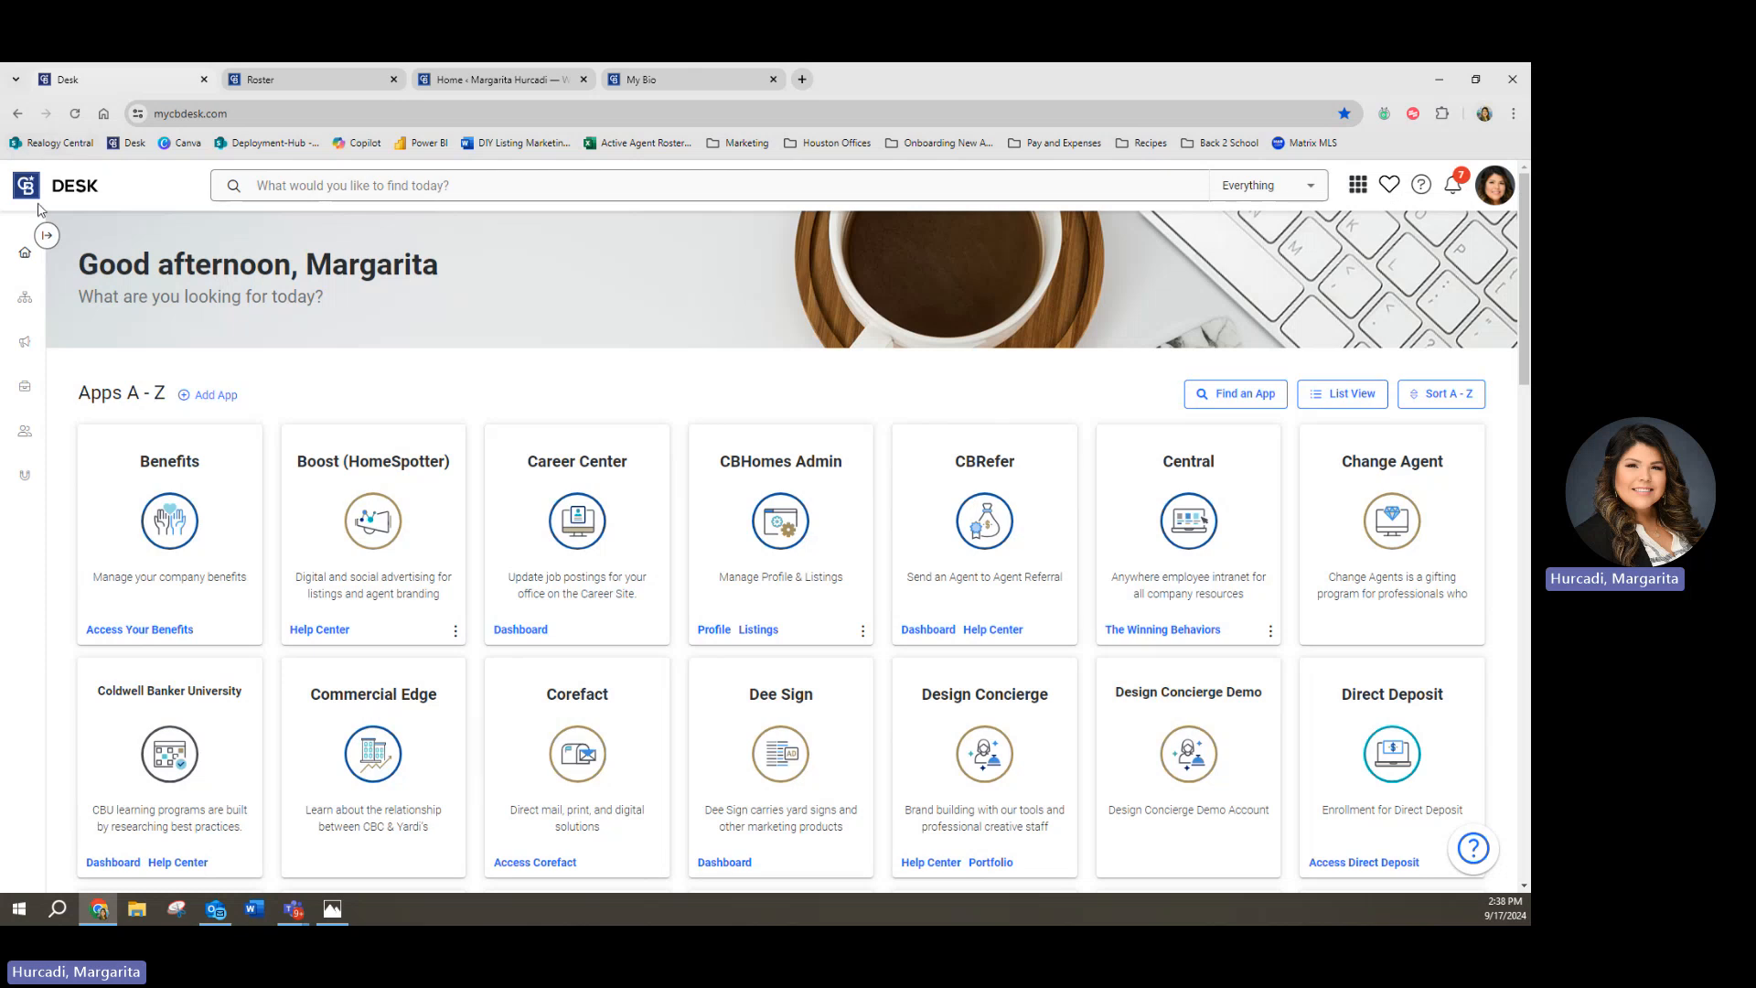
{"action": "left_click", "coordinate": [1494, 199]}
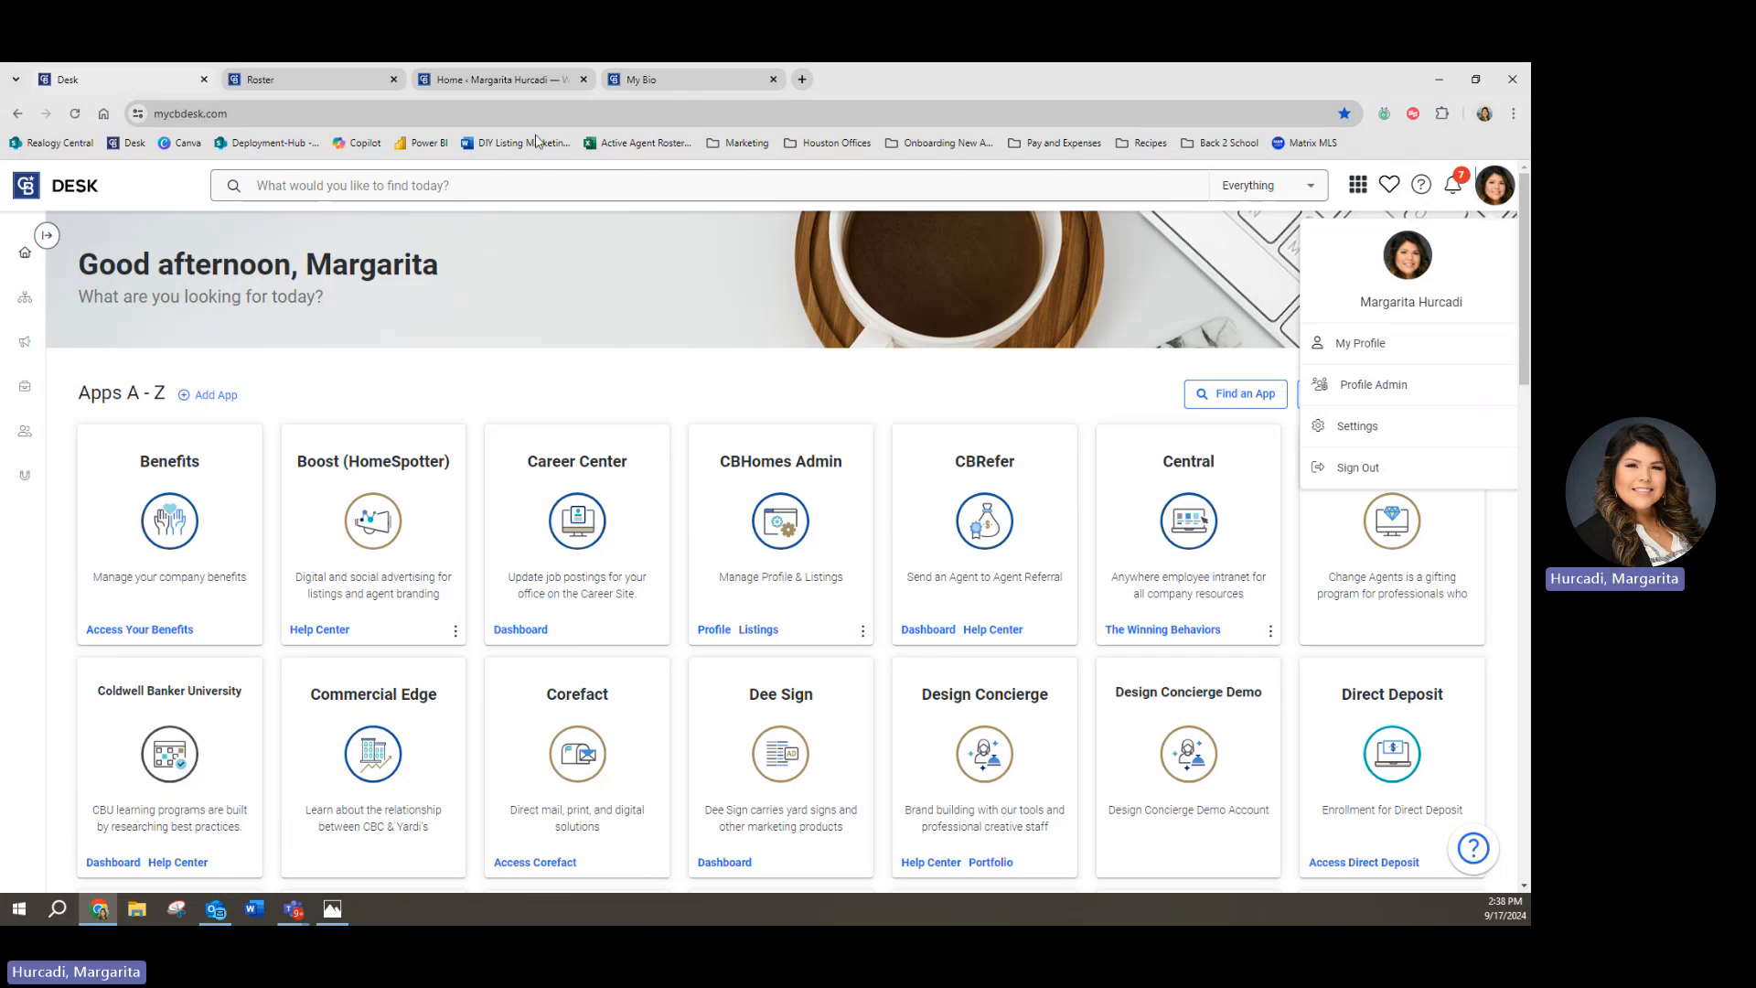
Step: Review the biography and Languages sections on the My Bio page, and return to the My Profile entry on Desk
{"action": "left_click", "coordinate": [619, 84]}
{"action": "scroll", "coordinate": [420, 750], "scroll_direction": "down", "scroll_amount": 3}
{"action": "scroll", "coordinate": [427, 743], "scroll_direction": "down", "scroll_amount": 3}
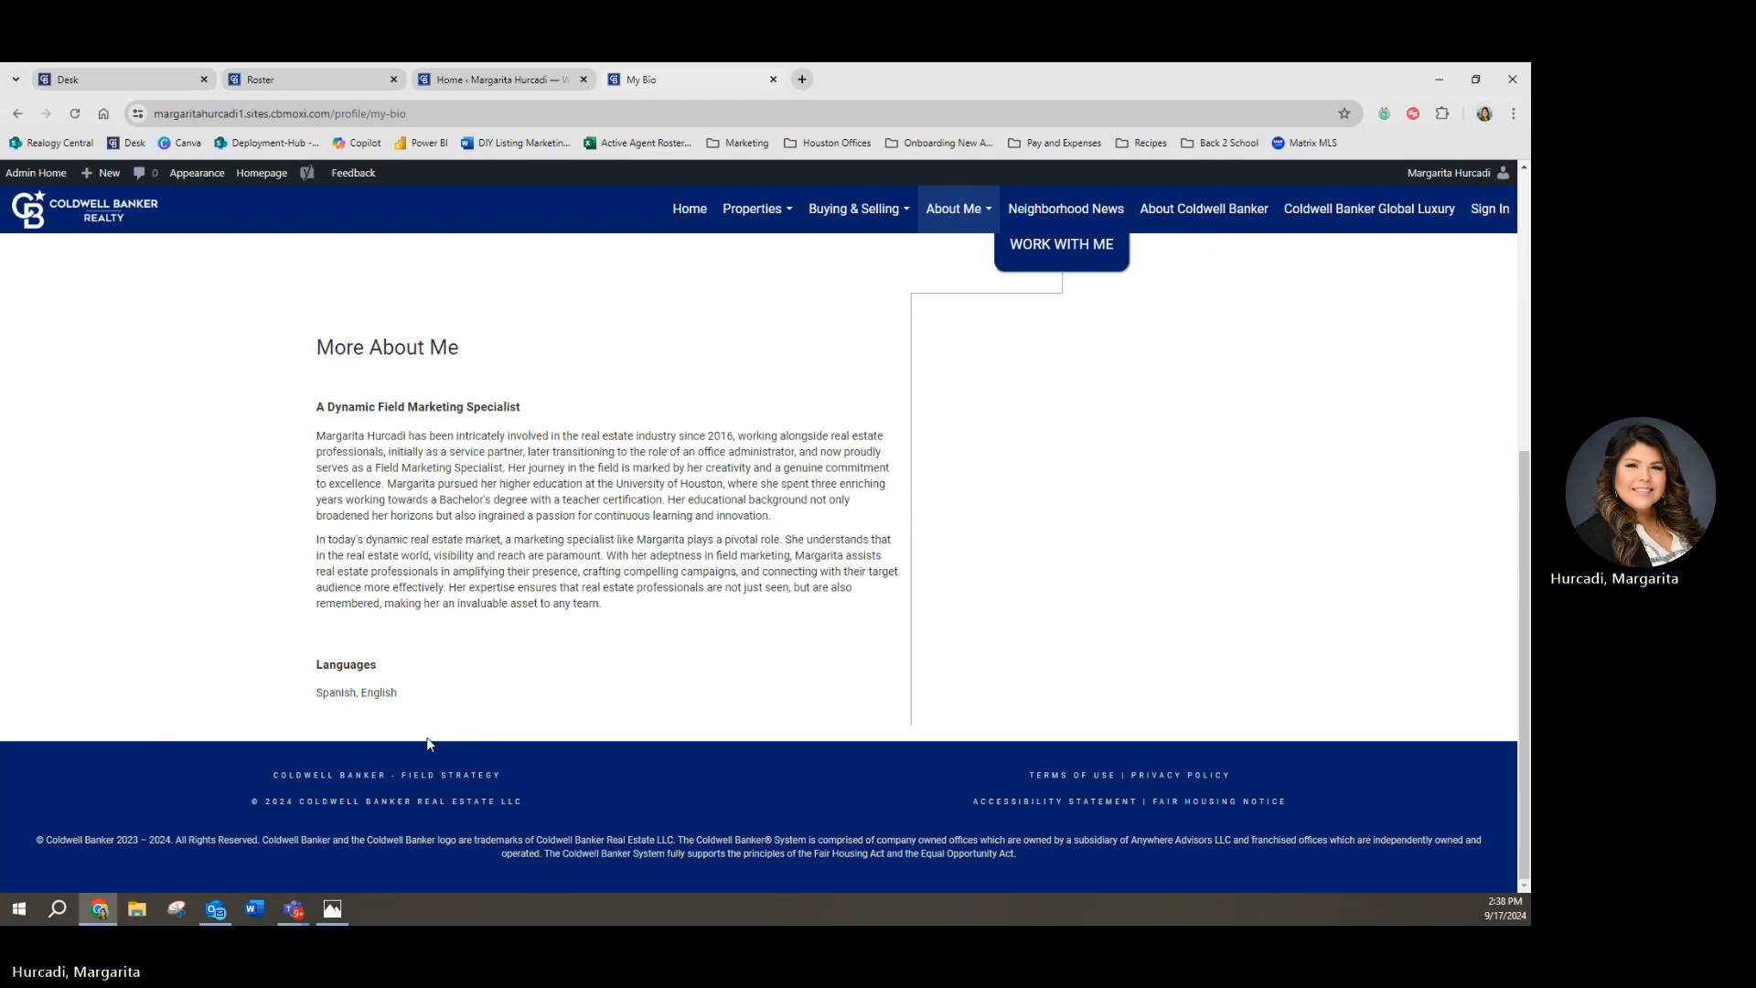
{"action": "scroll", "coordinate": [305, 583], "scroll_direction": "up", "scroll_amount": 6}
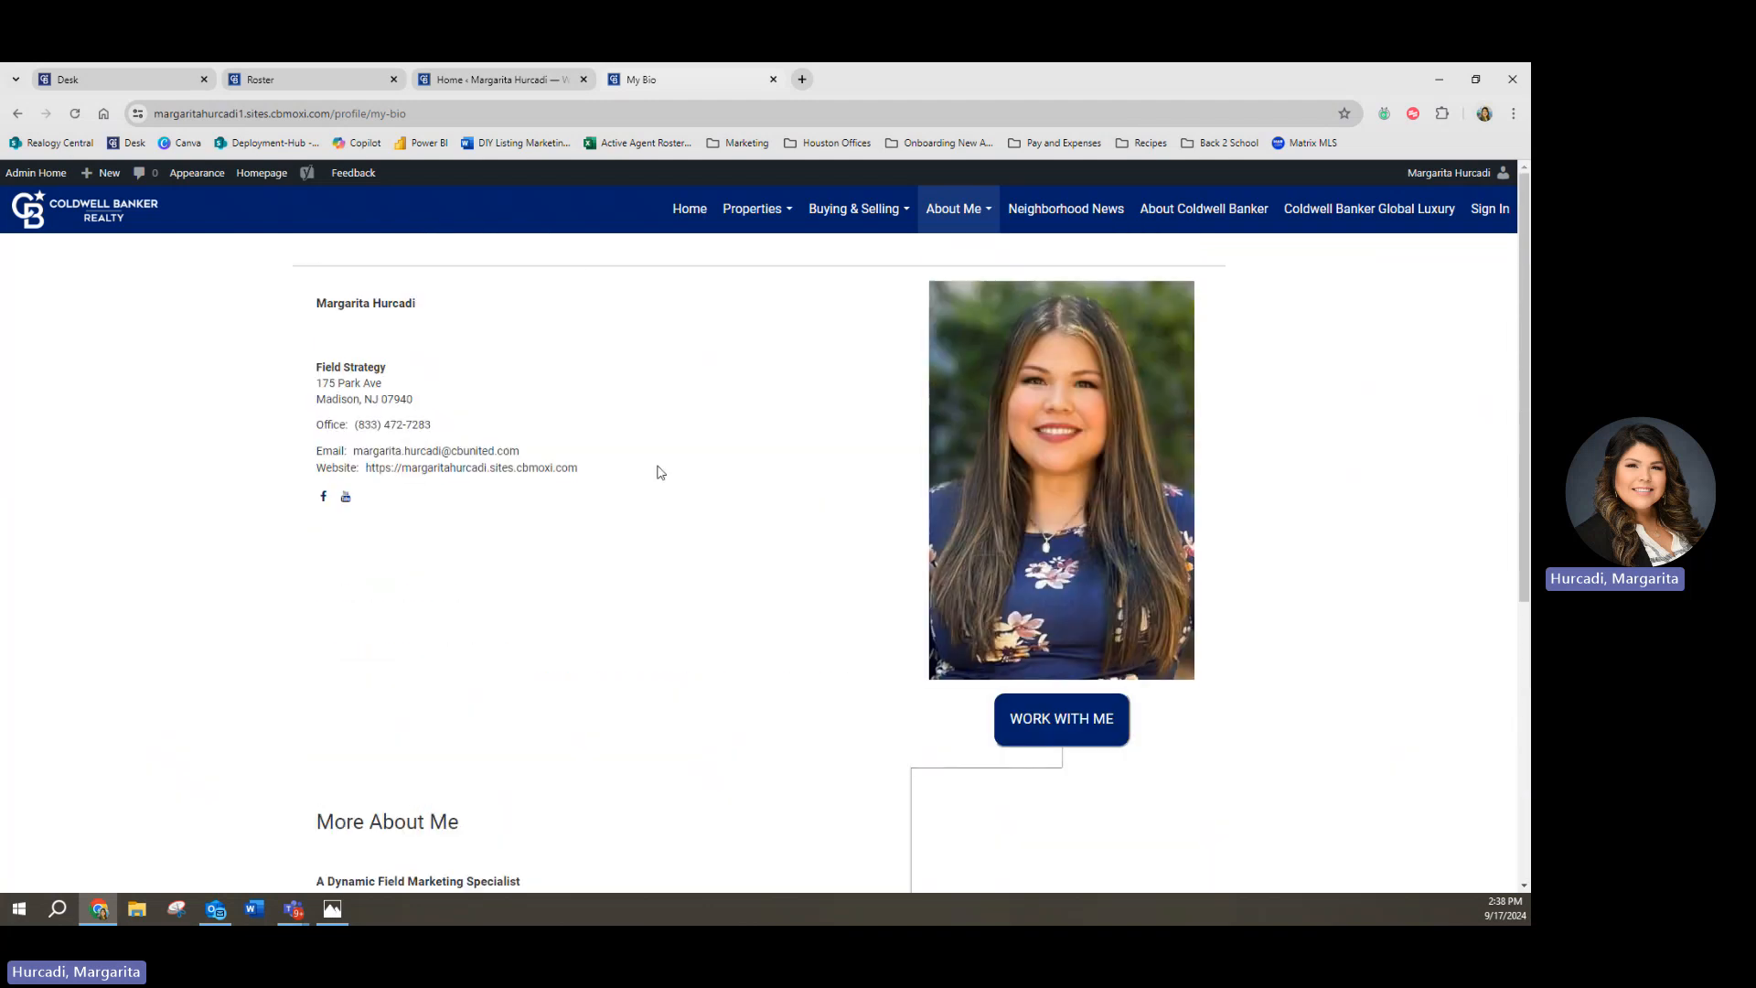
{"action": "left_click", "coordinate": [98, 86]}
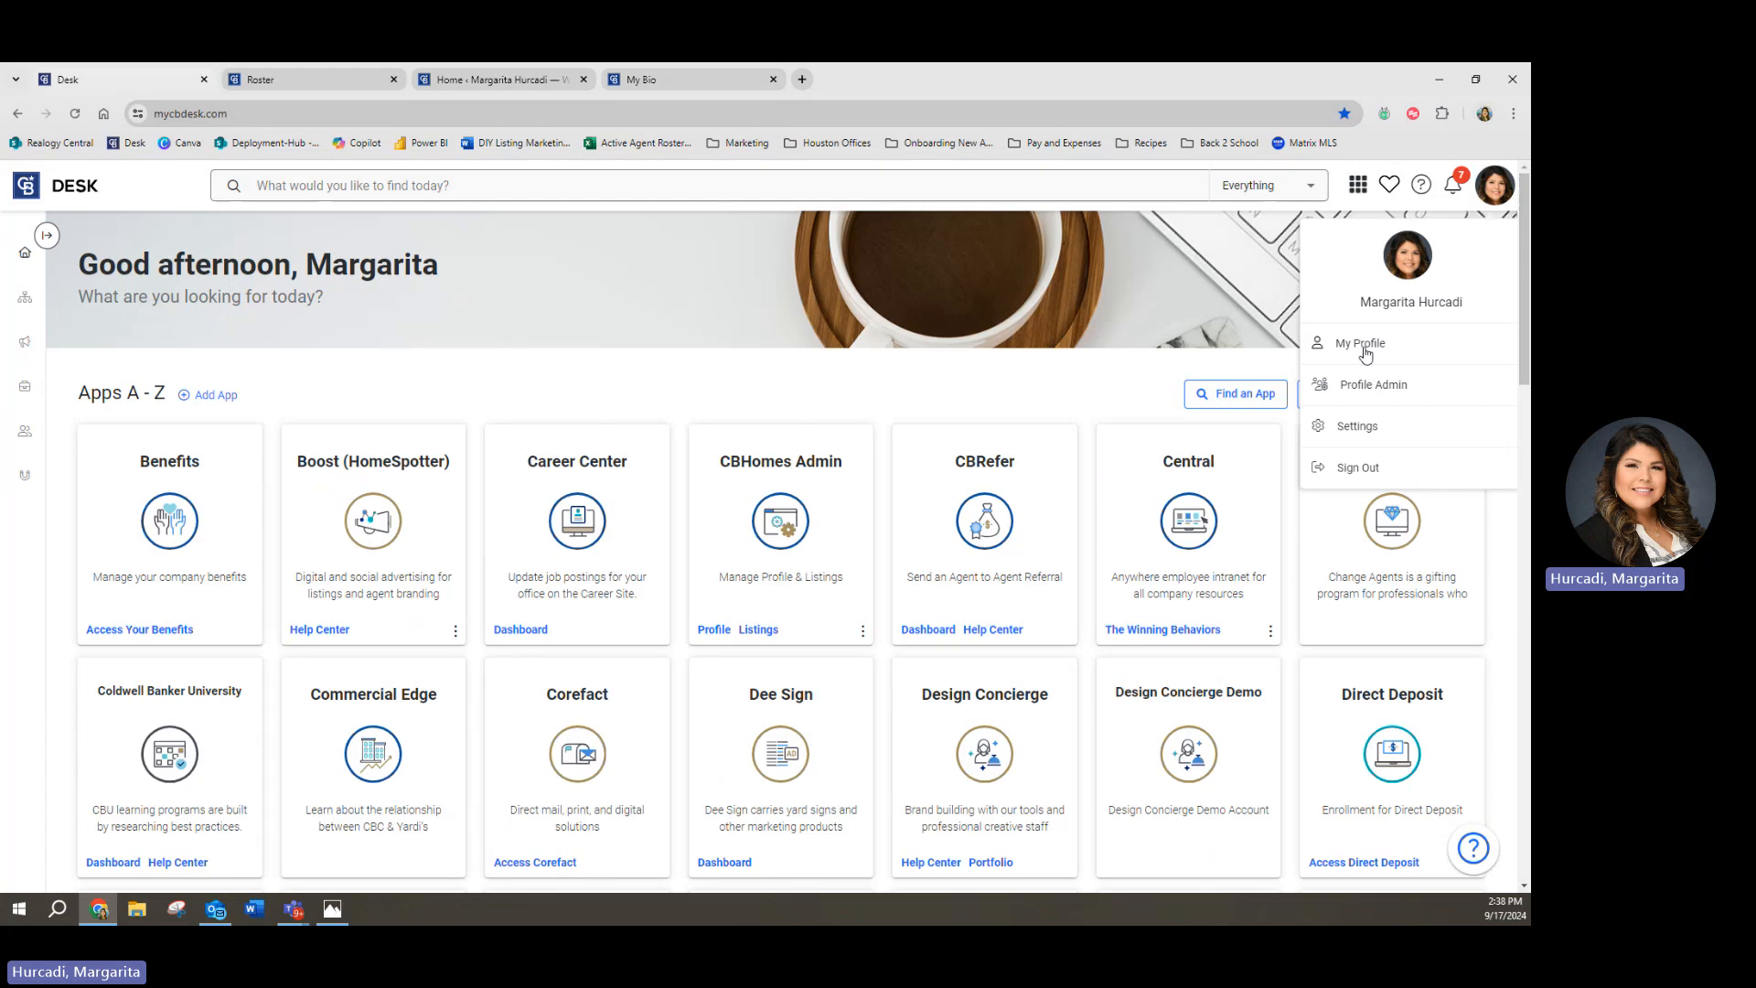
Step: Go back to the agent website and open the Contact Me page to view its contact form
{"action": "left_click", "coordinate": [630, 84]}
{"action": "mouse_move", "coordinate": [960, 212]}
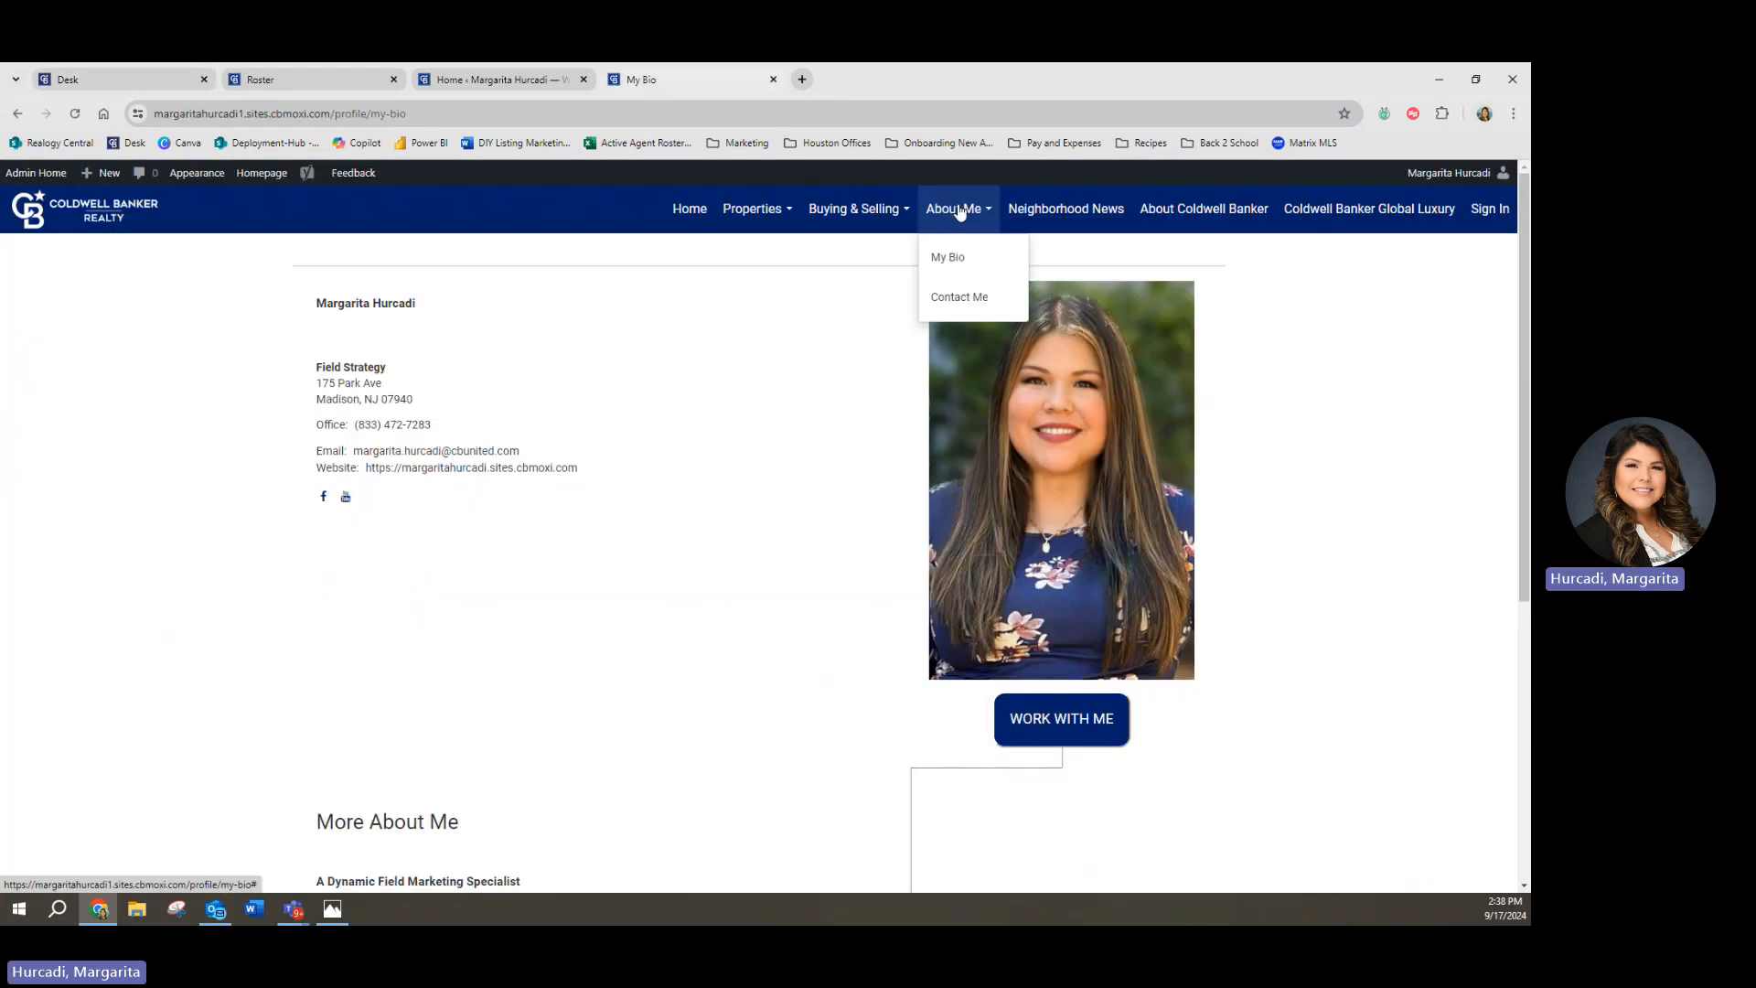
{"action": "left_click", "coordinate": [968, 311]}
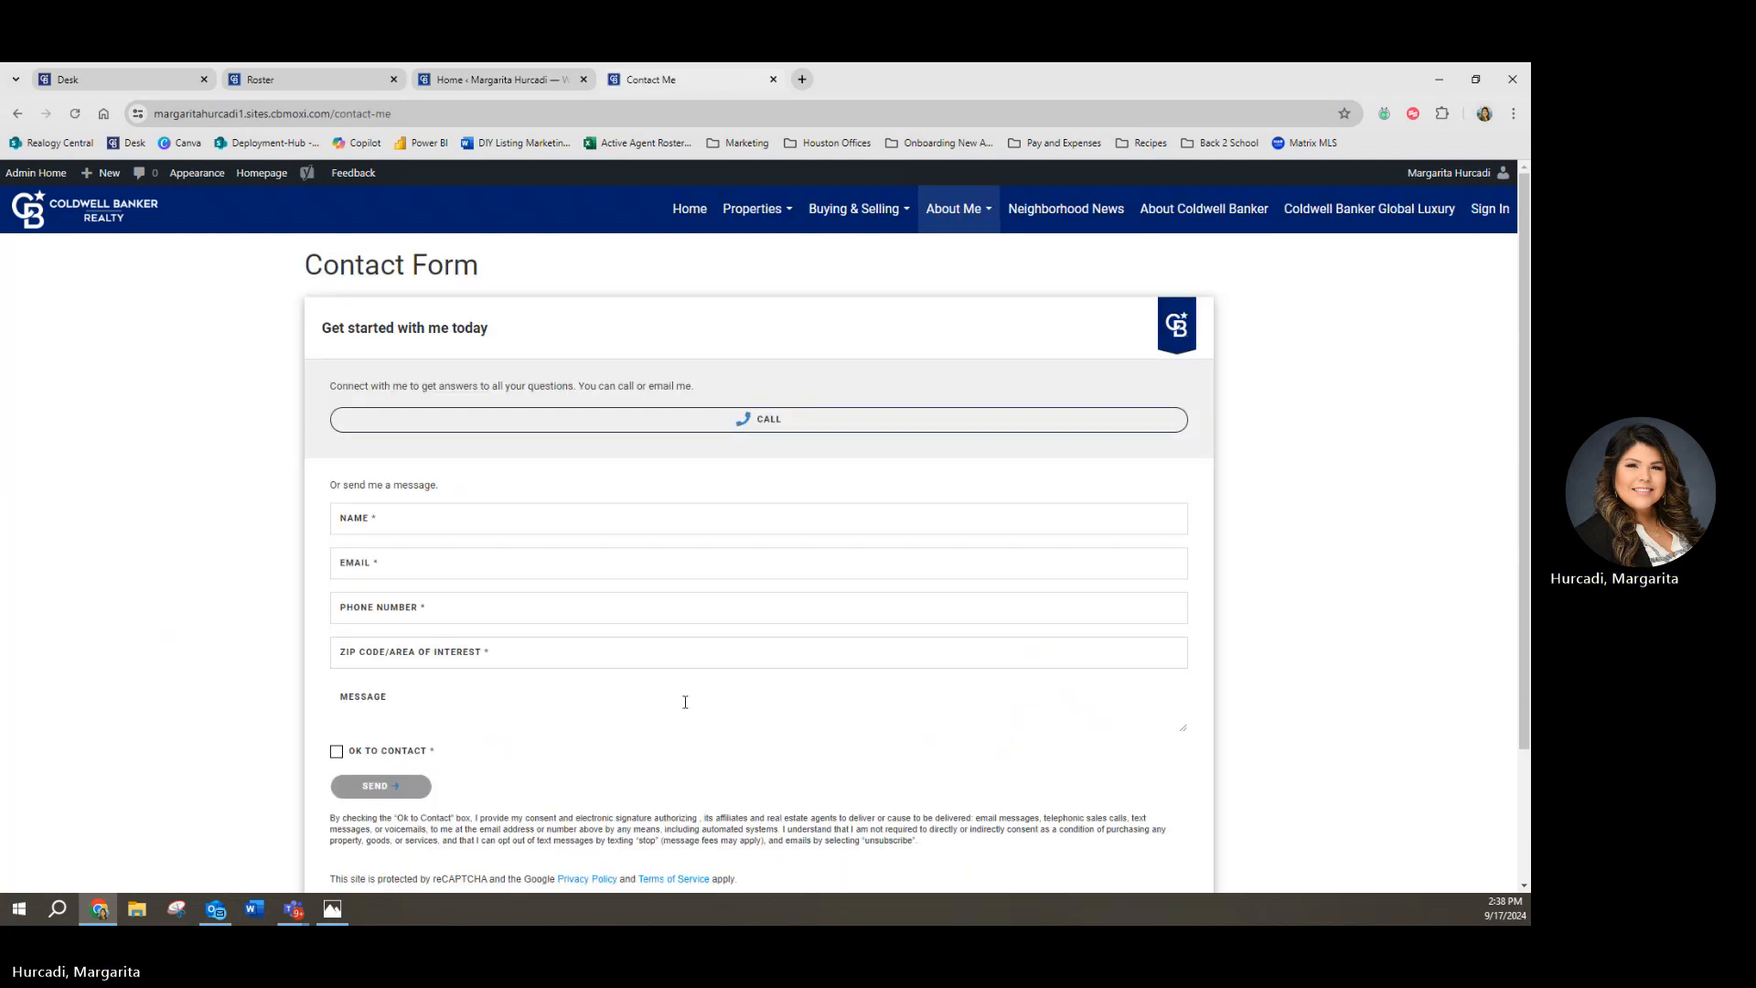
Step: Launch Word and create a blank document, keeping its start window clear of the website
{"action": "right_click", "coordinate": [255, 913]}
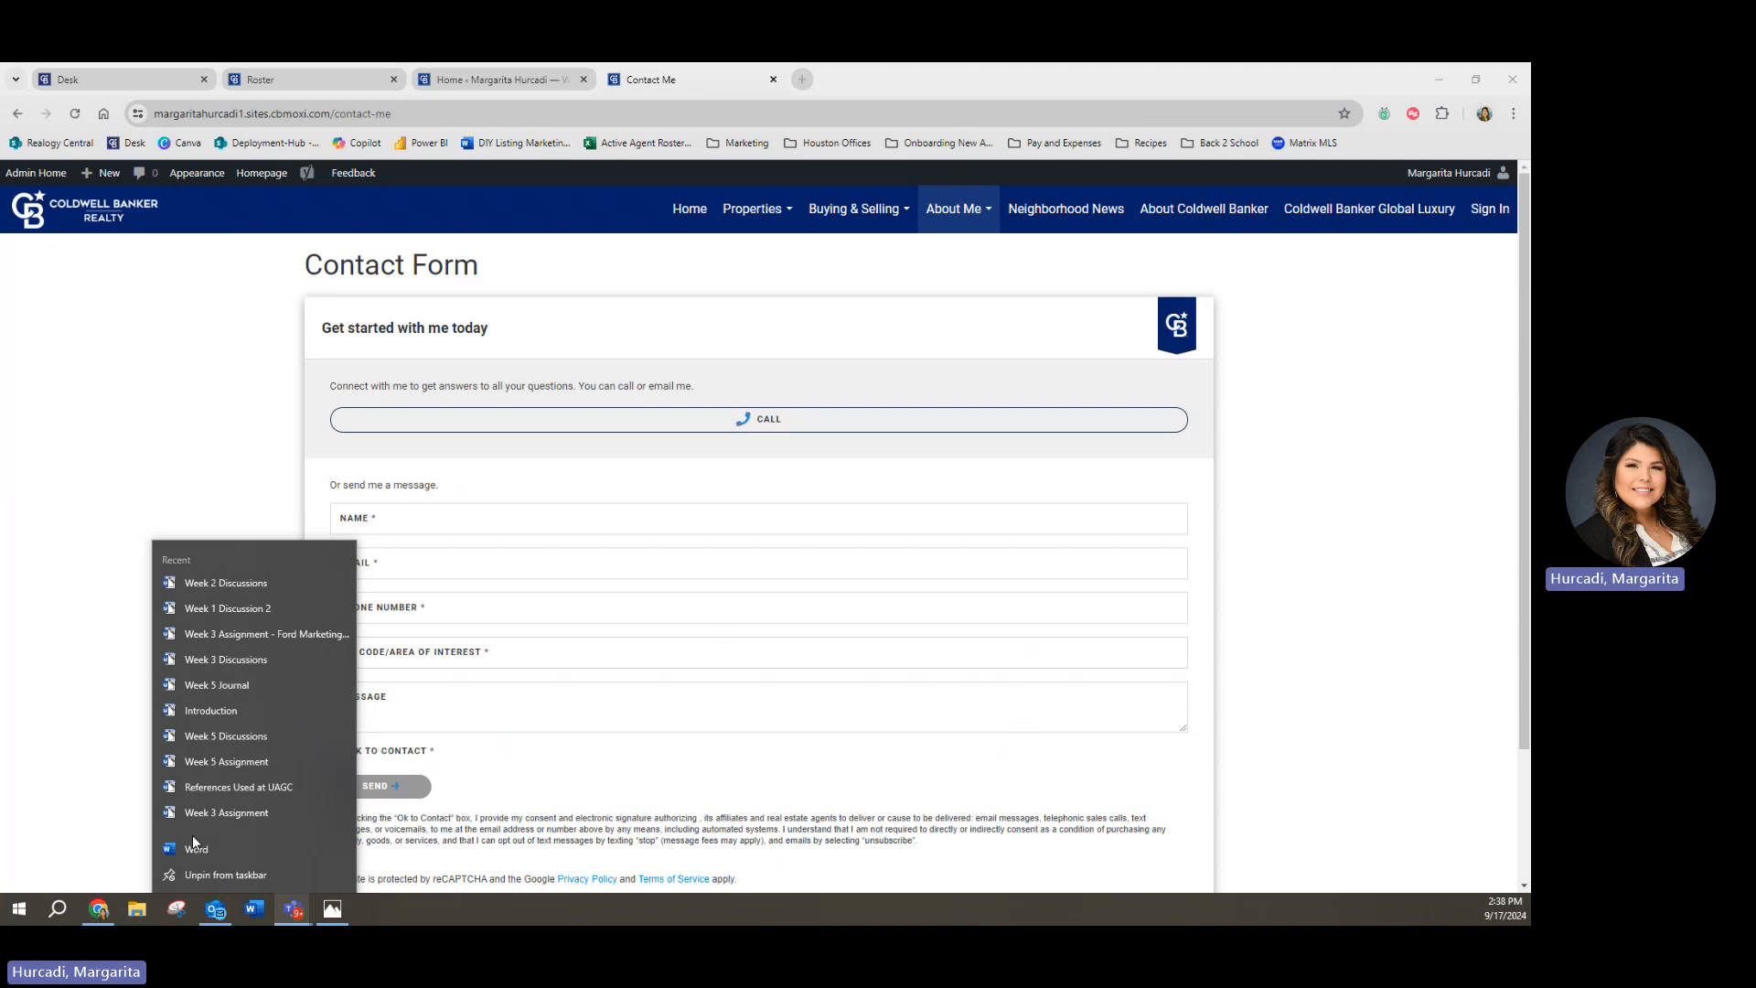
{"action": "left_click", "coordinate": [192, 848]}
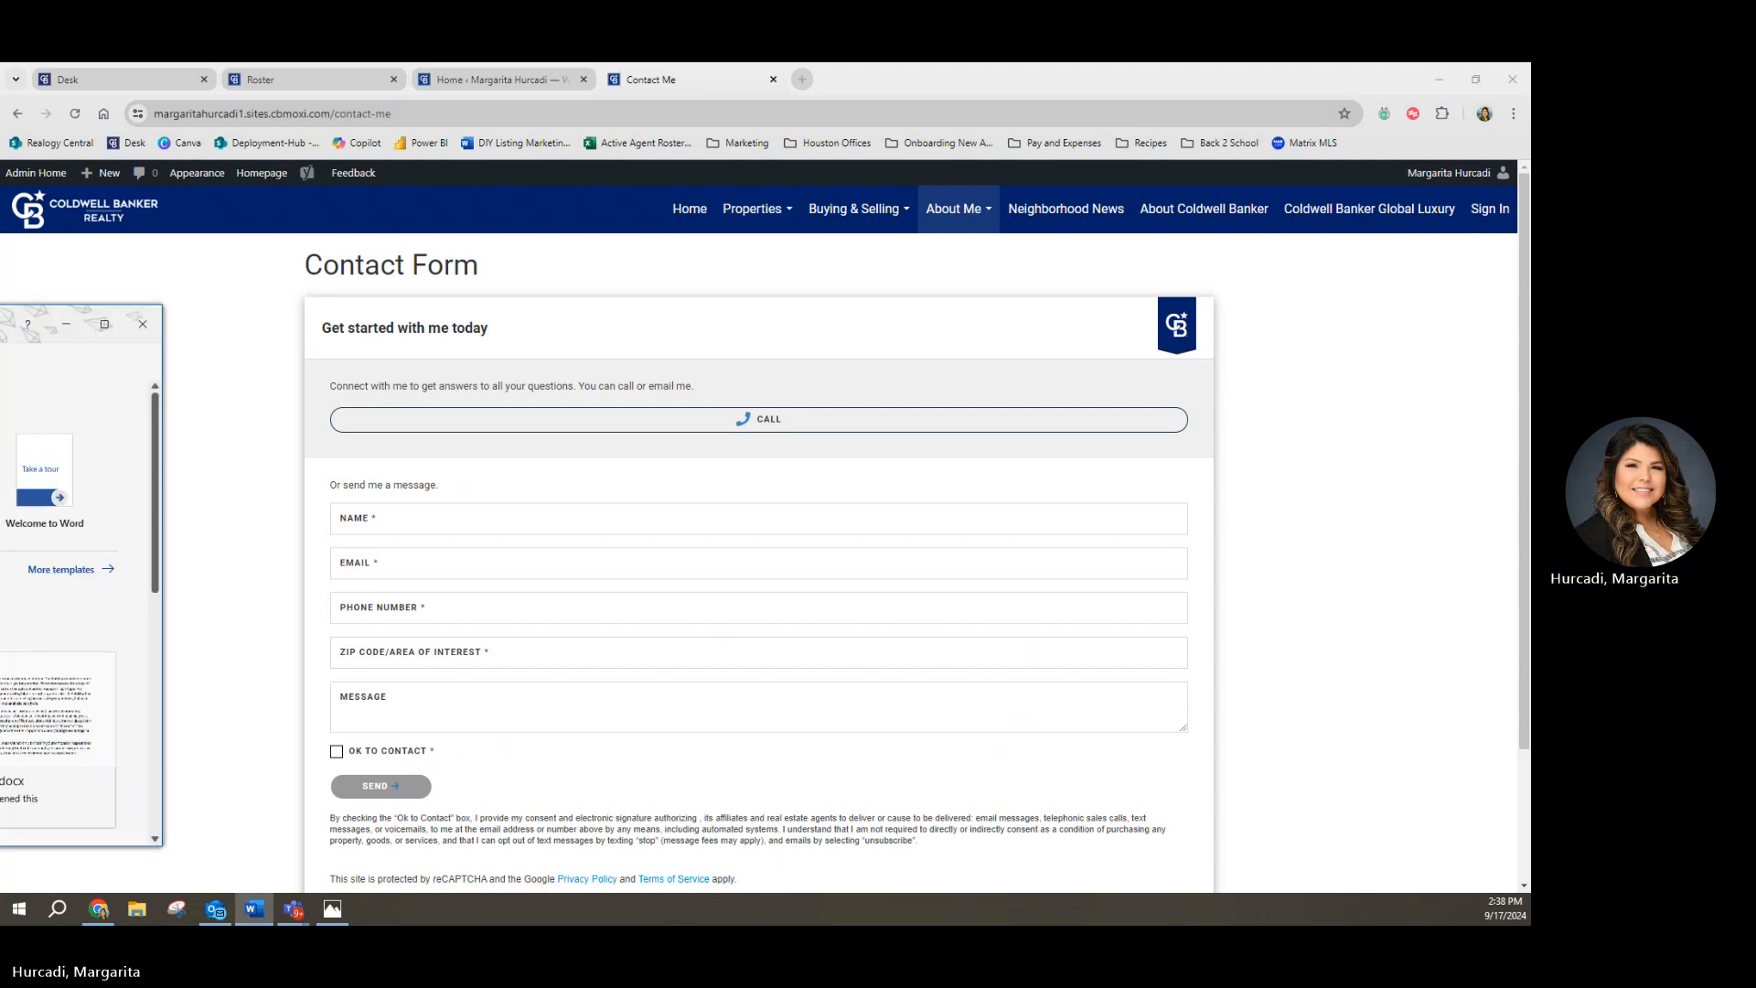
{"action": "left_click", "coordinate": [224, 410]}
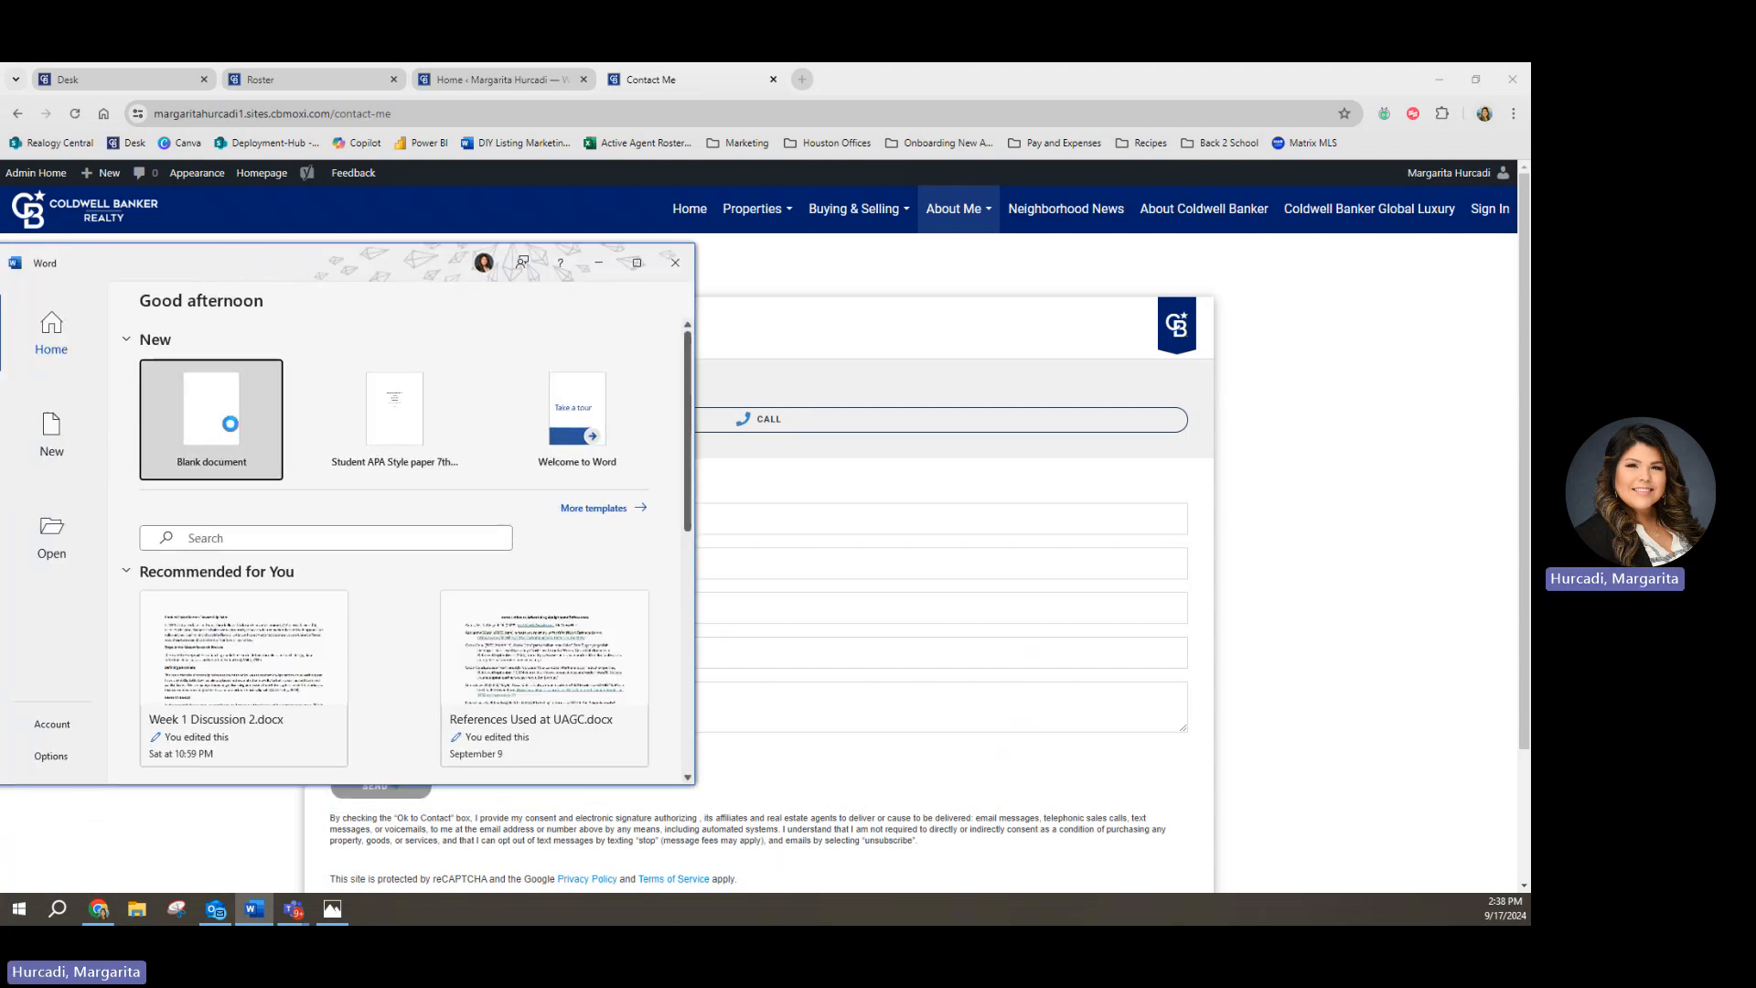
{"action": "left_click_drag", "start_coordinate": [462, 265], "coordinate": [0, 256]}
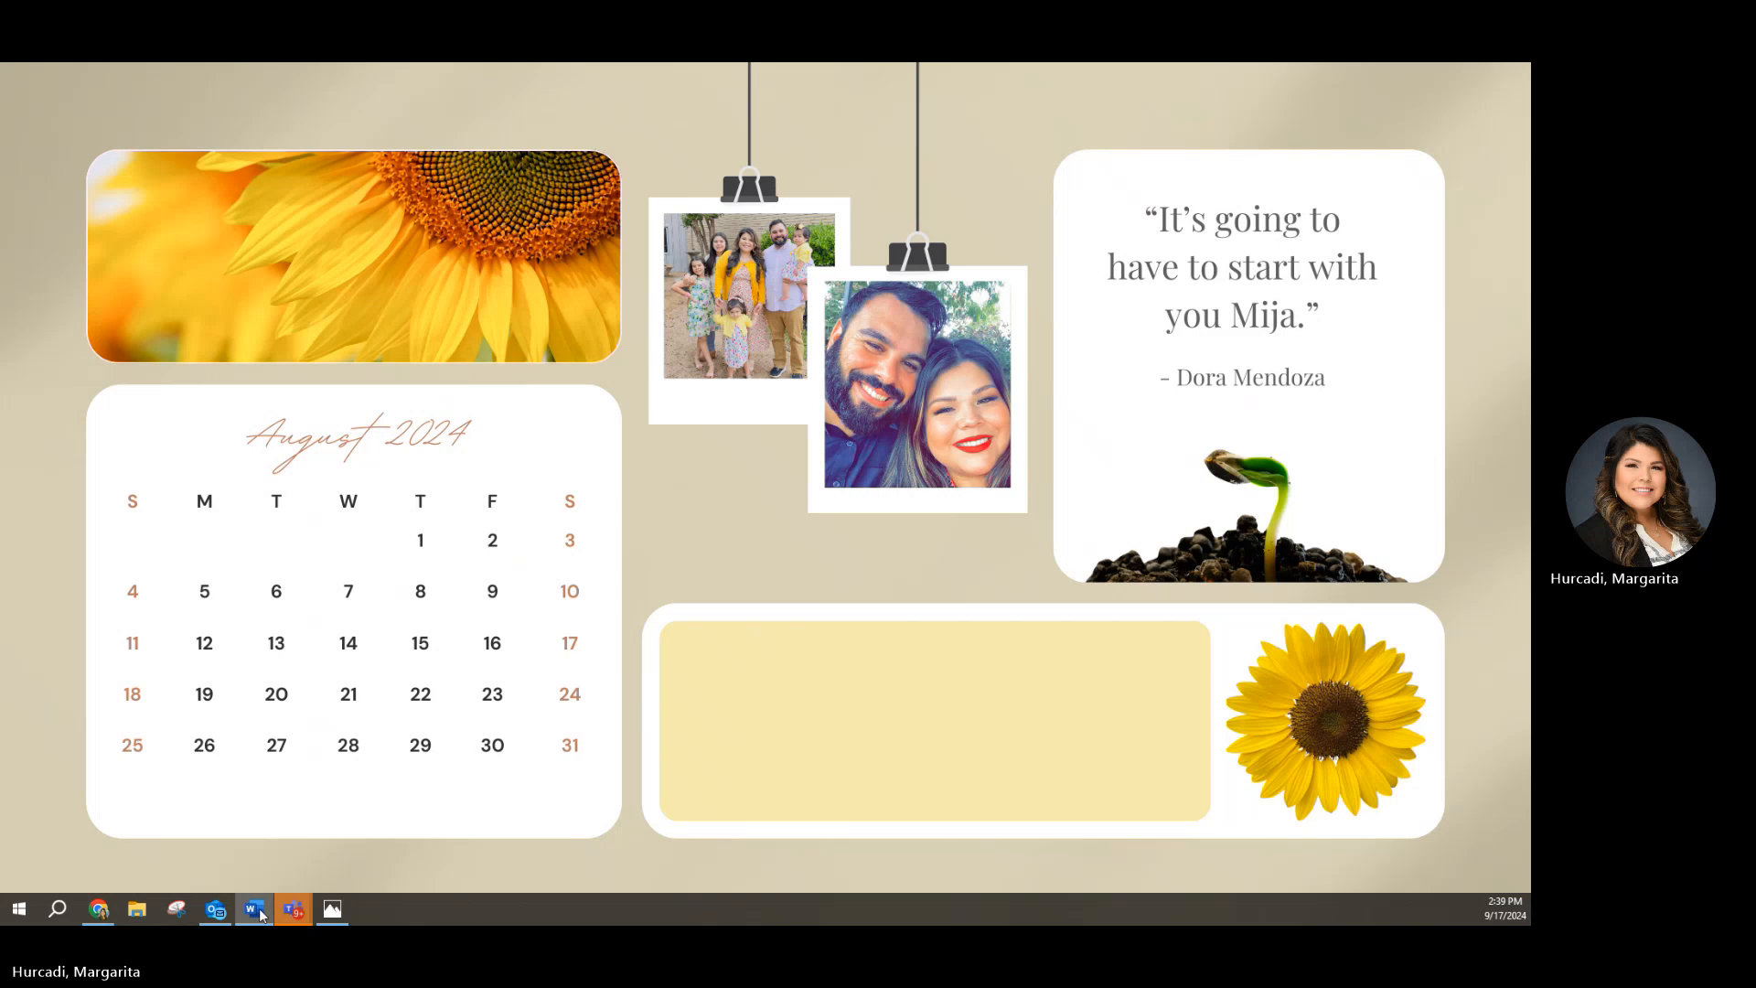
Step: Return to the agent website in Chrome, reload the Contact Me page and copy its web address
{"action": "left_click", "coordinate": [99, 910]}
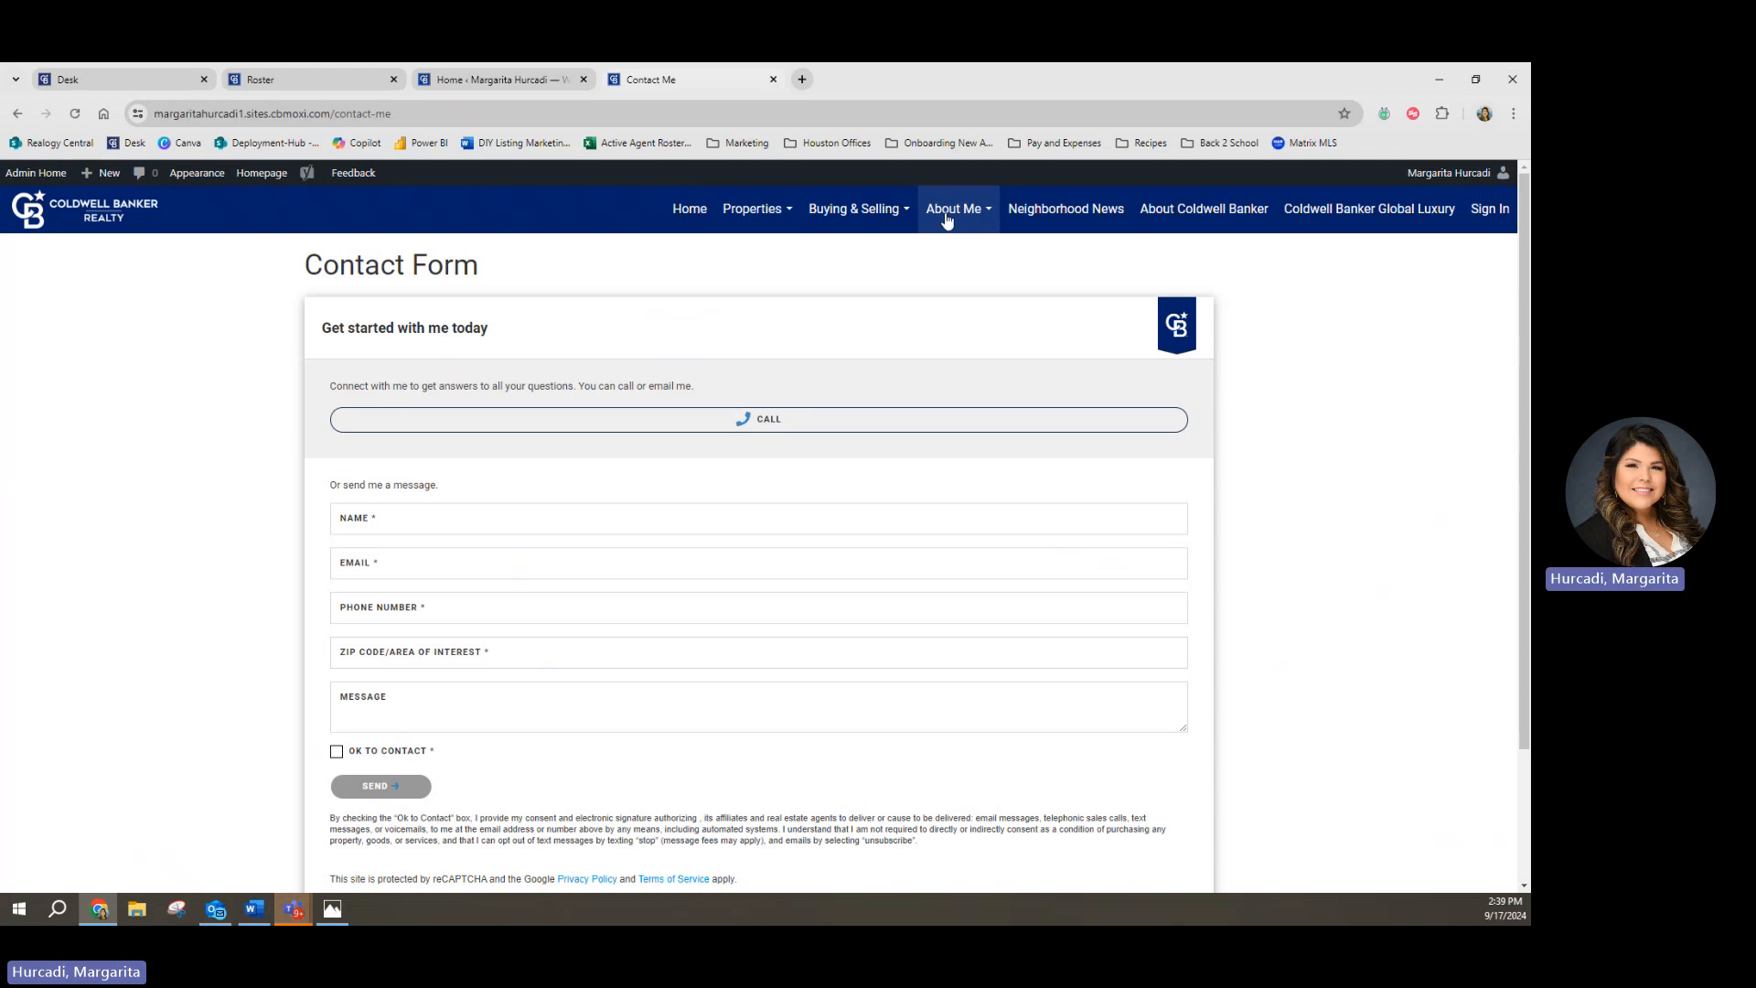
{"action": "mouse_move", "coordinate": [964, 219]}
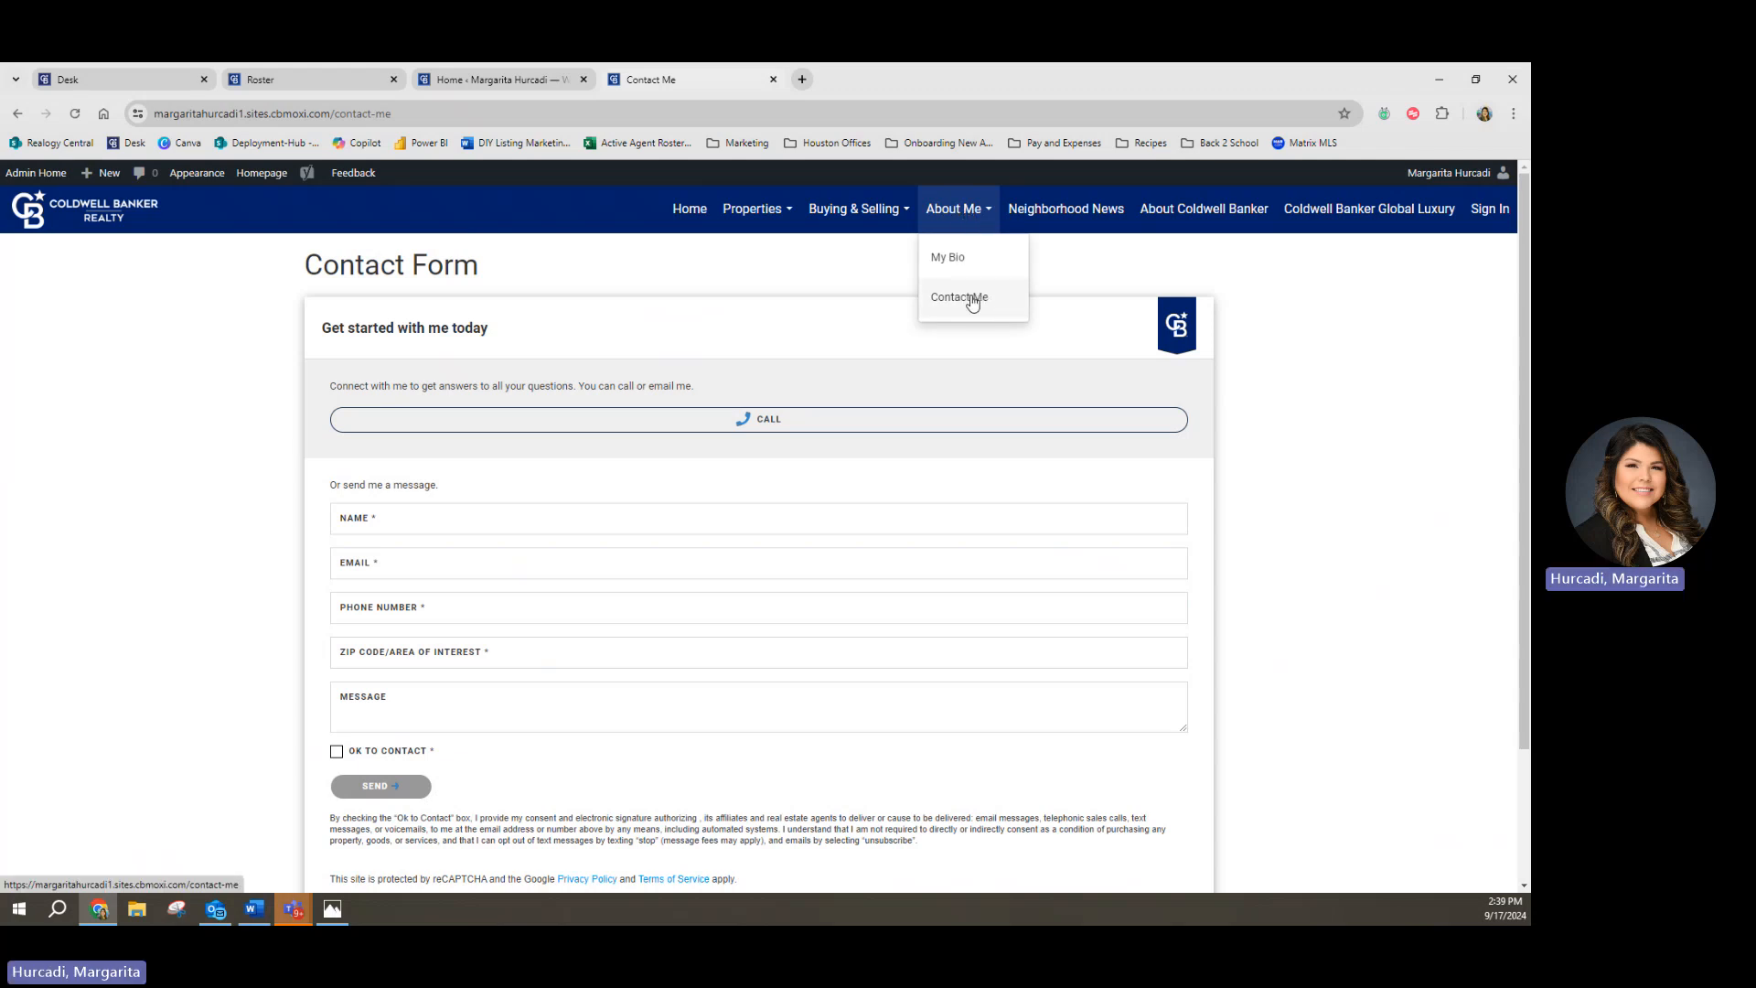
{"action": "left_click", "coordinate": [943, 311]}
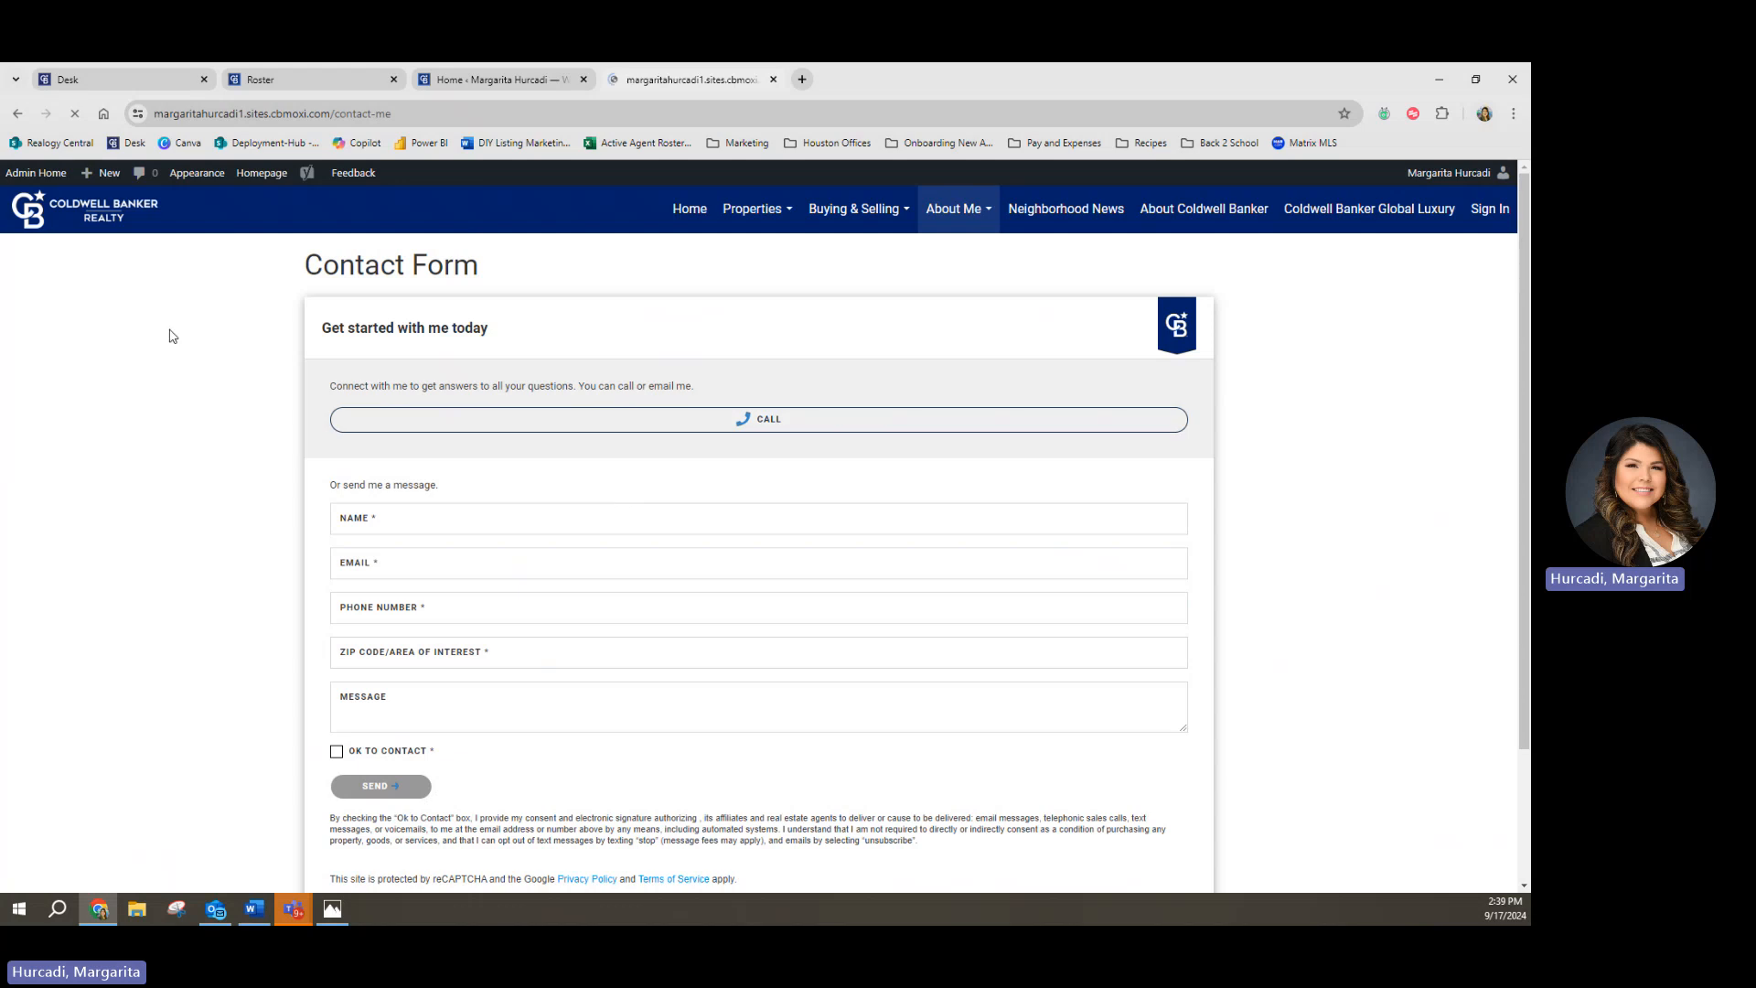
{"action": "left_click", "coordinate": [413, 113]}
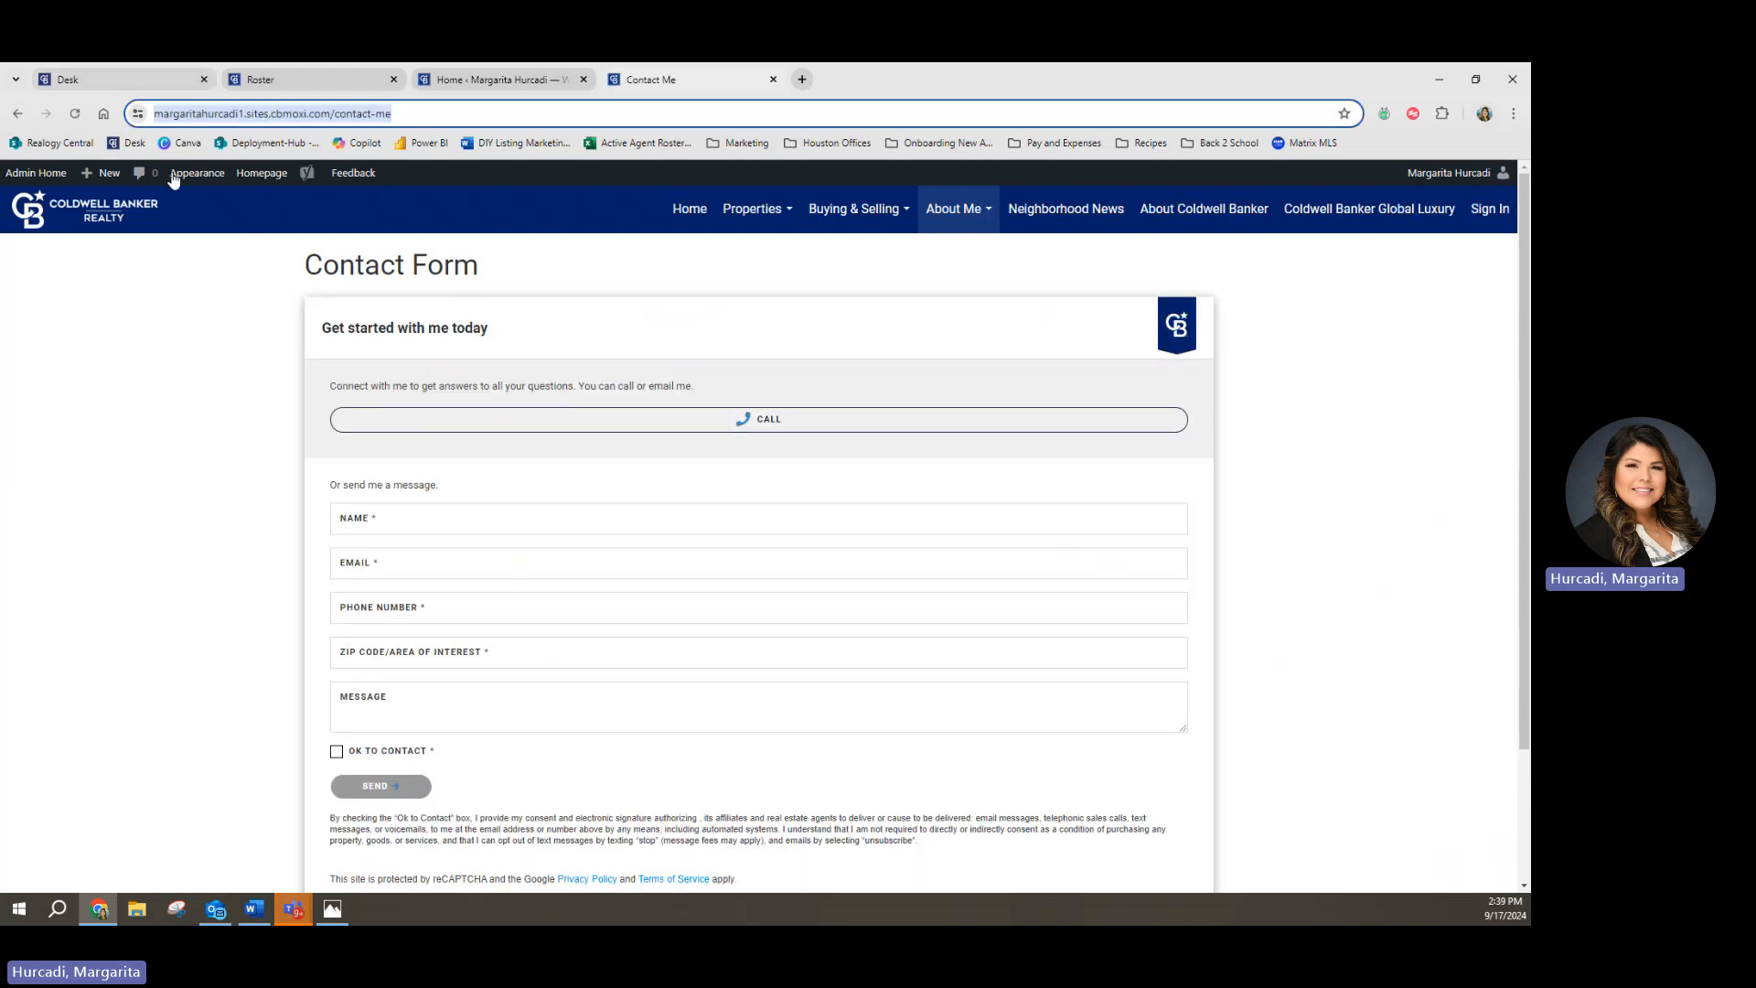
{"action": "right_click", "coordinate": [277, 112]}
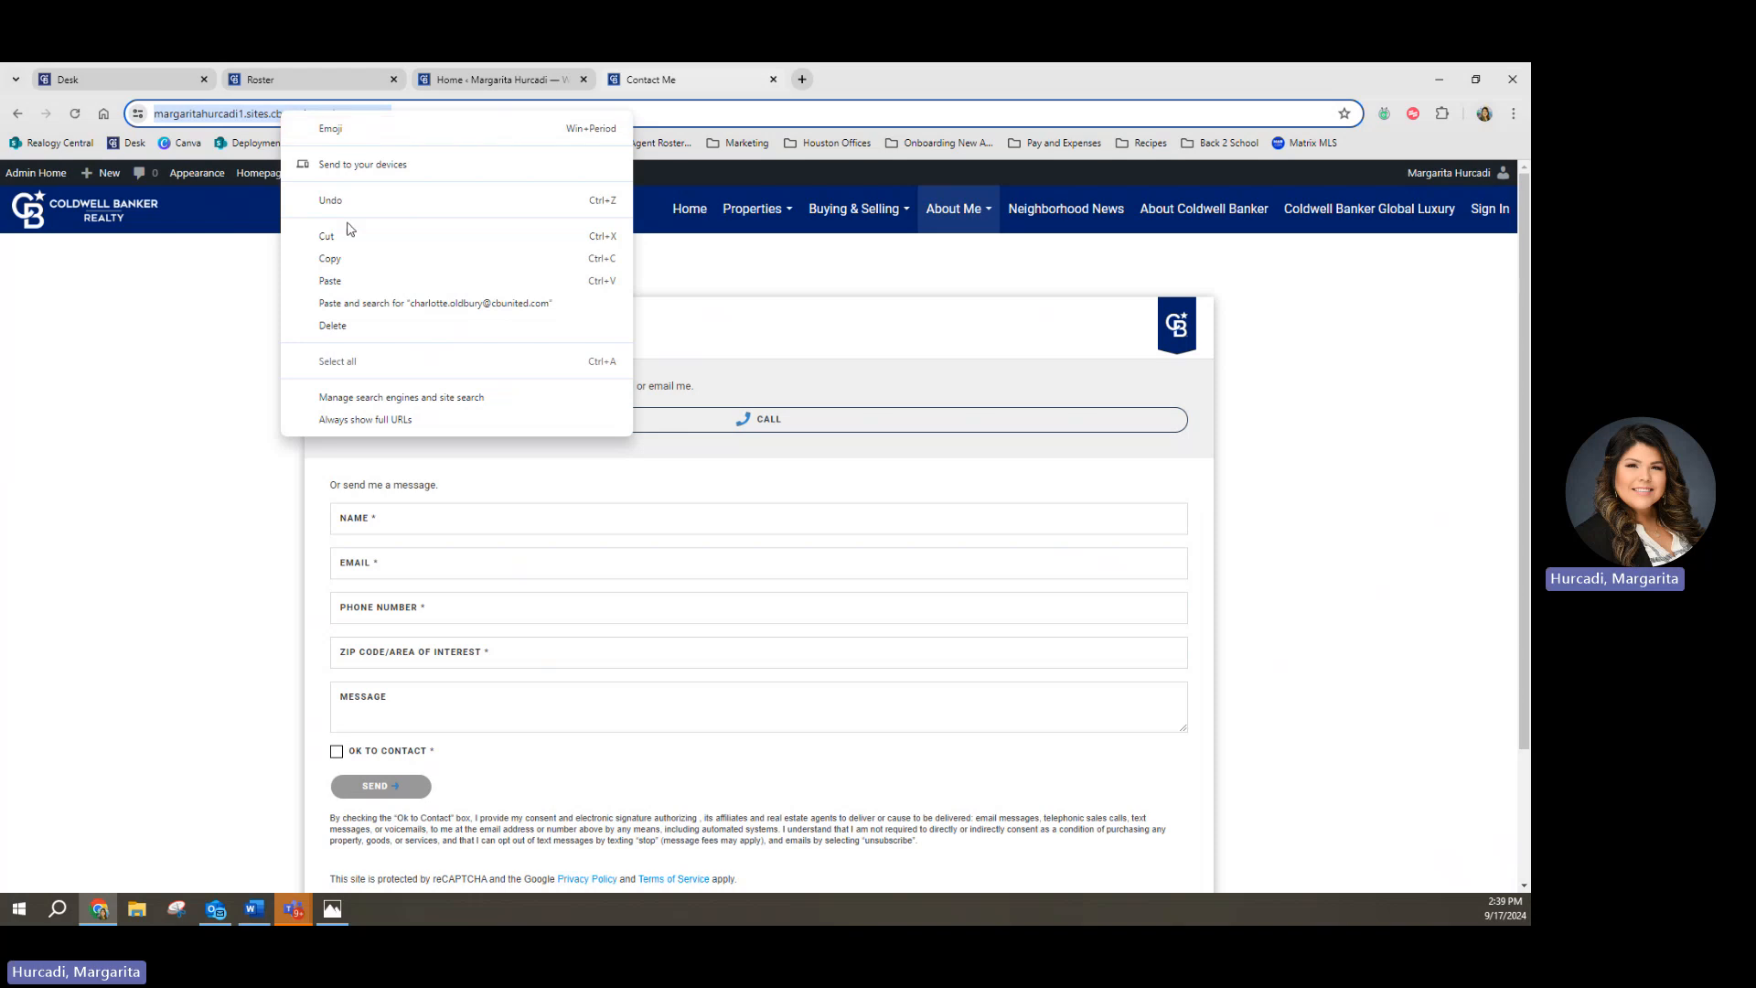
{"action": "left_click", "coordinate": [342, 265]}
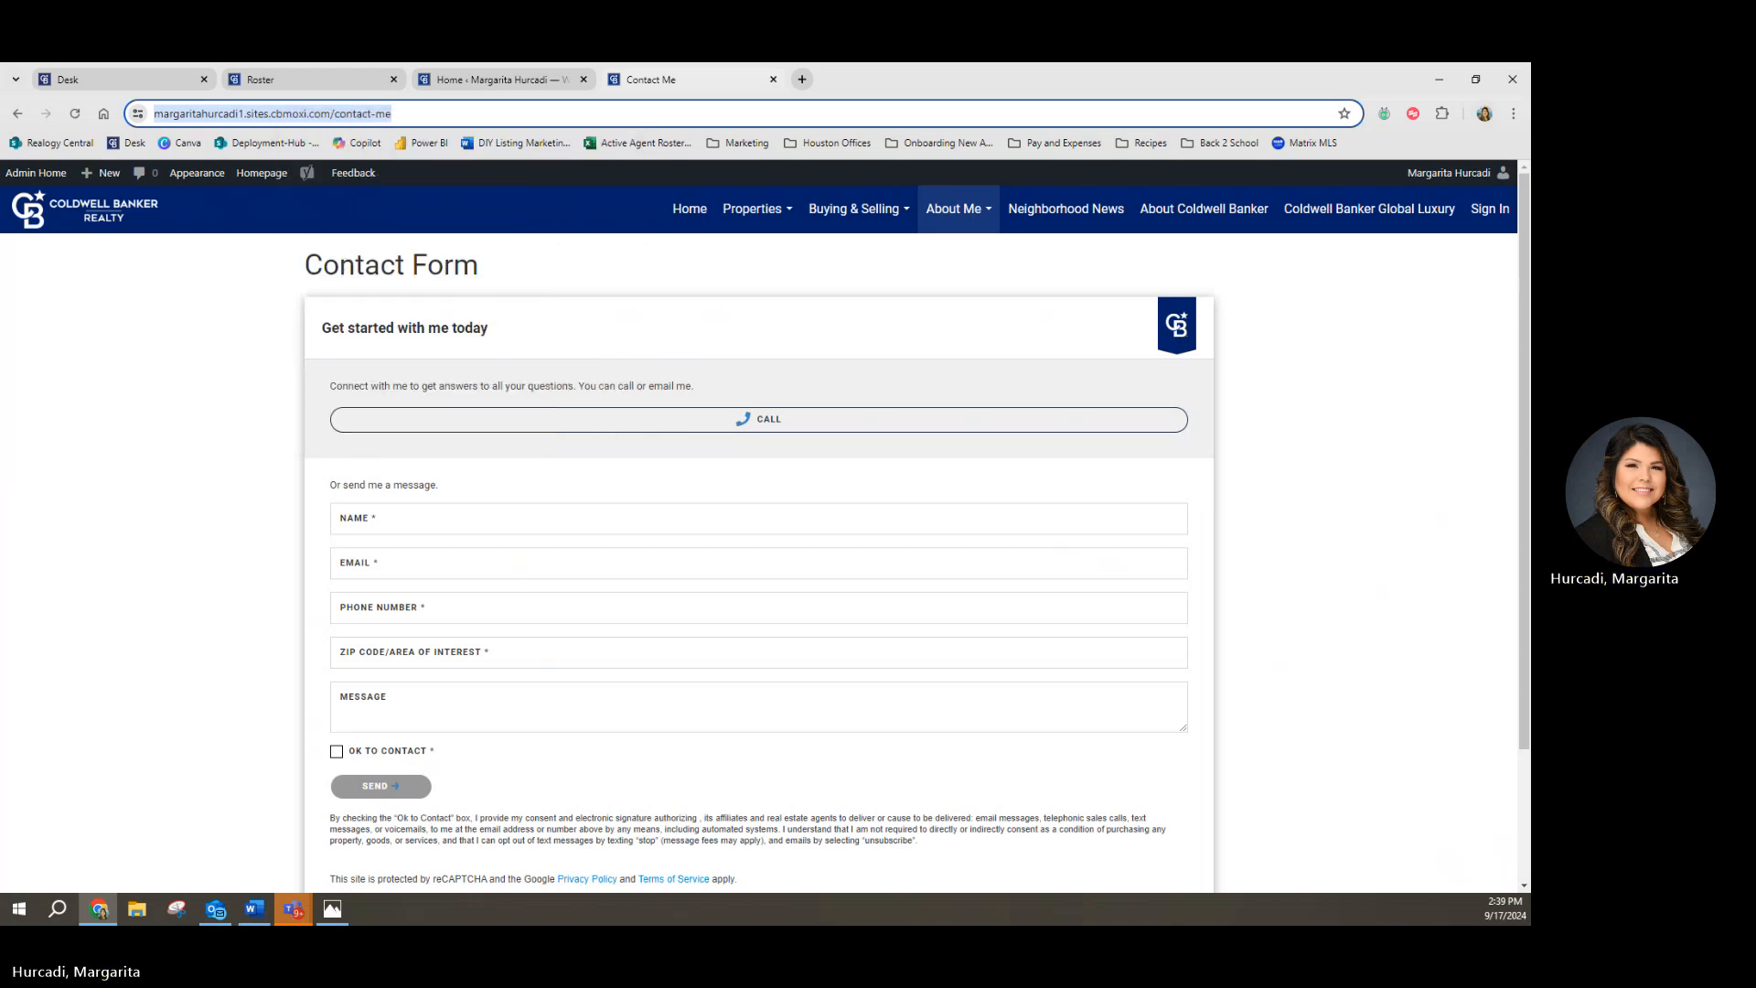
Step: Paste the Contact Me address into the blank Word document as a link, start a new line and move the window off the website
{"action": "key", "text": "alt+Tab"}
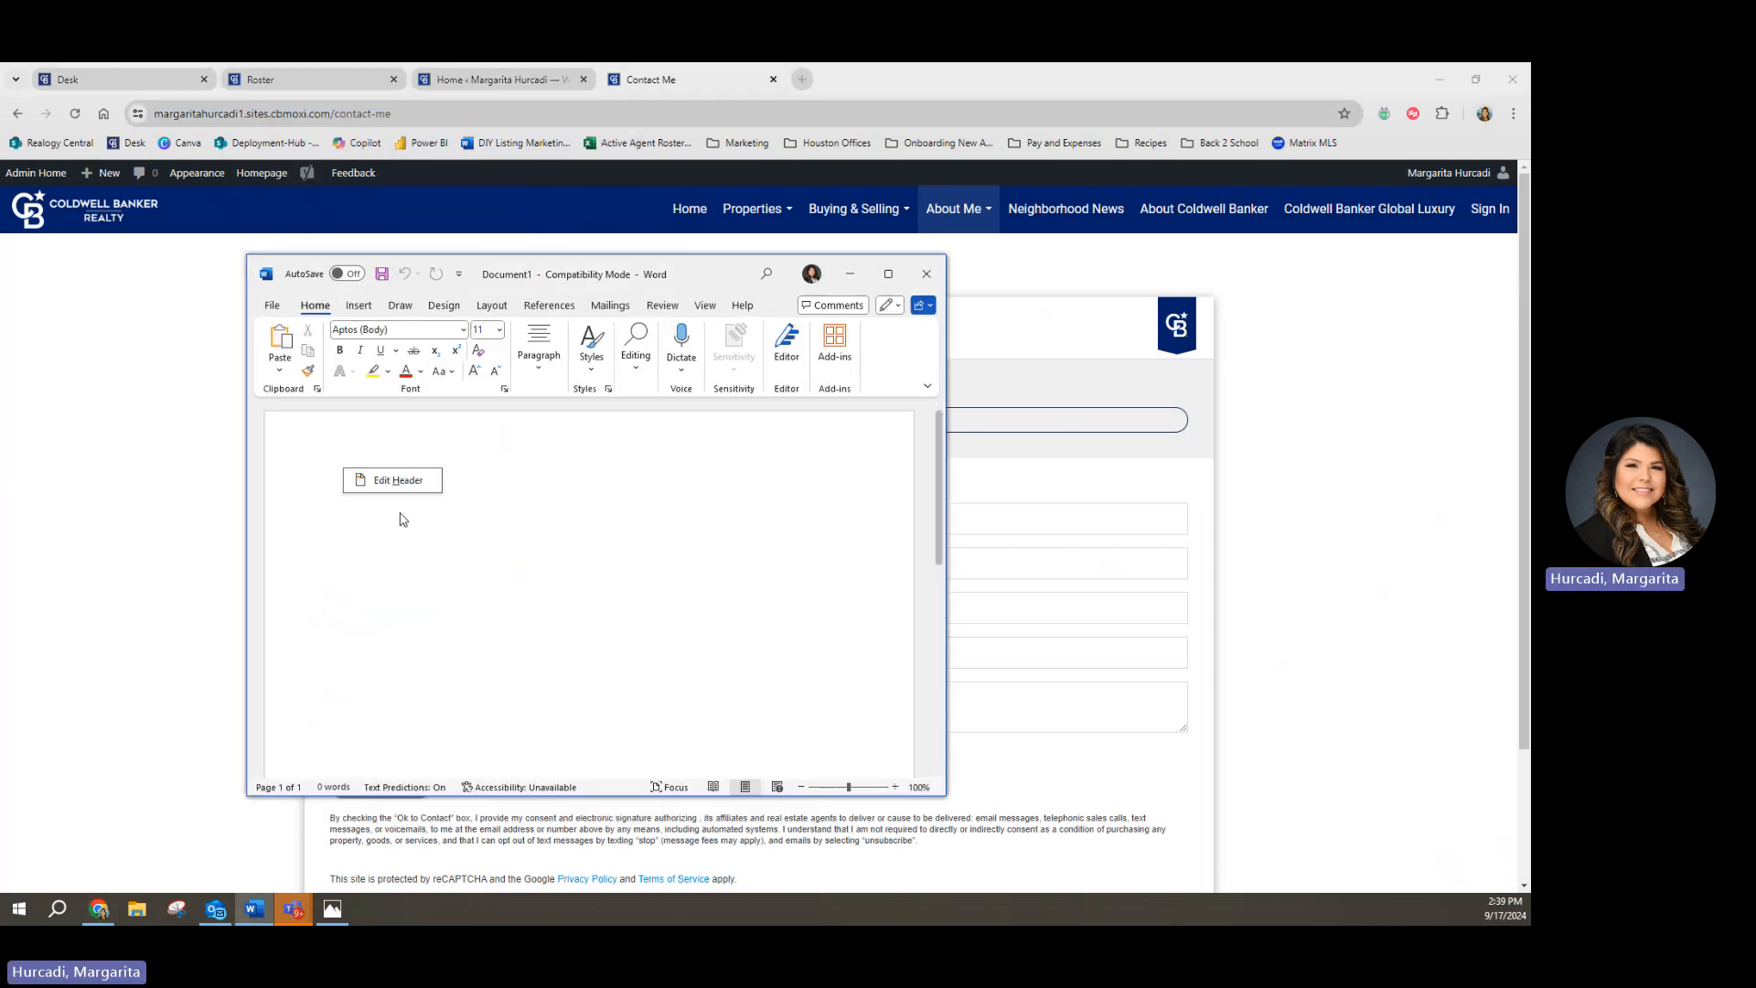
{"action": "right_click", "coordinate": [378, 527]}
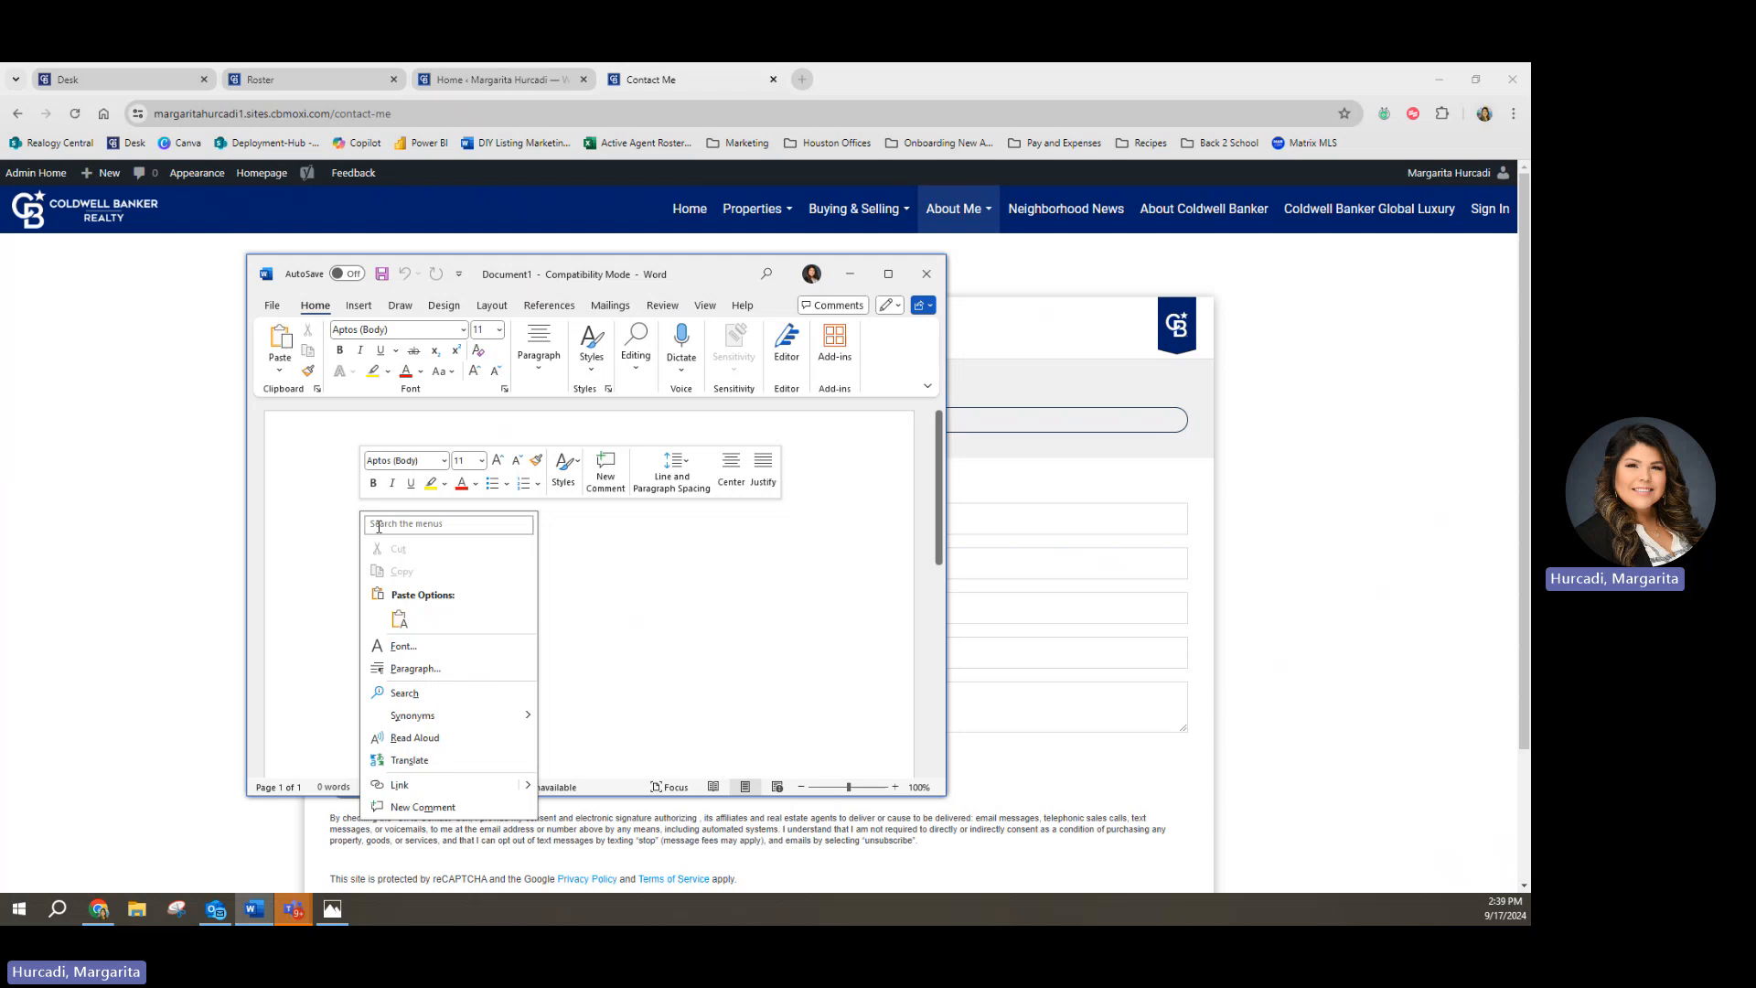
{"action": "left_click", "coordinate": [400, 620]}
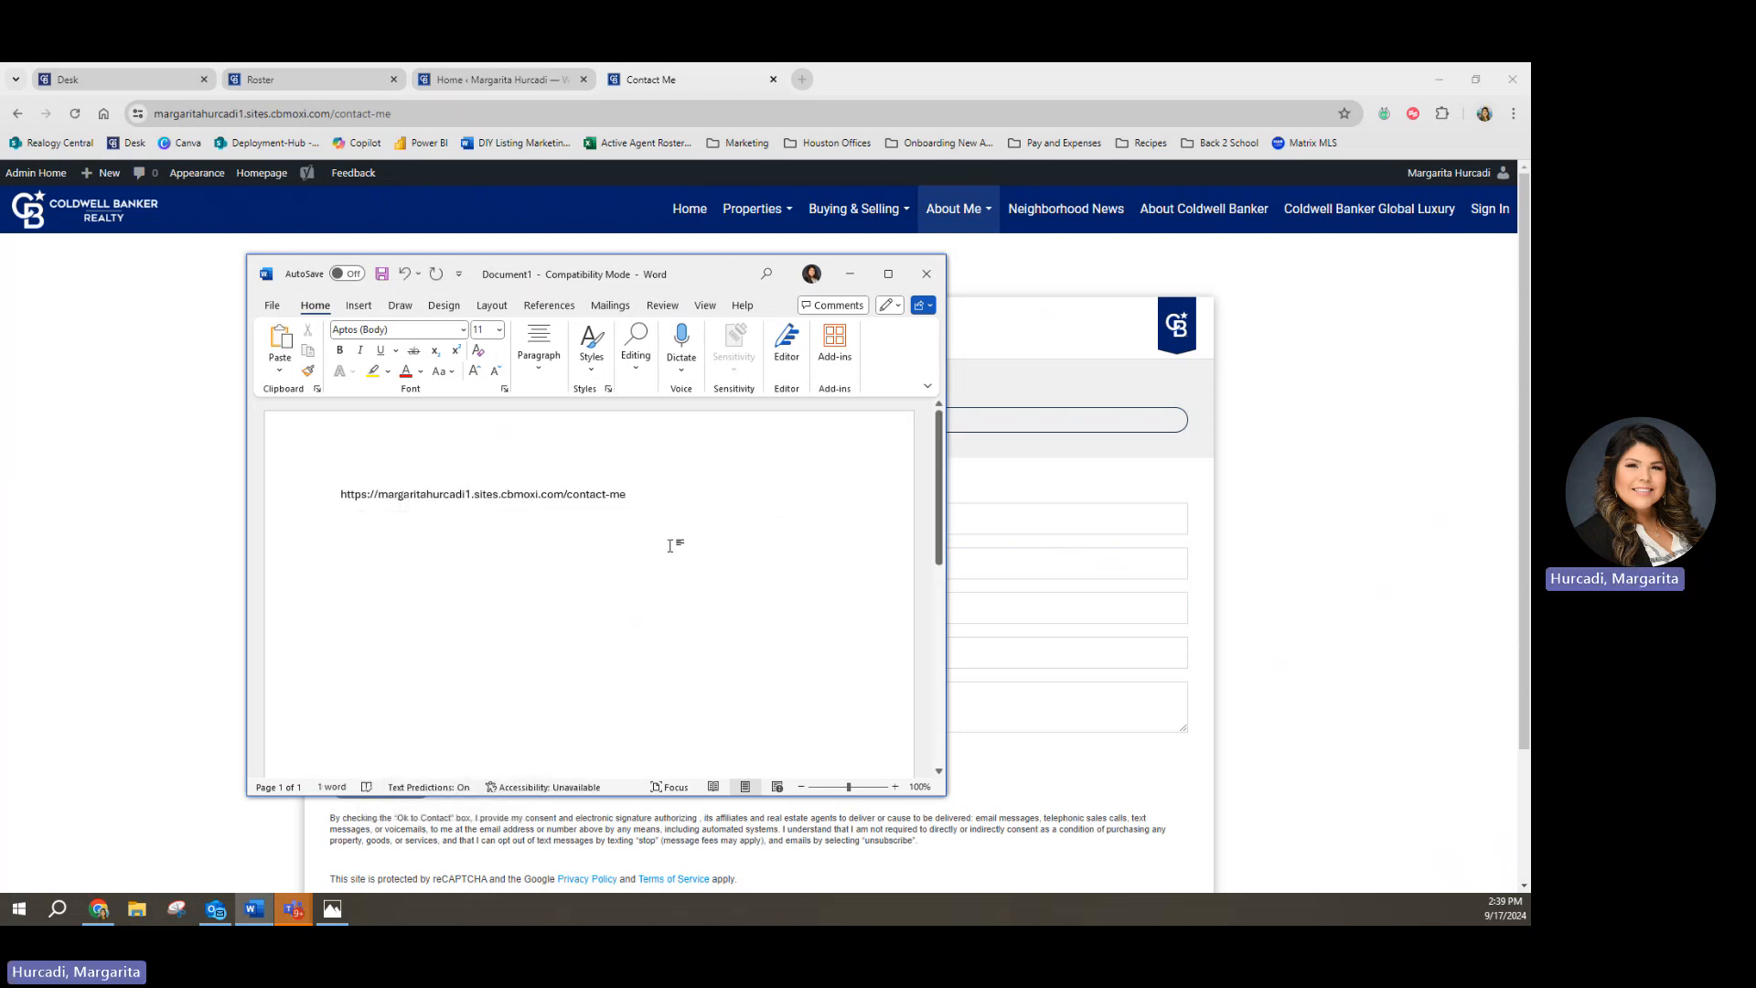
{"action": "key", "text": "Return"}
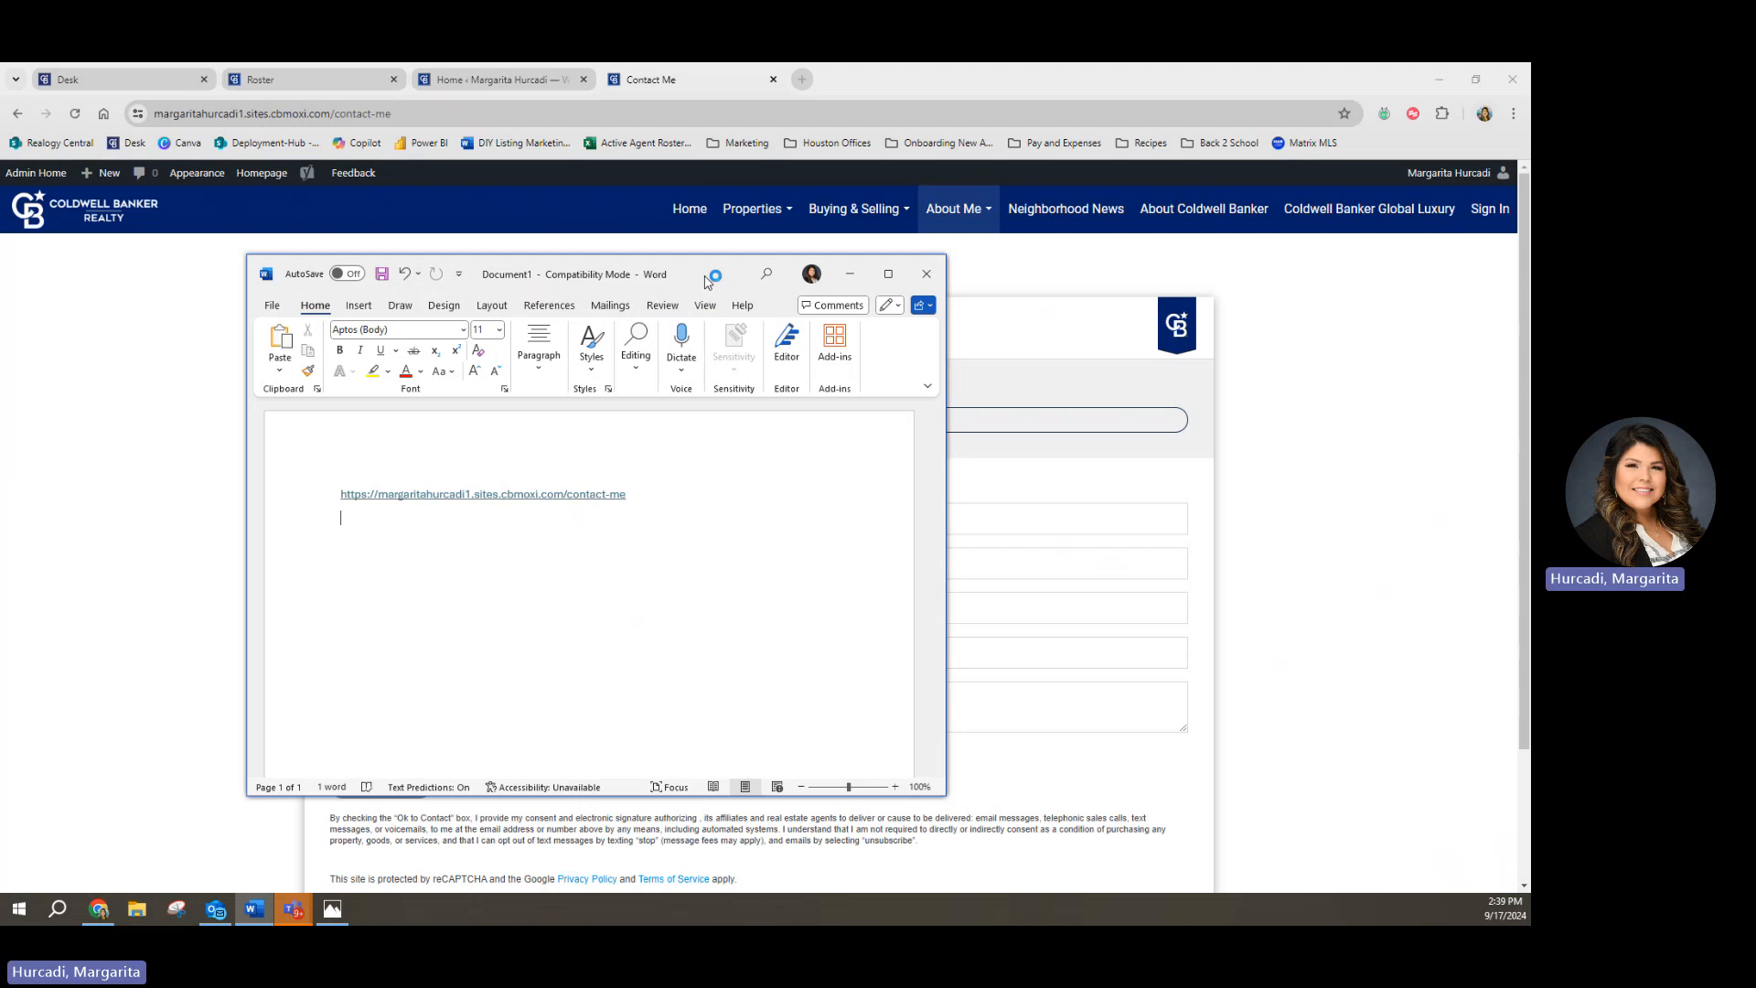
{"action": "left_click_drag", "start_coordinate": [704, 276], "coordinate": [0, 376]}
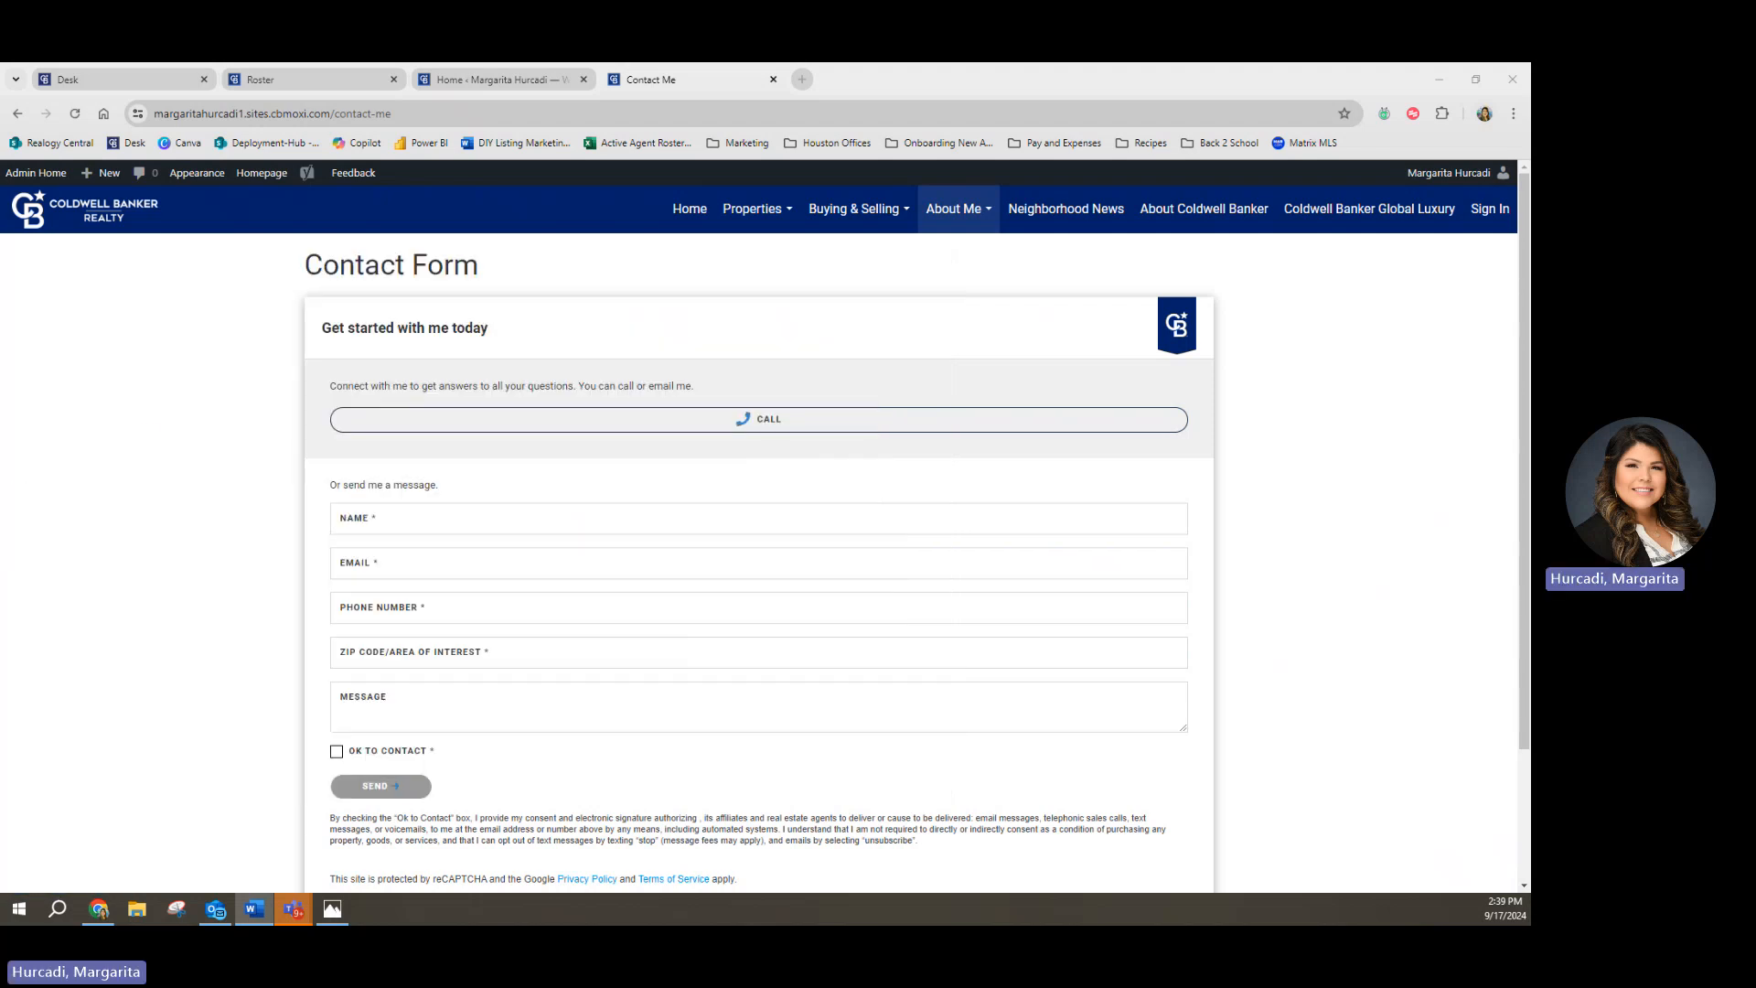
Step: Open the My Bio page on the agent website and copy its web address
{"action": "mouse_move", "coordinate": [967, 217]}
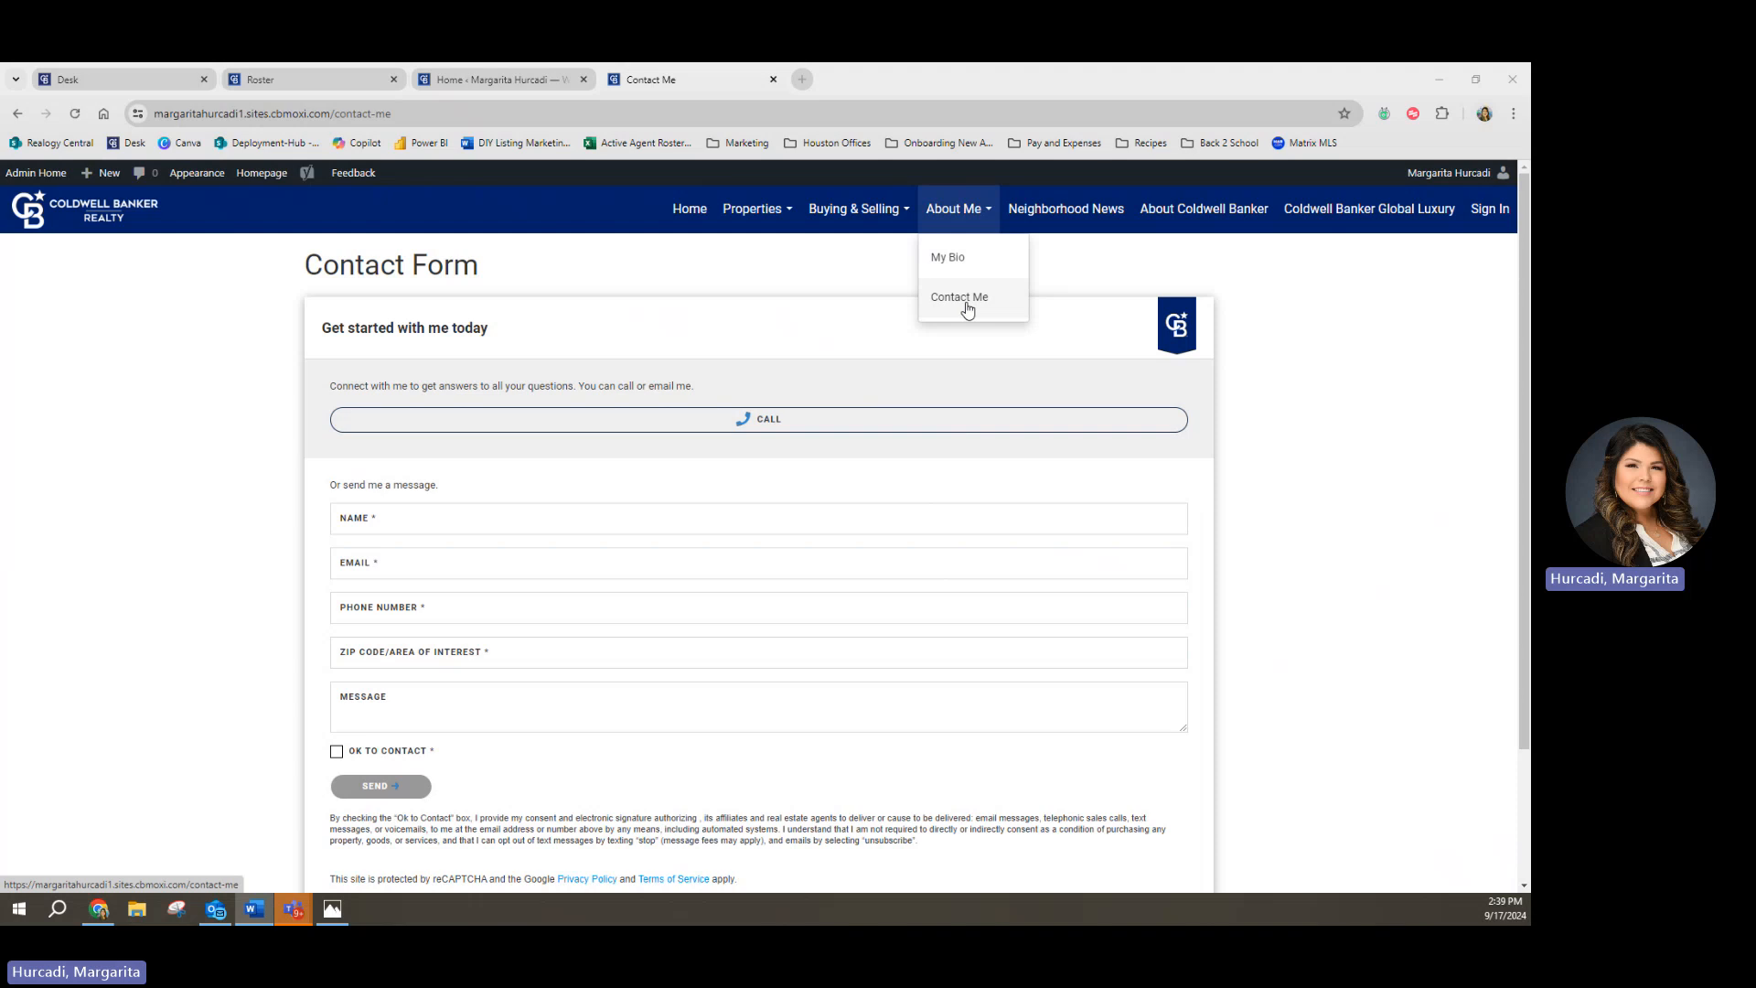
{"action": "left_click", "coordinate": [949, 260]}
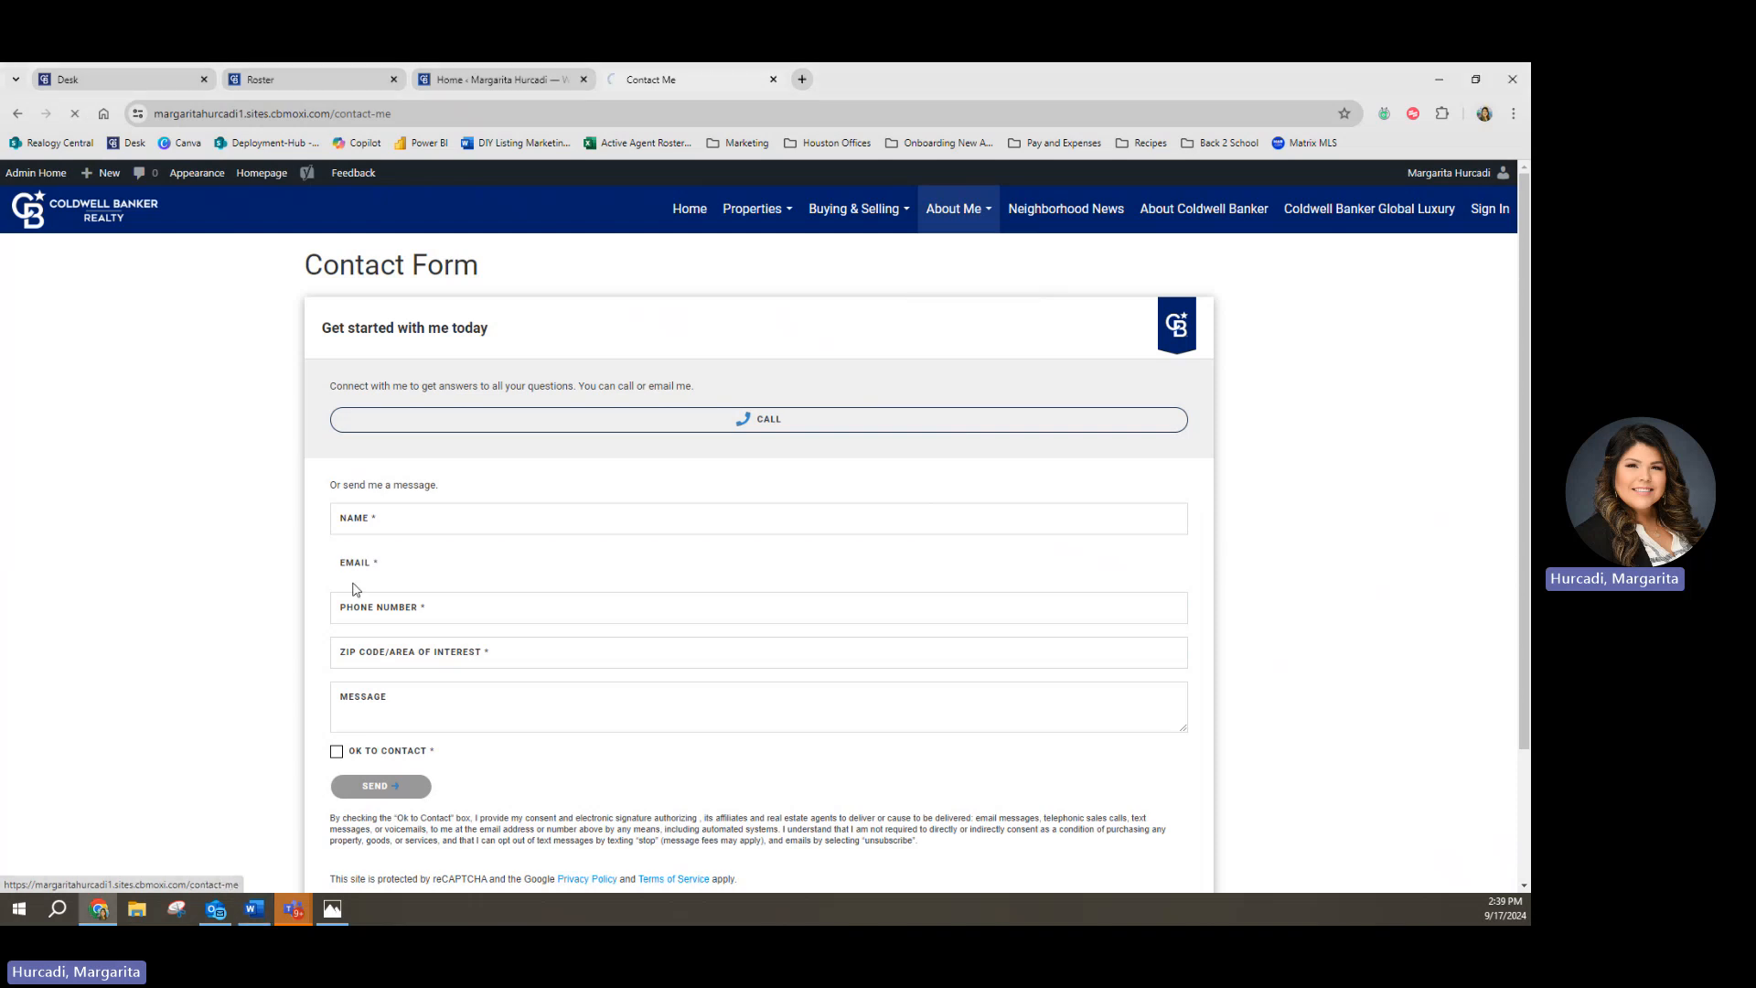
{"action": "left_click", "coordinate": [448, 112]}
{"action": "right_click", "coordinate": [346, 121]}
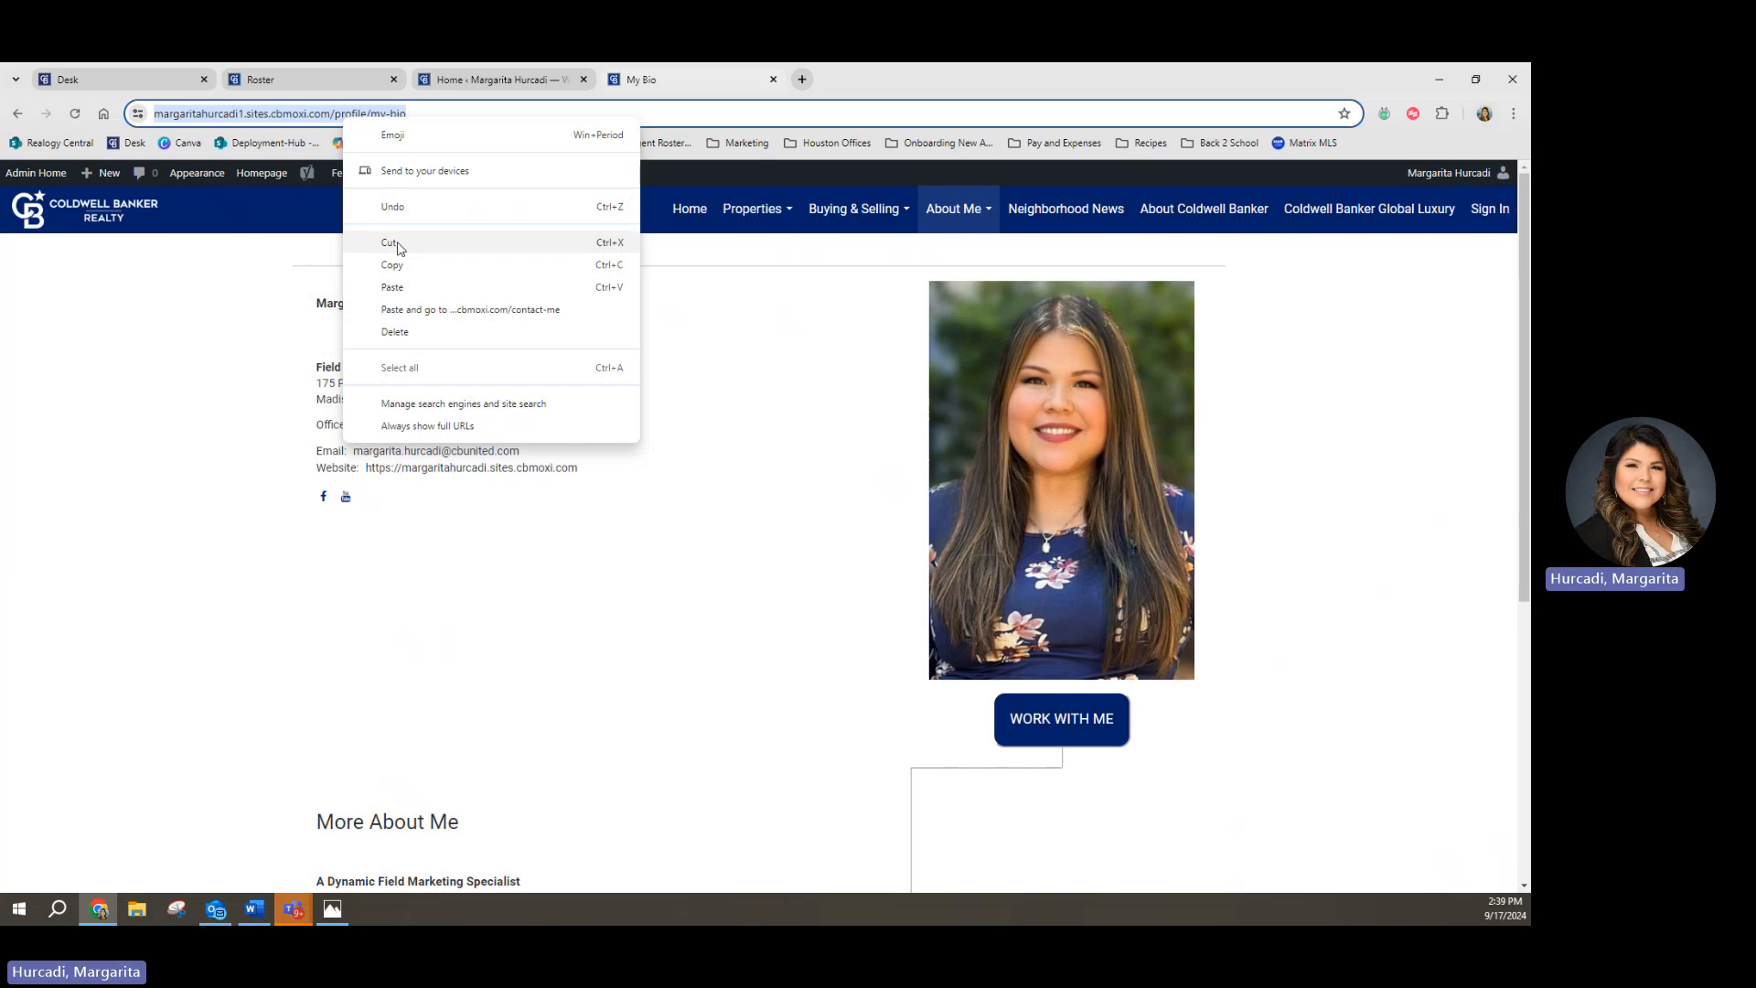
{"action": "left_click", "coordinate": [425, 277]}
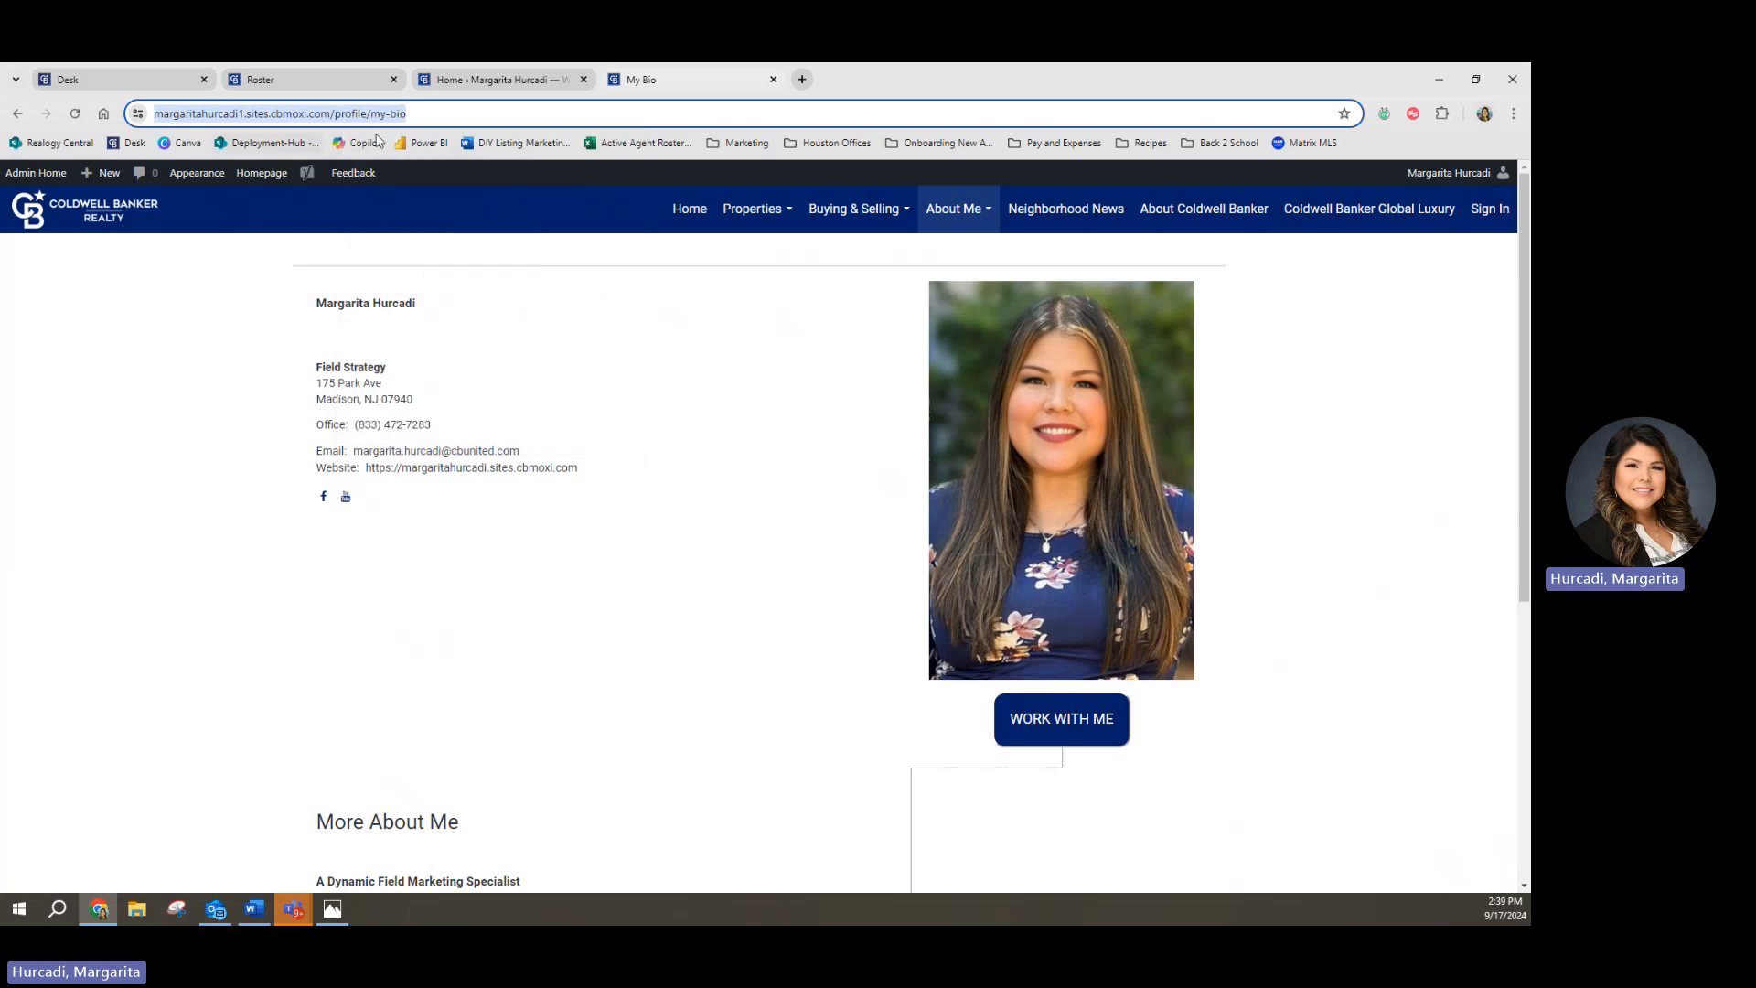
Step: Paste the My Bio address into the Word document on the line below the Contact Me link
{"action": "key", "text": "alt+Tab"}
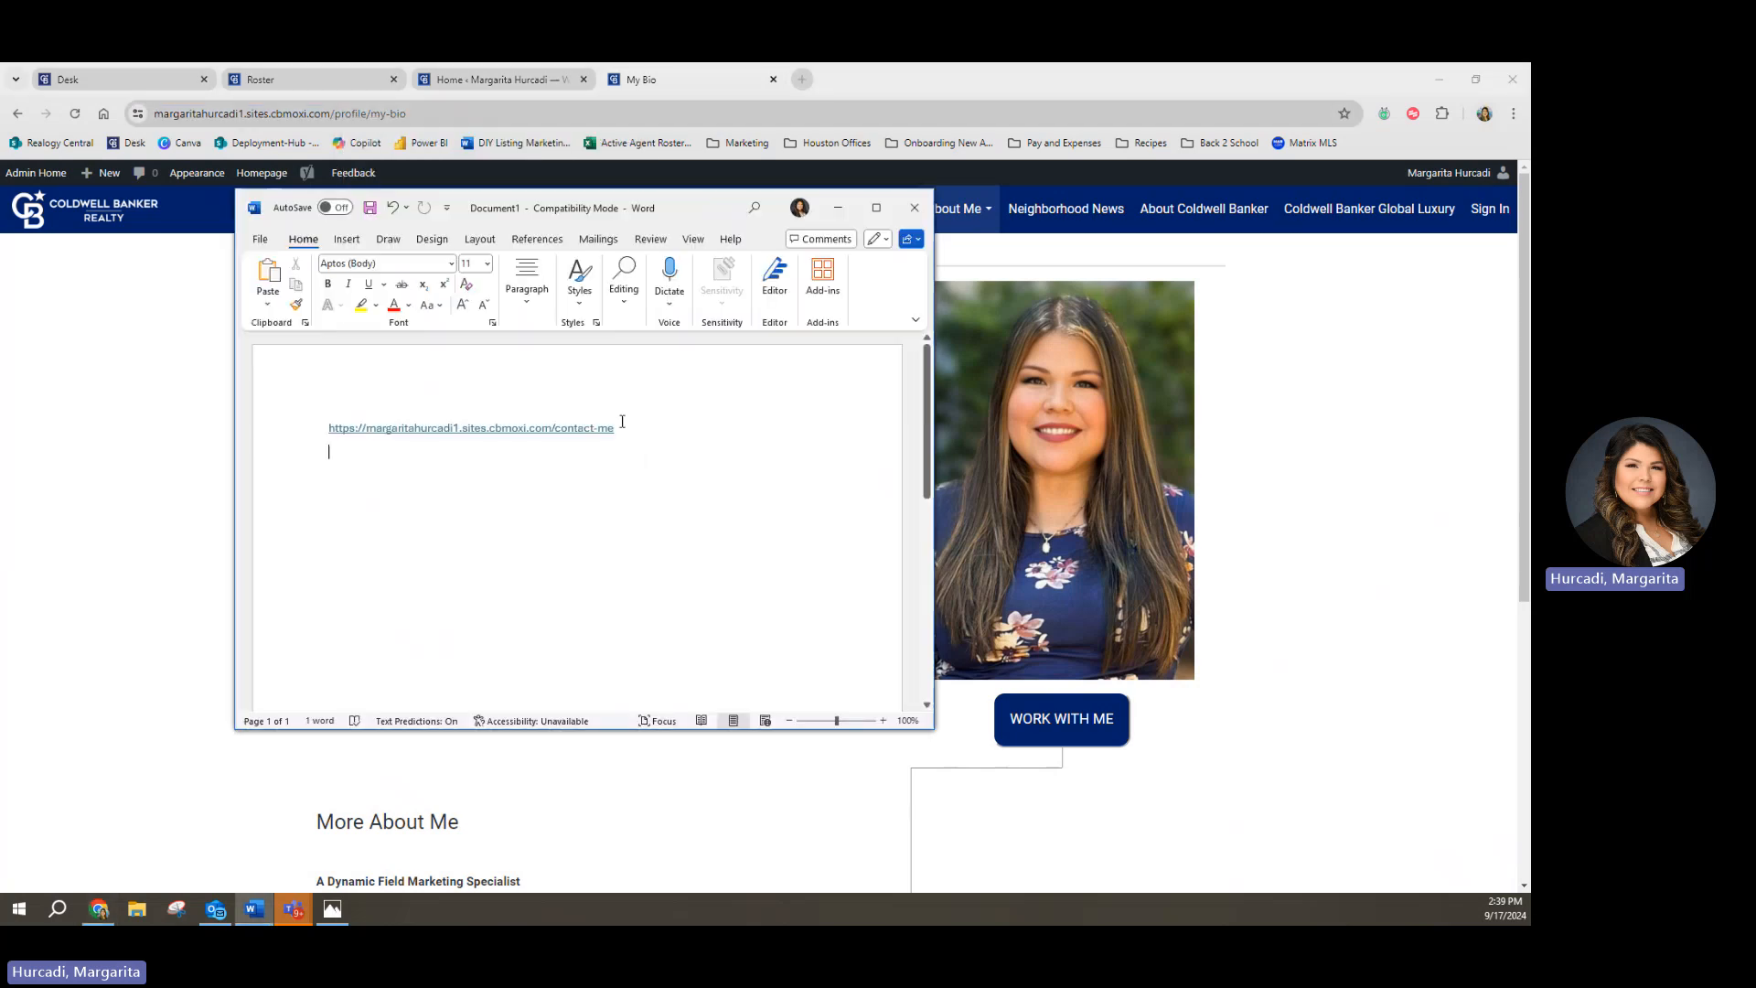
{"action": "right_click", "coordinate": [339, 460]}
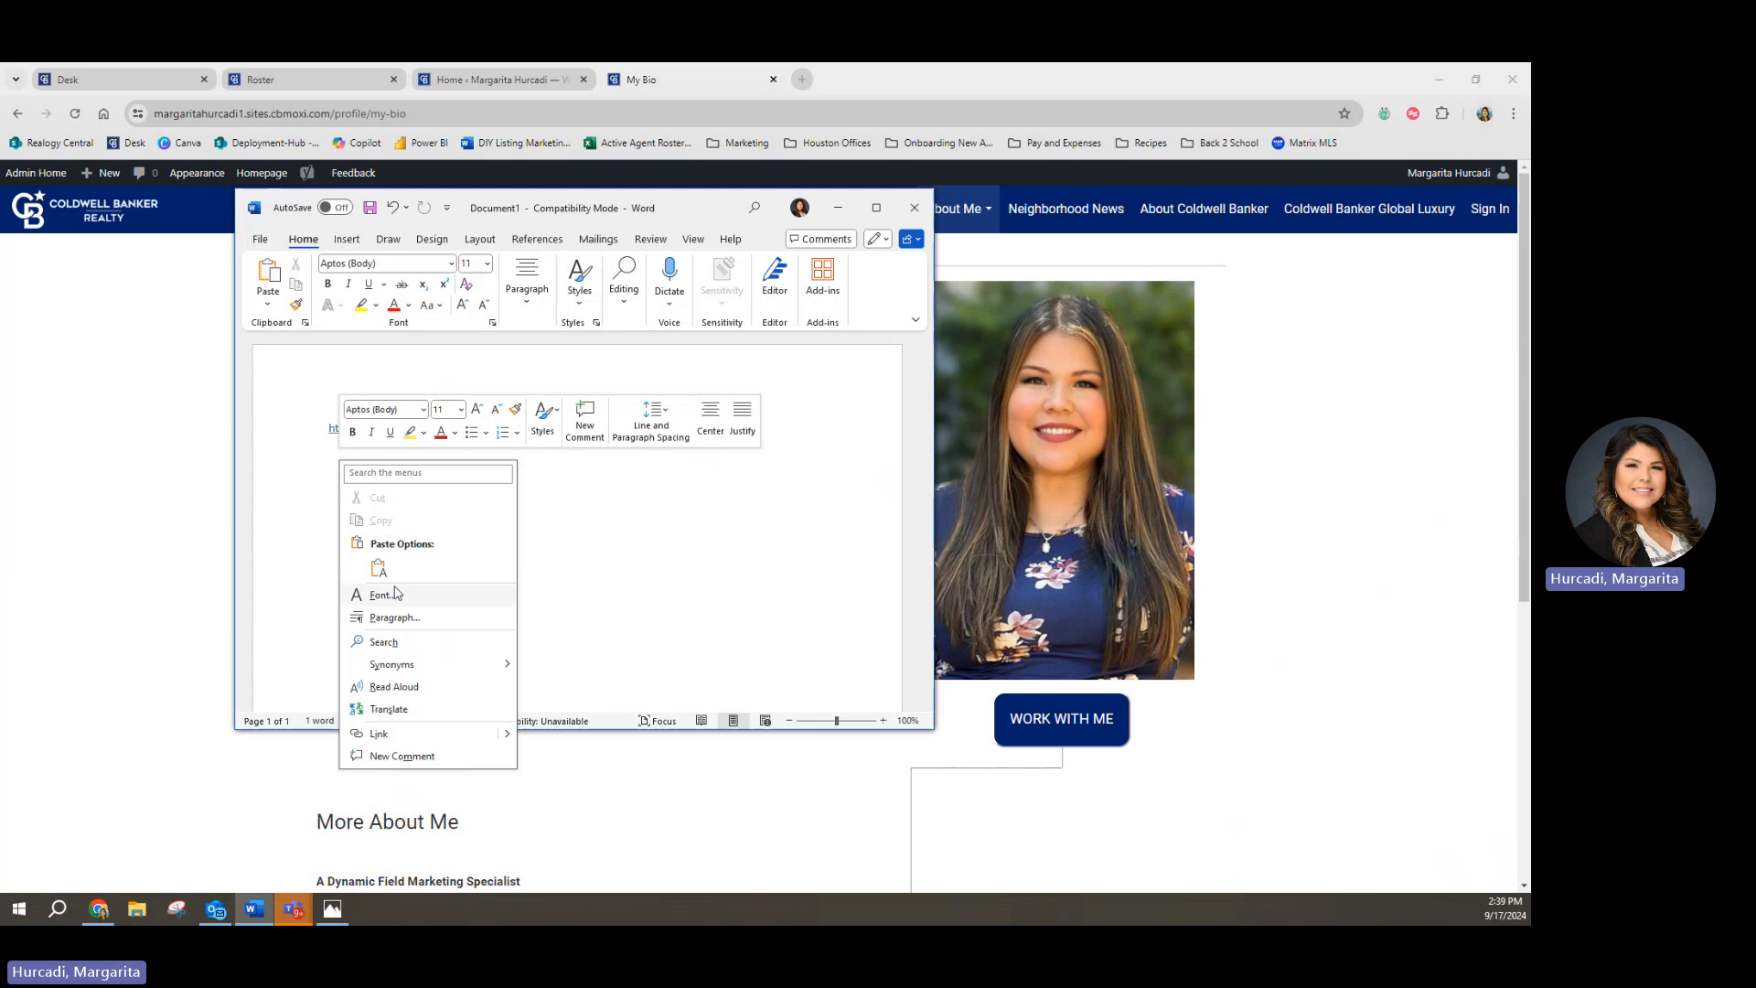
{"action": "left_click", "coordinate": [379, 569]}
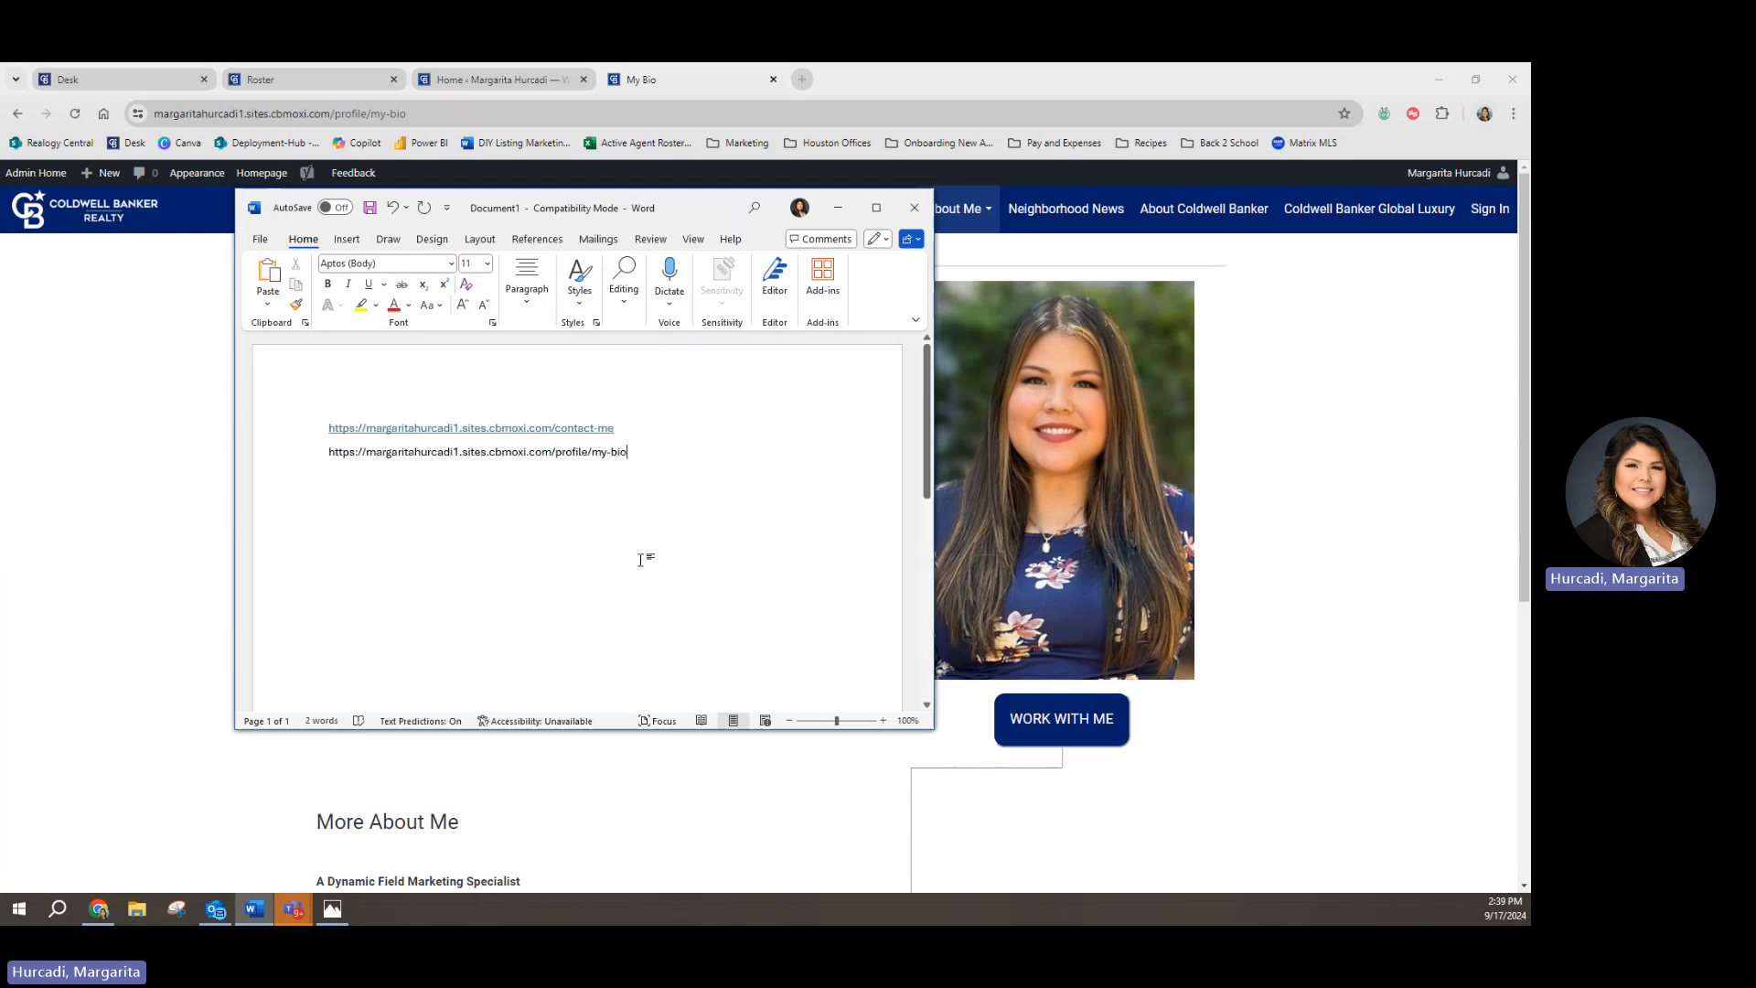
Step: Finish the My Bio address as a link in the Word document, start a new line and move the window off the website
{"action": "key", "text": "Return"}
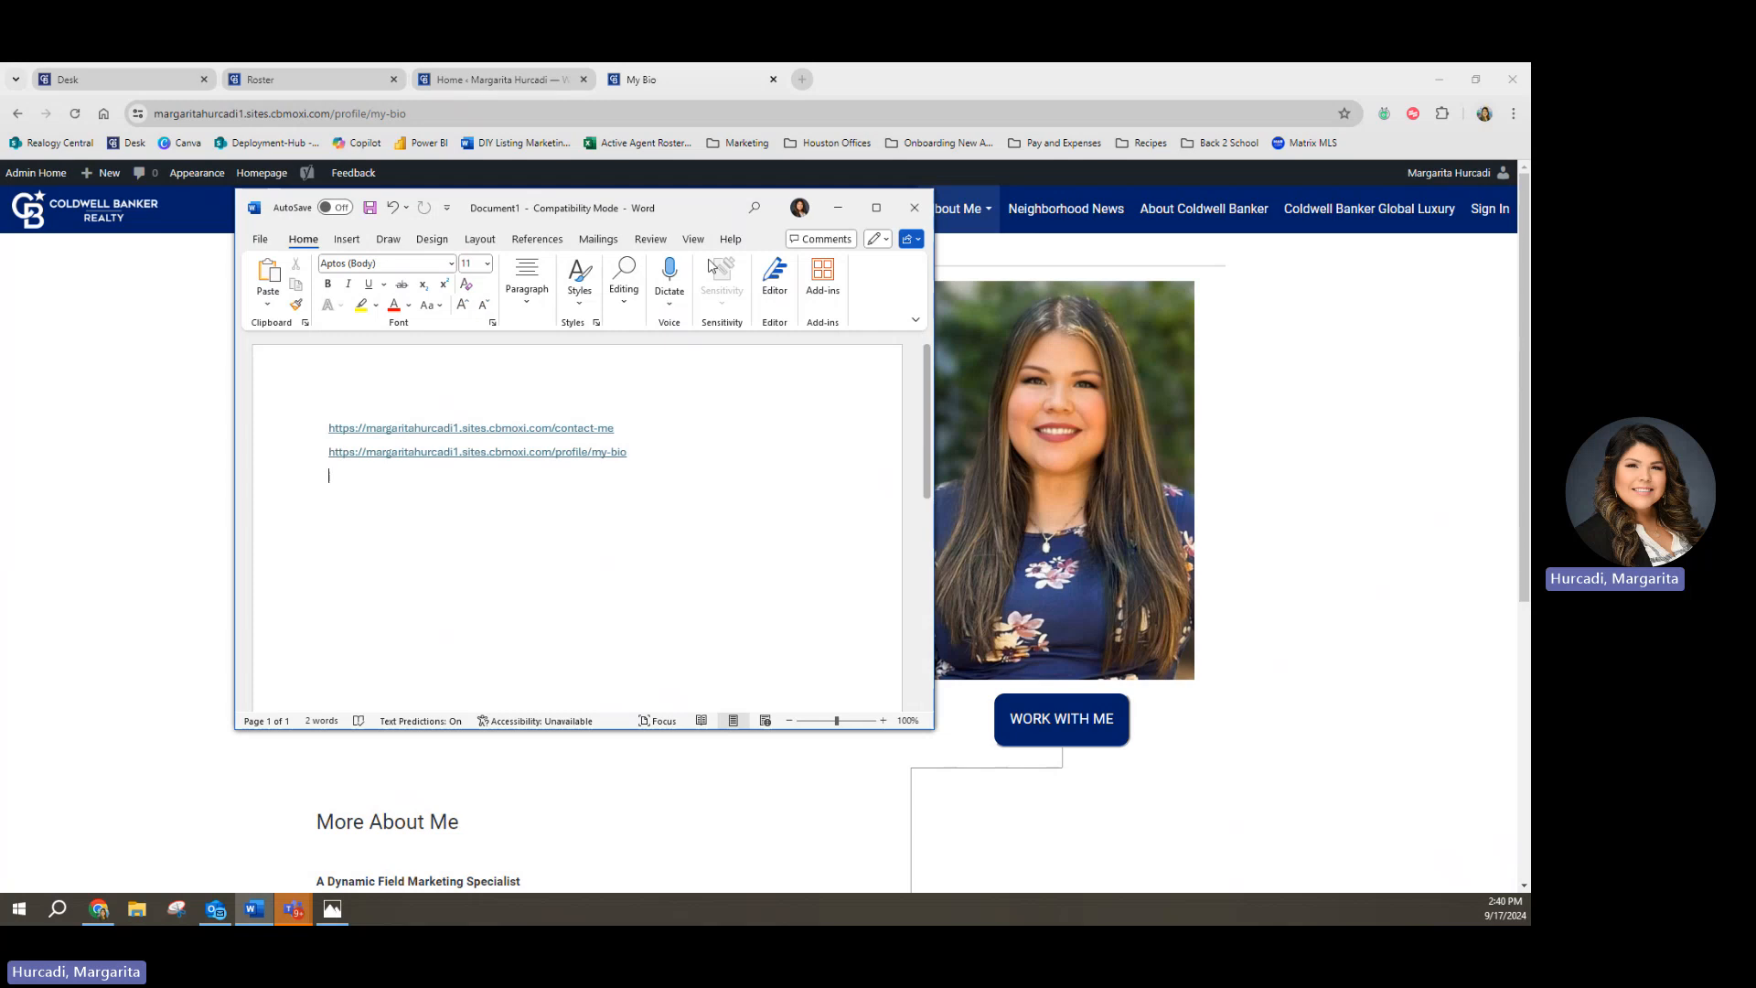
{"action": "left_click_drag", "start_coordinate": [717, 208], "coordinate": [0, 290]}
{"action": "left_click", "coordinate": [3, 290]}
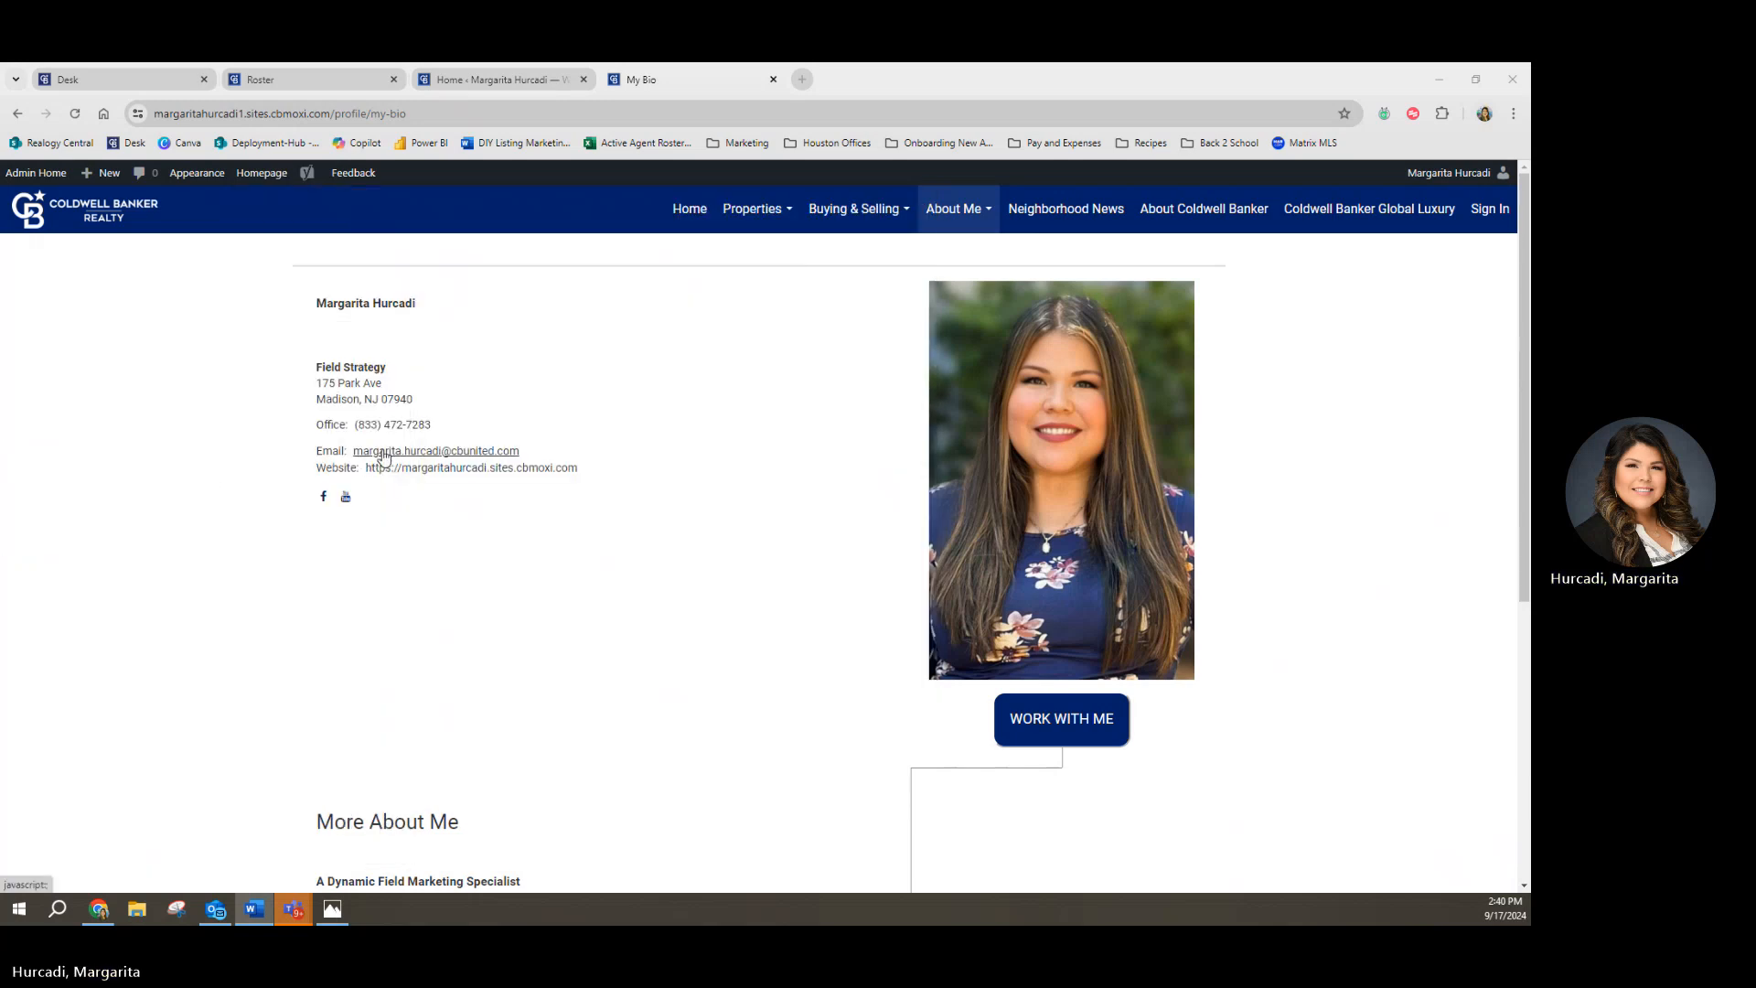
Step: Open the Neighborhood News page, then view the About Coldwell Banker page from its headline to the footer and back
{"action": "left_click", "coordinate": [1089, 217]}
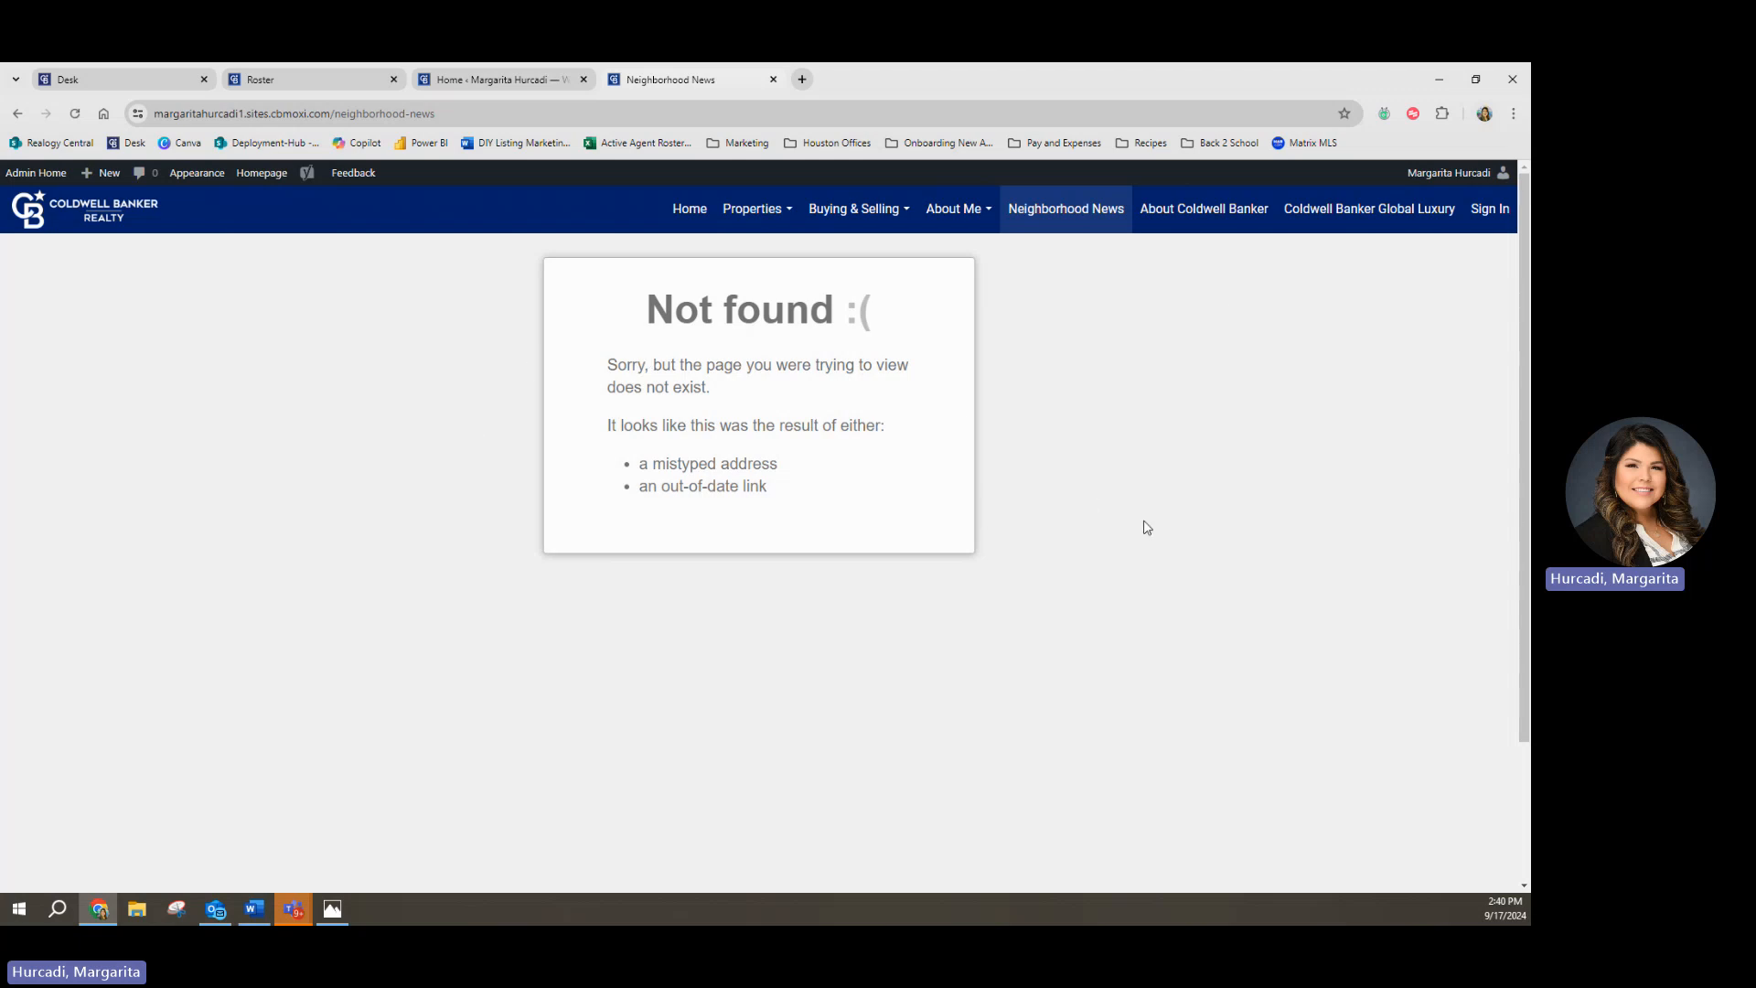
{"action": "left_click", "coordinate": [1208, 217]}
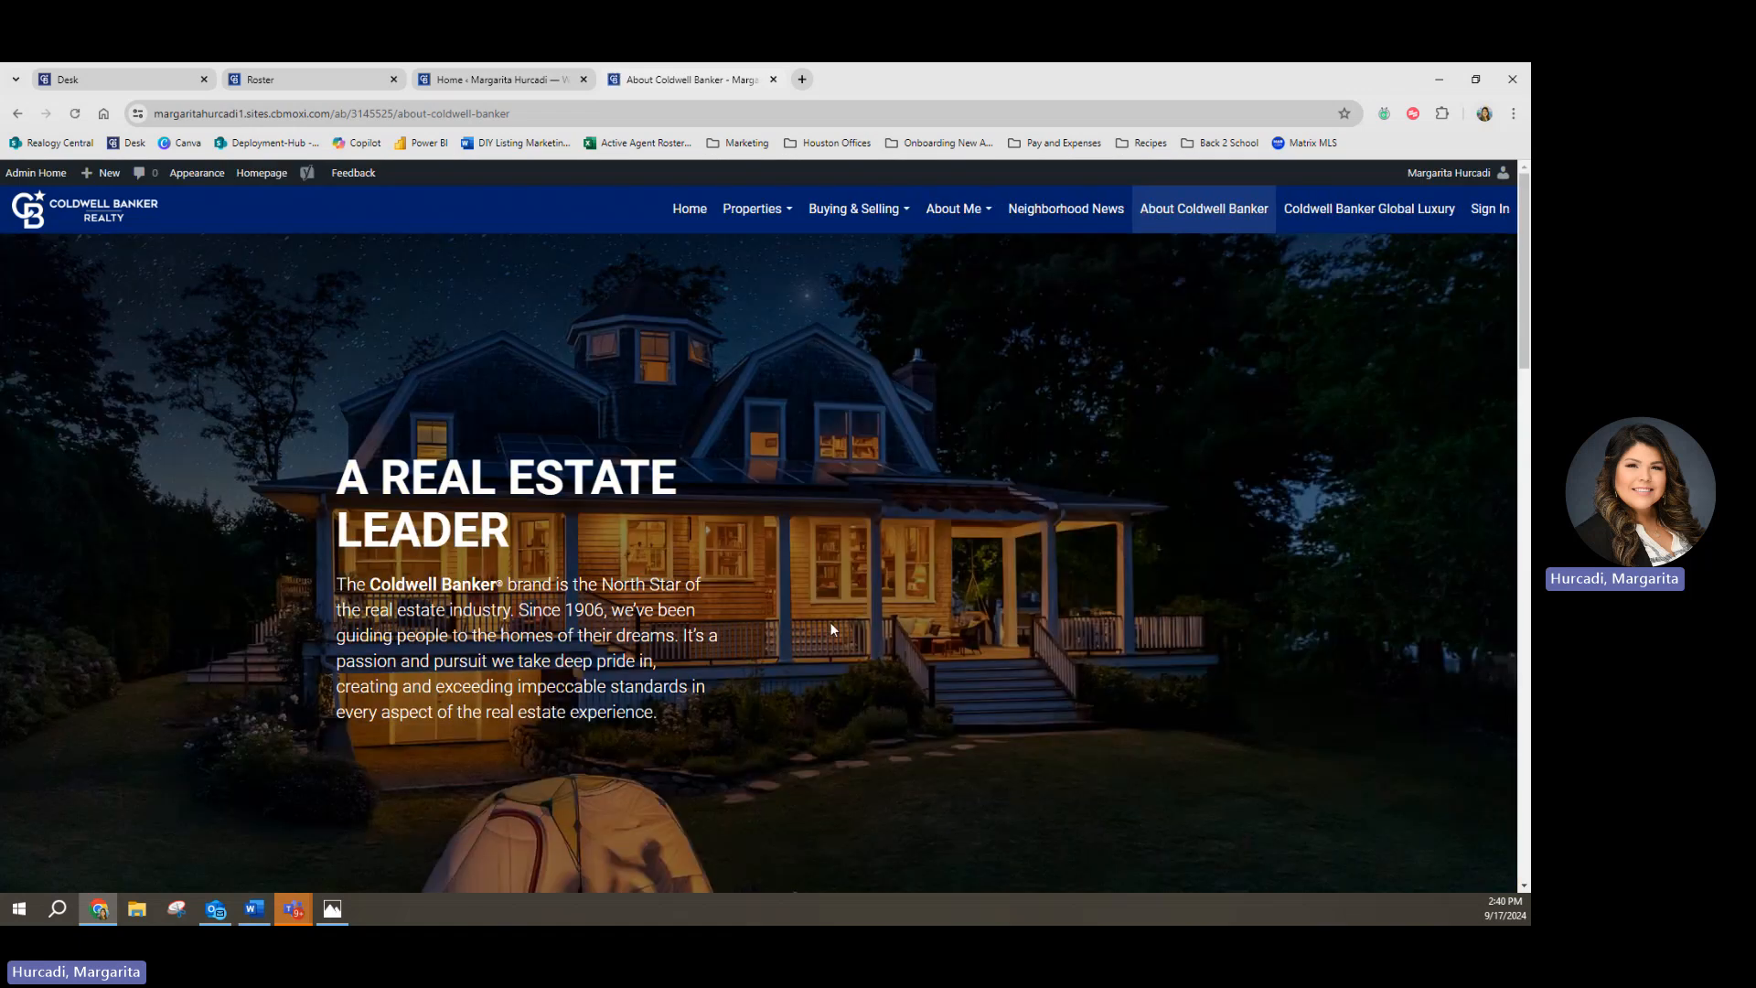
{"action": "scroll", "coordinate": [778, 606], "scroll_direction": "down", "scroll_amount": 20}
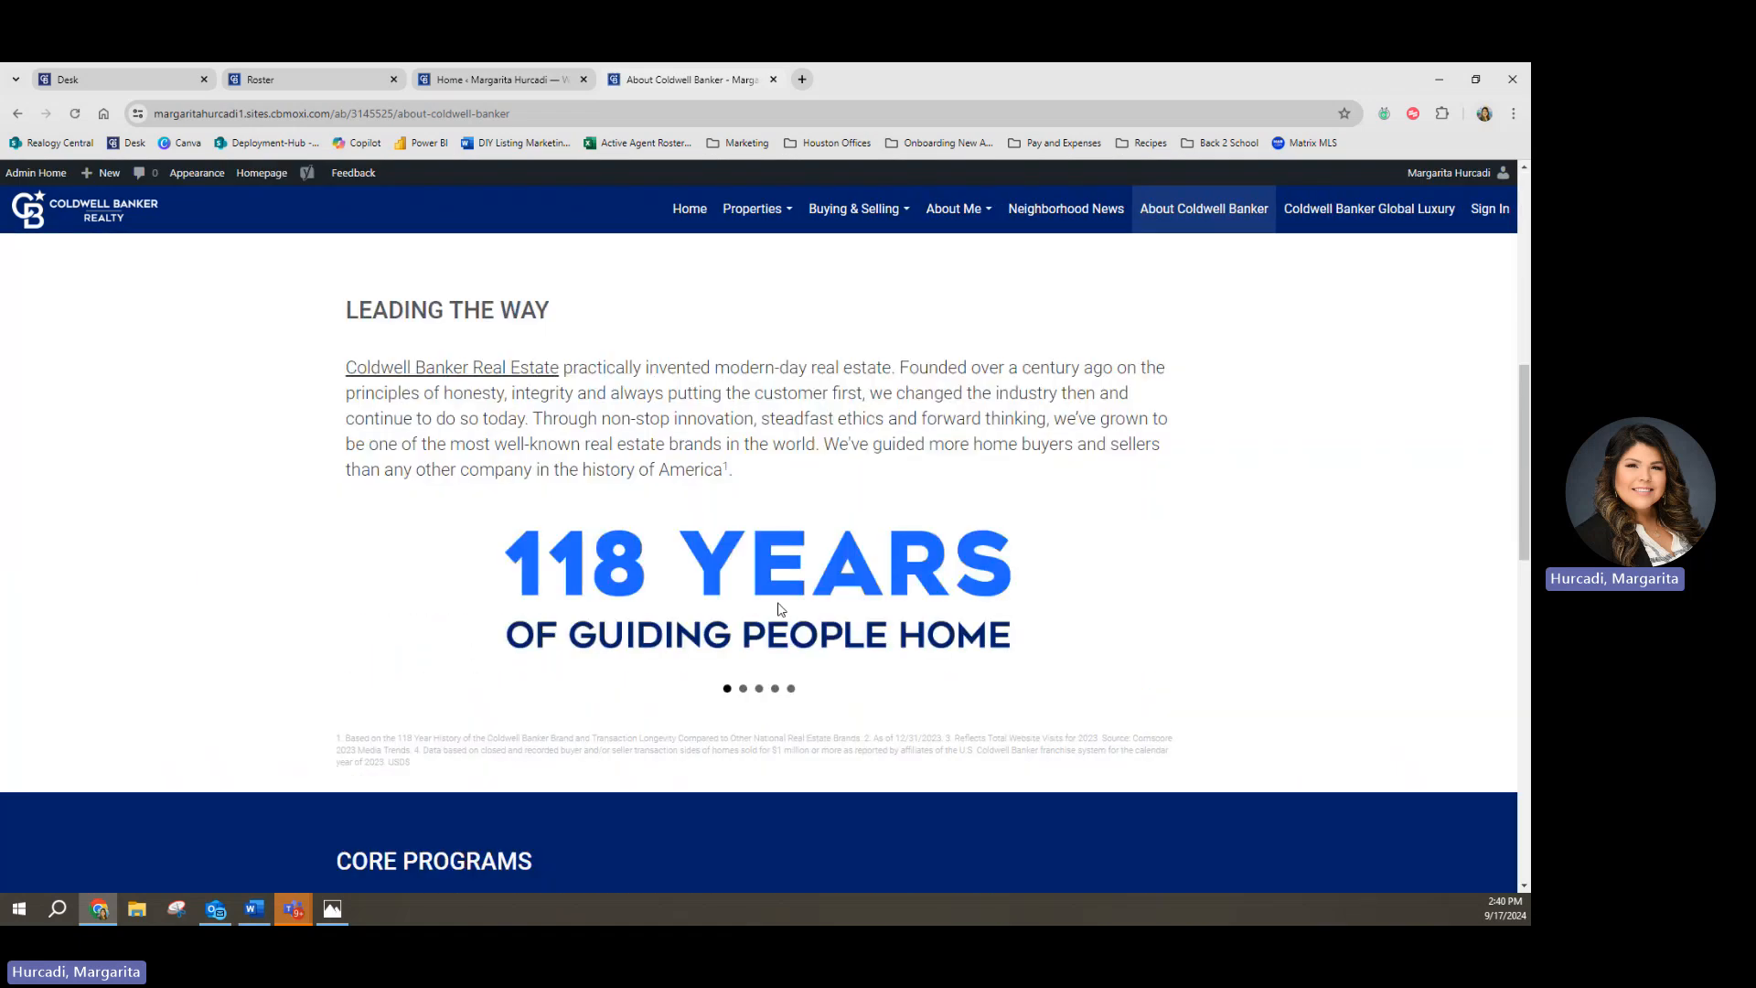
{"action": "scroll", "coordinate": [779, 608], "scroll_direction": "down", "scroll_amount": 5}
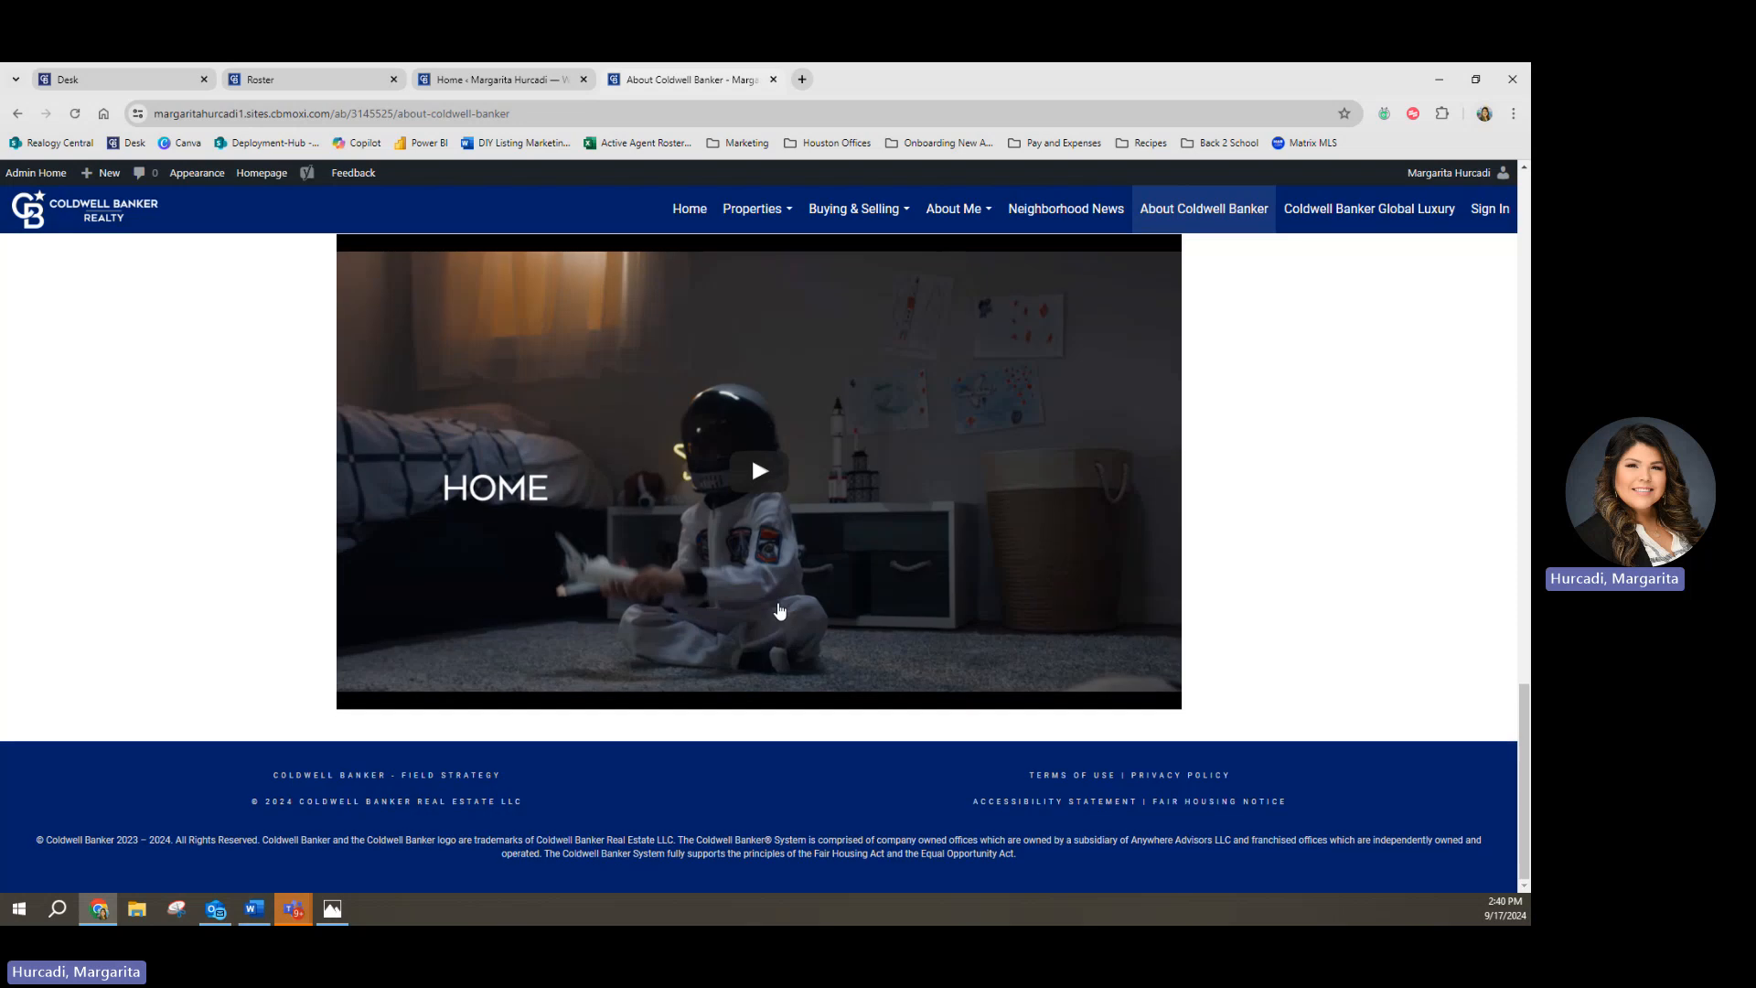
{"action": "scroll", "coordinate": [778, 608], "scroll_direction": "up", "scroll_amount": 12}
{"action": "scroll", "coordinate": [779, 610], "scroll_direction": "up", "scroll_amount": 10}
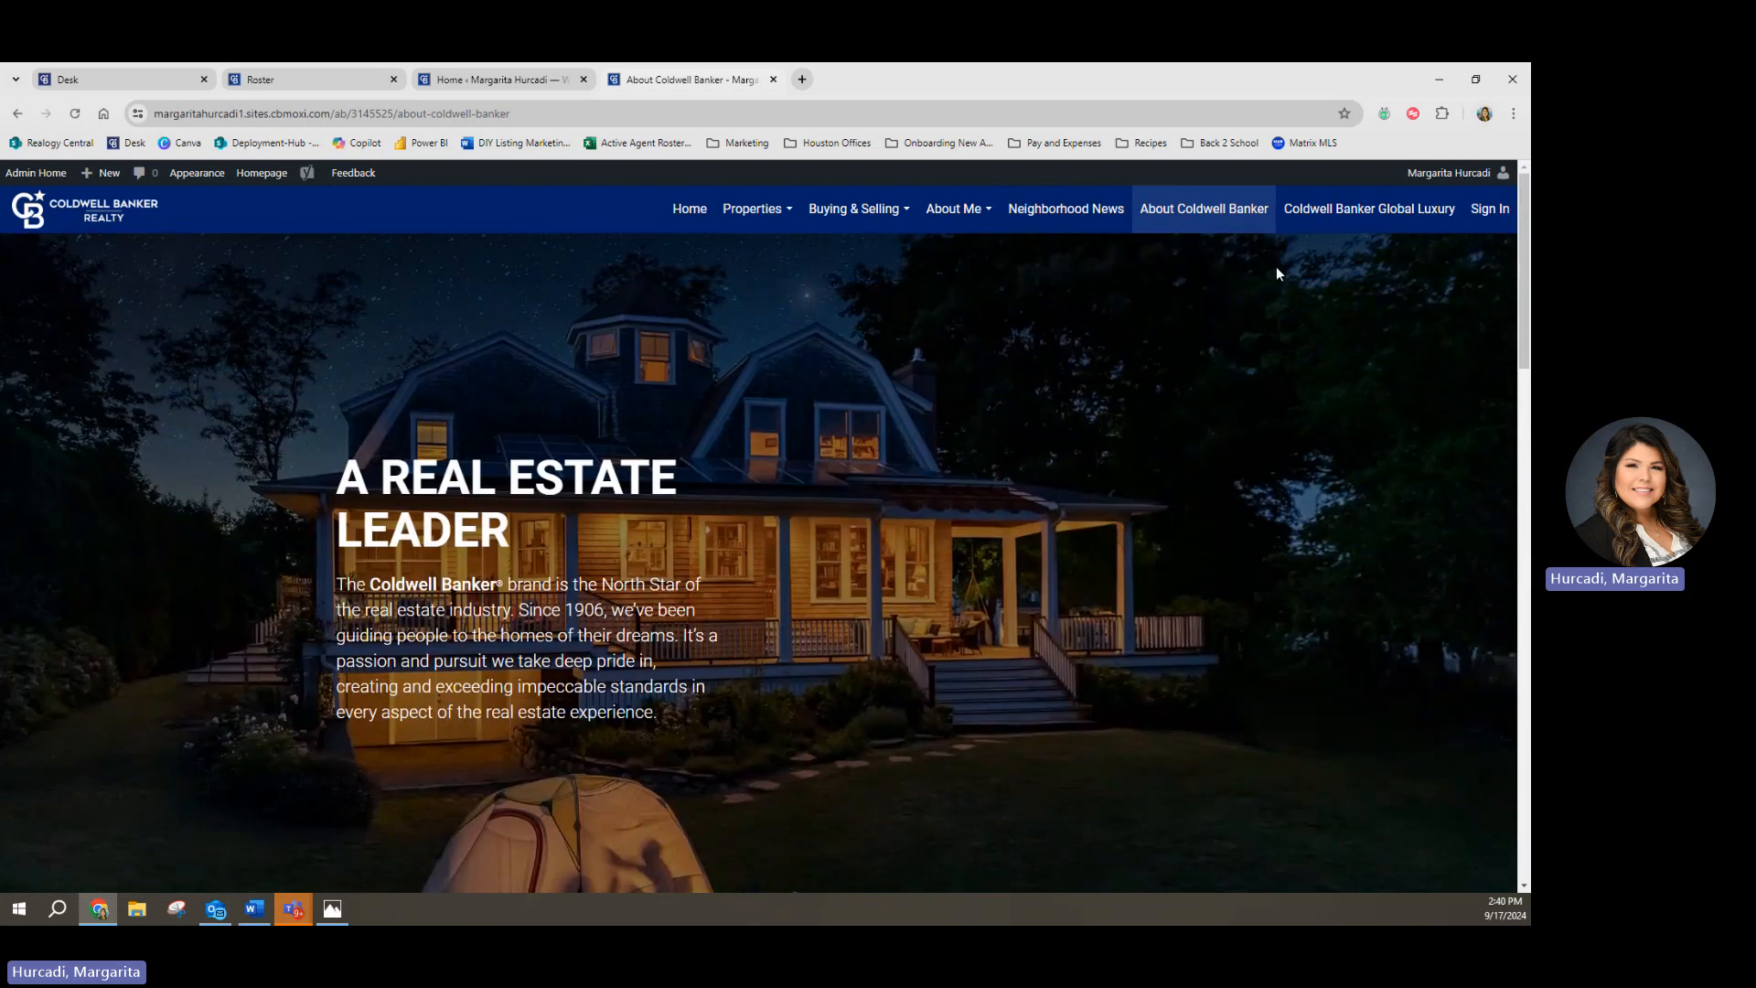
Step: Open the Coldwell Banker Global Luxury page and examine its introduction, 2023 results and video section
{"action": "left_click", "coordinate": [1375, 212]}
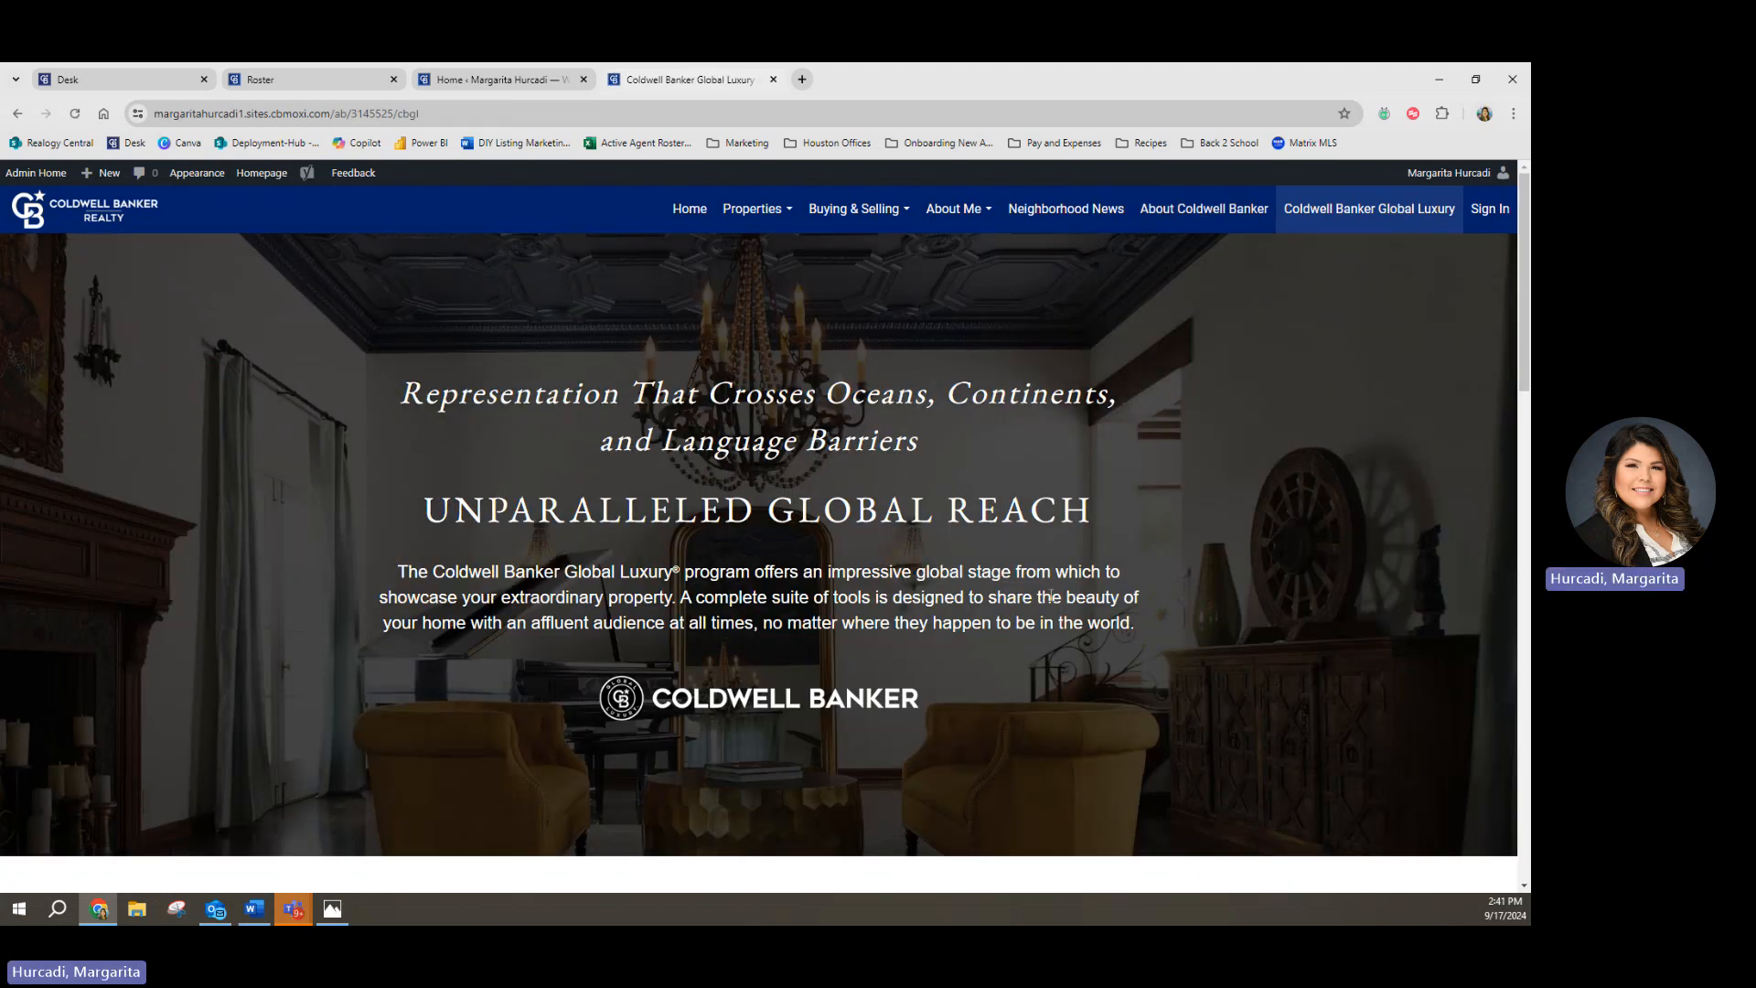
{"action": "scroll", "coordinate": [1050, 594], "scroll_direction": "down", "scroll_amount": 3}
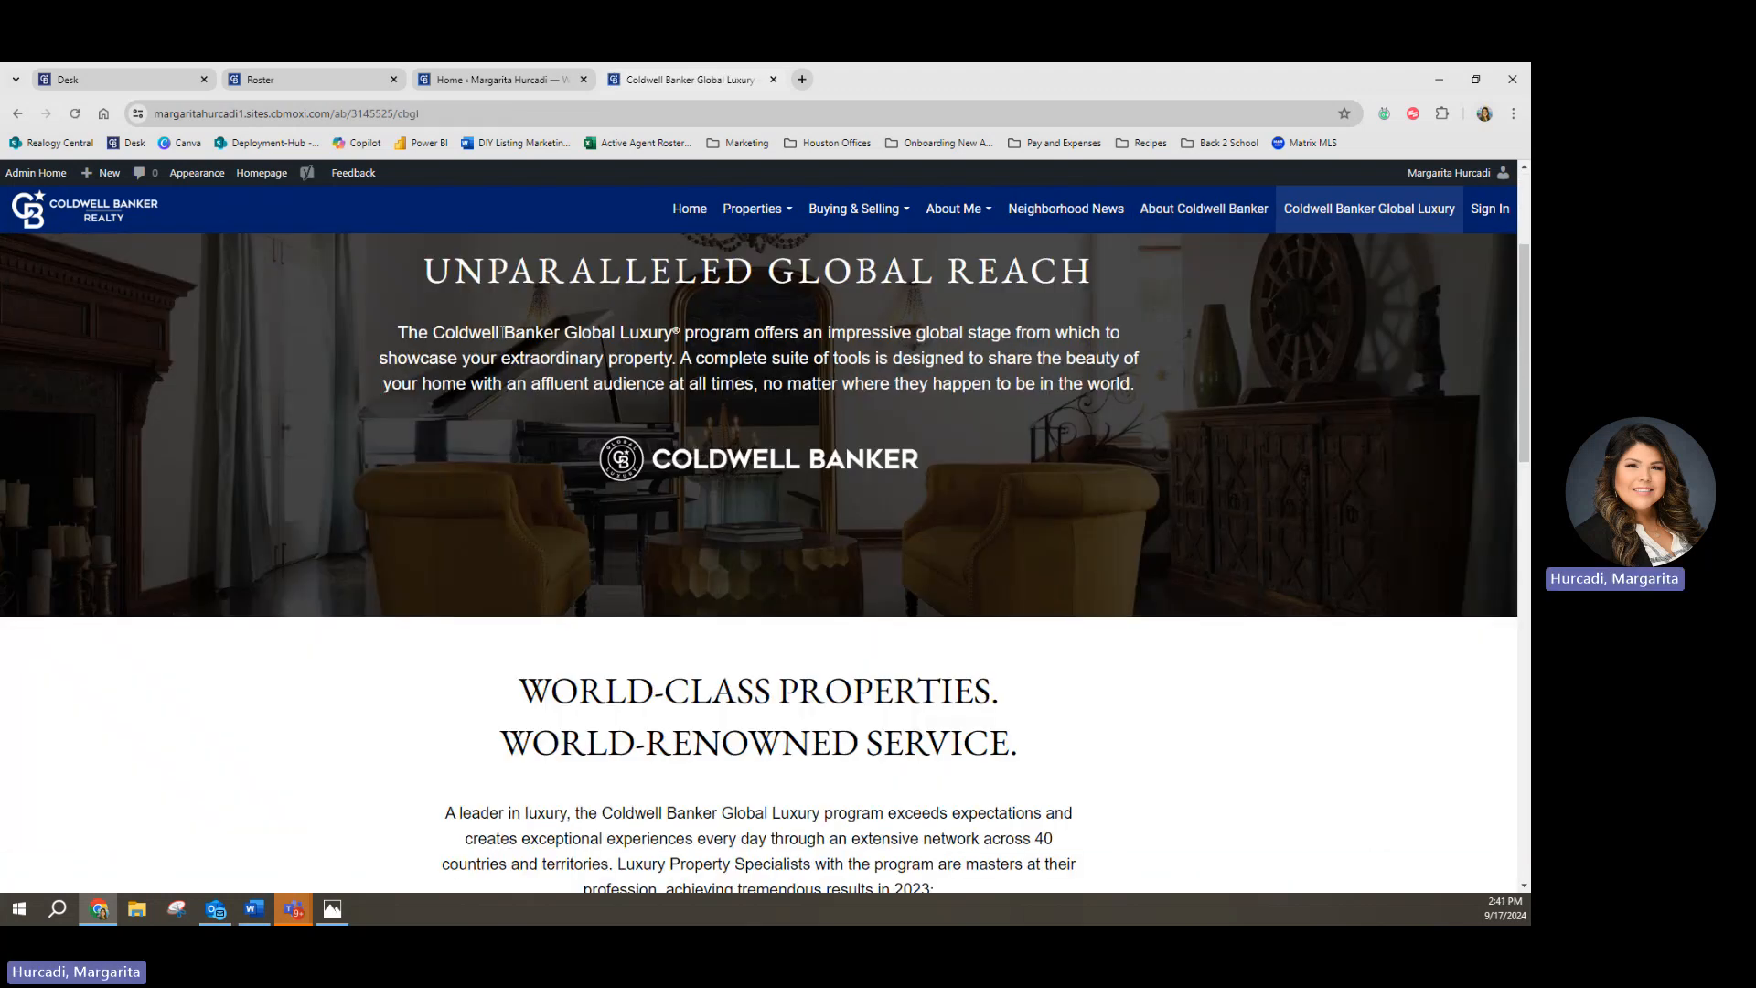
{"action": "left_click_drag", "start_coordinate": [525, 332], "coordinate": [860, 331]}
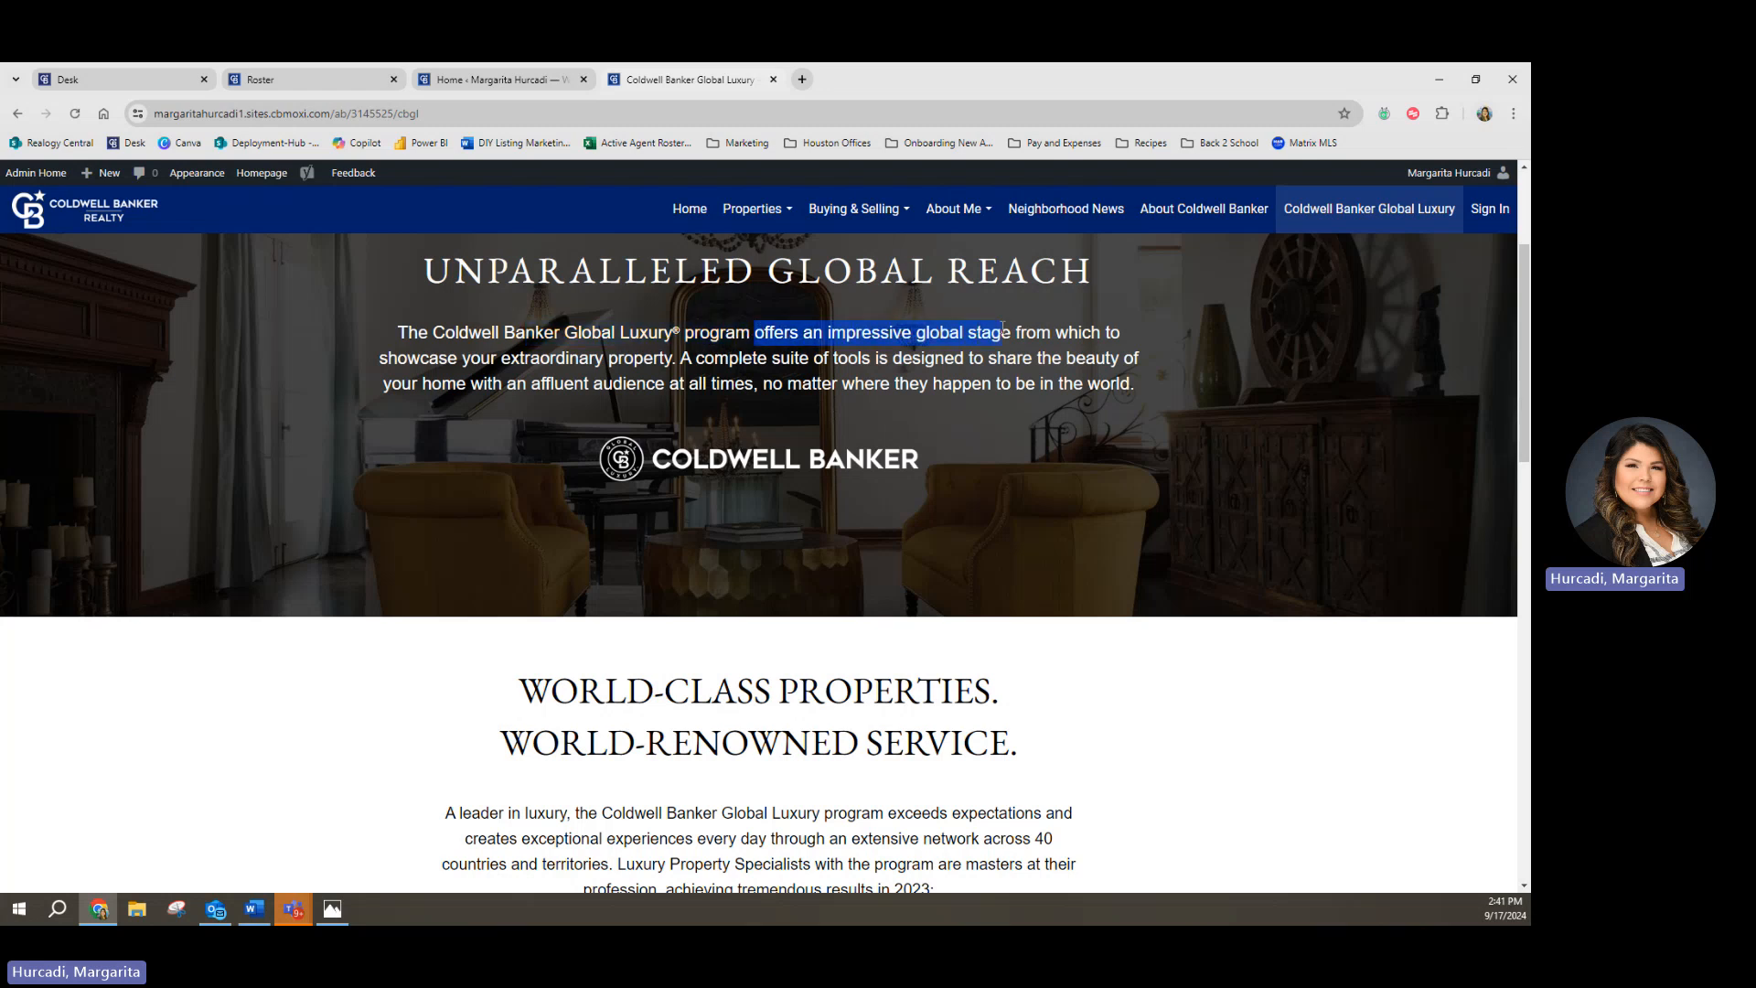
{"action": "left_click_drag", "start_coordinate": [1002, 327], "coordinate": [1036, 328]}
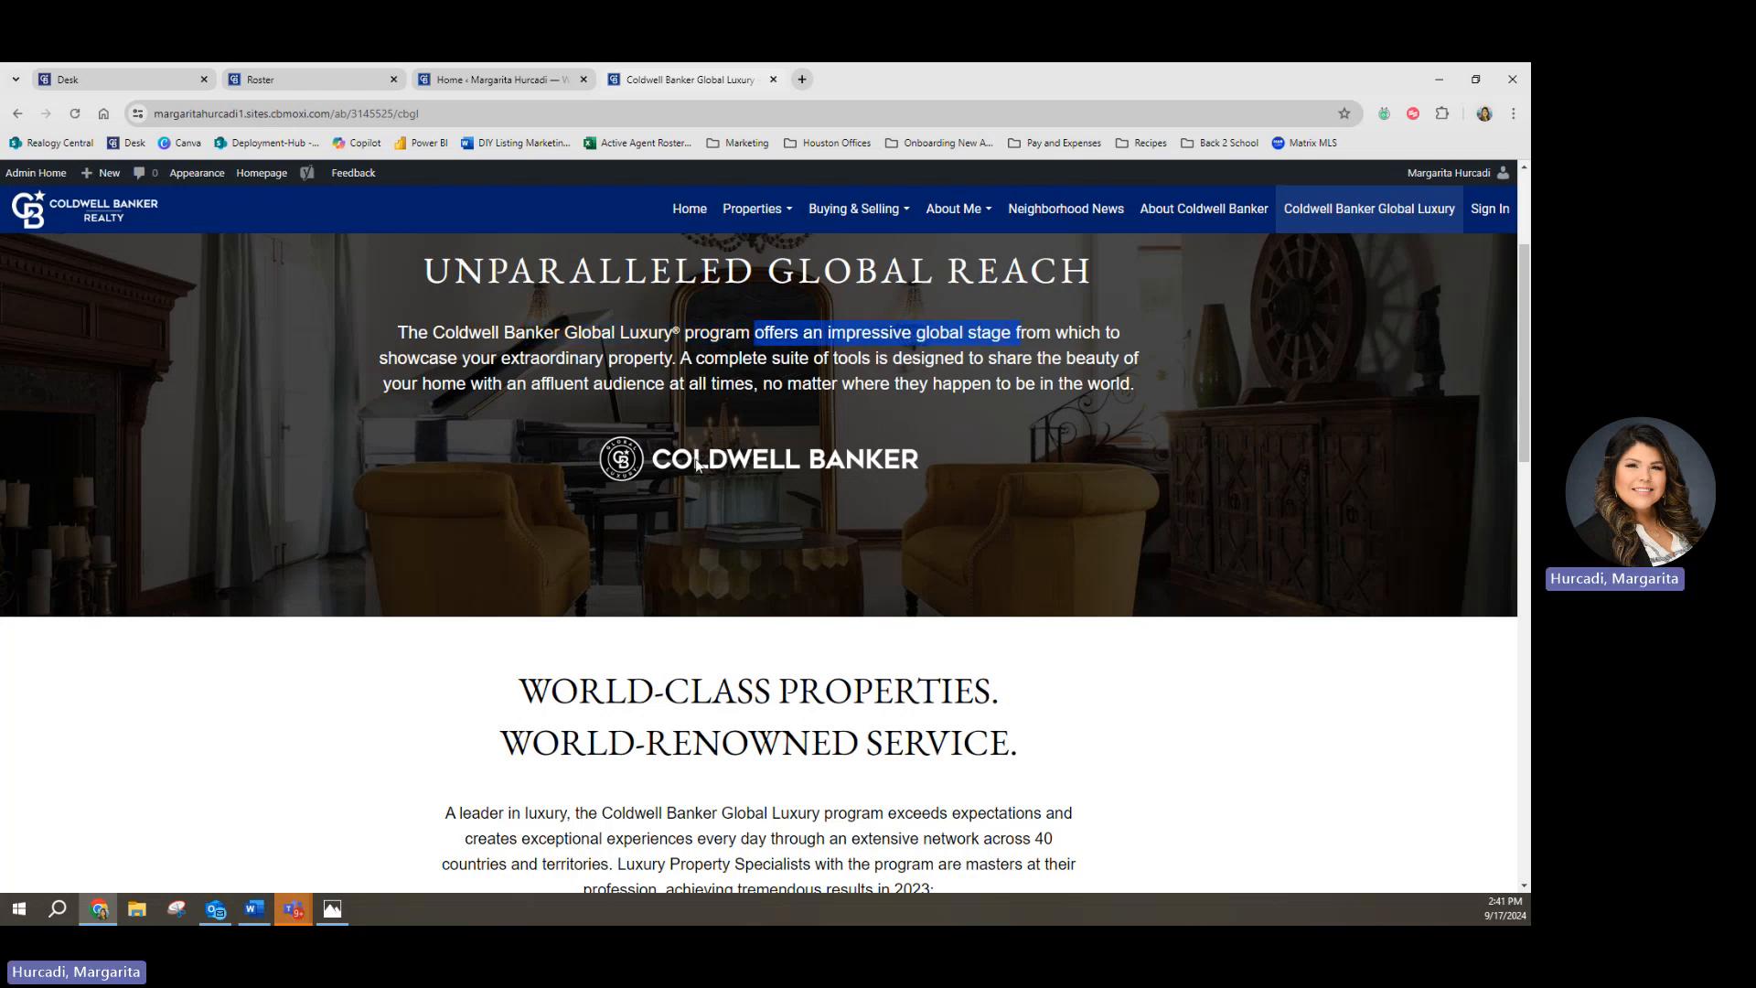
{"action": "scroll", "coordinate": [670, 553], "scroll_direction": "down", "scroll_amount": 15}
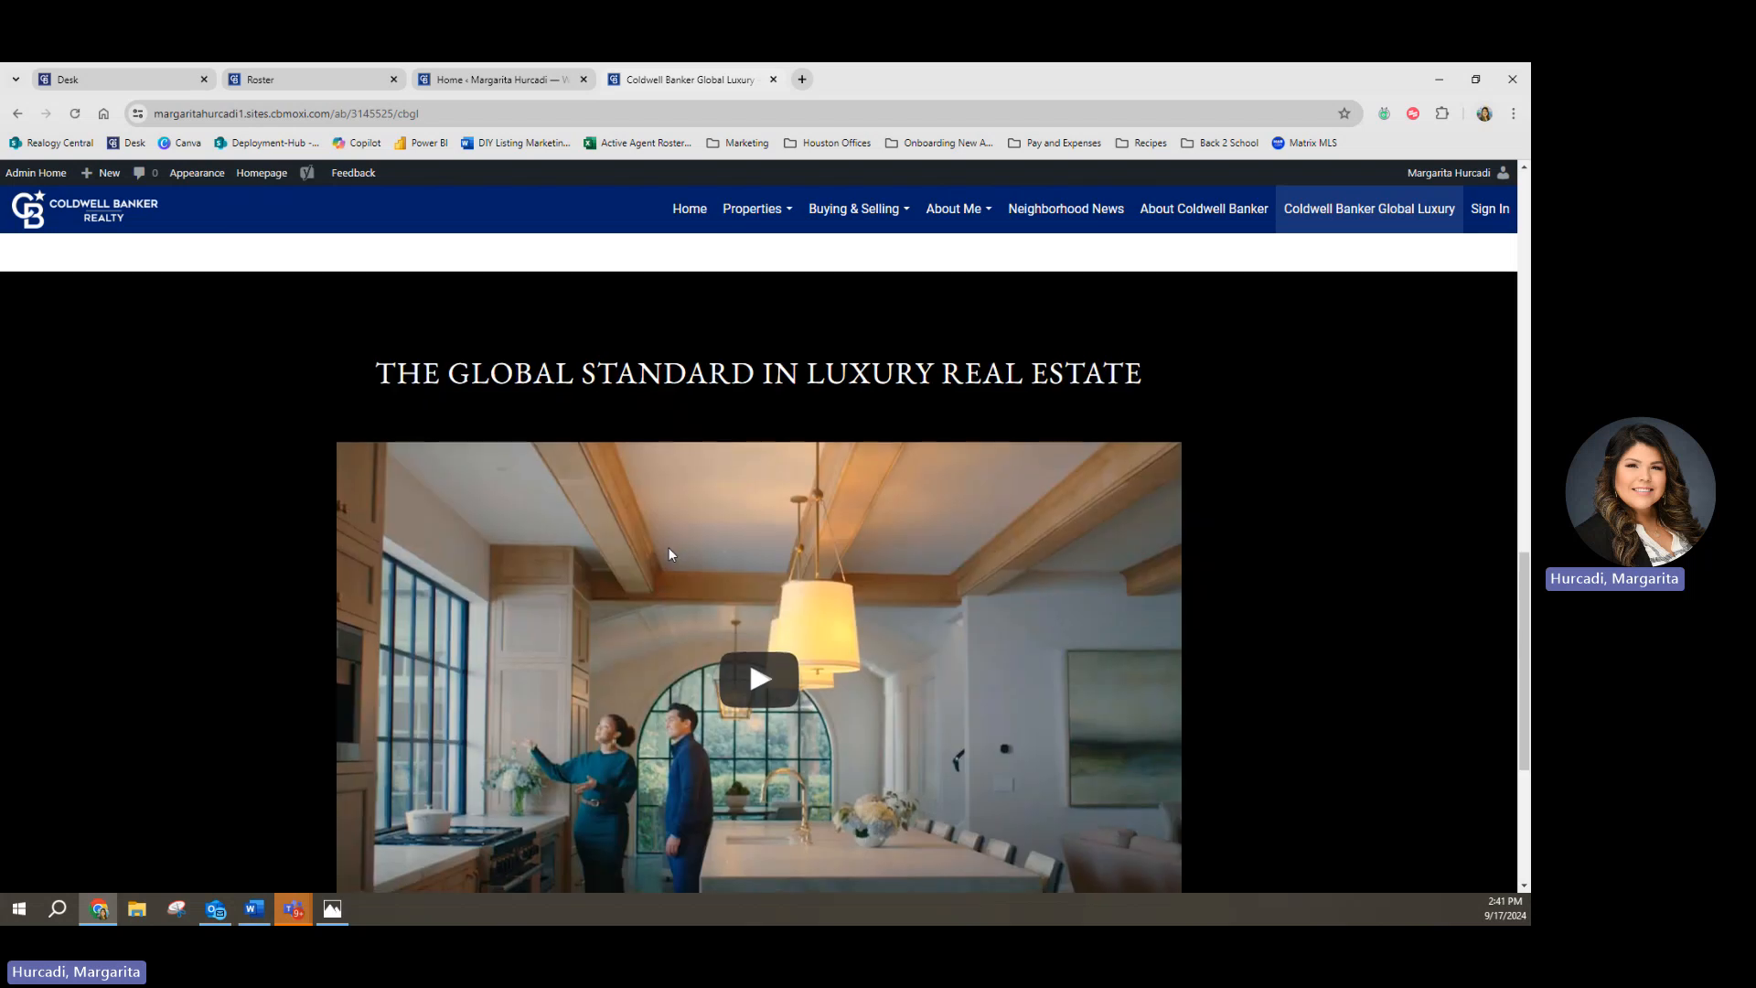
{"action": "scroll", "coordinate": [668, 554], "scroll_direction": "up", "scroll_amount": 10}
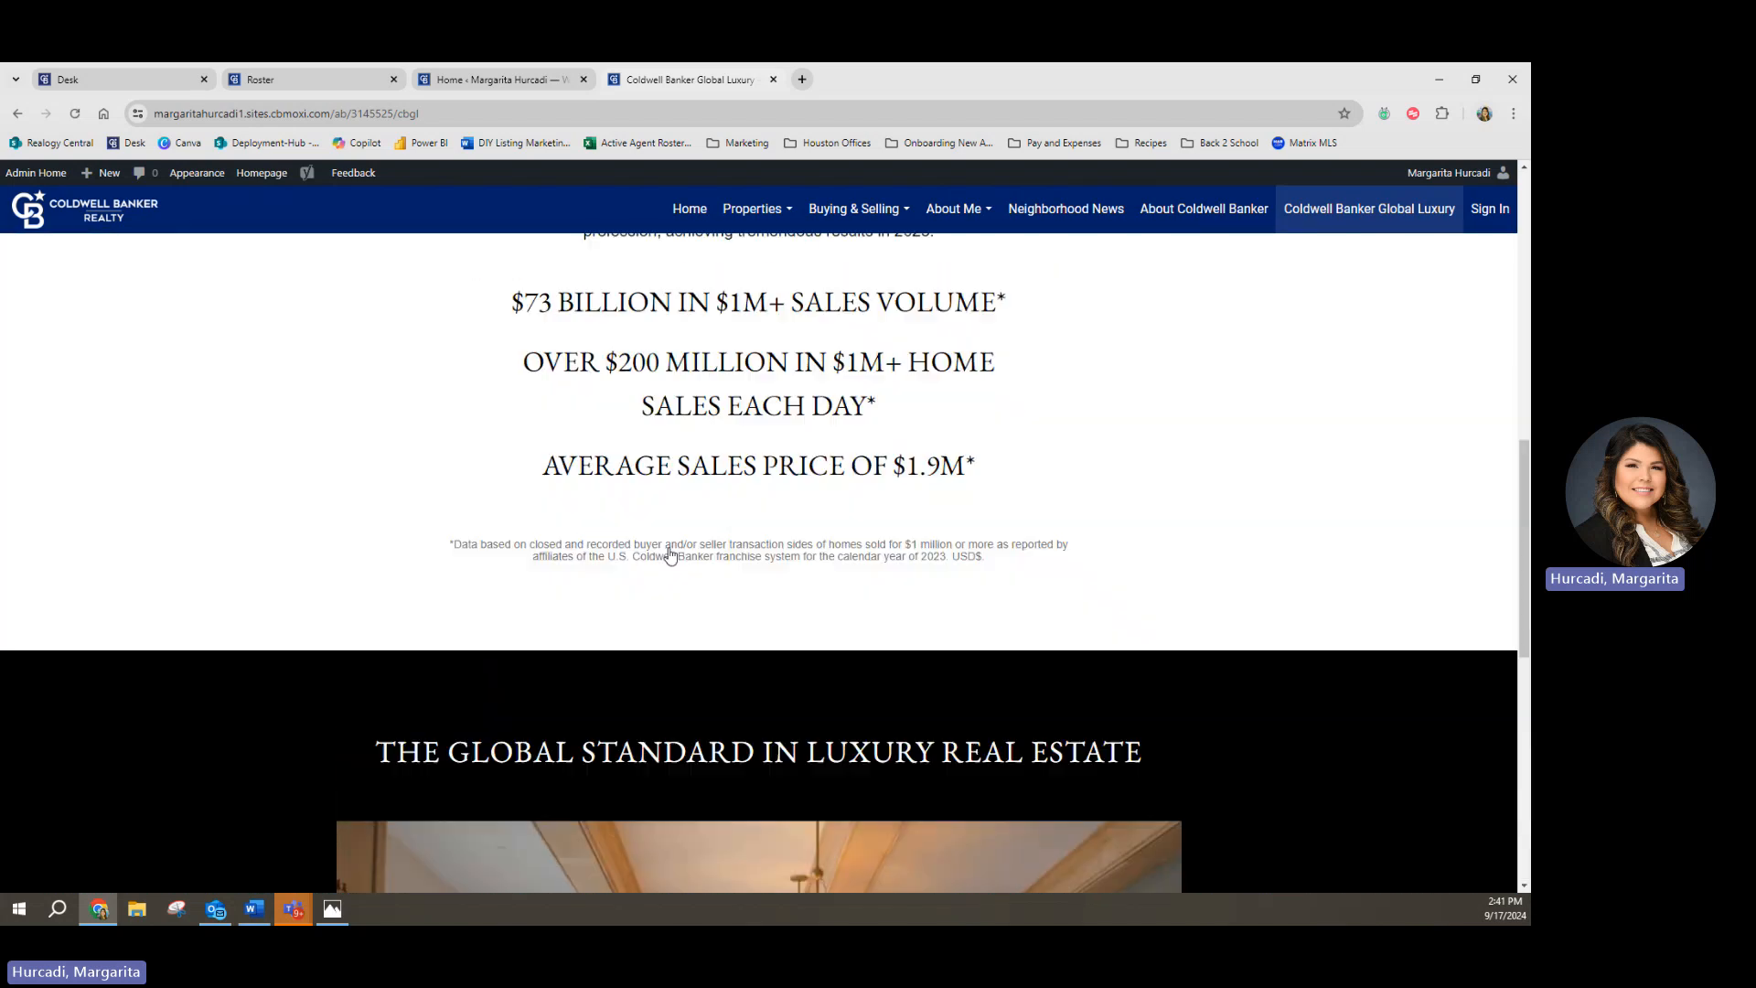
{"action": "scroll", "coordinate": [670, 555], "scroll_direction": "up", "scroll_amount": 6}
{"action": "scroll", "coordinate": [674, 553], "scroll_direction": "down", "scroll_amount": 3}
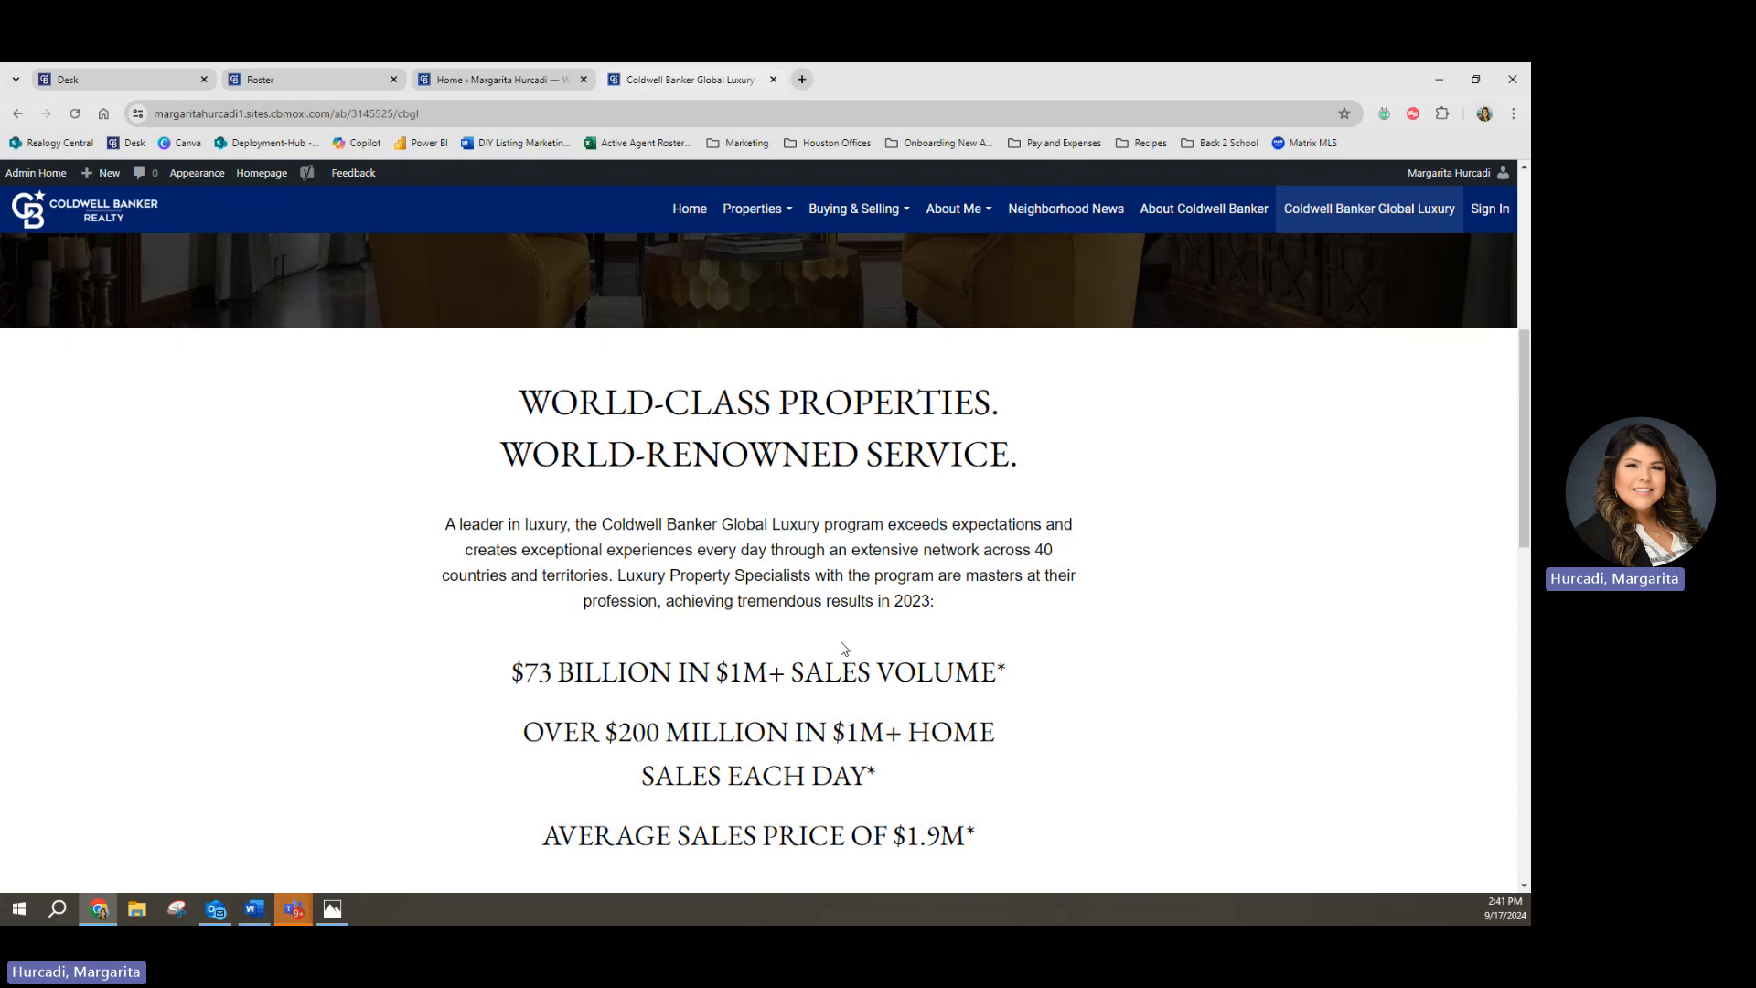
{"action": "scroll", "coordinate": [487, 595], "scroll_direction": "up", "scroll_amount": 5}
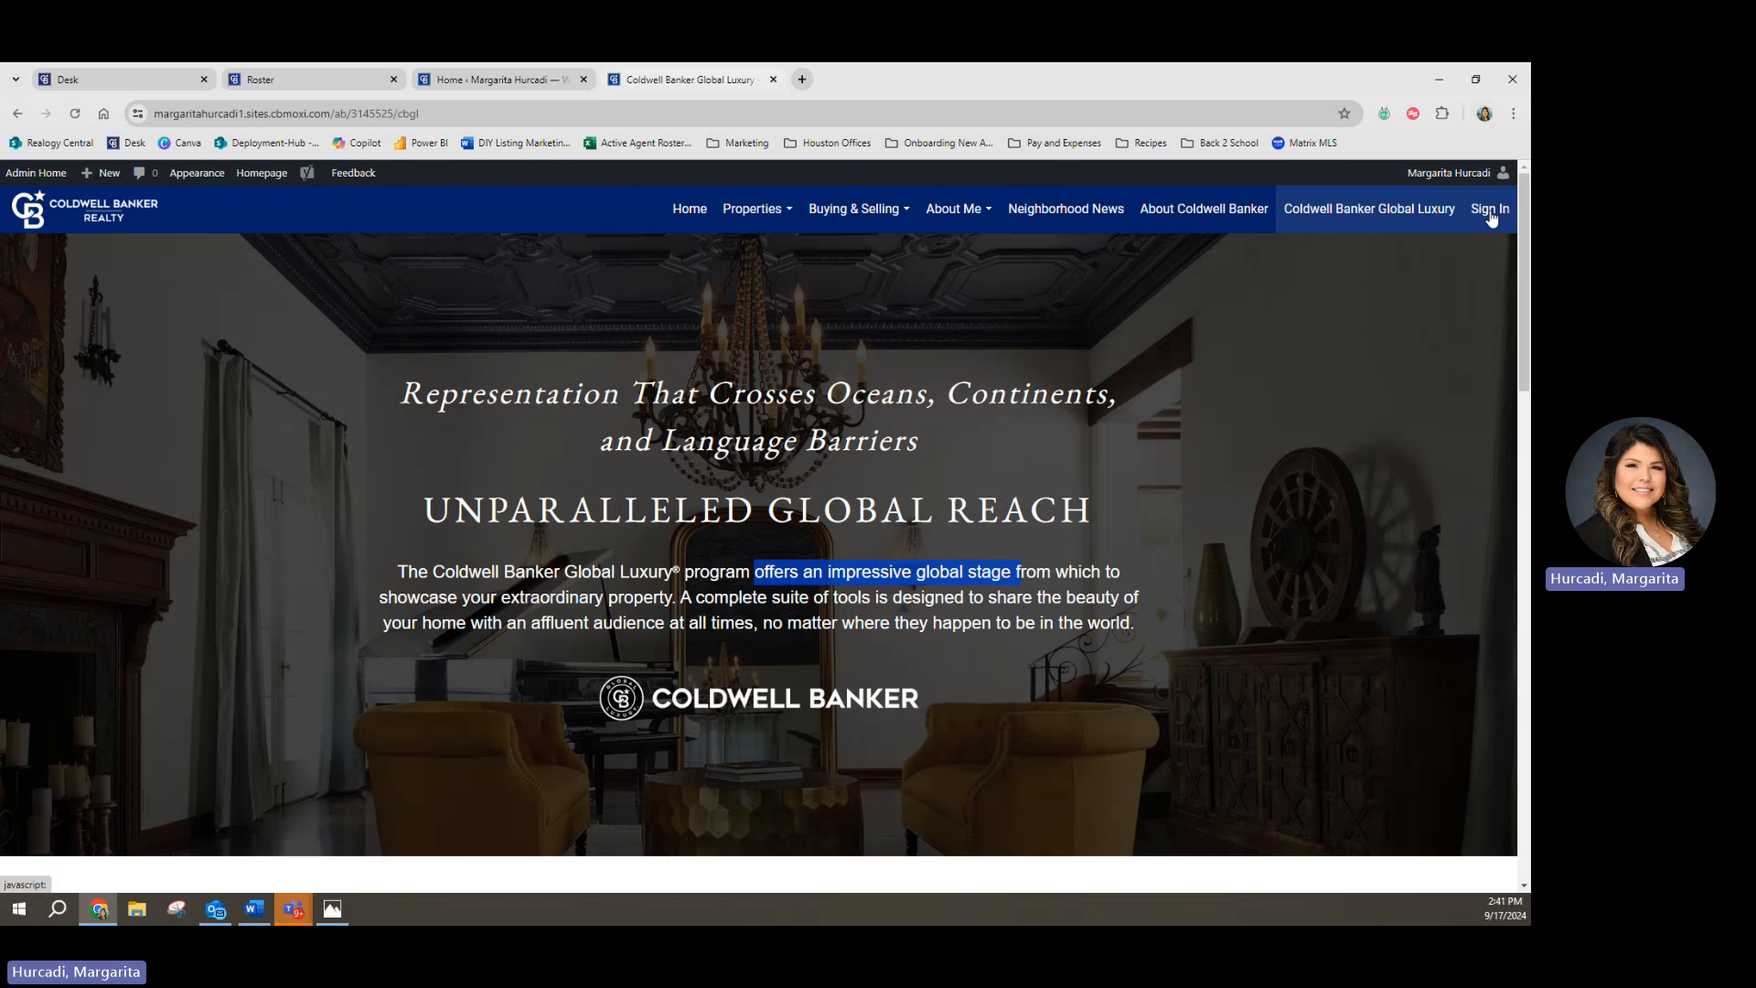
{"action": "mouse_move", "coordinate": [751, 218]}
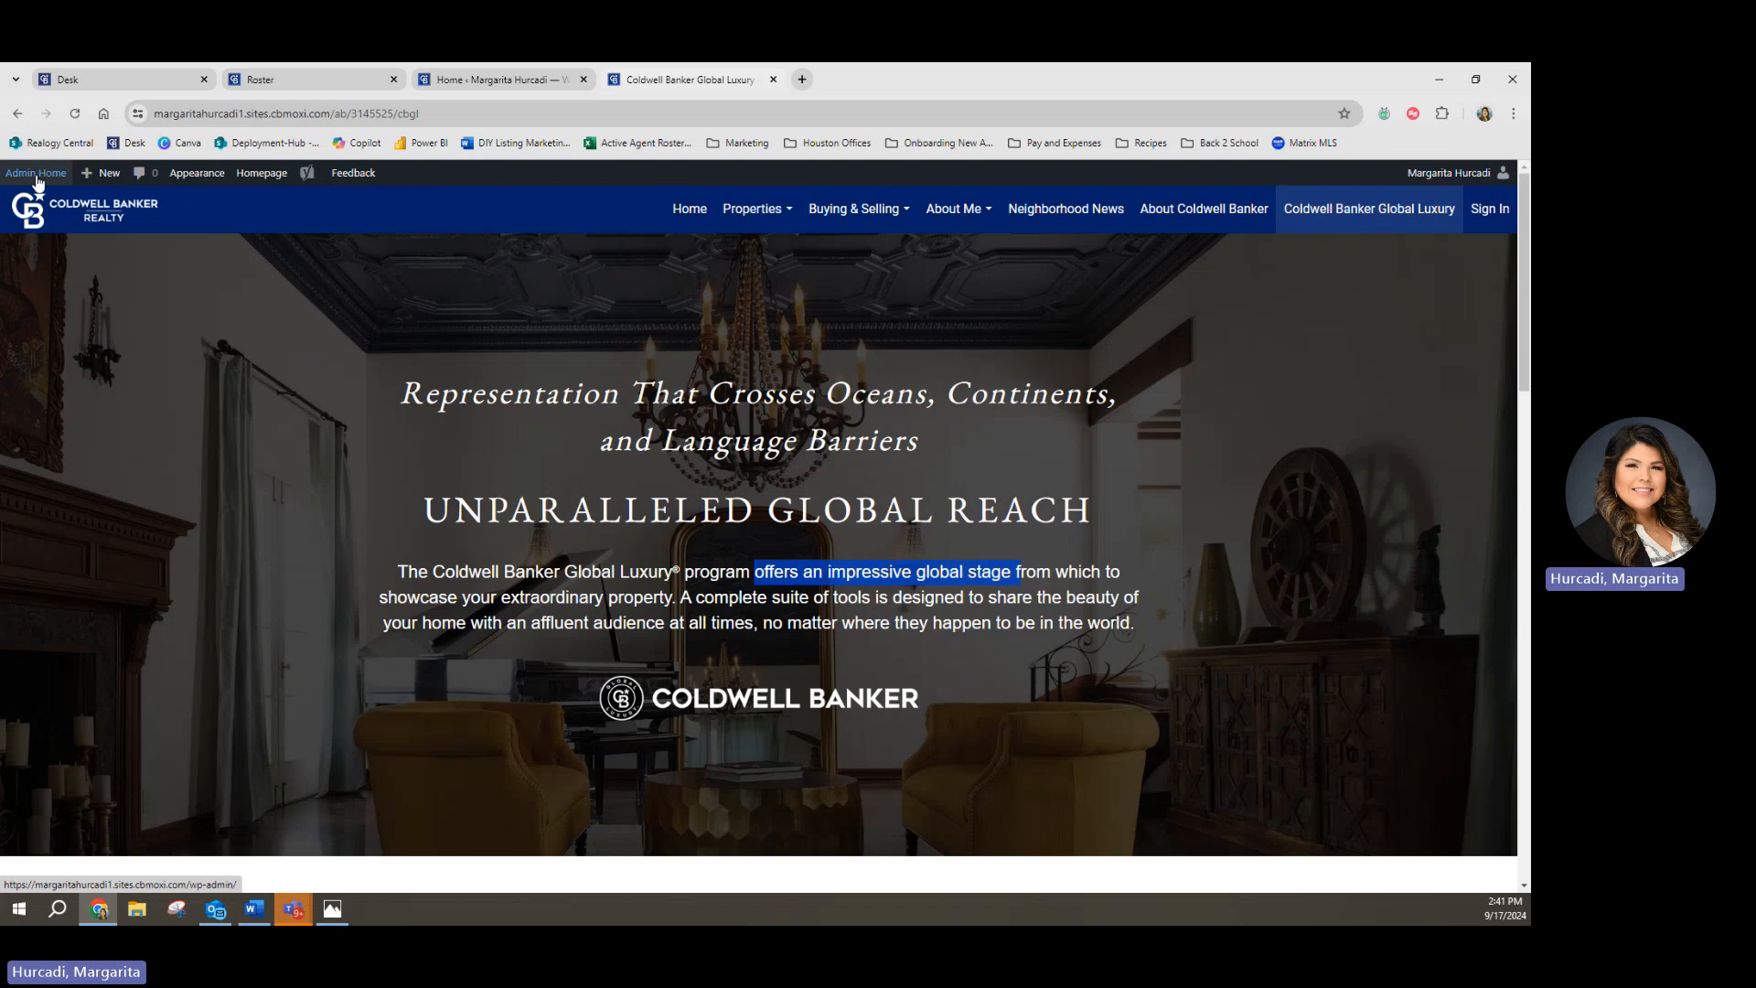
Step: Return to the website's Admin Tool home, close the duplicate browser tab and reload the remaining one
{"action": "left_click", "coordinate": [38, 181]}
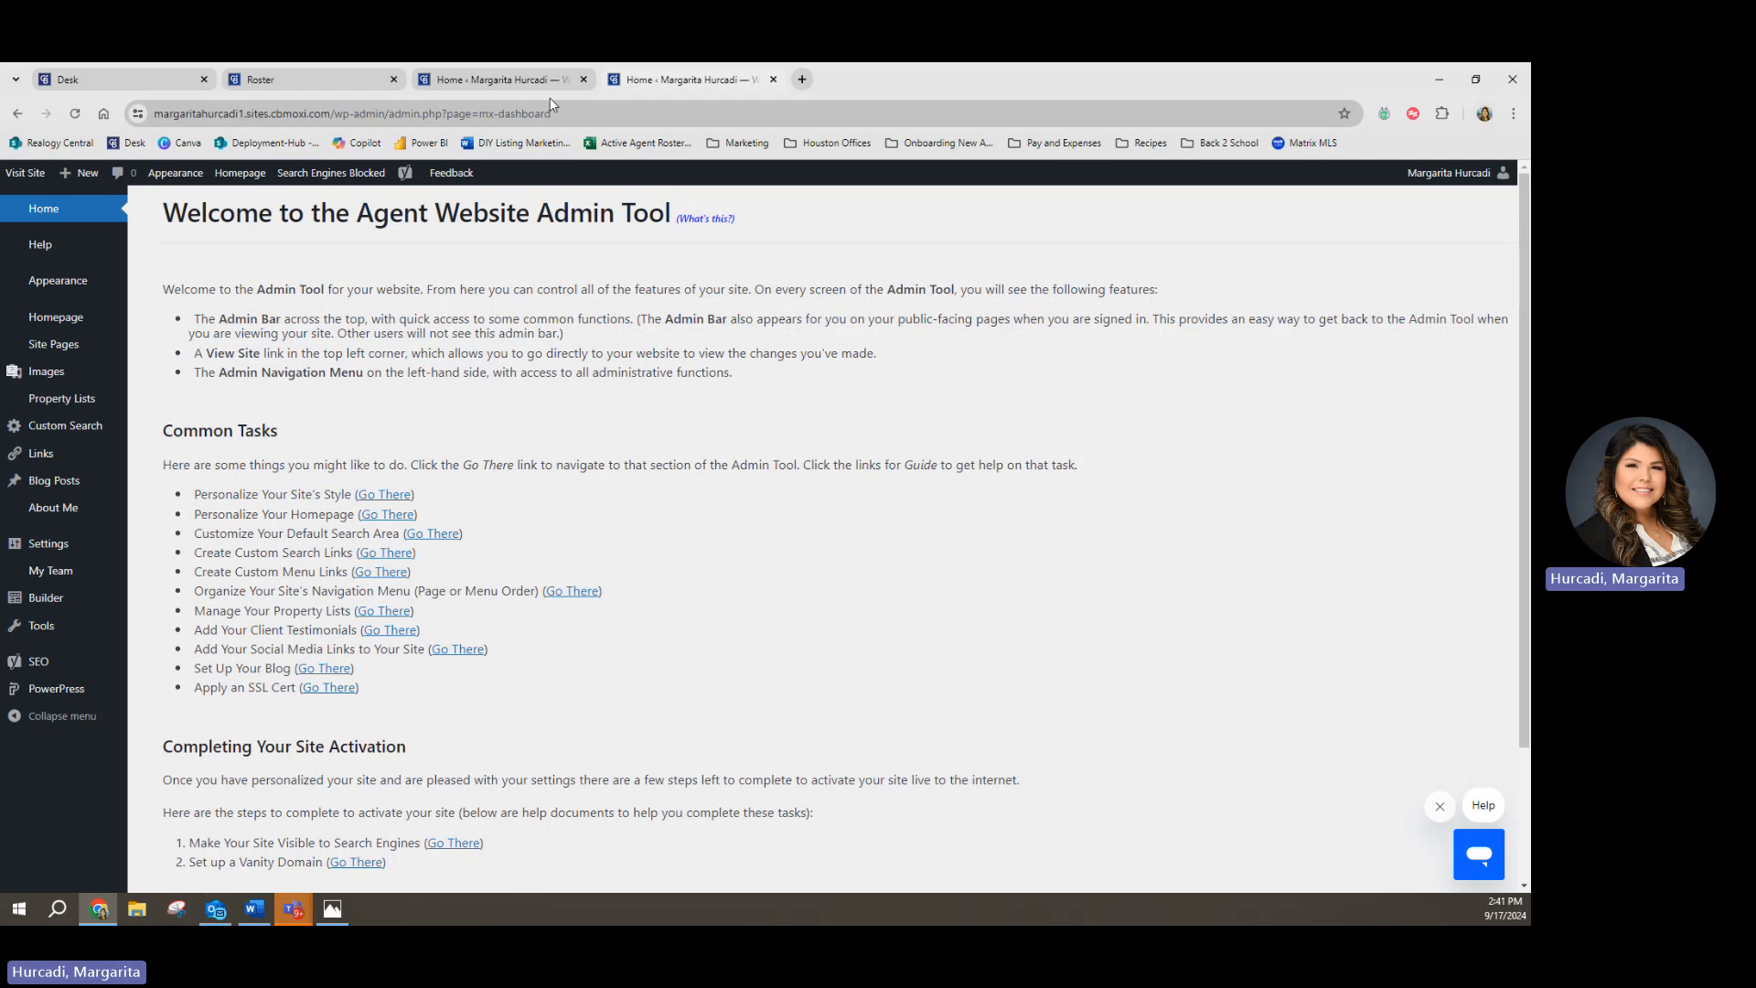
{"action": "left_click", "coordinate": [623, 83]}
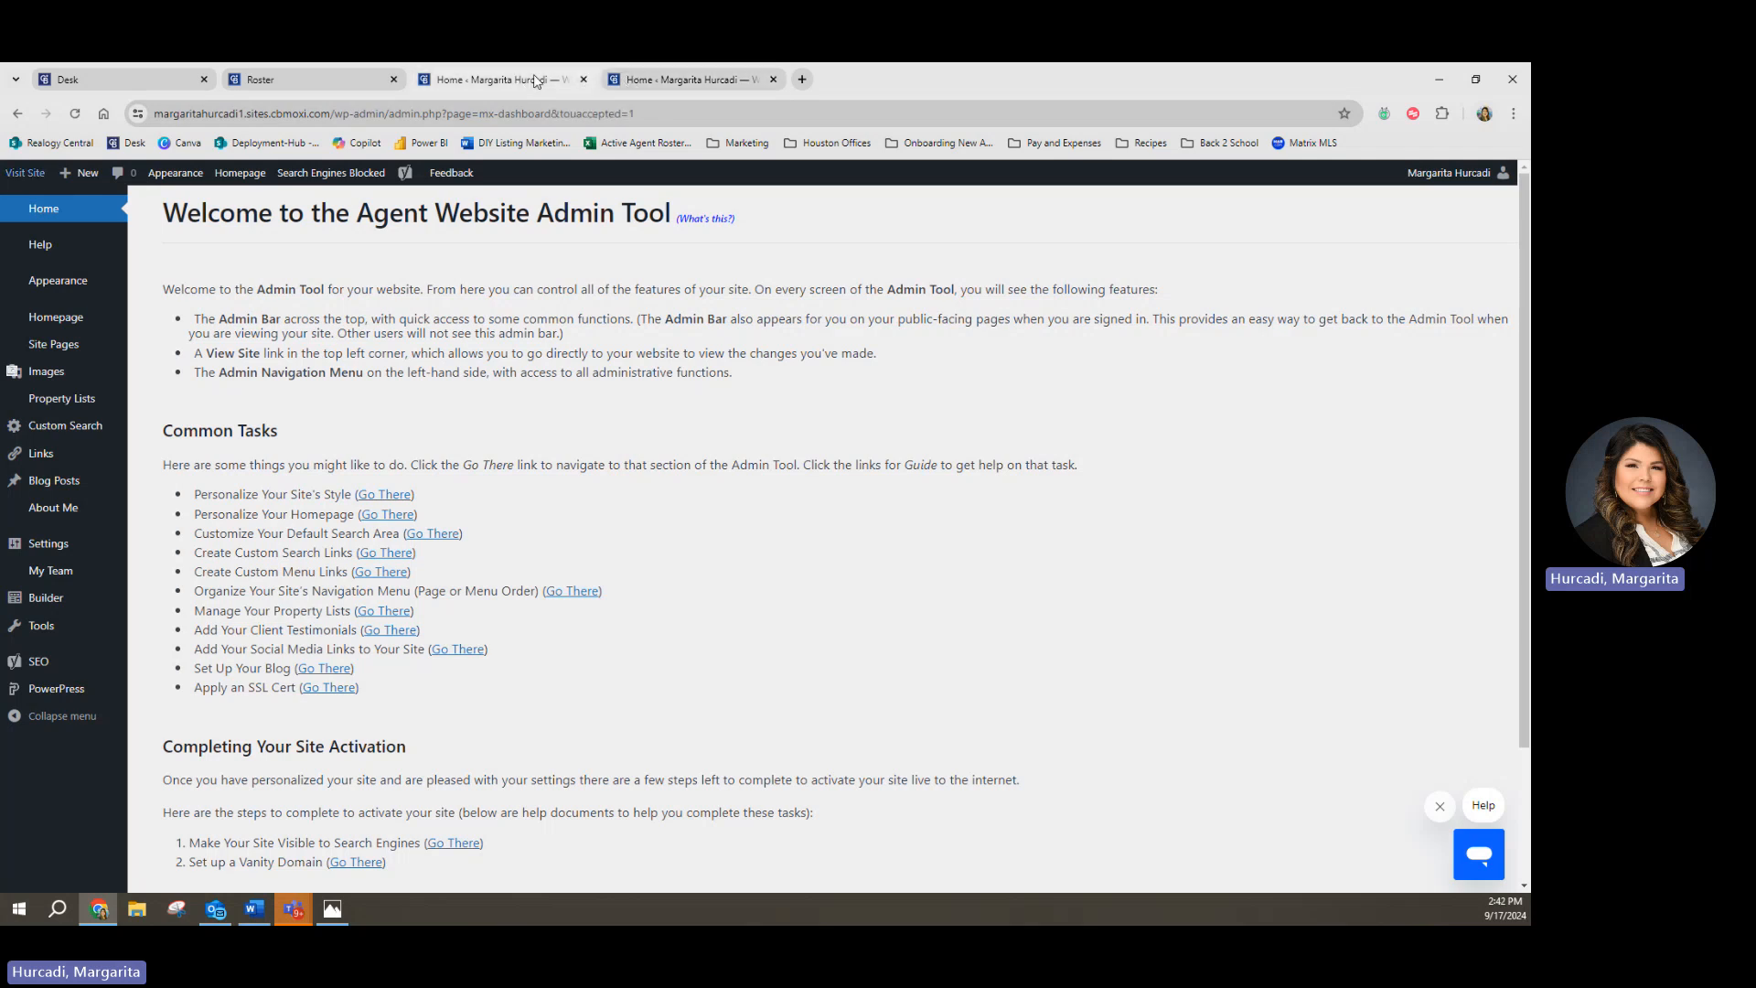
{"action": "left_click", "coordinate": [638, 82]}
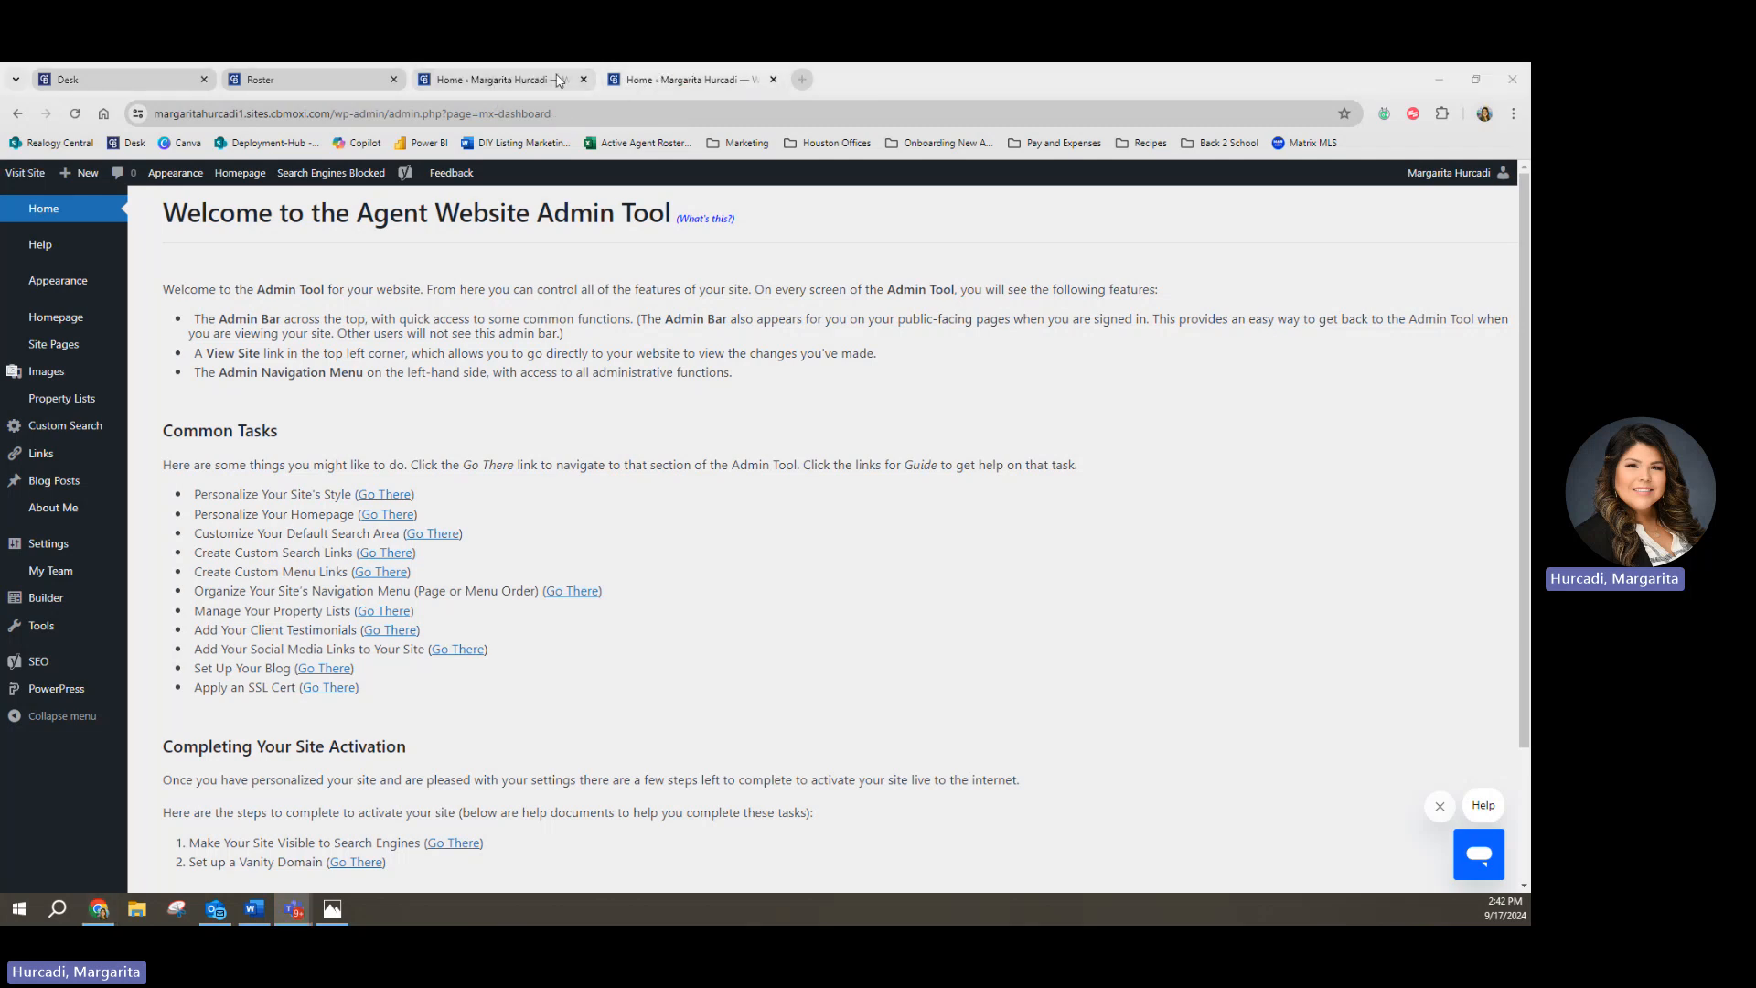
{"action": "left_click", "coordinate": [773, 79]}
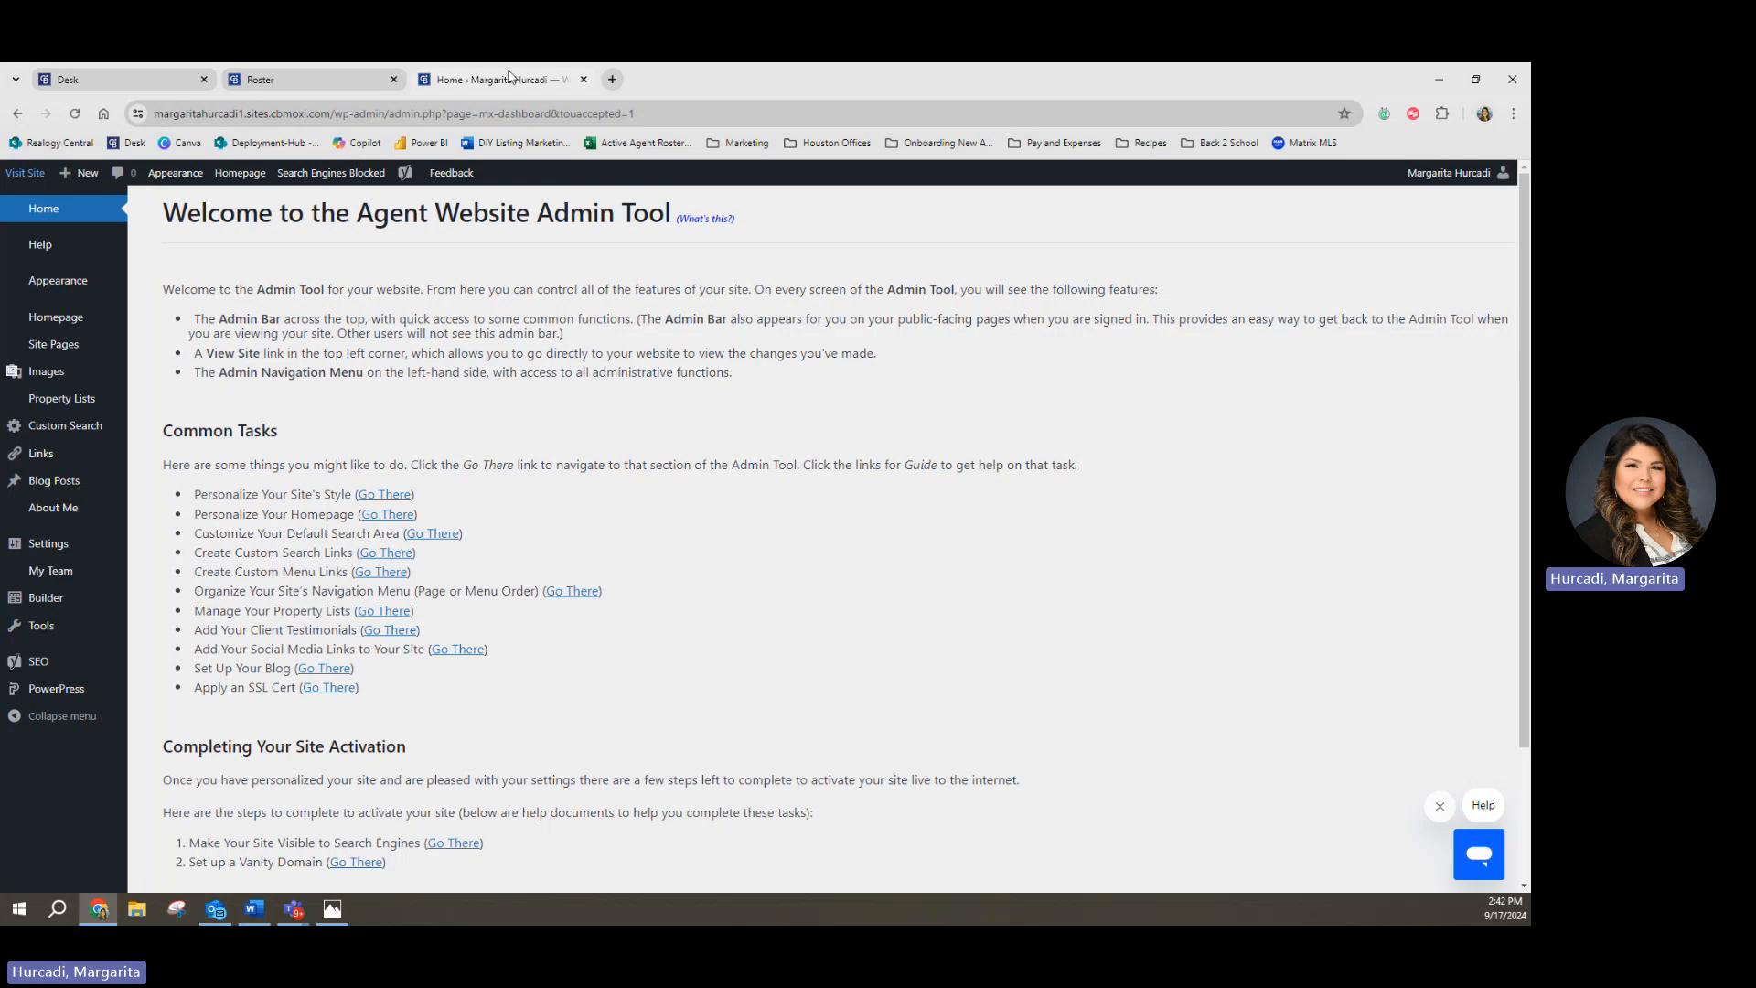
{"action": "left_click", "coordinate": [75, 113]}
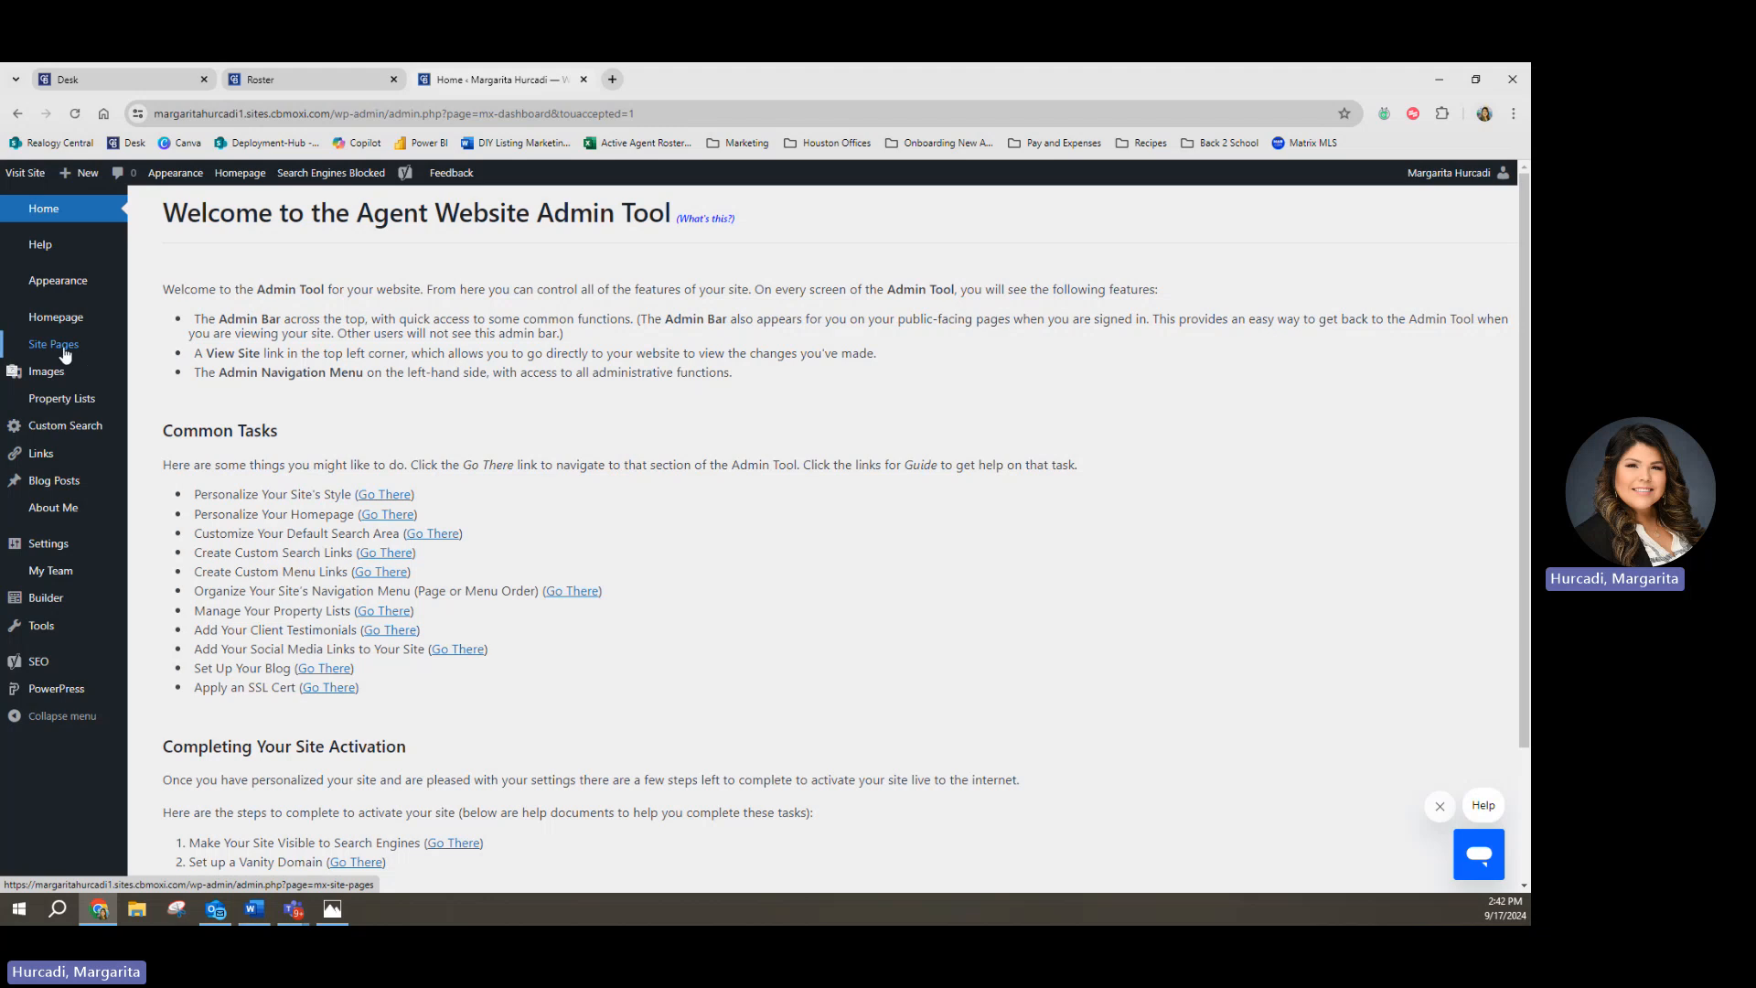
Step: Open the Site Pages list and examine all pages and their visibility, from Home to Coldwell Banker Global Luxury
{"action": "mouse_move", "coordinate": [65, 354]}
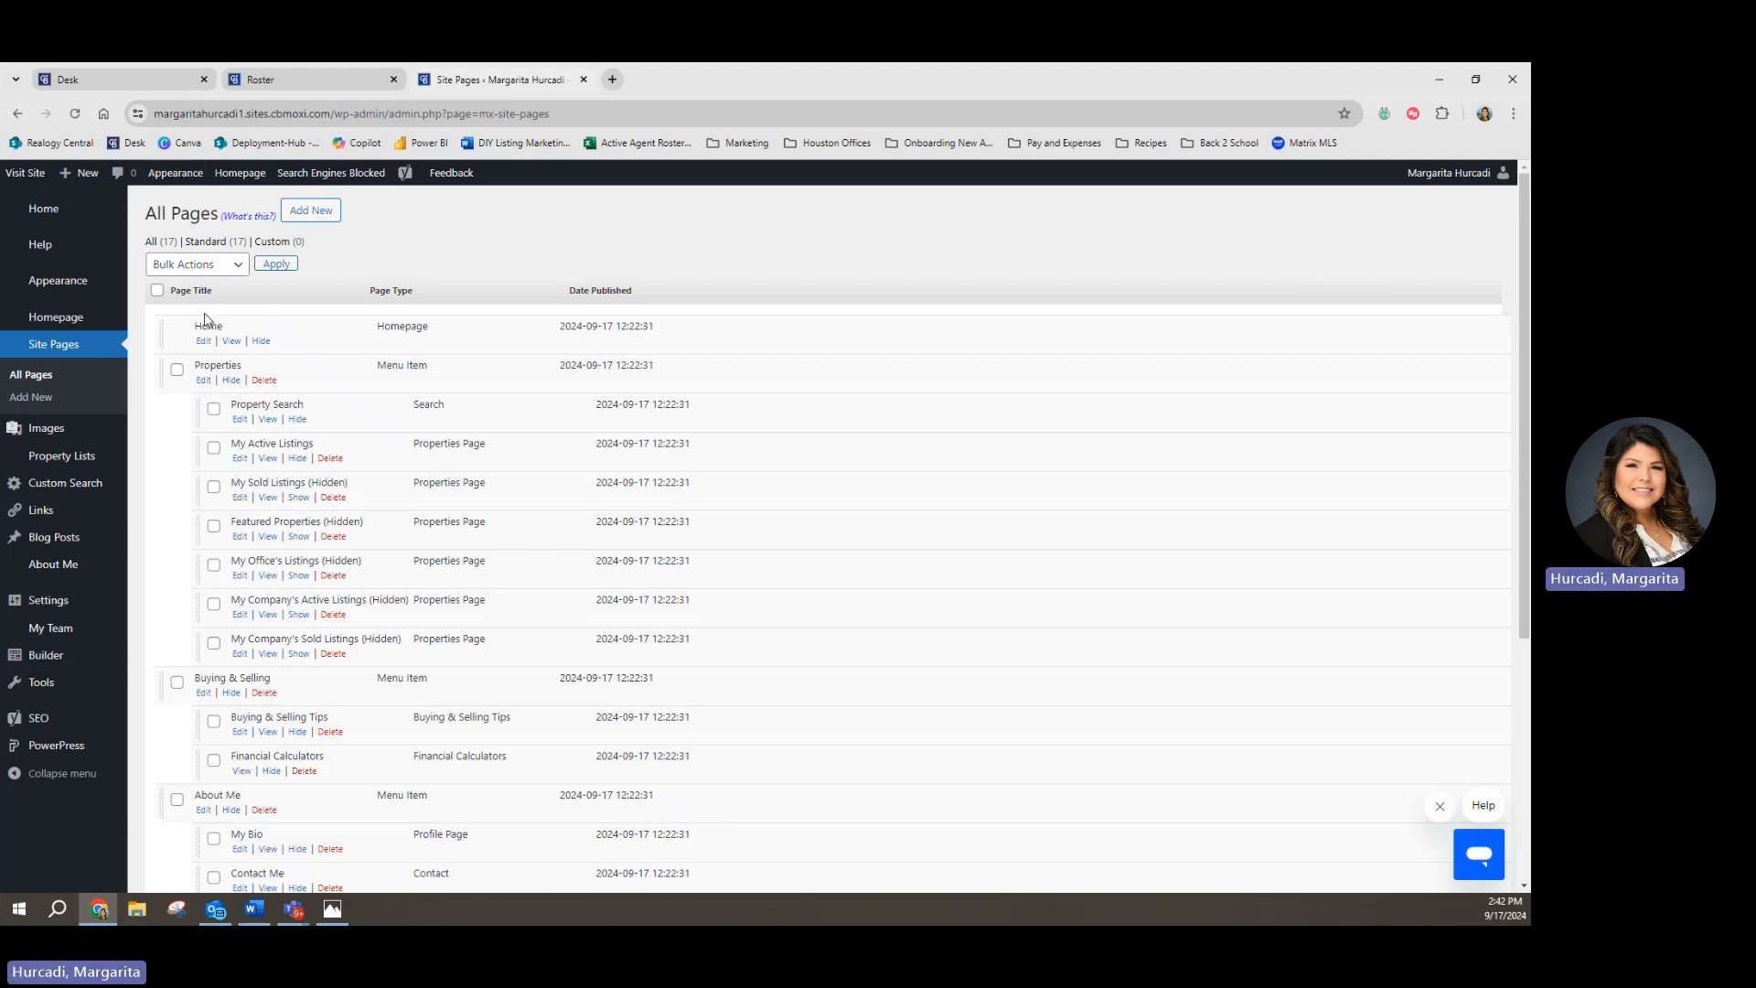
{"action": "scroll", "coordinate": [205, 319], "scroll_direction": "down", "scroll_amount": 1}
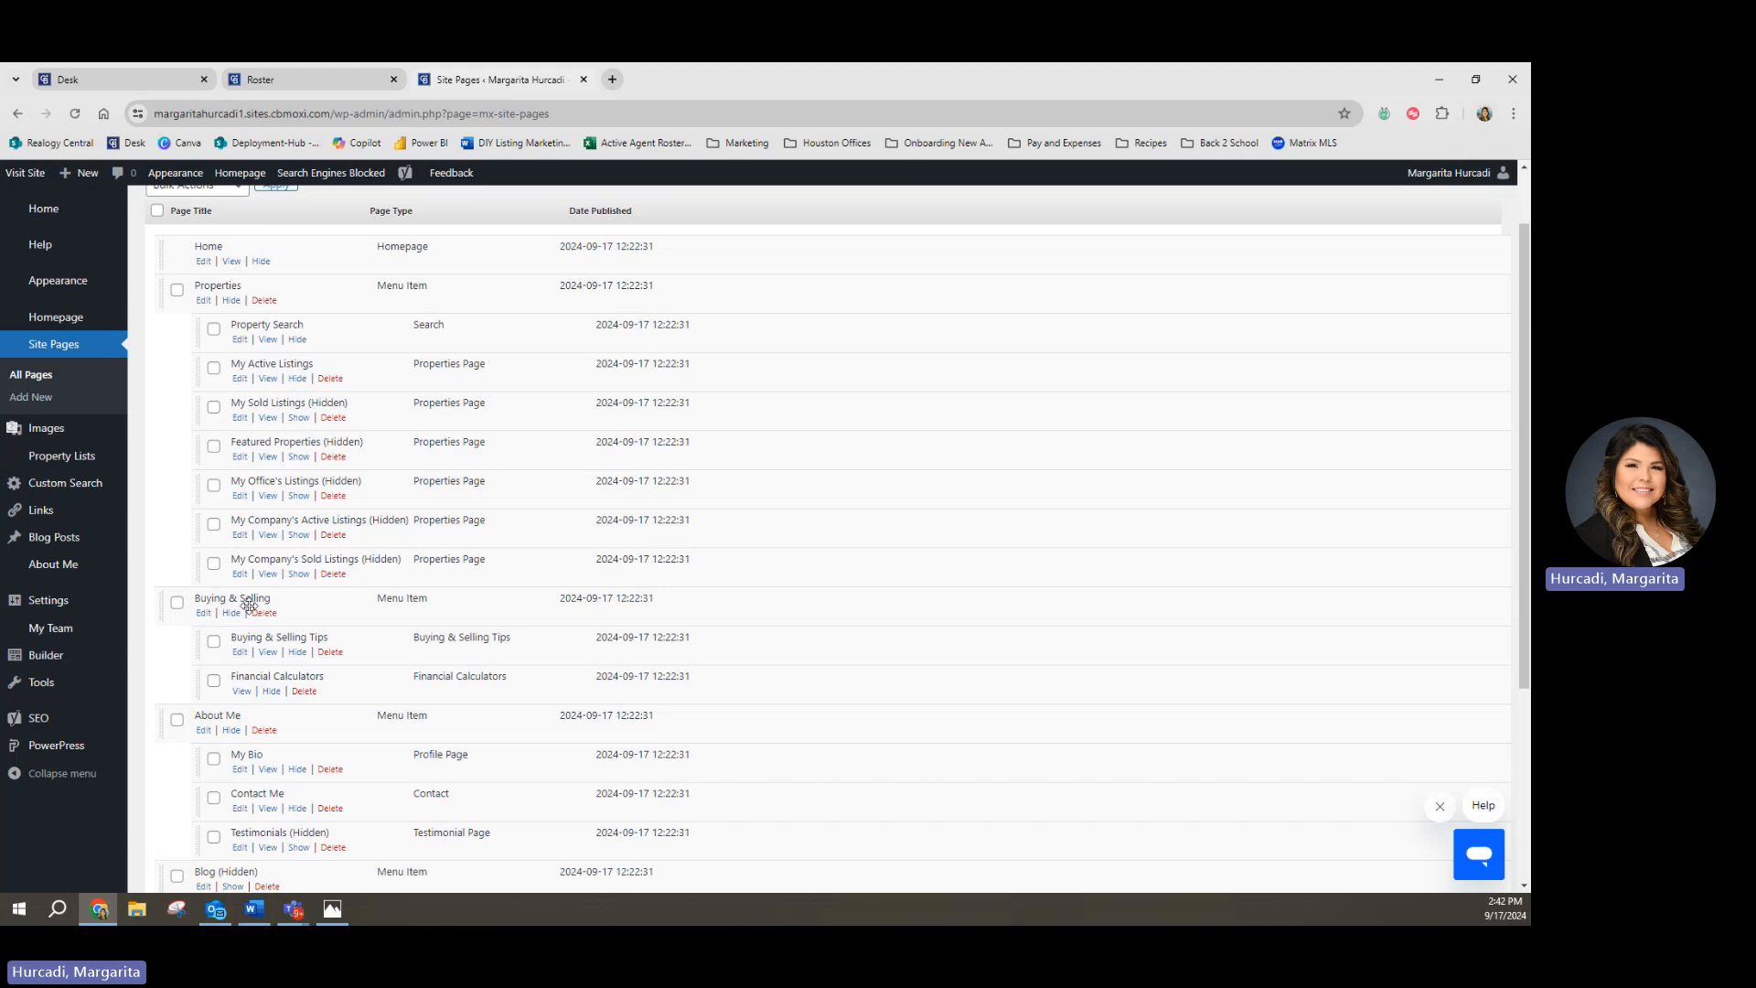
{"action": "scroll", "coordinate": [228, 599], "scroll_direction": "down", "scroll_amount": 2}
{"action": "scroll", "coordinate": [210, 576], "scroll_direction": "down", "scroll_amount": 2}
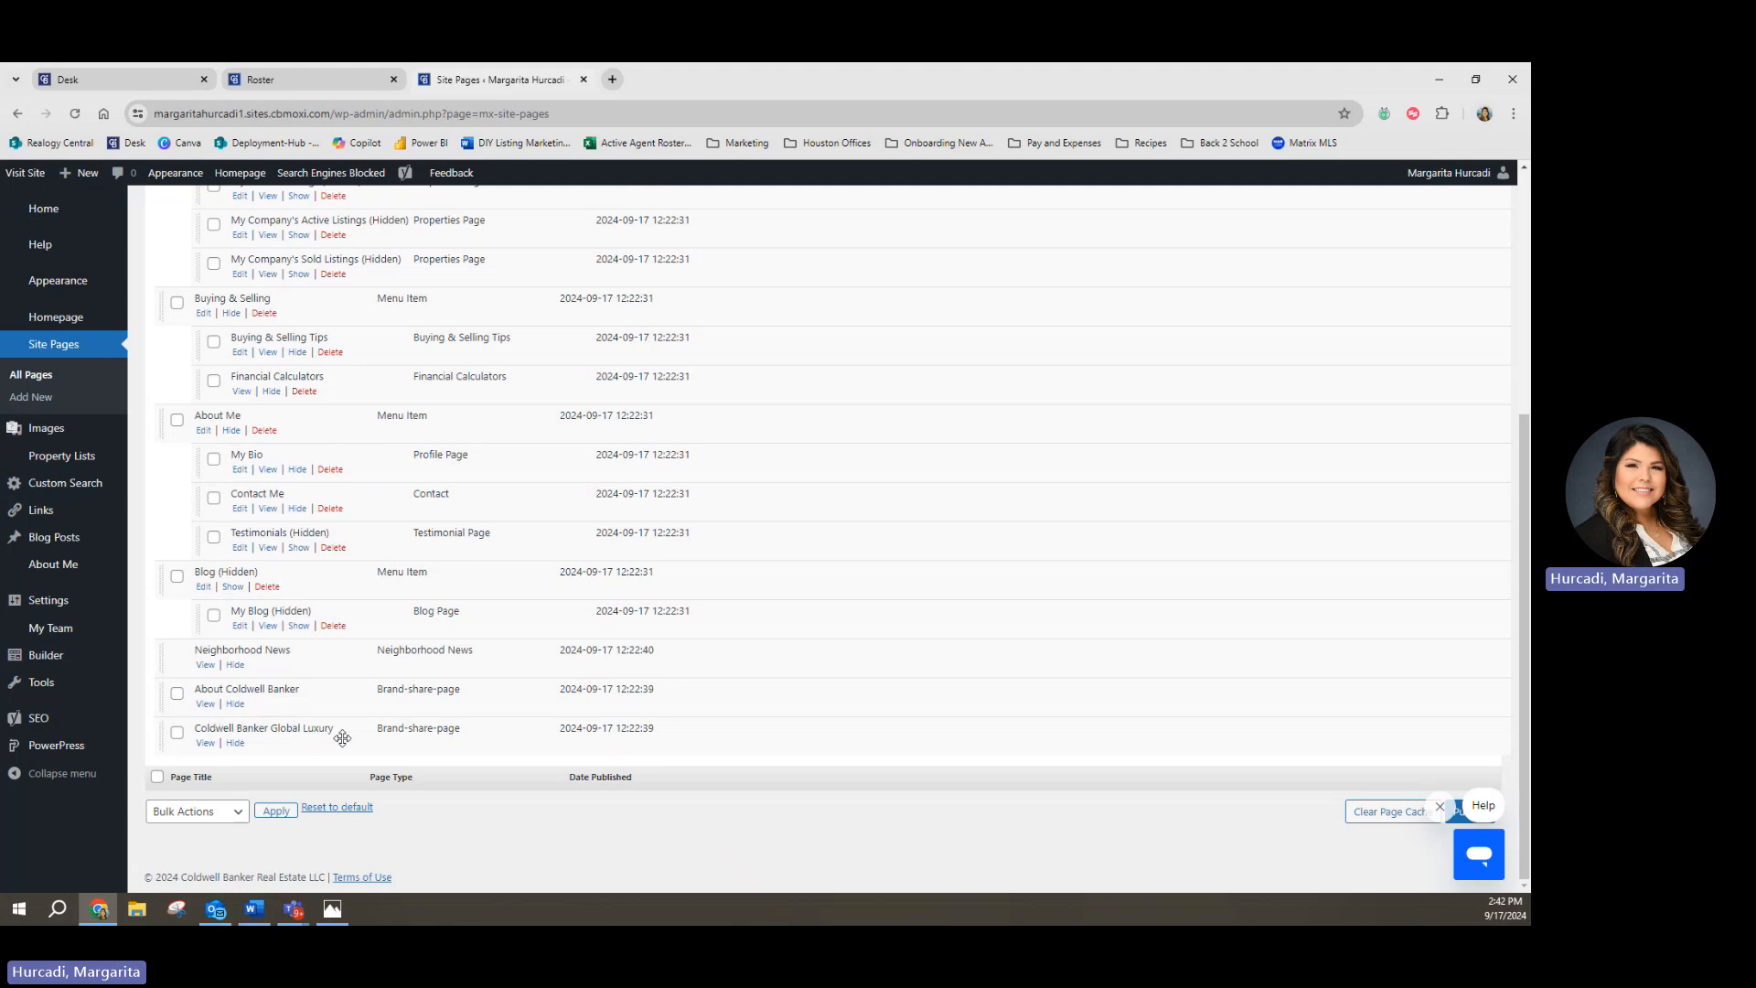
{"action": "scroll", "coordinate": [167, 708], "scroll_direction": "up", "scroll_amount": 3}
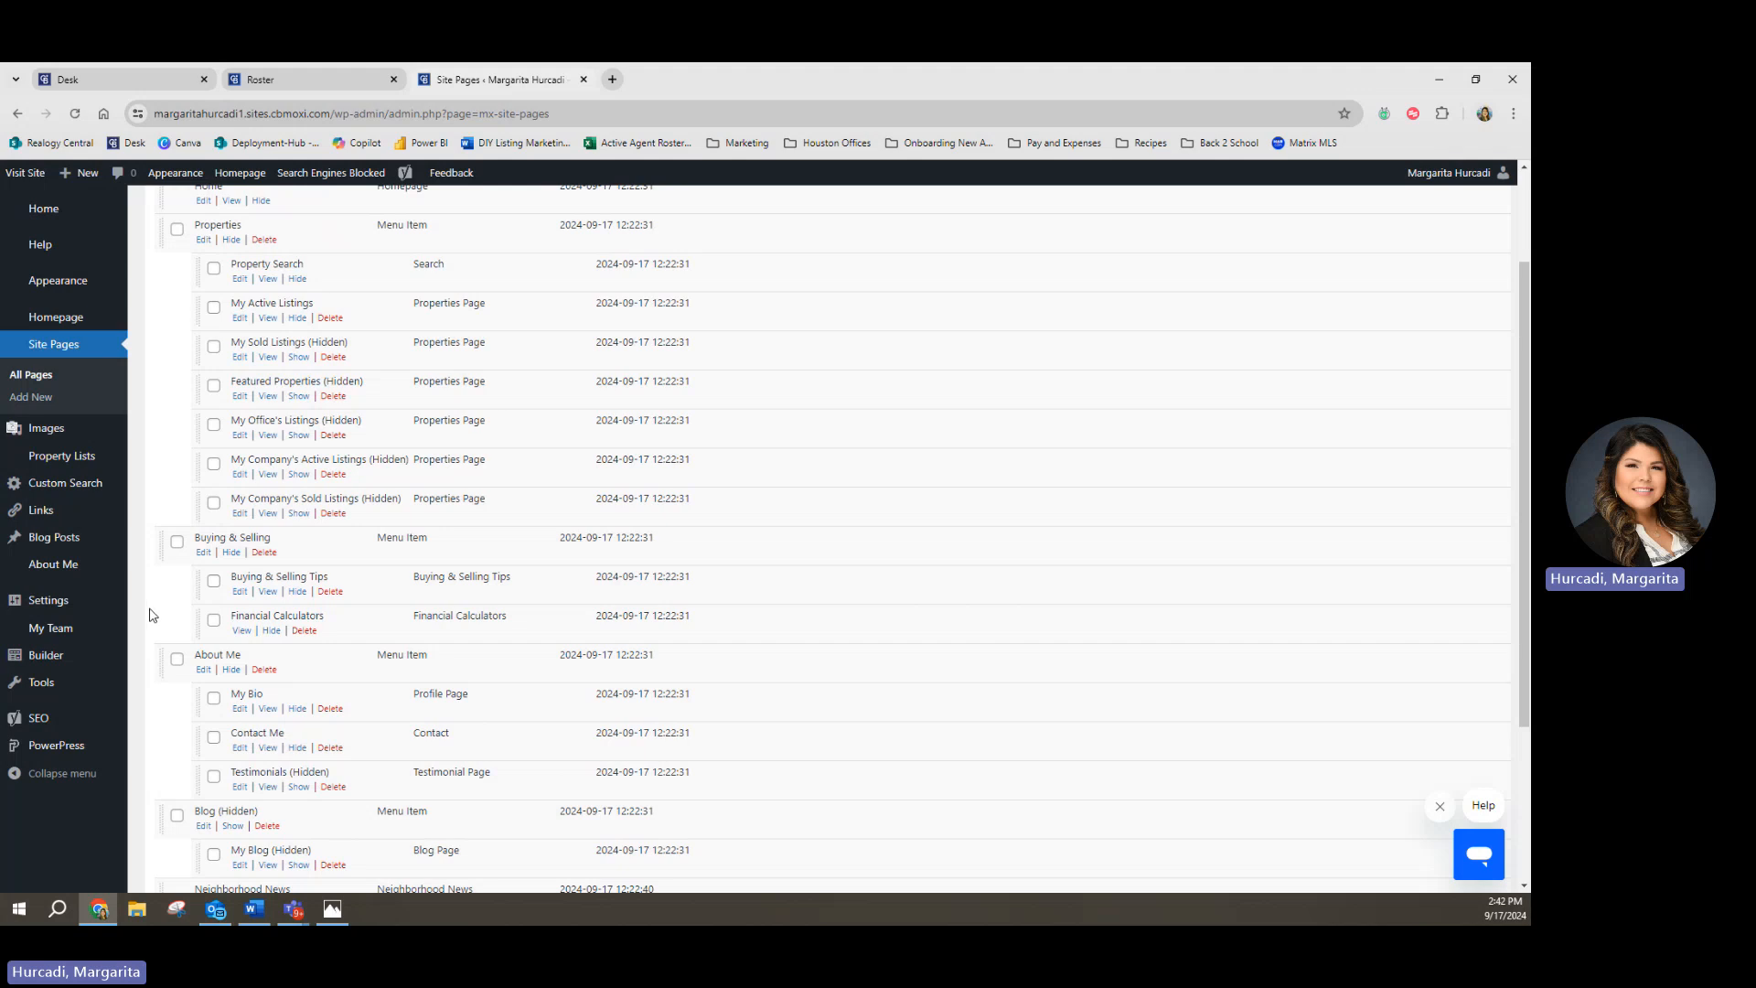
{"action": "scroll", "coordinate": [192, 464], "scroll_direction": "up", "scroll_amount": 1}
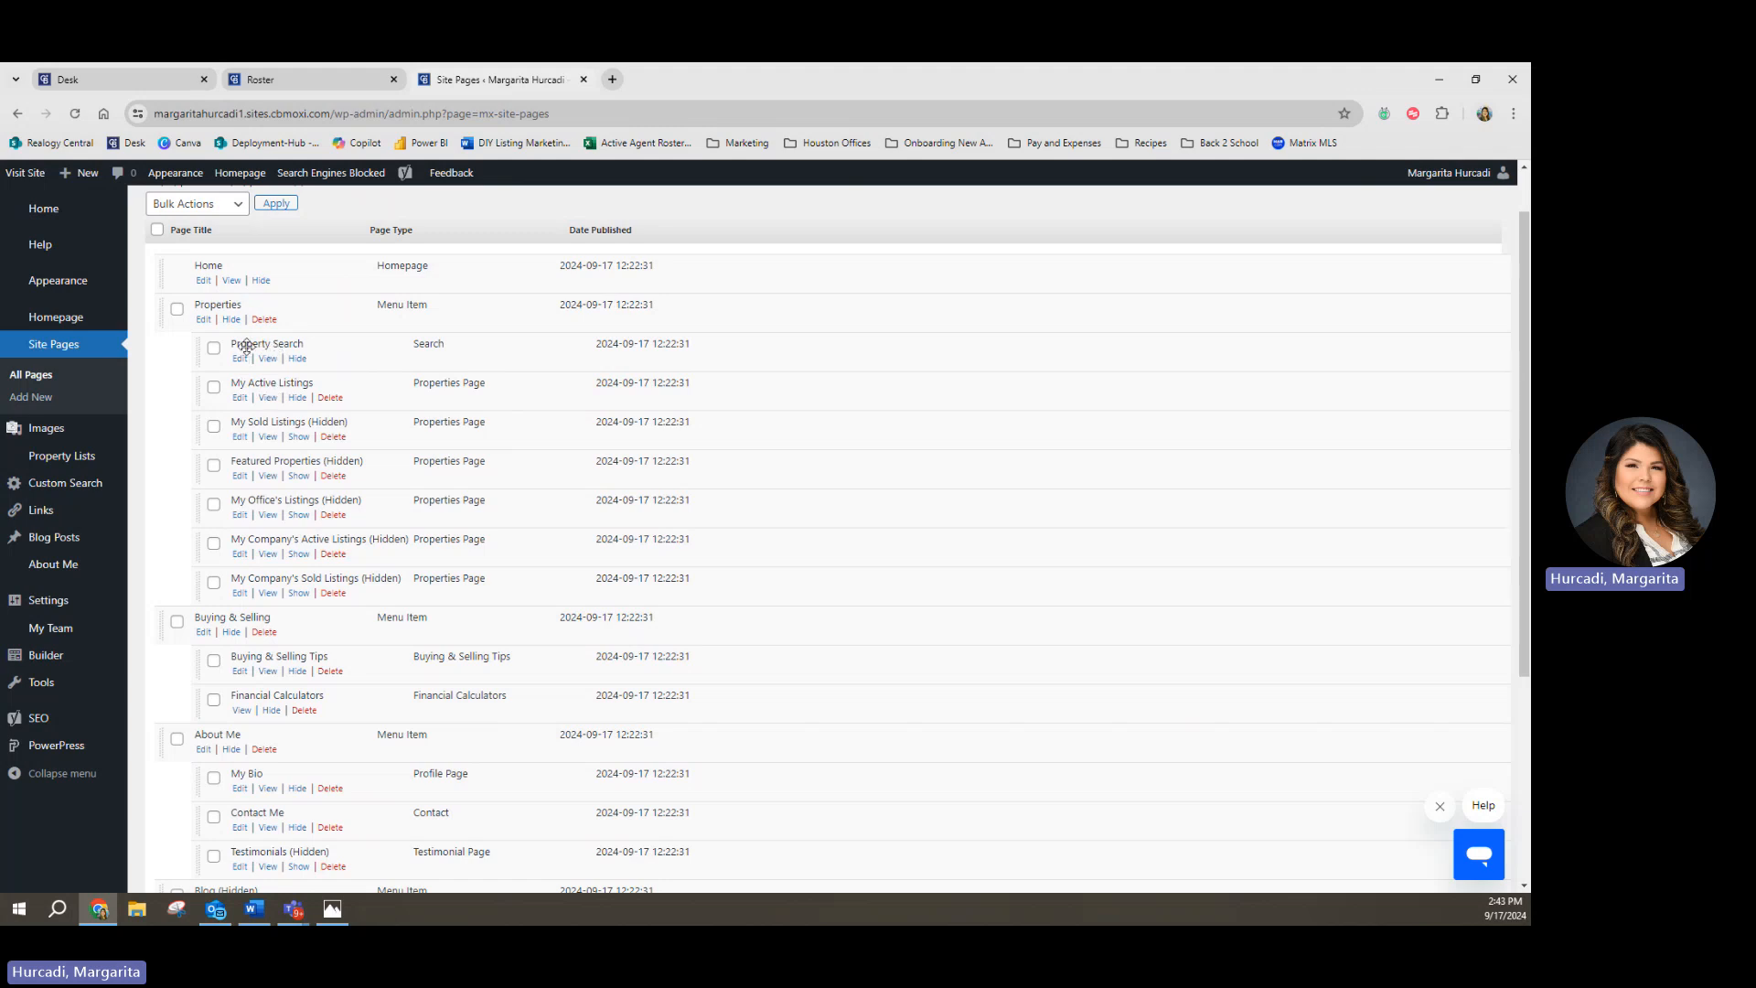
Step: Hide the My Active Listings page from the website and show it again
{"action": "left_click", "coordinate": [299, 396]}
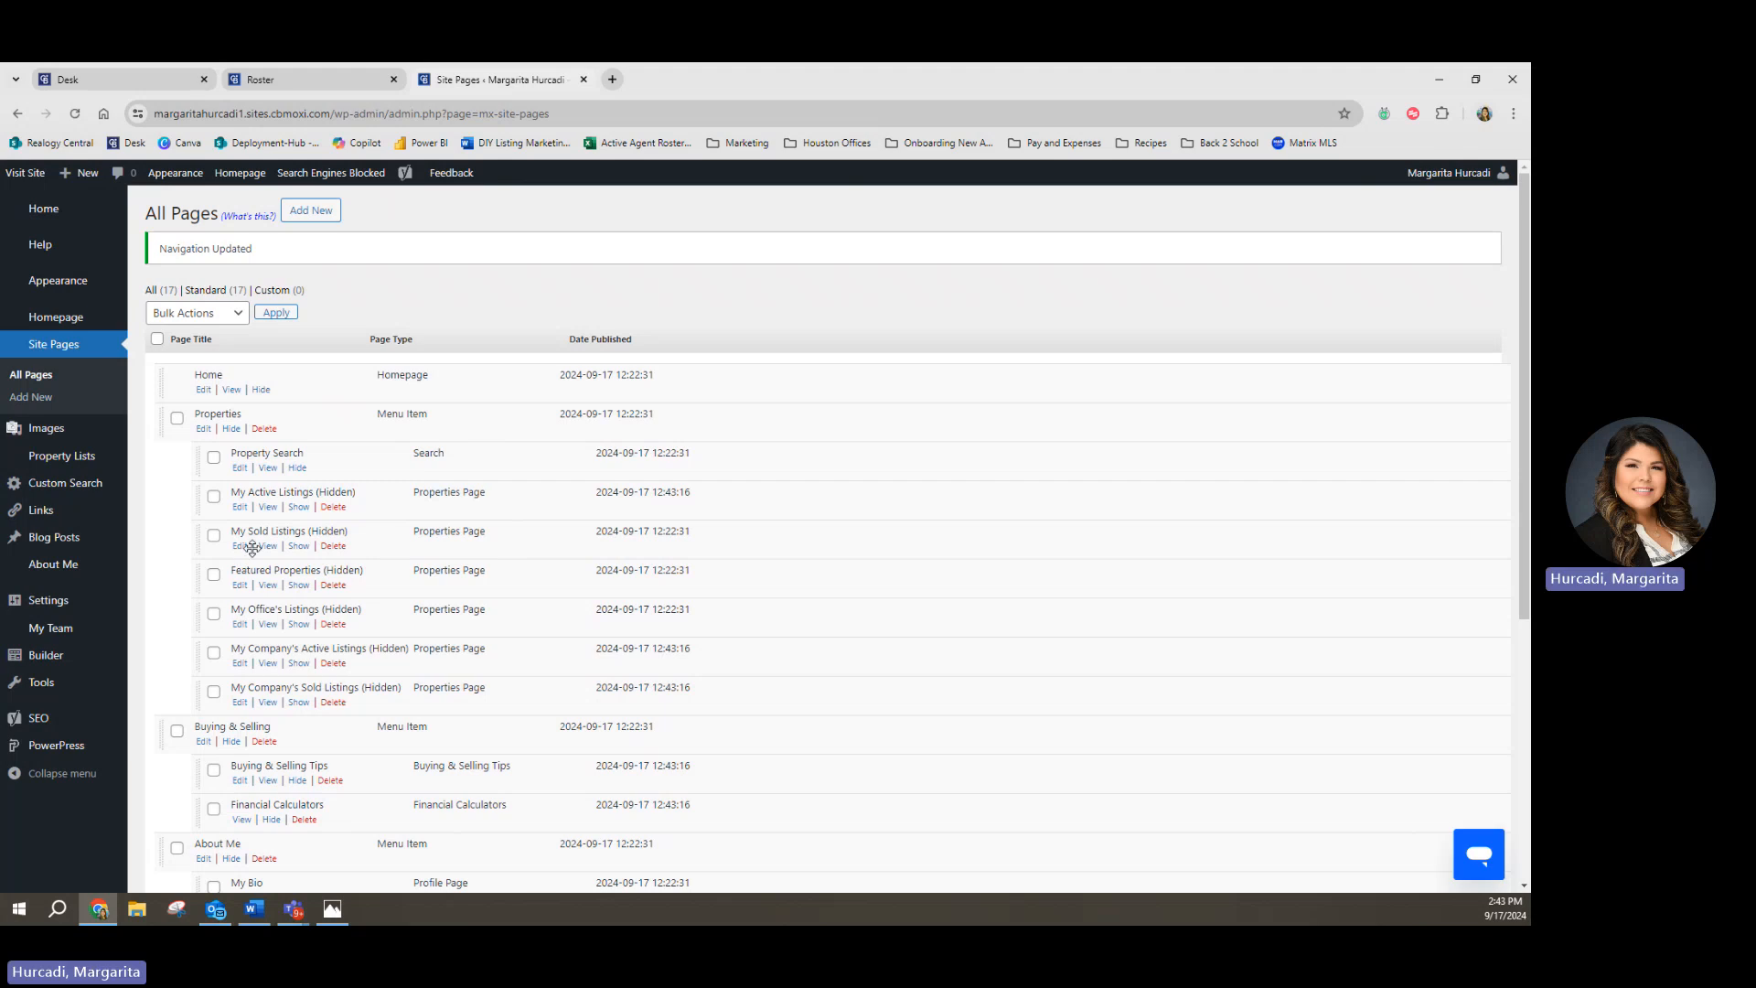
{"action": "left_click", "coordinate": [301, 507]}
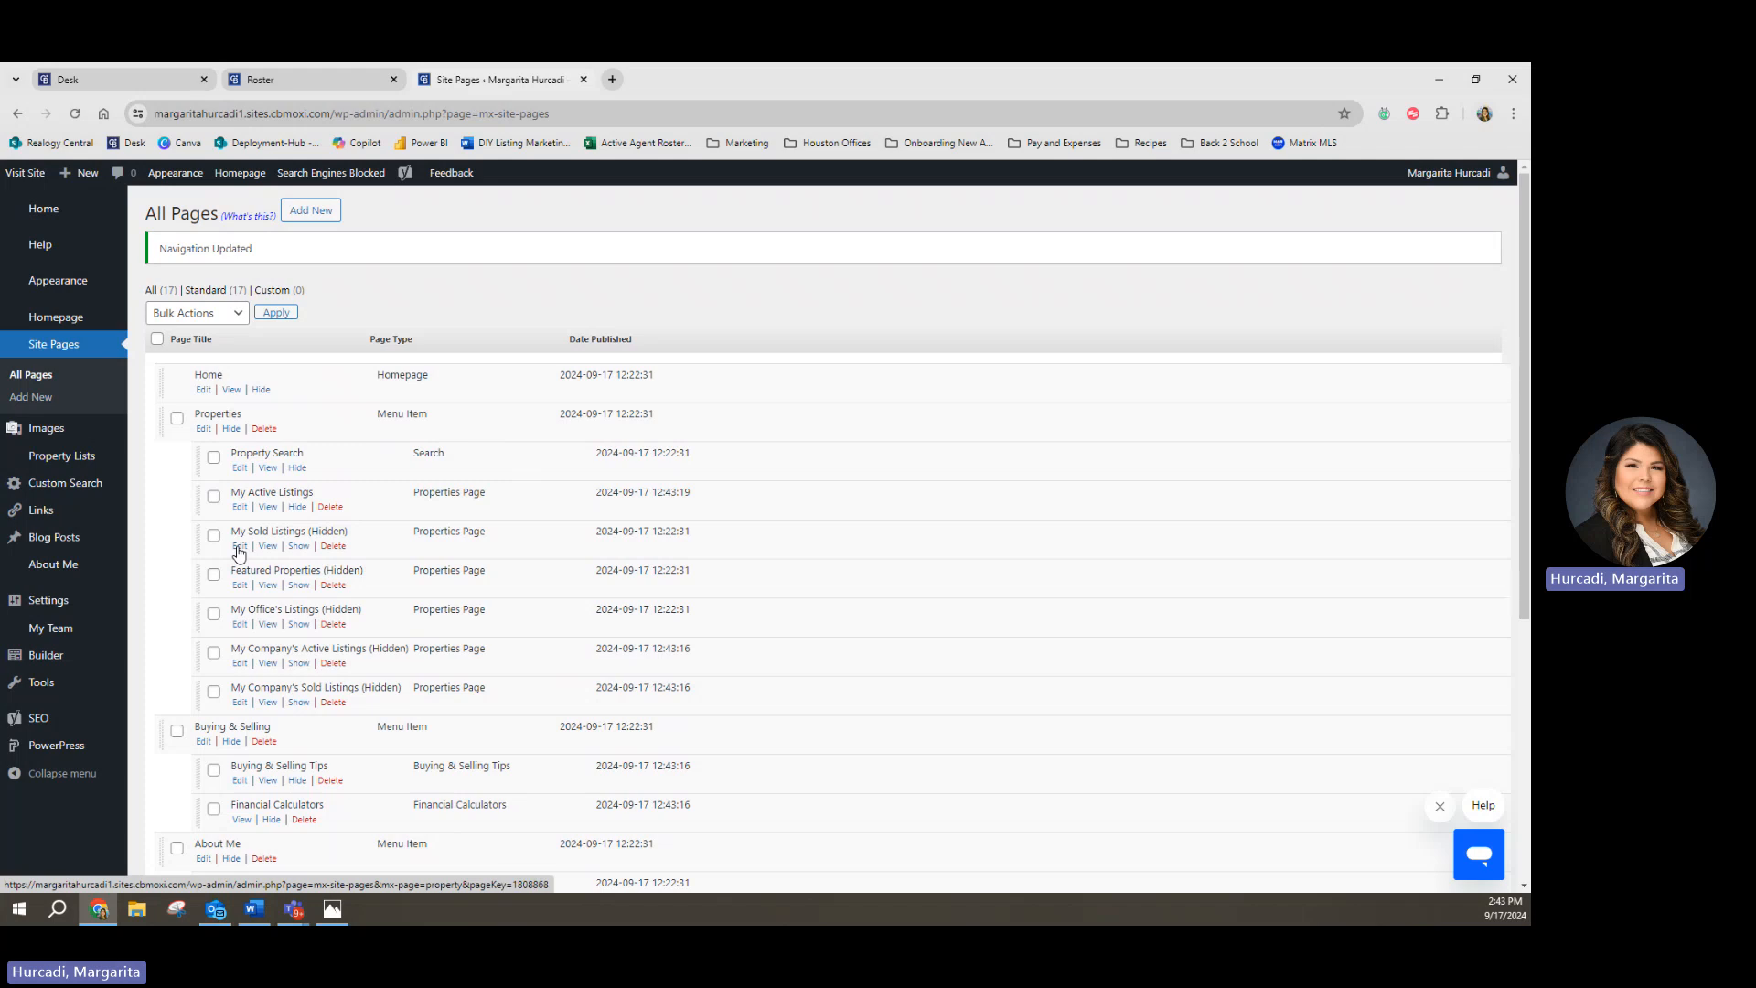
Step: Show the My Sold Listings and My Office's Listings pages on the website and hide the My Active Listings page
{"action": "left_click", "coordinate": [299, 546]}
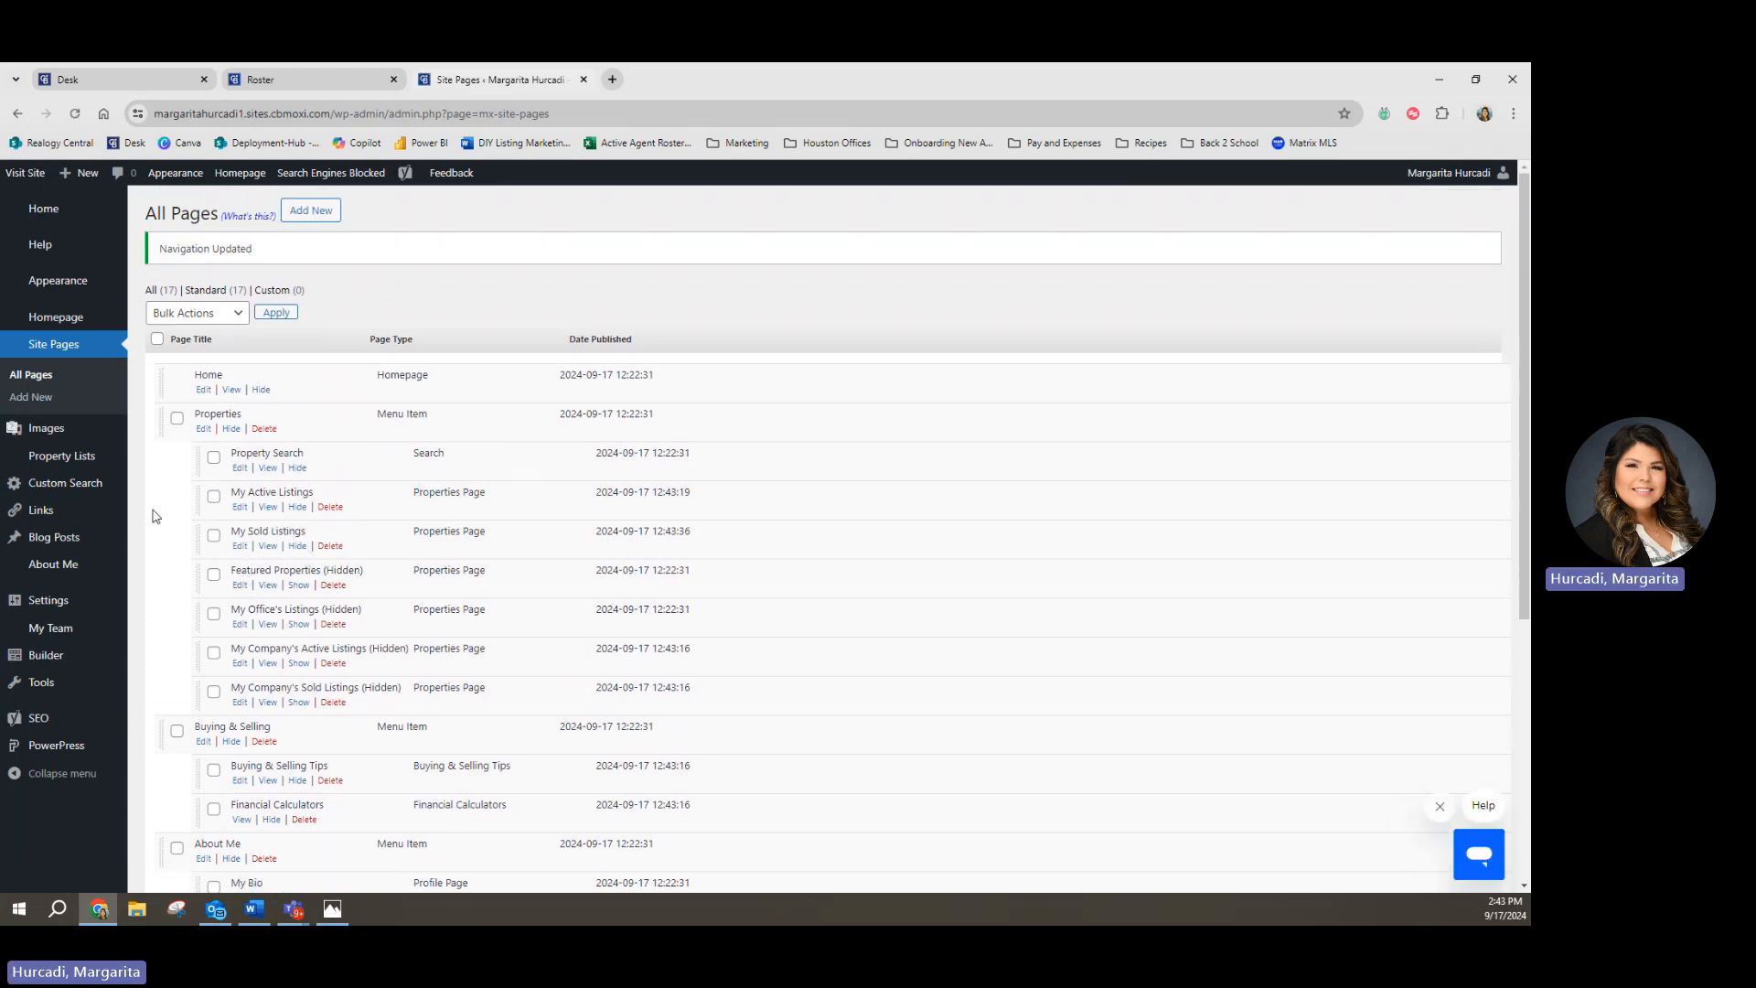
{"action": "left_click", "coordinate": [298, 508]}
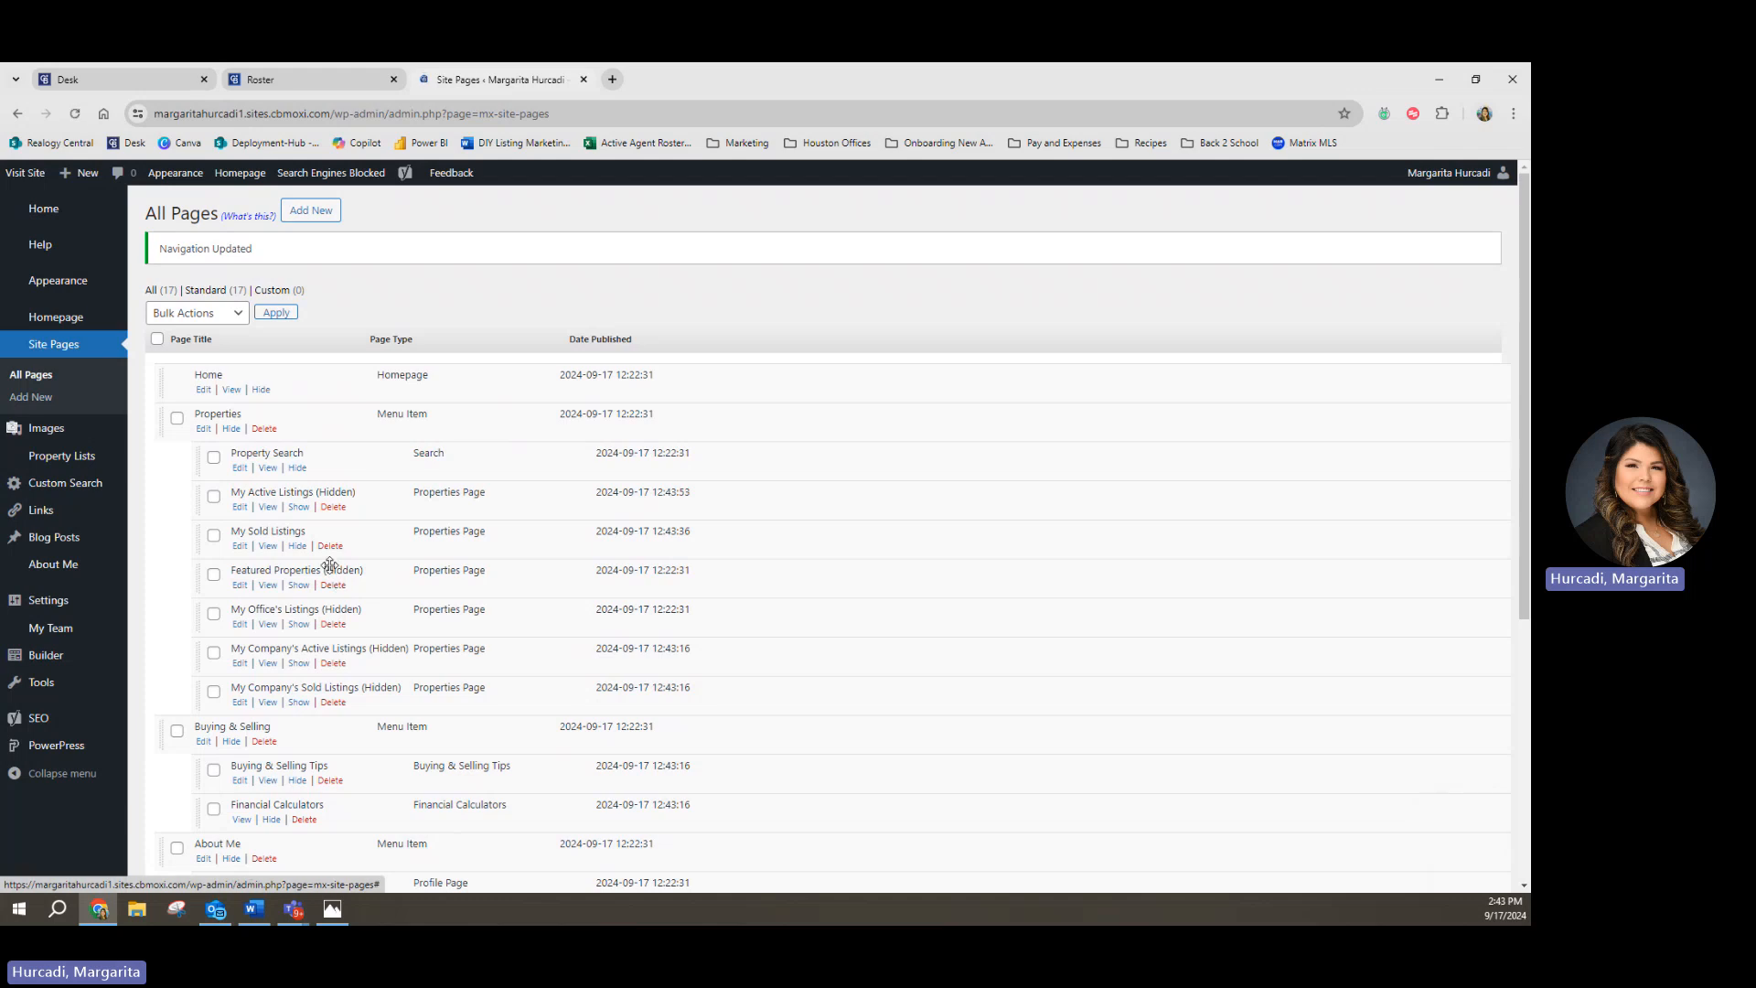
{"action": "scroll", "coordinate": [330, 553], "scroll_direction": "down", "scroll_amount": 1}
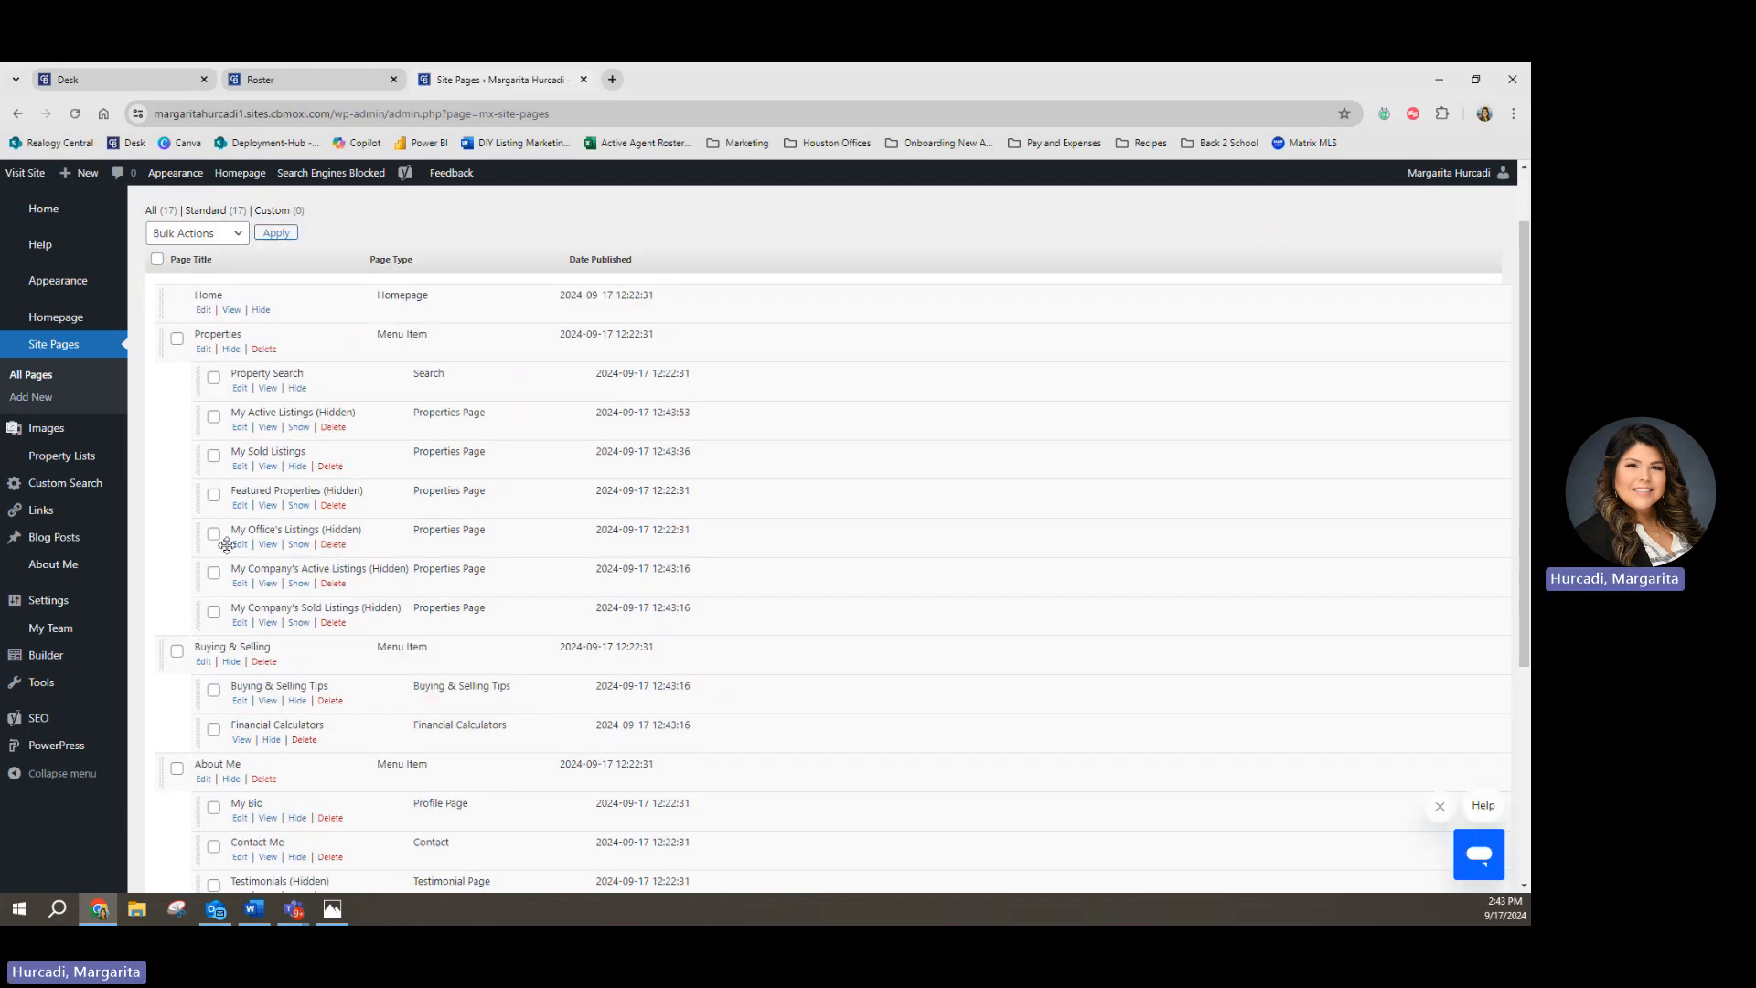
{"action": "left_click", "coordinate": [299, 545]}
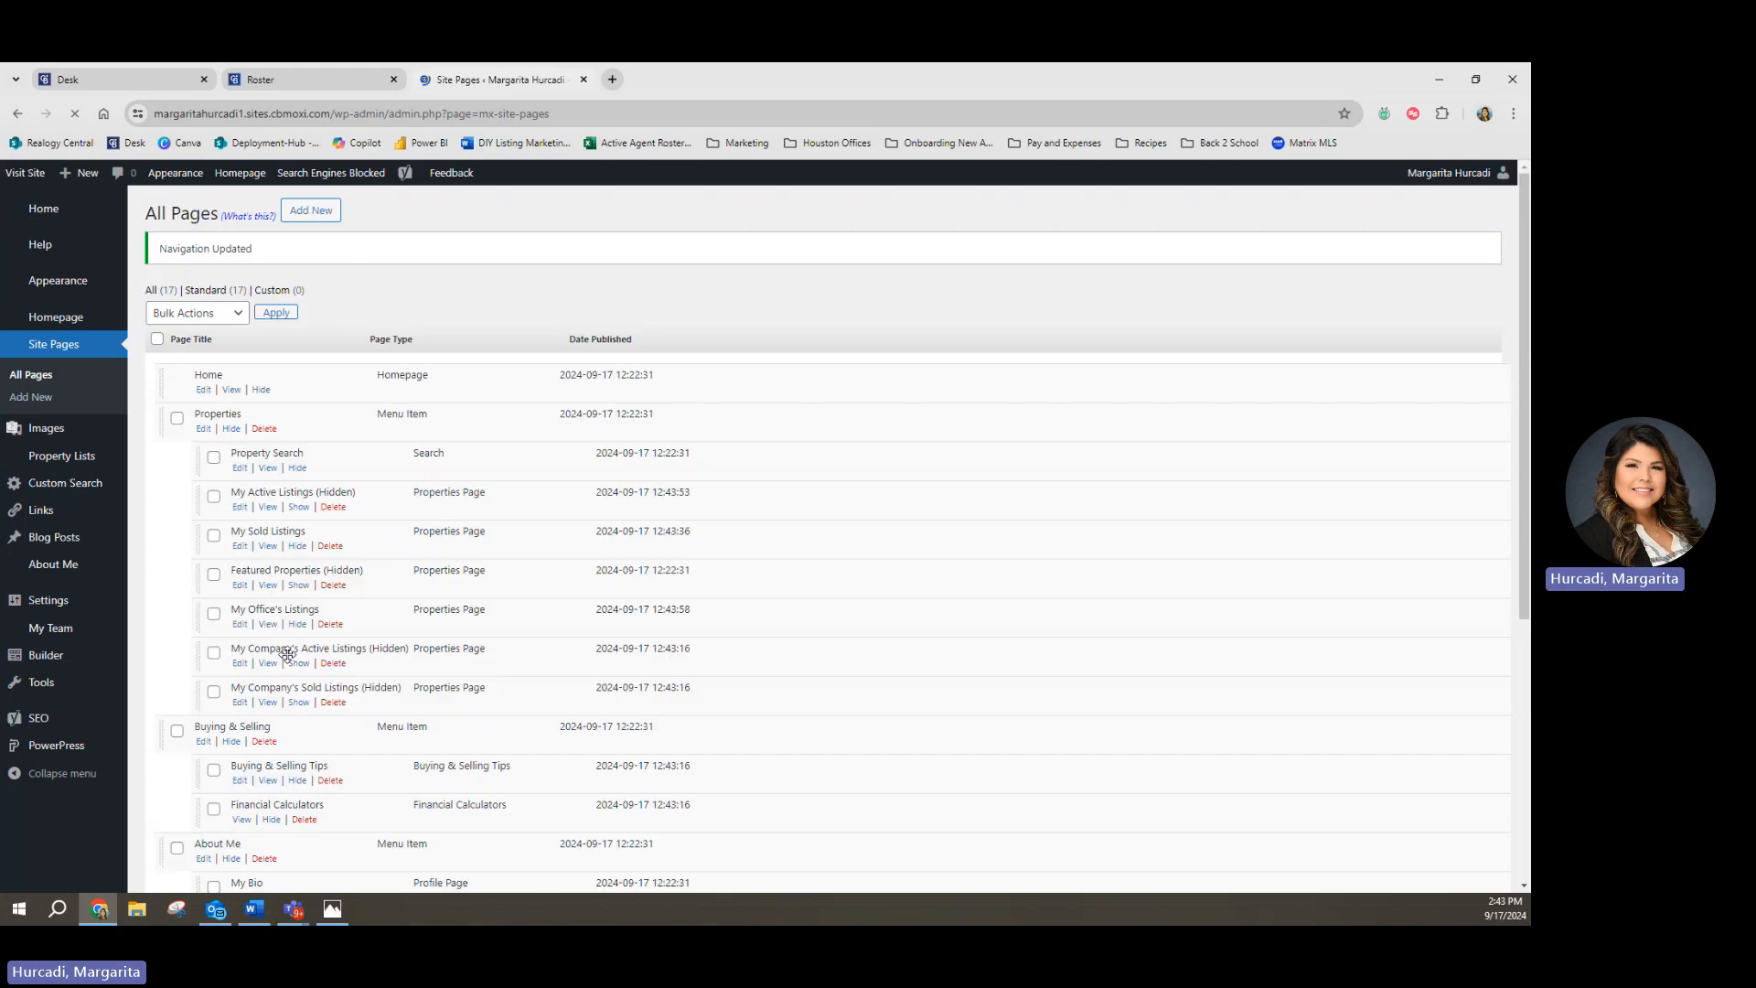
Step: Check the remaining site pages under Buying & Selling, About Me and Blog for their visibility
{"action": "scroll", "coordinate": [303, 643], "scroll_direction": "down", "scroll_amount": 3}
{"action": "scroll", "coordinate": [304, 642], "scroll_direction": "up", "scroll_amount": 2}
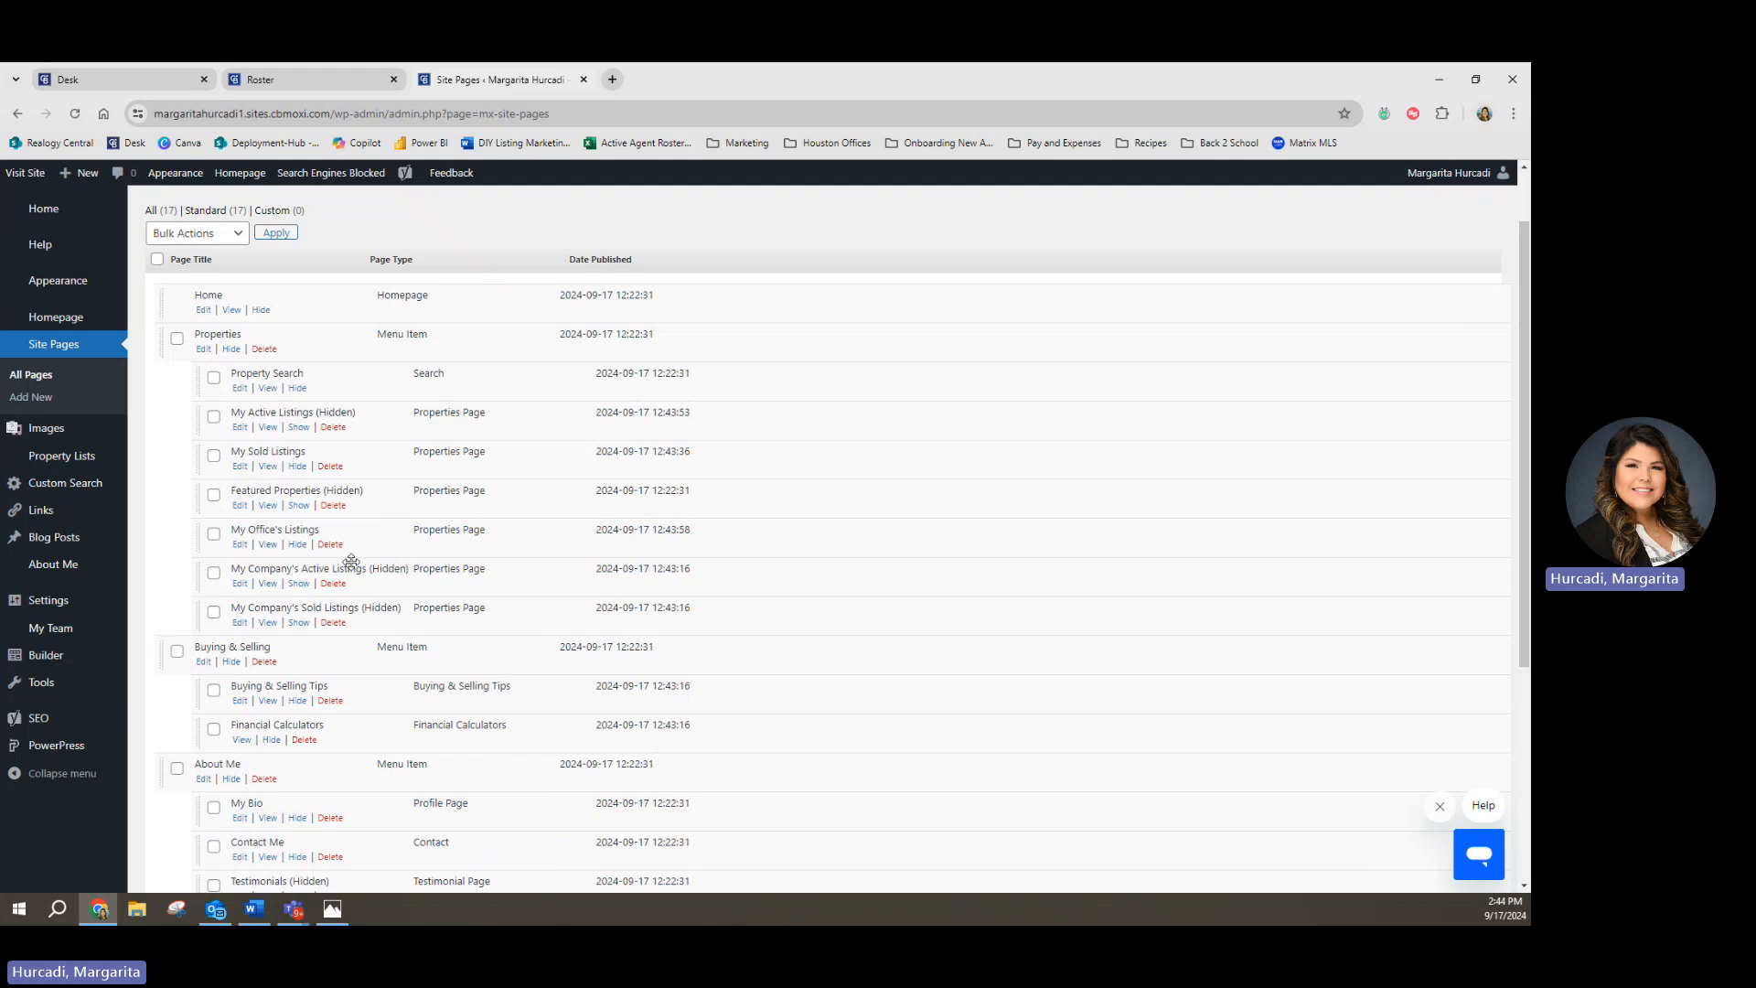
{"action": "scroll", "coordinate": [270, 629], "scroll_direction": "down", "scroll_amount": 2}
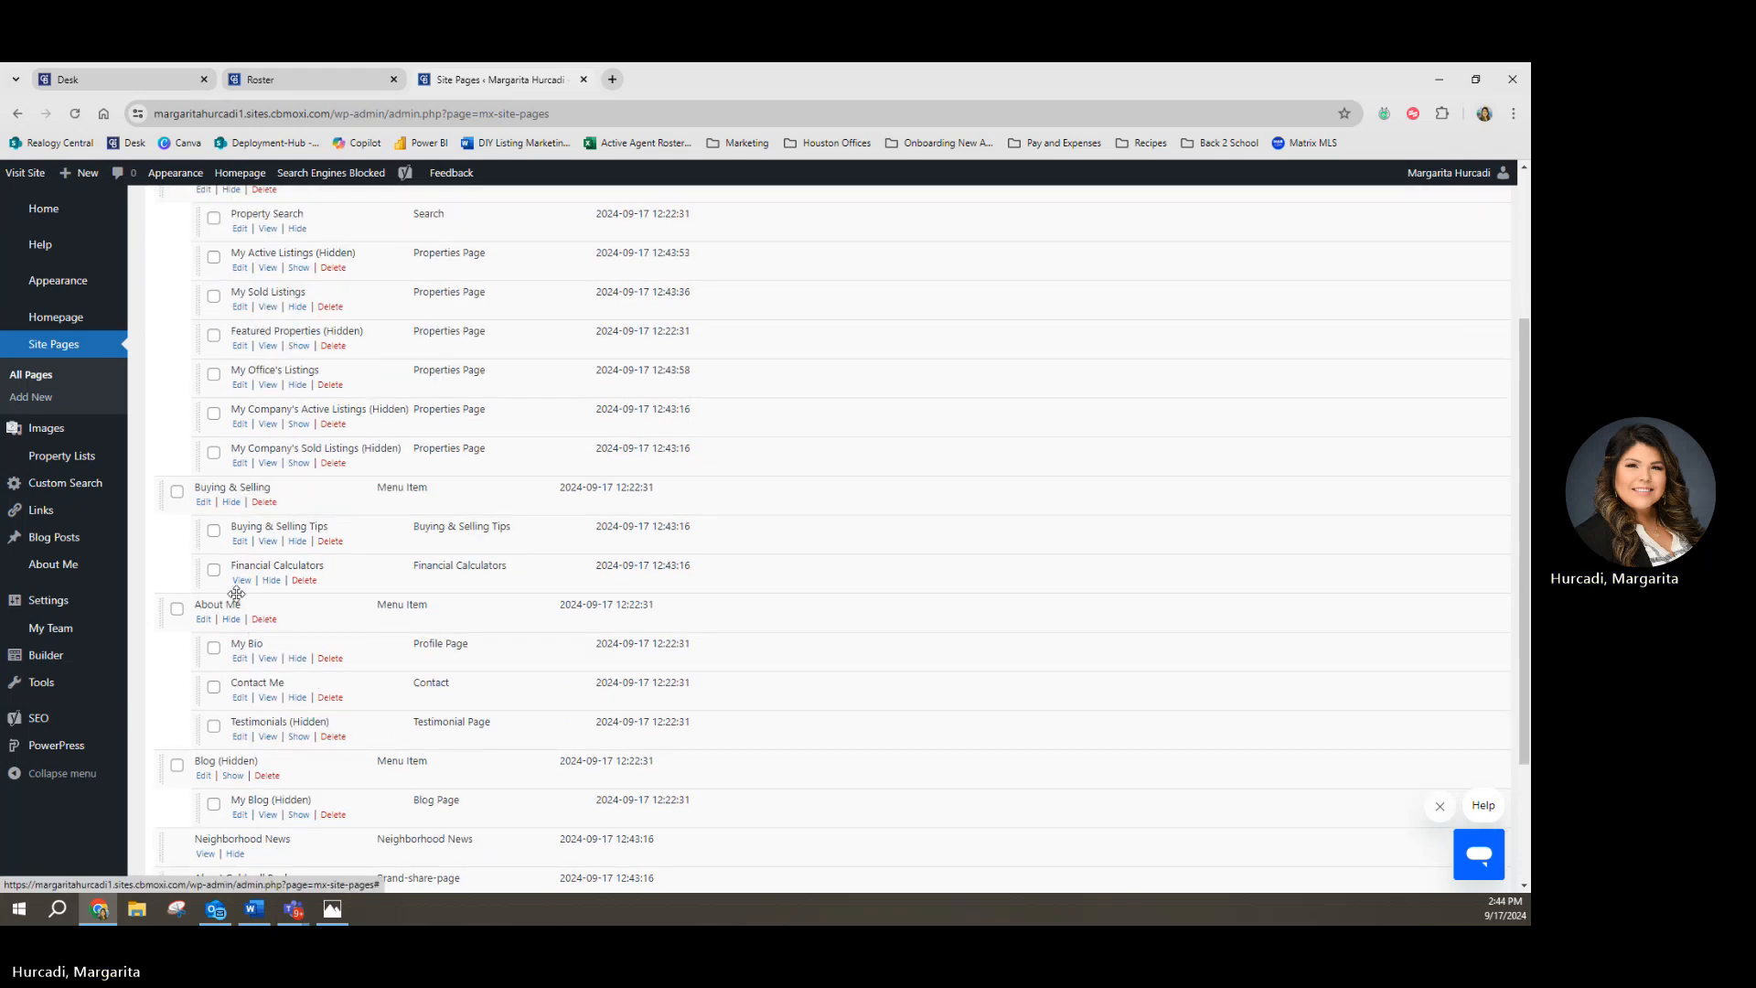
{"action": "scroll", "coordinate": [236, 562], "scroll_direction": "down", "scroll_amount": 1}
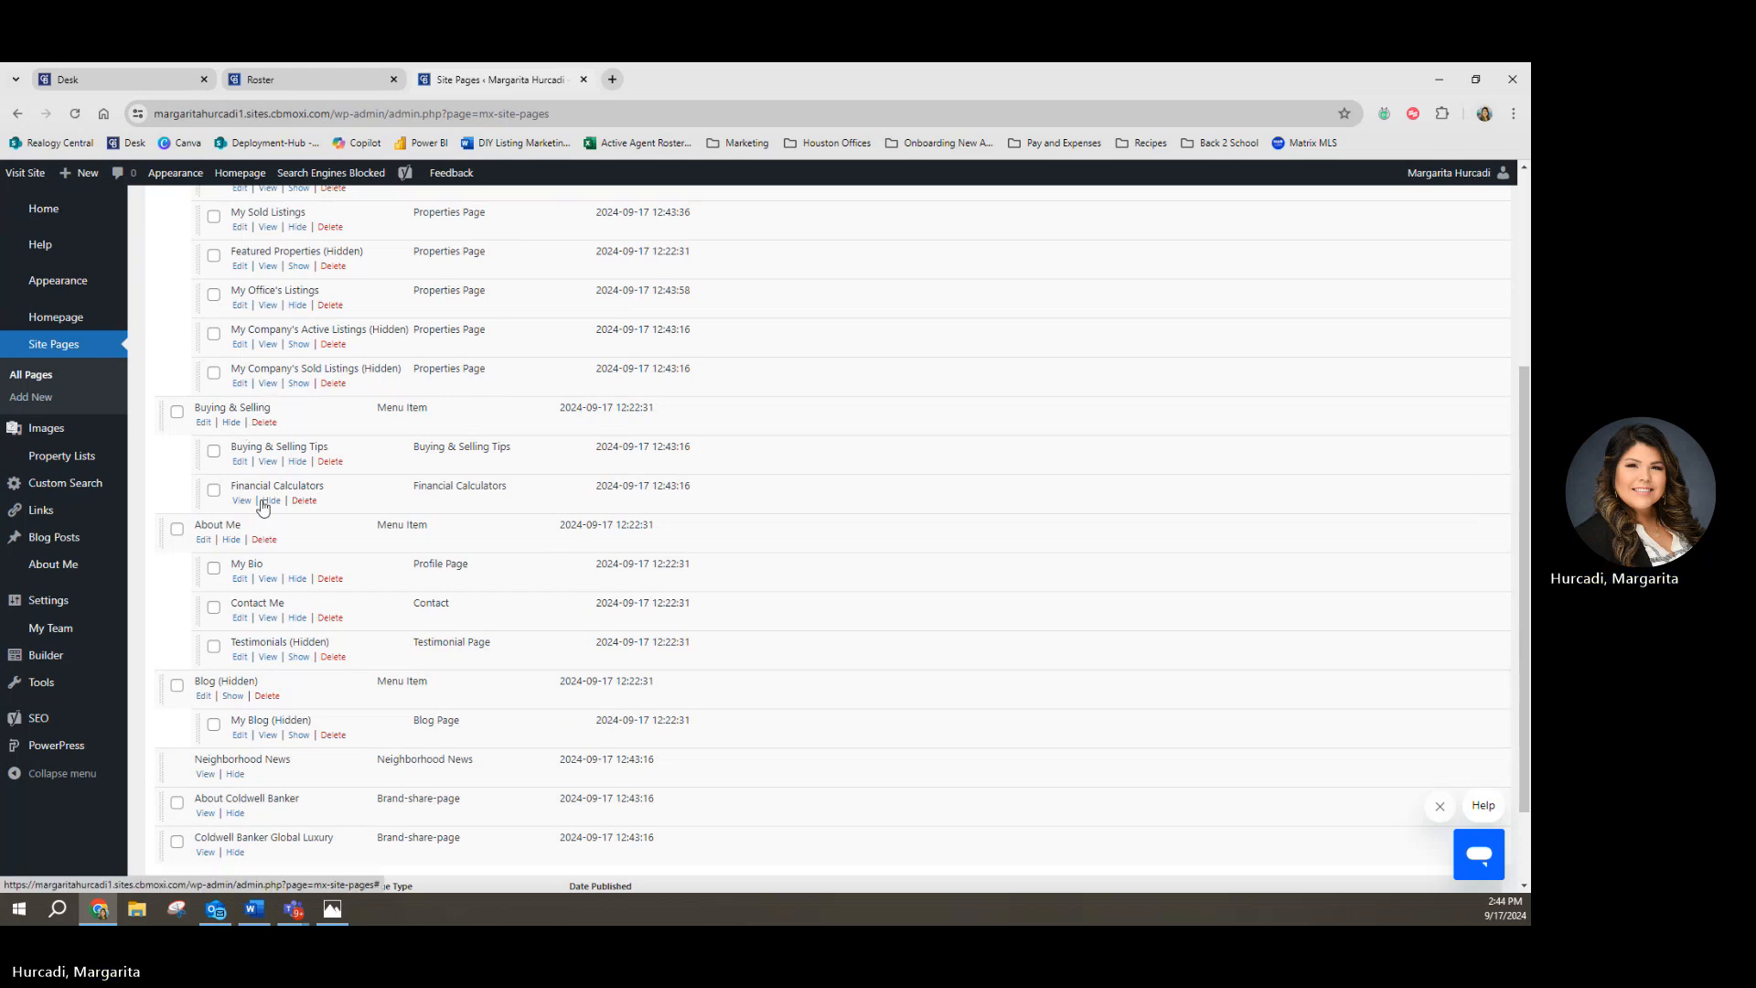
Step: Hide the Buying & Selling menu item with its subpages and publish the site pages list
{"action": "left_click", "coordinate": [231, 423]}
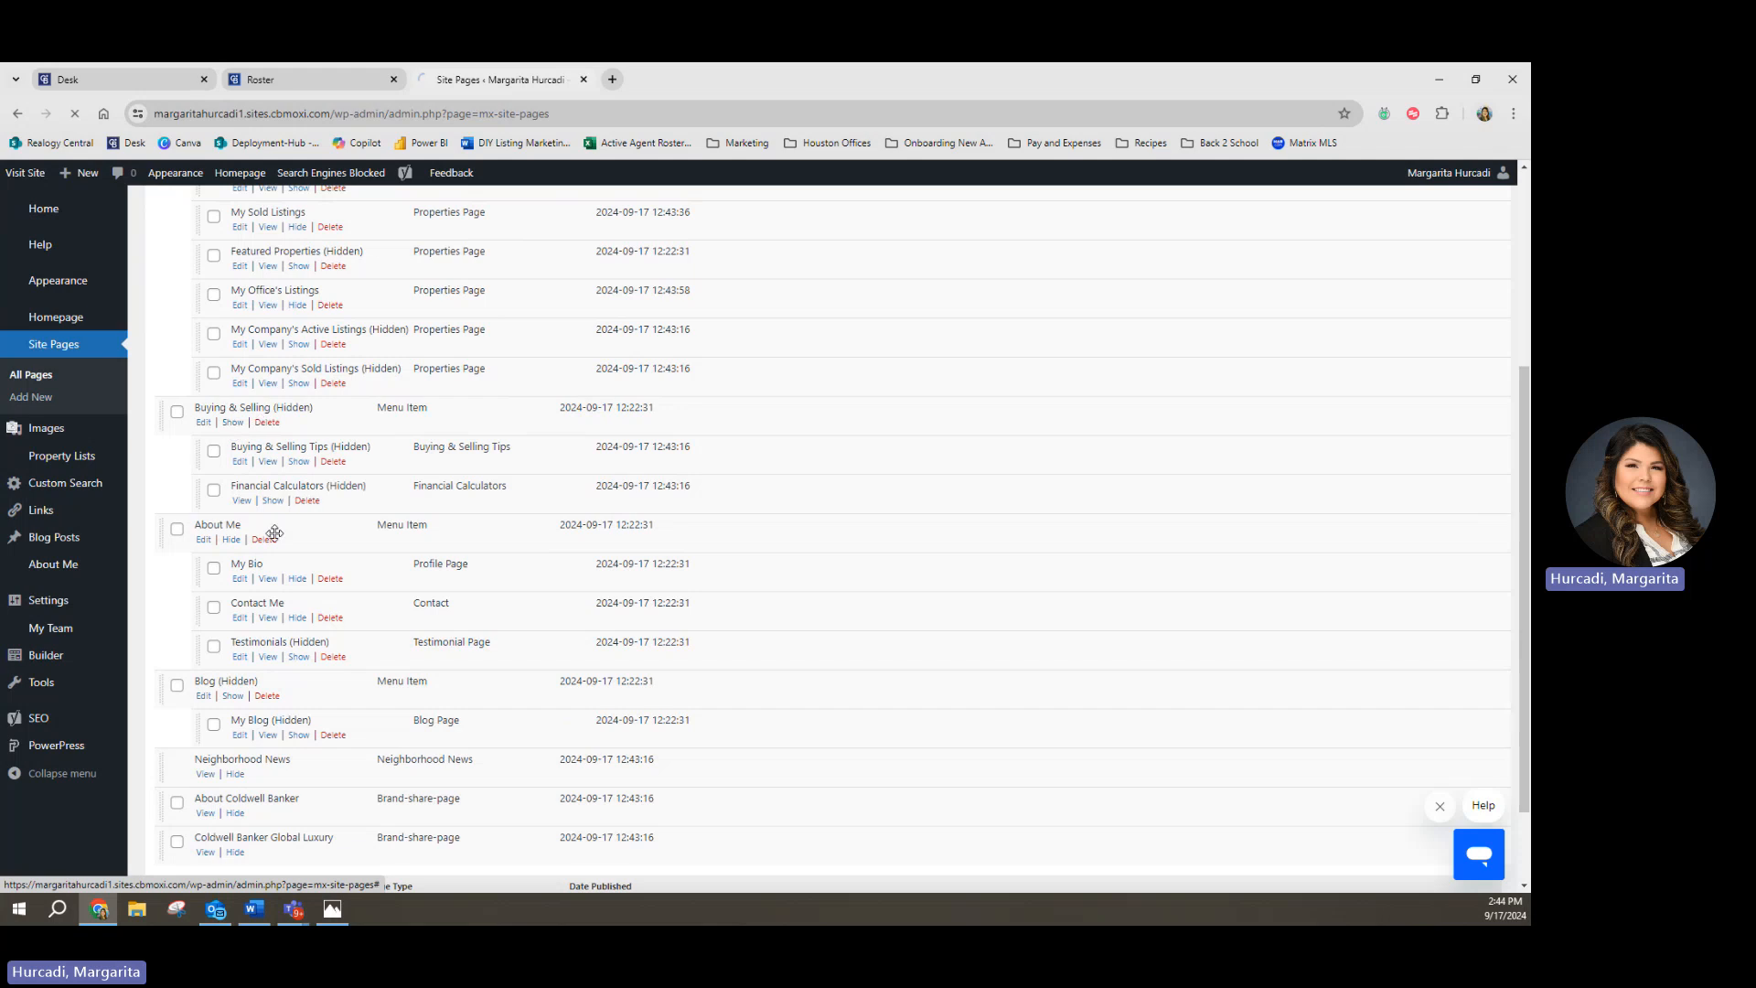
{"action": "scroll", "coordinate": [256, 560], "scroll_direction": "down", "scroll_amount": 4}
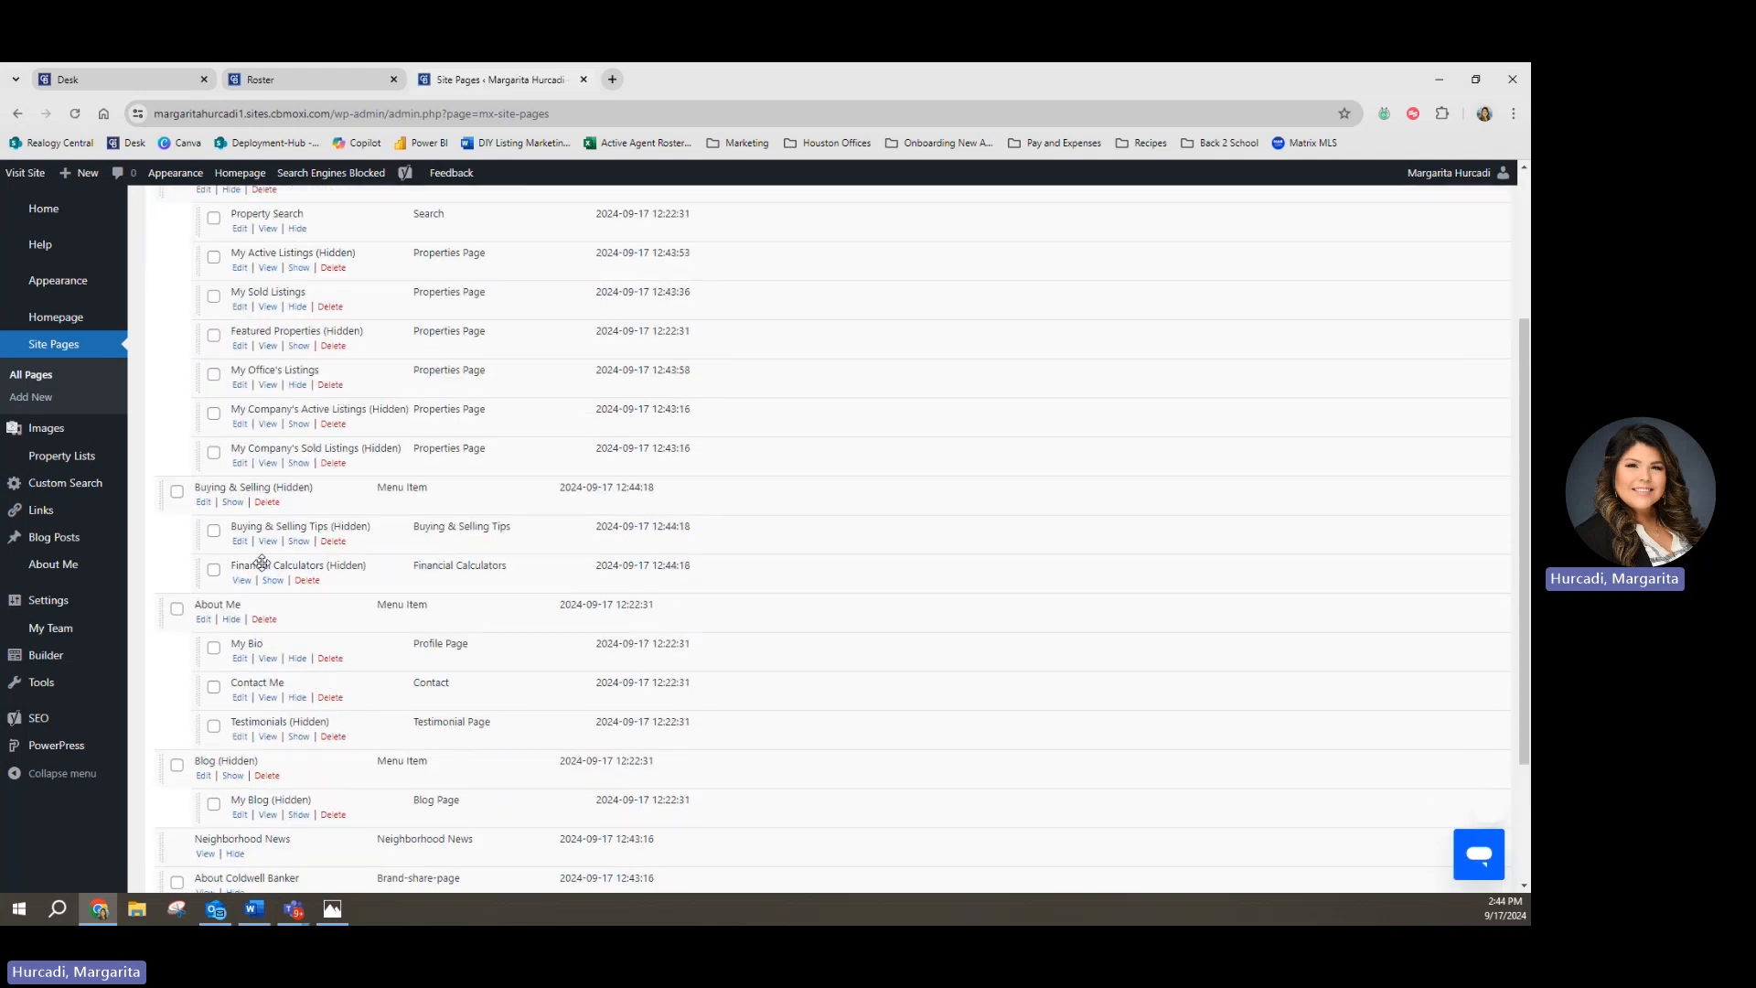
{"action": "scroll", "coordinate": [261, 562], "scroll_direction": "down", "scroll_amount": 2}
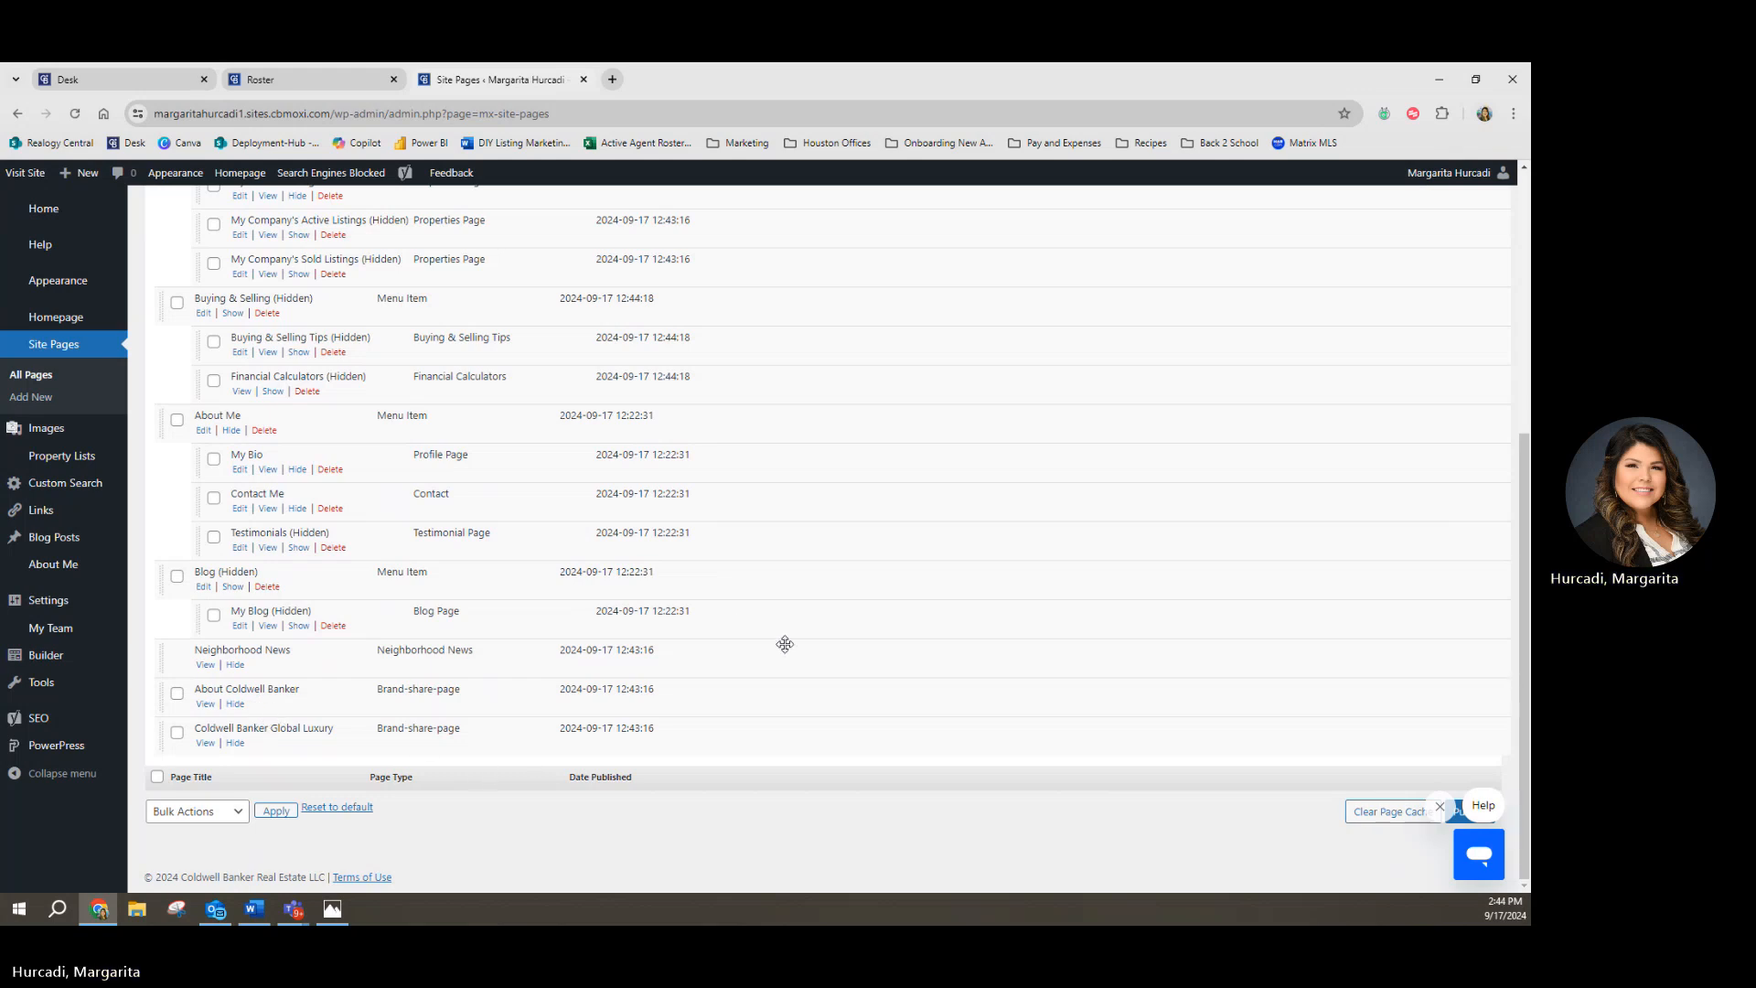
{"action": "left_click", "coordinate": [1429, 682]}
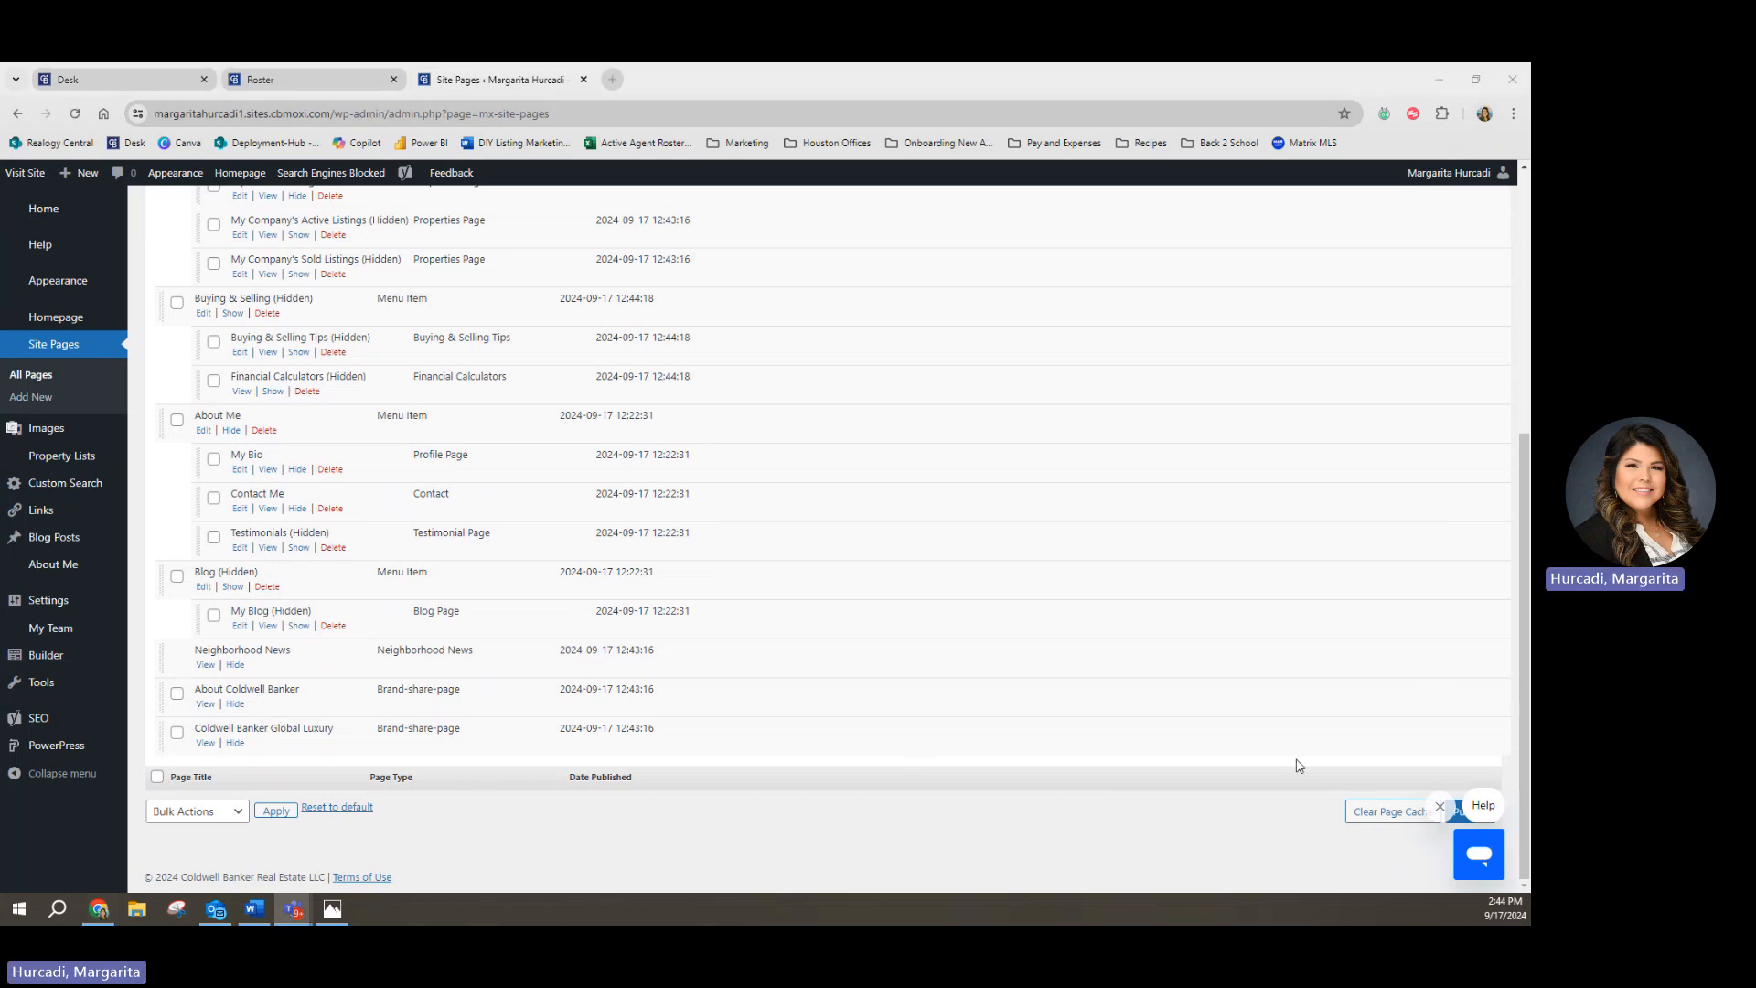
{"action": "left_click", "coordinate": [1439, 806]}
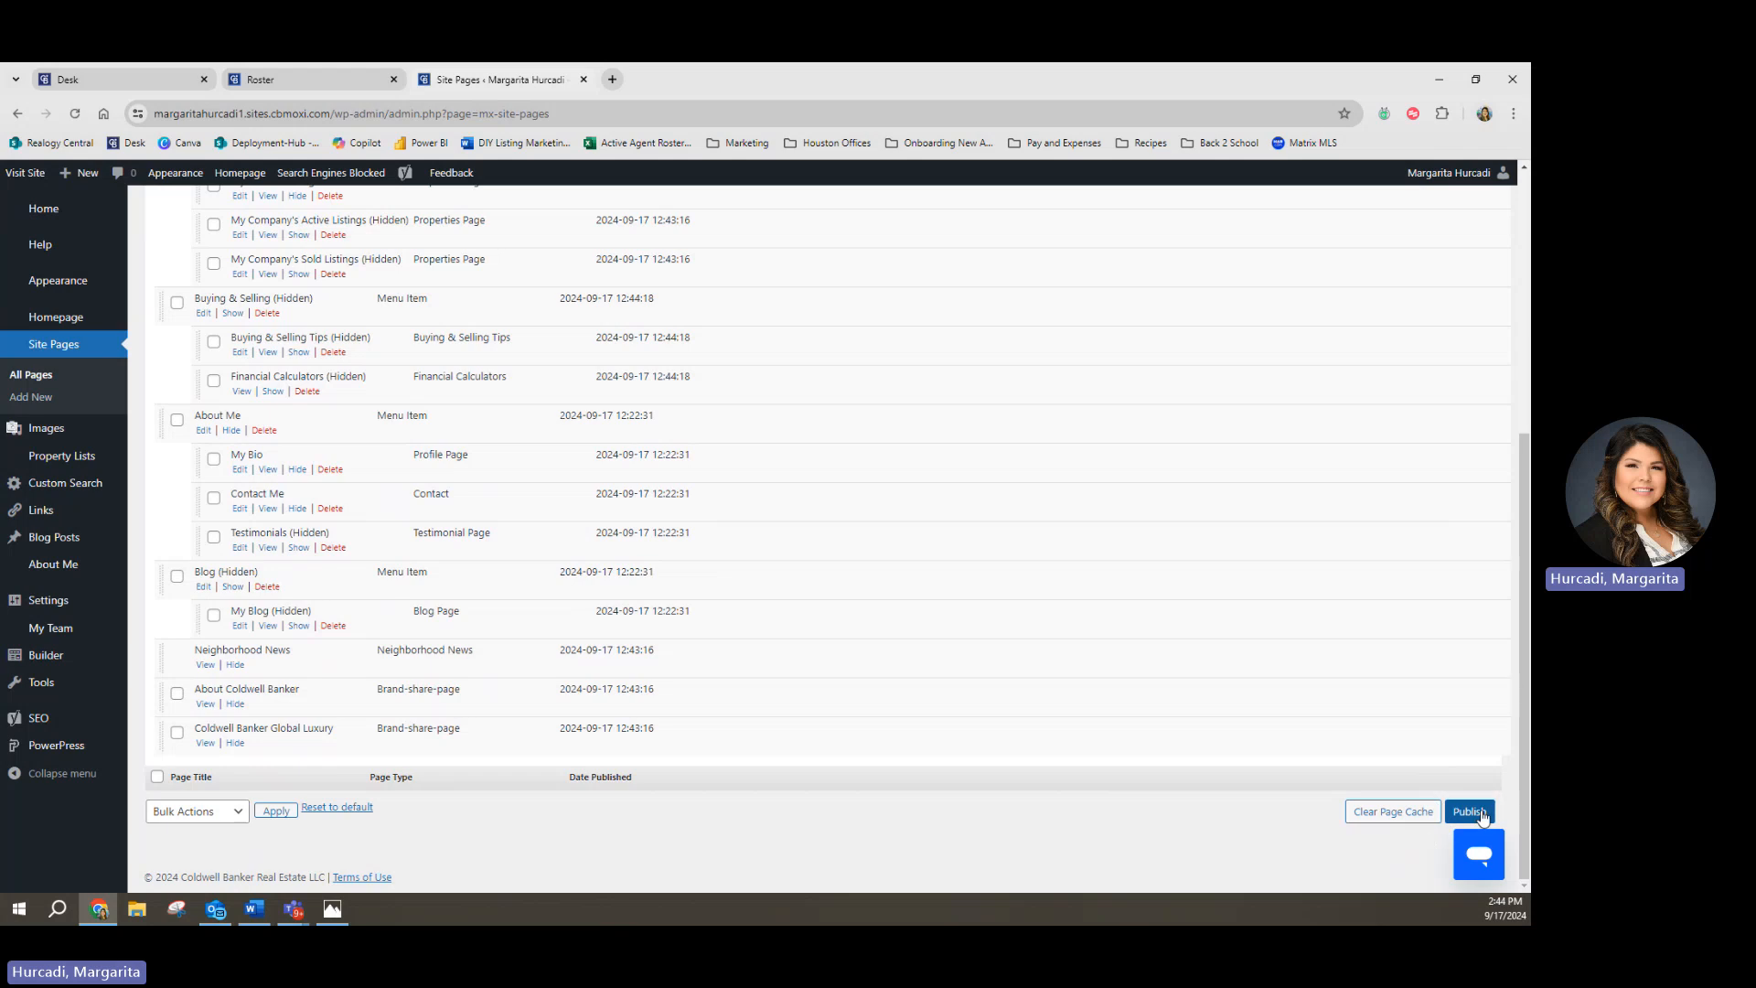
{"action": "left_click", "coordinate": [1469, 812]}
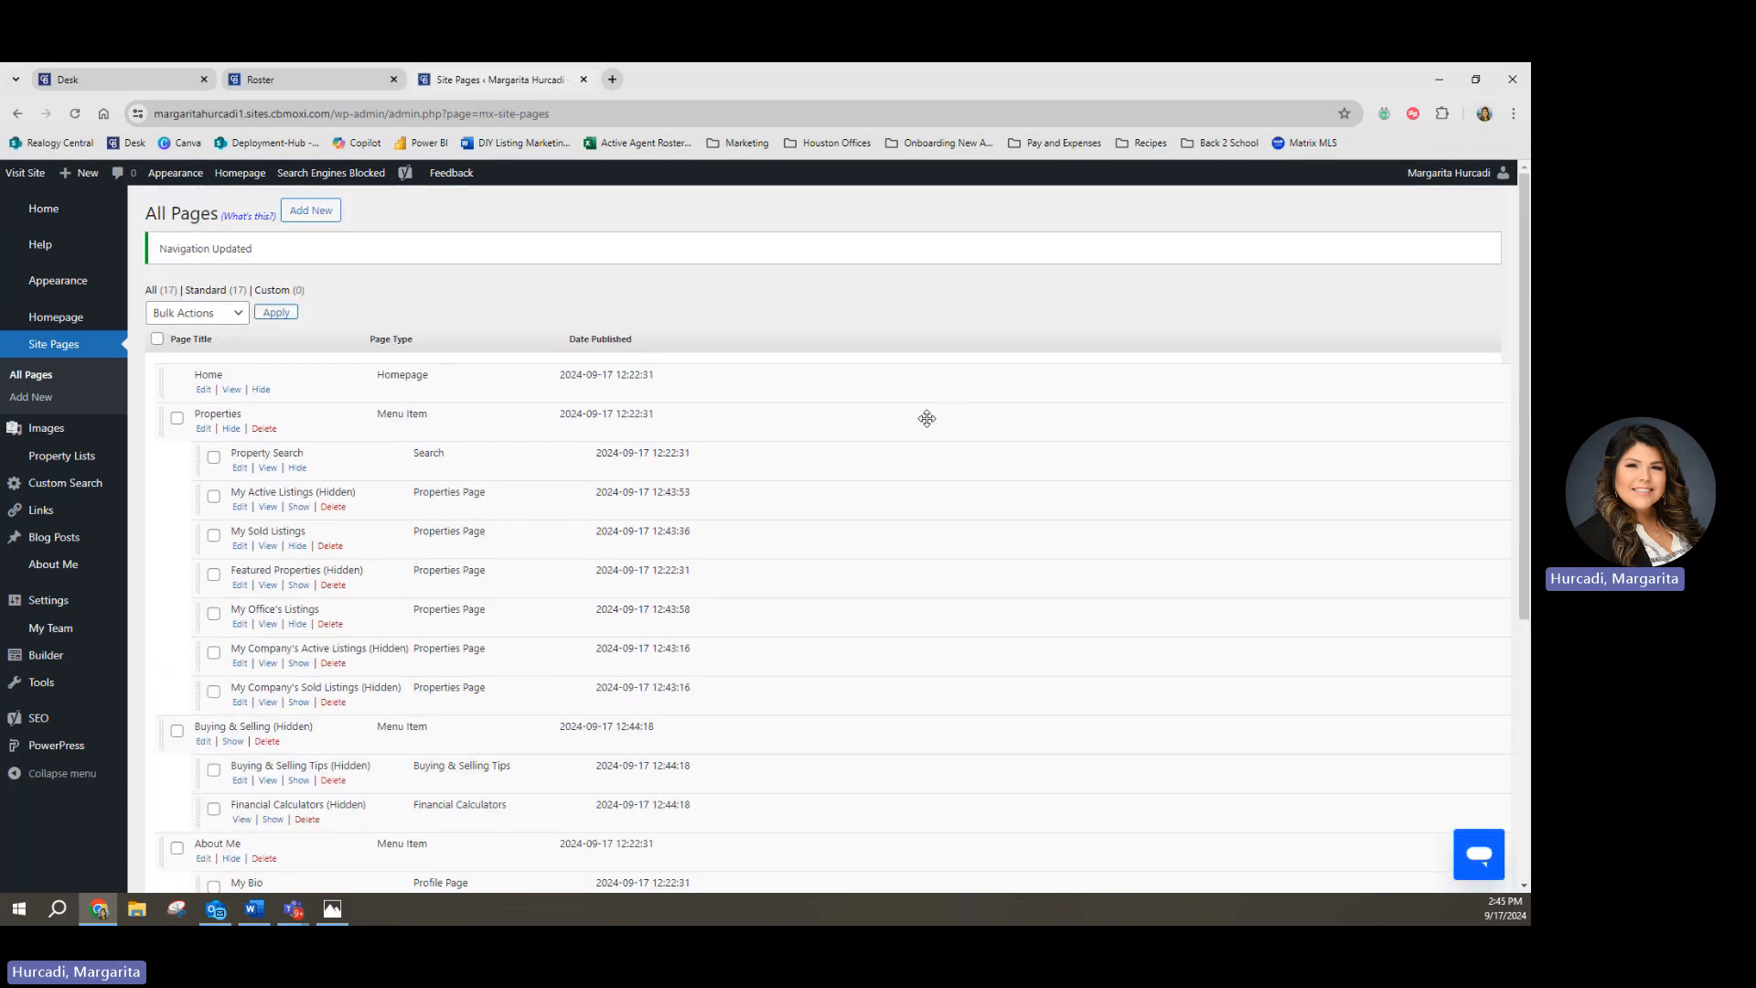
Step: Check the published page list and the live site's navigation bar, and return to the Site Pages list
{"action": "scroll", "coordinate": [423, 603], "scroll_direction": "down", "scroll_amount": 5}
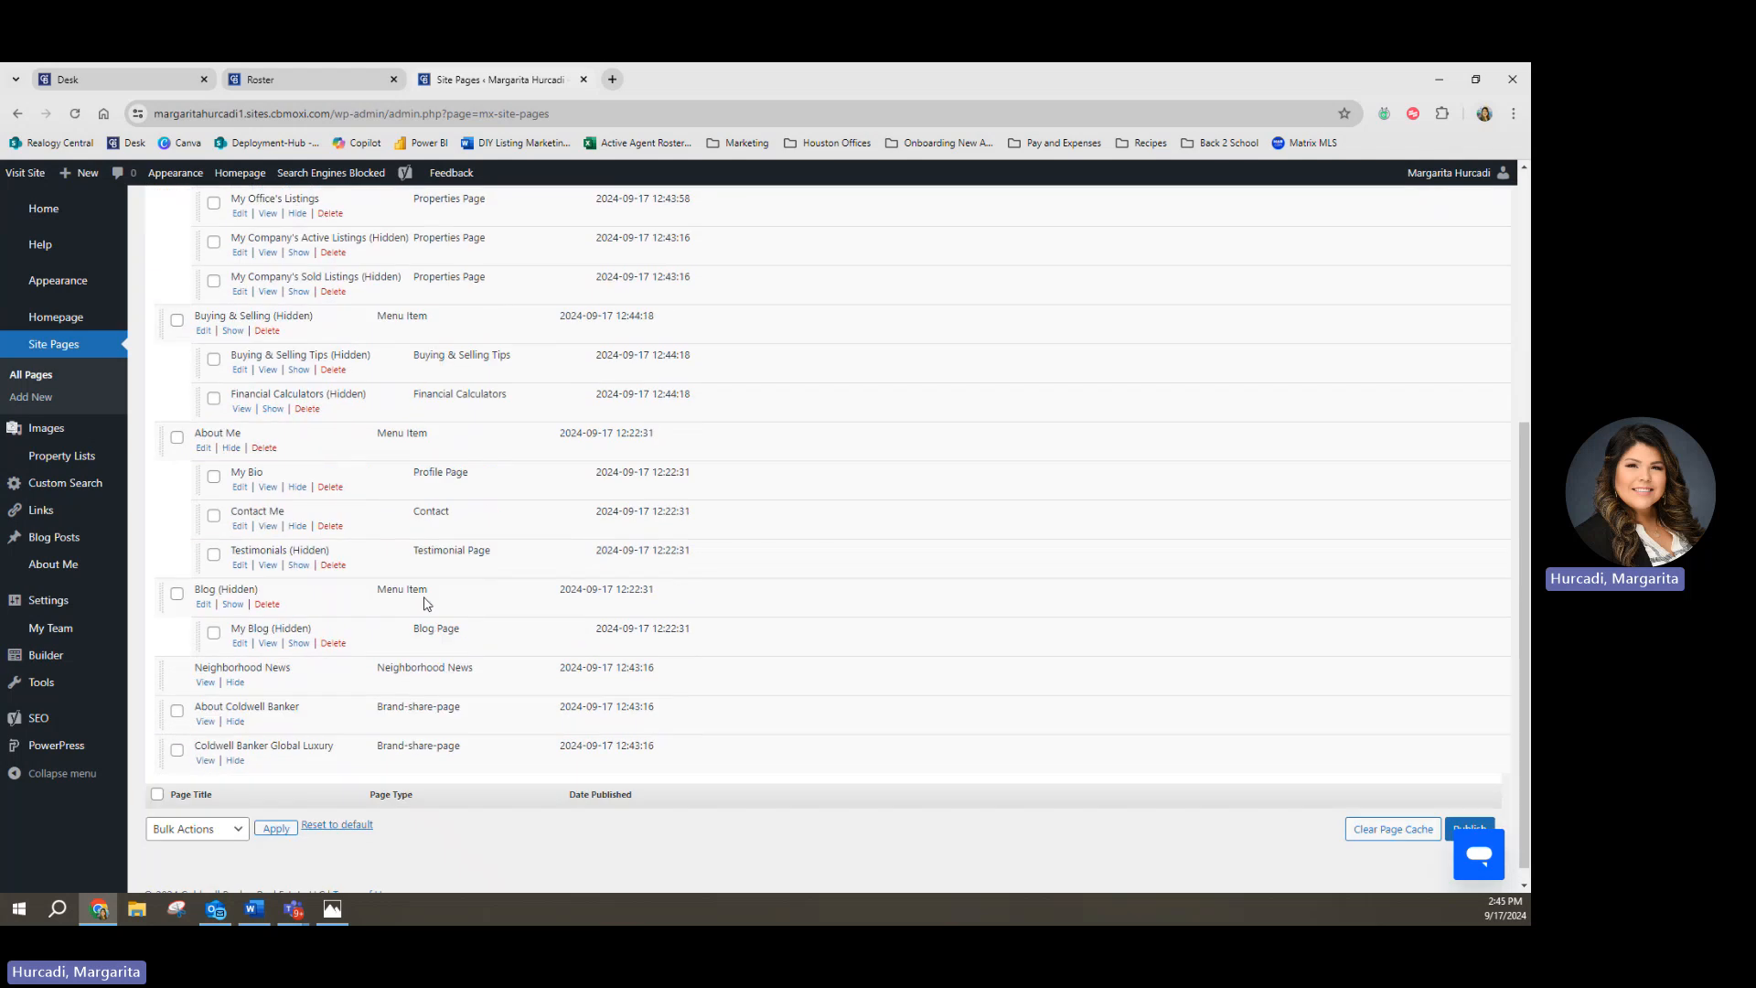
{"action": "scroll", "coordinate": [315, 637], "scroll_direction": "up", "scroll_amount": 3}
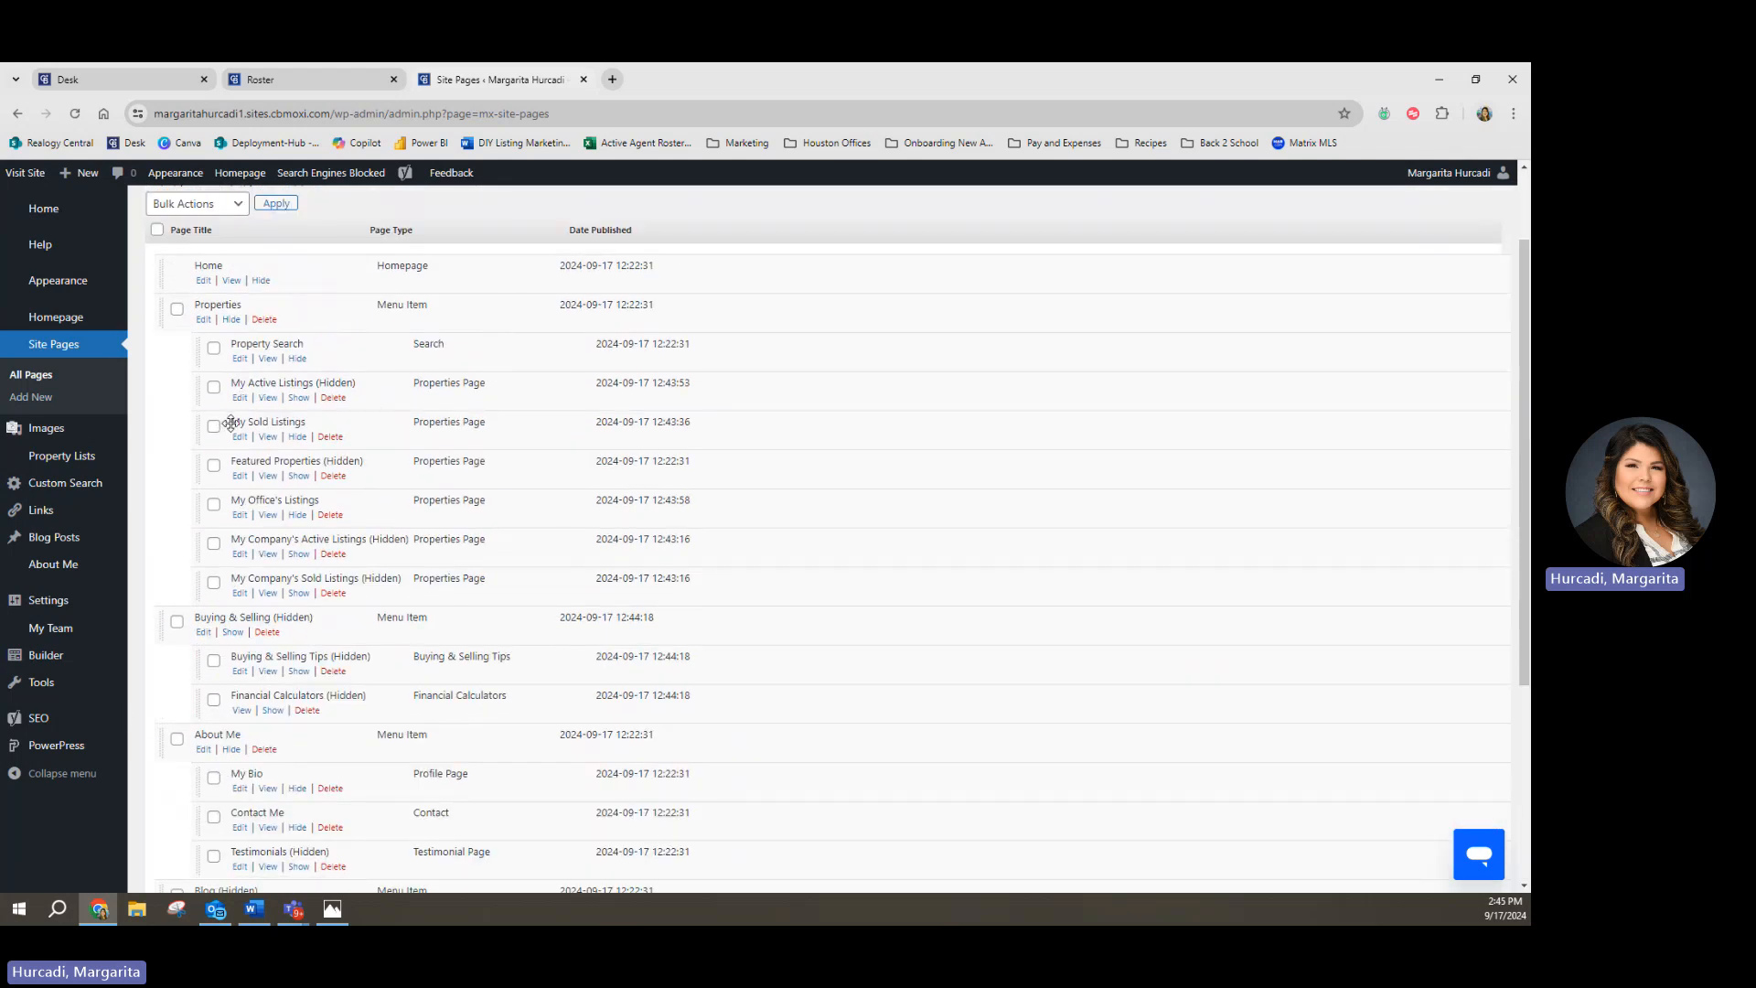
{"action": "left_click", "coordinate": [28, 173]}
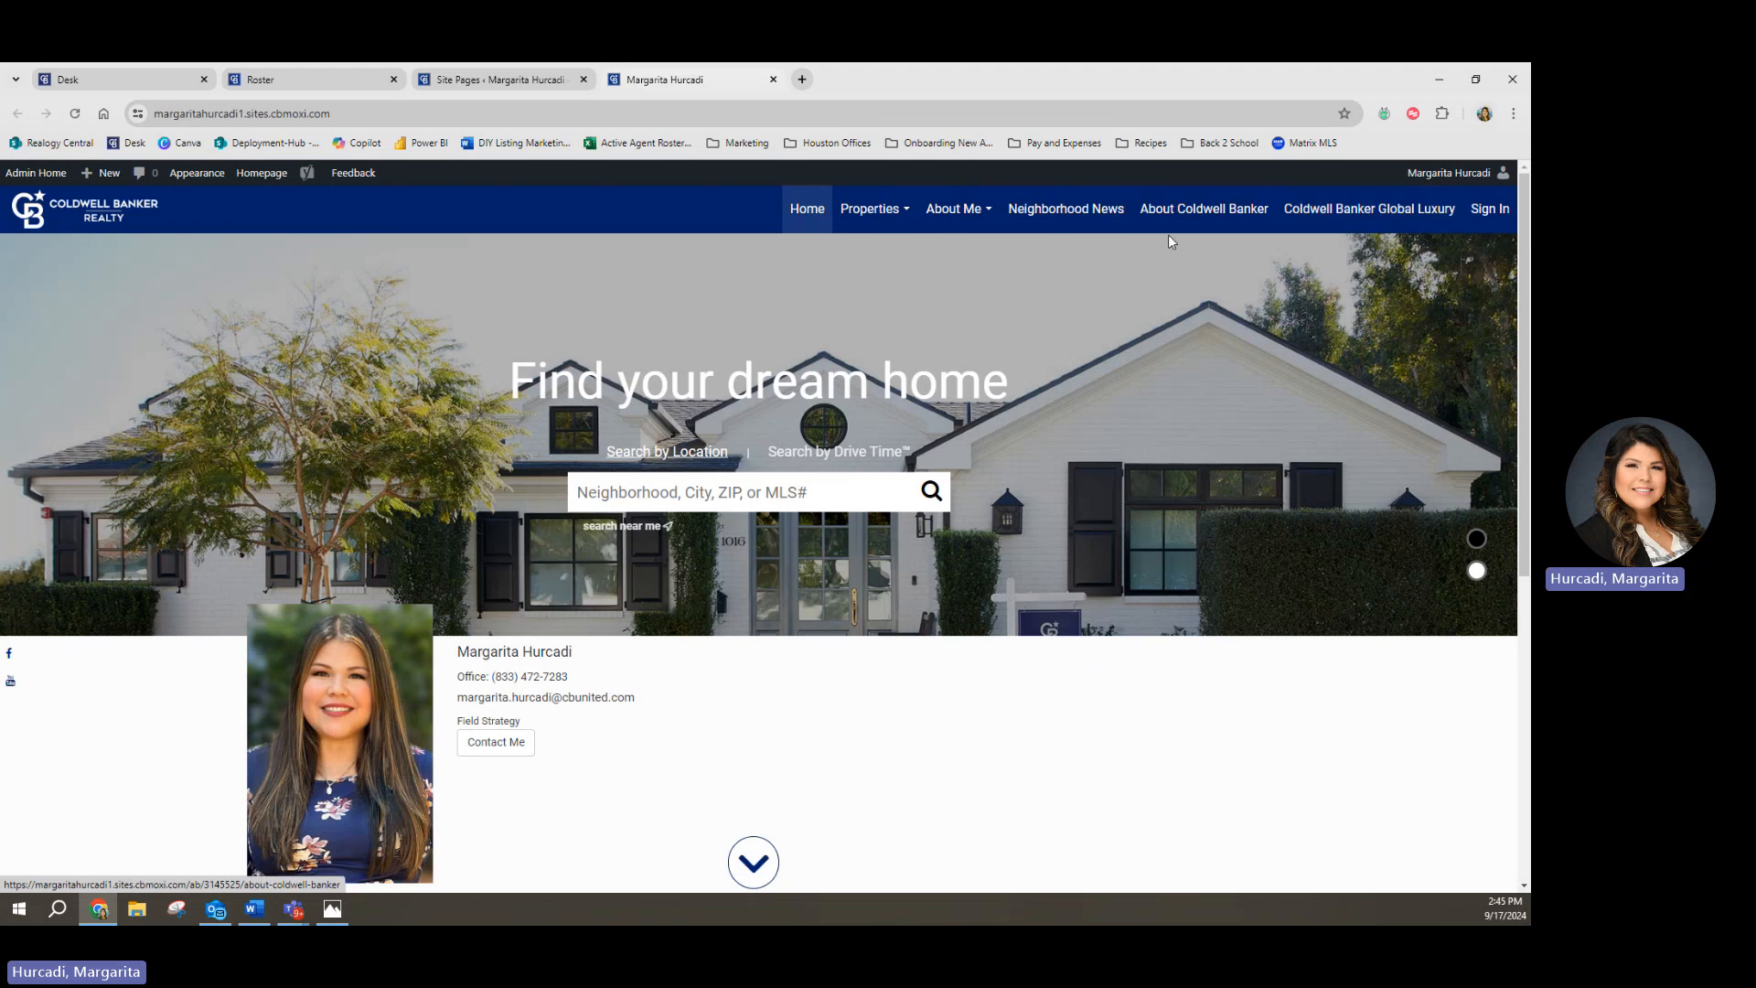
{"action": "left_click", "coordinate": [480, 80]}
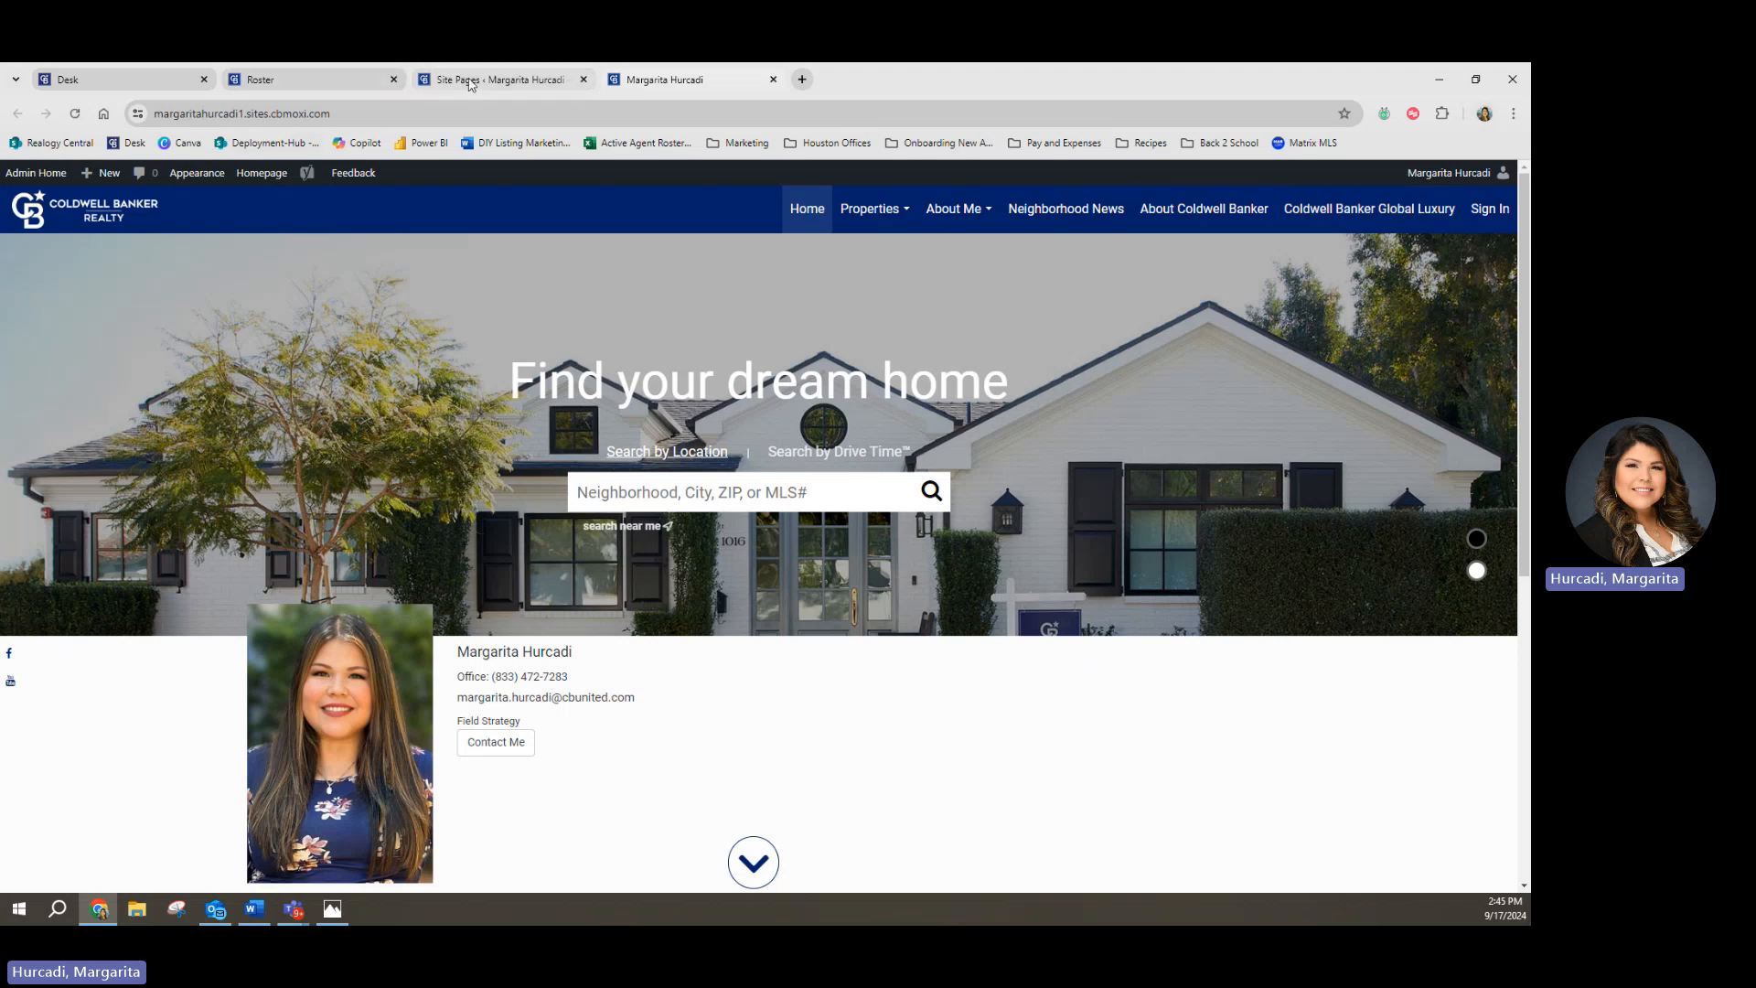
Step: Add a new site page of type Menu Item with the title Resources and save it
{"action": "mouse_move", "coordinate": [81, 179]}
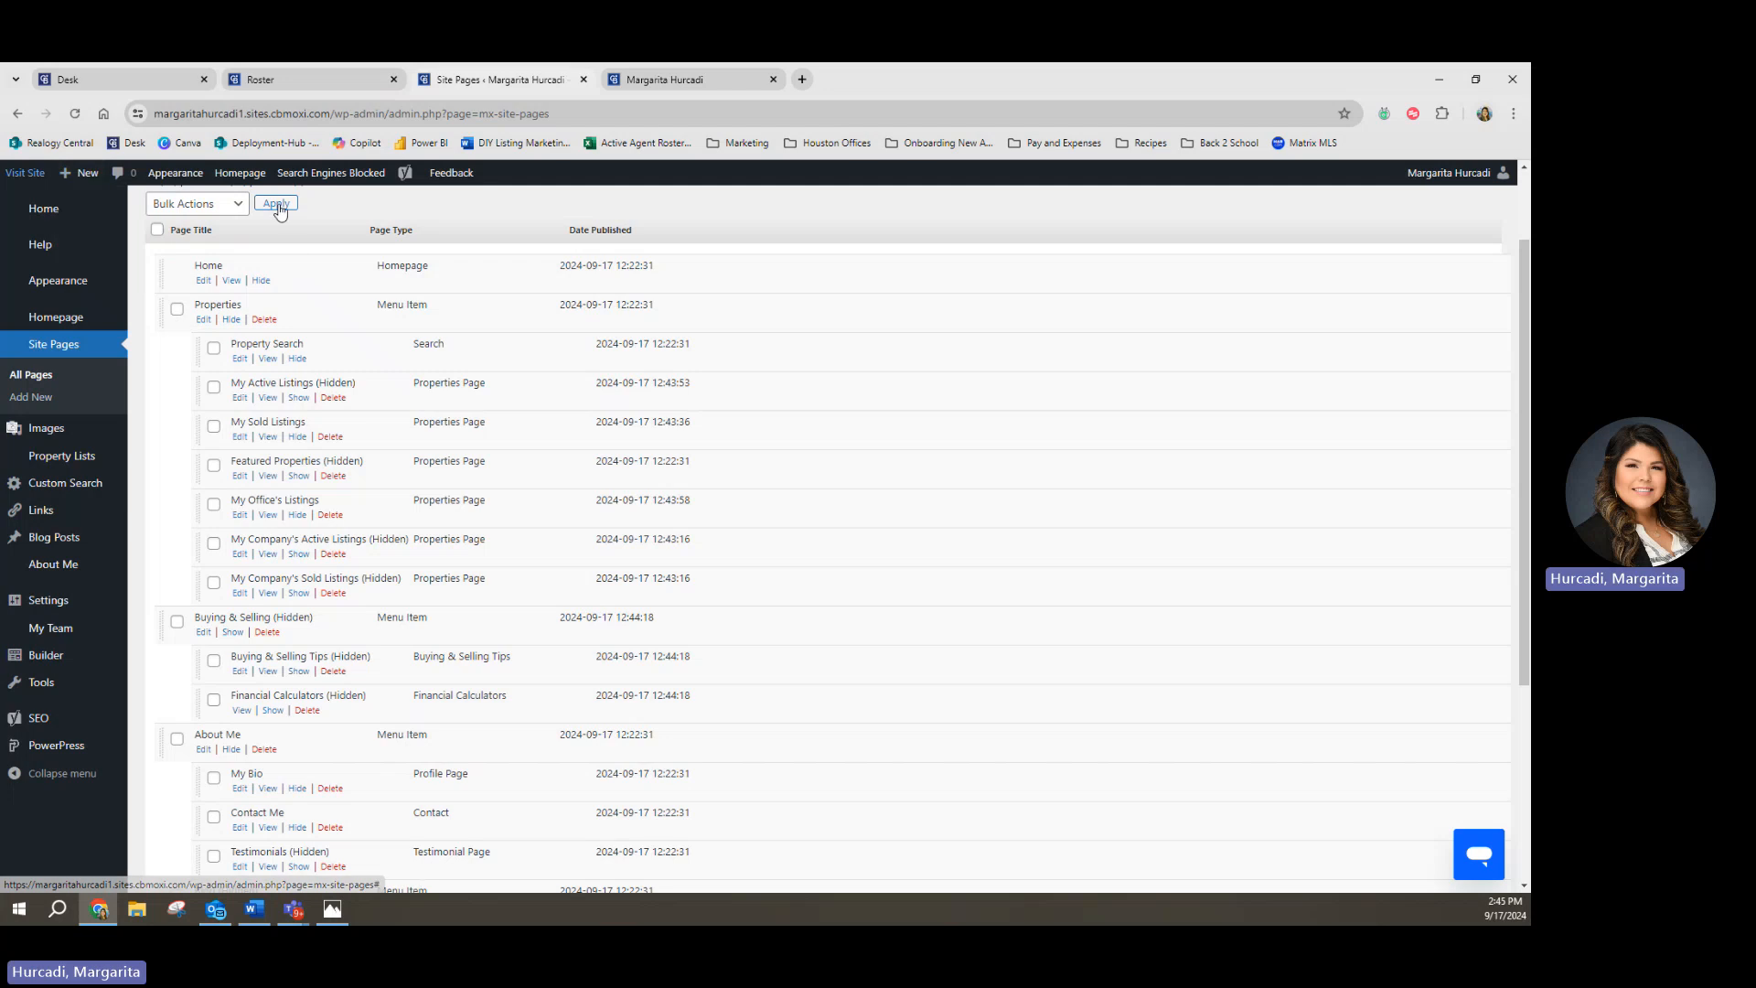
{"action": "scroll", "coordinate": [226, 327], "scroll_direction": "up", "scroll_amount": 1}
{"action": "scroll", "coordinate": [225, 327], "scroll_direction": "up", "scroll_amount": 1}
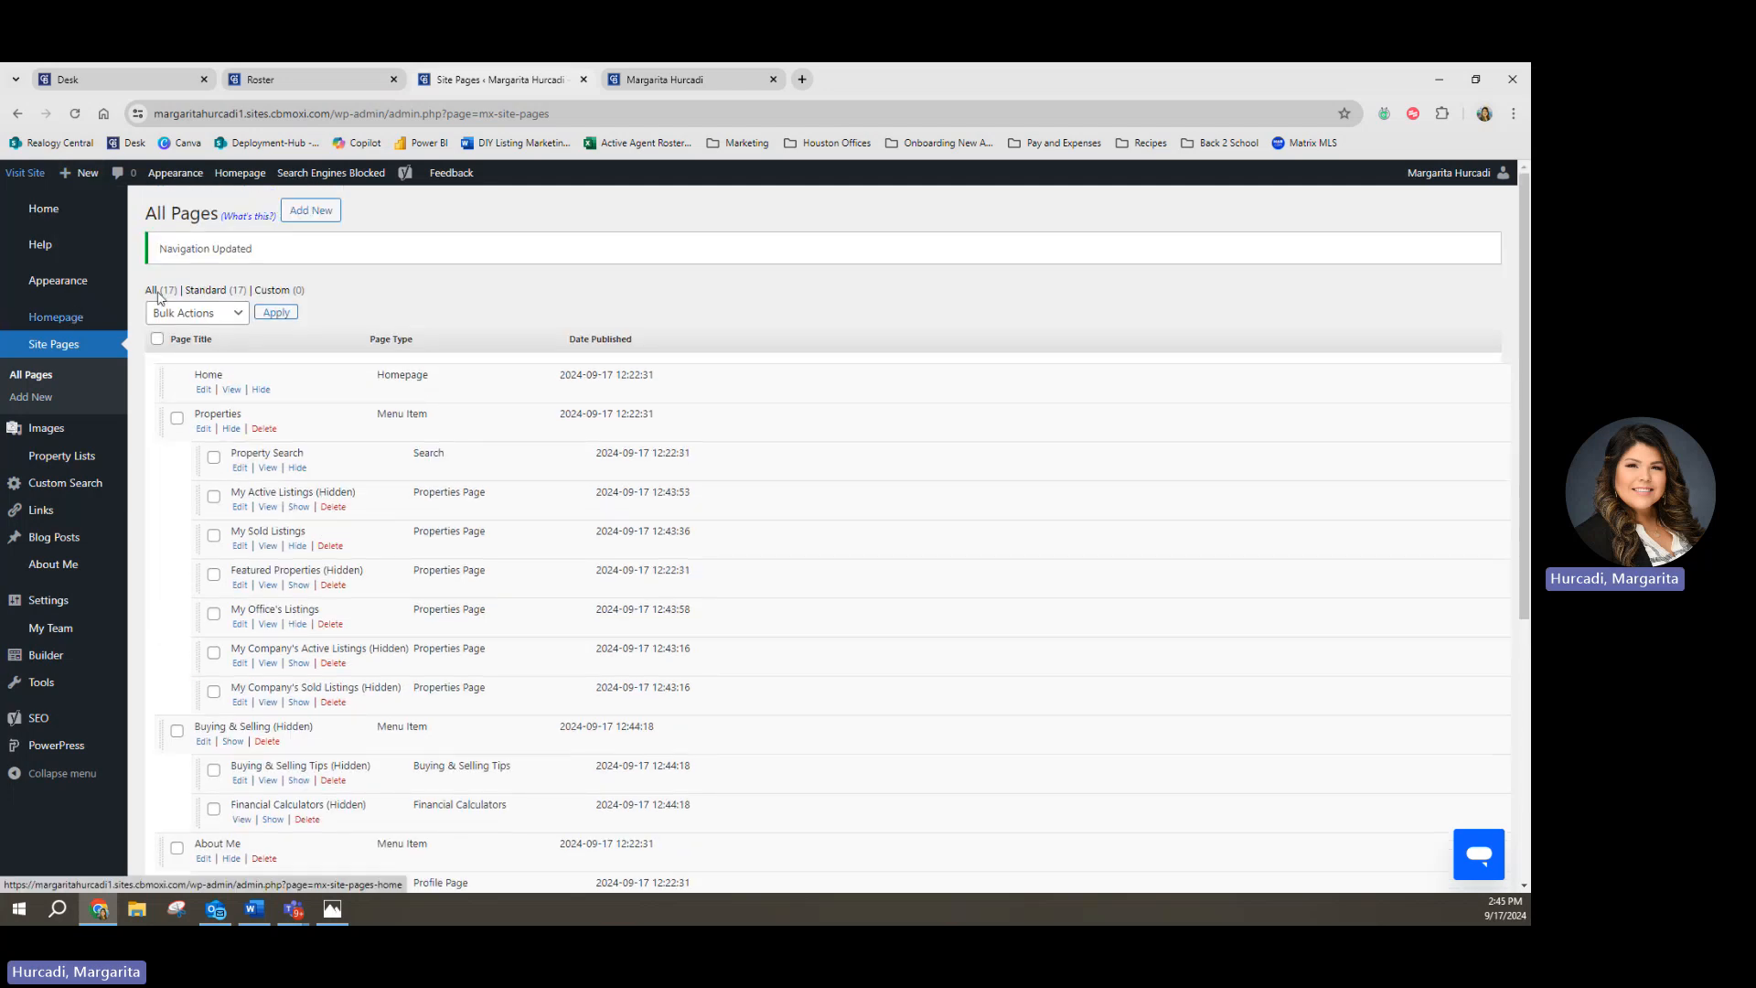
{"action": "left_click", "coordinate": [317, 220]}
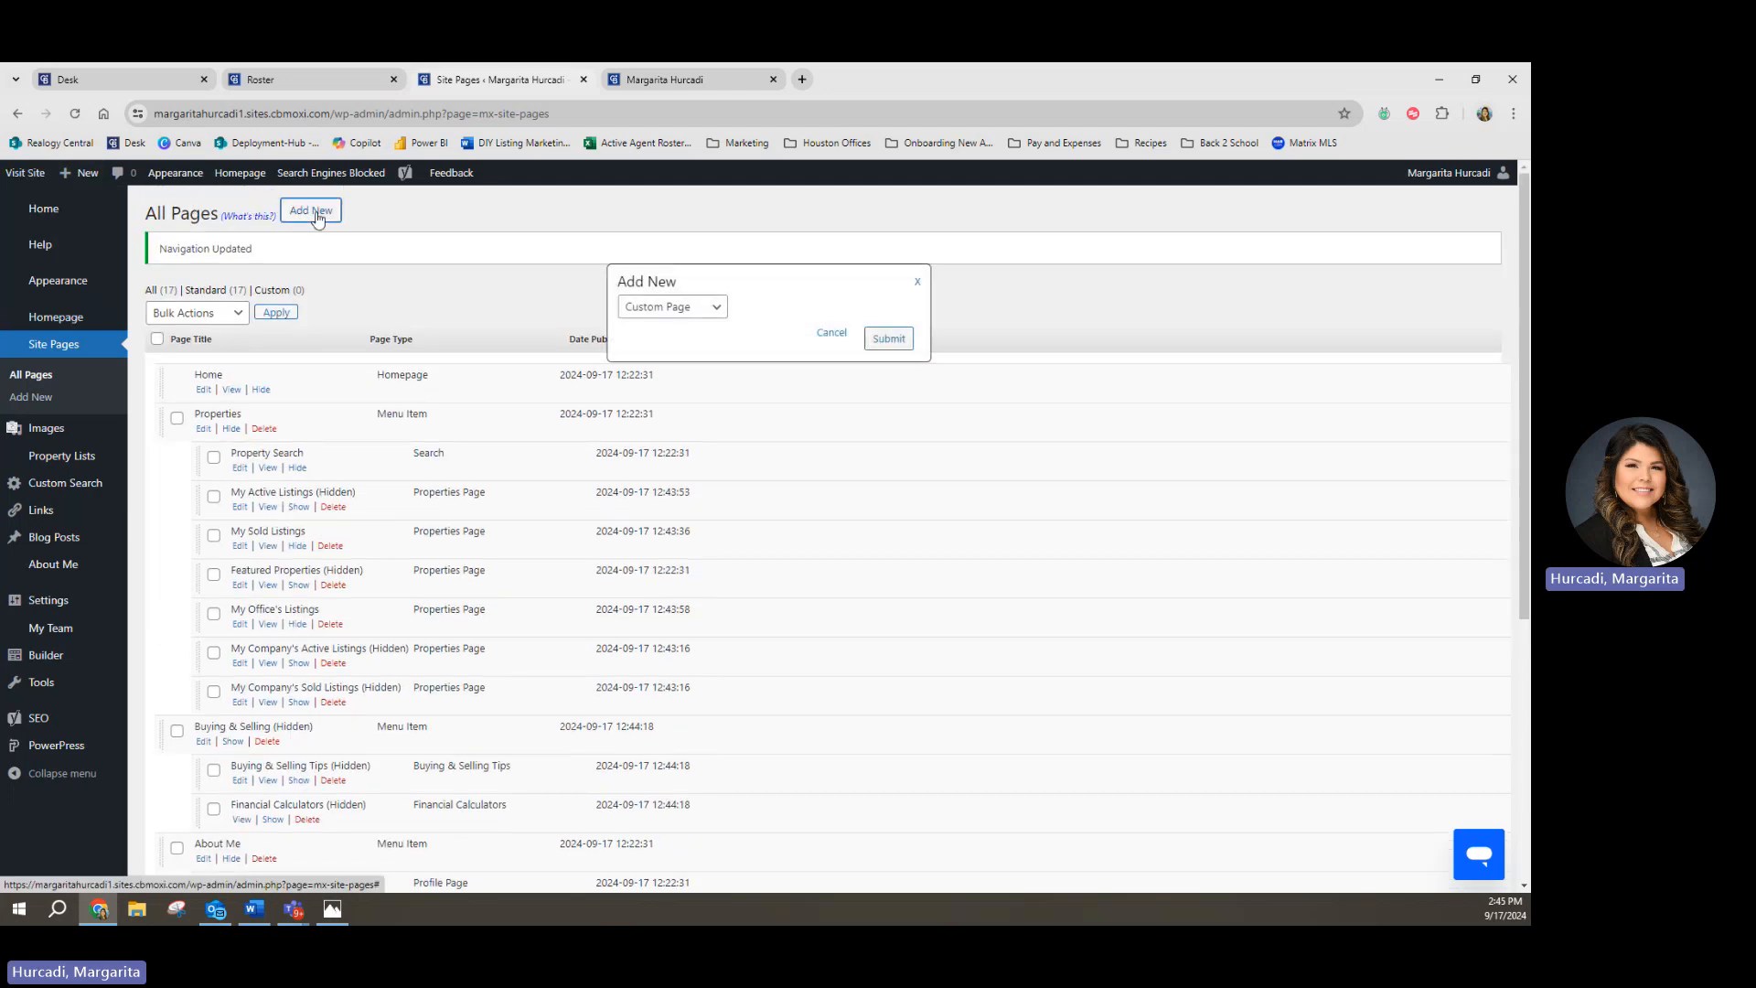
{"action": "left_click", "coordinate": [671, 316]}
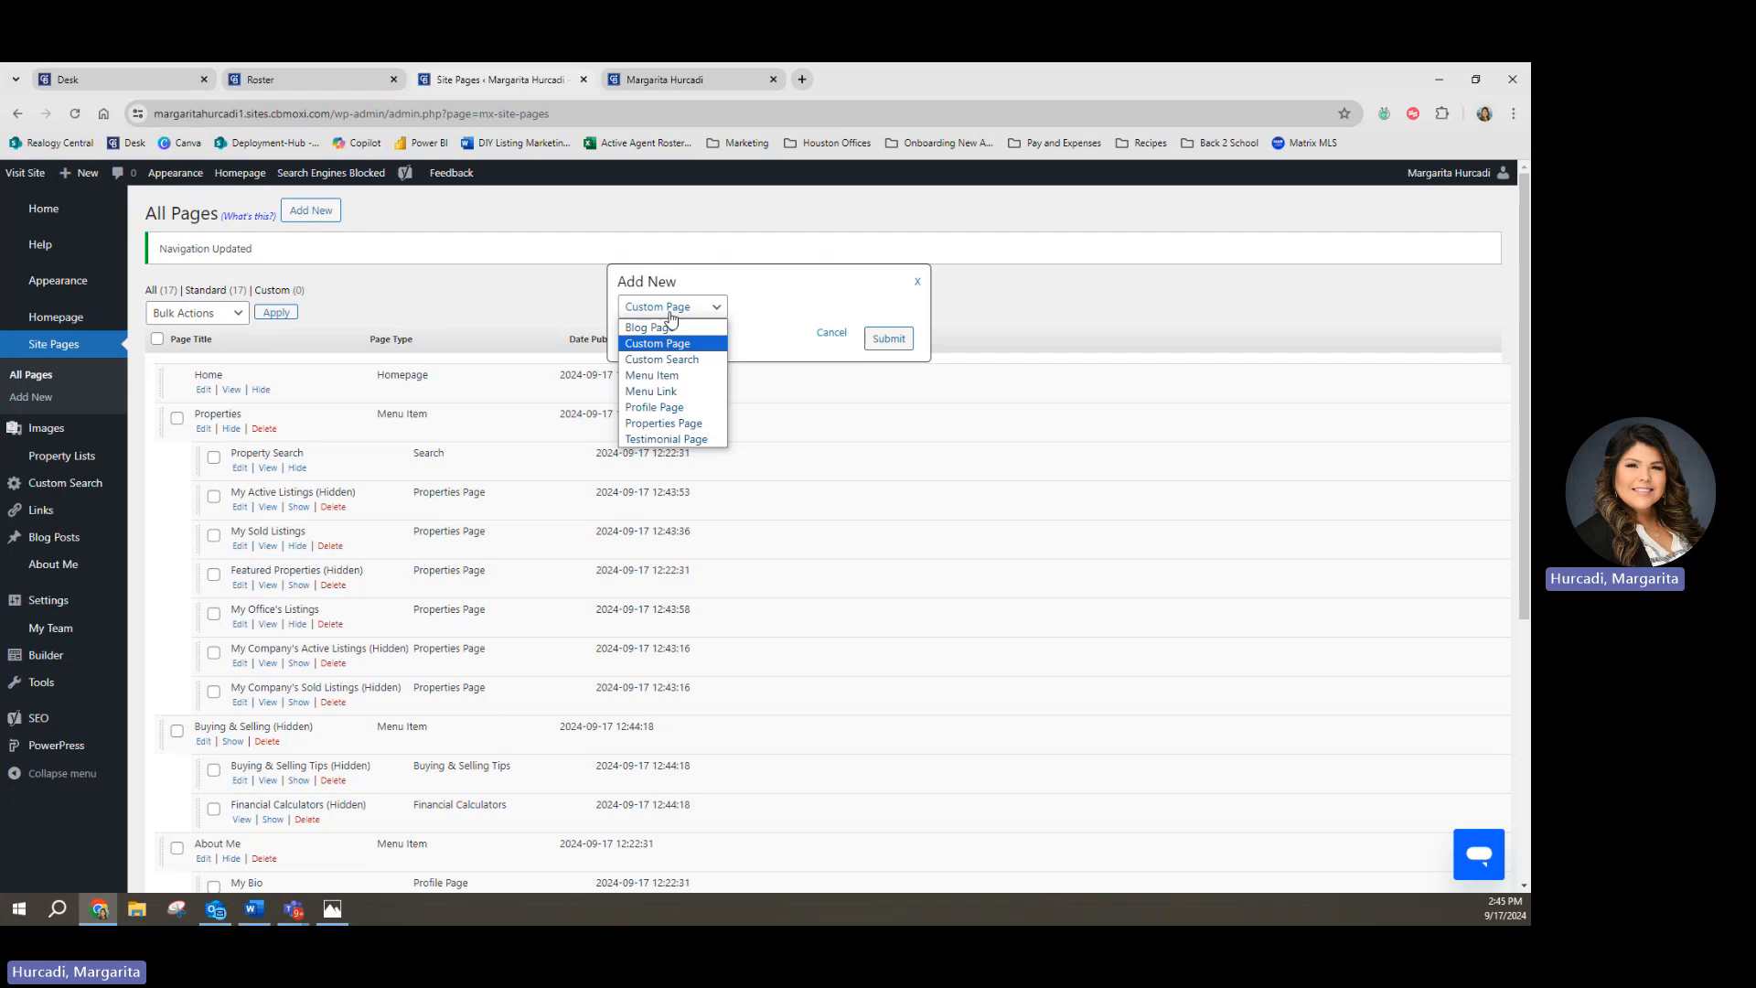
{"action": "left_click", "coordinate": [677, 376]}
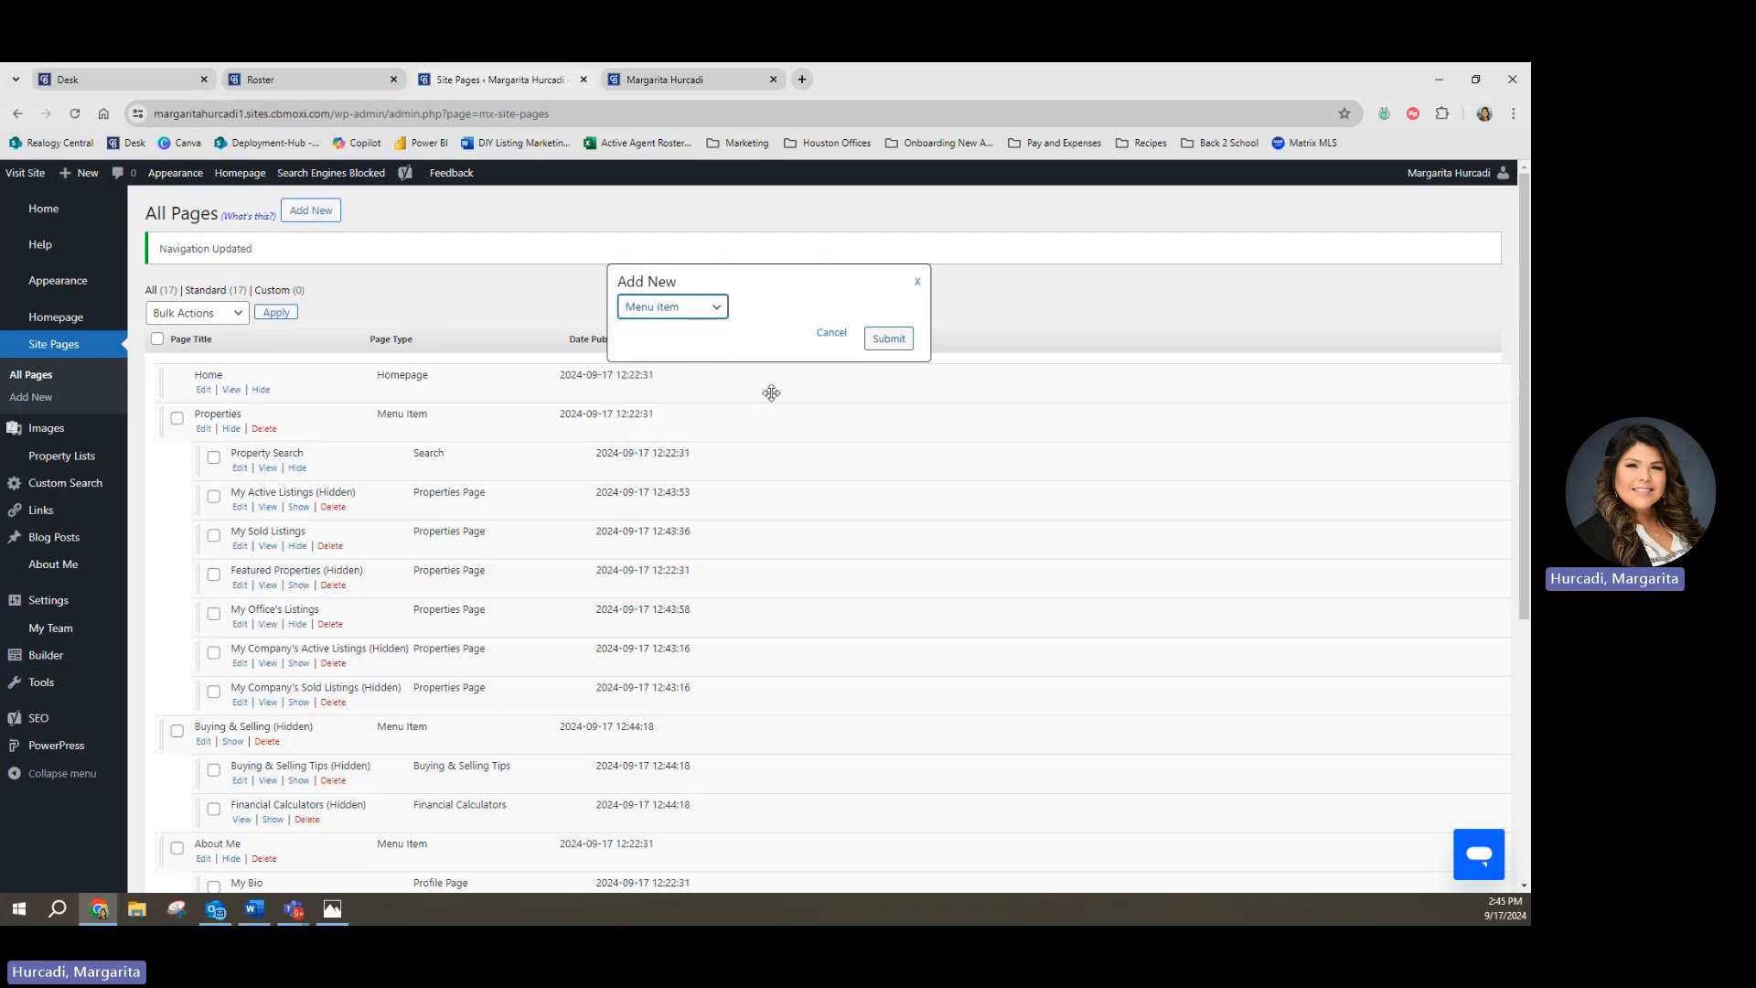
{"action": "left_click", "coordinate": [888, 340]}
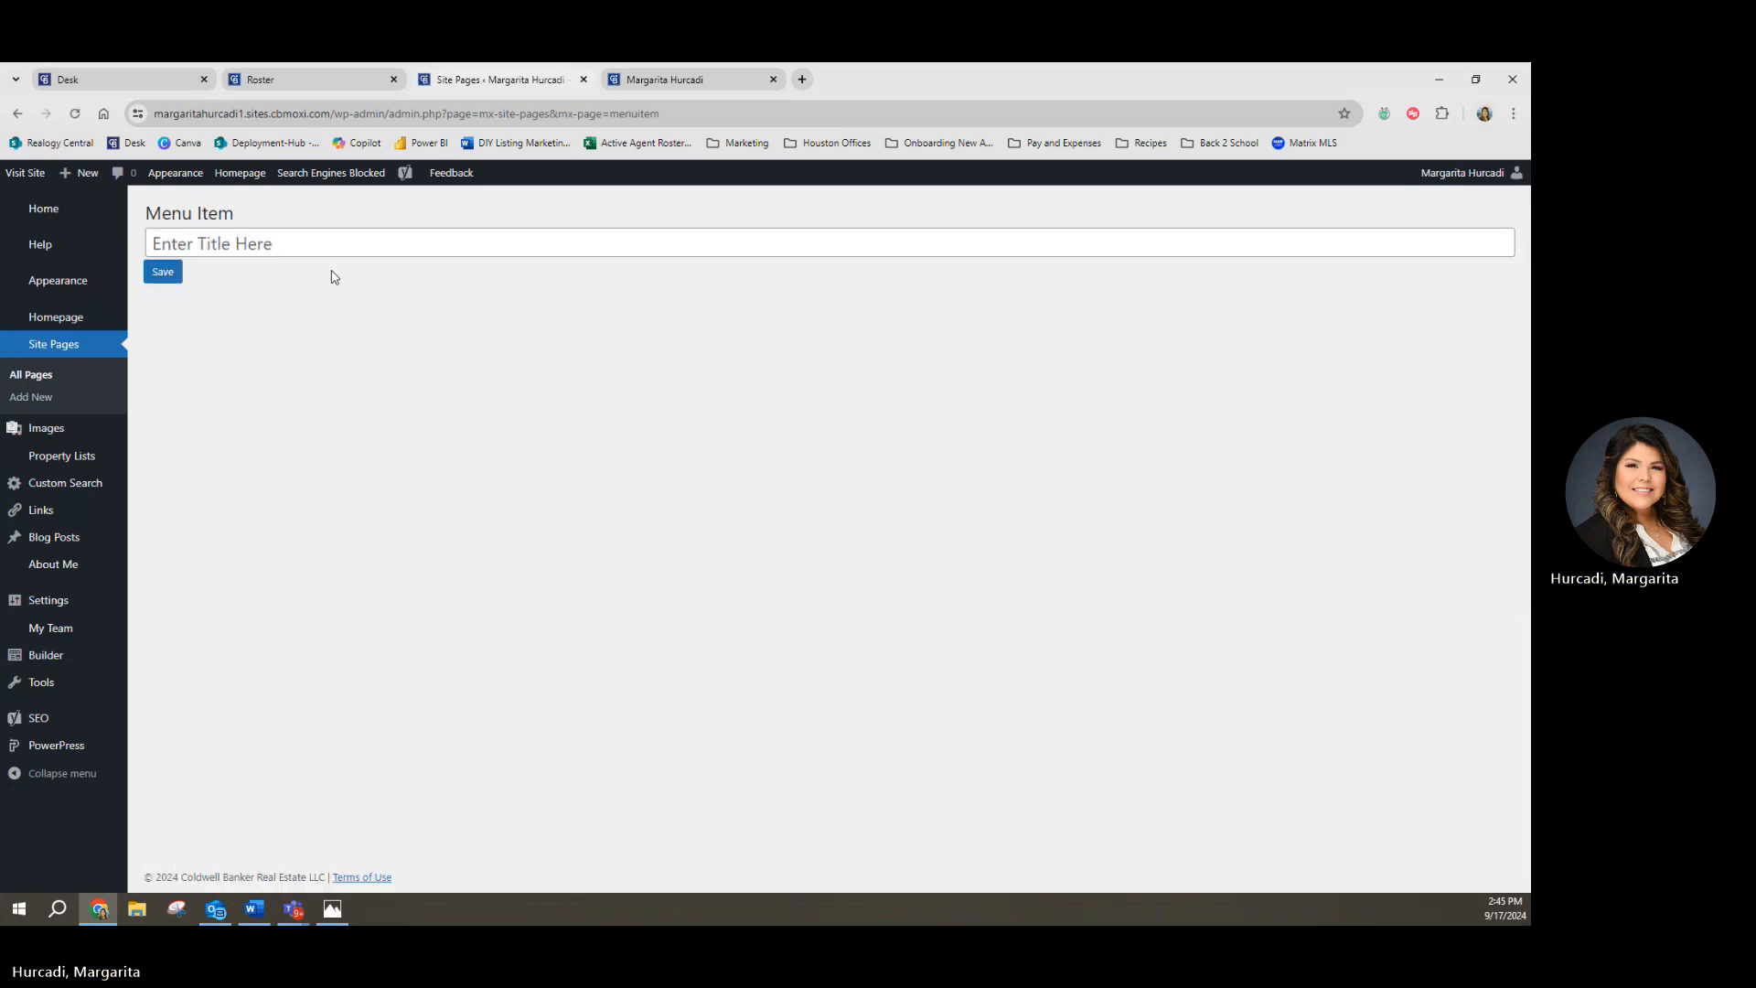
{"action": "left_click", "coordinate": [251, 245]}
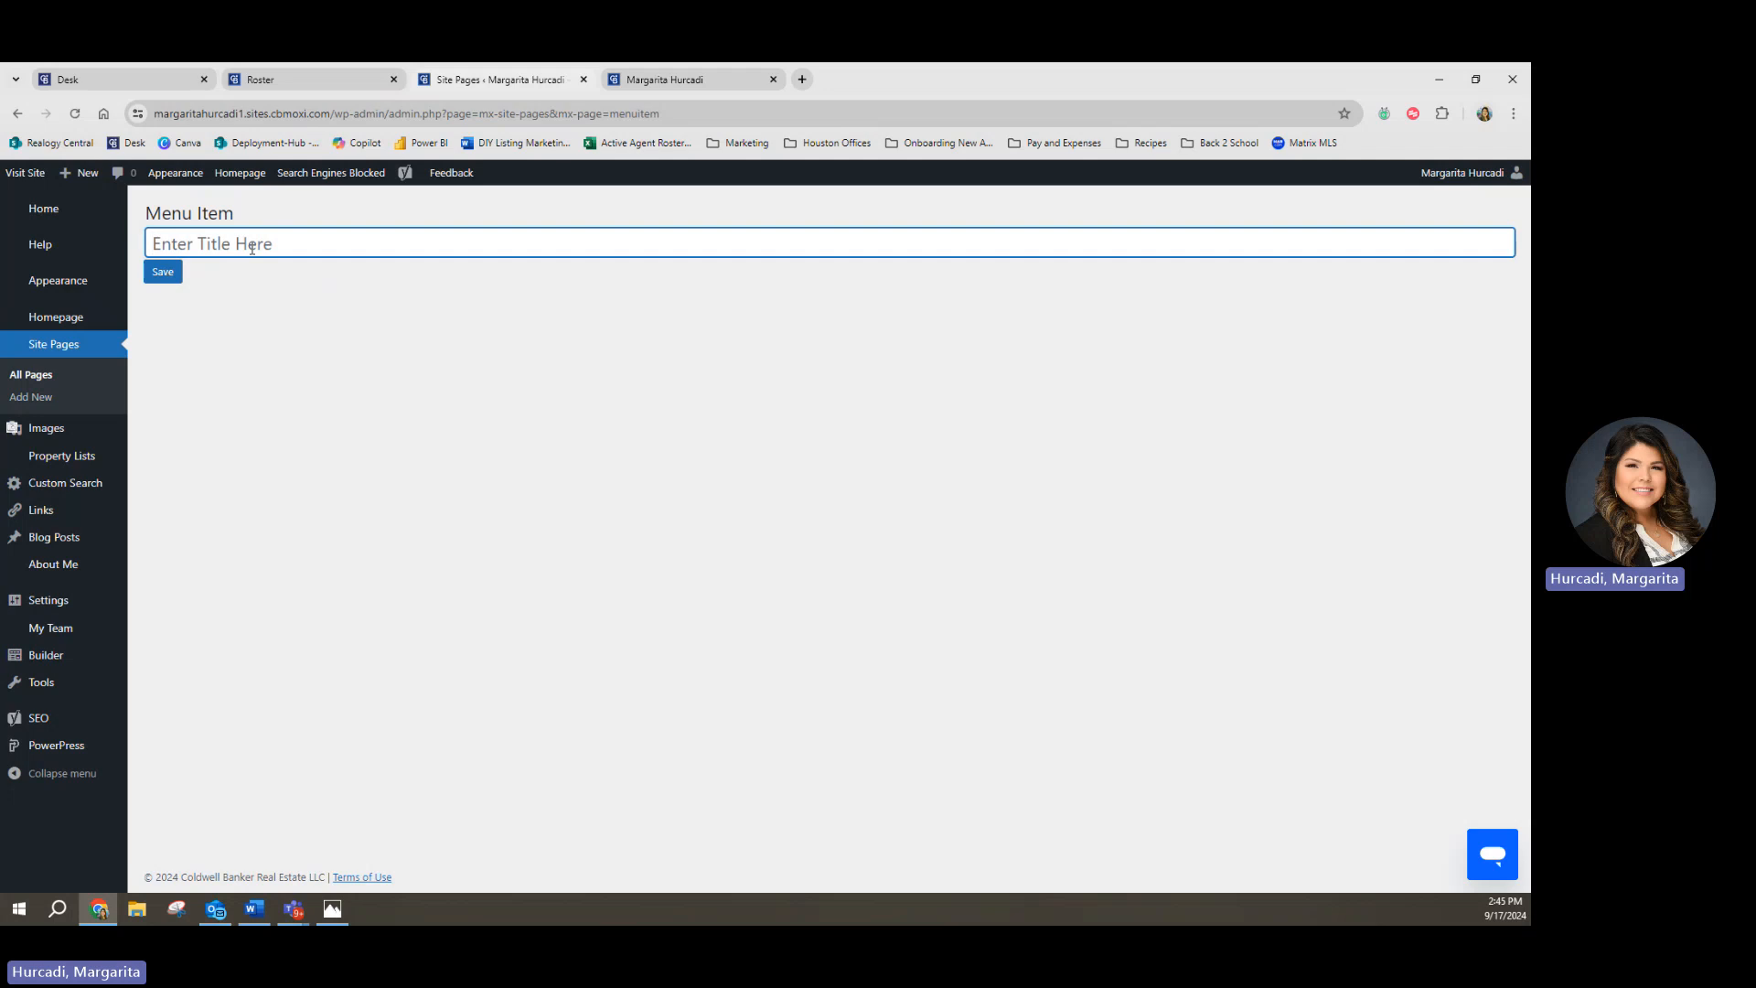
{"action": "type", "text": "Resources"}
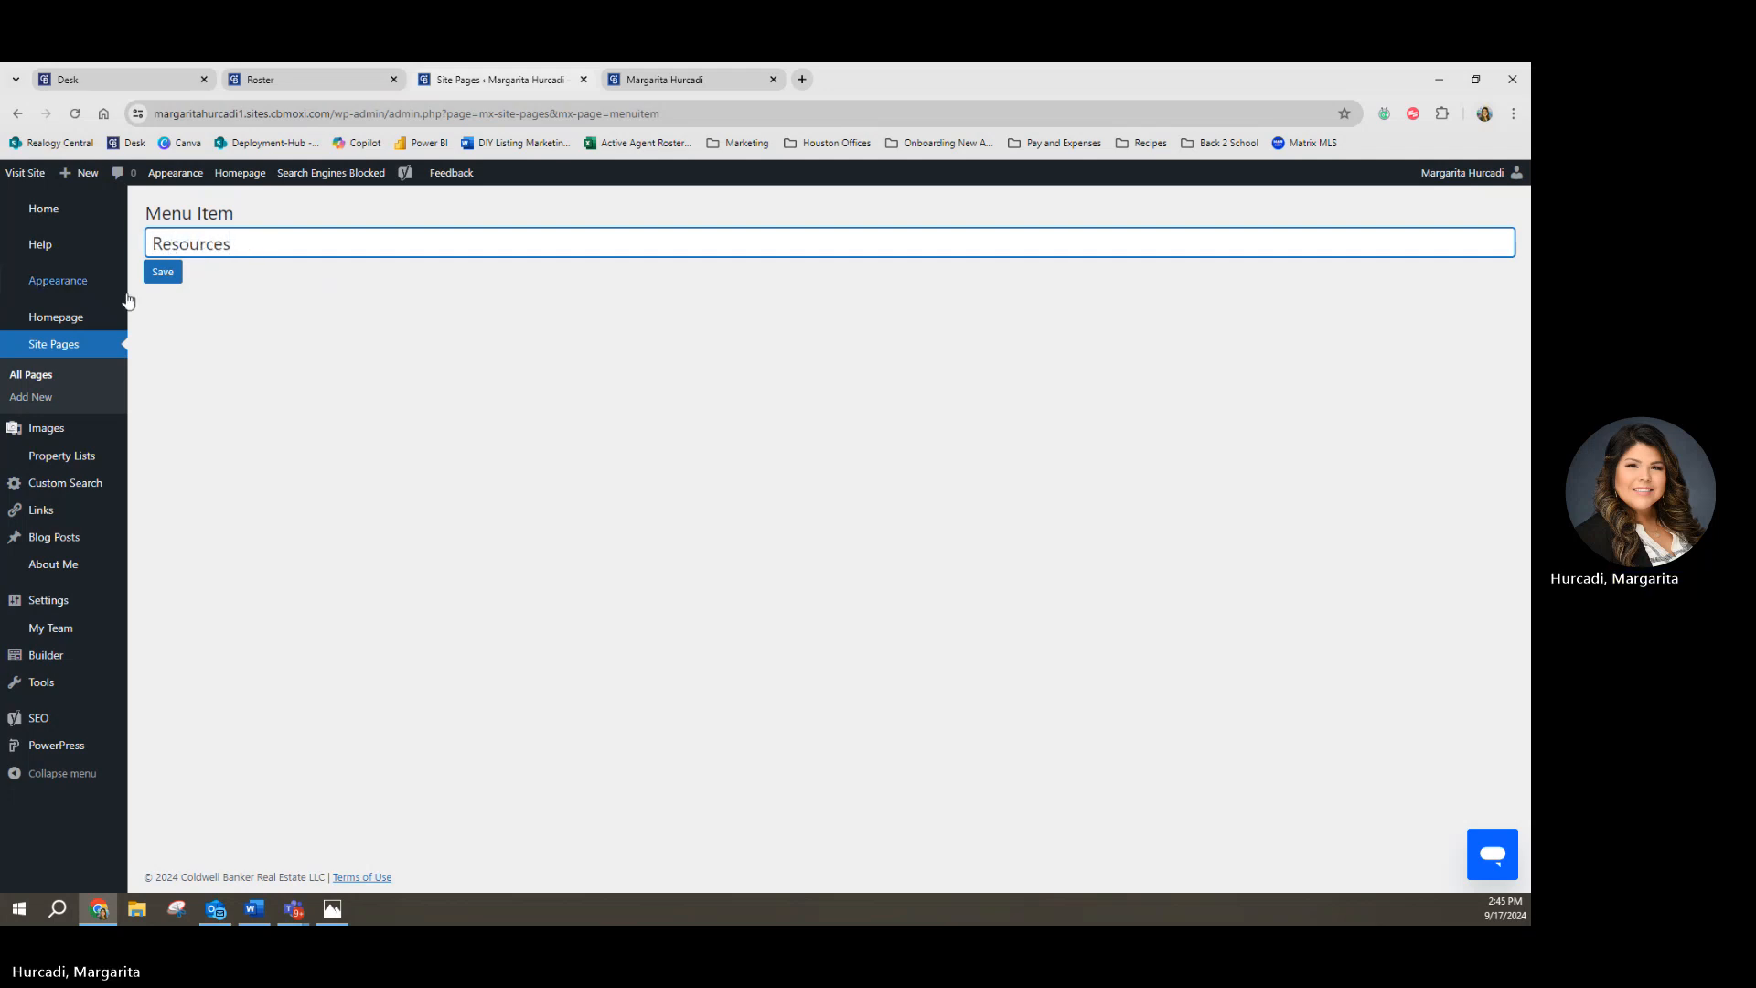
{"action": "left_click", "coordinate": [162, 273]}
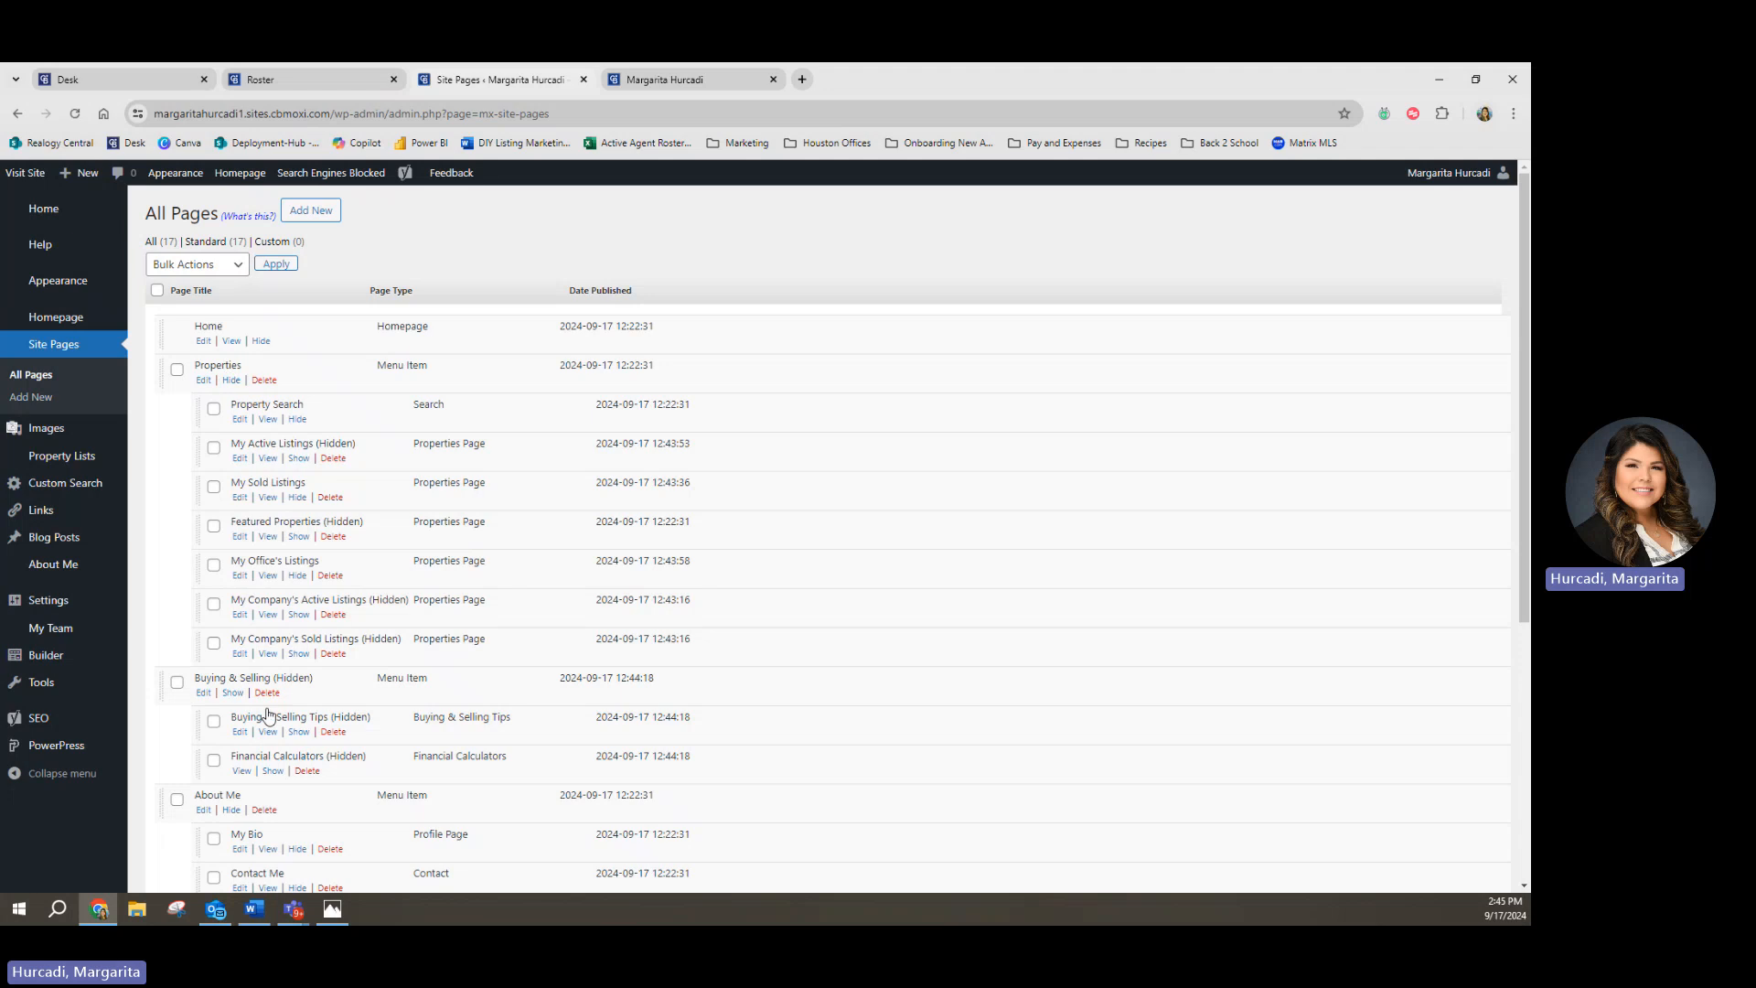
Step: Nest Neighborhood News, Coldwell Banker Global Luxury and About Coldwell Banker in that order under the Resources menu item and publish the changes
{"action": "scroll", "coordinate": [261, 718], "scroll_direction": "down", "scroll_amount": 3}
{"action": "scroll", "coordinate": [264, 726], "scroll_direction": "down", "scroll_amount": 1}
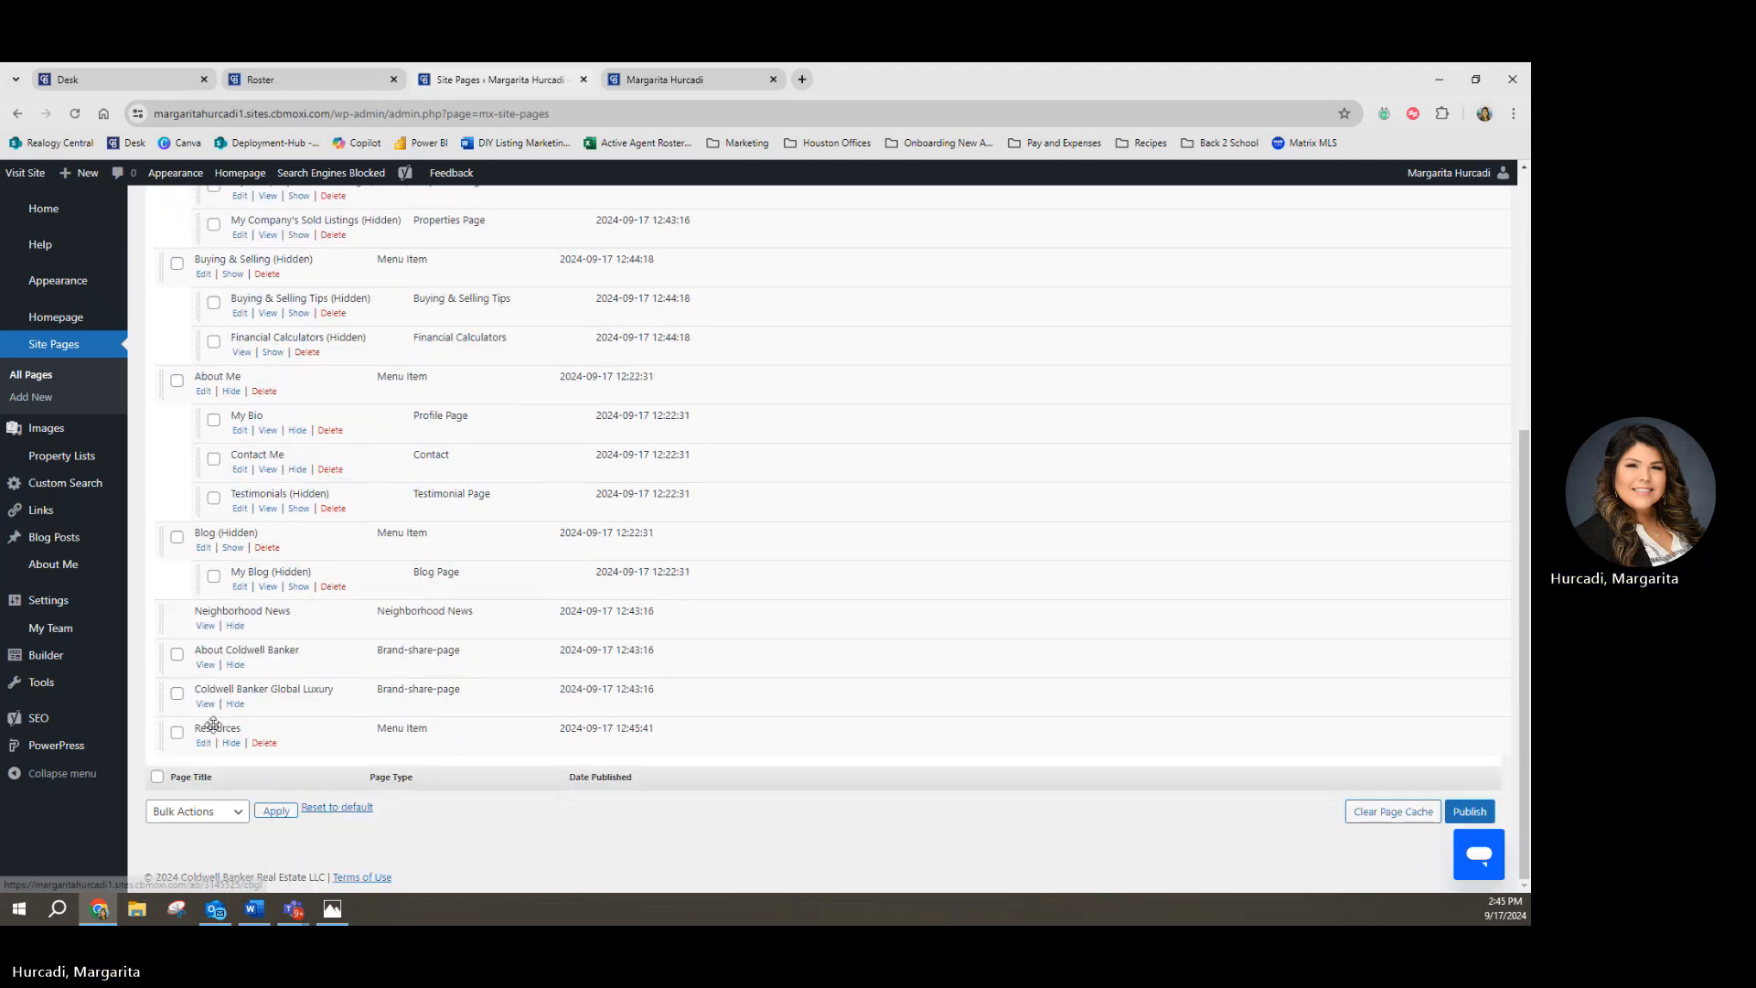
{"action": "mouse_move", "coordinate": [166, 697]}
{"action": "left_mouse_down"}
{"action": "mouse_move", "coordinate": [198, 741]}
{"action": "mouse_move", "coordinate": [169, 666]}
{"action": "mouse_move", "coordinate": [293, 687]}
{"action": "mouse_move", "coordinate": [183, 732]}
{"action": "mouse_move", "coordinate": [173, 702]}
{"action": "mouse_move", "coordinate": [164, 729]}
{"action": "mouse_move", "coordinate": [199, 729]}
{"action": "mouse_move", "coordinate": [162, 729]}
{"action": "left_mouse_up"}
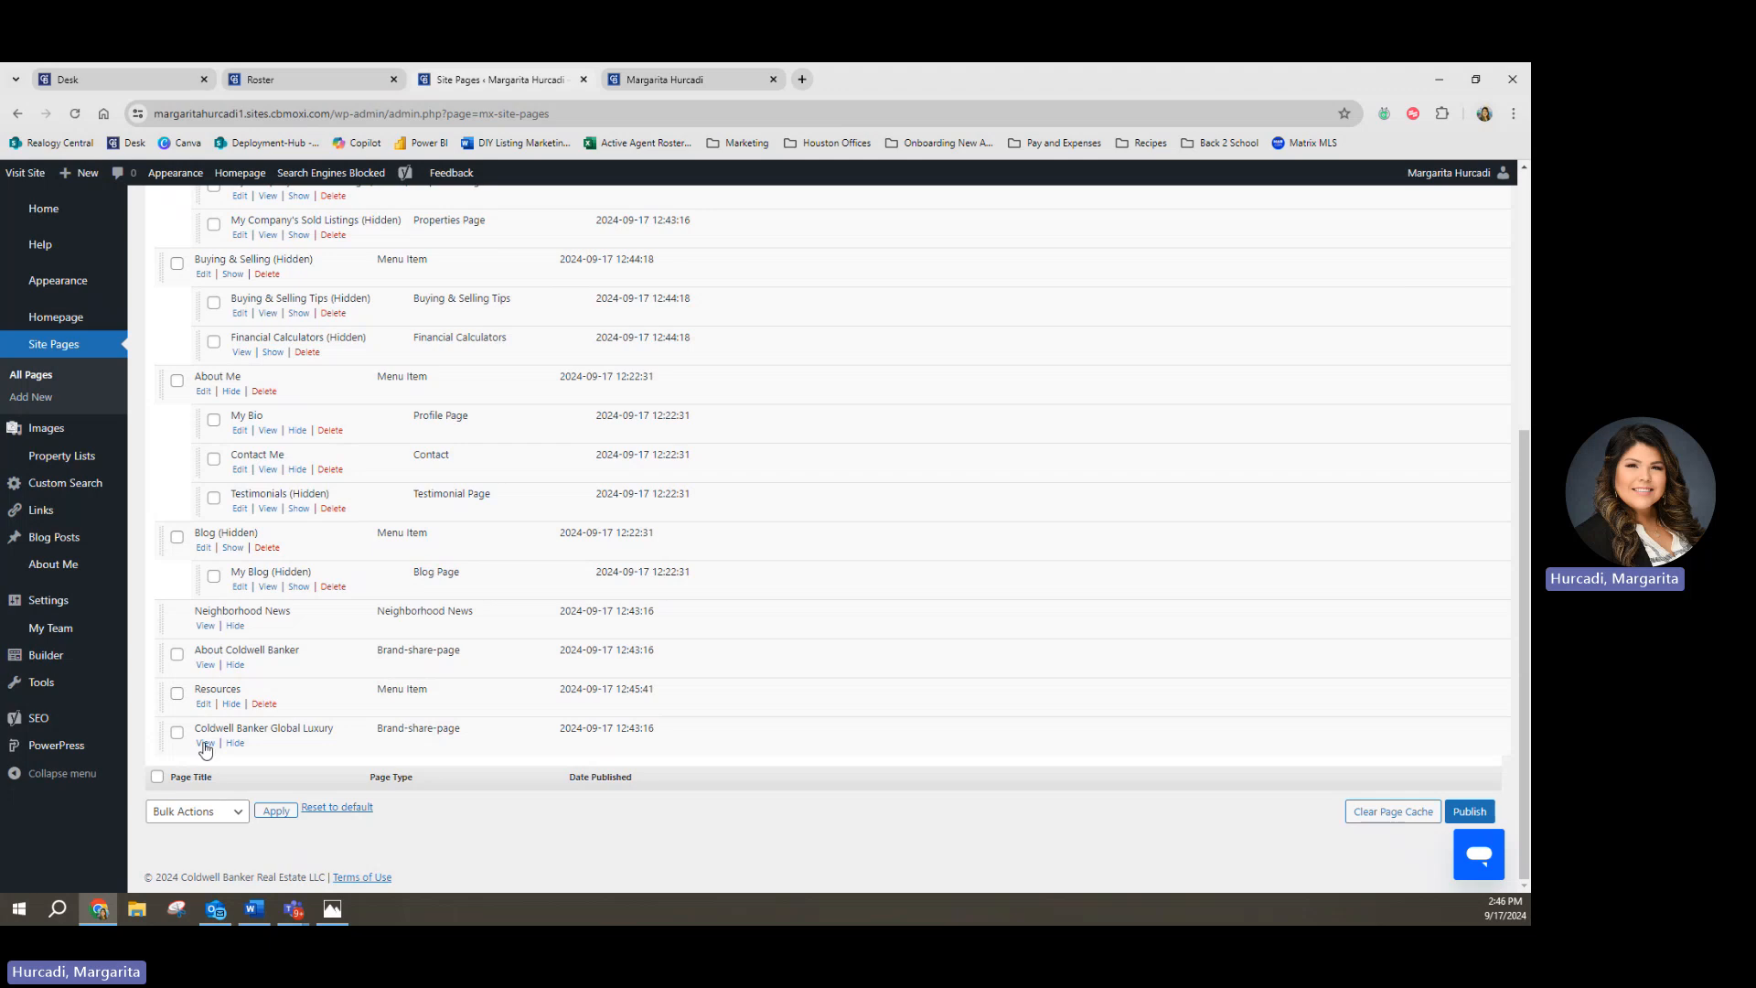
{"action": "left_click_drag", "start_coordinate": [167, 620], "coordinate": [213, 695]}
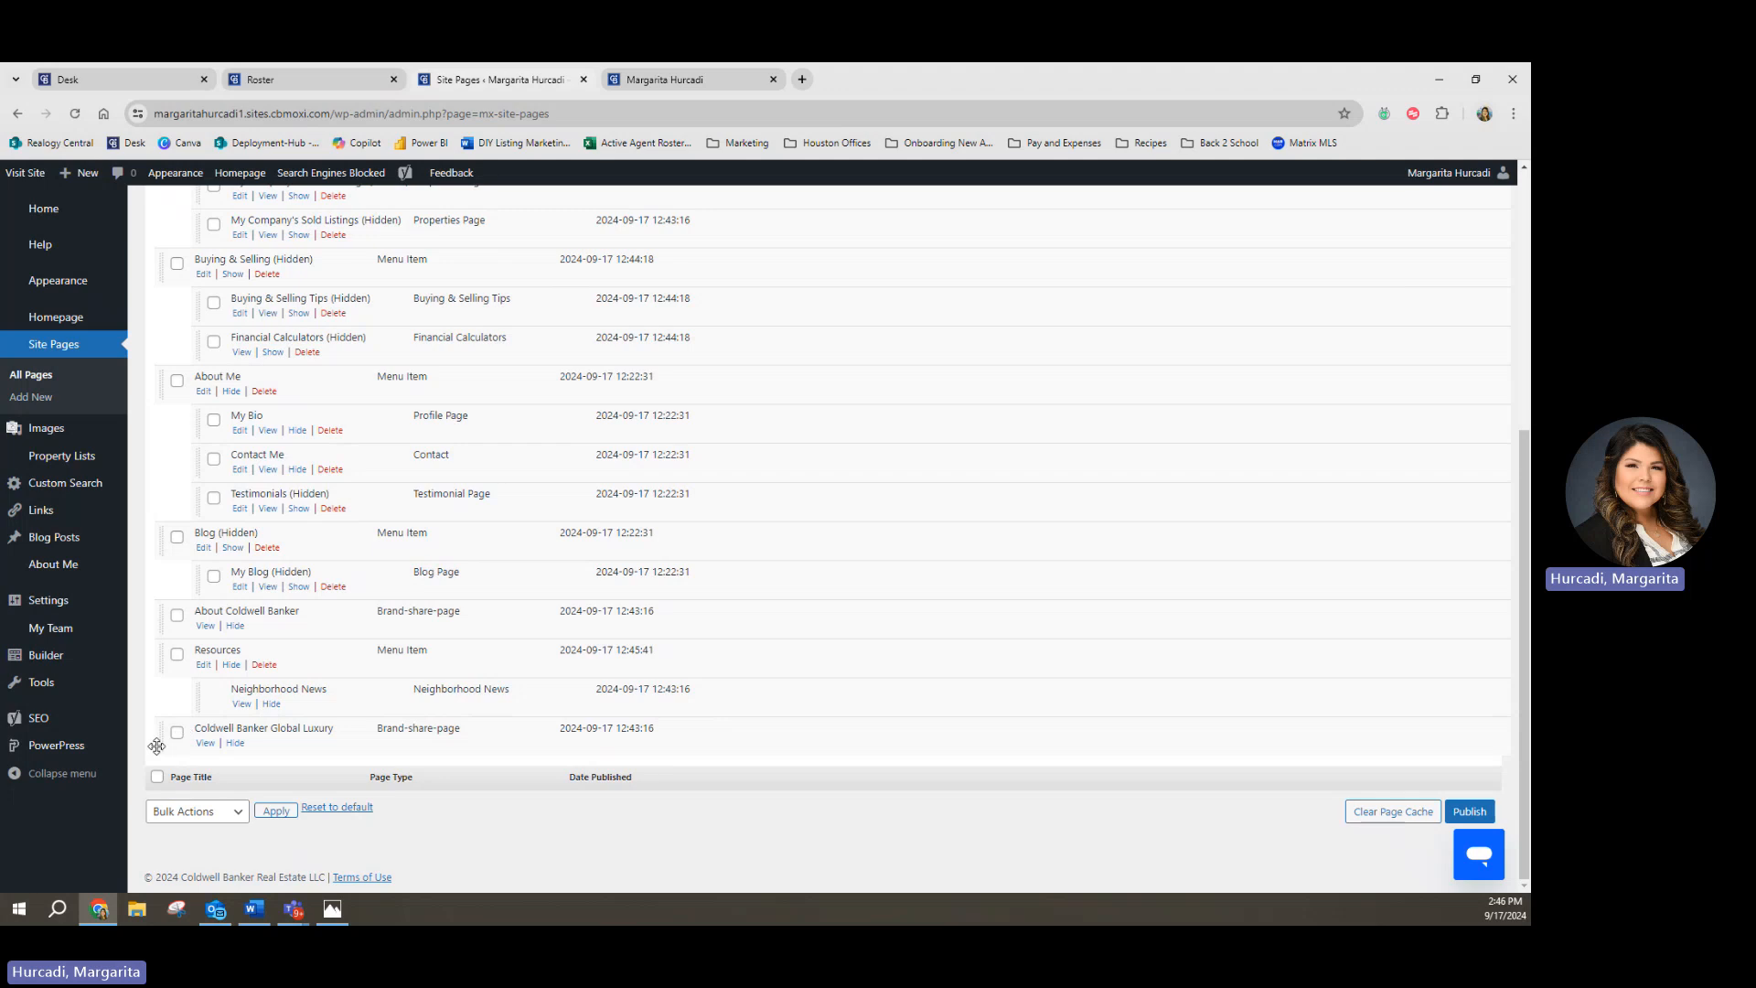
{"action": "left_click_drag", "start_coordinate": [157, 747], "coordinate": [195, 736]}
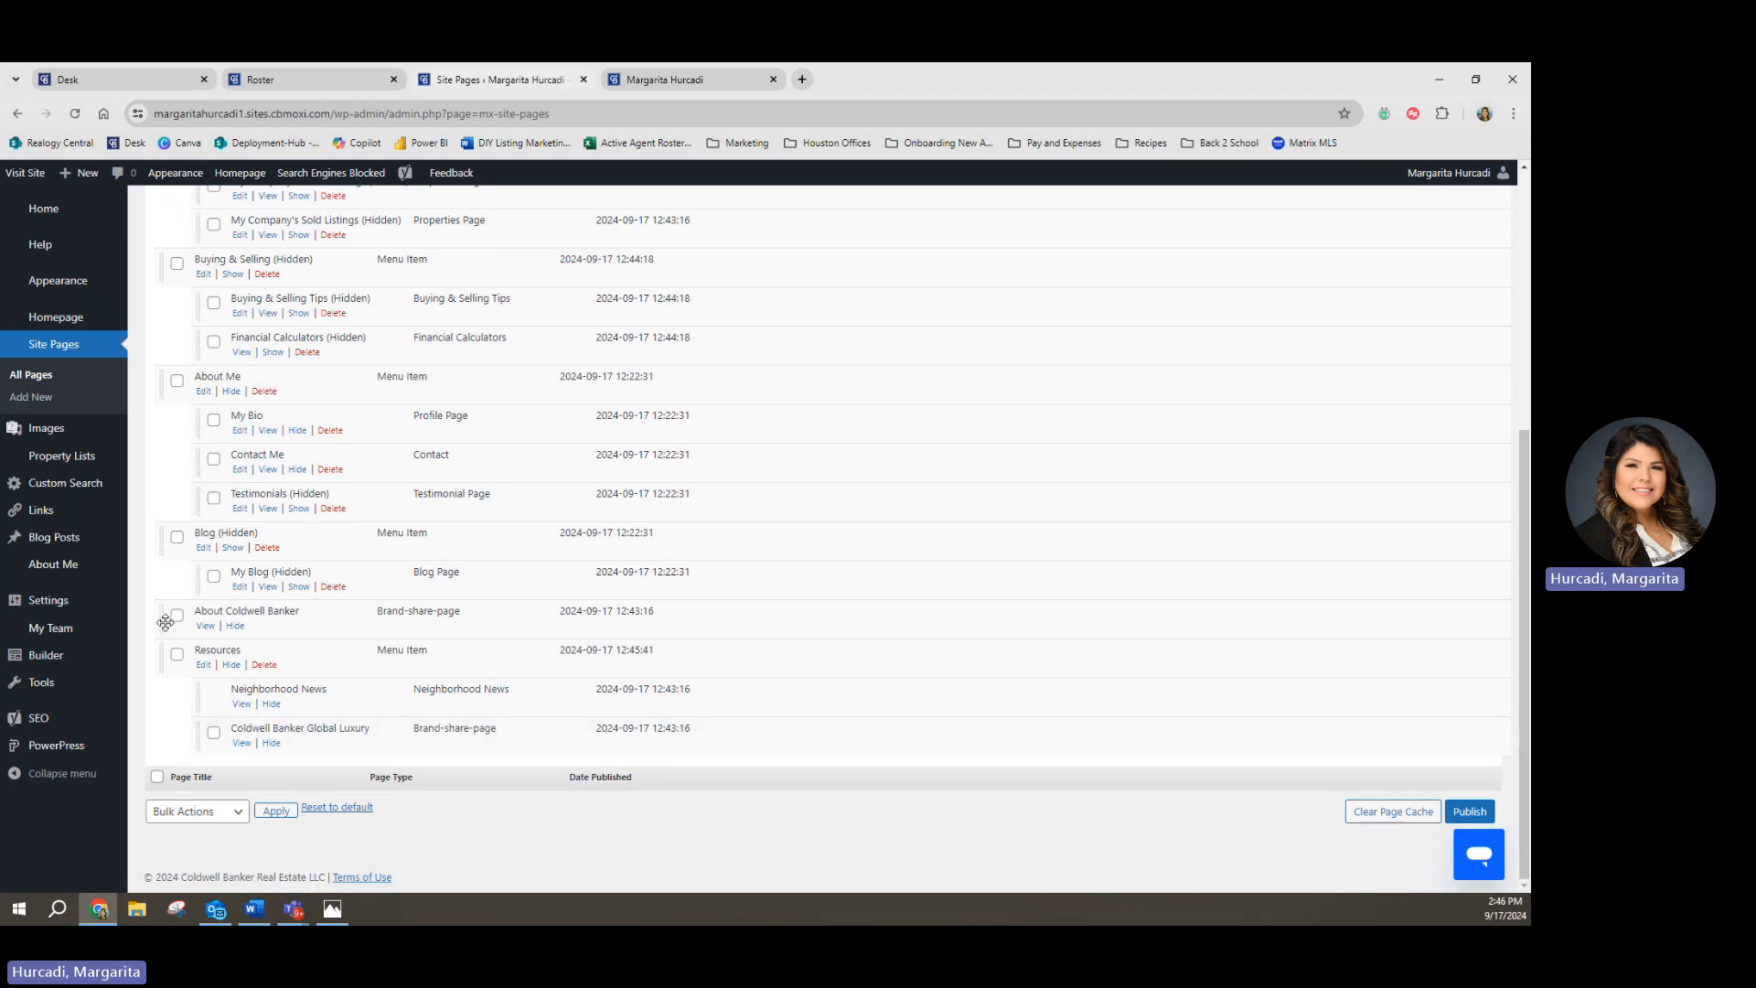
{"action": "left_click_drag", "start_coordinate": [166, 623], "coordinate": [200, 743]}
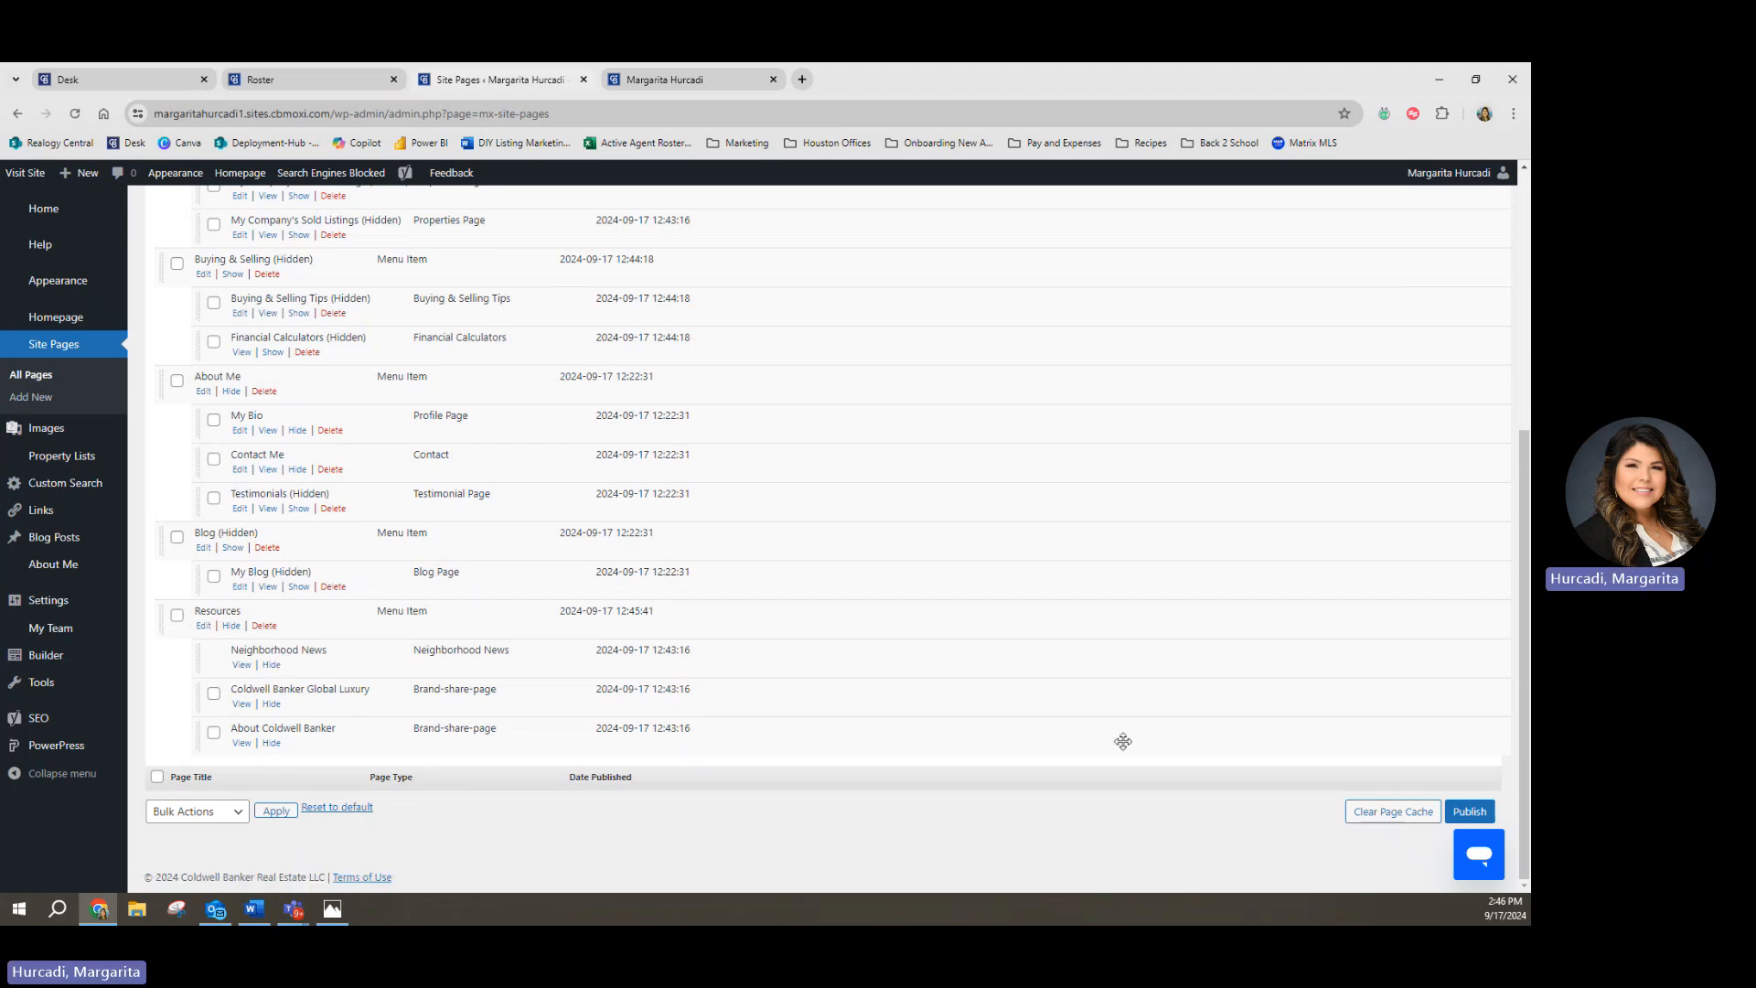
{"action": "left_click", "coordinate": [1470, 812]}
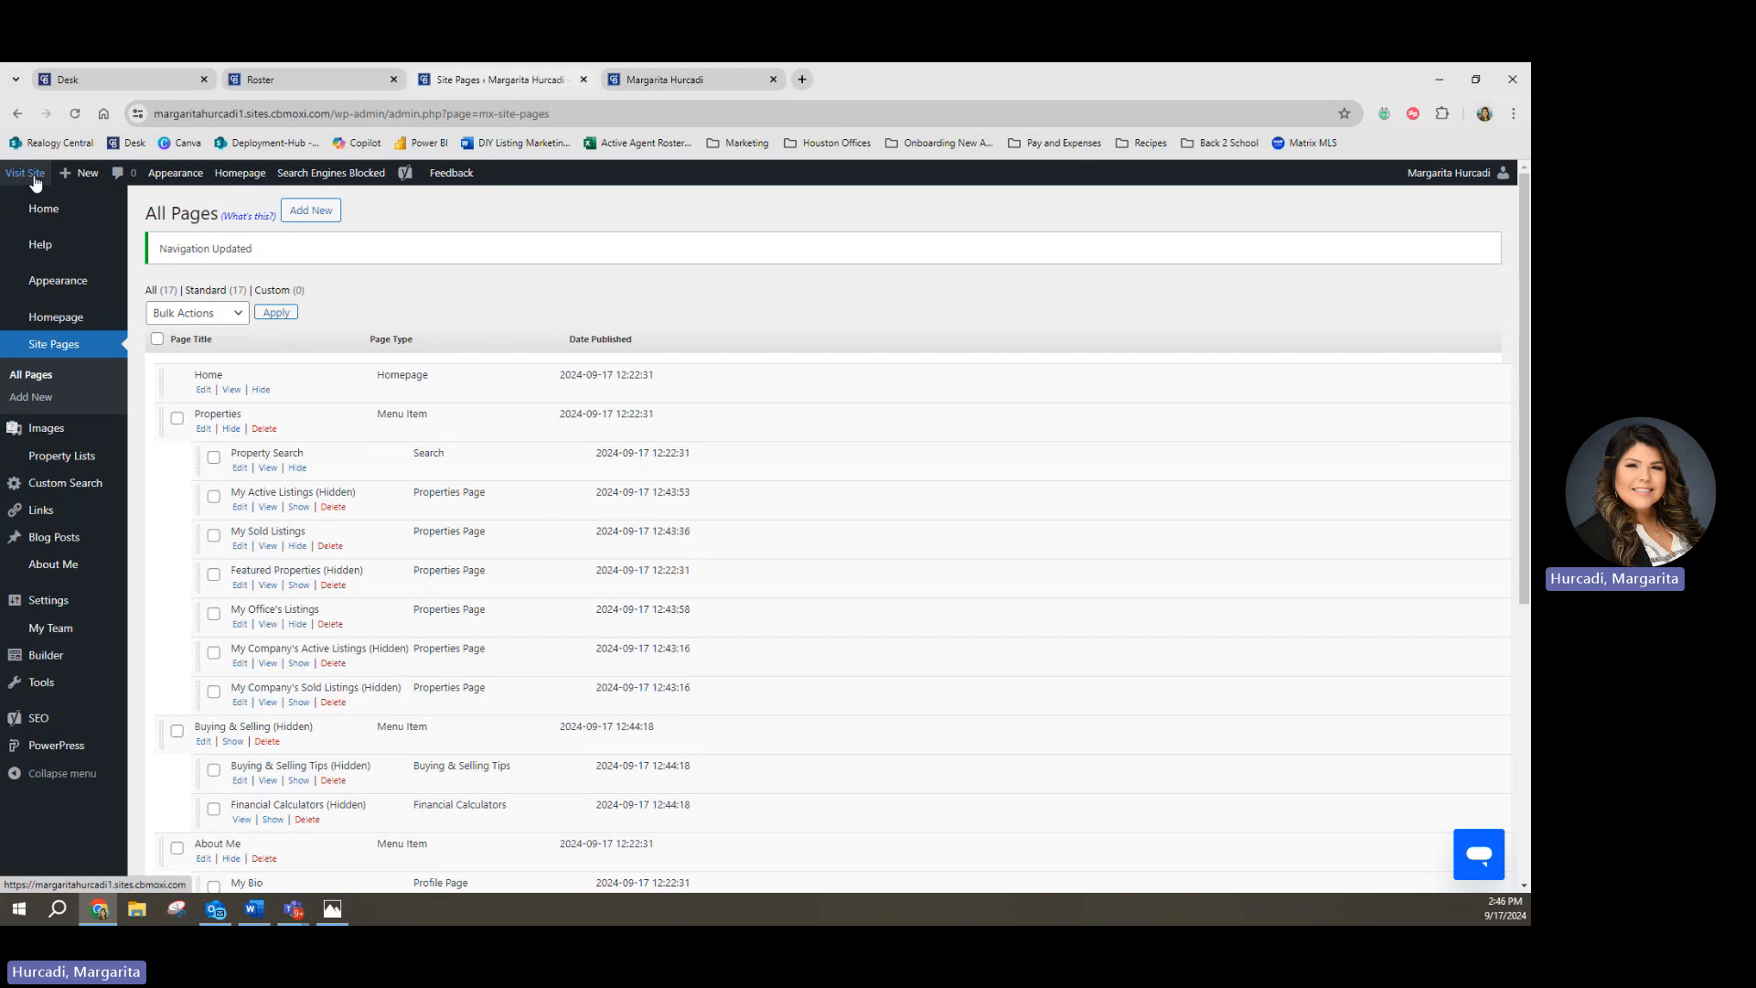
Step: Check the Resources, About Me and Properties menus on the live site, and close both live site tabs
{"action": "left_click", "coordinate": [34, 180]}
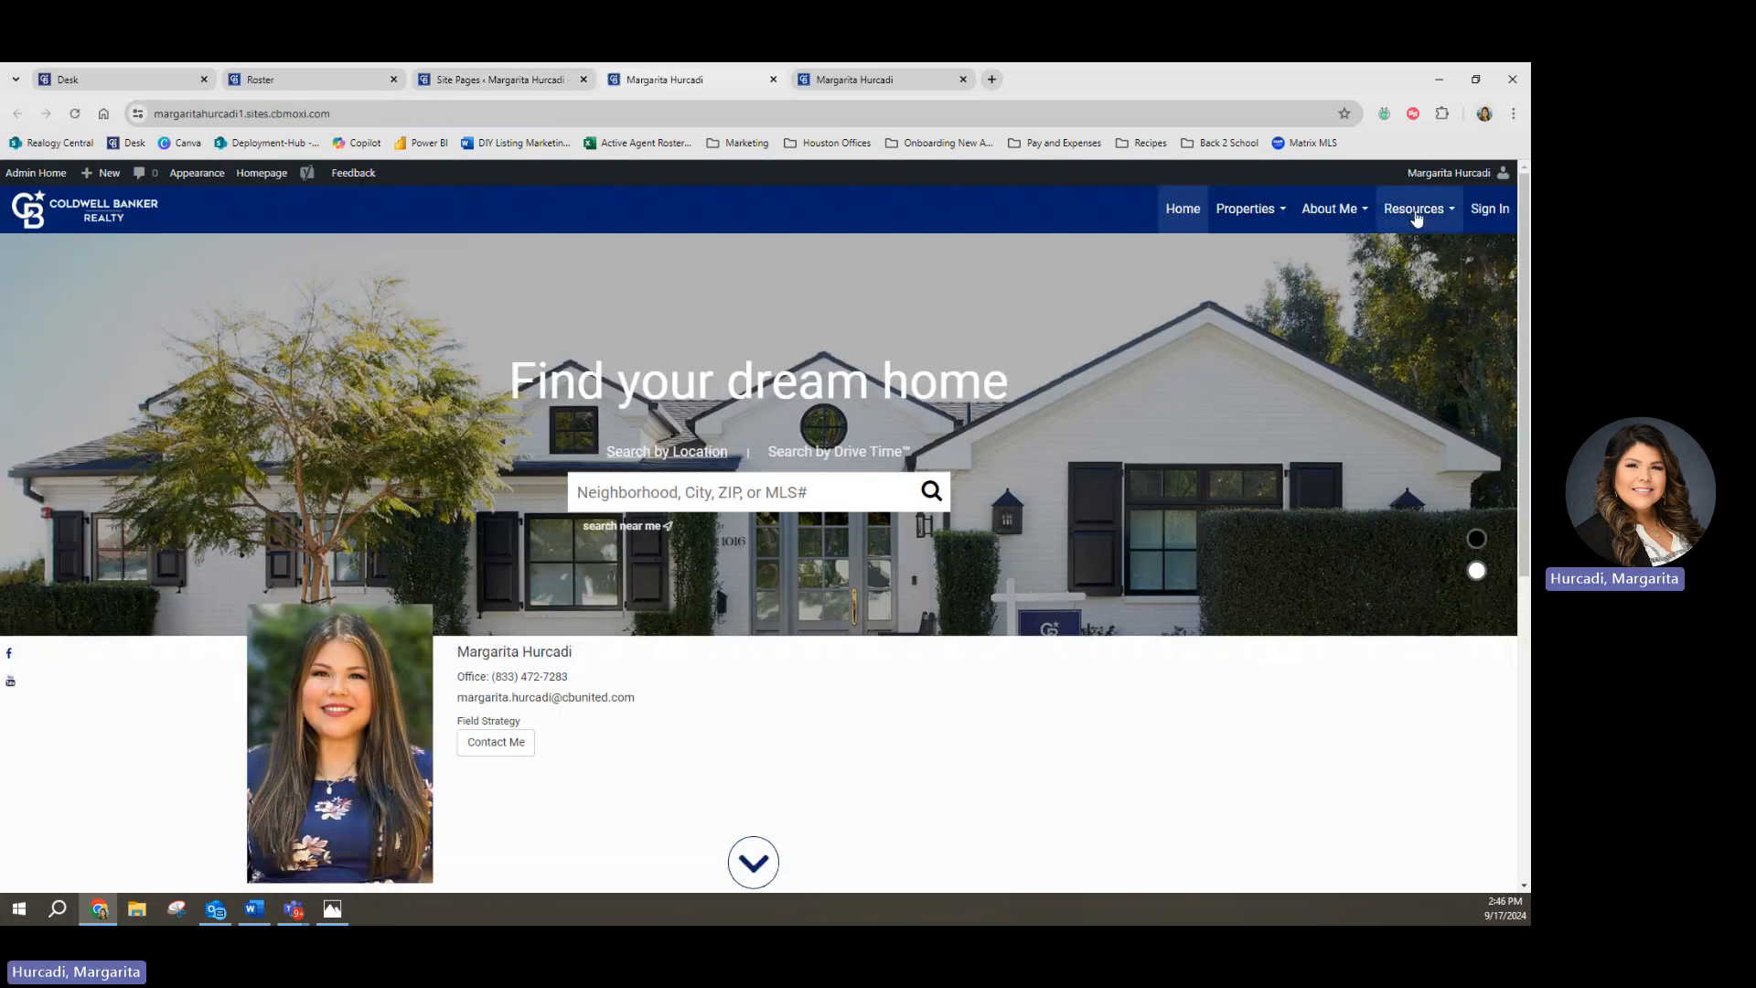
{"action": "left_click", "coordinate": [1427, 209]}
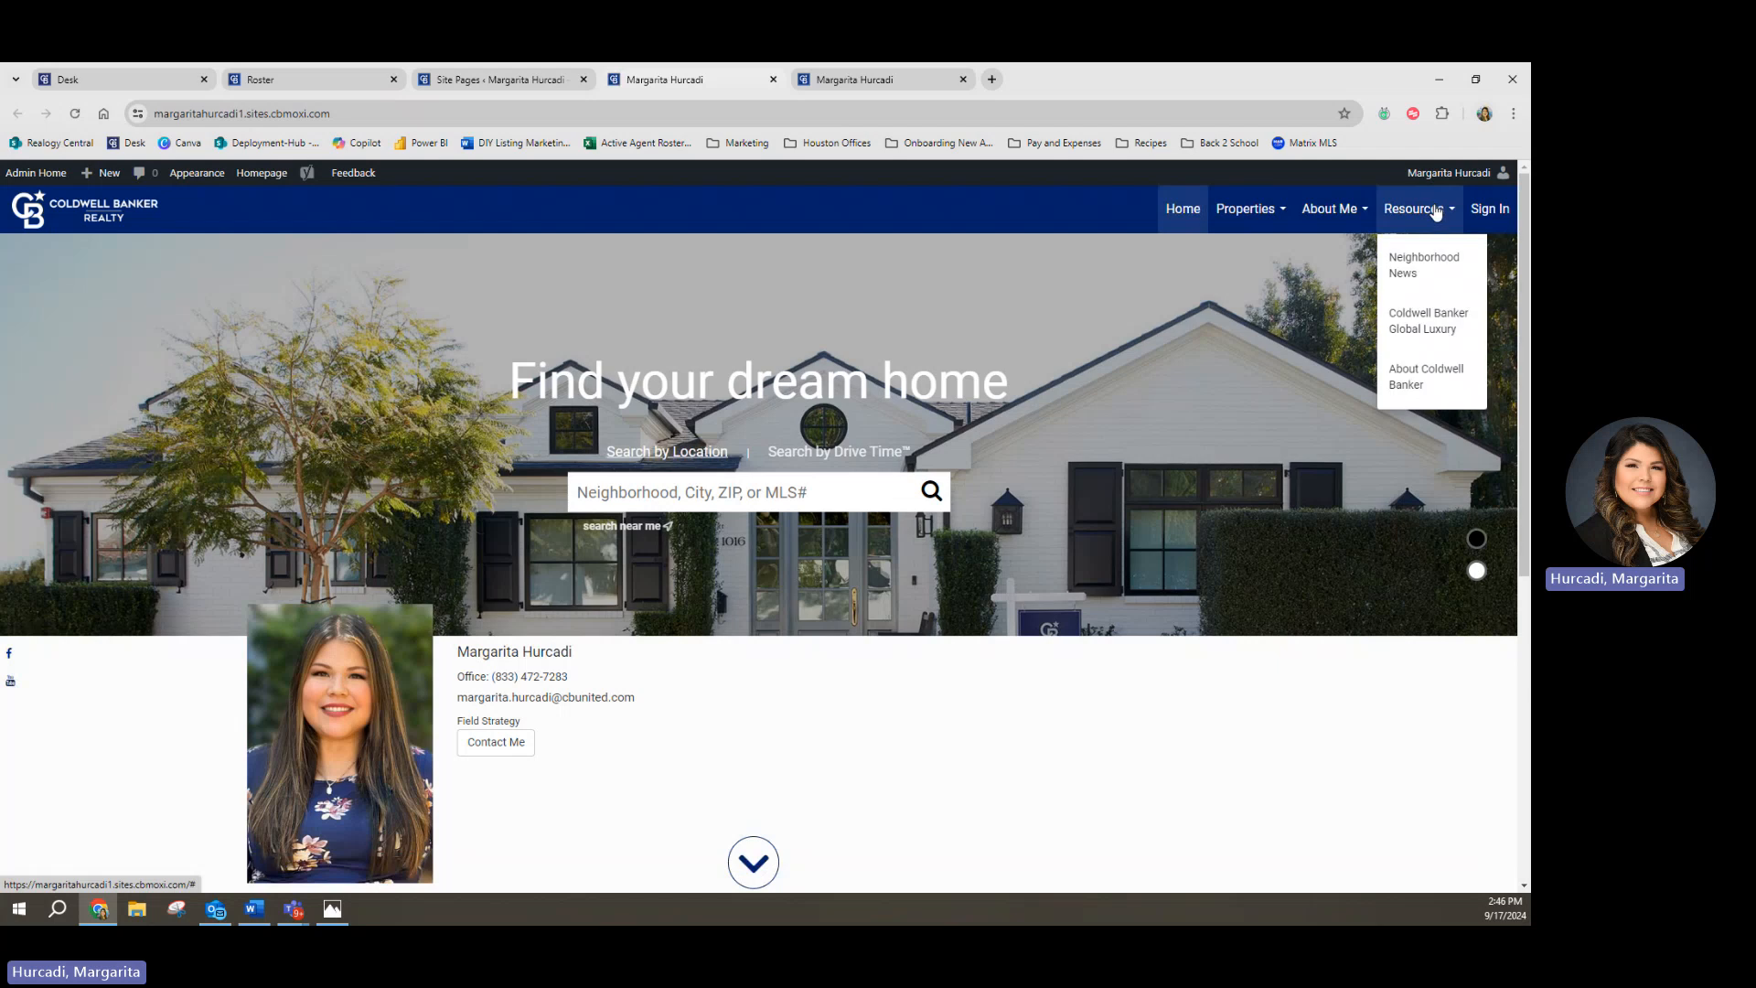
{"action": "left_click", "coordinate": [1331, 209]}
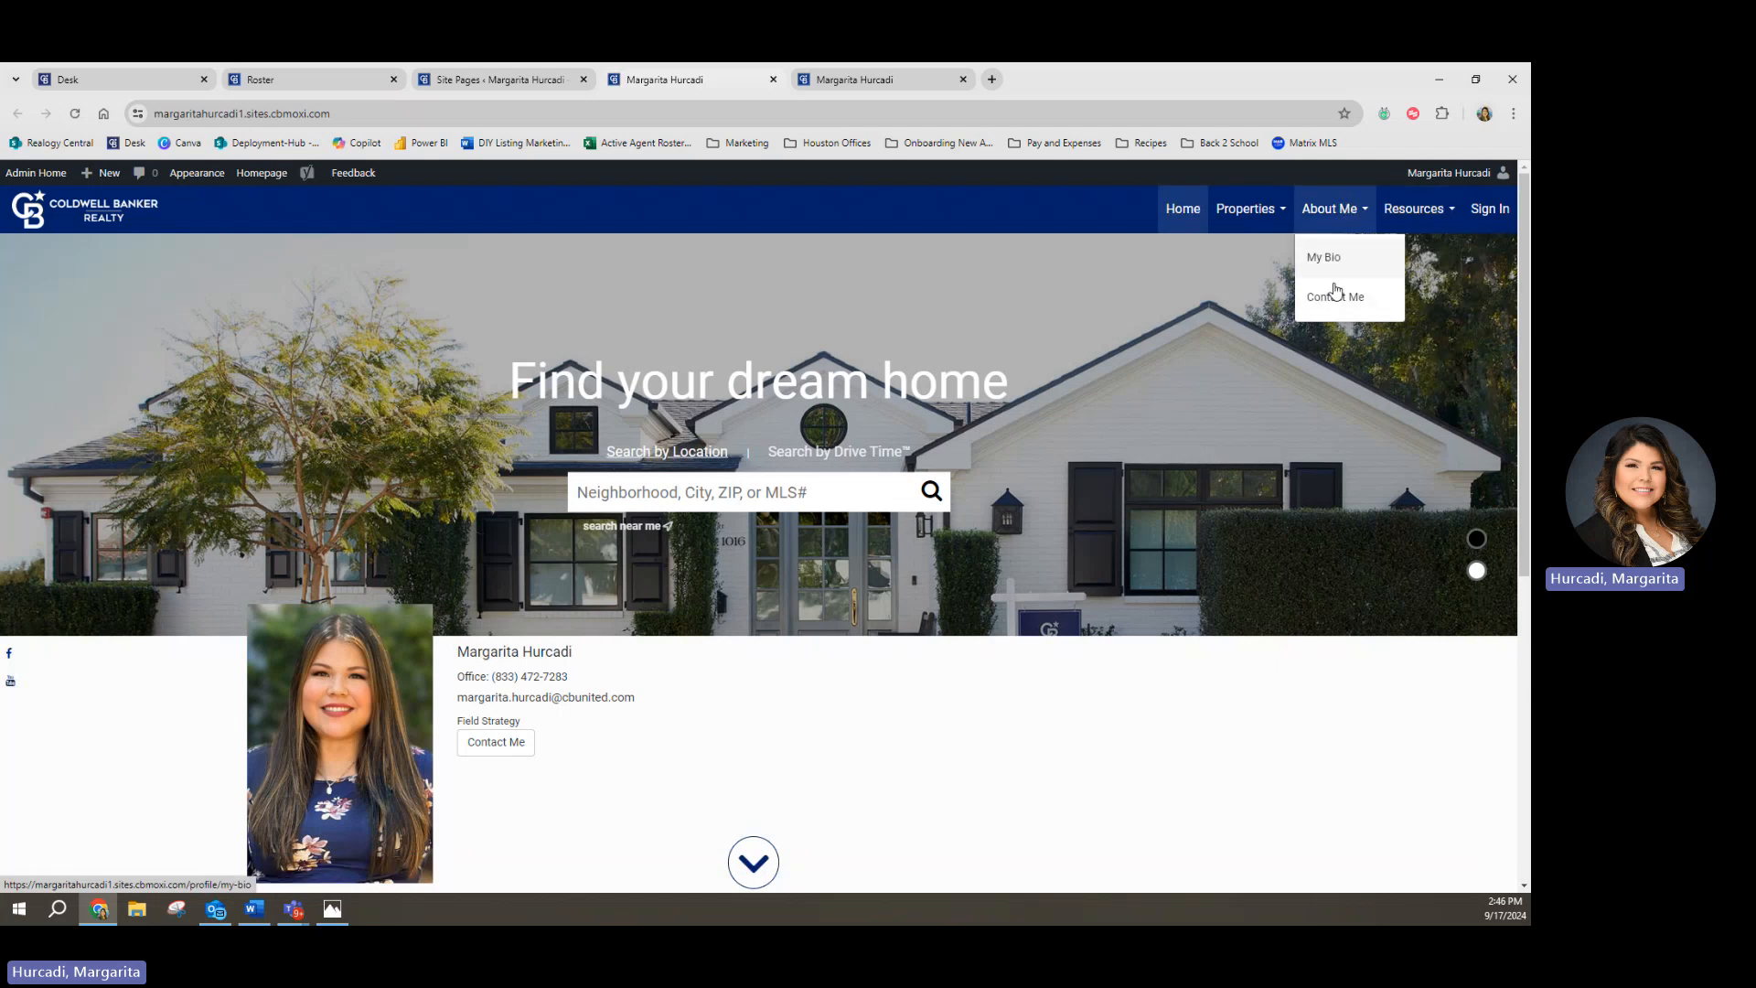
{"action": "left_click", "coordinate": [1260, 216]}
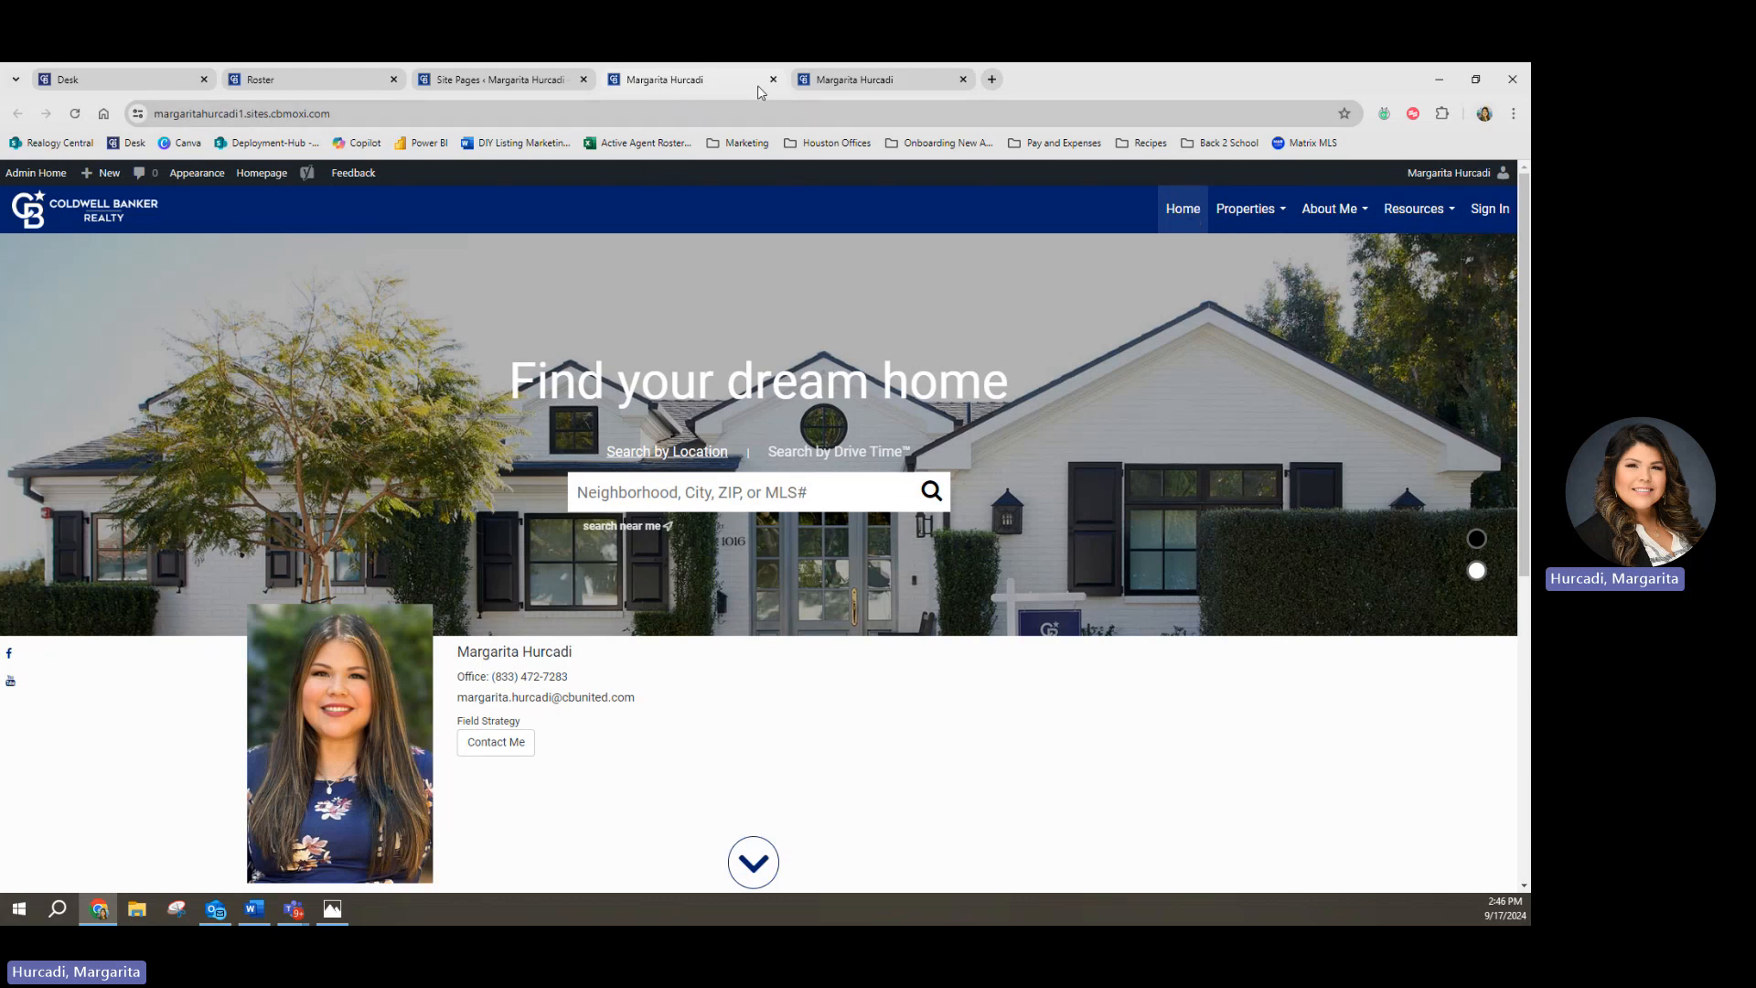
{"action": "left_click", "coordinate": [857, 81]}
{"action": "left_click", "coordinate": [964, 80]}
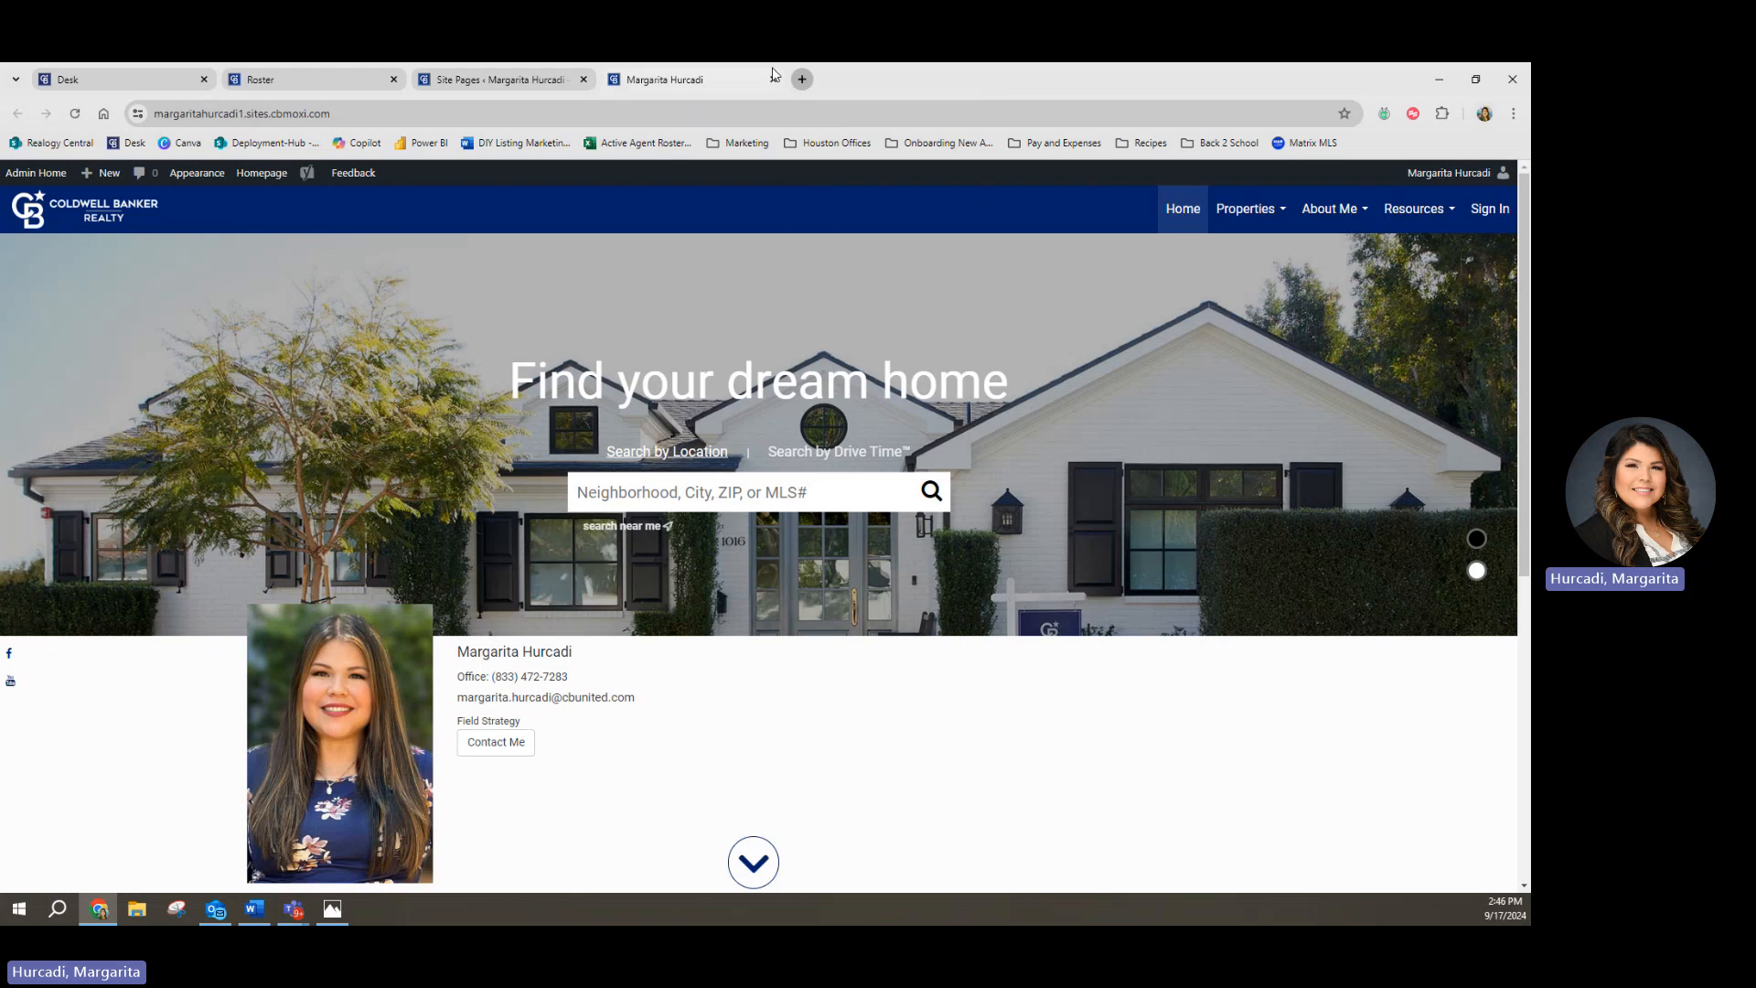
{"action": "left_click", "coordinate": [773, 79]}
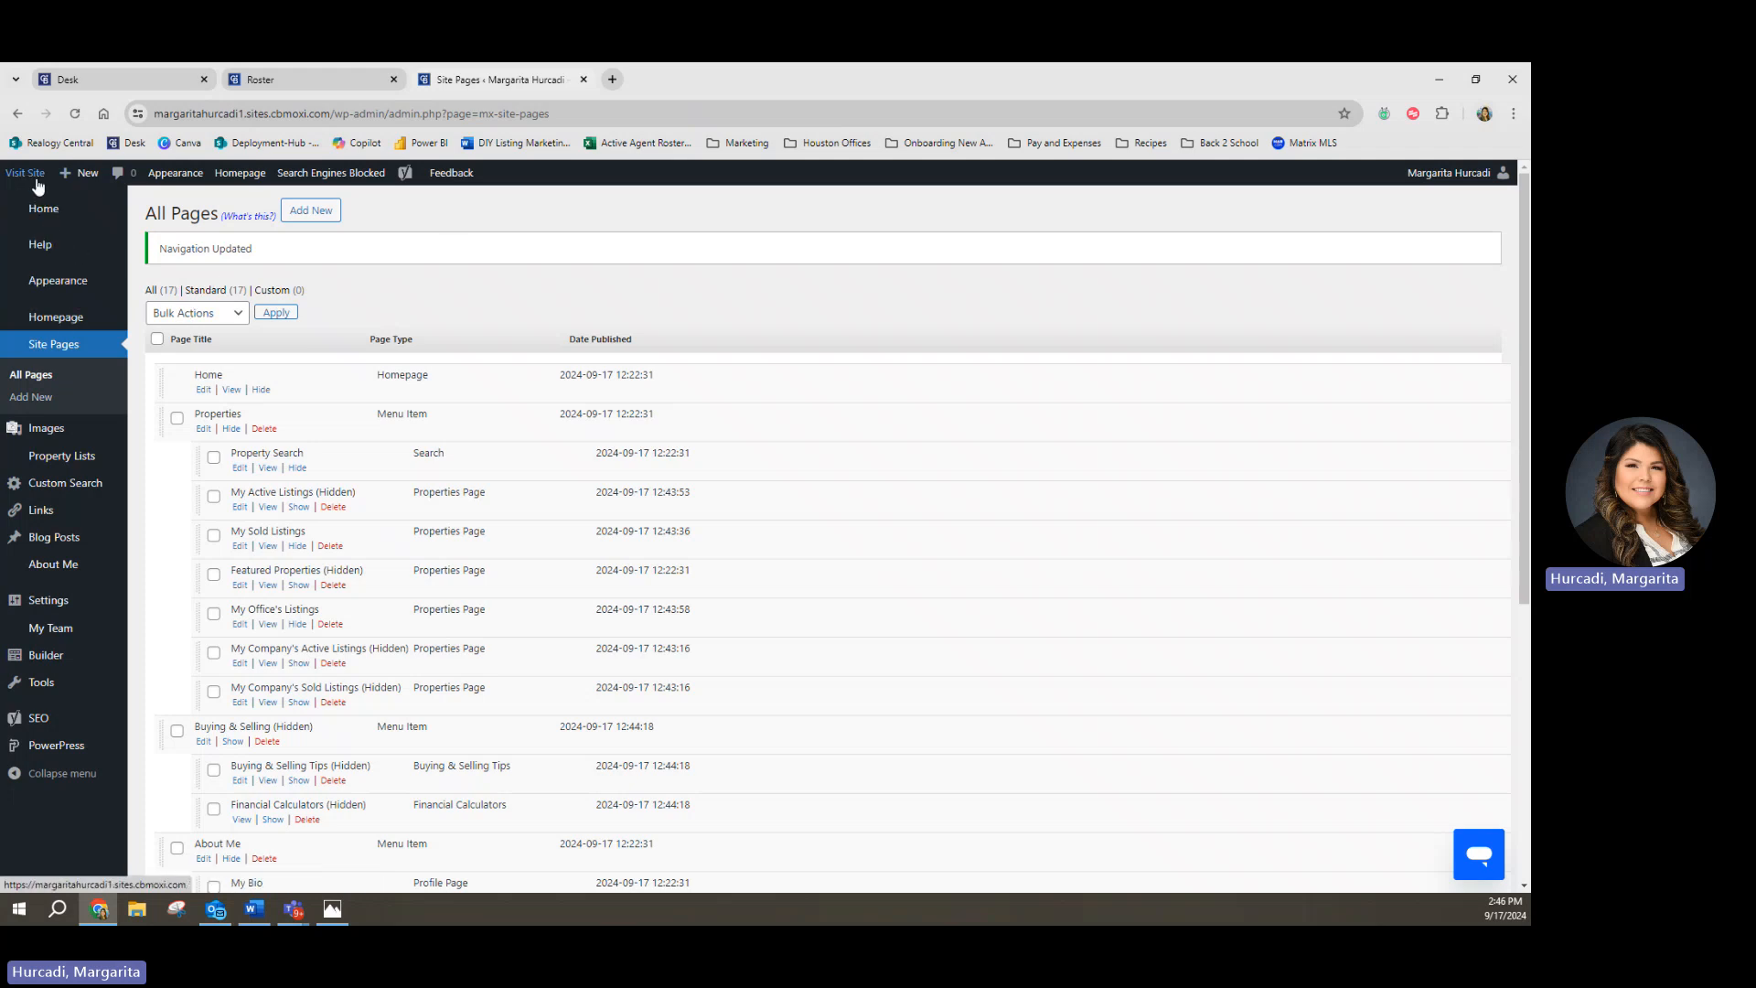
Step: View the admin tool's Home page, reopen the Site Pages list and review its order from Home to Resources
{"action": "left_click", "coordinate": [48, 216]}
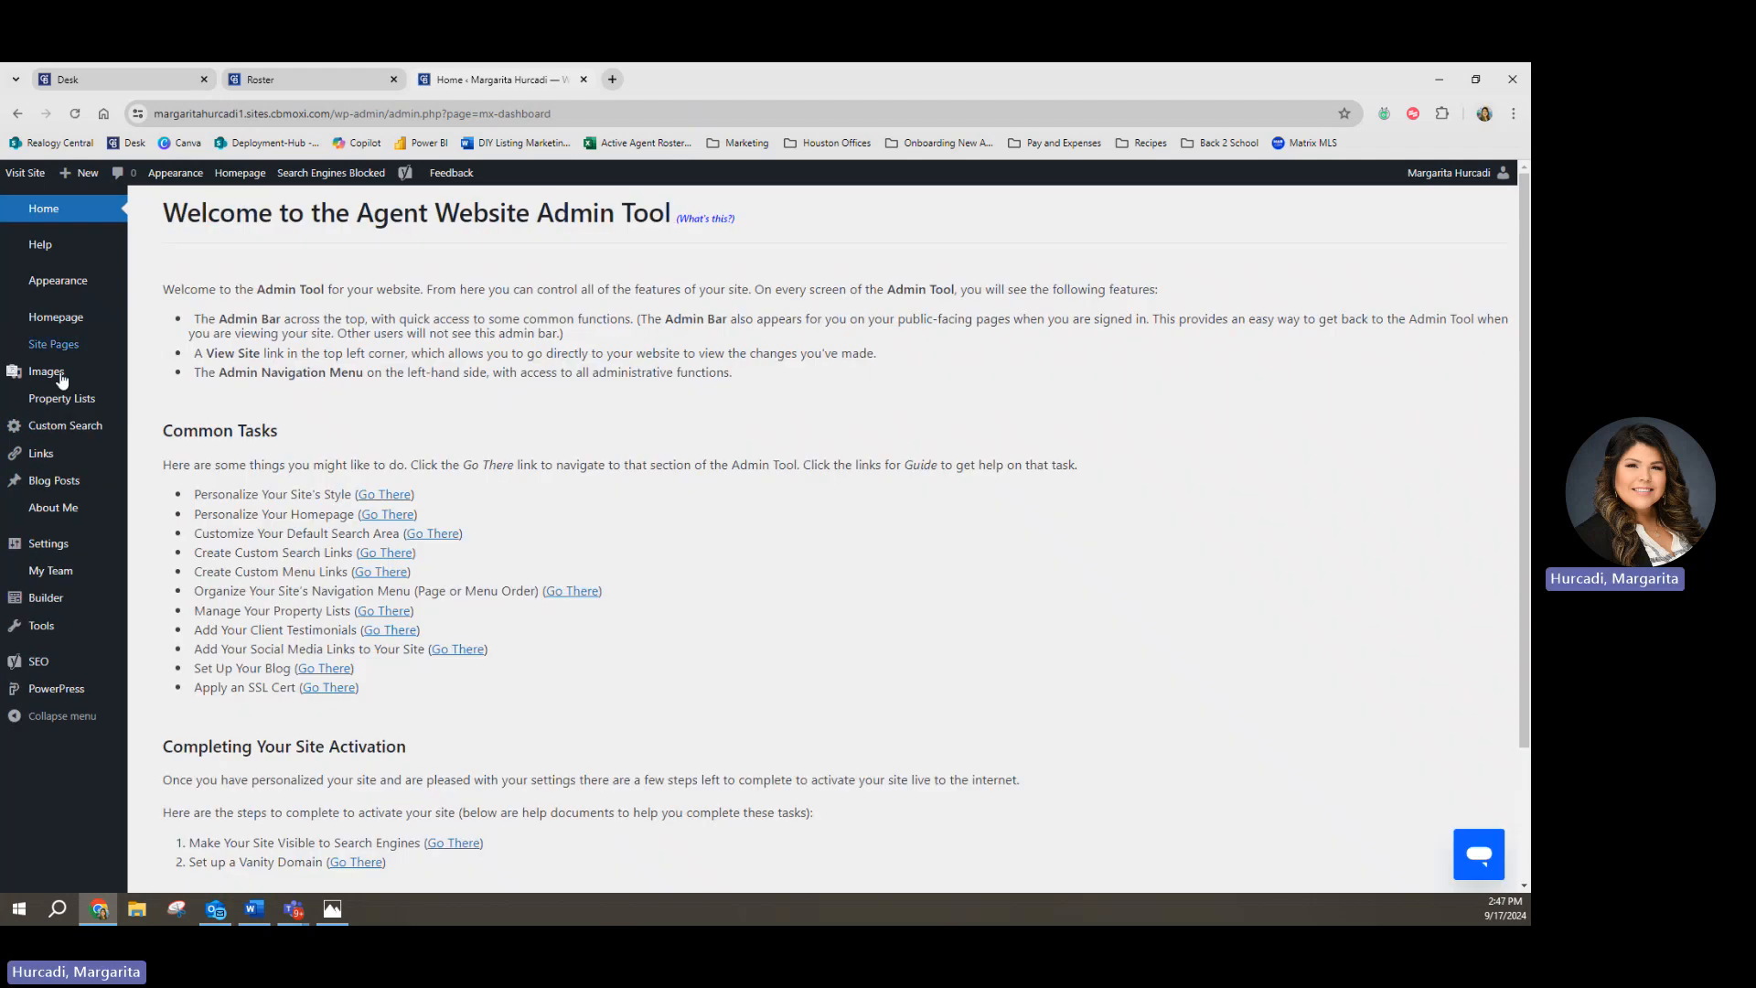
{"action": "mouse_move", "coordinate": [55, 347]}
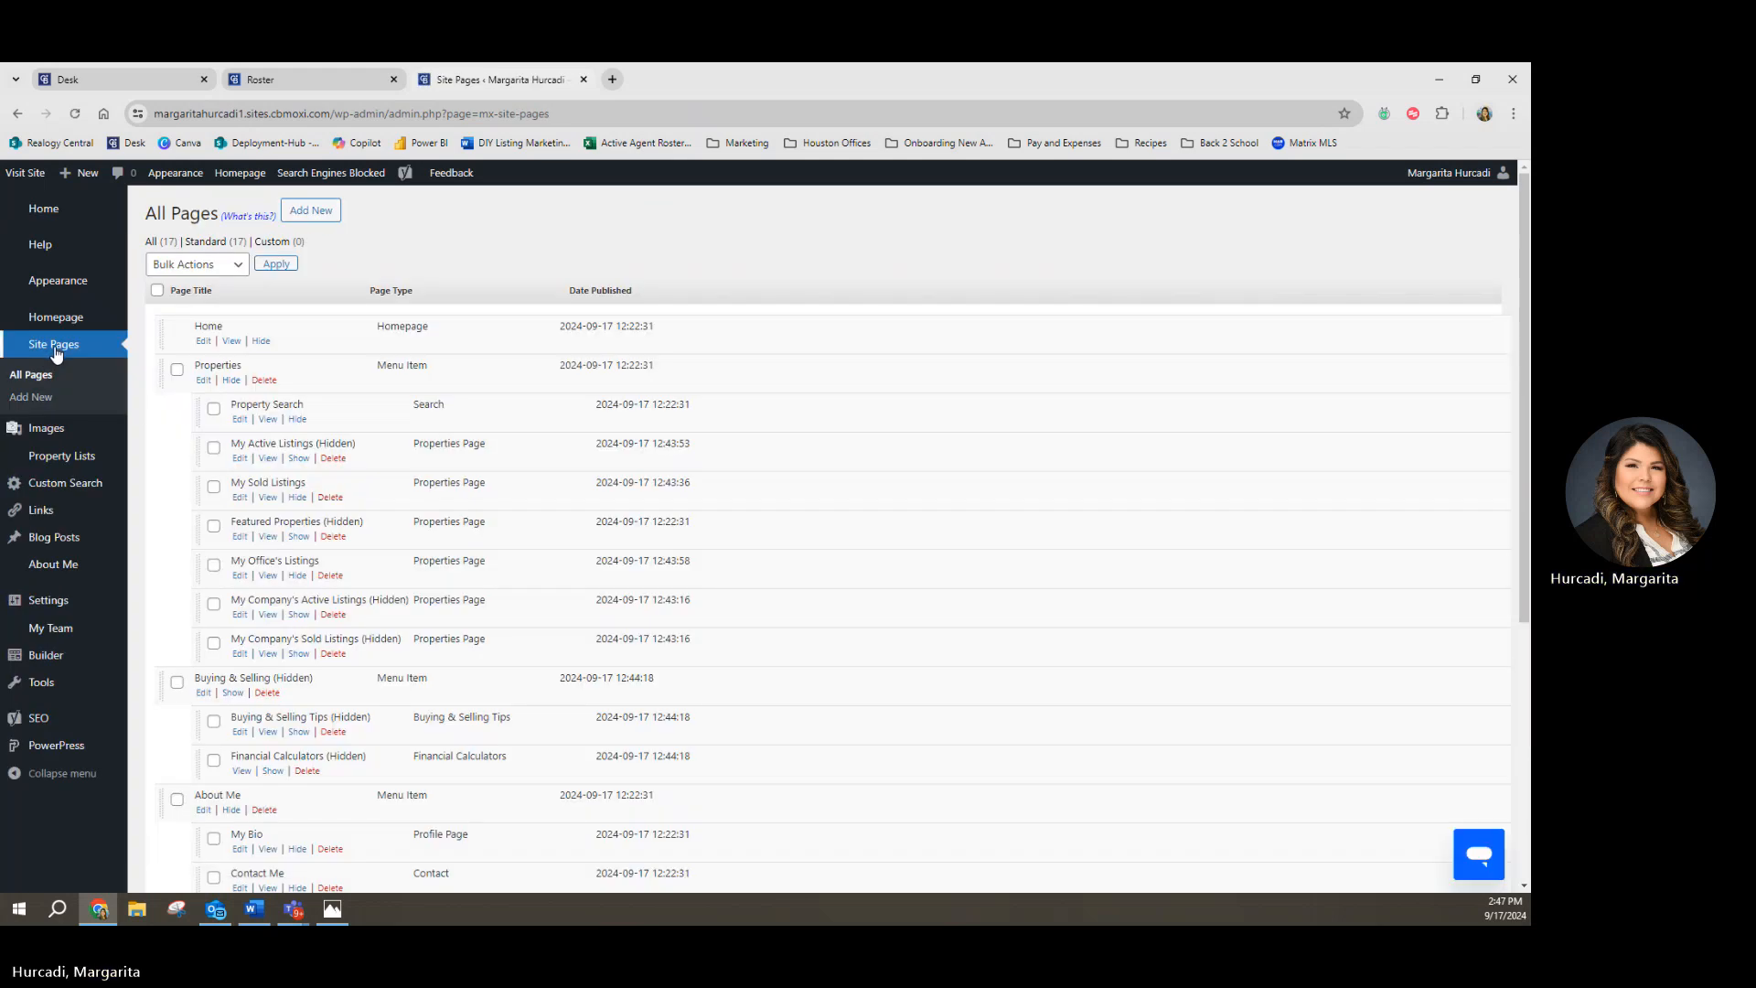
{"action": "scroll", "coordinate": [217, 670], "scroll_direction": "down", "scroll_amount": 5}
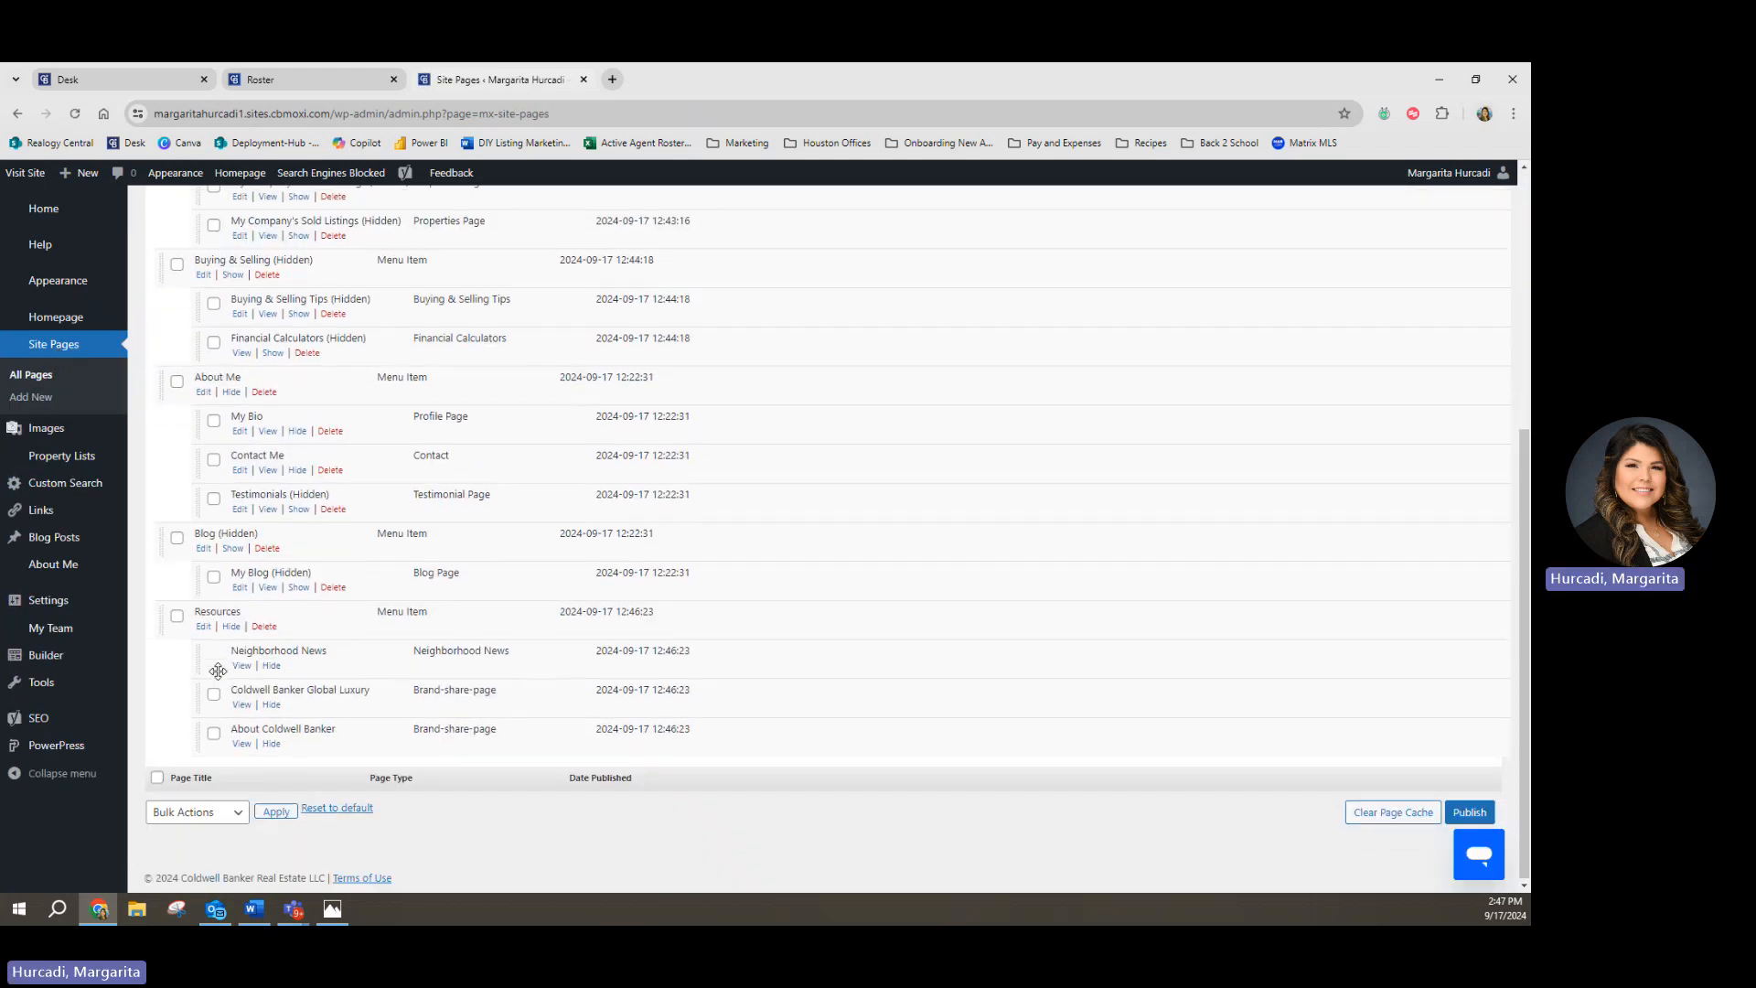
{"action": "scroll", "coordinate": [218, 670], "scroll_direction": "up", "scroll_amount": 5}
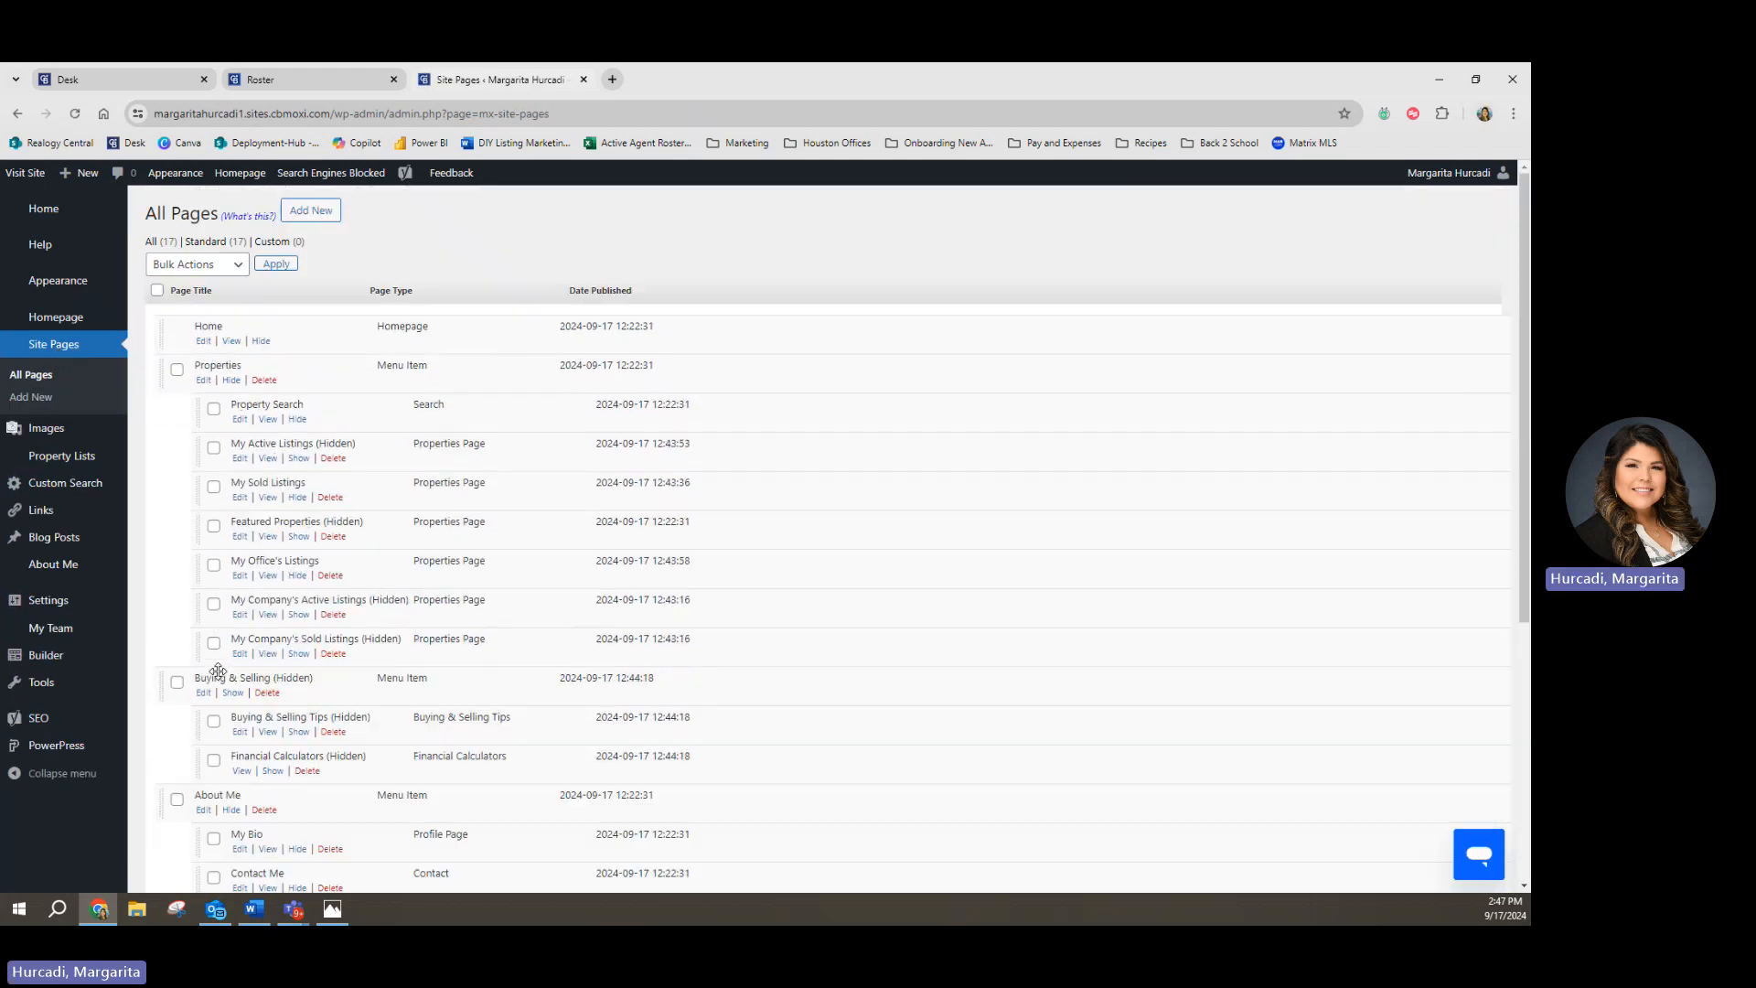
Step: Add a new custom page and give it the title Home
{"action": "left_click", "coordinate": [325, 218]}
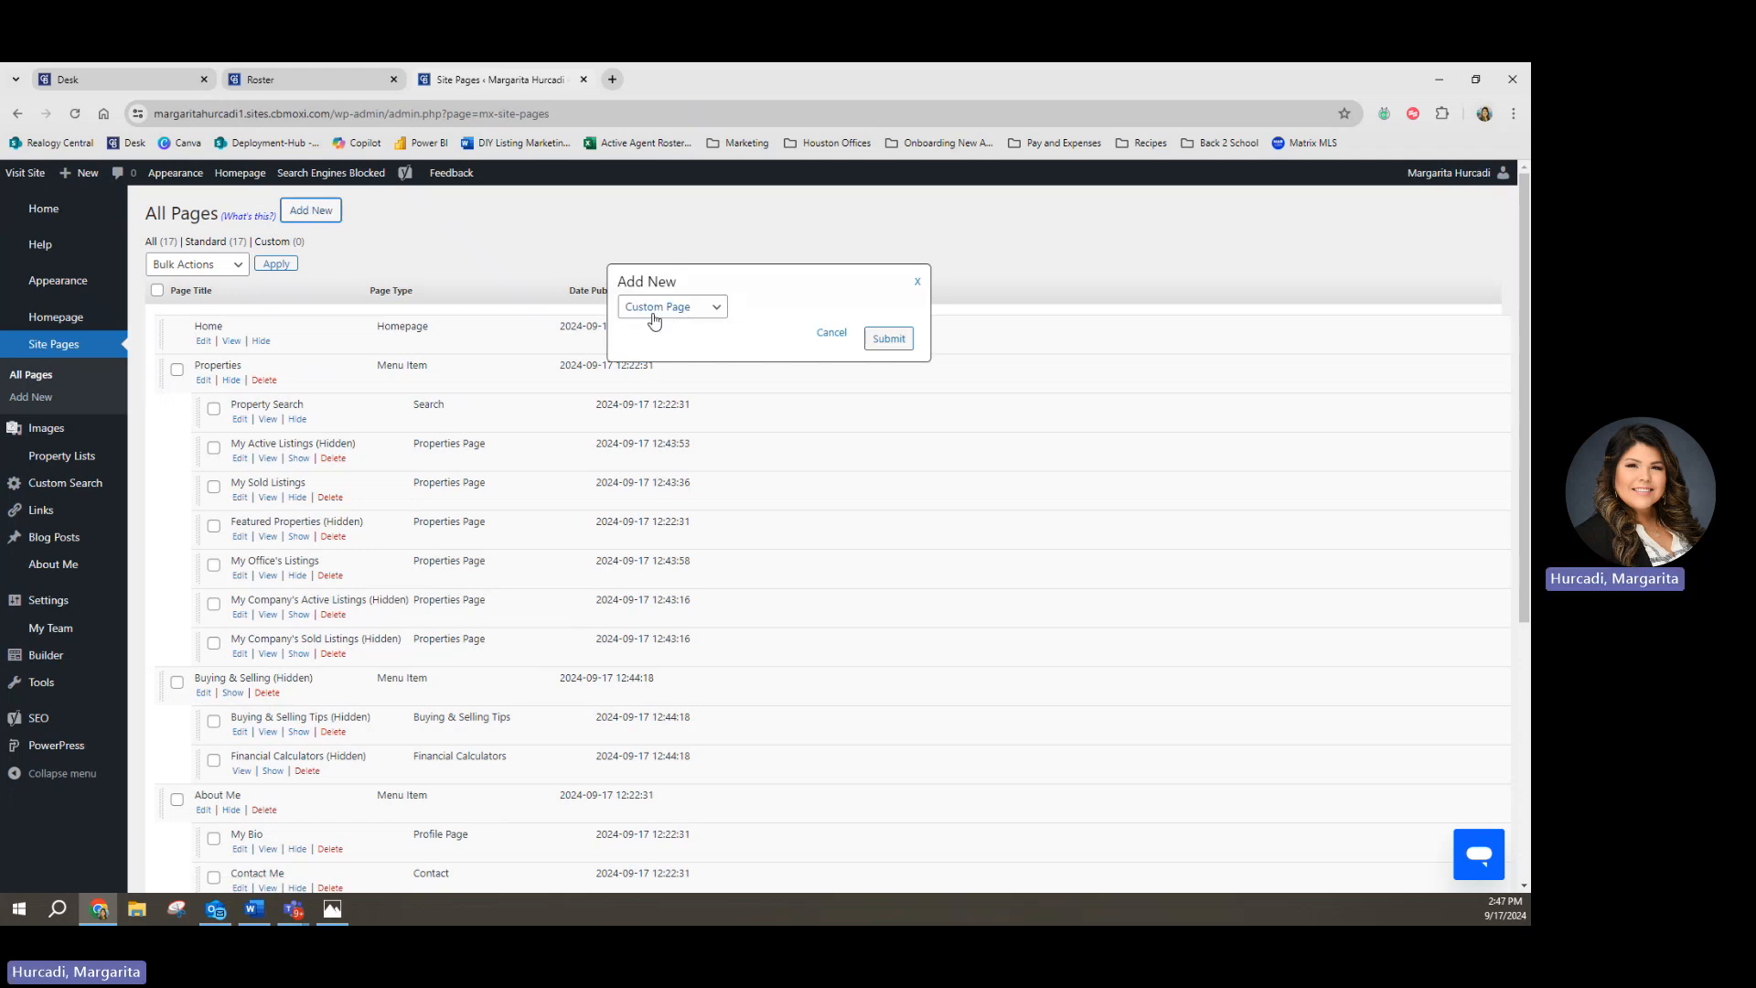
{"action": "left_click", "coordinate": [887, 339]}
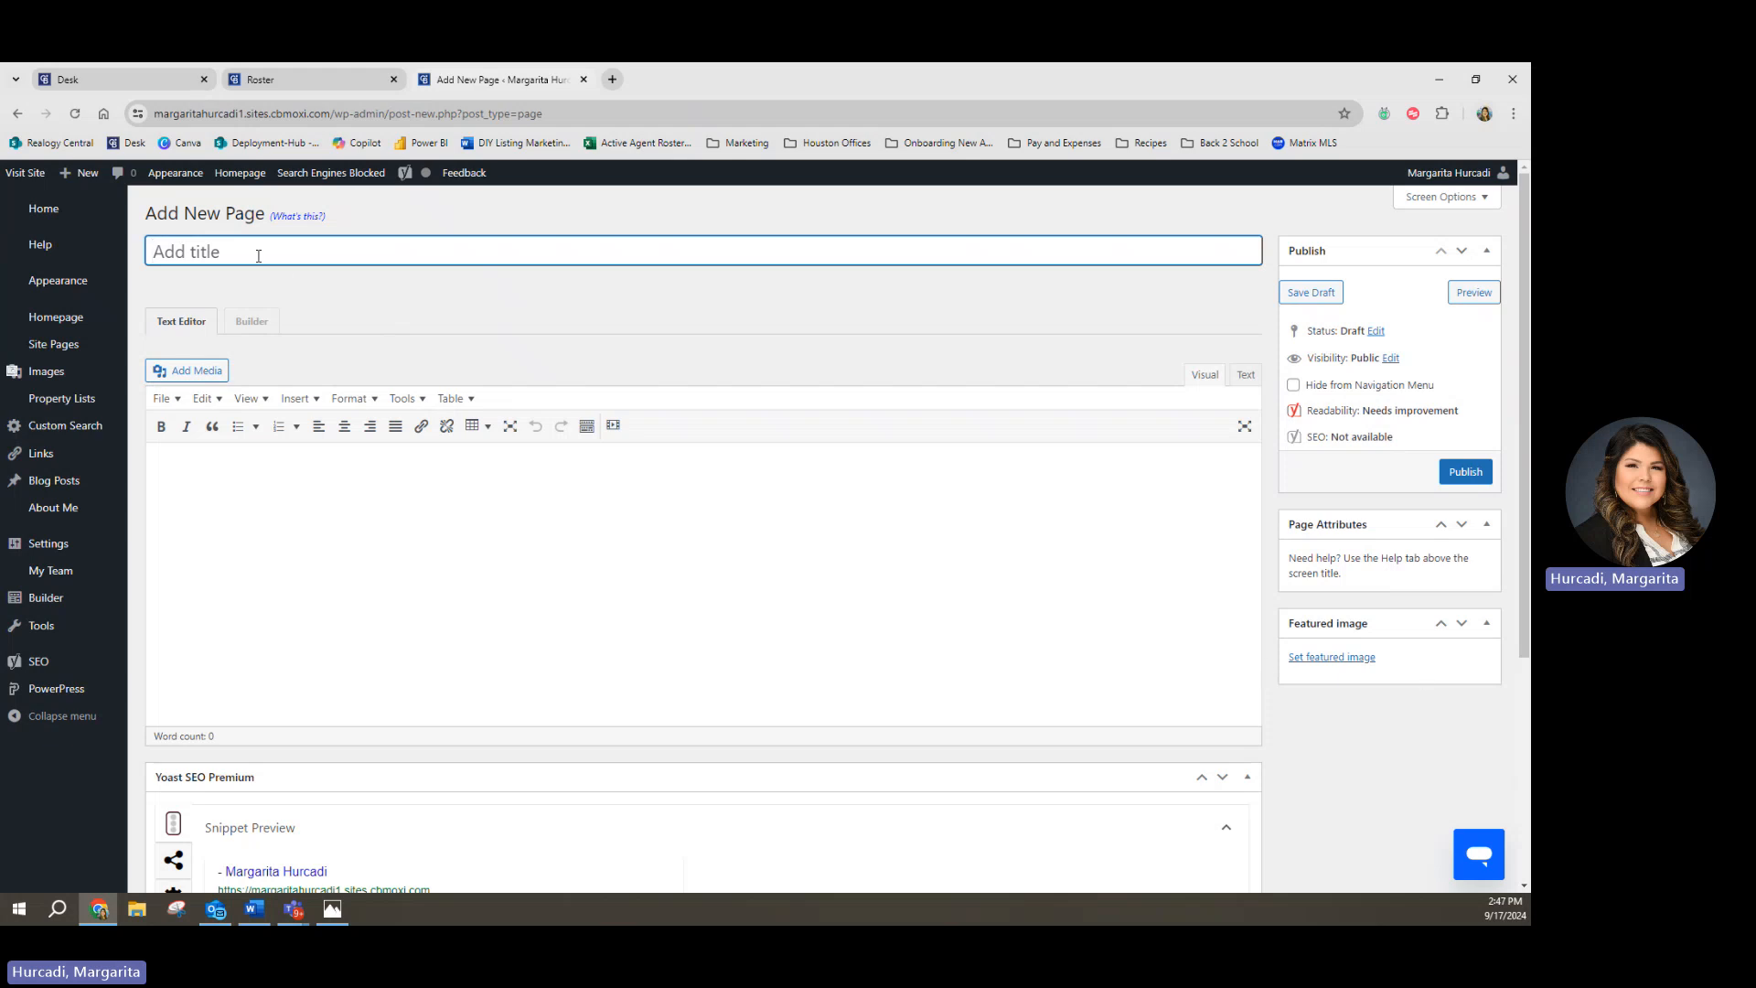
{"action": "type", "text": "Home"}
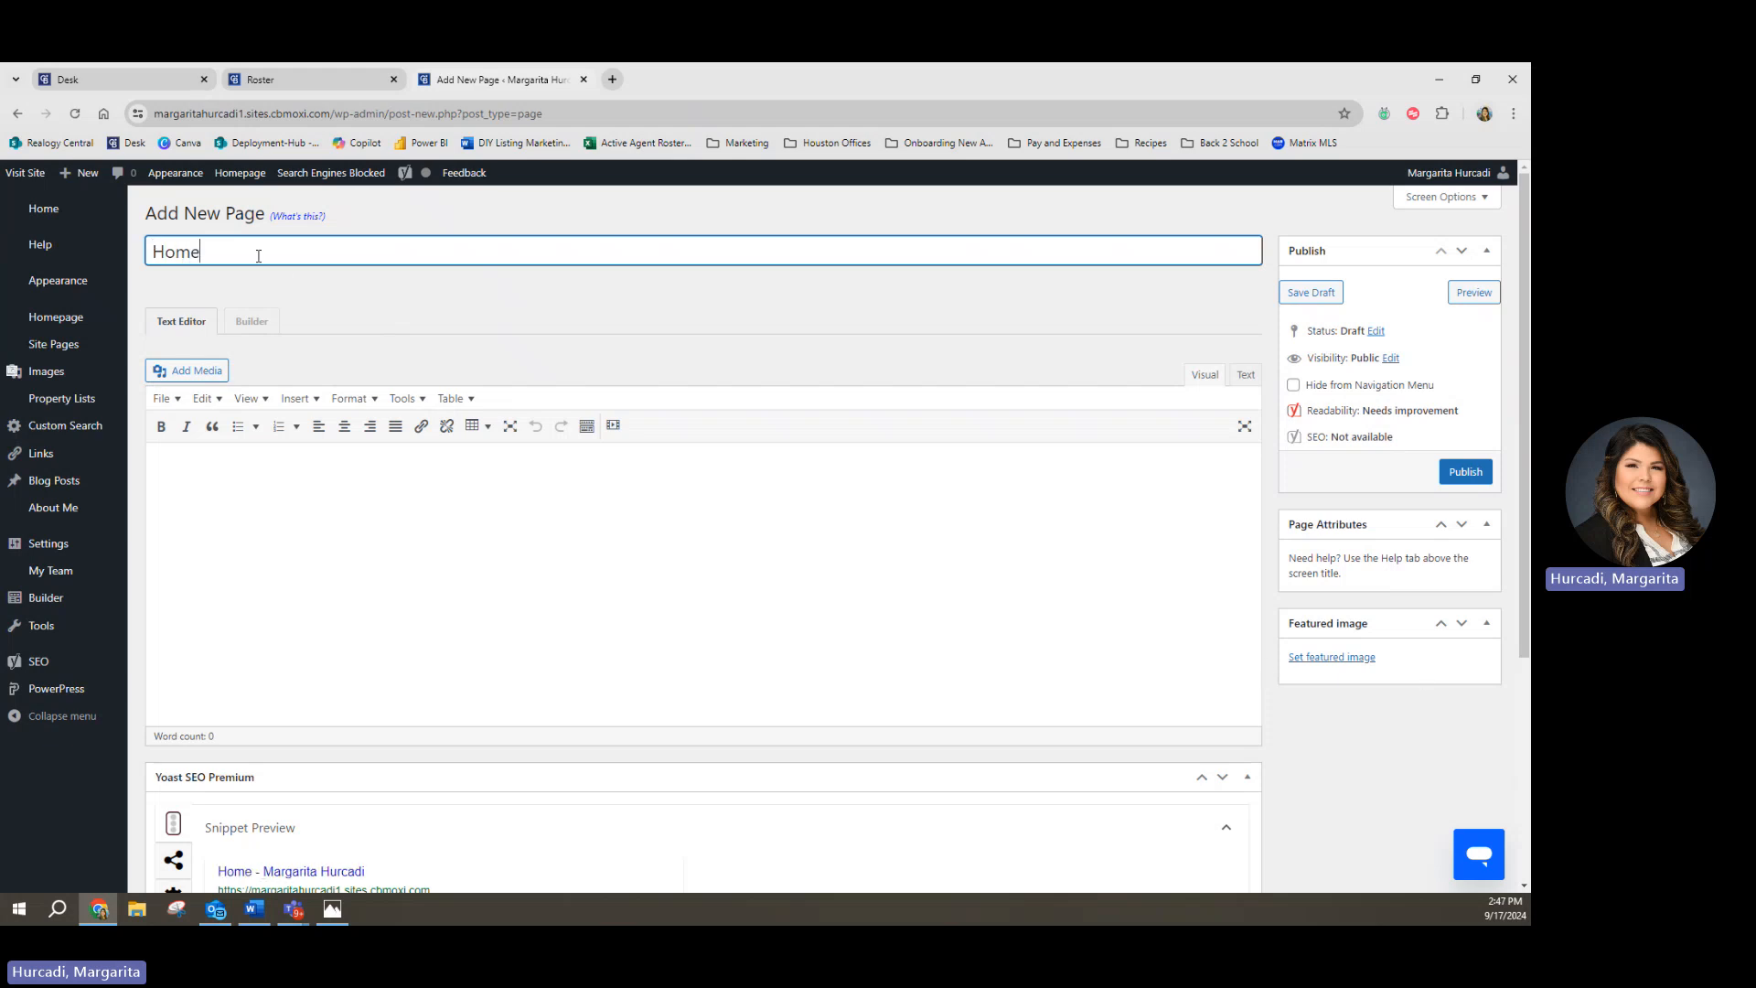
{"action": "left_click", "coordinate": [349, 314]}
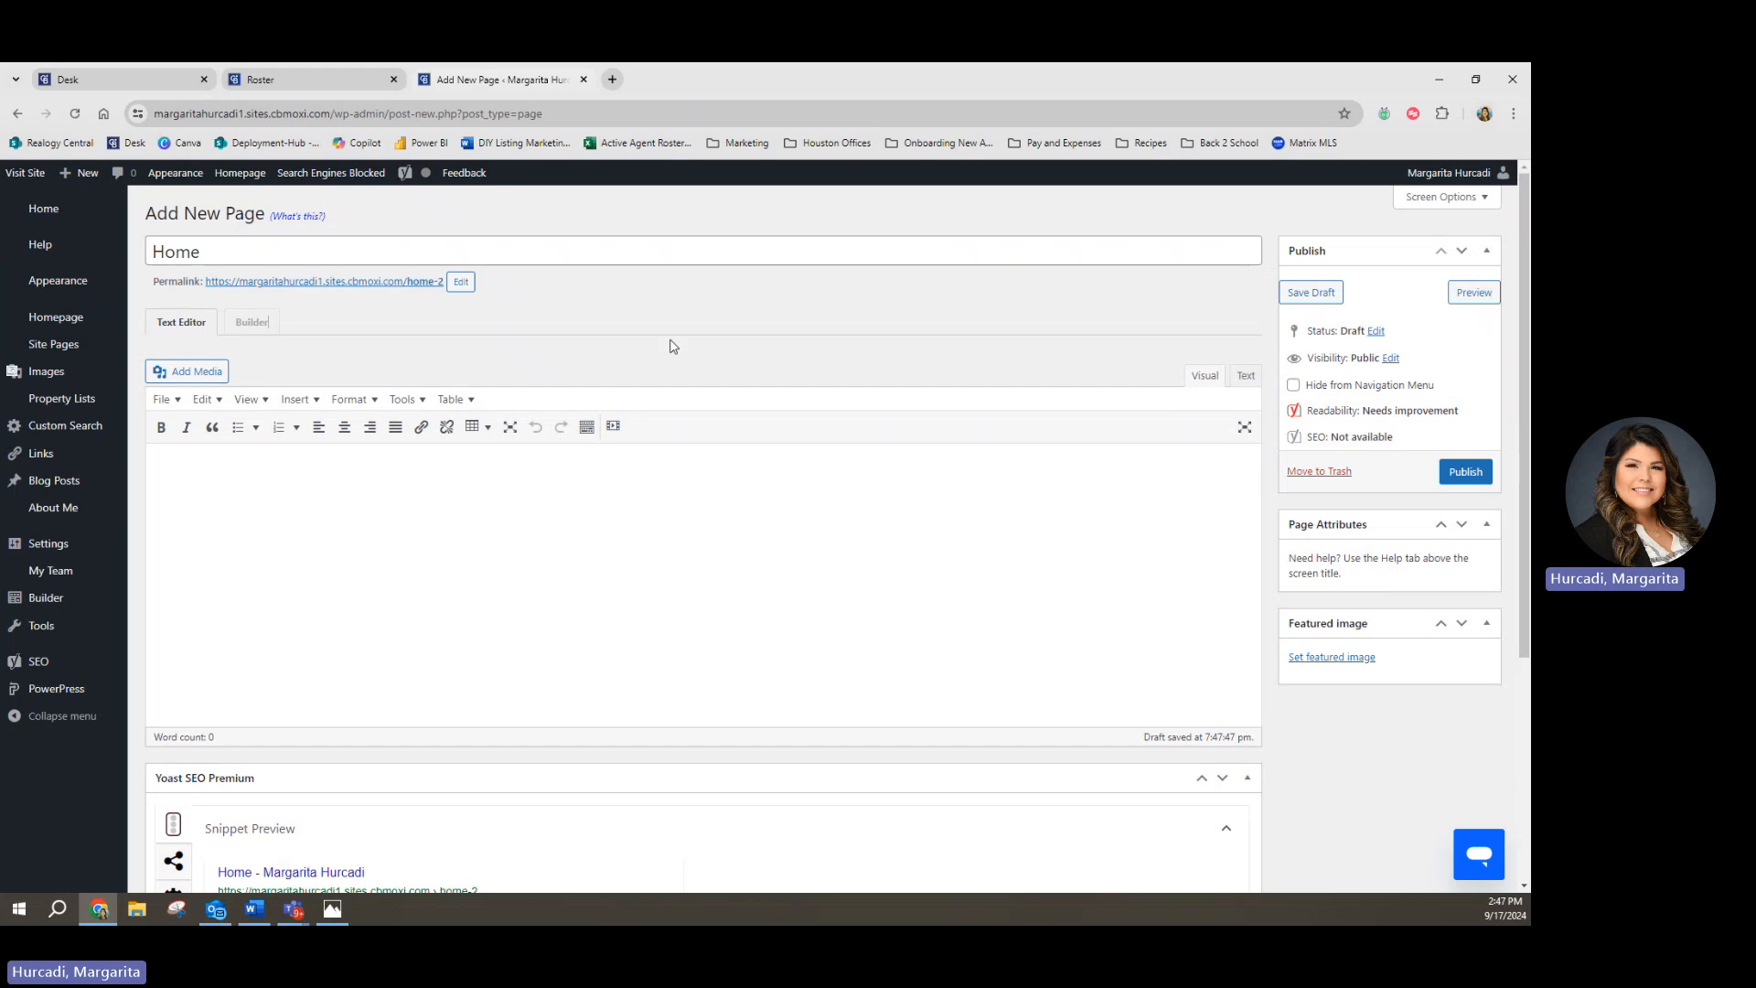
Step: Upload the agent's headshot JPEG from the MARKETING folder and set it as the Home page's featured image
{"action": "left_click", "coordinate": [1323, 658]}
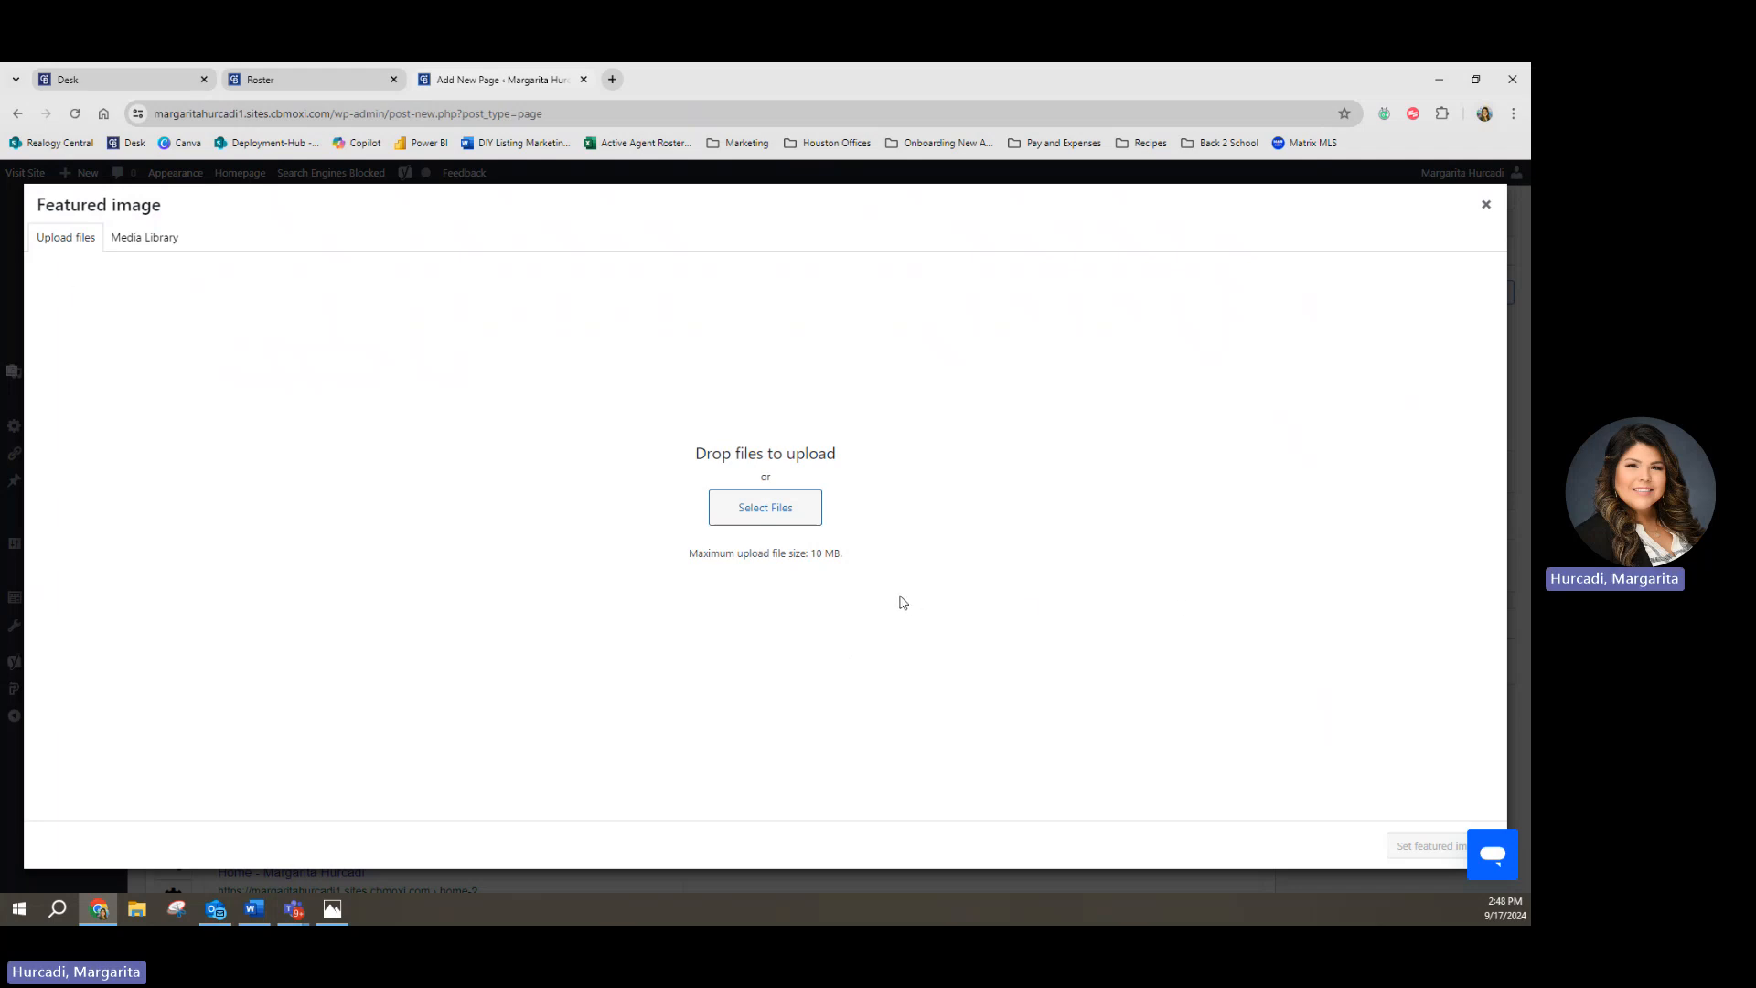
{"action": "left_click", "coordinate": [774, 509]}
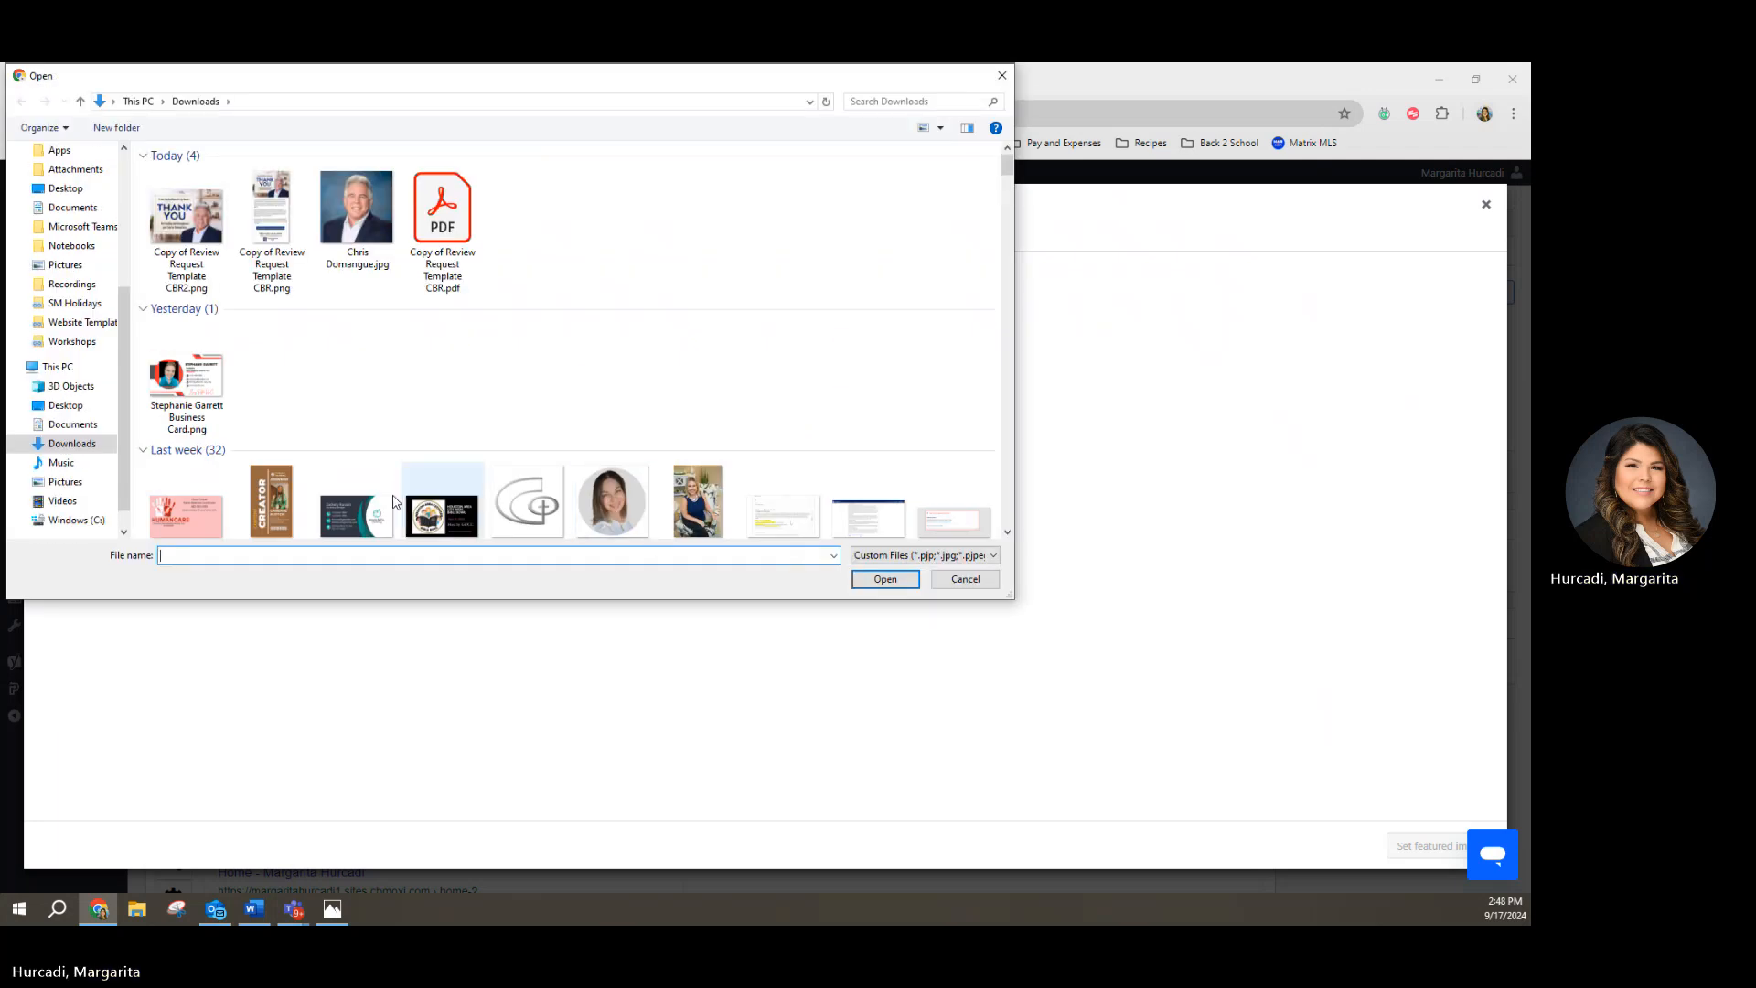
{"action": "scroll", "coordinate": [60, 282], "scroll_direction": "up", "scroll_amount": 4}
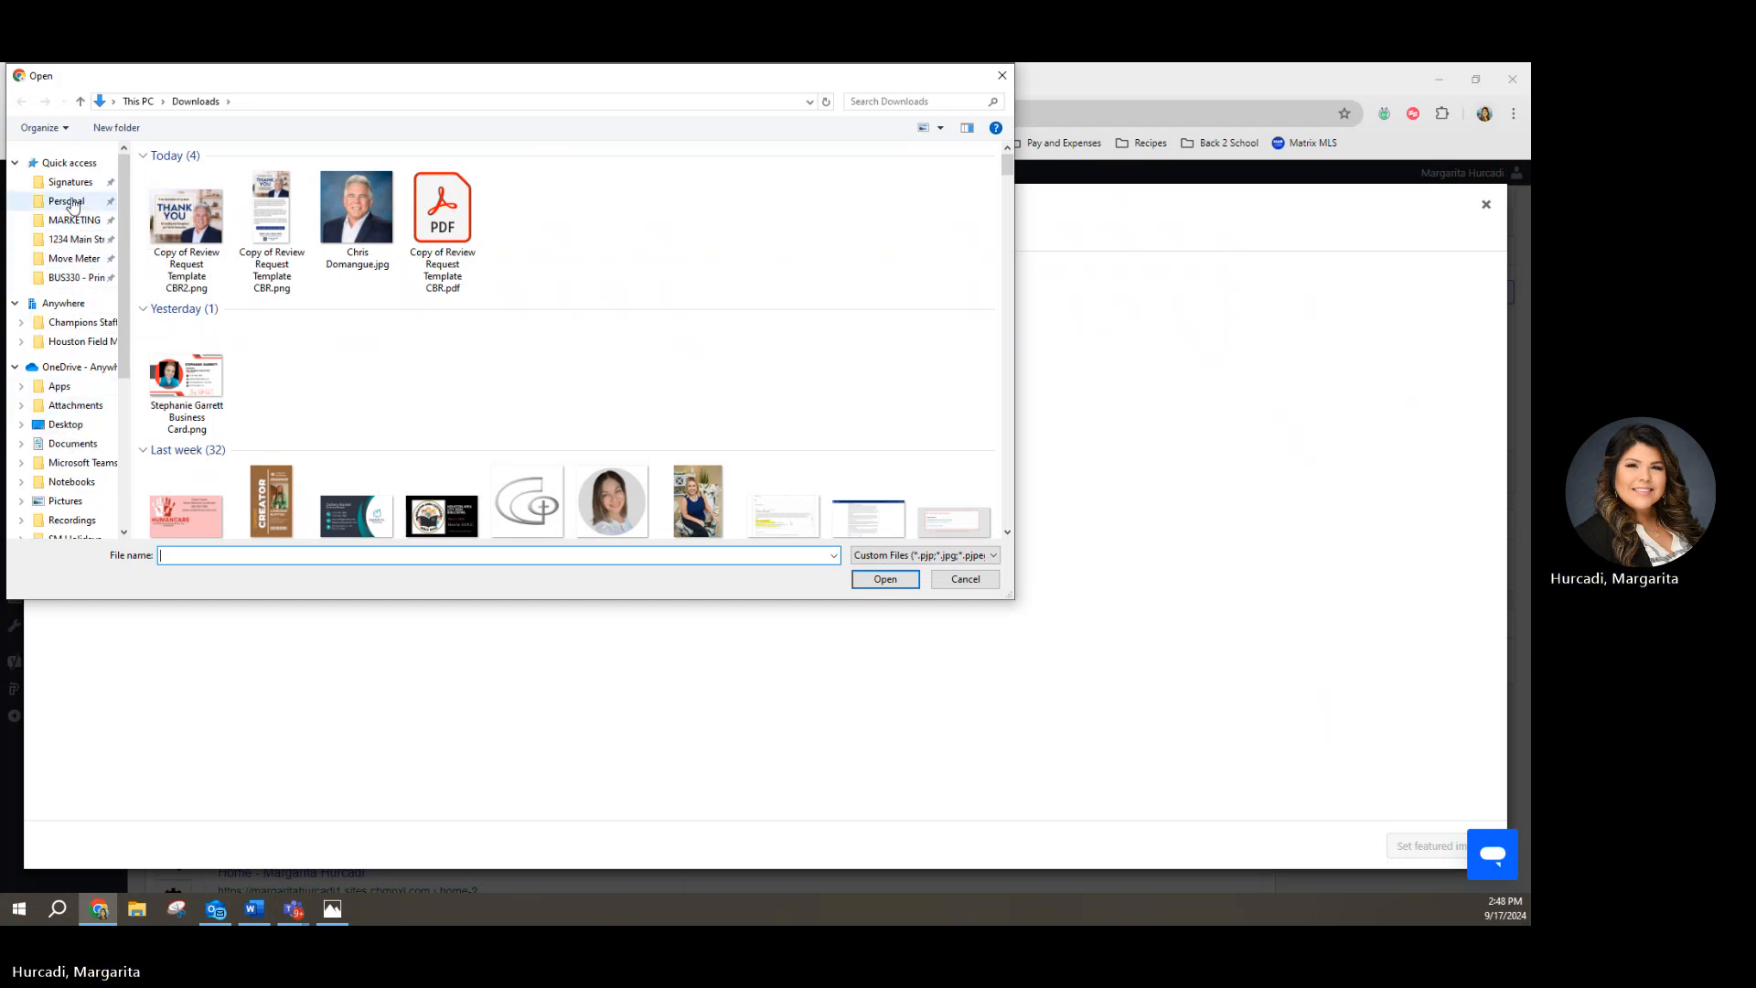
{"action": "scroll", "coordinate": [66, 339], "scroll_direction": "down", "scroll_amount": 3}
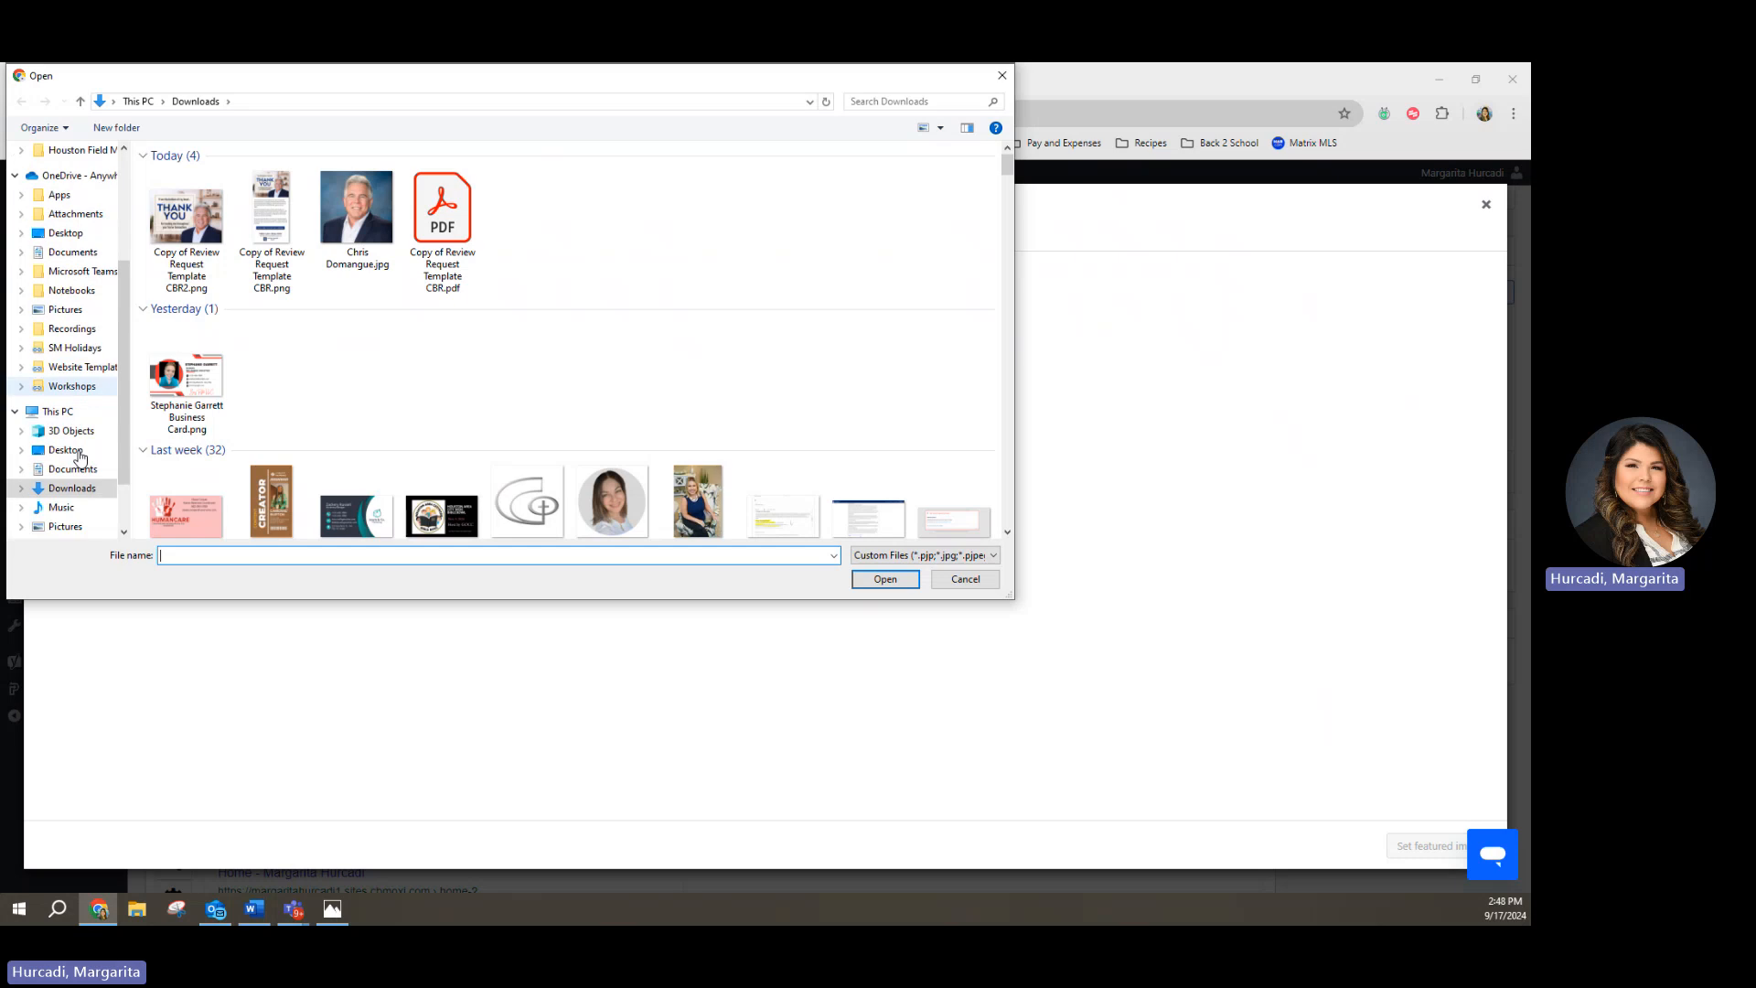
{"action": "scroll", "coordinate": [70, 352], "scroll_direction": "up", "scroll_amount": 2}
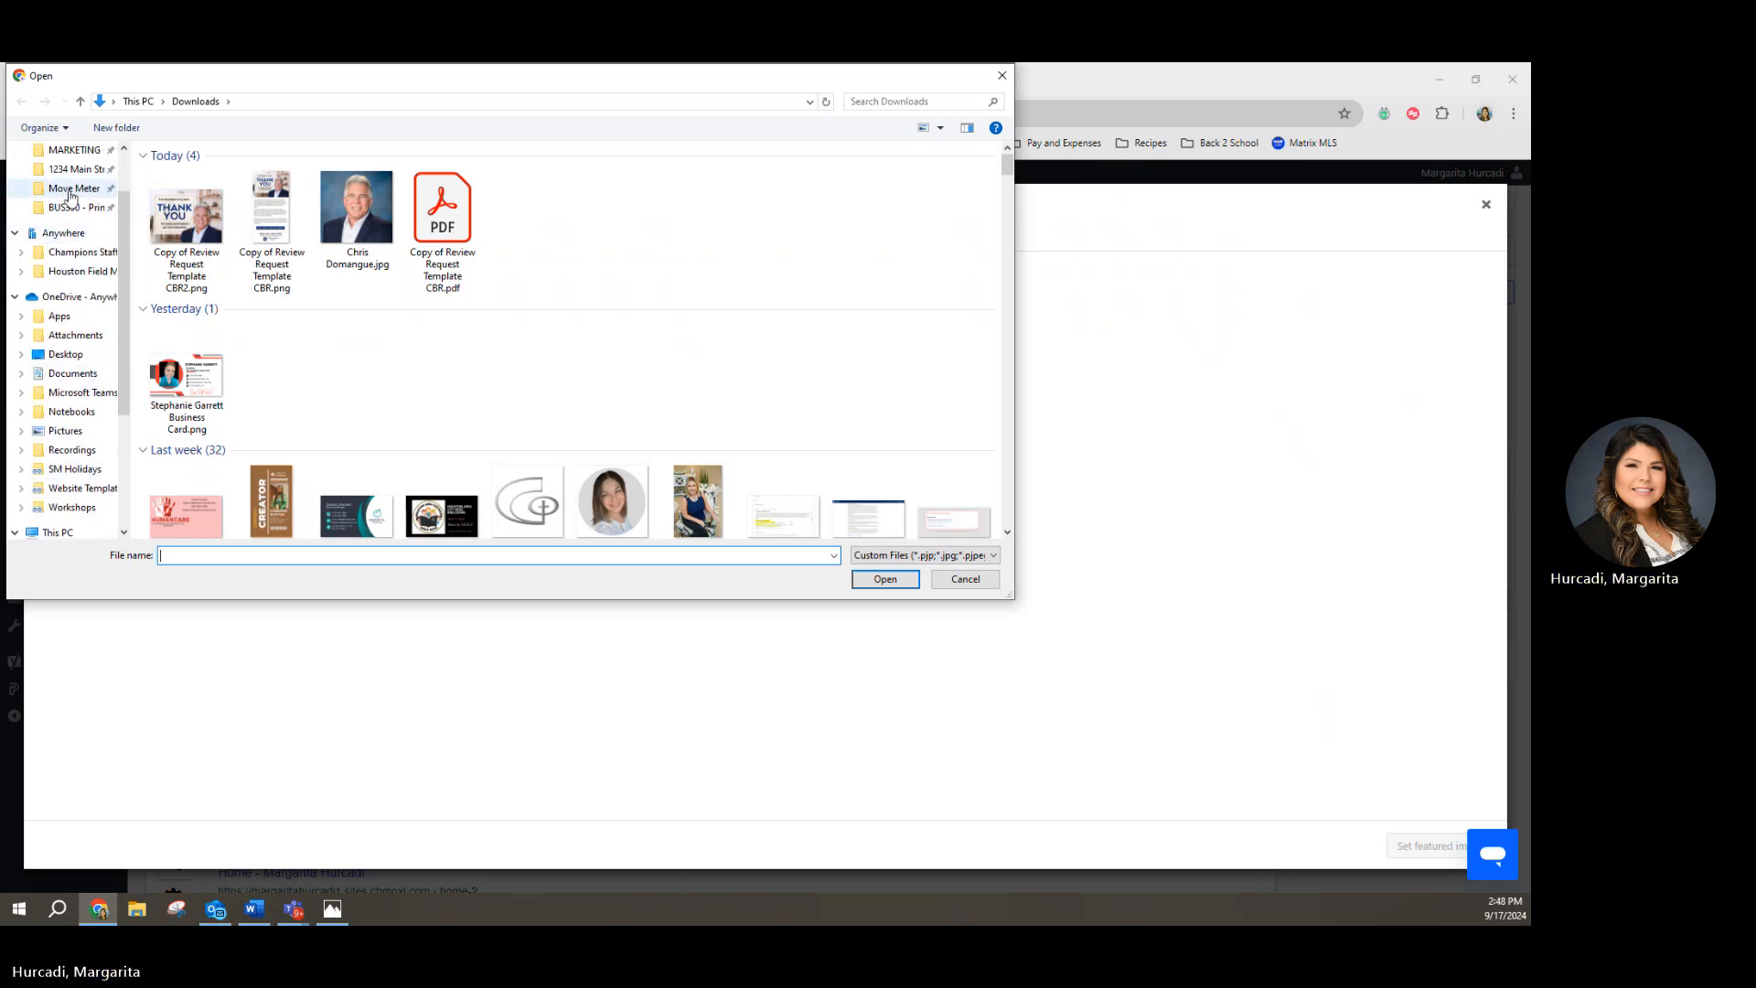
{"action": "left_click", "coordinate": [71, 151]}
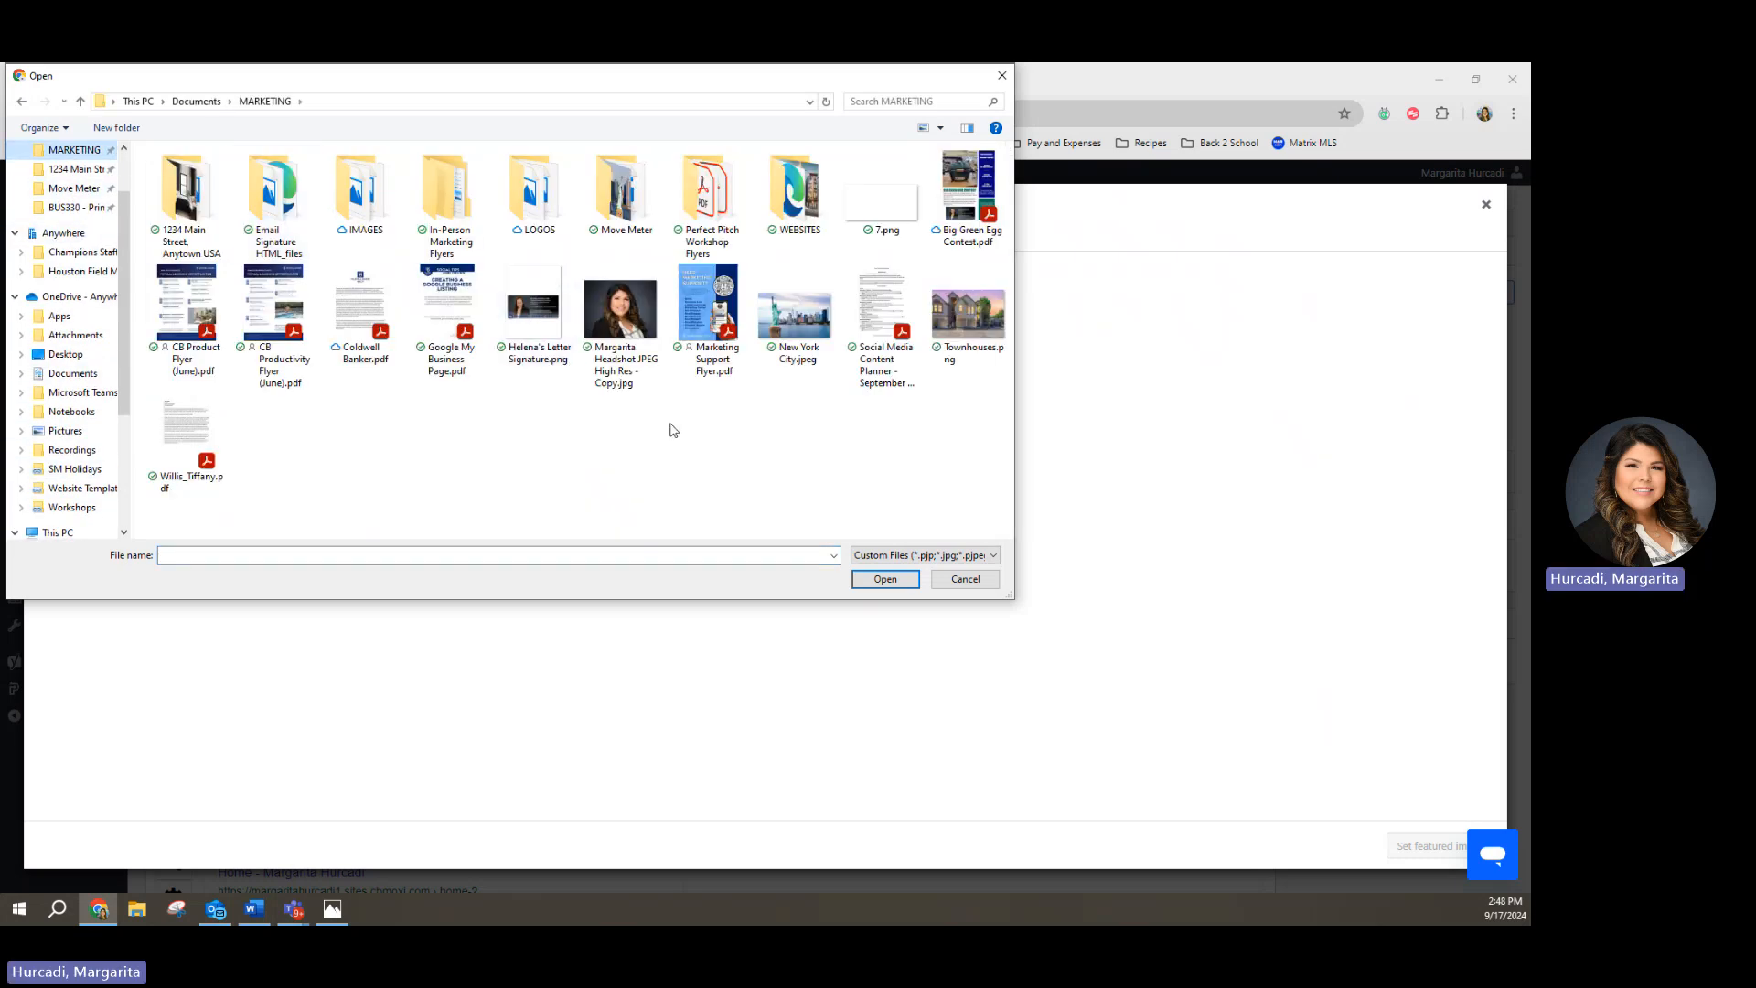
{"action": "left_click", "coordinate": [623, 309]}
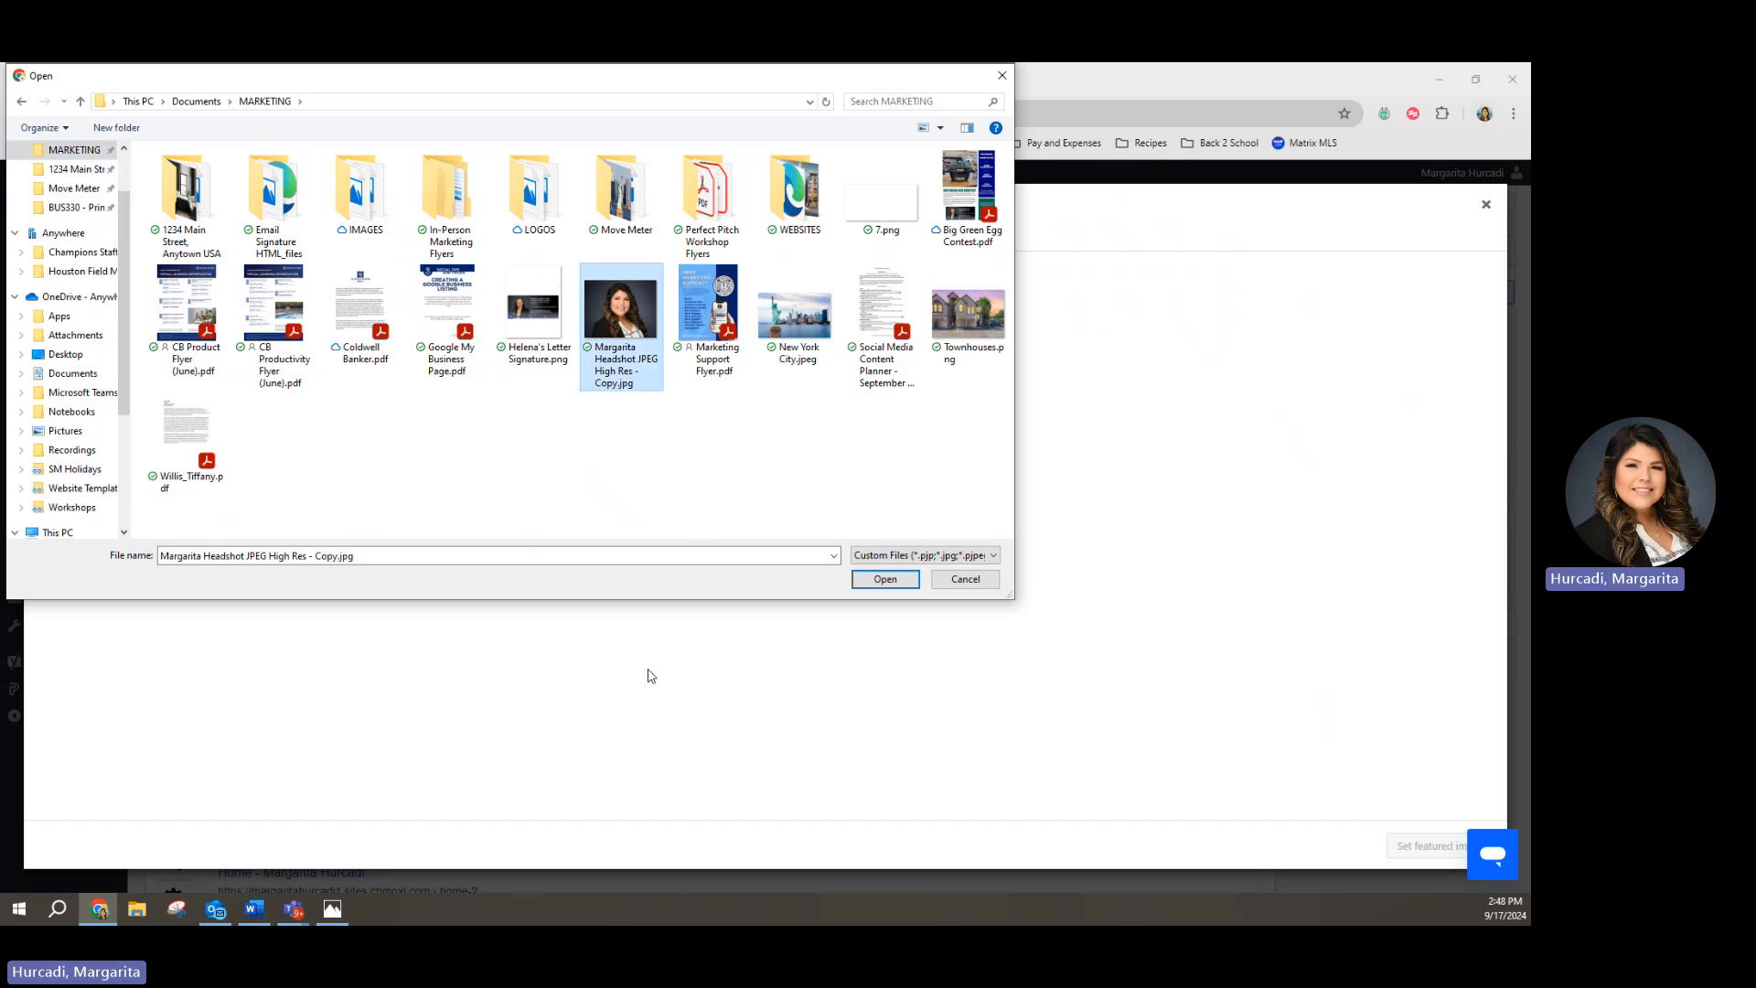
{"action": "left_click", "coordinate": [878, 580]}
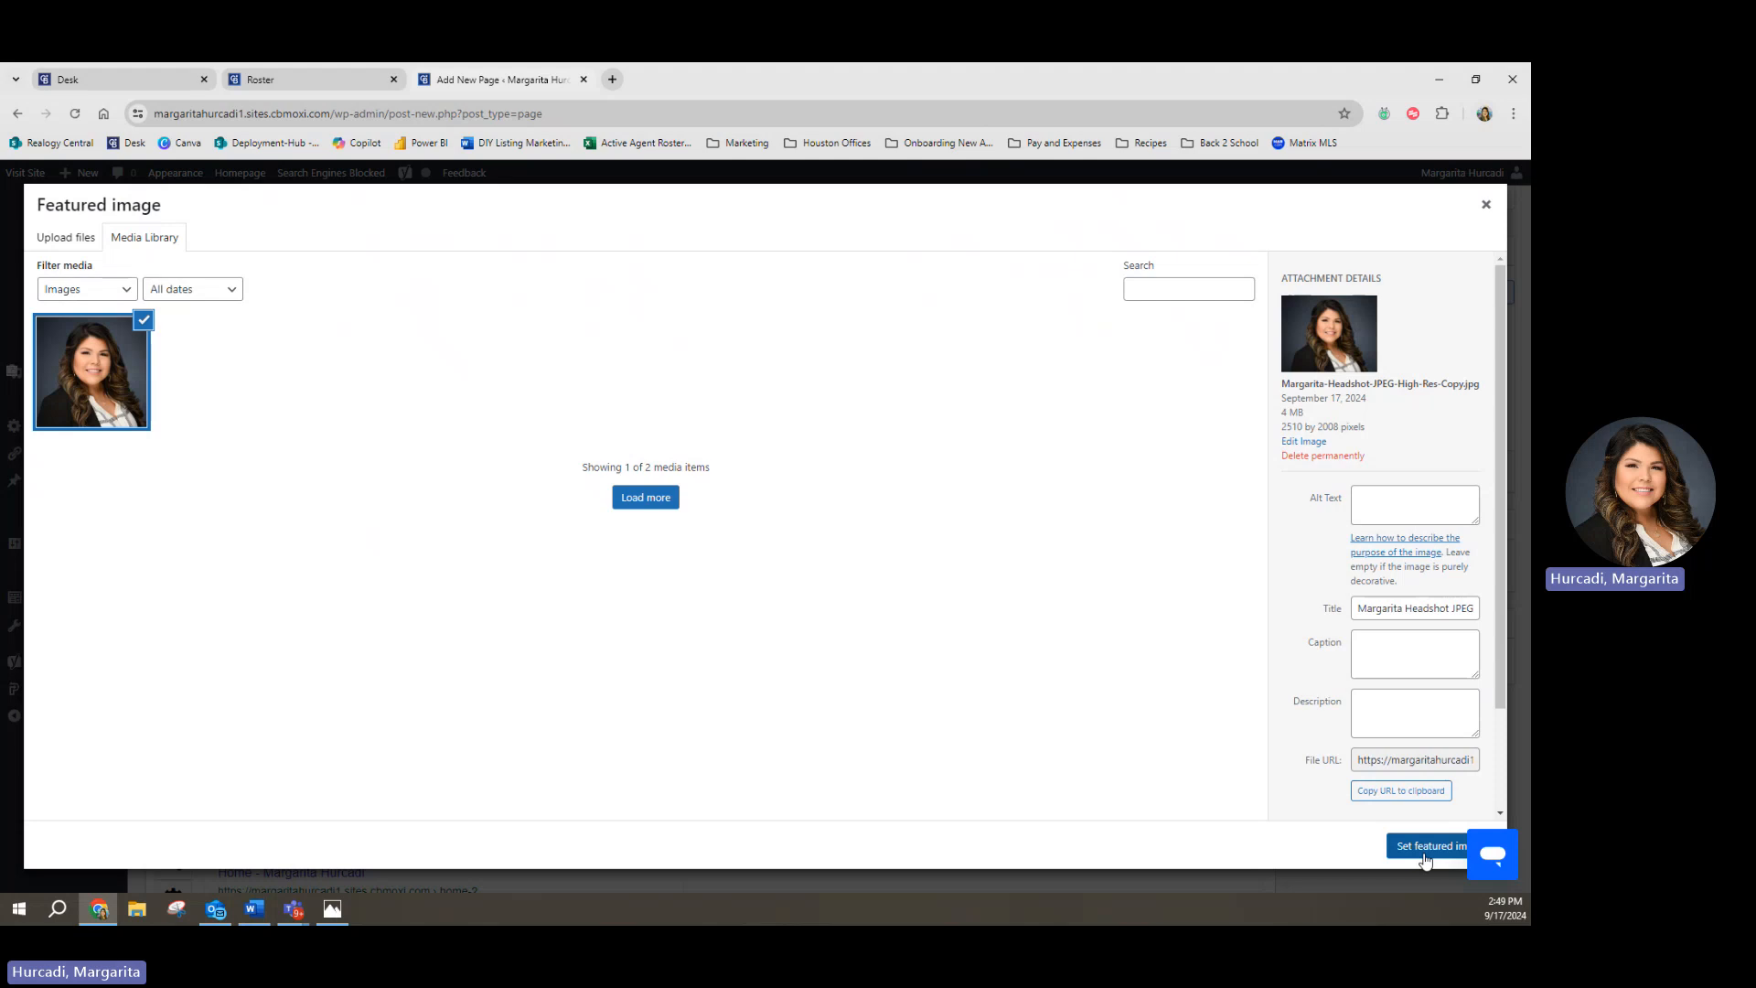
{"action": "left_click", "coordinate": [144, 323]}
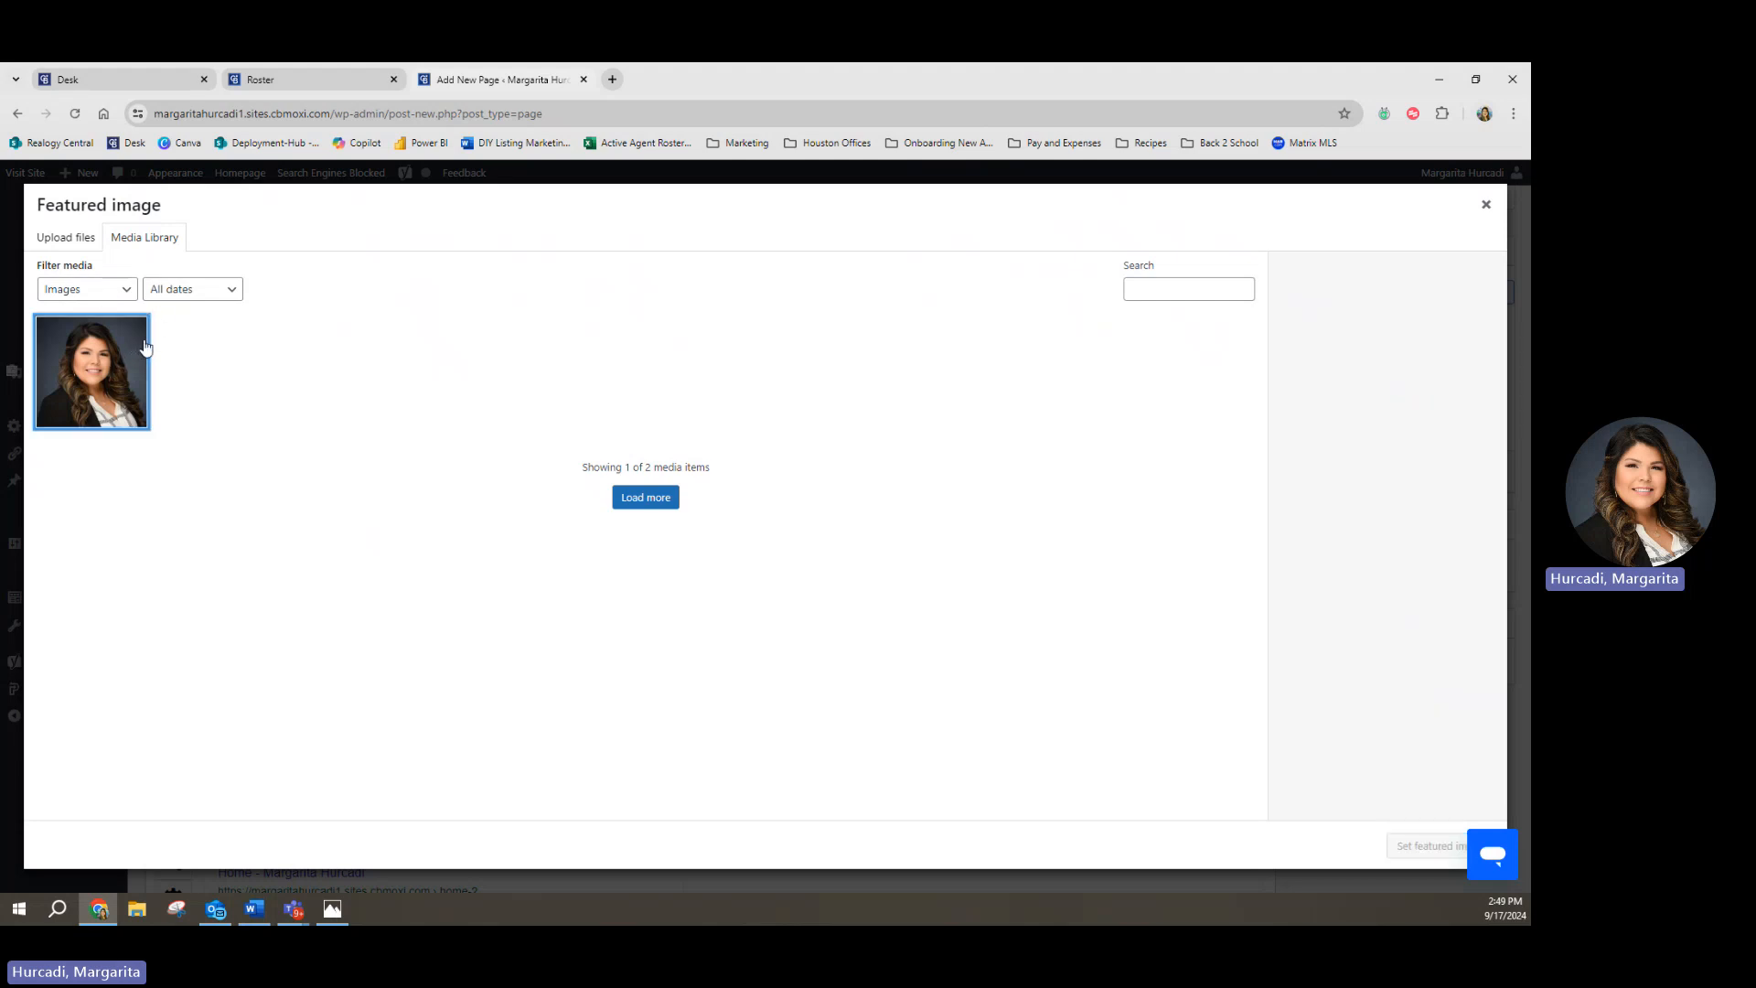
{"action": "left_click", "coordinate": [138, 350]}
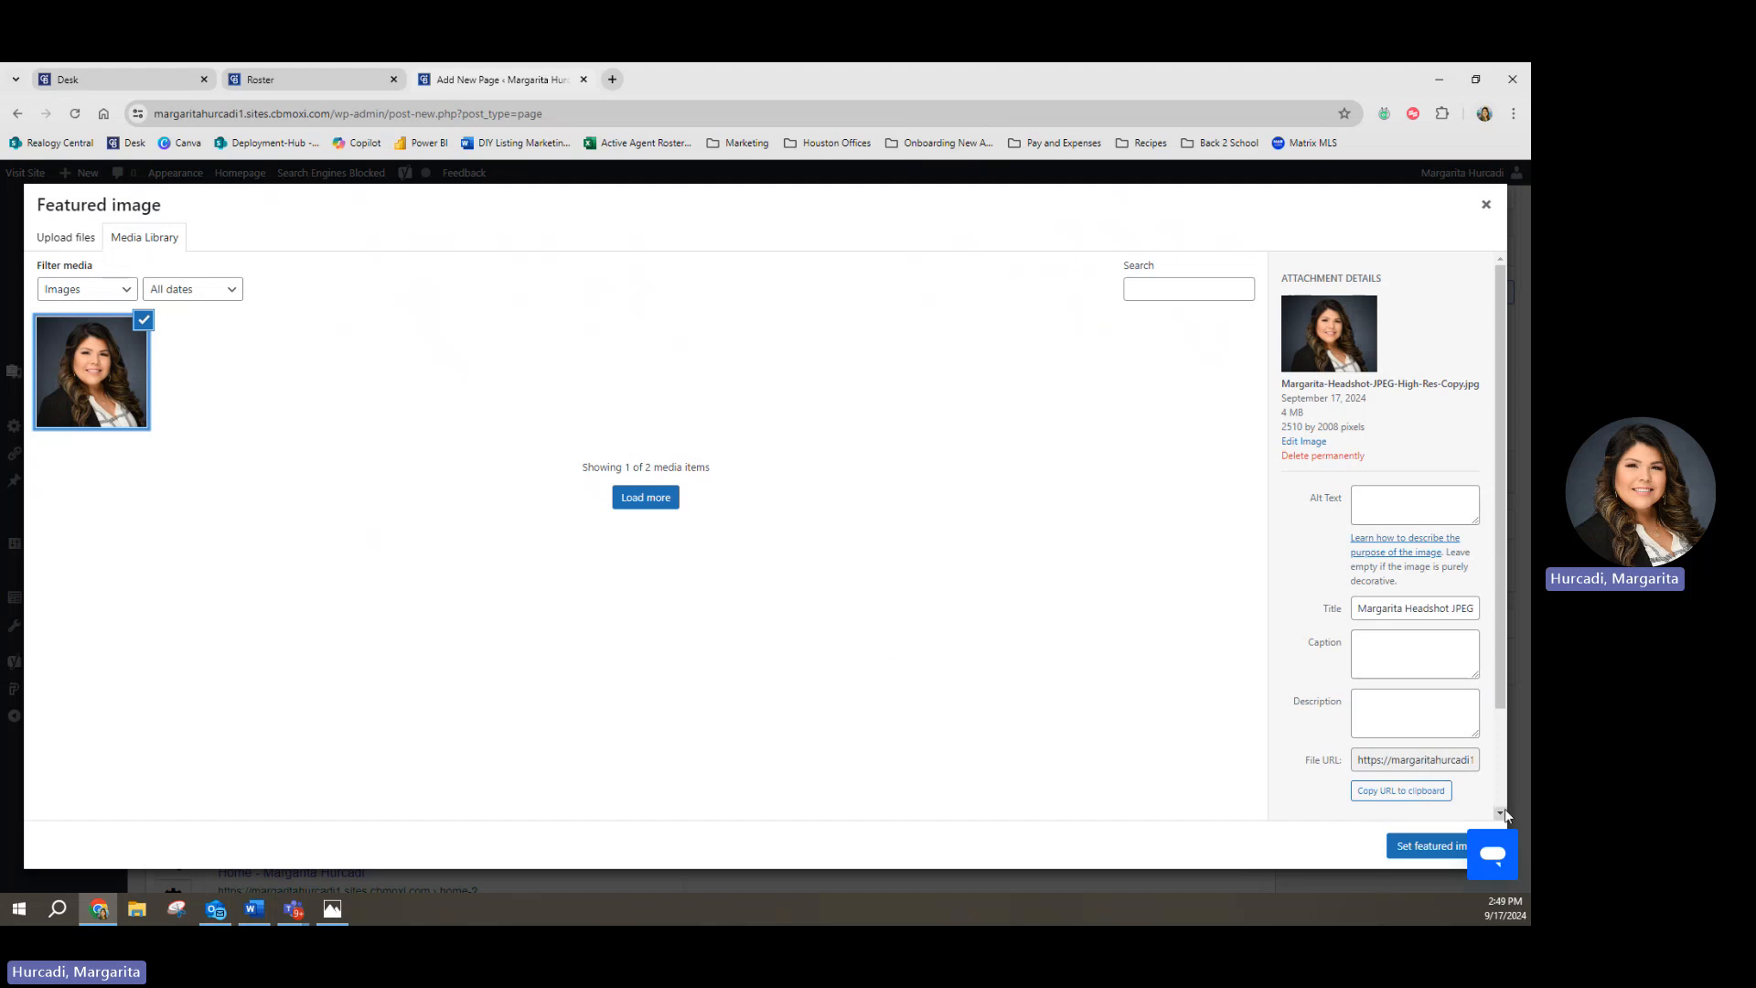
{"action": "left_click", "coordinate": [1417, 853]}
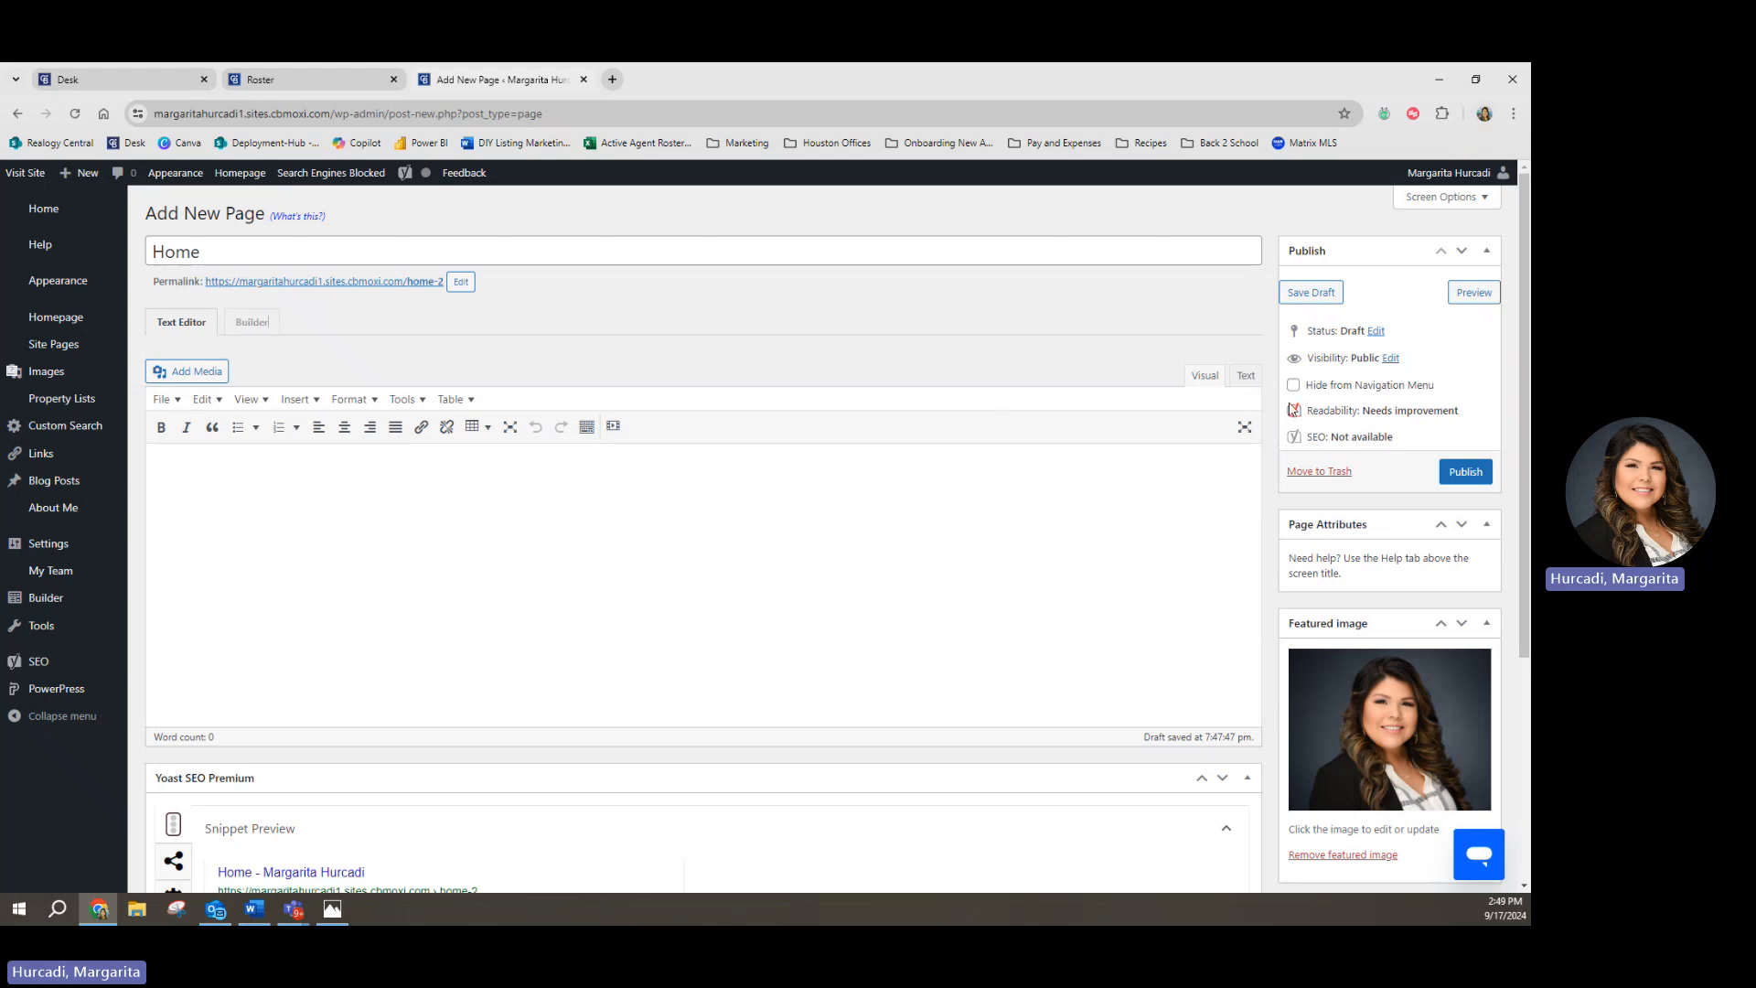
Step: Publish the new Home page and open it in the Builder, declining the introductory tour
{"action": "left_click", "coordinate": [1474, 471]}
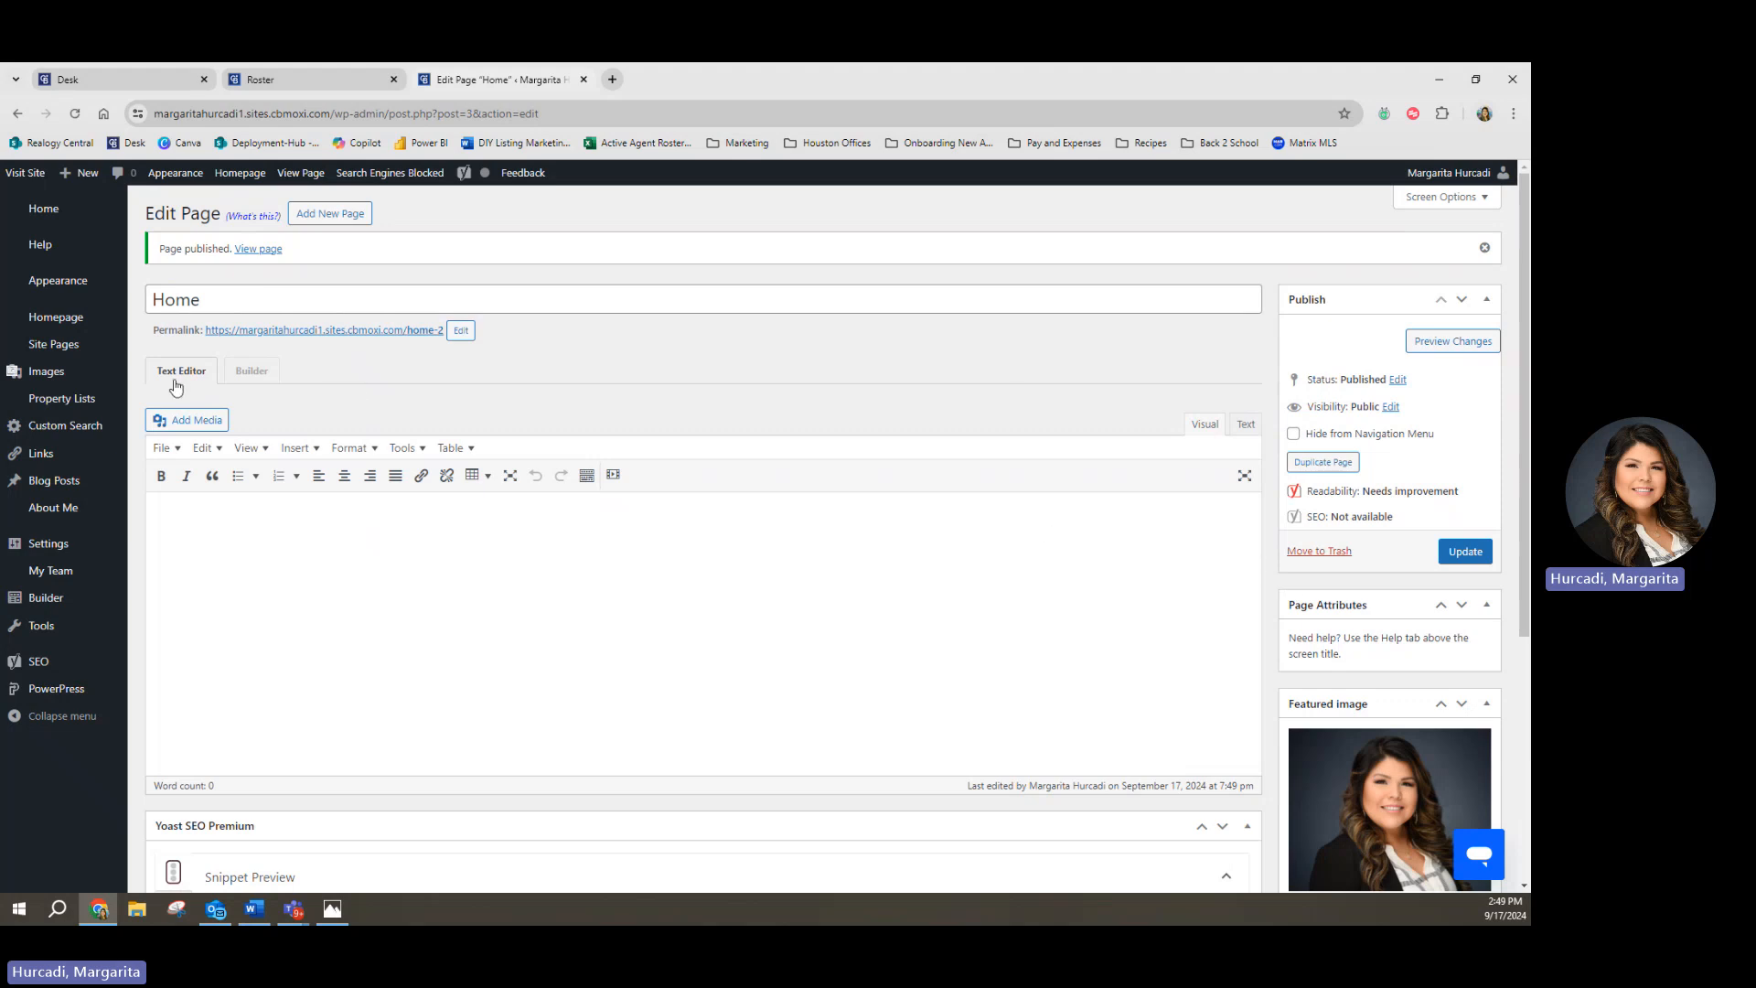
{"action": "left_click", "coordinate": [254, 370]}
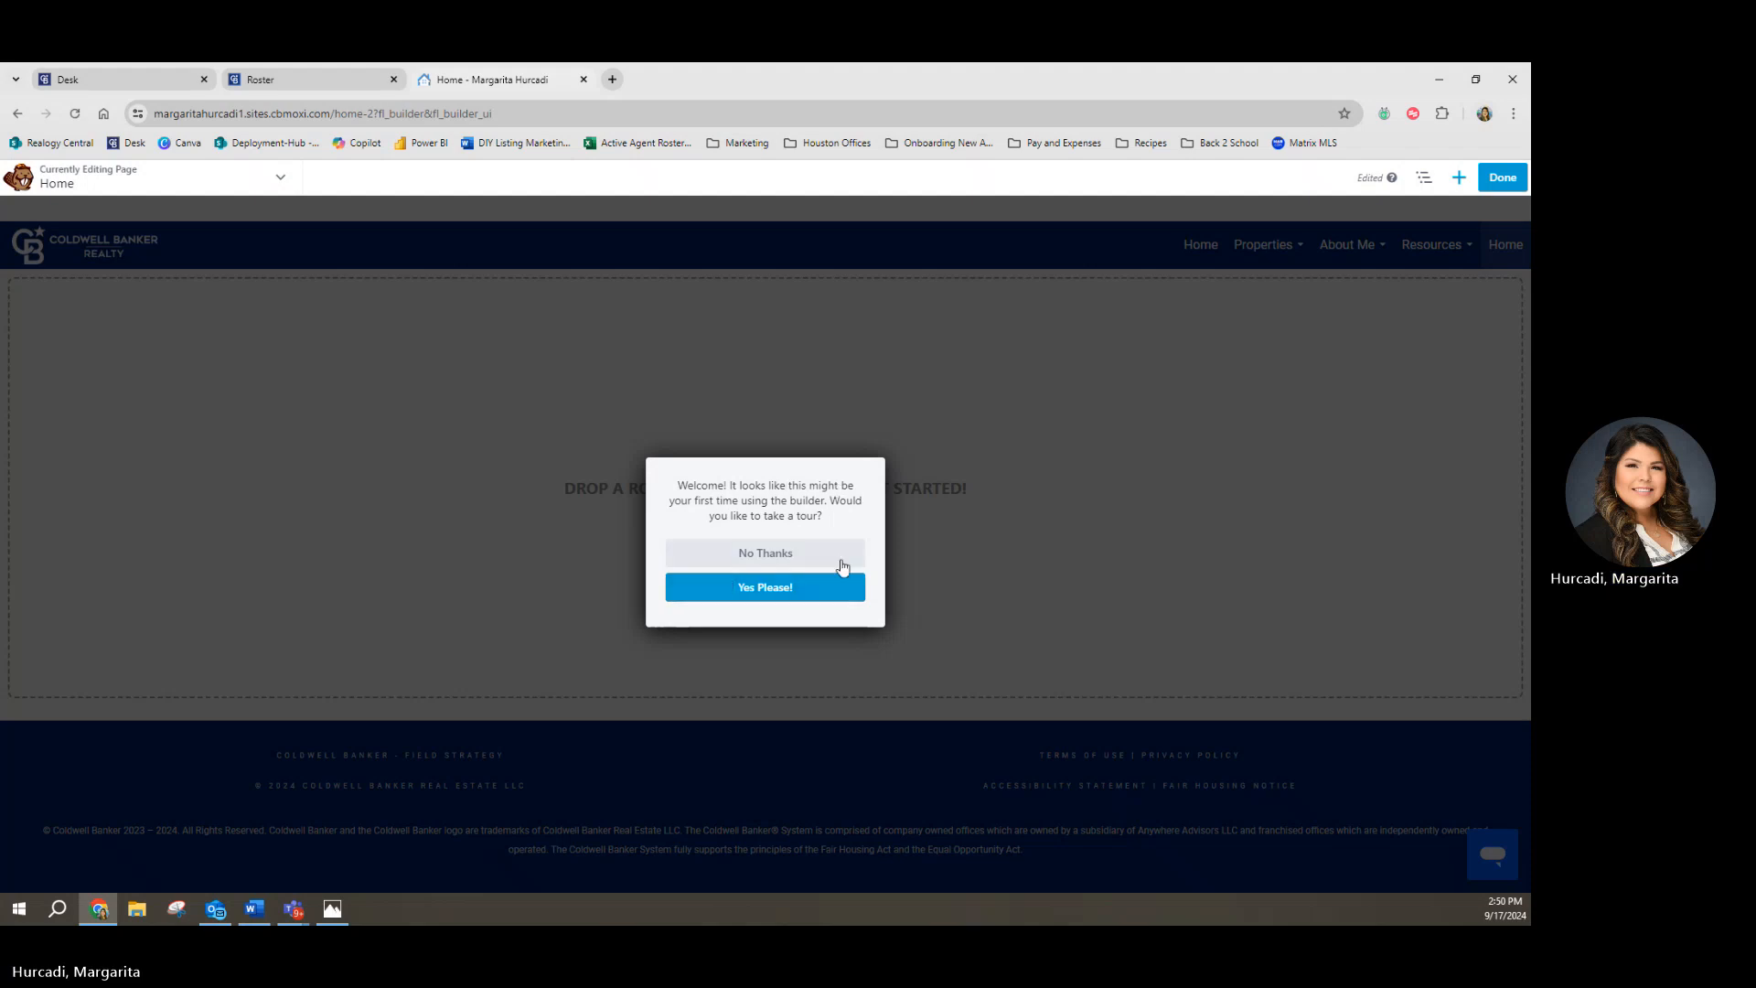
{"action": "left_click", "coordinate": [799, 556]}
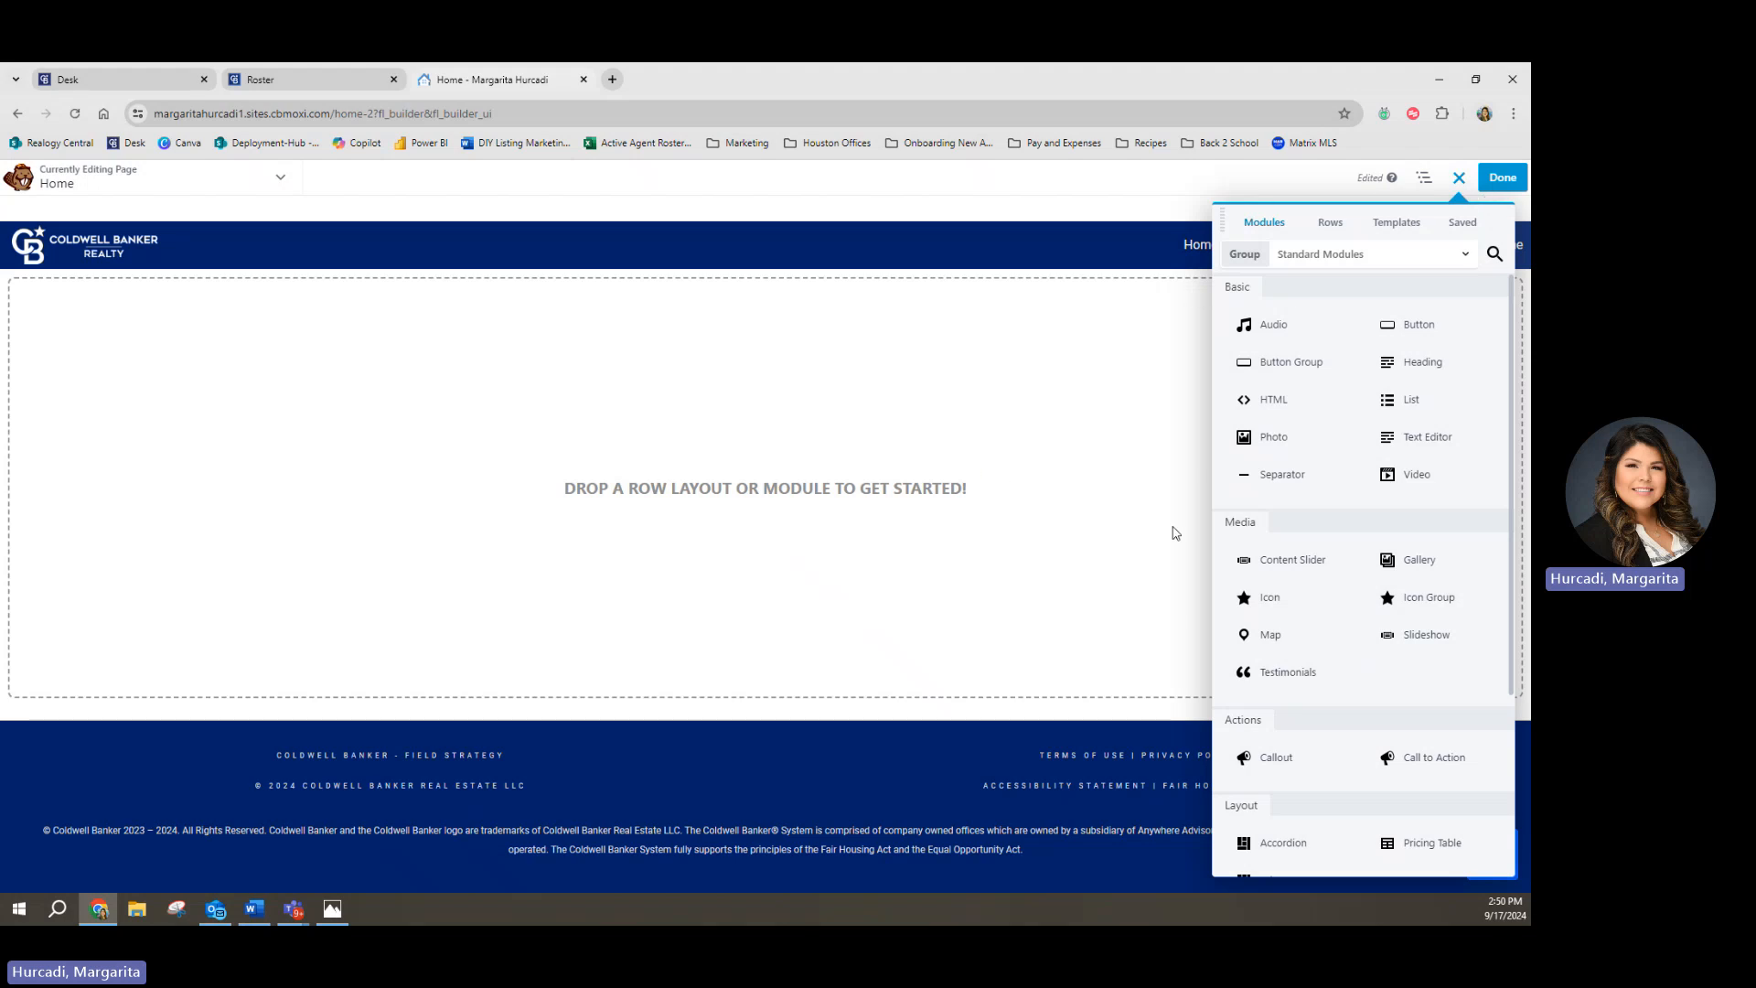
{"action": "left_click", "coordinate": [1460, 180]}
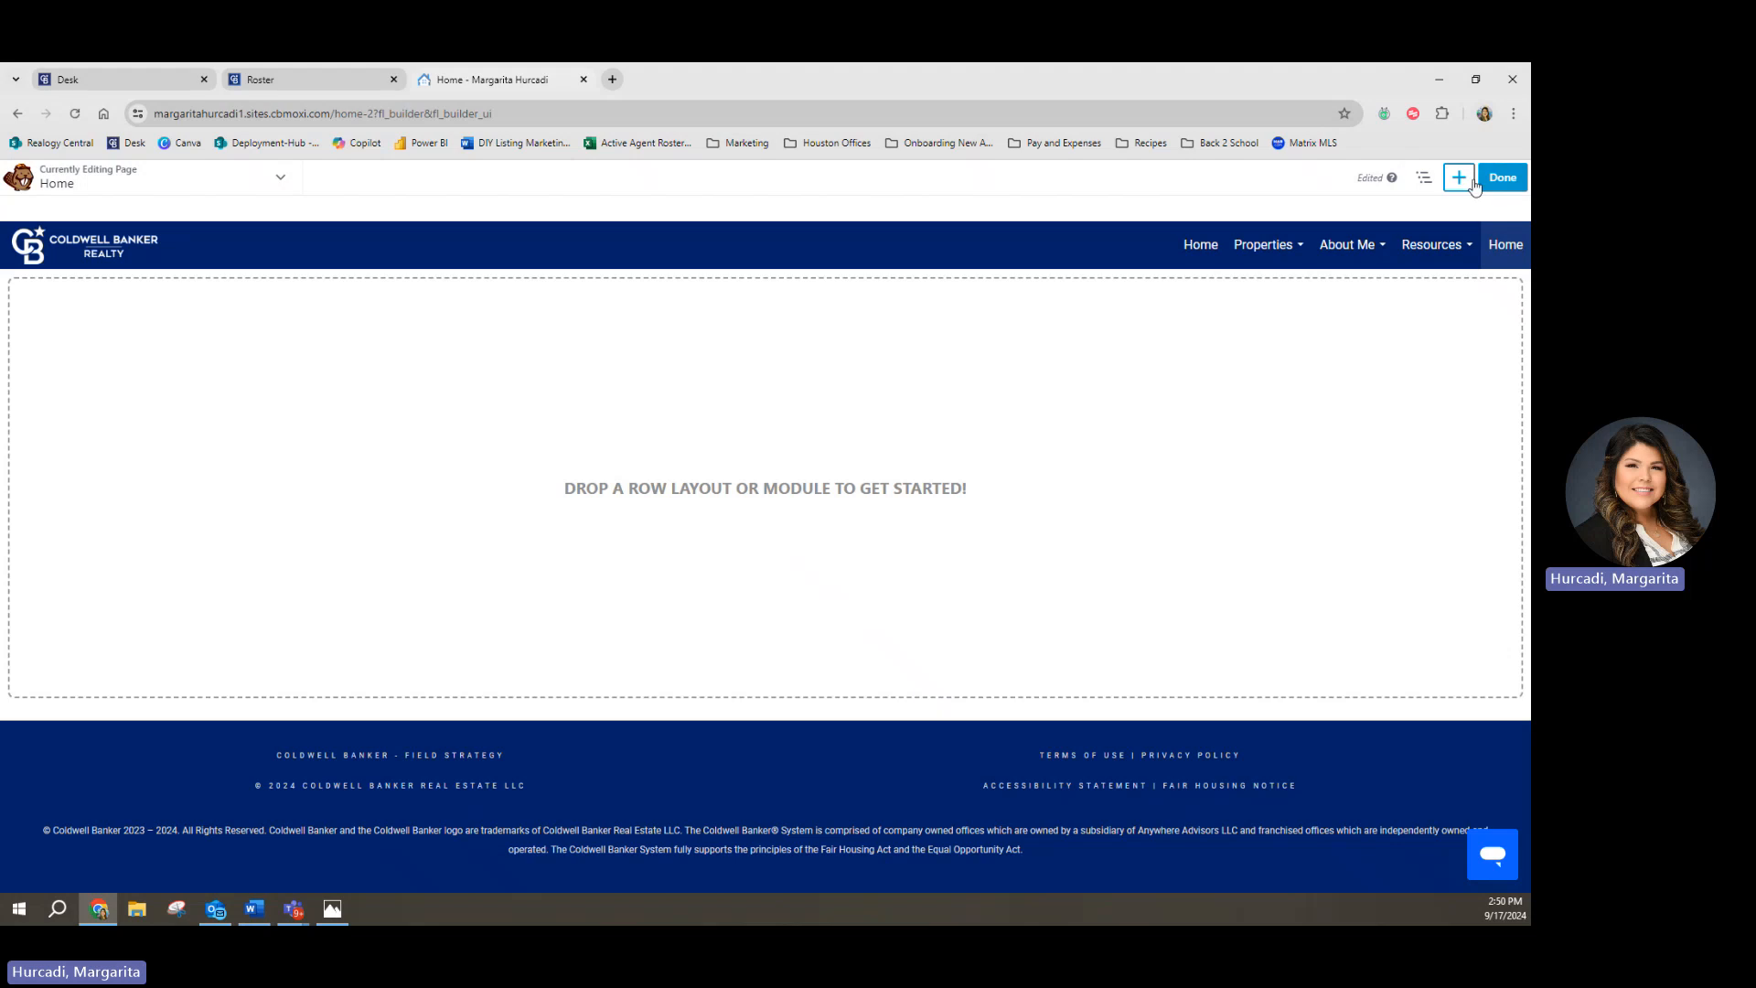
{"action": "left_click", "coordinate": [1460, 180]}
{"action": "left_click", "coordinate": [1461, 180]}
{"action": "left_click", "coordinate": [1461, 180]}
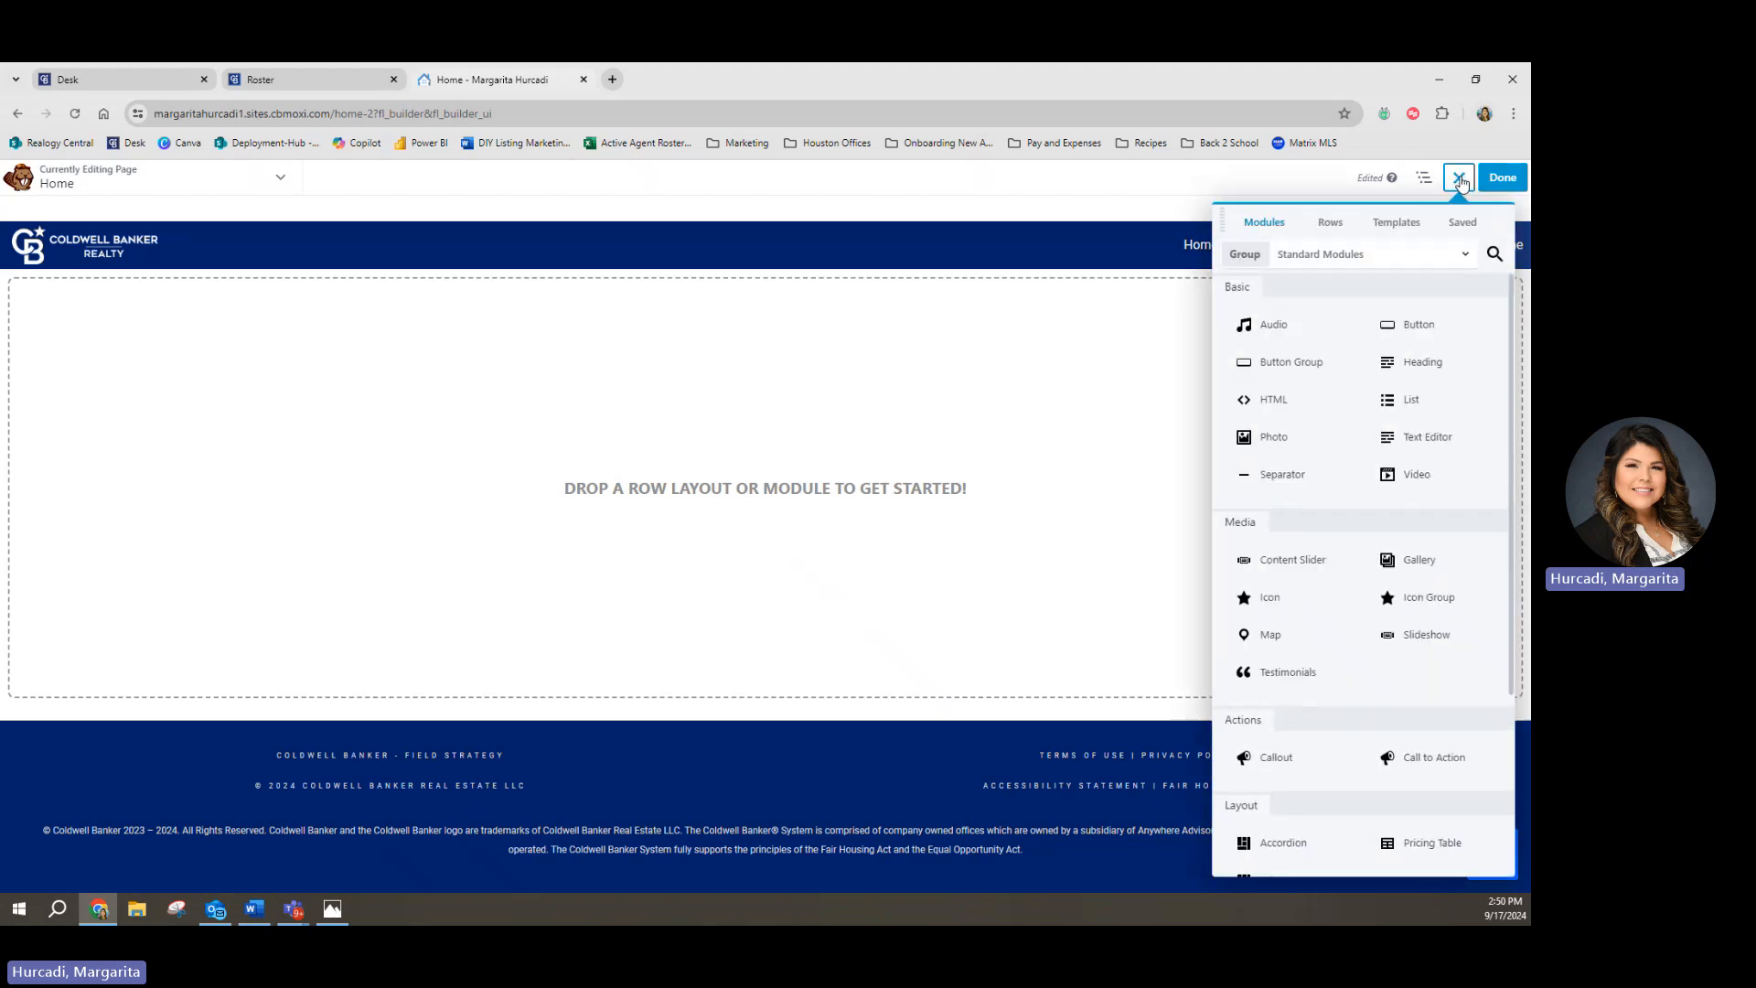
{"action": "left_click", "coordinate": [1460, 180]}
{"action": "left_click", "coordinate": [1460, 180]}
Step: Examine the Builder's standard modules, column row layouts, templates and saved content available for the Home page
{"action": "left_click", "coordinate": [1333, 227]}
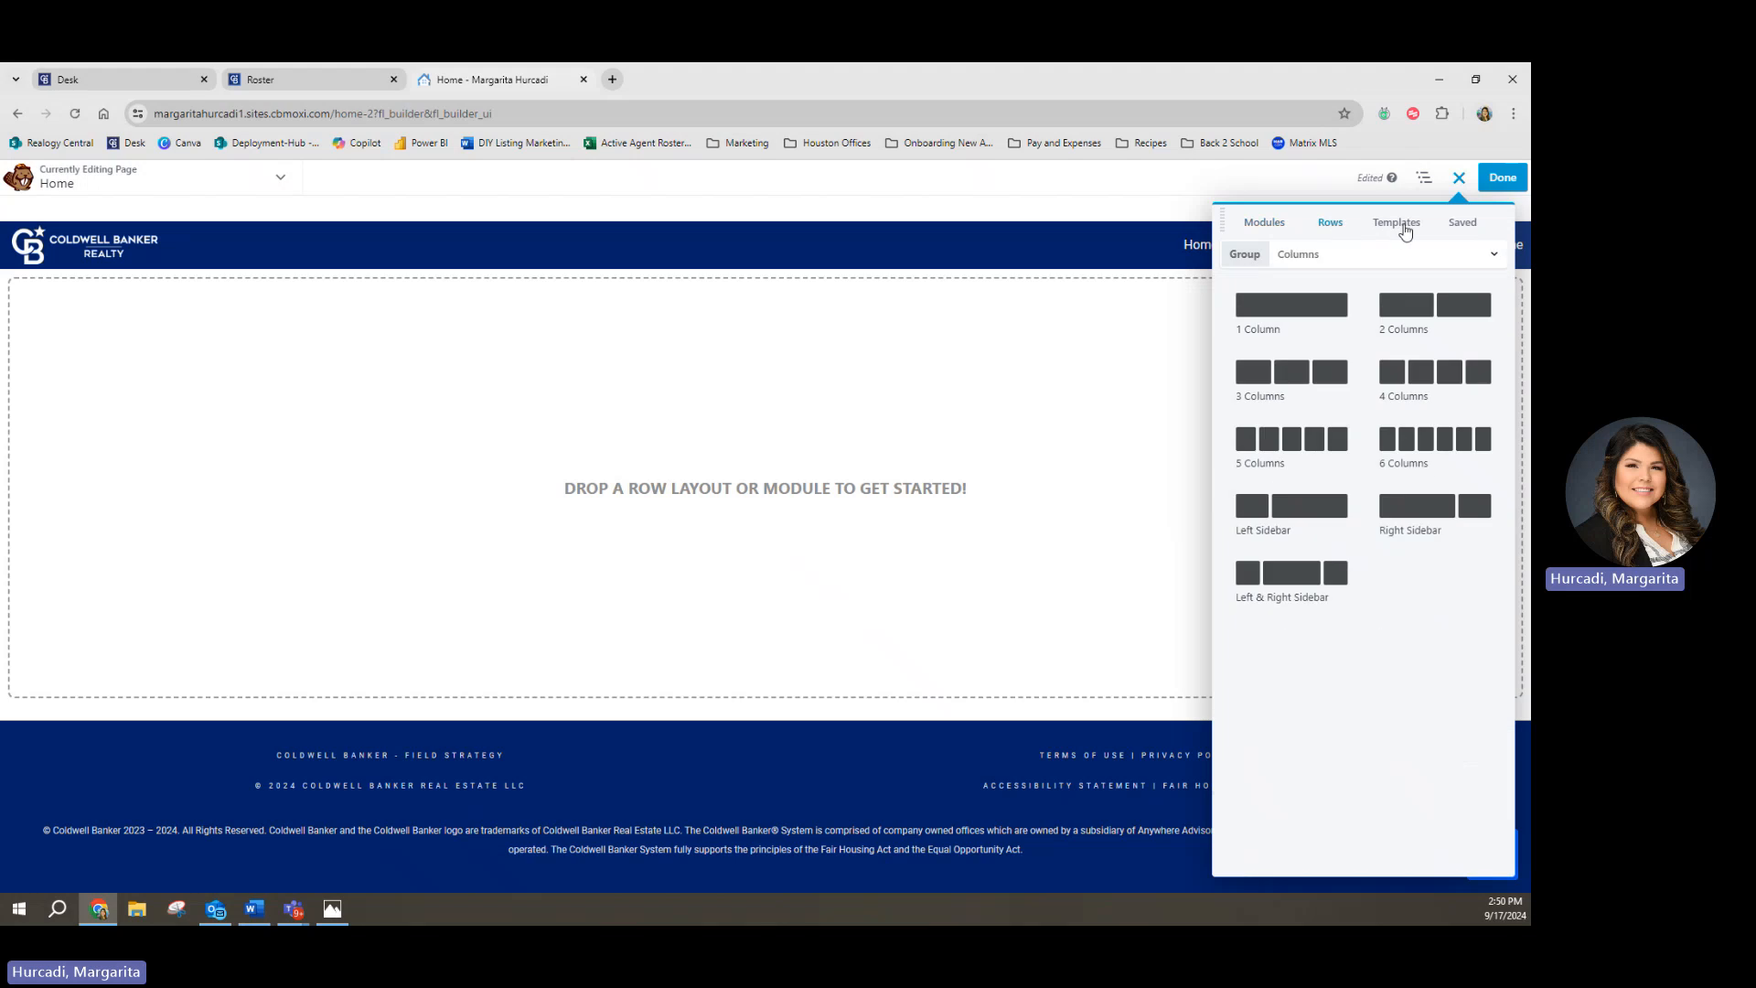
{"action": "left_click", "coordinate": [1398, 223]}
{"action": "left_click", "coordinate": [1463, 223]}
{"action": "left_click", "coordinate": [1267, 227]}
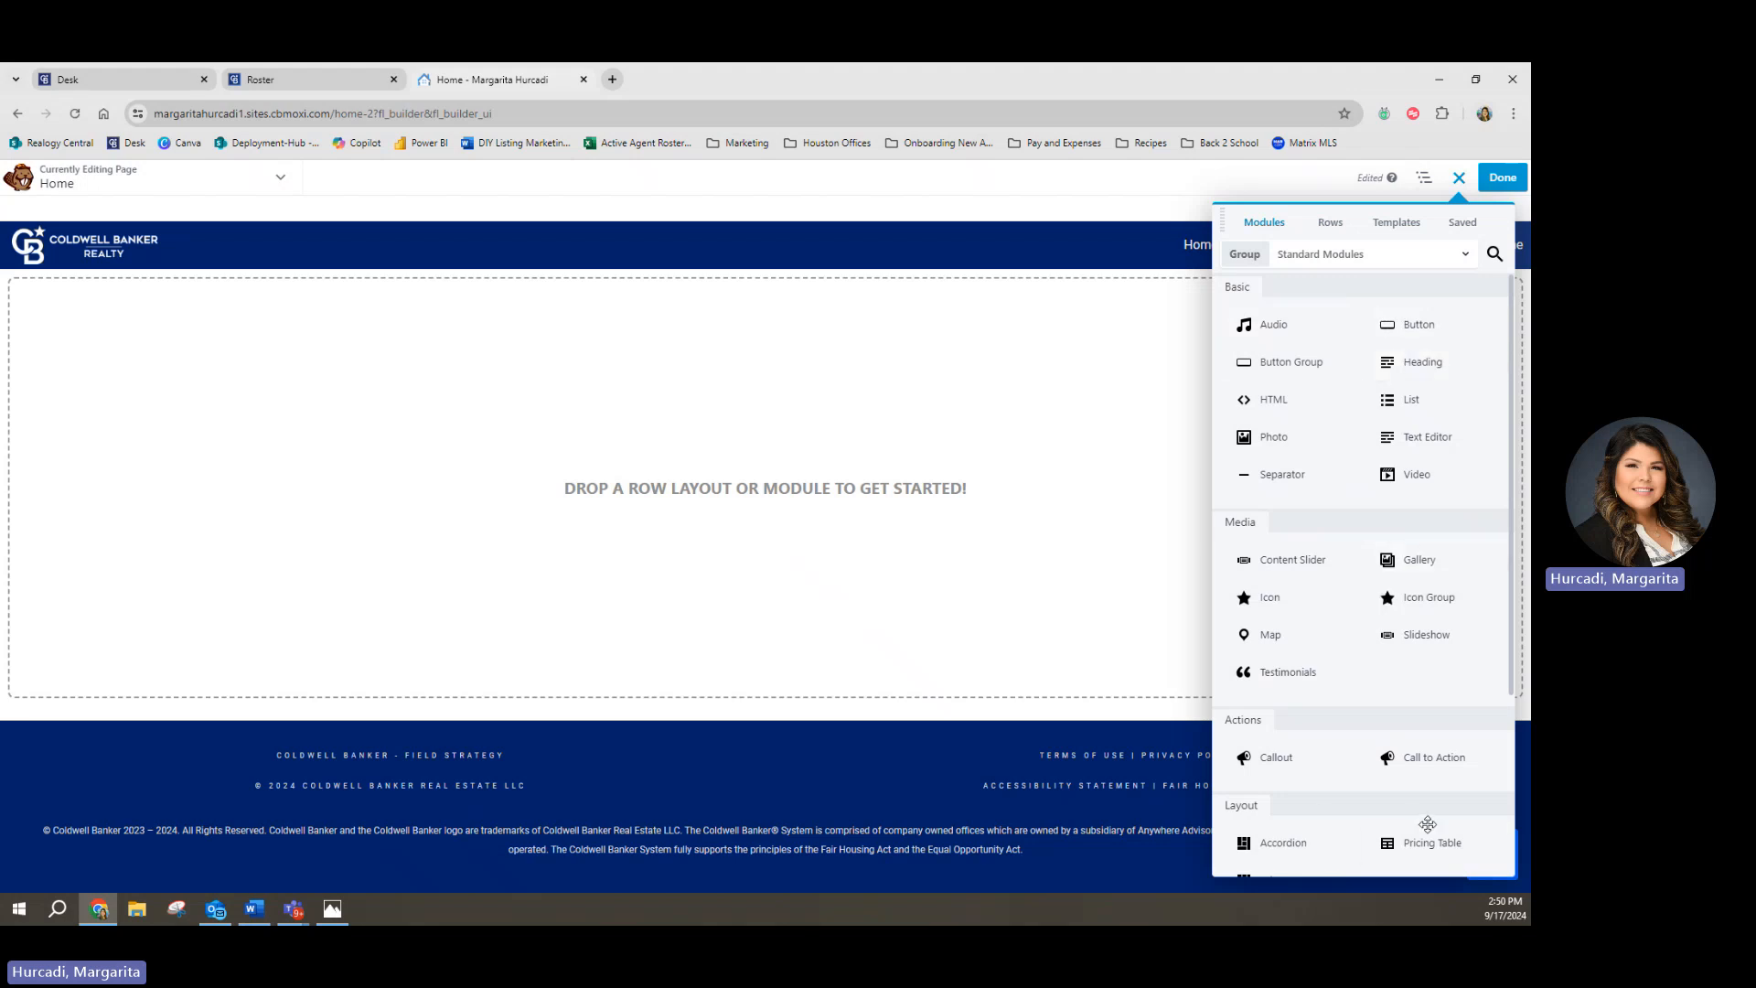
{"action": "scroll", "coordinate": [1337, 607], "scroll_direction": "down", "scroll_amount": 2}
{"action": "scroll", "coordinate": [1337, 606], "scroll_direction": "down", "scroll_amount": 1}
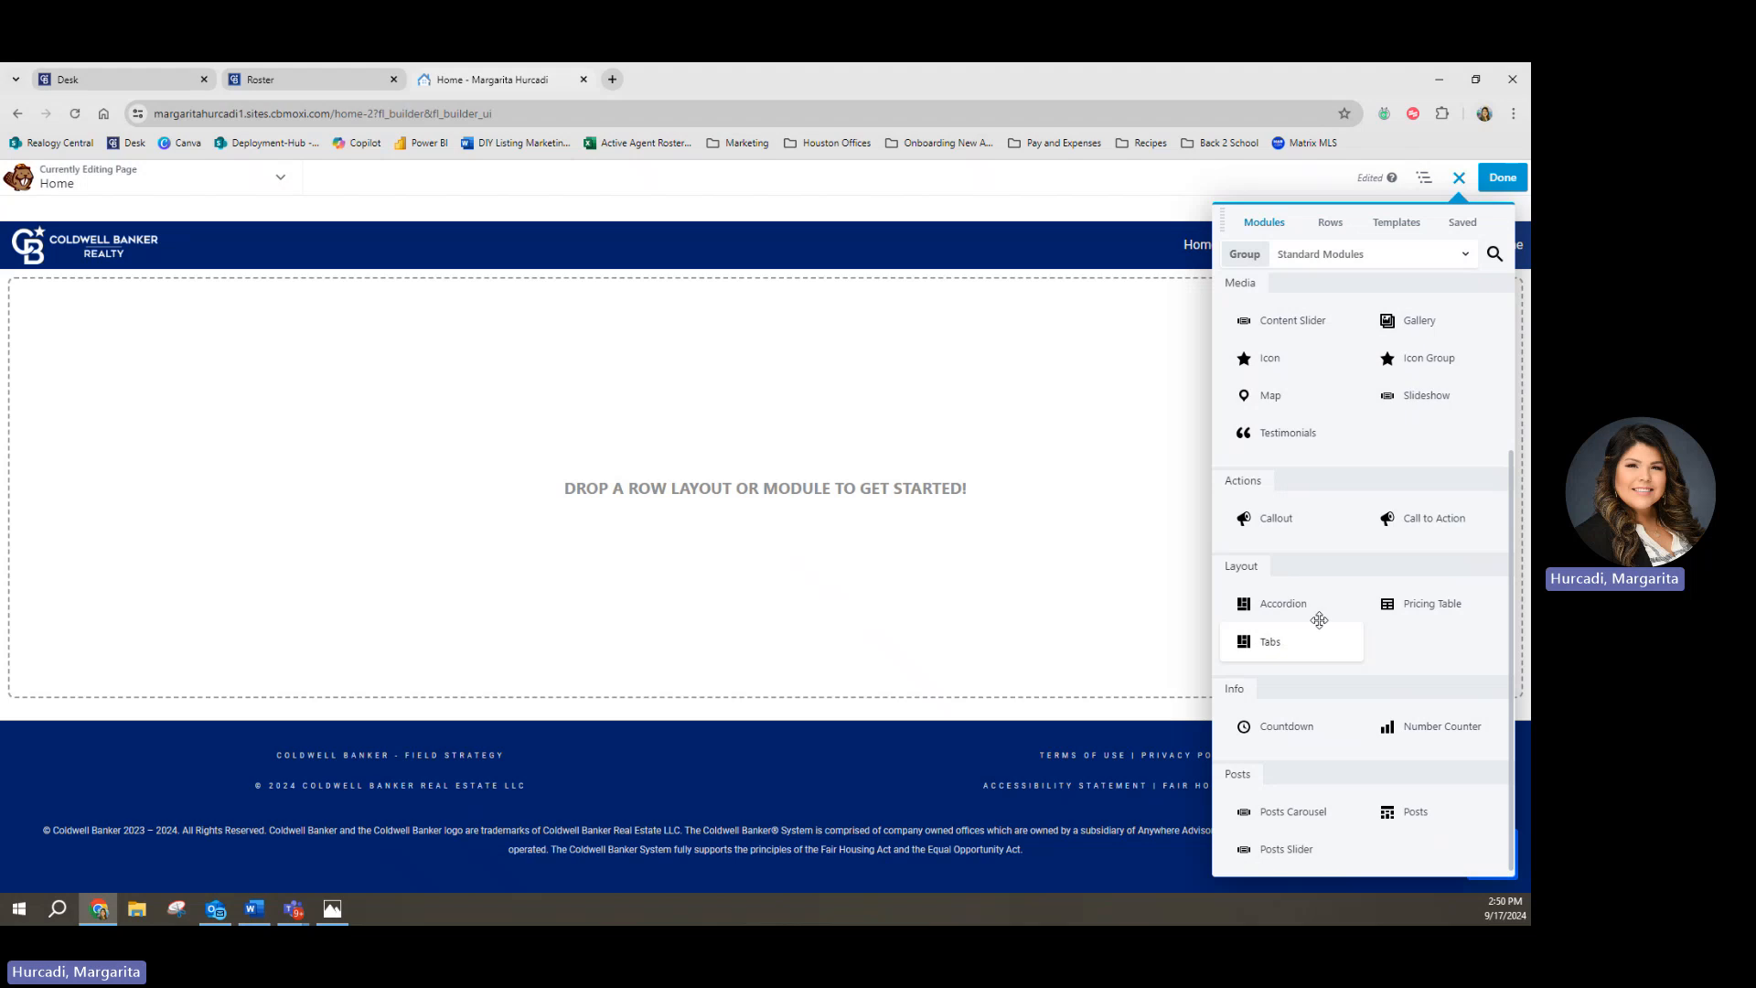
{"action": "scroll", "coordinate": [1310, 720], "scroll_direction": "down", "scroll_amount": 1}
{"action": "scroll", "coordinate": [1333, 803], "scroll_direction": "up", "scroll_amount": 3}
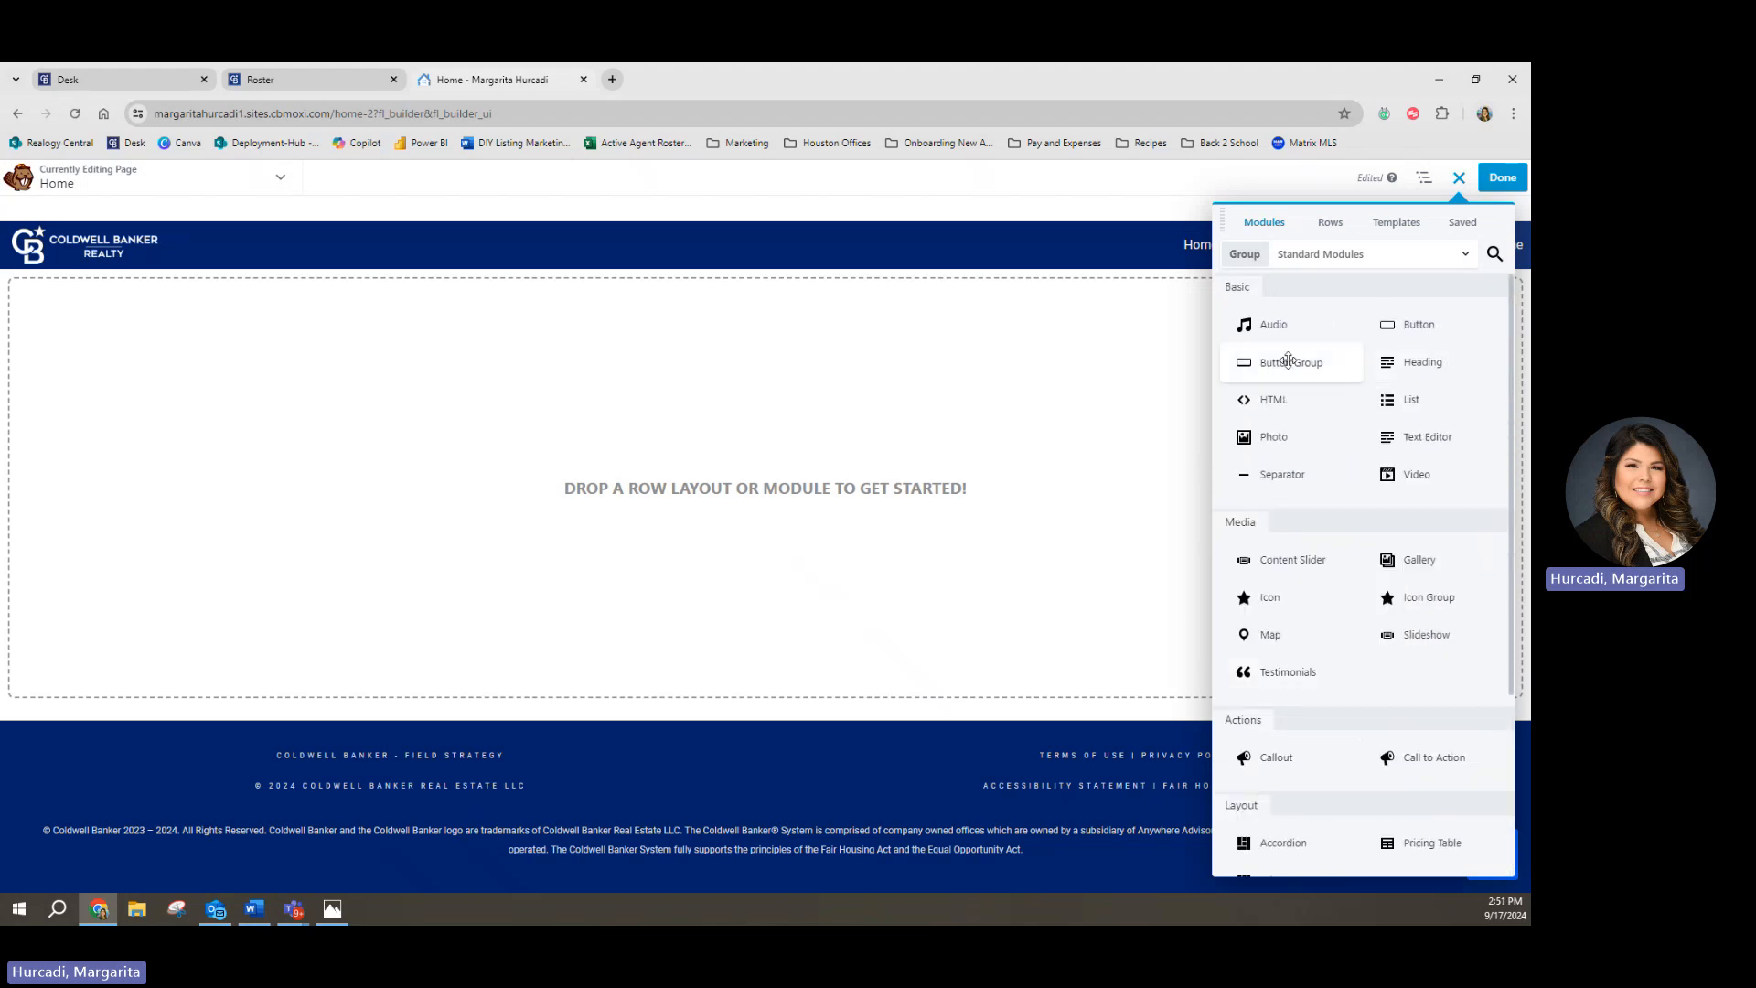
{"action": "left_click", "coordinate": [1332, 229]}
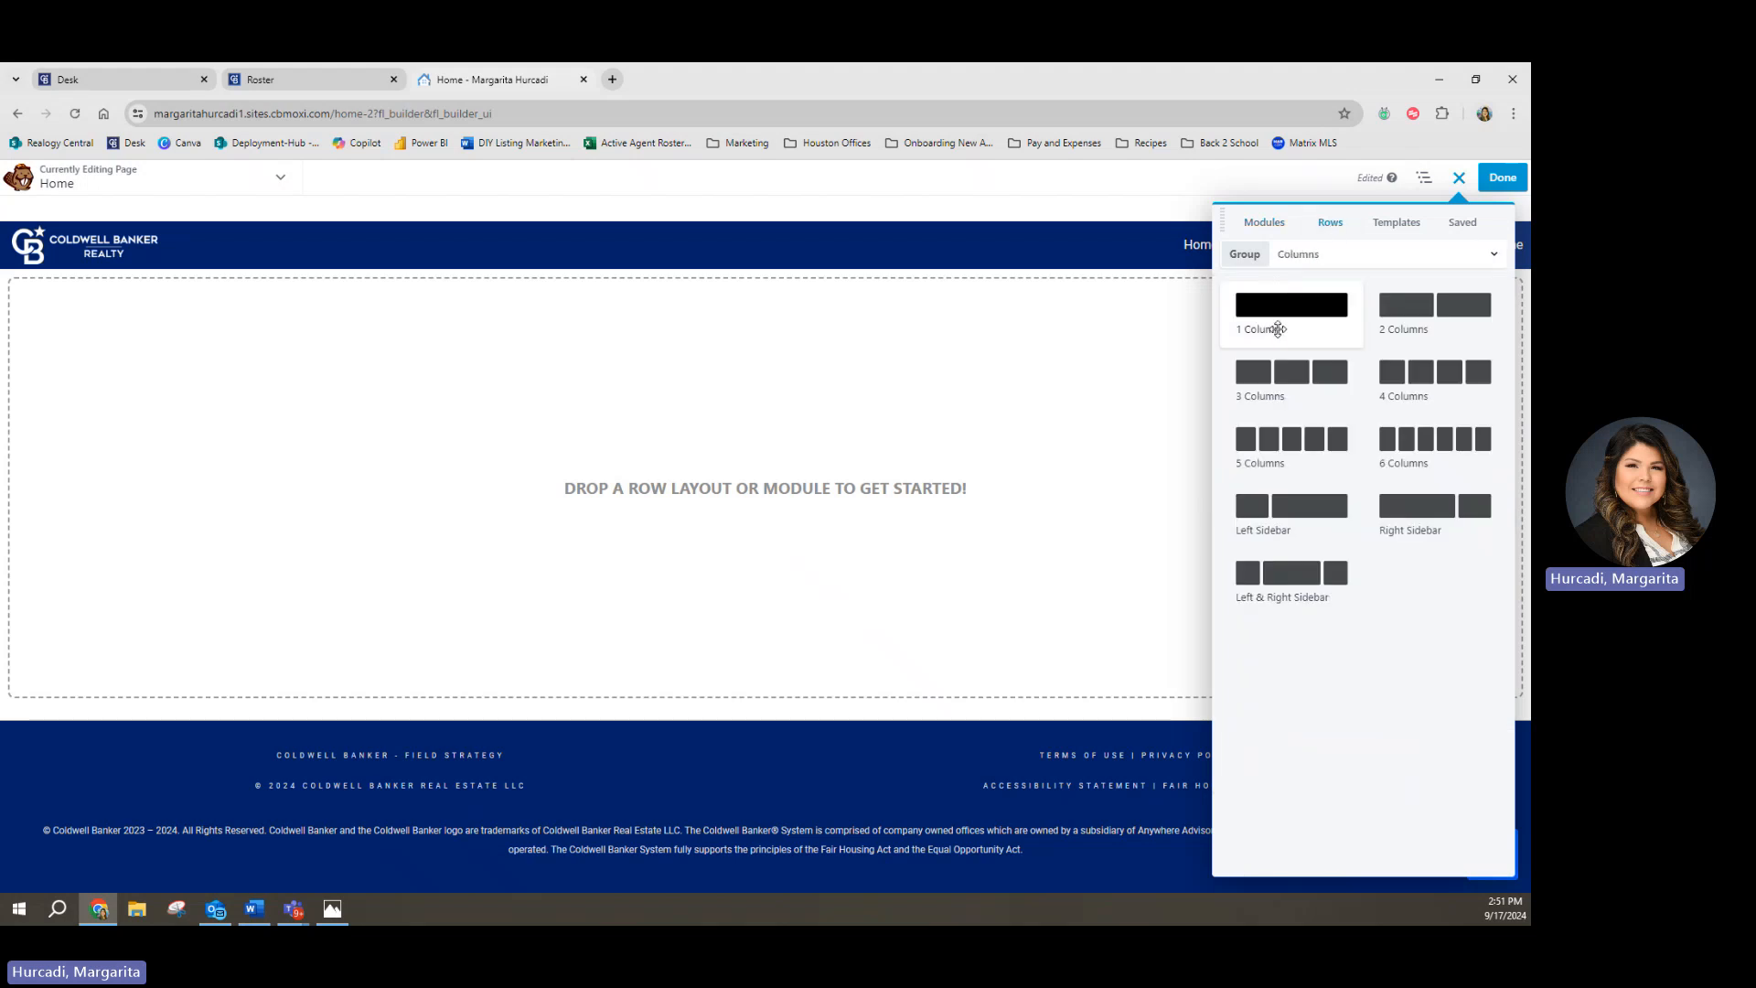
{"action": "left_click", "coordinate": [1267, 223]}
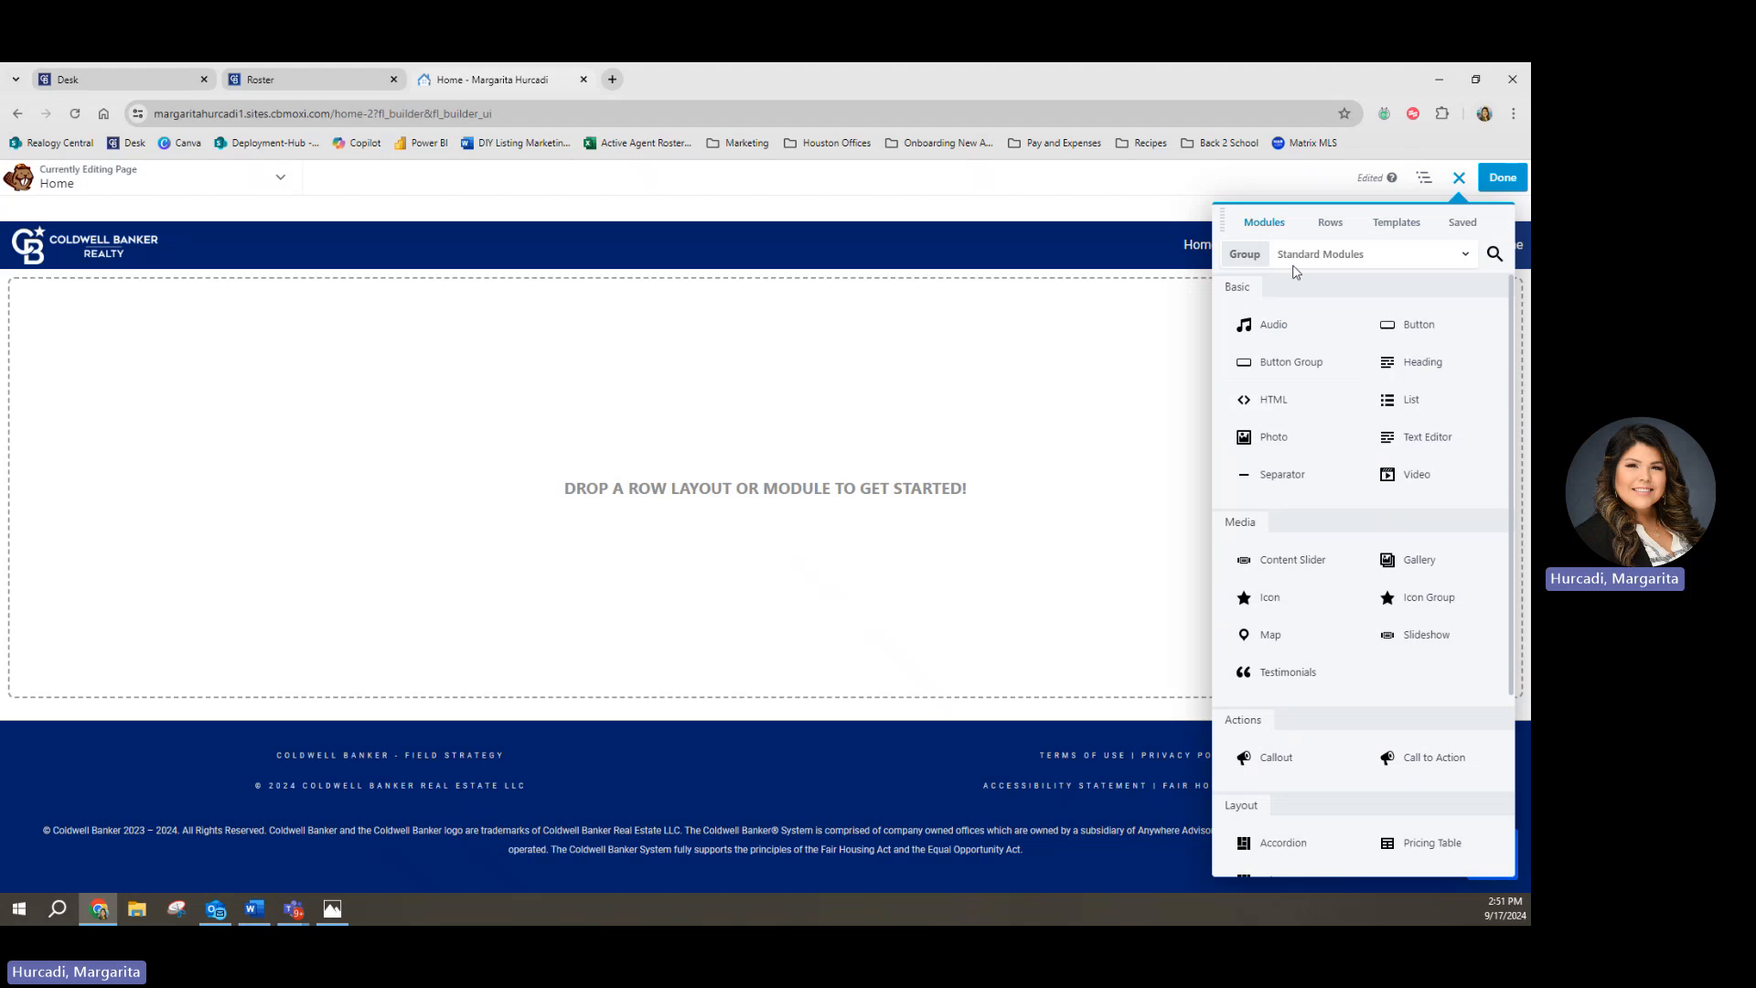
{"action": "left_click", "coordinate": [1324, 225]}
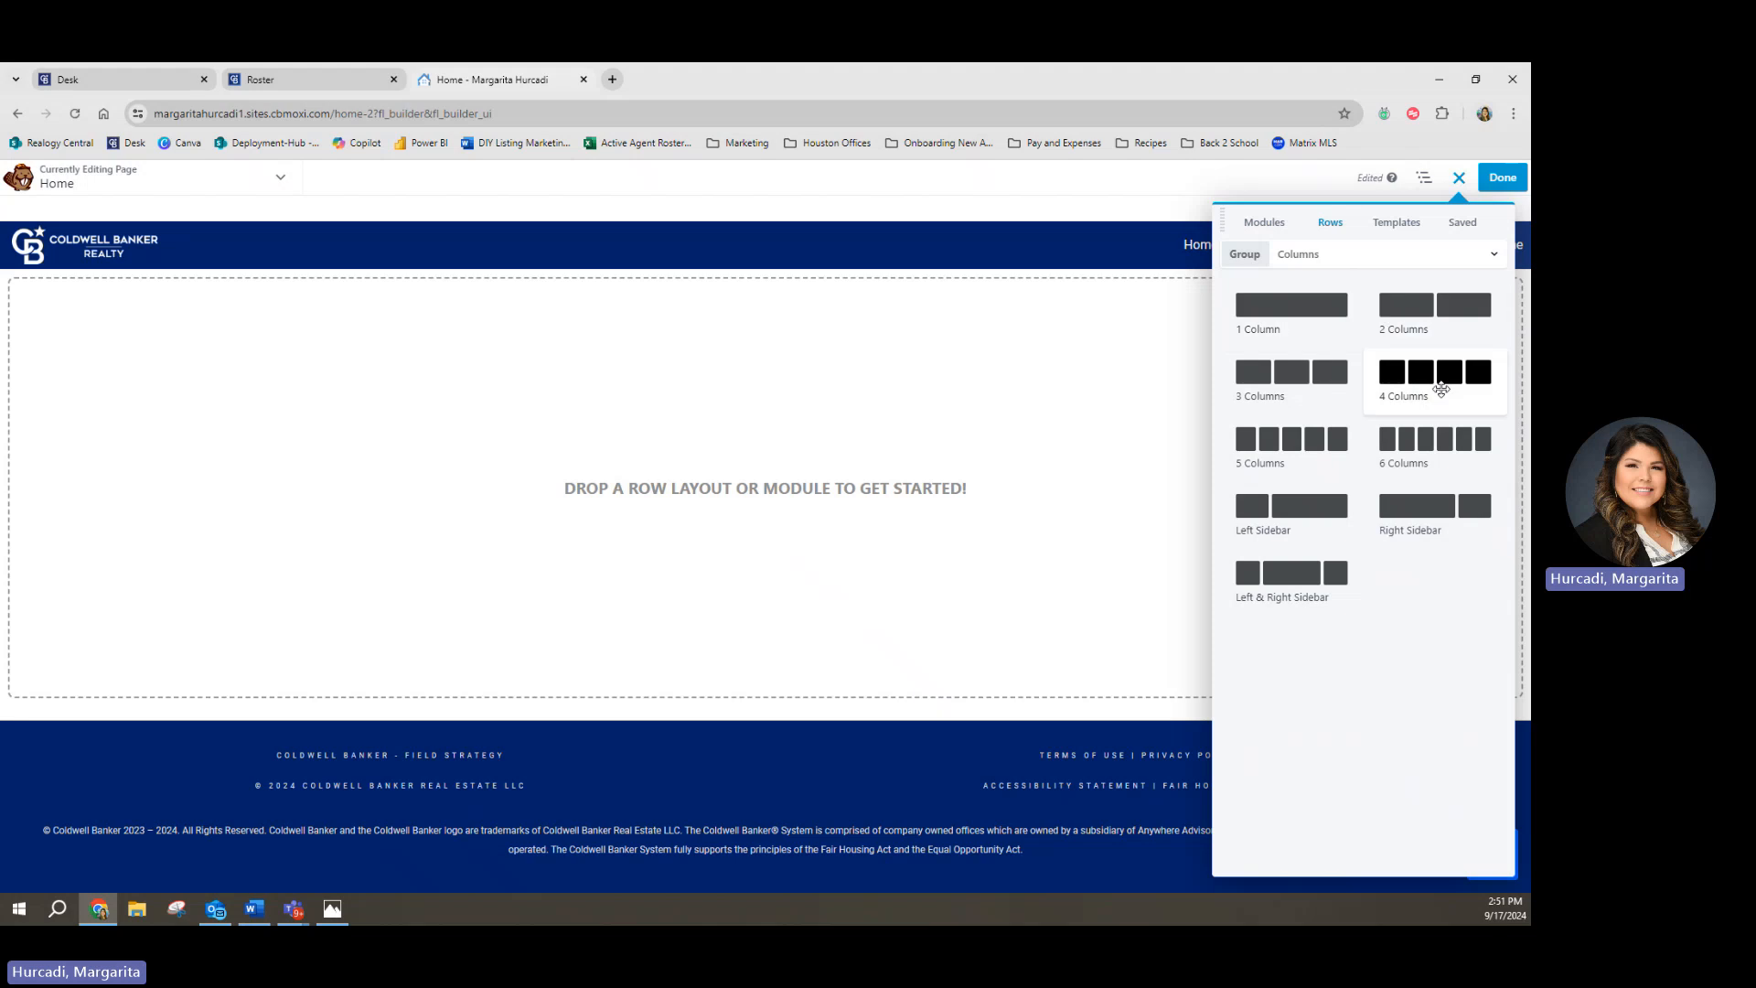
{"action": "left_click", "coordinate": [1280, 228]}
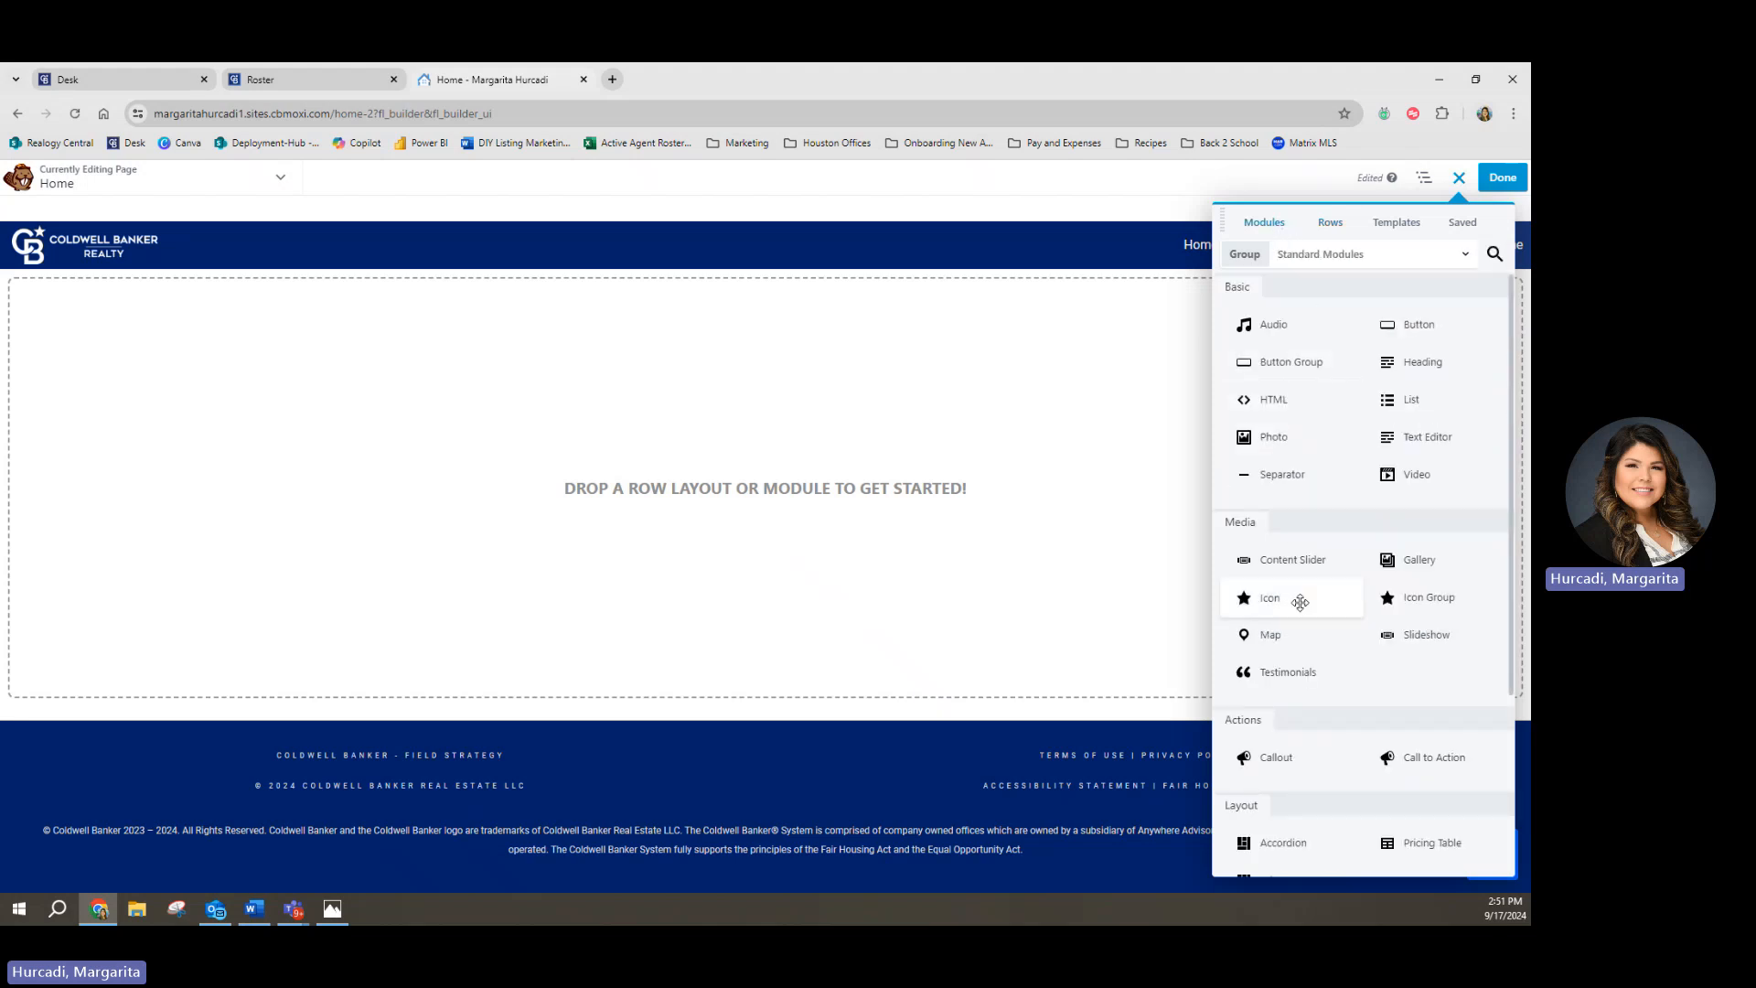
Step: Browse the Brand Templates group and apply the Alternate Agent Page template to the empty Home page
{"action": "left_click", "coordinate": [1404, 227]}
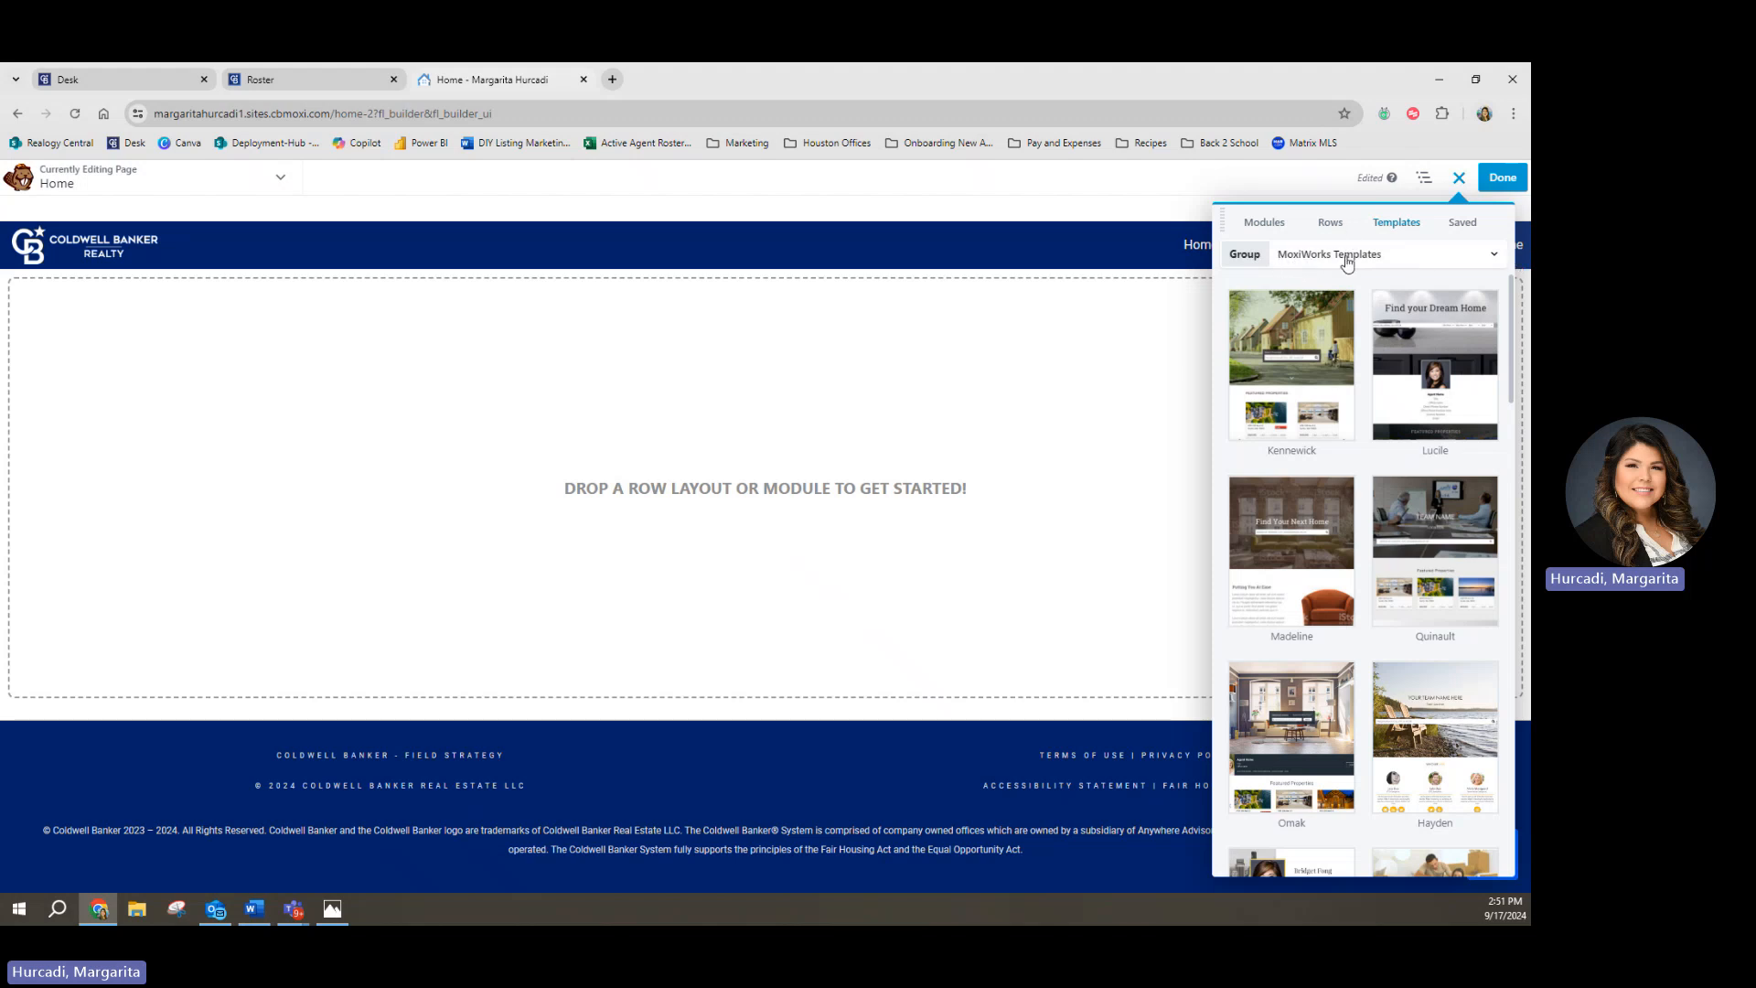
{"action": "left_click", "coordinate": [1394, 263]}
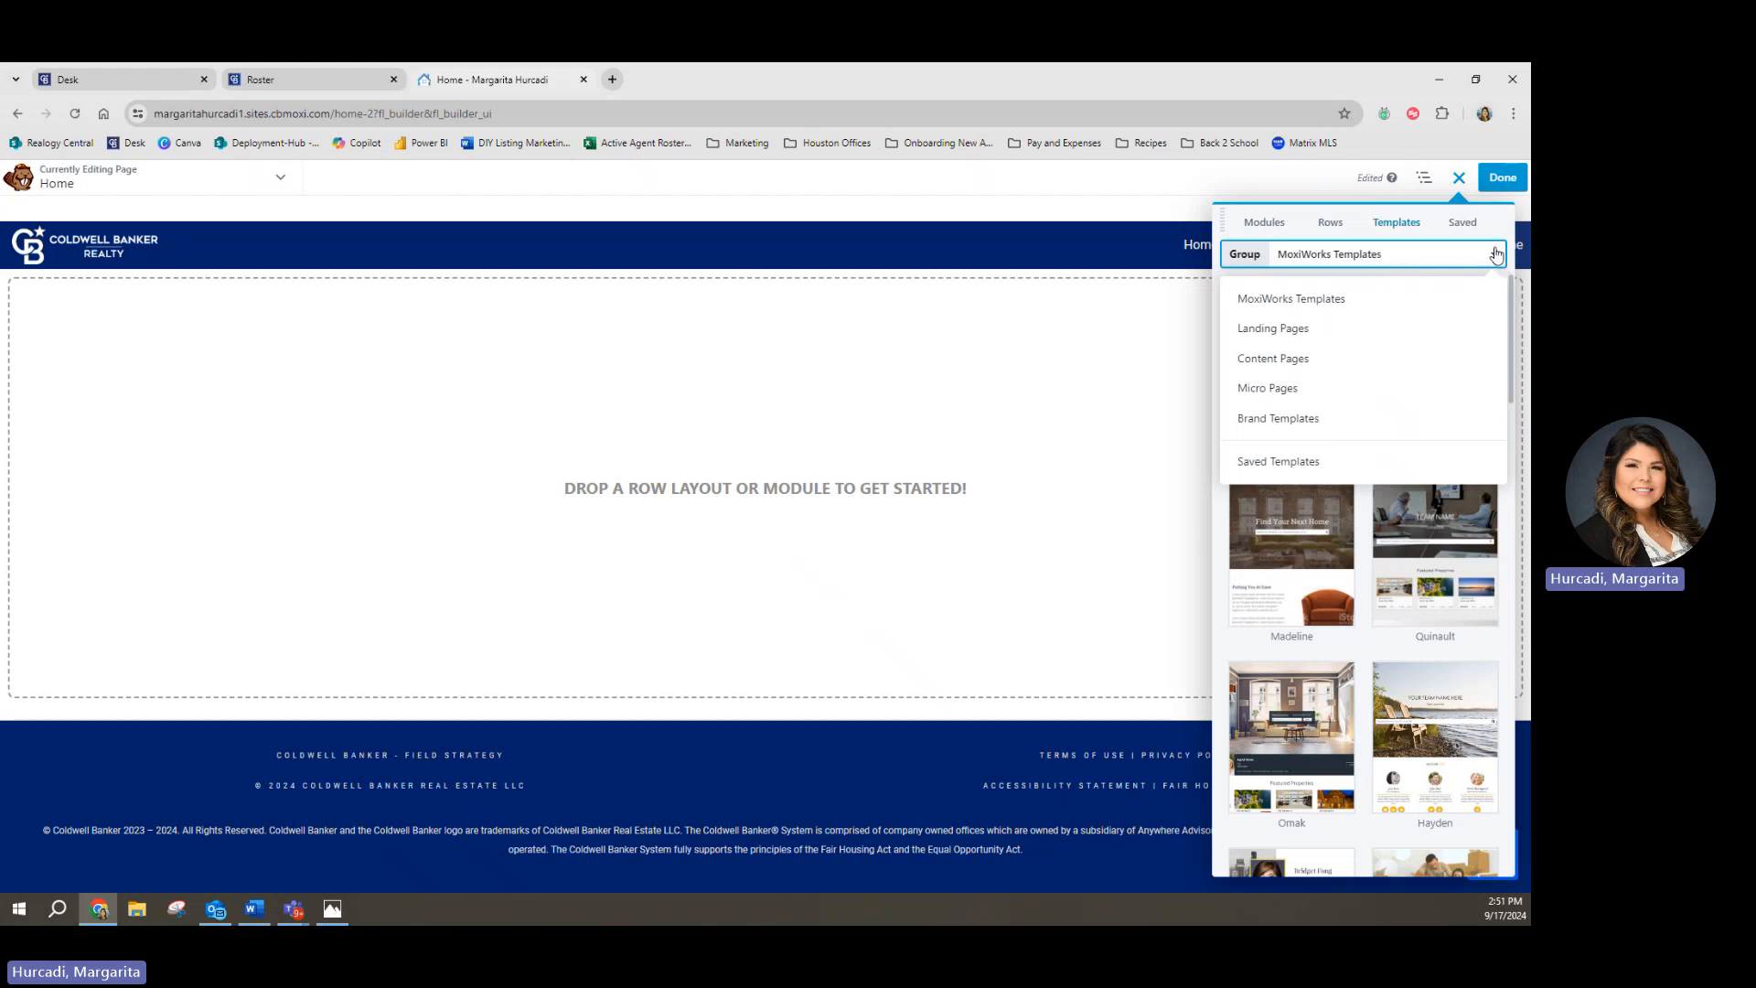
{"action": "left_click", "coordinate": [1266, 428]}
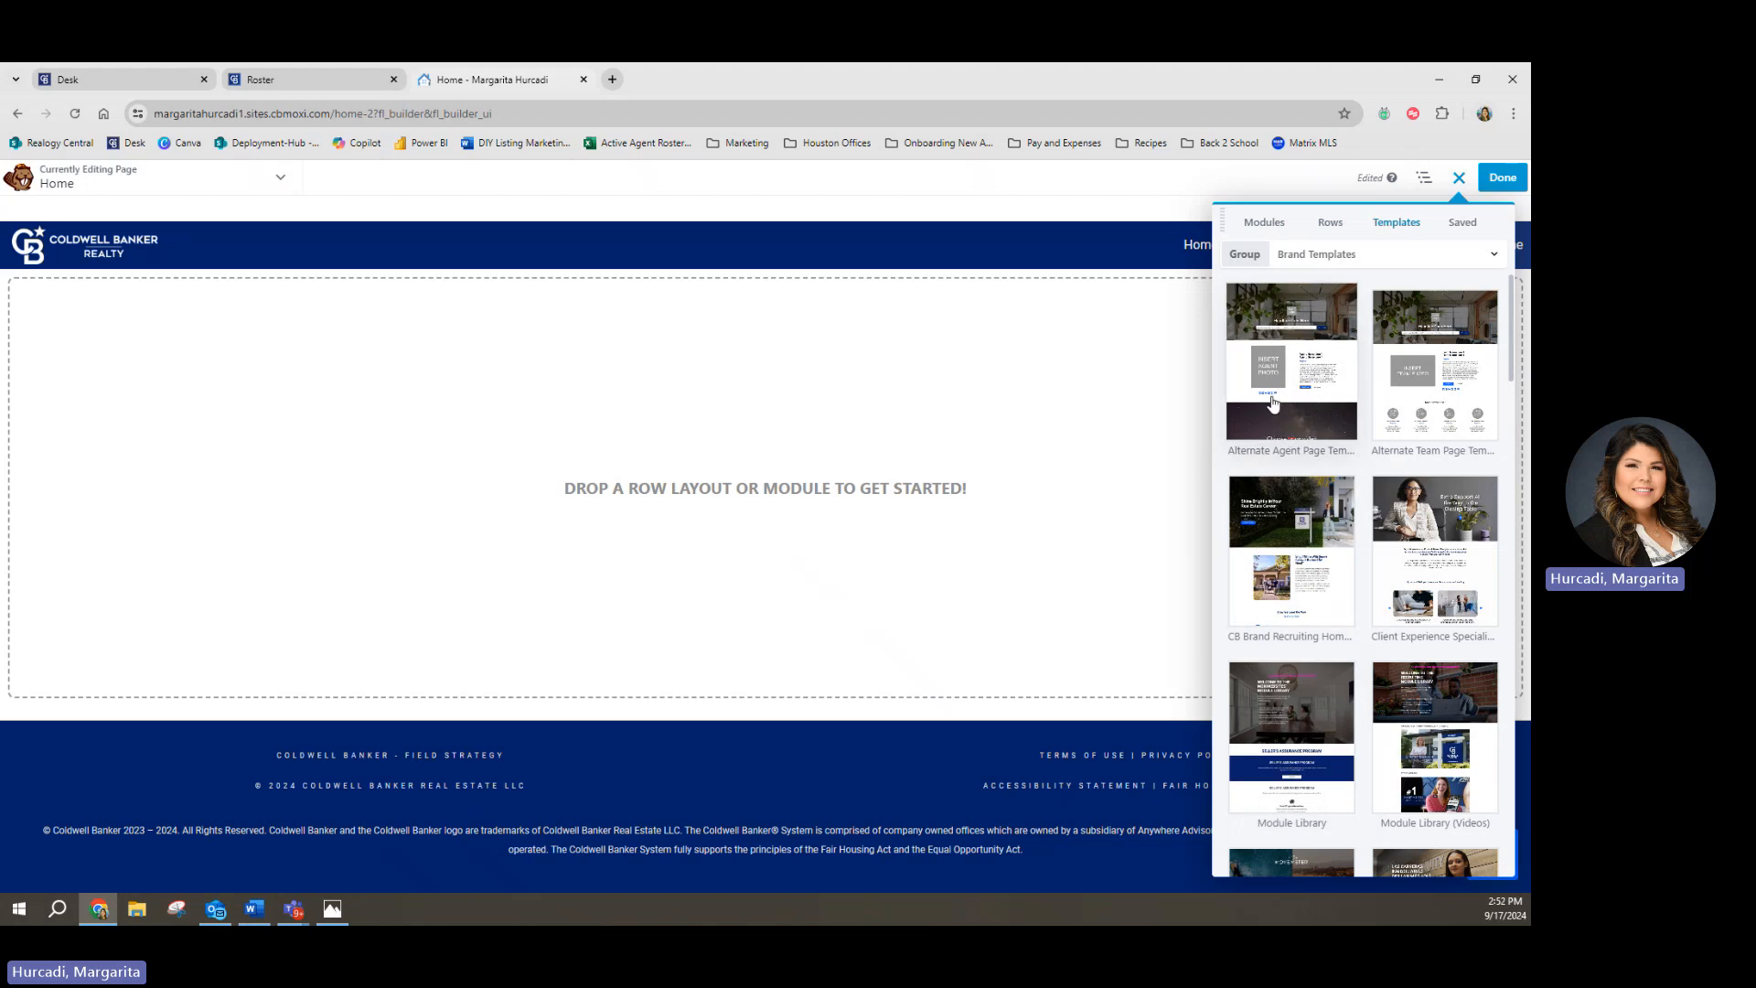
{"action": "scroll", "coordinate": [1294, 468], "scroll_direction": "down", "scroll_amount": 4}
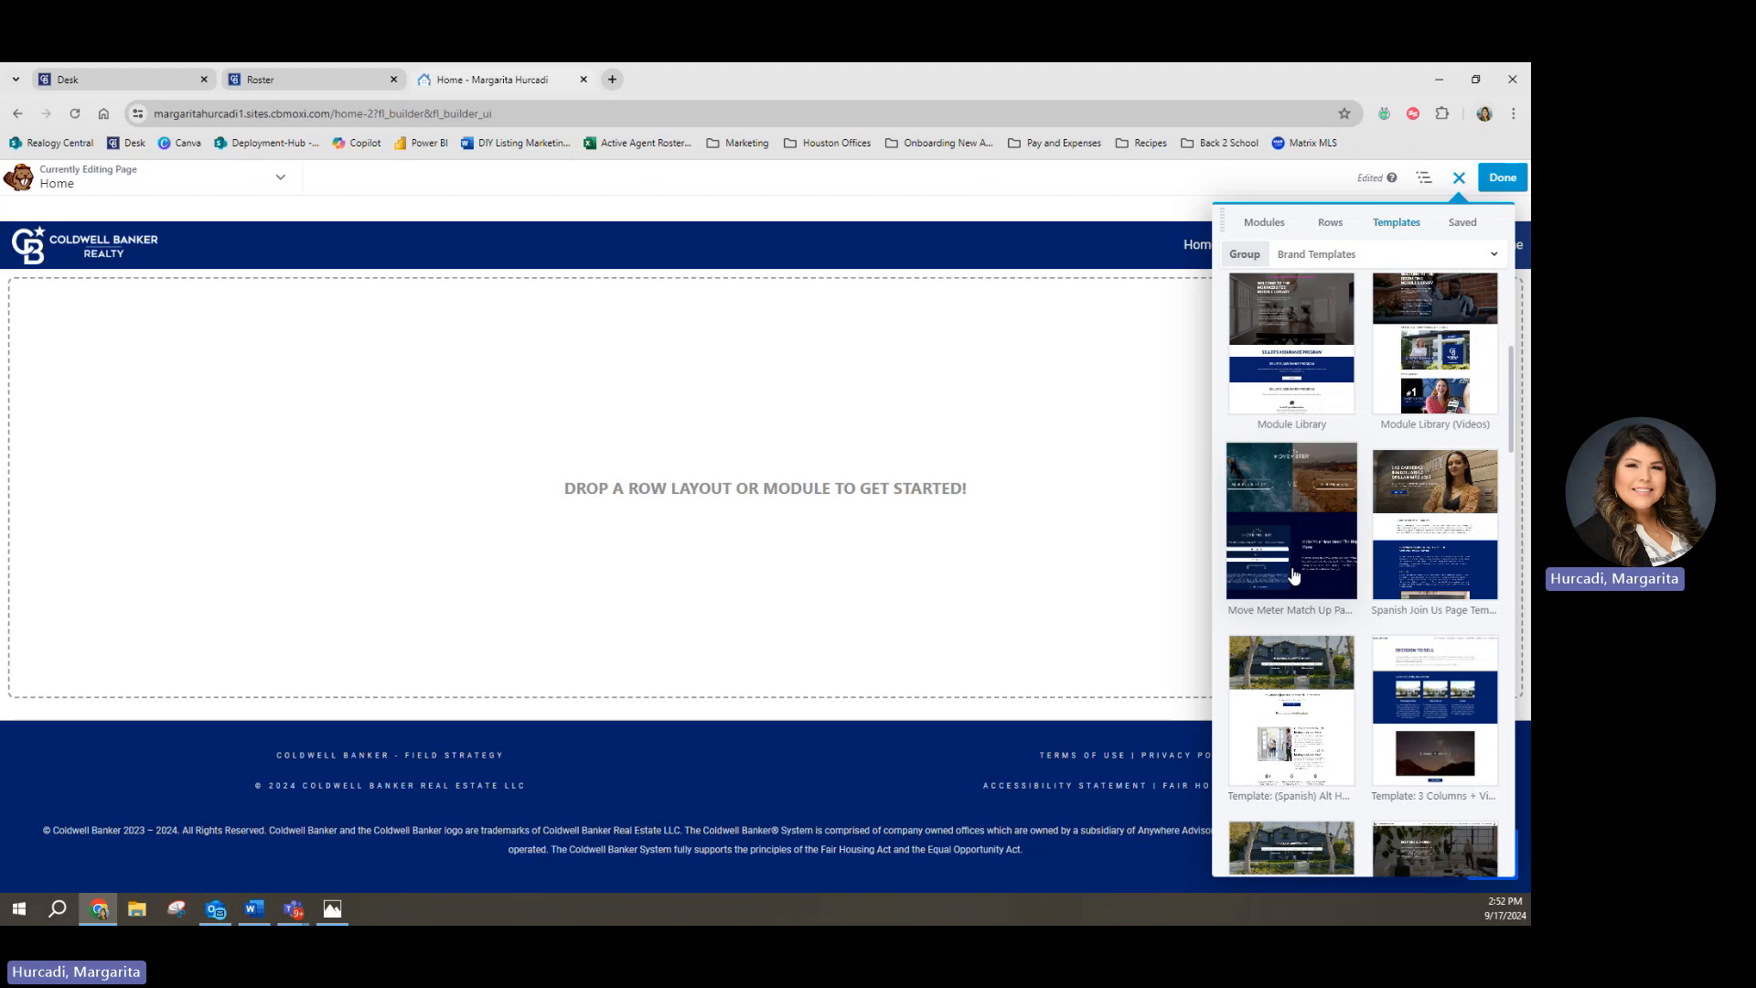
{"action": "scroll", "coordinate": [1294, 574], "scroll_direction": "down", "scroll_amount": 10}
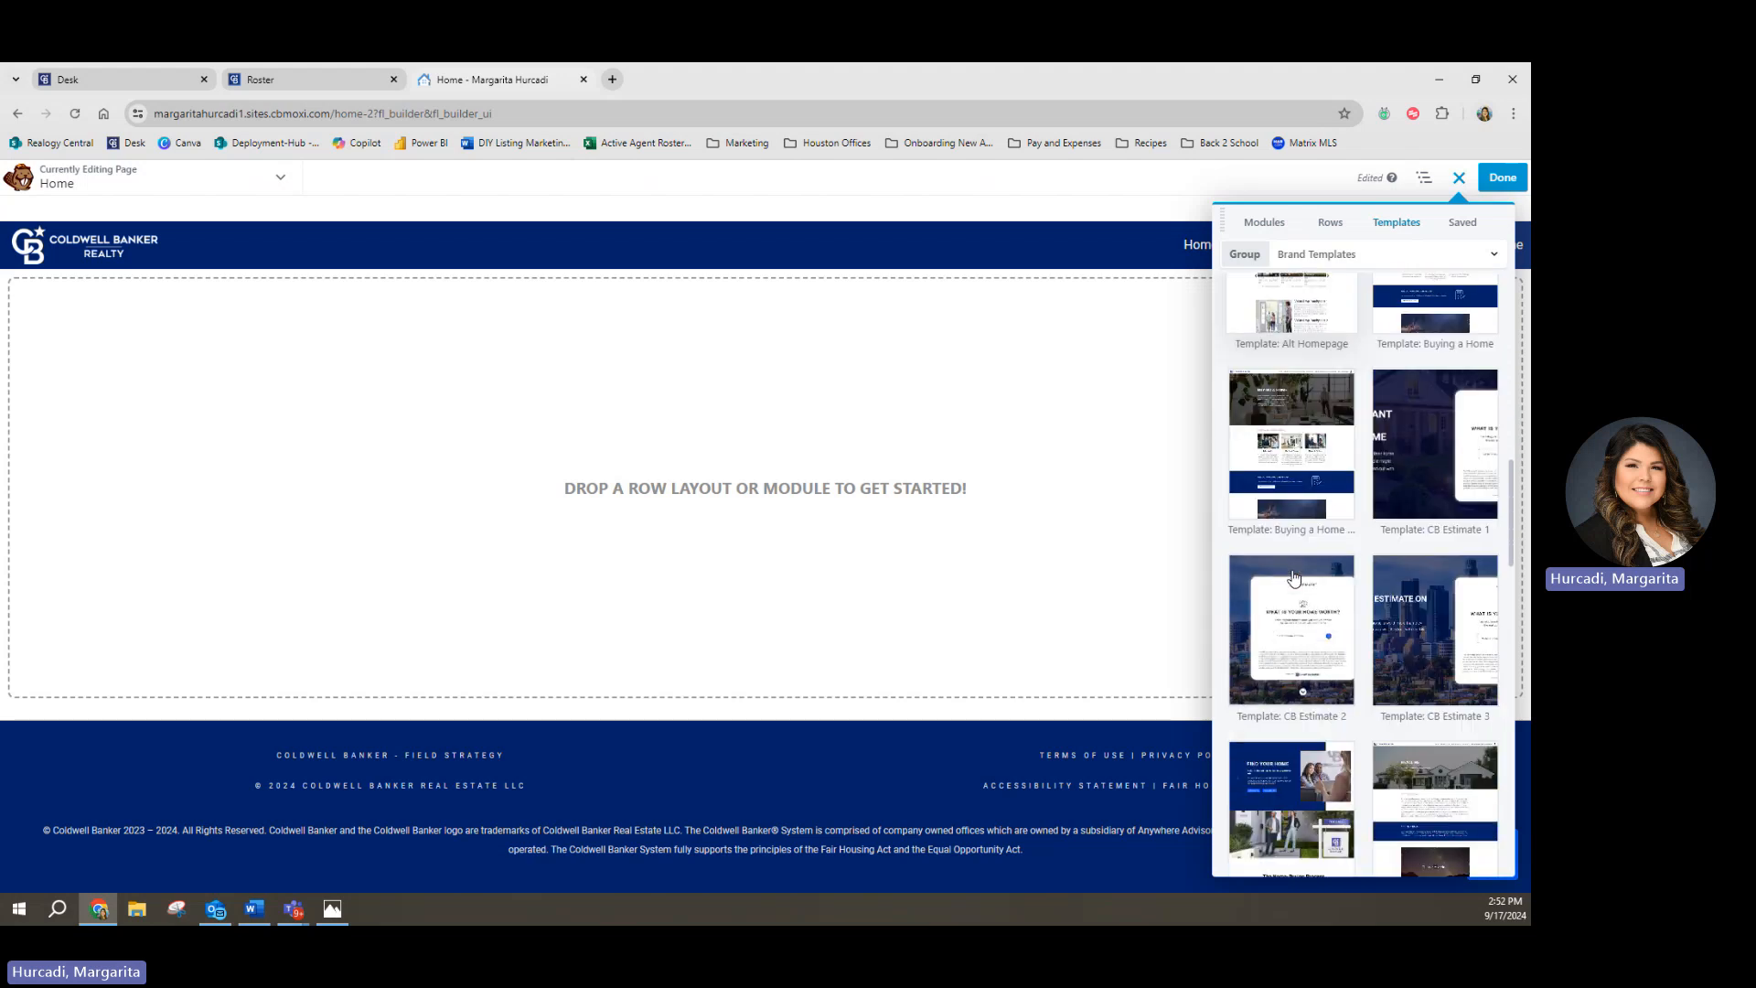
{"action": "scroll", "coordinate": [1294, 576], "scroll_direction": "down", "scroll_amount": 10}
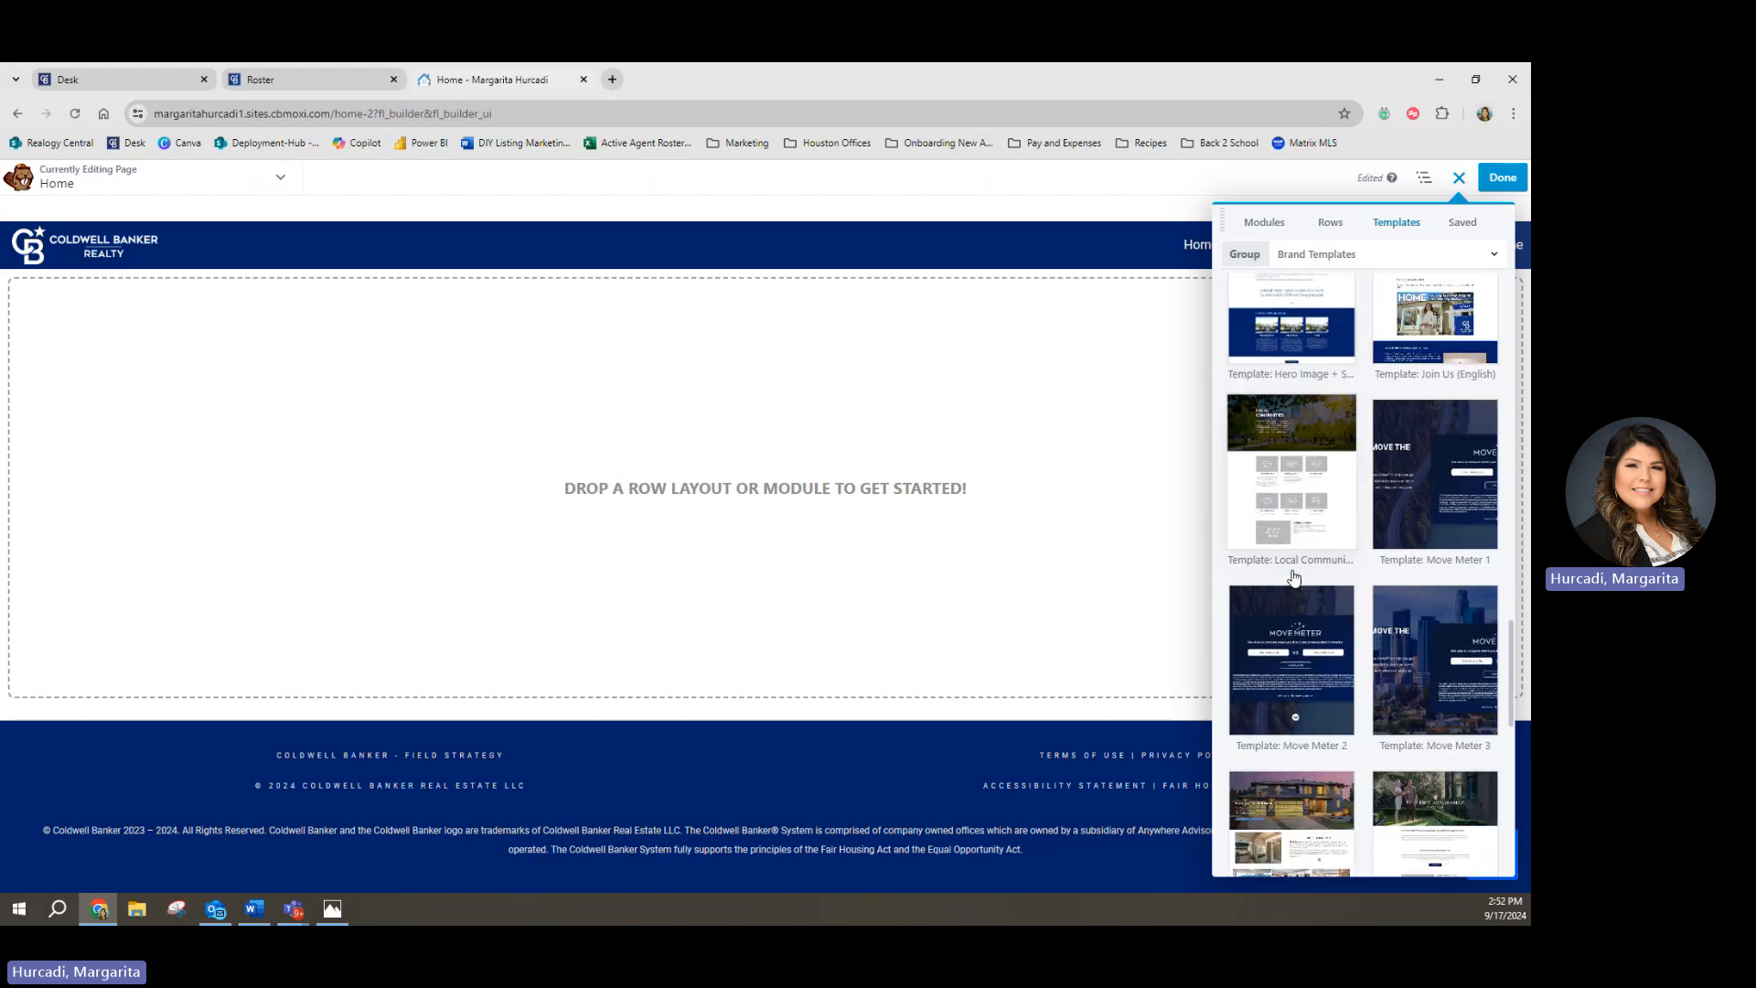
{"action": "scroll", "coordinate": [1294, 576], "scroll_direction": "down", "scroll_amount": 10}
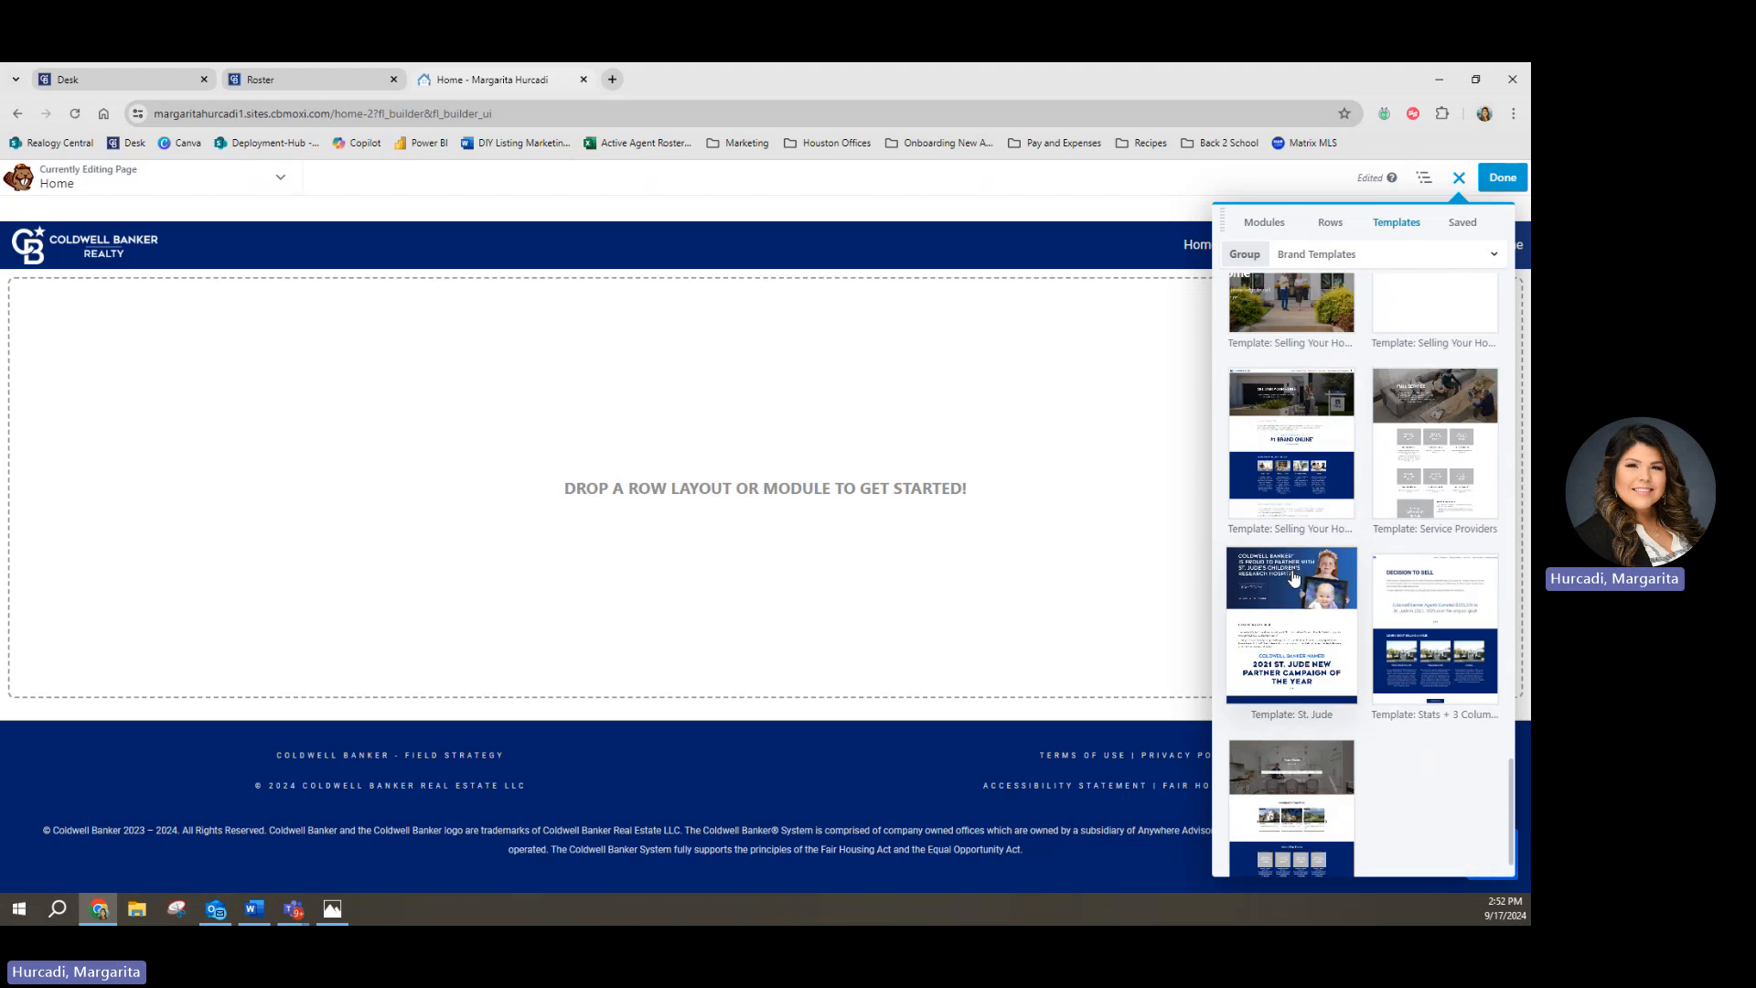
{"action": "scroll", "coordinate": [1291, 582], "scroll_direction": "up", "scroll_amount": 5}
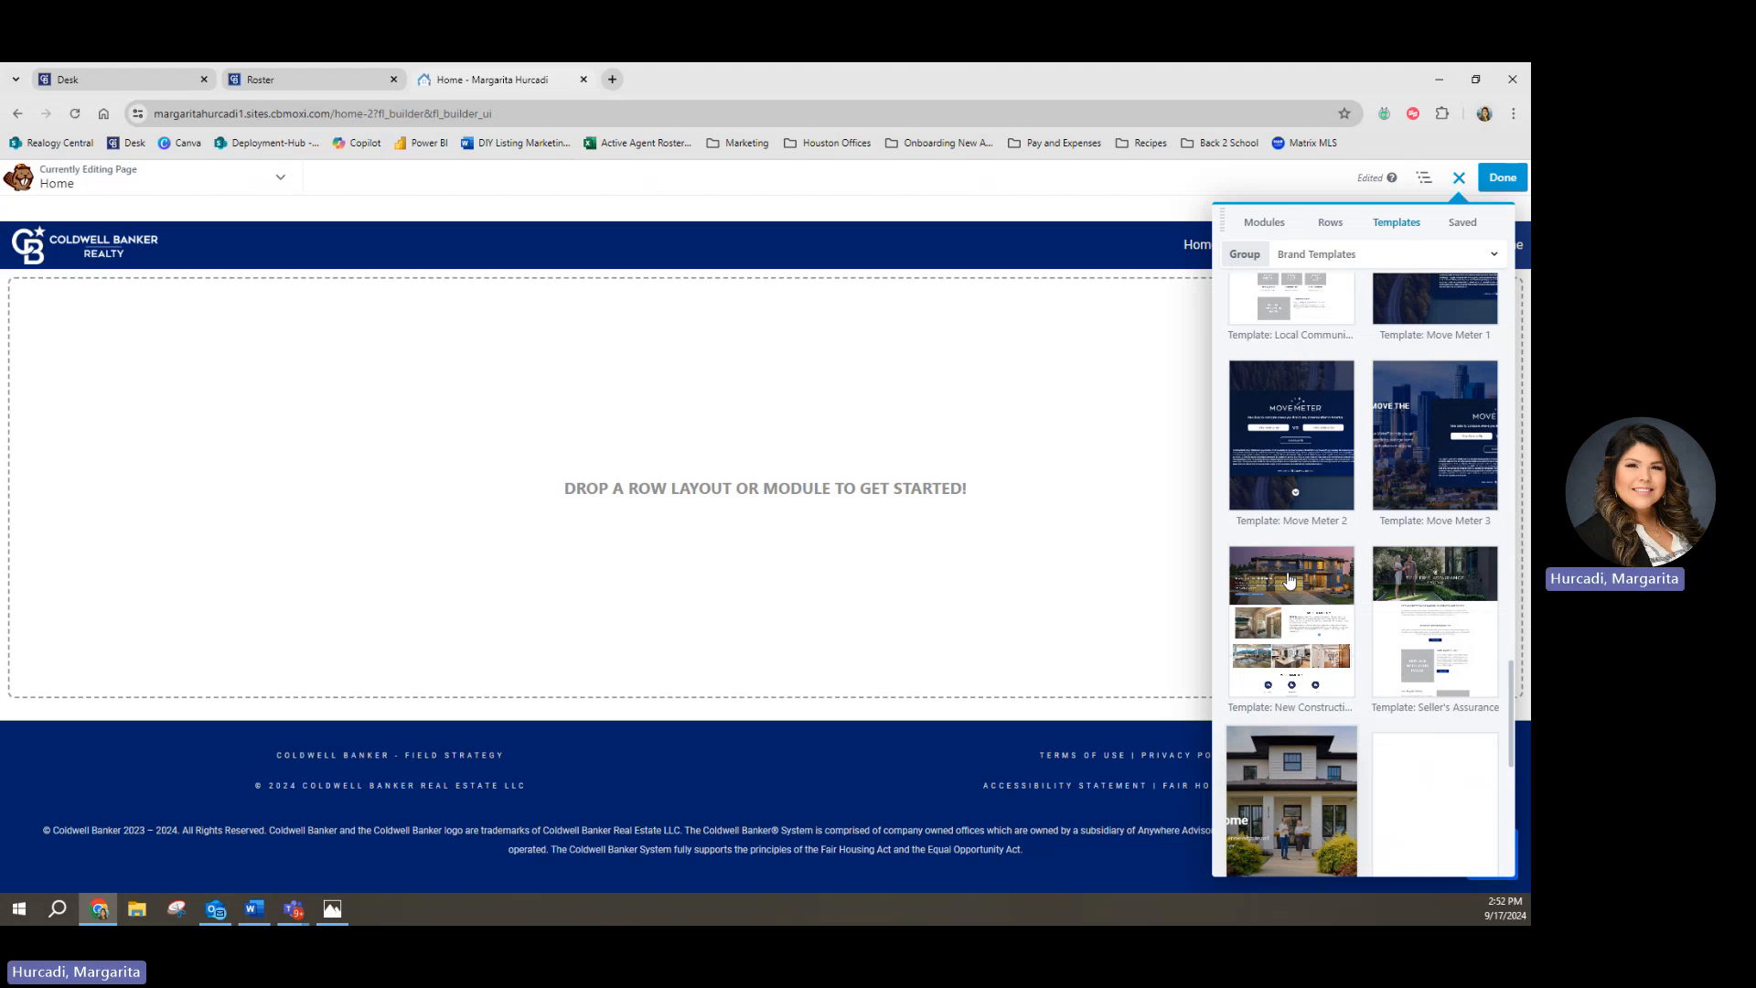
{"action": "scroll", "coordinate": [1289, 580], "scroll_direction": "up", "scroll_amount": 5}
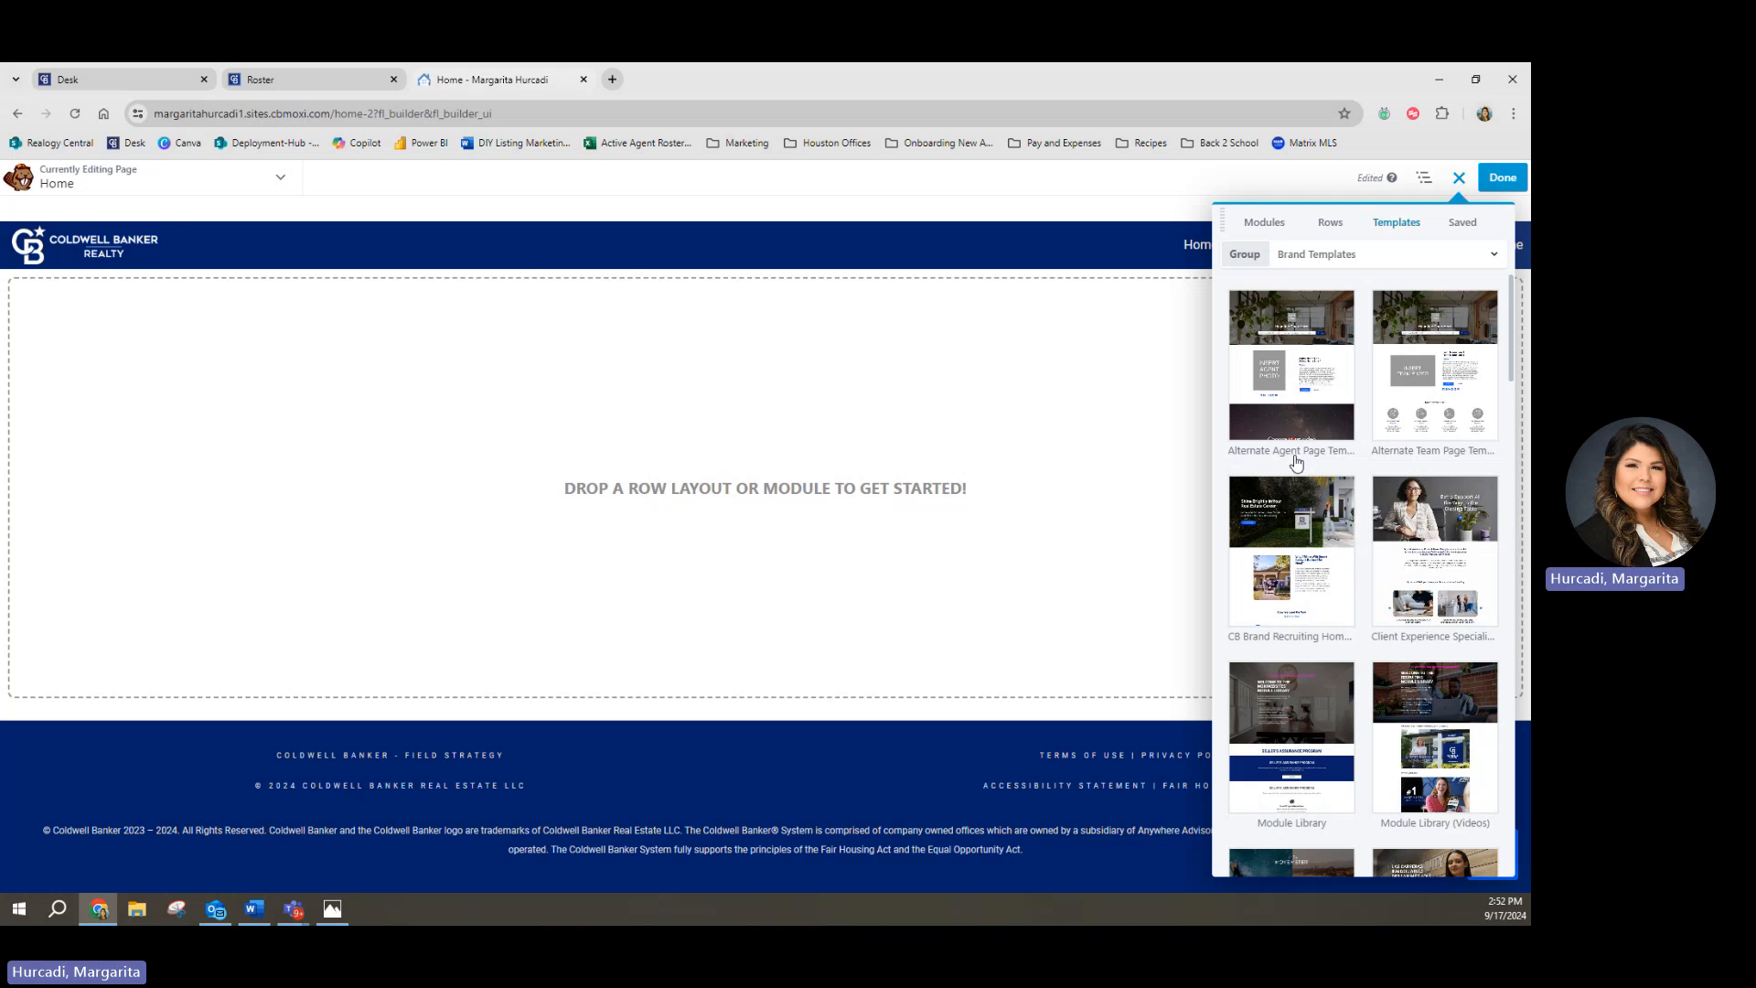
{"action": "left_click", "coordinate": [1295, 348]}
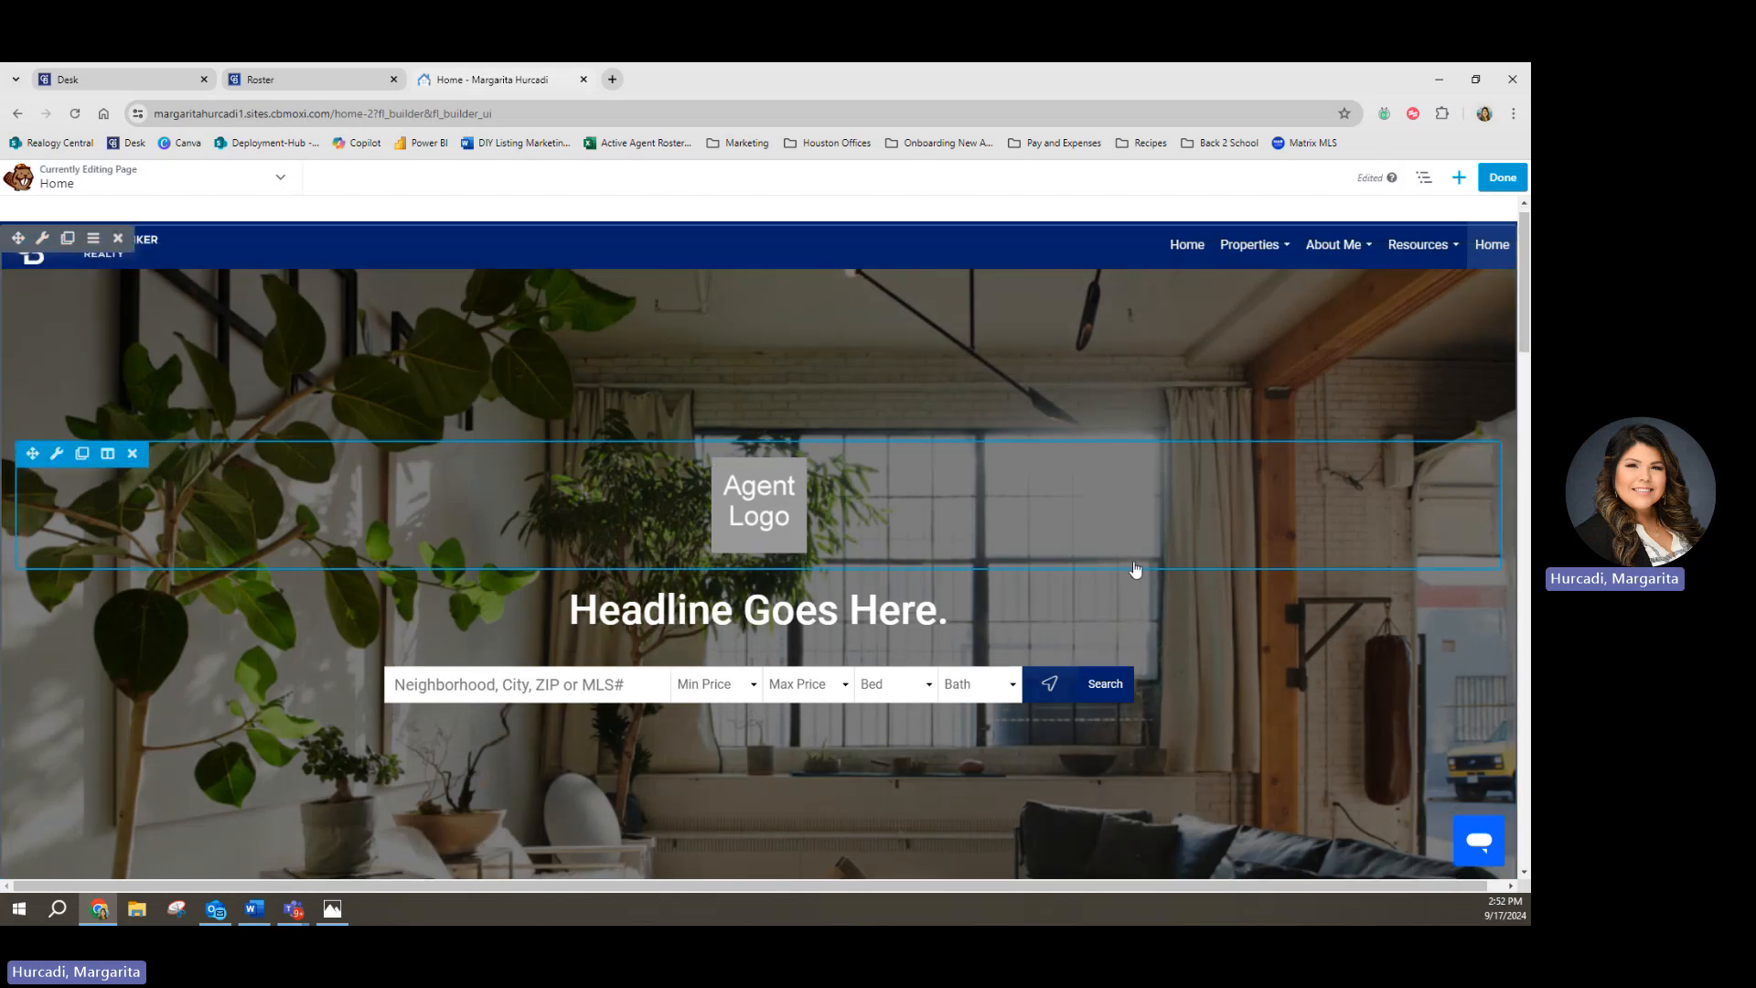
Step: Examine the applied template's sections, from the headline search banner and agent bio to the video, contact form and map
{"action": "scroll", "coordinate": [1134, 570], "scroll_direction": "down", "scroll_amount": 6}
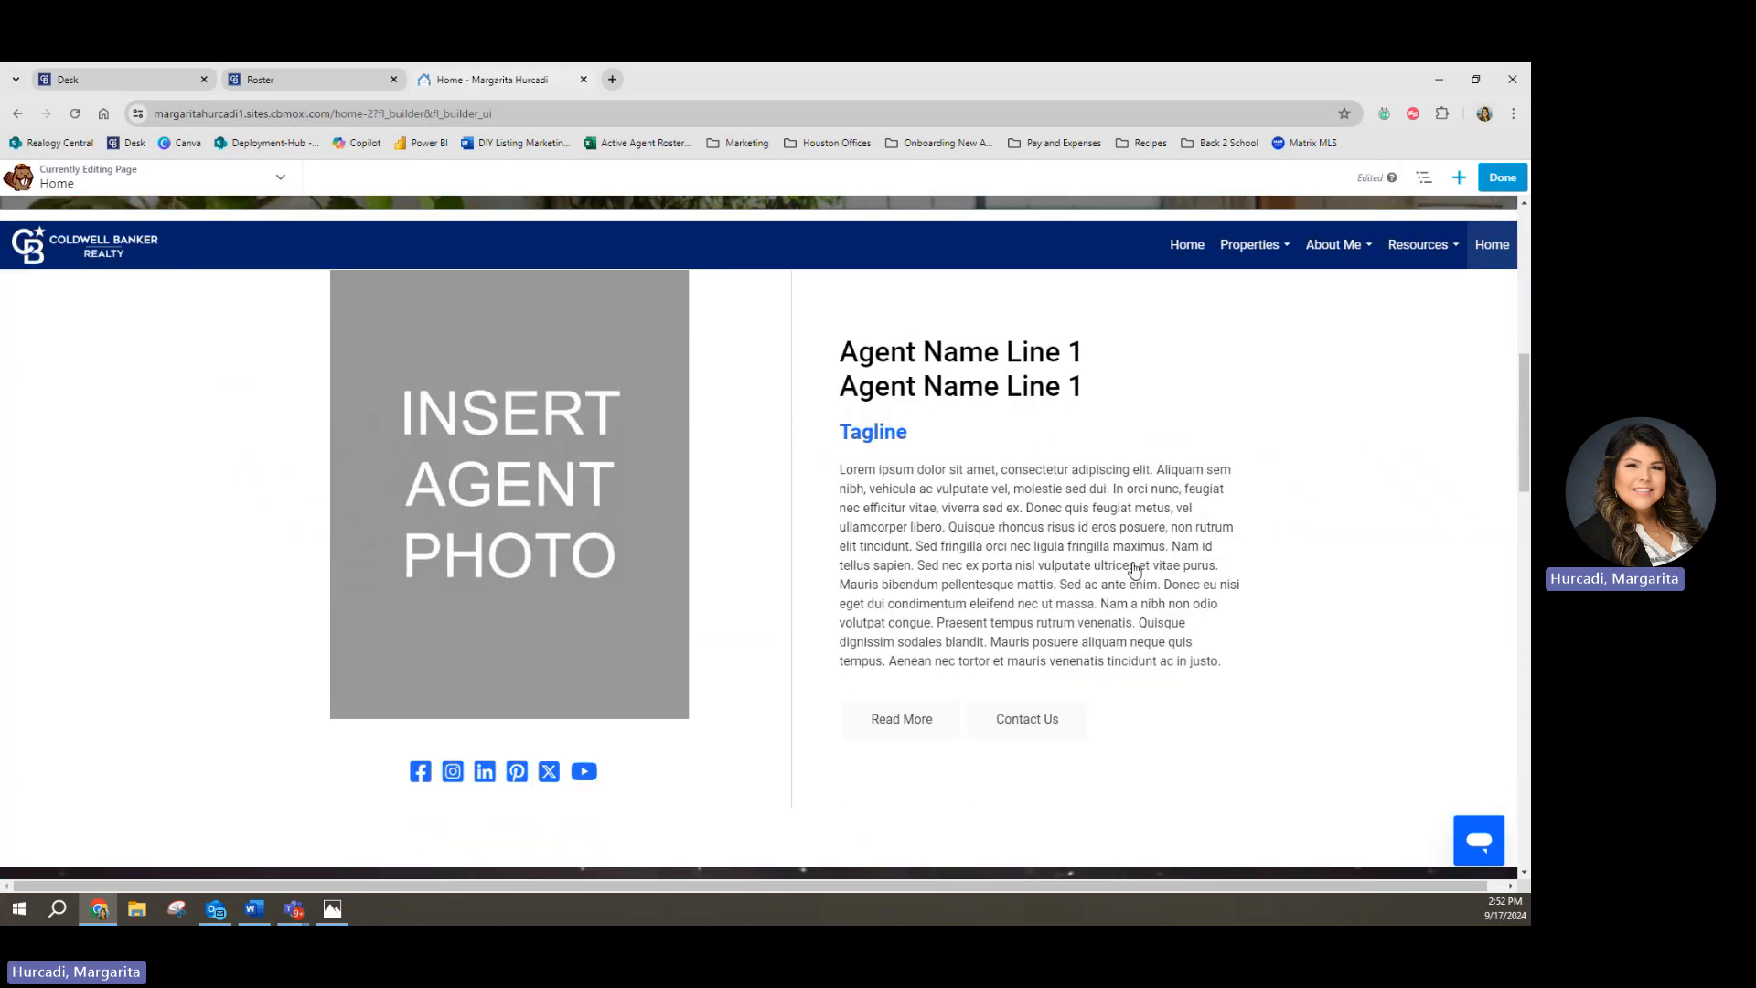
{"action": "scroll", "coordinate": [1134, 570], "scroll_direction": "down", "scroll_amount": 3}
{"action": "scroll", "coordinate": [1134, 570], "scroll_direction": "down", "scroll_amount": 10}
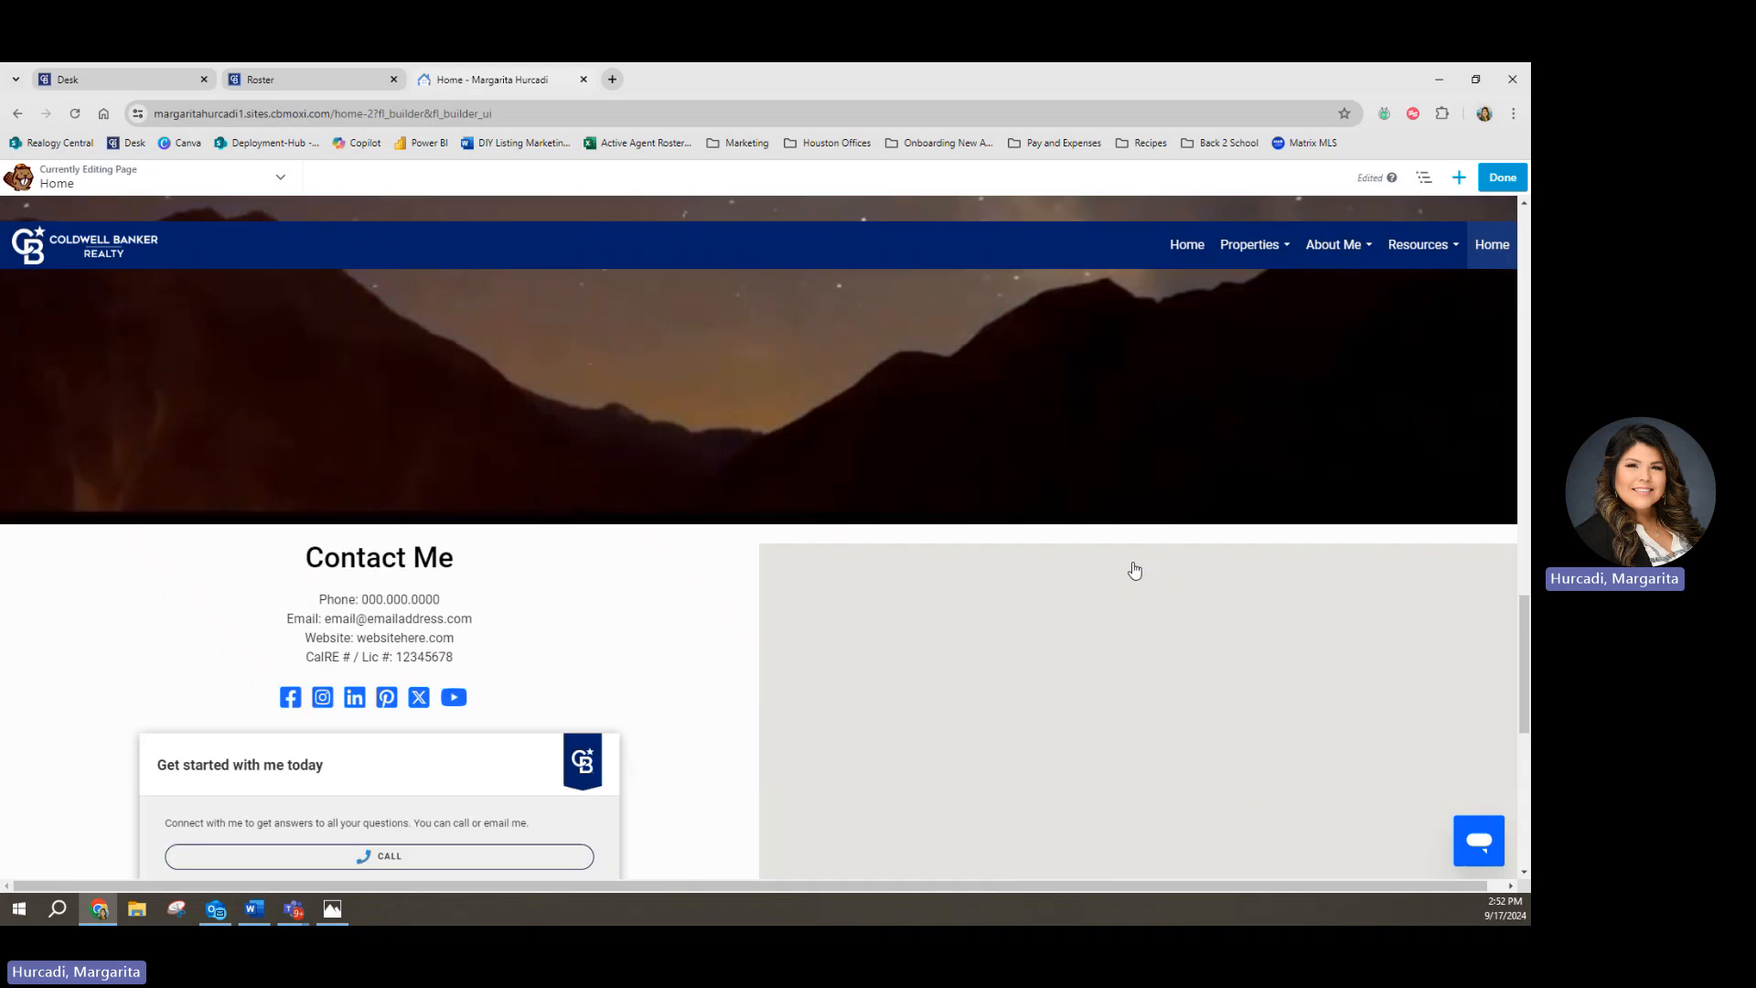
{"action": "scroll", "coordinate": [1134, 570], "scroll_direction": "down", "scroll_amount": 3}
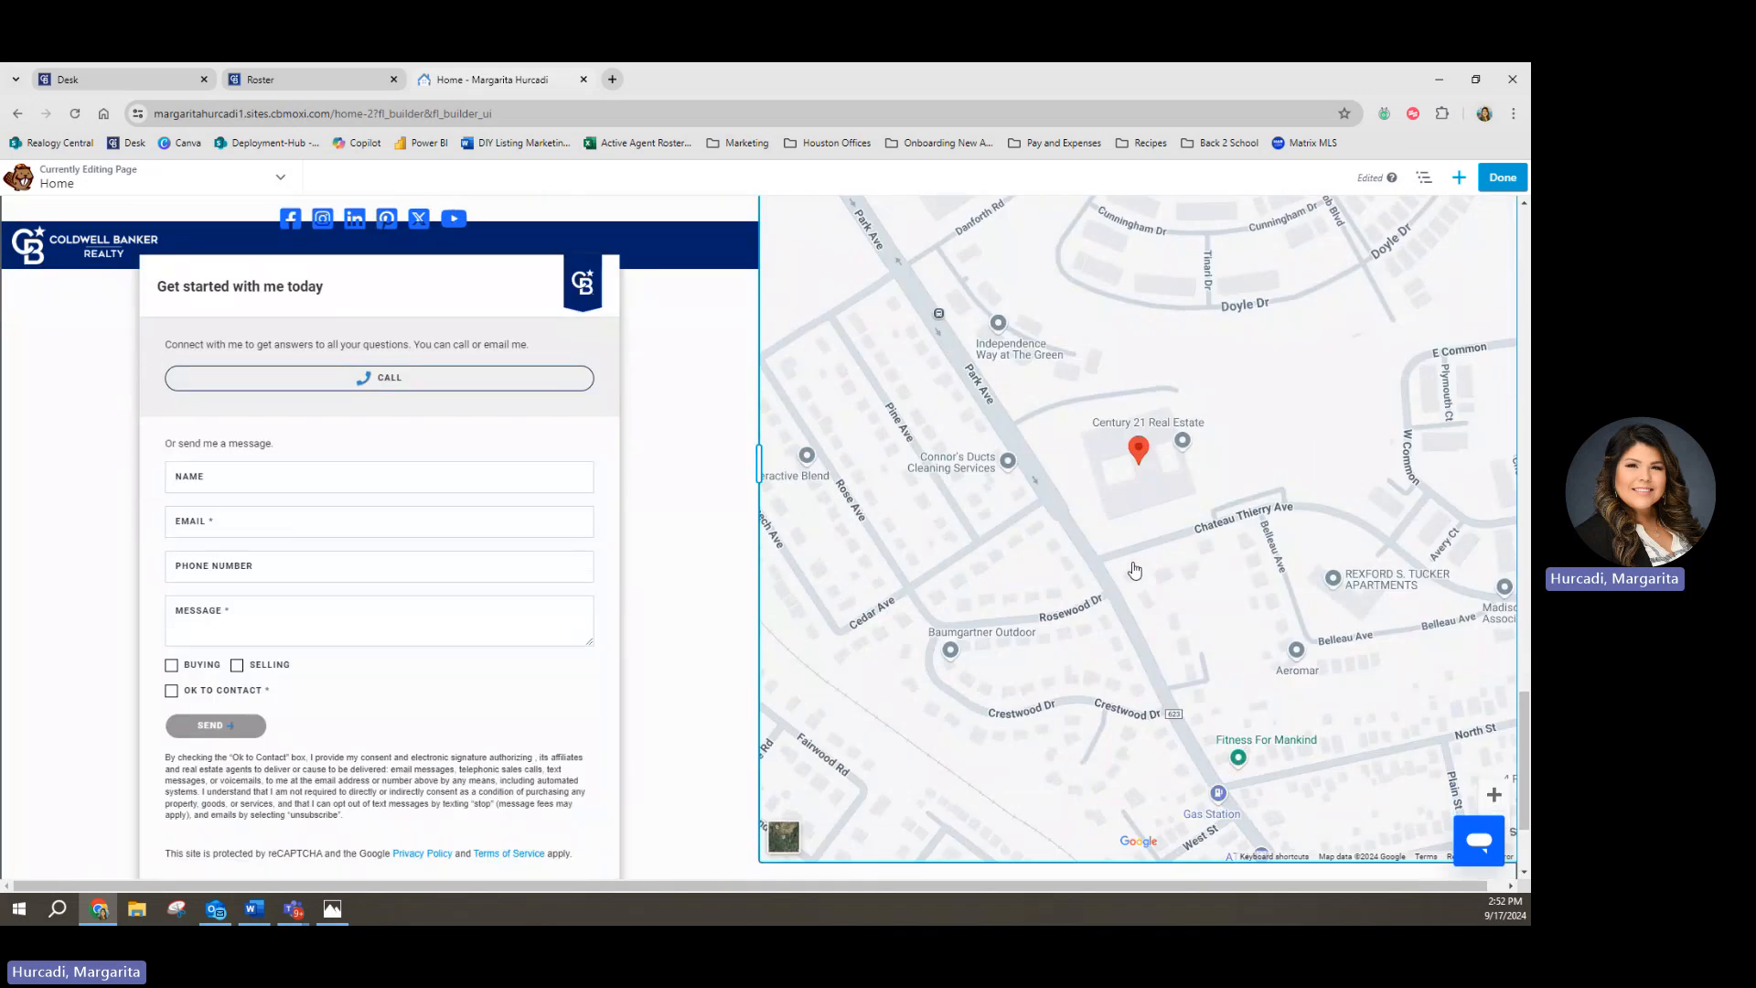
{"action": "scroll", "coordinate": [1134, 570], "scroll_direction": "up", "scroll_amount": 1}
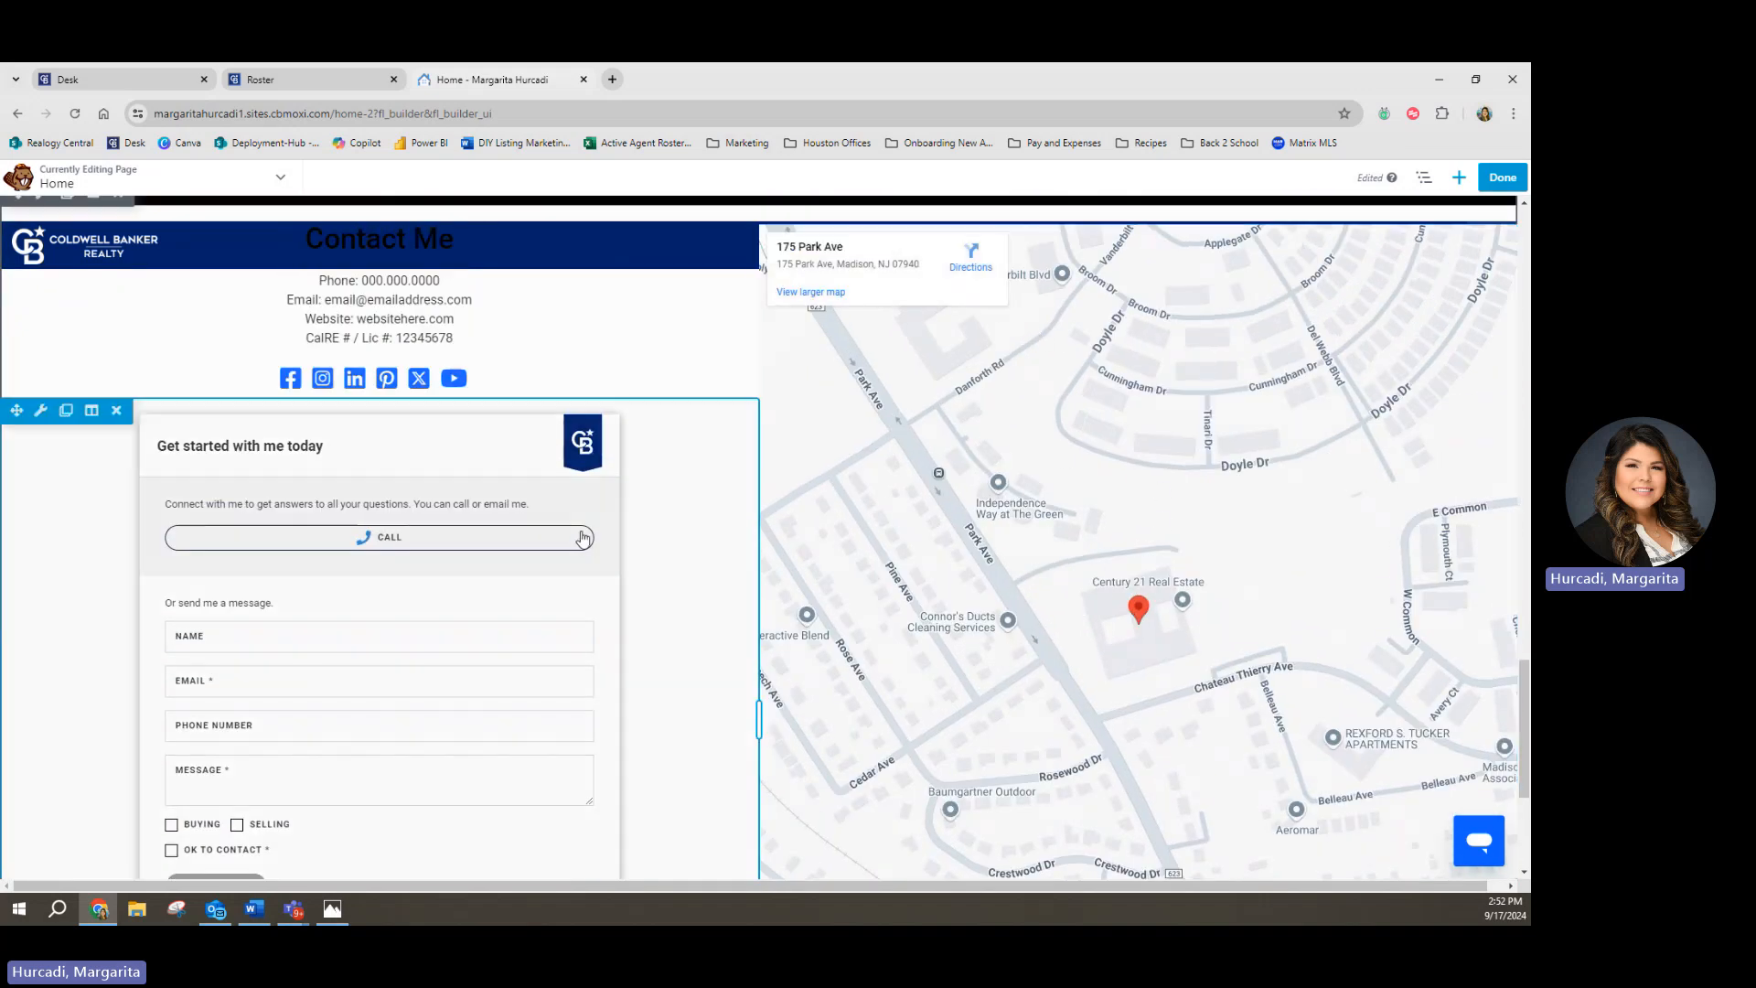
{"action": "scroll", "coordinate": [361, 688], "scroll_direction": "up", "scroll_amount": 2}
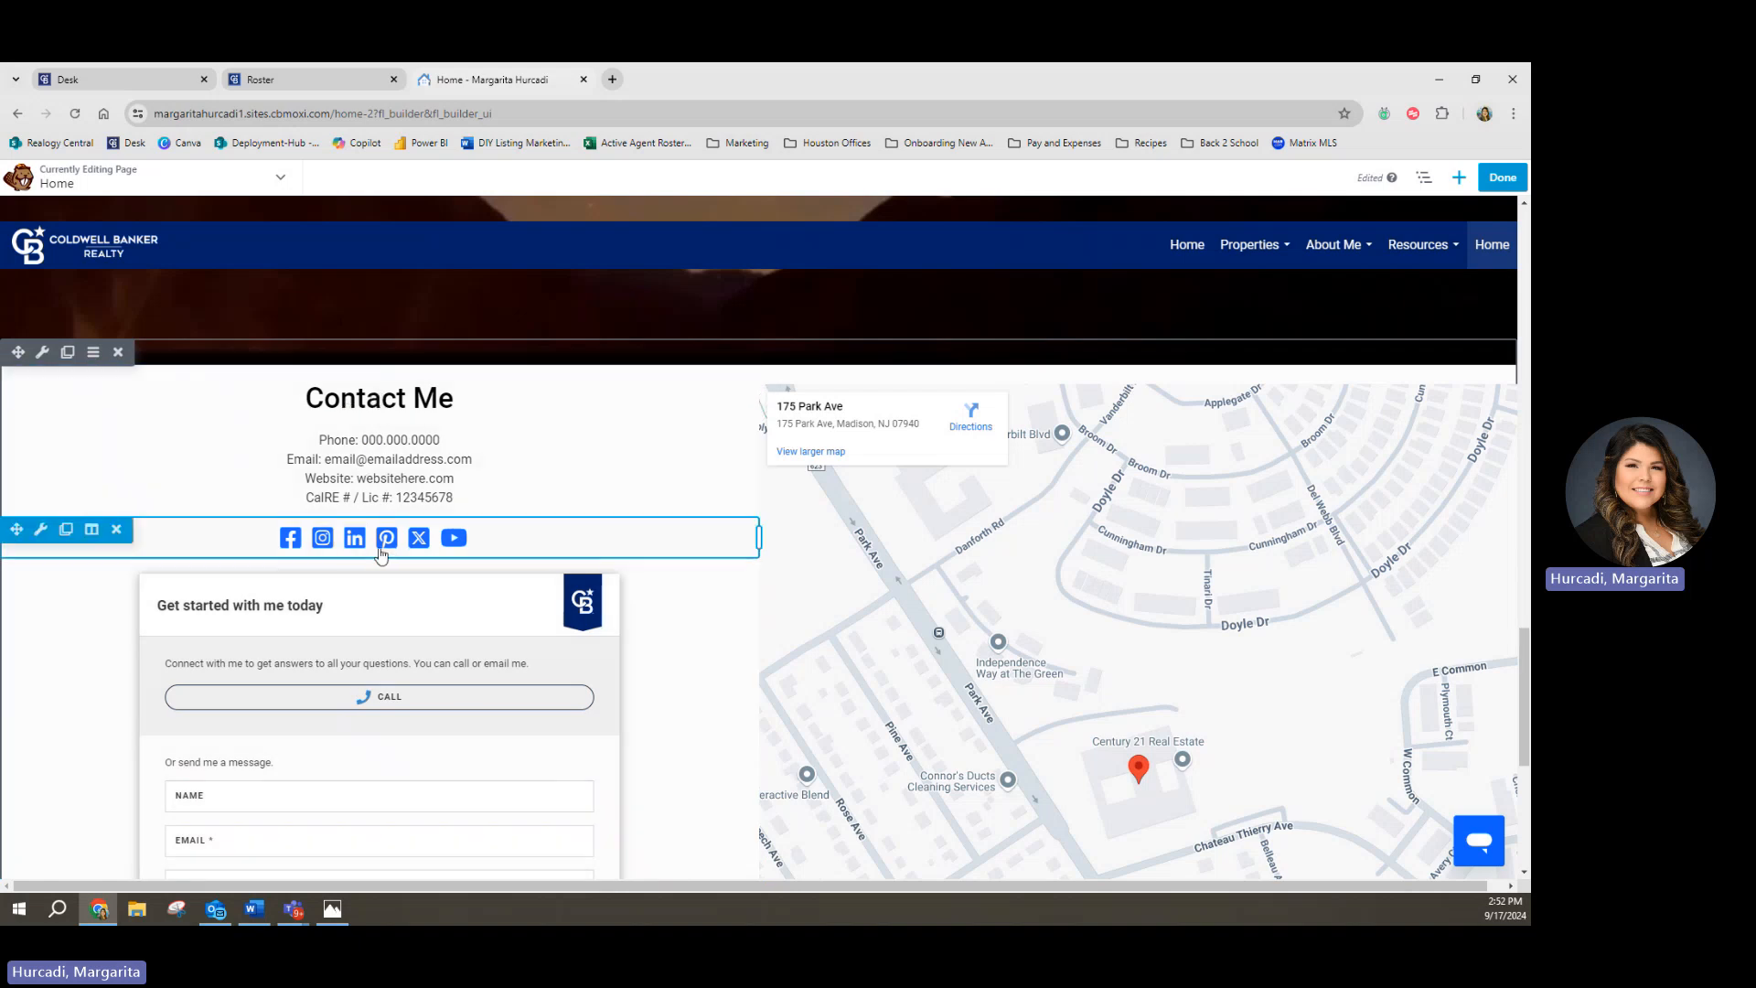
{"action": "scroll", "coordinate": [502, 559], "scroll_direction": "up", "scroll_amount": 8}
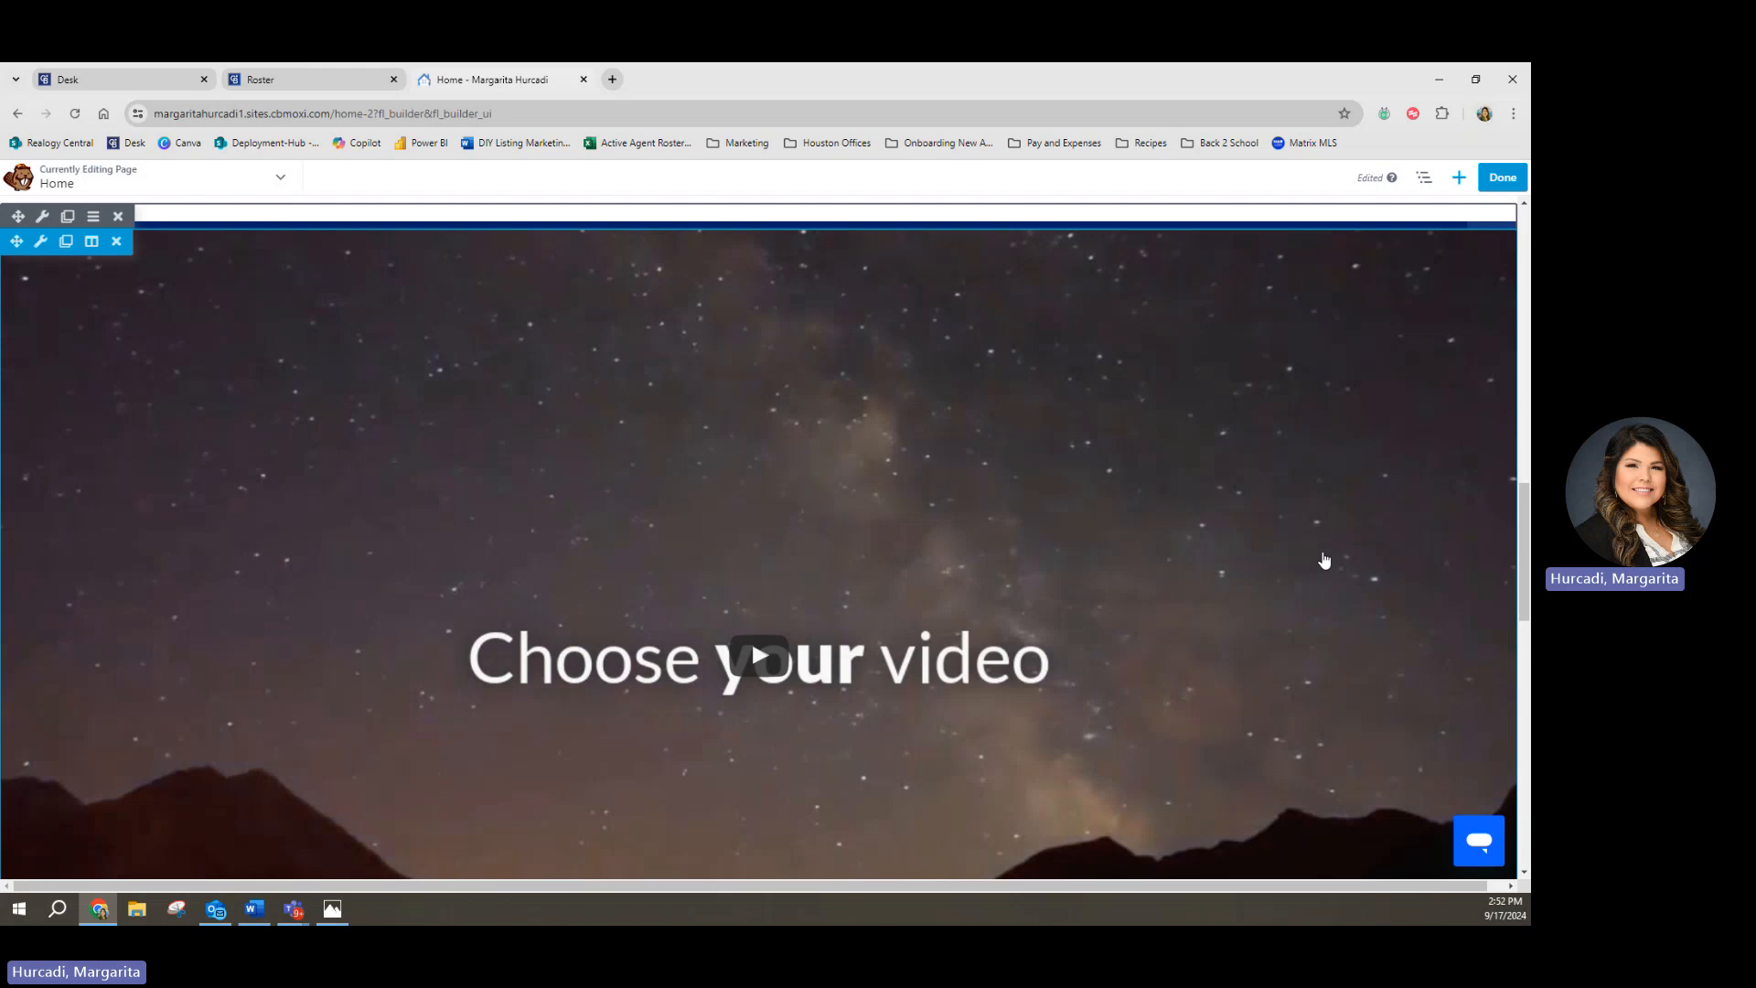
{"action": "scroll", "coordinate": [259, 506], "scroll_direction": "up", "scroll_amount": 6}
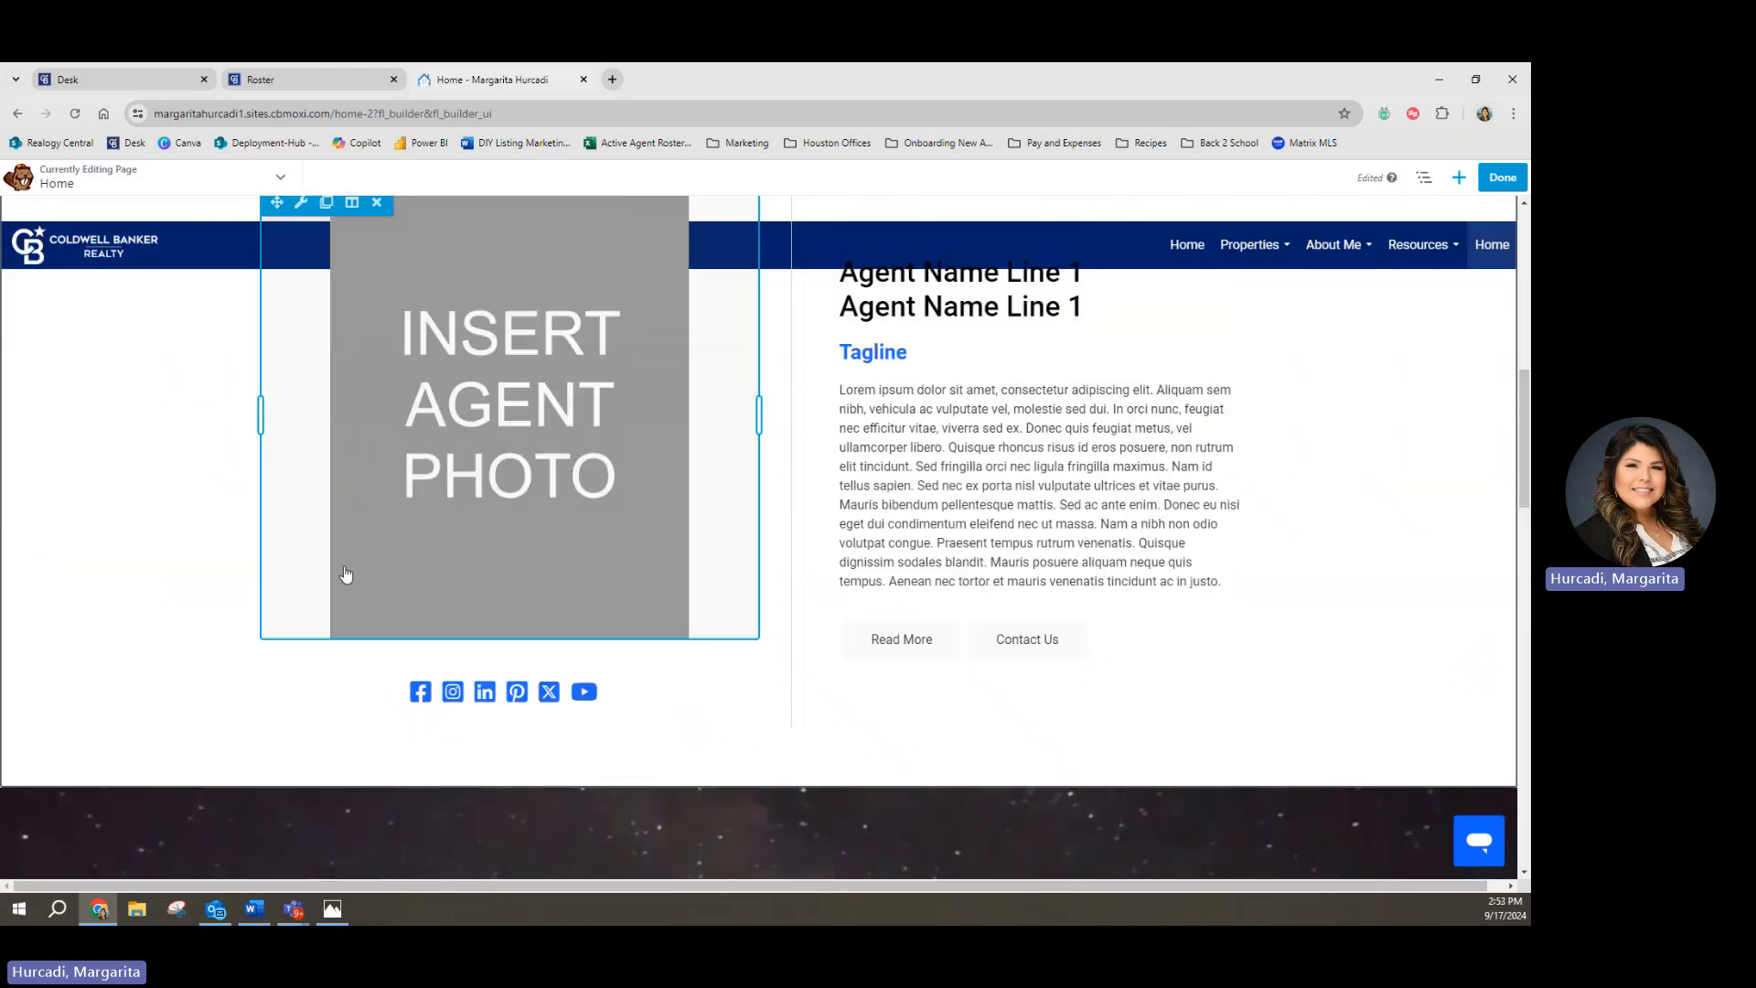
{"action": "scroll", "coordinate": [568, 654], "scroll_direction": "up", "scroll_amount": 2}
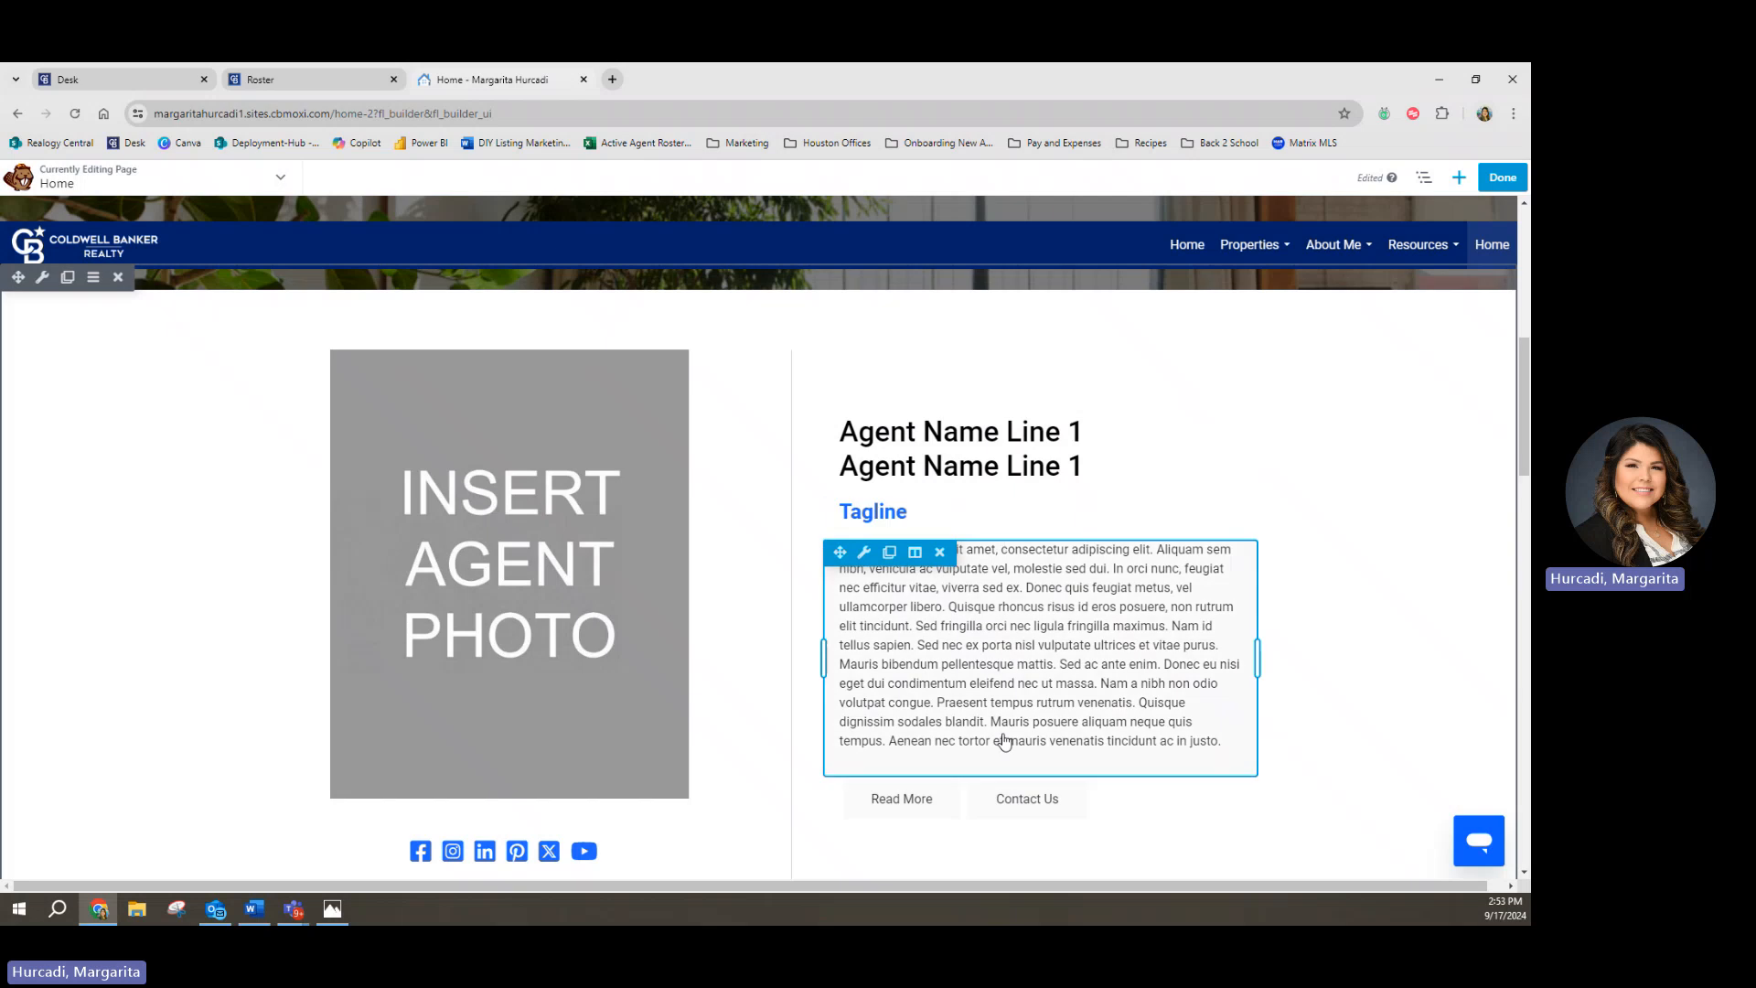
{"action": "scroll", "coordinate": [961, 706], "scroll_direction": "up", "scroll_amount": 6}
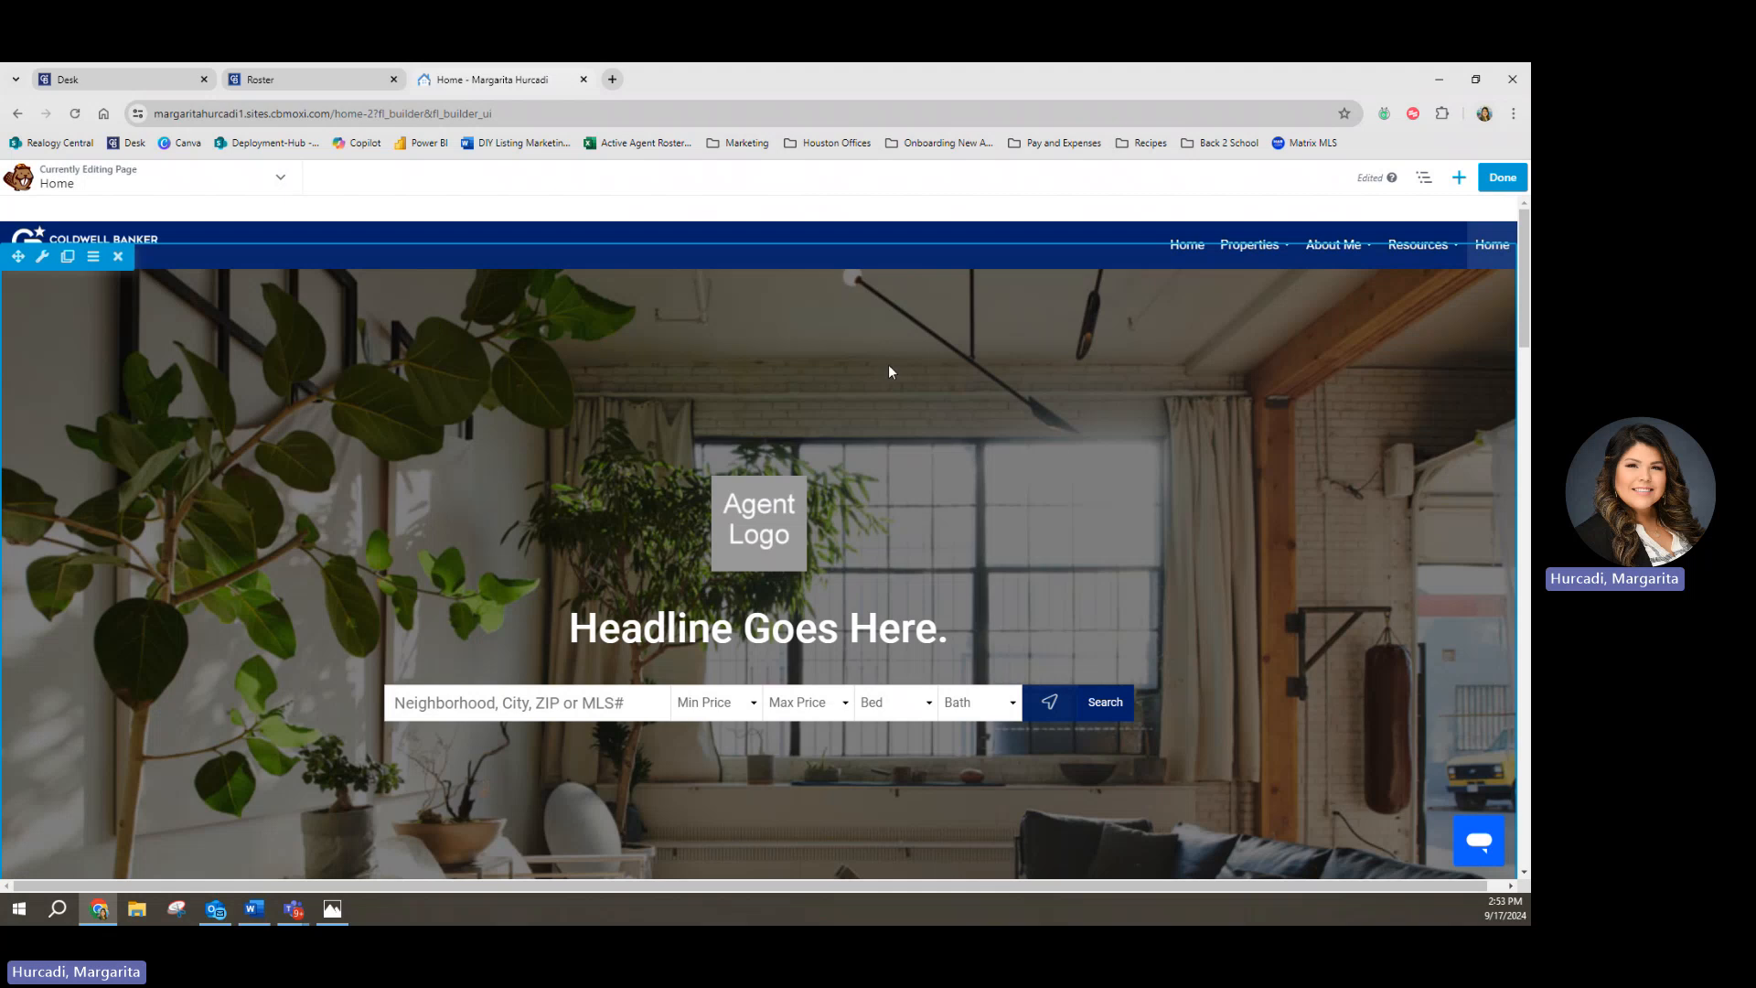
{"action": "scroll", "coordinate": [352, 407], "scroll_direction": "down", "scroll_amount": 2}
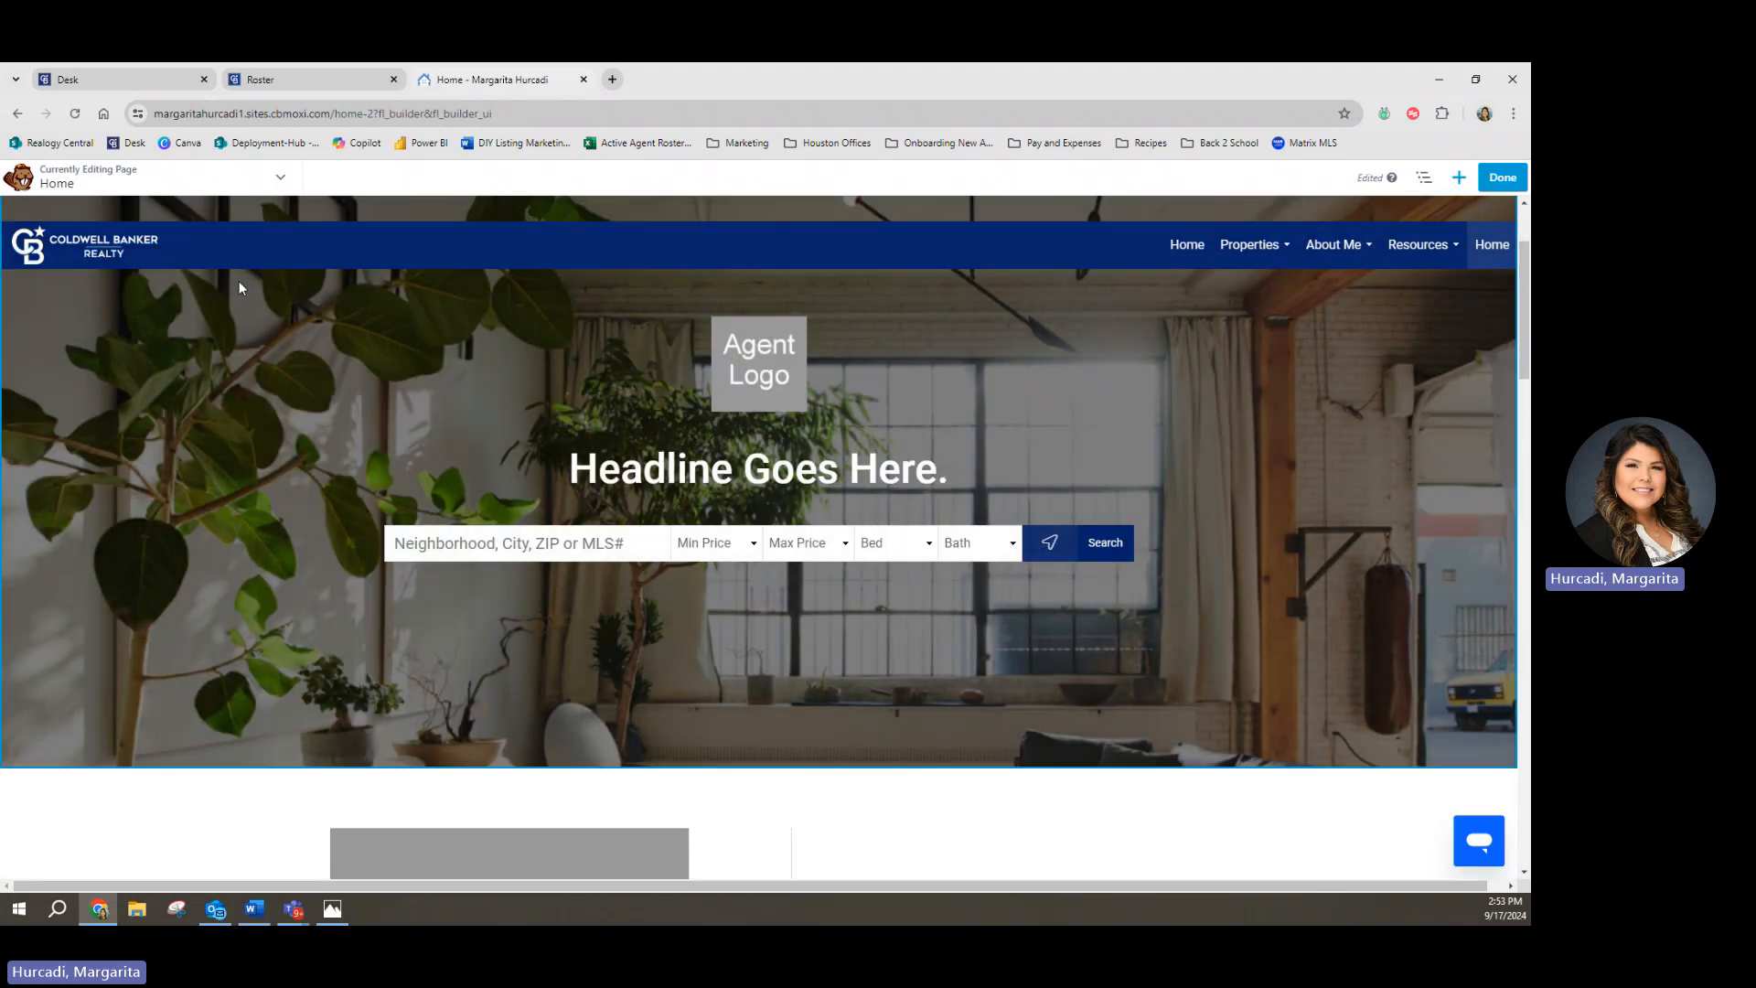
{"action": "scroll", "coordinate": [271, 289], "scroll_direction": "up", "scroll_amount": 2}
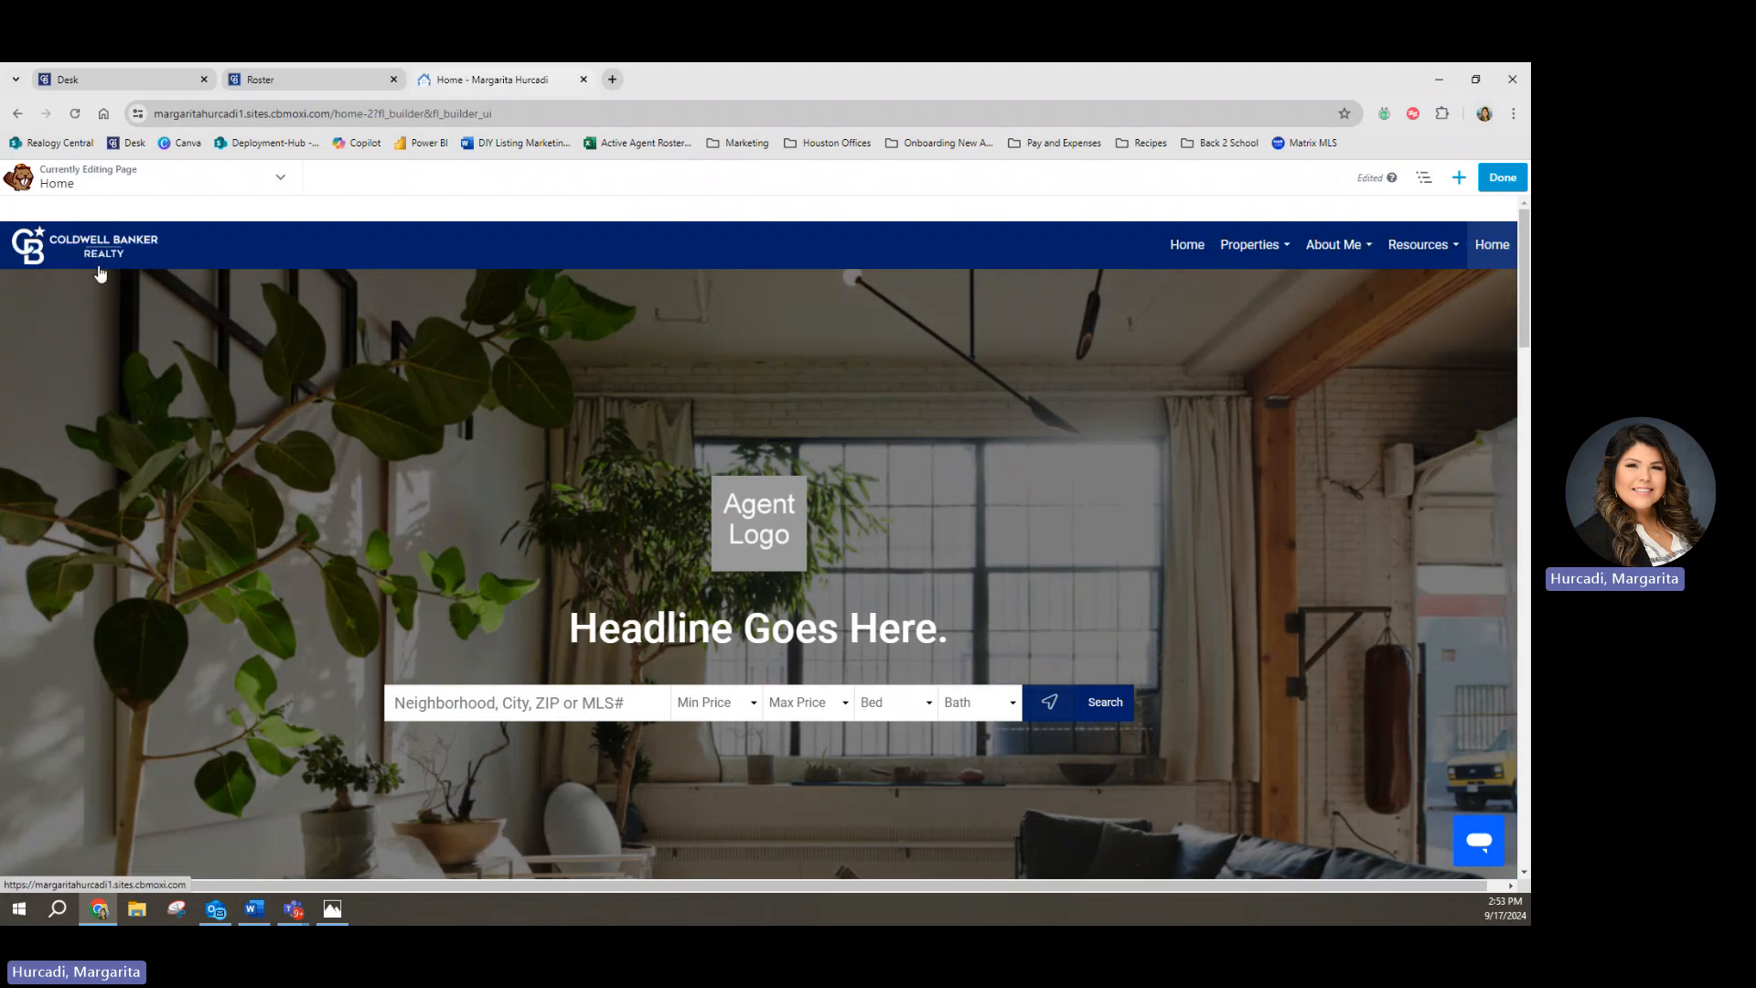
Step: Set the background type of the Home page's headline banner row to Photo
{"action": "mouse_move", "coordinate": [42, 260]}
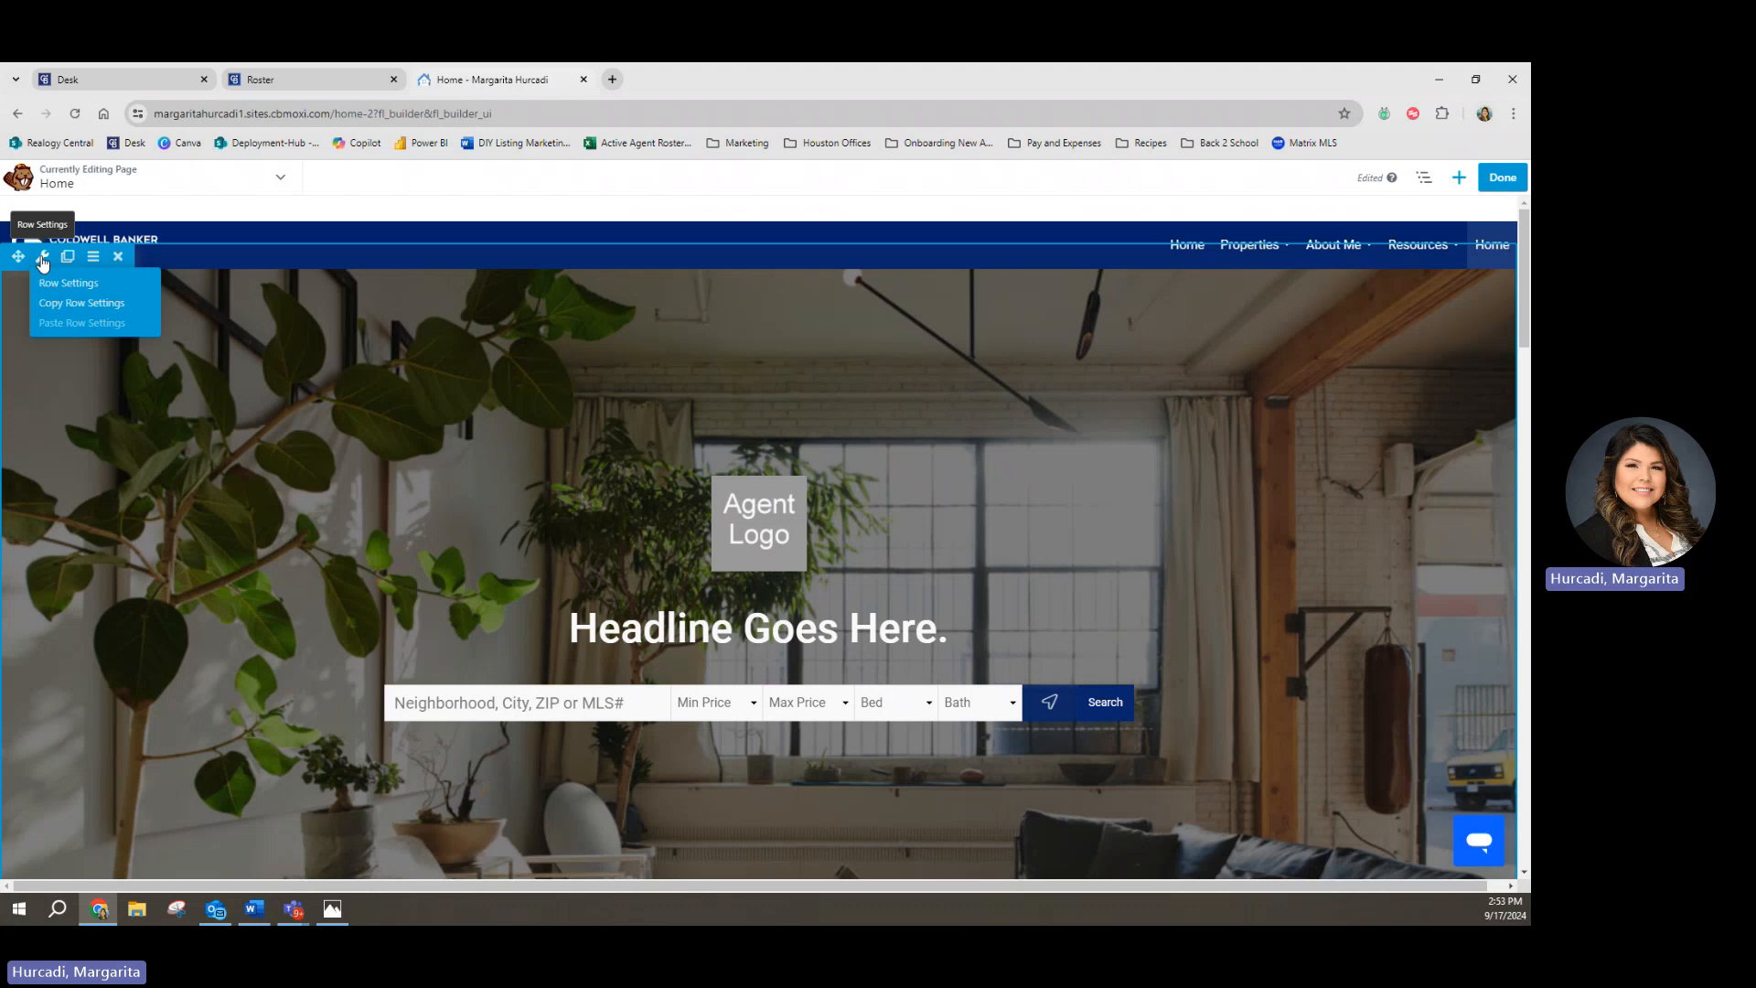
{"action": "left_click", "coordinate": [71, 282]}
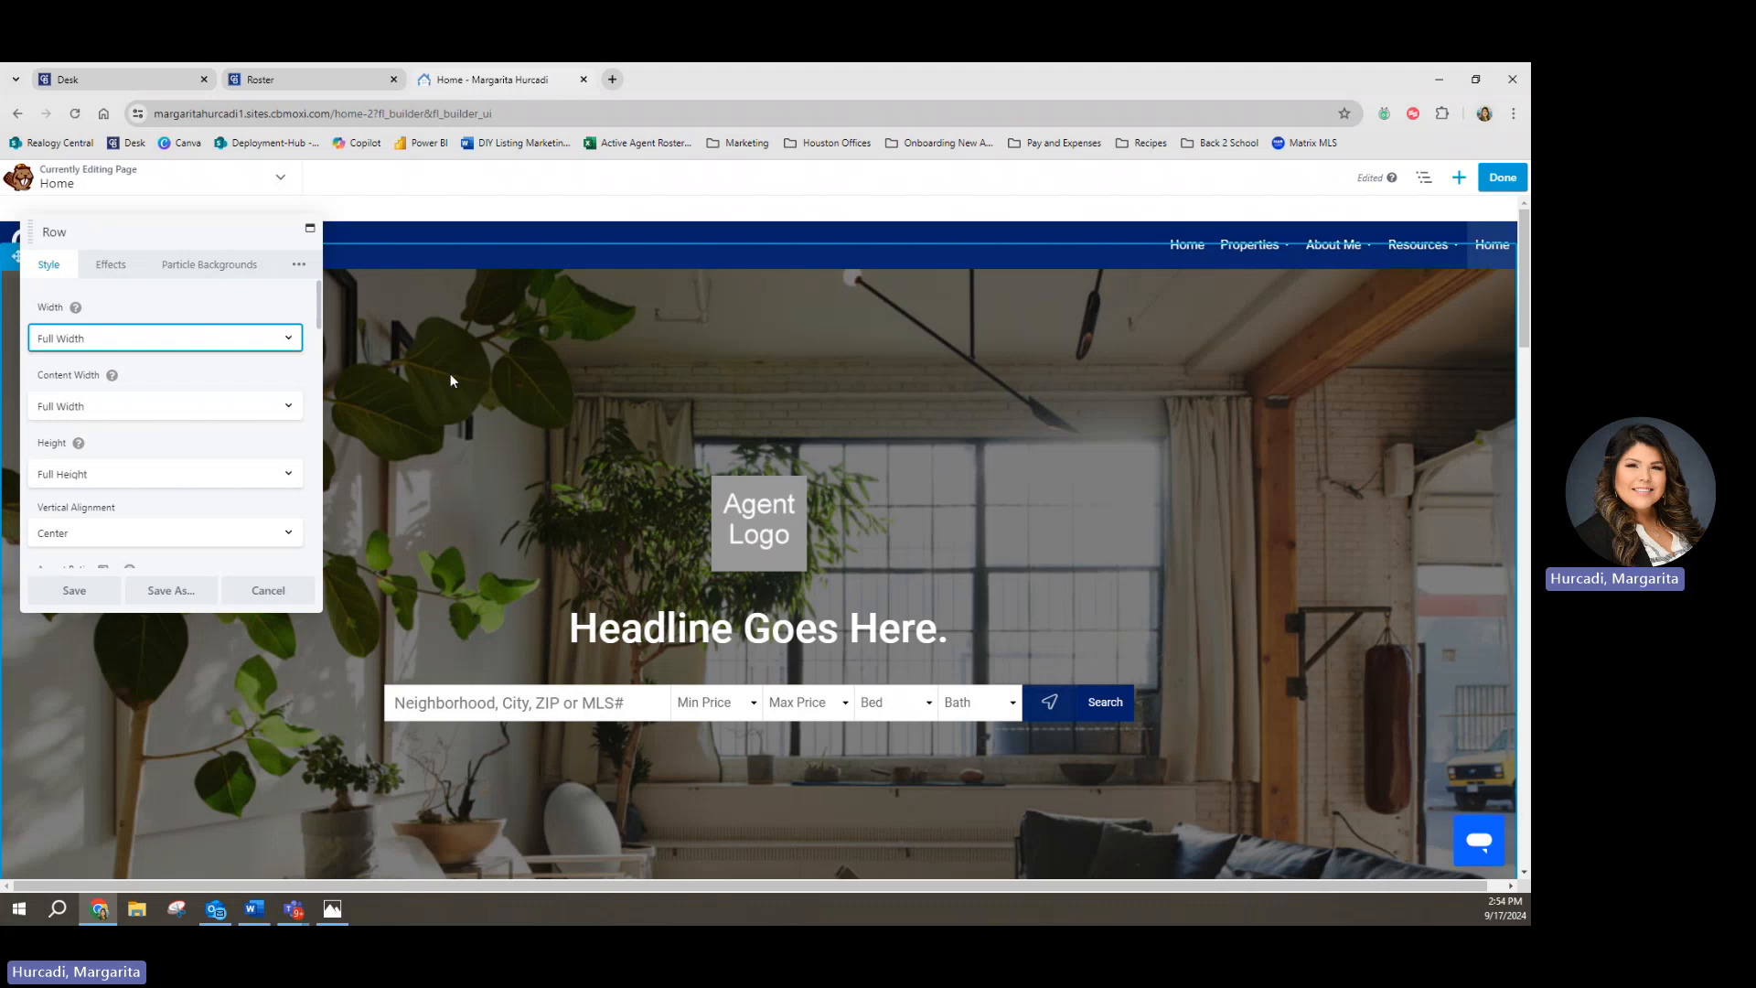
{"action": "scroll", "coordinate": [142, 407], "scroll_direction": "down", "scroll_amount": 3}
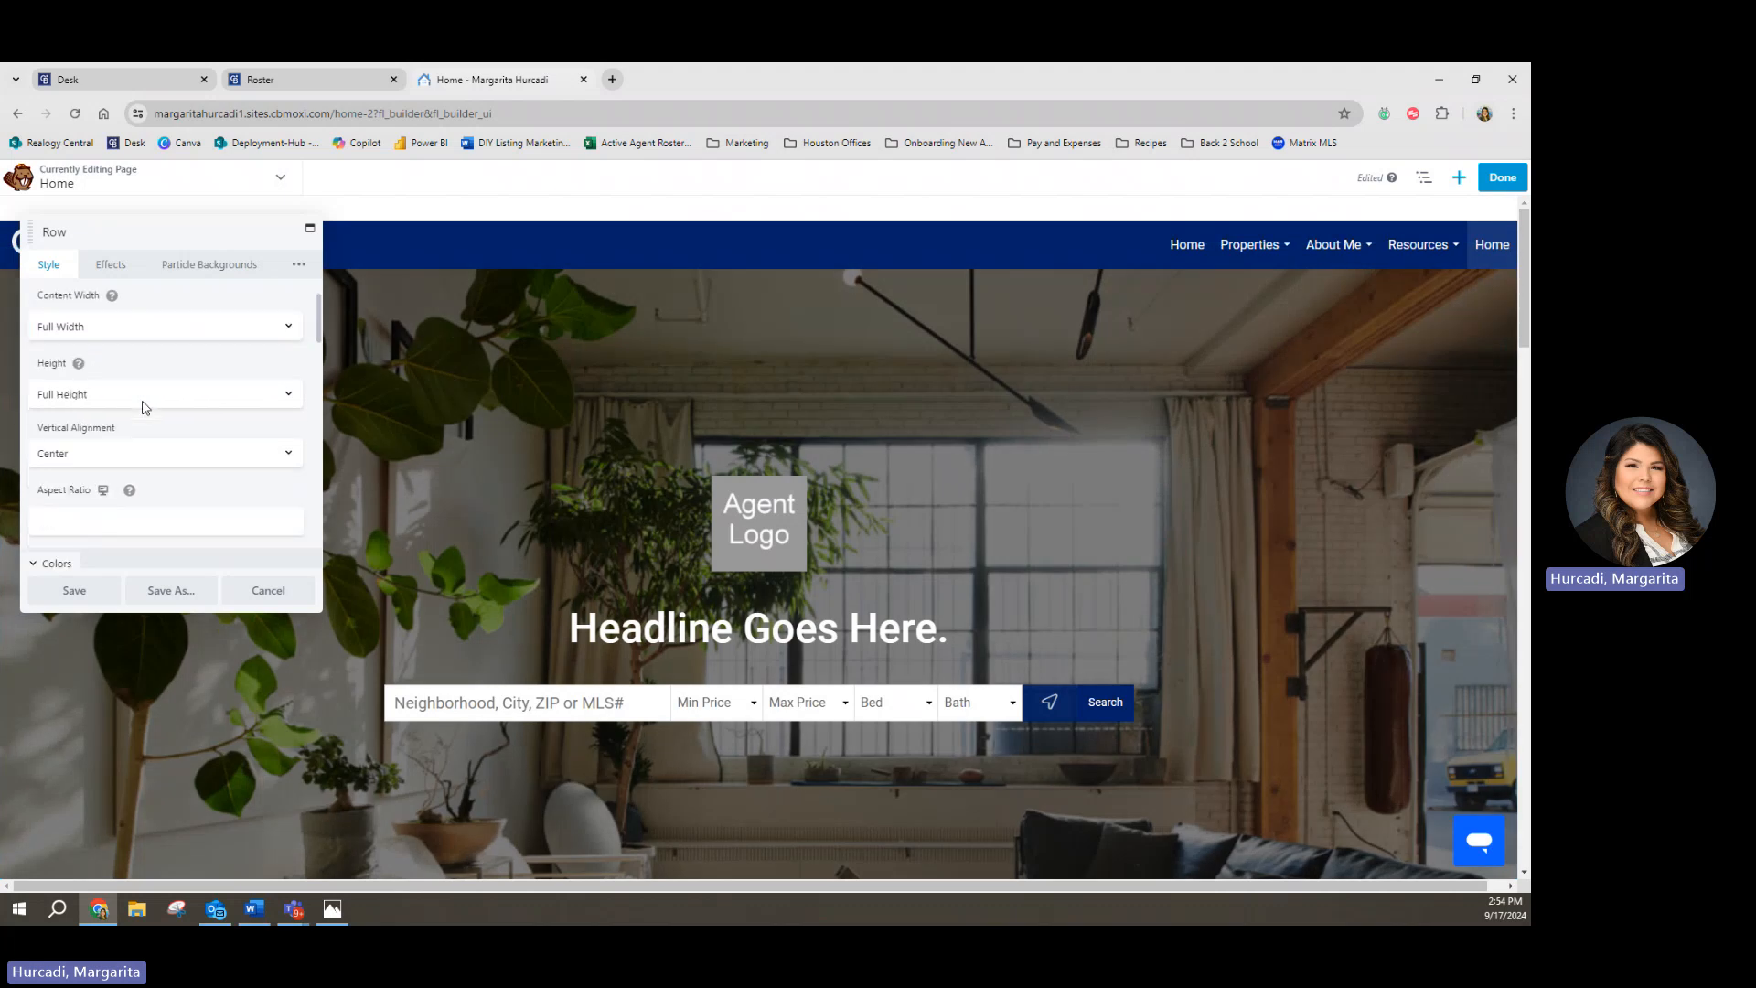
{"action": "scroll", "coordinate": [142, 407], "scroll_direction": "down", "scroll_amount": 10}
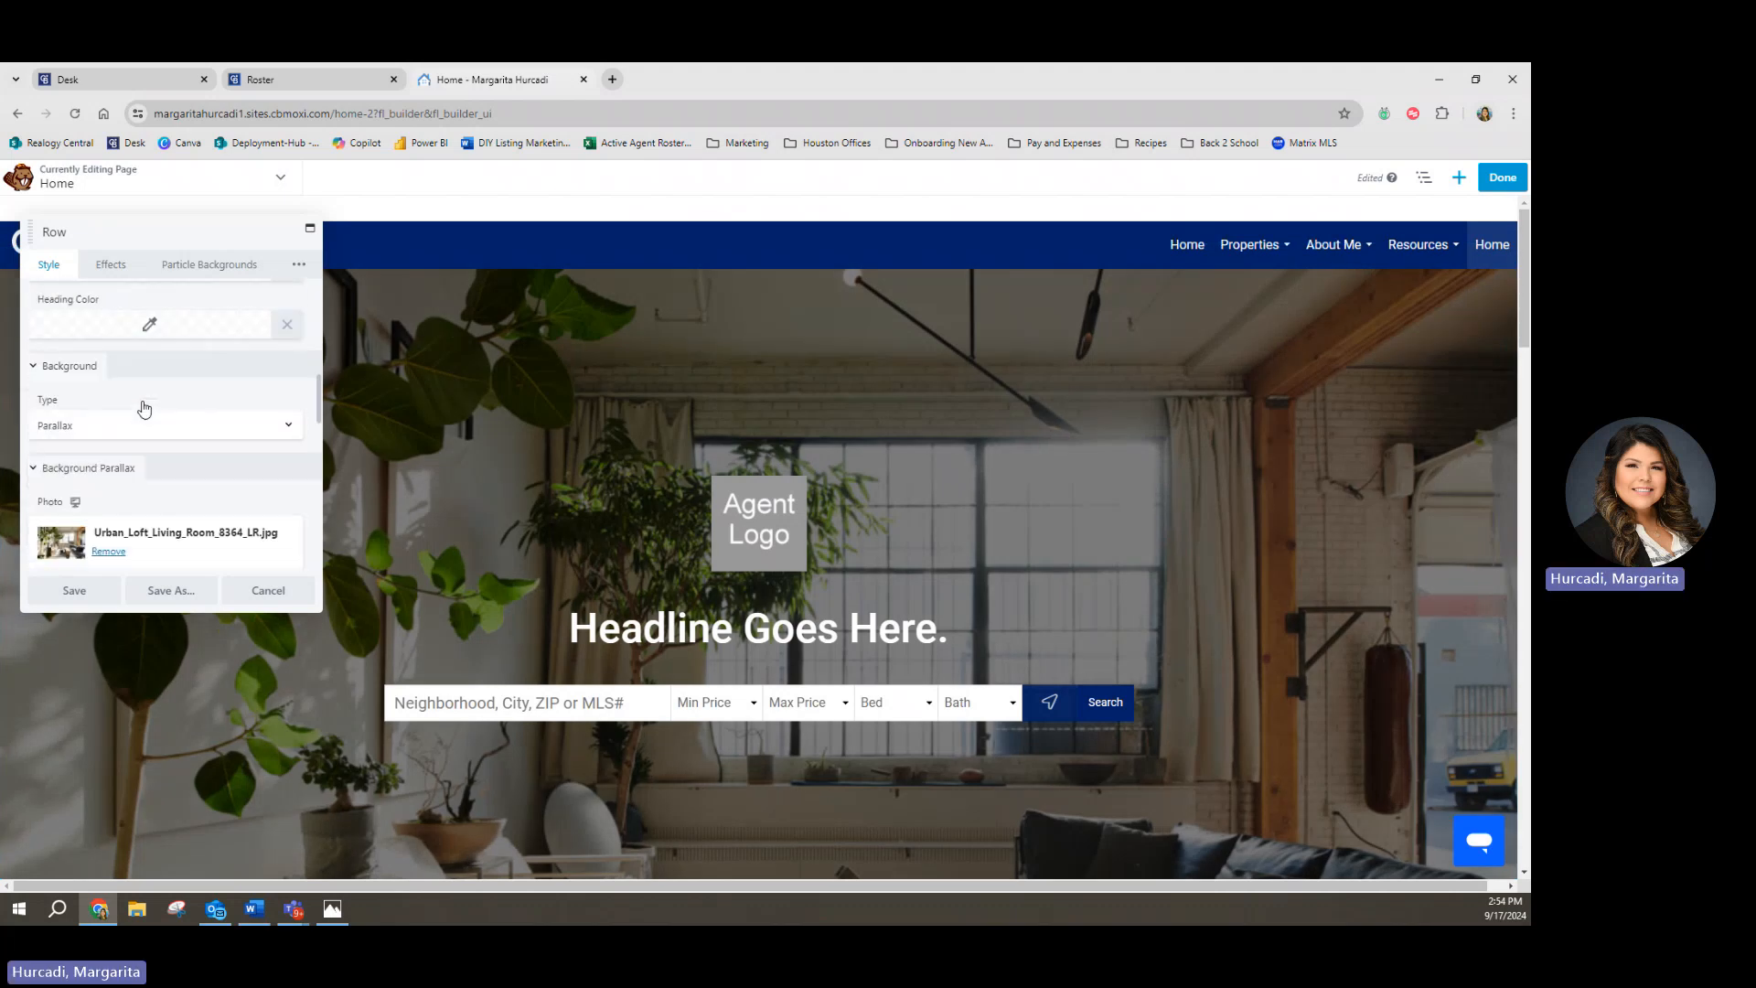
{"action": "scroll", "coordinate": [142, 407], "scroll_direction": "up", "scroll_amount": 3}
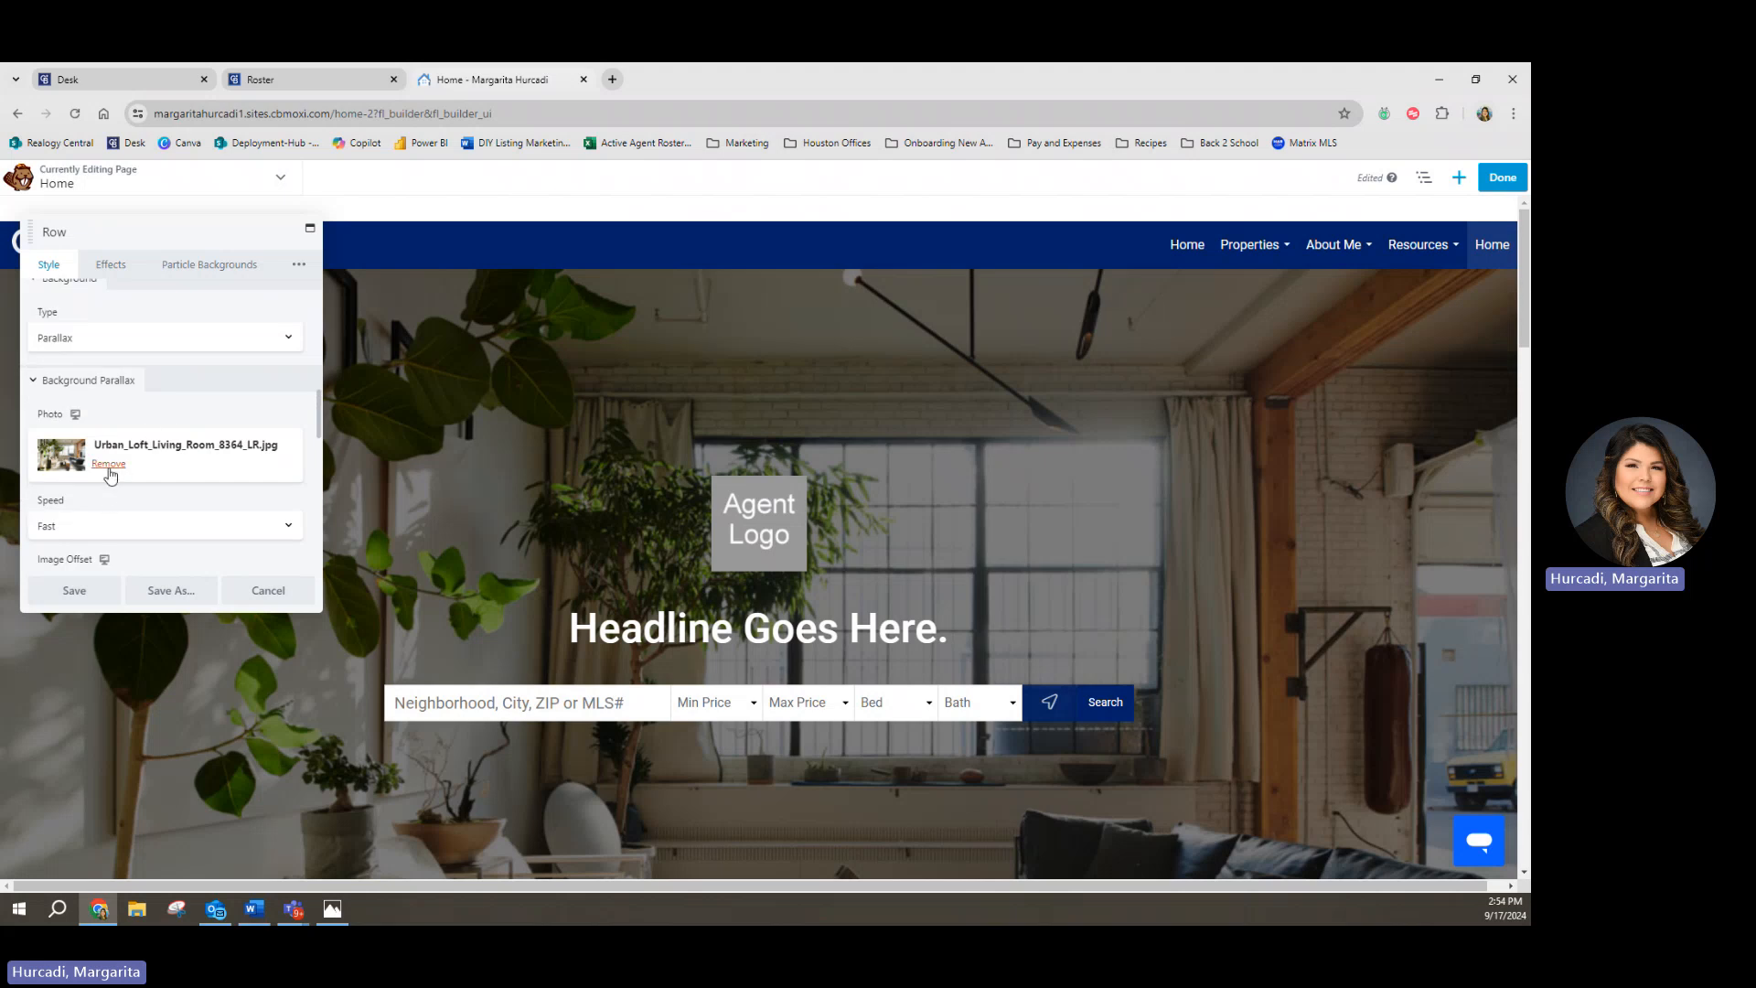
{"action": "scroll", "coordinate": [109, 475], "scroll_direction": "up", "scroll_amount": 1}
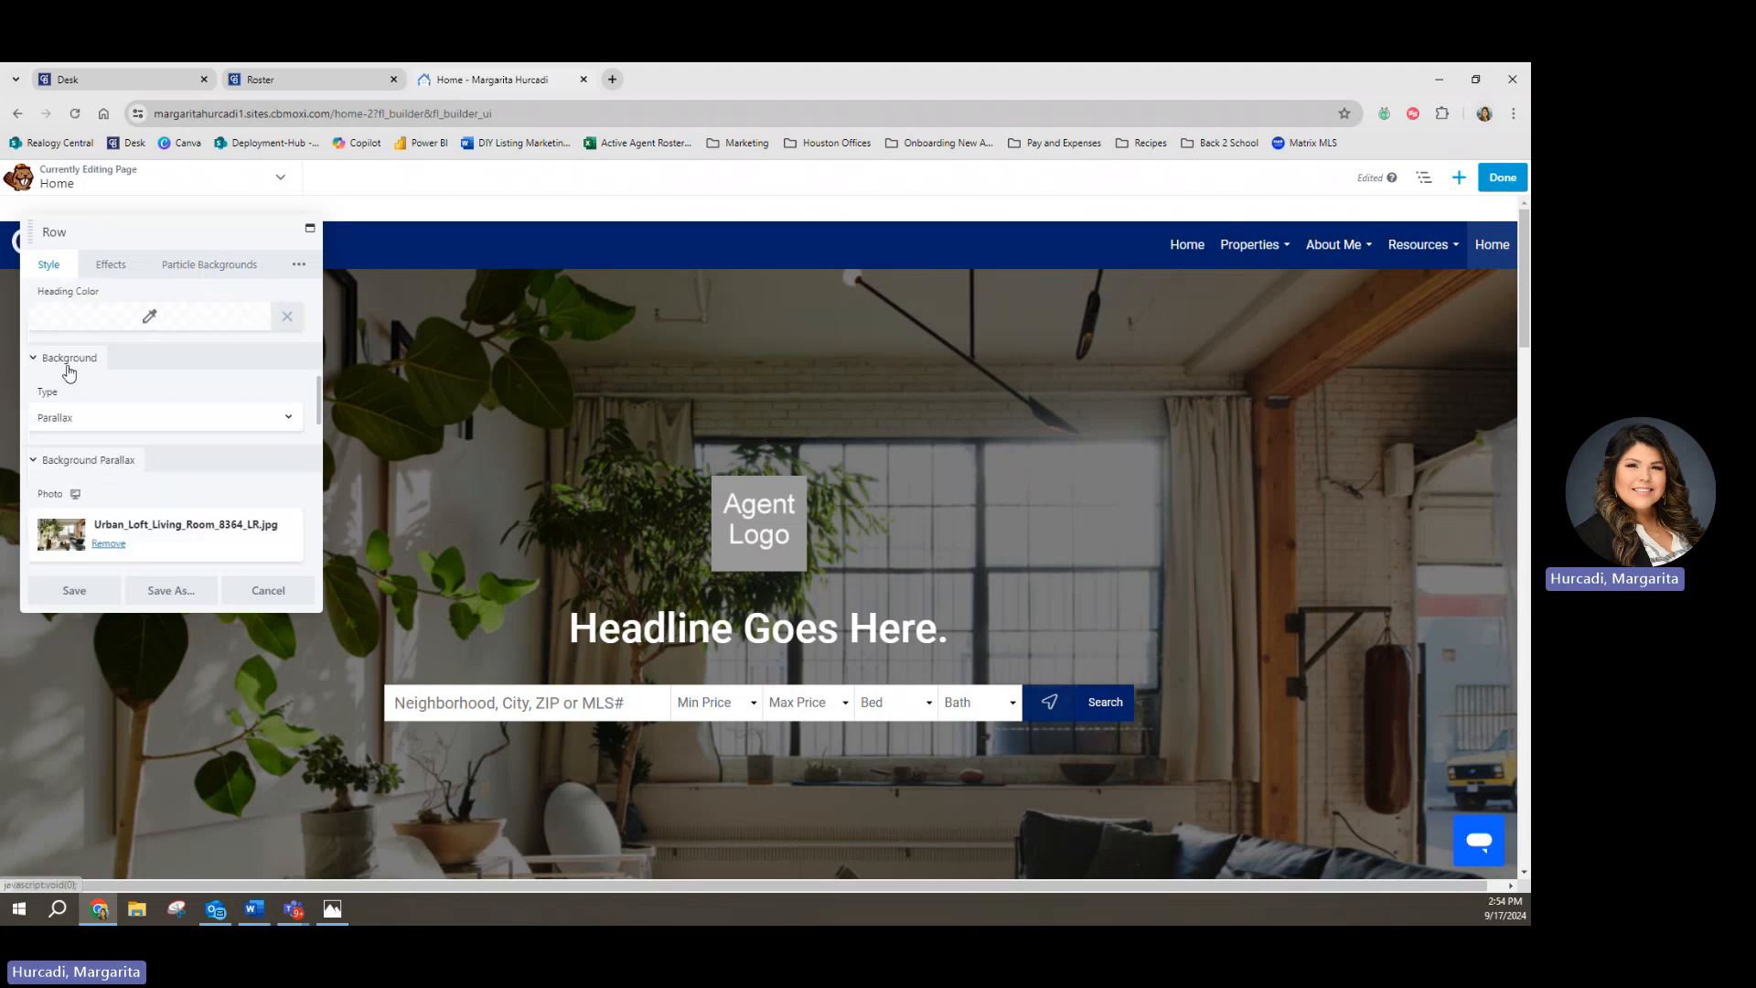
{"action": "left_click", "coordinate": [80, 419]}
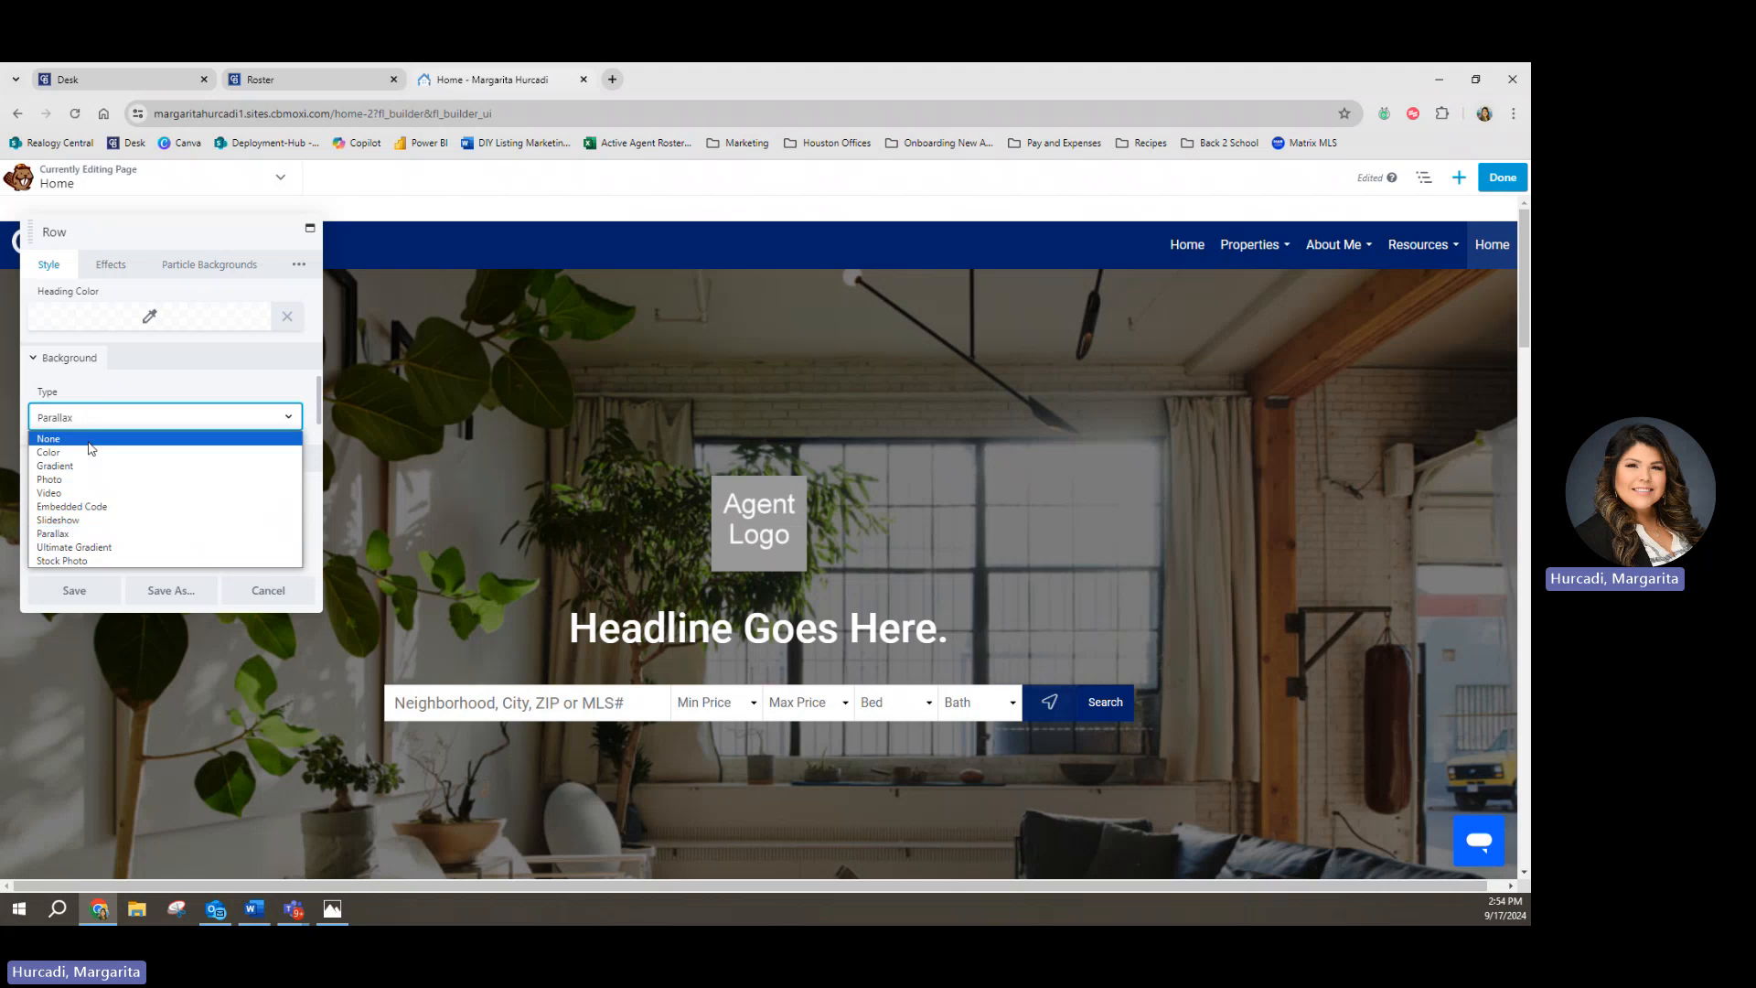
{"action": "left_click", "coordinate": [79, 481]}
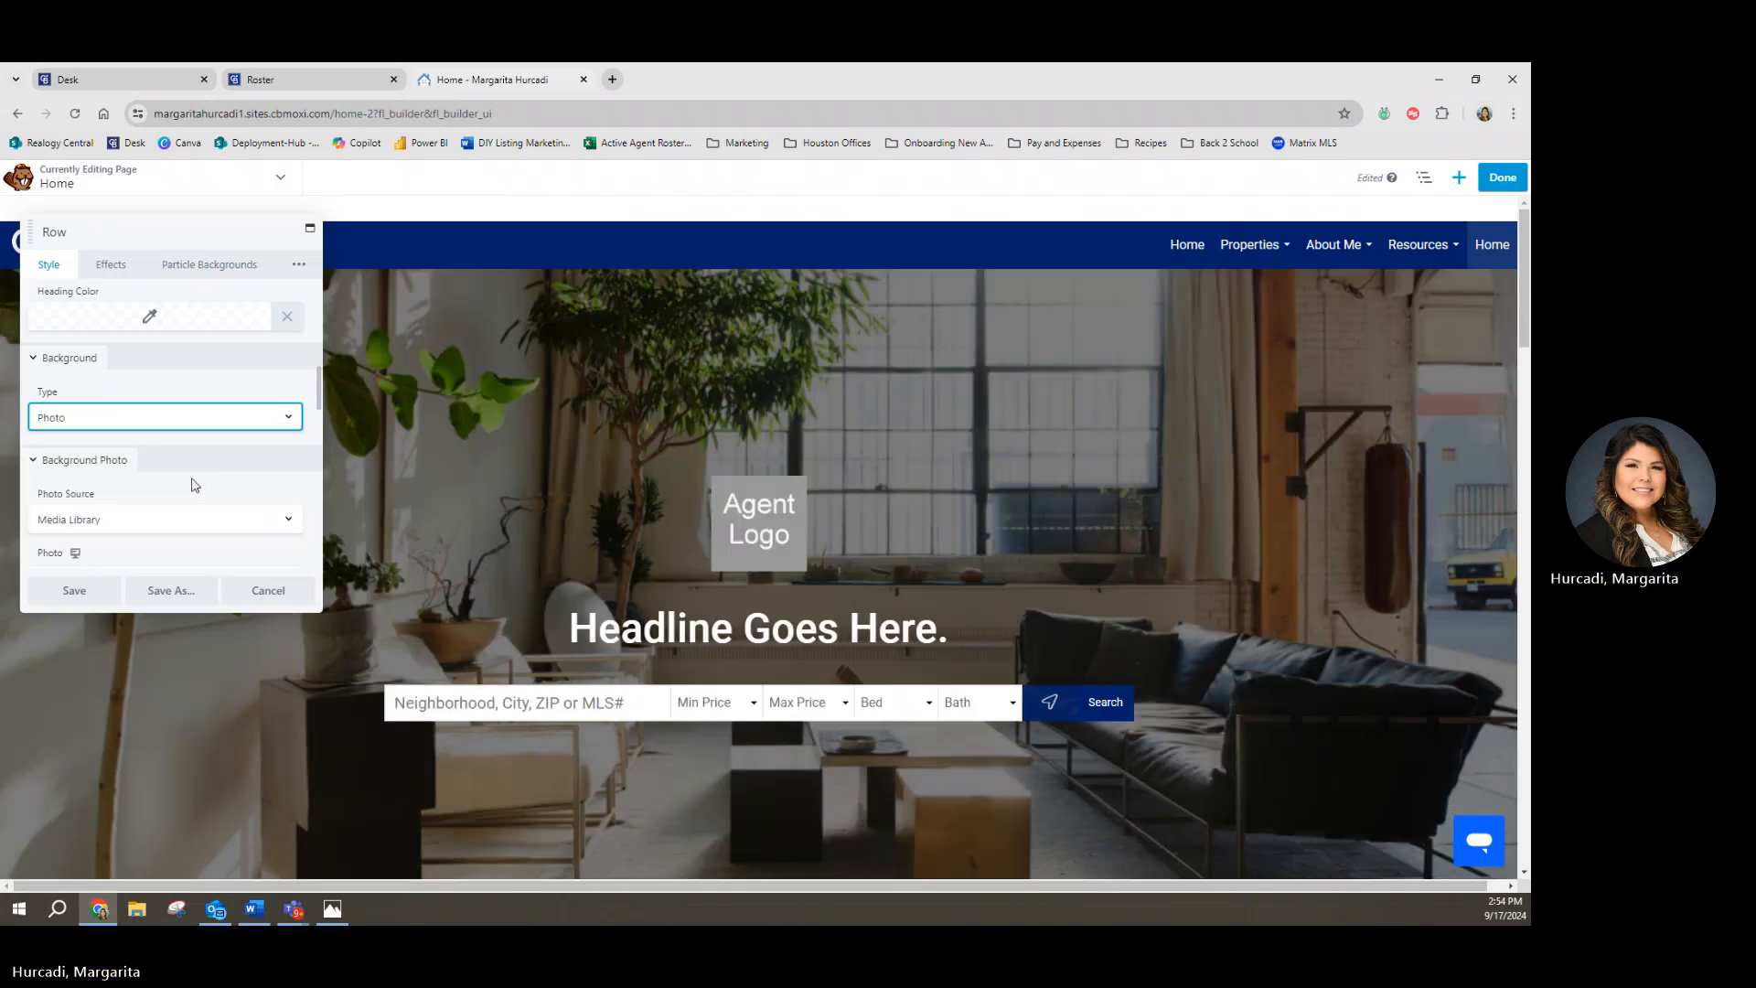
{"action": "scroll", "coordinate": [190, 482], "scroll_direction": "down", "scroll_amount": 1}
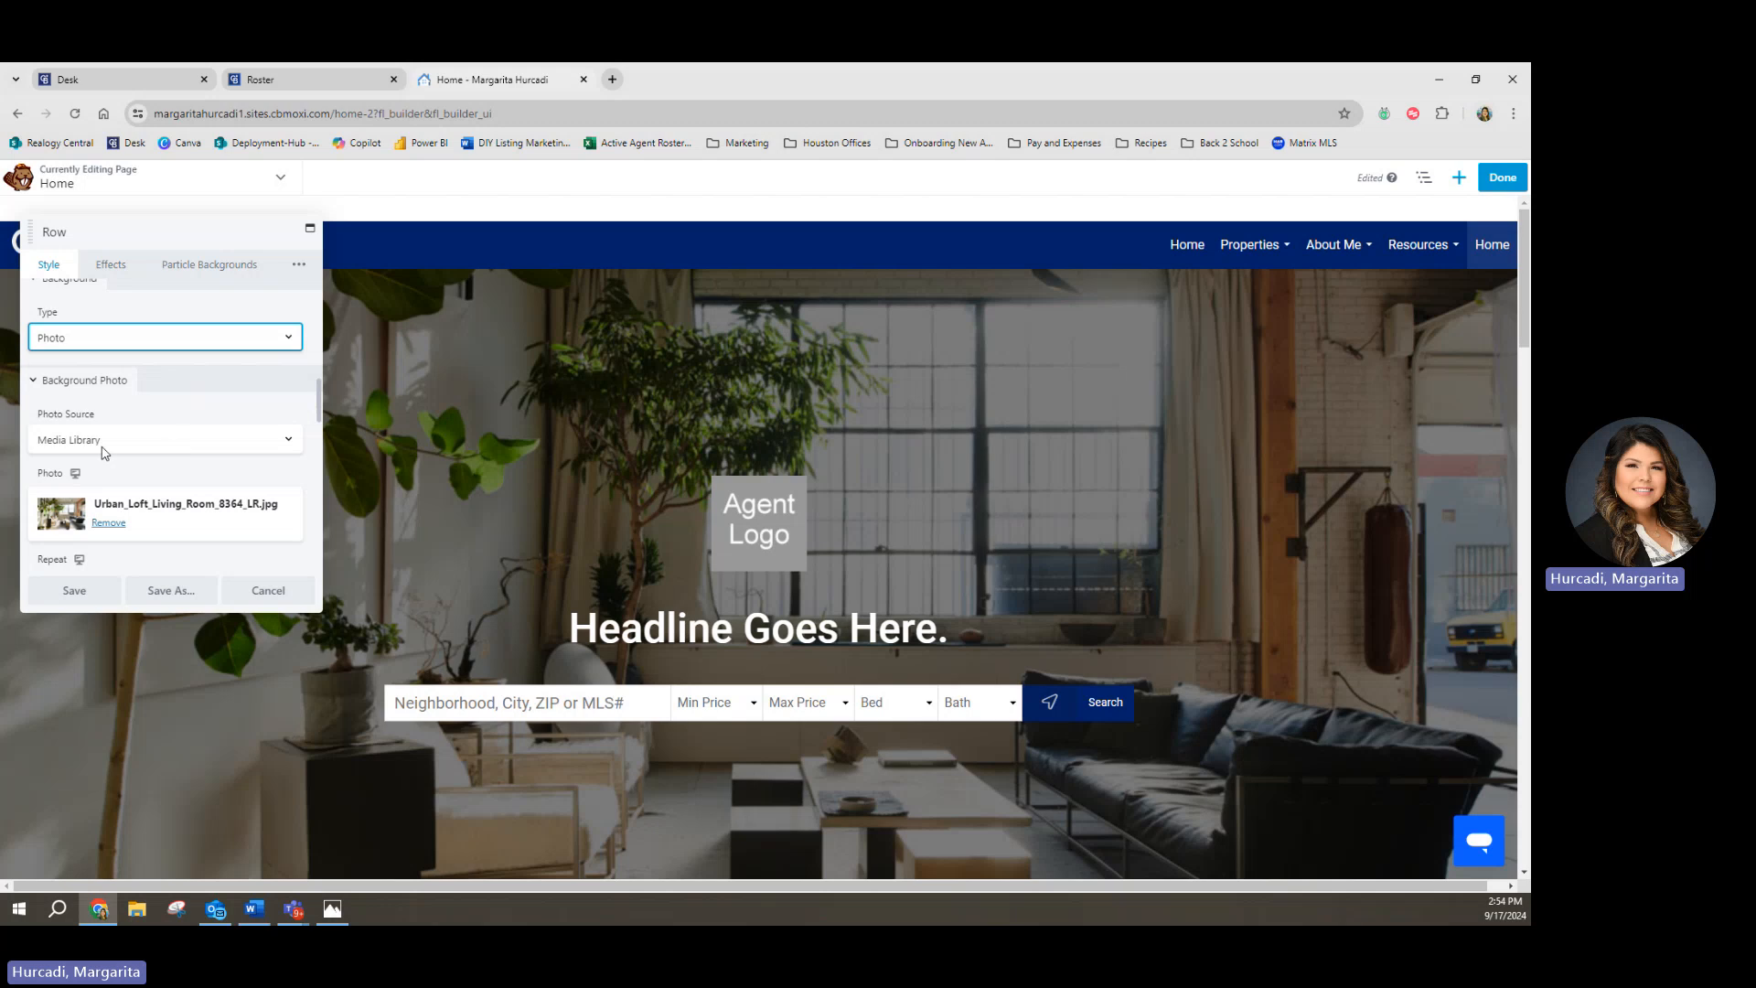
{"action": "scroll", "coordinate": [69, 442], "scroll_direction": "down", "scroll_amount": 2}
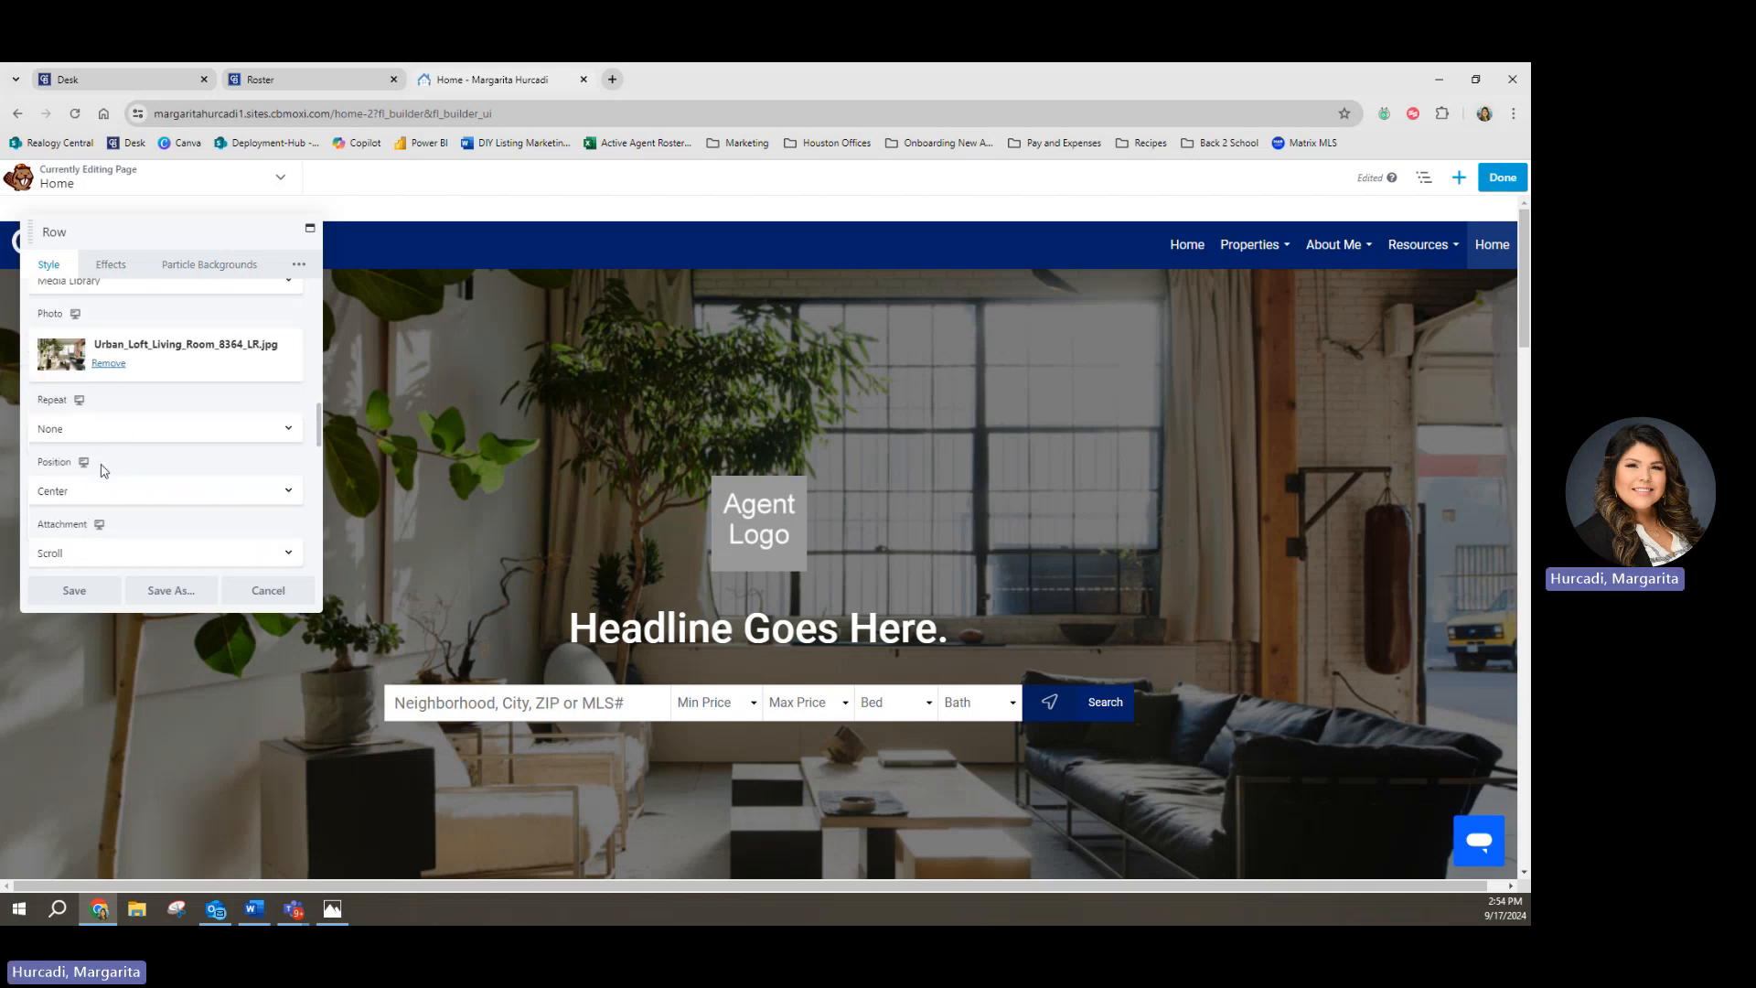
{"action": "scroll", "coordinate": [101, 469], "scroll_direction": "up", "scroll_amount": 1}
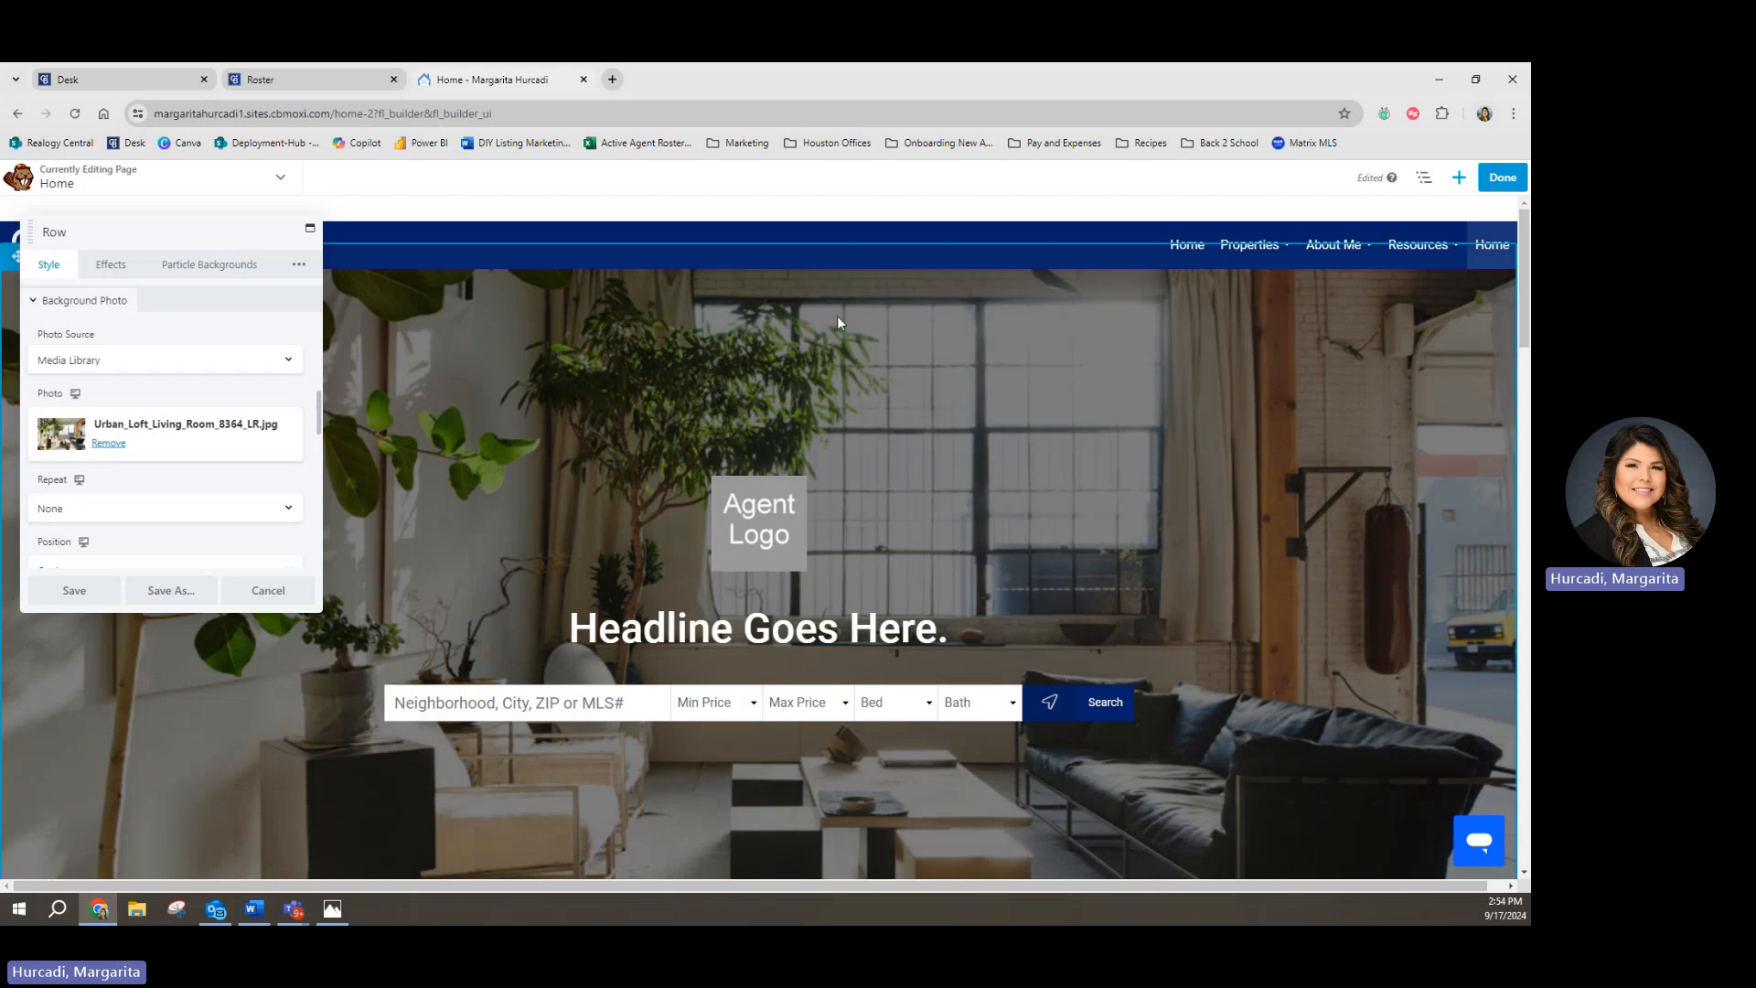
Step: Replace the banner row's background photo with Kitchen.jpeg, uploaded from the 1234 Main Street, Anytown USA folder
{"action": "left_click", "coordinate": [107, 444]}
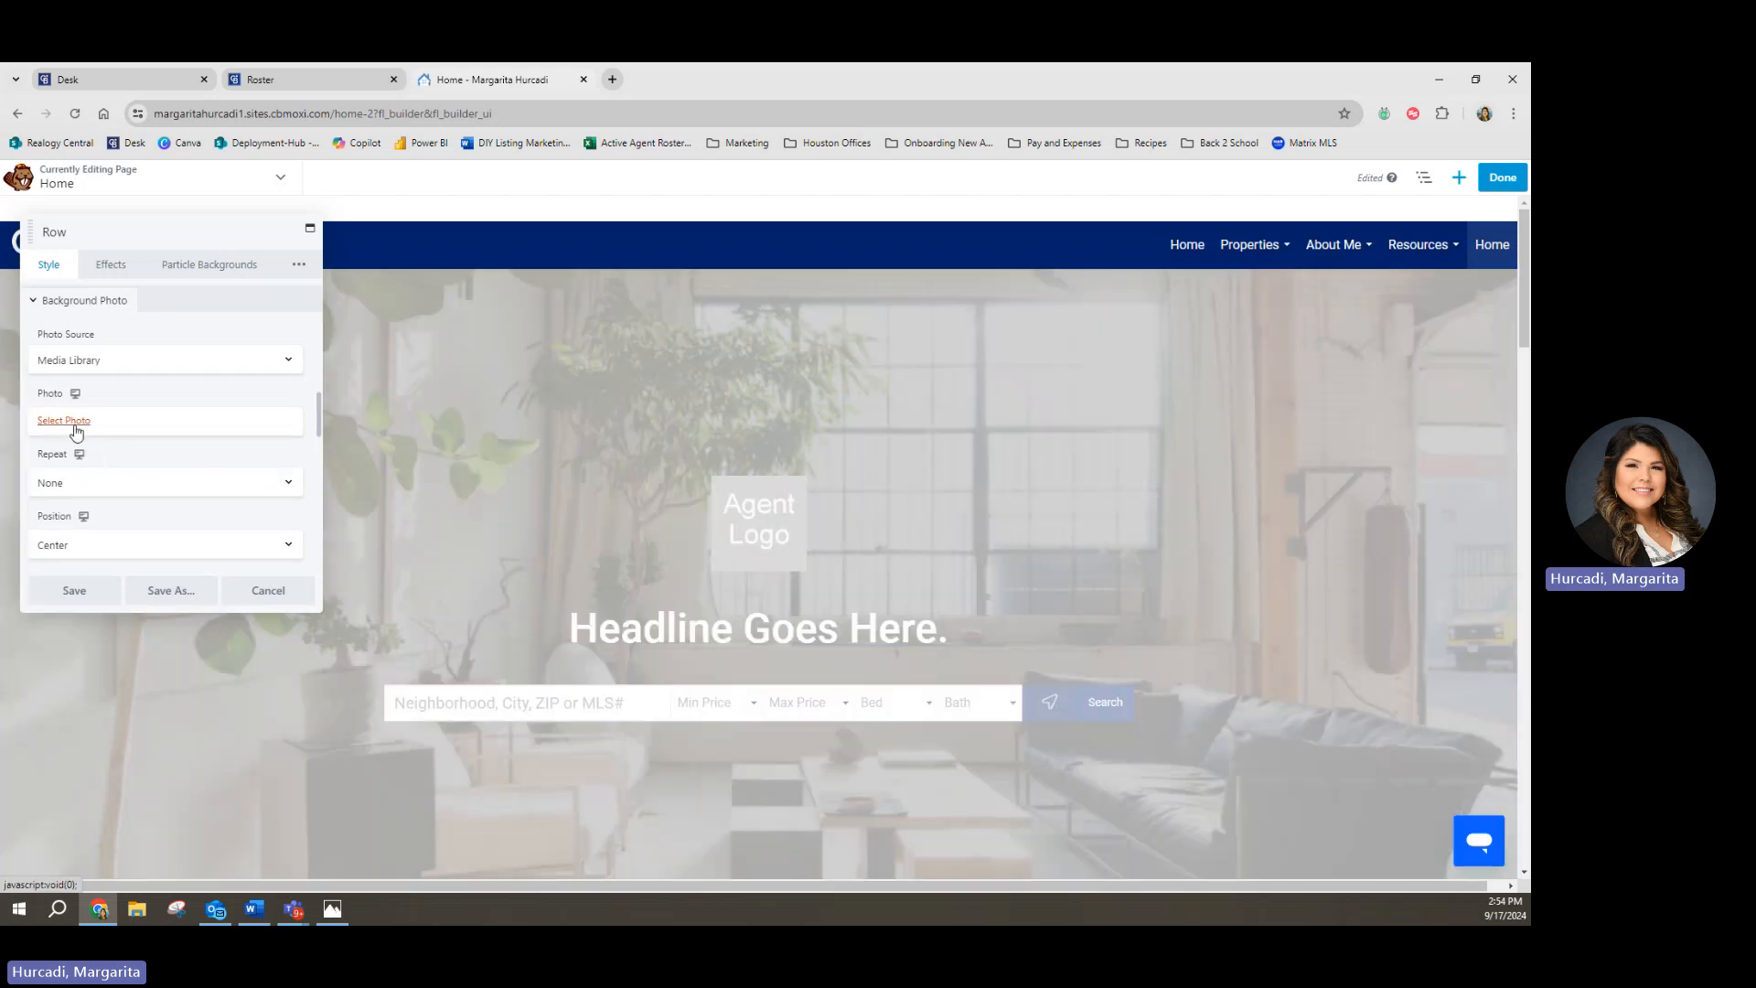
{"action": "left_click", "coordinate": [80, 427]}
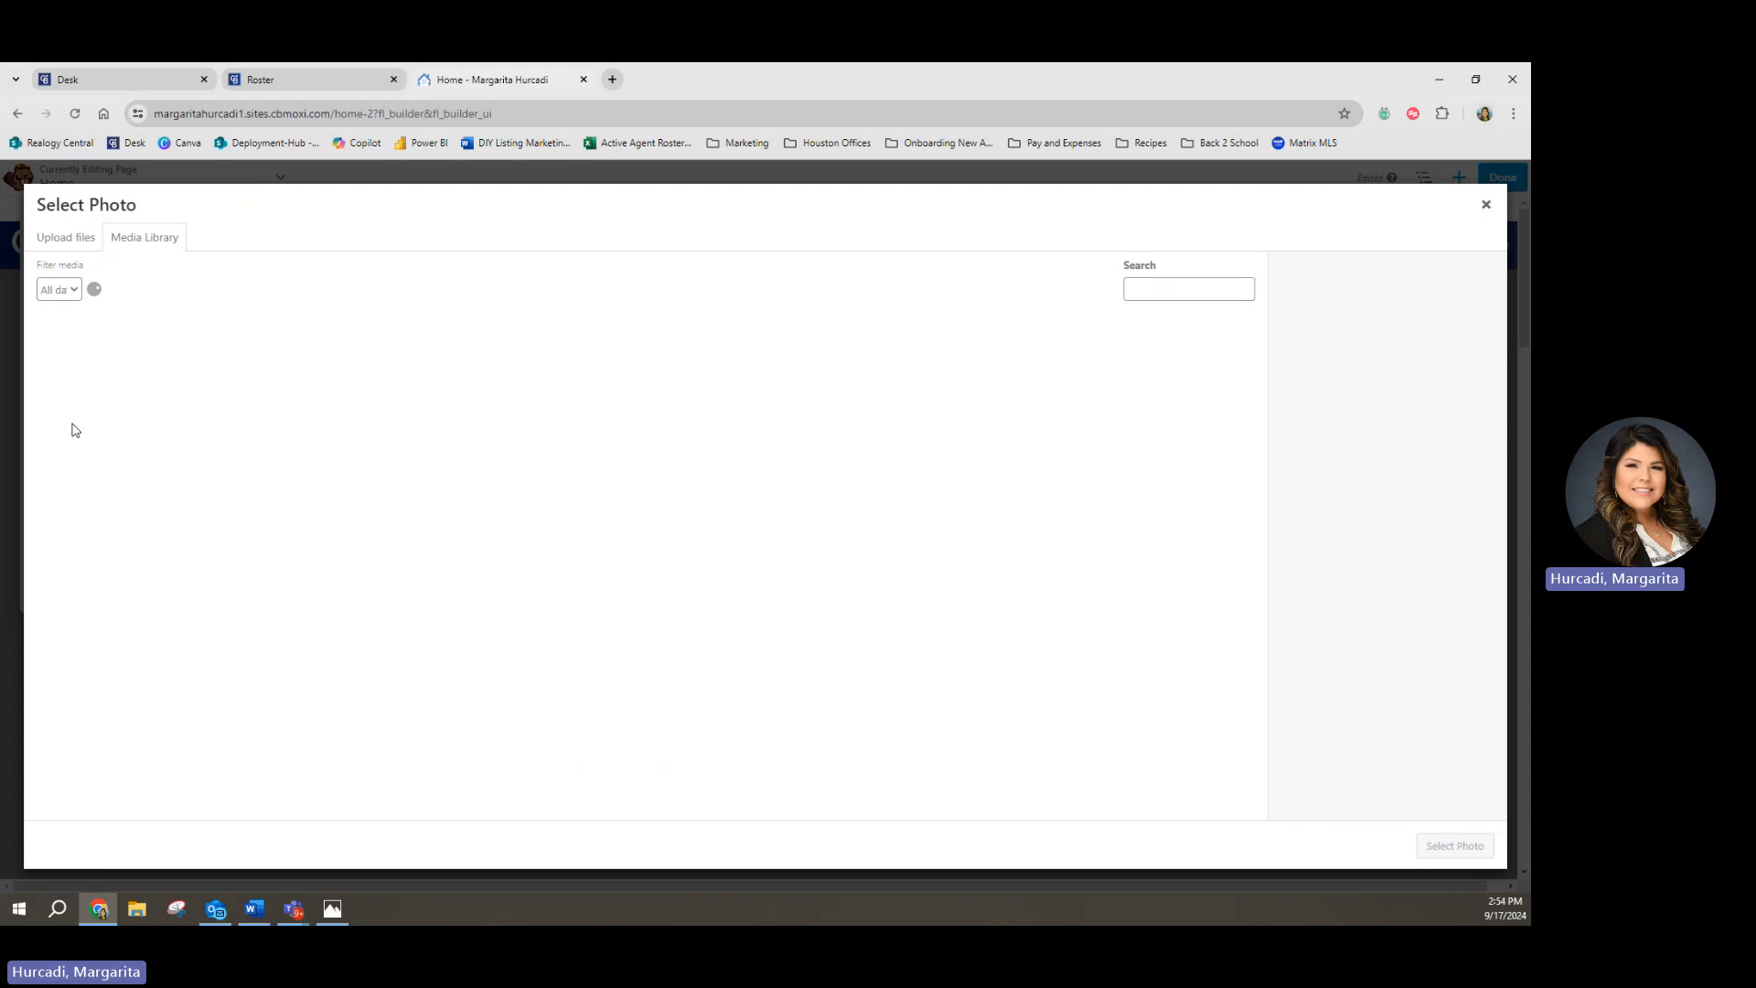
{"action": "left_click", "coordinate": [63, 239]}
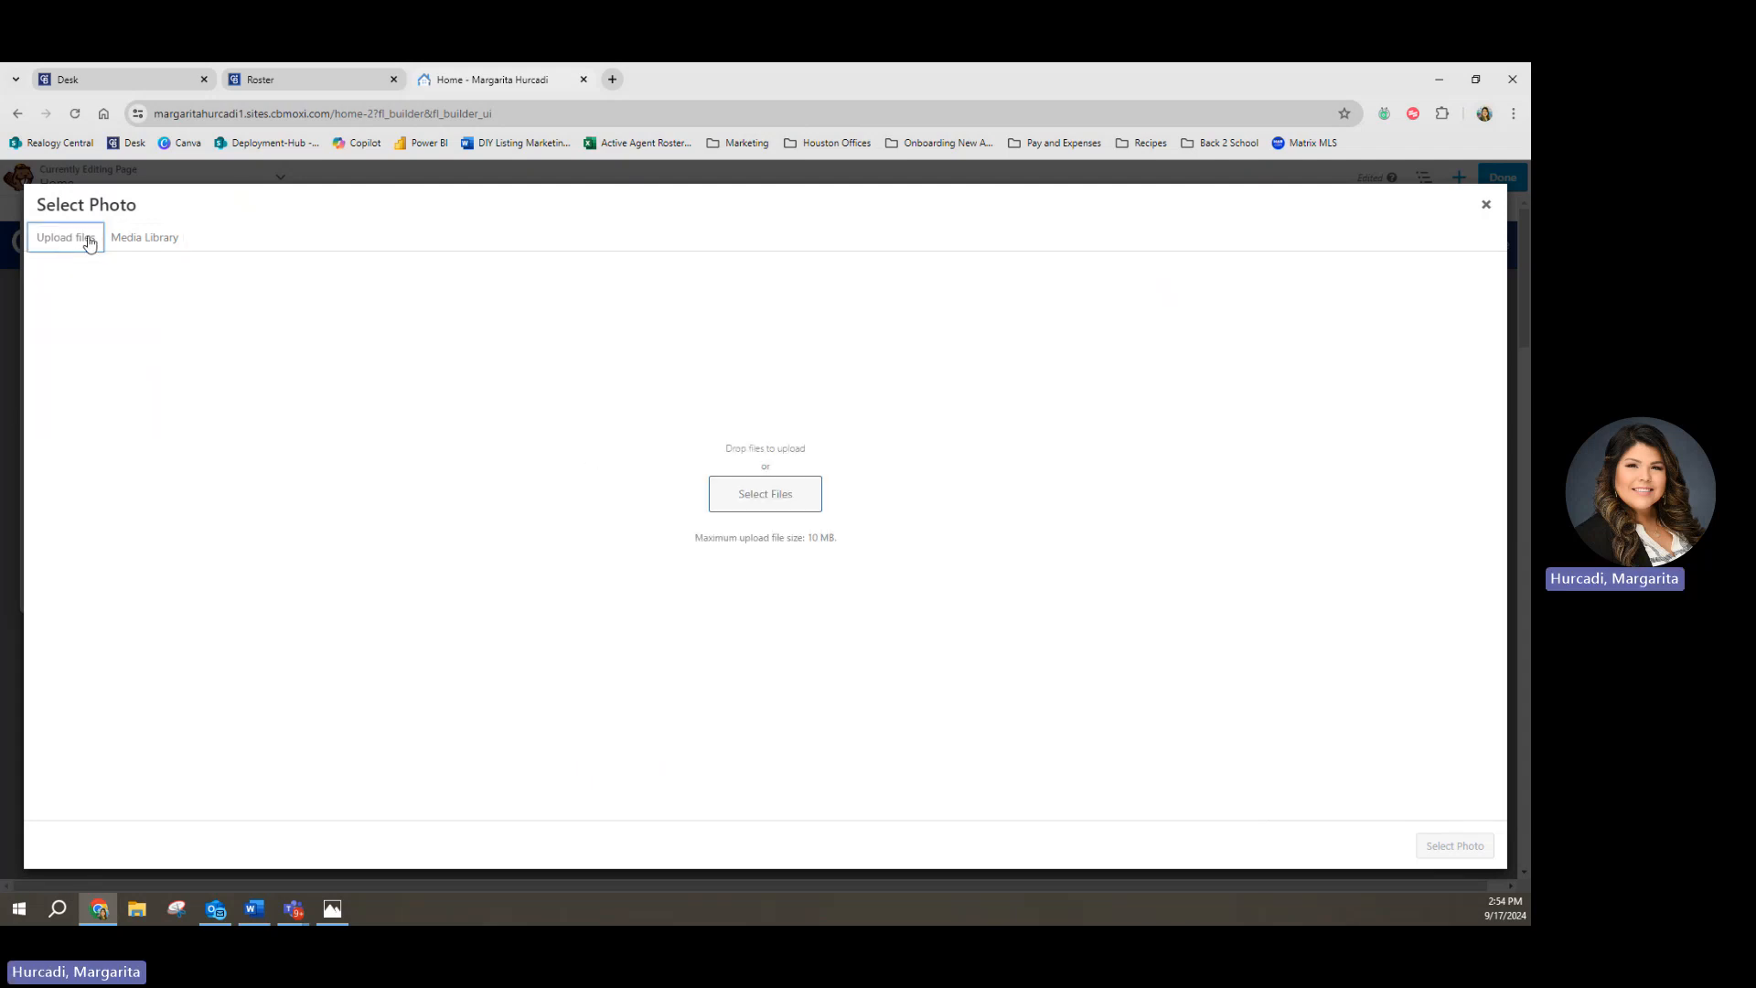
{"action": "left_click", "coordinate": [783, 505]}
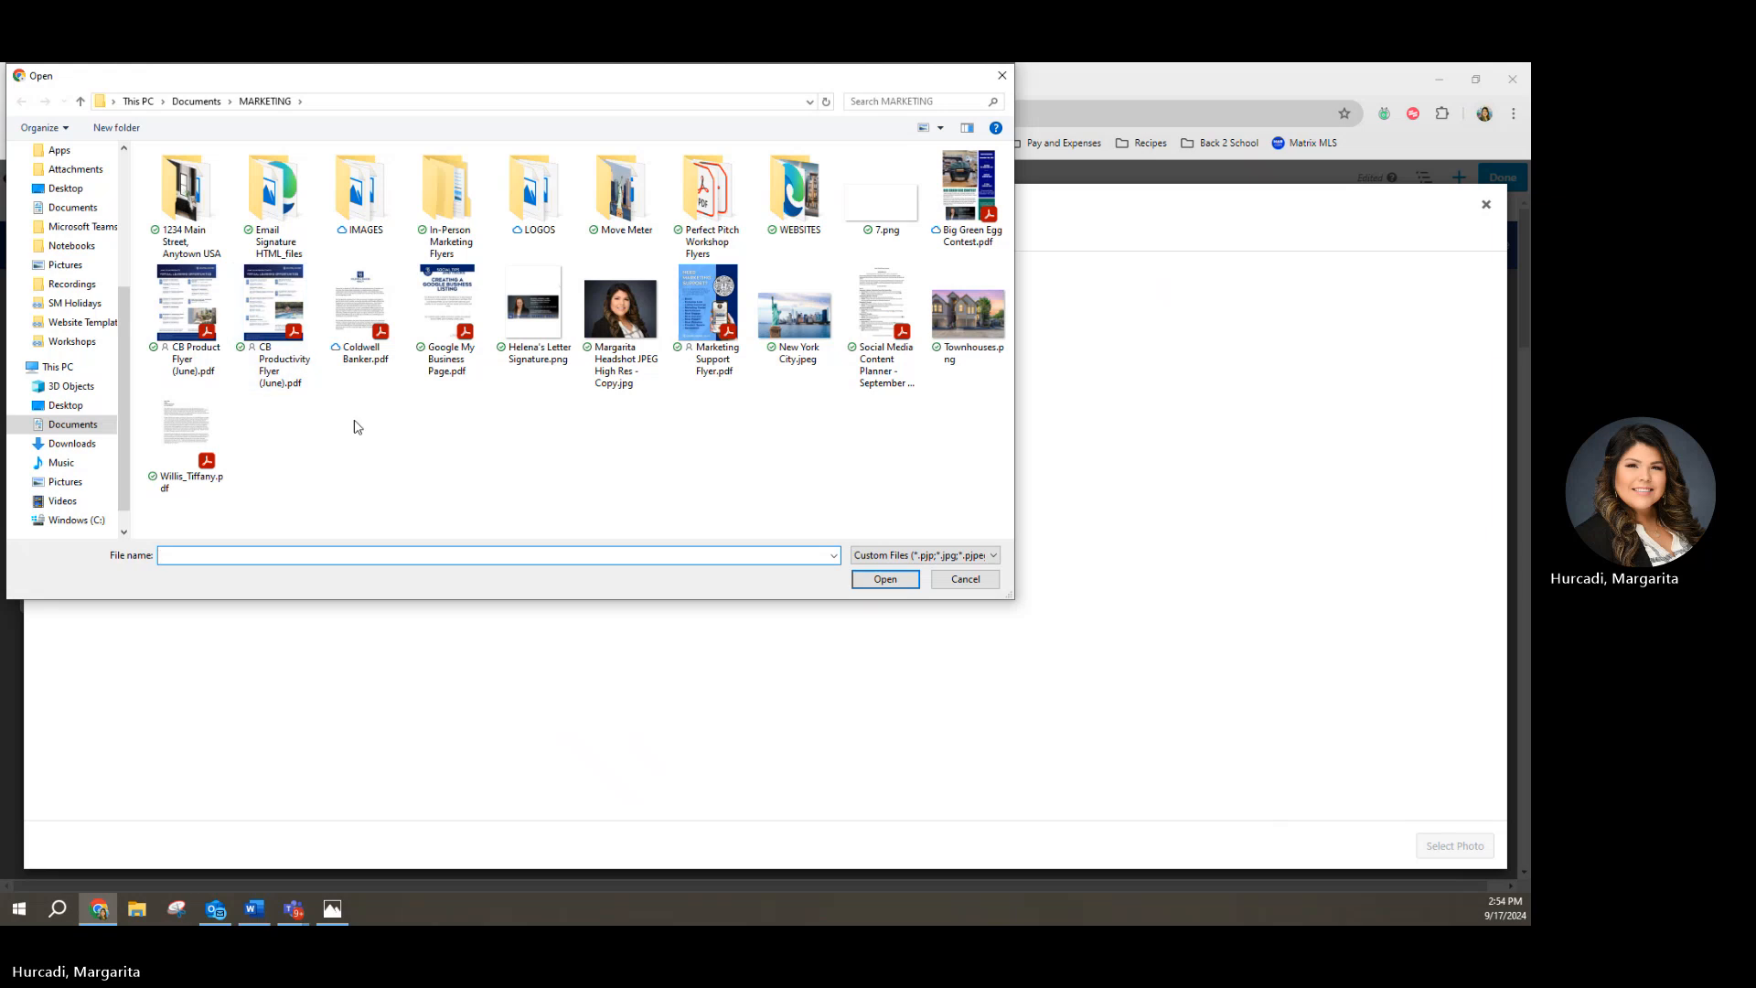
{"action": "scroll", "coordinate": [78, 216], "scroll_direction": "up", "scroll_amount": 4}
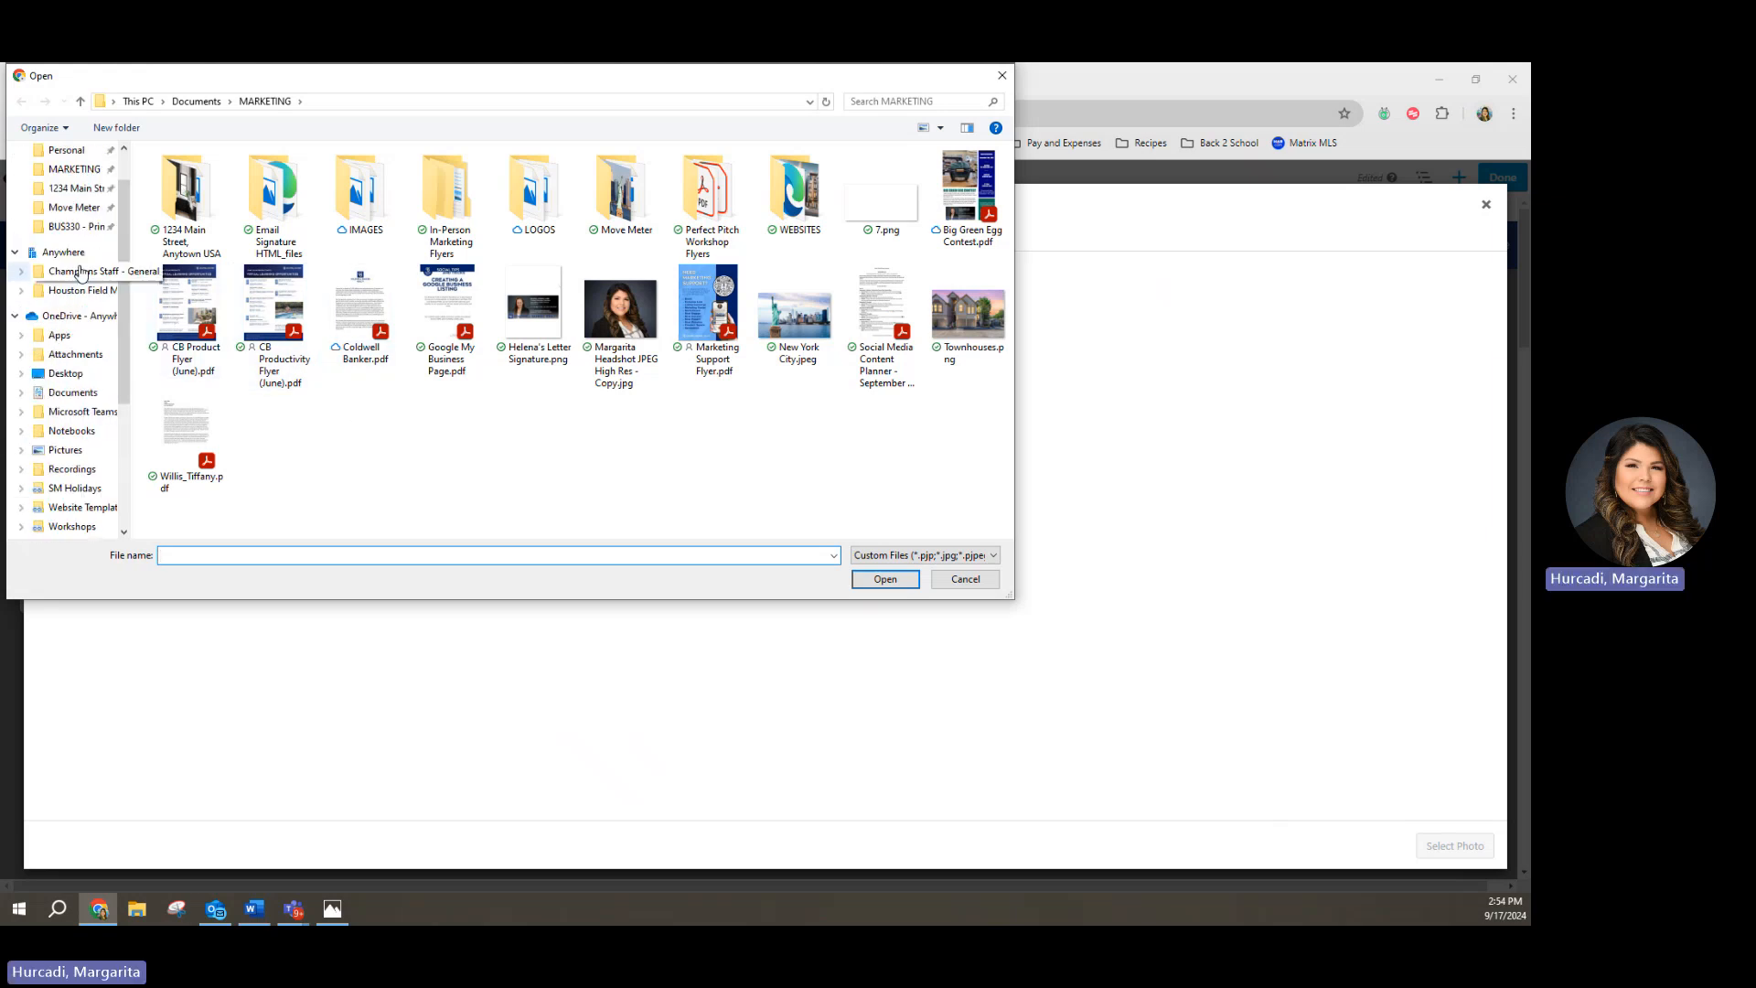
{"action": "scroll", "coordinate": [77, 216], "scroll_direction": "up", "scroll_amount": 1}
{"action": "left_click", "coordinate": [77, 207]}
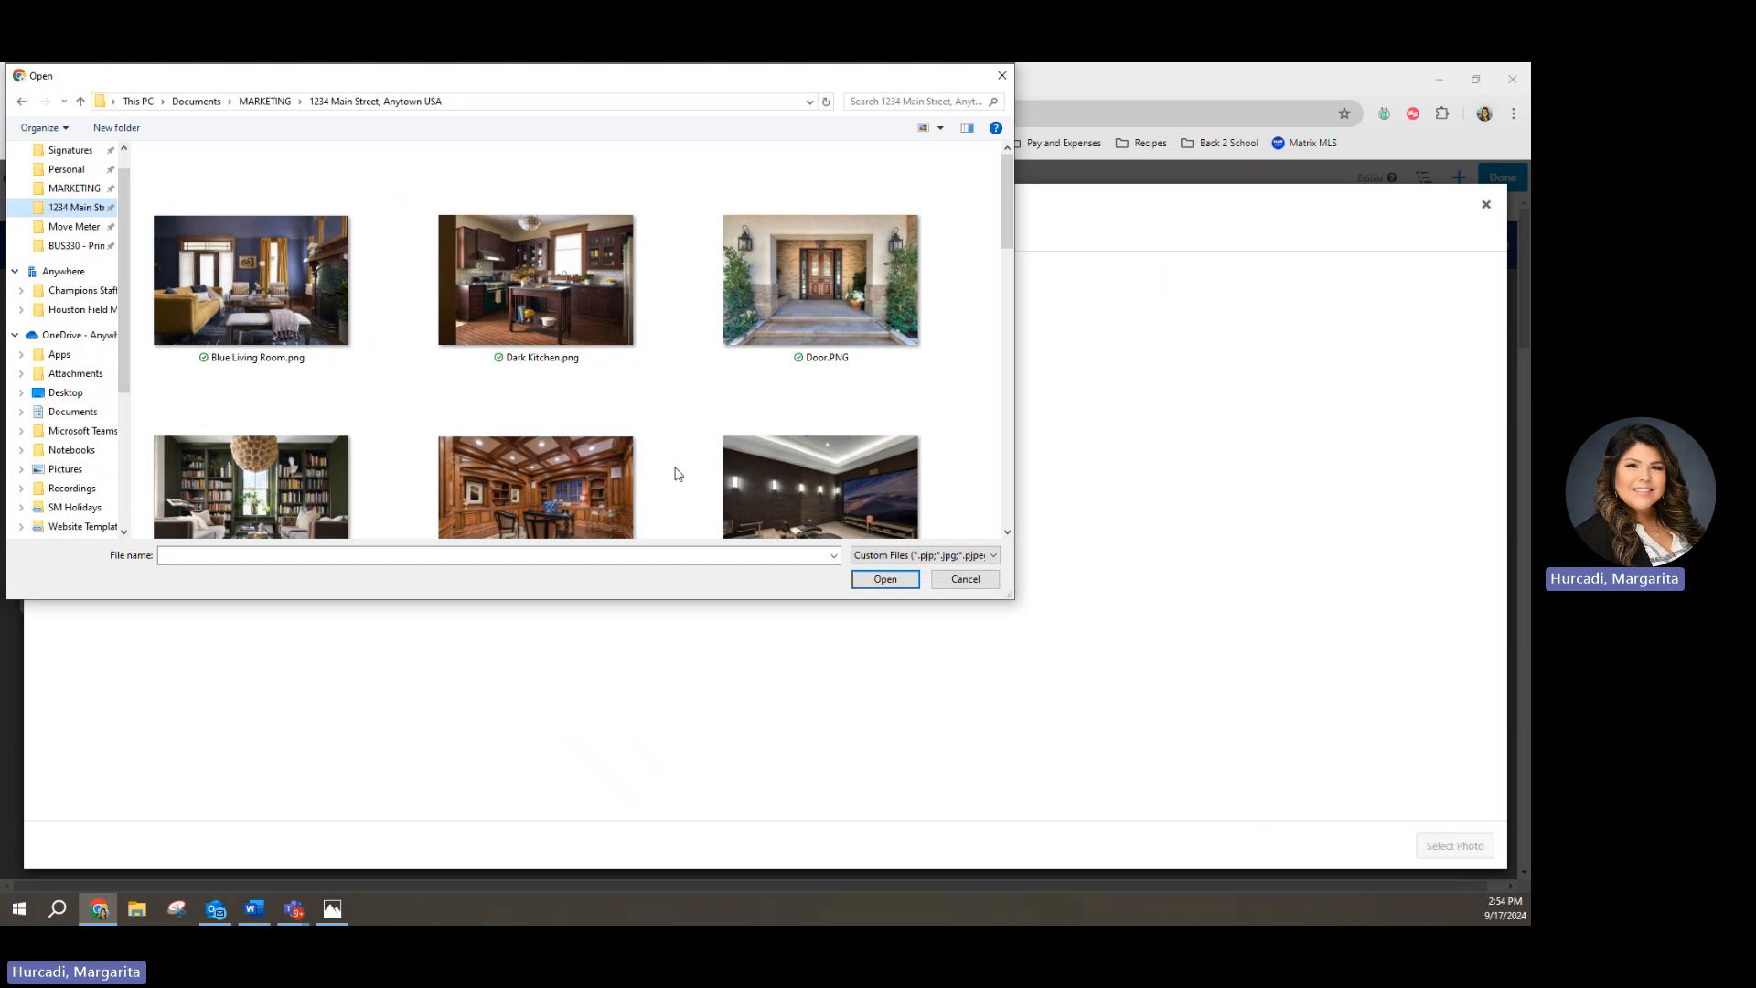
{"action": "scroll", "coordinate": [304, 440], "scroll_direction": "down", "scroll_amount": 5}
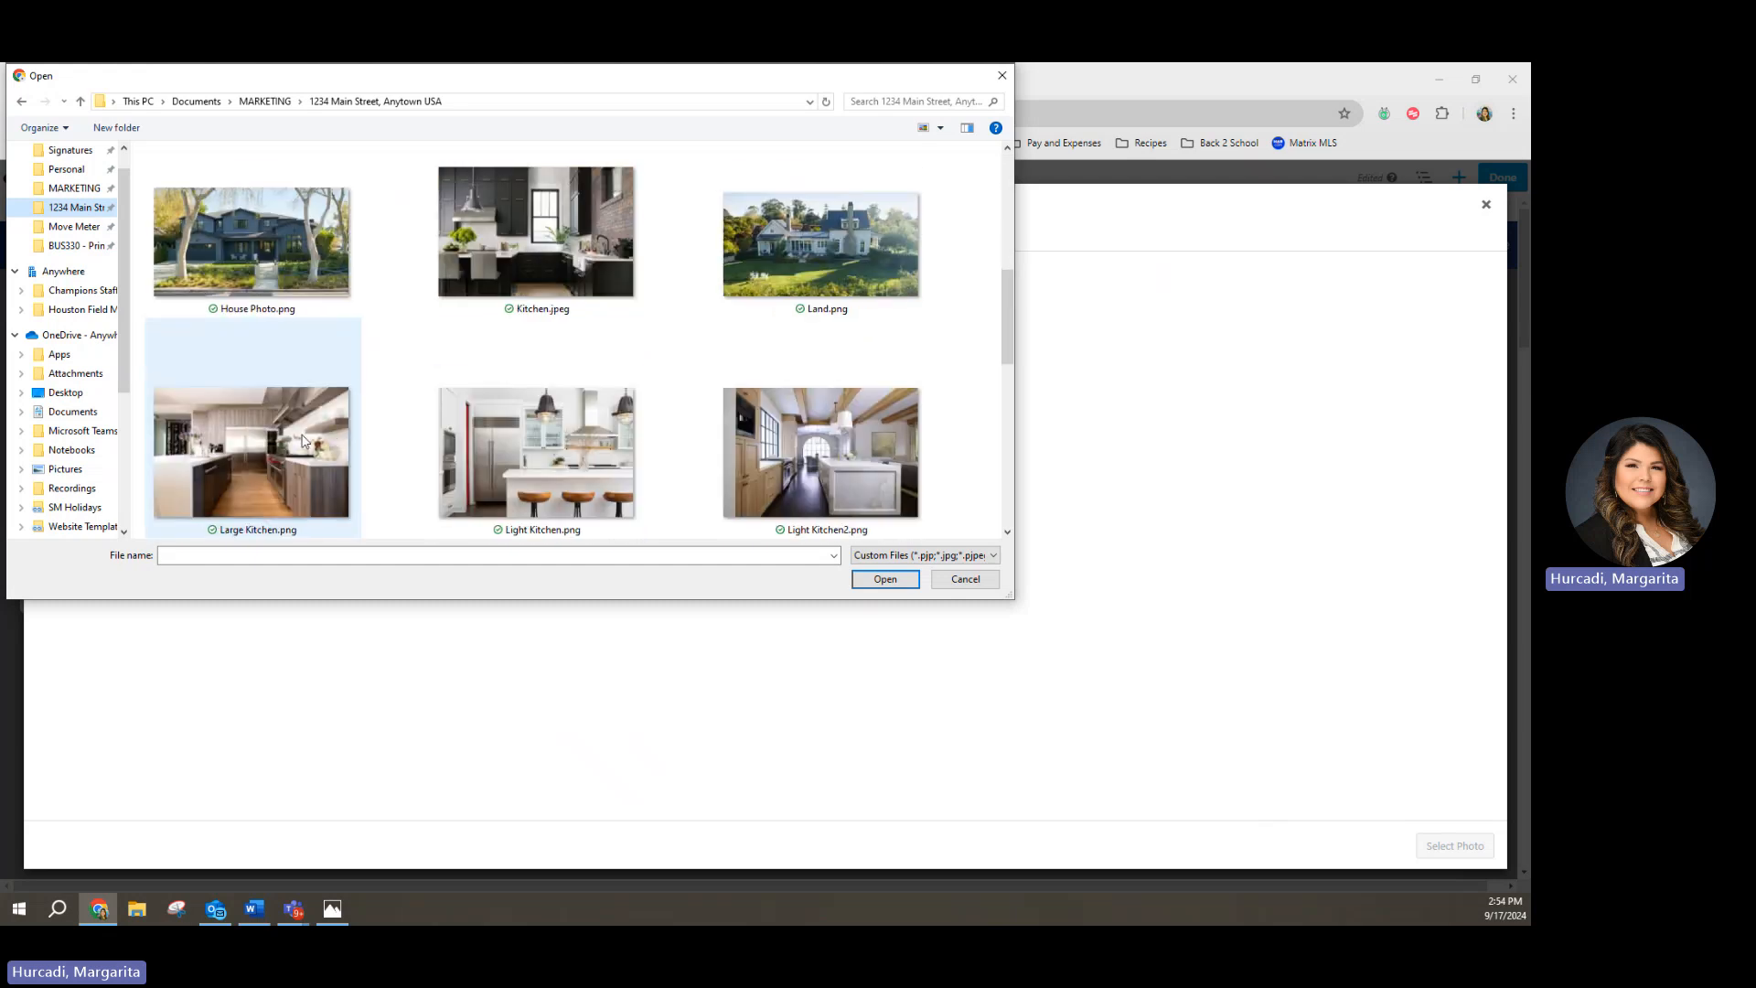
{"action": "left_click", "coordinate": [536, 238]}
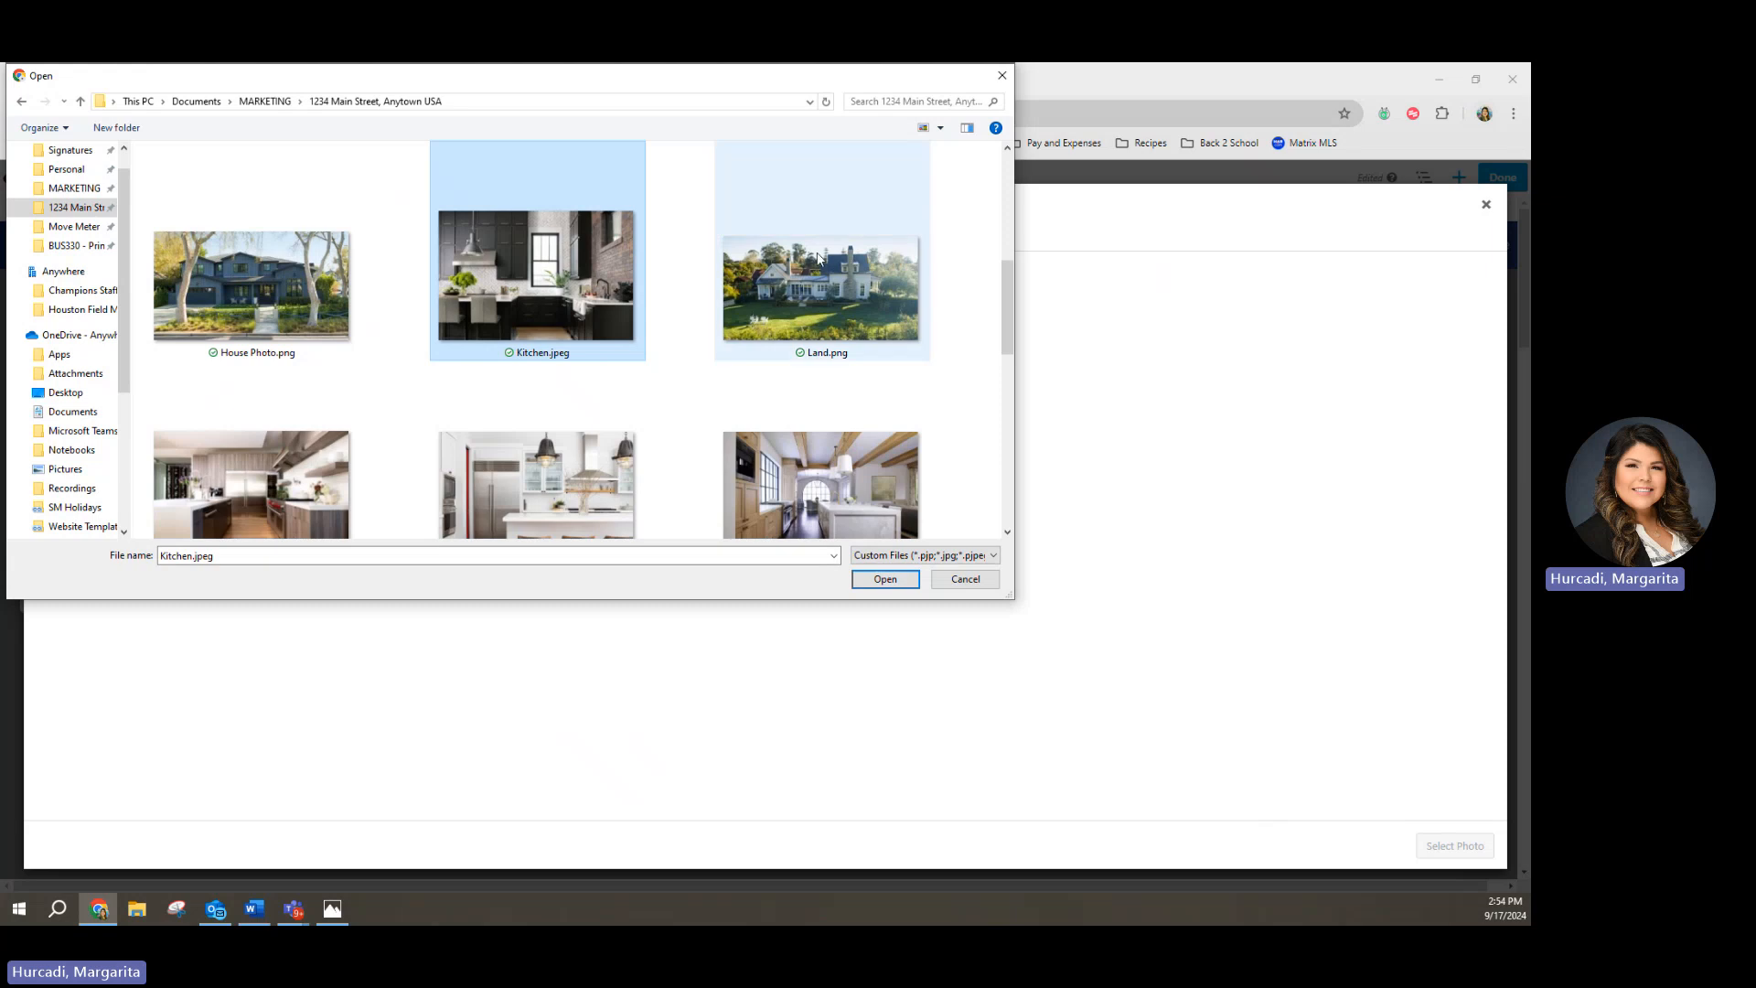
{"action": "scroll", "coordinate": [385, 474], "scroll_direction": "down", "scroll_amount": 1}
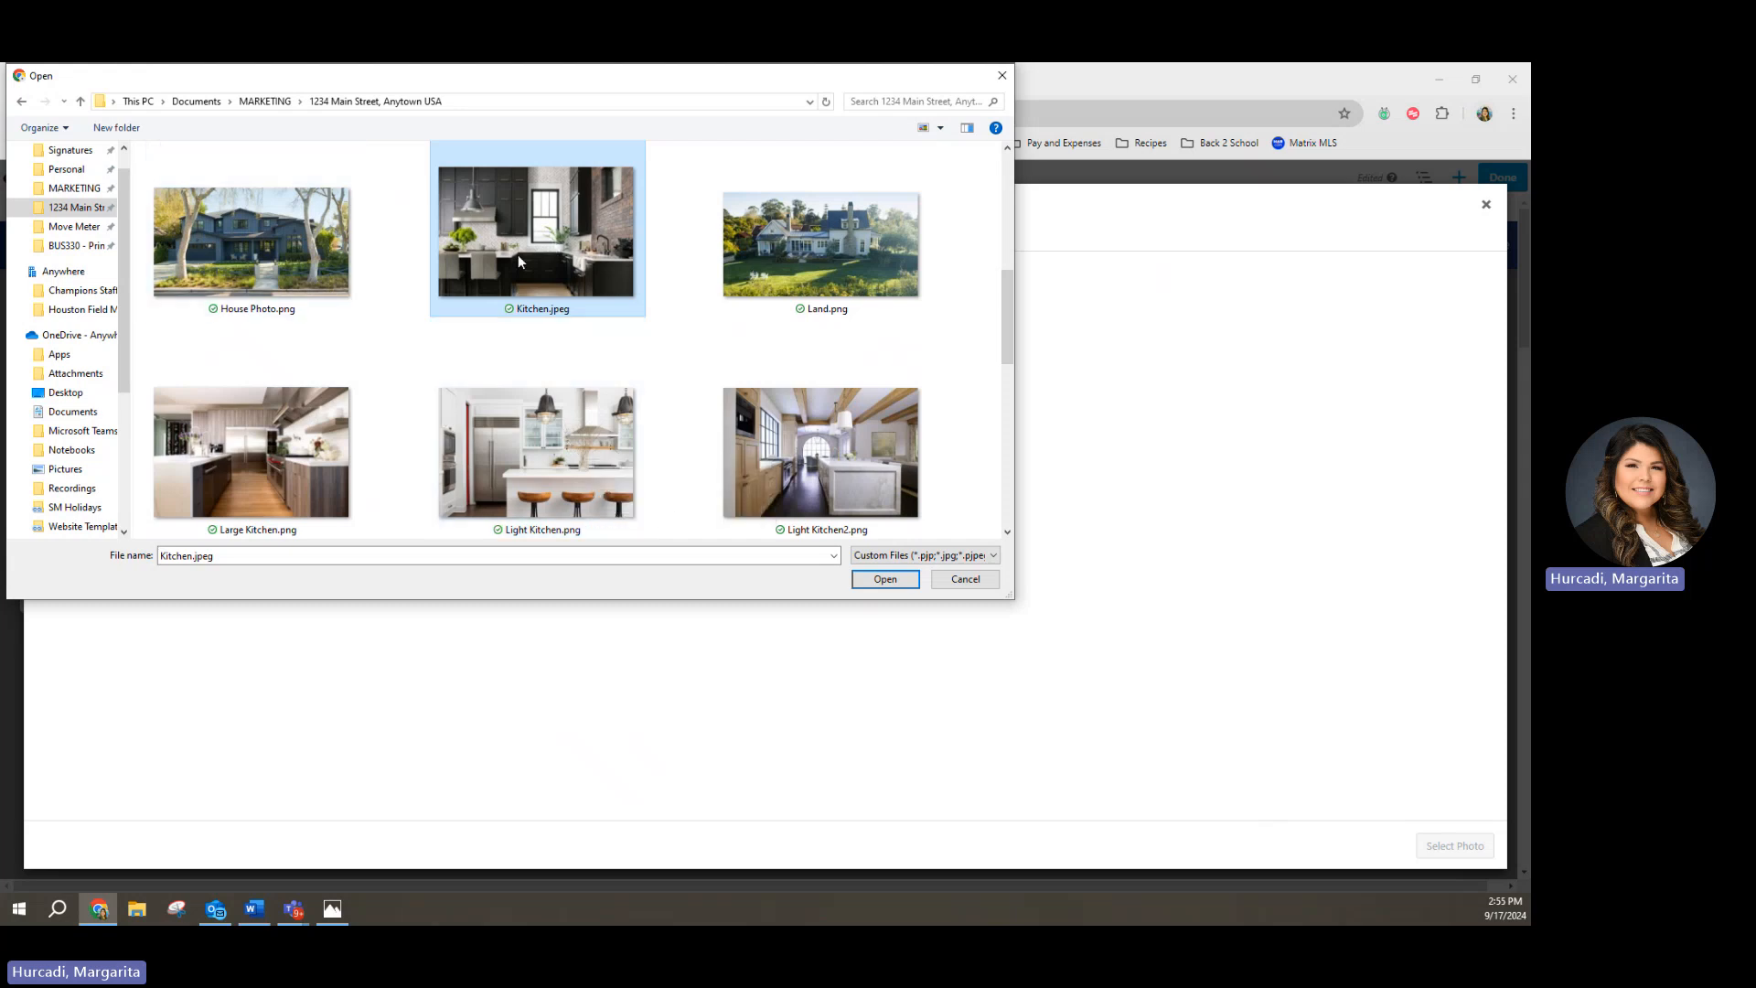
{"action": "left_click", "coordinate": [884, 579]}
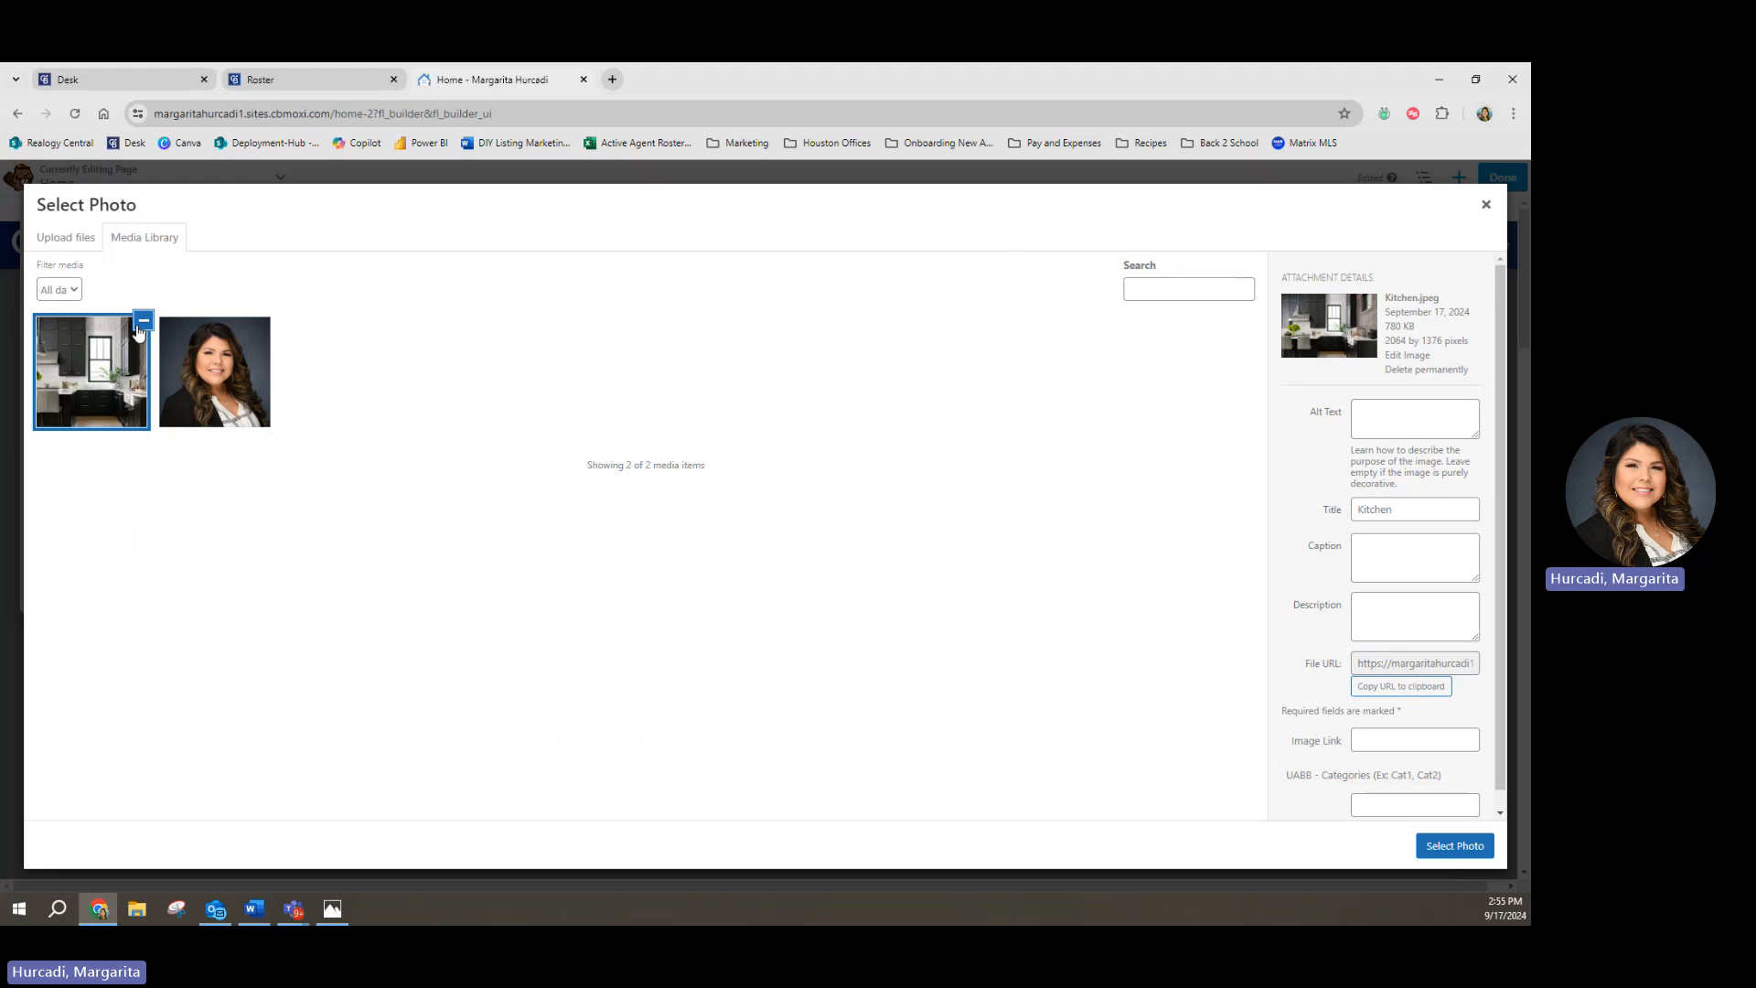
{"action": "left_click", "coordinate": [1453, 846]}
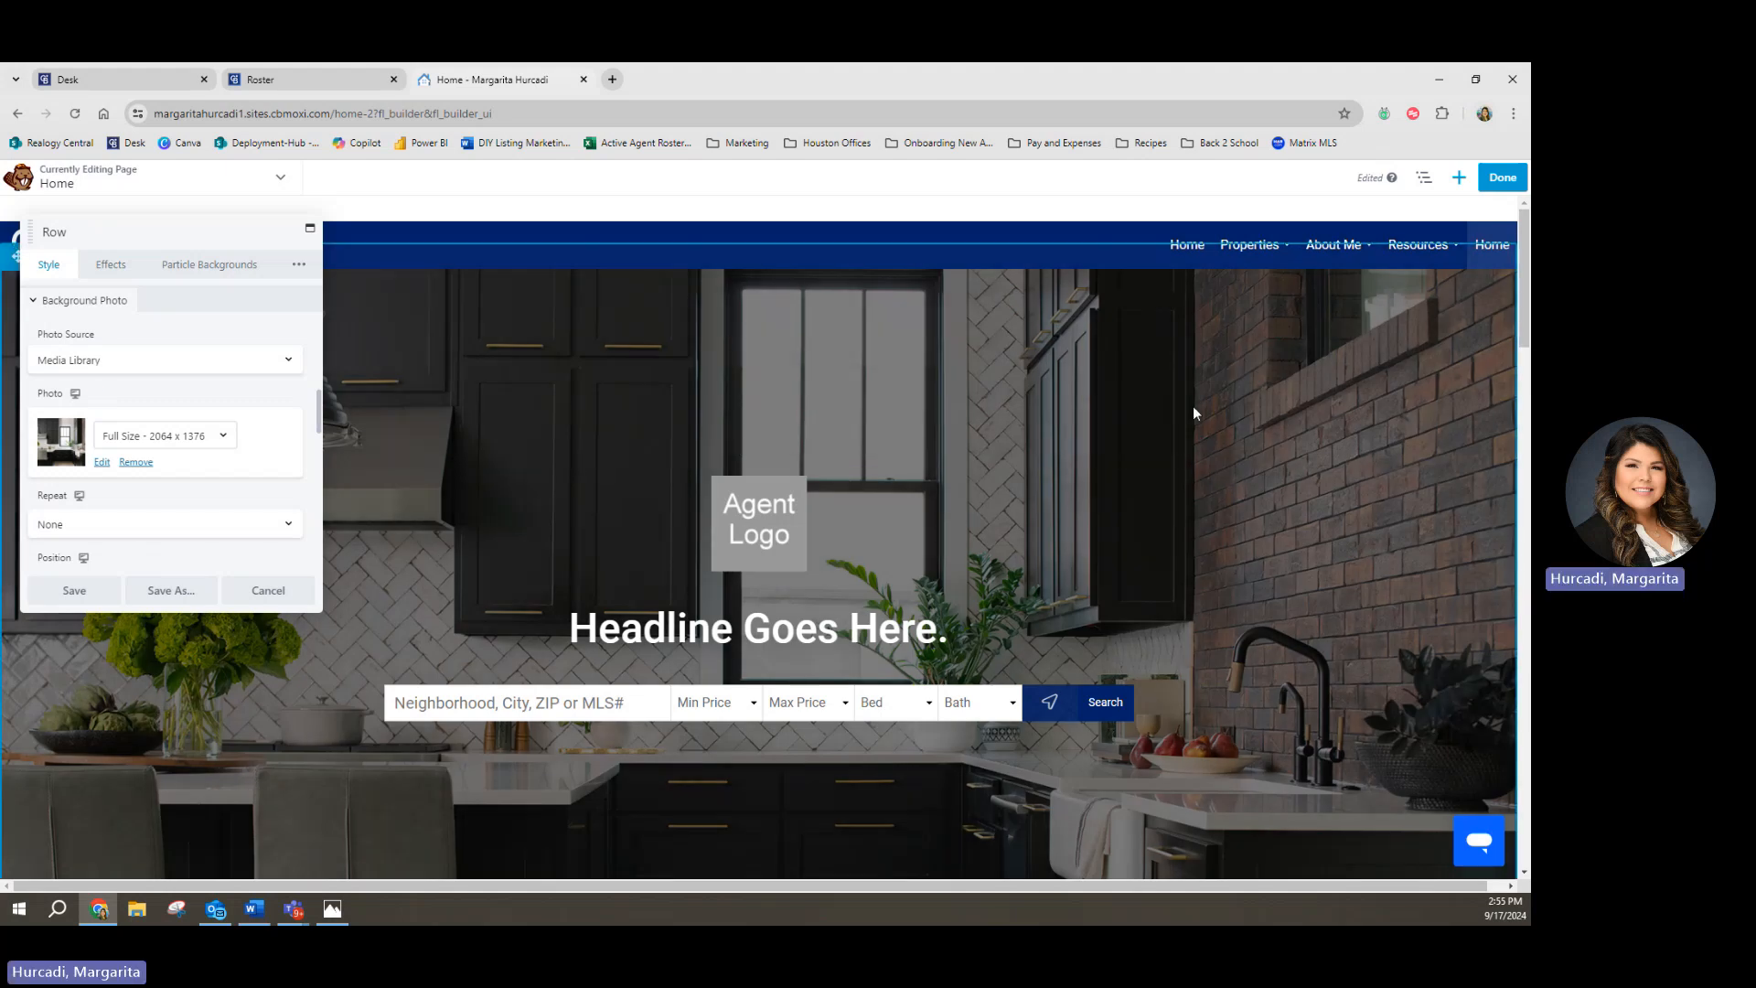
Step: Examine the banner with its new photo and the row's background photo, overlay and background color settings
{"action": "scroll", "coordinate": [373, 758], "scroll_direction": "down", "scroll_amount": 2}
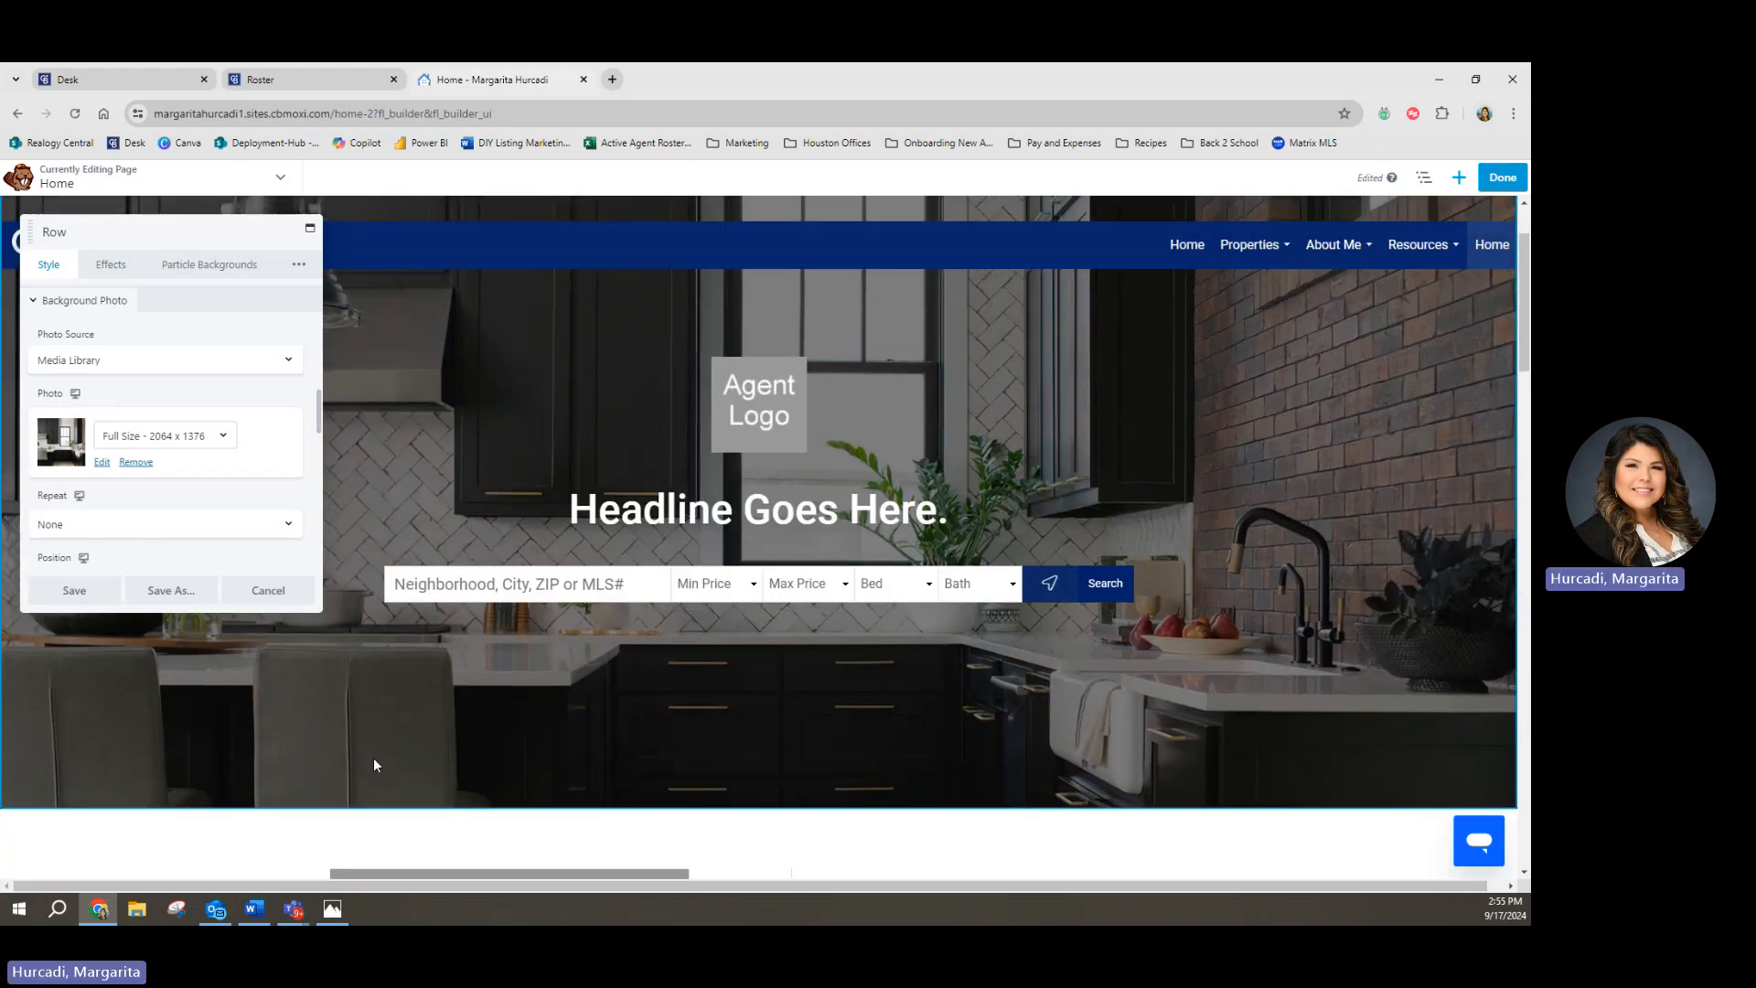
{"action": "scroll", "coordinate": [373, 757], "scroll_direction": "up", "scroll_amount": 1}
{"action": "scroll", "coordinate": [102, 527], "scroll_direction": "down", "scroll_amount": 3}
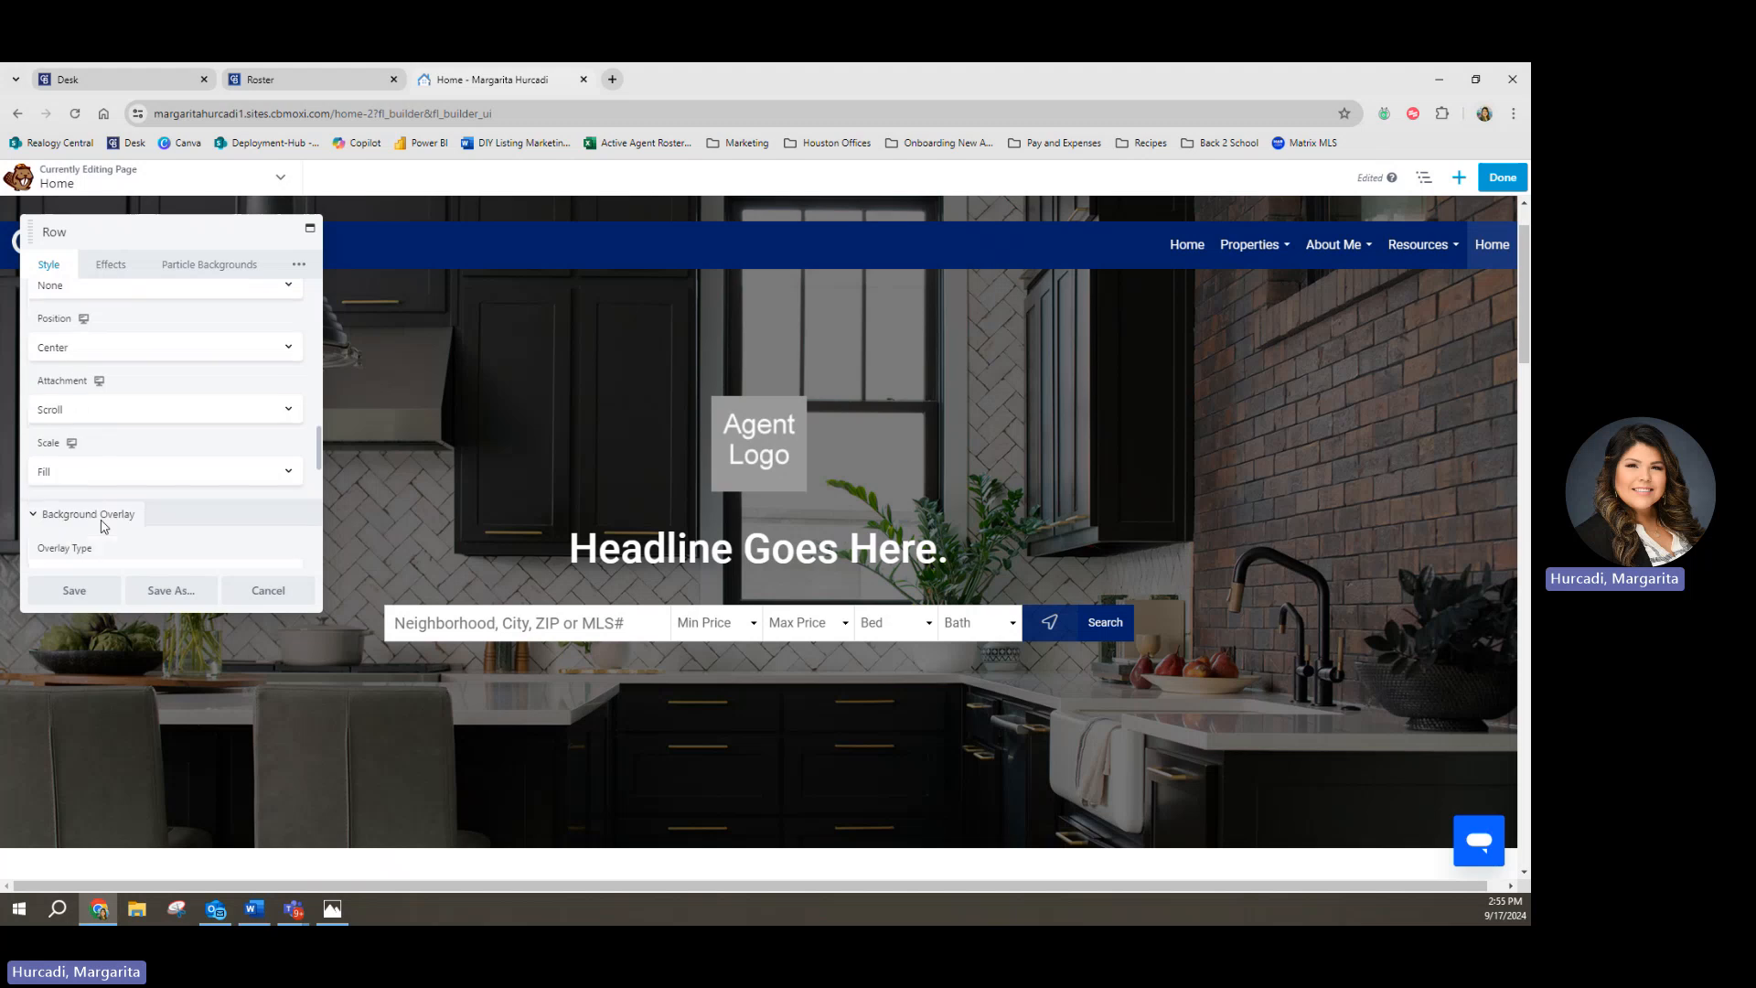
{"action": "scroll", "coordinate": [103, 525], "scroll_direction": "down", "scroll_amount": 2}
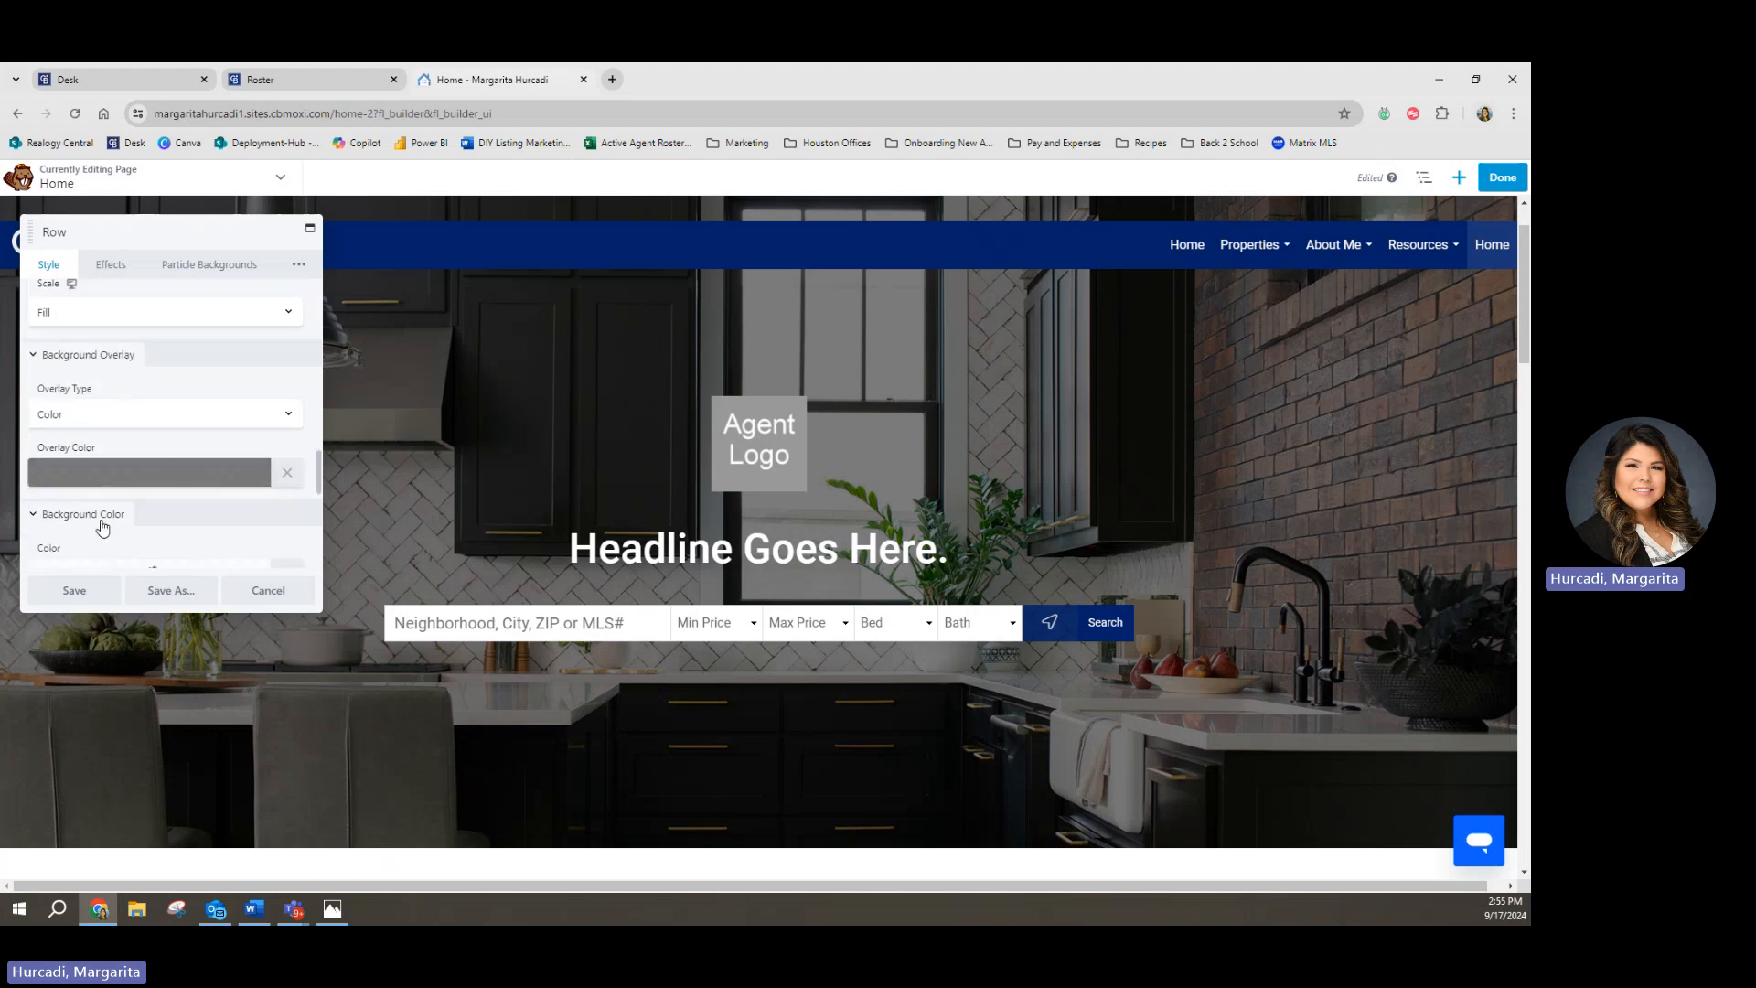
{"action": "scroll", "coordinate": [98, 408], "scroll_direction": "up", "scroll_amount": 4}
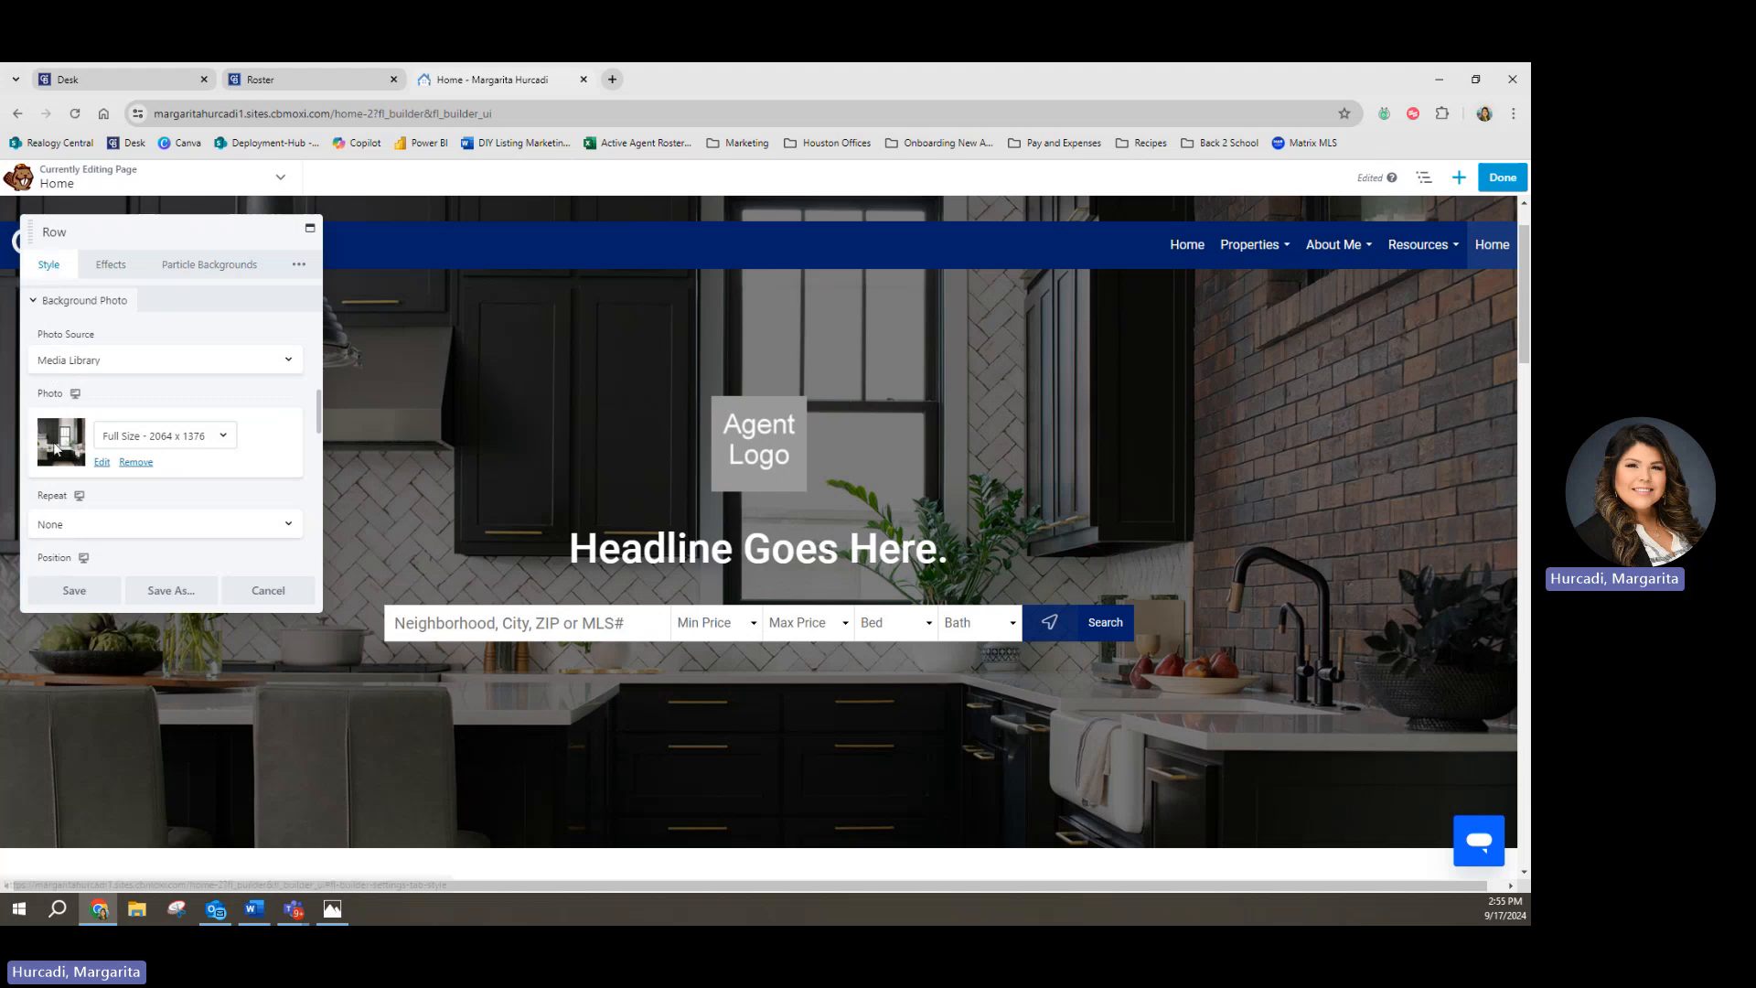
{"action": "scroll", "coordinate": [117, 494], "scroll_direction": "down", "scroll_amount": 5}
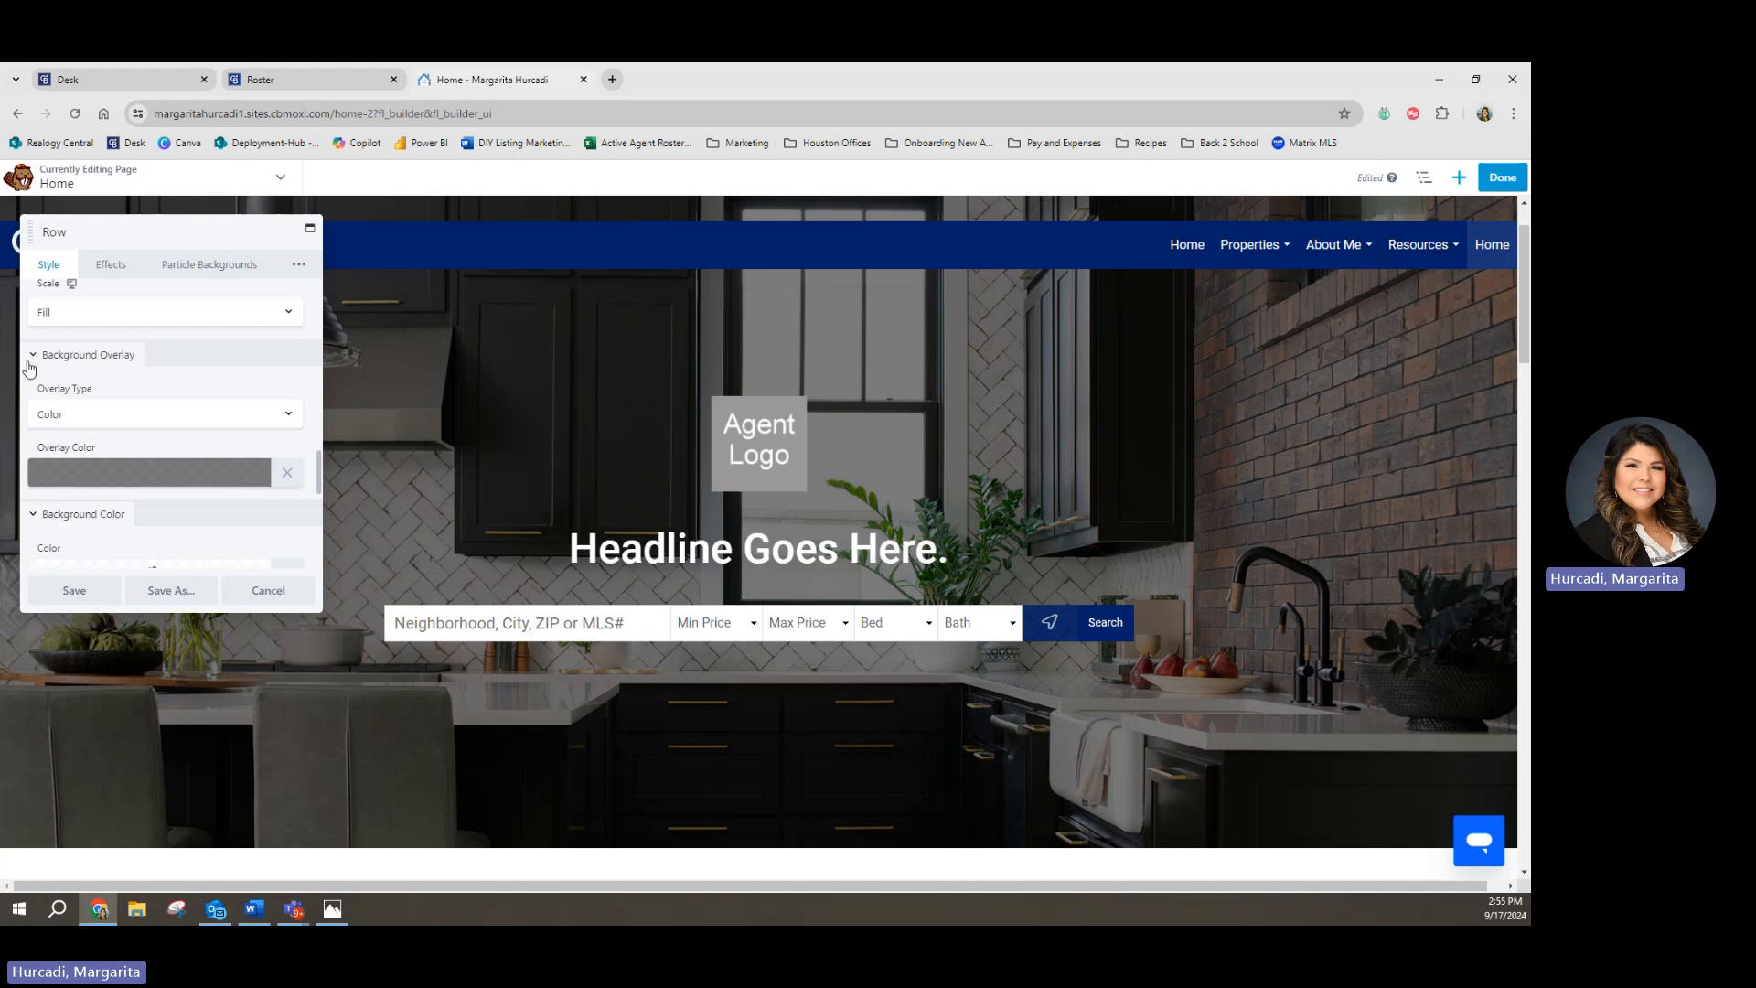
{"action": "scroll", "coordinate": [114, 428], "scroll_direction": "down", "scroll_amount": 1}
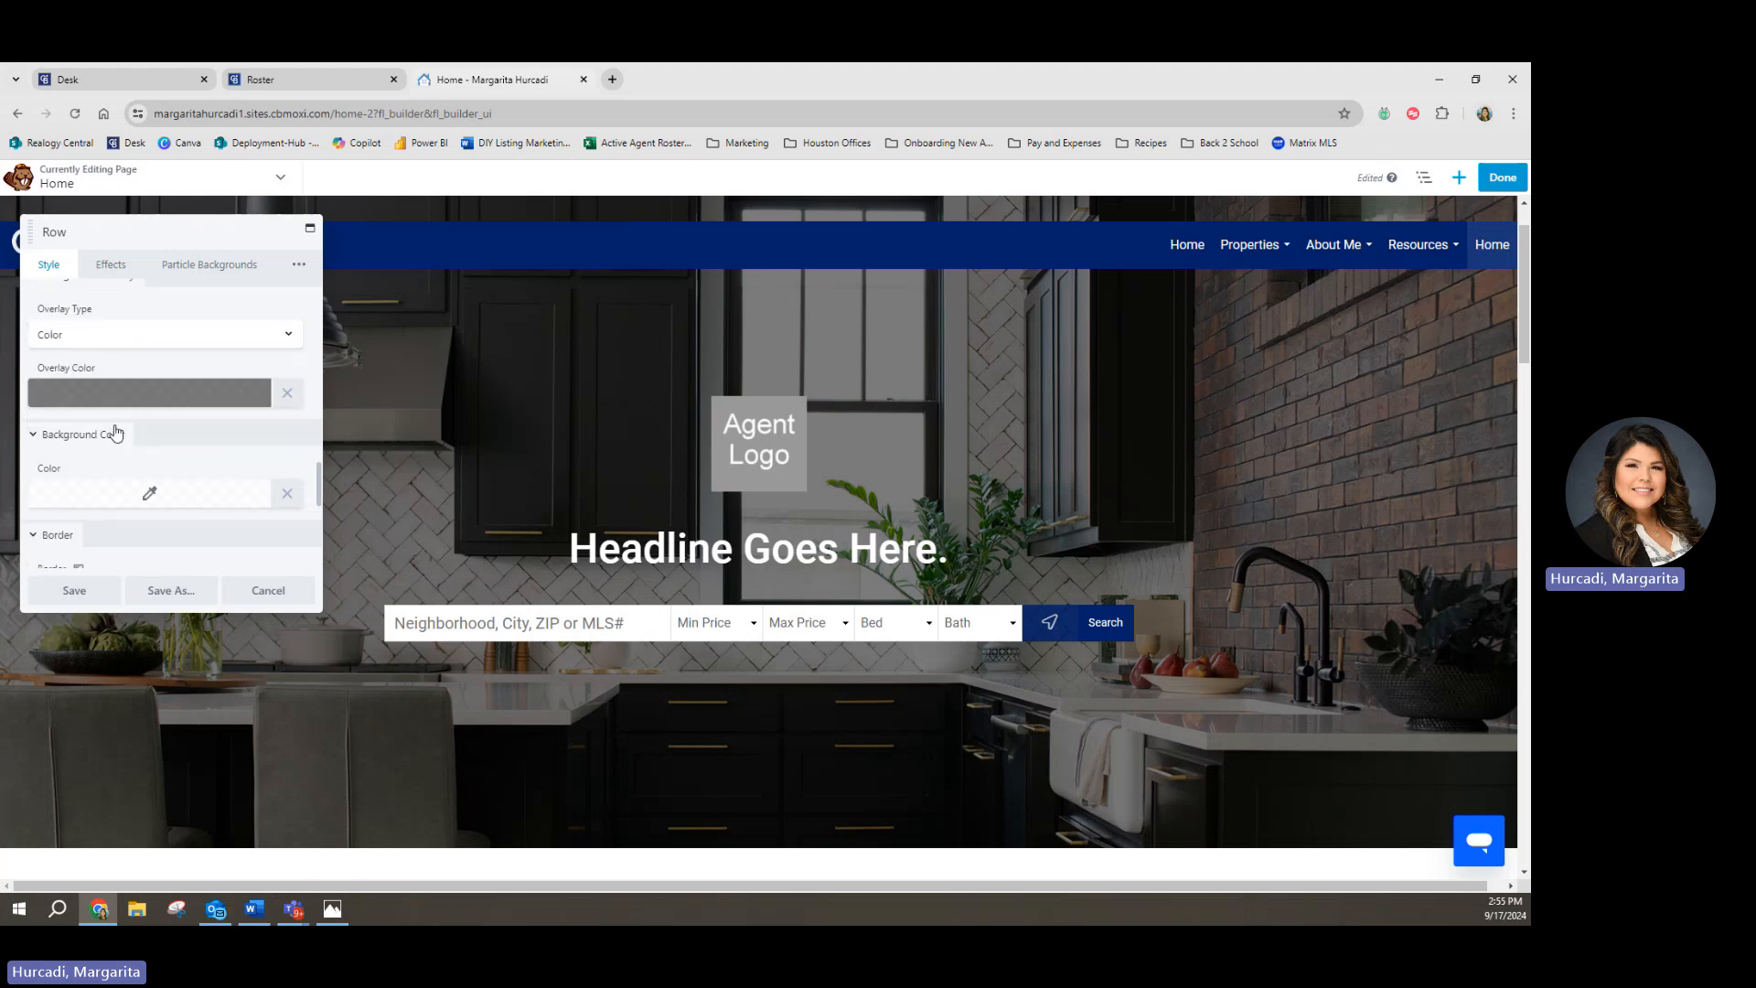
{"action": "left_click", "coordinate": [191, 394]}
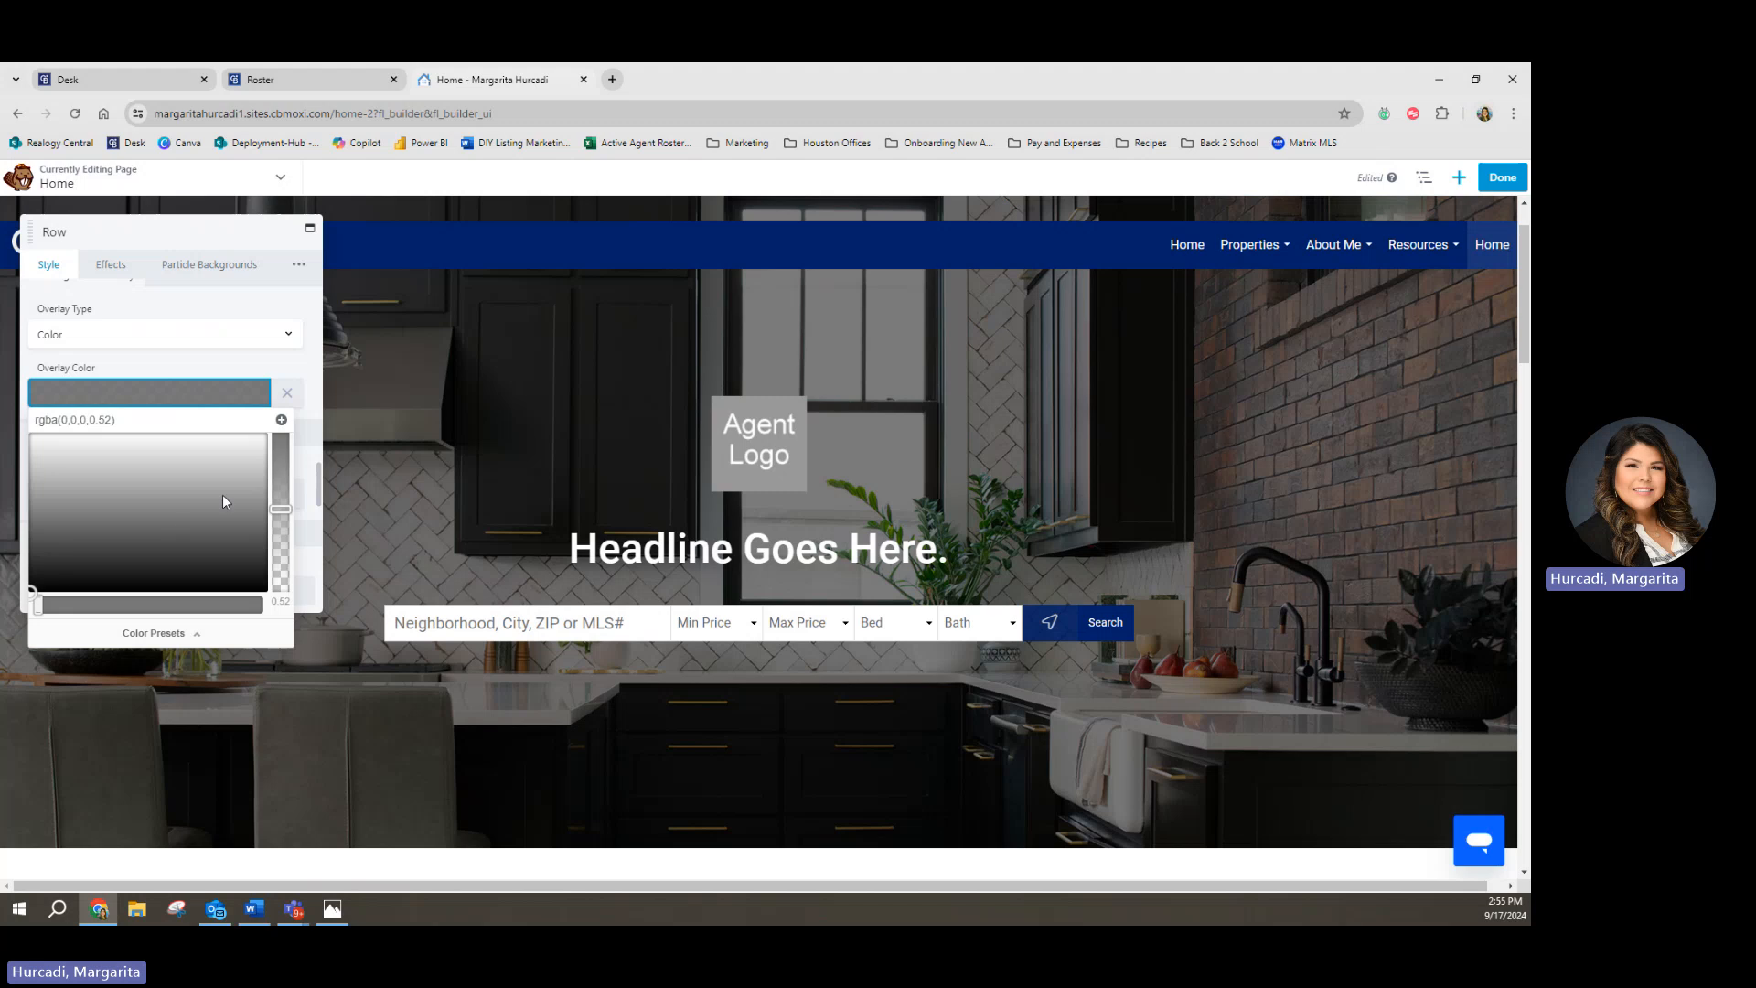
{"action": "left_click", "coordinate": [162, 408]}
{"action": "left_click", "coordinate": [119, 369]}
{"action": "left_click", "coordinate": [95, 394]}
{"action": "left_click", "coordinate": [95, 394]}
{"action": "left_click", "coordinate": [95, 394]}
{"action": "left_click", "coordinate": [95, 394]}
{"action": "left_click", "coordinate": [96, 394]}
{"action": "left_click", "coordinate": [96, 394]}
{"action": "left_click", "coordinate": [95, 394]}
{"action": "left_click", "coordinate": [95, 397]}
{"action": "left_click", "coordinate": [127, 399]}
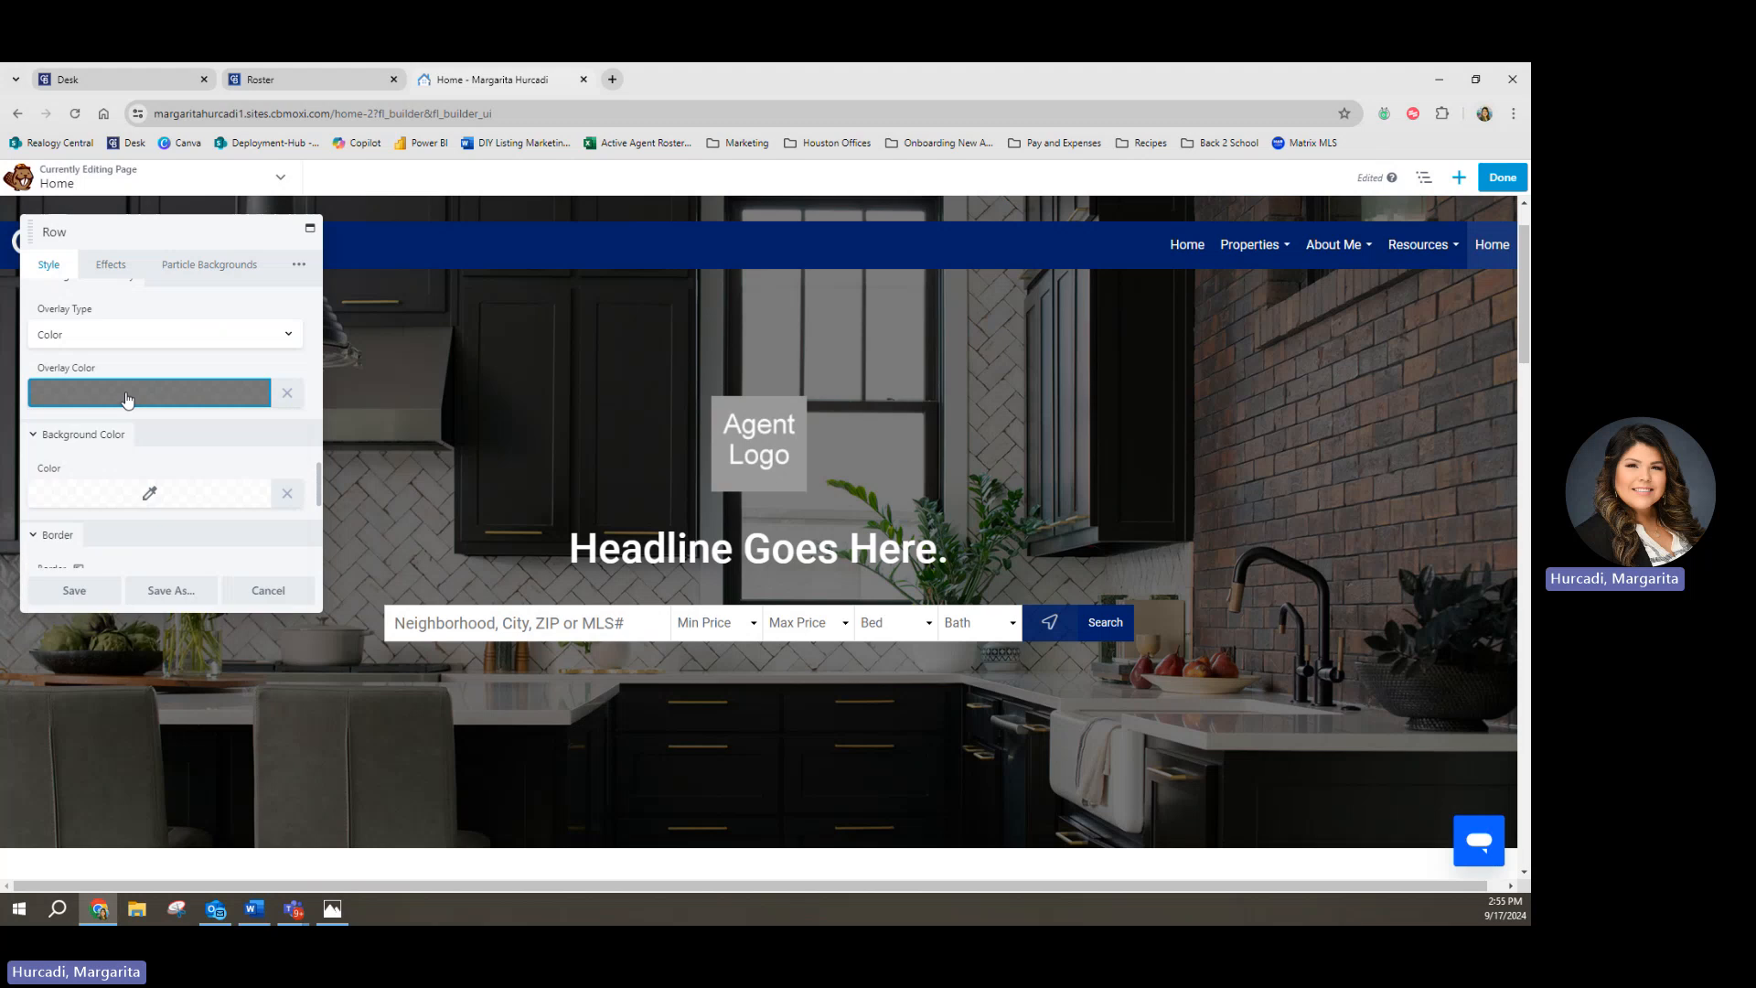
Step: Raise the overlay color picker's saturation to maximum, set the banner overlay's opacity to 0.26 and save the row settings
{"action": "left_click", "coordinate": [127, 396]}
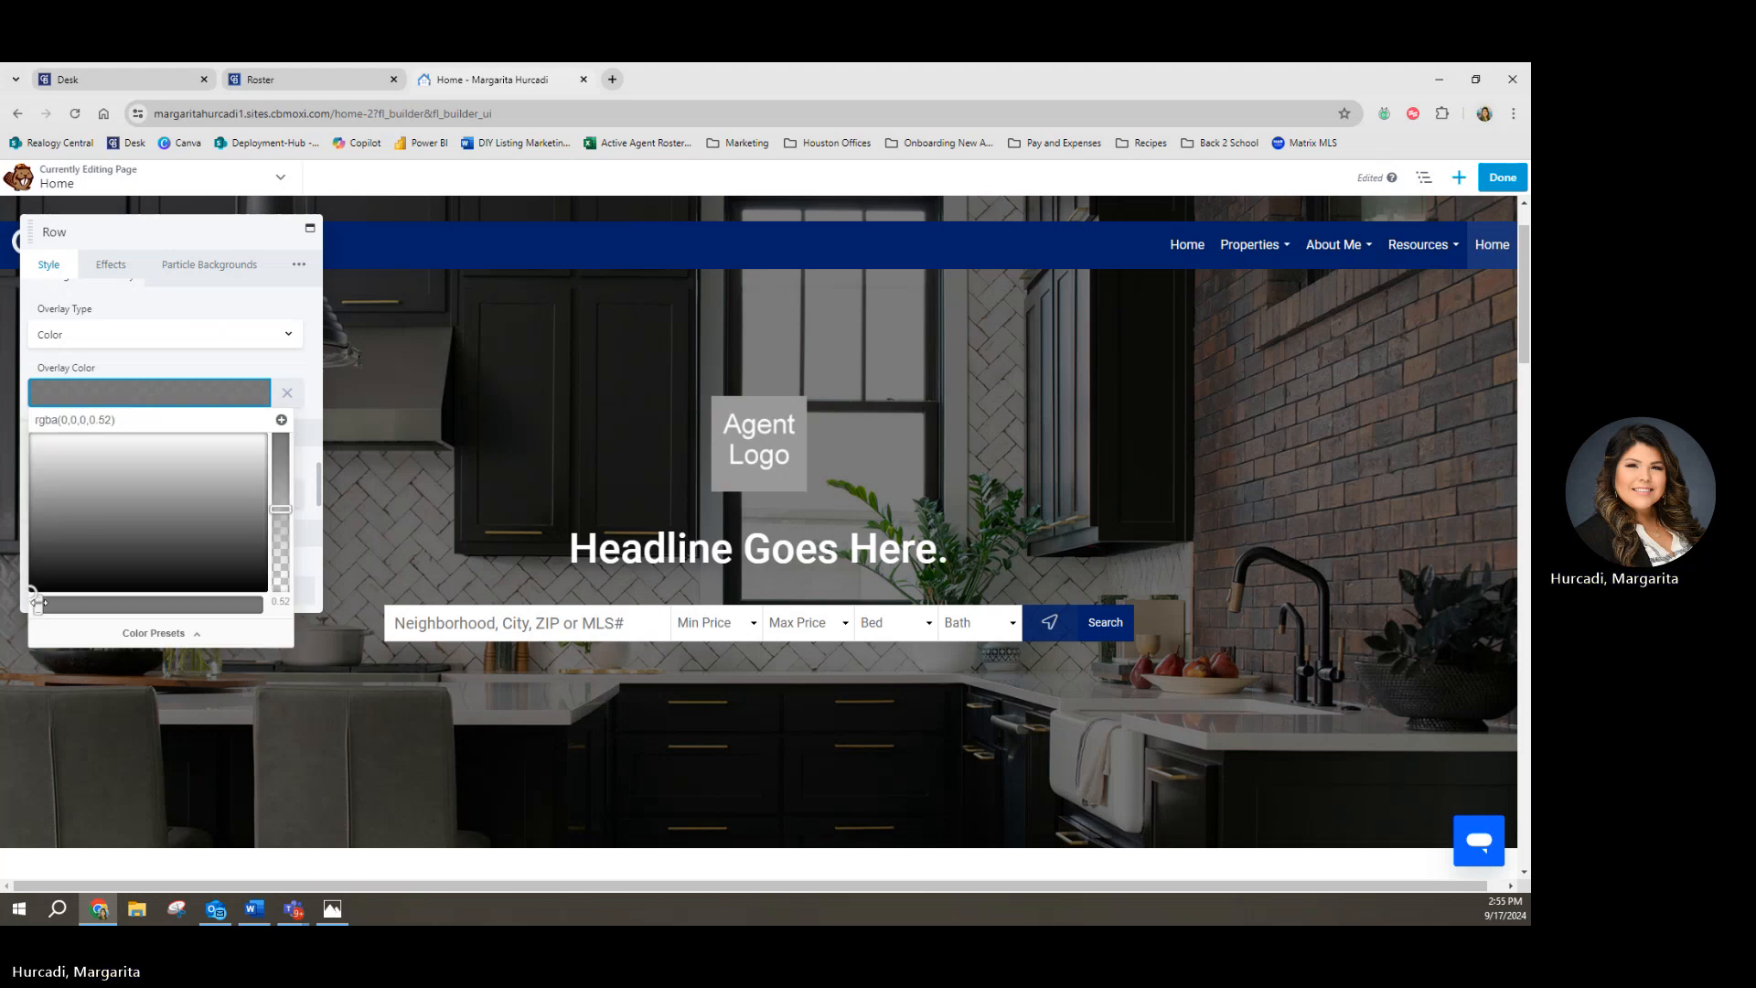
{"action": "left_click_drag", "start_coordinate": [38, 601], "coordinate": [259, 606]}
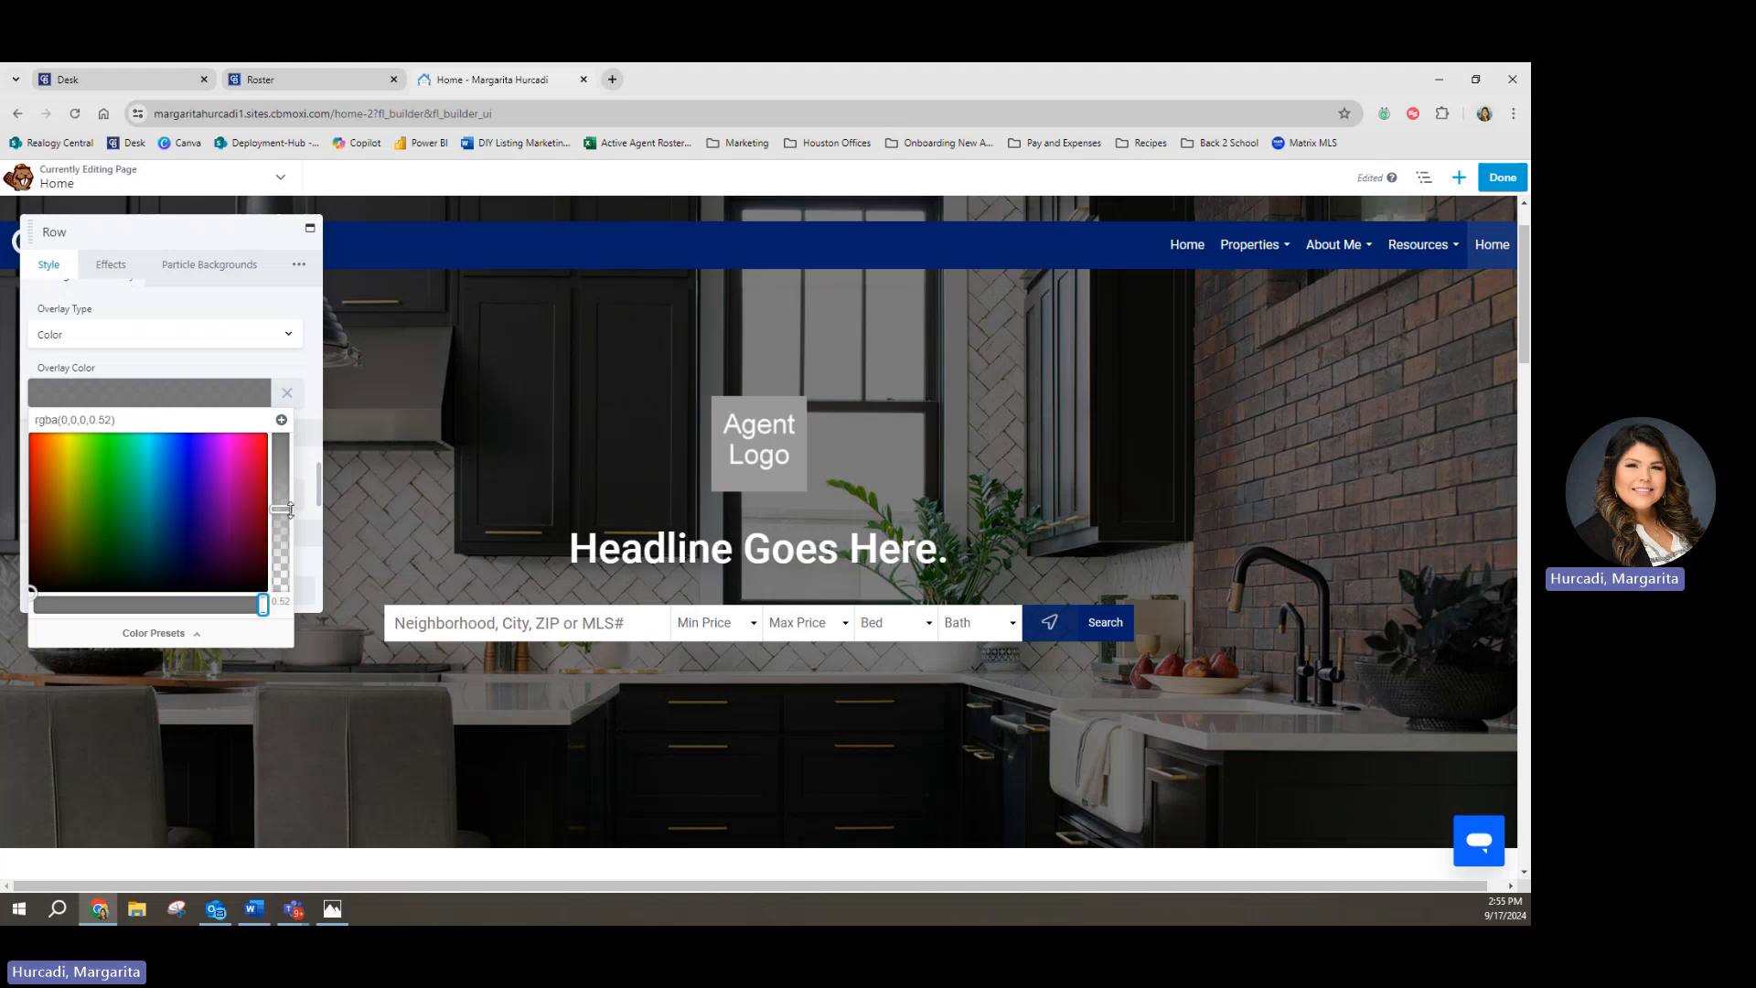
{"action": "left_click_drag", "start_coordinate": [281, 508], "coordinate": [279, 558]}
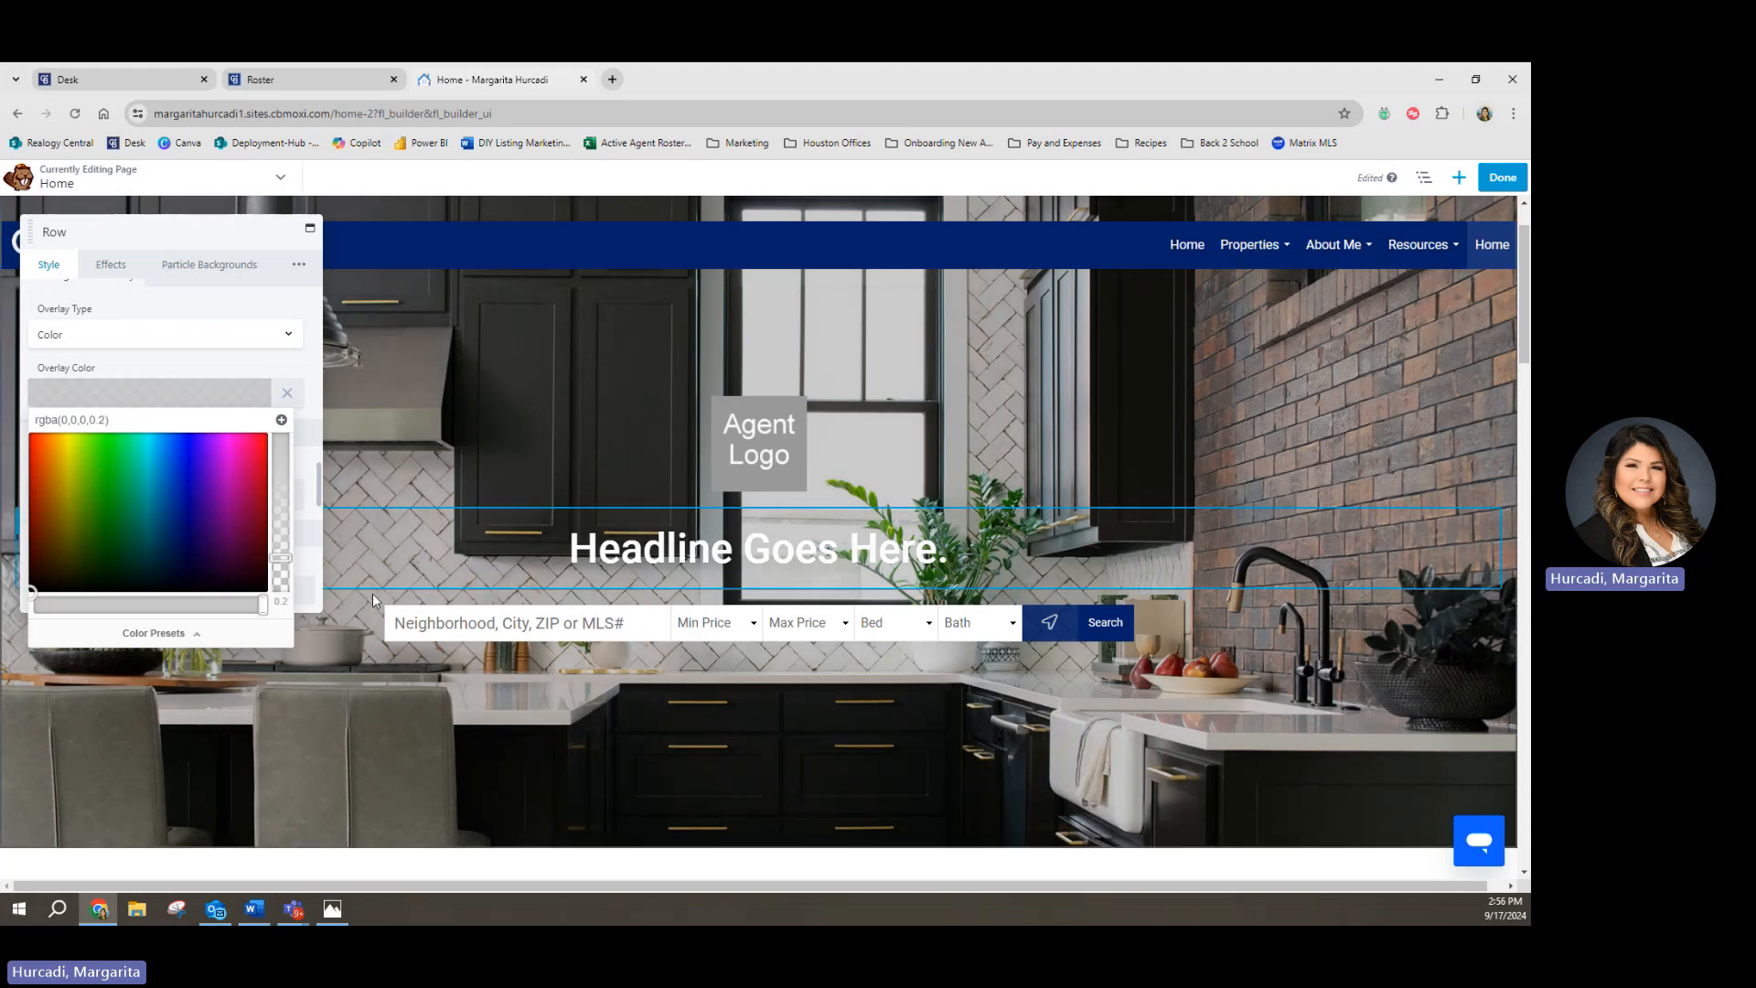
{"action": "left_click", "coordinate": [280, 551]}
{"action": "left_click_drag", "start_coordinate": [280, 551], "coordinate": [280, 548]}
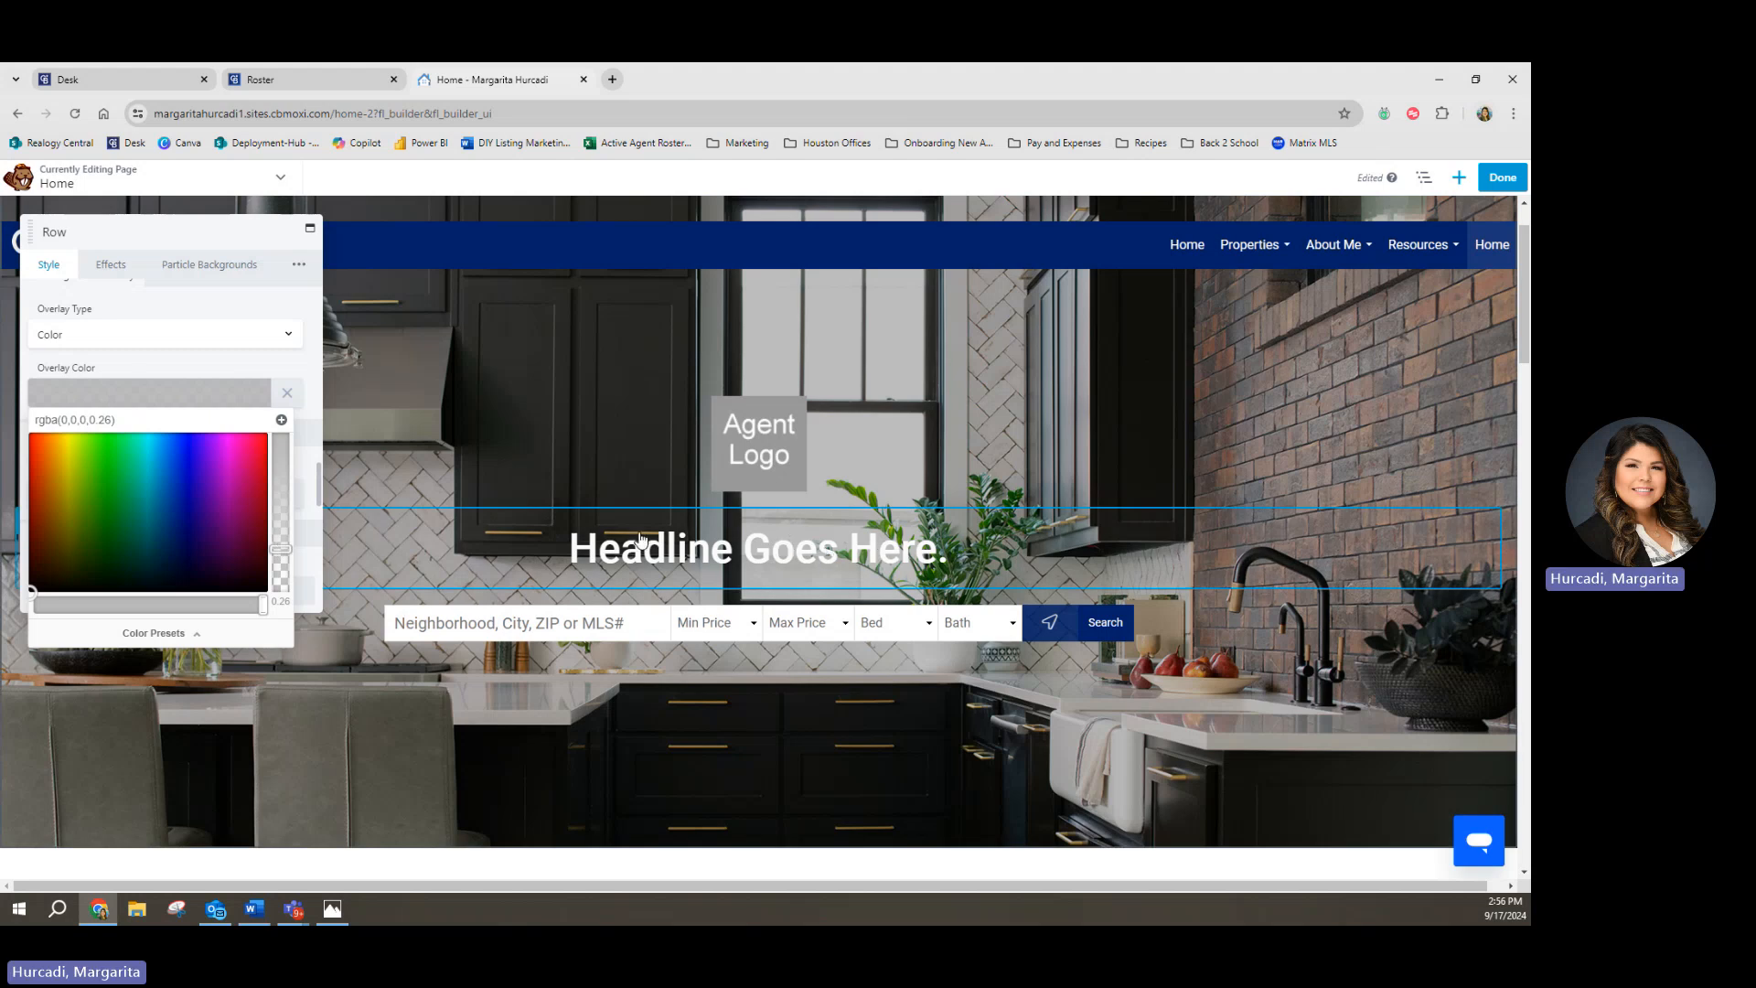
{"action": "left_click", "coordinate": [268, 372]}
{"action": "left_click", "coordinate": [76, 591]}
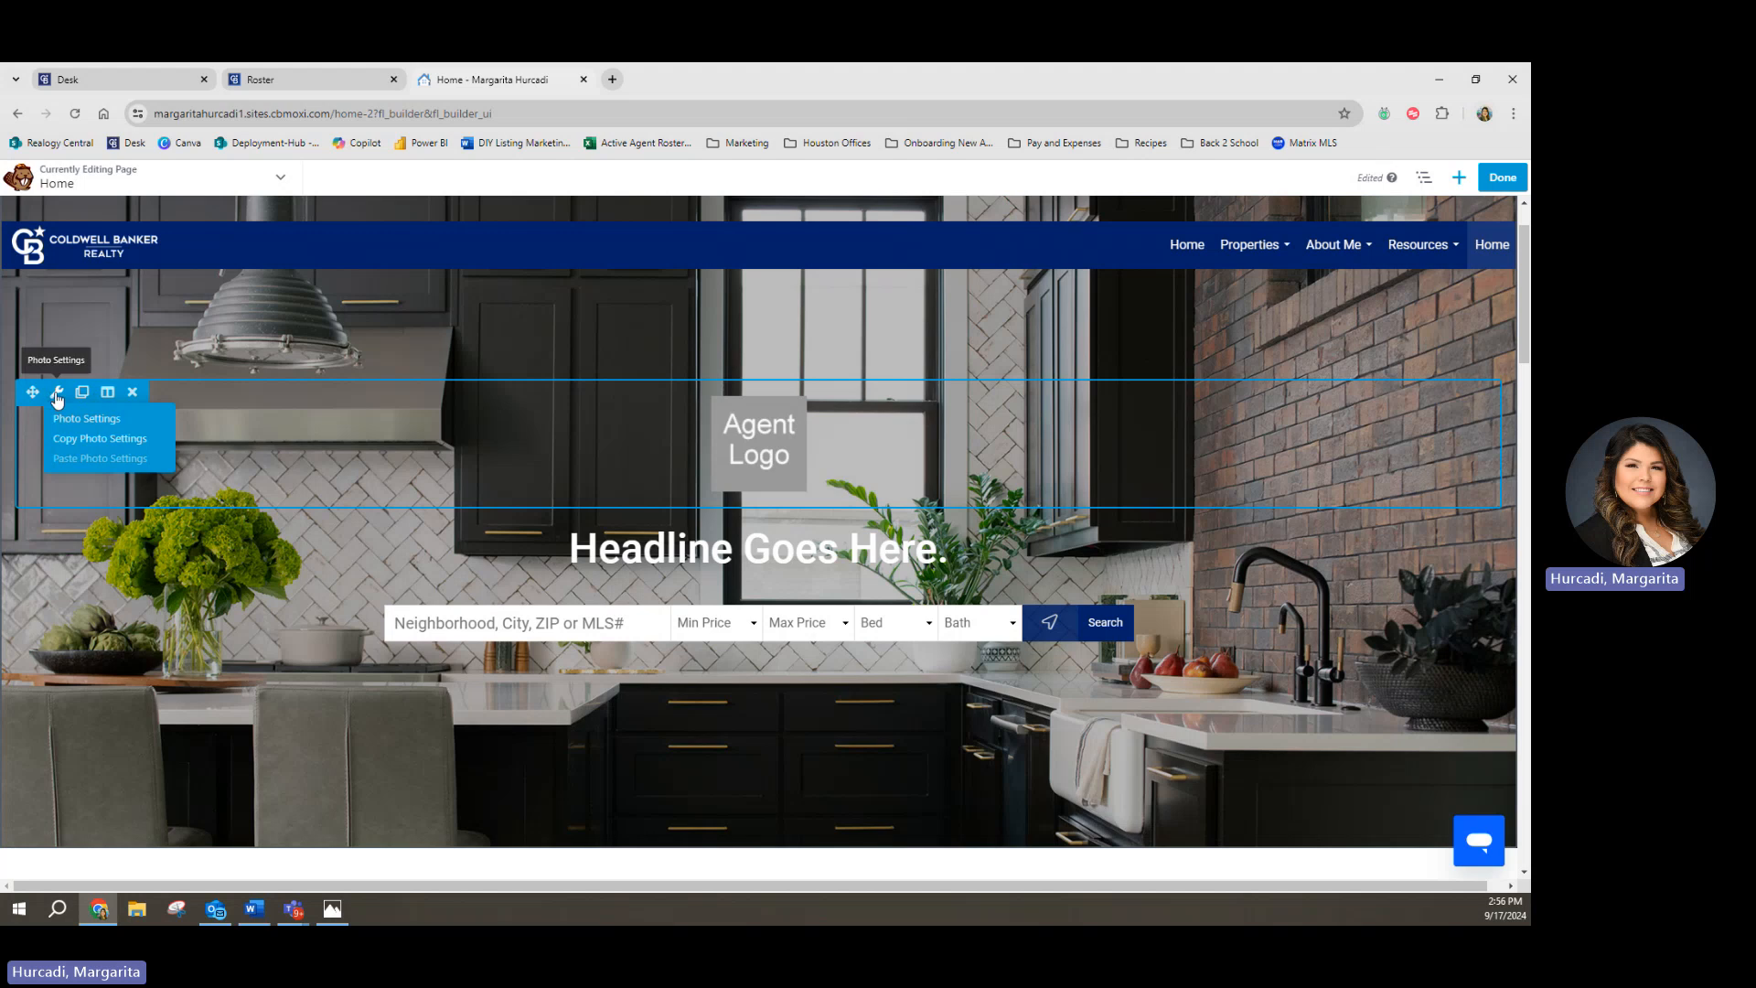
Step: Open the settings of the banner's agent logo photo and examine its photo source, caption and link options
{"action": "left_click", "coordinate": [765, 443]}
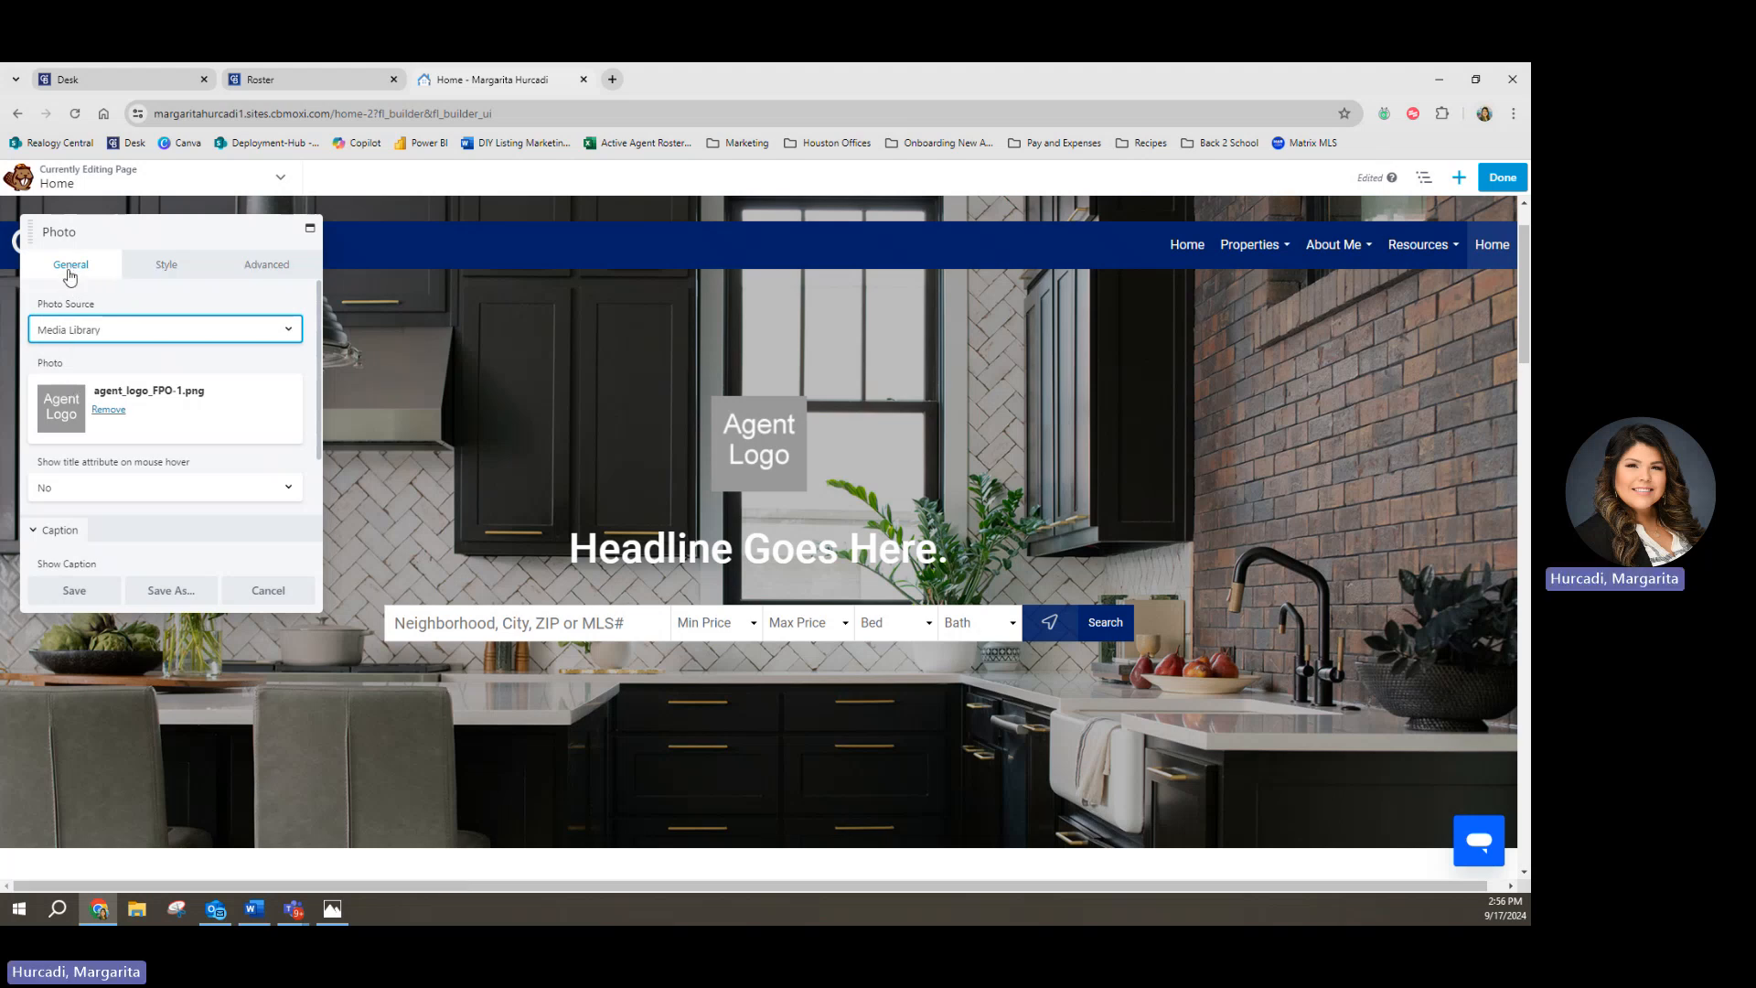
{"action": "scroll", "coordinate": [85, 434], "scroll_direction": "down", "scroll_amount": 2}
{"action": "scroll", "coordinate": [85, 434], "scroll_direction": "up", "scroll_amount": 2}
{"action": "scroll", "coordinate": [82, 434], "scroll_direction": "up", "scroll_amount": 1}
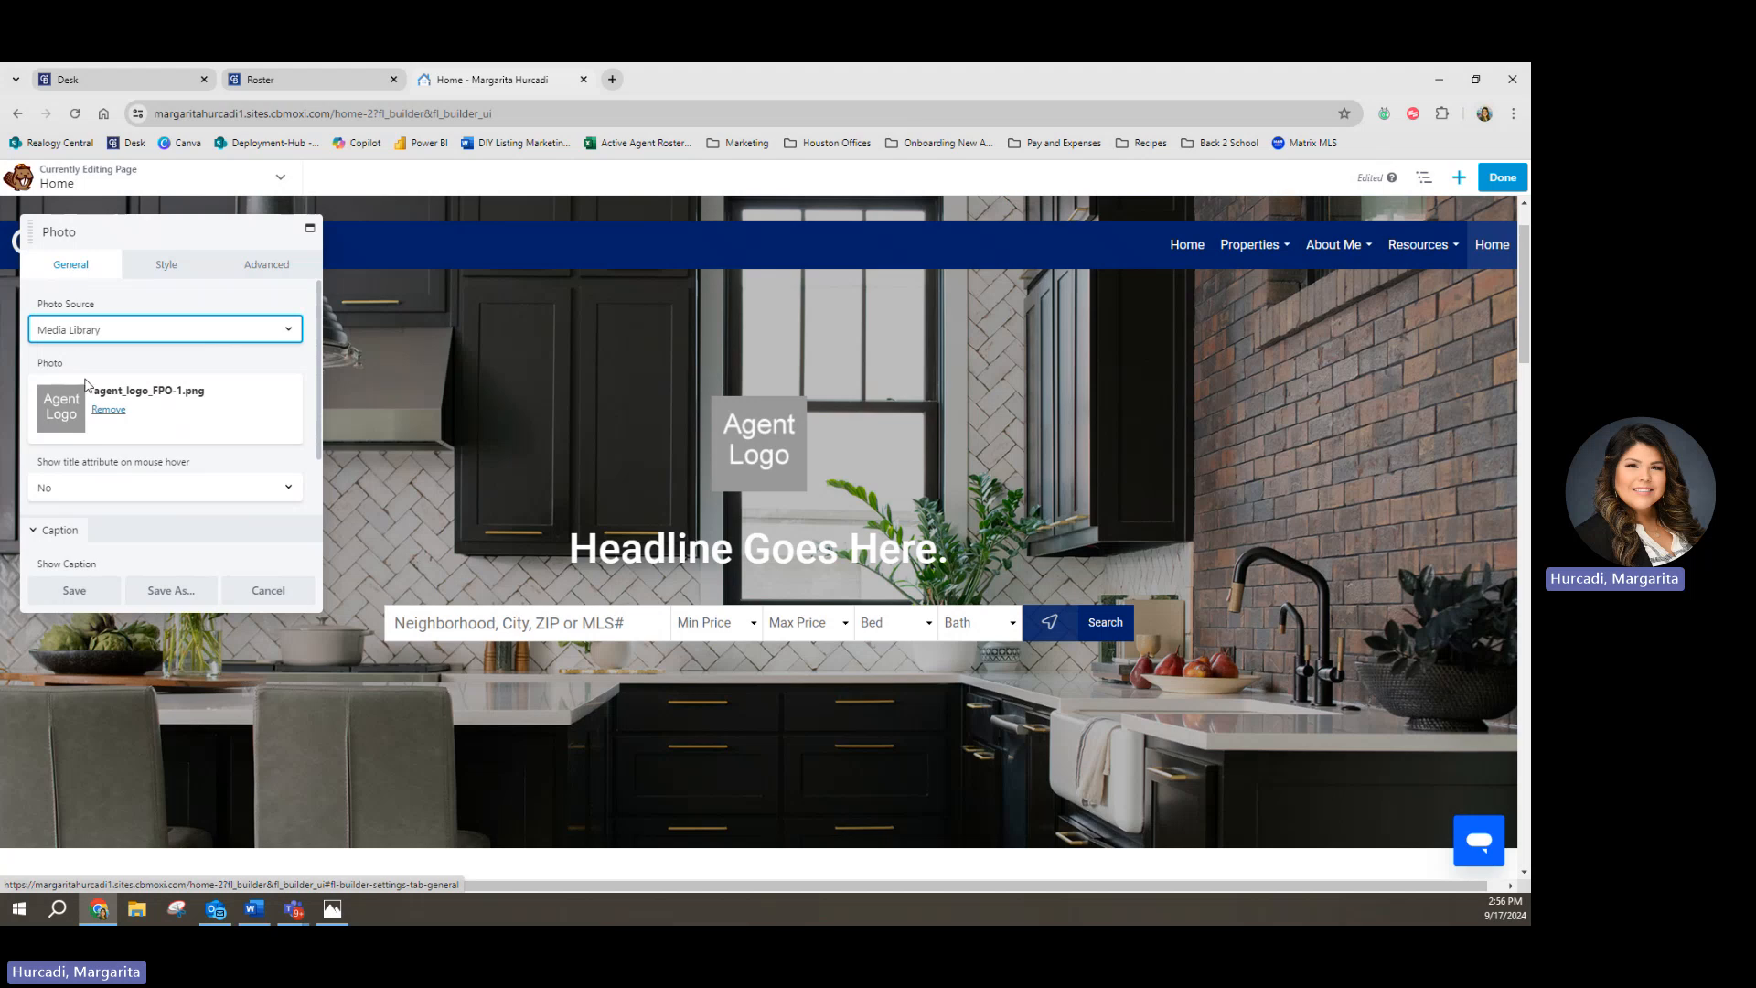
{"action": "scroll", "coordinate": [84, 428], "scroll_direction": "down", "scroll_amount": 2}
{"action": "scroll", "coordinate": [85, 425], "scroll_direction": "up", "scroll_amount": 2}
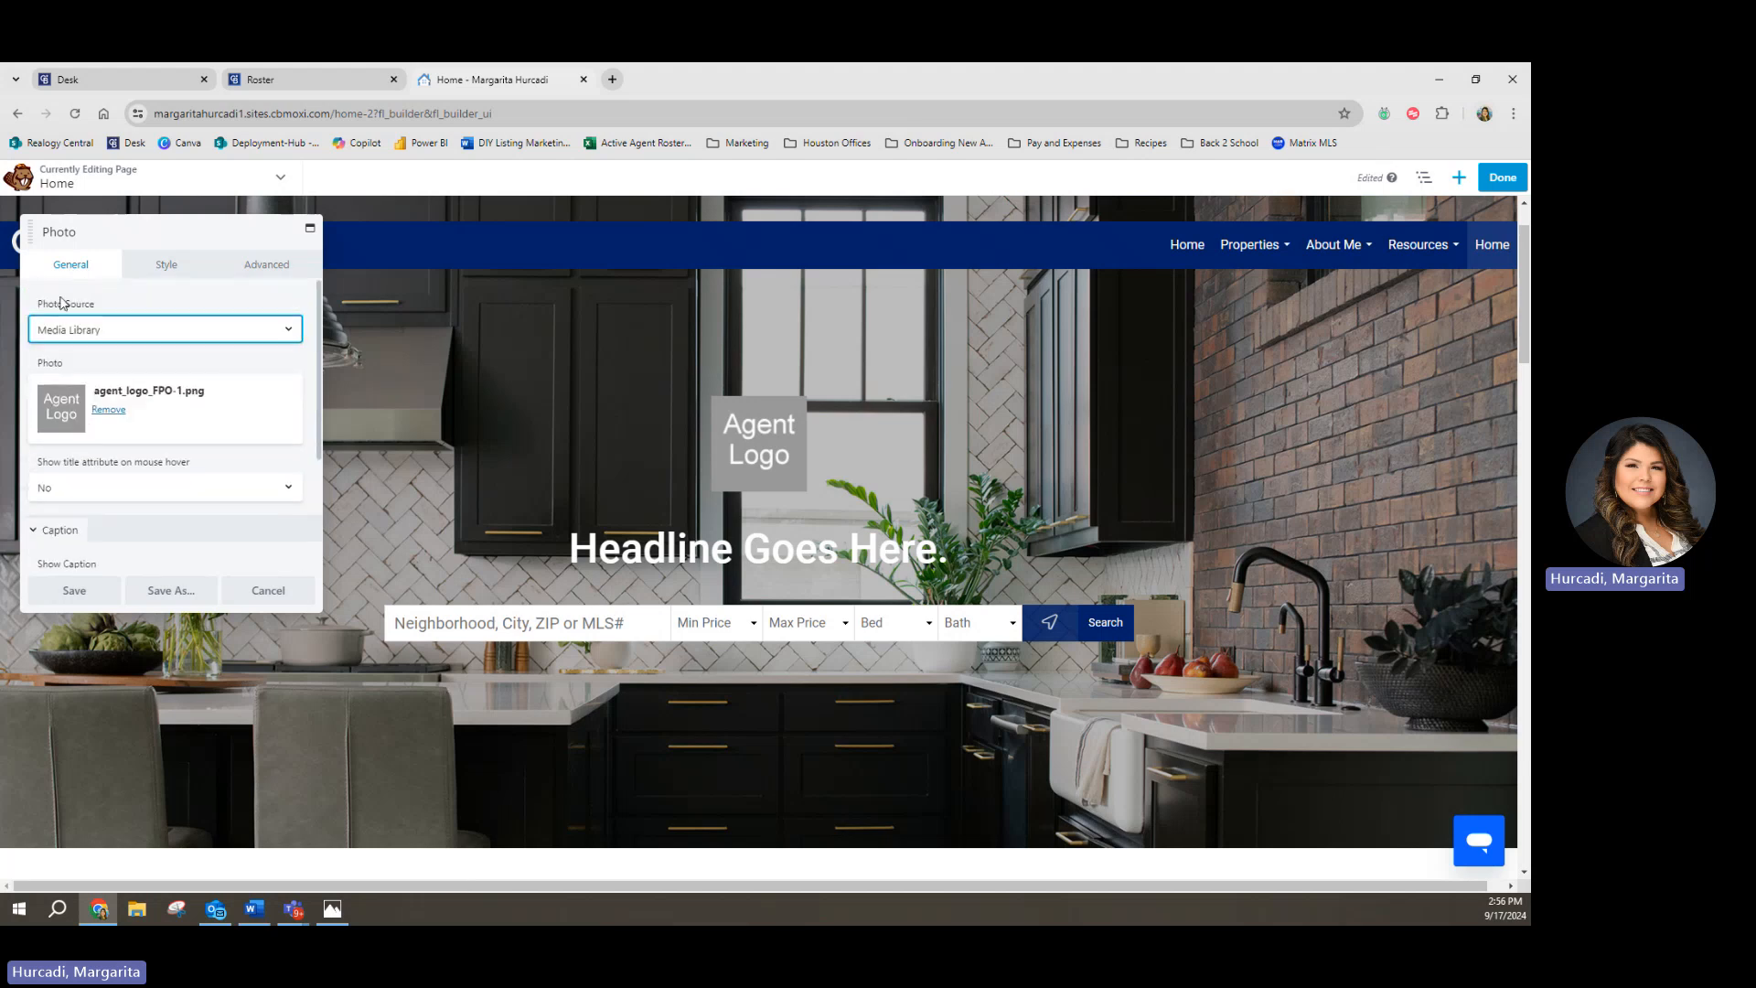
{"action": "scroll", "coordinate": [94, 507], "scroll_direction": "down", "scroll_amount": 2}
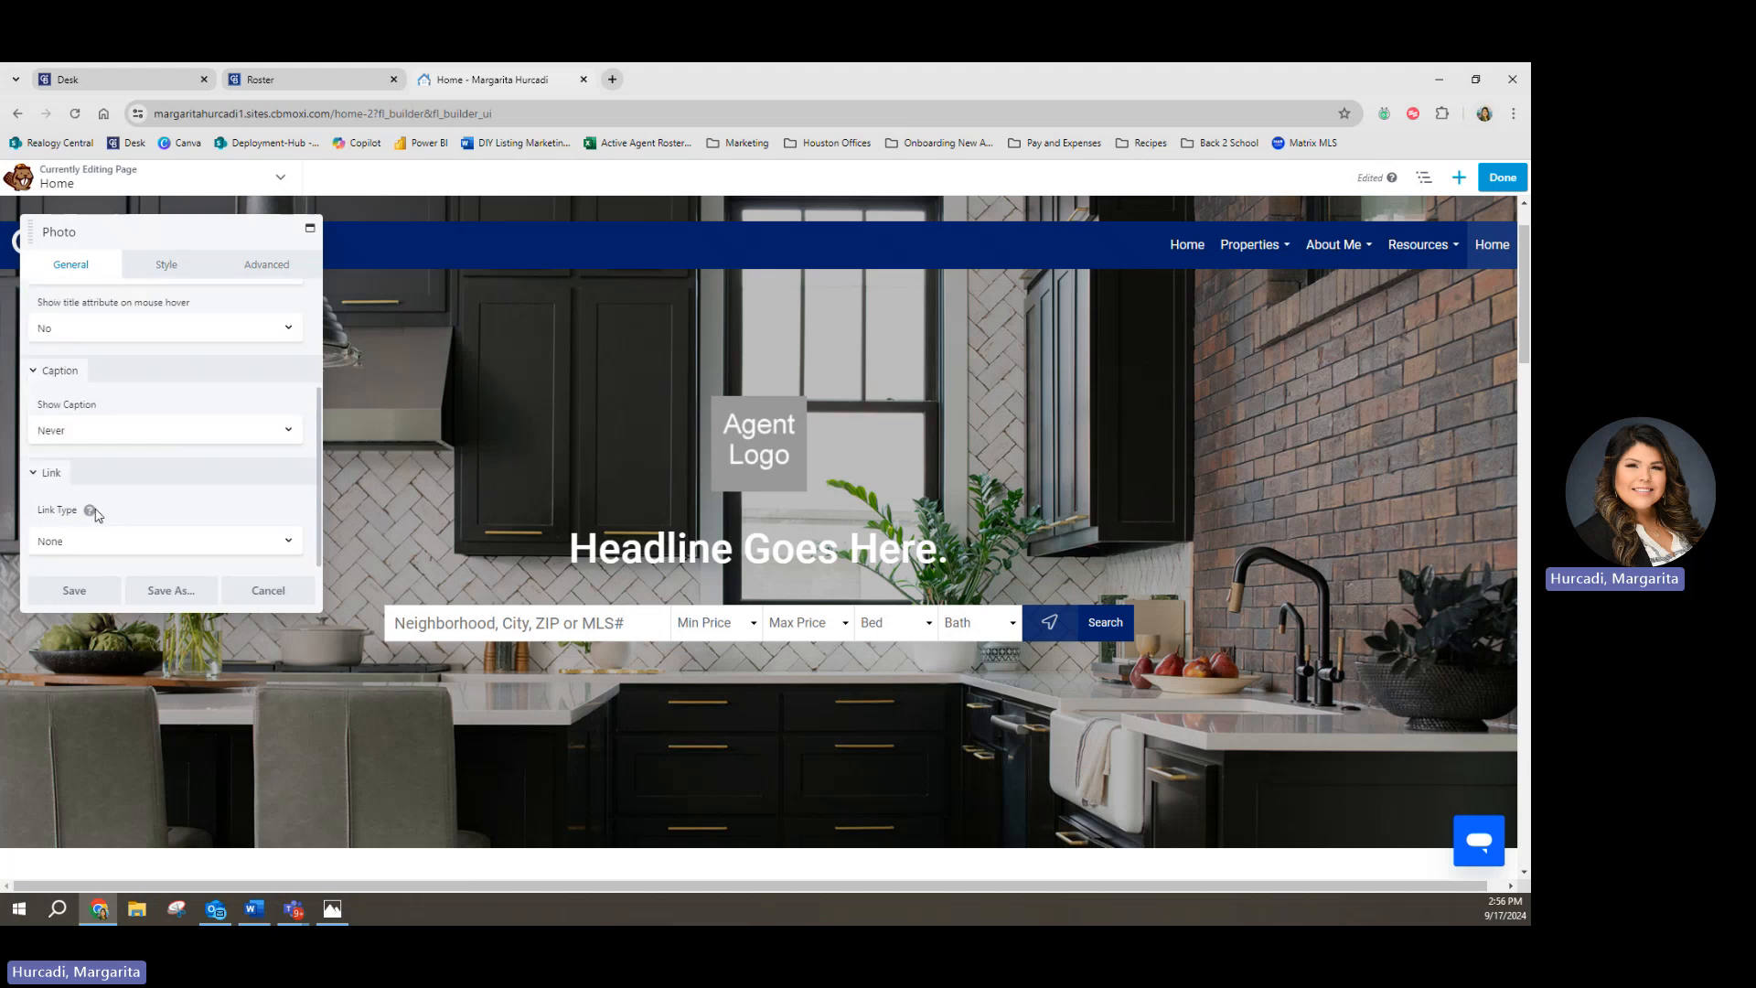
{"action": "scroll", "coordinate": [110, 505], "scroll_direction": "up", "scroll_amount": 2}
Step: Set the agent logo photo's width to 160 px
{"action": "left_click", "coordinate": [174, 266]}
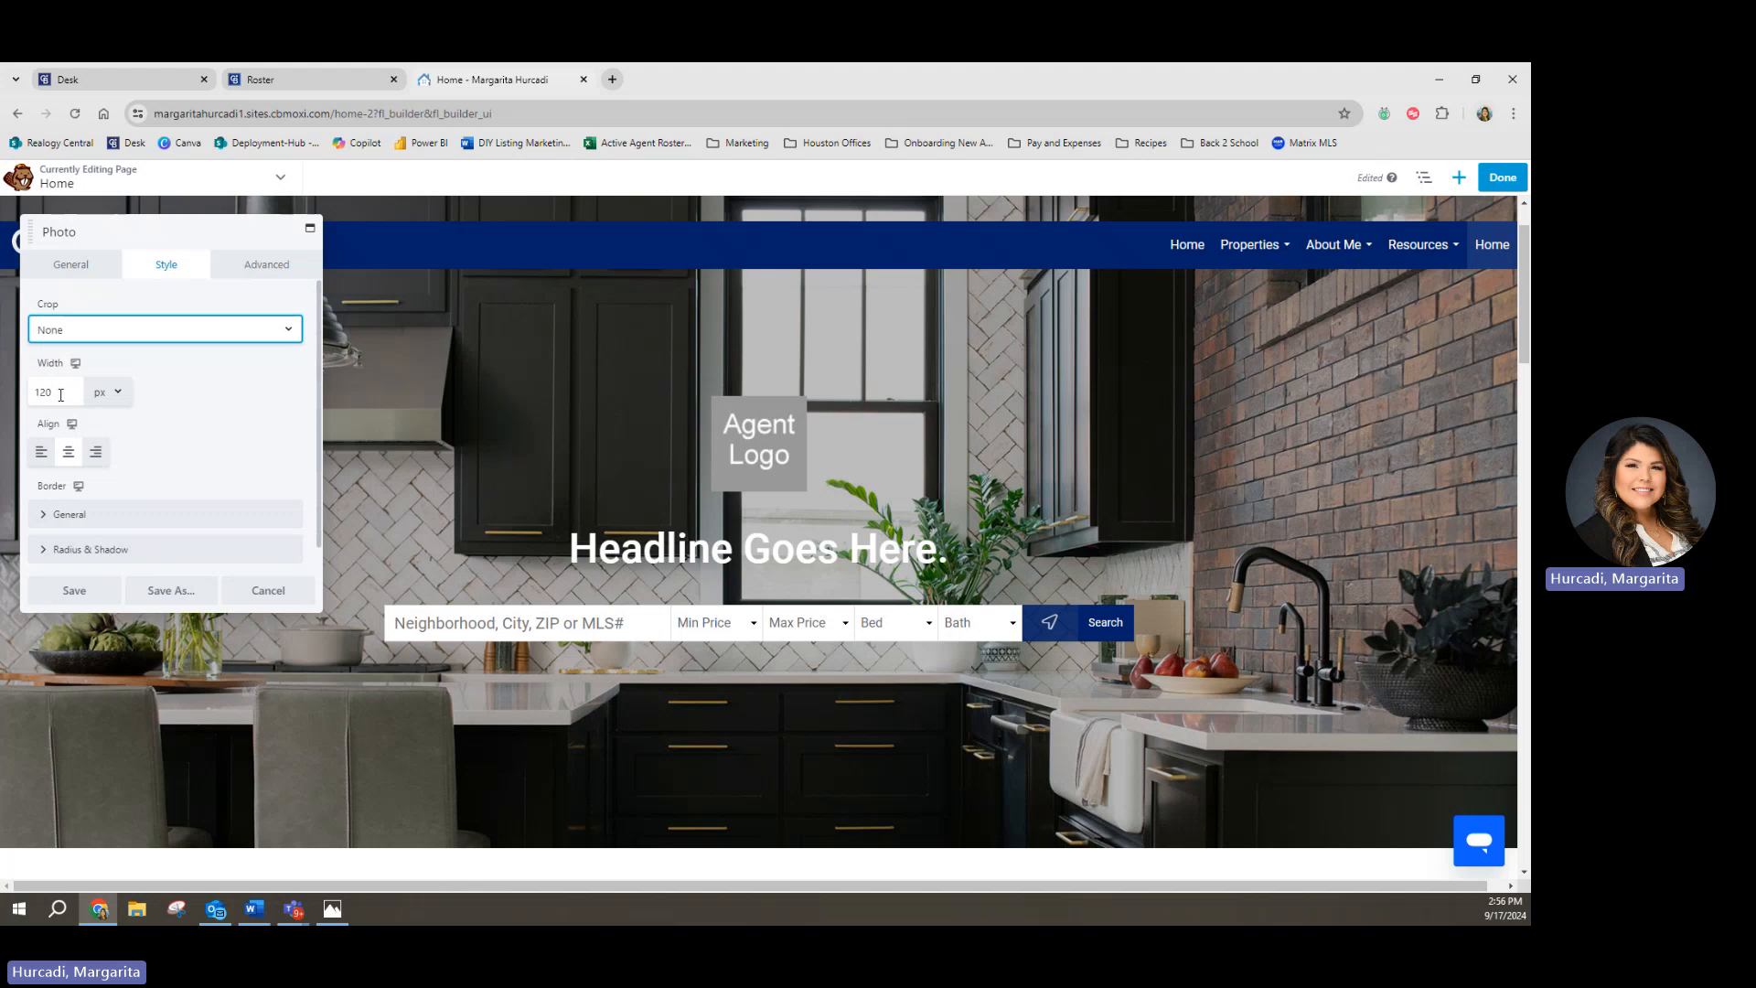
{"action": "left_click", "coordinate": [60, 395]}
{"action": "mouse_move", "coordinate": [76, 436]}
{"action": "left_mouse_down"}
{"action": "mouse_move", "coordinate": [114, 437]}
{"action": "mouse_move", "coordinate": [87, 436]}
{"action": "left_mouse_up"}
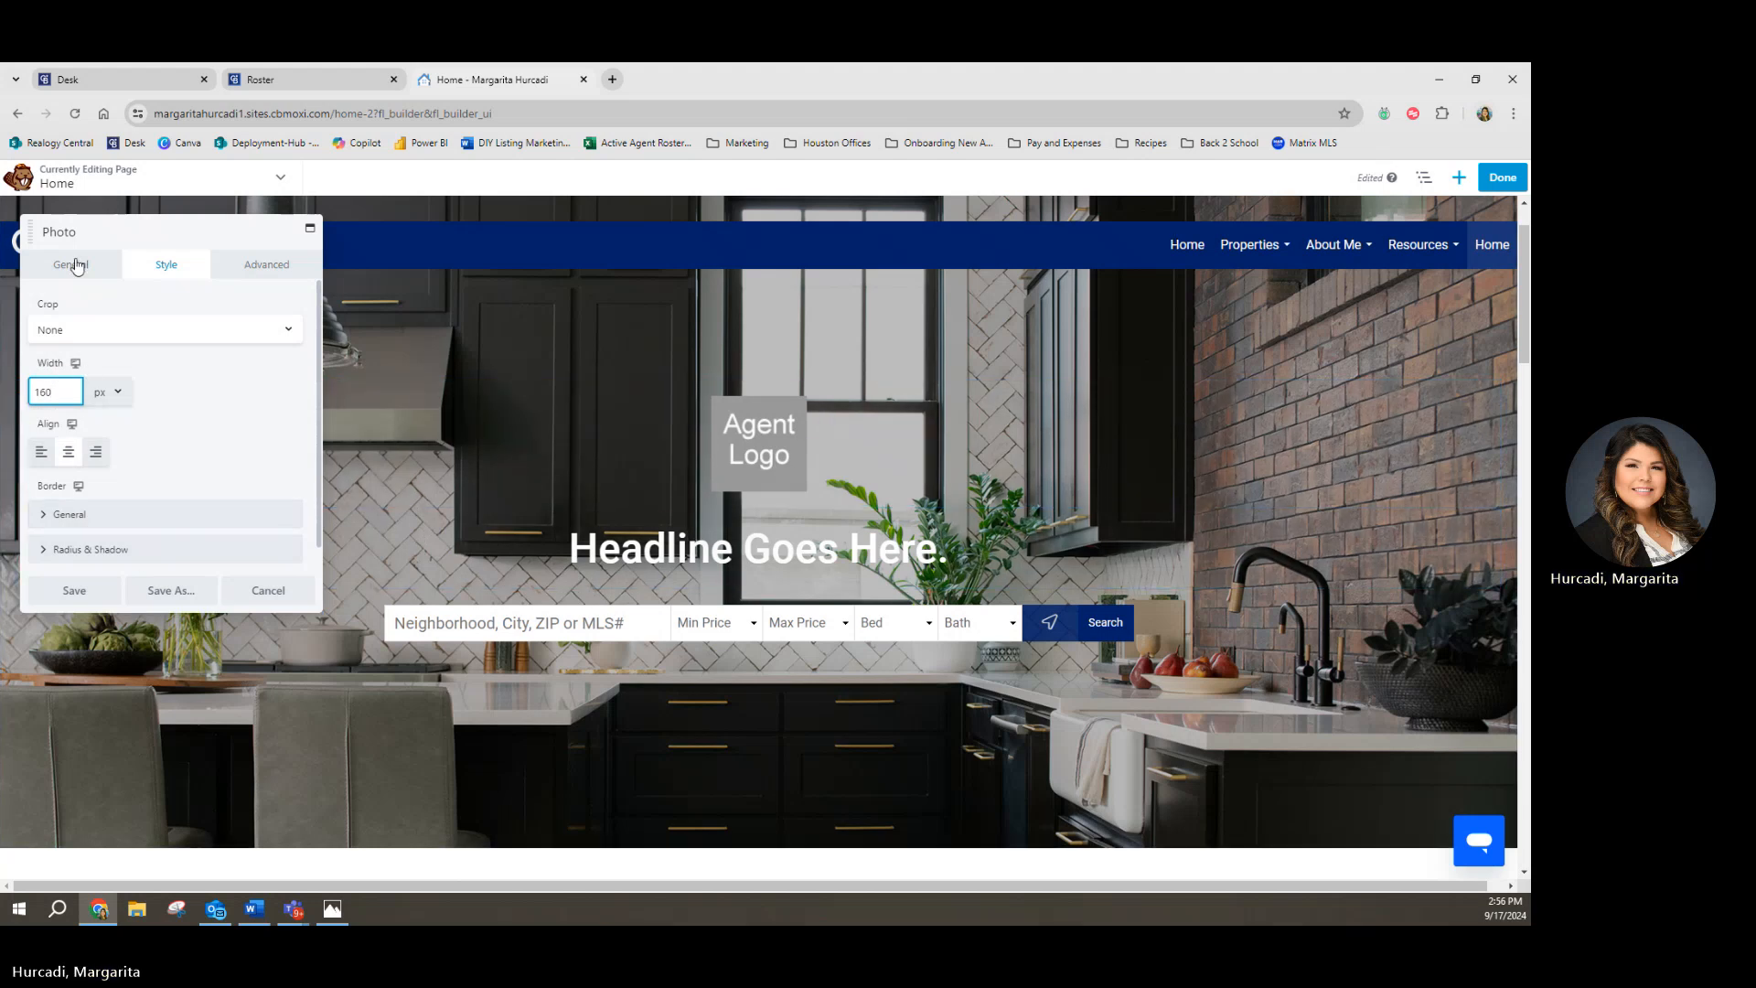
Step: Remove the placeholder image from the agent logo photo and start choosing a file to upload in its place
{"action": "left_click", "coordinate": [77, 266]}
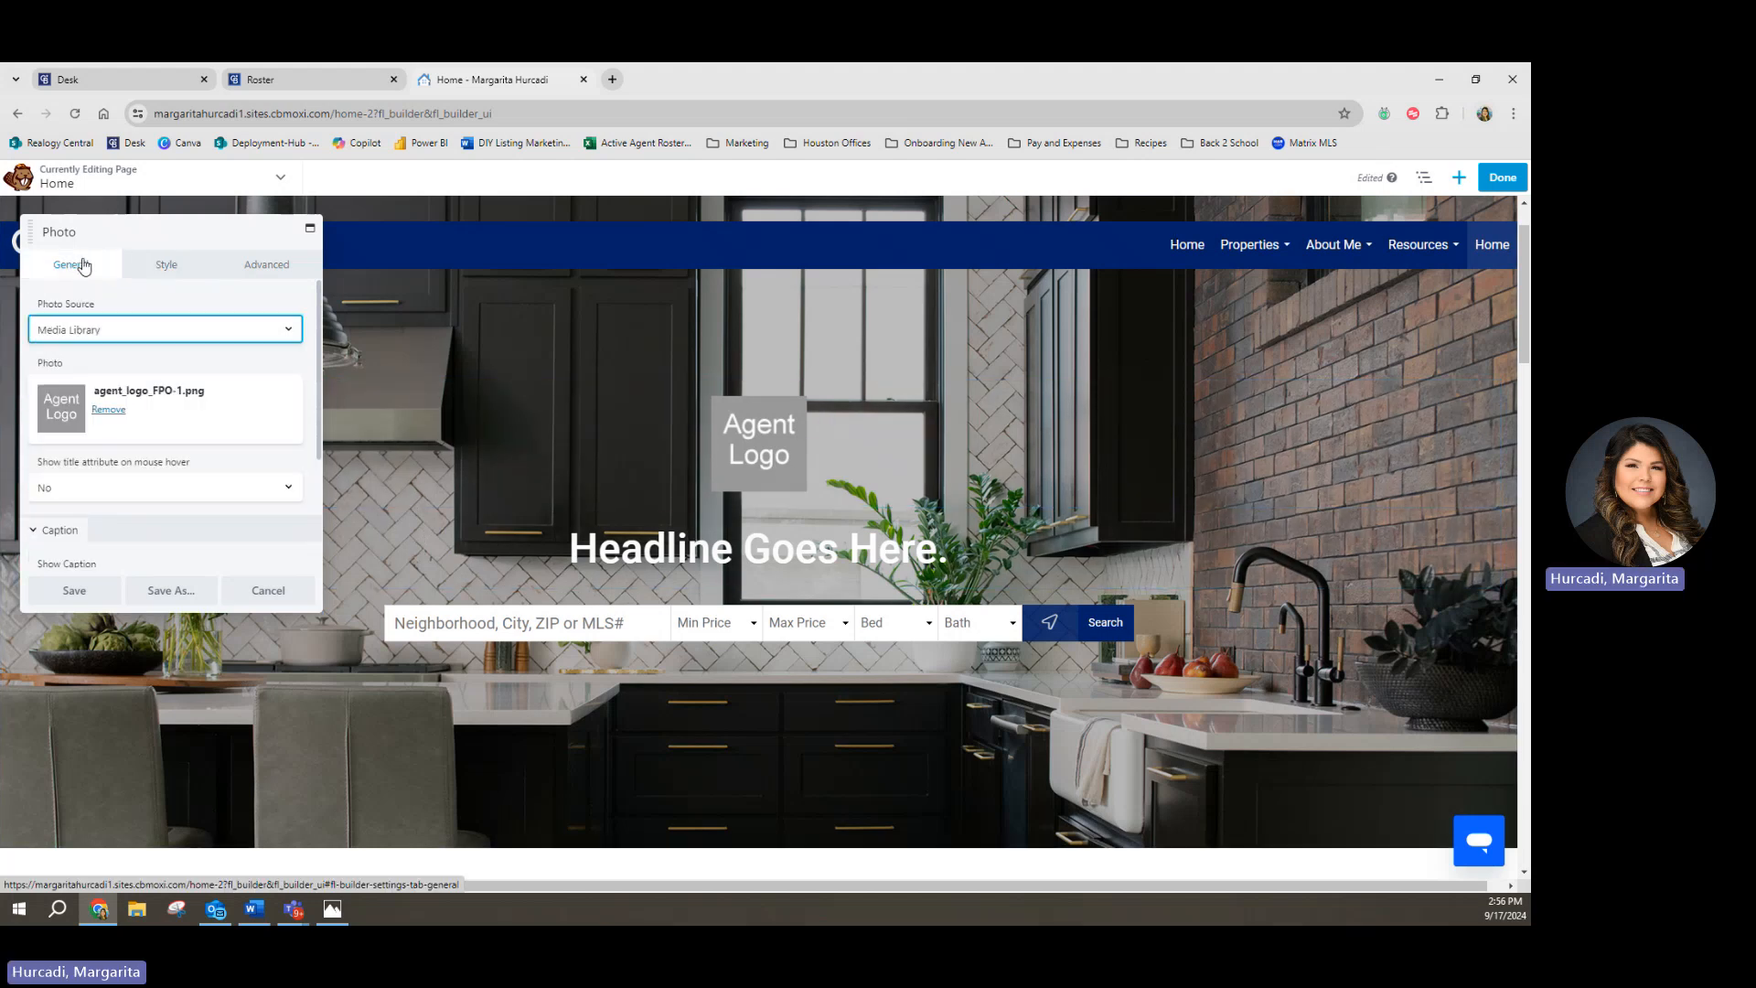
{"action": "left_click", "coordinate": [114, 411]}
{"action": "left_click", "coordinate": [73, 401]}
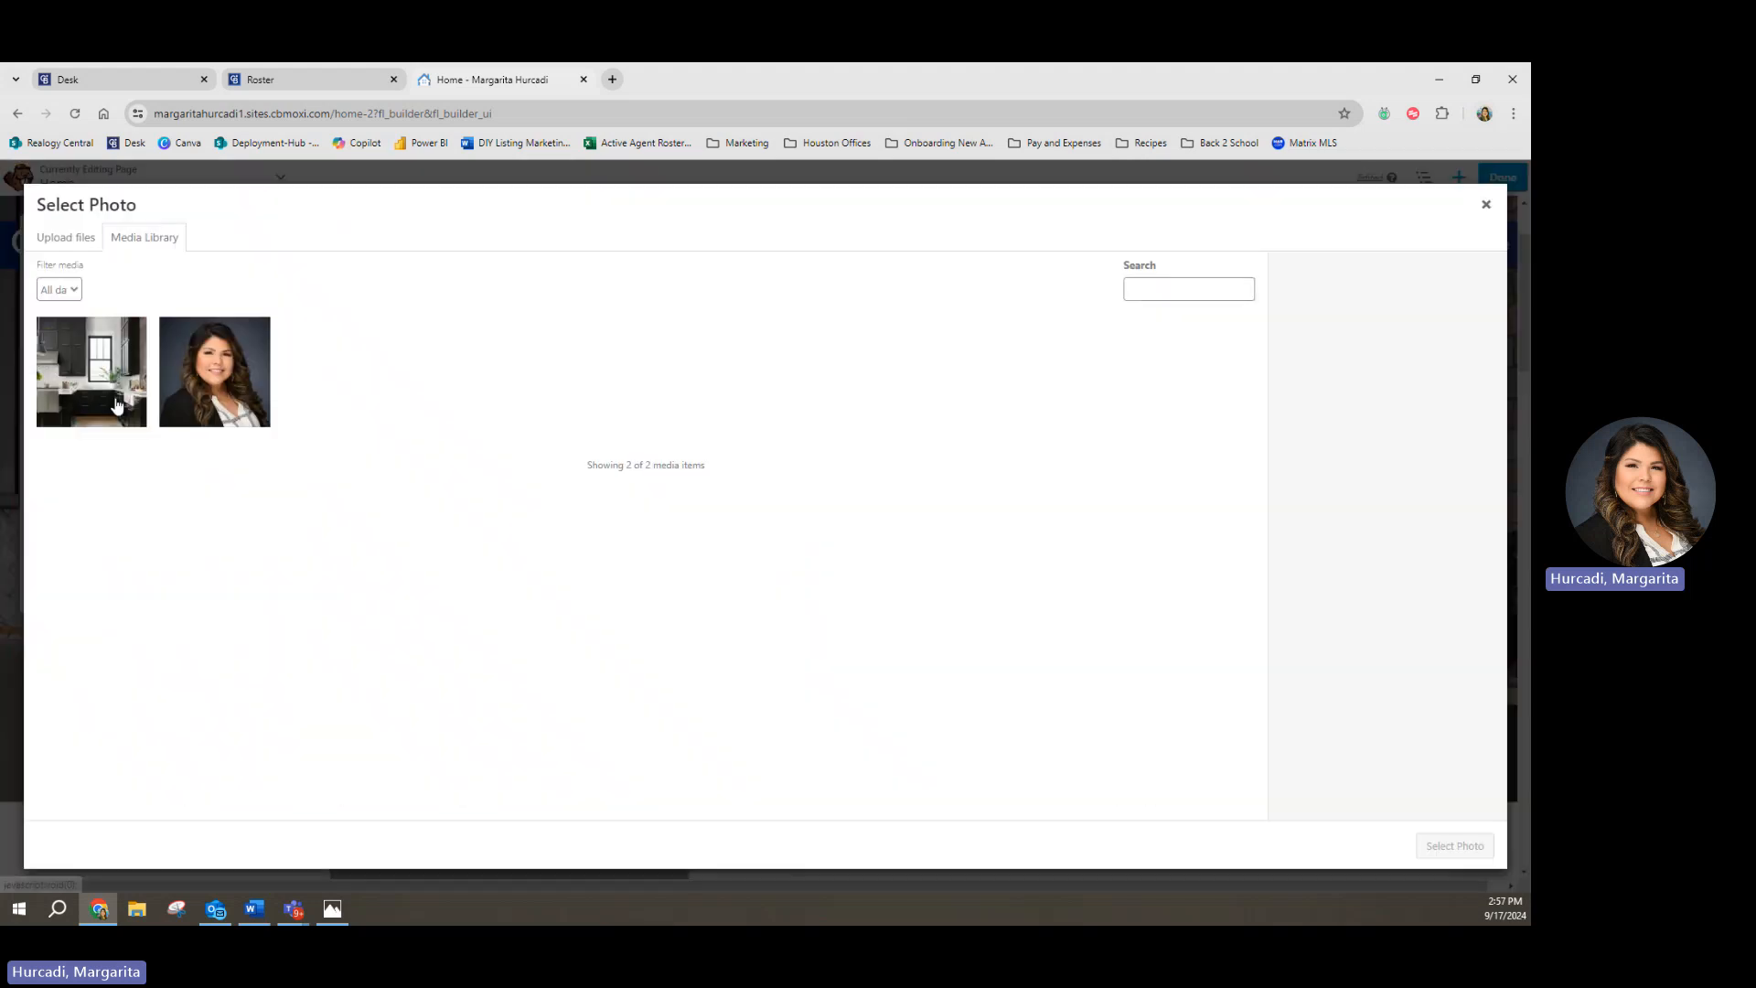
{"action": "left_click", "coordinate": [67, 242]}
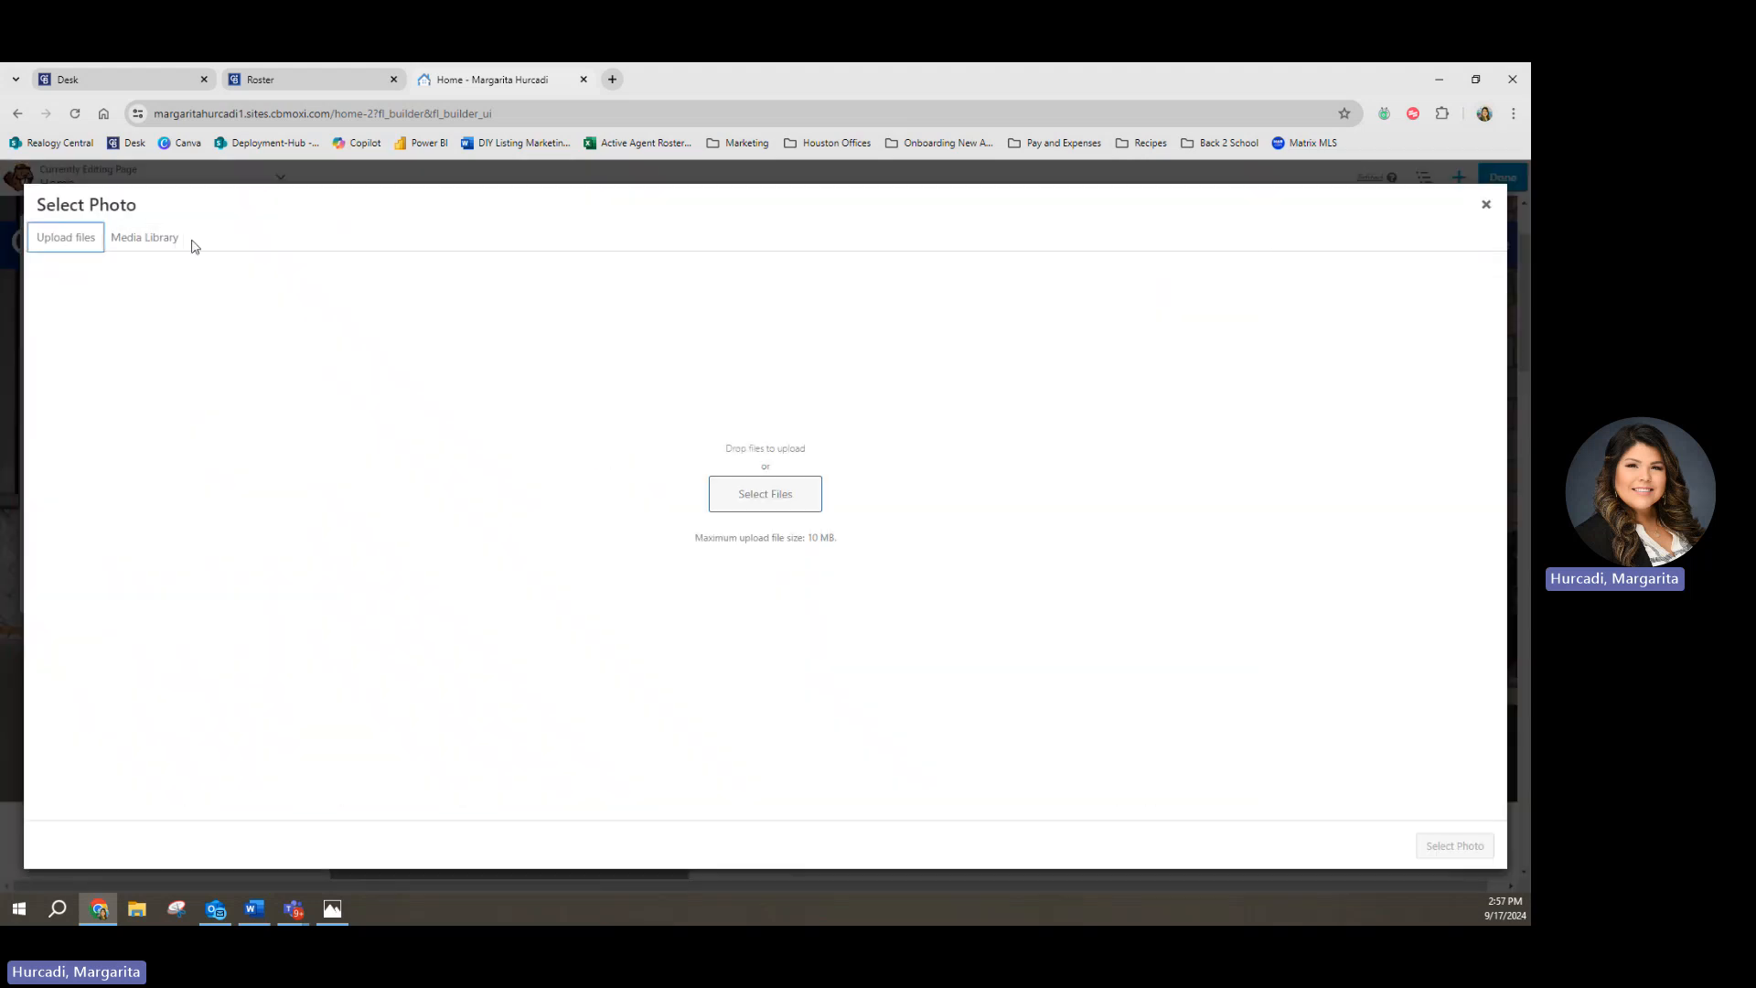
{"action": "left_click", "coordinate": [764, 494]}
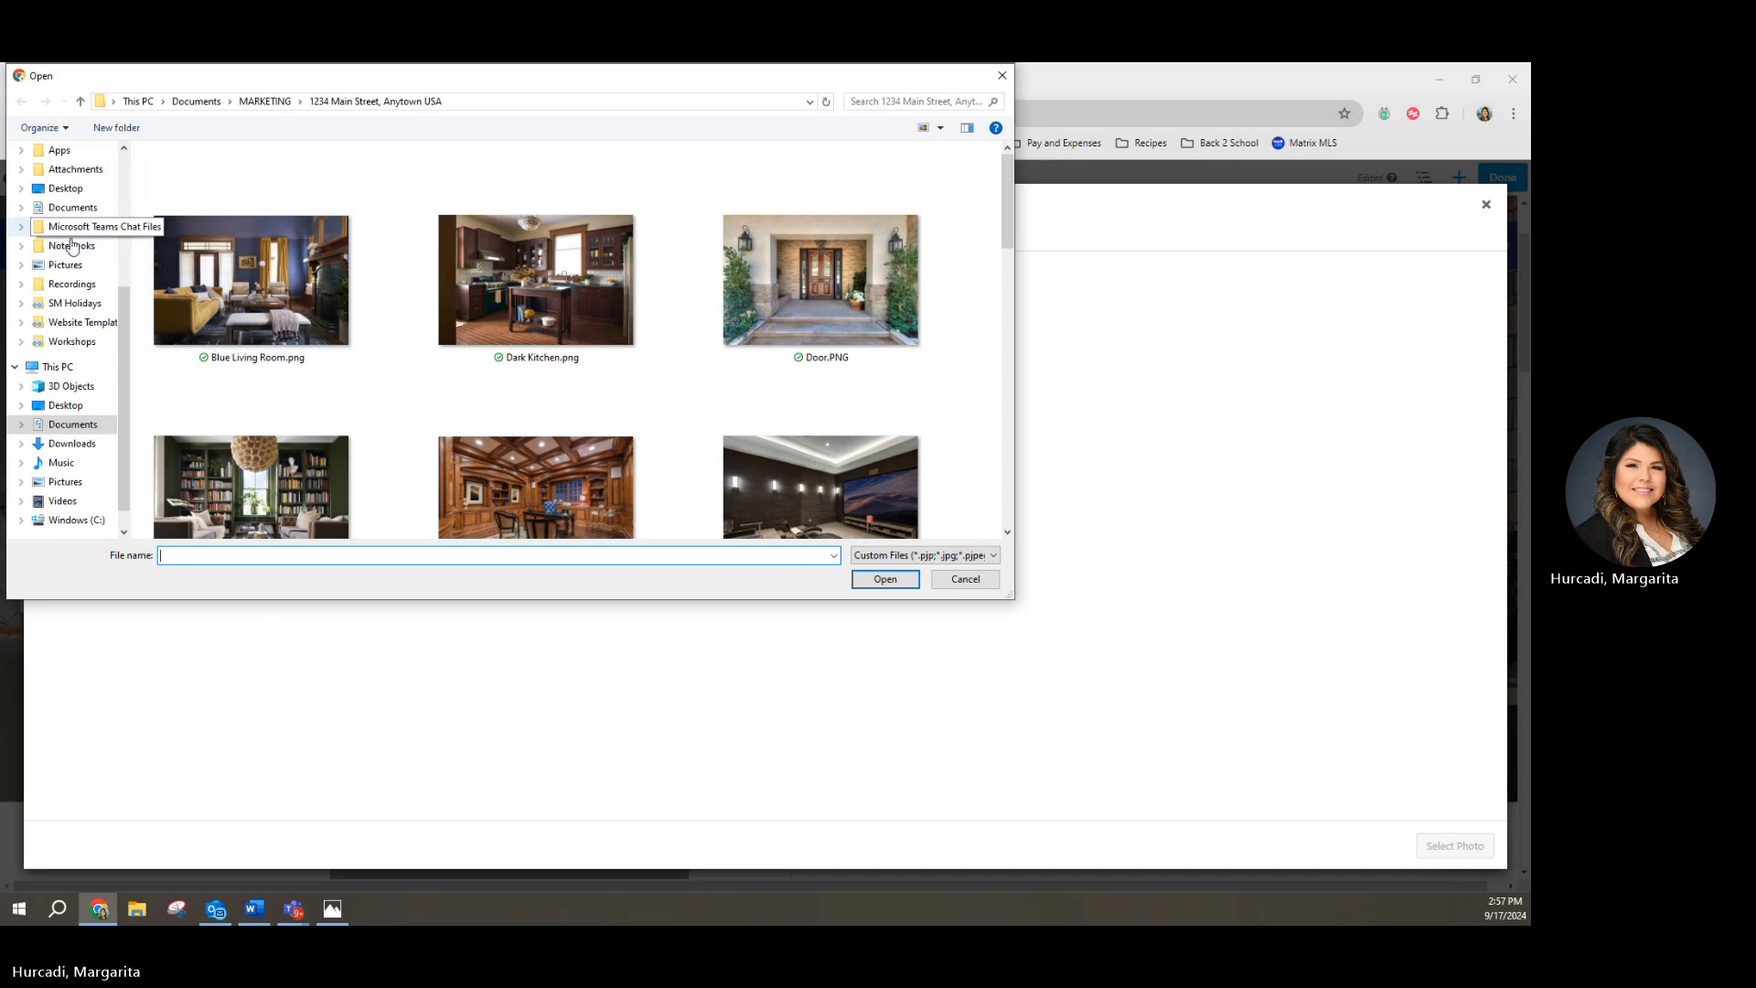
Step: Upload CB Framed Logo.png from the LOGOS folder inside MARKETING and select it as the agent logo photo
{"action": "scroll", "coordinate": [98, 233], "scroll_direction": "up", "scroll_amount": 4}
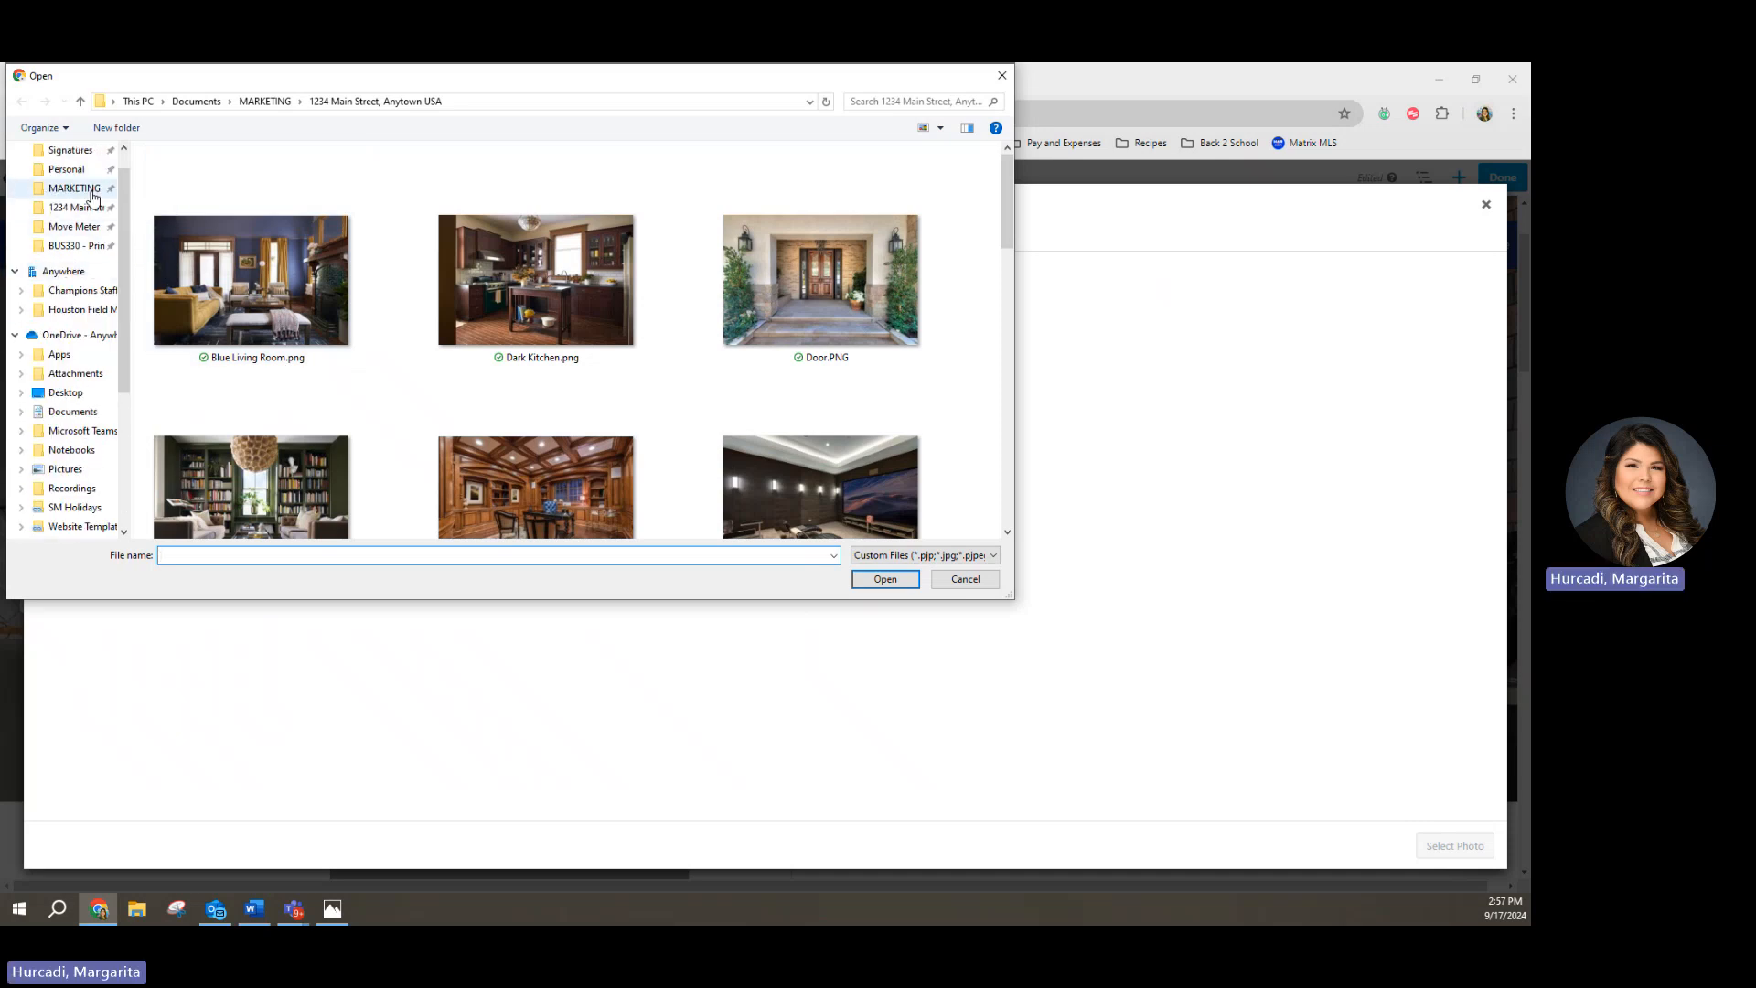
{"action": "left_click", "coordinate": [74, 188]}
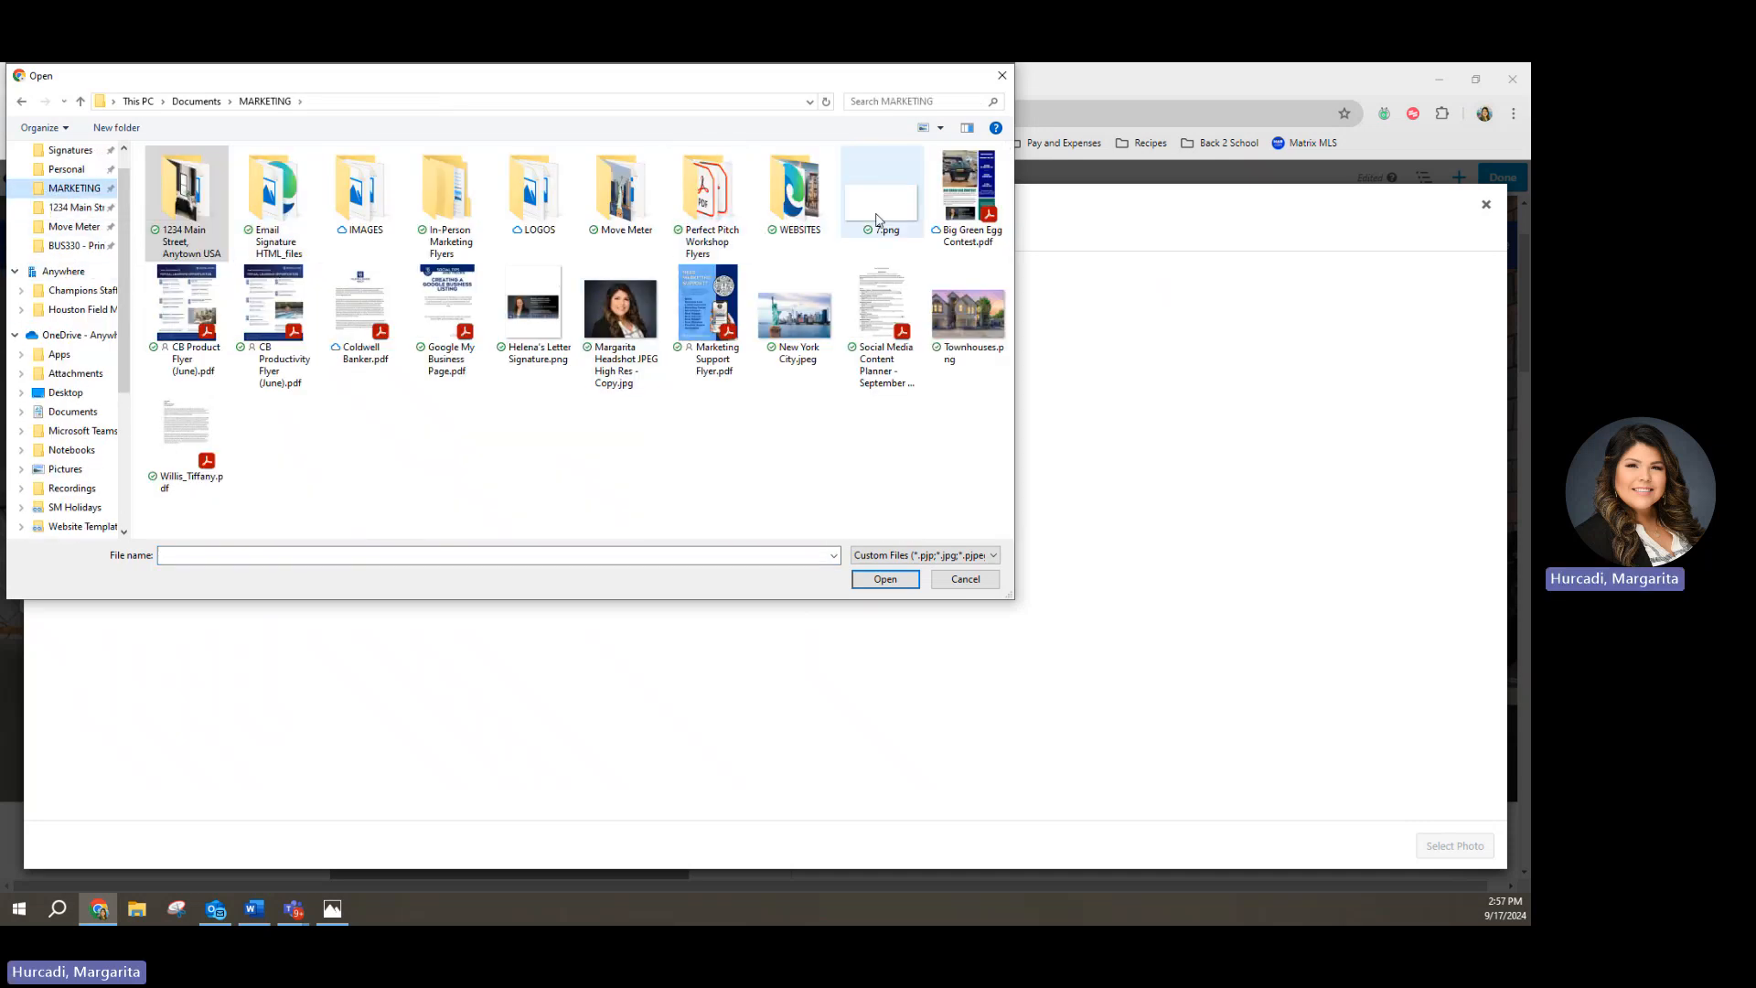
{"action": "left_click", "coordinate": [538, 200]}
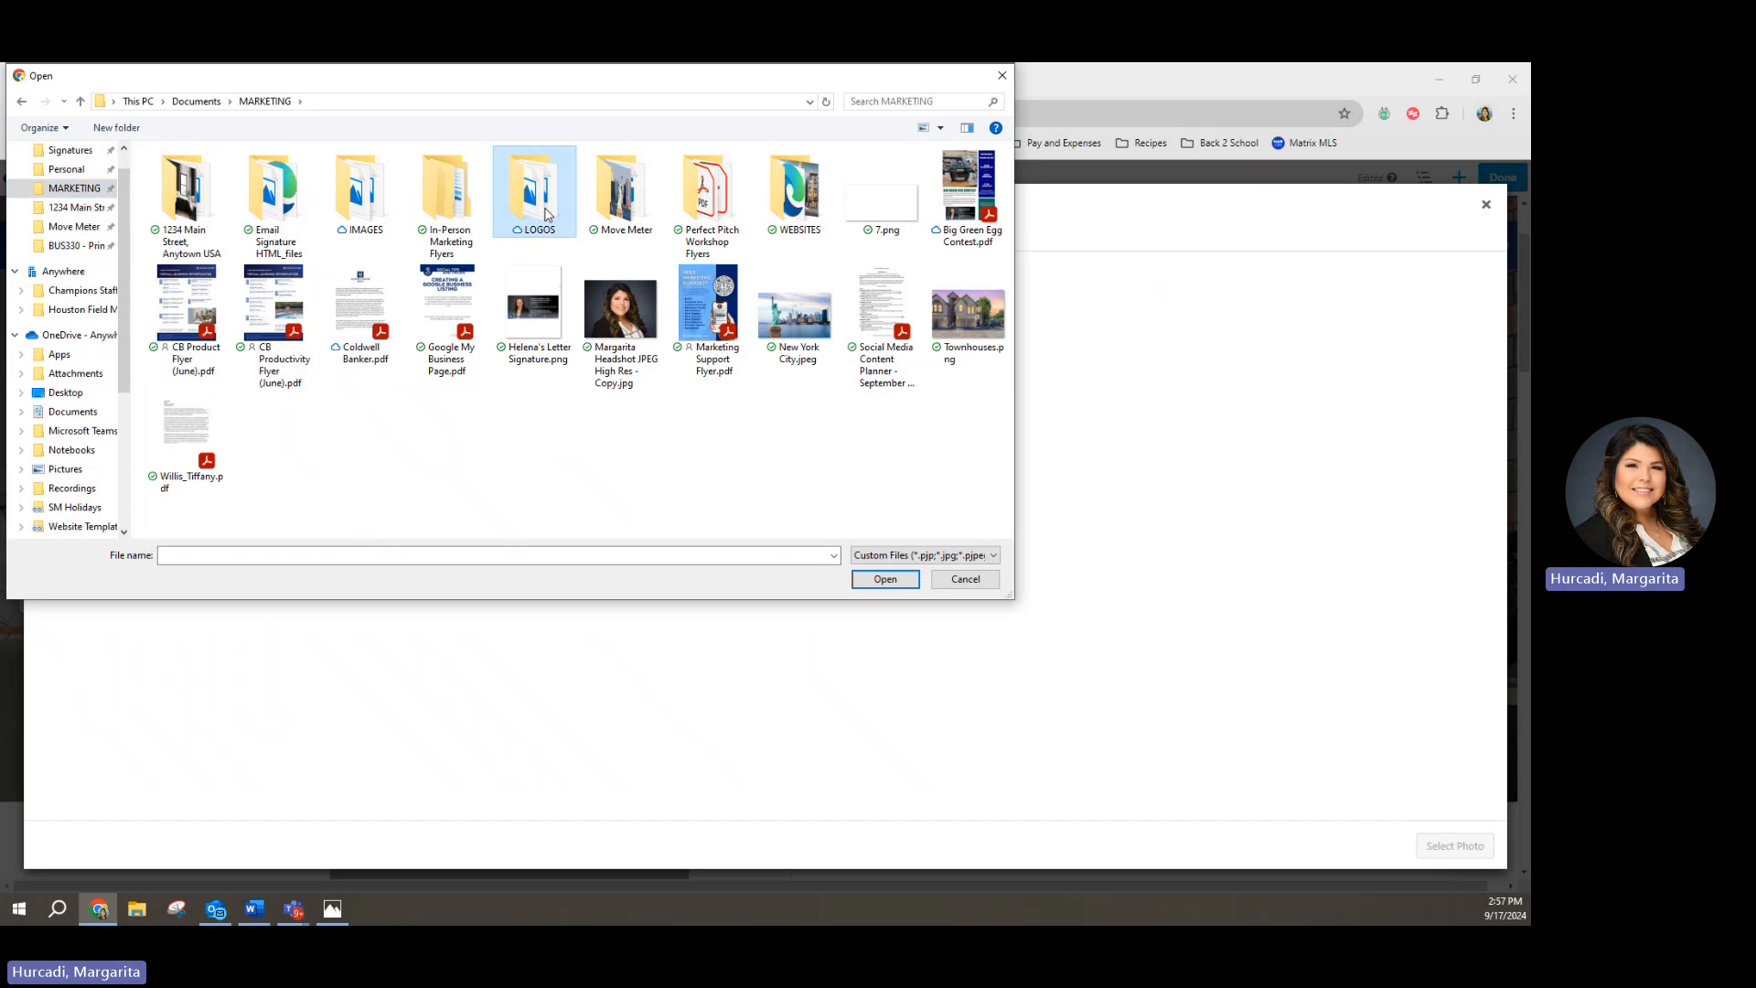
{"action": "double_click", "coordinate": [537, 200]}
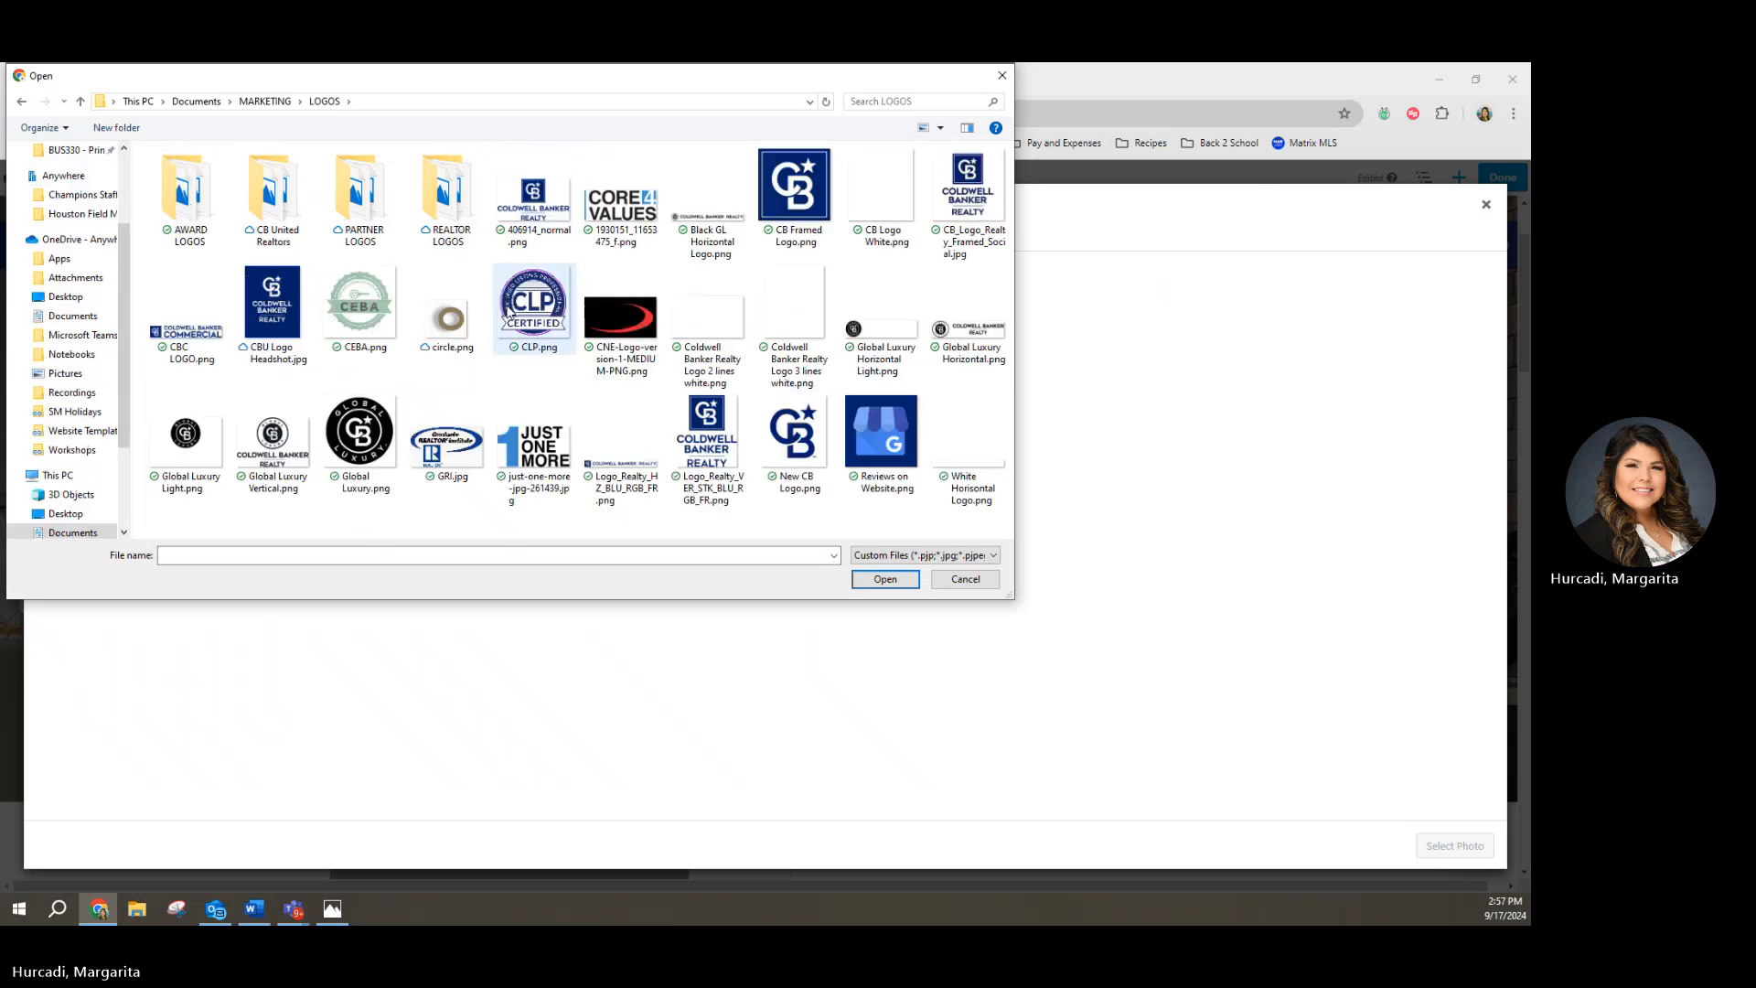
{"action": "left_click", "coordinate": [794, 194]}
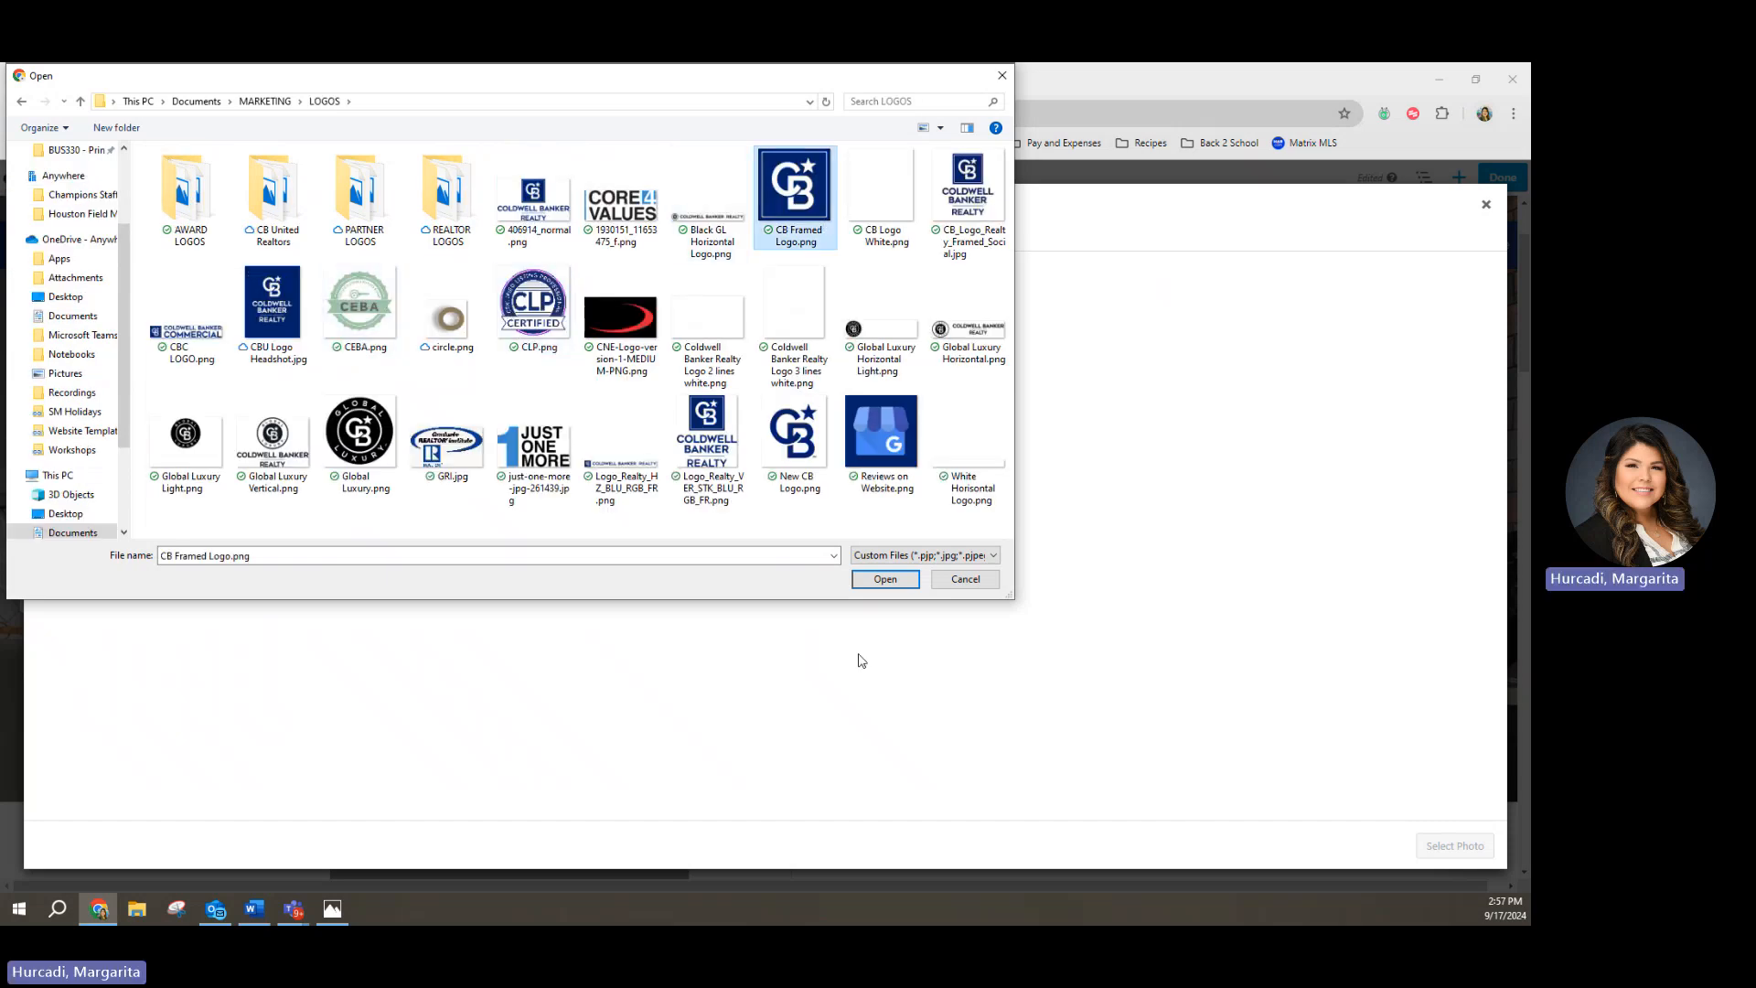
{"action": "left_click", "coordinate": [884, 579]}
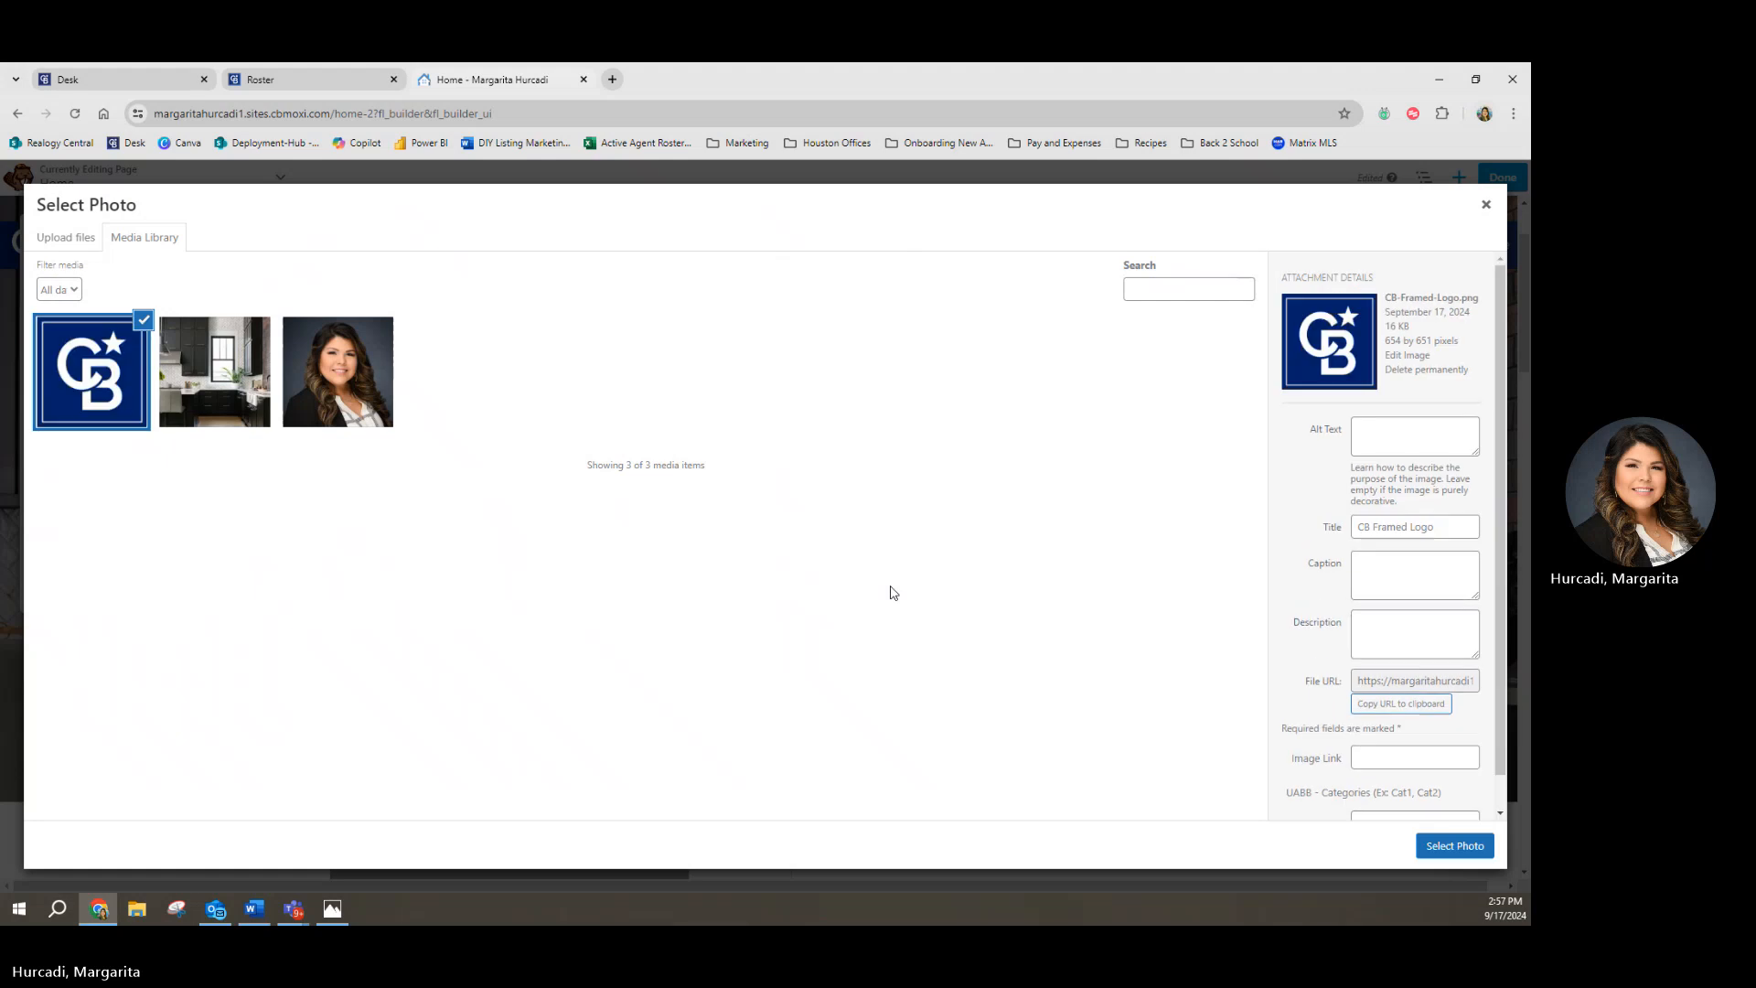
{"action": "left_click", "coordinate": [1455, 846]}
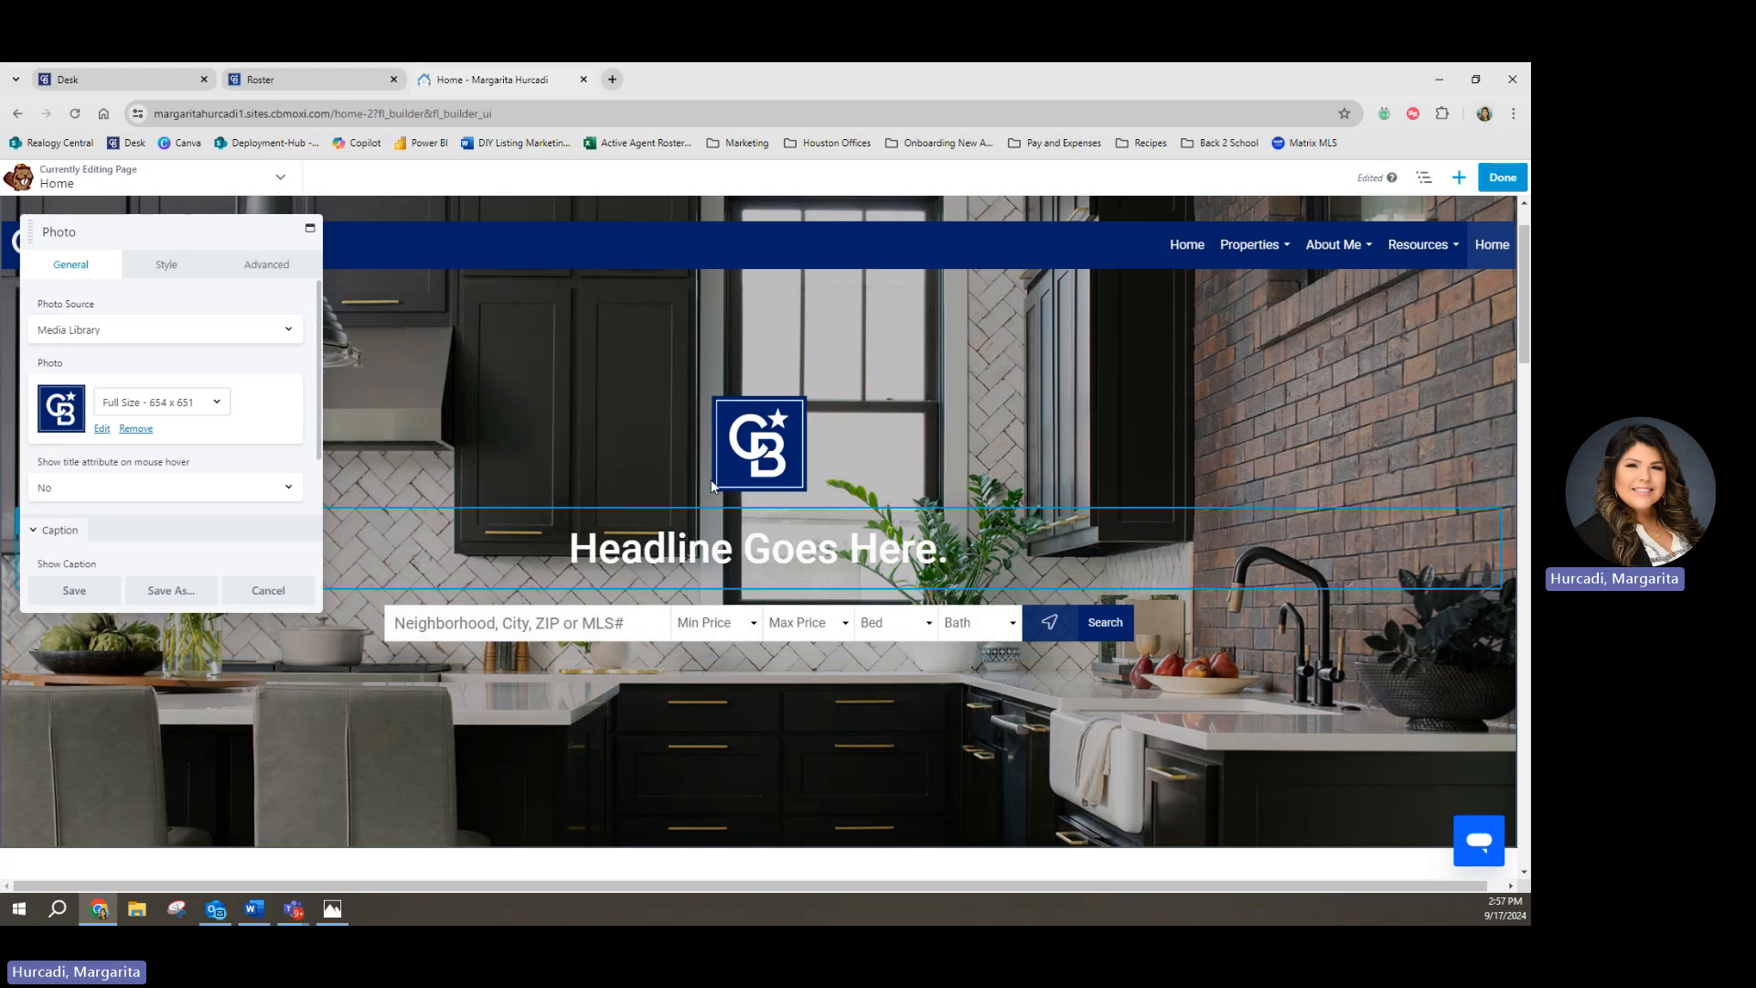
Step: Set the agent logo photo's width to 240 px and save the photo settings
{"action": "left_click", "coordinate": [165, 266]}
{"action": "left_click", "coordinate": [96, 269]}
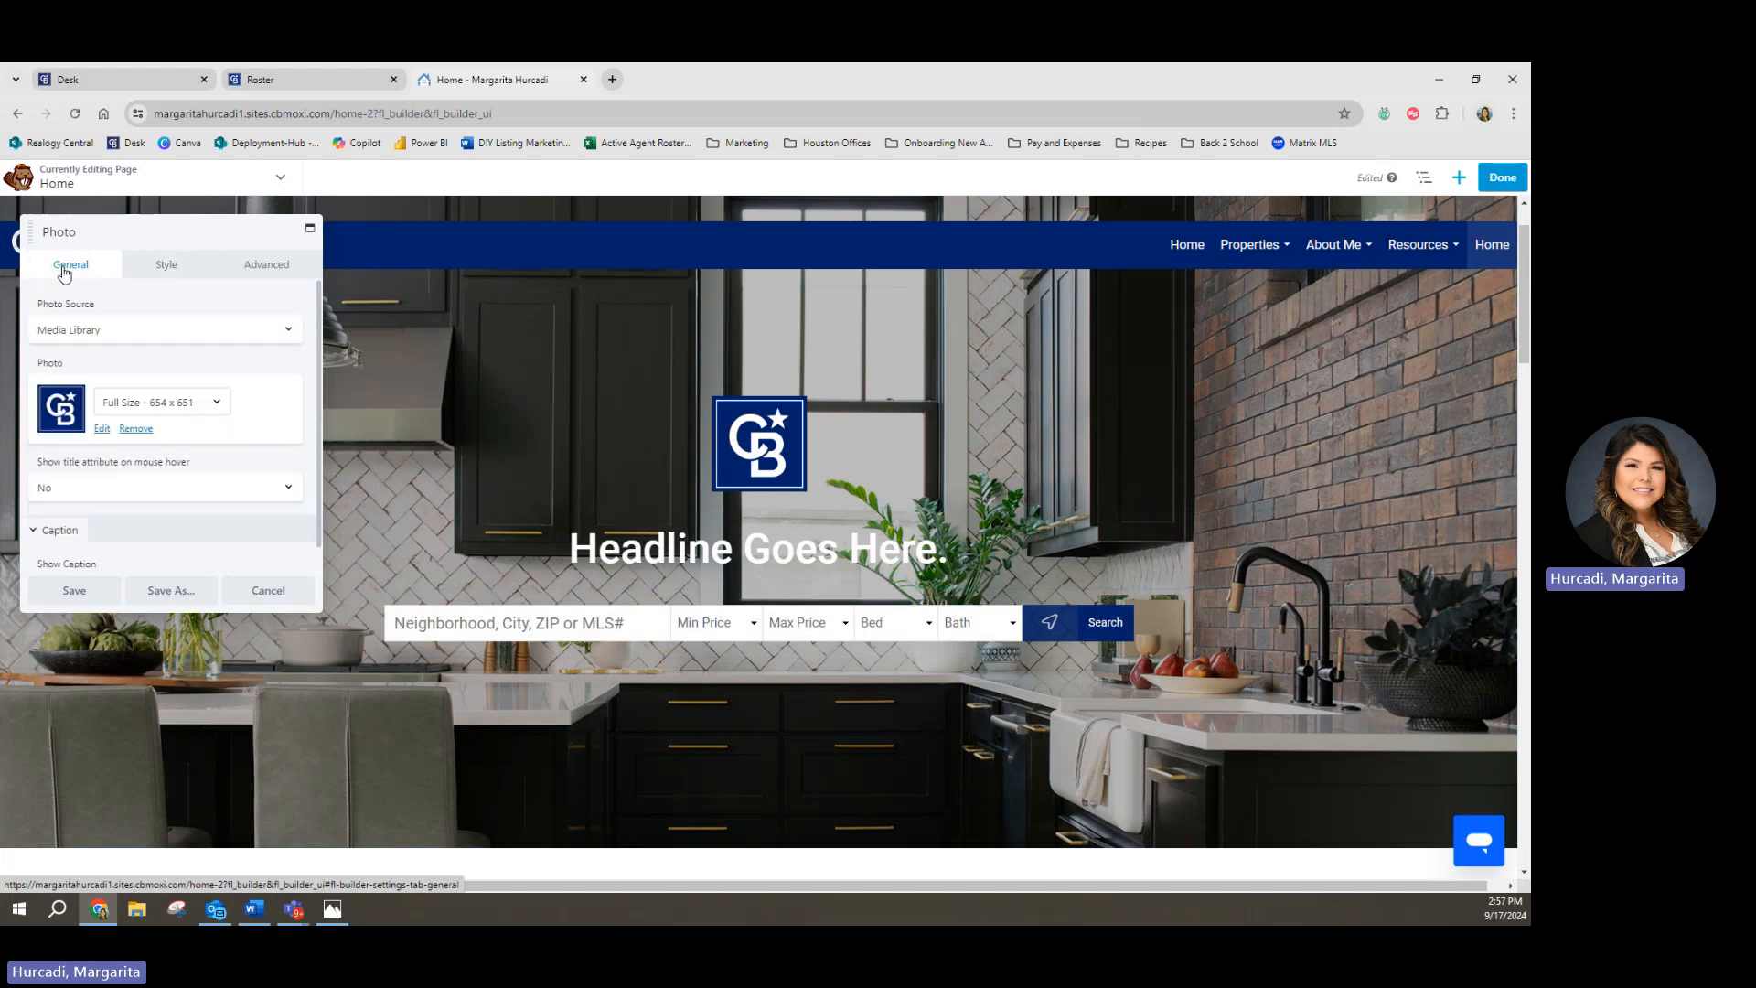
{"action": "scroll", "coordinate": [64, 465], "scroll_direction": "down", "scroll_amount": 5}
{"action": "scroll", "coordinate": [66, 466], "scroll_direction": "up", "scroll_amount": 5}
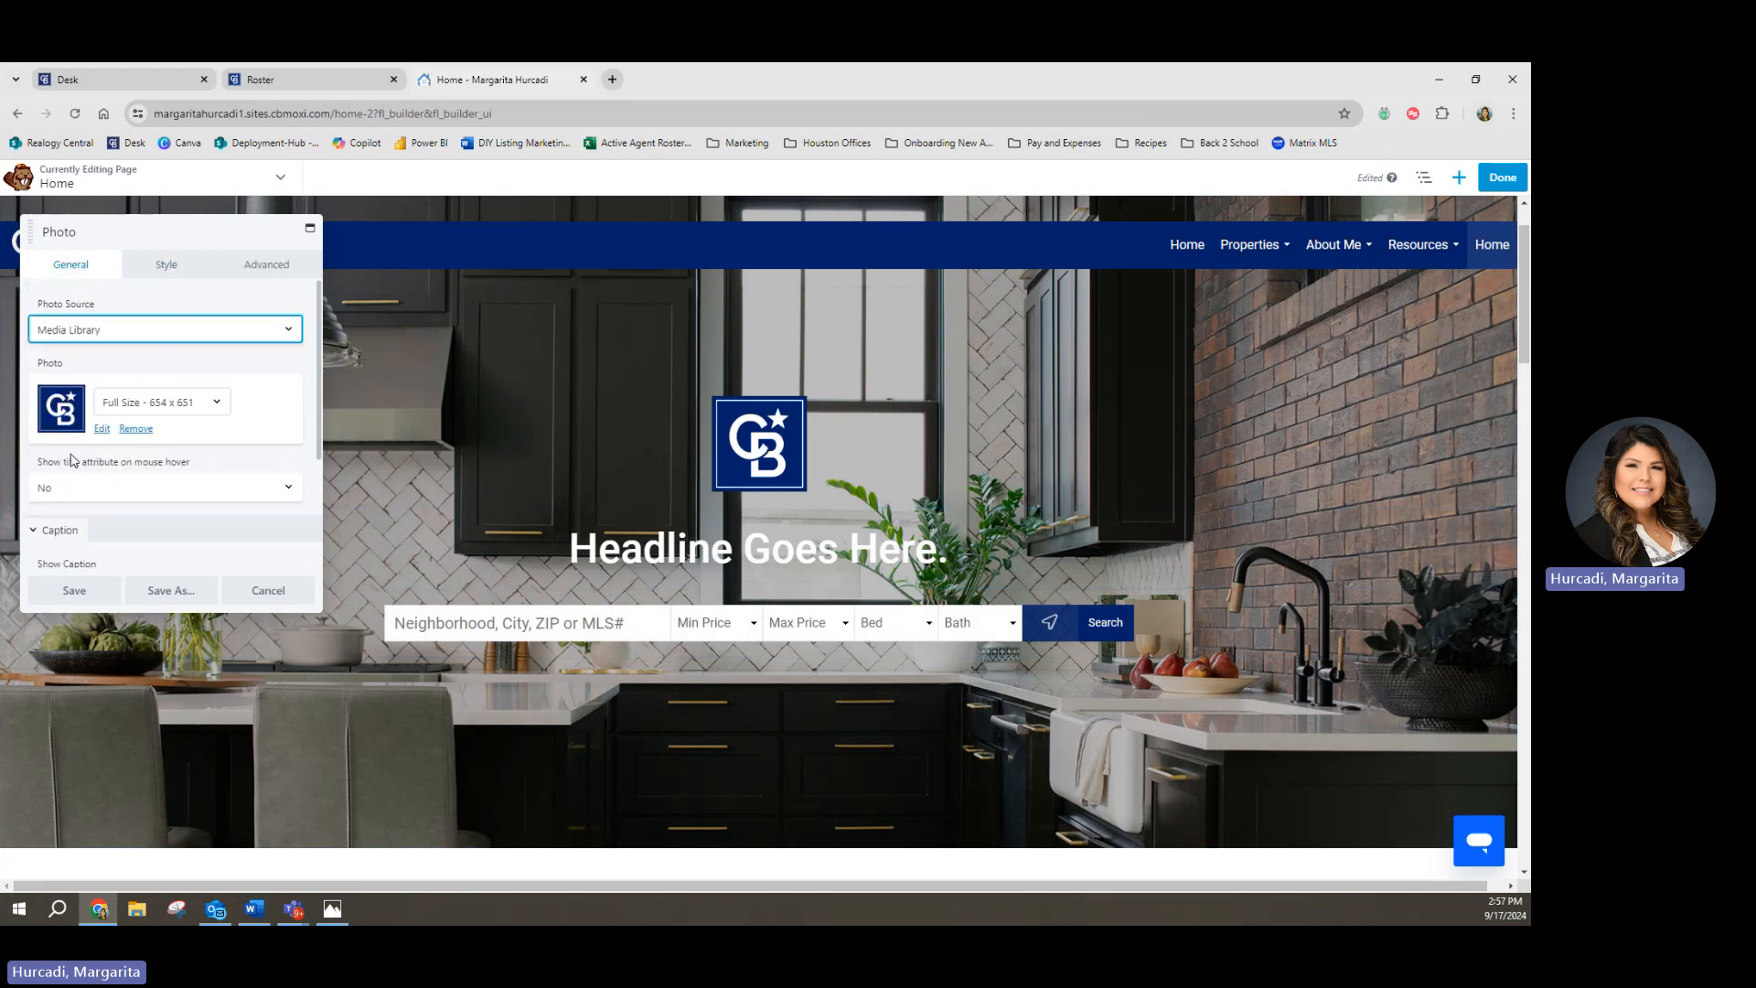
{"action": "left_click", "coordinate": [169, 267]}
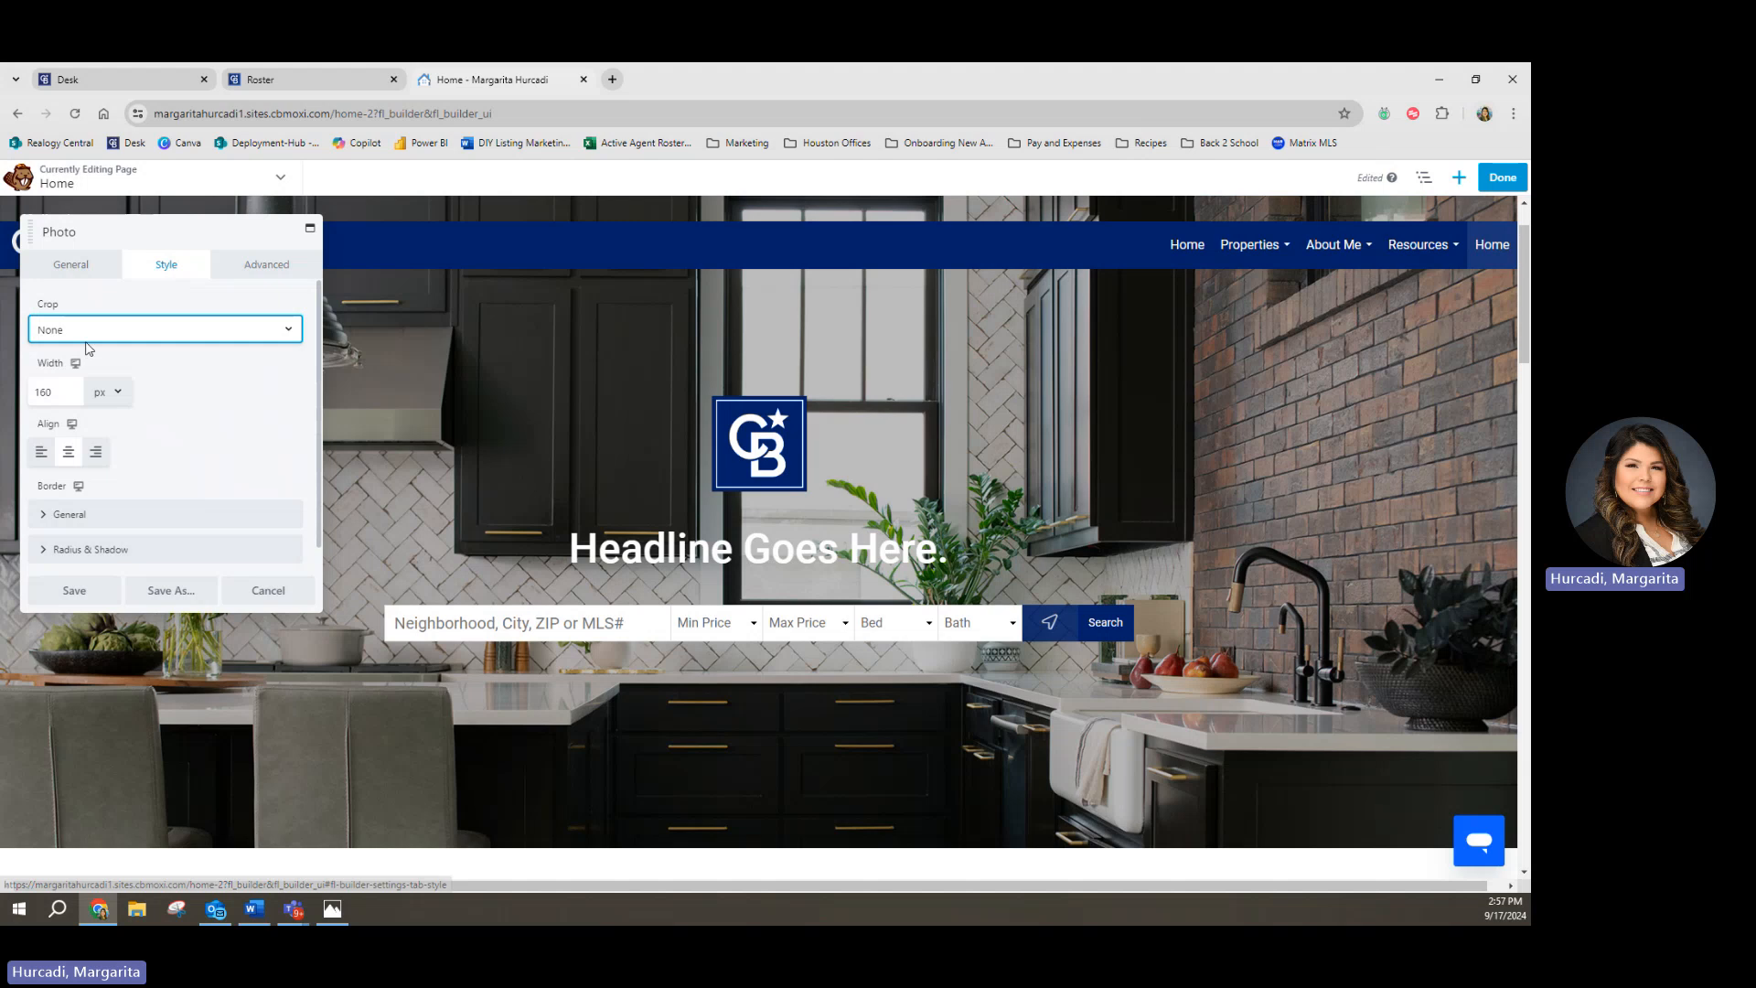
{"action": "left_click", "coordinate": [50, 394]}
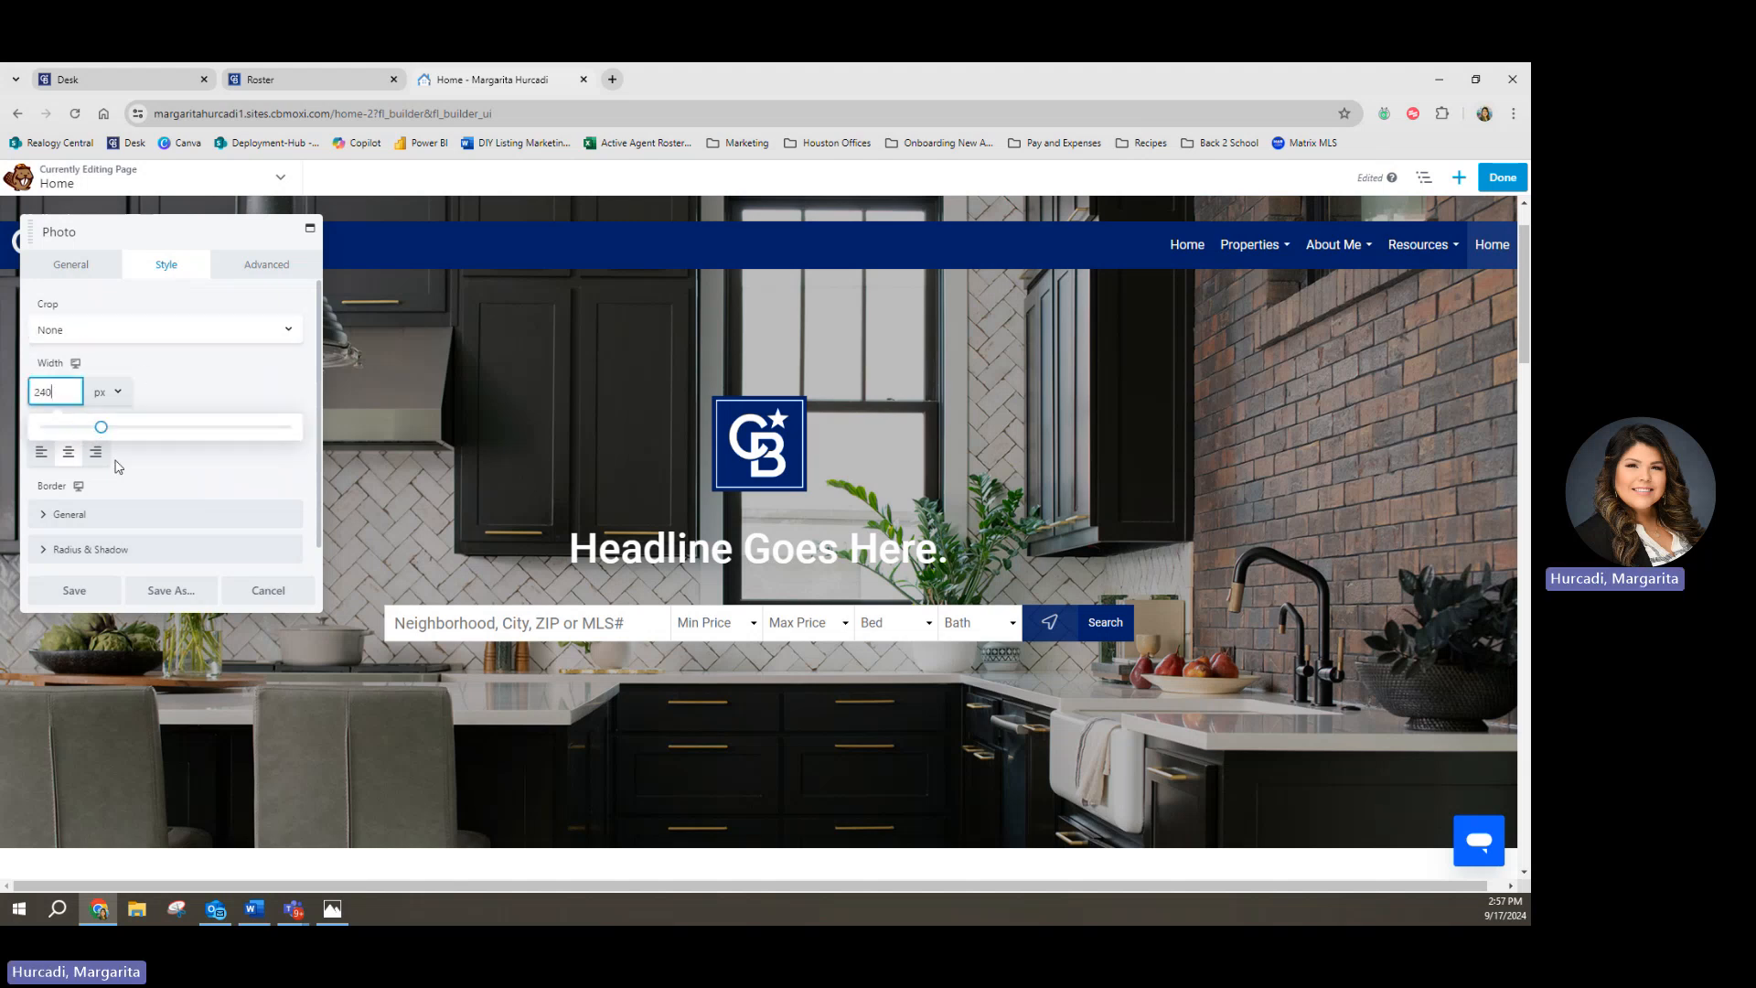
{"action": "left_click", "coordinate": [74, 590]}
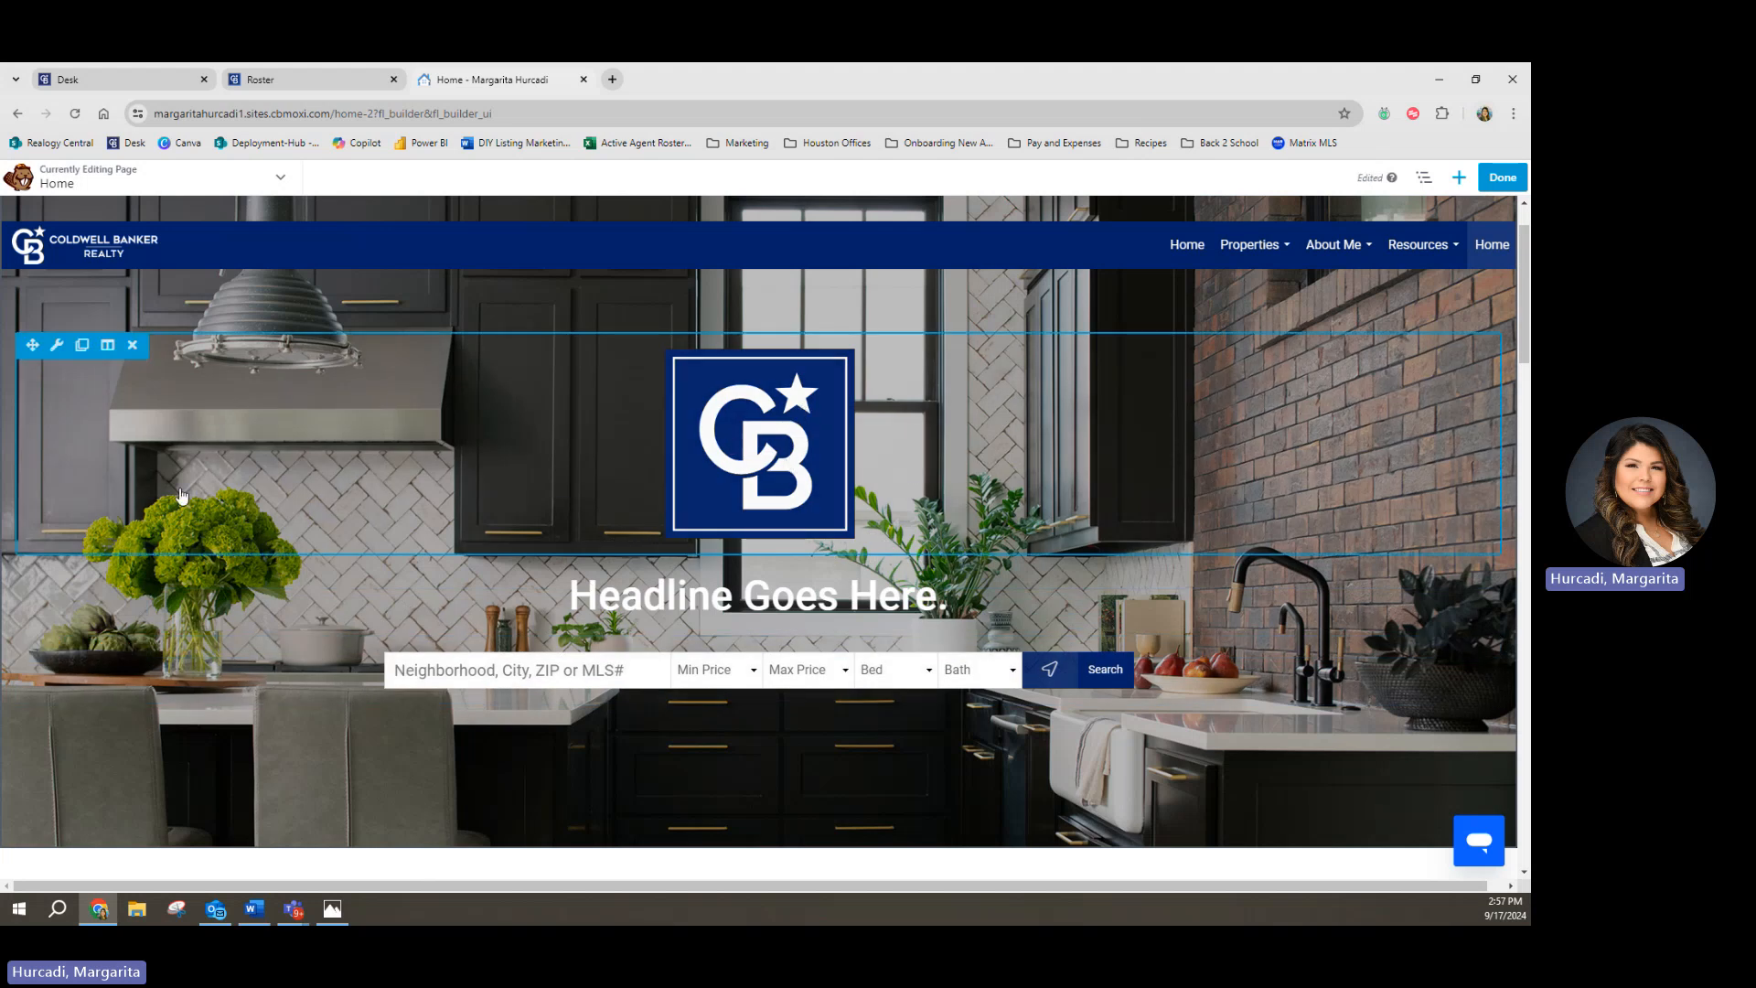
Step: Reopen the banner logo's style settings, reduce its width to 110 px and save
{"action": "left_click", "coordinate": [735, 430]}
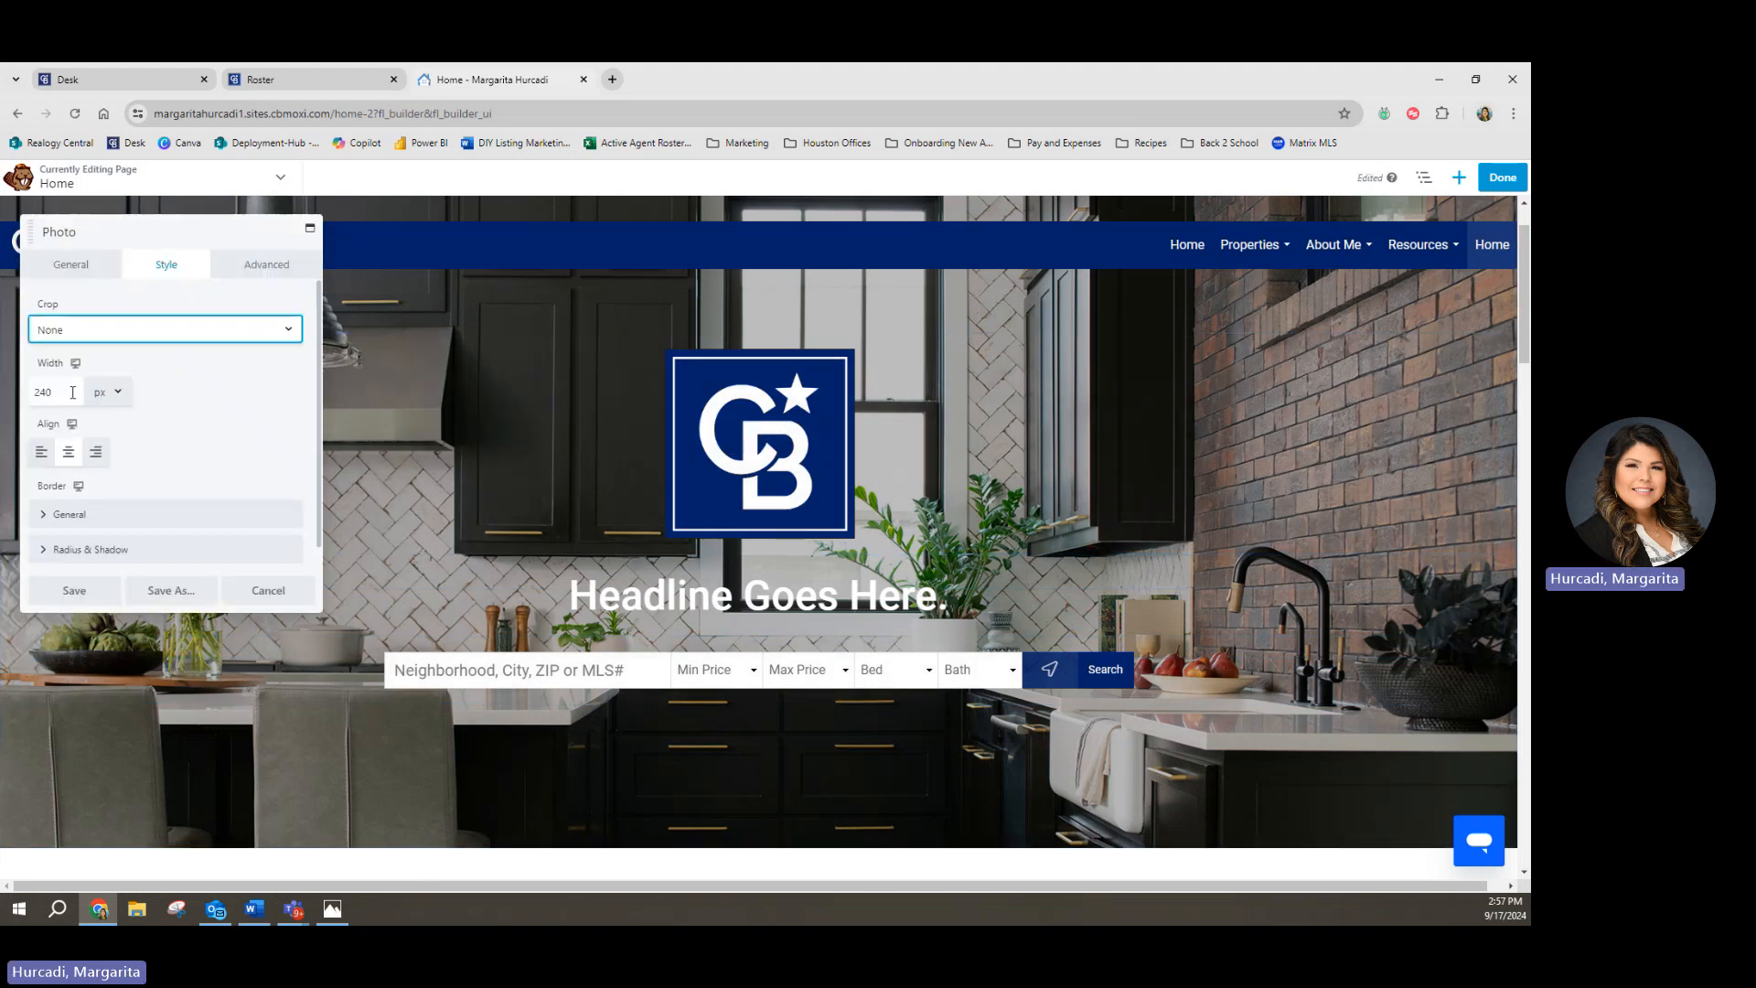
{"action": "left_click", "coordinate": [55, 400]}
{"action": "mouse_move", "coordinate": [101, 428]}
{"action": "left_mouse_down"}
{"action": "mouse_move", "coordinate": [84, 438]}
{"action": "mouse_move", "coordinate": [128, 435]}
{"action": "mouse_move", "coordinate": [75, 431]}
{"action": "left_mouse_up"}
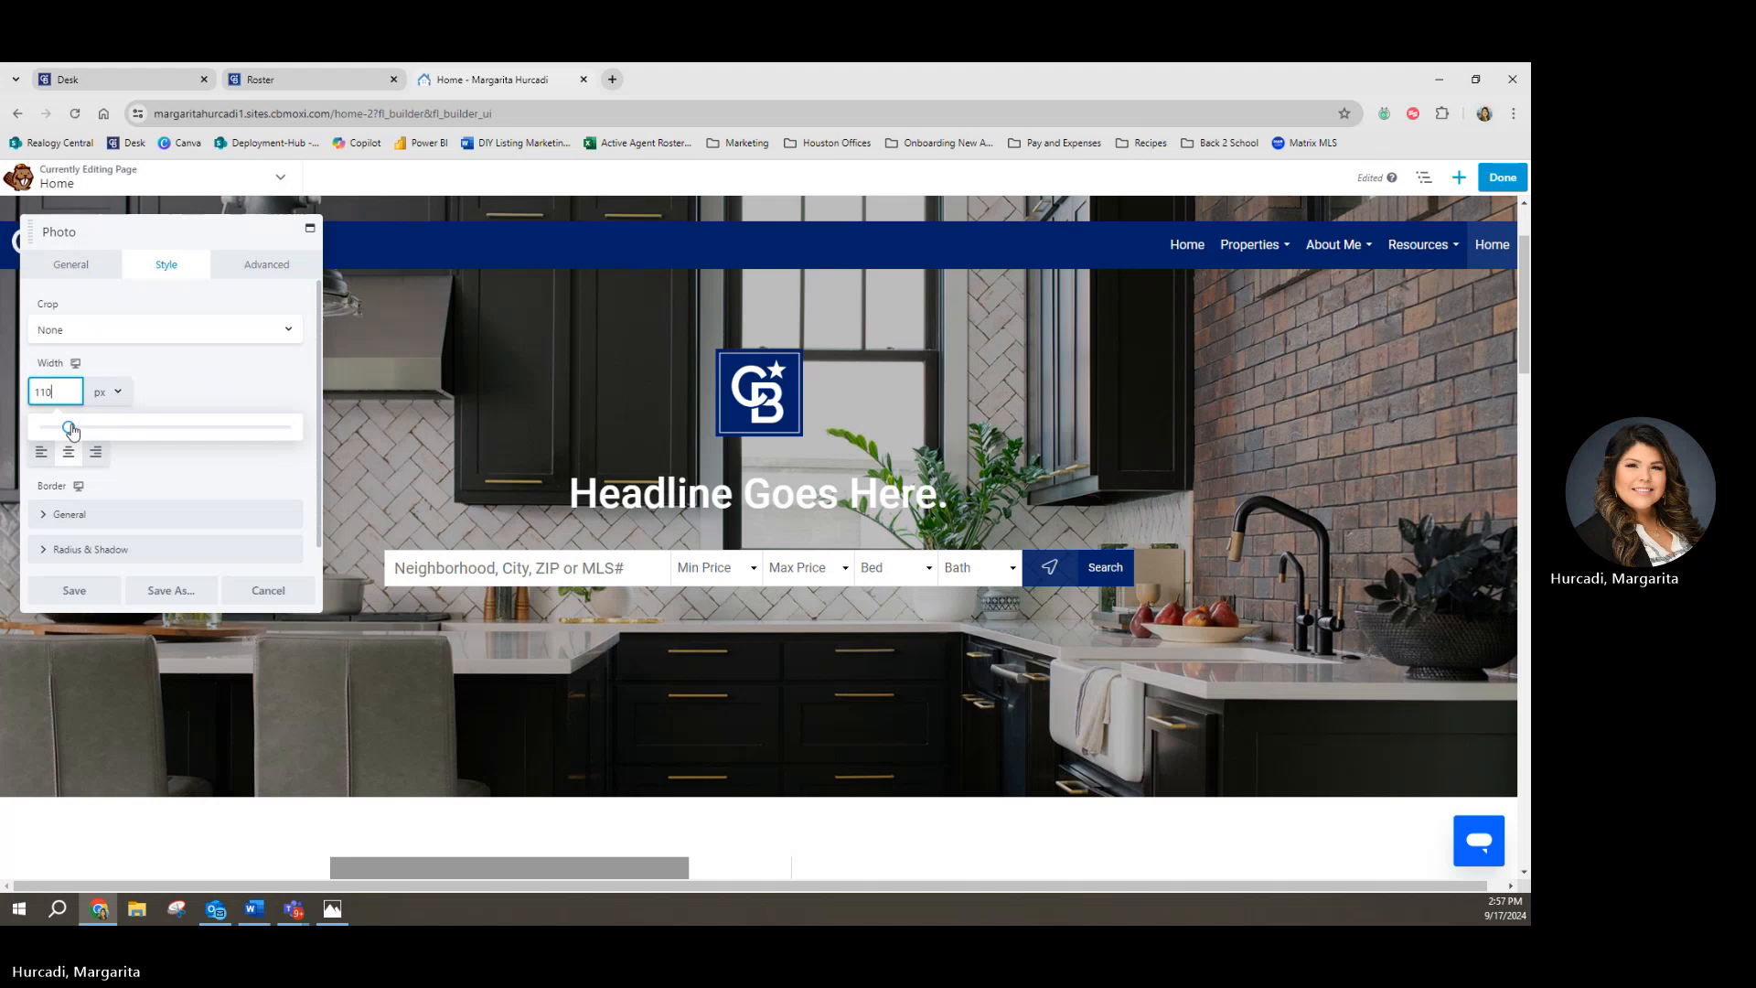
{"action": "left_click", "coordinate": [77, 598]}
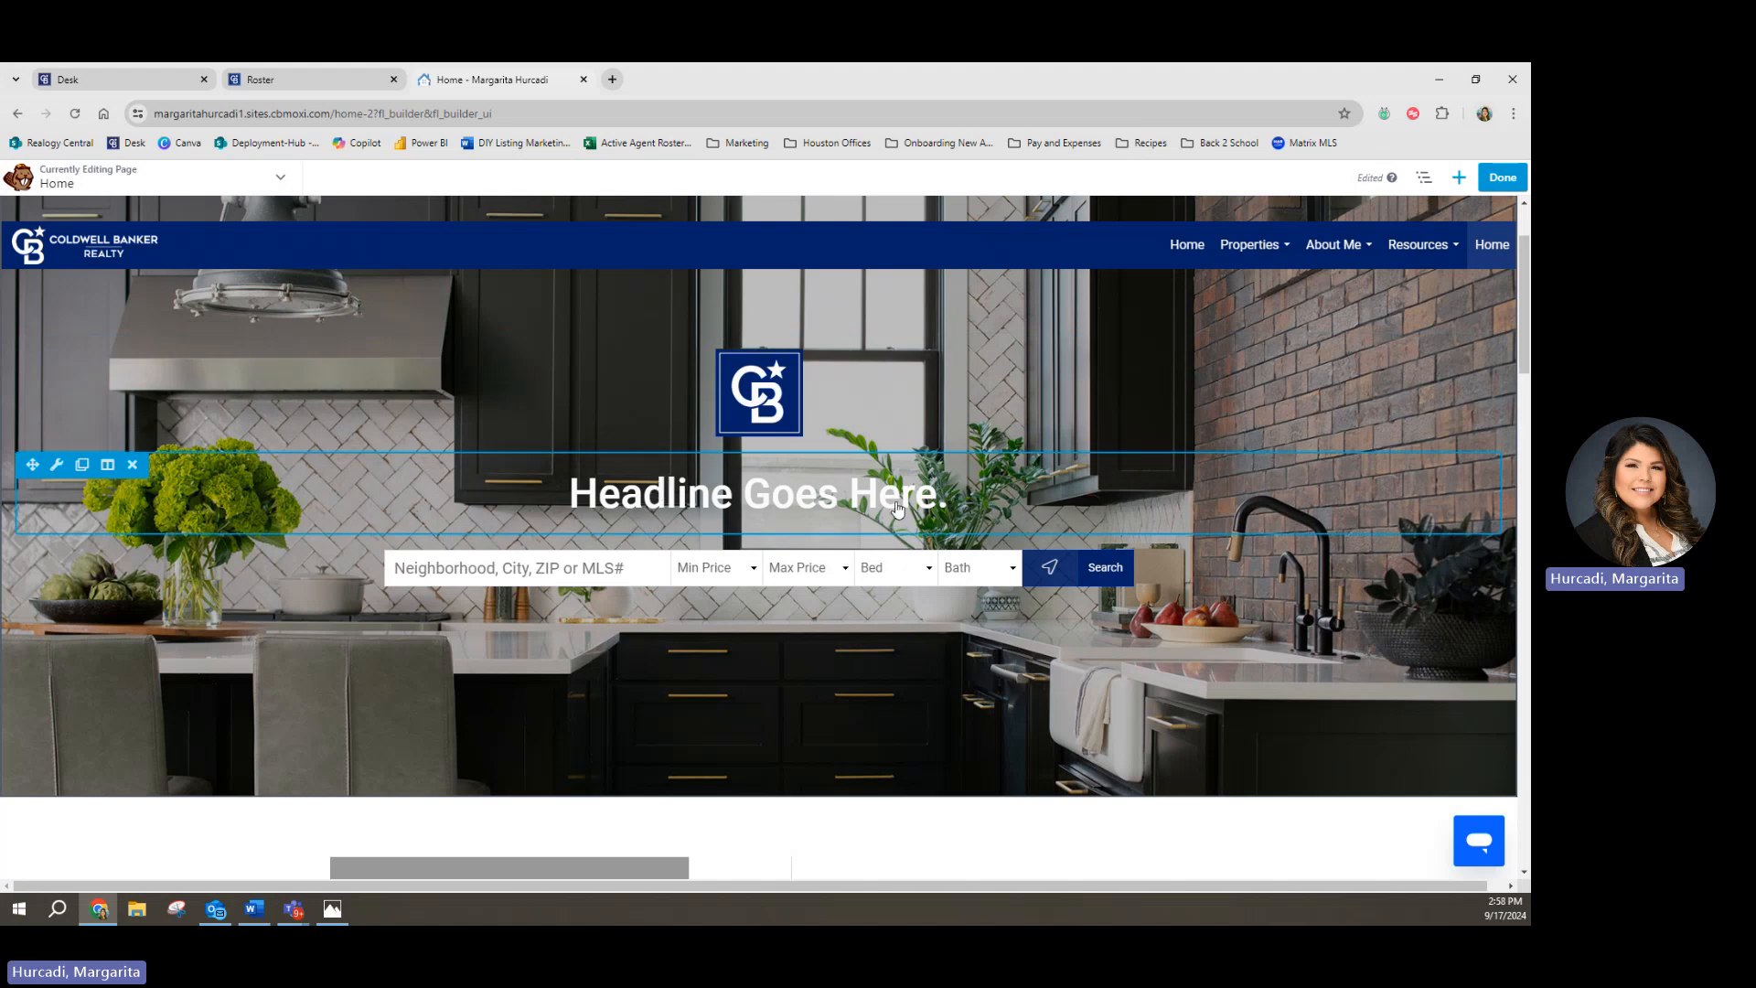
Step: Open the banner headline's settings and replace the placeholder headline text with "Hello,"
{"action": "left_click", "coordinate": [651, 500]}
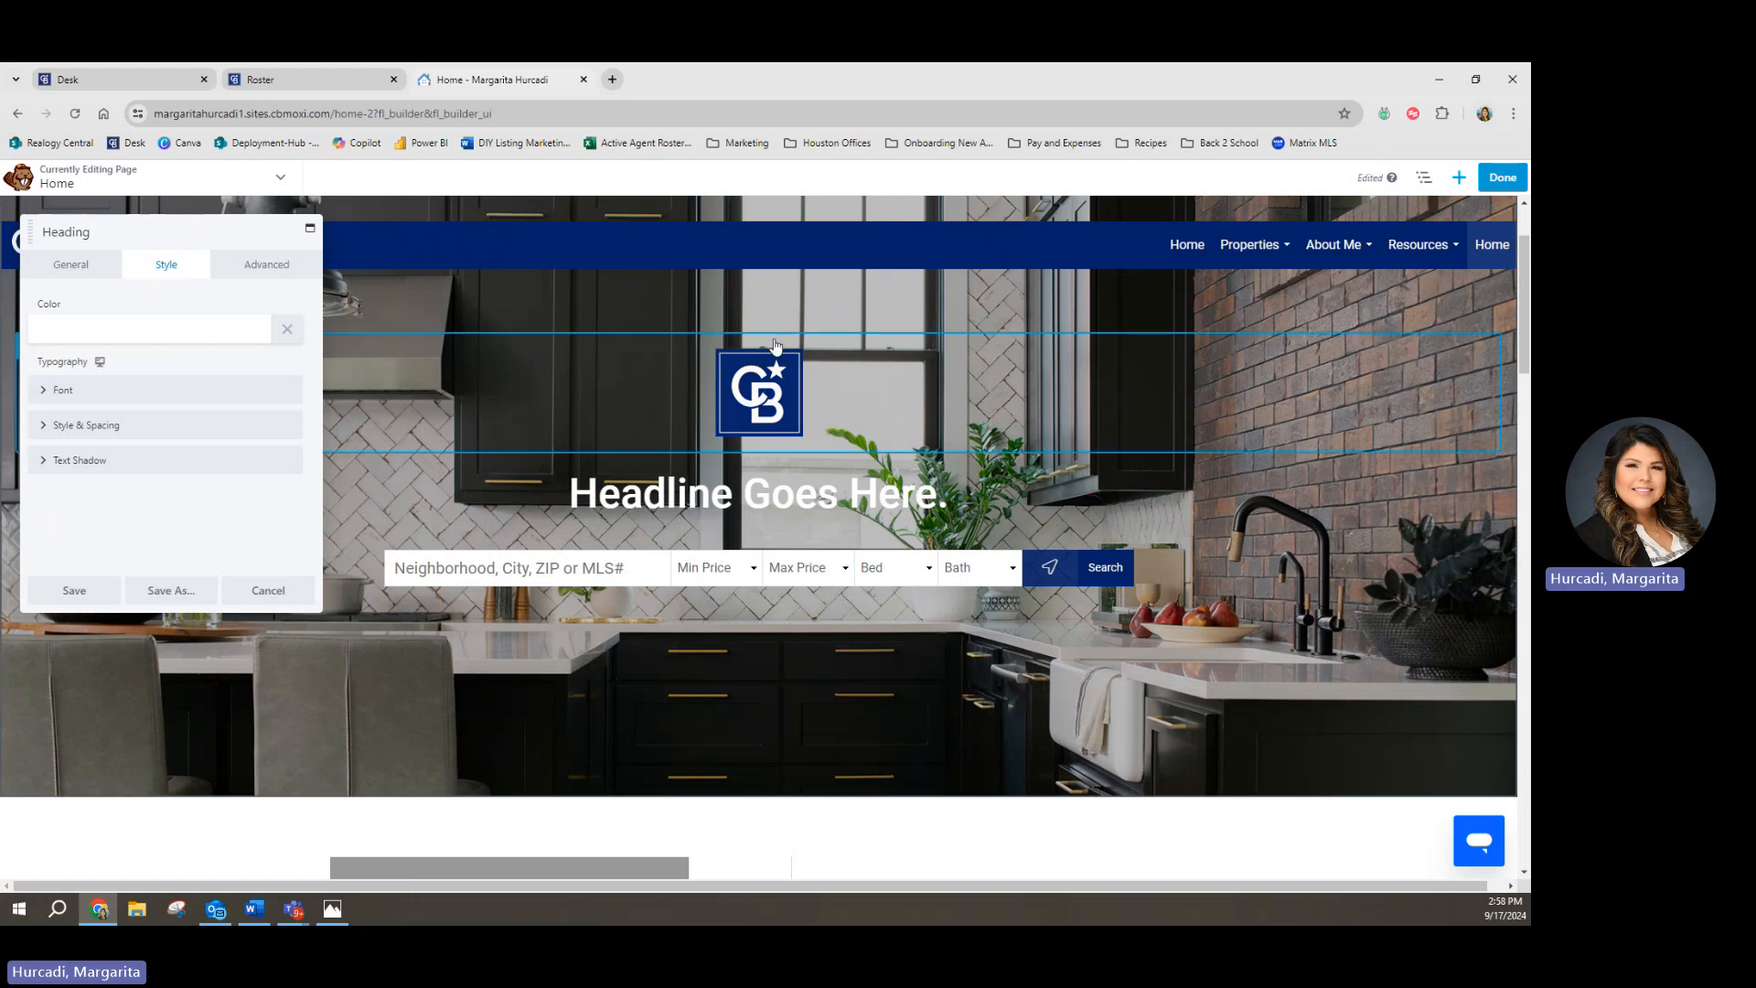
{"action": "left_click", "coordinate": [73, 271]}
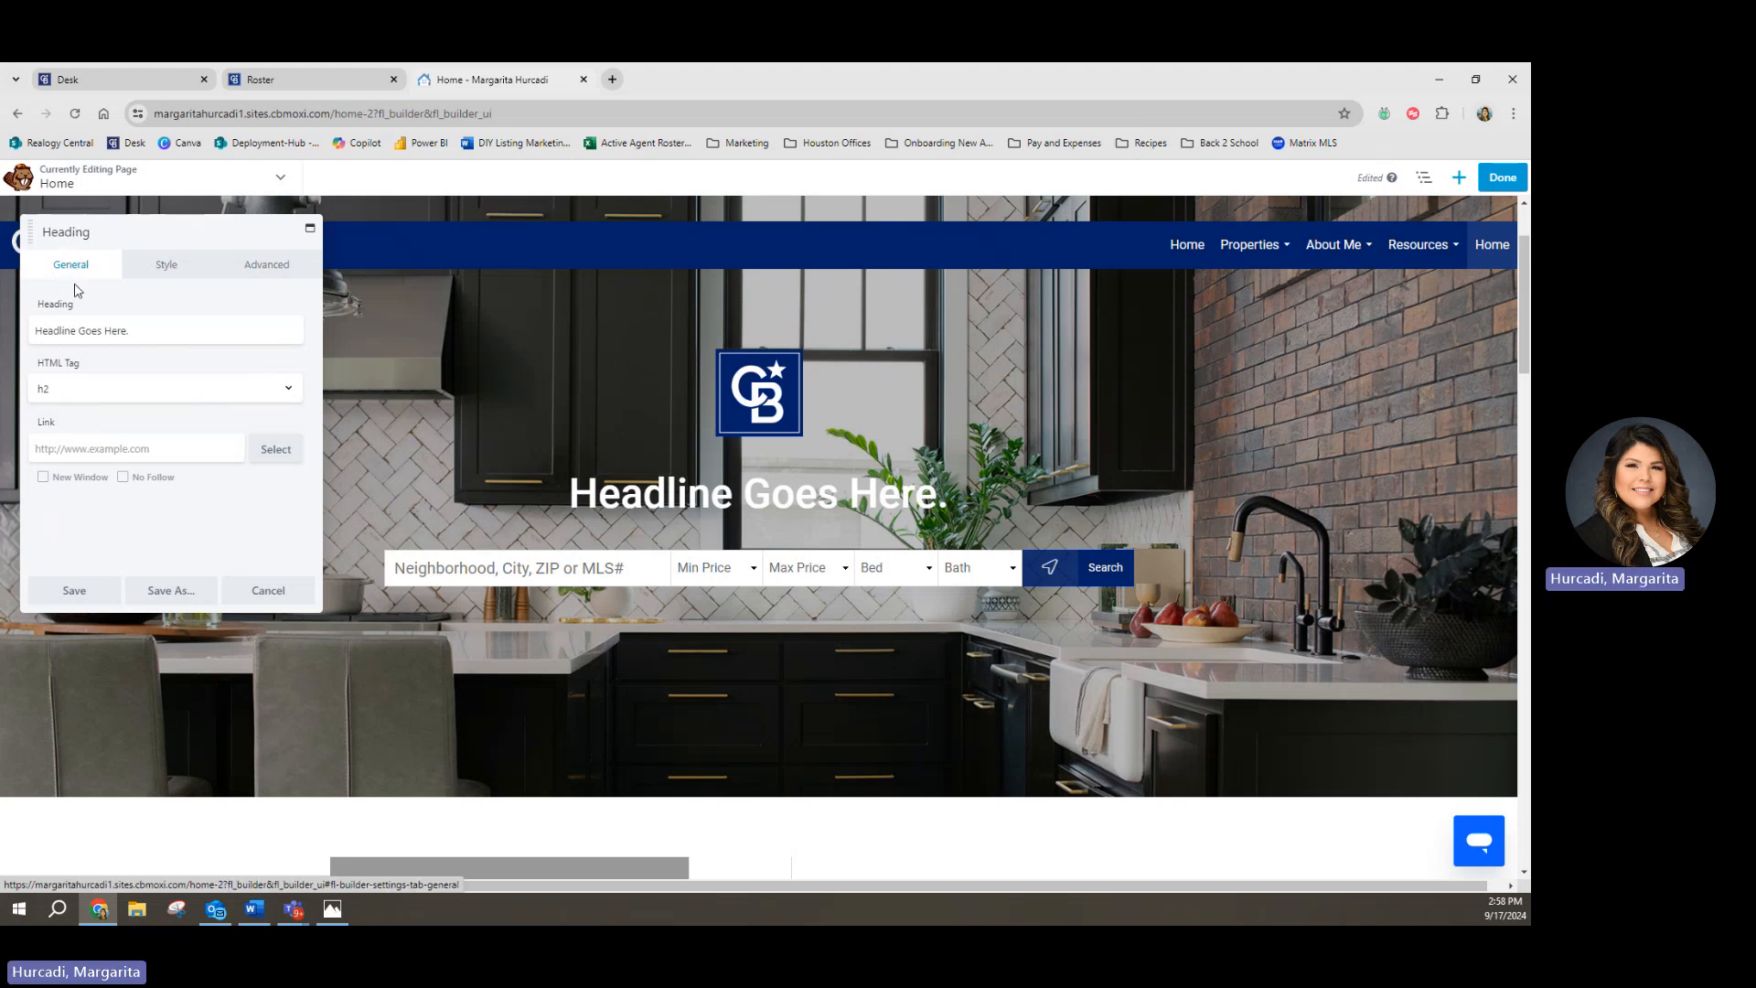
{"action": "left_click", "coordinate": [96, 334]}
{"action": "left_click_drag", "start_coordinate": [128, 331], "coordinate": [32, 335]}
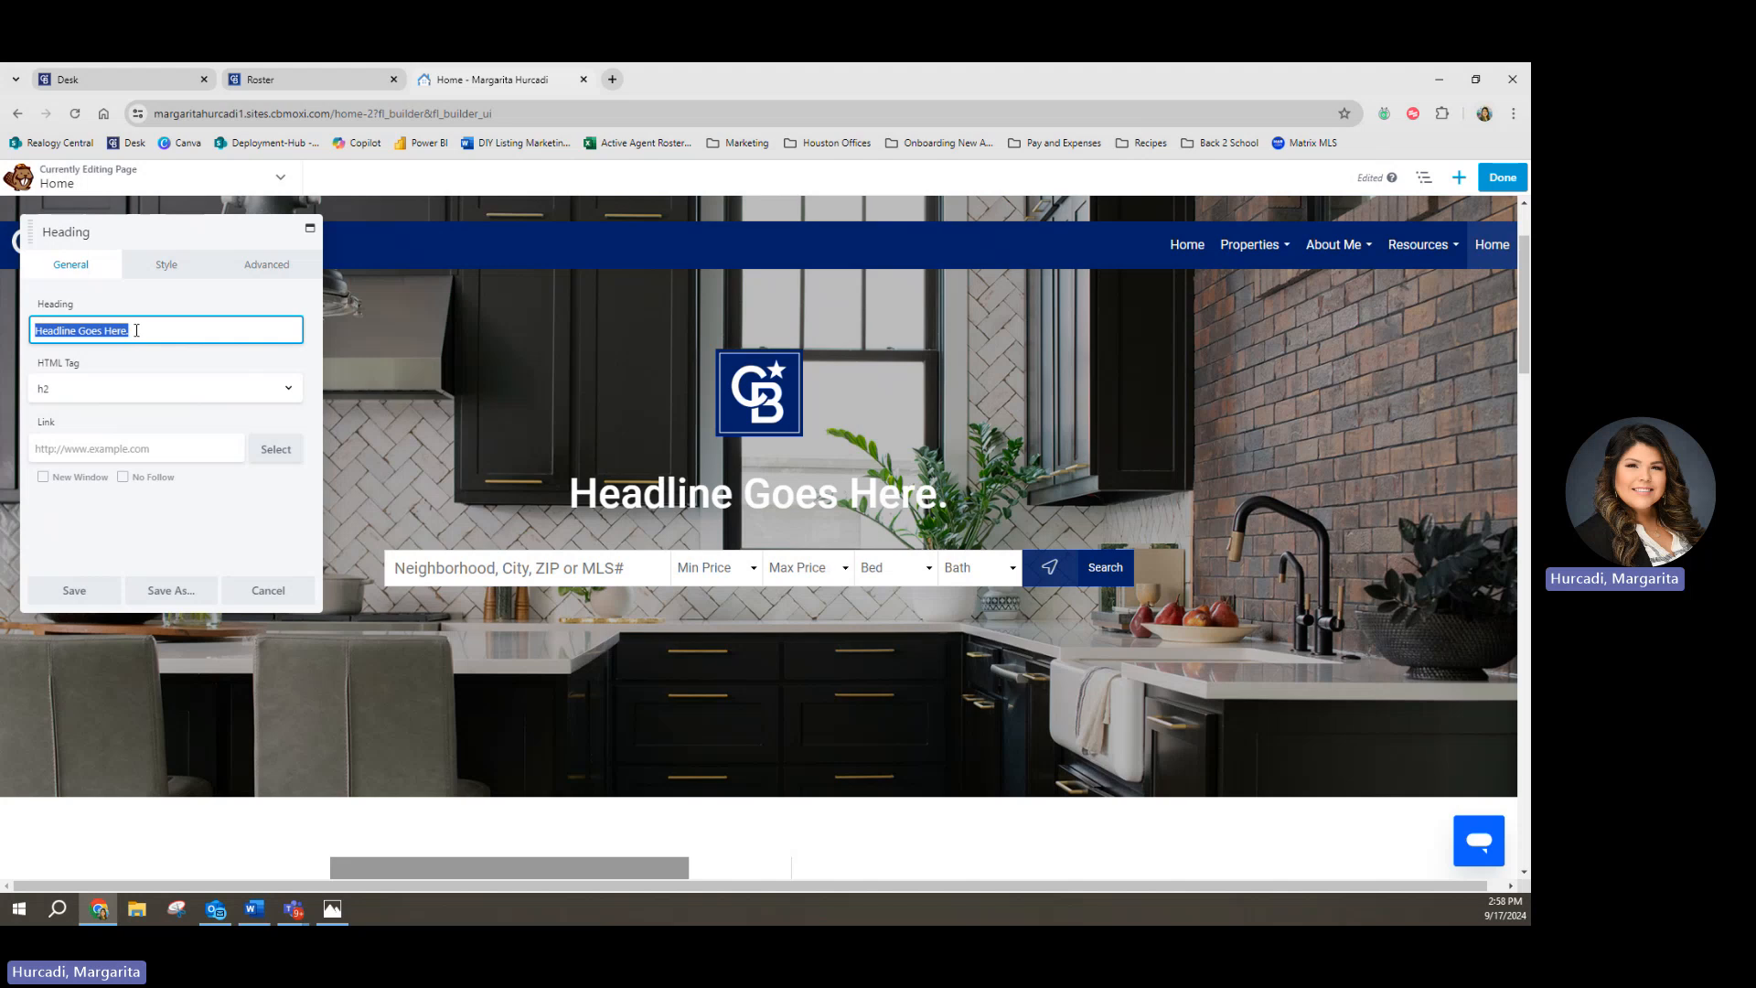
{"action": "type", "text": "HEllo"}
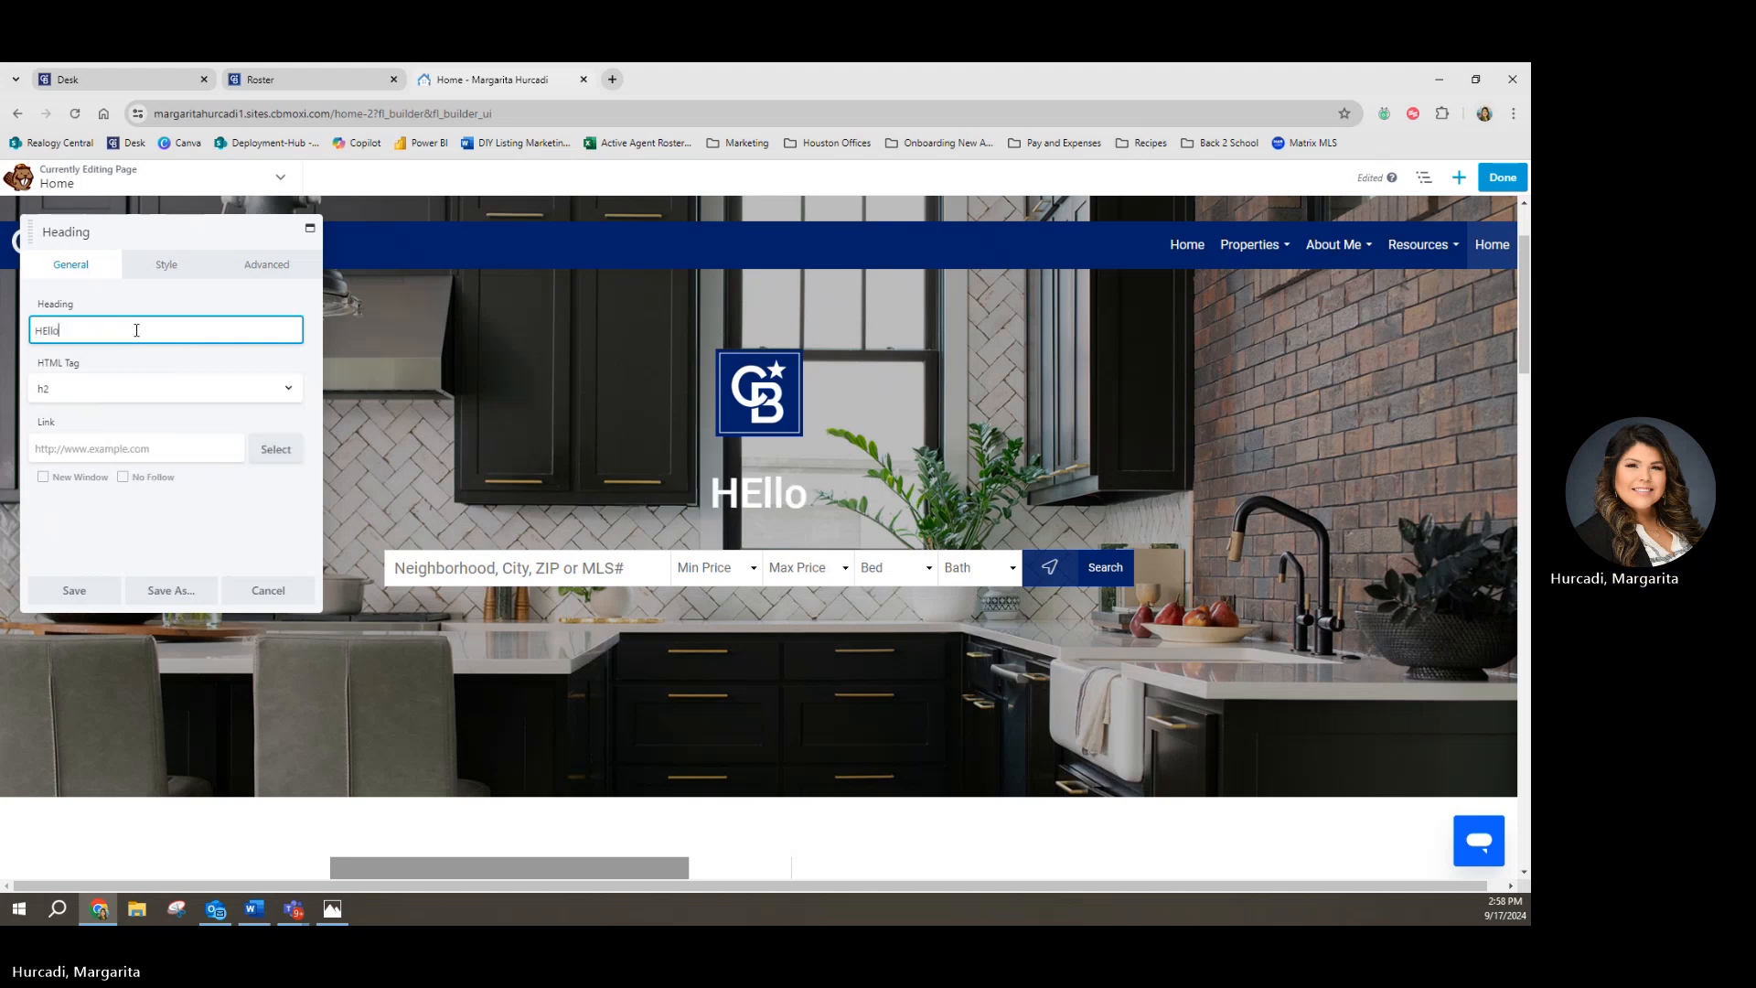
{"action": "double_click", "coordinate": [762, 494]}
{"action": "type", "text": "Hello"}
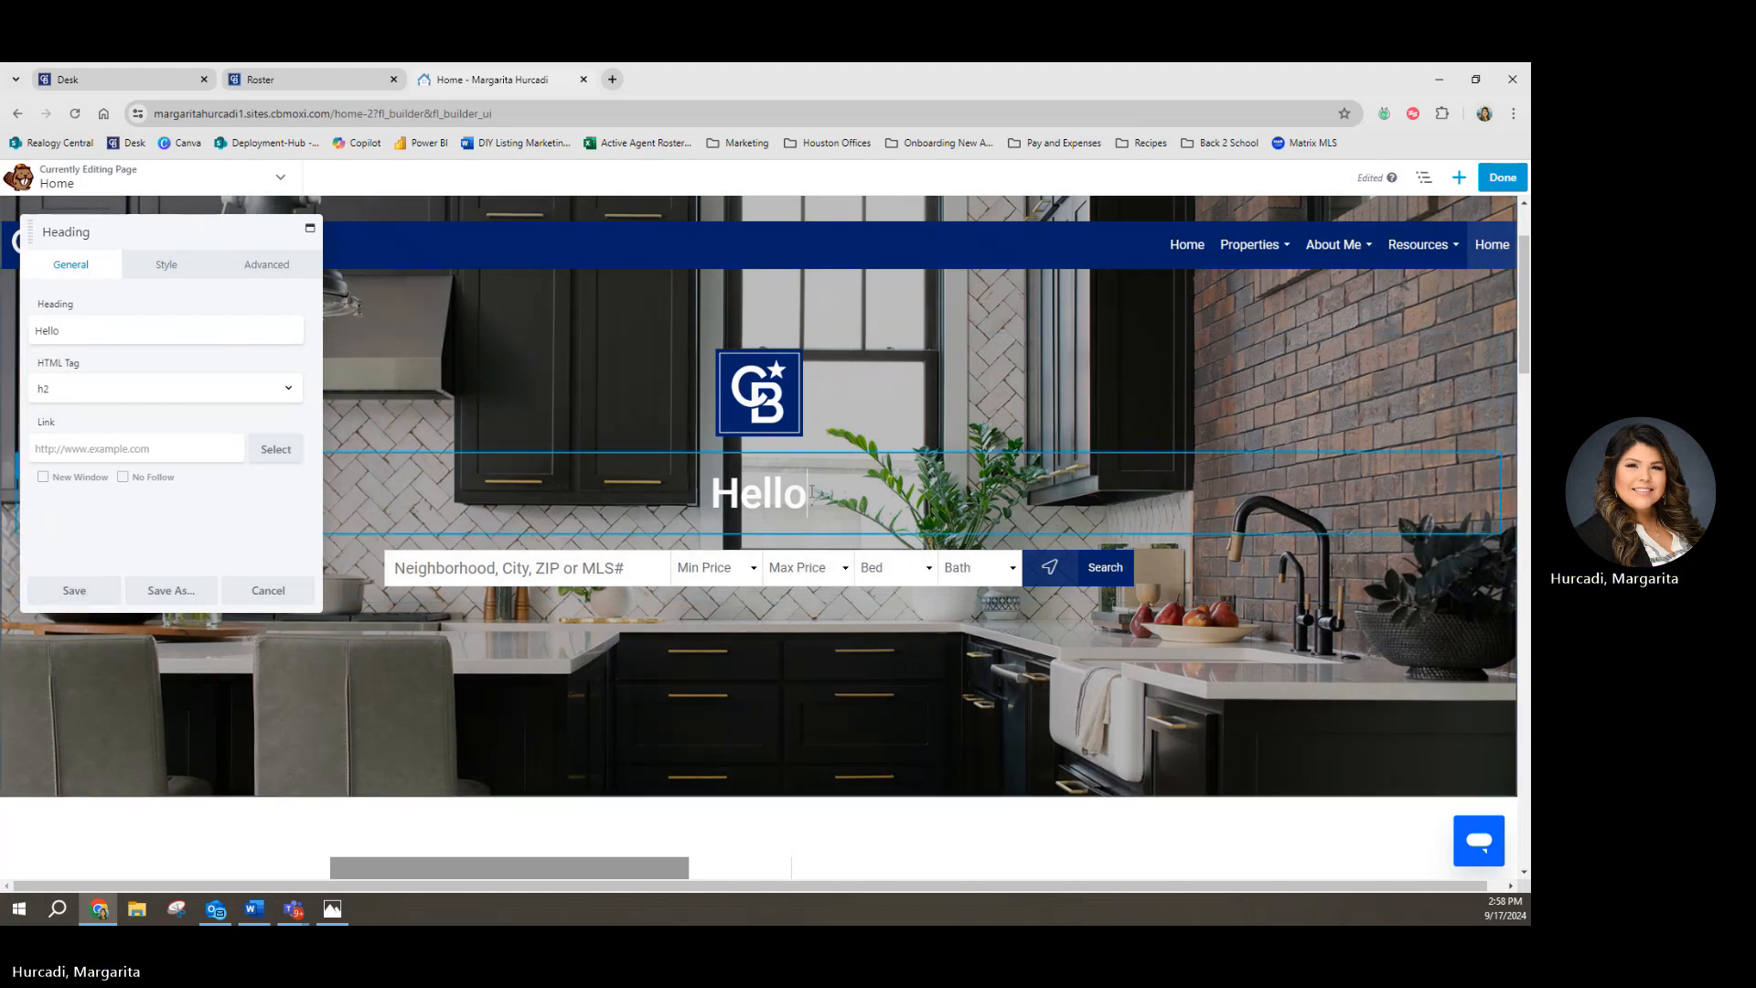
{"action": "type", "text": "<"}
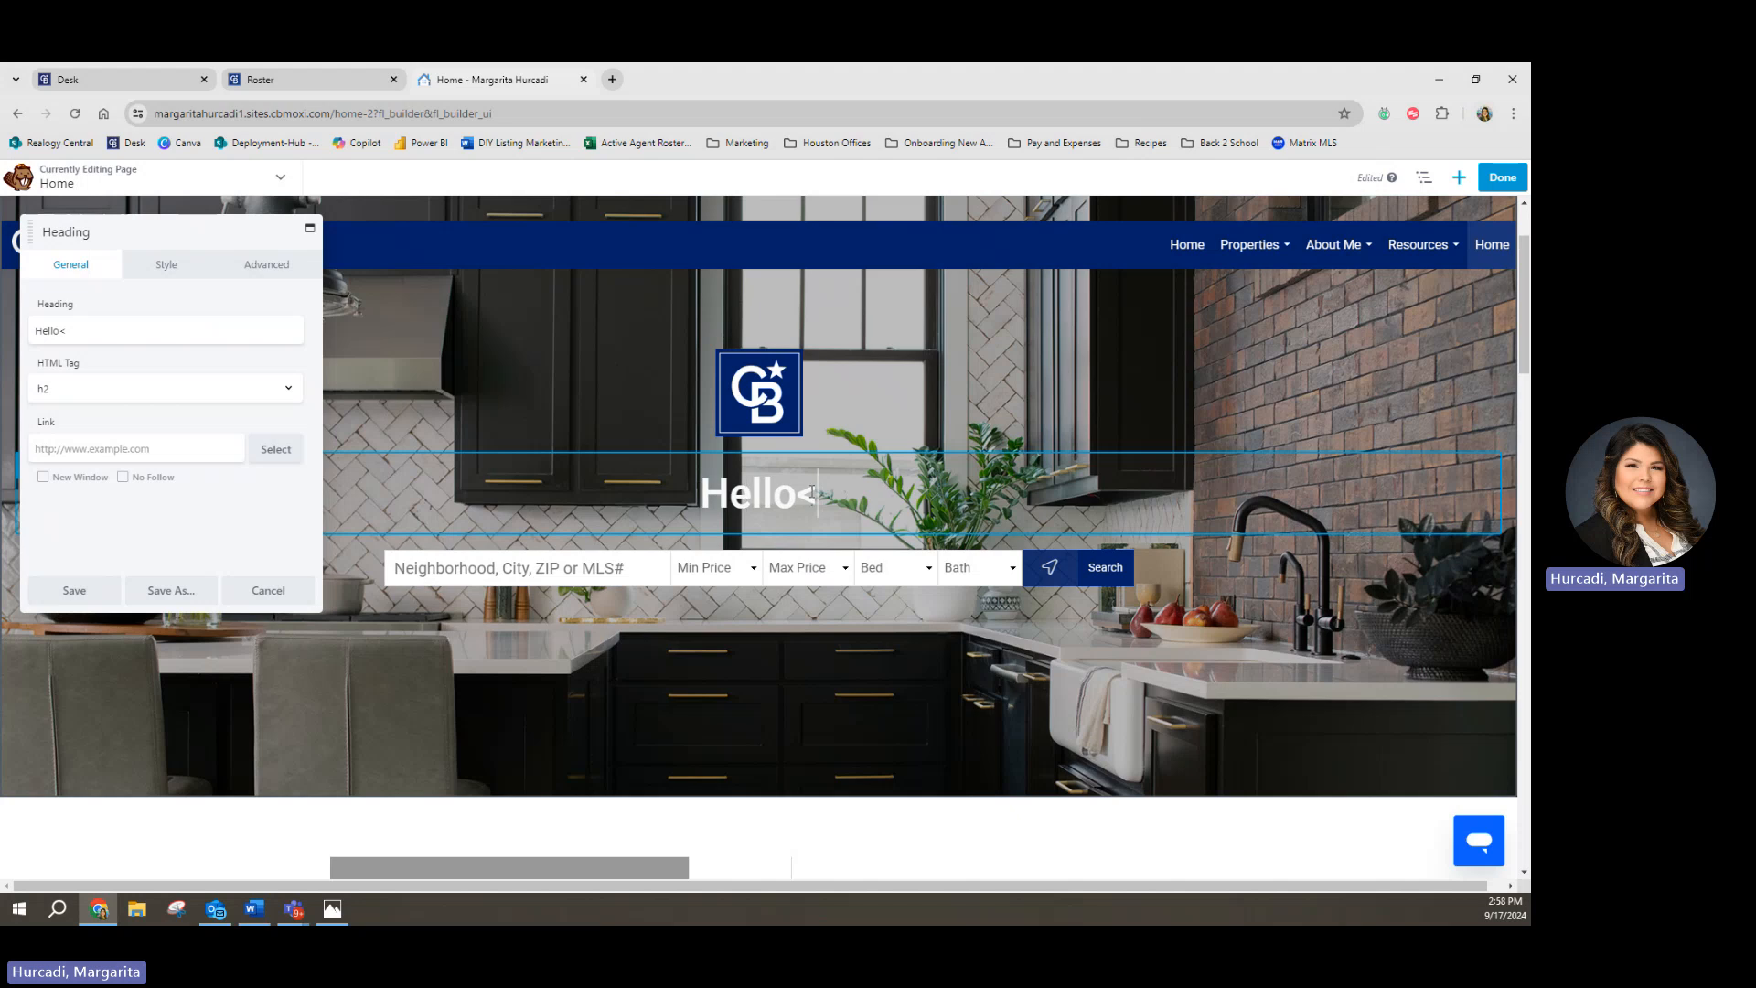
{"action": "key", "text": "BackSpace"}
{"action": "type", "text": ","}
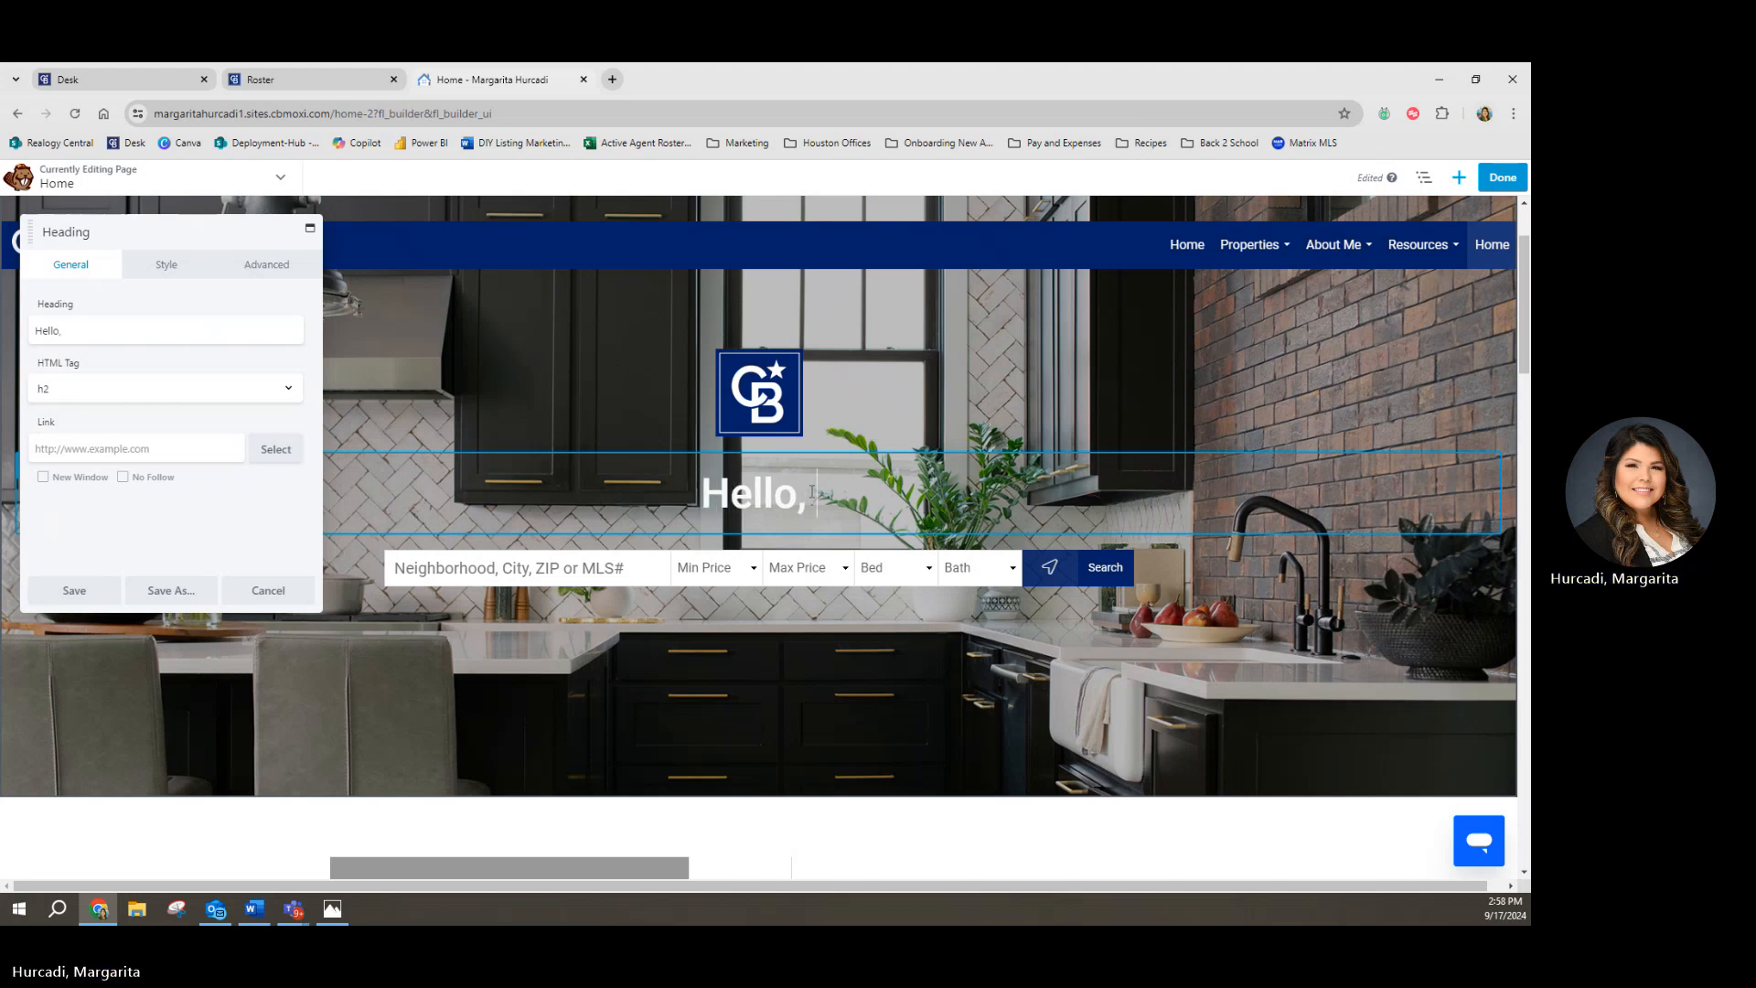
Step: Try to replace the banner headline with "Say Hello To Your Dream Home" directly on the page and save the heading
{"action": "key", "text": "BackSpace"}
{"action": "key", "text": "BackSpace"}
{"action": "key", "text": "BackSpace"}
{"action": "key", "text": "BackSpace"}
{"action": "key", "text": "BackSpace"}
{"action": "key", "text": "BackSpace"}
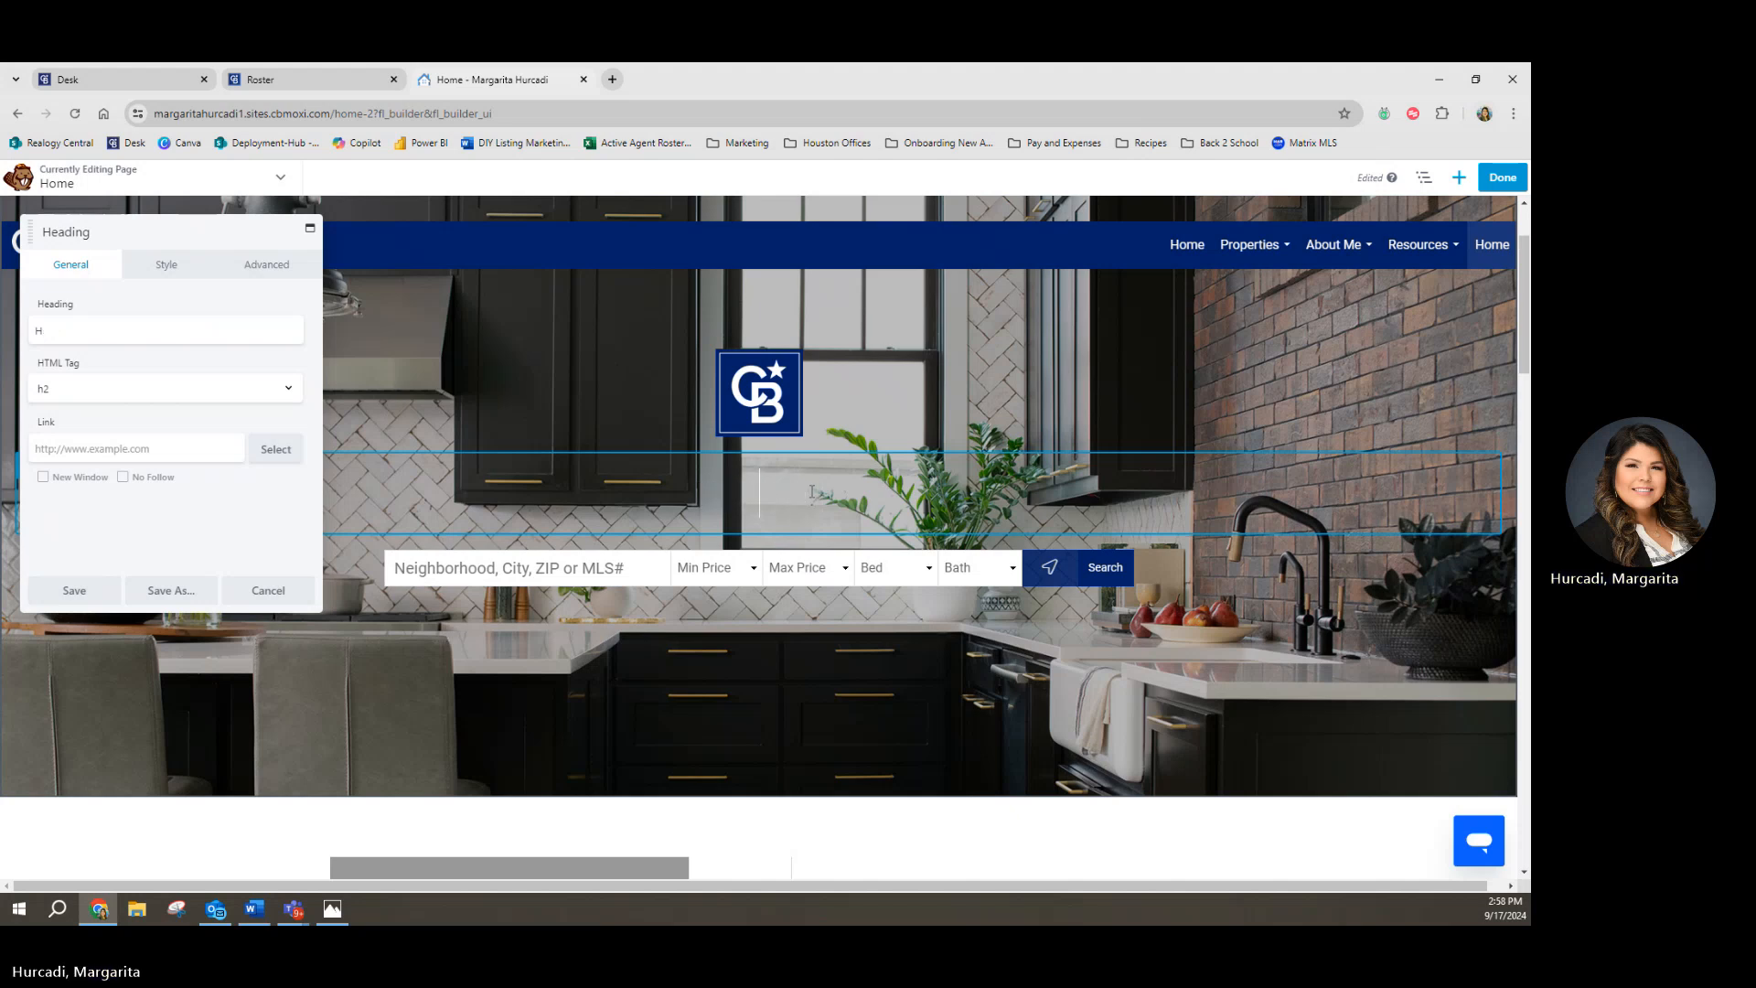
{"action": "type", "text": "Say Hello To Your"}
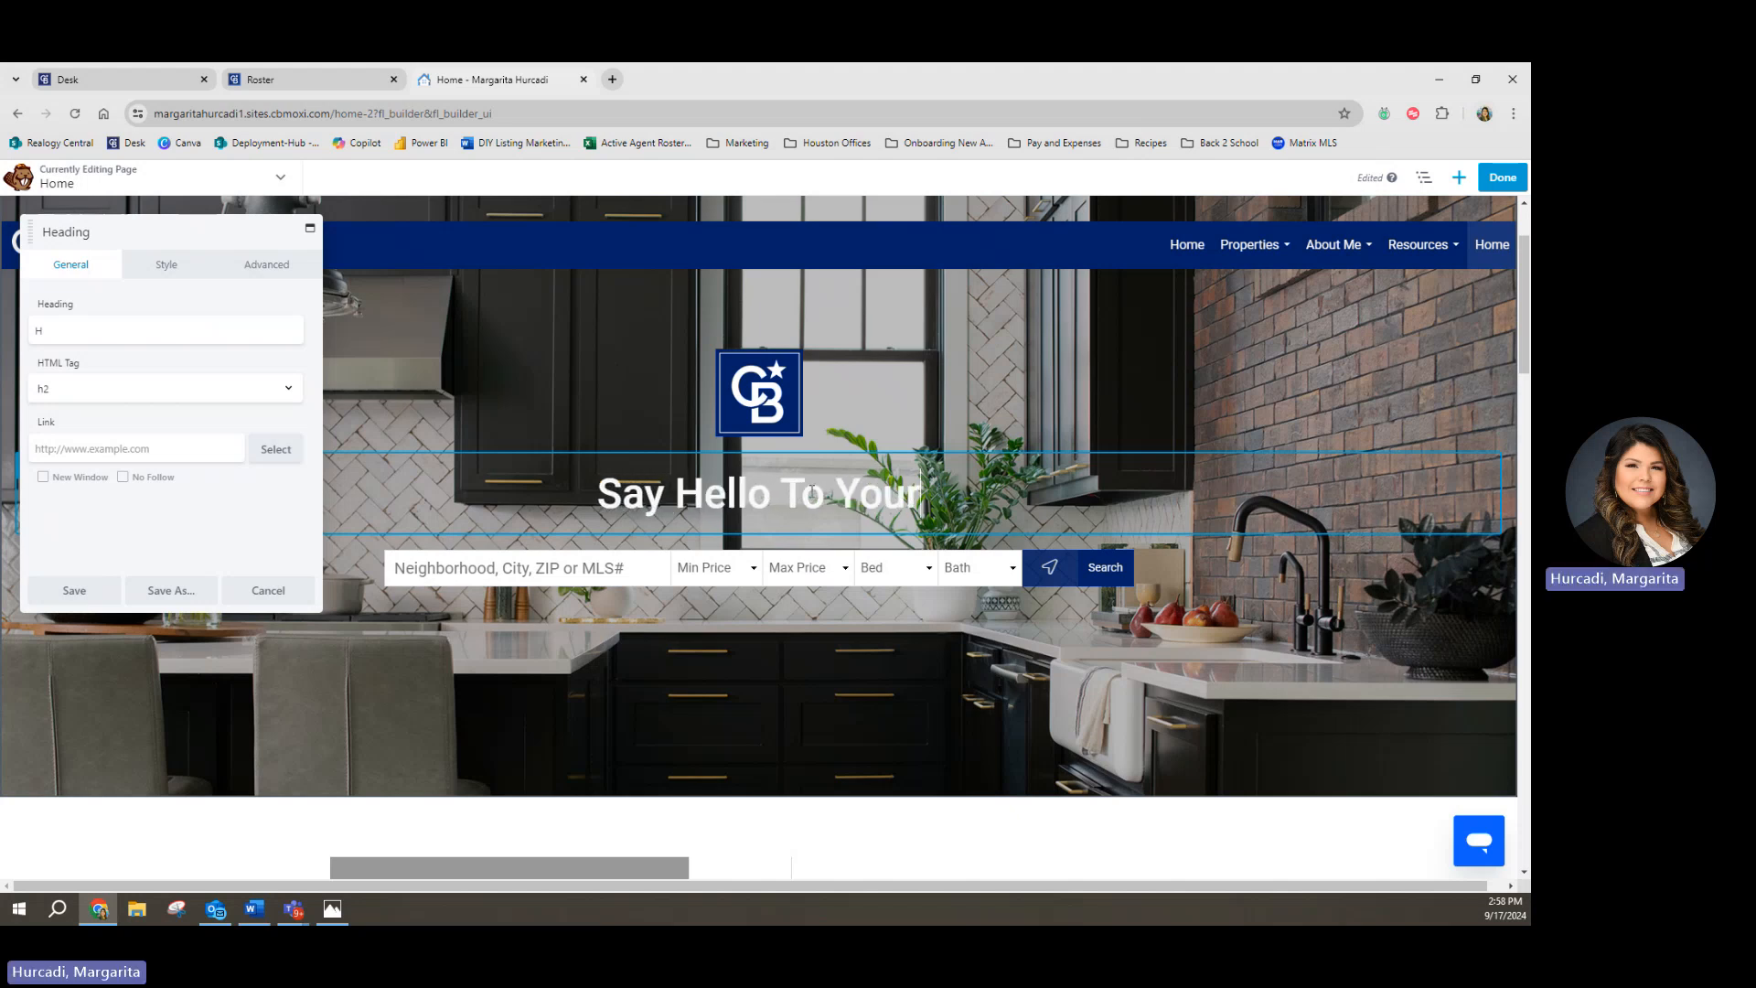
{"action": "type", "text": " Dream Home"}
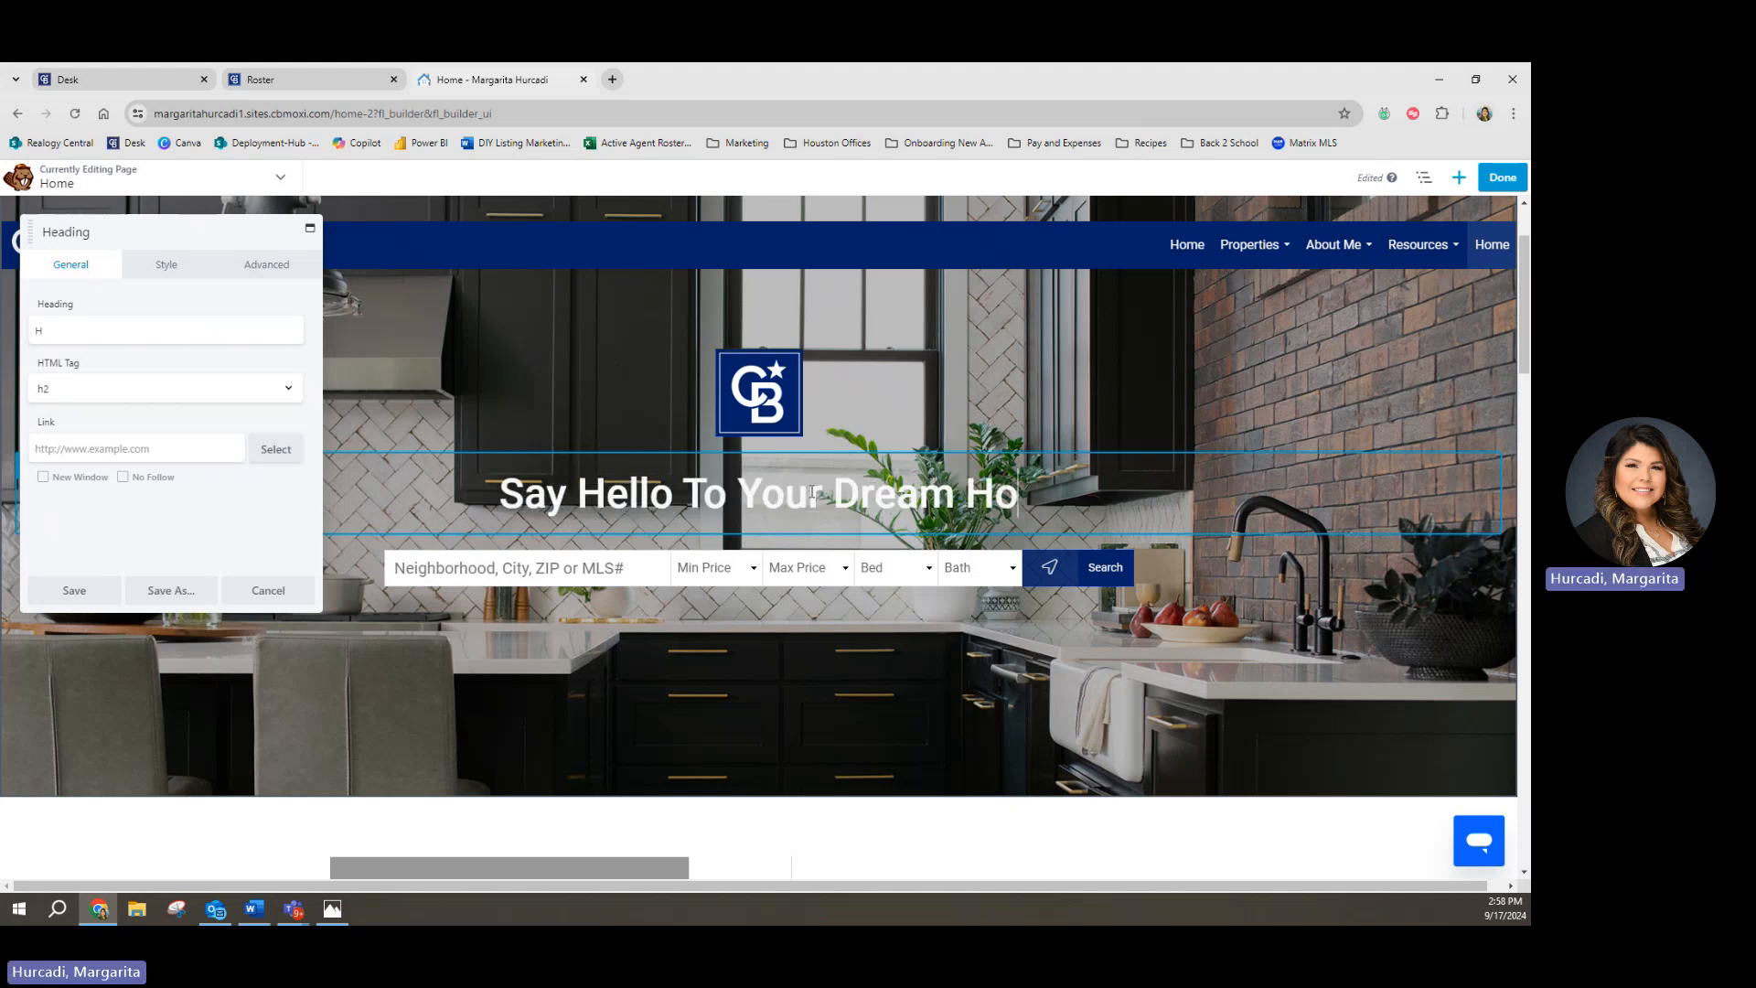
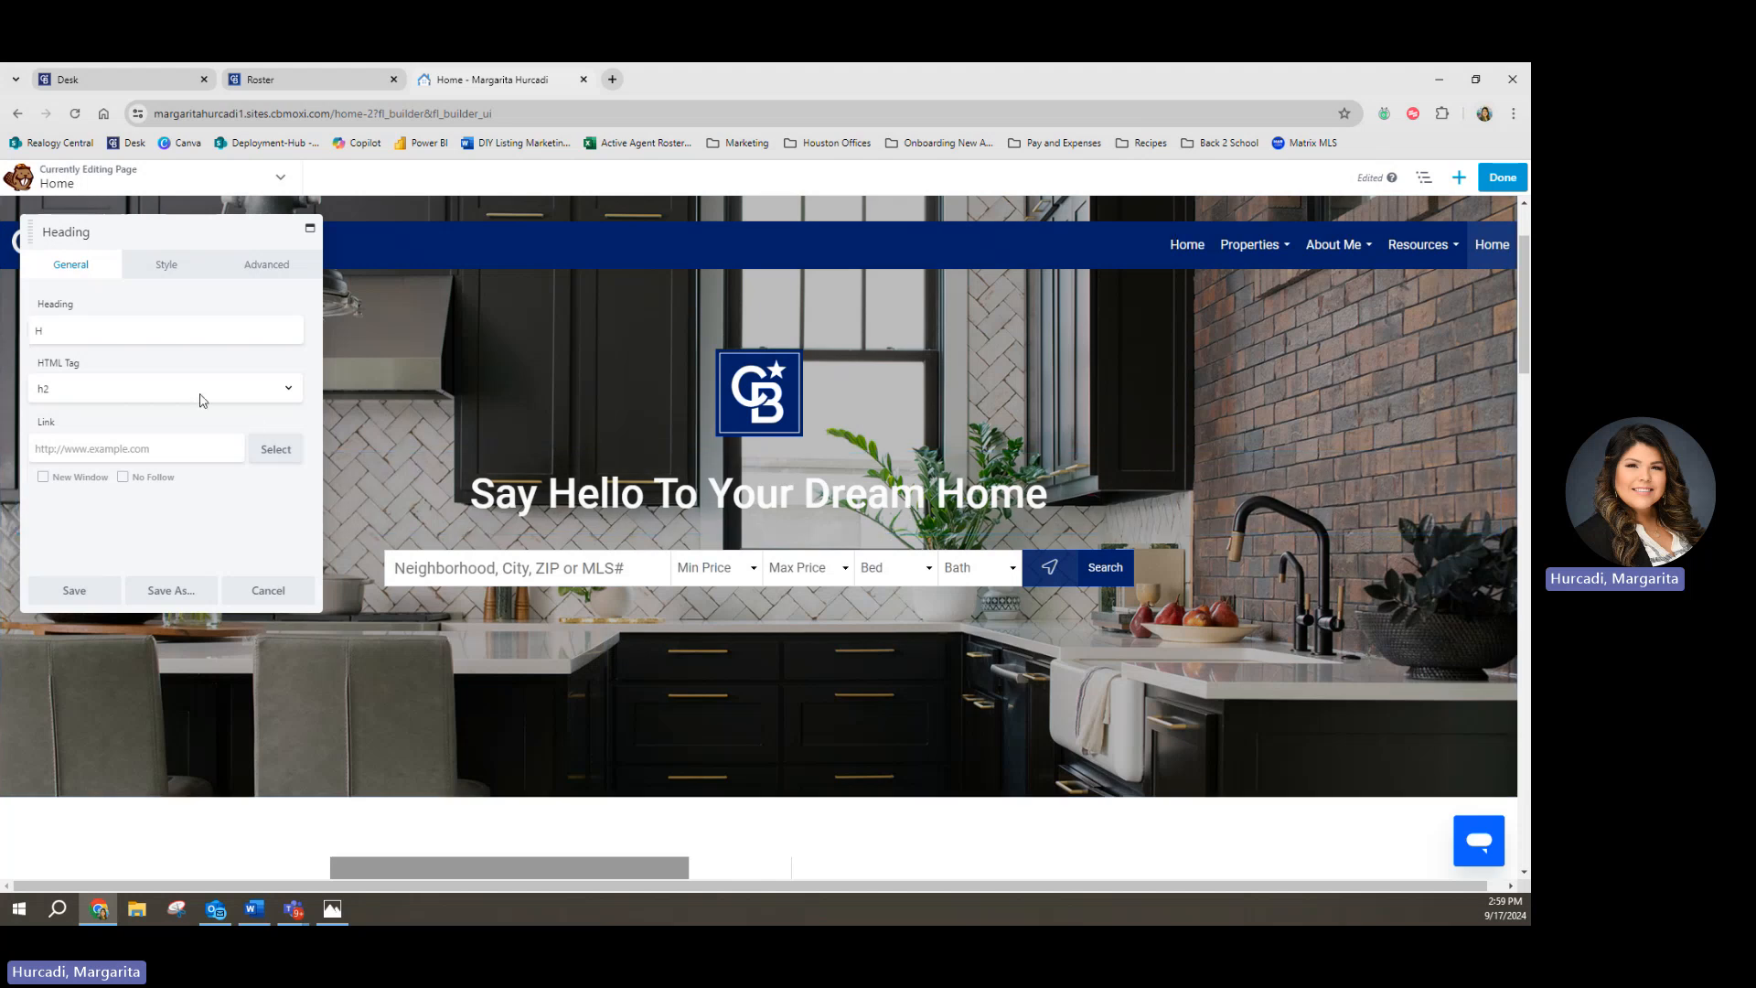
{"action": "left_click", "coordinate": [74, 590]}
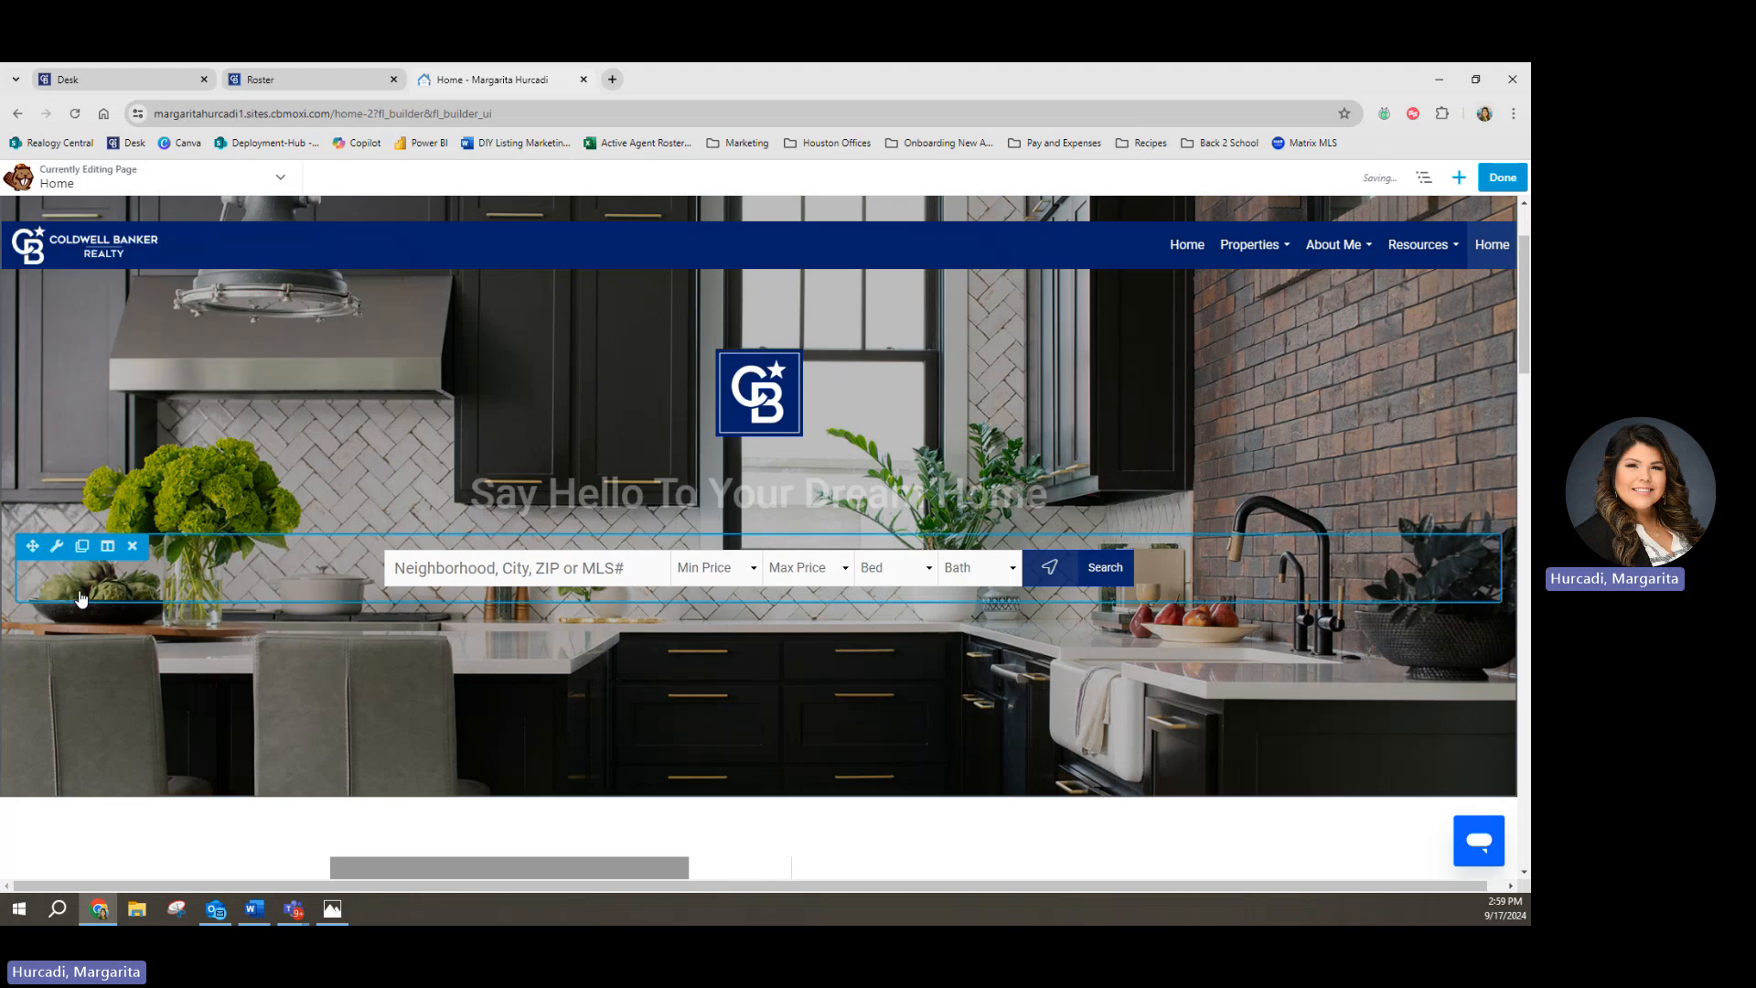
Step: Reopen the banner headline's settings, change its text to "Say Hello To Your Dream Home" and save the heading
{"action": "left_click", "coordinate": [760, 497]}
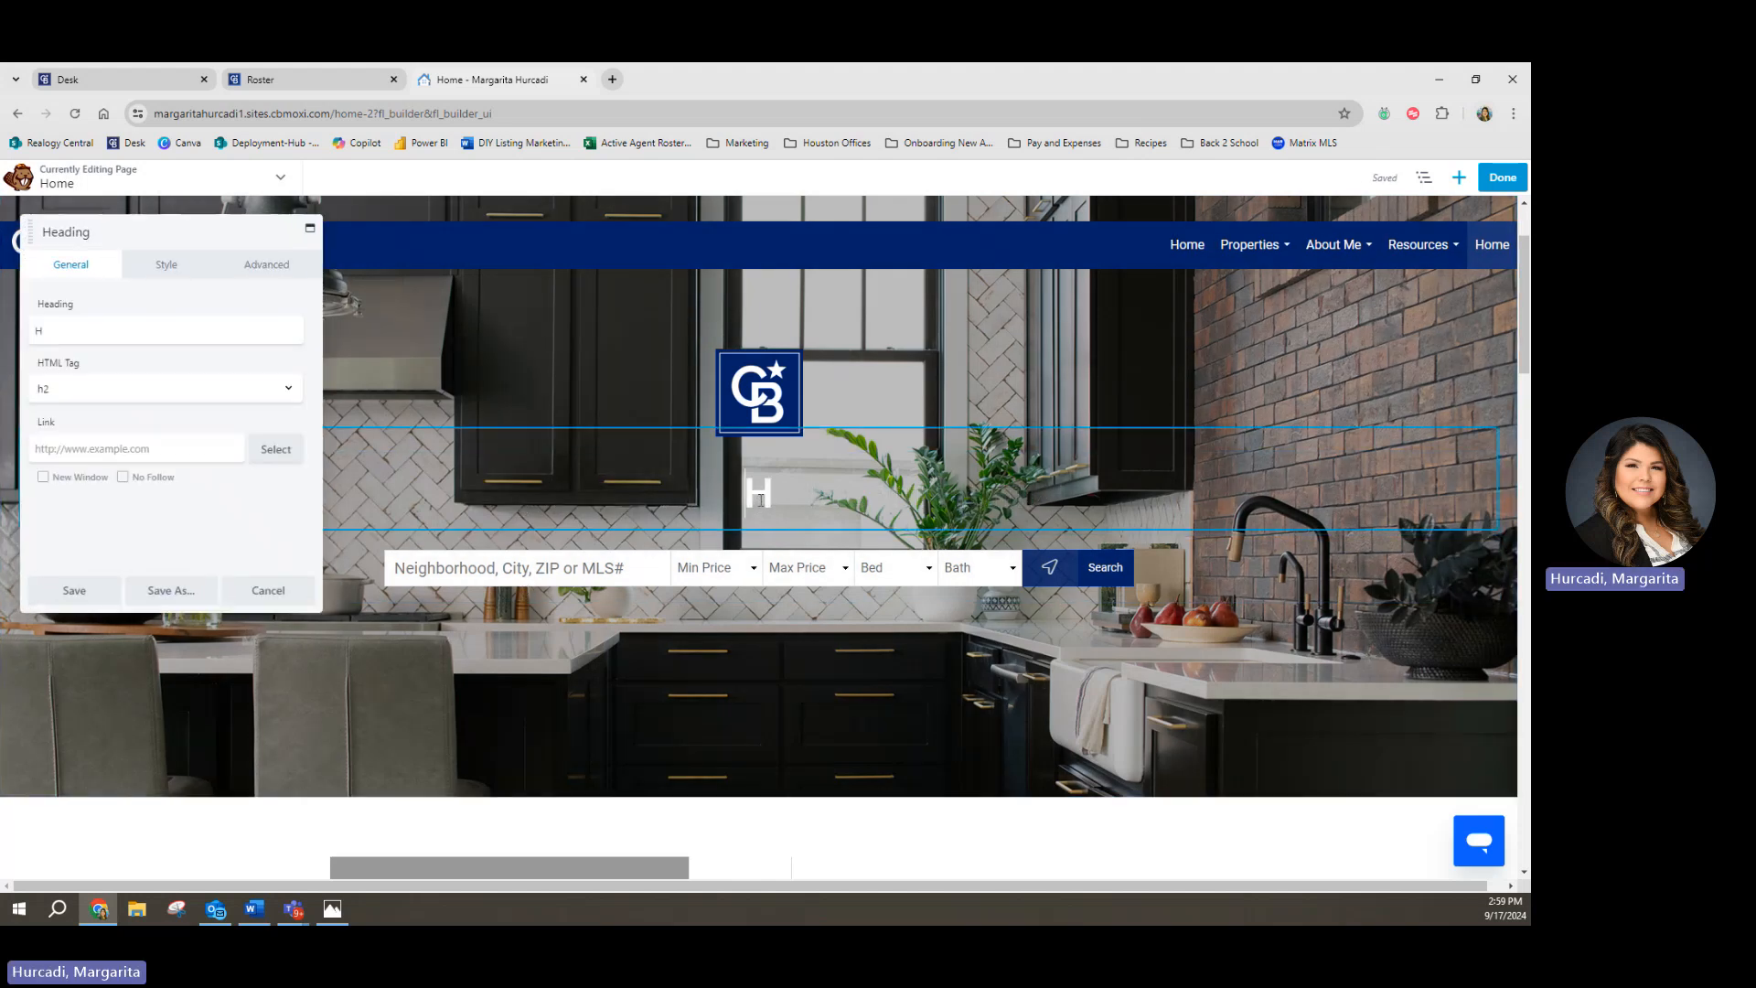
{"action": "double_click", "coordinate": [767, 497]}
{"action": "type", "text": "Say HIl"}
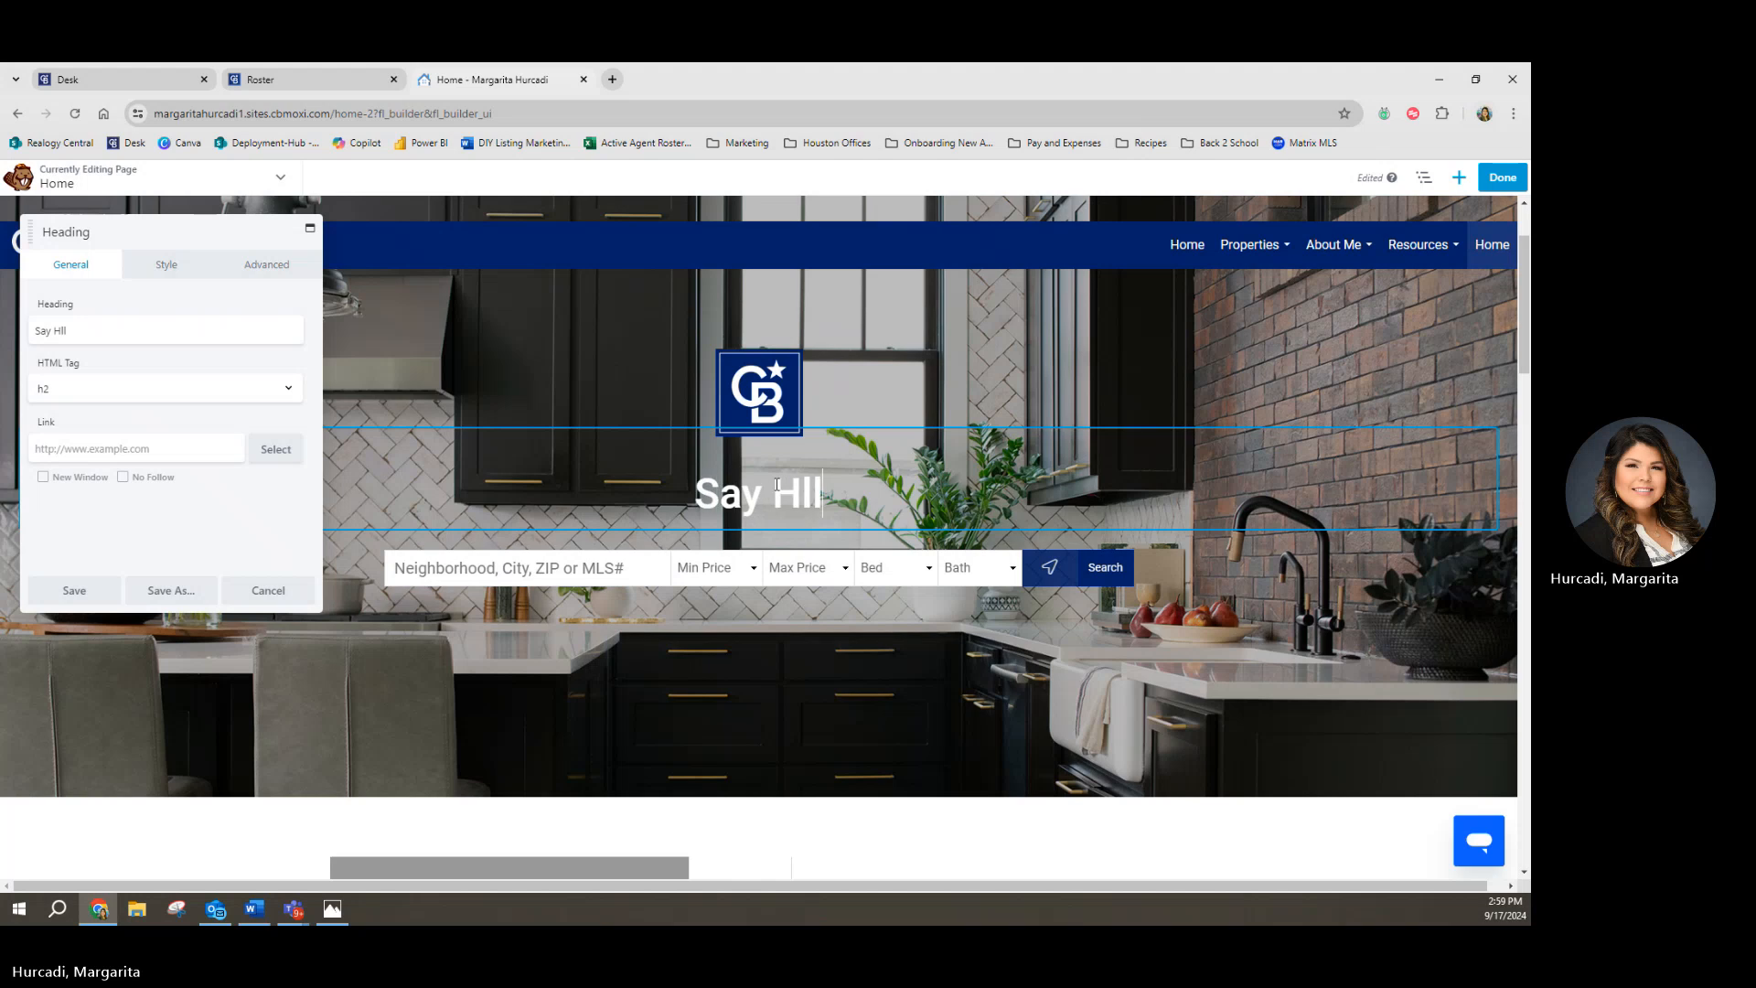
{"action": "key", "text": "BackSpace"}
{"action": "key", "text": "BackSpace"}
{"action": "type", "text": "ello T"}
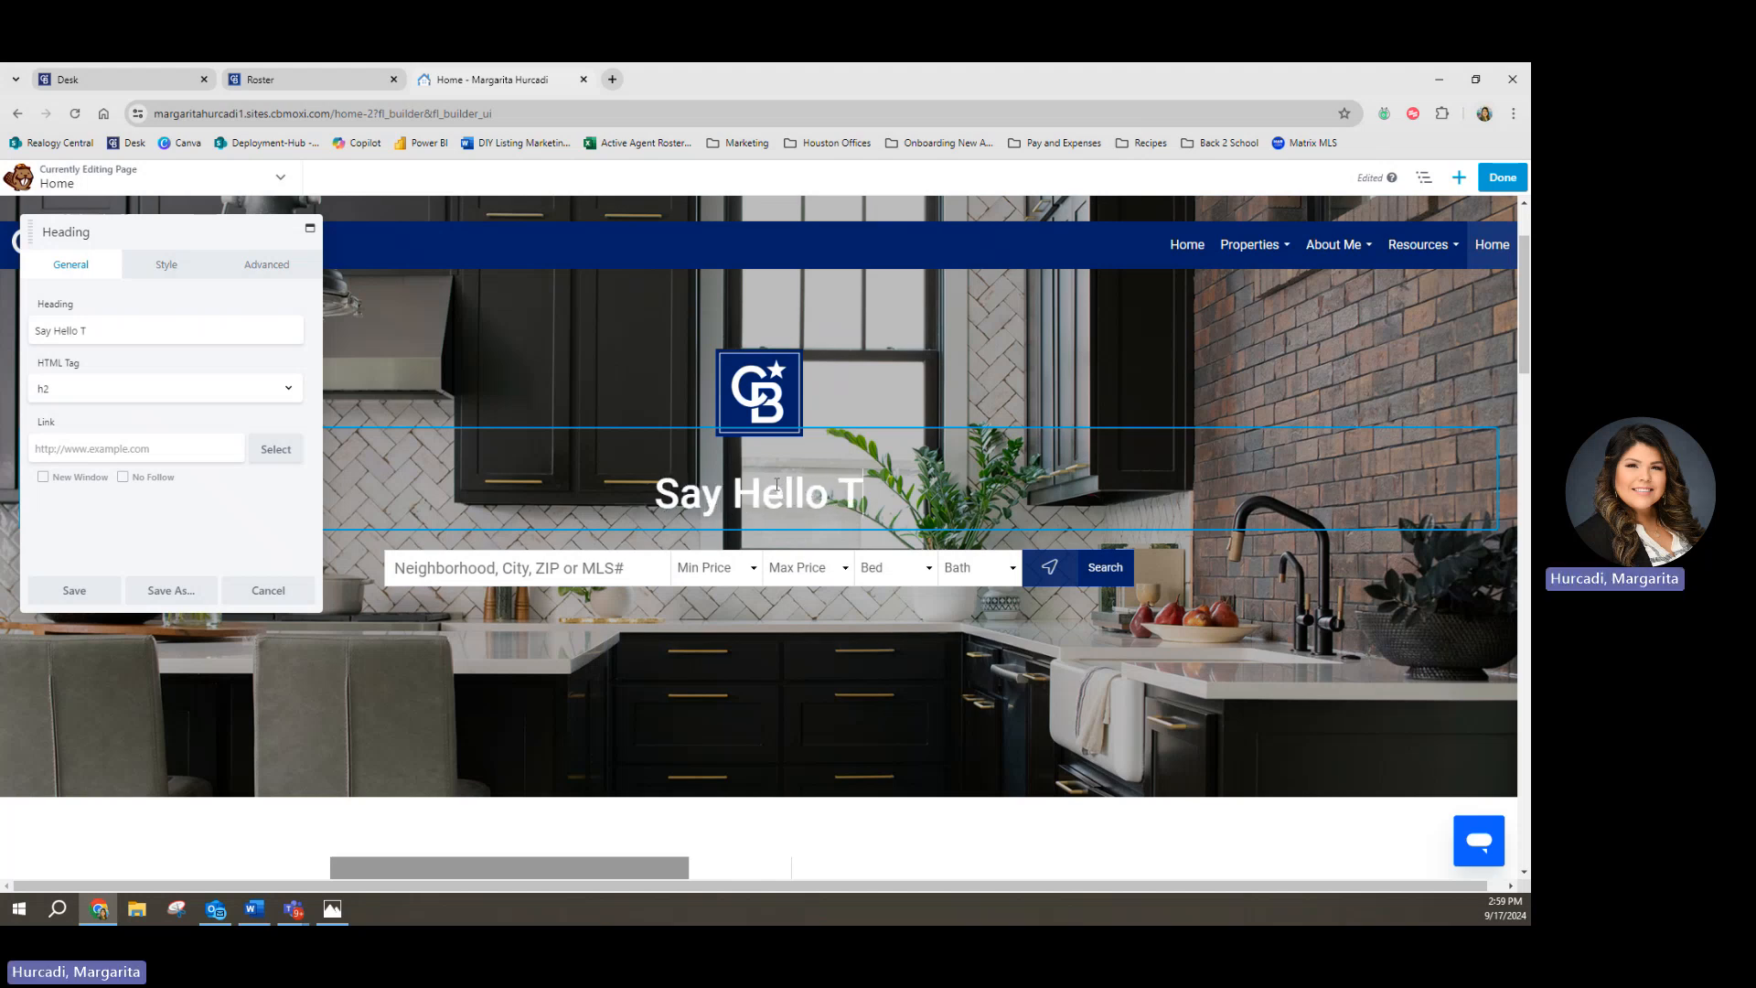
{"action": "type", "text": "o Your Dream"}
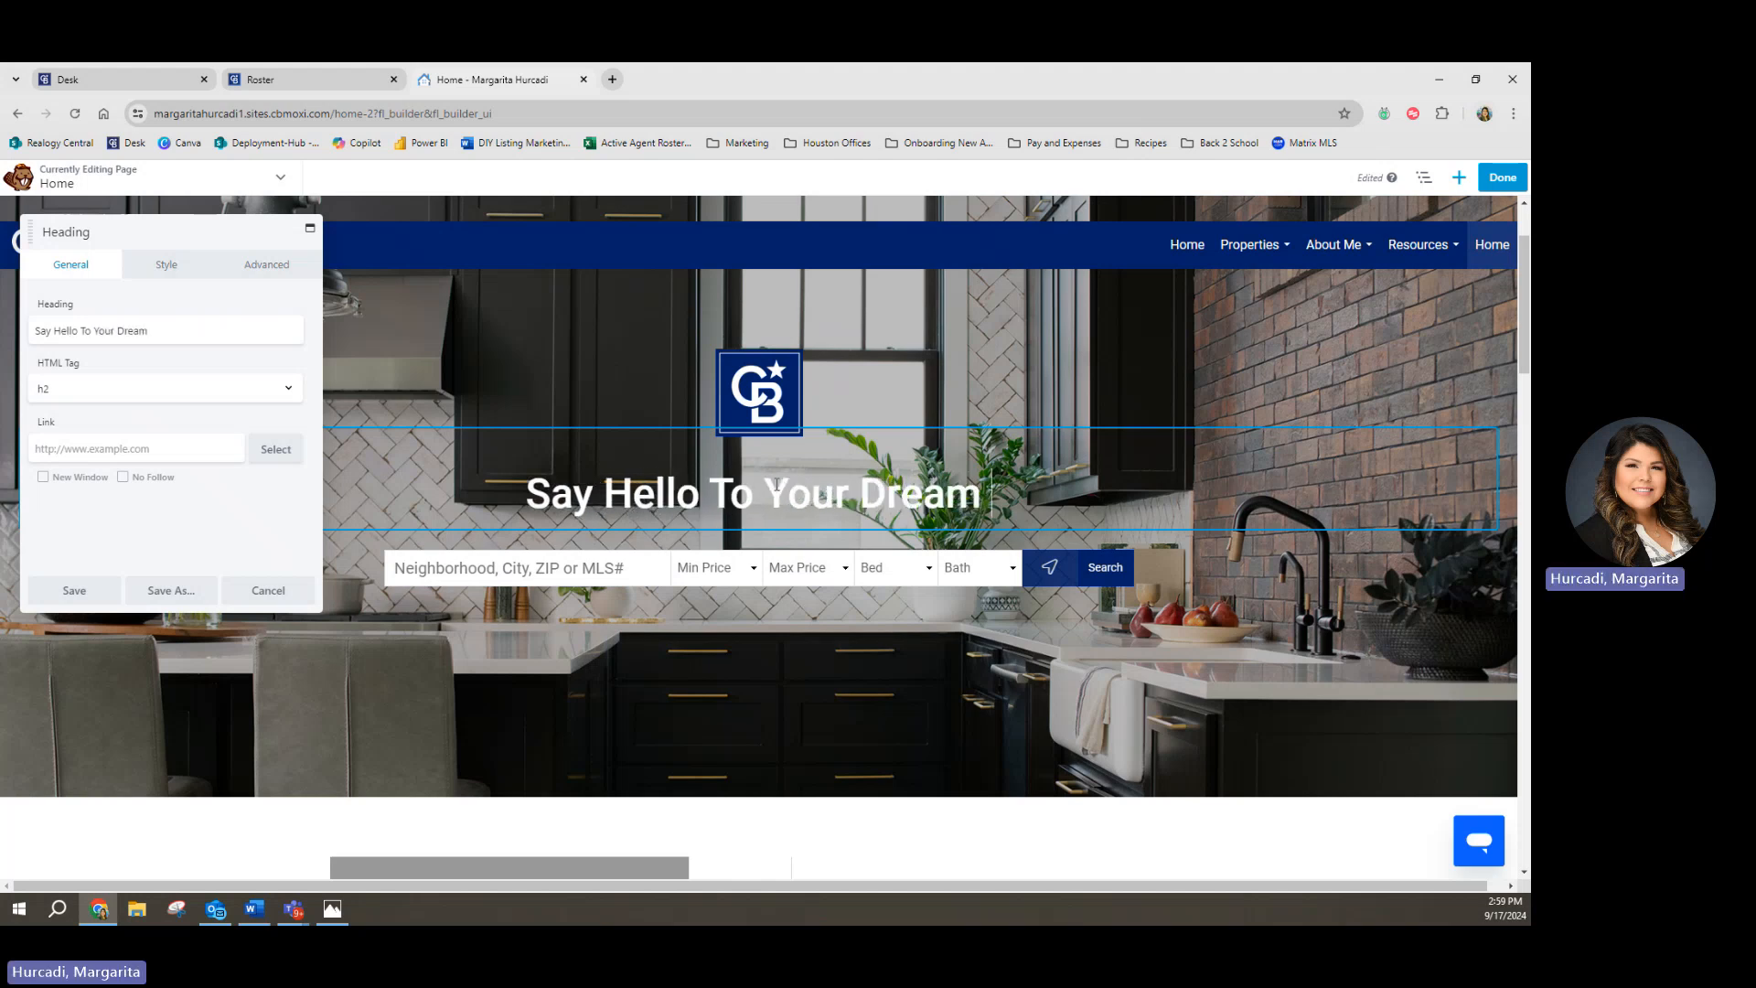
{"action": "type", "text": " Home"}
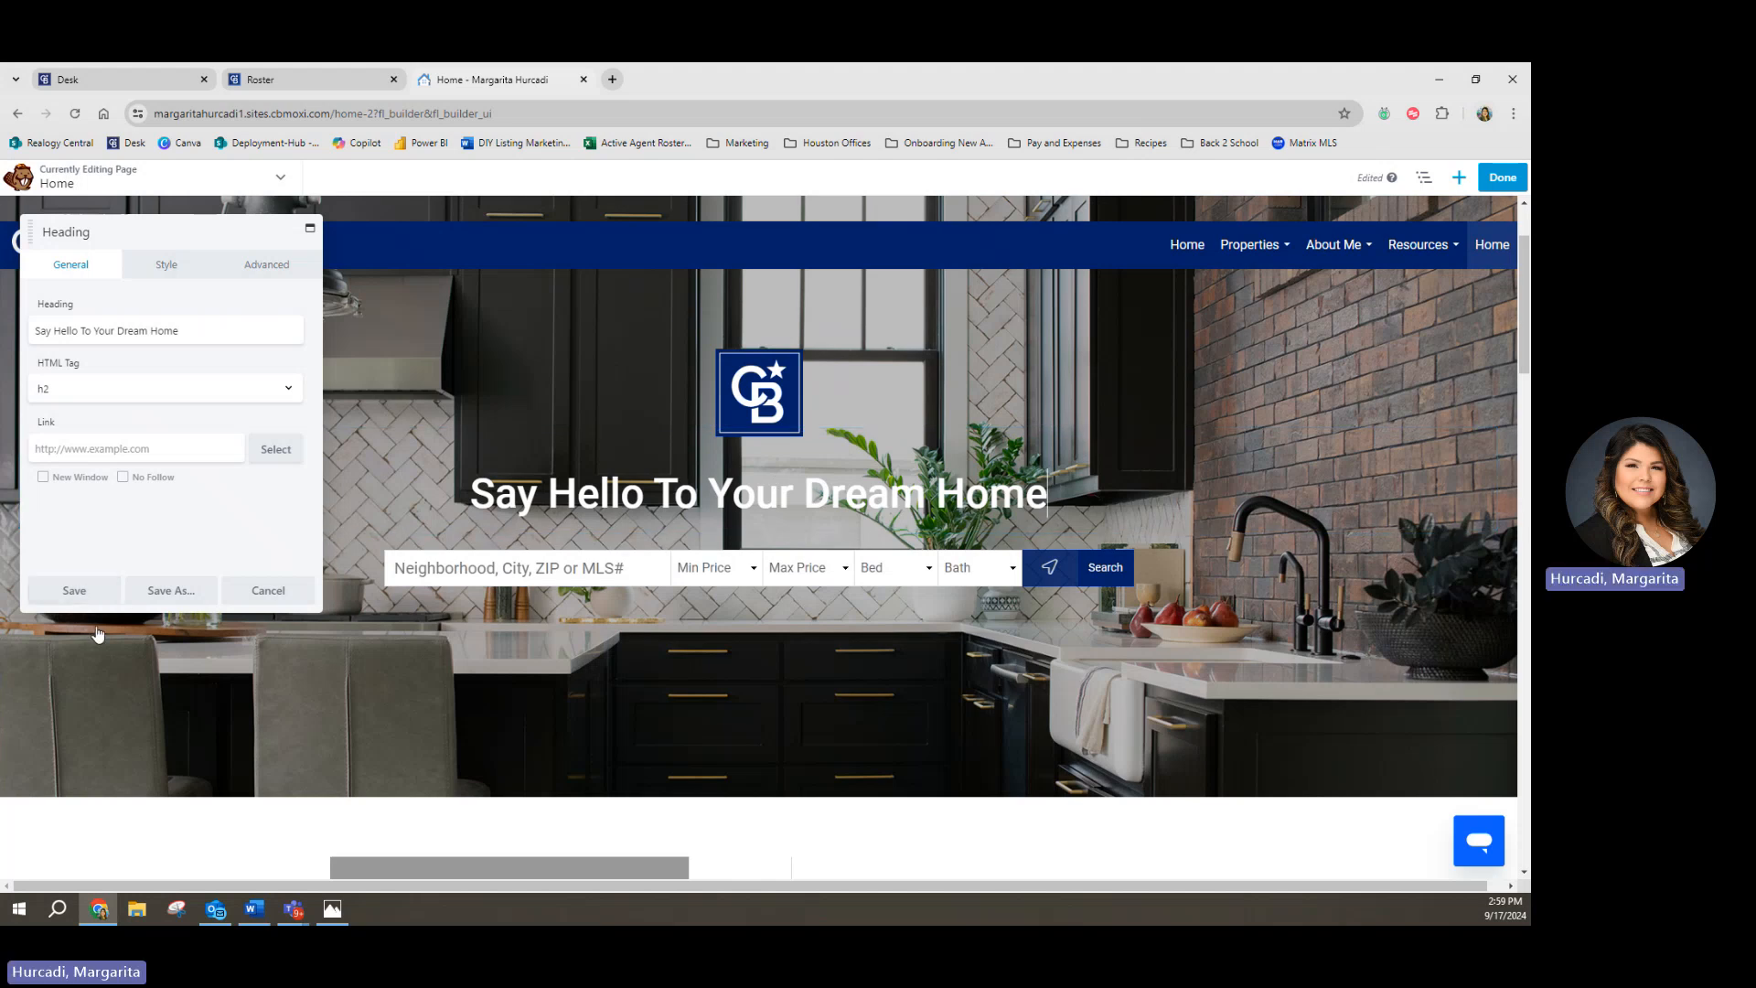
{"action": "left_click", "coordinate": [92, 597]}
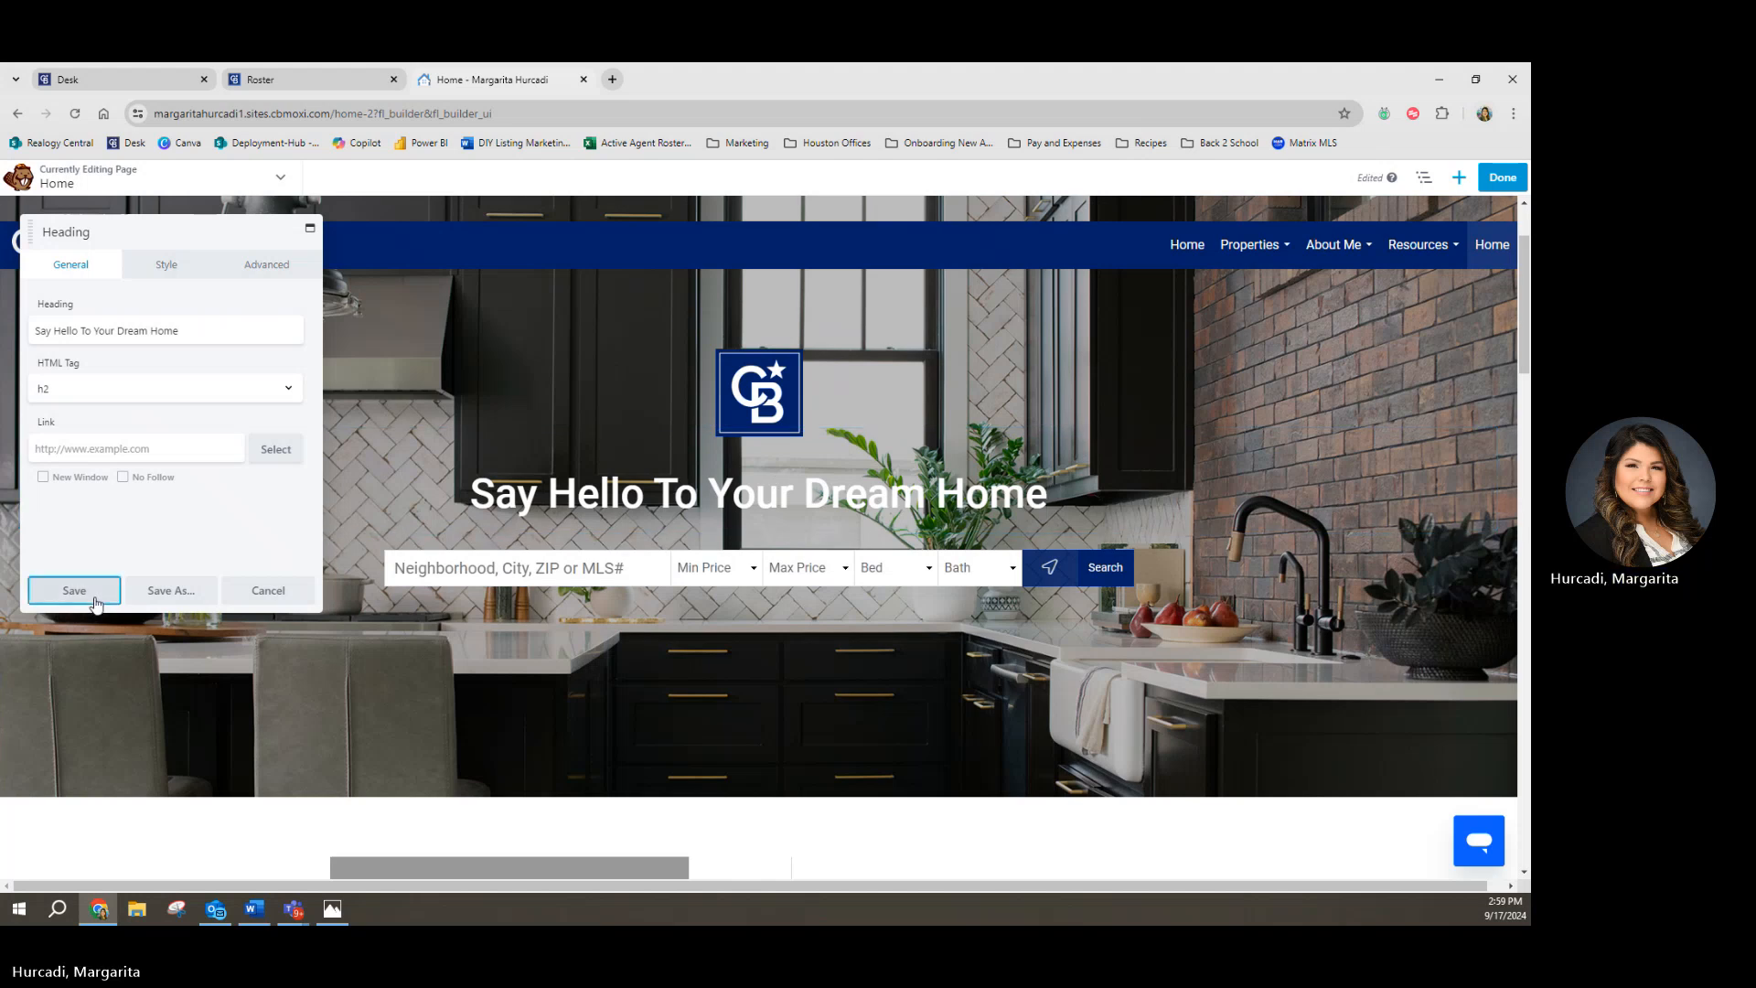
Step: Examine the banner headline's style settings, including its color, font family, weight, size and alignment options
{"action": "left_click", "coordinate": [654, 501]}
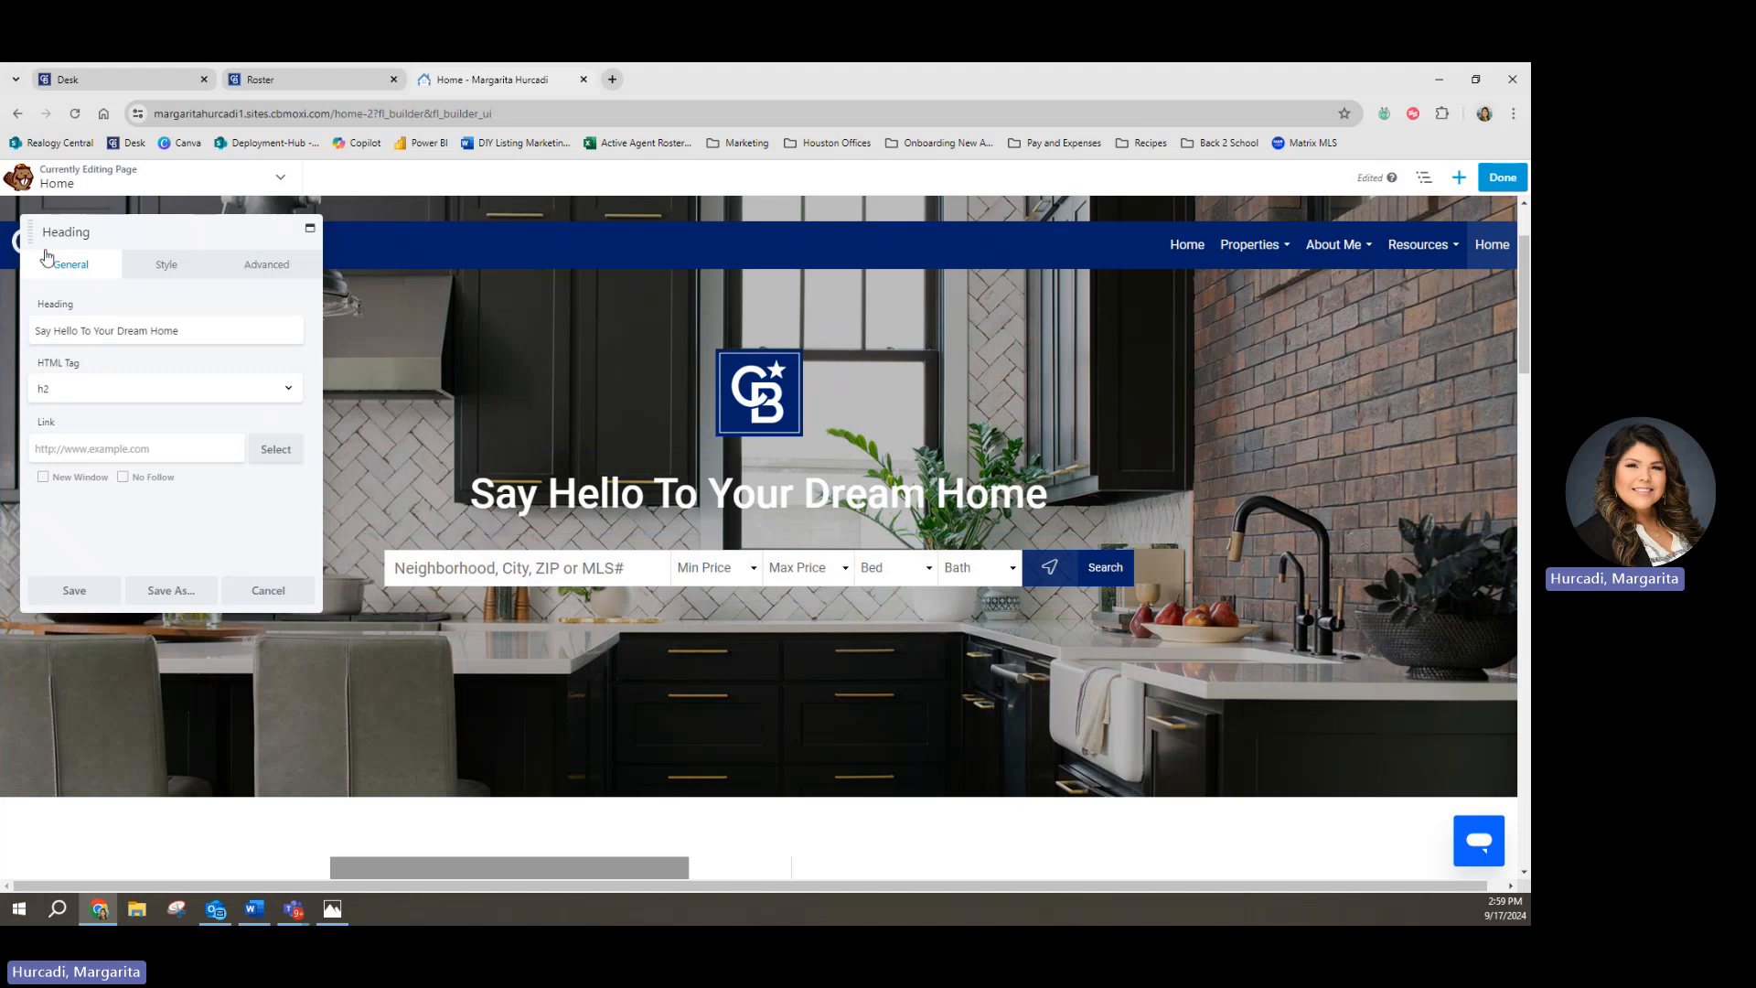
{"action": "left_click", "coordinate": [176, 274]}
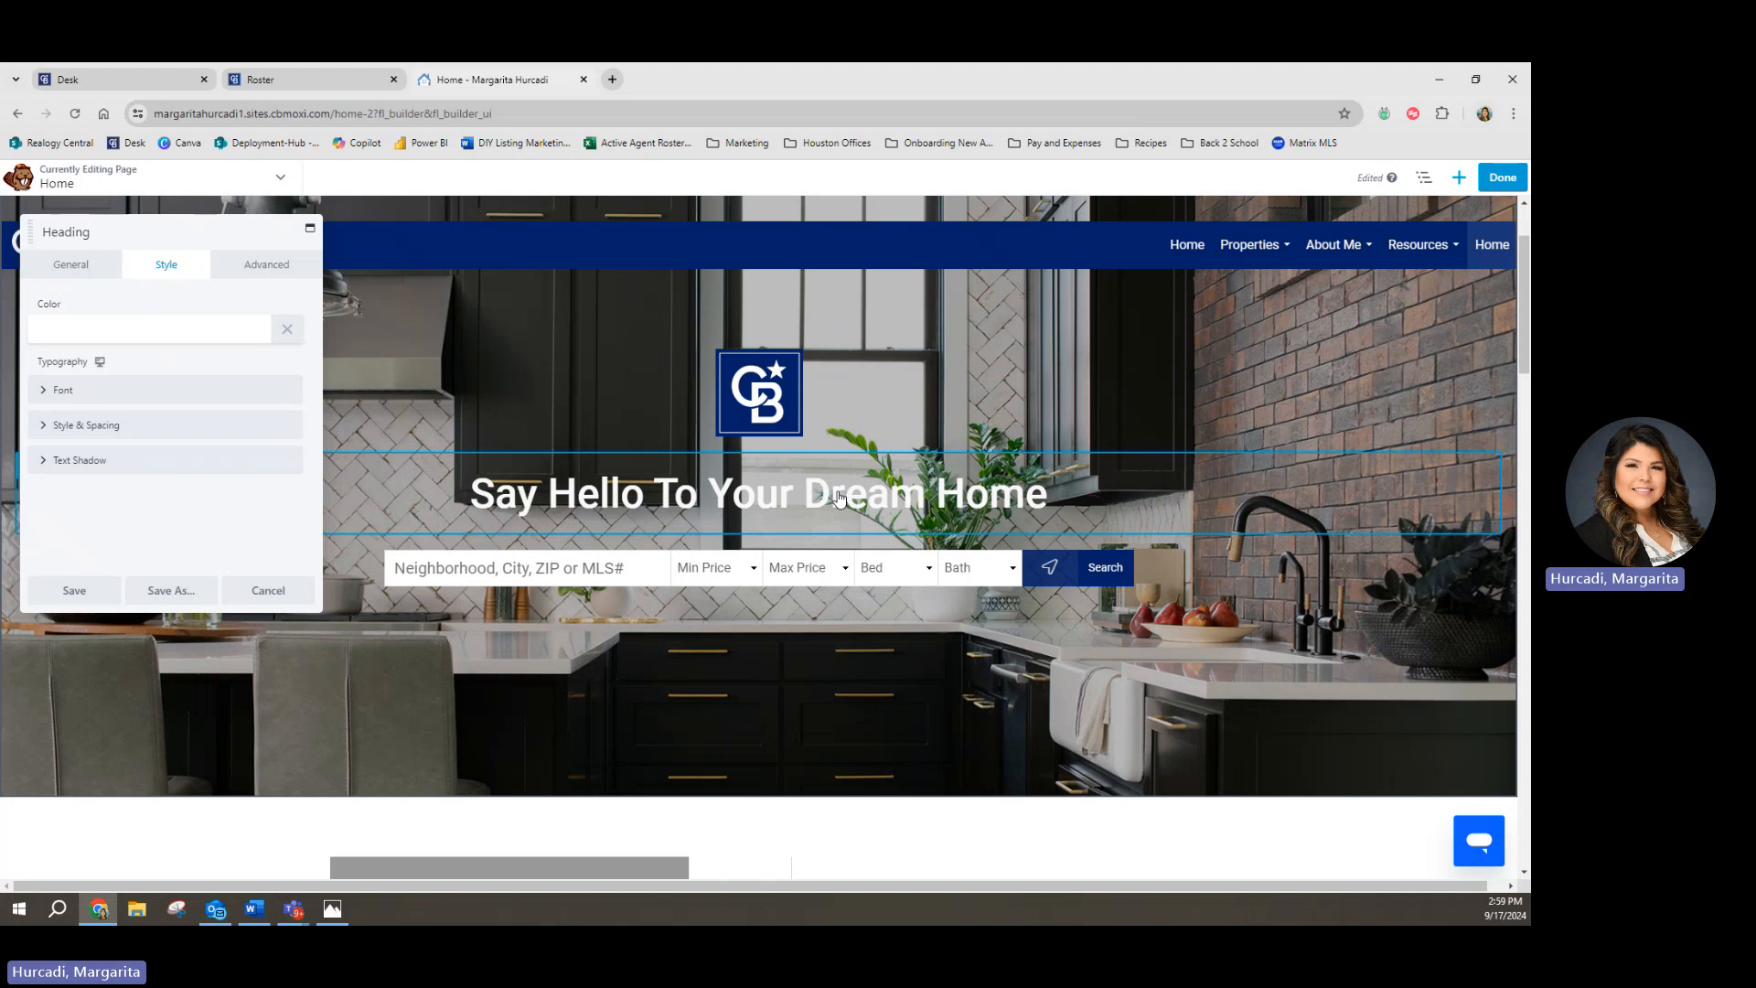
{"action": "left_click", "coordinate": [773, 385]}
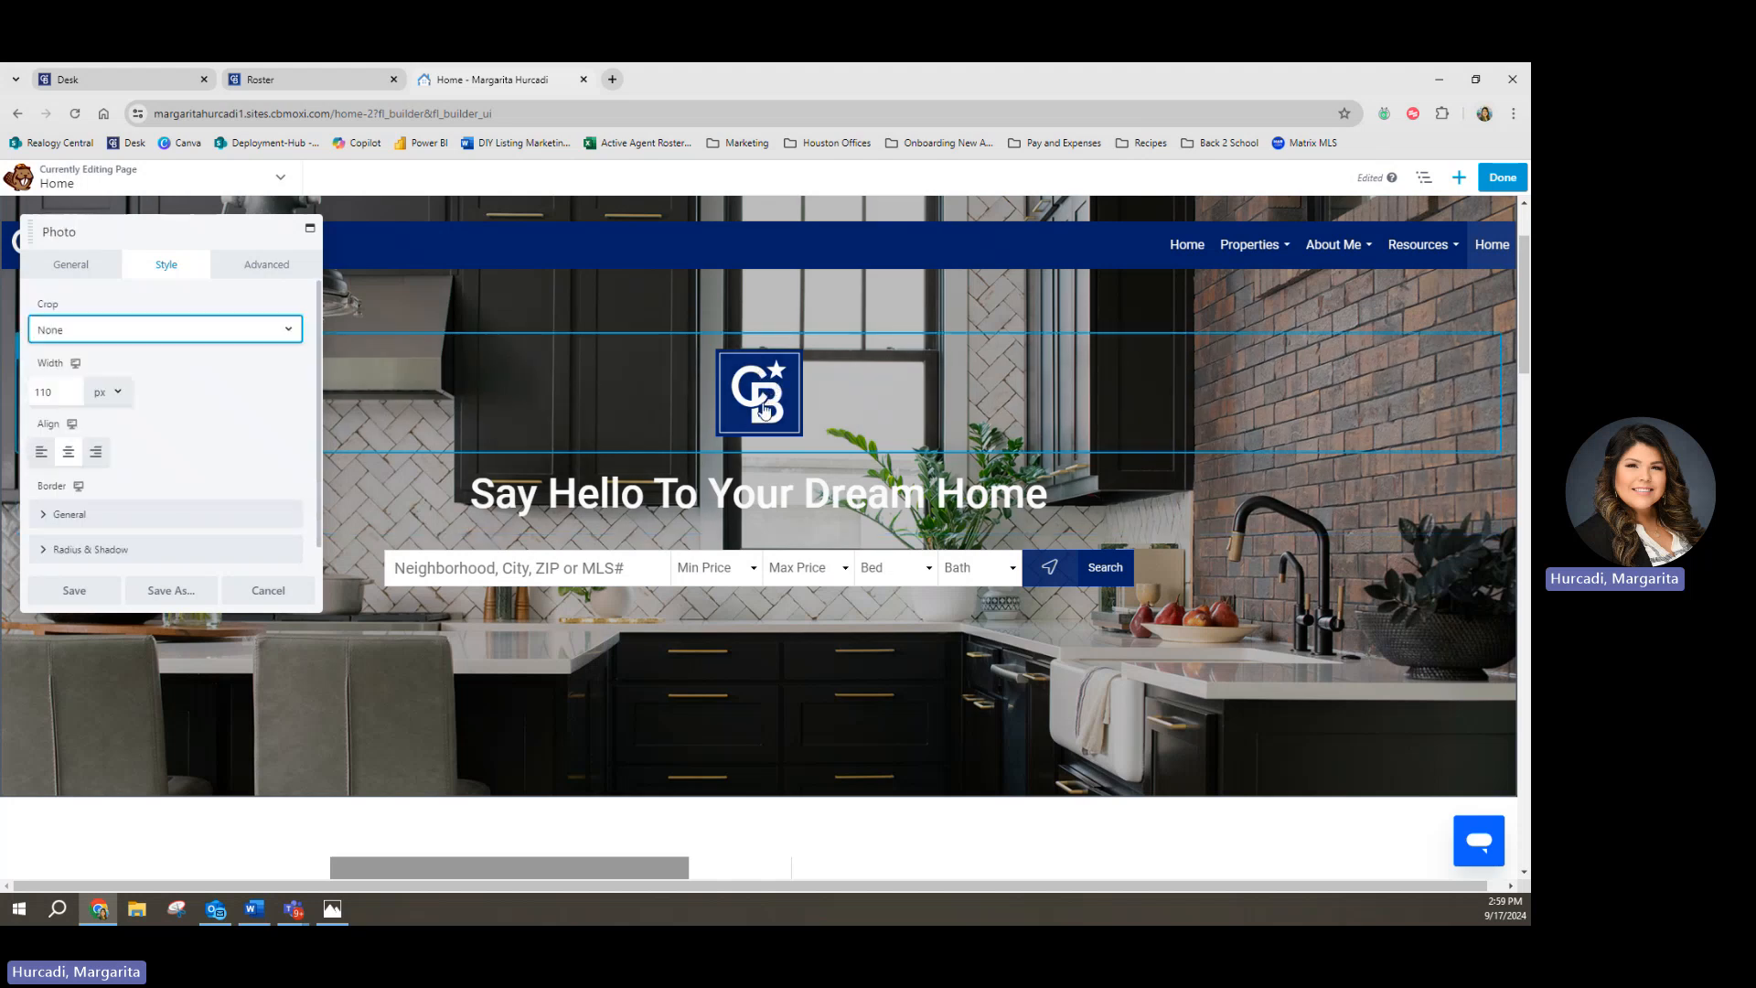
{"action": "left_click", "coordinate": [691, 501]}
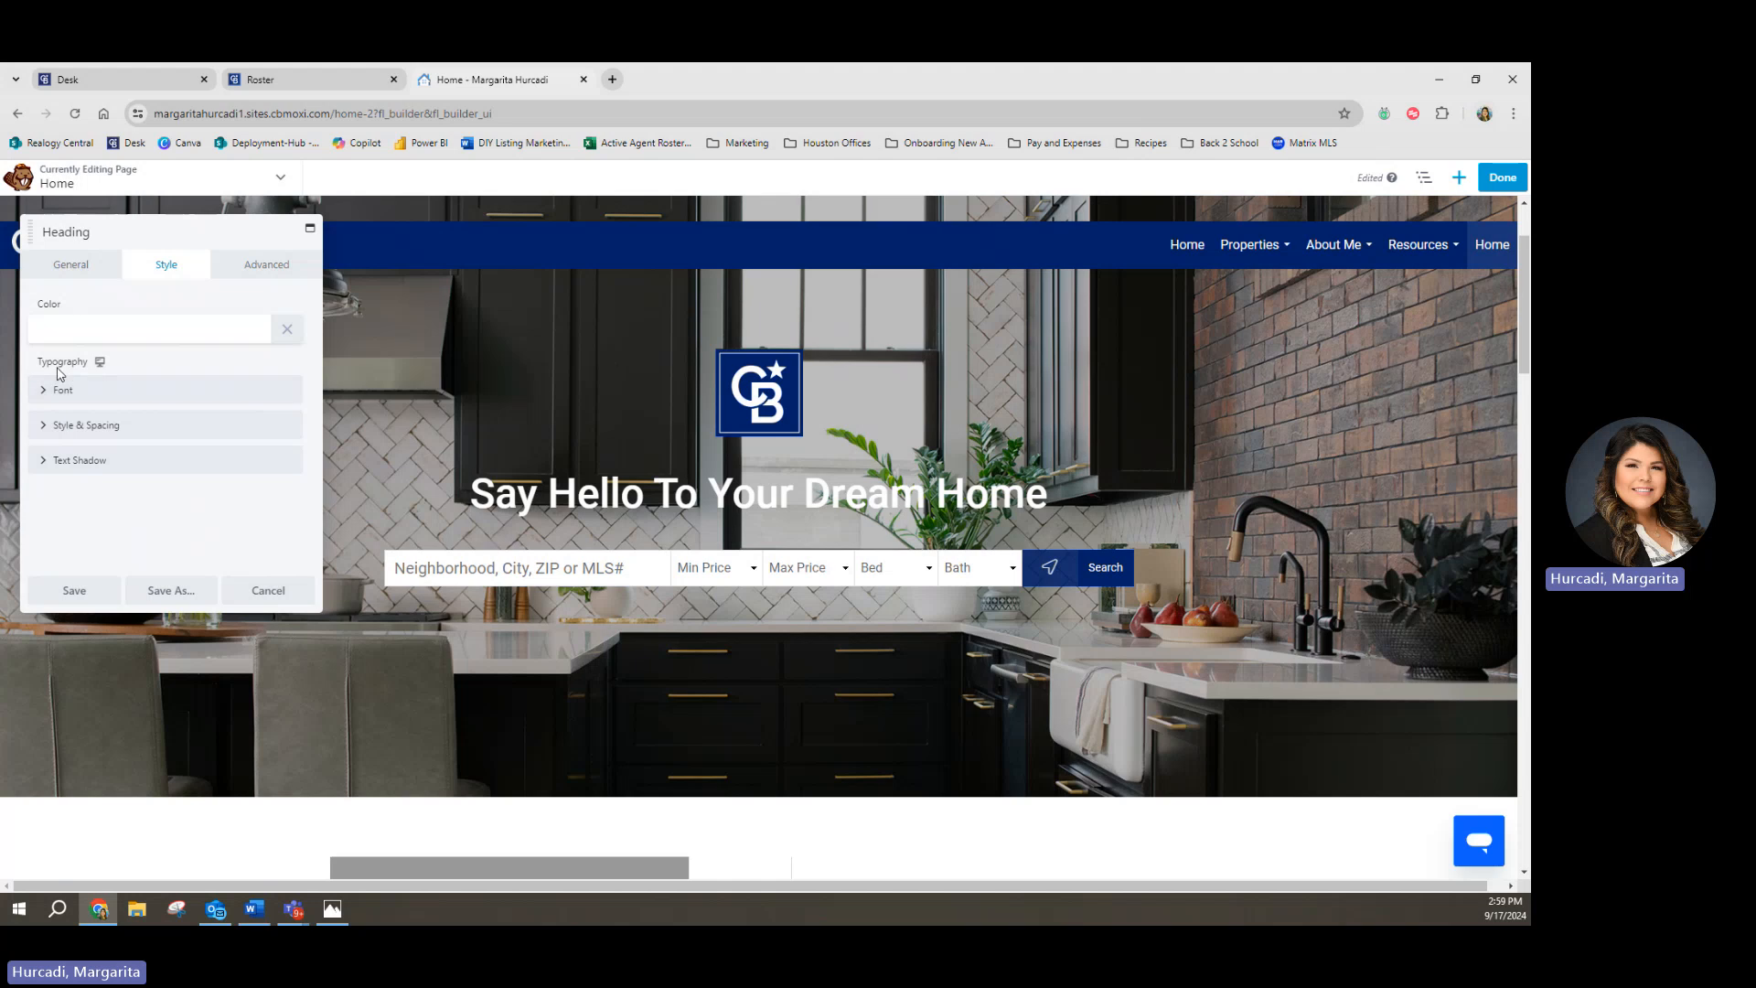
{"action": "left_click", "coordinate": [45, 396]}
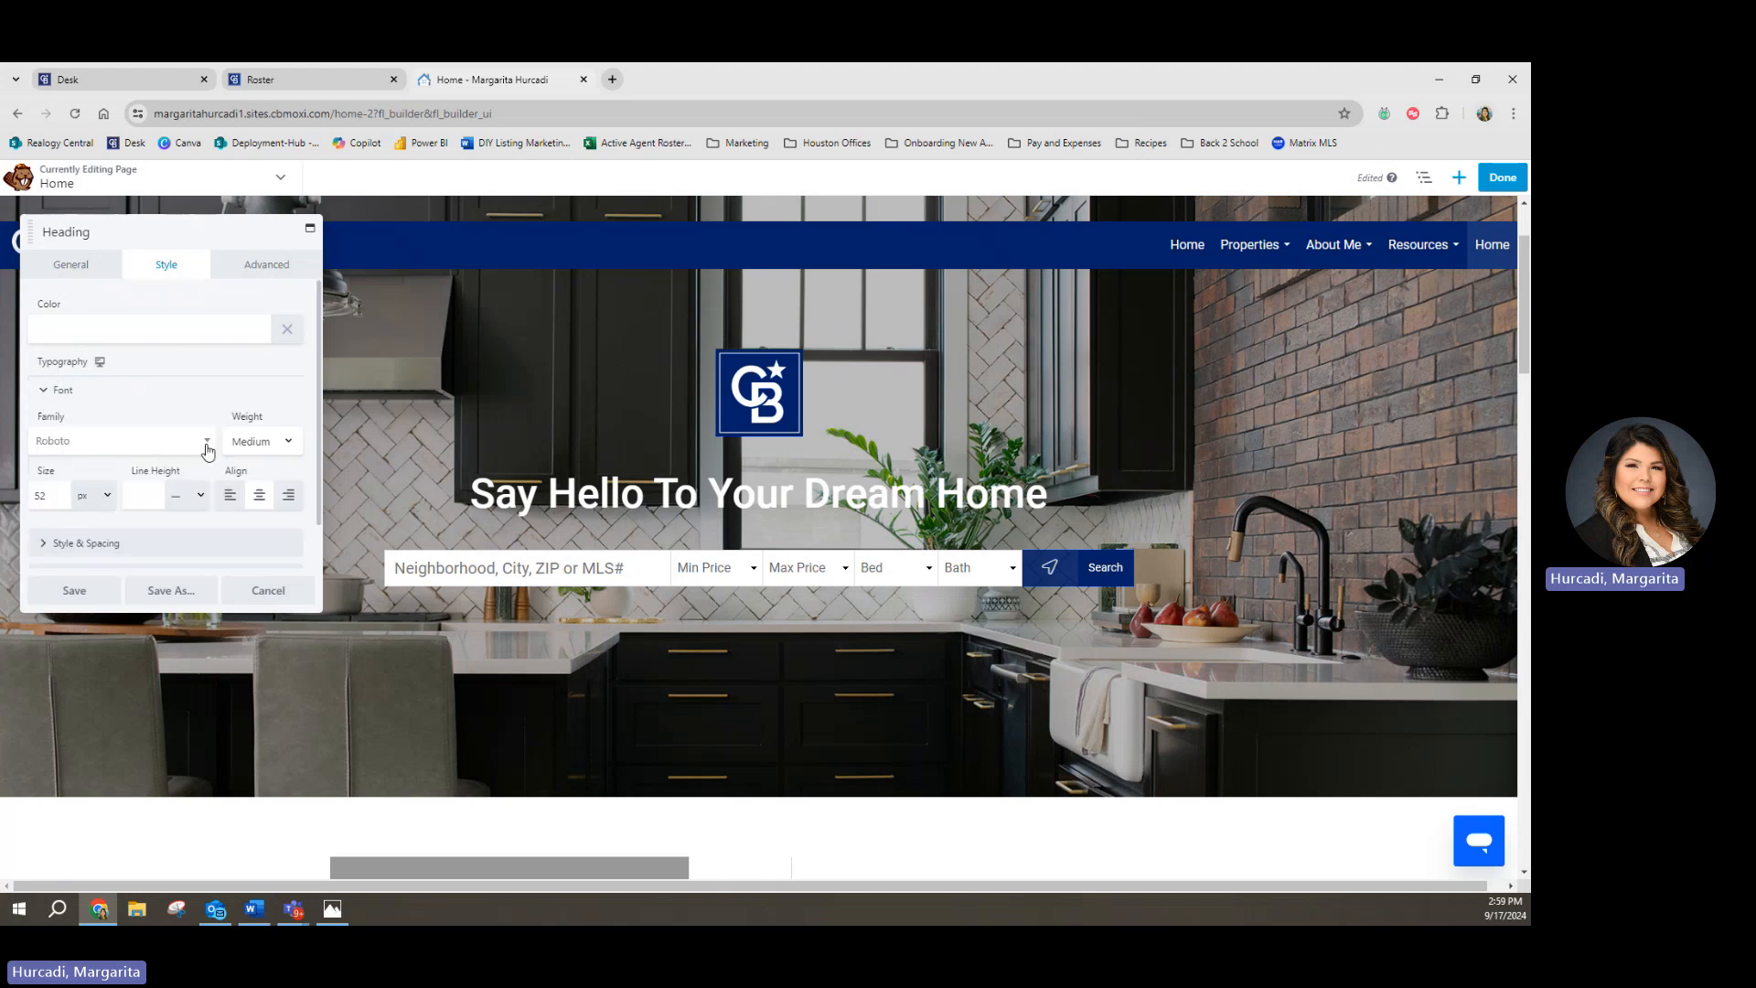
{"action": "left_click", "coordinate": [293, 443]}
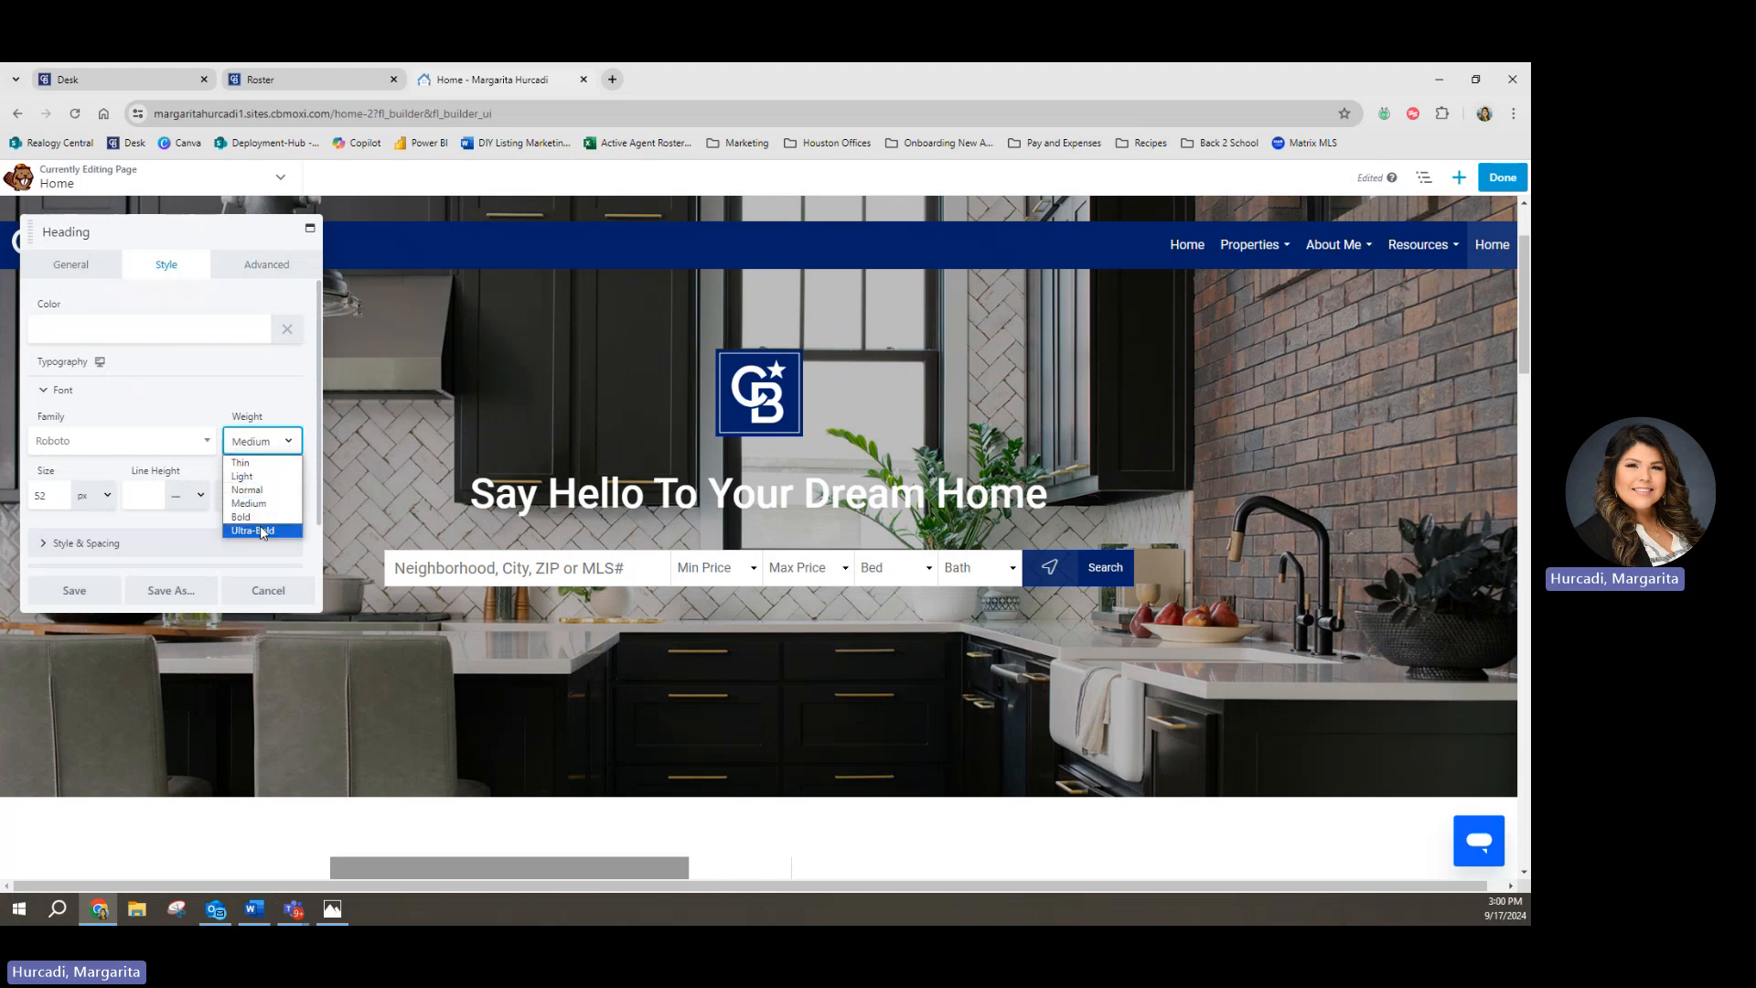
{"action": "left_click", "coordinate": [292, 444]}
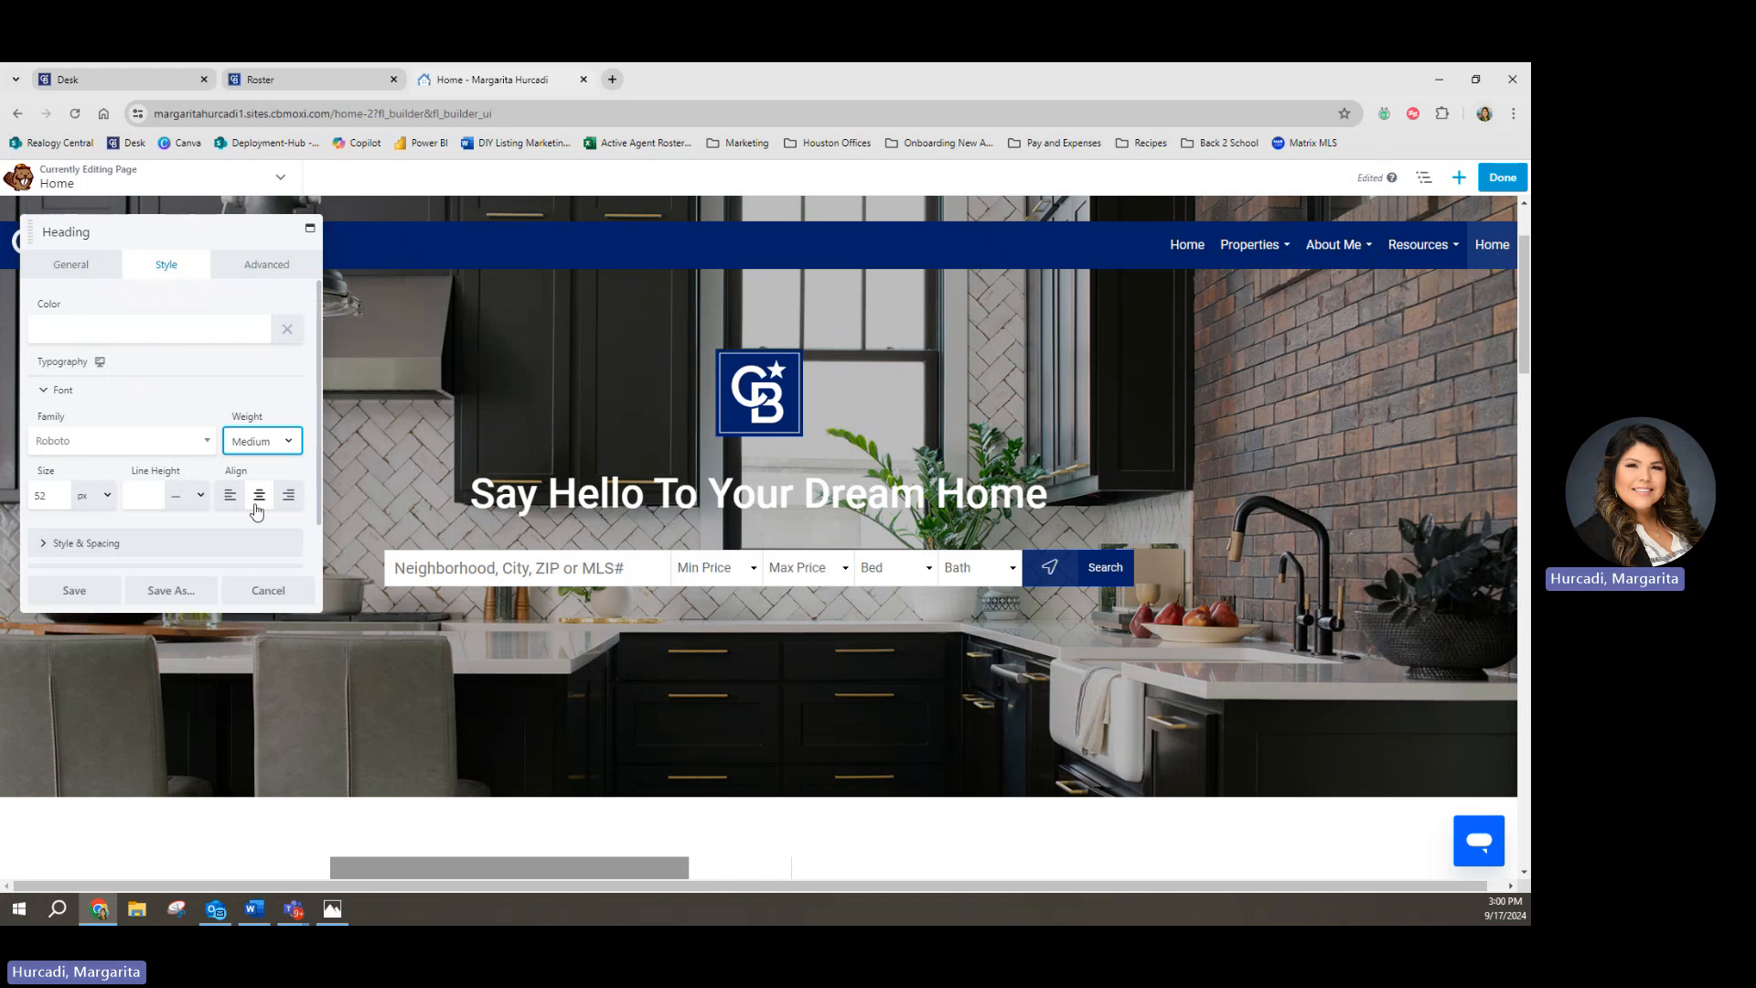
{"action": "scroll", "coordinate": [122, 396], "scroll_direction": "down", "scroll_amount": 1}
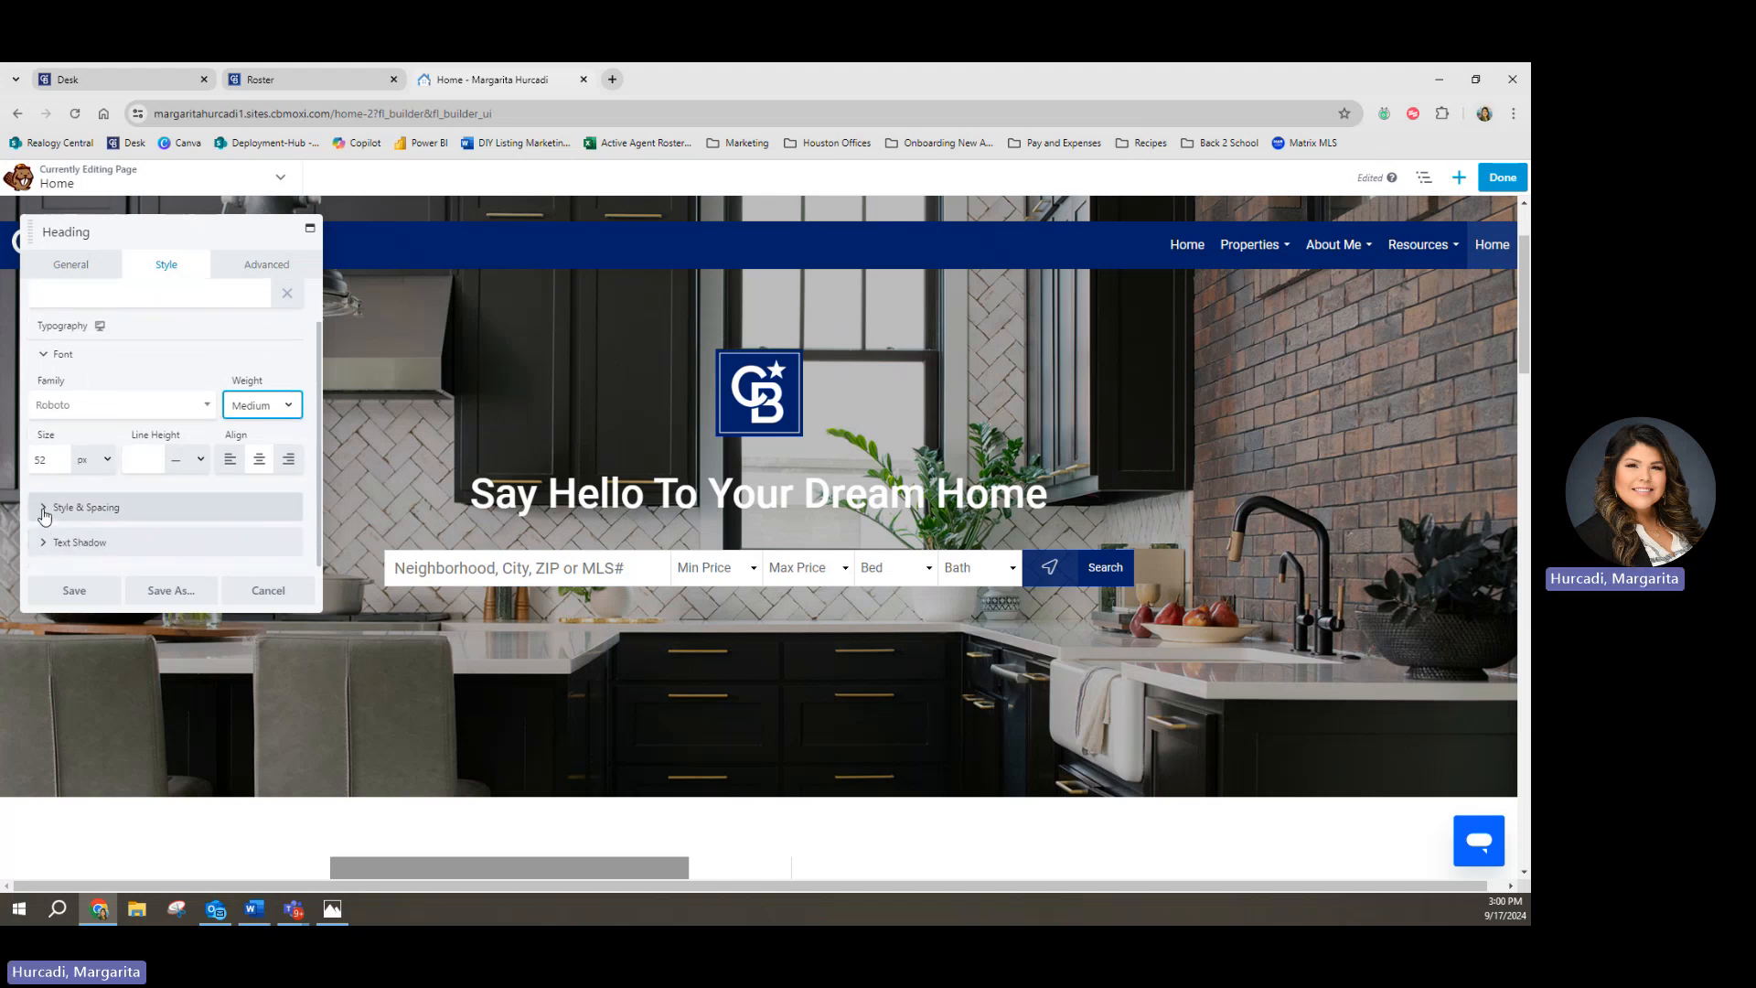
{"action": "scroll", "coordinate": [46, 512], "scroll_direction": "up", "scroll_amount": 1}
{"action": "left_click", "coordinate": [66, 331]}
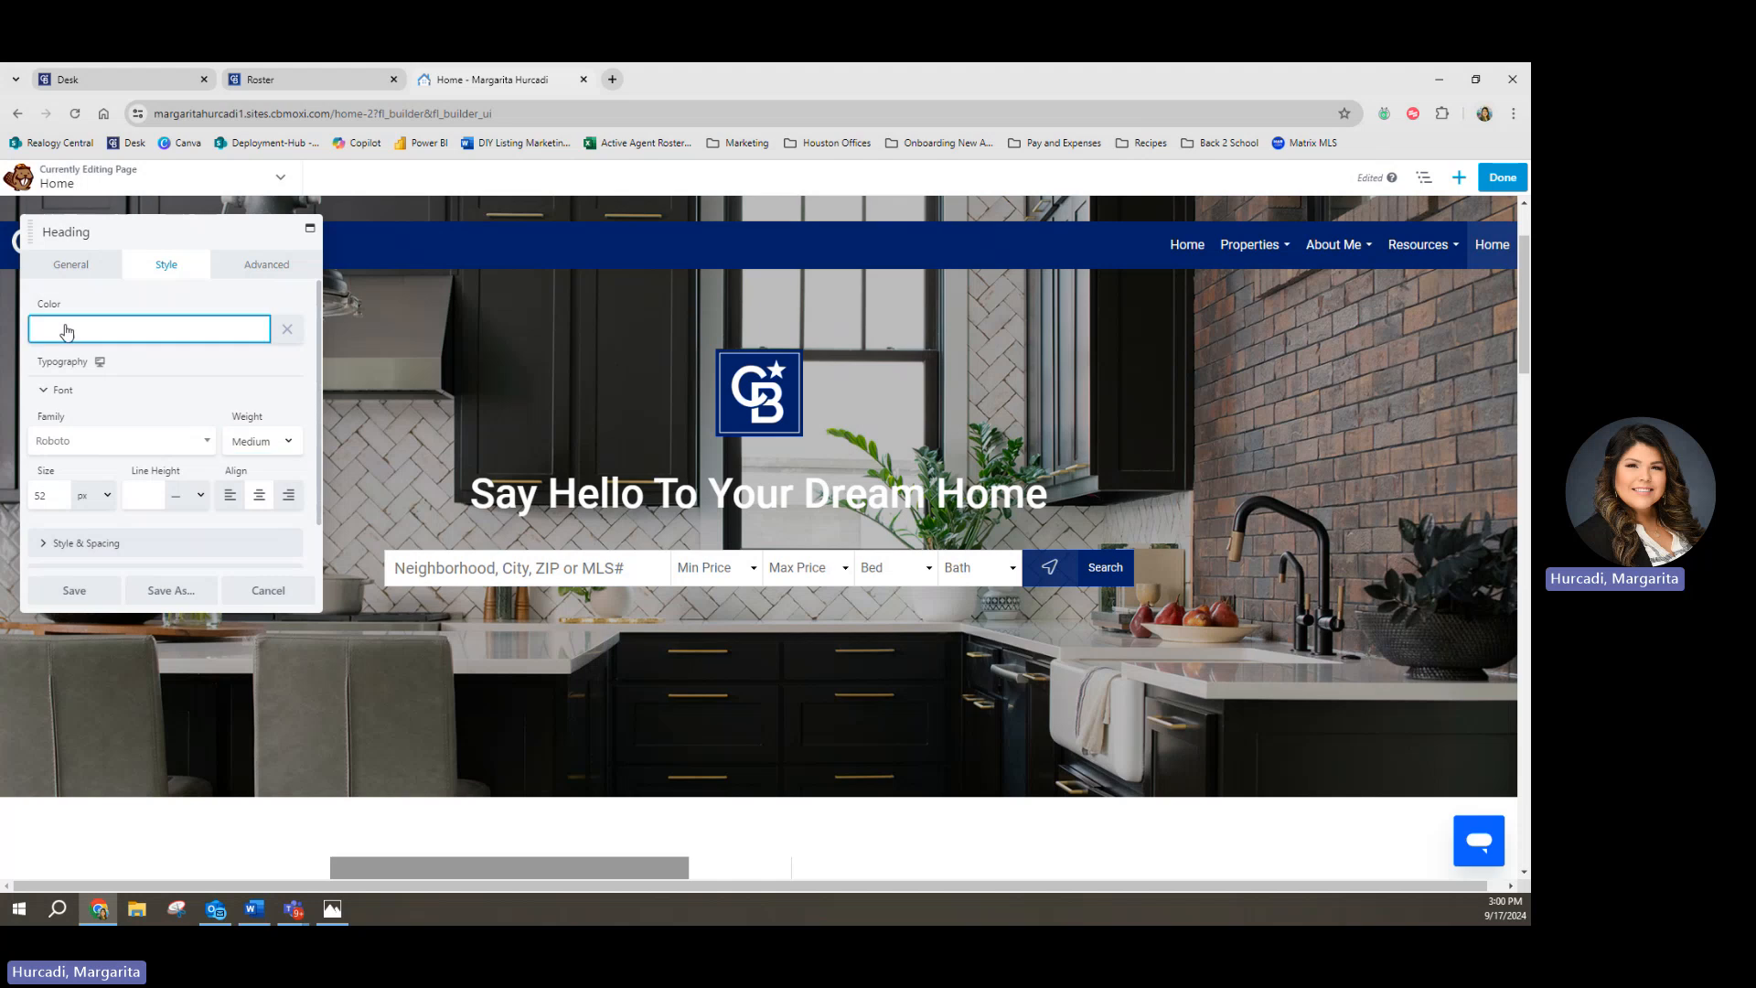
{"action": "mouse_move", "coordinate": [47, 546]}
{"action": "left_mouse_down"}
{"action": "mouse_move", "coordinate": [263, 541]}
{"action": "mouse_move", "coordinate": [38, 540]}
{"action": "left_mouse_up"}
{"action": "left_click", "coordinate": [163, 300]}
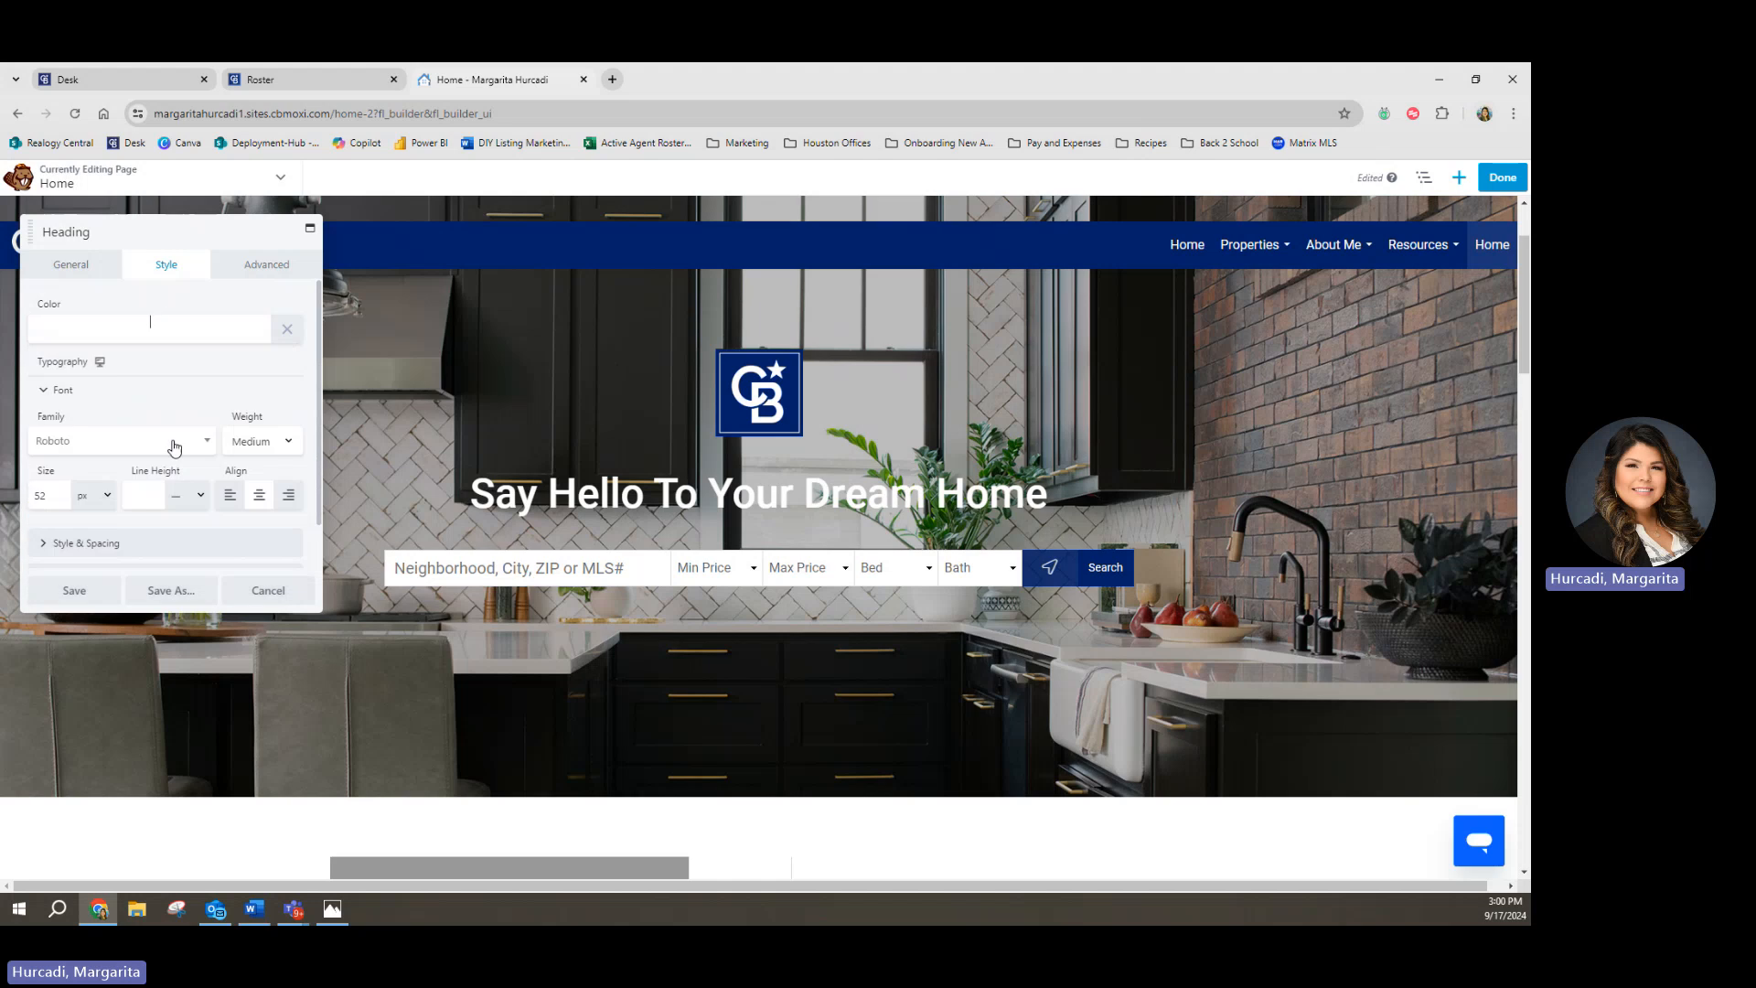
Step: Set the banner headline's text shadow color to black (#000000) in its typography style settings
{"action": "scroll", "coordinate": [168, 443], "scroll_direction": "down", "scroll_amount": 1}
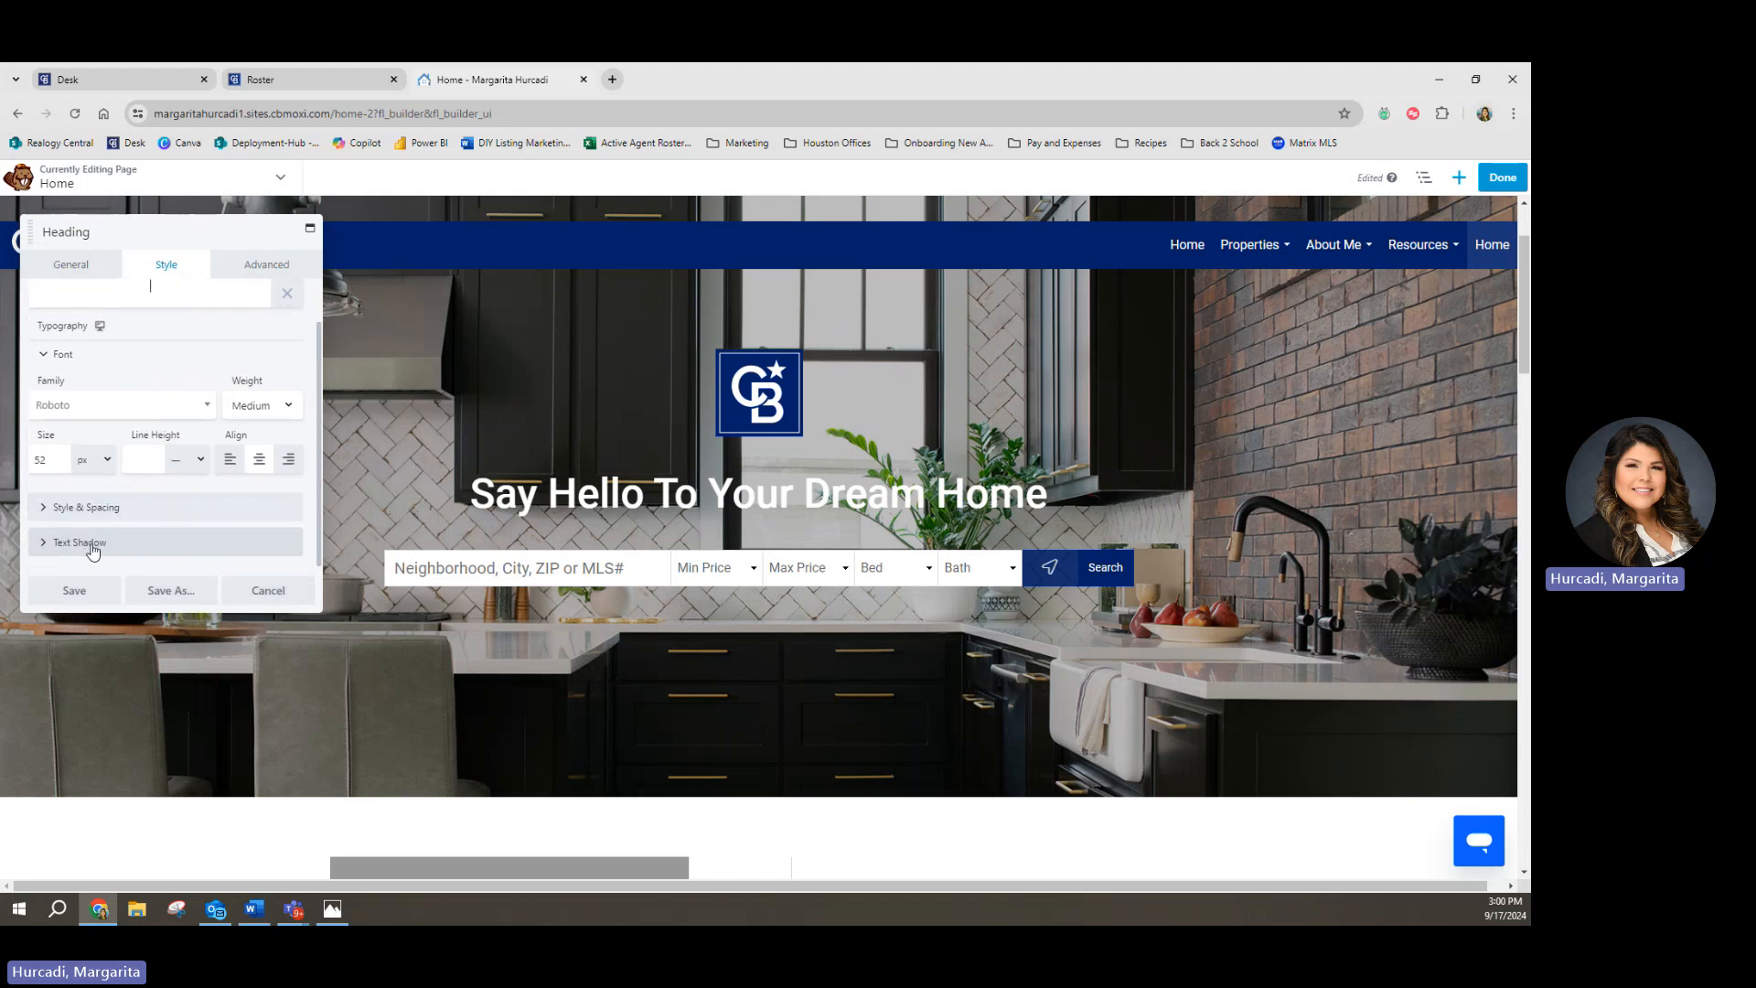
{"action": "left_click", "coordinate": [43, 552]}
{"action": "scroll", "coordinate": [99, 531], "scroll_direction": "down", "scroll_amount": 1}
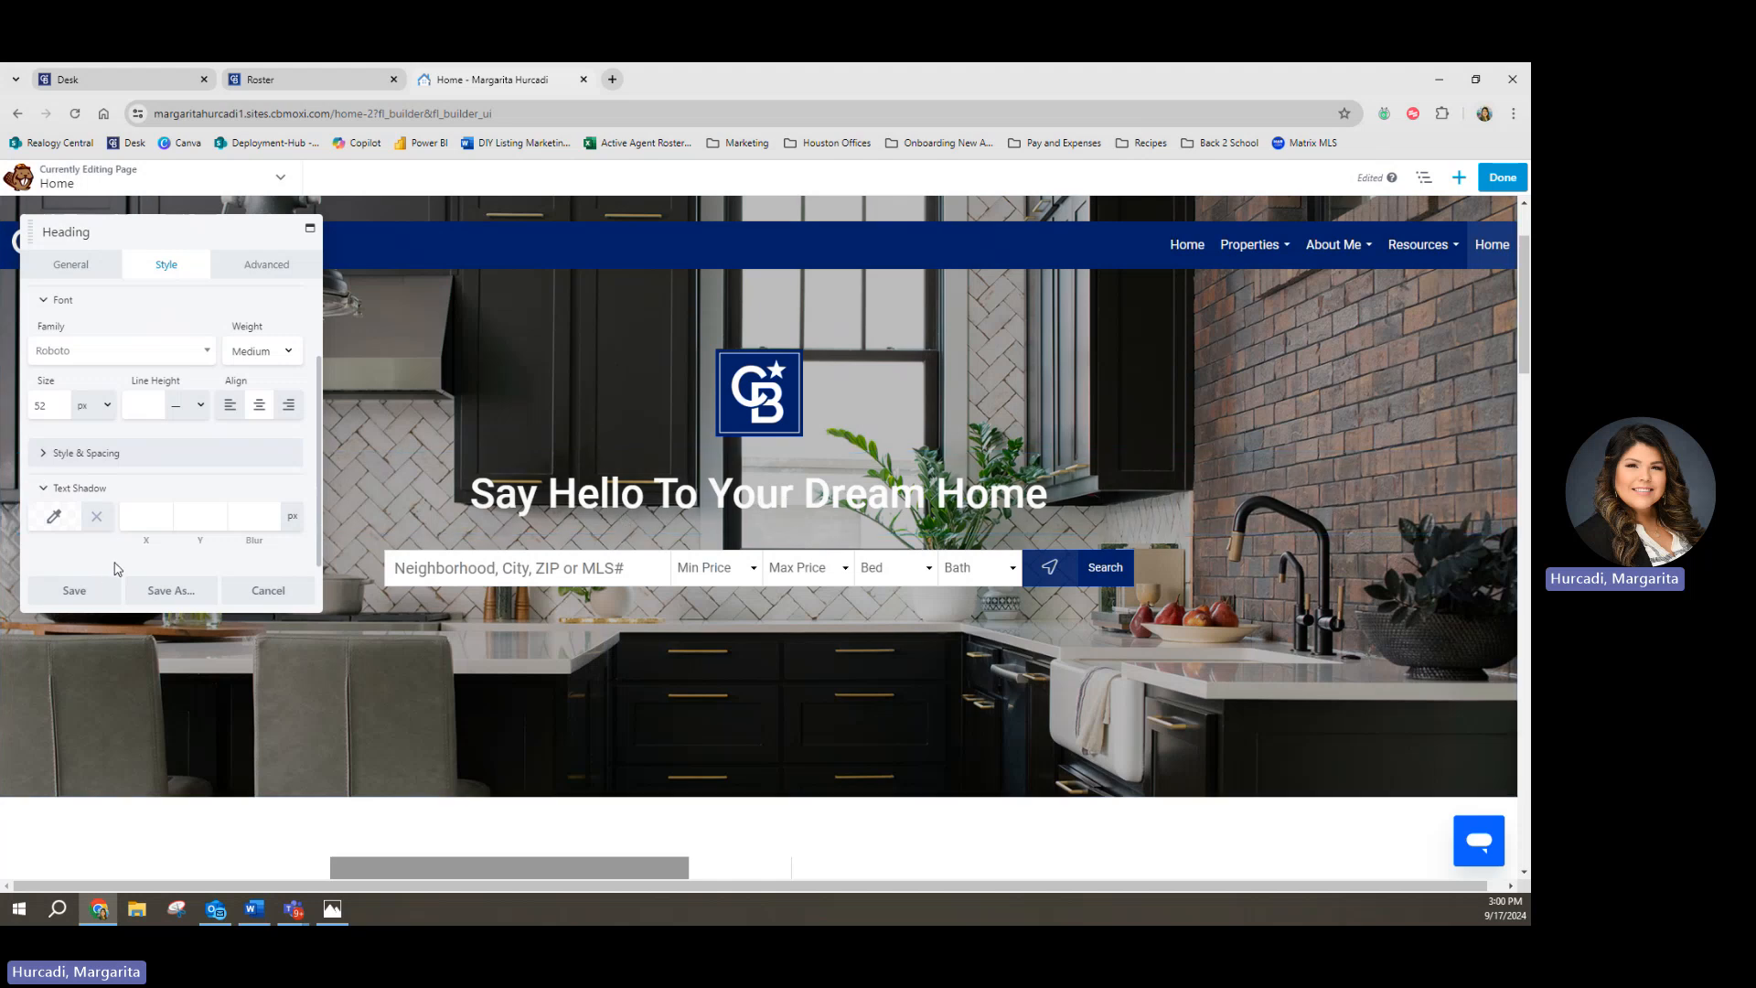
{"action": "left_click", "coordinate": [56, 519]}
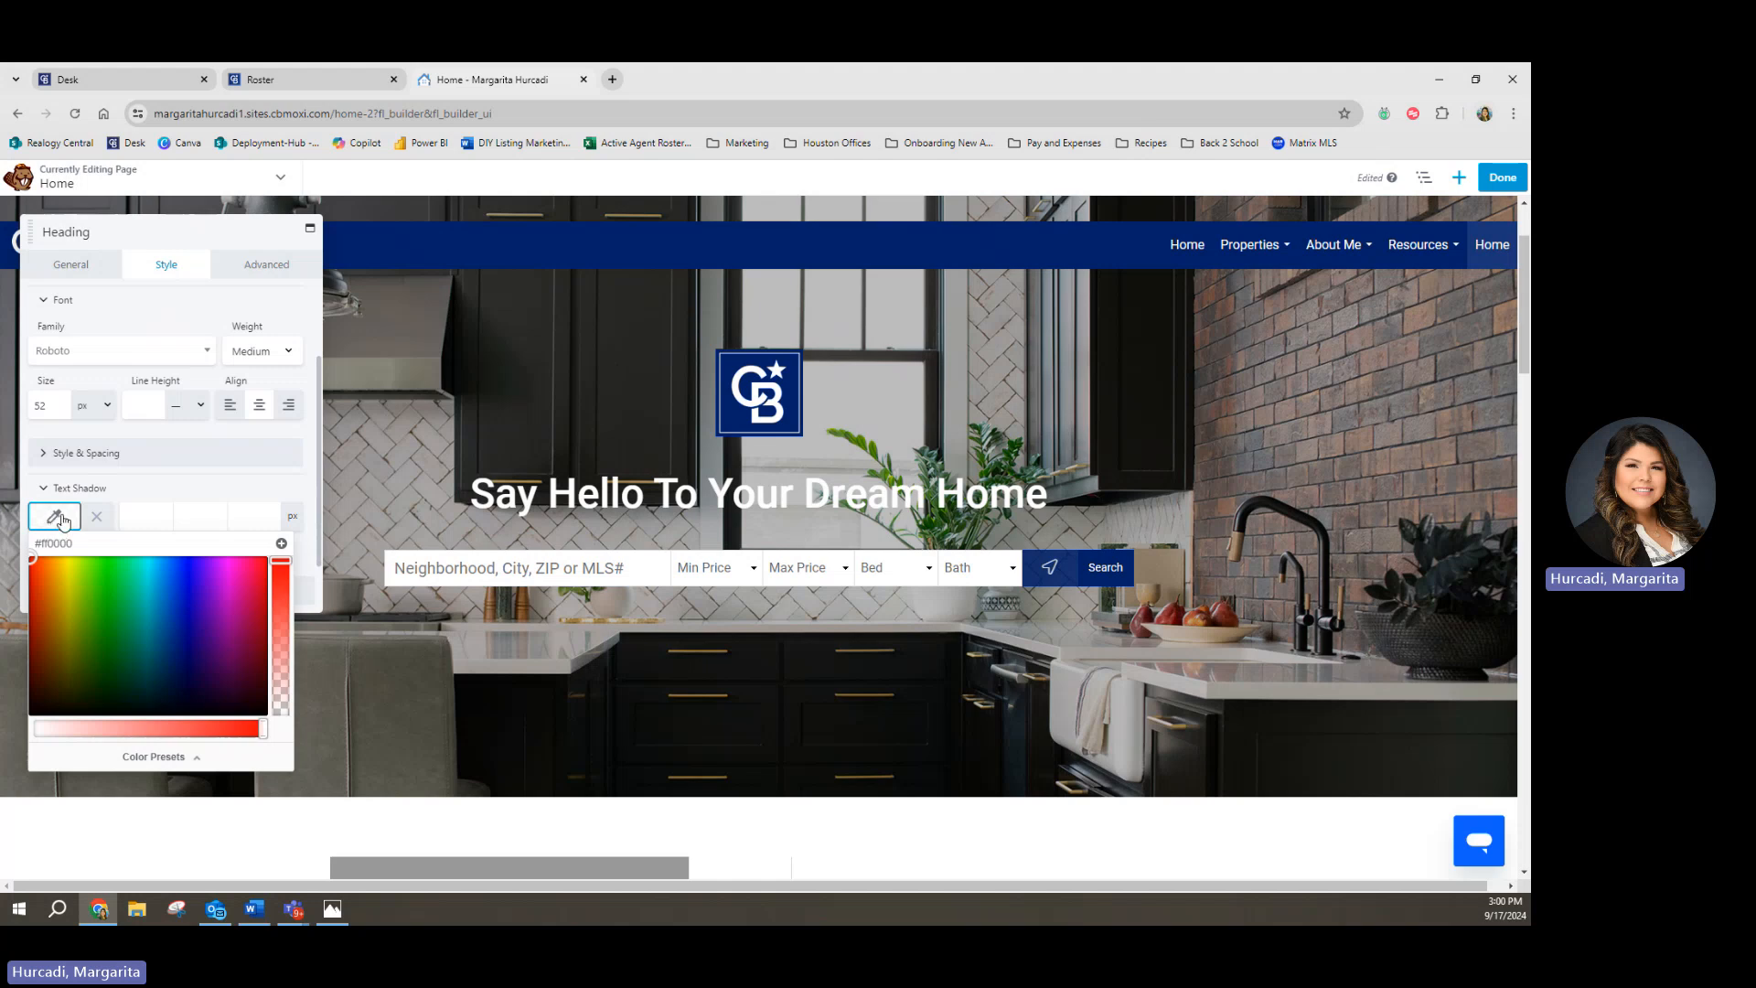
{"action": "mouse_move", "coordinate": [32, 554]}
{"action": "left_mouse_down"}
{"action": "mouse_move", "coordinate": [188, 676]}
{"action": "mouse_move", "coordinate": [149, 600]}
{"action": "mouse_move", "coordinate": [188, 619]}
{"action": "mouse_move", "coordinate": [38, 695]}
{"action": "mouse_move", "coordinate": [16, 739]}
{"action": "left_mouse_up"}
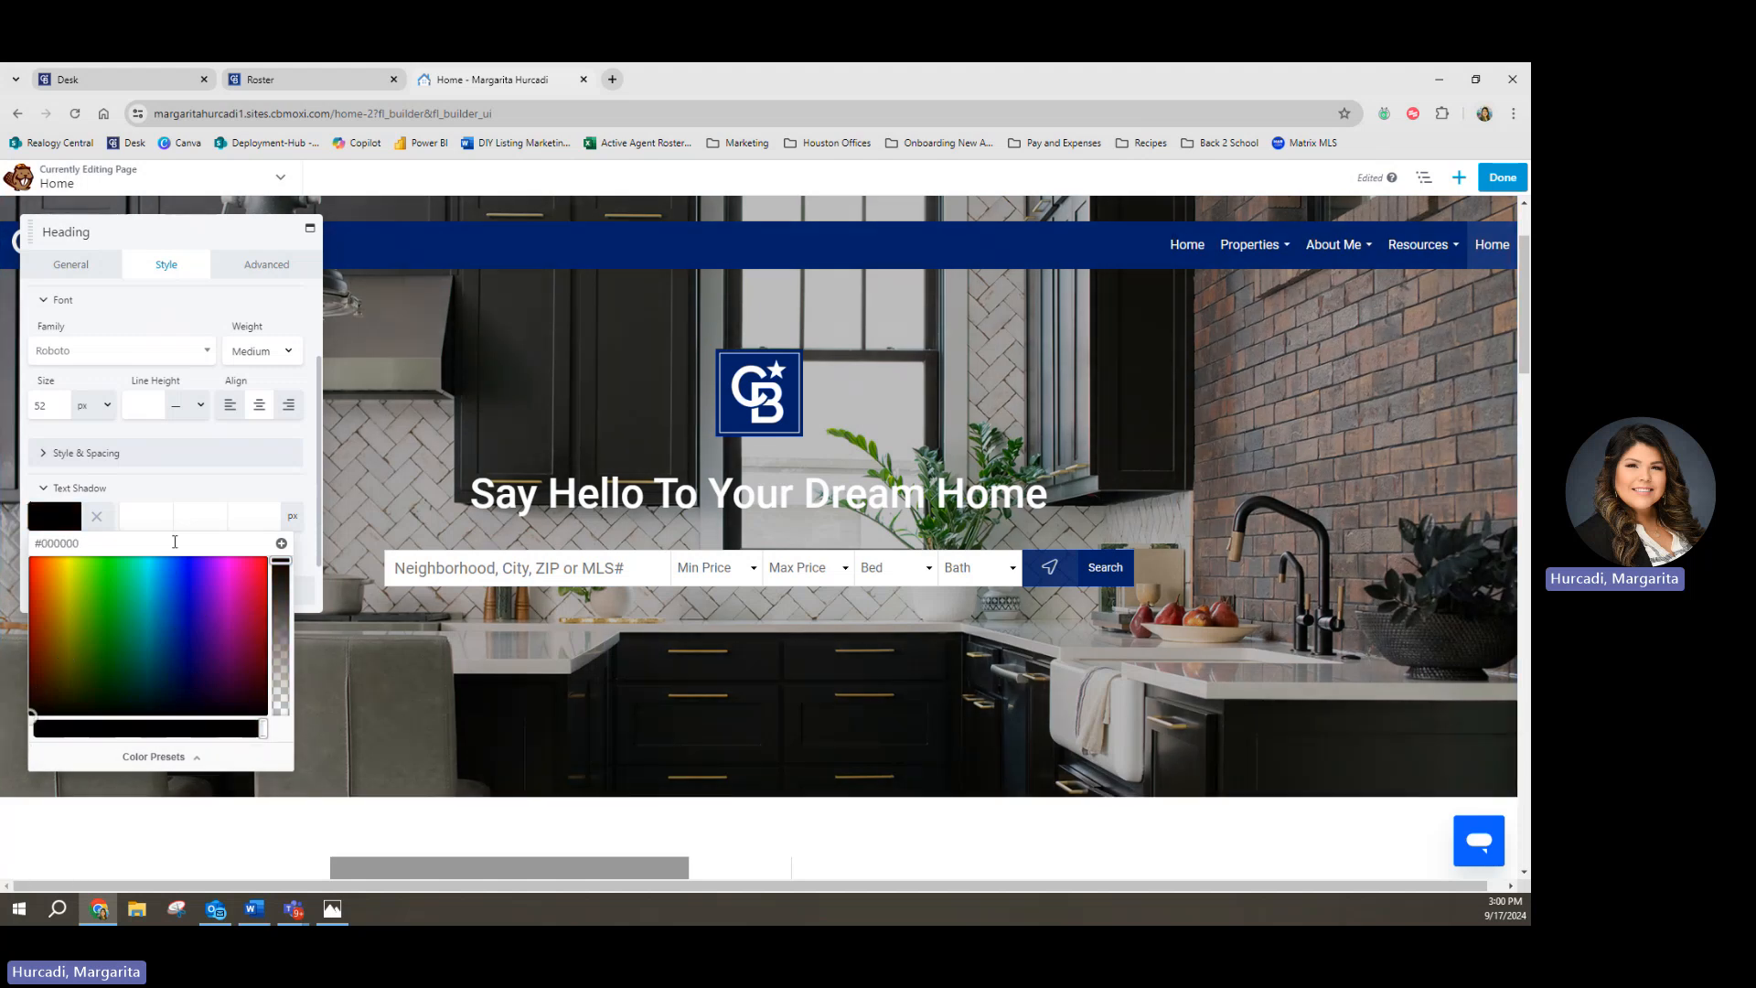
{"action": "left_click", "coordinate": [129, 488]}
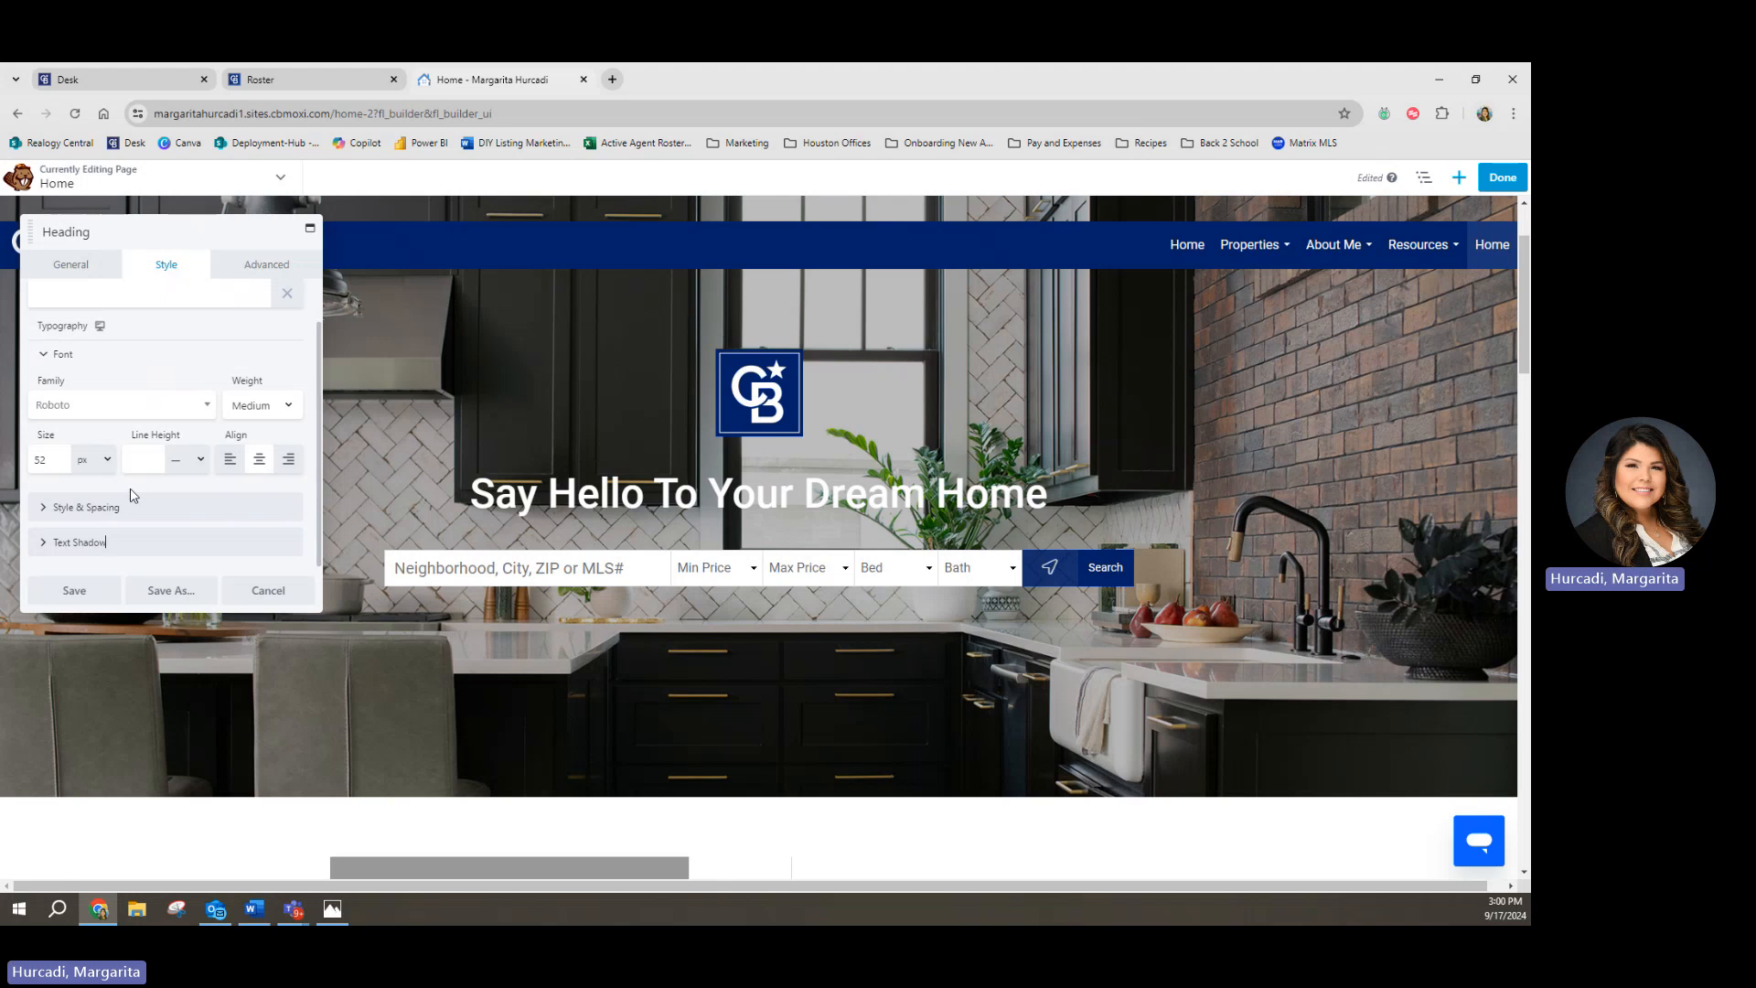
{"action": "left_click", "coordinate": [92, 541]}
{"action": "scroll", "coordinate": [96, 526], "scroll_direction": "down", "scroll_amount": 1}
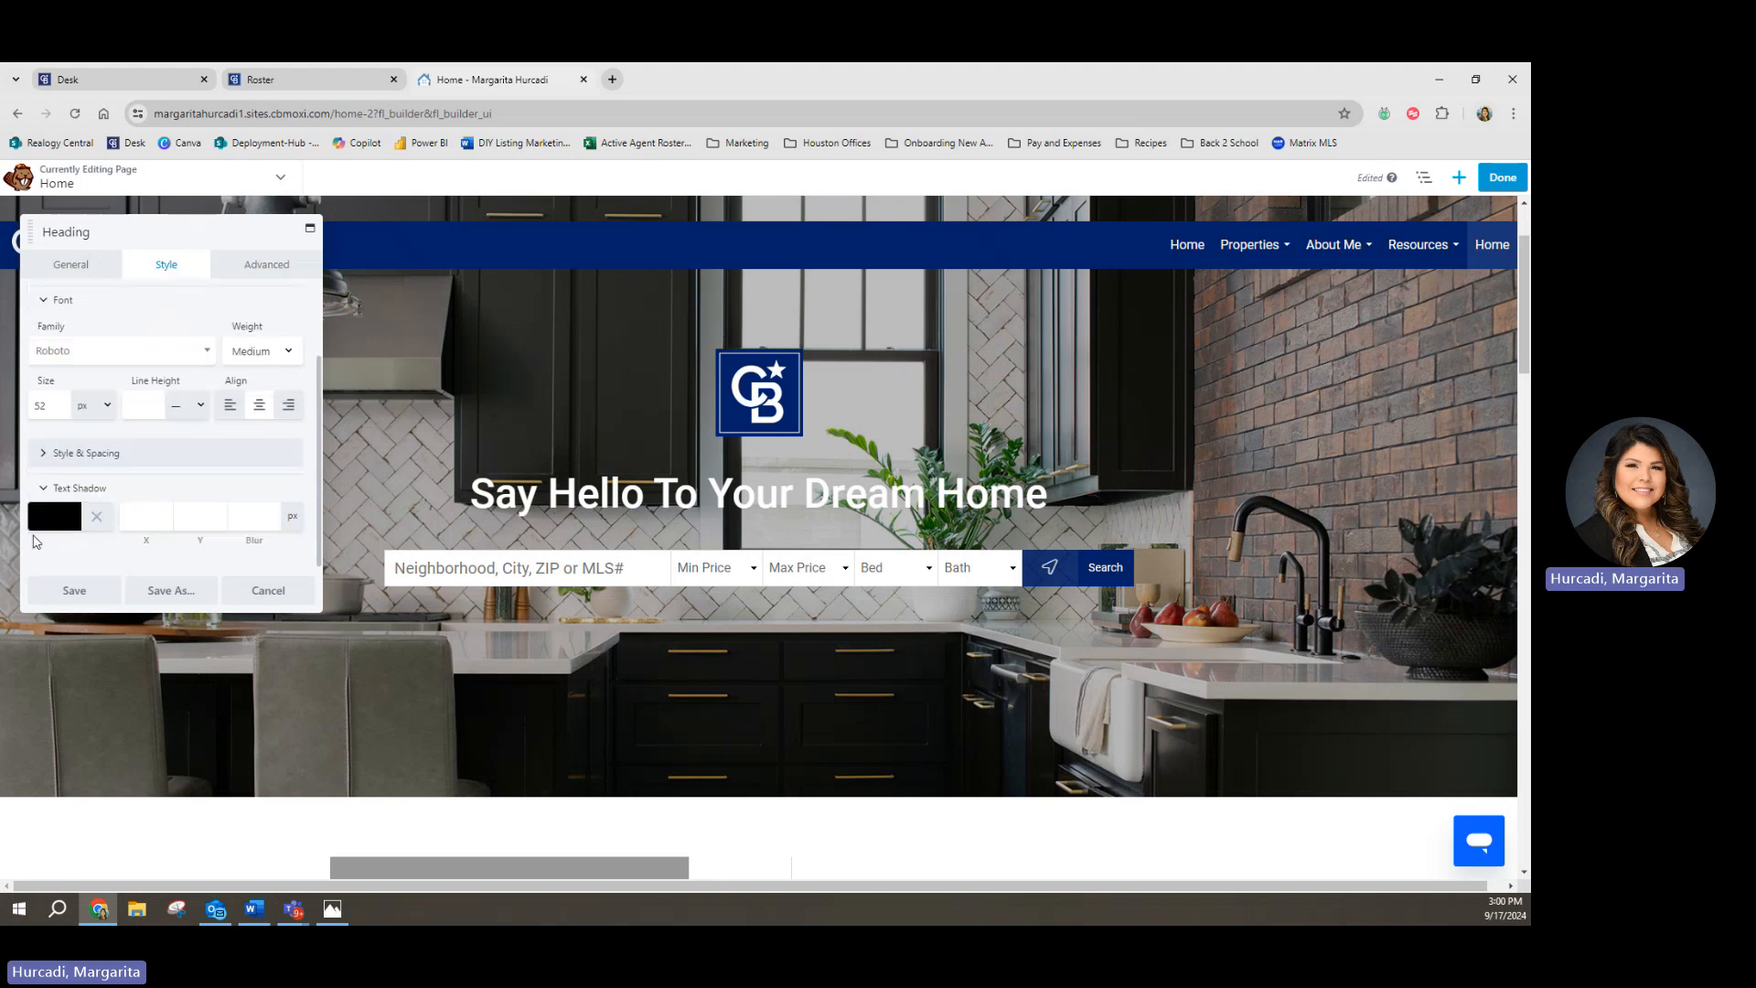
Step: Set the headline's text shadow to X 2, Y 3 and blur 6 px, and save the heading
{"action": "left_click", "coordinate": [152, 515]}
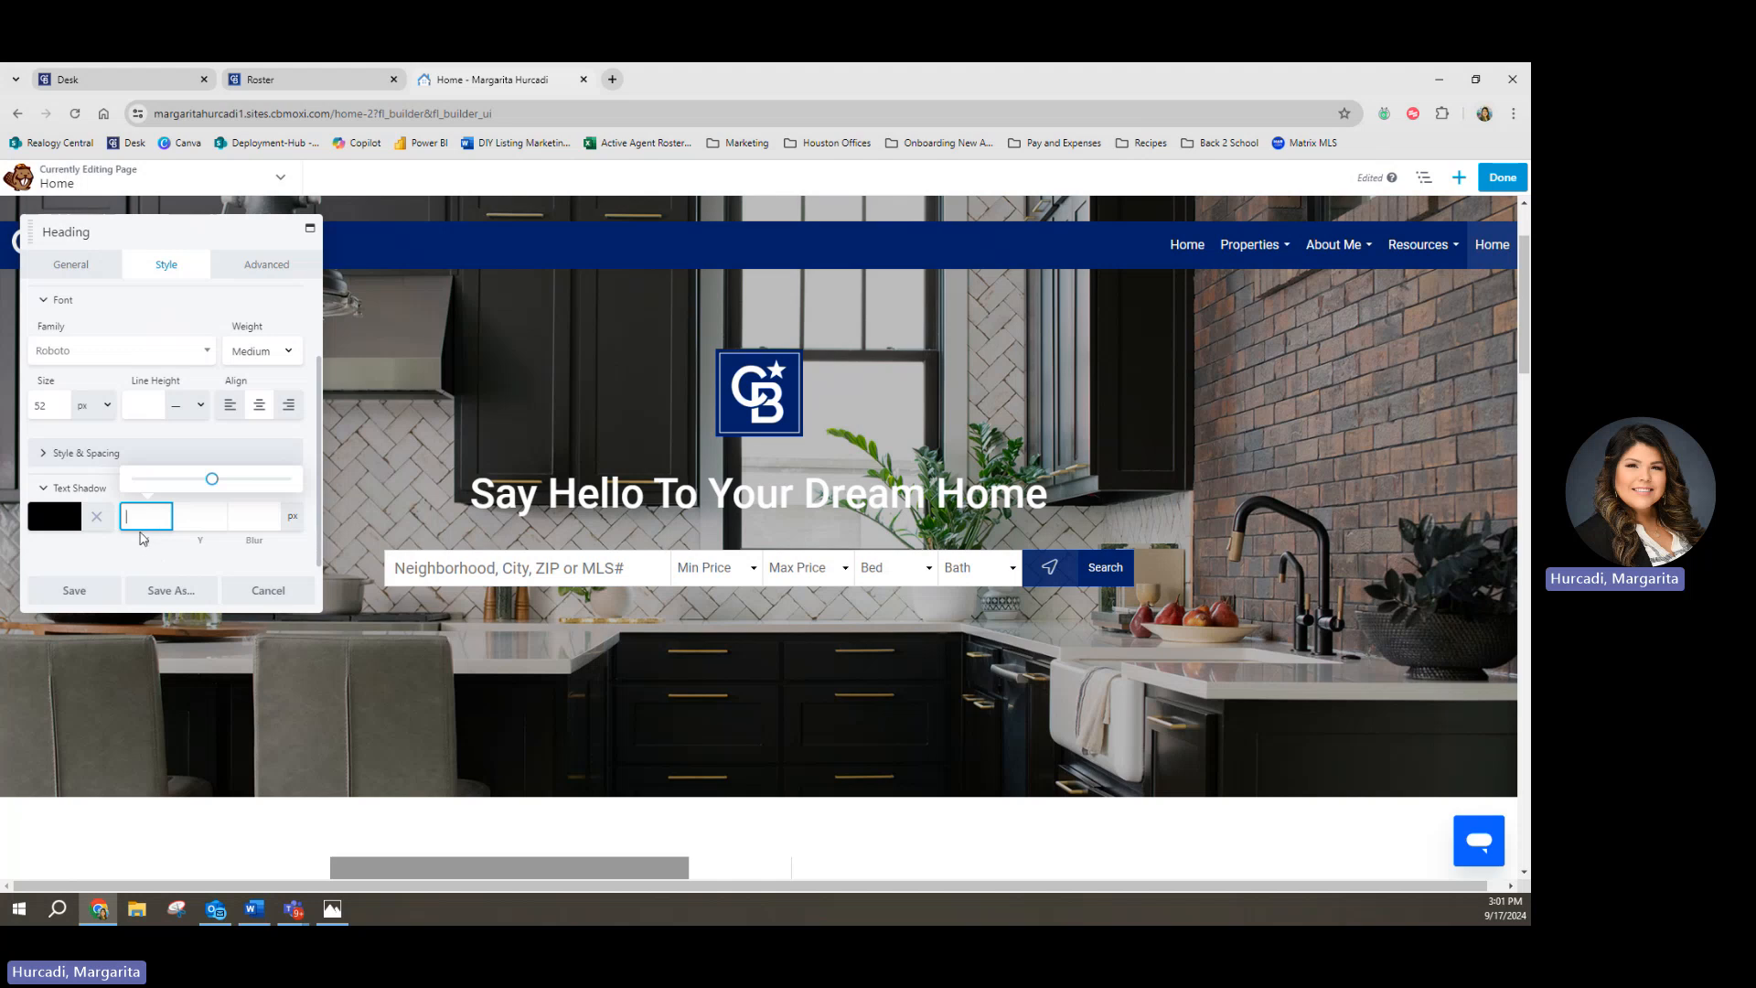
{"action": "type", "text": "2"}
{"action": "left_click", "coordinate": [196, 518]}
{"action": "type", "text": "3"}
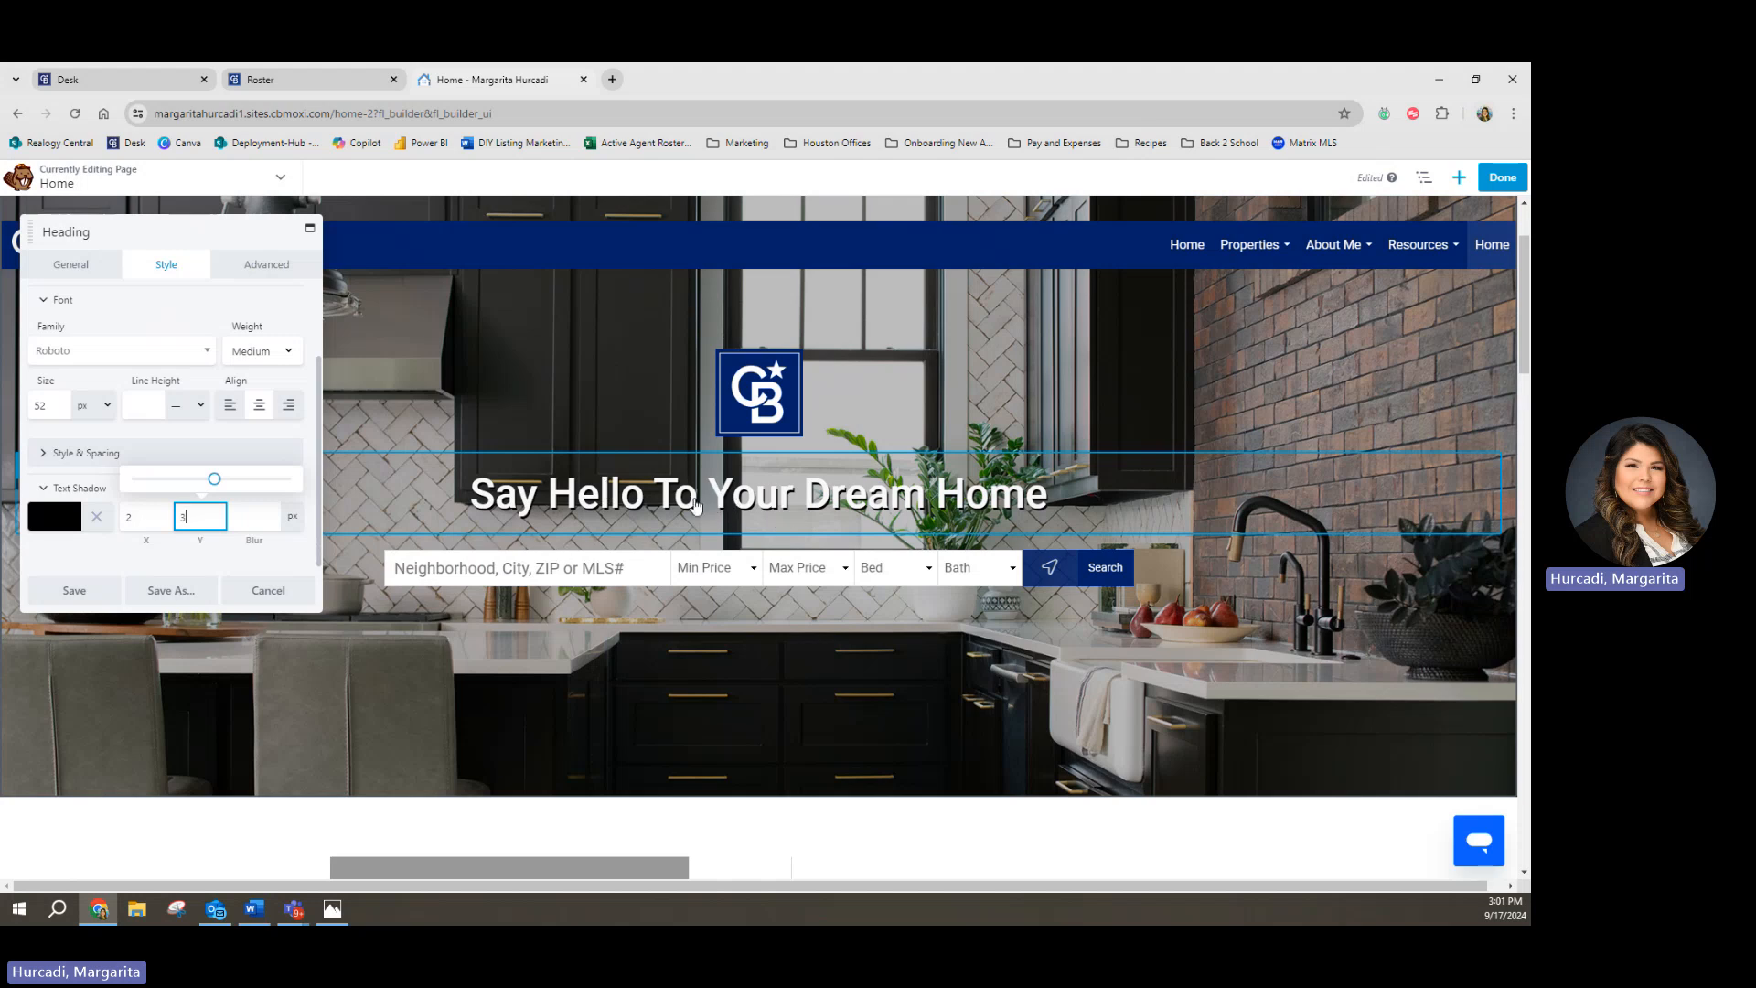
{"action": "left_click", "coordinate": [271, 525]}
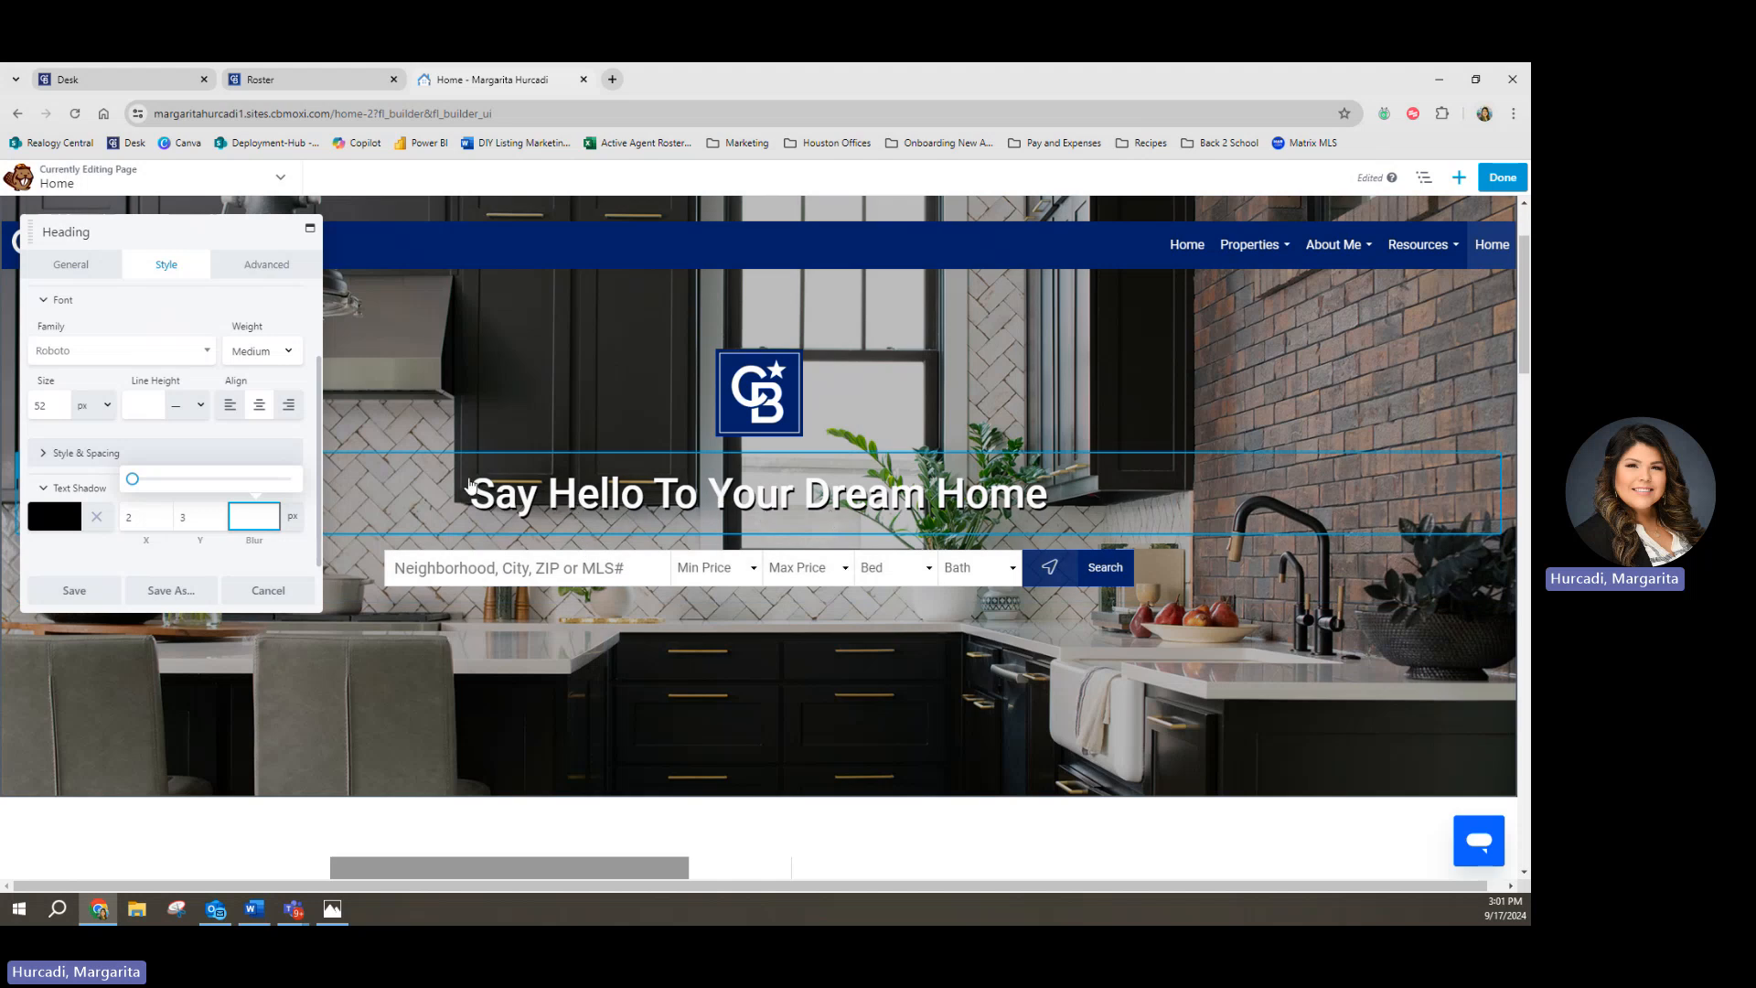
{"action": "mouse_move", "coordinate": [131, 483]}
{"action": "left_mouse_down"}
{"action": "mouse_move", "coordinate": [288, 501]}
{"action": "mouse_move", "coordinate": [125, 494]}
{"action": "mouse_move", "coordinate": [207, 483]}
{"action": "mouse_move", "coordinate": [141, 486]}
{"action": "left_mouse_up"}
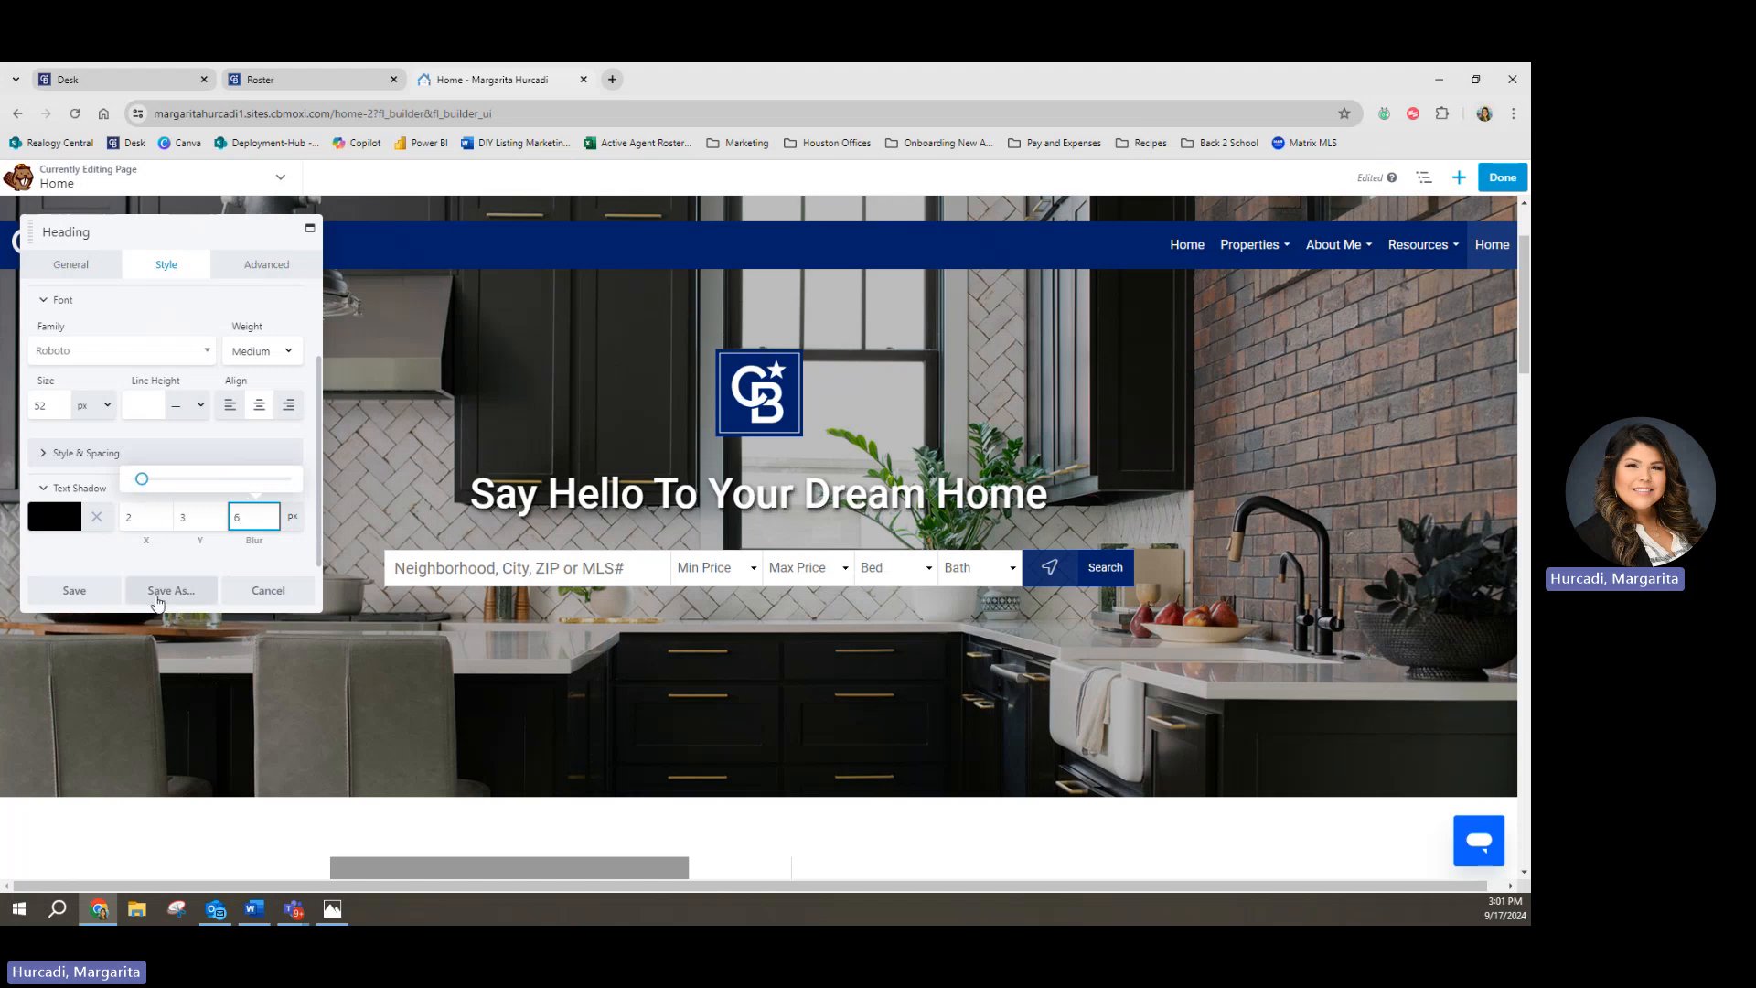
{"action": "left_click", "coordinate": [170, 556]}
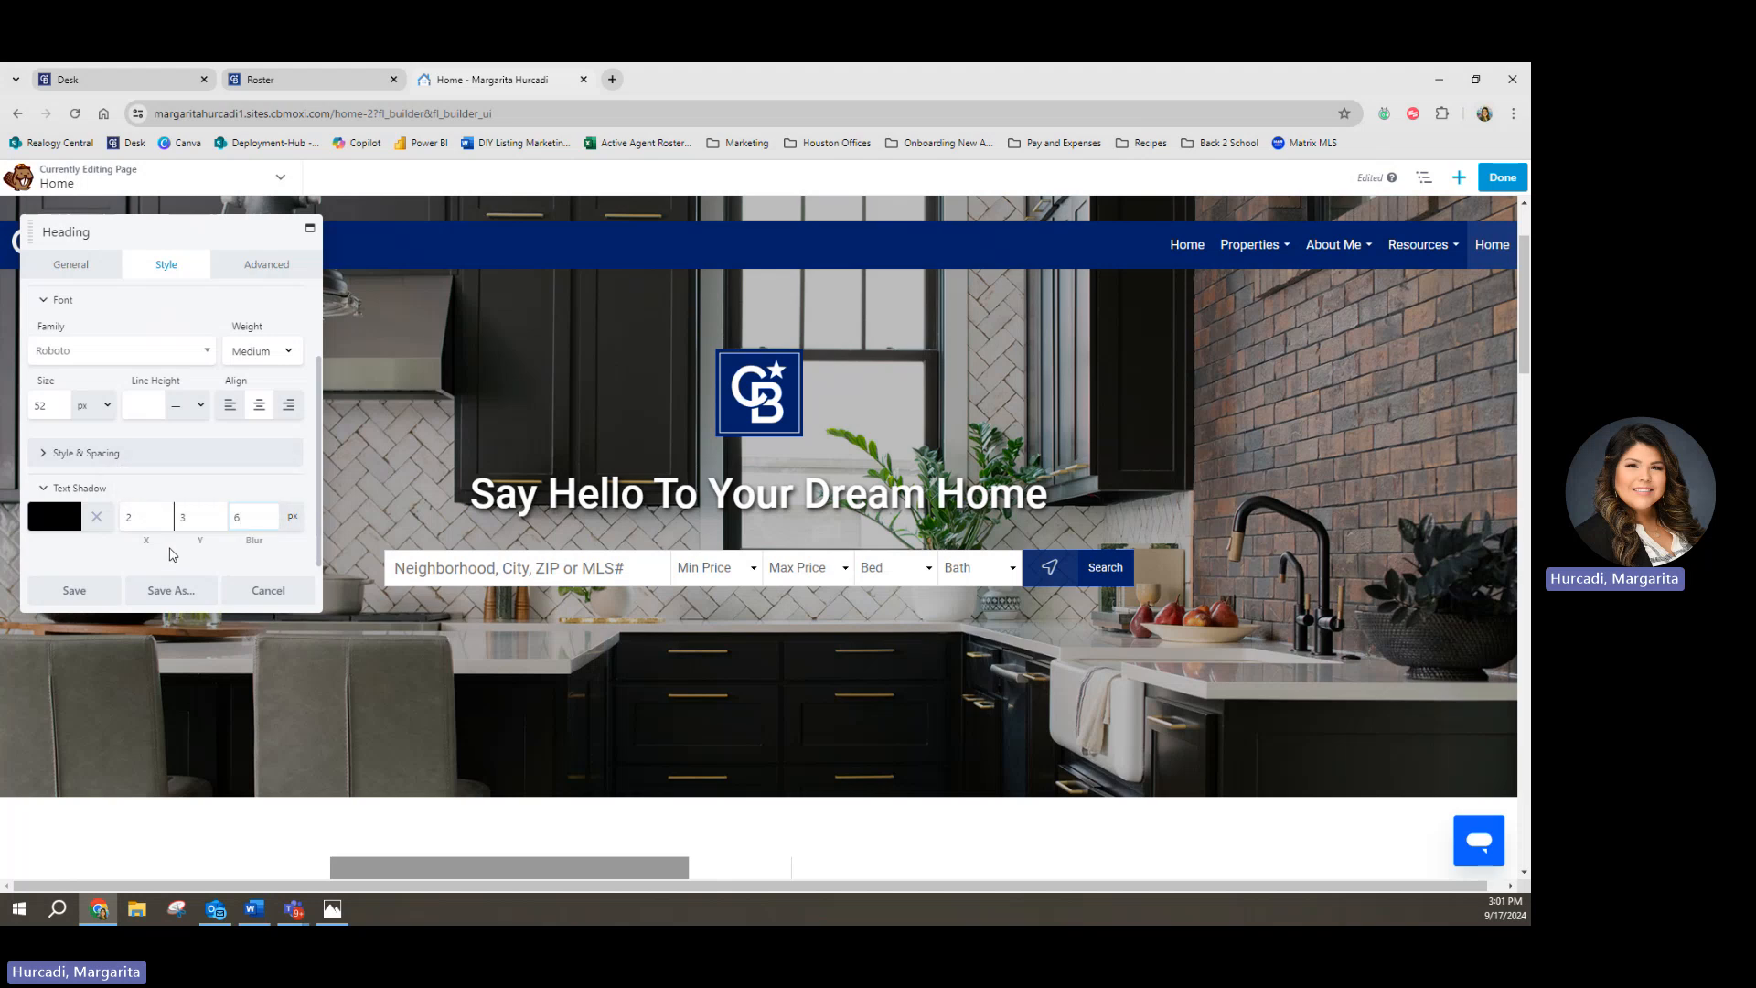
{"action": "left_click", "coordinate": [75, 591]}
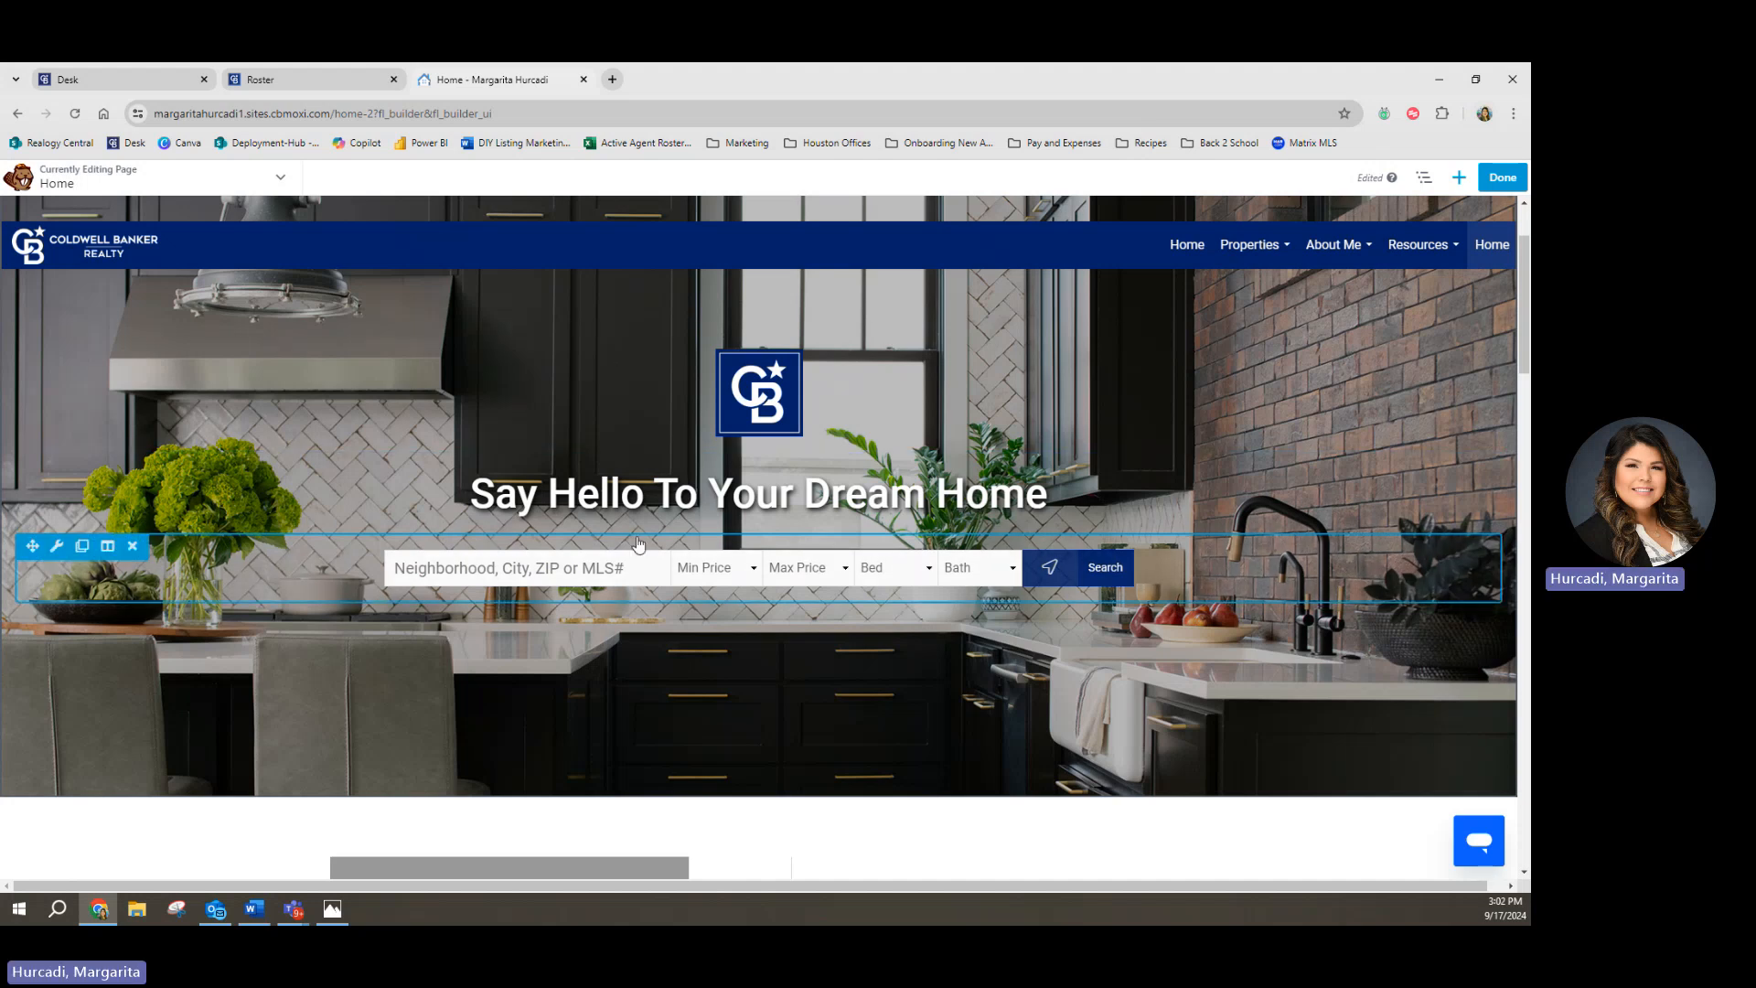
Step: Open the settings of the agent photo placeholder below the banner and remove its image agent-placeholder.png
{"action": "scroll", "coordinate": [638, 545], "scroll_direction": "down", "scroll_amount": 2}
{"action": "scroll", "coordinate": [638, 545], "scroll_direction": "down", "scroll_amount": 1}
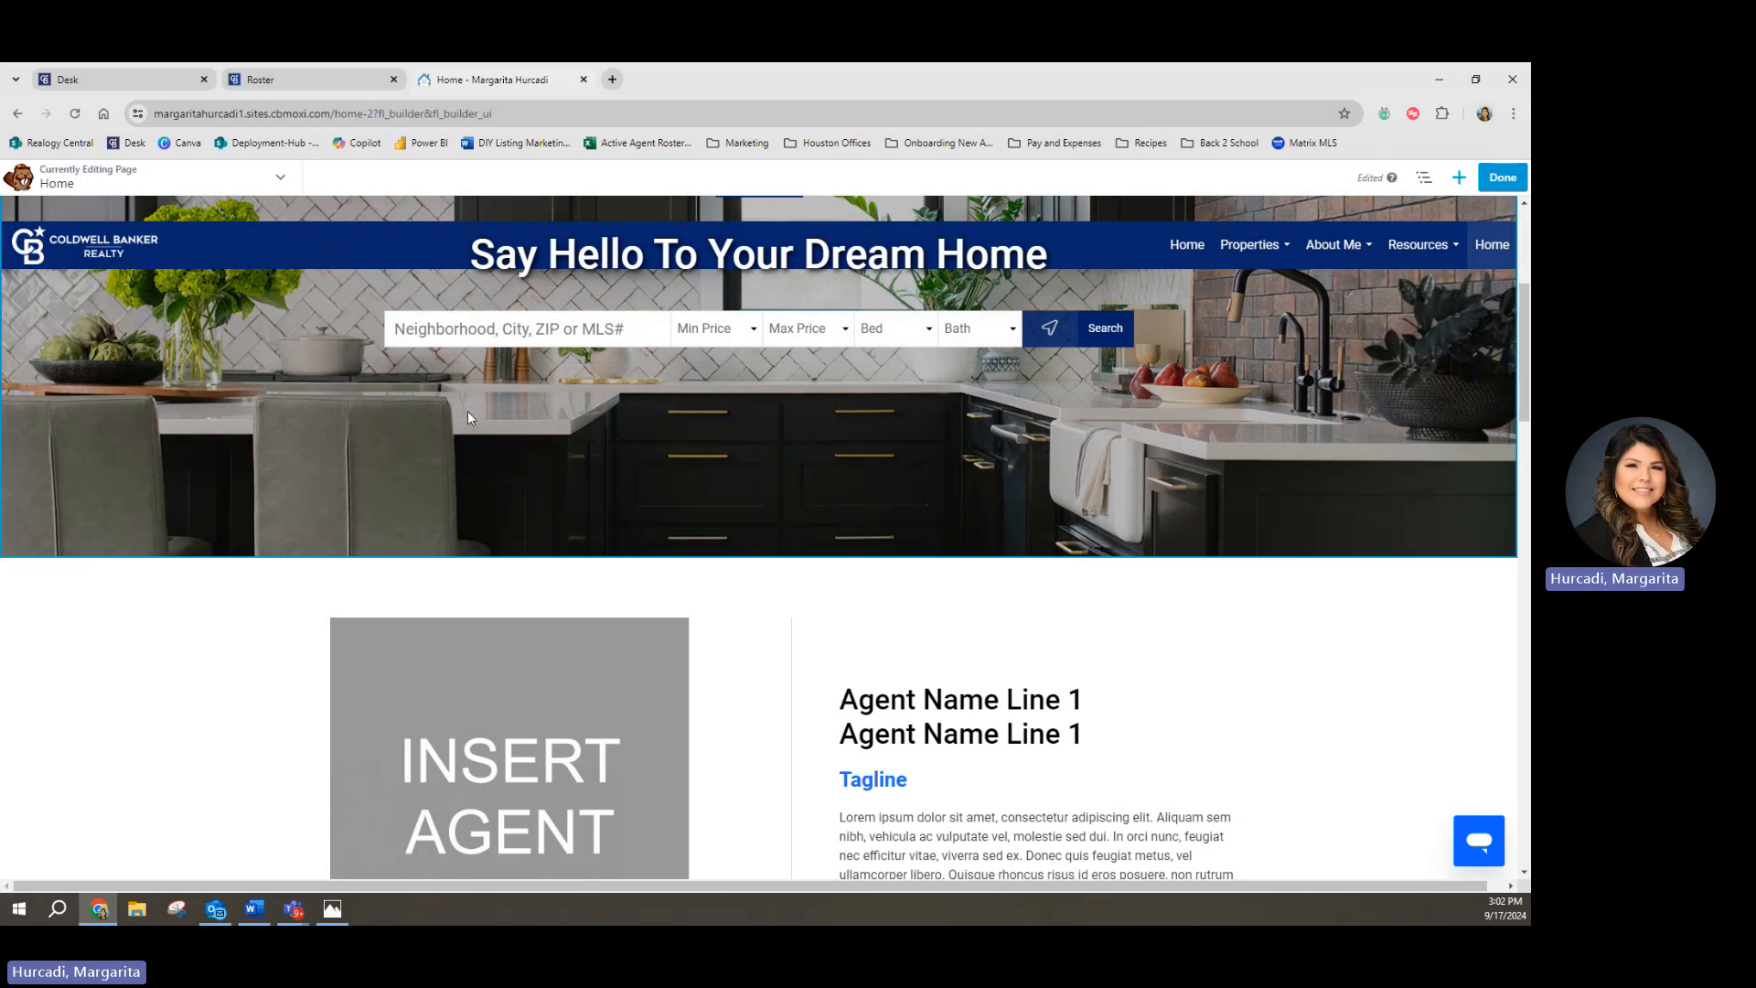
{"action": "scroll", "coordinate": [567, 453], "scroll_direction": "down", "scroll_amount": 5}
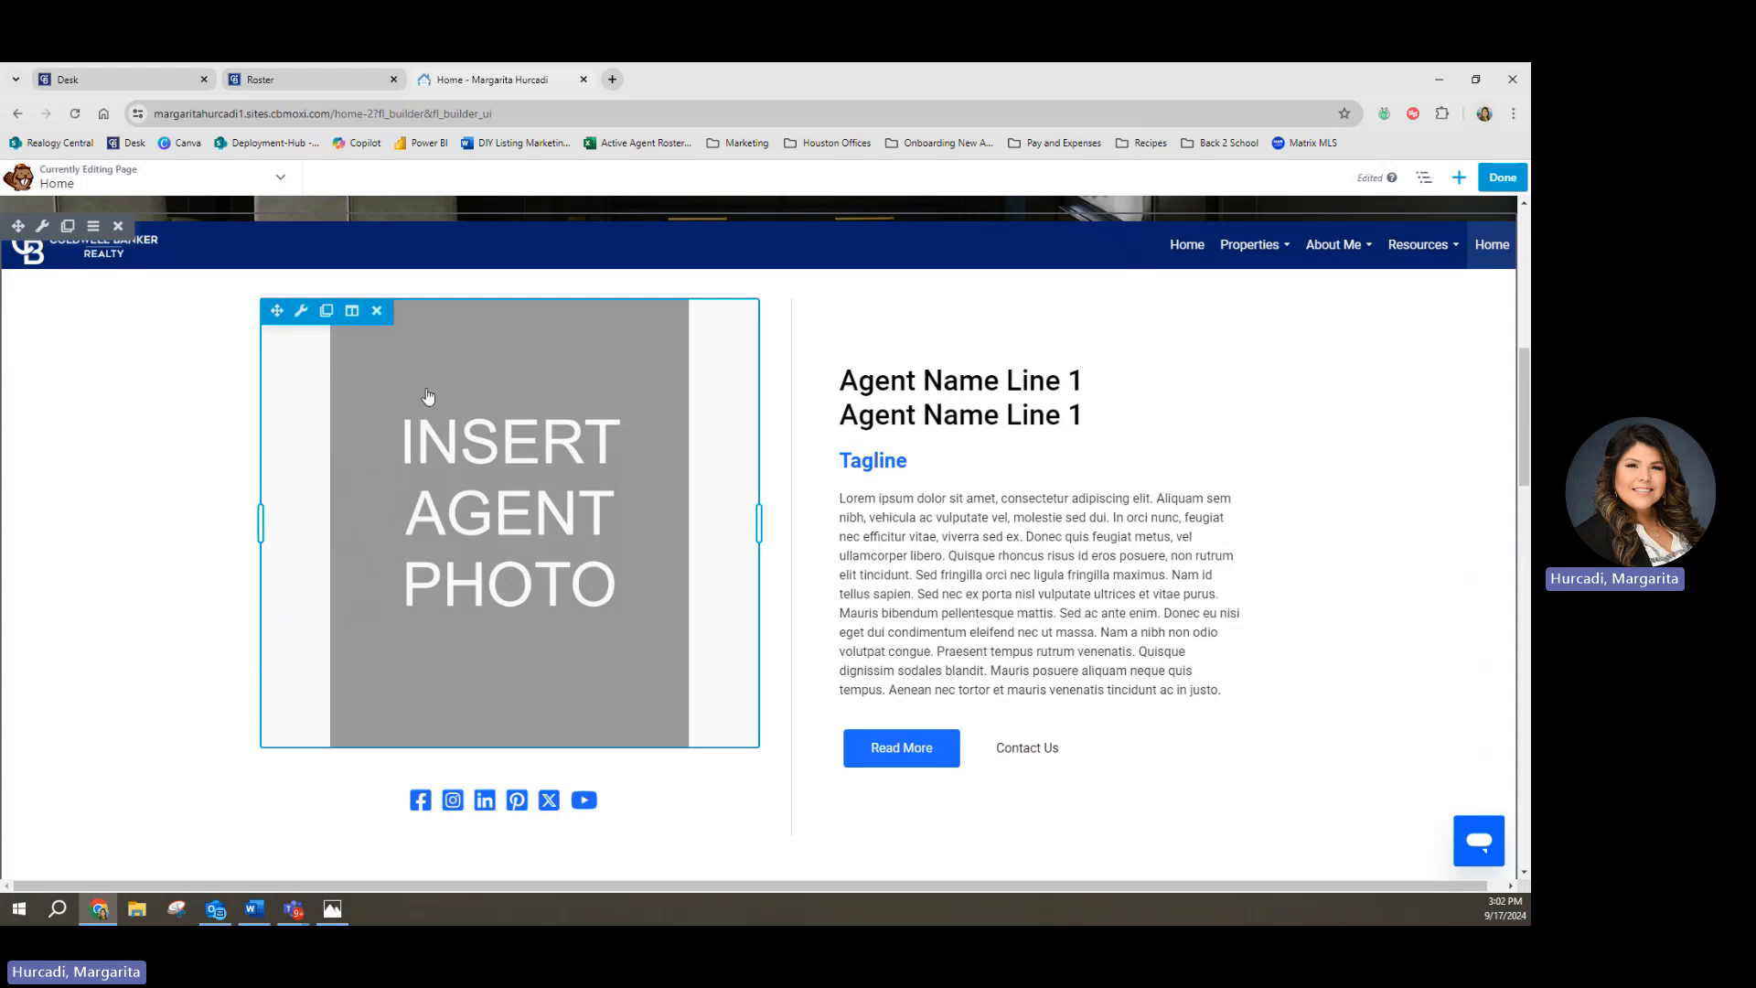
{"action": "scroll", "coordinate": [379, 598], "scroll_direction": "up", "scroll_amount": 1}
{"action": "scroll", "coordinate": [379, 599], "scroll_direction": "down", "scroll_amount": 1}
{"action": "left_click", "coordinate": [499, 447]}
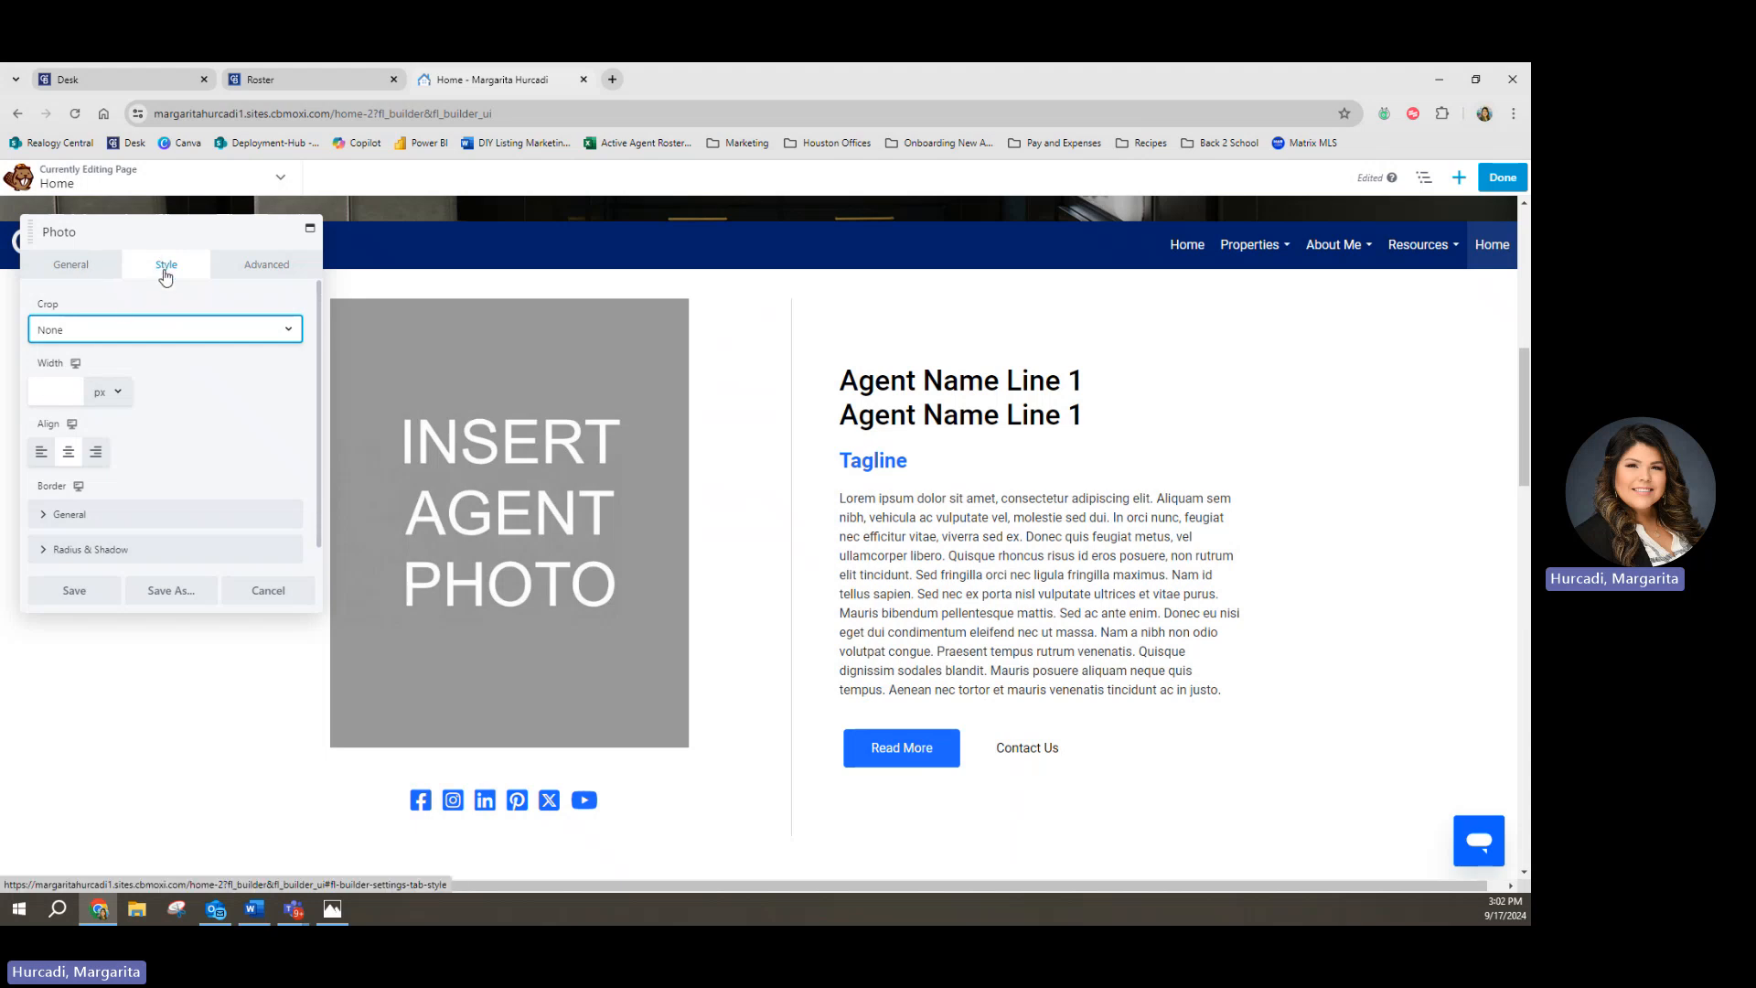
{"action": "left_click", "coordinate": [71, 266]}
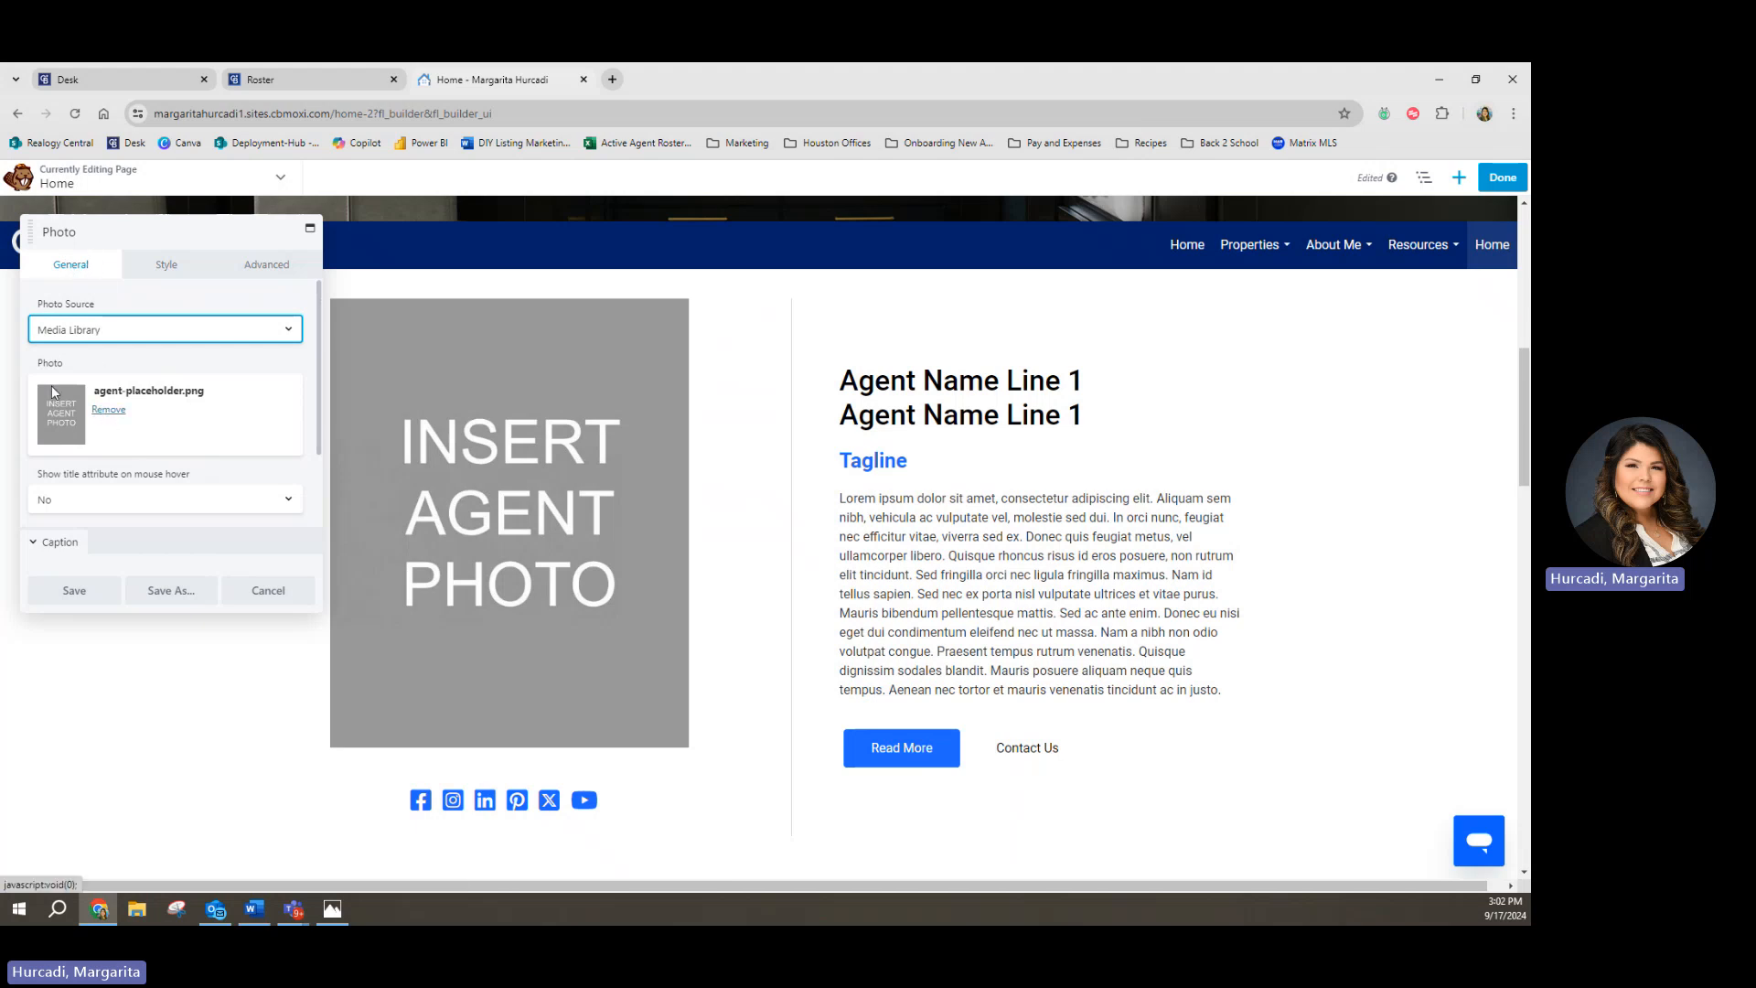
{"action": "left_click", "coordinate": [98, 410]}
{"action": "left_click", "coordinate": [101, 412]}
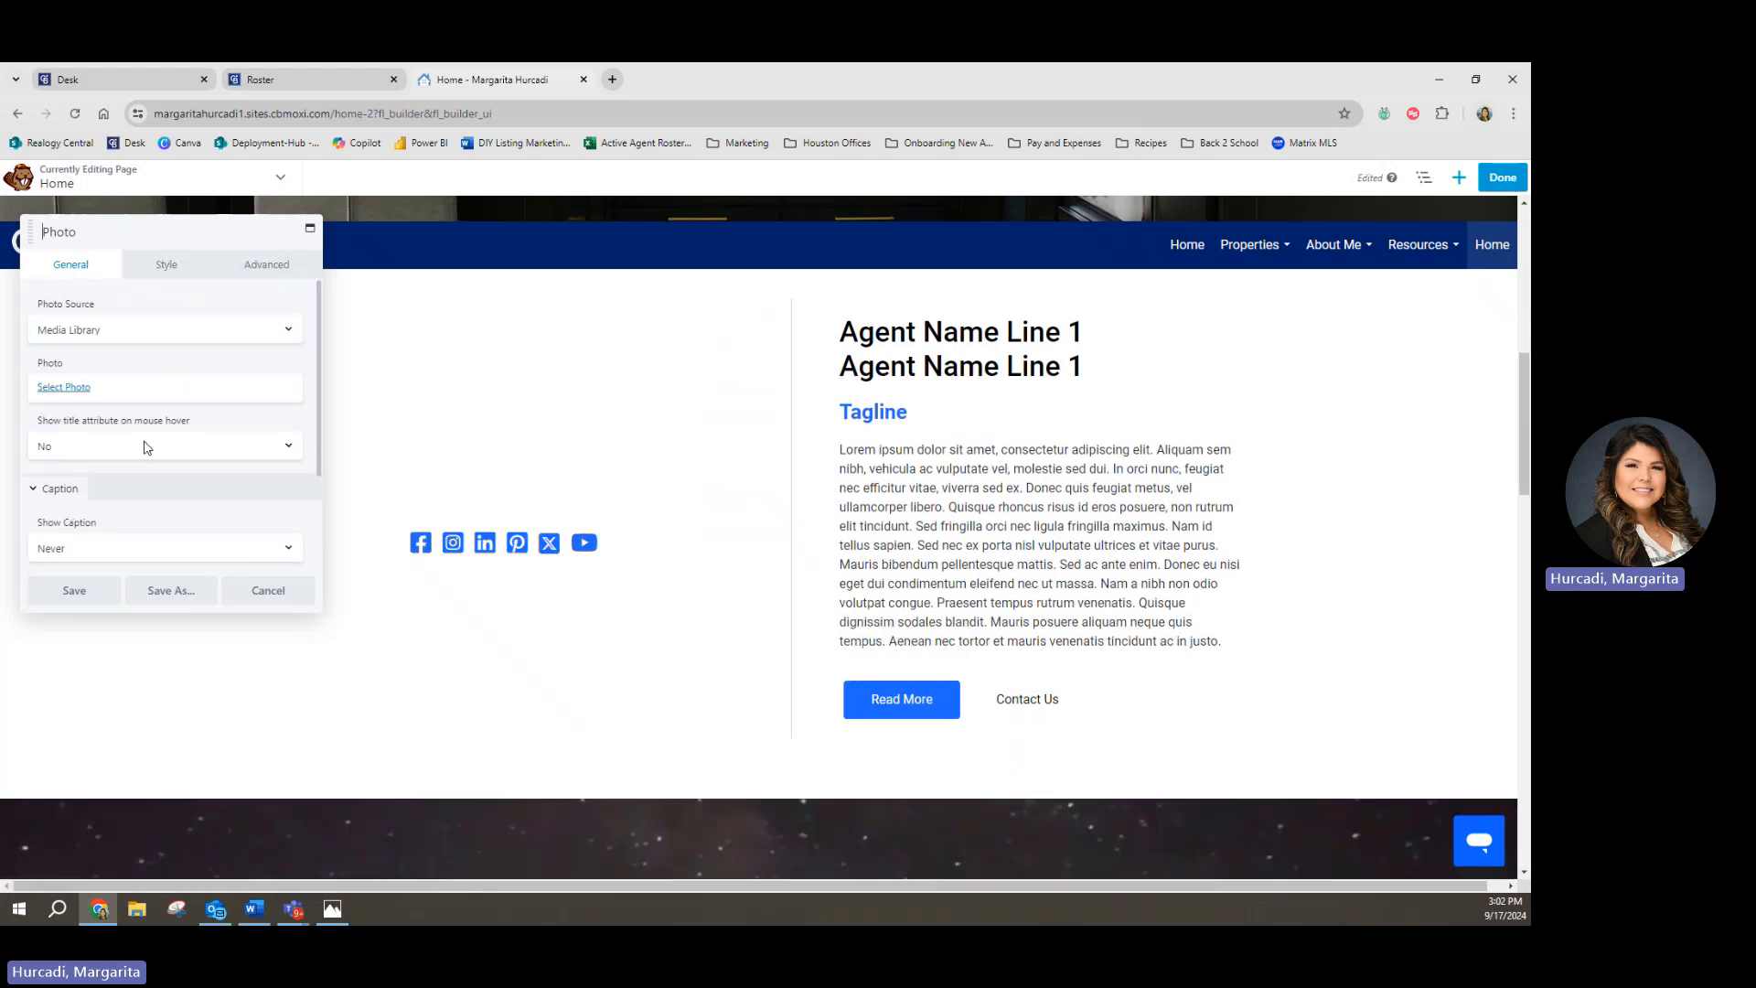
Step: Insert the agent's headshot from the media library into the emptied agent photo module
{"action": "left_click", "coordinate": [62, 388]}
{"action": "left_click", "coordinate": [319, 382]}
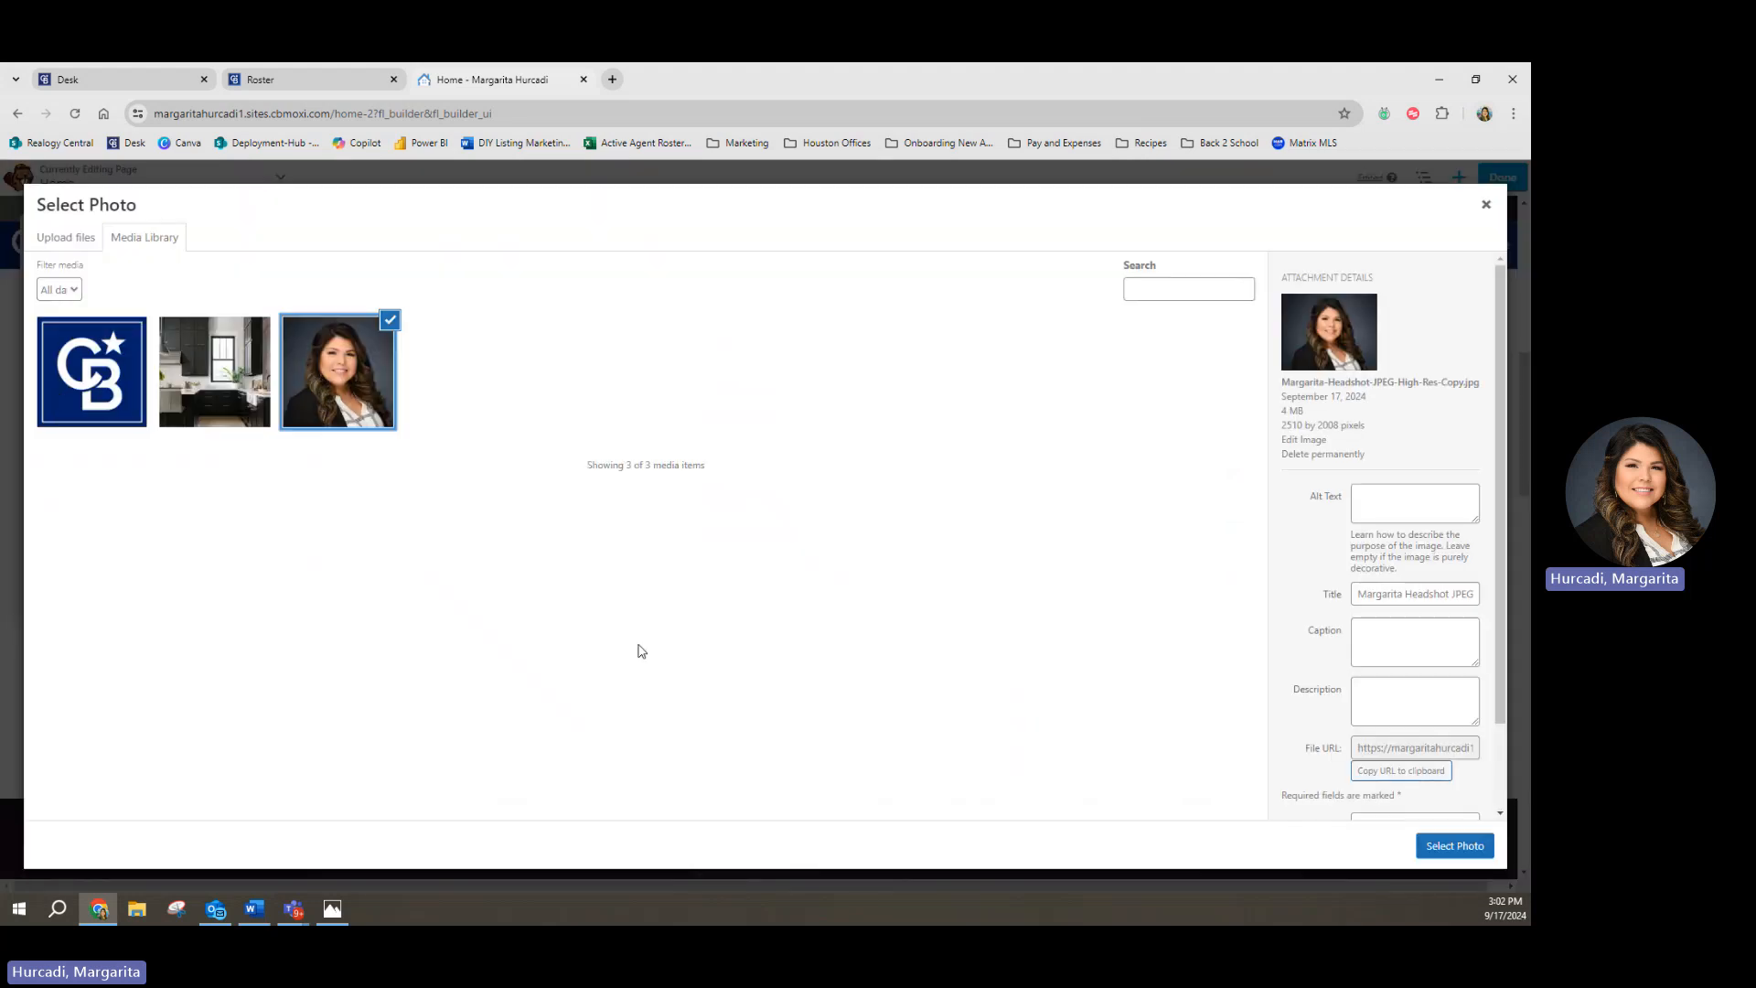
{"action": "left_click", "coordinate": [1458, 851]}
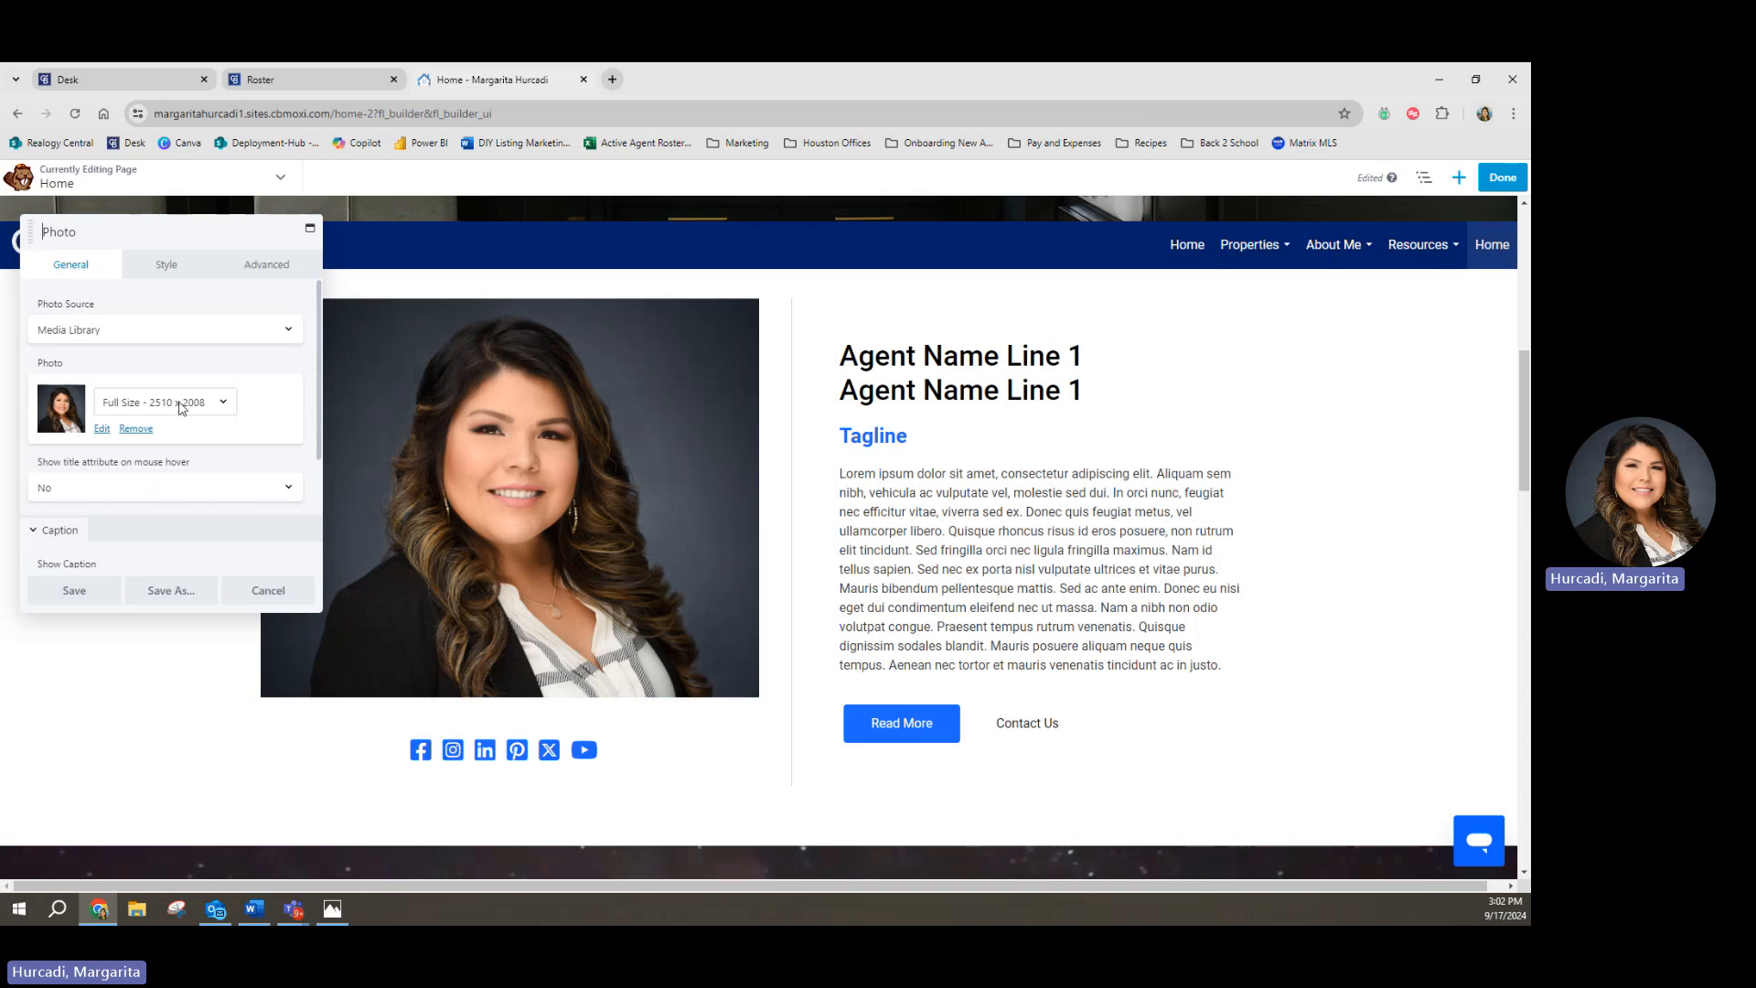
Step: Compare the Circle and Panorama crops on the agent photo in its style settings and set the crop to Portrait
{"action": "left_click", "coordinate": [168, 267]}
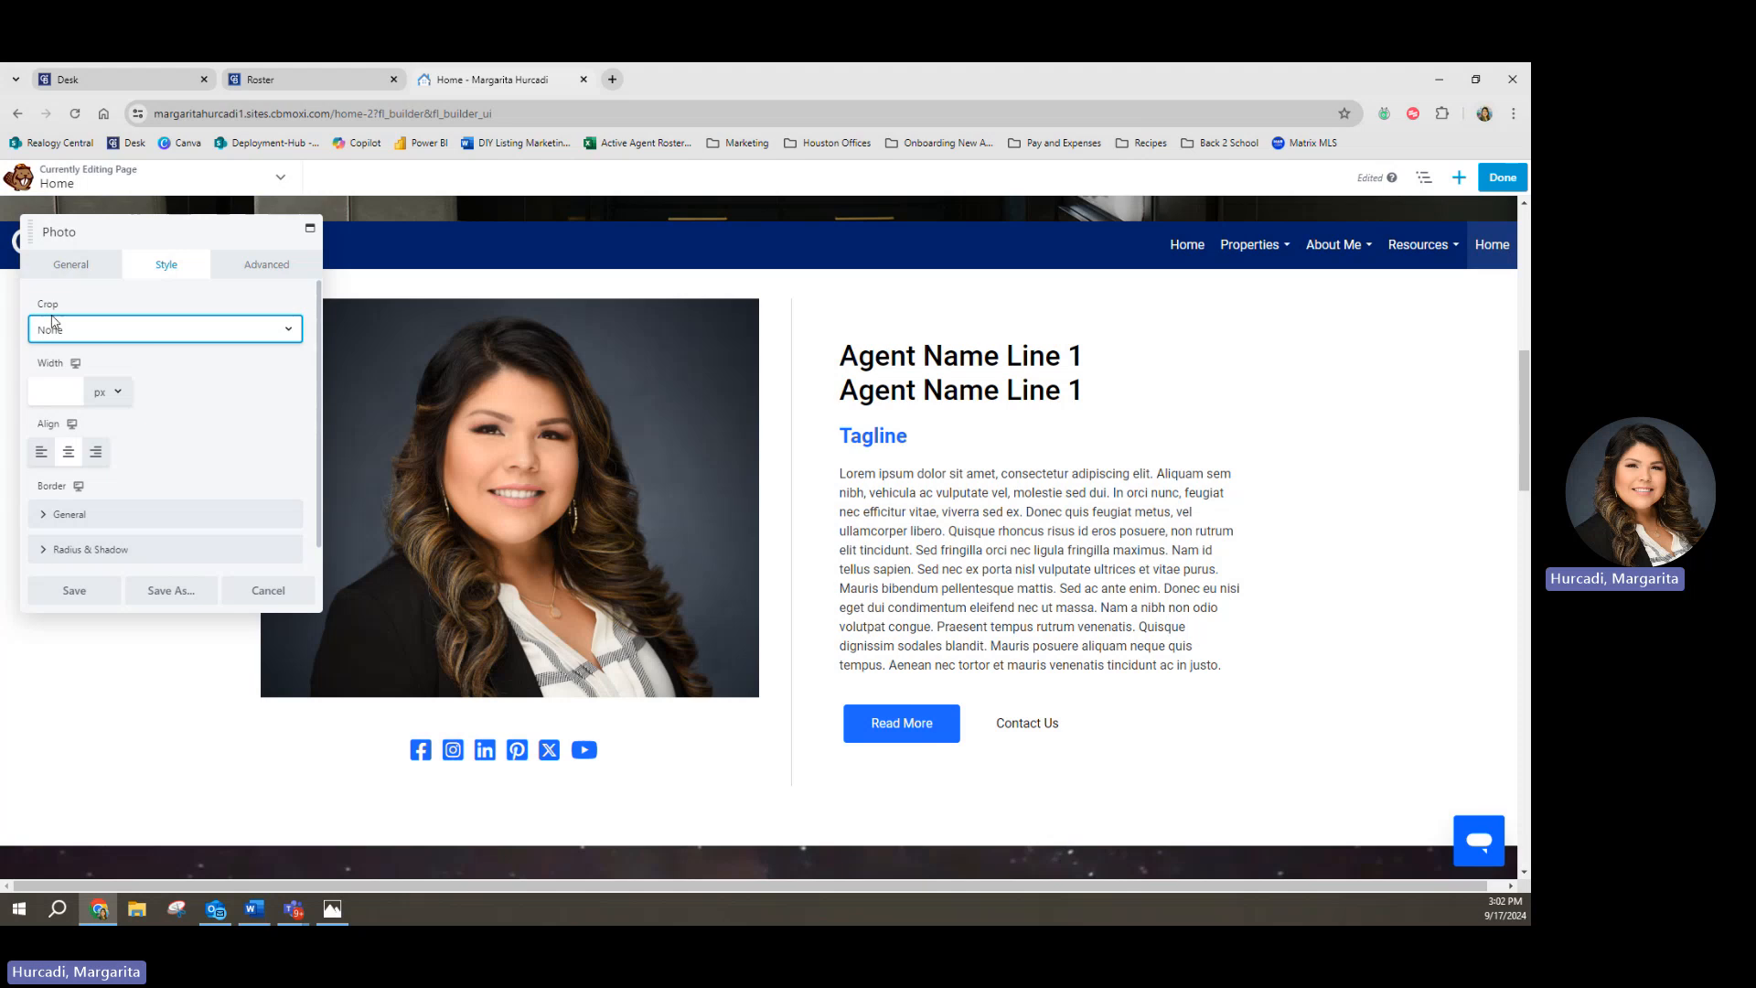
{"action": "left_click", "coordinate": [79, 336]}
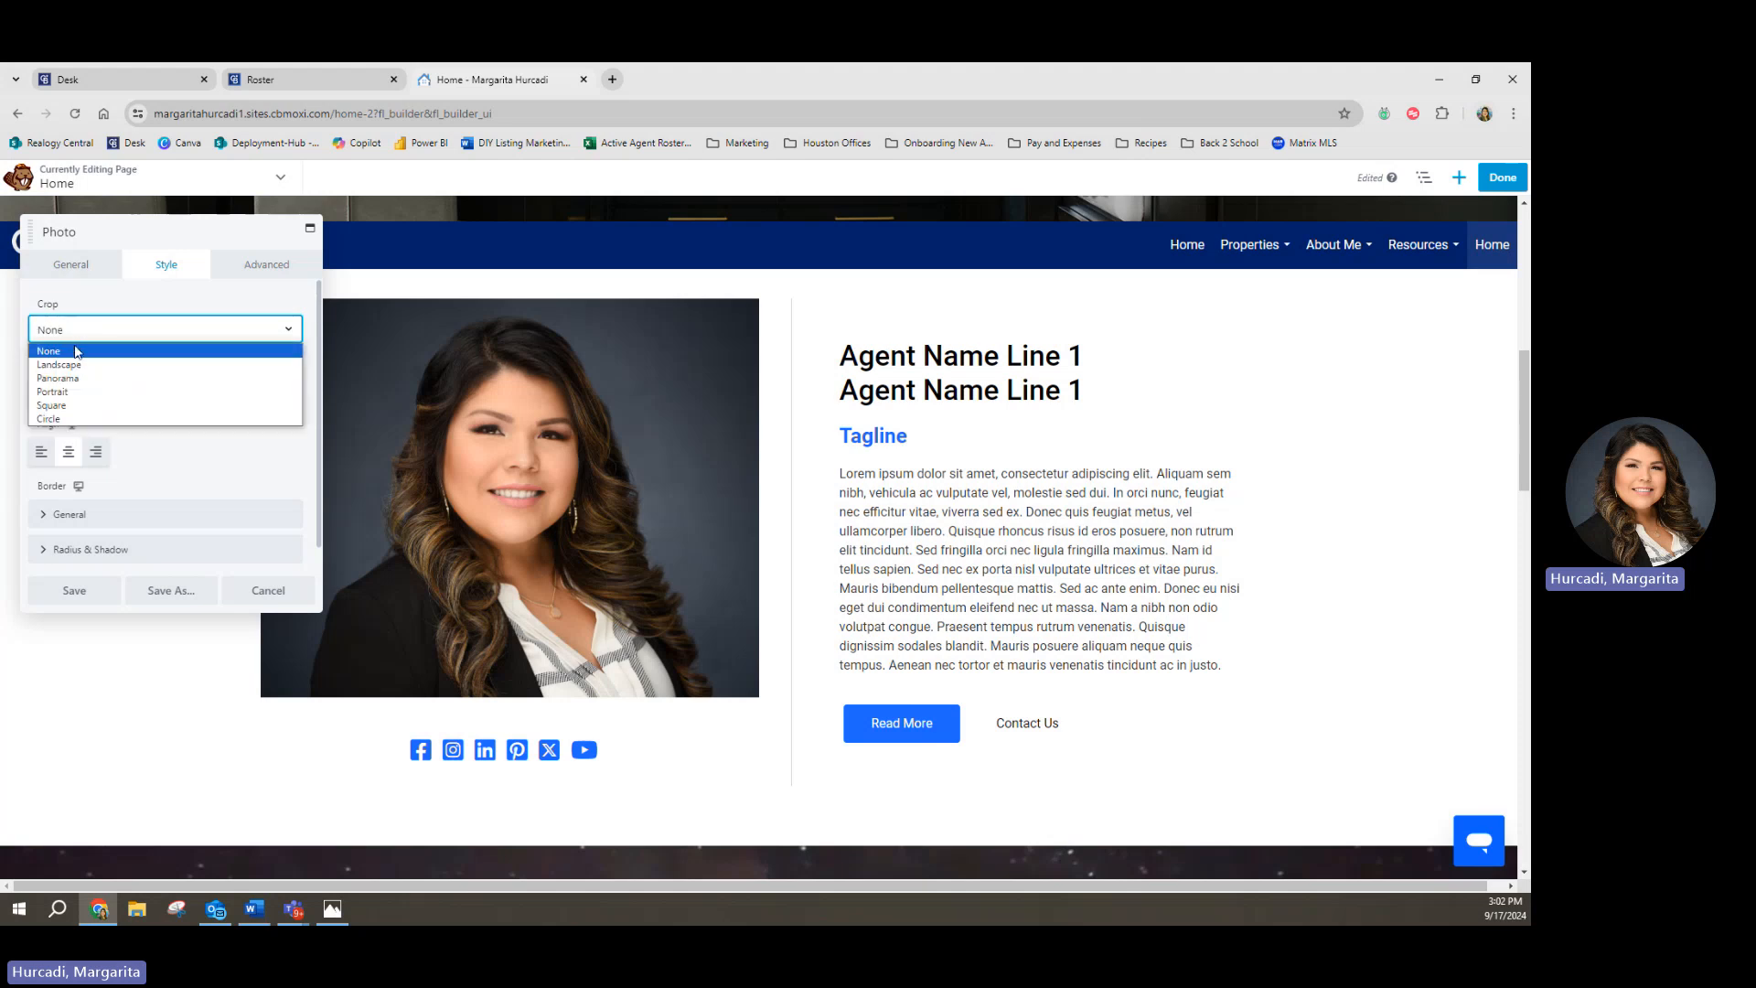
{"action": "left_click", "coordinate": [51, 419]}
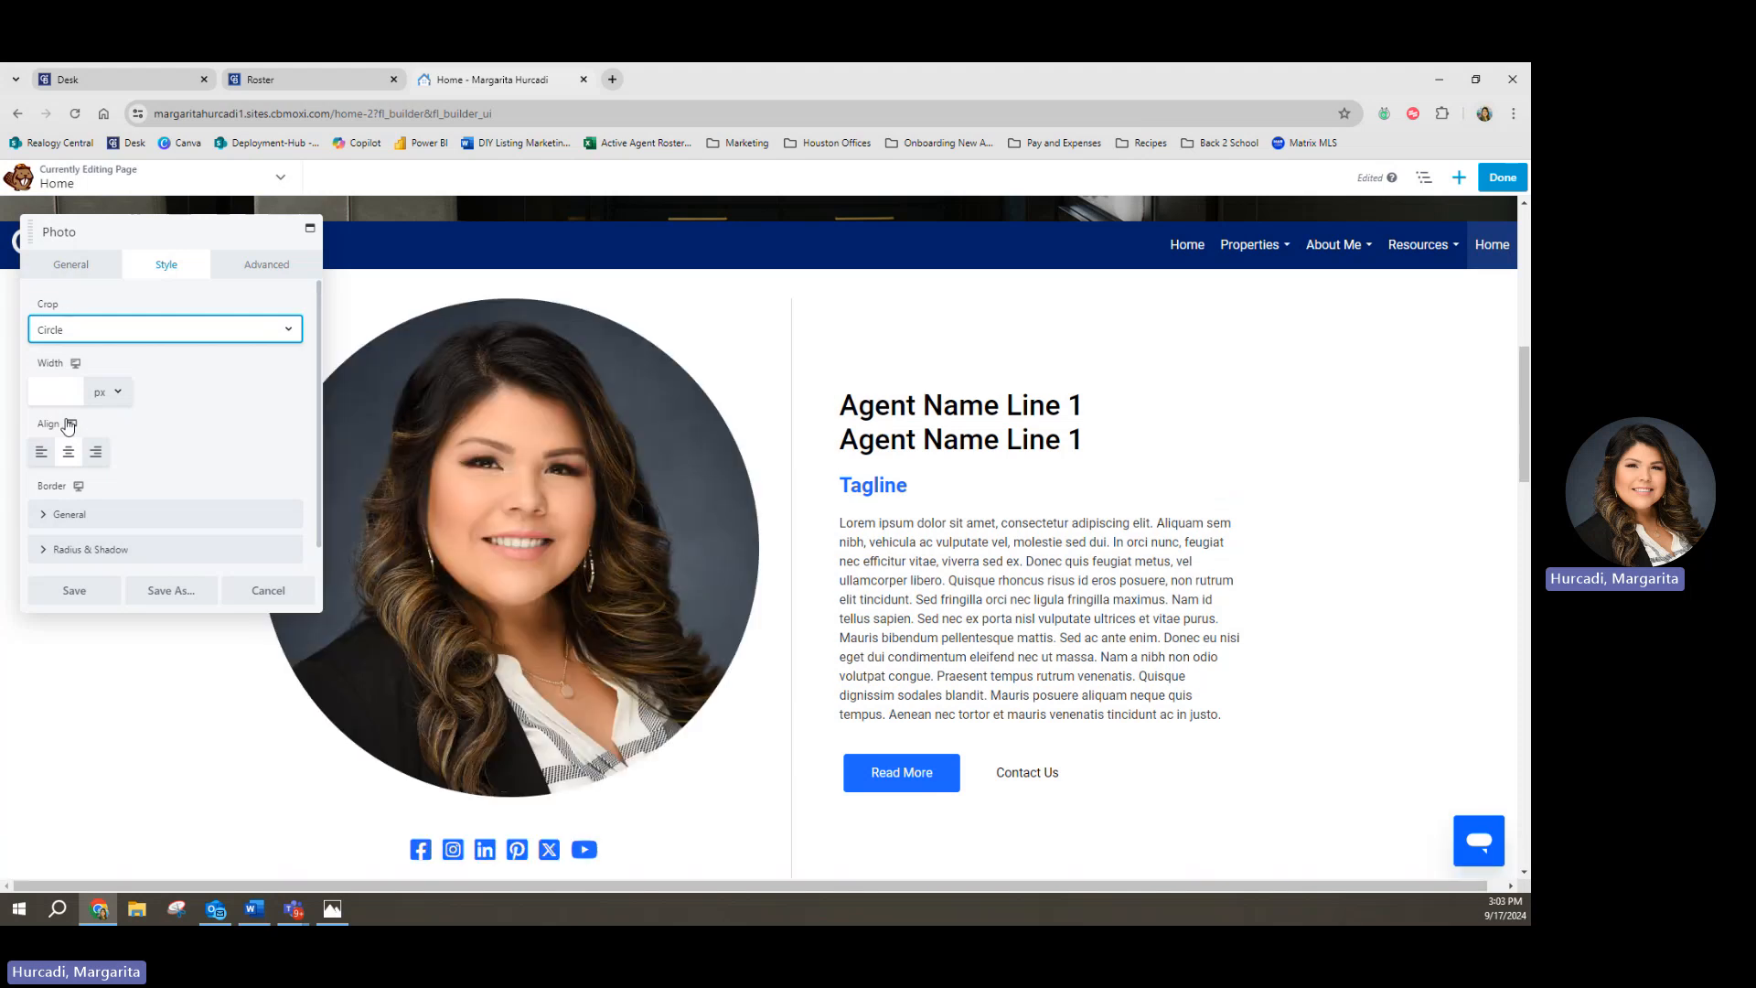
{"action": "left_click", "coordinate": [95, 337]}
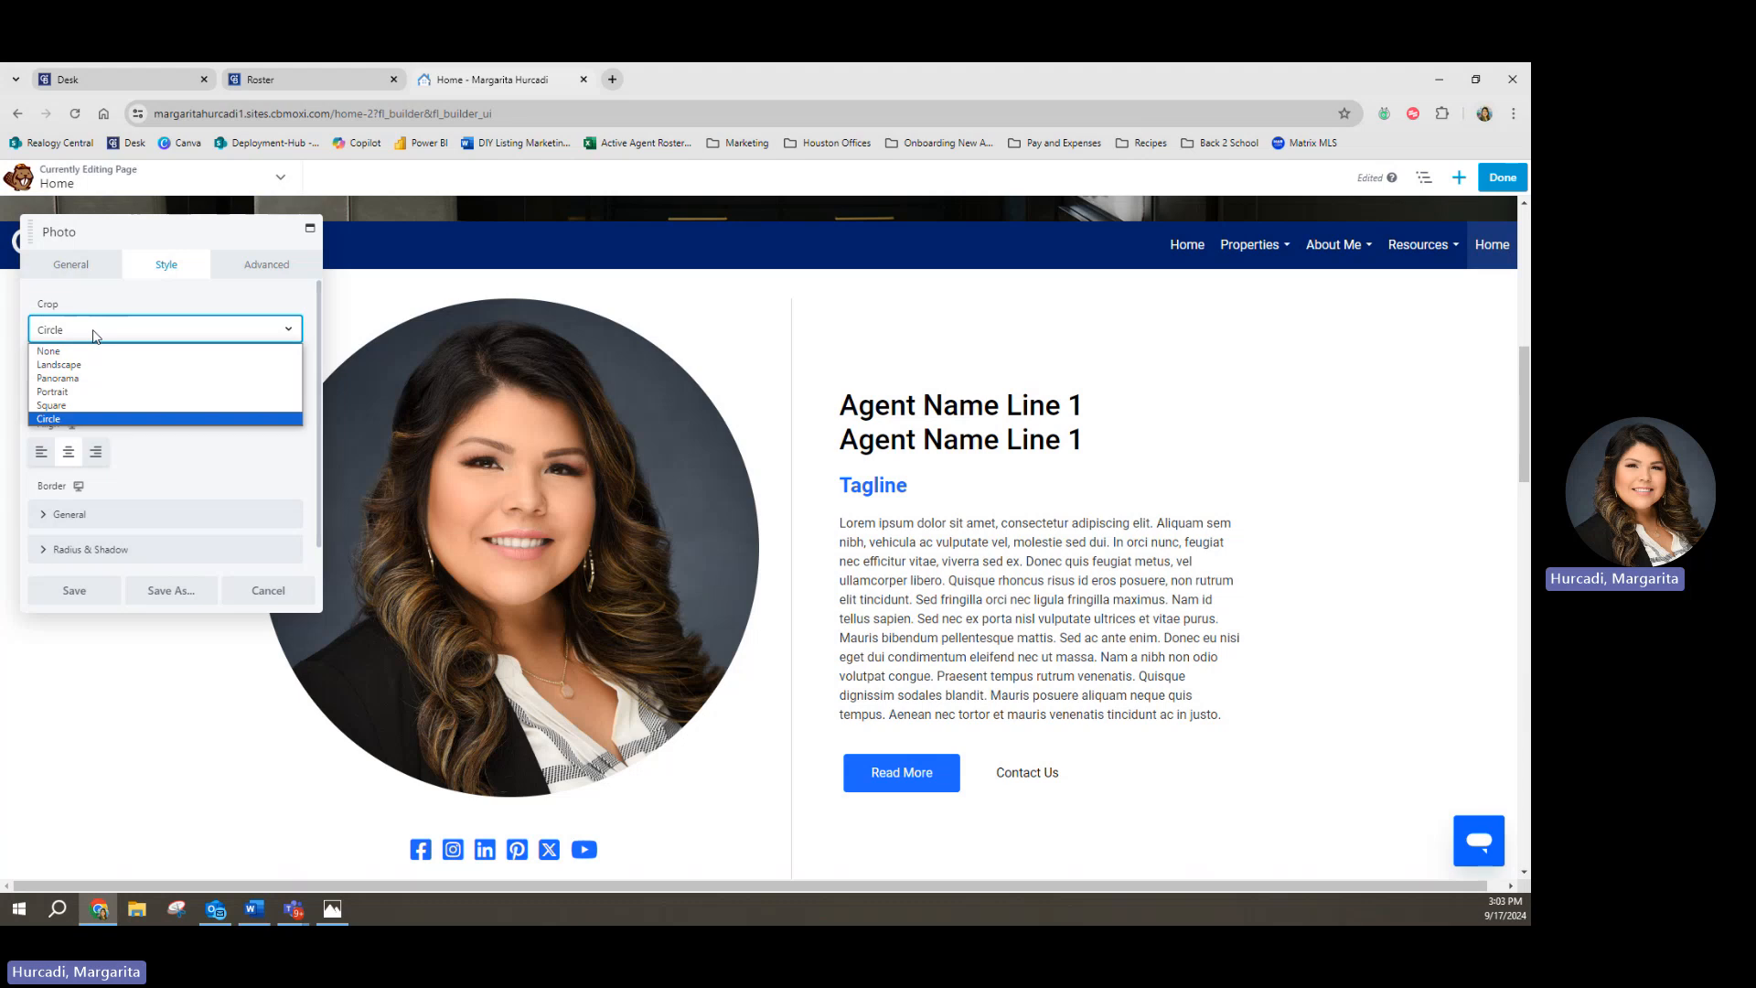
{"action": "left_click", "coordinate": [100, 377]}
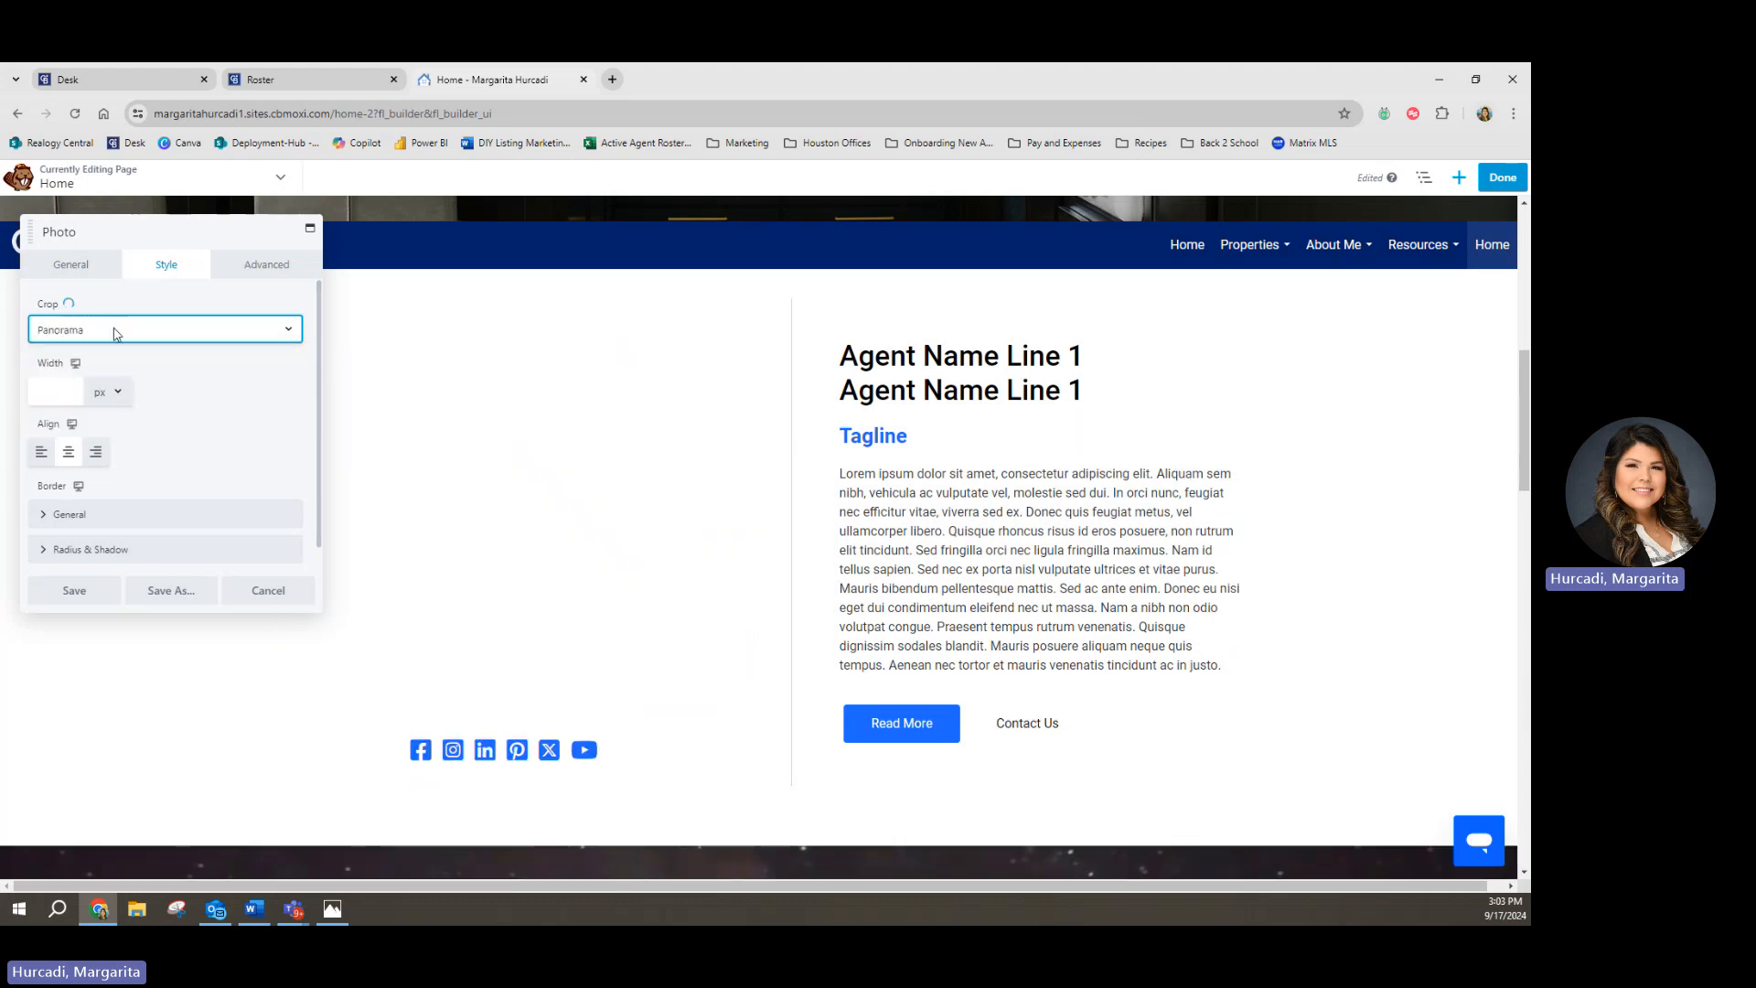
{"action": "left_click", "coordinate": [117, 331]}
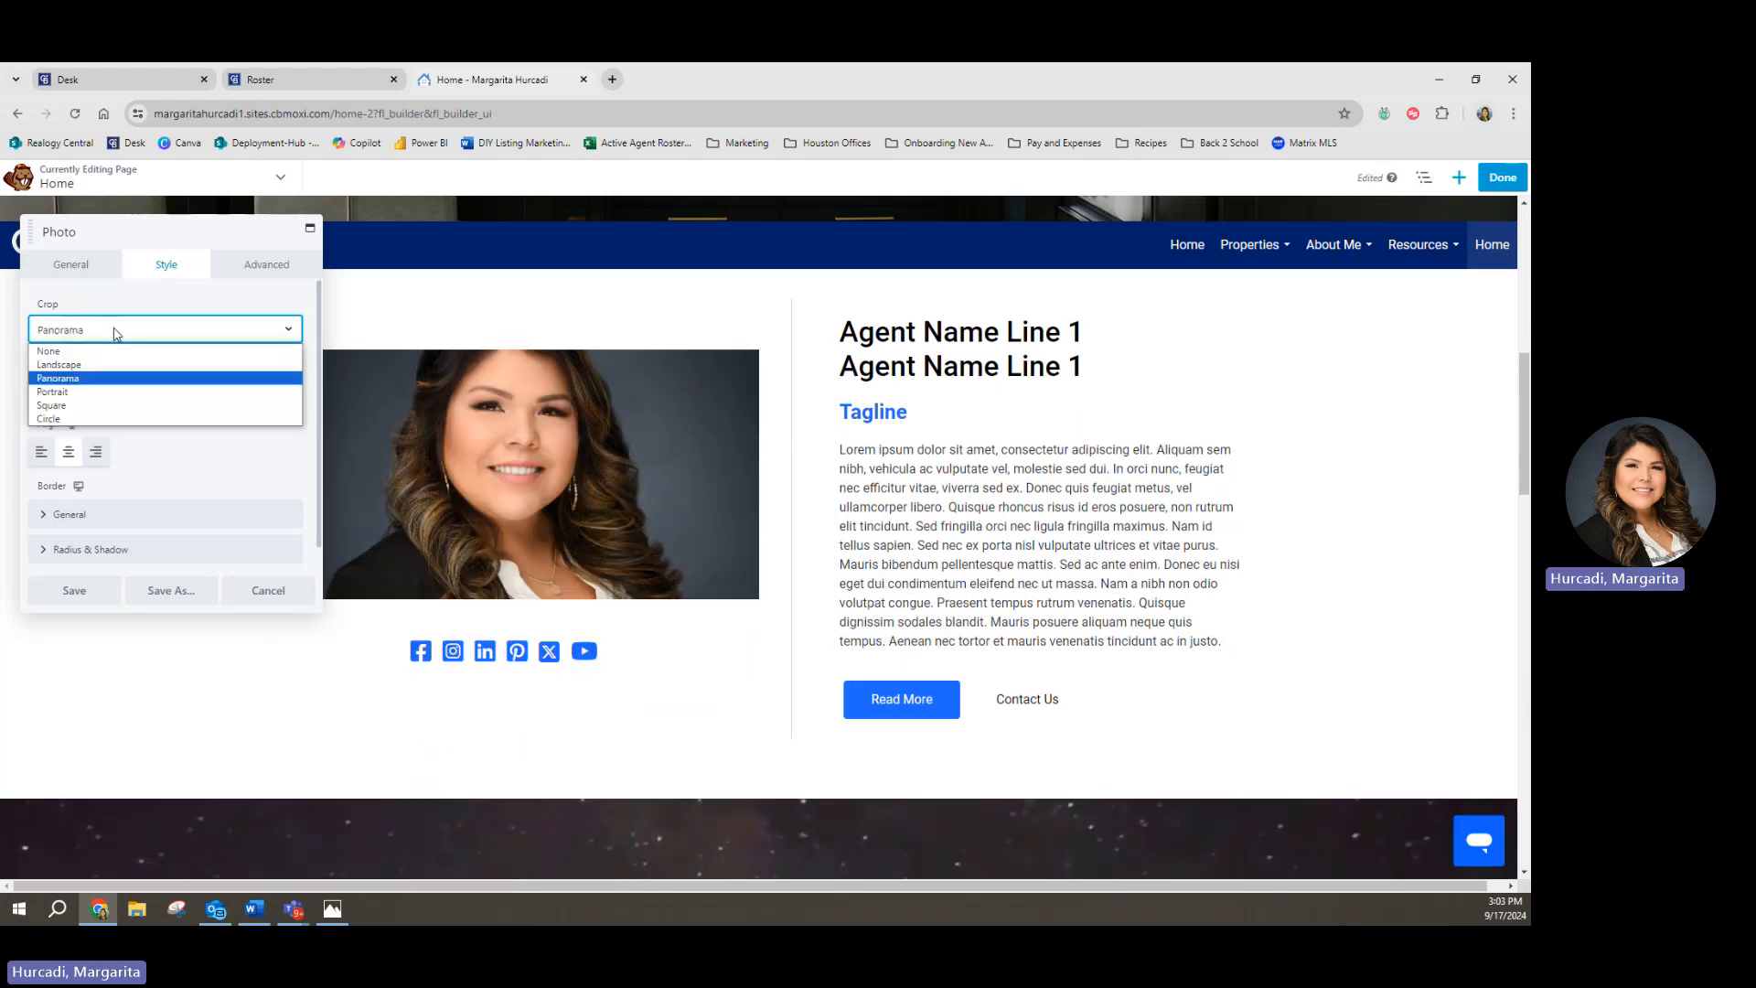
{"action": "left_click", "coordinate": [75, 392]}
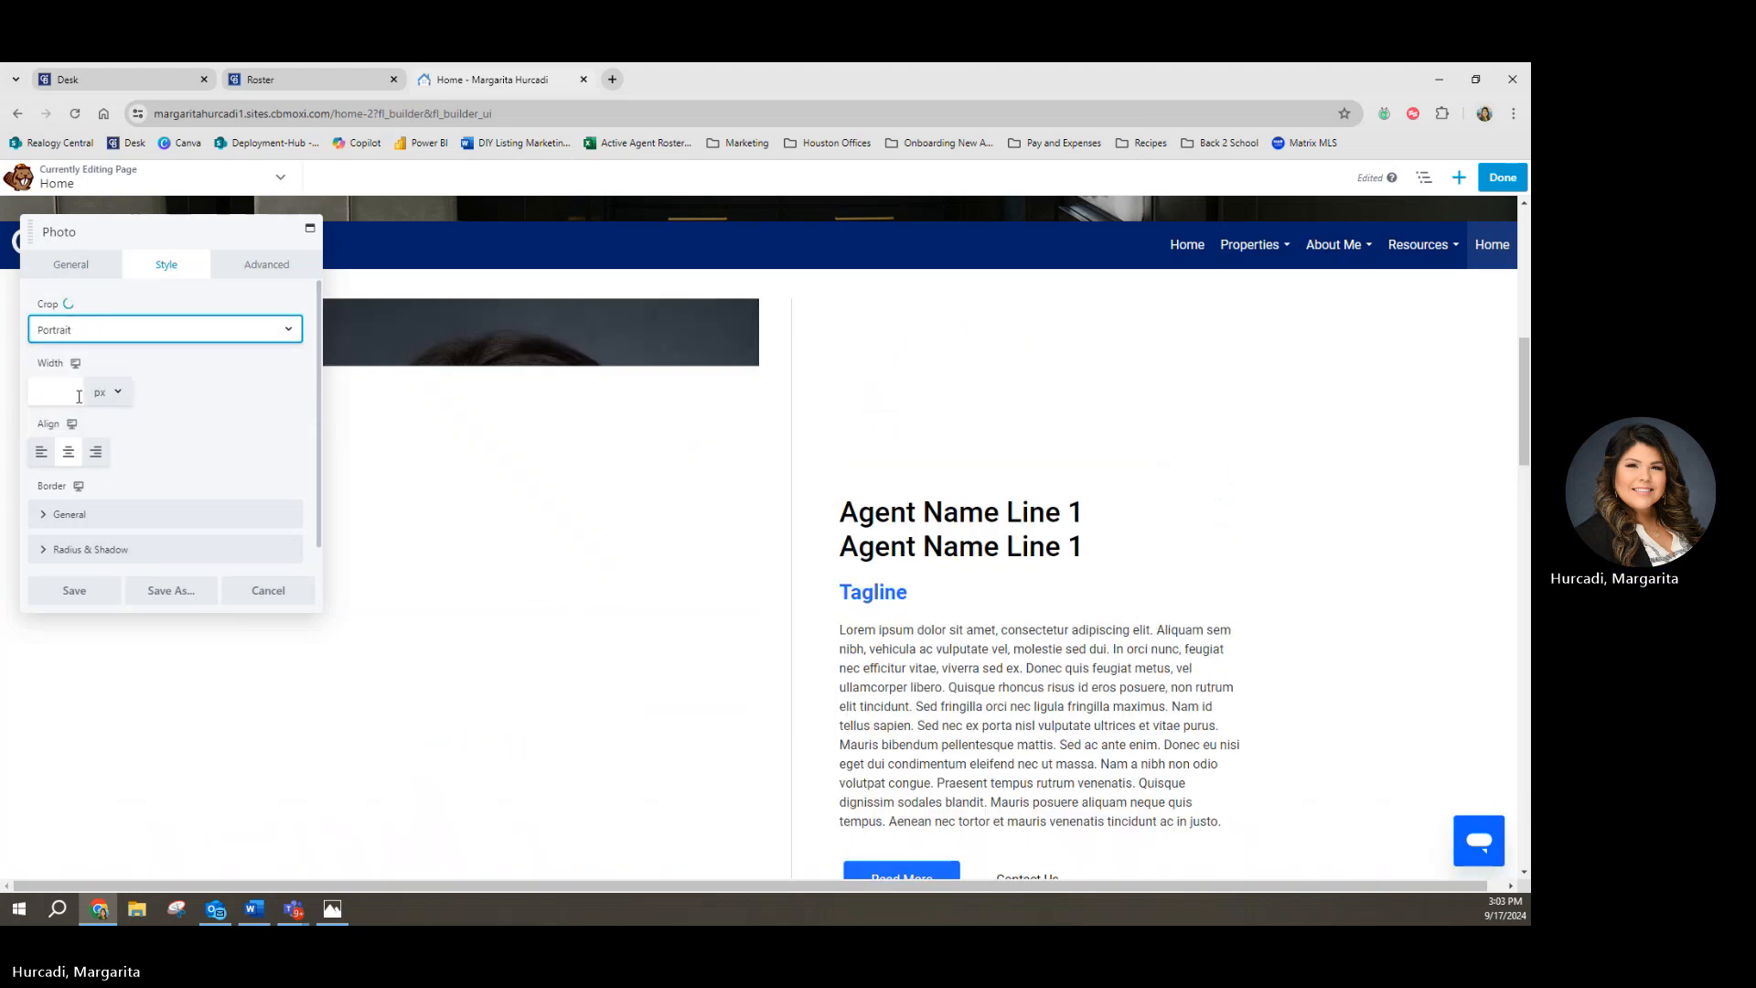
{"action": "scroll", "coordinate": [509, 468], "scroll_direction": "down", "scroll_amount": 1}
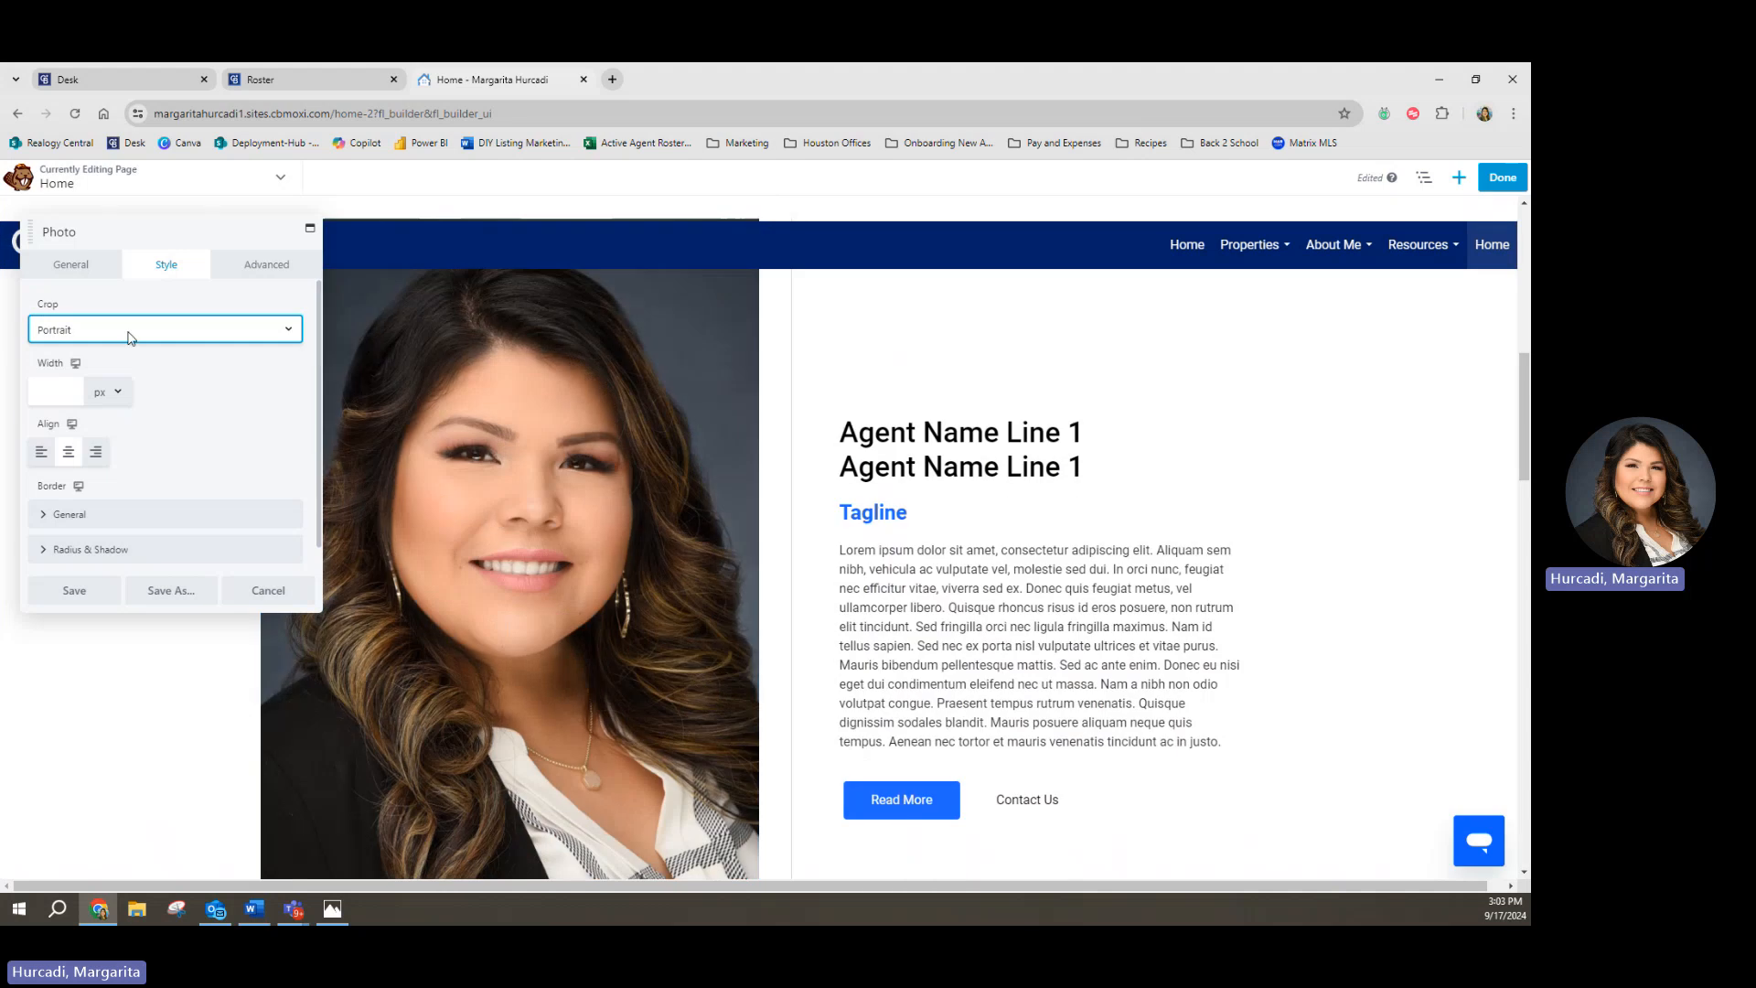
{"action": "left_click", "coordinate": [115, 335]}
{"action": "left_click", "coordinate": [115, 421]}
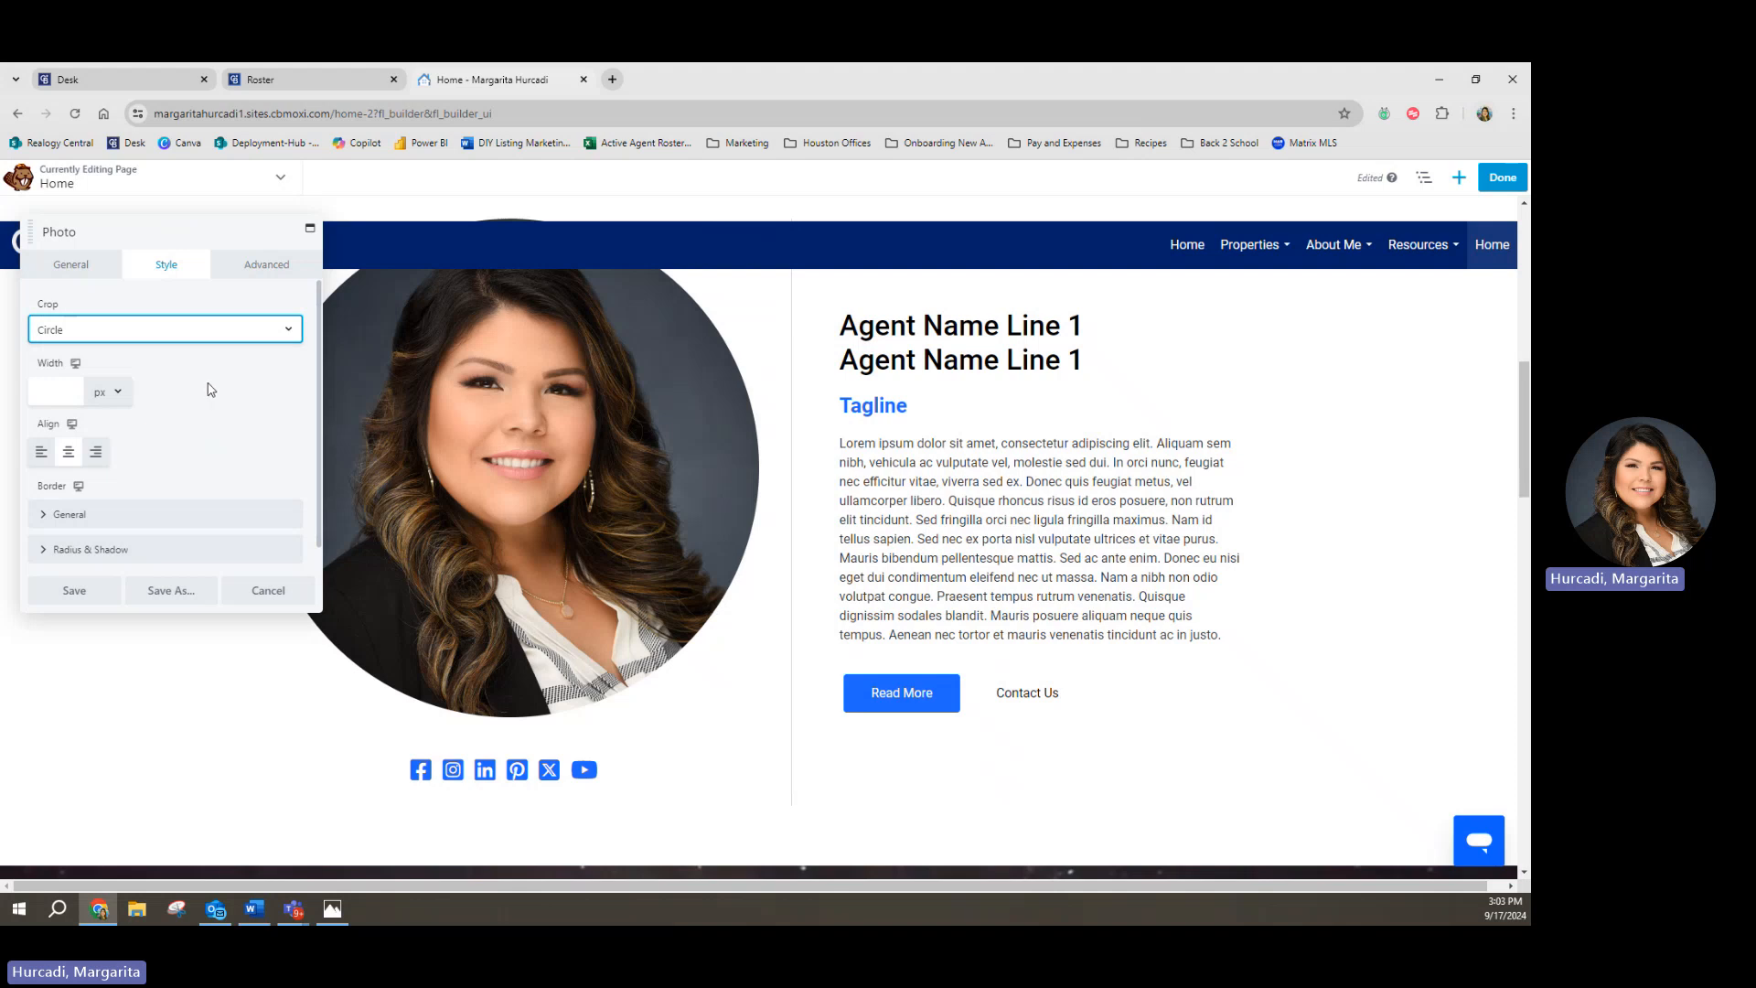
{"action": "left_click", "coordinate": [103, 333]}
{"action": "left_click", "coordinate": [68, 392]}
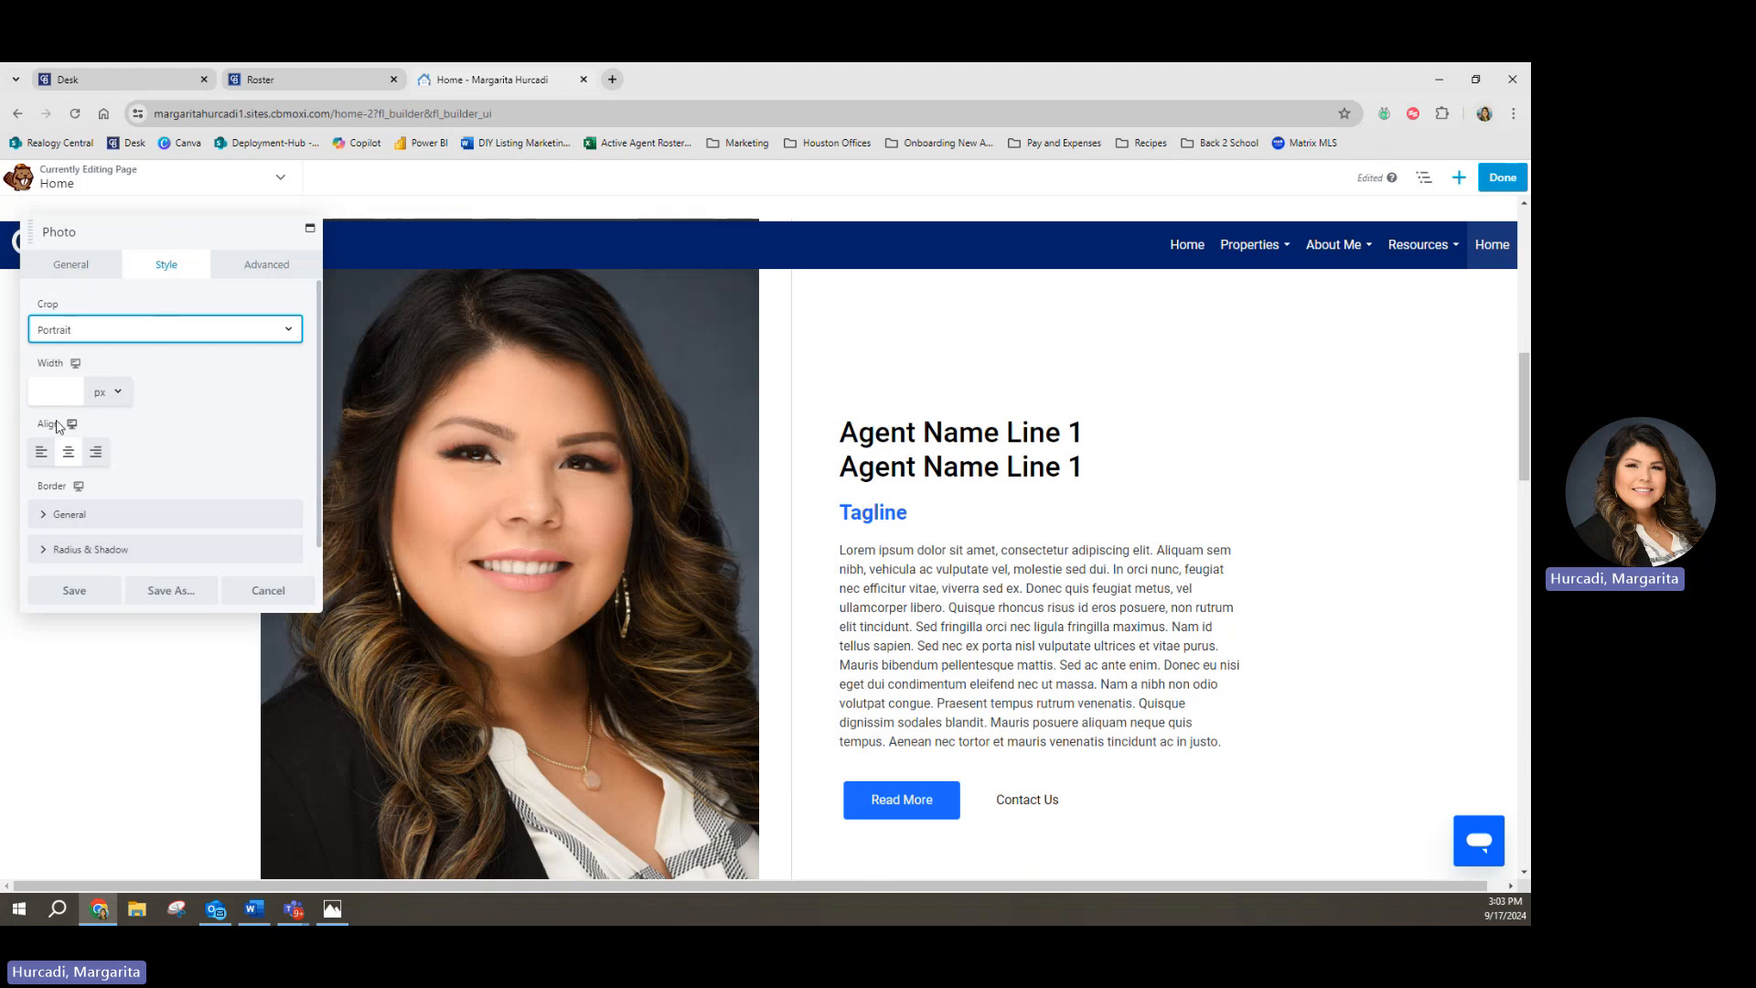
Step: Set the agent photo's width to 480 px
{"action": "left_click", "coordinate": [70, 393]}
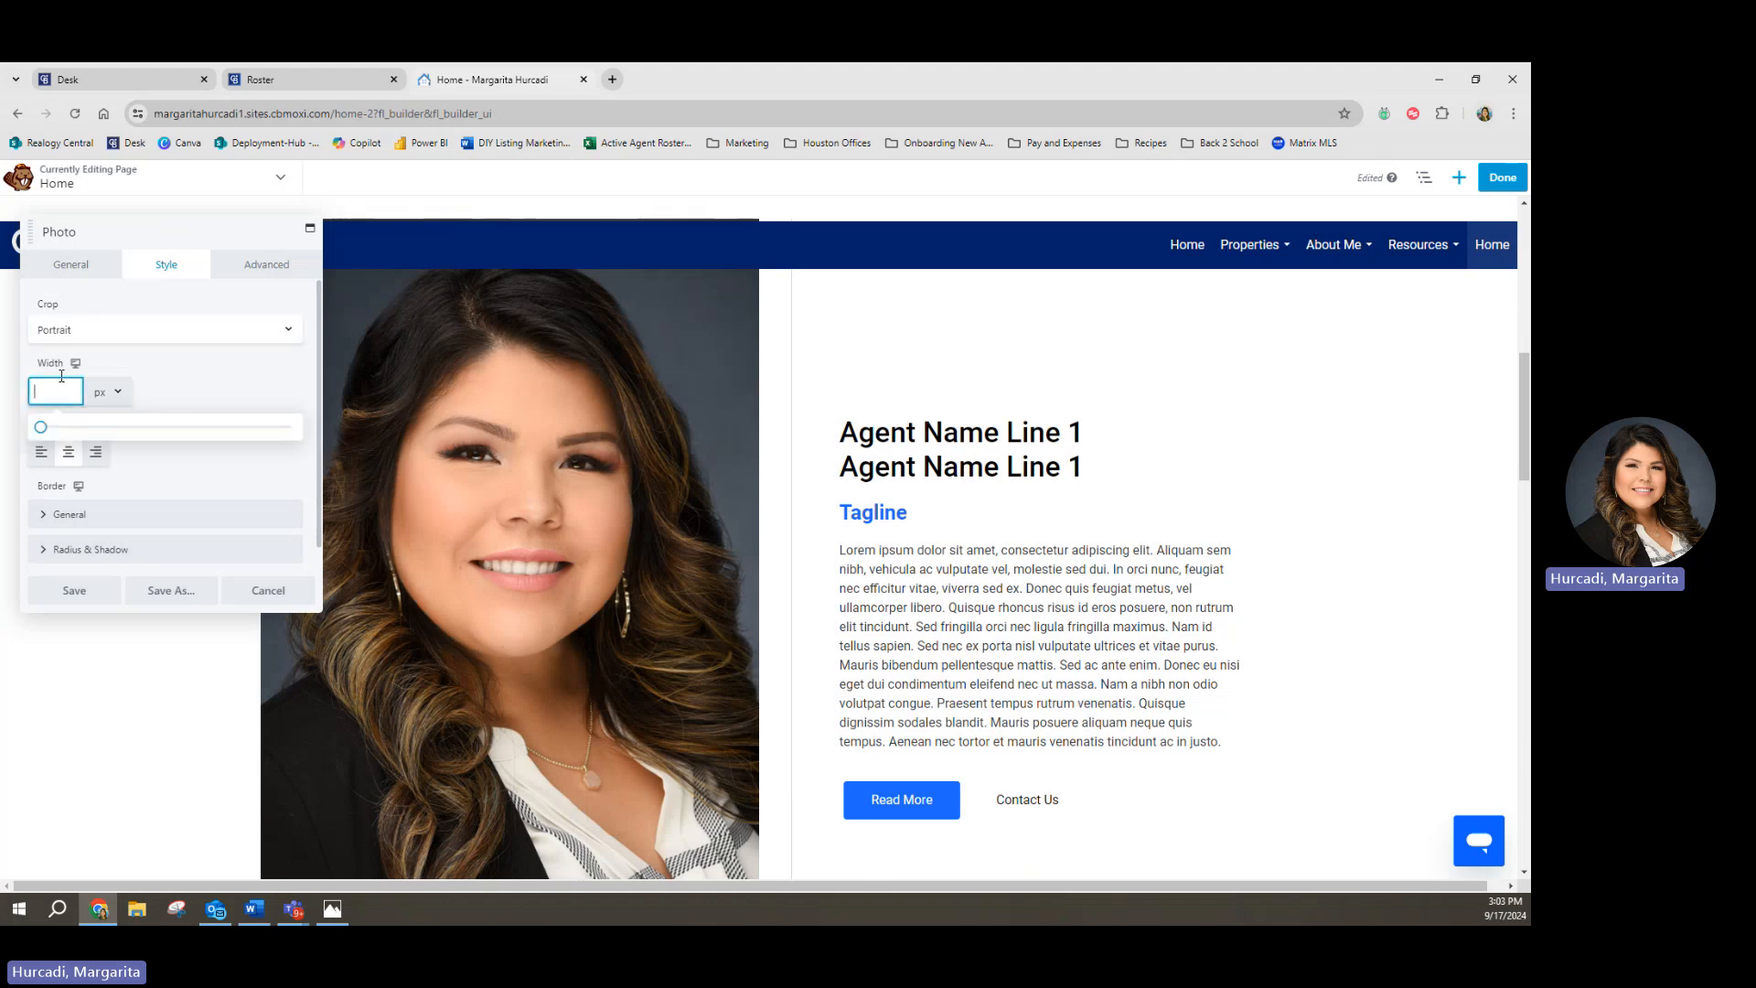
{"action": "left_click", "coordinate": [212, 391]}
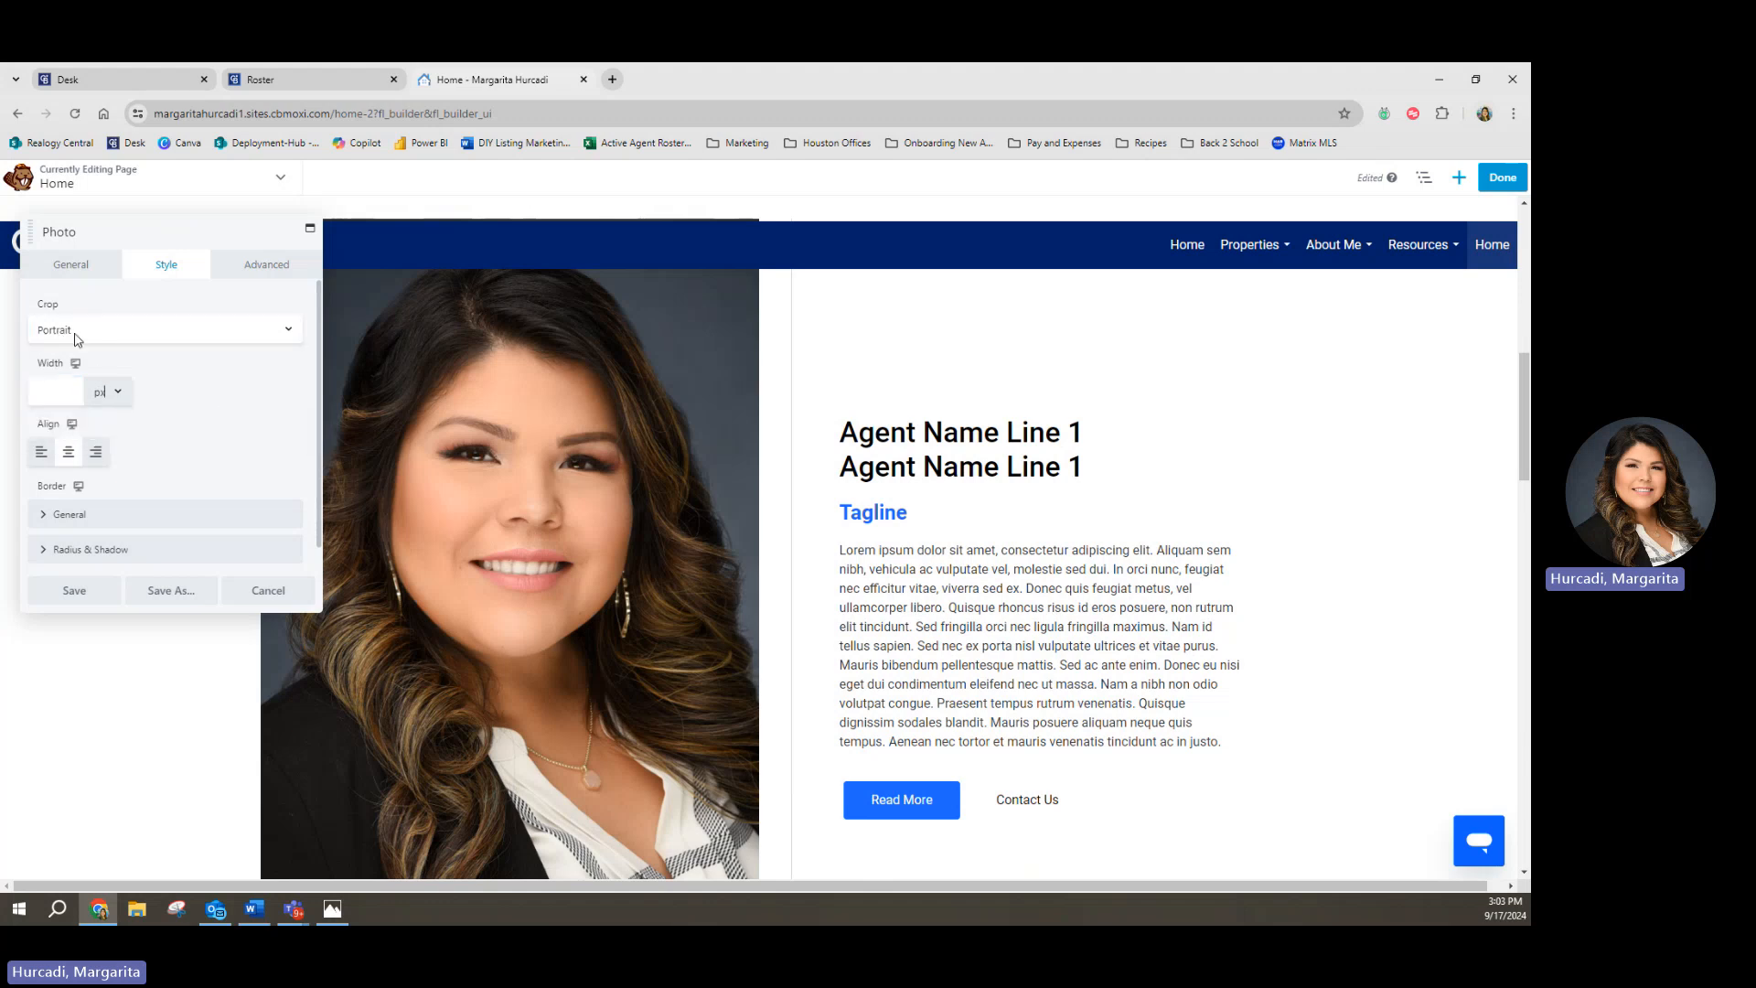
{"action": "left_click", "coordinate": [47, 395]}
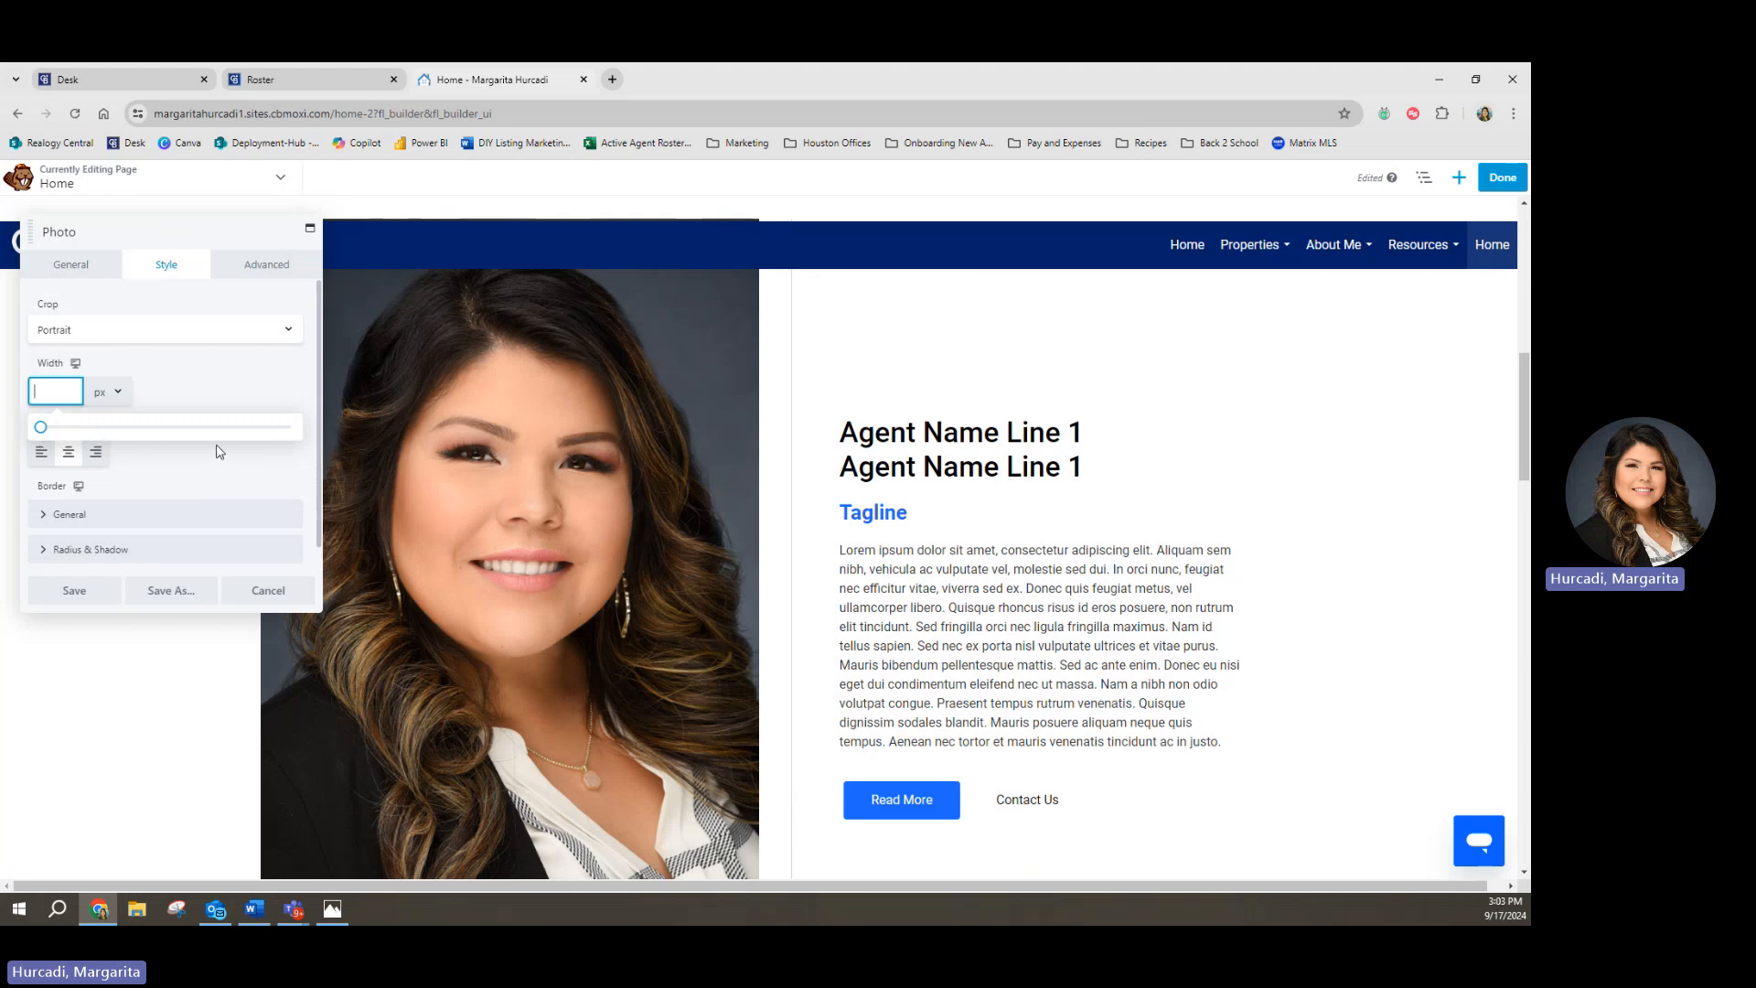
{"action": "left_click", "coordinate": [43, 429]}
{"action": "left_click_drag", "start_coordinate": [41, 430], "coordinate": [165, 432]}
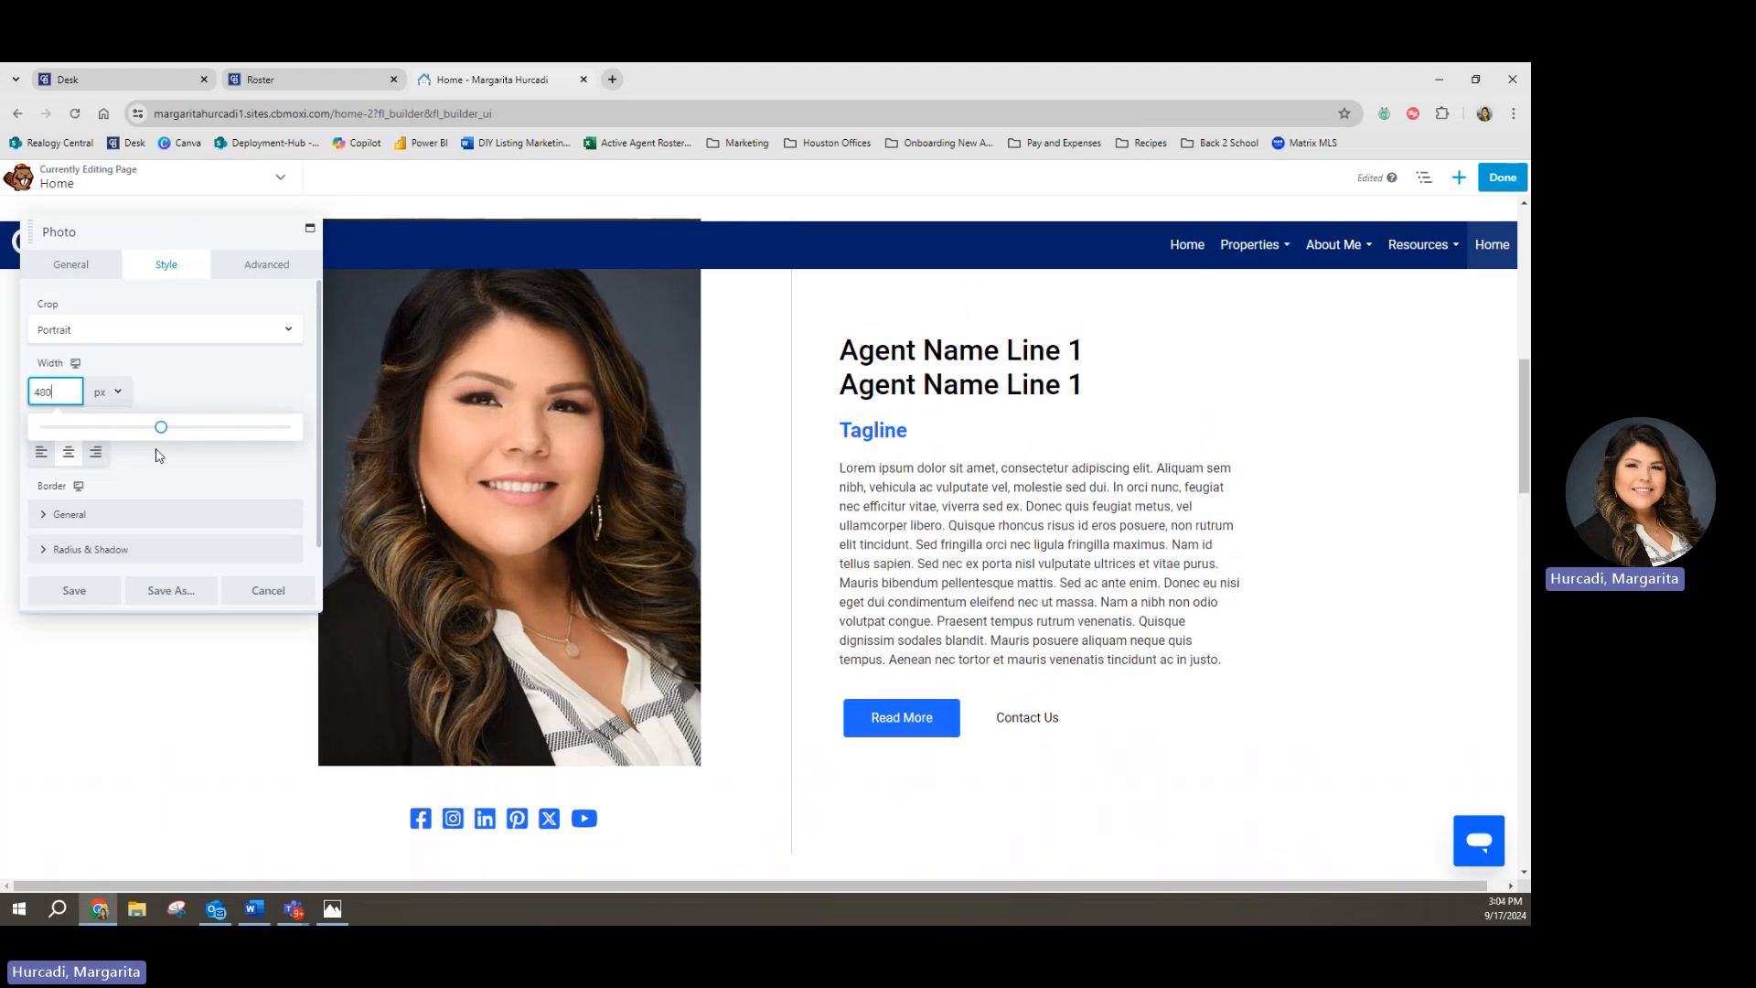
{"action": "left_click", "coordinate": [227, 388]}
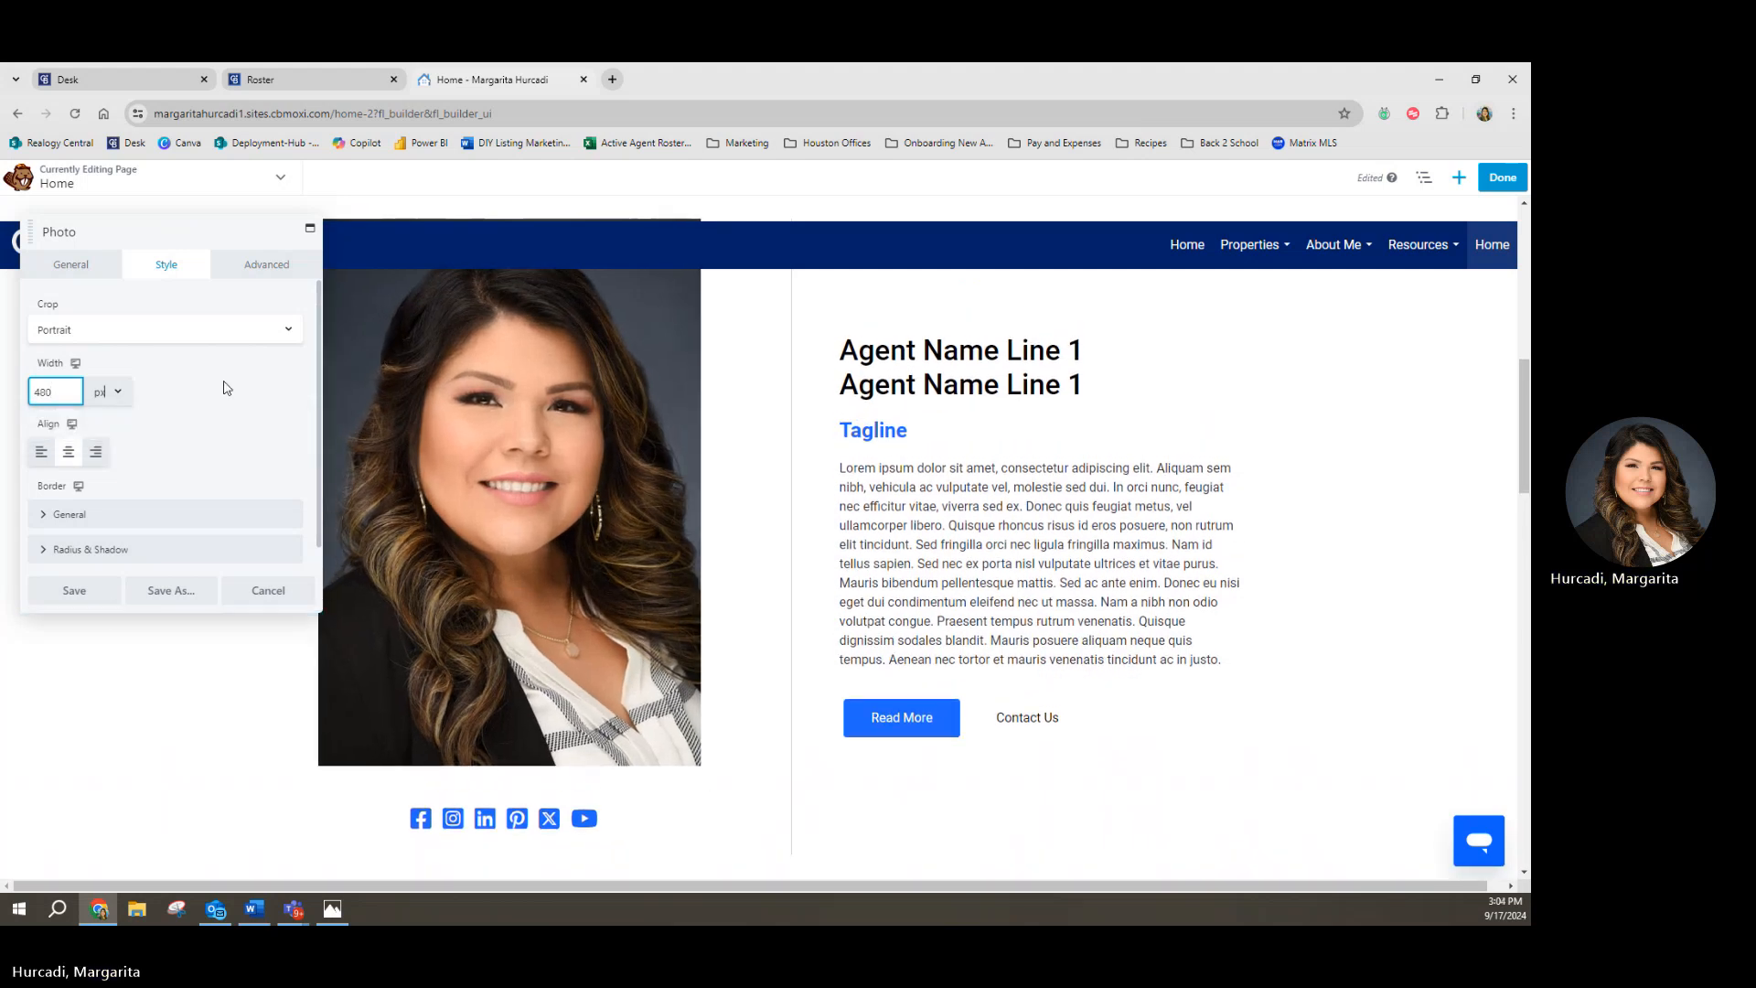
{"action": "left_click", "coordinate": [52, 392]}
{"action": "left_click", "coordinate": [93, 420]}
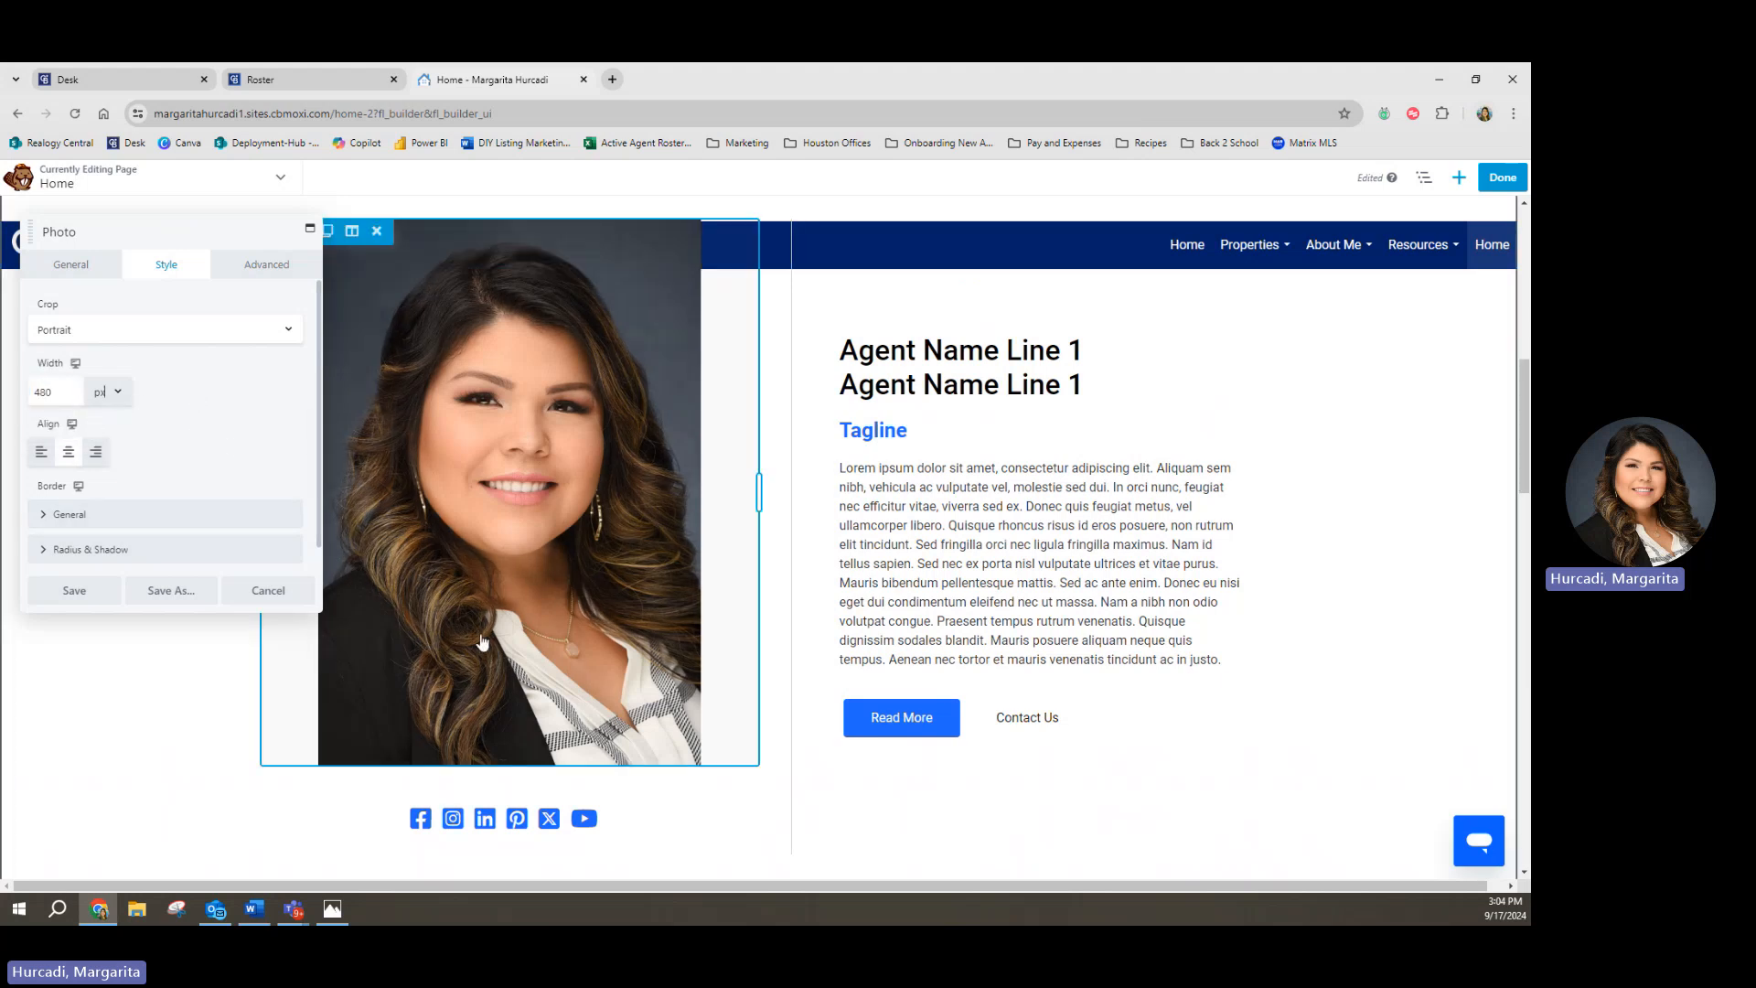
Step: Replace the first agent name heading beside the photo with the agent's full name
{"action": "scroll", "coordinate": [481, 640], "scroll_direction": "up", "scroll_amount": 1}
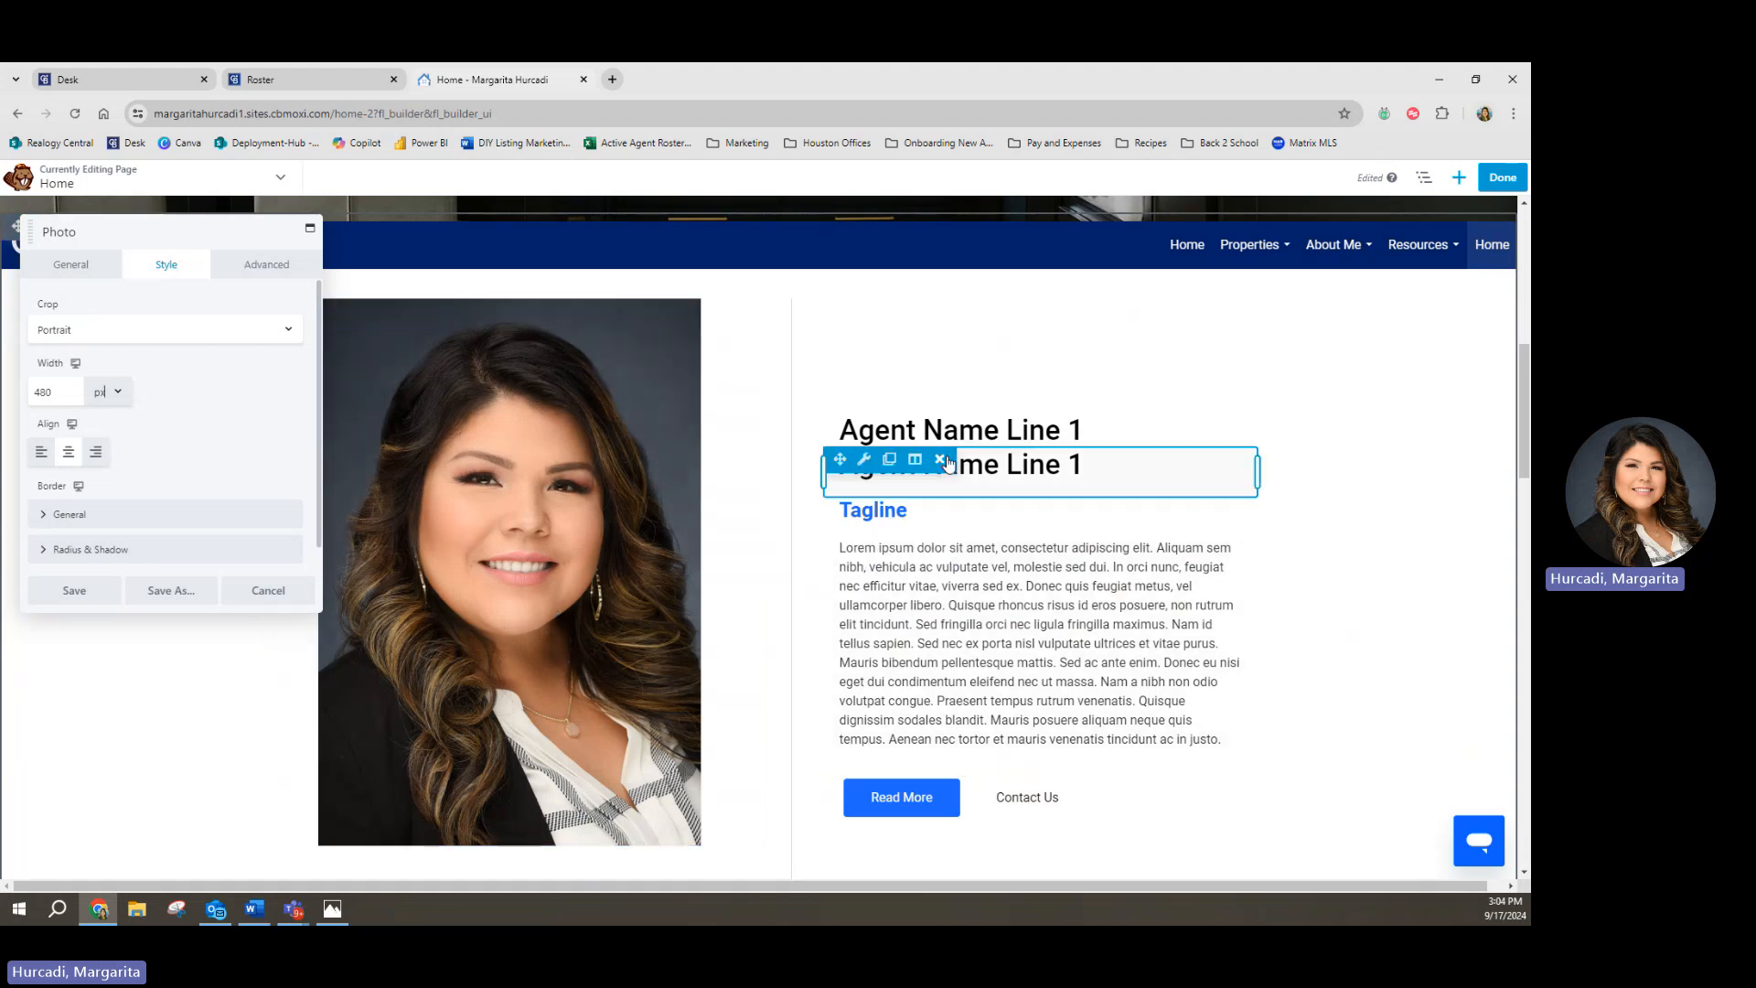
{"action": "left_click", "coordinate": [1013, 439]}
{"action": "scroll", "coordinate": [933, 514], "scroll_direction": "down", "scroll_amount": 1}
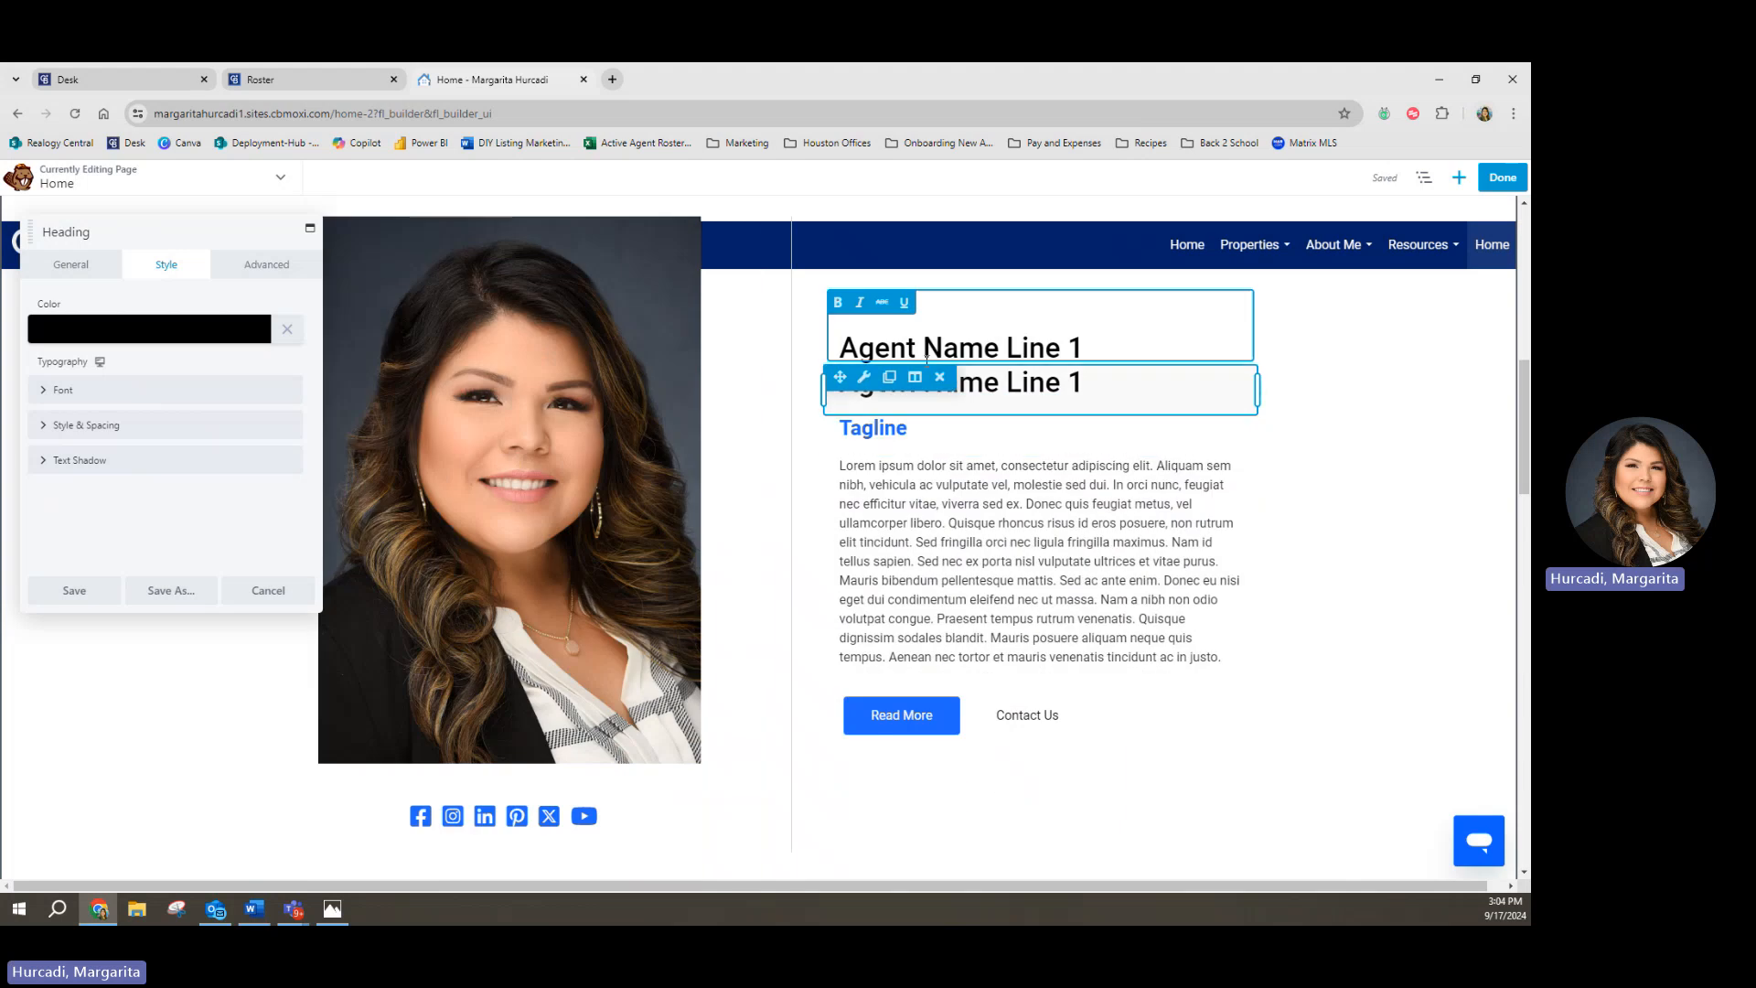
{"action": "mouse_move", "coordinate": [915, 376]}
{"action": "left_click", "coordinate": [986, 502]}
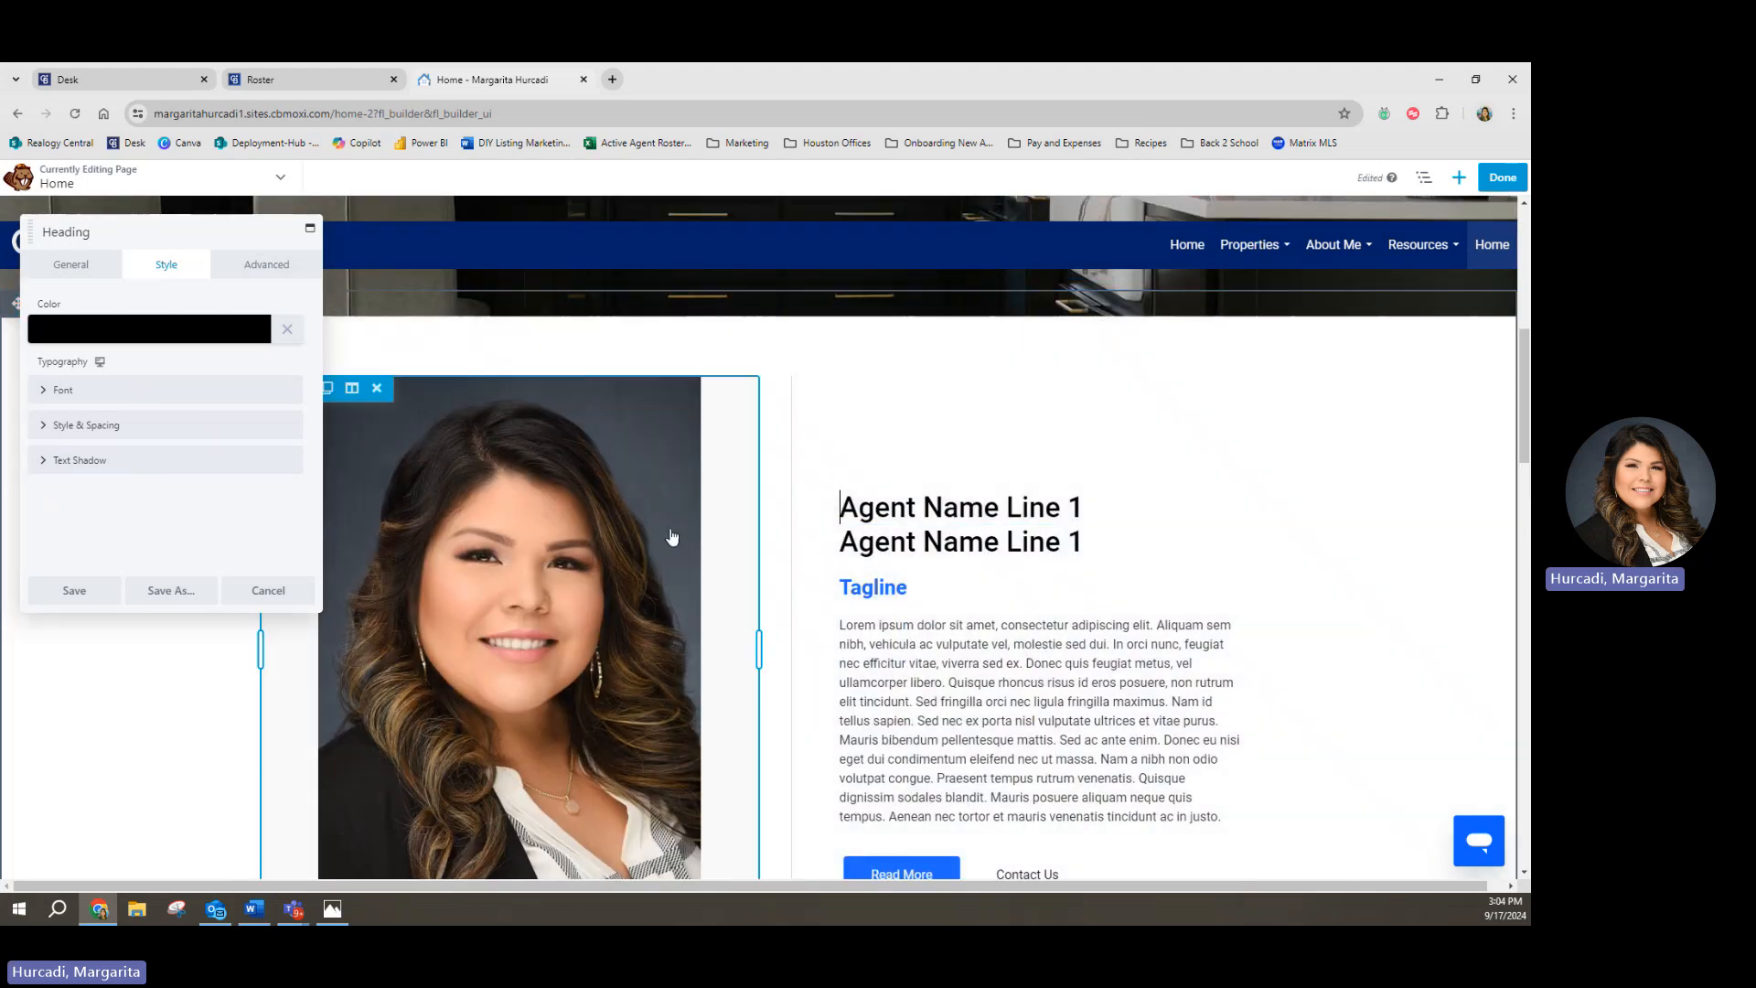
{"action": "left_click", "coordinate": [966, 502]}
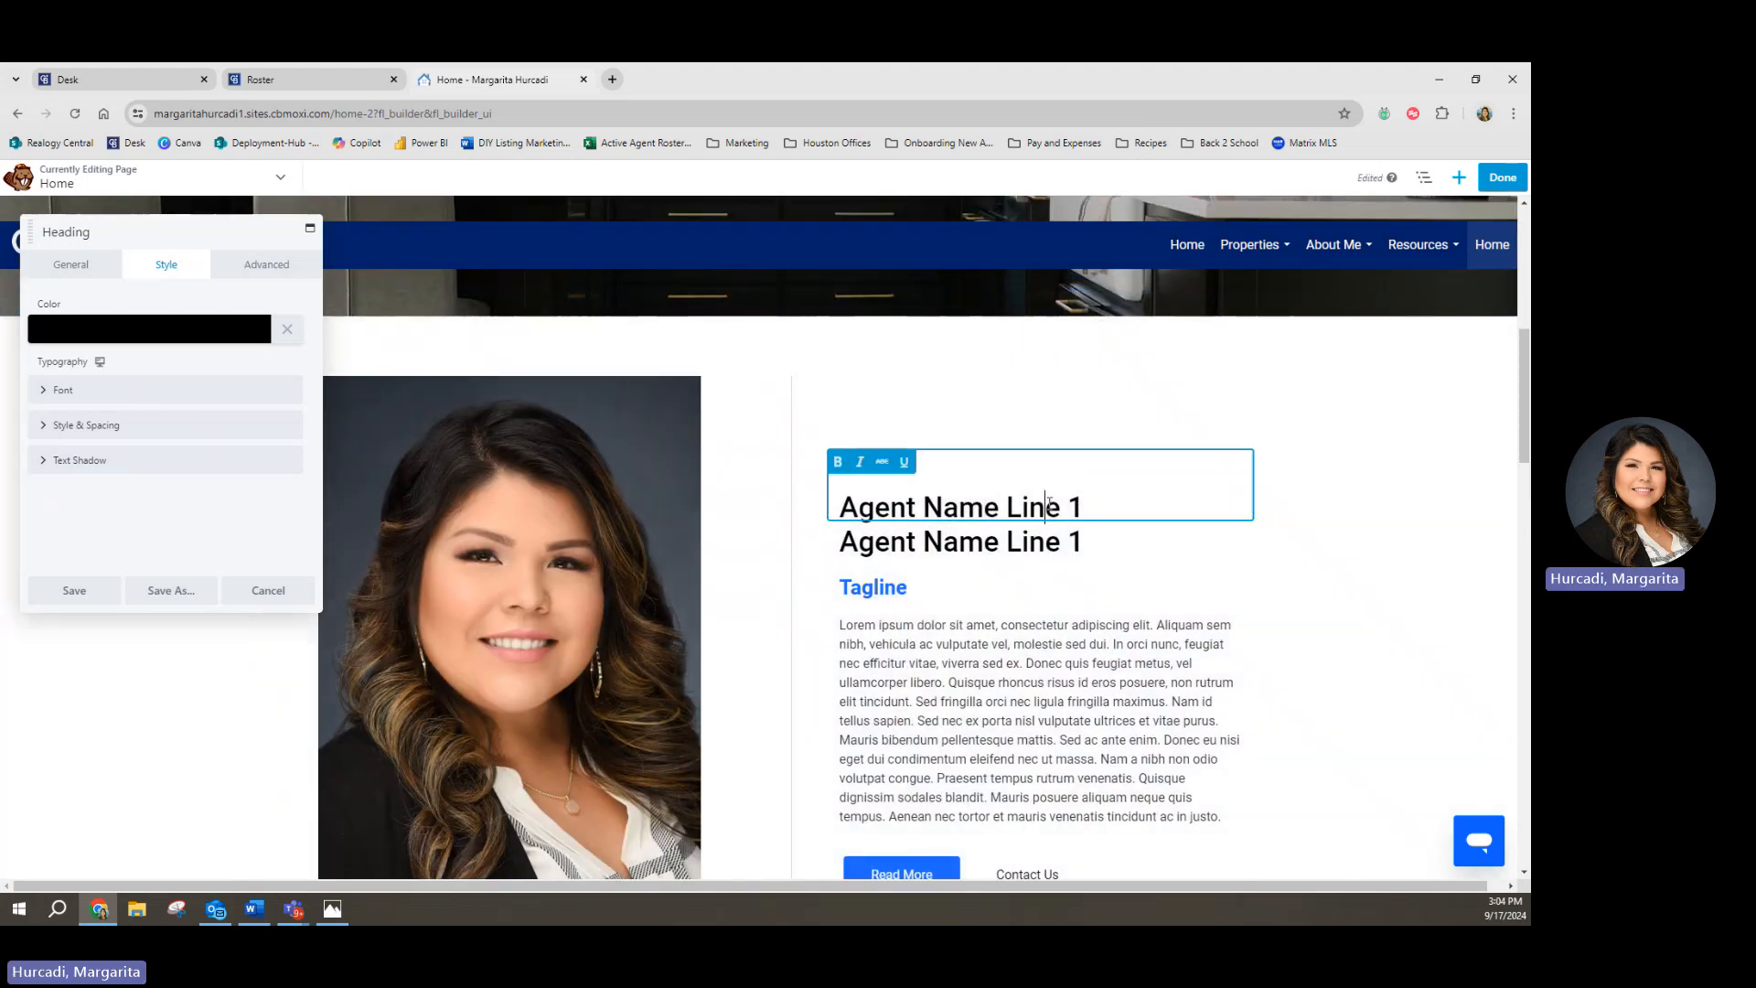
{"action": "triple_click", "coordinate": [1008, 507]}
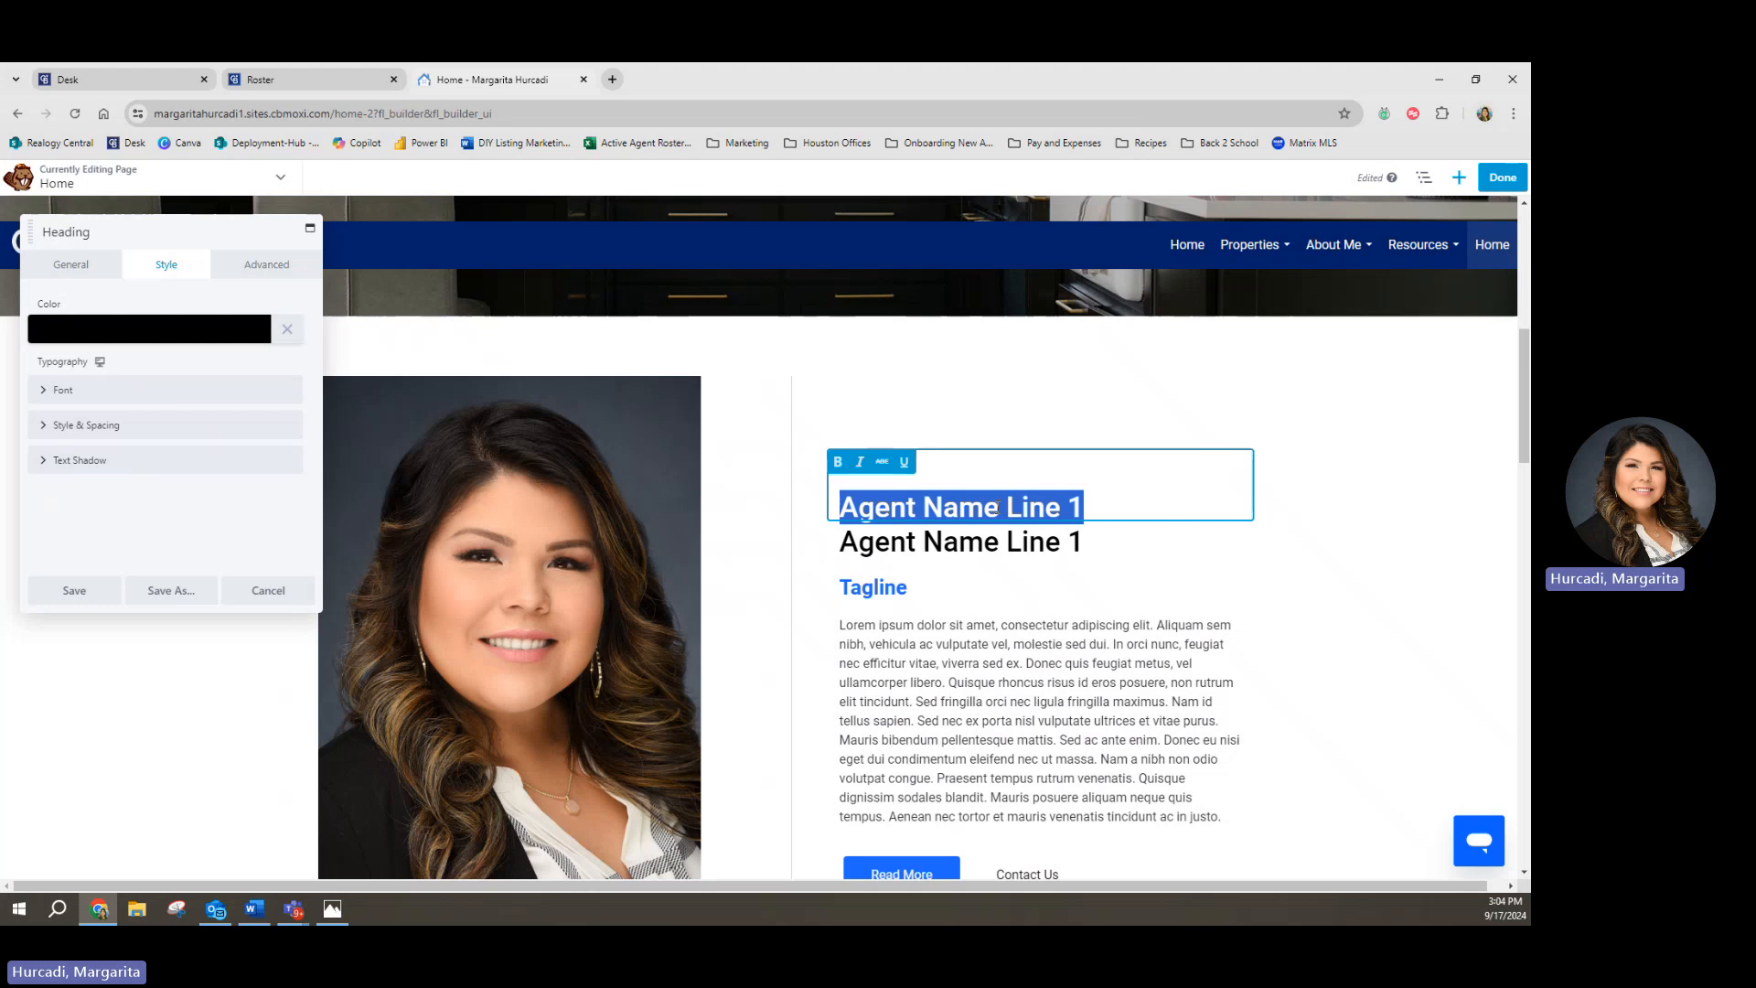
{"action": "type", "text": "Margari"}
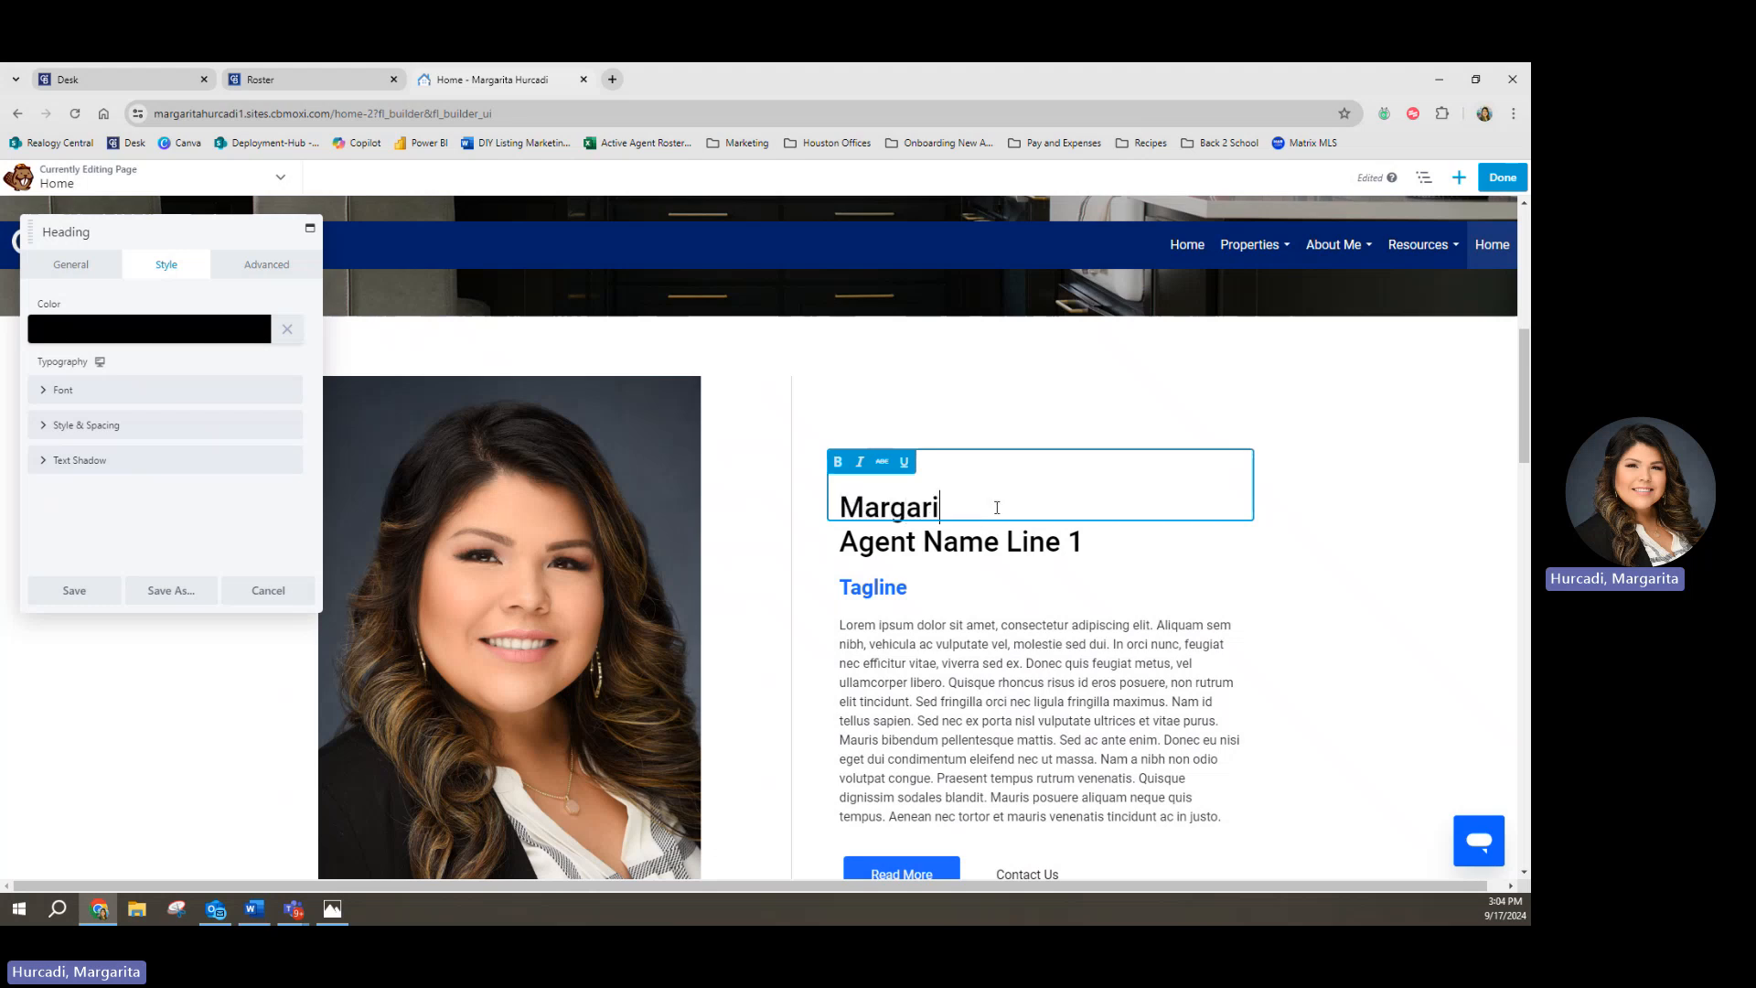
{"action": "type", "text": "ta Hurc"}
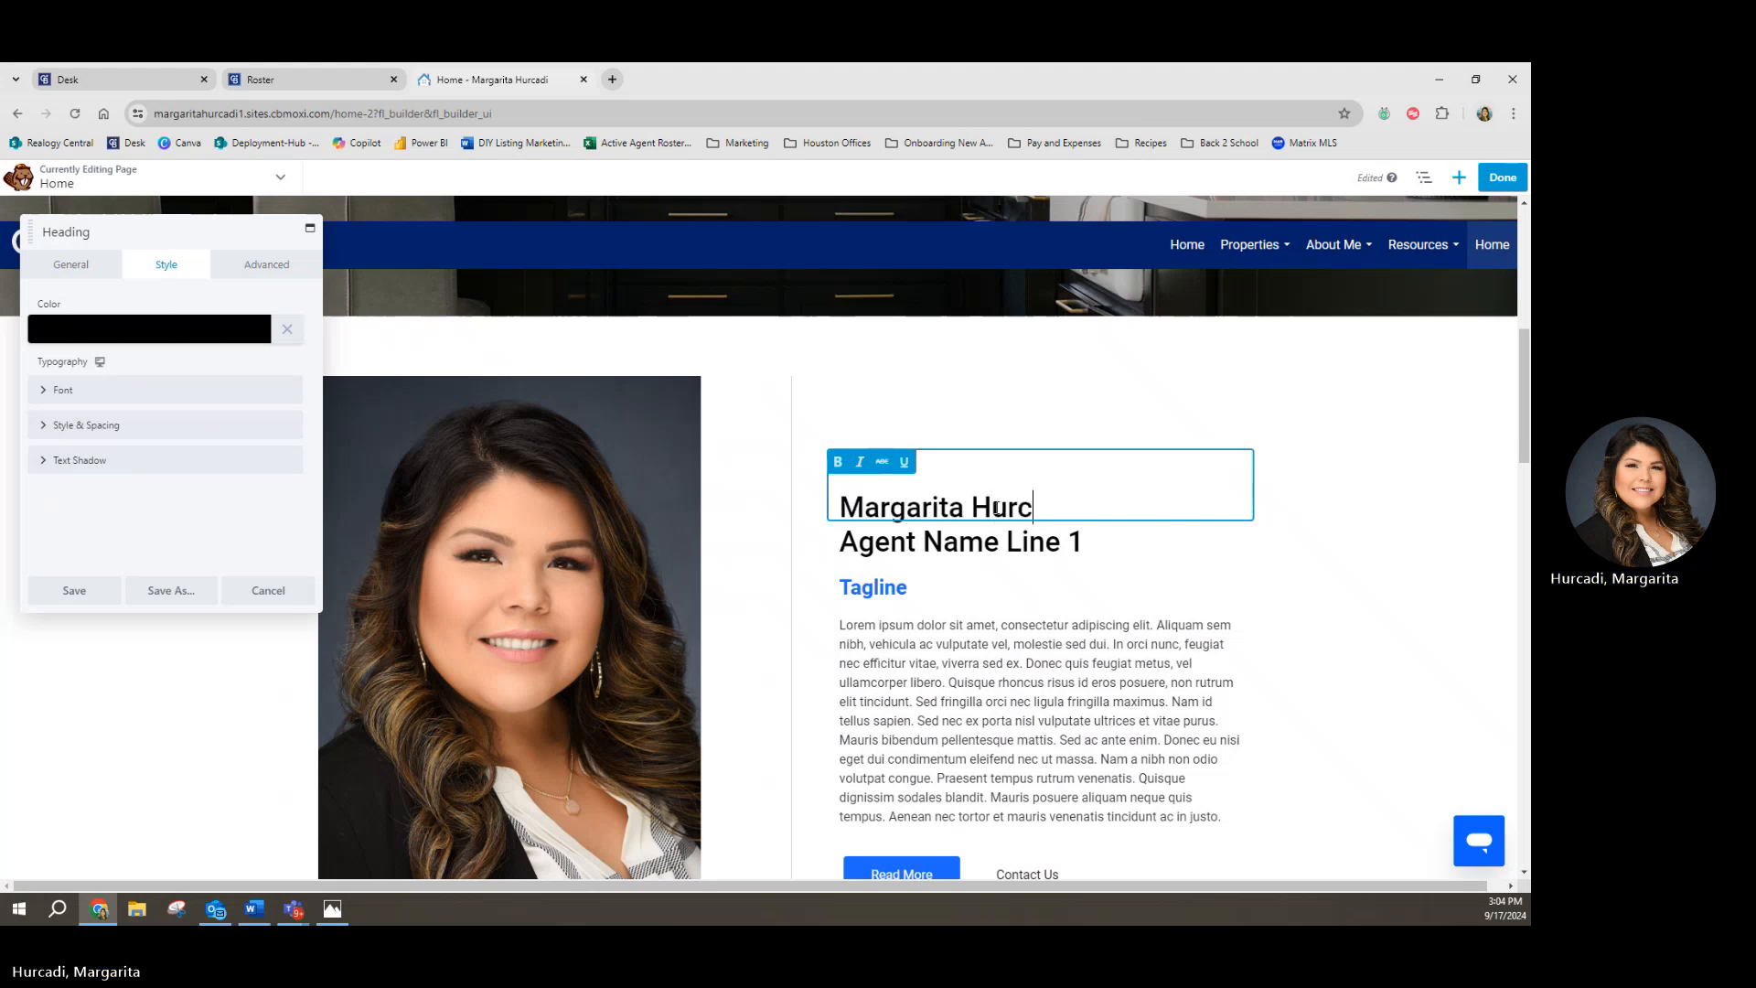
{"action": "type", "text": "adi"}
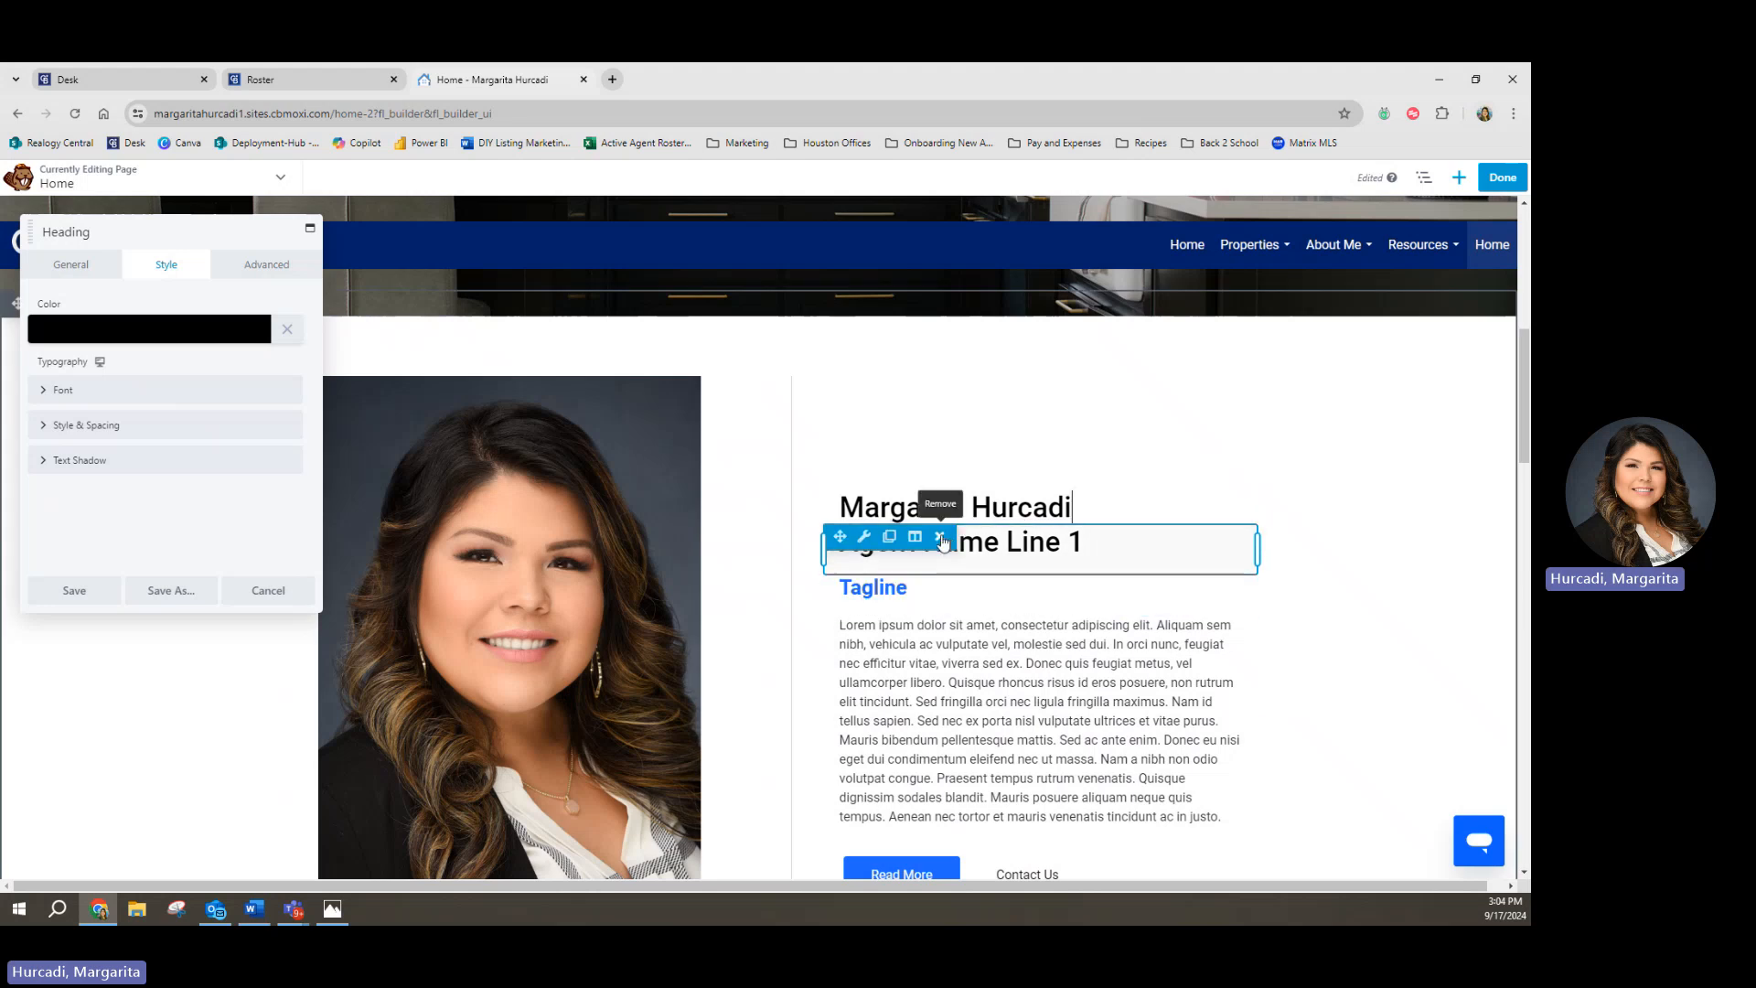
Step: Delete the second agent name heading above the tagline and save the heading settings
{"action": "left_click", "coordinate": [943, 542]}
{"action": "key", "text": "Return"}
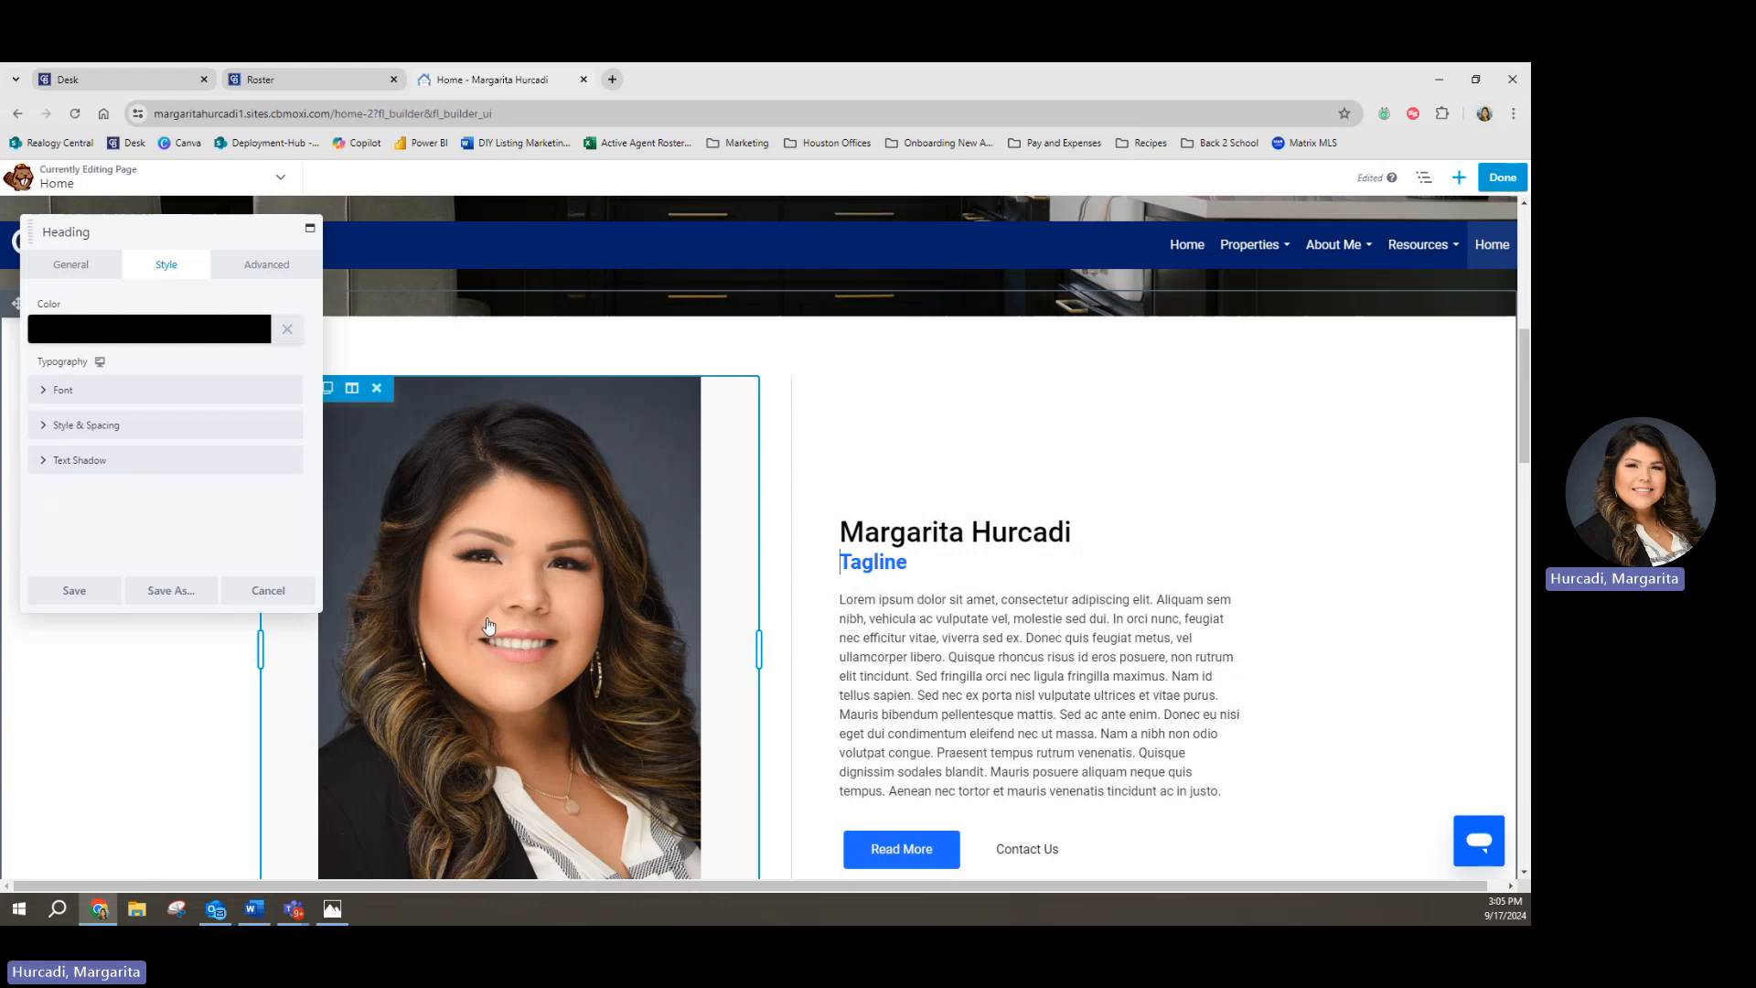
{"action": "left_click", "coordinate": [71, 591]}
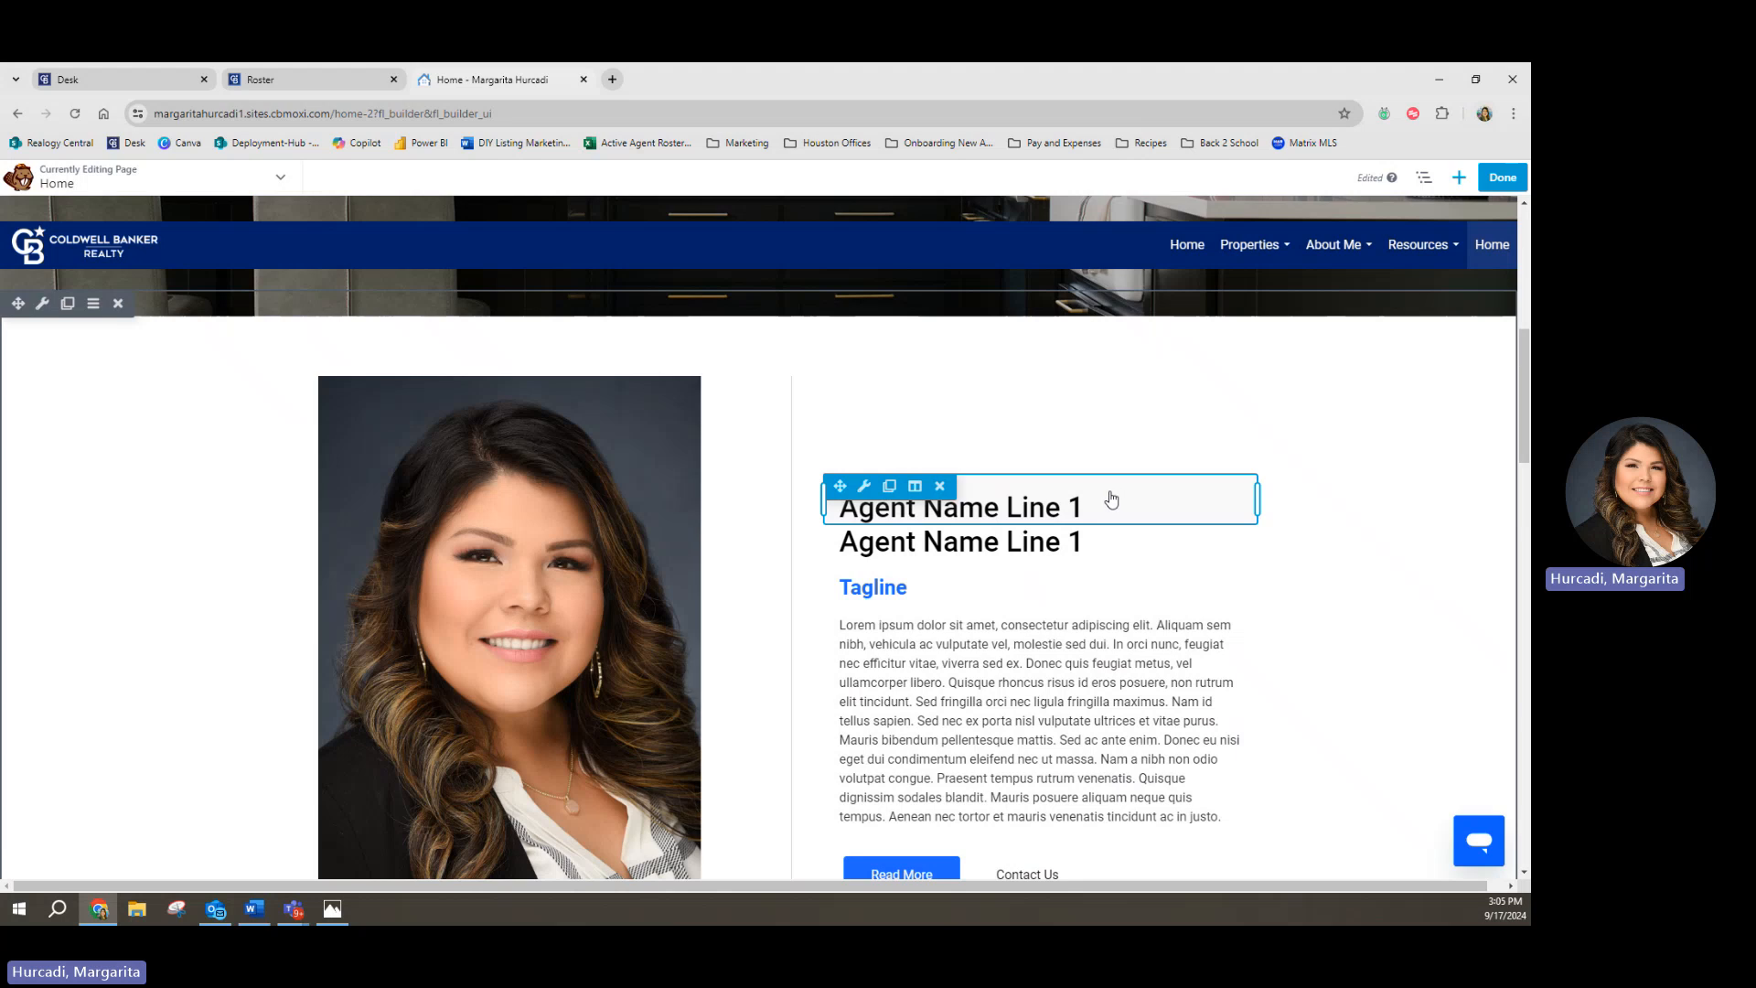
Step: Enter the agent's first name in the first name heading and the last name in the second one
{"action": "left_click", "coordinate": [1002, 509]}
{"action": "triple_click", "coordinate": [1003, 509]}
{"action": "type", "text": "Margra"}
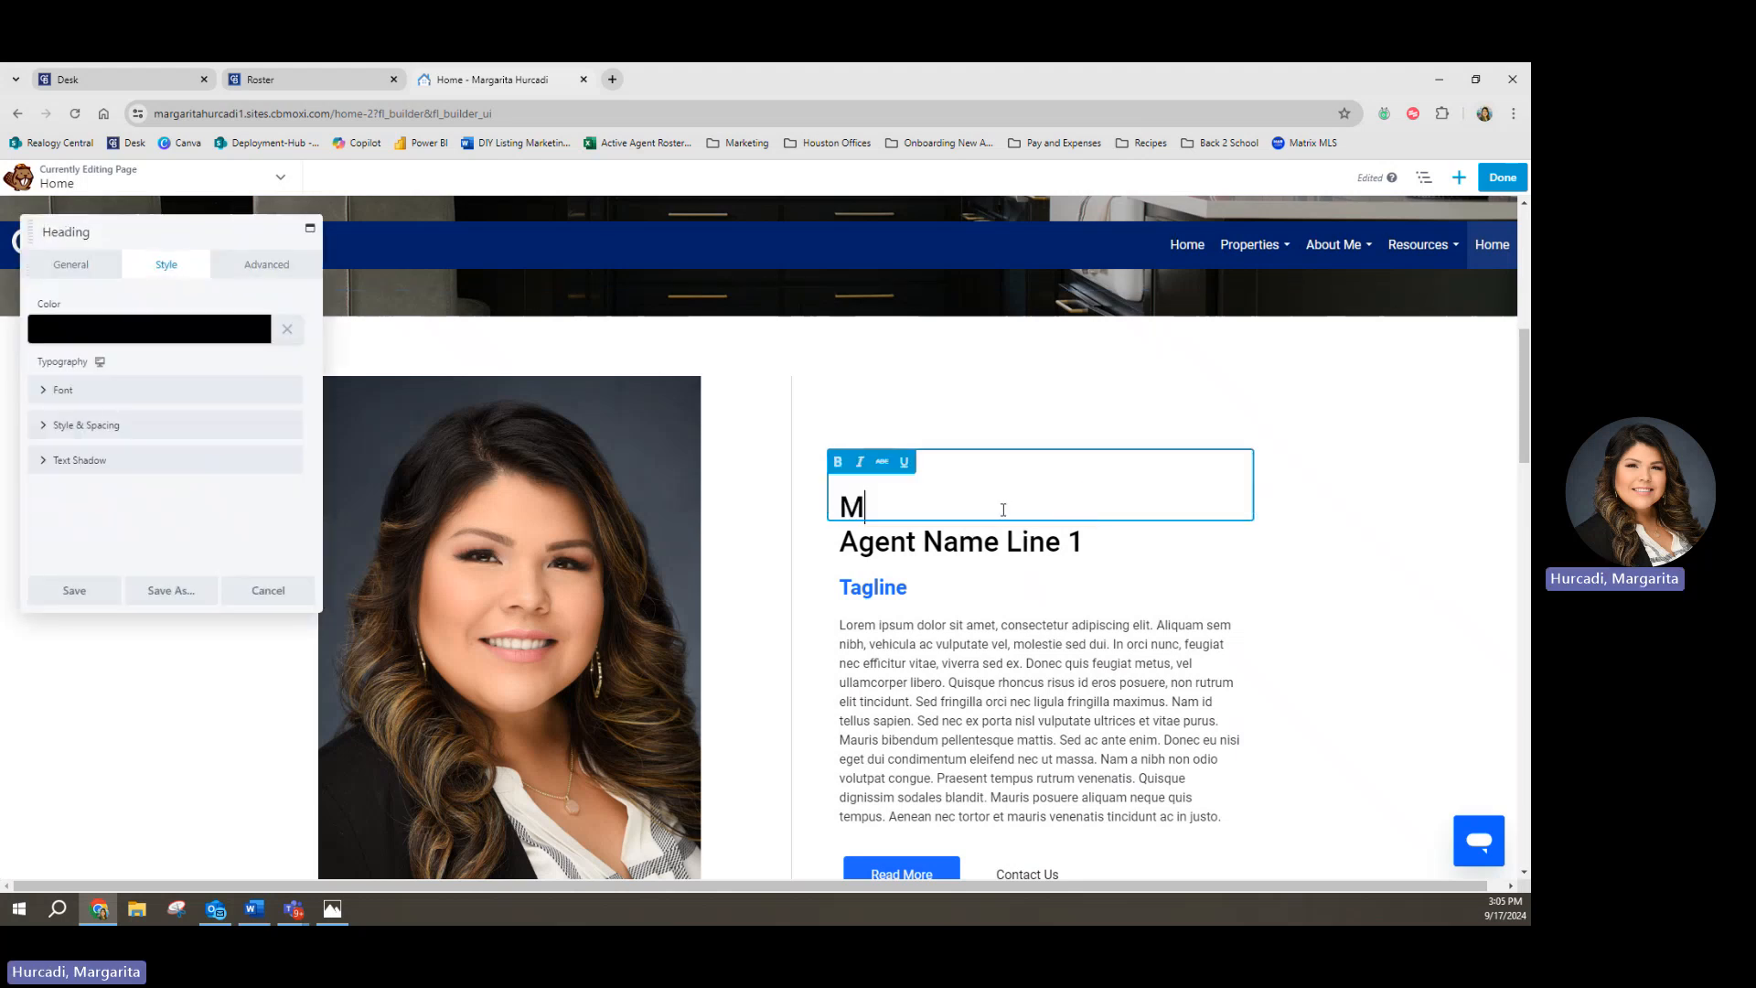
{"action": "key", "text": "BackSpace"}
{"action": "key", "text": "BackSpace"}
{"action": "type", "text": "arita"}
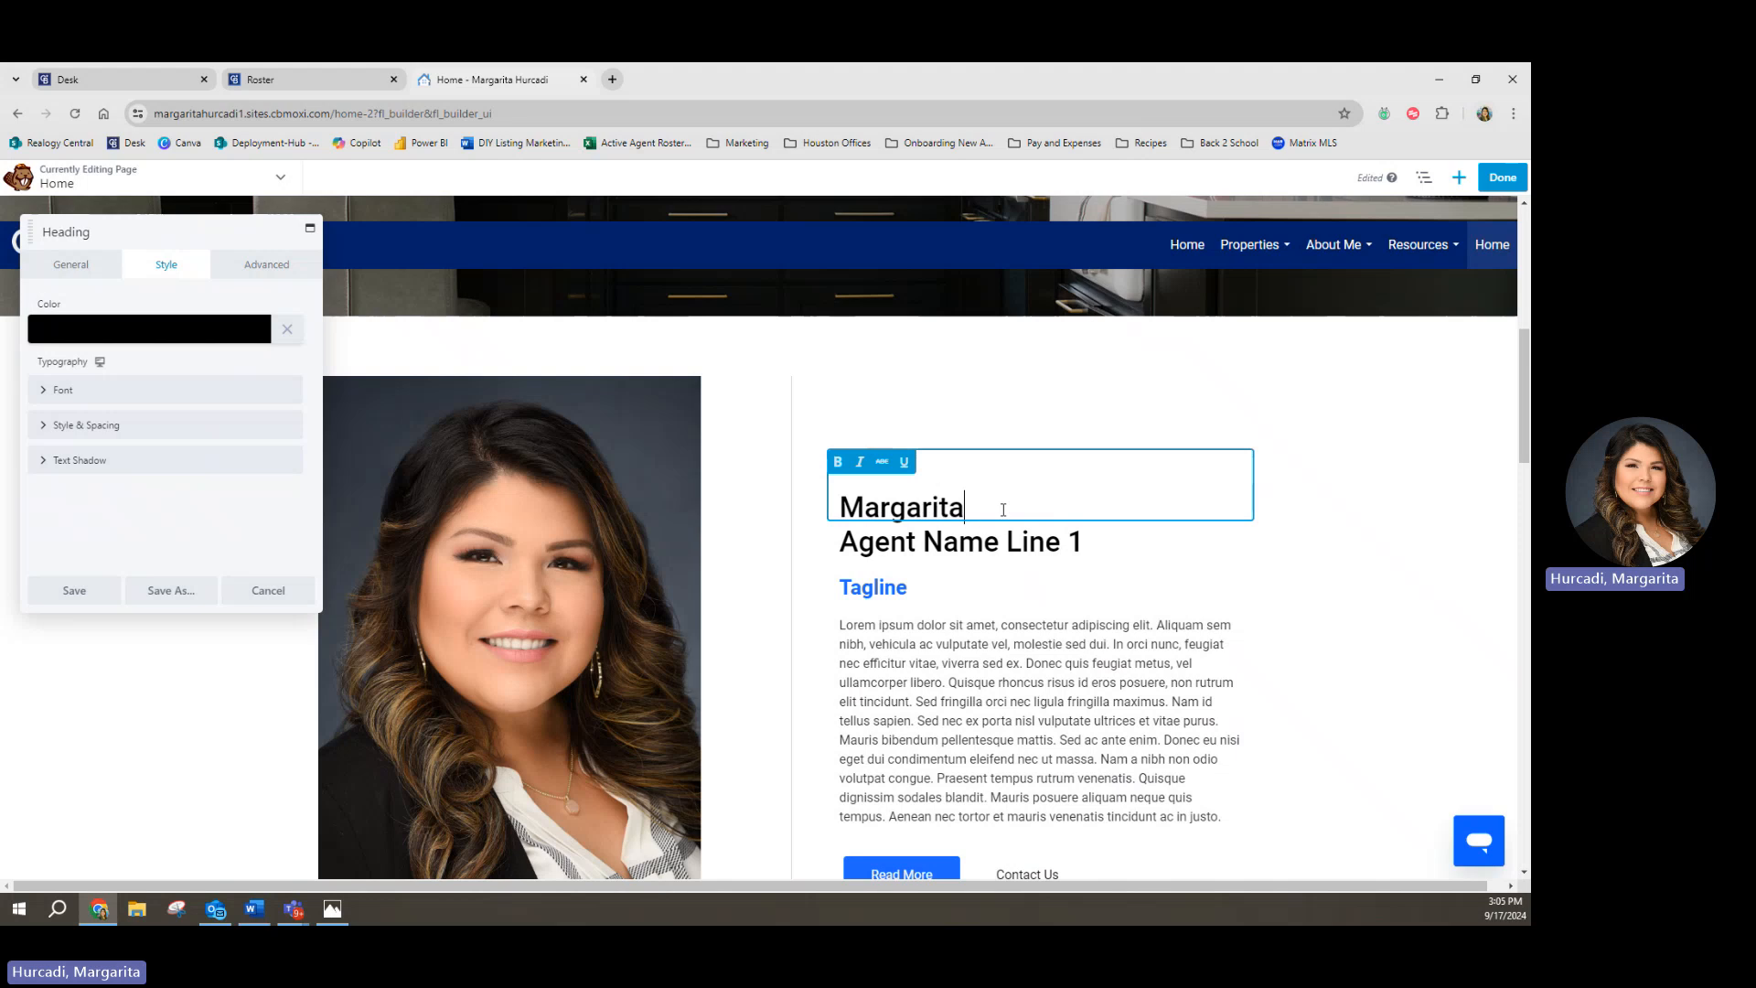
{"action": "left_click", "coordinate": [969, 544]}
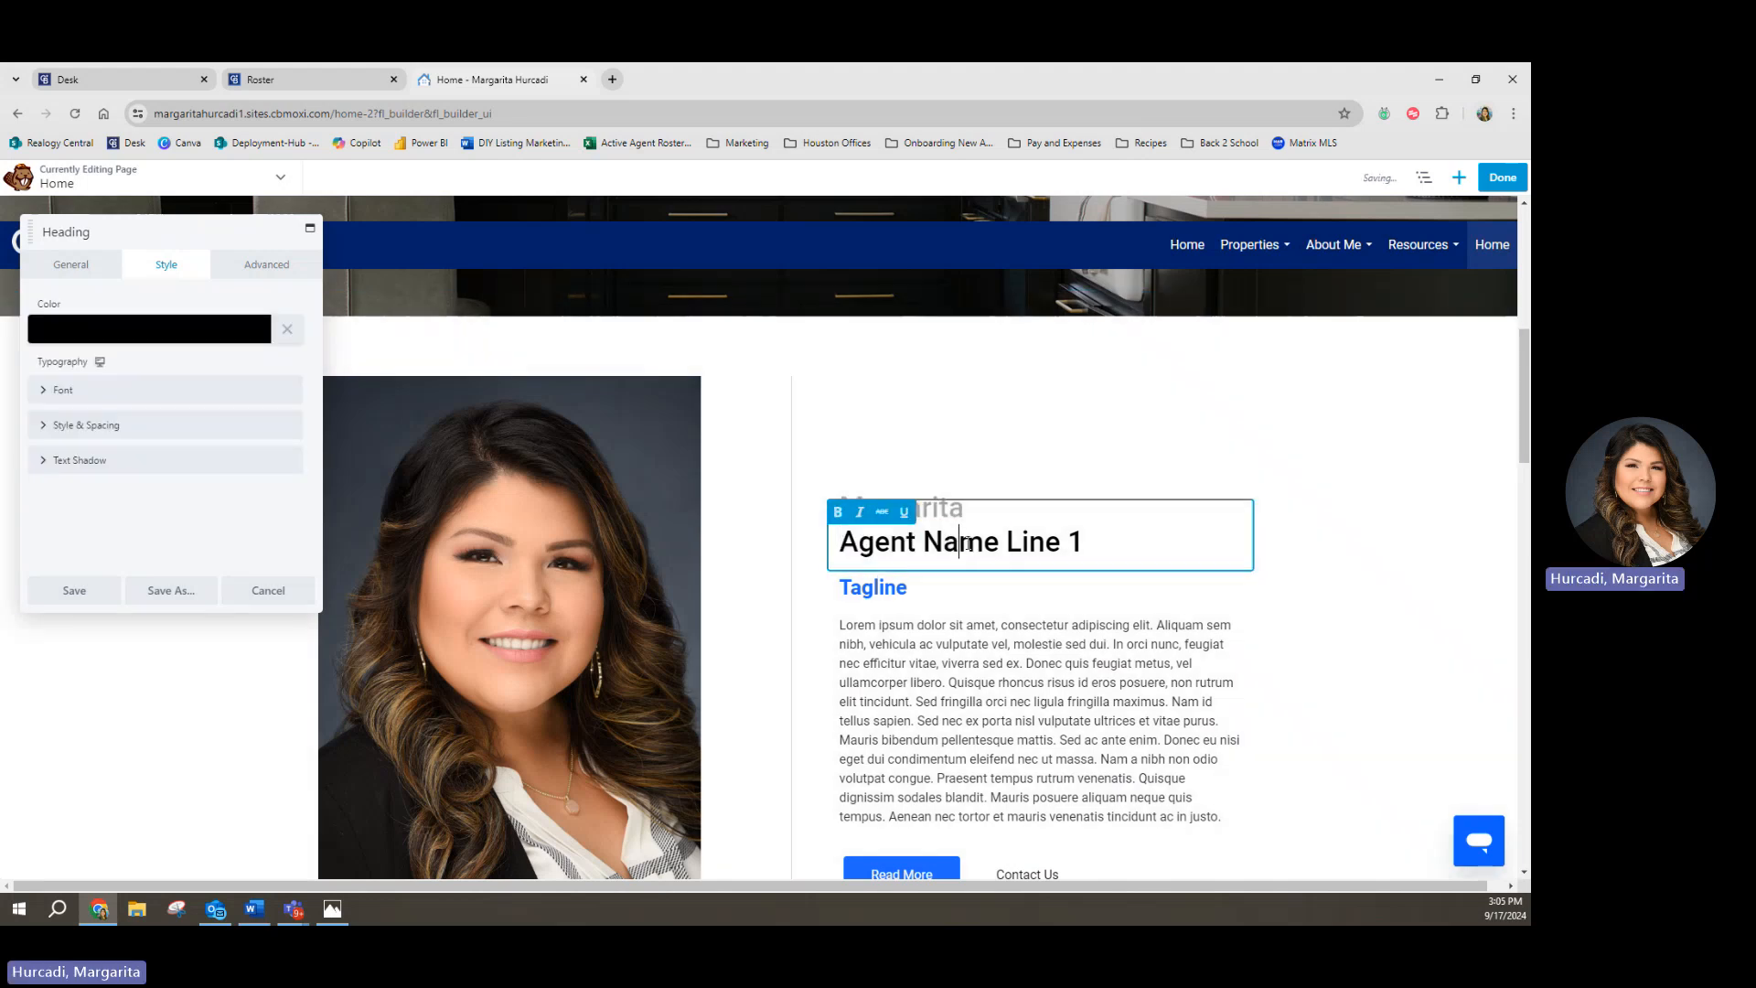
{"action": "triple_click", "coordinate": [969, 543]}
{"action": "type", "text": "Hurcadi"}
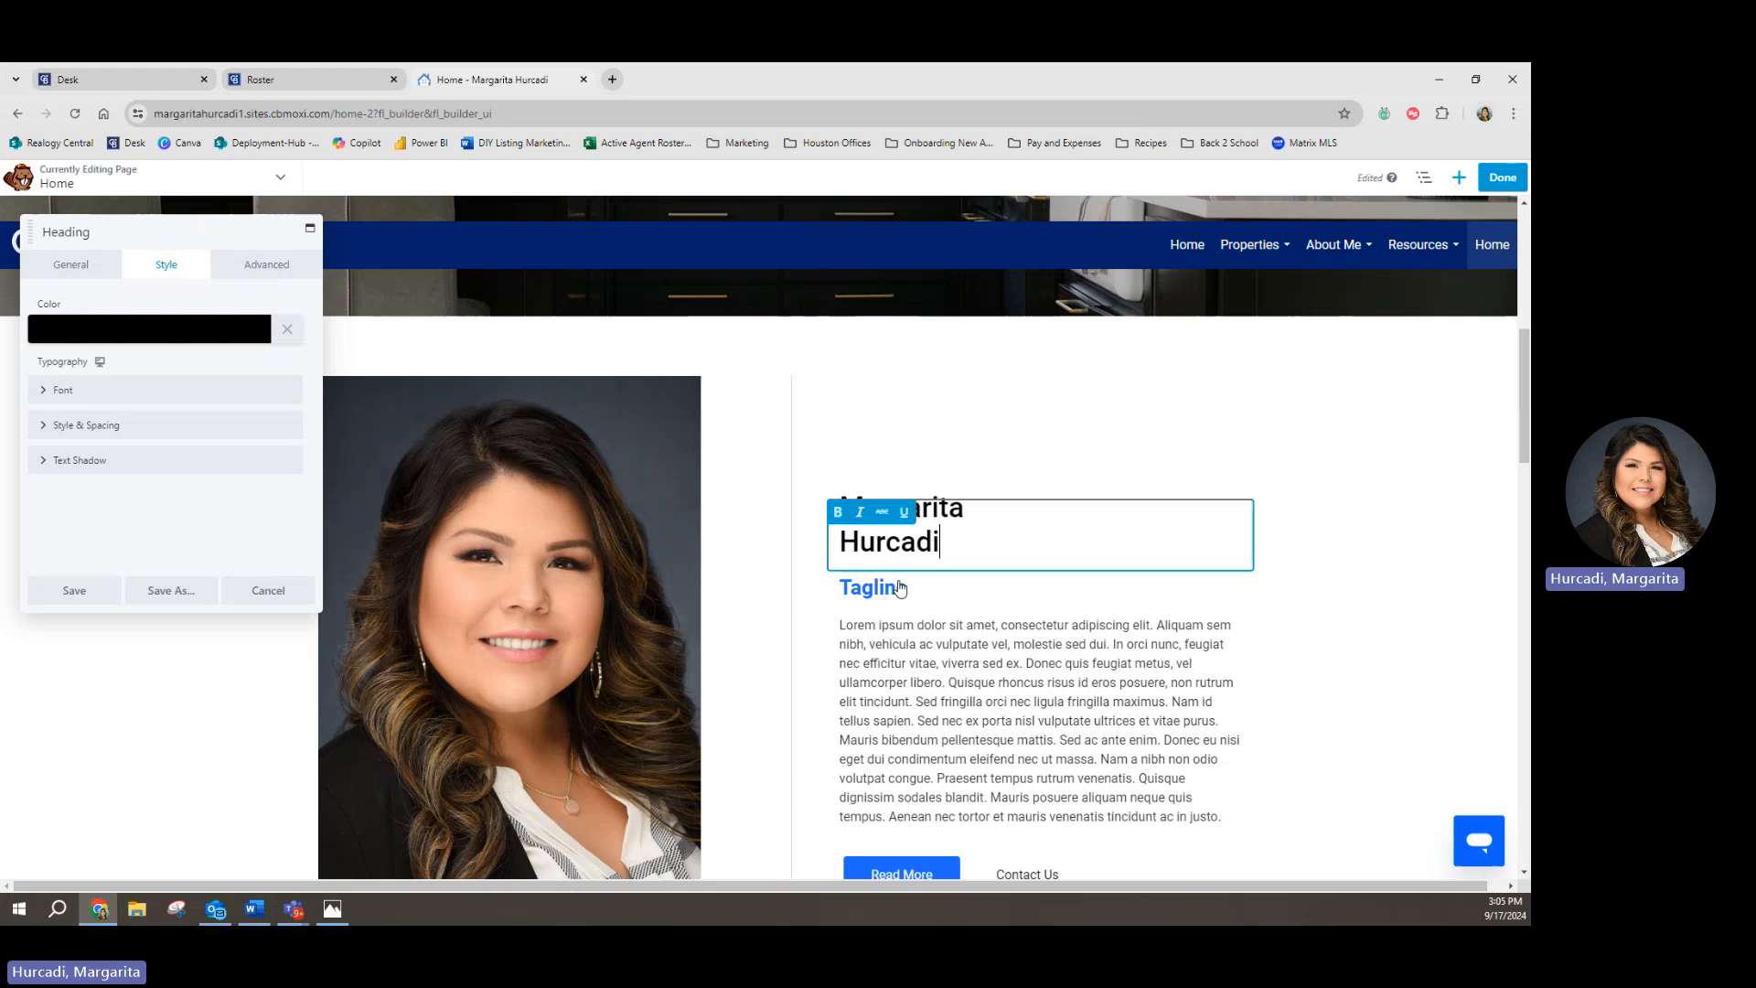
Step: Delete the empty module between the tagline and the biography text
{"action": "scroll", "coordinate": [887, 590], "scroll_direction": "down", "scroll_amount": 1}
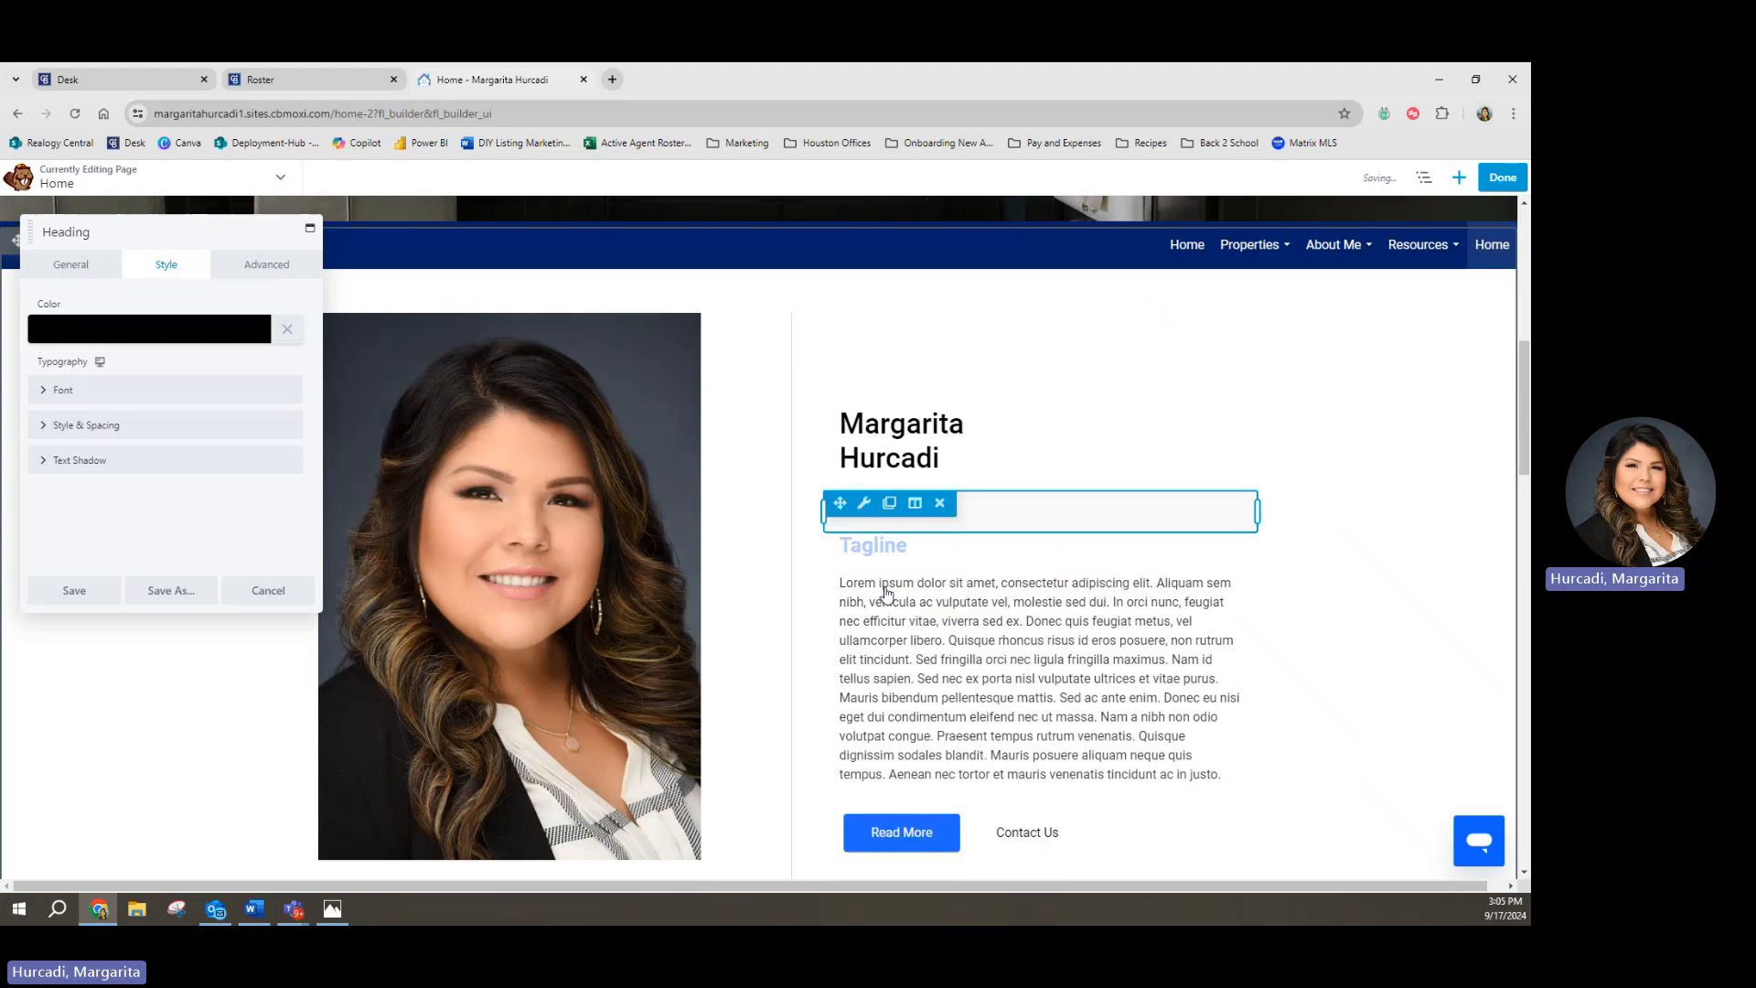
{"action": "left_click", "coordinate": [909, 548]}
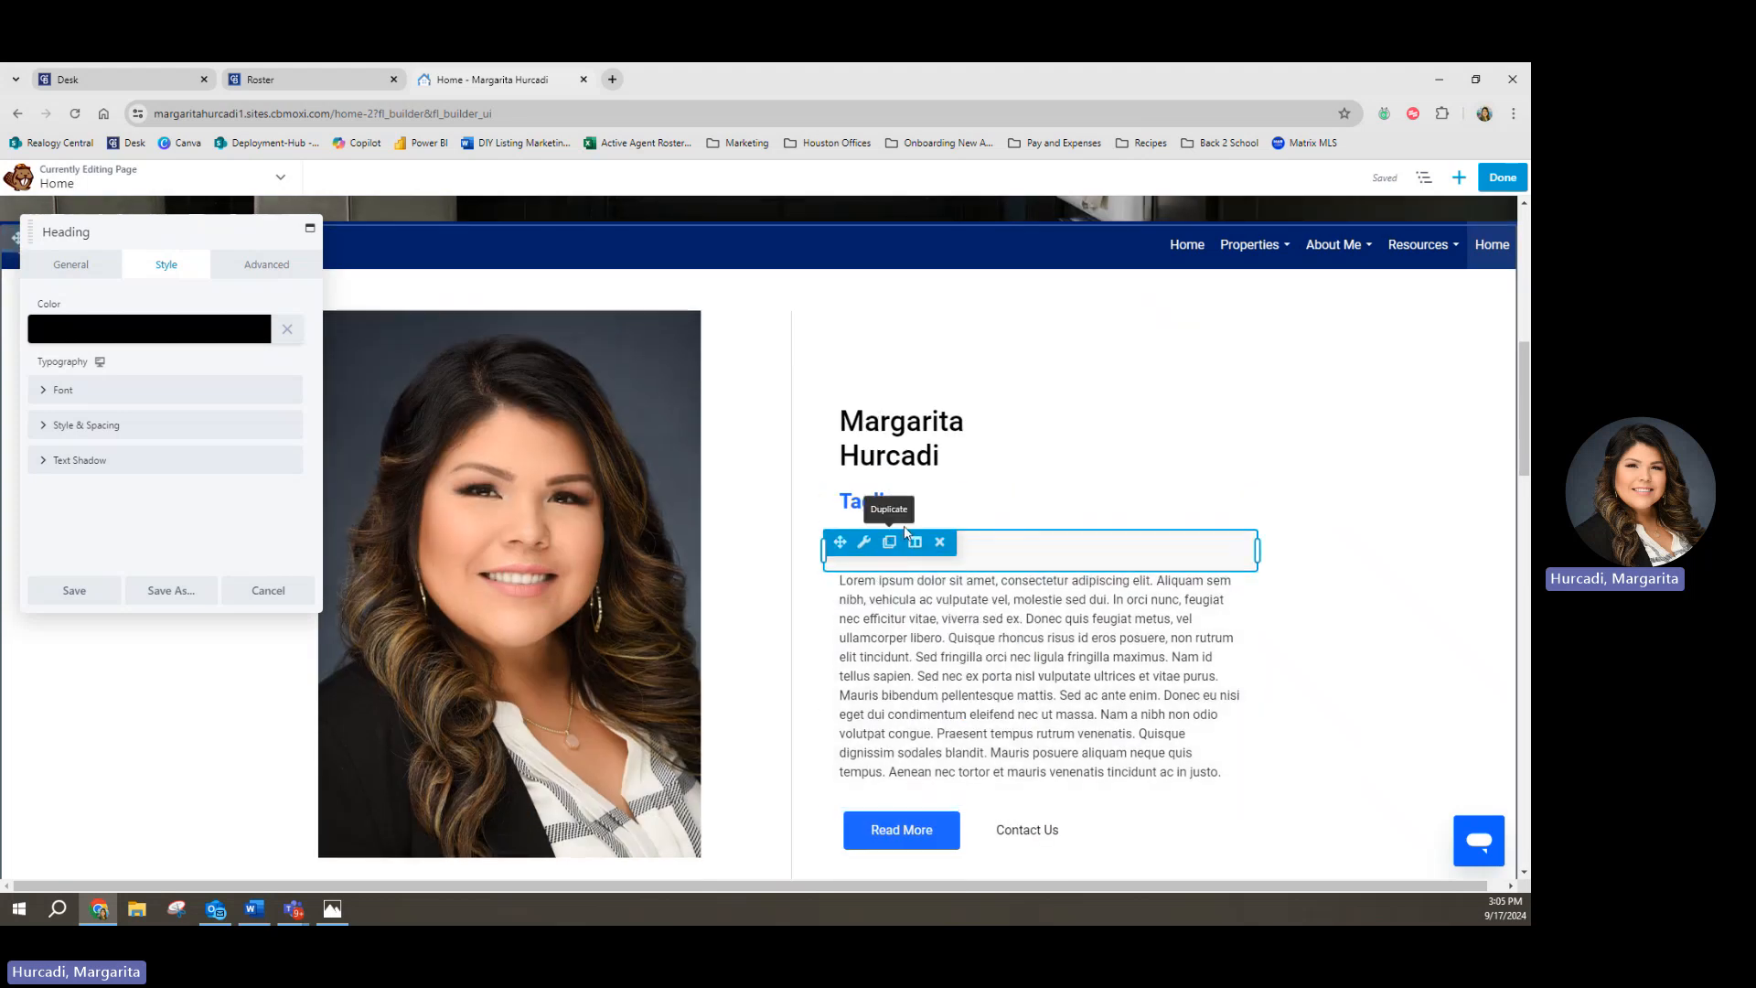
{"action": "left_click", "coordinate": [892, 545]}
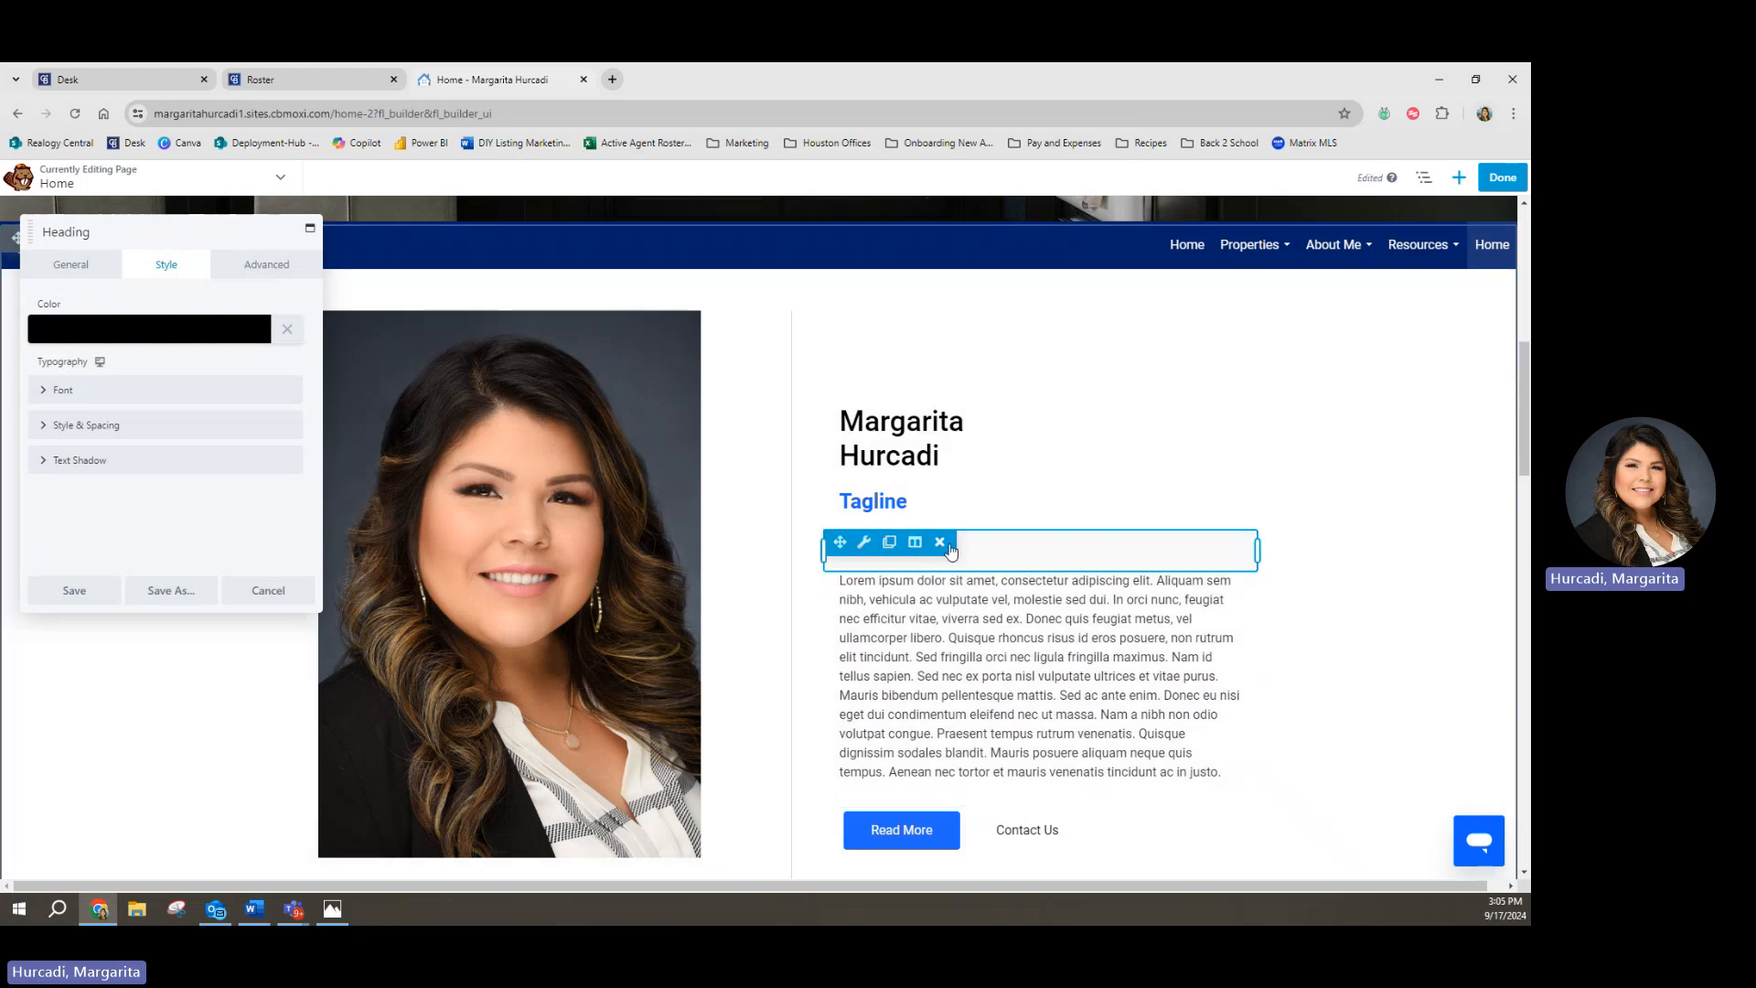
{"action": "left_click", "coordinate": [940, 543]}
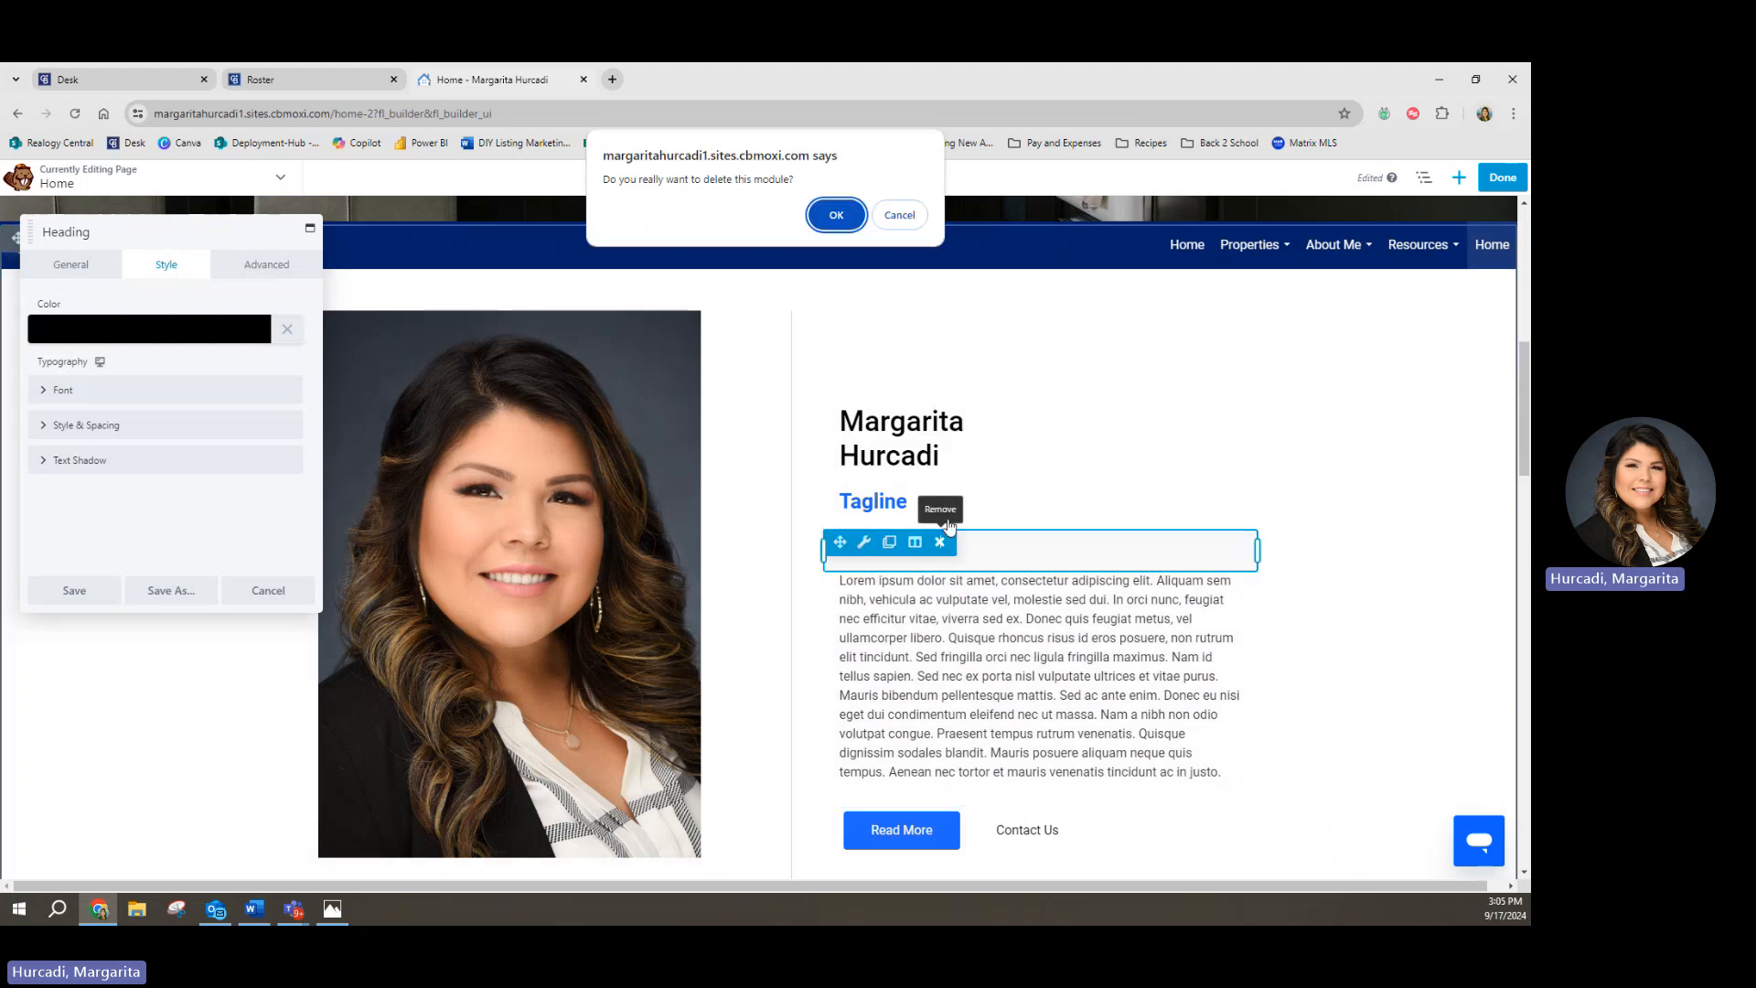
{"action": "left_click", "coordinate": [835, 216]}
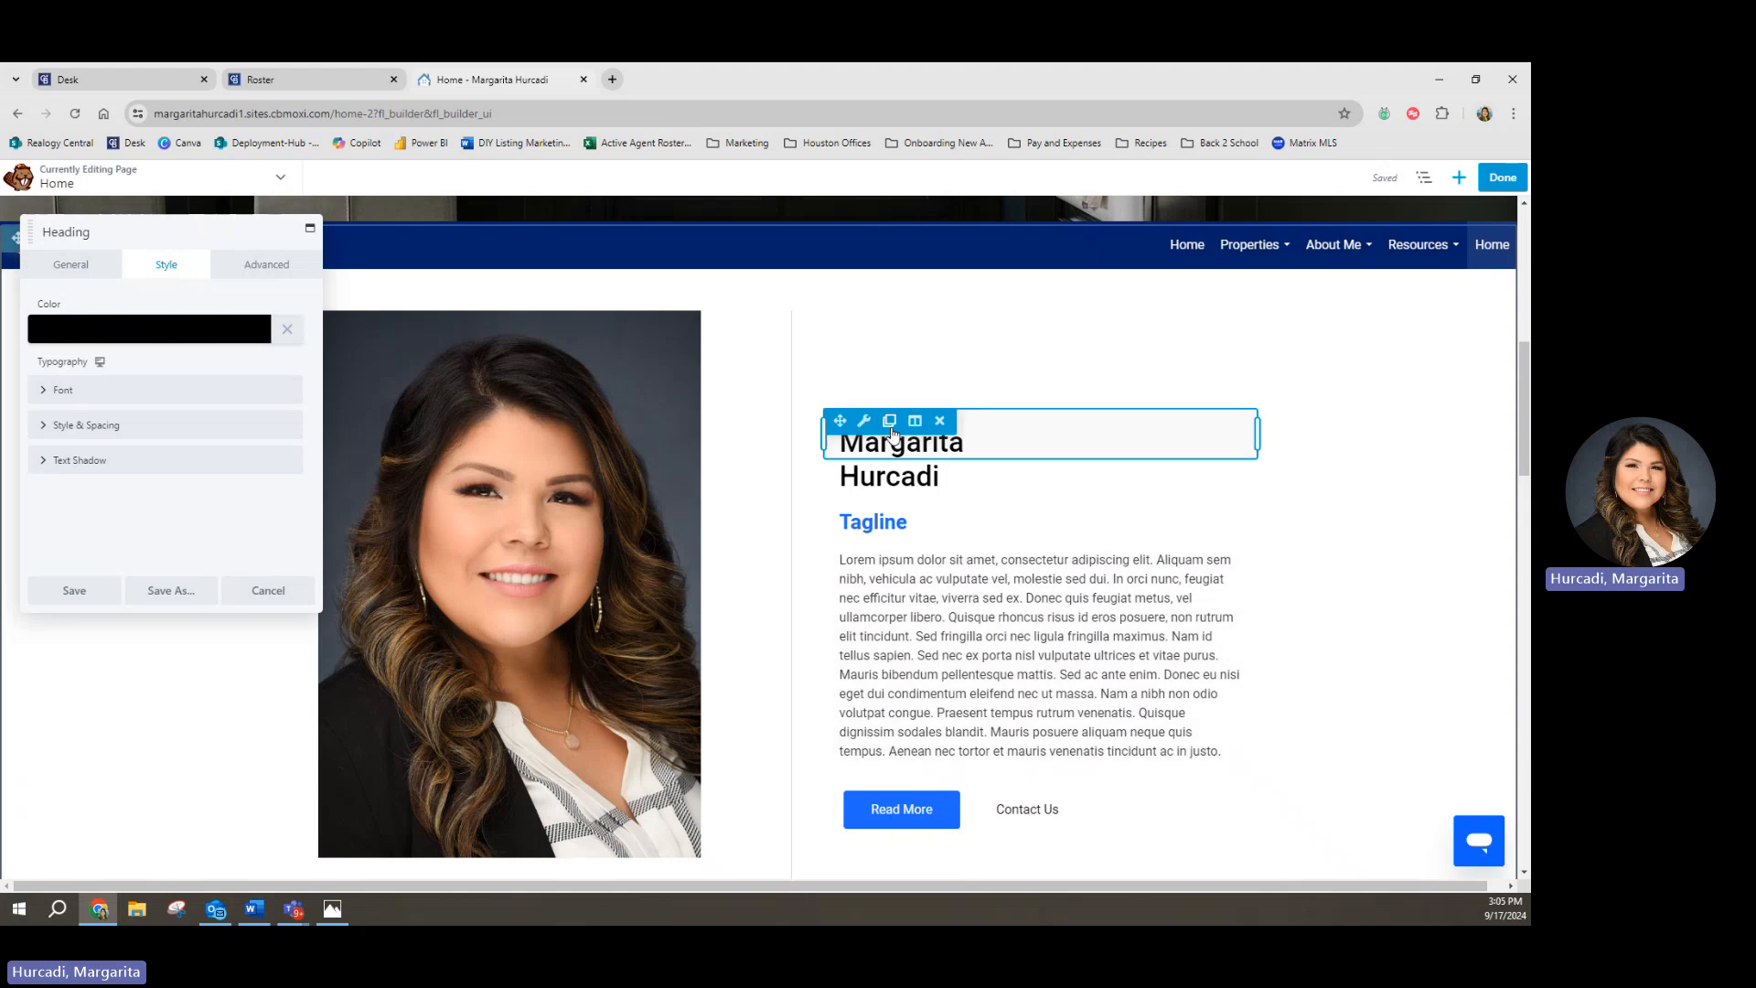
Step: Replace the tagline heading above the biography text with "Your Local Expert REALTOR®"
{"action": "left_click", "coordinate": [1010, 524]}
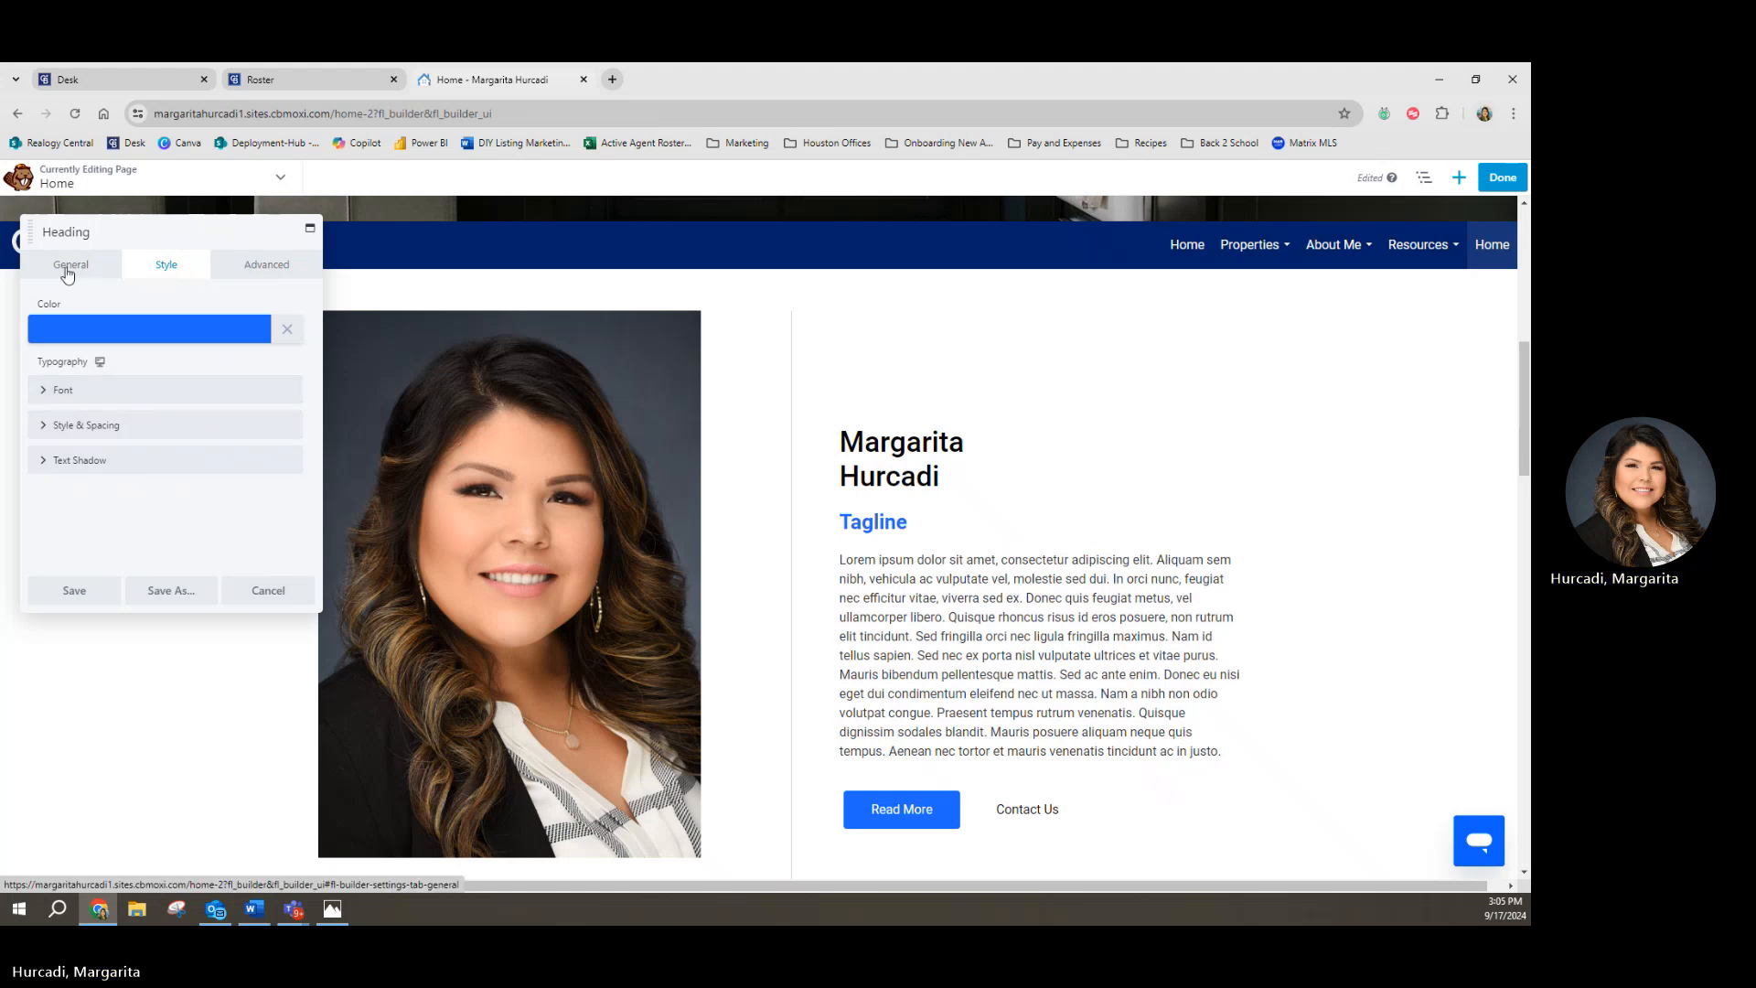
{"action": "left_click", "coordinate": [68, 272]}
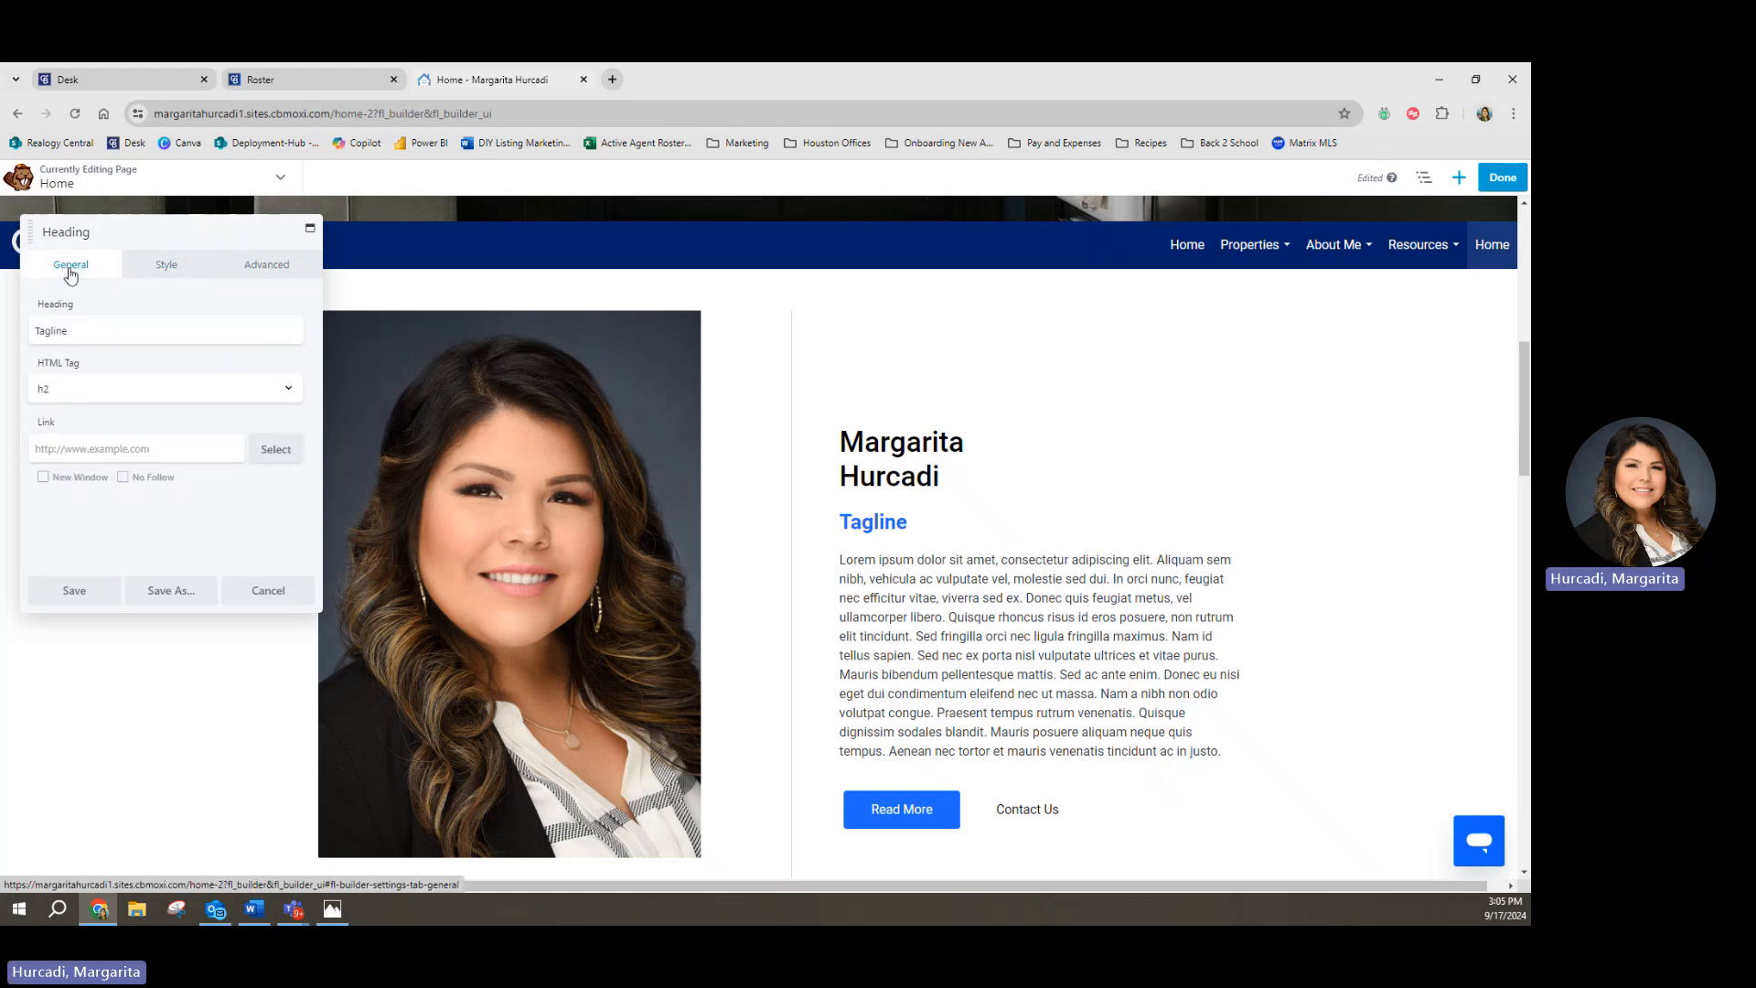
{"action": "double_click", "coordinate": [62, 332]}
{"action": "type", "text": "Your"}
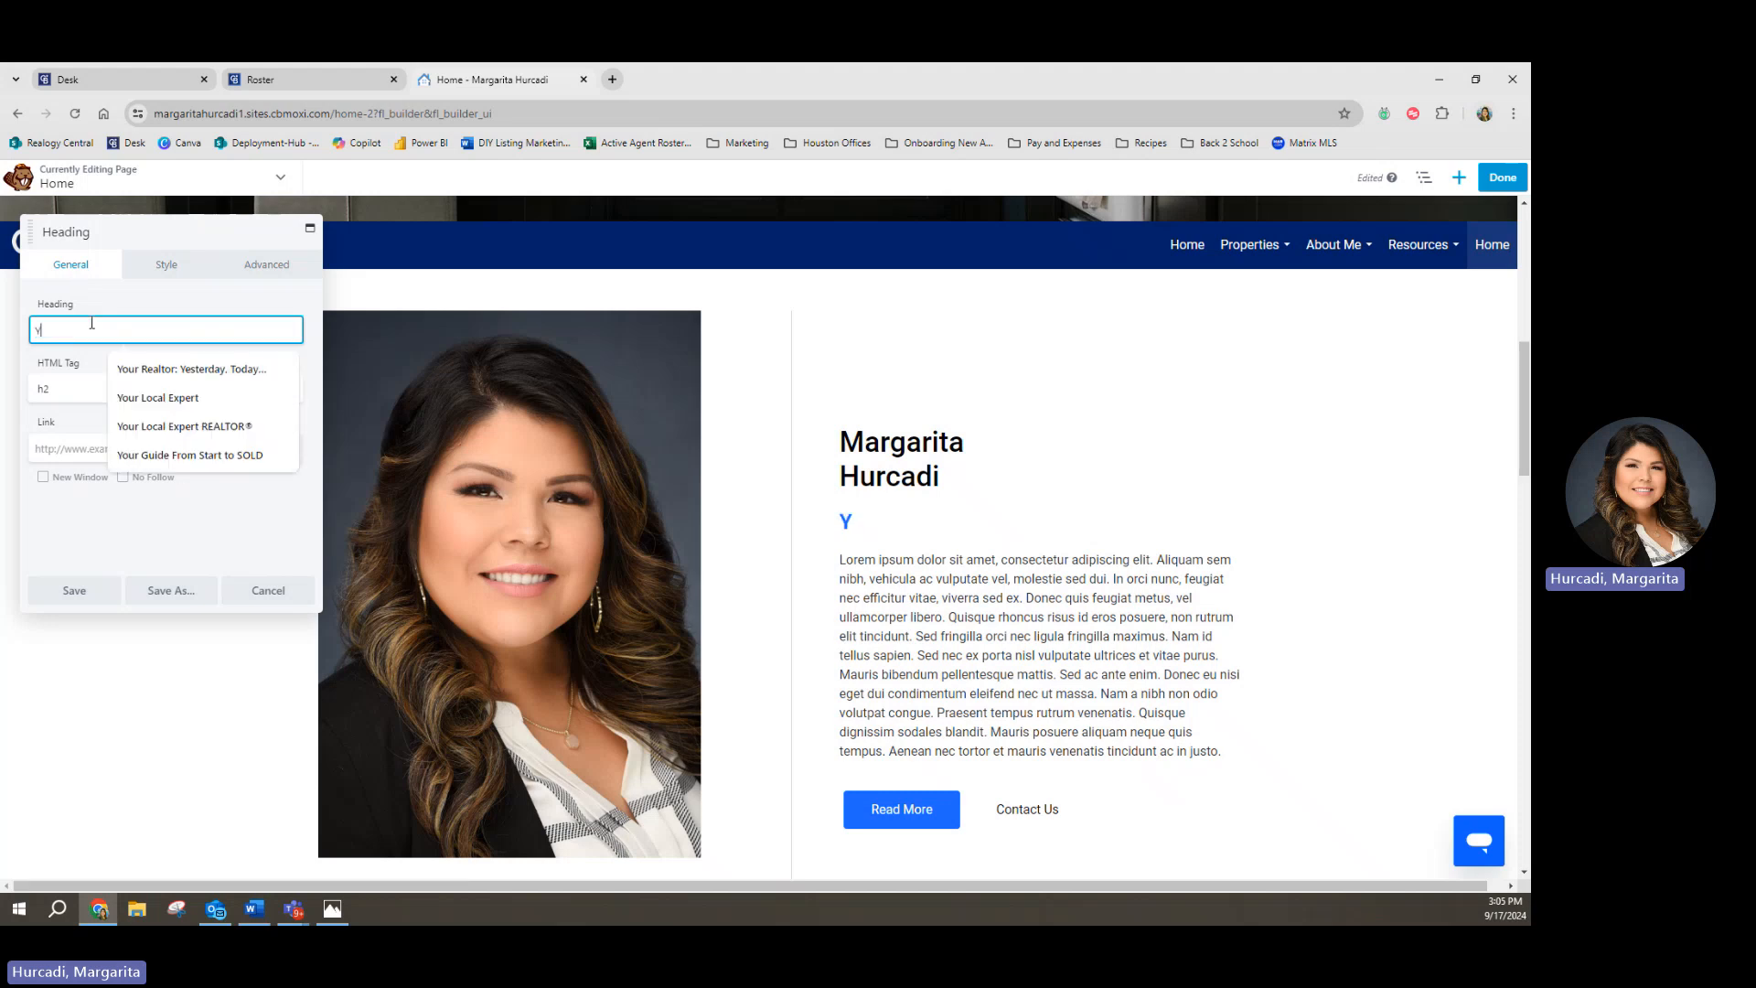
{"action": "left_click", "coordinate": [203, 399]}
{"action": "left_click", "coordinate": [133, 330]}
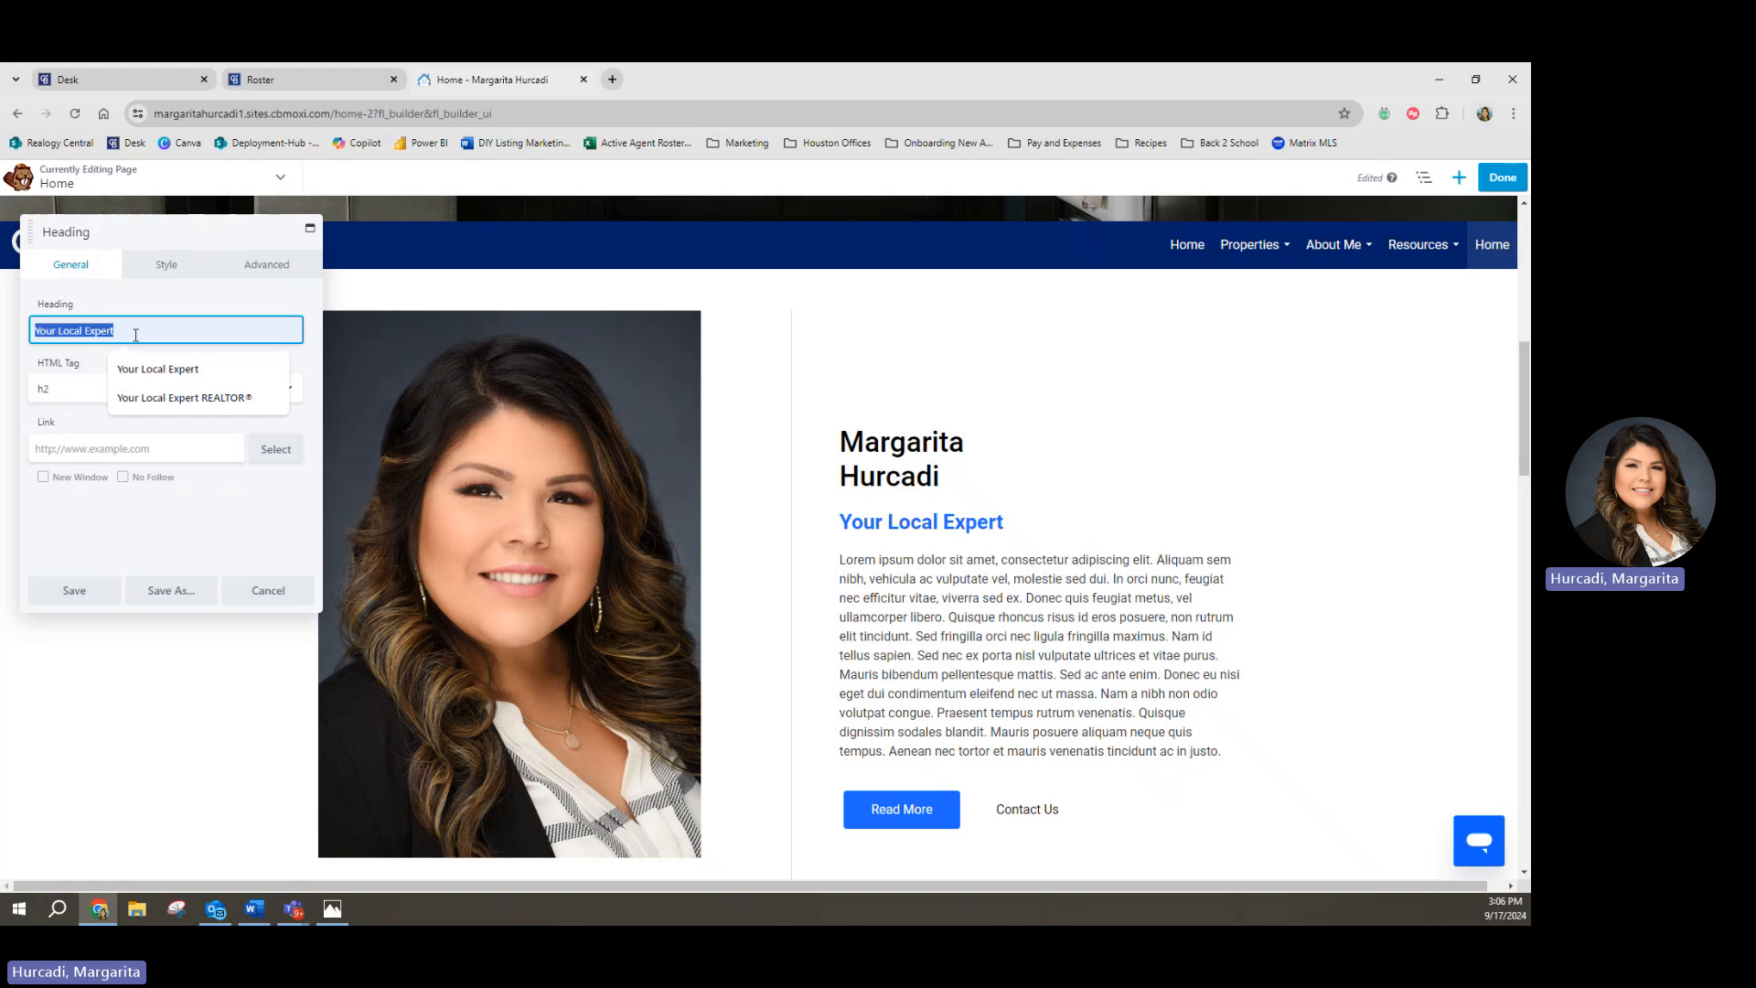
{"action": "left_click", "coordinate": [219, 400]}
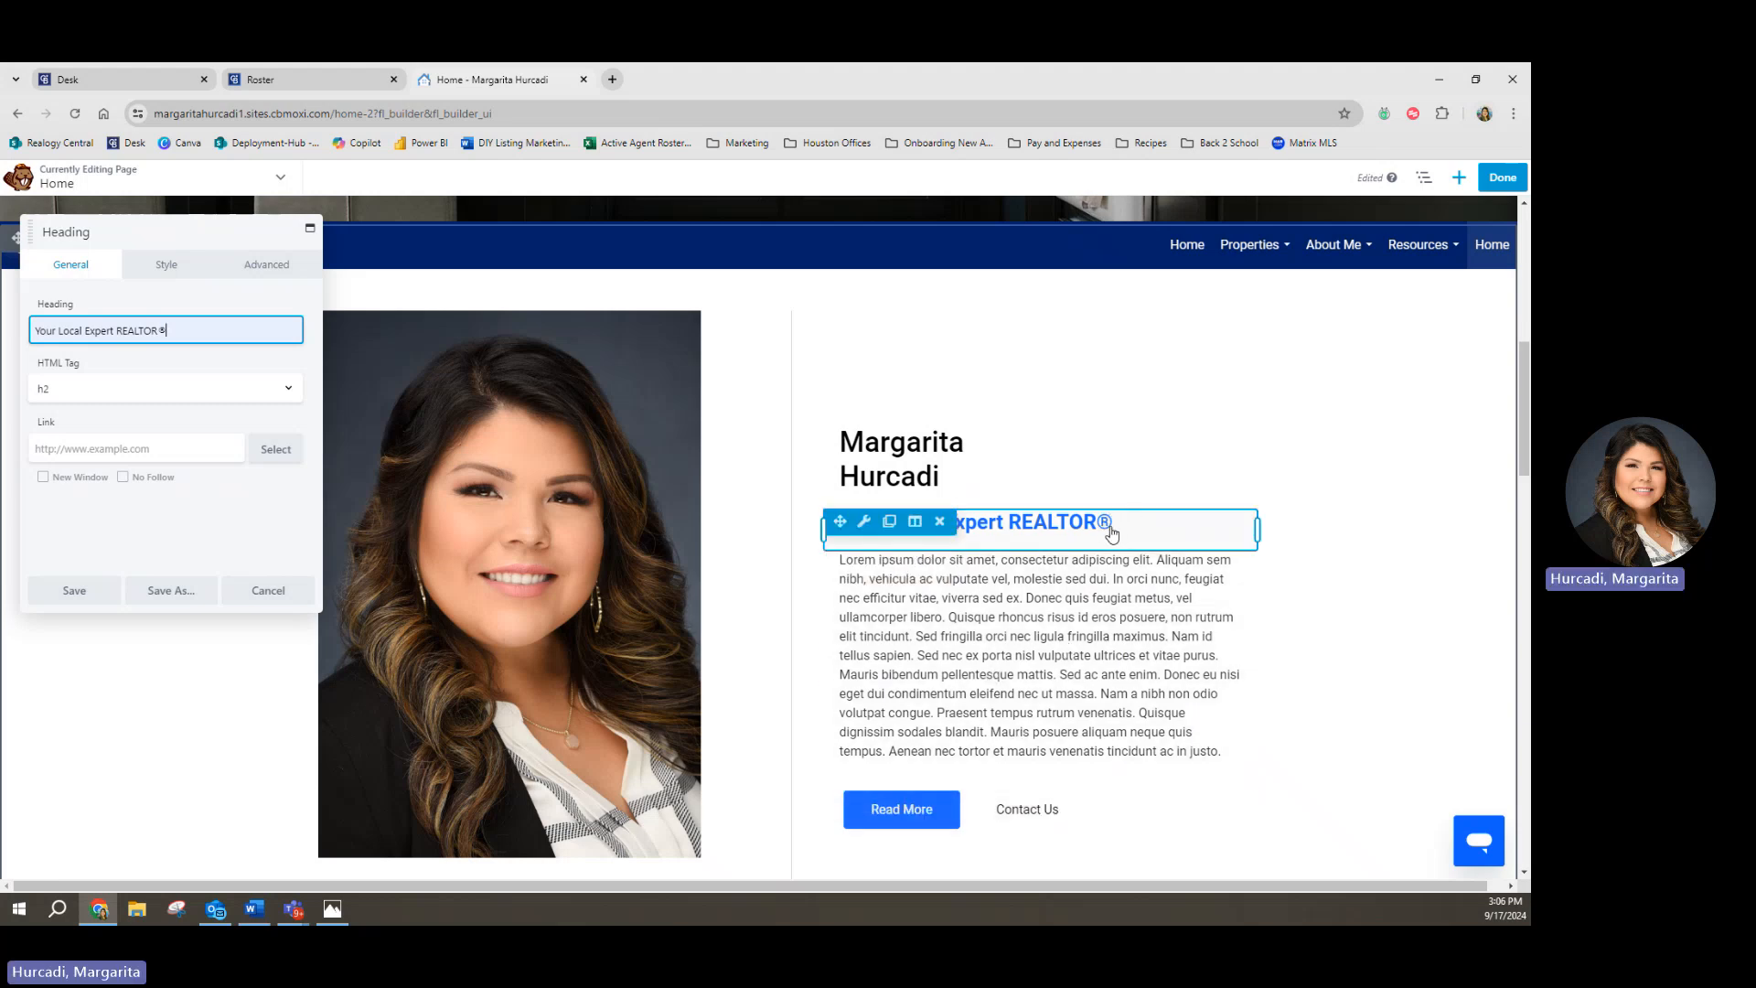
Step: Search Google for "registered trademark symbol" in a new browser tab and copy the ® character from the results
{"action": "left_click", "coordinate": [613, 79]}
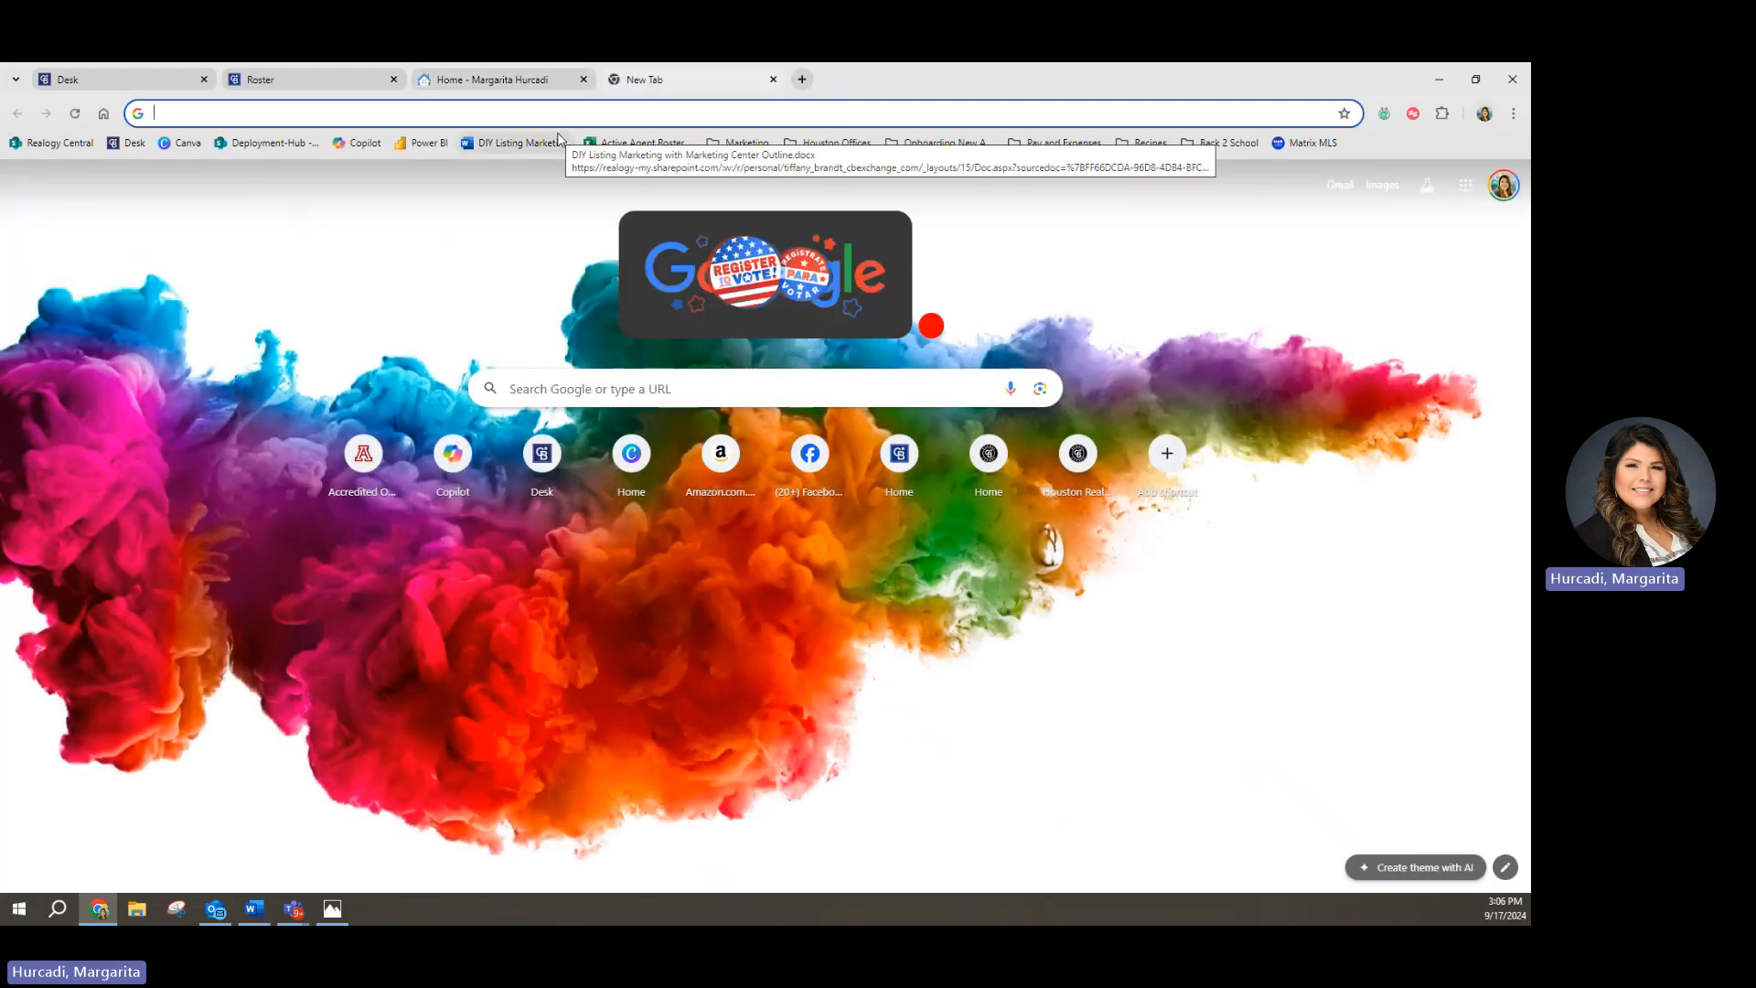
{"action": "type", "text": "registered trademark symbol"}
{"action": "key", "text": "Return"}
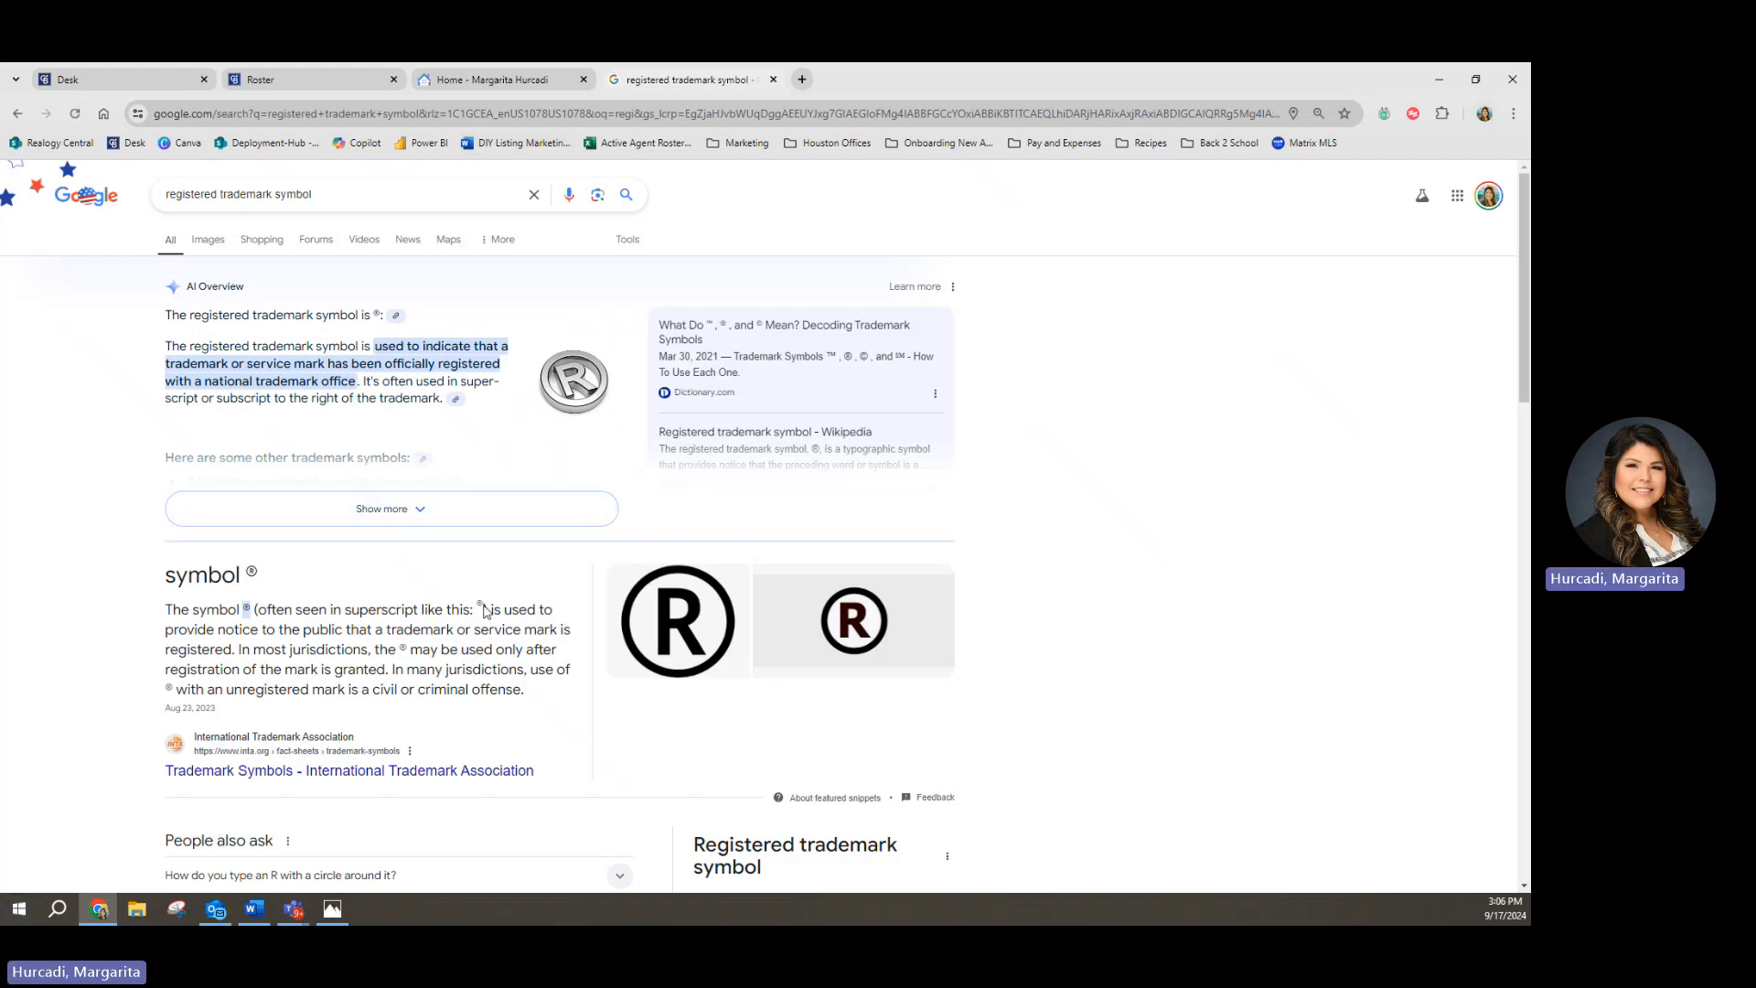
{"action": "left_click_drag", "start_coordinate": [485, 611], "coordinate": [475, 608]}
{"action": "right_click", "coordinate": [478, 606]}
{"action": "left_click", "coordinate": [512, 622]}
Step: Back on the Home page, paste the copied ® at the end of the tagline, once in its settings and once directly on the page
{"action": "left_click", "coordinate": [498, 79]}
{"action": "right_click", "coordinate": [204, 329]}
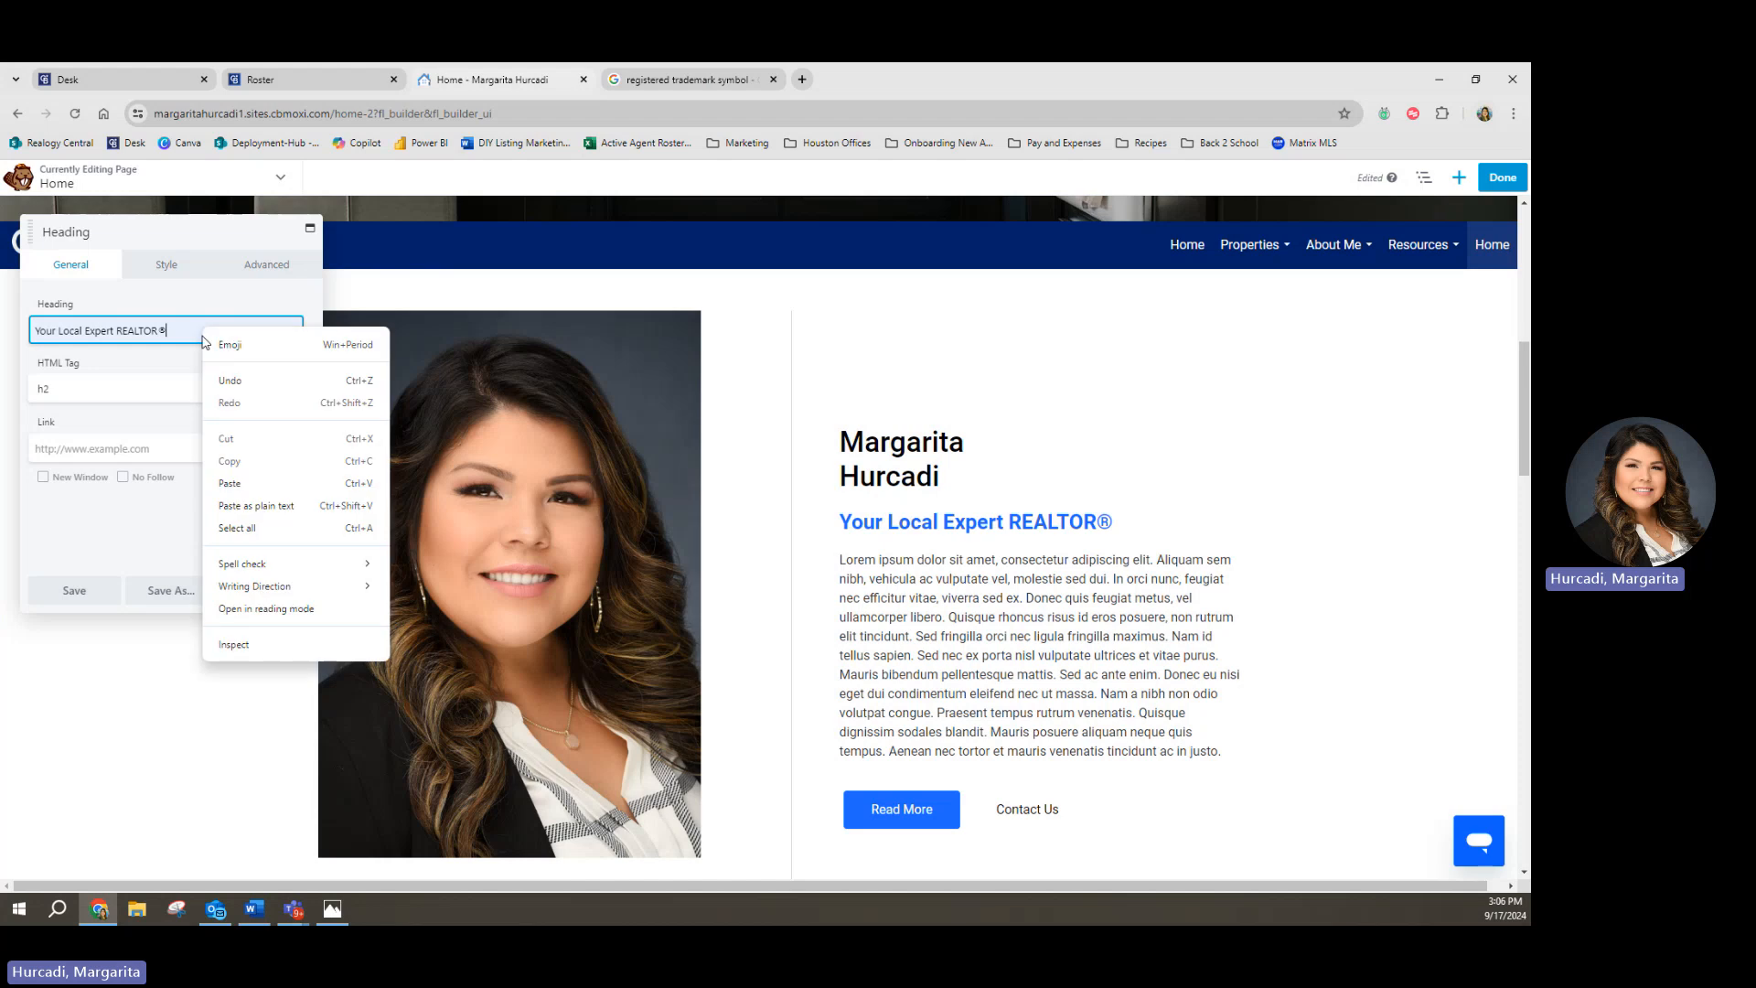
{"action": "left_click", "coordinate": [229, 483]}
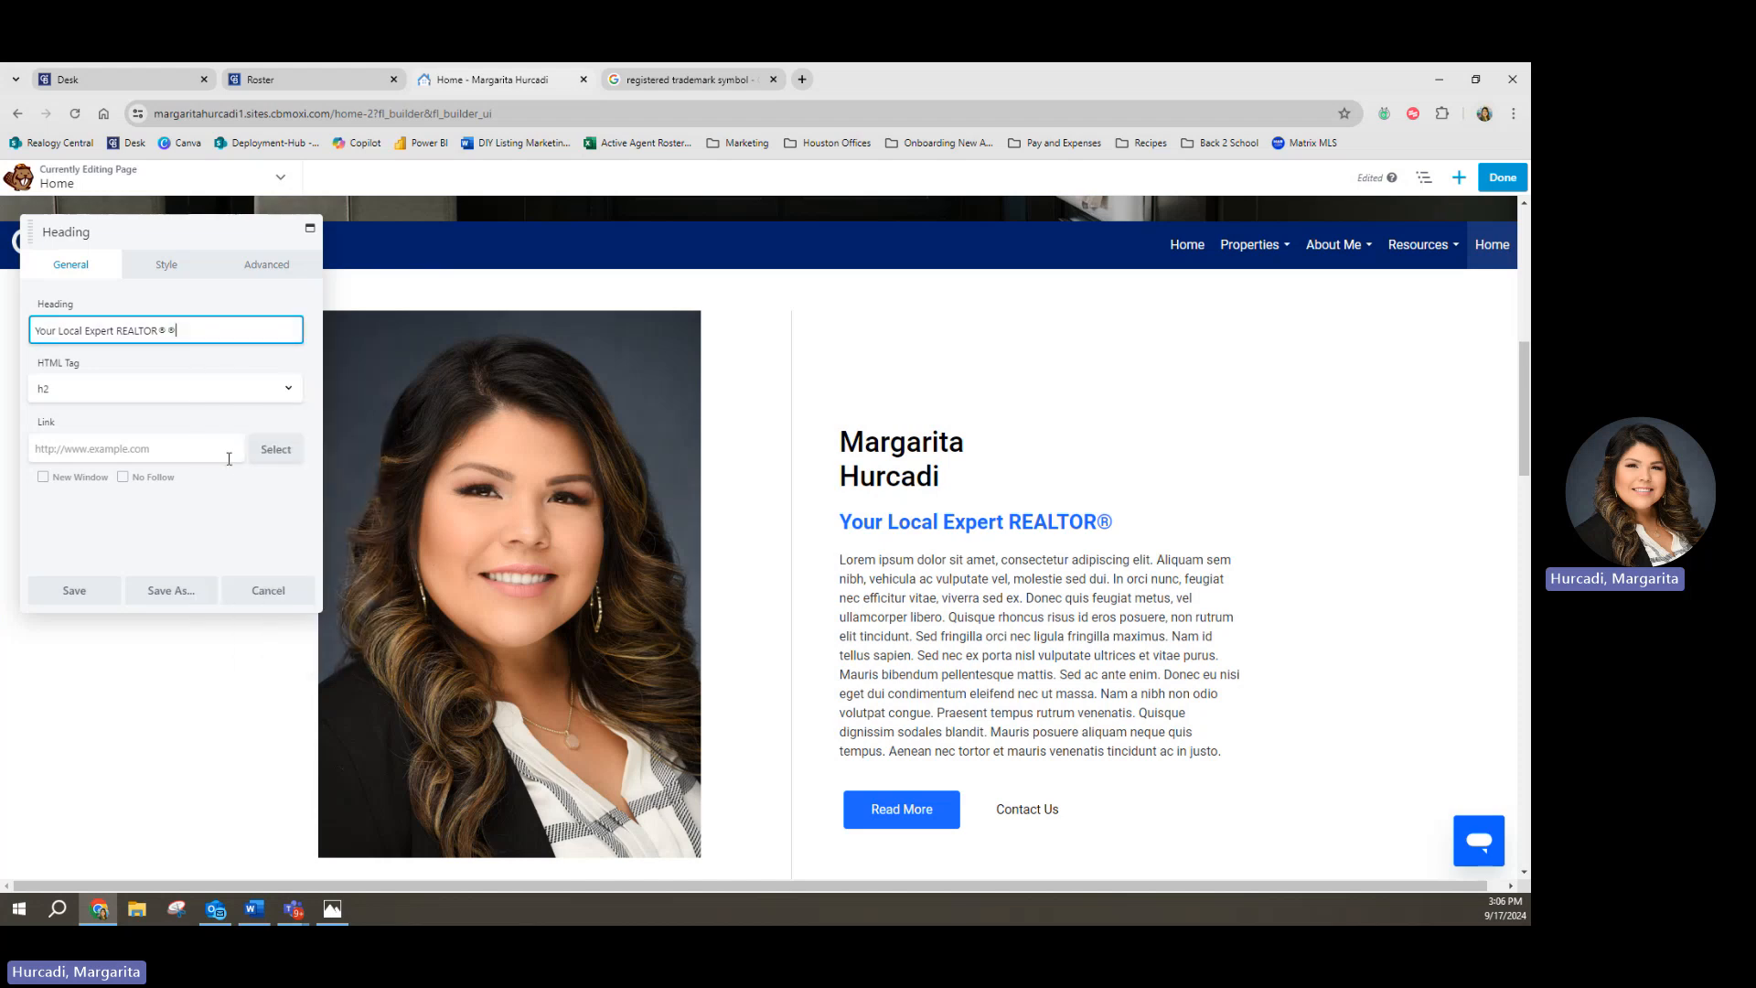
{"action": "left_click", "coordinate": [1134, 520]}
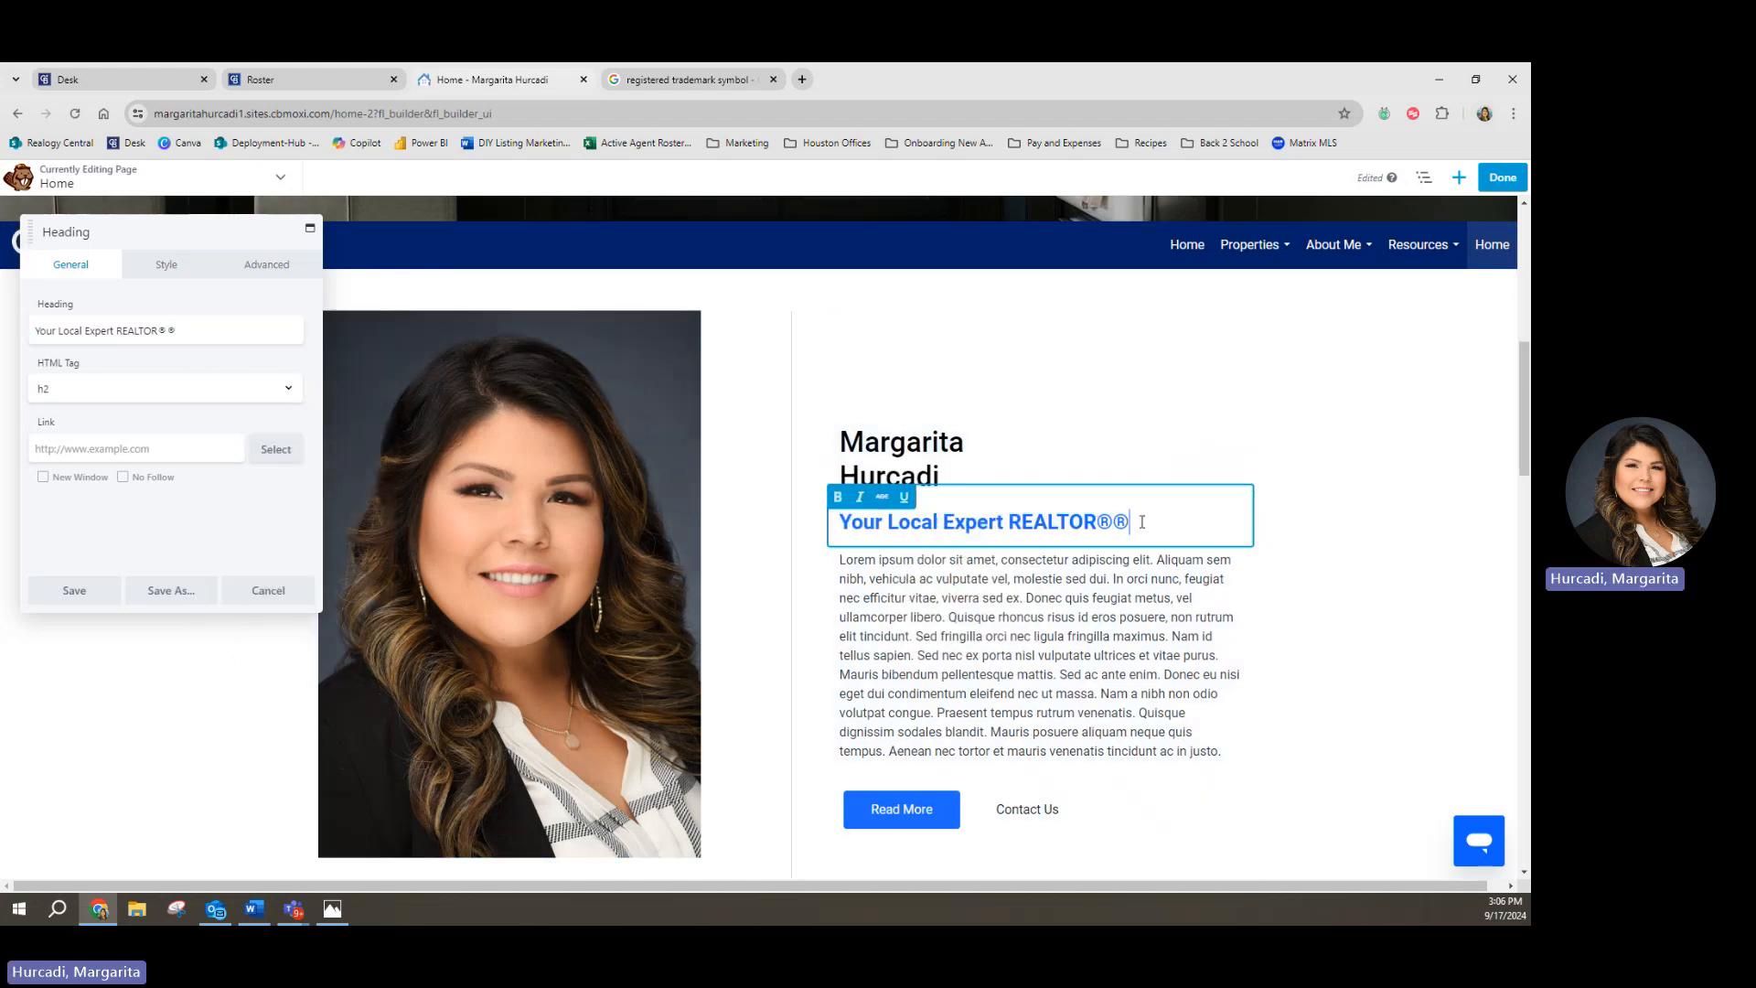
{"action": "right_click", "coordinate": [1141, 522]}
{"action": "left_click", "coordinate": [1225, 353]}
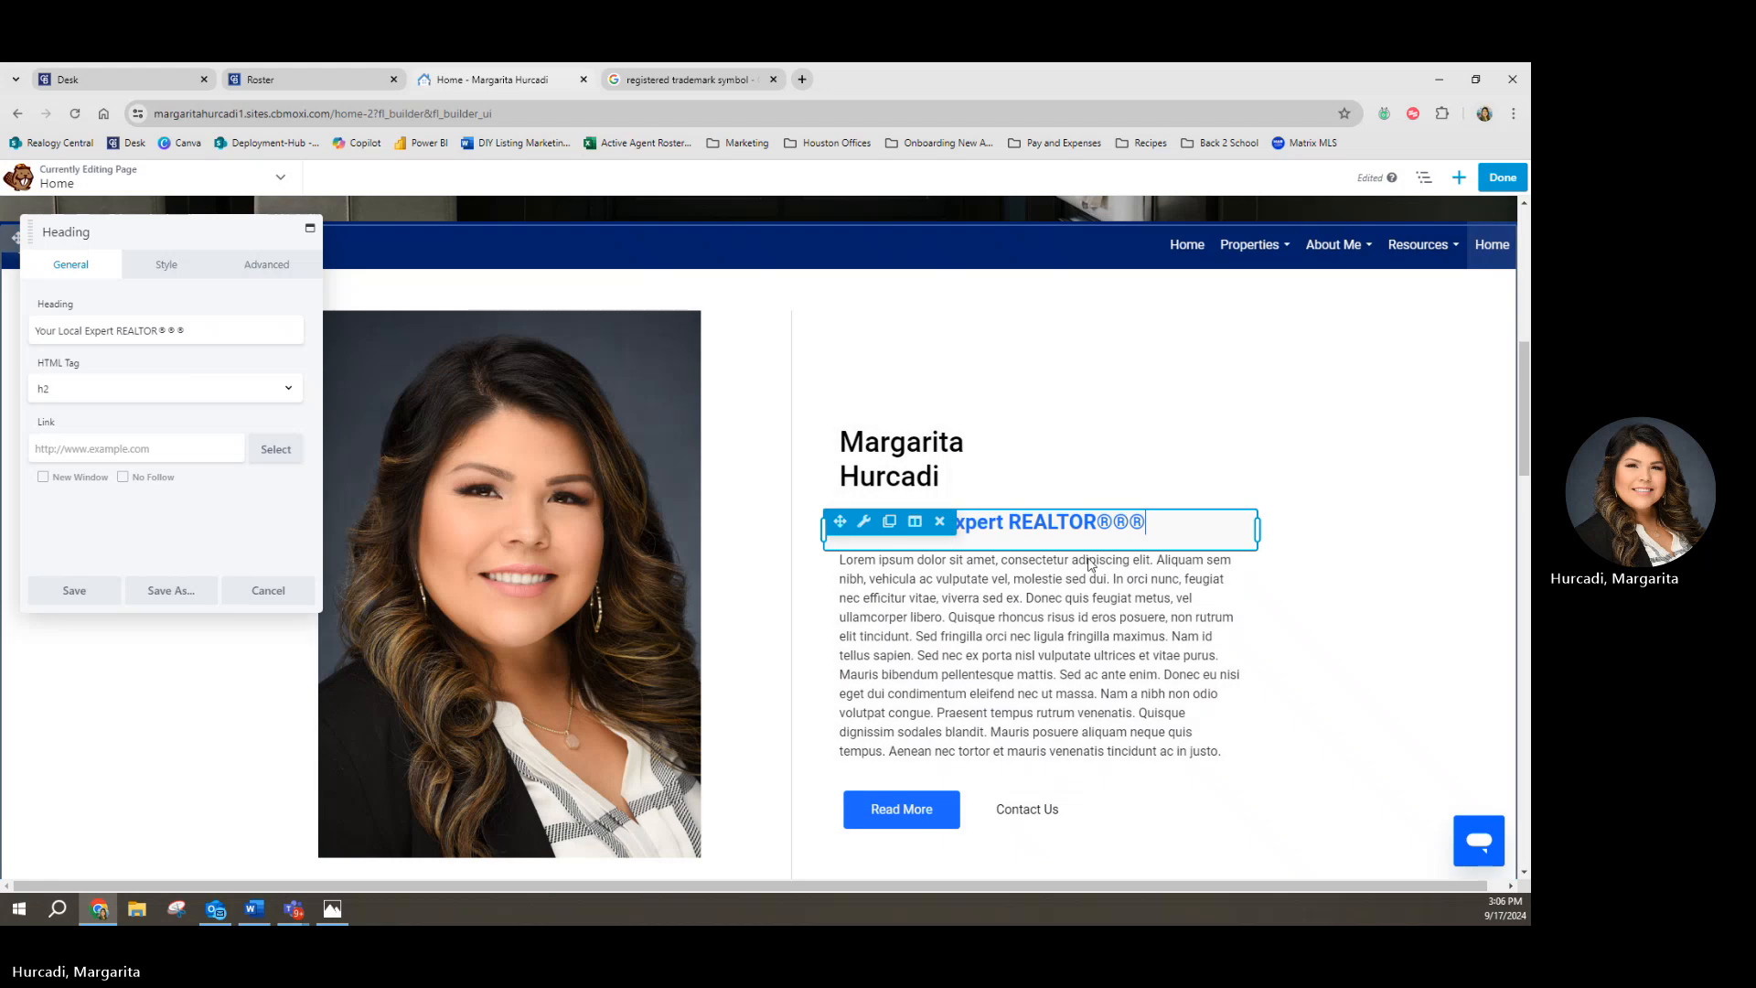
Step: Delete the two extra ® symbols from the end of the tagline, leaving "Your Local Expert REALTOR®"
{"action": "left_click", "coordinate": [1173, 525]}
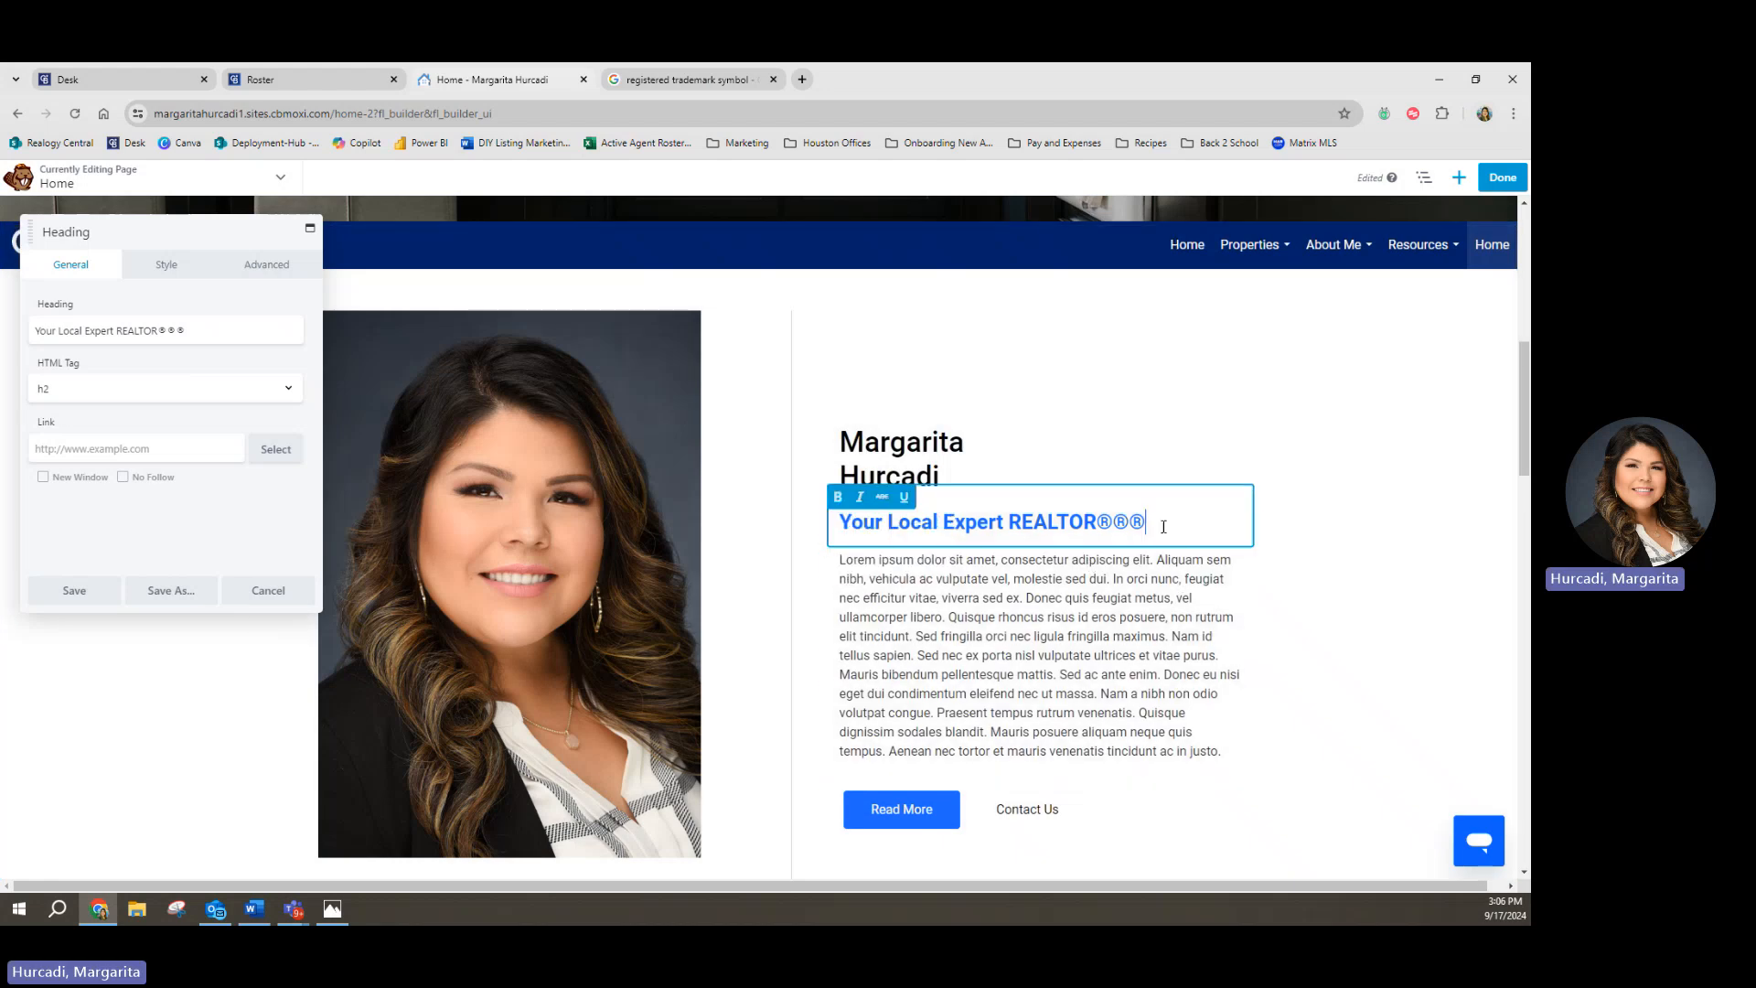
{"action": "key", "text": "BackSpace"}
{"action": "key", "text": "BackSpace"}
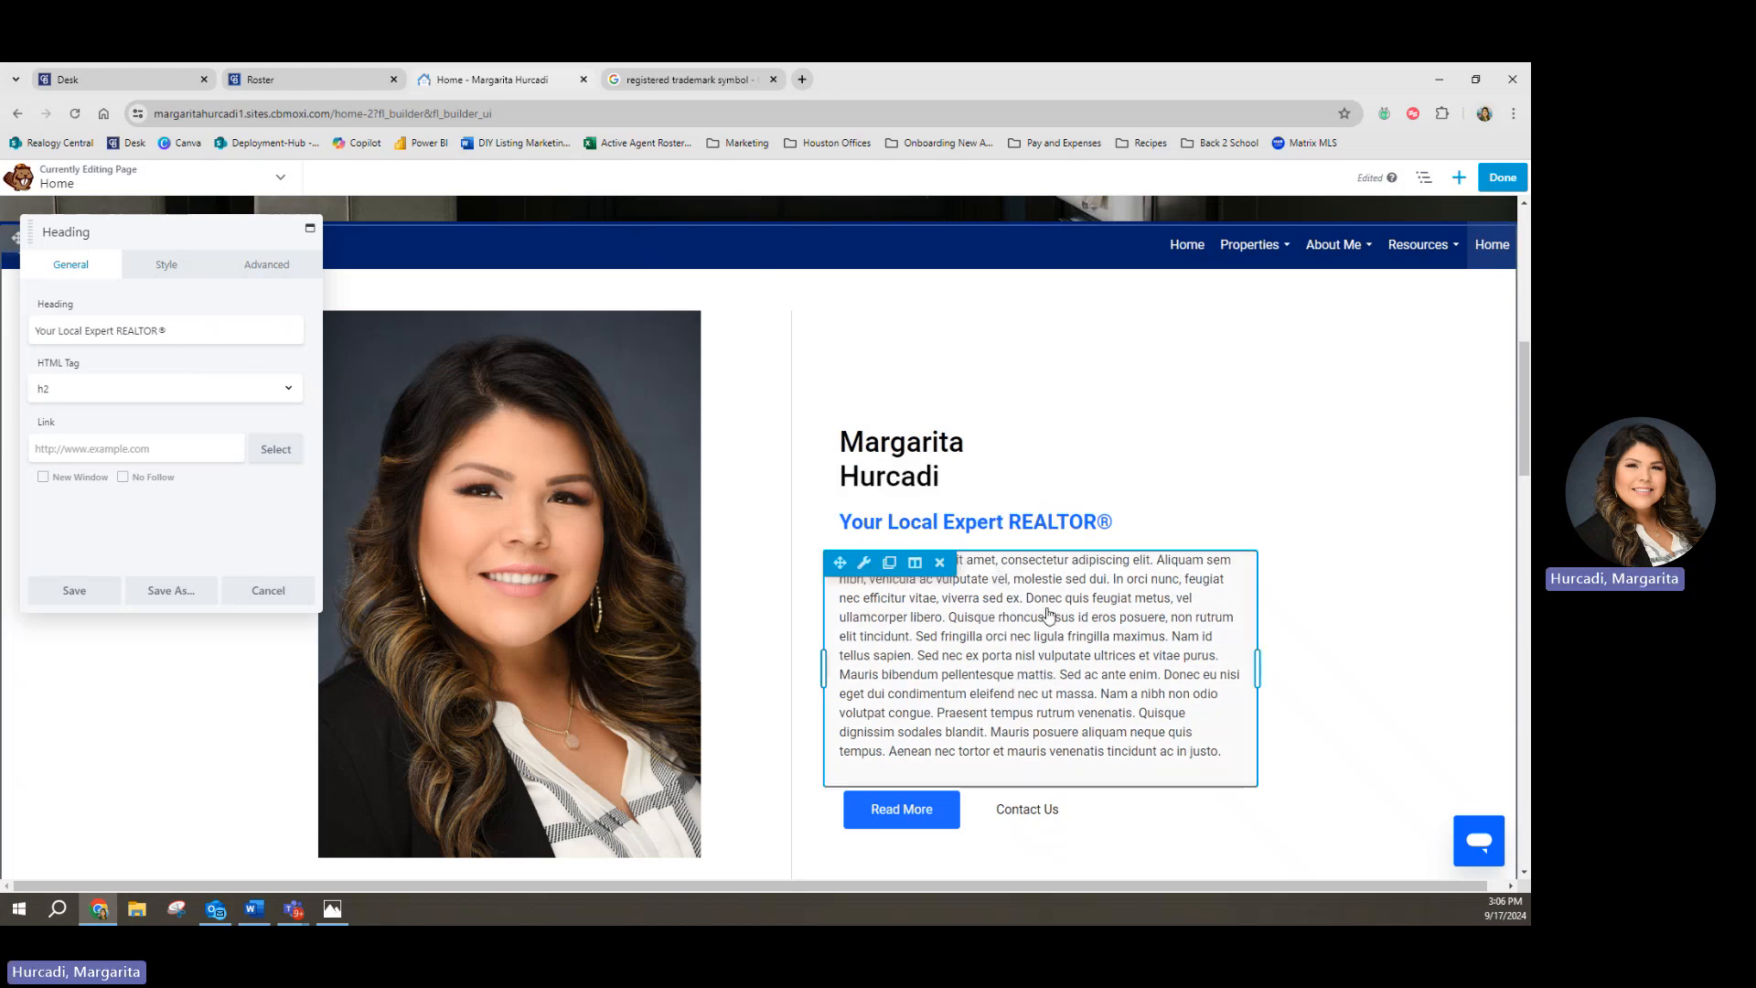
Step: Save the tagline heading settings
{"action": "scroll", "coordinate": [1050, 615], "scroll_direction": "down", "scroll_amount": 2}
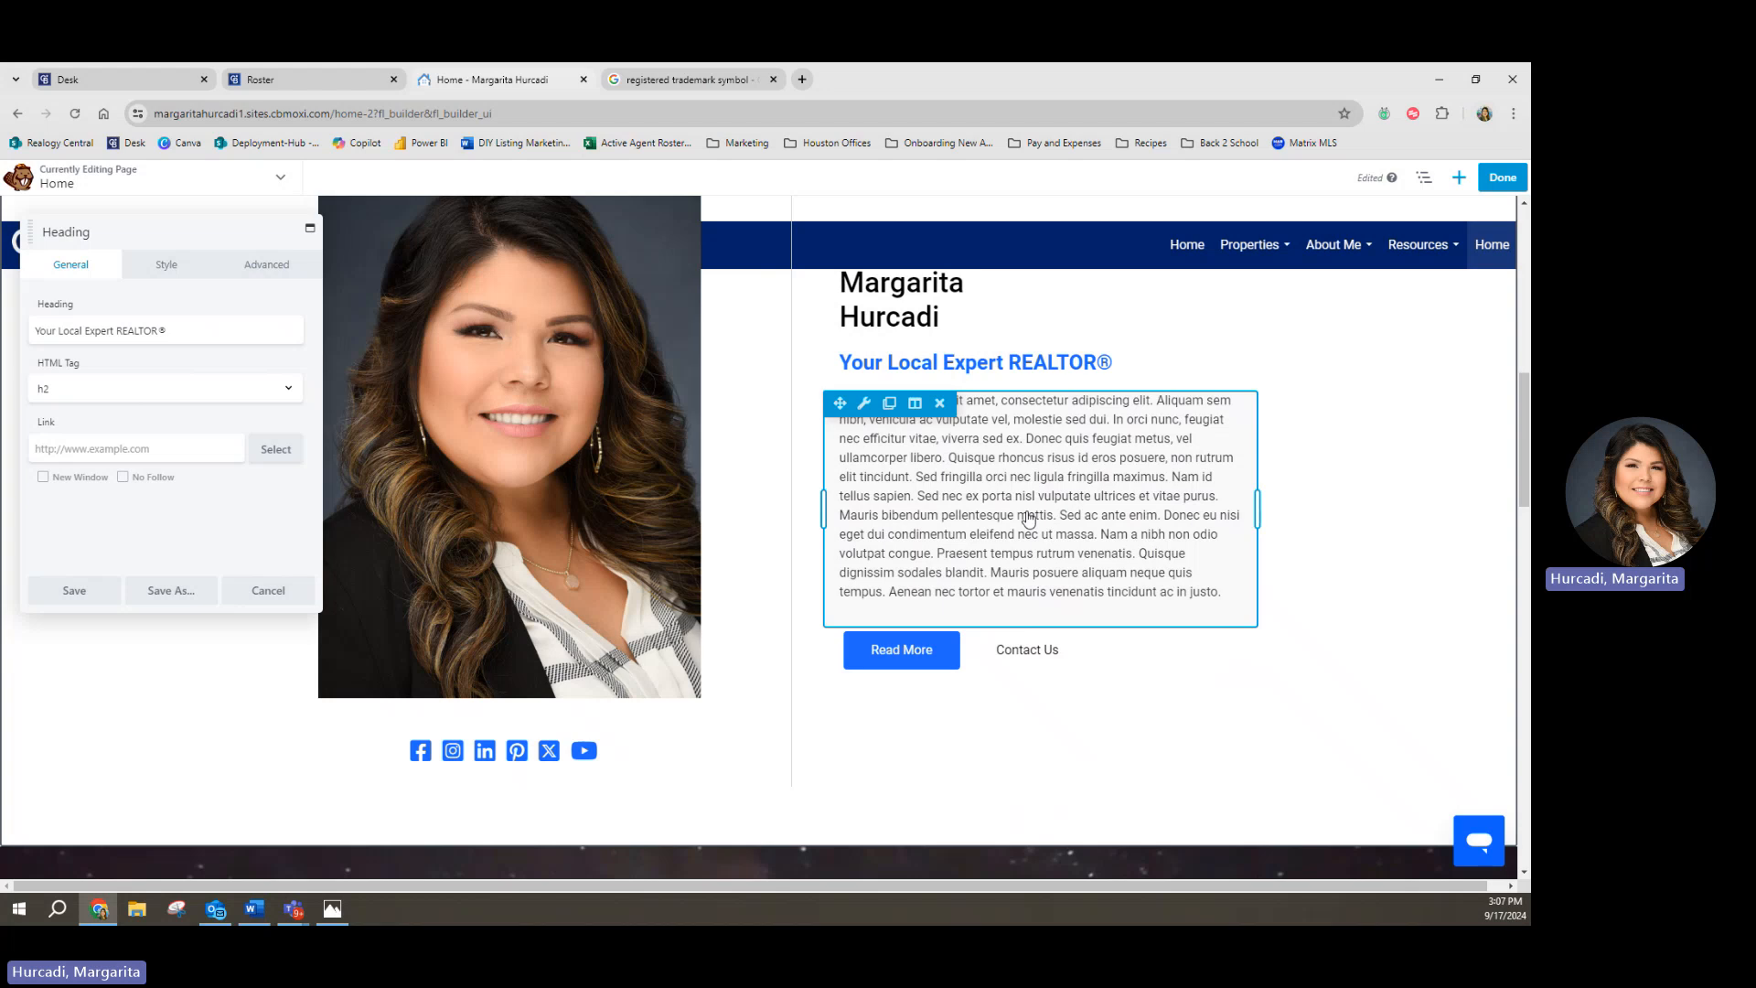
{"action": "scroll", "coordinate": [972, 494], "scroll_direction": "up", "scroll_amount": 3}
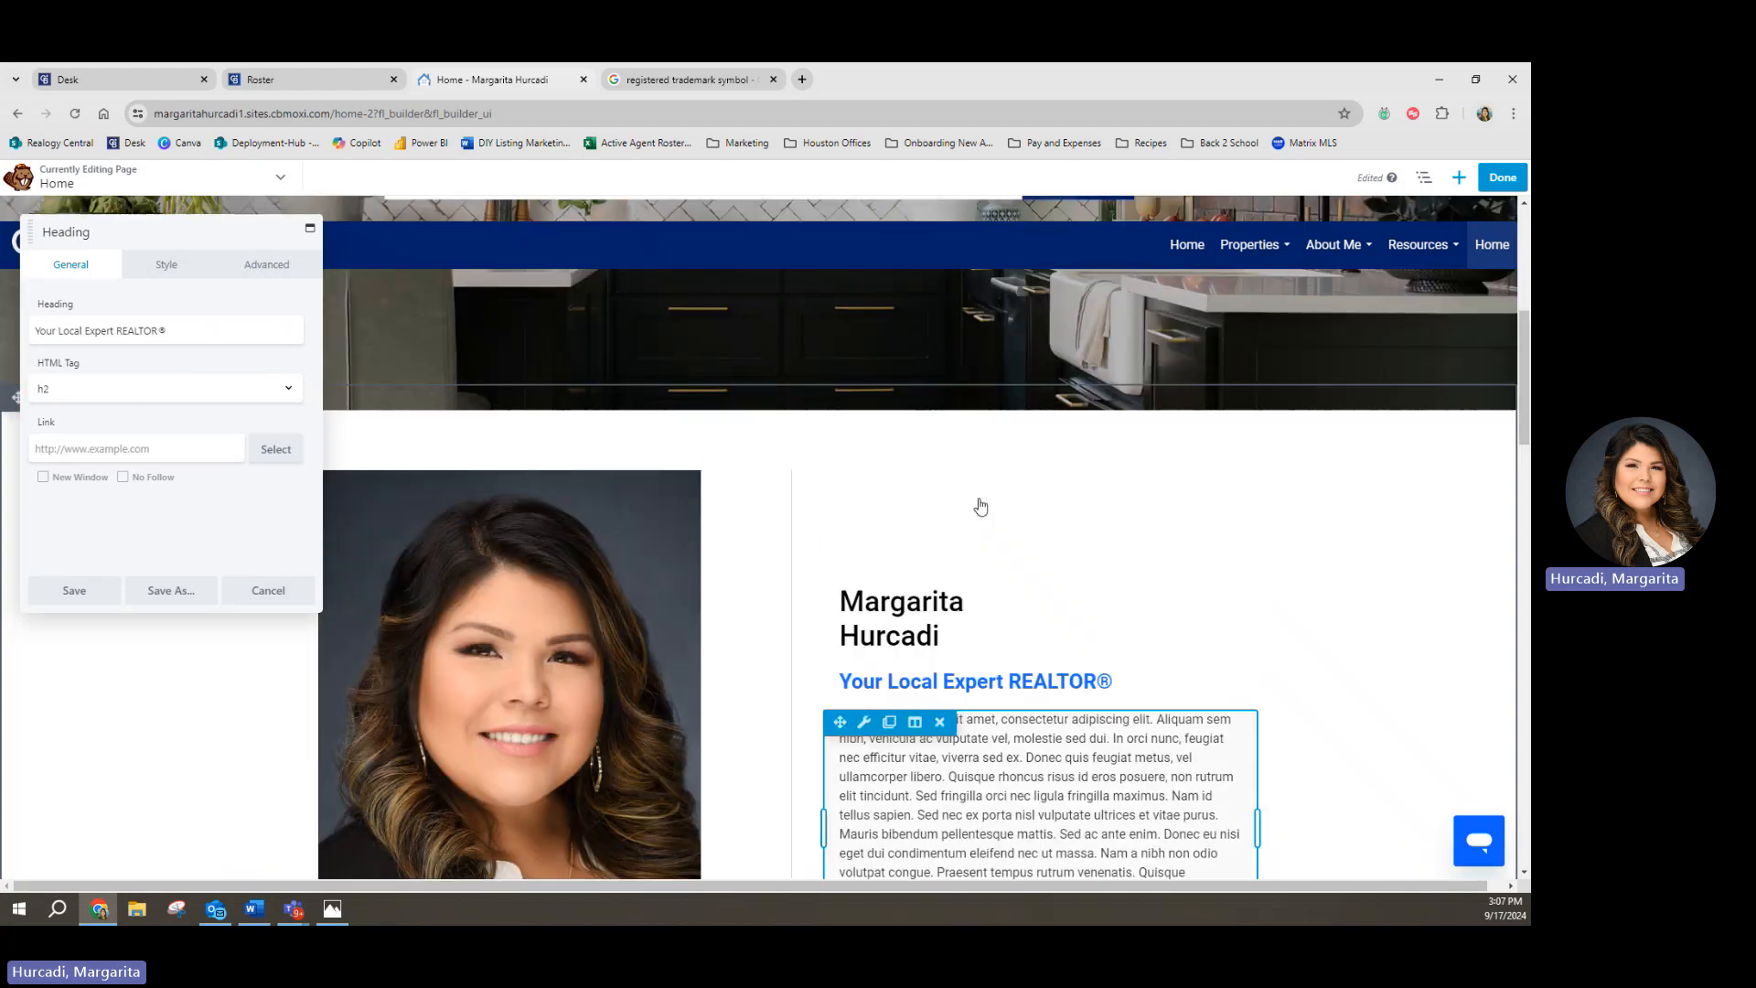
{"action": "scroll", "coordinate": [942, 622], "scroll_direction": "down", "scroll_amount": 3}
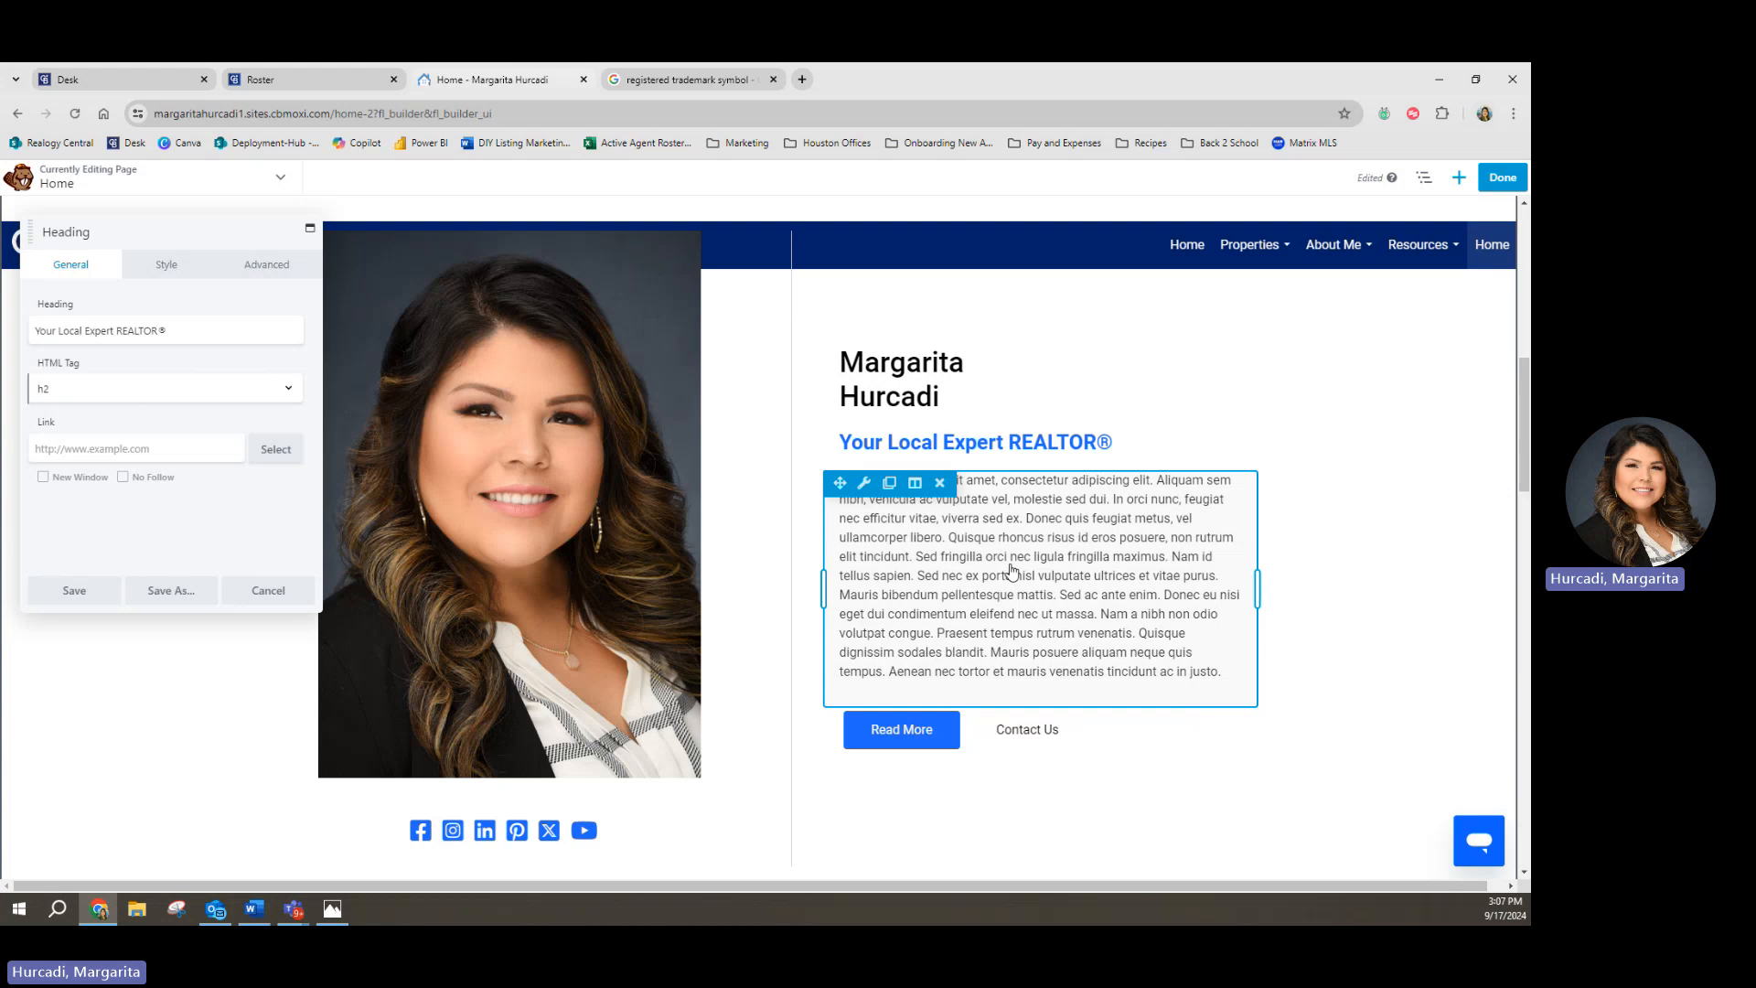
{"action": "scroll", "coordinate": [1013, 571], "scroll_direction": "down", "scroll_amount": 2}
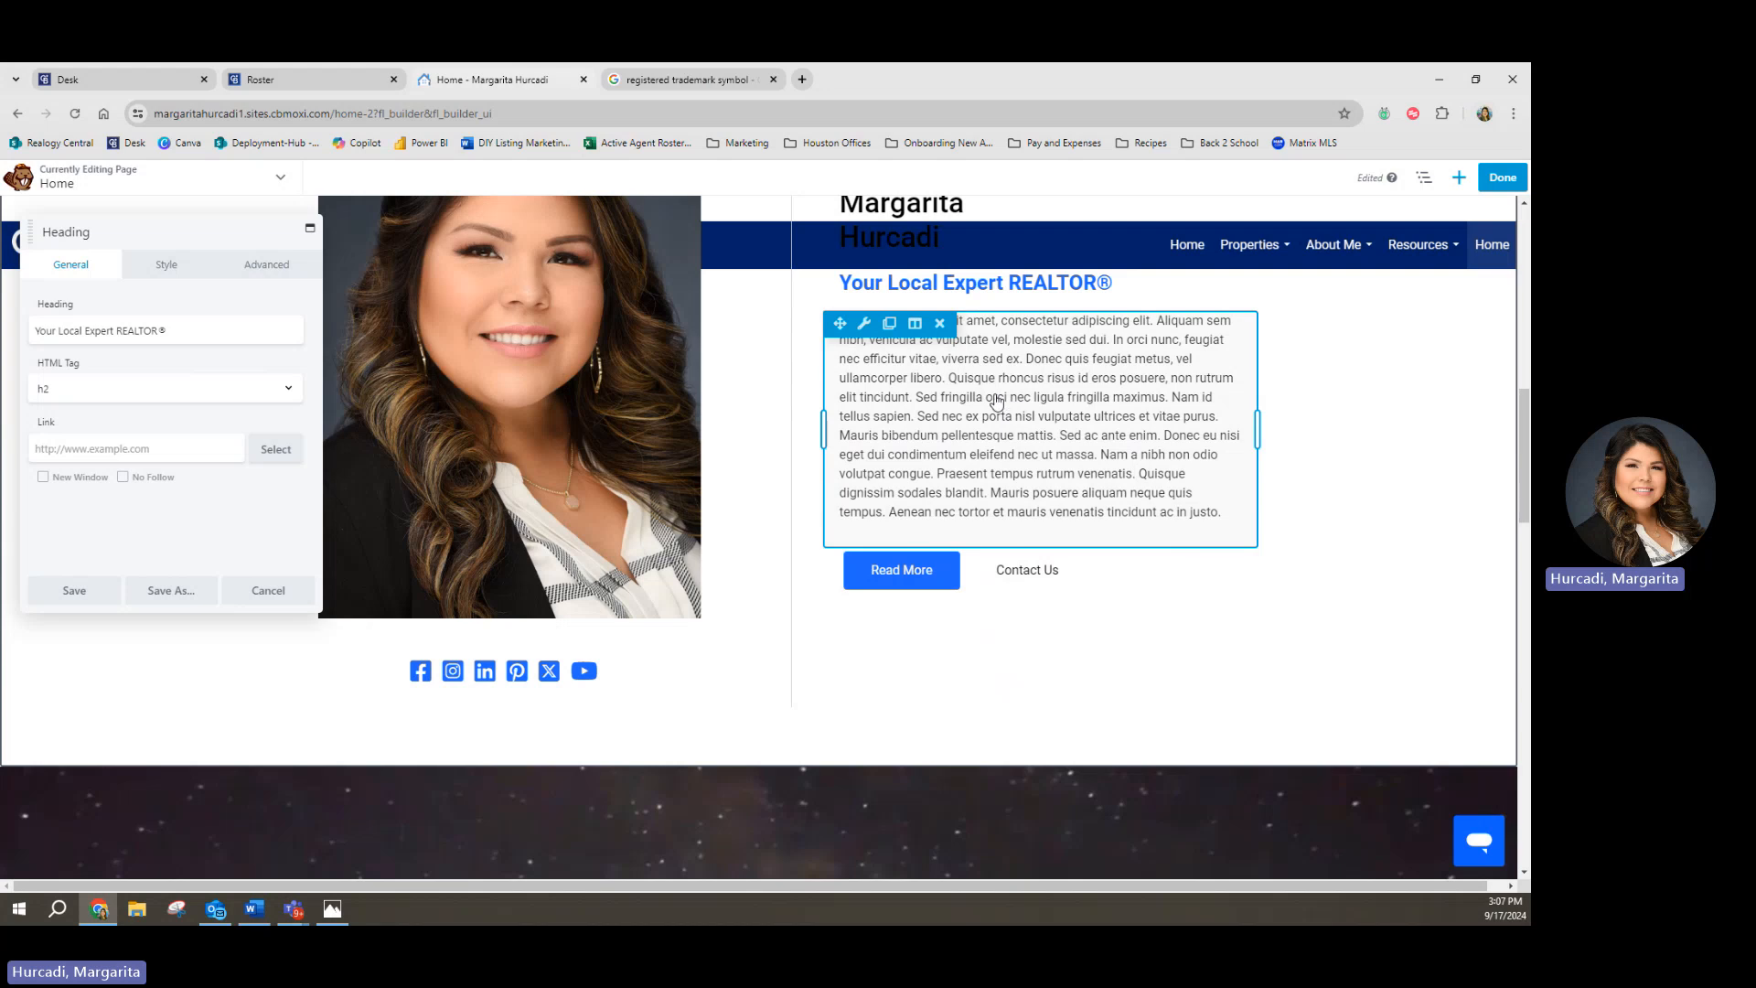
{"action": "mouse_move", "coordinate": [919, 566]}
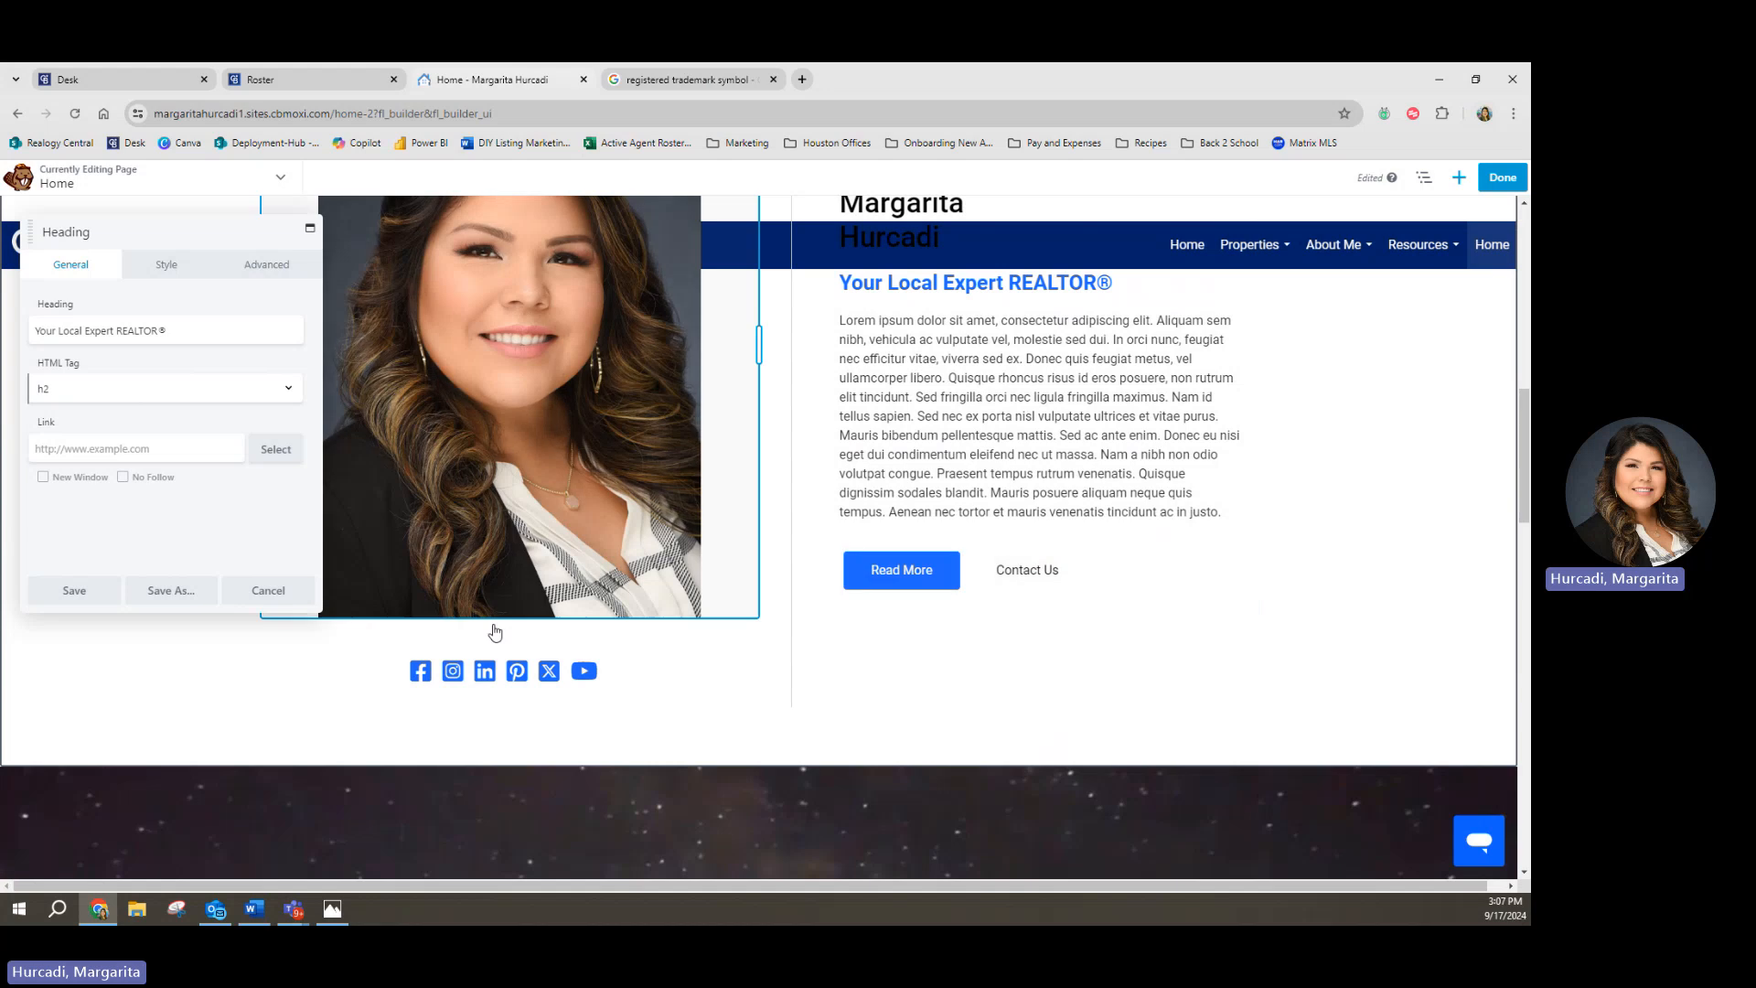
{"action": "left_click", "coordinate": [74, 590]}
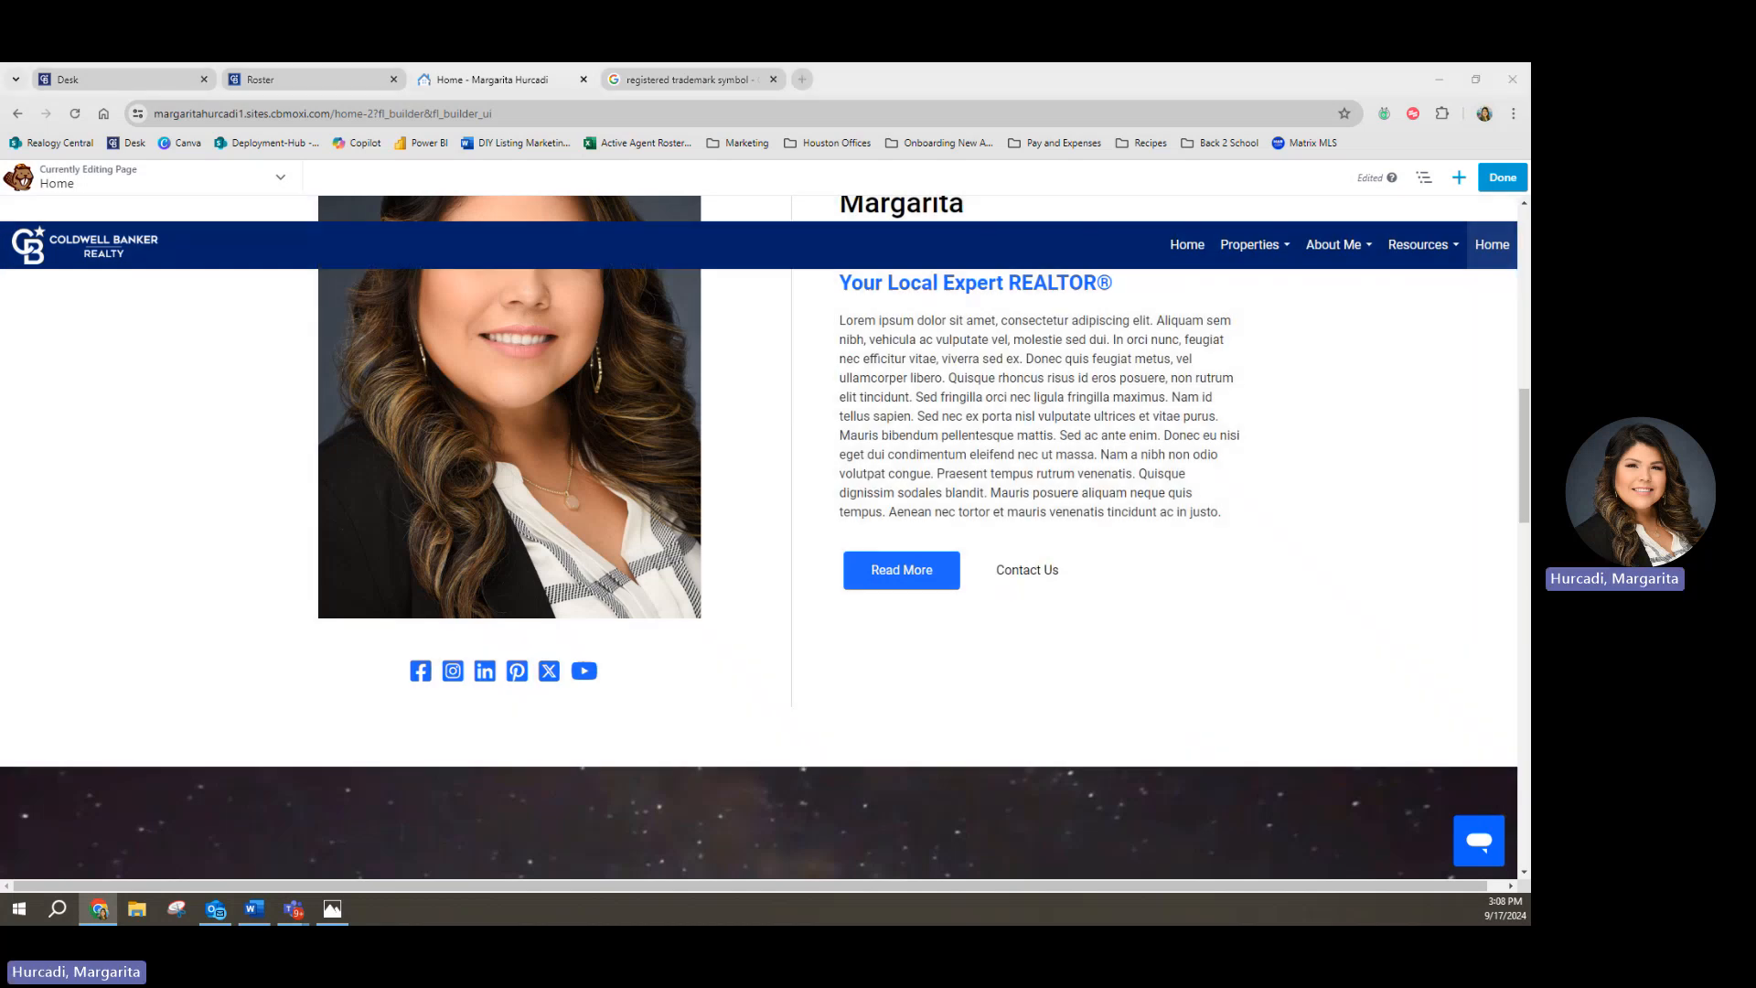
Step: Change the text of the Read More button below the biography to "Read More About Me"
{"action": "left_click", "coordinate": [254, 908]}
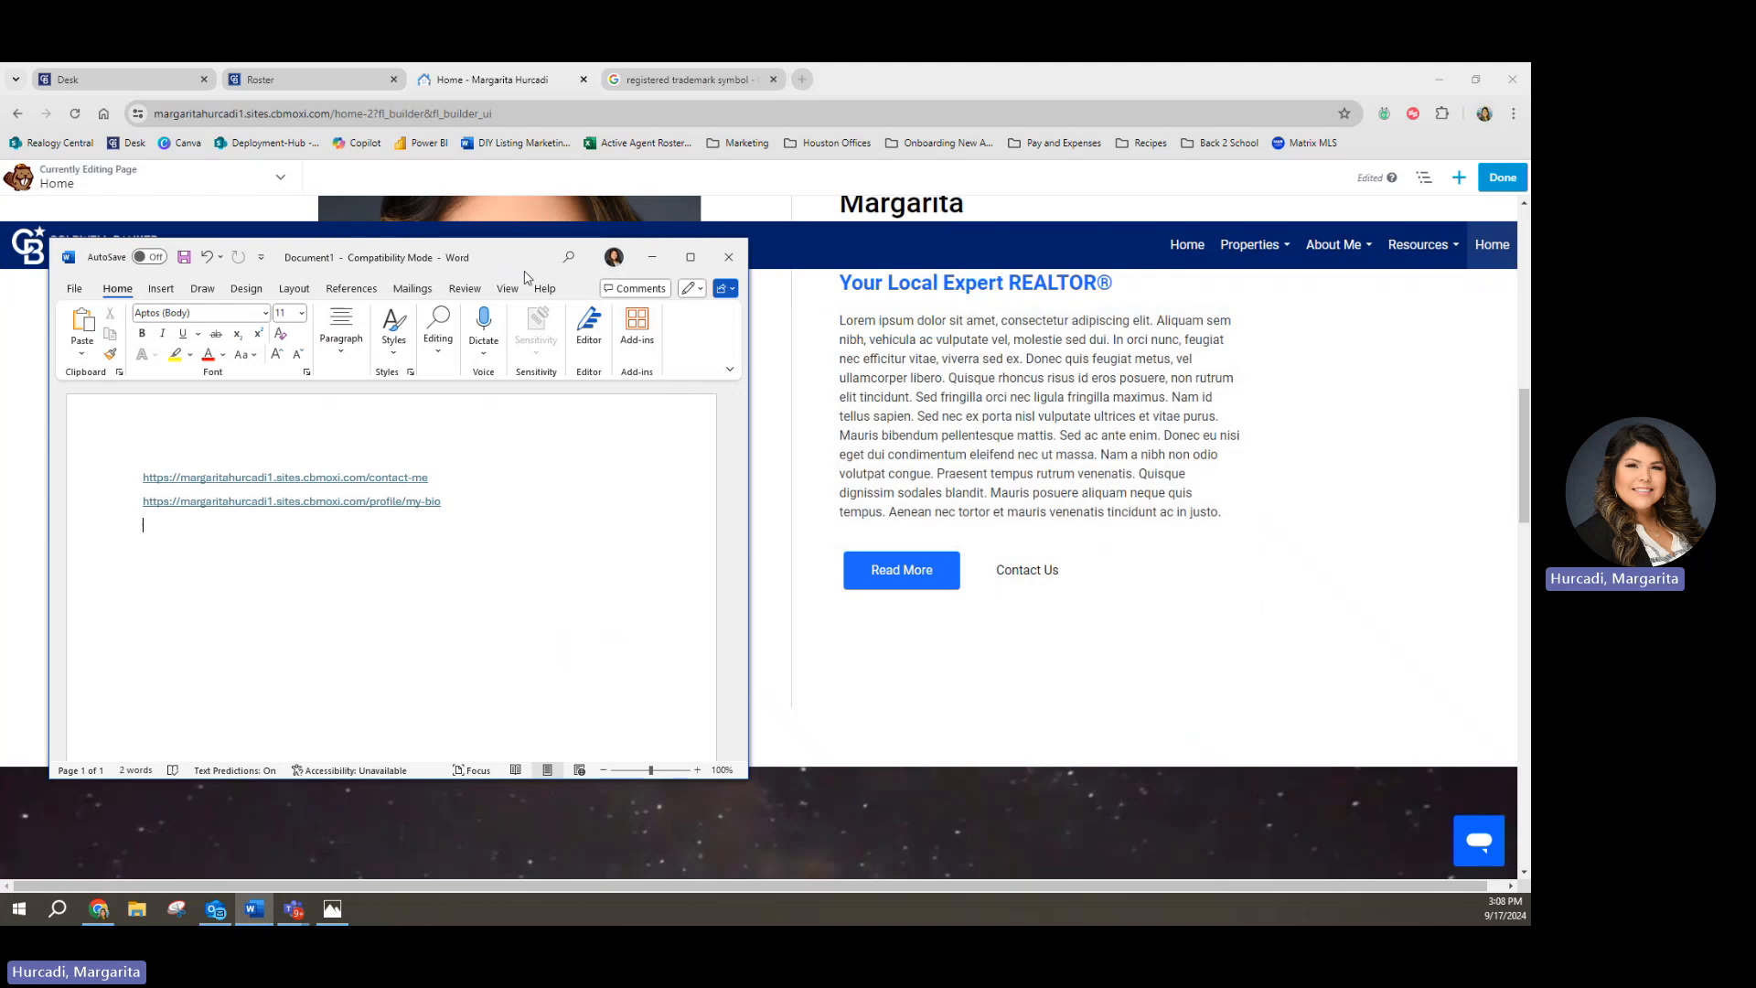
{"action": "left_click_drag", "start_coordinate": [520, 258], "coordinate": [0, 343]}
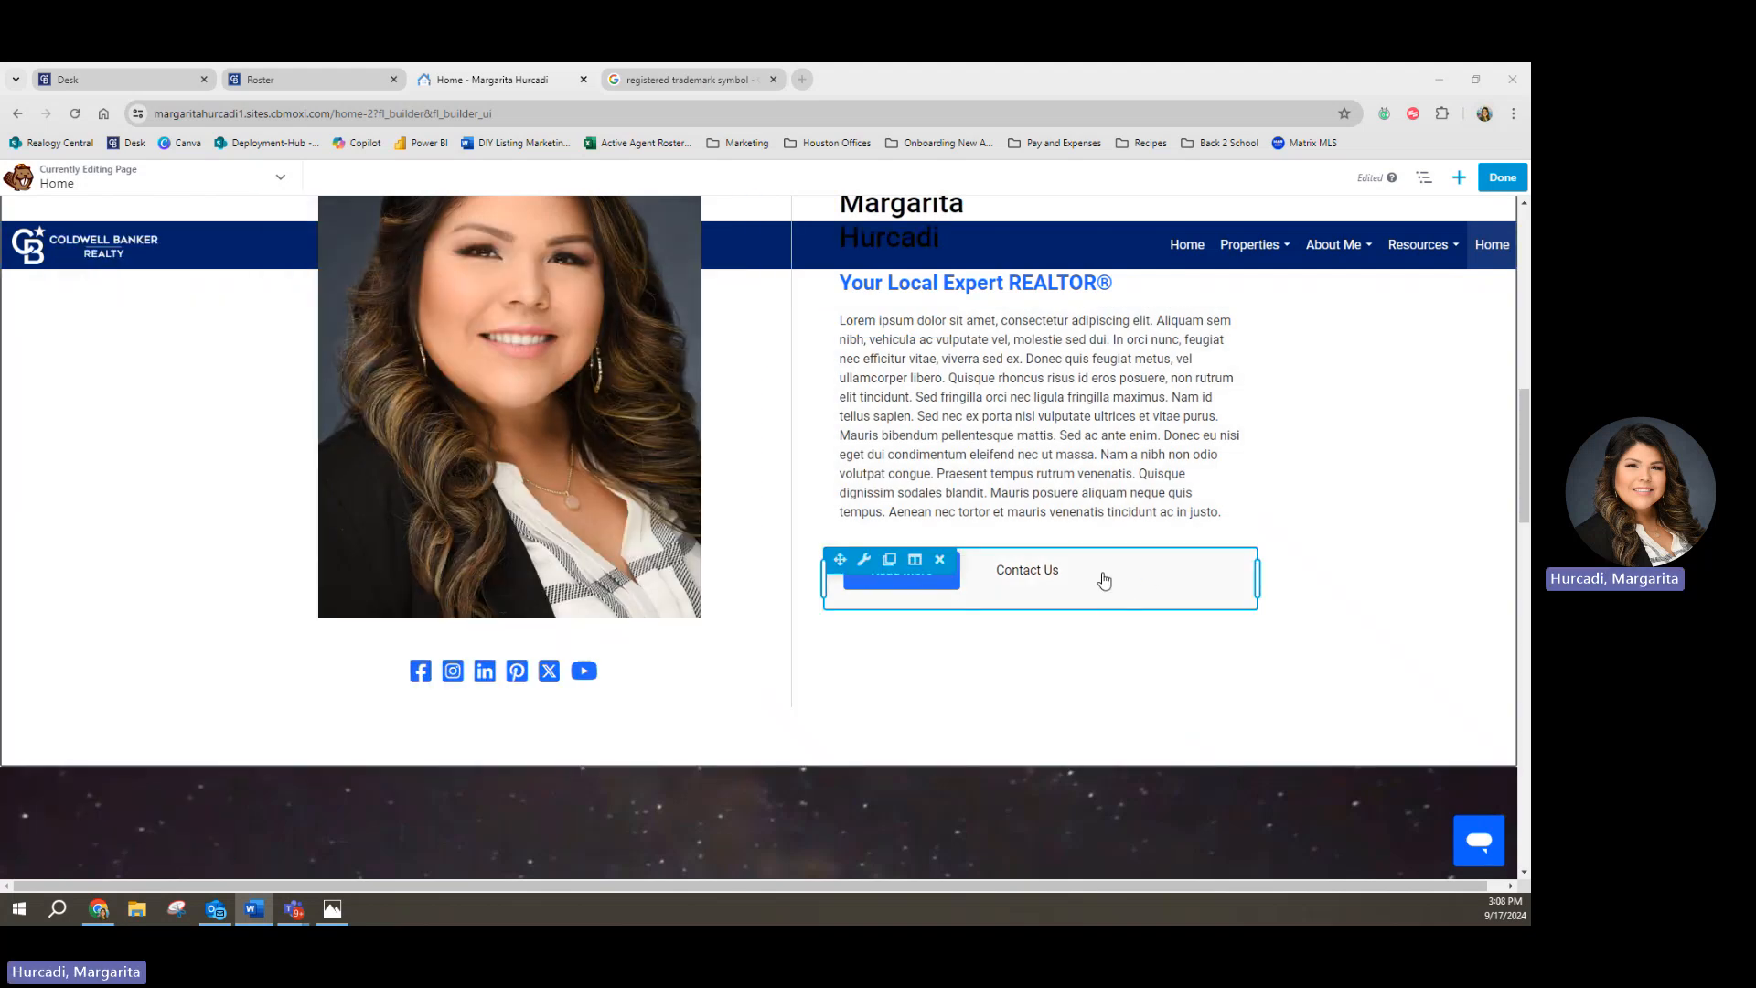
{"action": "left_click", "coordinate": [978, 574]}
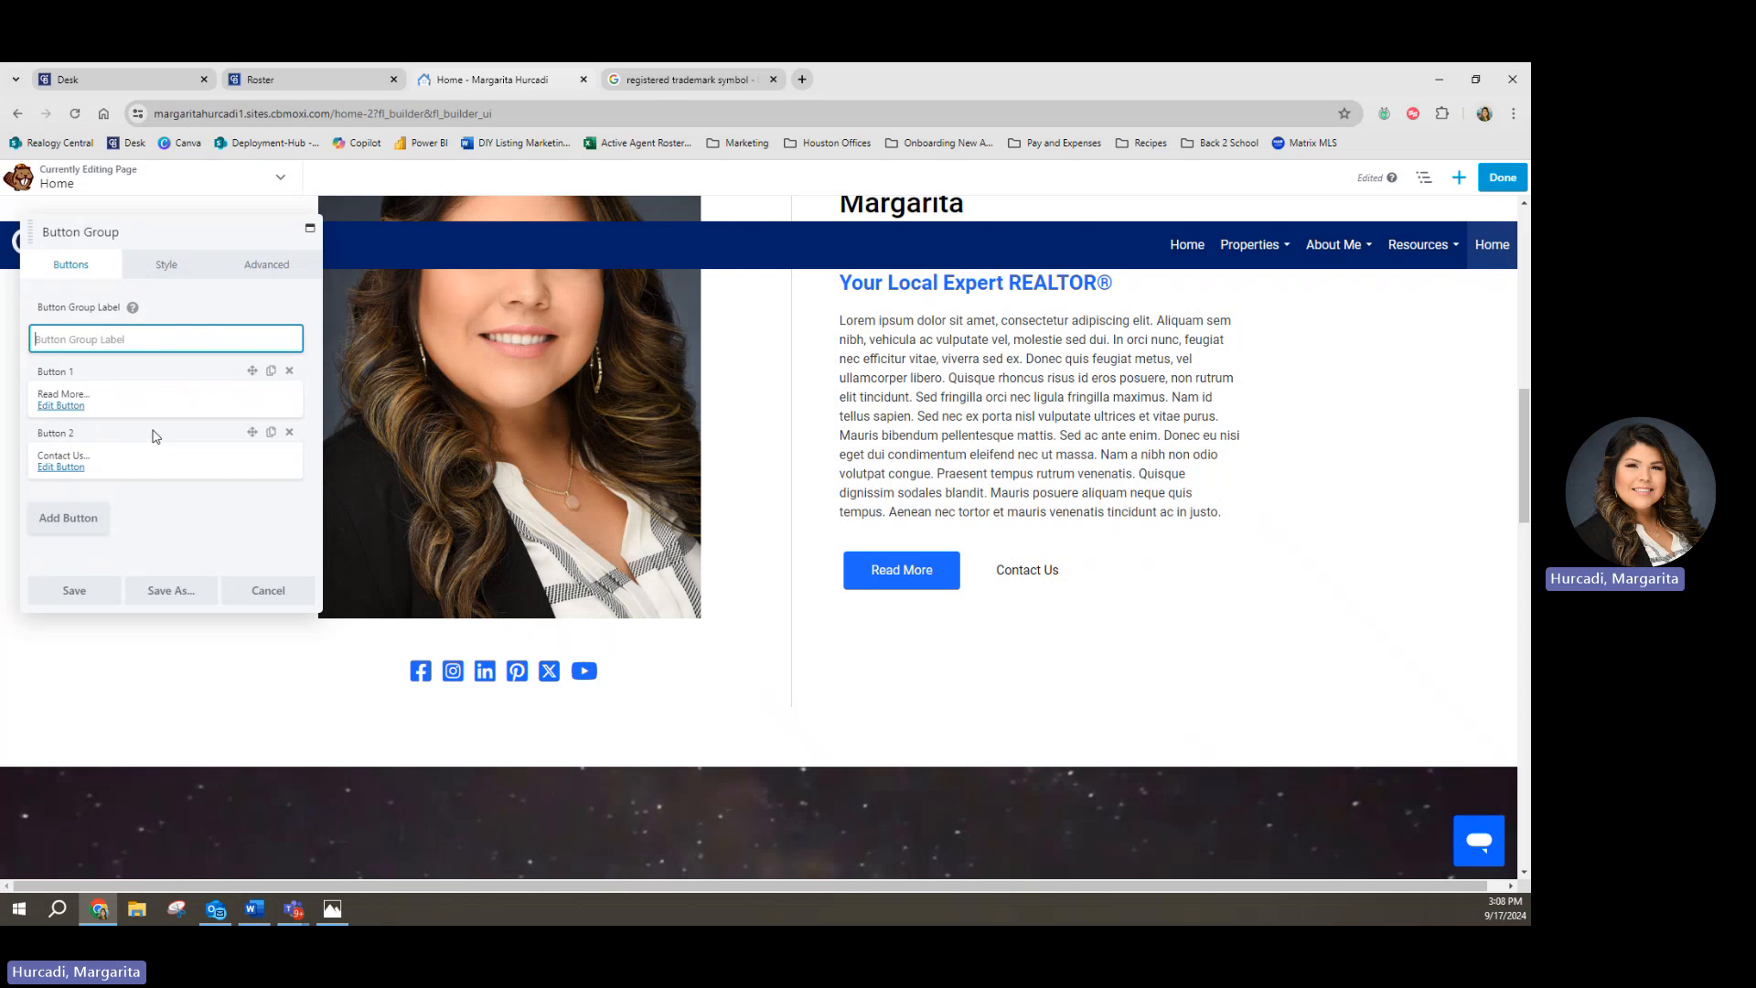
{"action": "left_click", "coordinate": [72, 406]}
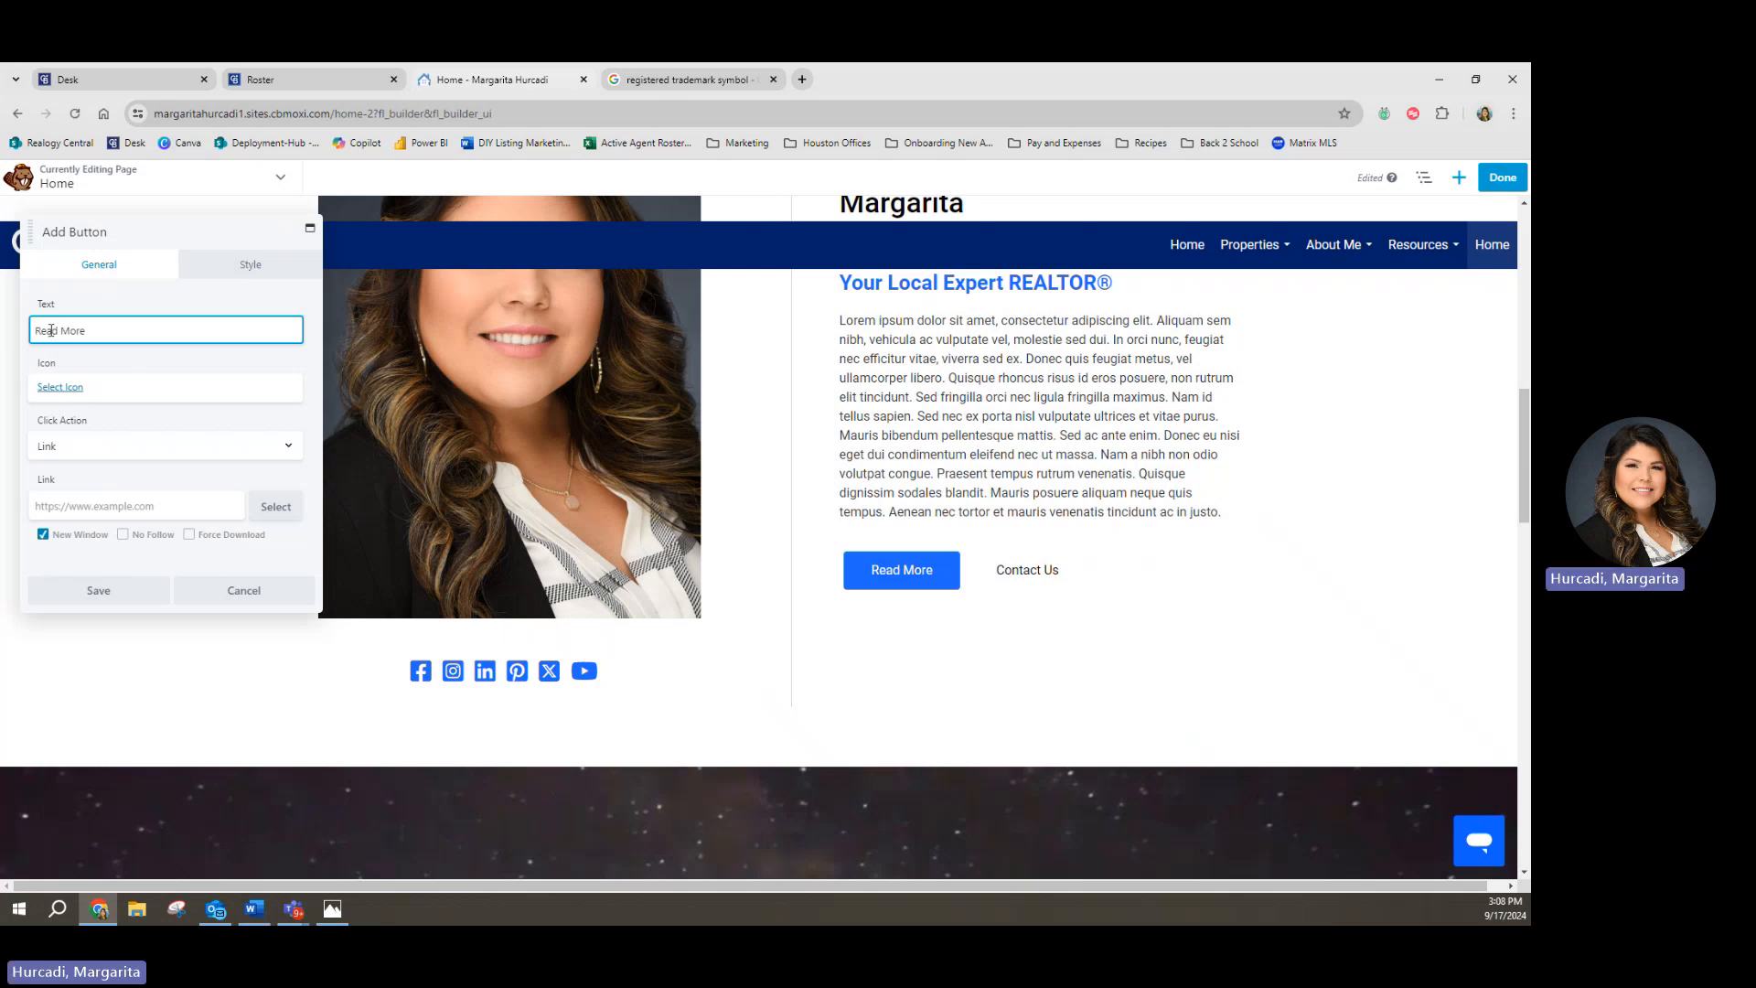
{"action": "left_click", "coordinate": [102, 331]}
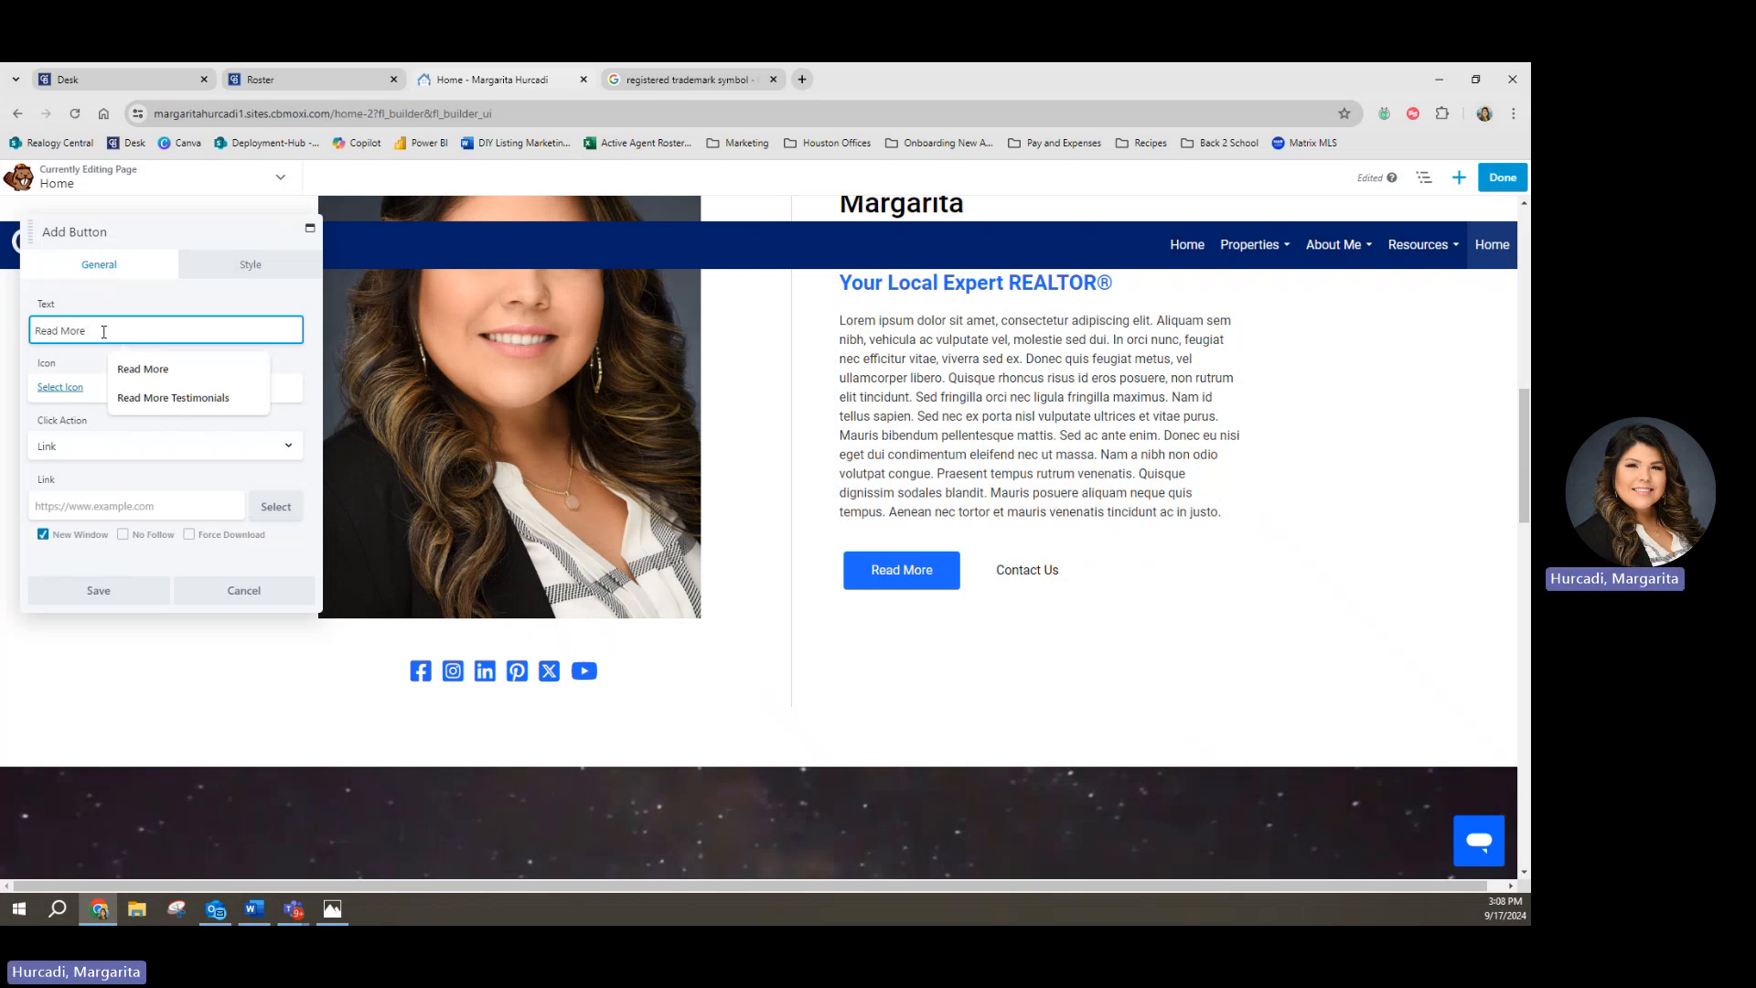
{"action": "type", "text": "About Me"}
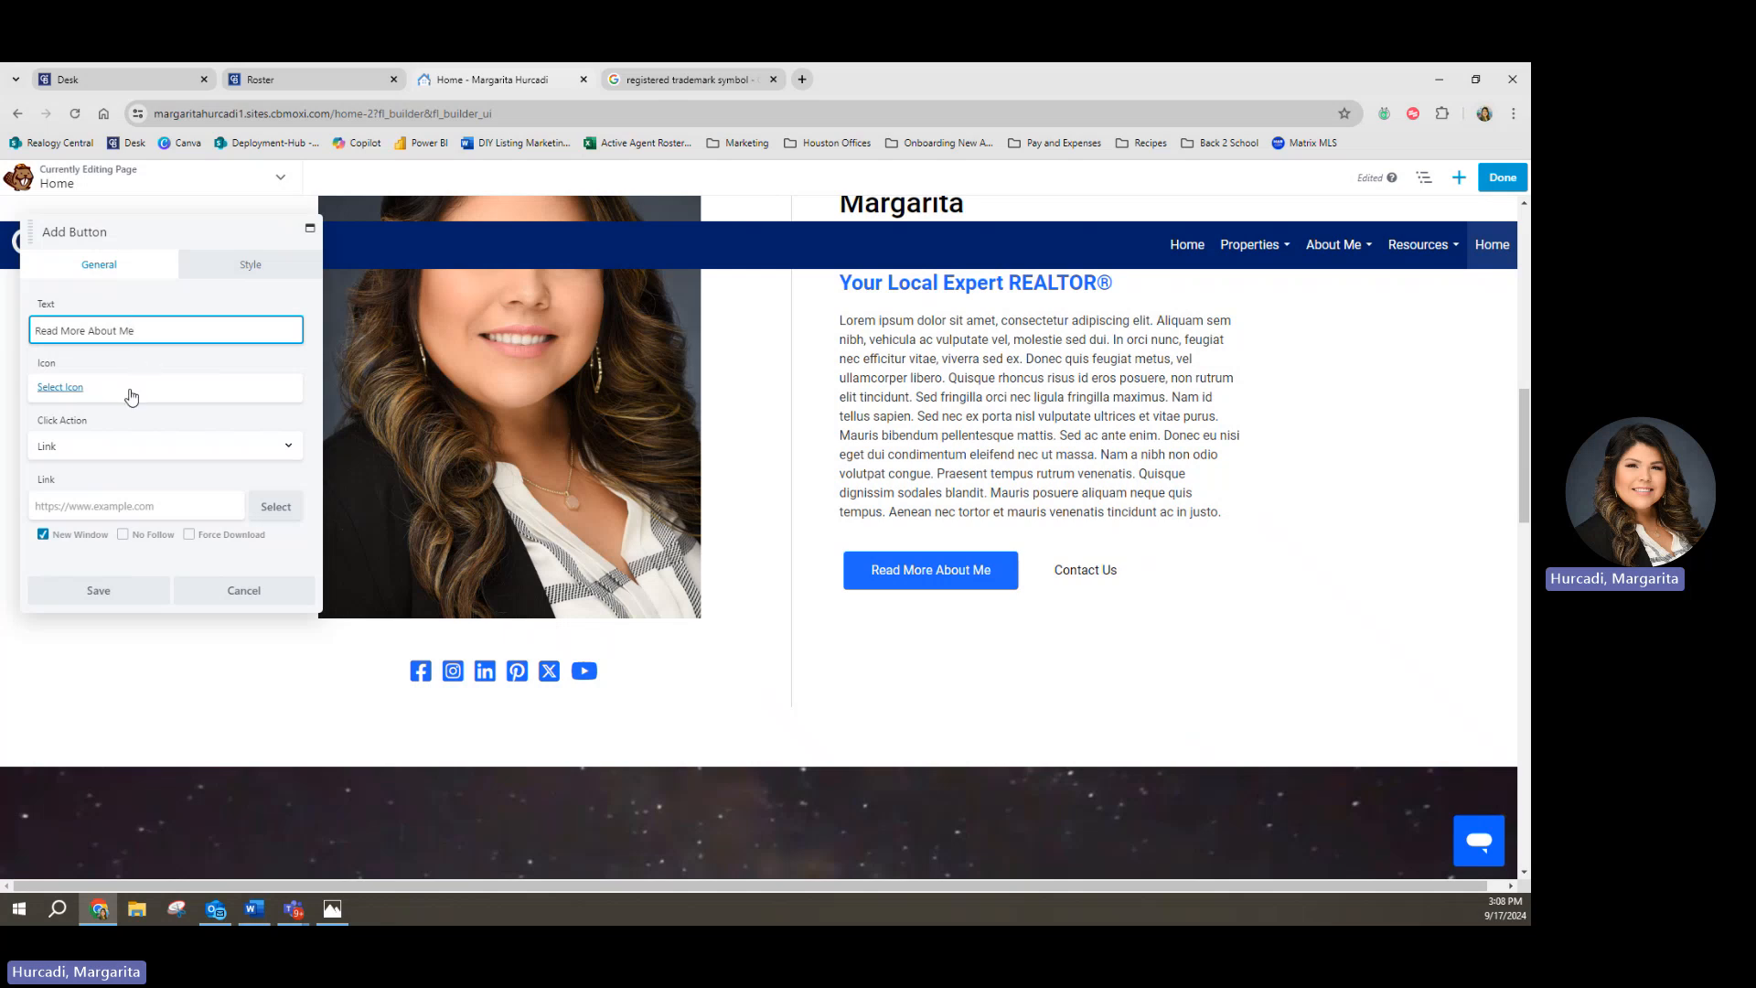
Step: Switch to the Word document, copy the agent site's profile/my-bio link, and minimize the document
{"action": "left_click", "coordinate": [118, 504]}
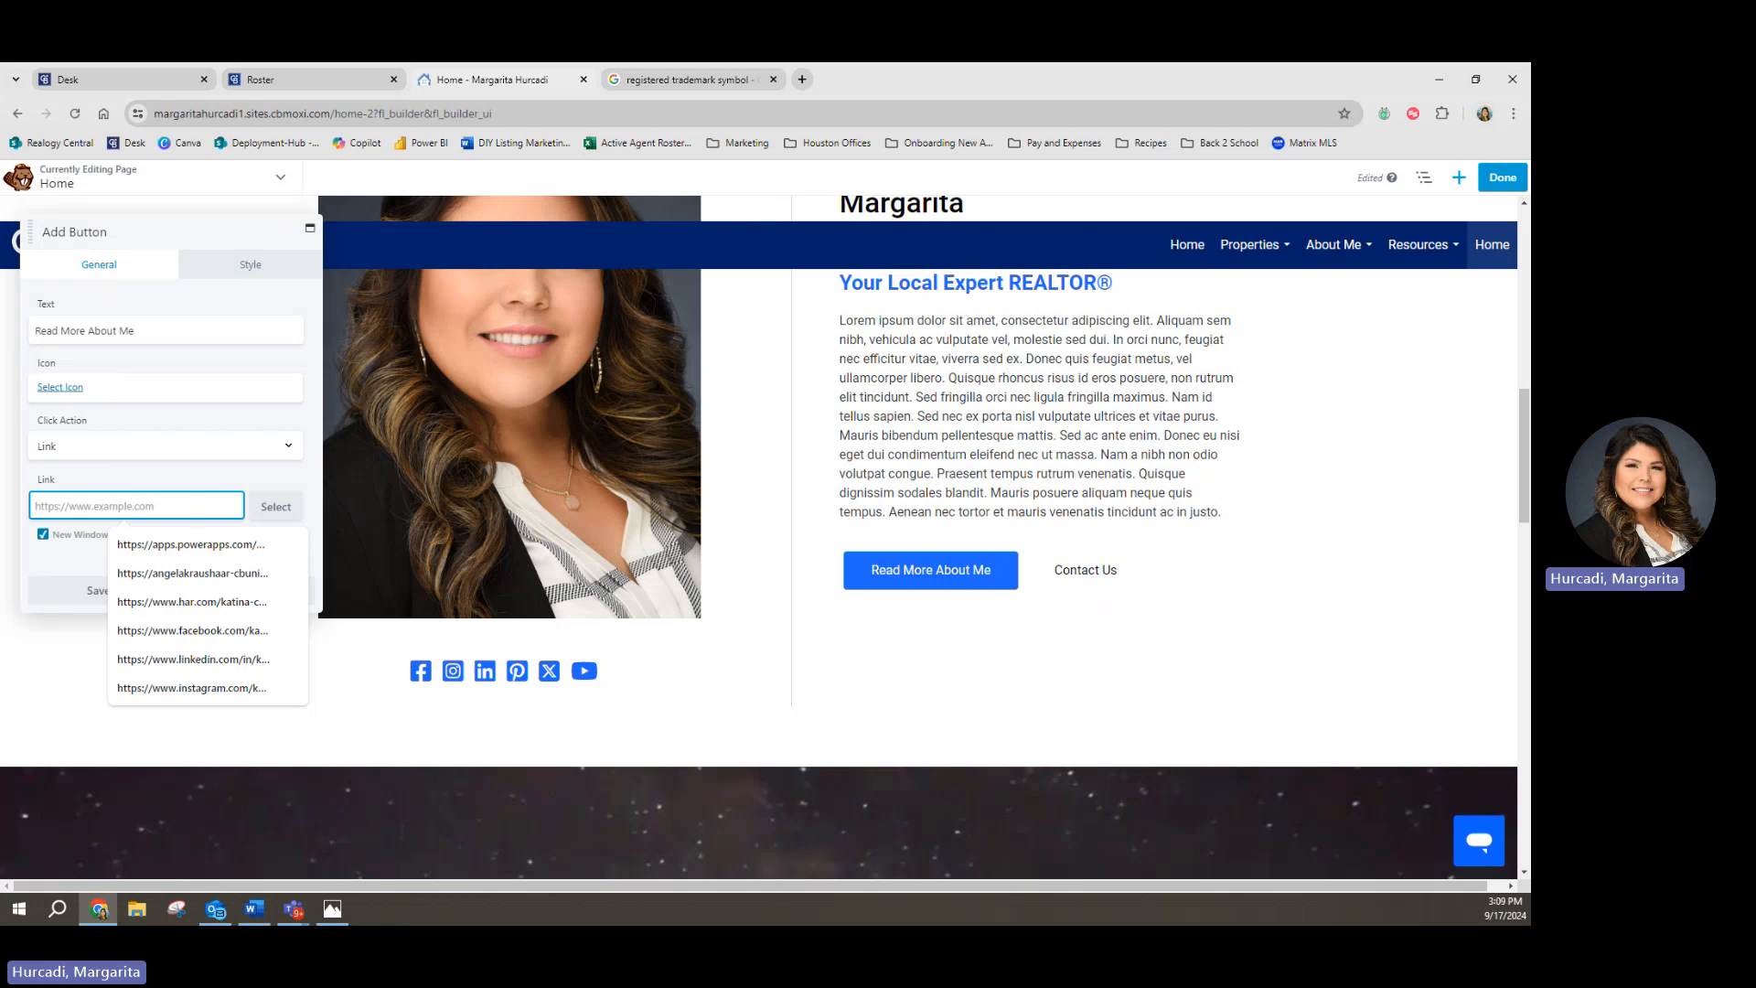
{"action": "left_click", "coordinate": [255, 909]}
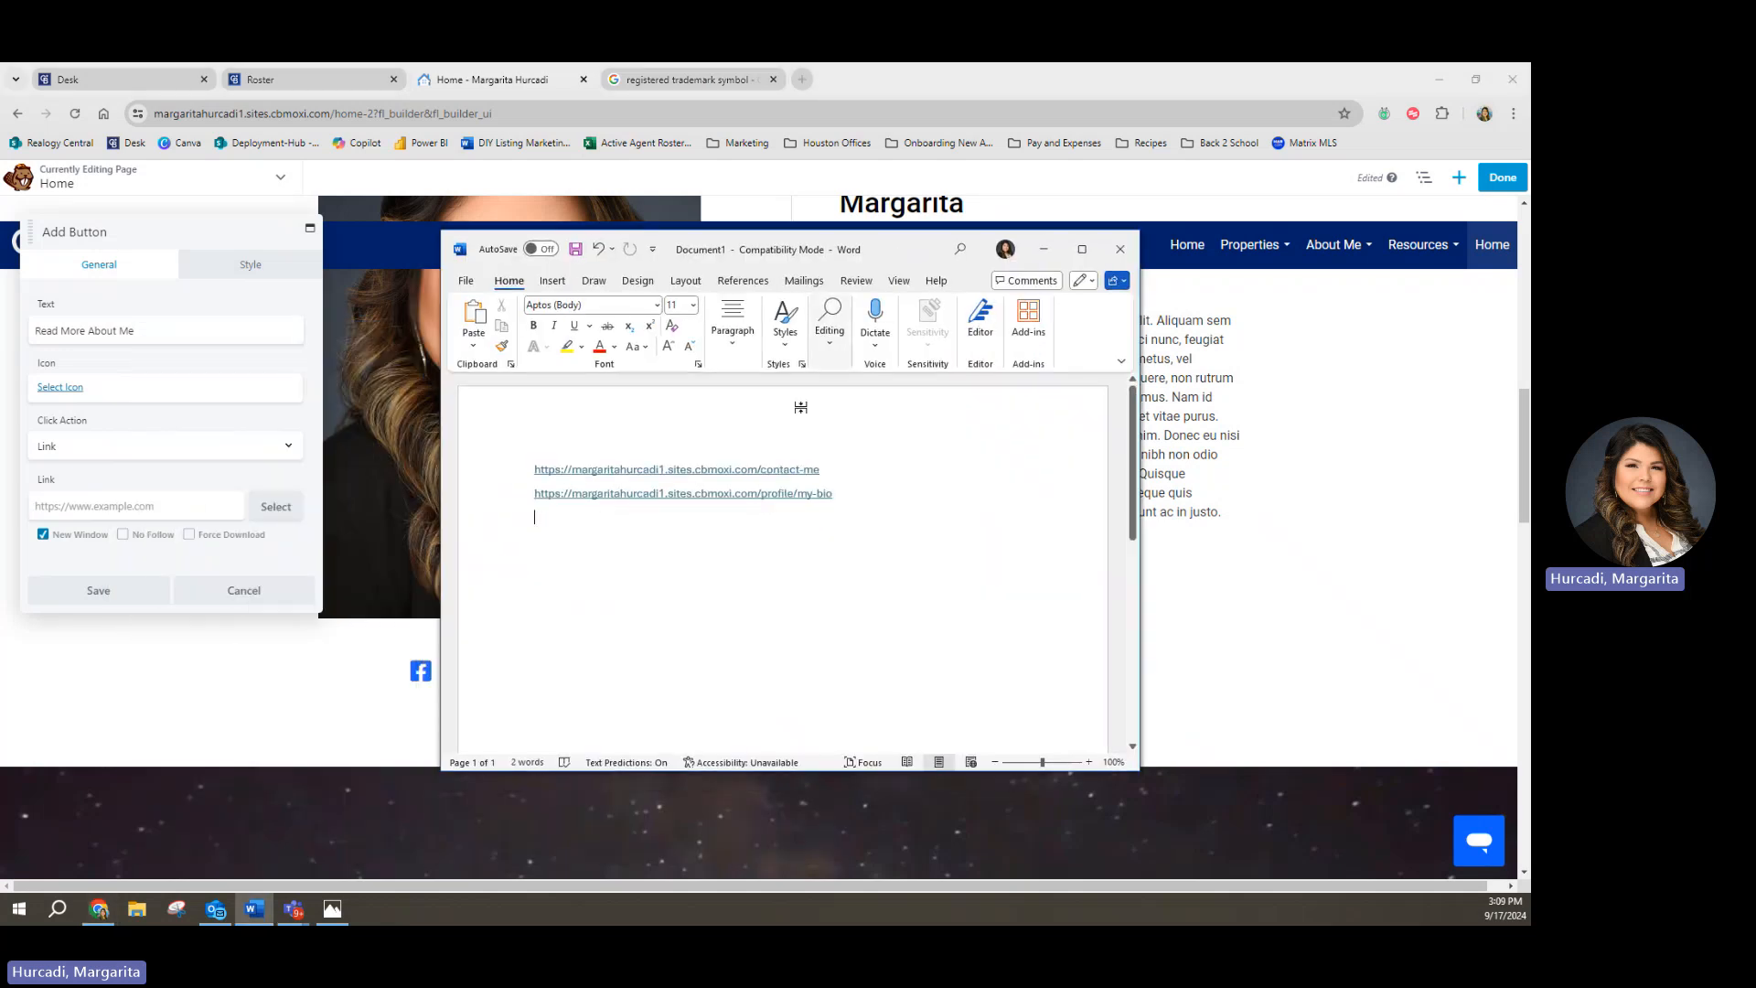
{"action": "left_click_drag", "start_coordinate": [835, 467], "coordinate": [532, 470]}
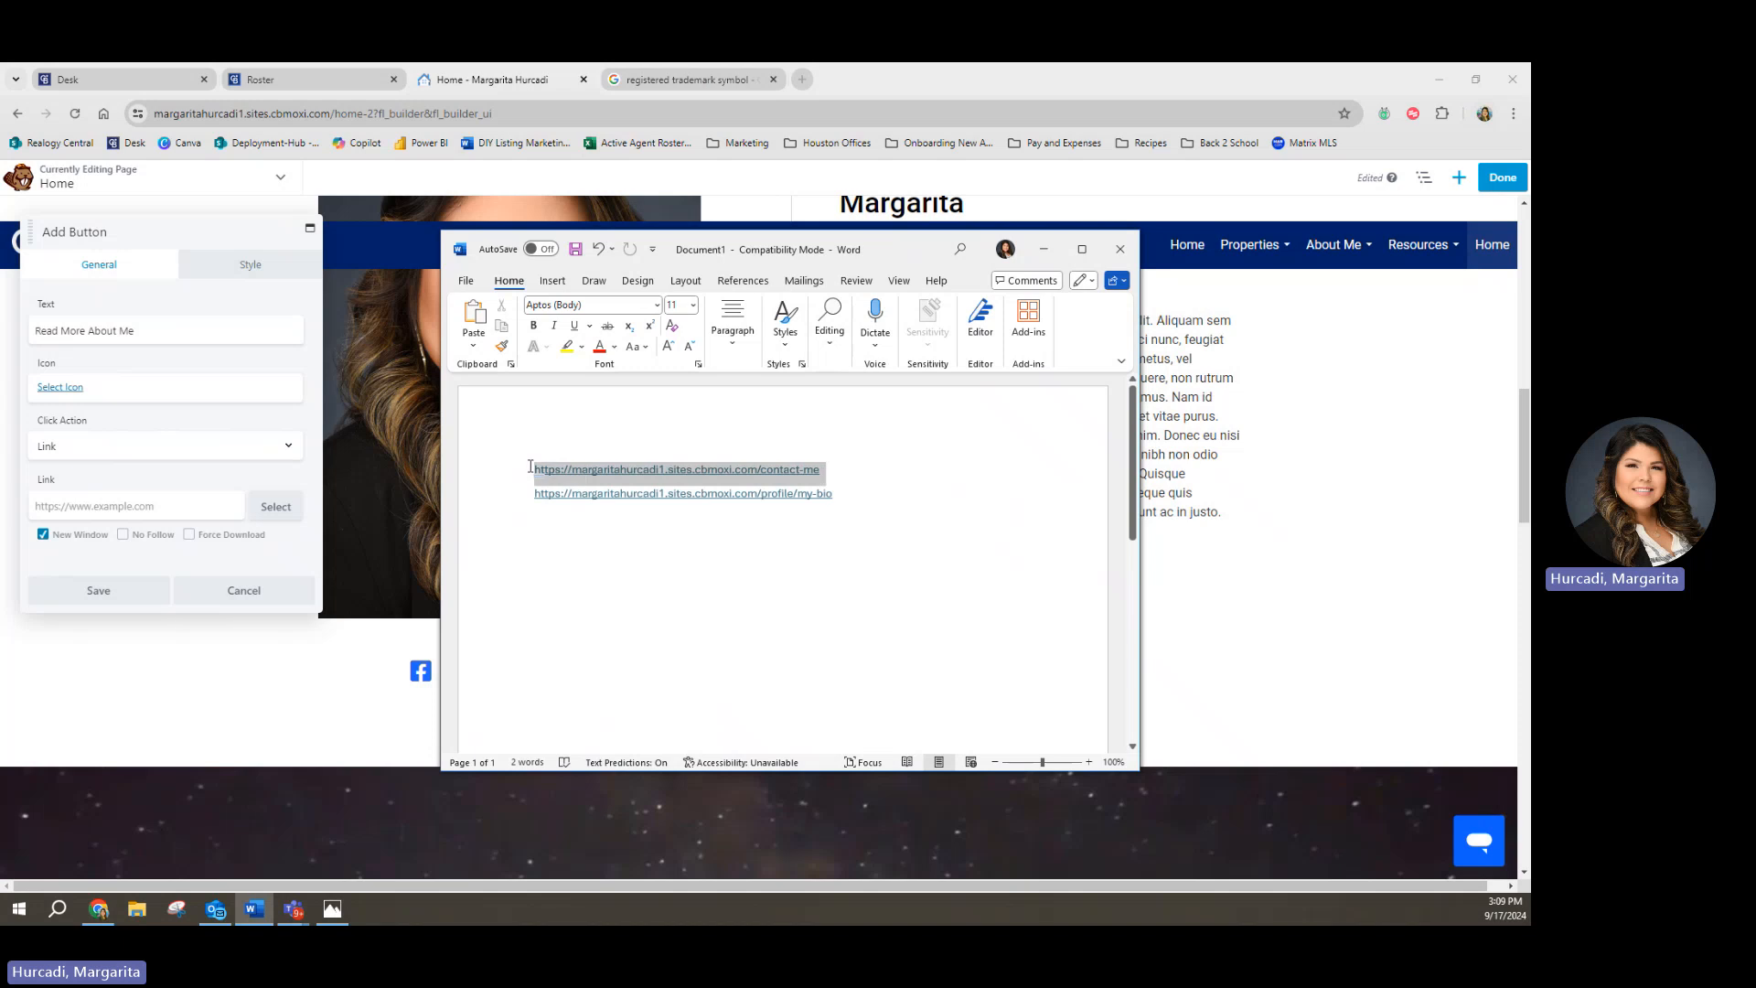
{"action": "left_click_drag", "start_coordinate": [869, 497], "coordinate": [549, 490]}
{"action": "key", "text": "ctrl+c"}
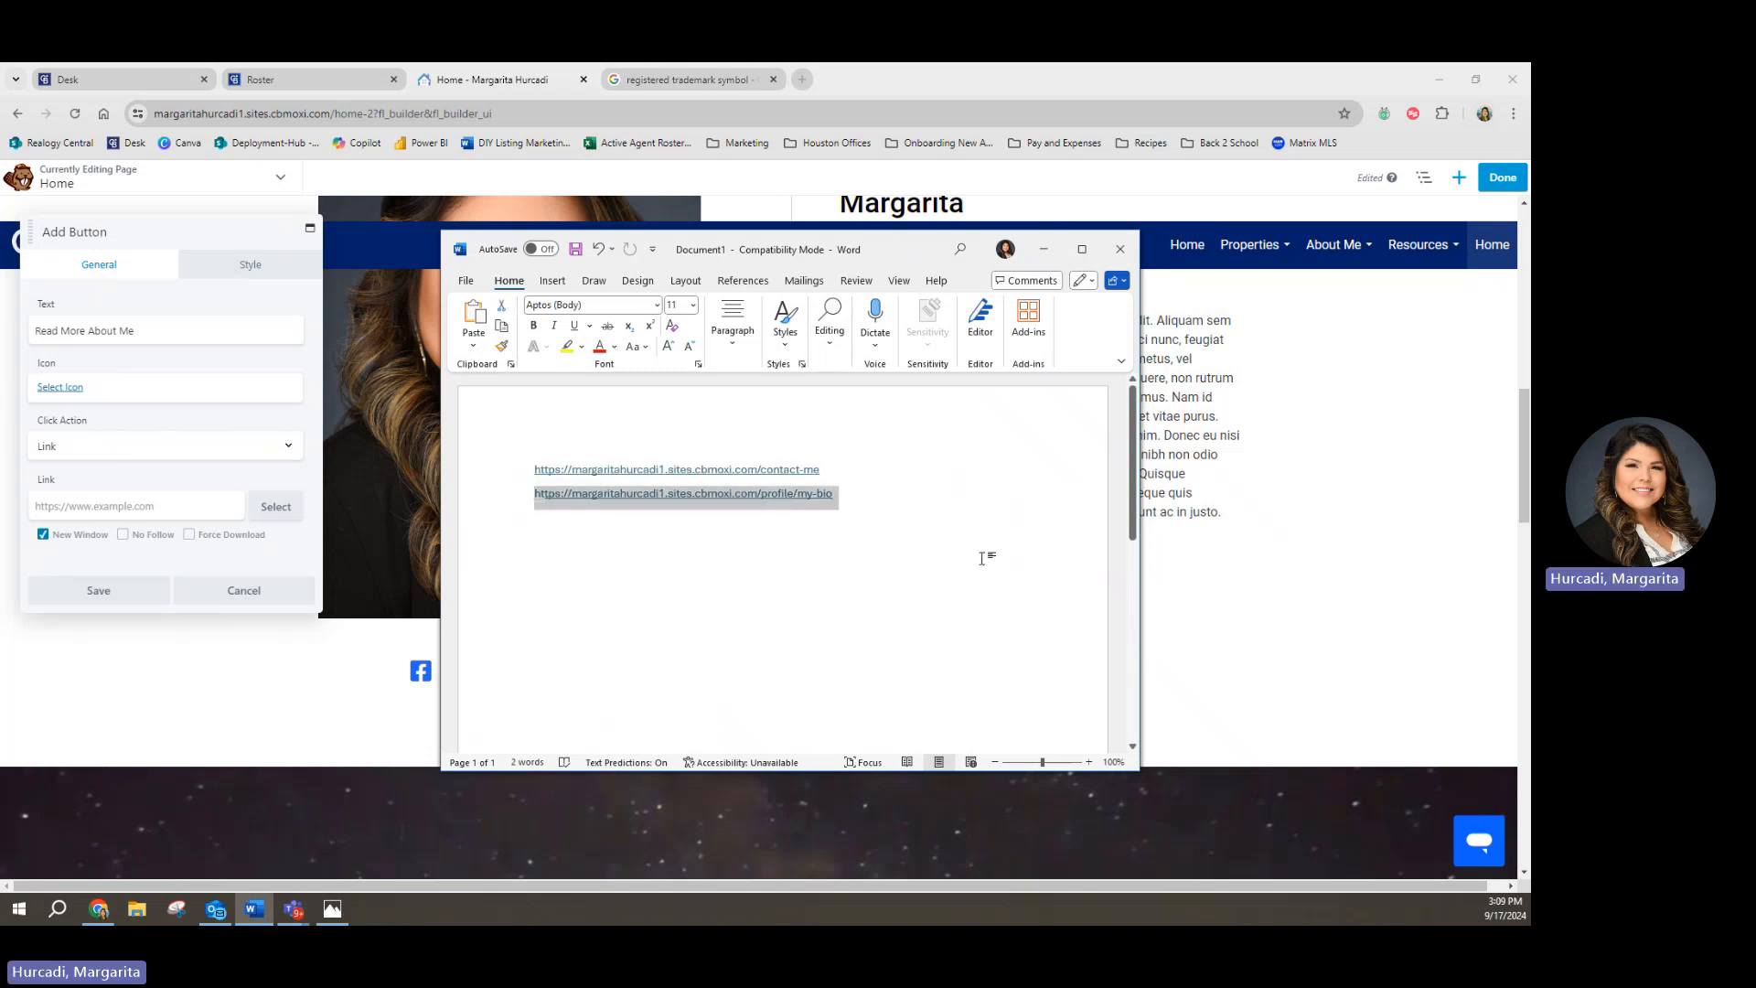
{"action": "left_click_drag", "start_coordinate": [932, 257], "coordinate": [860, 274]}
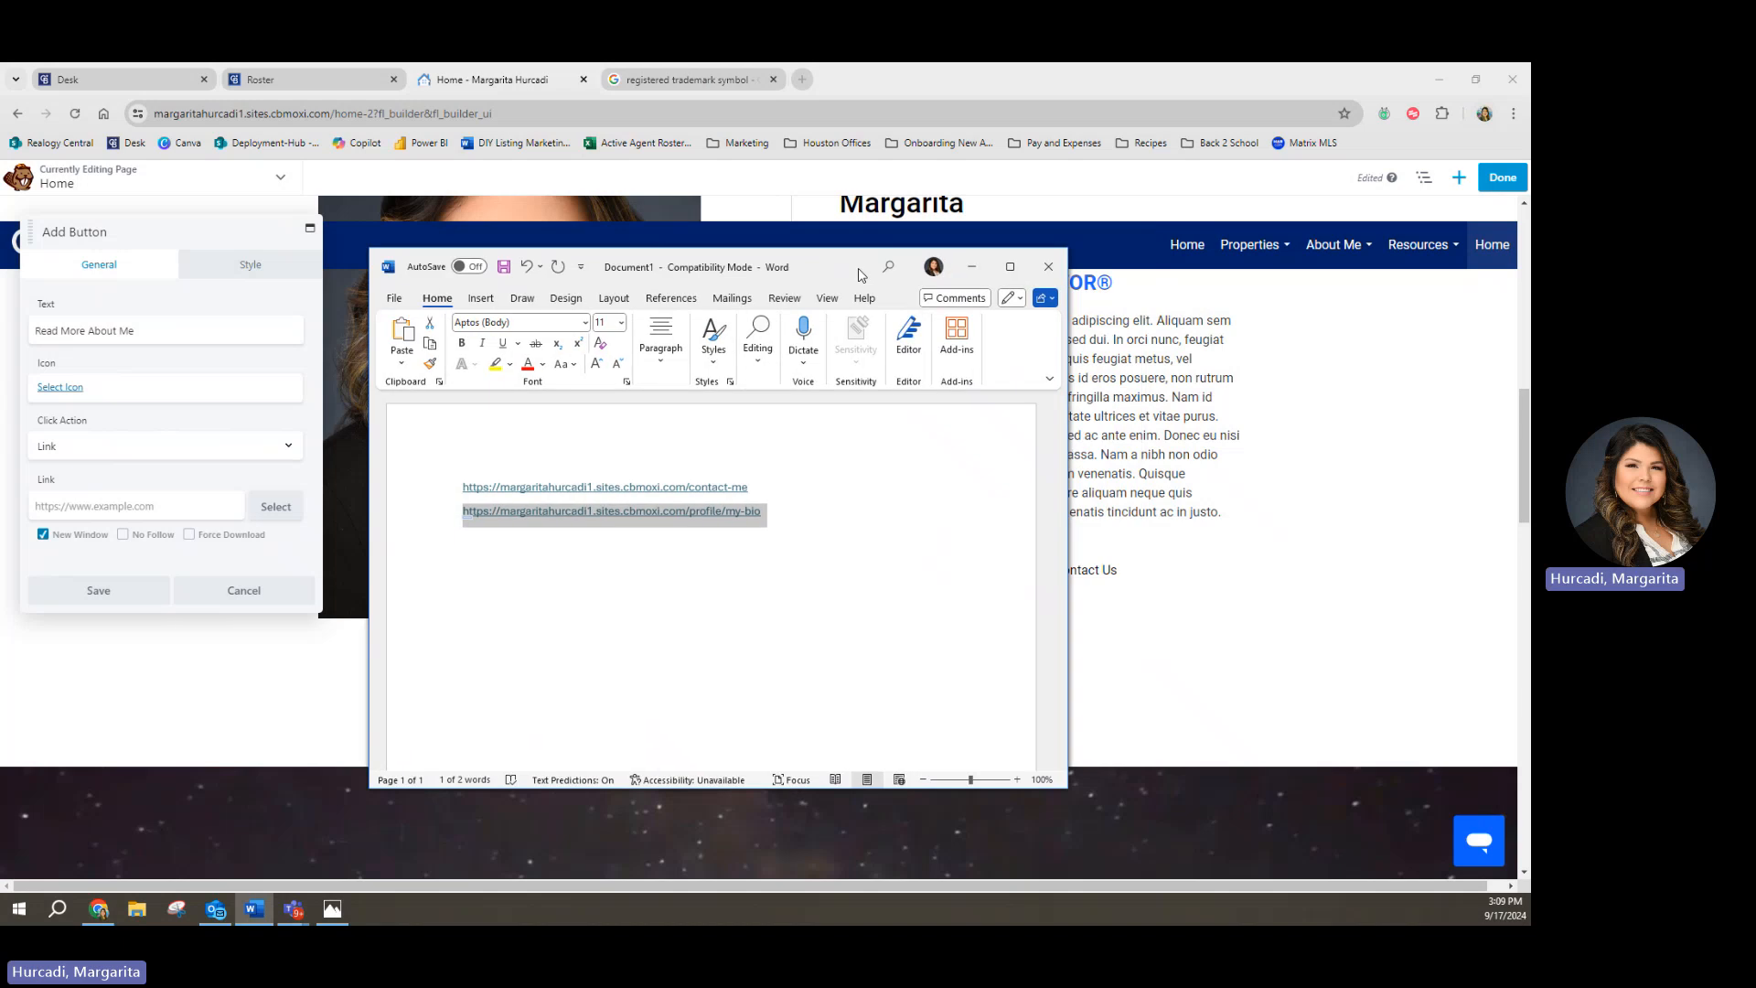
{"action": "left_click", "coordinate": [971, 267]}
Step: Paste the copied profile/my-bio address as the Read More About Me button's link and save the button
{"action": "left_click", "coordinate": [131, 505]}
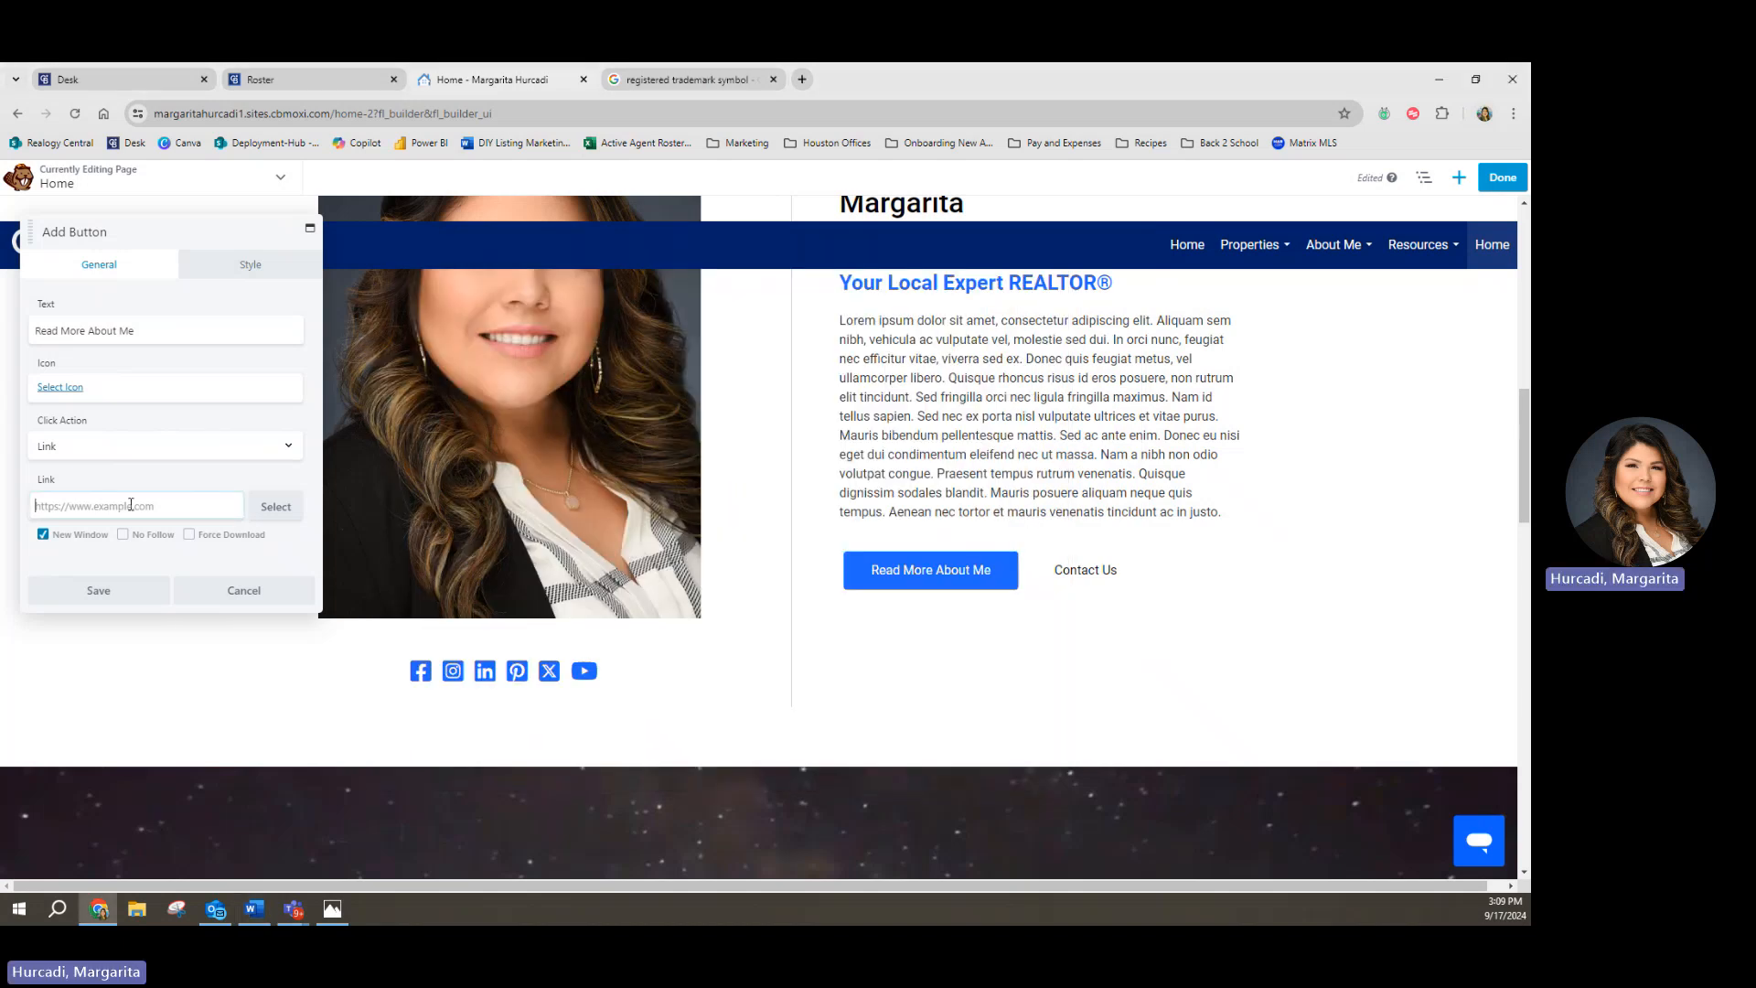
{"action": "key", "text": "ctrl+v"}
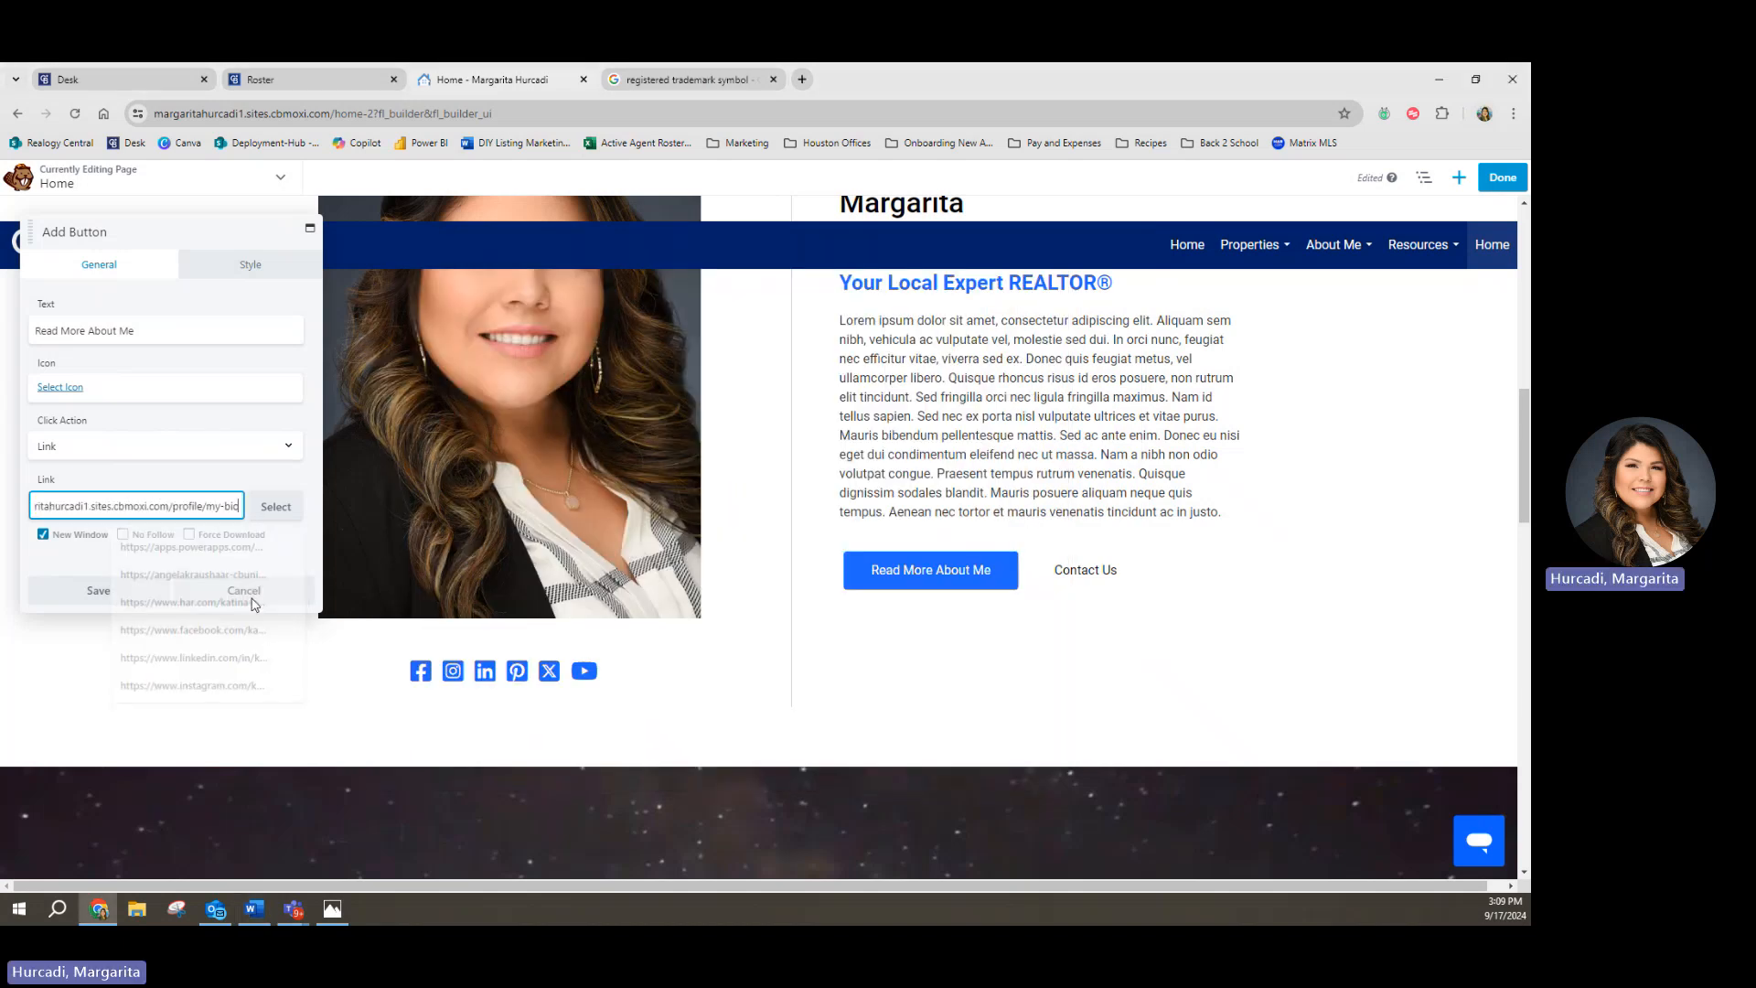
{"action": "left_click", "coordinate": [116, 596]}
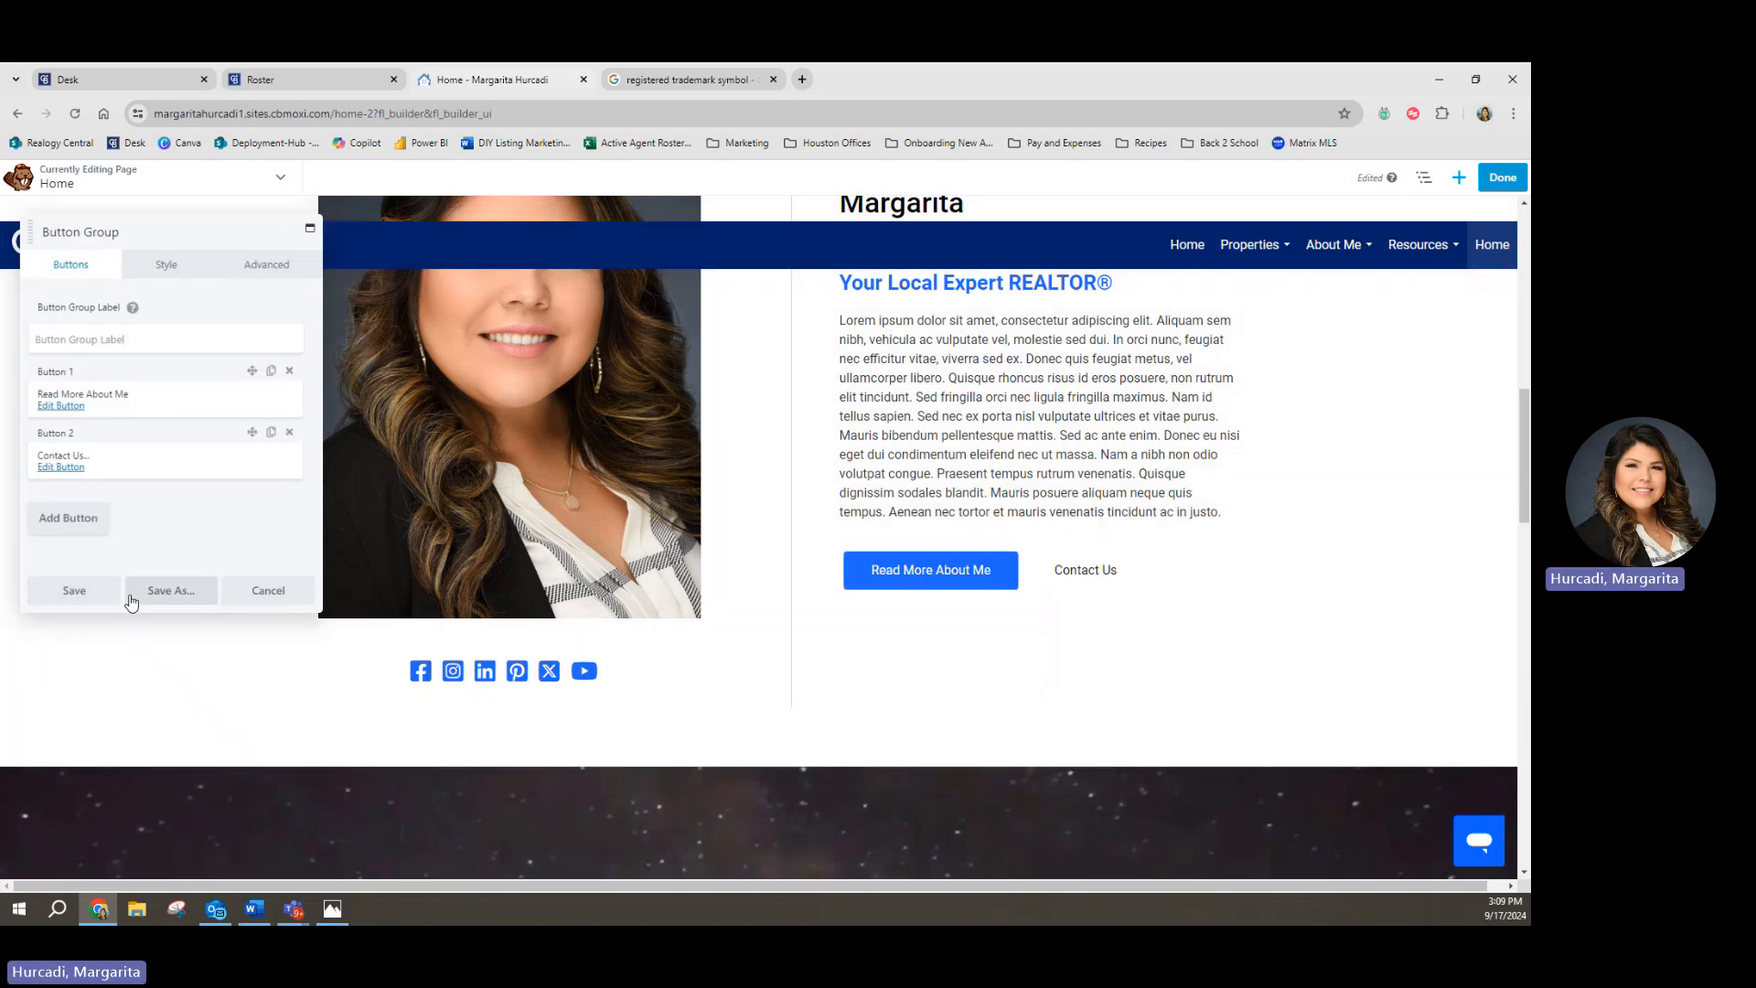
Step: Change the text of the Contact Us button below the biography to "Contact Me"
{"action": "left_click", "coordinate": [67, 468]}
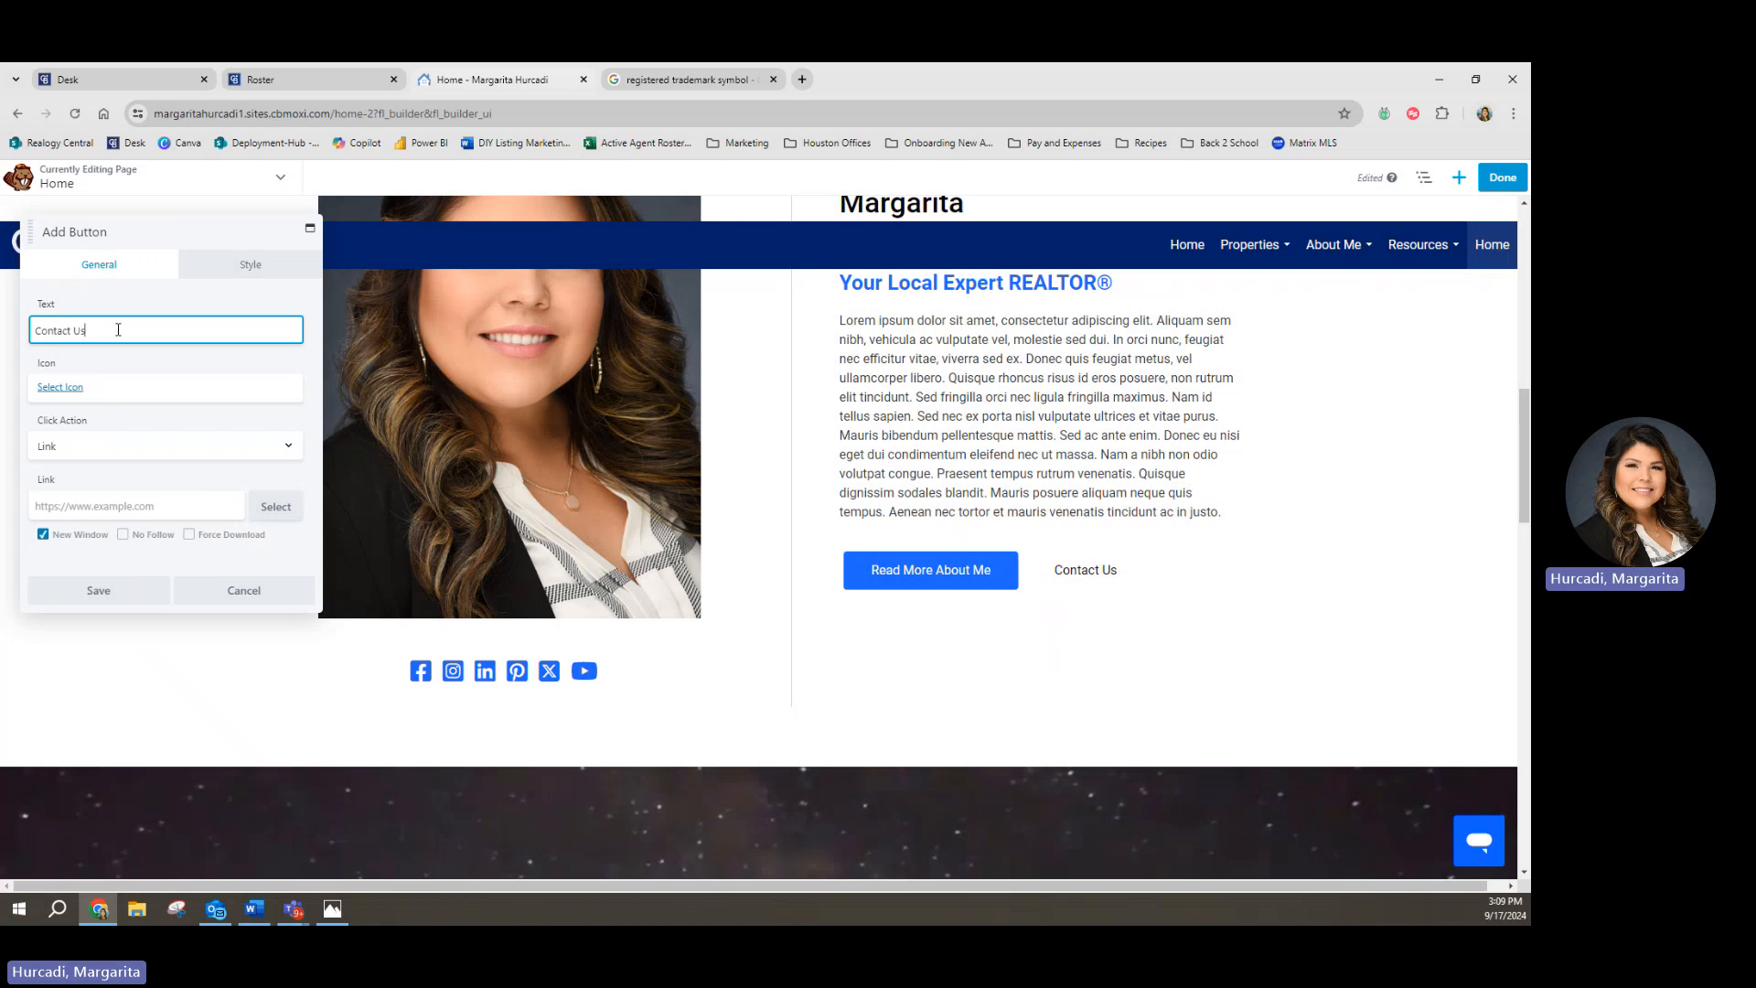
{"action": "key", "text": "BackSpace"}
{"action": "key", "text": "BackSpace"}
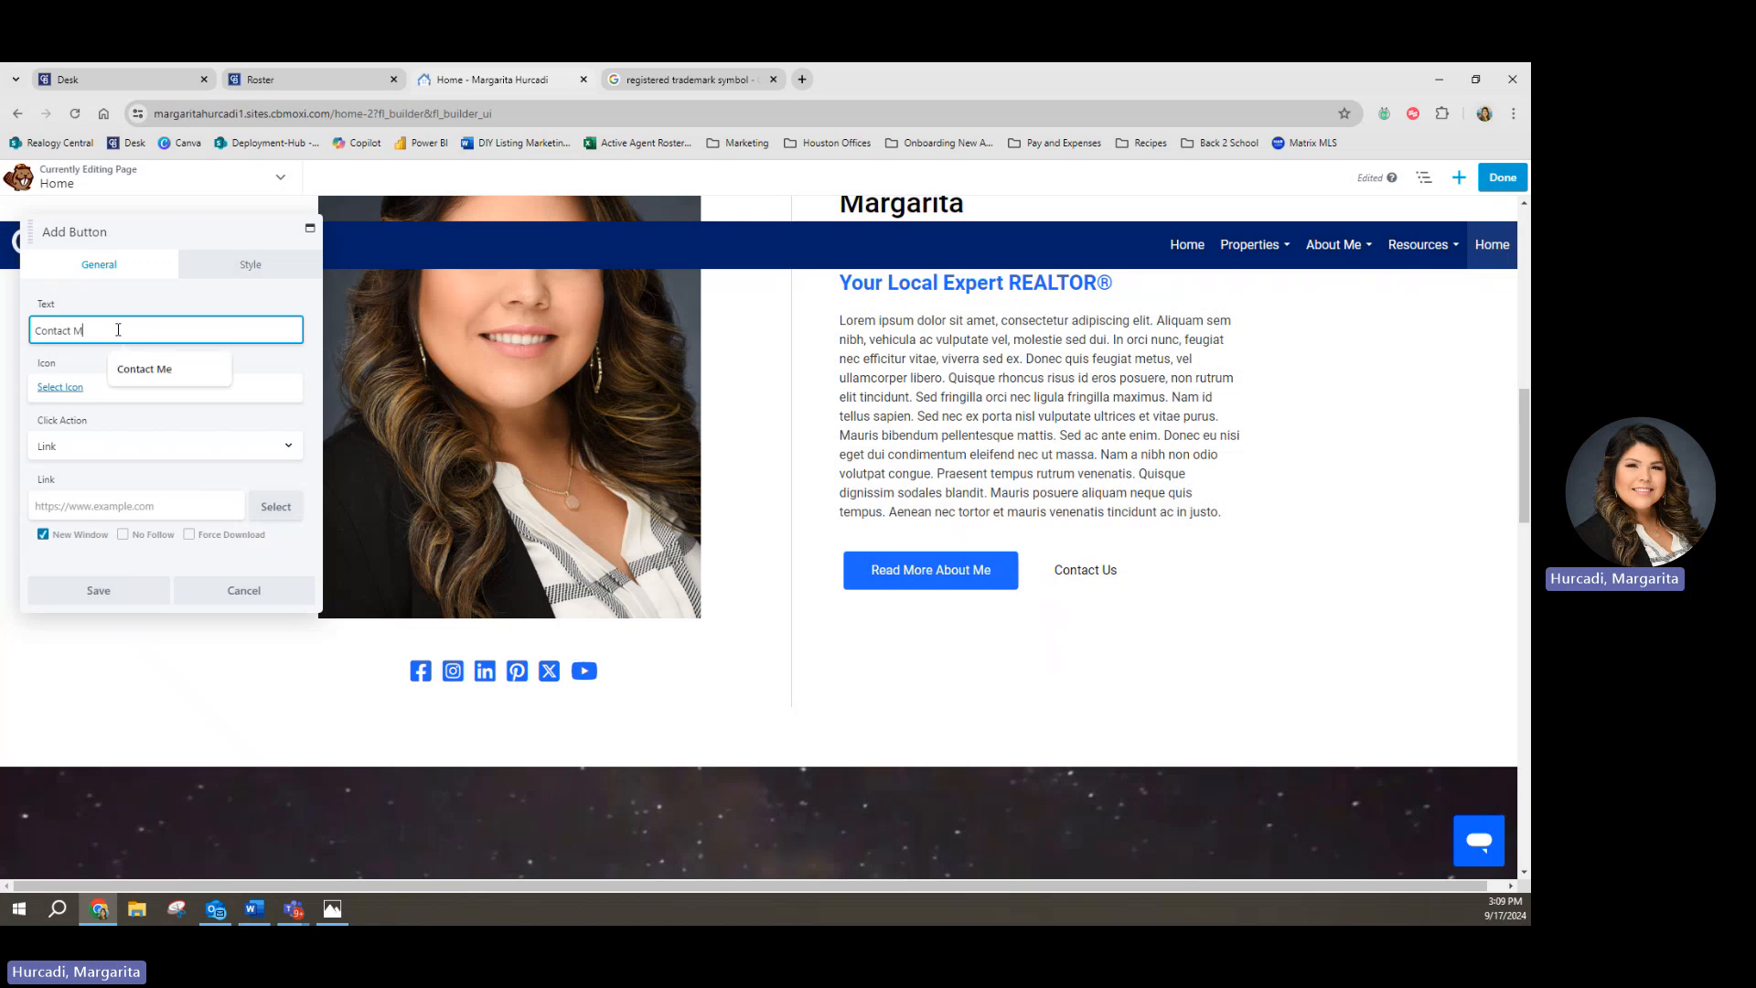
{"action": "type", "text": "Me"}
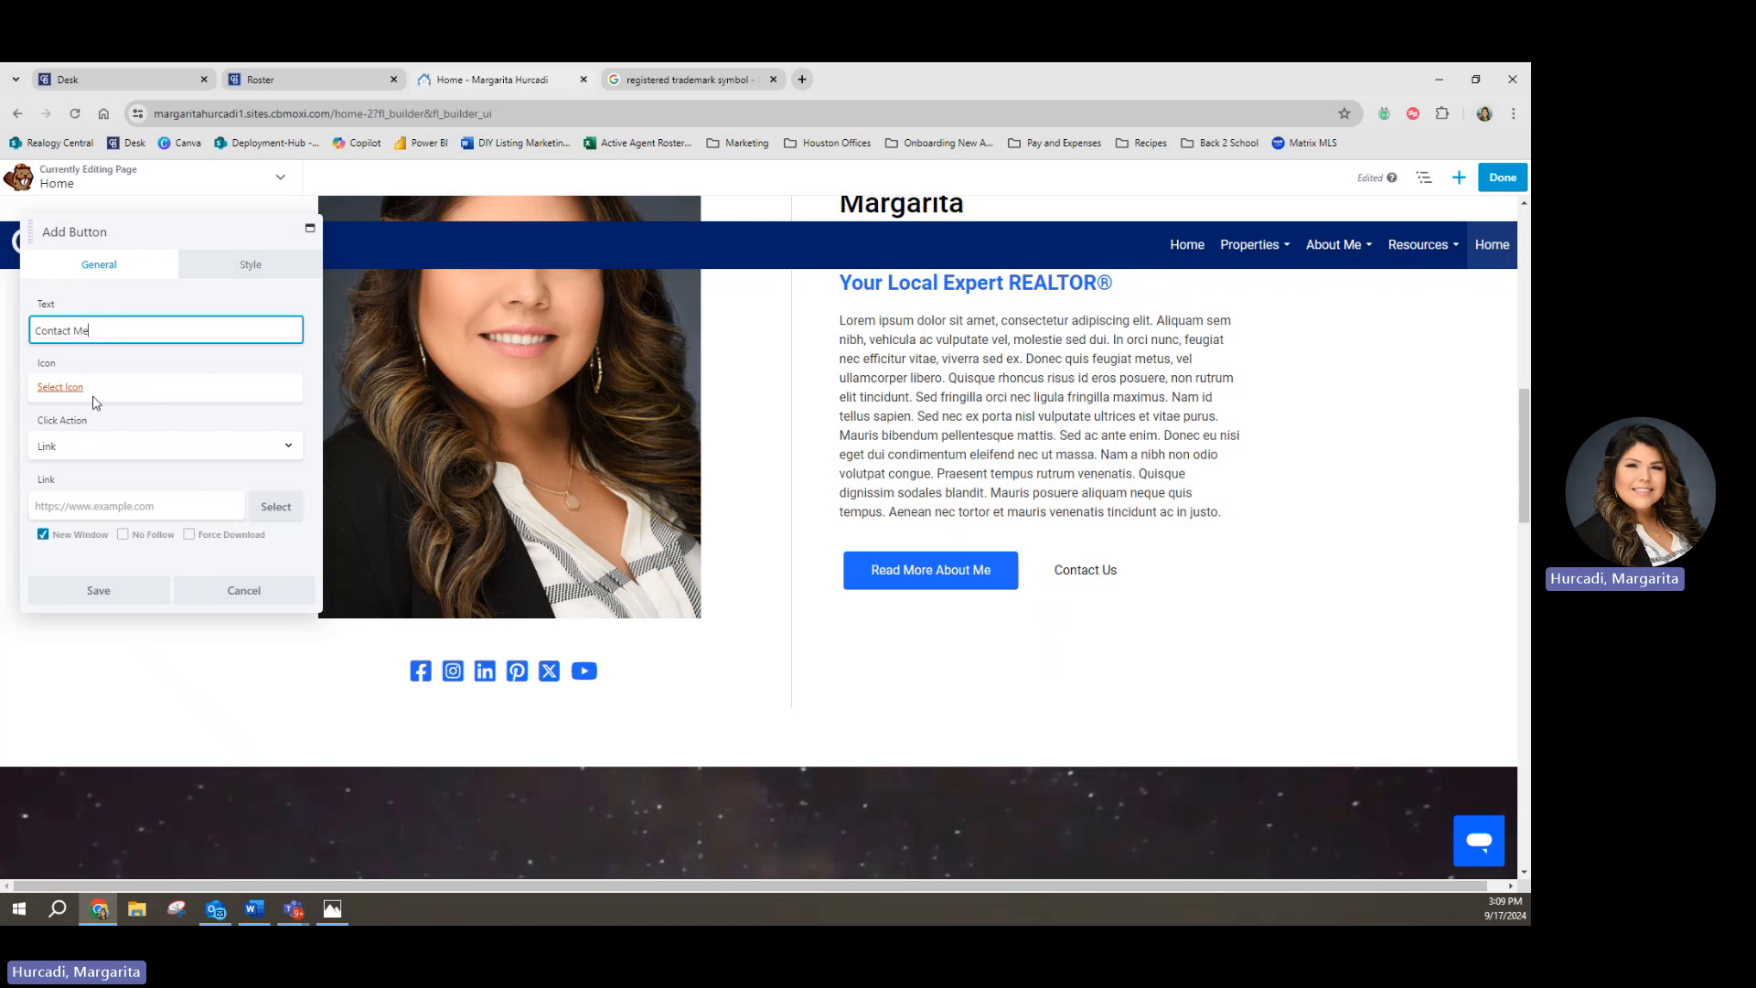
Step: Switch to the Word document, copy the agent site's contact-me link, and return to the page editor
{"action": "left_click", "coordinate": [101, 506]}
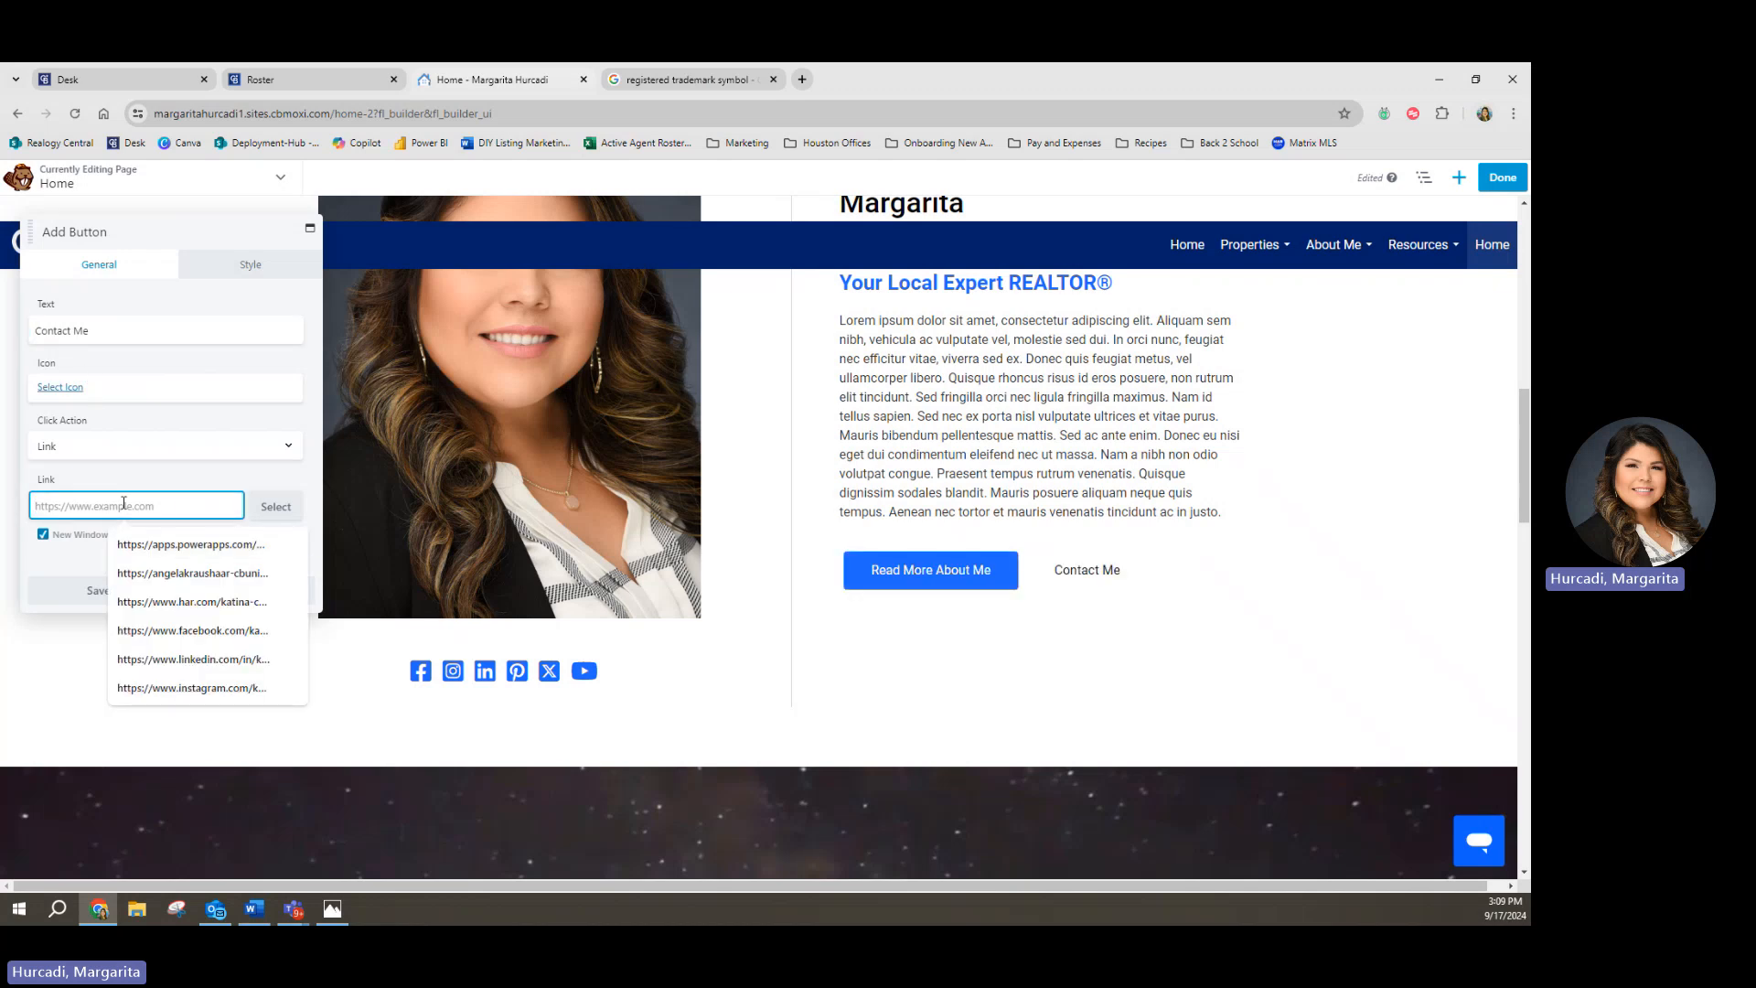
{"action": "key", "text": "alt+Tab"}
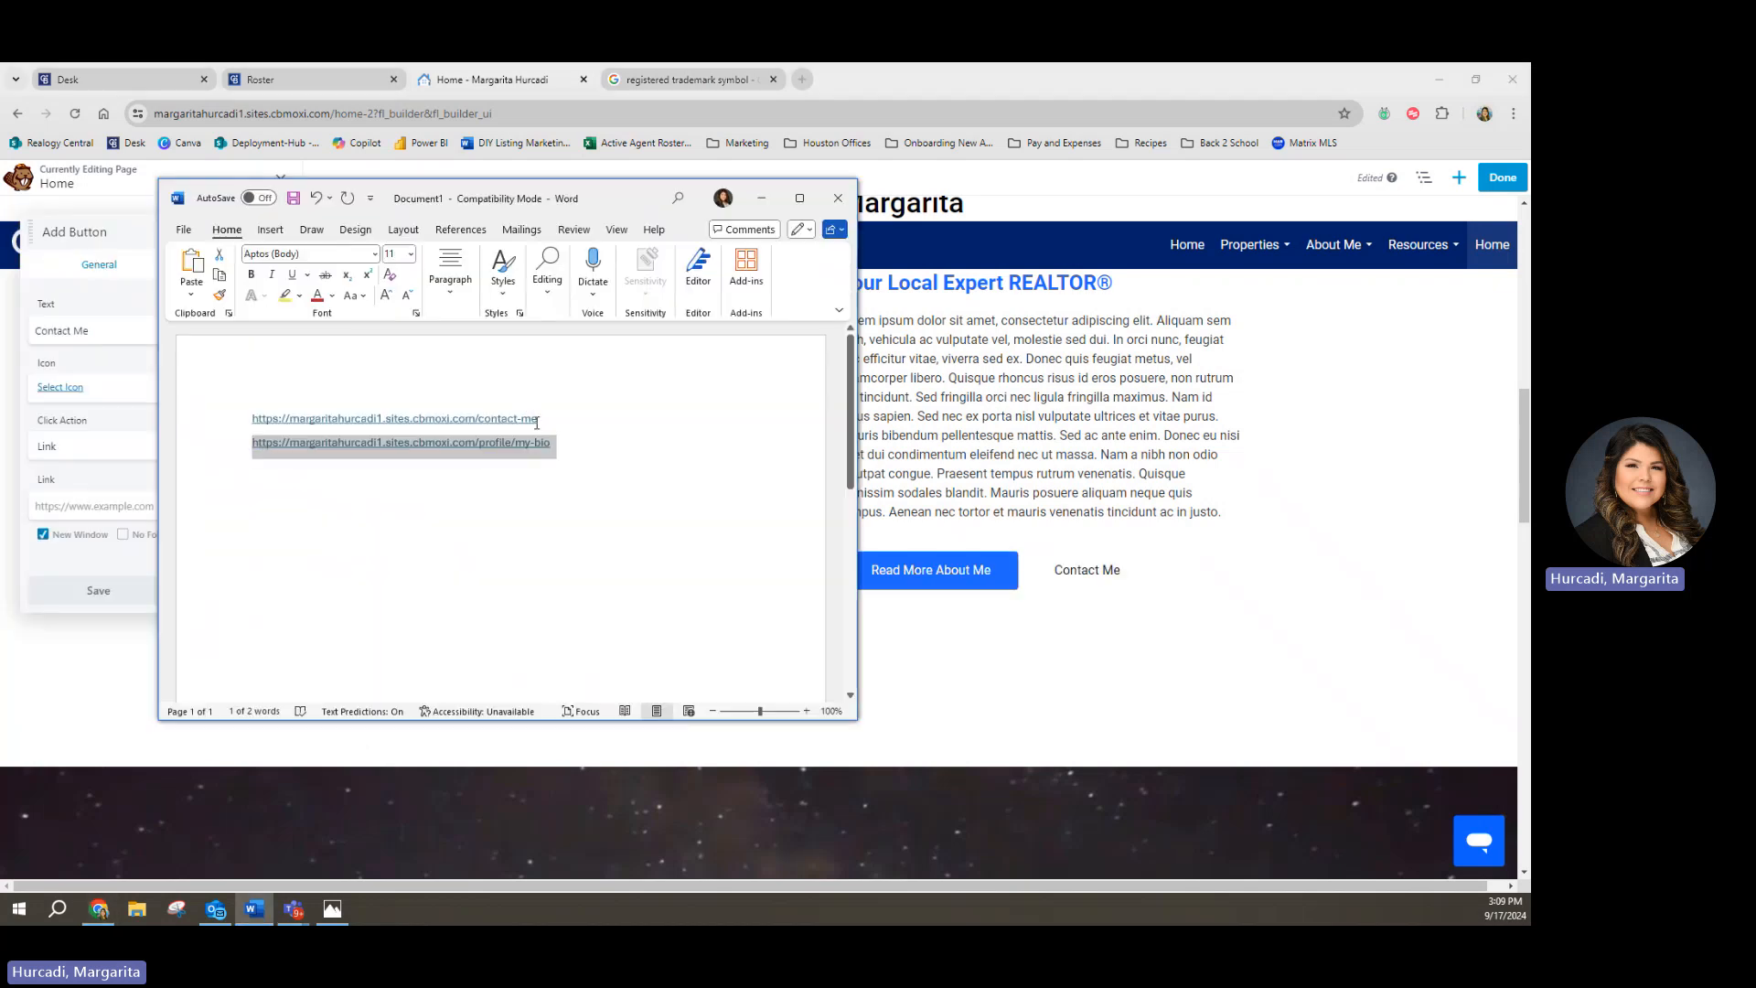
{"action": "left_click_drag", "start_coordinate": [538, 418], "coordinate": [249, 408]}
{"action": "key", "text": "ctrl+c"}
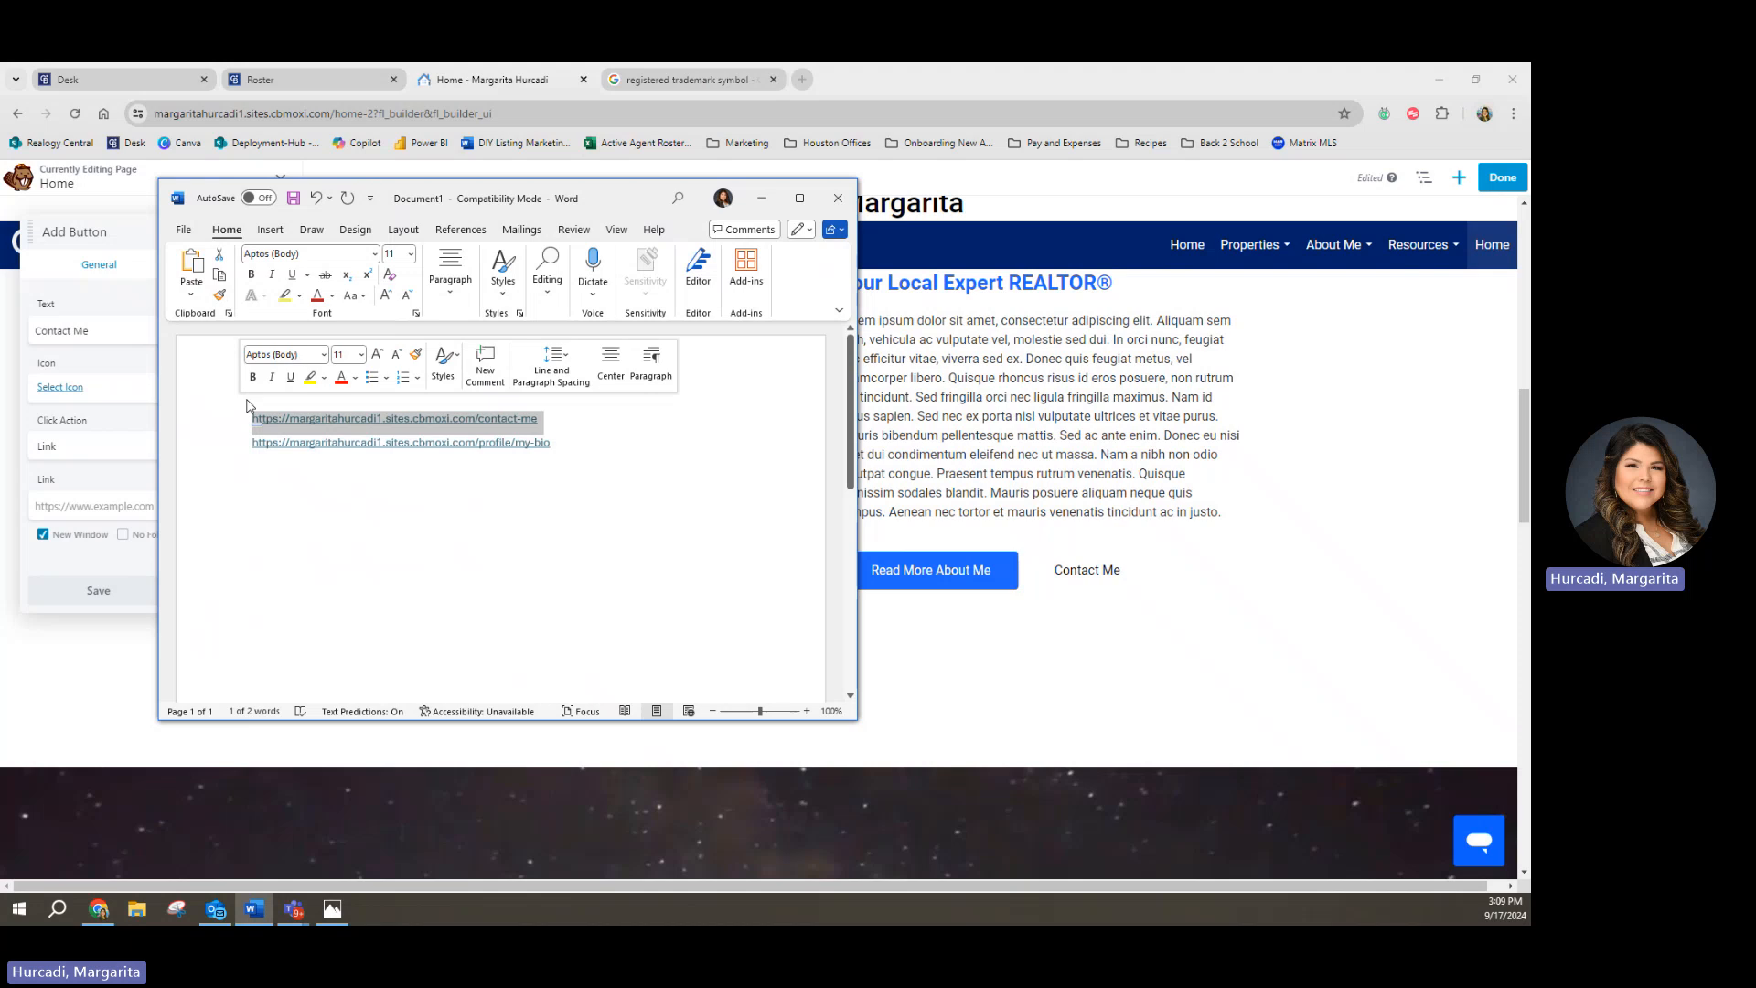
{"action": "key", "text": "alt+Tab"}
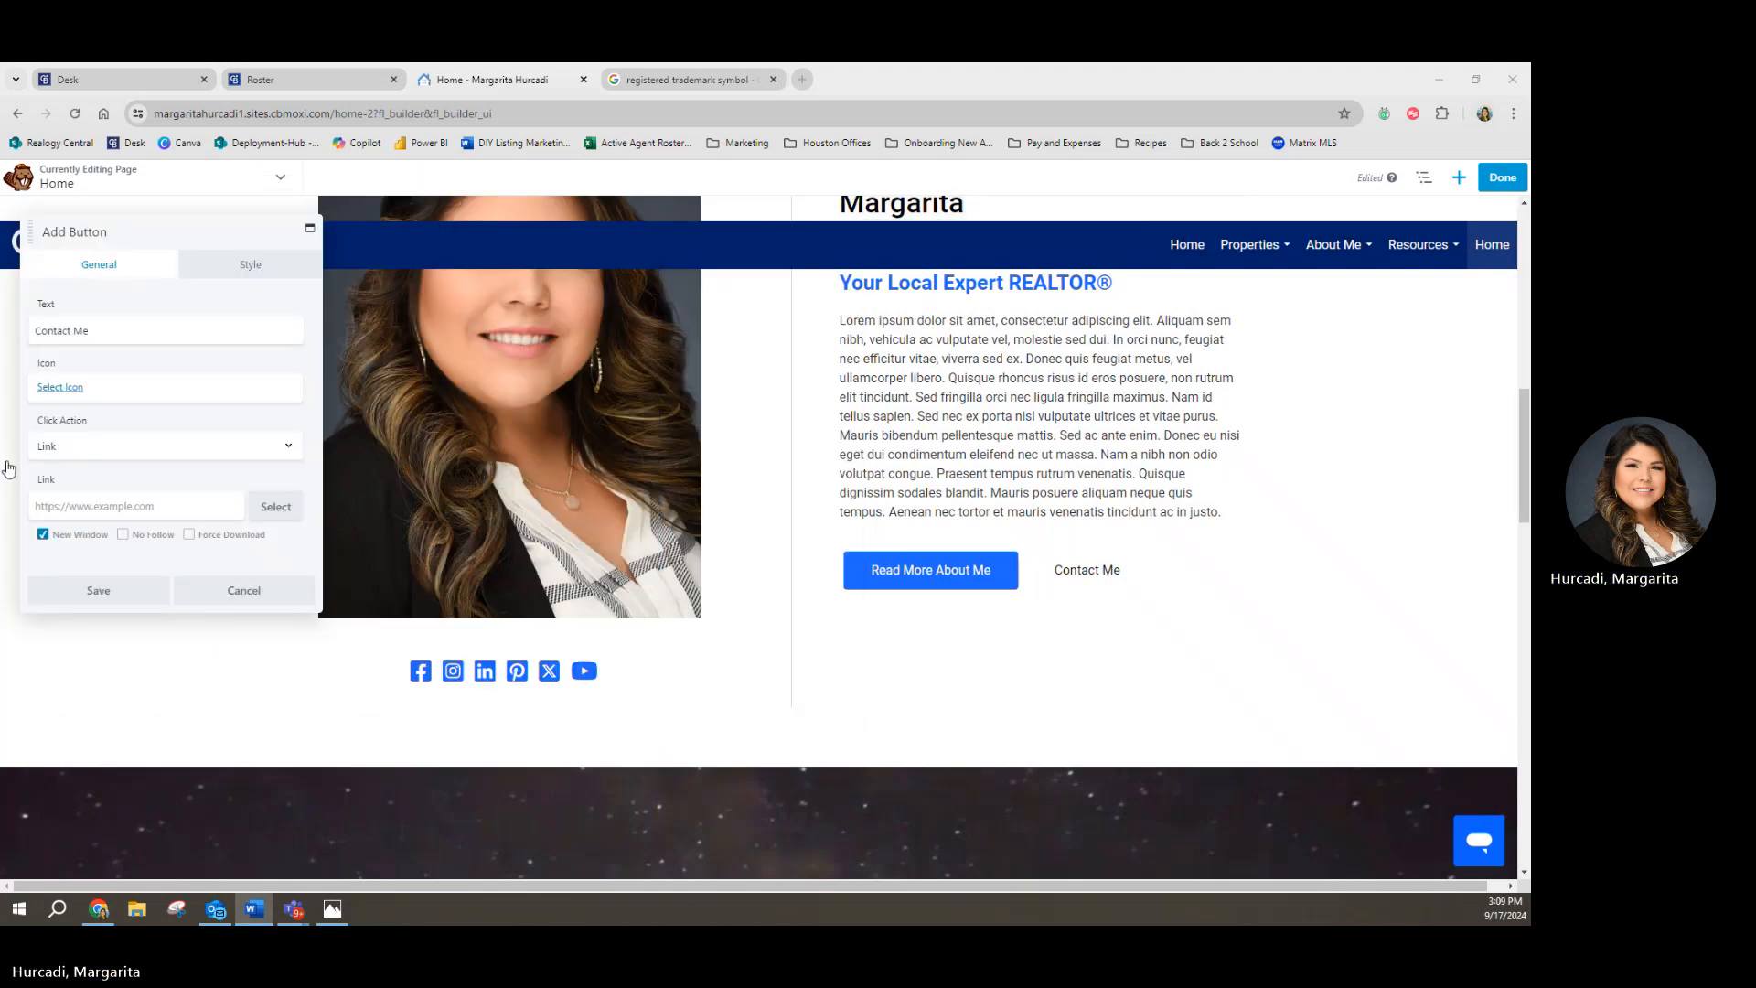
Step: Paste the copied contact-me address as the Contact Me button's link and save the button and its button group
{"action": "left_click", "coordinate": [128, 506]}
{"action": "key", "text": "ctrl+v"}
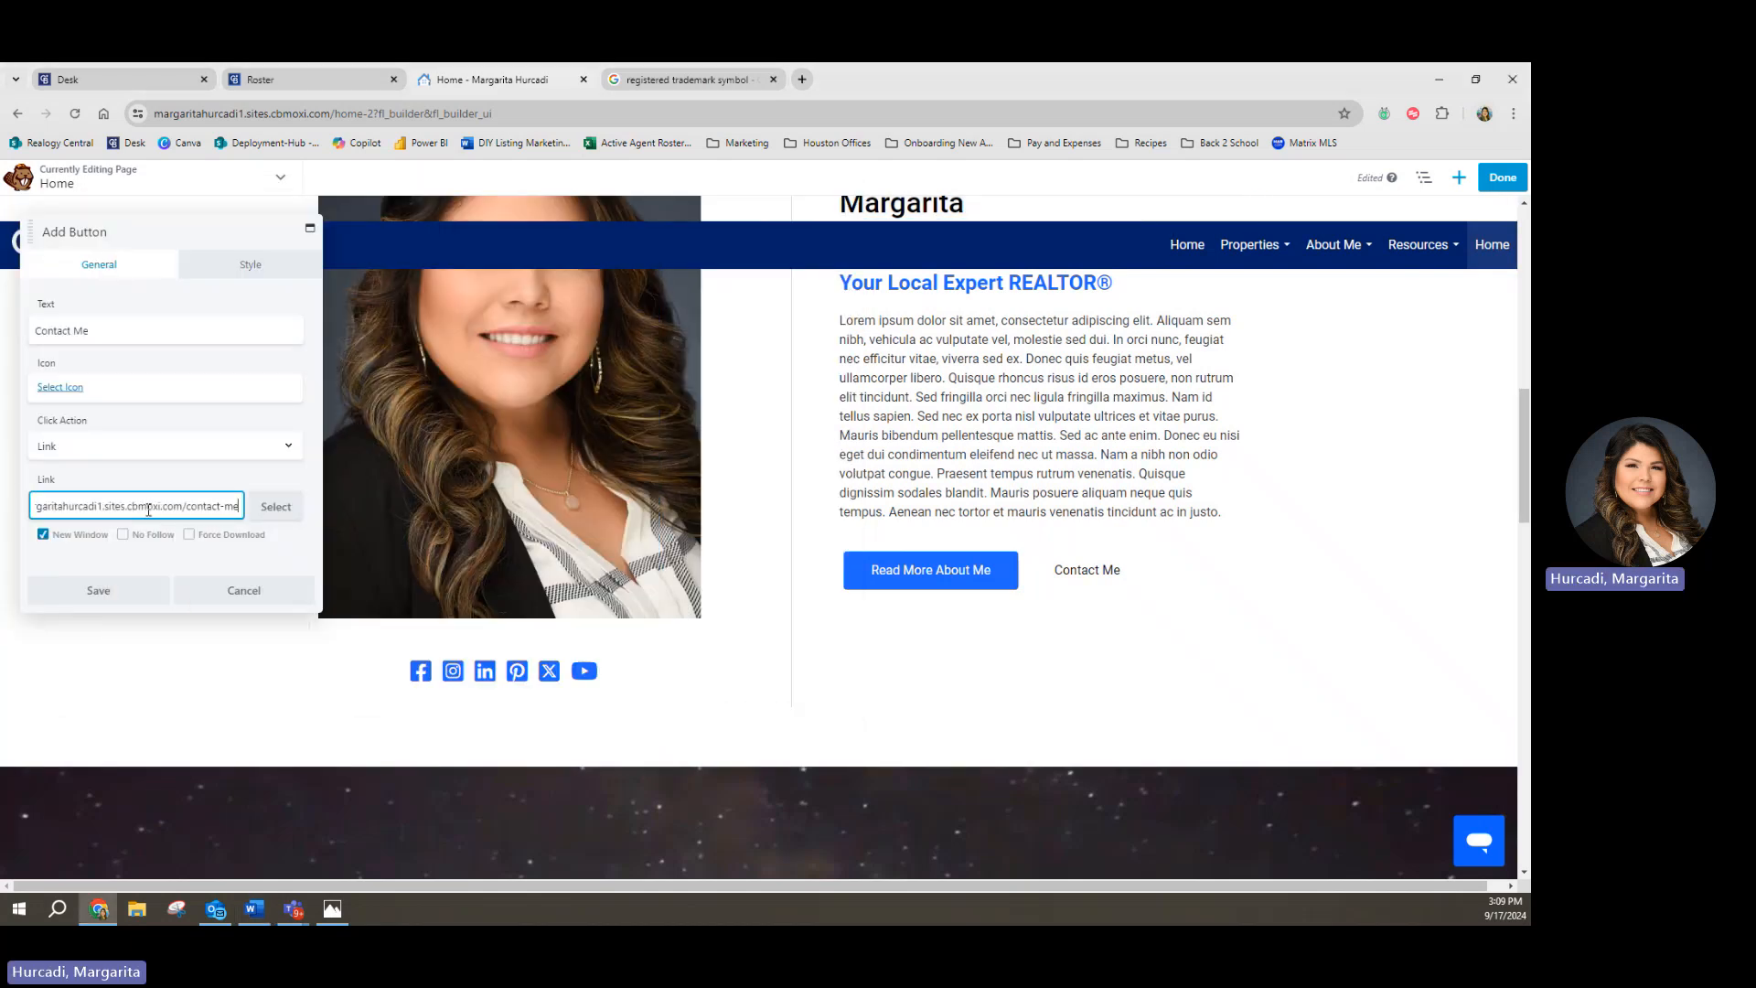
{"action": "left_click", "coordinate": [119, 595]}
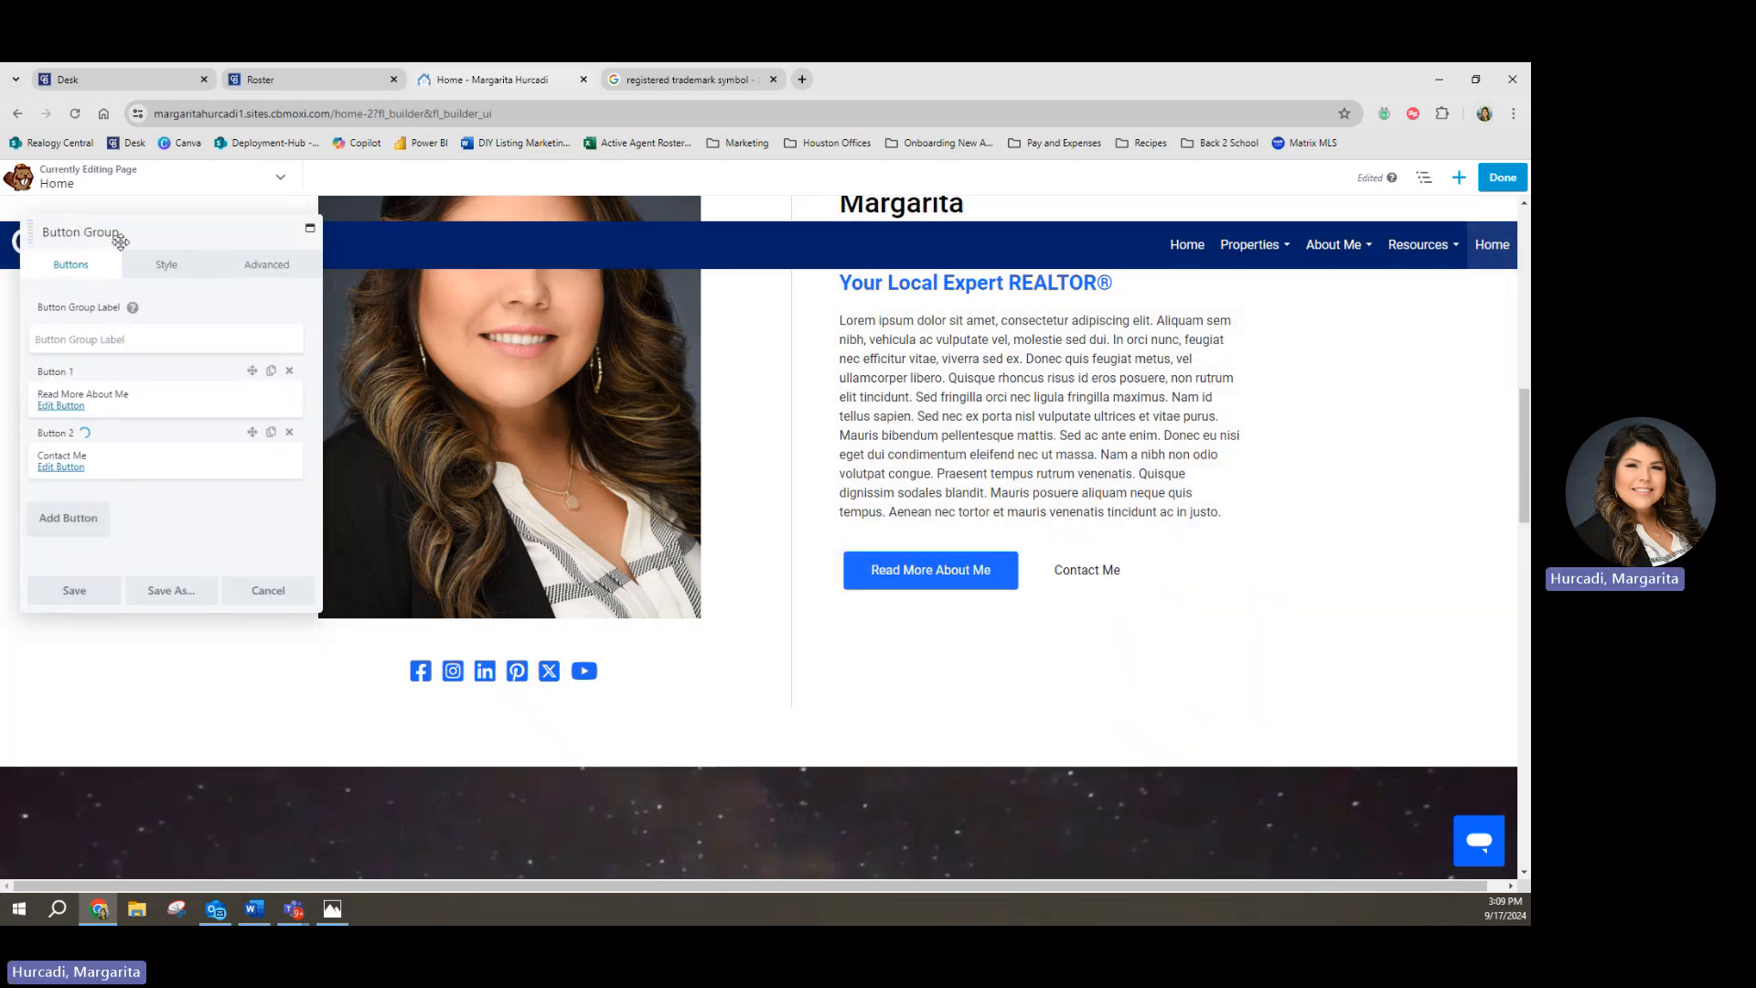
{"action": "left_click", "coordinate": [74, 589]}
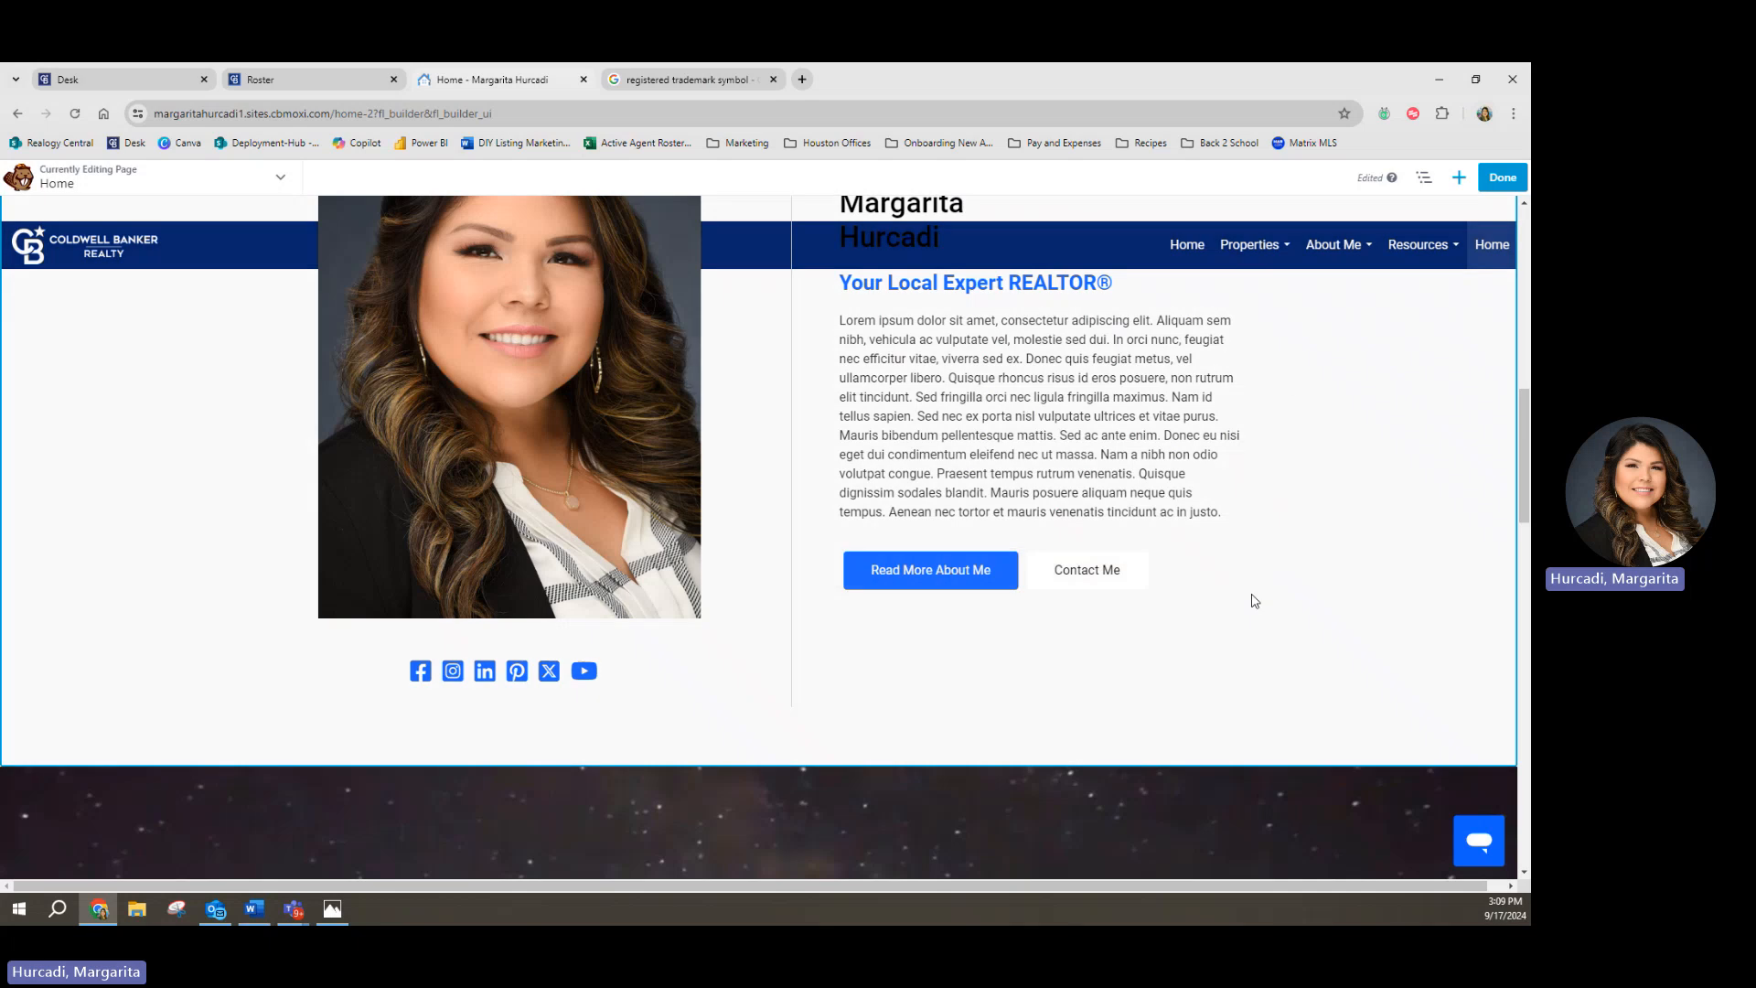
Step: Bring up the Word document containing the saved page links and move its window off this display
{"action": "scroll", "coordinate": [686, 732], "scroll_direction": "down", "scroll_amount": 2}
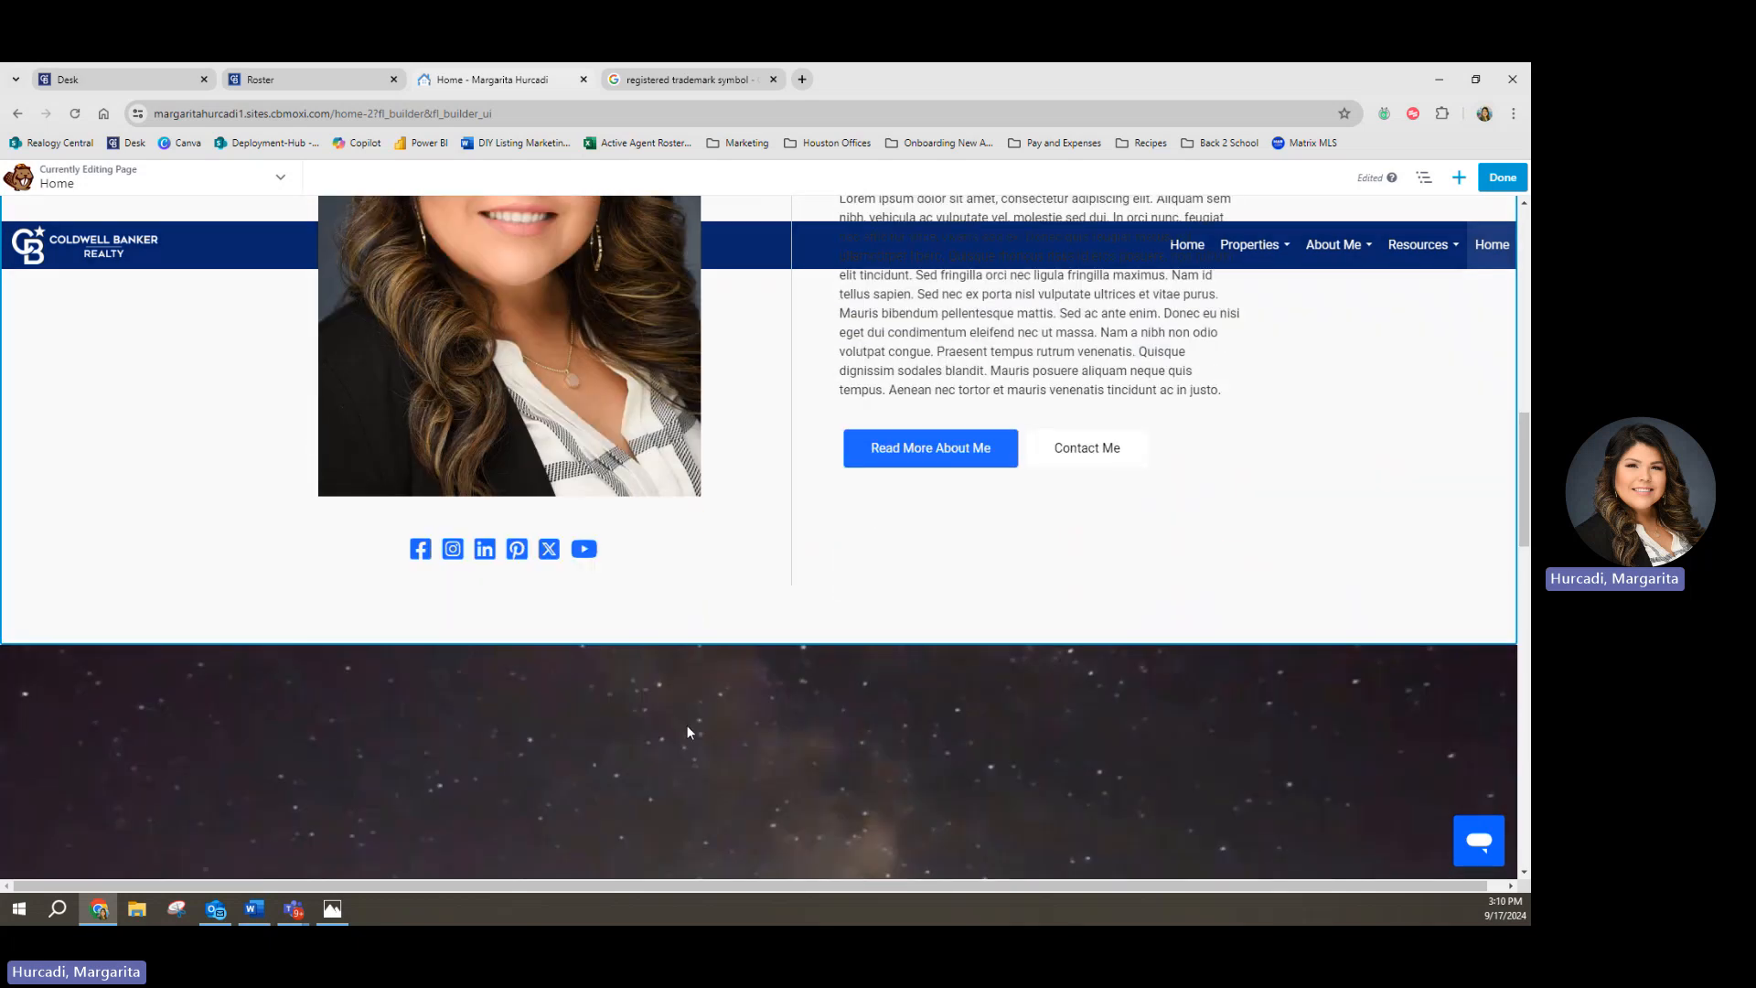
{"action": "scroll", "coordinate": [686, 732], "scroll_direction": "up", "scroll_amount": 1}
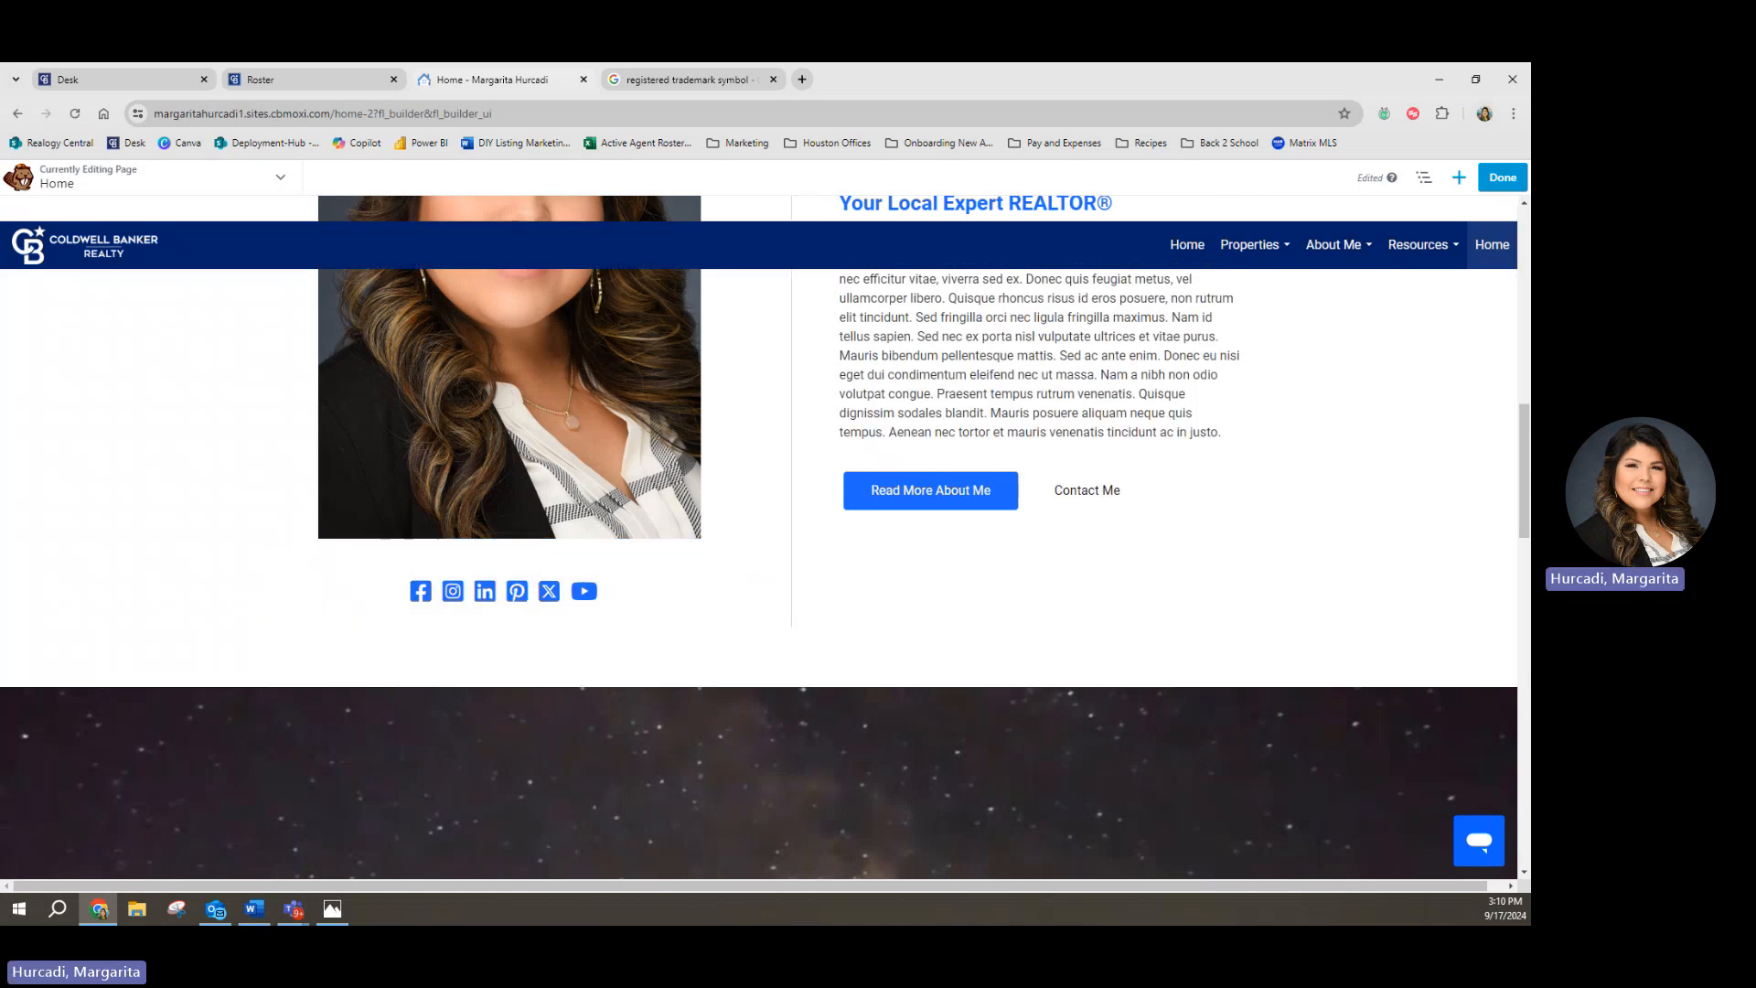
{"action": "left_click", "coordinate": [254, 908]}
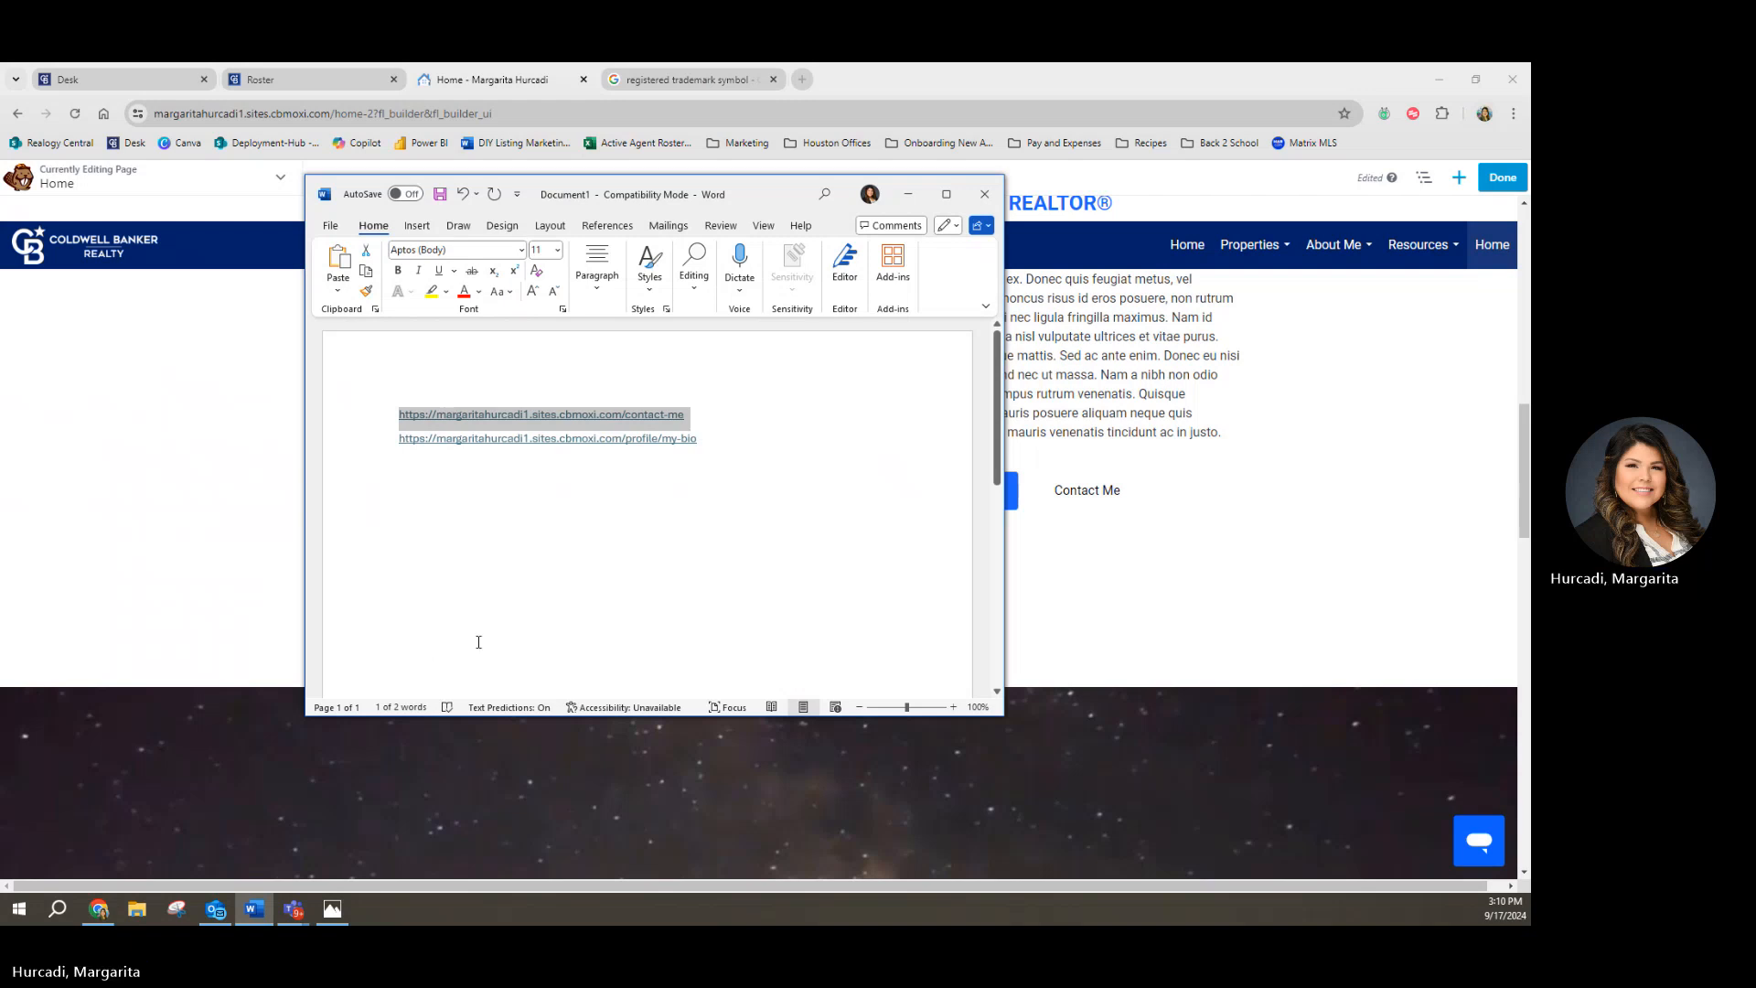
{"action": "left_click_drag", "start_coordinate": [775, 200], "coordinate": [0, 210]}
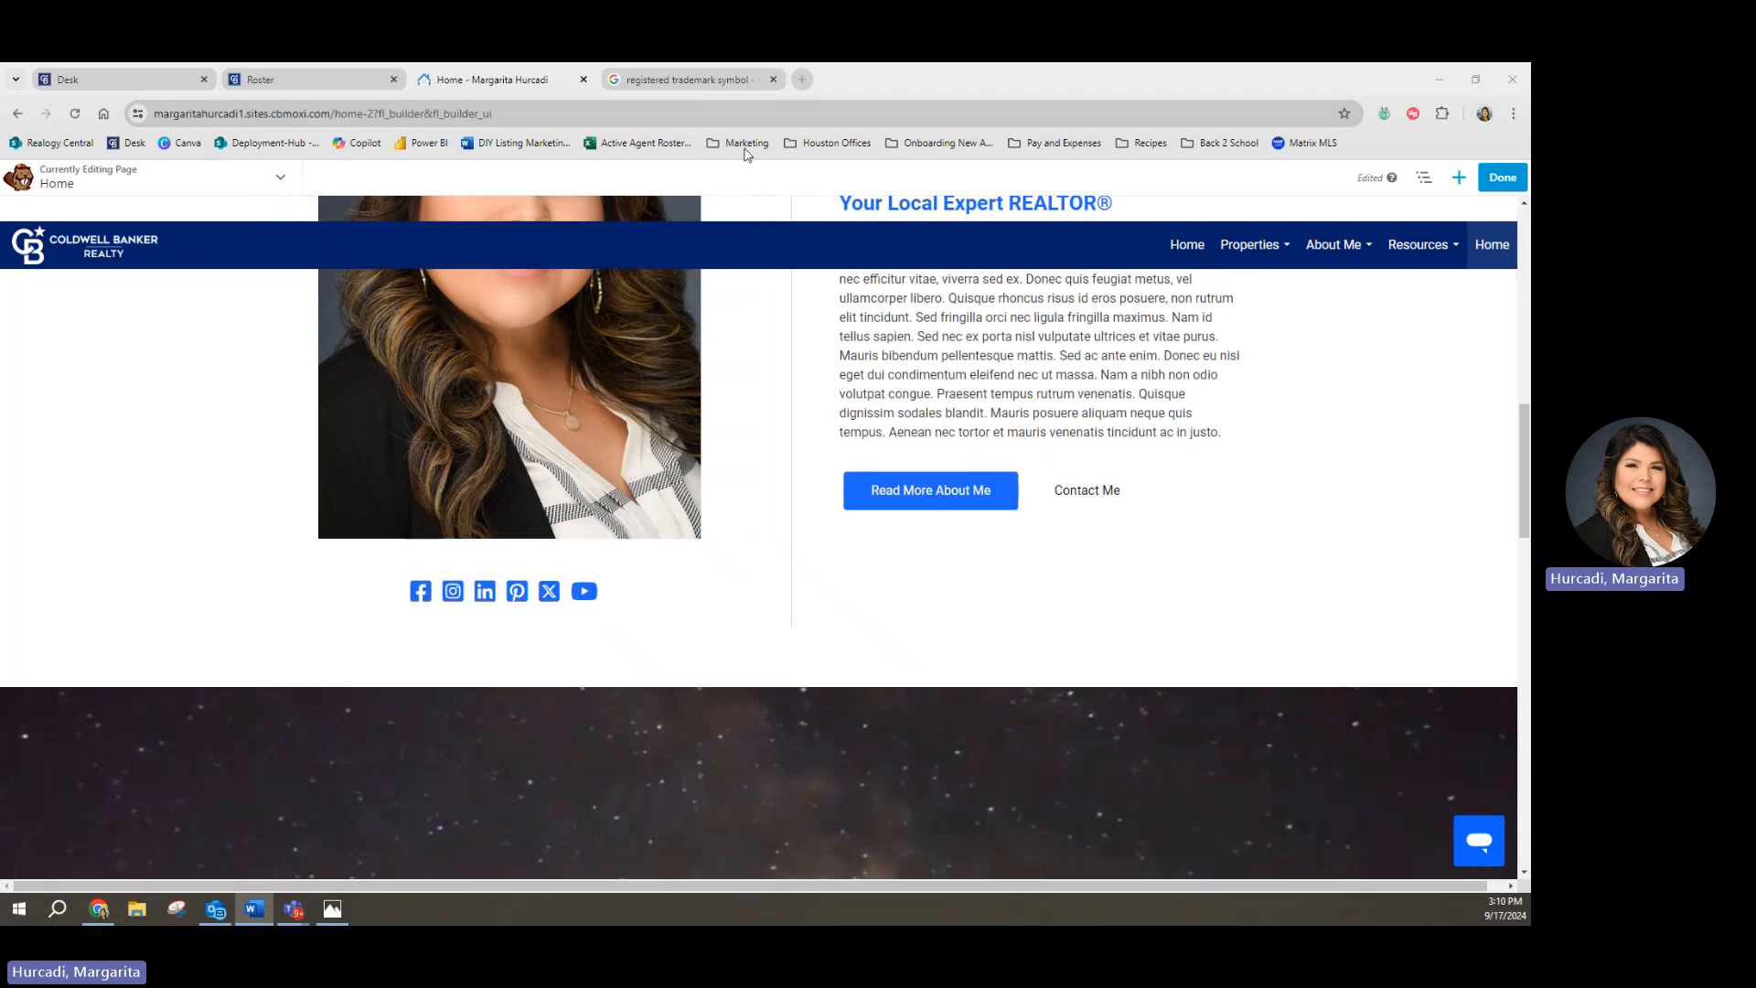
Step: Open YouTube in a new browser tab
{"action": "left_click", "coordinate": [801, 80]}
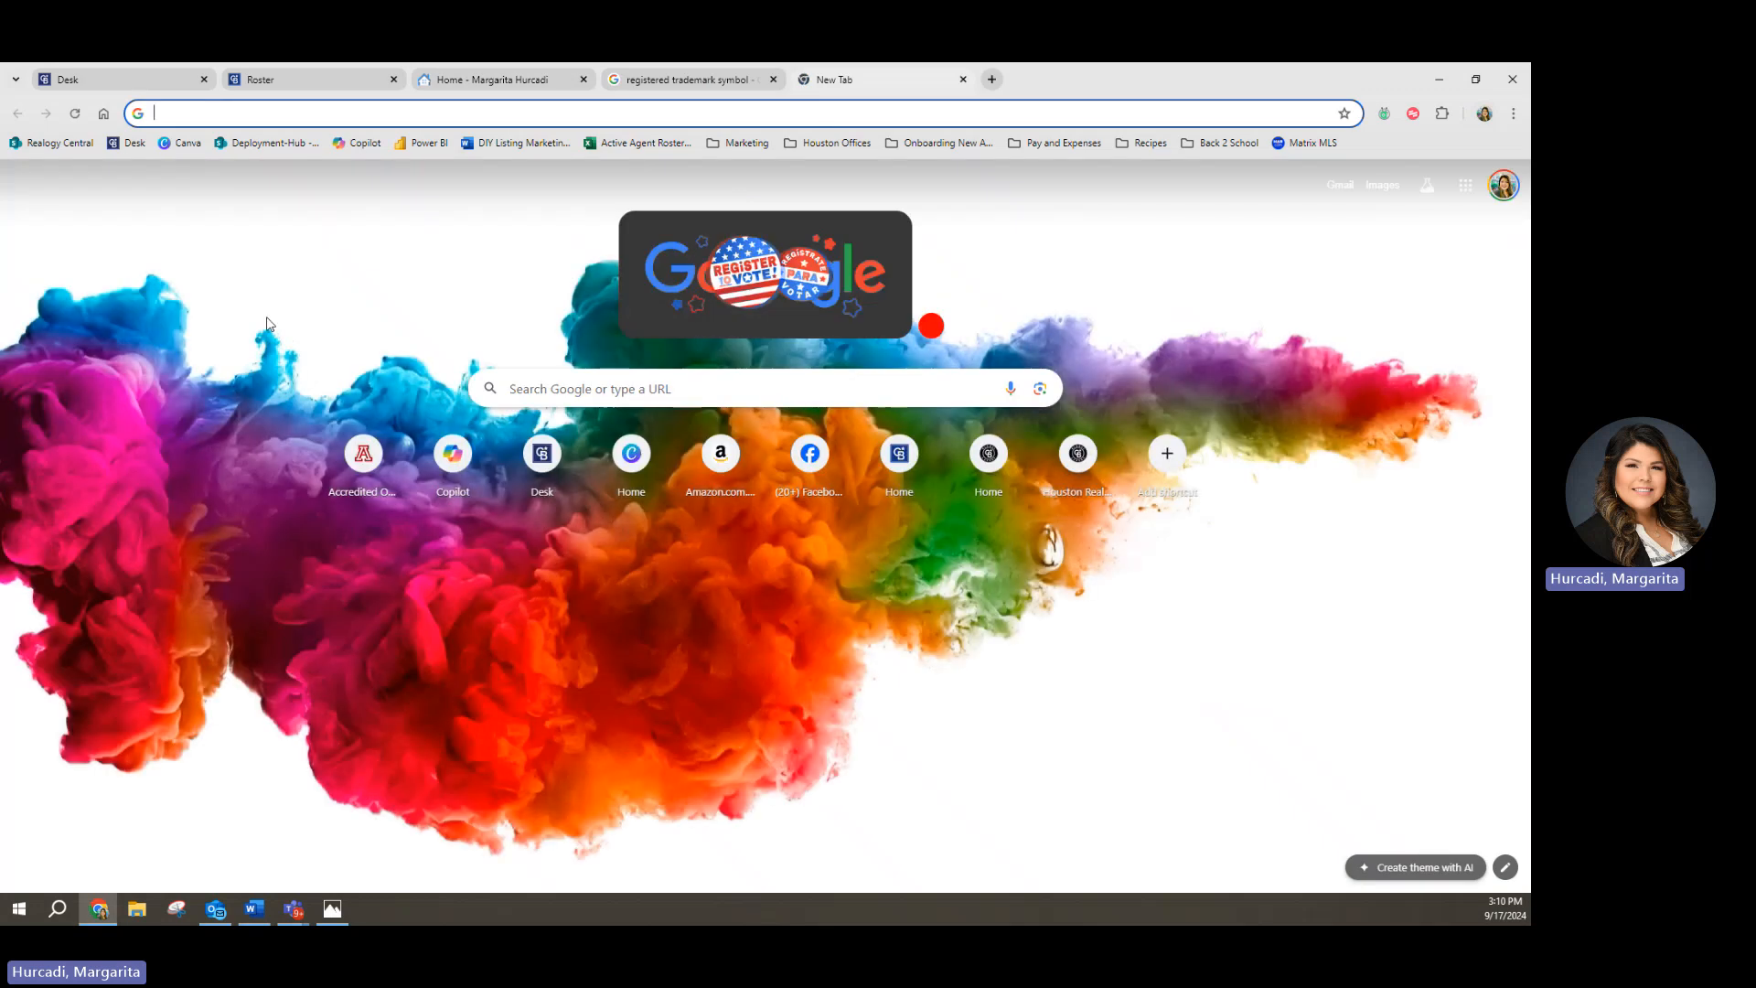
{"action": "type", "text": "You"}
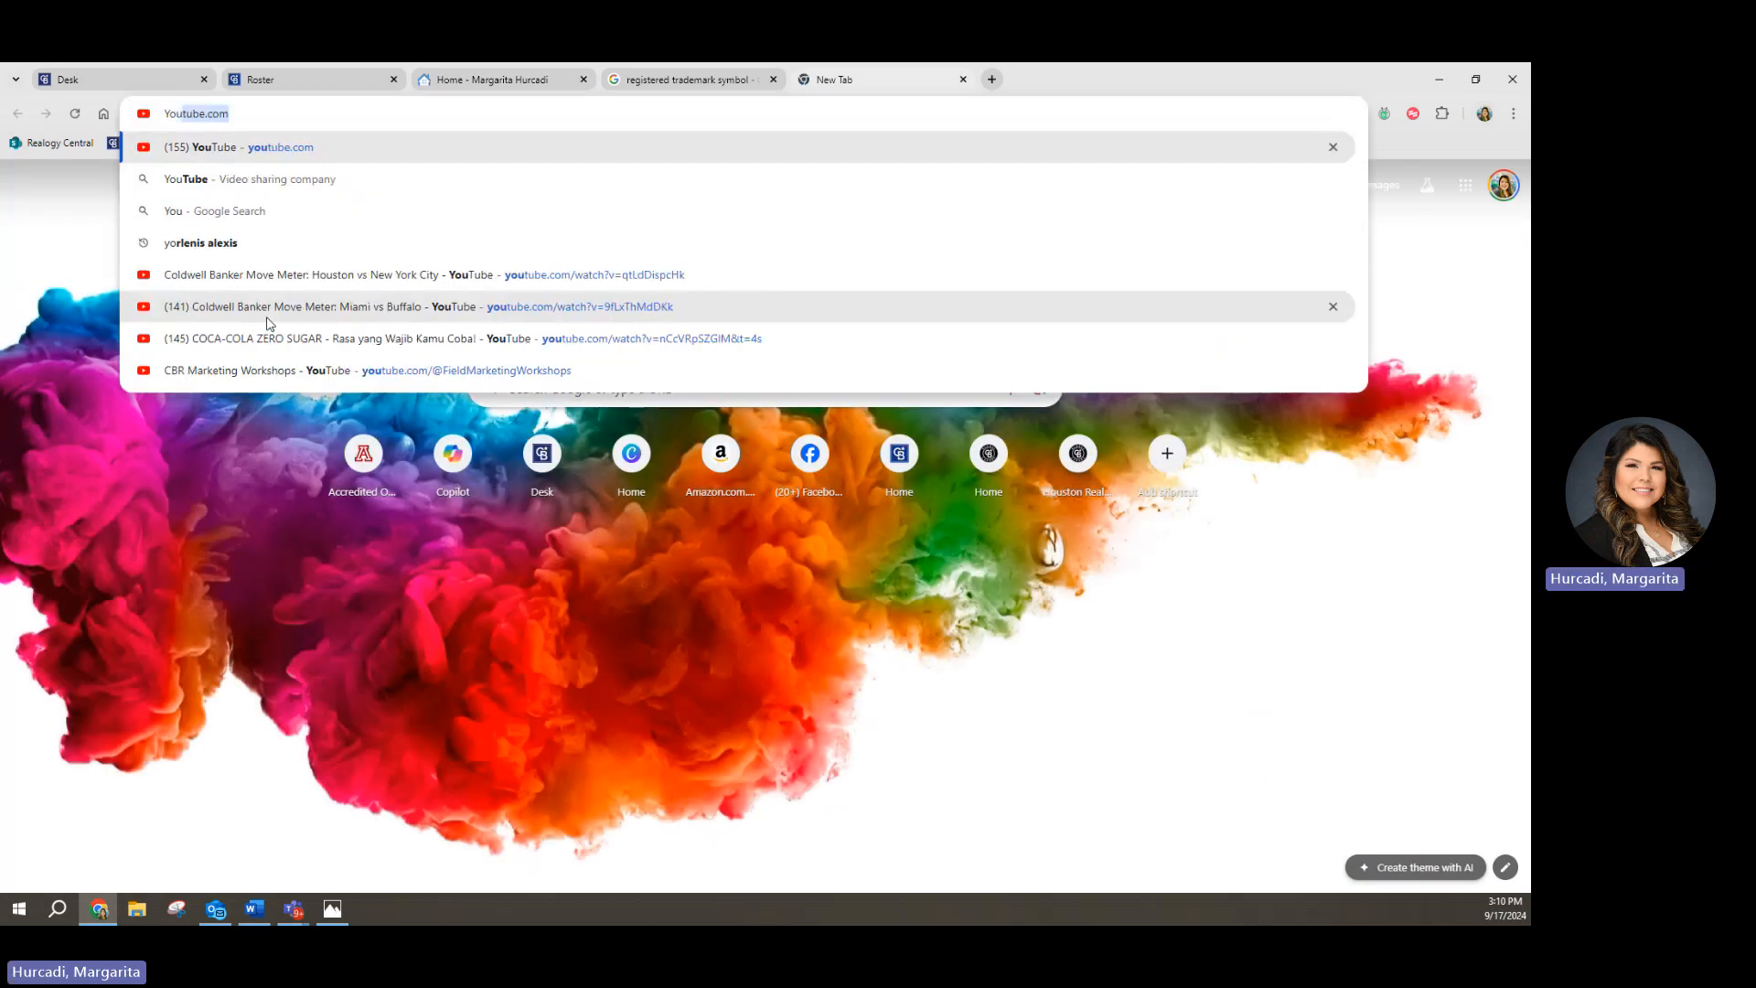
{"action": "key", "text": "Return"}
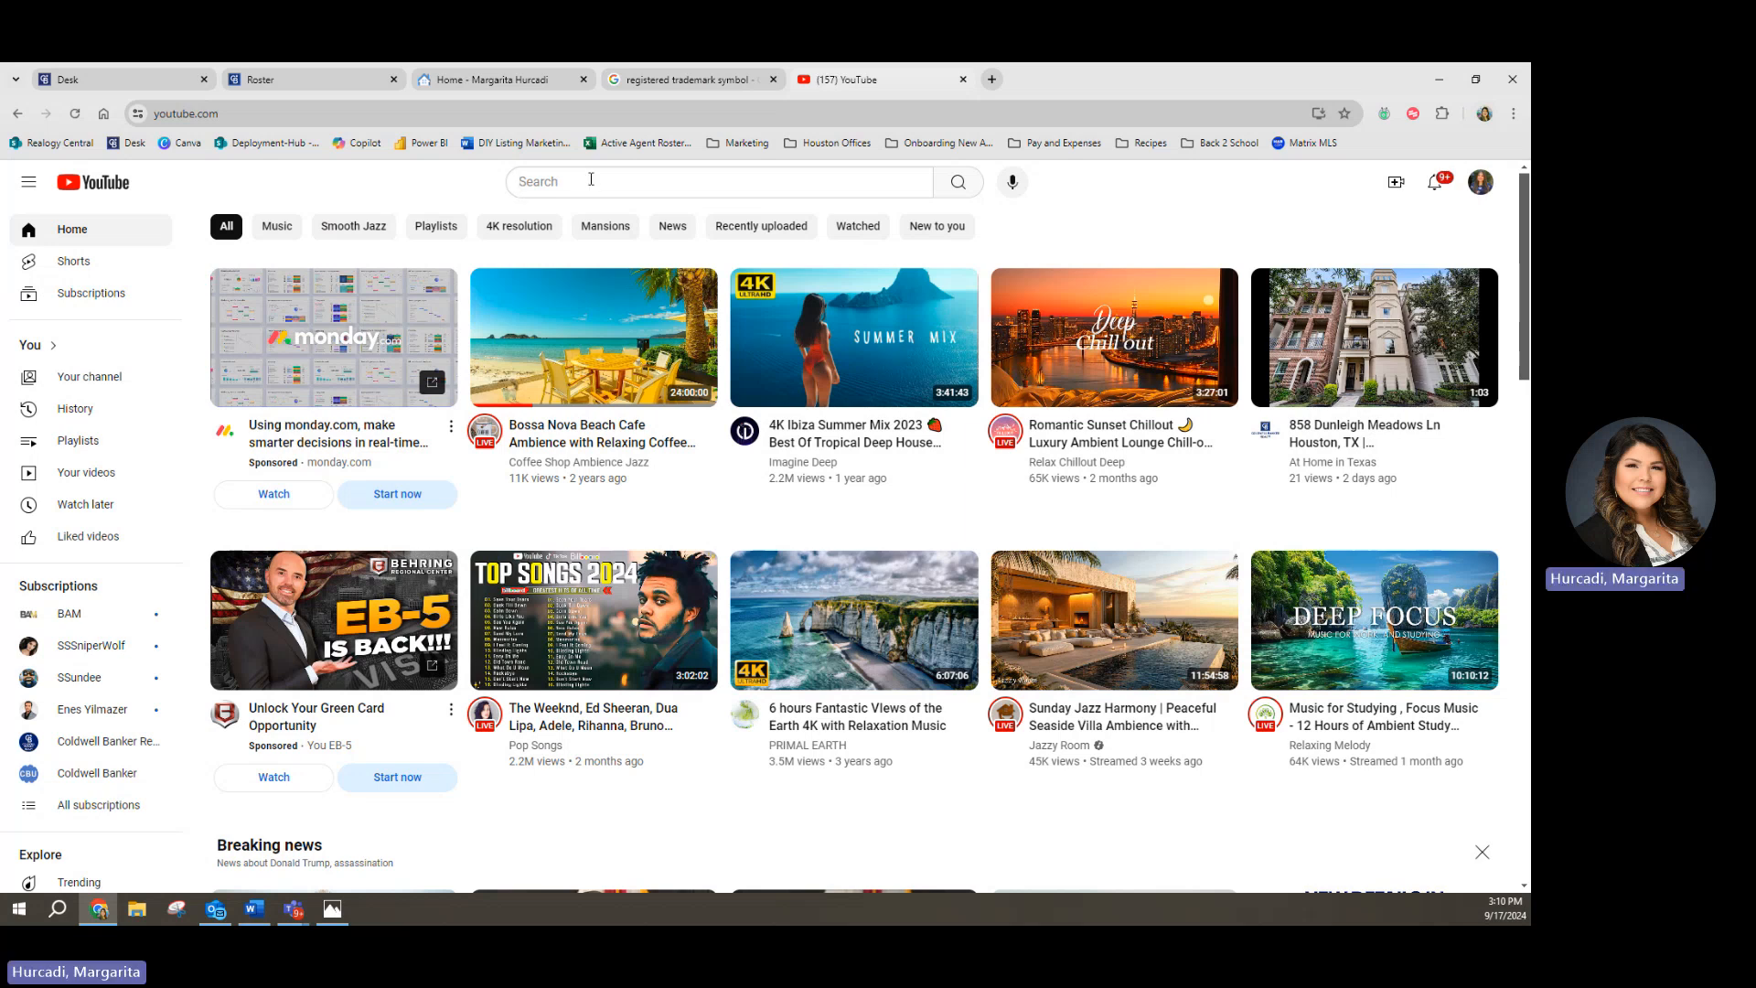
Step: Search YouTube for "coldwell banker real estate llc" and open the Coldwell Banker Real Estate LLC channel
{"action": "left_click", "coordinate": [589, 179]}
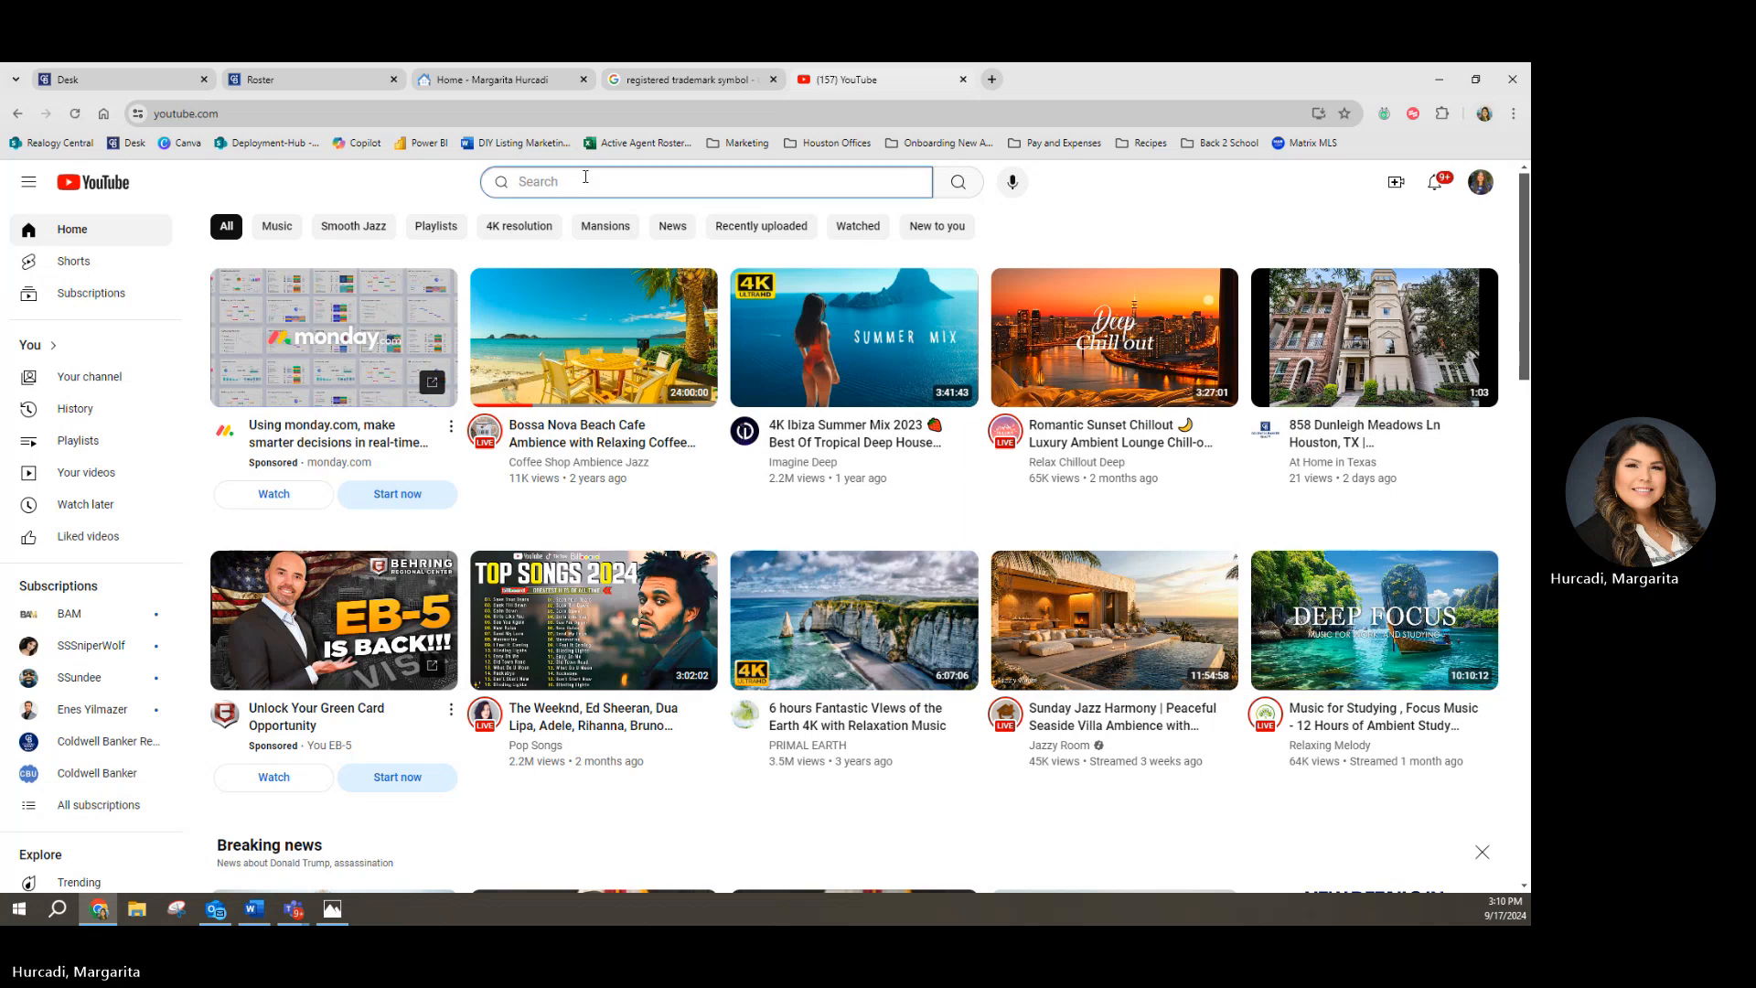
{"action": "type", "text": "coldwel"}
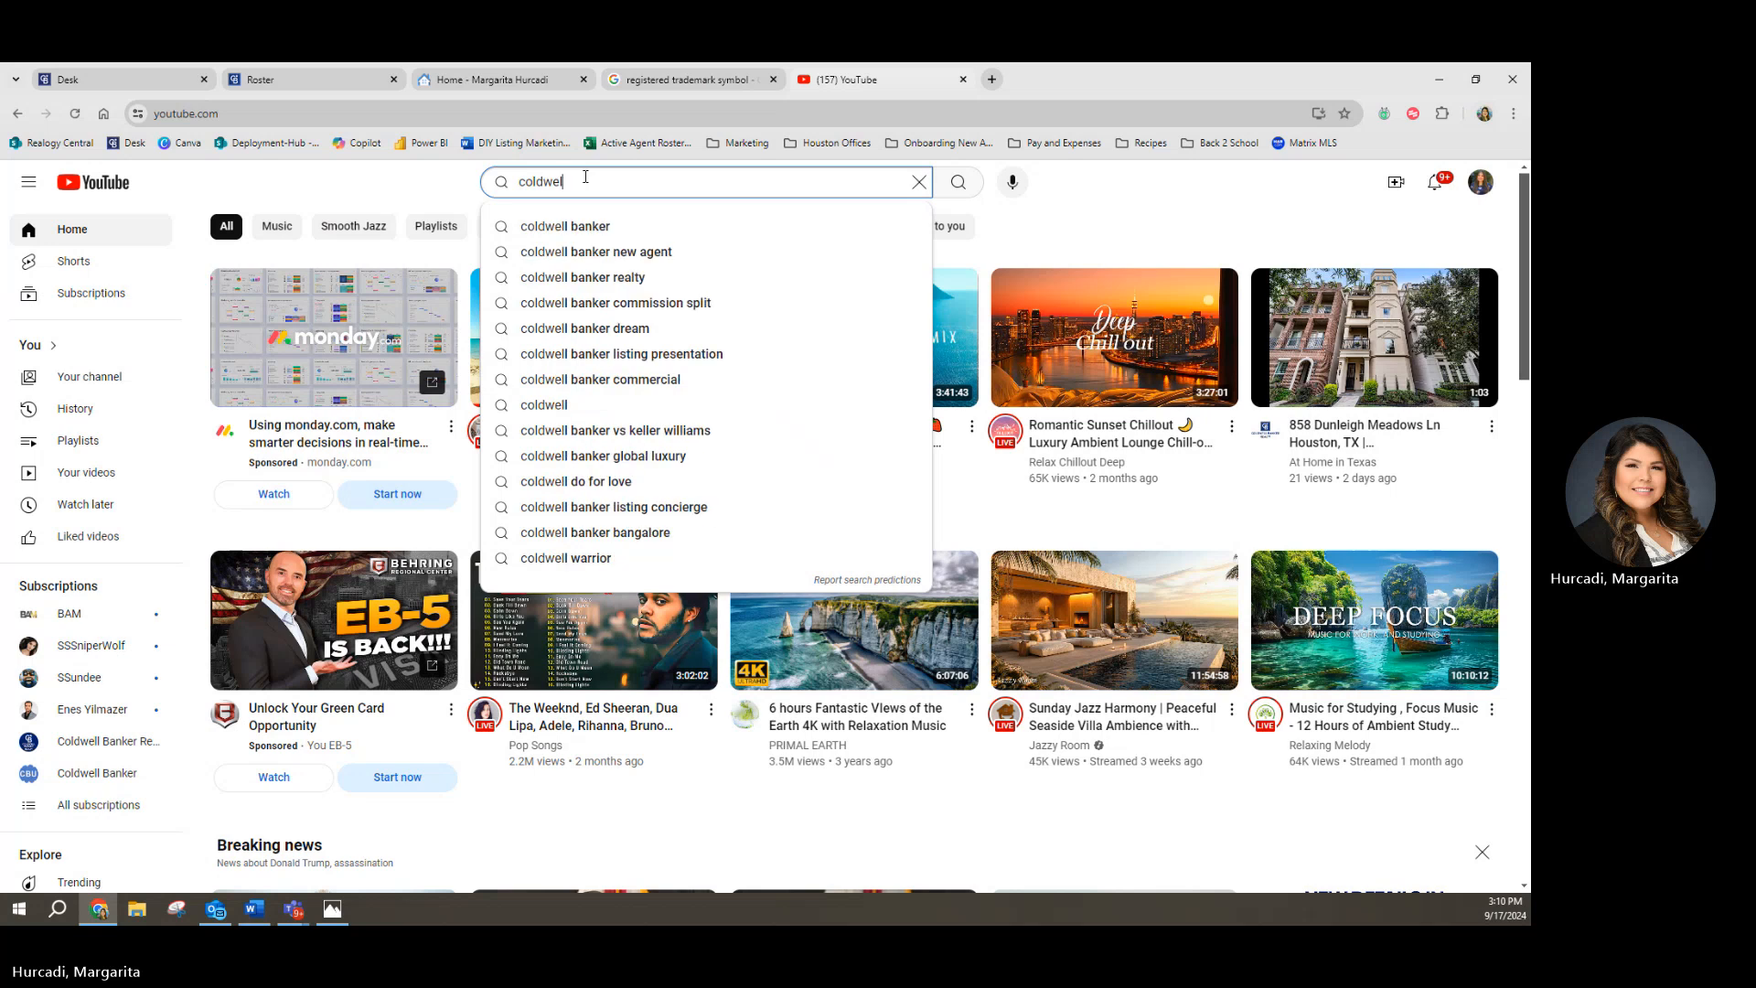
{"action": "type", "text": "l banker "}
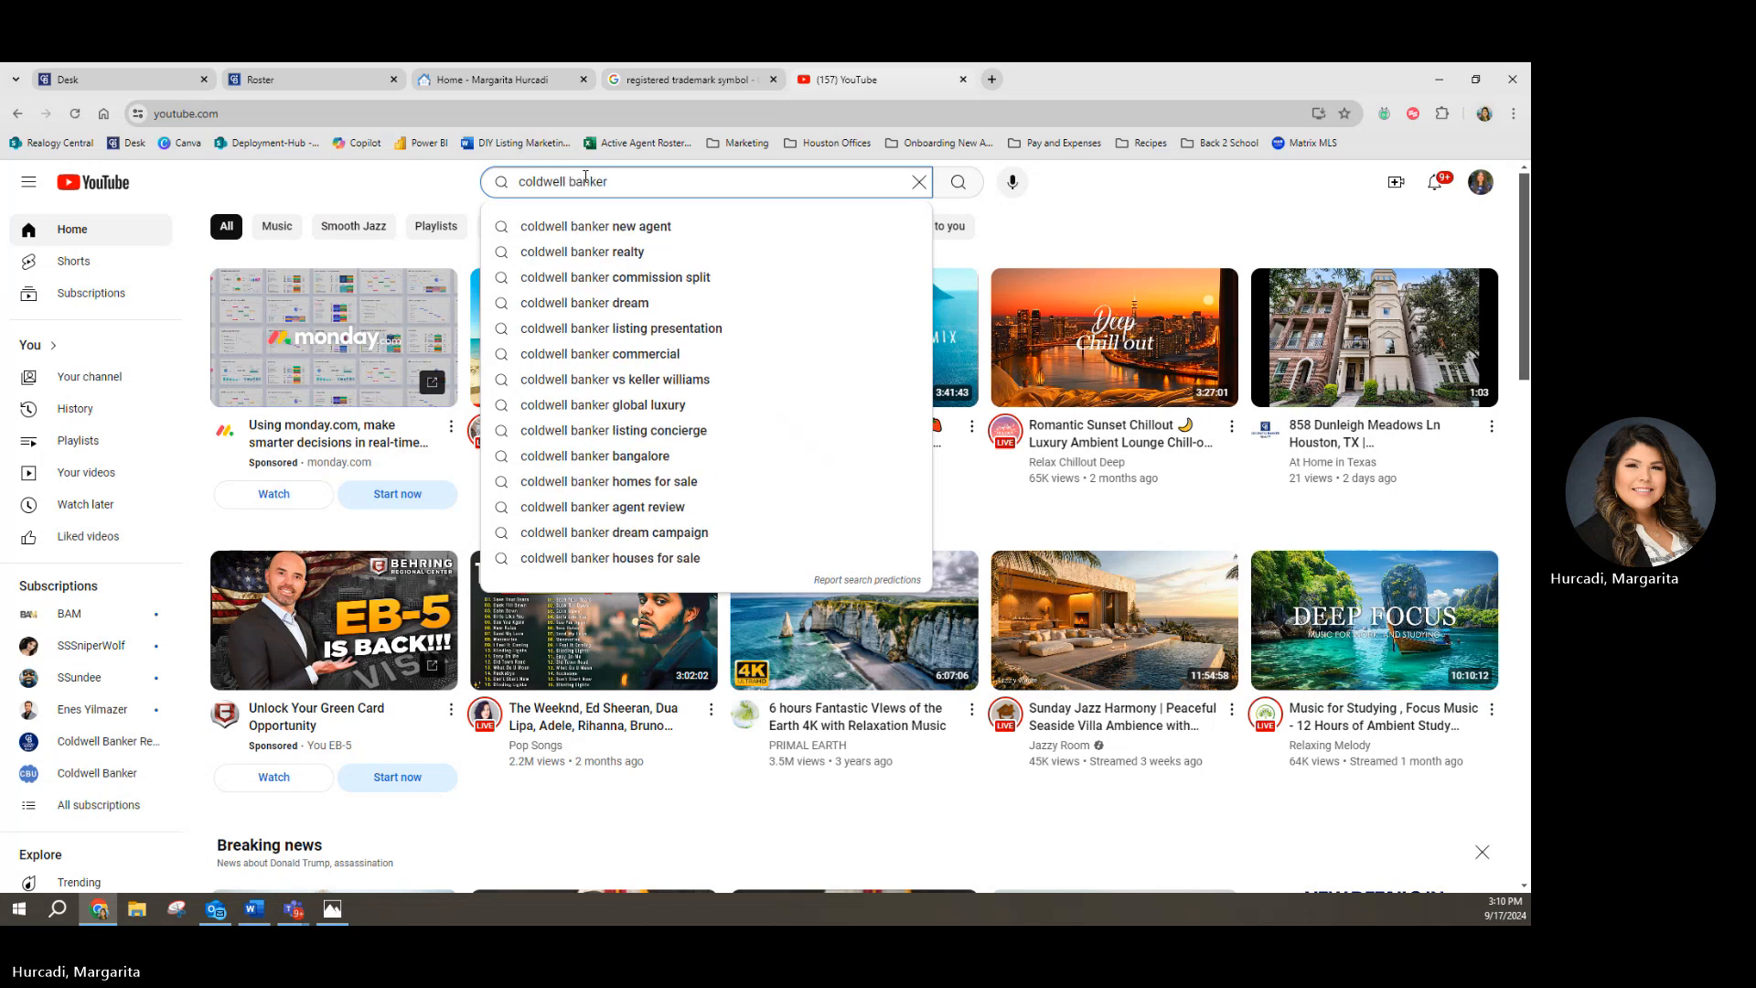
{"action": "type", "text": "real est"}
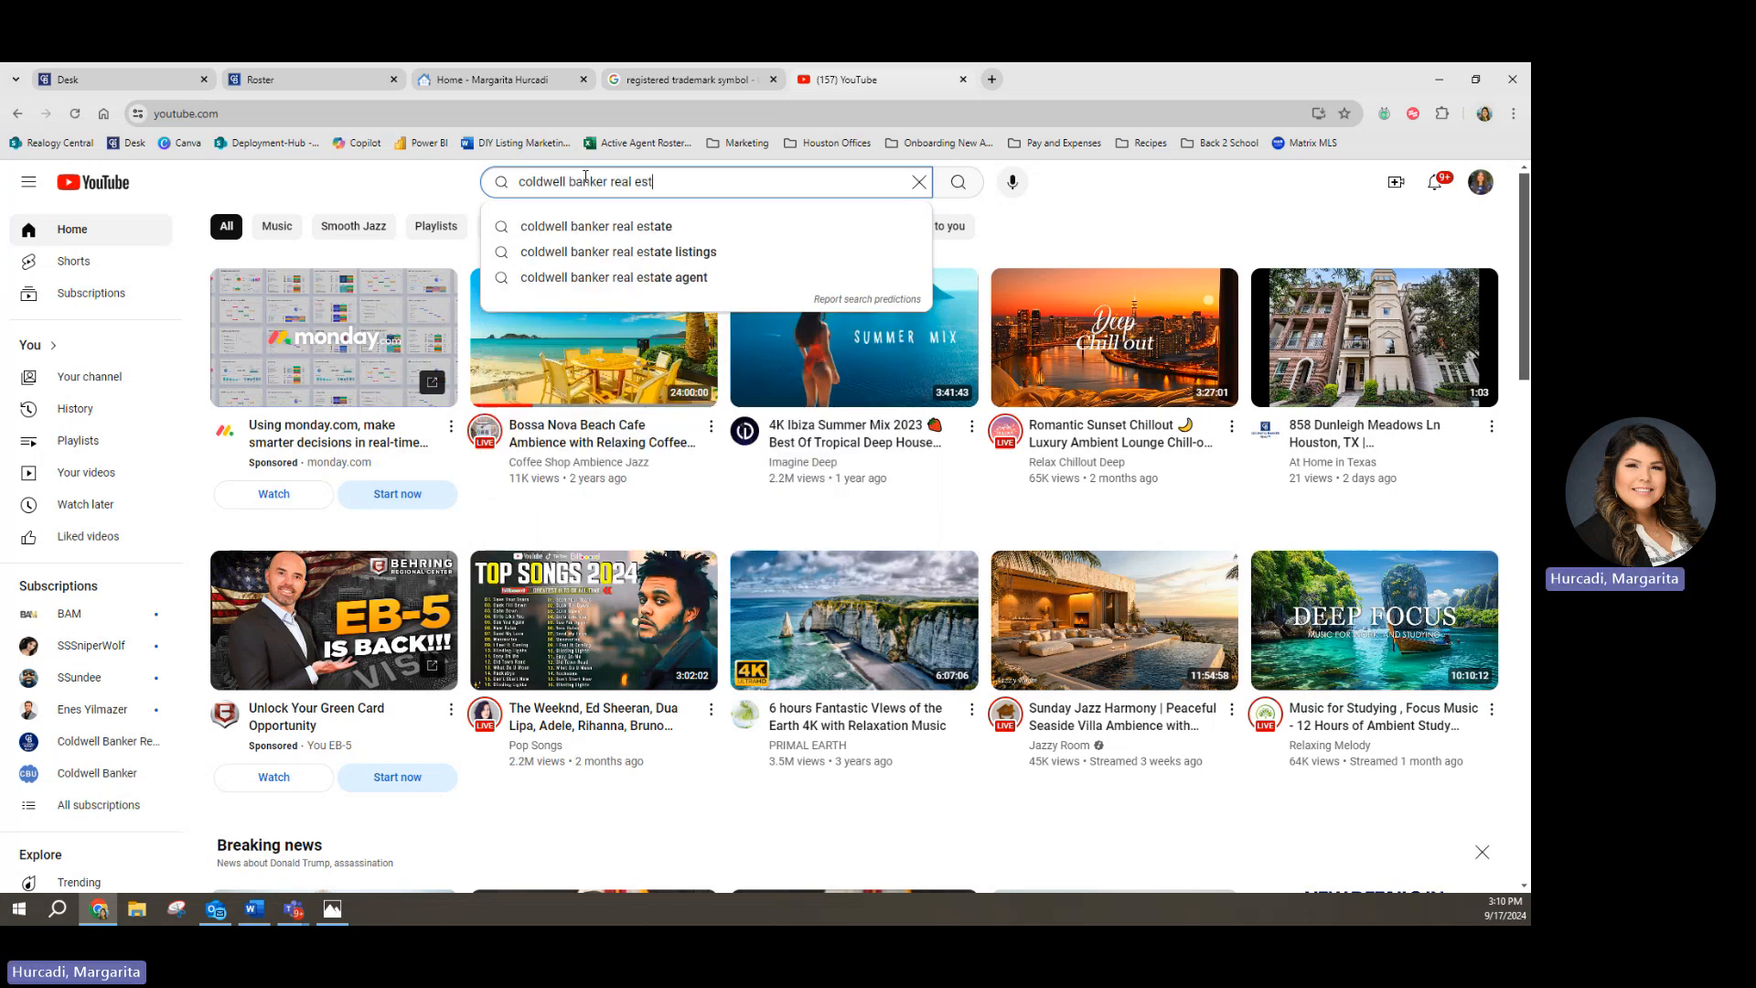
{"action": "type", "text": "ate llc"}
{"action": "key", "text": "Return"}
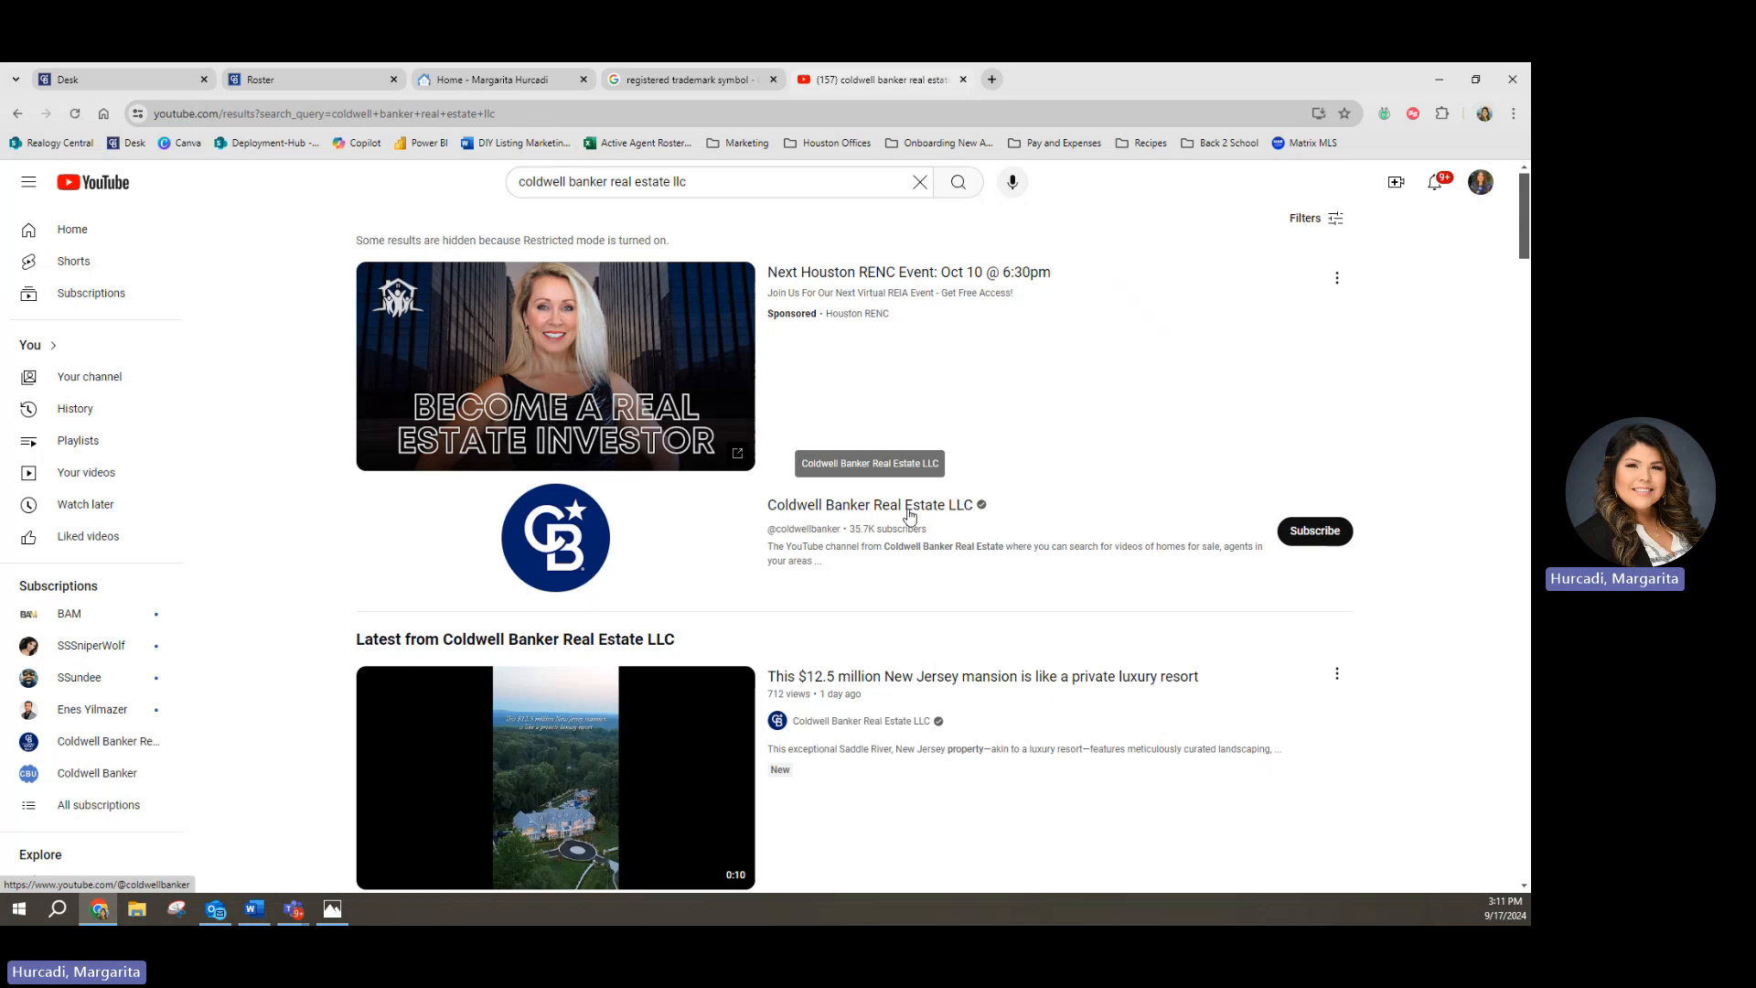
{"action": "left_click", "coordinate": [868, 503]}
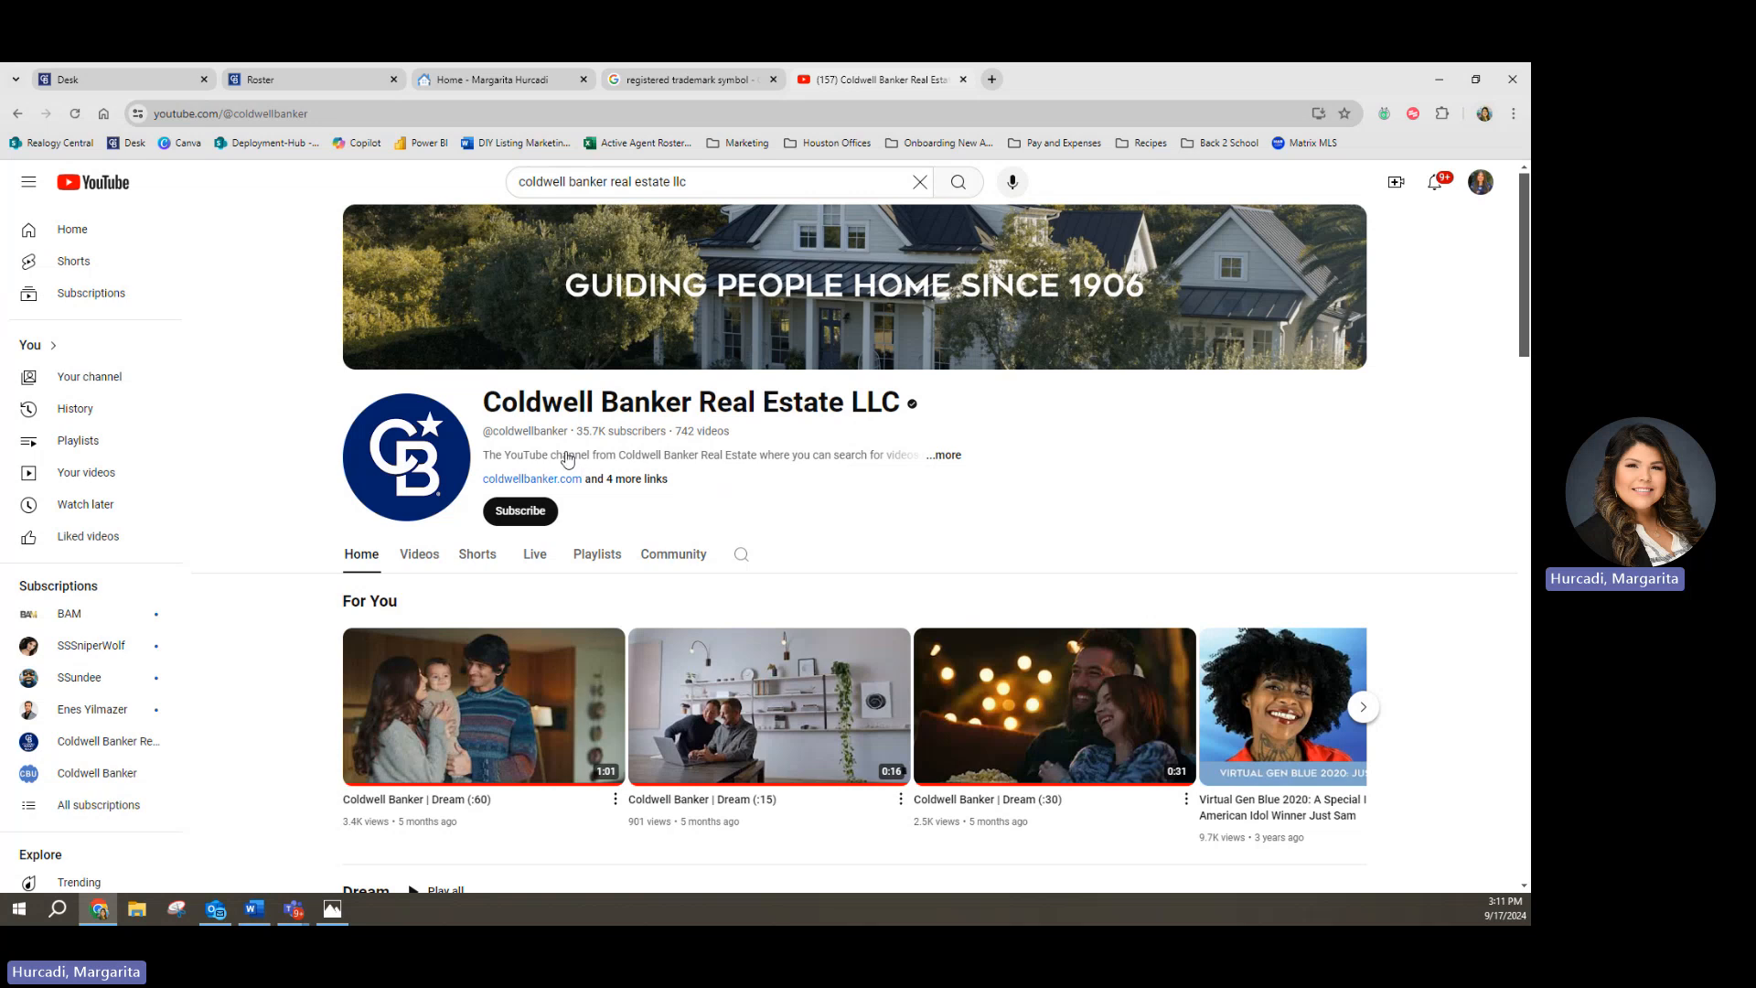
Step: Copy the YouTube channel's URL into the Word document on a new line below the existing links, then move the document aside
{"action": "left_click", "coordinate": [363, 121]}
{"action": "key", "text": "ctrl+c"}
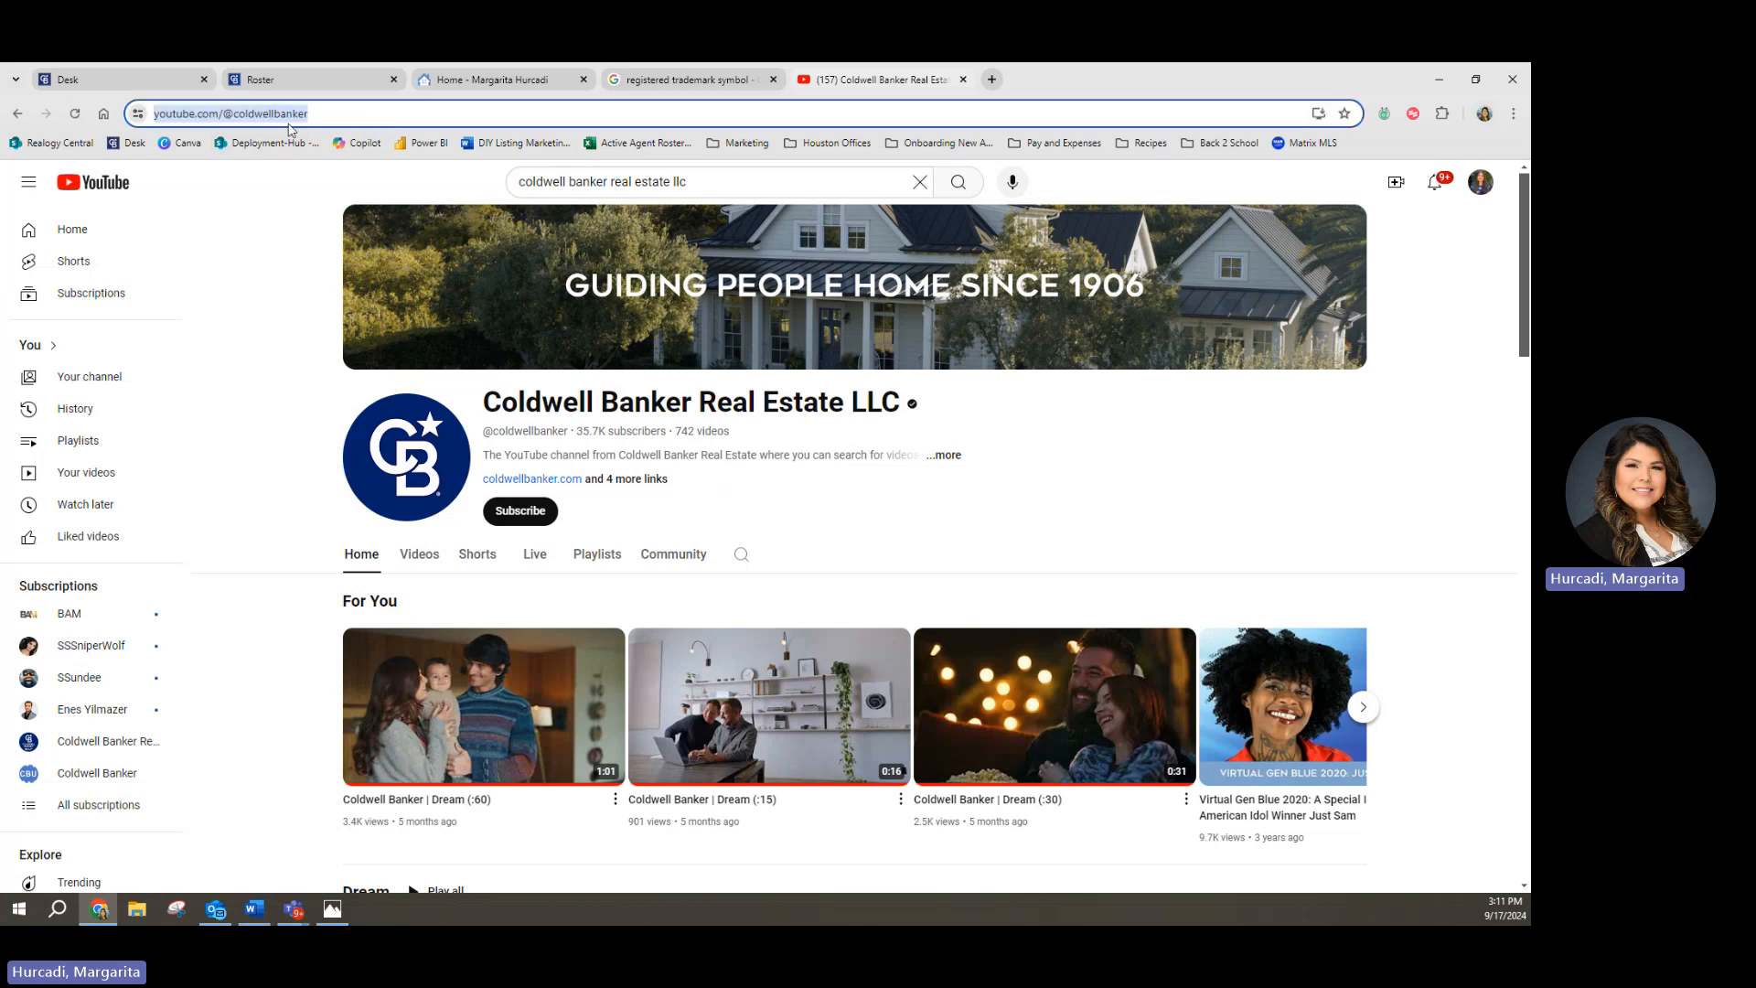
{"action": "left_click_drag", "start_coordinate": [0, 224], "coordinate": [384, 156]}
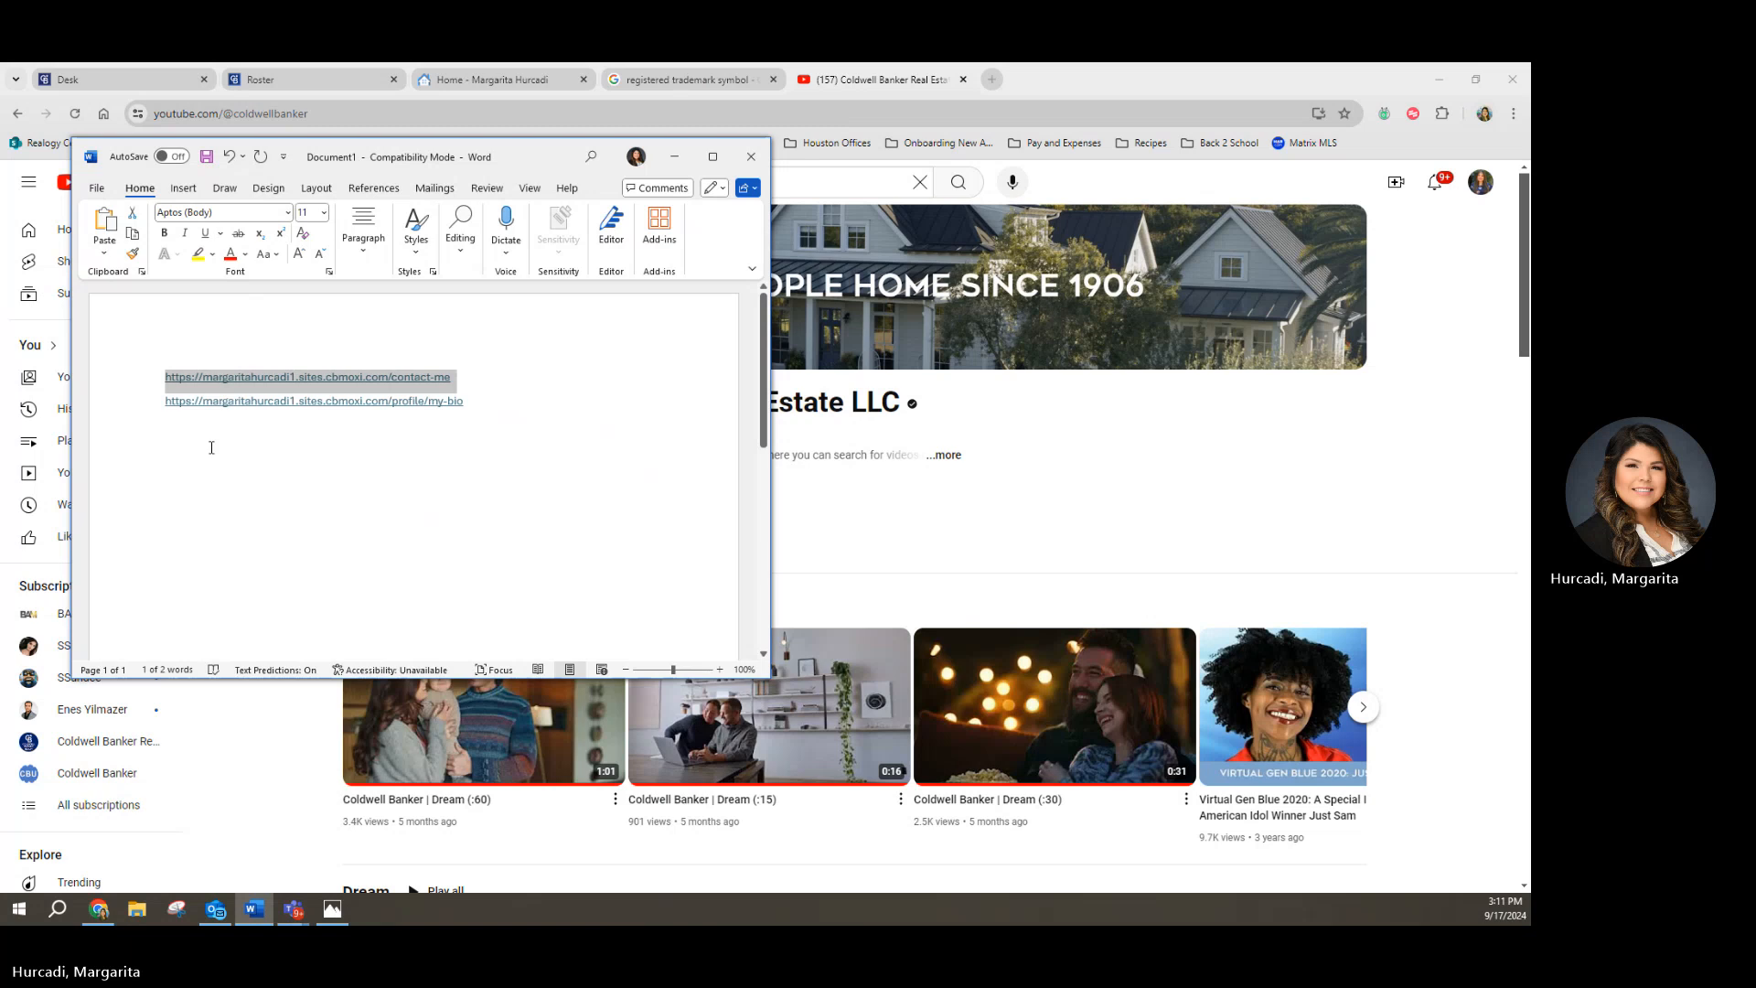
{"action": "left_click", "coordinate": [211, 447]}
{"action": "key", "text": "ctrl+v"}
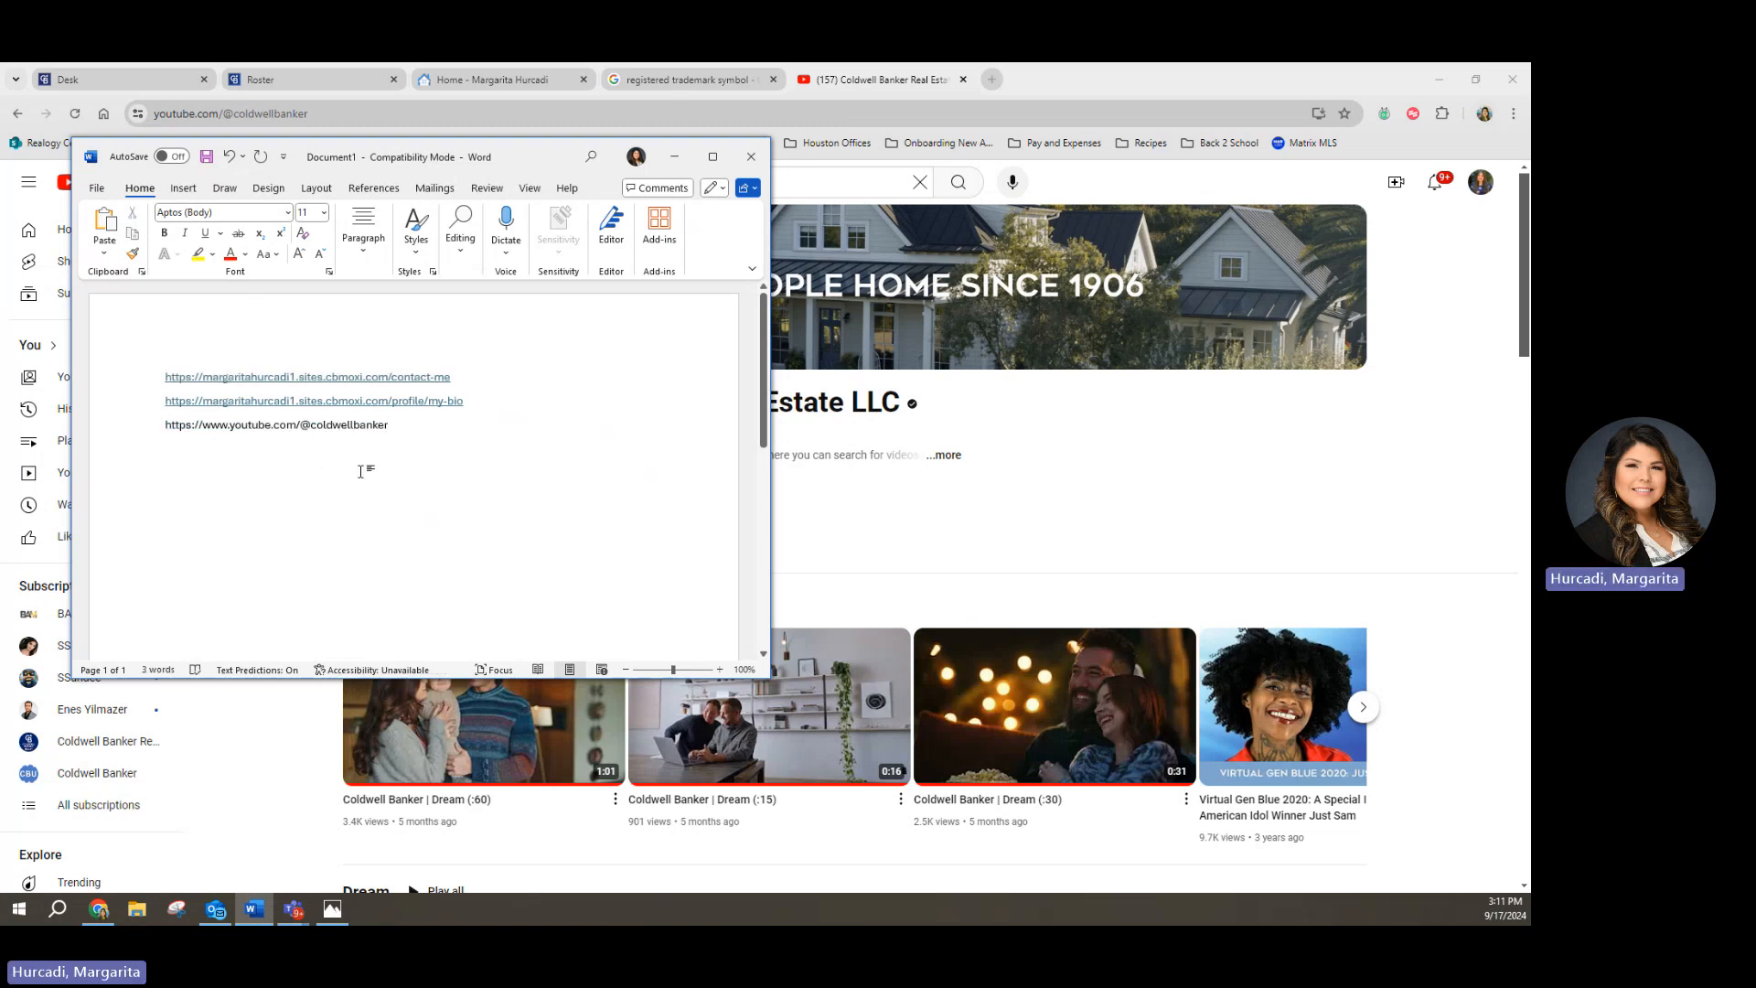
{"action": "key", "text": "Return"}
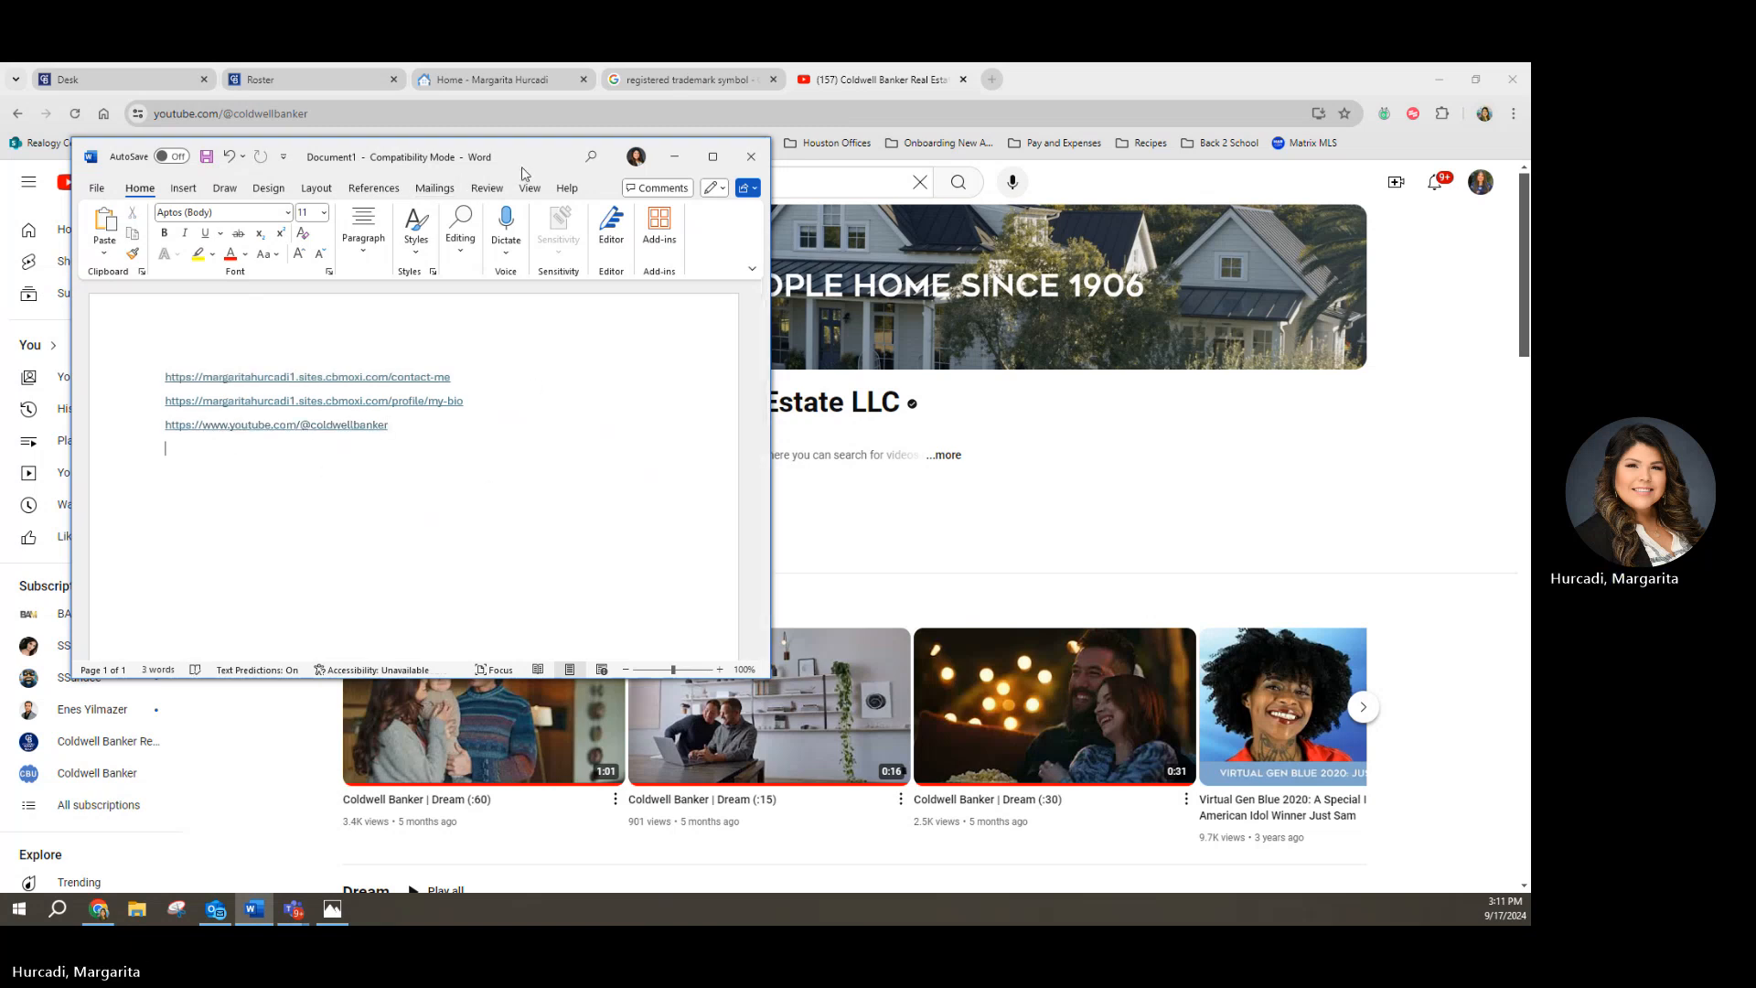
{"action": "left_click_drag", "start_coordinate": [533, 171], "coordinate": [0, 190]}
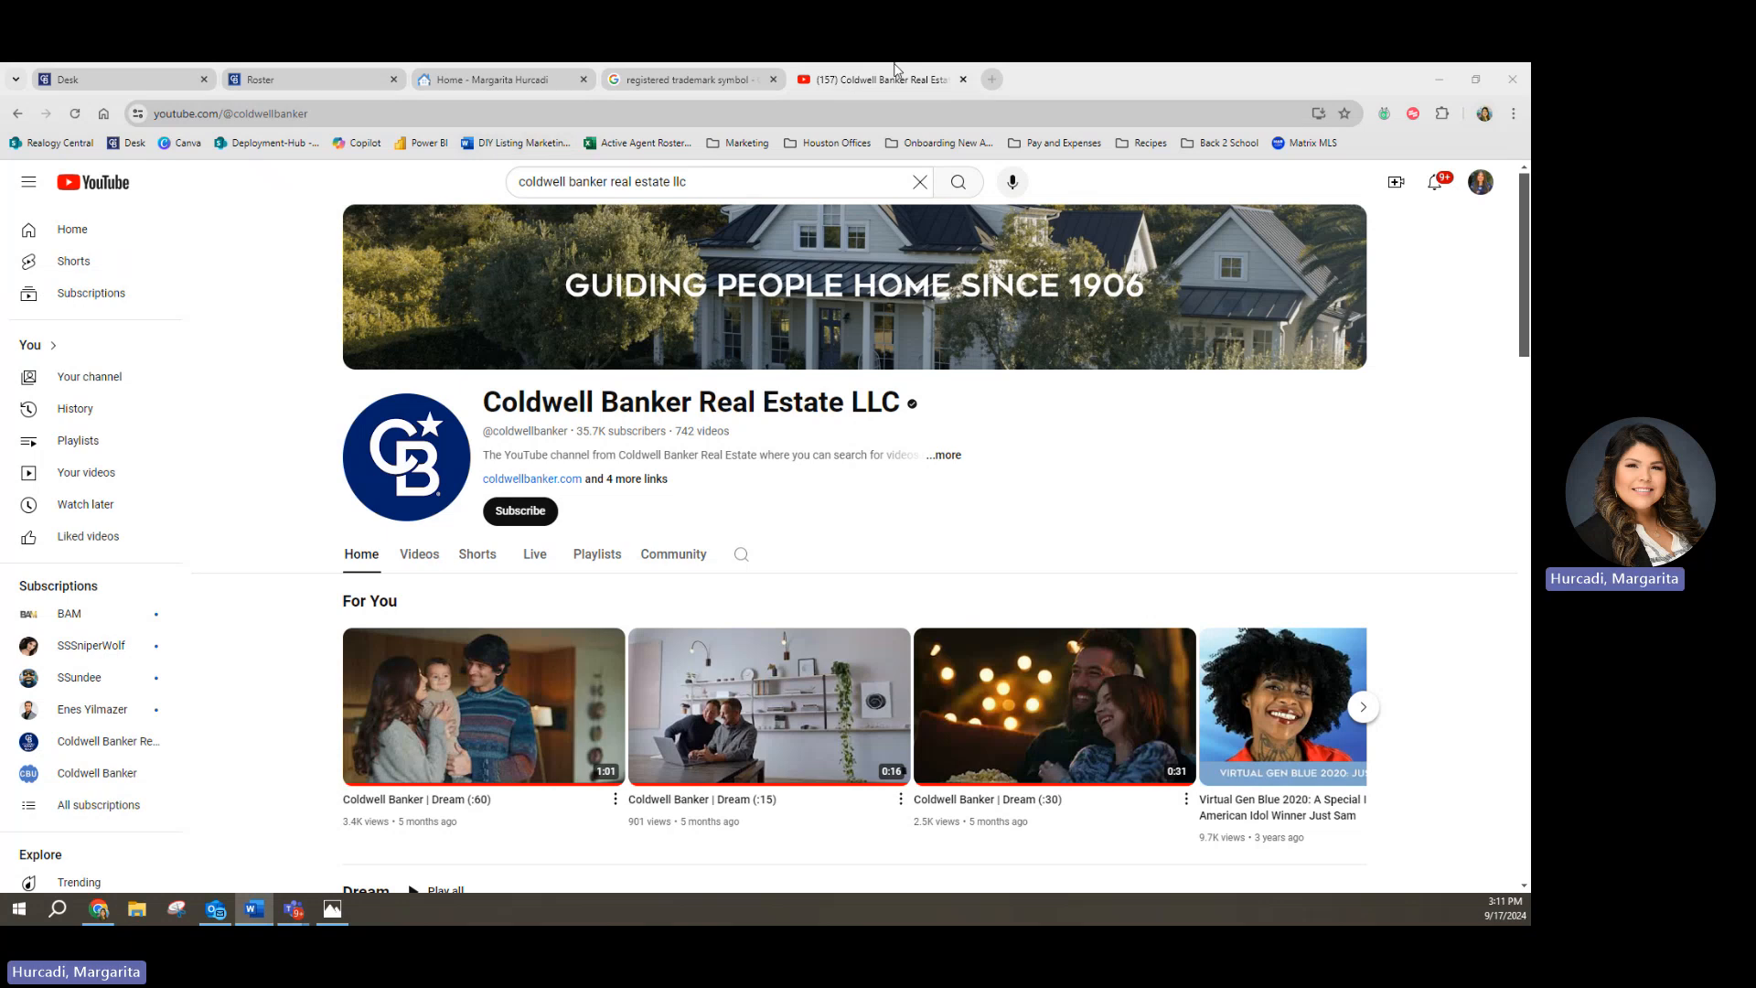
Step: Search Google for "coldwellbankerrealty instagram" in a new browser tab
{"action": "left_click", "coordinate": [992, 80]}
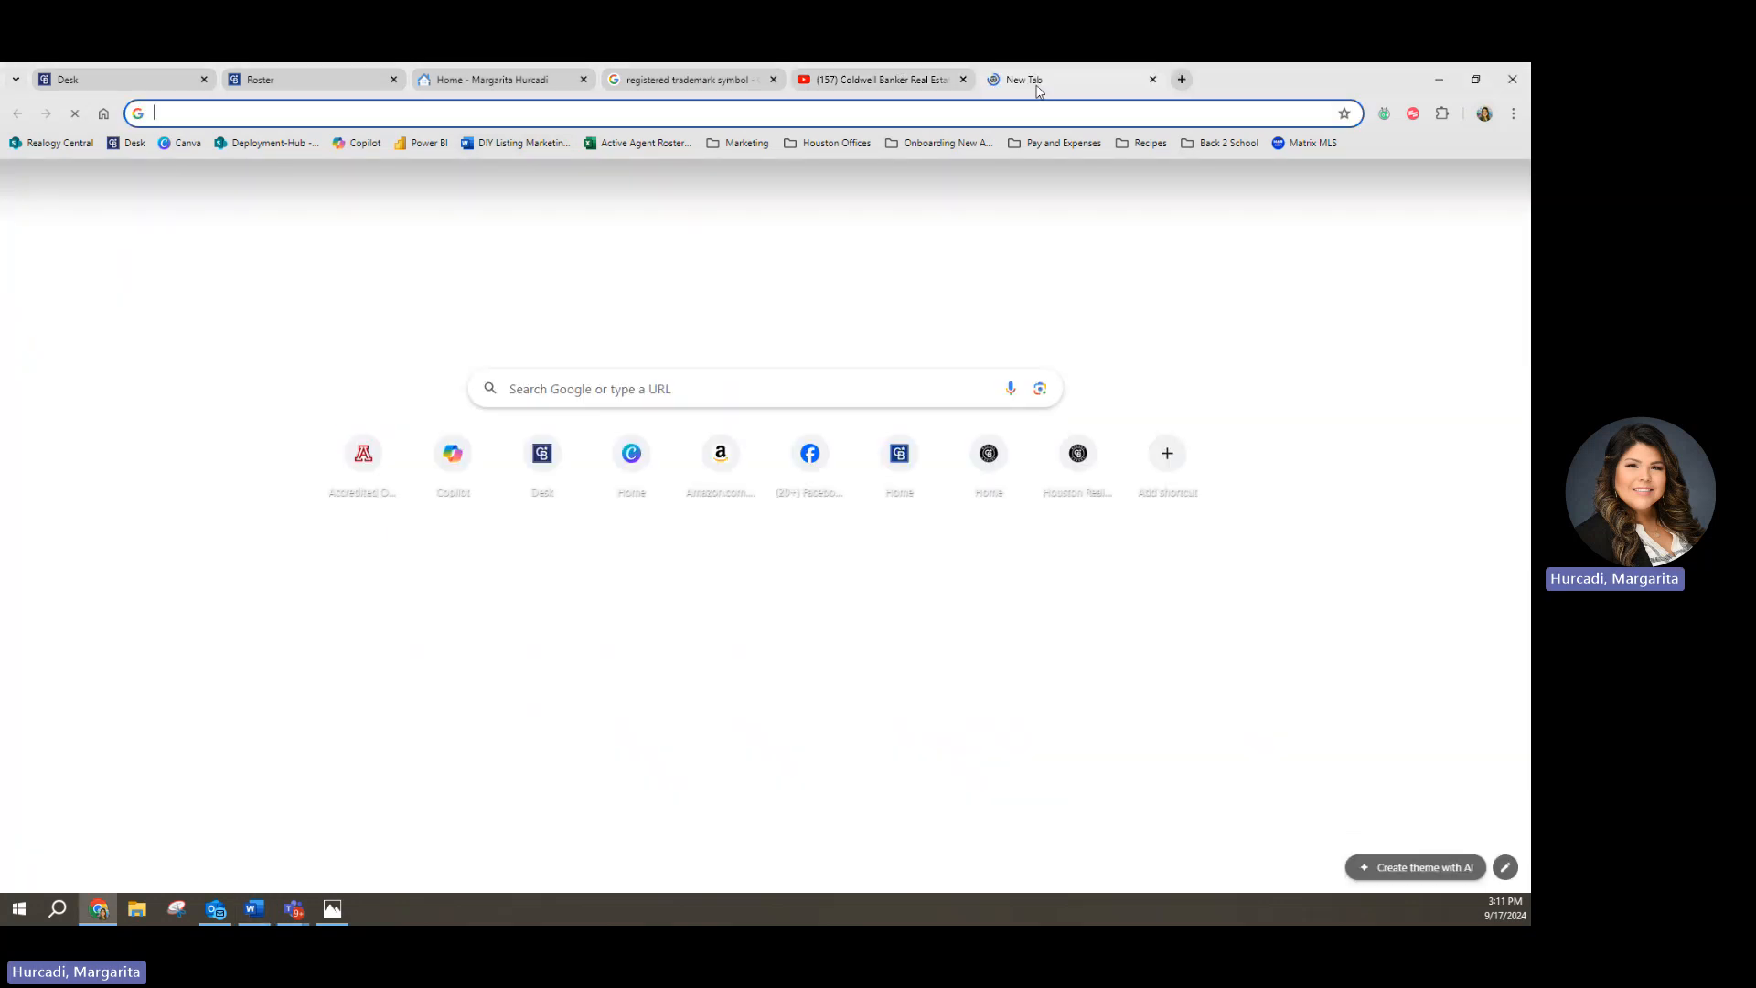
{"action": "type", "text": "coldwelln"}
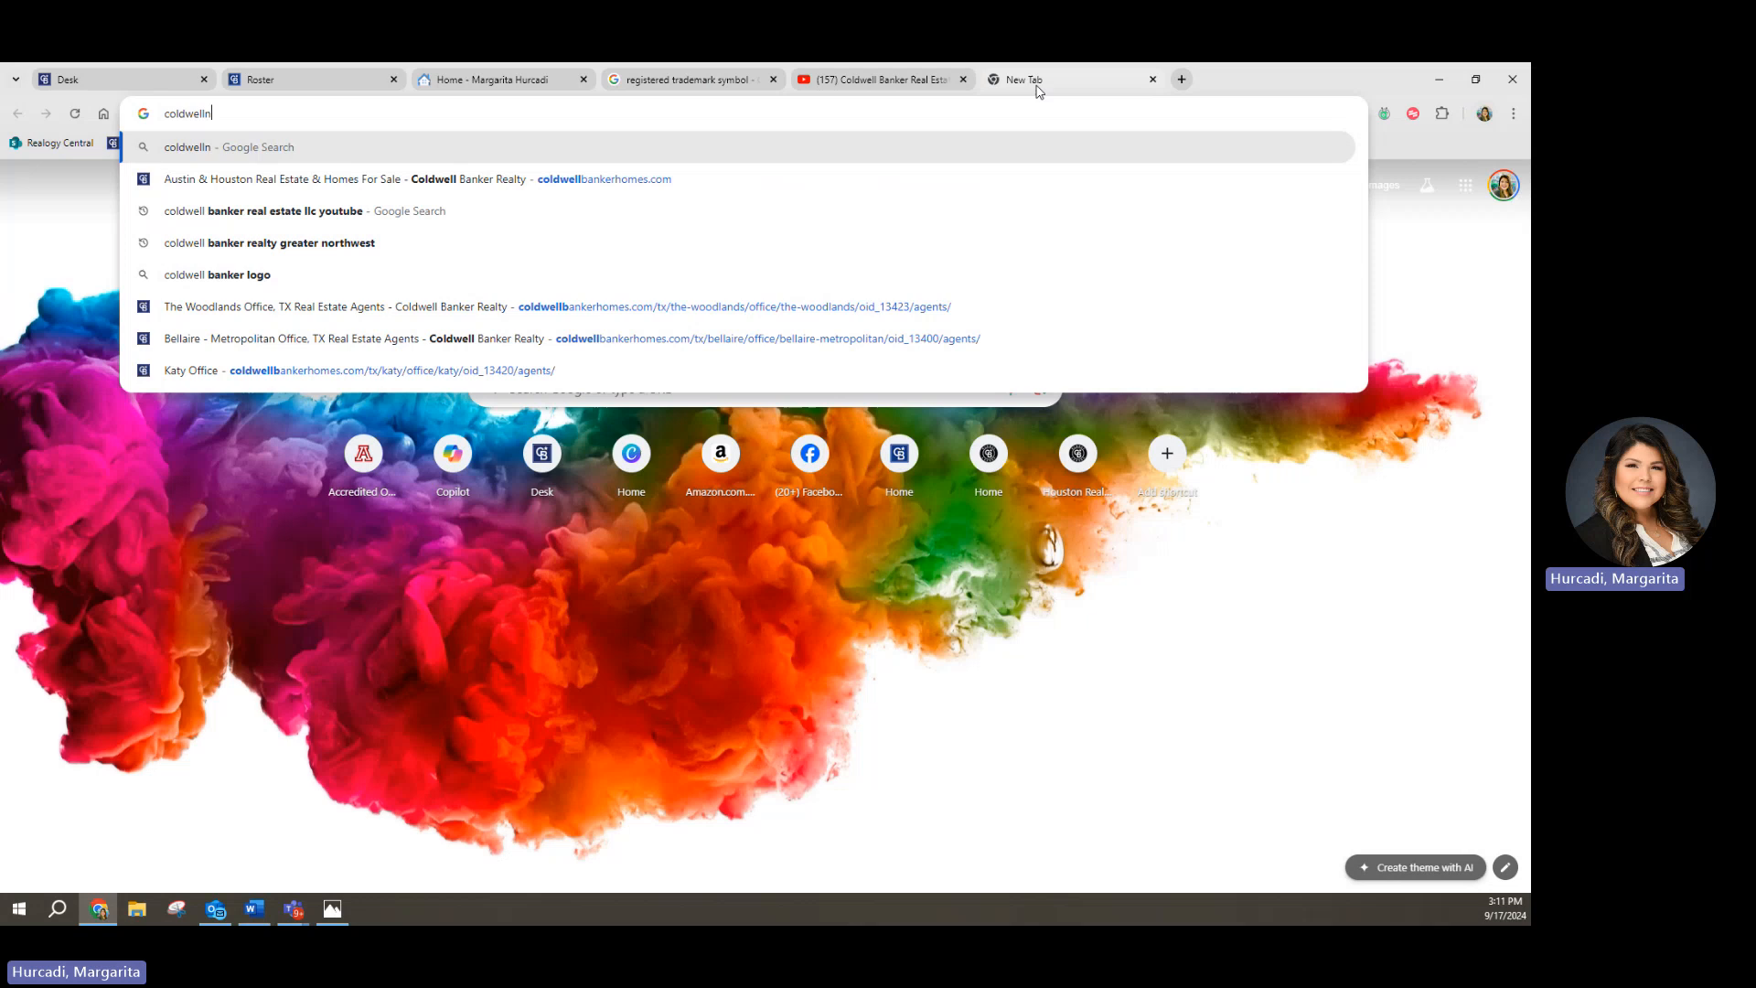
{"action": "key", "text": "BackSpace"}
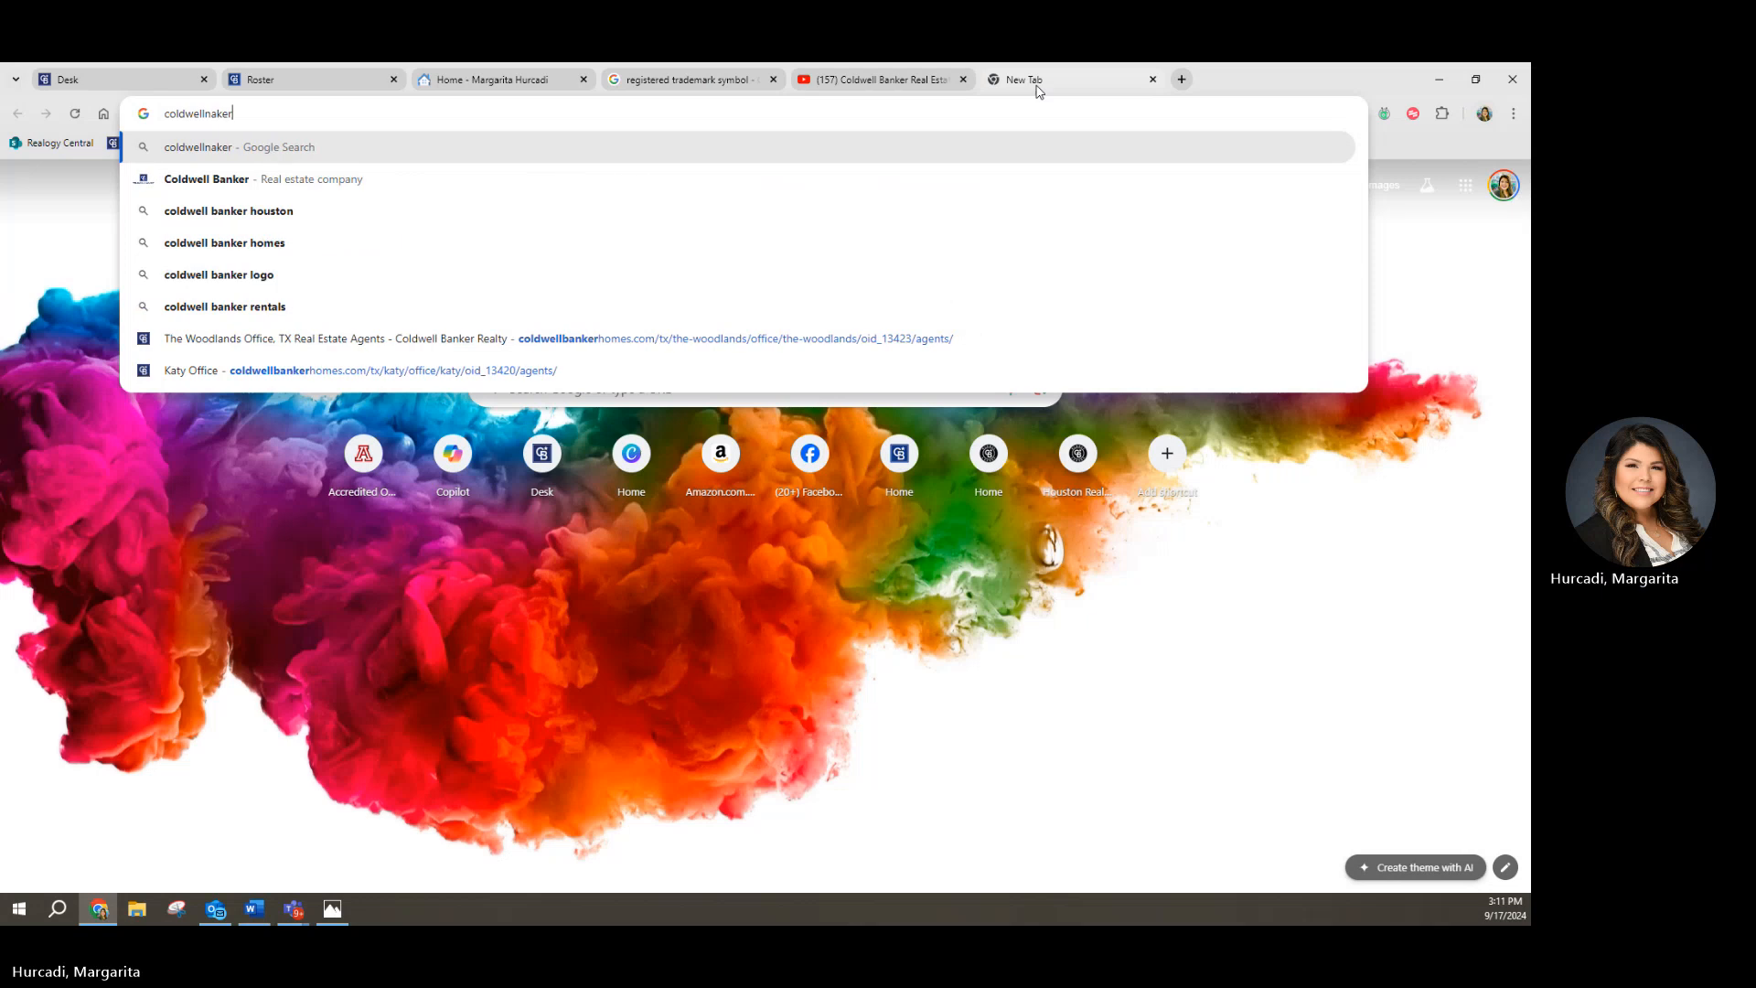
{"action": "type", "text": "be"}
{"action": "key", "text": "BackSpace"}
{"action": "type", "text": "anke"}
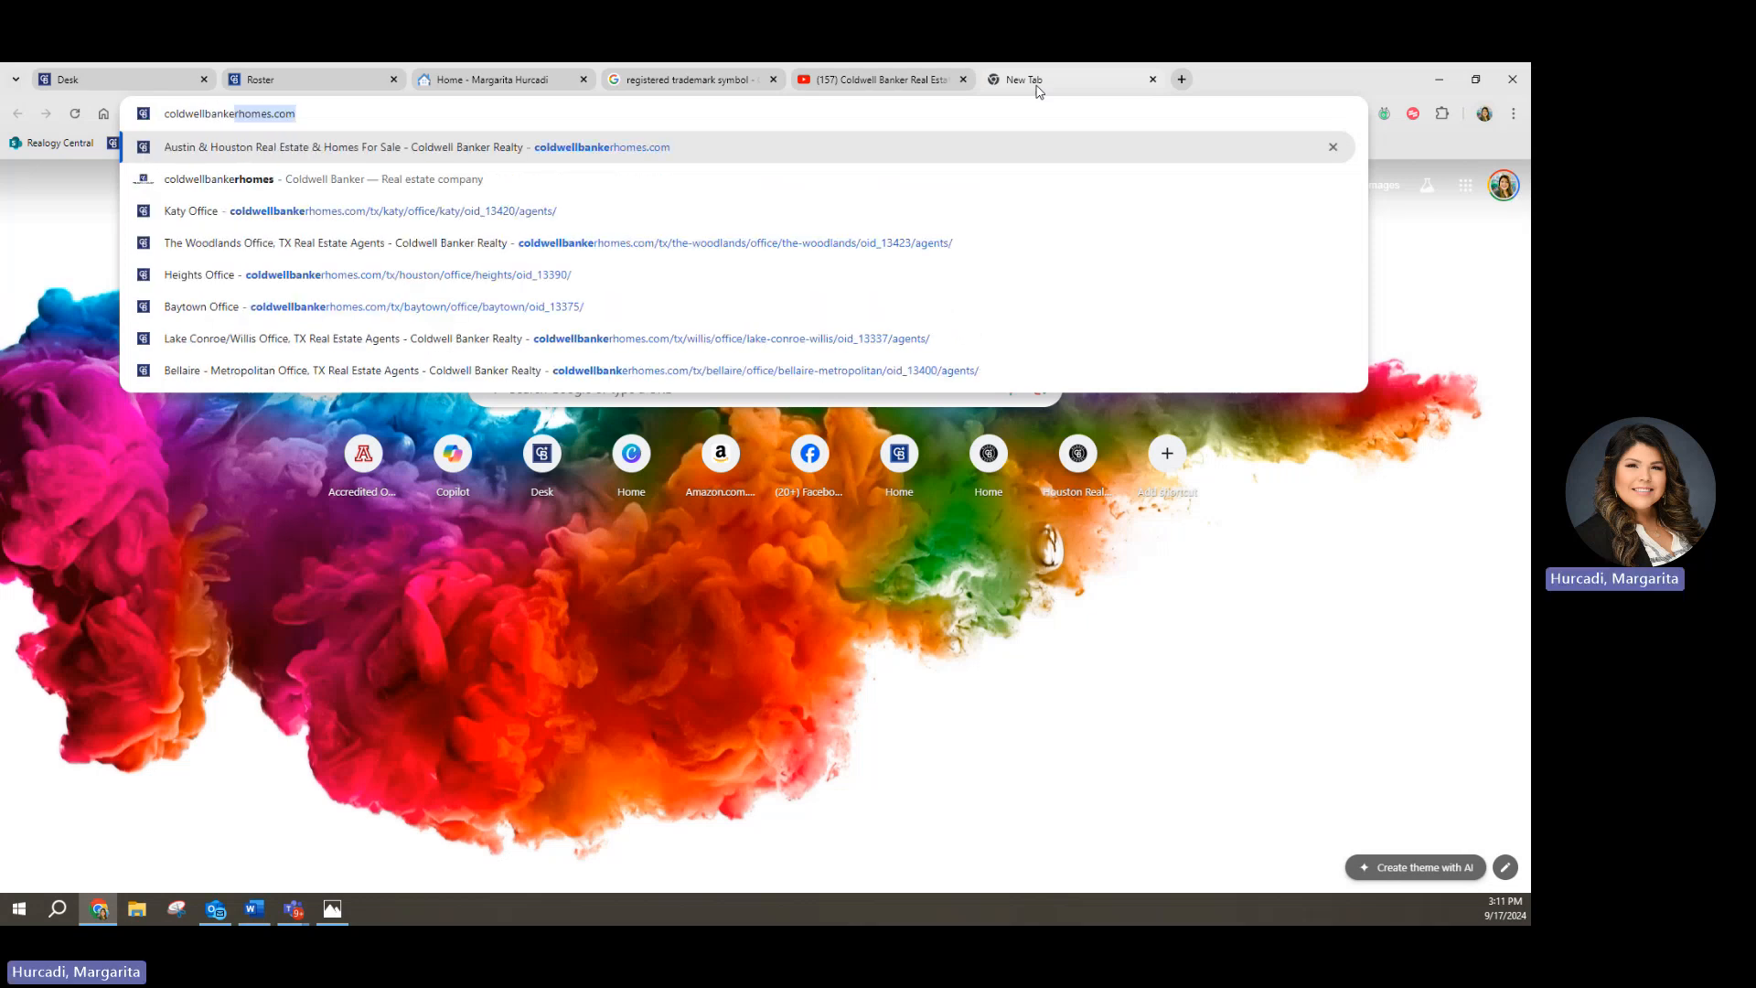
{"action": "type", "text": "r realt"}
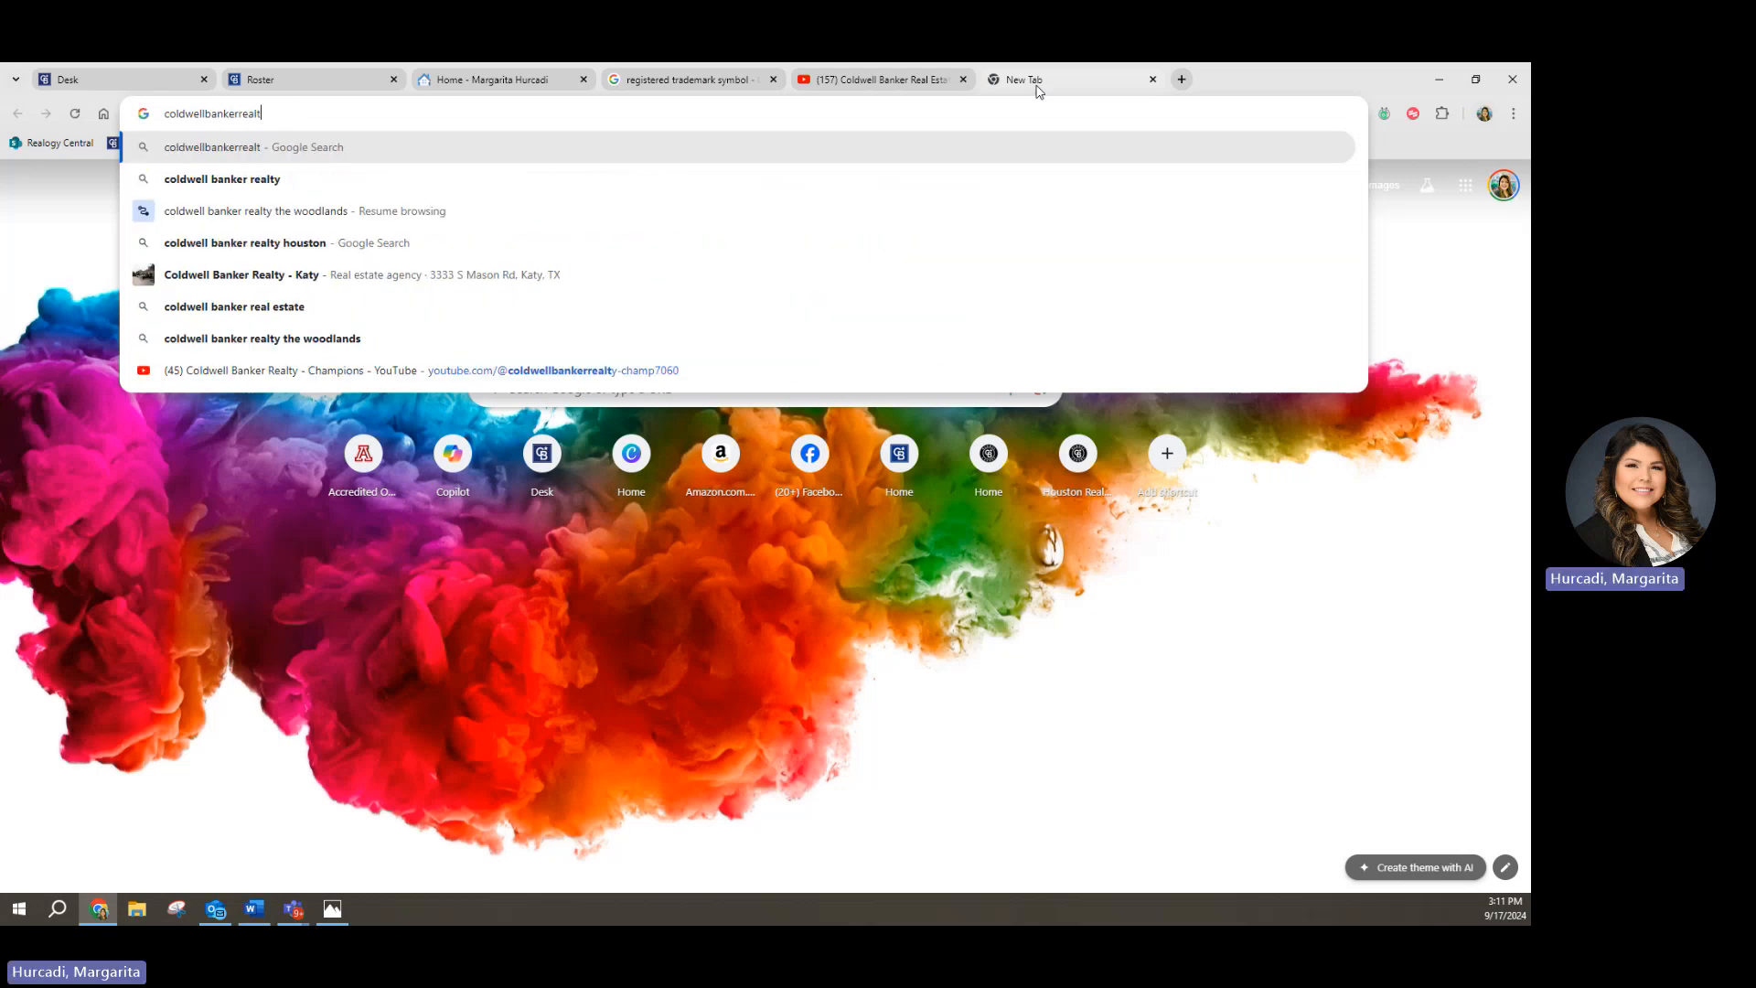
{"action": "type", "text": "y instagre"}
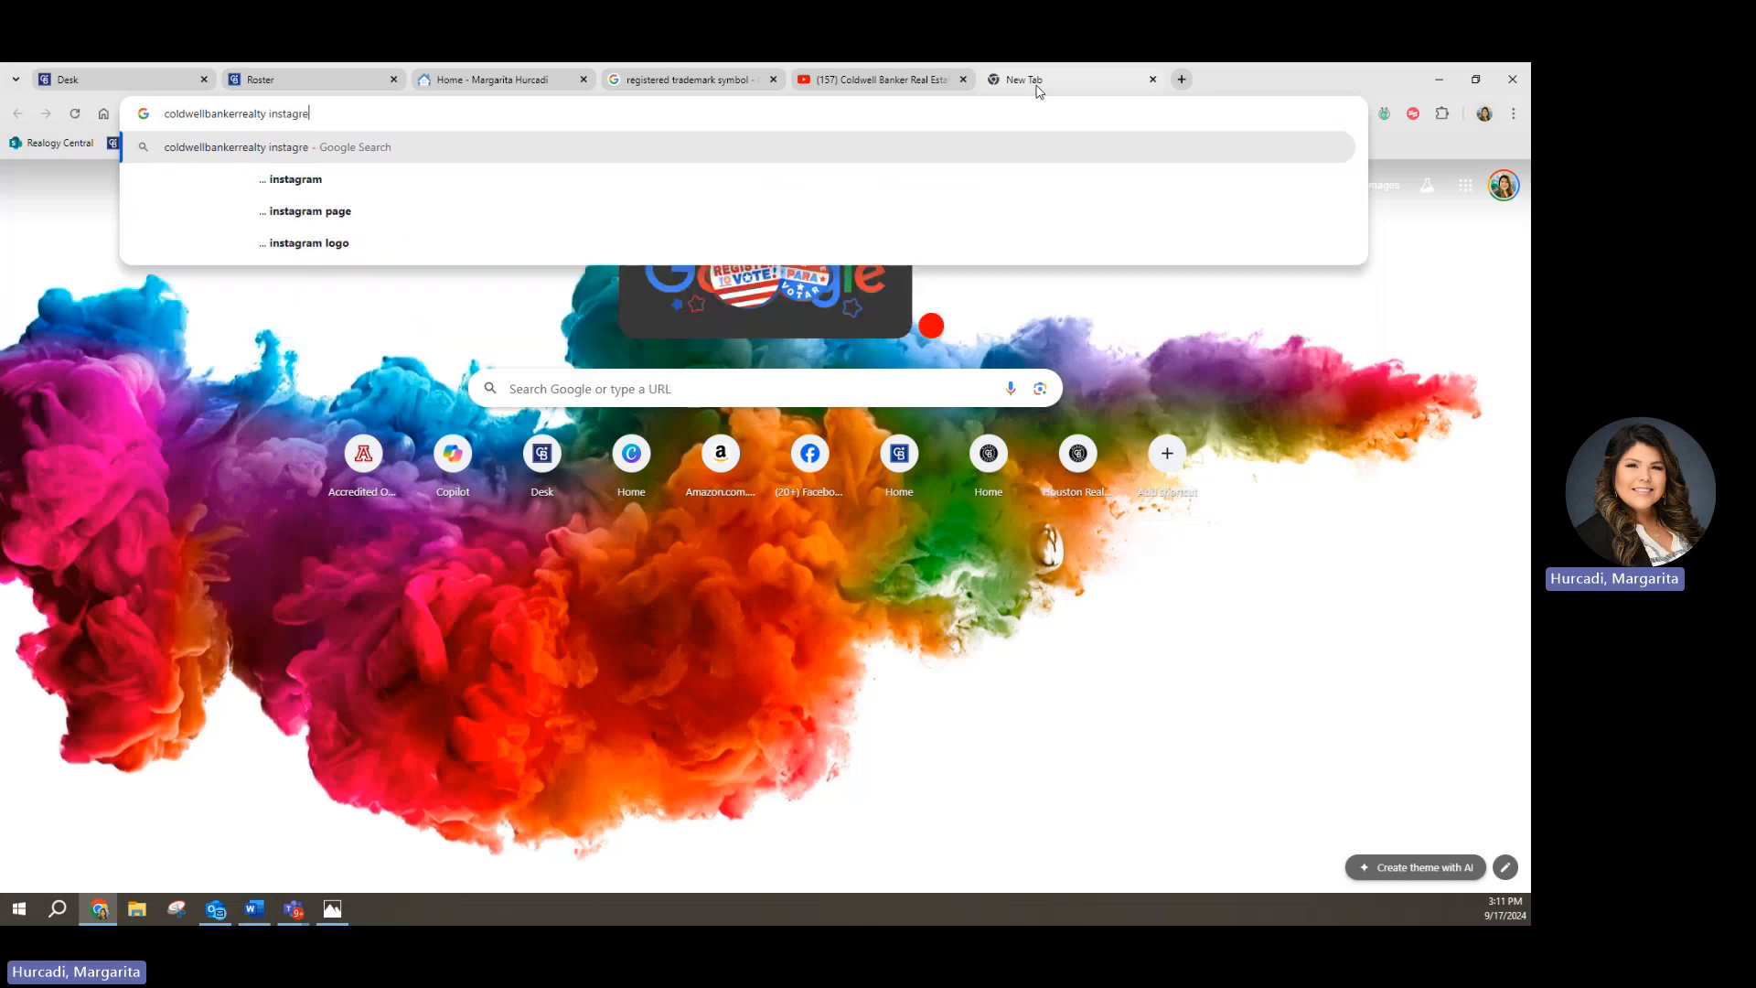
{"action": "key", "text": "BackSpace"}
{"action": "type", "text": "am"}
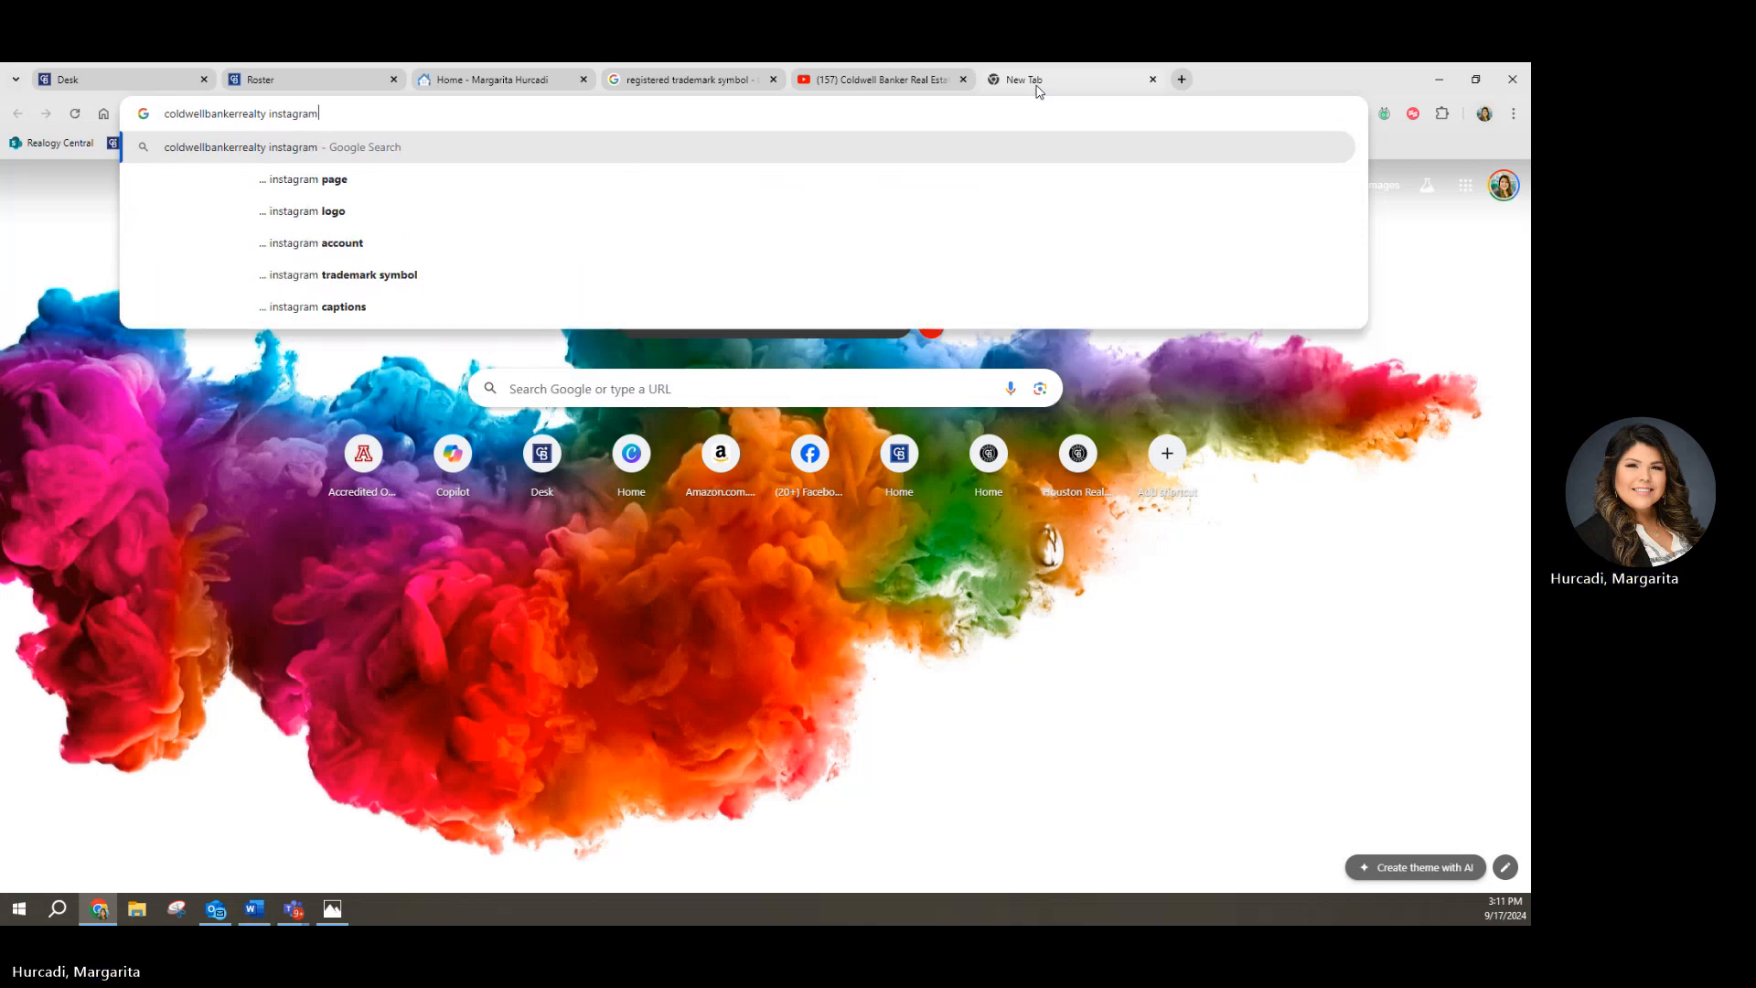
{"action": "key", "text": "Return"}
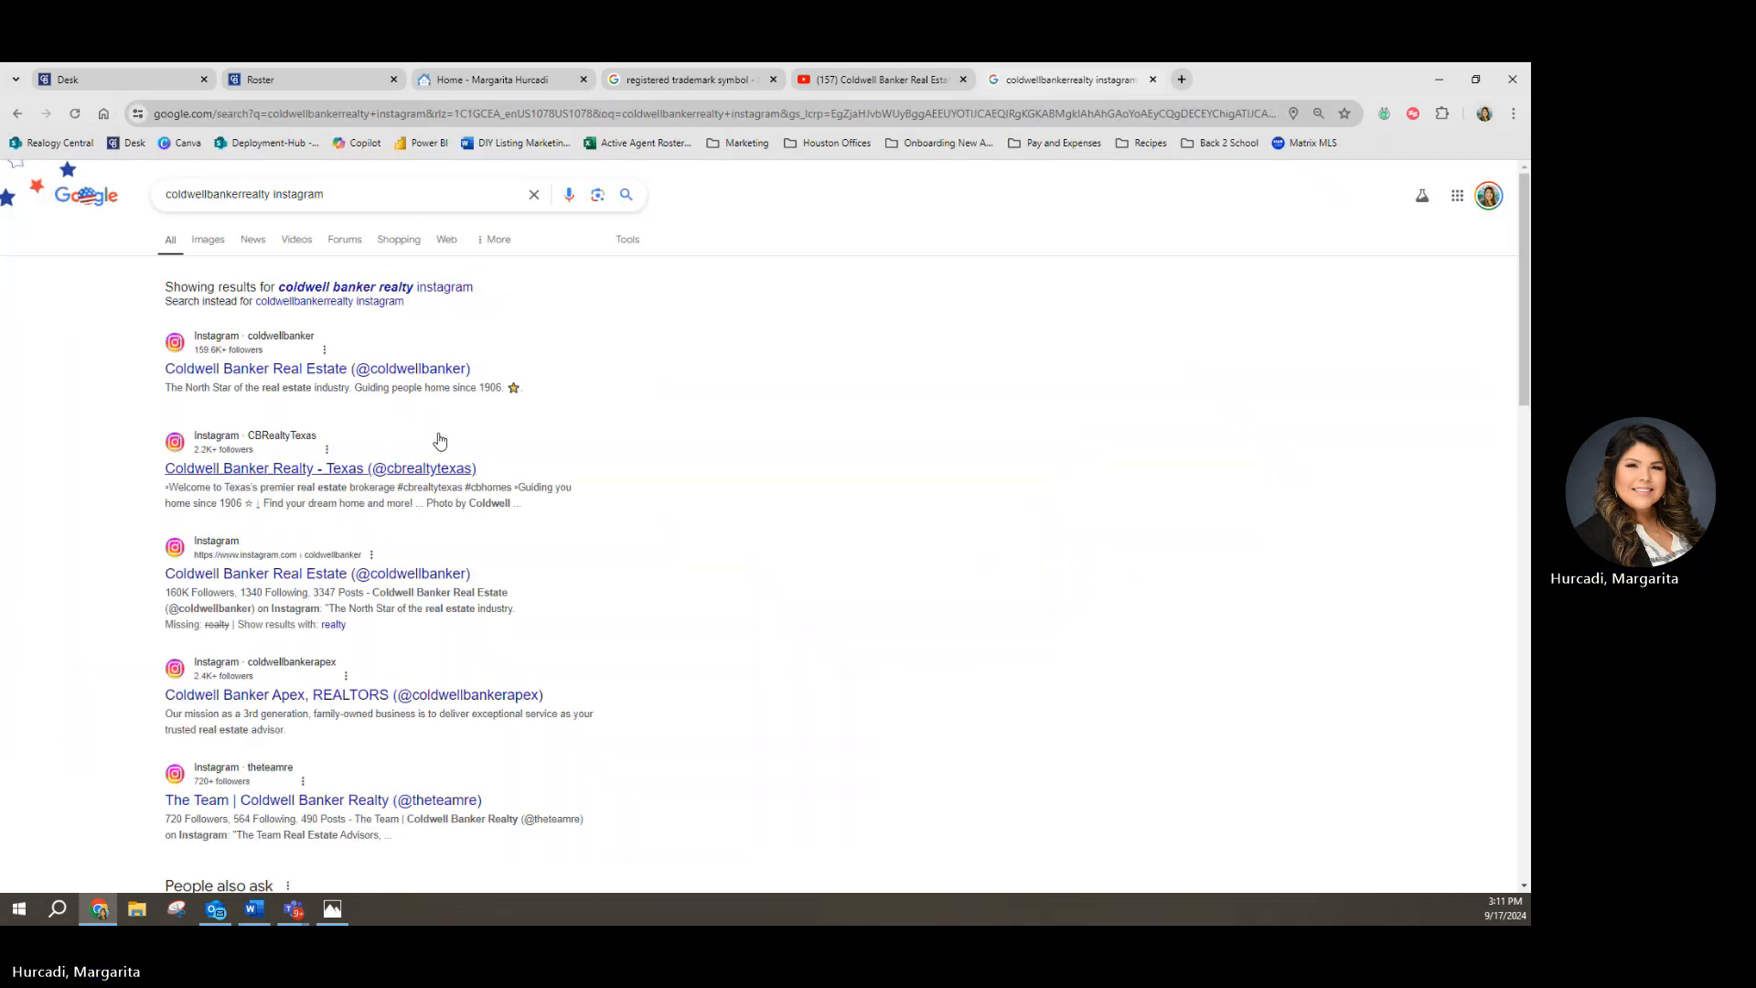
{"action": "left_click", "coordinate": [309, 371]}
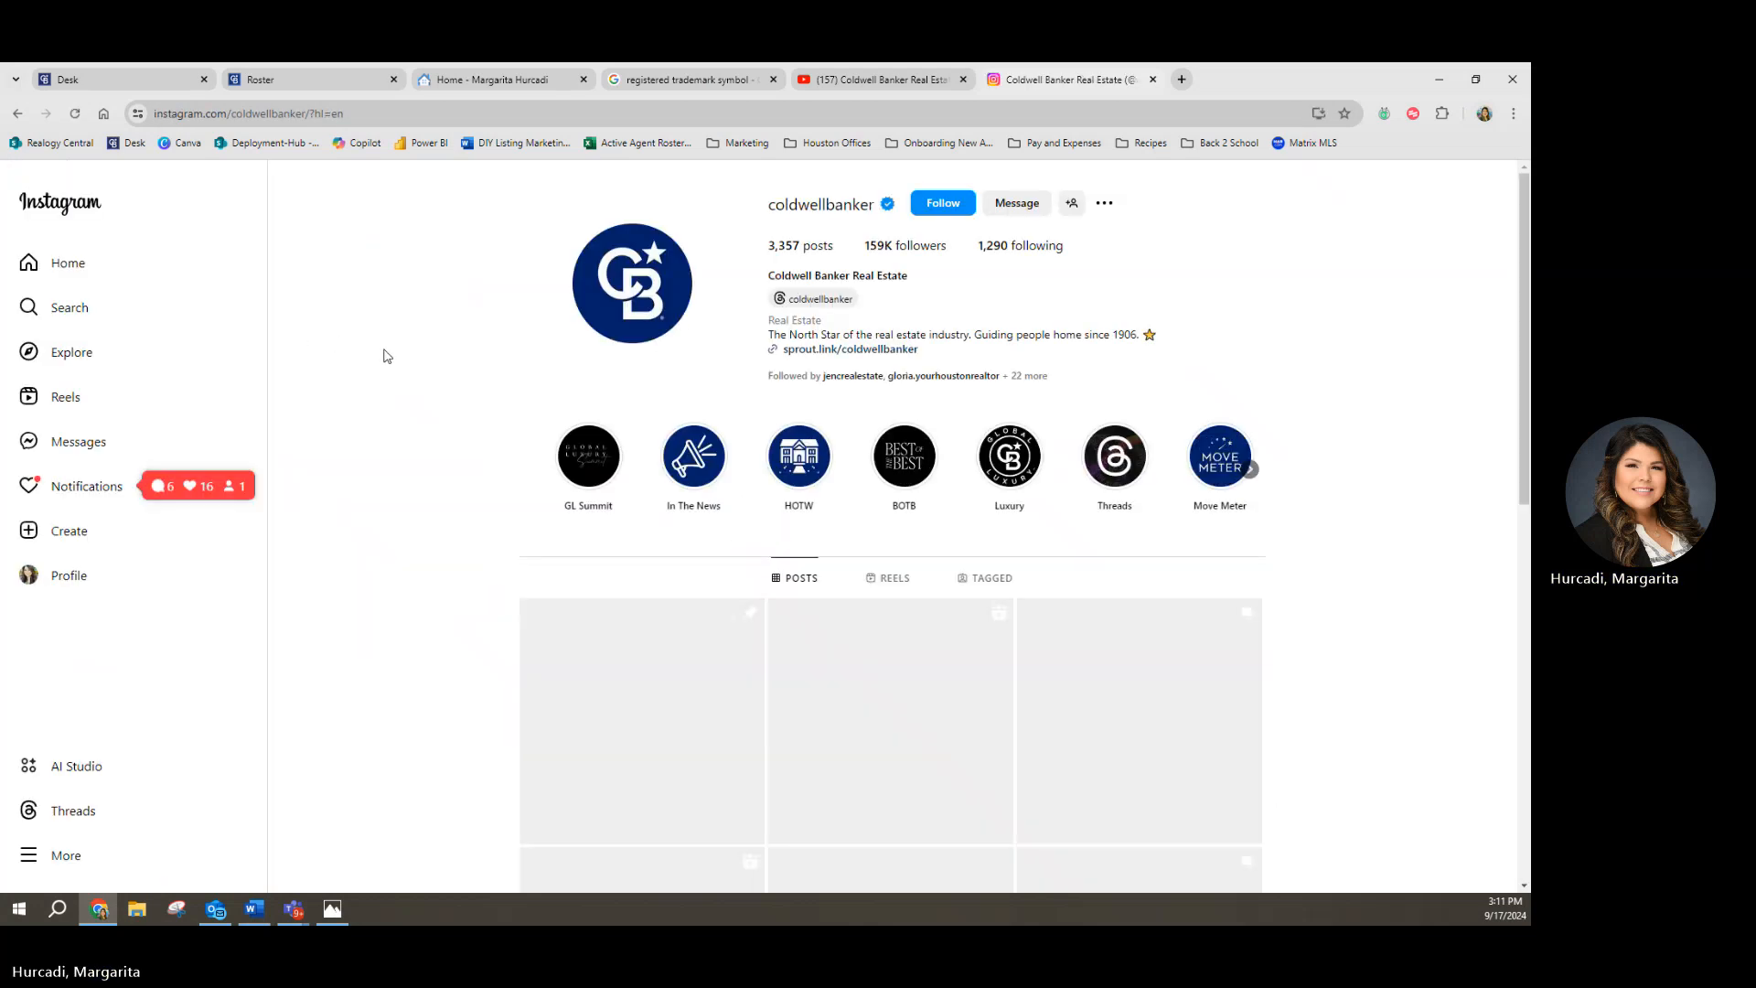
{"action": "left_click", "coordinate": [17, 113]}
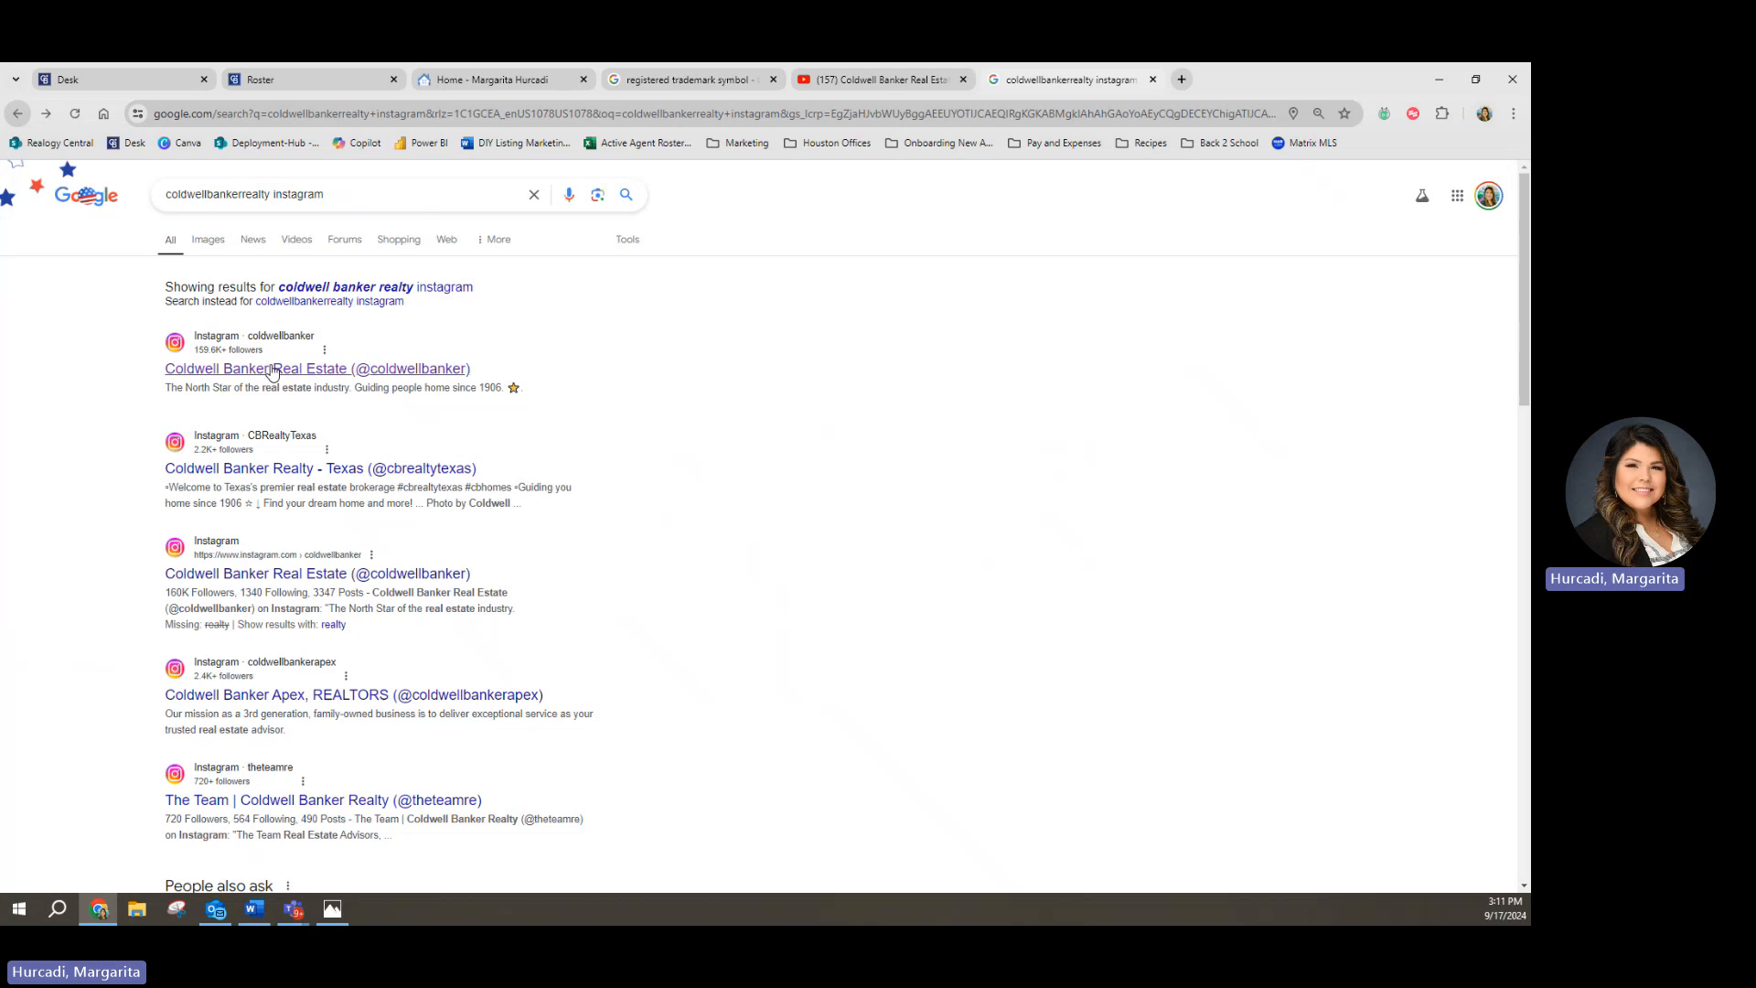
{"action": "left_click", "coordinate": [351, 469]}
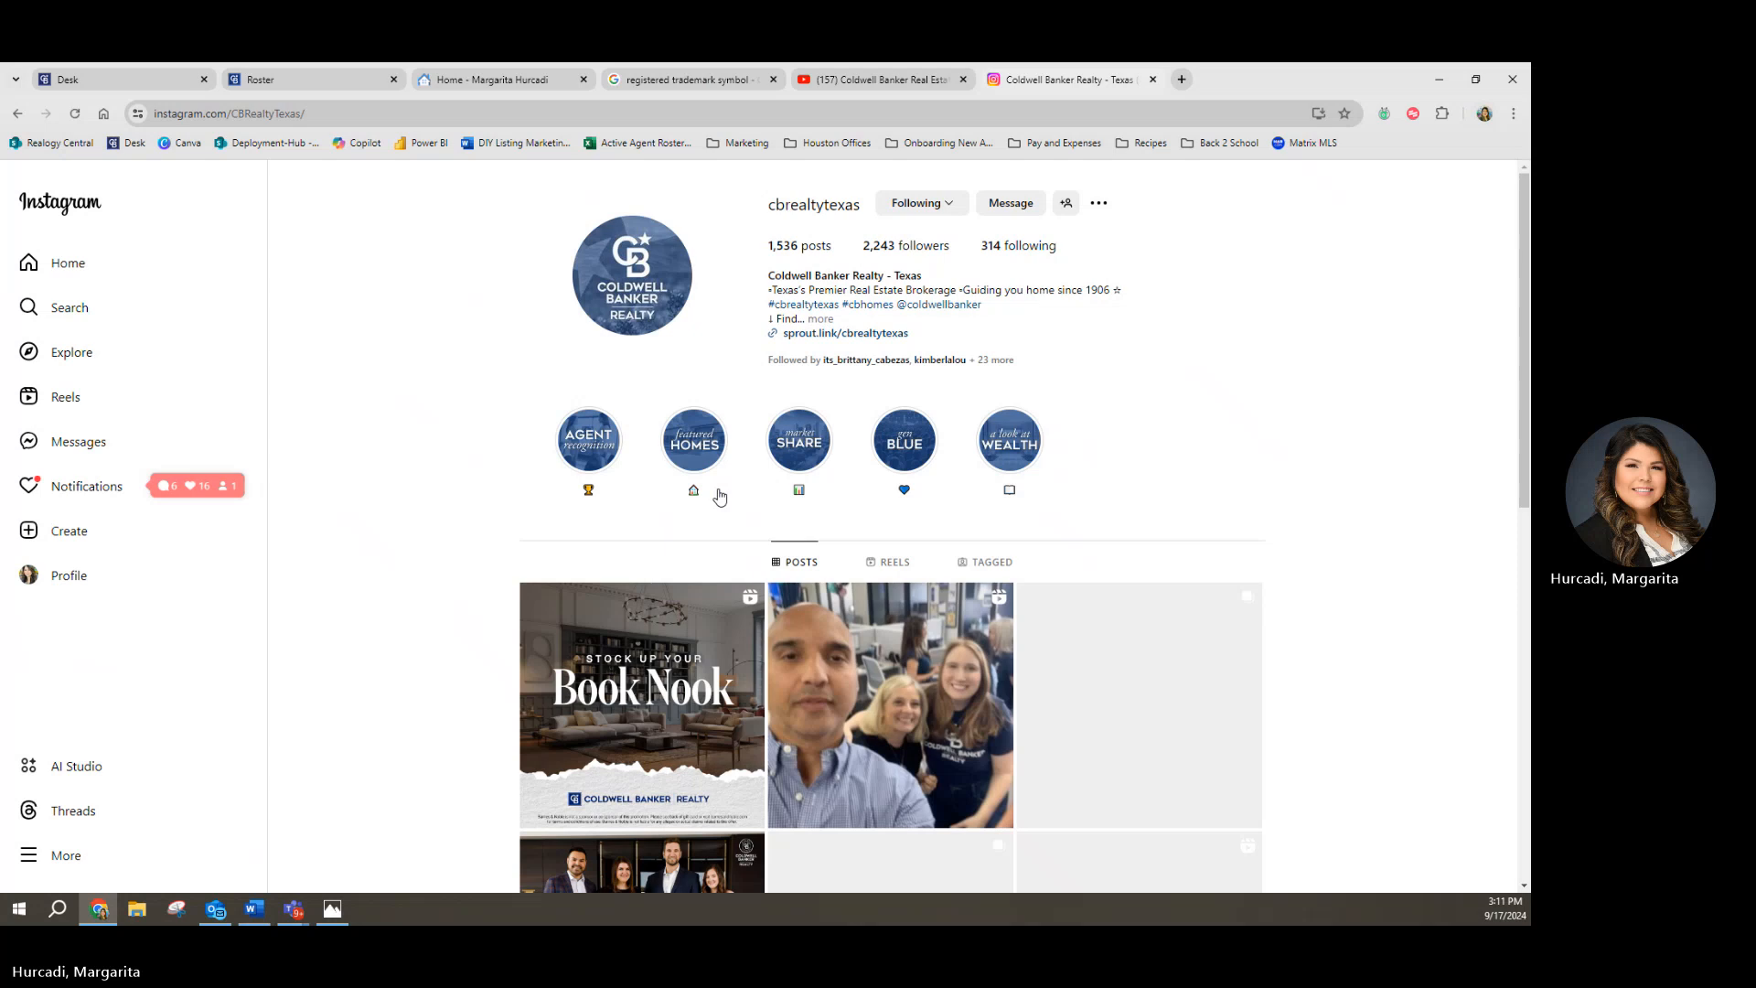
Step: Copy the CBRealtyTexas Instagram URL into the Word document below the YouTube link and move the document aside
{"action": "left_click", "coordinate": [320, 116]}
{"action": "key", "text": "ctrl+c"}
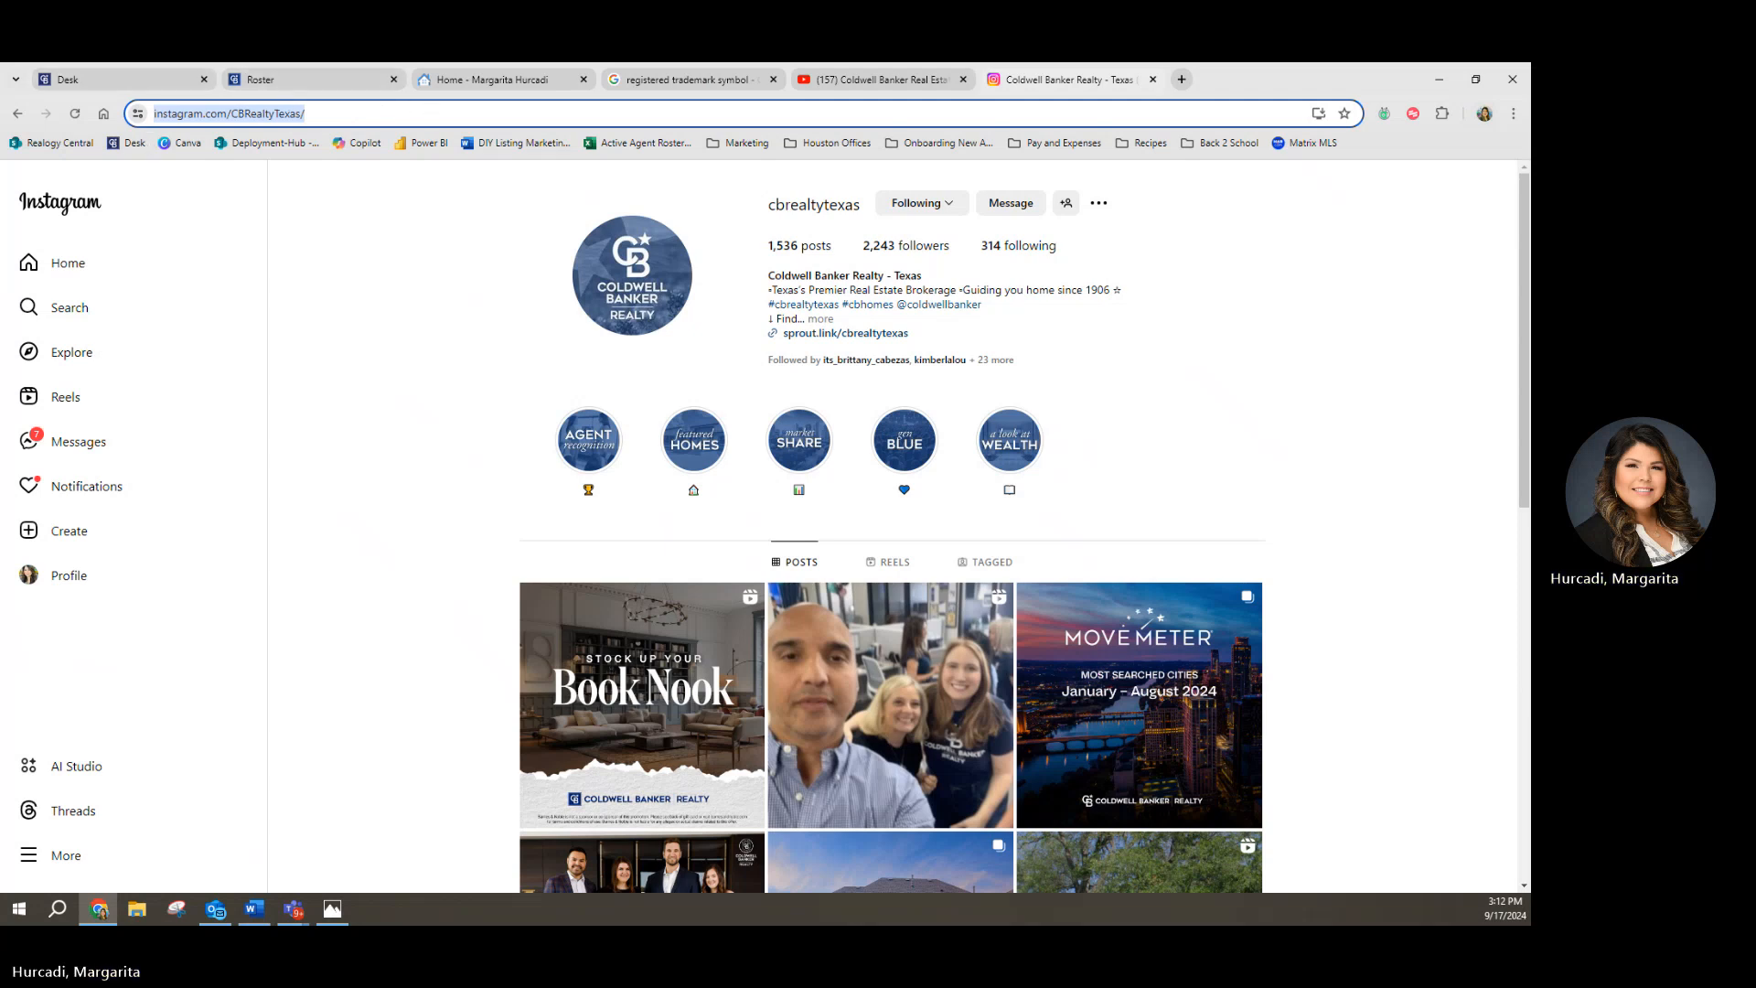
{"action": "left_click_drag", "start_coordinate": [515, 237], "coordinate": [672, 176]}
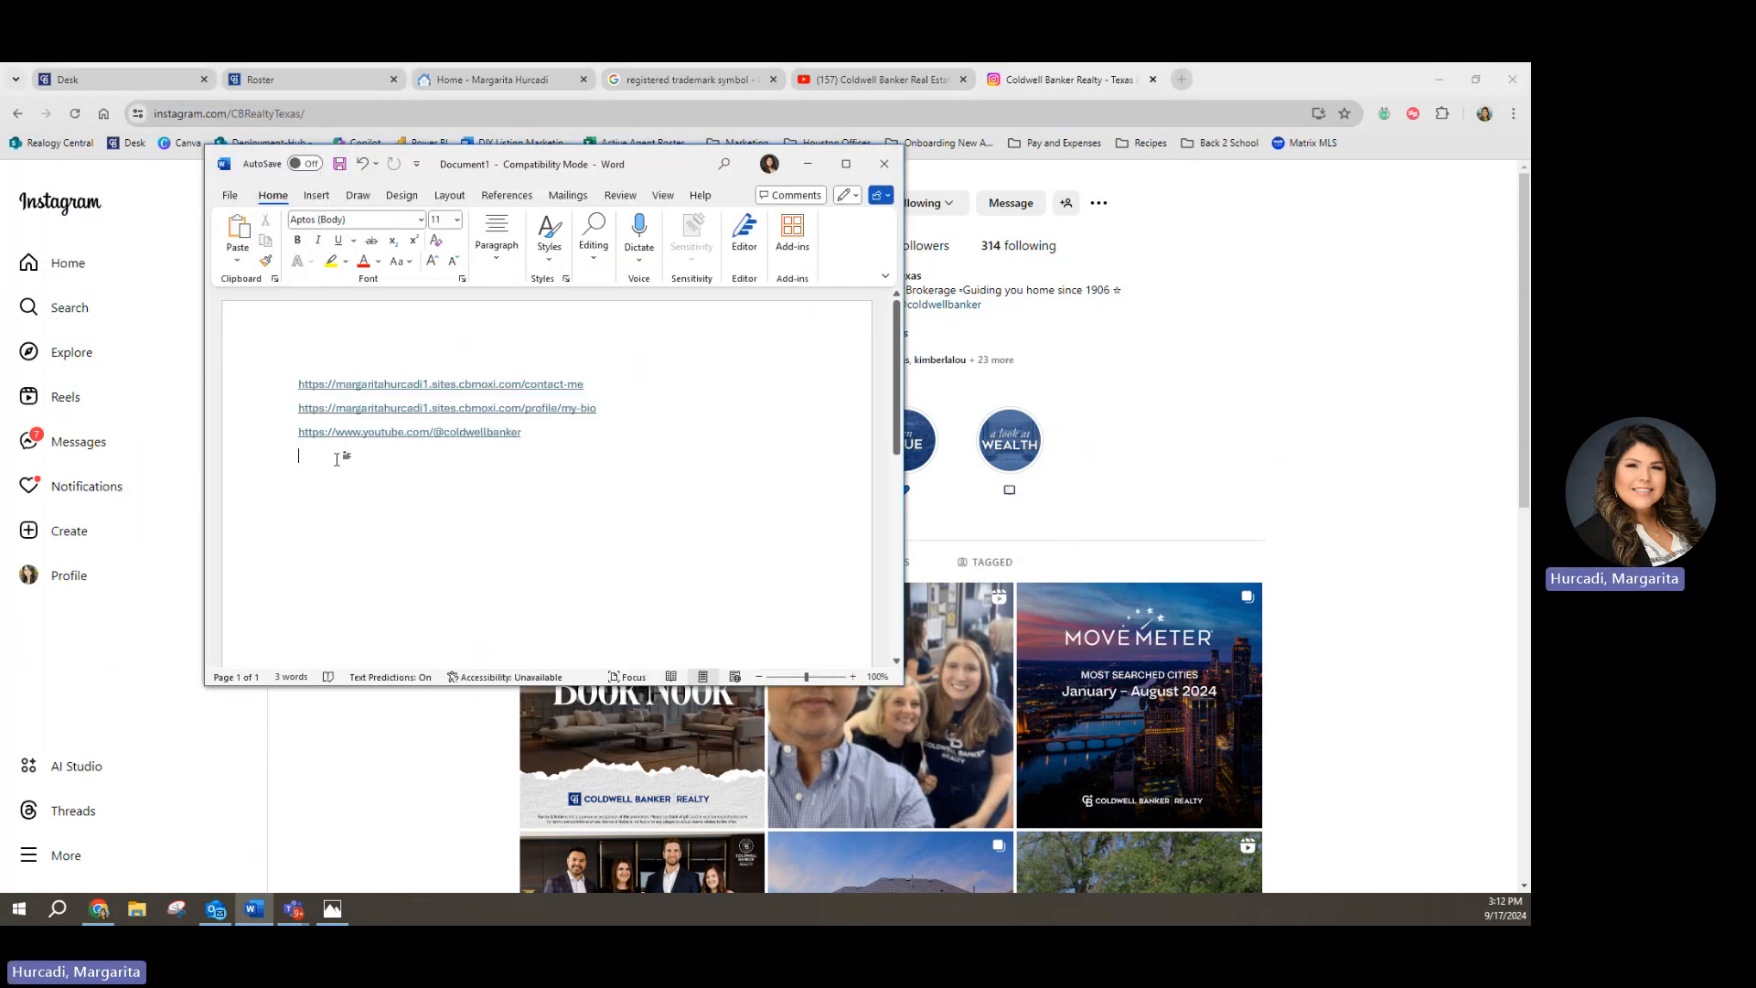
{"action": "key", "text": "ctrl+v"}
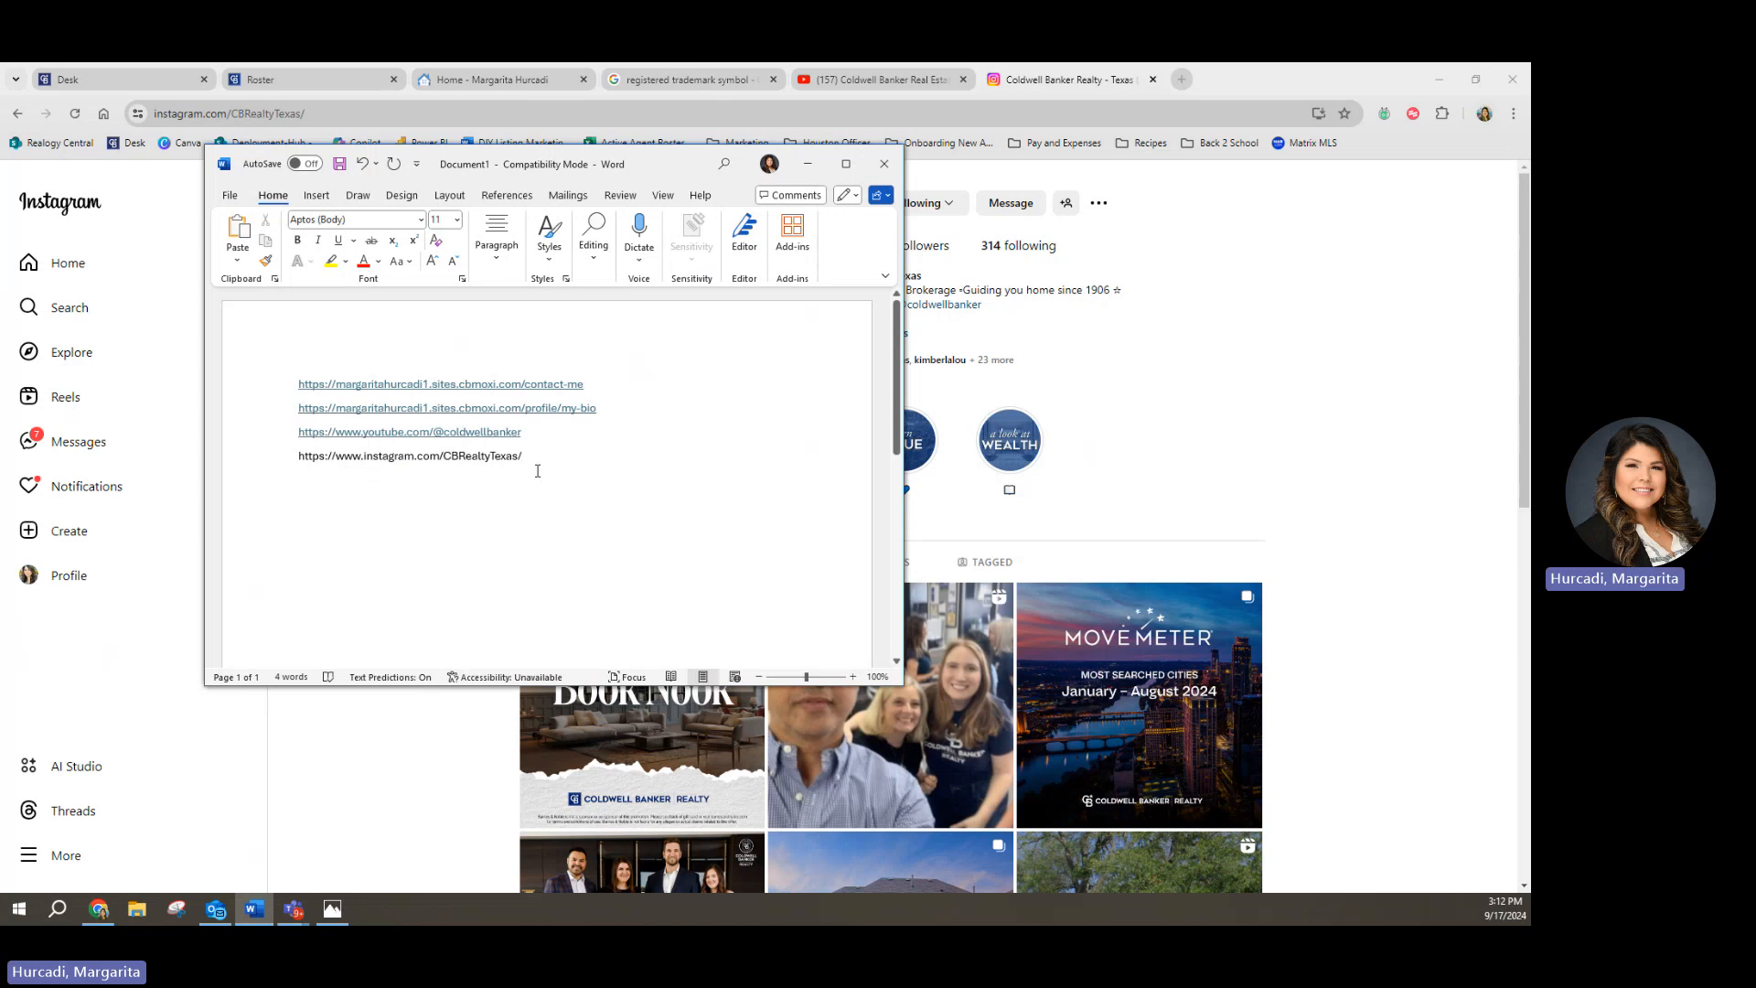
{"action": "key", "text": "Return"}
{"action": "left_click_drag", "start_coordinate": [668, 176], "coordinate": [0, 238]}
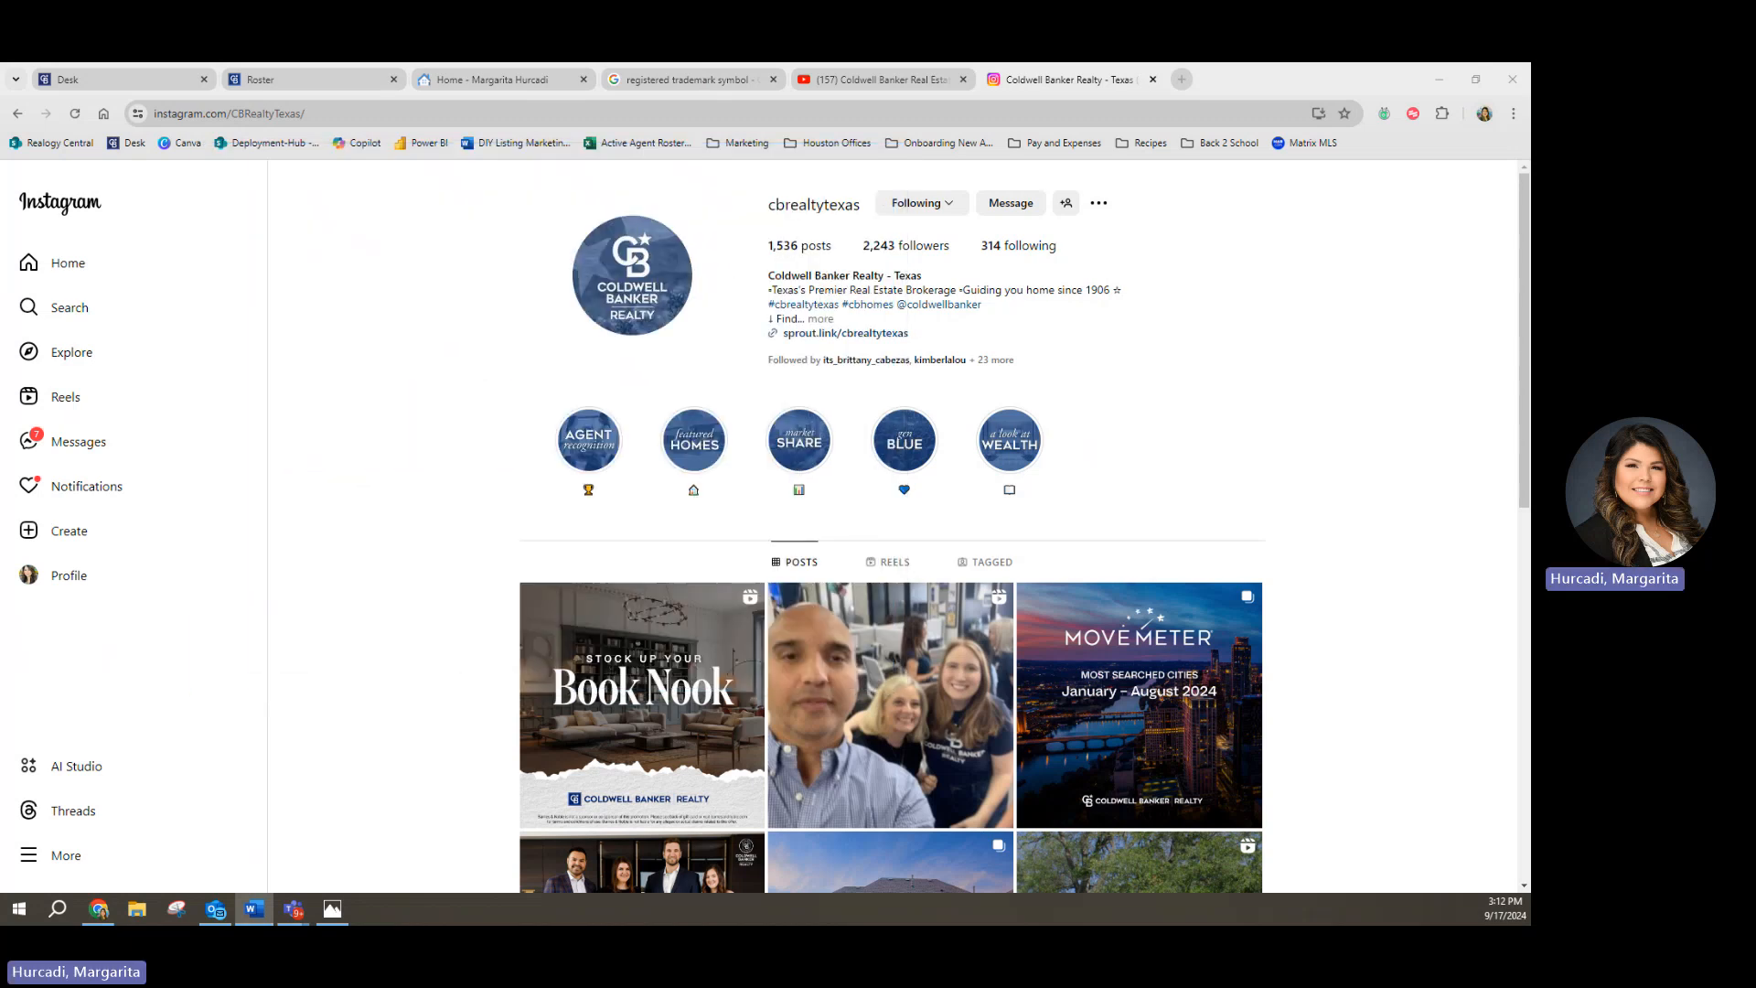
Step: Open the agent's own LinkedIn profile in a new browser tab
{"action": "left_click", "coordinate": [1180, 80]}
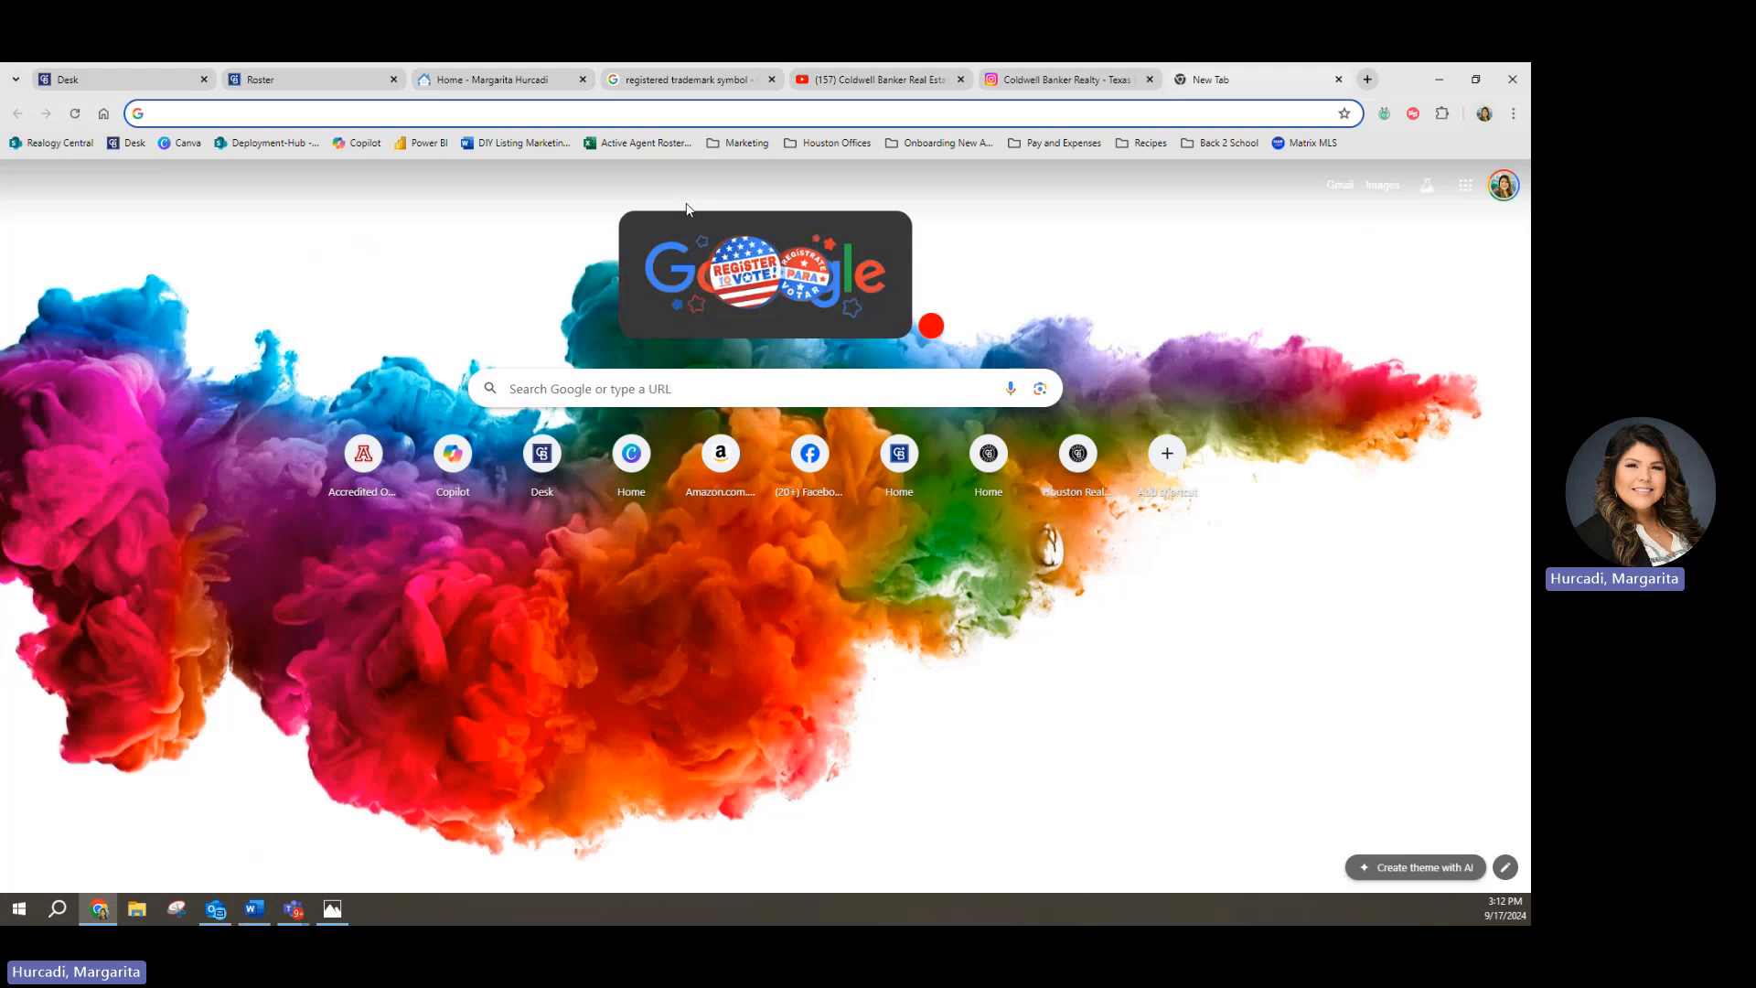
{"action": "type", "text": "linkedin.com/in/margarita-hurcadi-107231138"}
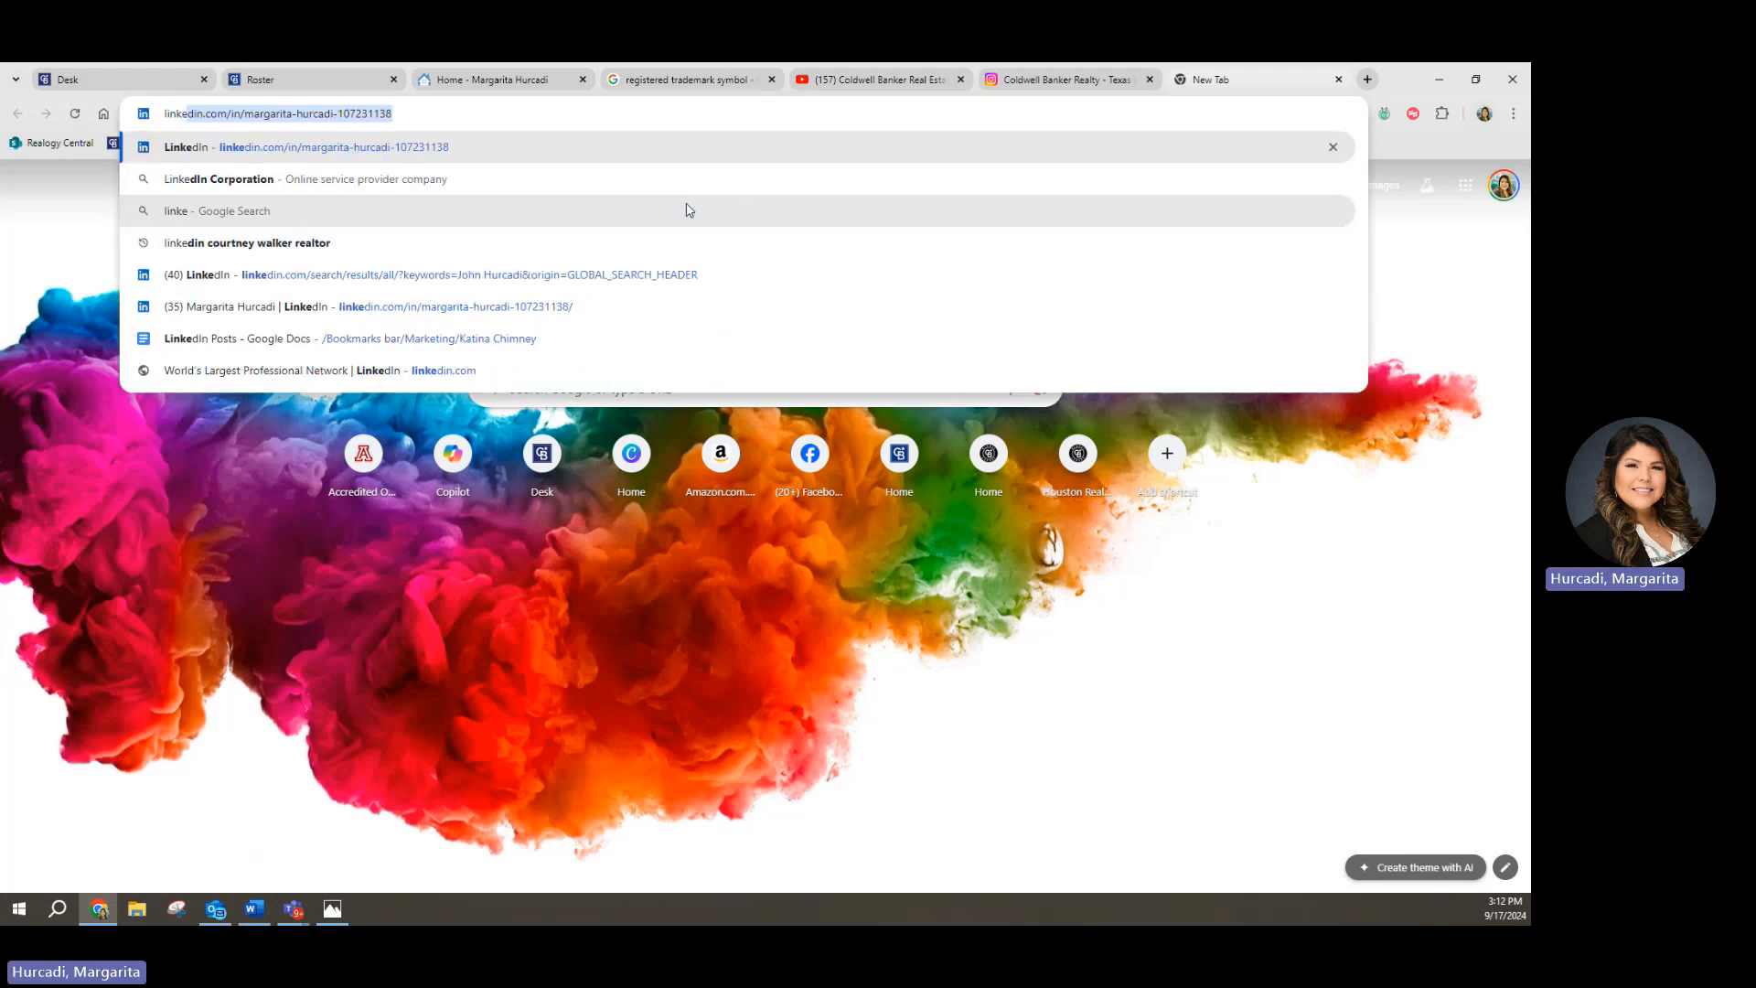
{"action": "key", "text": "Return"}
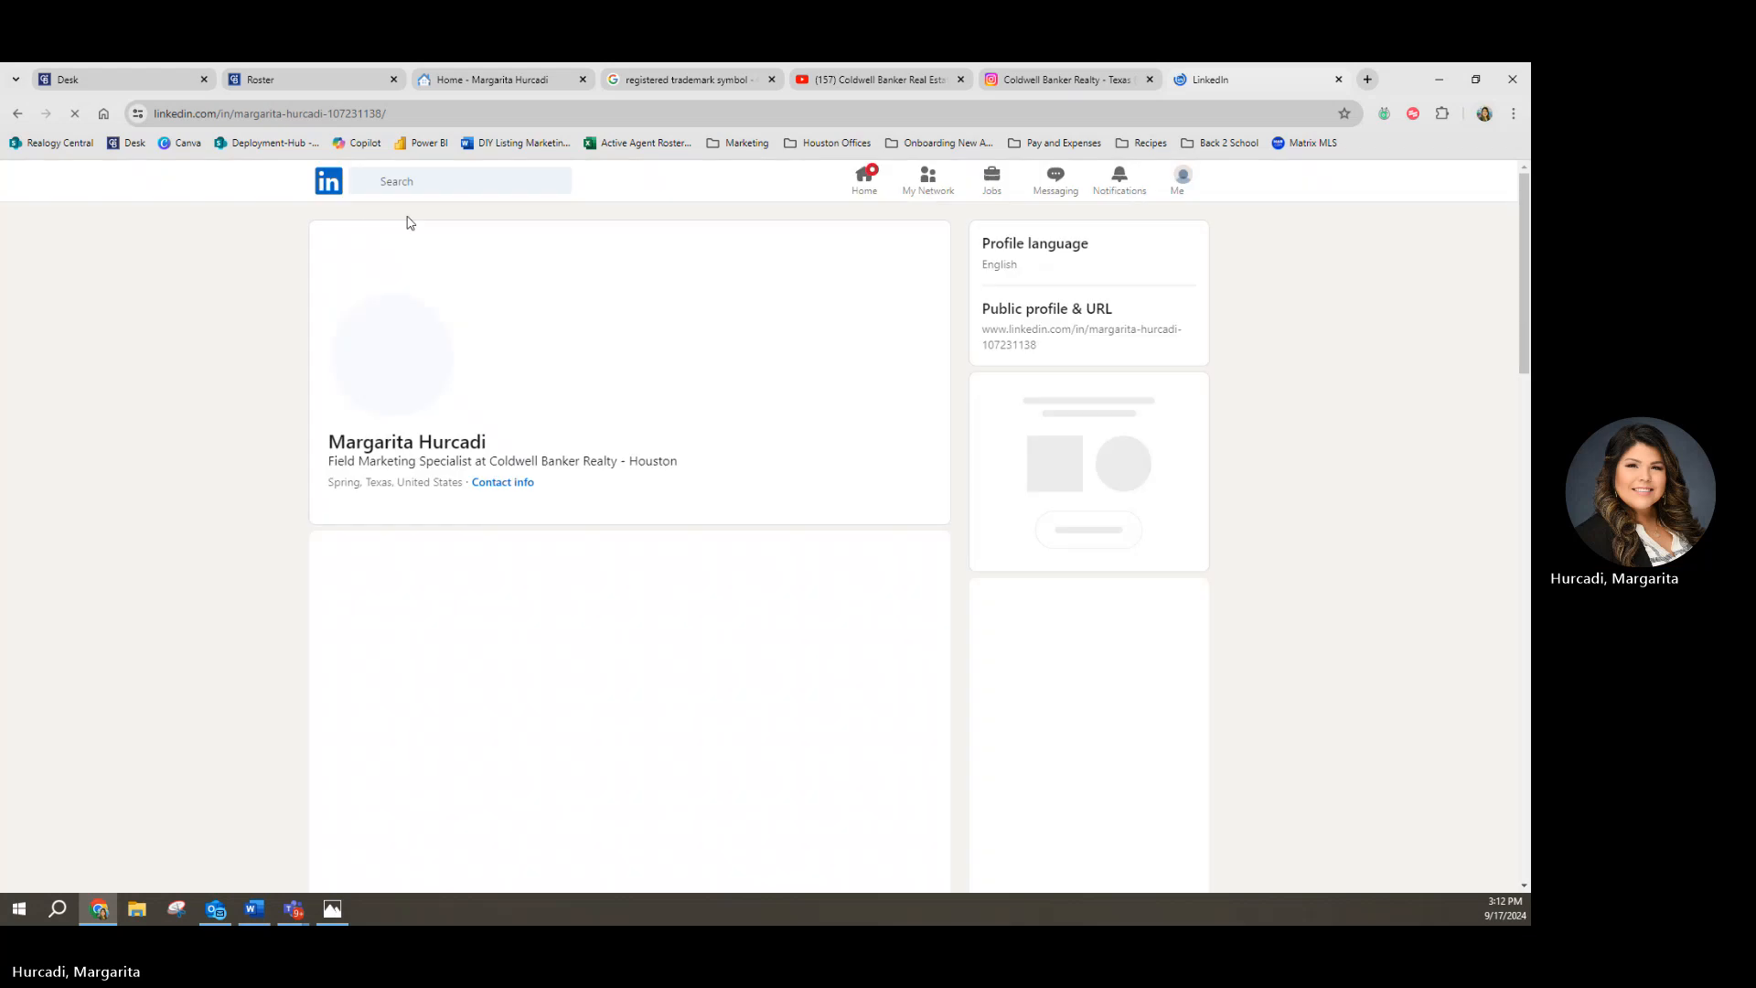
Step: Copy the LinkedIn profile's URL into the Word document on the line below the Instagram link, start a new line, and minimize the document
{"action": "left_click", "coordinate": [412, 113]}
{"action": "key", "text": "ctrl+c"}
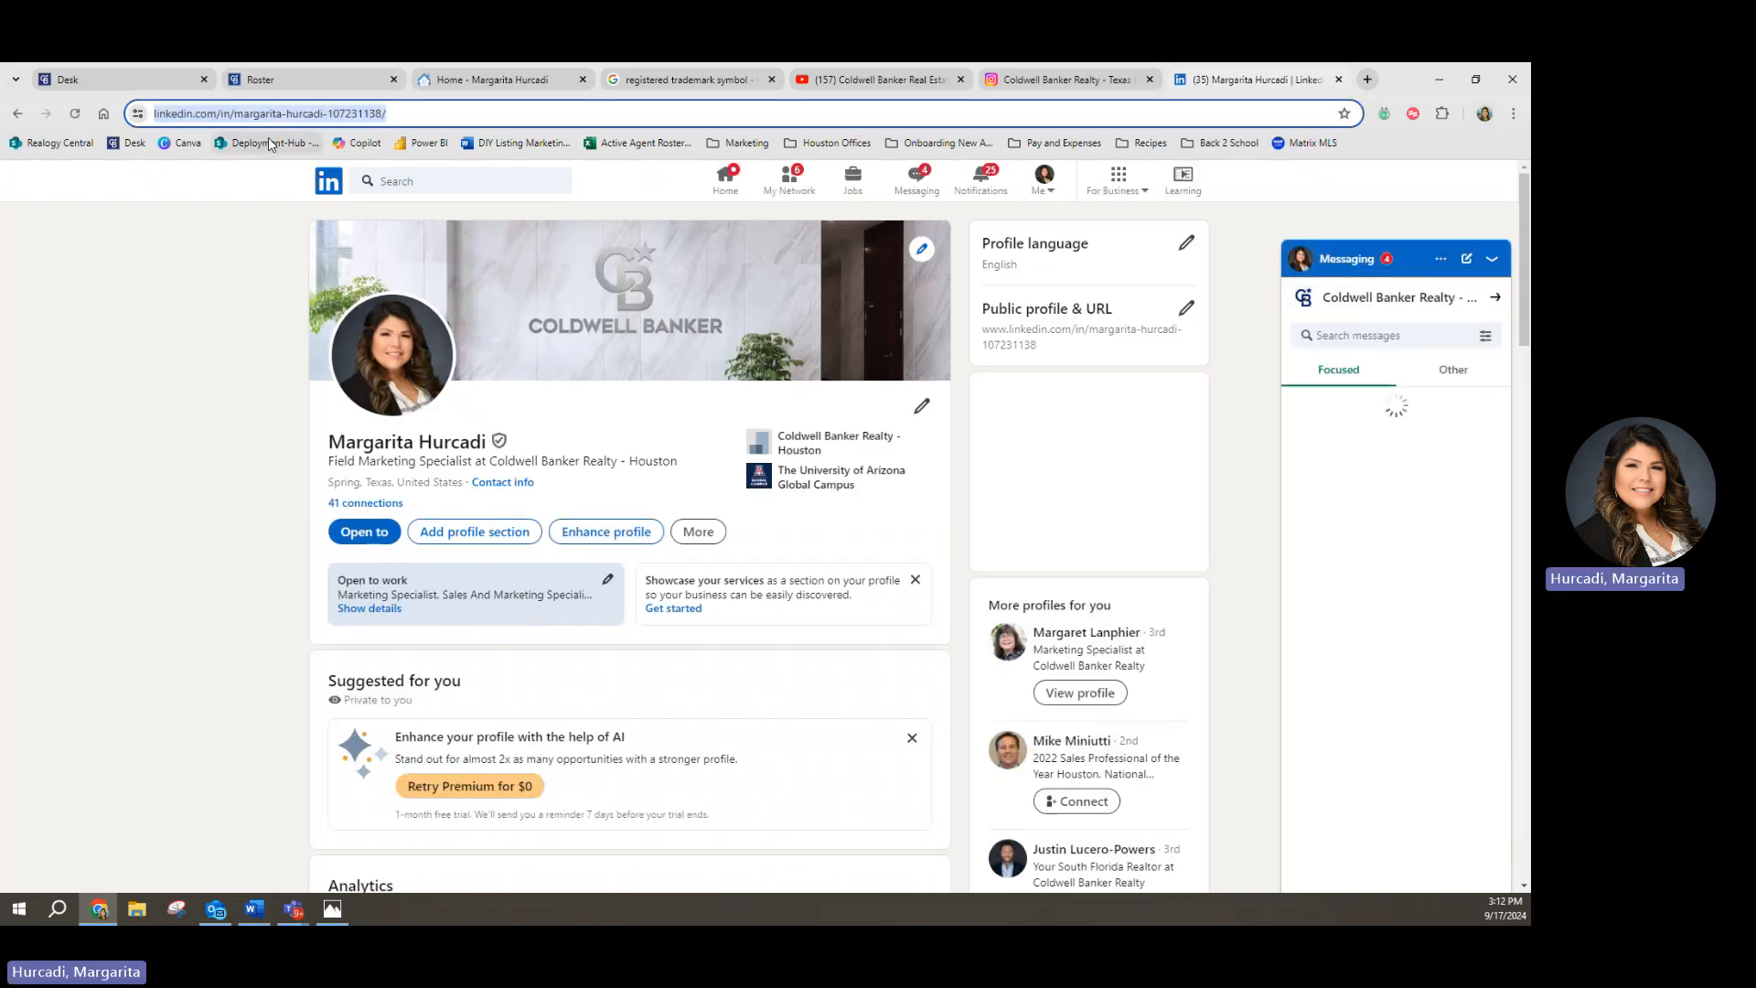
{"action": "left_click", "coordinate": [254, 909]}
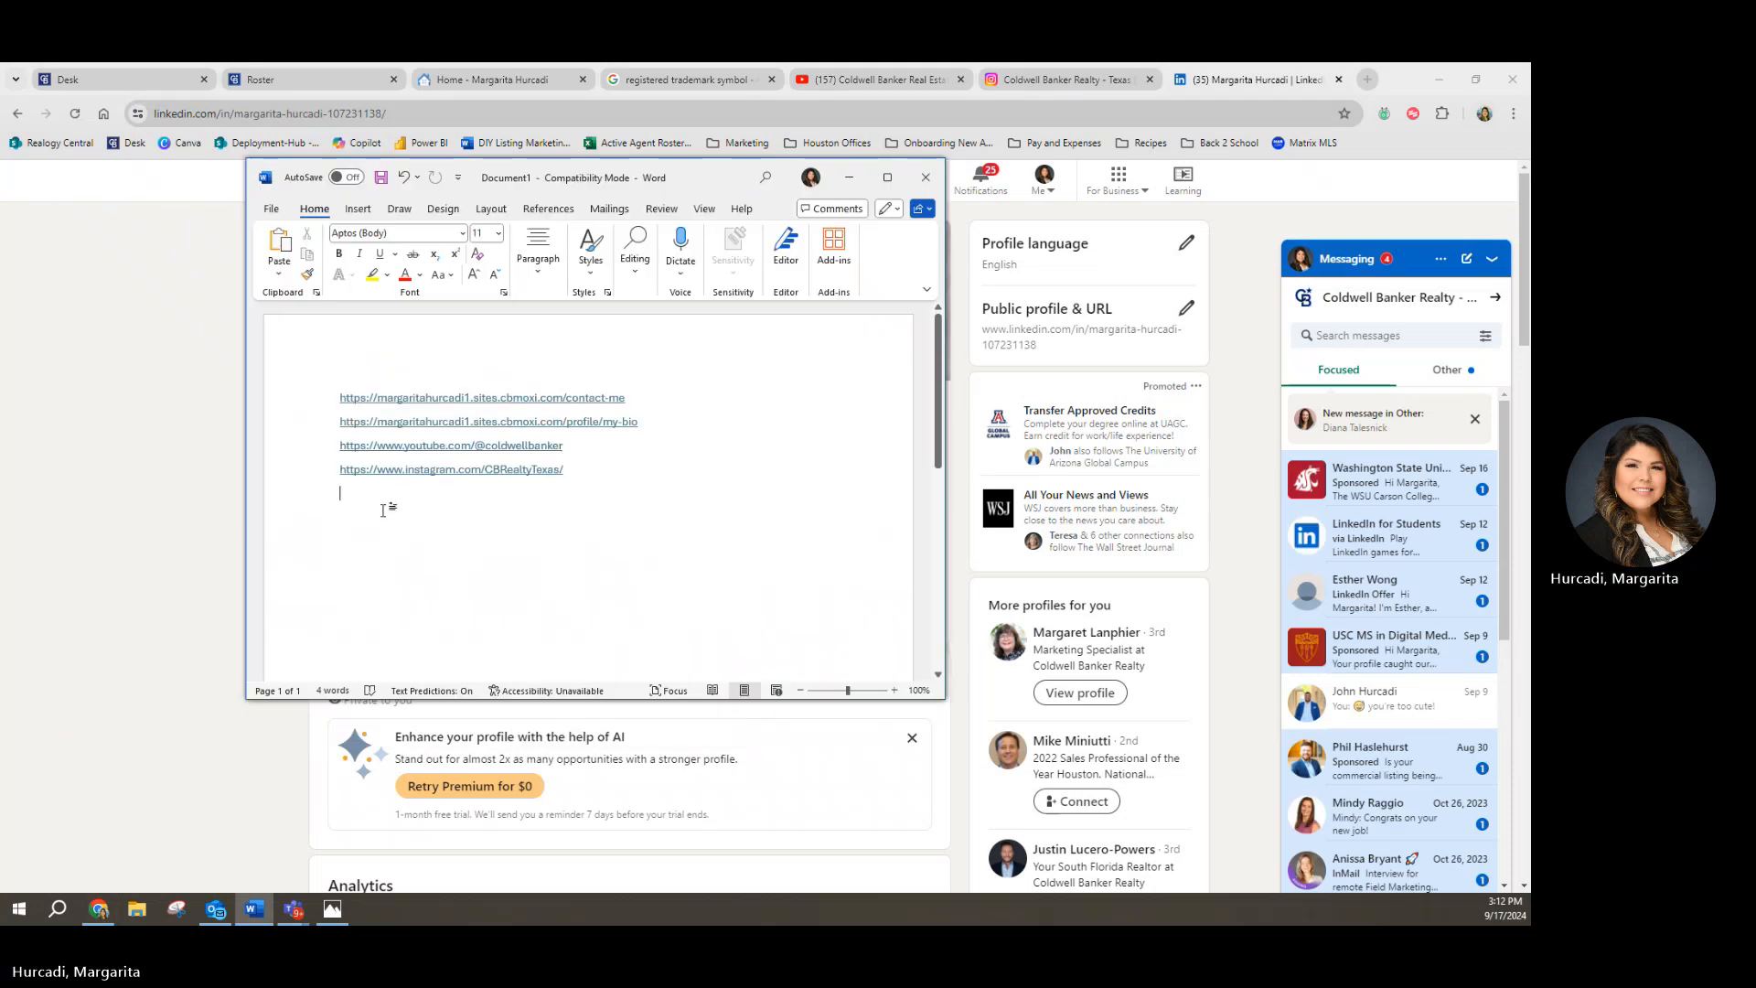
{"action": "key", "text": "ctrl+v"}
{"action": "key", "text": "Return"}
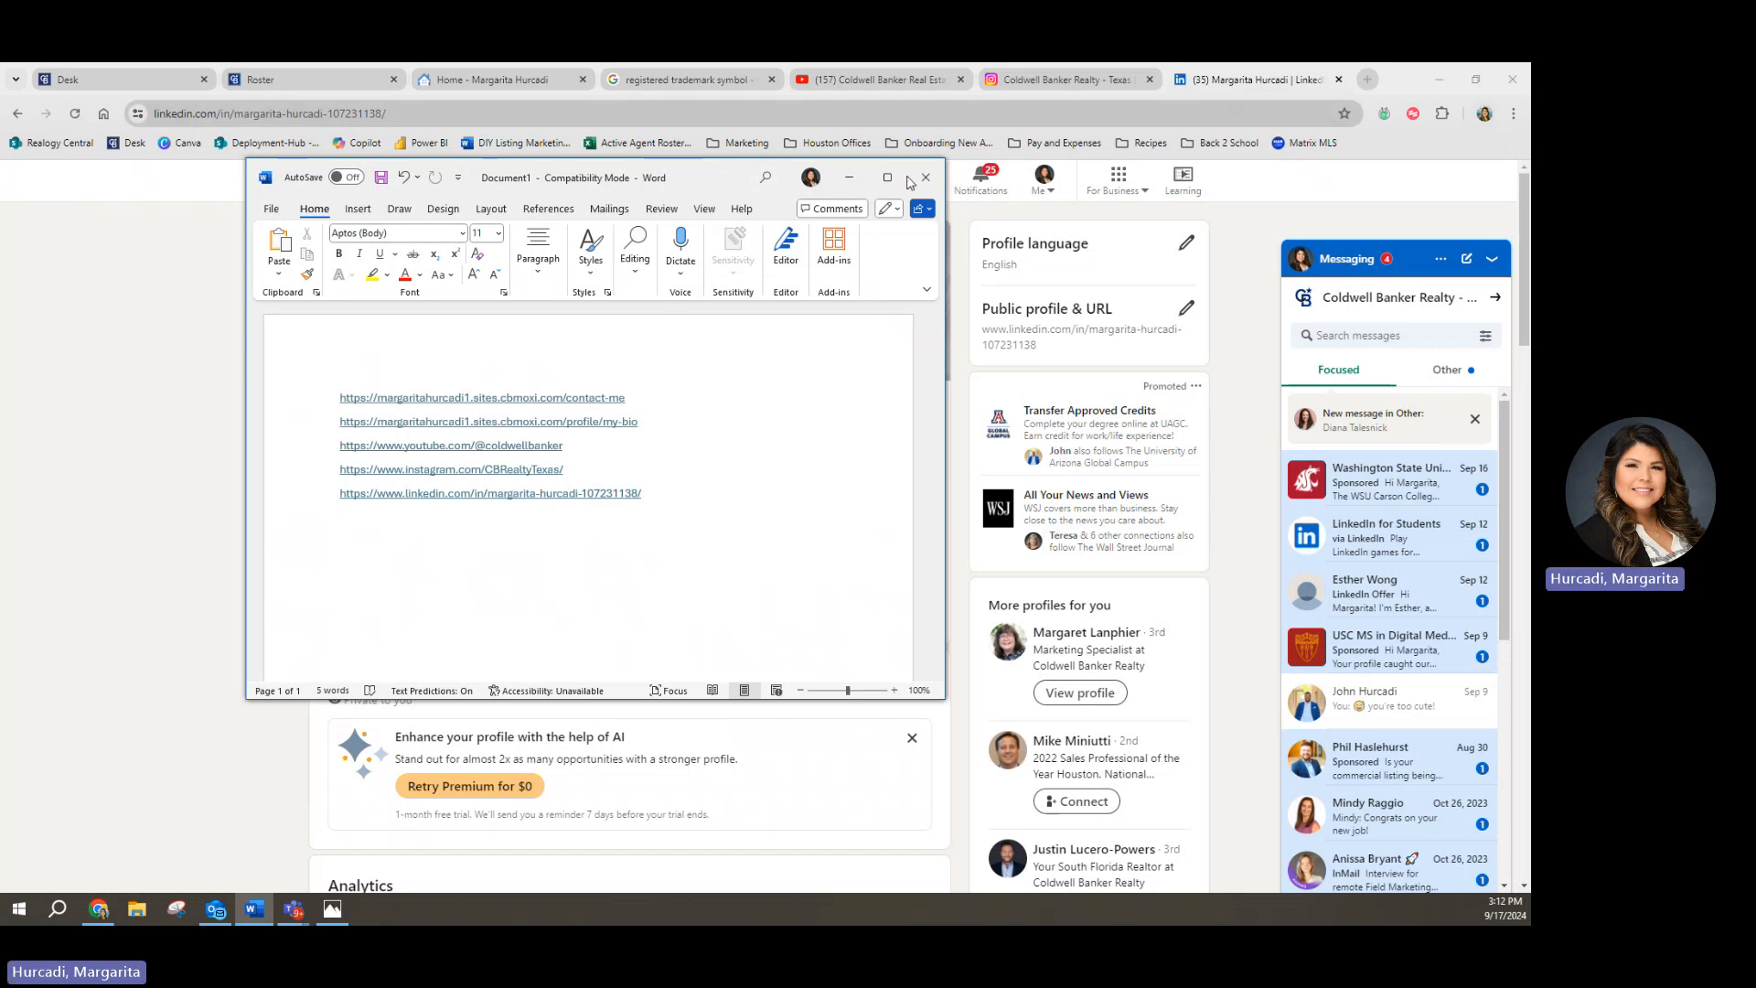
{"action": "left_click_drag", "start_coordinate": [723, 180], "coordinate": [701, 148]}
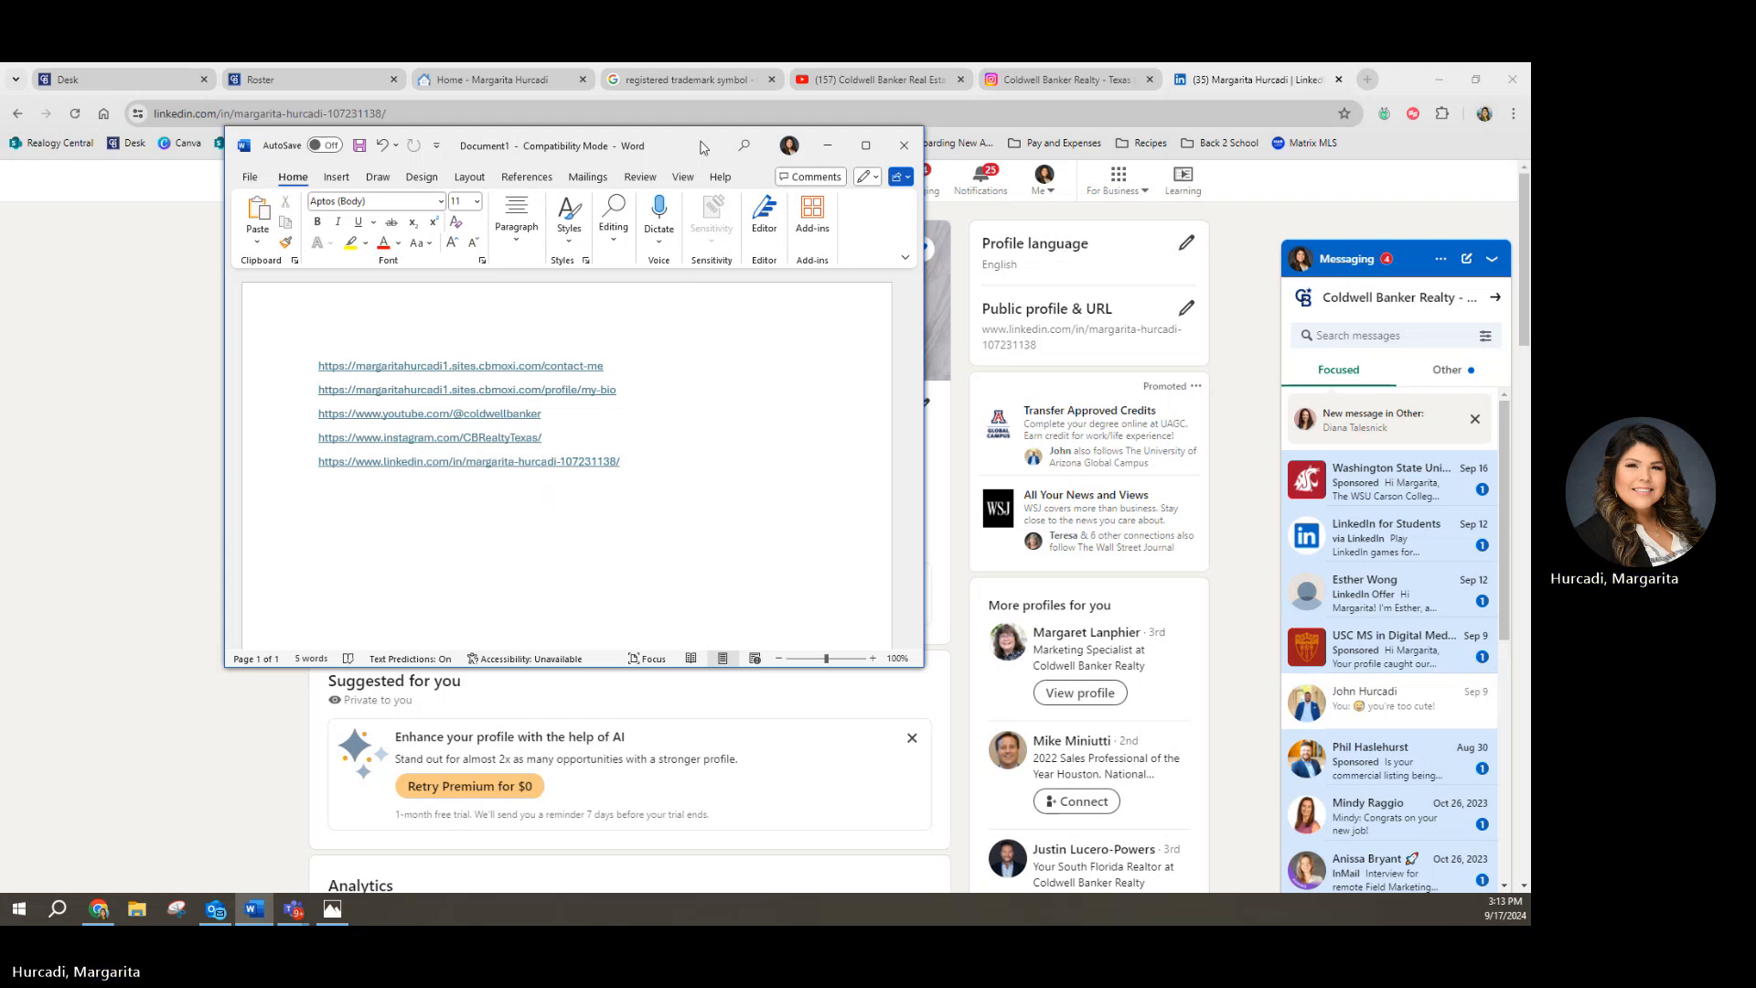
{"action": "left_click", "coordinate": [827, 145]}
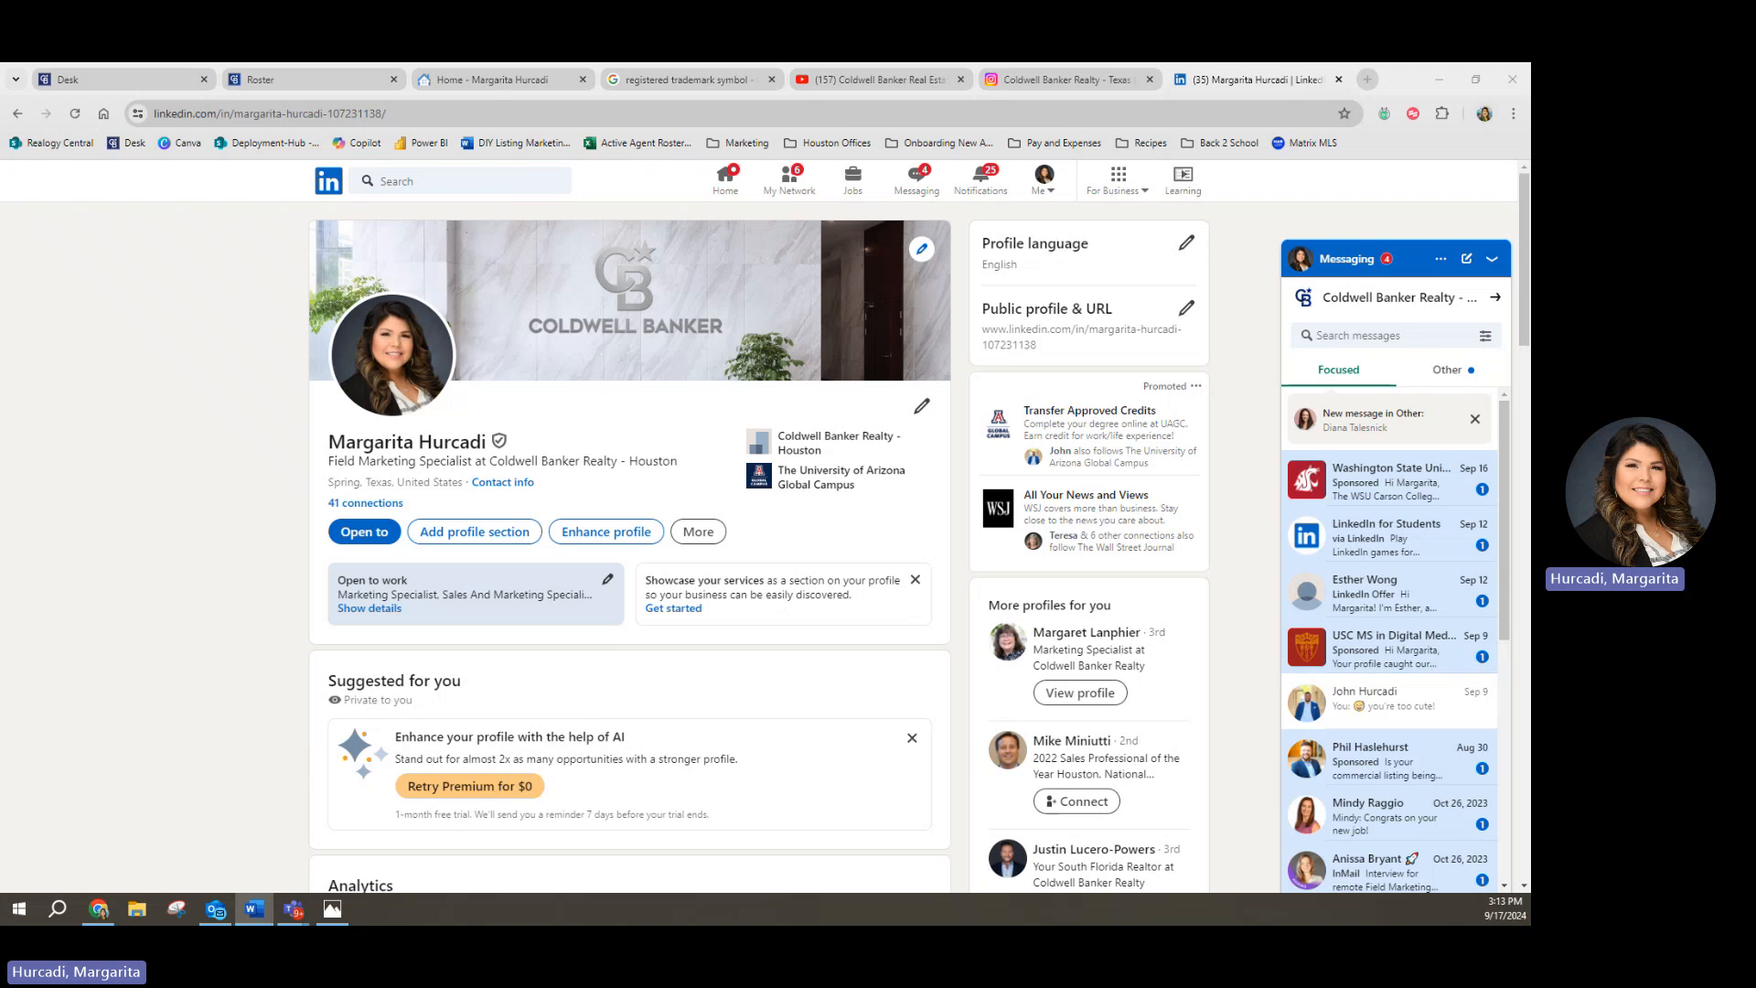
Step: Search Google for "Facebook coldwell banker realty texas" in a new browser tab and open the Coldwell Banker Realty - Texas Facebook page
{"action": "left_click", "coordinate": [364, 112]}
{"action": "left_click", "coordinate": [1367, 79]}
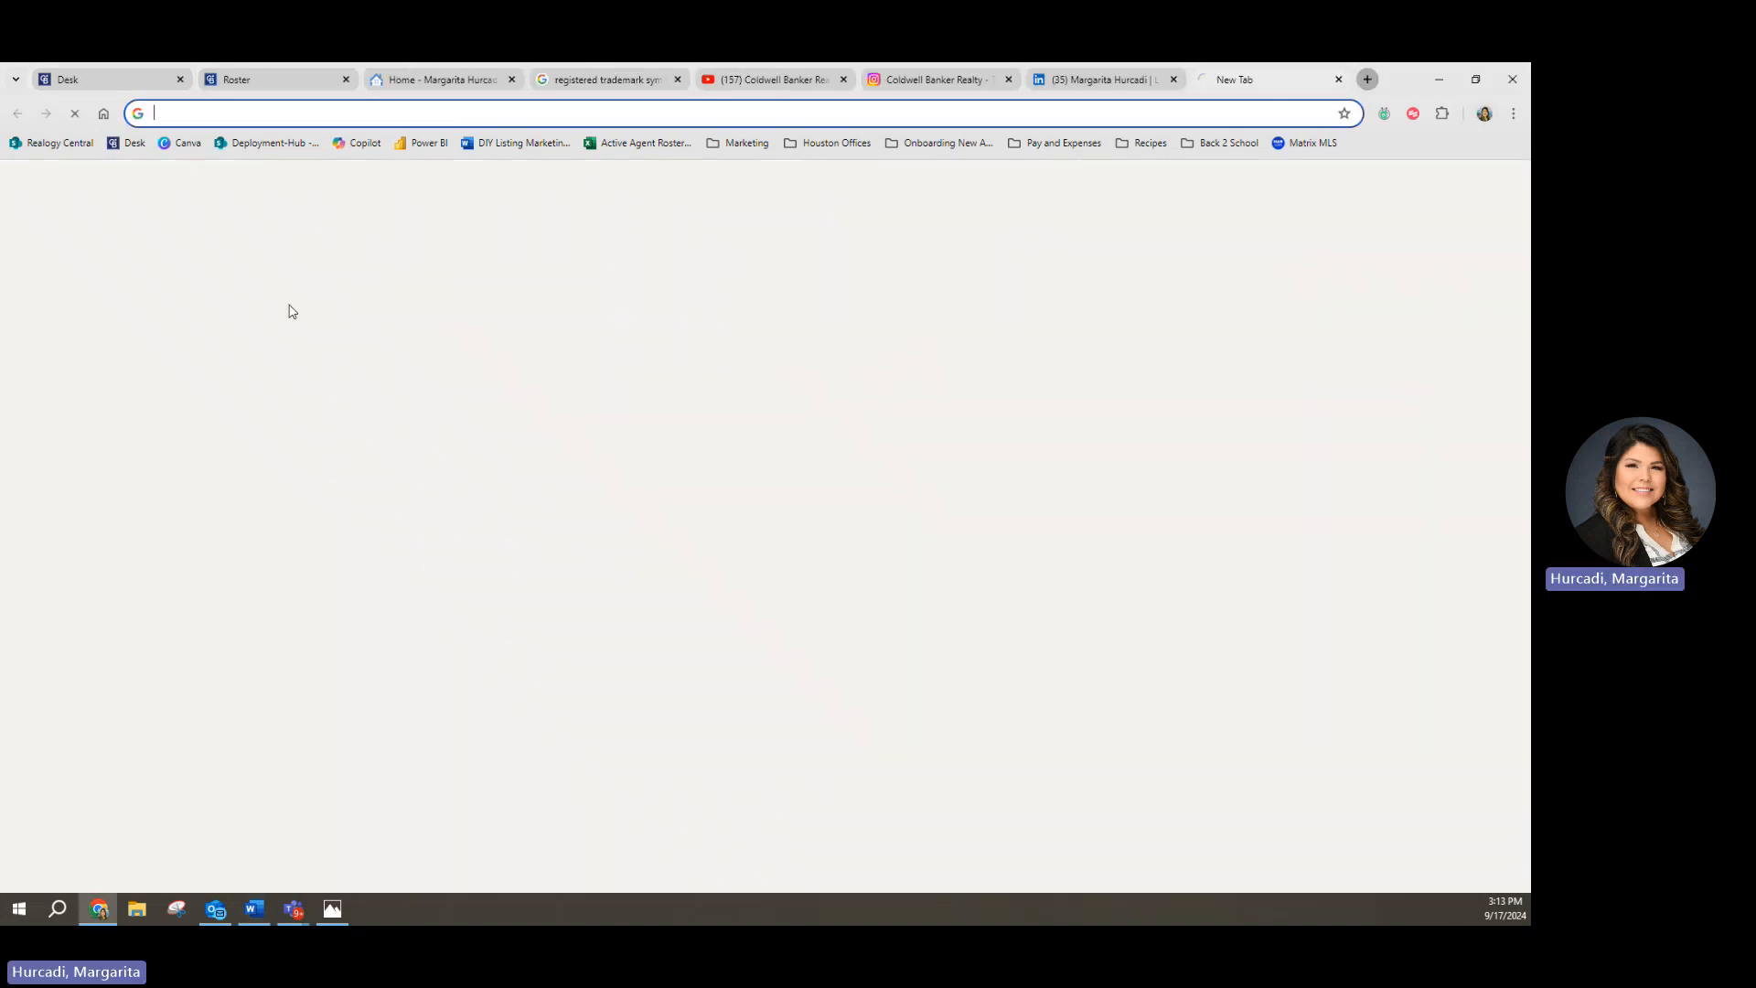
{"action": "type", "text": "Facebook"}
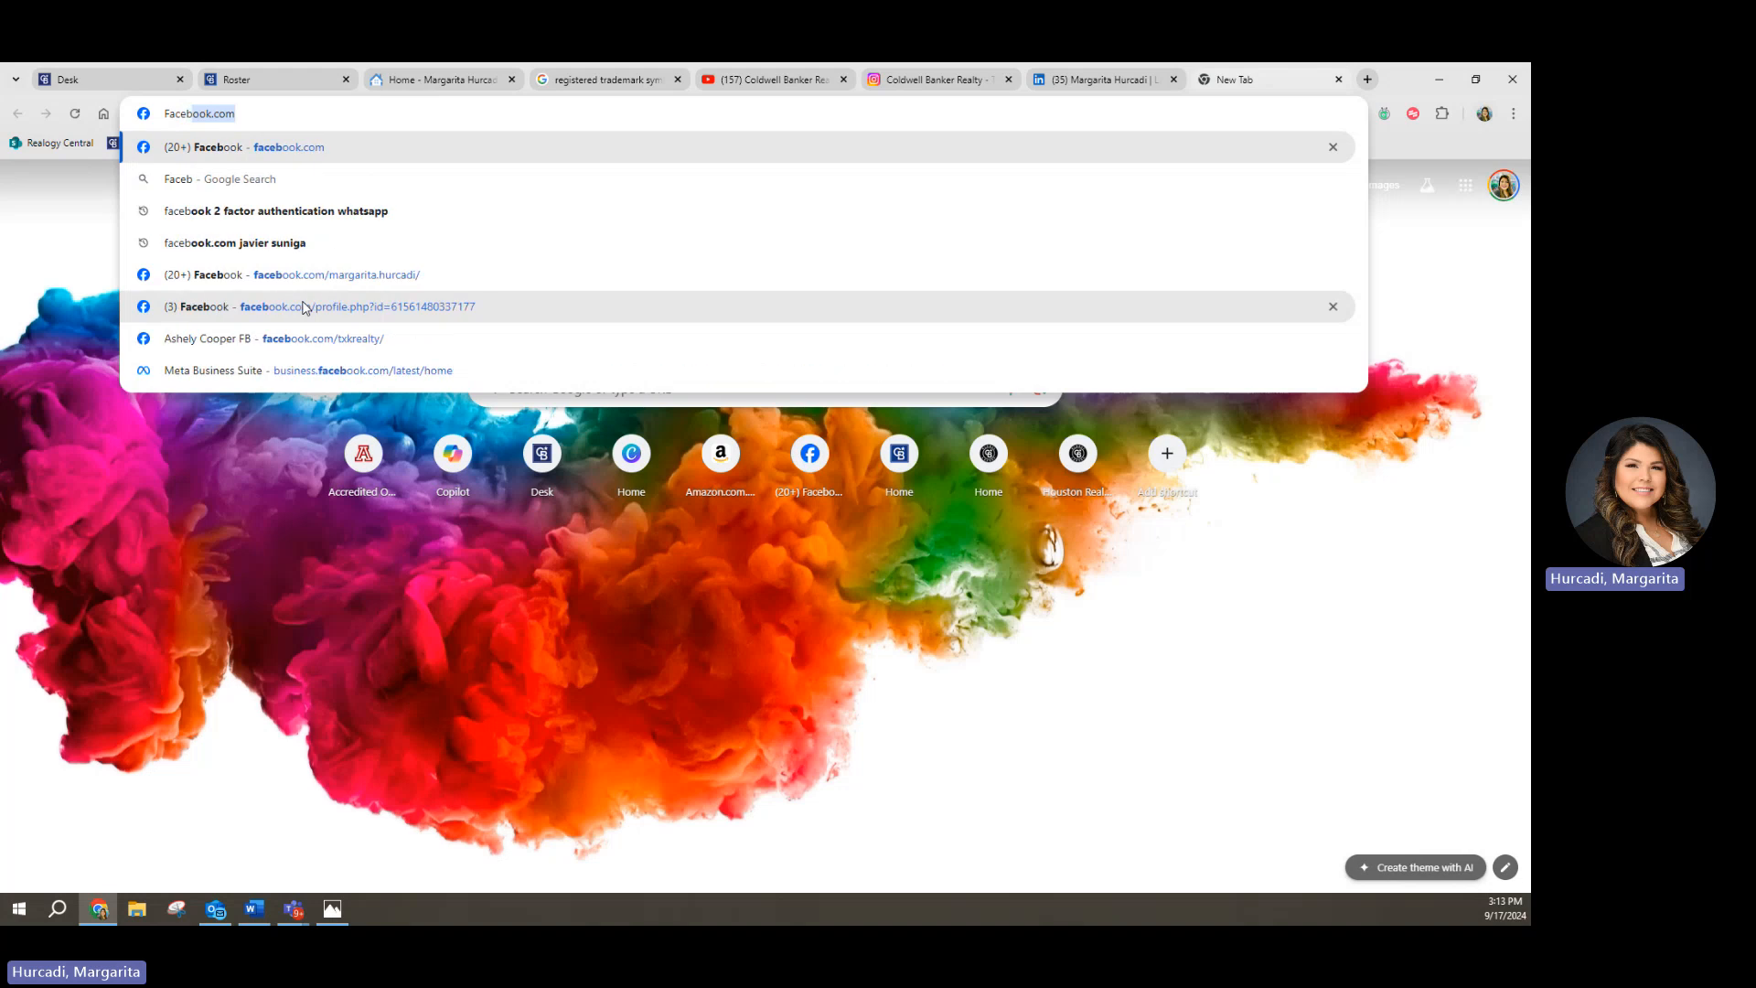
{"action": "type", "text": " c"}
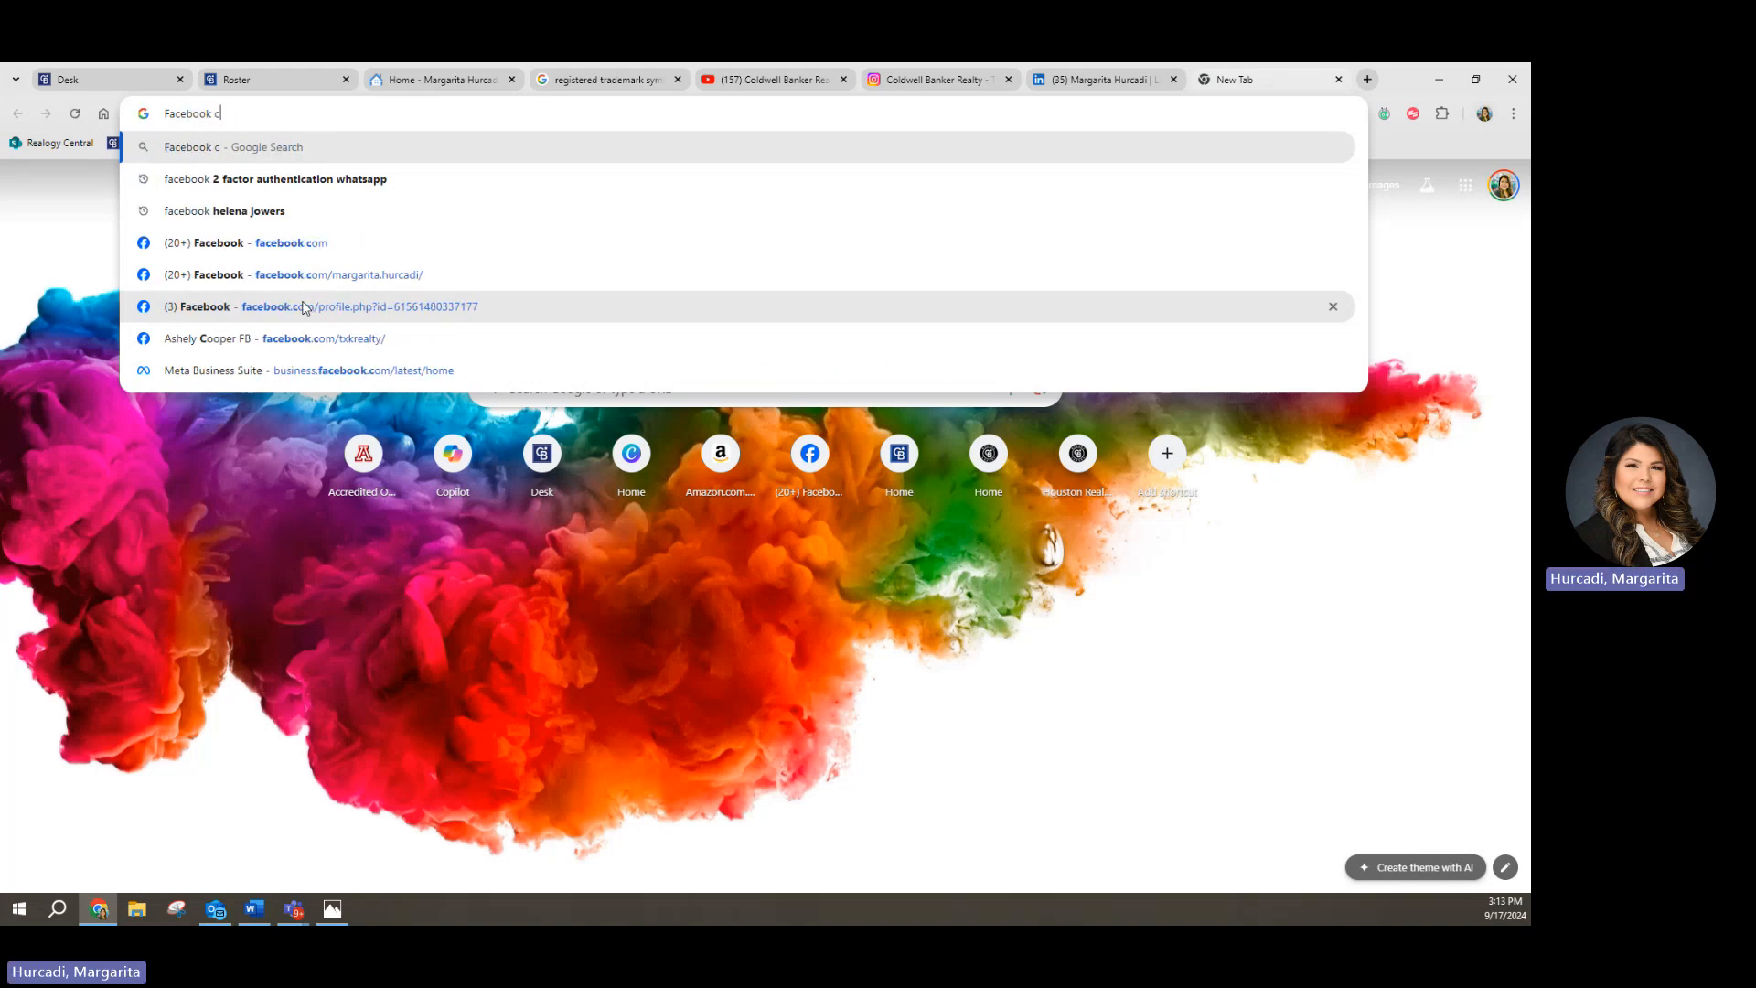
{"action": "type", "text": "oldwell banker "}
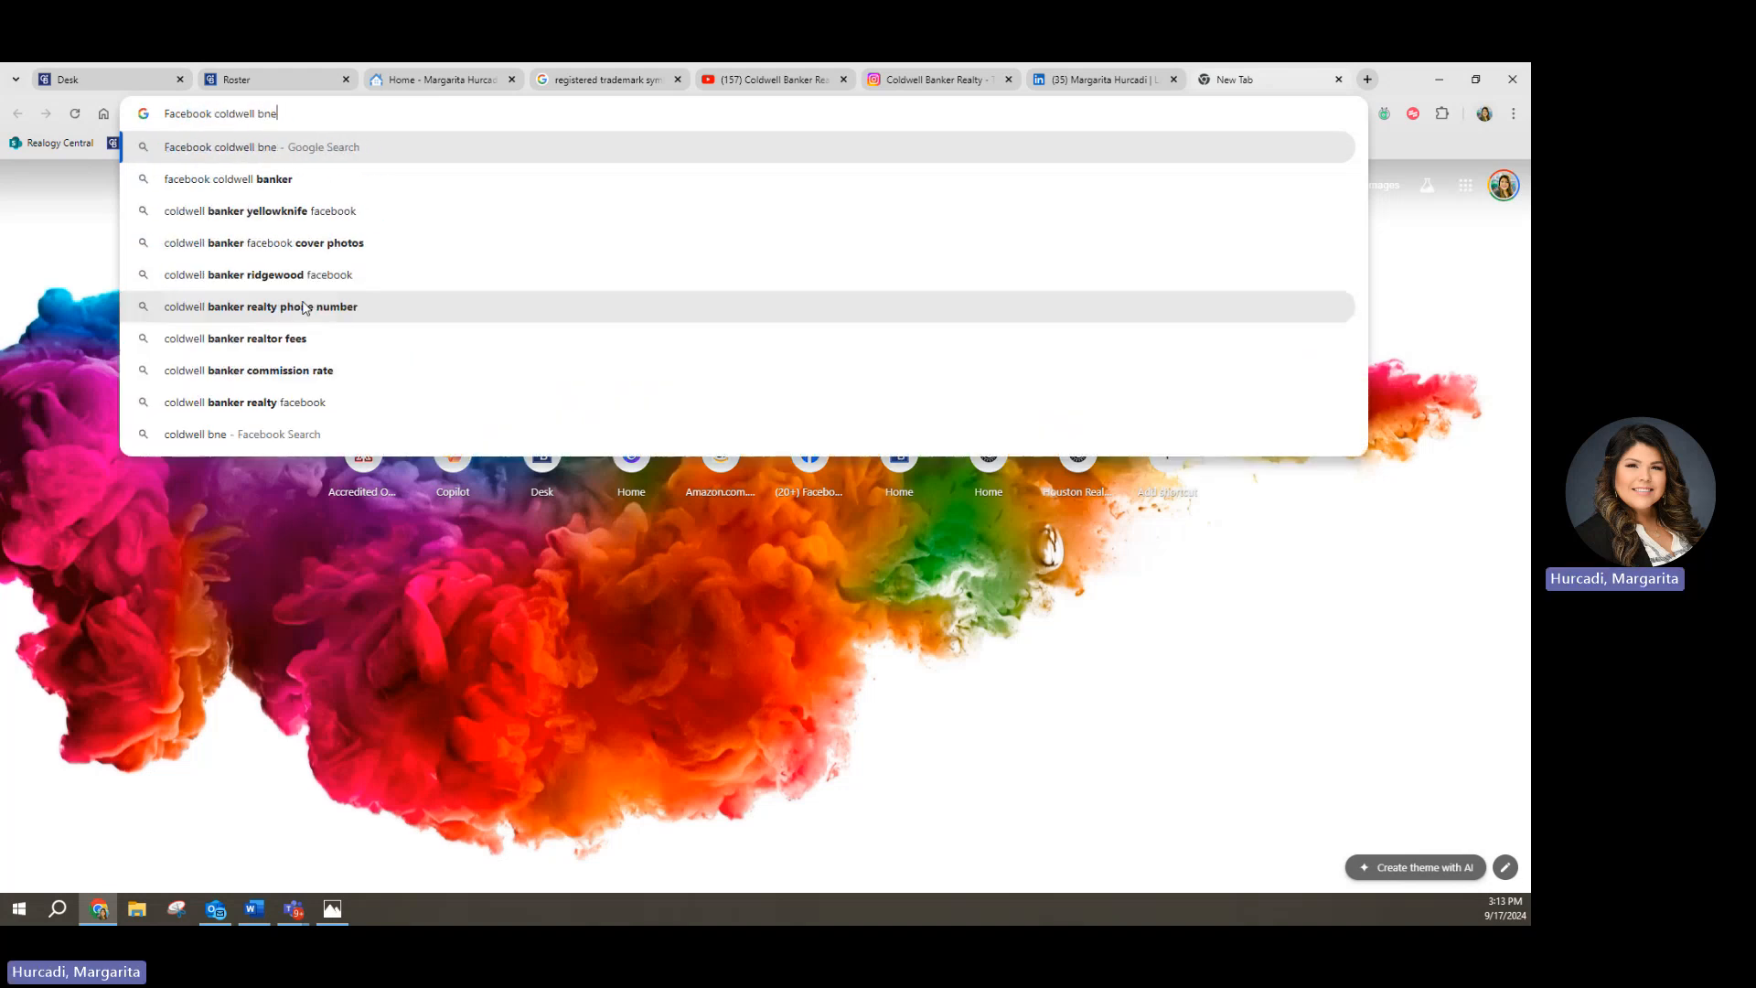
{"action": "type", "text": "realty "}
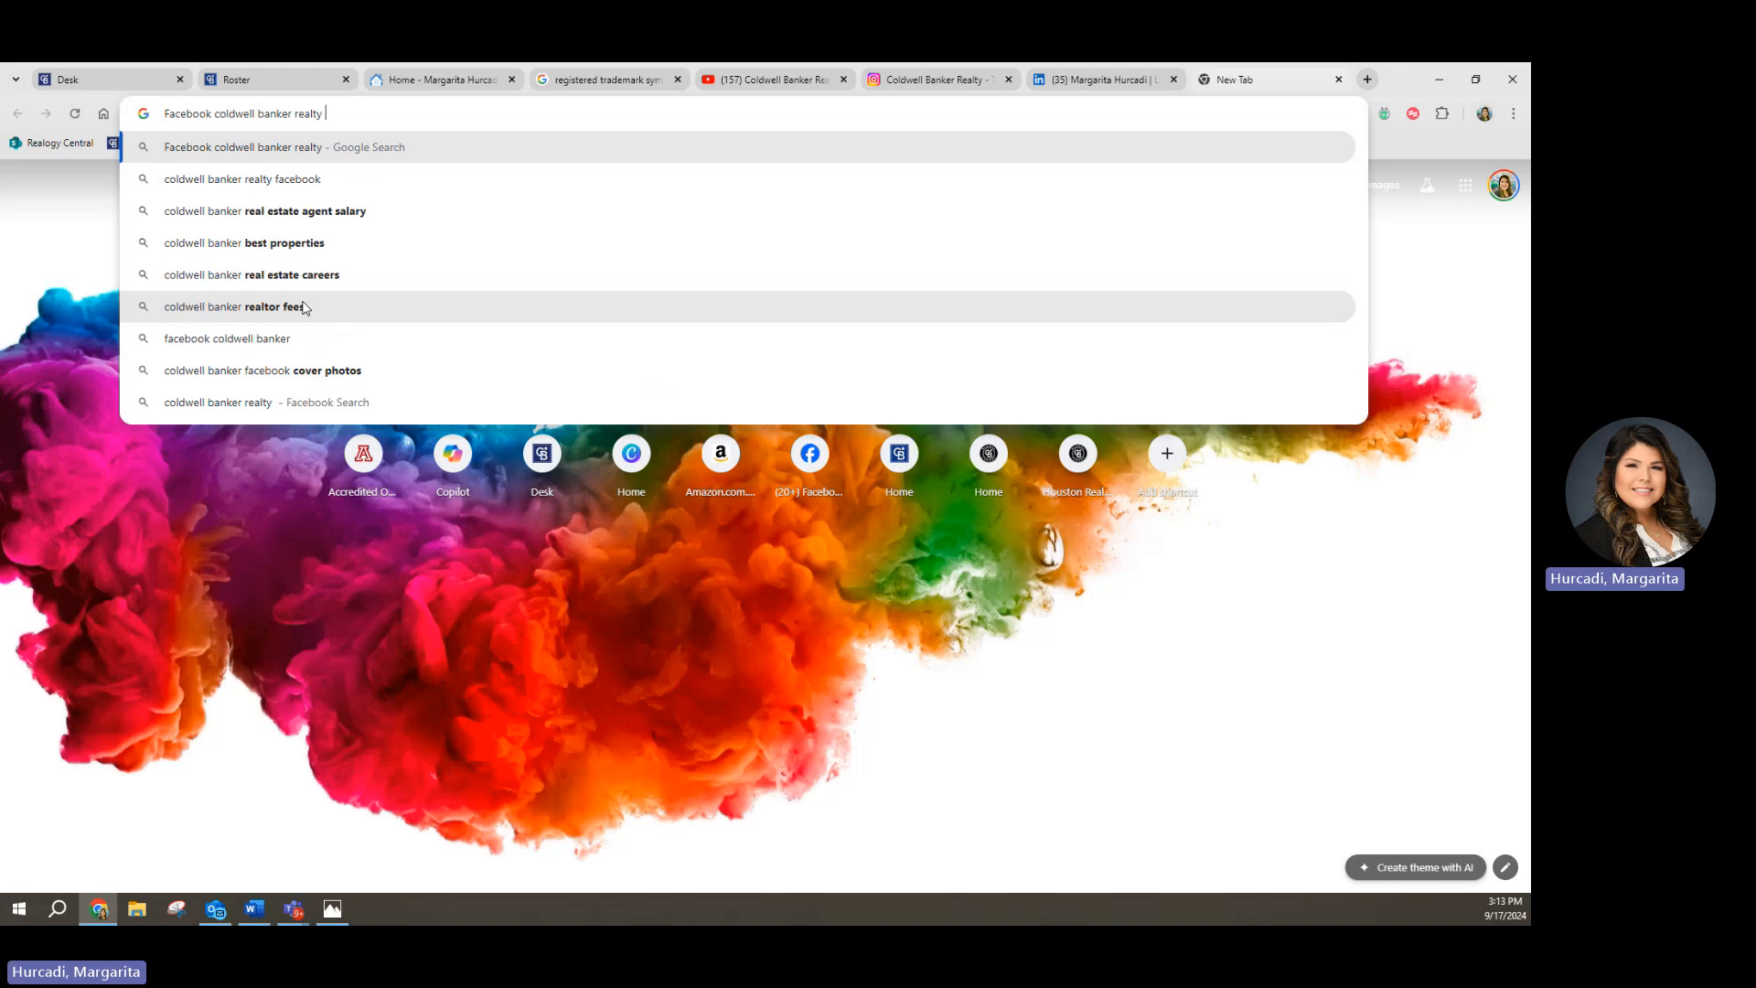
{"action": "type", "text": "houston"}
{"action": "key", "text": "BackSpace"}
{"action": "key", "text": "BackSpace"}
{"action": "key", "text": "BackSpace"}
{"action": "key", "text": "BackSpace"}
{"action": "key", "text": "BackSpace"}
{"action": "key", "text": "BackSpace"}
{"action": "key", "text": "BackSpace"}
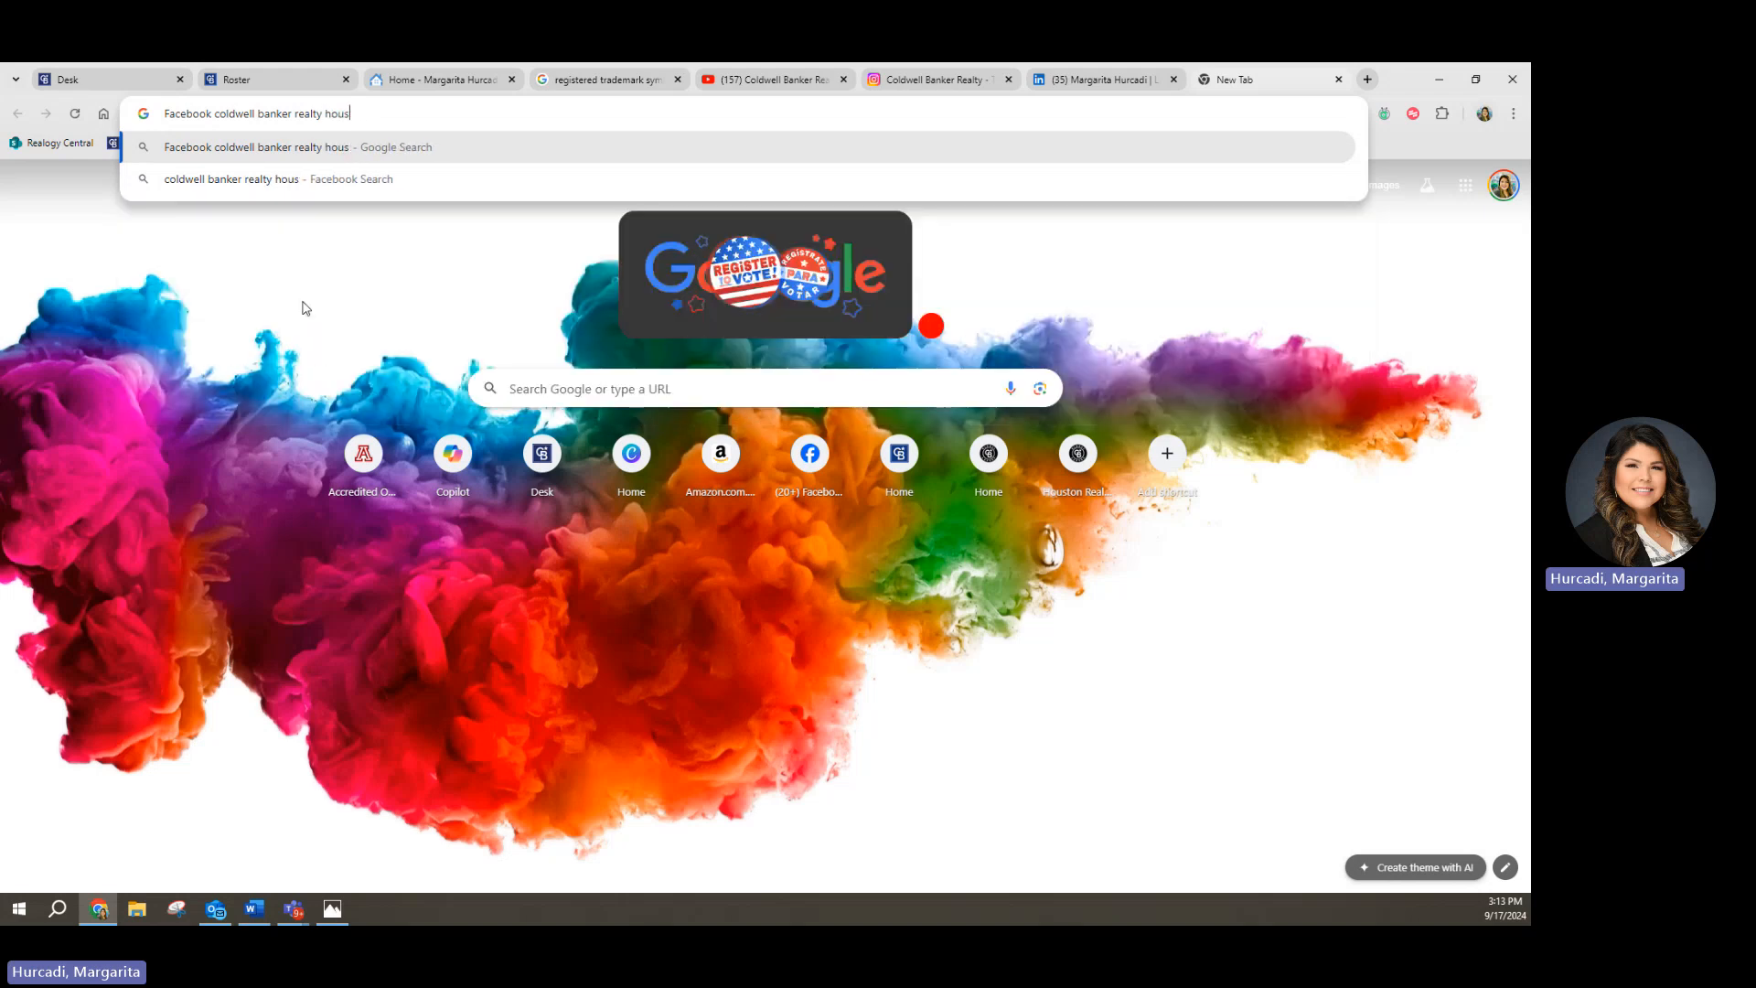
{"action": "type", "text": "texas"}
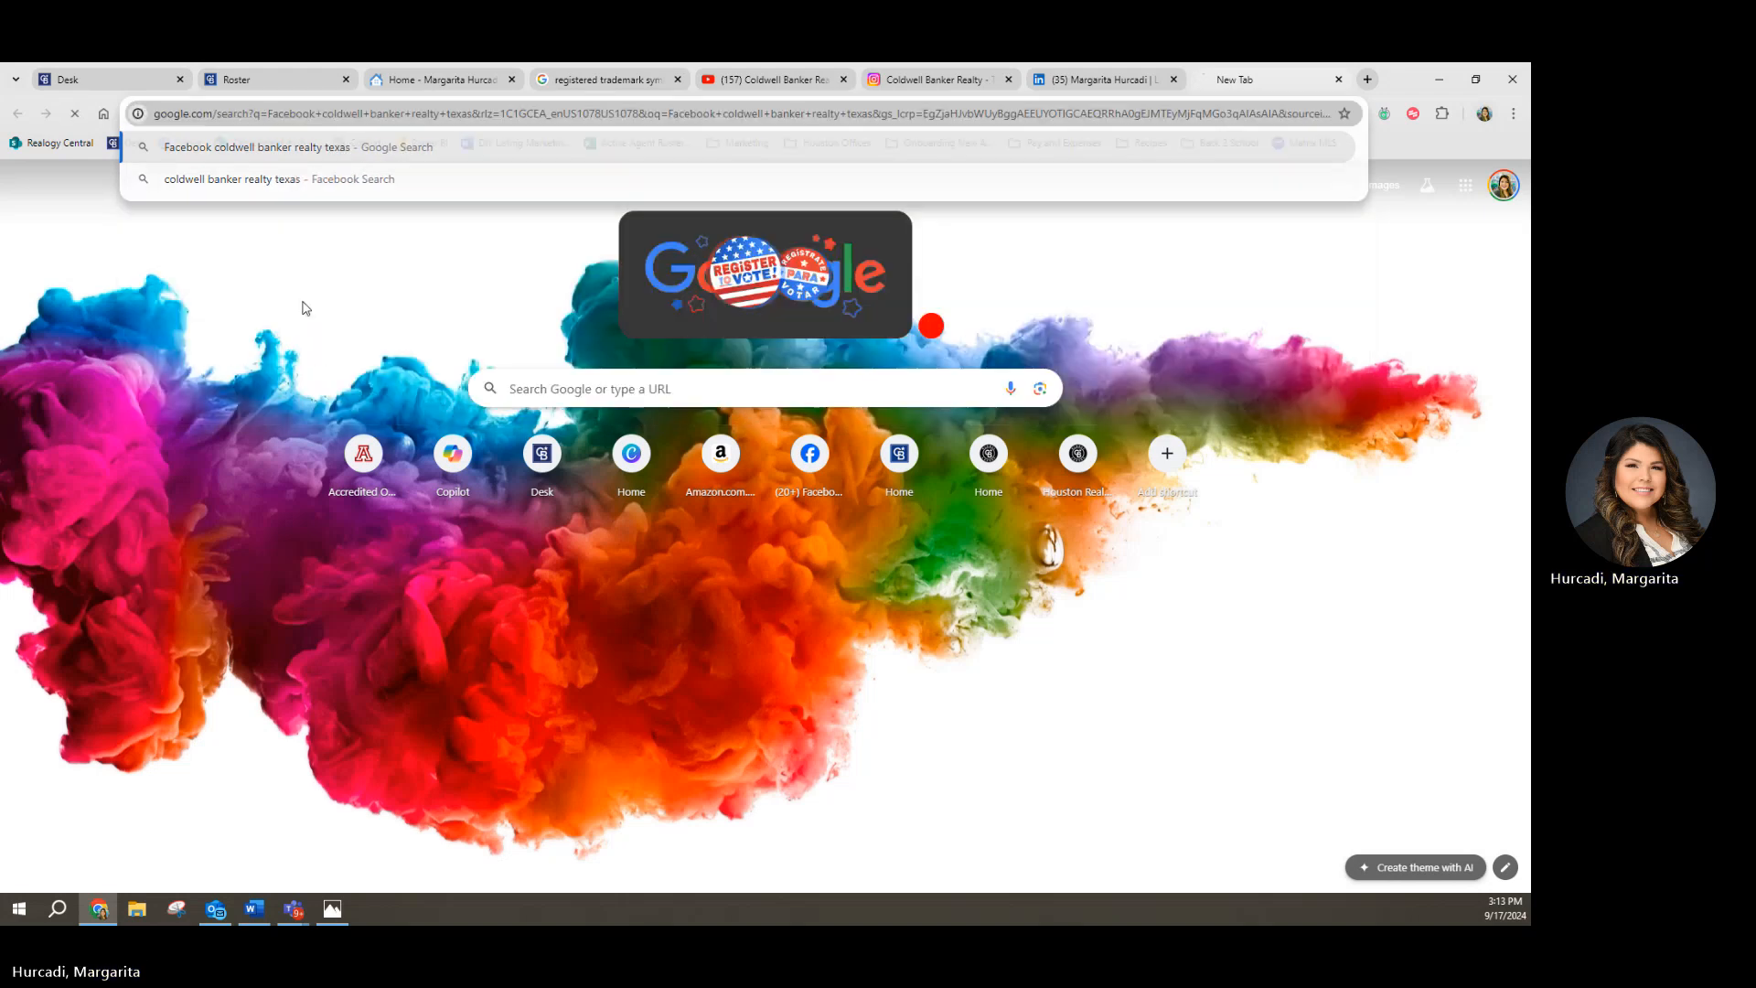
{"action": "key", "text": "Return"}
{"action": "left_click", "coordinate": [331, 355]}
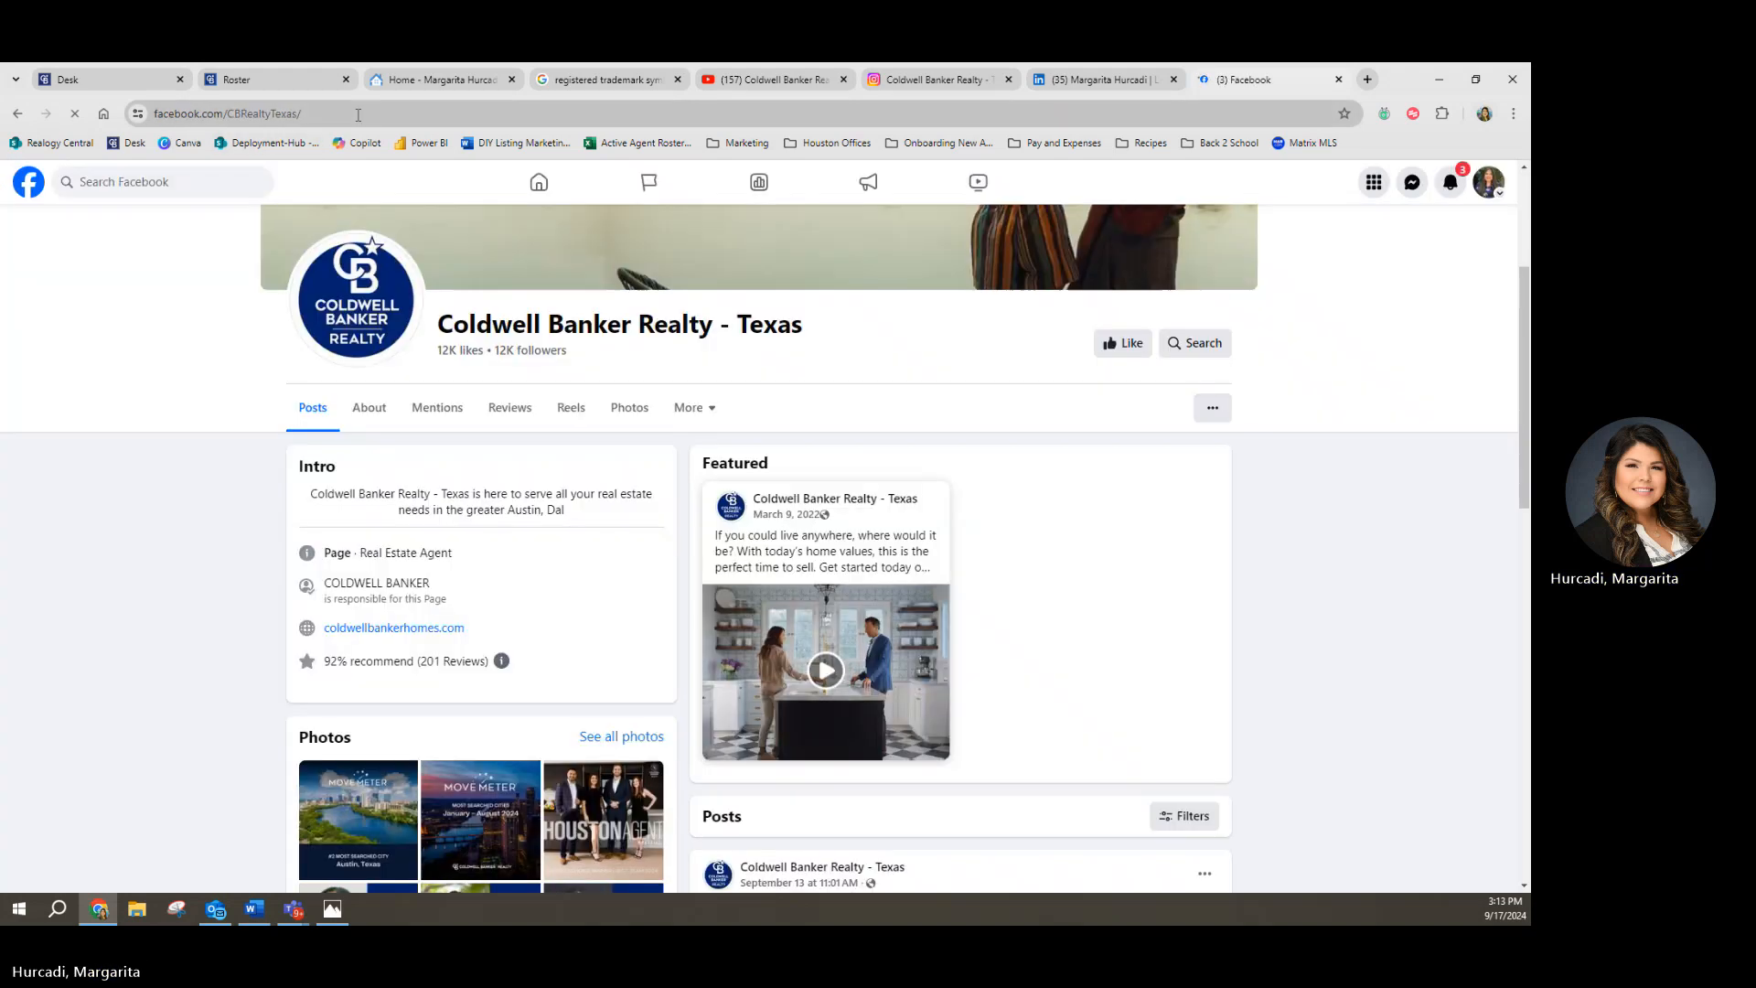
Step: Copy the CBRealtyTexas Facebook URL into the Word document below the LinkedIn link, start a new line, and return to the browser
{"action": "left_click", "coordinate": [358, 114]}
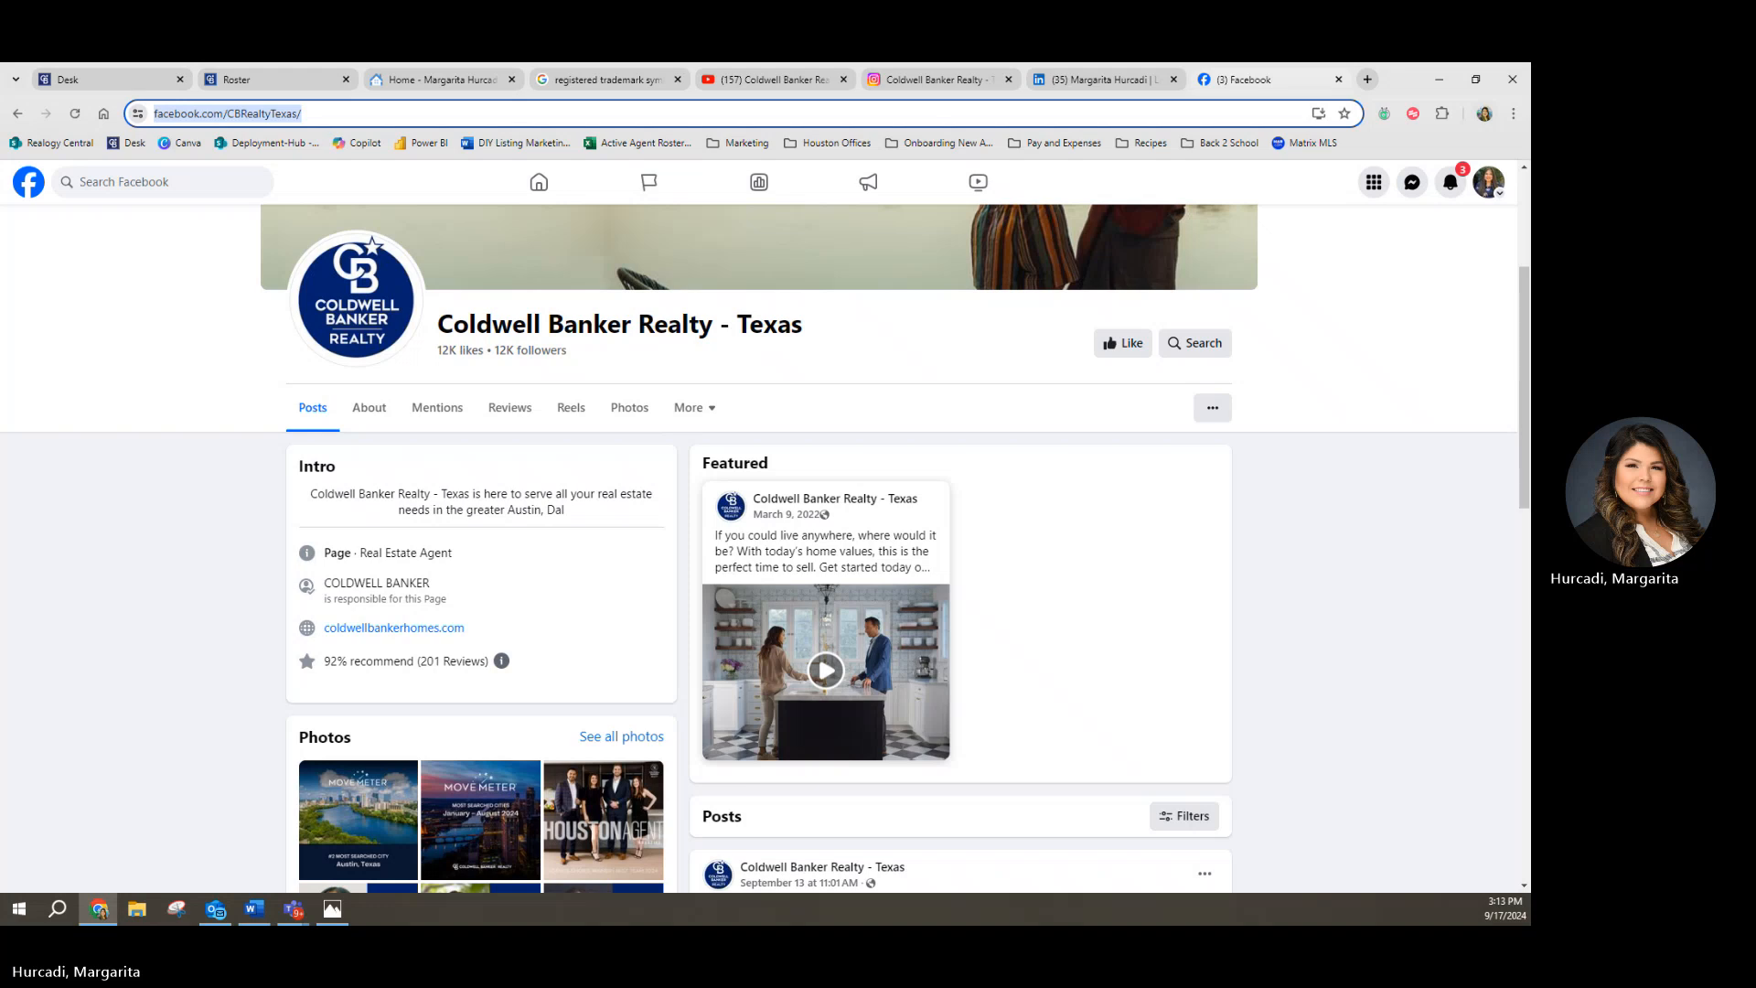
{"action": "key", "text": "ctrl+c"}
{"action": "key", "text": "alt+Tab"}
{"action": "key", "text": "ctrl+v"}
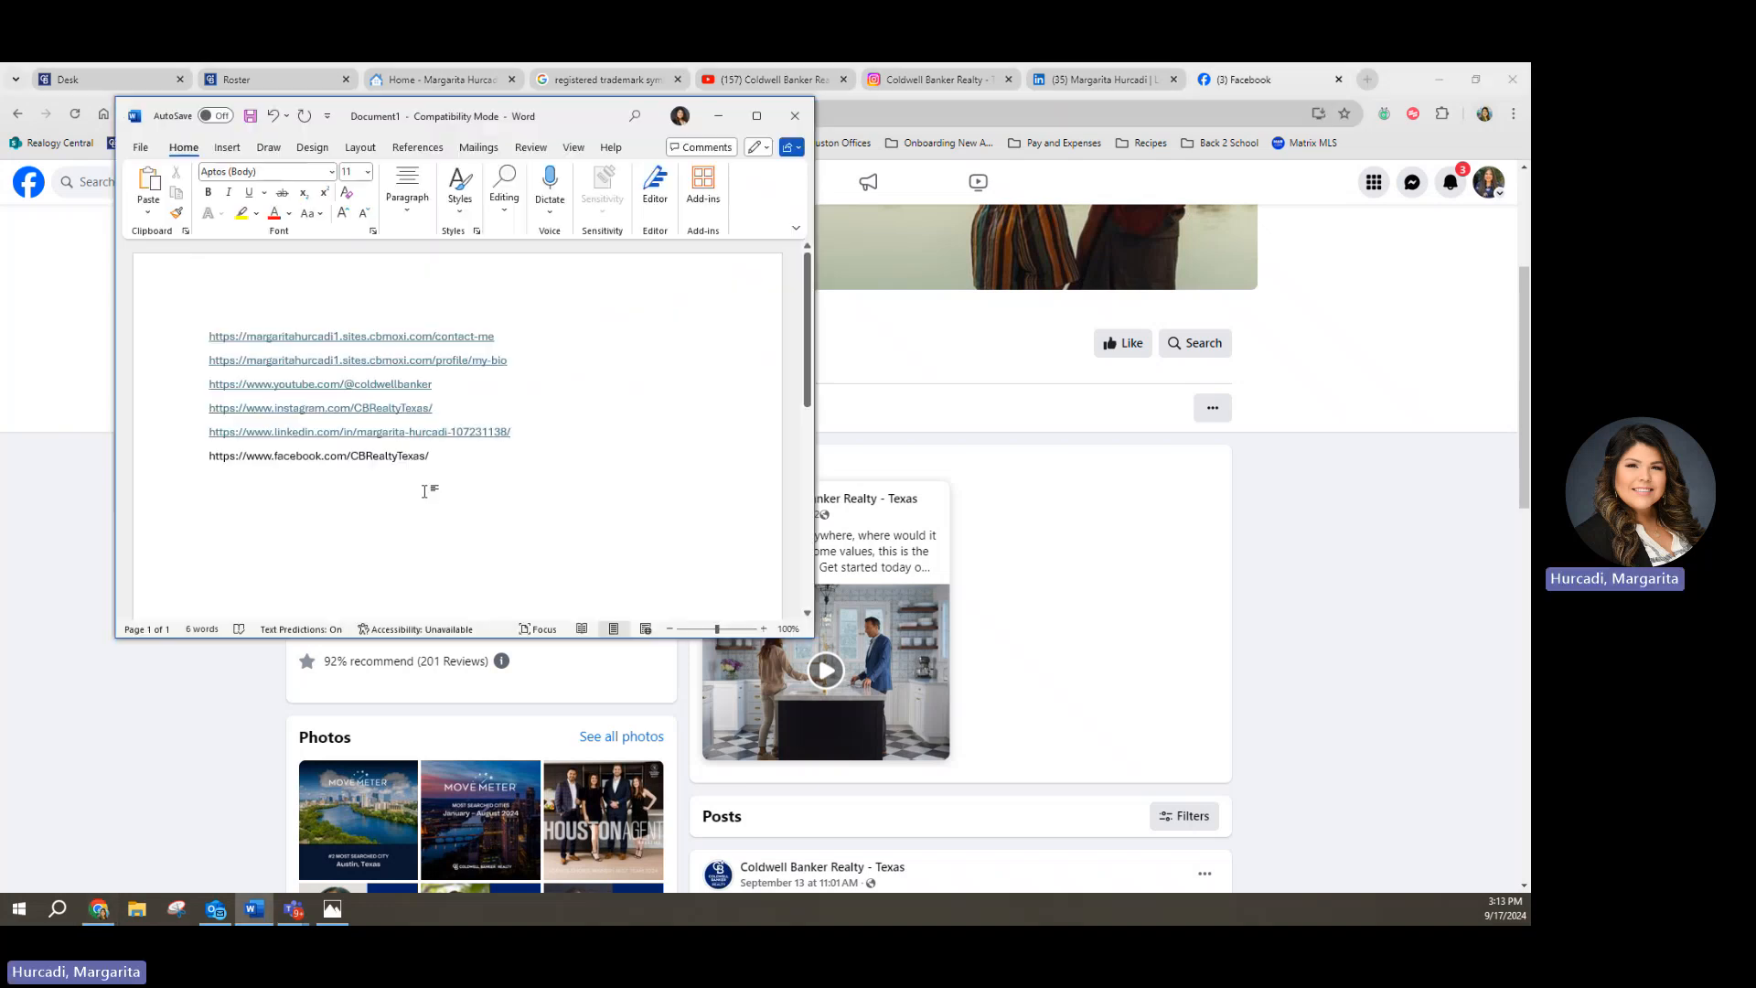
{"action": "key", "text": "Return"}
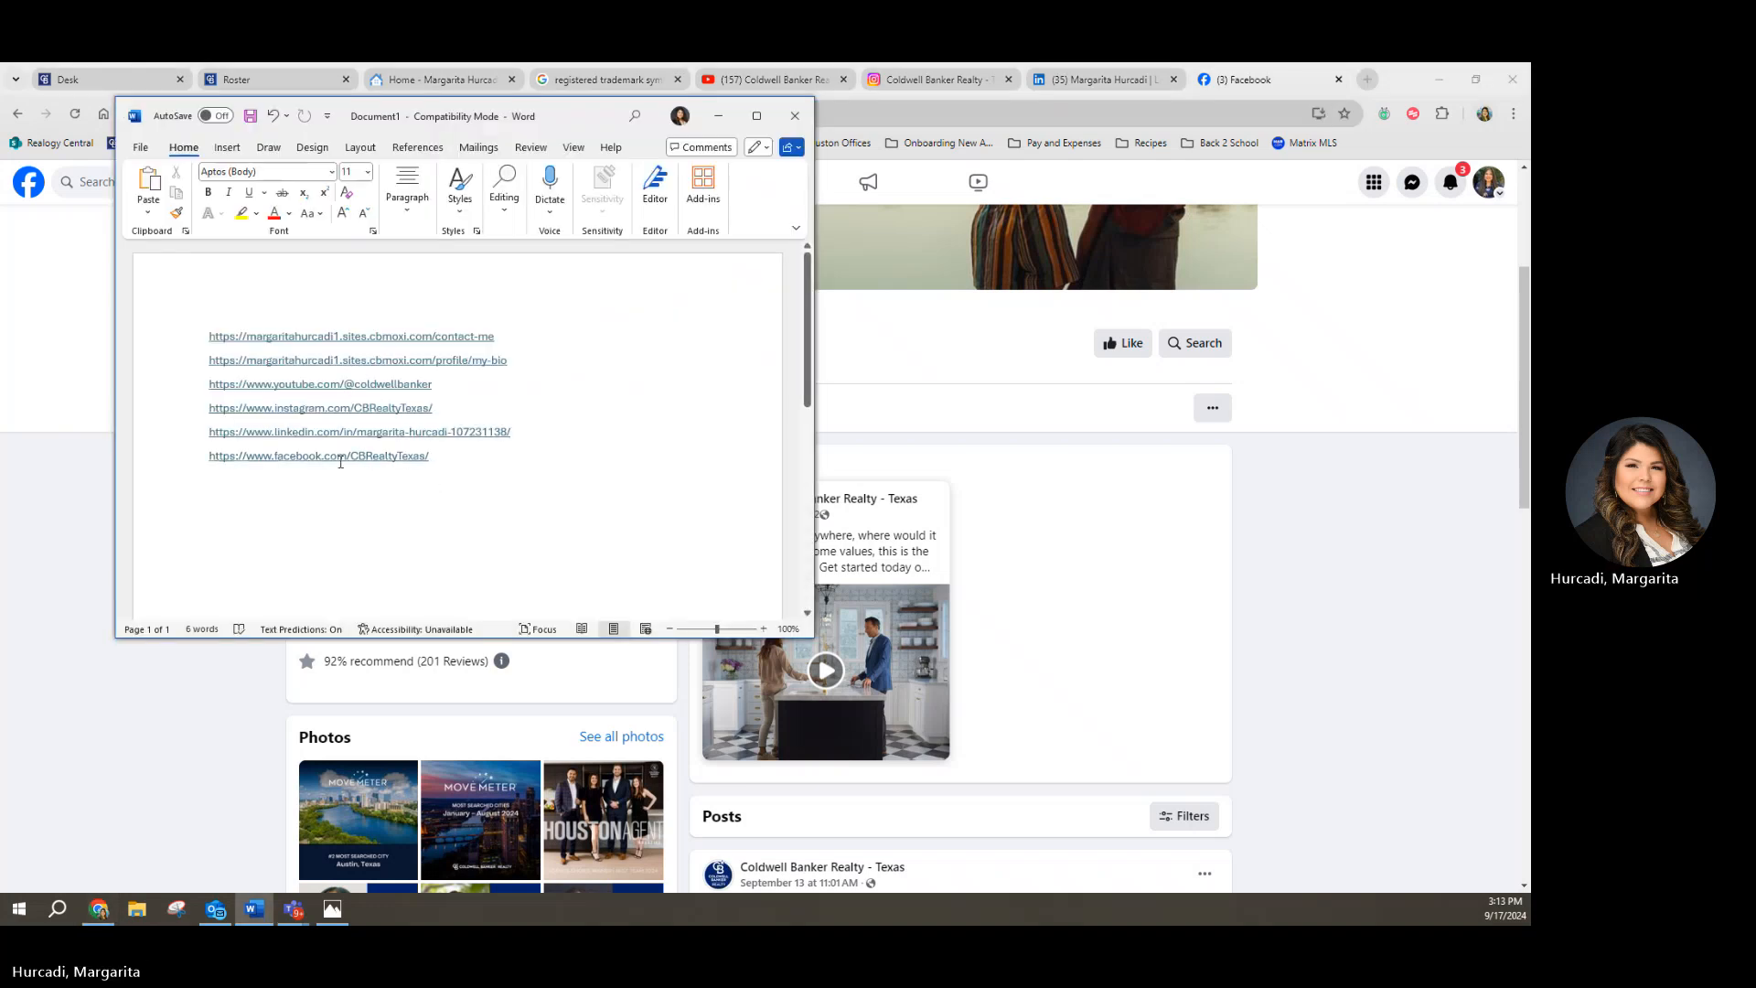
{"action": "key", "text": "alt+Tab"}
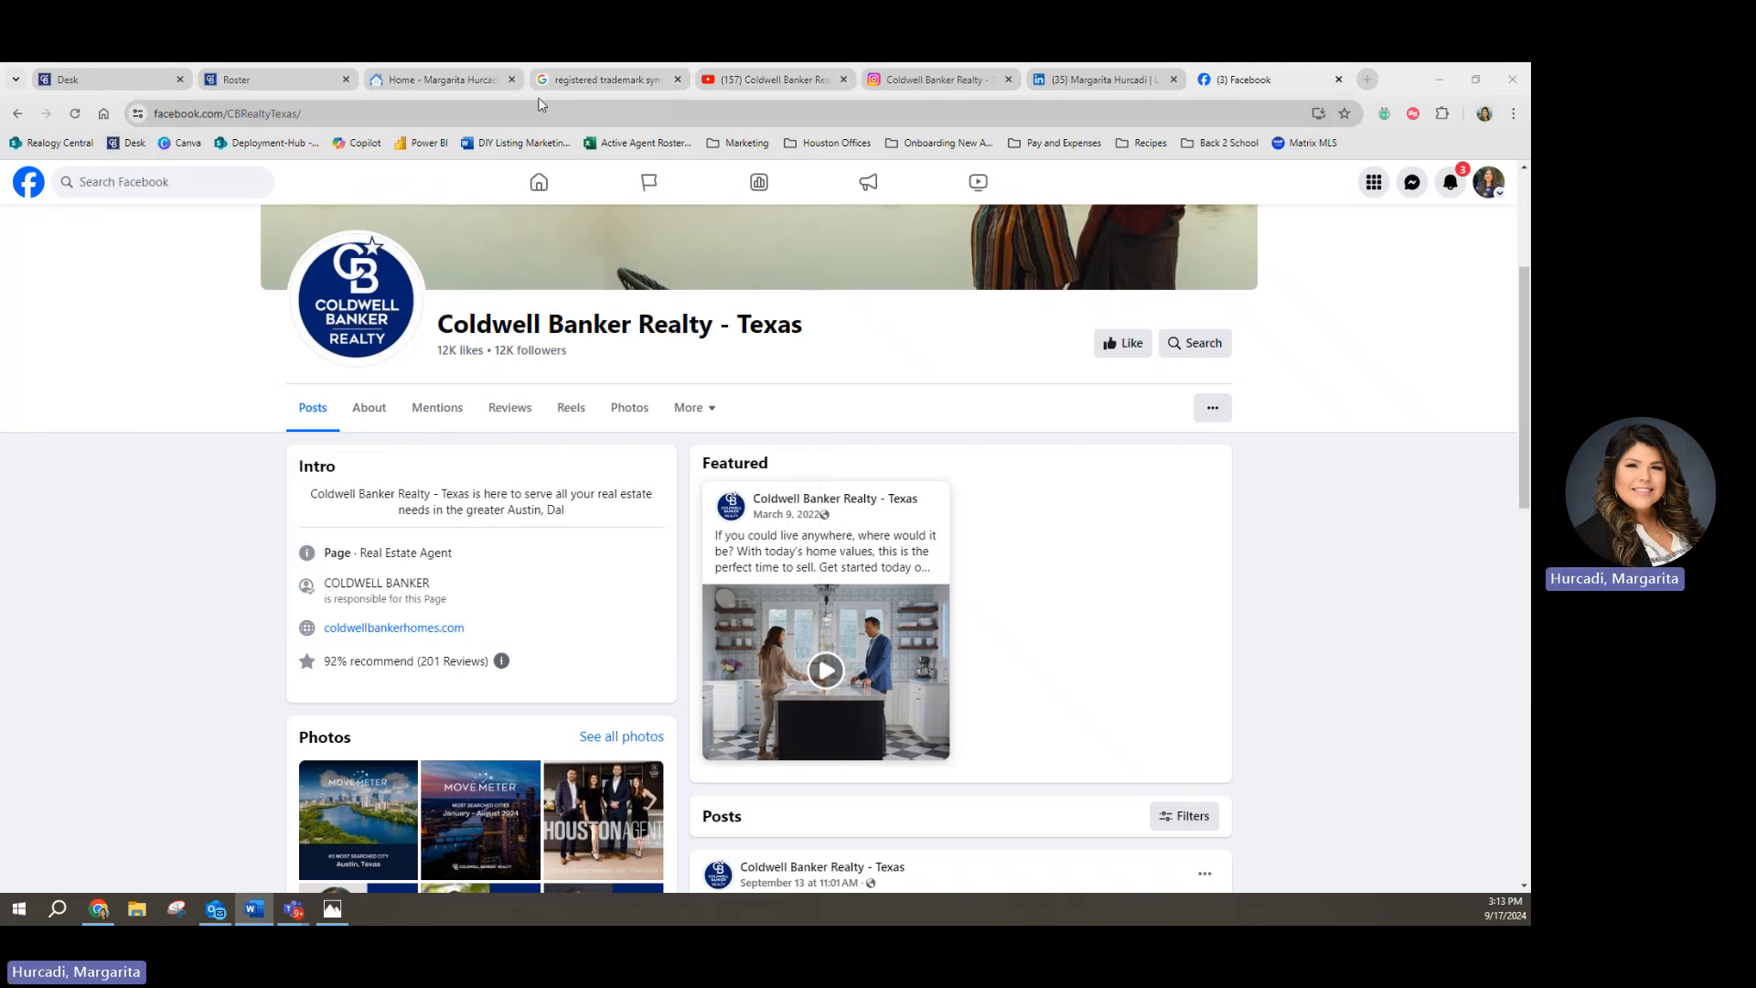
Step: Return to the website's home page editor and open the Icon Group settings for the social icons beneath the portrait, keeping the icons uncovered
{"action": "left_click", "coordinate": [380, 83]}
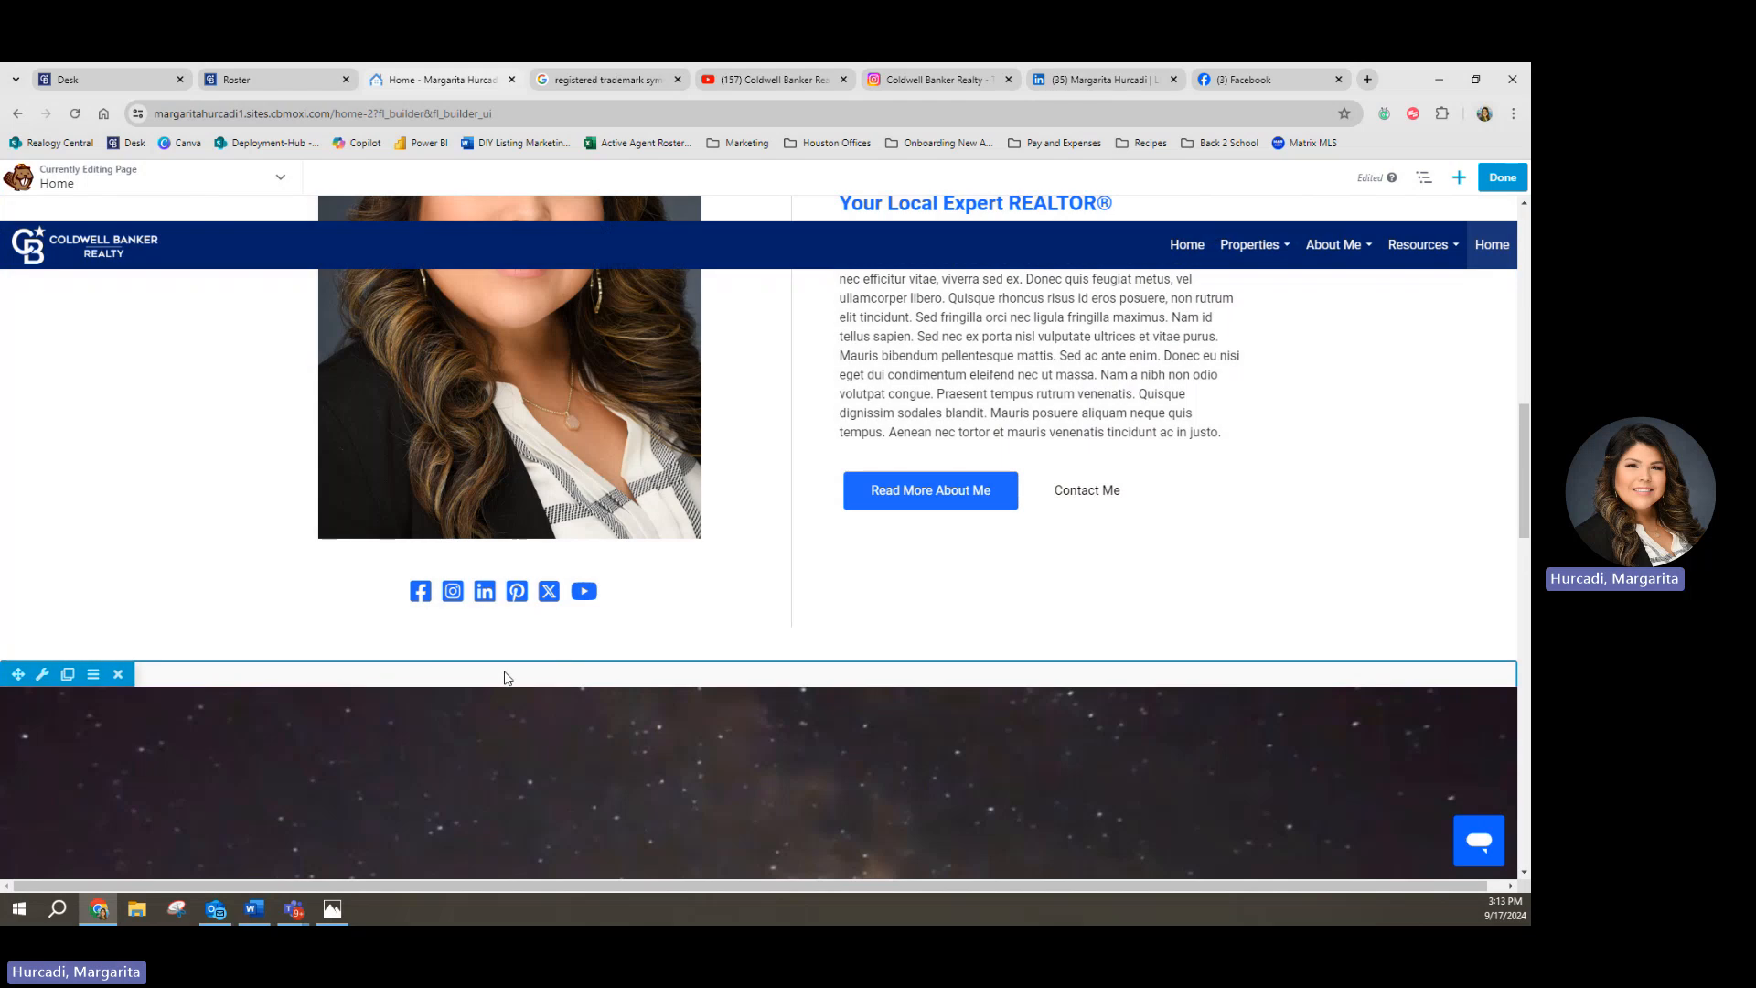
{"action": "mouse_move", "coordinate": [667, 552]}
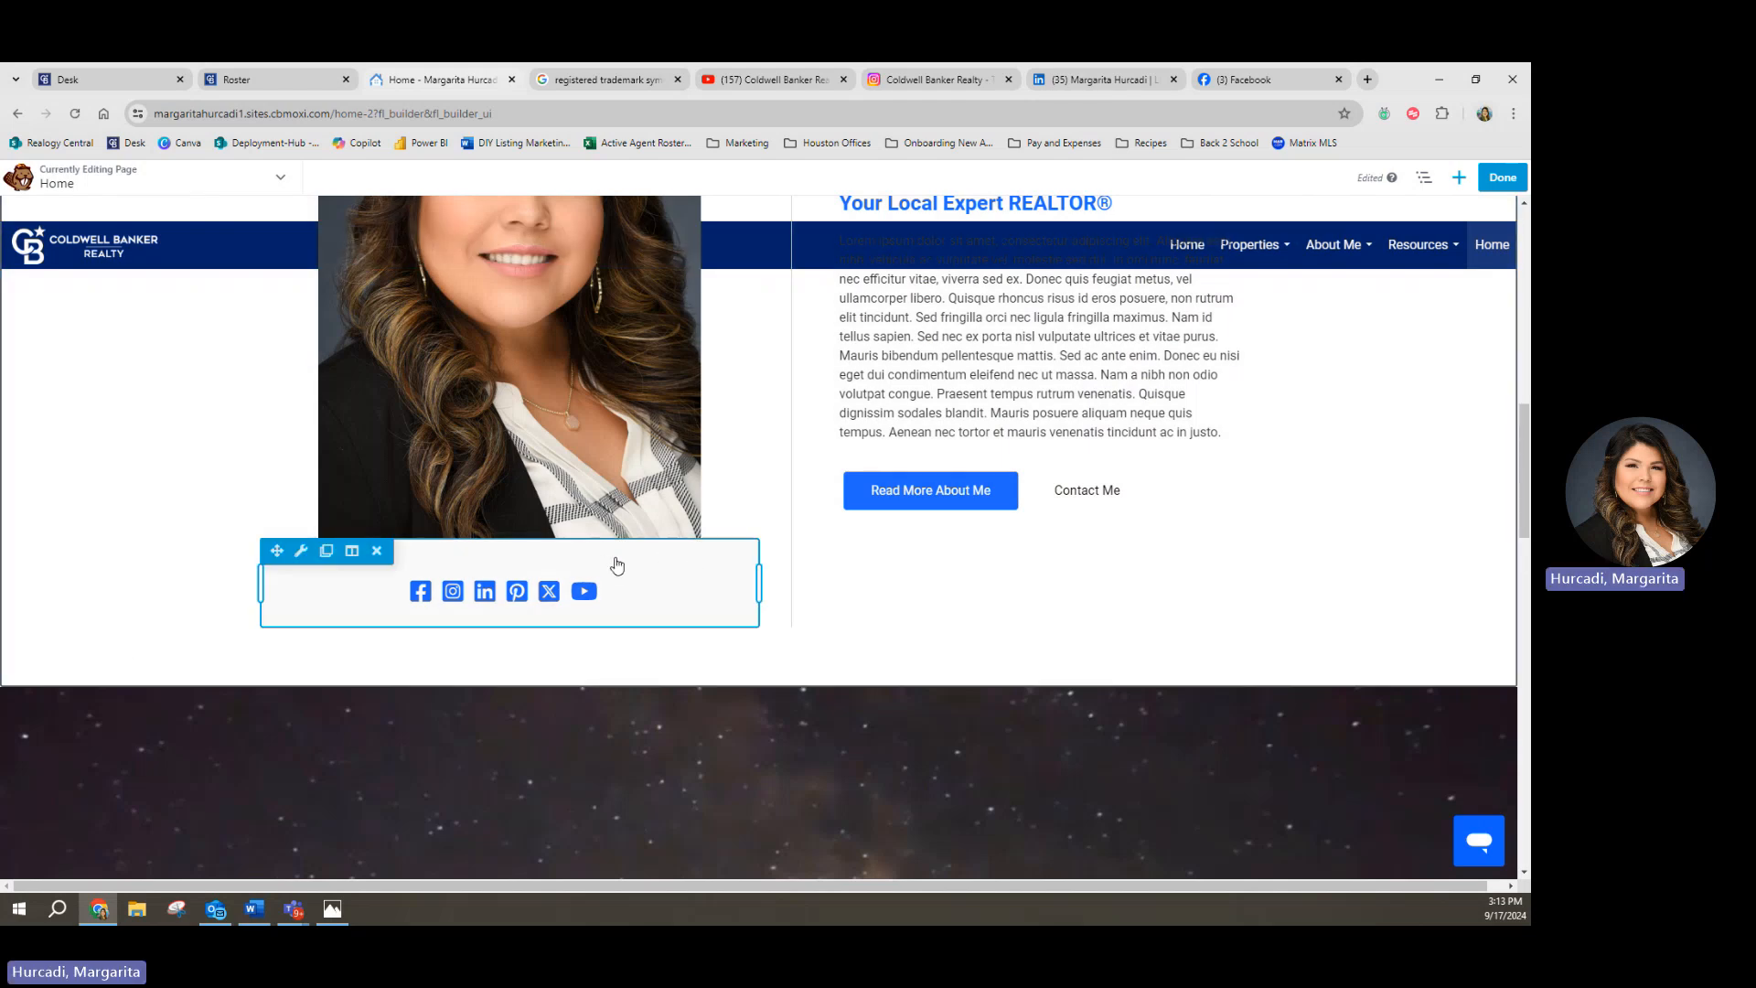
{"action": "left_click", "coordinate": [617, 565]}
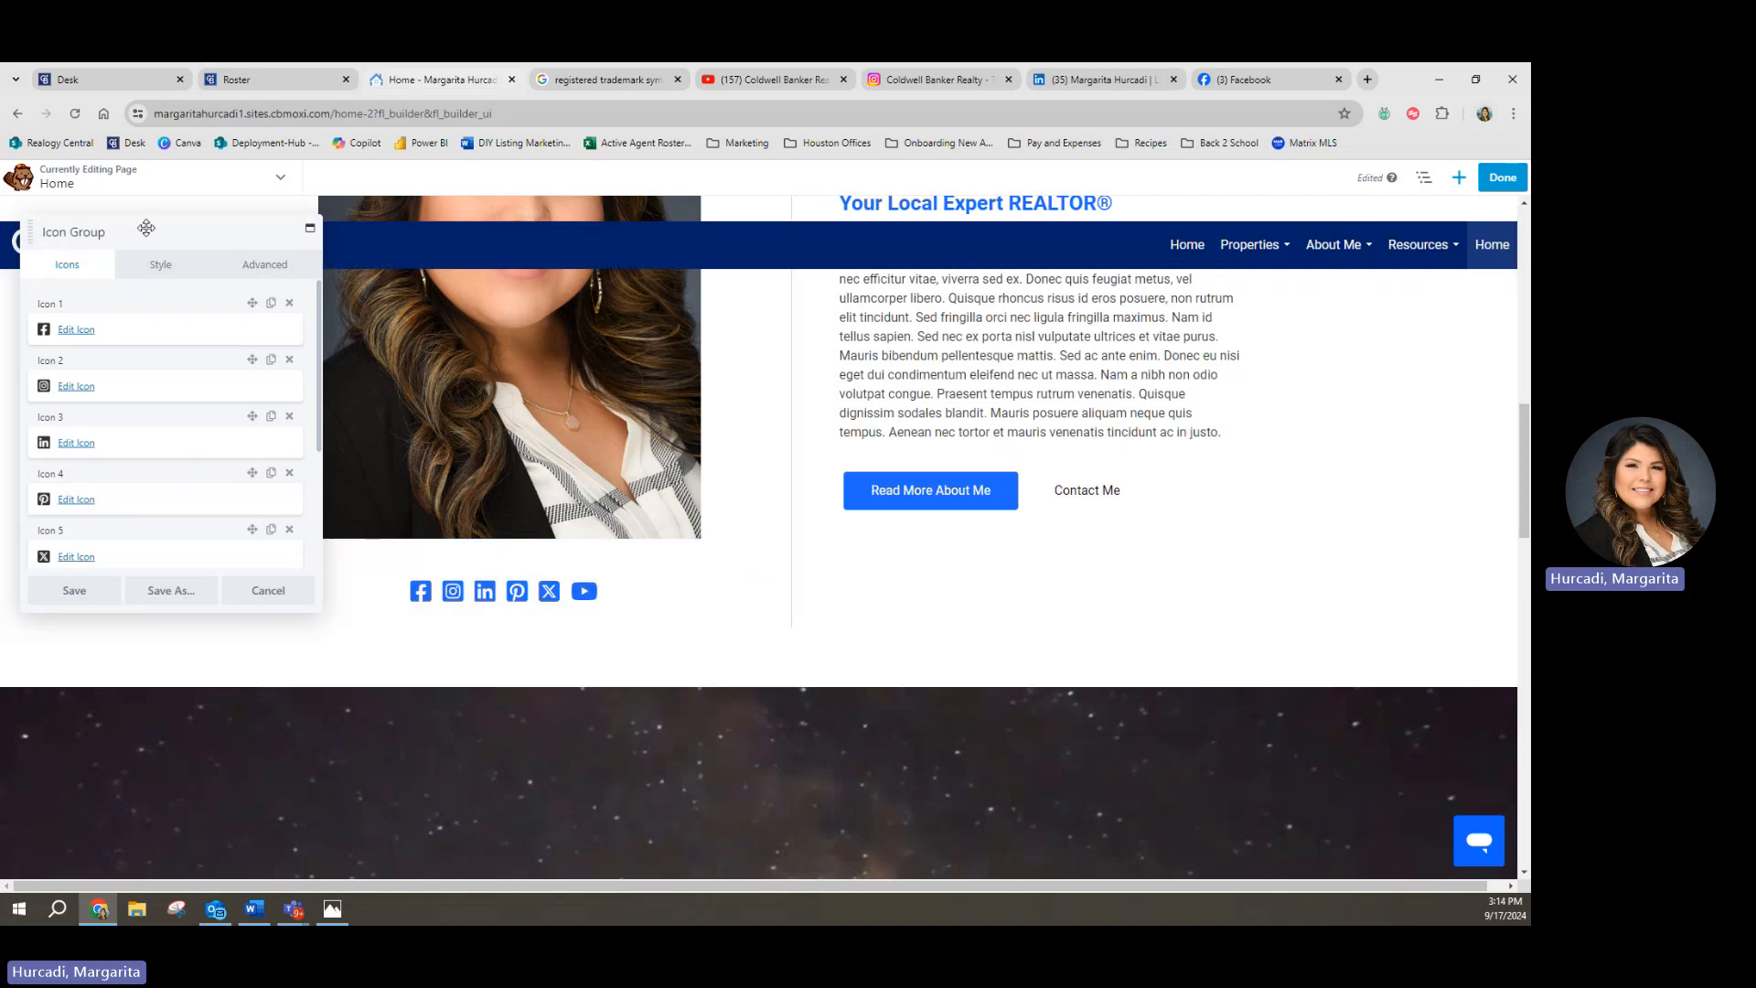
{"action": "left_click_drag", "start_coordinate": [144, 233], "coordinate": [280, 195]}
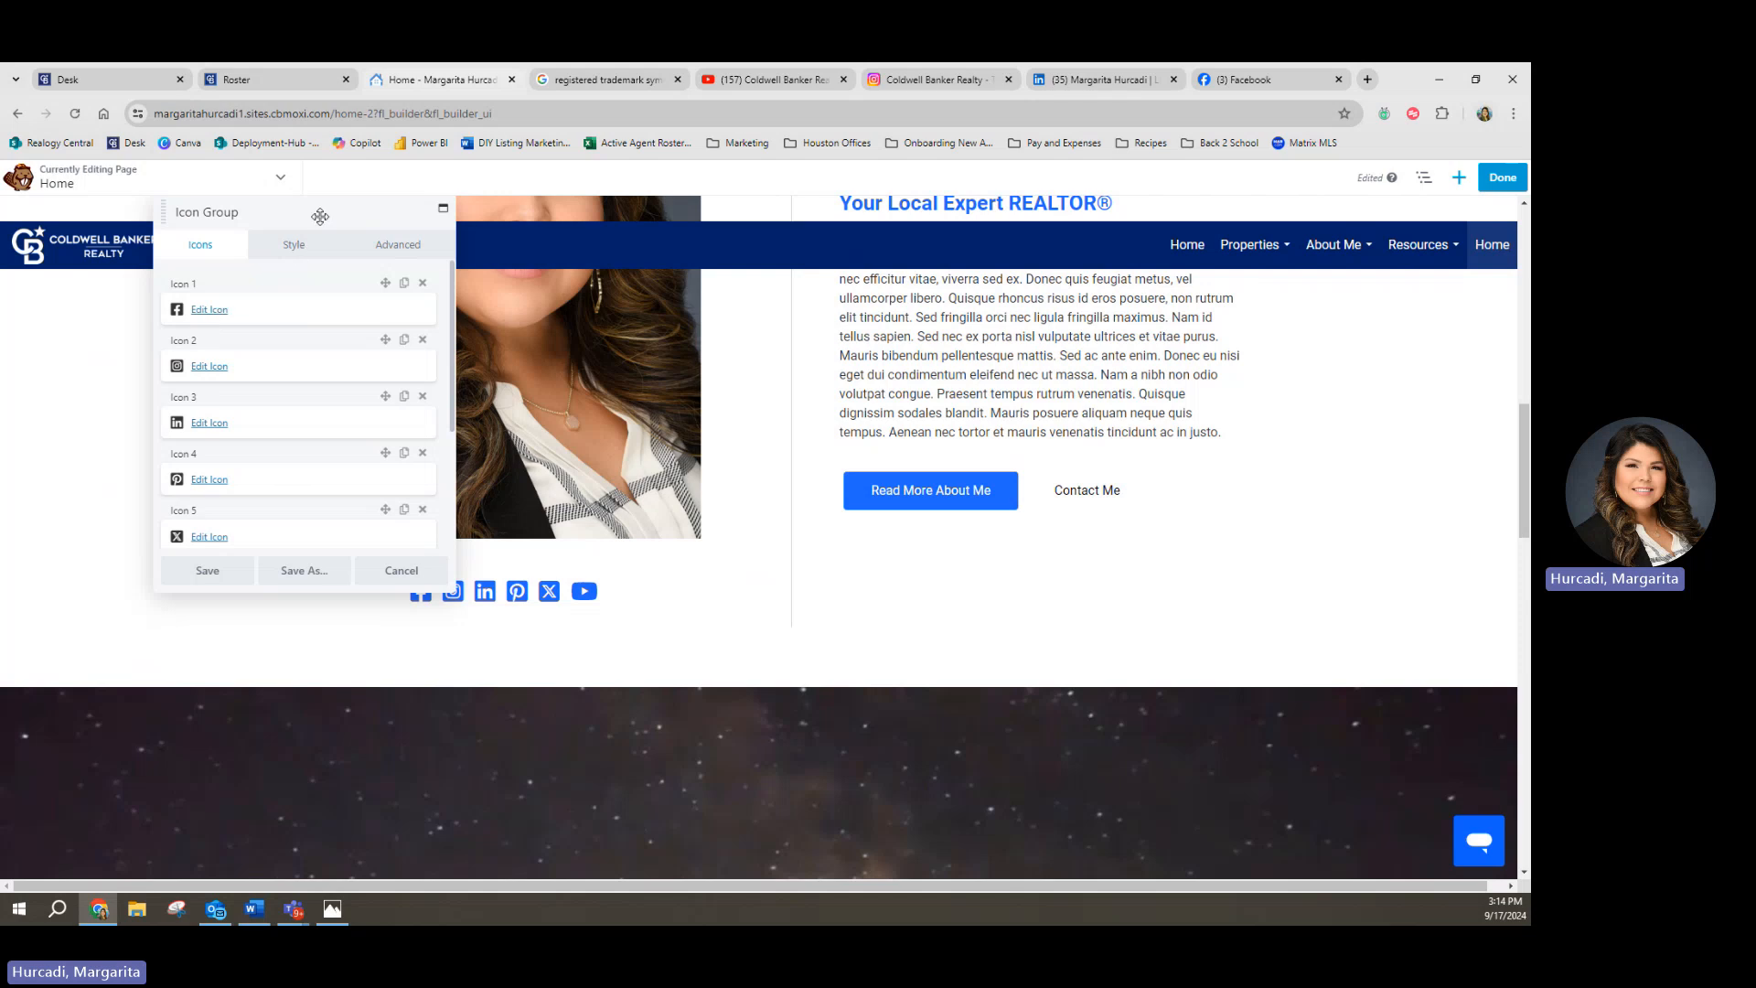
{"action": "left_click_drag", "start_coordinate": [316, 212], "coordinate": [216, 236]}
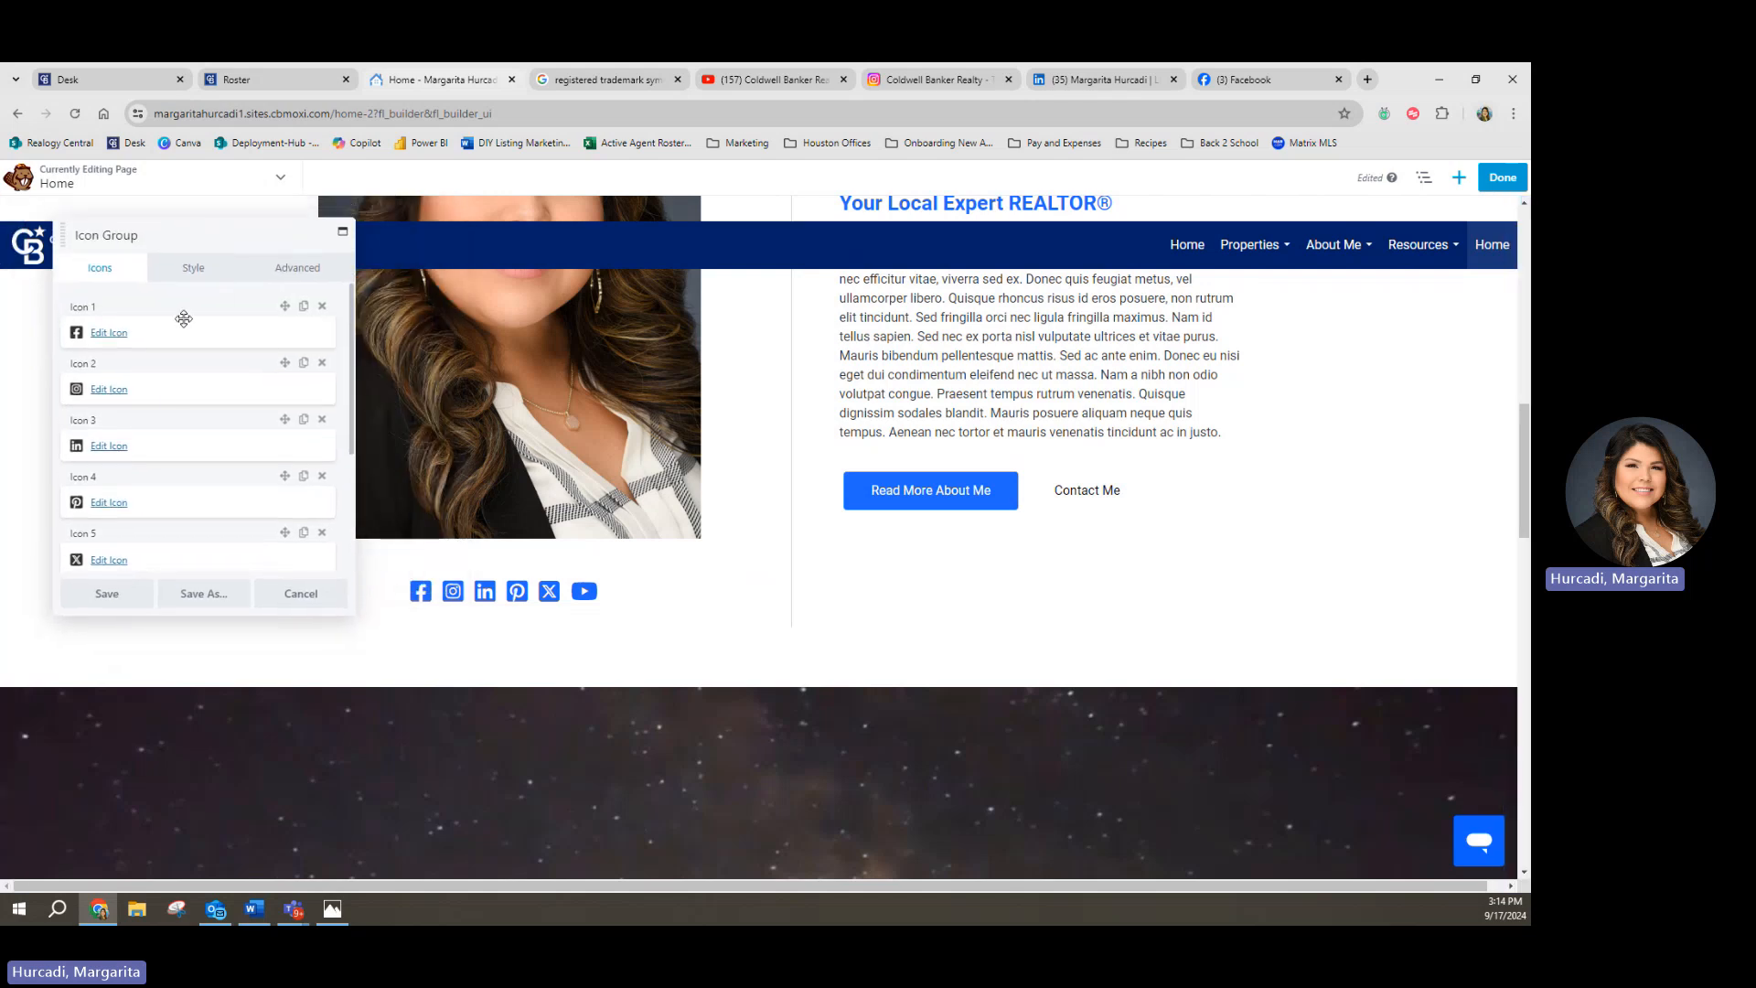
Step: Delete the Pinterest, blank, X and YouTube entries from the icon group
{"action": "scroll", "coordinate": [129, 492], "scroll_direction": "down", "scroll_amount": 1}
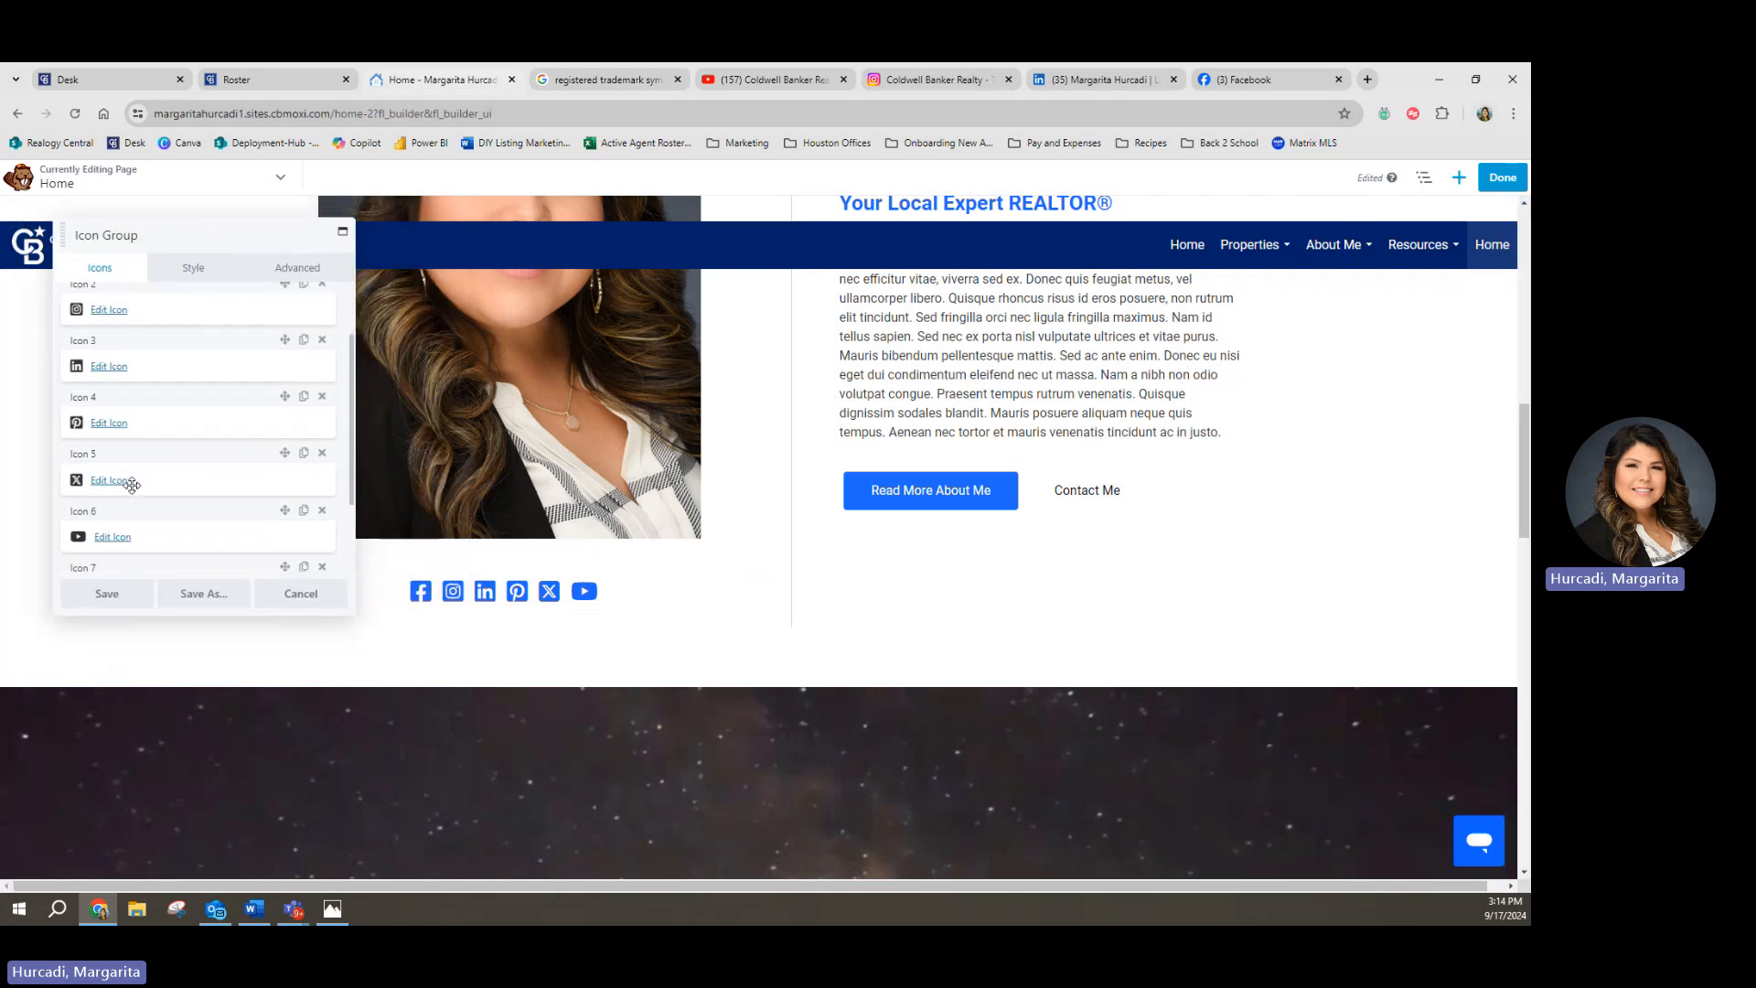
{"action": "left_click", "coordinate": [323, 397]}
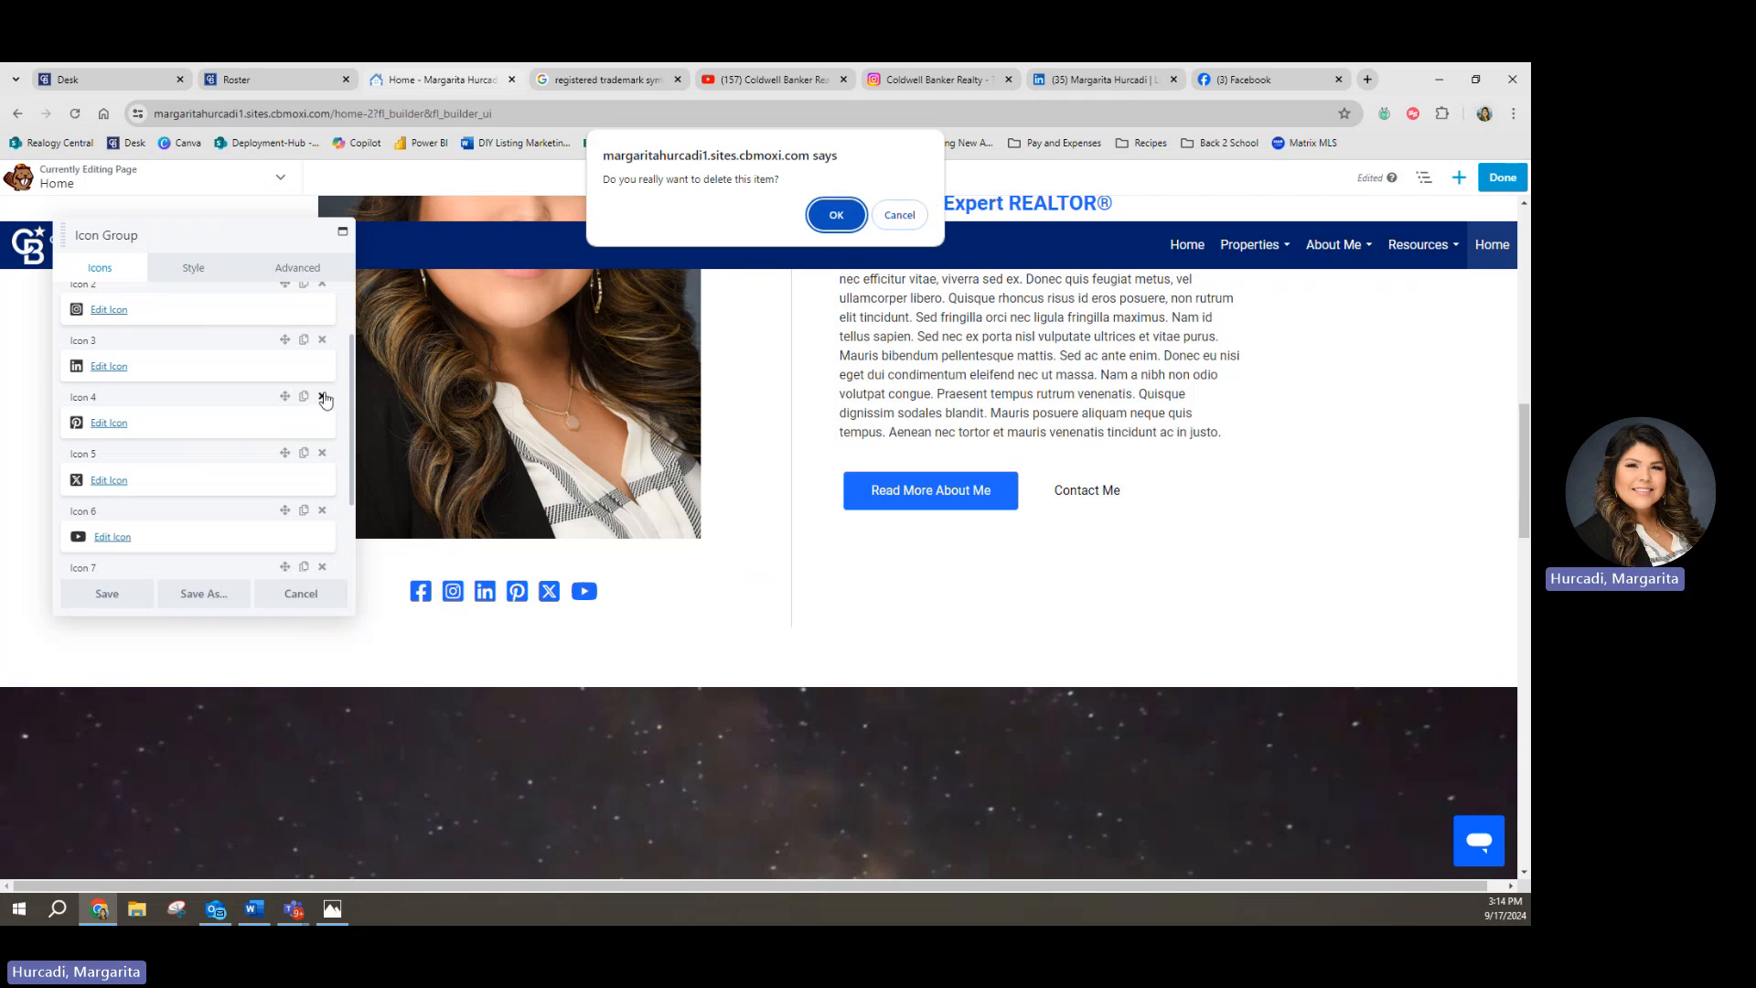
{"action": "left_click", "coordinate": [833, 216]}
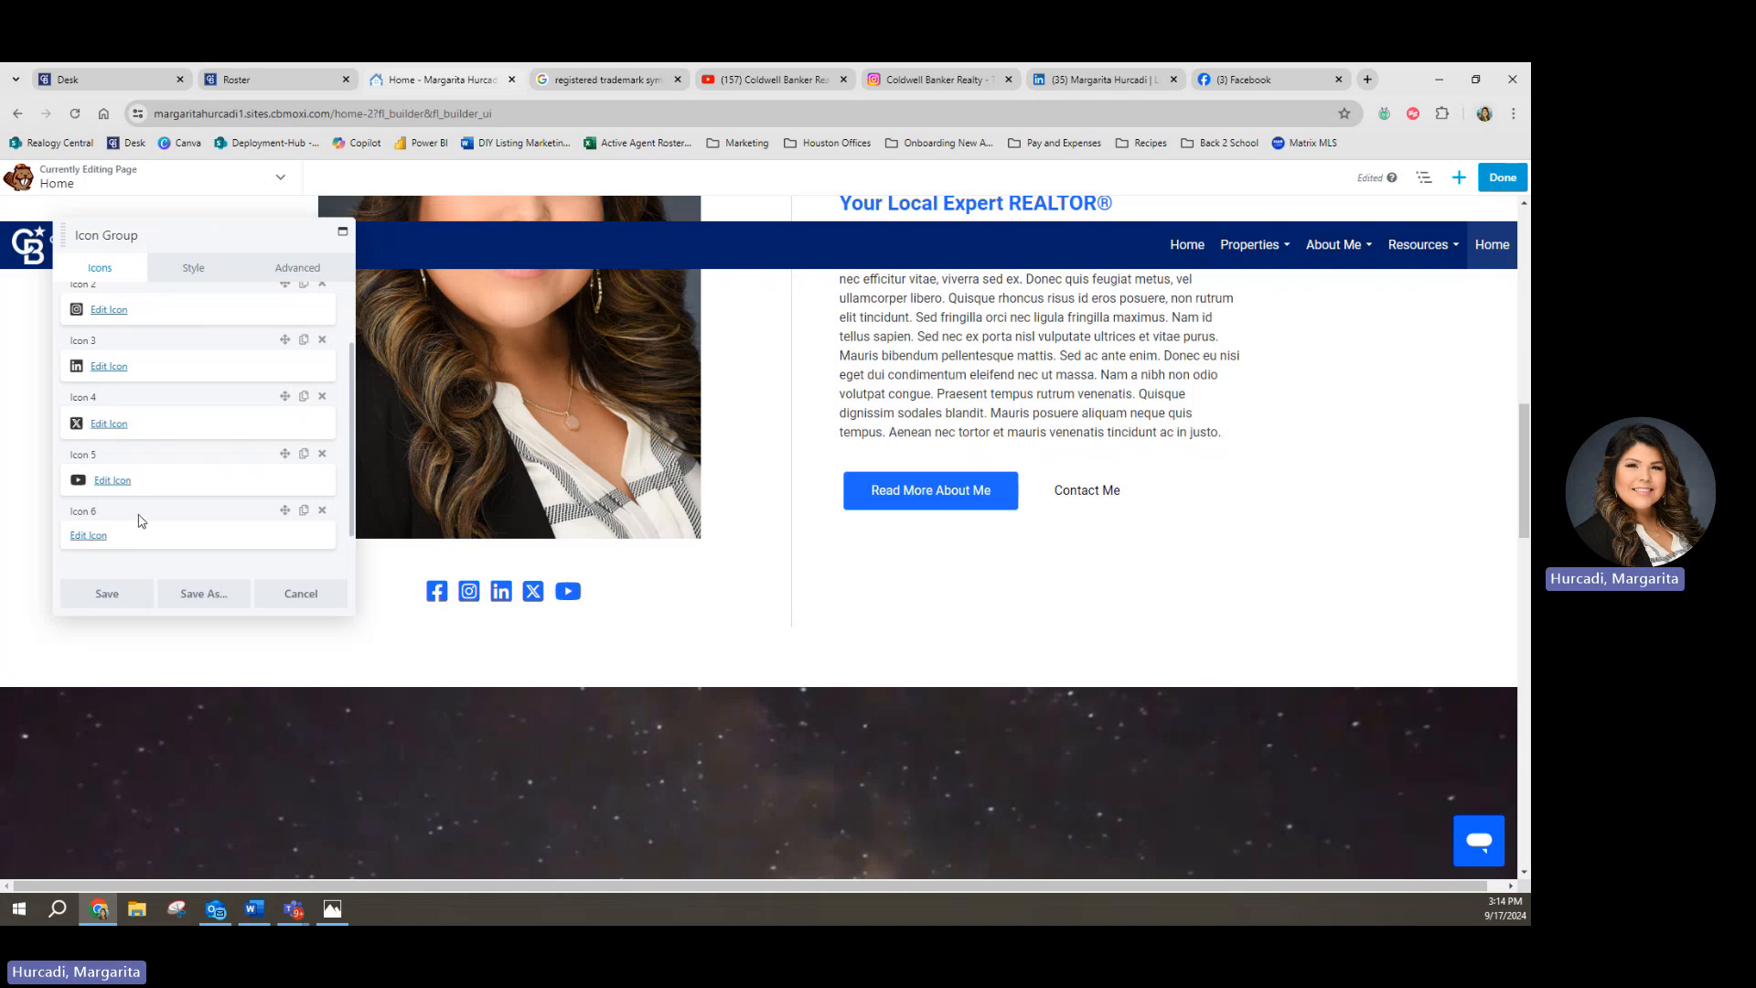
{"action": "left_click", "coordinate": [322, 510]}
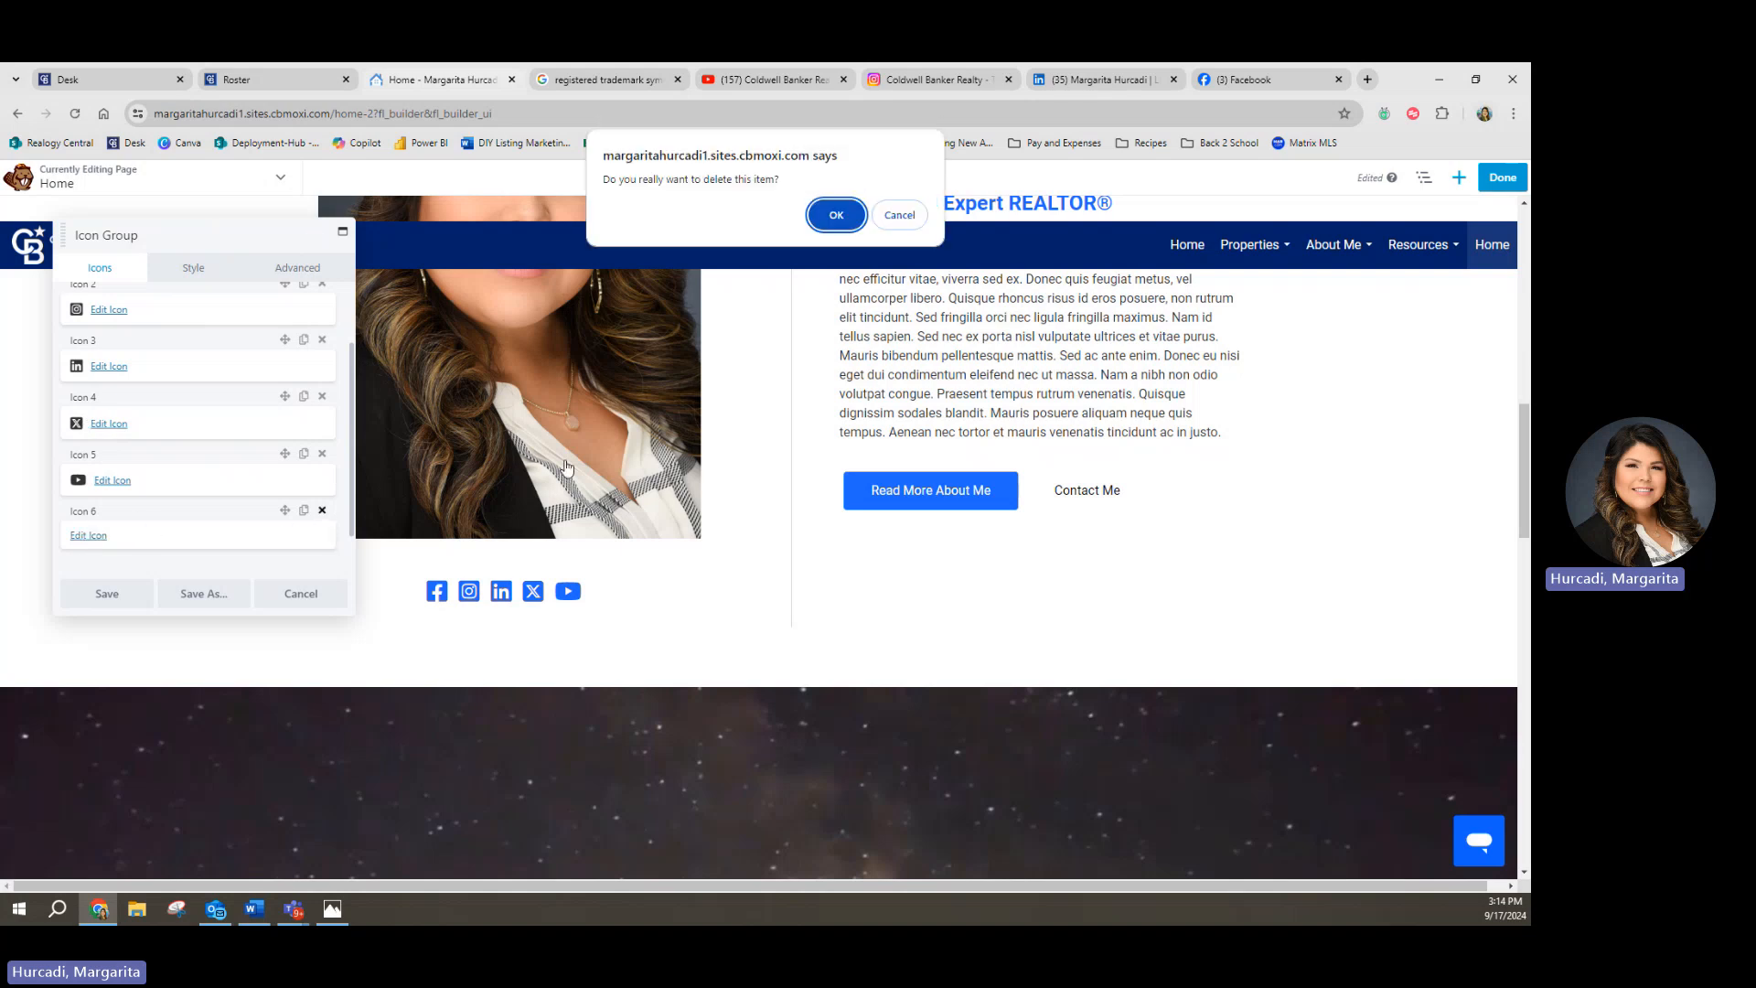
{"action": "left_click", "coordinate": [836, 216]}
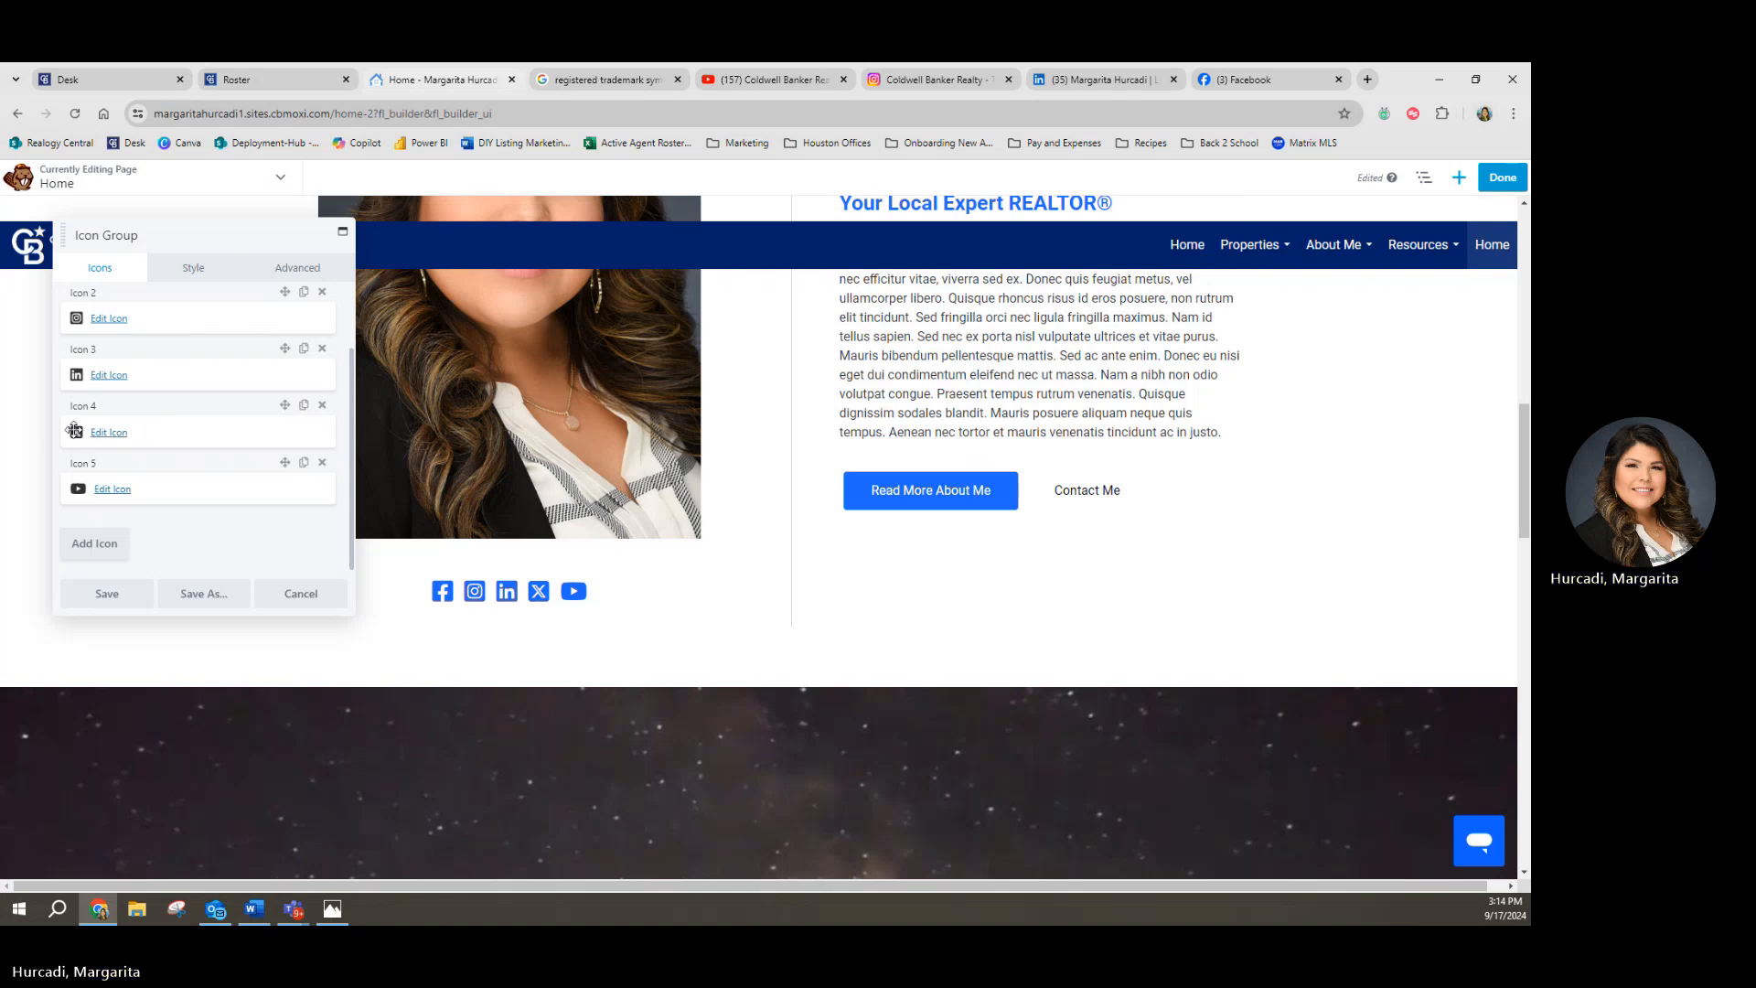
{"action": "left_click", "coordinate": [322, 404]}
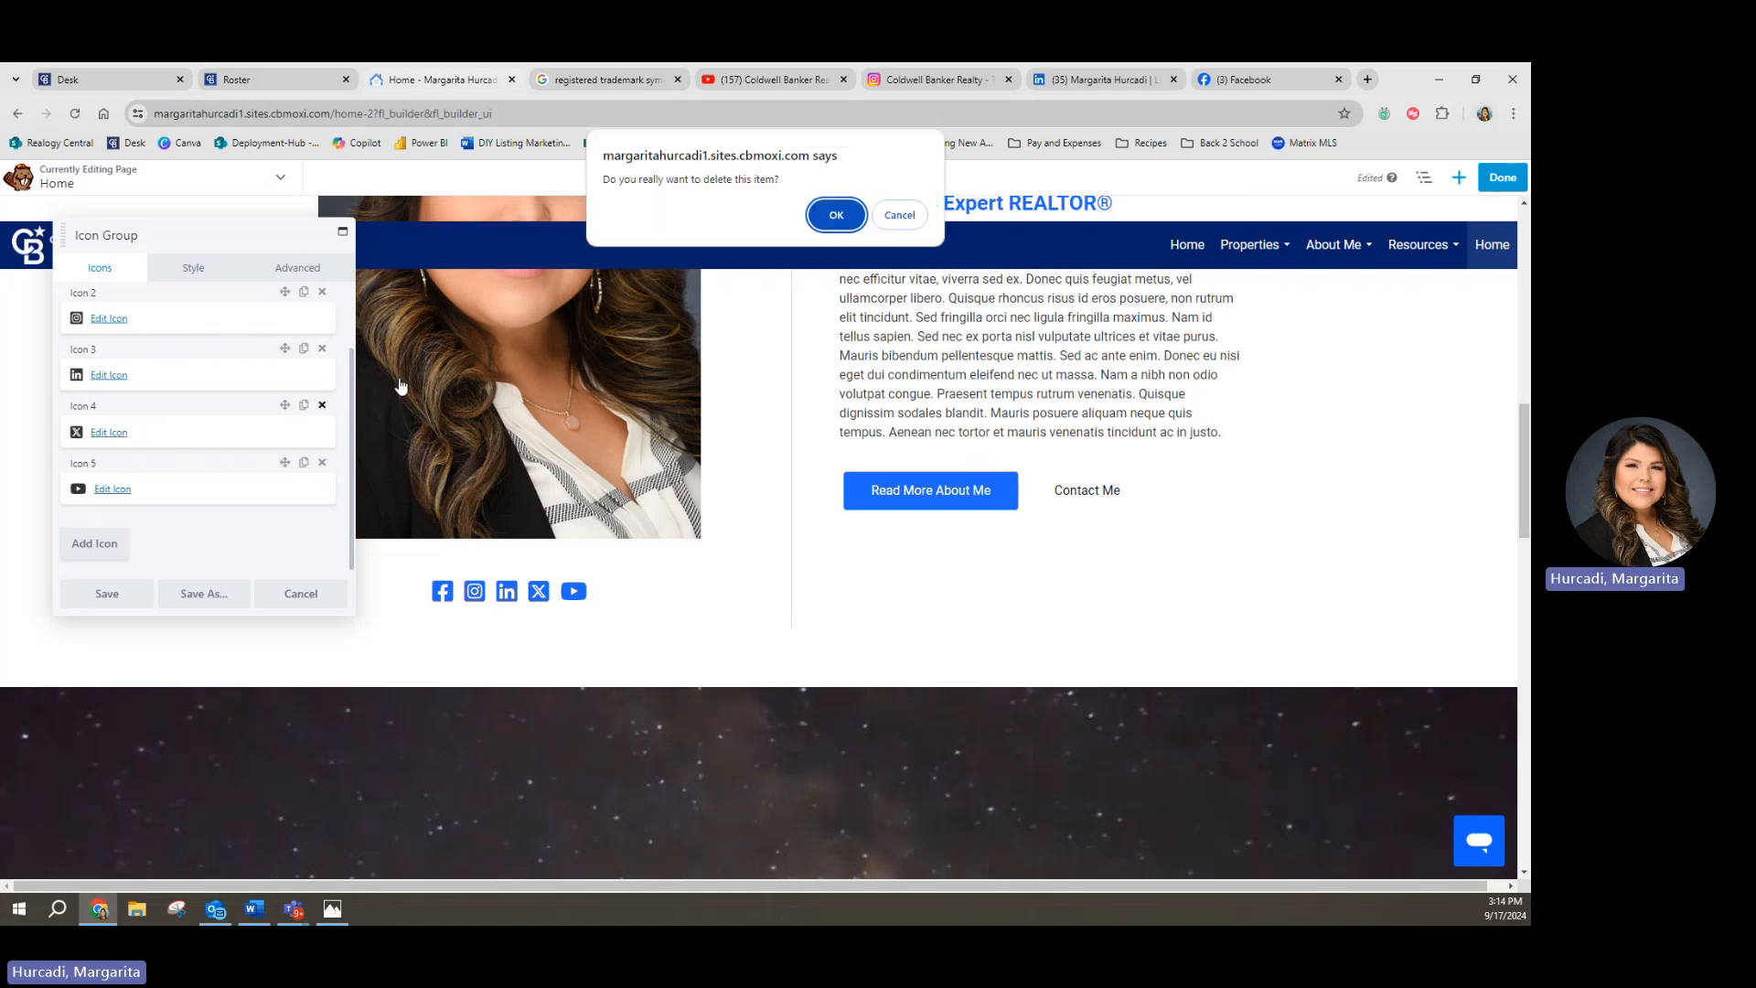
{"action": "left_click", "coordinate": [813, 226]}
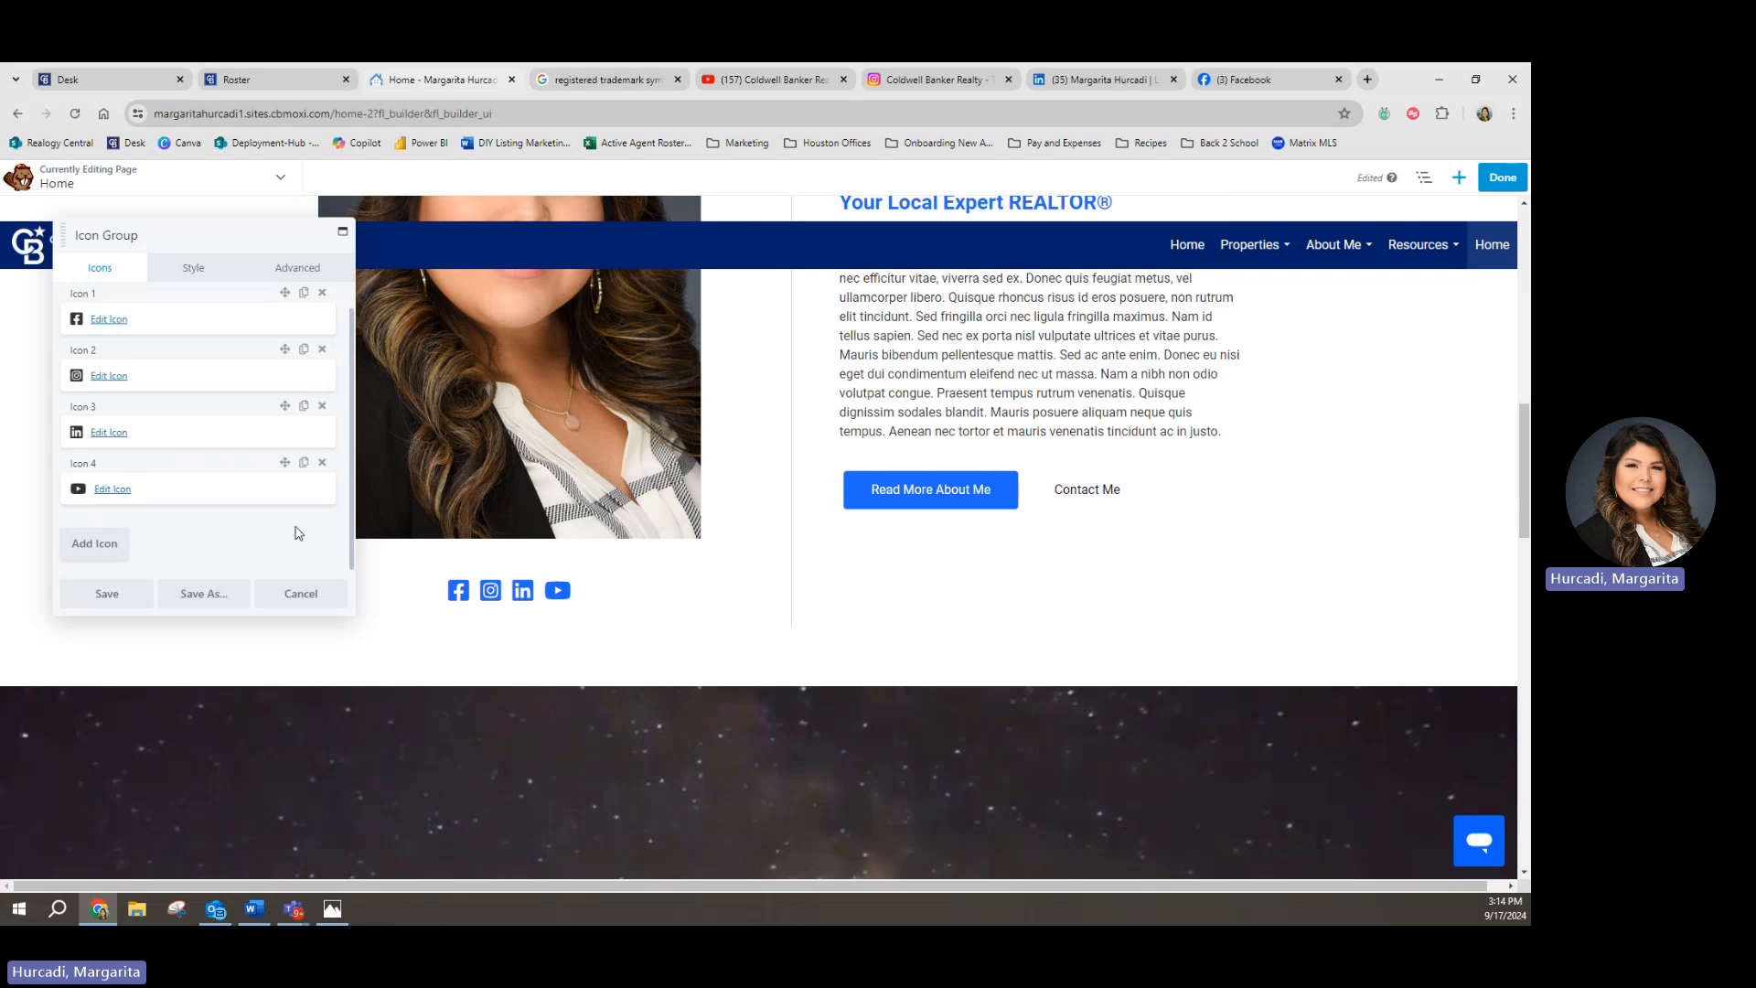
{"action": "left_click", "coordinate": [323, 464]}
{"action": "left_click", "coordinate": [834, 213]}
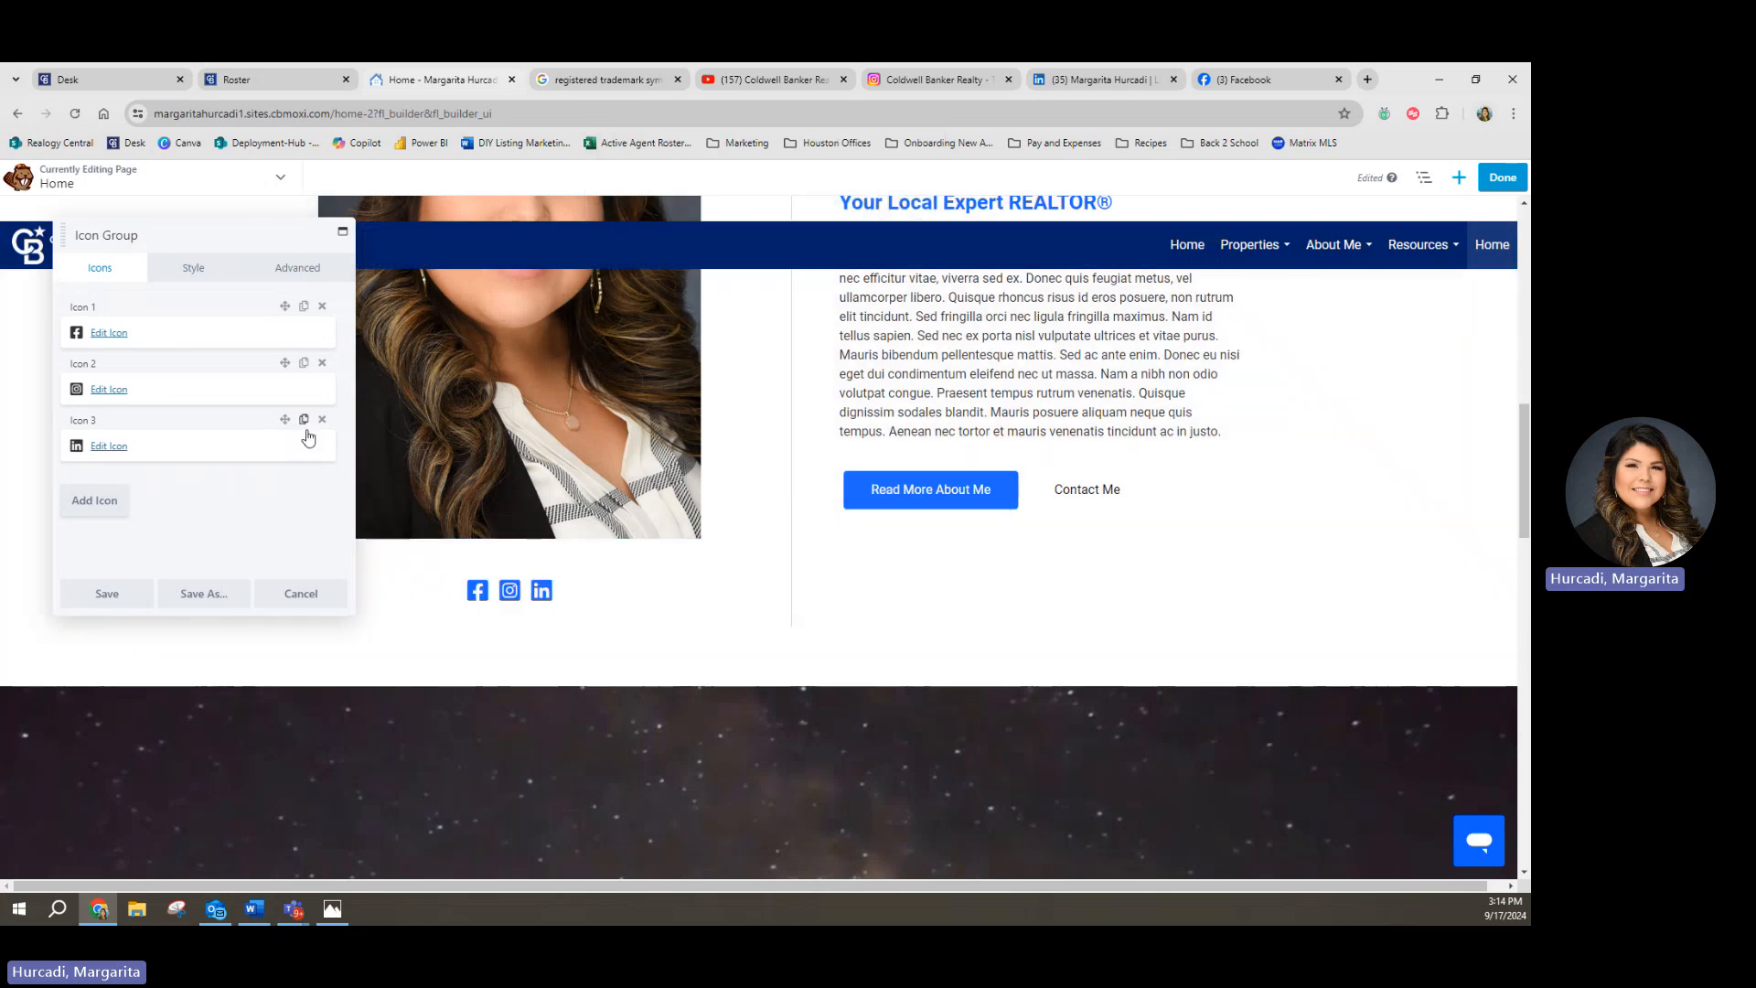
Step: Duplicate the LinkedIn entry in the icon group and replace the copy's icon with the YouTube icon
{"action": "left_click", "coordinate": [306, 421]}
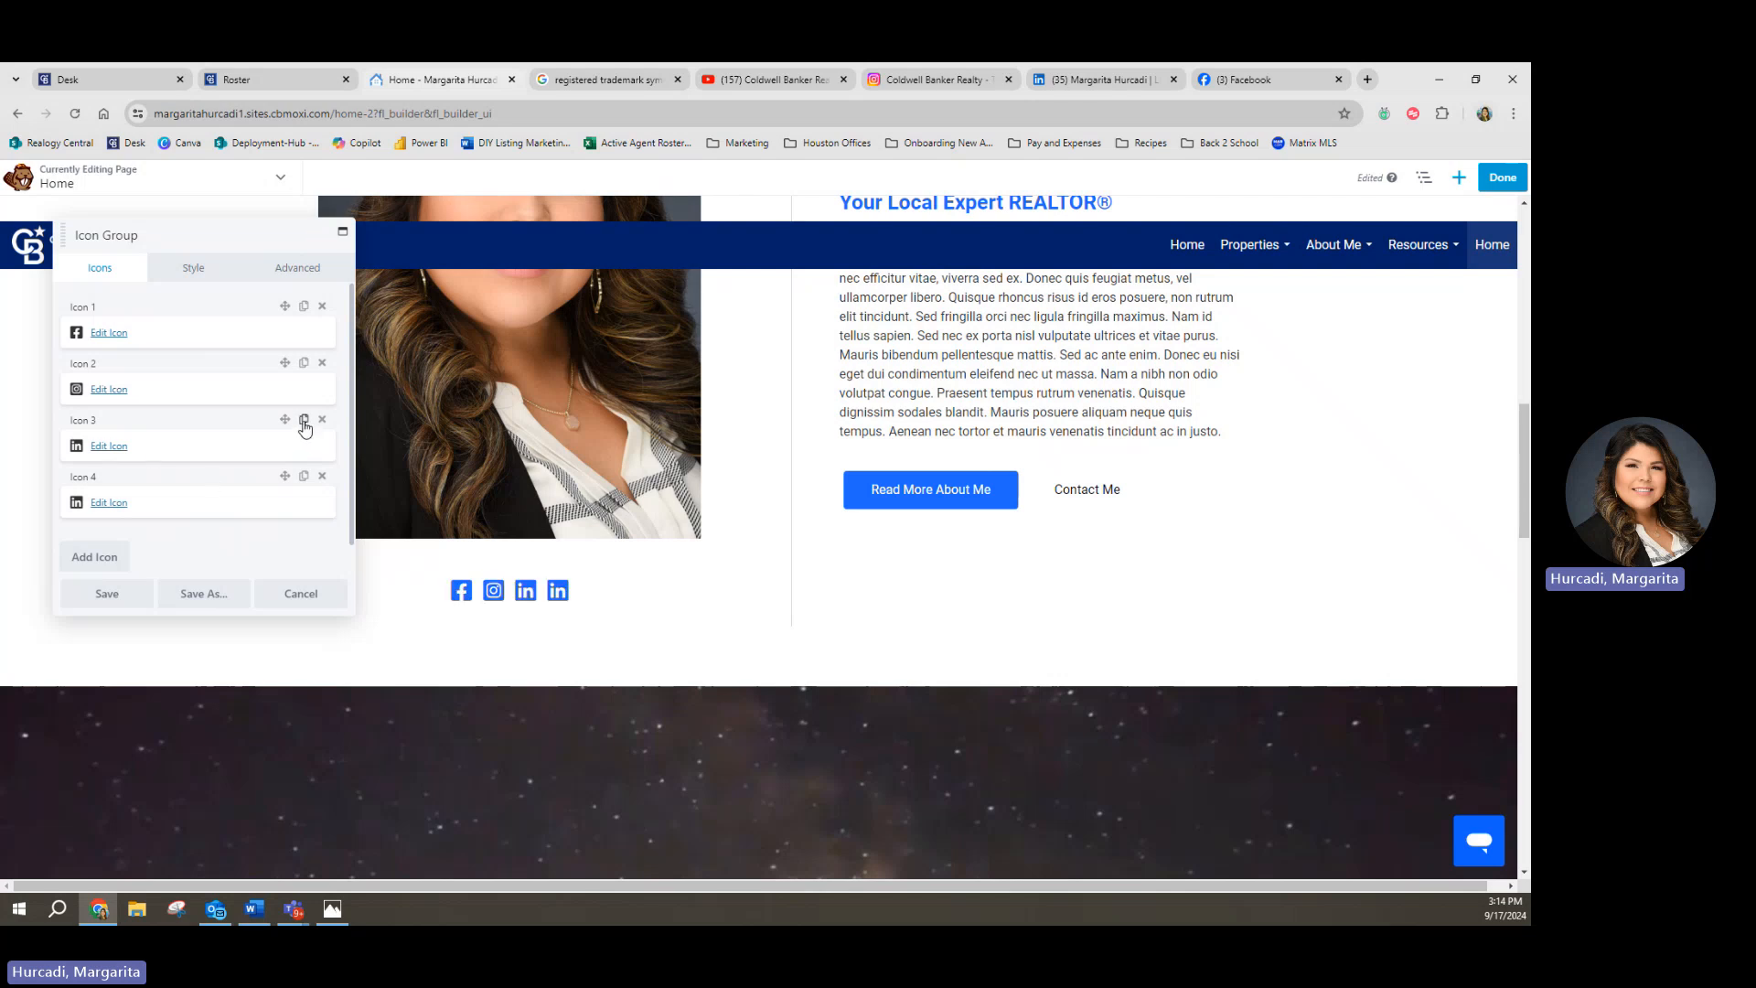
{"action": "left_click", "coordinate": [109, 503]}
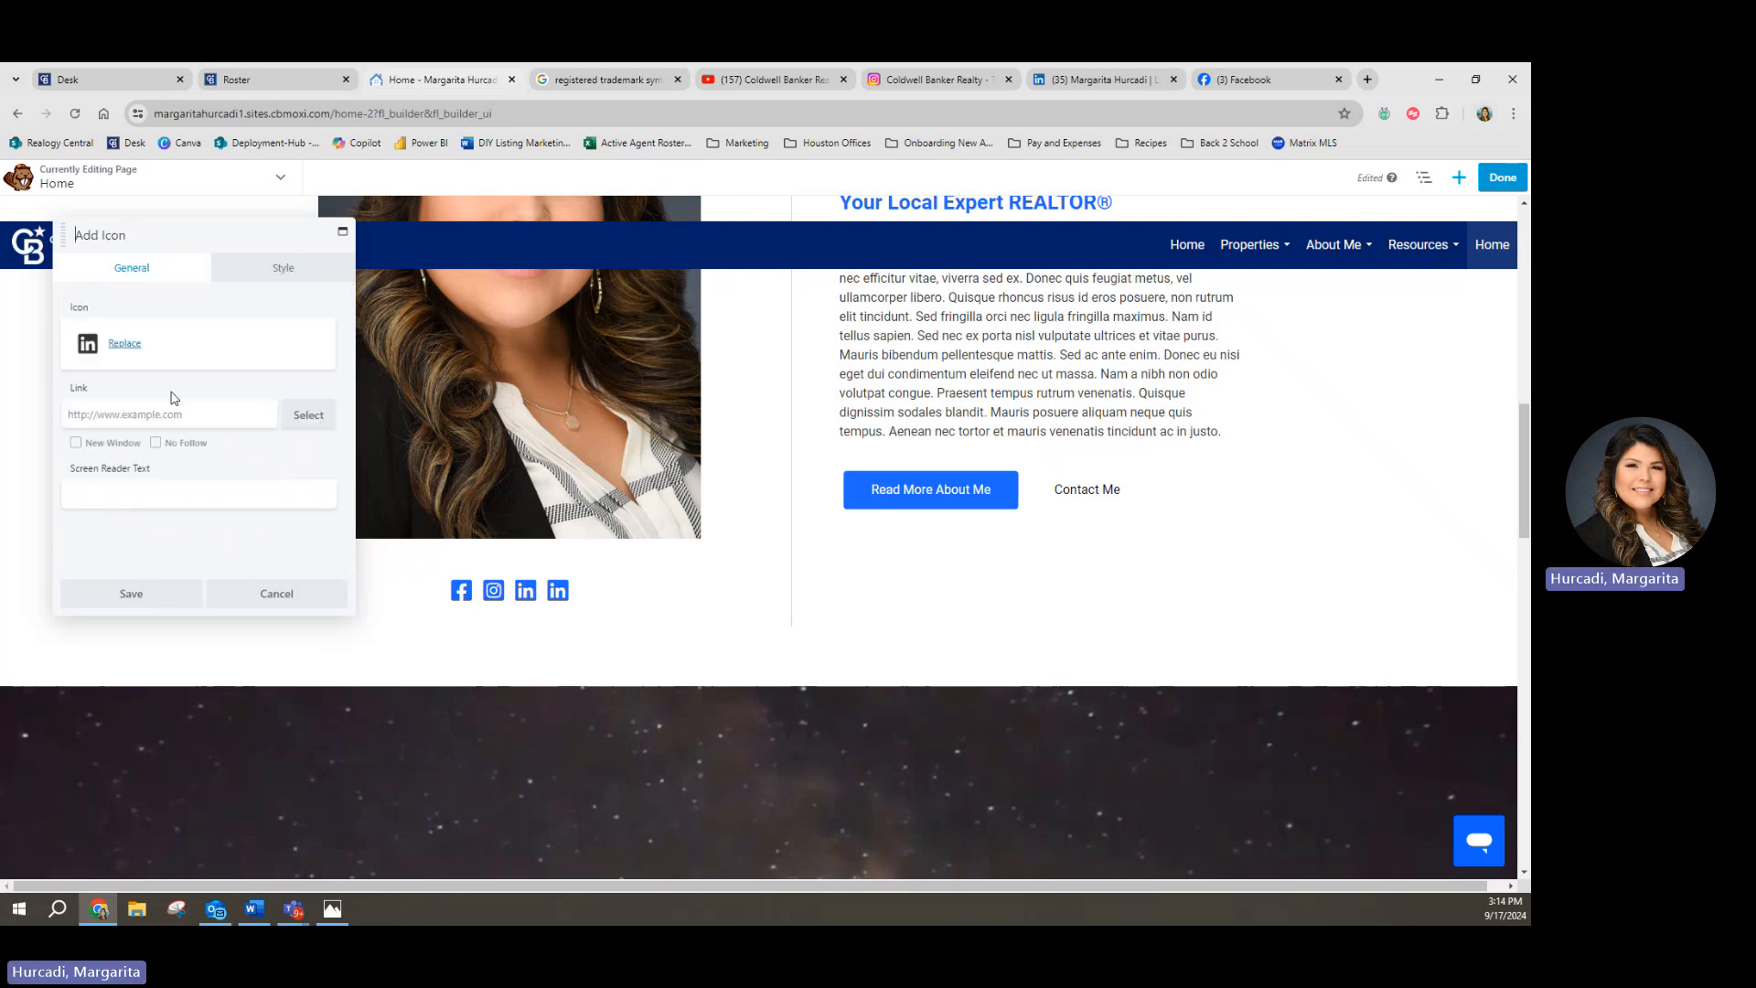
{"action": "left_click", "coordinate": [125, 344]}
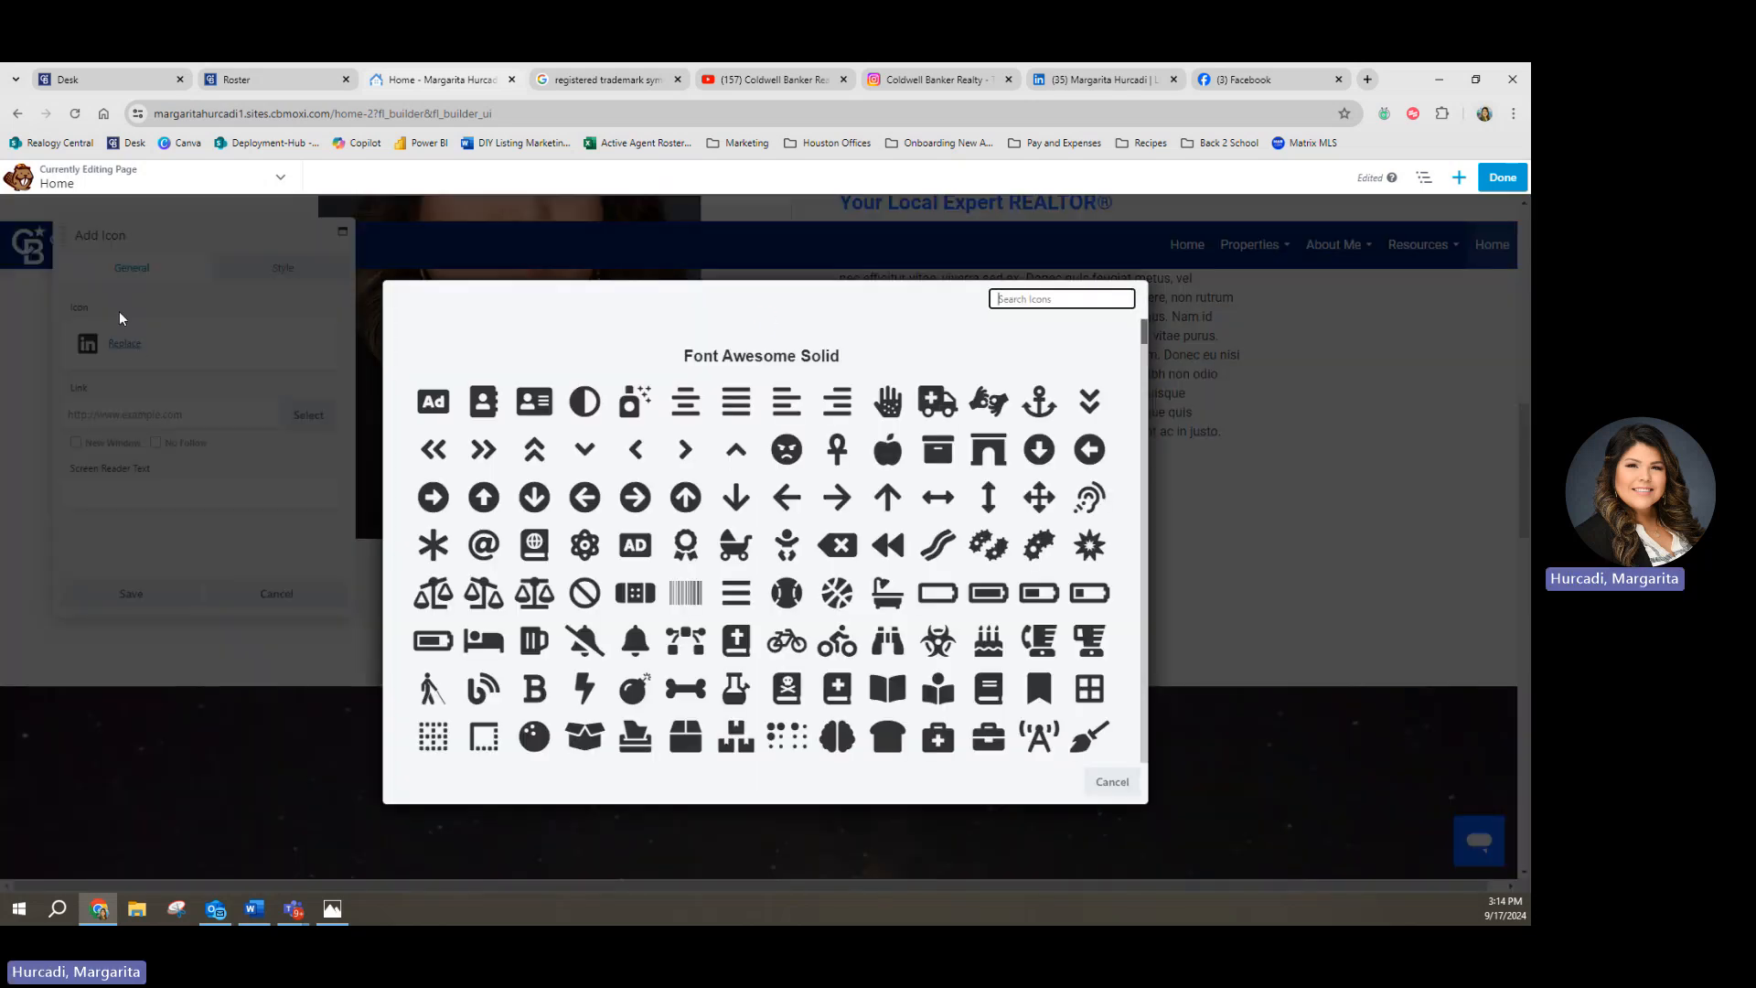
{"action": "left_click", "coordinate": [1048, 298]}
{"action": "type", "text": "yo"}
{"action": "key", "text": "BackSpace"}
{"action": "key", "text": "BackSpace"}
{"action": "key", "text": "BackSpace"}
{"action": "key", "text": "BackSpace"}
{"action": "type", "text": "tube"}
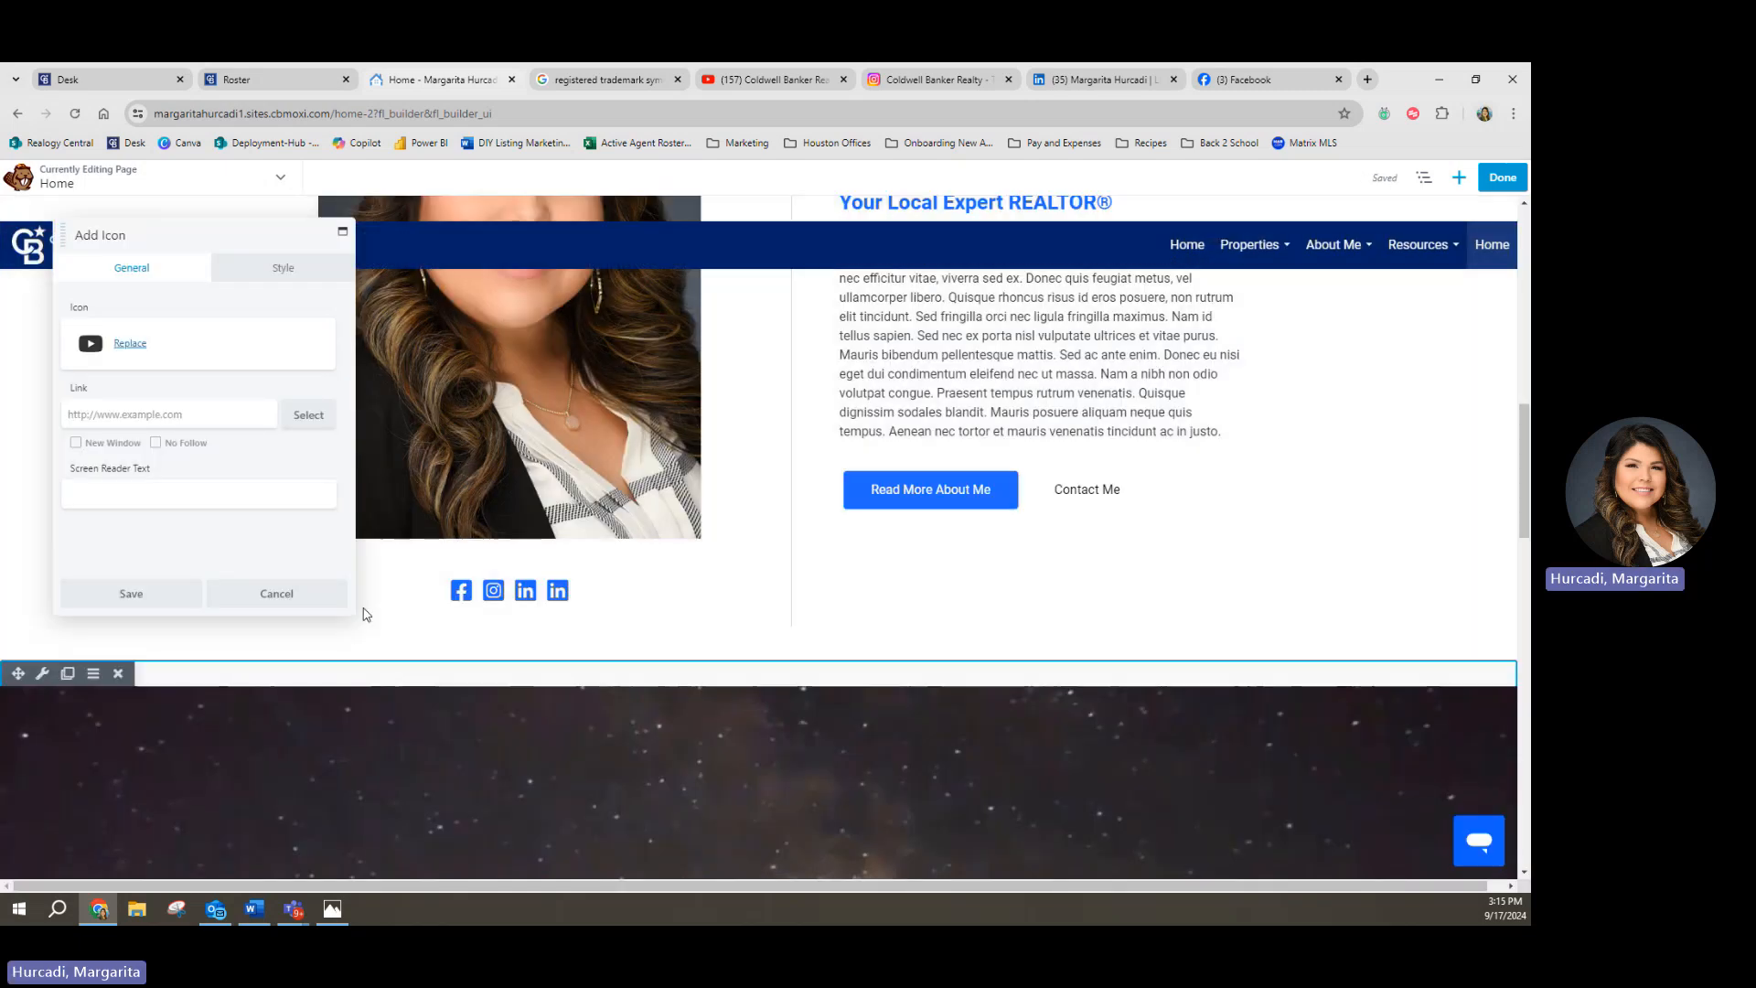
{"action": "left_click", "coordinate": [790, 401]}
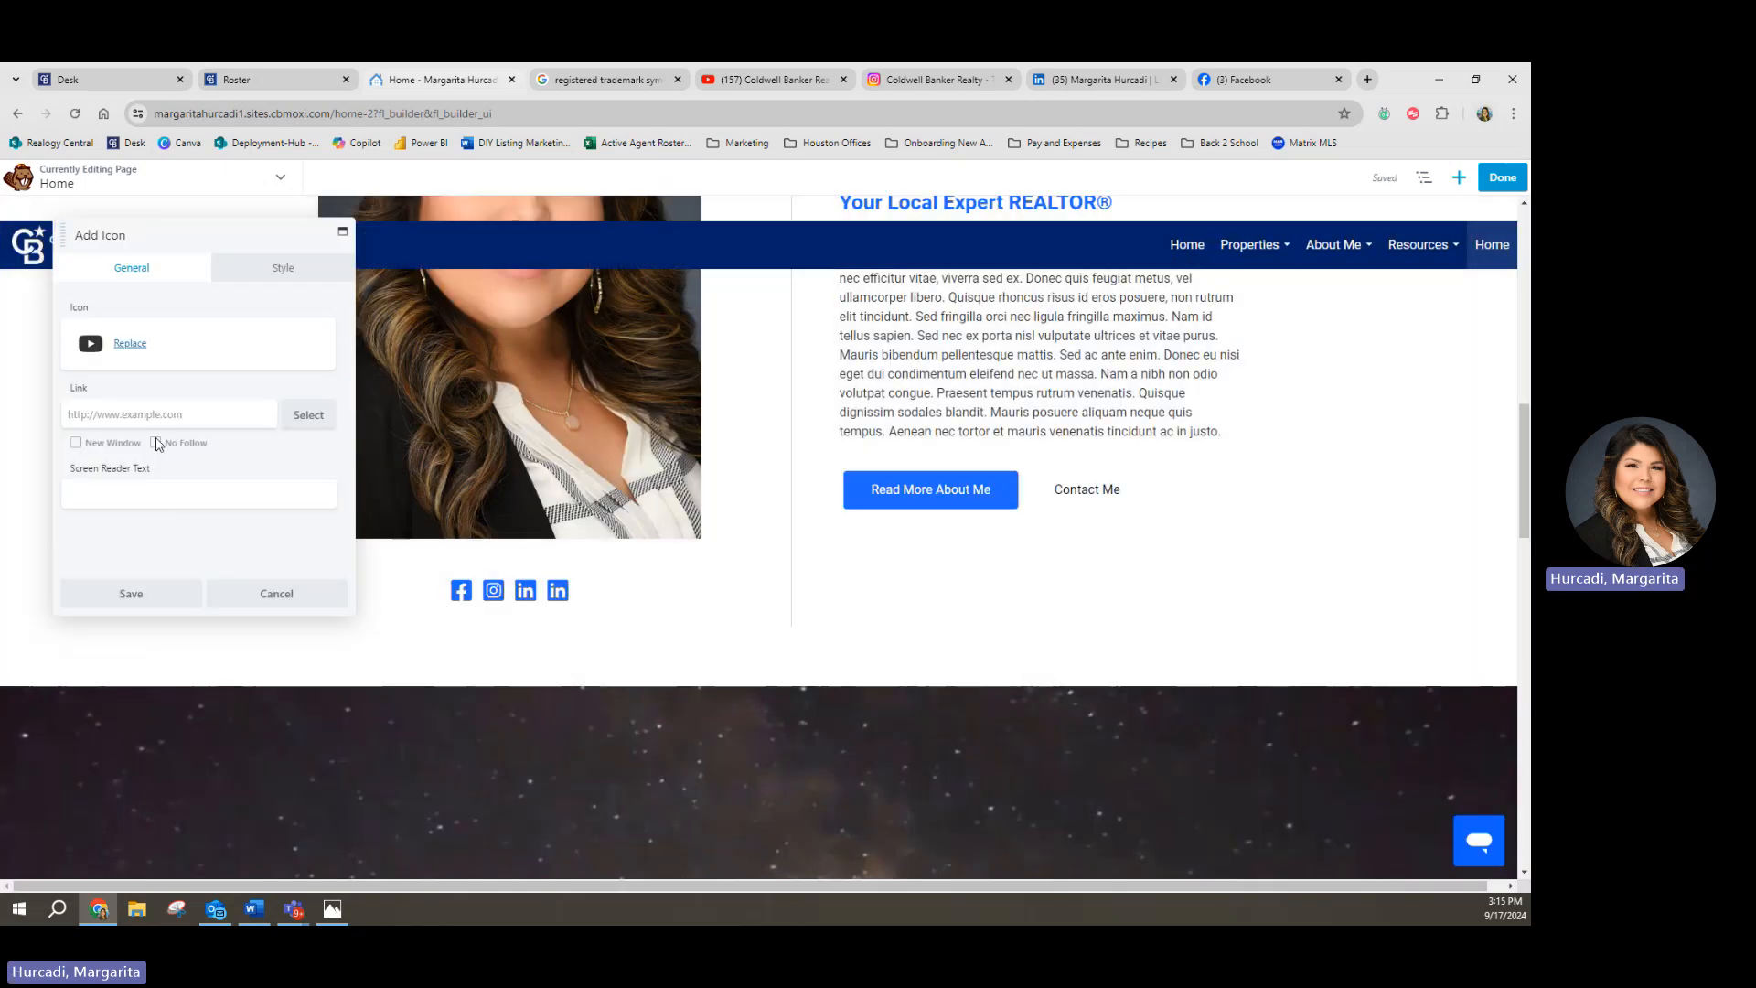
{"action": "left_click", "coordinate": [136, 591]}
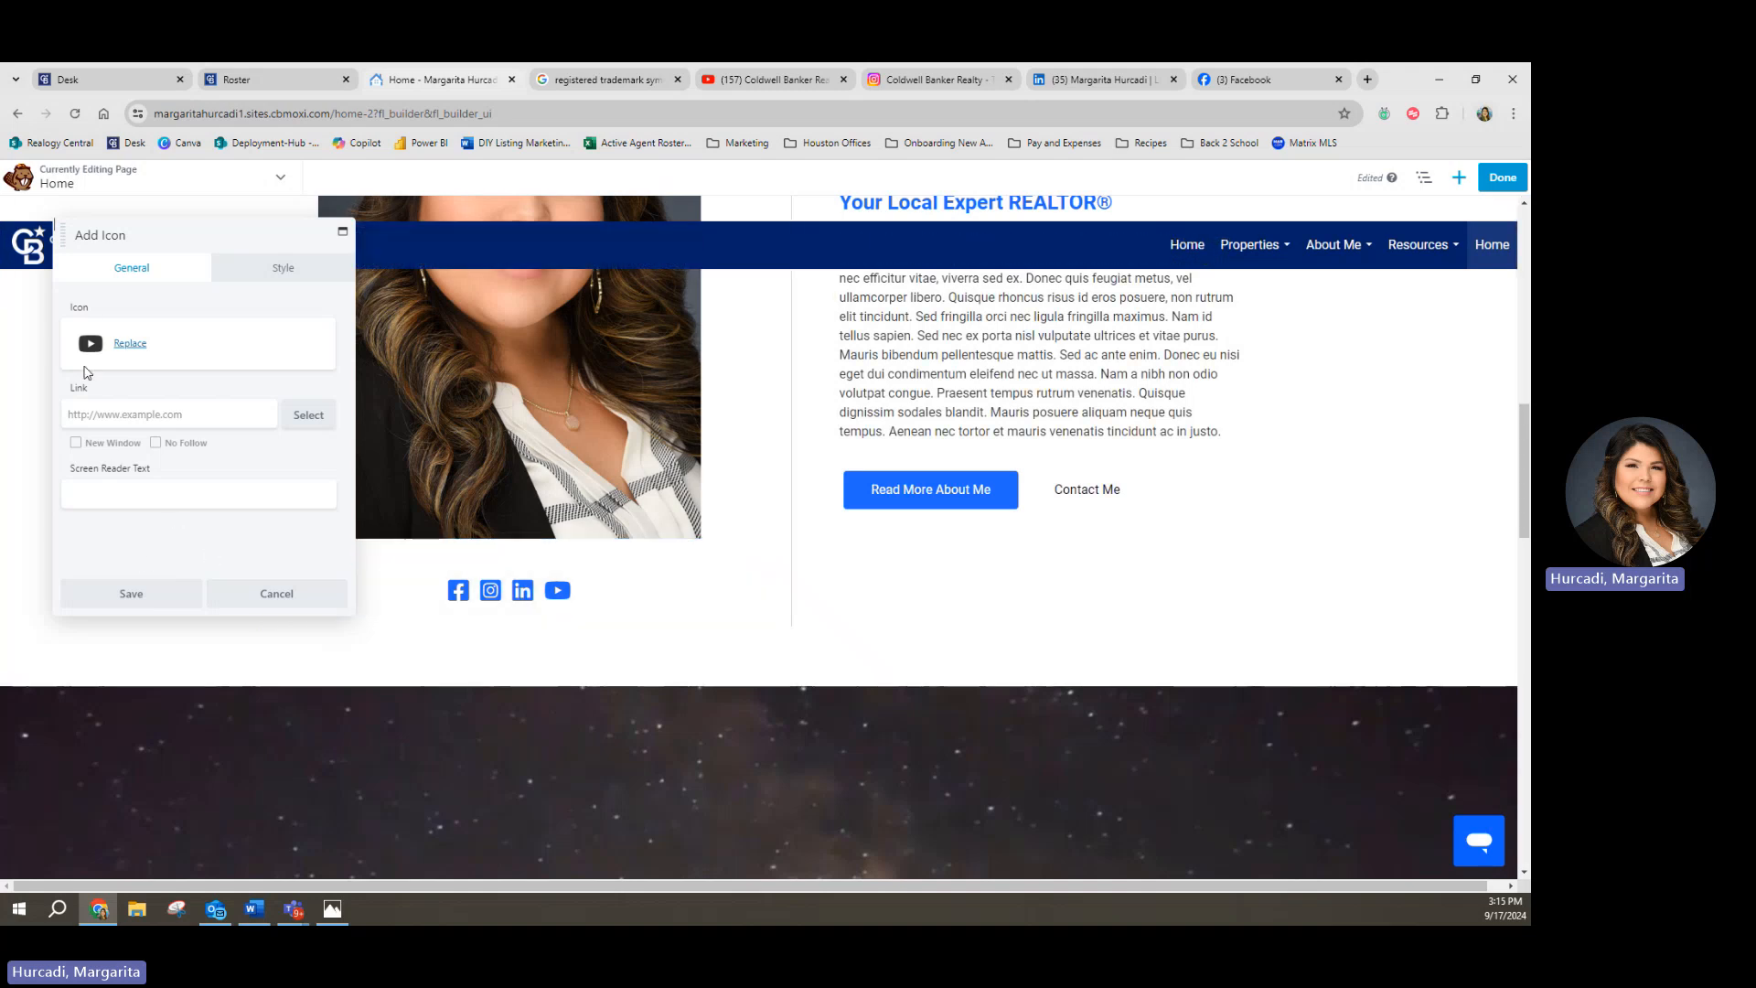
{"action": "key", "text": "alt+Tab"}
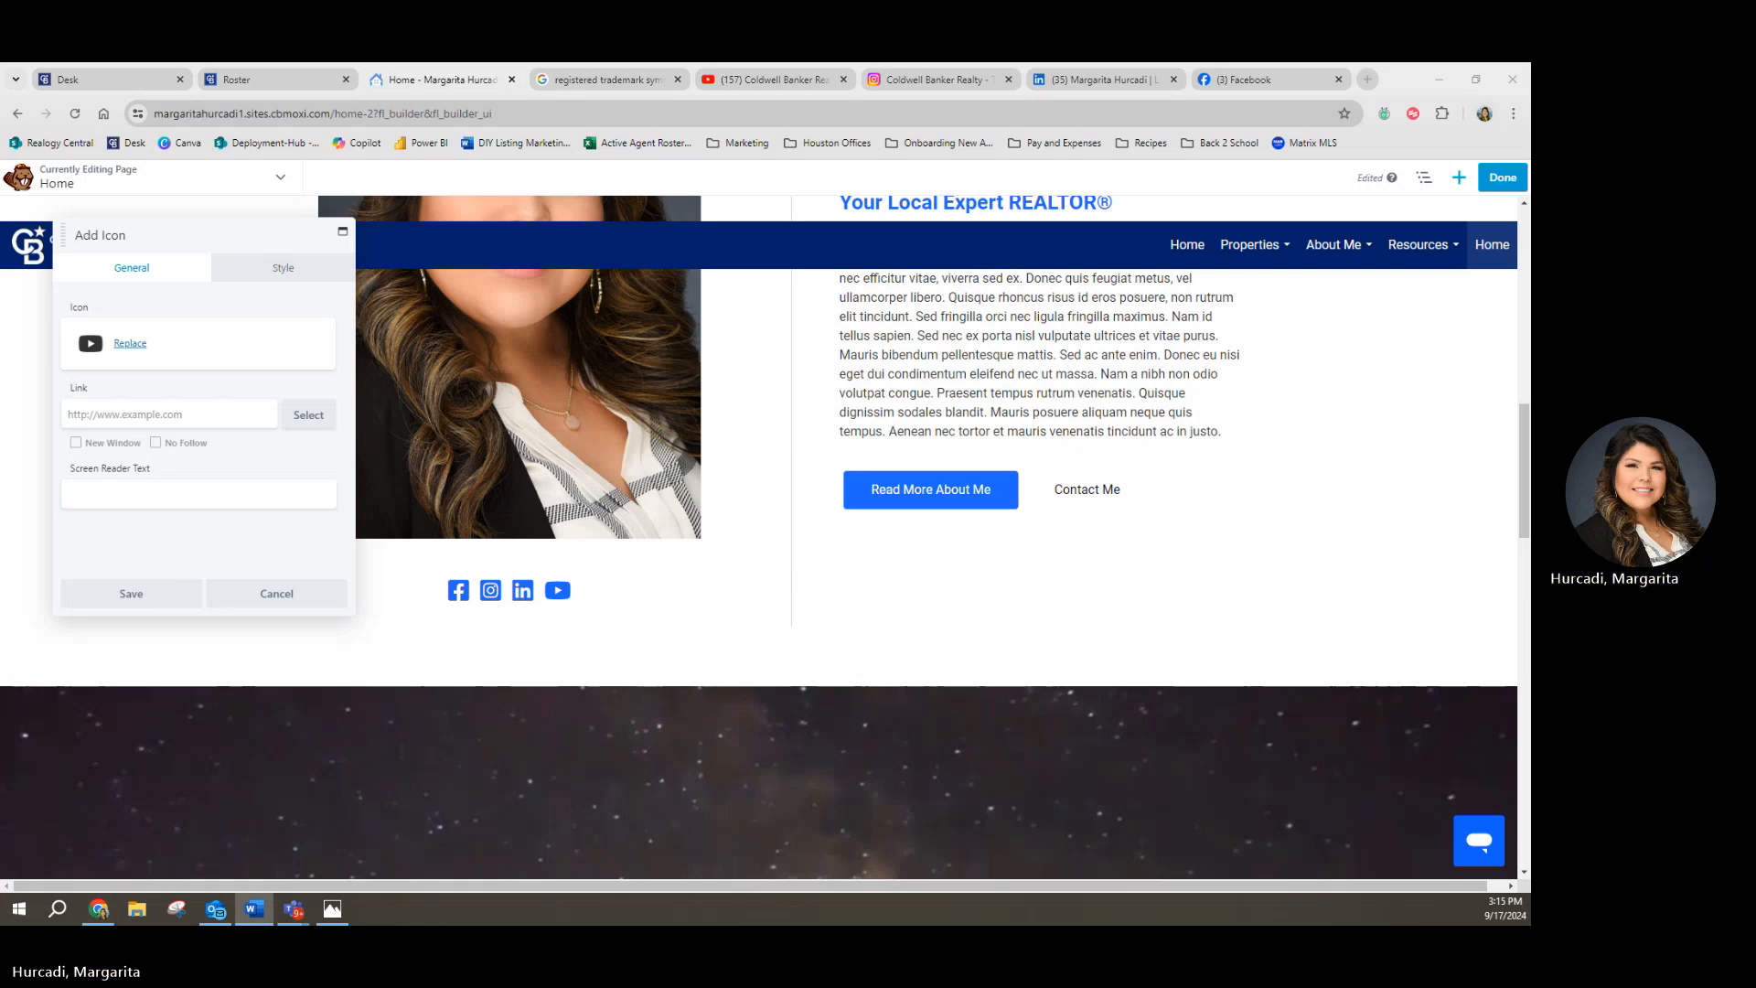
{"action": "left_click_drag", "start_coordinate": [0, 231], "coordinate": [0, 237]}
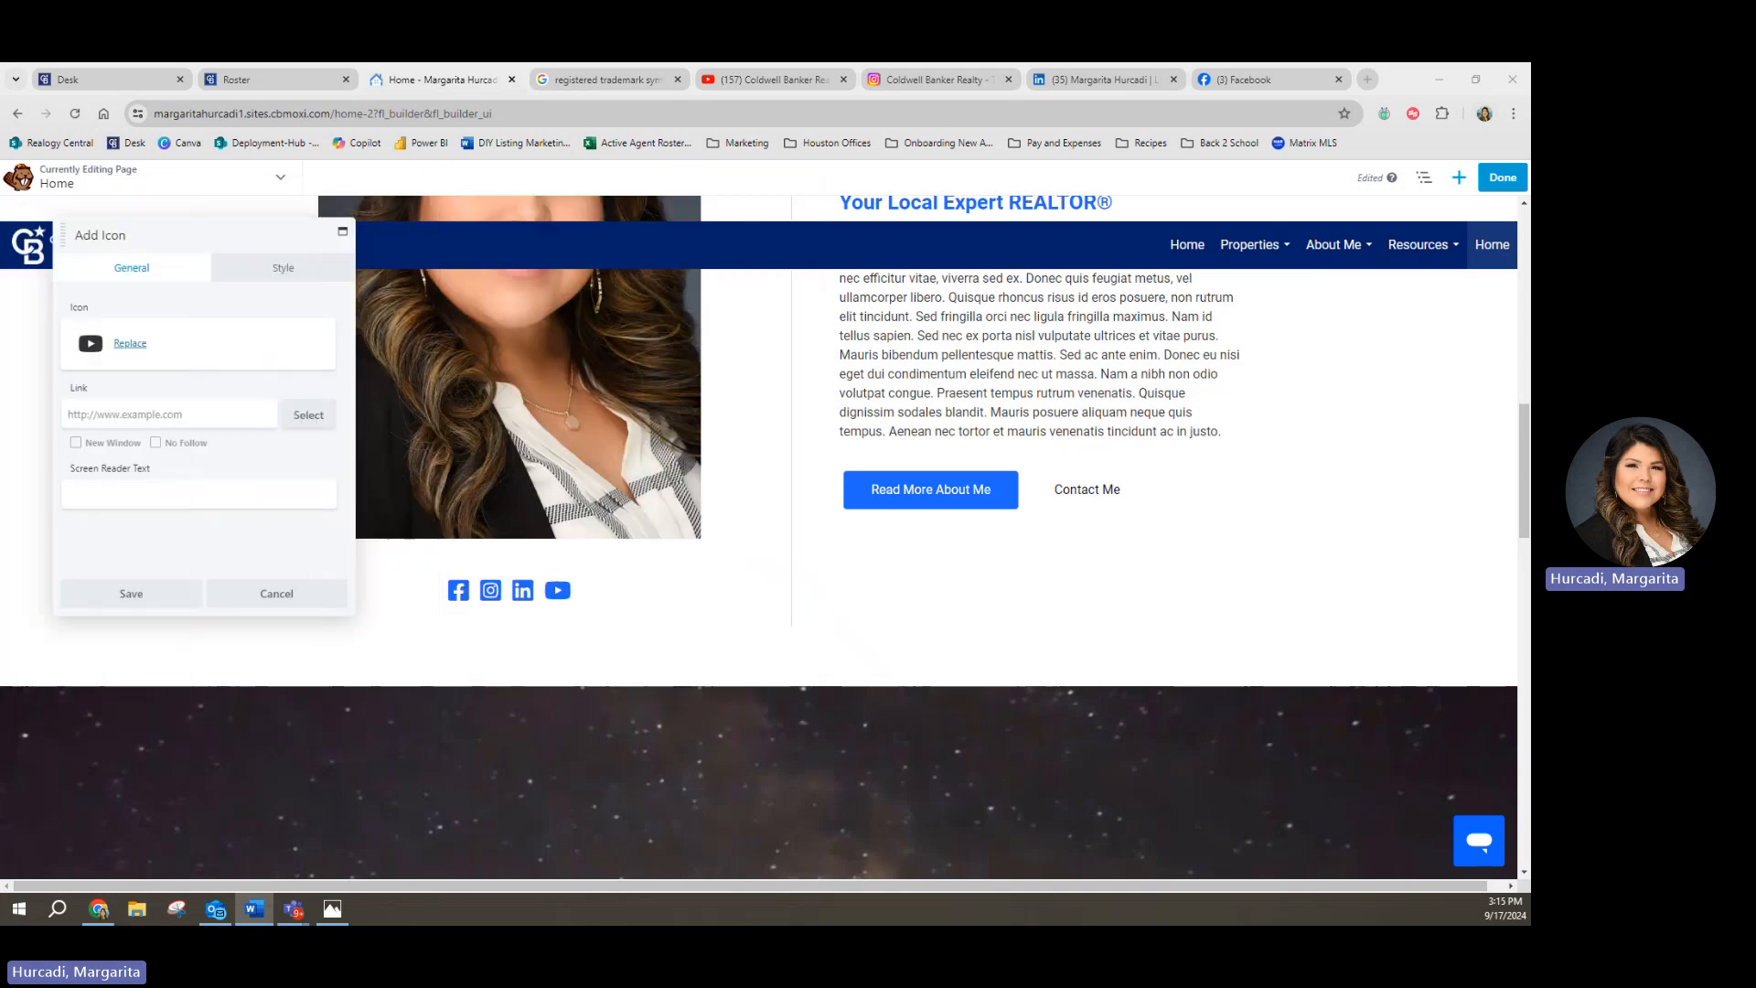
{"action": "left_click", "coordinate": [154, 420]}
{"action": "type", "text": "https://www.youtube.com/@coldwellbanker"}
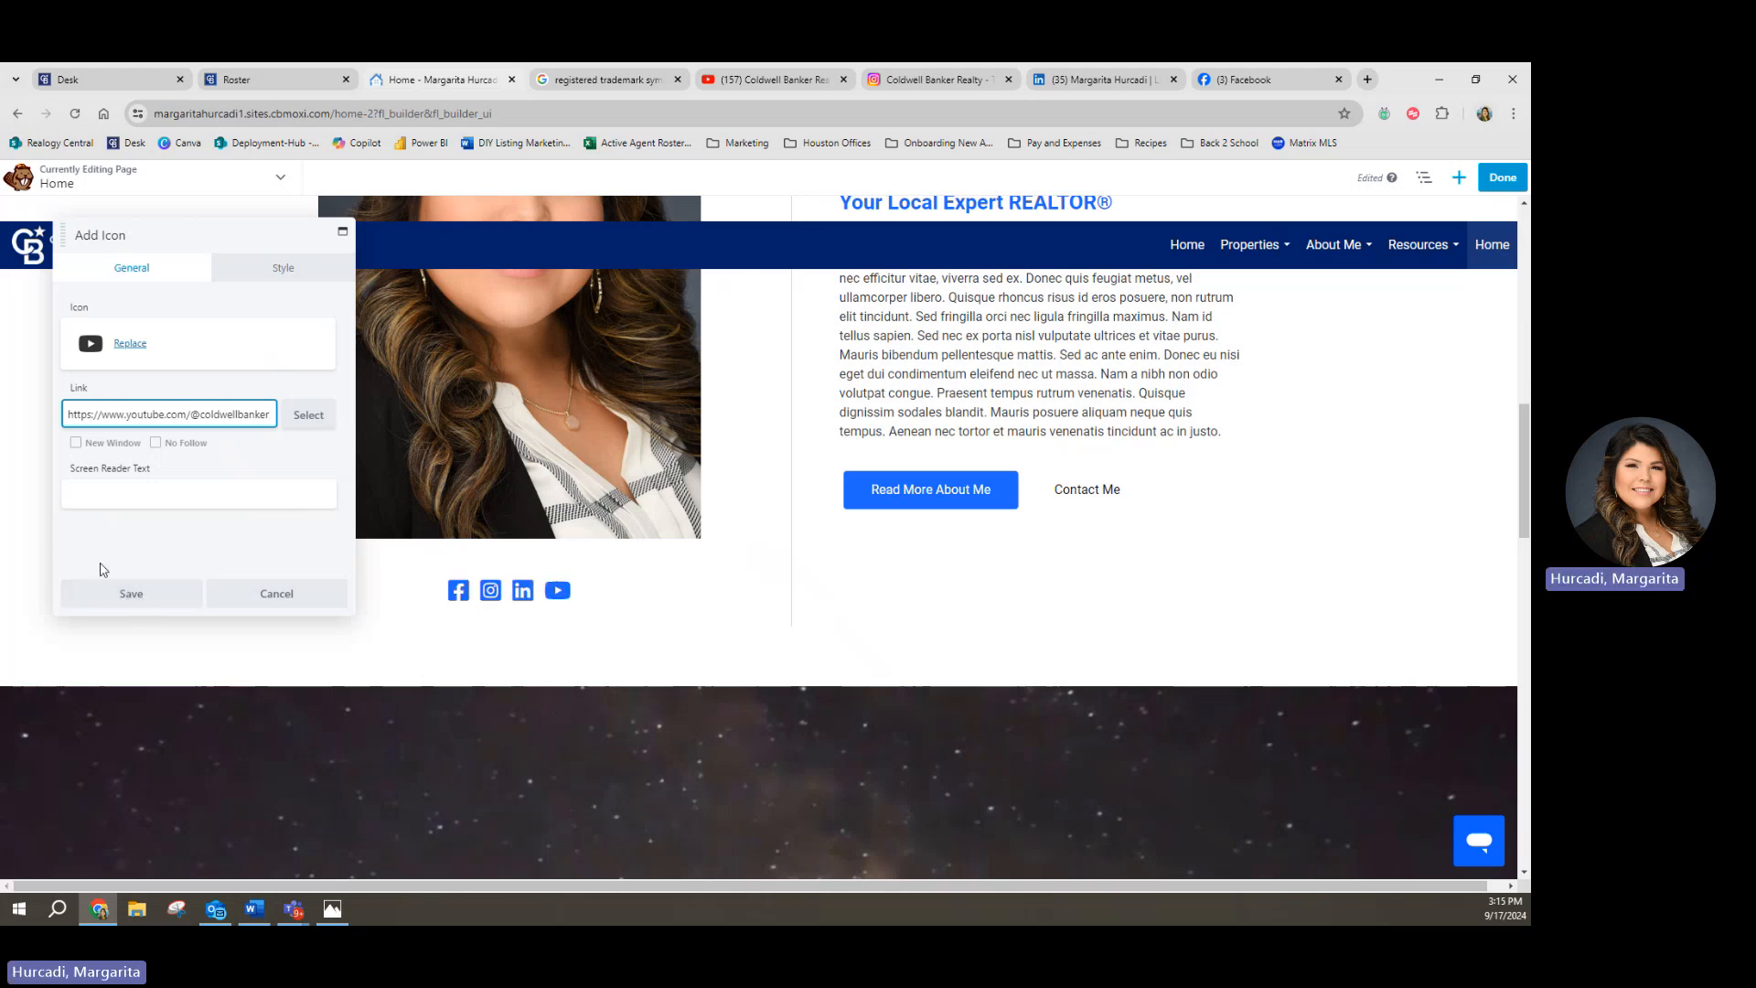
{"action": "left_click", "coordinate": [126, 595]}
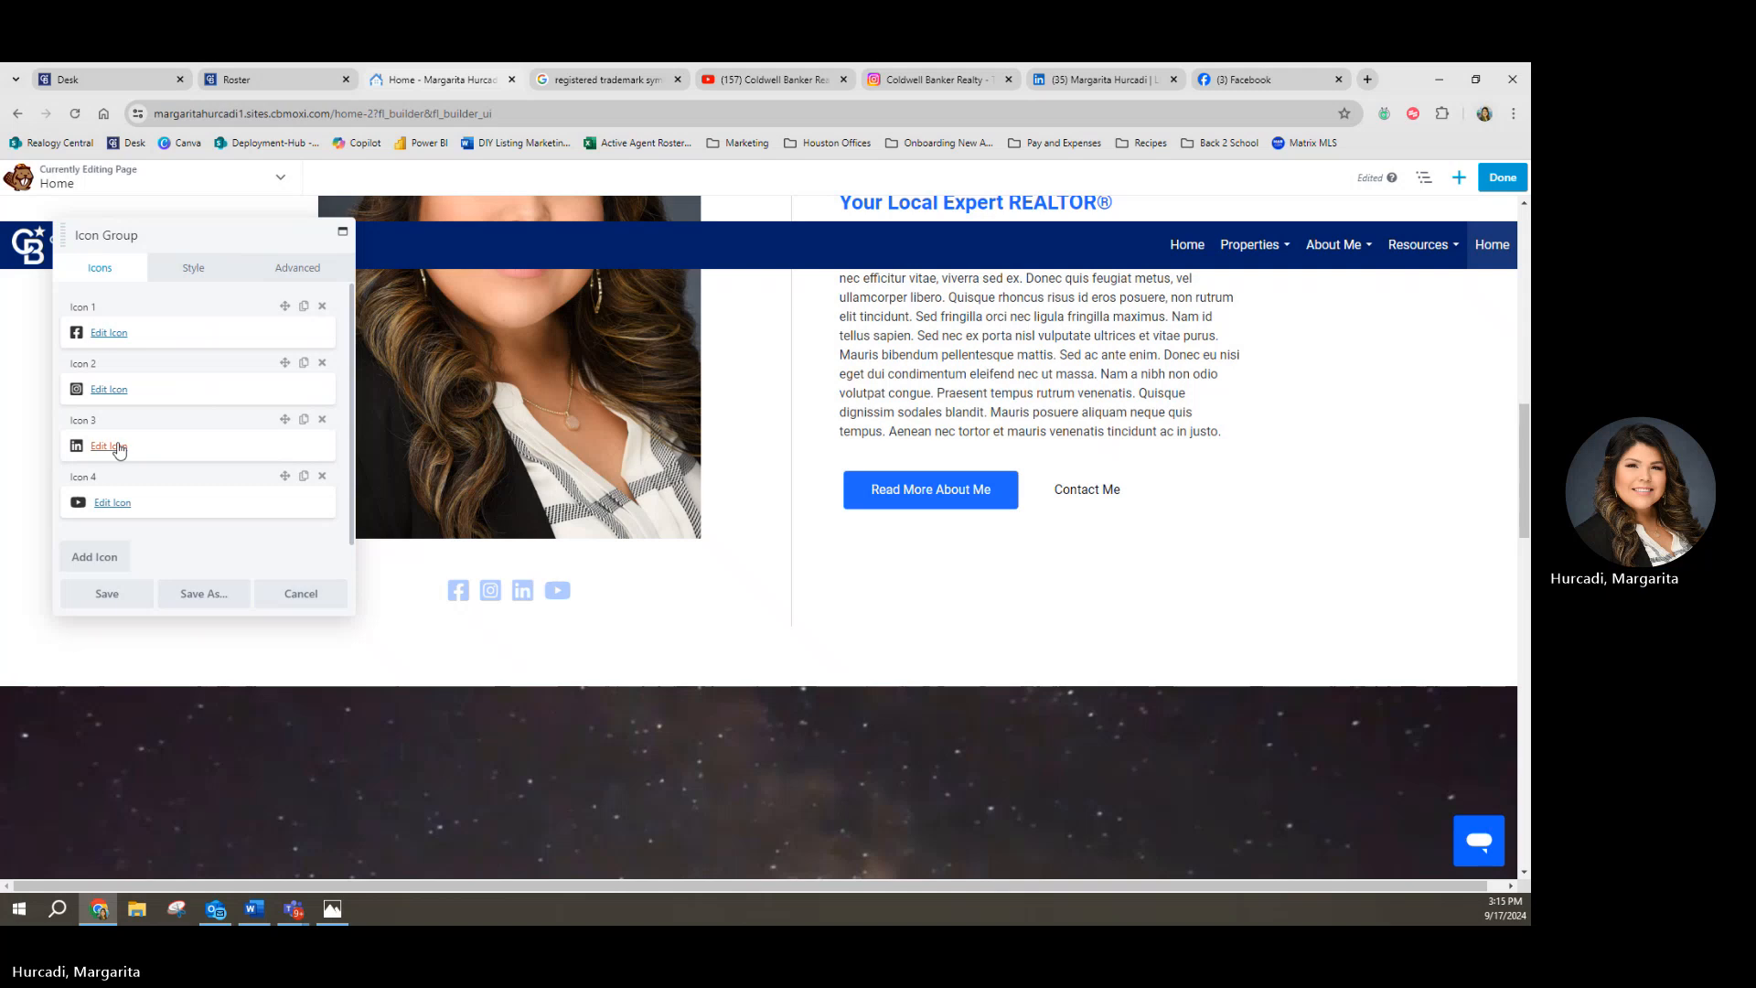
Step: Link the Facebook icon to the CBRealtyTexas Facebook URL from the Word document and save the icon
{"action": "left_click", "coordinate": [109, 335]}
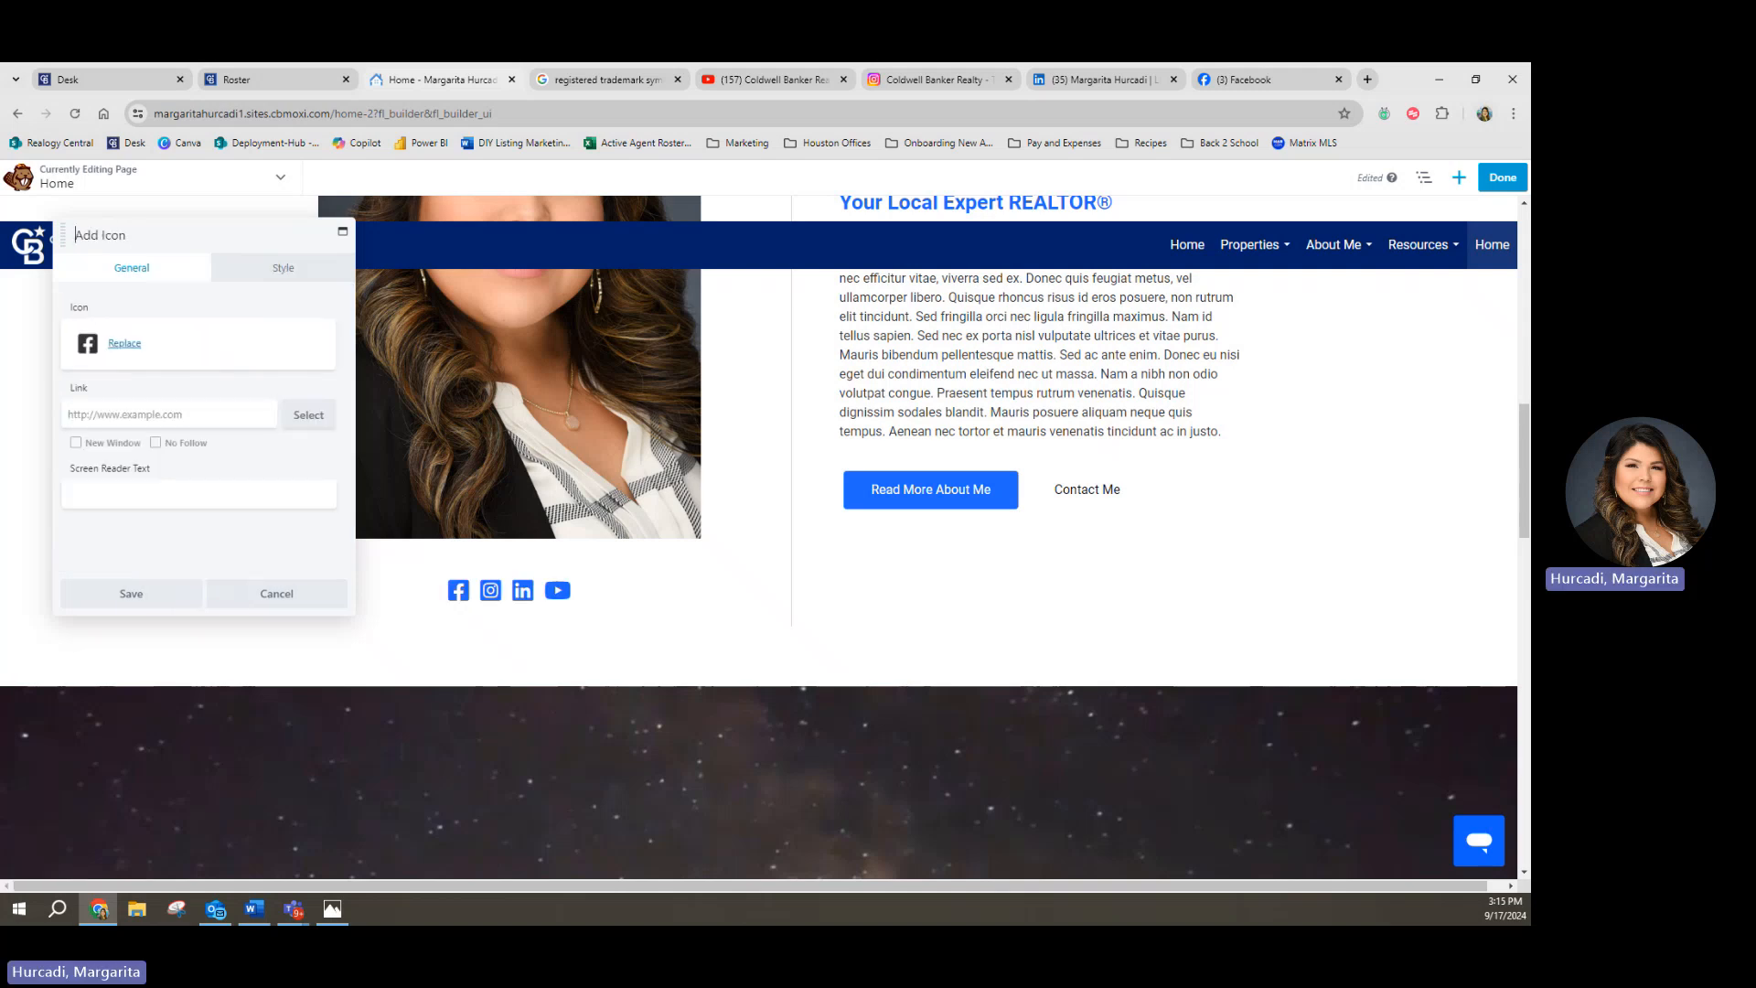
{"action": "key", "text": "alt+Tab"}
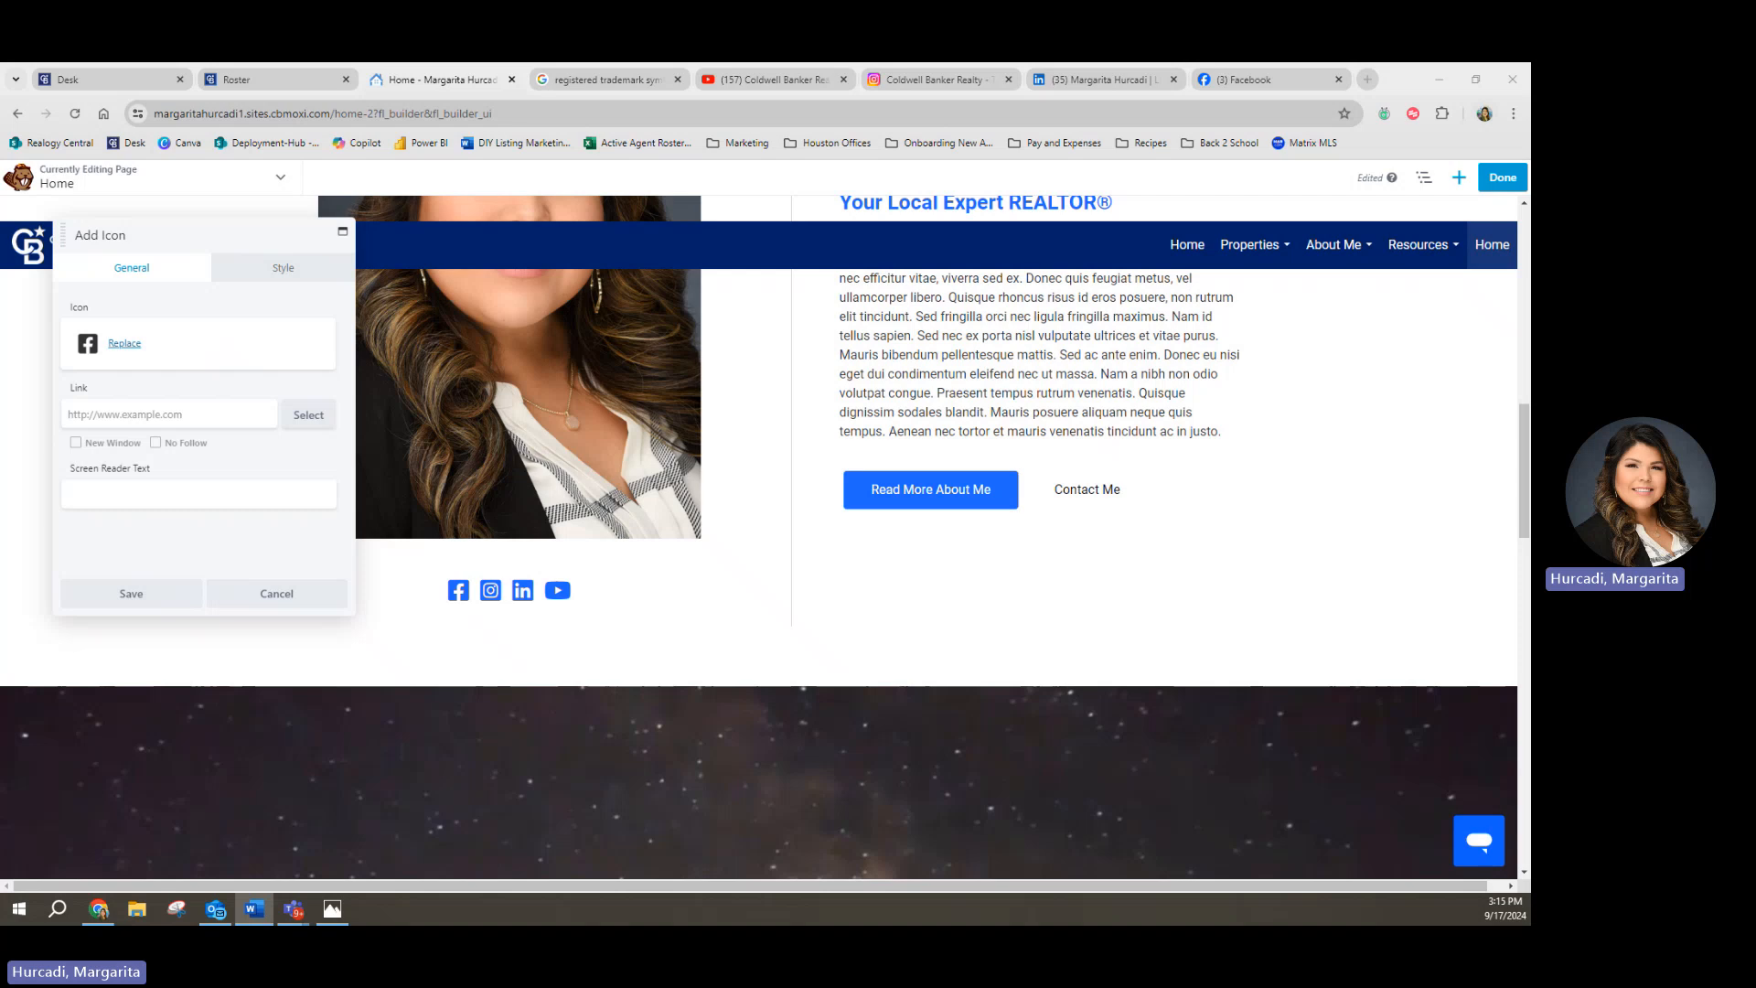
{"action": "left_click", "coordinate": [170, 419]}
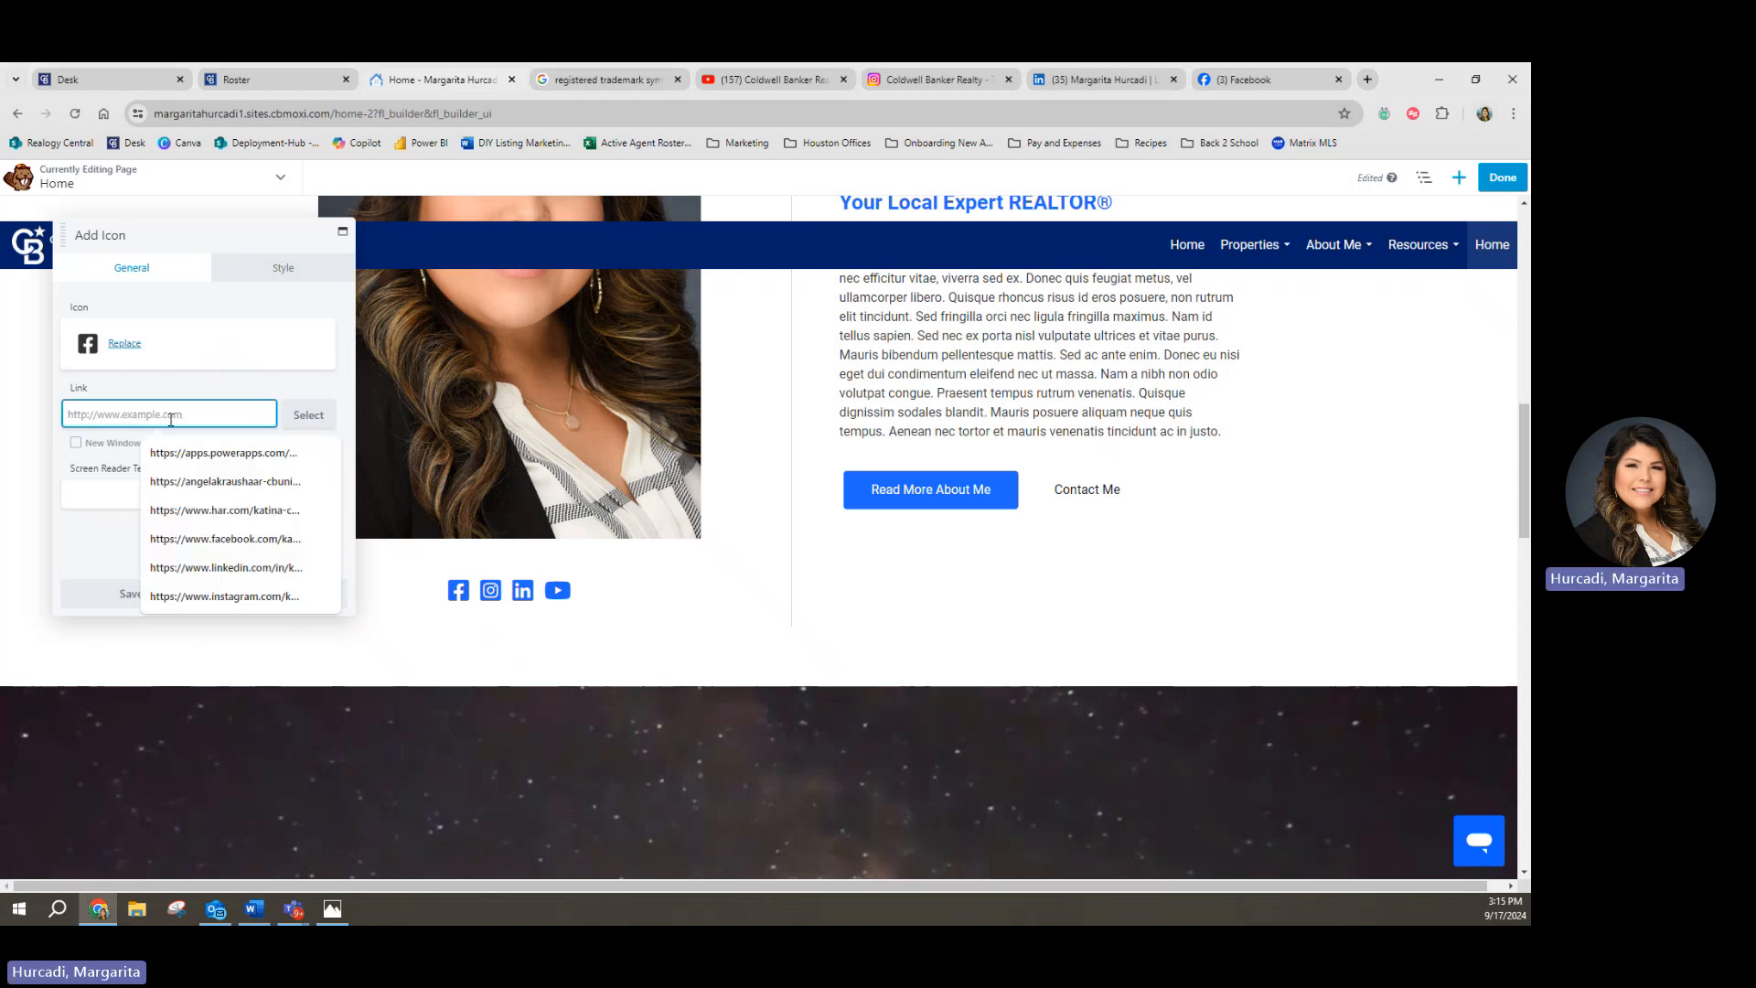
{"action": "key", "text": "ctrl+v"}
{"action": "left_click", "coordinate": [123, 593]}
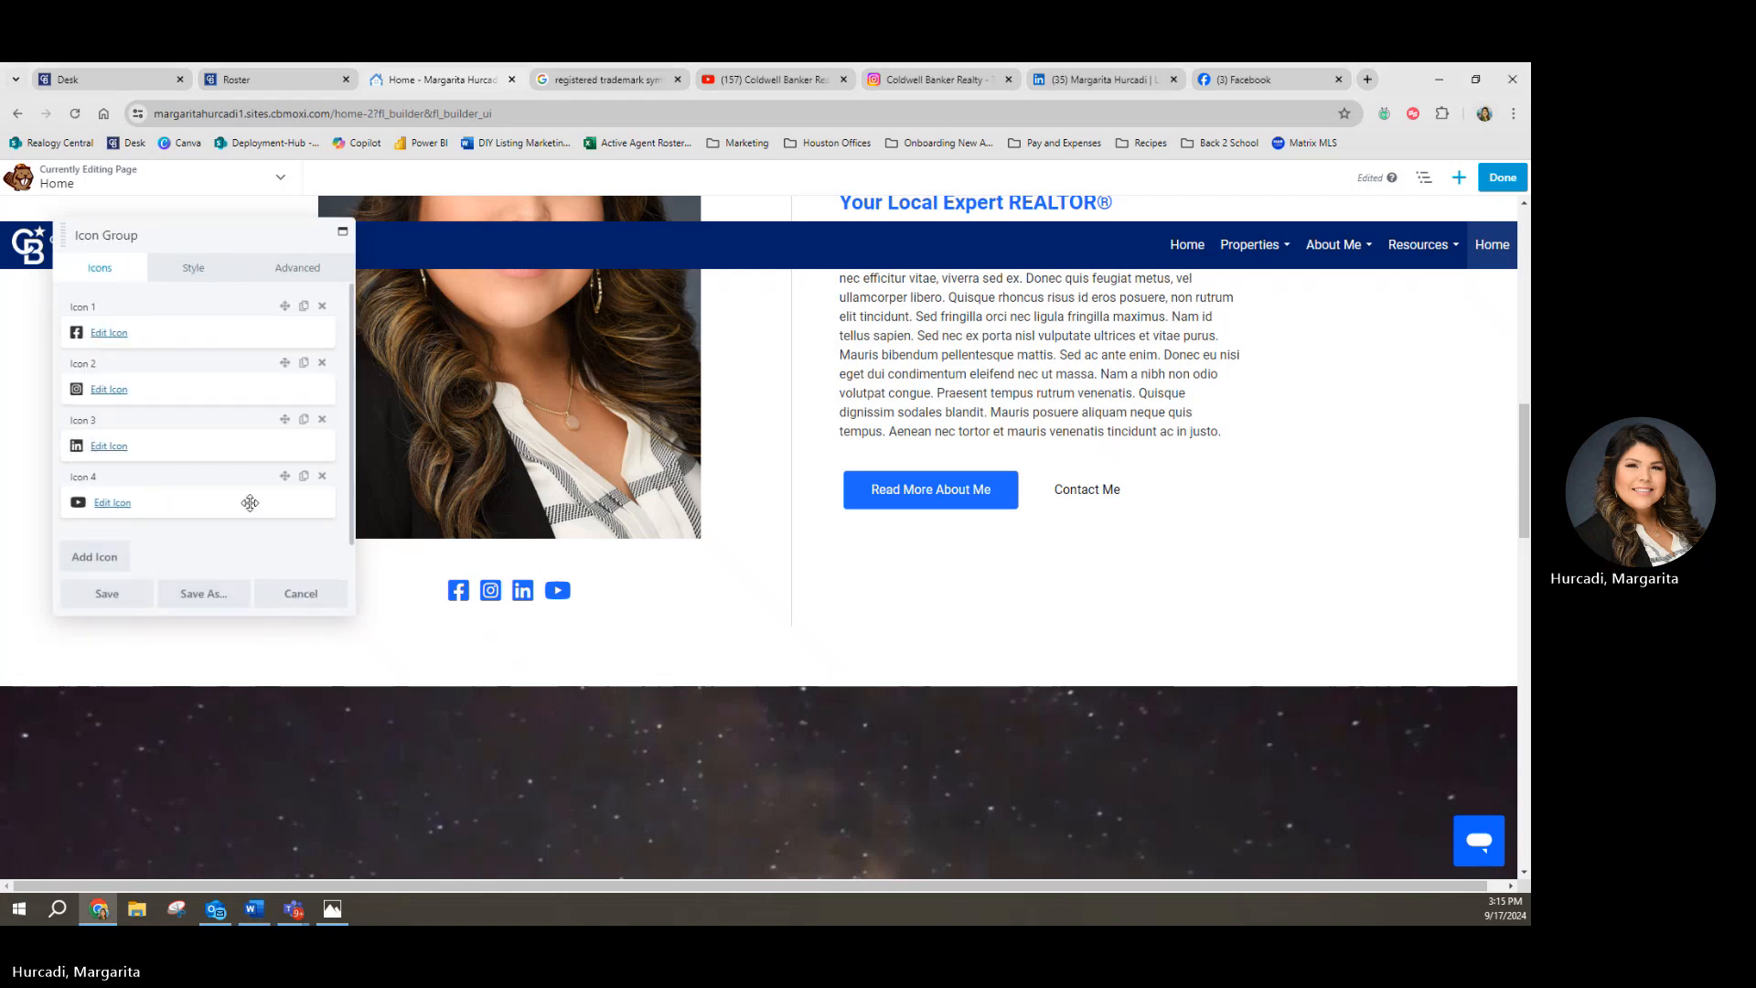
{"action": "left_click", "coordinate": [108, 389]}
{"action": "key", "text": "alt+Tab"}
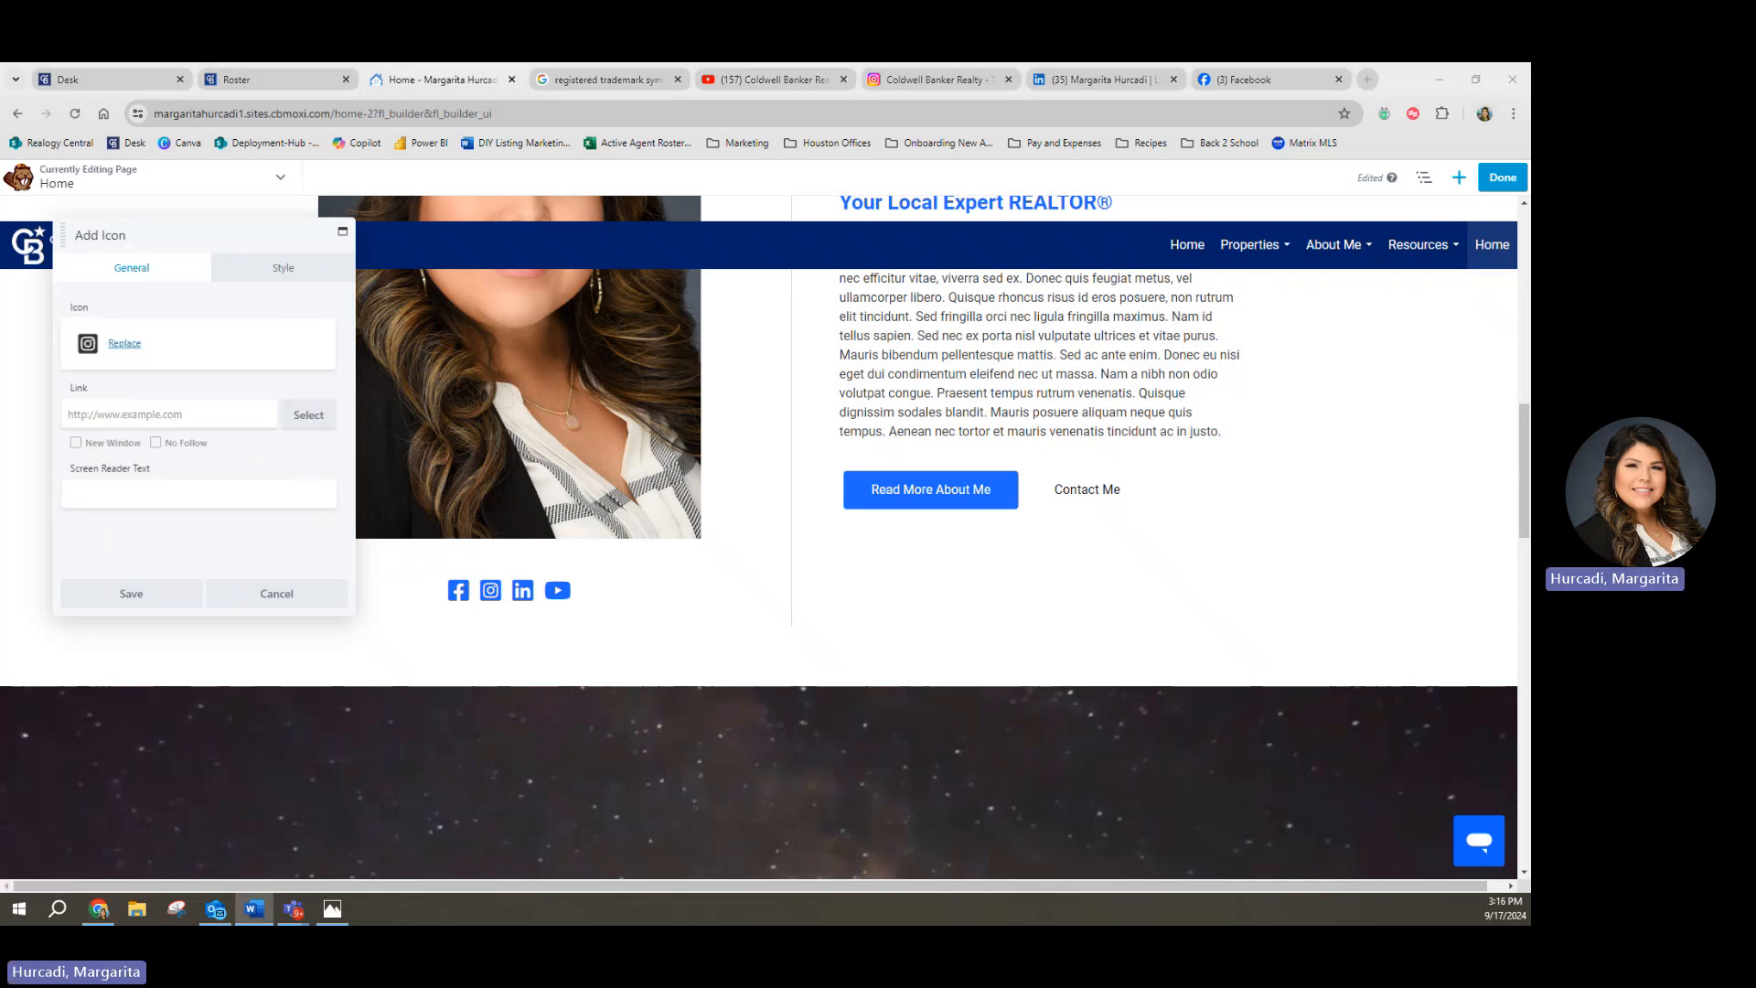
{"action": "left_click", "coordinate": [124, 413]}
{"action": "type", "text": "https://www.instagram.com/CBRealtyTexas/"}
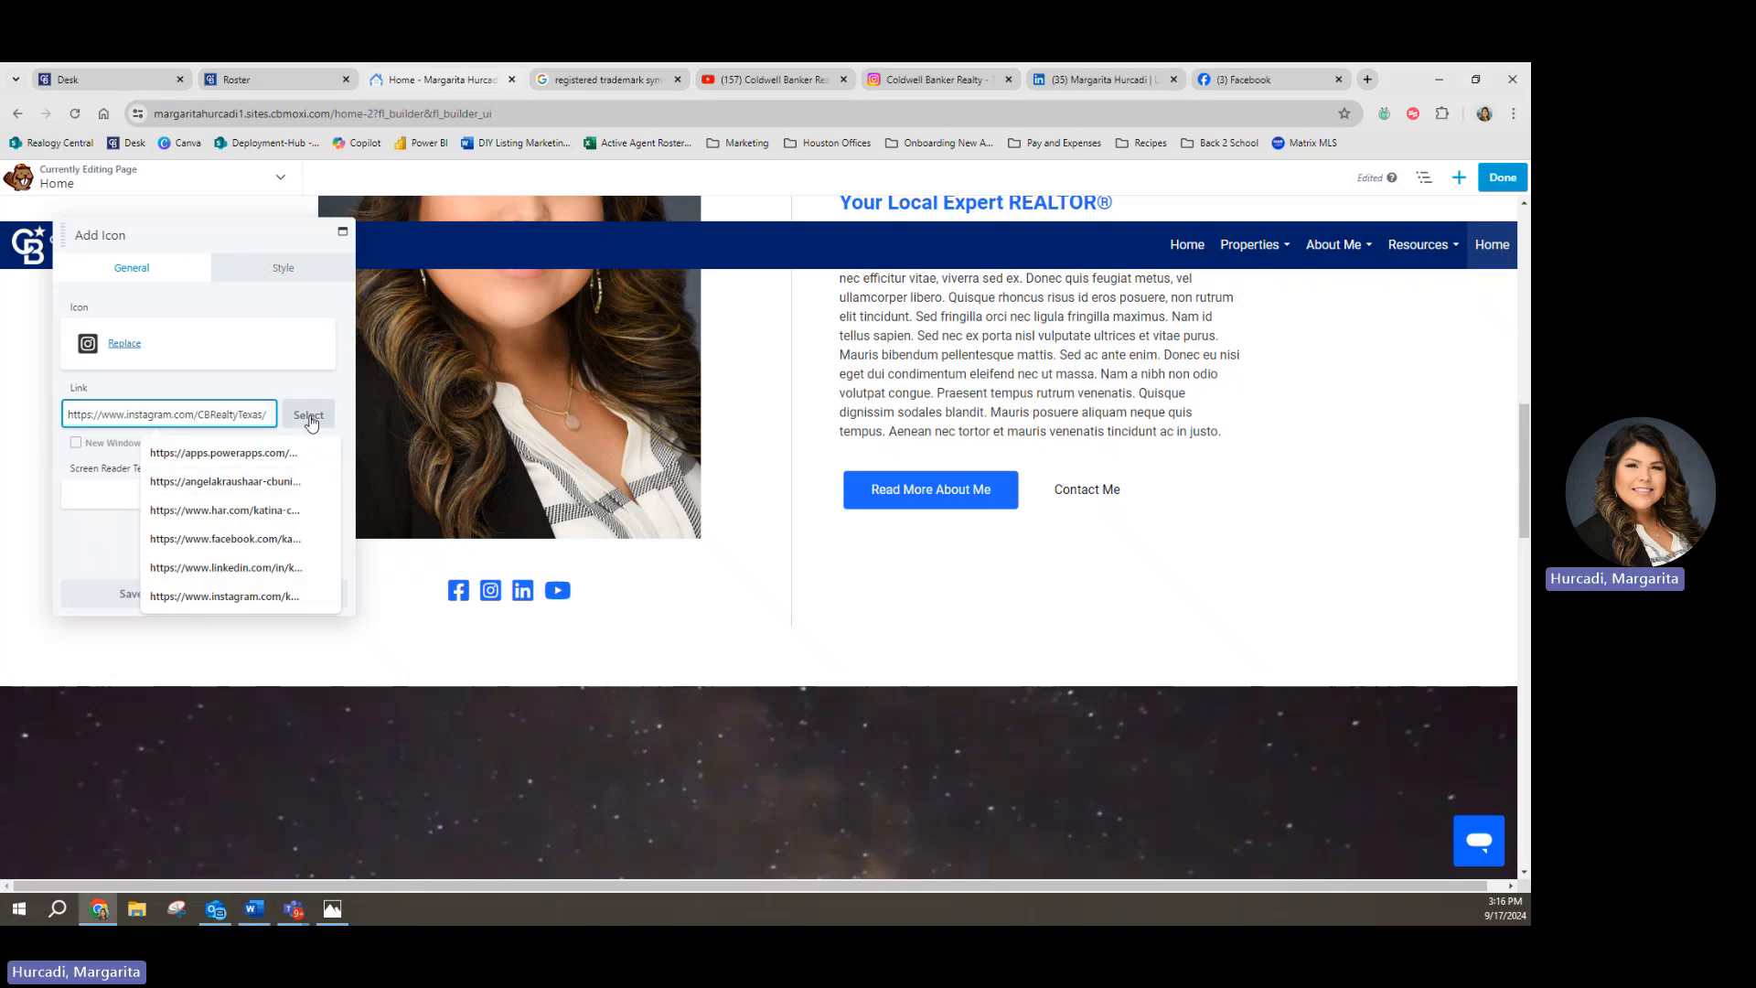
{"action": "left_click", "coordinate": [112, 550]}
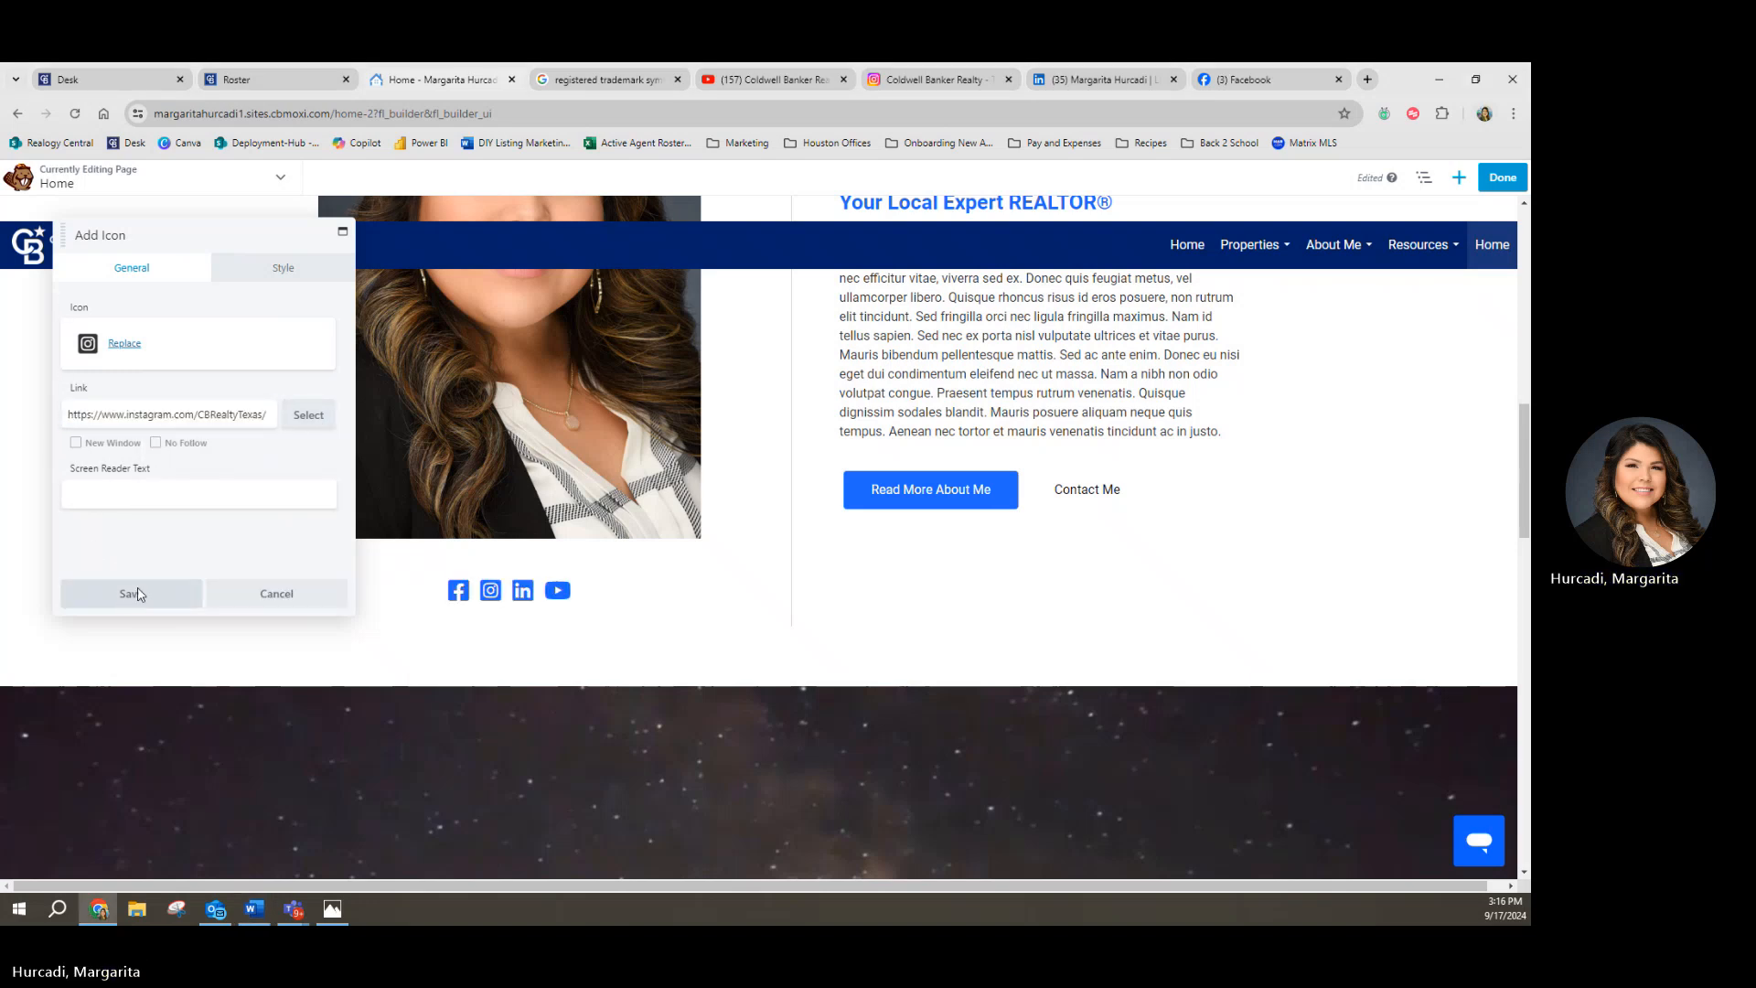
{"action": "left_click", "coordinate": [136, 593]}
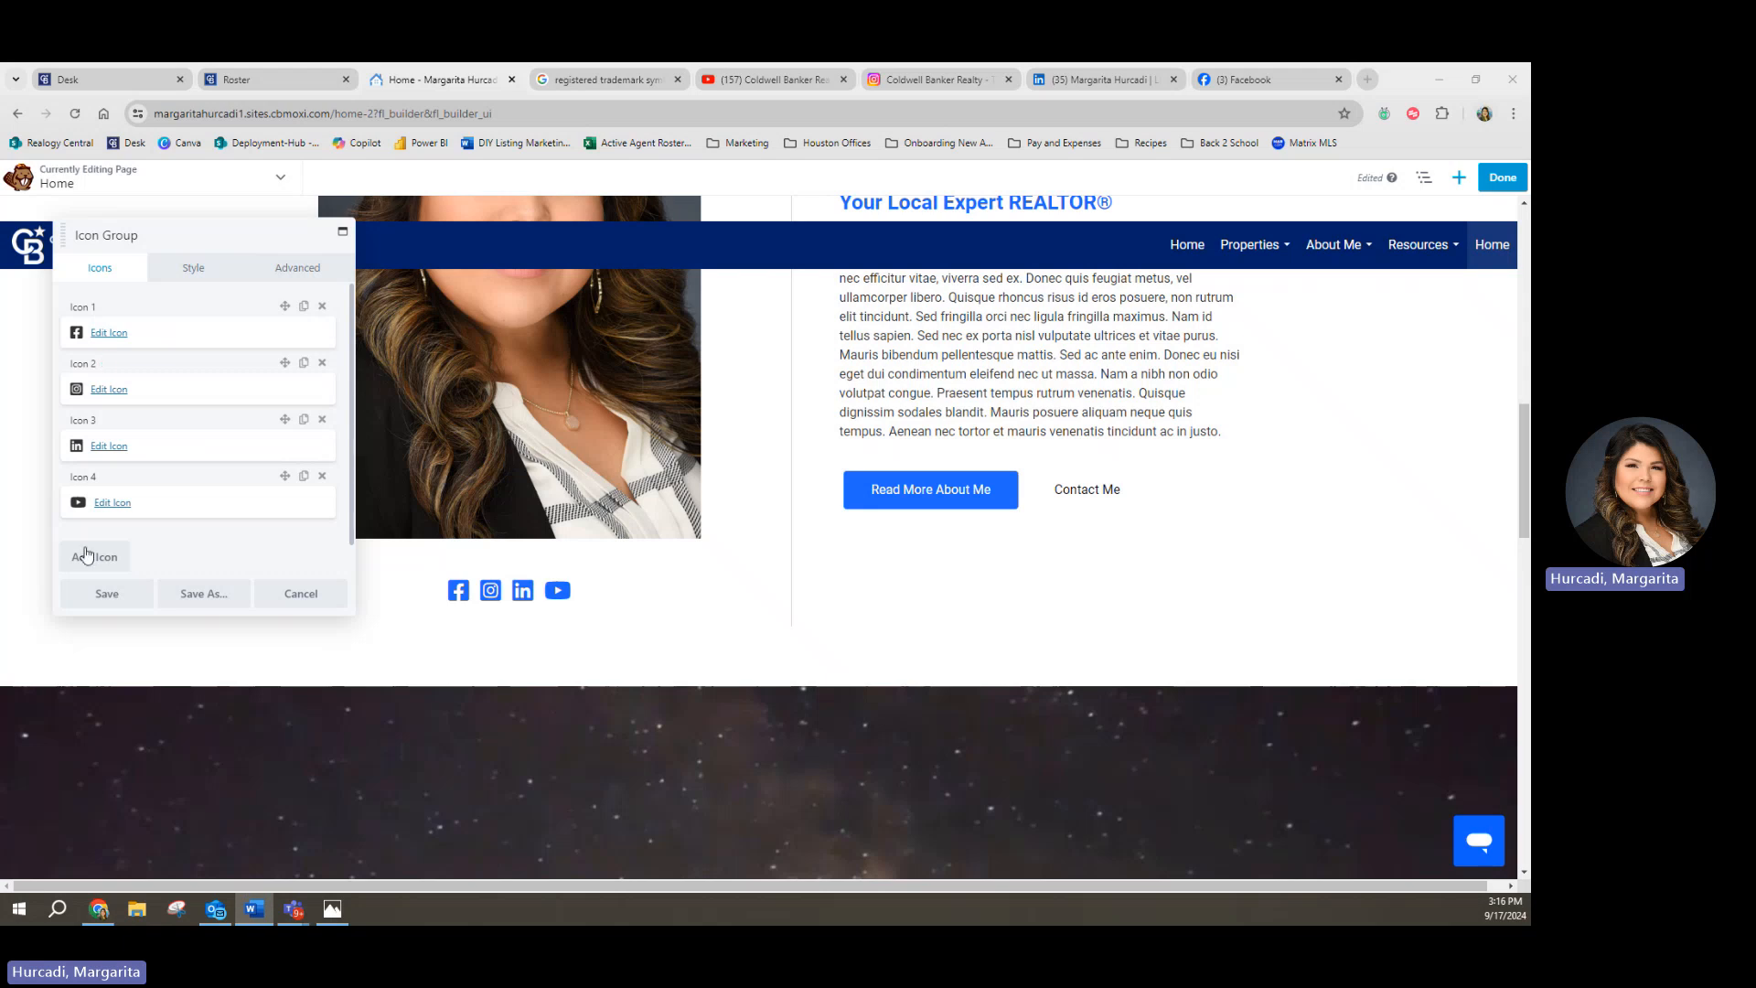
Step: Link the LinkedIn icon to the agent's LinkedIn profile URL, and save both the icon and the icon group
{"action": "left_click", "coordinate": [110, 447]}
{"action": "left_click", "coordinate": [108, 416]}
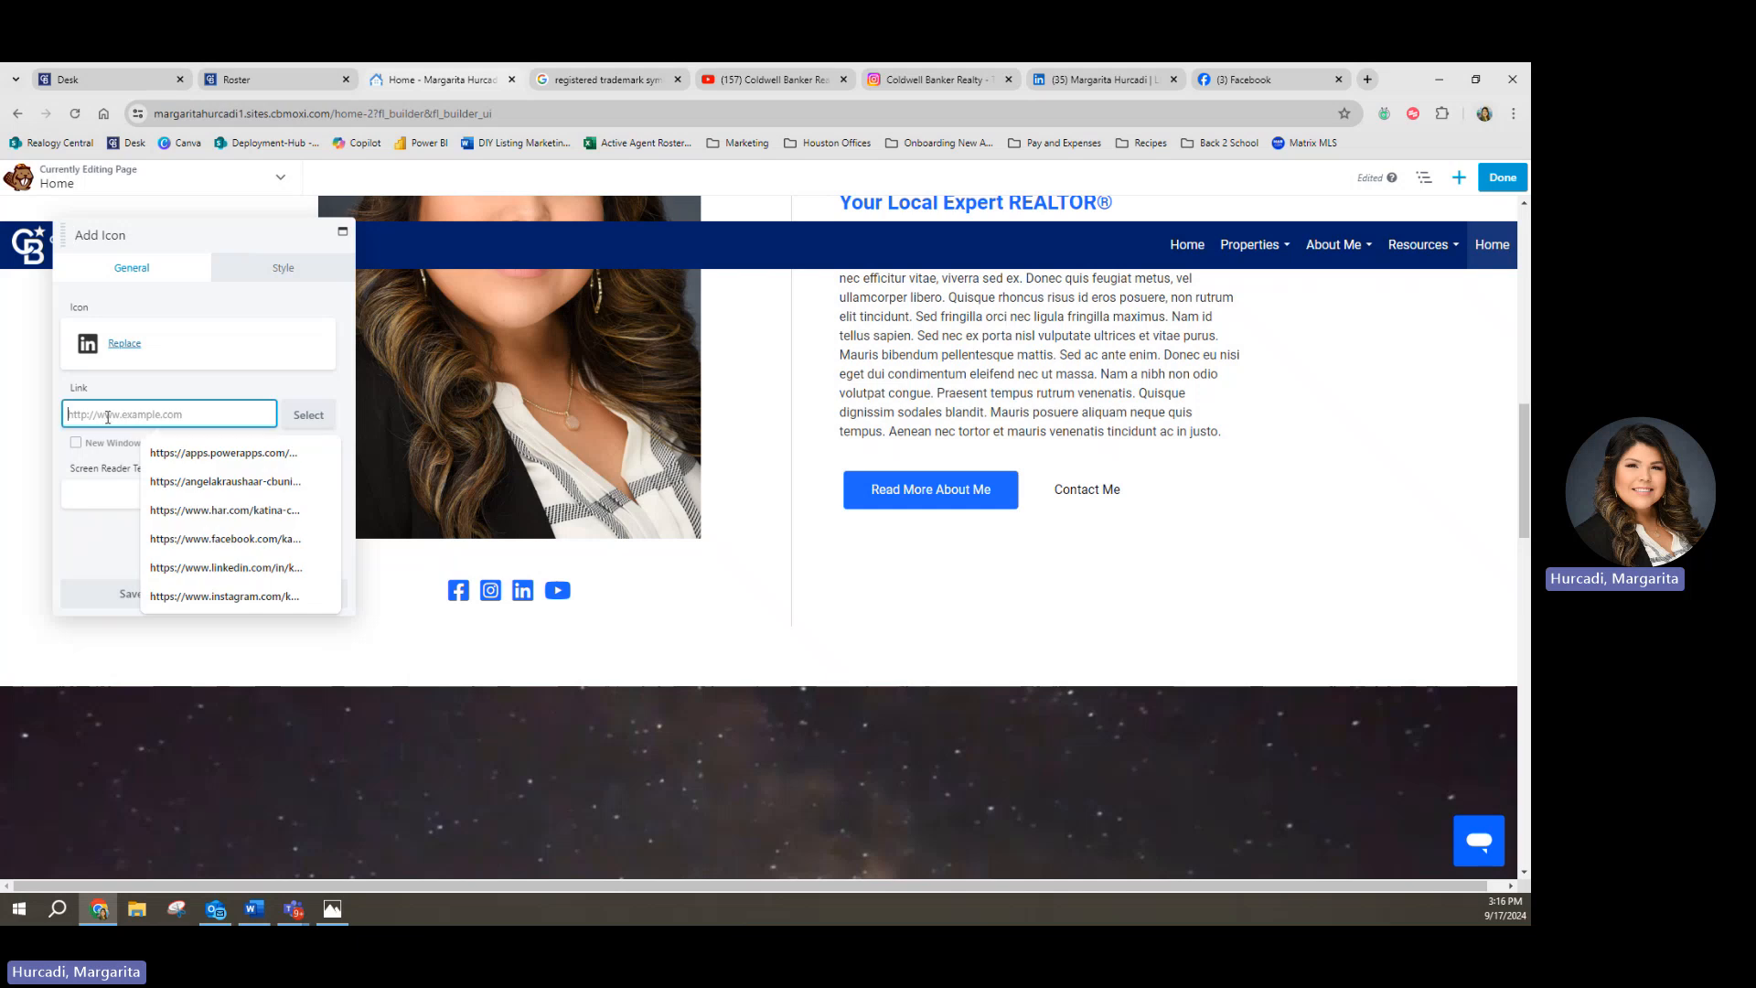
{"action": "type", "text": "https://www.linkedin.com/in/margarita-hurcadi-107231138/"}
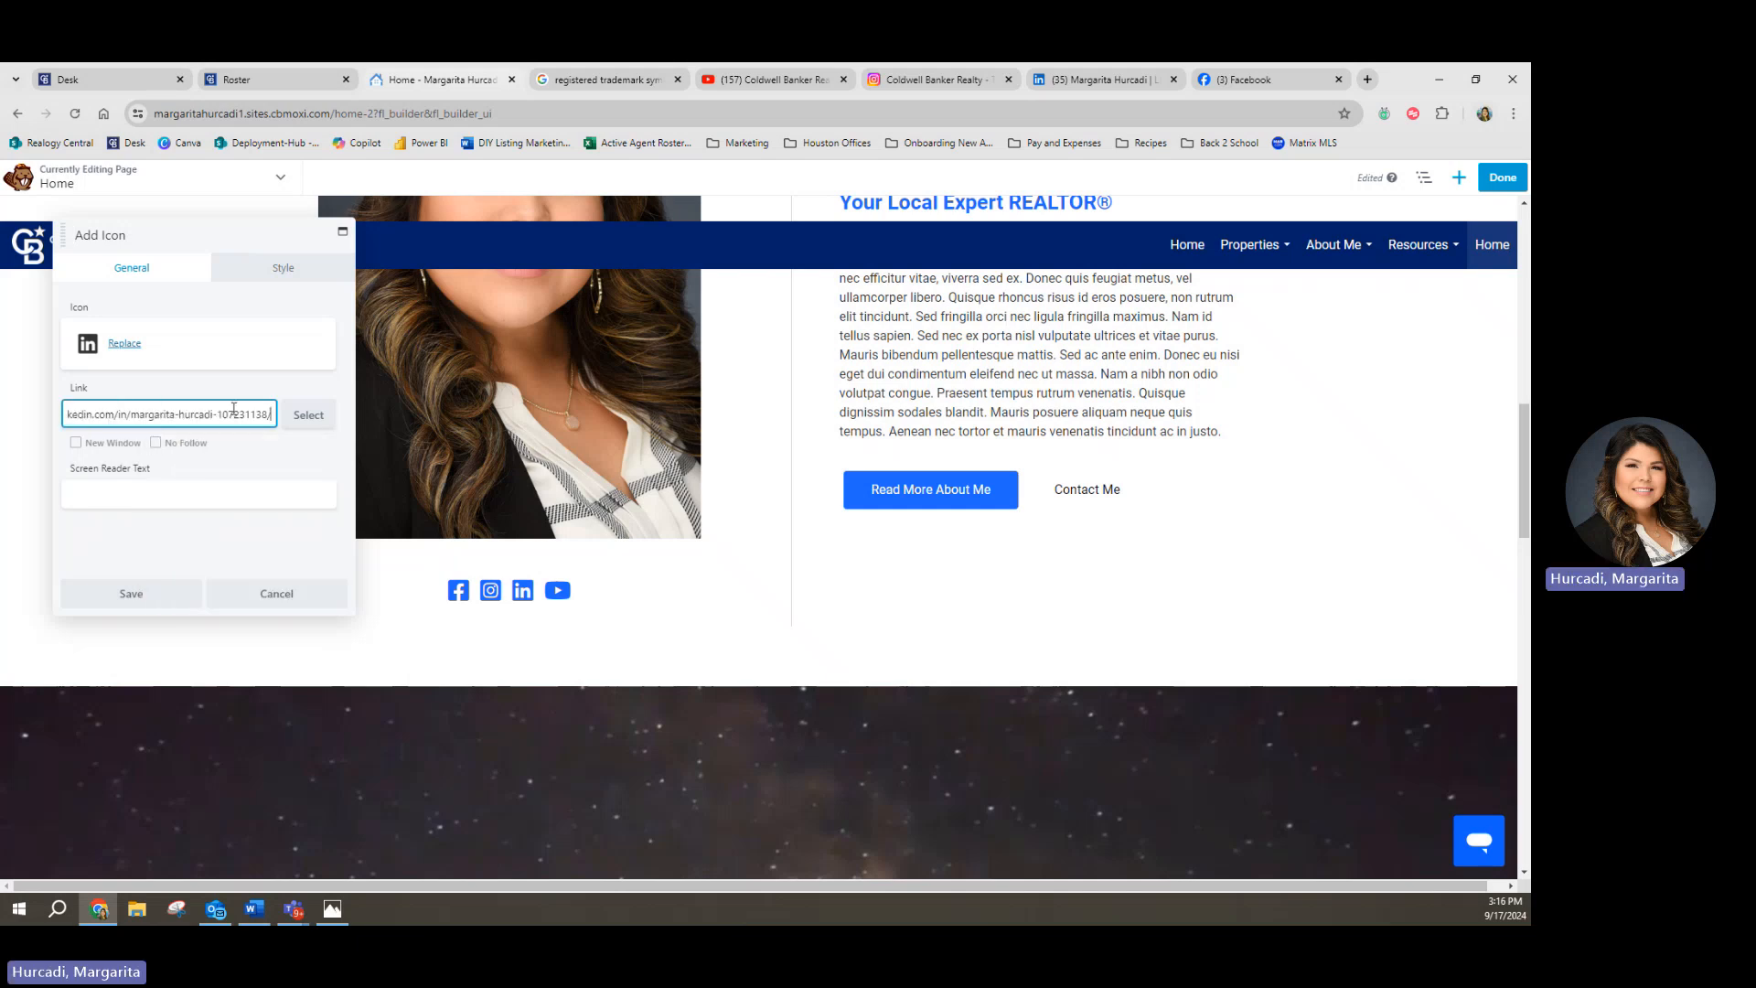
{"action": "left_click", "coordinate": [130, 596]}
{"action": "left_click", "coordinate": [129, 598]}
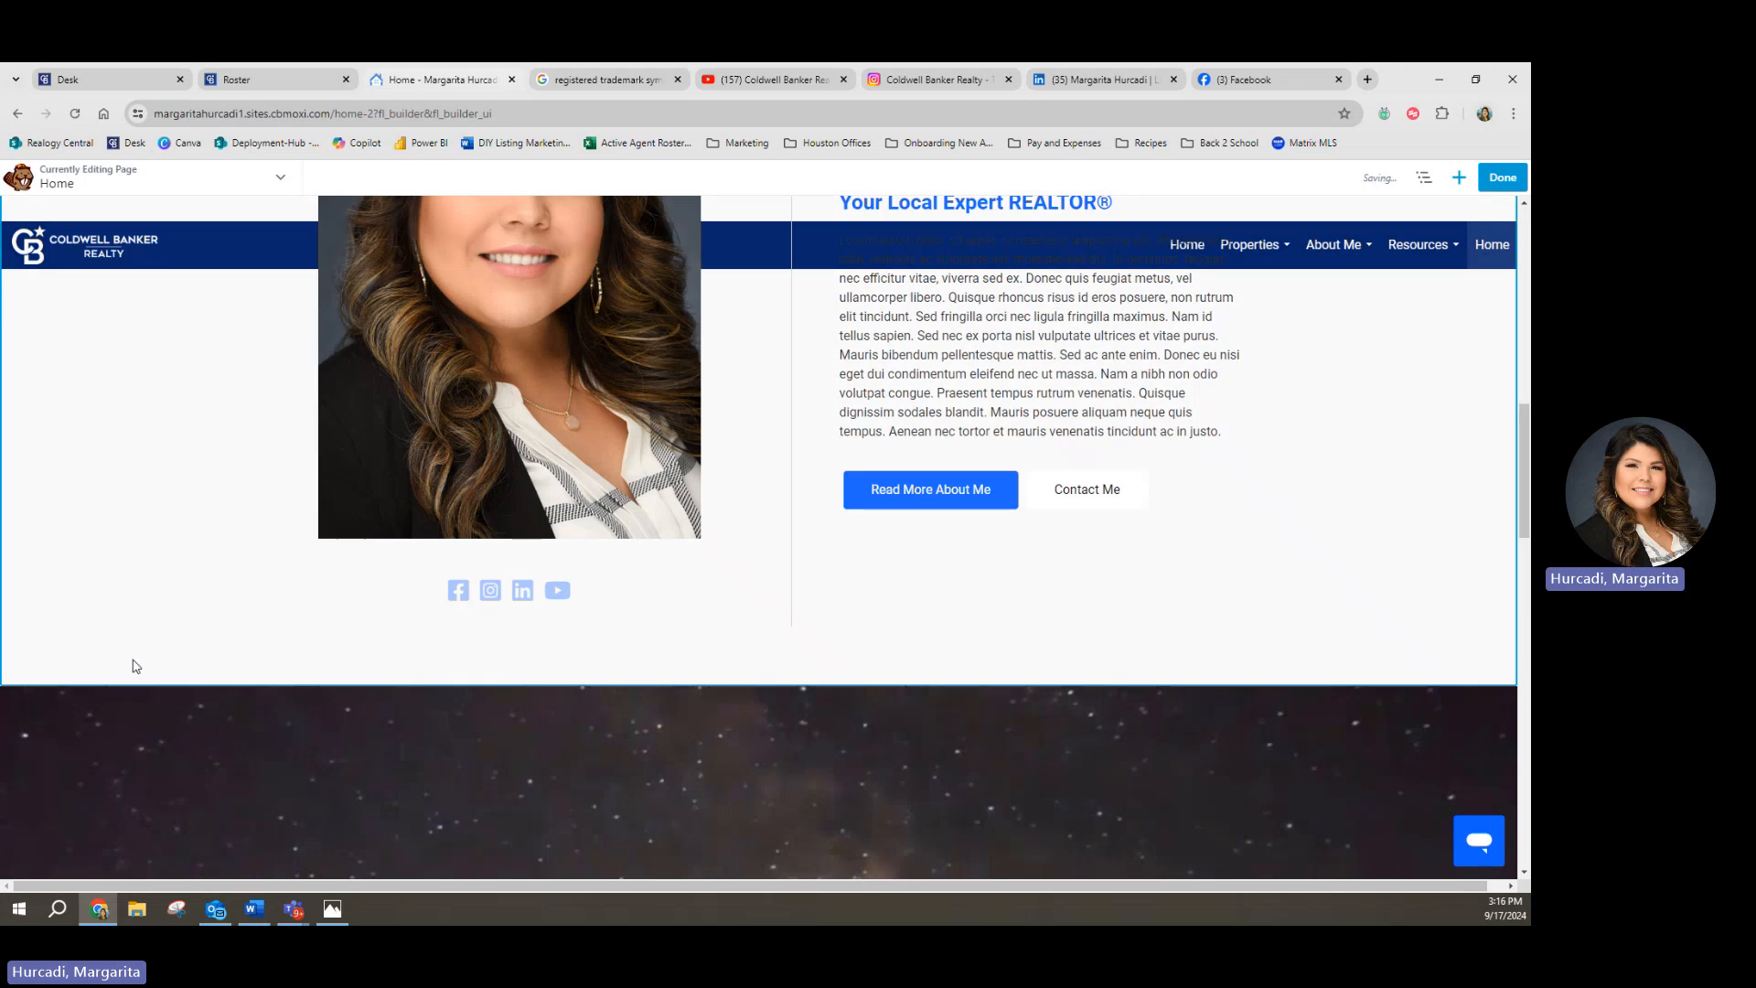
Step: Review the home page's social icons and video placeholder, and browse the Coldwell Banker Real Estate LLC YouTube channel for a video
{"action": "scroll", "coordinate": [913, 635], "scroll_direction": "up", "scroll_amount": 1}
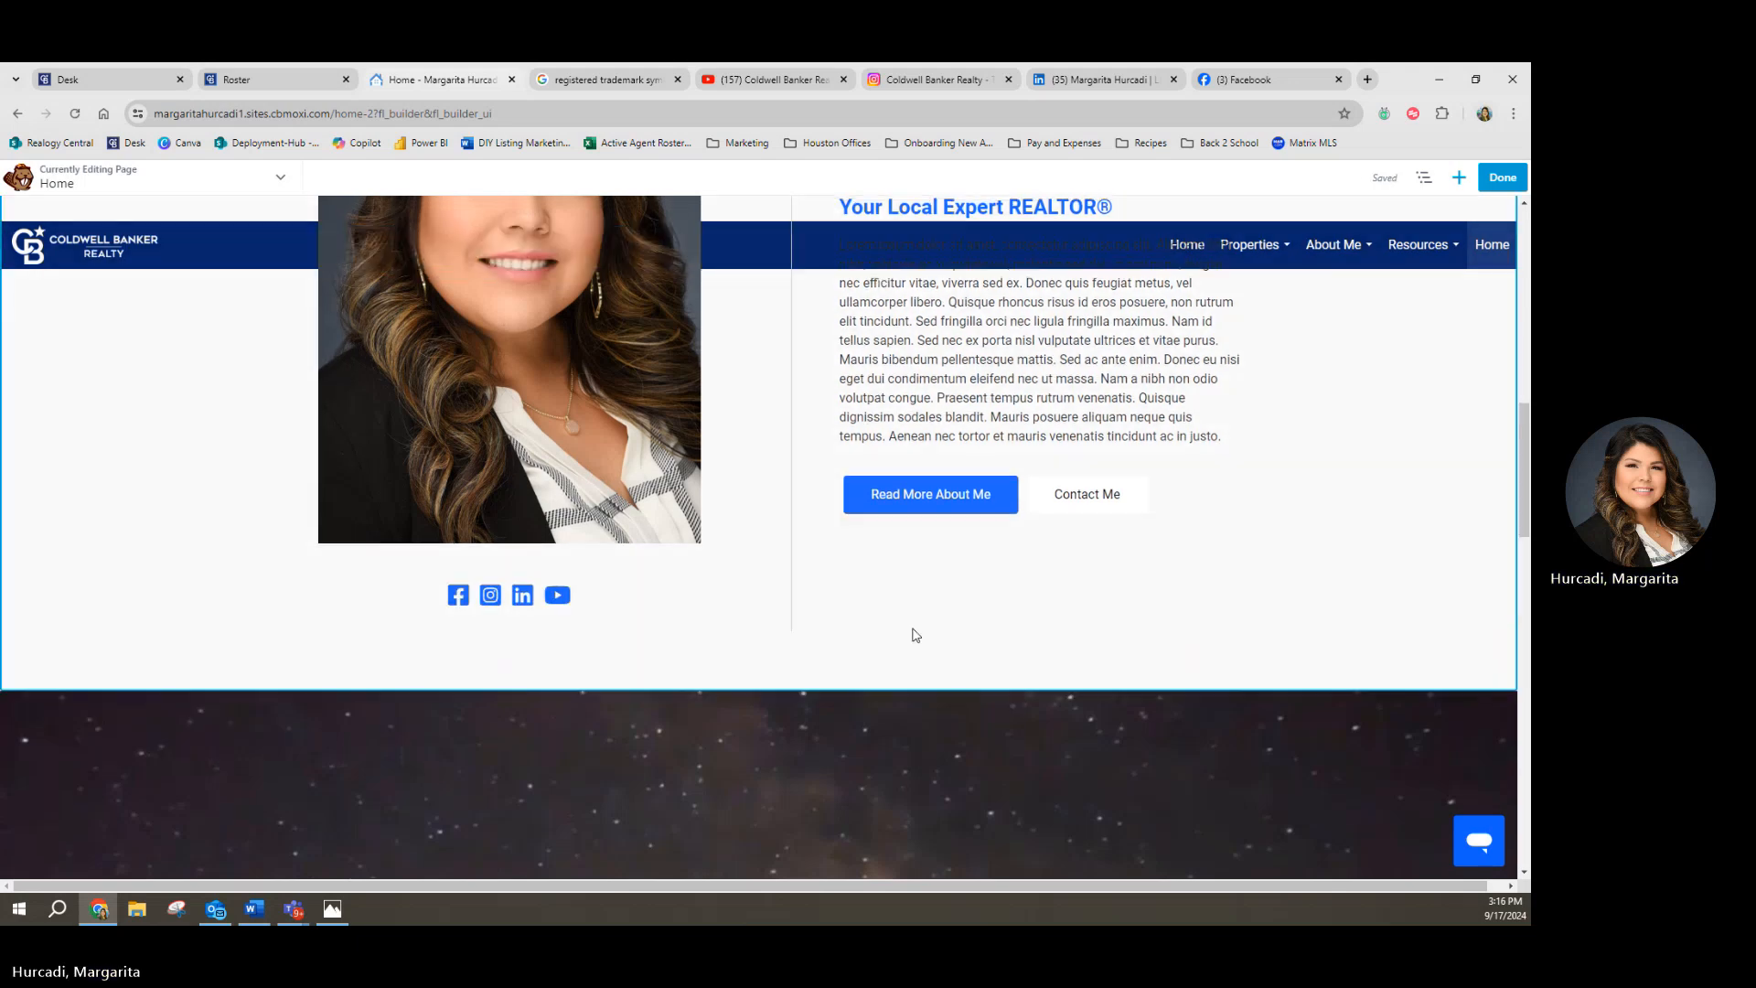
{"action": "scroll", "coordinate": [890, 659], "scroll_direction": "down", "scroll_amount": 1}
{"action": "mouse_move", "coordinate": [557, 598]}
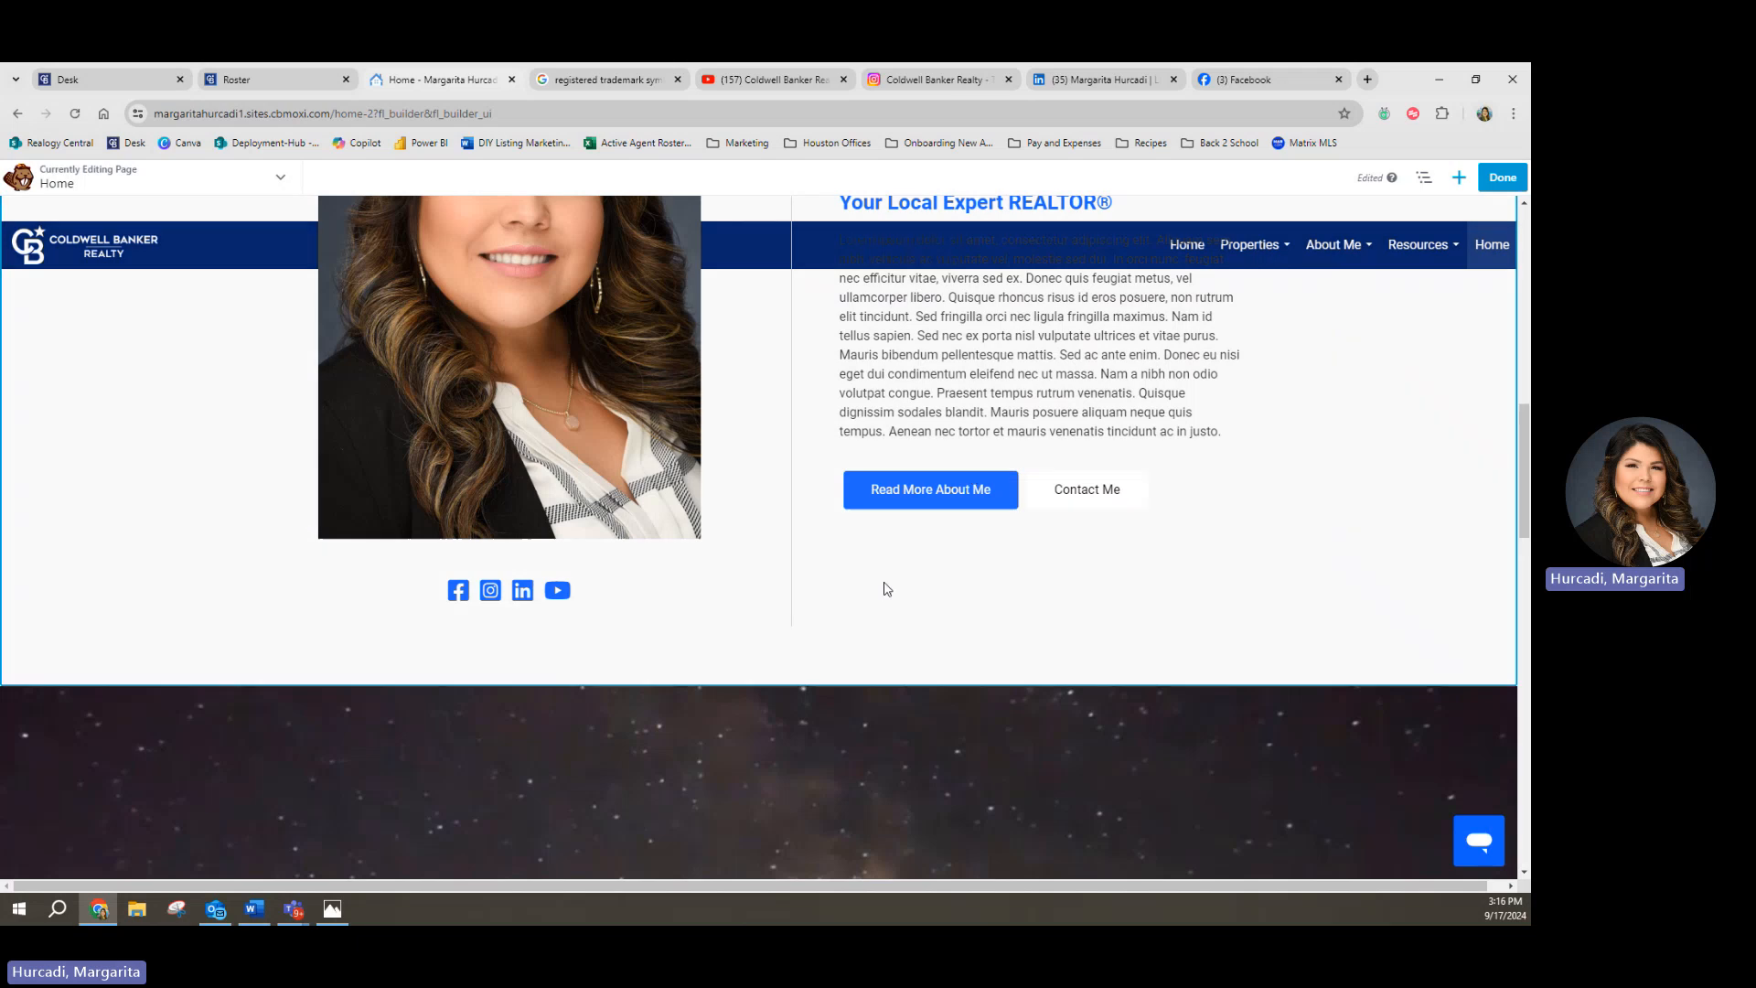
{"action": "scroll", "coordinate": [869, 614], "scroll_direction": "down", "scroll_amount": 5}
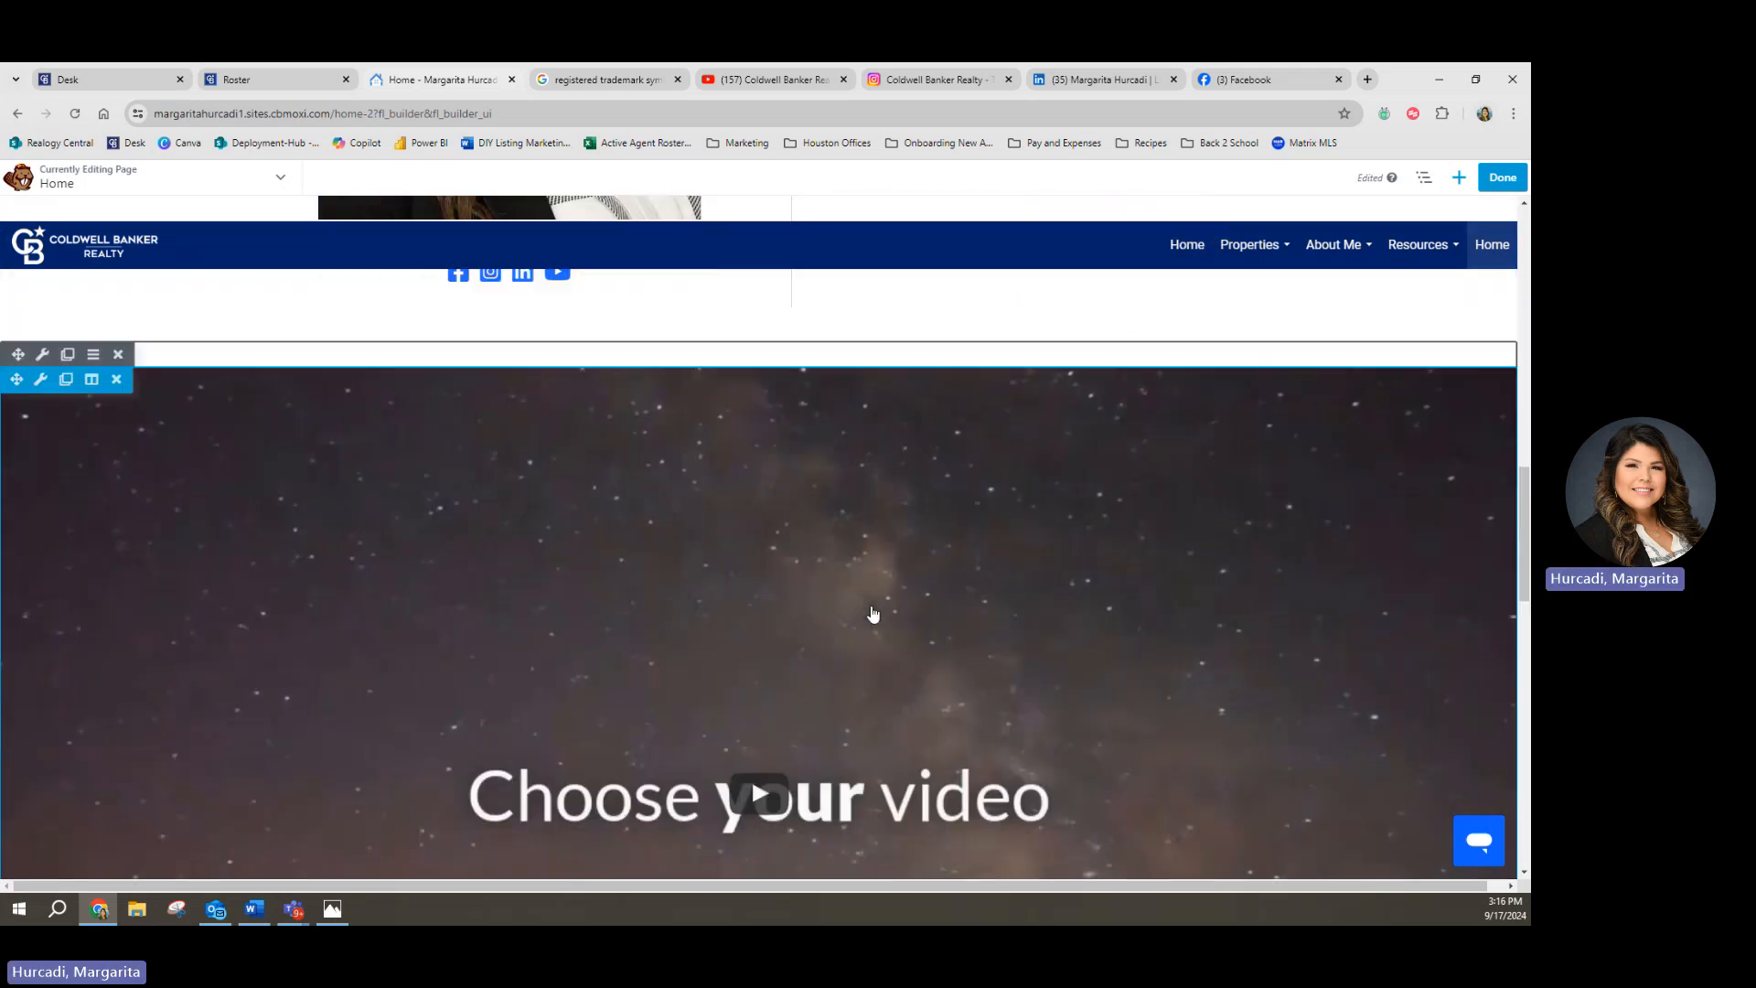
{"action": "scroll", "coordinate": [875, 616], "scroll_direction": "down", "scroll_amount": 3}
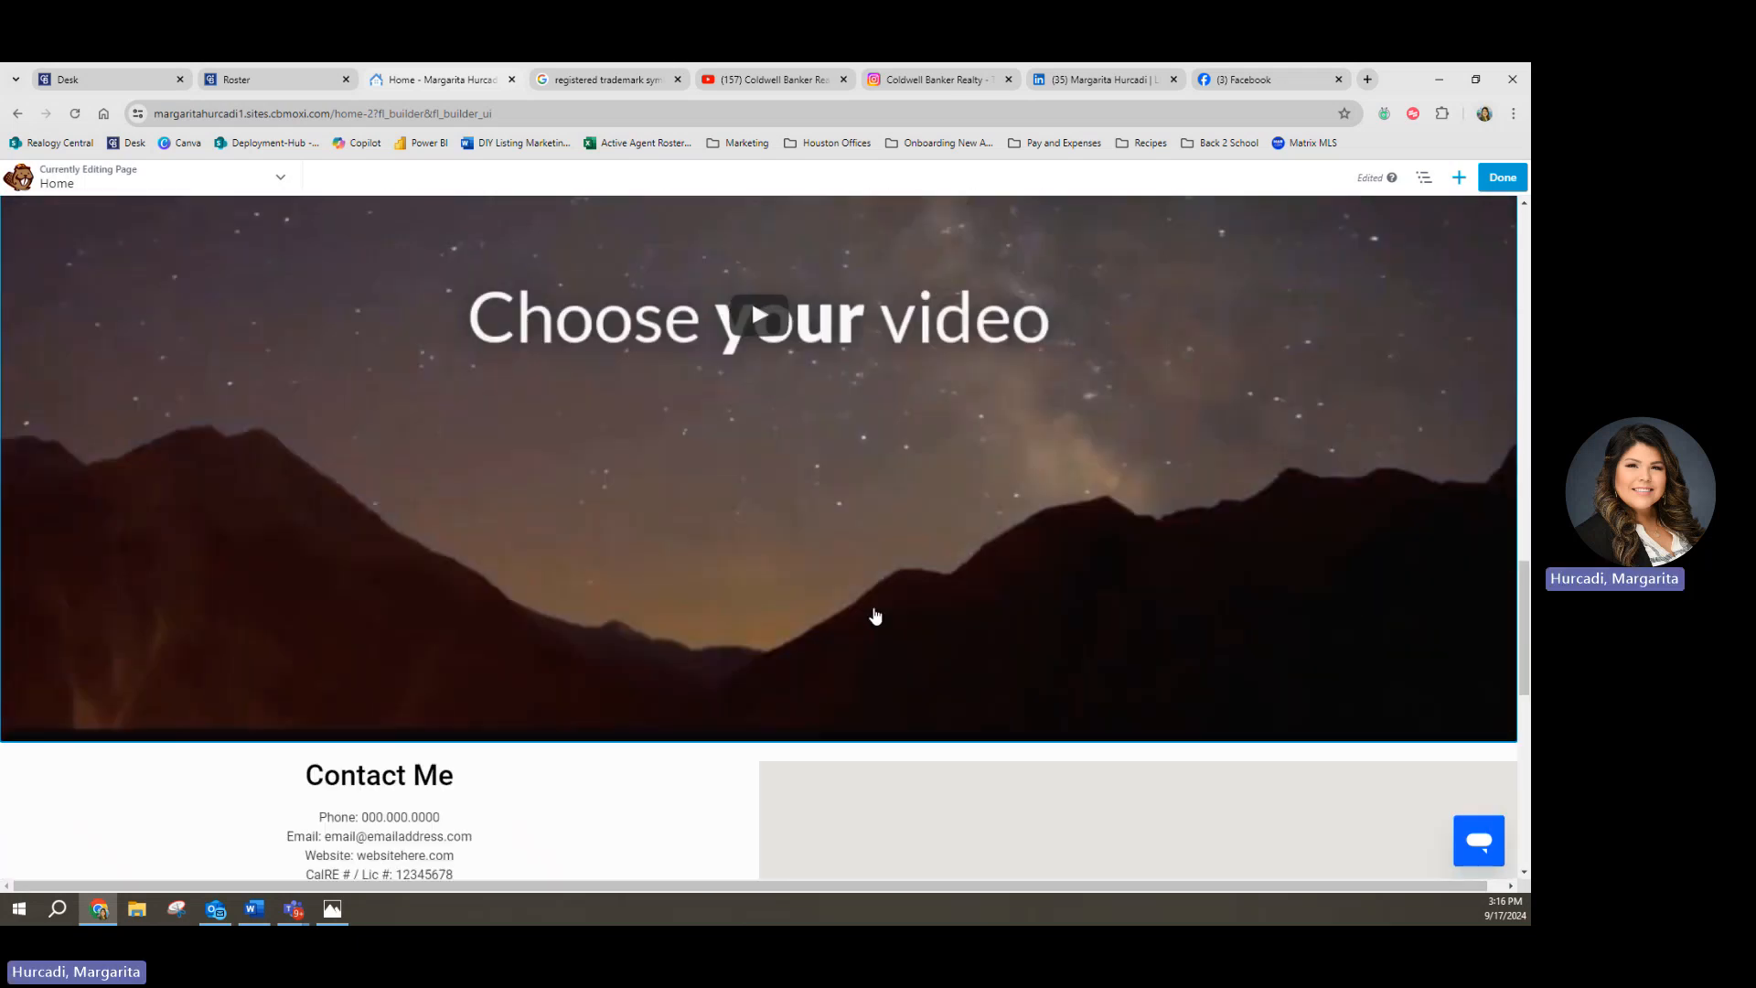
{"action": "scroll", "coordinate": [878, 613], "scroll_direction": "up", "scroll_amount": 5}
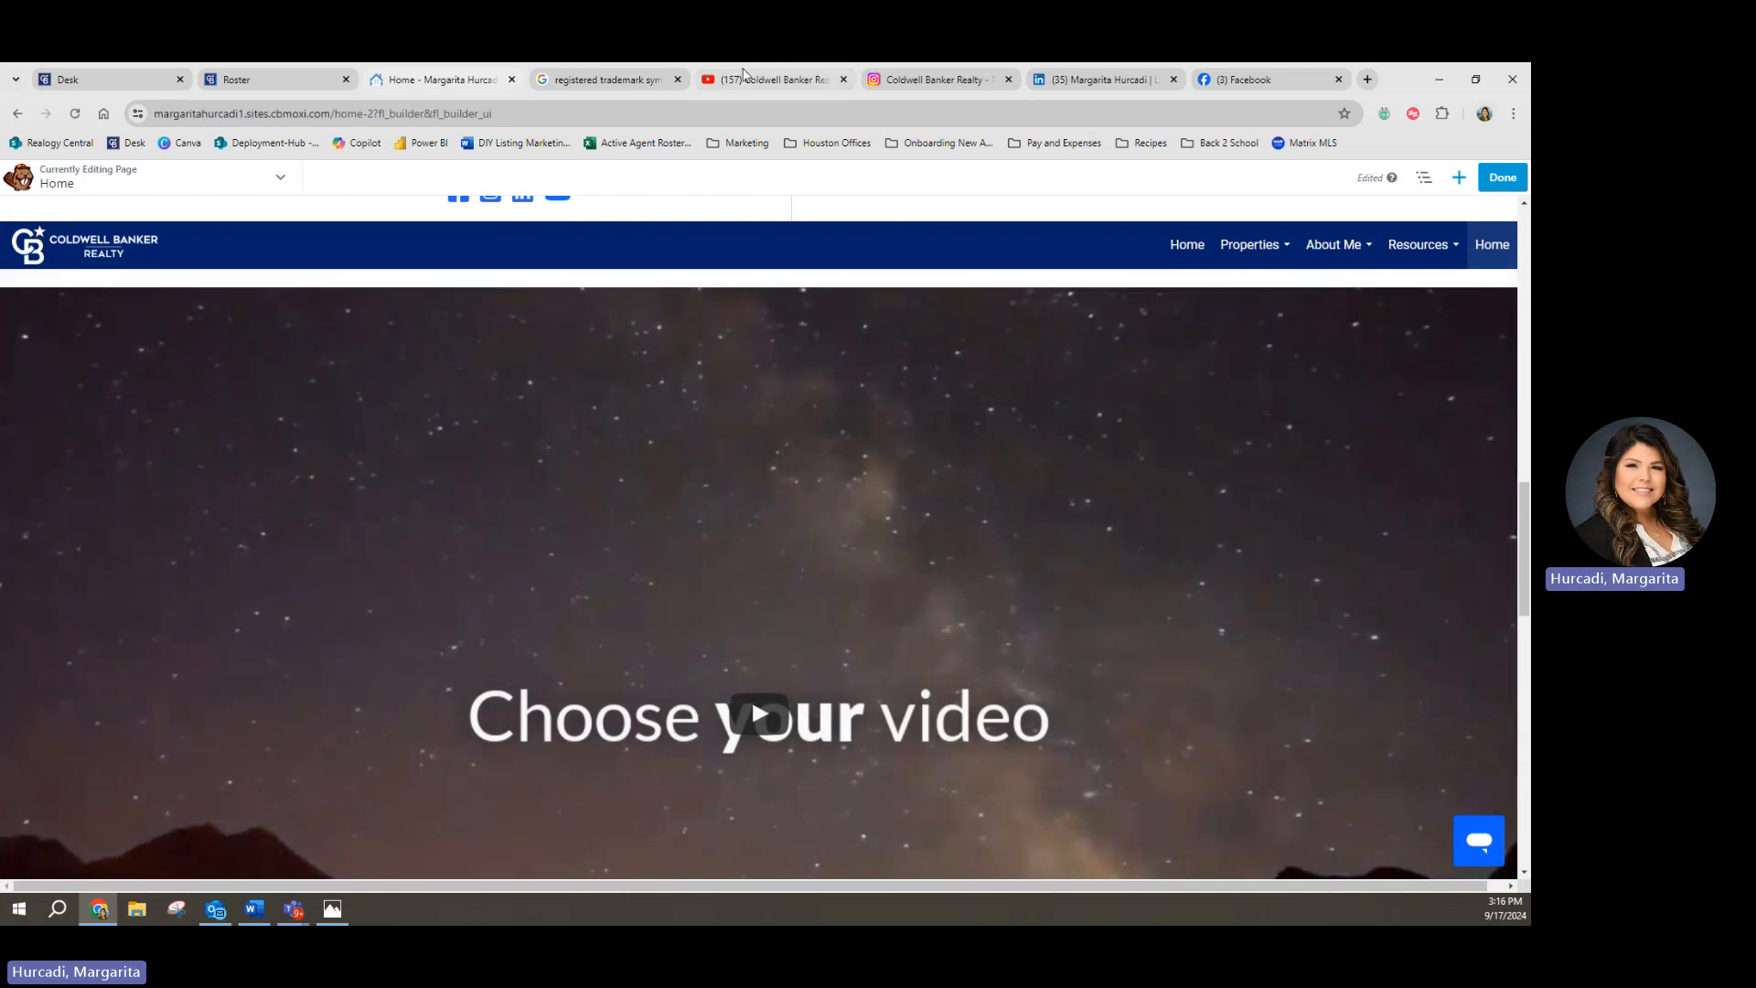
{"action": "left_click", "coordinate": [743, 80]}
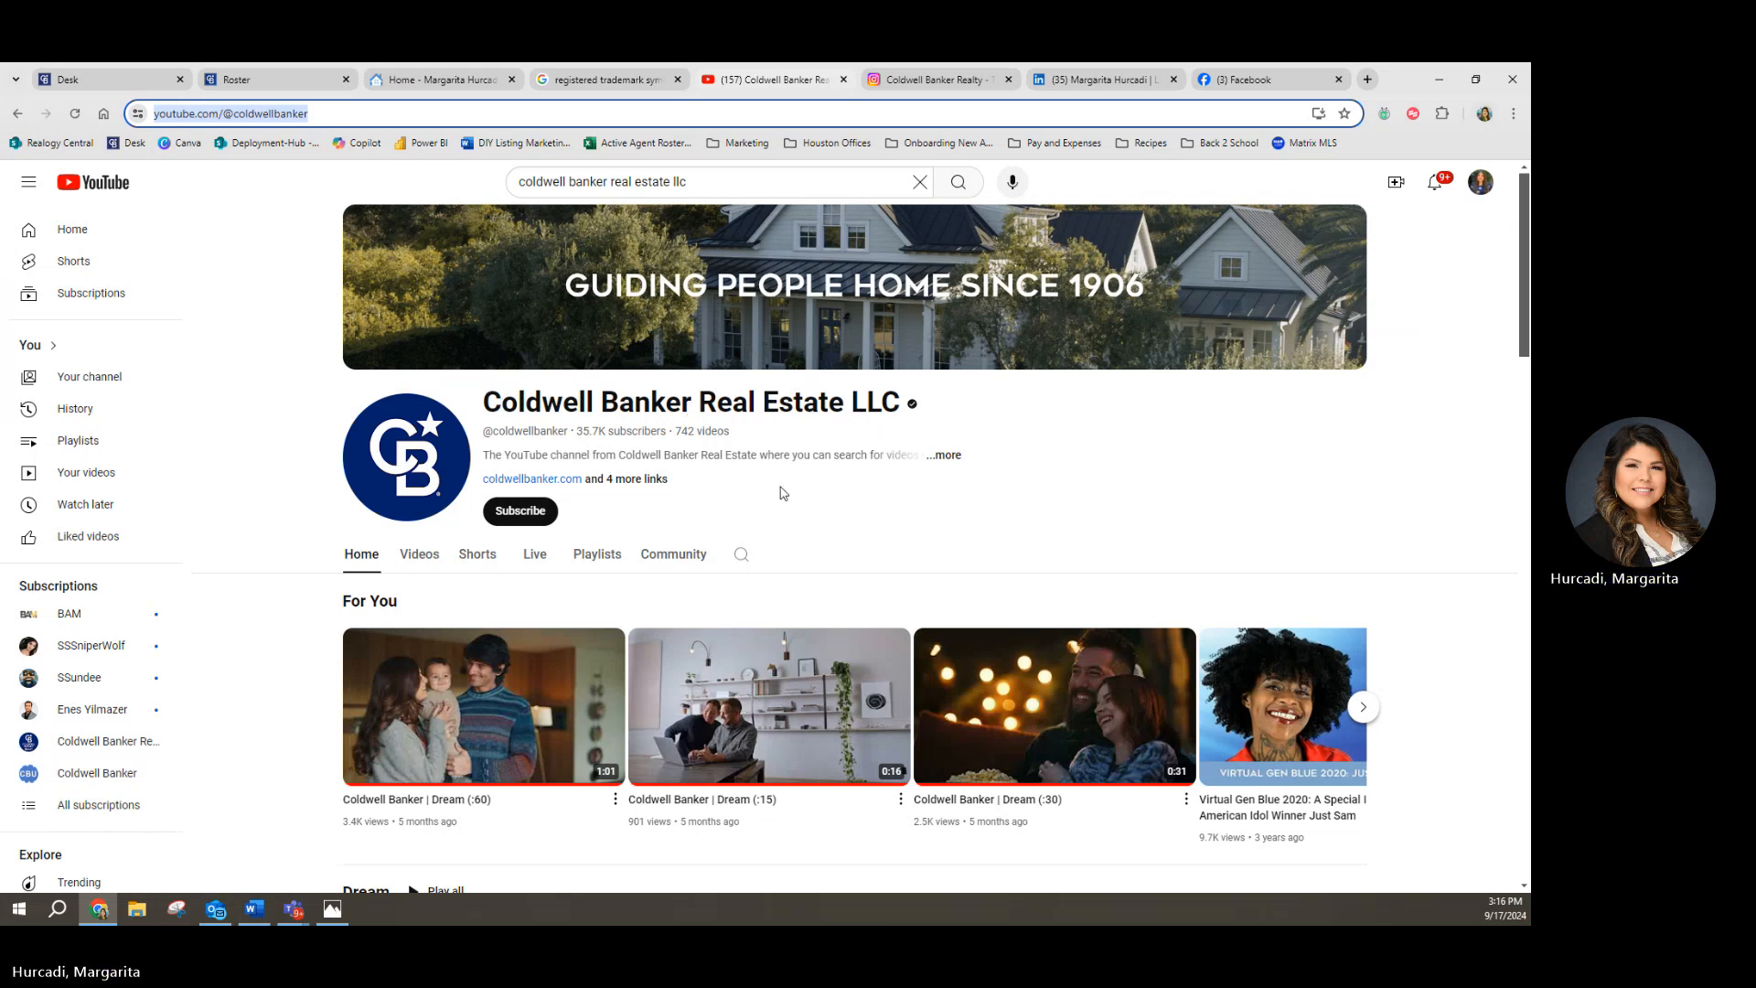
{"action": "scroll", "coordinate": [530, 574], "scroll_direction": "down", "scroll_amount": 2}
{"action": "scroll", "coordinate": [544, 590], "scroll_direction": "down", "scroll_amount": 1}
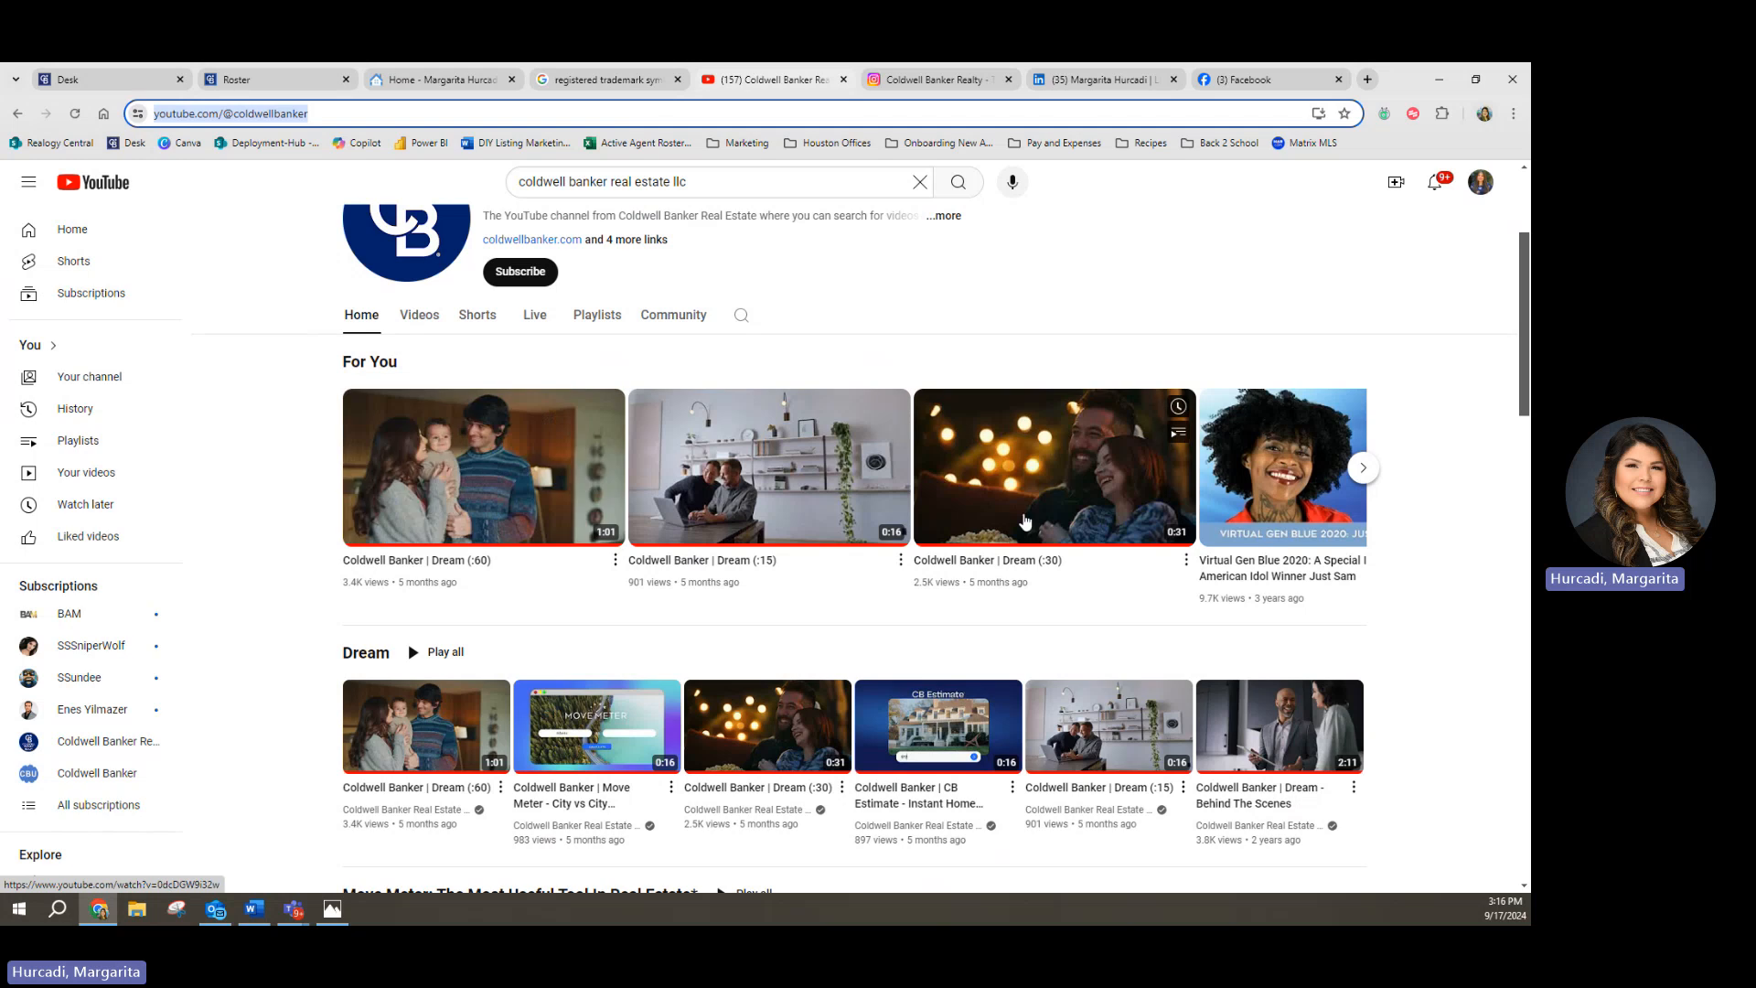
{"action": "scroll", "coordinate": [562, 653], "scroll_direction": "down", "scroll_amount": 2}
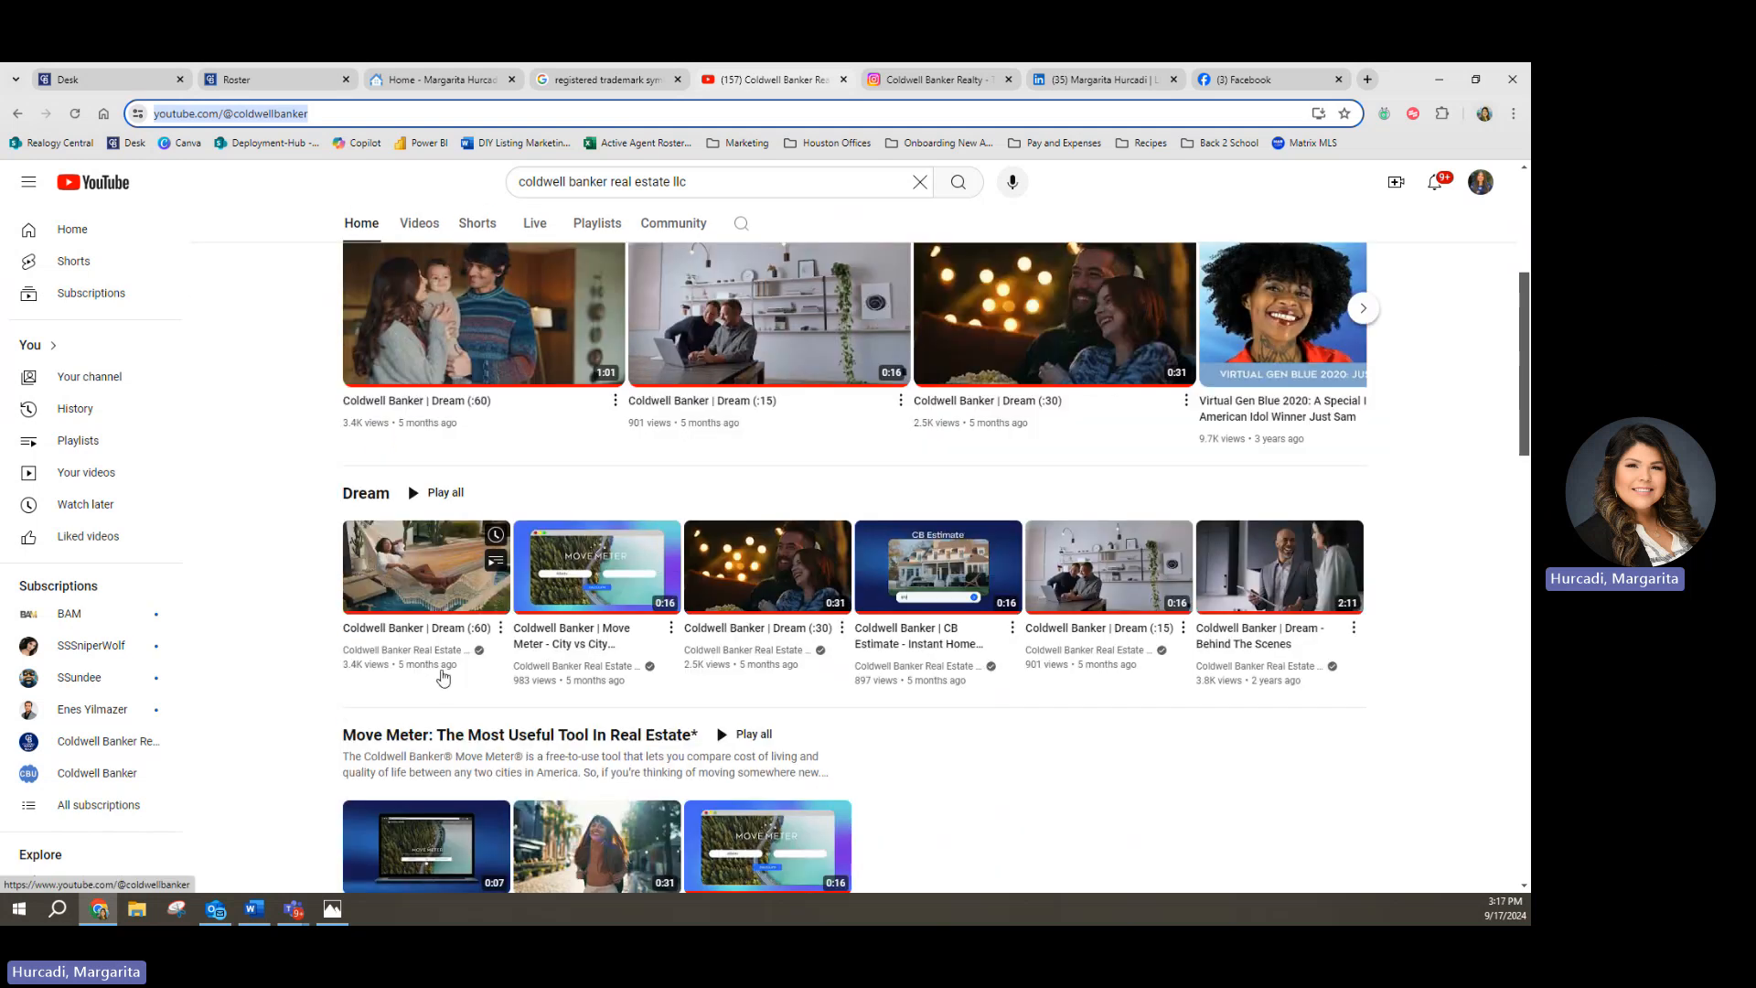
{"action": "scroll", "coordinate": [402, 640], "scroll_direction": "up", "scroll_amount": 1}
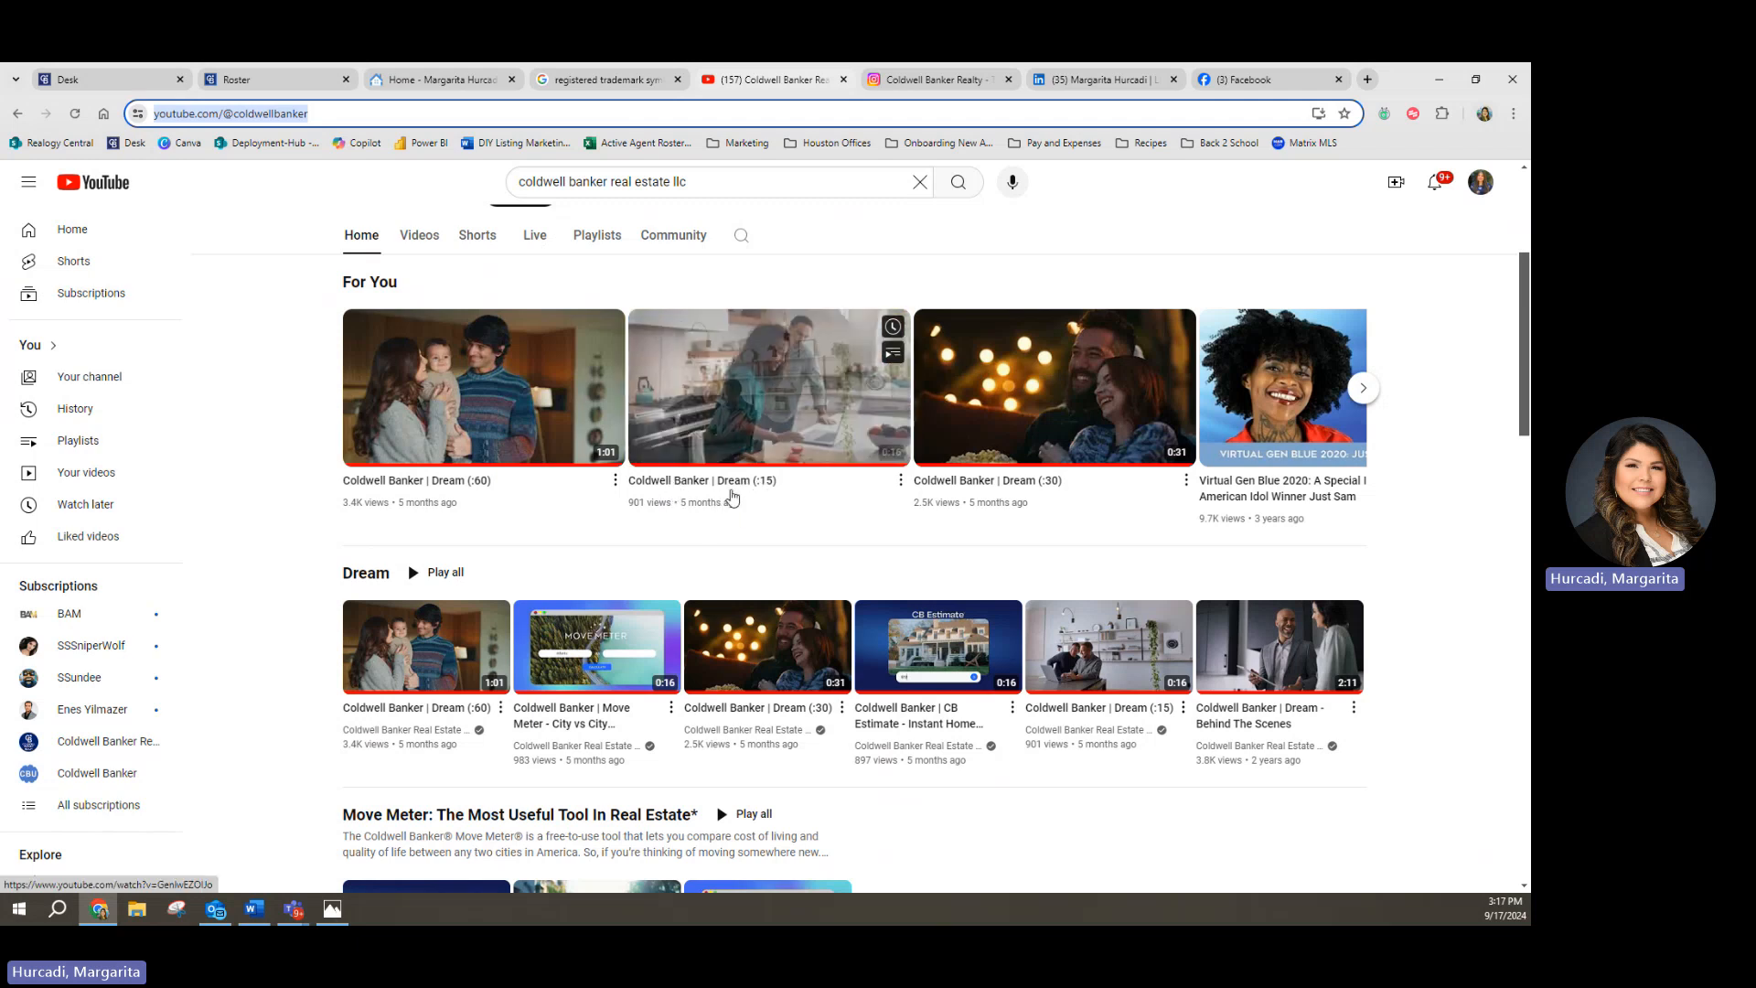
Step: Open the Dream playlist from the channel's playlists, open the video "Coldwell Banker | Dream (:60)" and pause it
{"action": "left_click", "coordinate": [605, 241]}
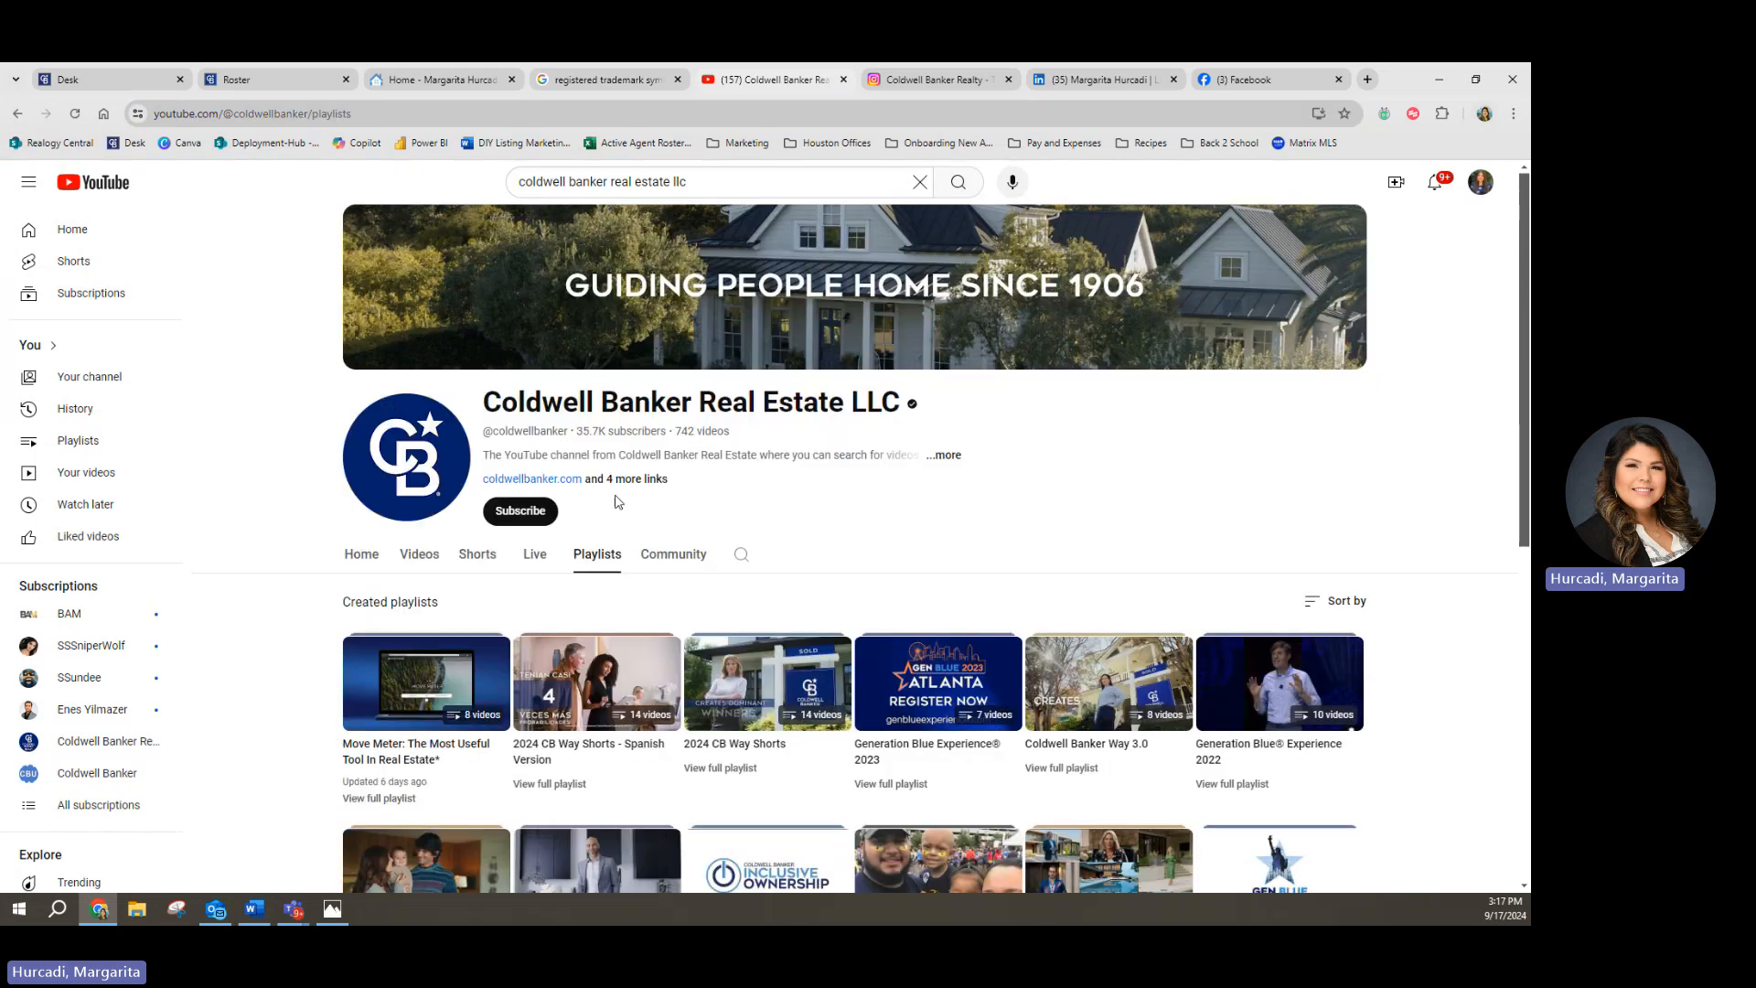
{"action": "scroll", "coordinate": [400, 508], "scroll_direction": "down", "scroll_amount": 5}
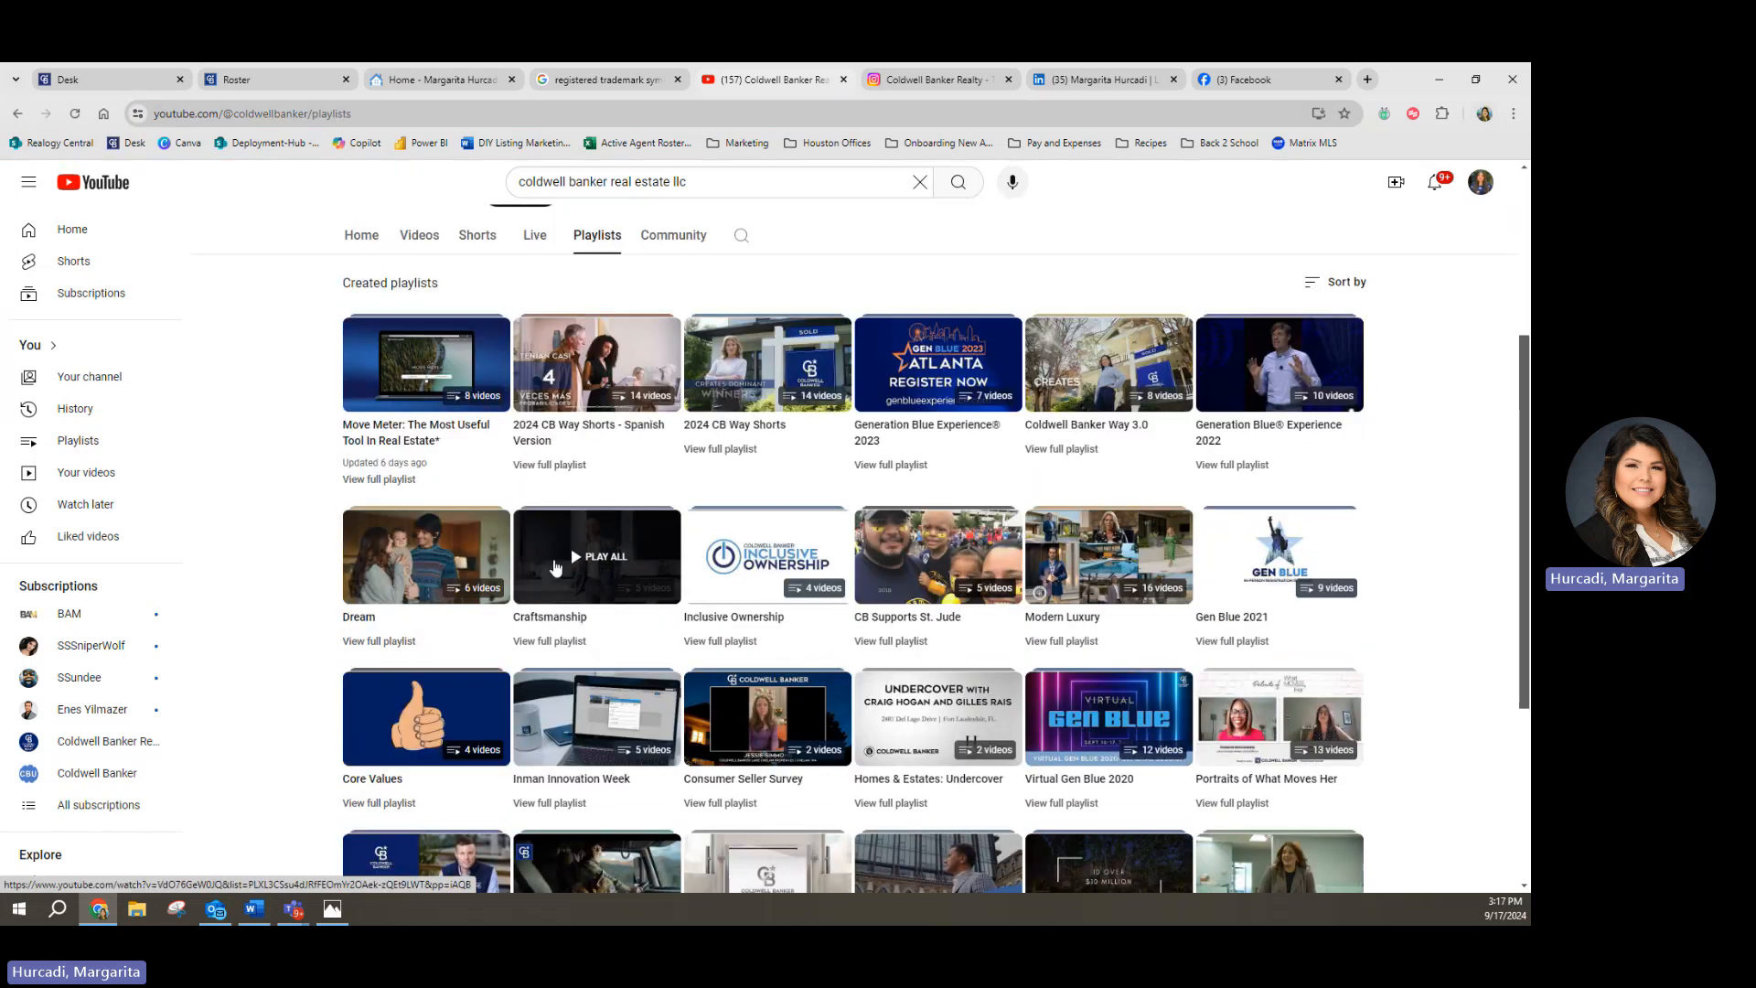
{"action": "left_click", "coordinate": [390, 482]}
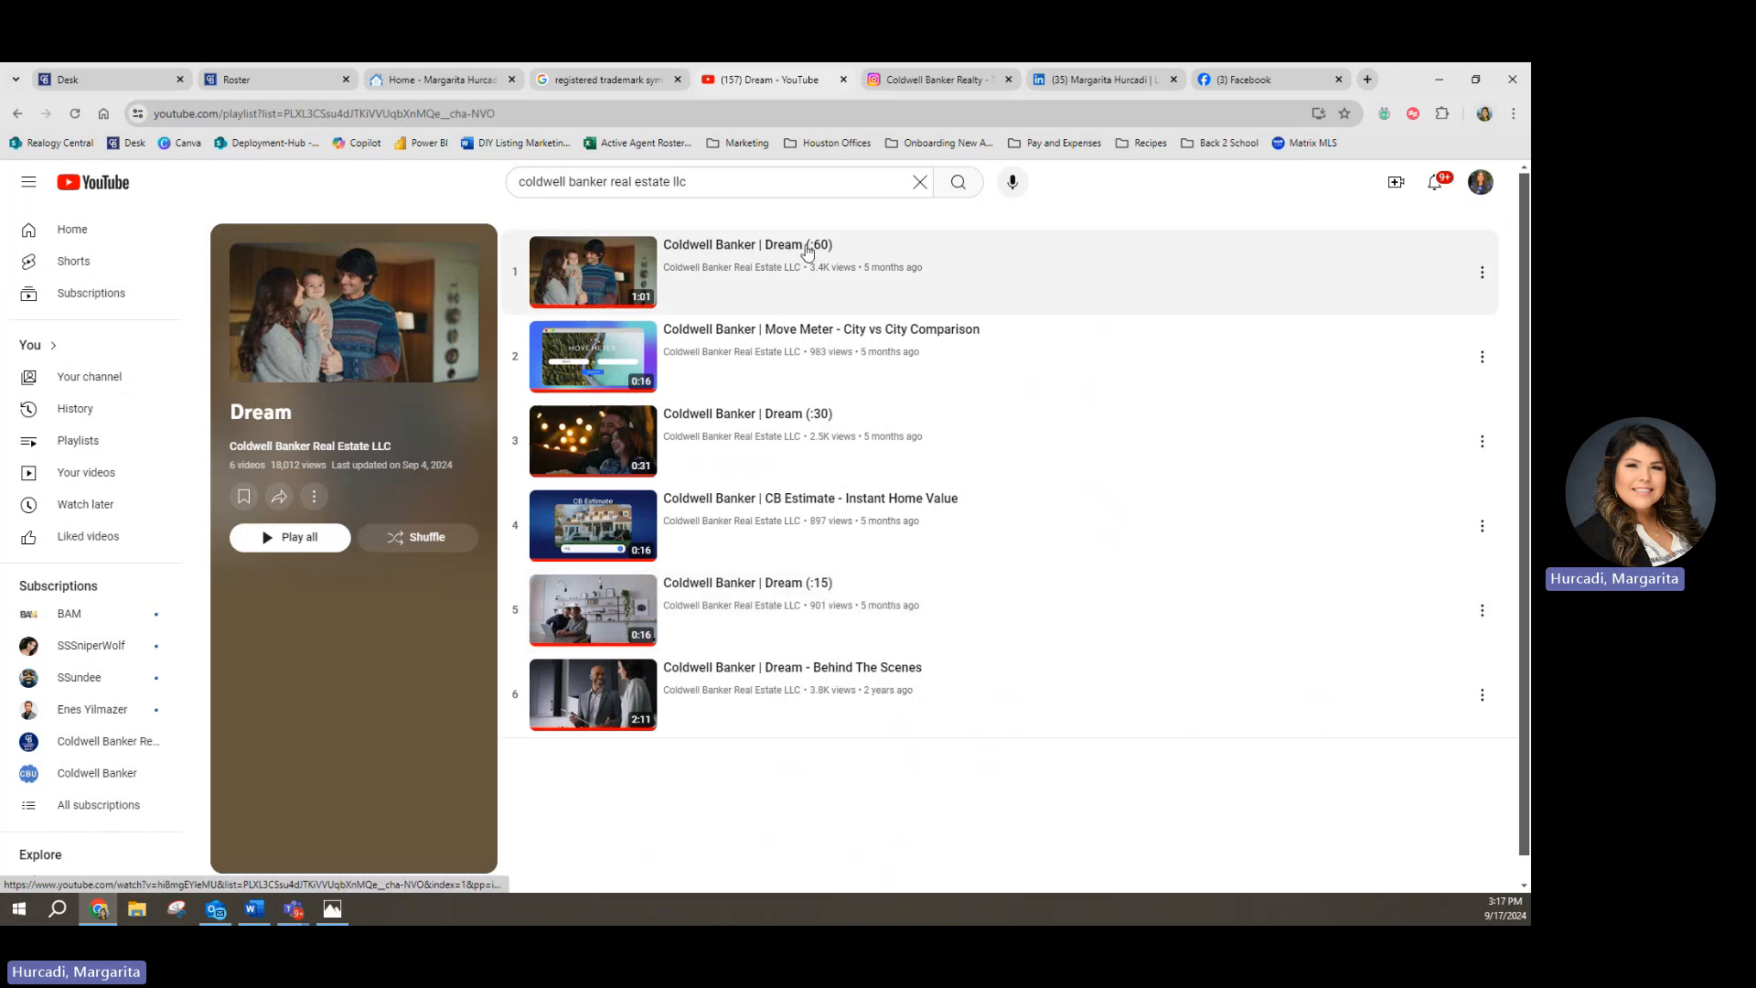
{"action": "left_click", "coordinate": [733, 249]}
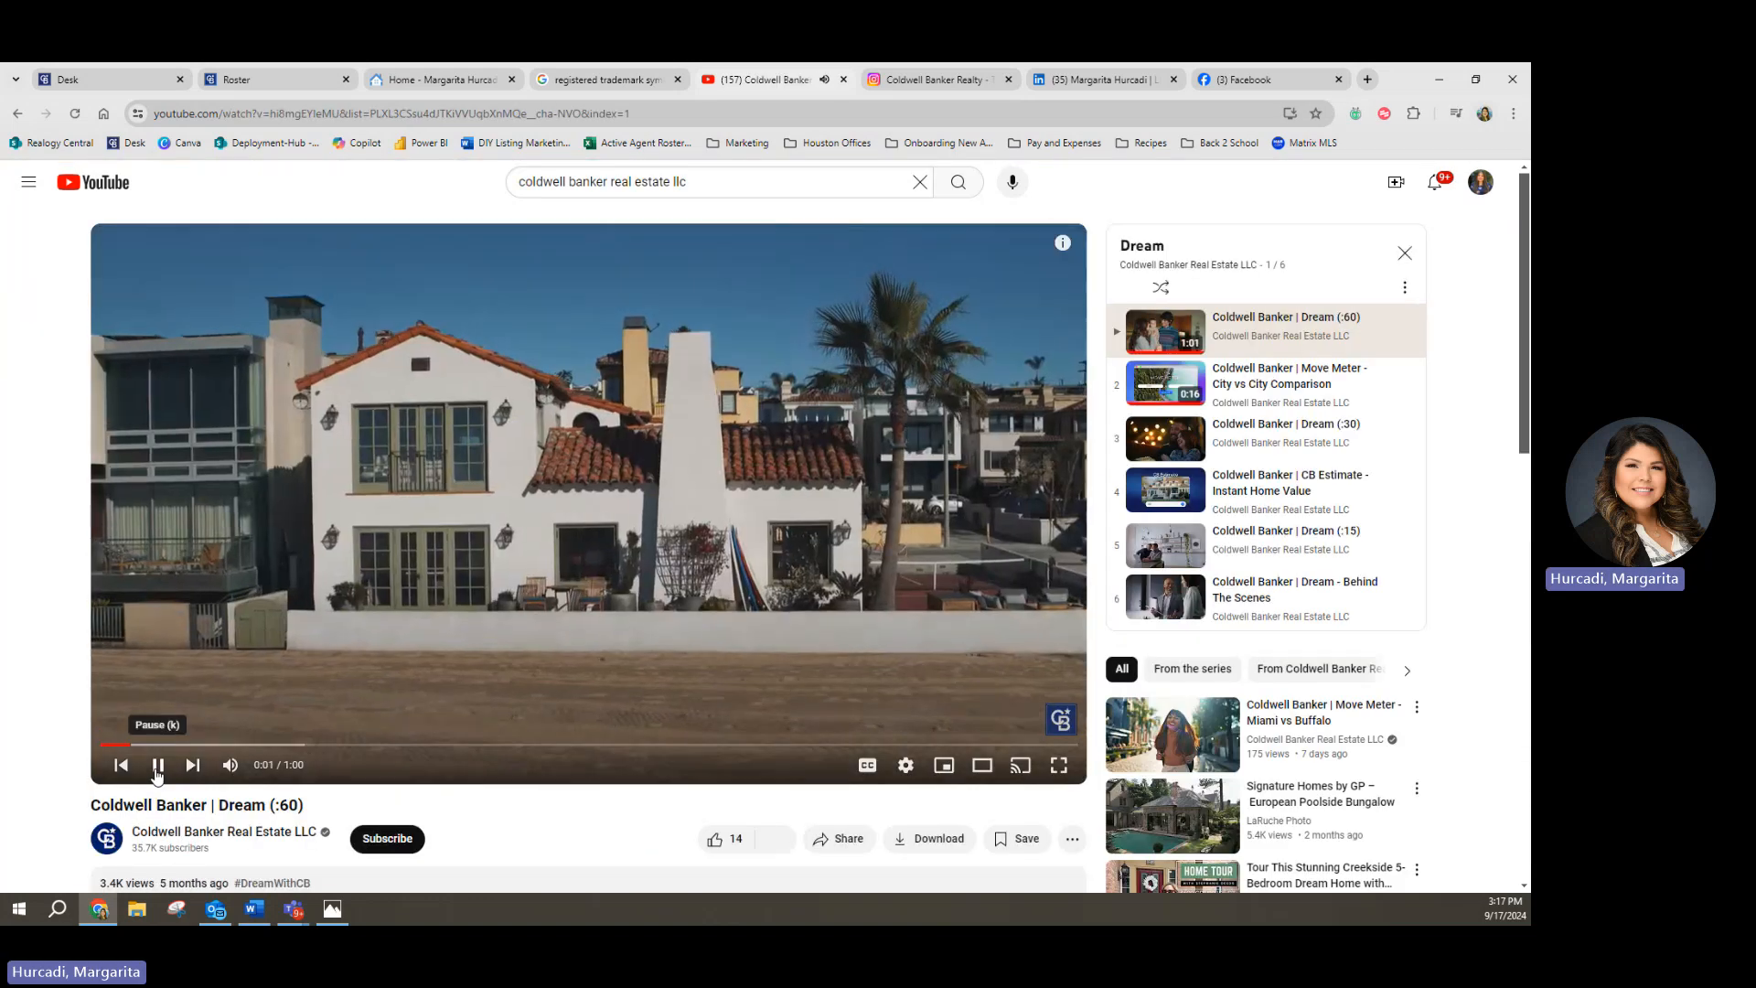
{"action": "left_click", "coordinate": [158, 765]}
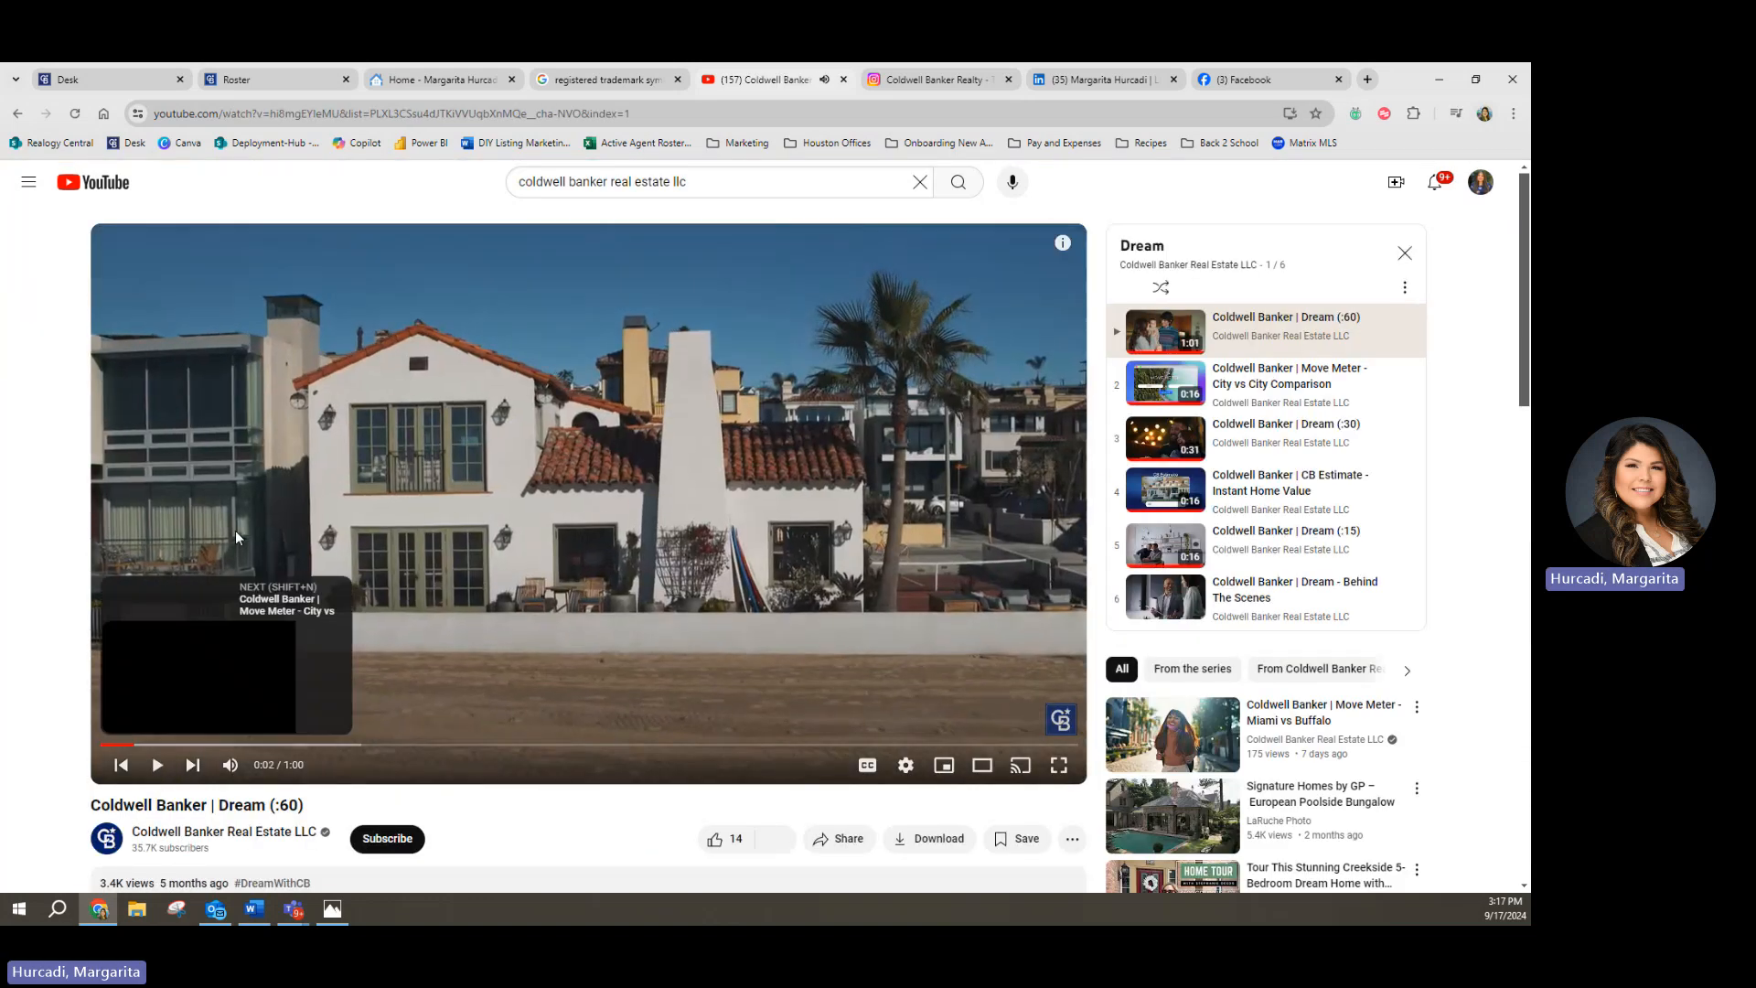
Step: Copy the web address of the "Coldwell Banker | Dream (:60)" YouTube video
{"action": "scroll", "coordinate": [372, 791], "scroll_direction": "down", "scroll_amount": 1}
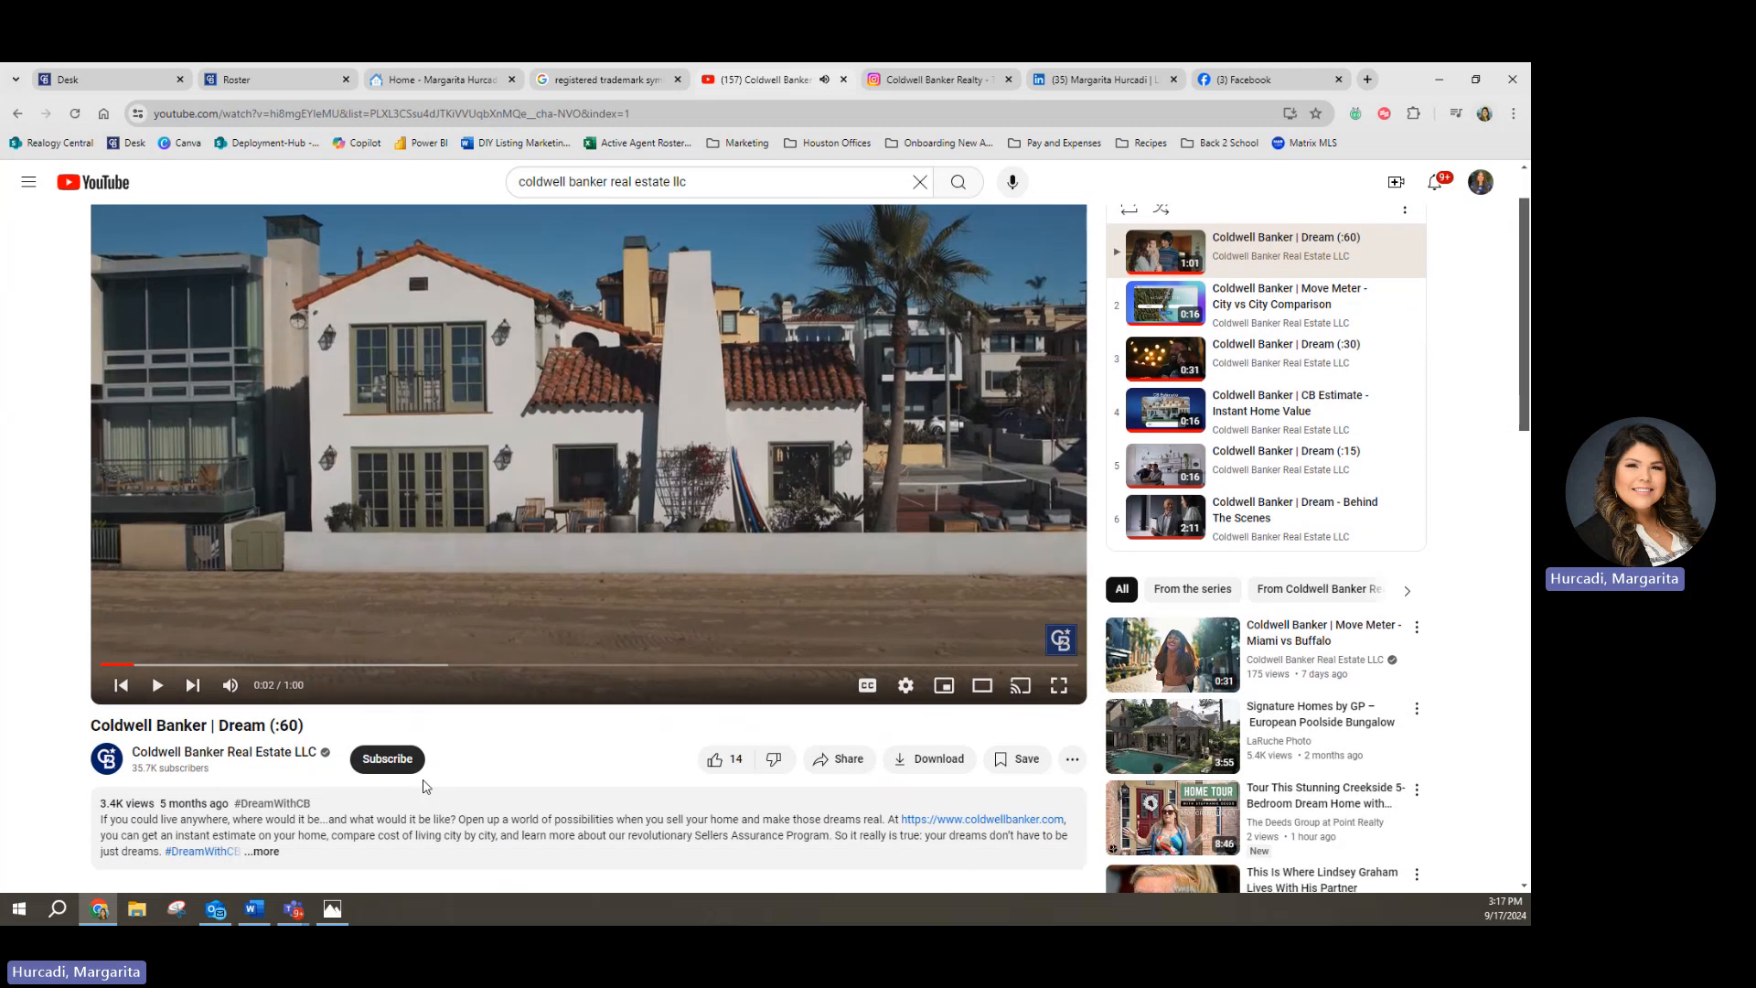
{"action": "scroll", "coordinate": [514, 792], "scroll_direction": "up", "scroll_amount": 1}
{"action": "left_click", "coordinate": [677, 115]}
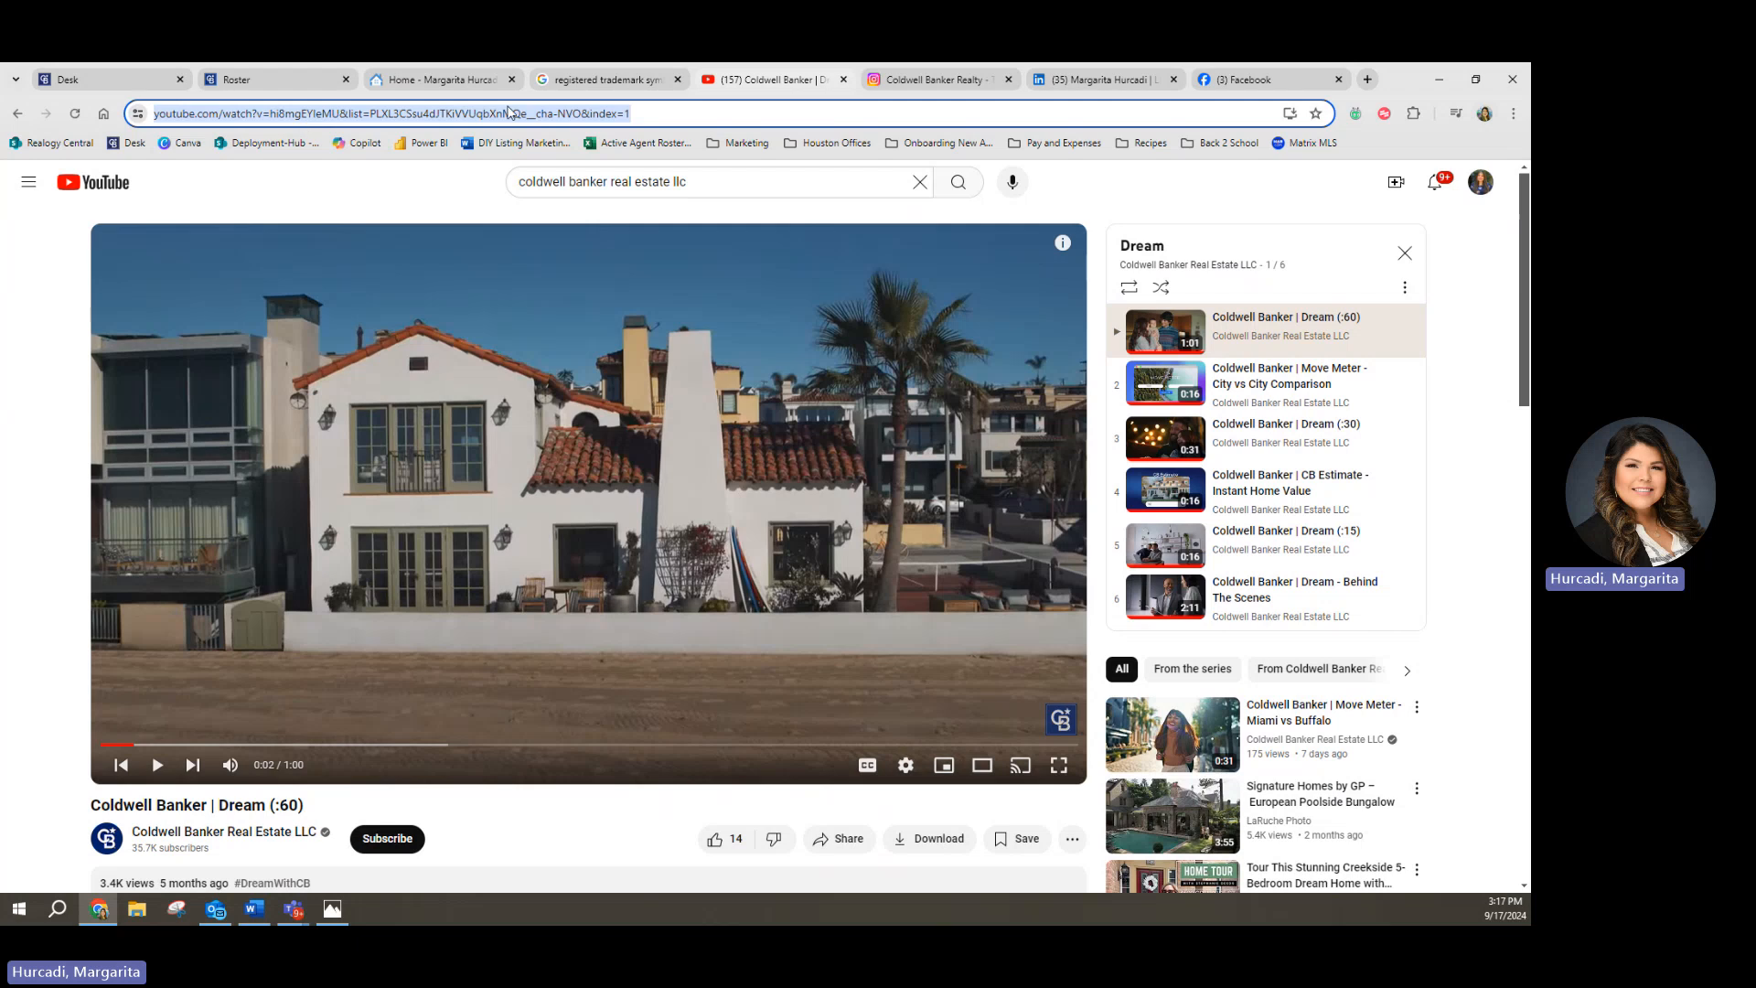
{"action": "right_click", "coordinate": [510, 112]}
{"action": "left_click", "coordinate": [566, 273]}
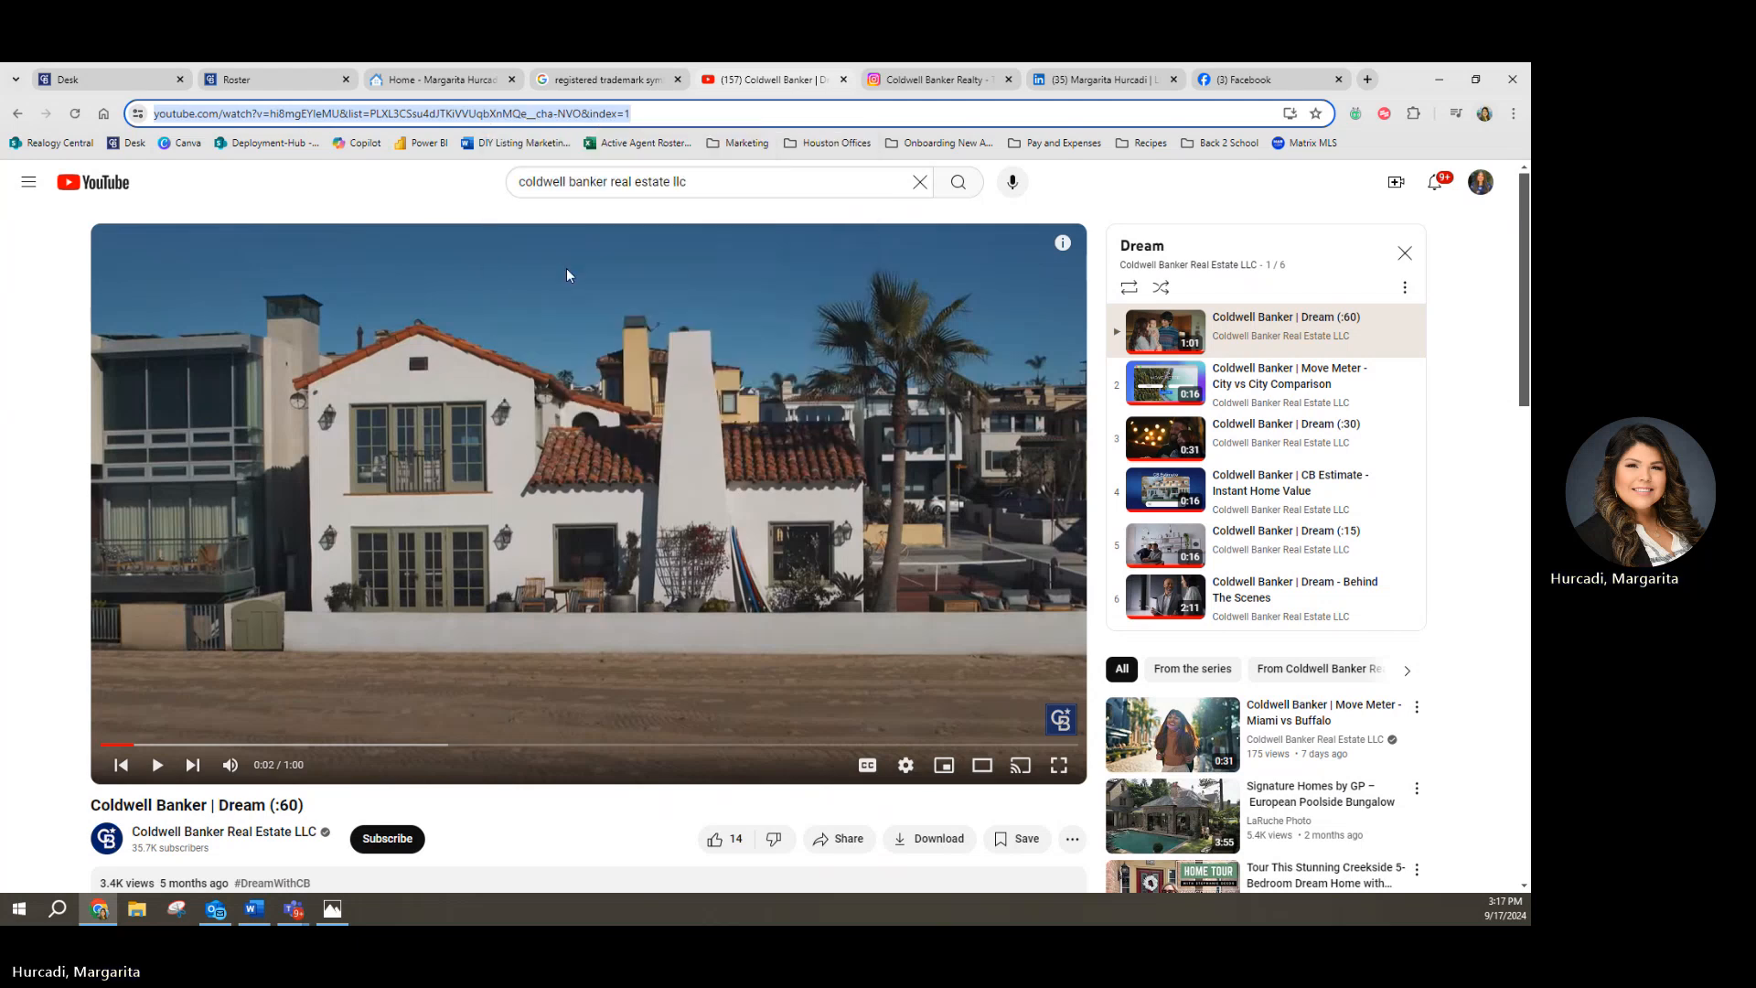
Step: Replace the YouTube link in the home page's "Choose your video" module with the copied video address and save the module
{"action": "left_click", "coordinate": [427, 84]}
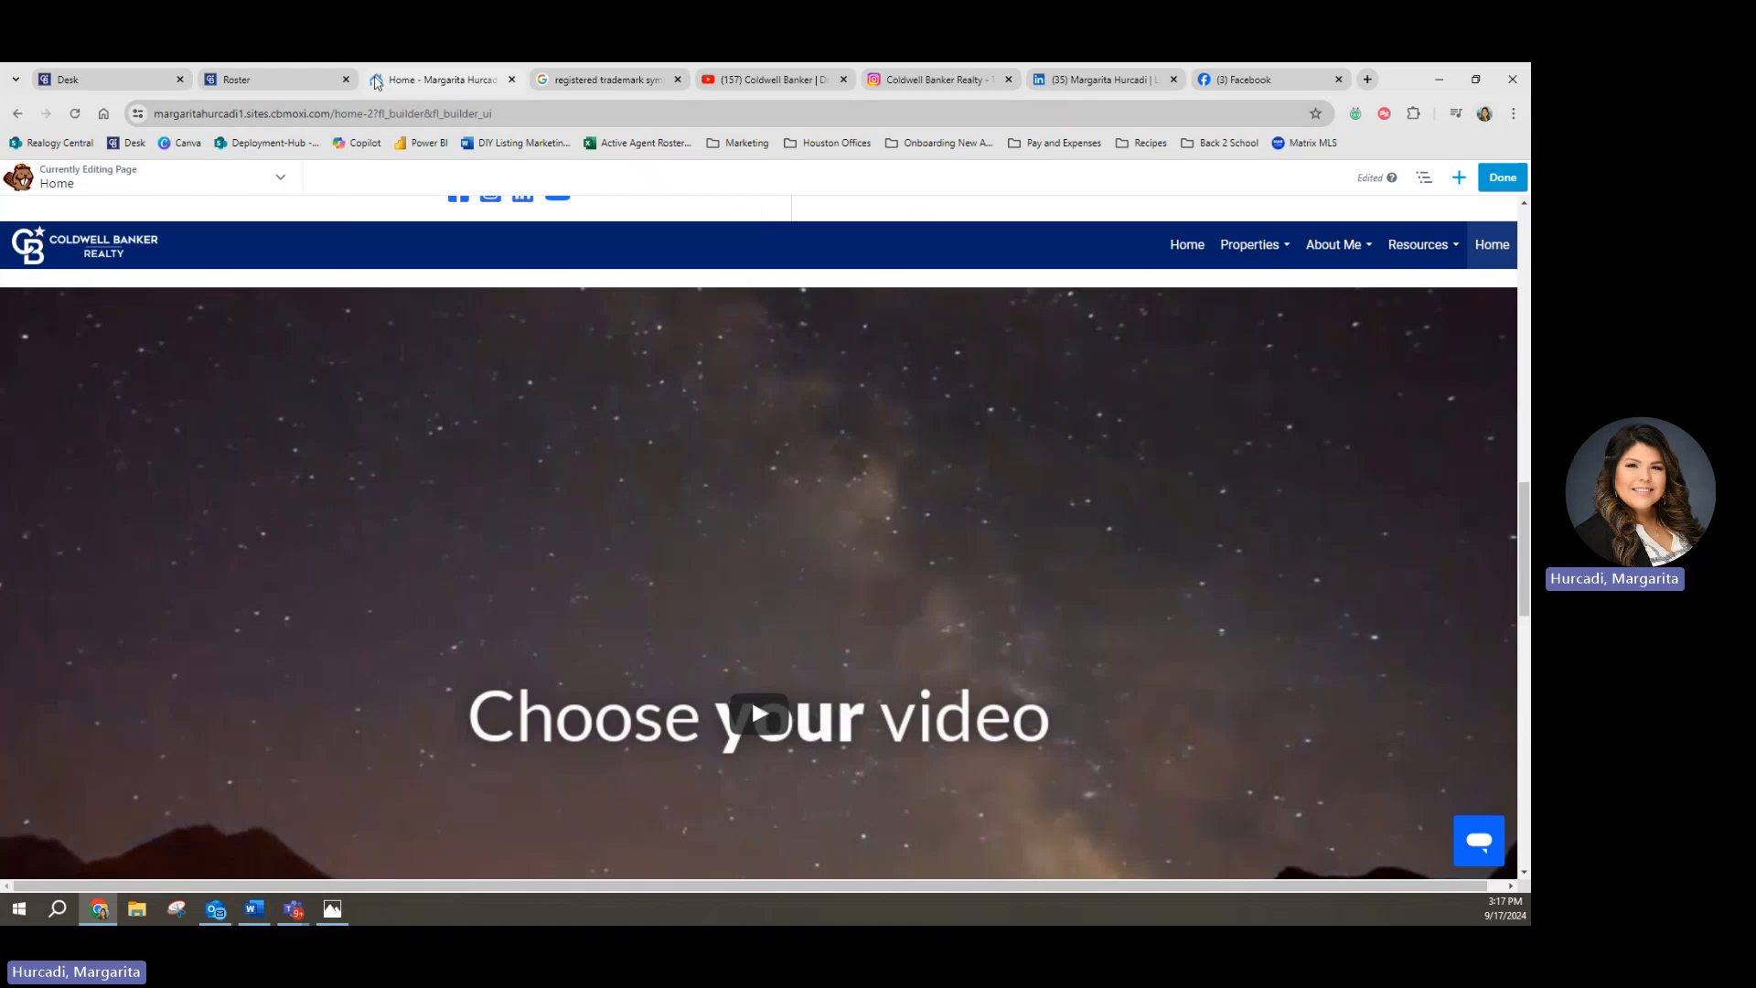
{"action": "scroll", "coordinate": [315, 353], "scroll_direction": "up", "scroll_amount": 3}
{"action": "scroll", "coordinate": [340, 443], "scroll_direction": "down", "scroll_amount": 3}
{"action": "scroll", "coordinate": [274, 457], "scroll_direction": "up", "scroll_amount": 1}
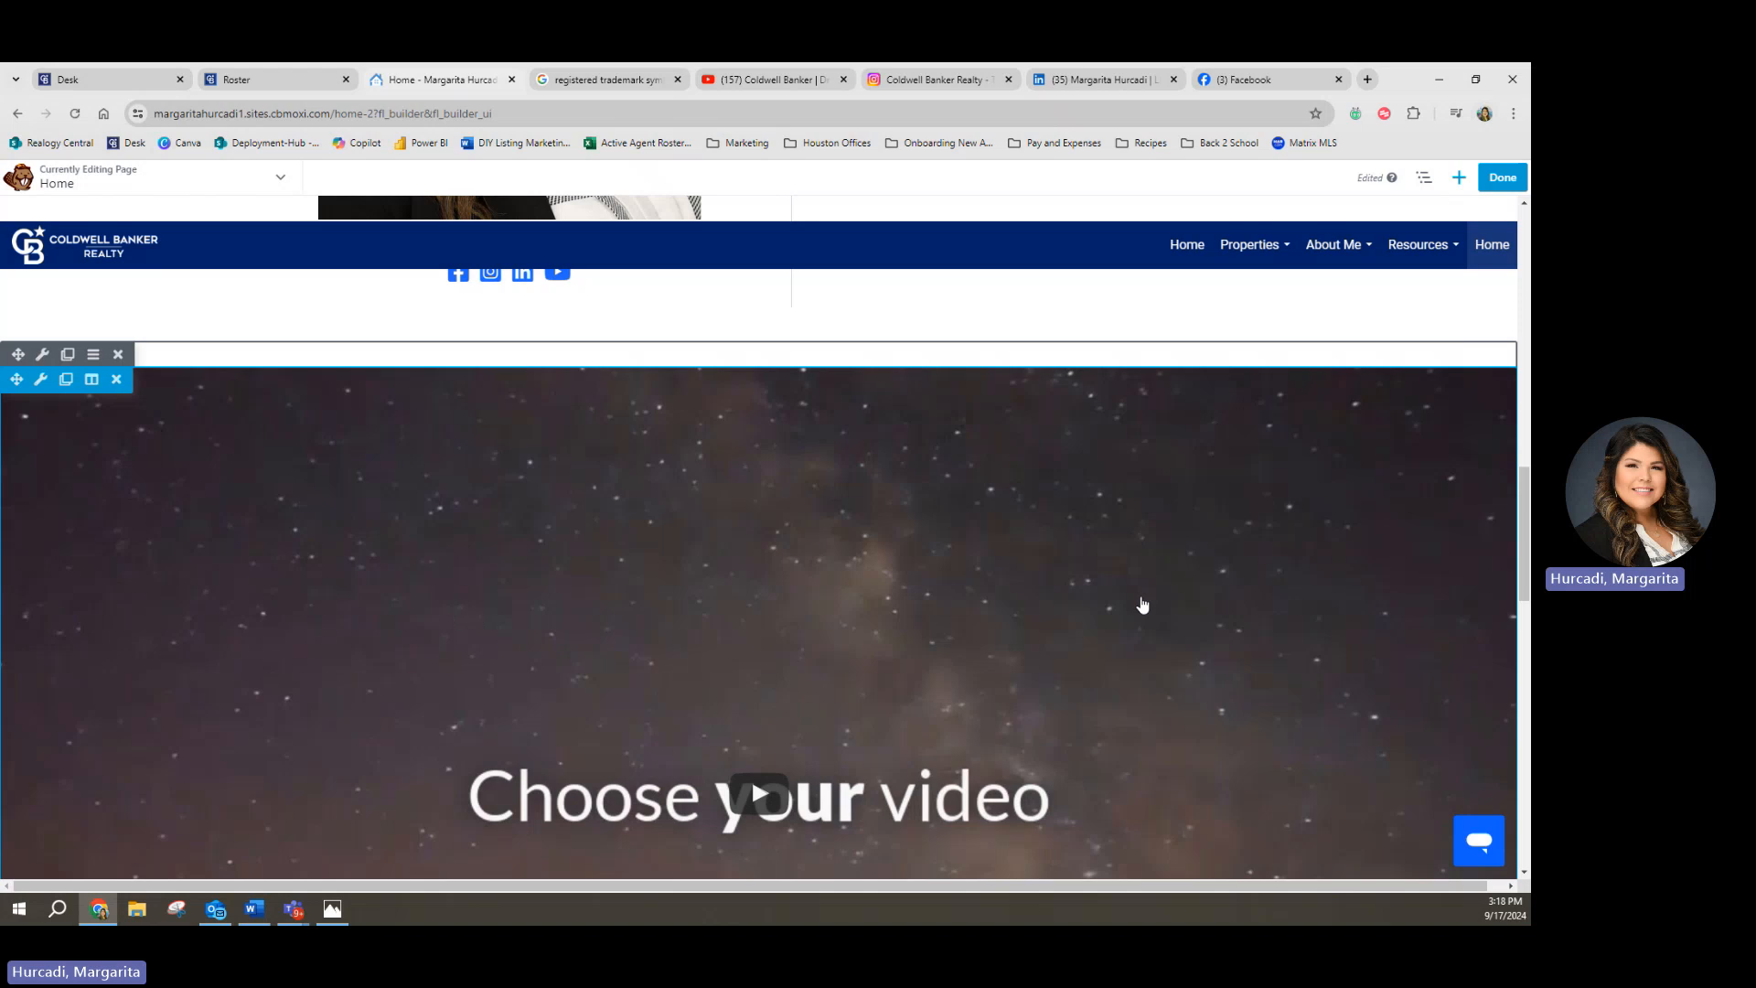
{"action": "left_click", "coordinate": [230, 504]}
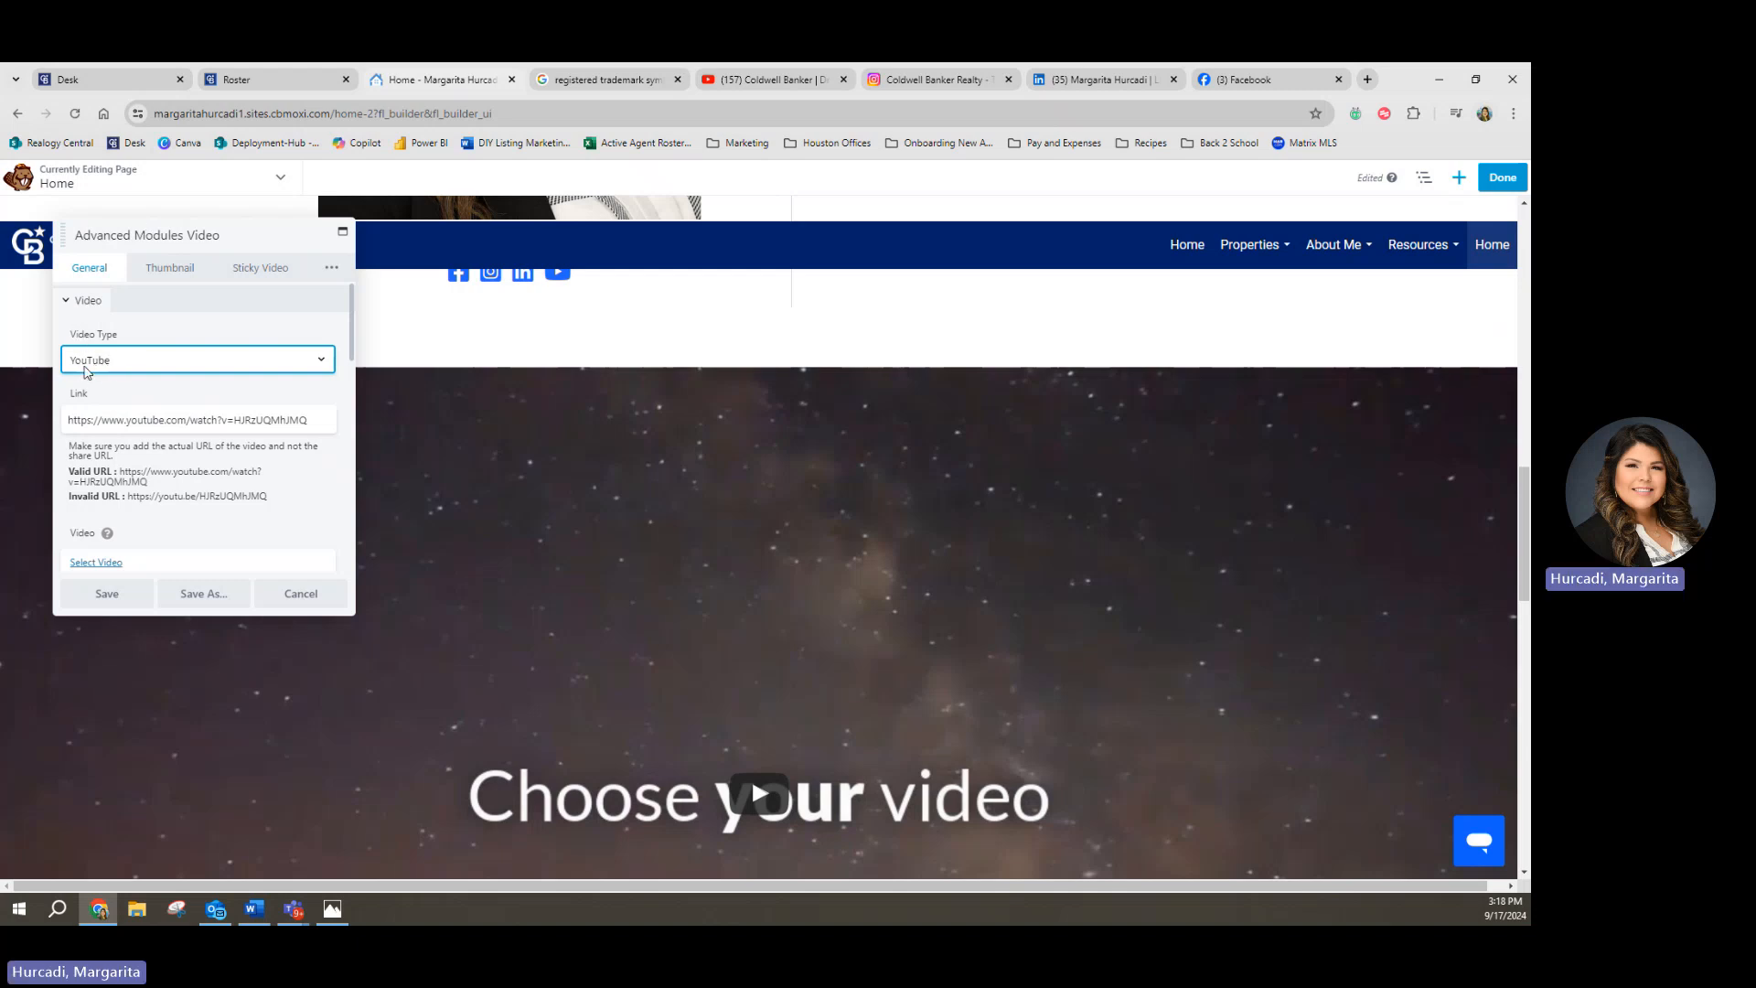
{"action": "left_click", "coordinate": [242, 419]}
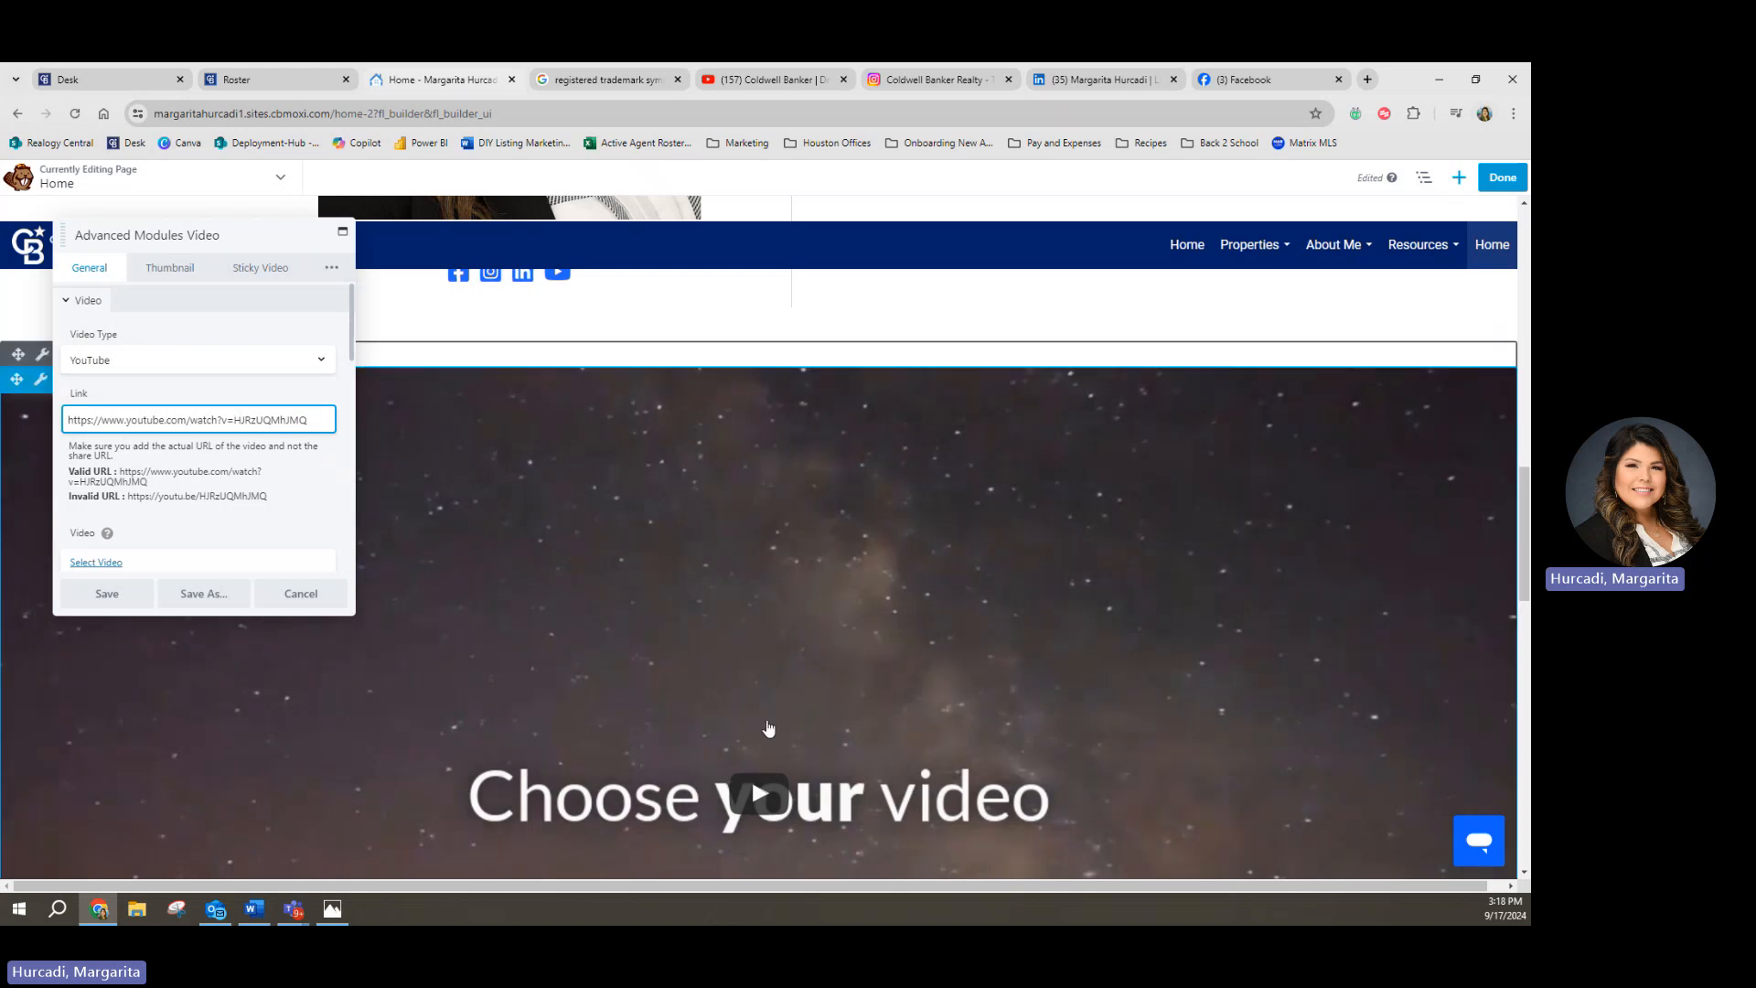
{"action": "left_click_drag", "start_coordinate": [314, 423], "coordinate": [44, 450]}
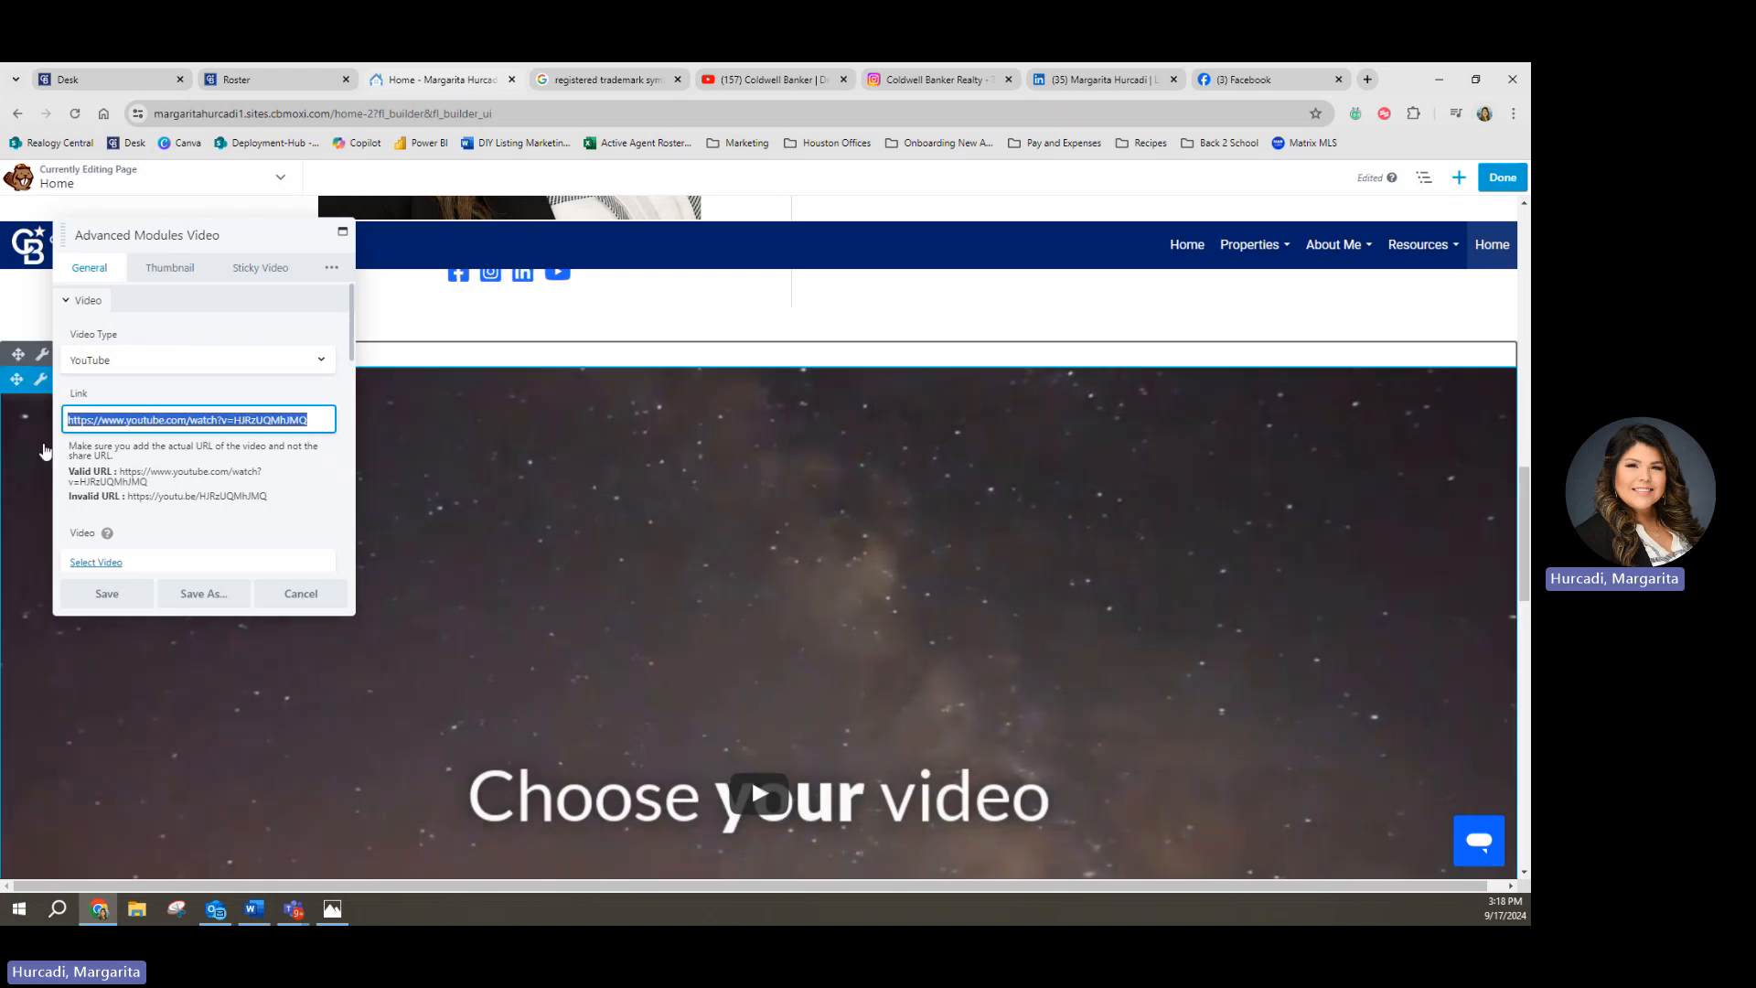
{"action": "key", "text": "BackSpace"}
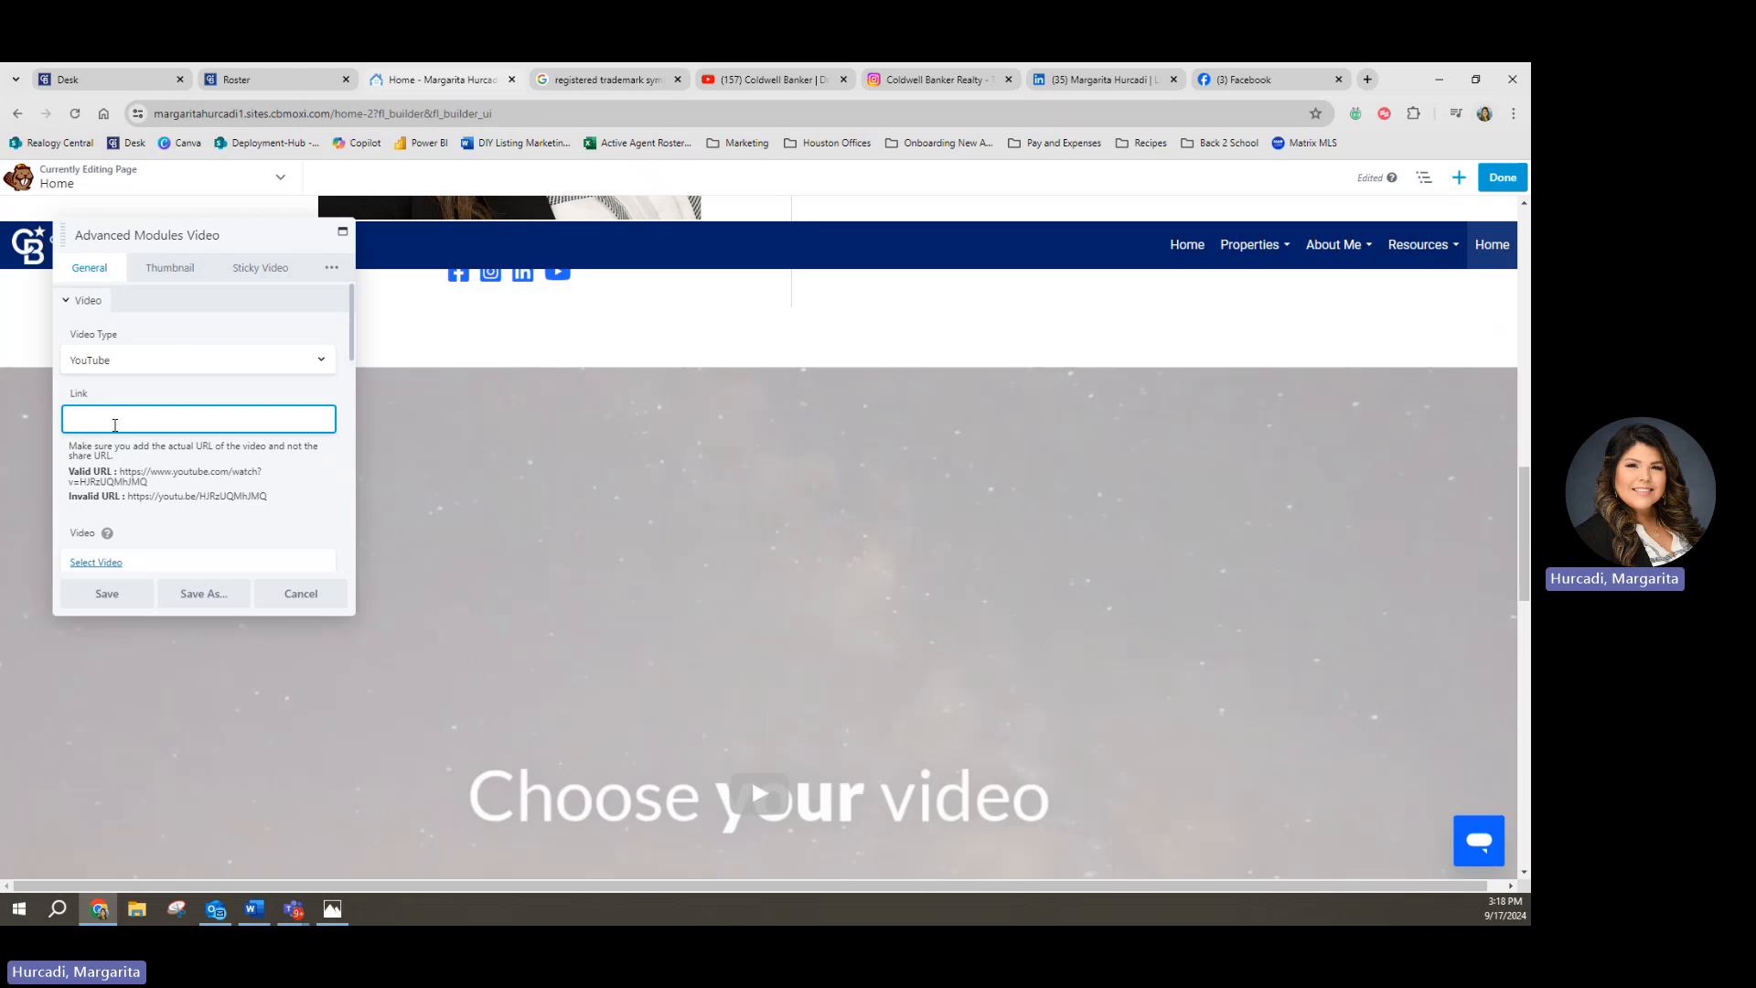
{"action": "key", "text": "ctrl+v"}
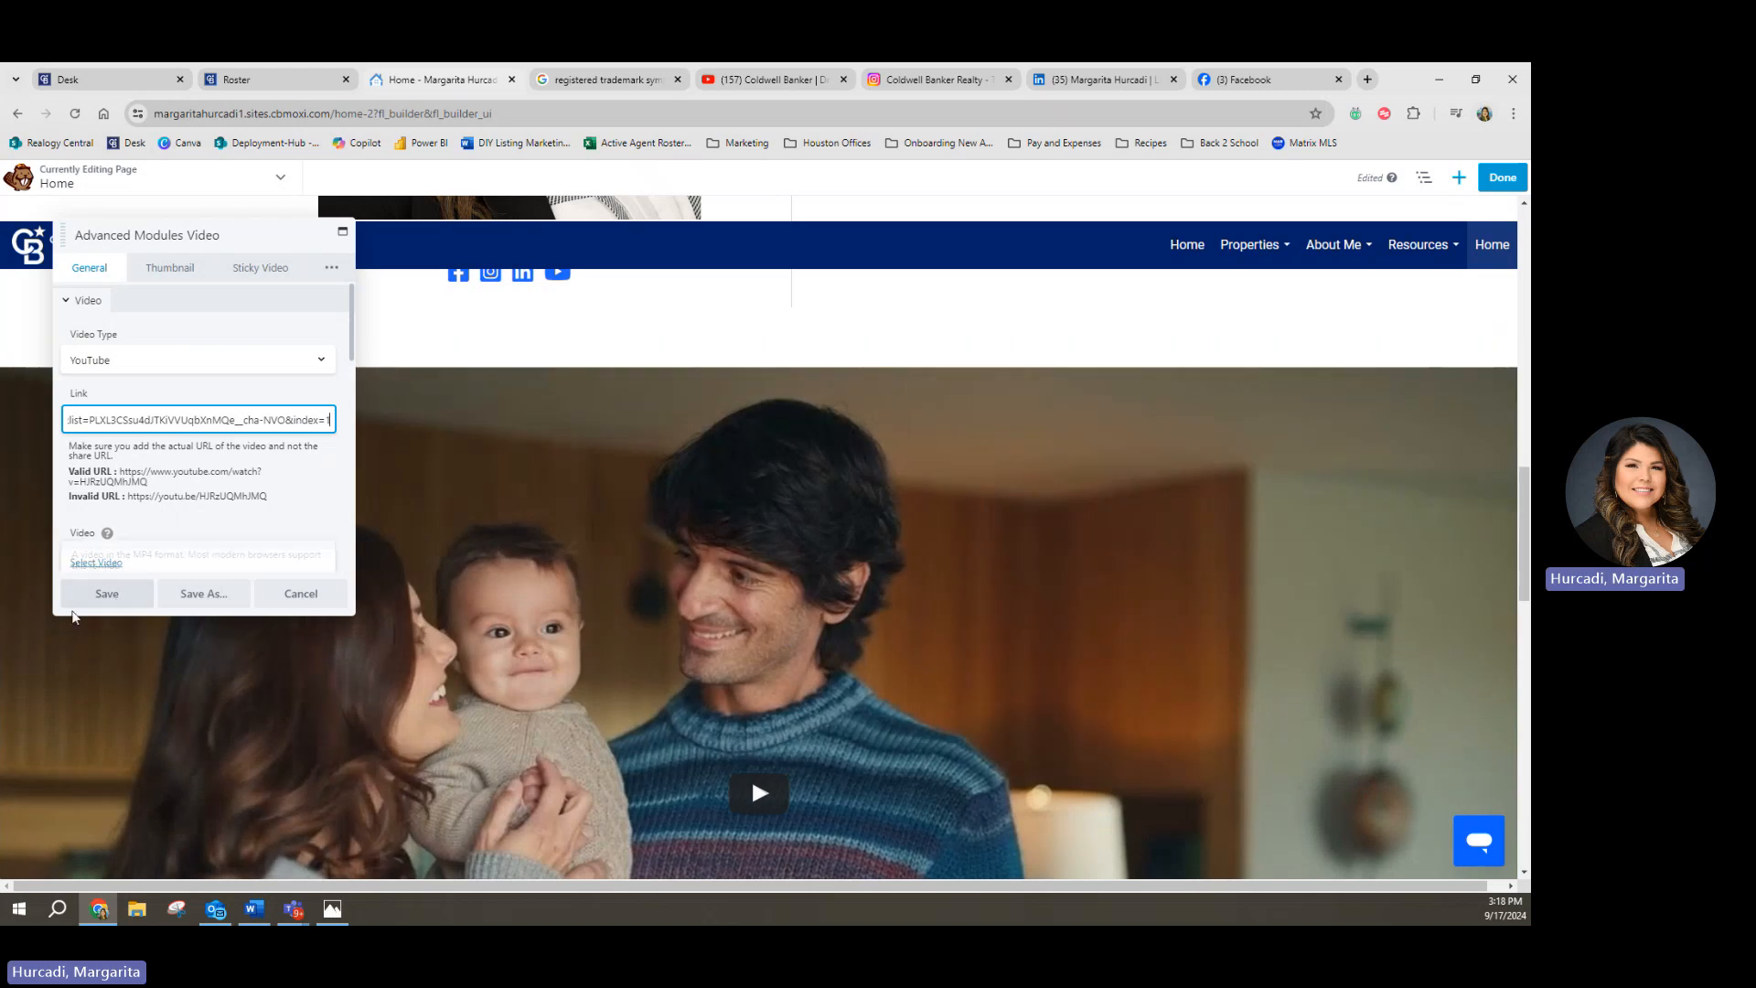
{"action": "left_click", "coordinate": [106, 599]}
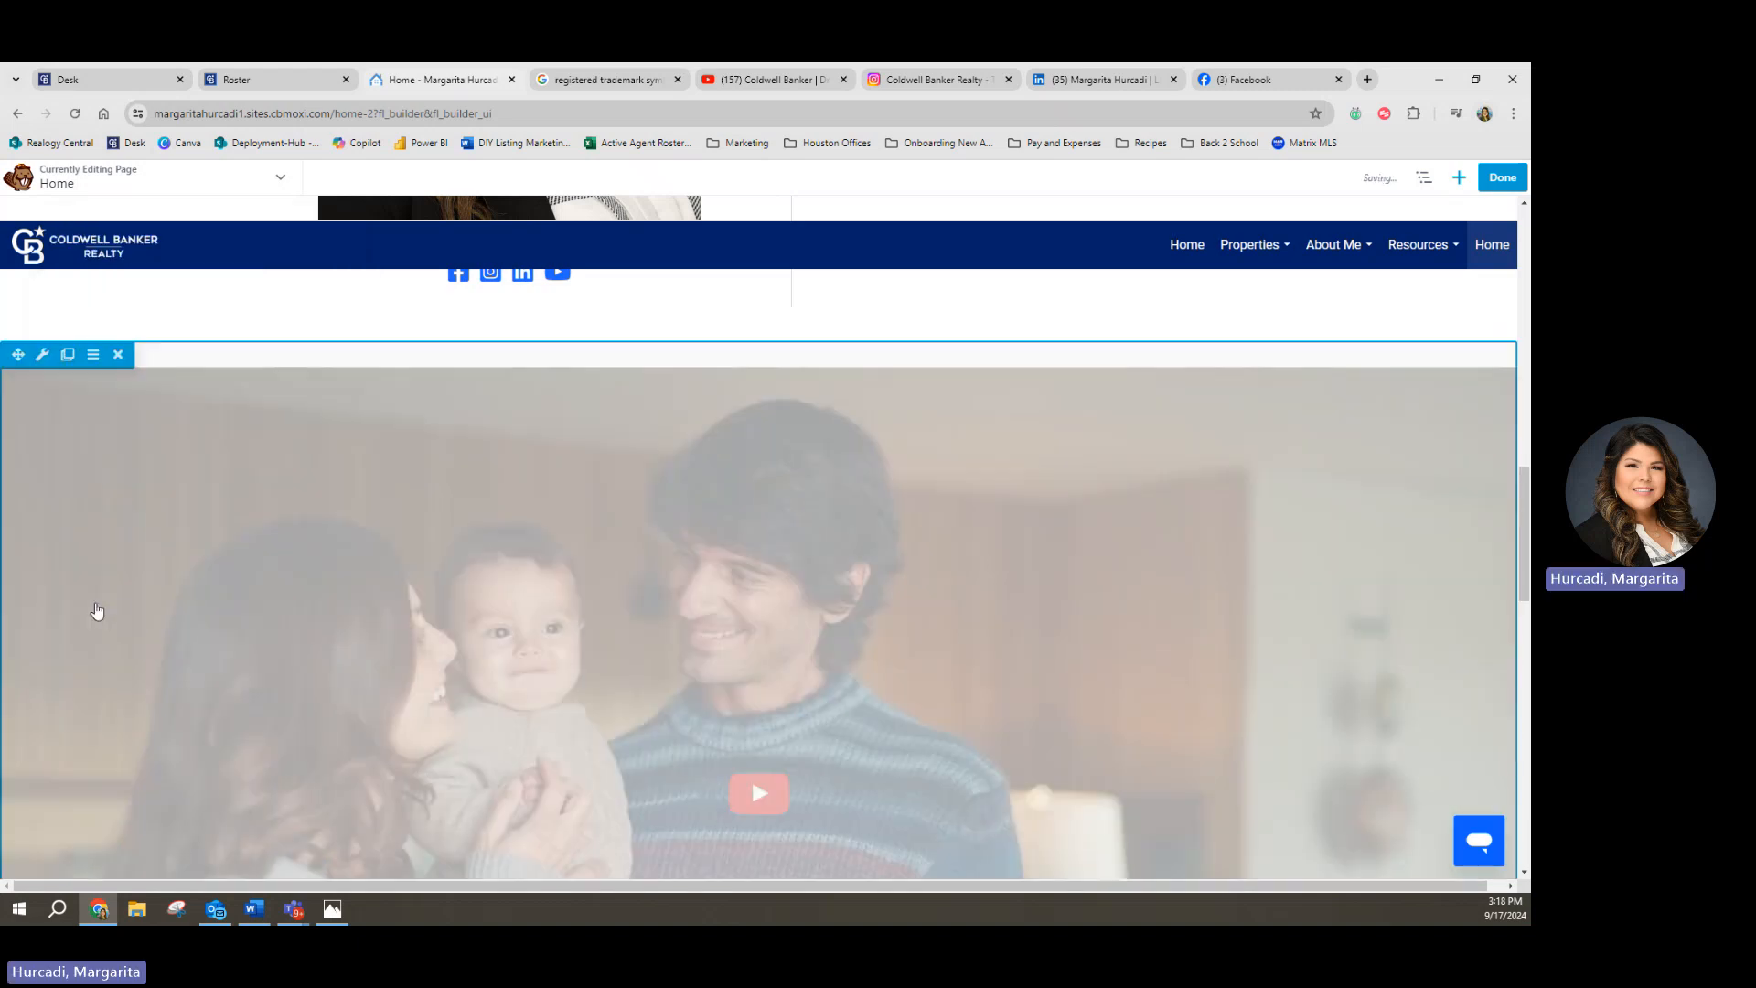
Step: Replace the placeholder phone number in the Contact Me text block with the agent's phone number
{"action": "scroll", "coordinate": [224, 667], "scroll_direction": "down", "scroll_amount": 4}
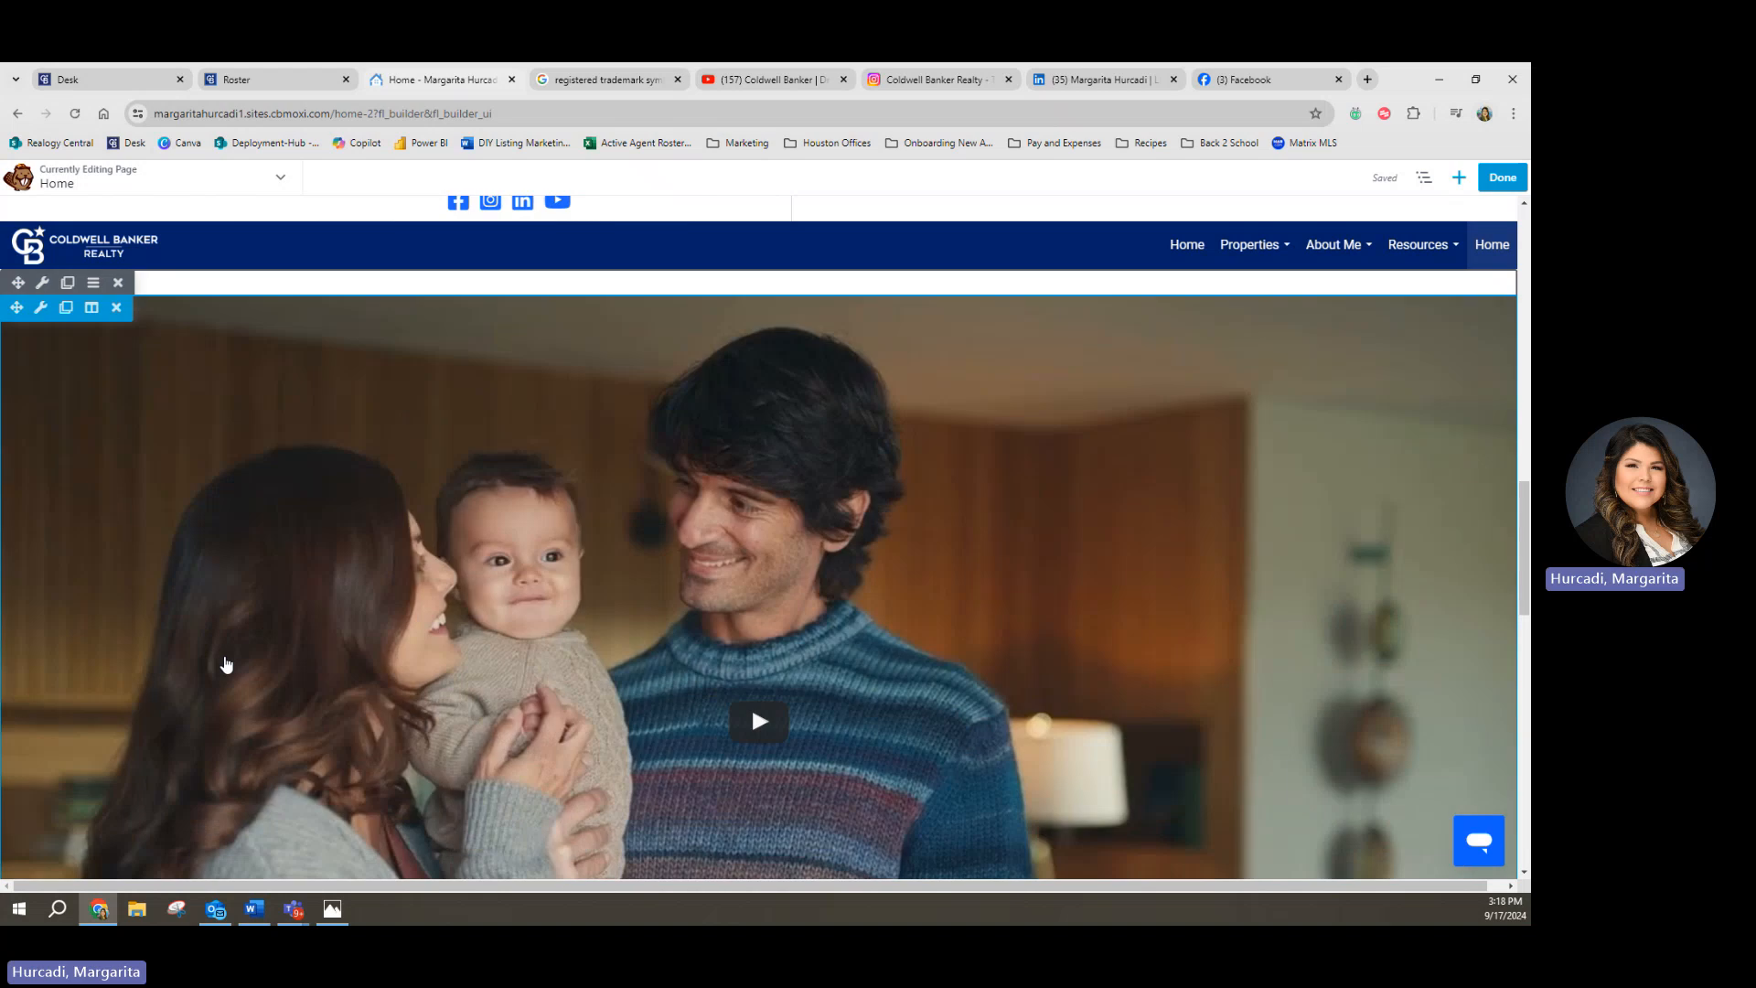
{"action": "scroll", "coordinate": [225, 666], "scroll_direction": "down", "scroll_amount": 1}
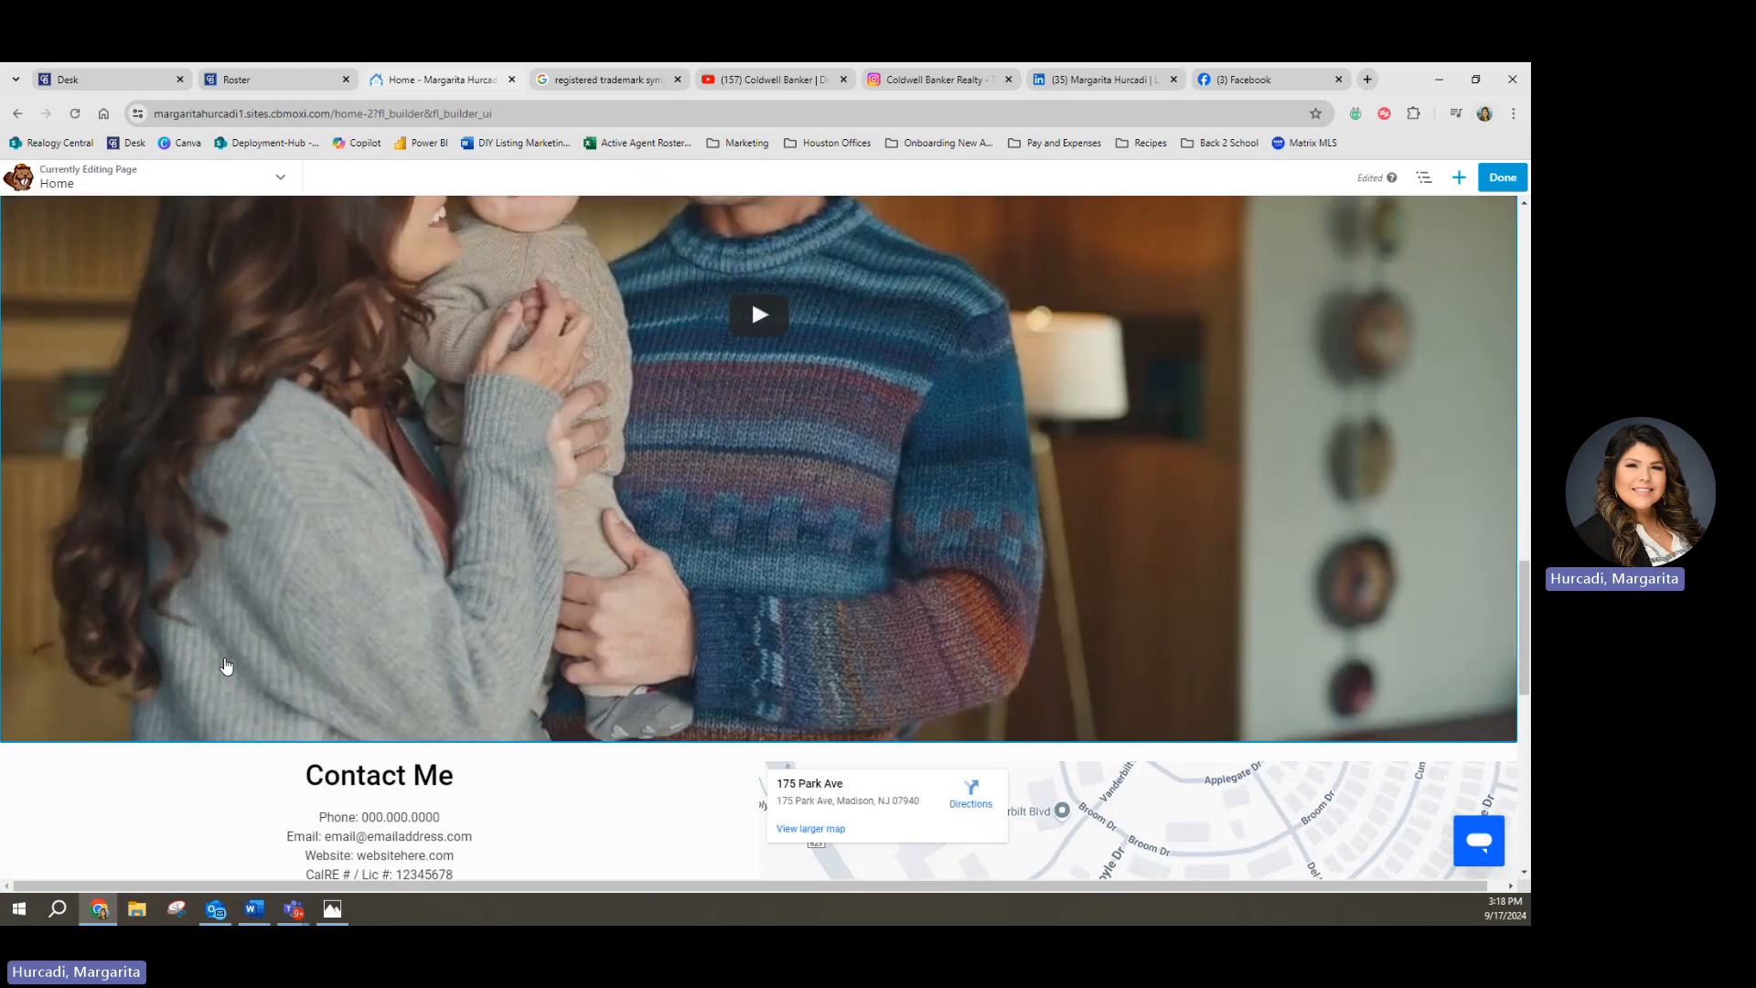
{"action": "scroll", "coordinate": [227, 666], "scroll_direction": "down", "scroll_amount": 3}
{"action": "scroll", "coordinate": [228, 666], "scroll_direction": "down", "scroll_amount": 1}
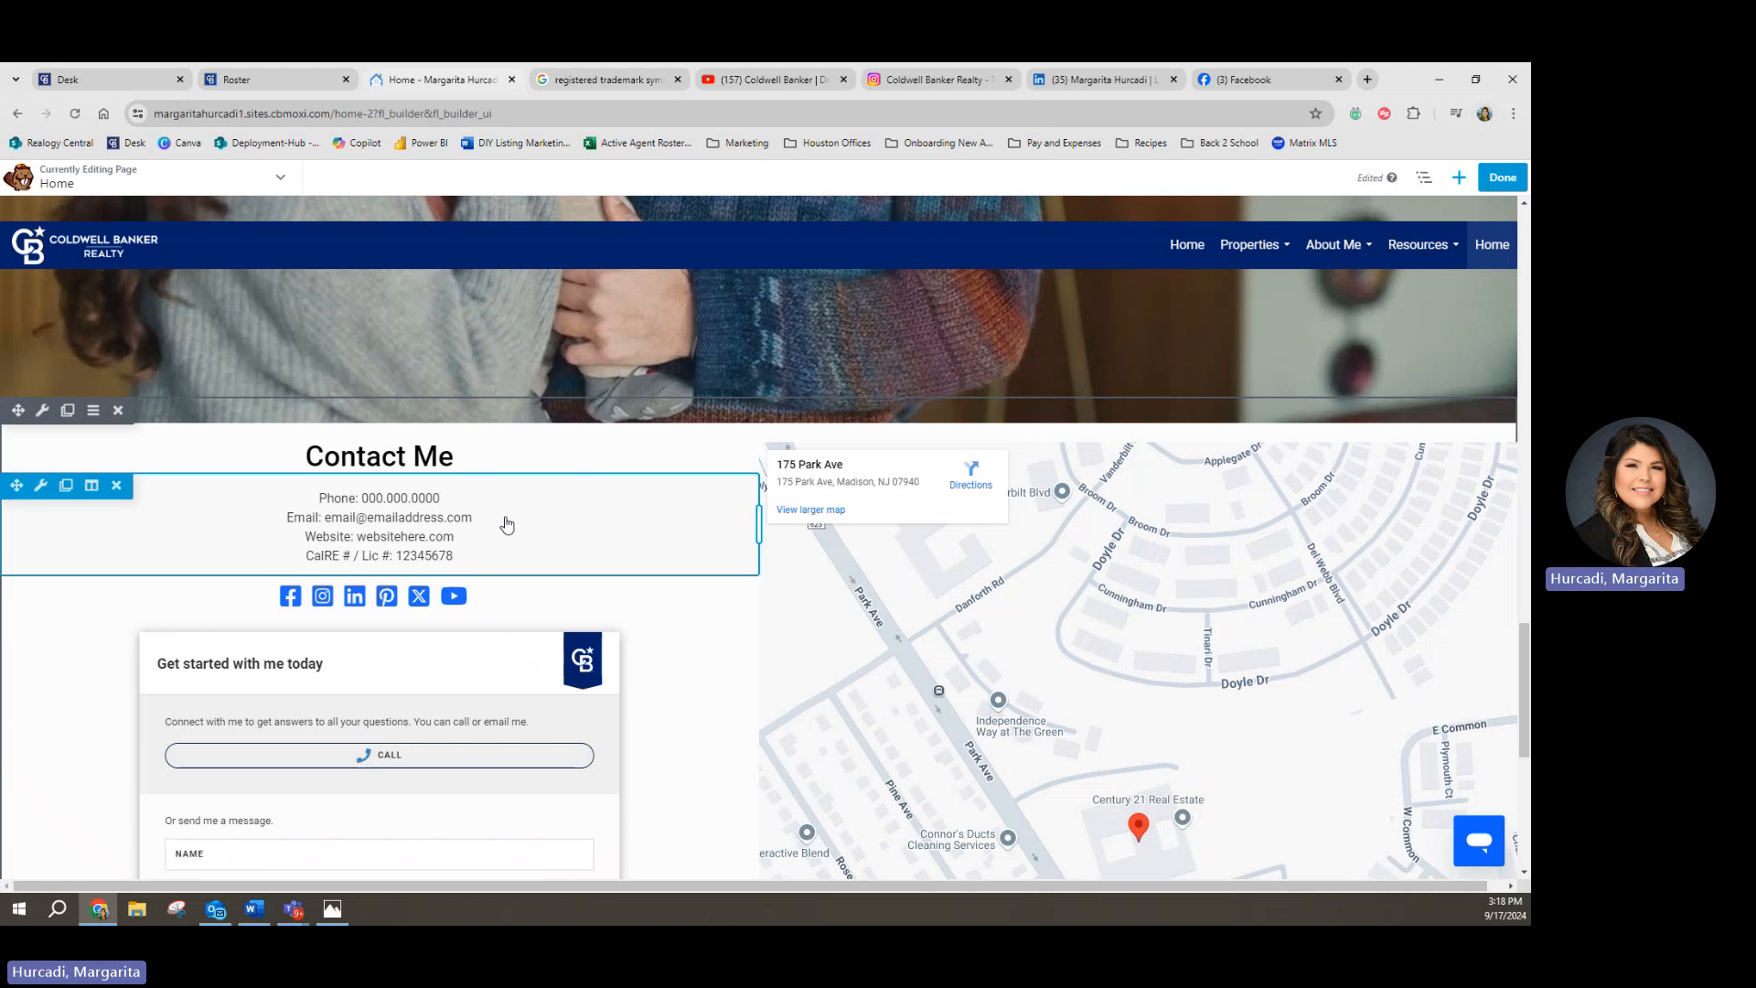
{"action": "scroll", "coordinate": [508, 517], "scroll_direction": "down", "scroll_amount": 1}
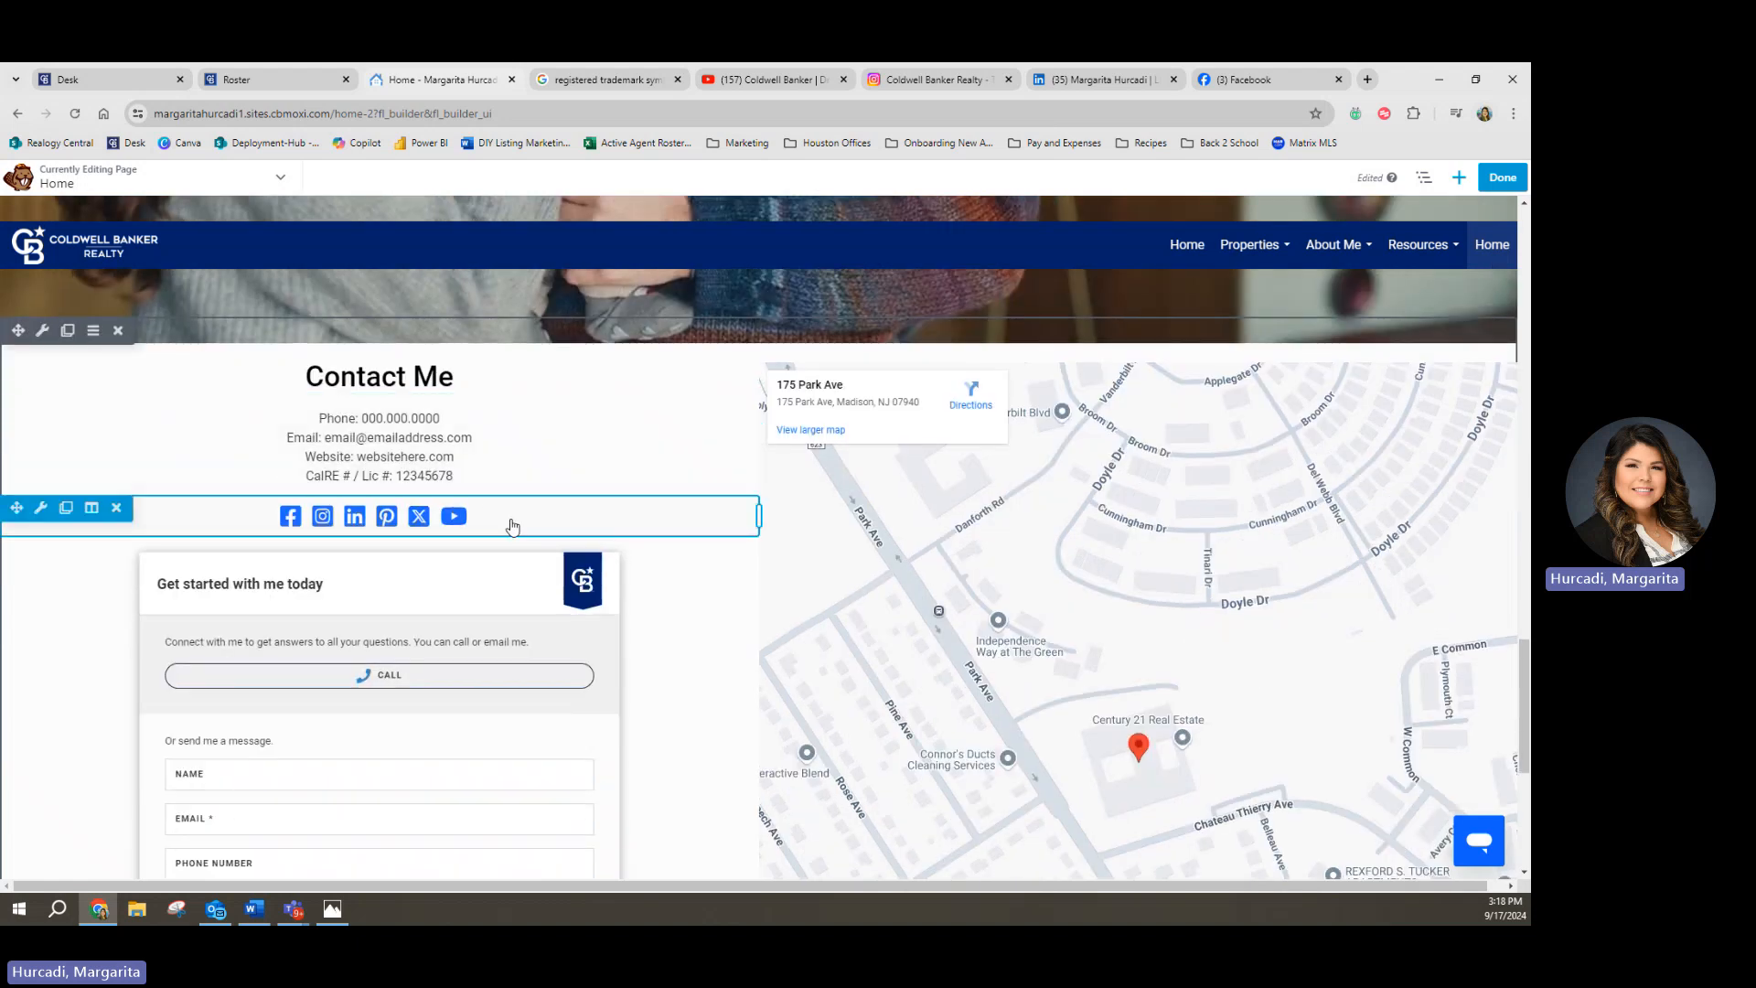
{"action": "left_click", "coordinate": [389, 420]}
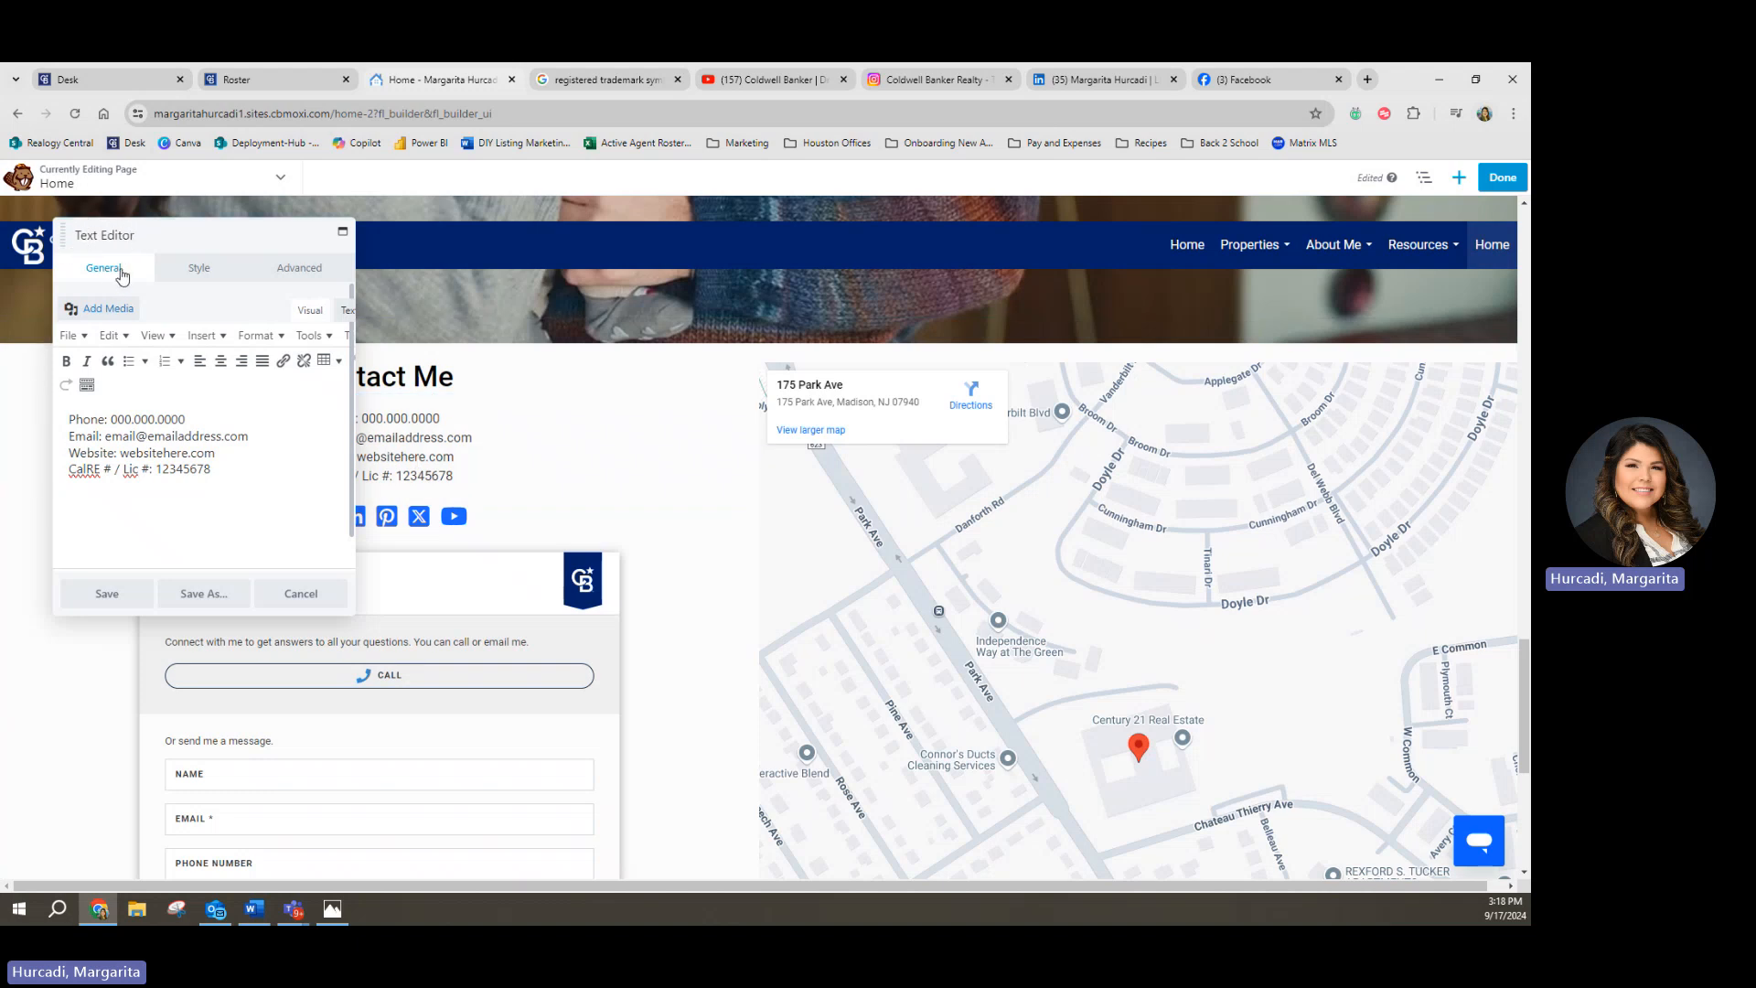
{"action": "left_click", "coordinate": [190, 419]}
{"action": "key", "text": "BackSpace"}
{"action": "key", "text": "BackSpace"}
{"action": "key", "text": "BackSpace"}
{"action": "key", "text": "BackSpace"}
{"action": "key", "text": "BackSpace"}
{"action": "key", "text": "BackSpace"}
{"action": "key", "text": "BackSpace"}
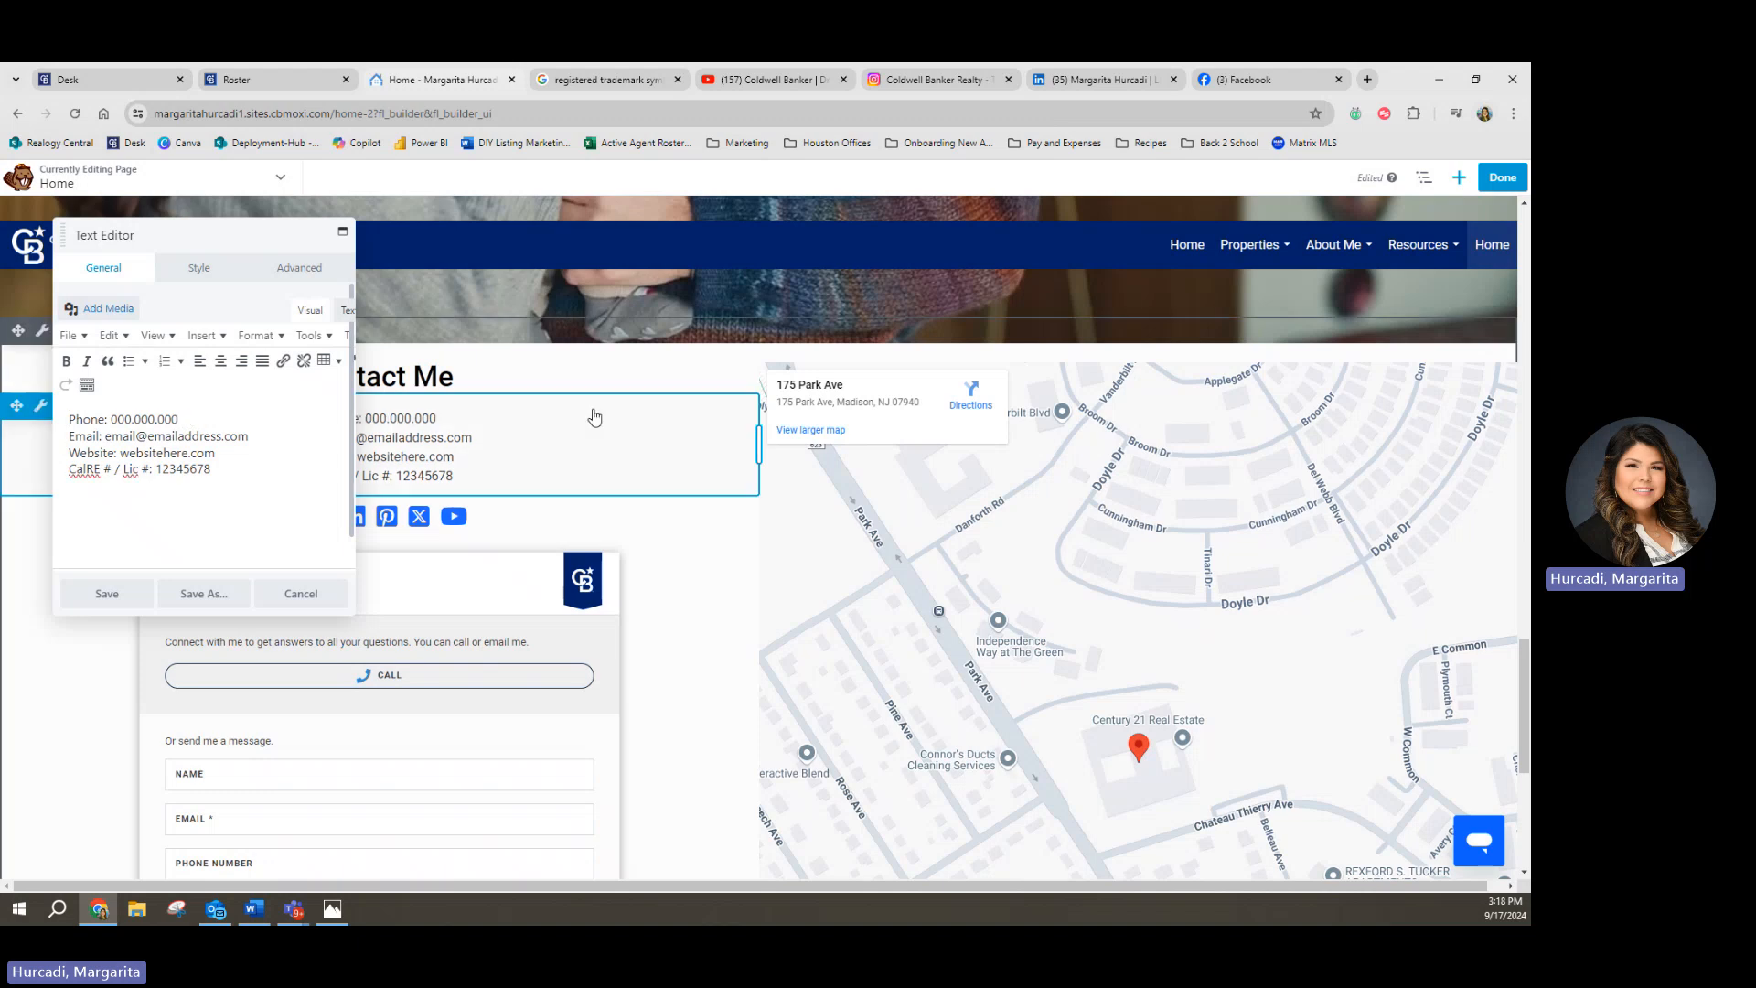
{"action": "key", "text": "BackSpace"}
{"action": "key", "text": "BackSpace"}
{"action": "key", "text": "BackSpace"}
{"action": "key", "text": "BackSpace"}
{"action": "key", "text": "BackSpace"}
{"action": "type", "text": "123.456.7890"}
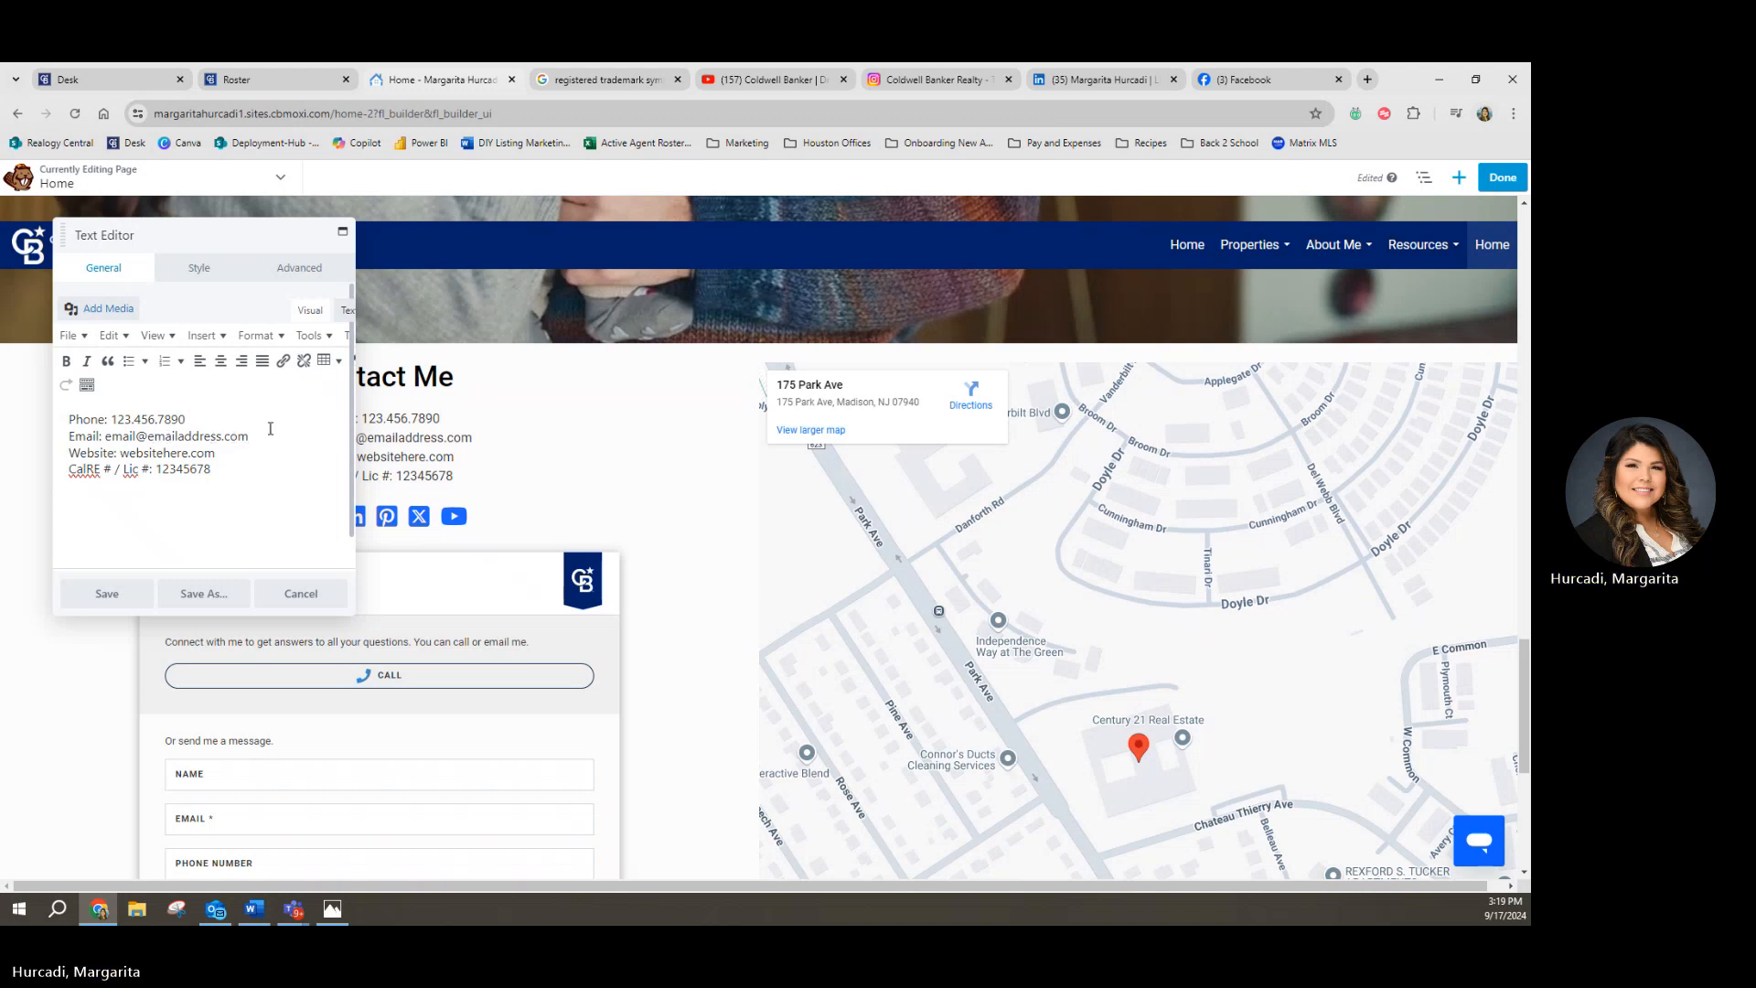
Step: Change the domain of the e-mail address in the Contact Me text to cbrealty.com
{"action": "key", "text": "BackSpace"}
{"action": "key", "text": "BackSpace"}
{"action": "key", "text": "BackSpace"}
{"action": "key", "text": "BackSpace"}
{"action": "key", "text": "BackSpace"}
{"action": "key", "text": "BackSpace"}
{"action": "key", "text": "BackSpace"}
{"action": "key", "text": "BackSpace"}
{"action": "key", "text": "BackSpace"}
{"action": "key", "text": "BackSpace"}
{"action": "key", "text": "BackSpace"}
{"action": "key", "text": "BackSpace"}
{"action": "key", "text": "BackSpace"}
{"action": "key", "text": "BackSpace"}
{"action": "key", "text": "BackSpace"}
{"action": "key", "text": "BackSpace"}
{"action": "type", "text": "cbrealty.com"}
Step: Delete the website and licence number lines from the Contact Me text, and save the text block
{"action": "left_click_drag", "start_coordinate": [217, 453], "coordinate": [87, 453]}
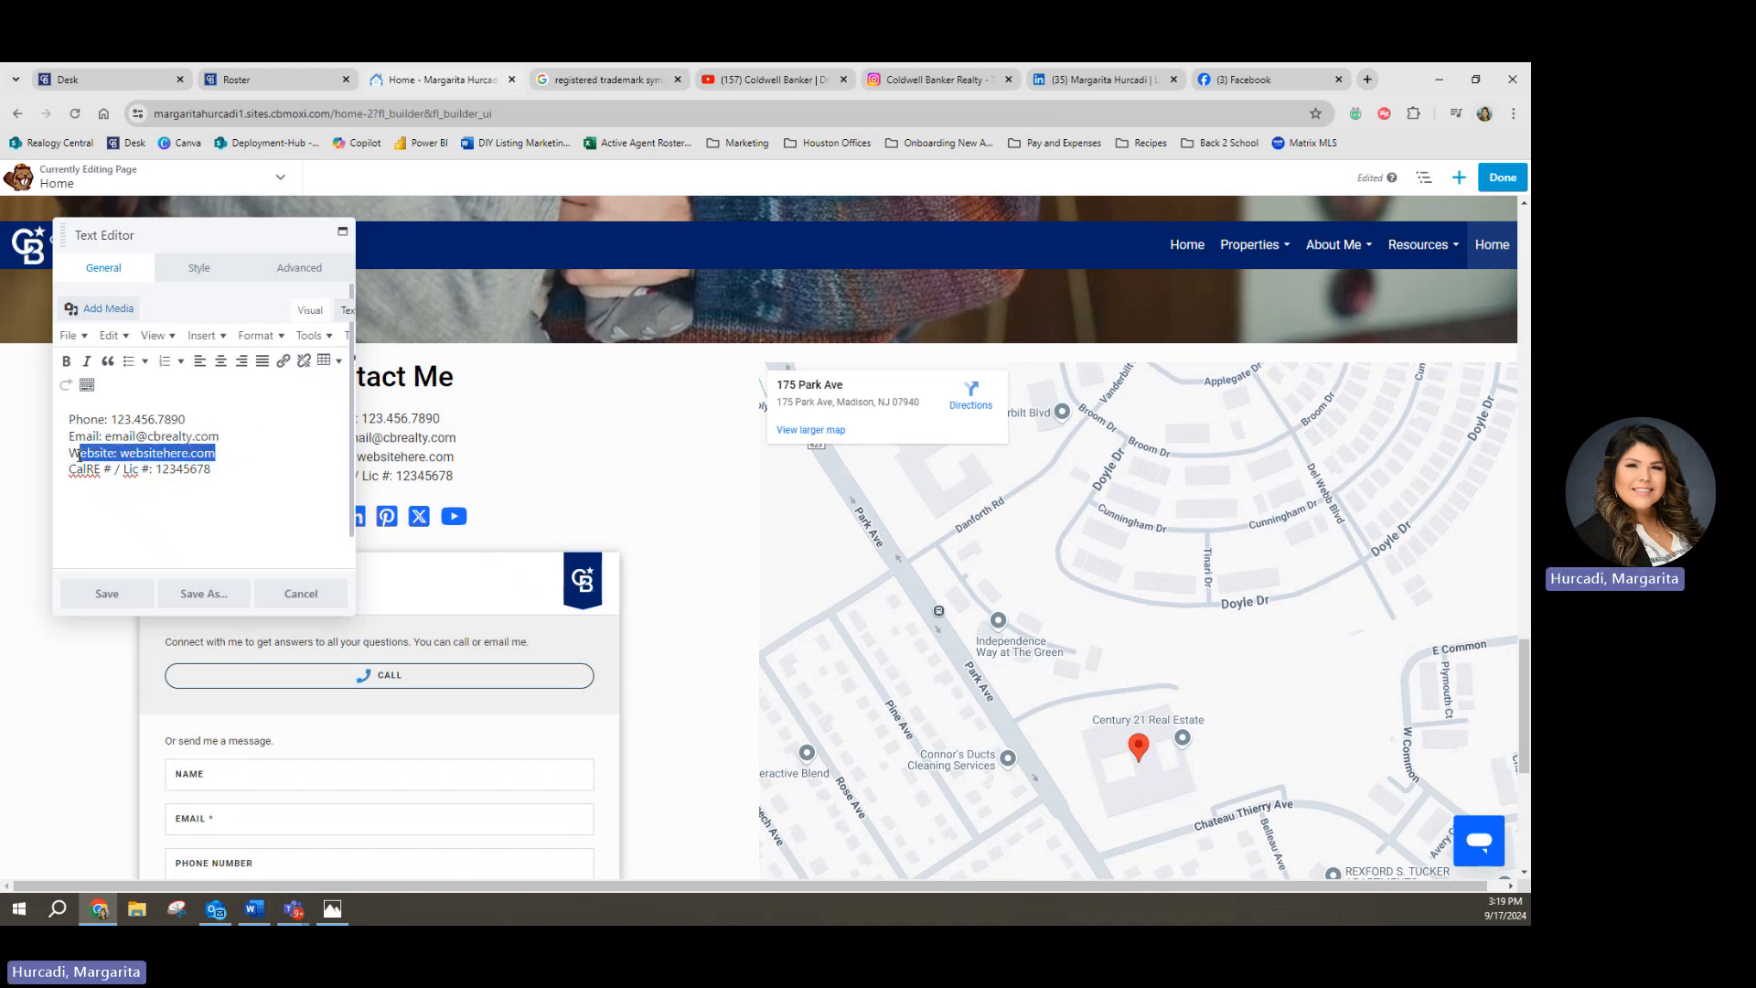
{"action": "key", "text": "BackSpace"}
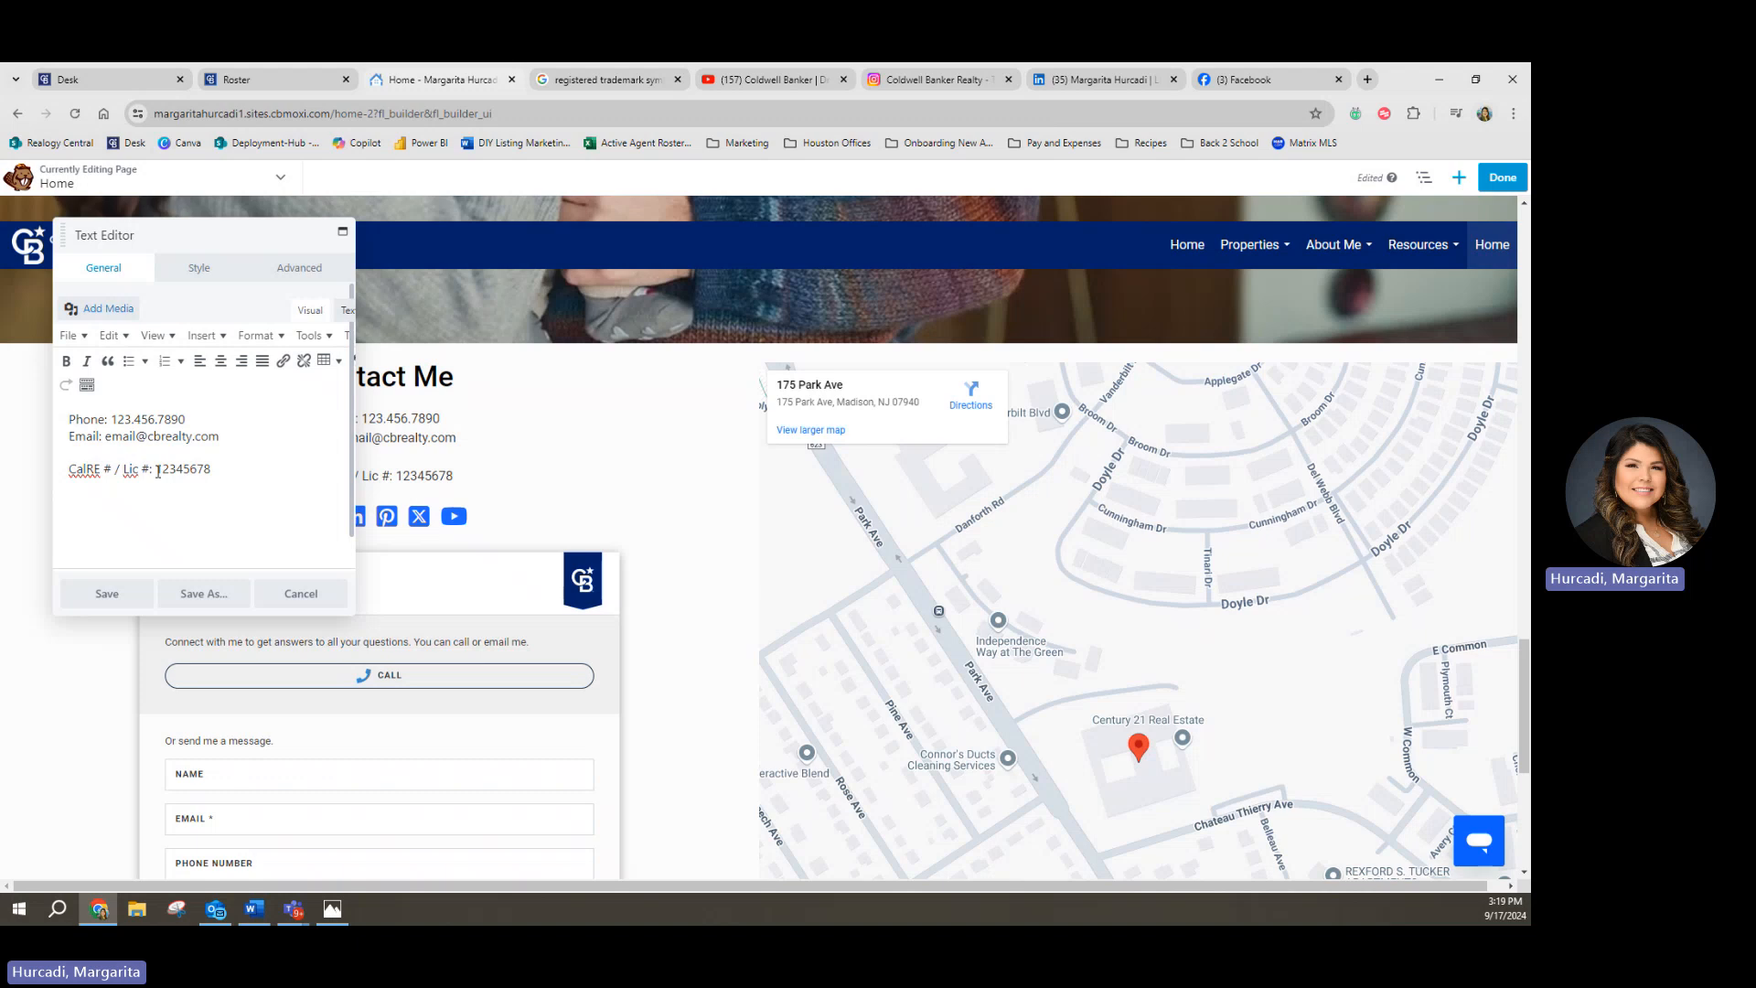
{"action": "key", "text": "BackSpace"}
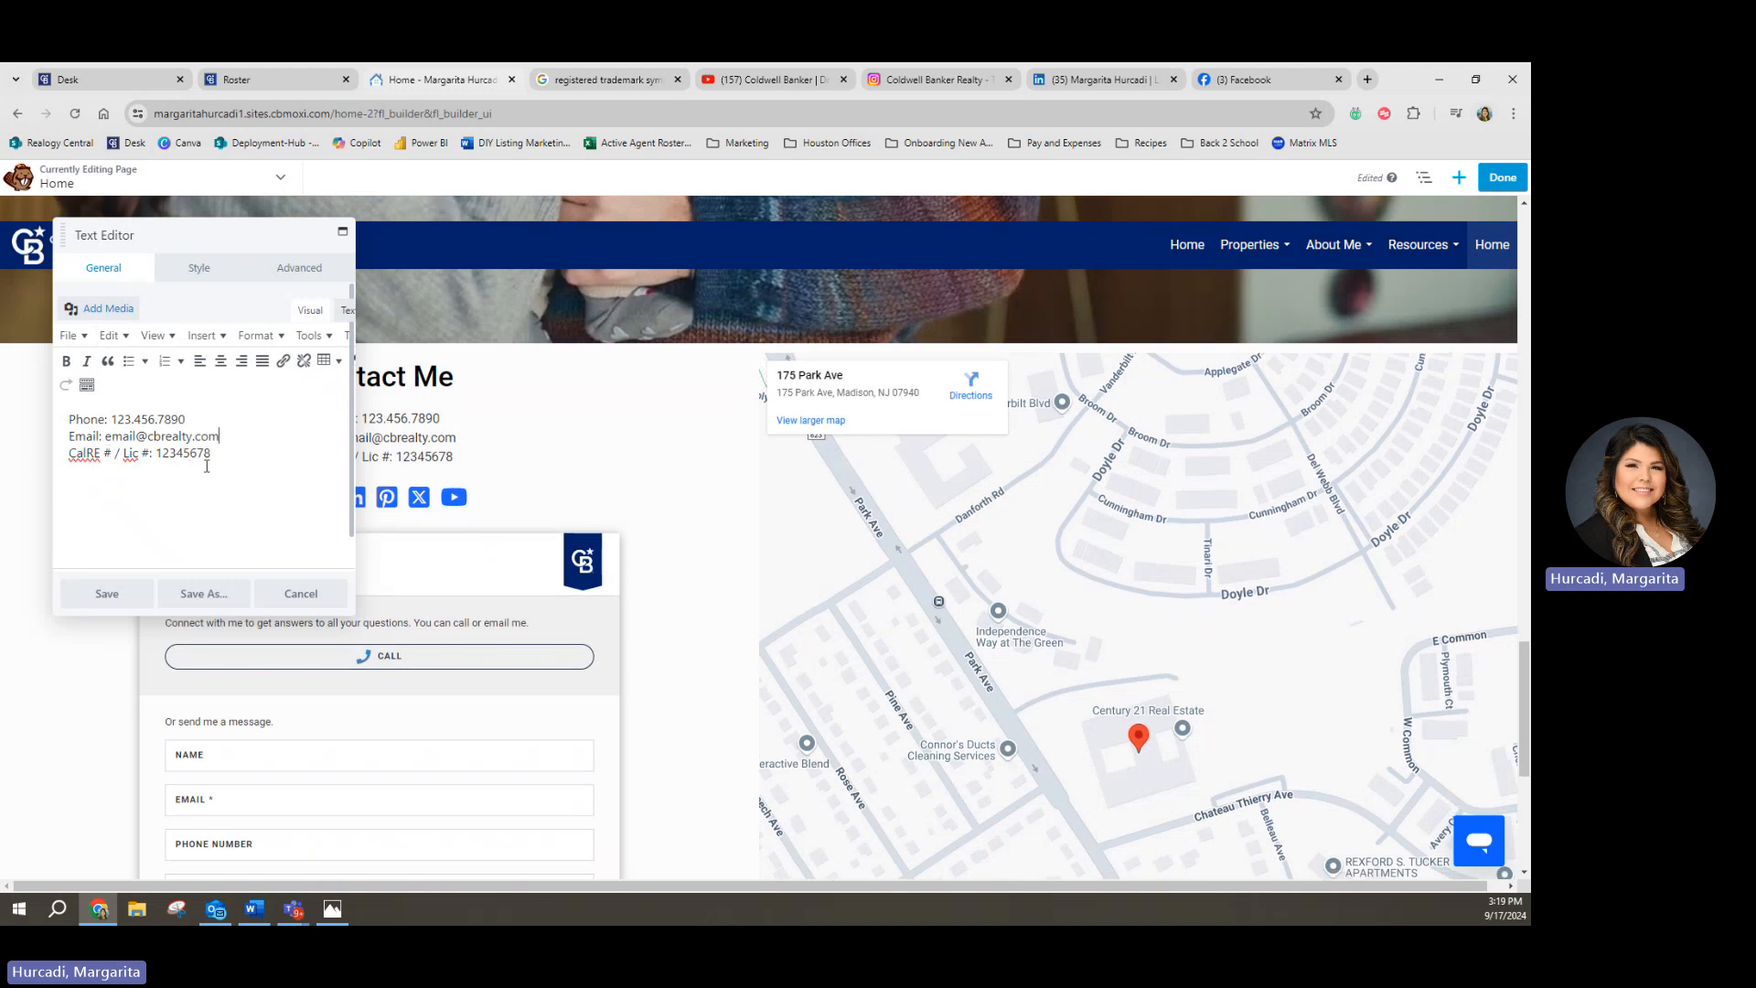
{"action": "left_click_drag", "start_coordinate": [203, 453], "coordinate": [85, 460]}
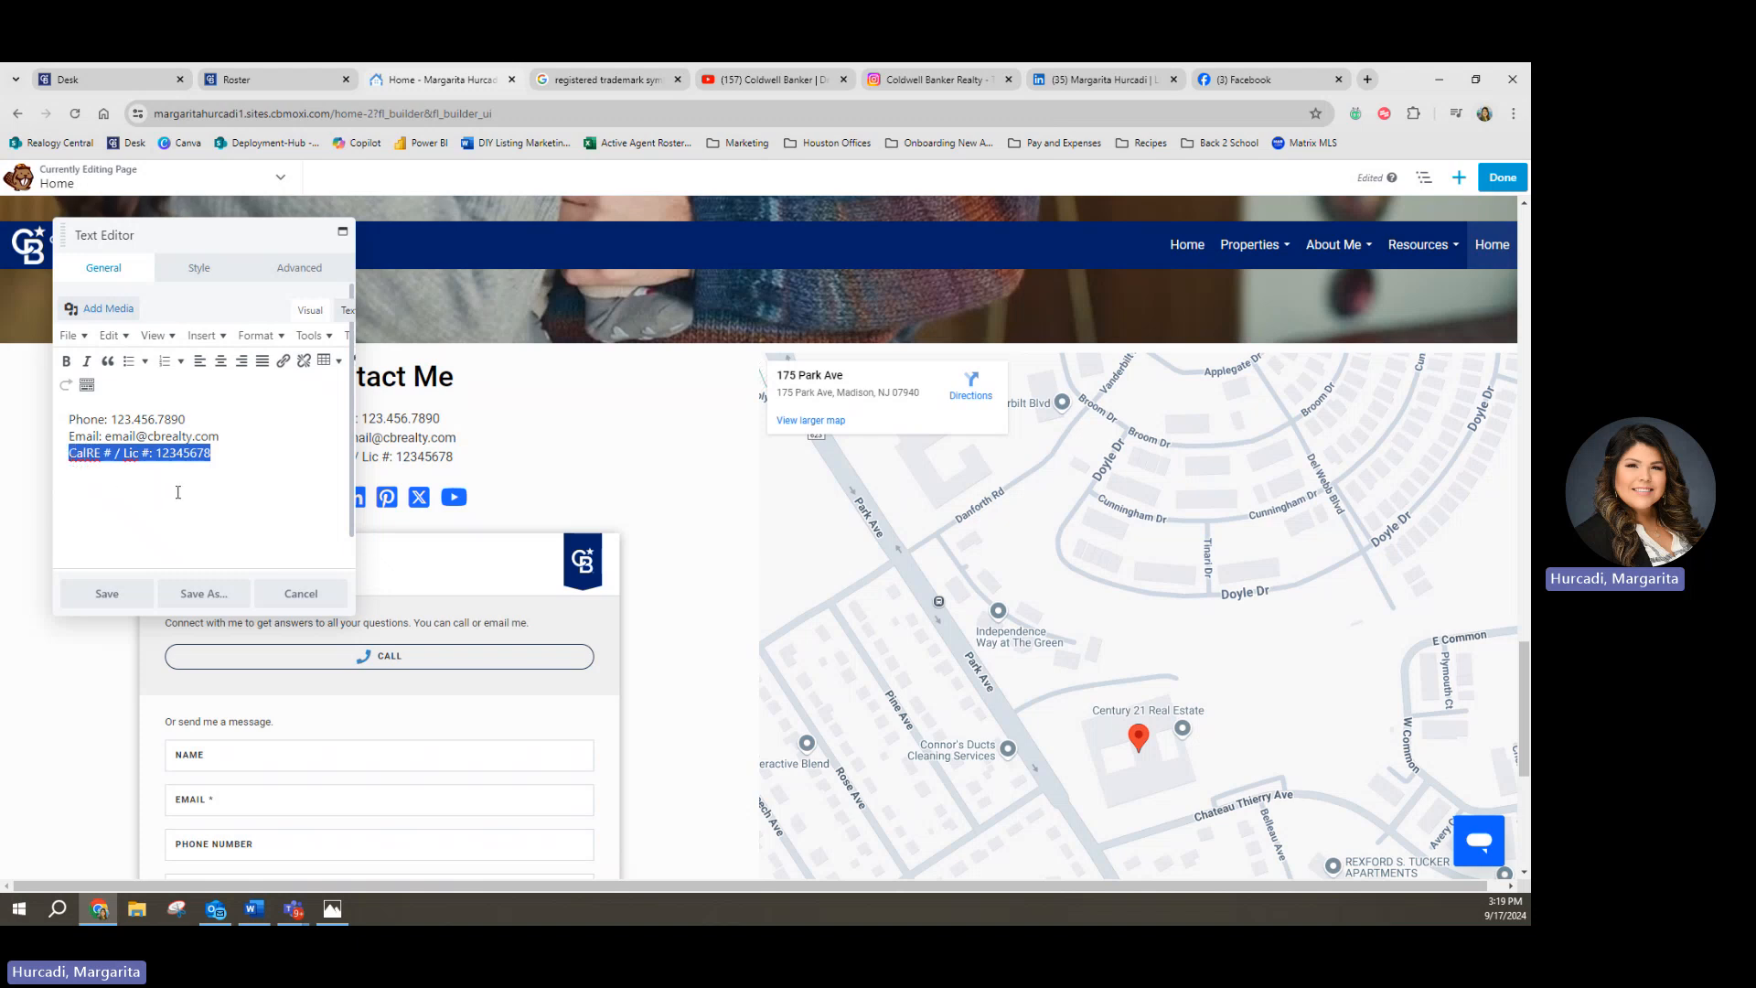
{"action": "key", "text": "BackSpace"}
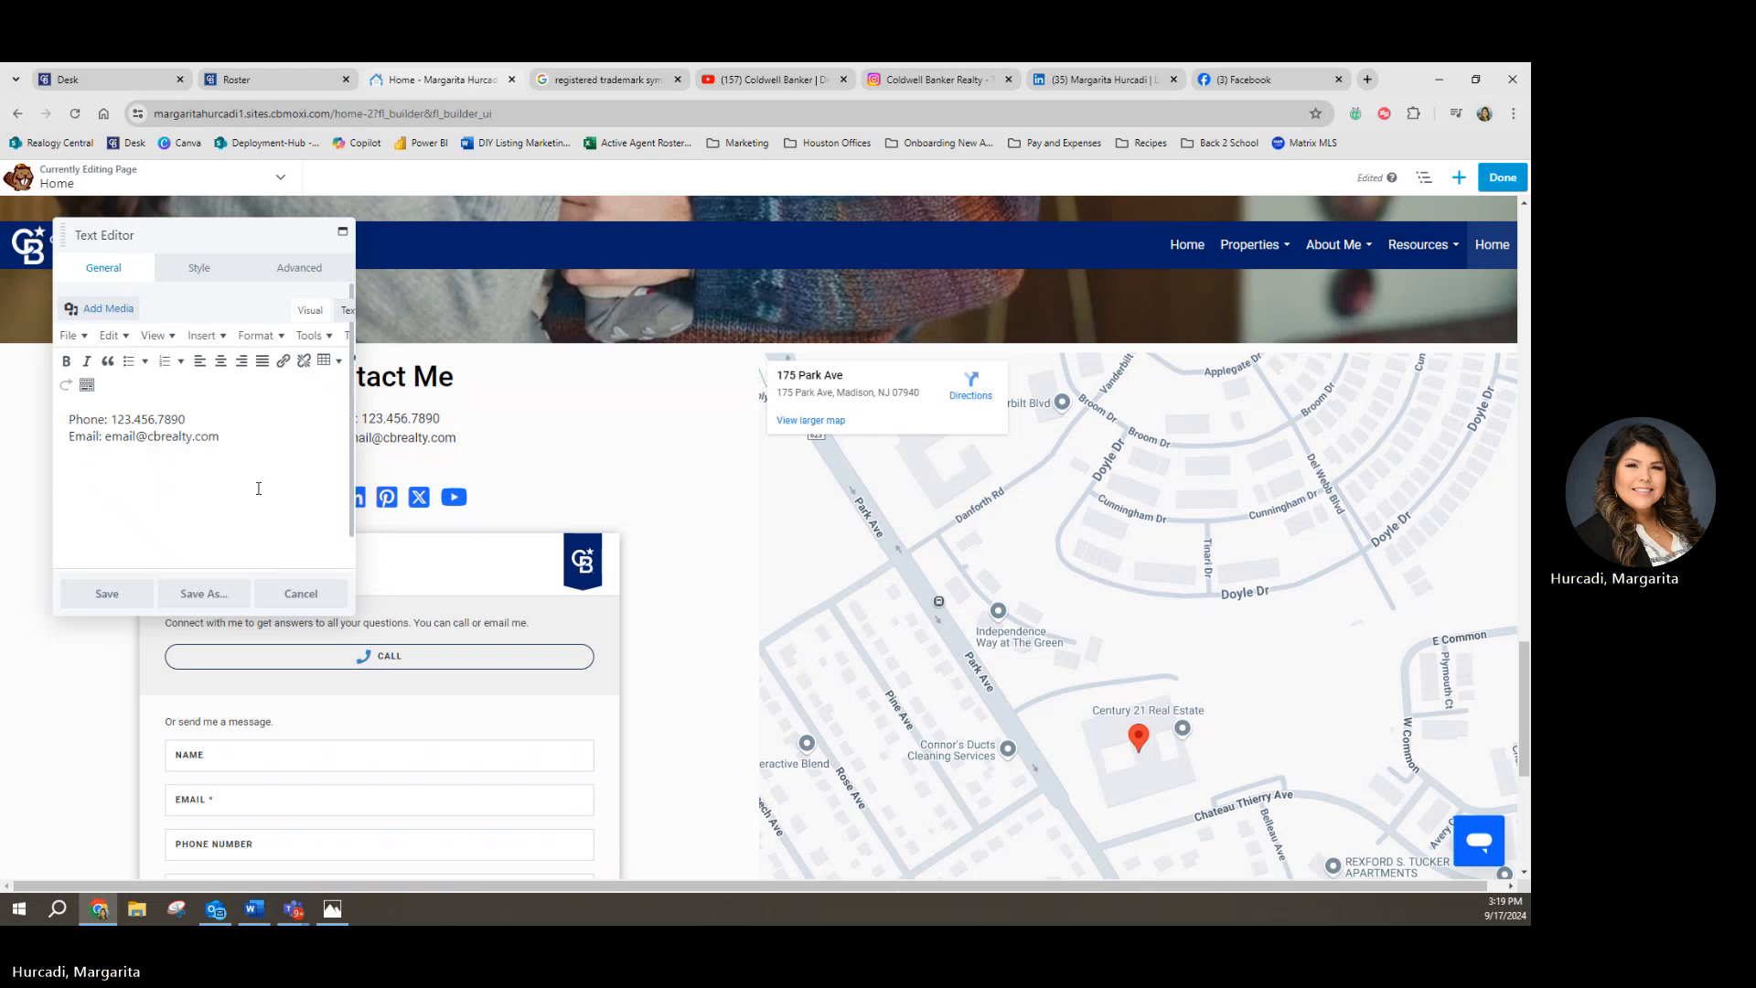
{"action": "left_click", "coordinate": [107, 599]}
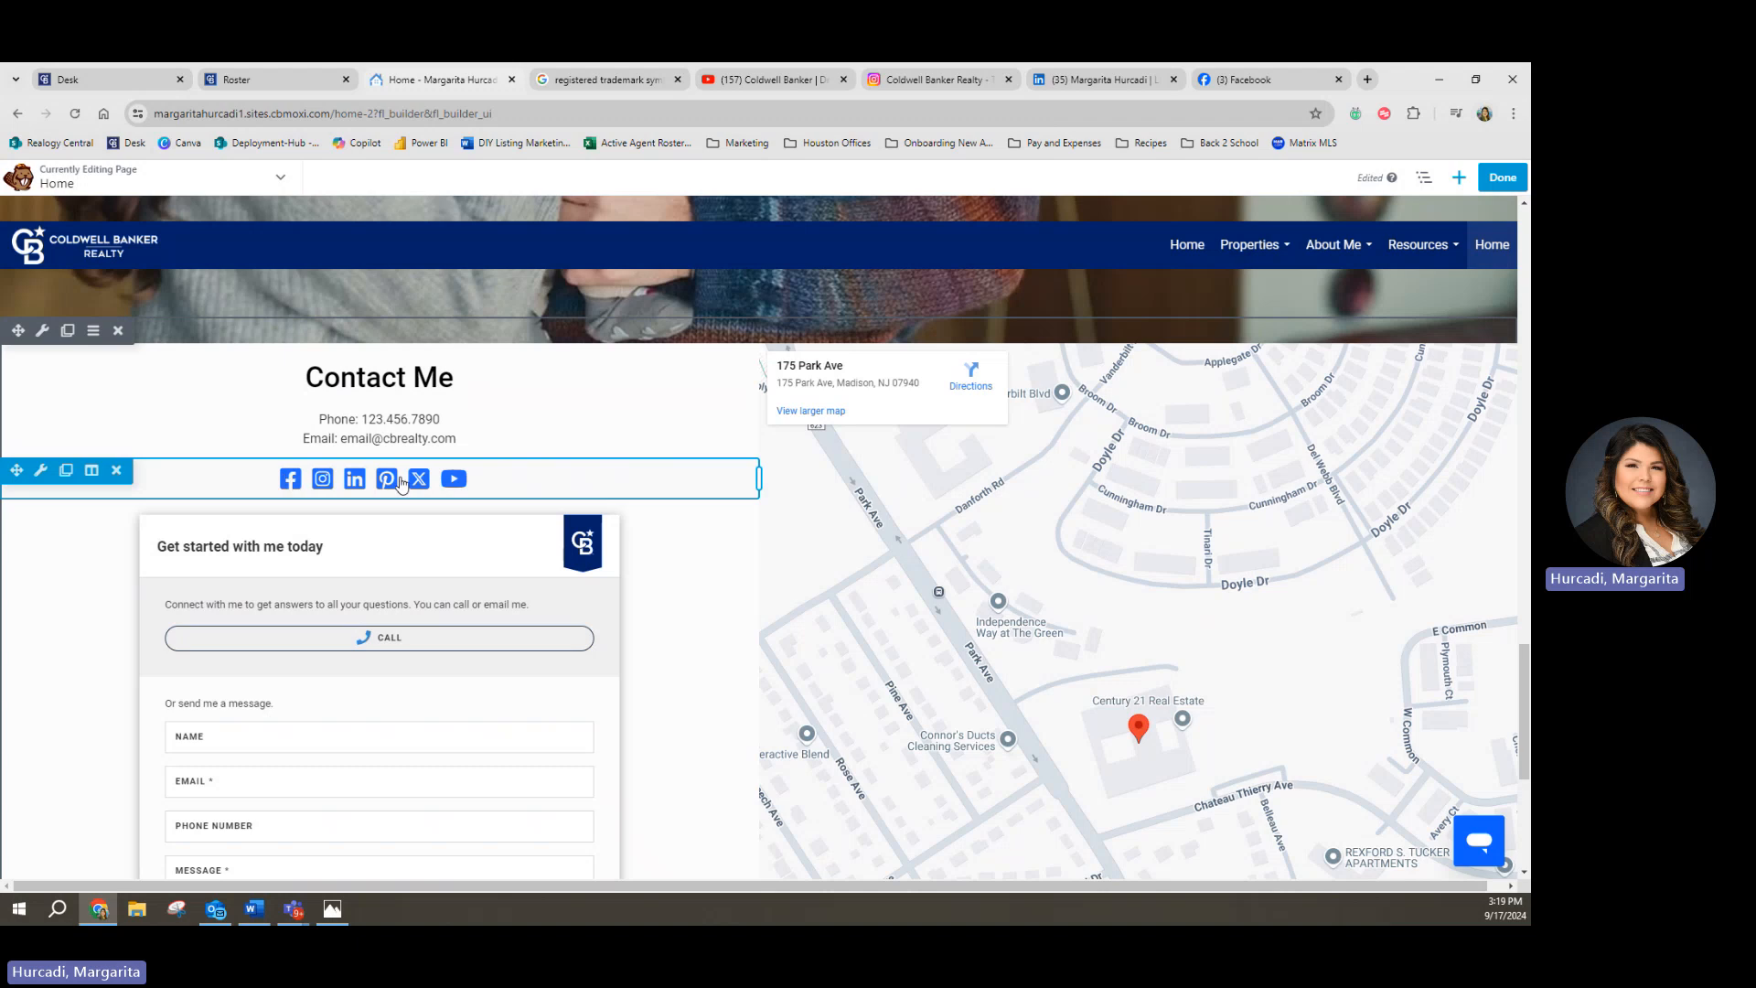
Step: Replace the Contact Me section's social icon group with a duplicate of the icons below the agent's photo, placed between the e-mail line and contact form
{"action": "left_click", "coordinate": [117, 472]}
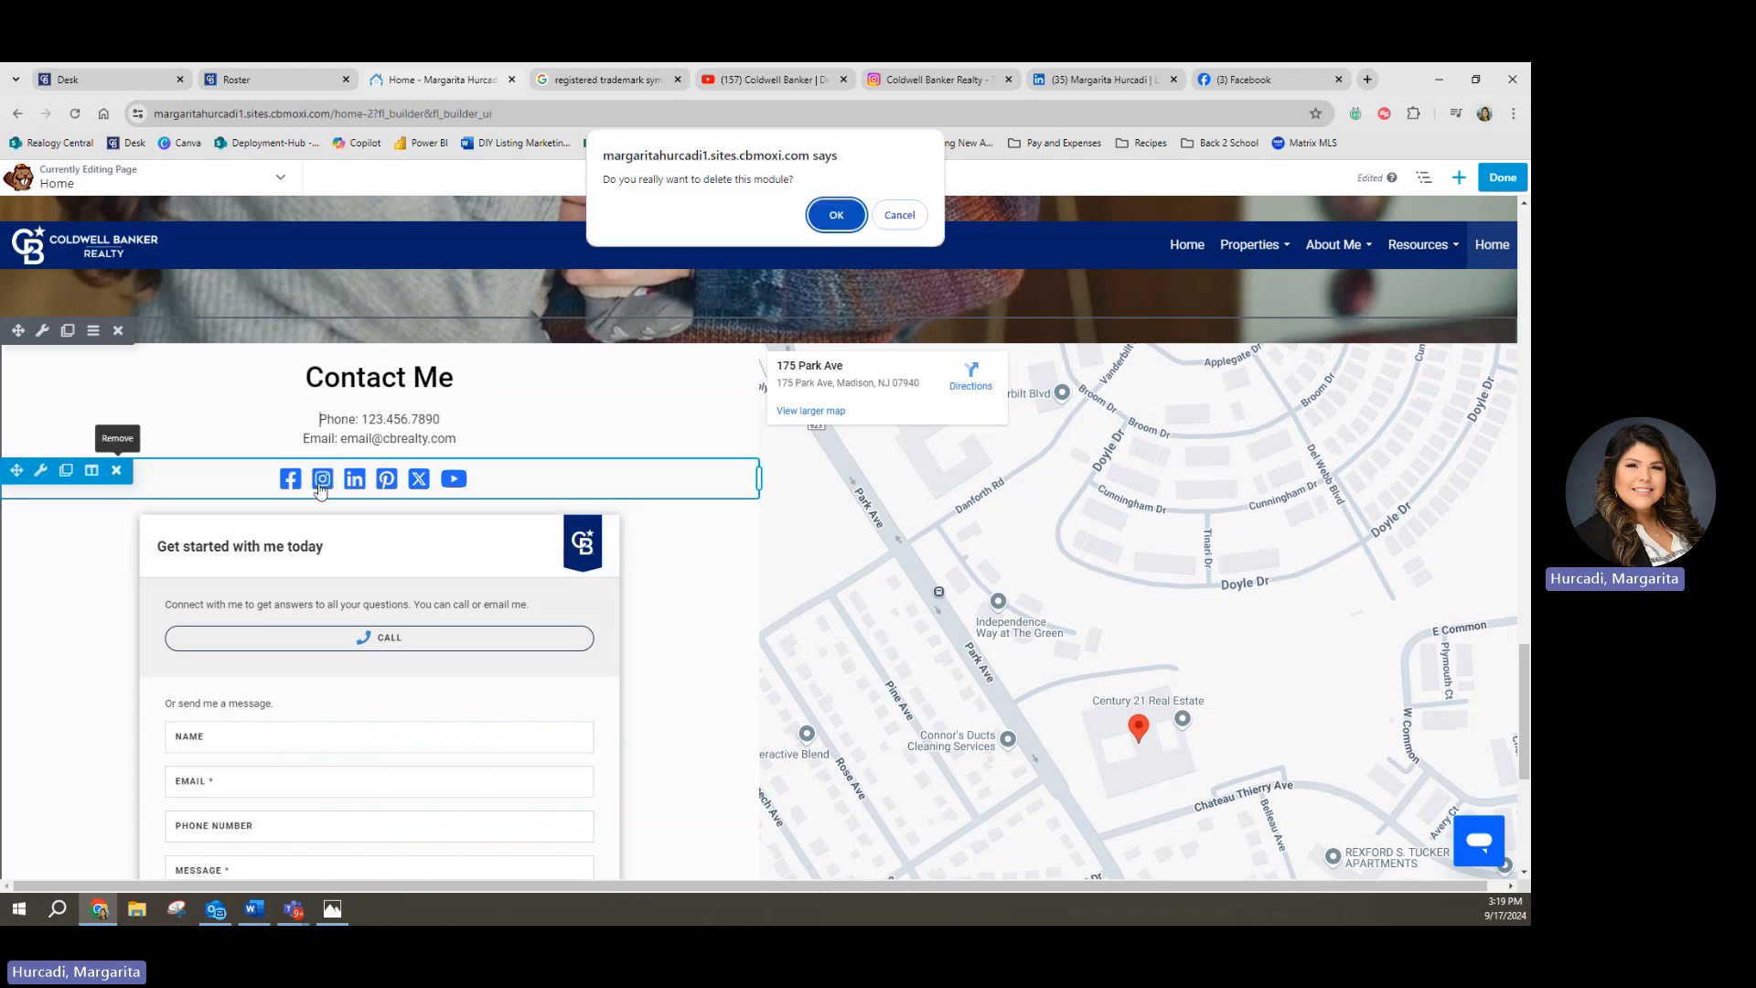
{"action": "left_click", "coordinate": [836, 216]}
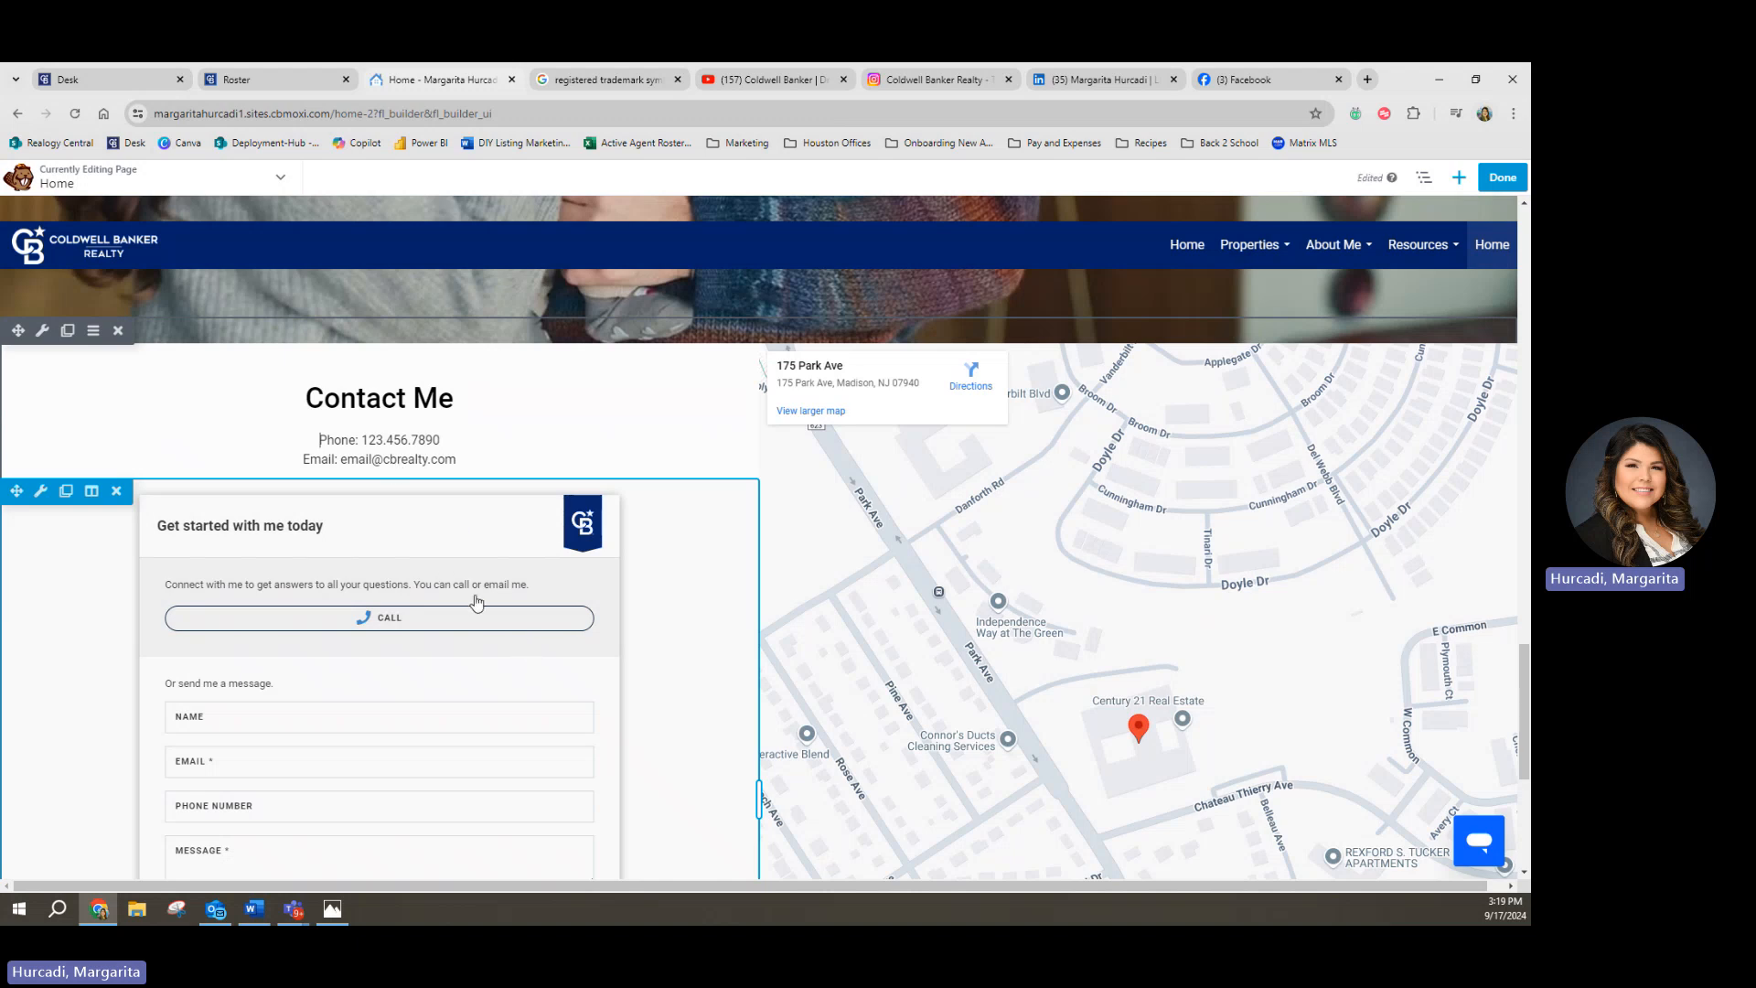
{"action": "scroll", "coordinate": [477, 605], "scroll_direction": "up", "scroll_amount": 10}
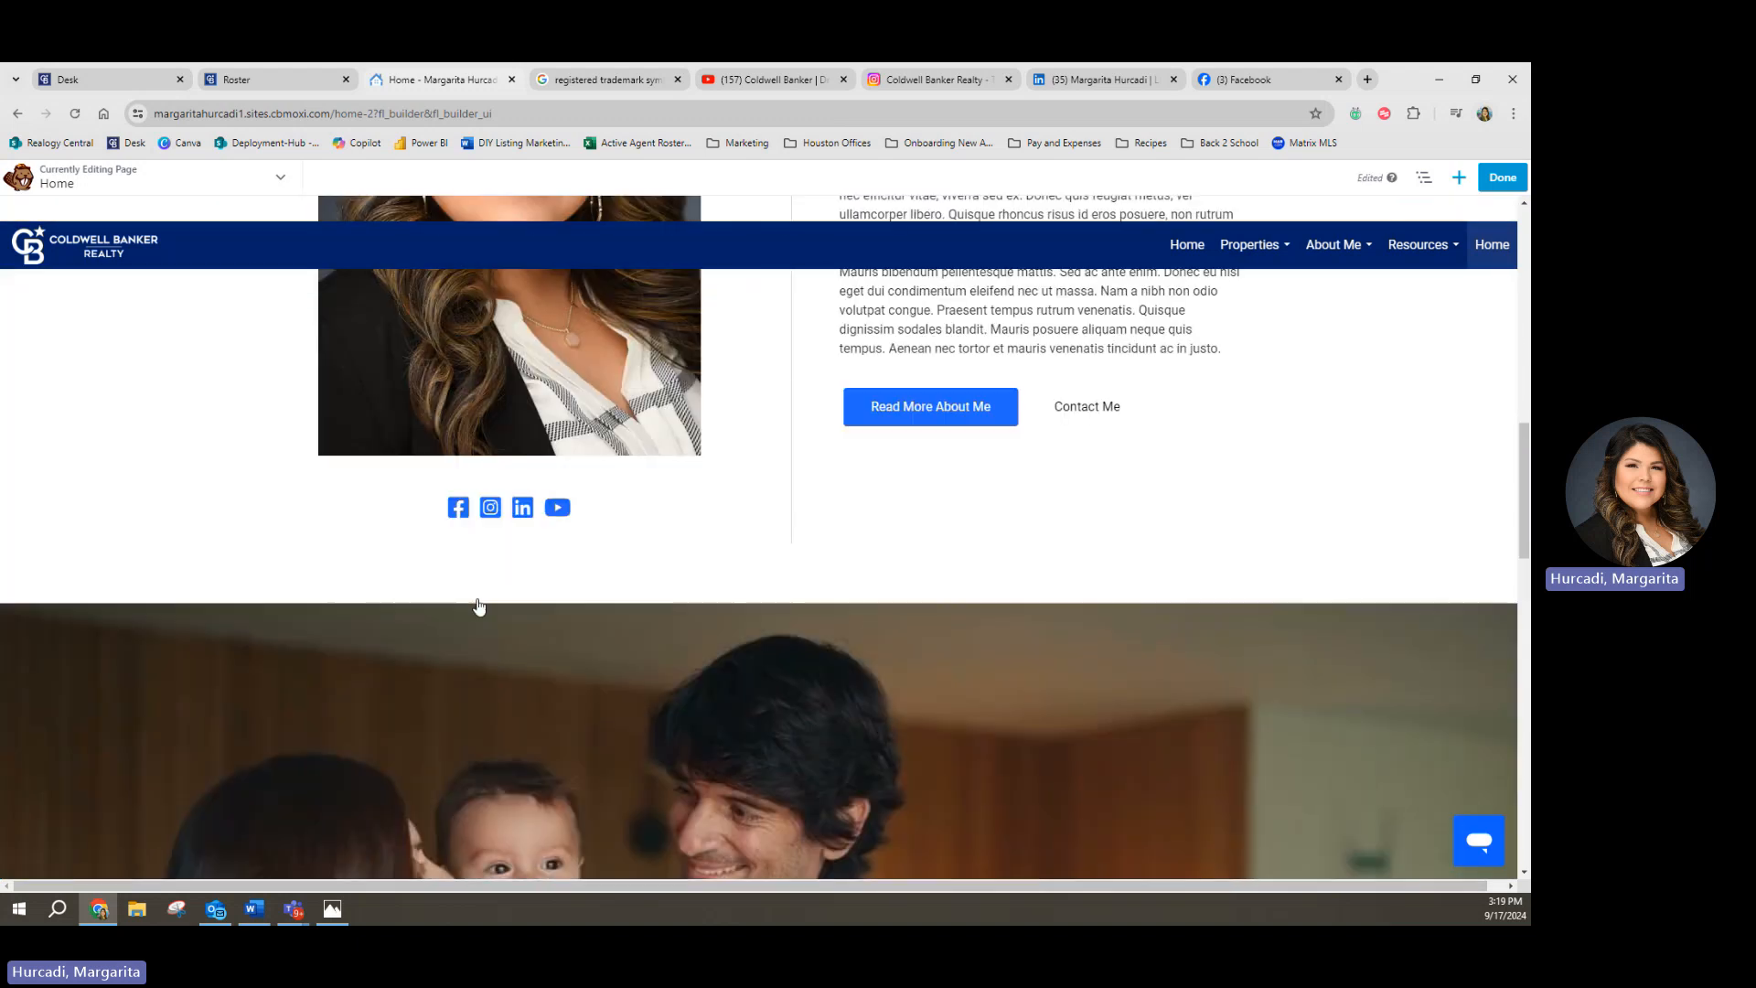
{"action": "mouse_move", "coordinate": [533, 521]}
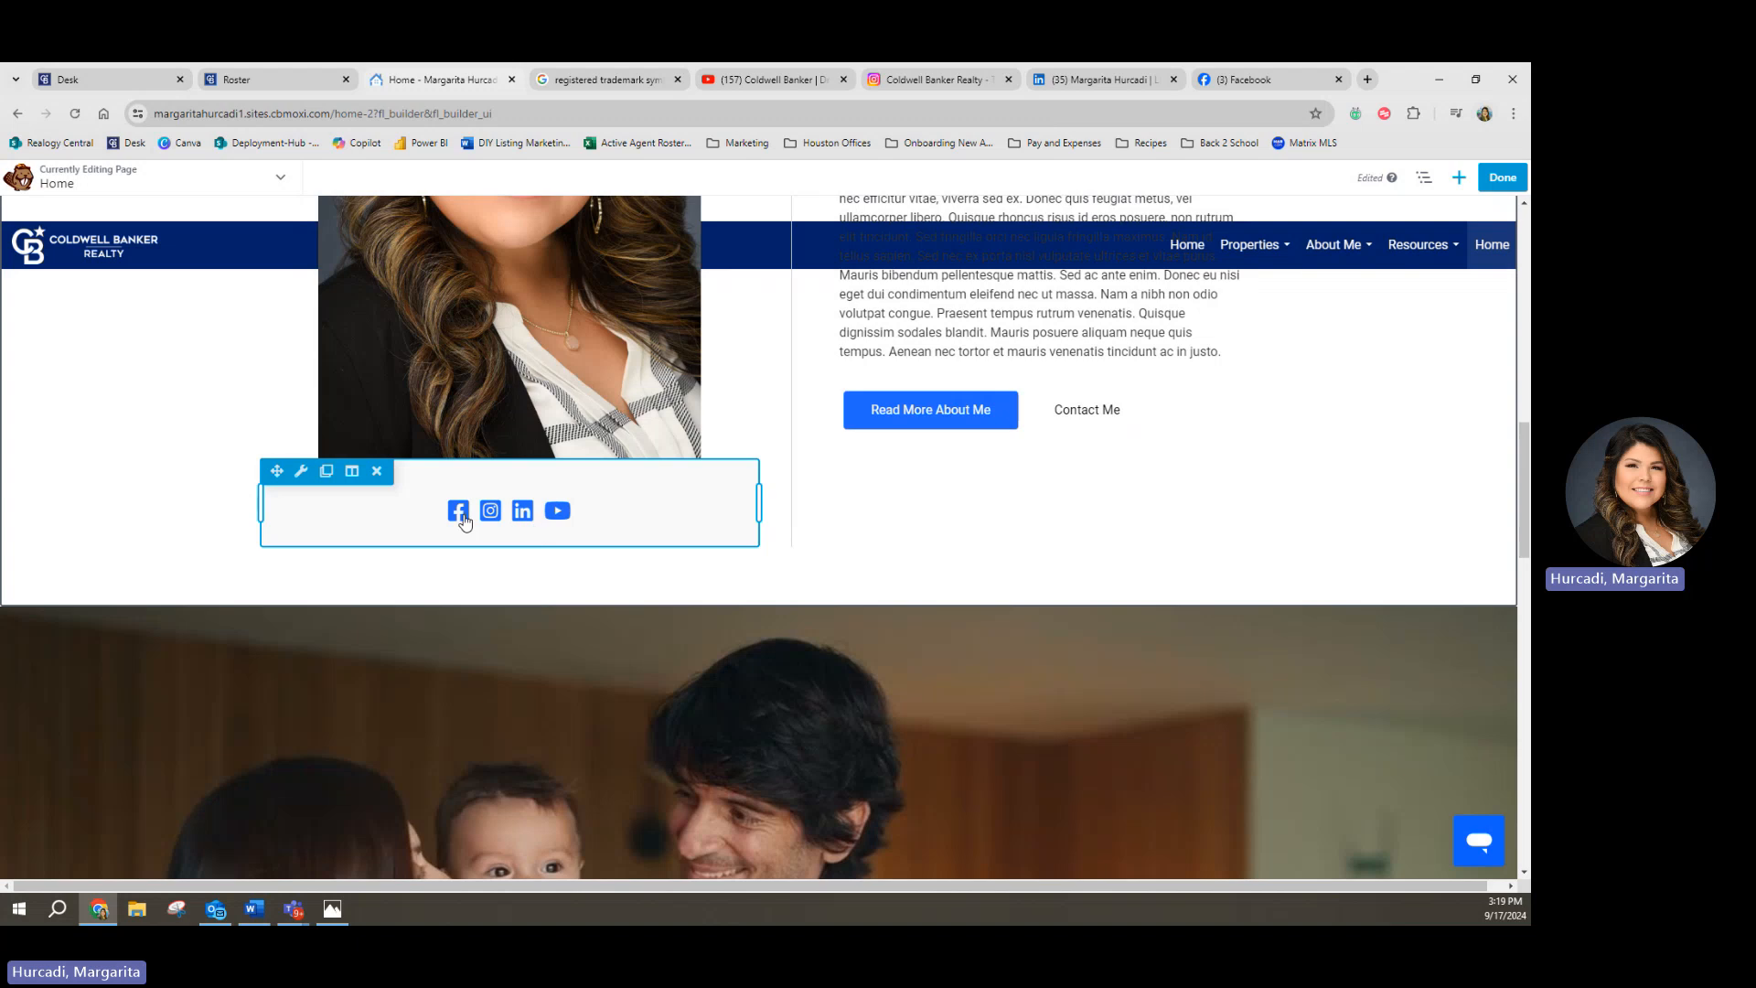
{"action": "left_click", "coordinate": [327, 471]}
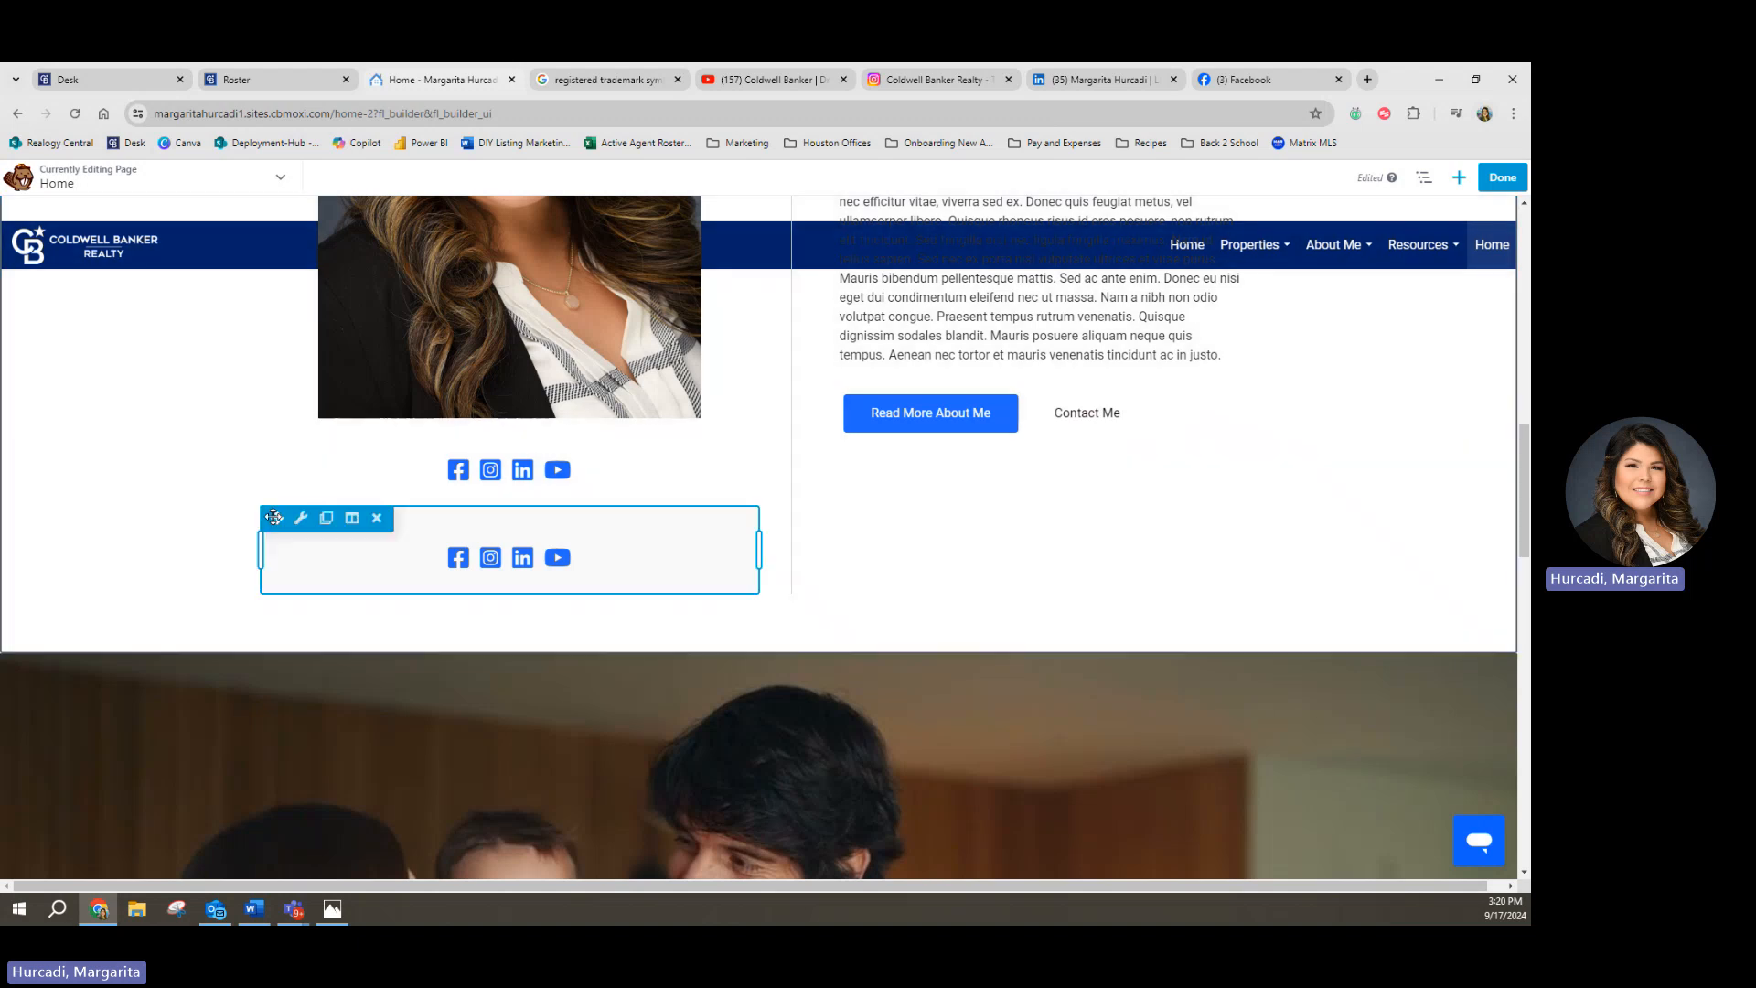
{"action": "left_click_drag", "start_coordinate": [276, 518], "coordinate": [891, 476]}
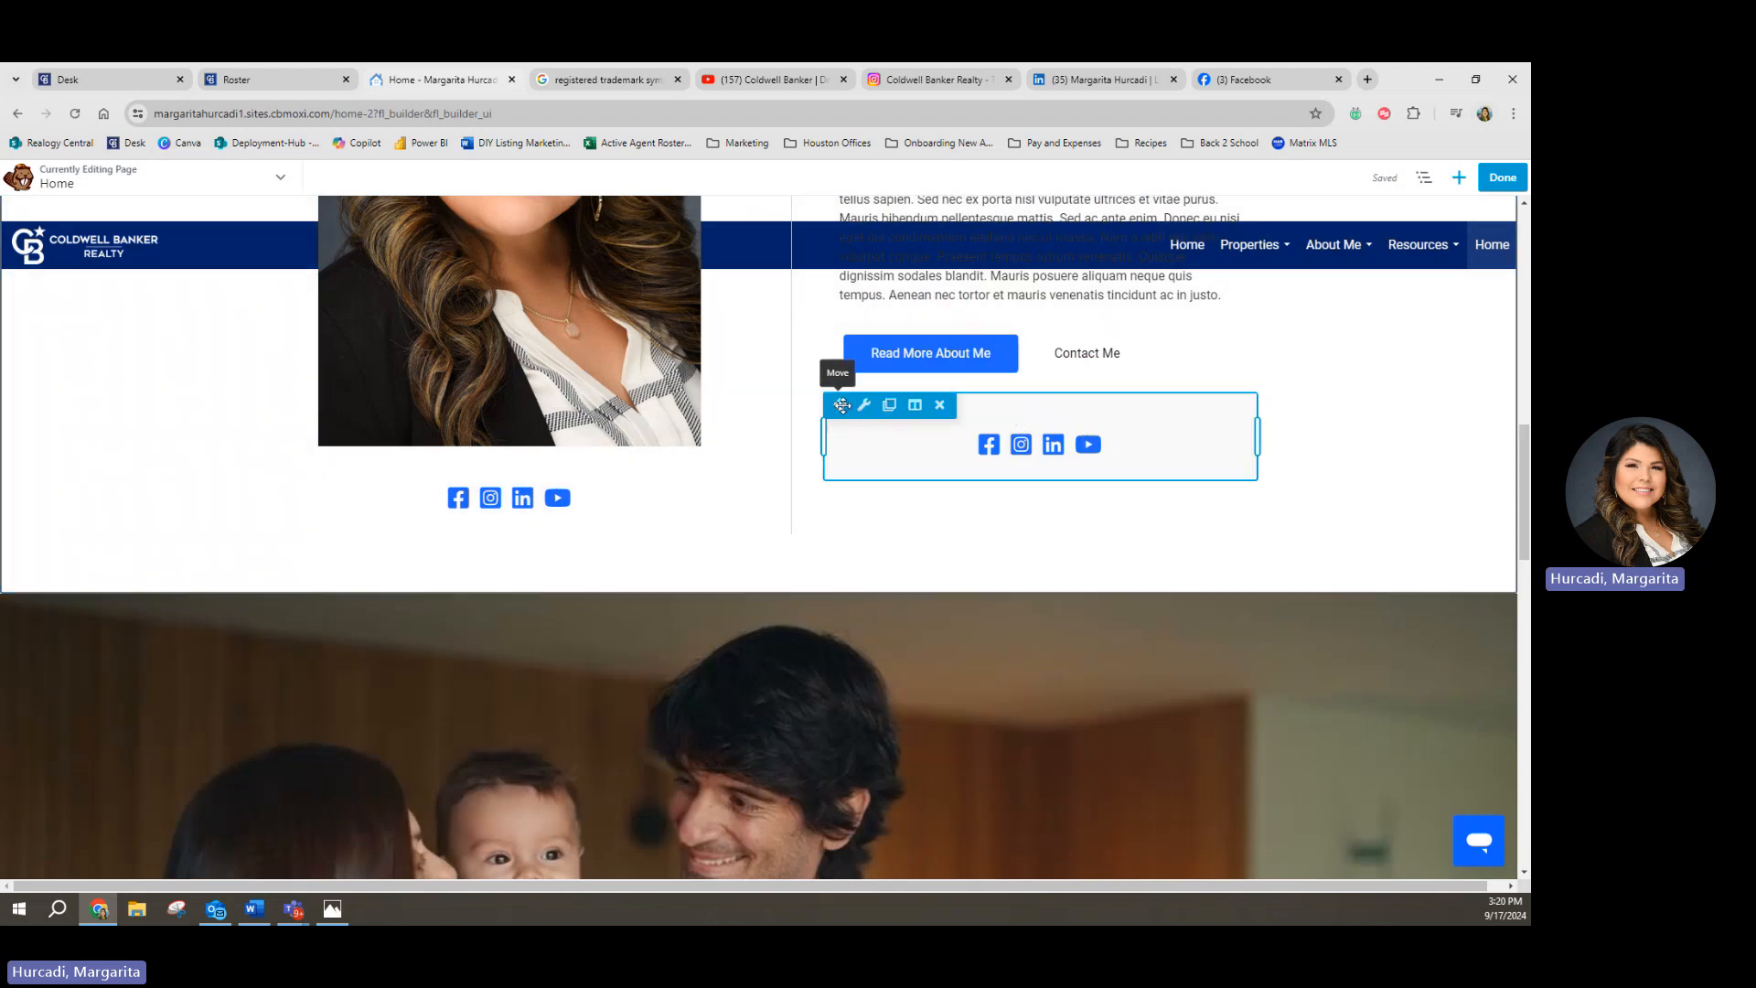
{"action": "left_click_drag", "start_coordinate": [841, 405], "coordinate": [450, 717]}
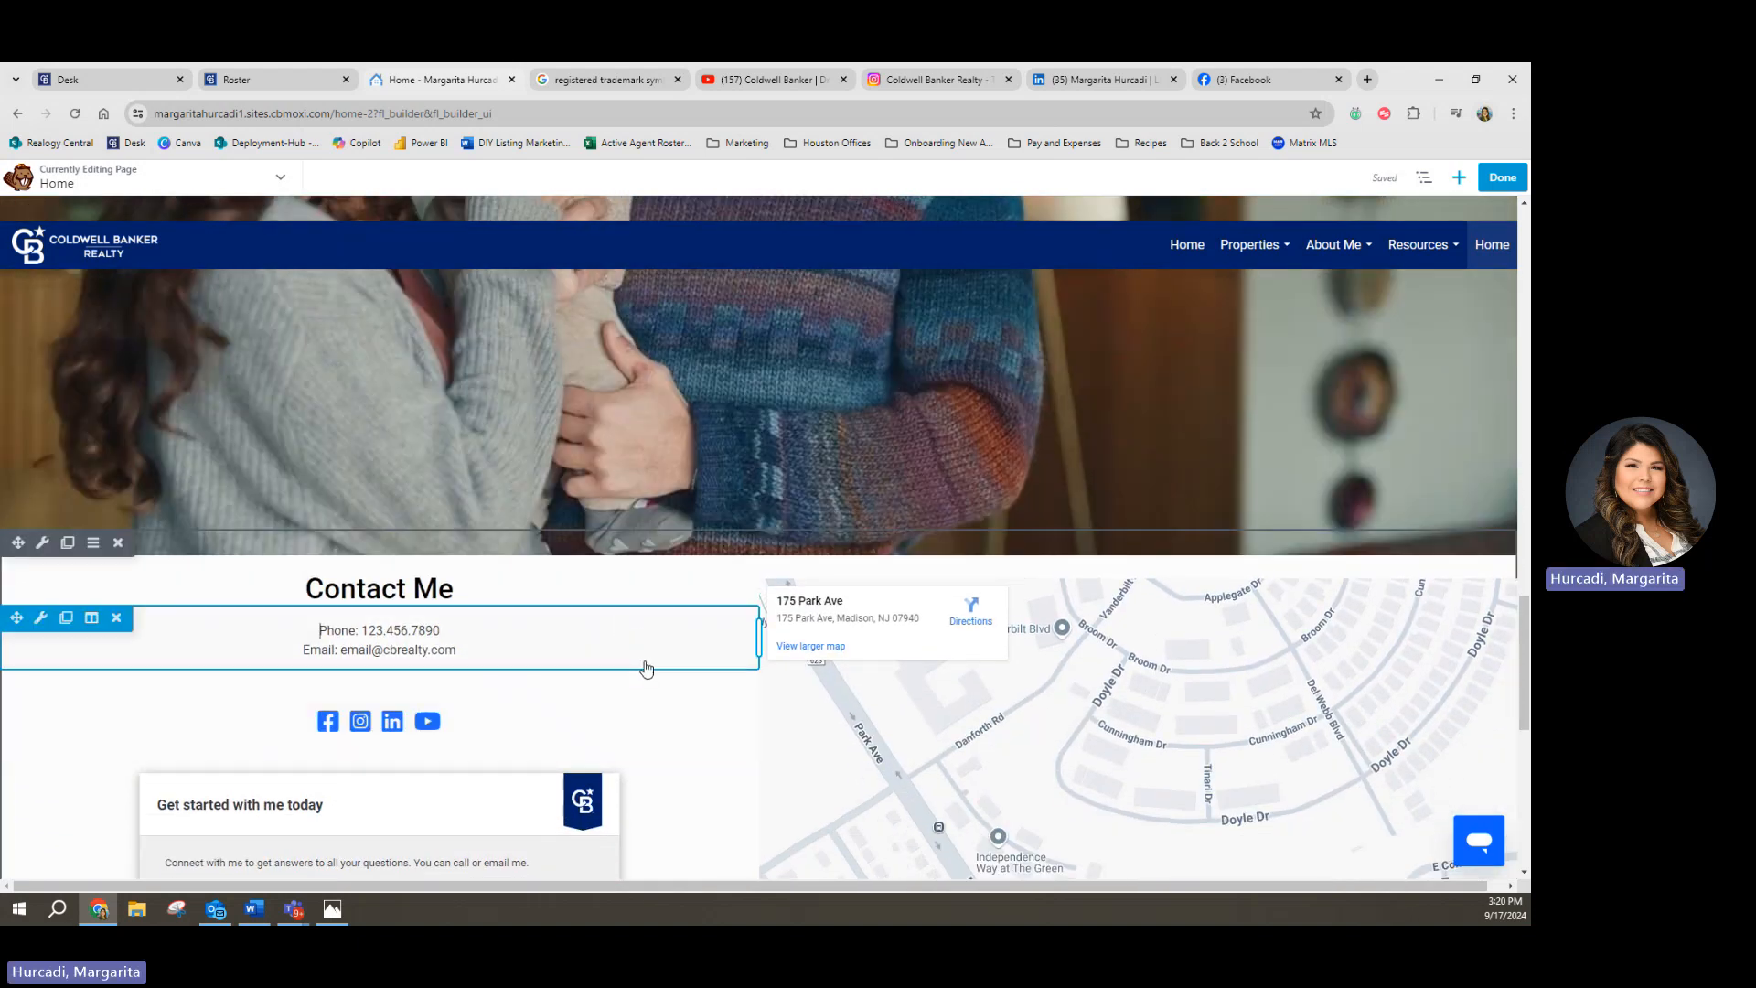
Step: Make the name field required in the Contact Me form widget and save the widget
{"action": "scroll", "coordinate": [663, 750], "scroll_direction": "down", "scroll_amount": 3}
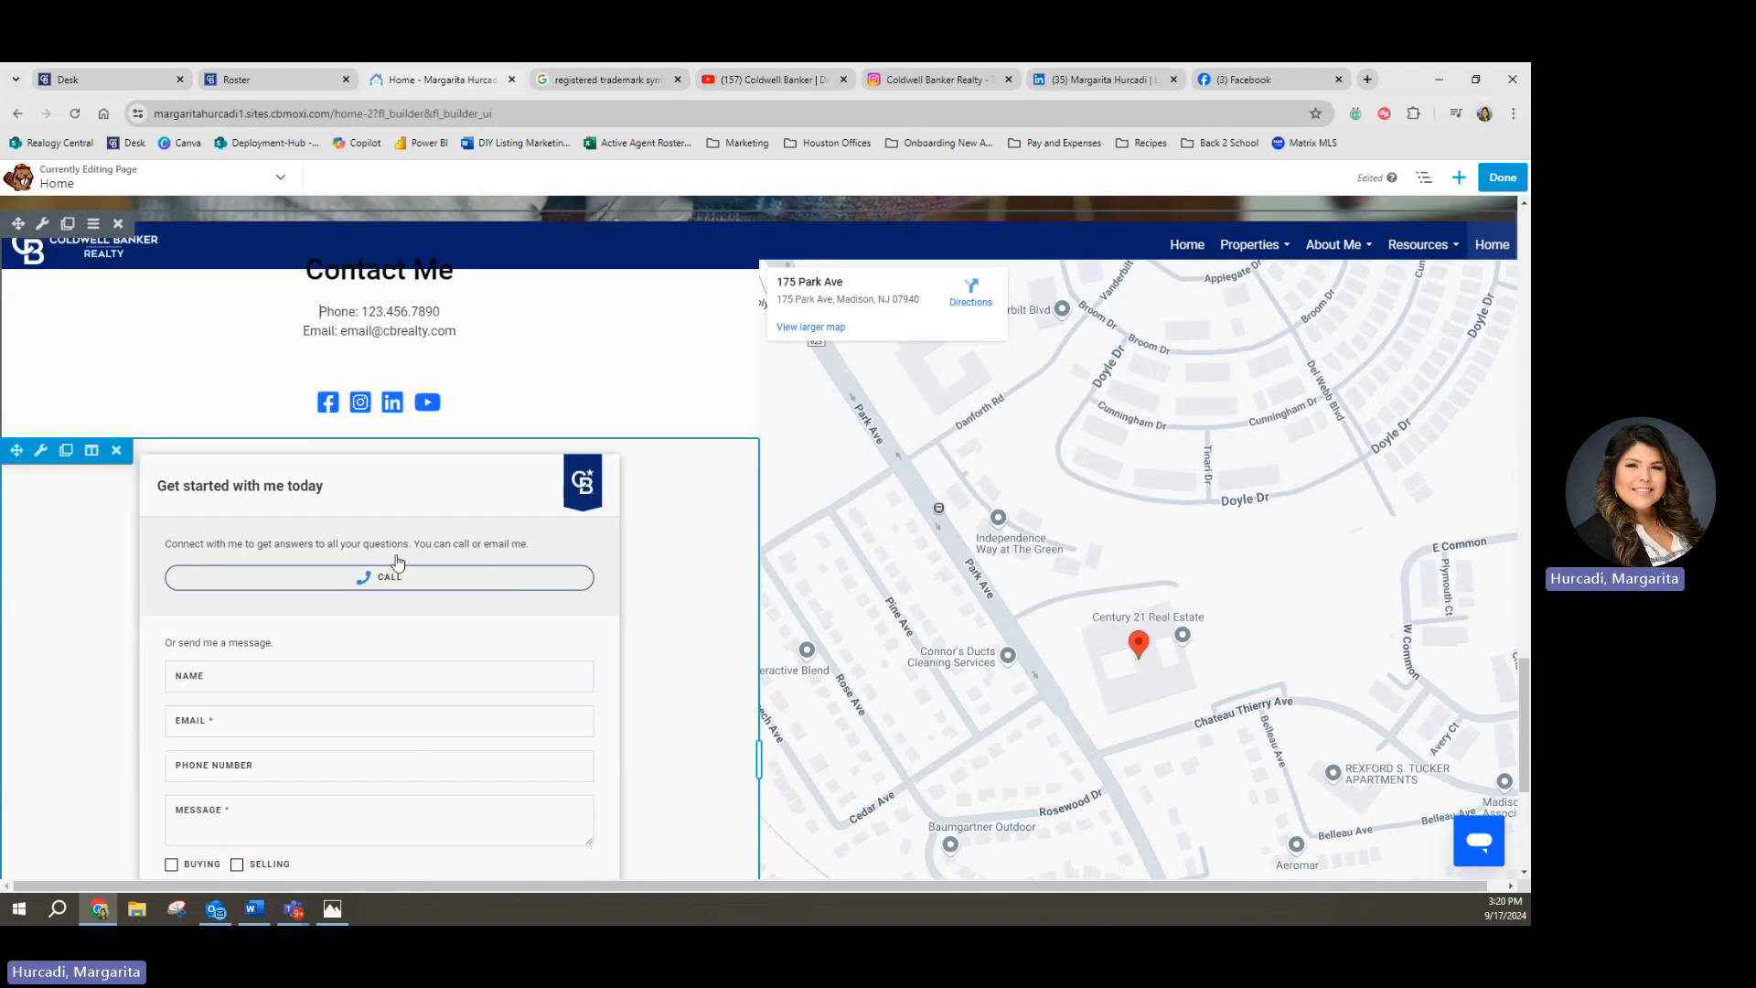
{"action": "scroll", "coordinate": [397, 562], "scroll_direction": "down", "scroll_amount": 2}
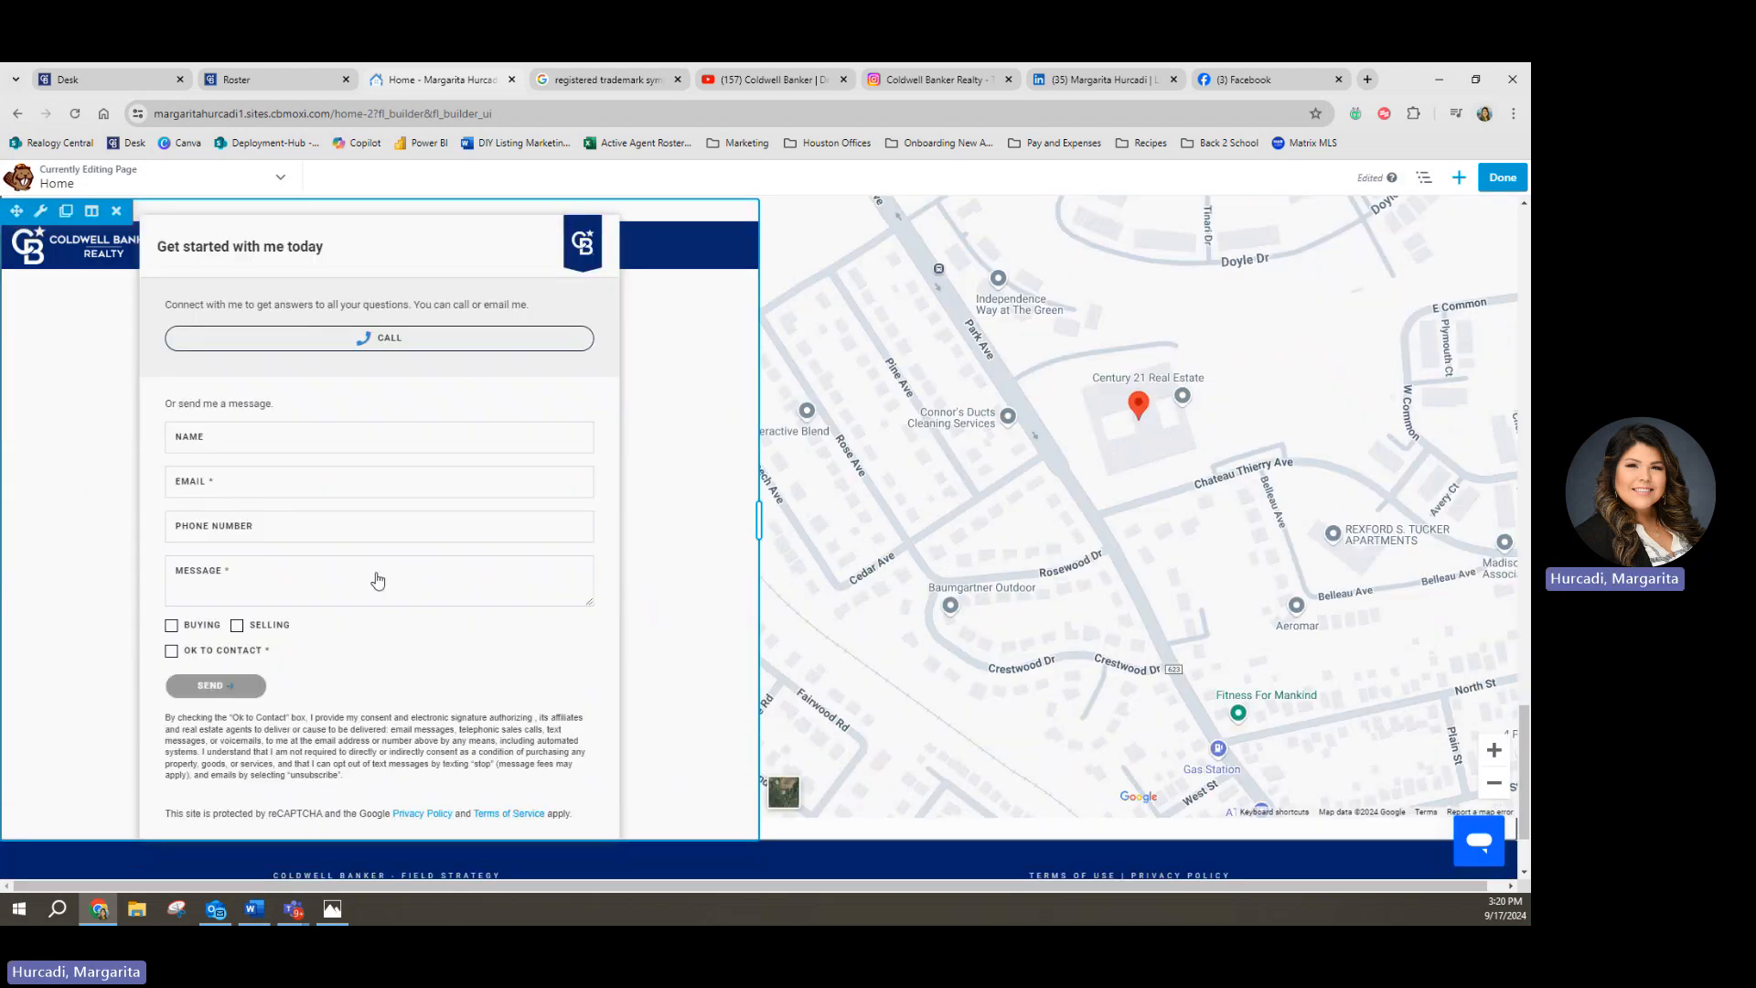
{"action": "scroll", "coordinate": [345, 635], "scroll_direction": "up", "scroll_amount": 2}
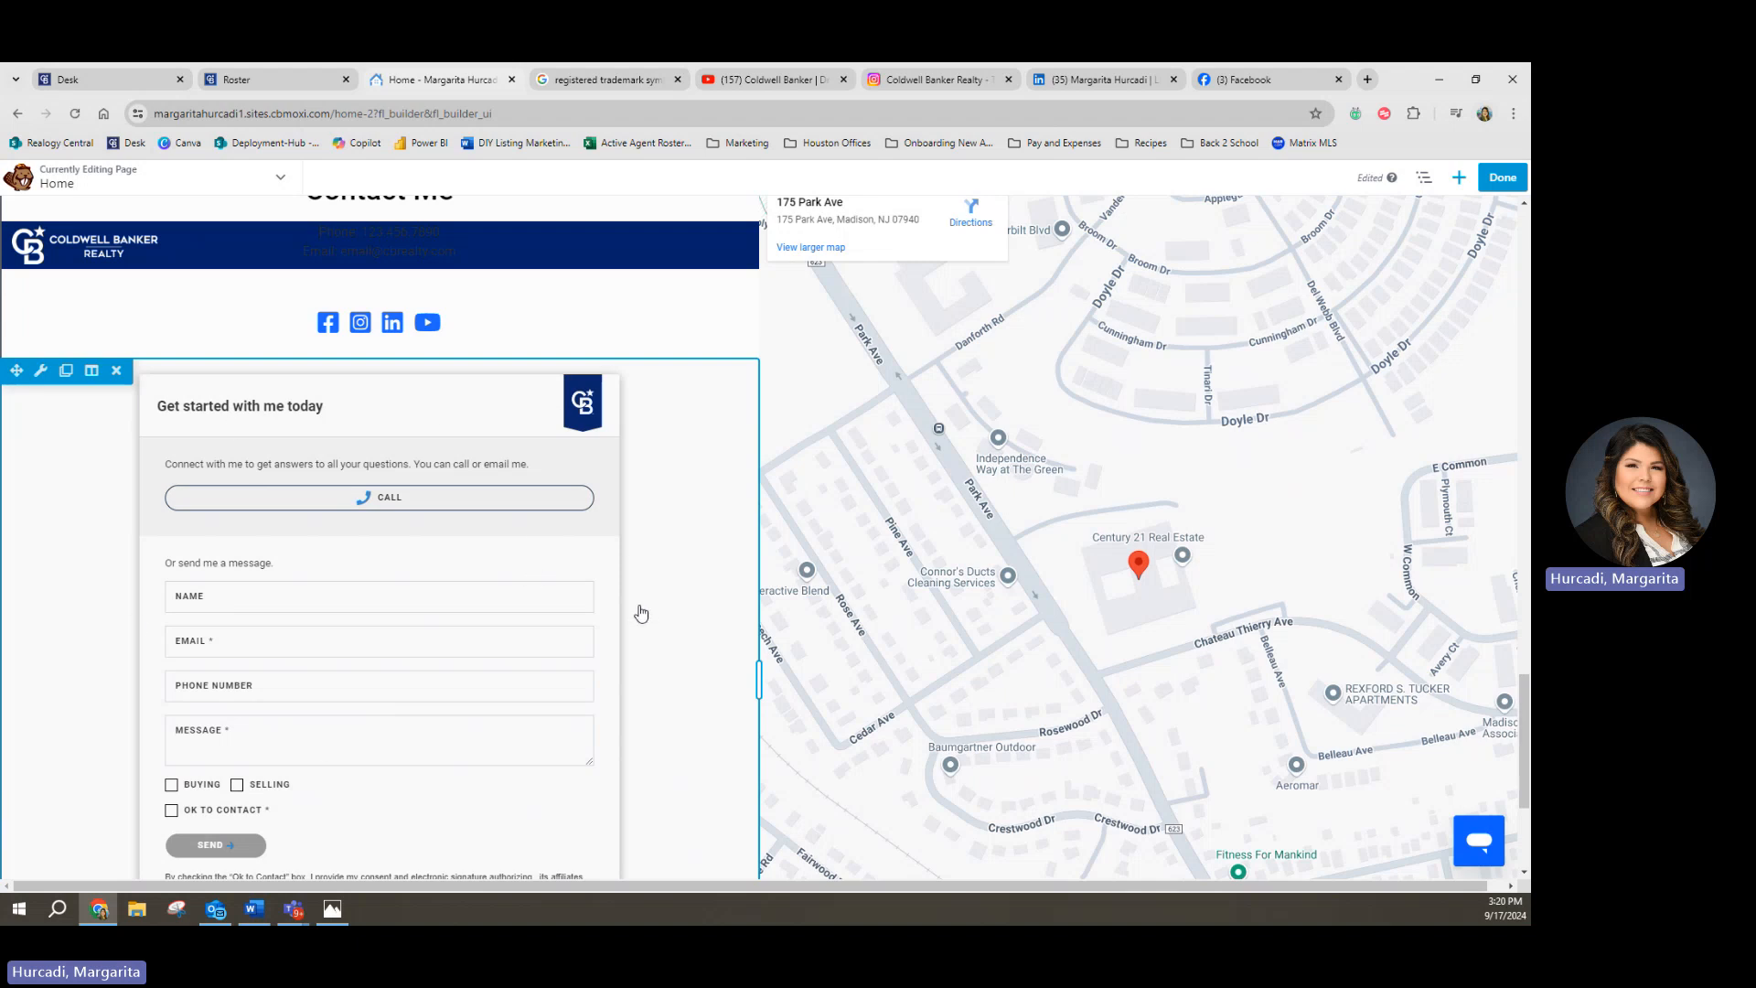
{"action": "scroll", "coordinate": [641, 613], "scroll_direction": "up", "scroll_amount": 1}
{"action": "left_click", "coordinate": [569, 517]}
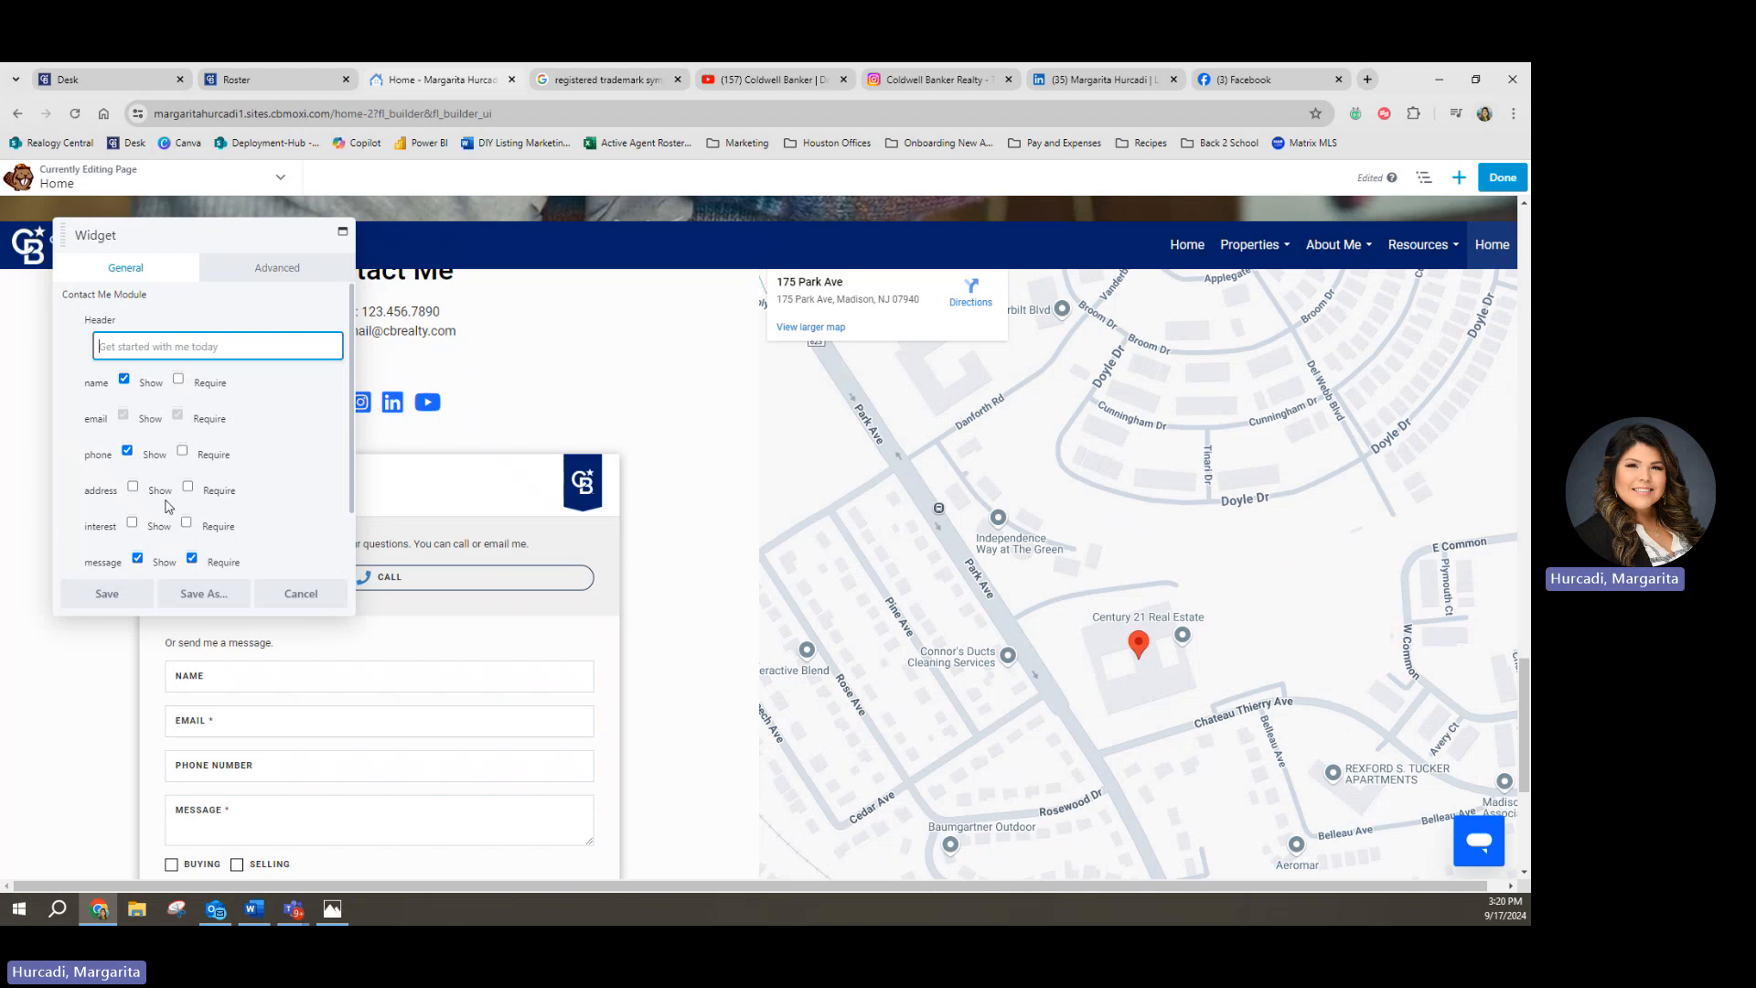
{"action": "left_click", "coordinate": [178, 379]}
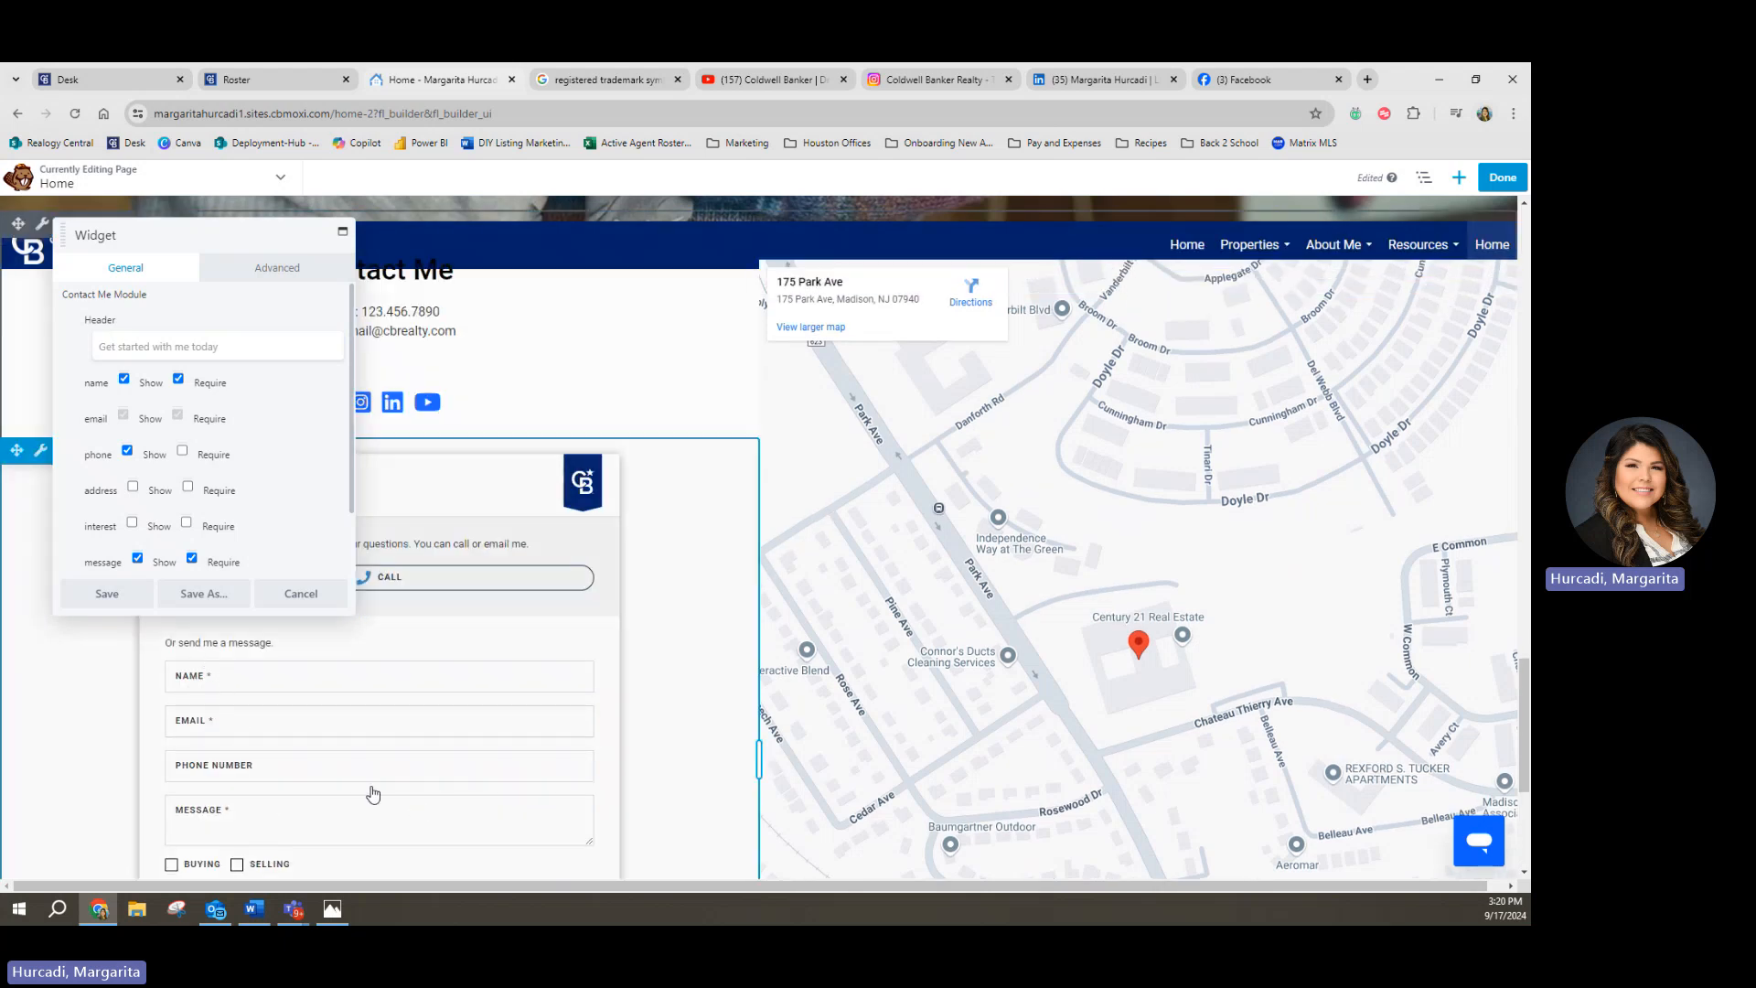
{"action": "left_click", "coordinate": [107, 593]}
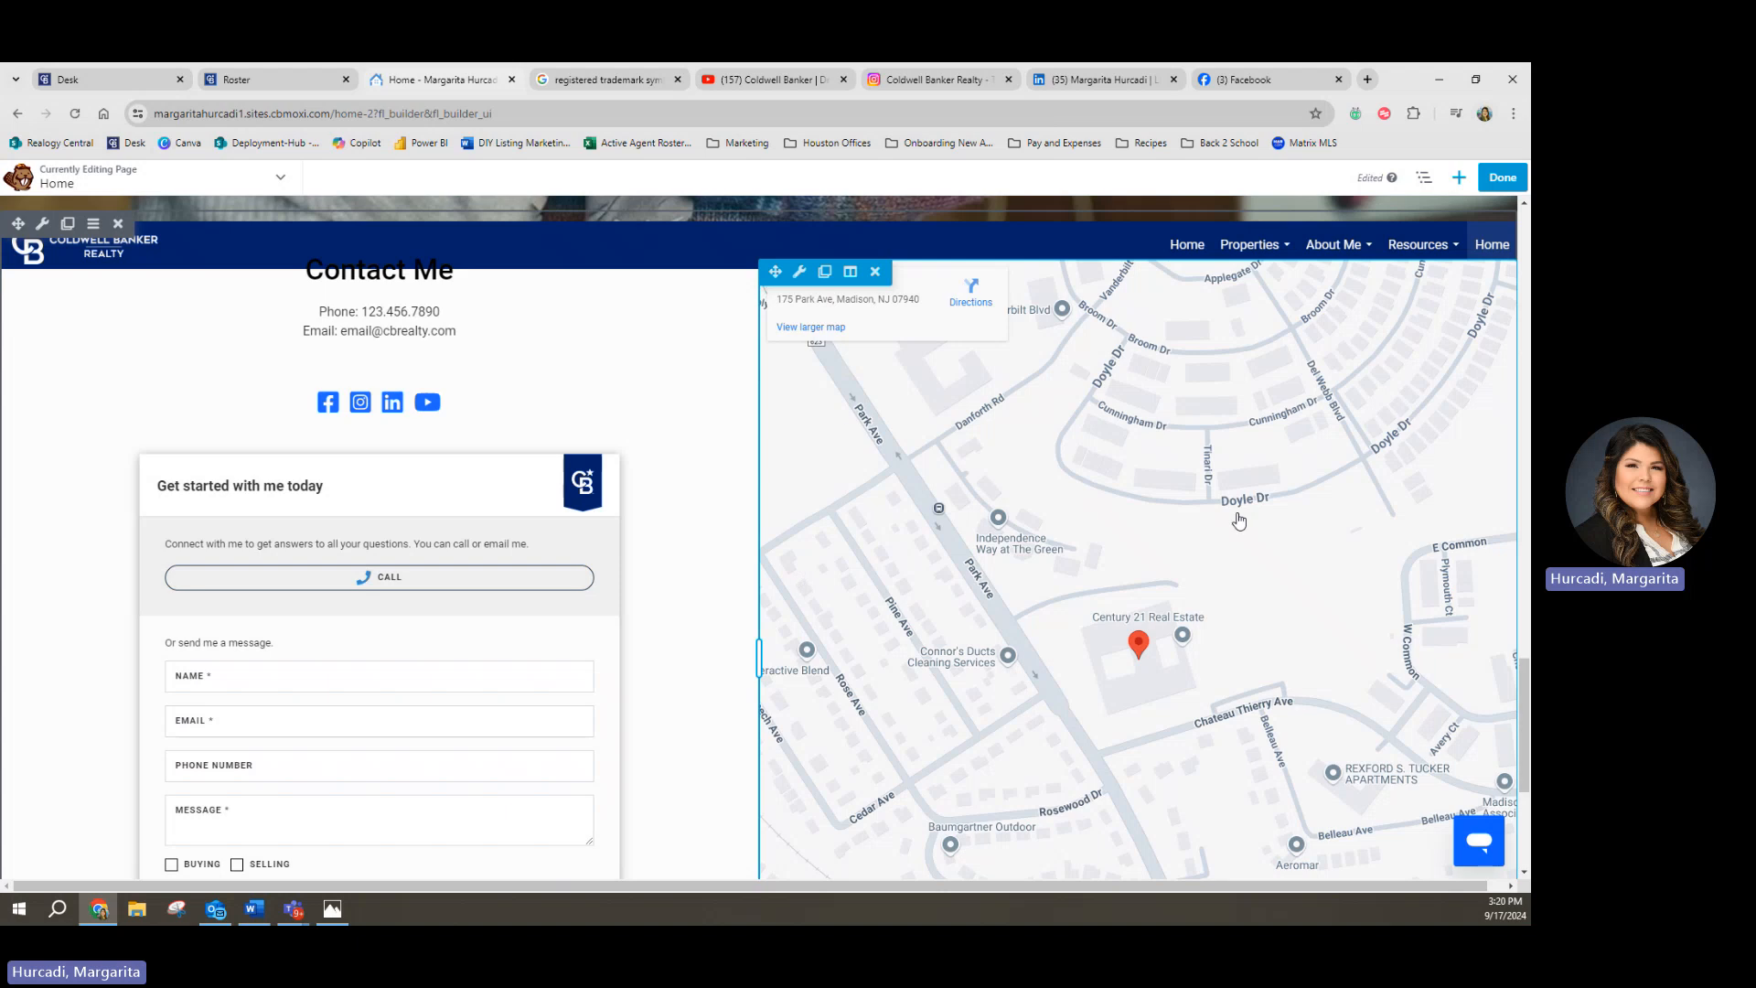
Step: Set the address of the Contact Me section's map to Houston, TX and save the map module
{"action": "scroll", "coordinate": [898, 545], "scroll_direction": "up", "scroll_amount": 2}
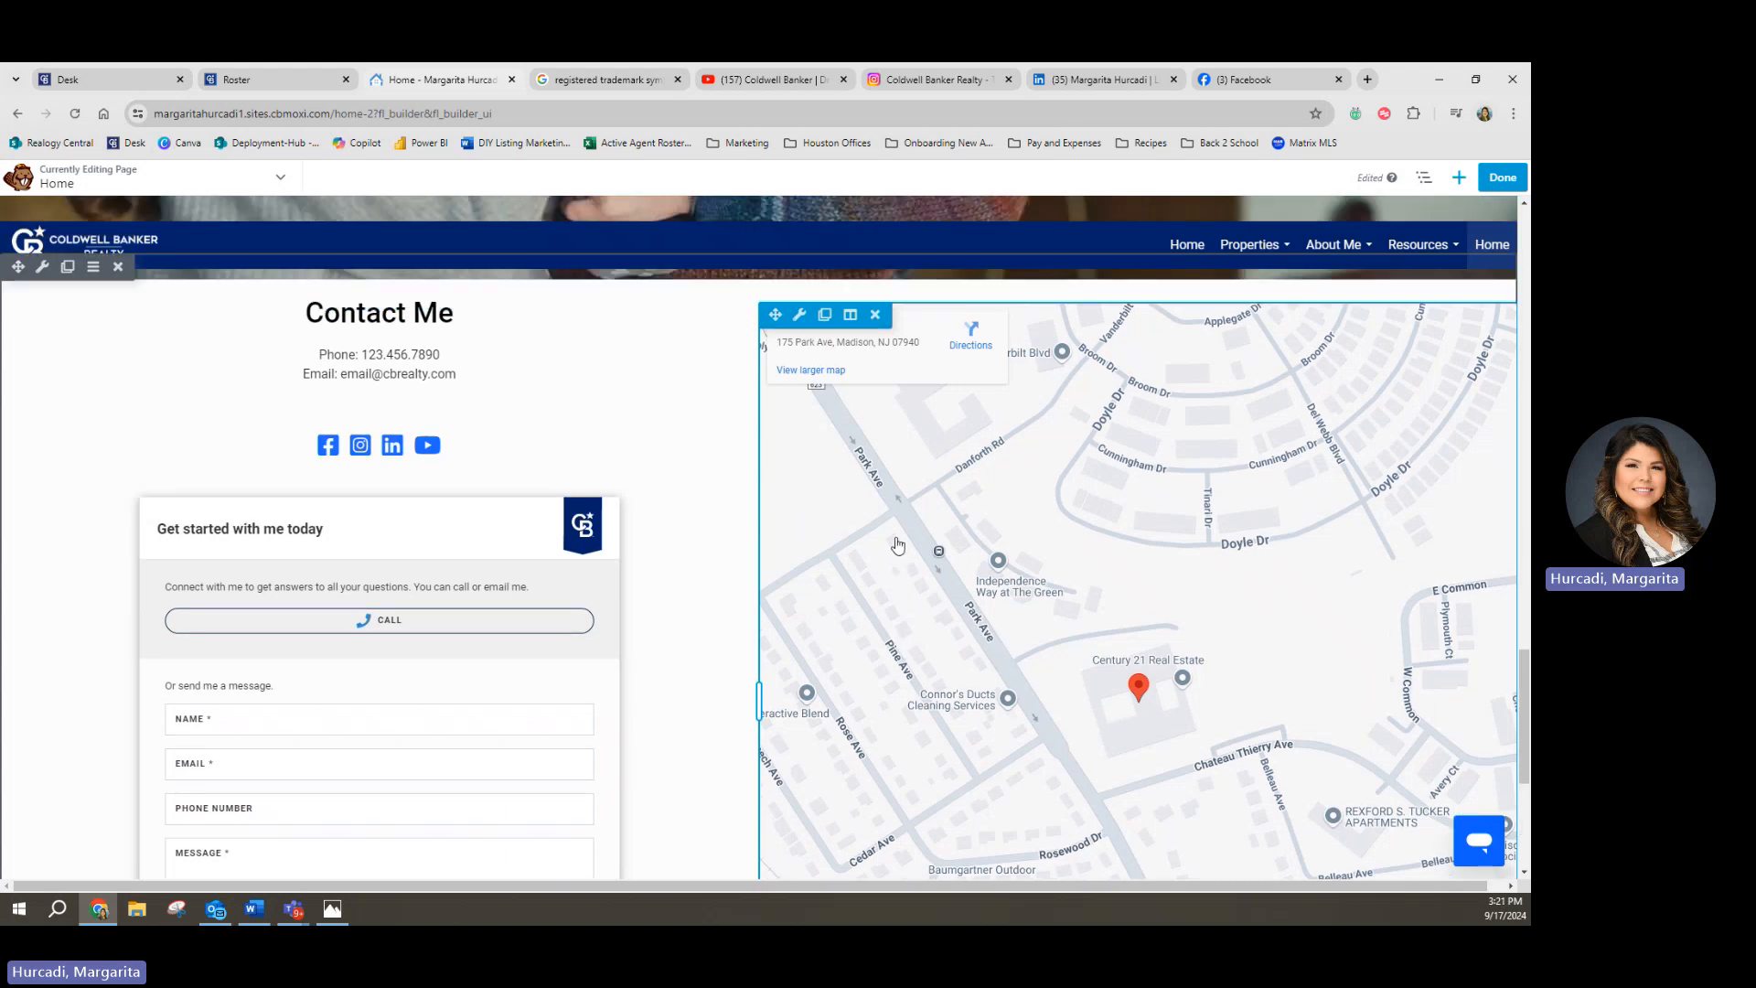
{"action": "scroll", "coordinate": [898, 545], "scroll_direction": "down", "scroll_amount": 1}
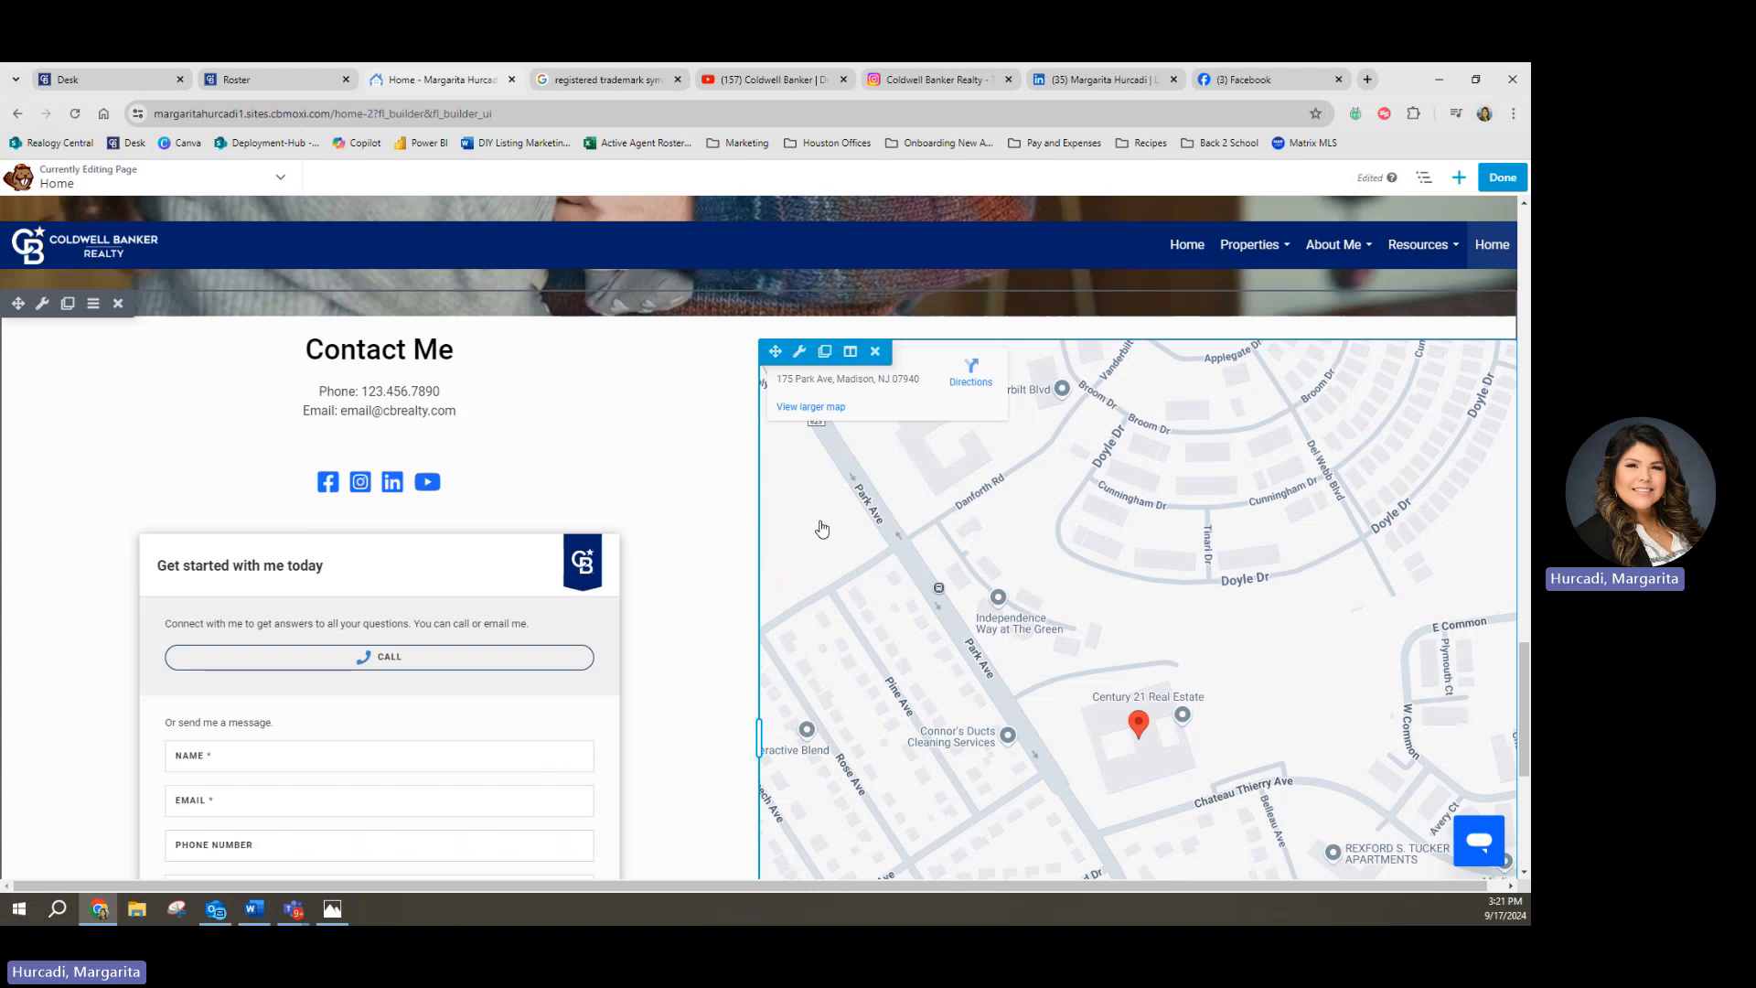
{"action": "left_click", "coordinate": [911, 476]}
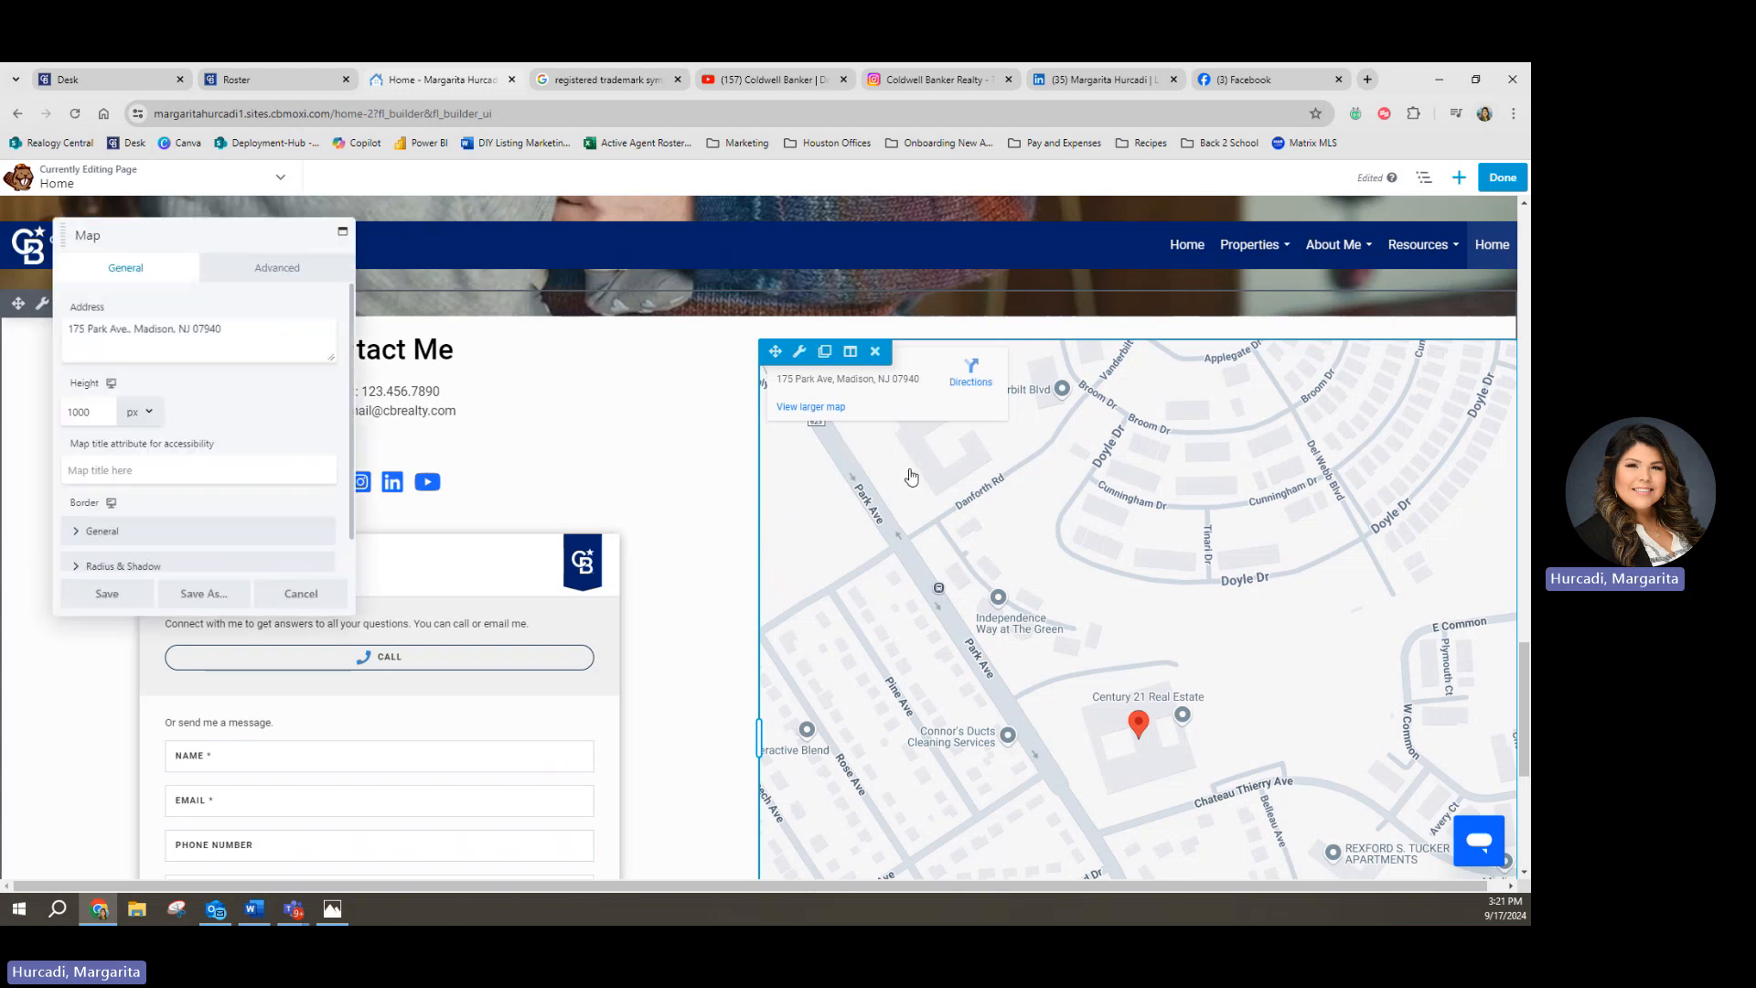
{"action": "left_click", "coordinate": [117, 340]}
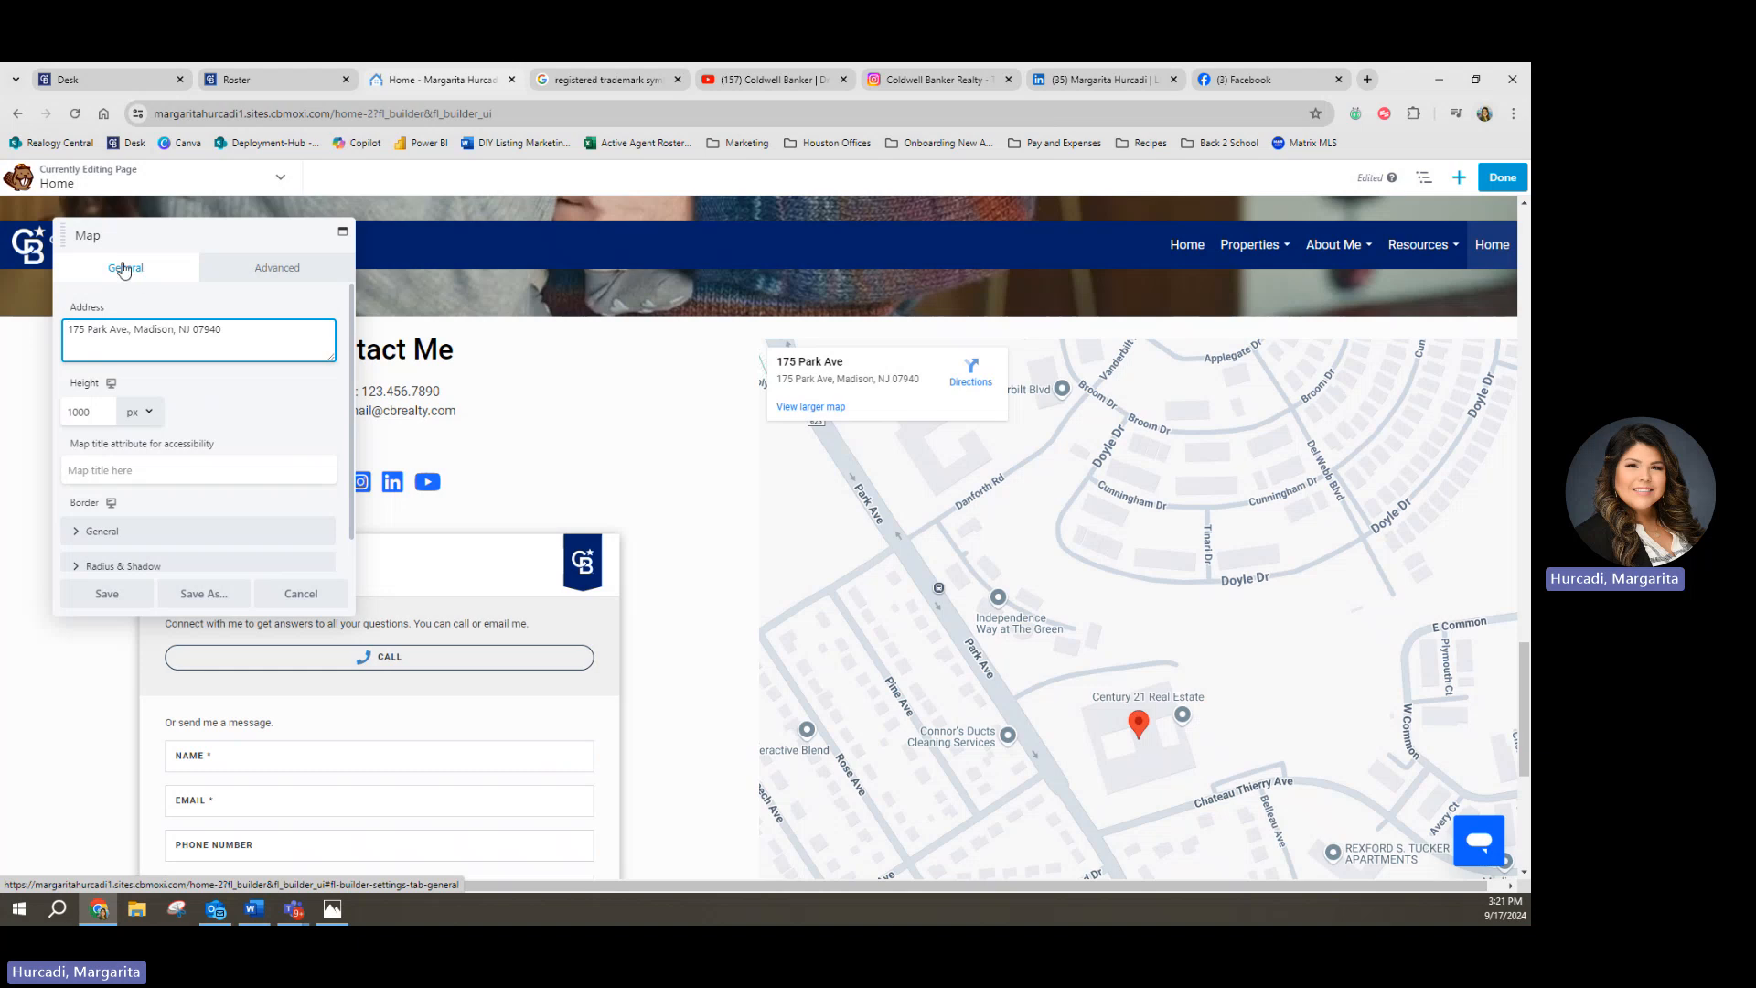
{"action": "left_click", "coordinate": [179, 346]}
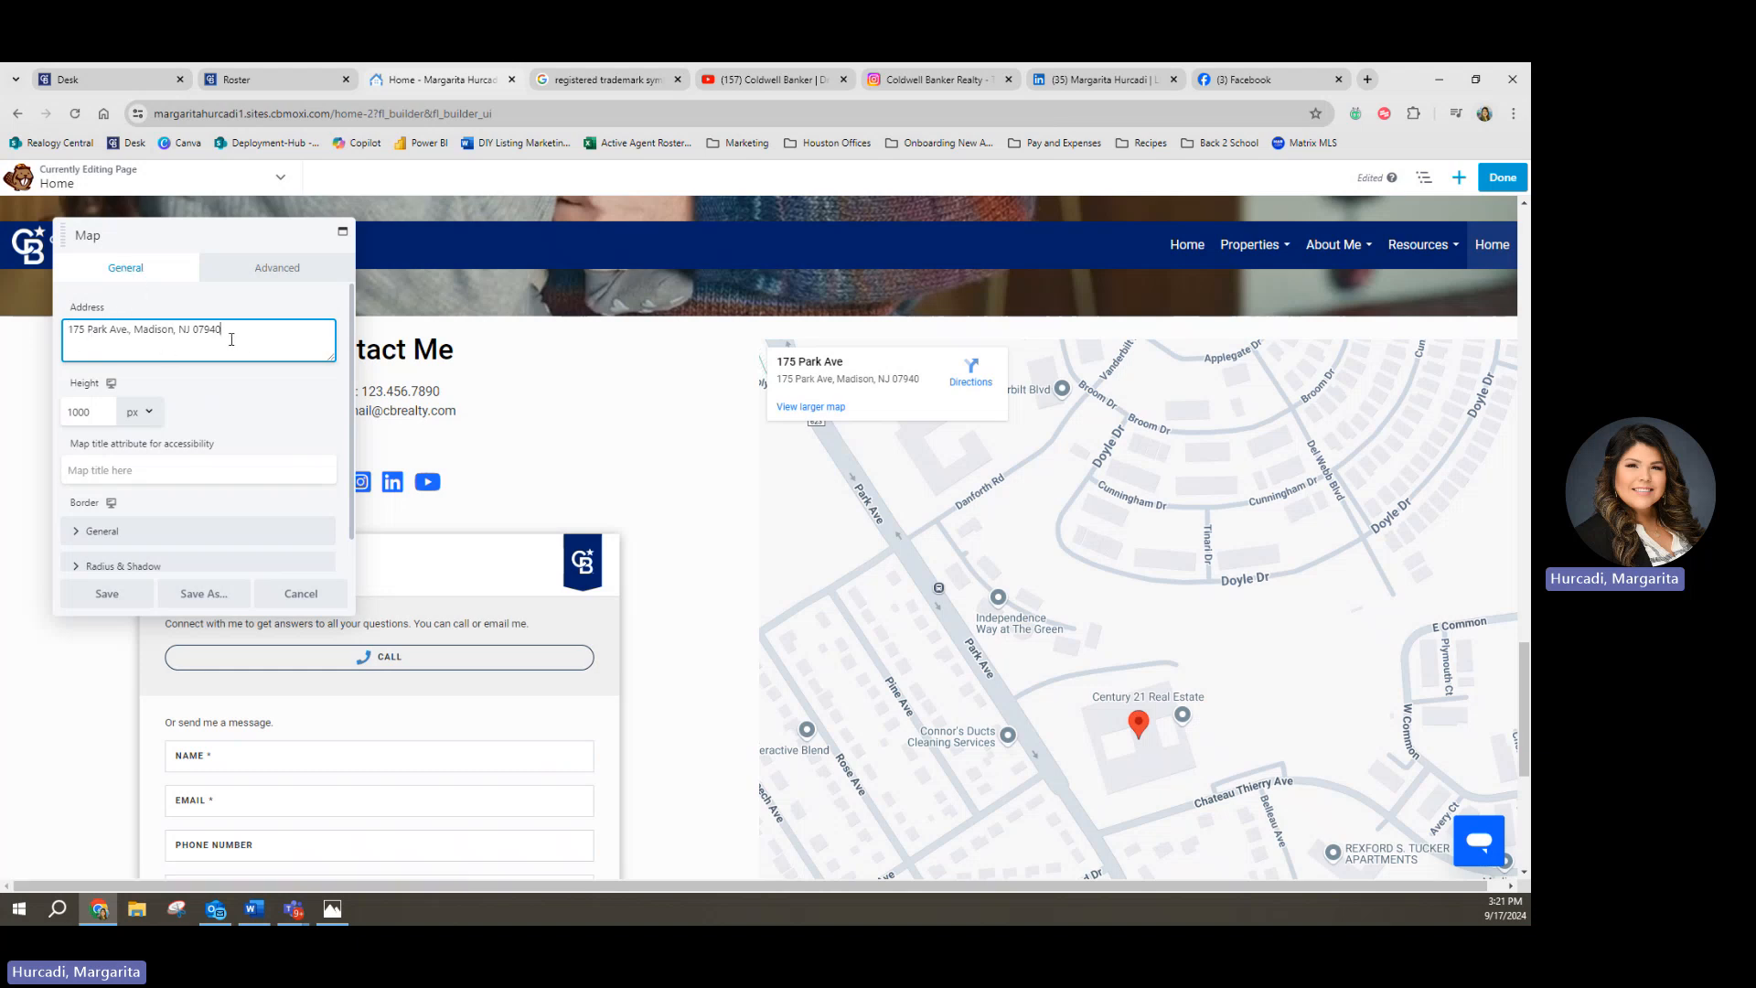
{"action": "left_click_drag", "start_coordinate": [231, 339], "coordinate": [75, 340]}
{"action": "left_click", "coordinate": [112, 331]}
{"action": "left_click_drag", "start_coordinate": [244, 342], "coordinate": [66, 338]}
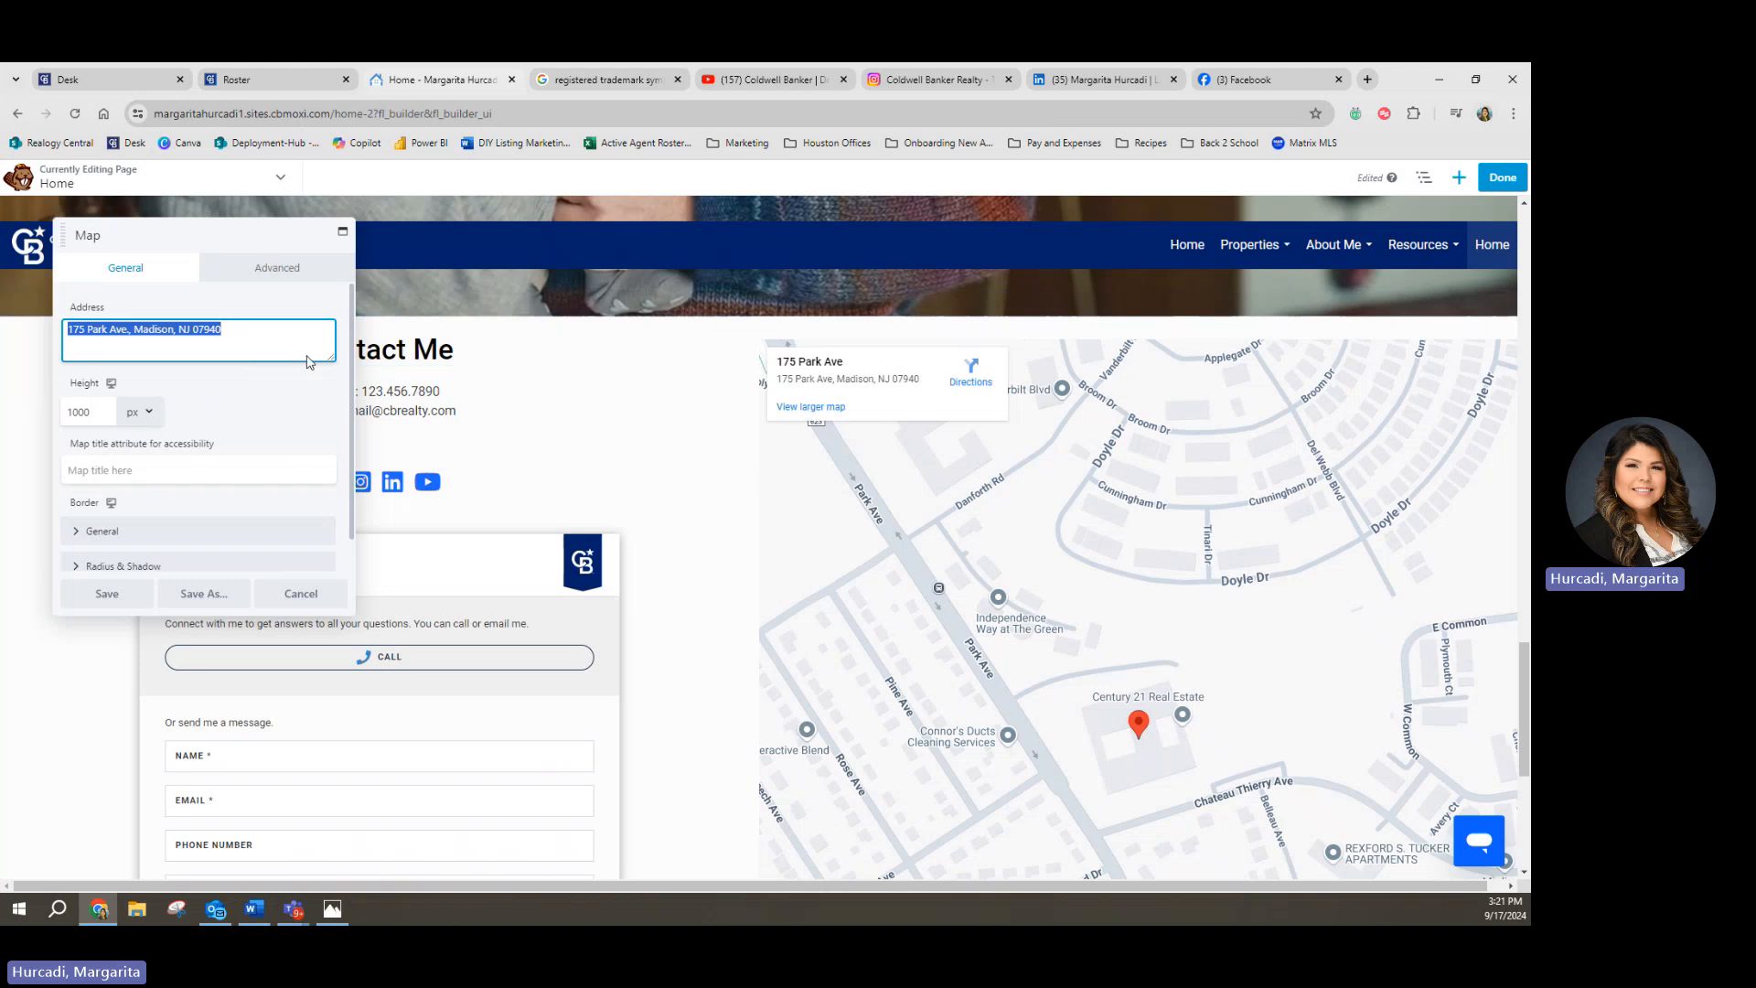
{"action": "type", "text": "Houston, TX"}
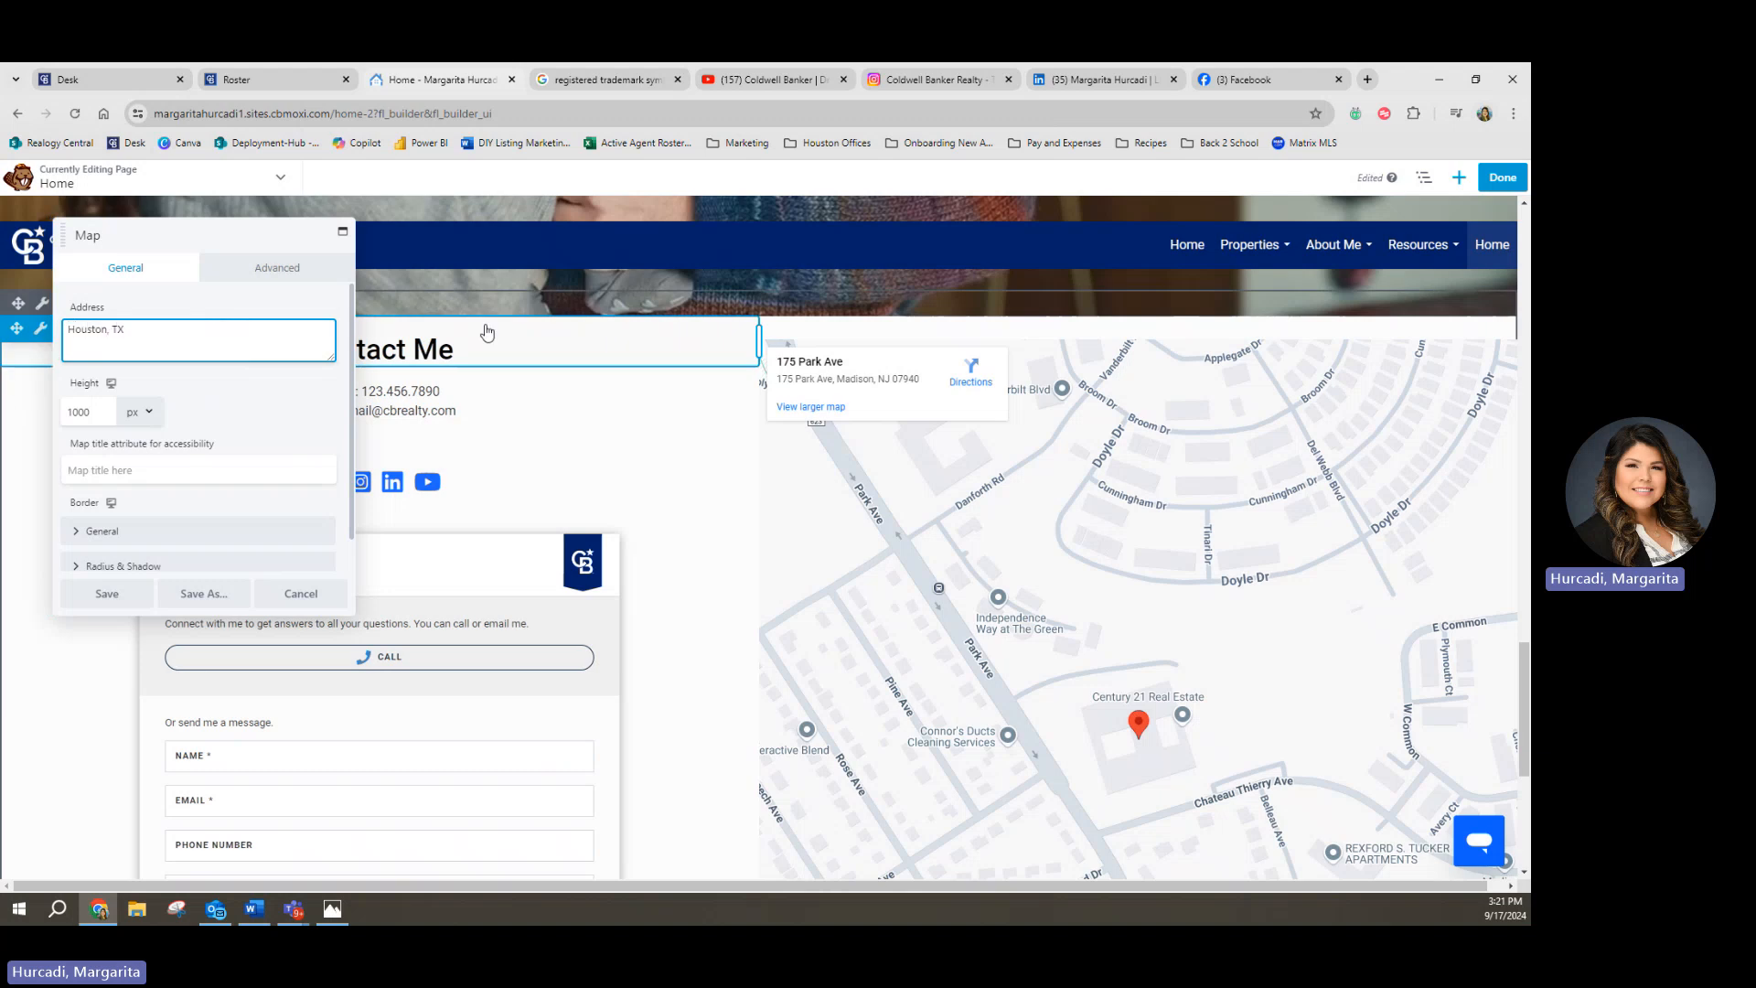
{"action": "left_click", "coordinate": [111, 594]}
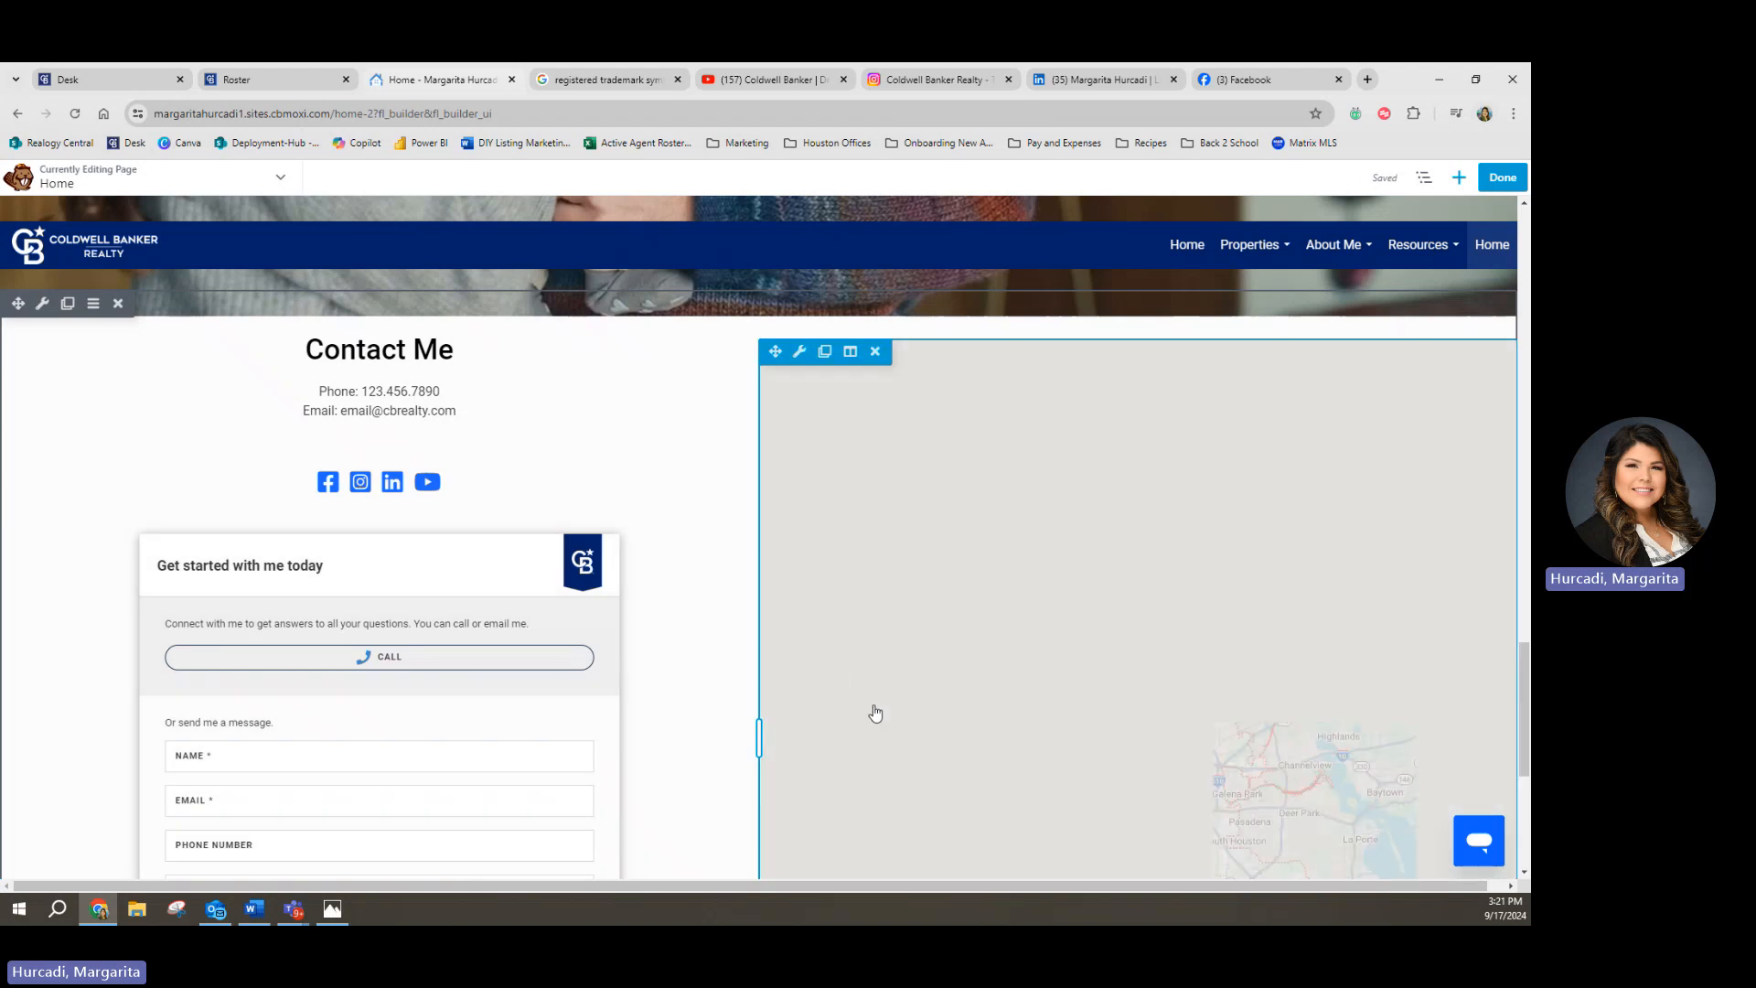
Step: Review the home page from the footer up to the agent's bio, including the map, contact form and video
{"action": "scroll", "coordinate": [872, 650], "scroll_direction": "down", "scroll_amount": 2}
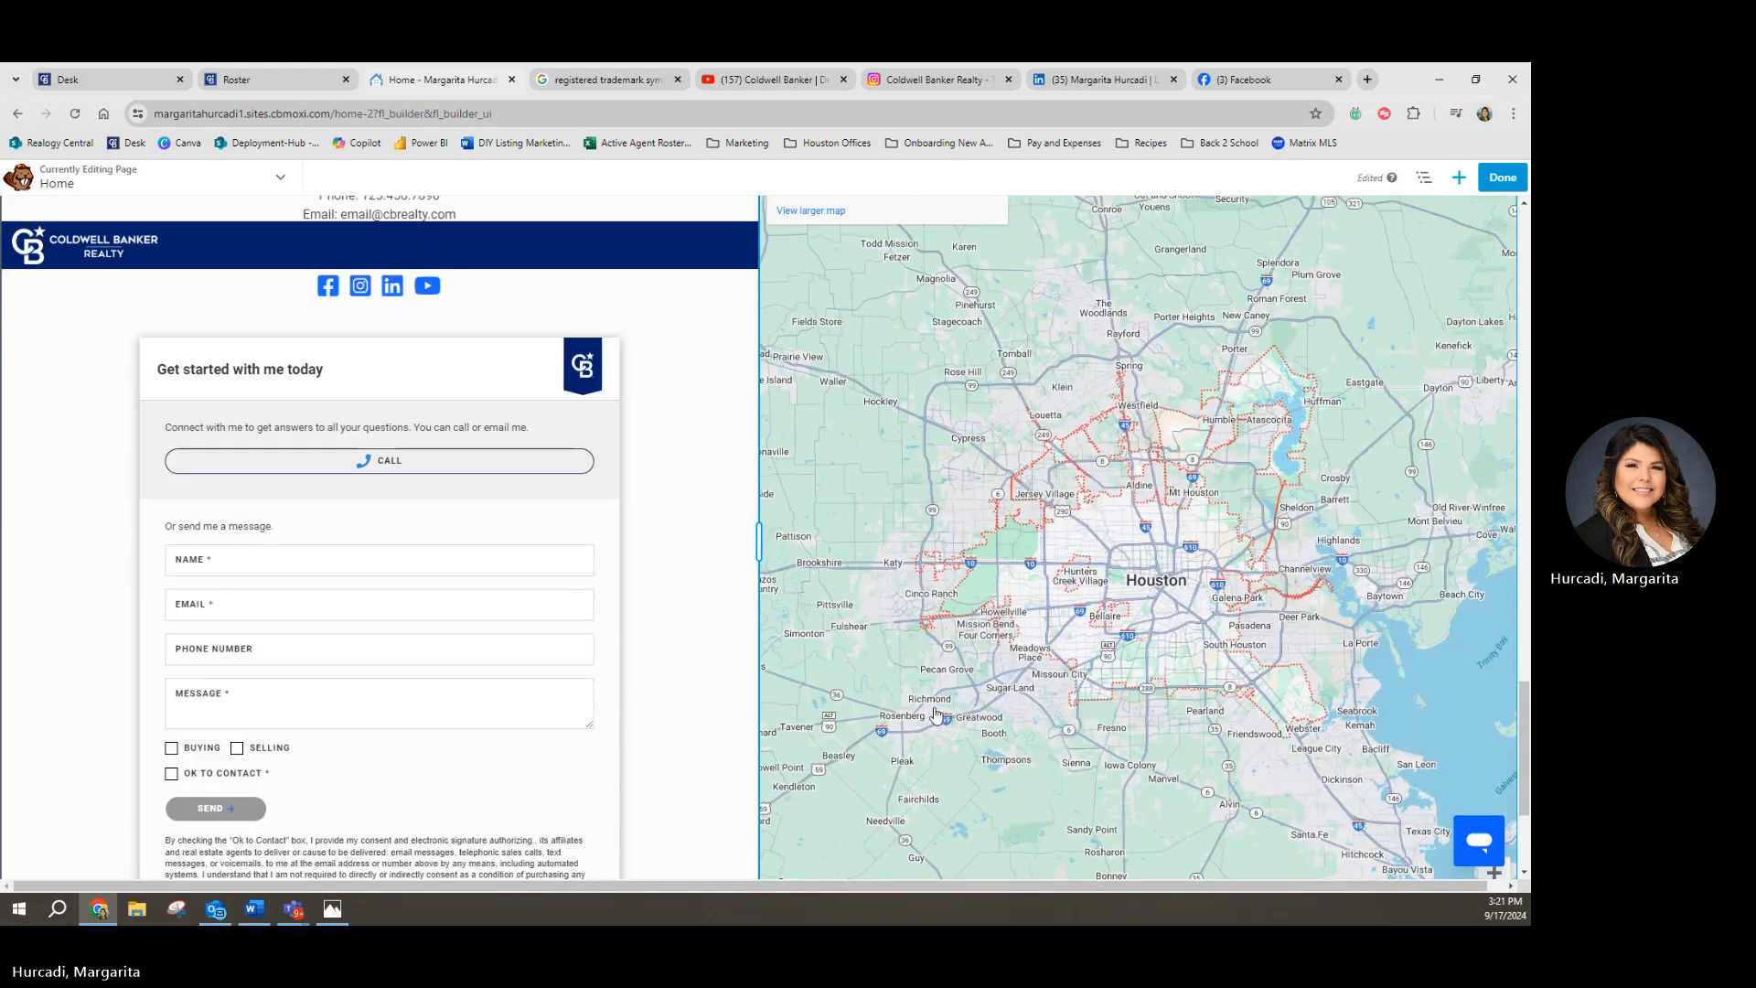
{"action": "scroll", "coordinate": [1063, 750], "scroll_direction": "up", "scroll_amount": 5}
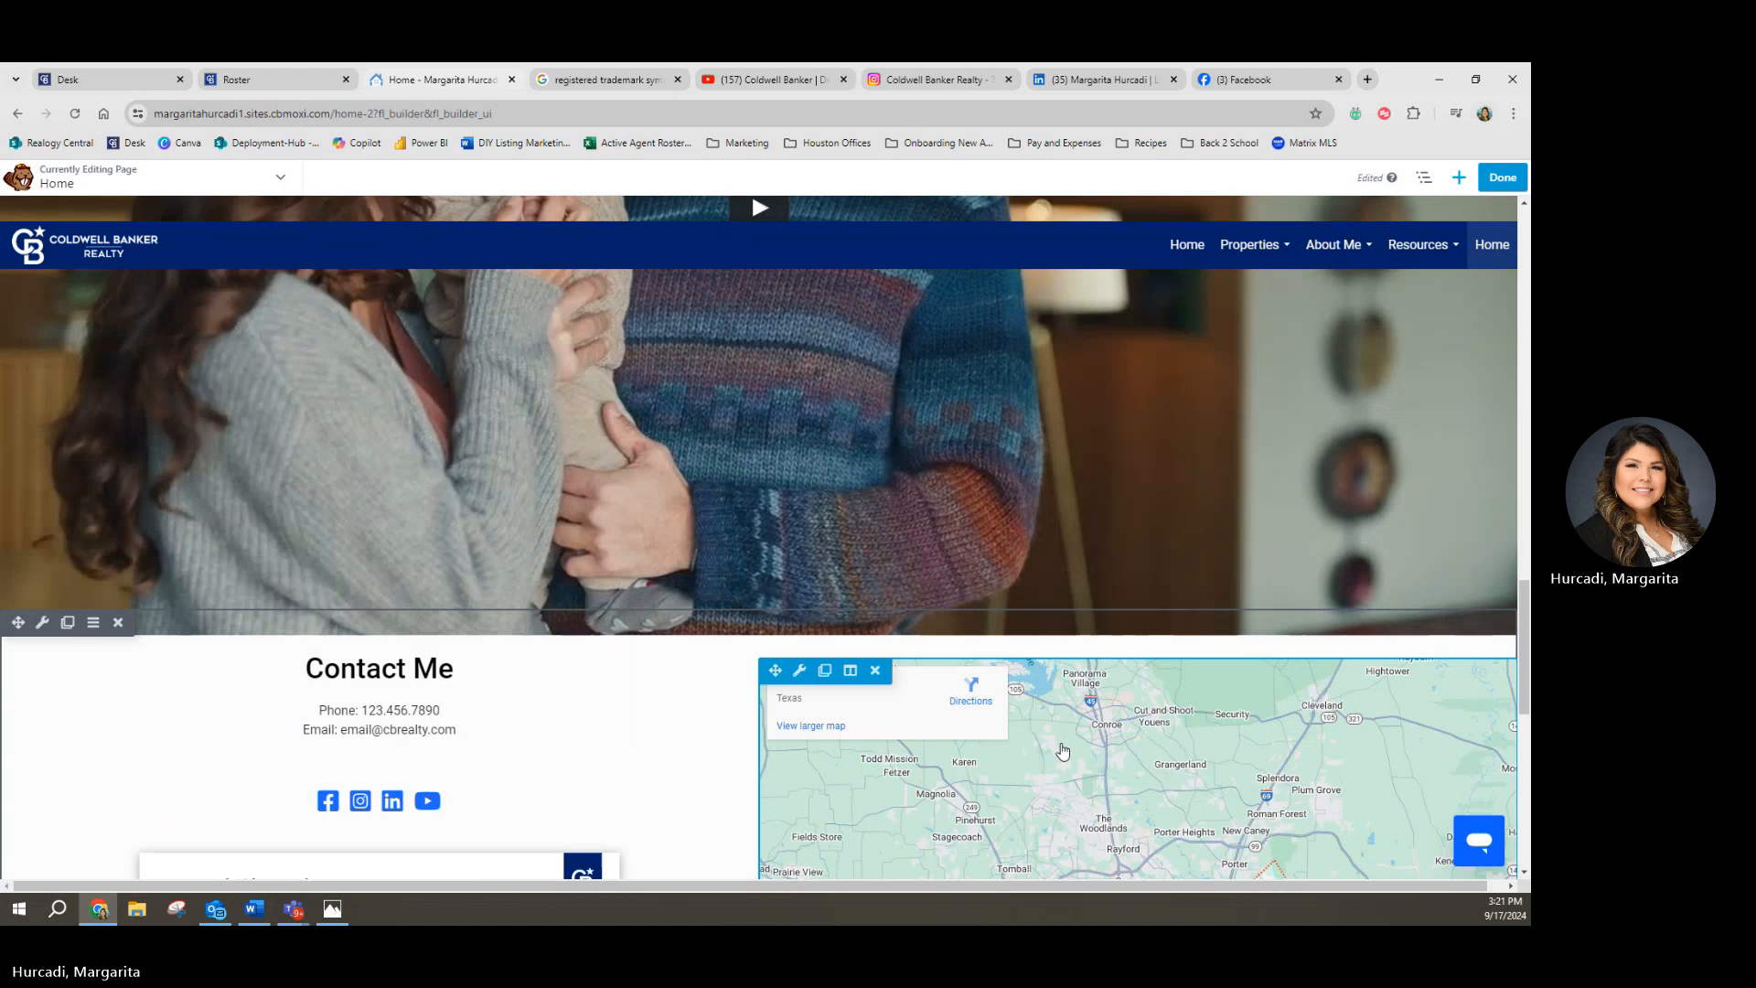
{"action": "scroll", "coordinate": [1063, 750], "scroll_direction": "down", "scroll_amount": 10}
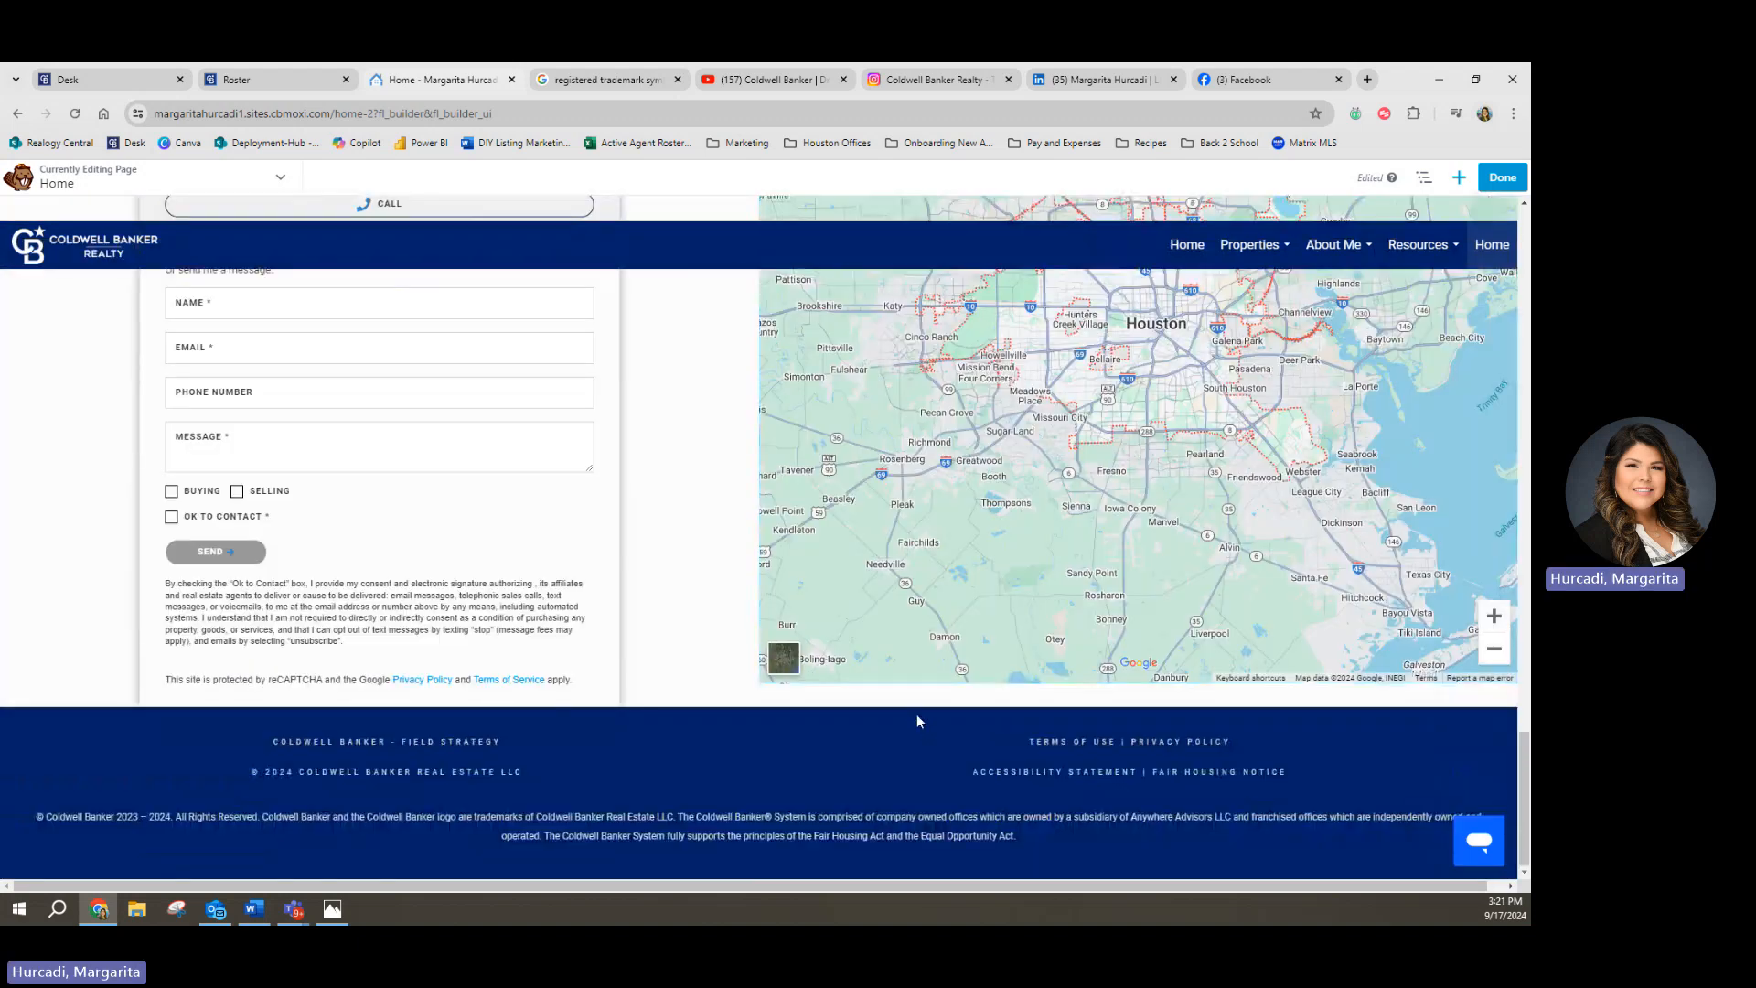
{"action": "scroll", "coordinate": [918, 721], "scroll_direction": "up", "scroll_amount": 10}
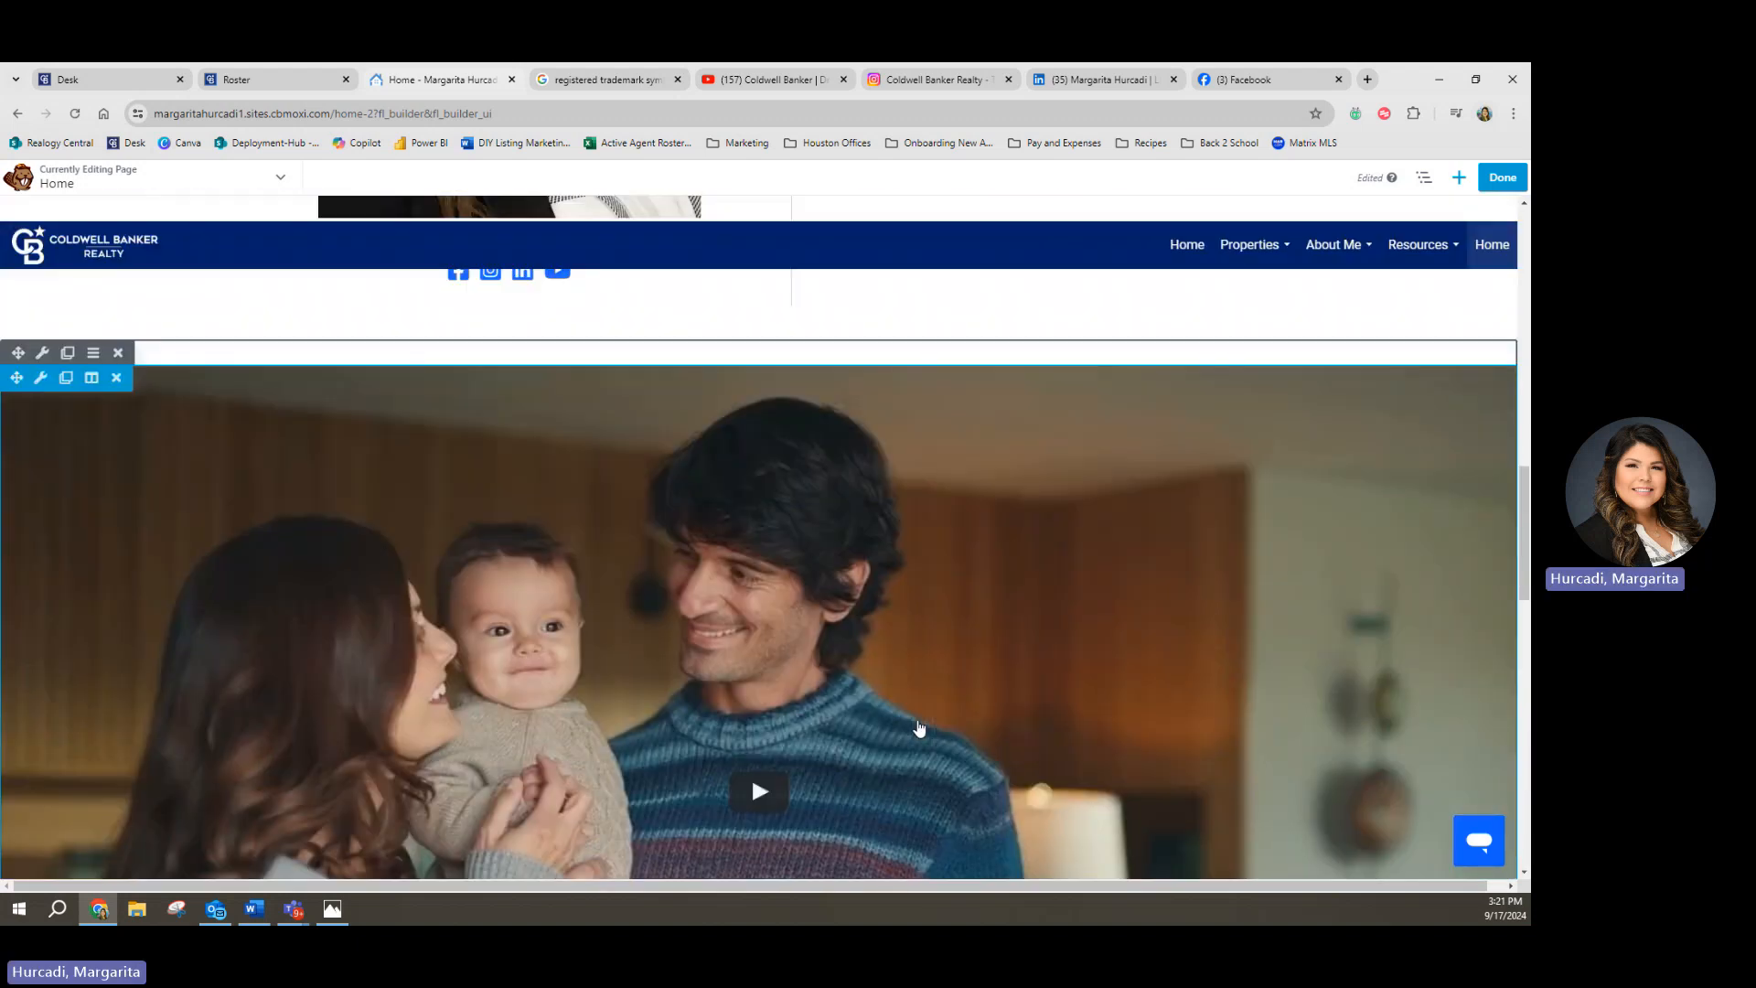
{"action": "scroll", "coordinate": [918, 728], "scroll_direction": "down", "scroll_amount": 6}
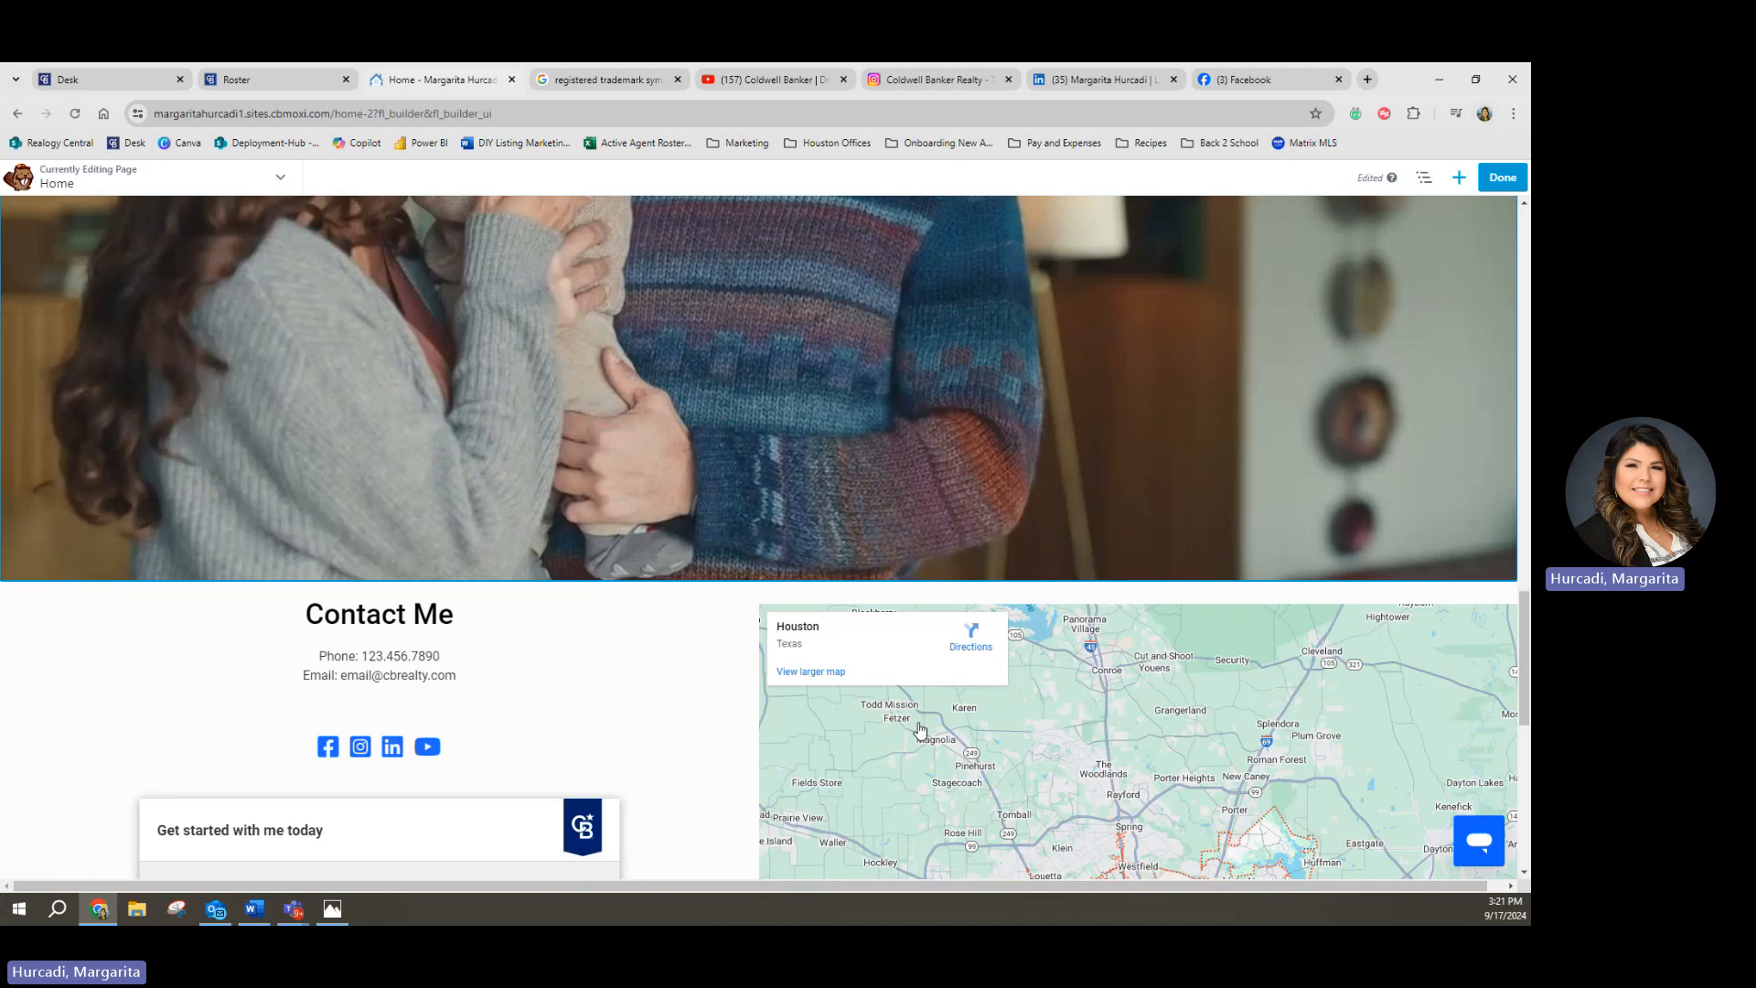
{"action": "scroll", "coordinate": [919, 728], "scroll_direction": "down", "scroll_amount": 3}
{"action": "scroll", "coordinate": [922, 732], "scroll_direction": "up", "scroll_amount": 10}
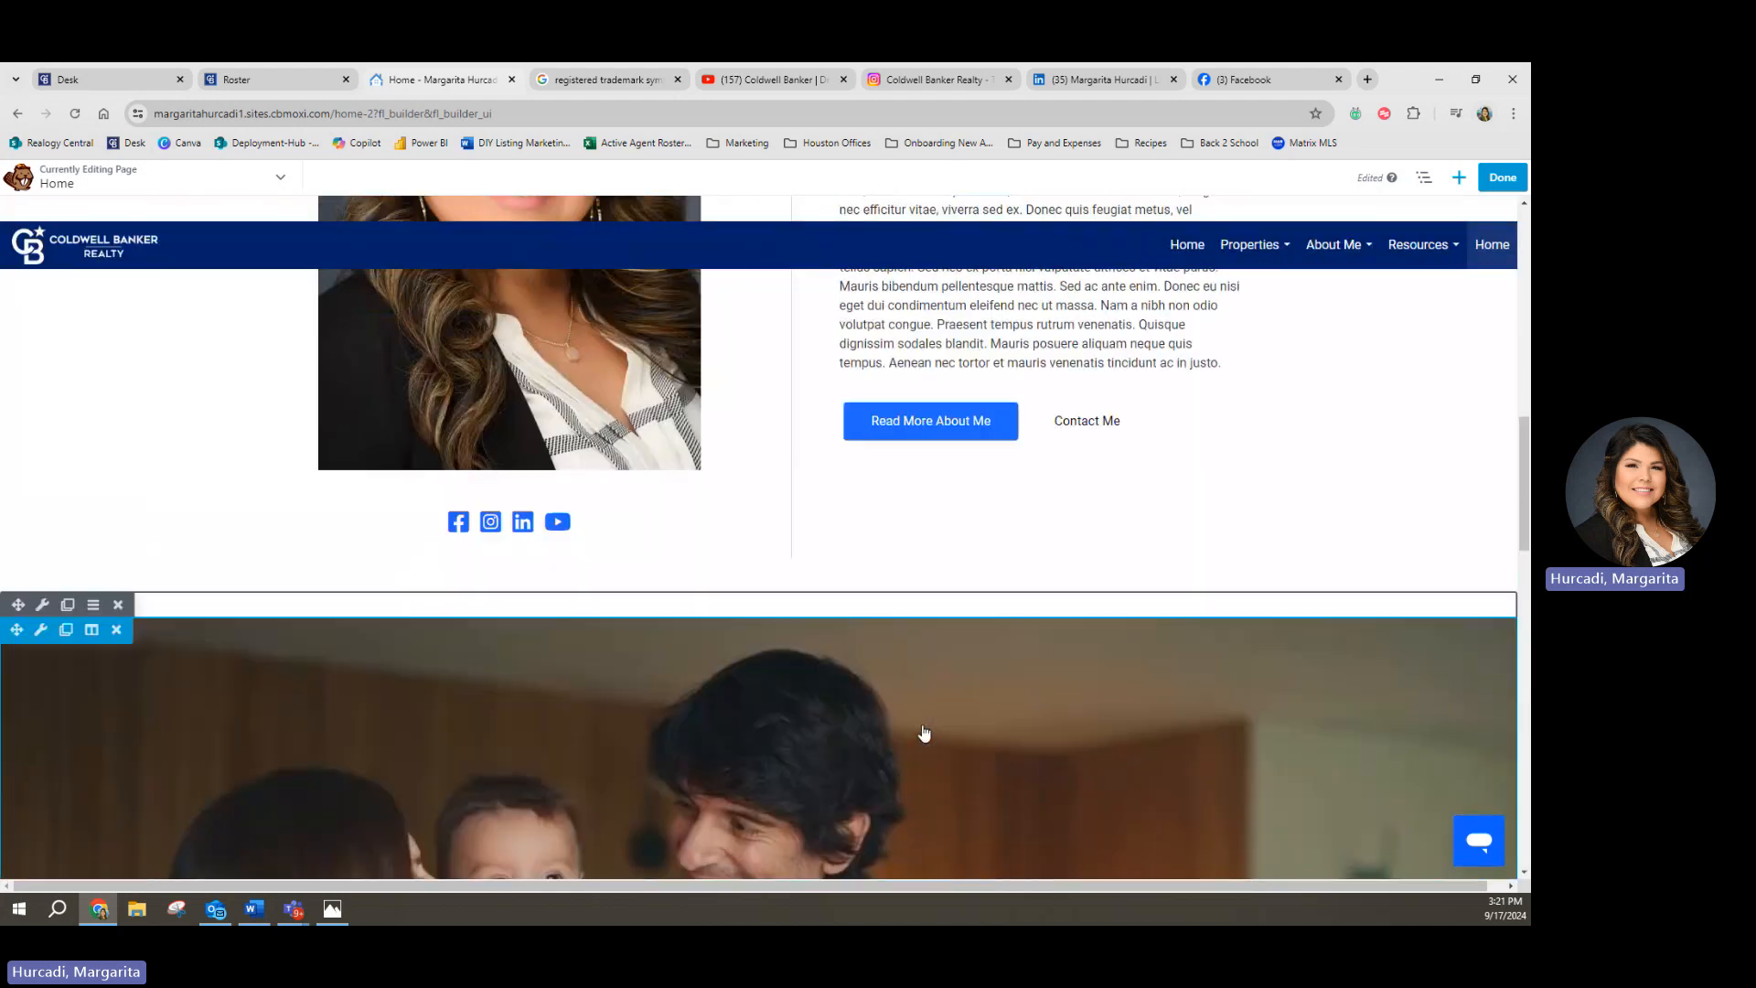
{"action": "scroll", "coordinate": [924, 732], "scroll_direction": "up", "scroll_amount": 4}
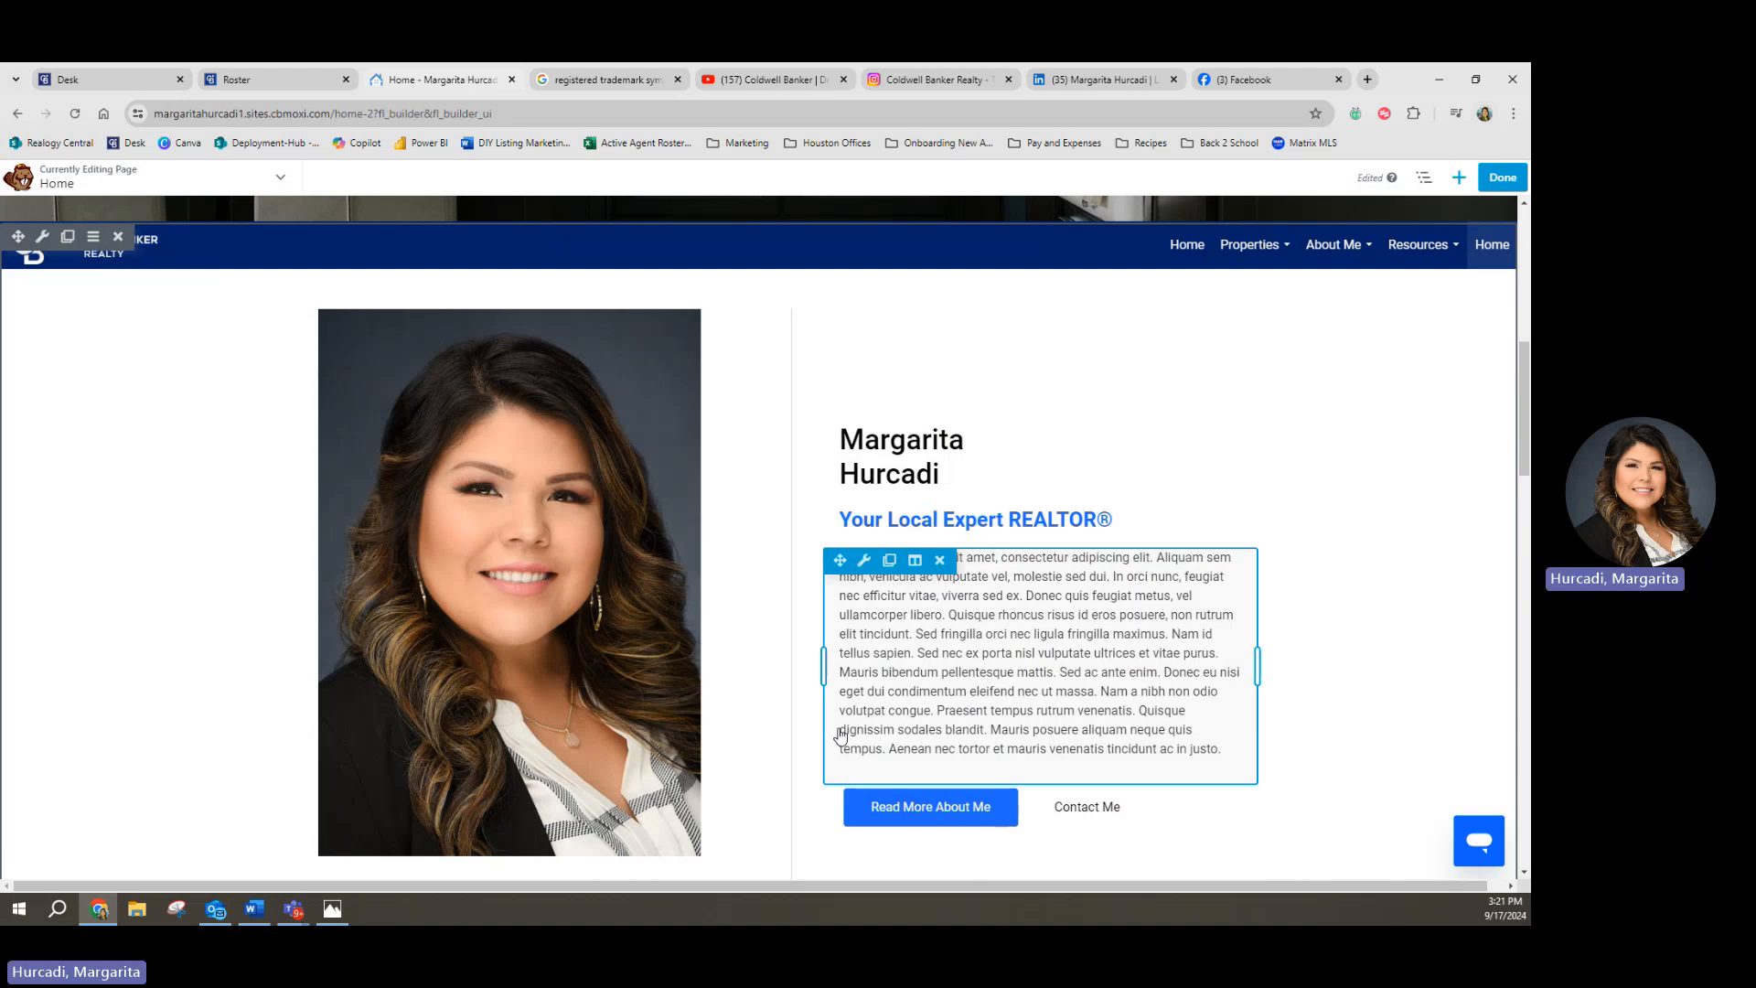
{"action": "scroll", "coordinate": [837, 732], "scroll_direction": "up", "scroll_amount": 1}
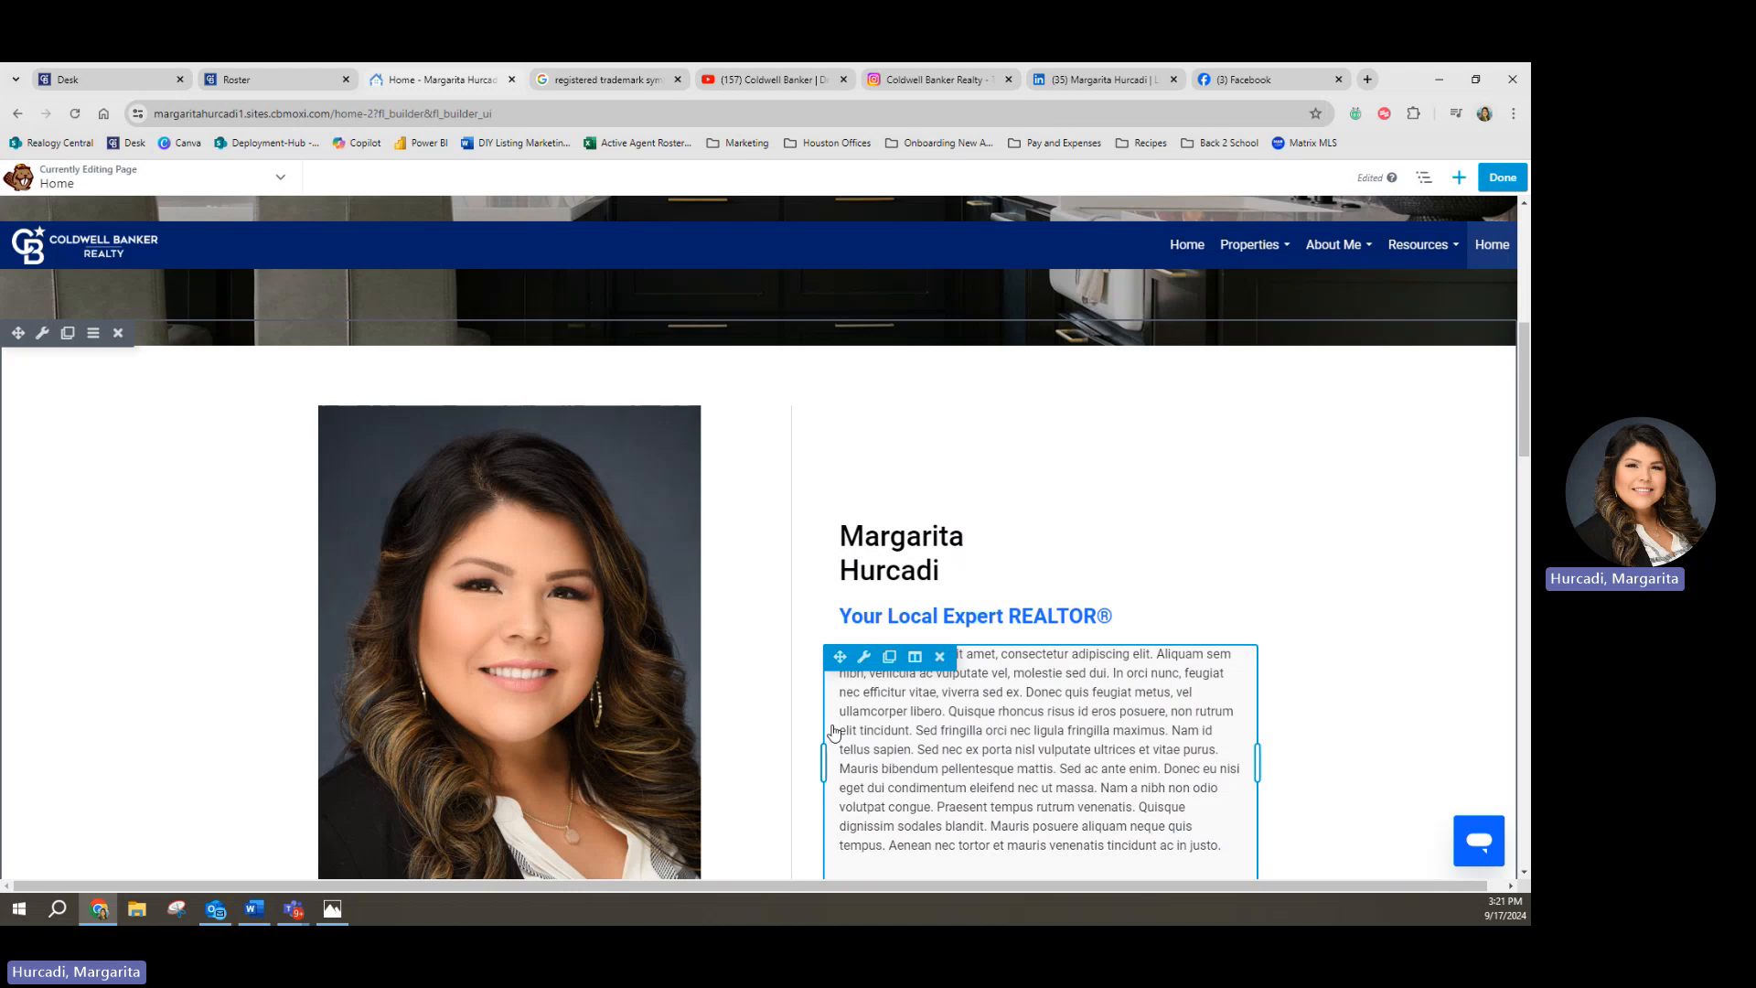
Step: Insert a one-column row between the agent's bio section and the video
{"action": "scroll", "coordinate": [834, 732], "scroll_direction": "down", "scroll_amount": 5}
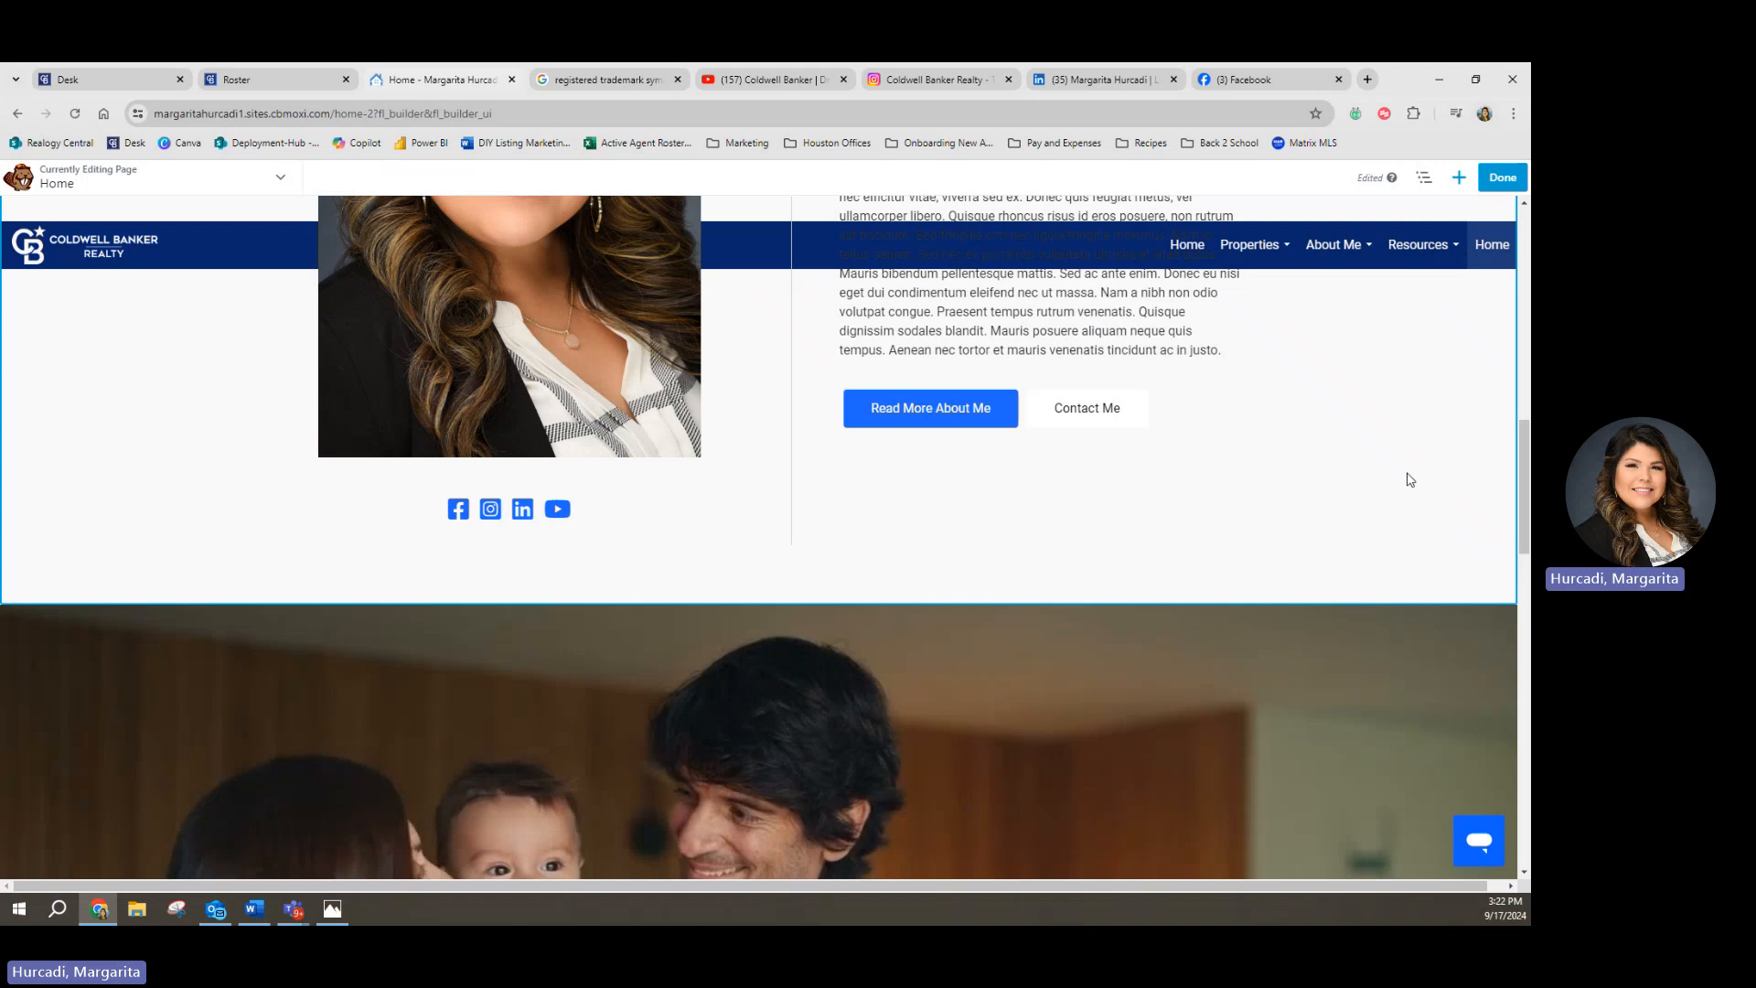
{"action": "left_click", "coordinate": [1459, 181]}
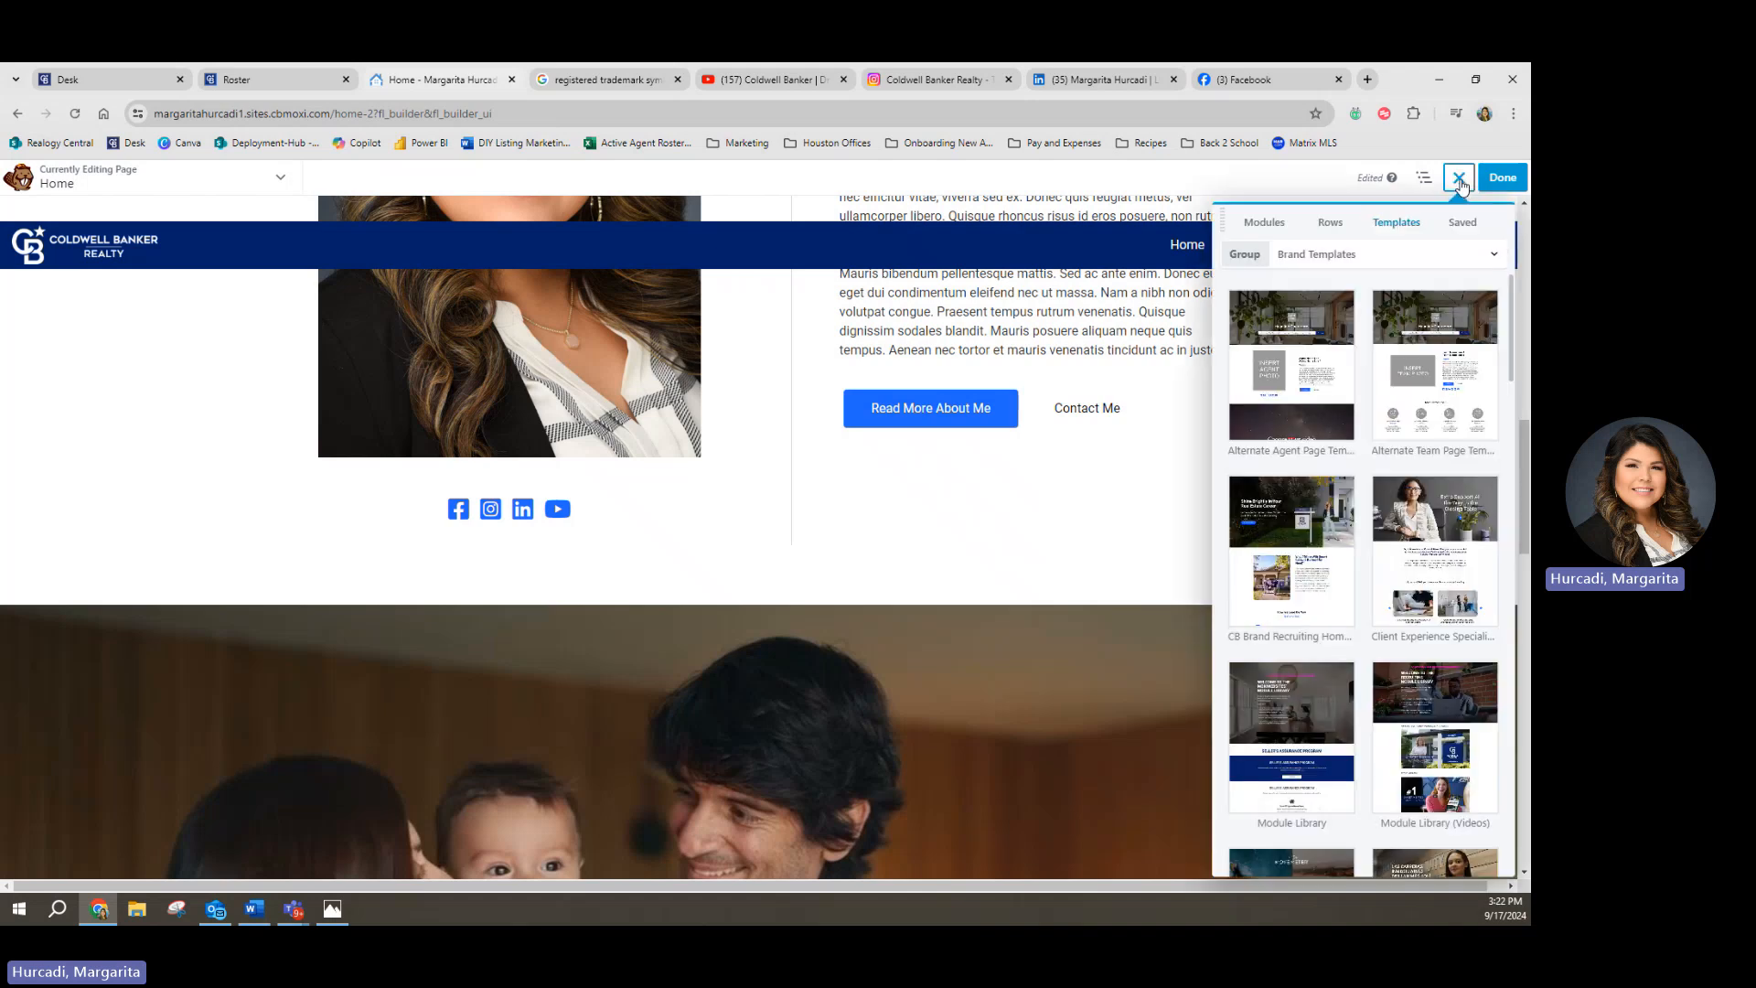
{"action": "left_click", "coordinate": [1332, 225]}
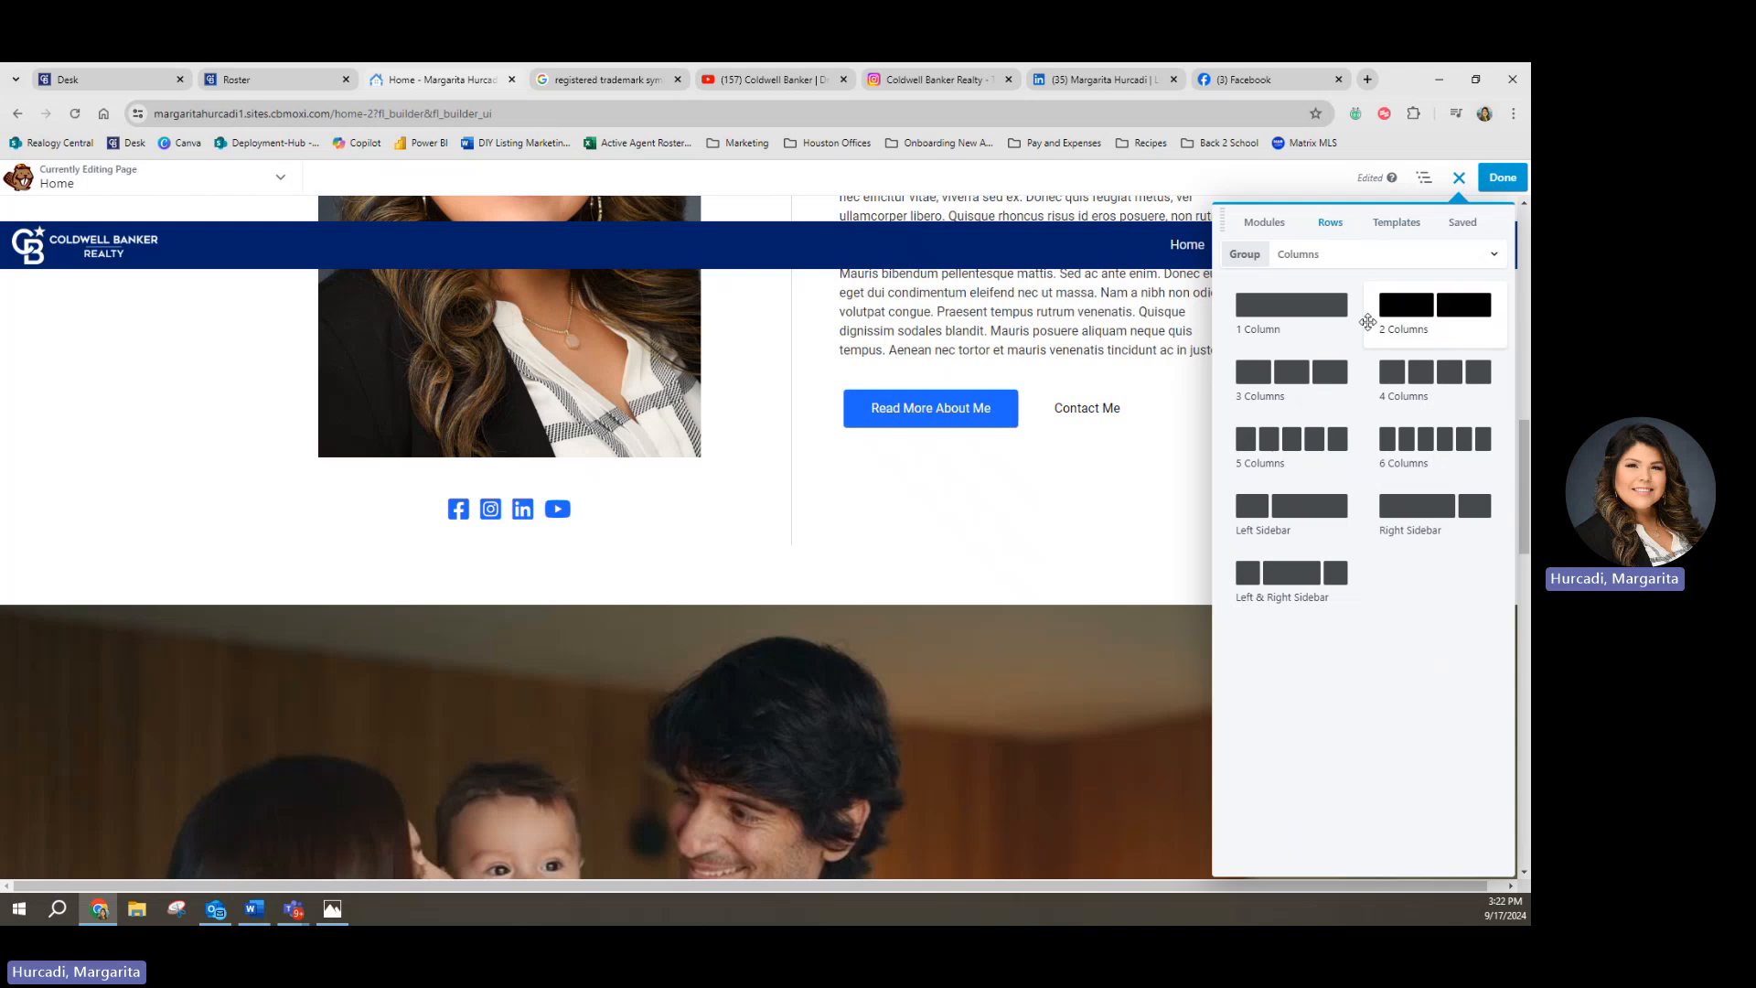
{"action": "left_click_drag", "start_coordinate": [1289, 311], "coordinate": [739, 602]}
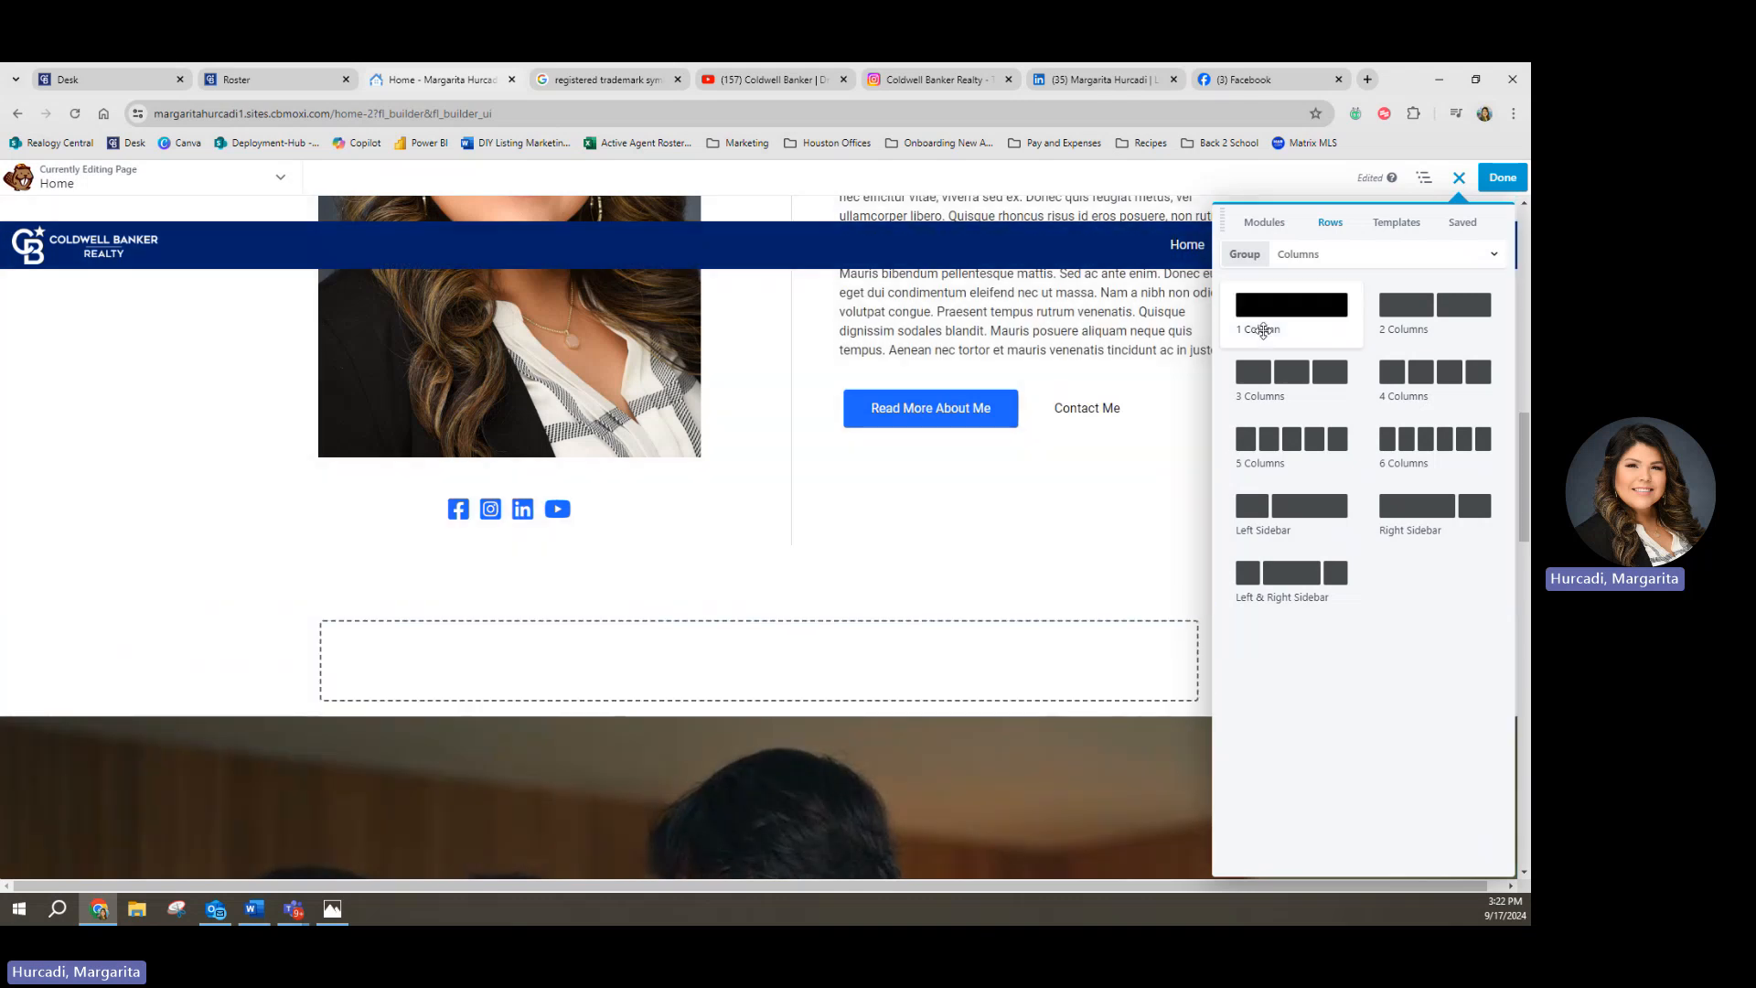
Step: Search the modules for "feat" and place the Featured Properties Module in the empty one-column row
{"action": "left_click", "coordinate": [1266, 224]}
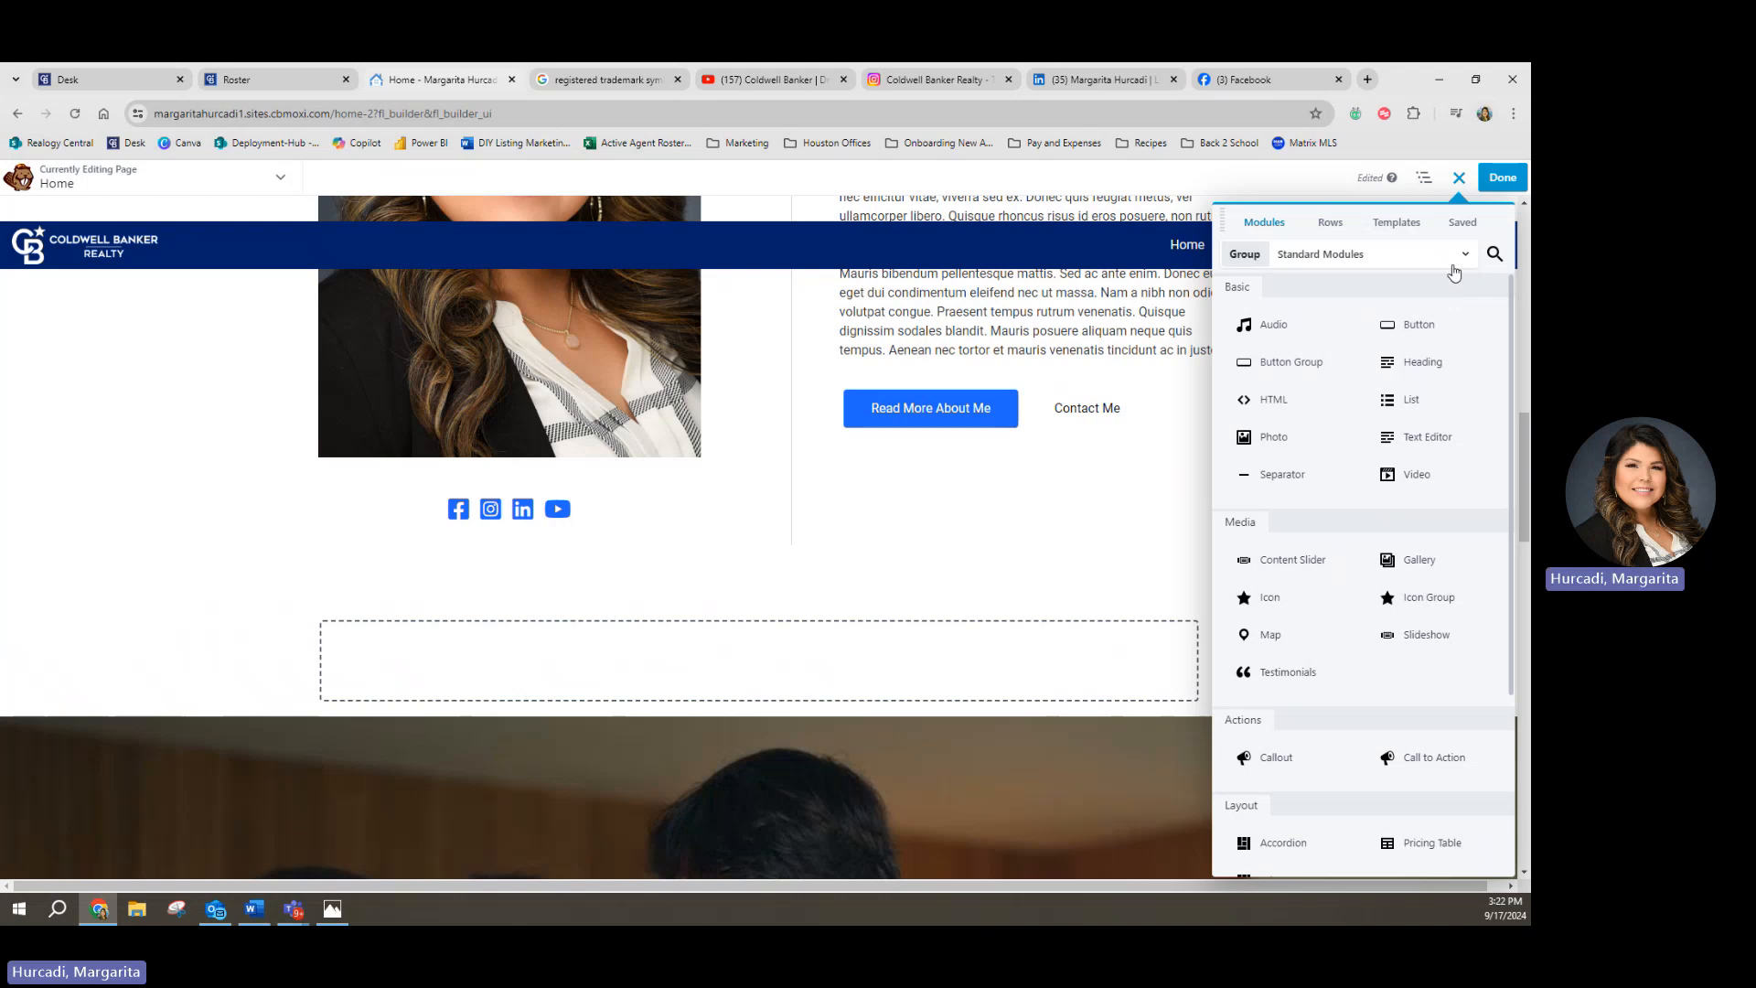
{"action": "scroll", "coordinate": [1360, 638], "scroll_direction": "down", "scroll_amount": 1}
{"action": "scroll", "coordinate": [1359, 686], "scroll_direction": "down", "scroll_amount": 2}
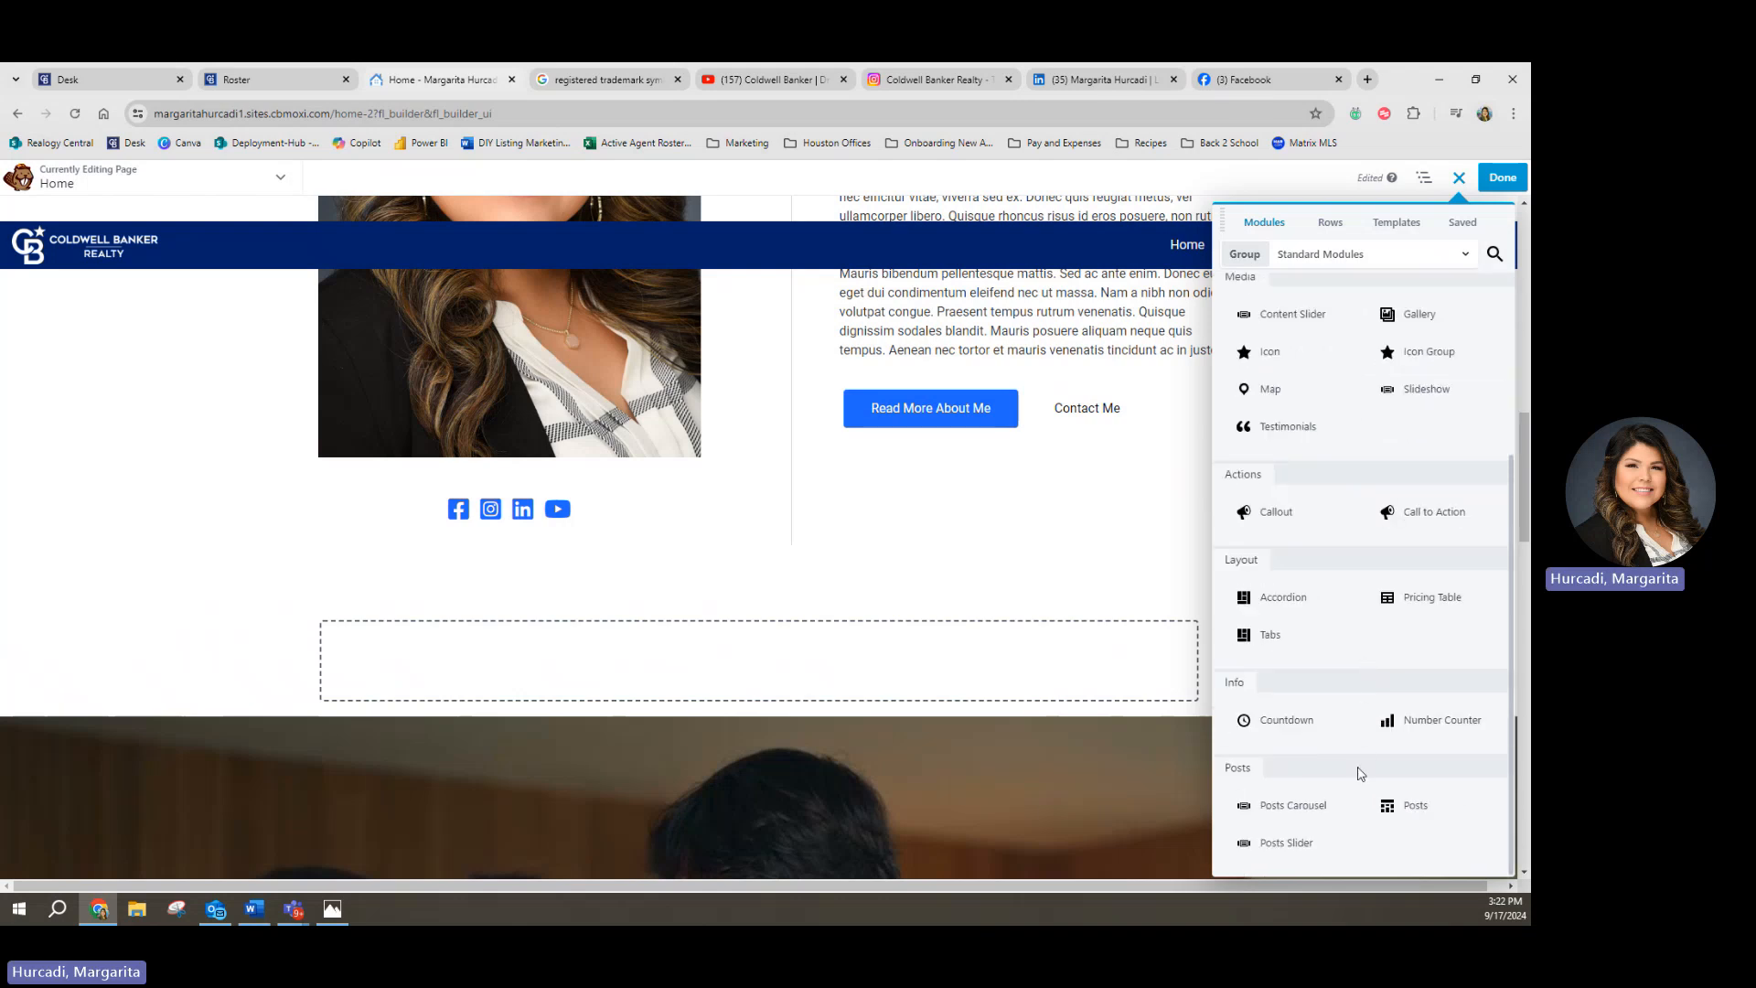
{"action": "scroll", "coordinate": [1359, 759], "scroll_direction": "up", "scroll_amount": 3}
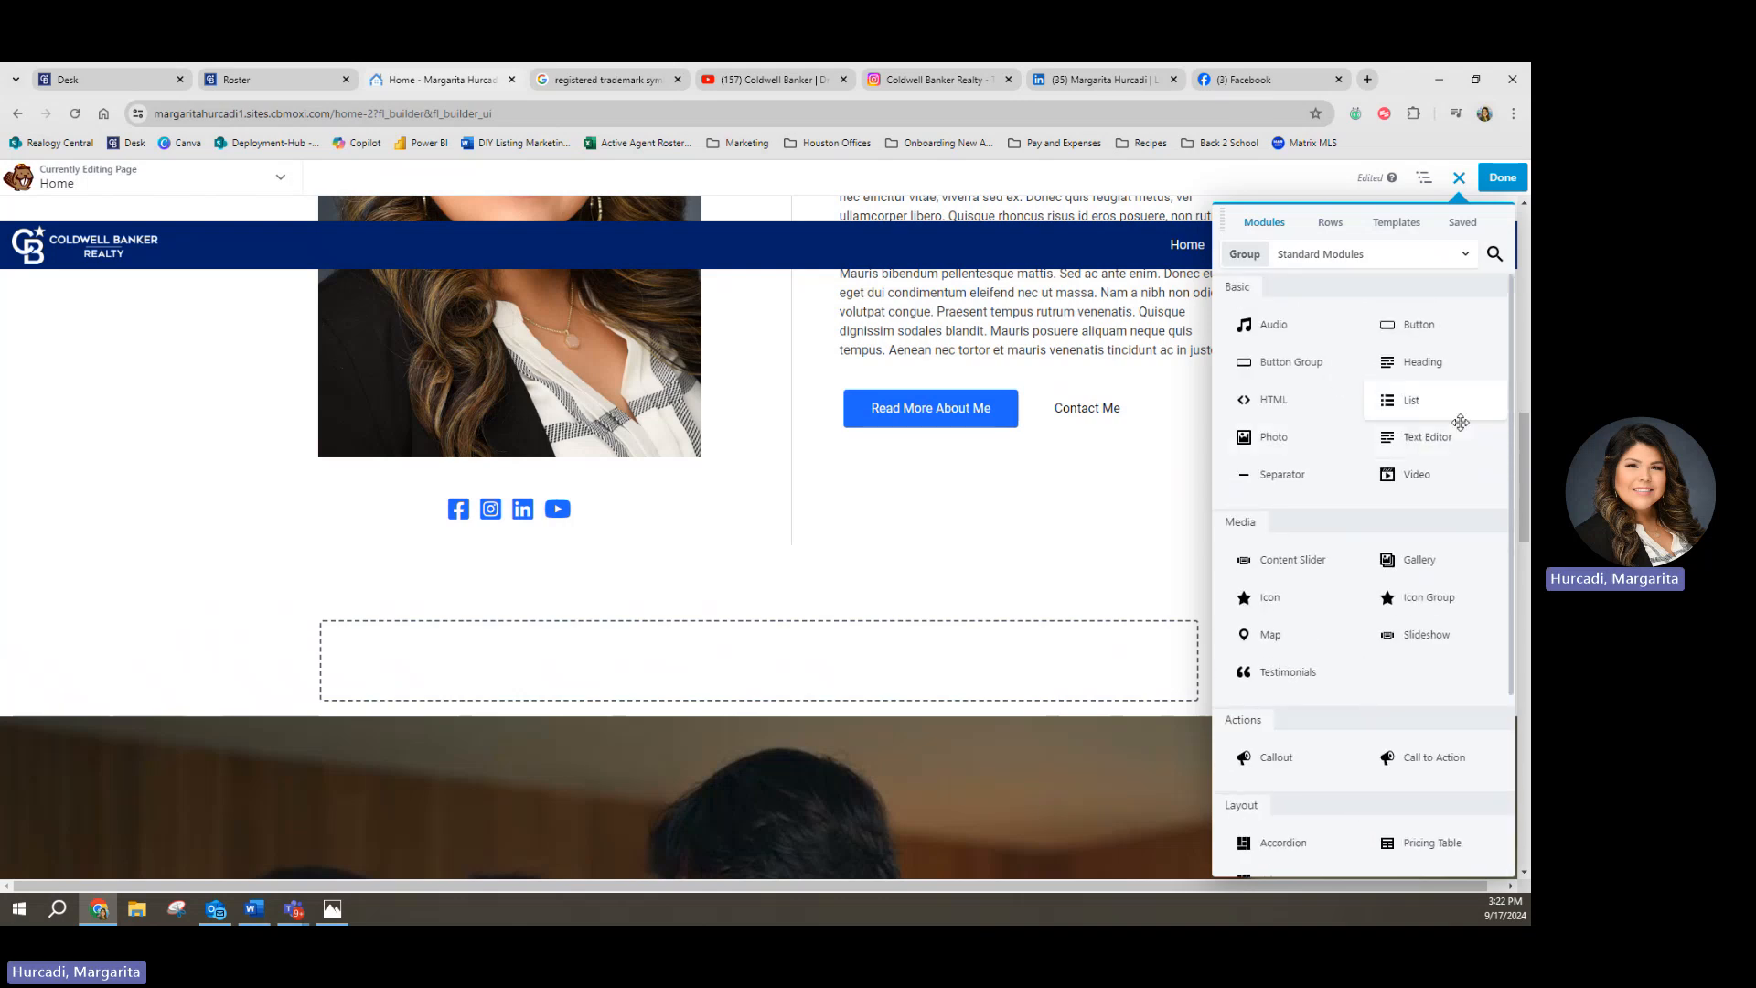
{"action": "left_click", "coordinate": [1494, 254]}
{"action": "left_click", "coordinate": [1359, 255]}
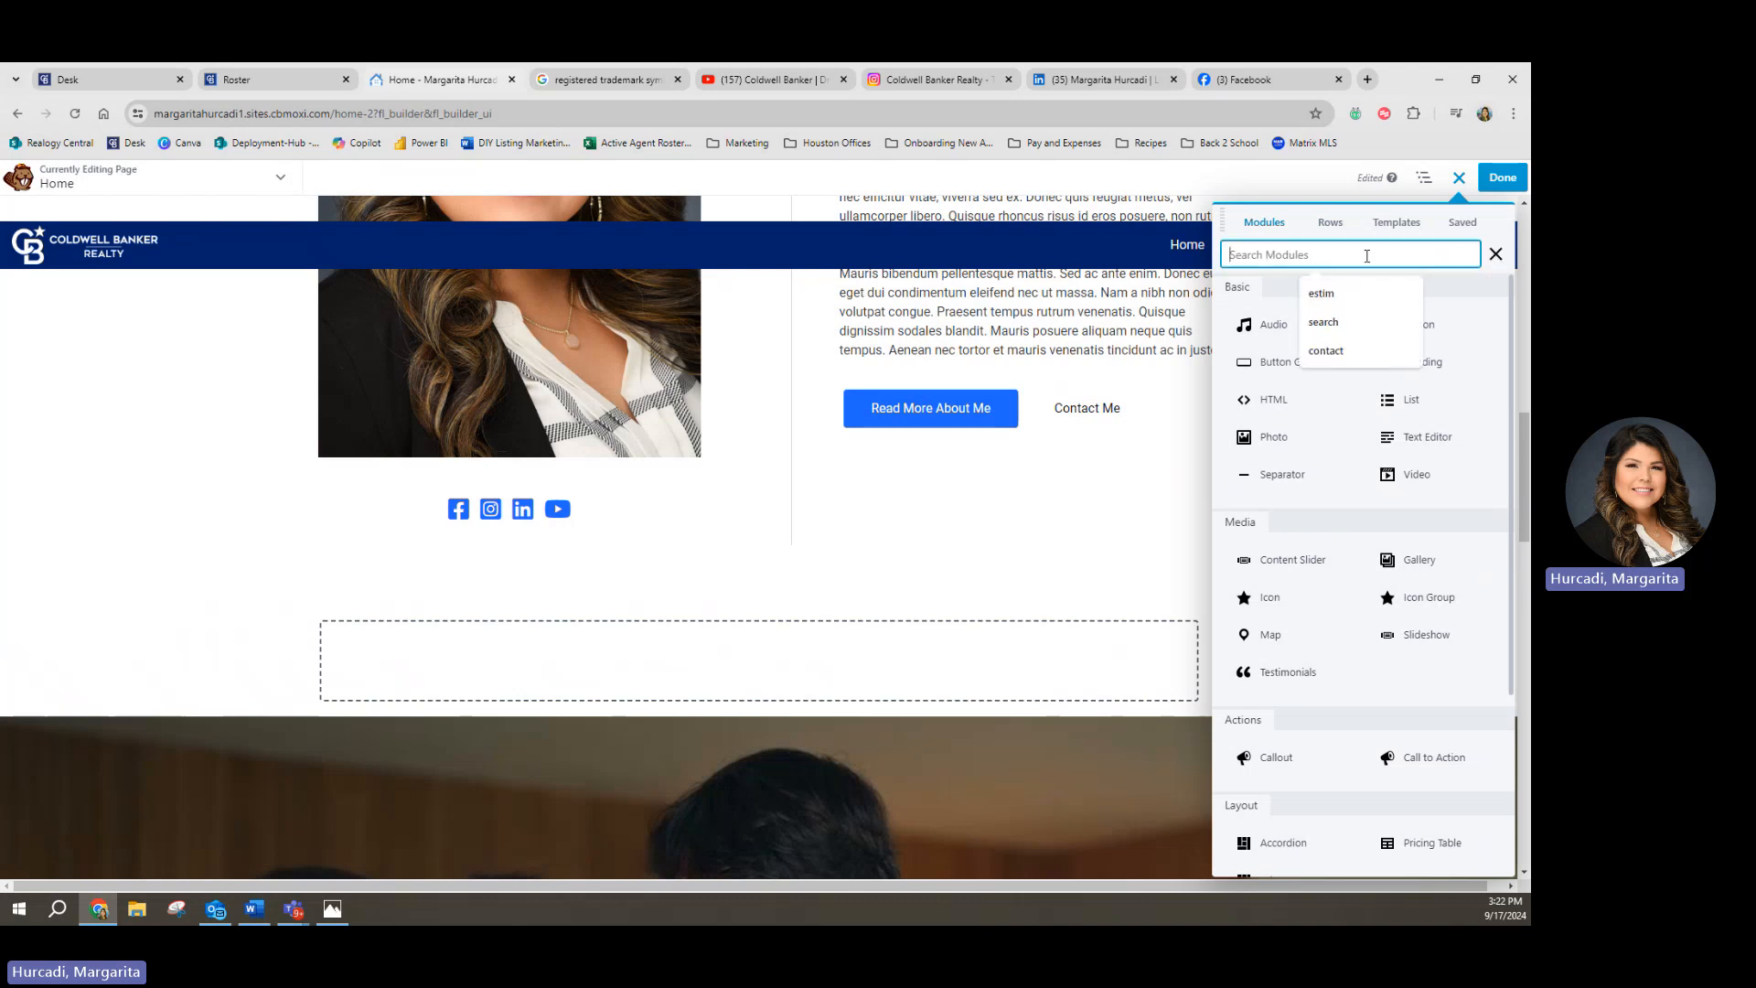
{"action": "type", "text": "feat"}
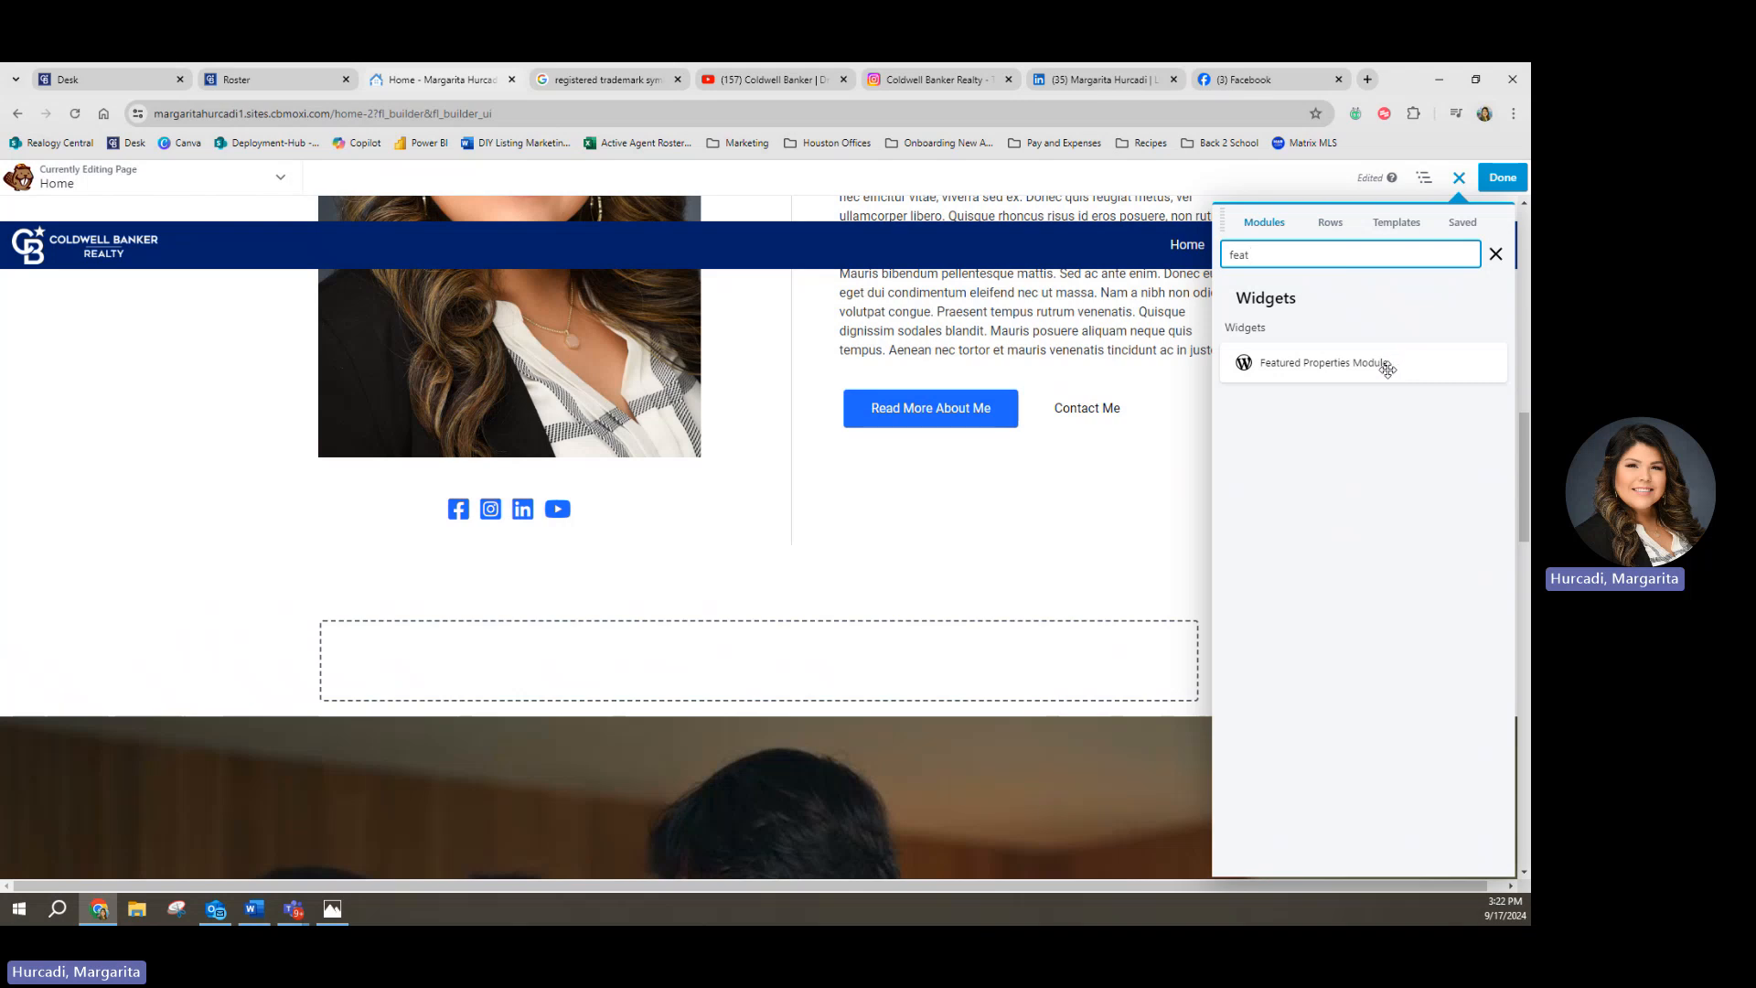
{"action": "left_click_drag", "start_coordinate": [1416, 361], "coordinate": [826, 703]}
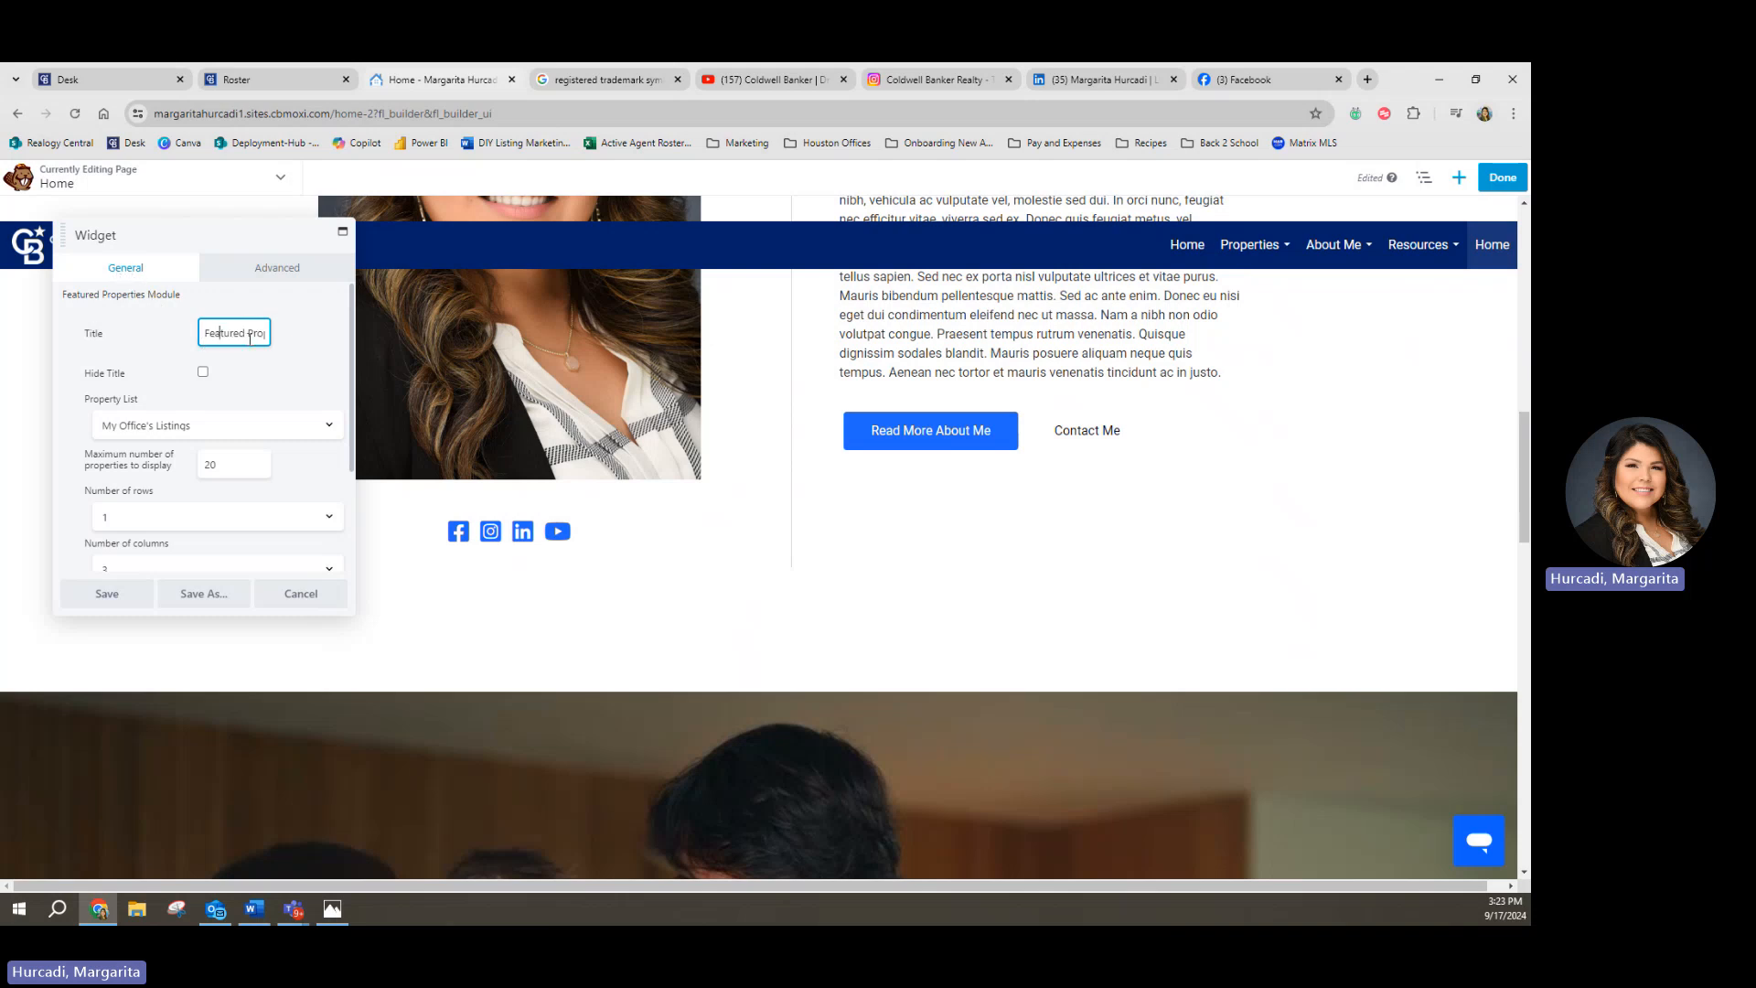
Step: Set the Featured Properties module's property list to My Company's Active Listings and its card format to Legacy
{"action": "left_click_drag", "start_coordinate": [219, 334], "coordinate": [270, 329]}
{"action": "left_click", "coordinate": [100, 428]}
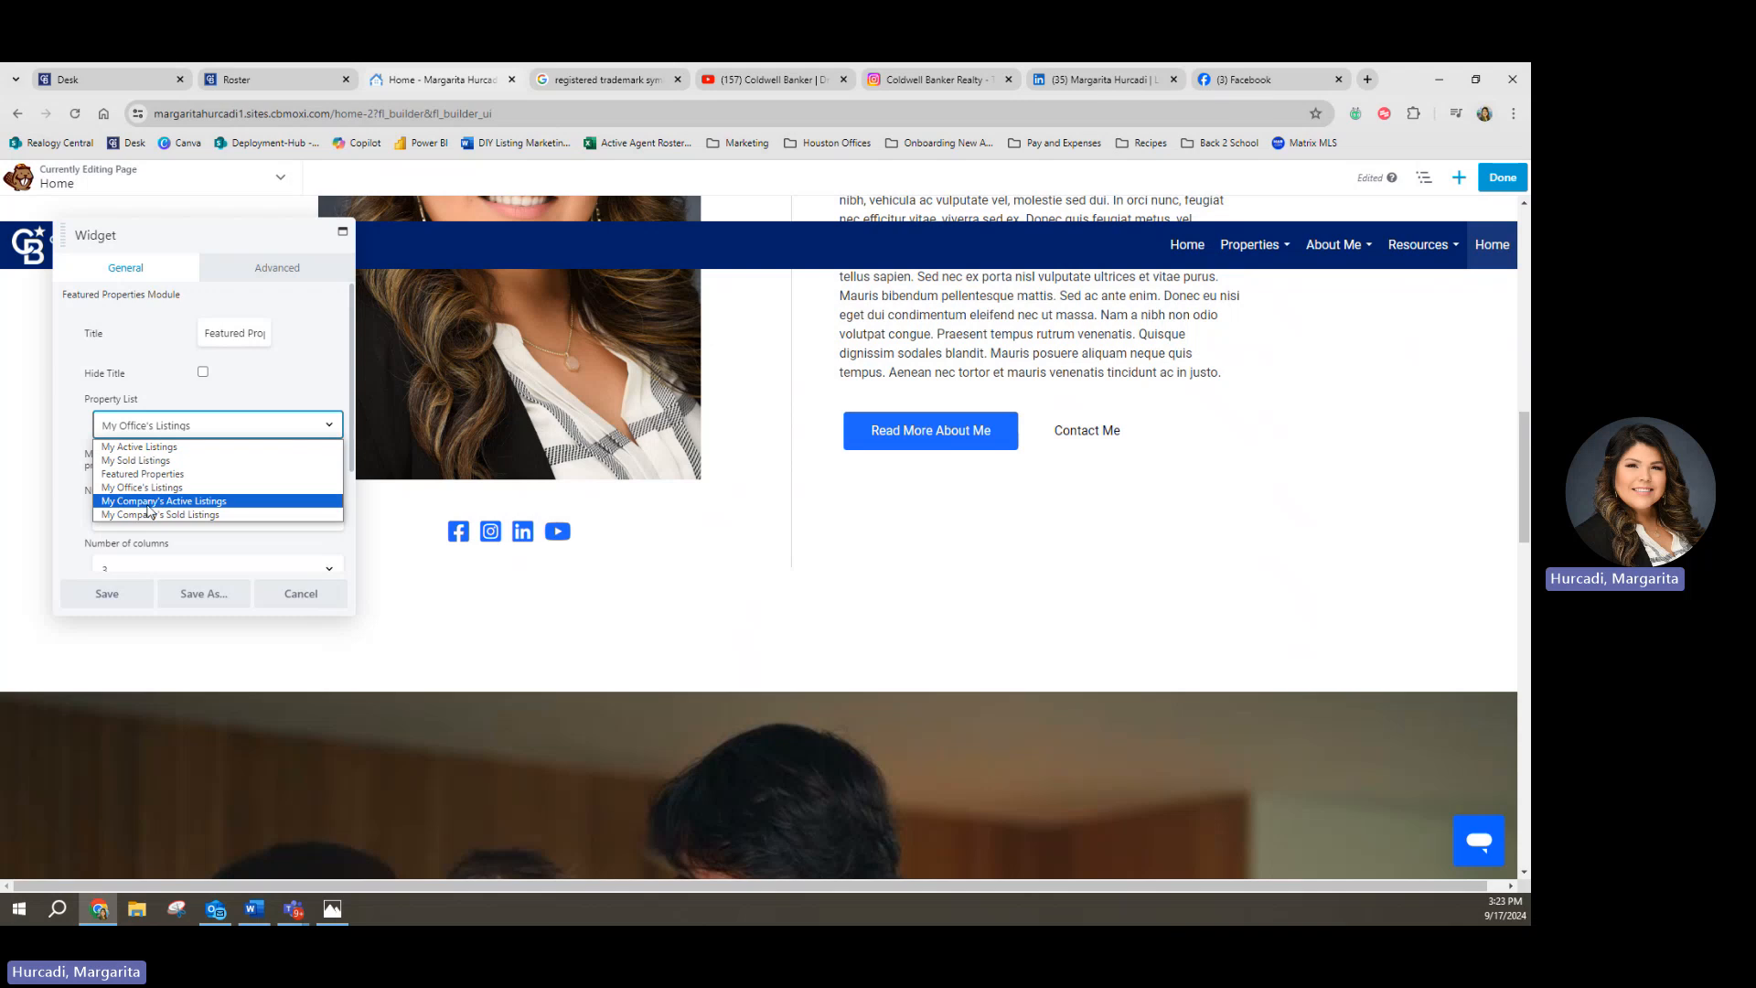
{"action": "left_click", "coordinate": [187, 501]}
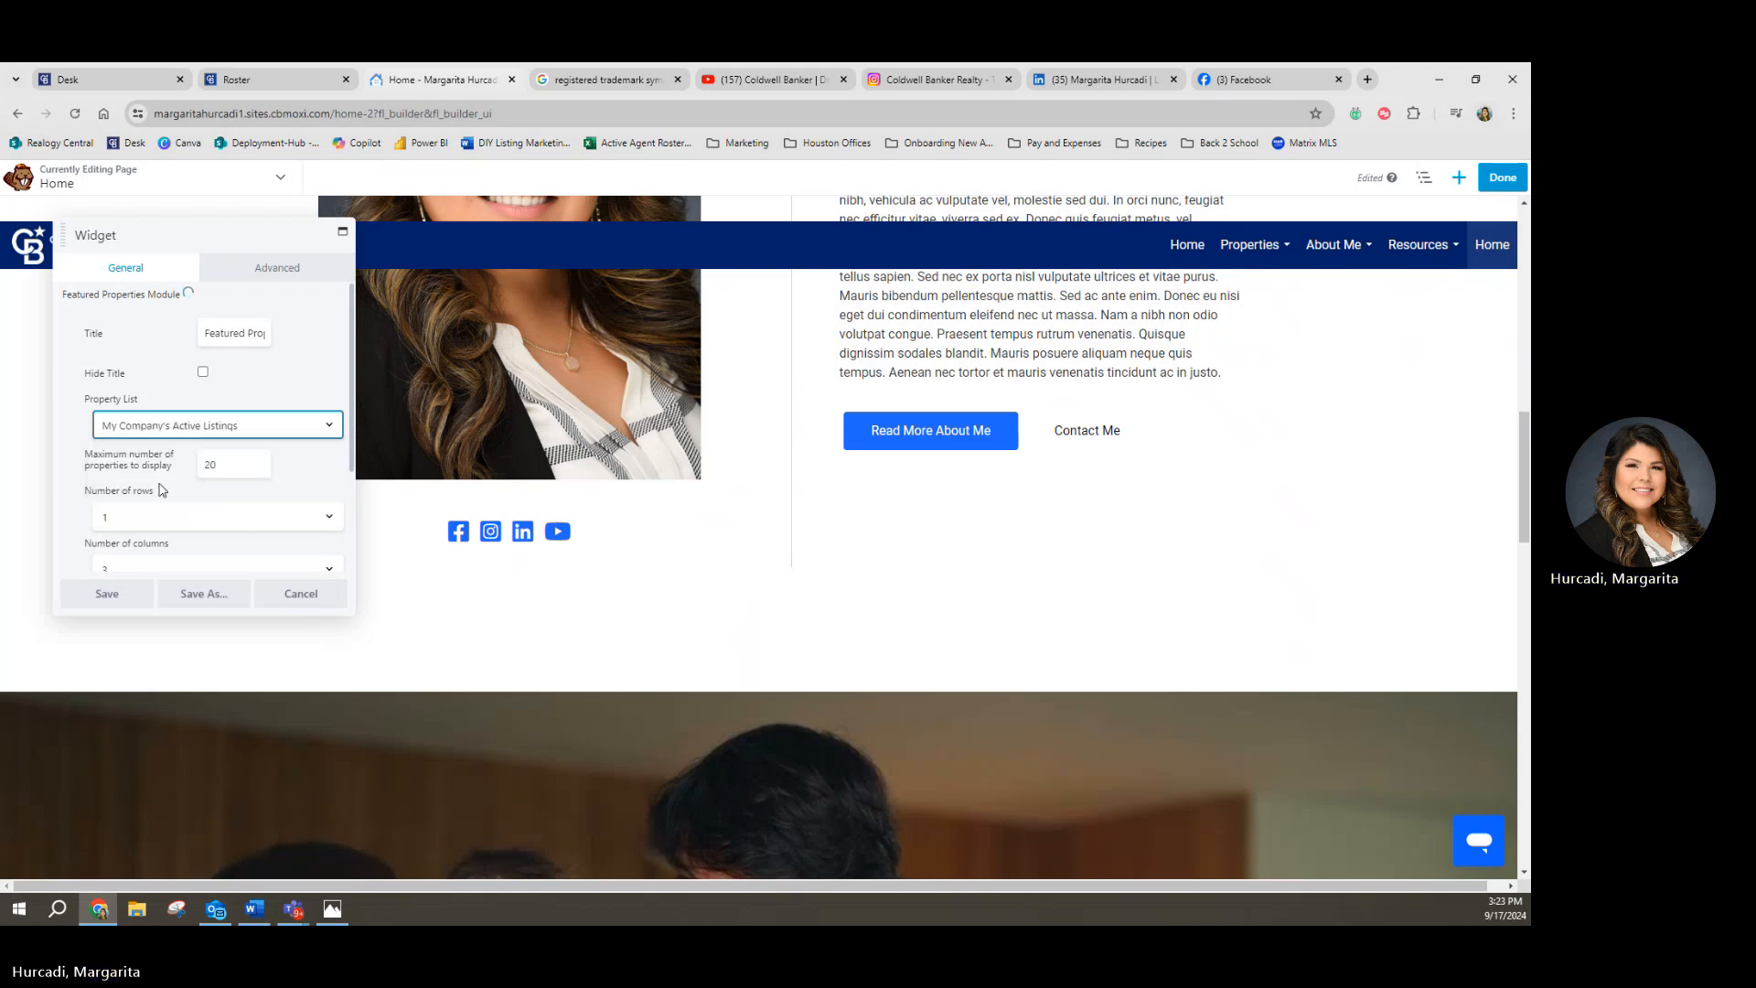
{"action": "scroll", "coordinate": [158, 487], "scroll_direction": "down", "scroll_amount": 1}
{"action": "scroll", "coordinate": [139, 460], "scroll_direction": "down", "scroll_amount": 1}
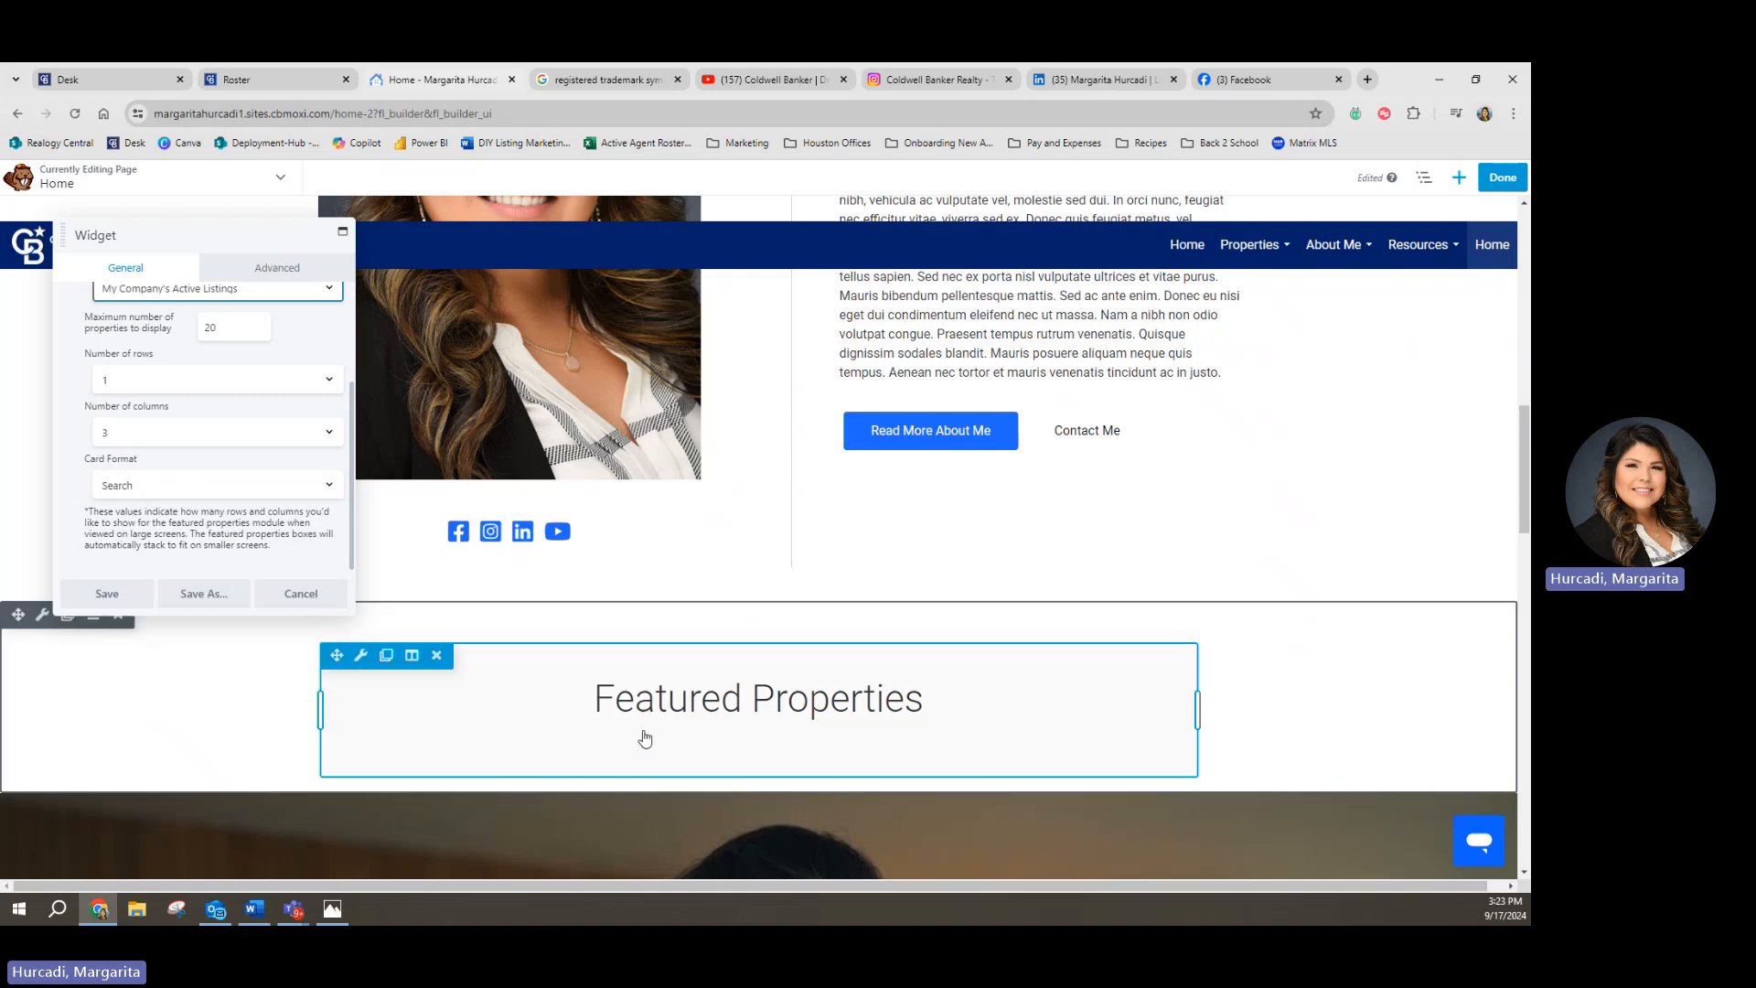
{"action": "left_click", "coordinate": [137, 490]}
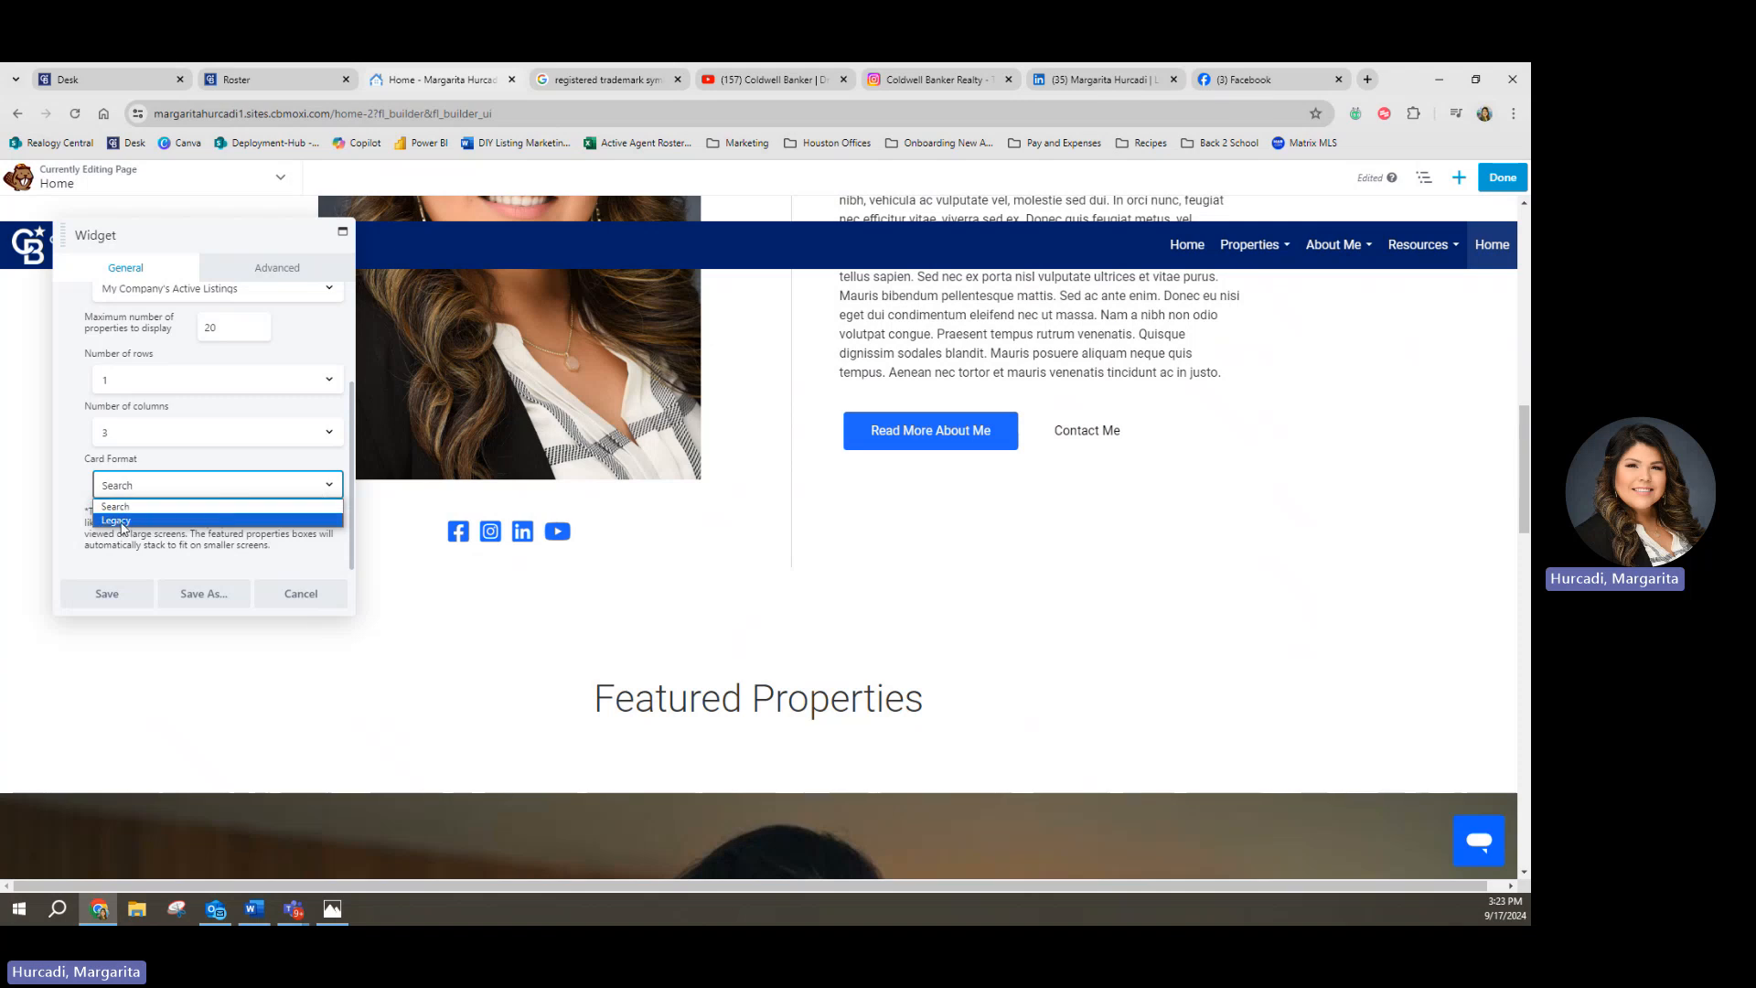
{"action": "left_click", "coordinate": [122, 521]}
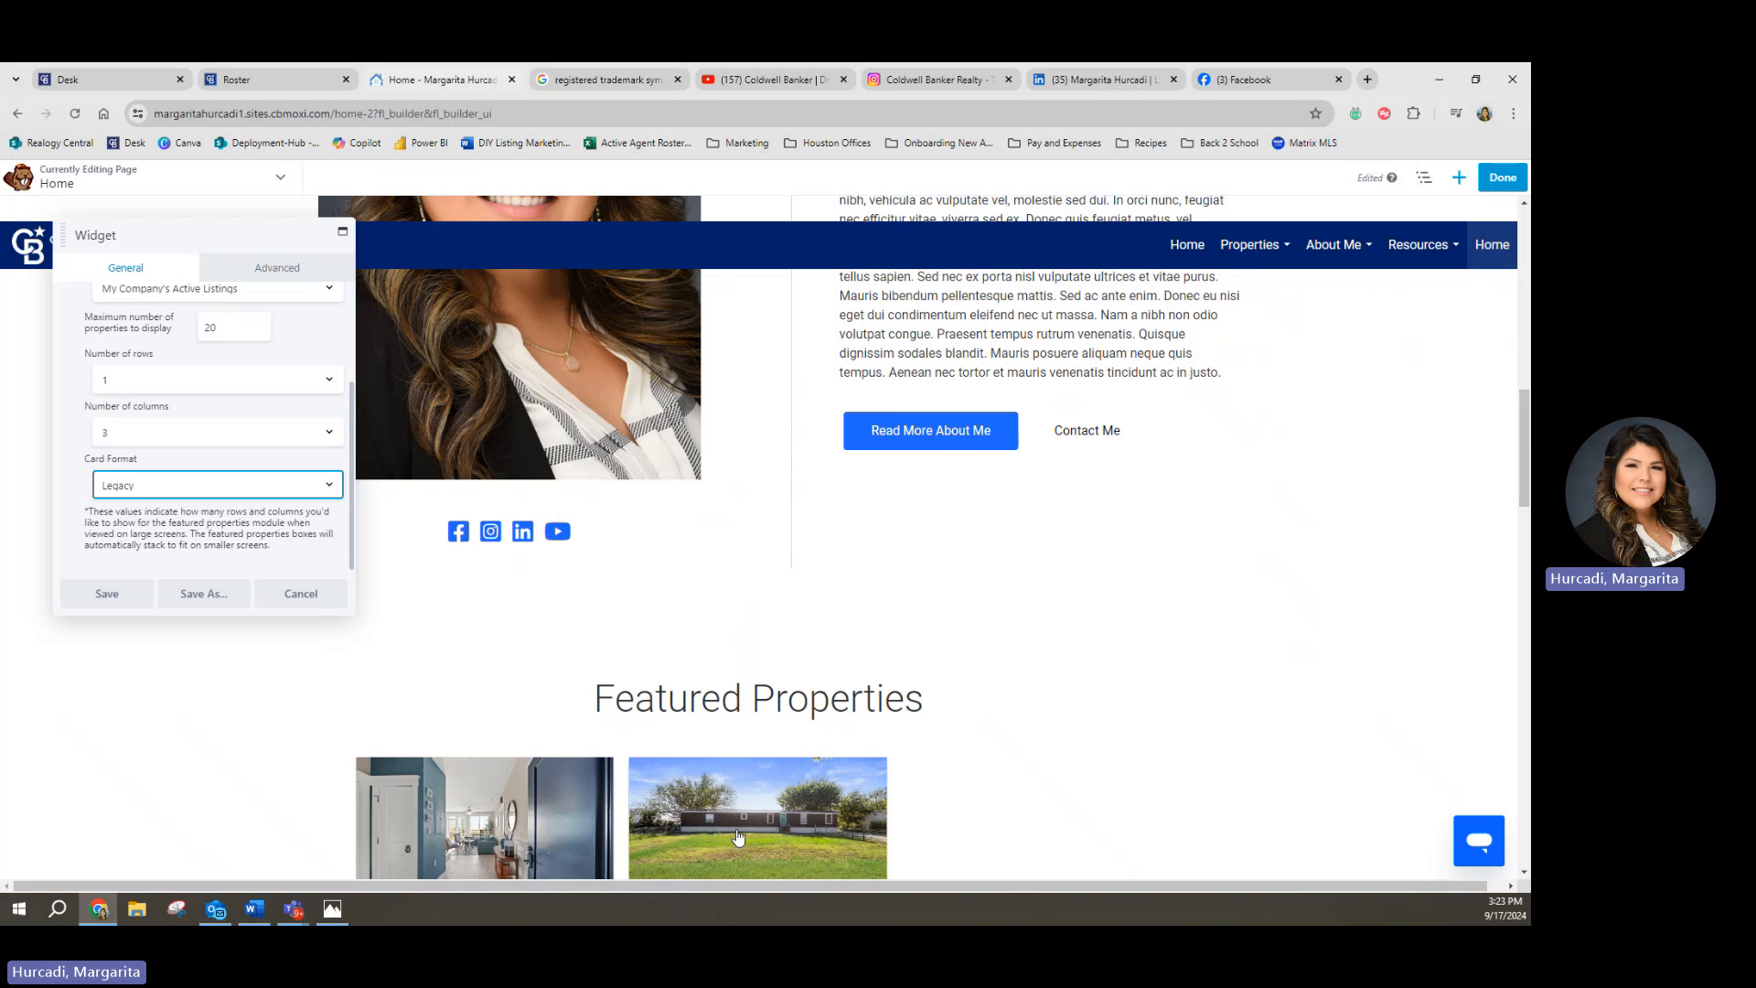
{"action": "scroll", "coordinate": [723, 823], "scroll_direction": "down", "scroll_amount": 2}
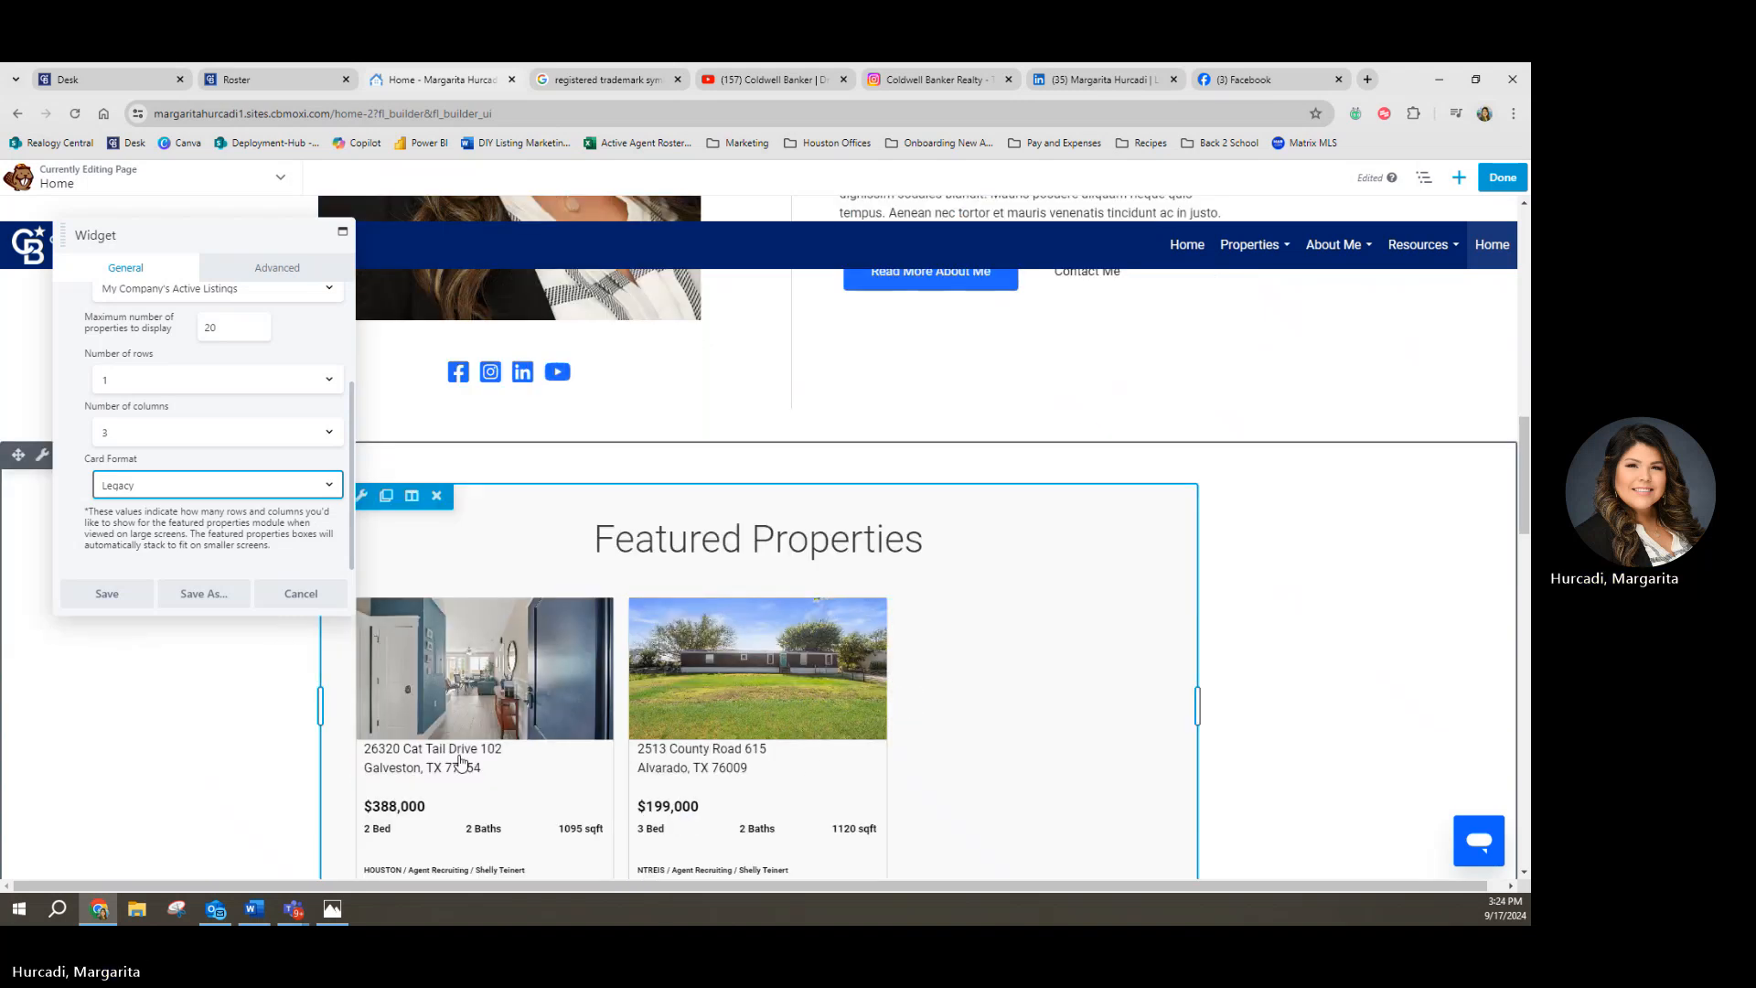
{"action": "scroll", "coordinate": [535, 759], "scroll_direction": "down", "scroll_amount": 2}
{"action": "scroll", "coordinate": [526, 761], "scroll_direction": "up", "scroll_amount": 1}
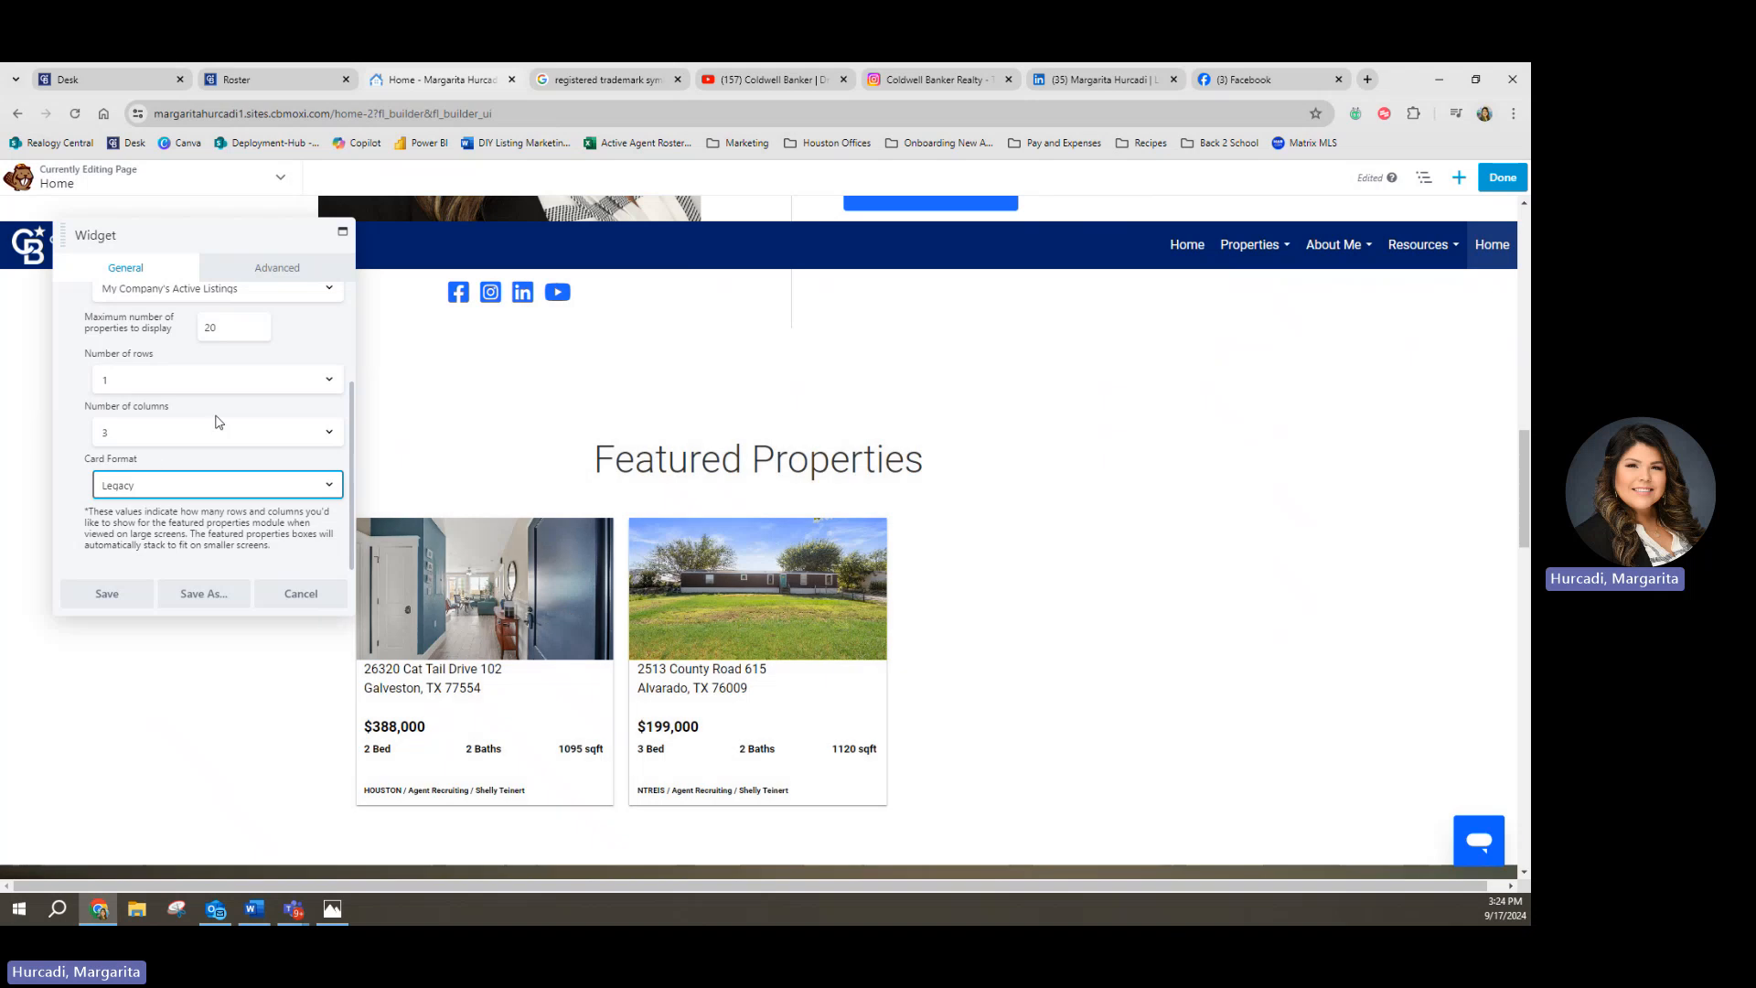
Step: Set the Featured Properties module's number of columns to 4
{"action": "scroll", "coordinate": [194, 446], "scroll_direction": "up", "scroll_amount": 3}
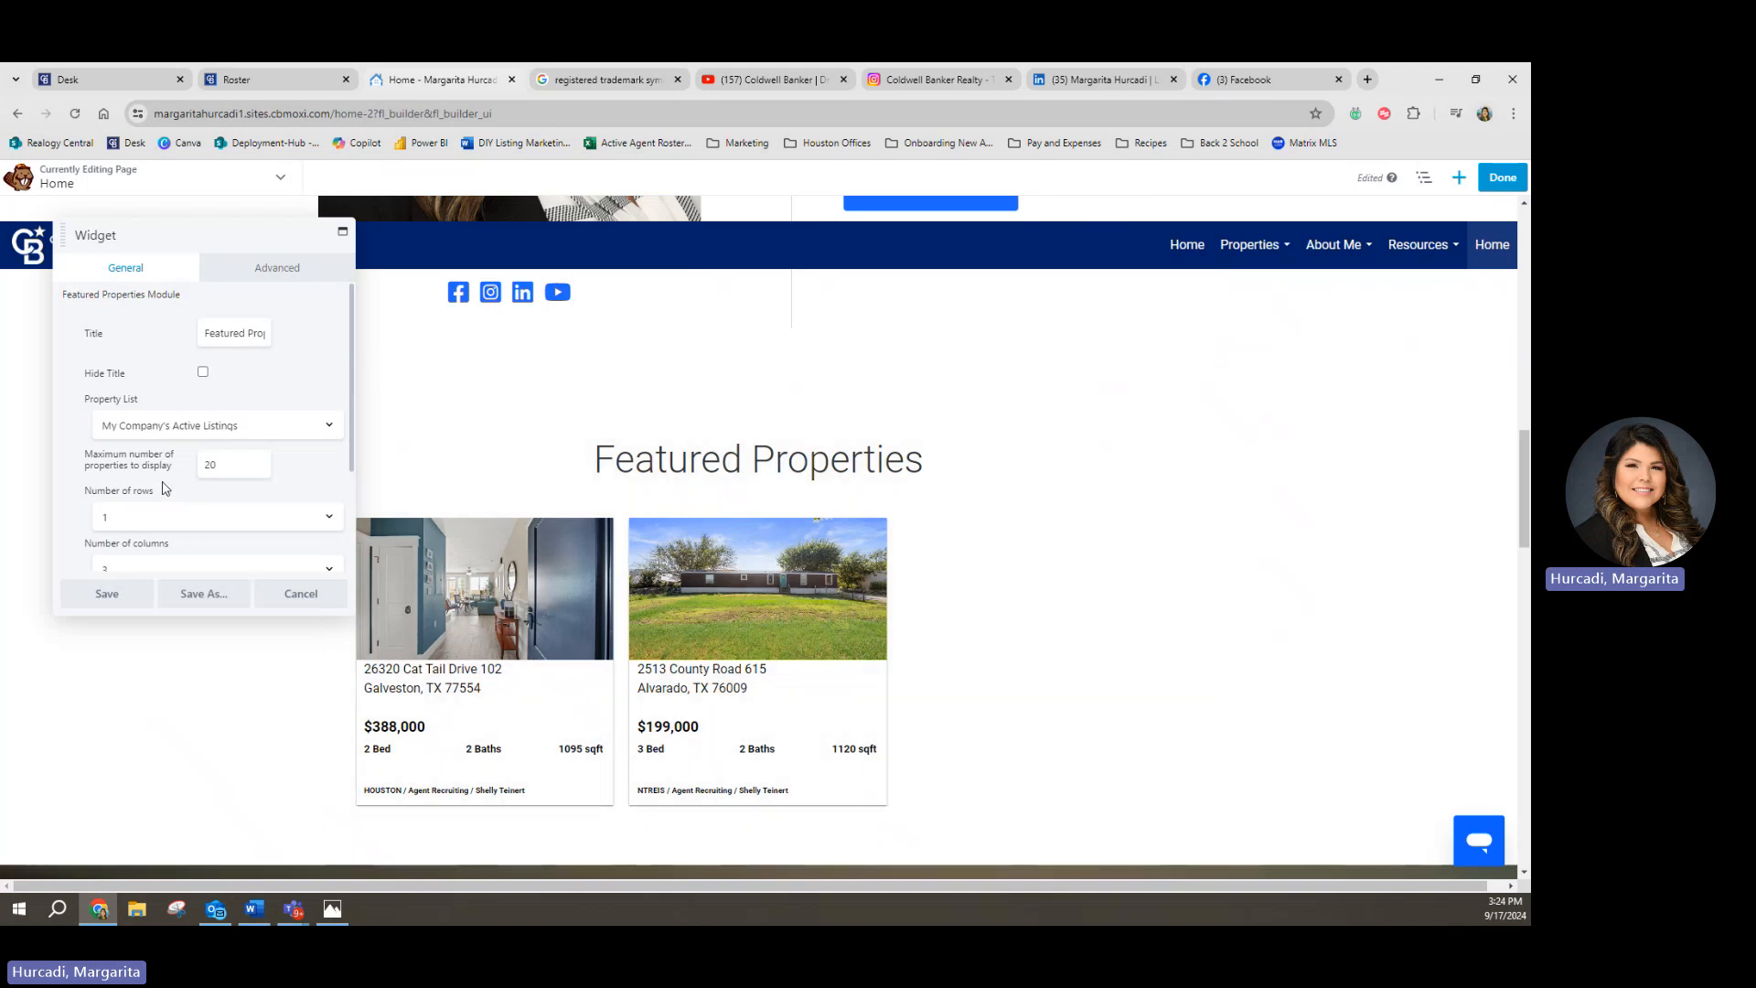
{"action": "scroll", "coordinate": [164, 488], "scroll_direction": "down", "scroll_amount": 1}
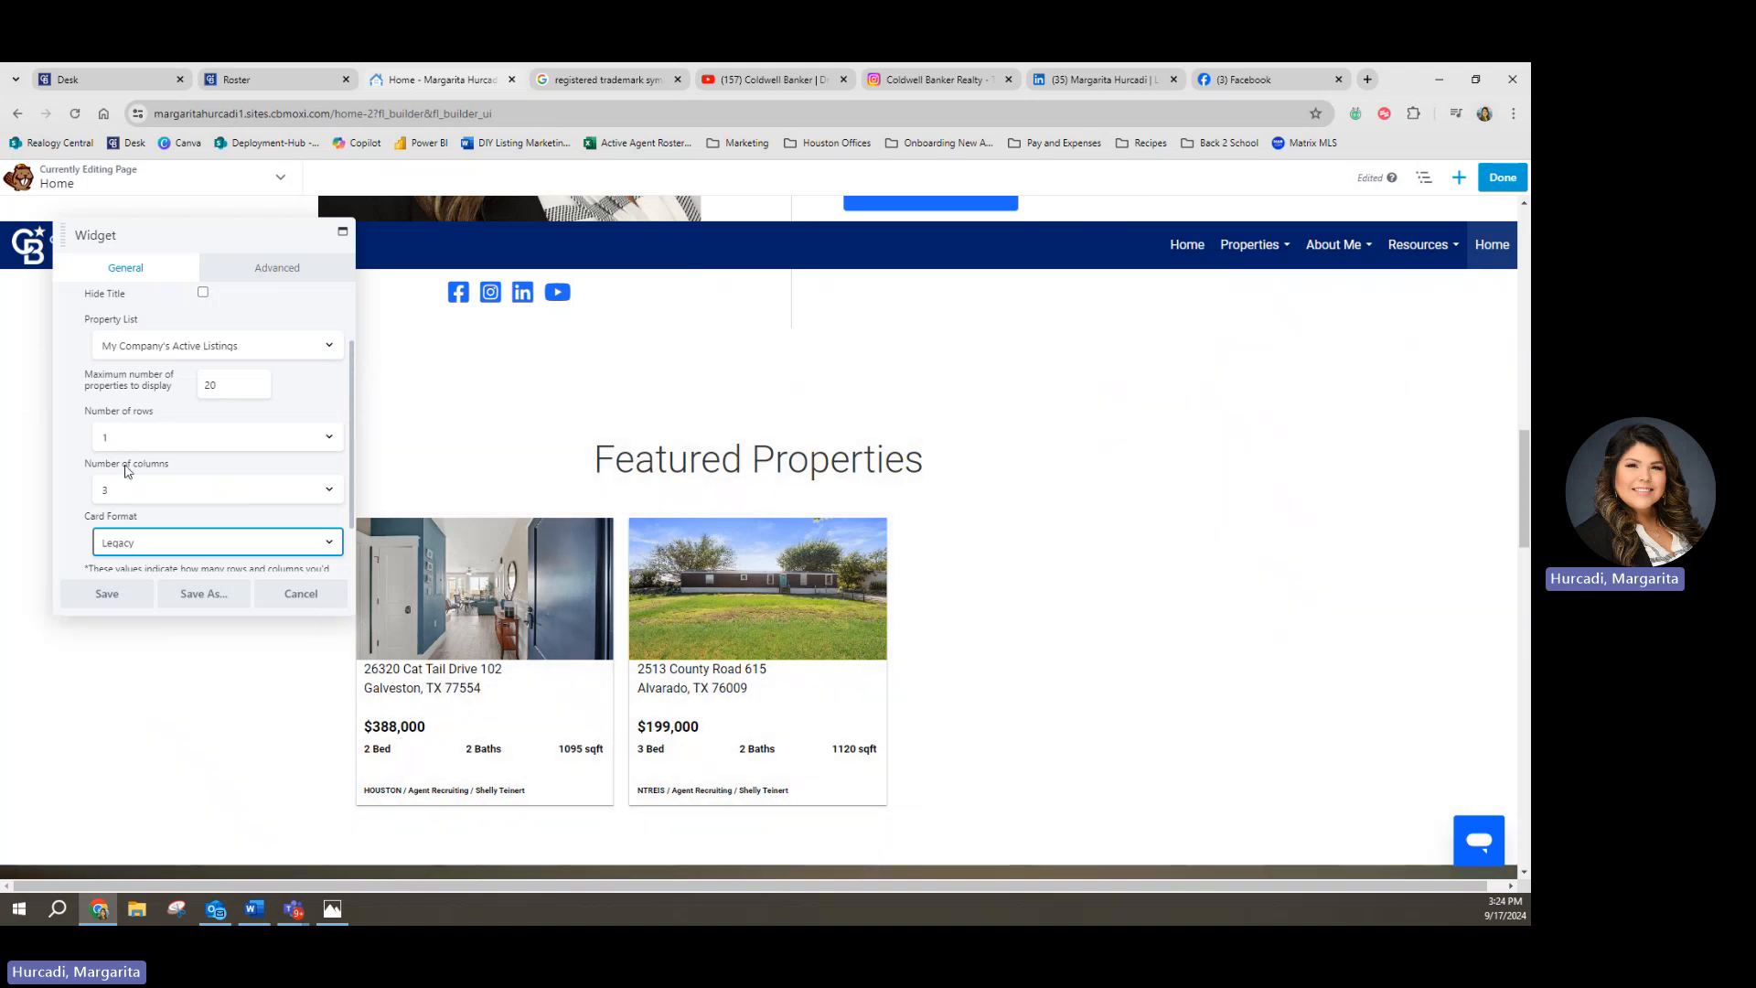
{"action": "left_click", "coordinate": [156, 498]}
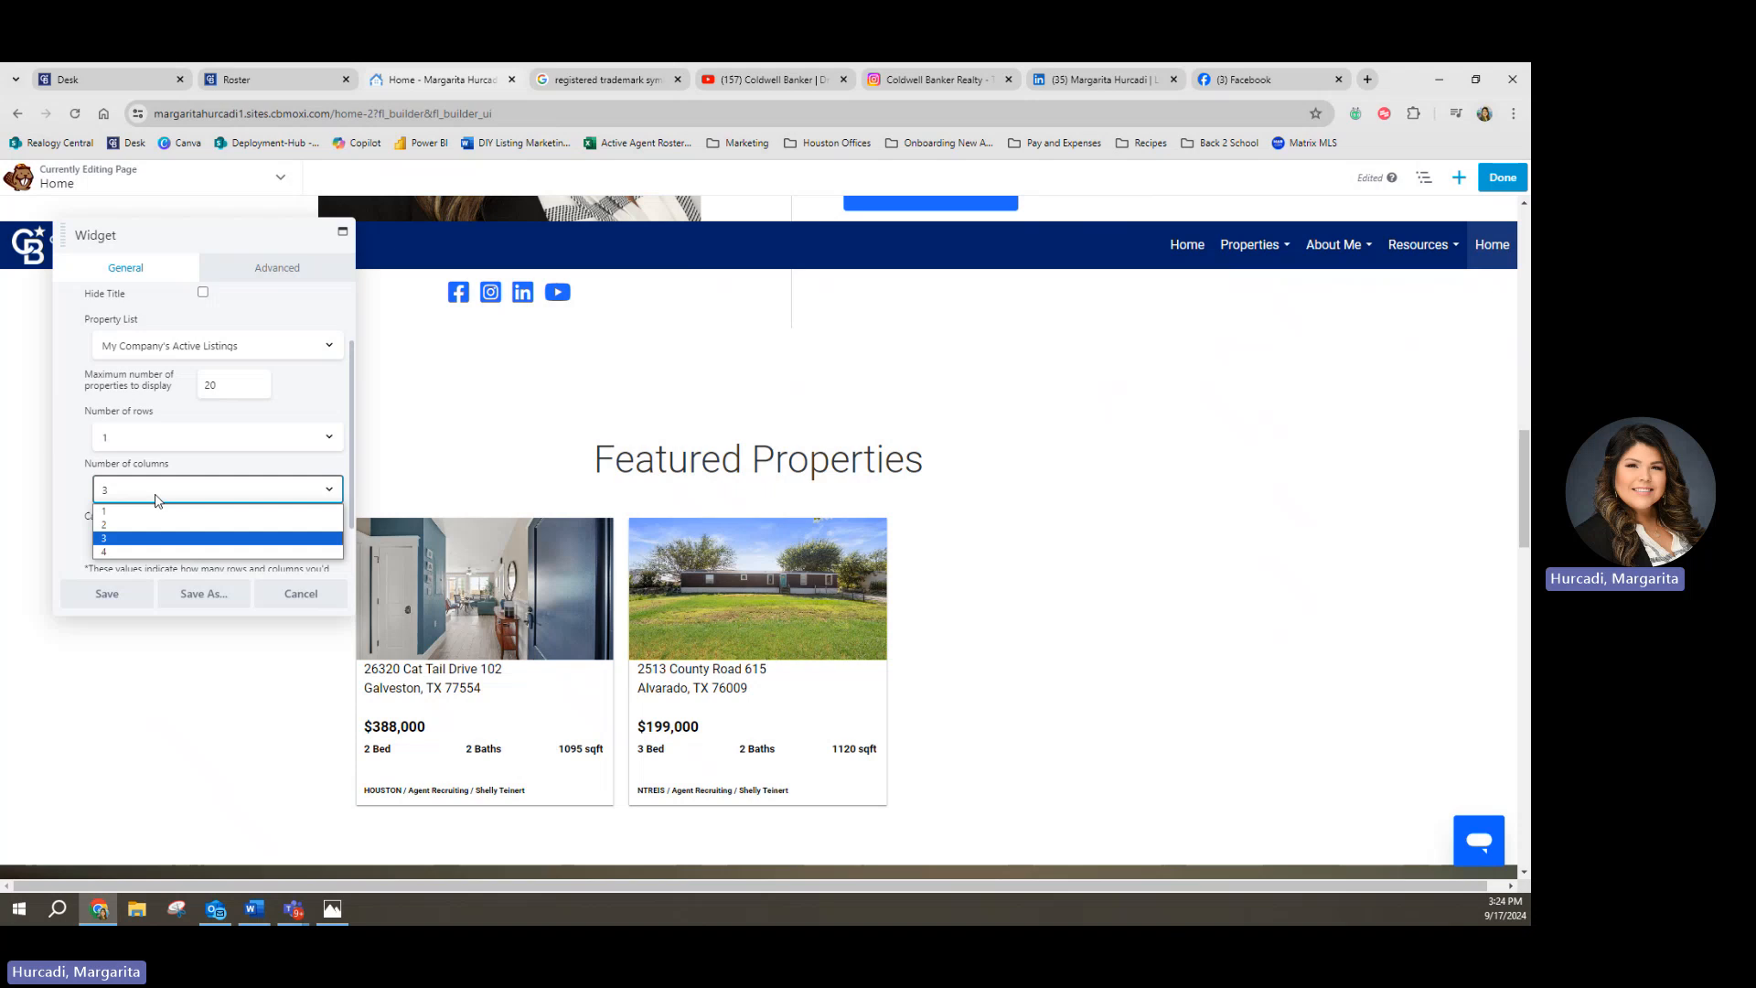
{"action": "left_click", "coordinate": [114, 553]}
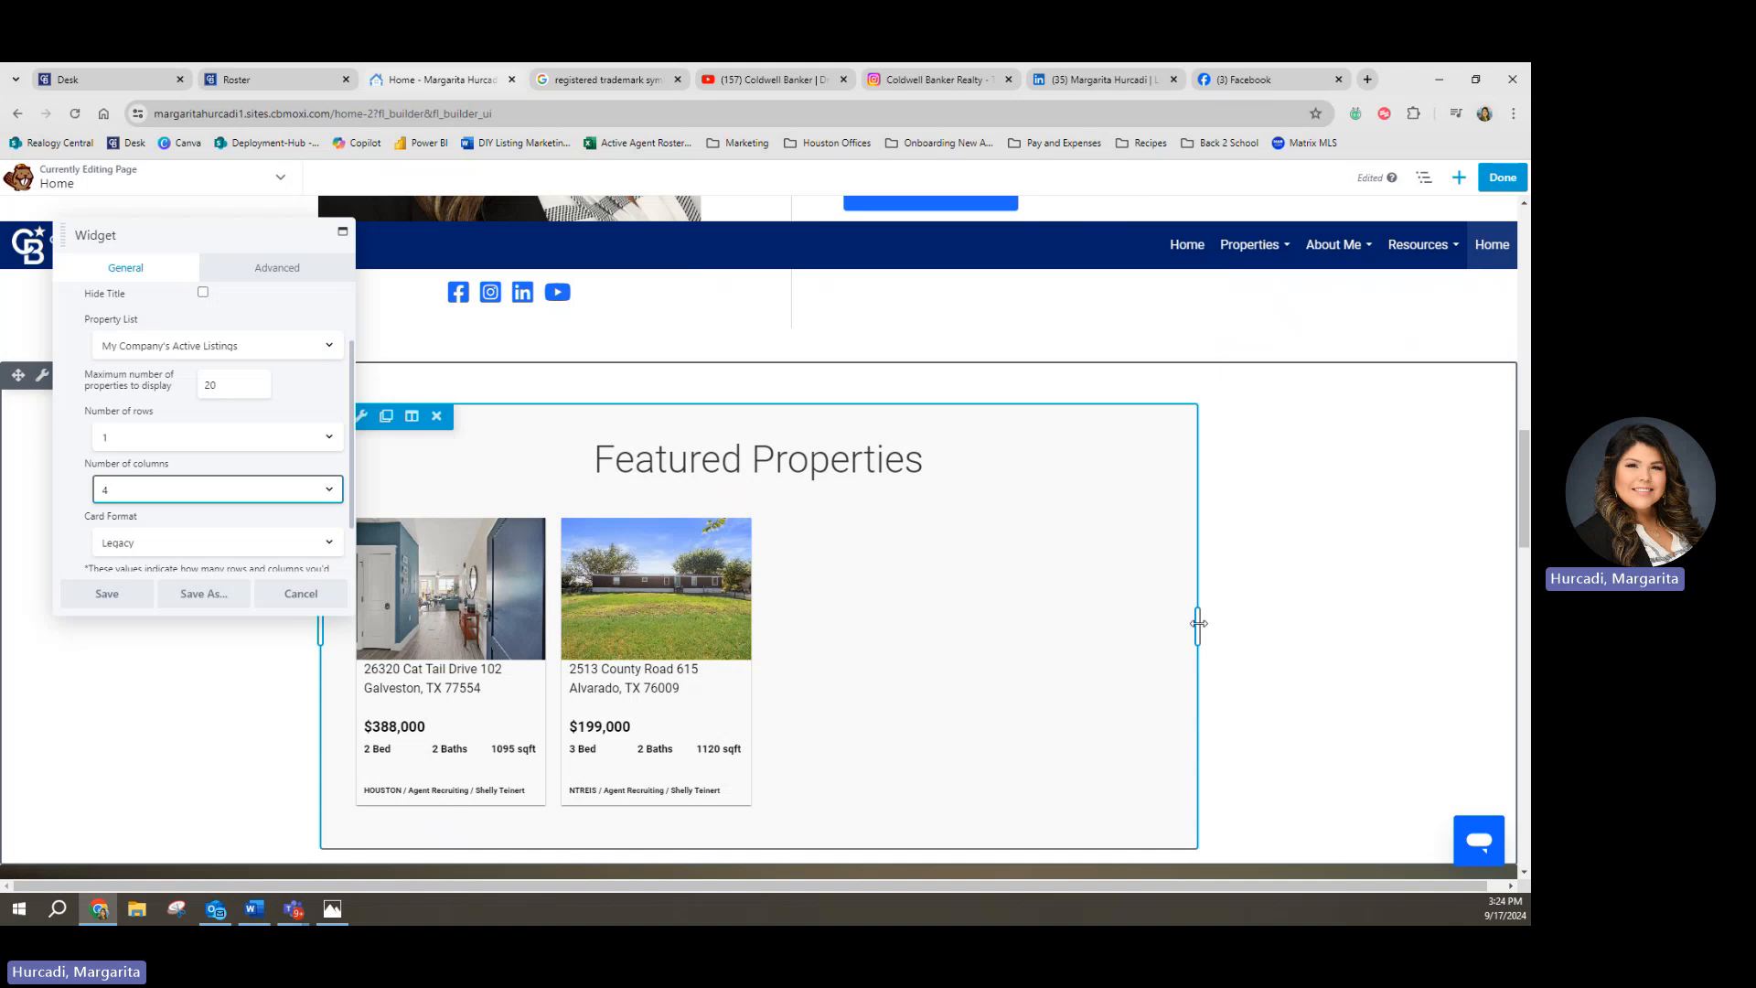
Step: Save the Featured Properties module and resize its row wider than the default but short of the full page width
{"action": "left_click_drag", "start_coordinate": [1198, 623], "coordinate": [1471, 626]}
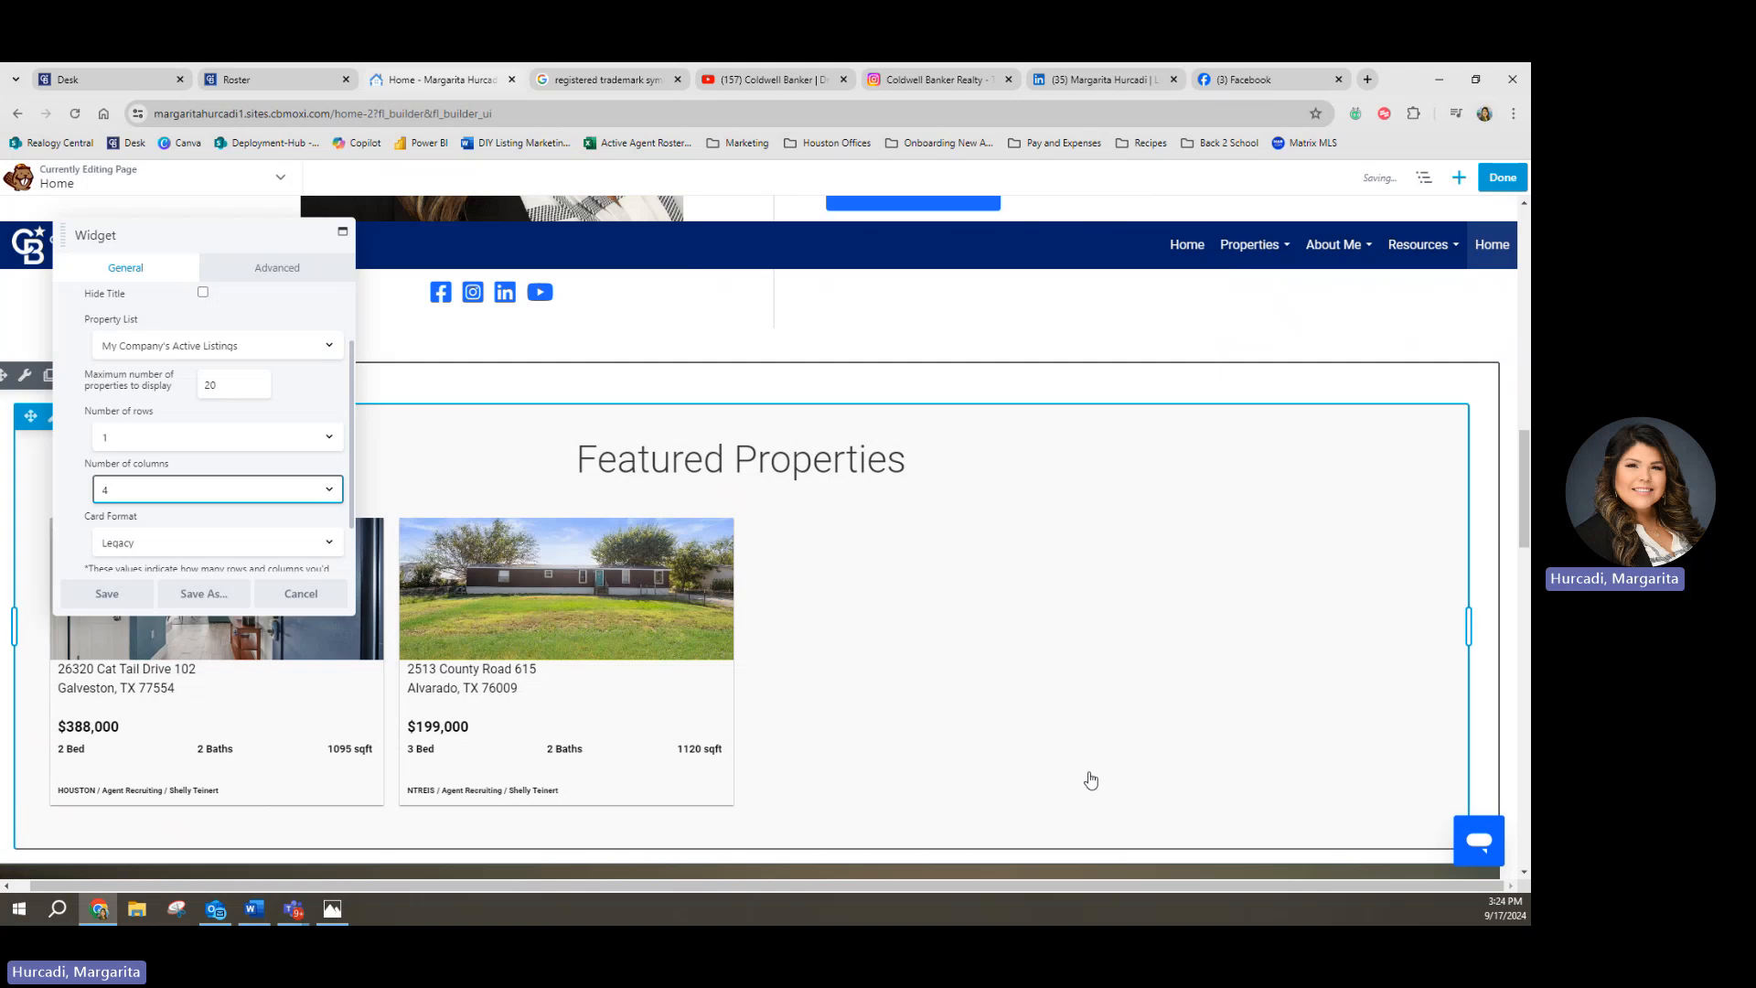
{"action": "left_click", "coordinate": [119, 595]}
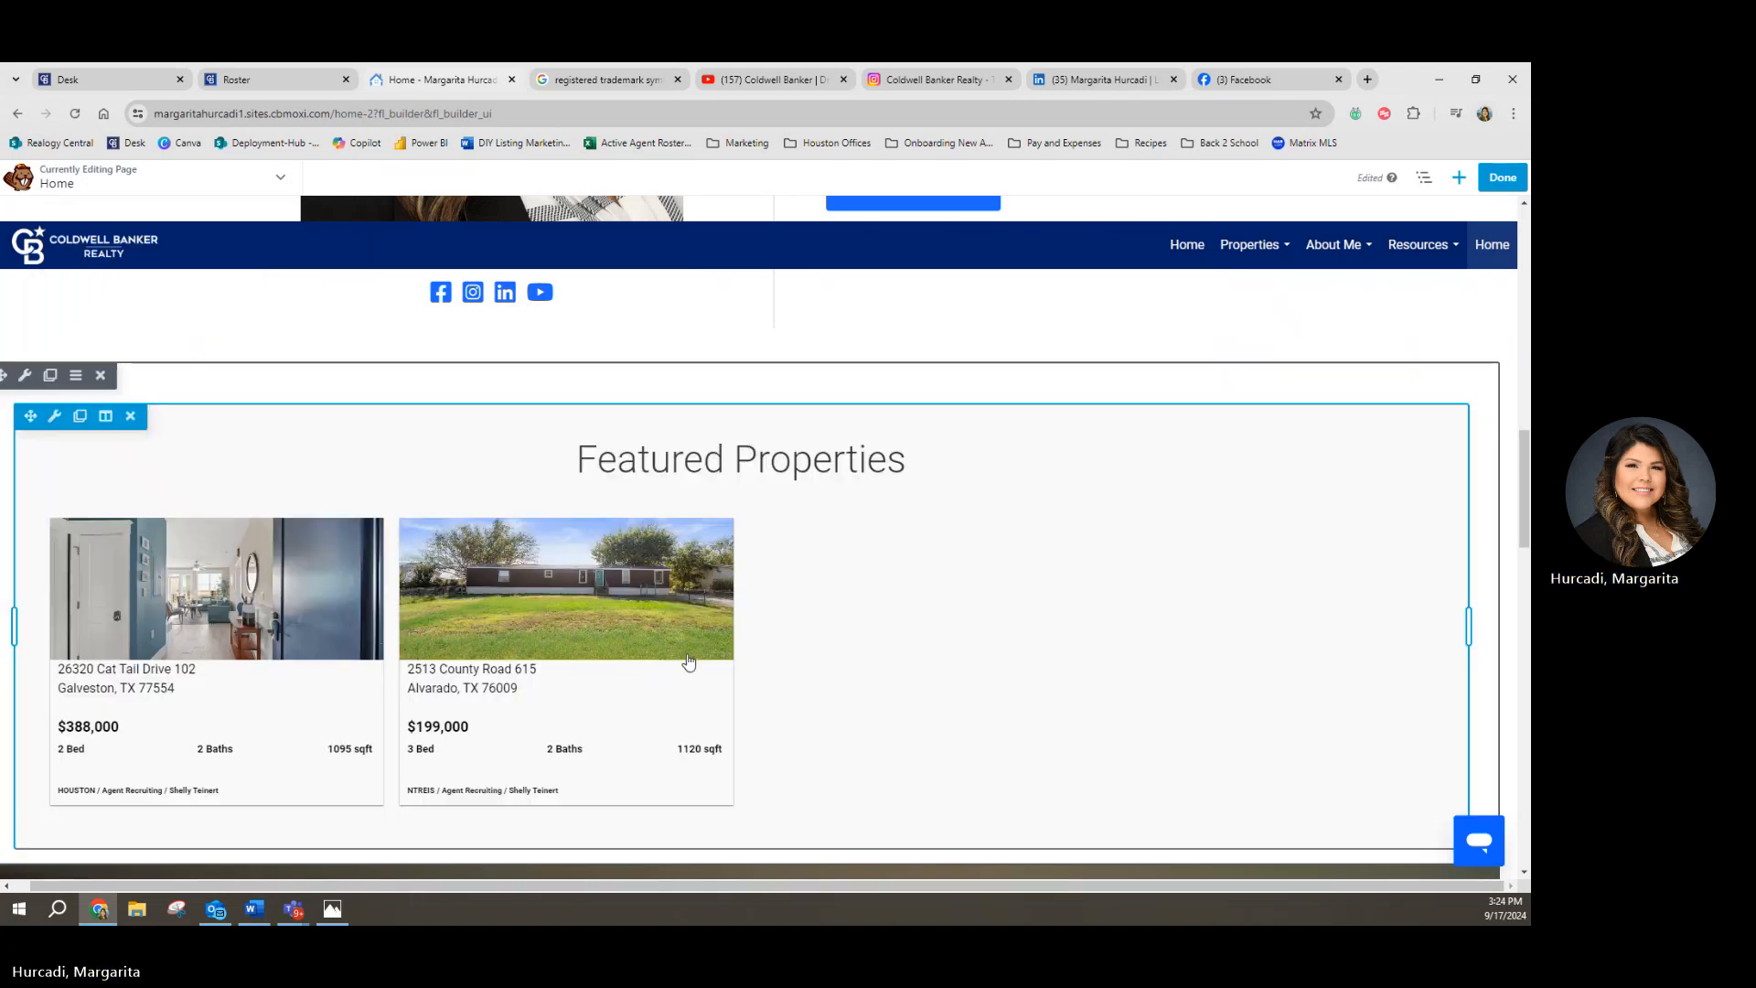
{"action": "scroll", "coordinate": [1379, 588], "scroll_direction": "down", "scroll_amount": 2}
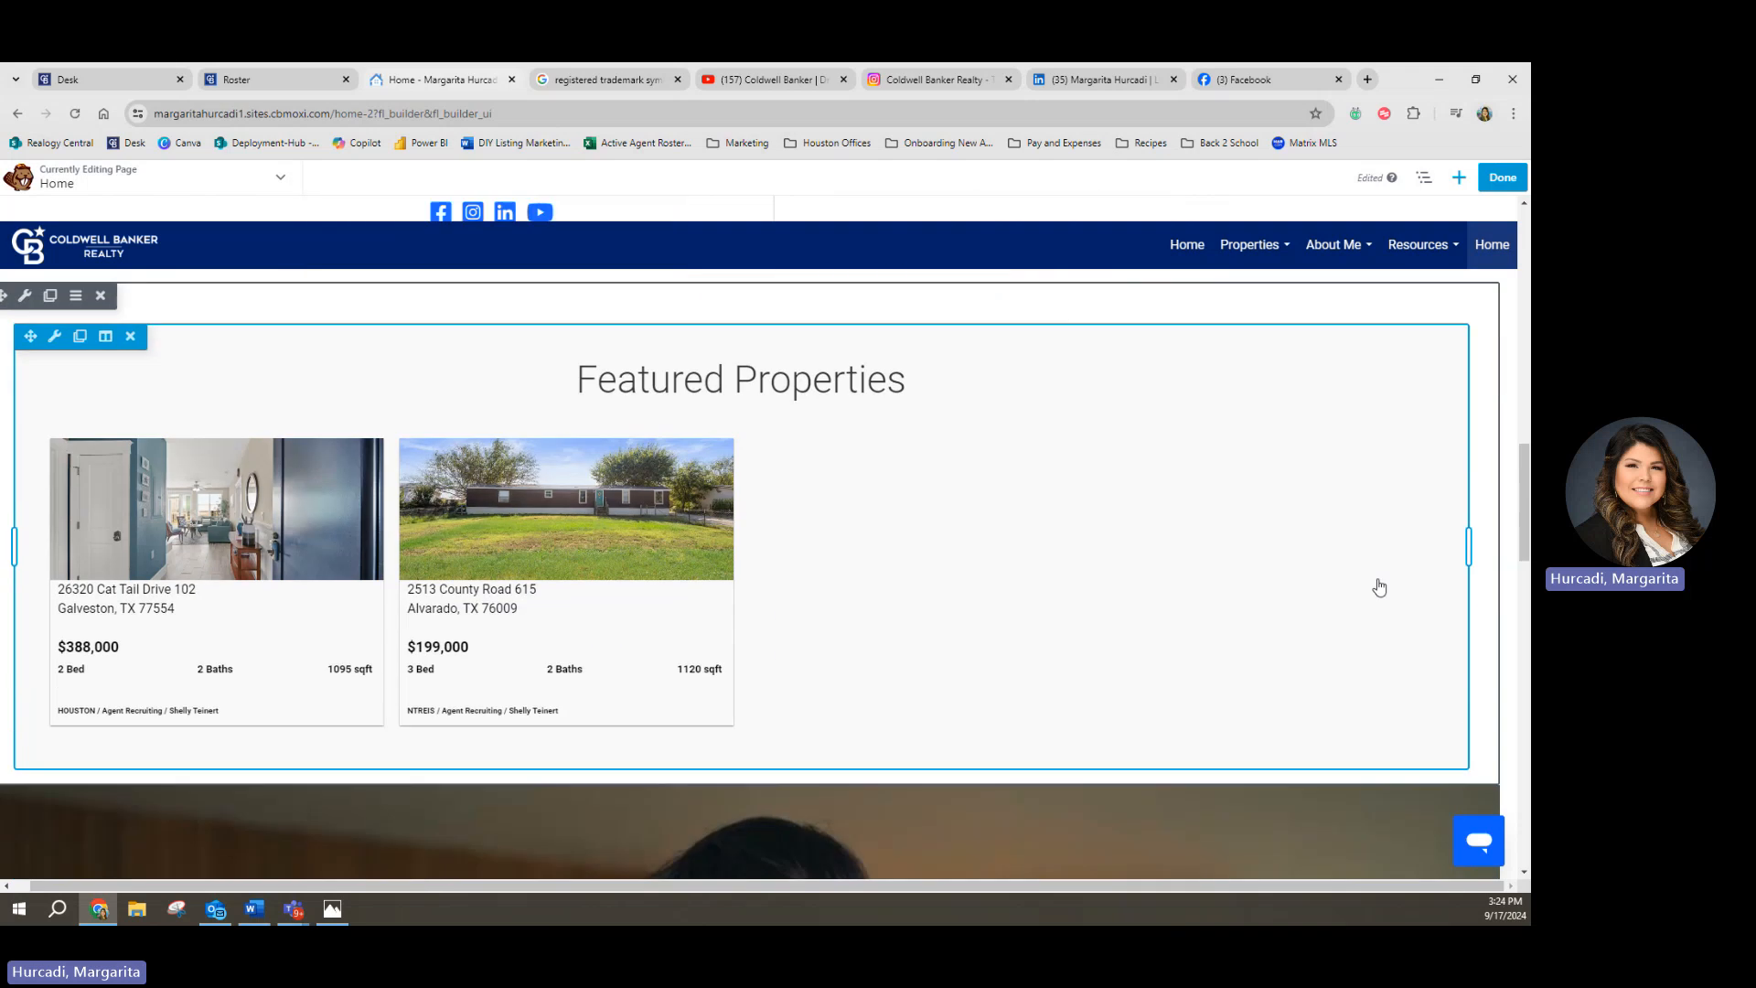
{"action": "left_click_drag", "start_coordinate": [1468, 547], "coordinate": [1408, 561]}
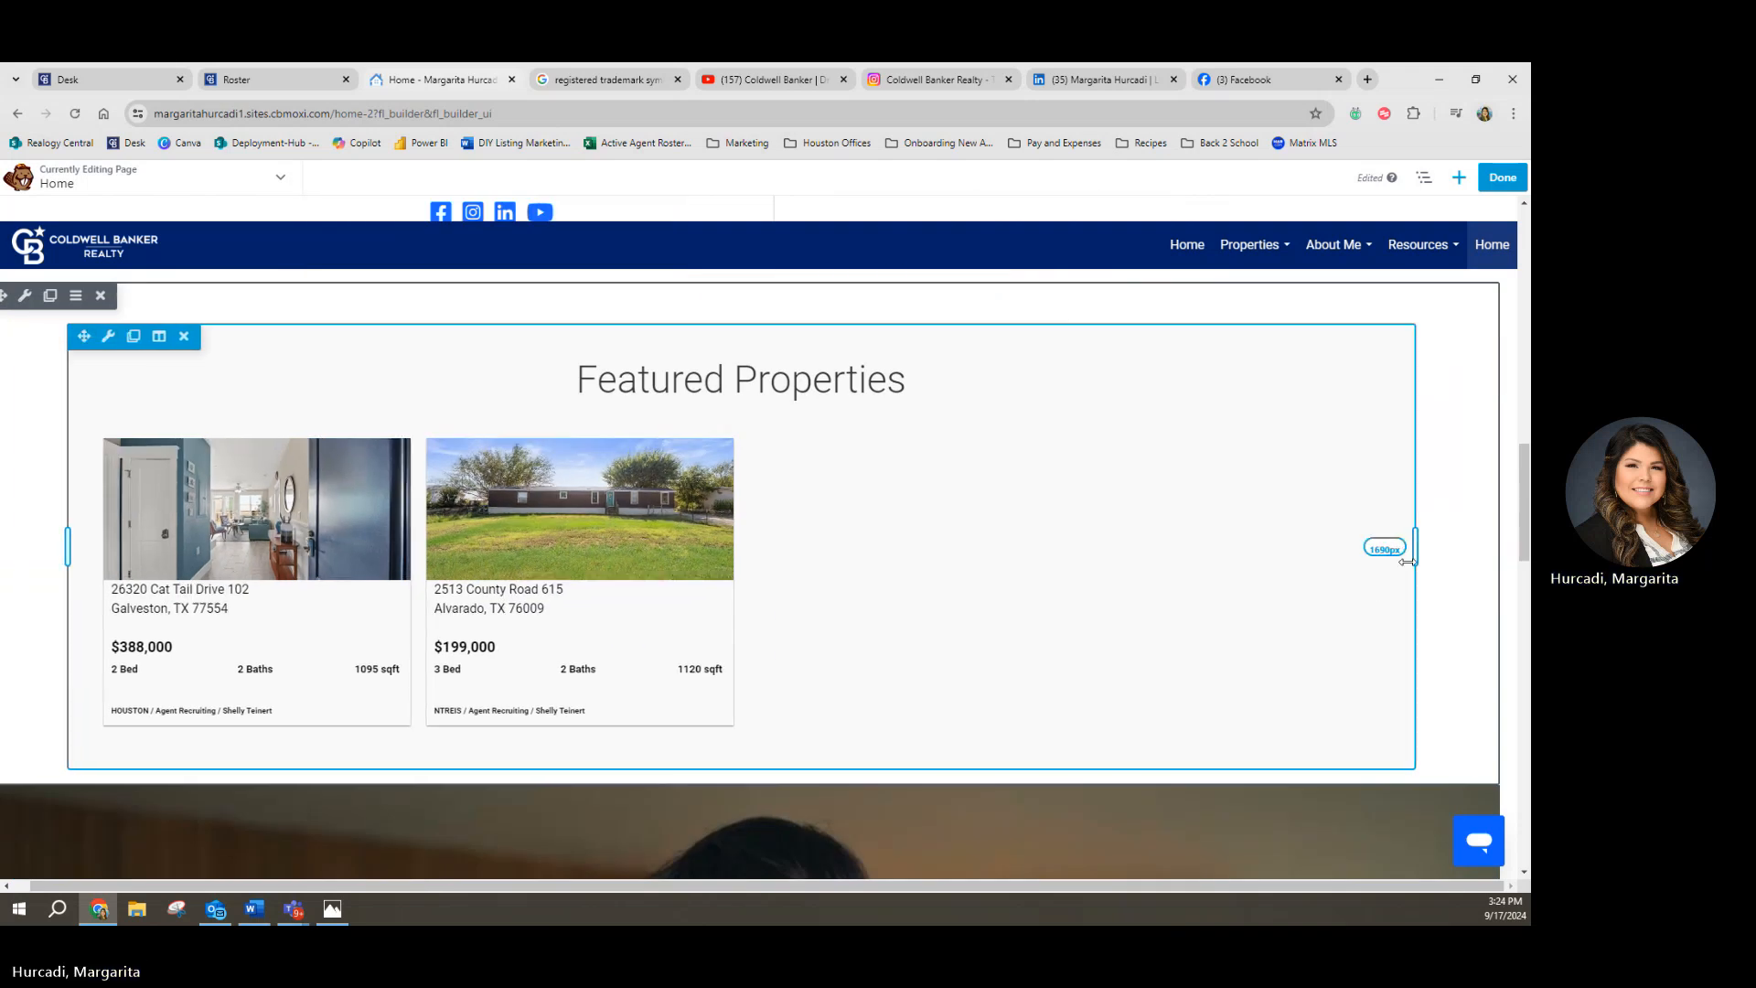
{"action": "left_click_drag", "start_coordinate": [1408, 561], "coordinate": [1326, 590]}
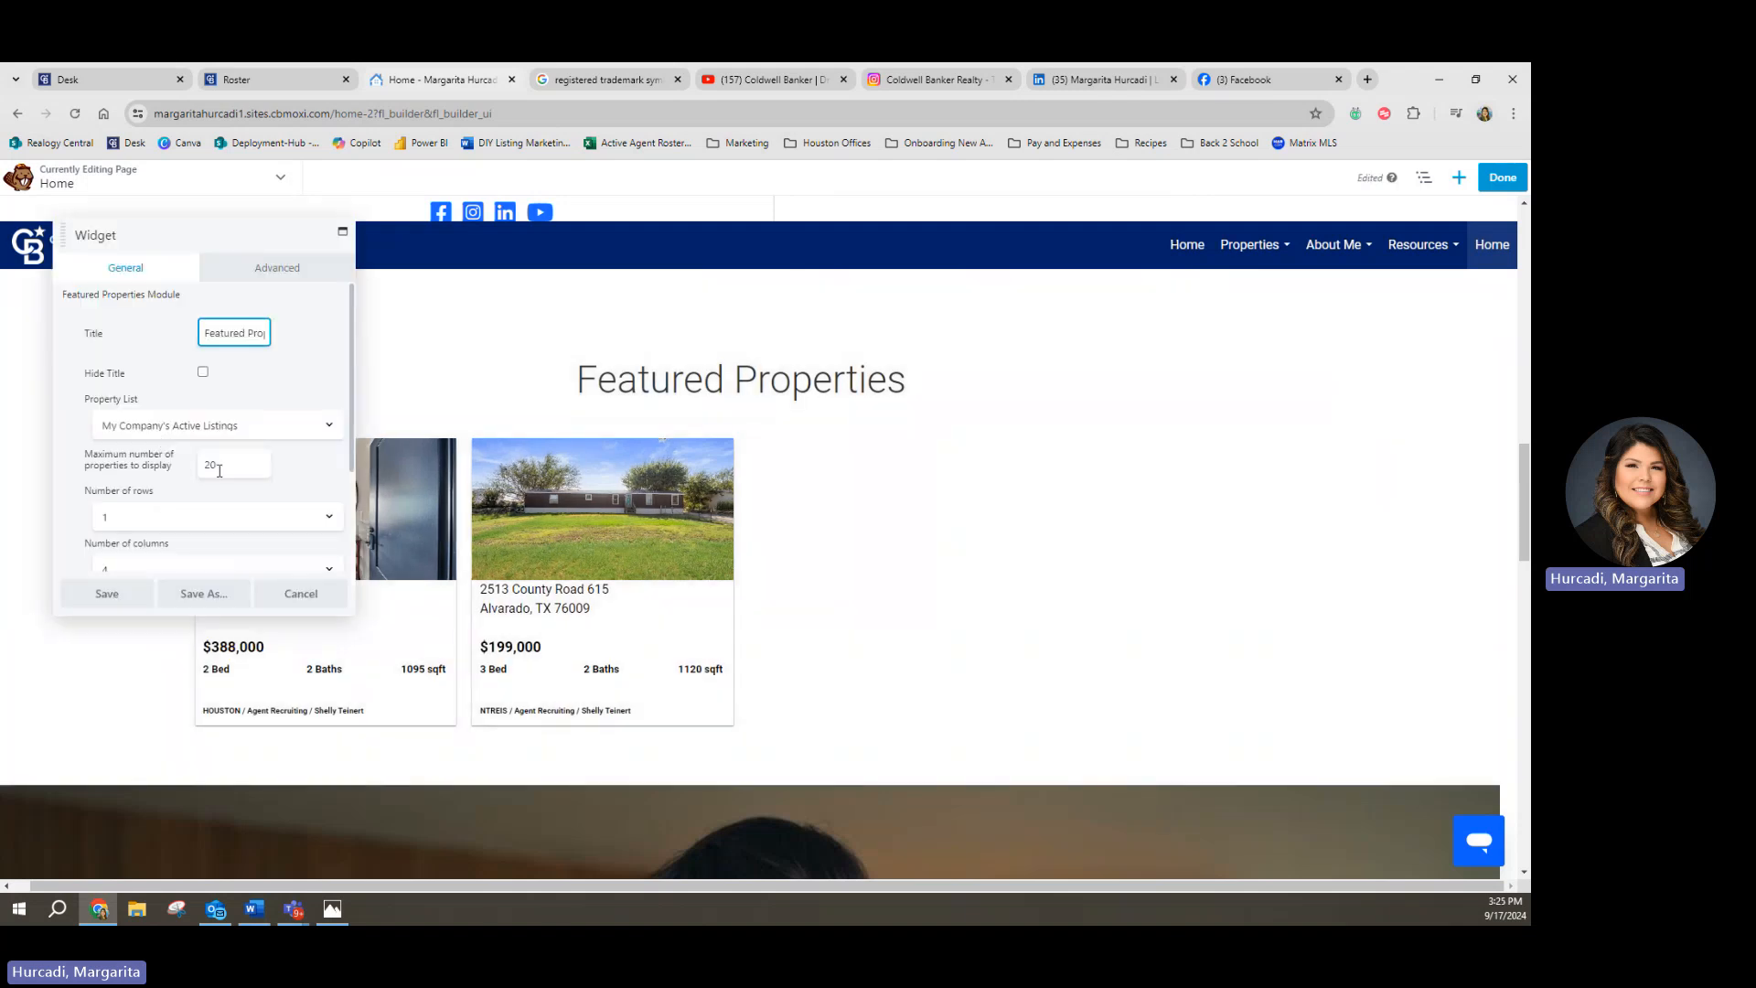
Step: Set the Featured Properties module's number of columns to 3 and save the module
{"action": "scroll", "coordinate": [180, 503], "scroll_direction": "down", "scroll_amount": 1}
{"action": "left_click", "coordinate": [167, 497]}
{"action": "left_click", "coordinate": [146, 522]}
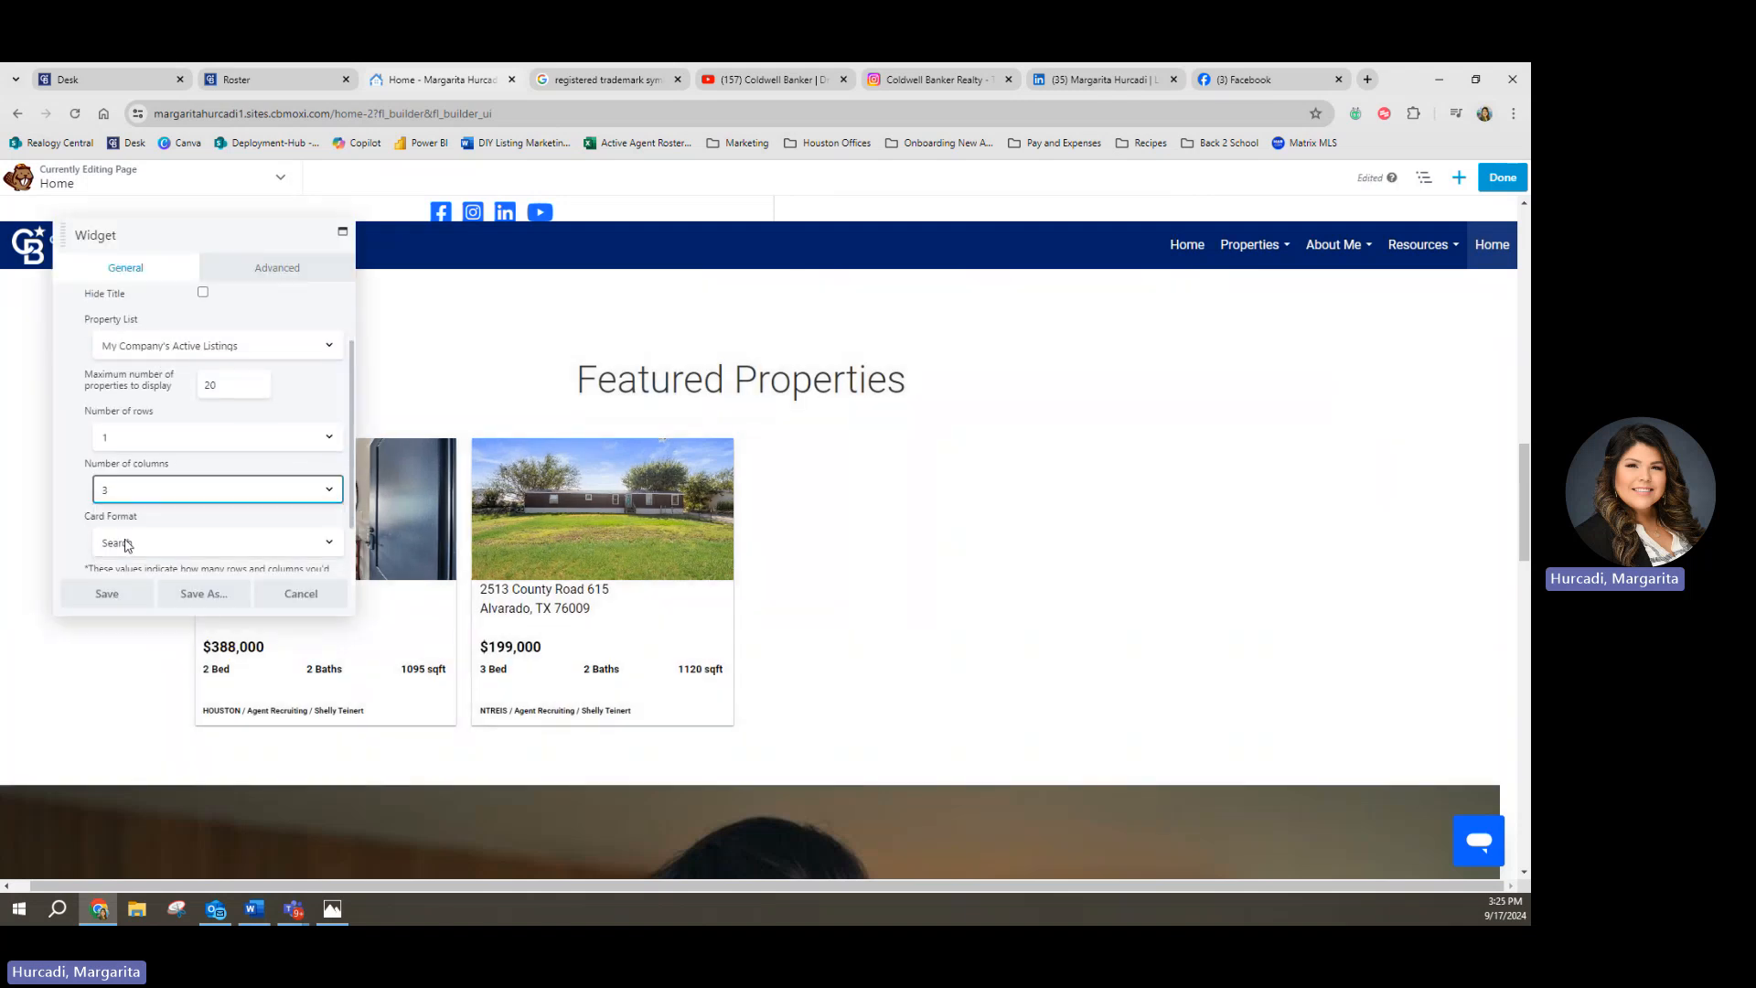
{"action": "left_click", "coordinate": [107, 594]}
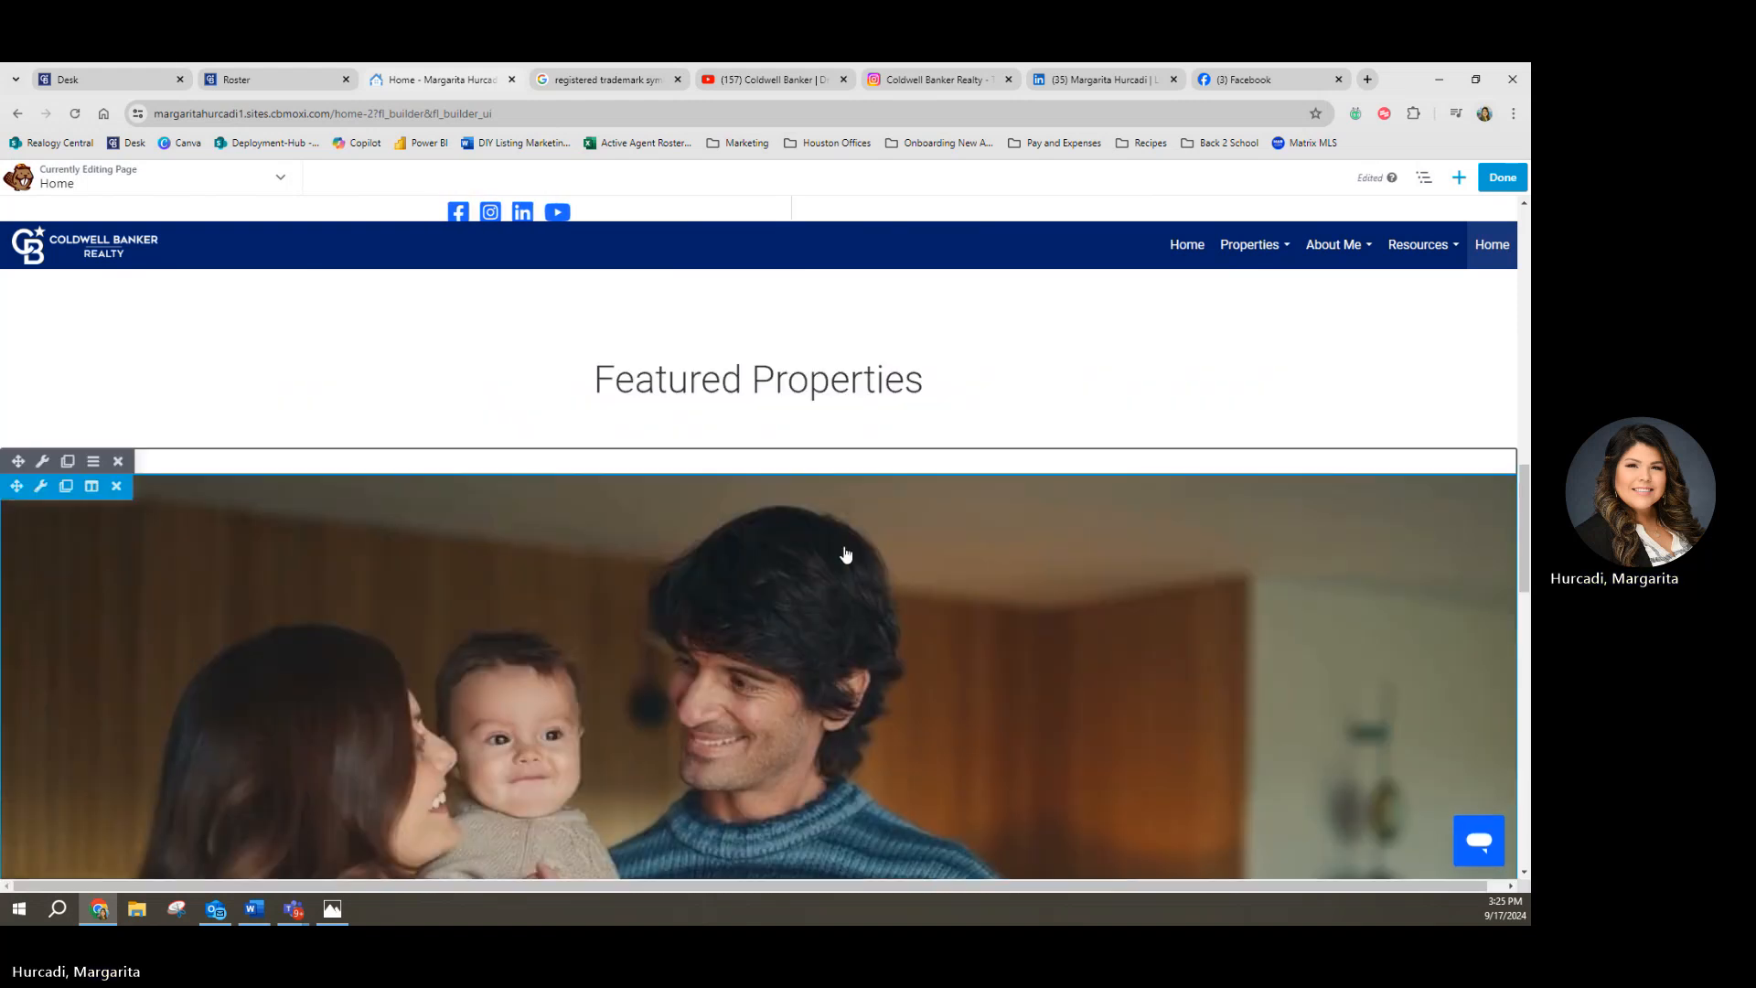
Step: Reopen the Featured Properties module's settings, set the card format to Legacy and save
{"action": "scroll", "coordinate": [738, 459], "scroll_direction": "up", "scroll_amount": 1}
{"action": "scroll", "coordinate": [738, 459], "scroll_direction": "up", "scroll_amount": 4}
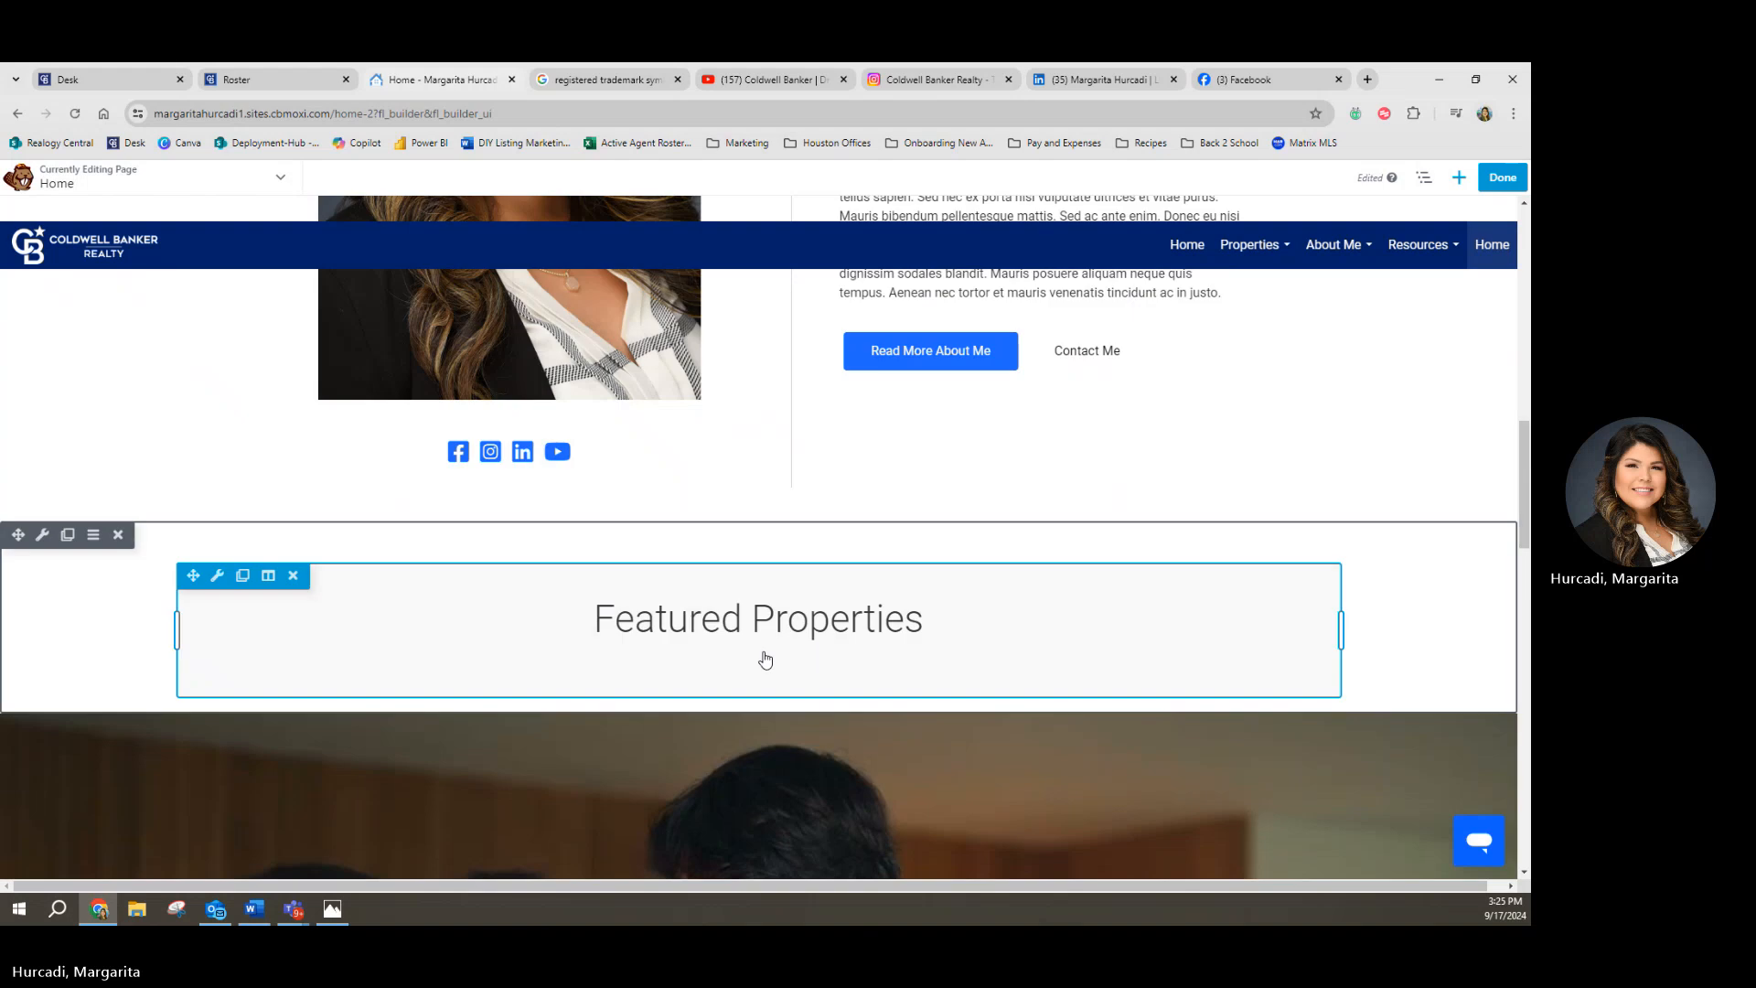
{"action": "scroll", "coordinate": [347, 645], "scroll_direction": "down", "scroll_amount": 2}
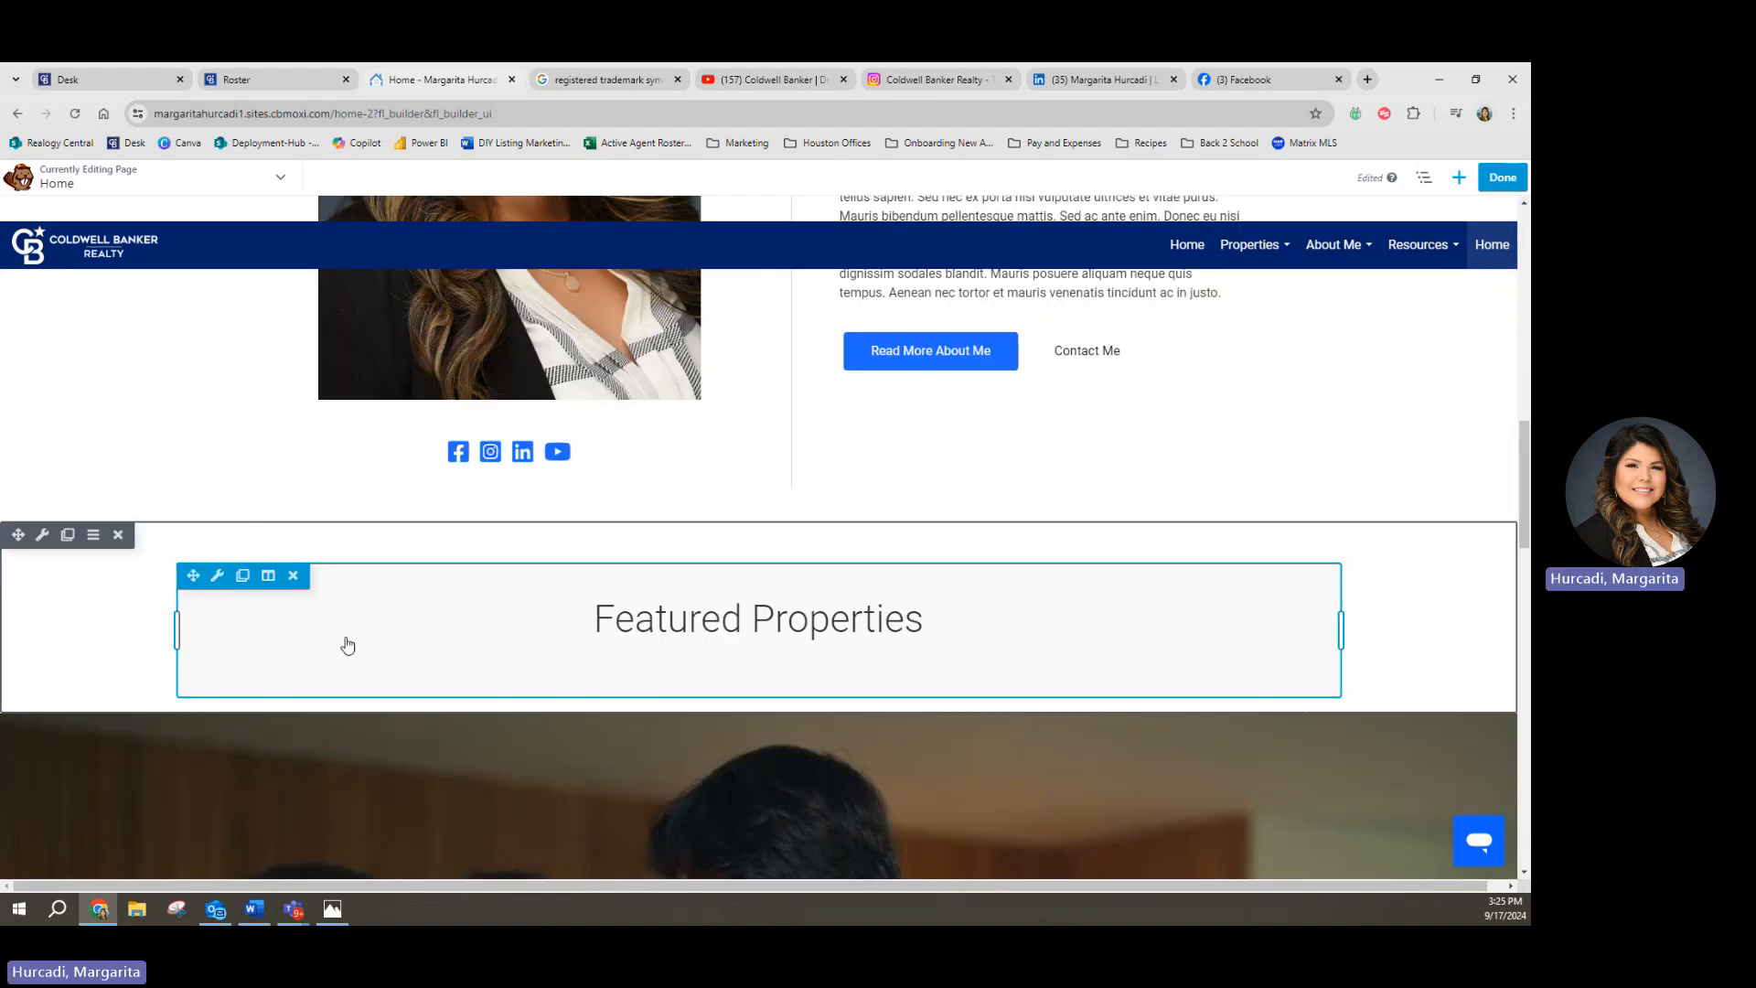
{"action": "left_click", "coordinate": [217, 575]}
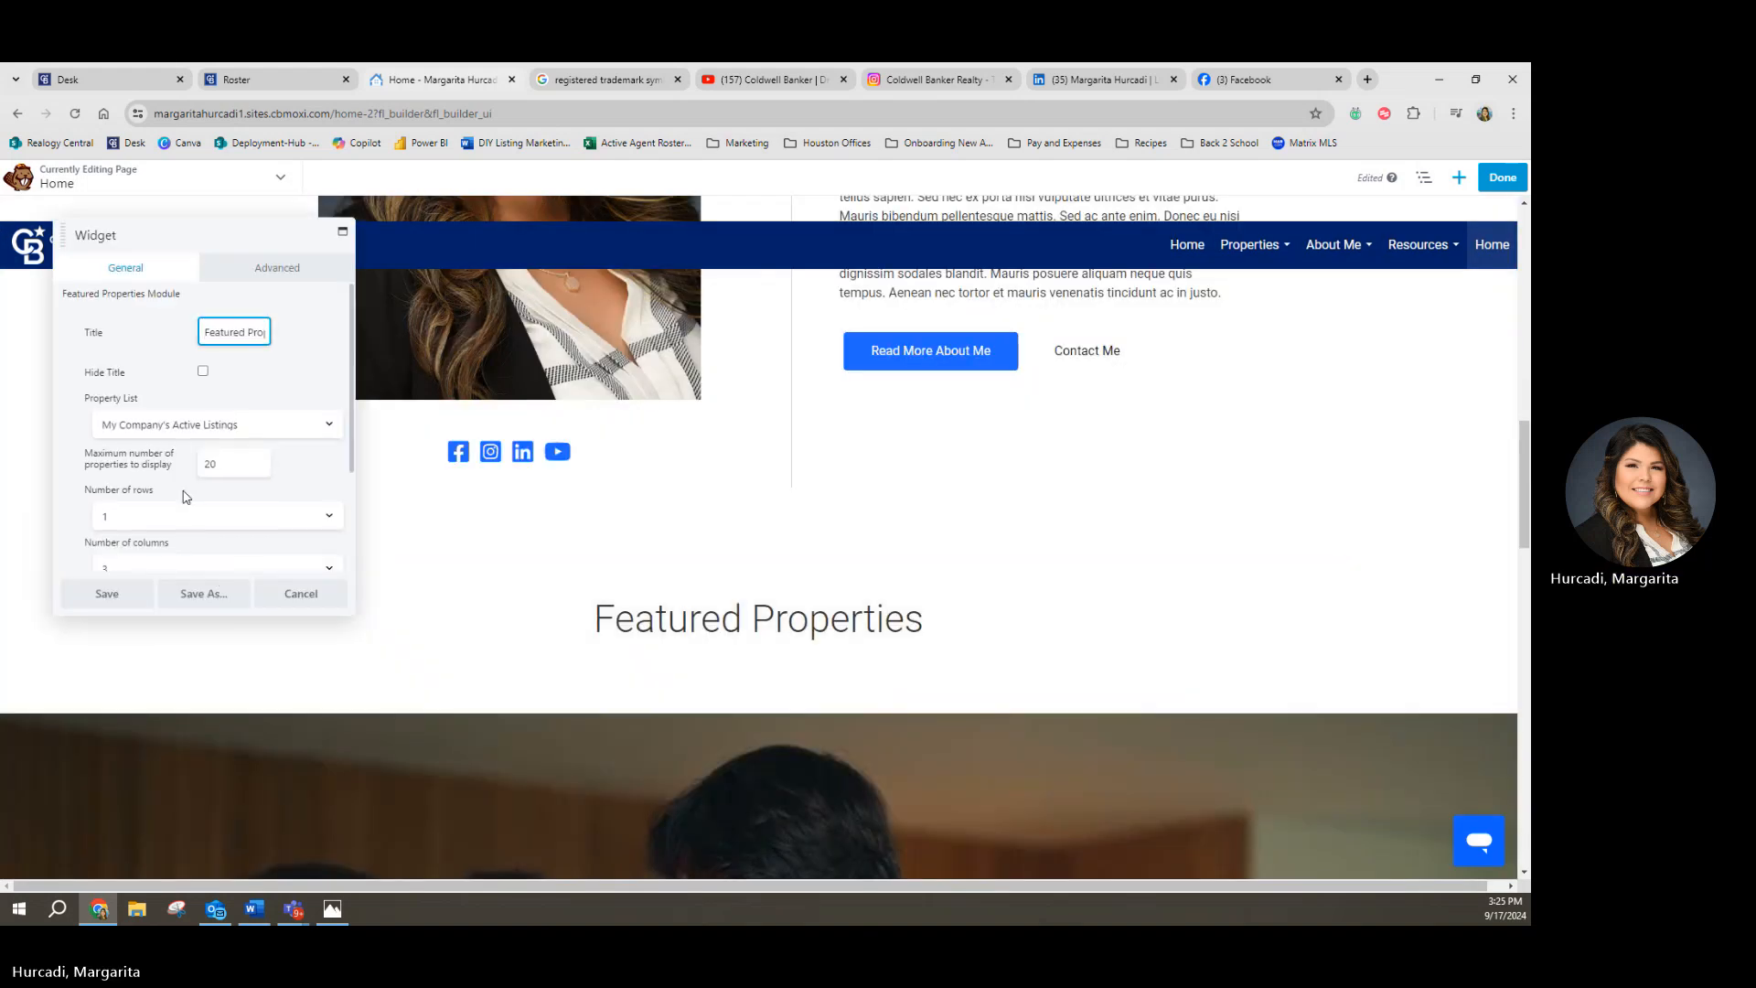
{"action": "scroll", "coordinate": [186, 496], "scroll_direction": "down", "scroll_amount": 2}
{"action": "left_click", "coordinate": [179, 487]}
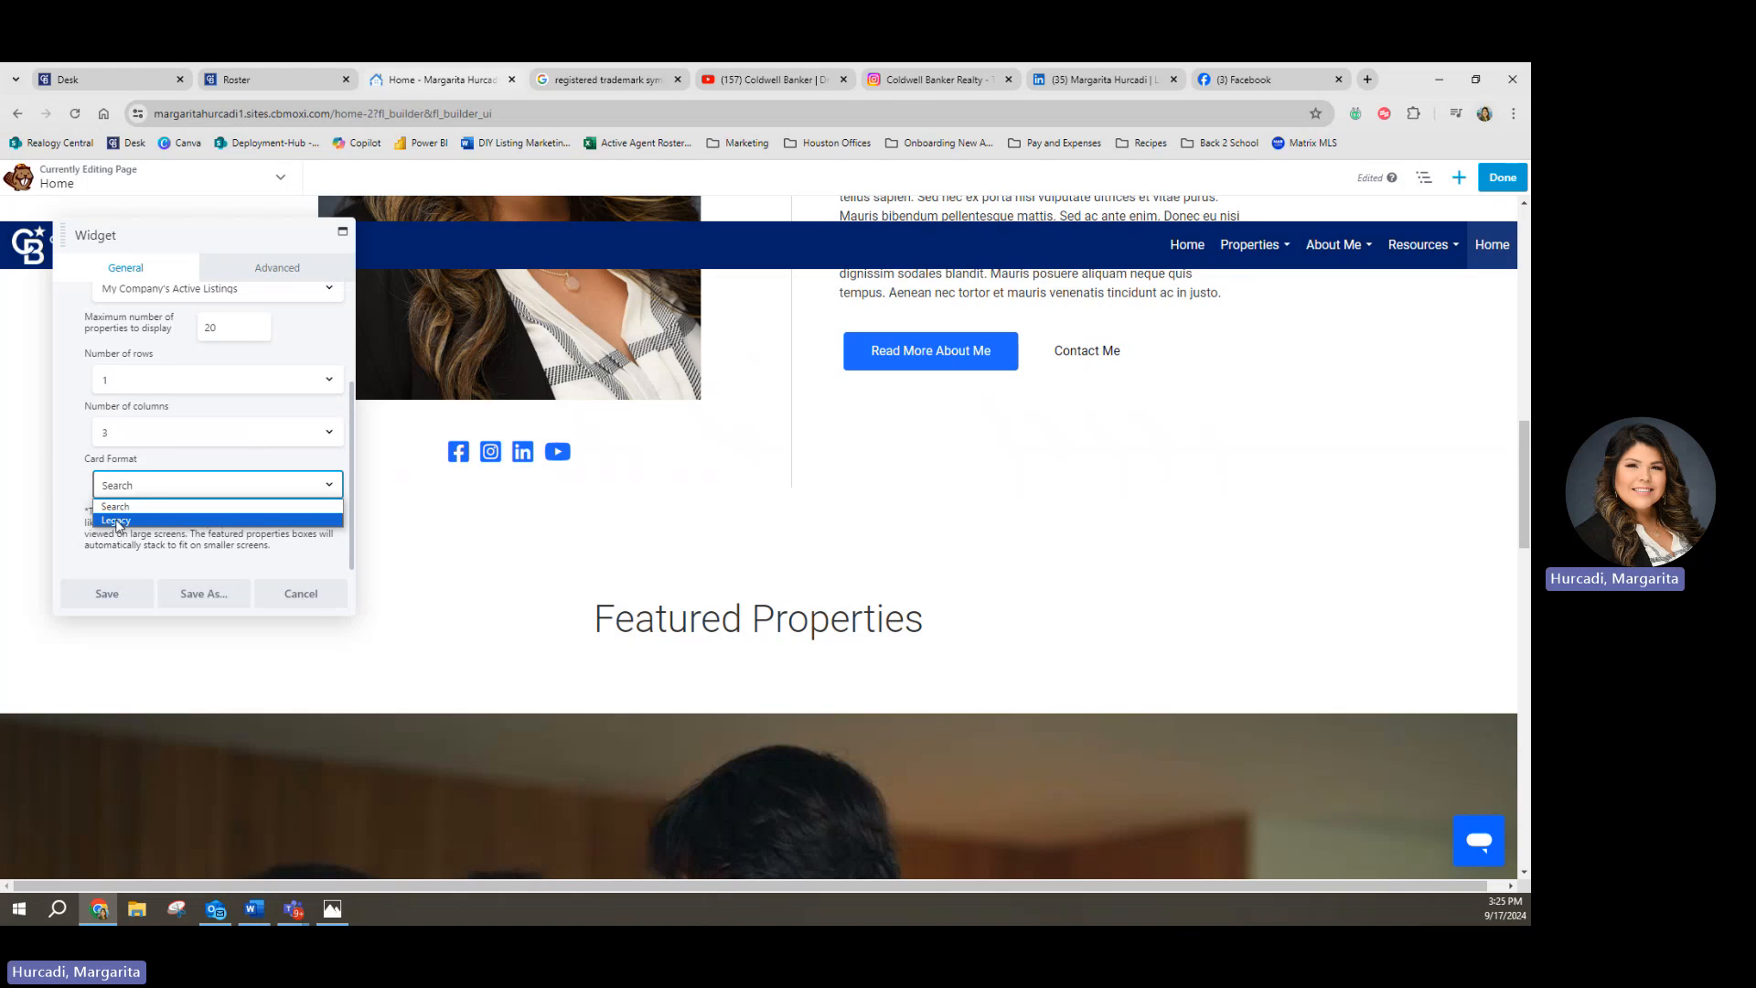
{"action": "left_click", "coordinate": [117, 515]}
{"action": "left_click", "coordinate": [104, 593]}
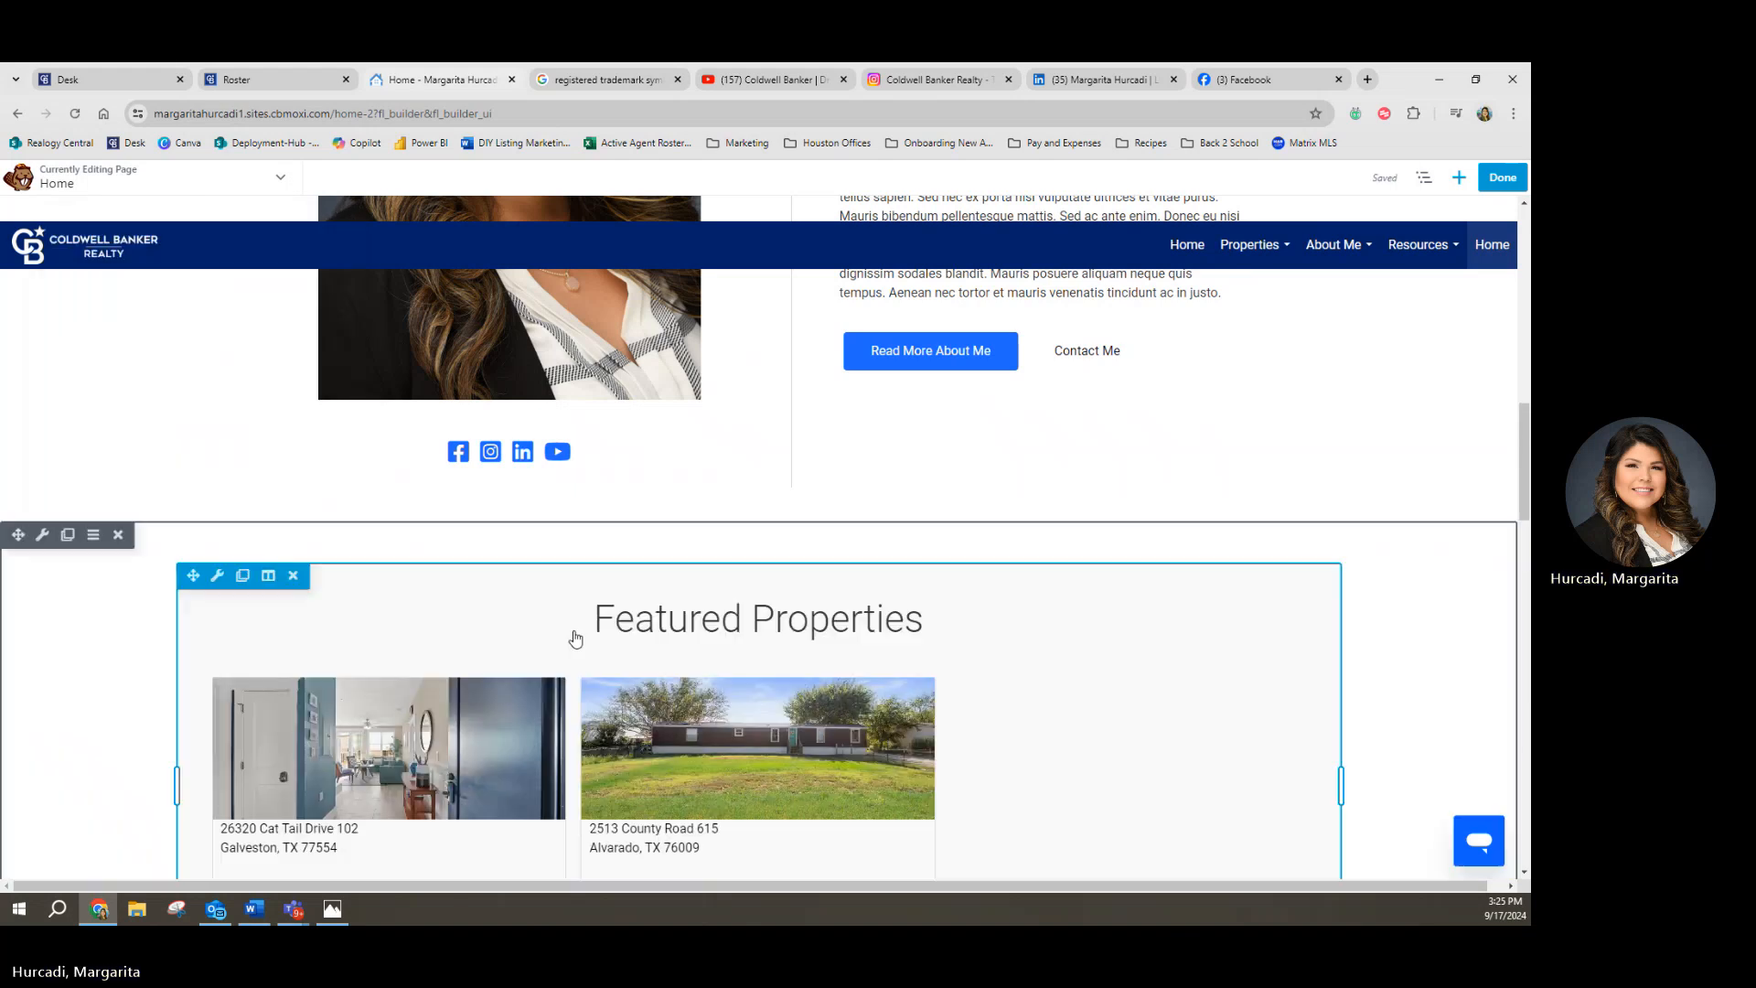
Step: Insert a one-column row between the agent's bio section and the Featured Properties section
{"action": "scroll", "coordinate": [565, 637], "scroll_direction": "down", "scroll_amount": 3}
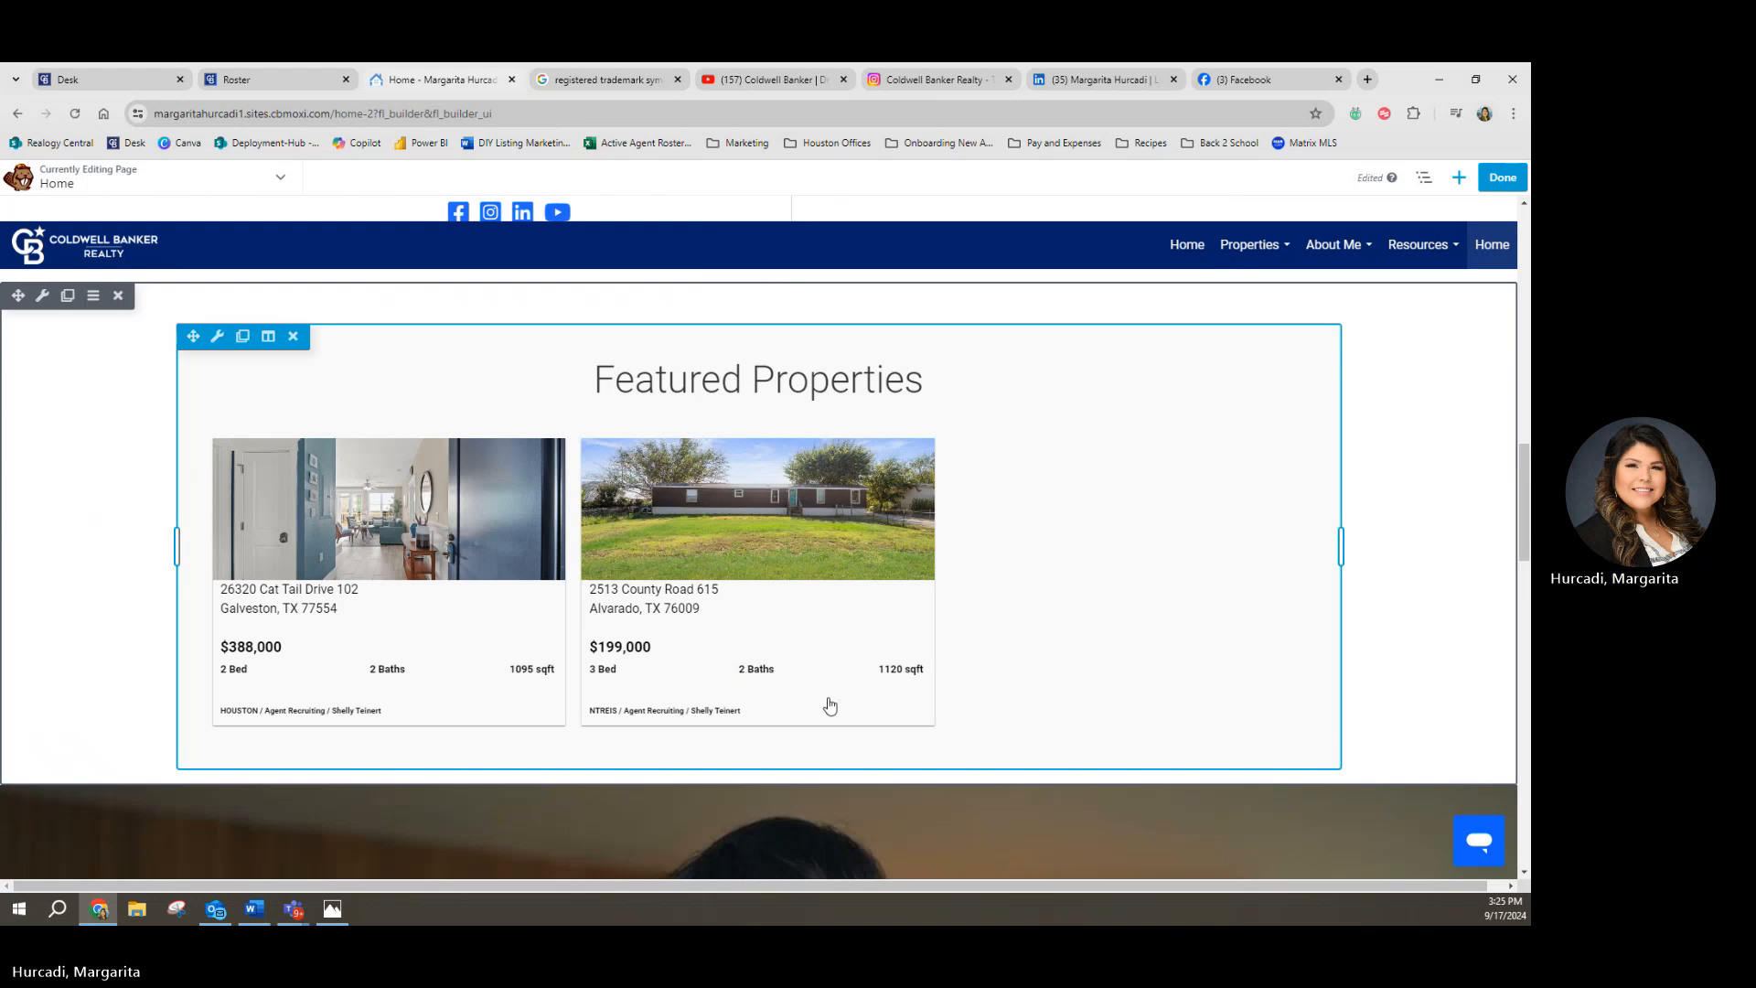
{"action": "scroll", "coordinate": [1157, 663], "scroll_direction": "up", "scroll_amount": 2}
{"action": "scroll", "coordinate": [1160, 662], "scroll_direction": "down", "scroll_amount": 3}
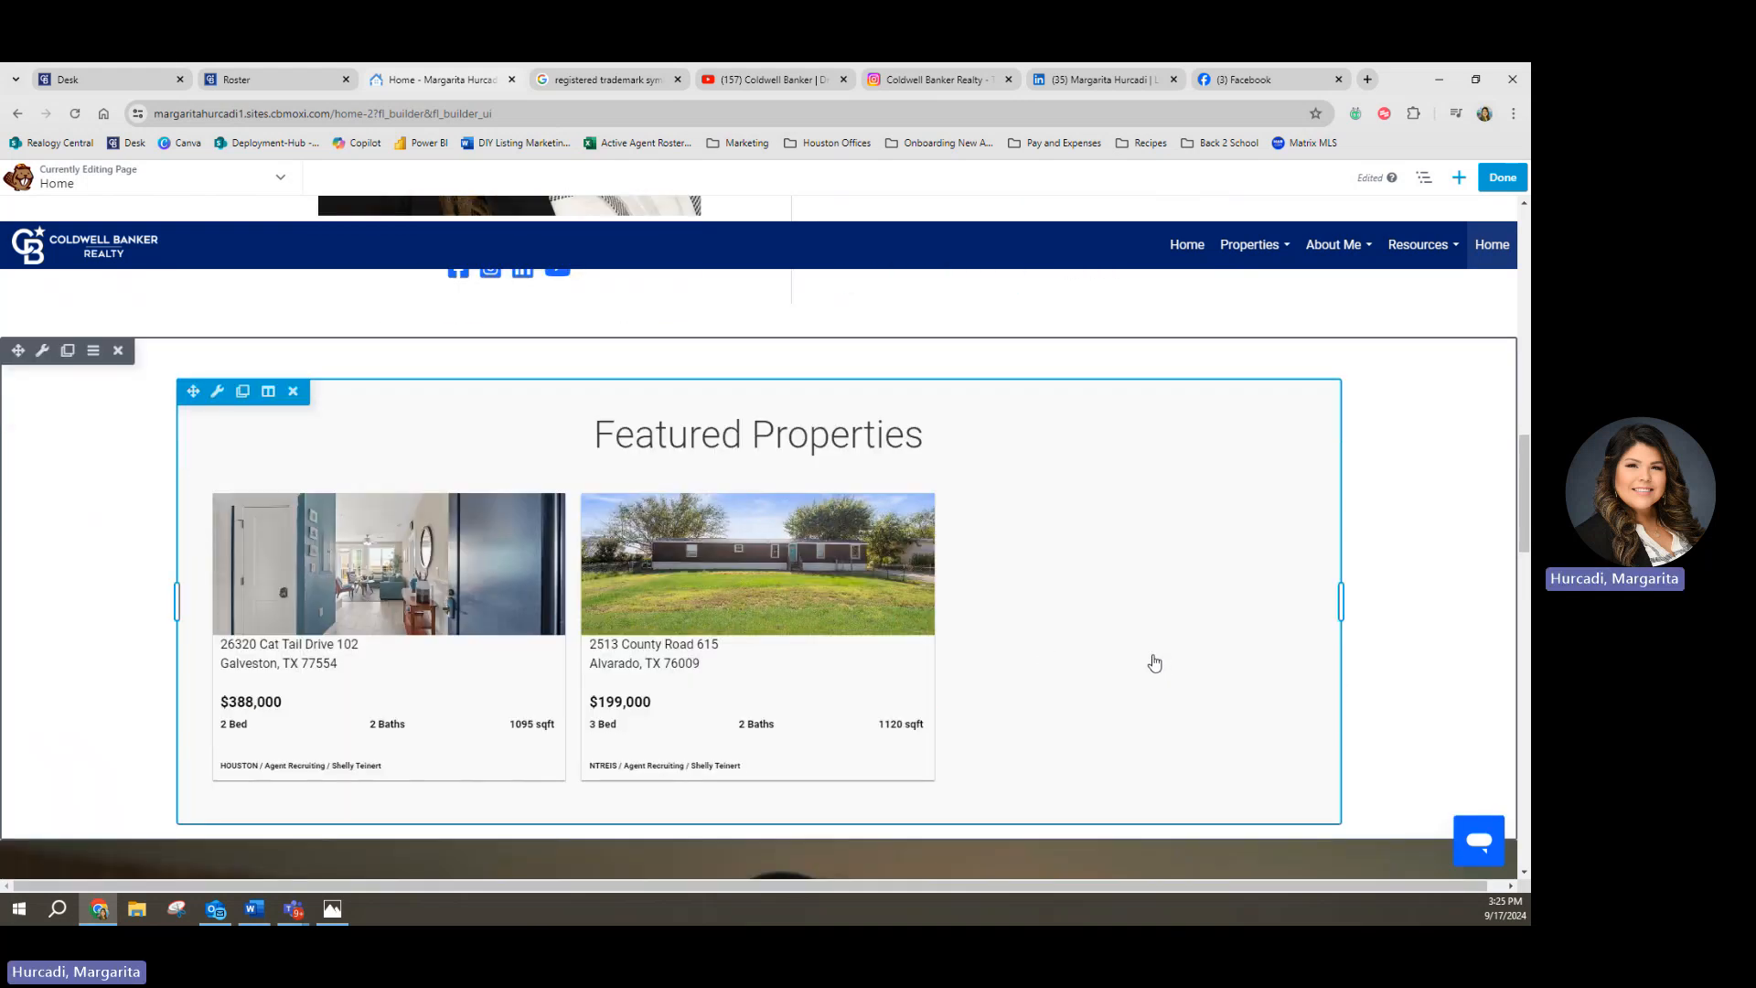
{"action": "scroll", "coordinate": [1155, 662], "scroll_direction": "up", "scroll_amount": 3}
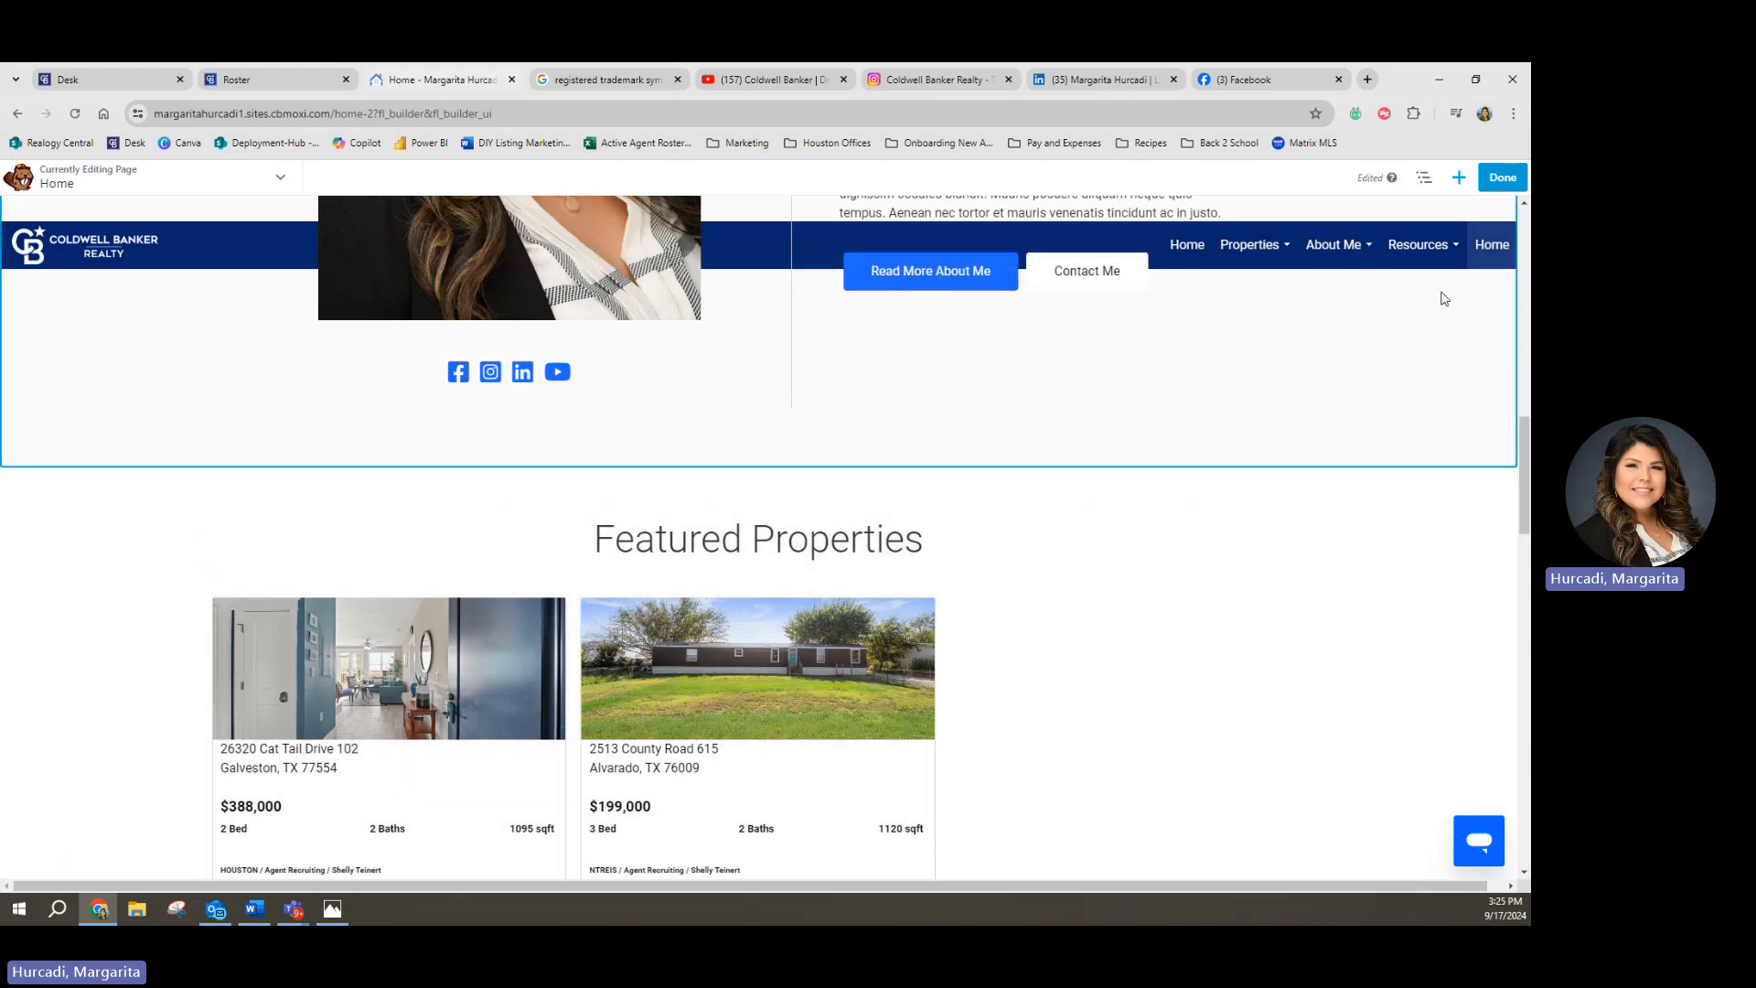
{"action": "left_click", "coordinate": [1460, 179]}
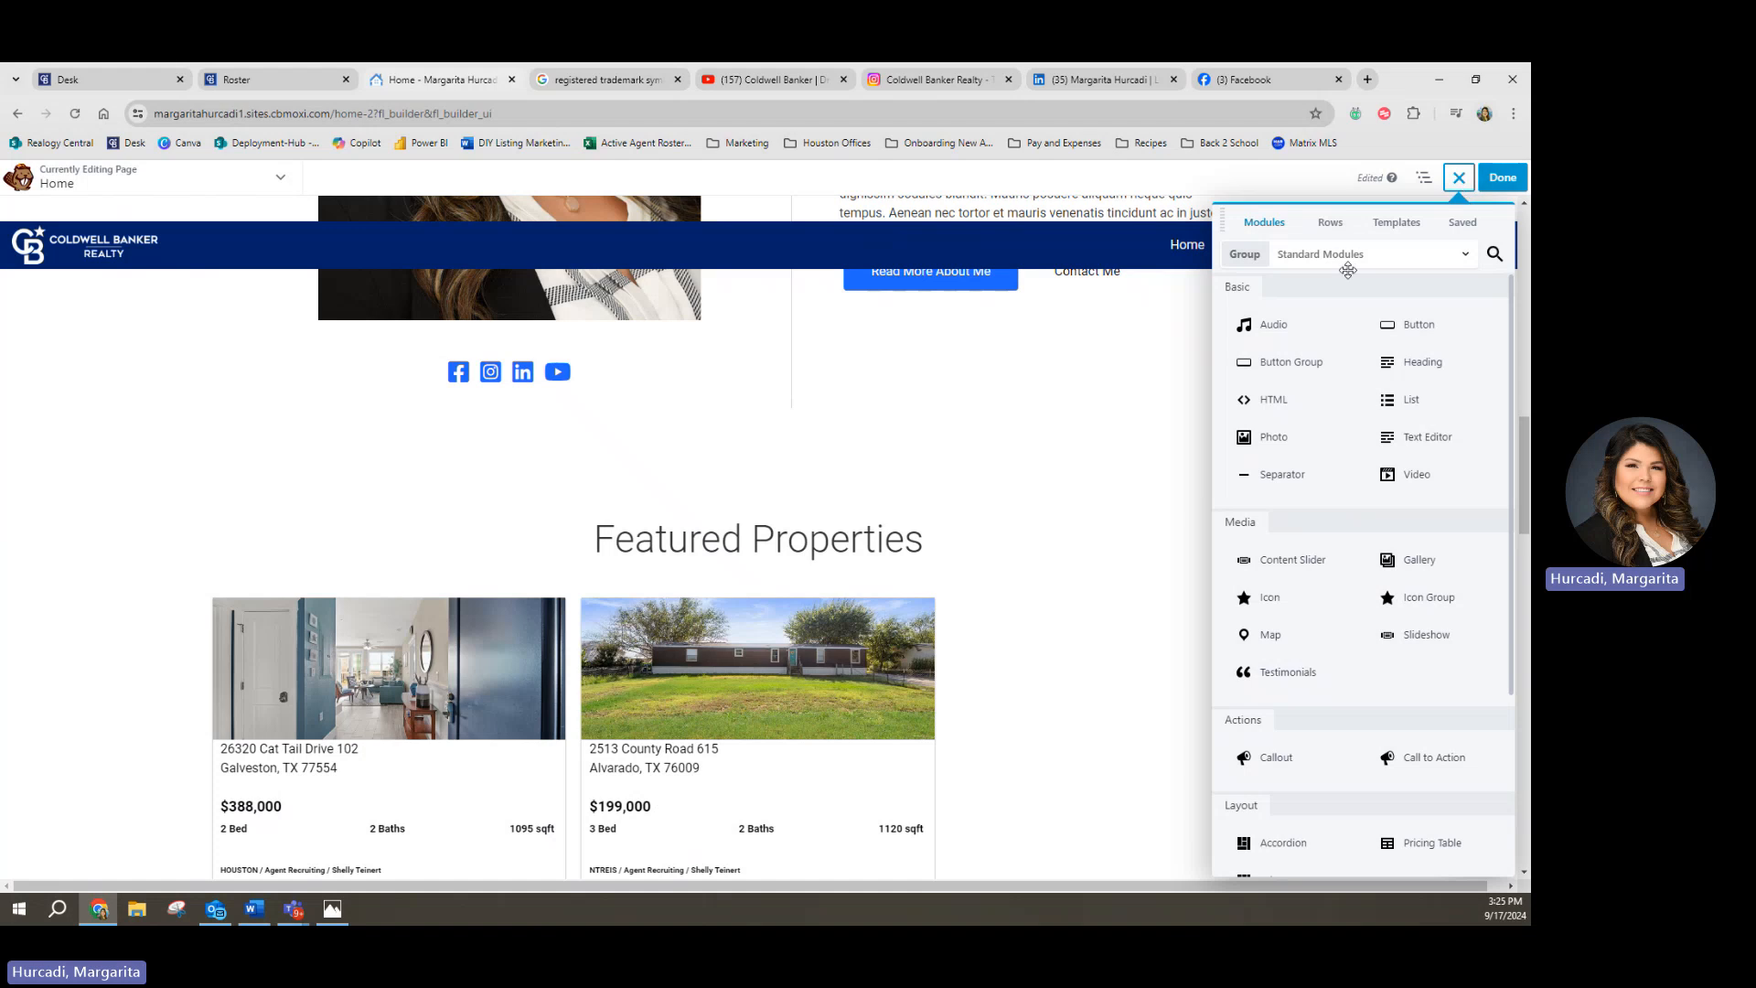
{"action": "left_click", "coordinate": [1331, 223]}
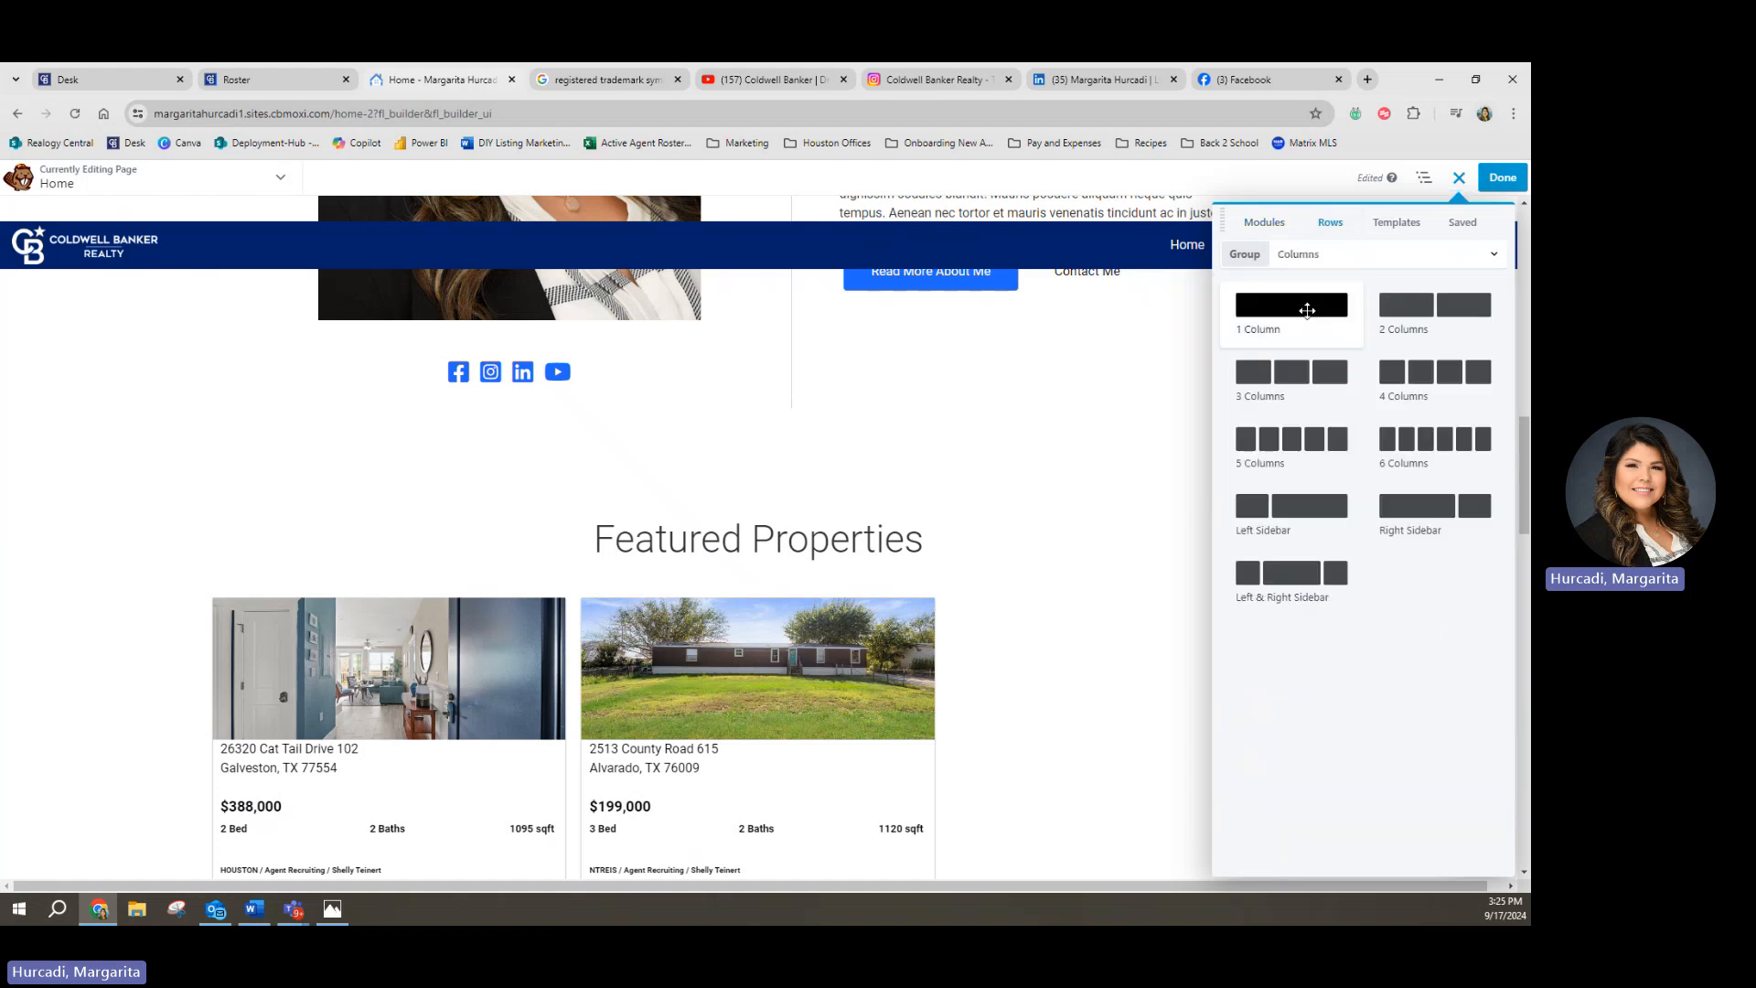
{"action": "left_click_drag", "start_coordinate": [1308, 310], "coordinate": [717, 403]}
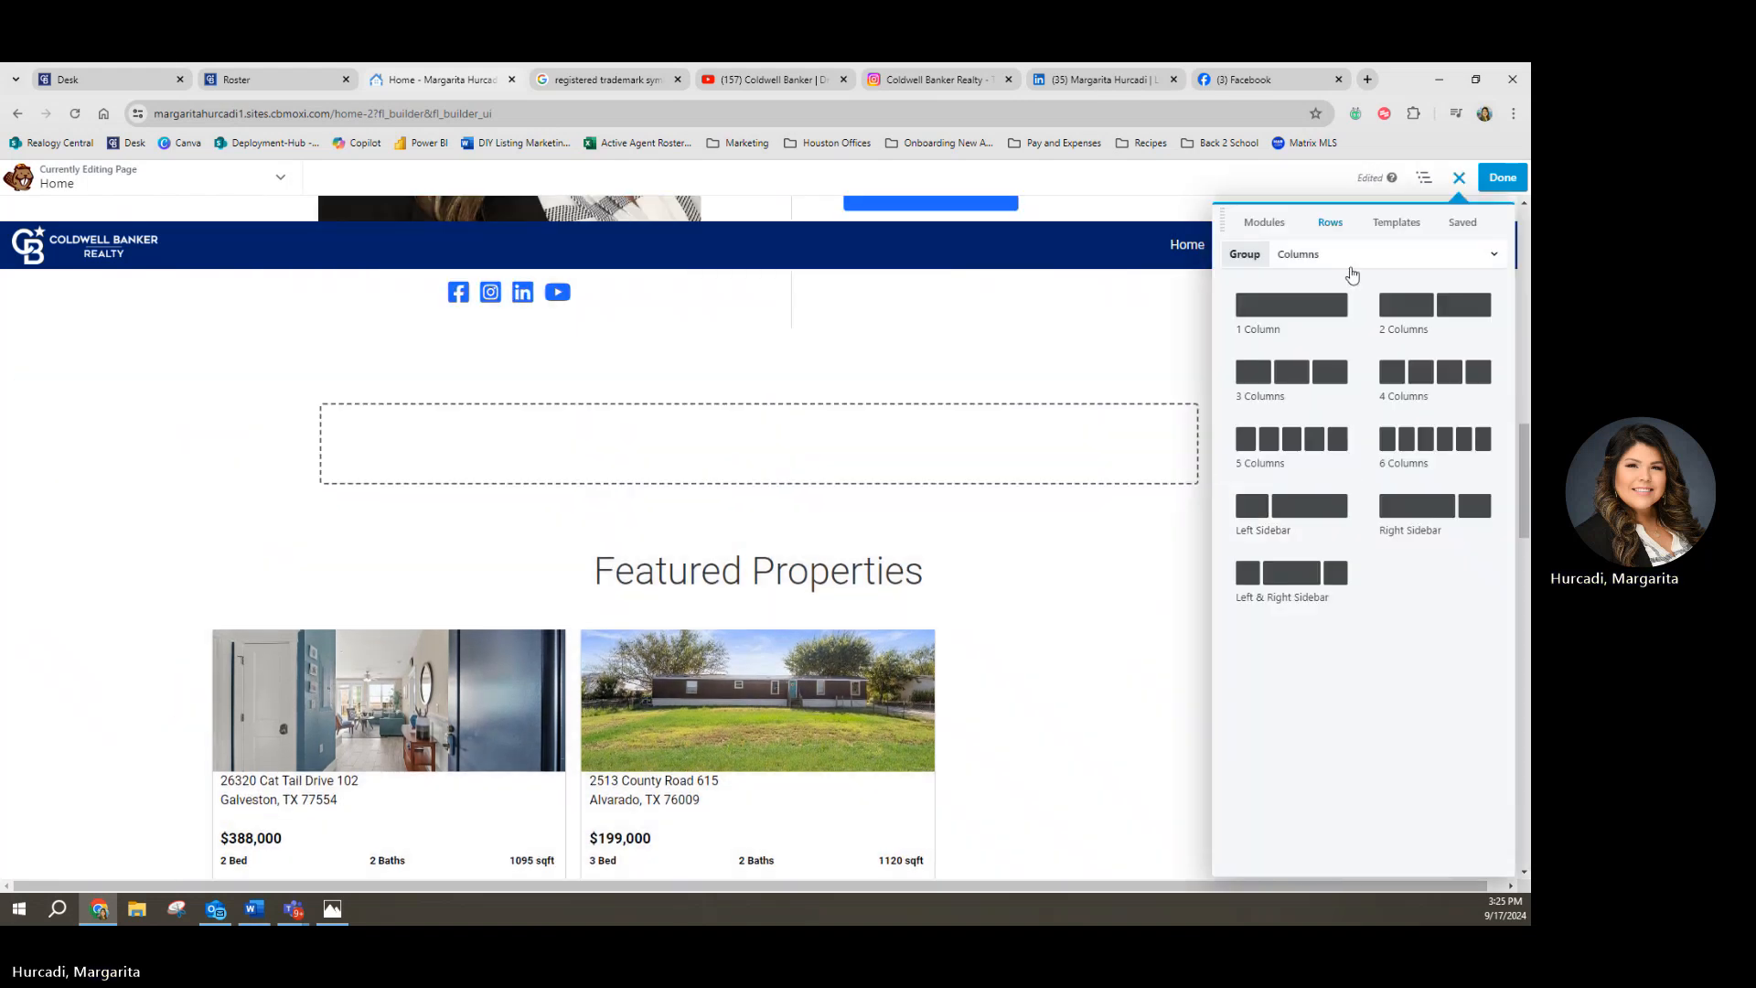
Step: Search the modules for "test" and place the Testimonials content module from Advanced Modules in the empty row
{"action": "left_click", "coordinate": [1286, 227]}
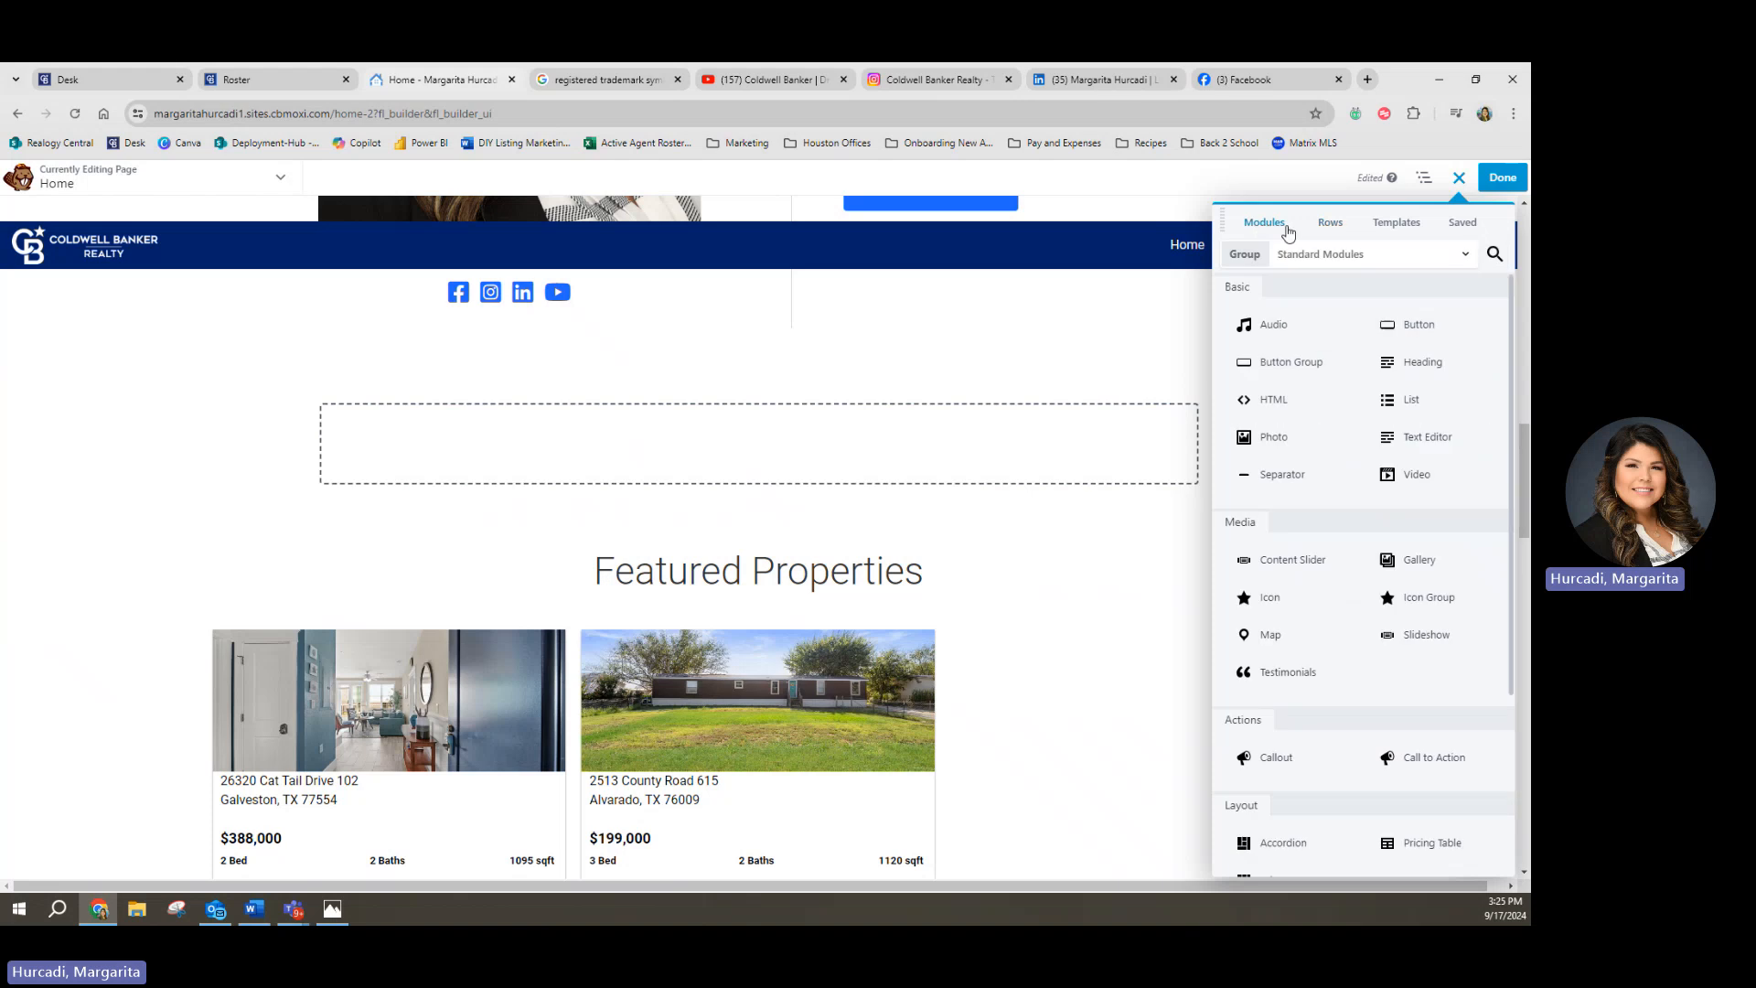
{"action": "left_click", "coordinate": [1493, 256]}
{"action": "left_click", "coordinate": [1351, 256]}
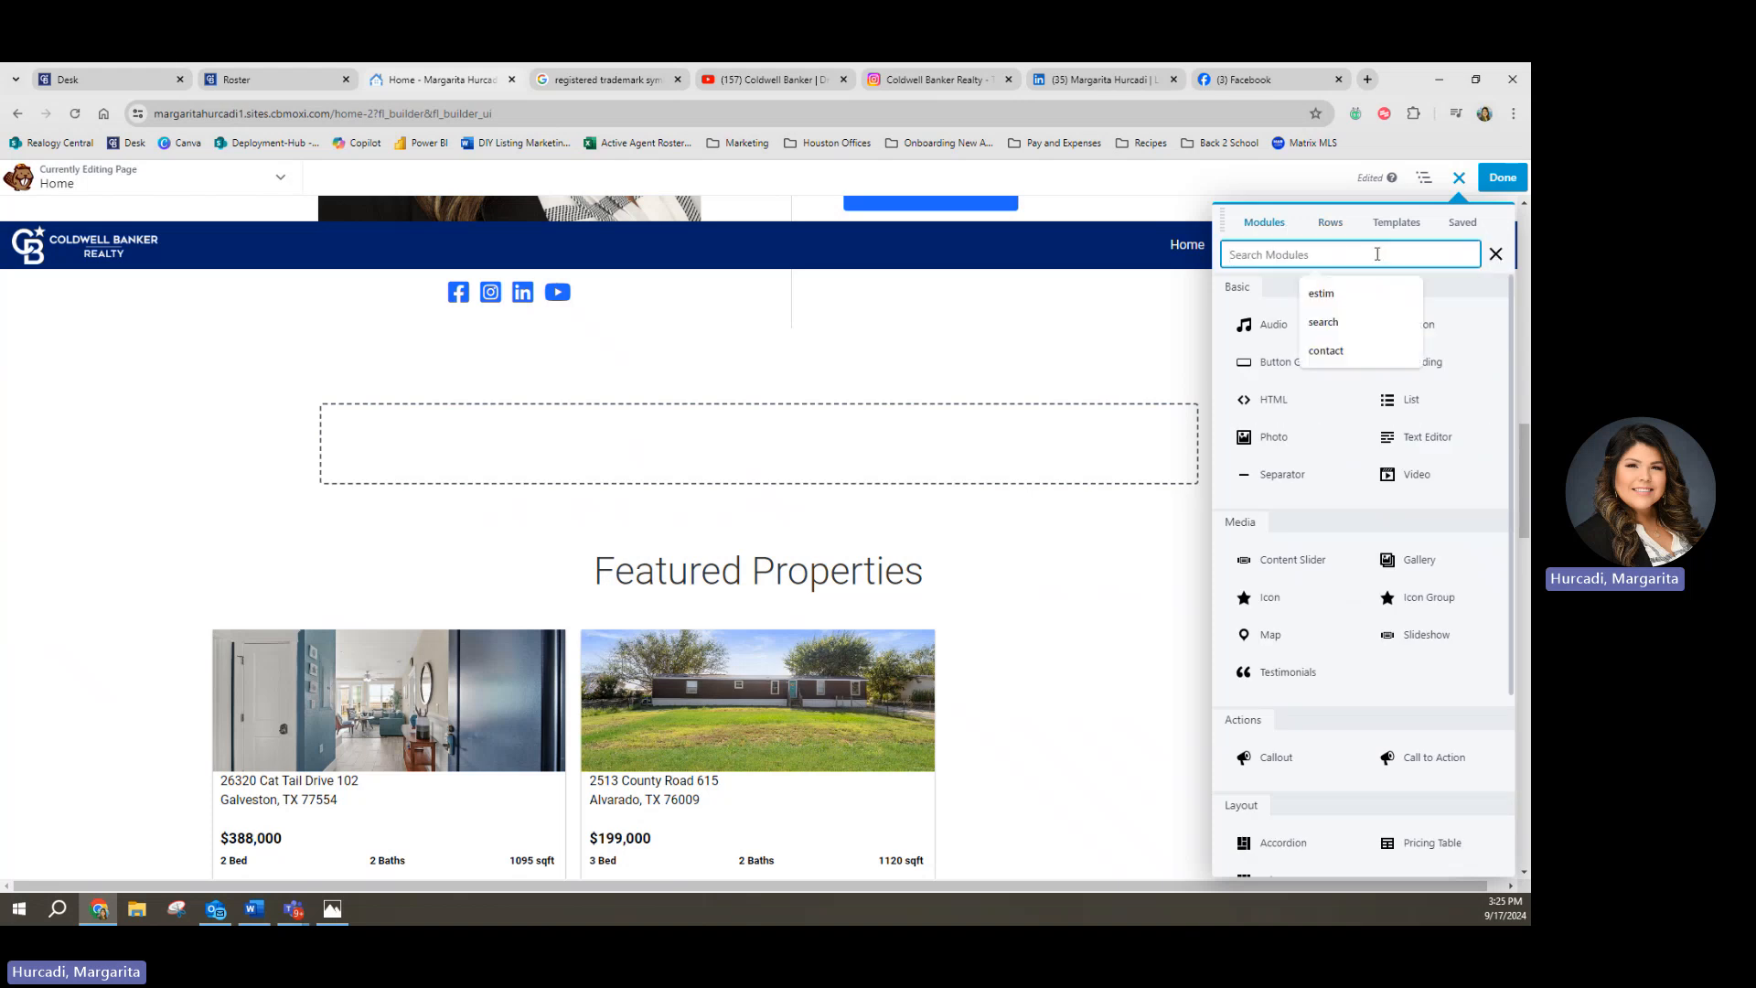
{"action": "type", "text": "test"}
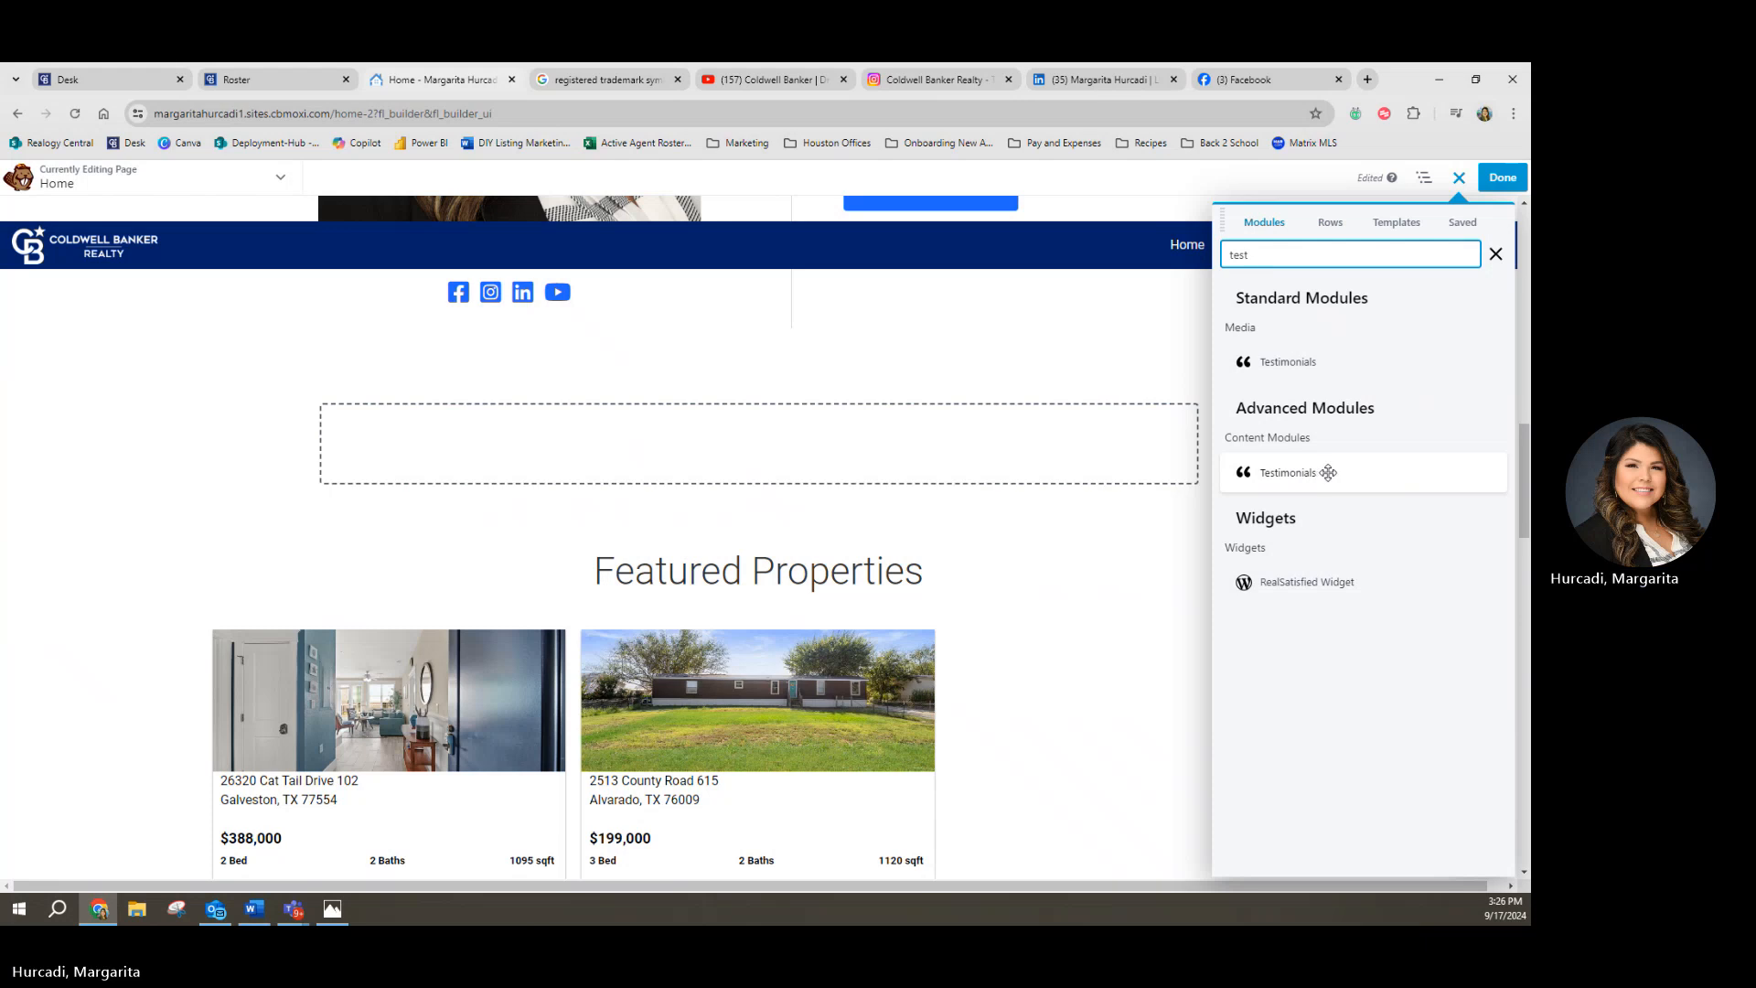
{"action": "left_click_drag", "start_coordinate": [1329, 482], "coordinate": [882, 489]}
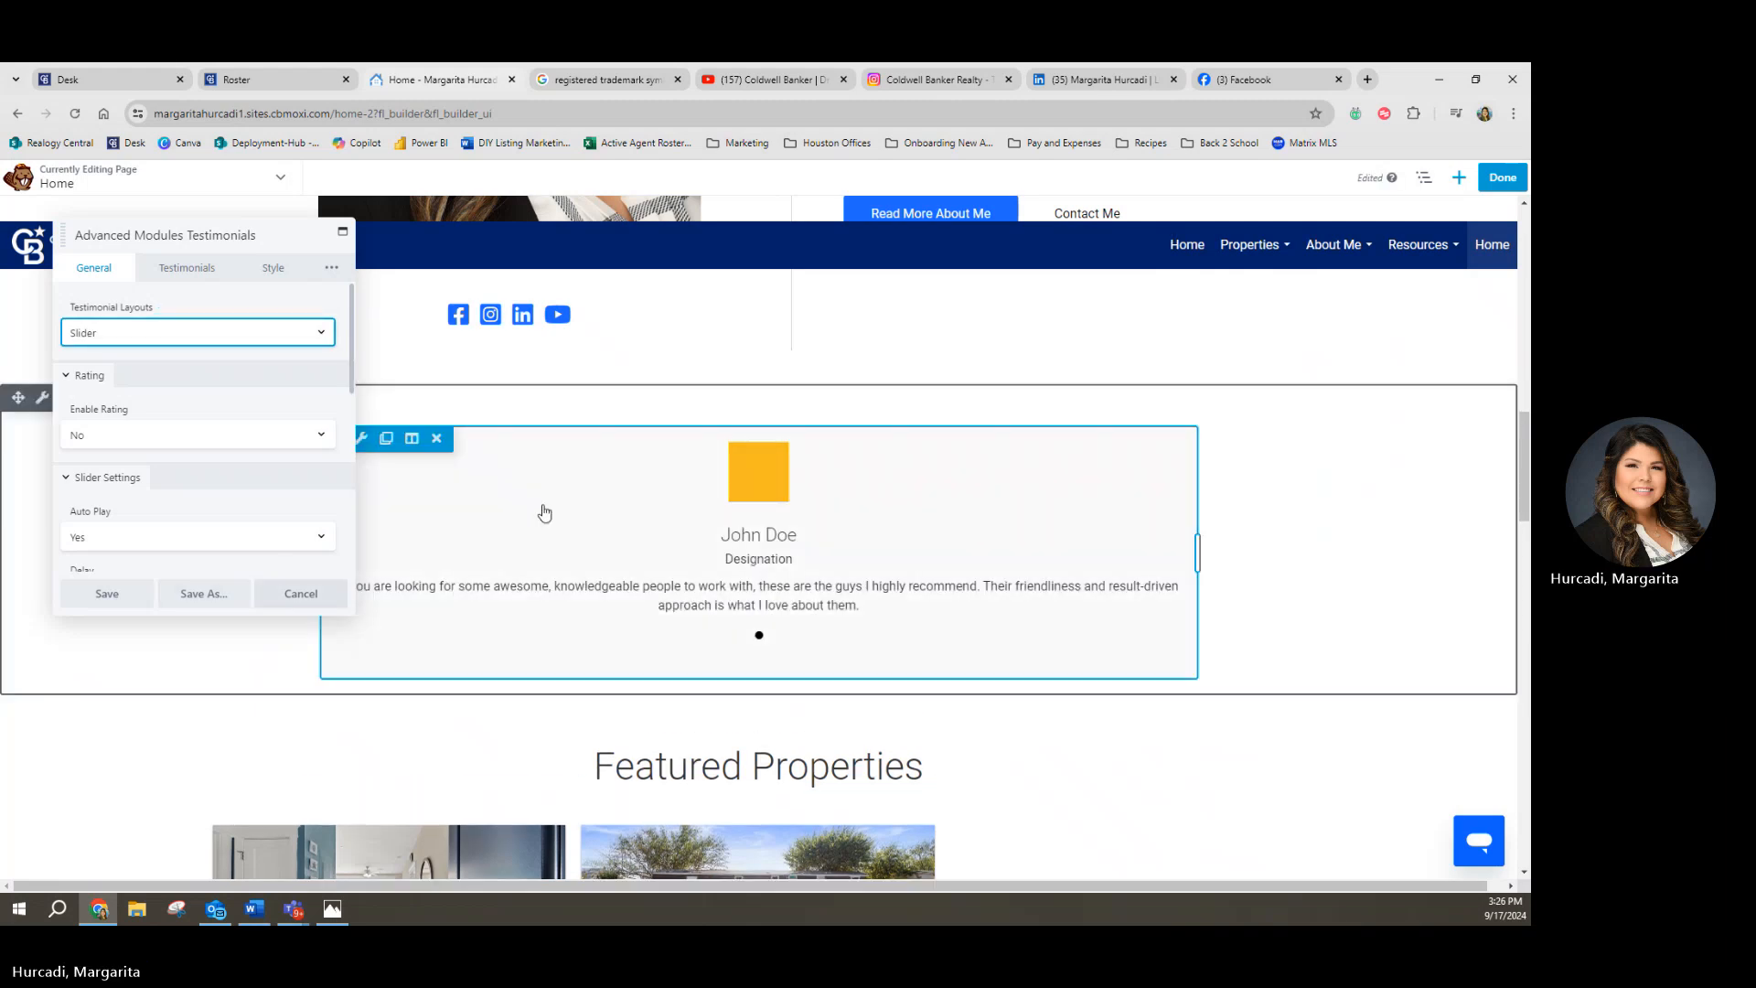
Step: Search the modules for "testi" and place the standard Media Testimonials module above the Advanced Modules testimonial in the same row
{"action": "left_click", "coordinate": [1458, 177]}
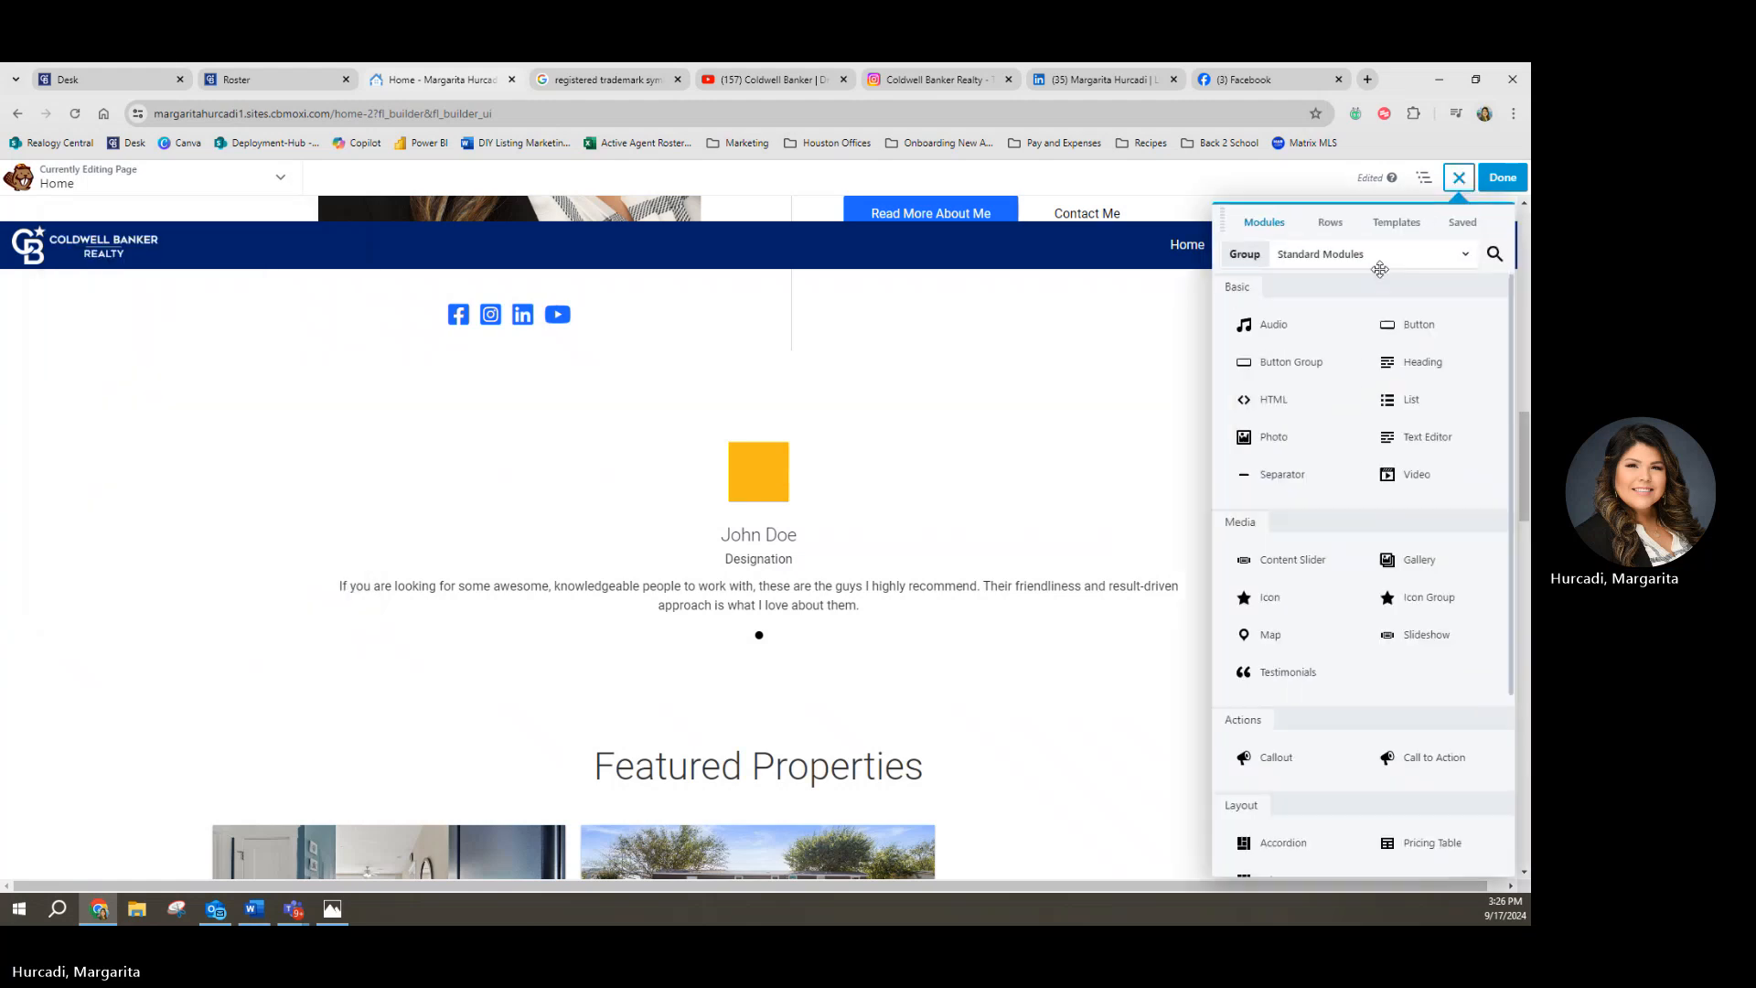
{"action": "left_click", "coordinate": [1494, 257]}
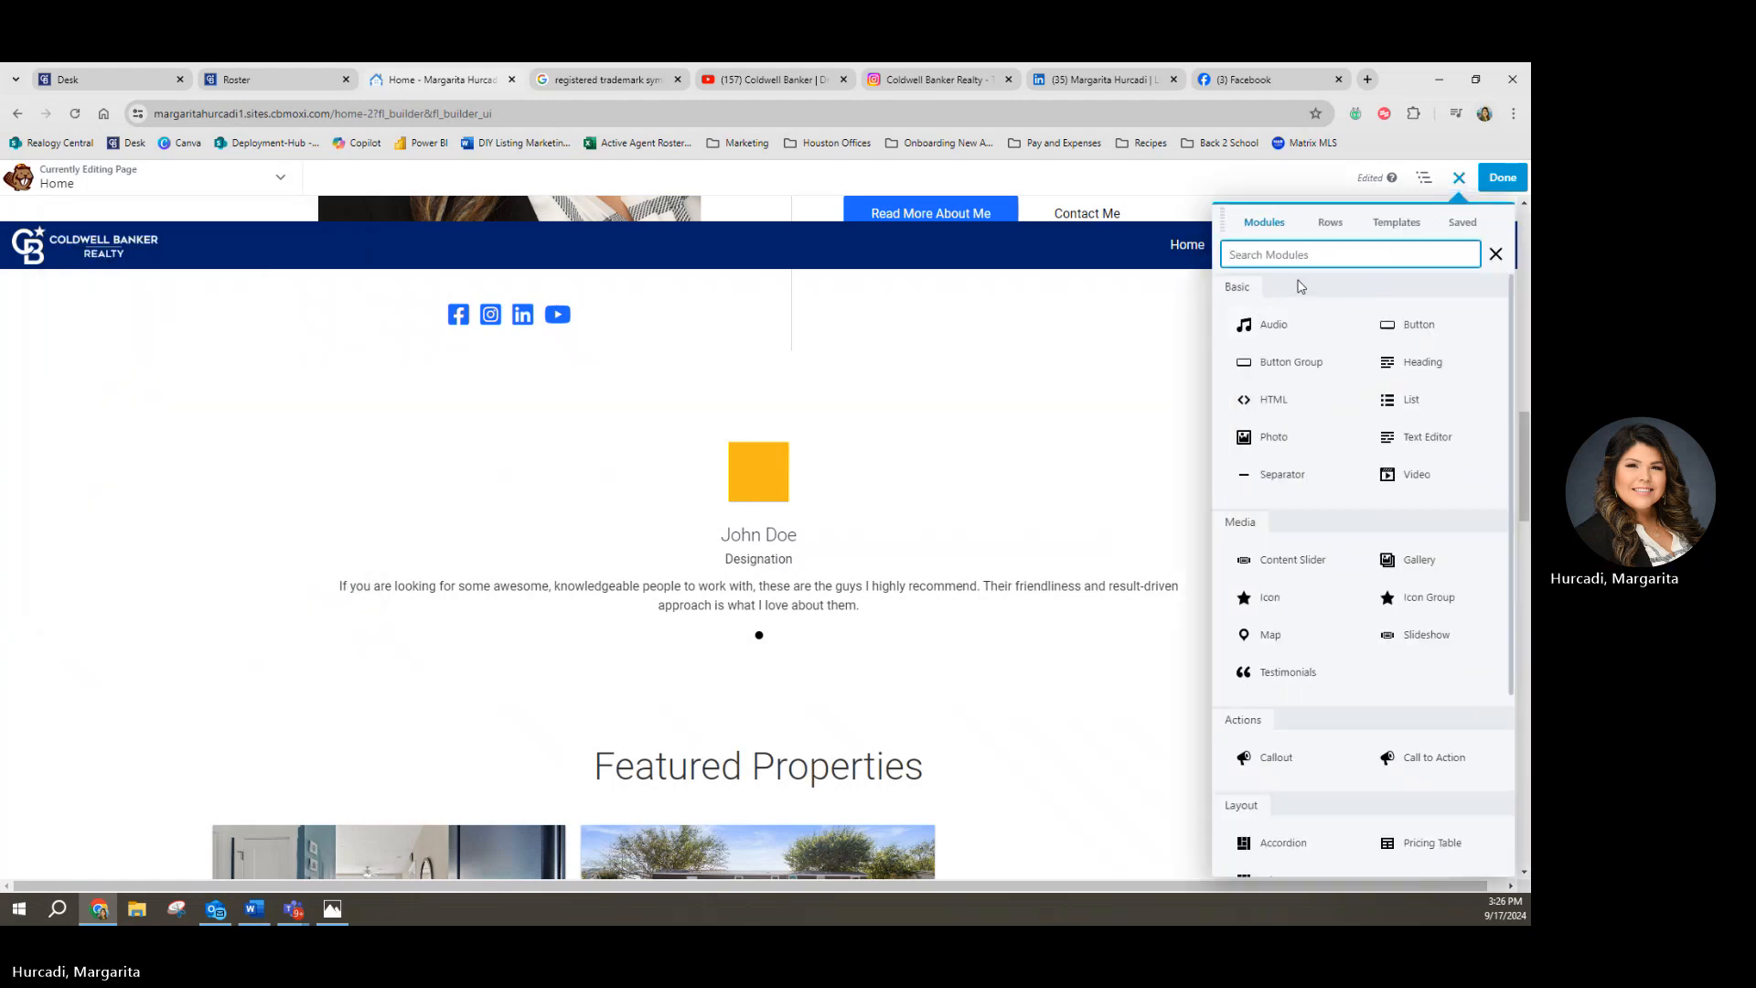
{"action": "type", "text": "testi"}
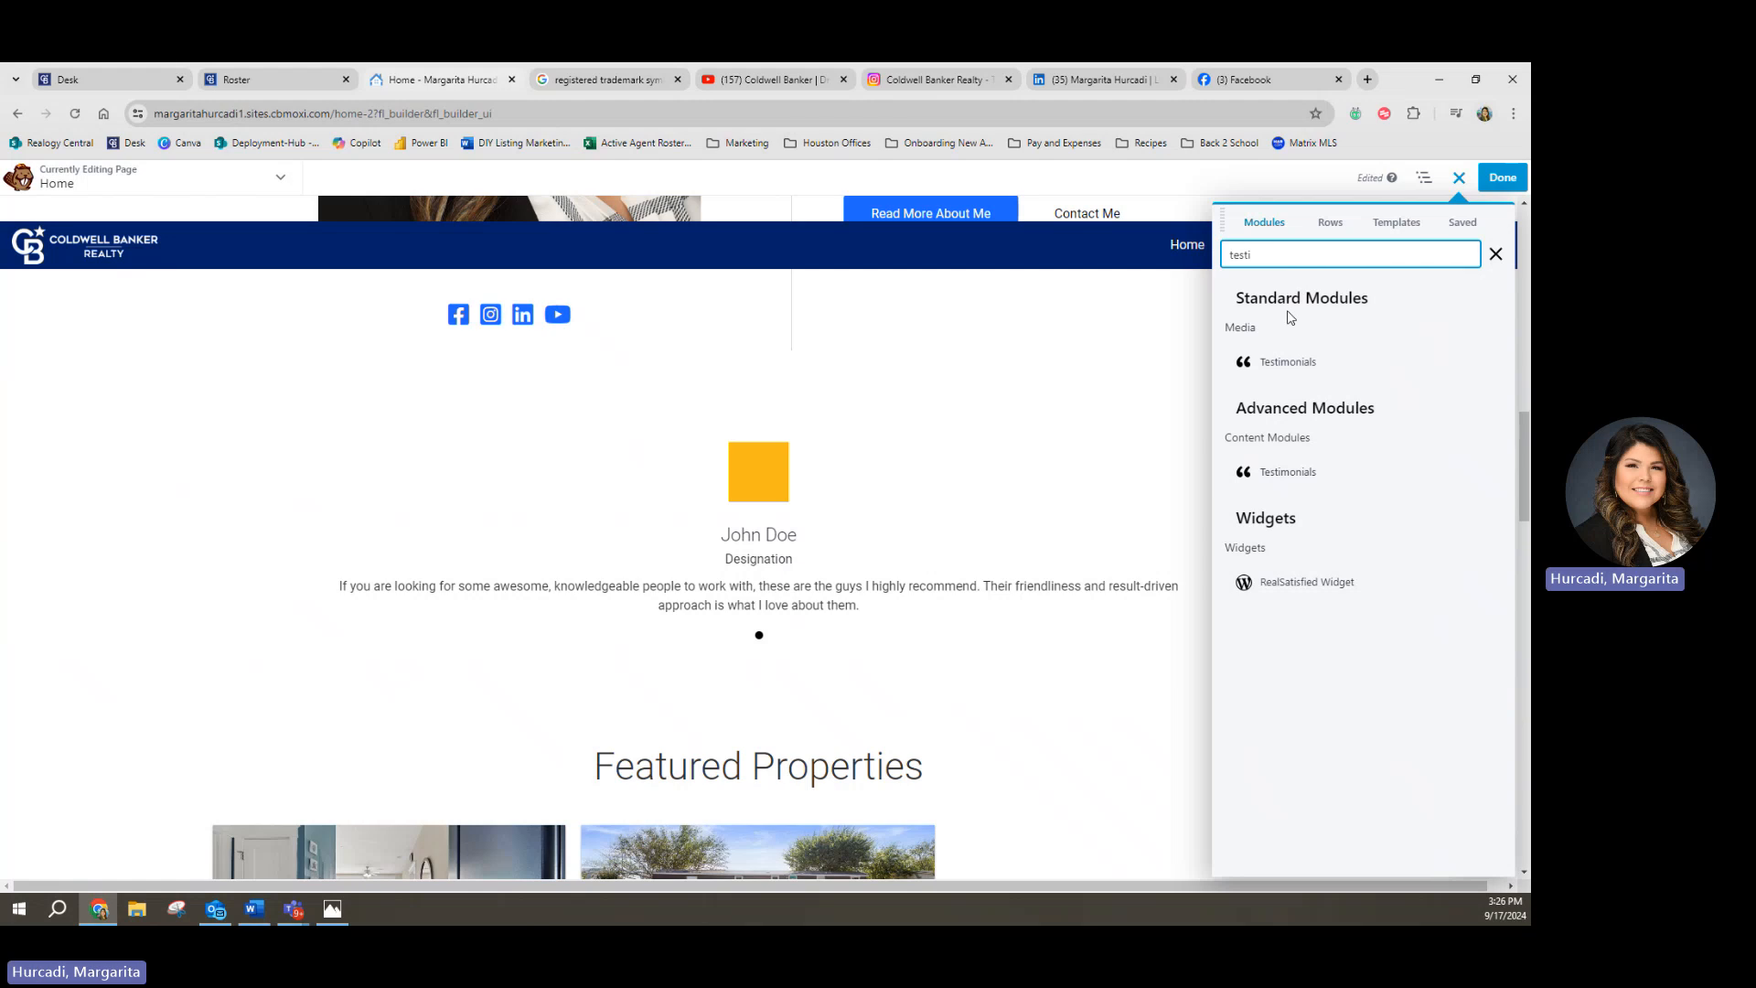
{"action": "left_click_drag", "start_coordinate": [1305, 363], "coordinate": [777, 445]}
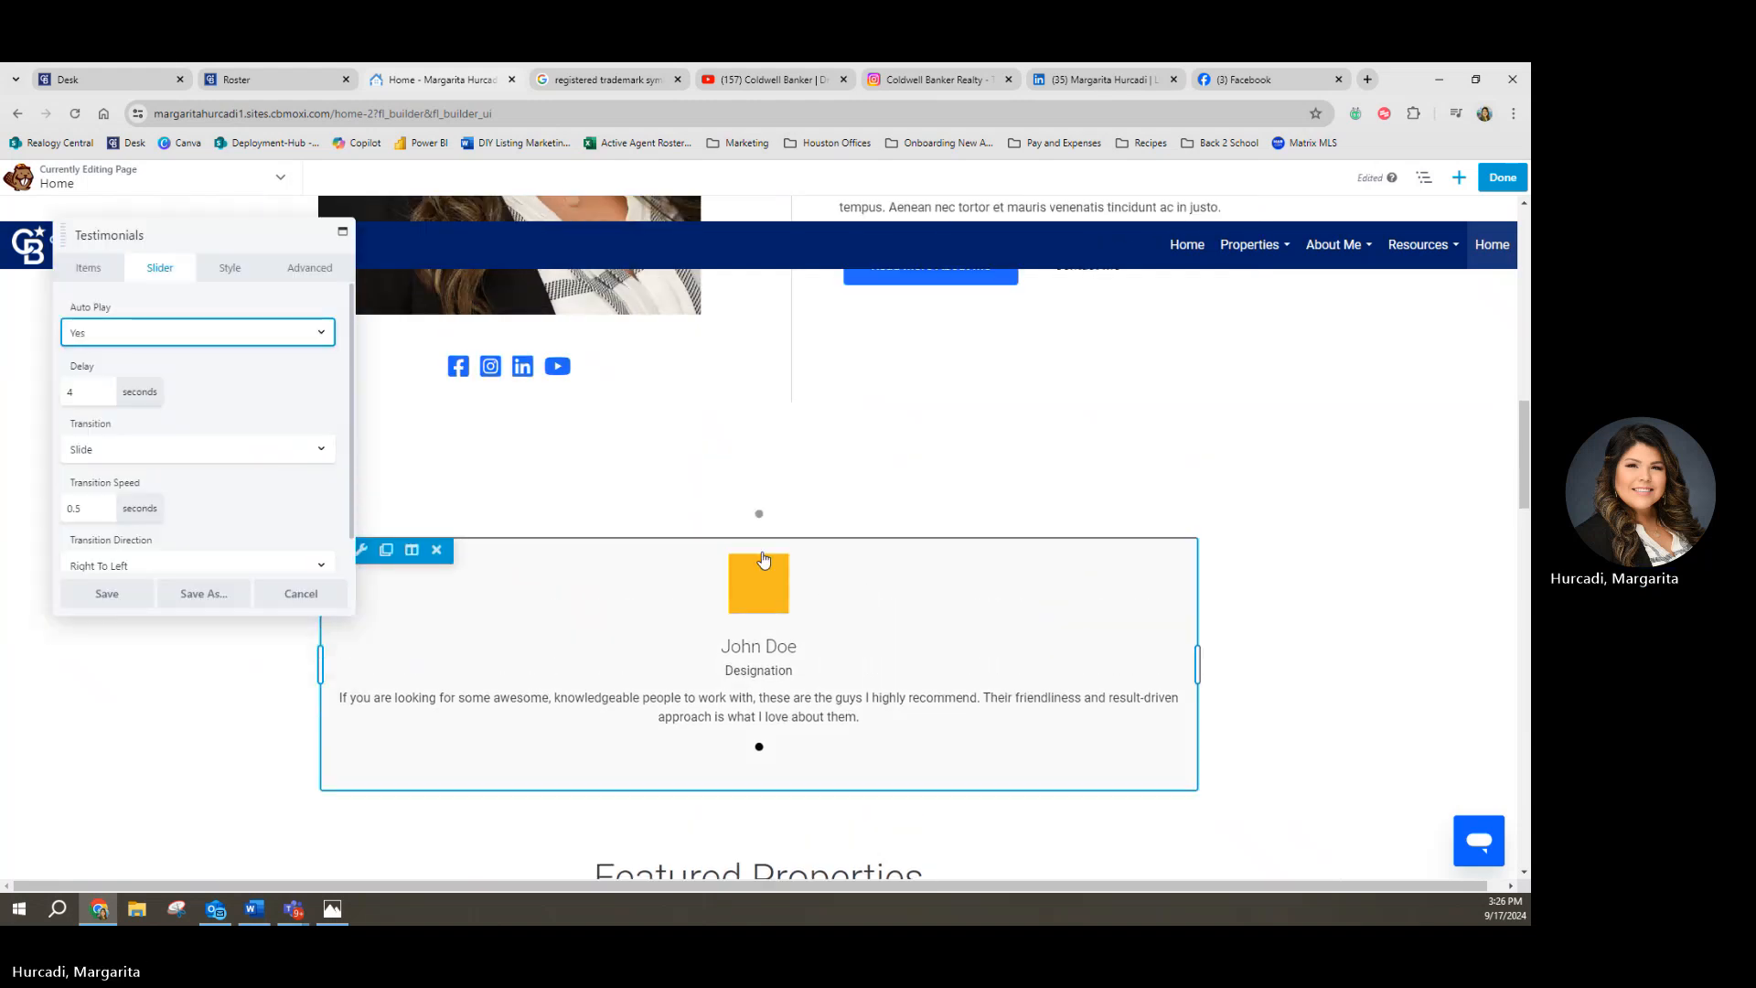
{"action": "scroll", "coordinate": [756, 585], "scroll_direction": "up", "scroll_amount": 1}
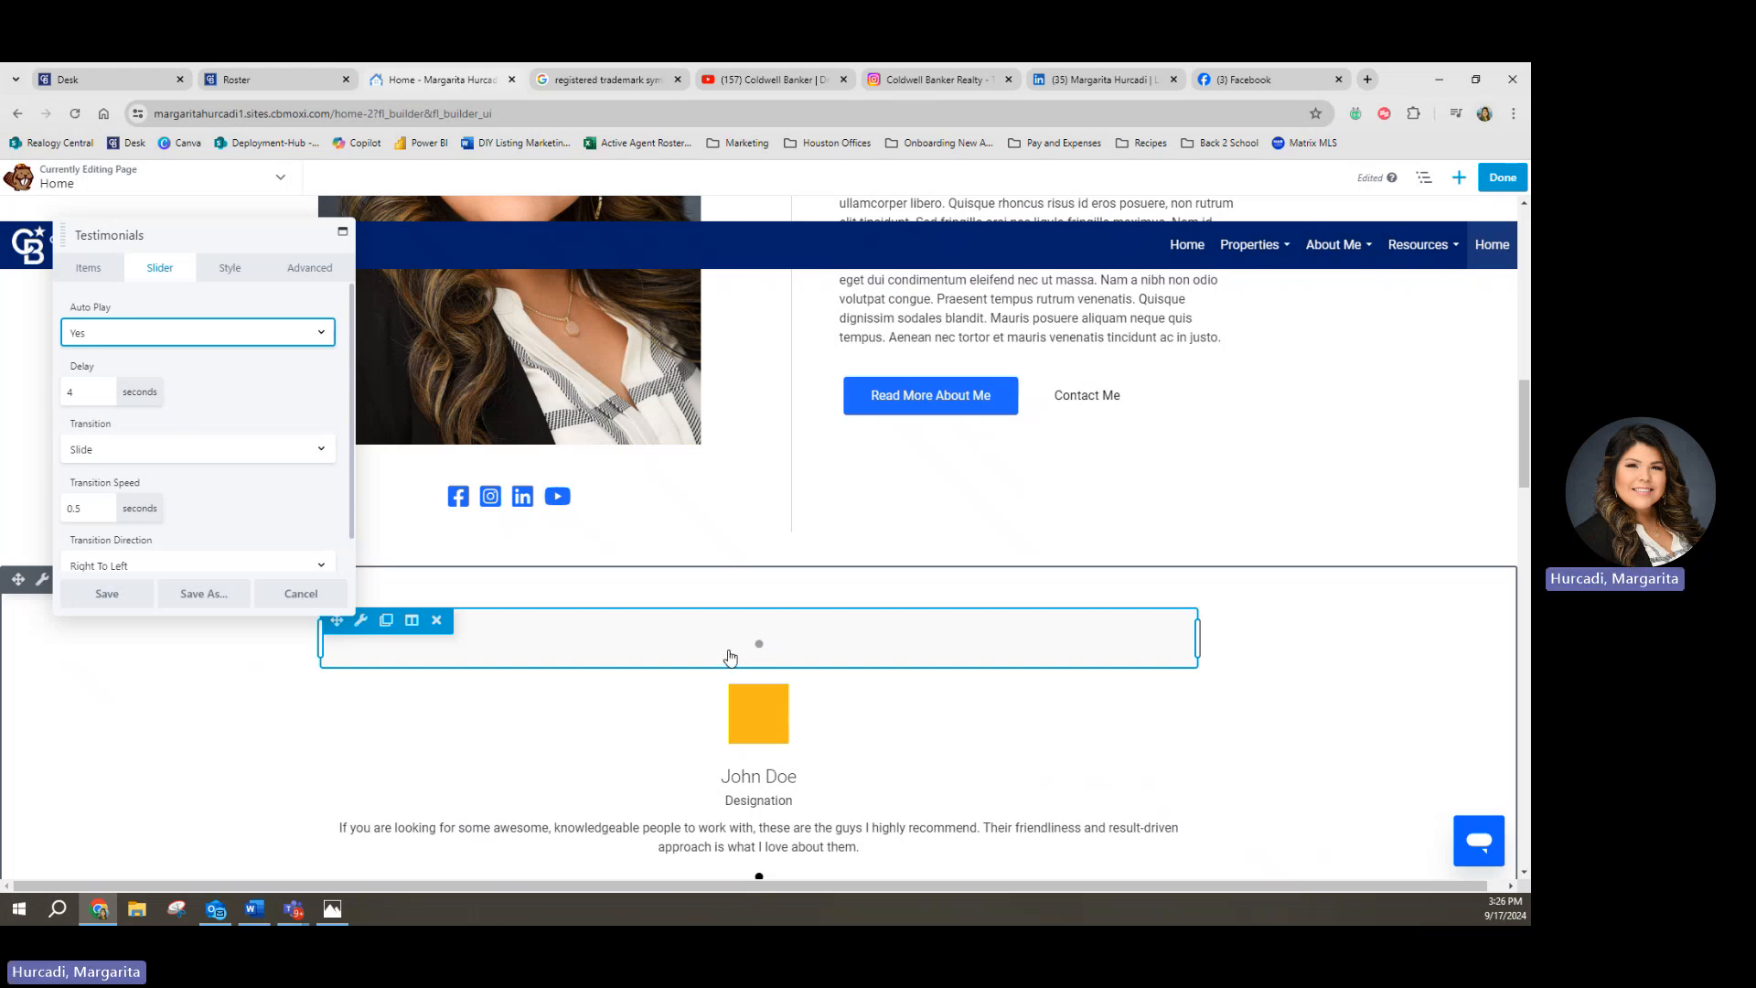
Step: Compare the standard Testimonials module's Items and Slider settings with the Advanced Modules Testimonials' layout, rating, slider and navigation settings
{"action": "left_click", "coordinate": [90, 270]}
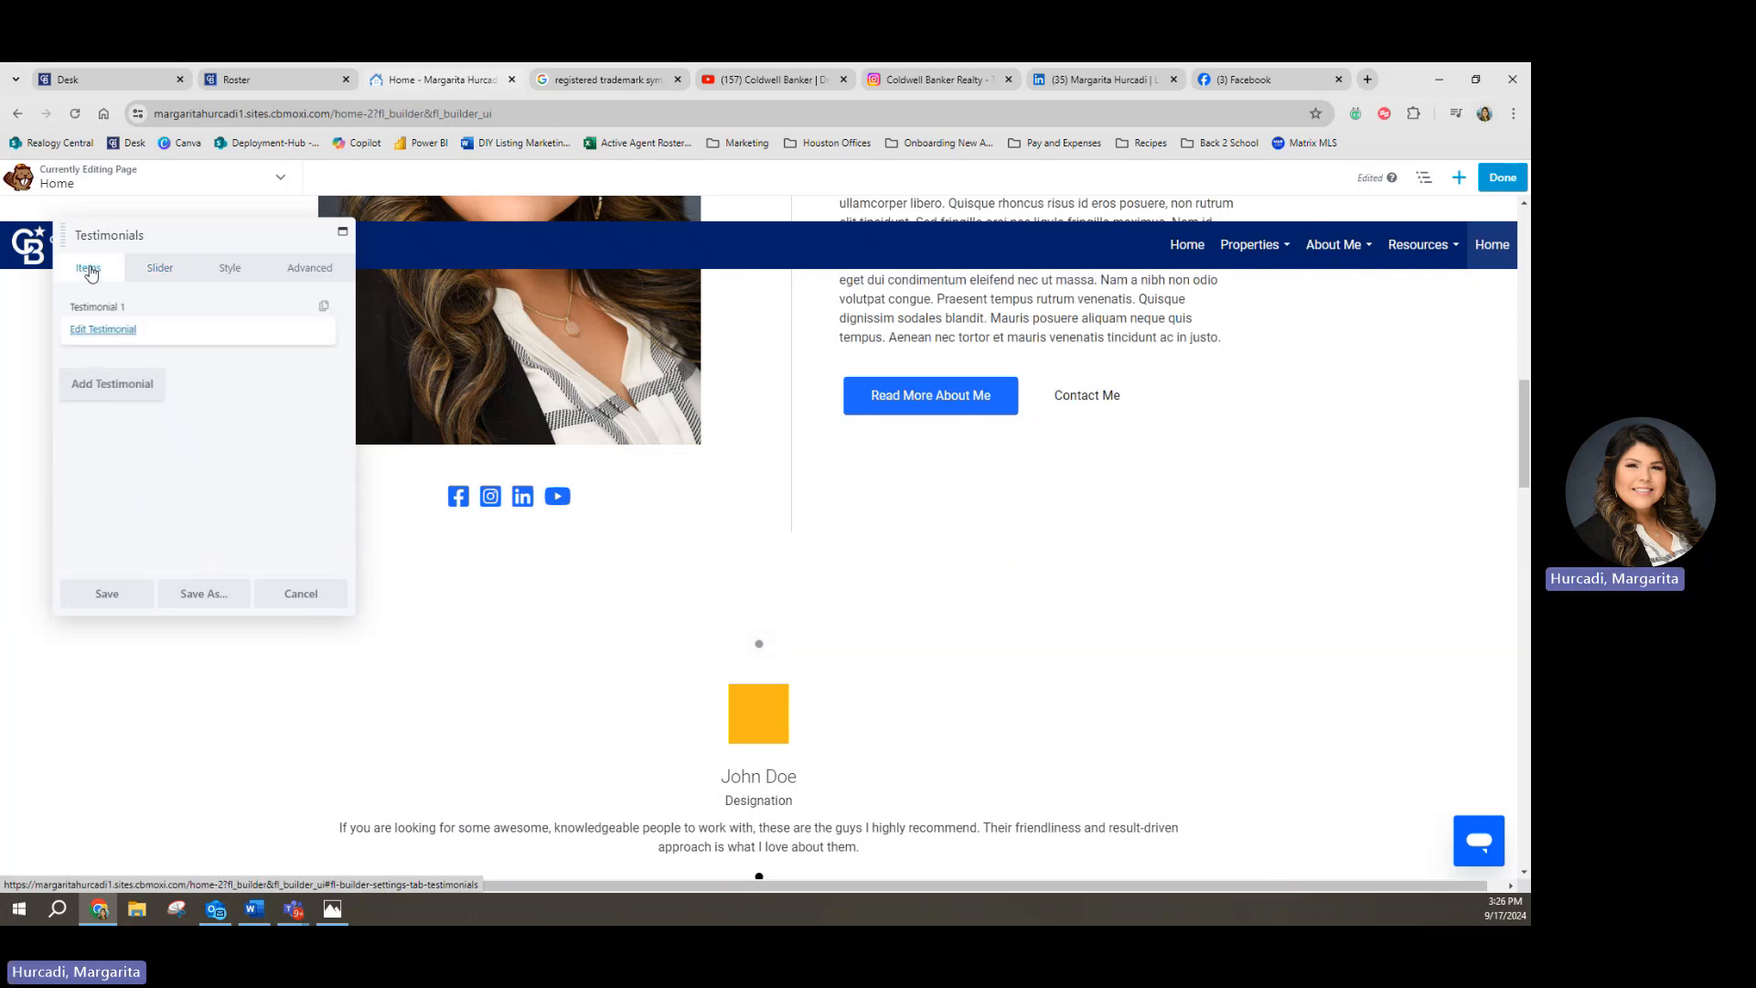
{"action": "left_click", "coordinate": [173, 278]}
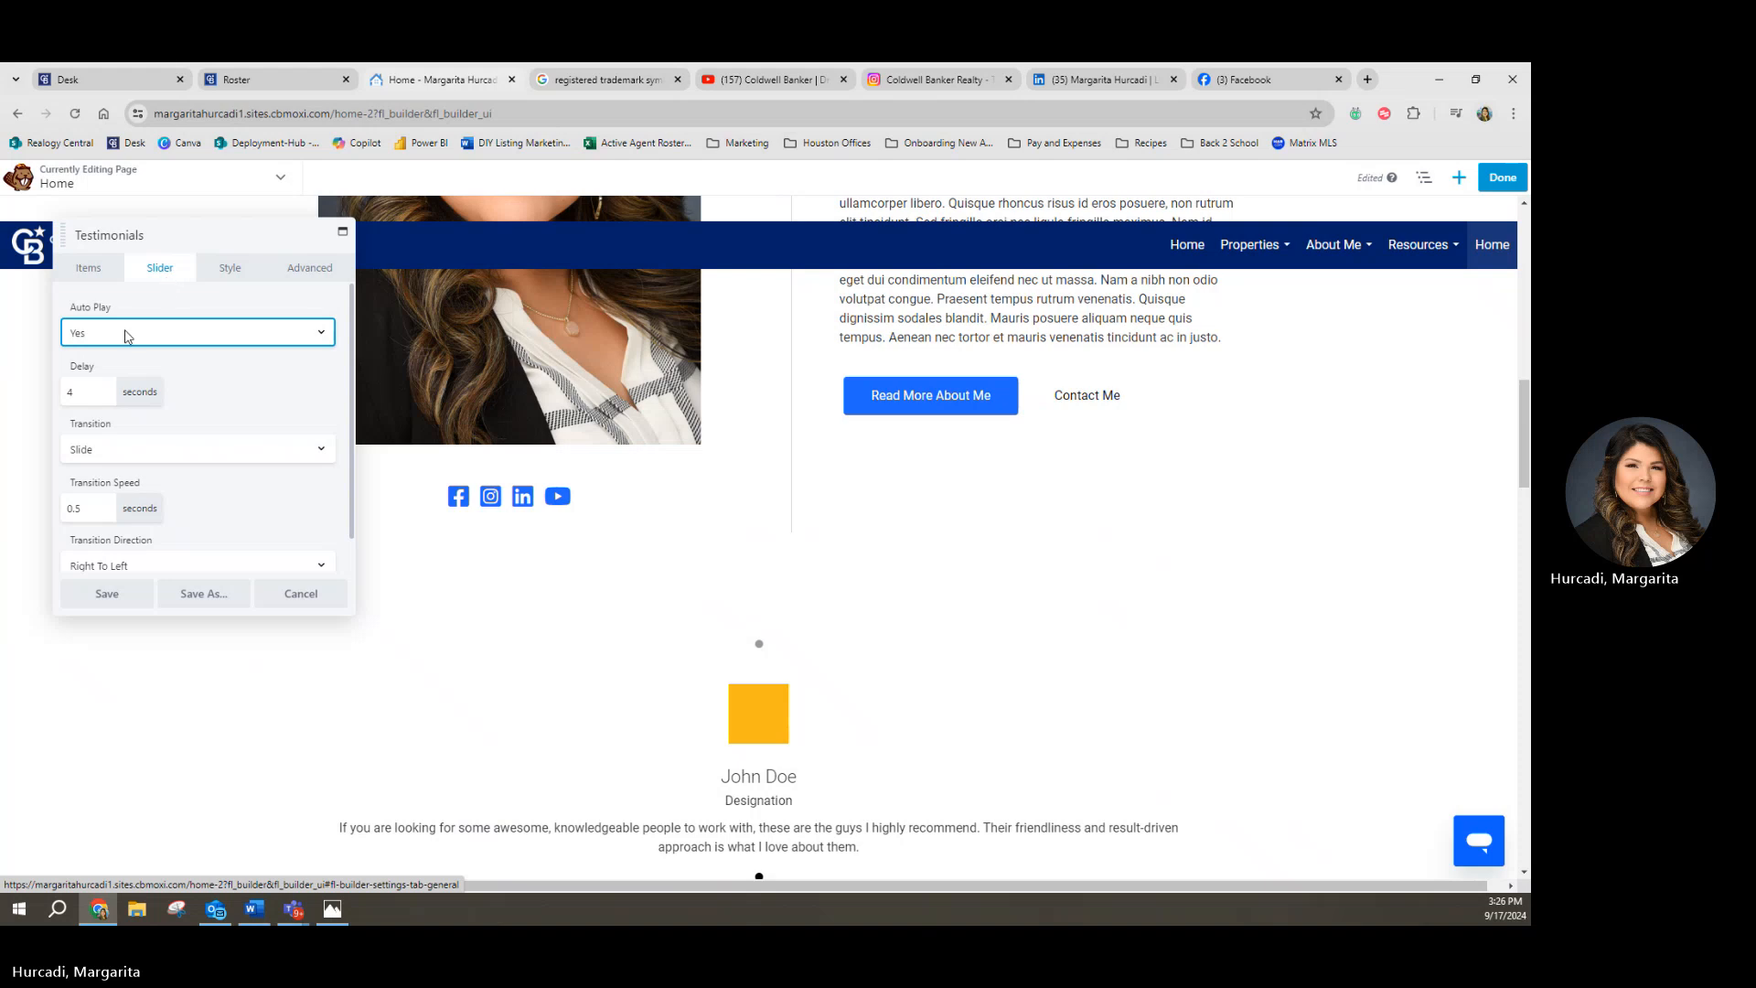
{"action": "left_click", "coordinate": [79, 274]}
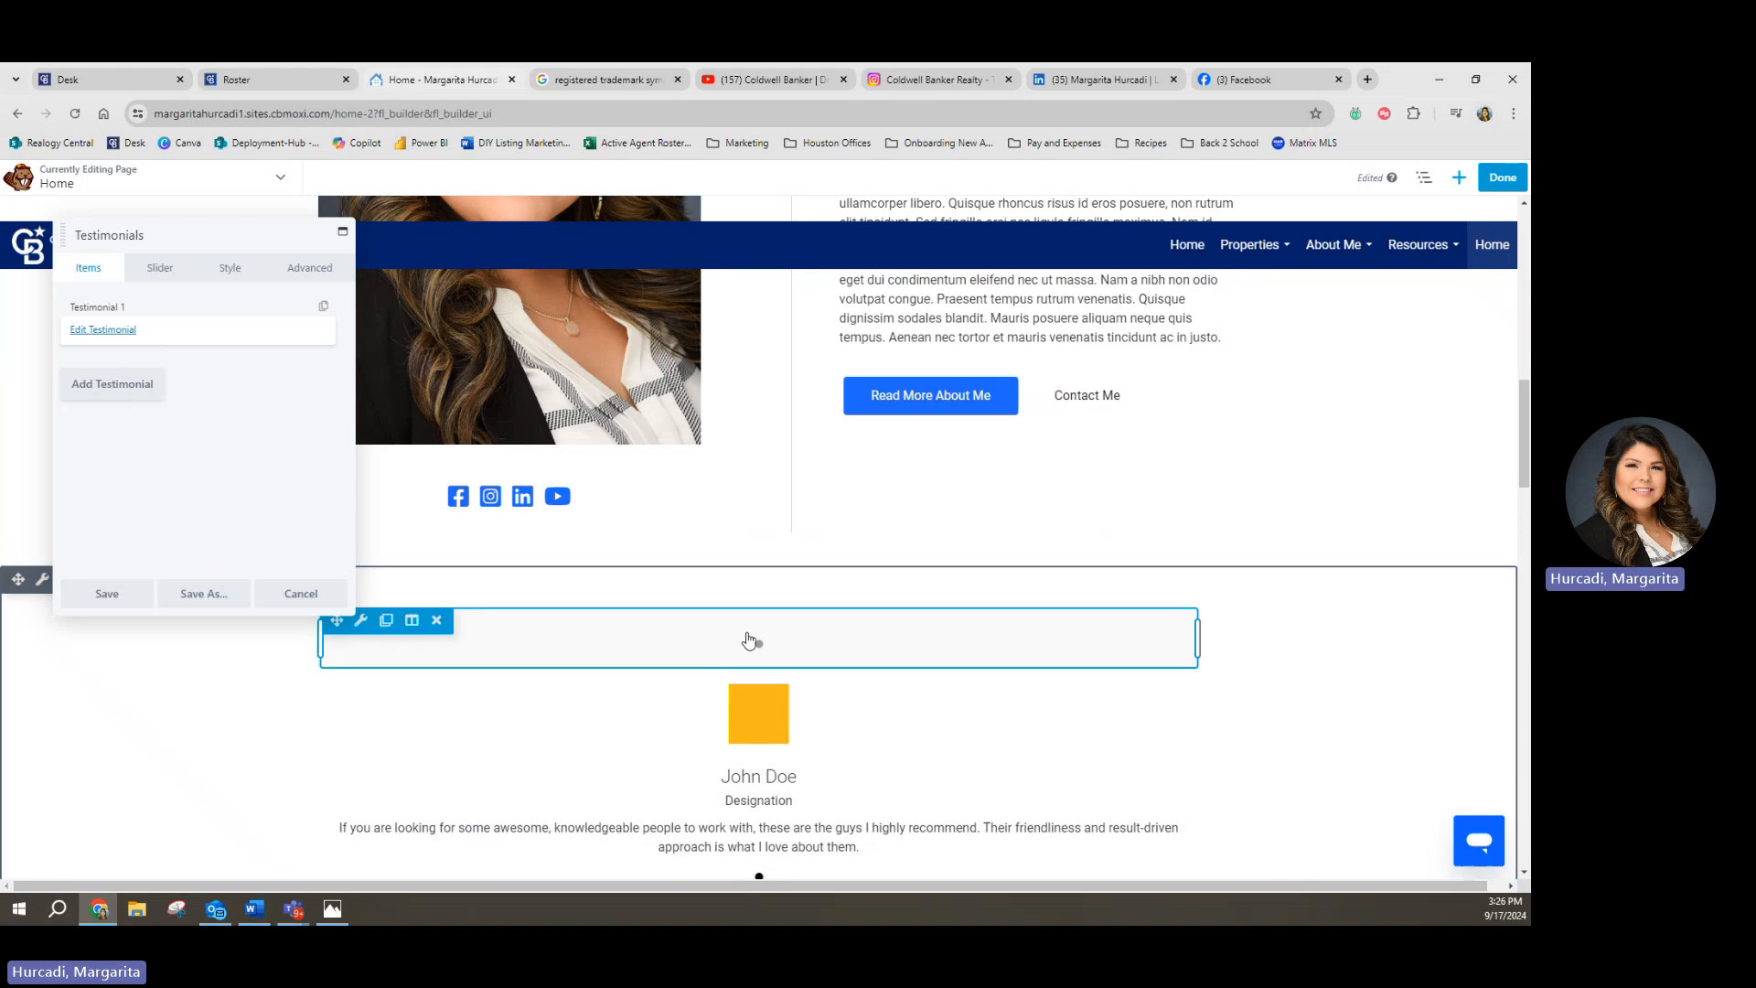
{"action": "scroll", "coordinate": [732, 740], "scroll_direction": "down", "scroll_amount": 2}
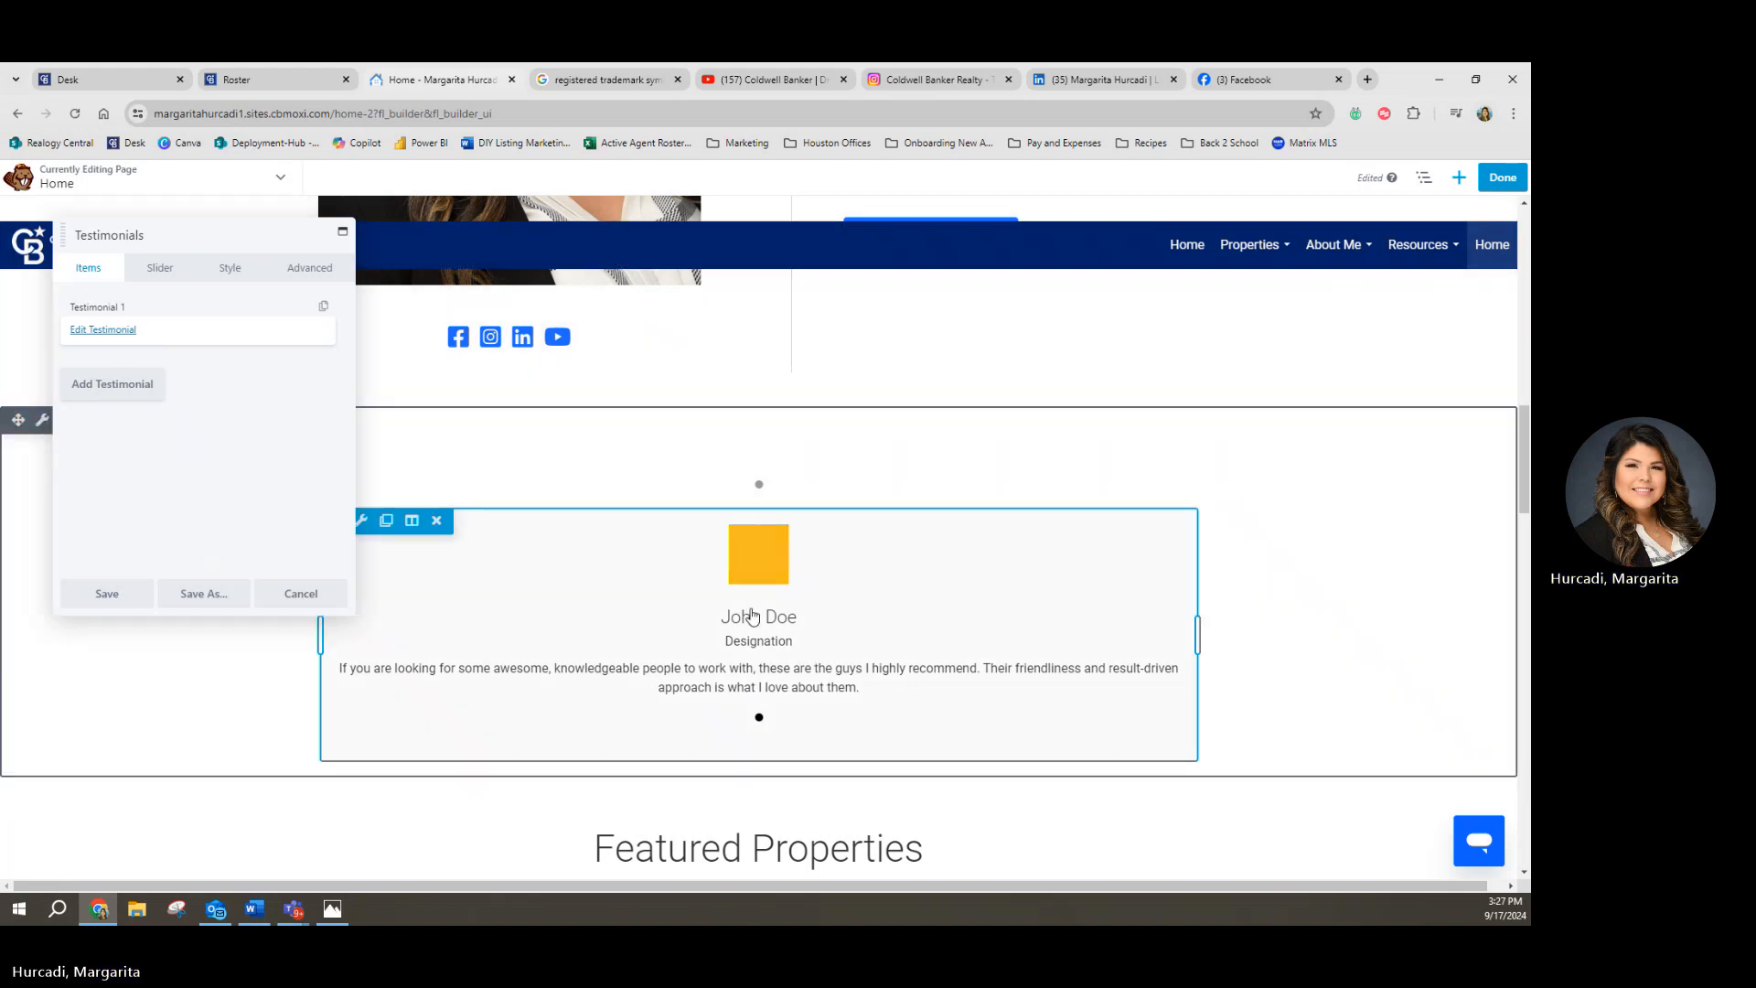
{"action": "left_click", "coordinate": [774, 584]}
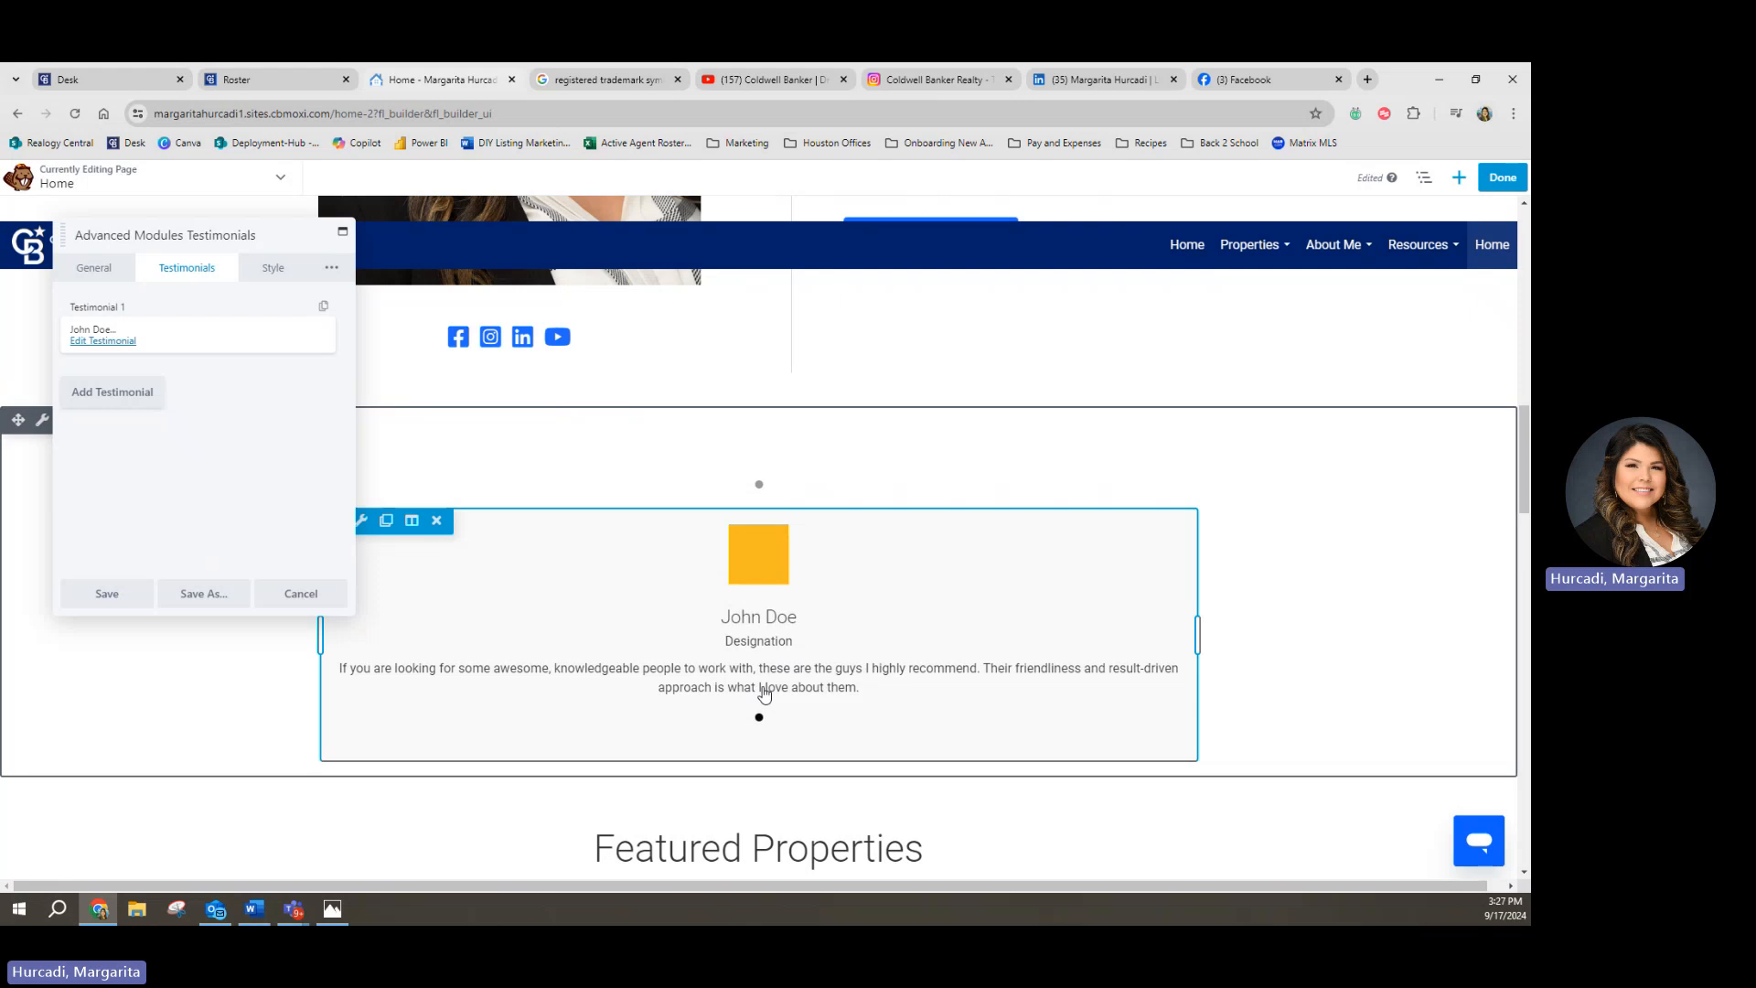
{"action": "left_click", "coordinate": [100, 274]}
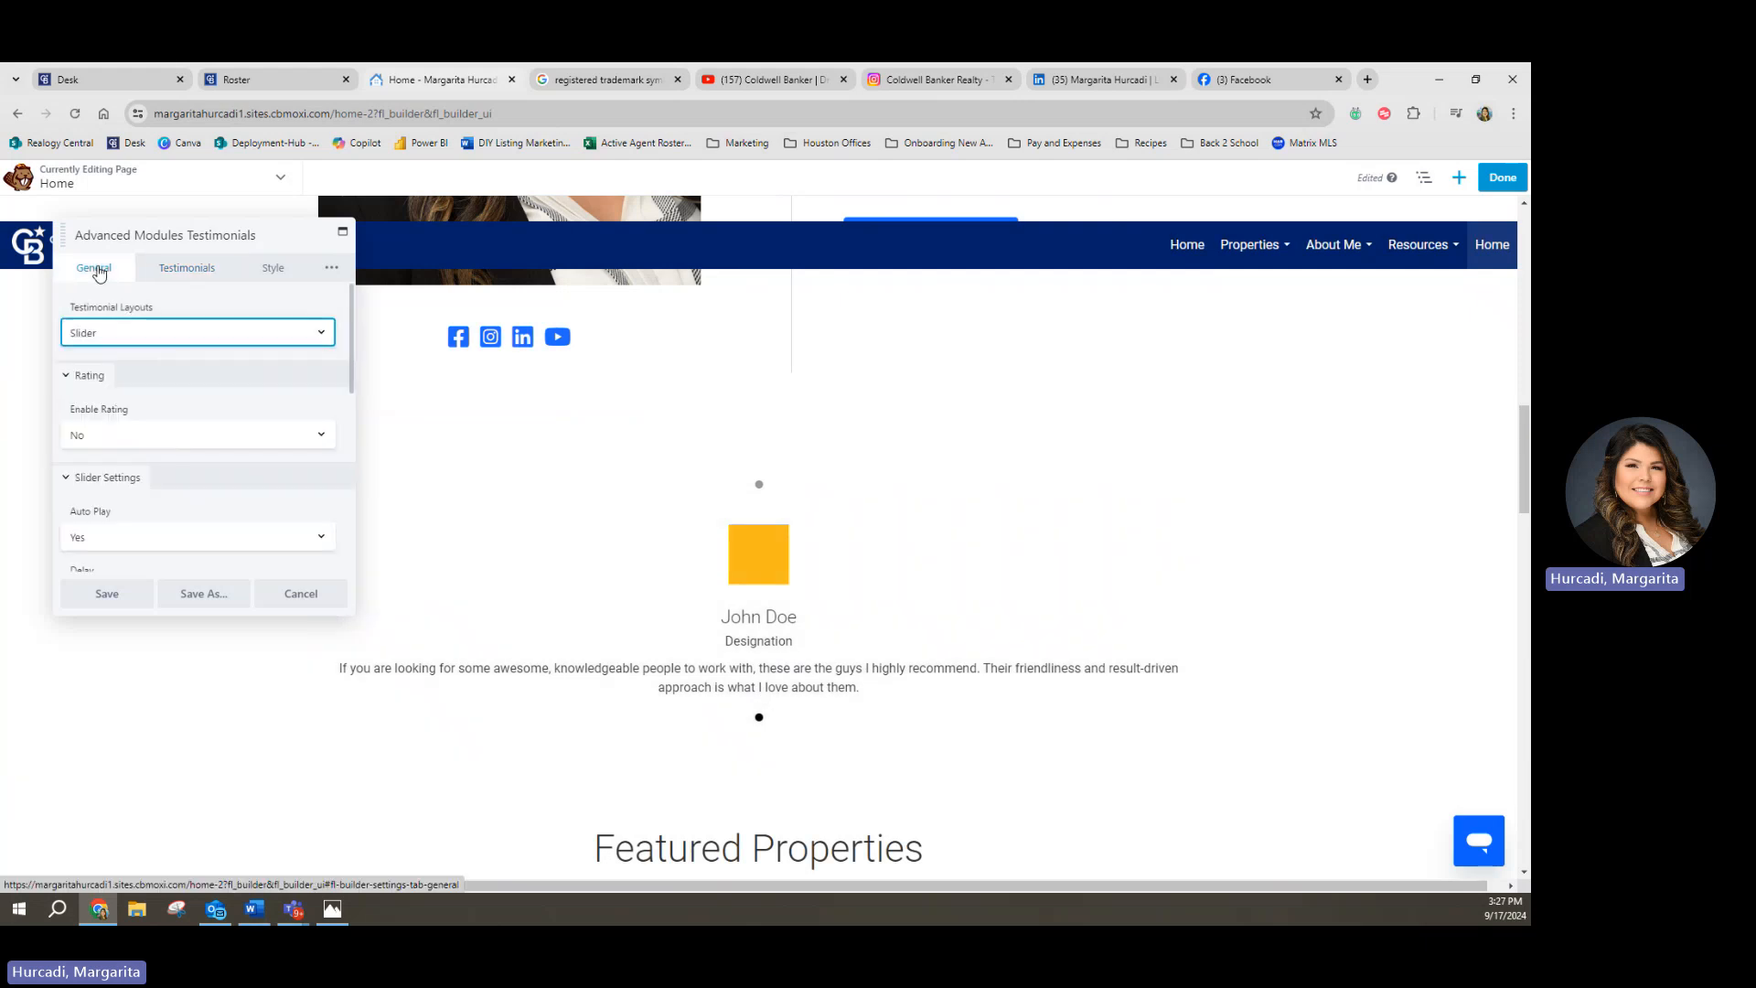
{"action": "scroll", "coordinate": [133, 389], "scroll_direction": "down", "scroll_amount": 5}
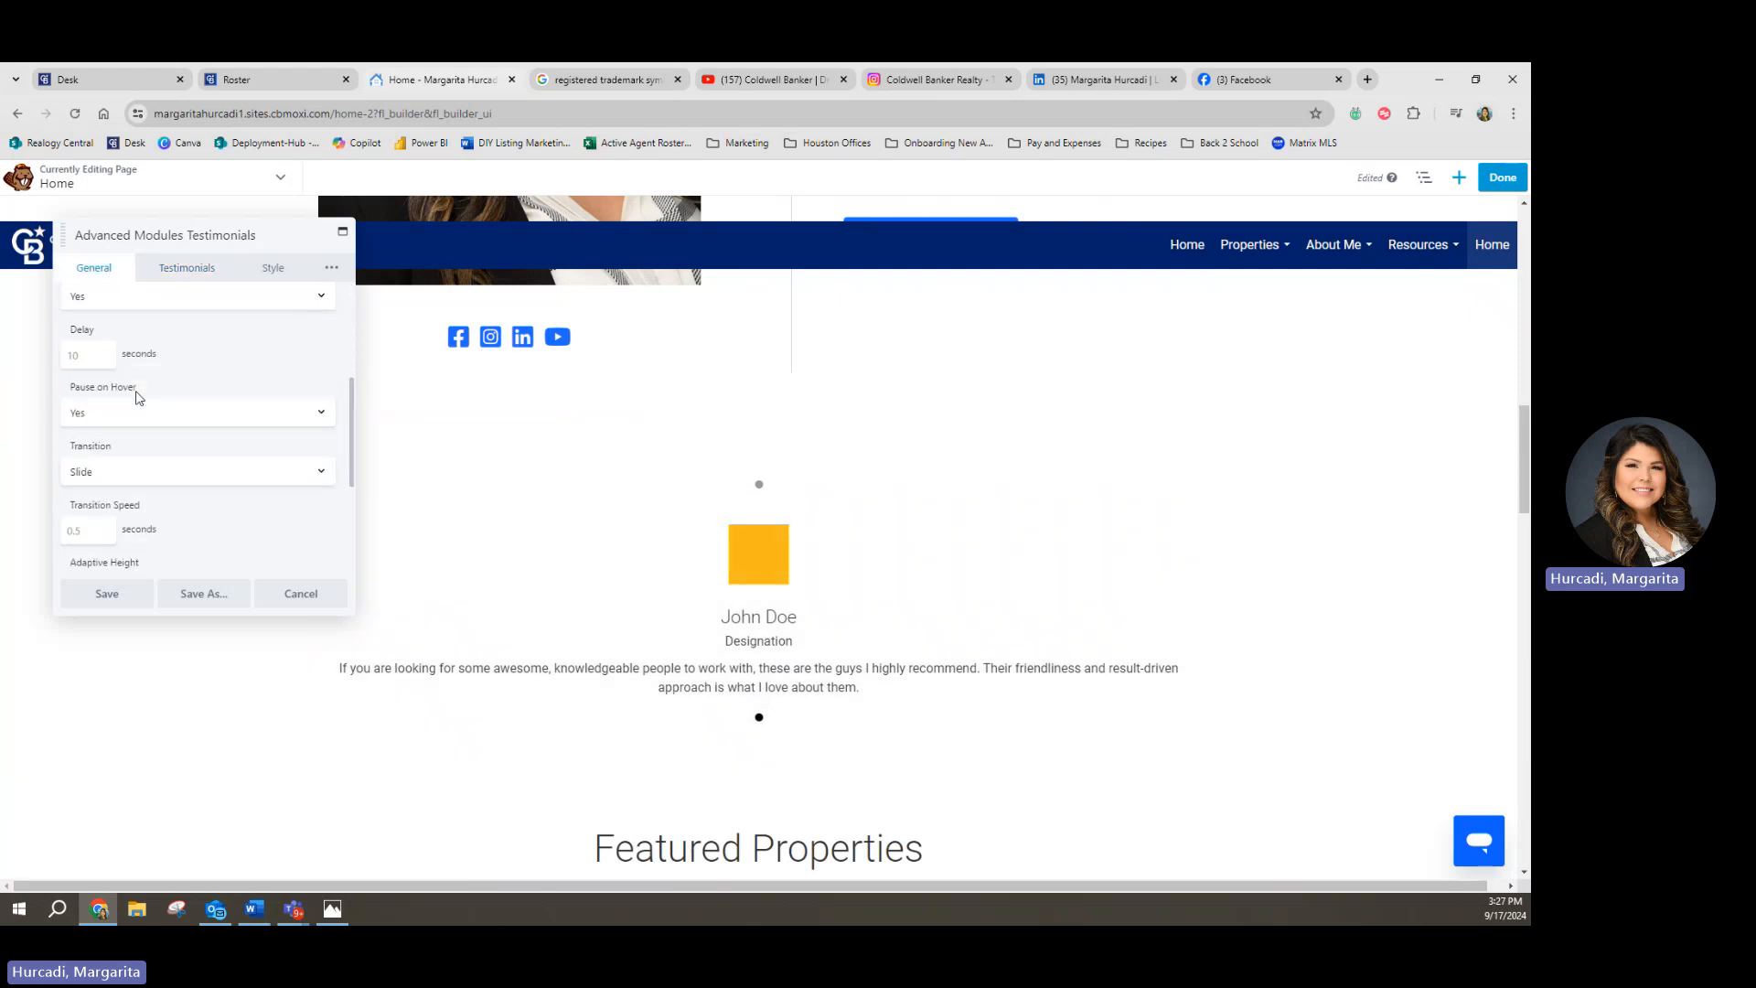
{"action": "scroll", "coordinate": [139, 396], "scroll_direction": "down", "scroll_amount": 2}
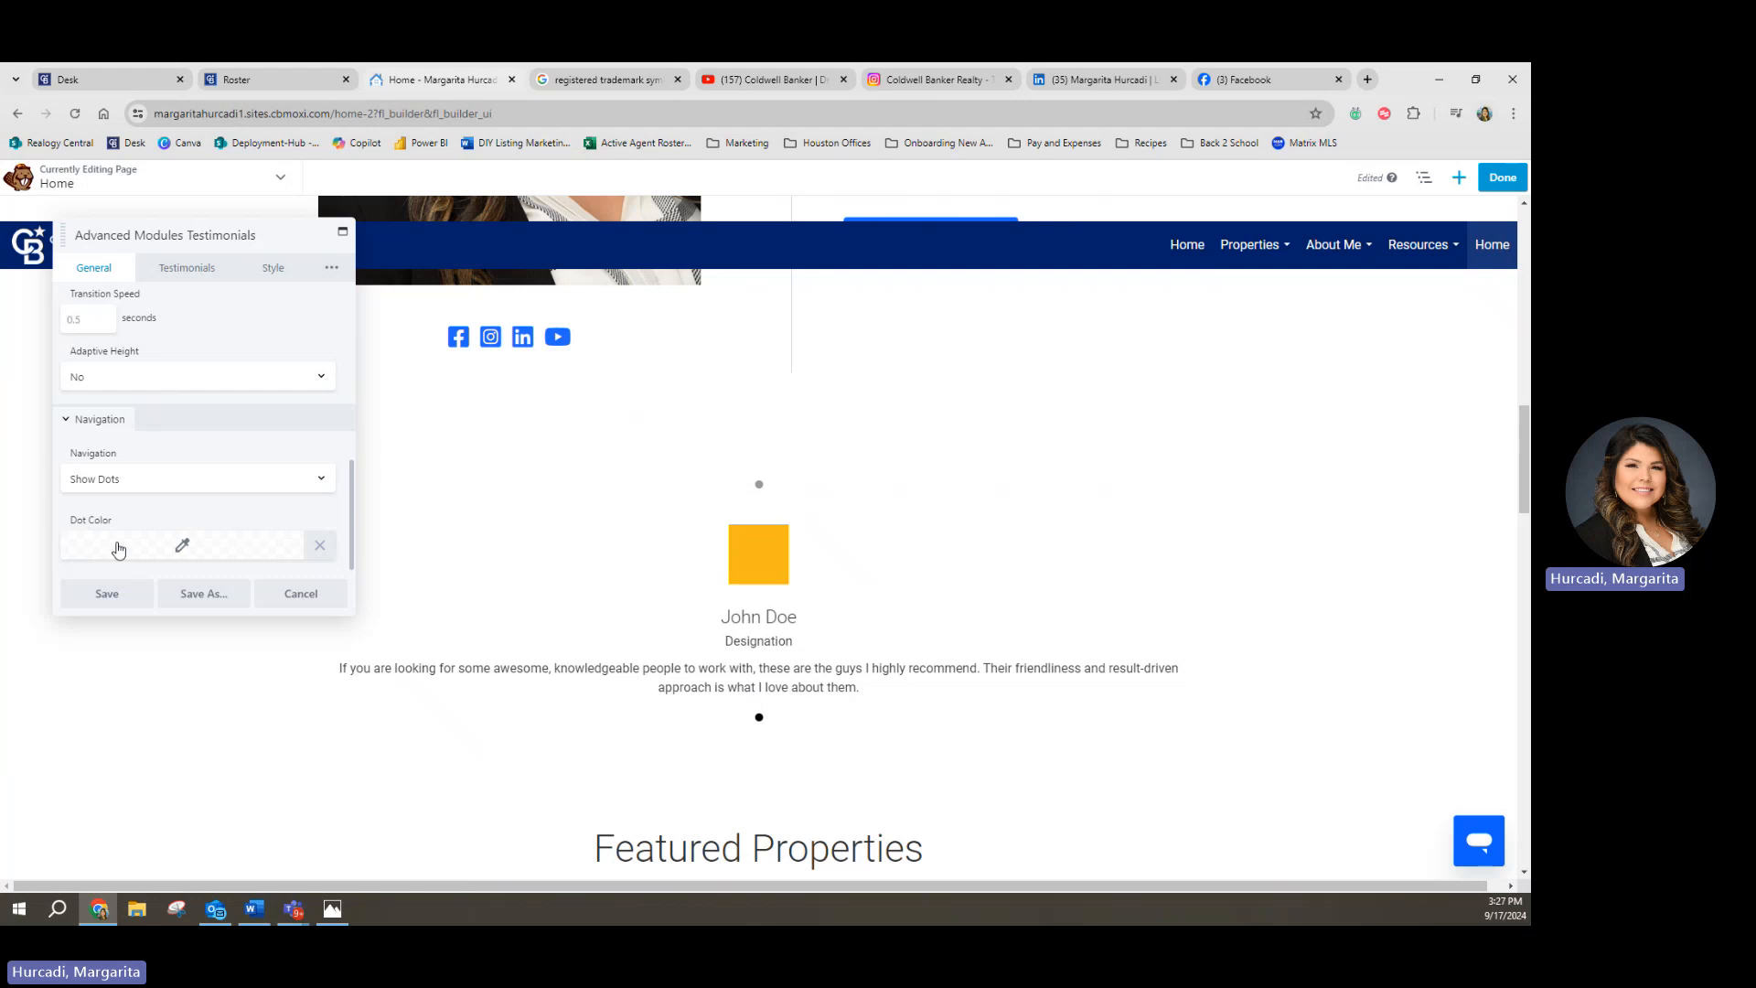
{"action": "scroll", "coordinate": [94, 487], "scroll_direction": "up", "scroll_amount": 2}
{"action": "scroll", "coordinate": [94, 486], "scroll_direction": "up", "scroll_amount": 4}
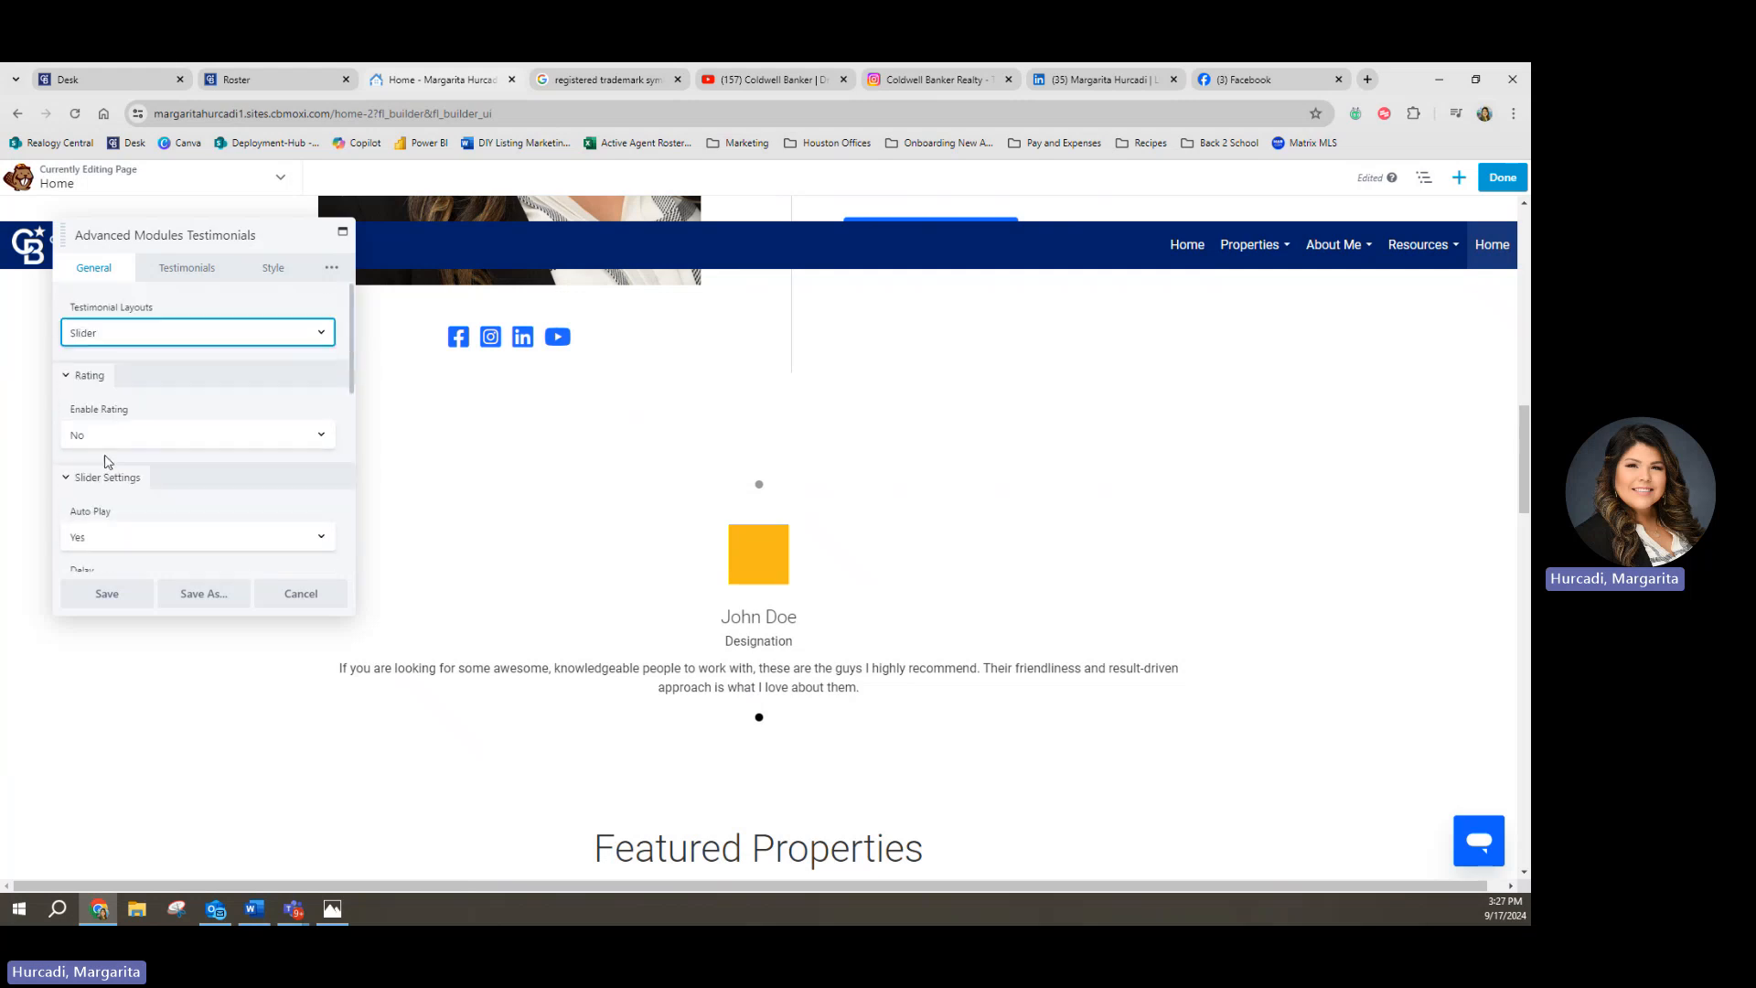
Step: Open the first testimonial of the Advanced Modules Testimonials for editing and review its author name, designation and testimonial text fields
{"action": "left_click", "coordinate": [166, 272]}
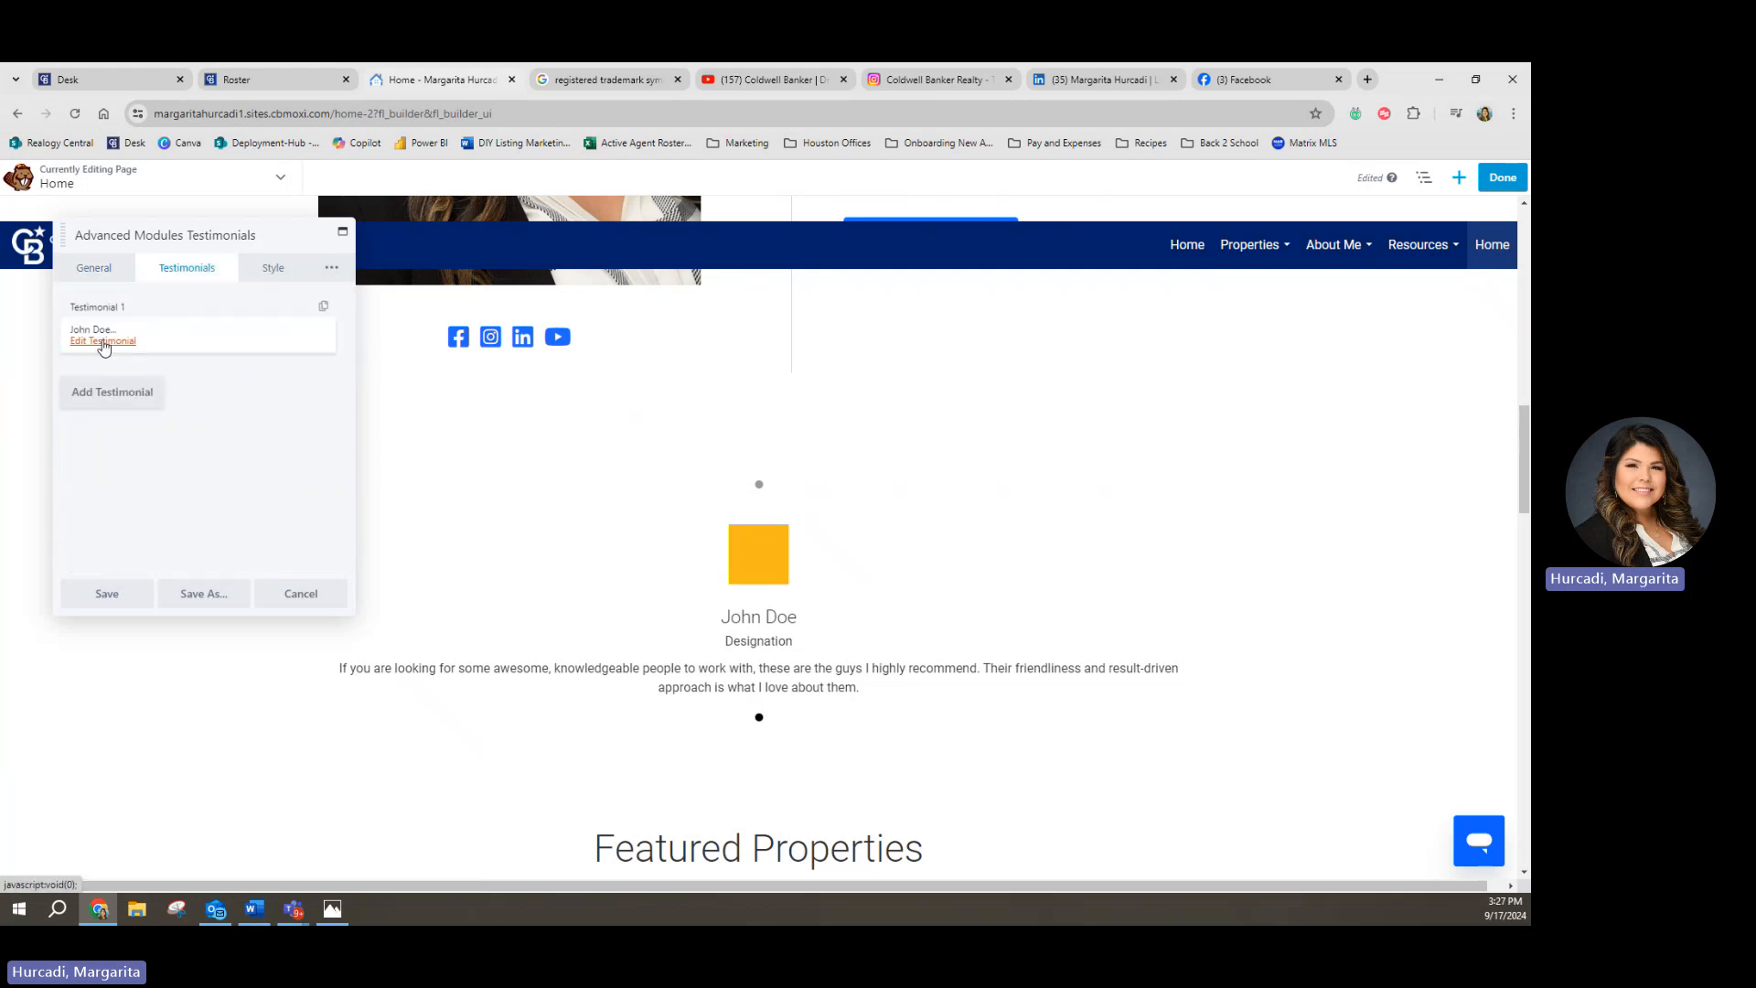
{"action": "left_click", "coordinate": [113, 346]}
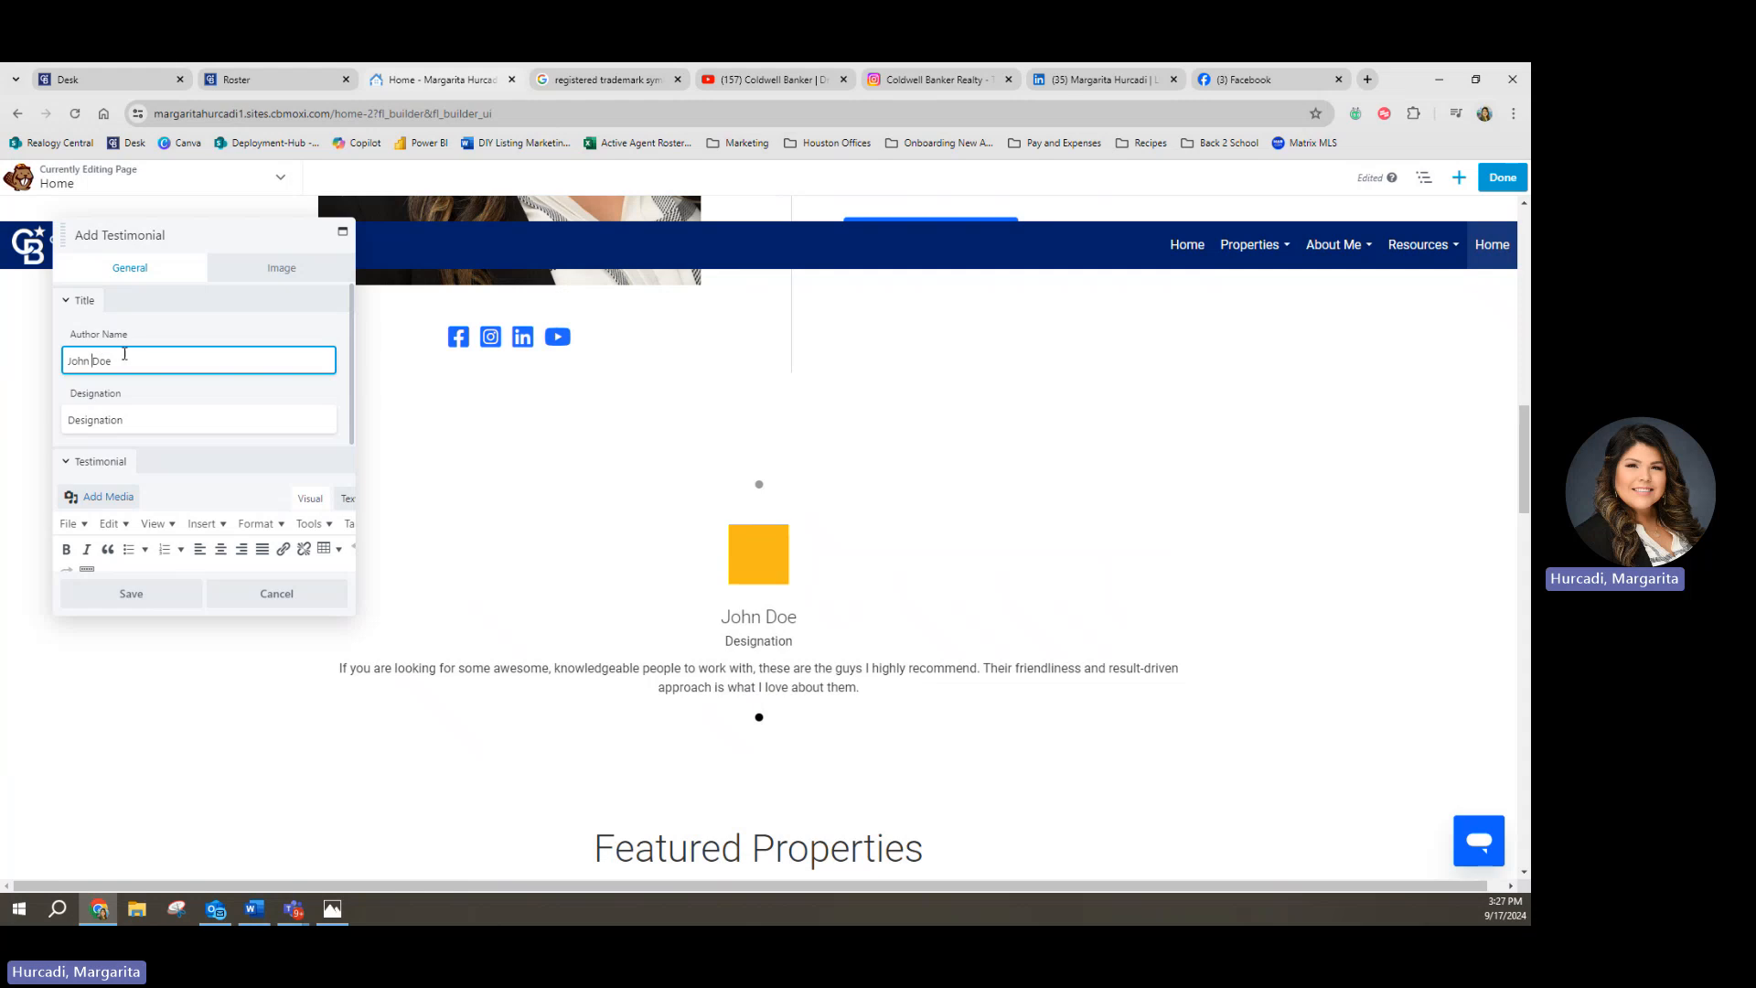
{"action": "left_click_drag", "start_coordinate": [124, 354], "coordinate": [64, 361]}
{"action": "double_click", "coordinate": [141, 420]}
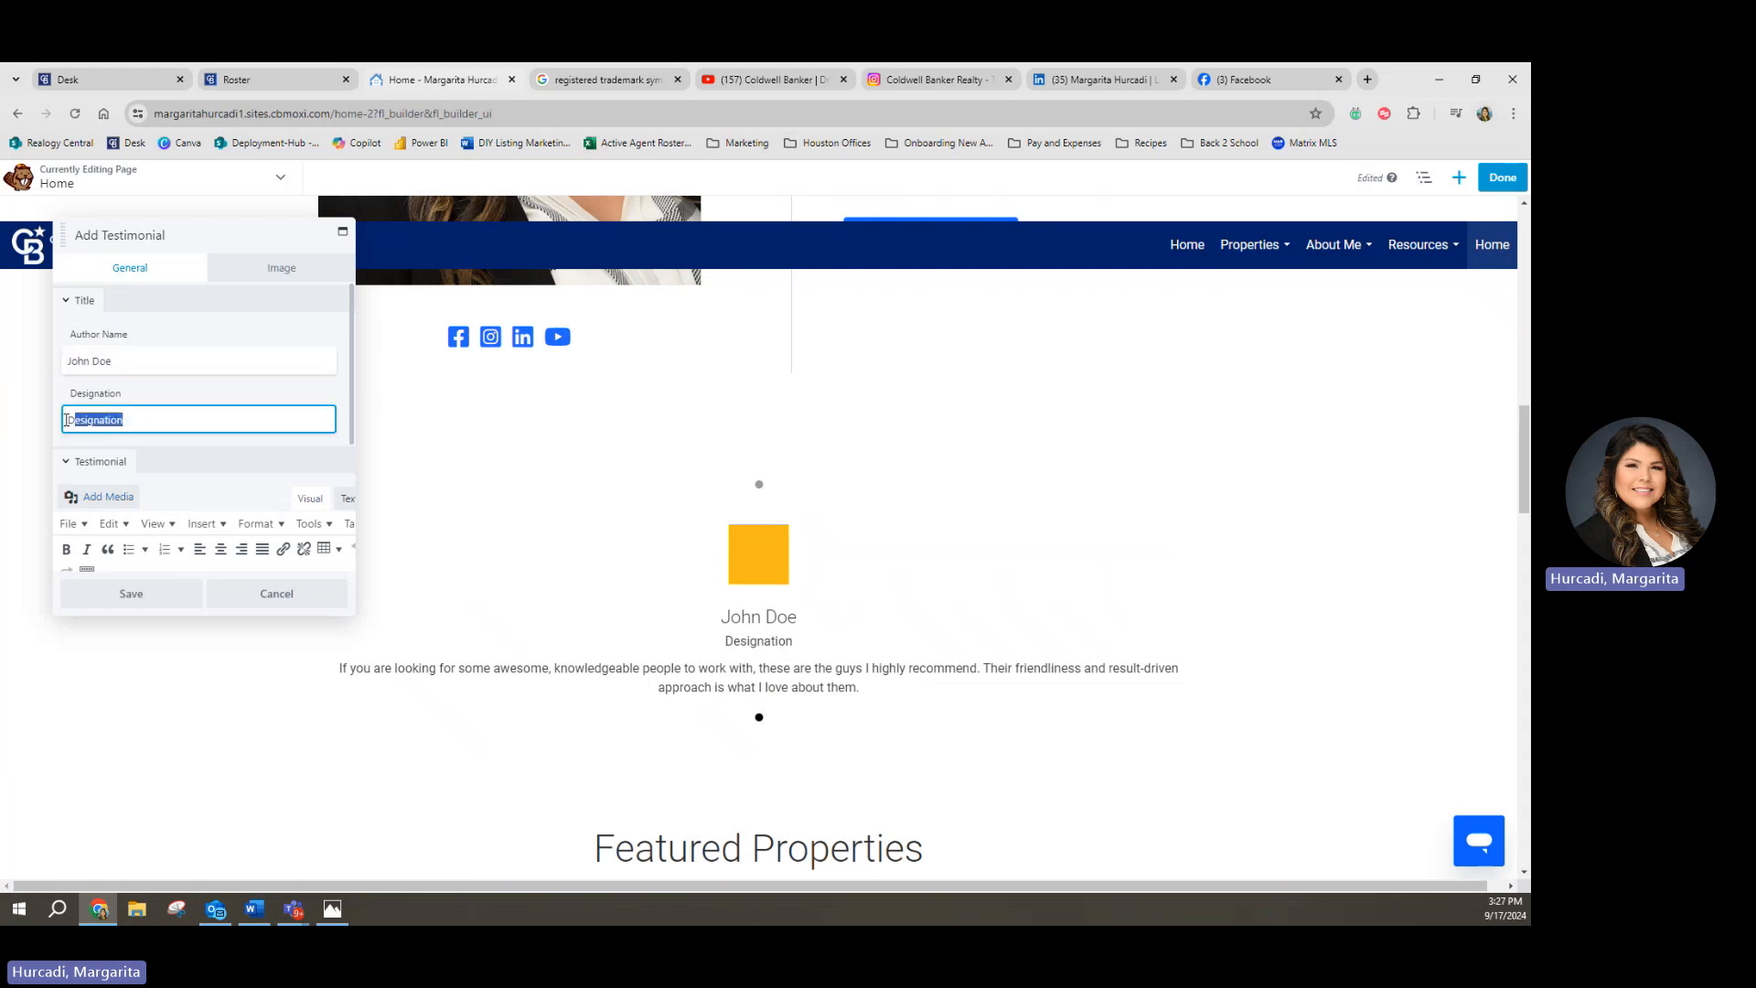
{"action": "scroll", "coordinate": [156, 492], "scroll_direction": "down", "scroll_amount": 1}
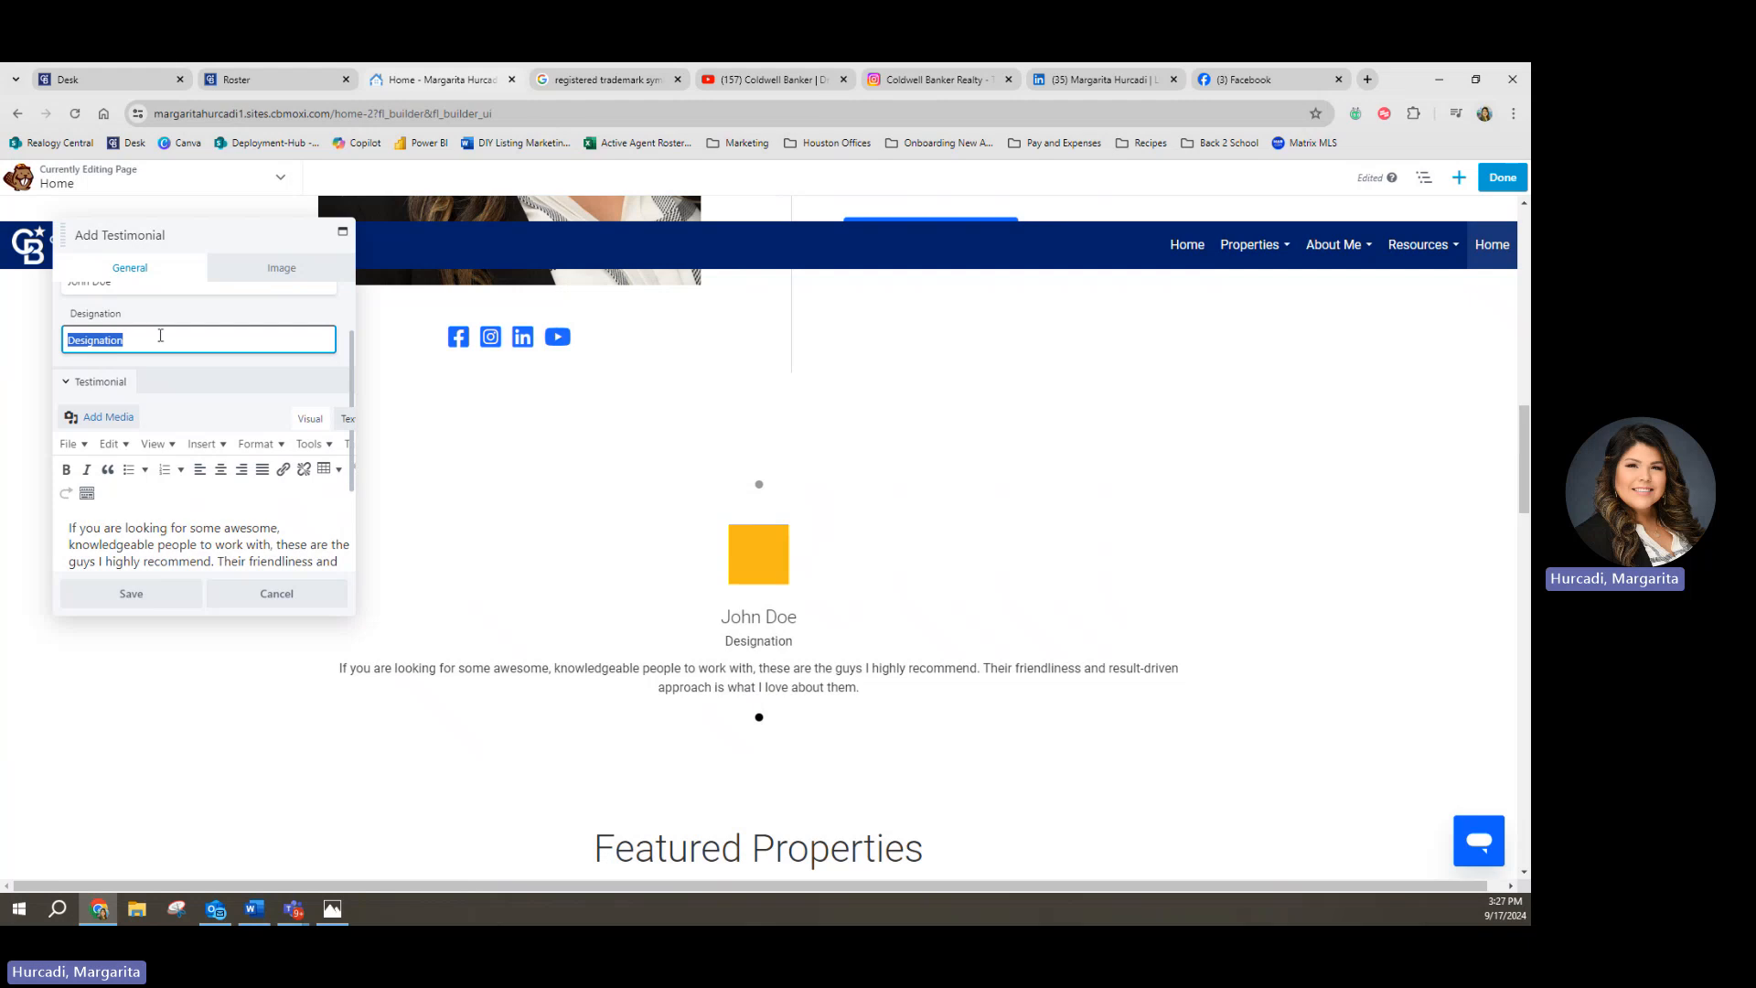
{"action": "scroll", "coordinate": [137, 469], "scroll_direction": "down", "scroll_amount": 2}
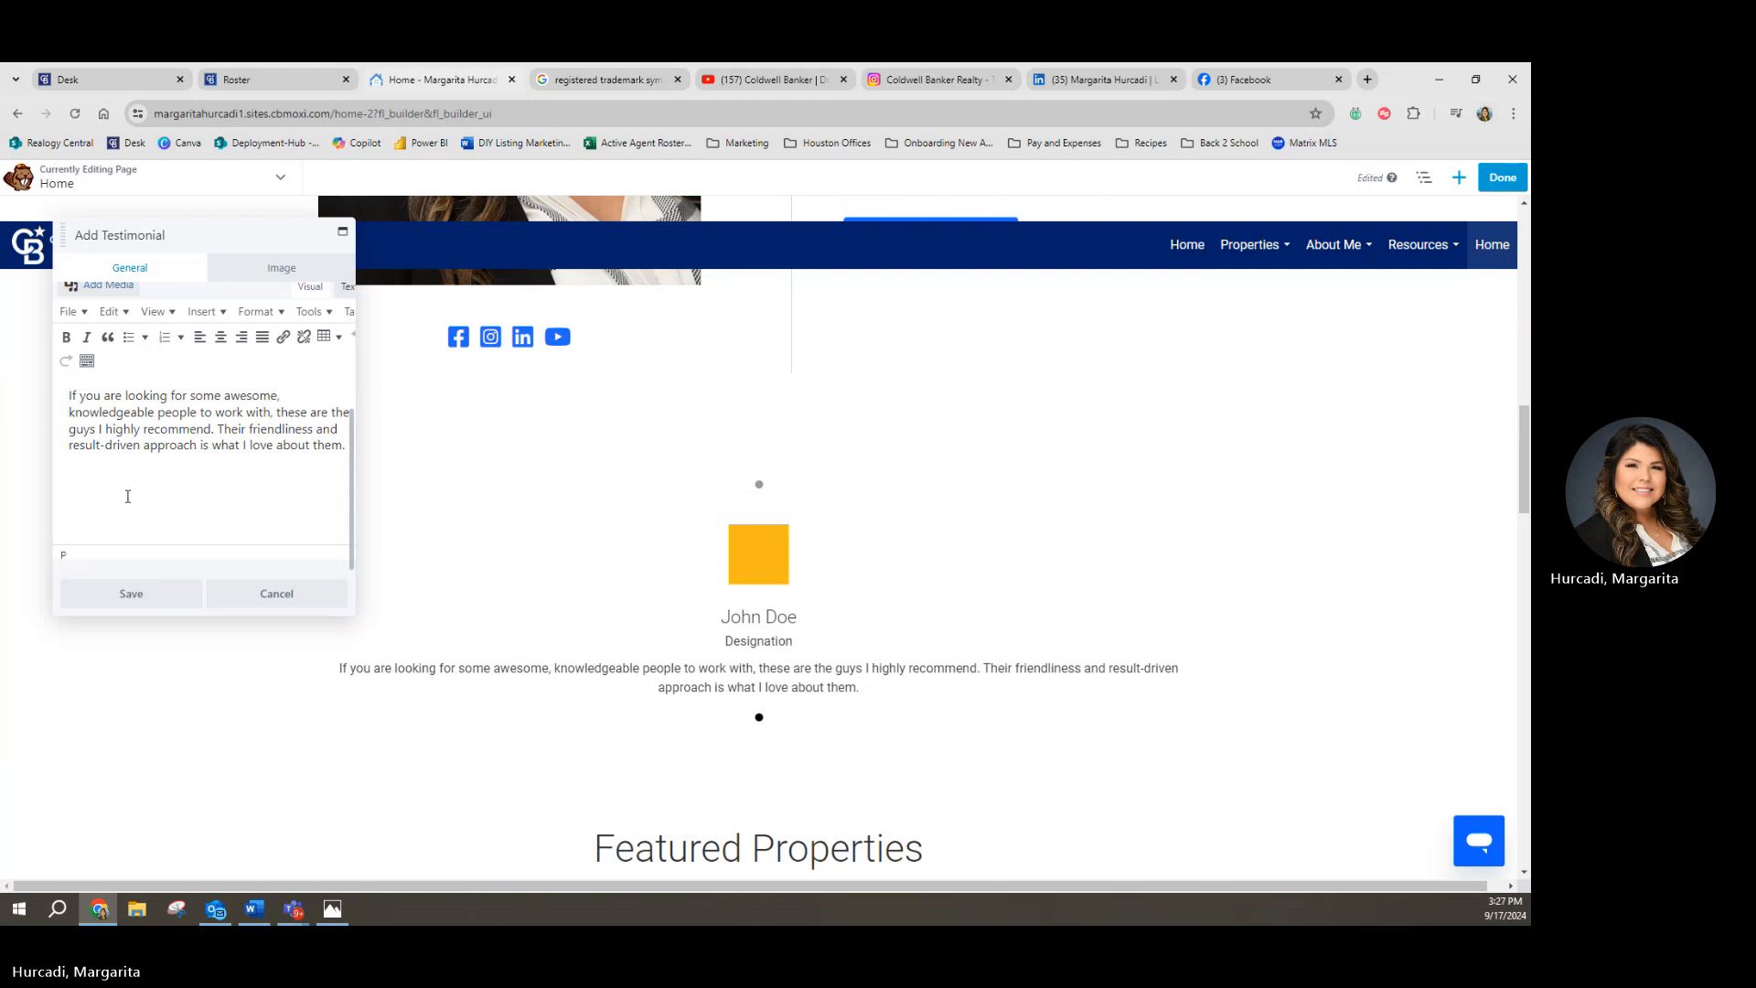
{"action": "scroll", "coordinate": [147, 485], "scroll_direction": "up", "scroll_amount": 3}
Step: Try Photo as the testimonial's image type, set it to None instead and save the testimonial
{"action": "left_click", "coordinate": [295, 269]}
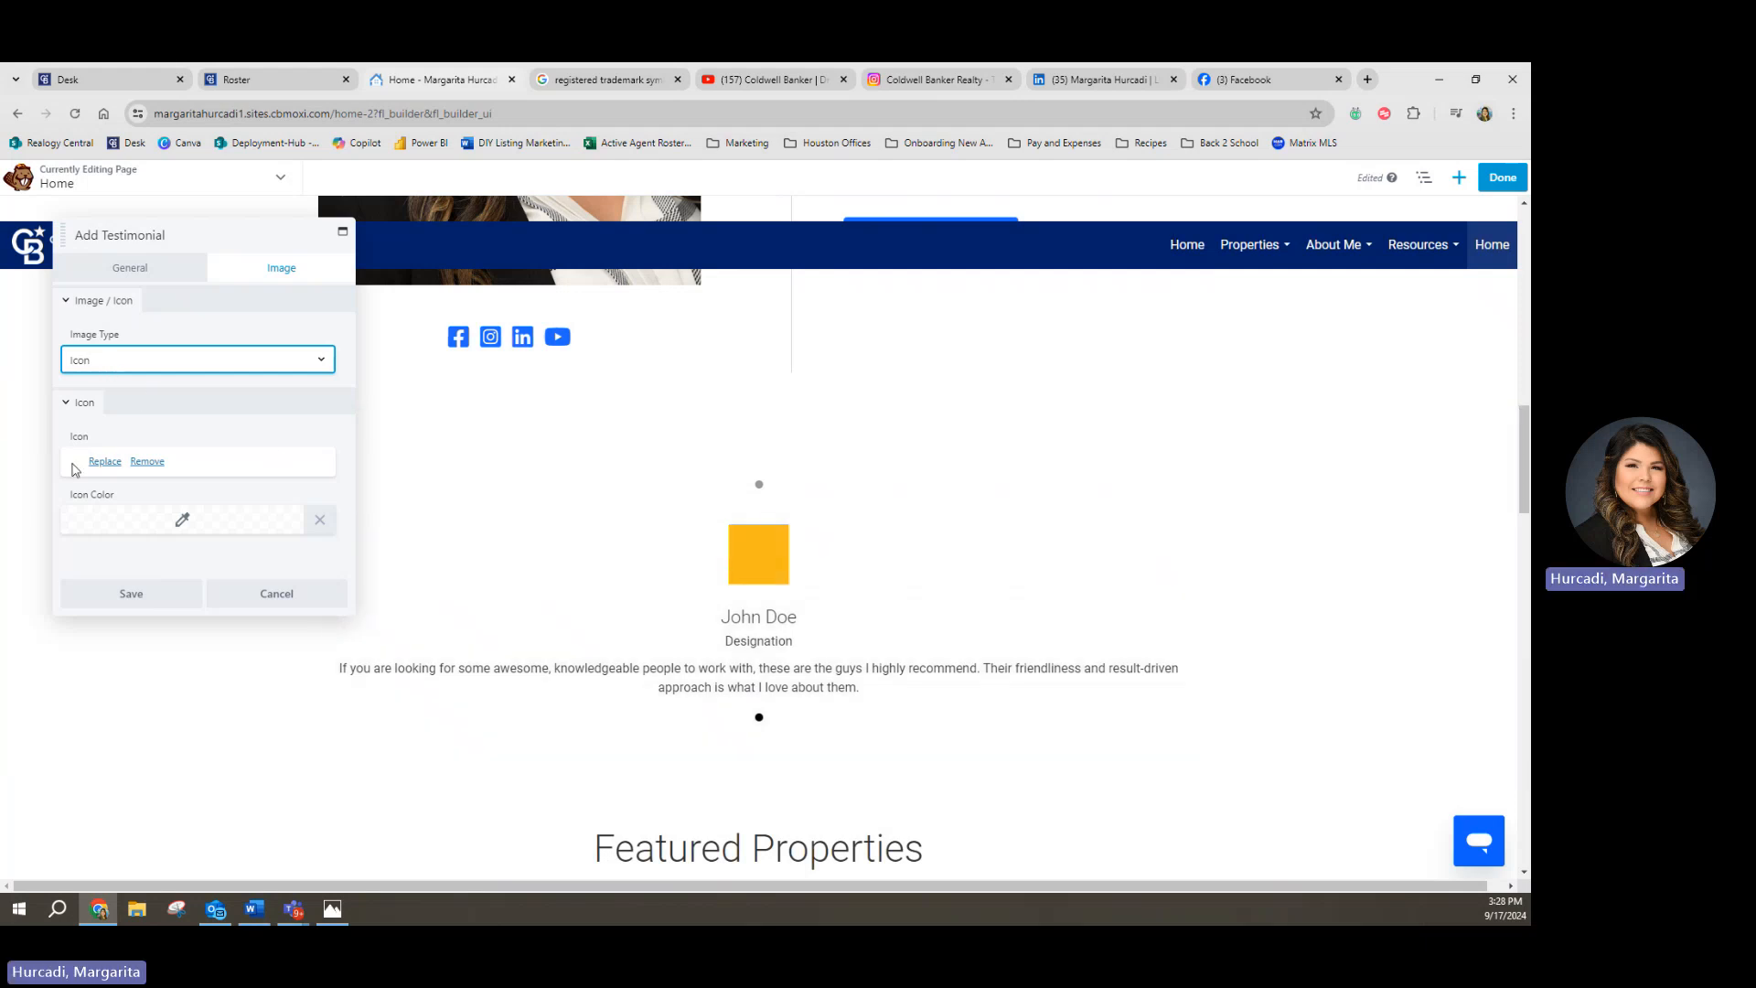
{"action": "left_click", "coordinate": [132, 365]}
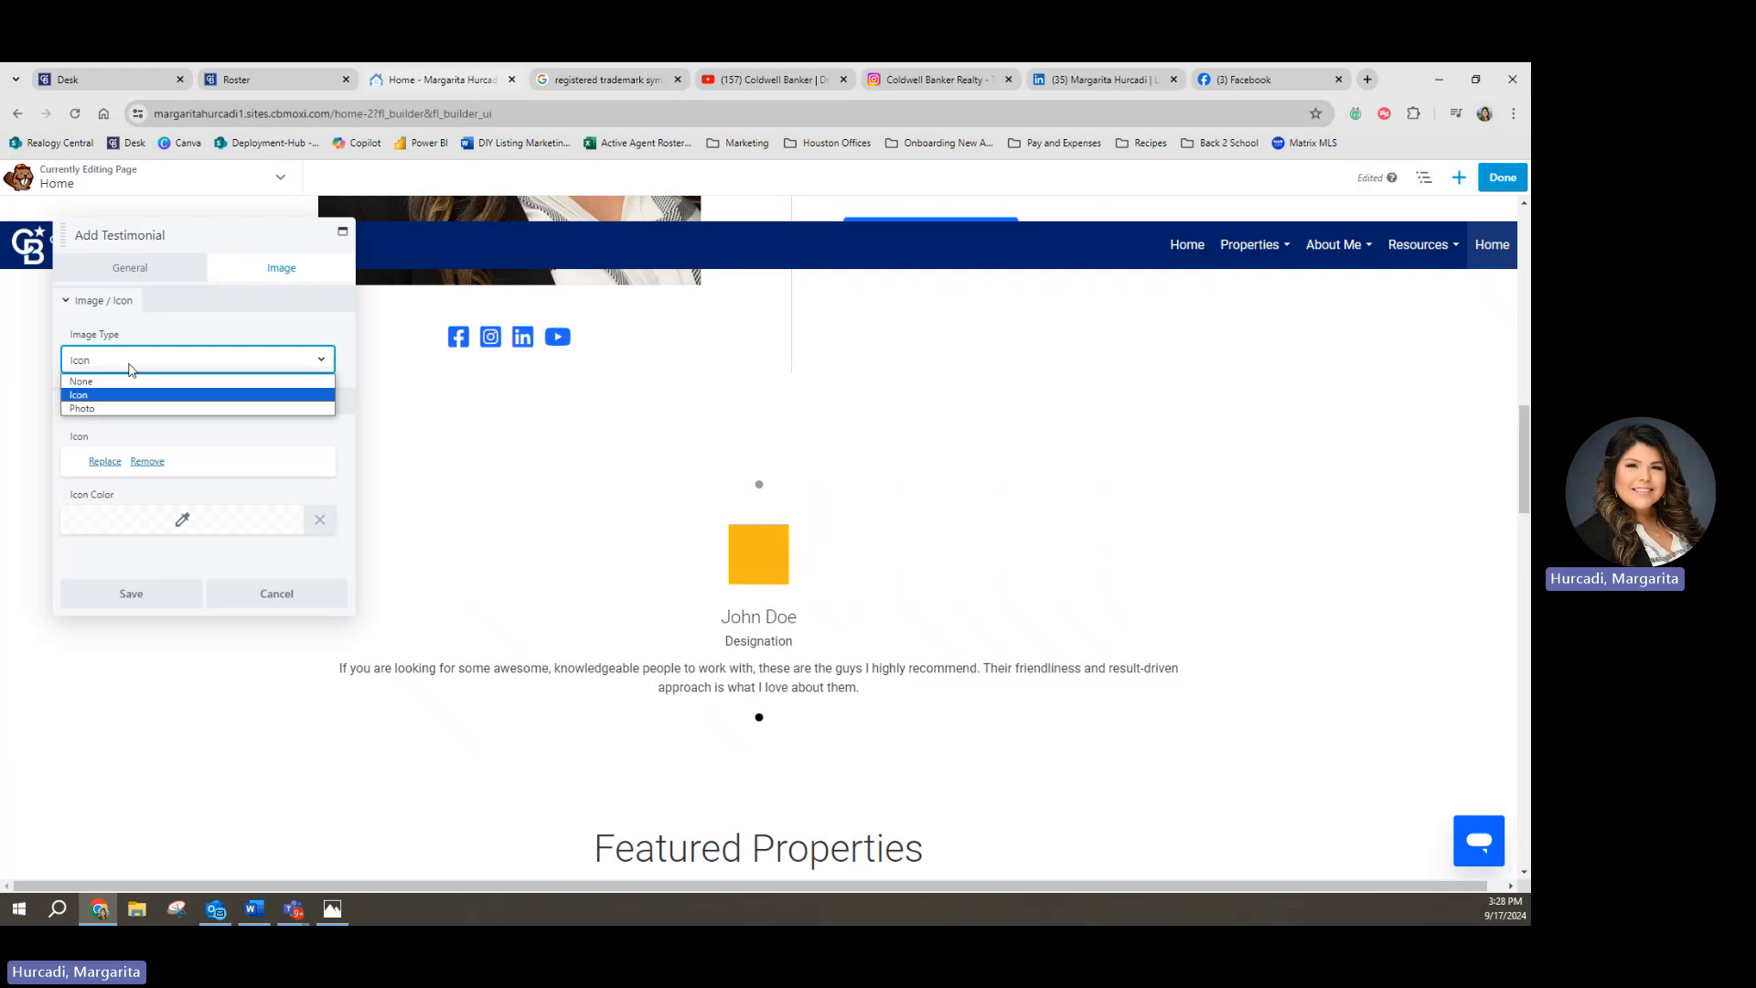
{"action": "left_click", "coordinate": [89, 411]}
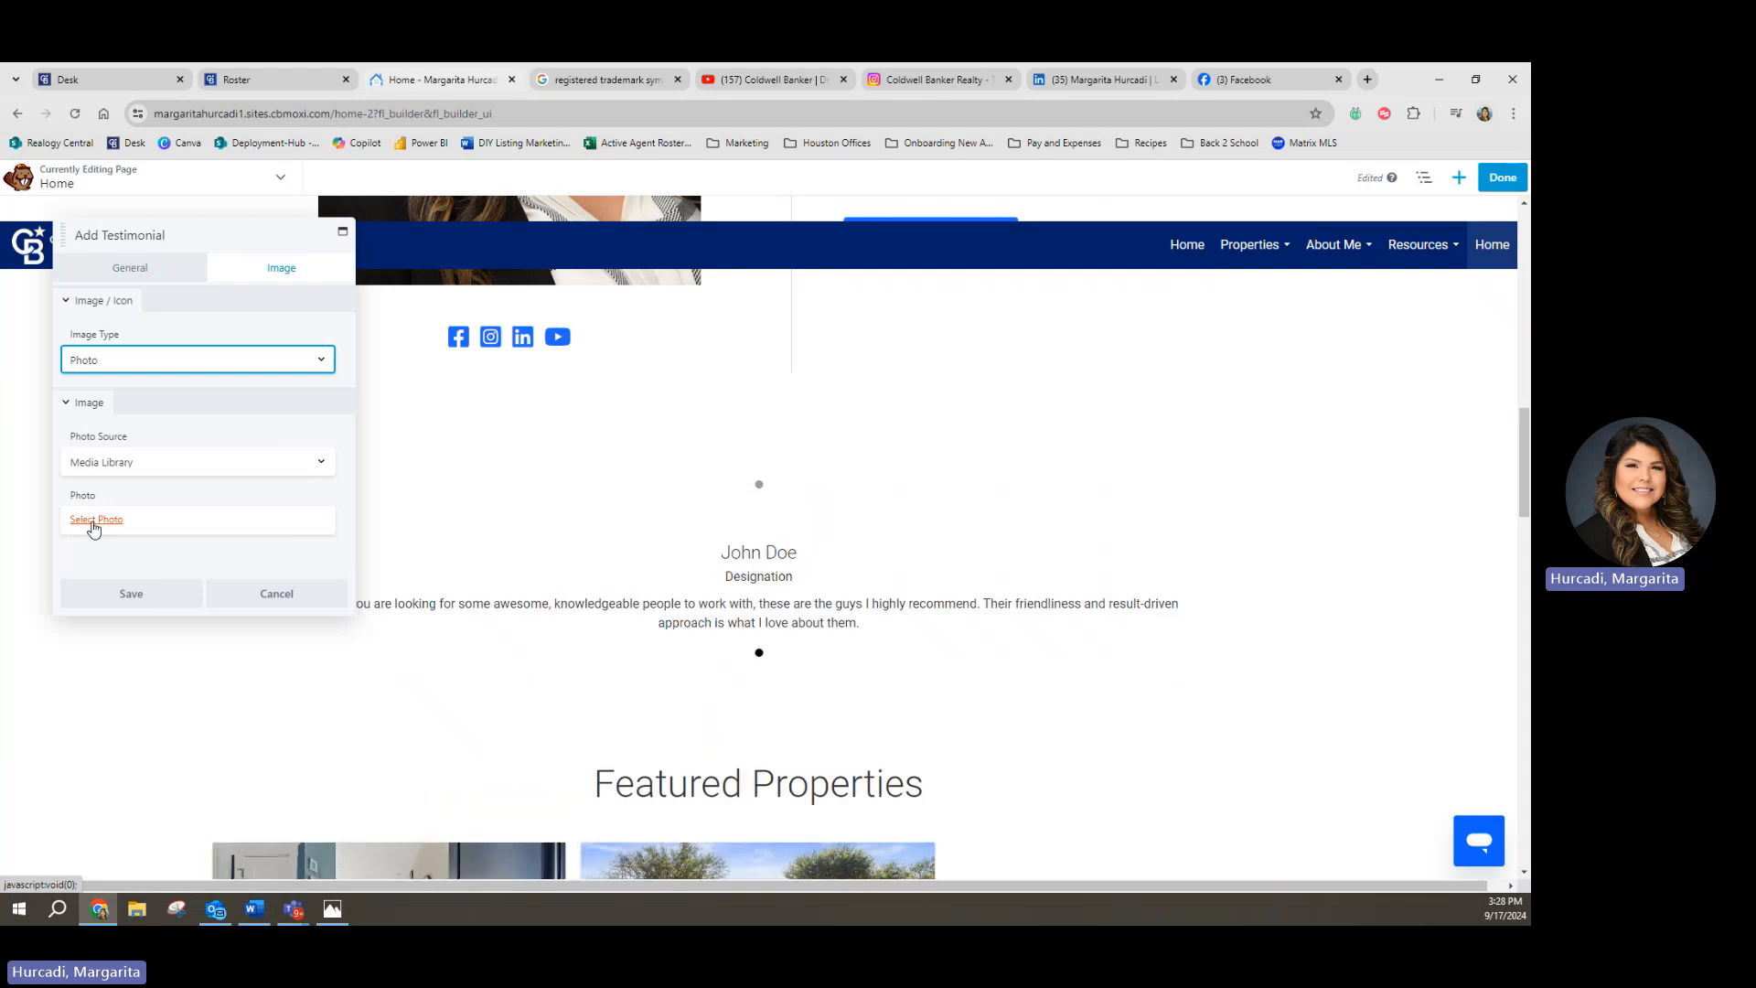
{"action": "left_click", "coordinate": [120, 360]}
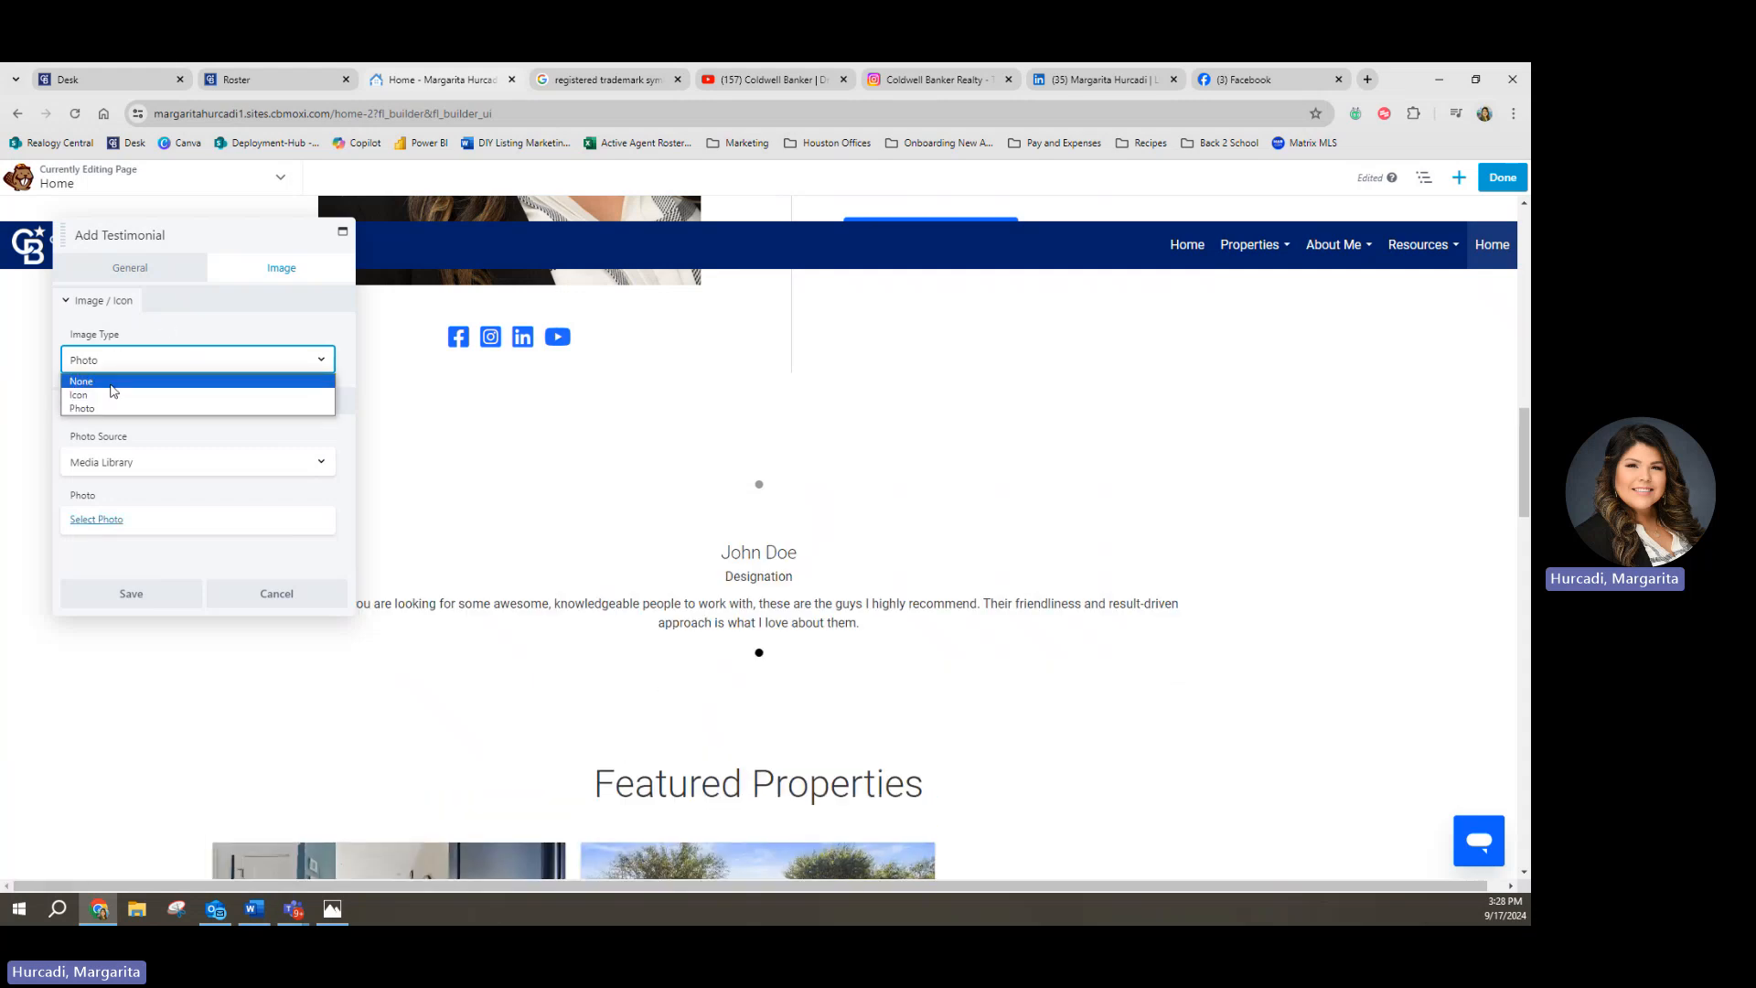
{"action": "left_click", "coordinate": [103, 381]}
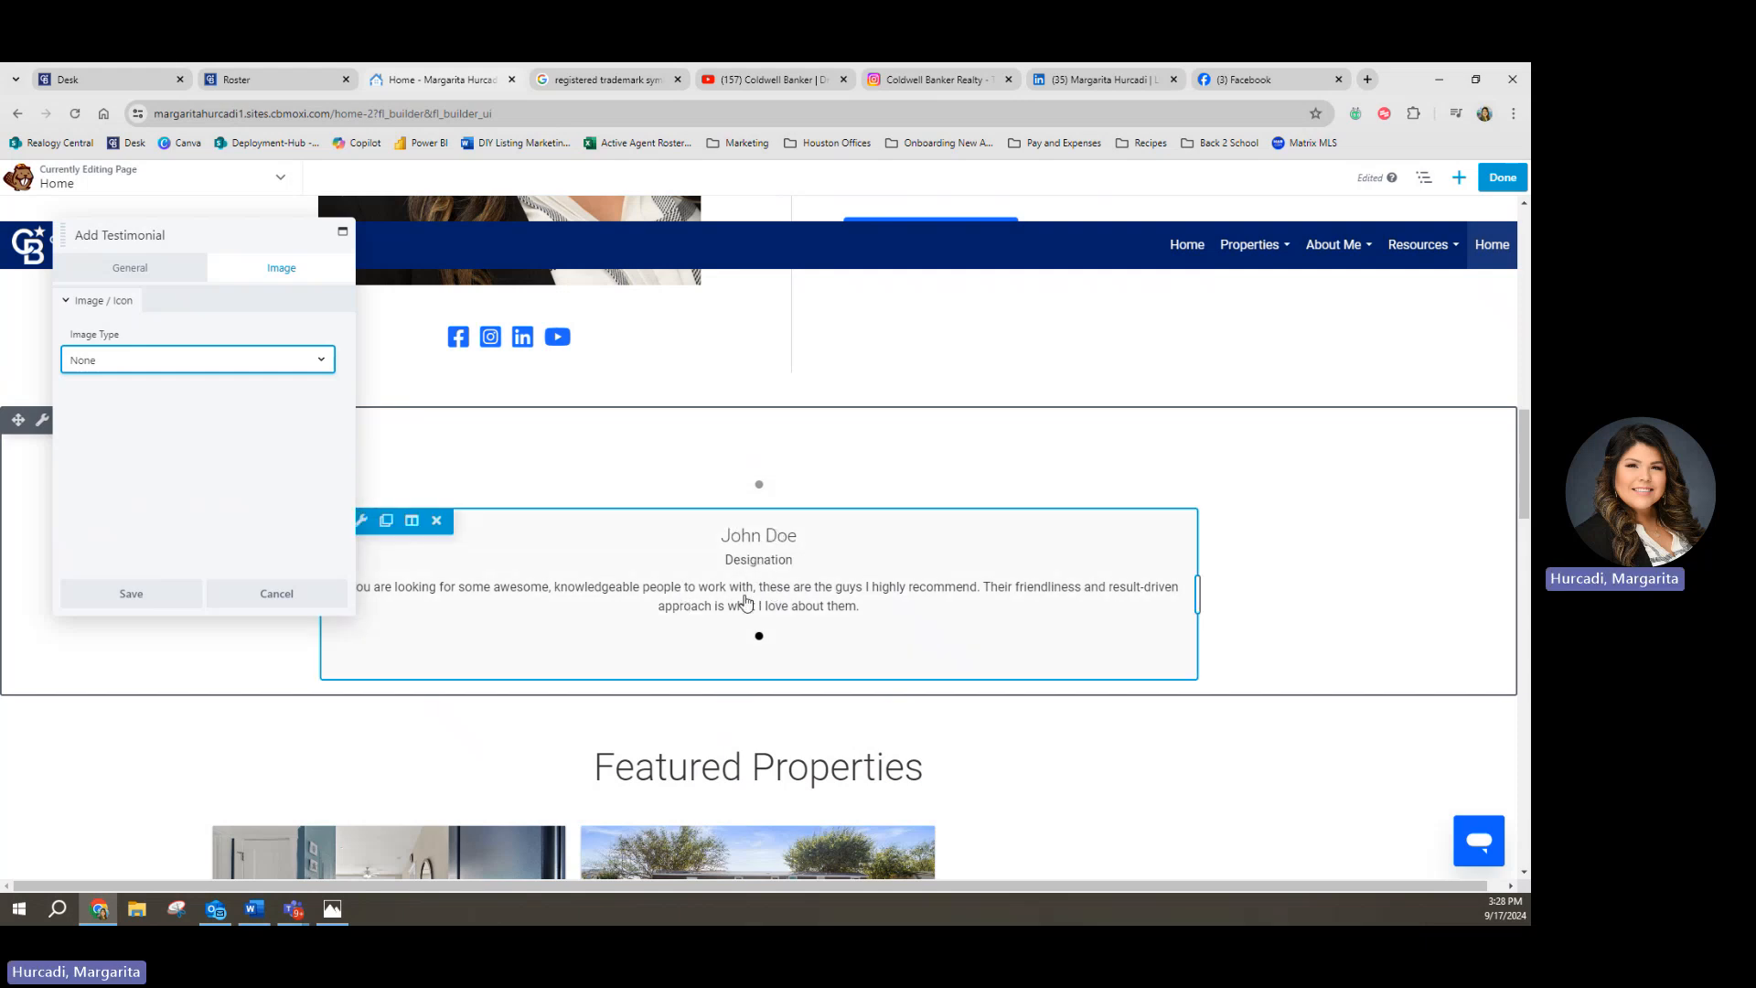
{"action": "left_click", "coordinate": [162, 279]}
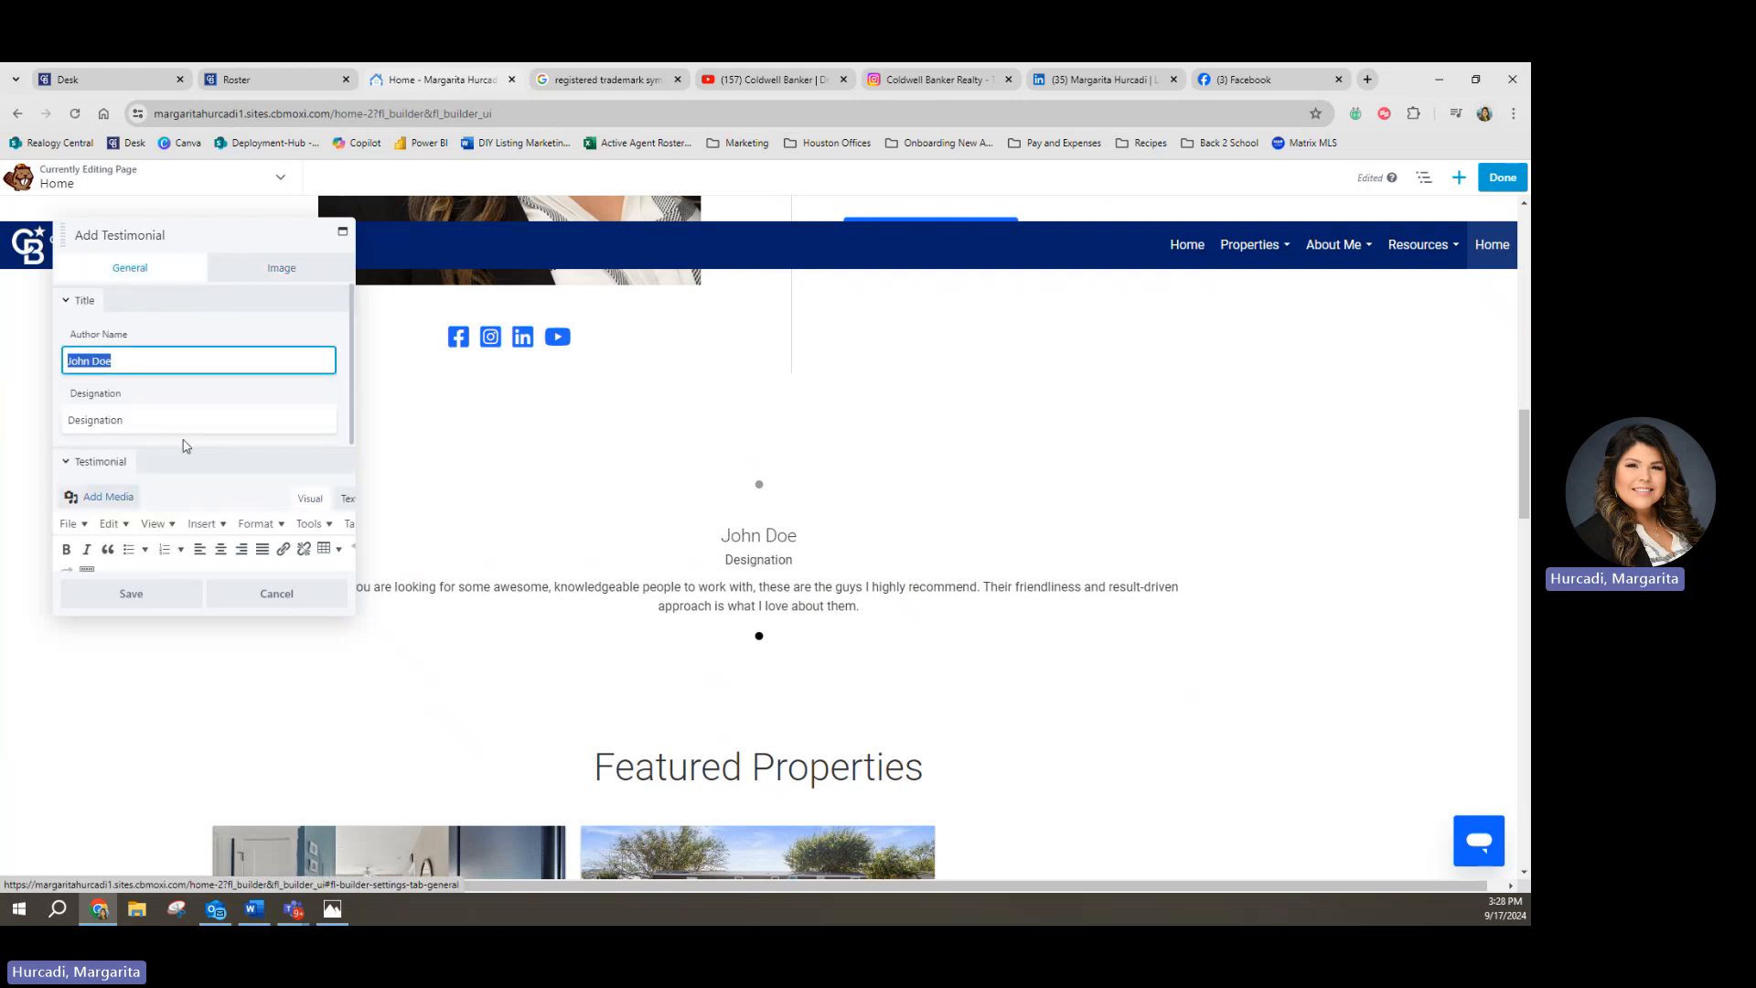
{"action": "scroll", "coordinate": [188, 450], "scroll_direction": "down", "scroll_amount": 2}
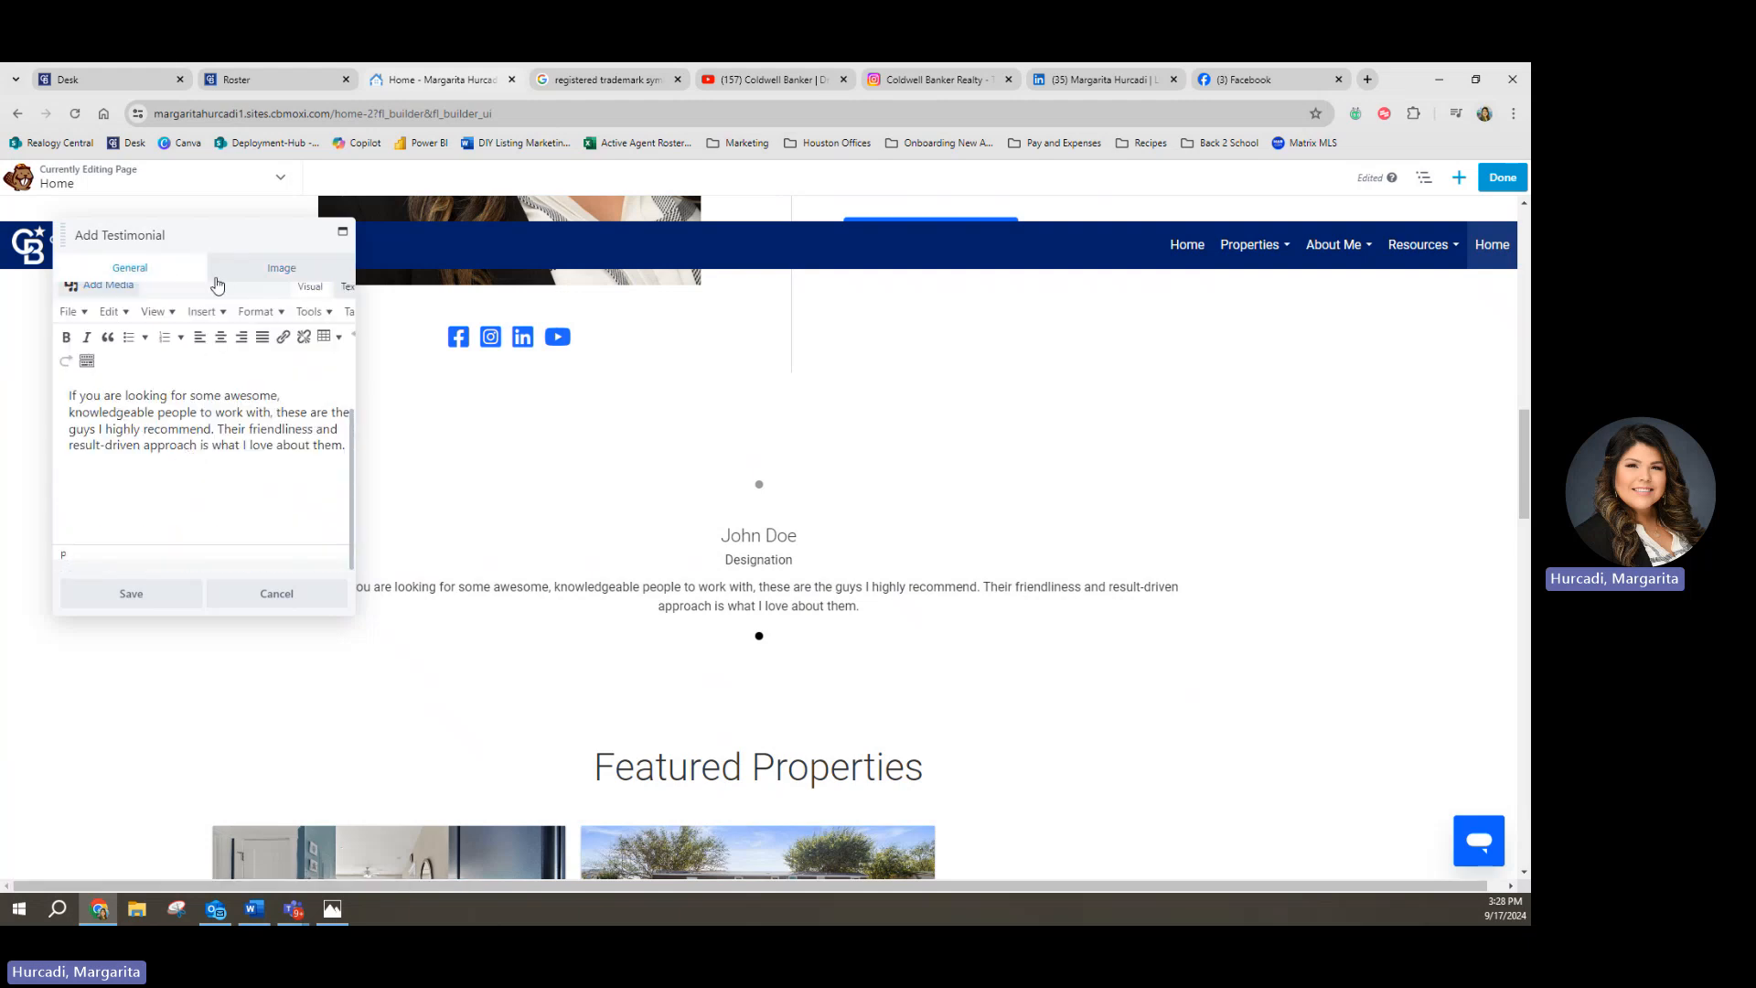
{"action": "left_click", "coordinate": [142, 594]}
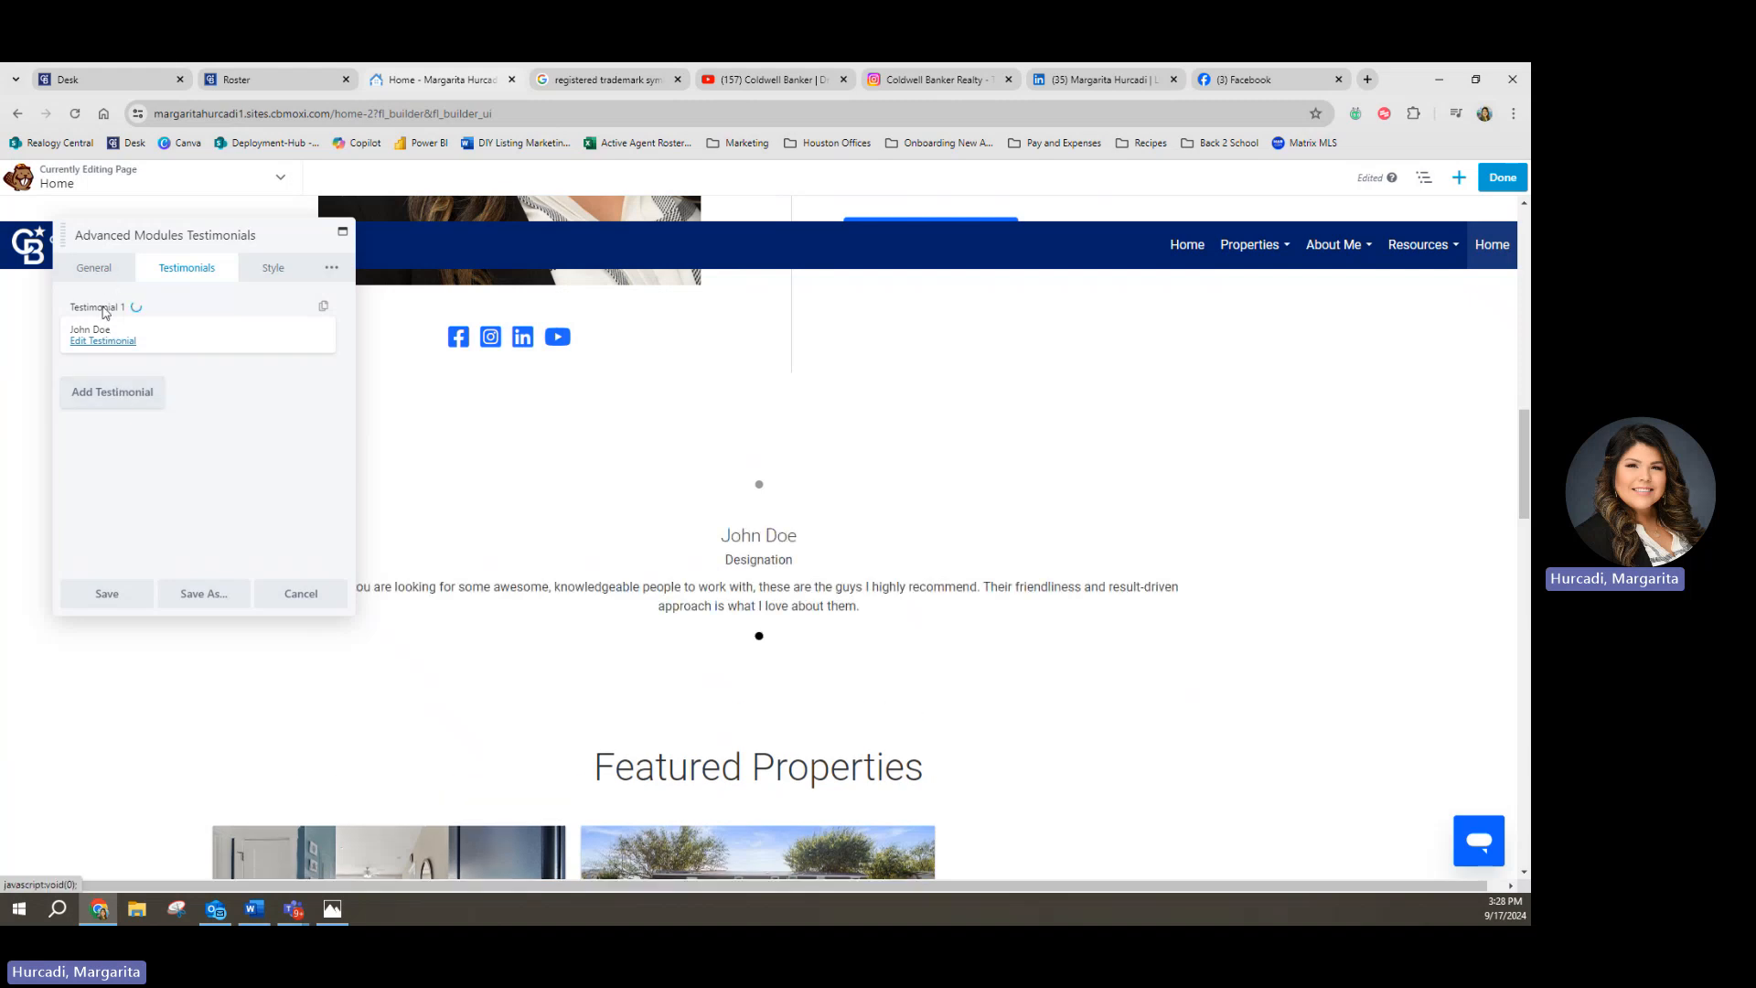
Step: Examine the Advanced Modules Testimonials' style settings, including overall position, author name position, mobile structure and image/icon style
{"action": "left_click", "coordinate": [275, 270]}
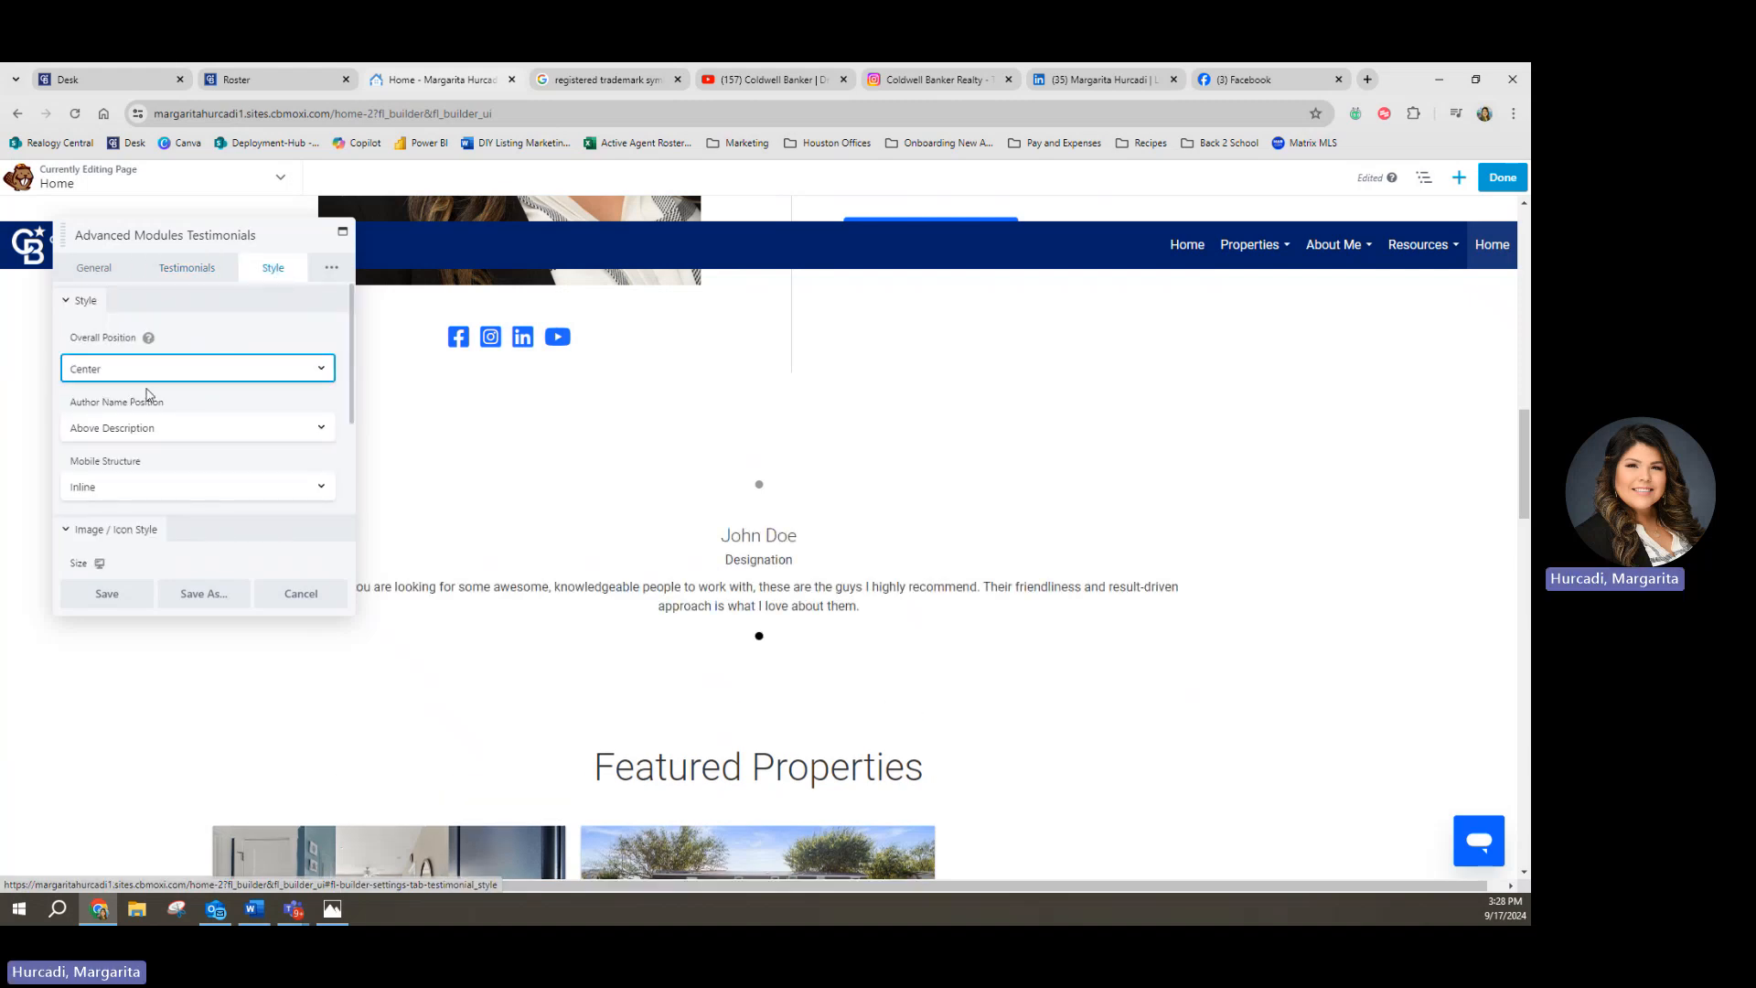
{"action": "scroll", "coordinate": [142, 454], "scroll_direction": "down", "scroll_amount": 4}
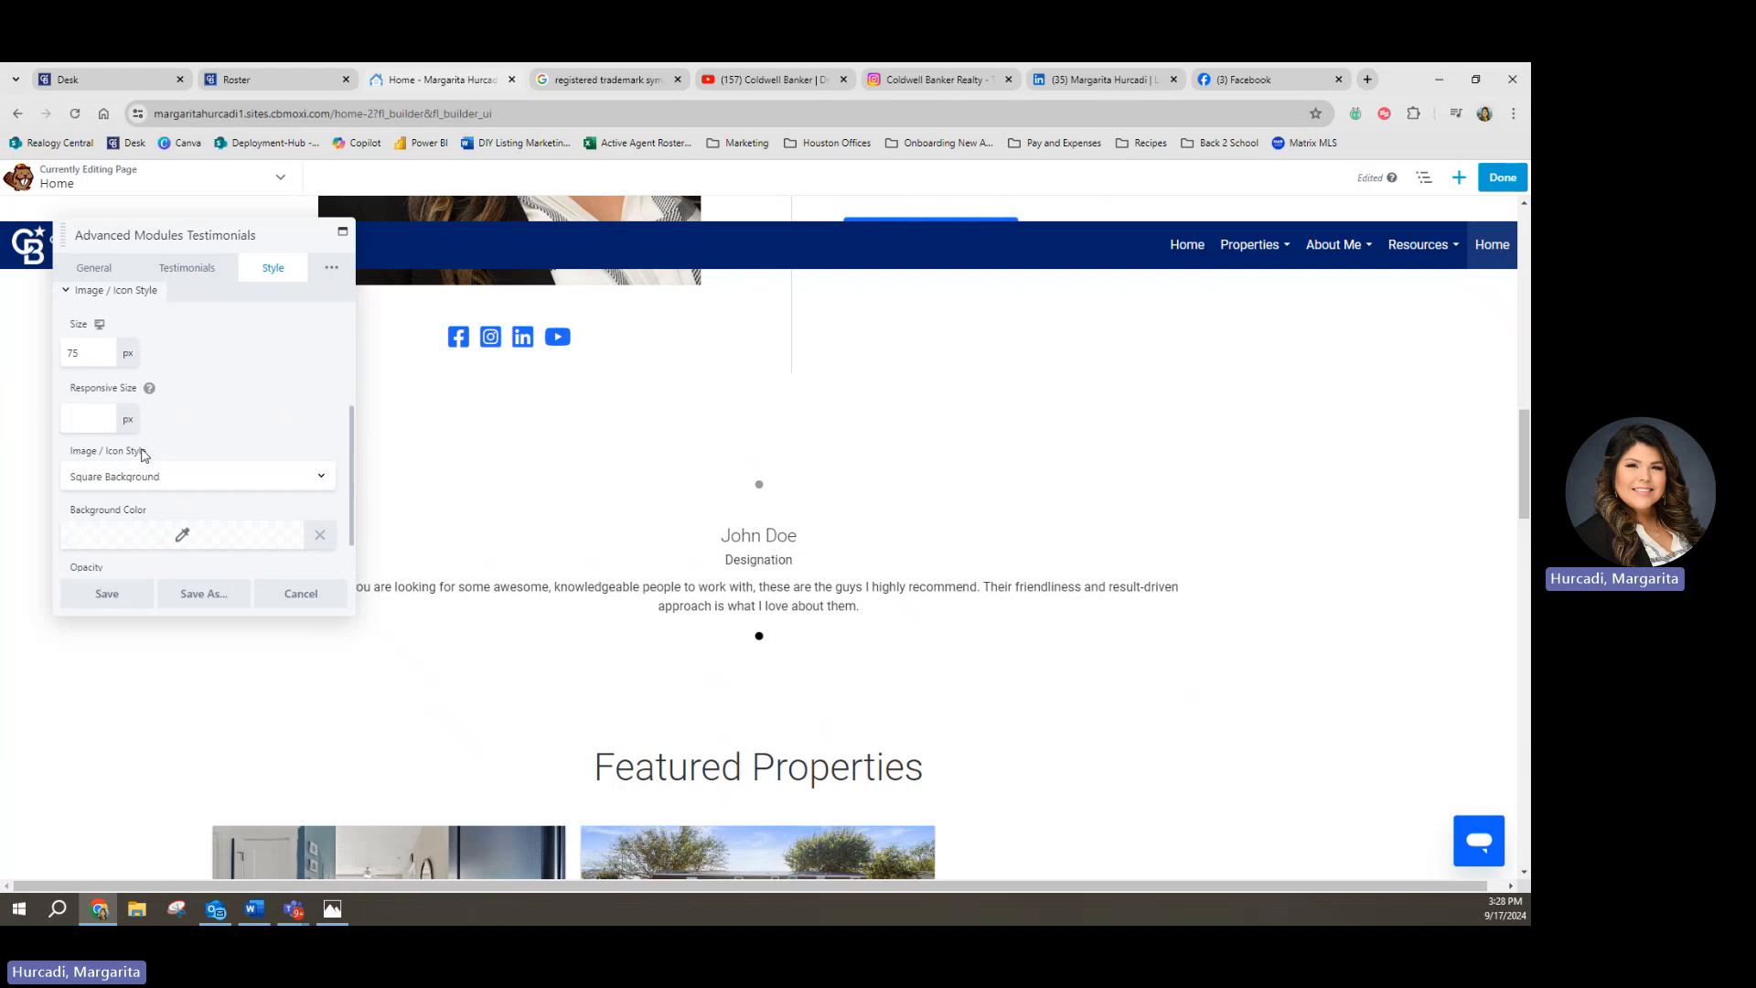
{"action": "scroll", "coordinate": [98, 440], "scroll_direction": "up", "scroll_amount": 4}
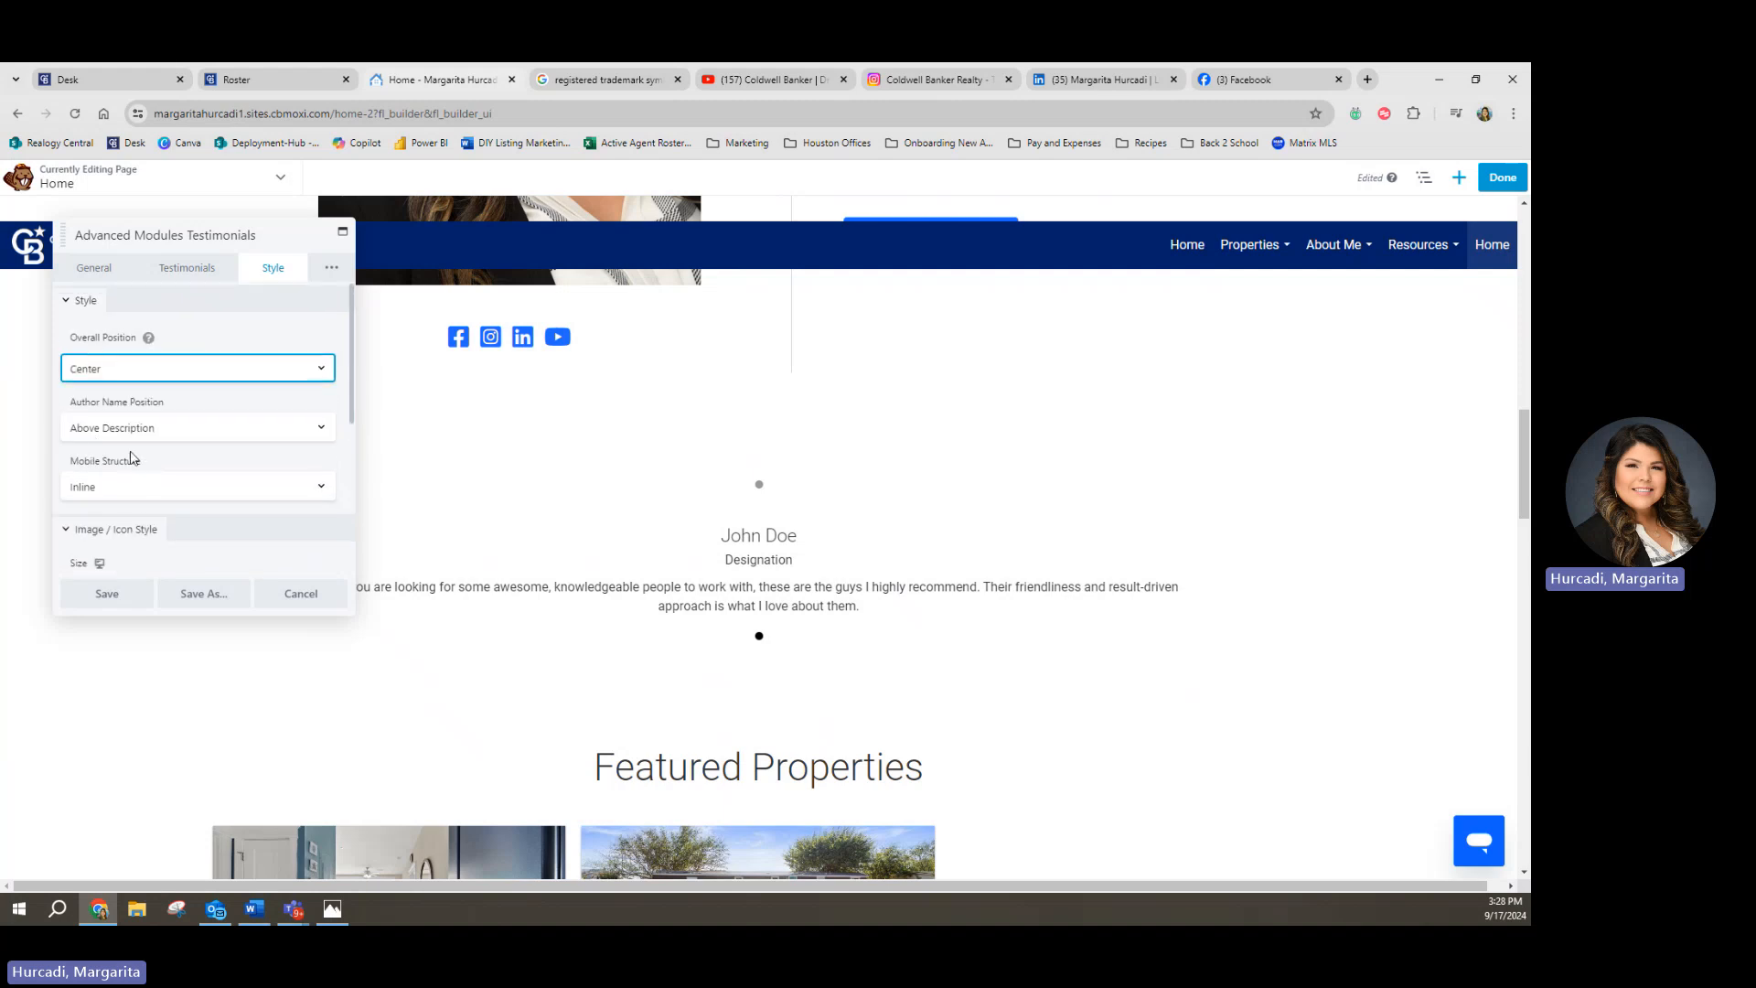
{"action": "scroll", "coordinate": [130, 457], "scroll_direction": "down", "scroll_amount": 1}
{"action": "scroll", "coordinate": [133, 471], "scroll_direction": "down", "scroll_amount": 2}
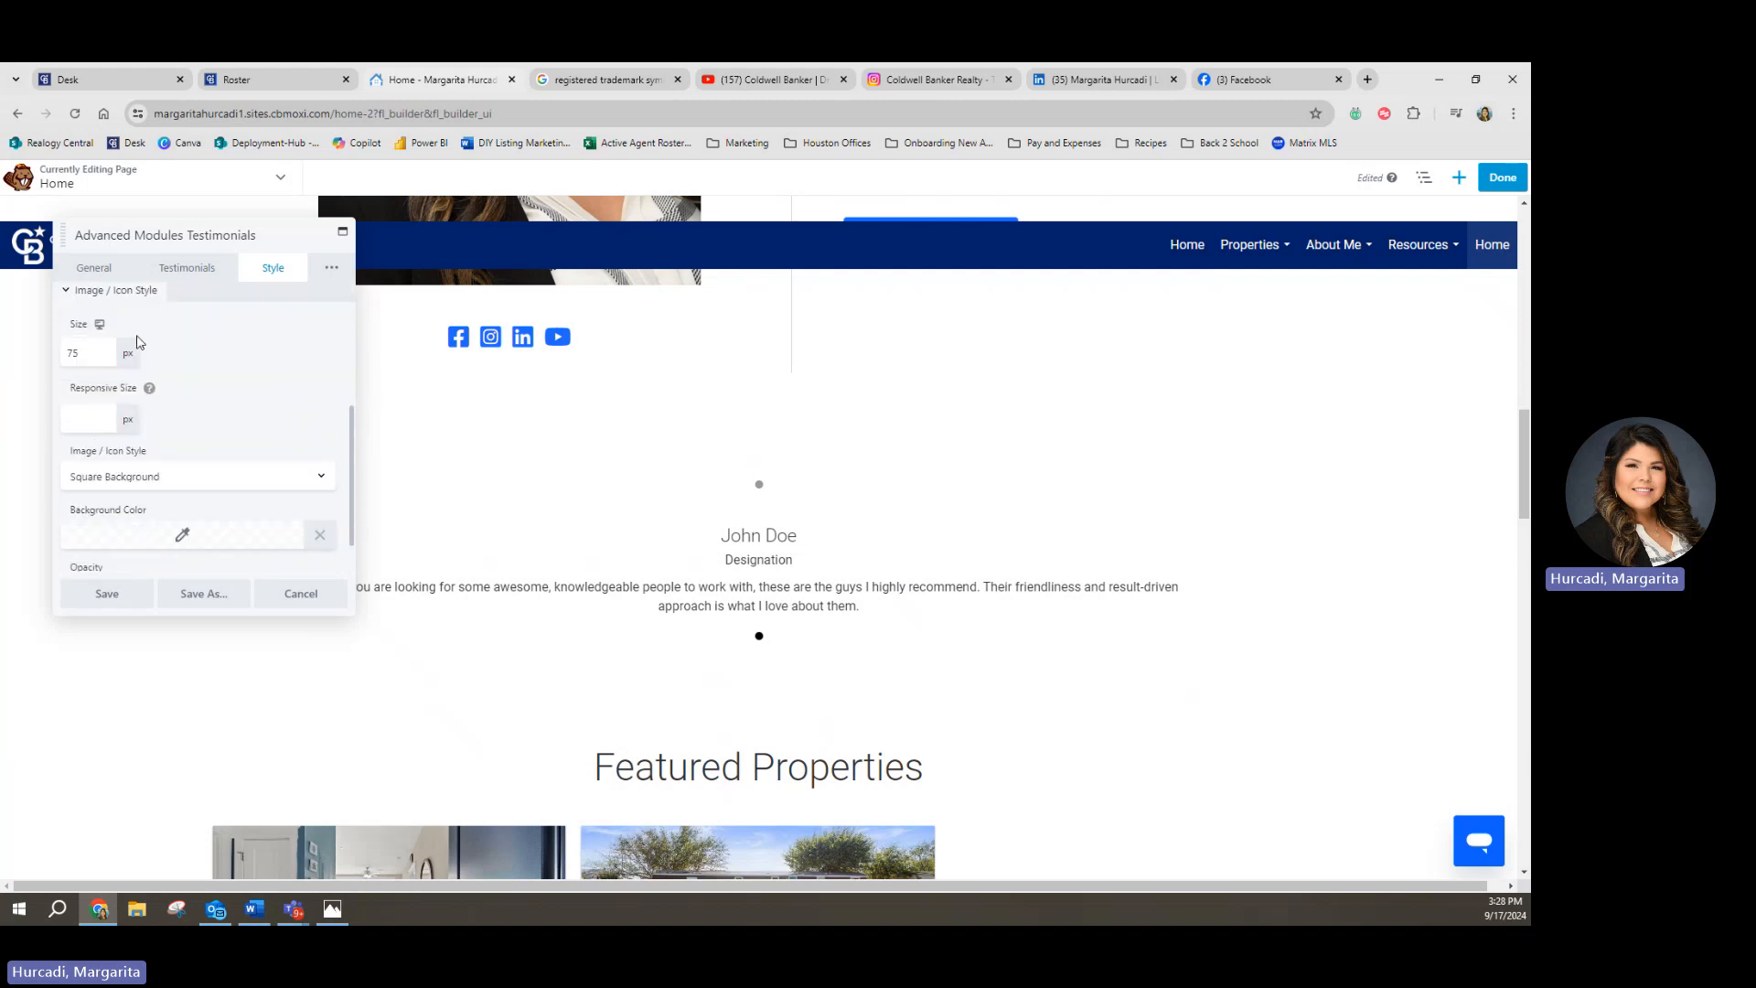
{"action": "scroll", "coordinate": [103, 474], "scroll_direction": "down", "scroll_amount": 1}
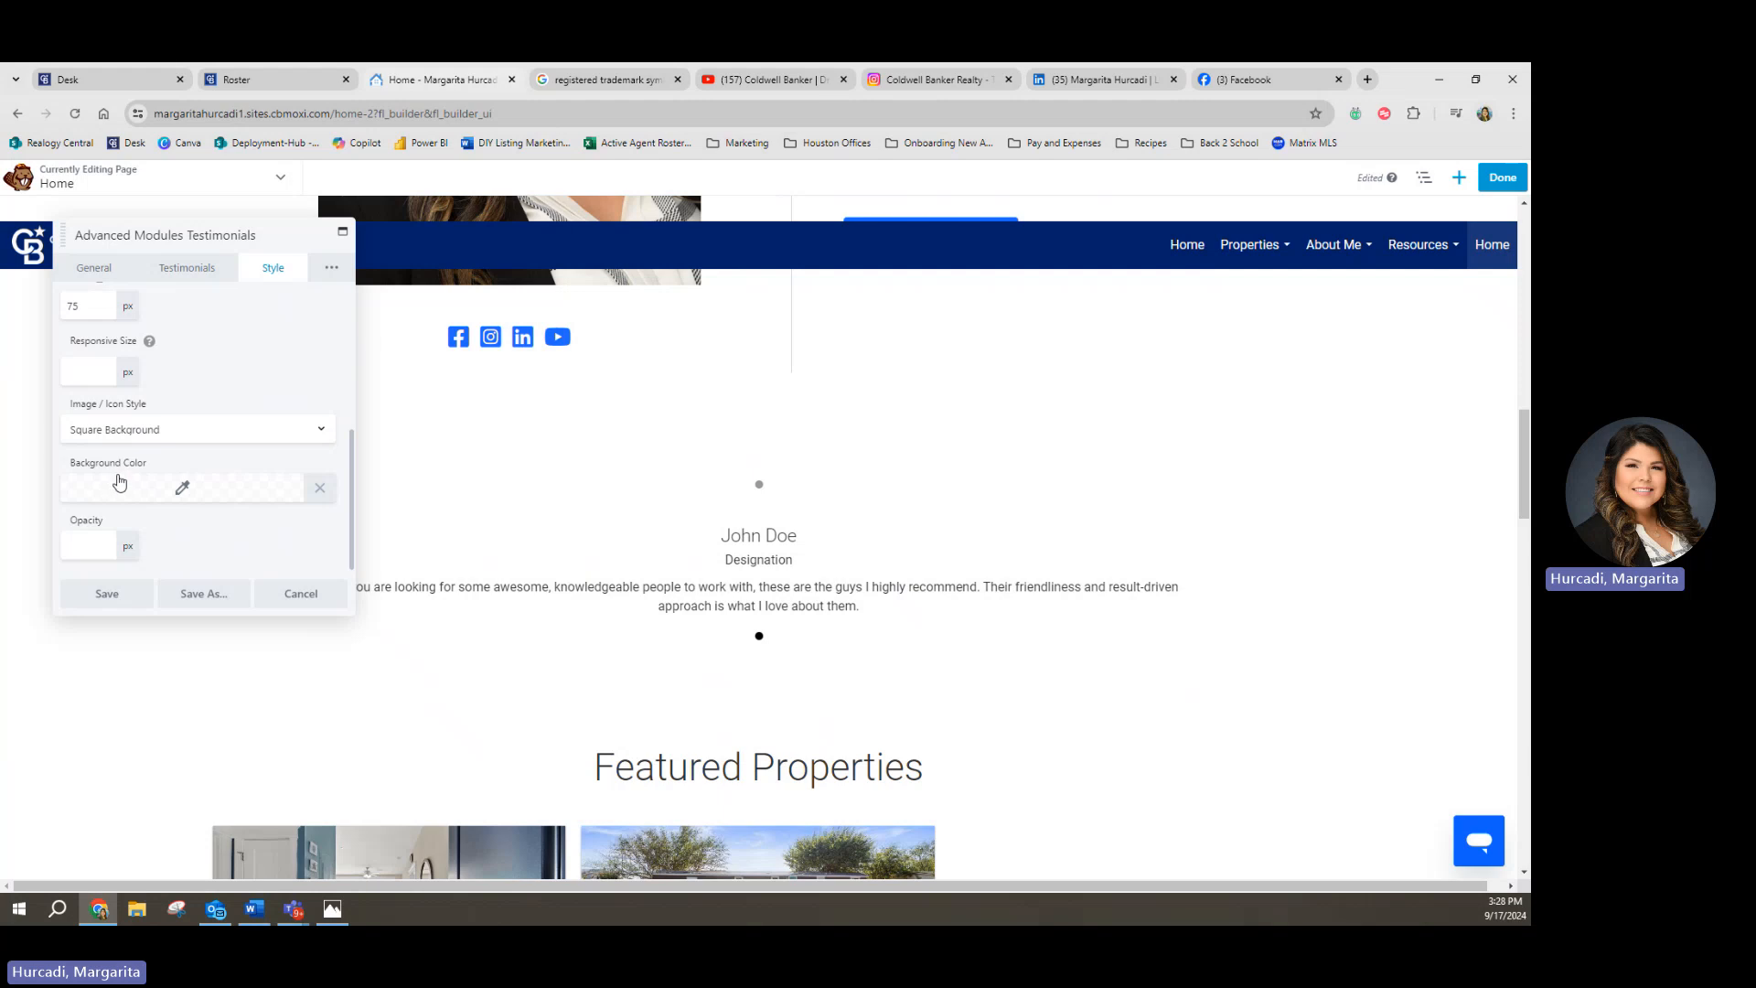
{"action": "scroll", "coordinate": [133, 508], "scroll_direction": "up", "scroll_amount": 3}
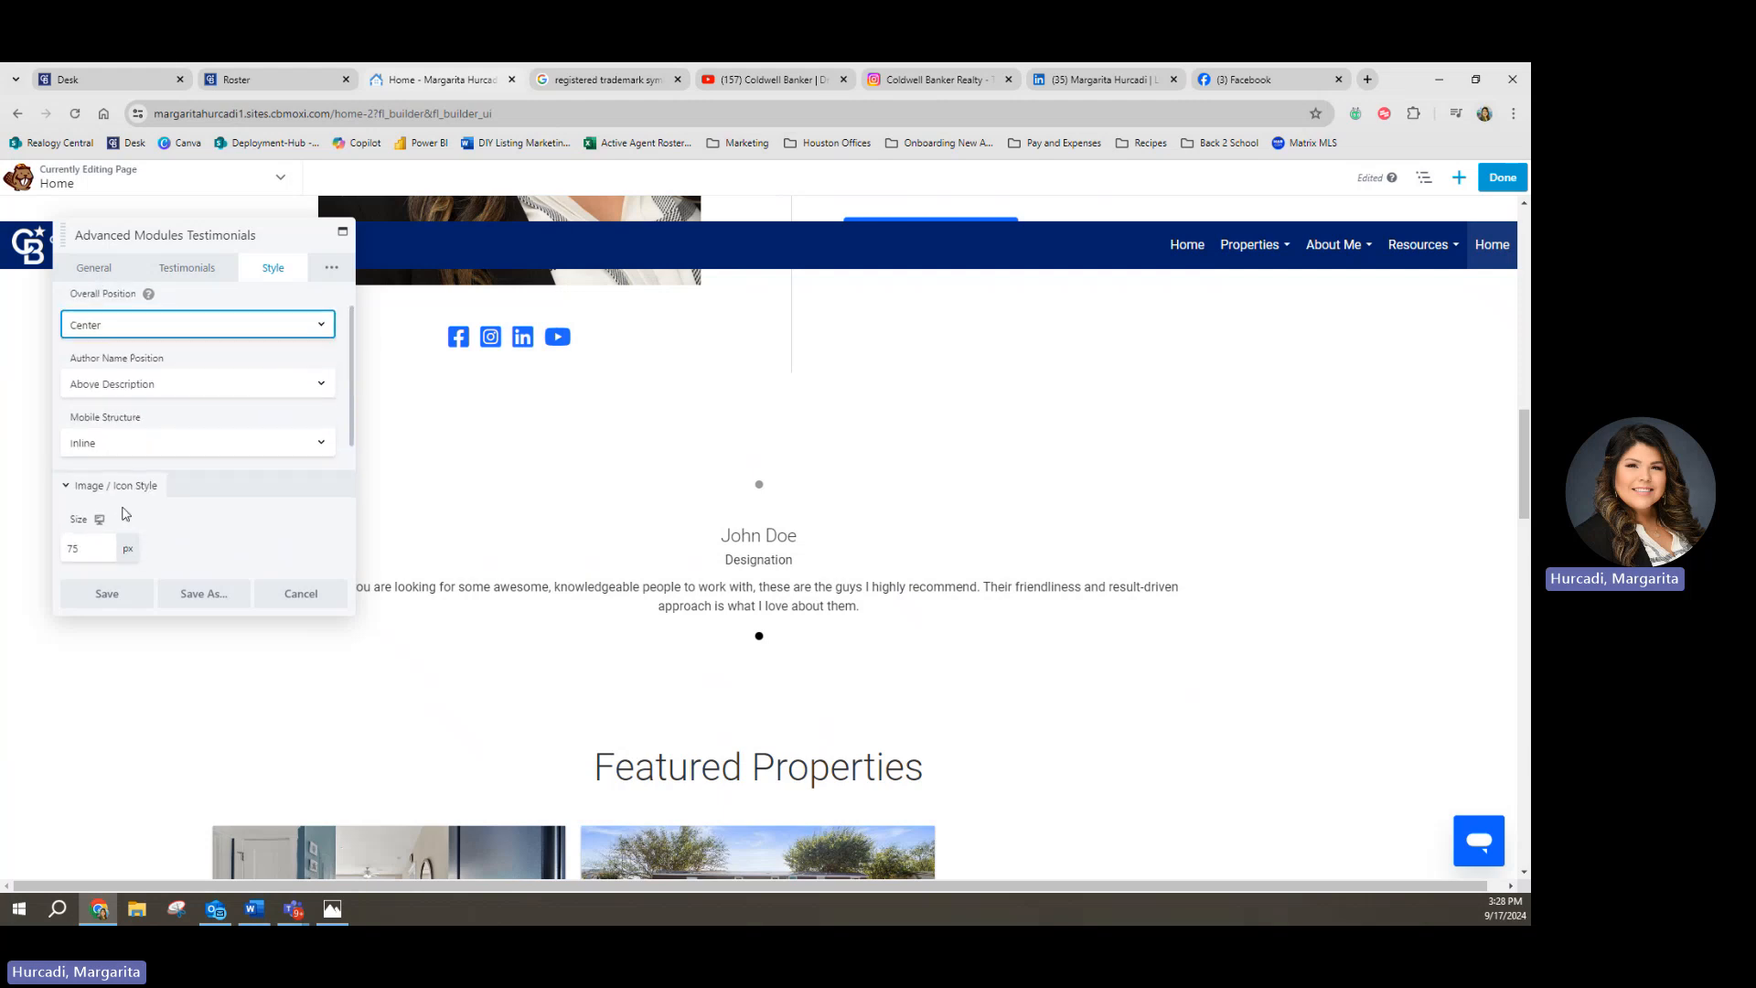
{"action": "scroll", "coordinate": [130, 508], "scroll_direction": "up", "scroll_amount": 1}
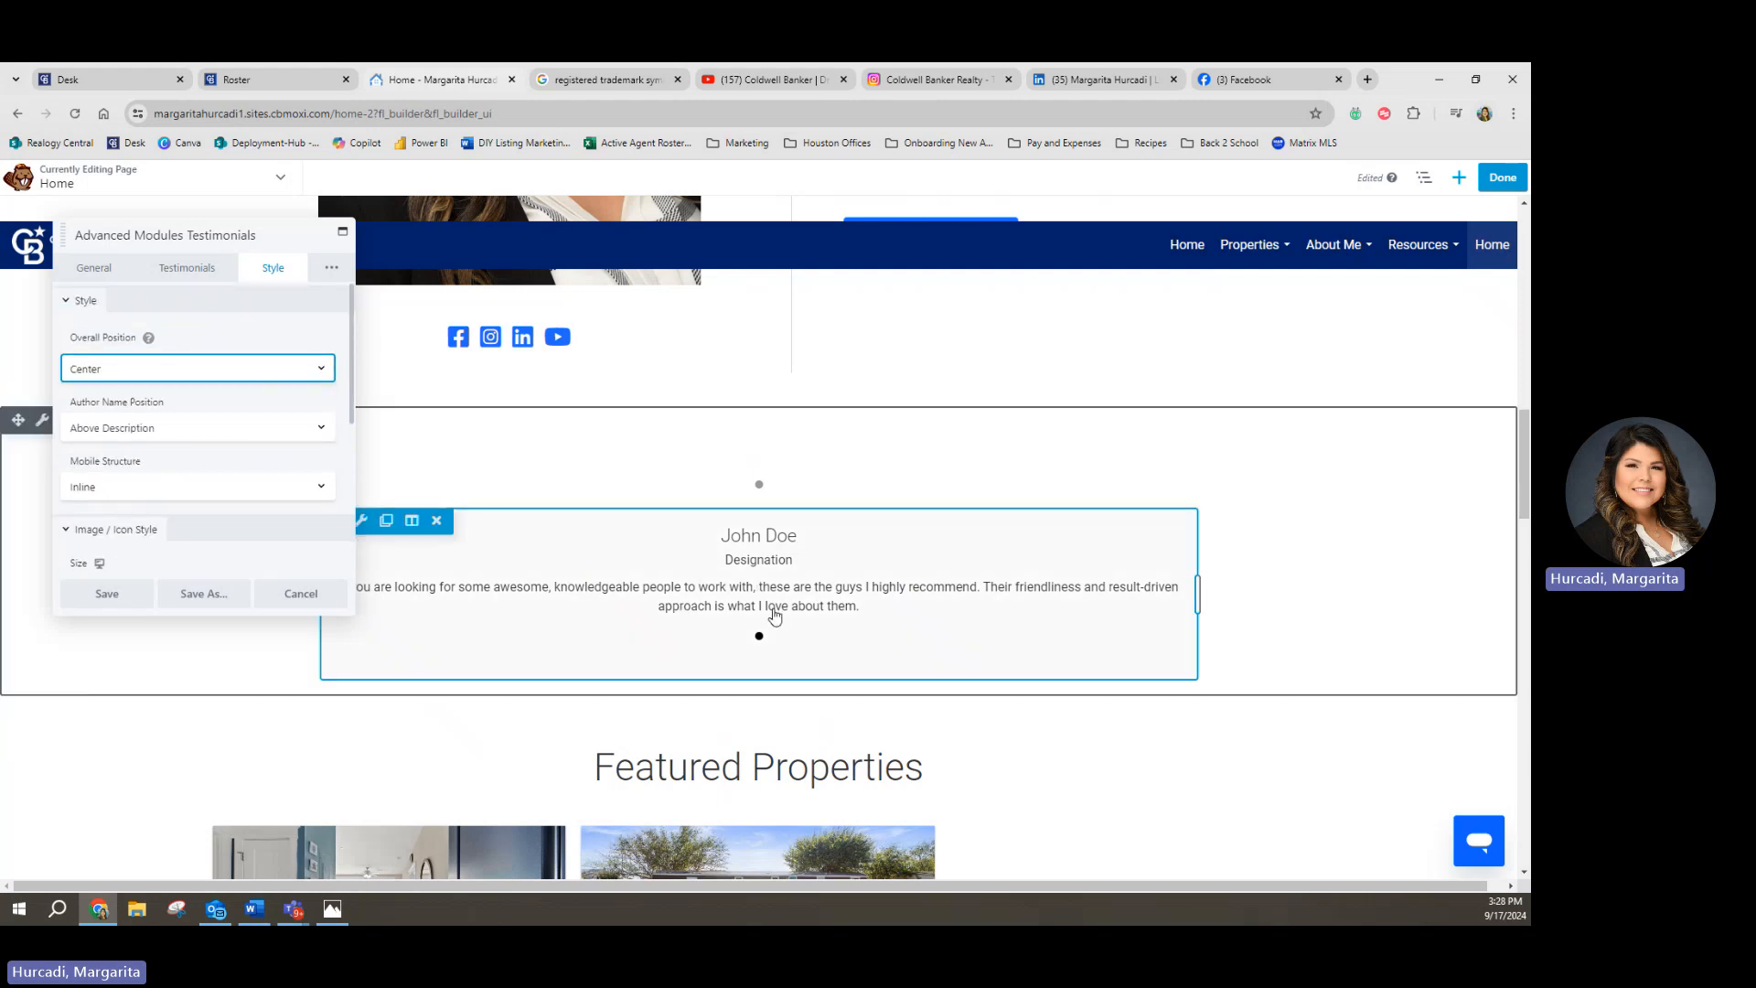
Step: Open the standard Testimonials module's settings, then search the module library for "testi"
{"action": "left_click", "coordinate": [739, 480]}
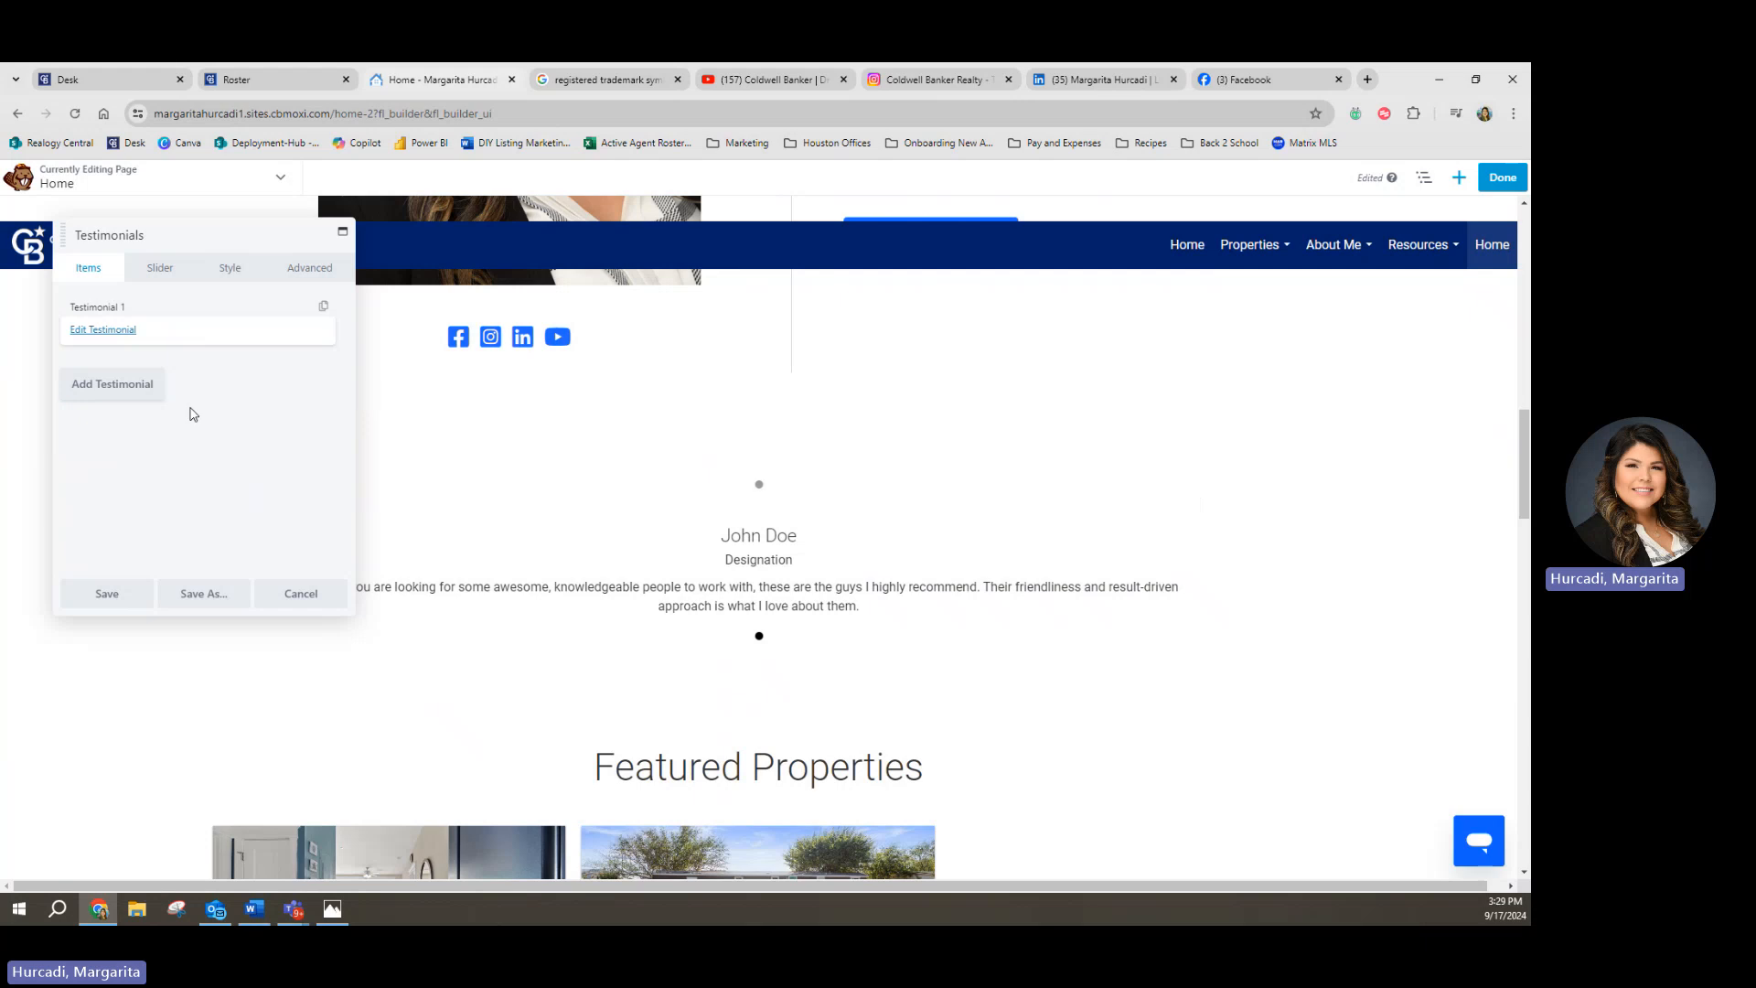
{"action": "left_click", "coordinate": [1459, 181]}
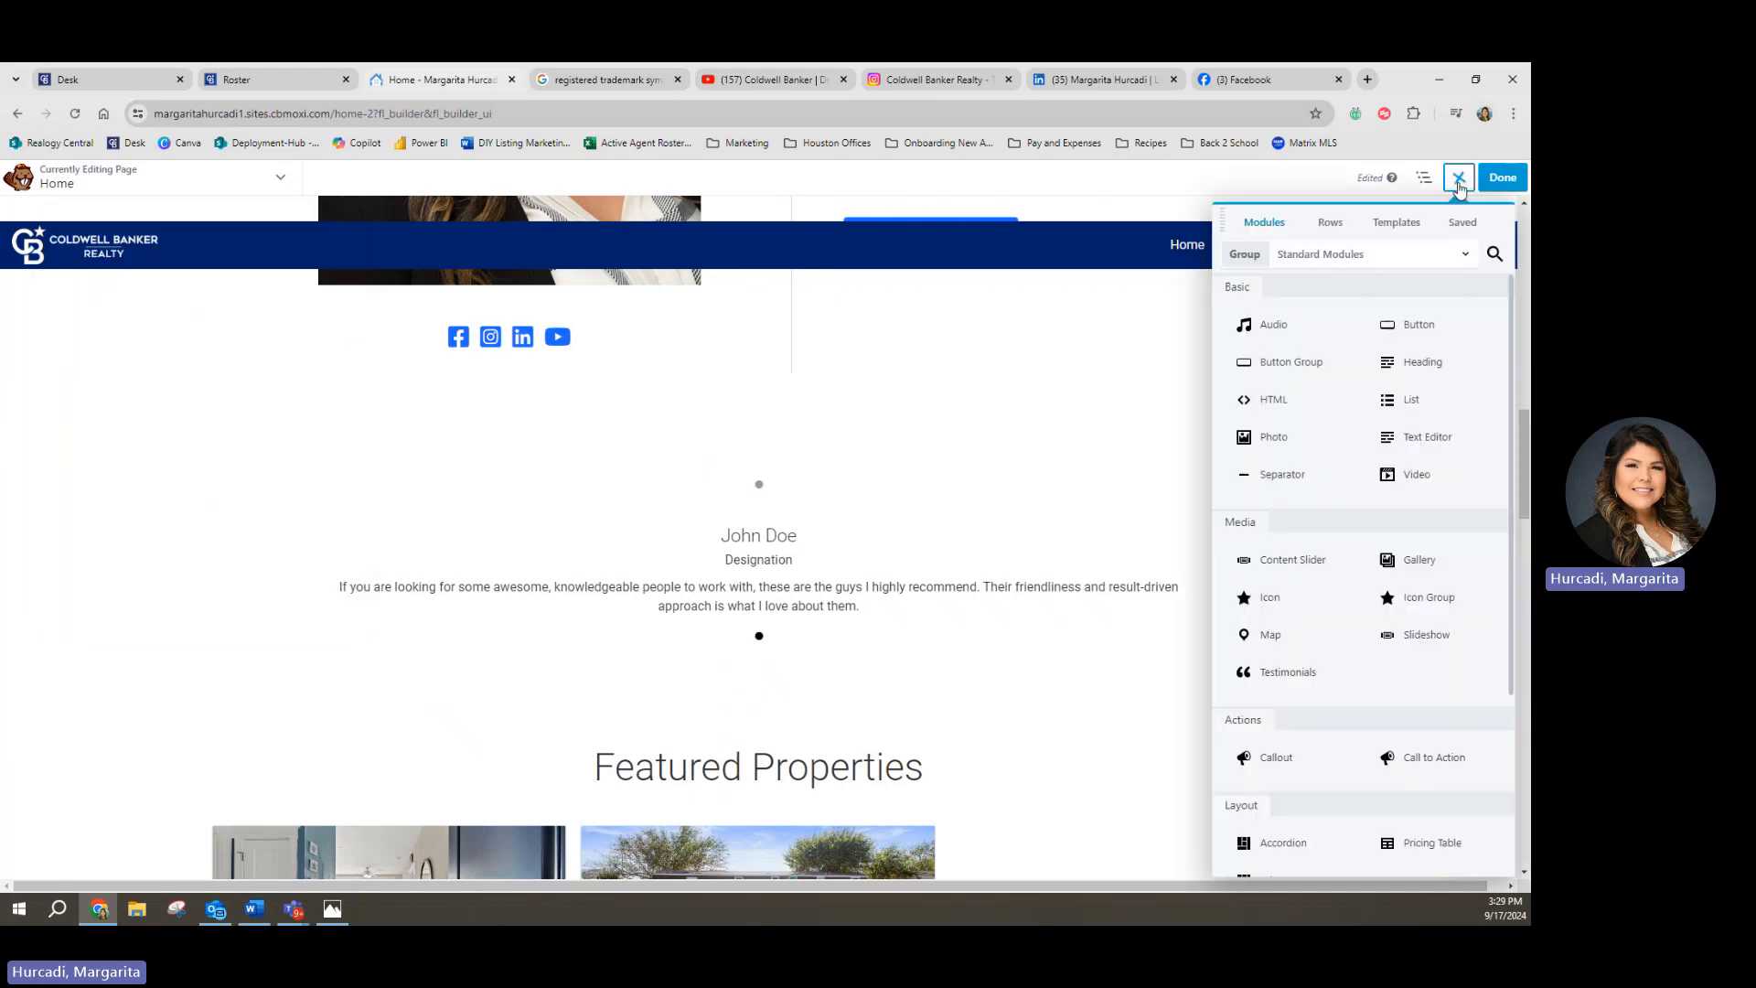
{"action": "left_click", "coordinate": [1496, 255]}
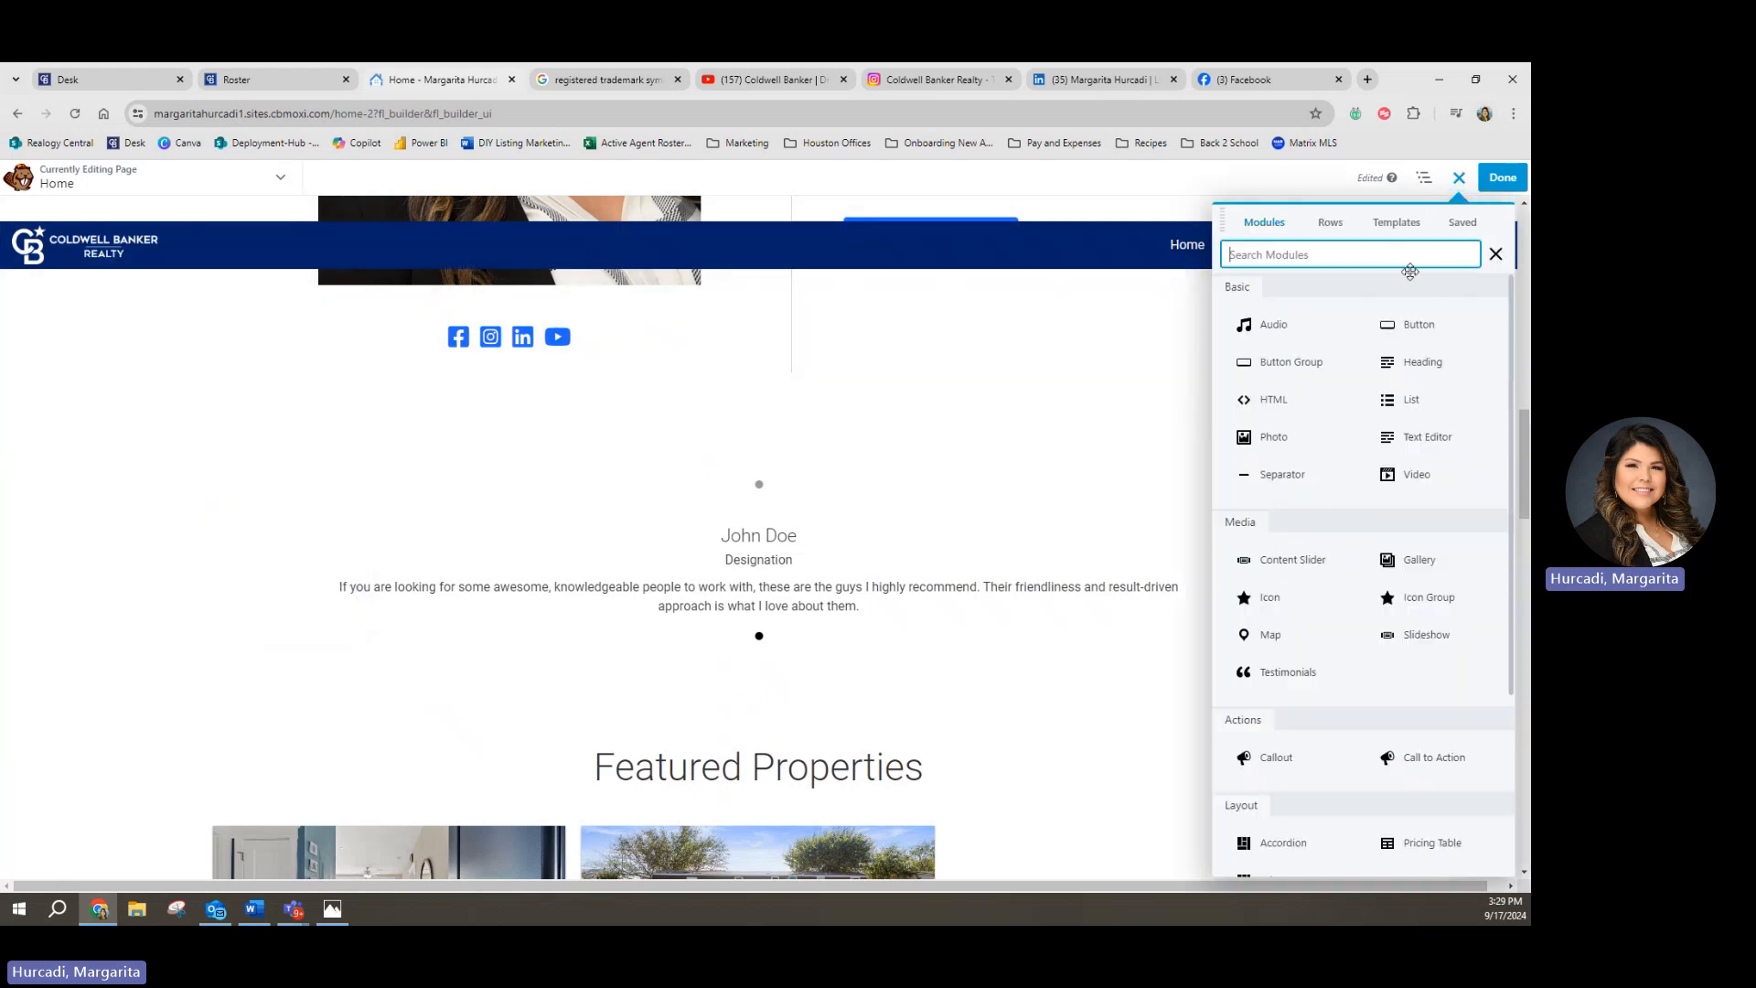
{"action": "type", "text": "testi"}
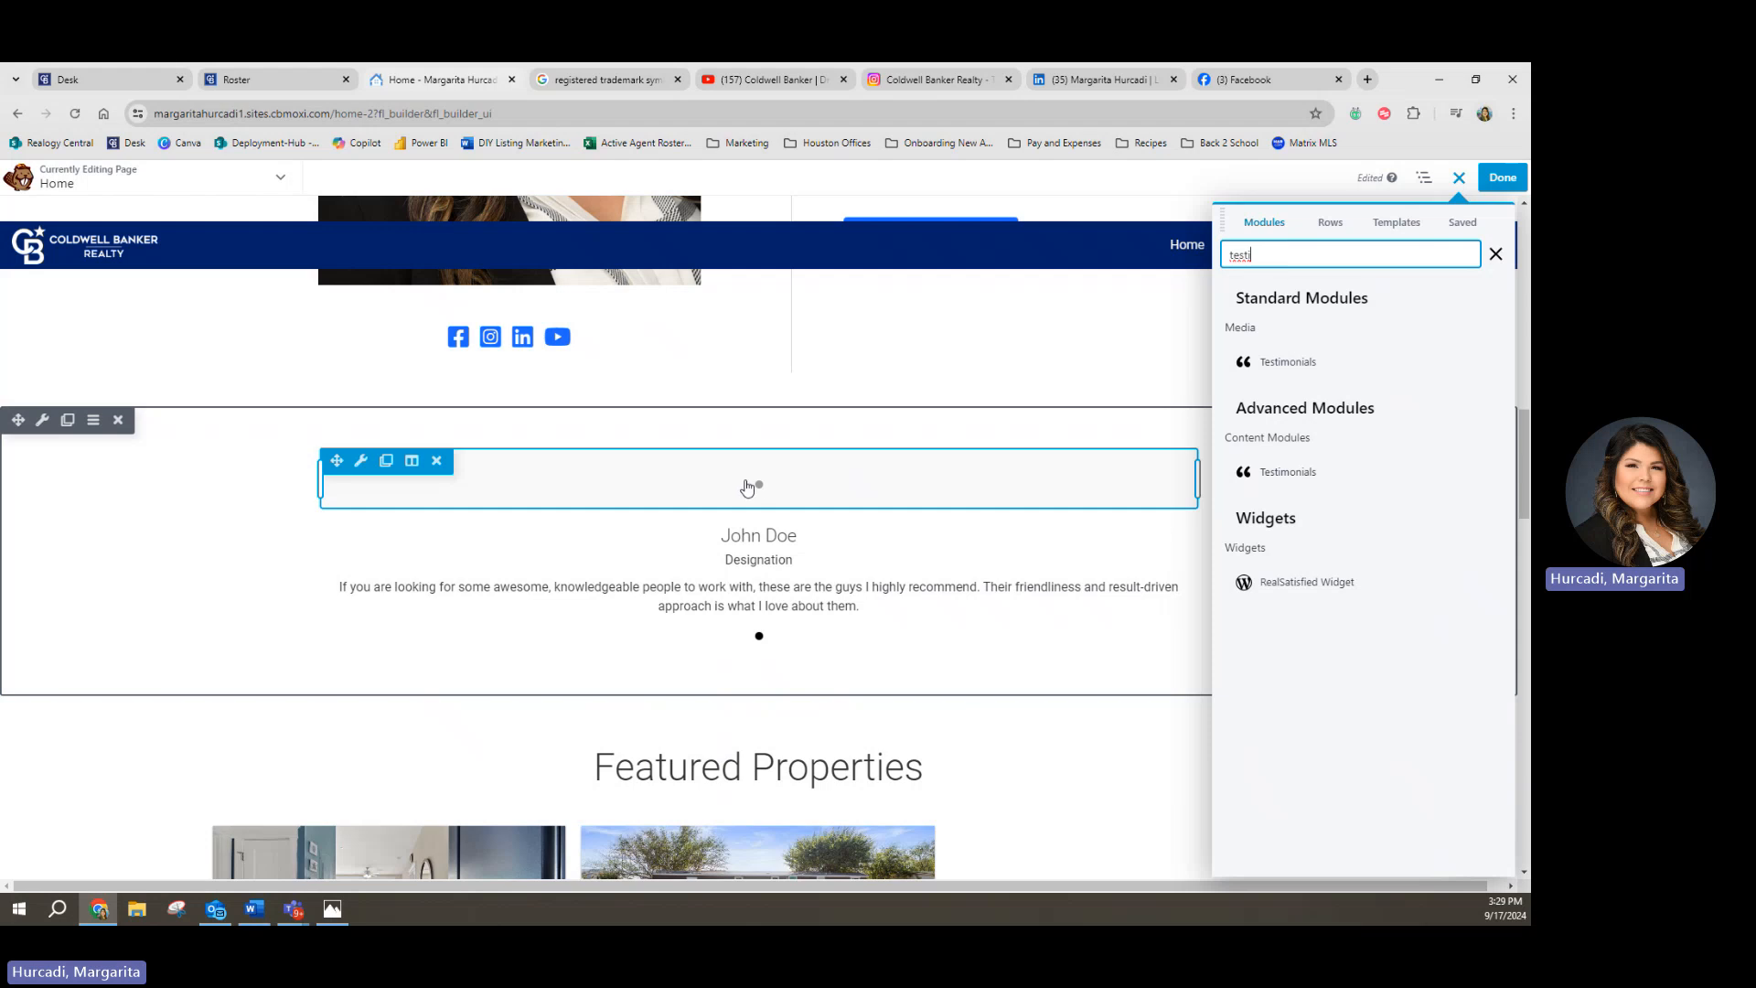
Step: Write the standard module's first testimonial as "Type your Testimonial here and it will show like this without a name or designation section."
{"action": "left_click", "coordinate": [804, 489]}
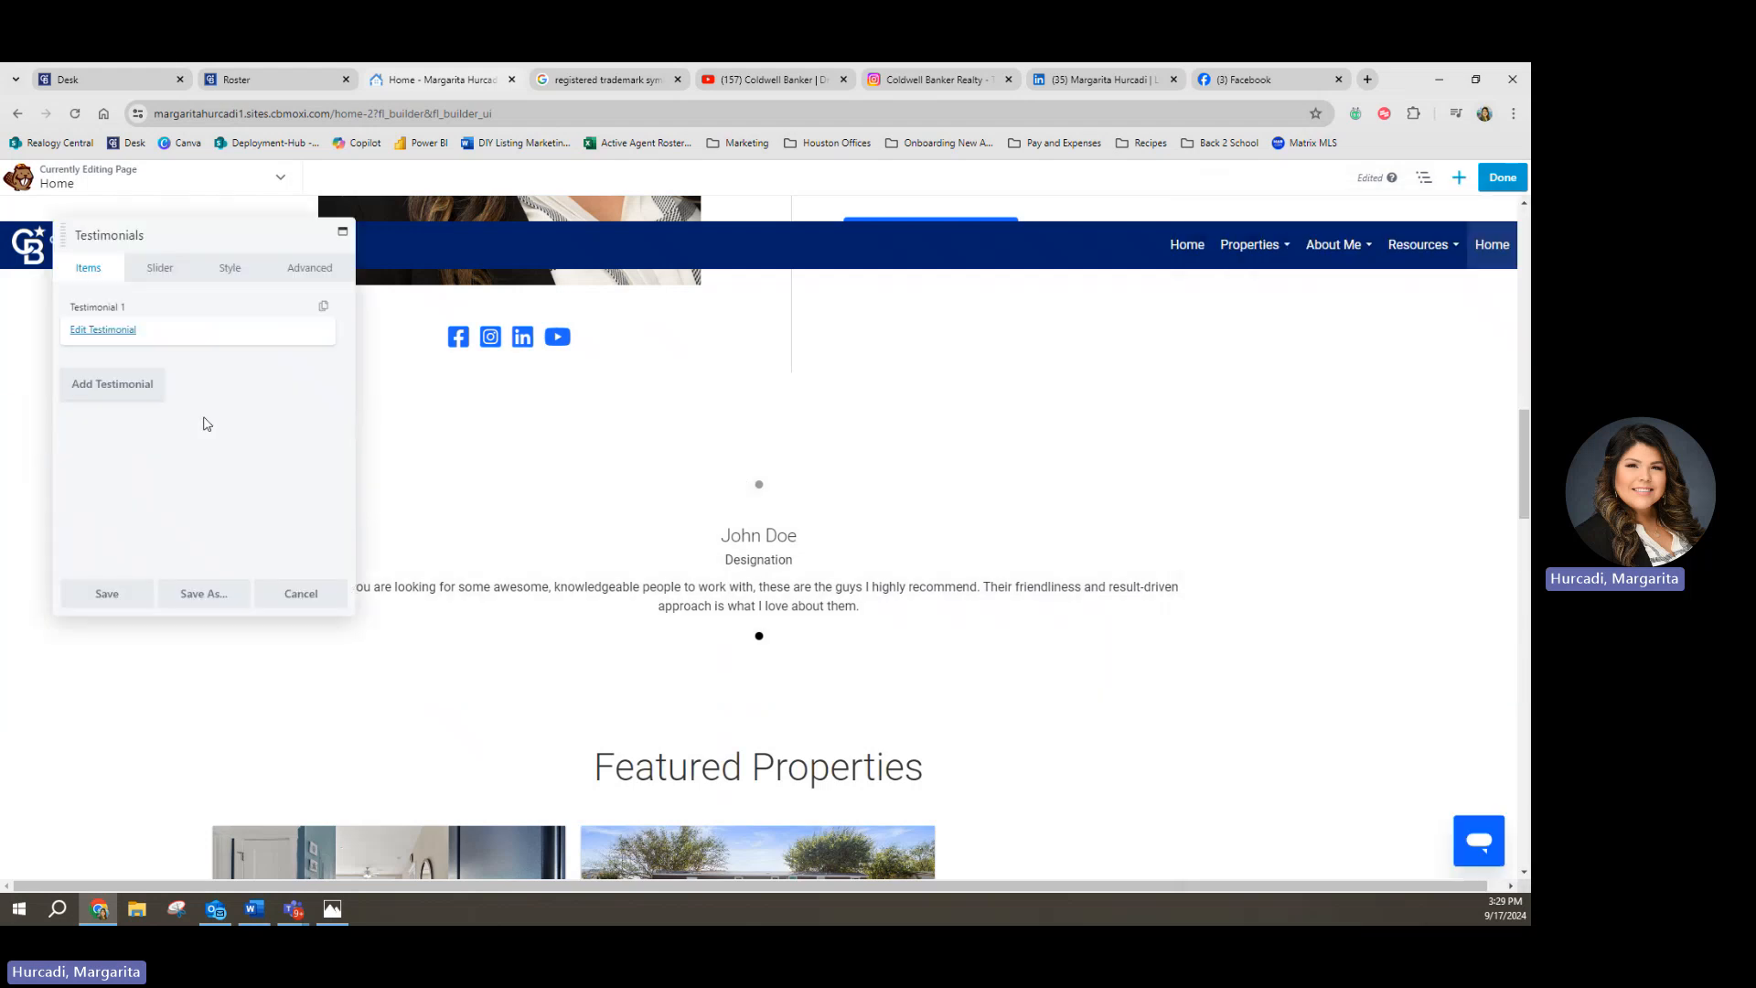
{"action": "left_click", "coordinate": [95, 331]}
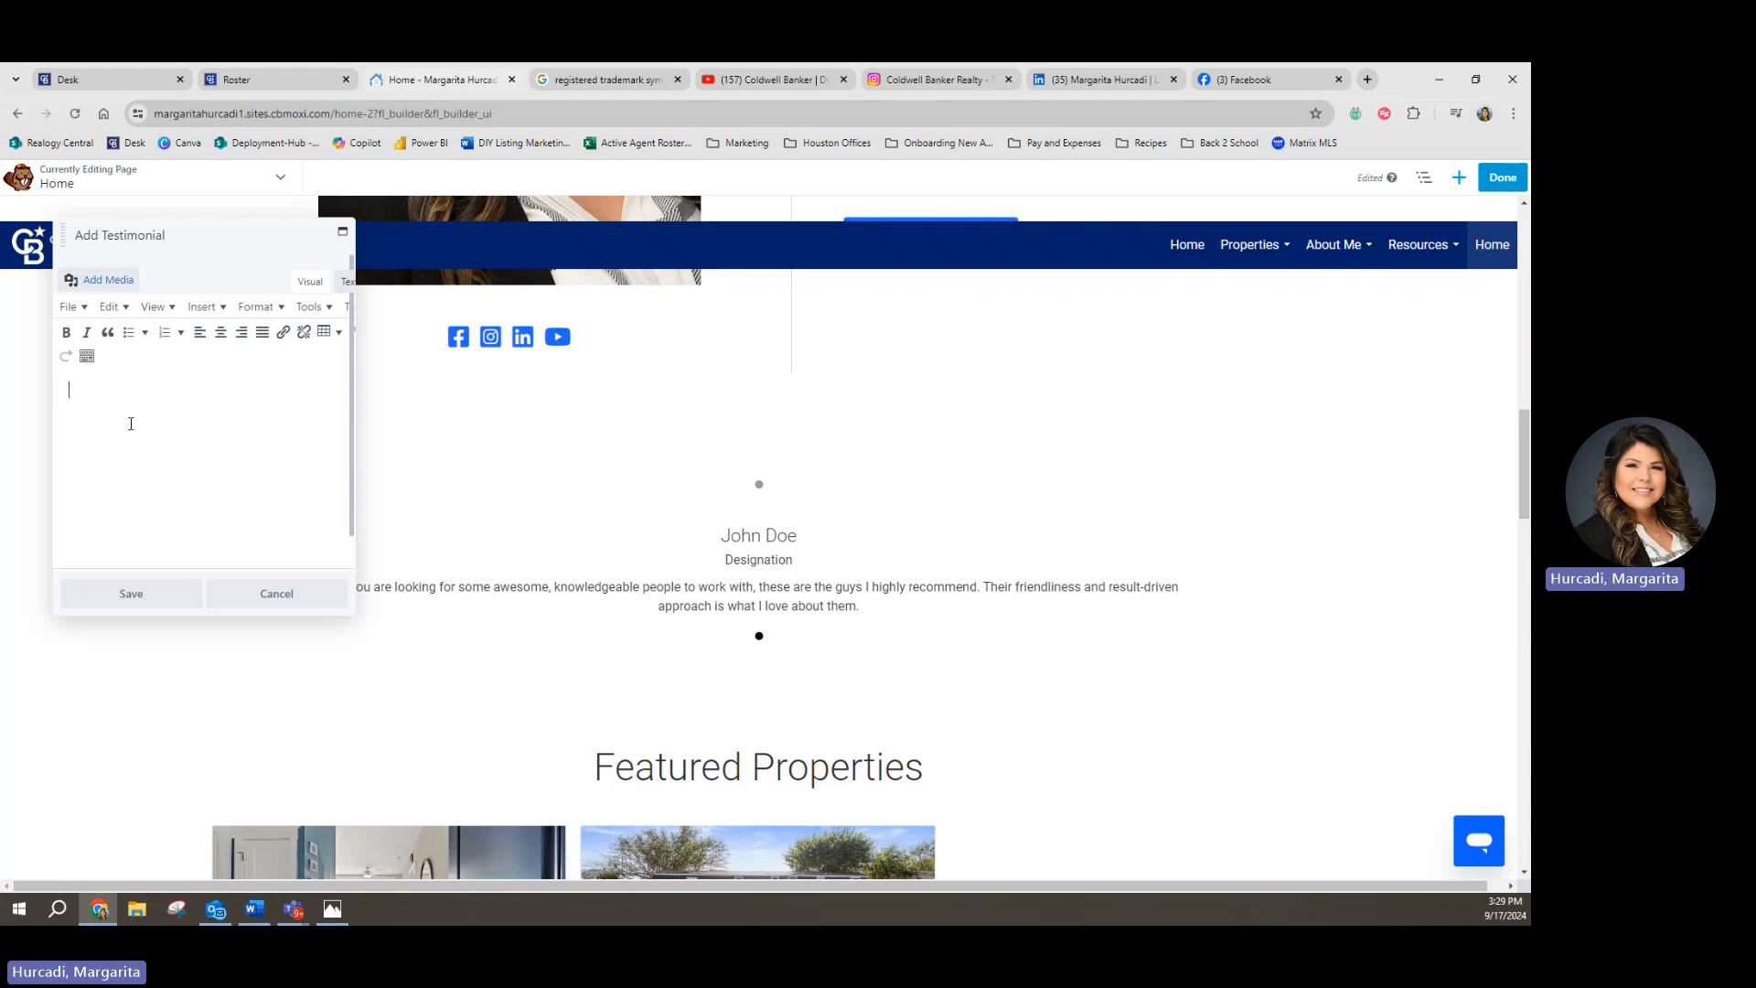
{"action": "type", "text": "Yp"}
{"action": "key", "text": "BackSpace"}
{"action": "type", "text": "Type your Tes"}
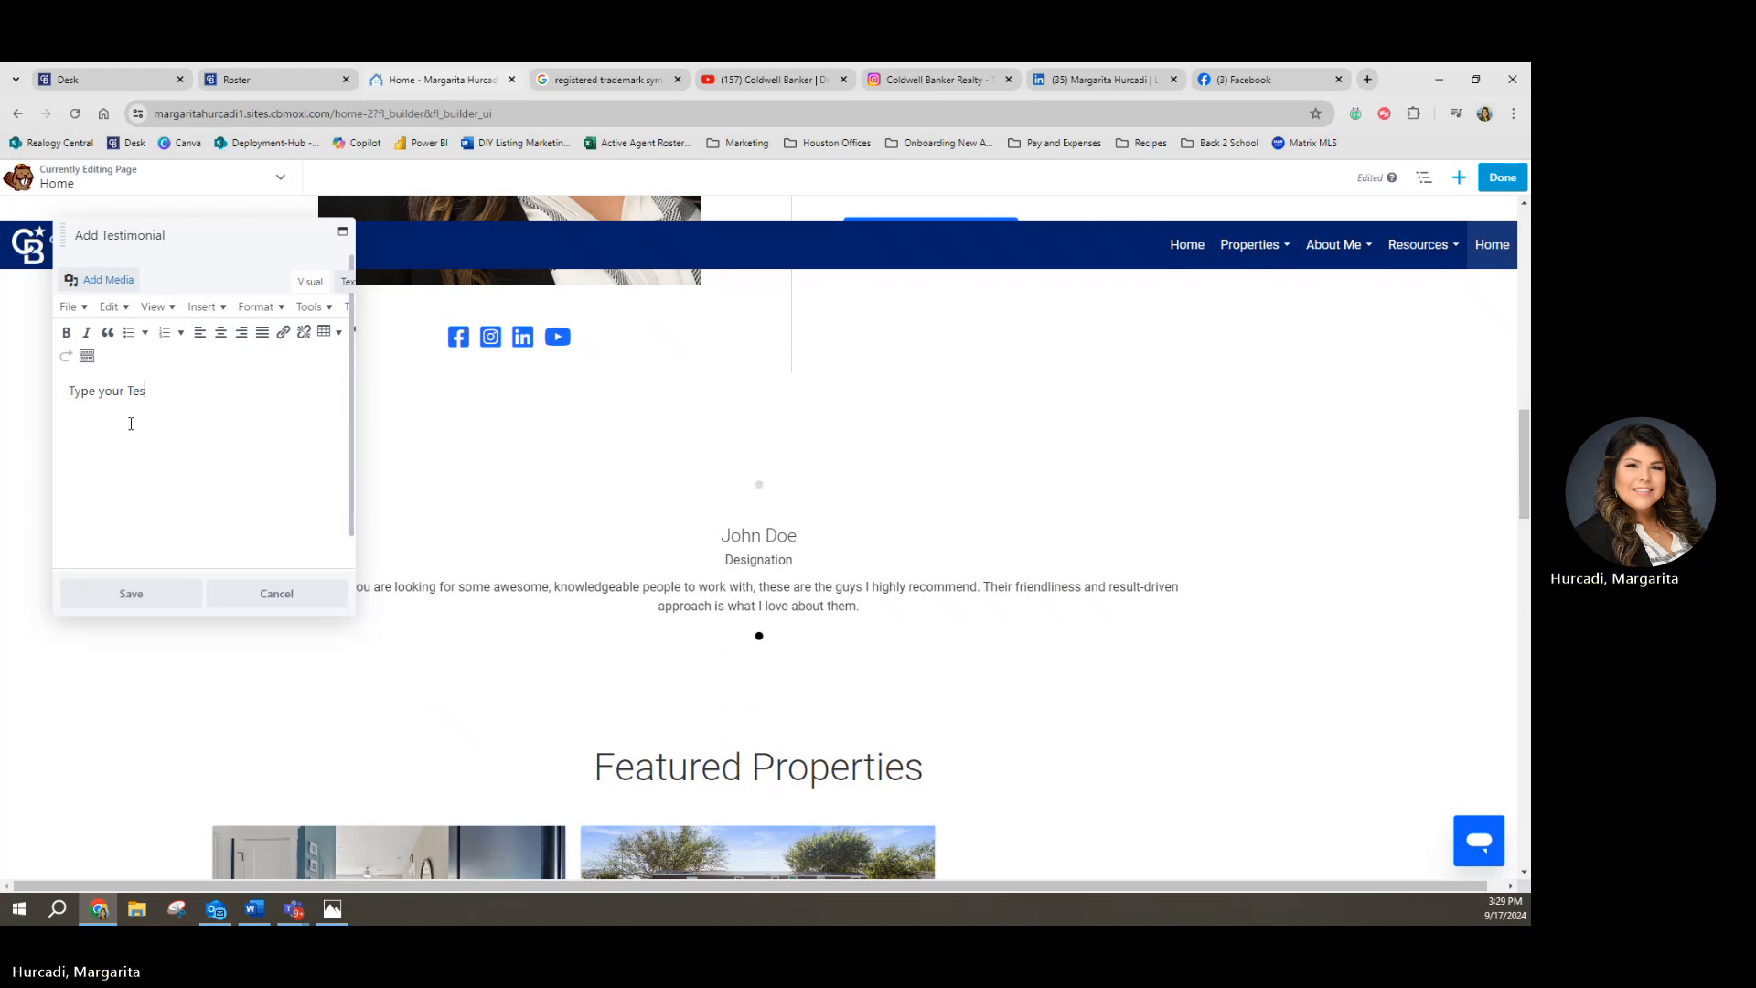
{"action": "type", "text": "timonial h"}
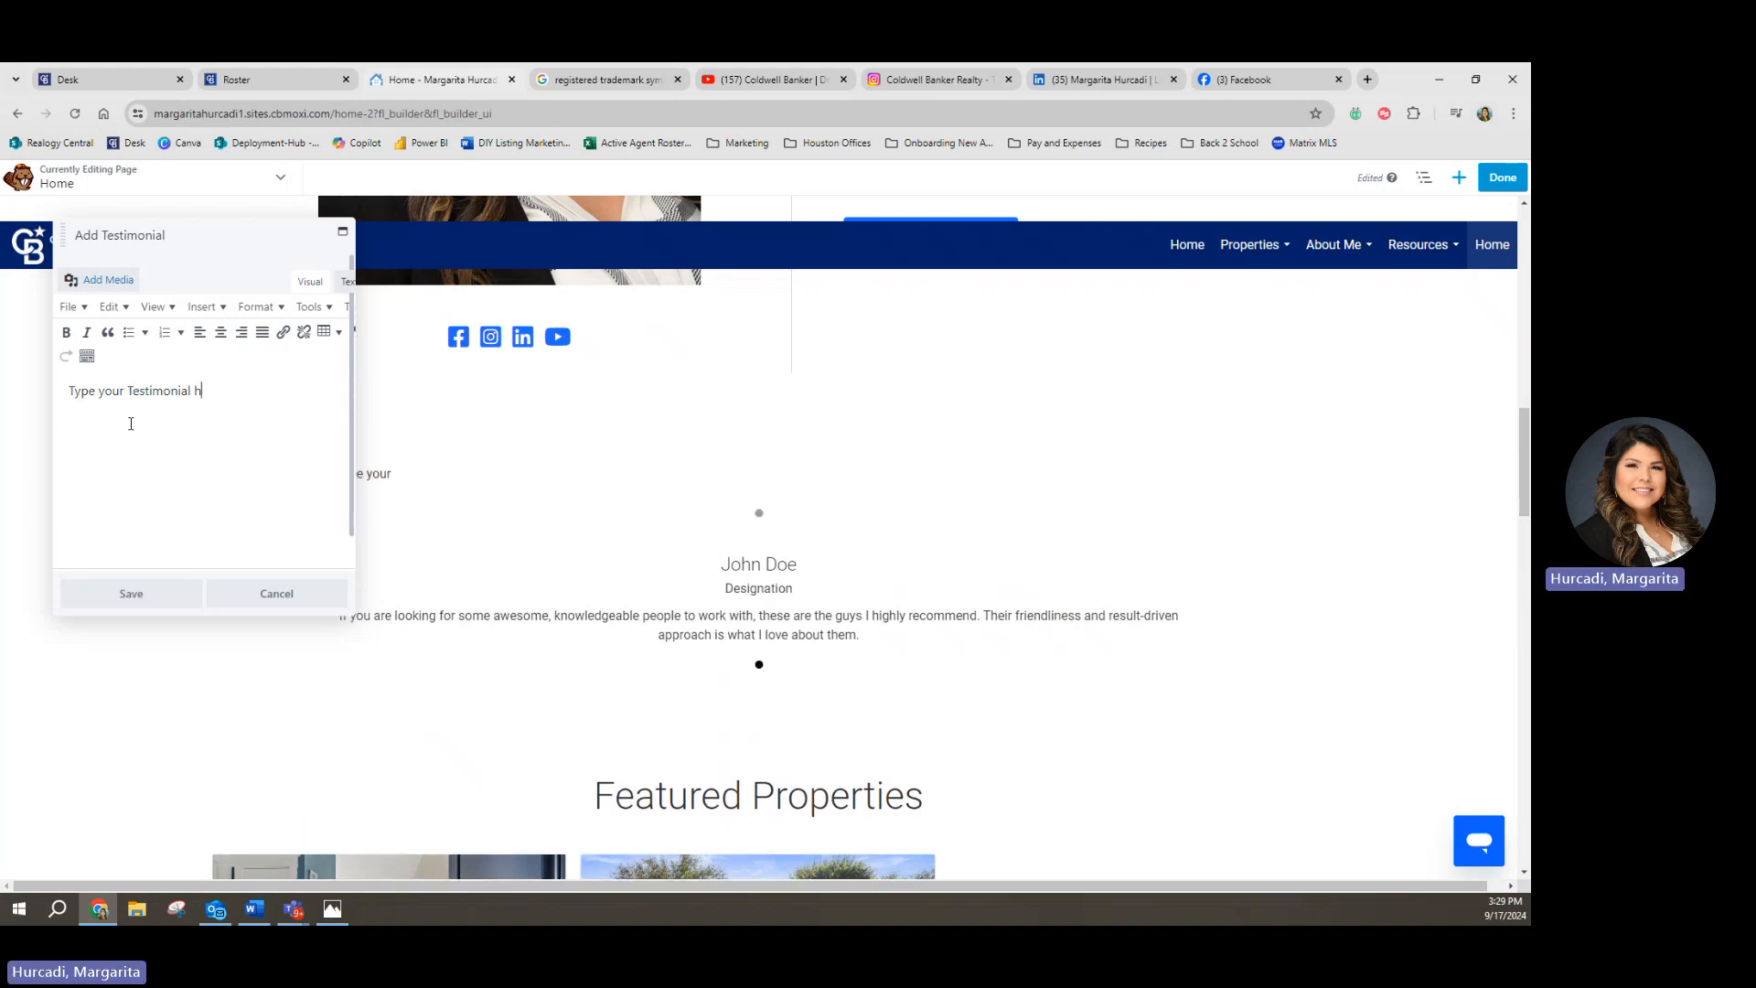
{"action": "type", "text": "ere and it i"}
{"action": "type", "text": "ll show like this witho"}
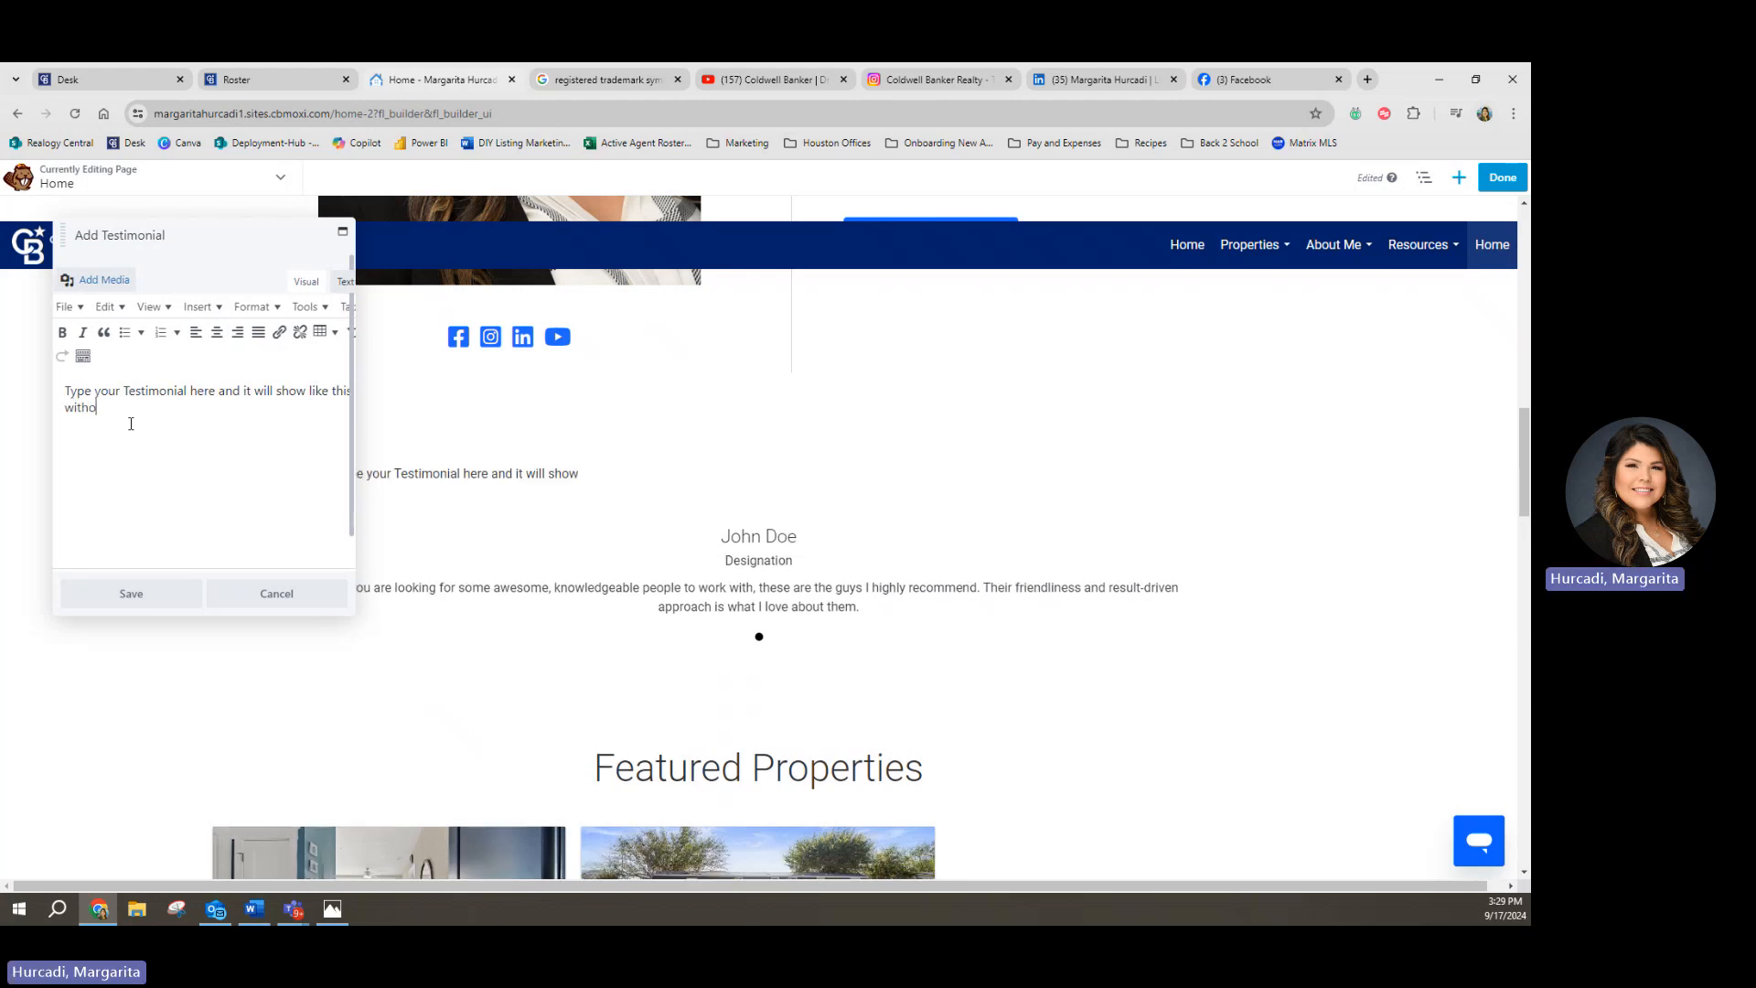
{"action": "type", "text": "u"}
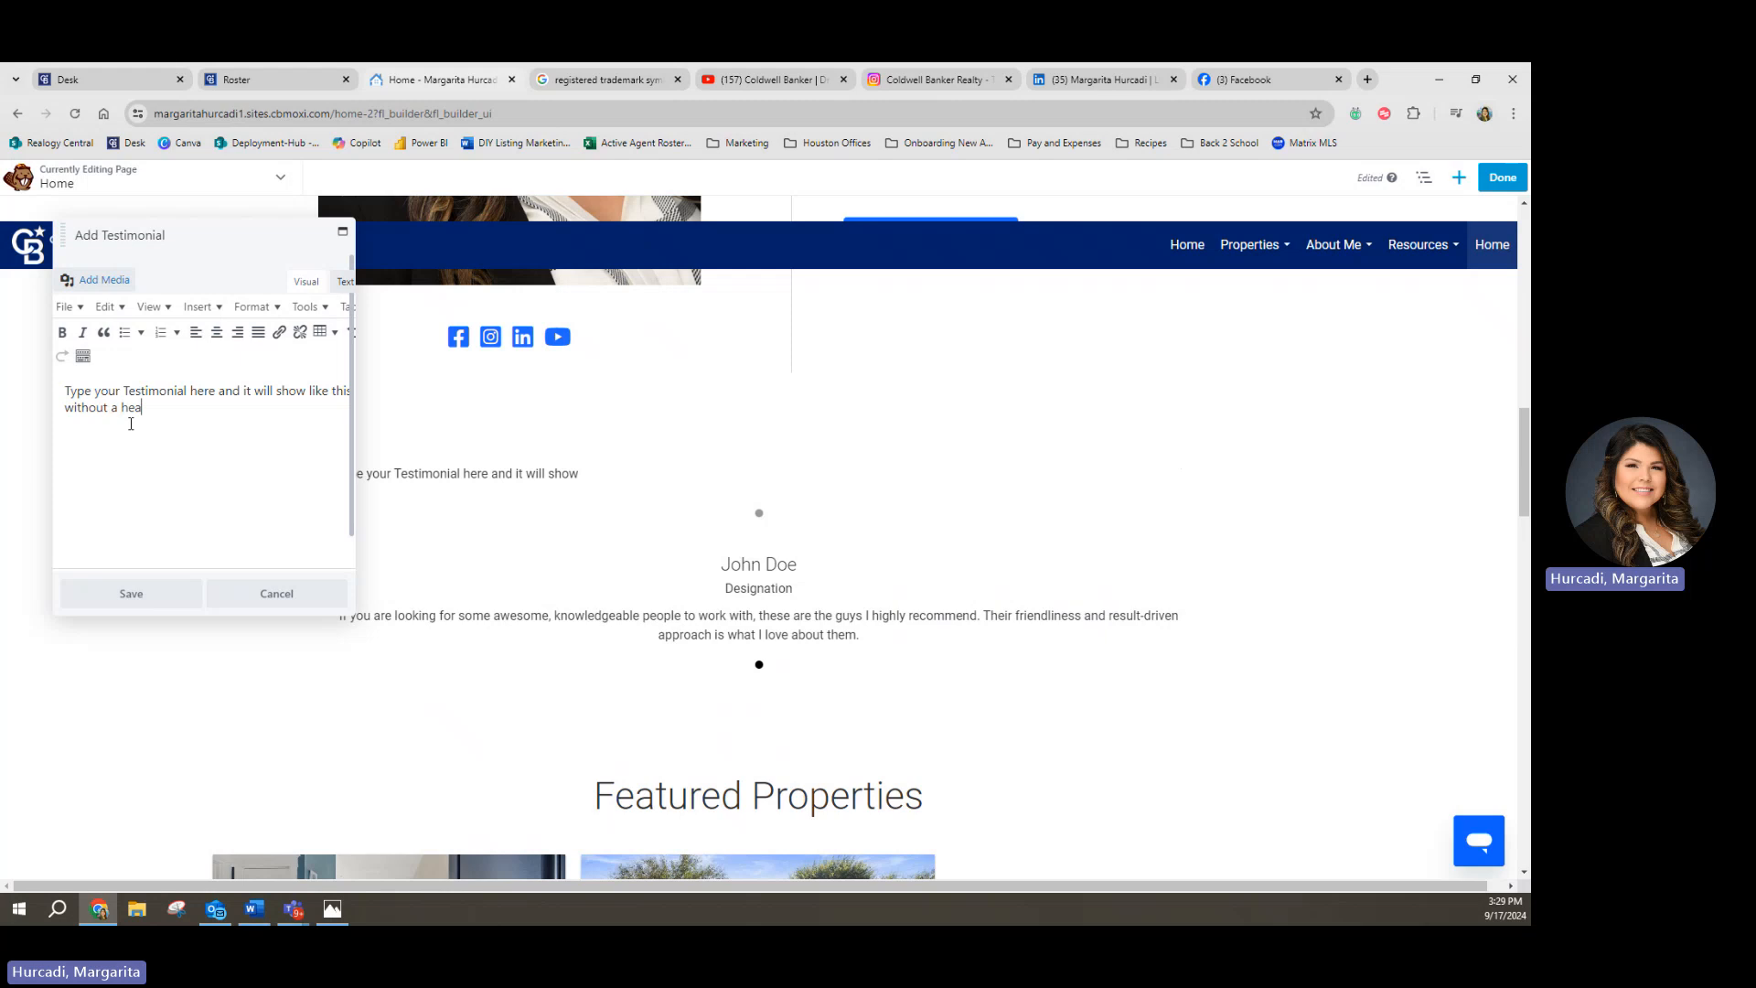
{"action": "type", "text": "t a h"}
{"action": "key", "text": "BackSpace"}
{"action": "type", "text": "name or designation section."}
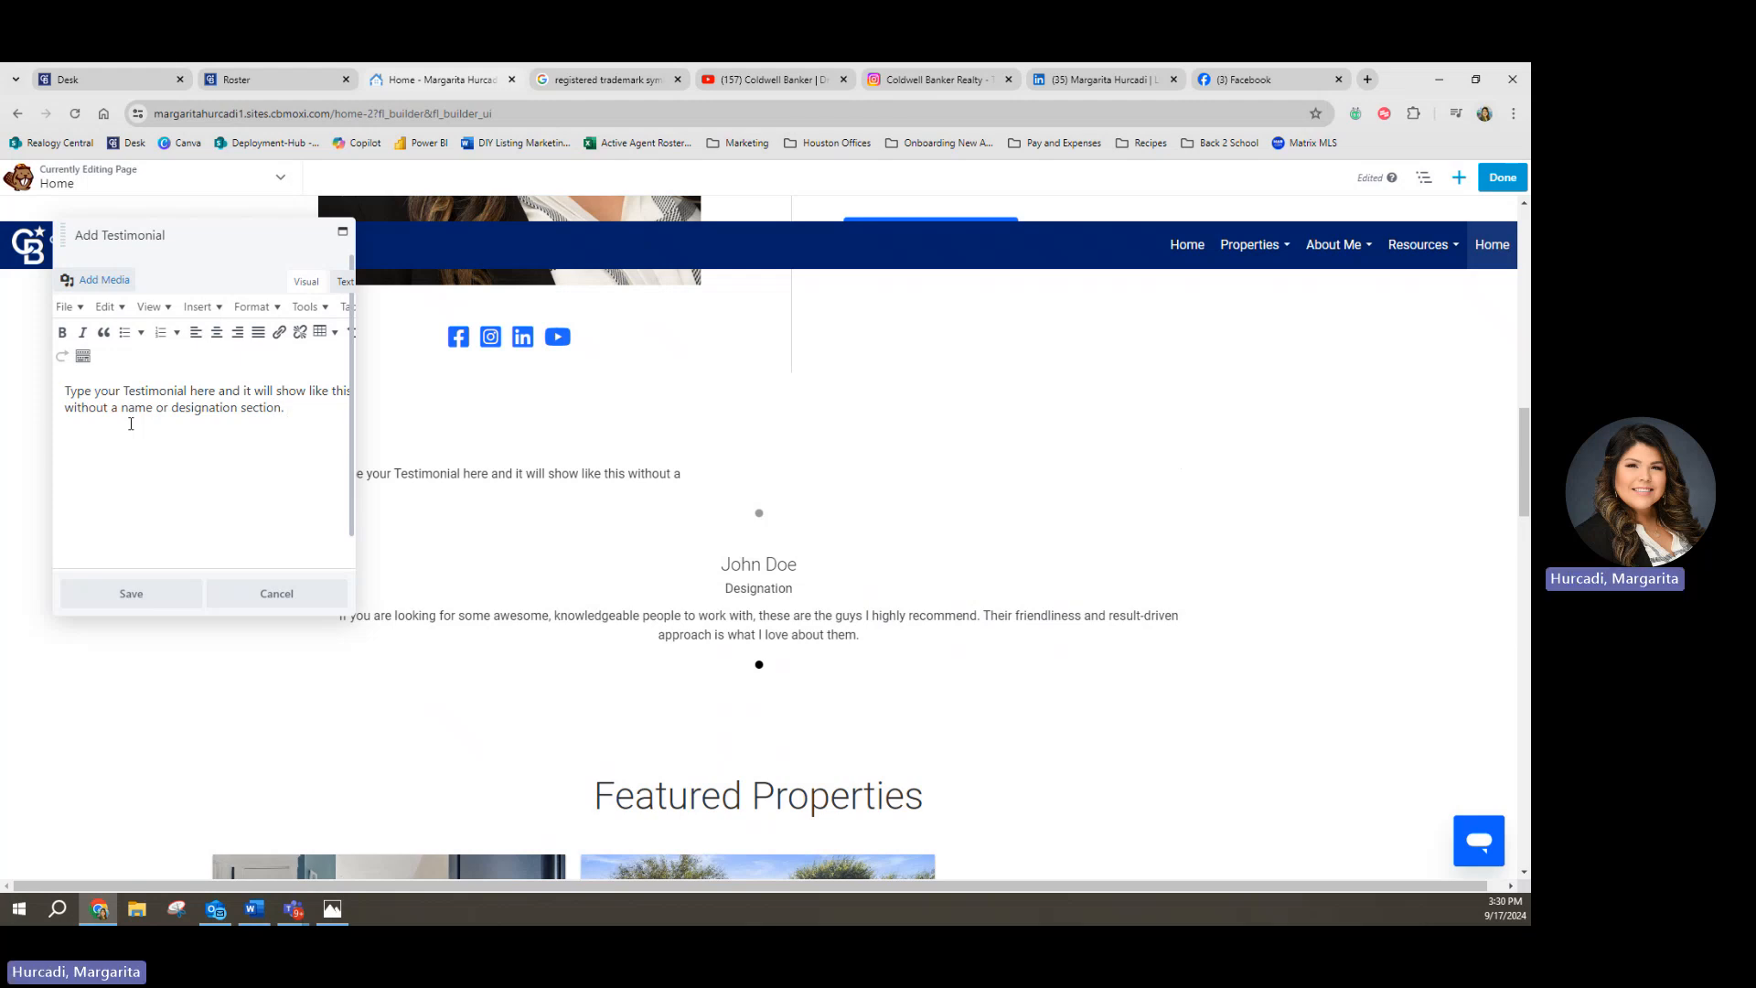
Step: Add the signature line "- who wrote this (buyer)" as plain text below the testimonial, without a bullet
{"action": "key", "text": "Return"}
{"action": "type", "text": "- Who"}
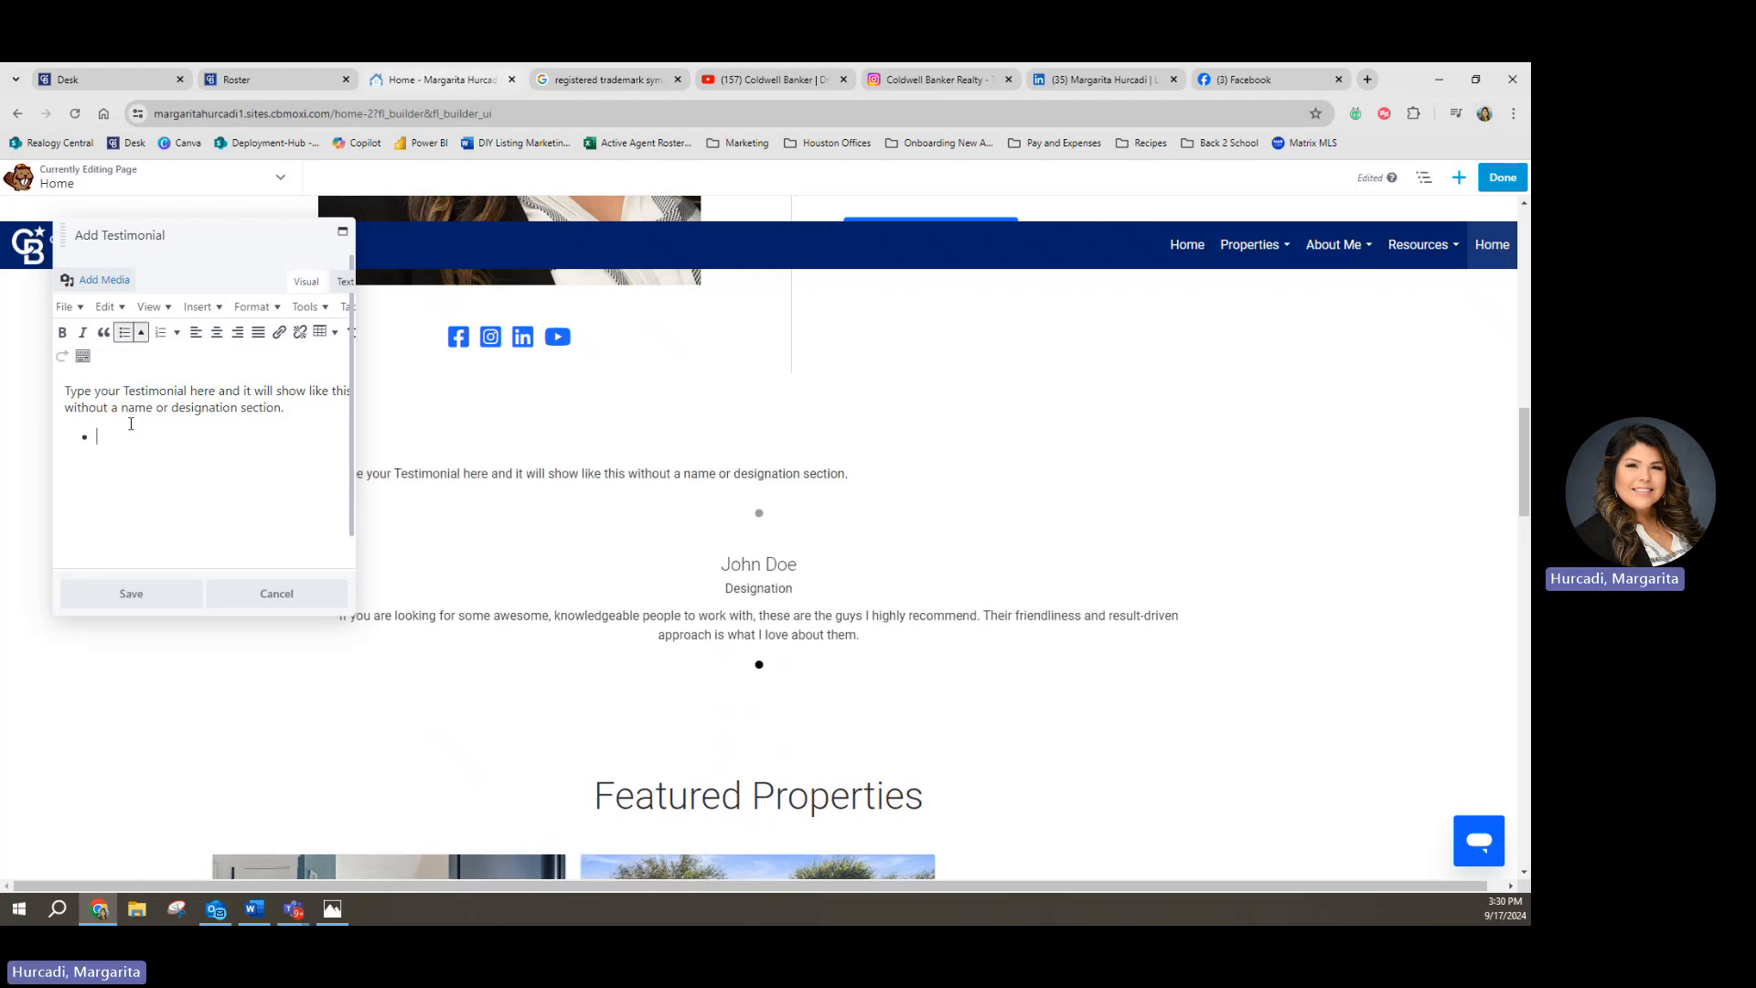
{"action": "key", "text": "BackSpace"}
{"action": "key", "text": "BackSpace"}
{"action": "key", "text": "BackSpace"}
{"action": "key", "text": "BackSpace"}
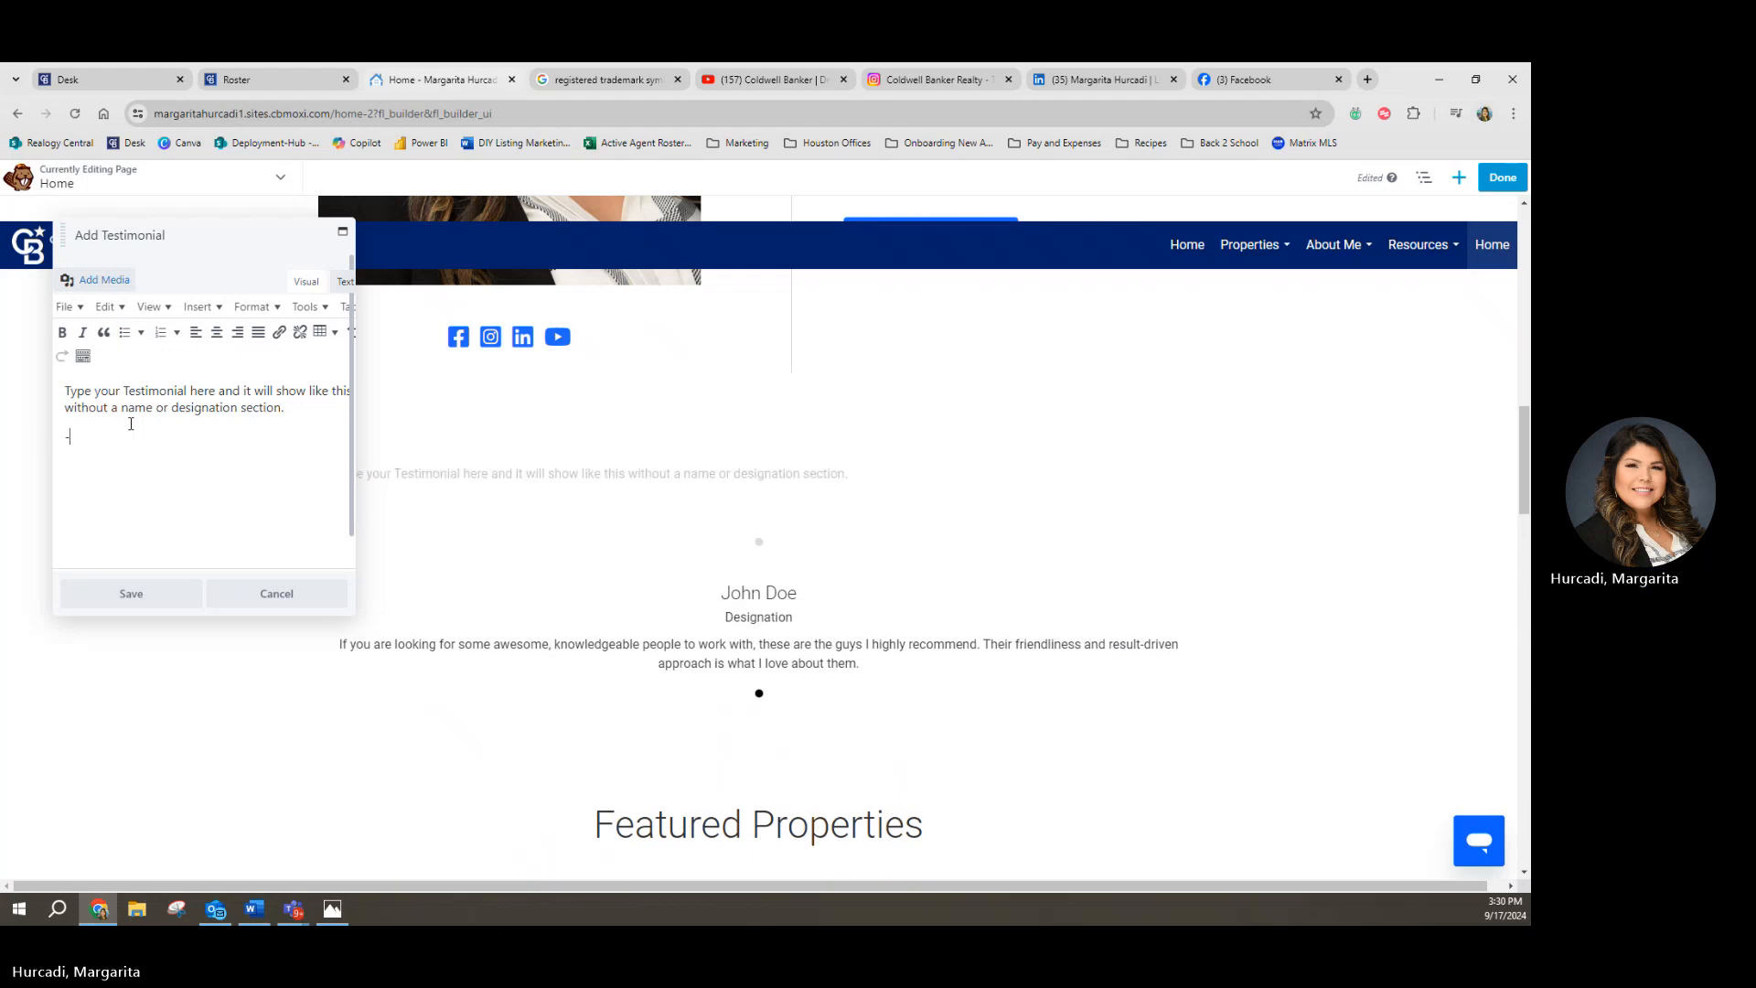
{"action": "type", "text": "-"}
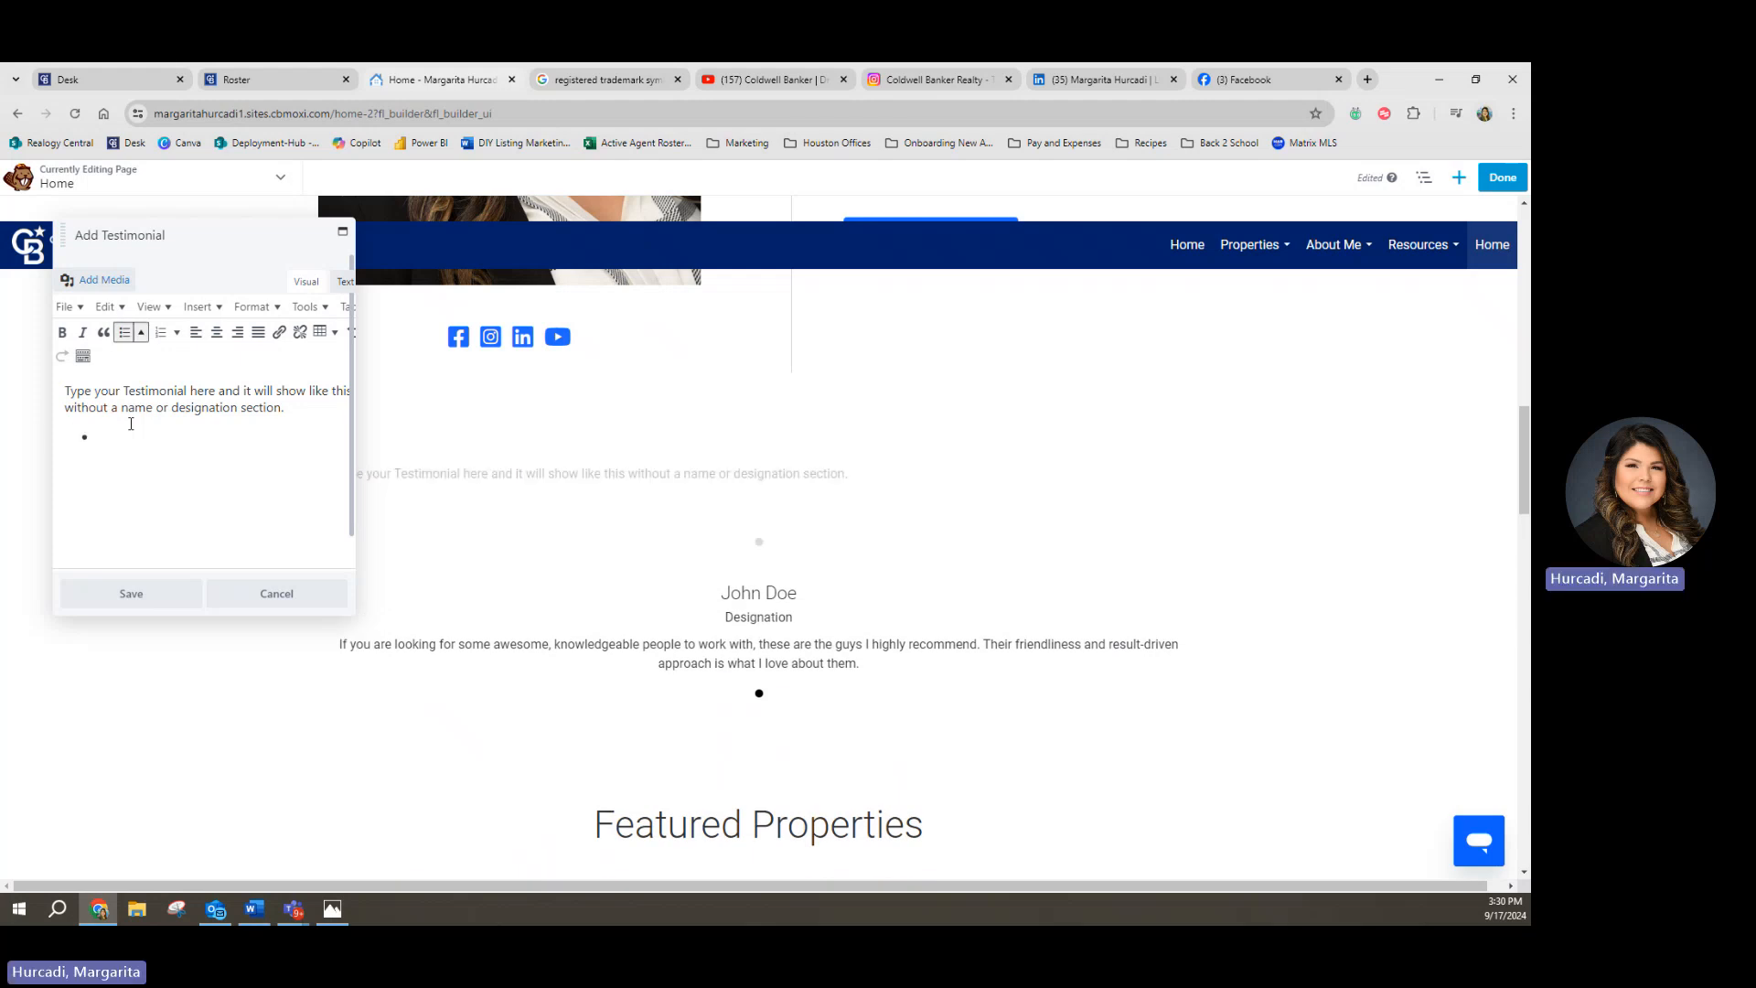
{"action": "key", "text": "ctrl+z"}
{"action": "type", "text": "who "}
{"action": "type", "text": "rote tis"}
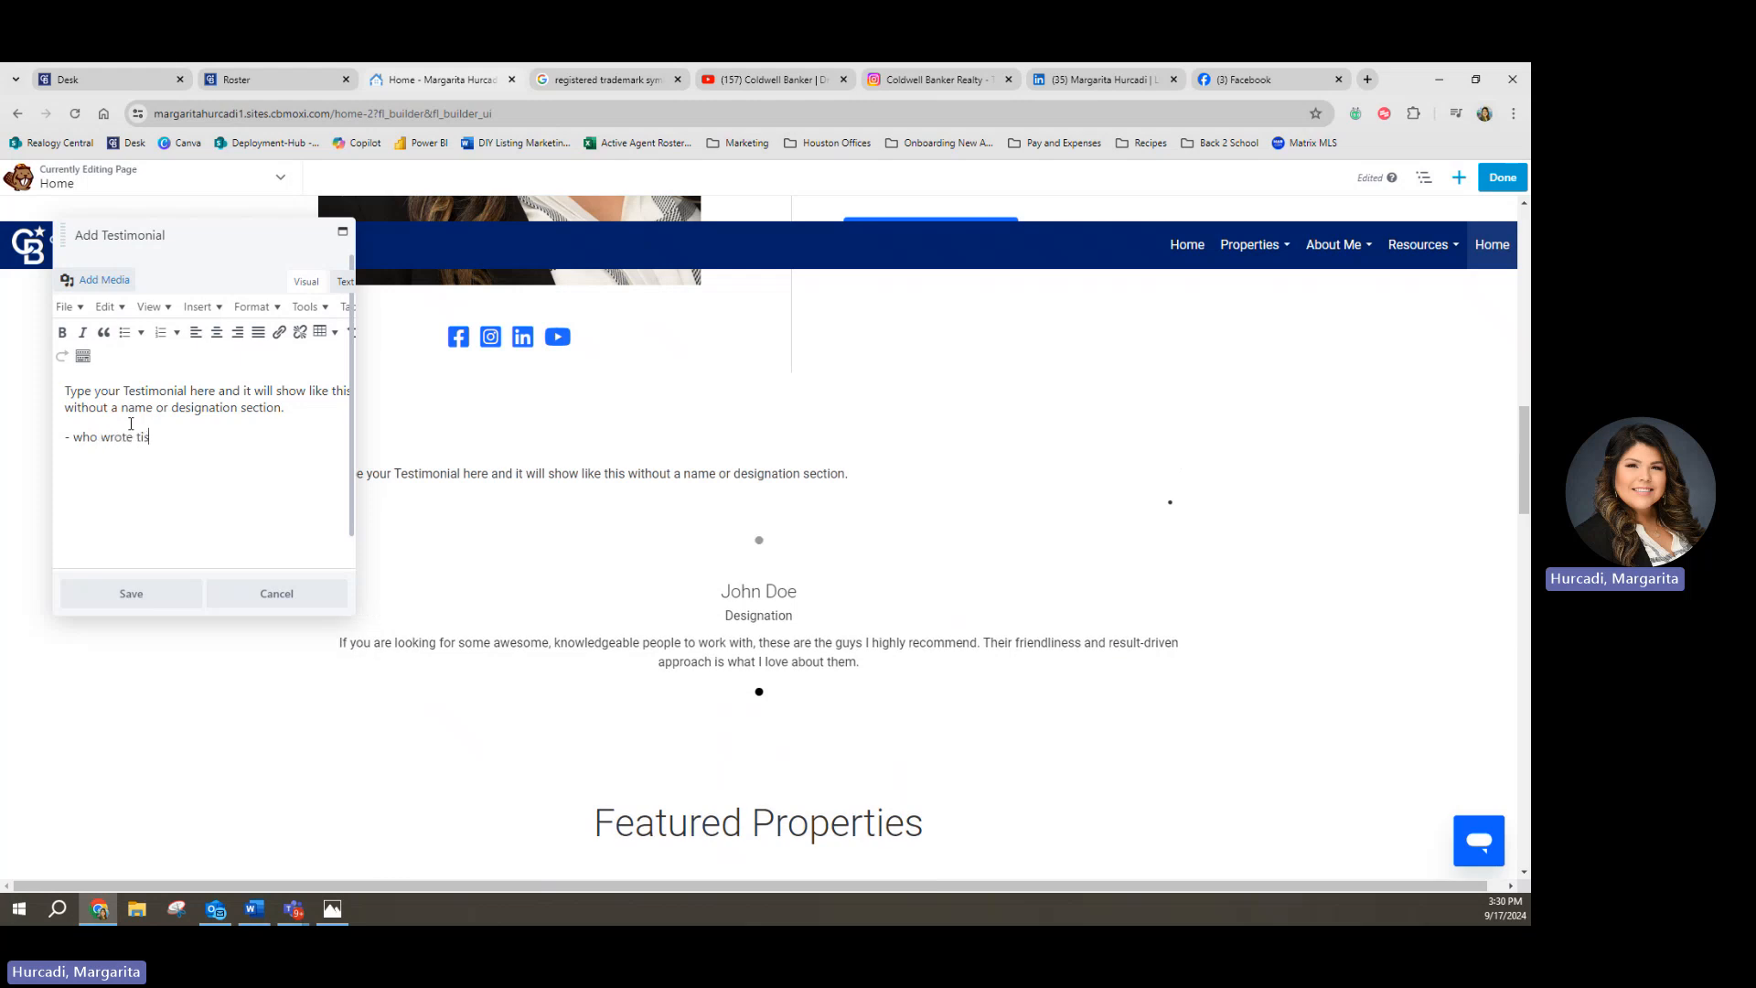
{"action": "key", "text": "BackSpace"}
{"action": "key", "text": "BackSpace"}
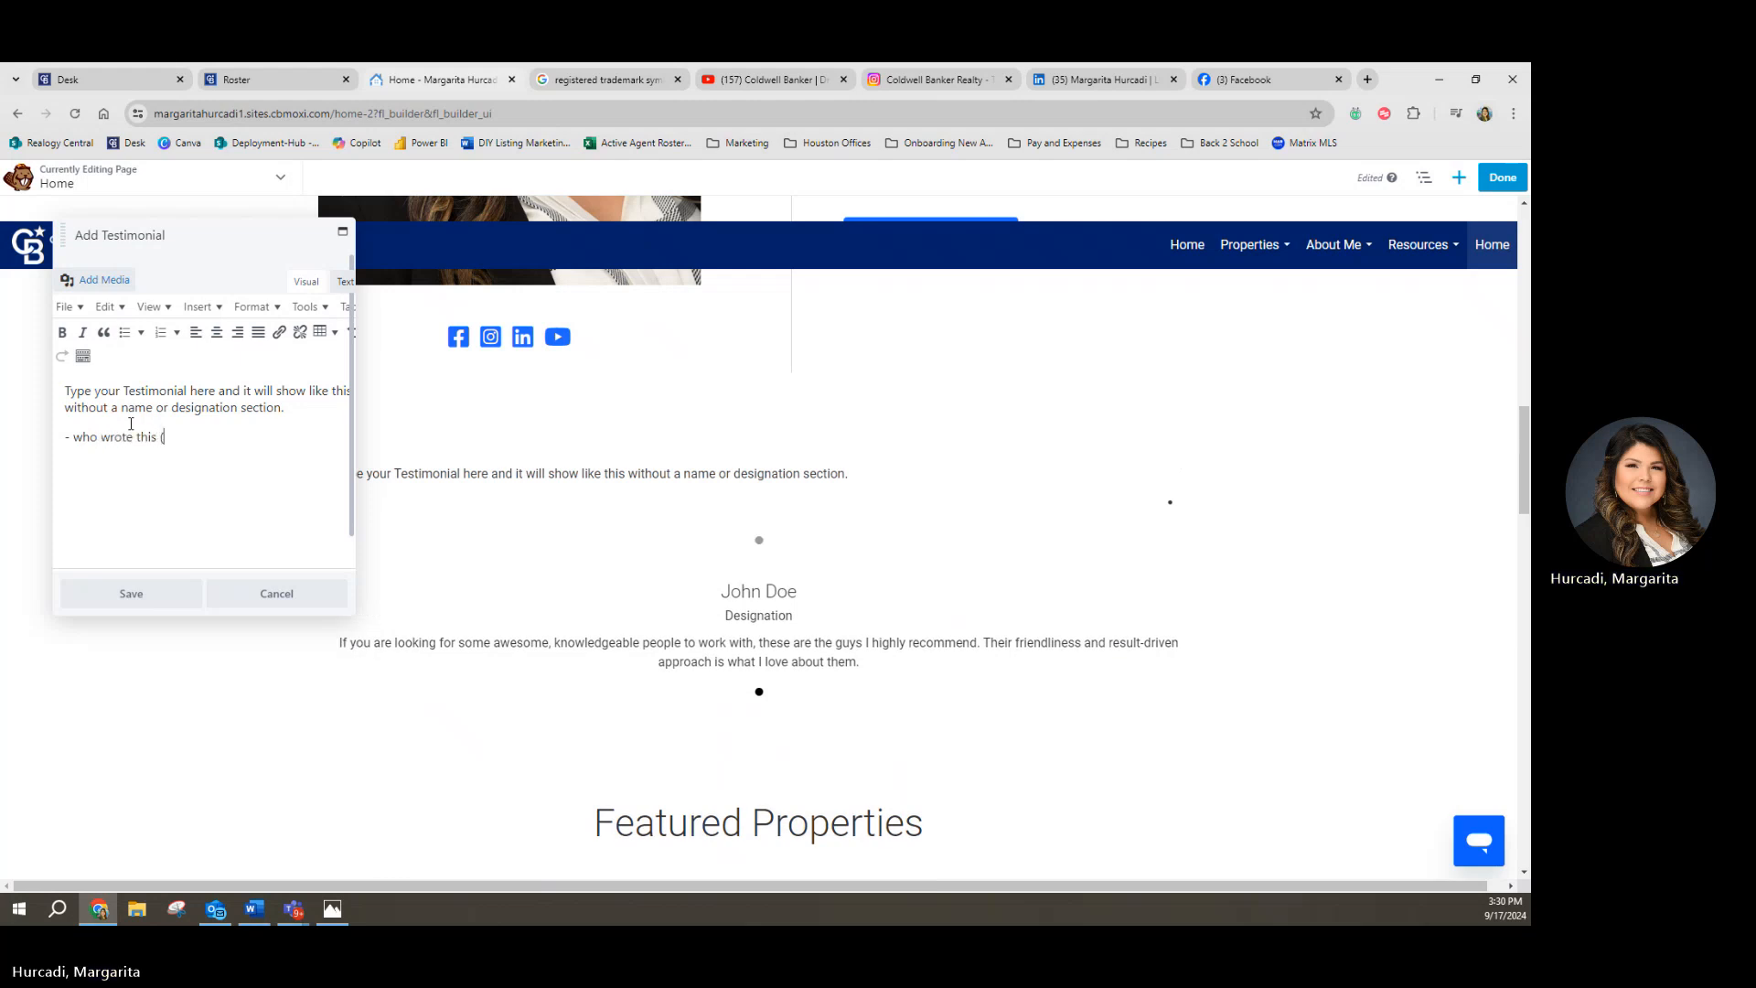
{"action": "type", "text": "his (buyer"}
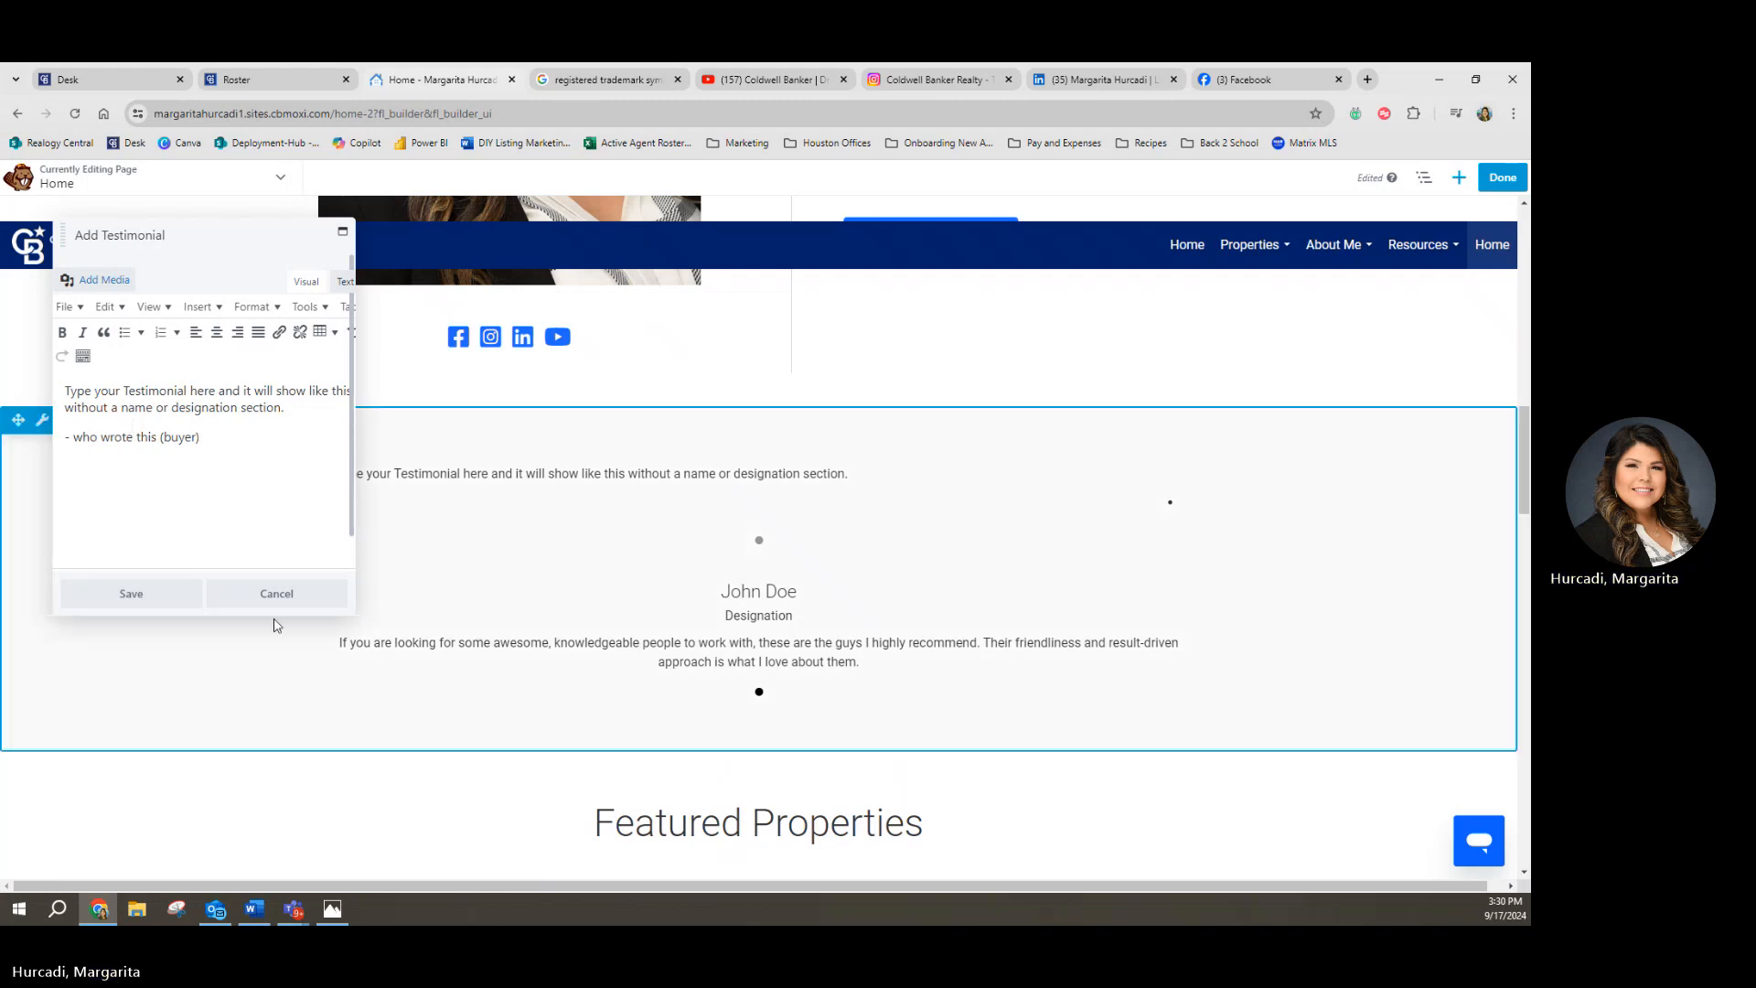
Step: Center-align the signature line and the whole testimonial text, and save the testimonial
{"action": "left_click", "coordinate": [218, 333]}
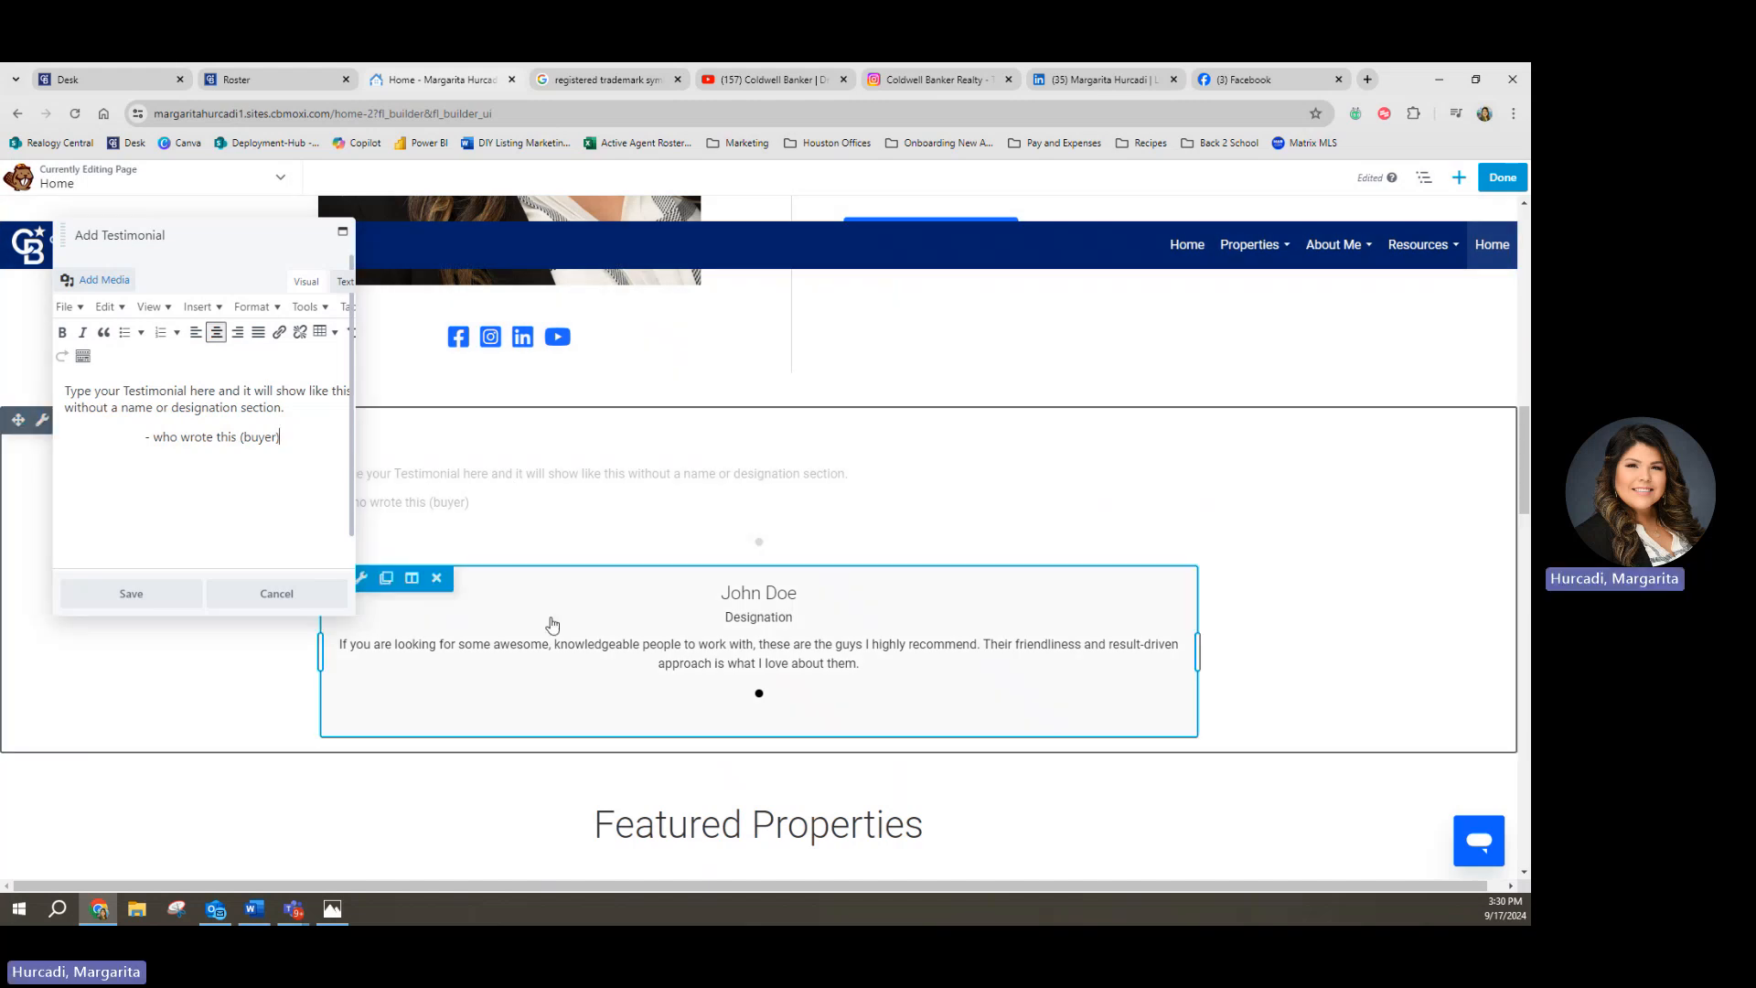
{"action": "left_click", "coordinate": [139, 600]}
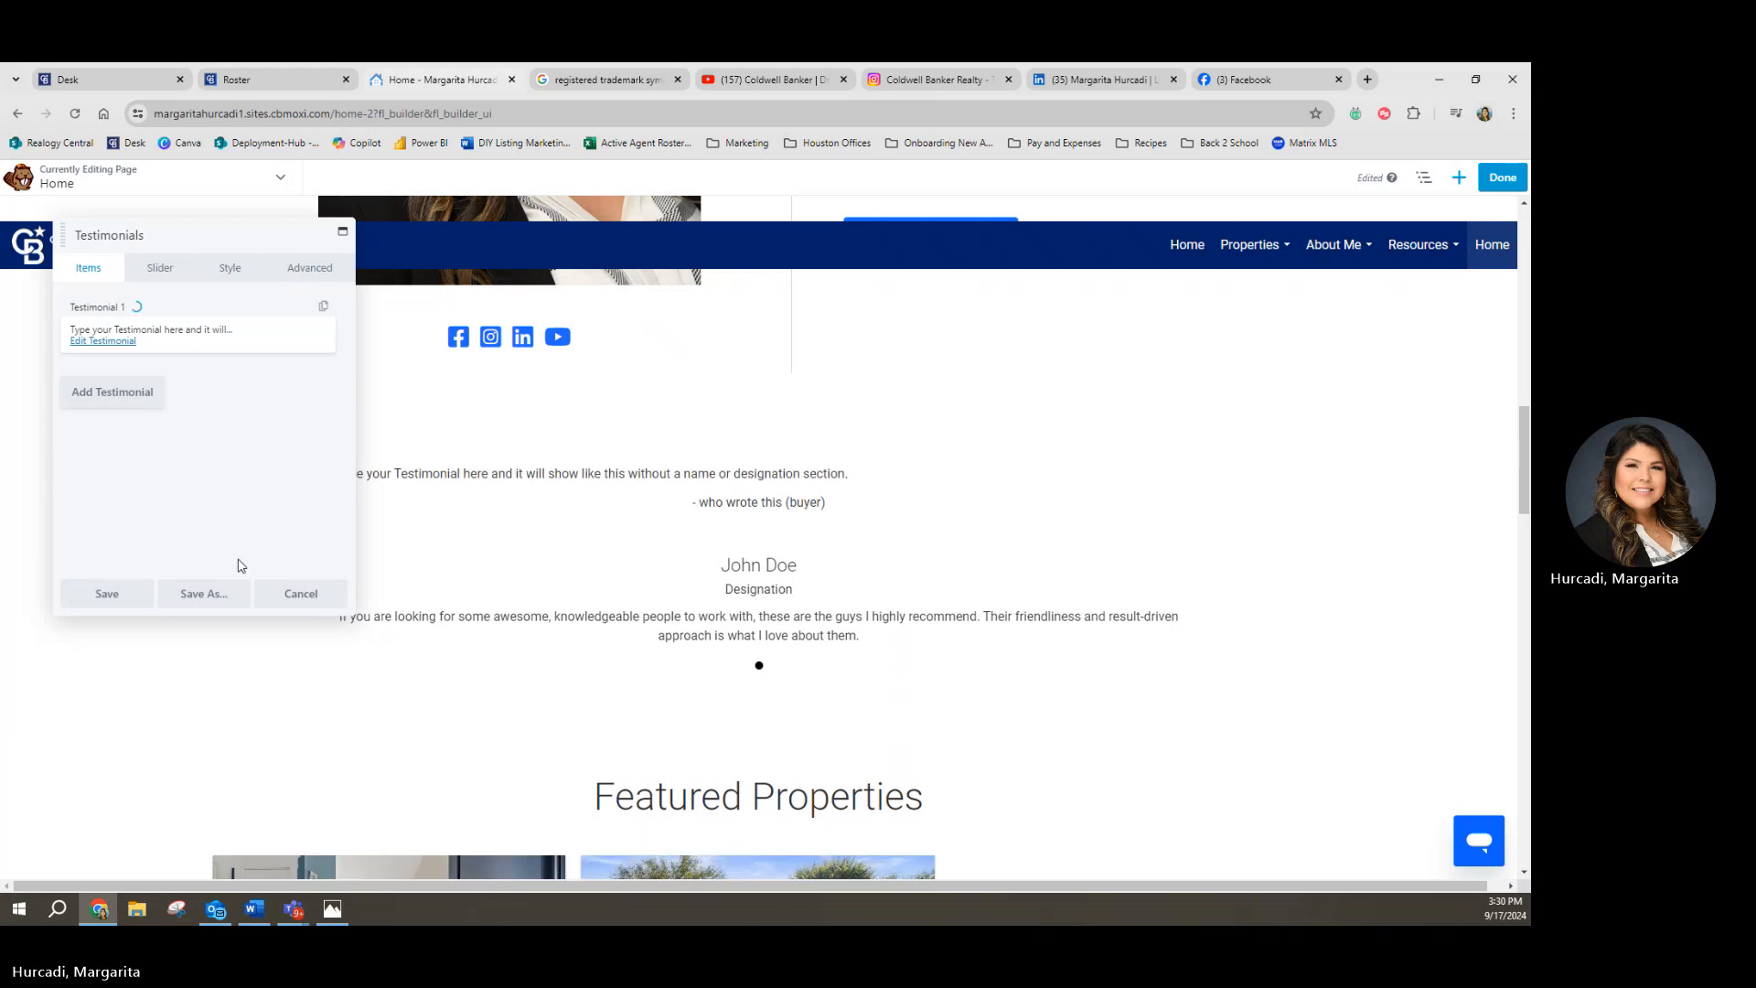
{"action": "left_click", "coordinate": [110, 344]}
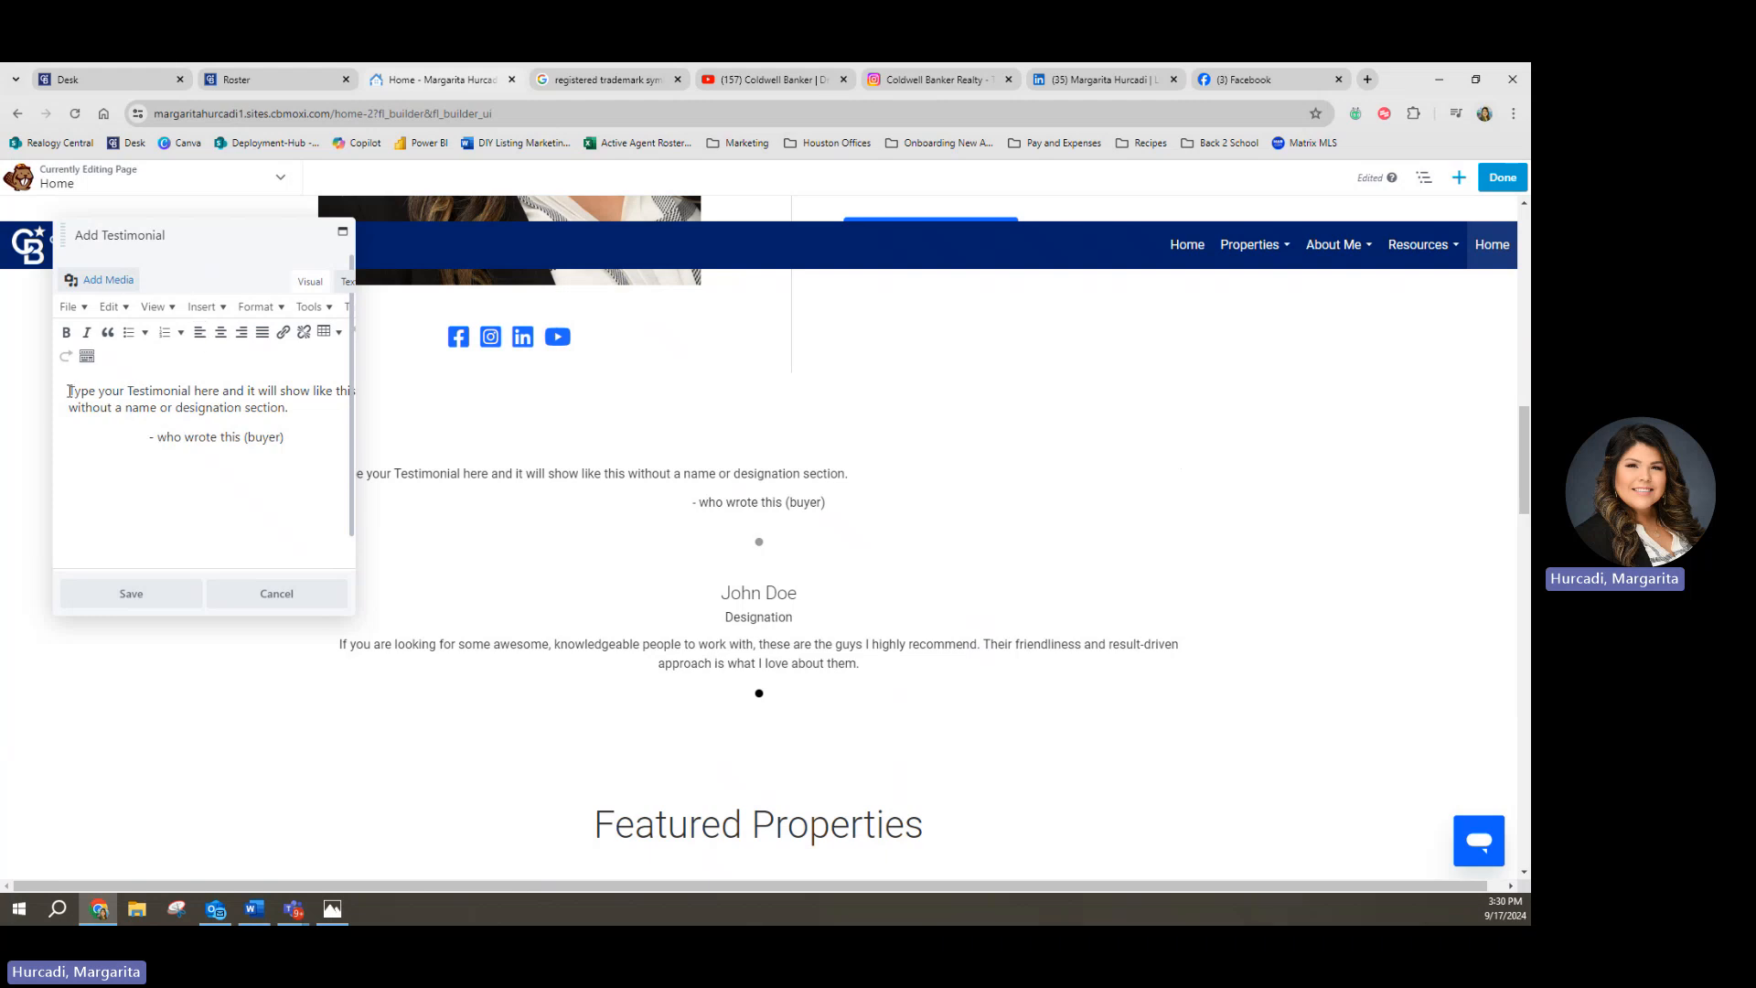
{"action": "left_click_drag", "start_coordinate": [317, 455], "coordinate": [54, 375]}
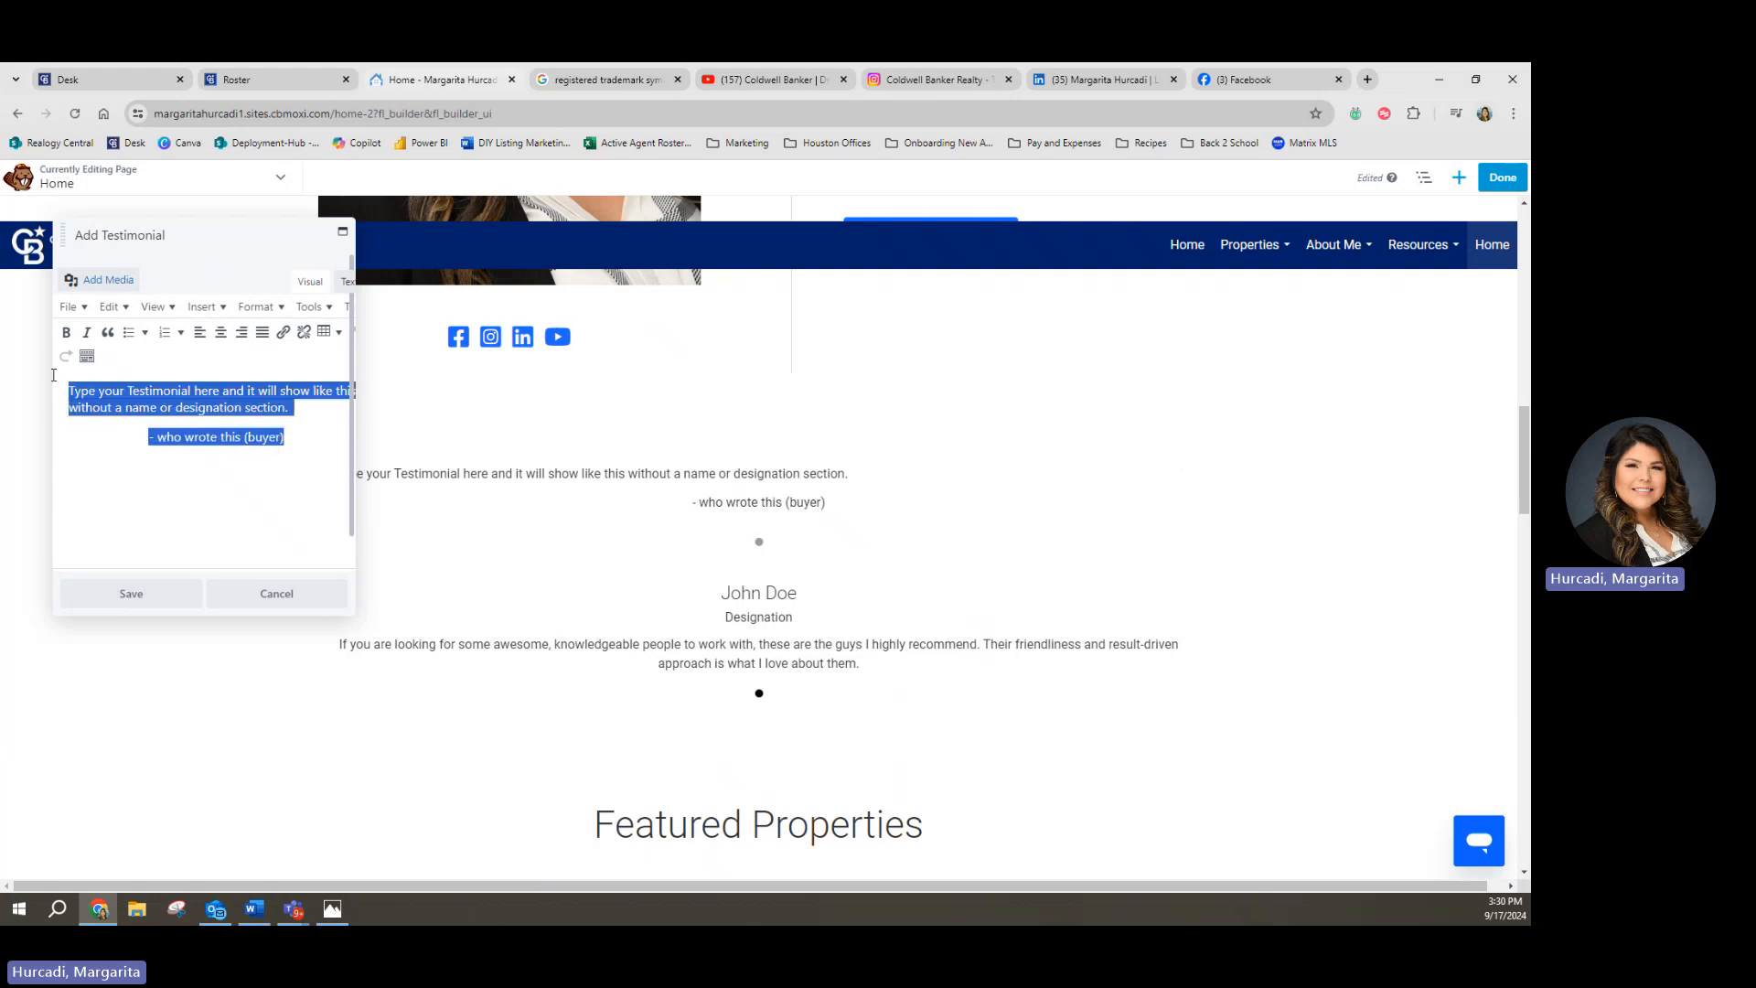
{"action": "left_click", "coordinate": [220, 332]}
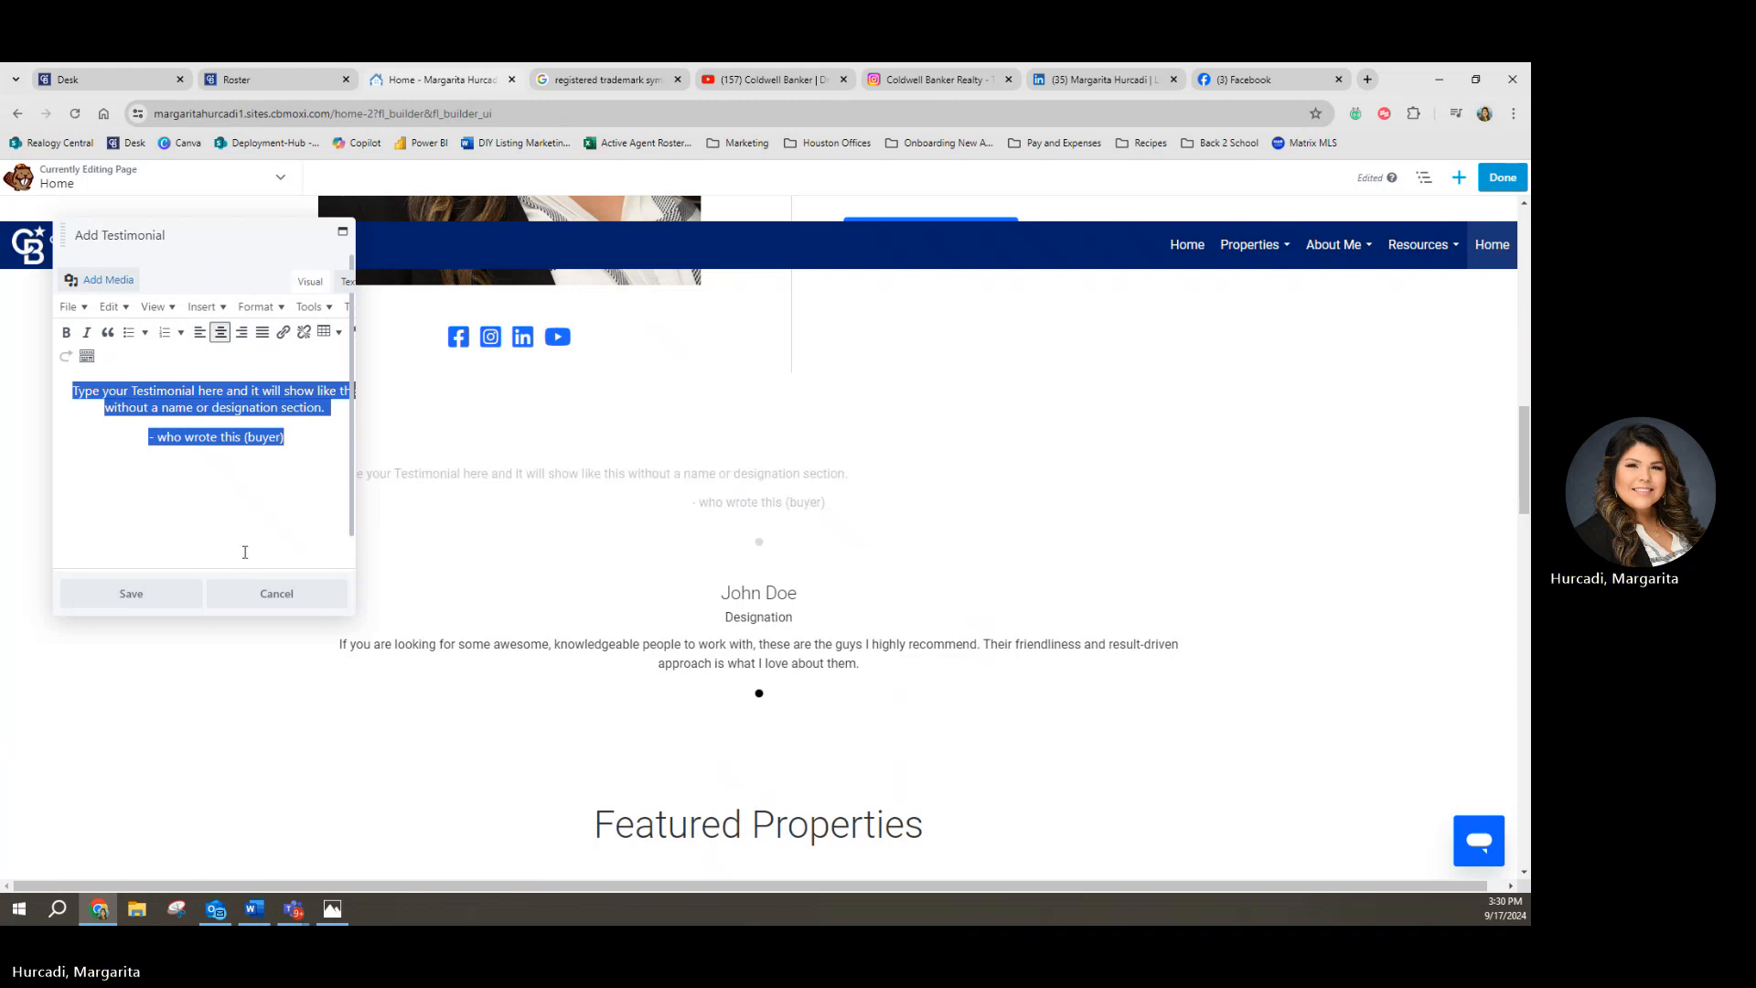
{"action": "left_click", "coordinate": [143, 485]}
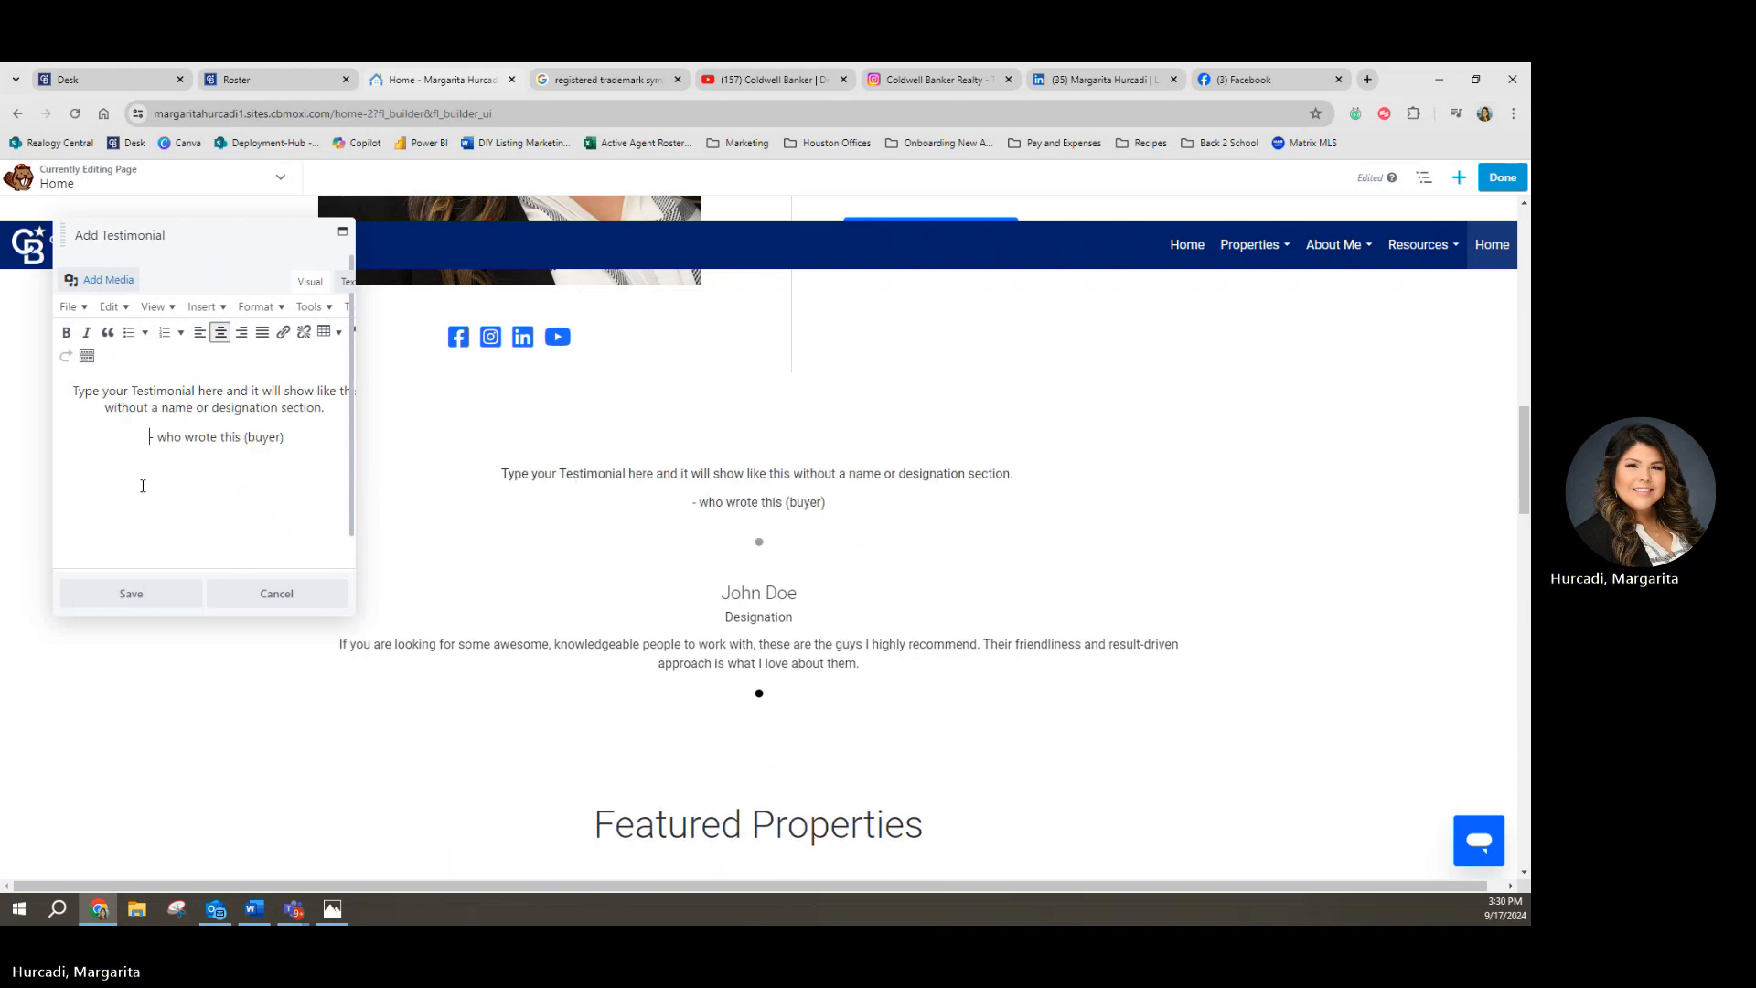
{"action": "left_click", "coordinate": [135, 594]}
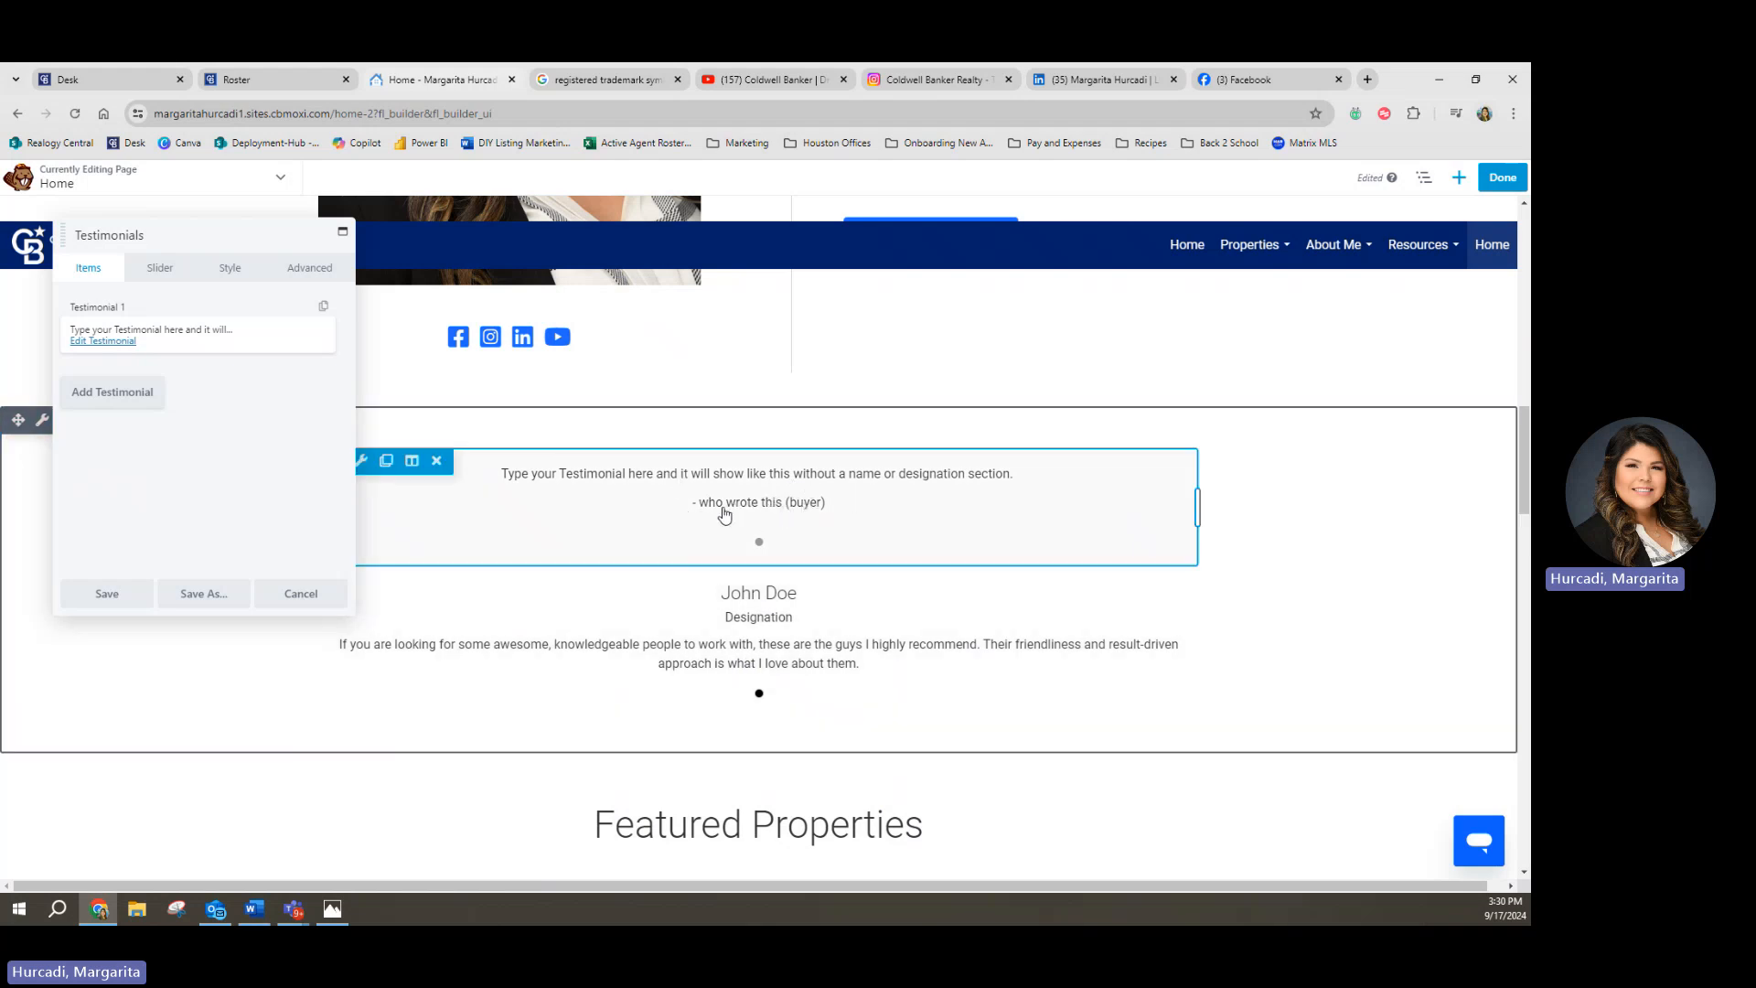
Step: Try Below Description as the author name position in the Advanced Modules Testimonials
{"action": "left_click", "coordinate": [691, 619]}
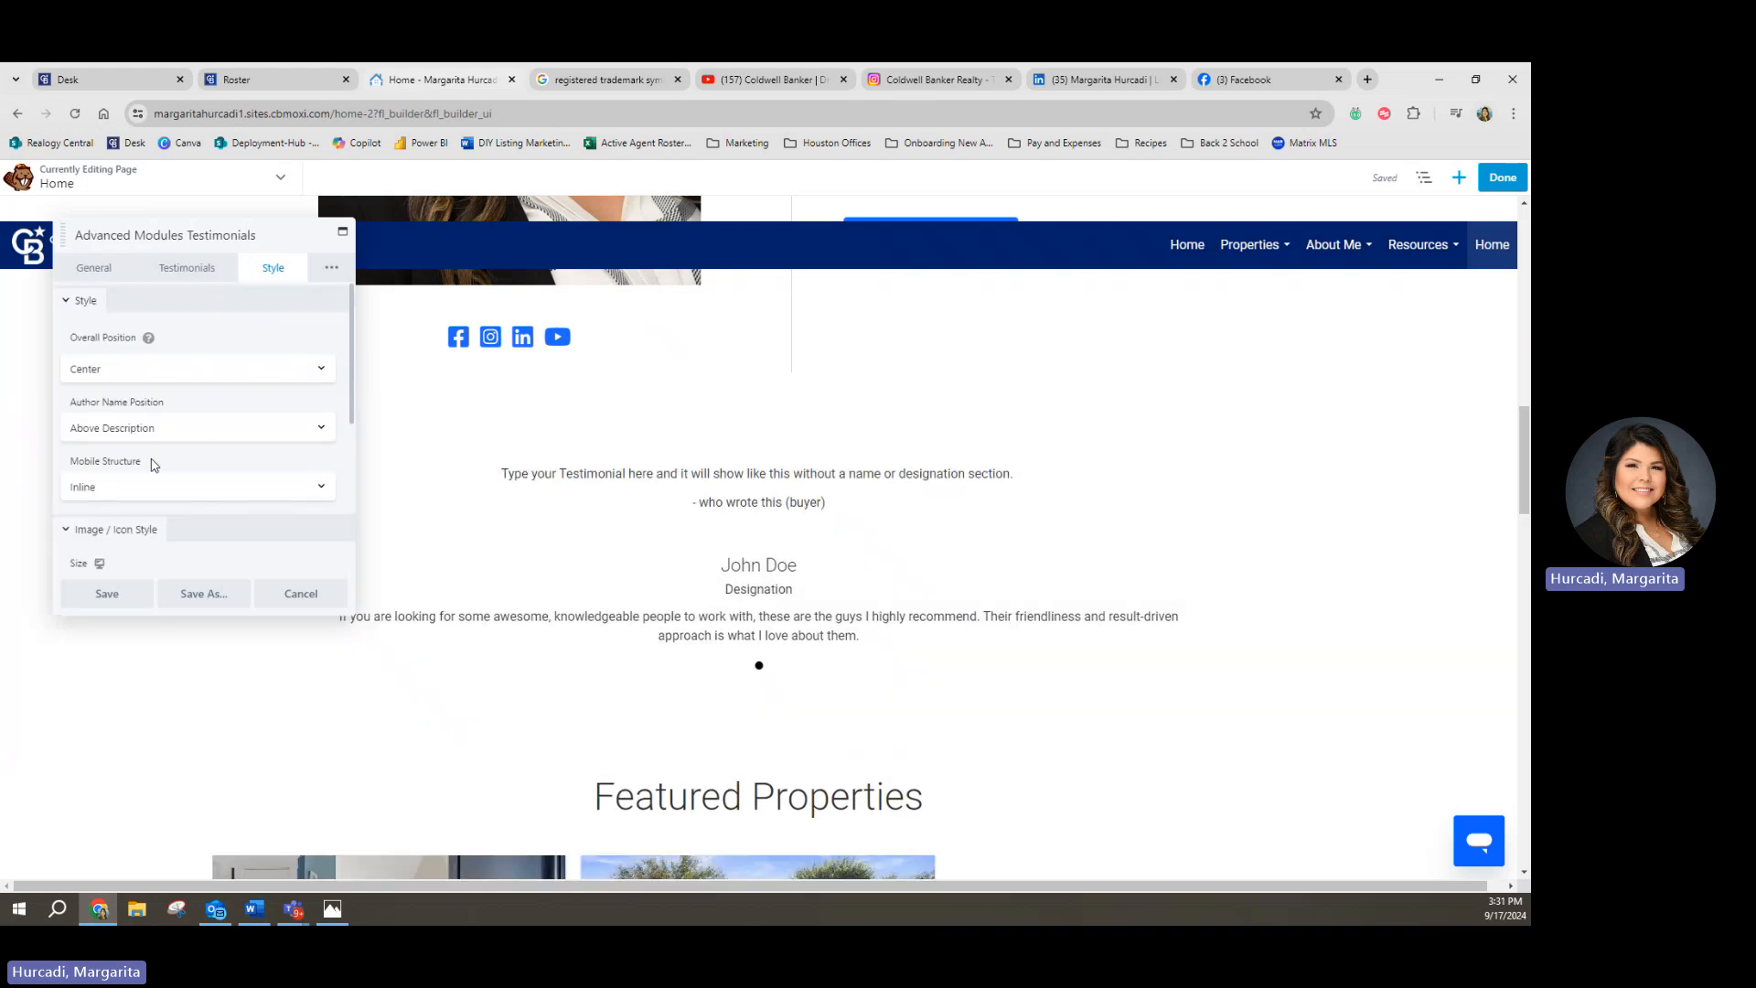
{"action": "left_click", "coordinate": [141, 430]}
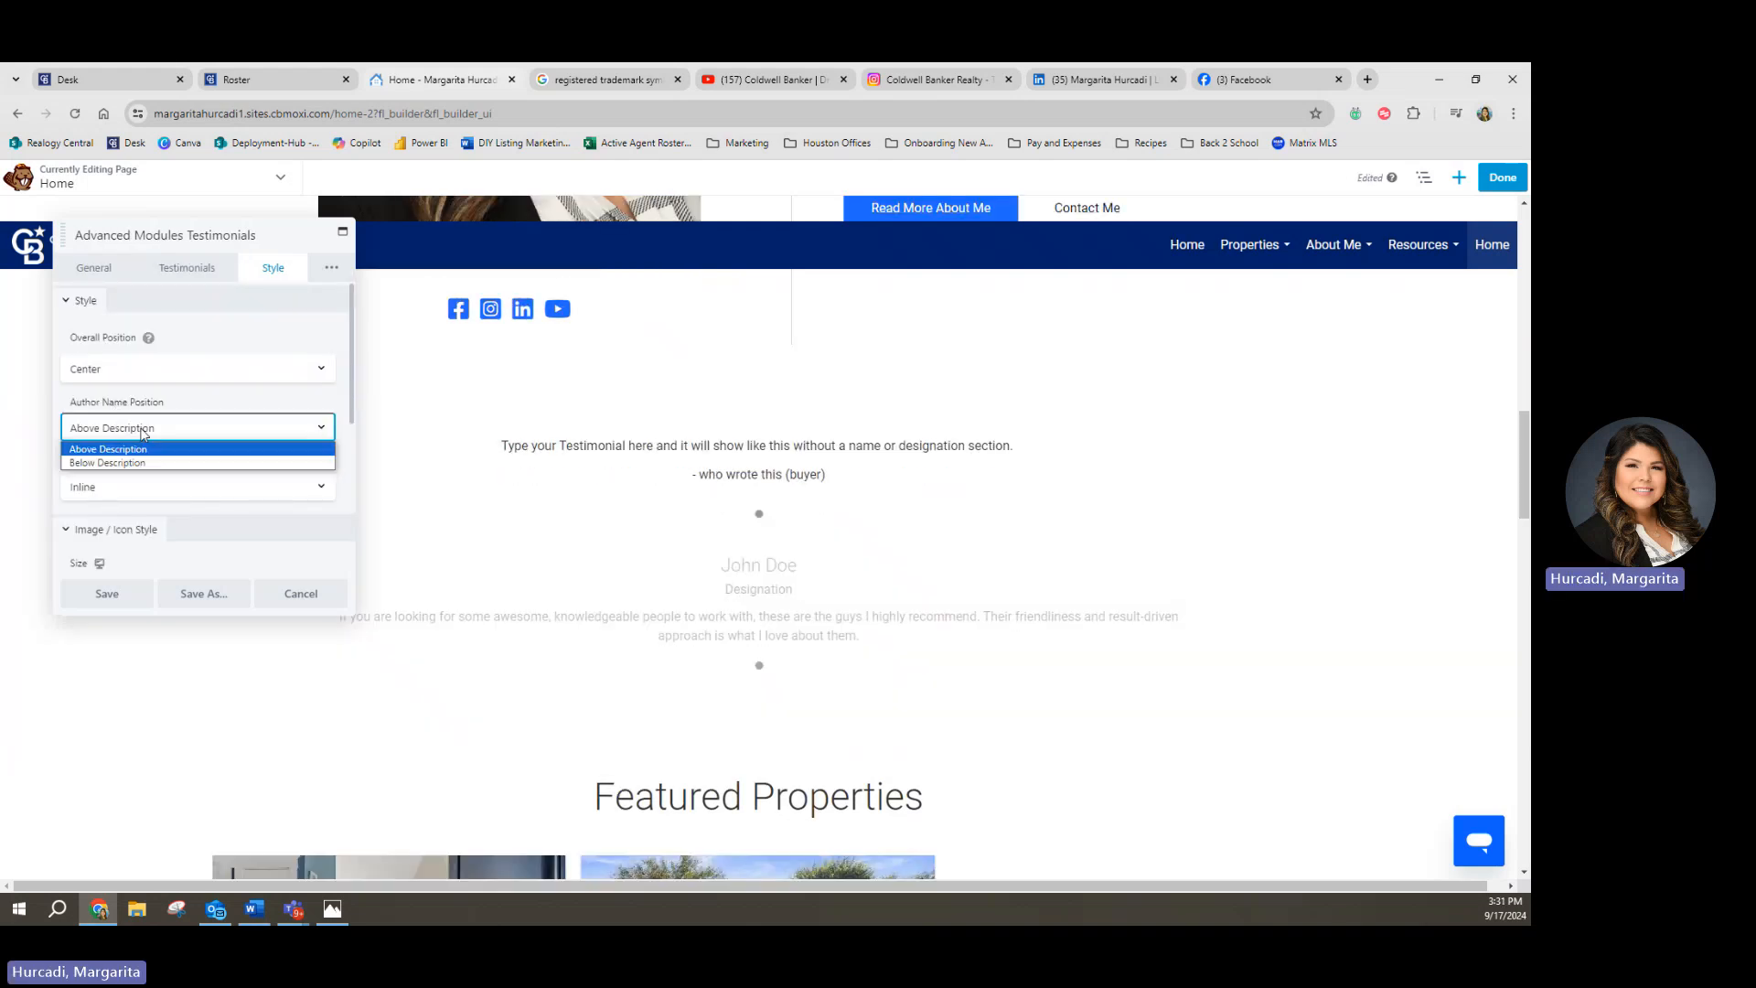
{"action": "left_click", "coordinate": [124, 463]}
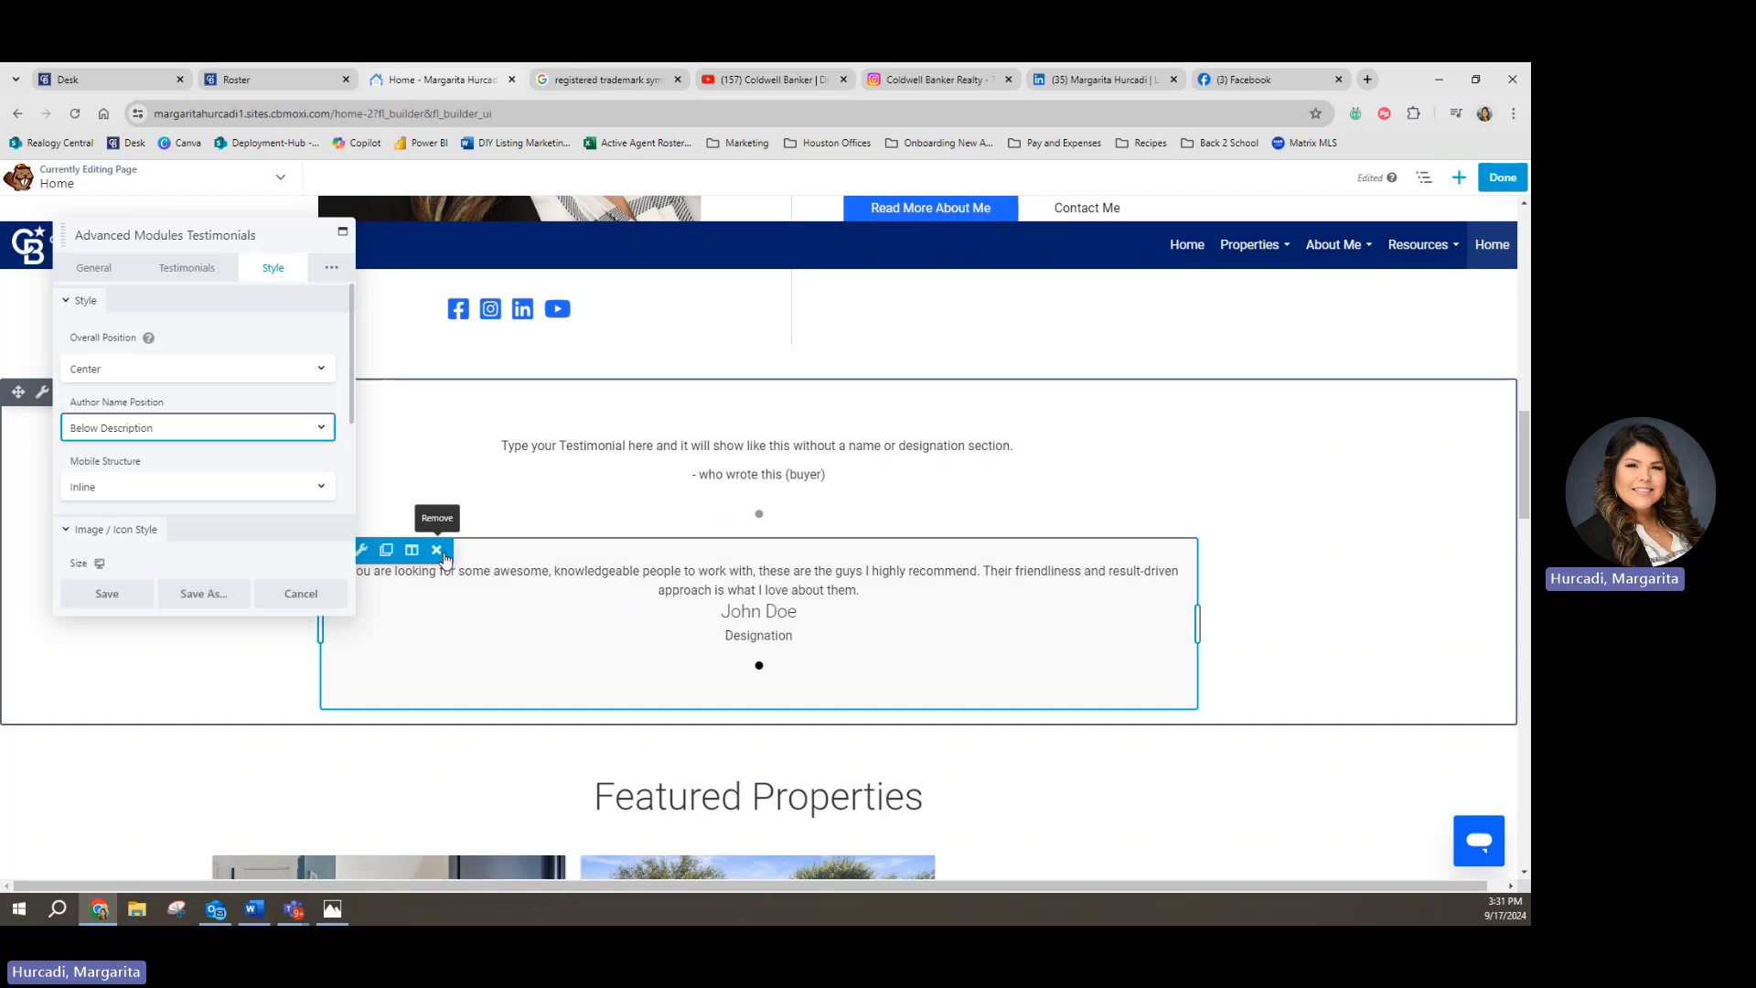
Step: Delete the Advanced Modules Testimonials module from the row above Featured Properties and confirm the removal
{"action": "left_click", "coordinate": [437, 550]}
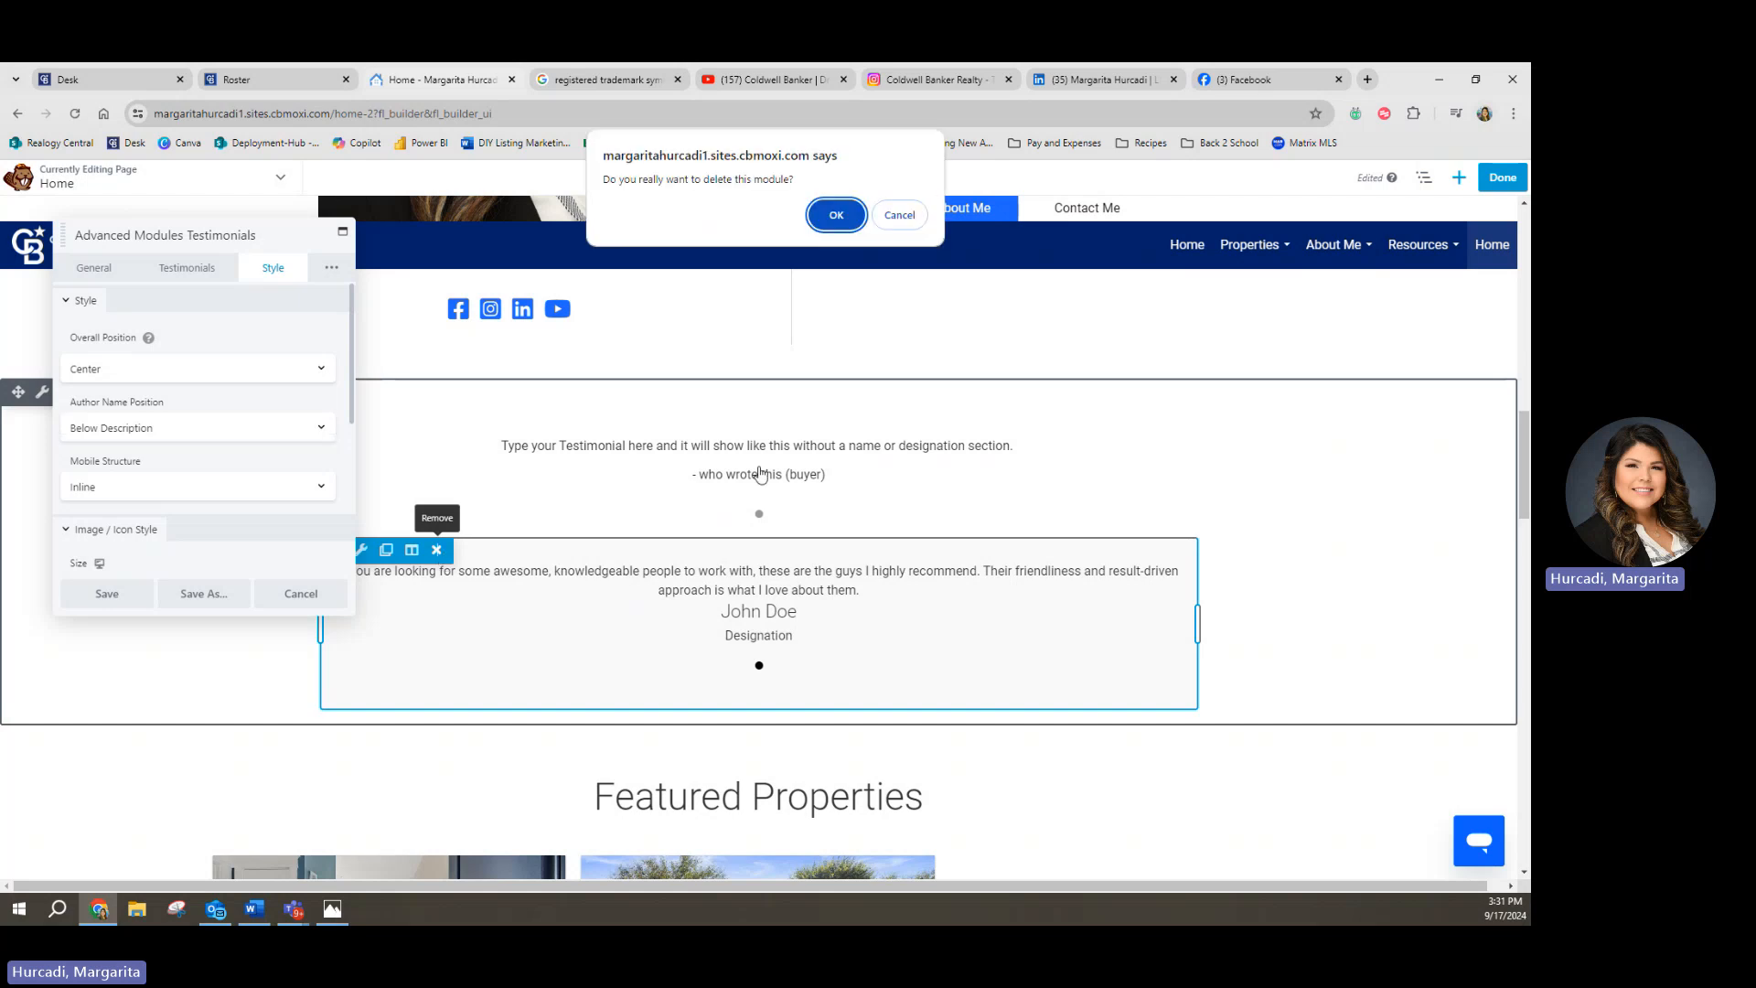
{"action": "left_click", "coordinate": [836, 216]}
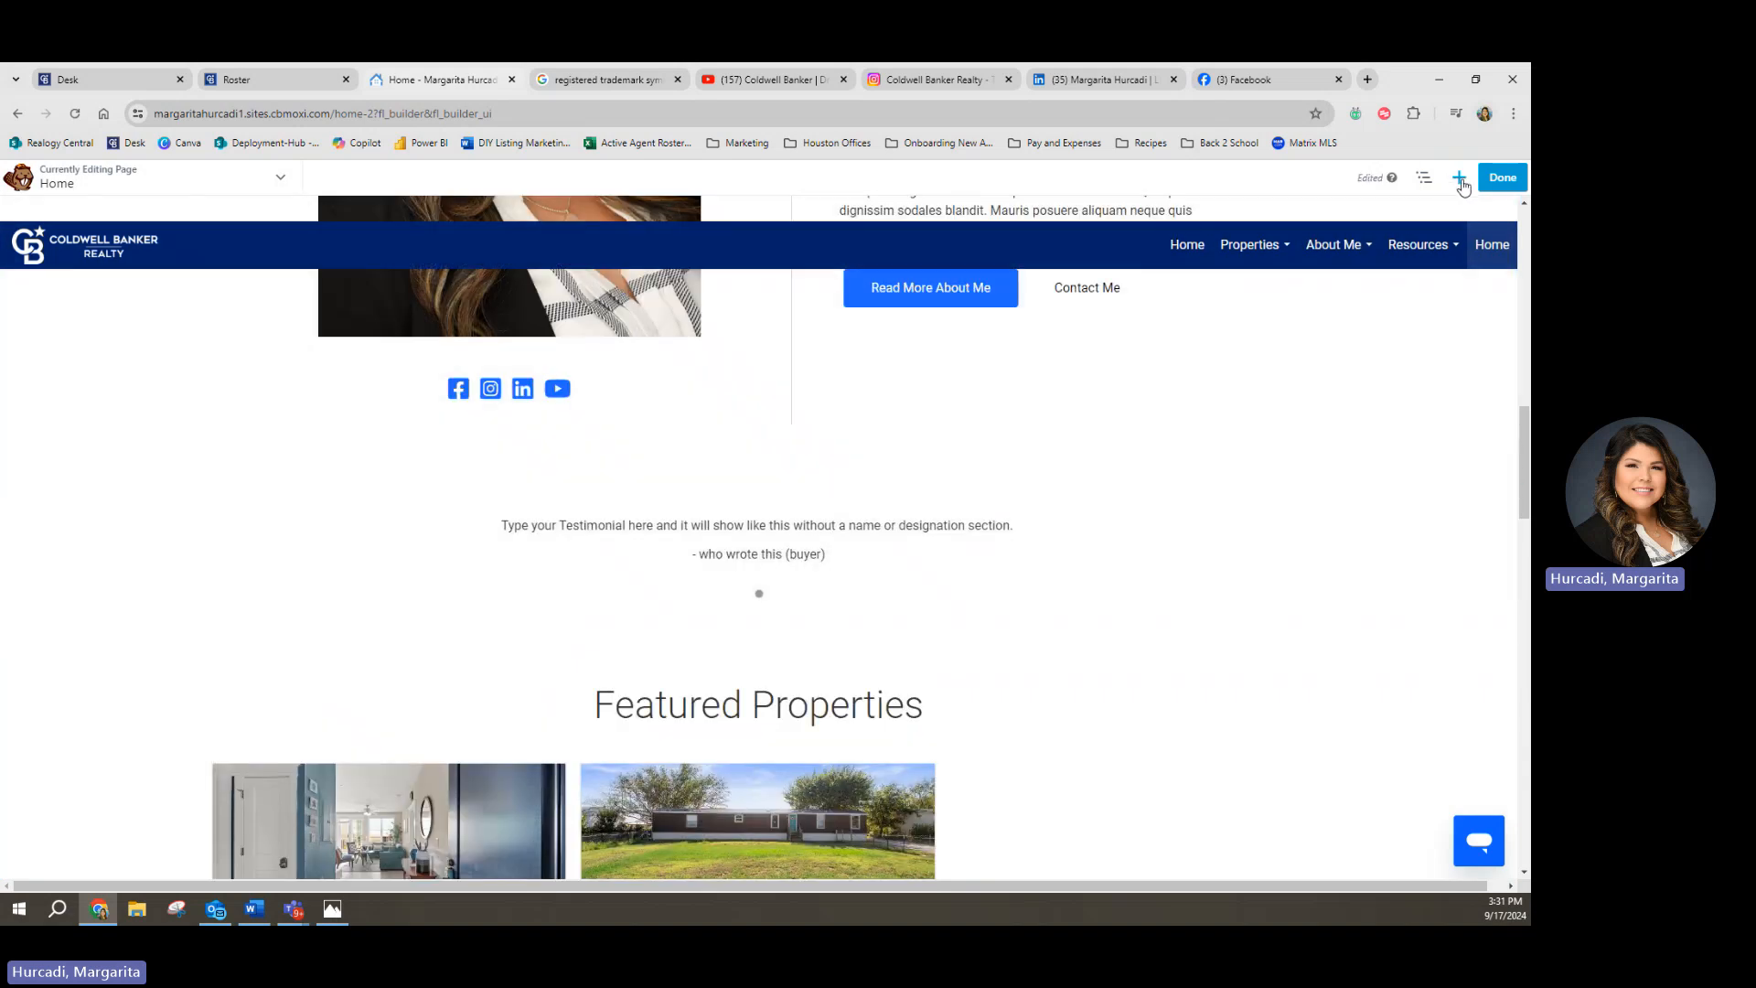
Step: Add a Heading module directly above the testimonial with the text "See What My Clients Say About Me"
{"action": "left_click", "coordinate": [1458, 177]}
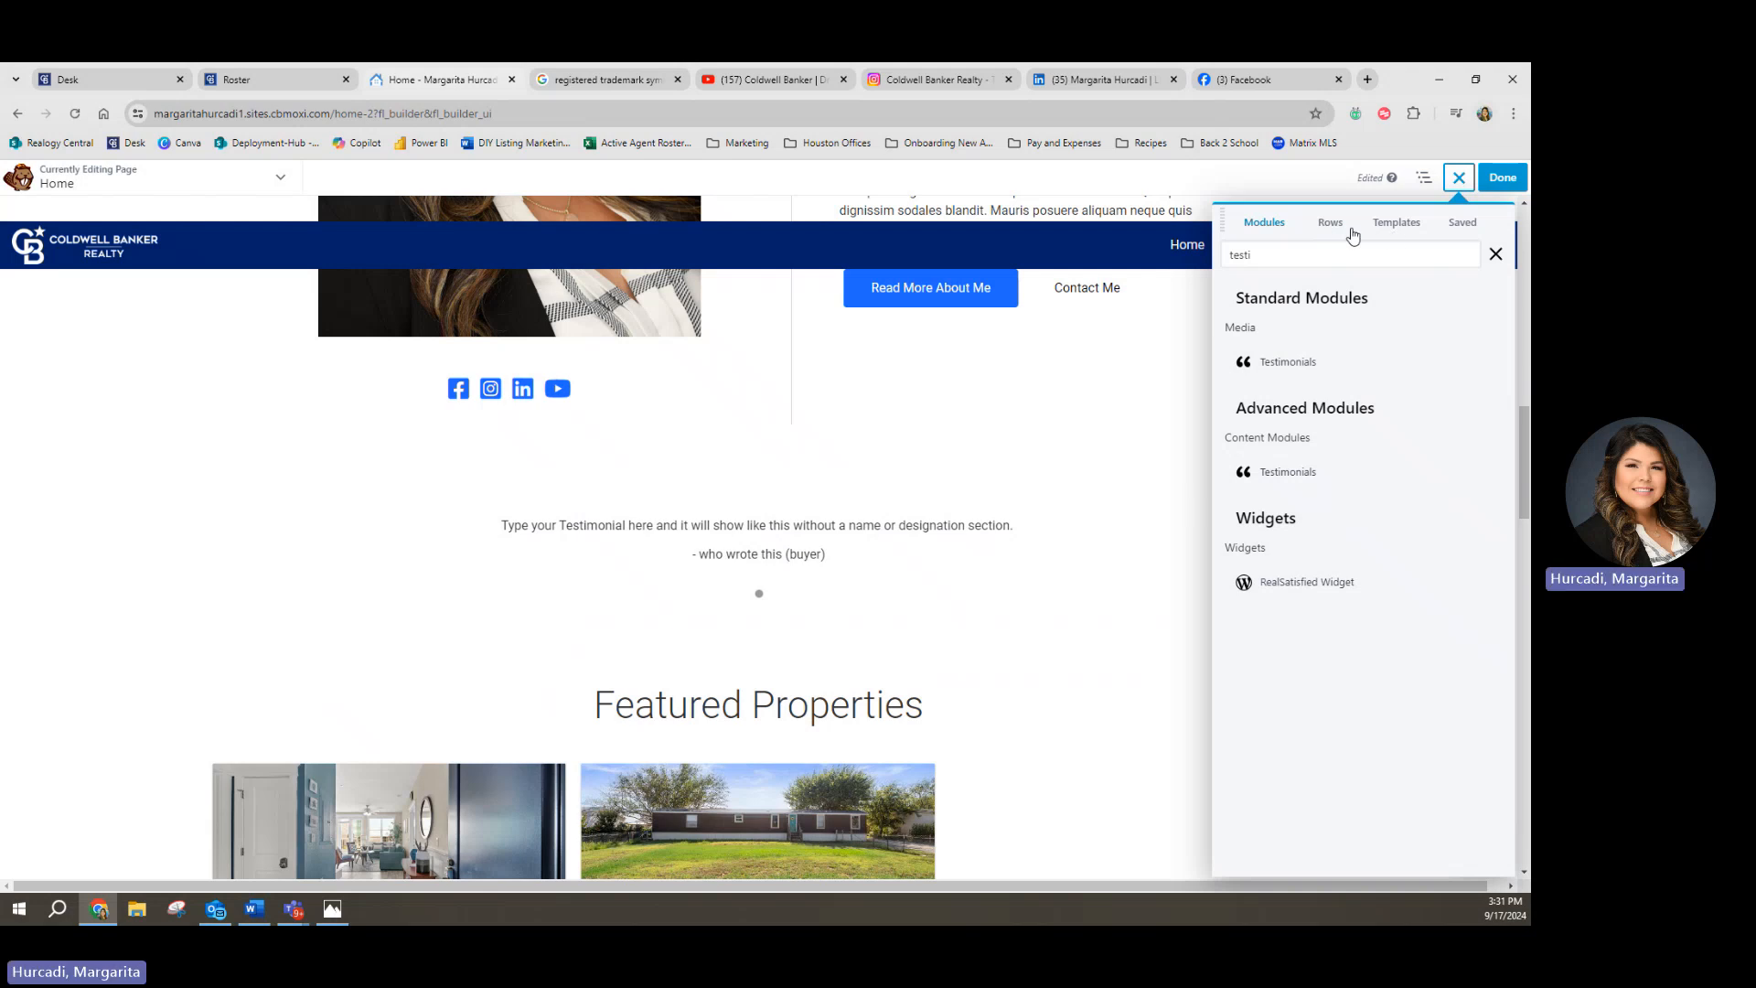
{"action": "left_click", "coordinate": [1496, 254]}
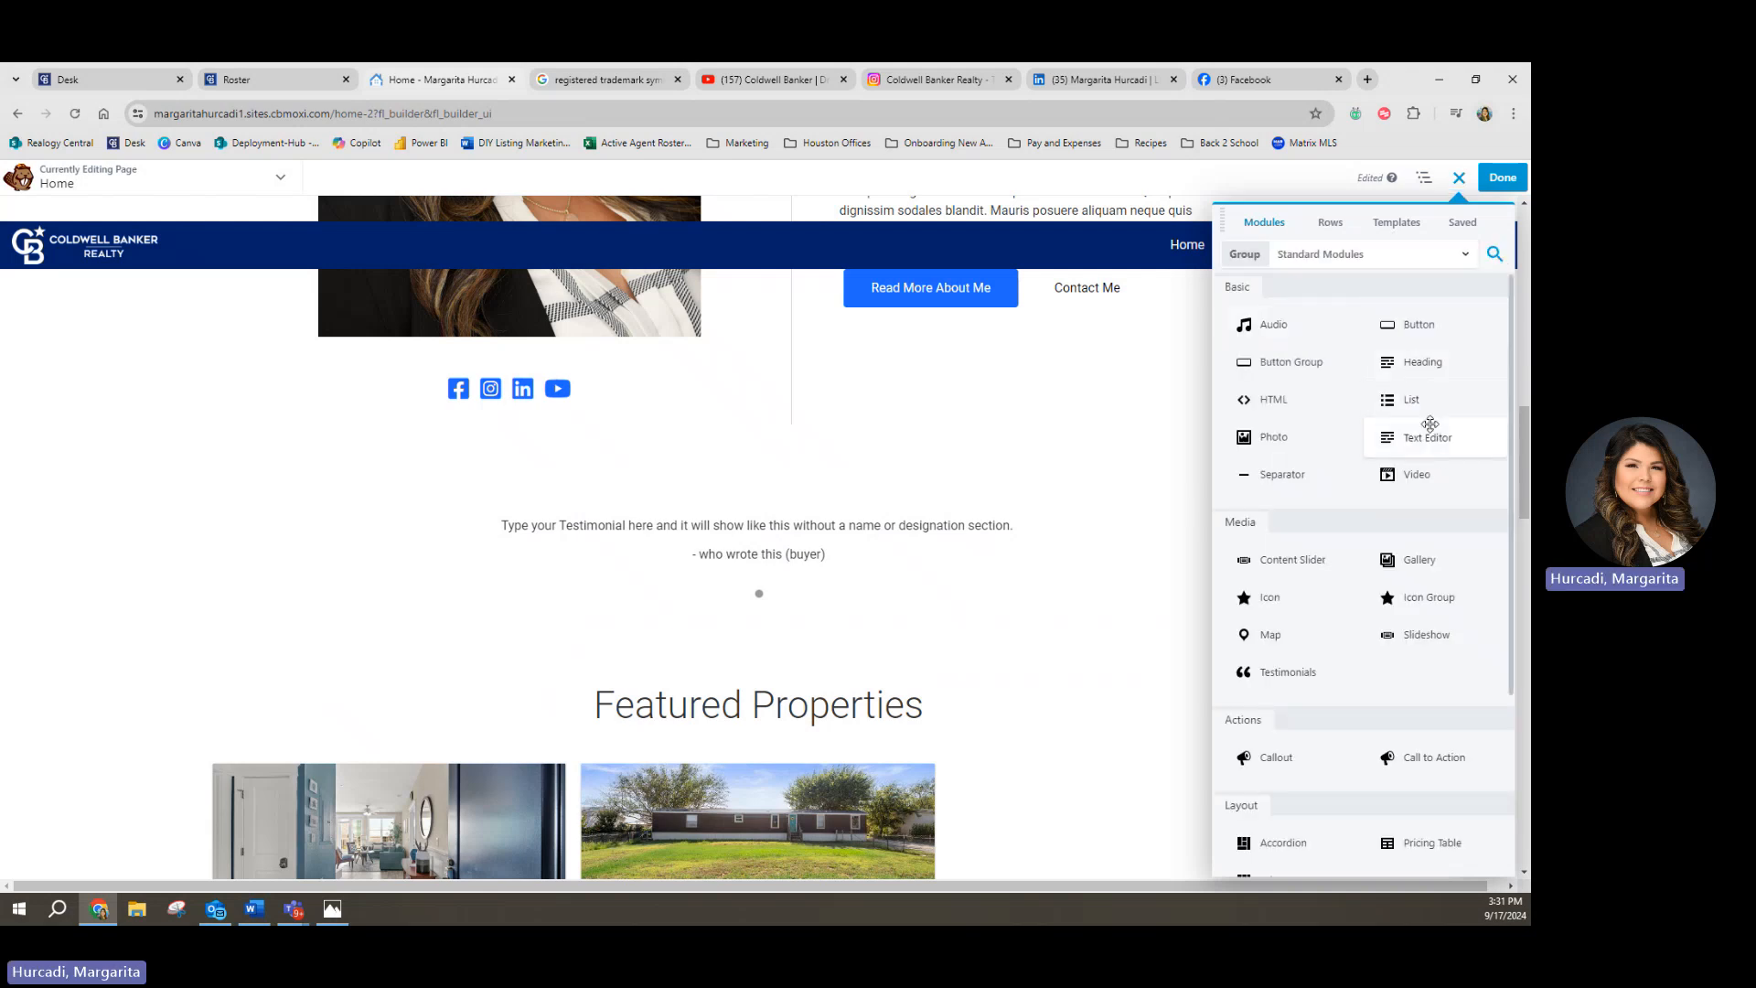
{"action": "left_click_drag", "start_coordinate": [1443, 369], "coordinate": [820, 558]}
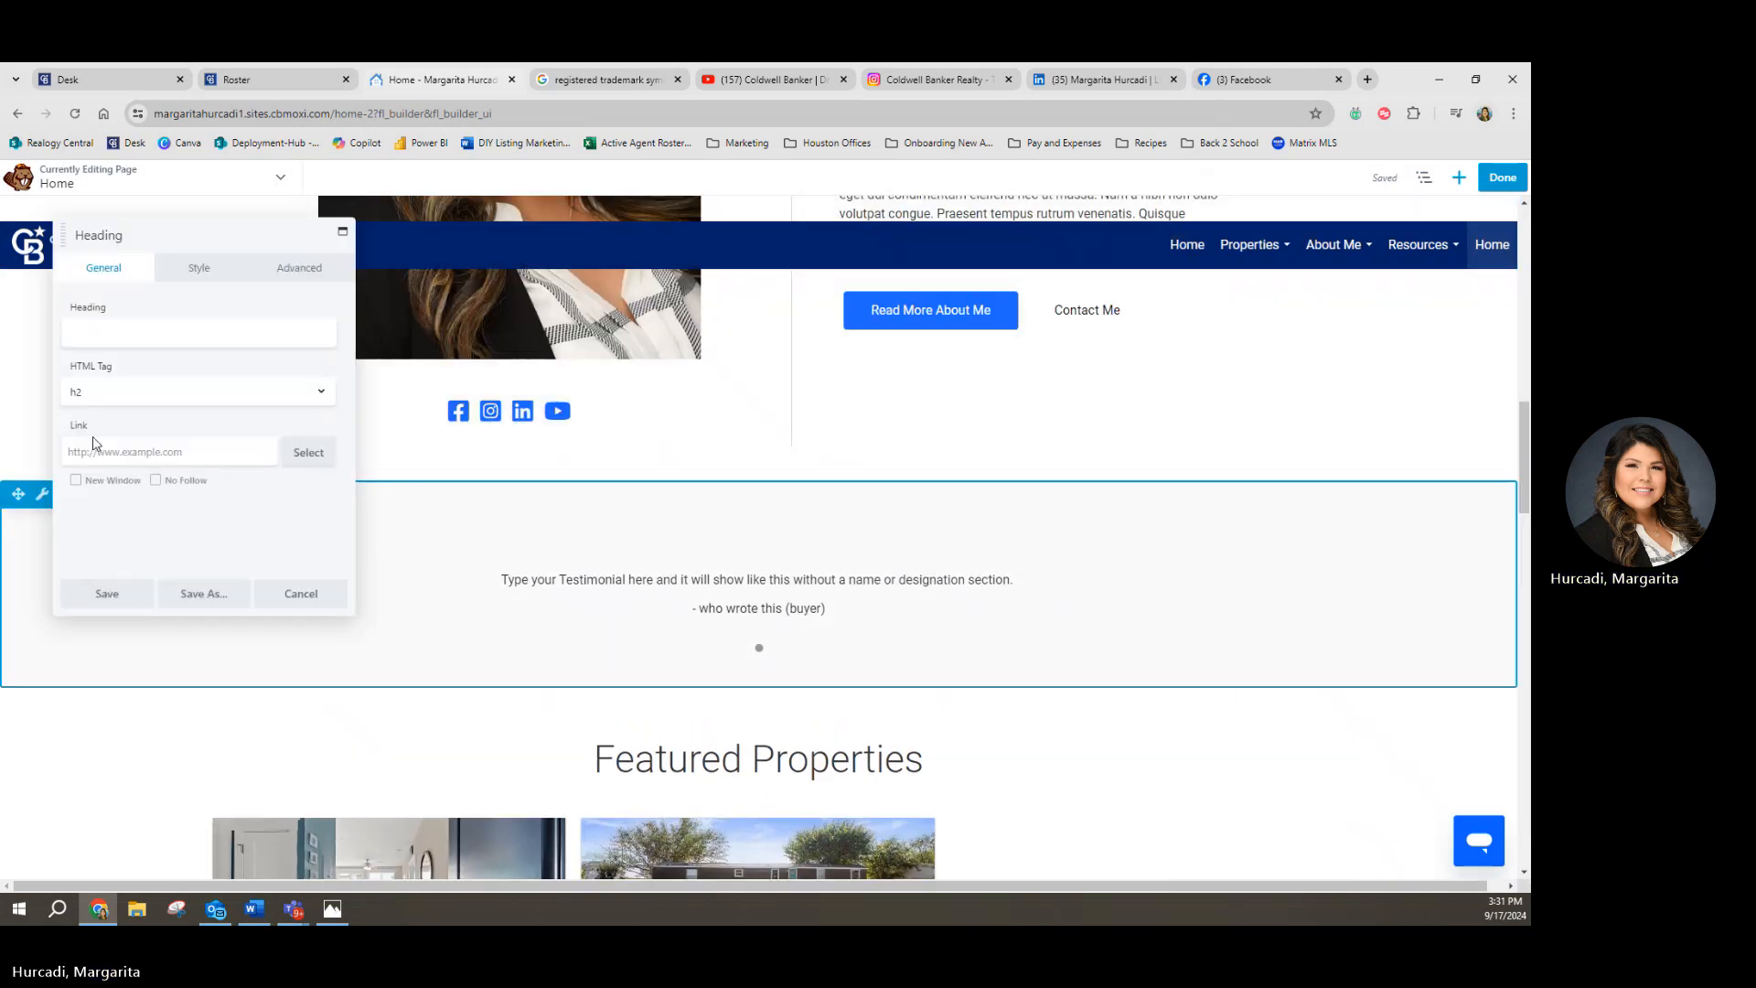
{"action": "left_click", "coordinate": [133, 335]}
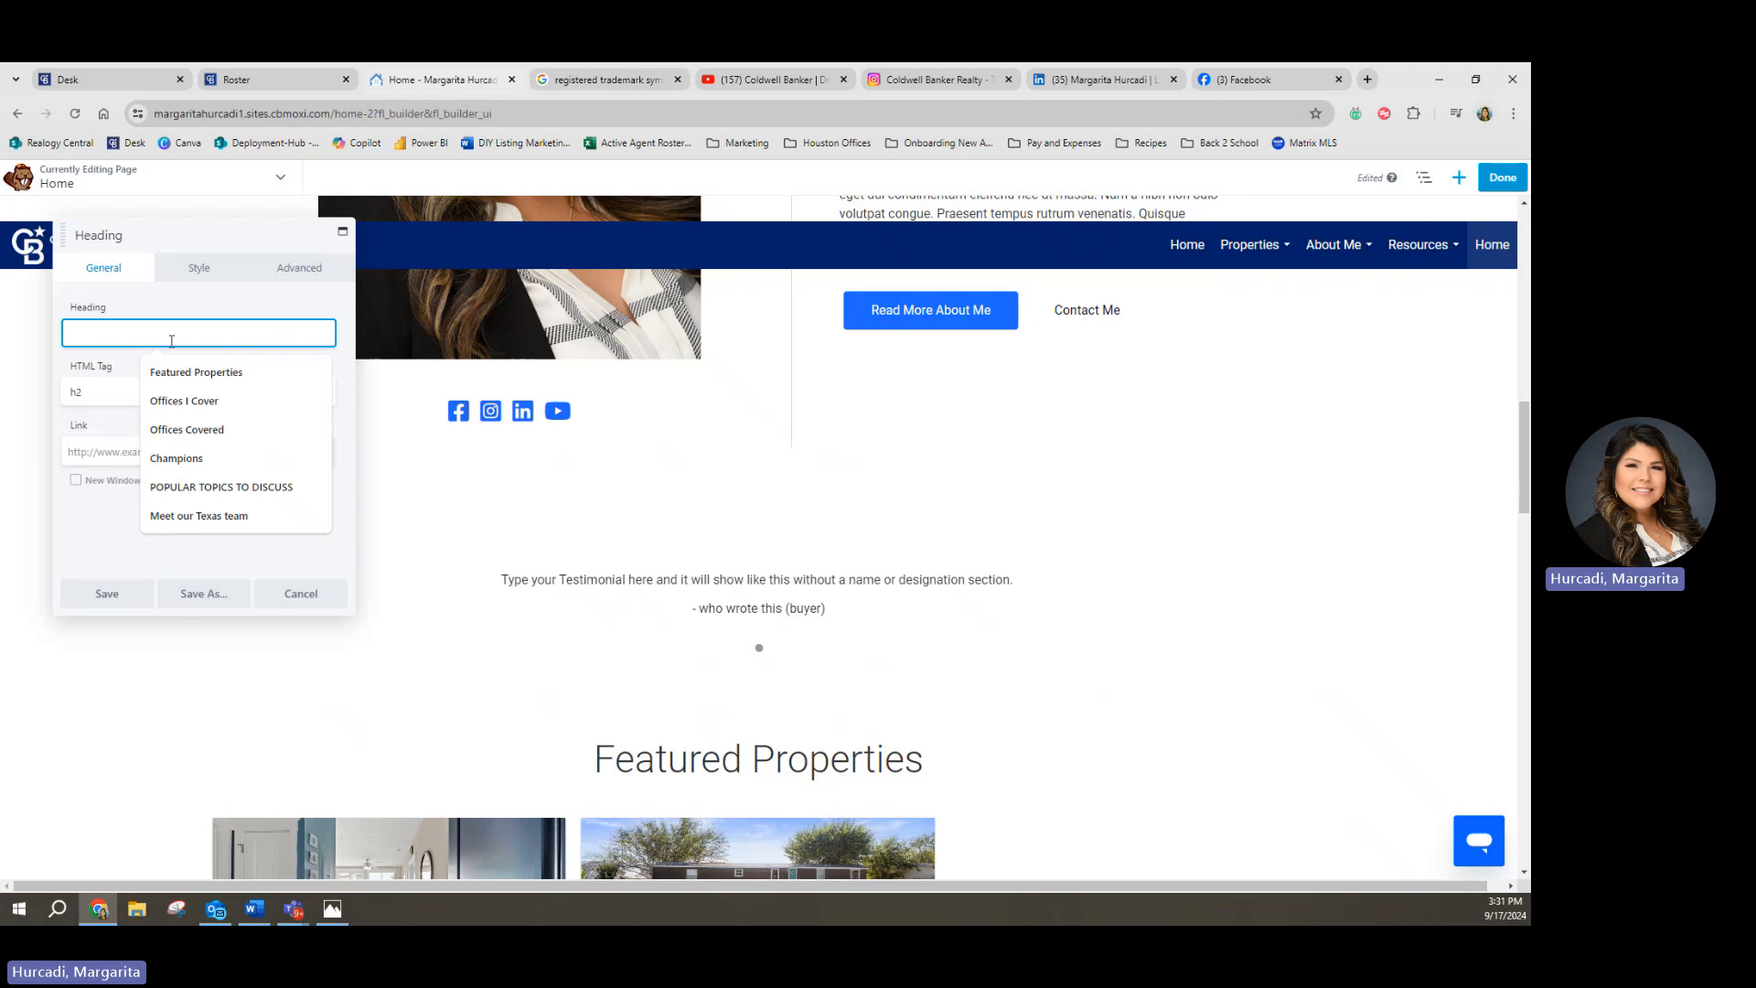
{"action": "type", "text": "Se"}
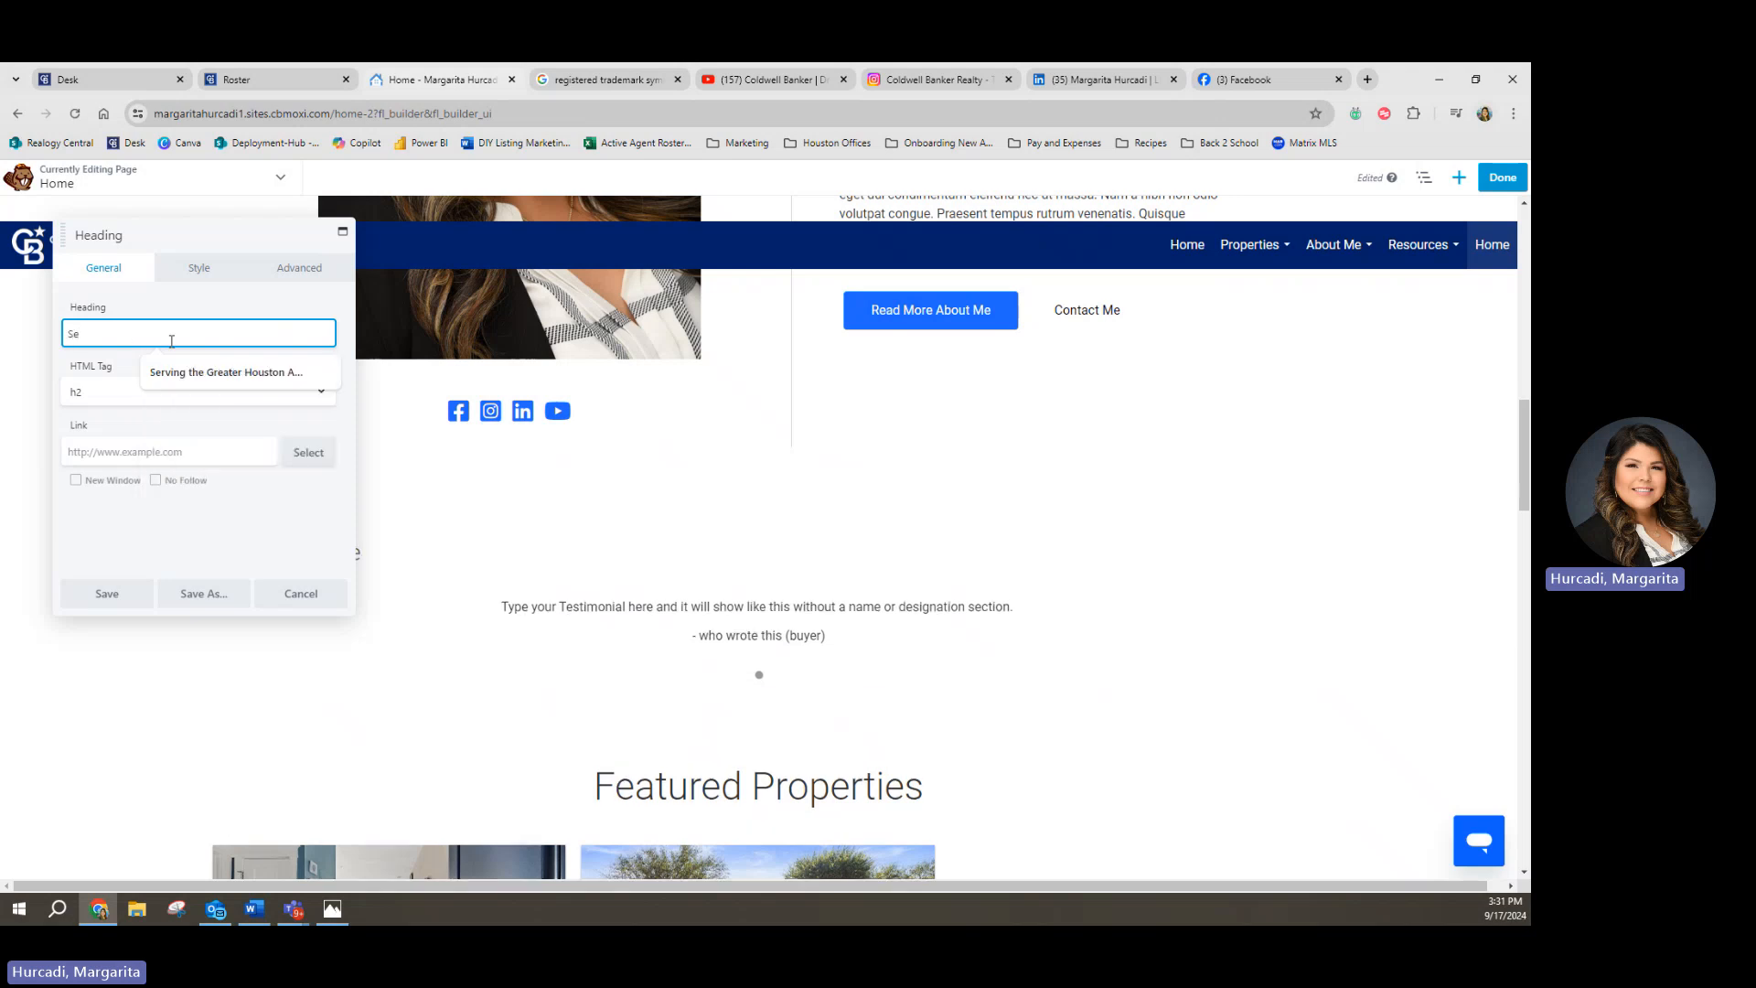
{"action": "type", "text": "e w"}
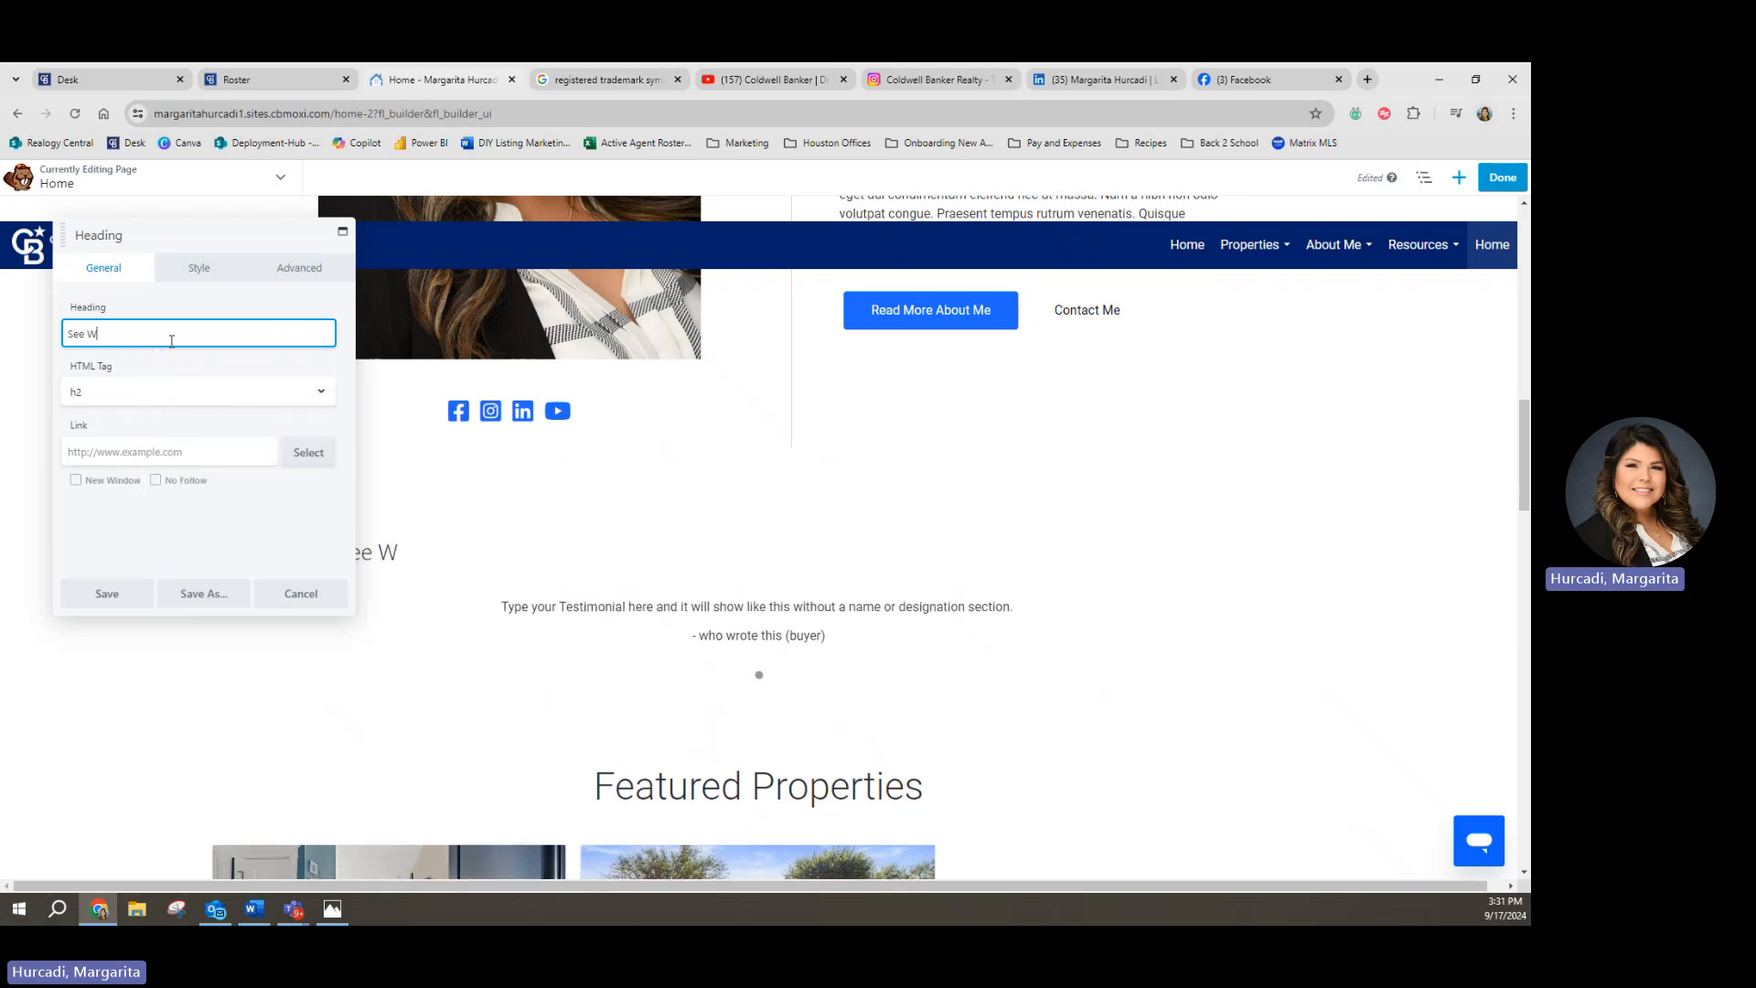
{"action": "type", "text": "hat m My Clients"}
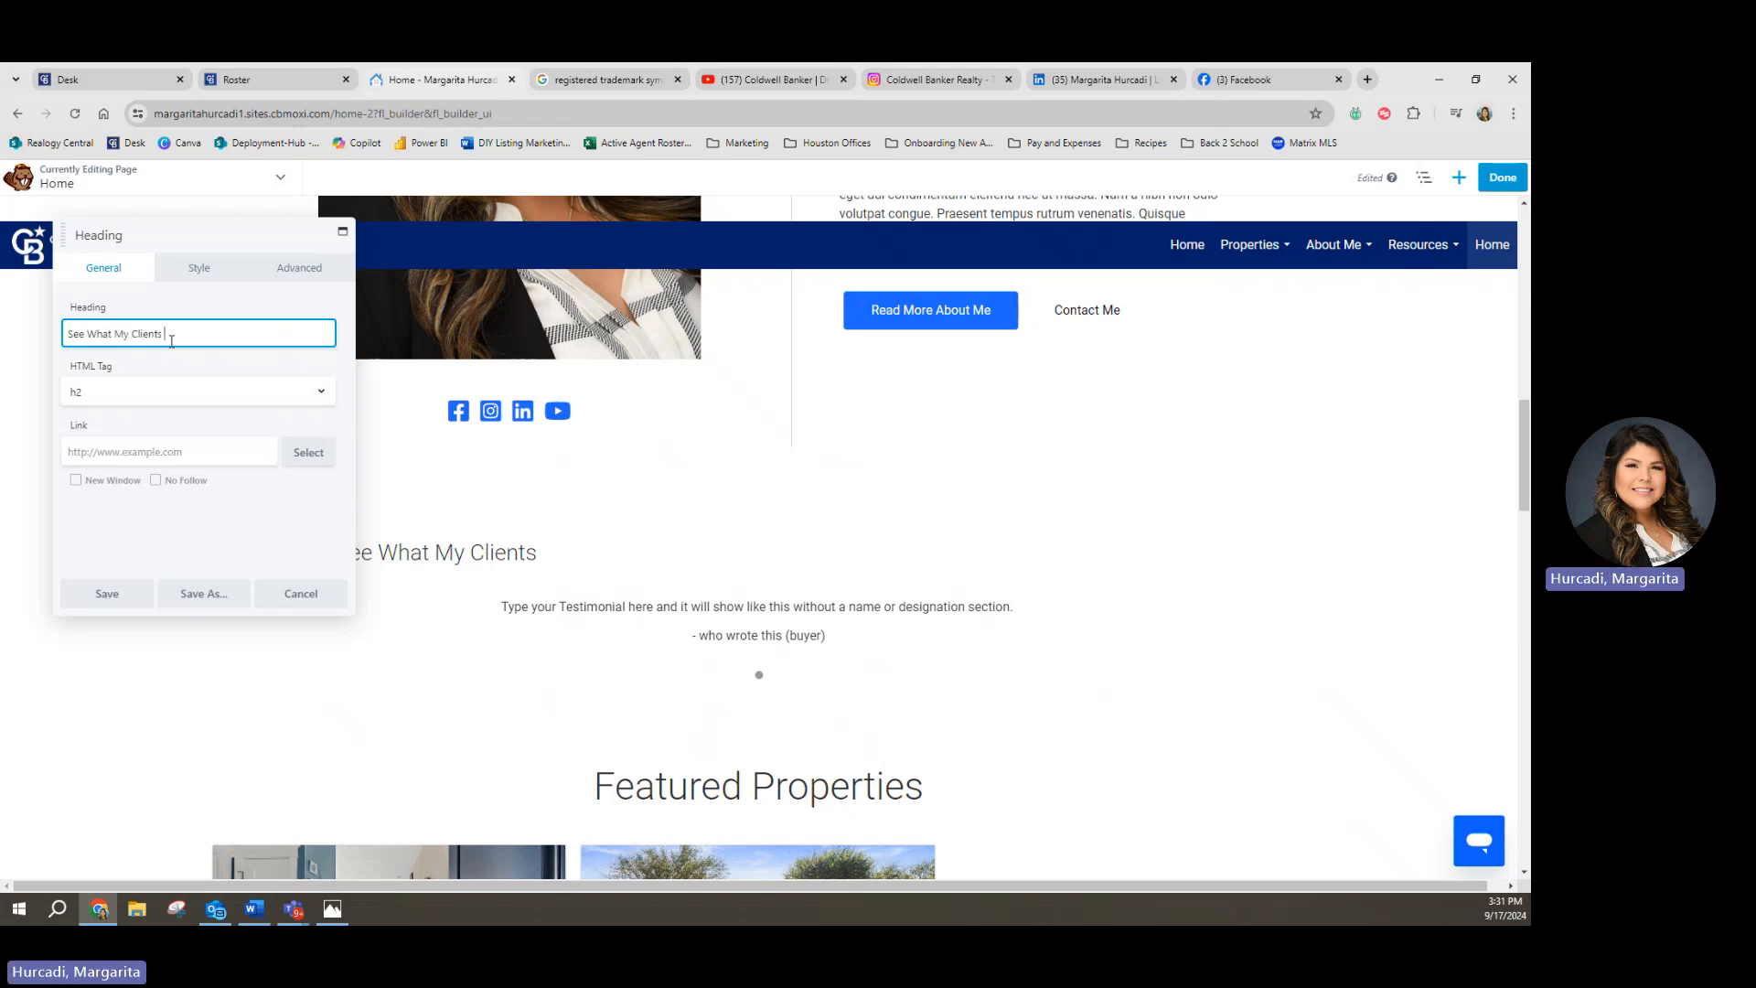
{"action": "type", "text": " Say About Me"}
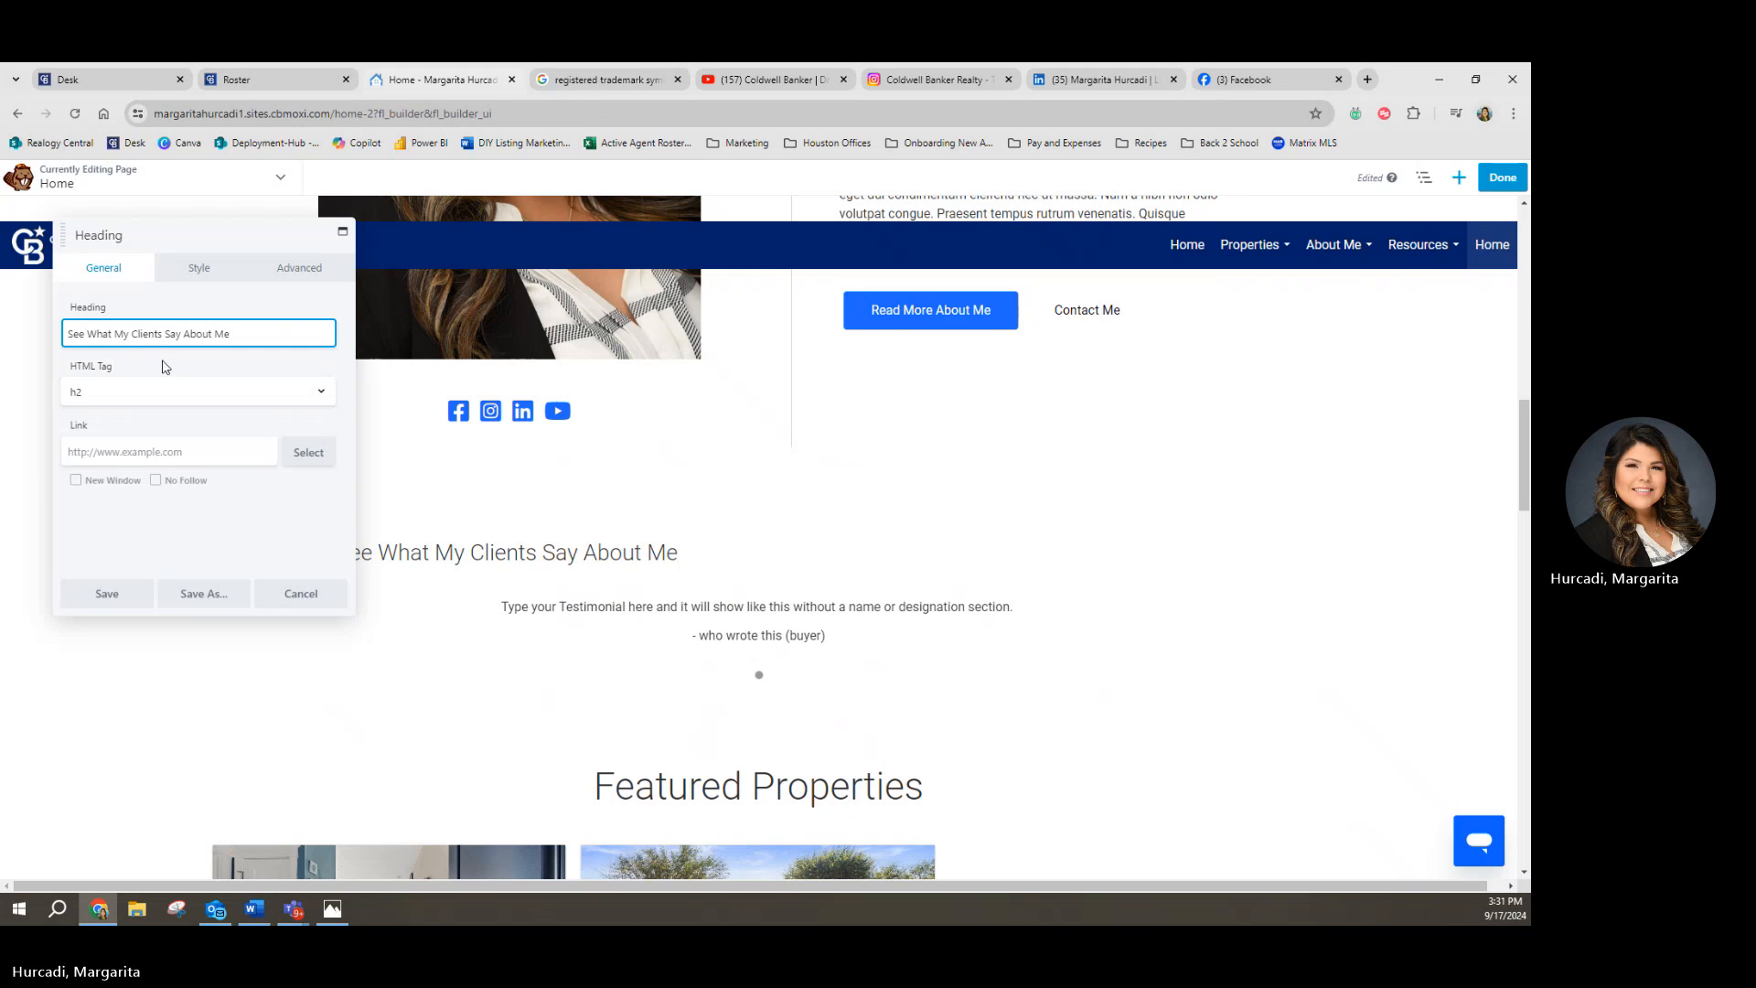
Step: Center-align the "See What My Clients Say About Me" heading in its font style settings
{"action": "left_click", "coordinate": [197, 268]}
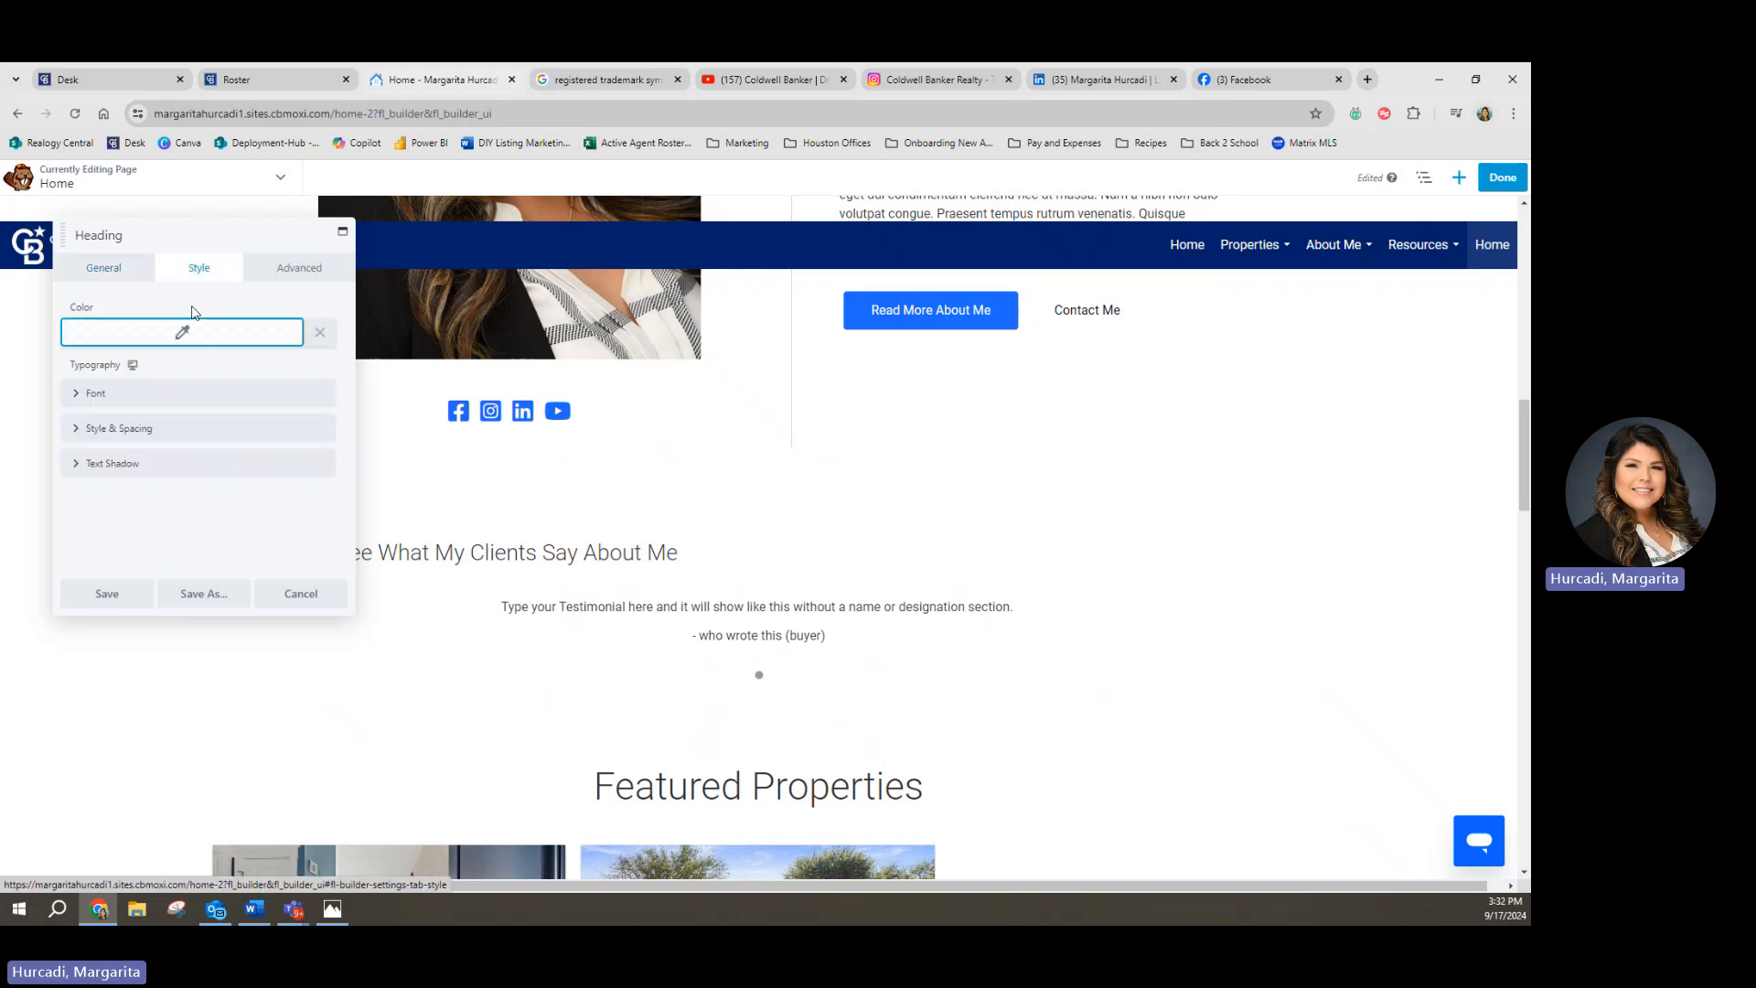
{"action": "left_click", "coordinate": [96, 393]}
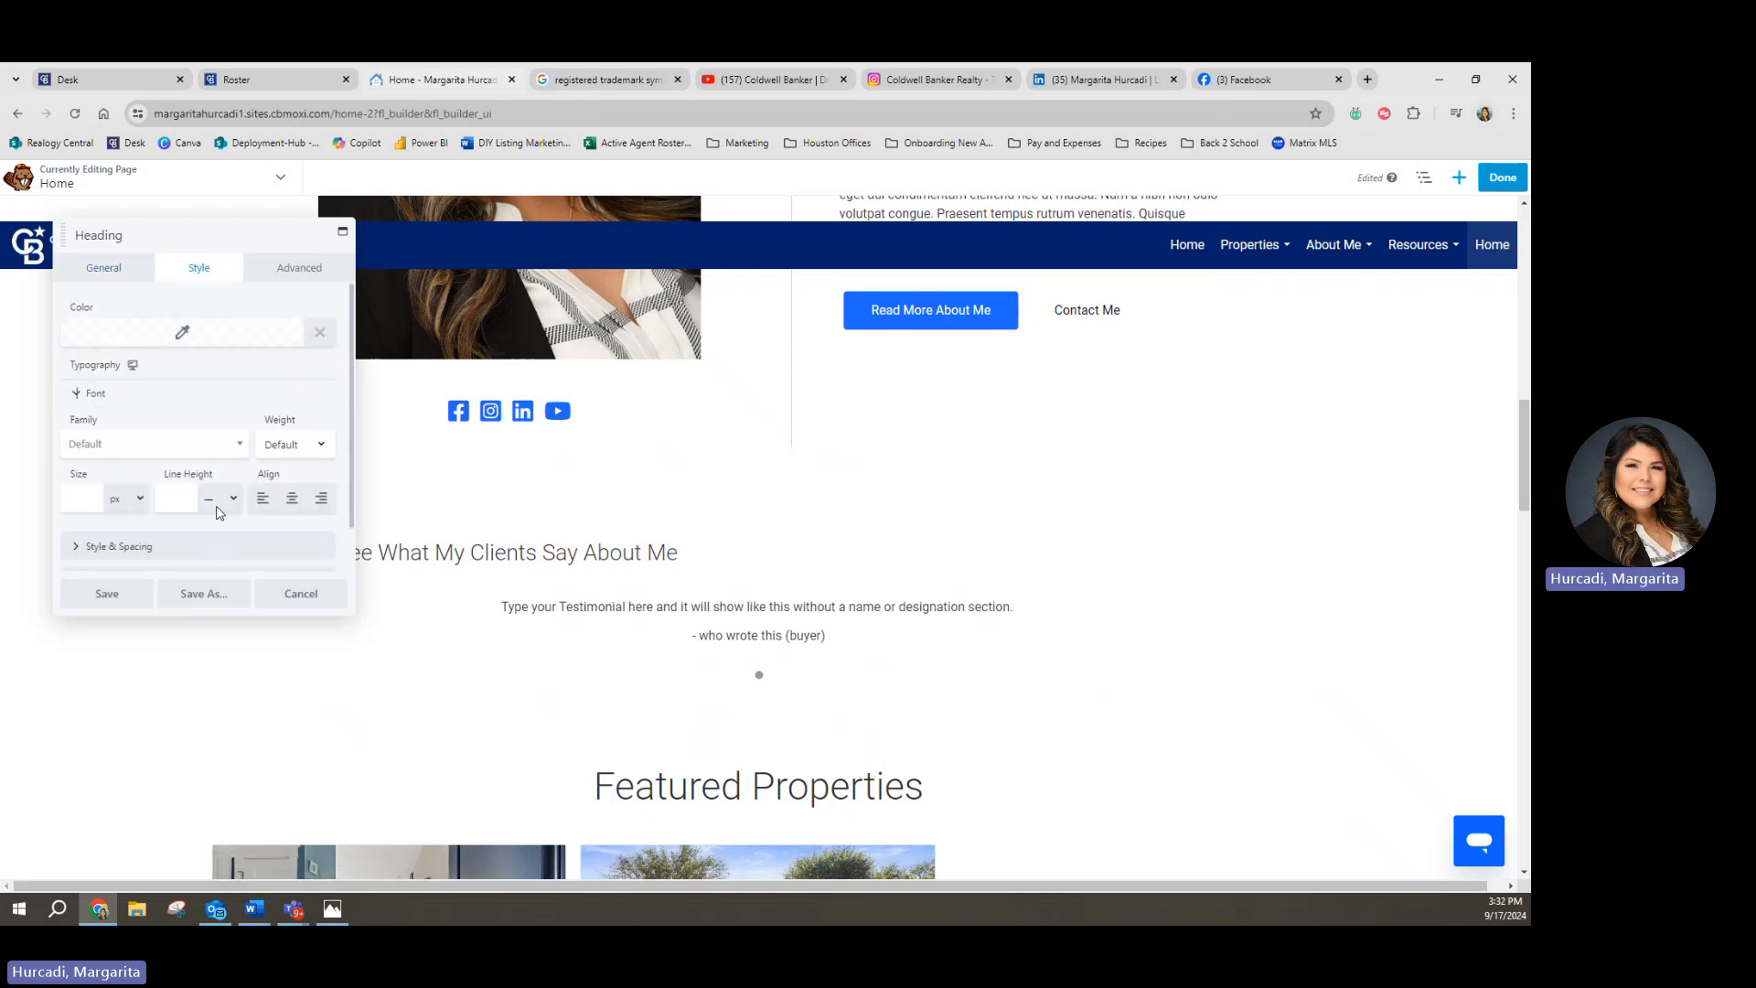
{"action": "left_click", "coordinate": [292, 501]}
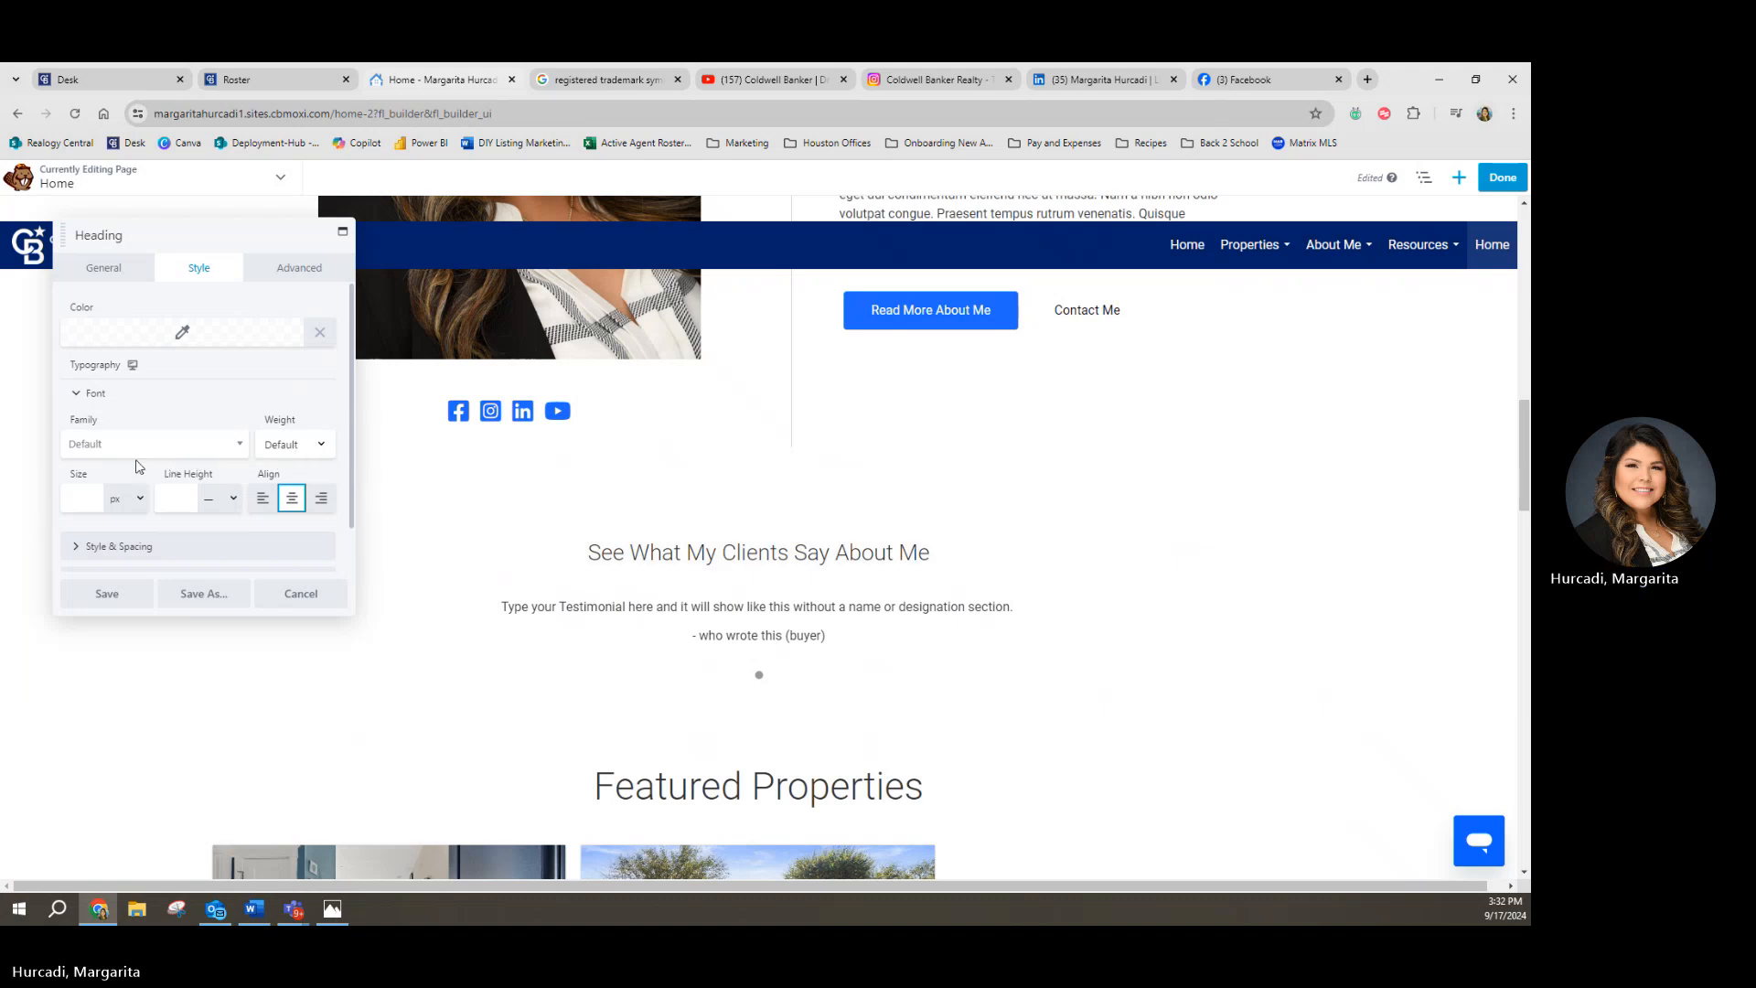
Step: Browse the available font families for the testimonials heading and keep Default
{"action": "left_click", "coordinate": [235, 457]}
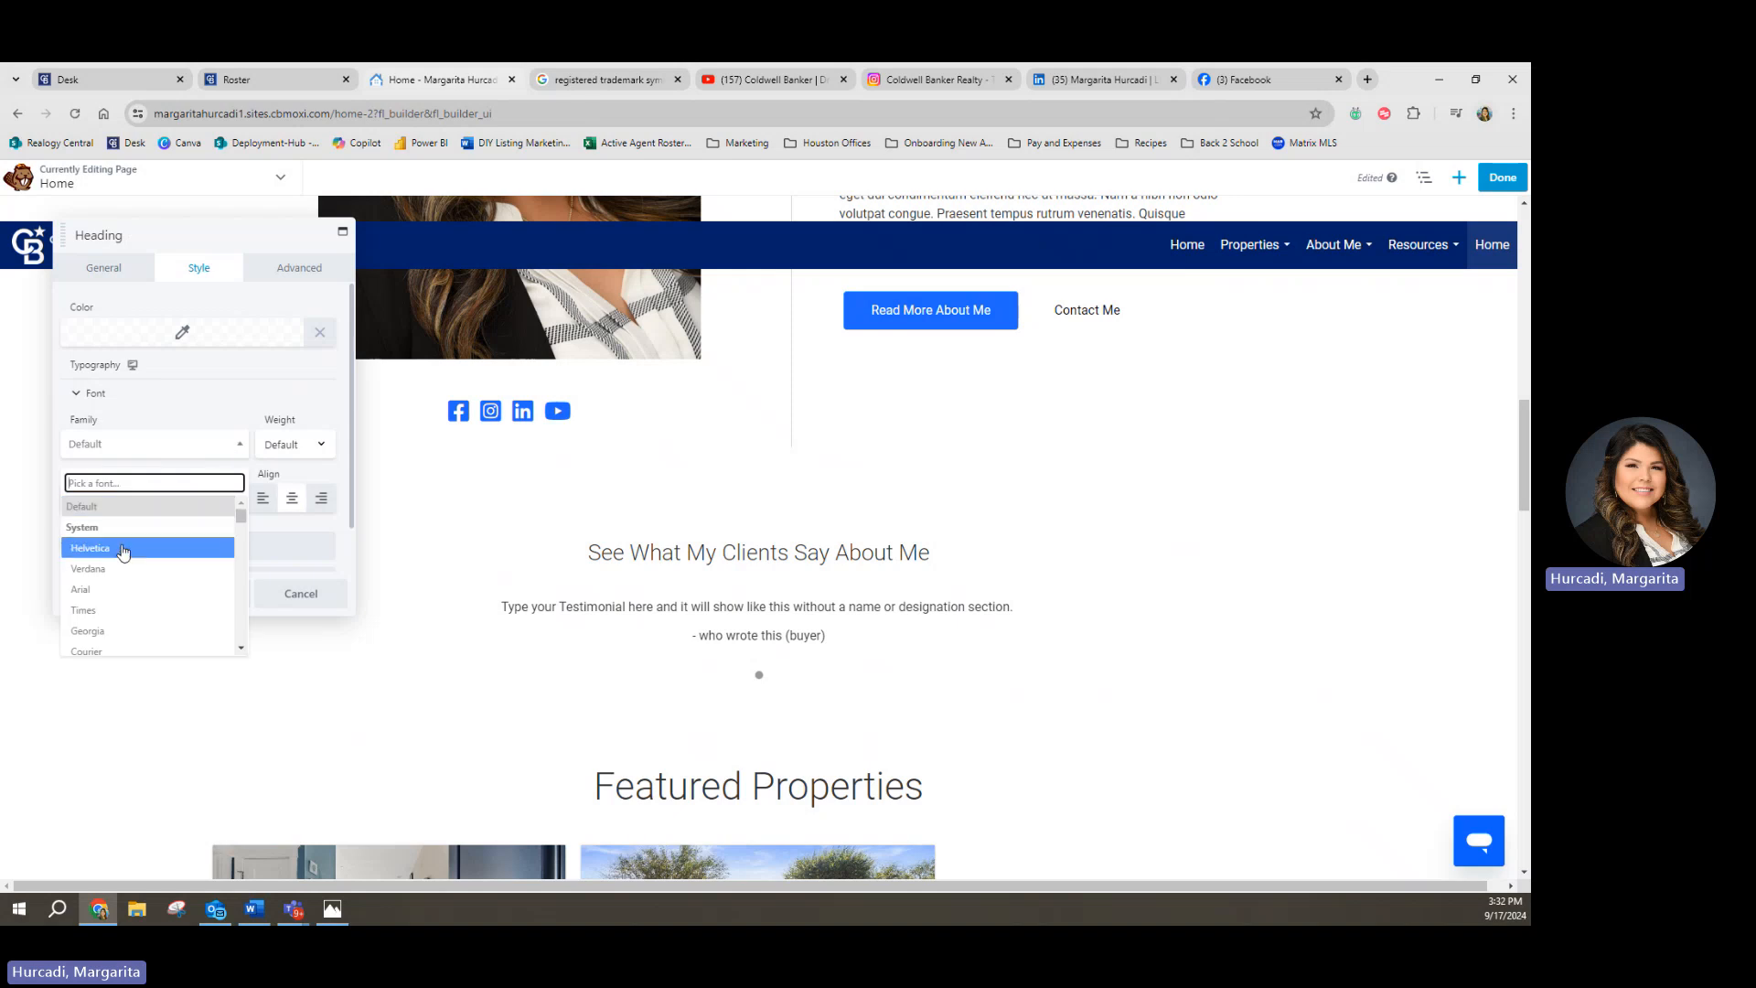
{"action": "scroll", "coordinate": [157, 592], "scroll_direction": "down", "scroll_amount": 1}
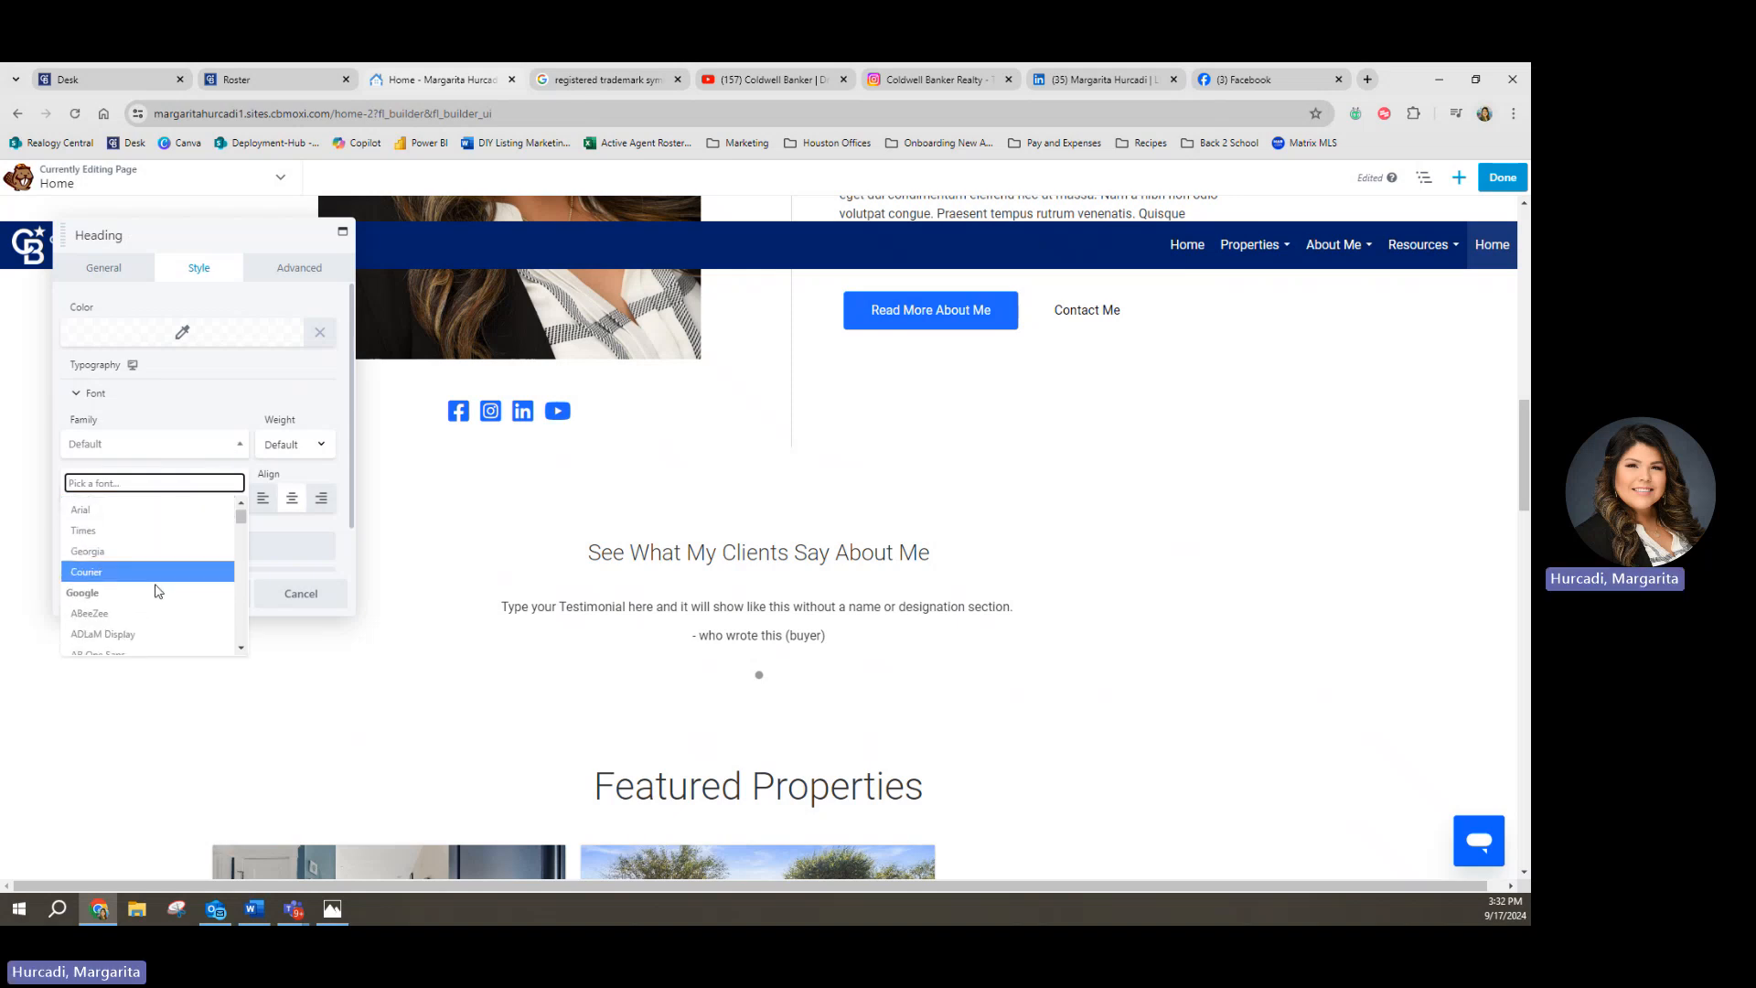
{"action": "scroll", "coordinate": [135, 599], "scroll_direction": "up", "scroll_amount": 1}
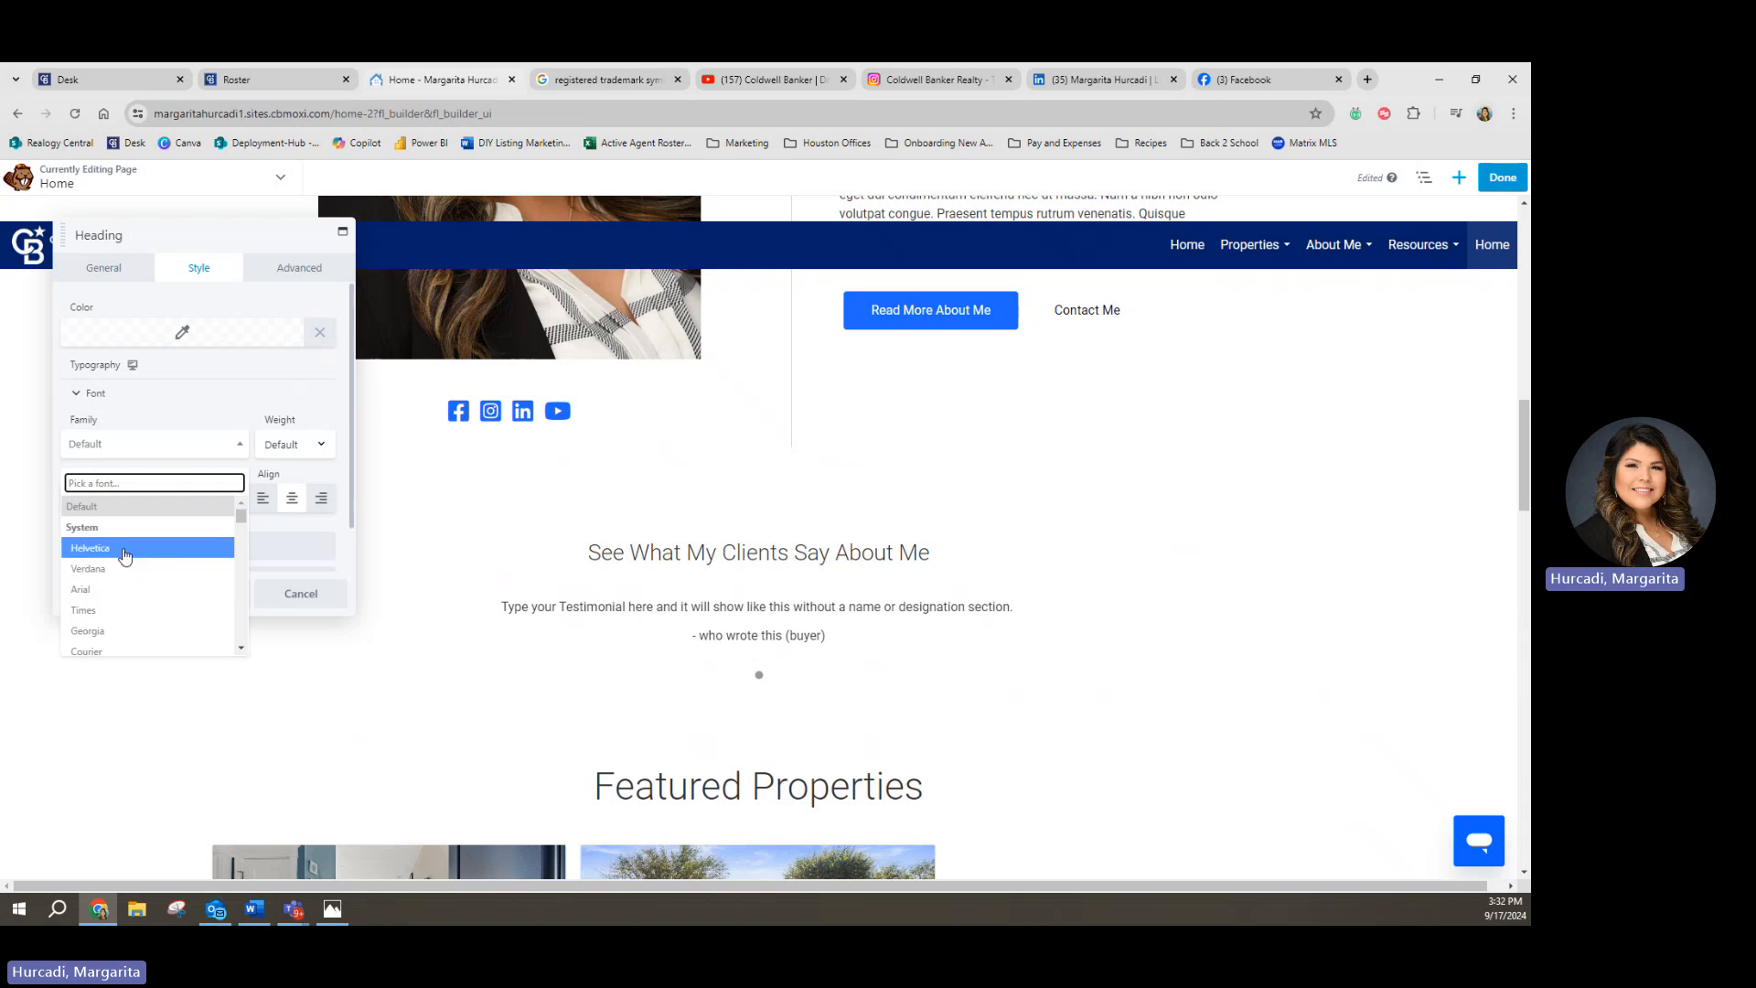
{"action": "scroll", "coordinate": [146, 631], "scroll_direction": "down", "scroll_amount": 3}
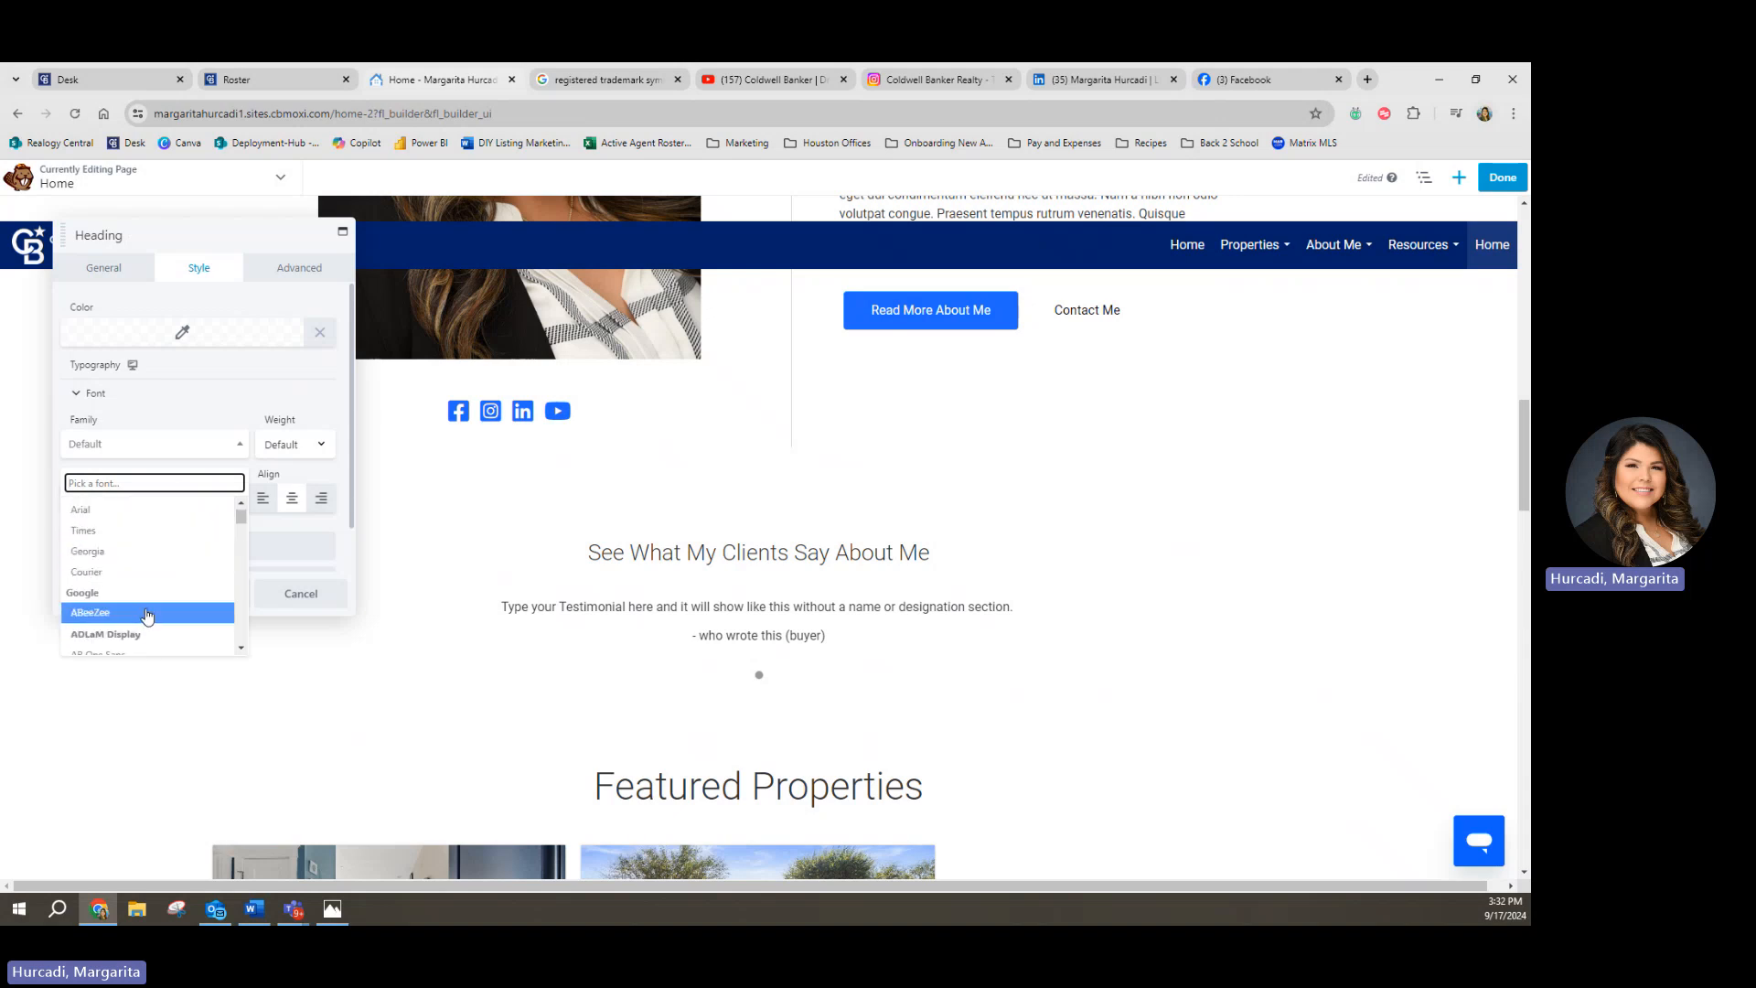
{"action": "scroll", "coordinate": [146, 615], "scroll_direction": "up", "scroll_amount": 3}
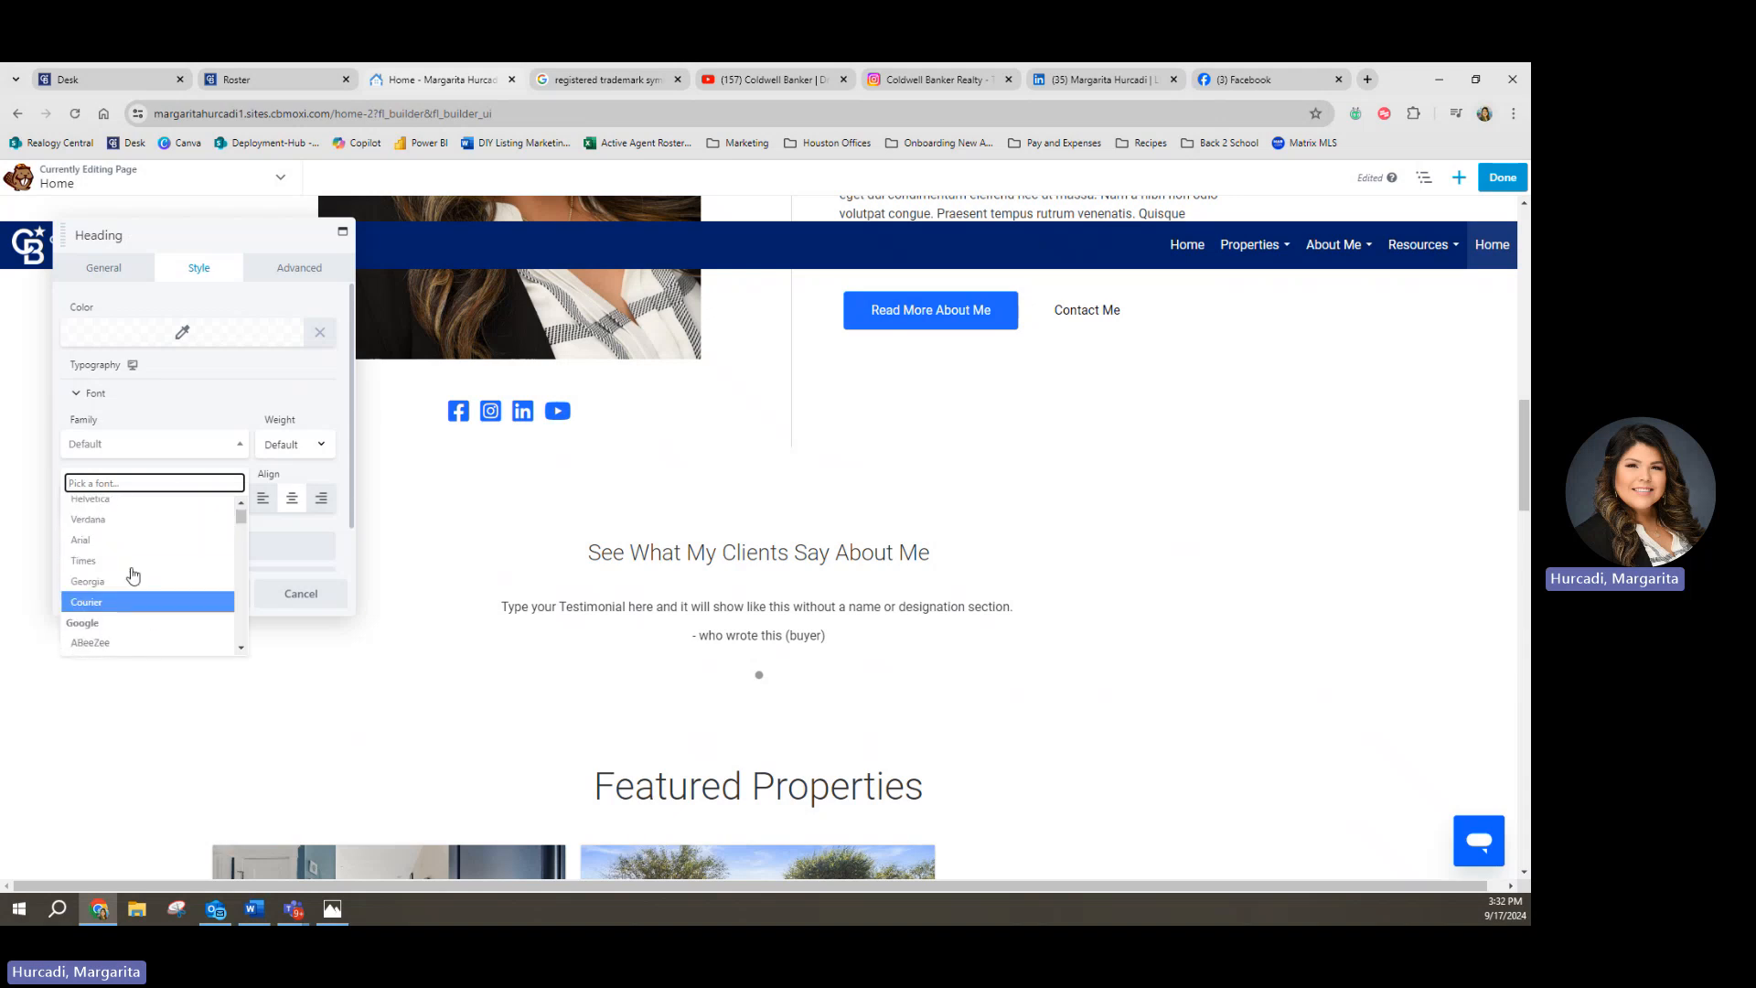
{"action": "left_click", "coordinate": [108, 506]}
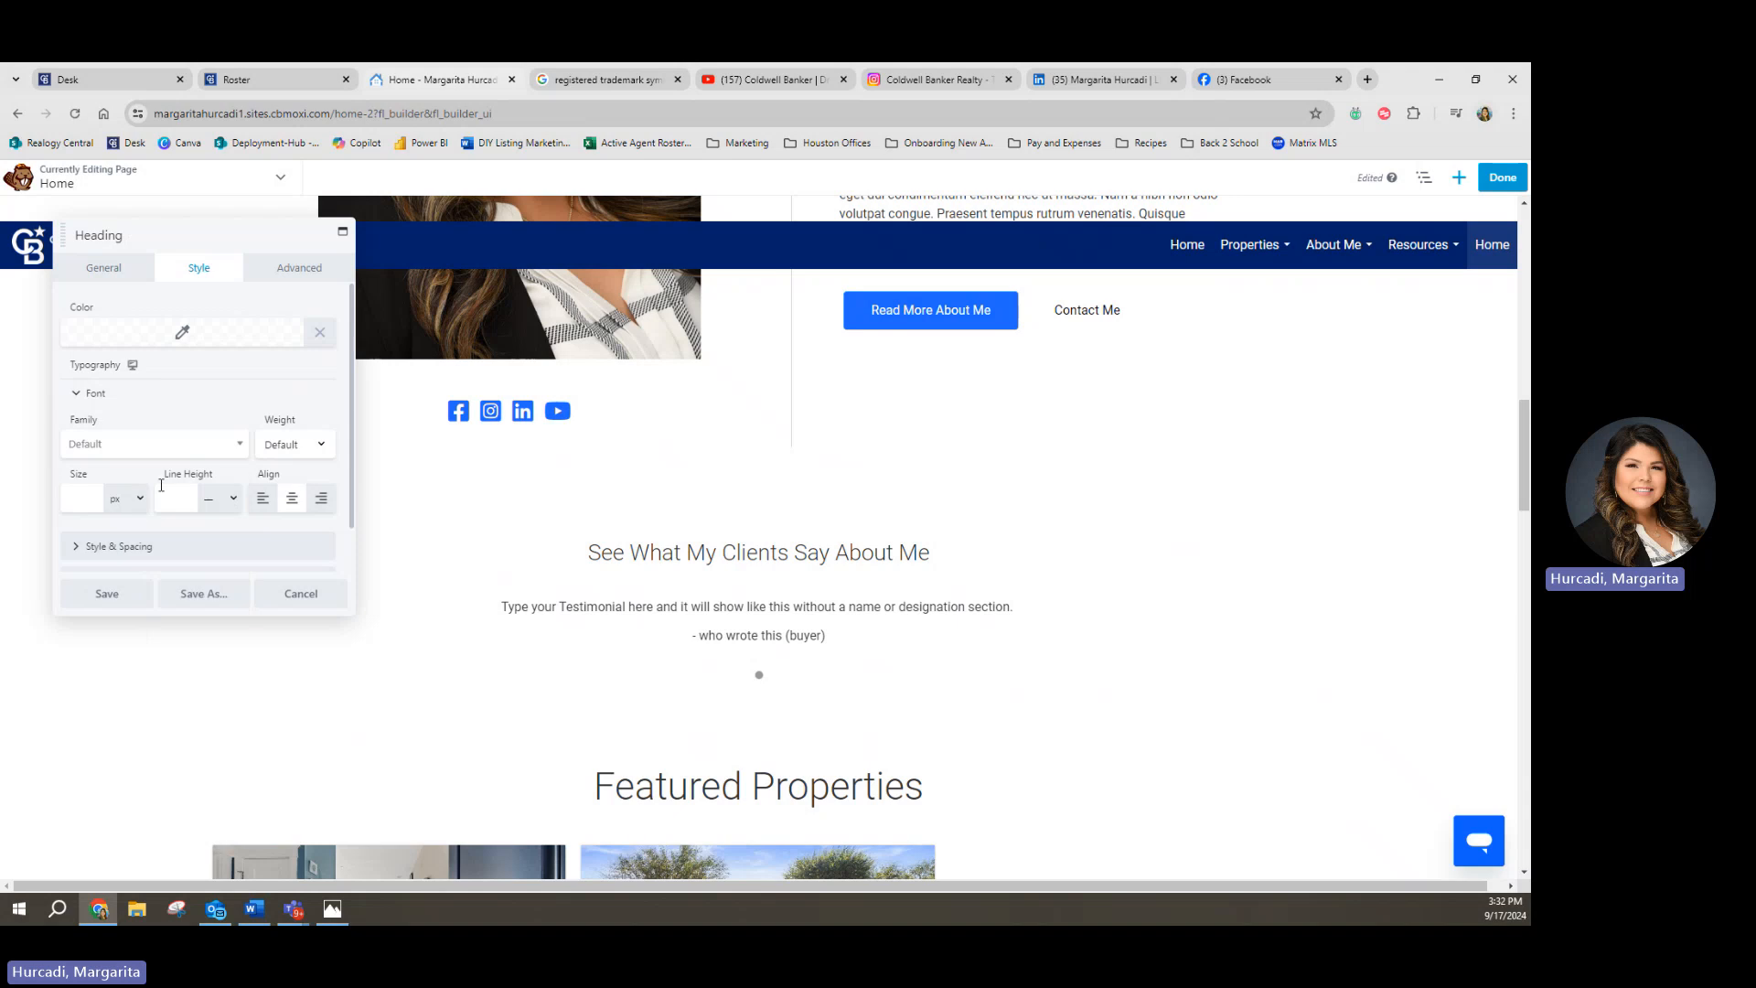
Step: Set the testimonials heading's font weight to Bold and its size to 45 px
{"action": "left_click", "coordinate": [293, 444]}
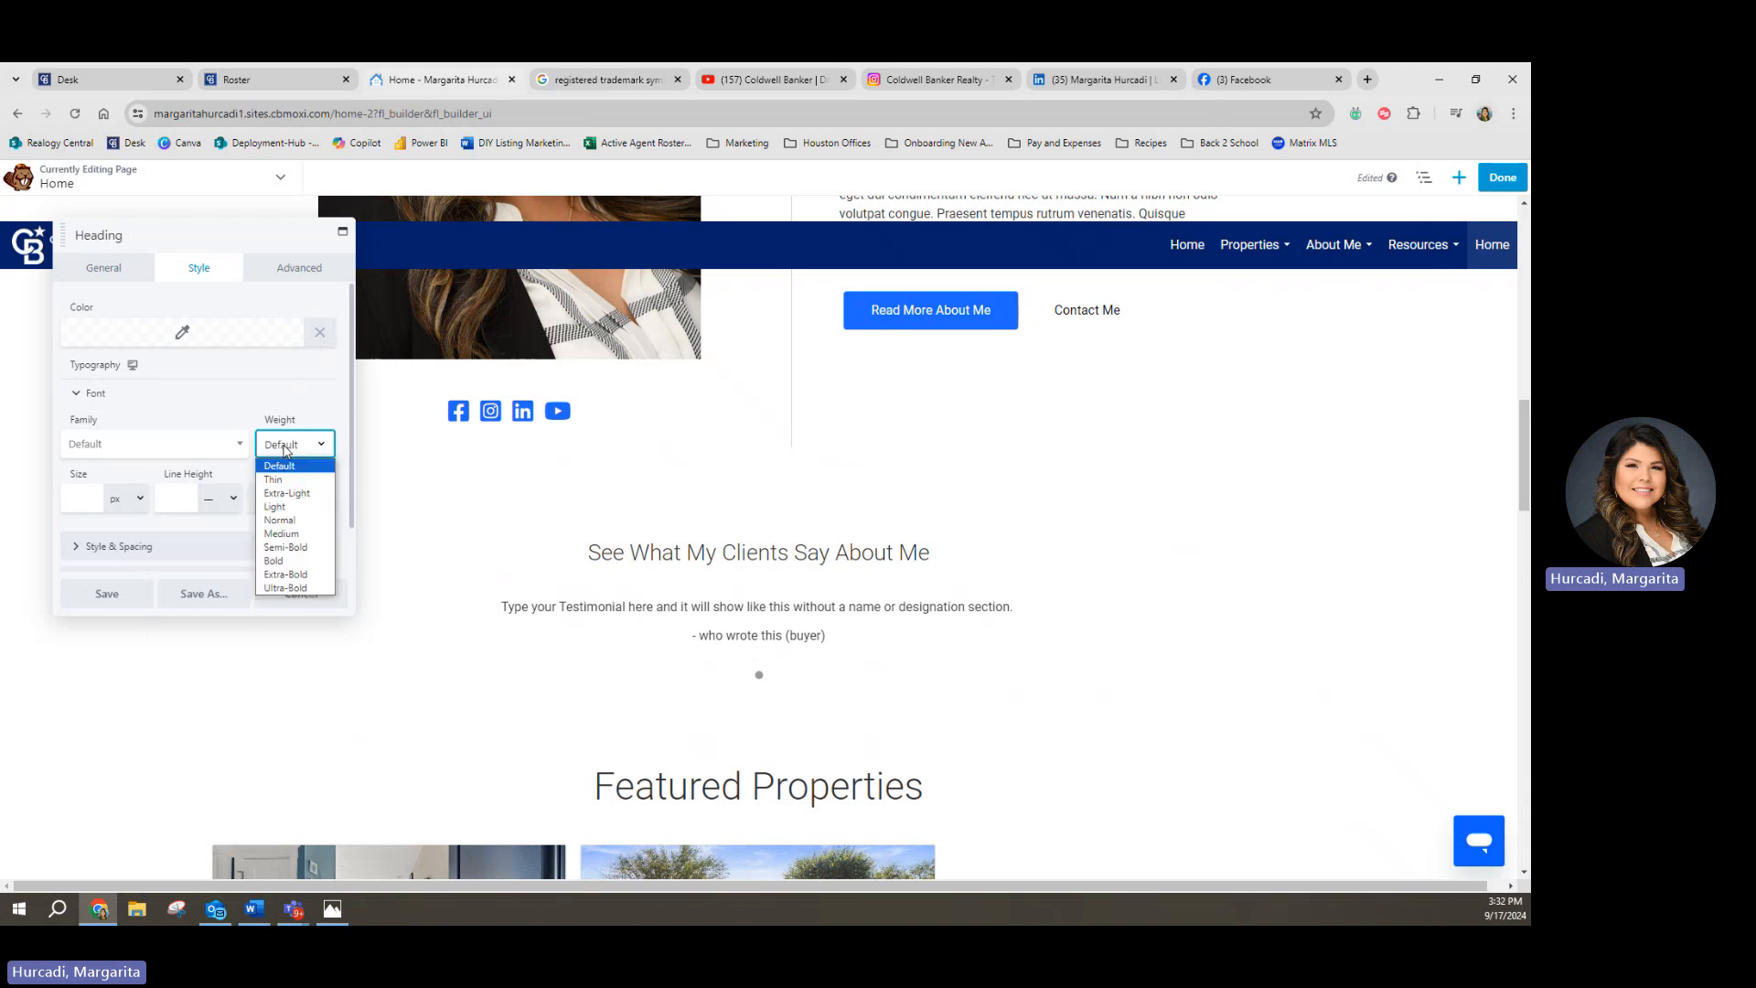
{"action": "left_click", "coordinate": [302, 560]}
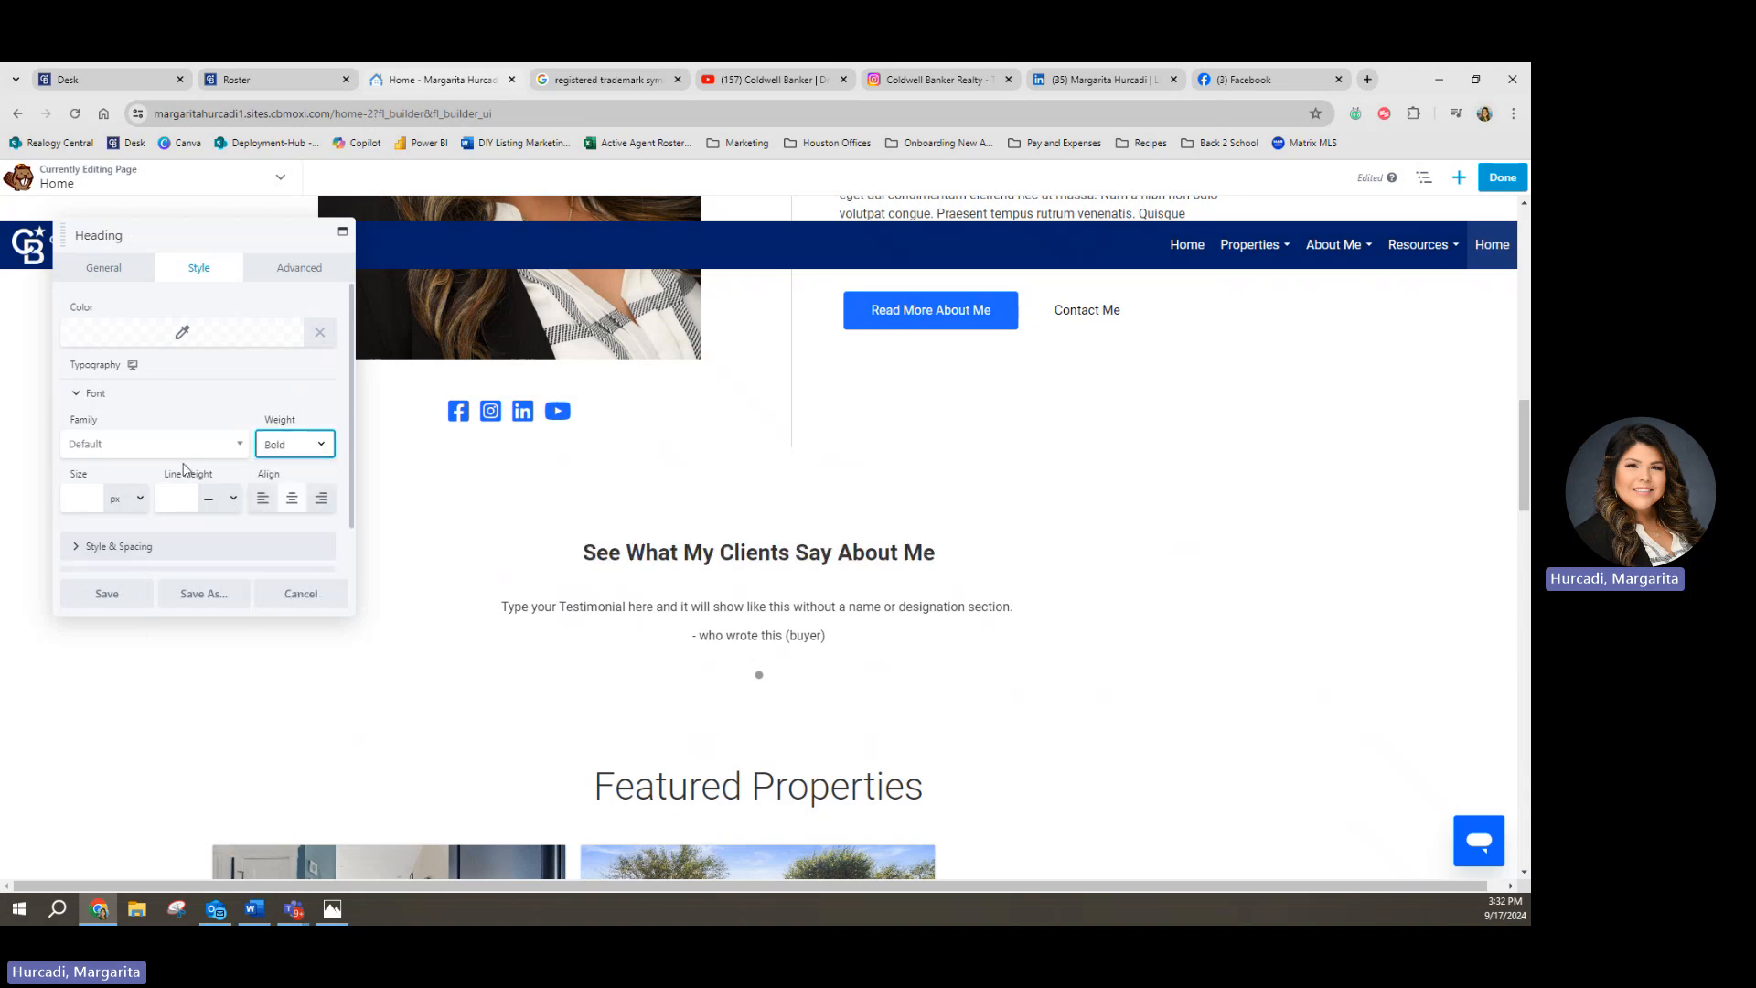
{"action": "left_click", "coordinate": [81, 498]}
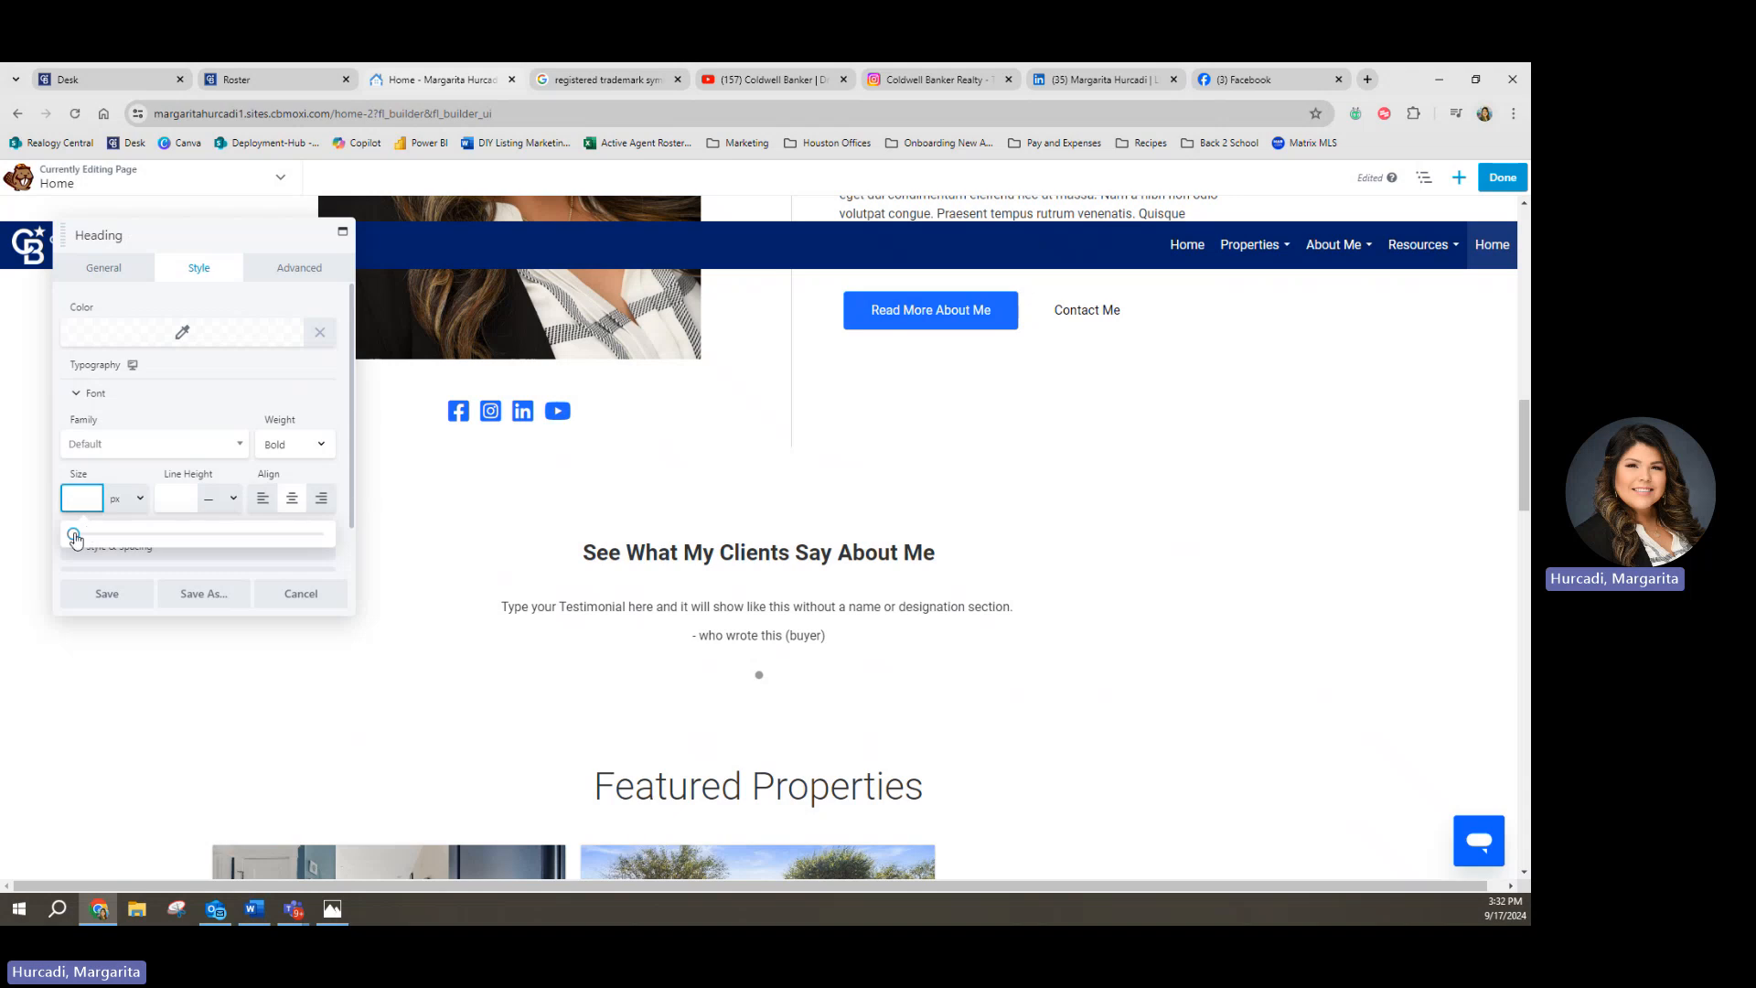
{"action": "left_click_drag", "start_coordinate": [75, 539], "coordinate": [191, 574]}
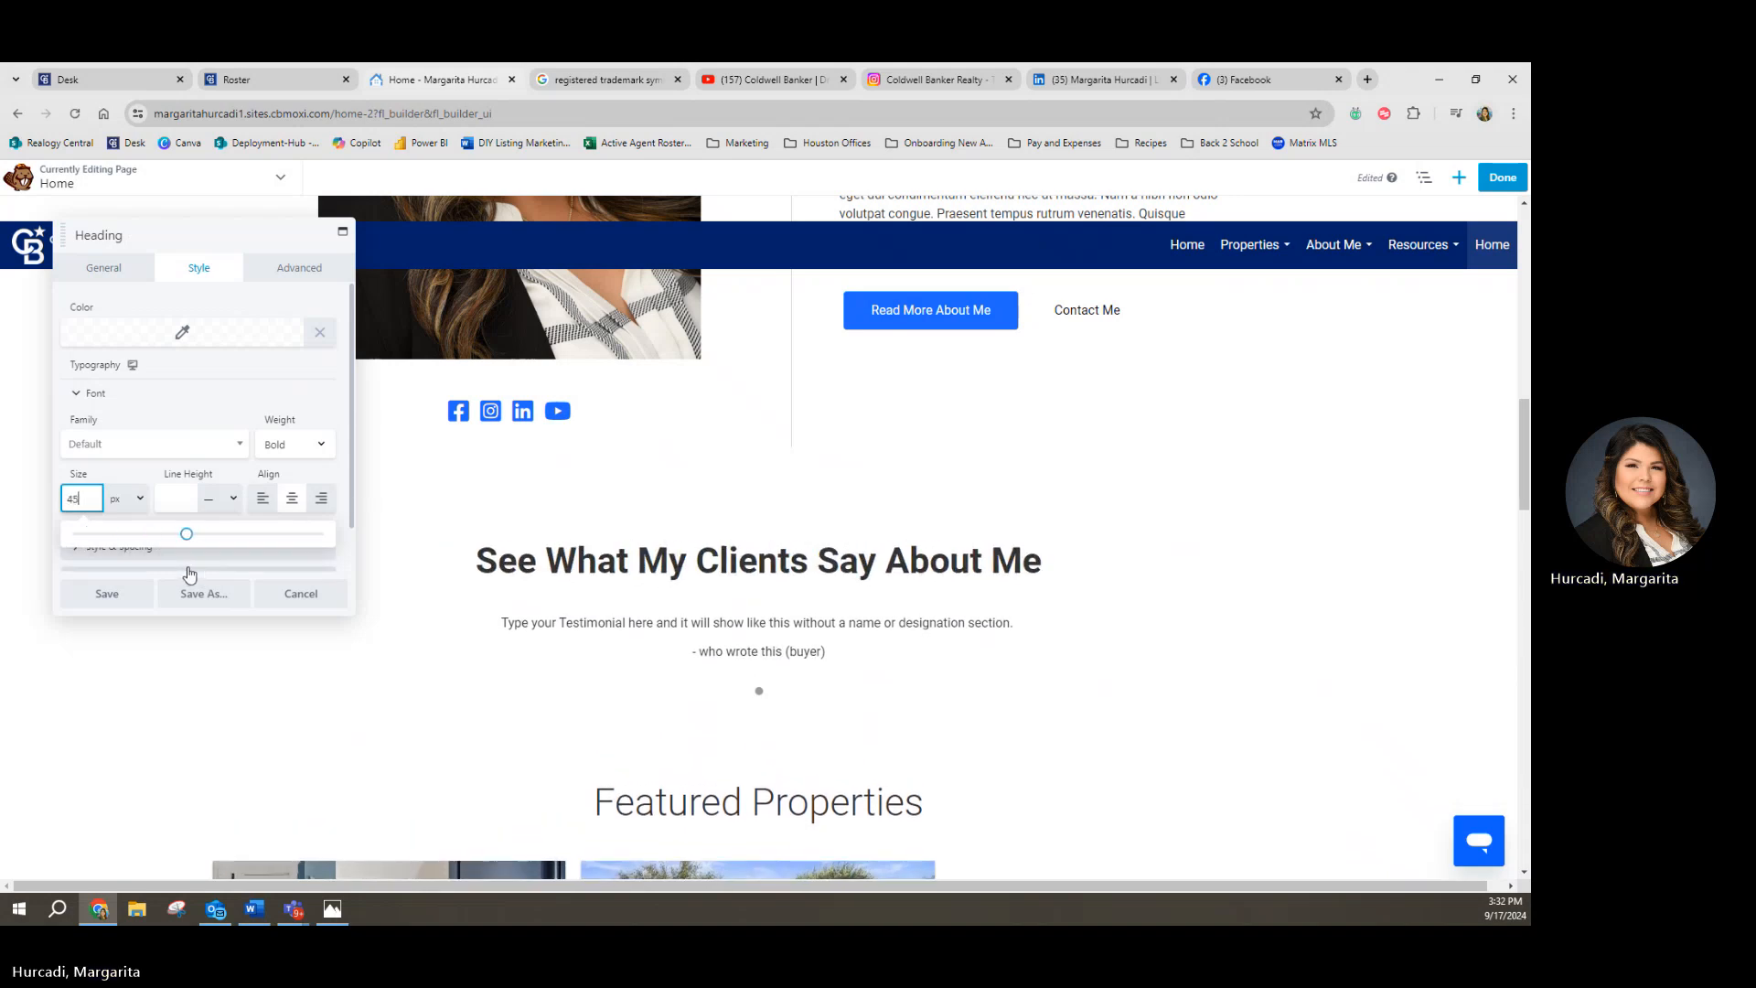
Step: Compare the heading with the rest of the page, try Semi-Bold, then set its weight to Medium and save the heading
{"action": "scroll", "coordinate": [470, 714], "scroll_direction": "up", "scroll_amount": 1}
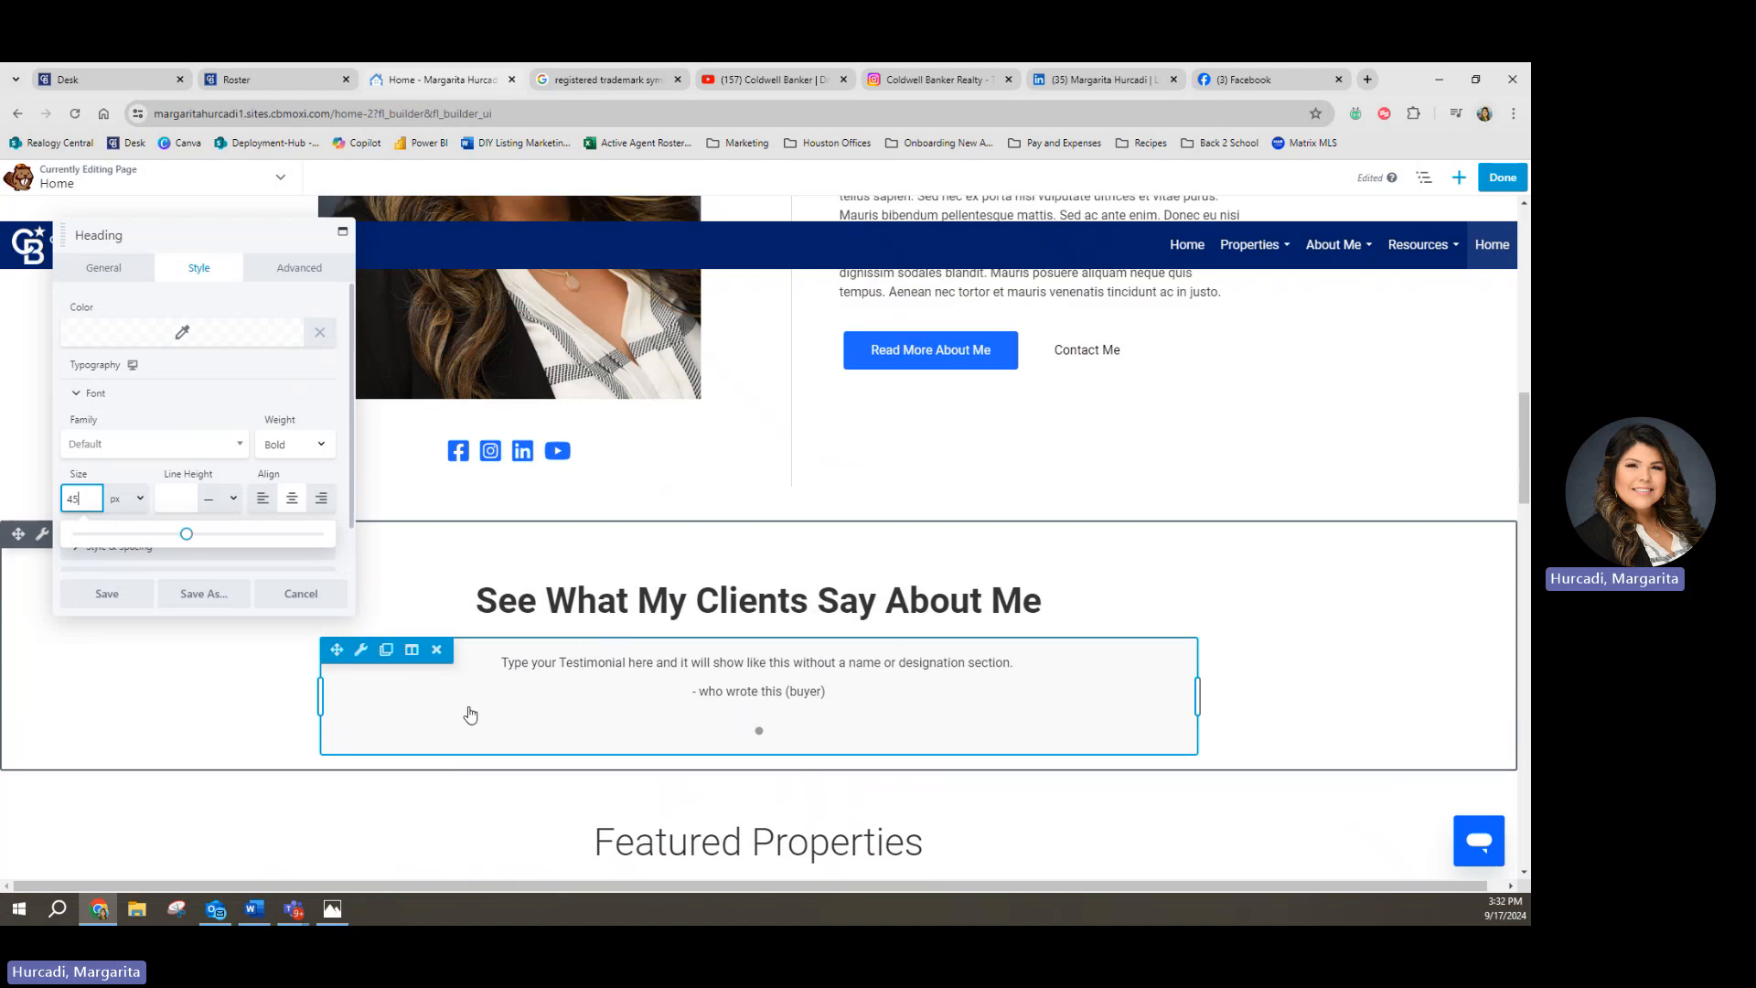
{"action": "scroll", "coordinate": [470, 714], "scroll_direction": "up", "scroll_amount": 5}
{"action": "scroll", "coordinate": [475, 706], "scroll_direction": "down", "scroll_amount": 3}
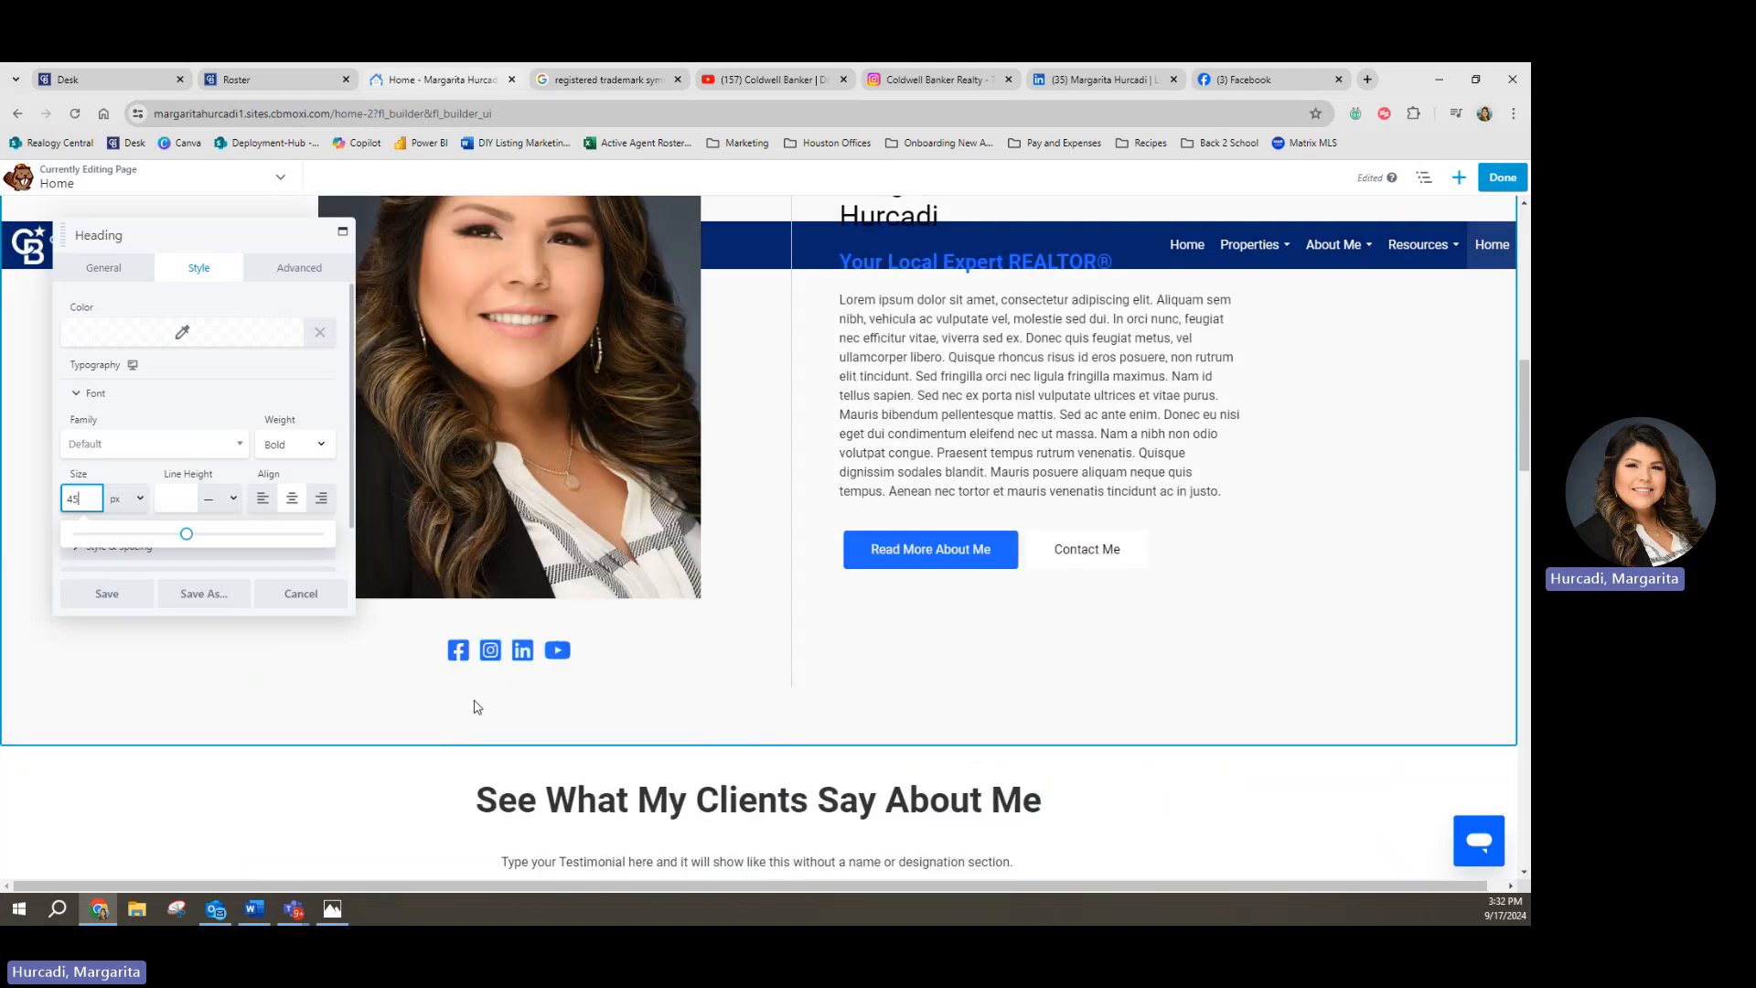
{"action": "scroll", "coordinate": [474, 706], "scroll_direction": "down", "scroll_amount": 4}
{"action": "scroll", "coordinate": [473, 706], "scroll_direction": "up", "scroll_amount": 10}
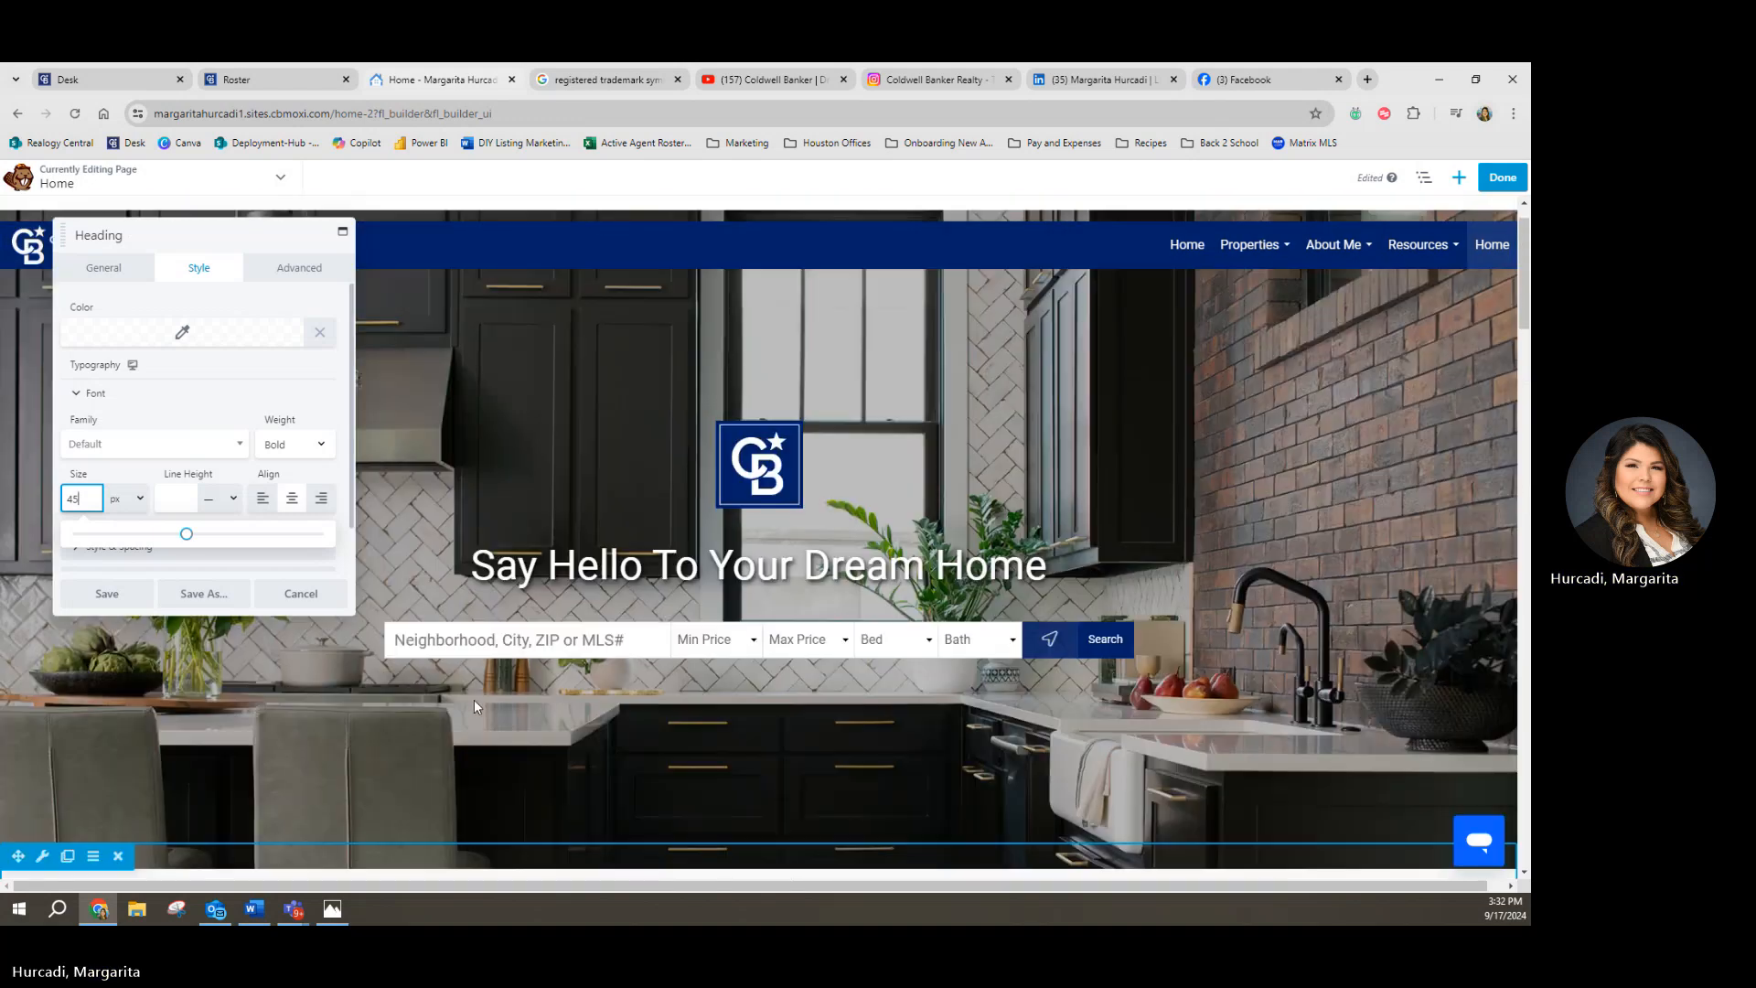
{"action": "scroll", "coordinate": [474, 699], "scroll_direction": "down", "scroll_amount": 9}
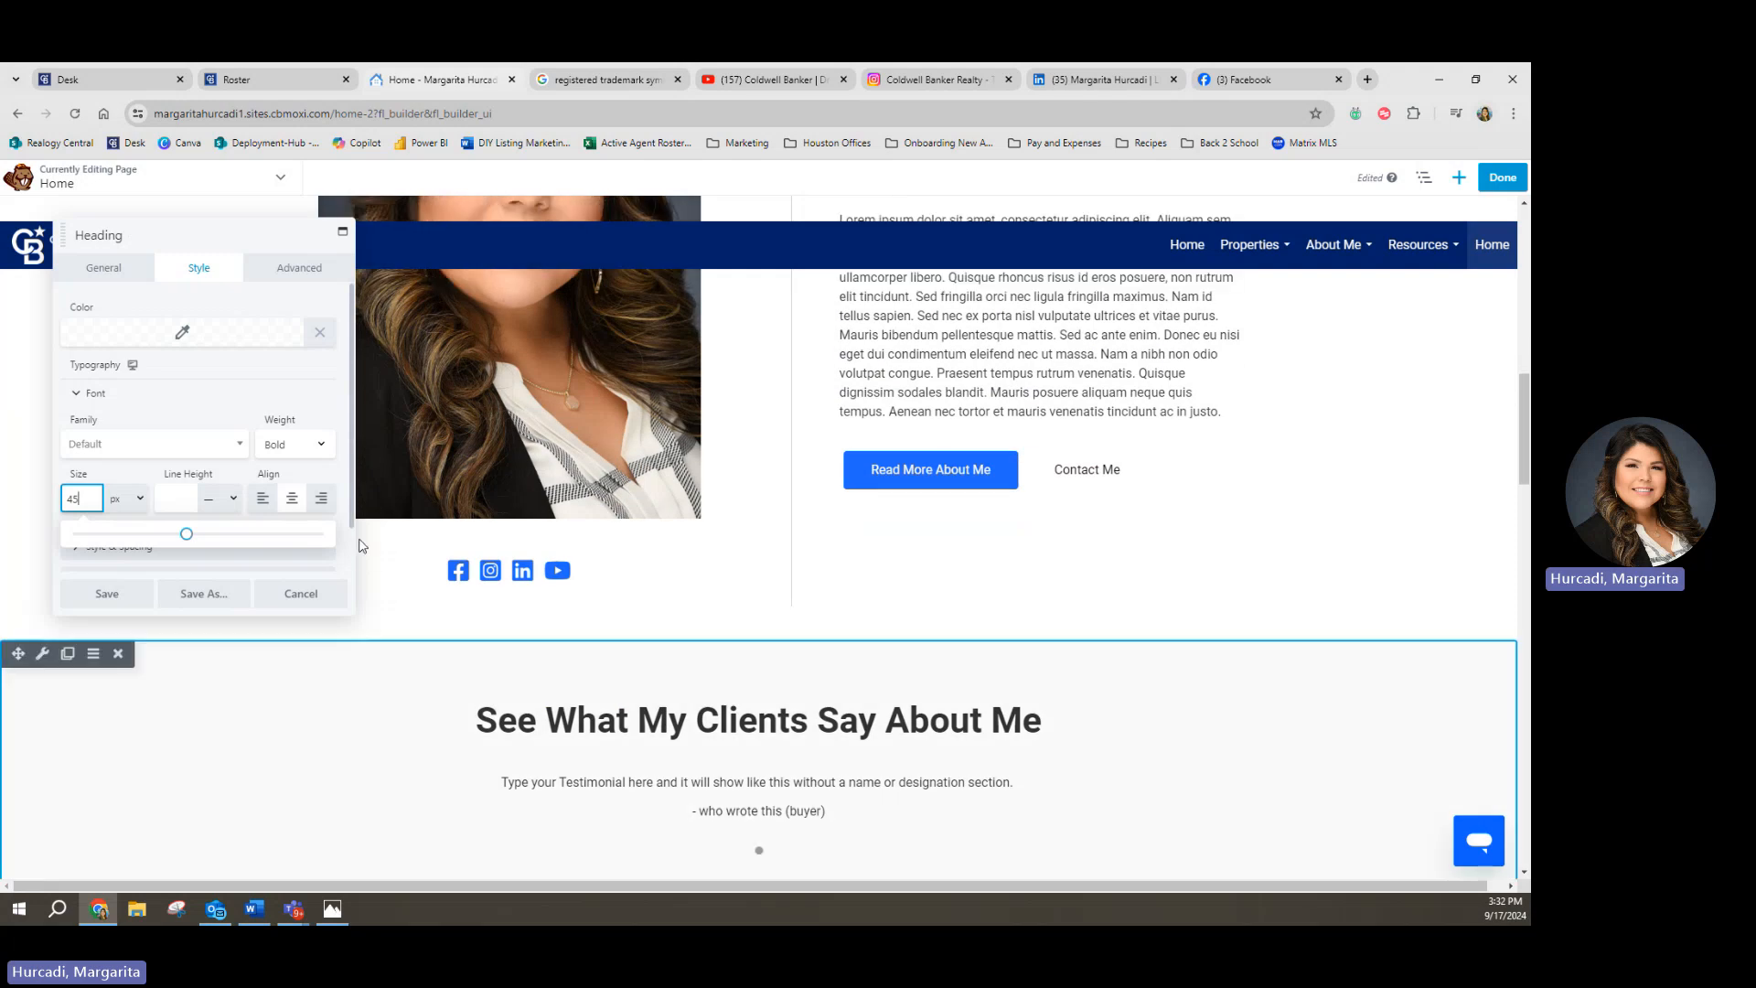
{"action": "left_click", "coordinate": [292, 444]}
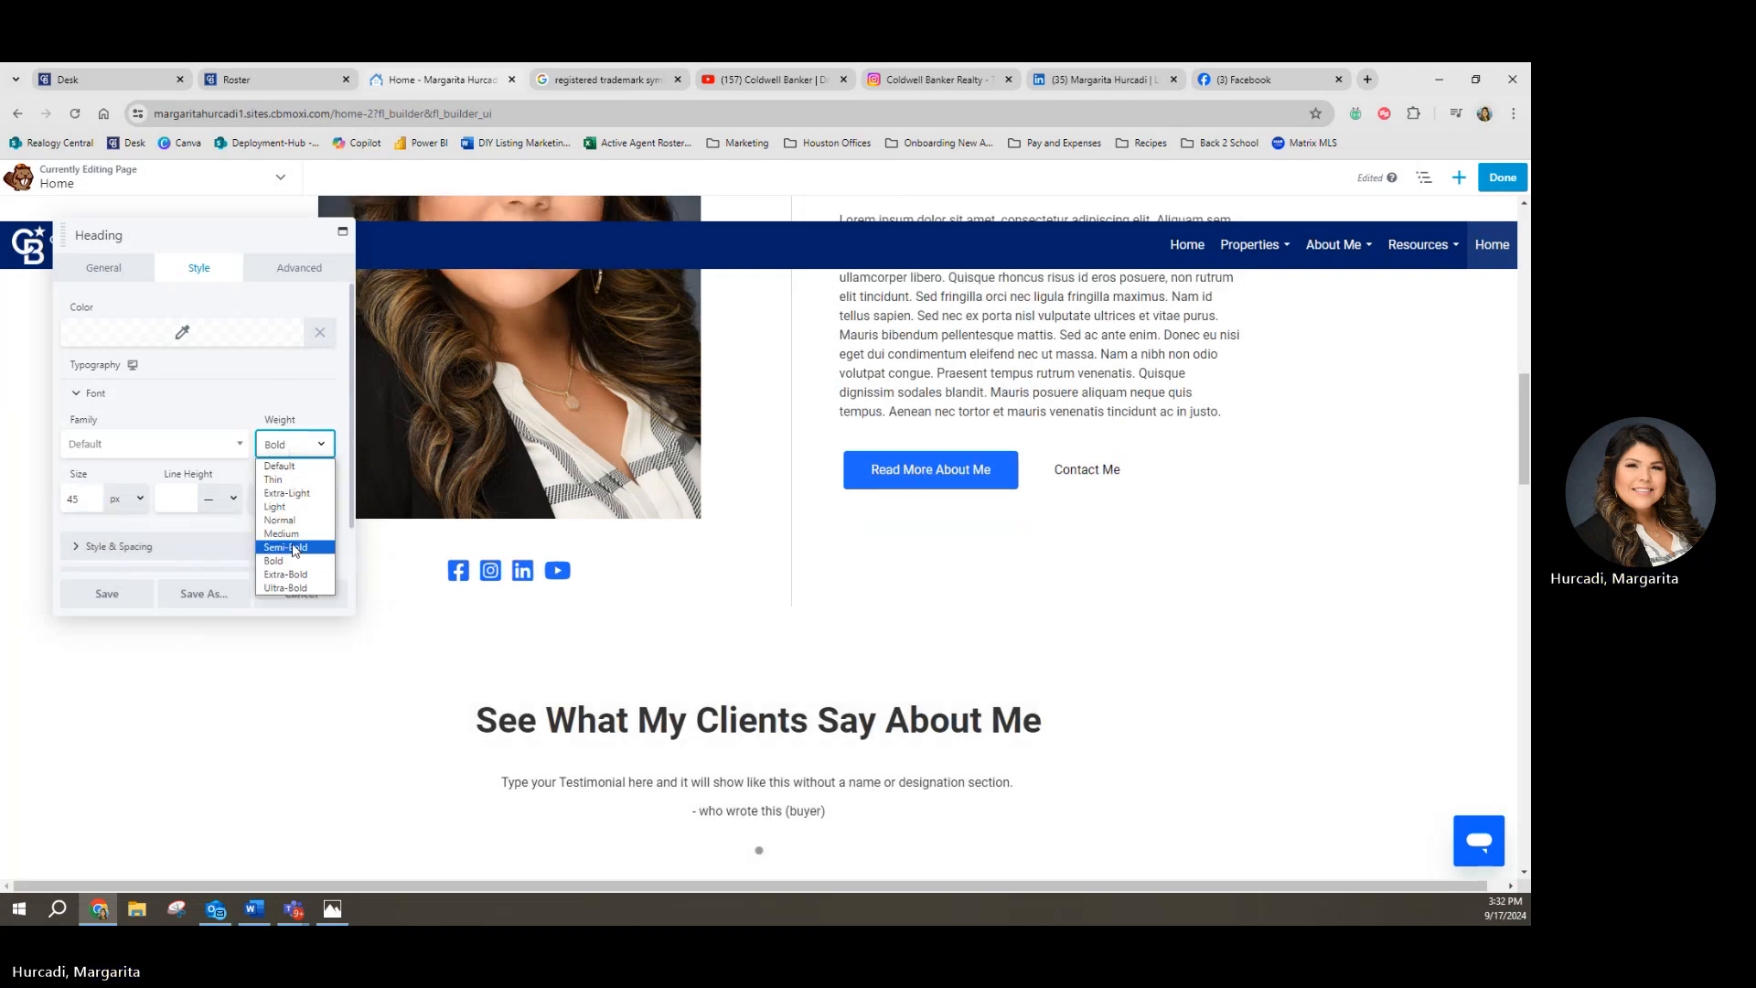
{"action": "left_click", "coordinate": [293, 547]}
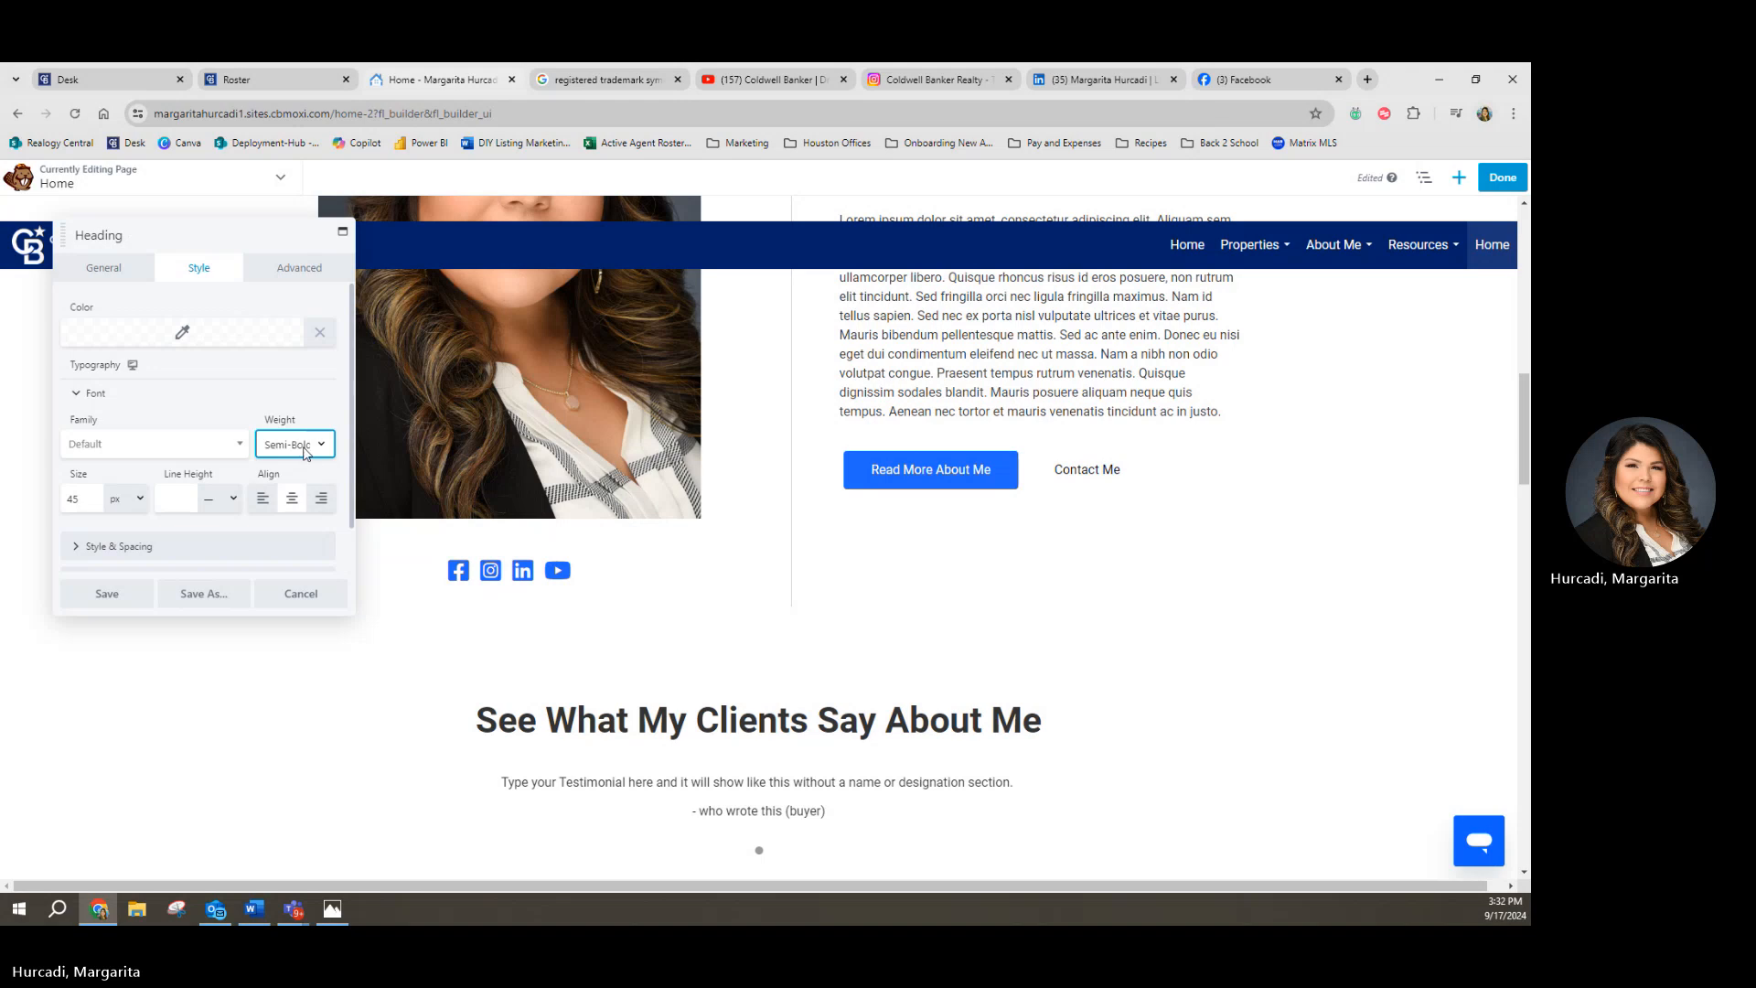
{"action": "left_click", "coordinate": [296, 444]}
{"action": "left_click", "coordinate": [298, 529]}
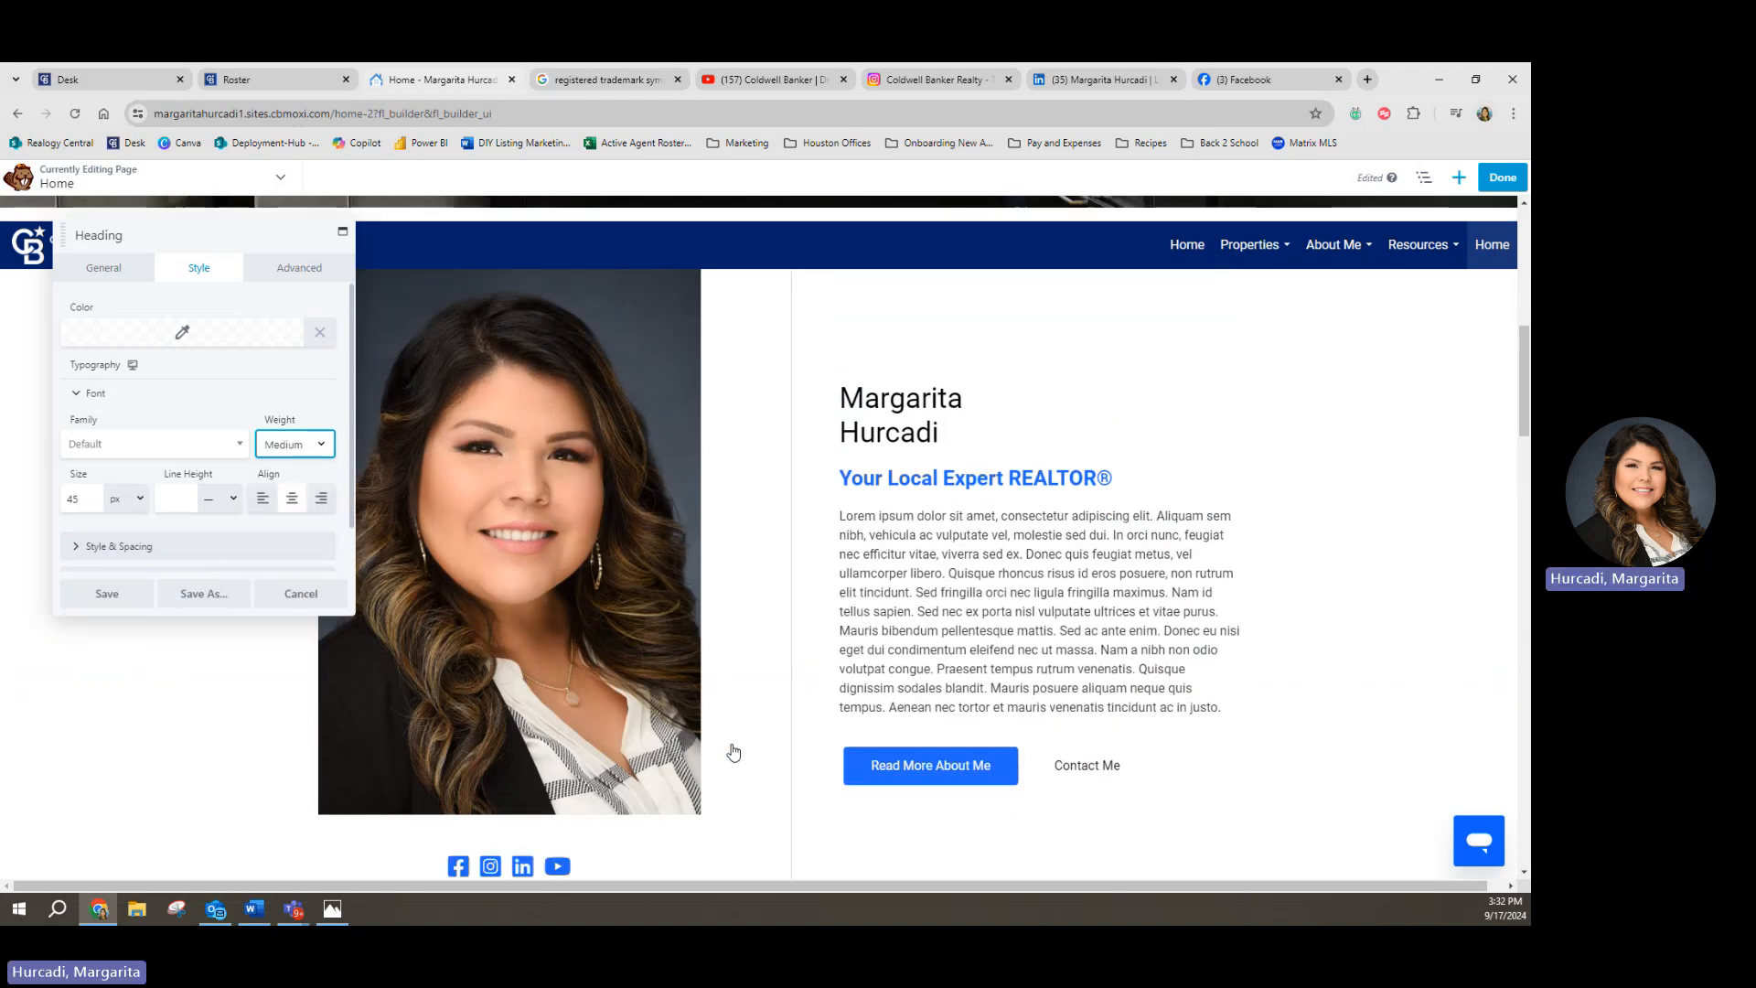
{"action": "scroll", "coordinate": [621, 764], "scroll_direction": "down", "scroll_amount": 2}
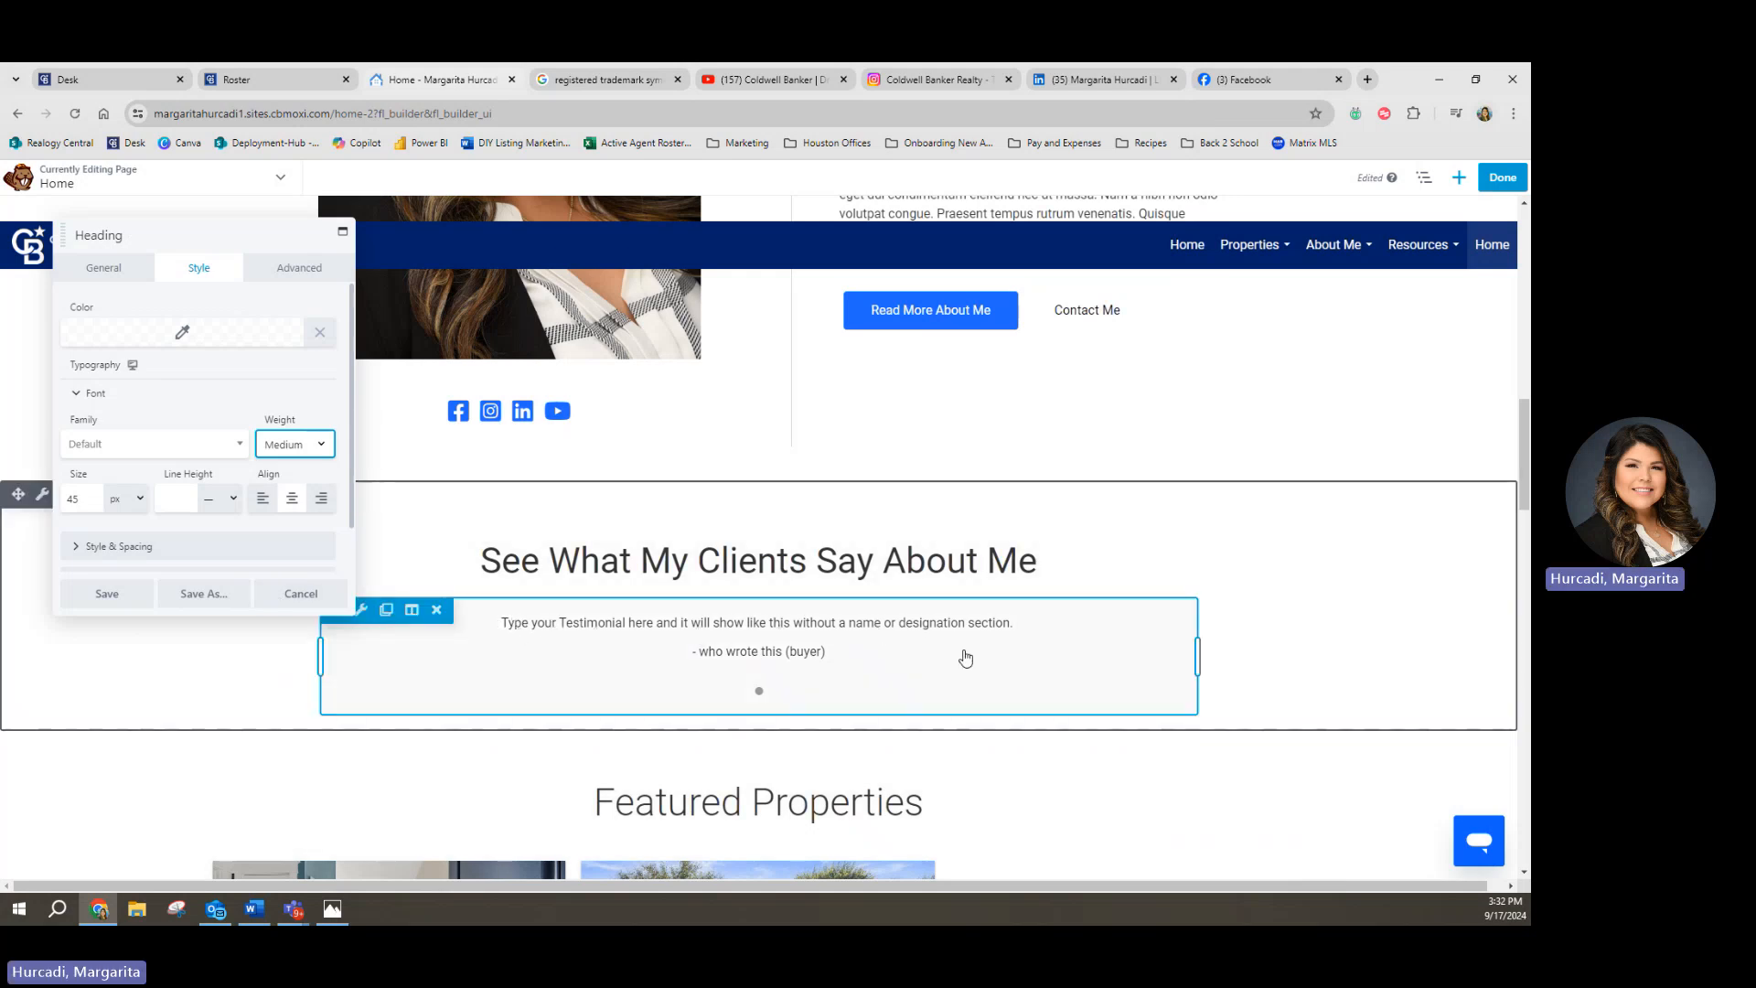
{"action": "left_click", "coordinate": [107, 594]}
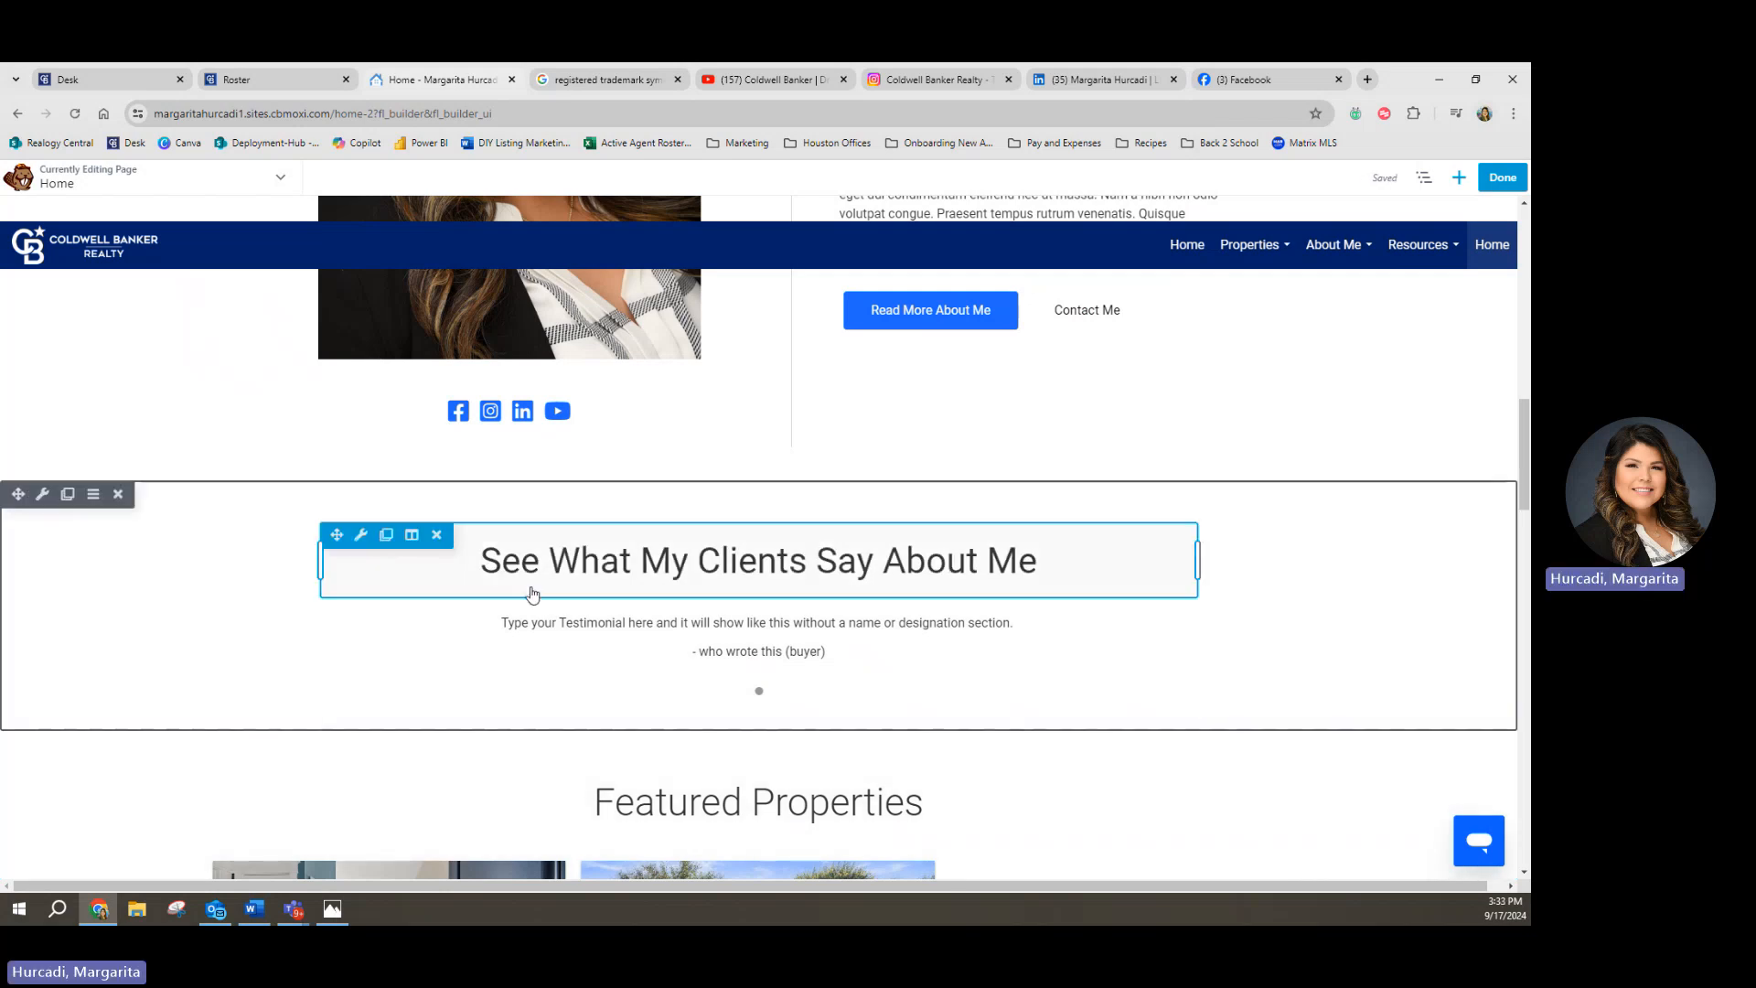
Step: Duplicate the existing testimonial as a second item in the Testimonials module, and open and save the copy
{"action": "left_click", "coordinate": [736, 645]}
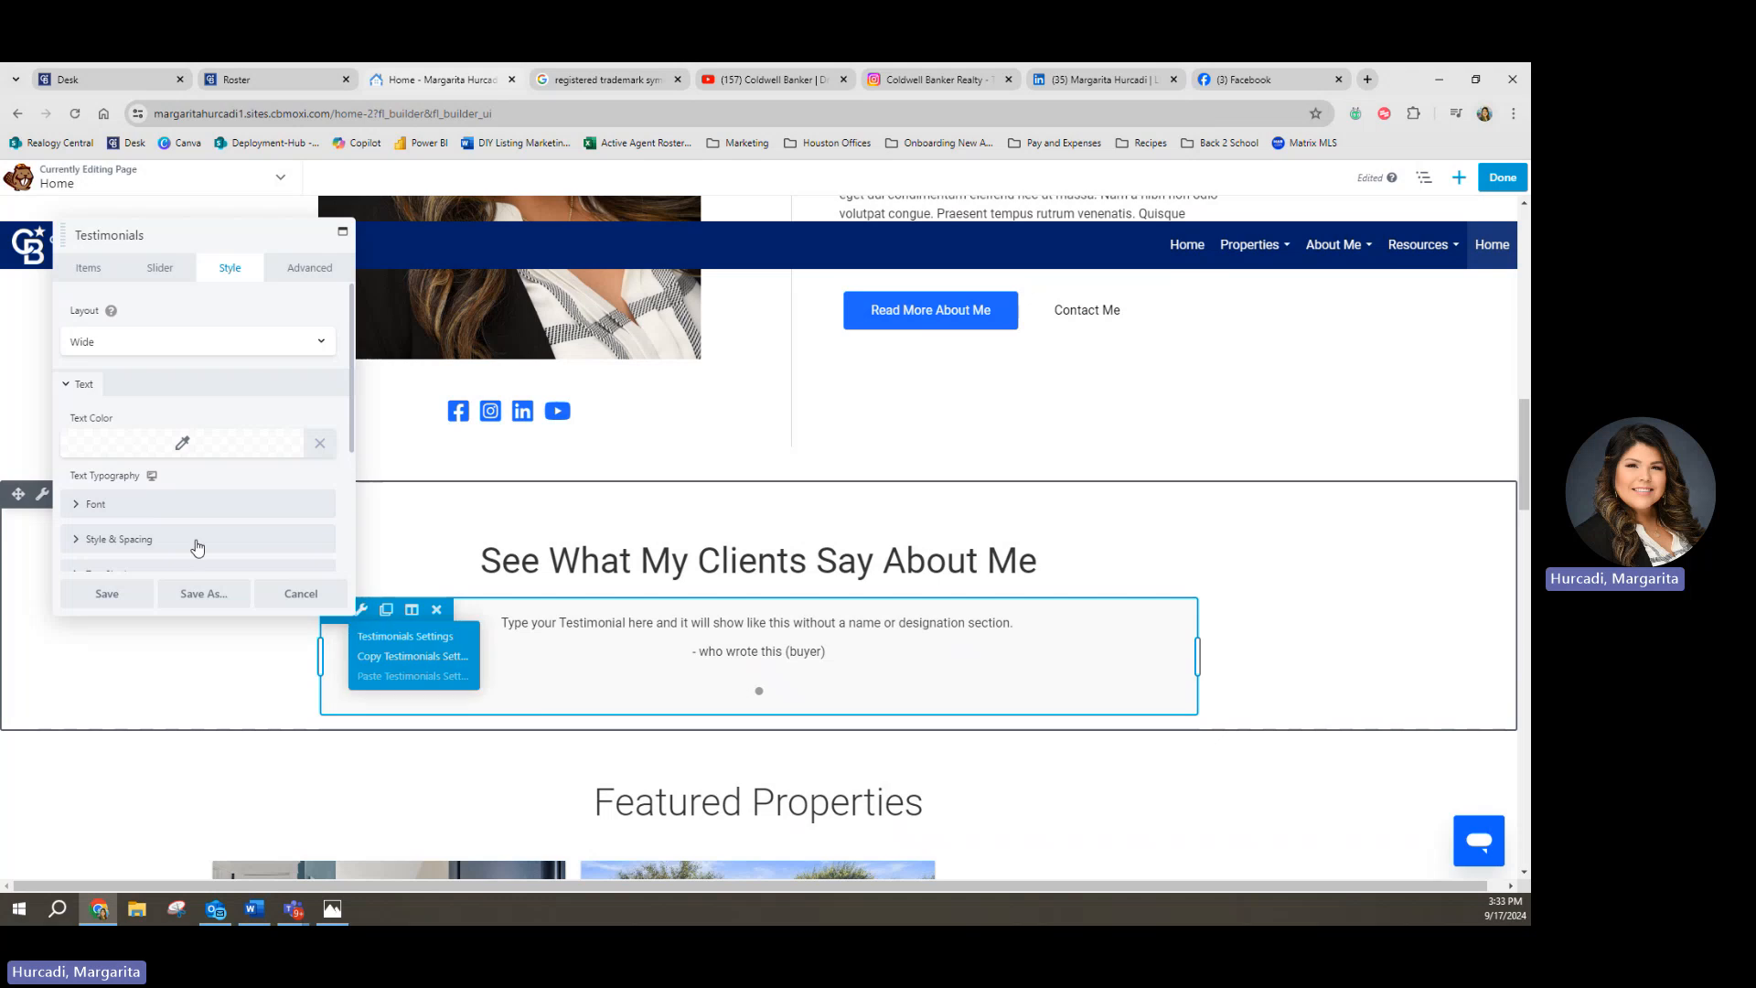
{"action": "left_click", "coordinate": [88, 274]}
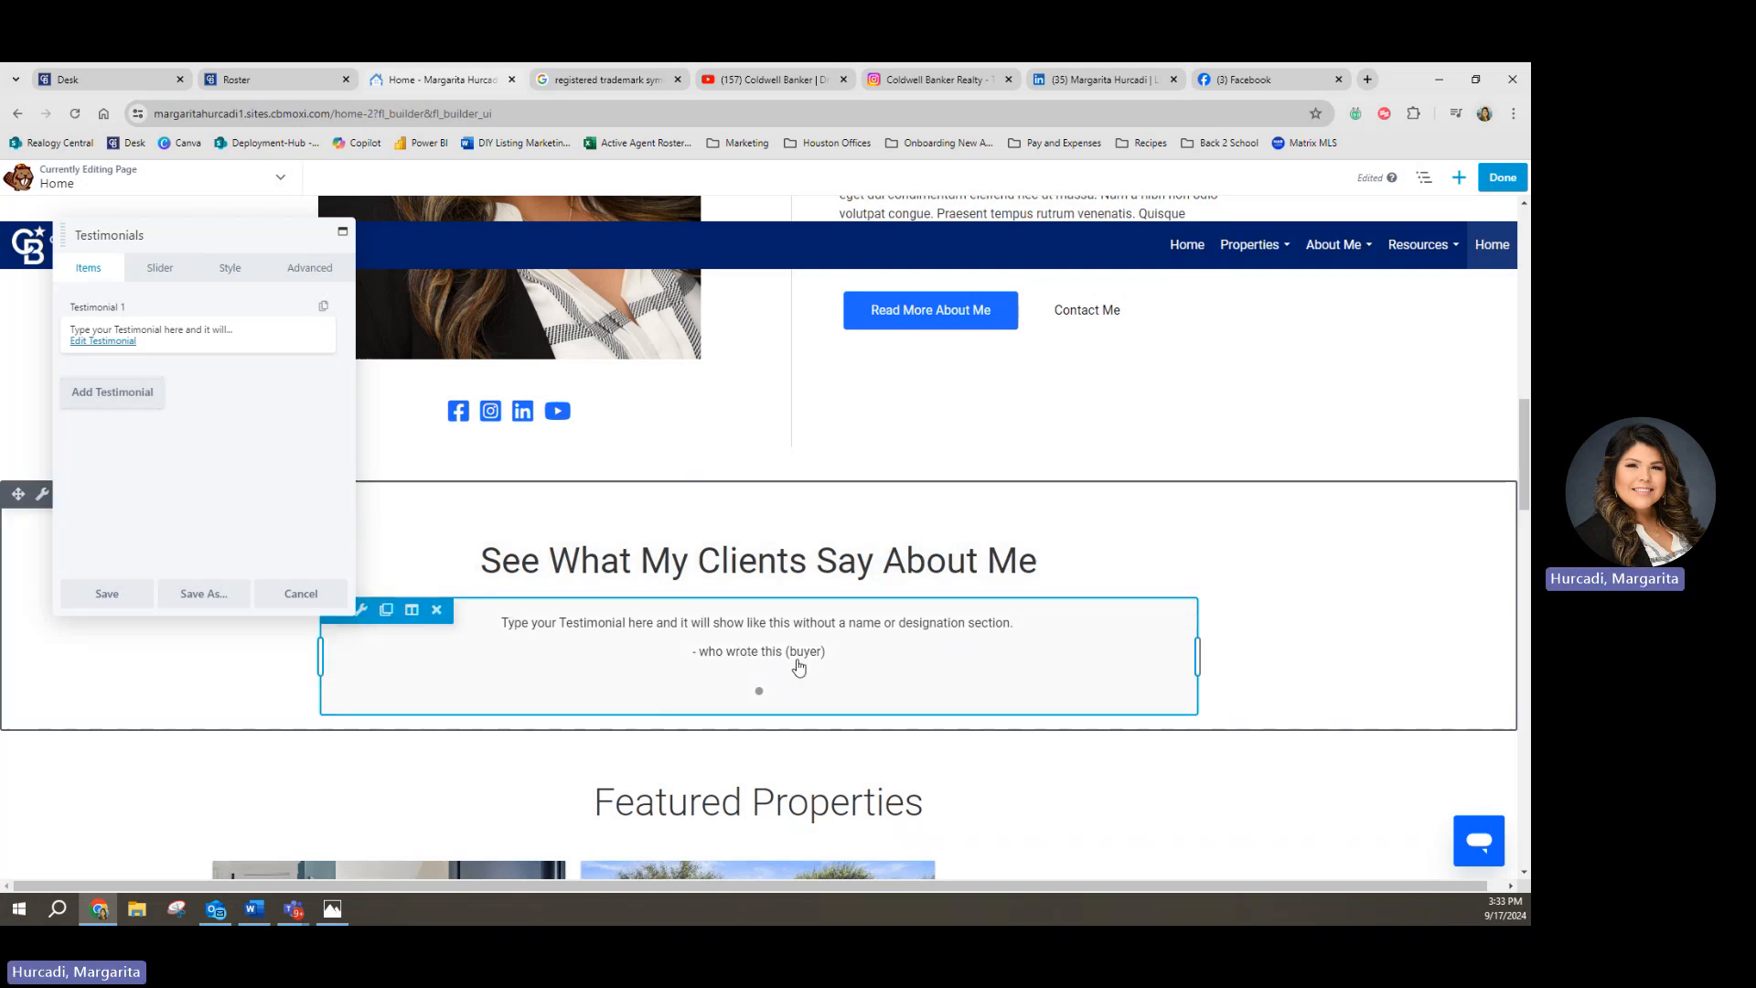
{"action": "left_click", "coordinate": [323, 306]}
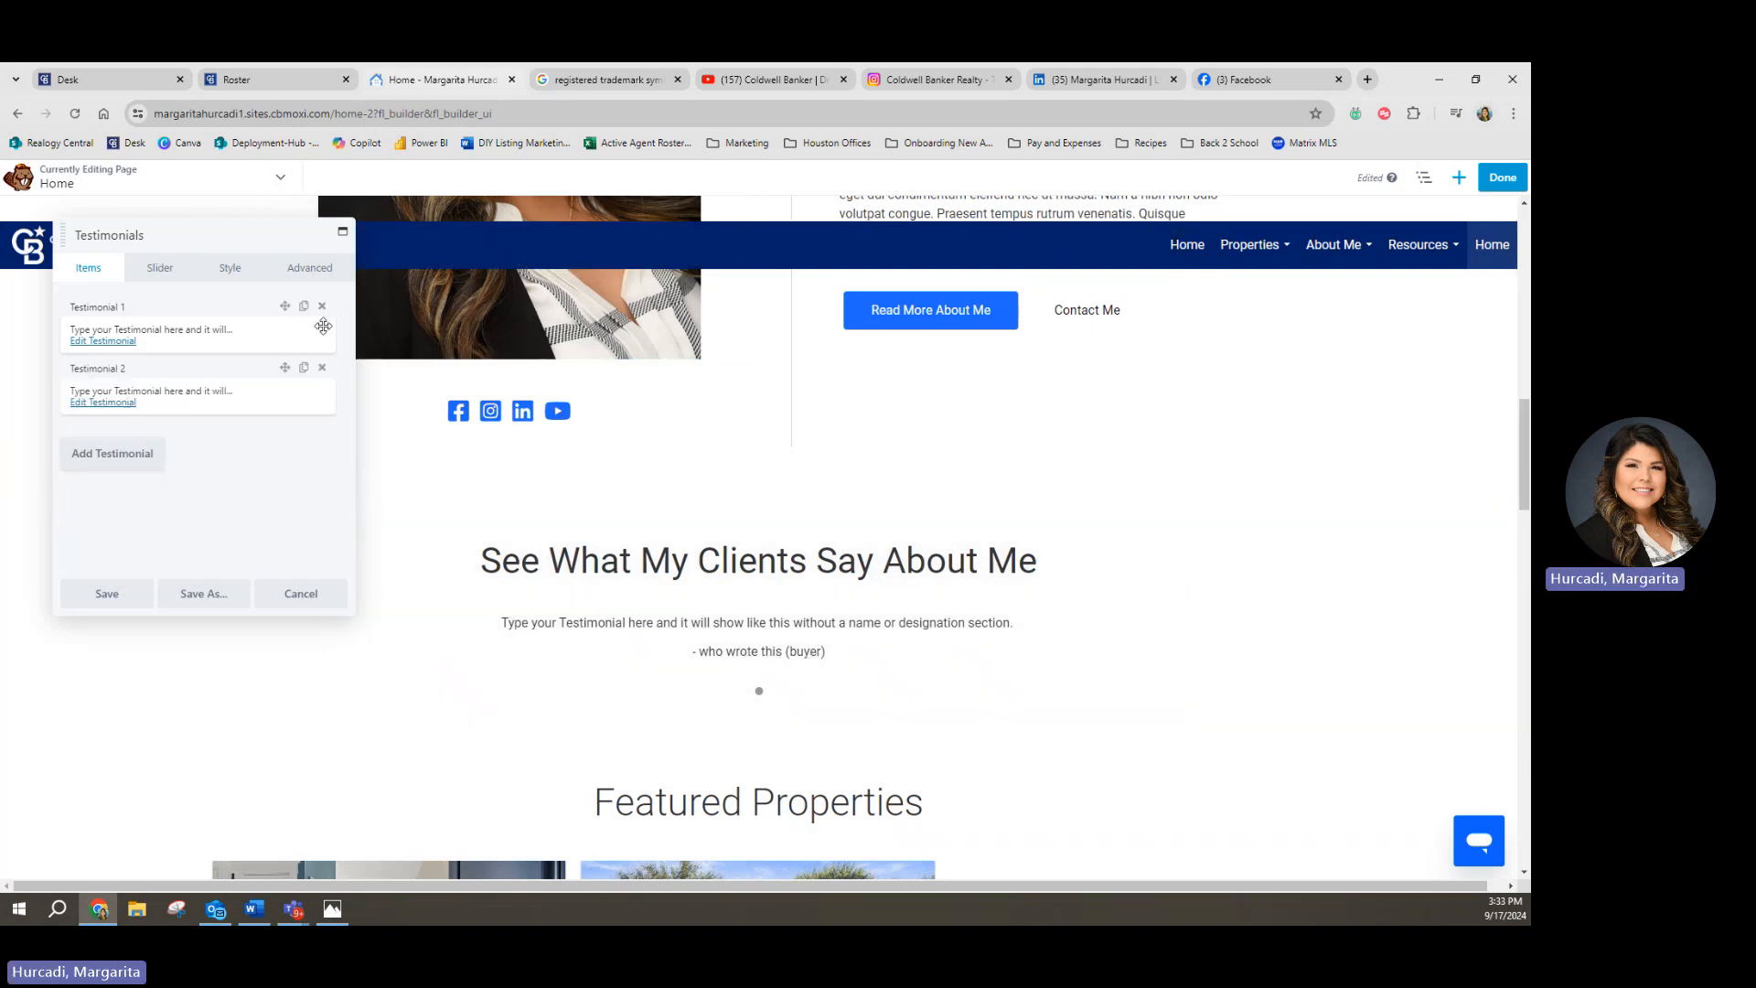
{"action": "left_click", "coordinate": [108, 403]}
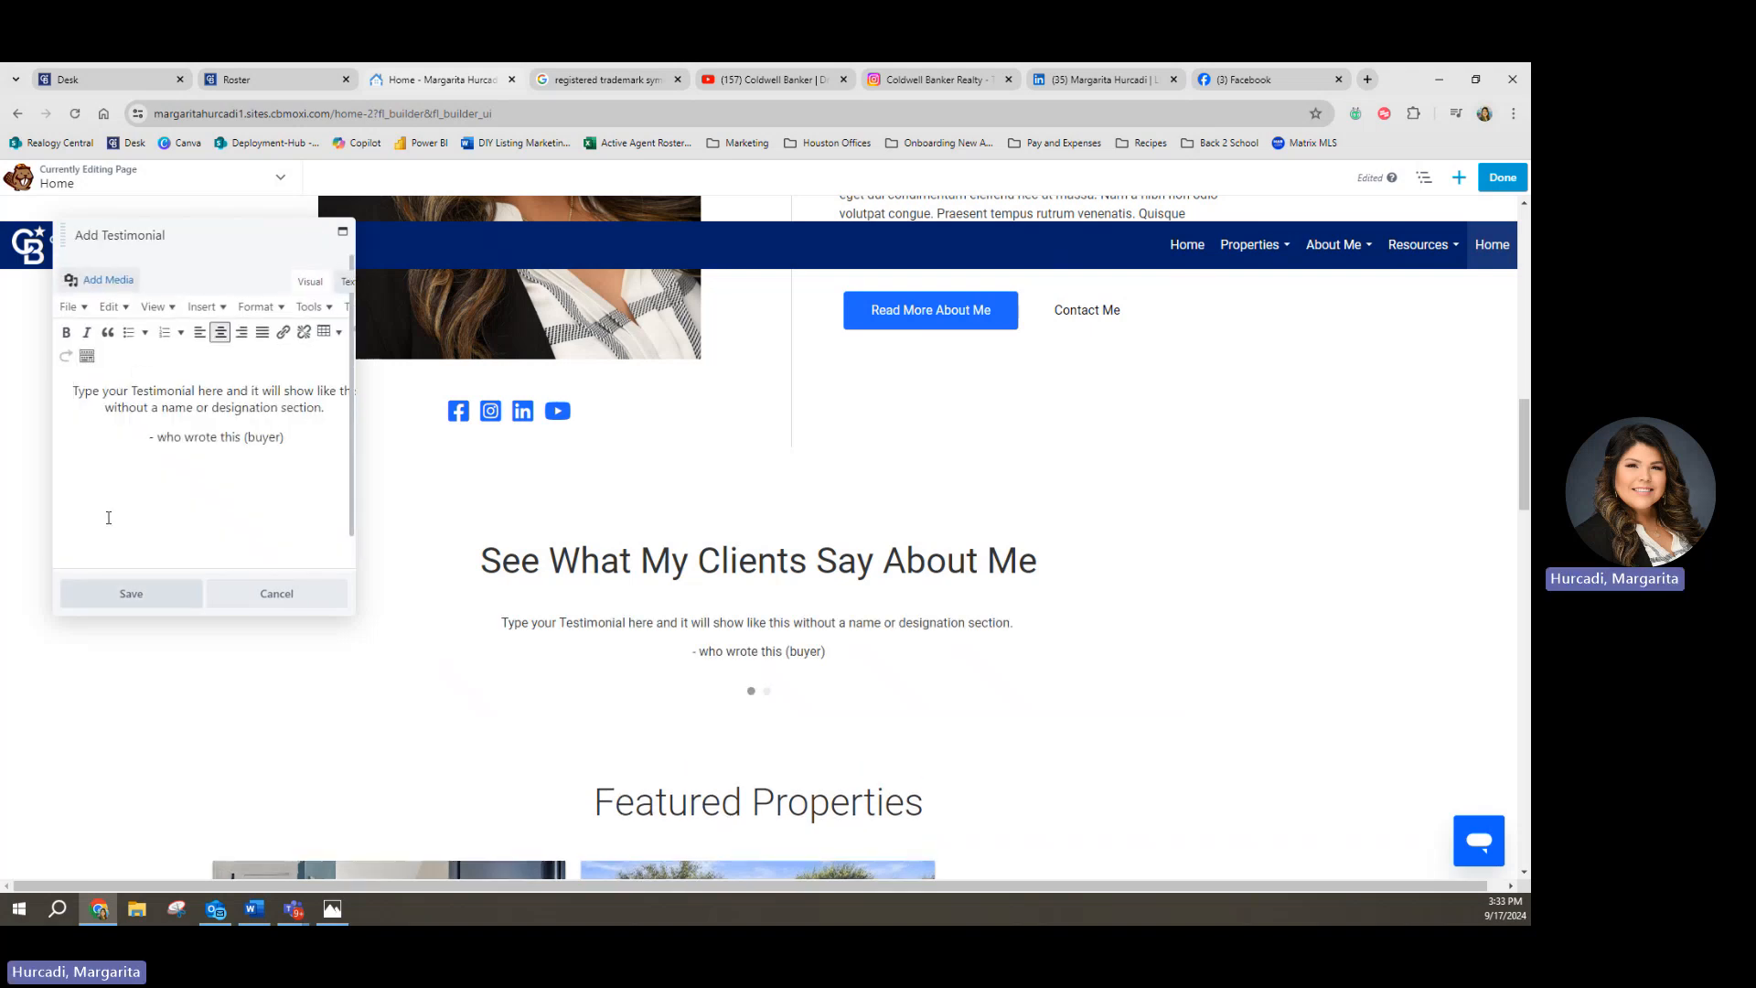
{"action": "left_click", "coordinate": [131, 590]}
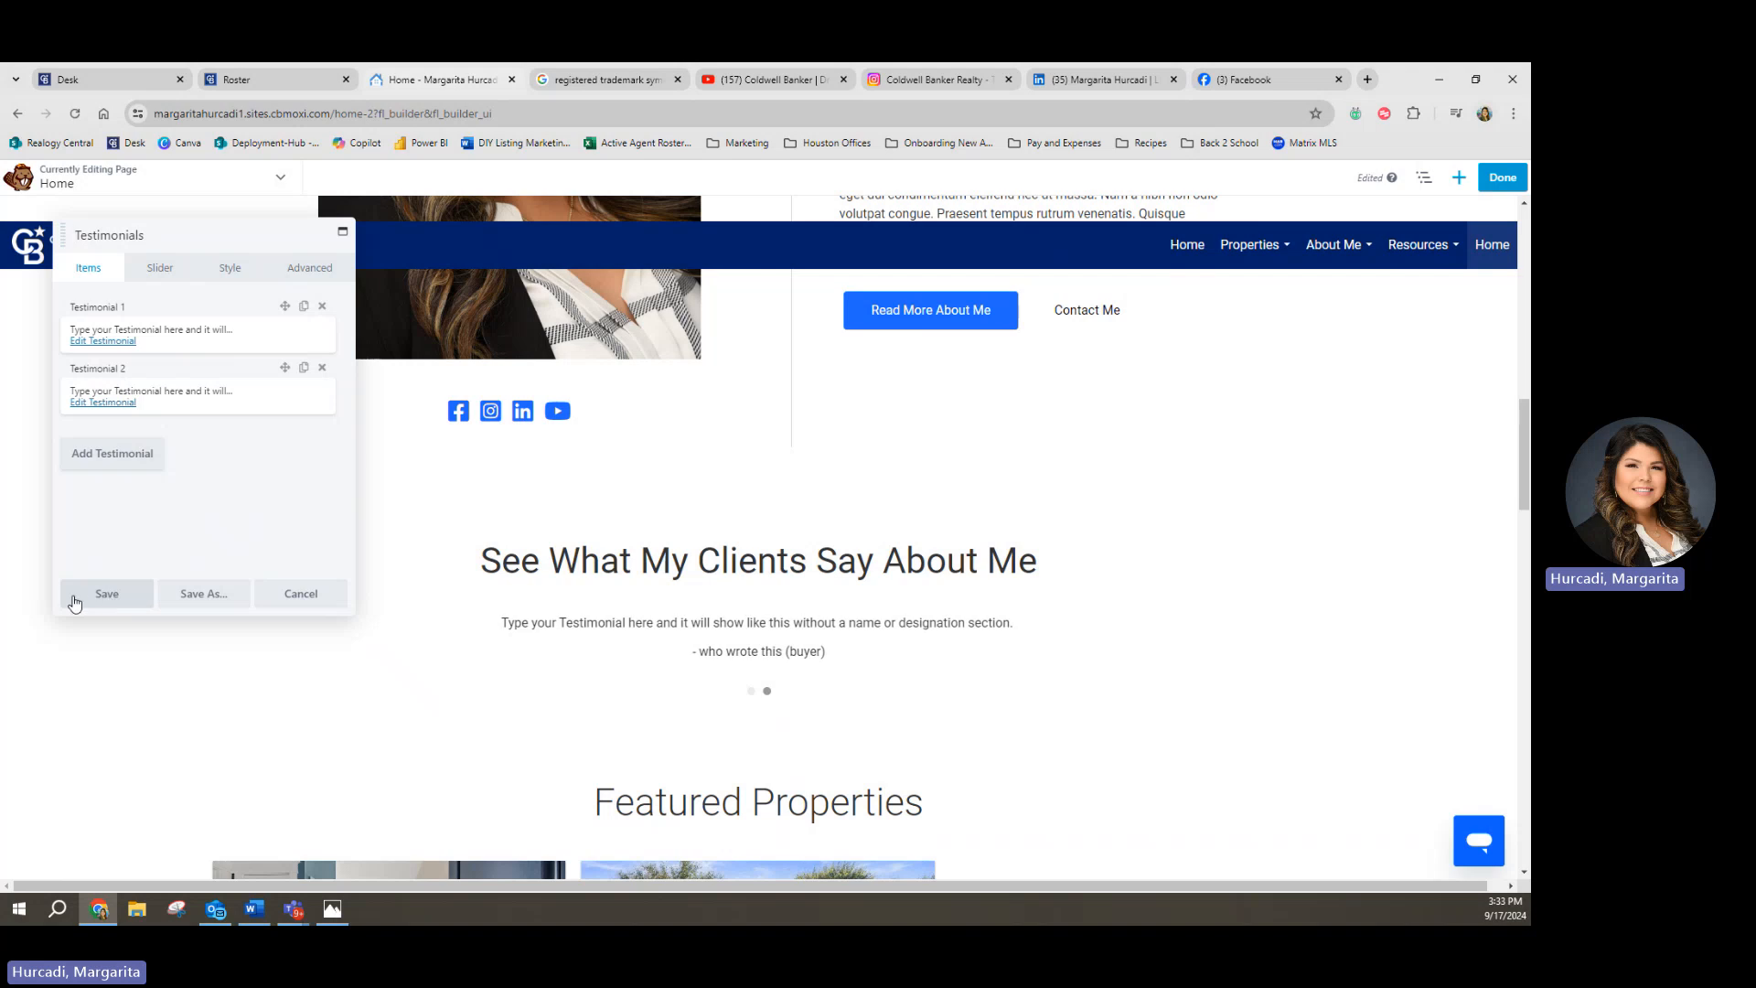
Step: Save the Testimonials module with its two items and check the section on the page
{"action": "left_click", "coordinate": [122, 595]}
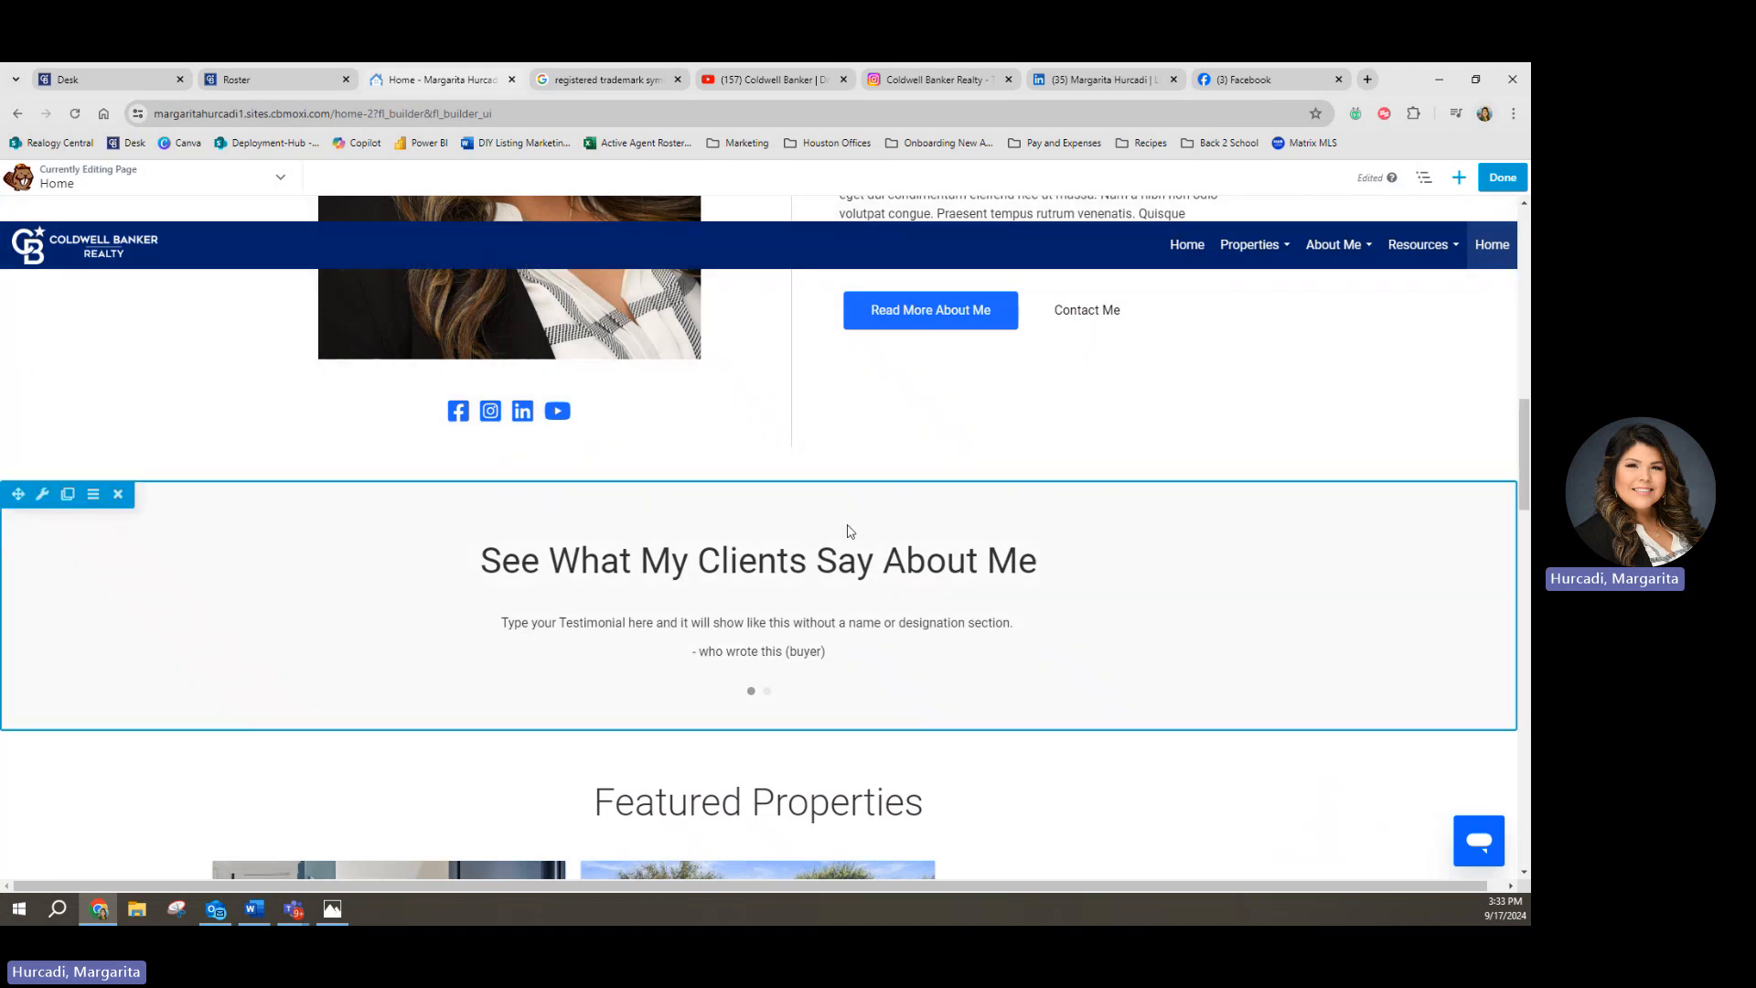
{"action": "scroll", "coordinate": [881, 593], "scroll_direction": "down", "scroll_amount": 3}
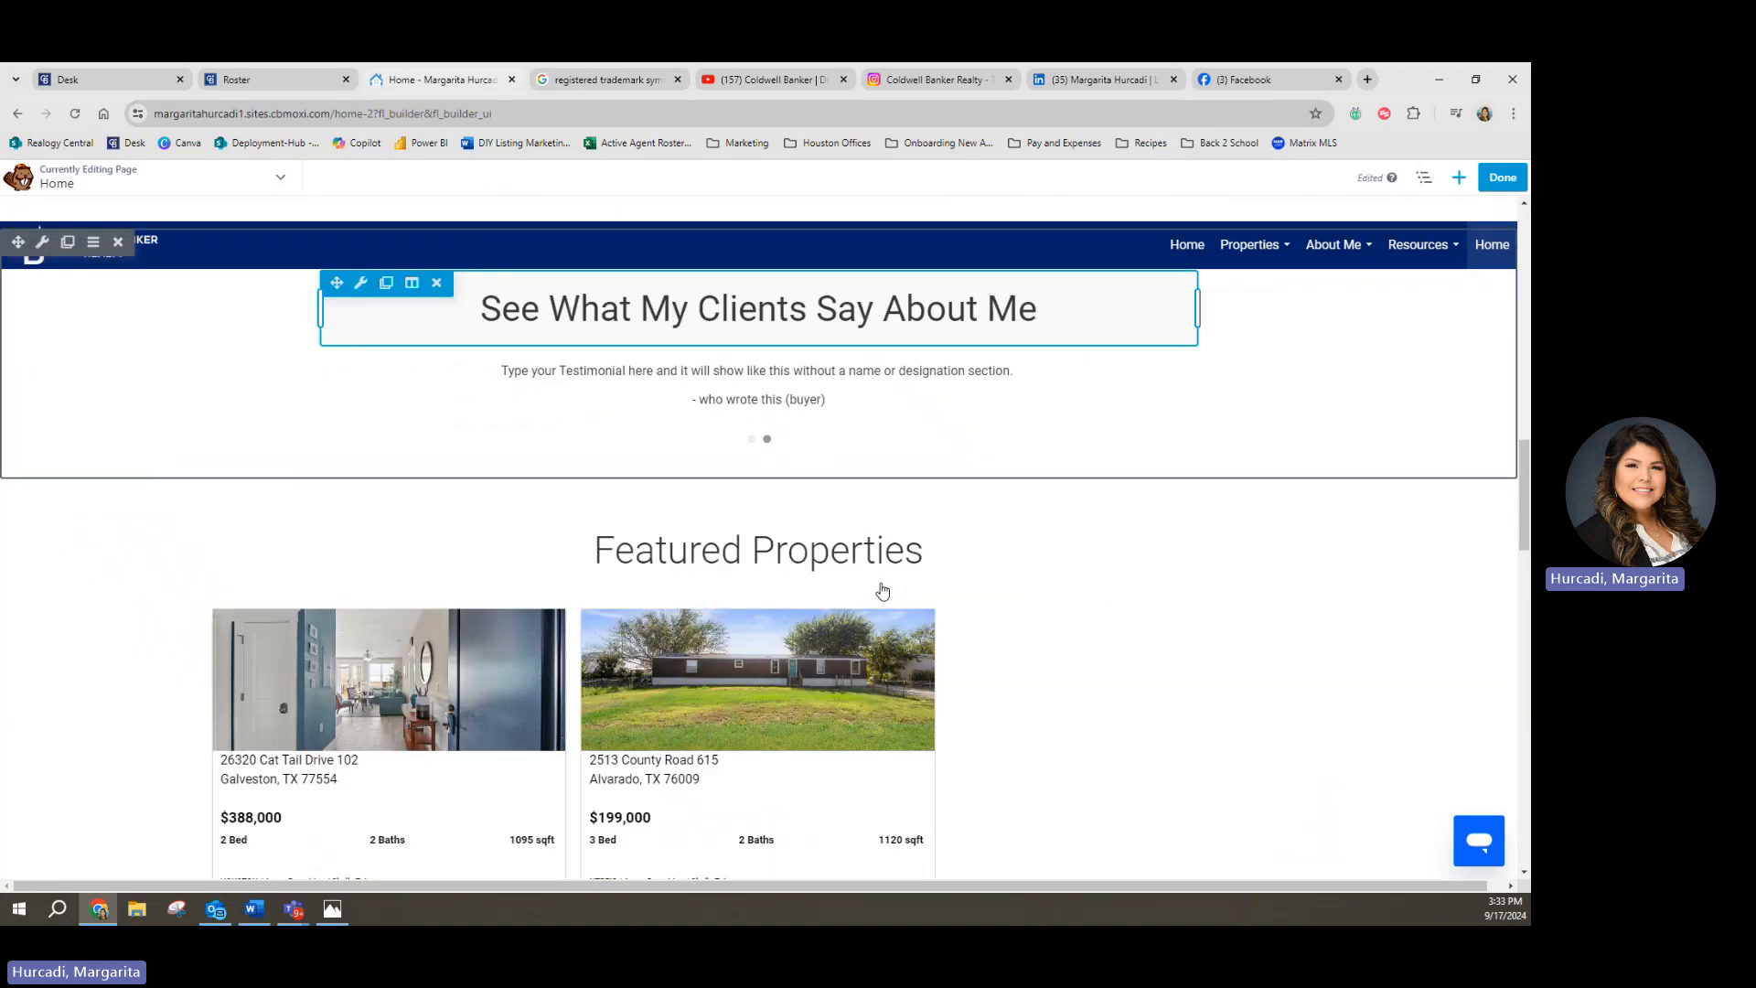
{"action": "scroll", "coordinate": [881, 593], "scroll_direction": "down", "scroll_amount": 1}
{"action": "scroll", "coordinate": [804, 494], "scroll_direction": "up", "scroll_amount": 2}
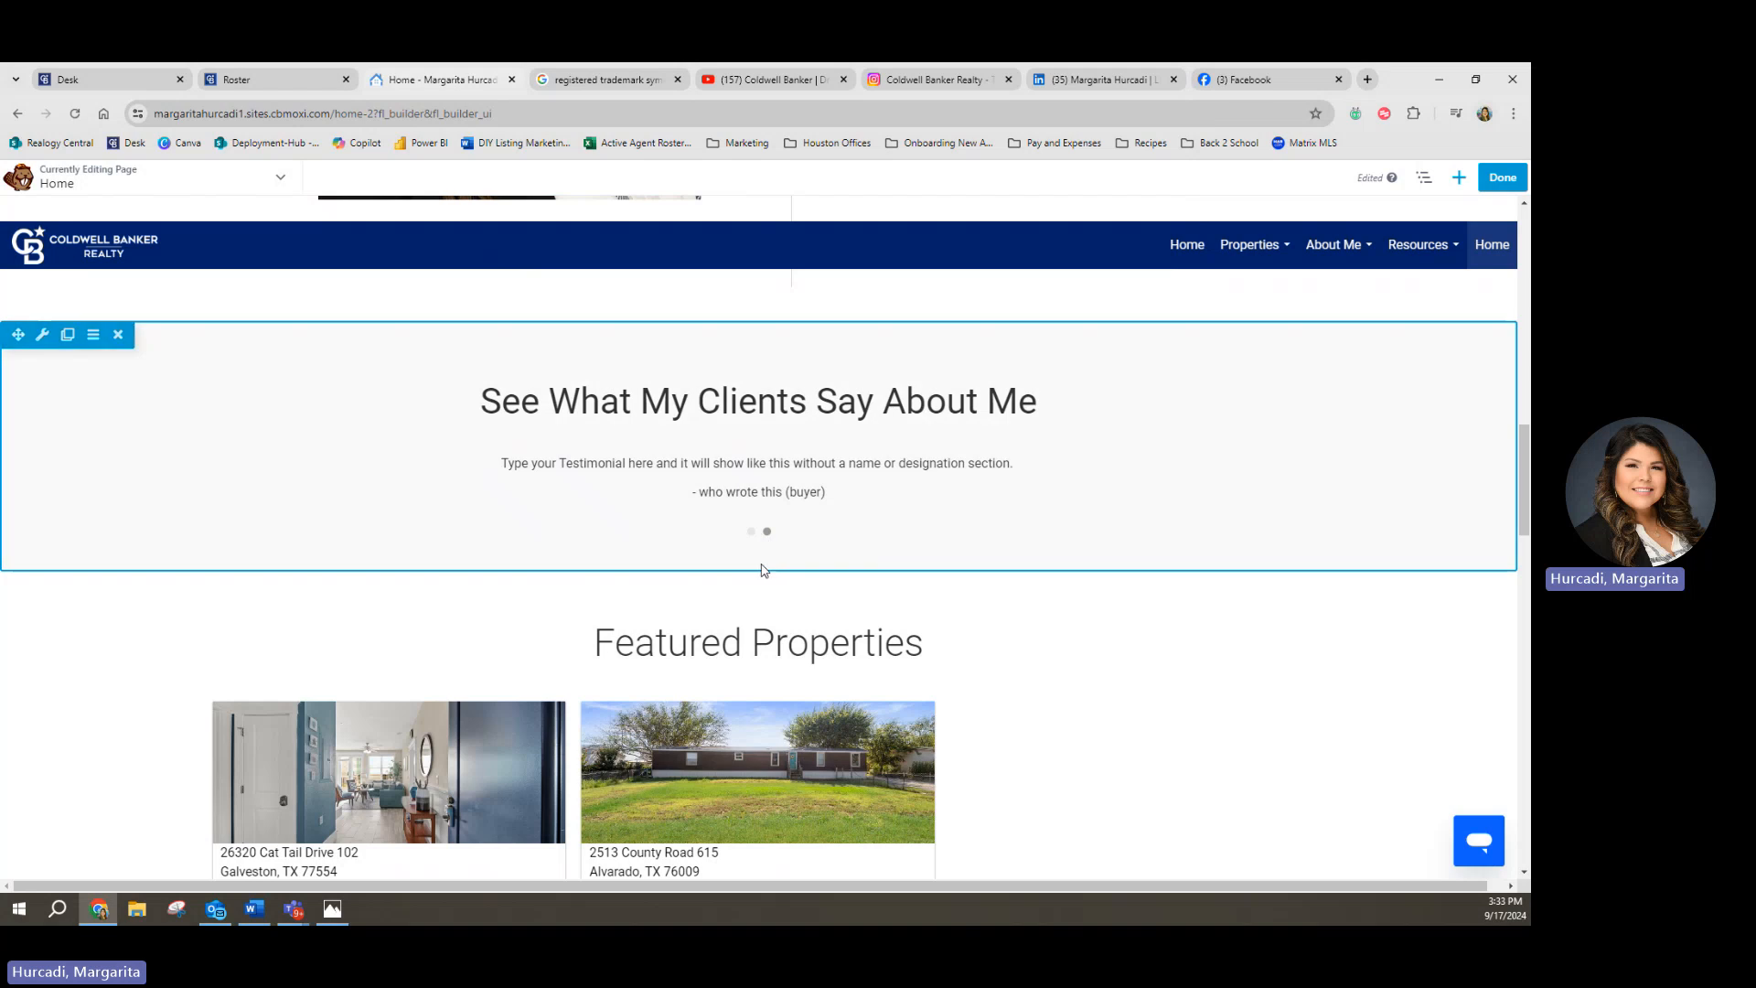
{"action": "scroll", "coordinate": [812, 607], "scroll_direction": "up", "scroll_amount": 3}
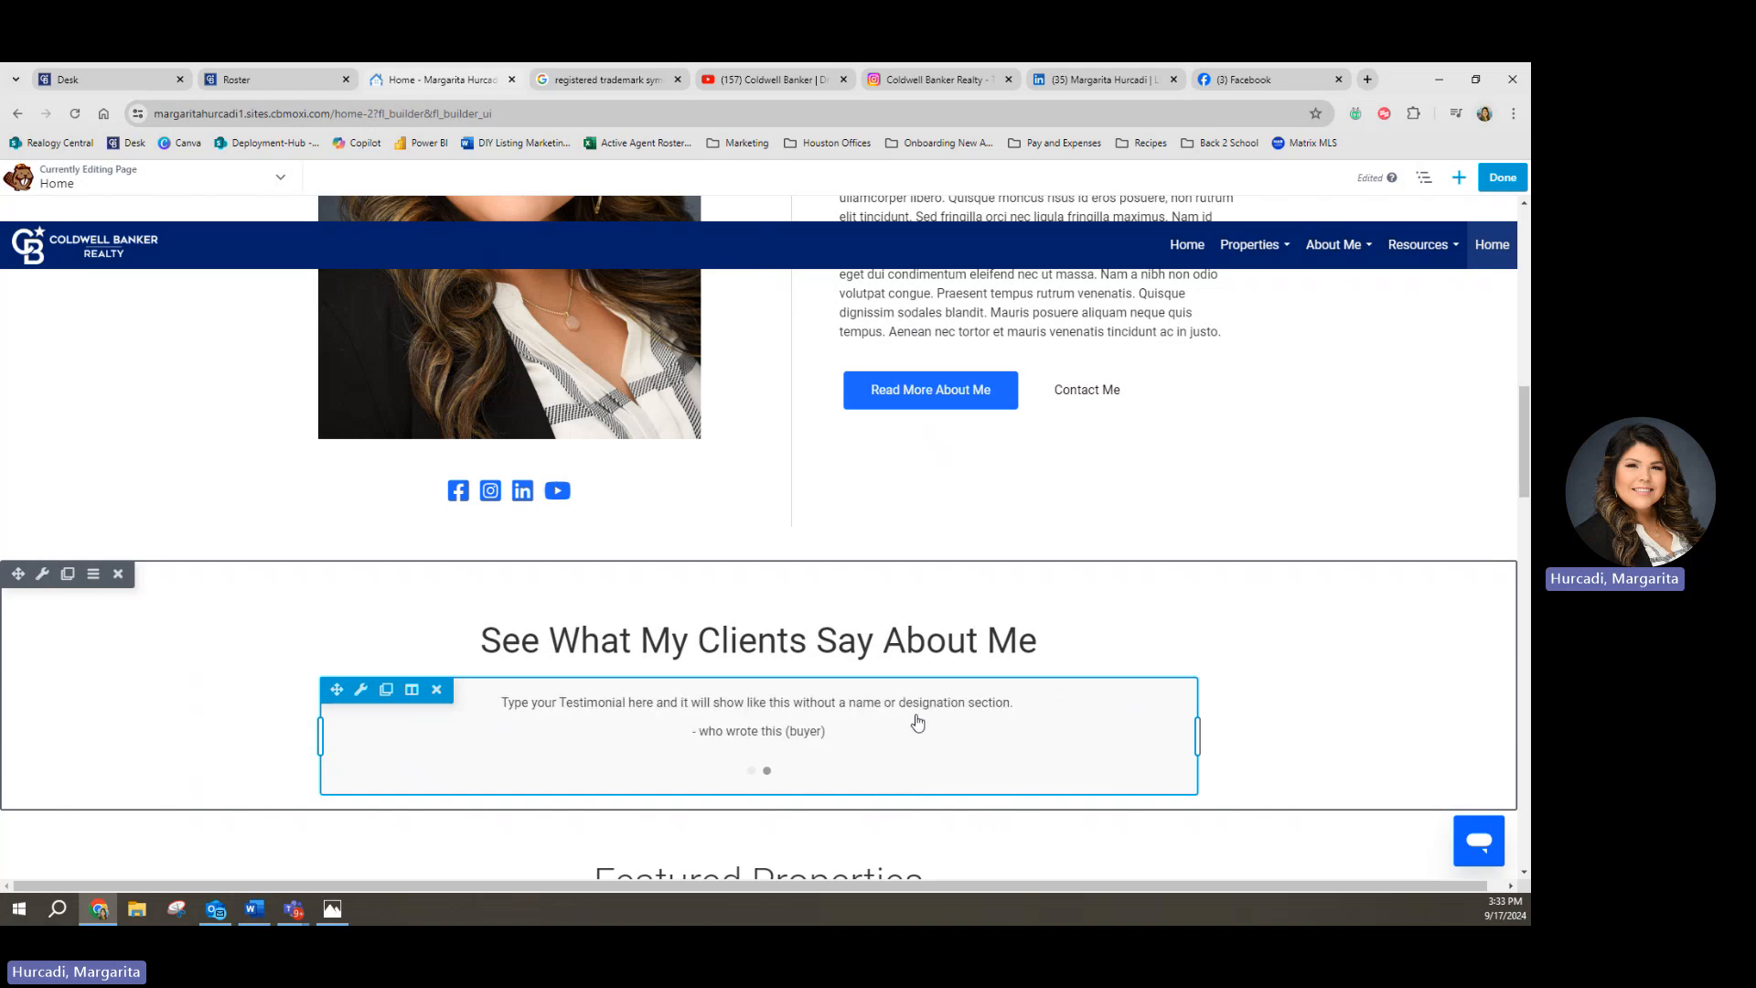
{"action": "left_click", "coordinate": [1459, 178]}
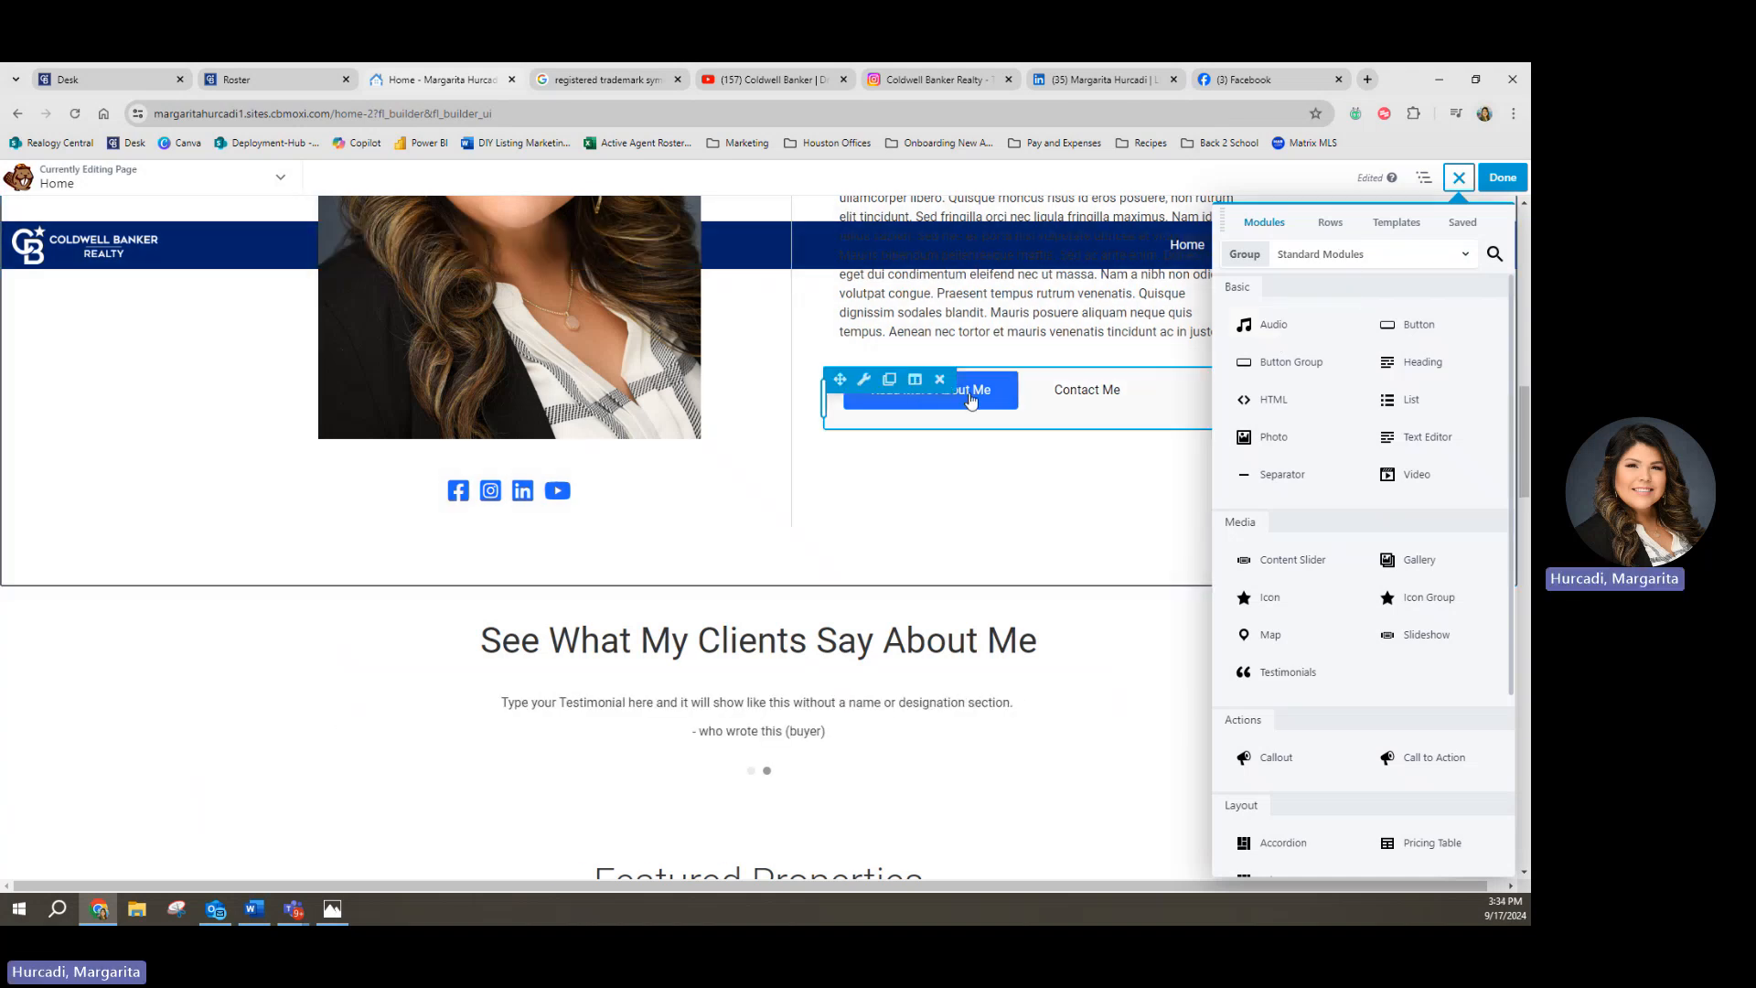
{"action": "left_click", "coordinate": [1459, 177]}
{"action": "scroll", "coordinate": [923, 453], "scroll_direction": "down", "scroll_amount": 20}
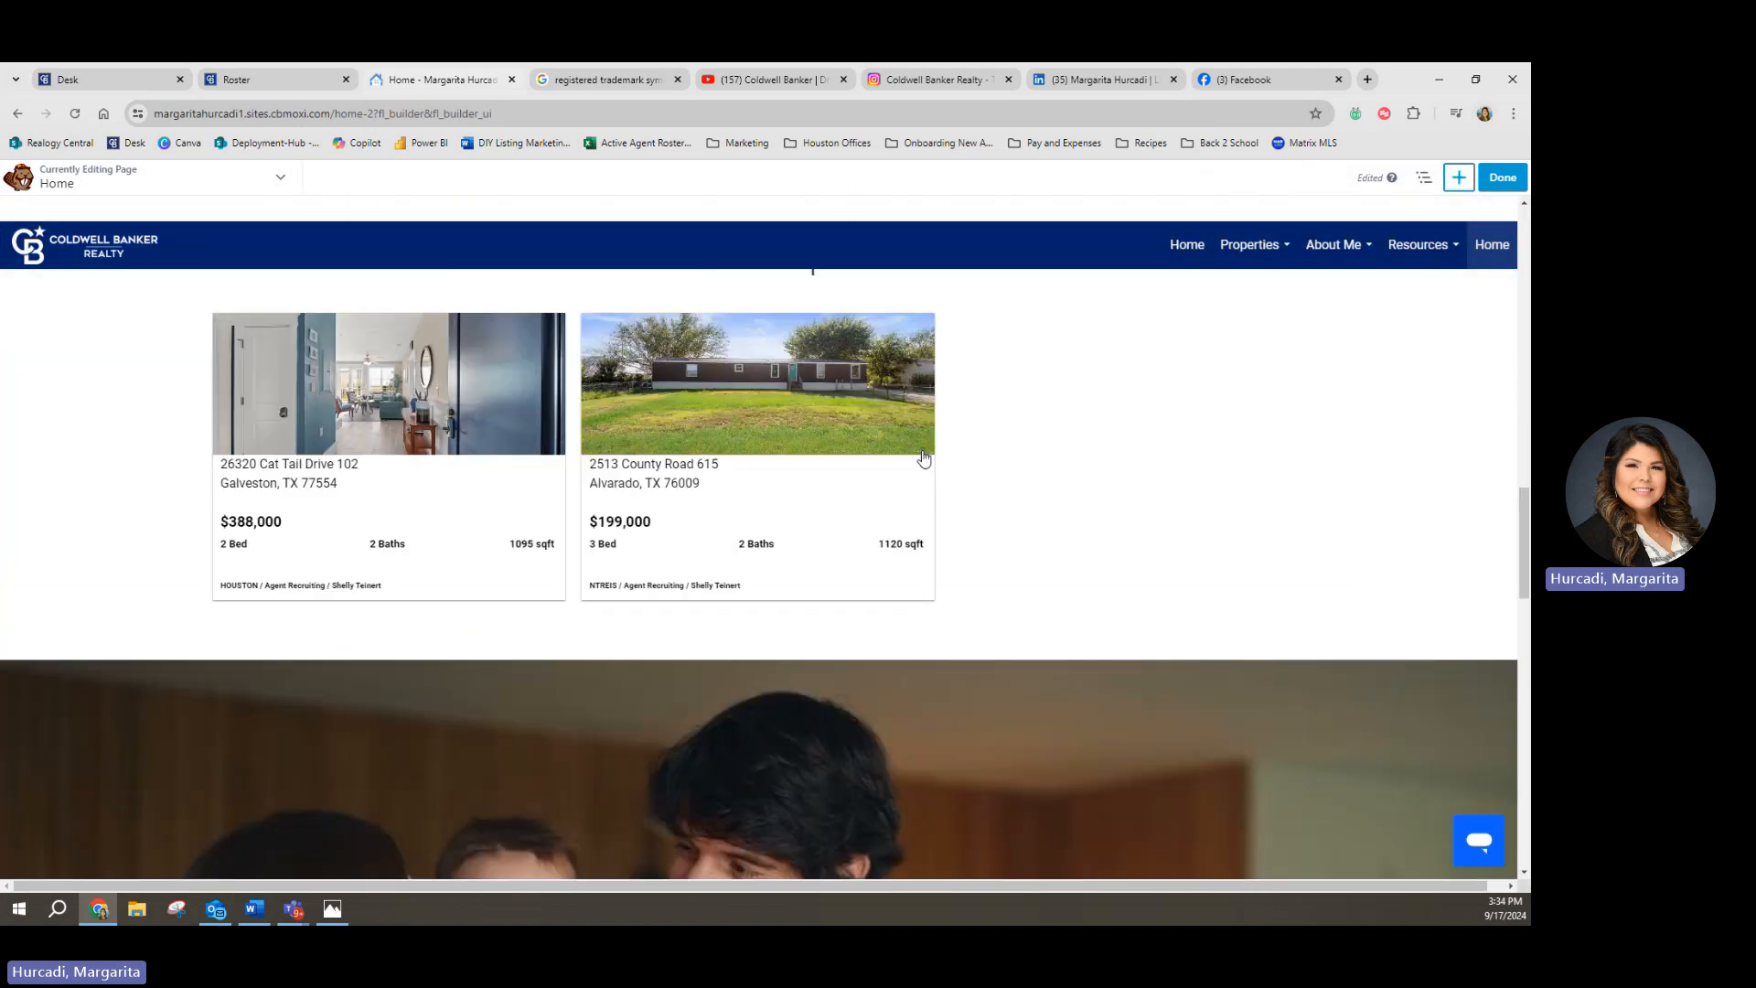
Step: Duplicate the Read More About Me button group and delete the Contact Me button from the copy
{"action": "scroll", "coordinate": [921, 455], "scroll_direction": "up", "scroll_amount": 20}
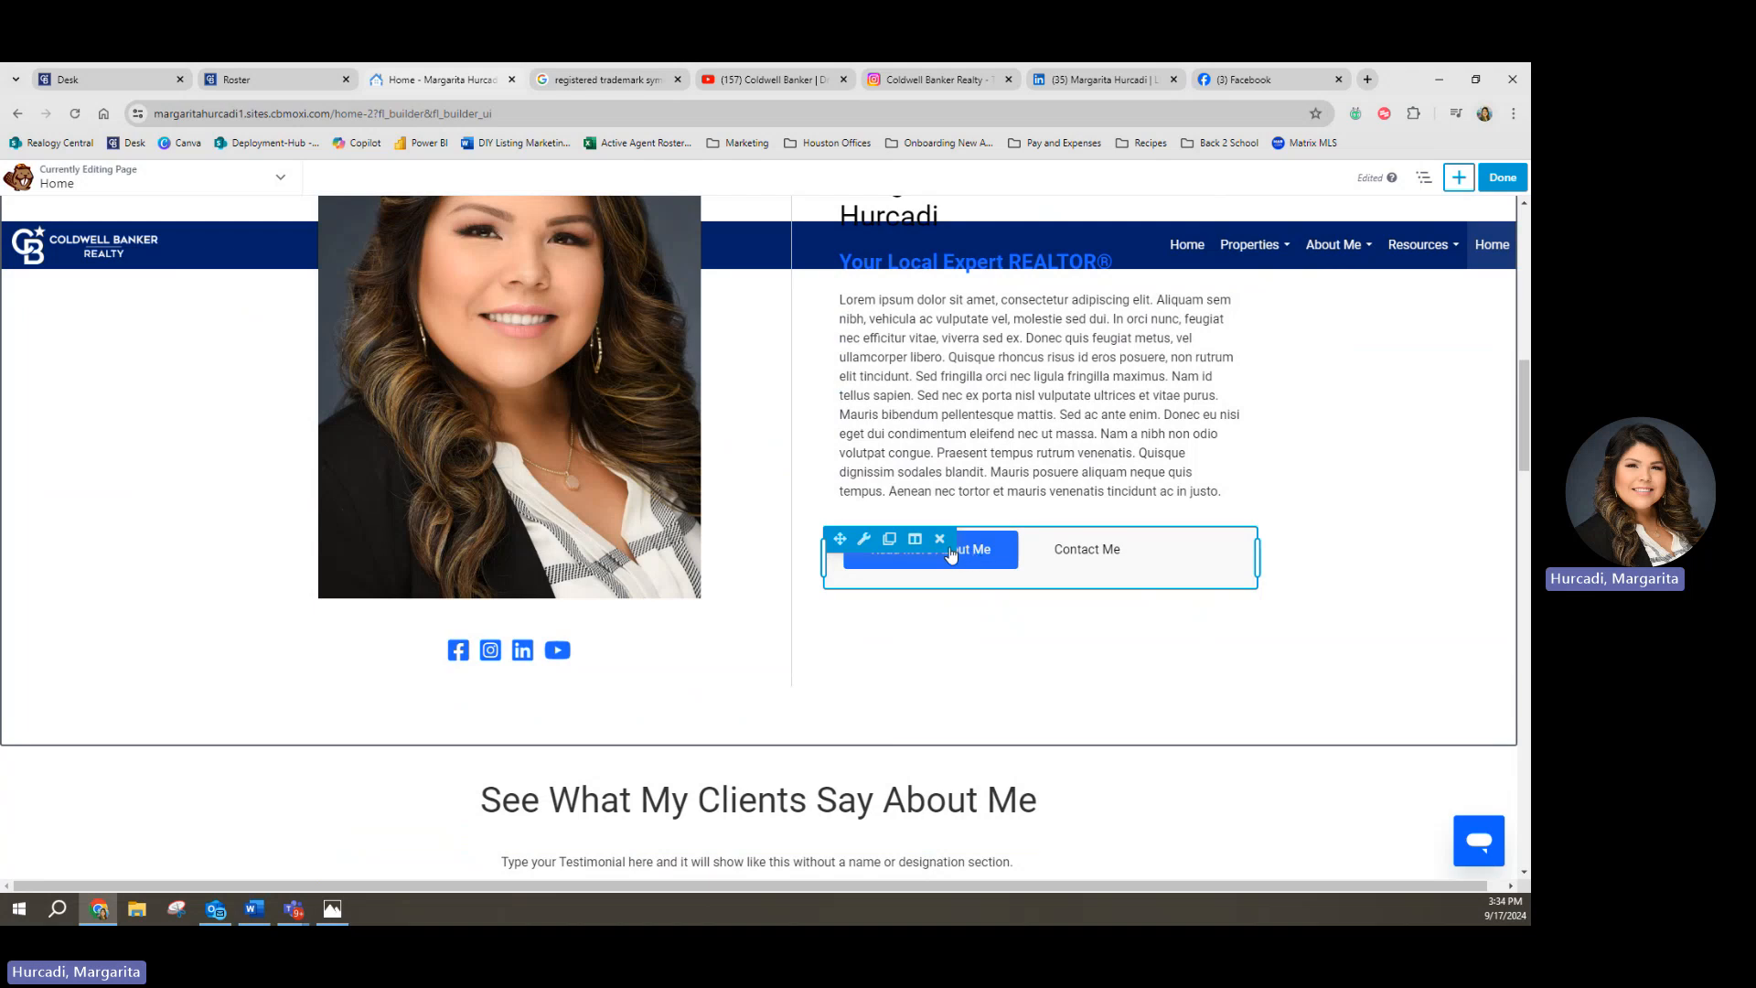
{"action": "left_click", "coordinate": [890, 541]}
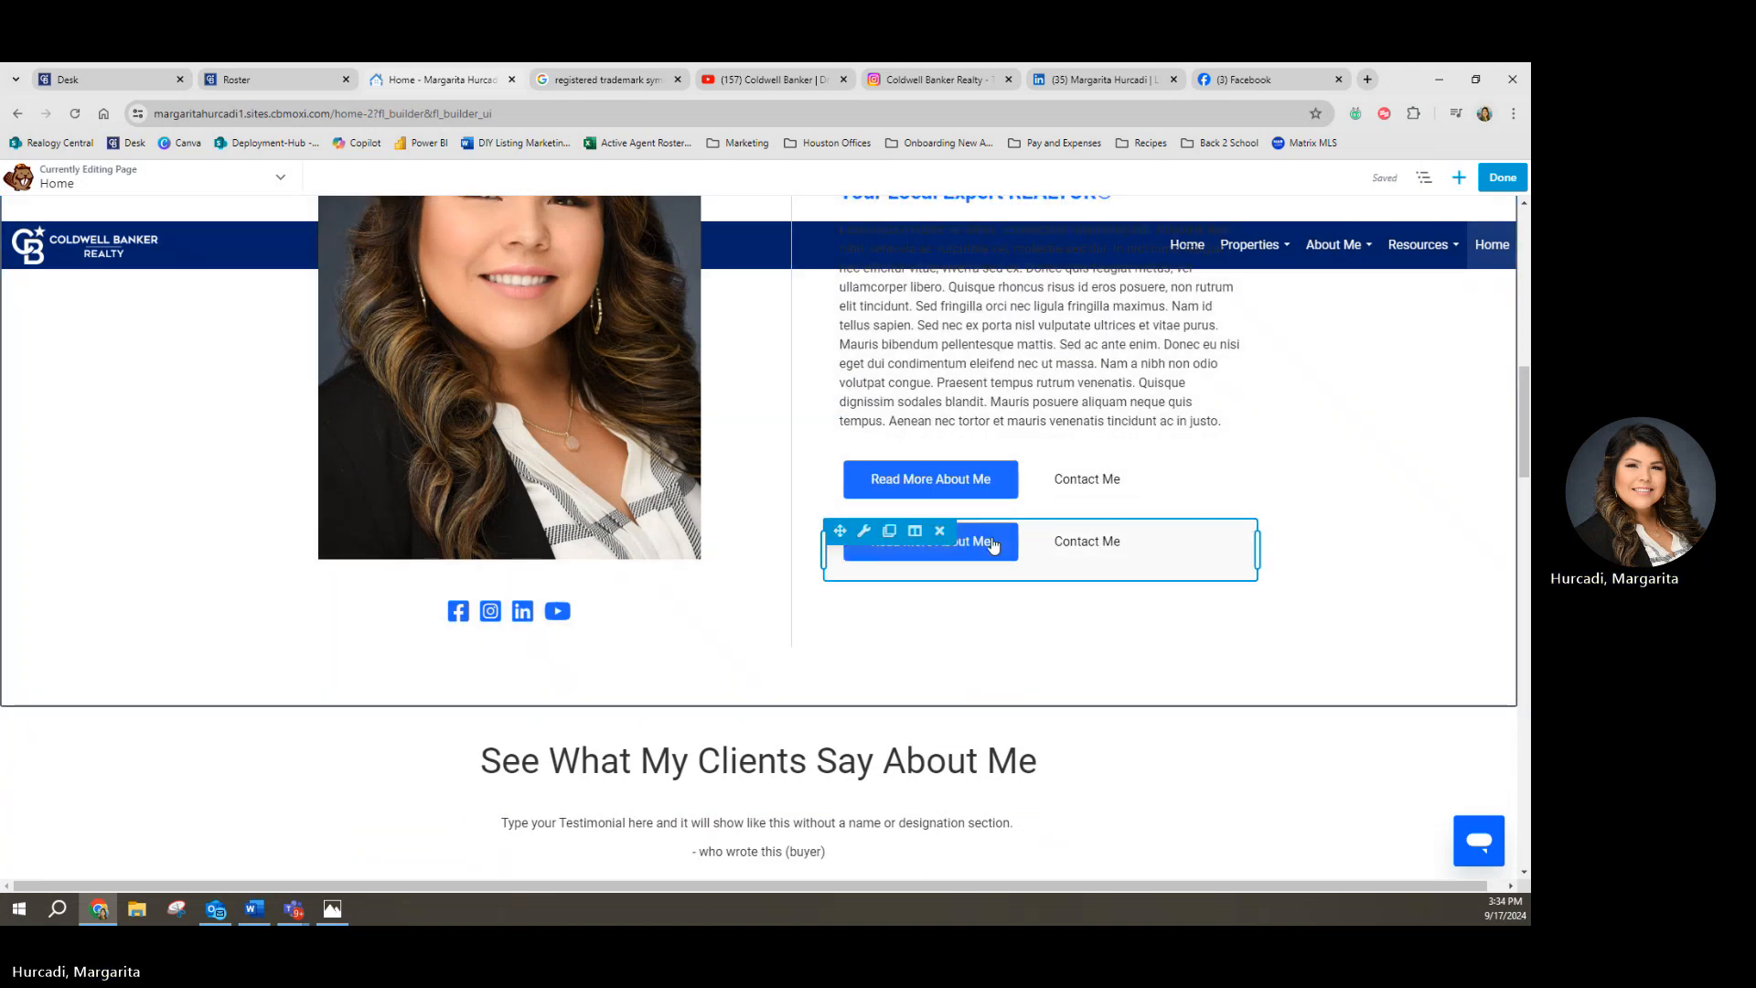
{"action": "left_click", "coordinate": [868, 538]}
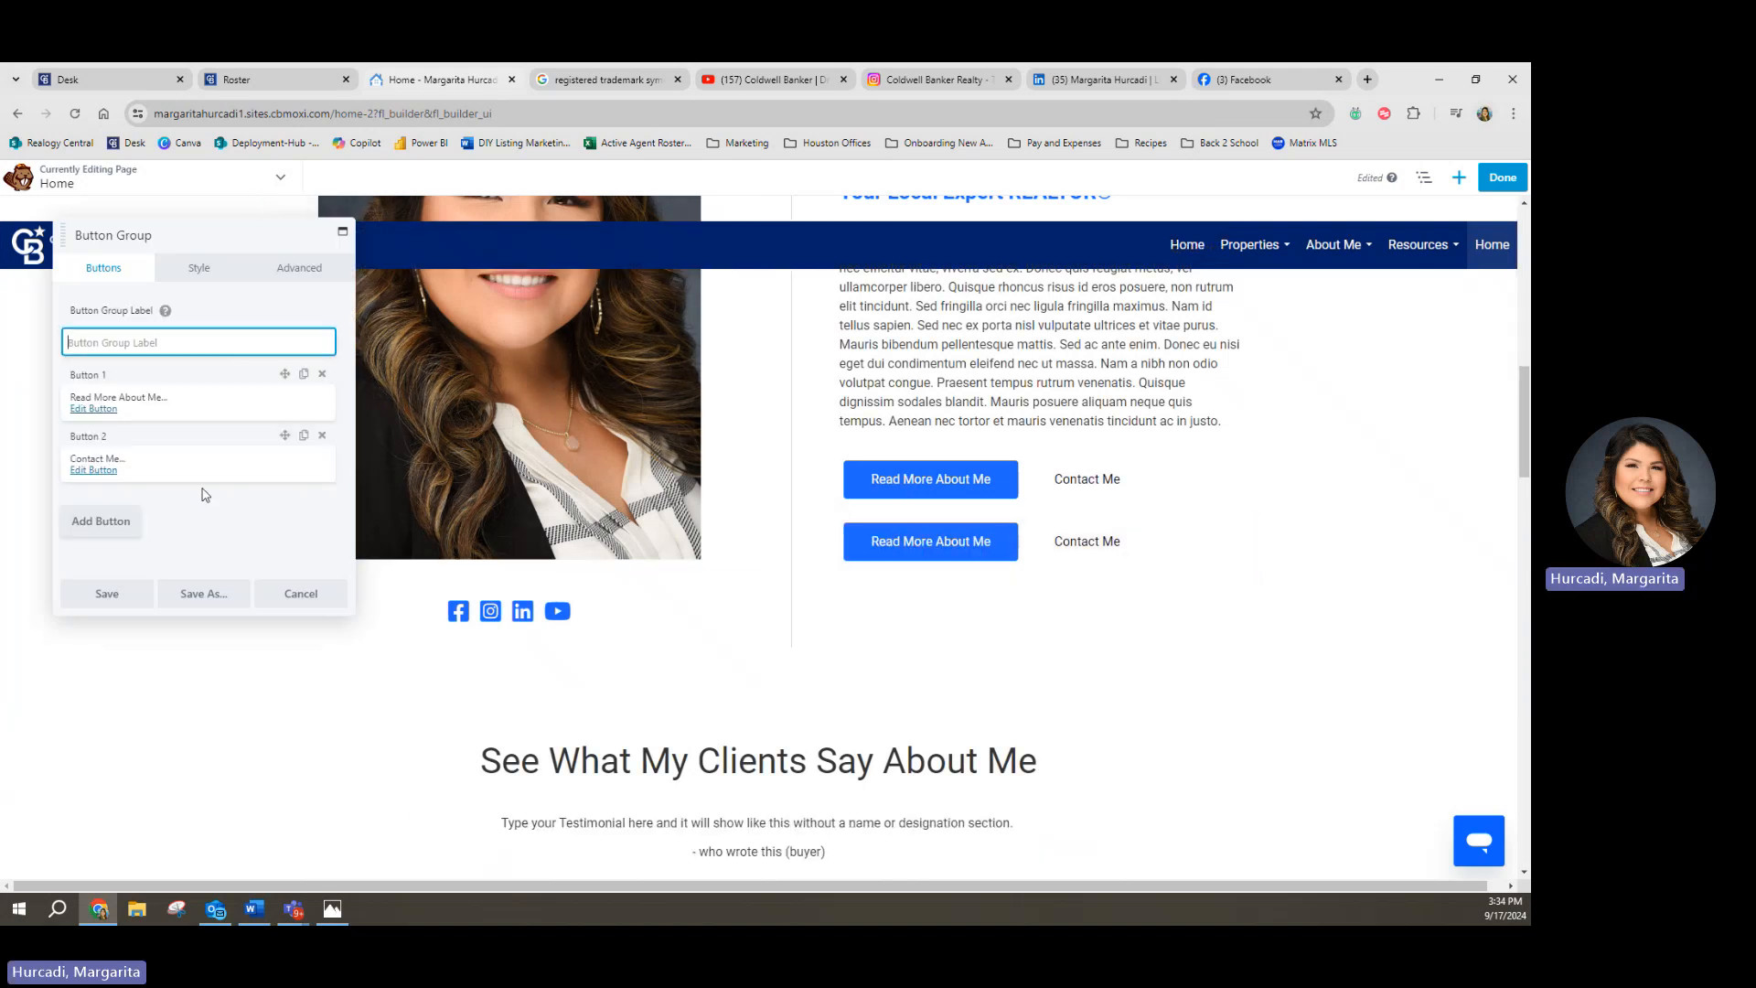
{"action": "left_click", "coordinate": [322, 437]}
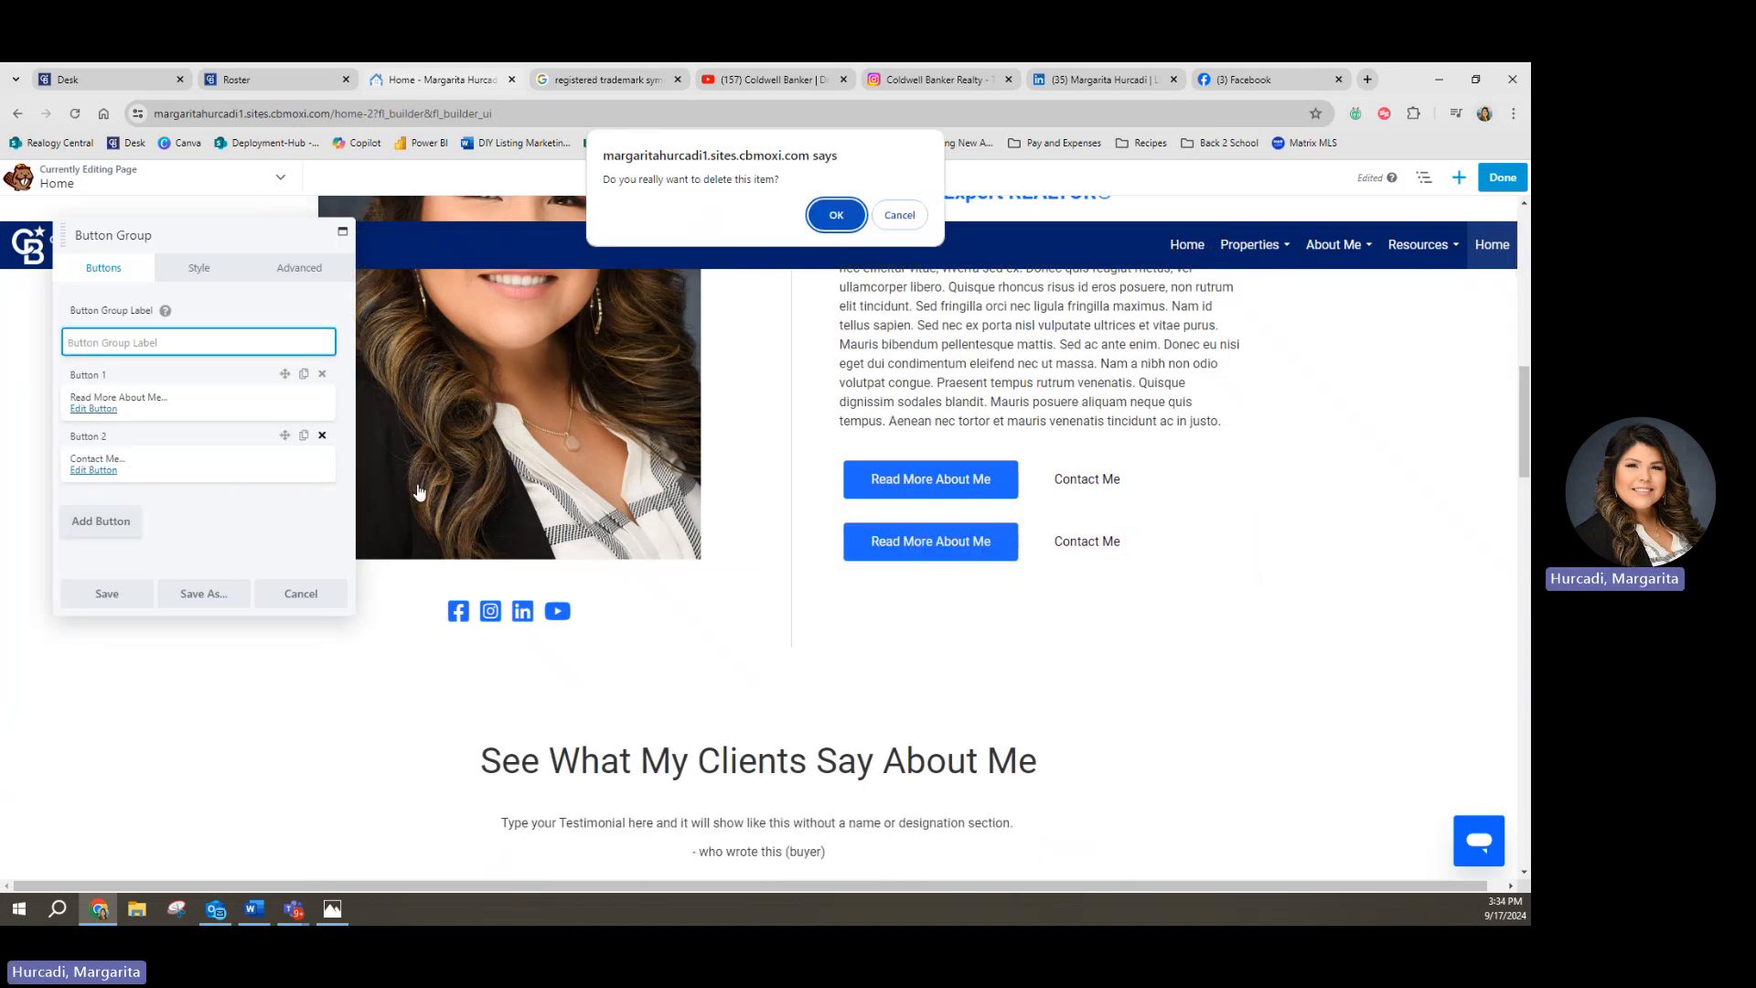
{"action": "left_click", "coordinate": [834, 215]}
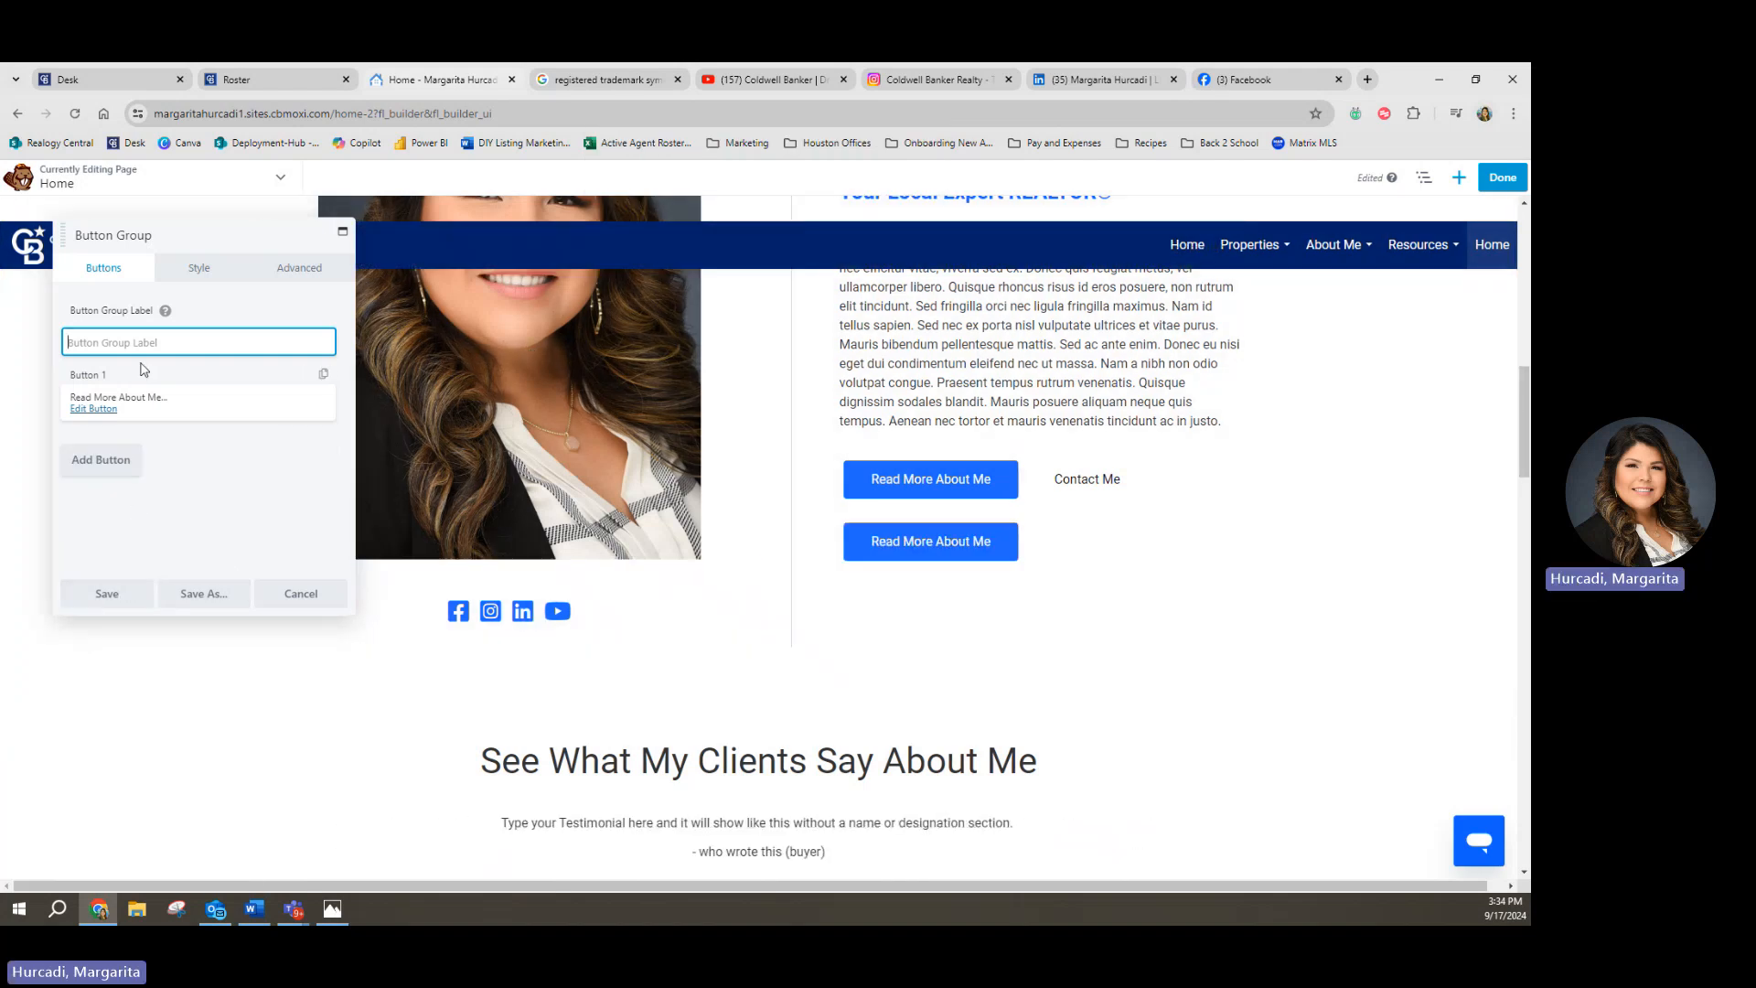
Step: Change the copied button's text to View More Testimonials
{"action": "left_click", "coordinate": [91, 409]}
{"action": "triple_click", "coordinate": [150, 334]}
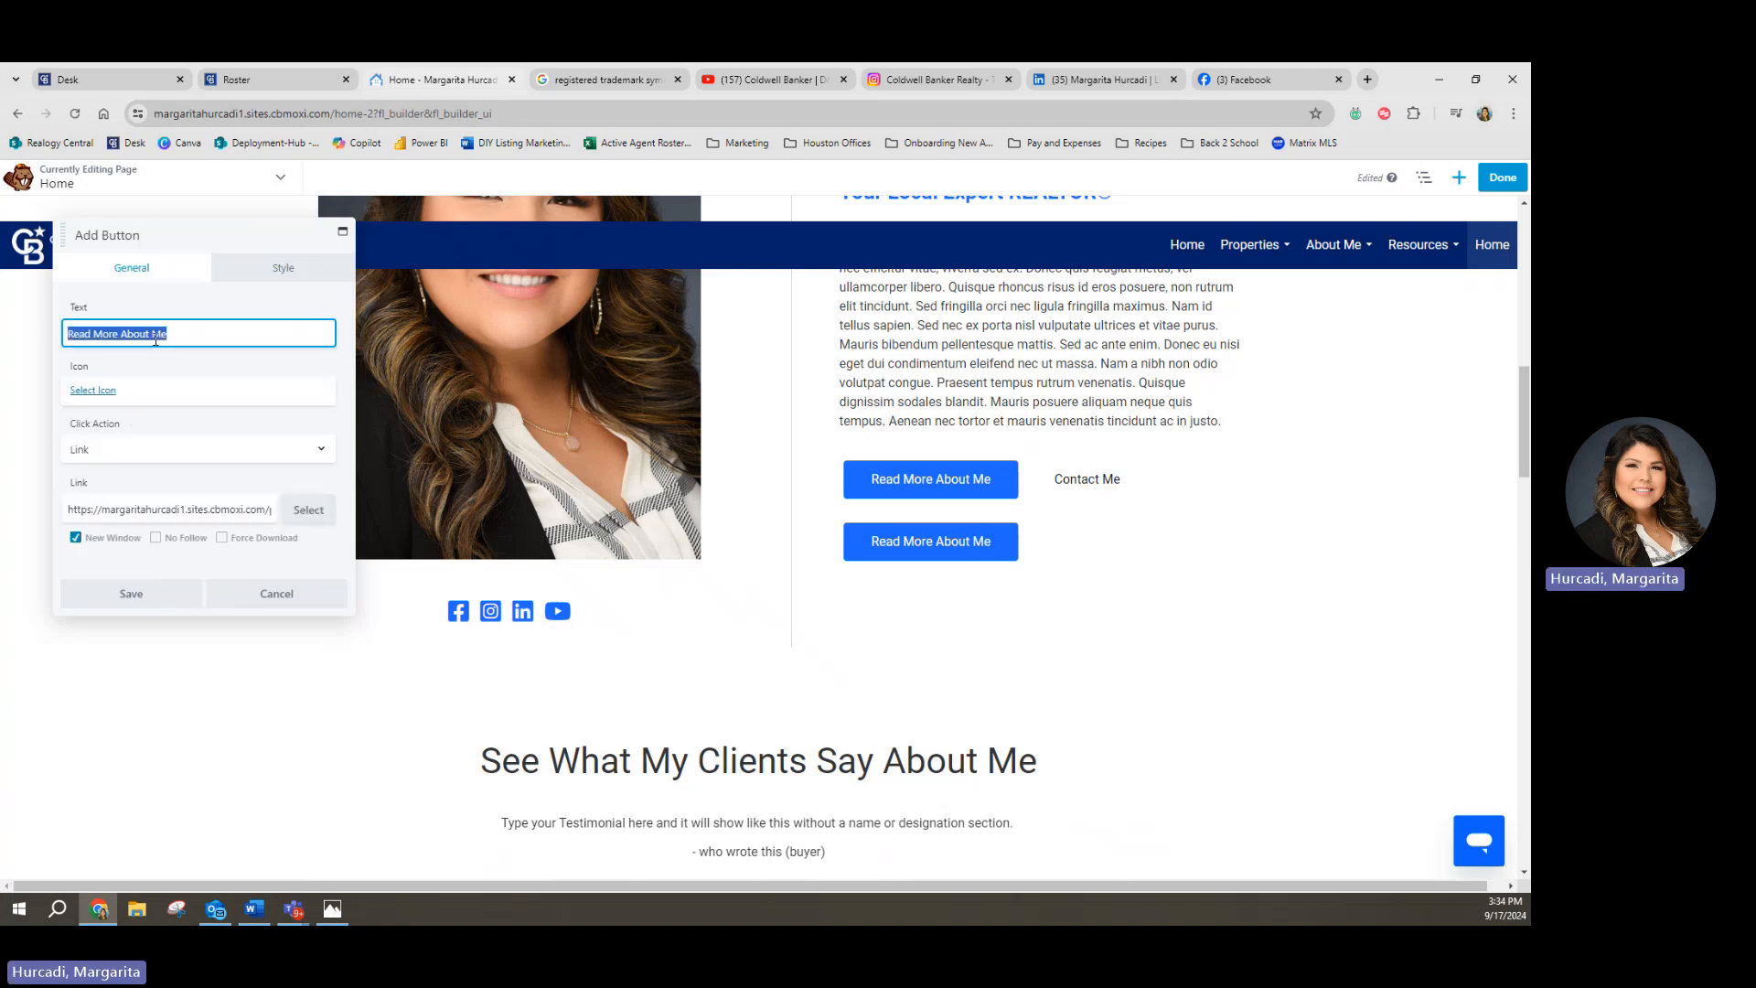
{"action": "type", "text": "View M"}
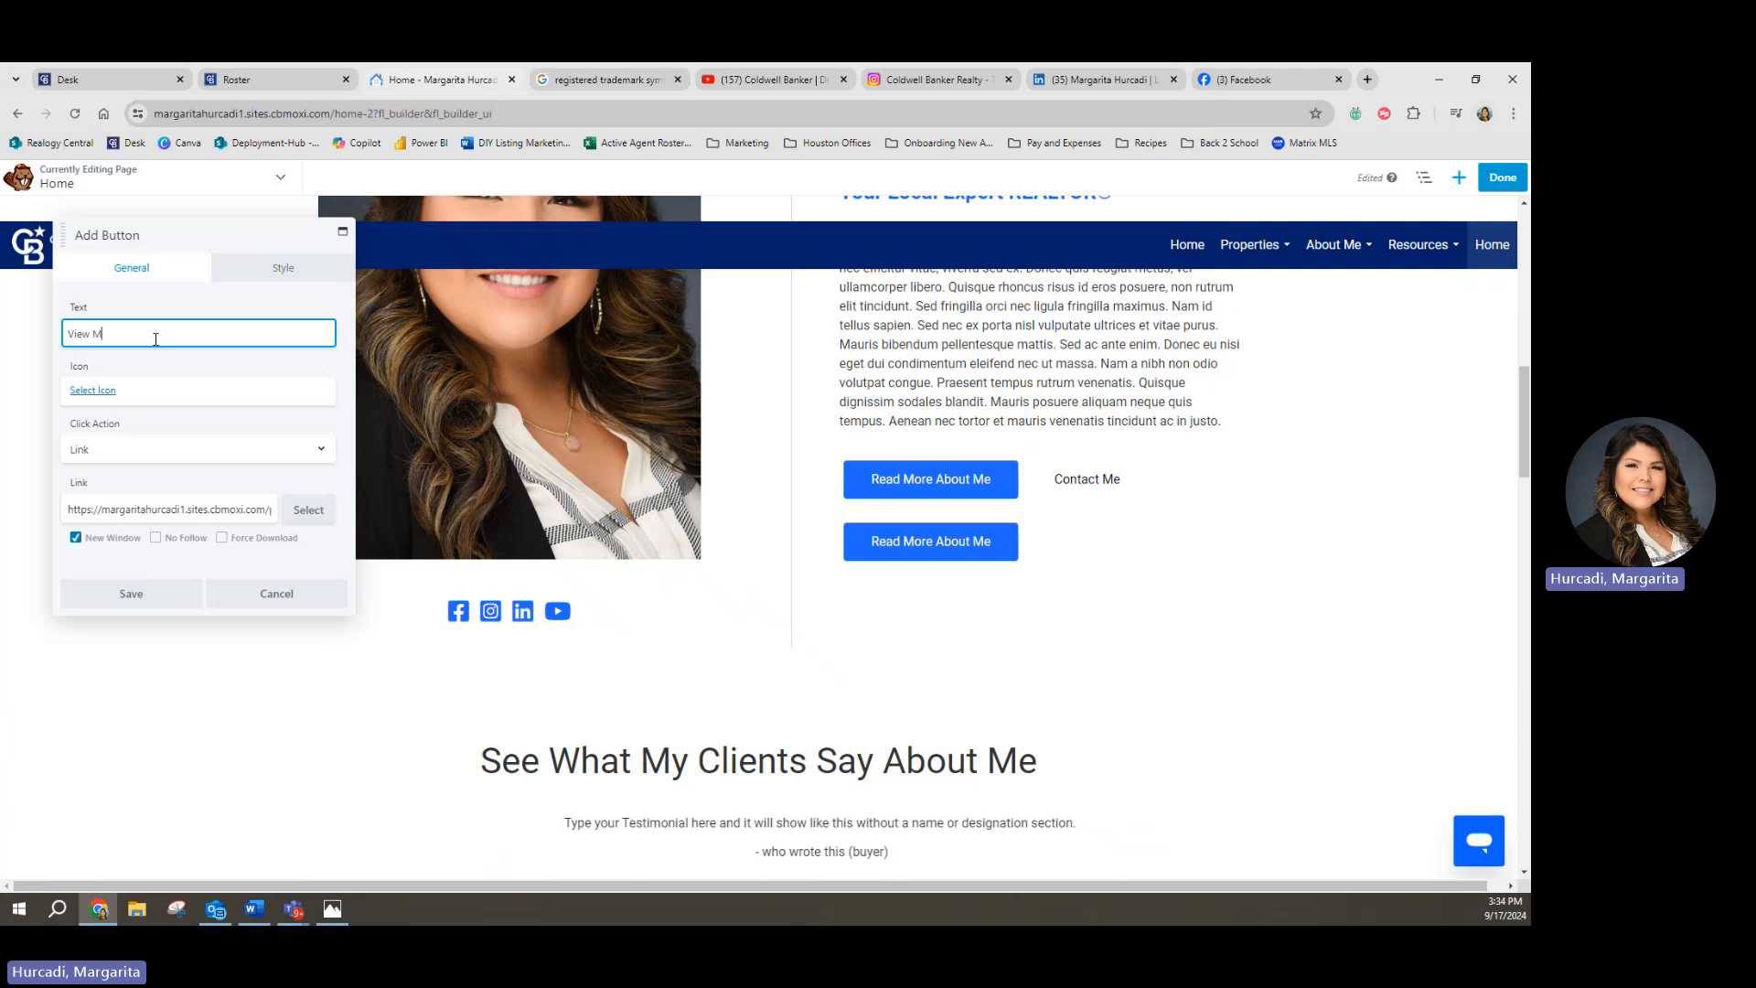
{"action": "type", "text": "ore Testimonial"}
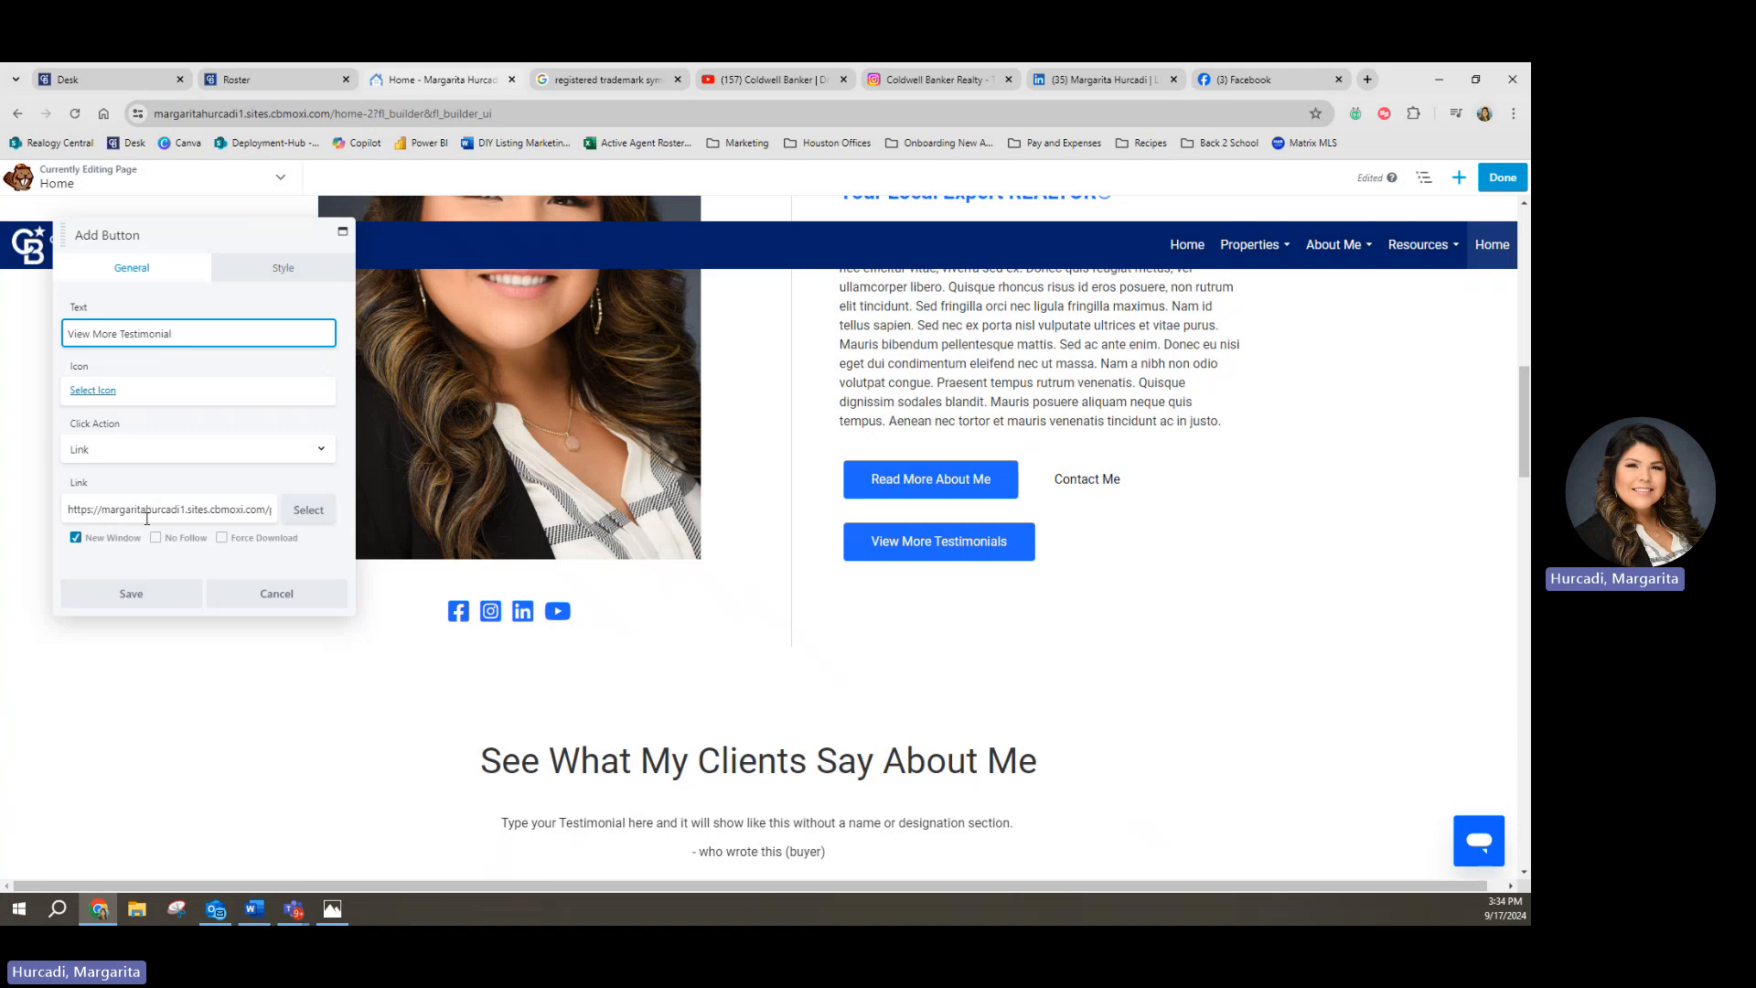
Step: Reword the copied button's text as Read My Reviews
{"action": "key", "text": "BackSpace"}
{"action": "key", "text": "BackSpace"}
{"action": "key", "text": "BackSpace"}
{"action": "key", "text": "BackSpace"}
{"action": "key", "text": "BackSpace"}
{"action": "key", "text": "BackSpace"}
{"action": "key", "text": "BackSpace"}
{"action": "key", "text": "BackSpace"}
{"action": "key", "text": "BackSpace"}
{"action": "key", "text": "BackSpace"}
{"action": "key", "text": "BackSpace"}
{"action": "key", "text": "BackSpace"}
{"action": "key", "text": "BackSpace"}
{"action": "key", "text": "BackSpace"}
{"action": "key", "text": "BackSpace"}
{"action": "key", "text": "BackSpace"}
{"action": "key", "text": "BackSpace"}
{"action": "type", "text": "Read"}
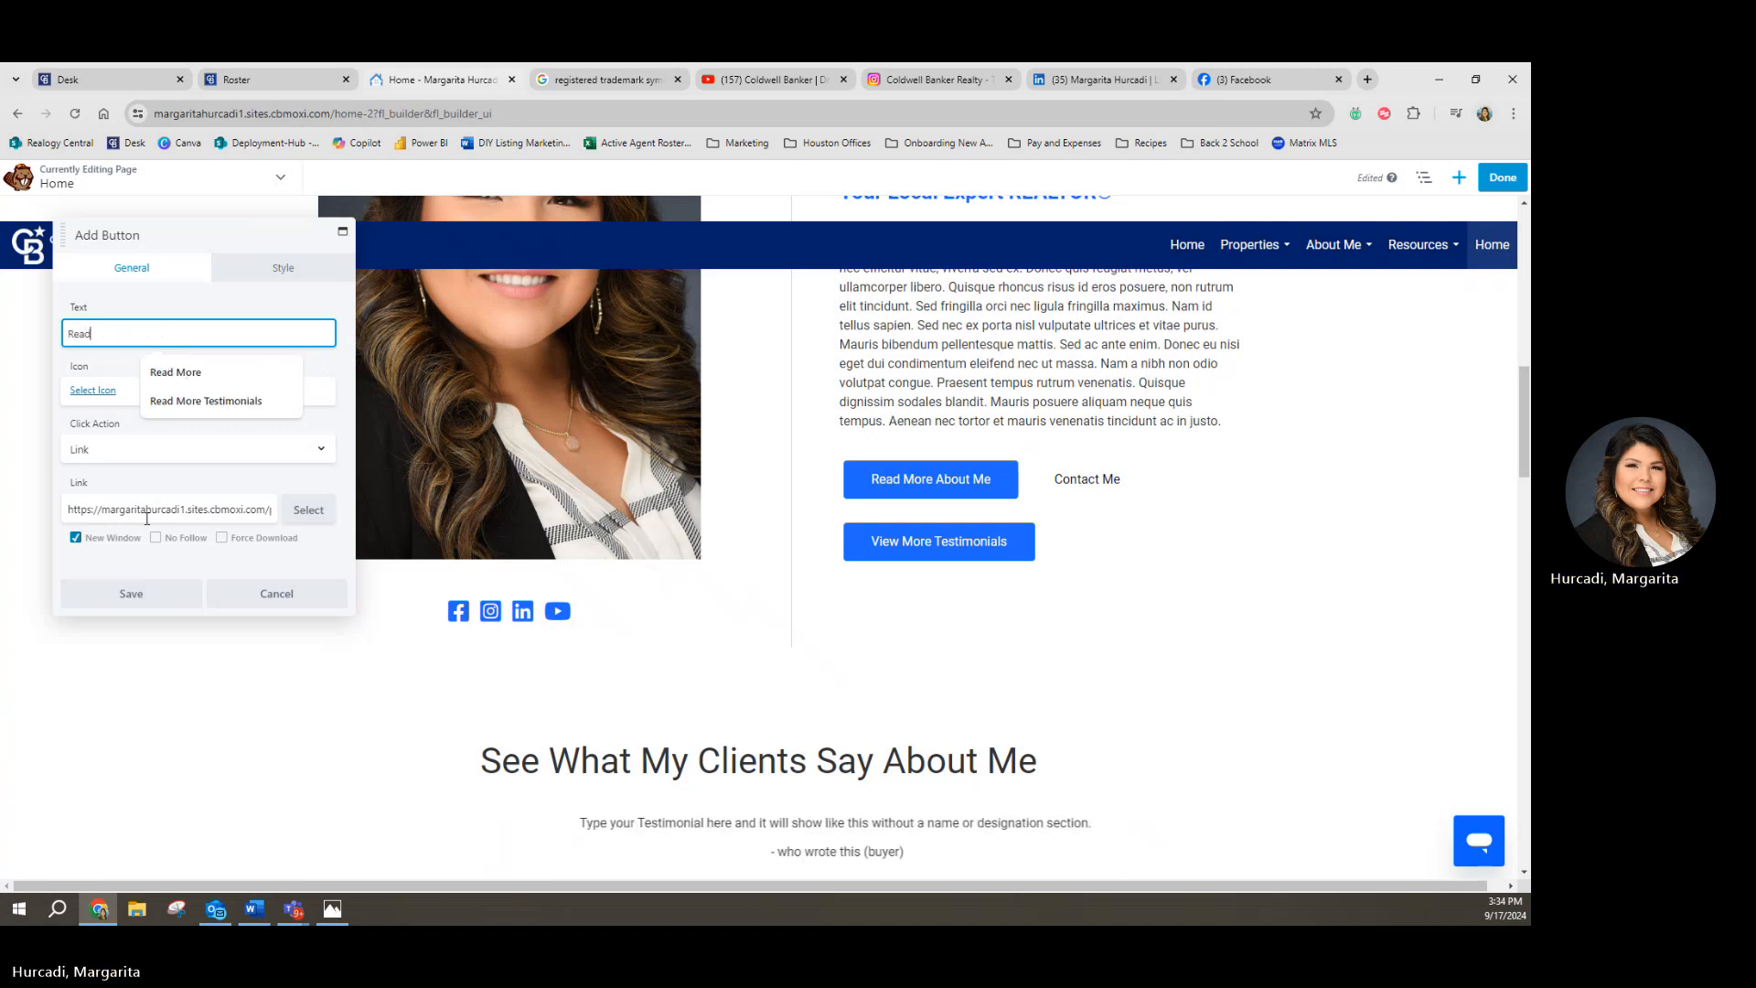
{"action": "type", "text": " My Reviews"}
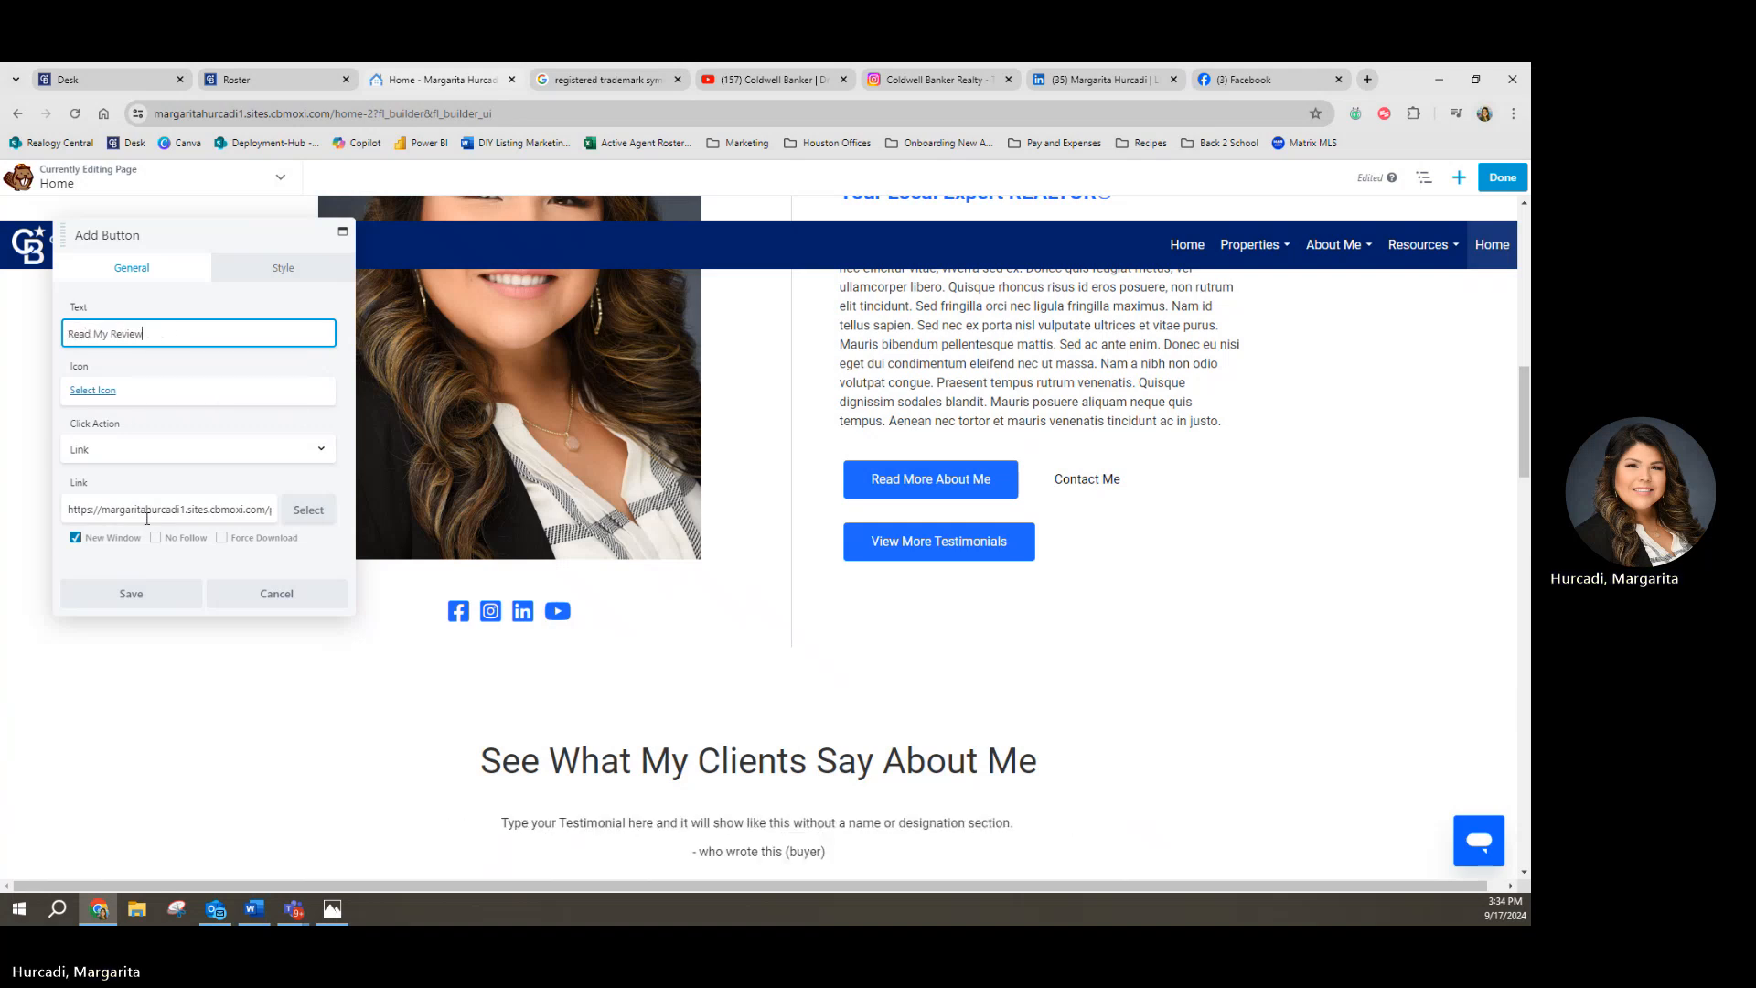
Step: Set the Read My Reviews button's link to Har.com, then save the button and its button group
{"action": "triple_click", "coordinate": [201, 509]}
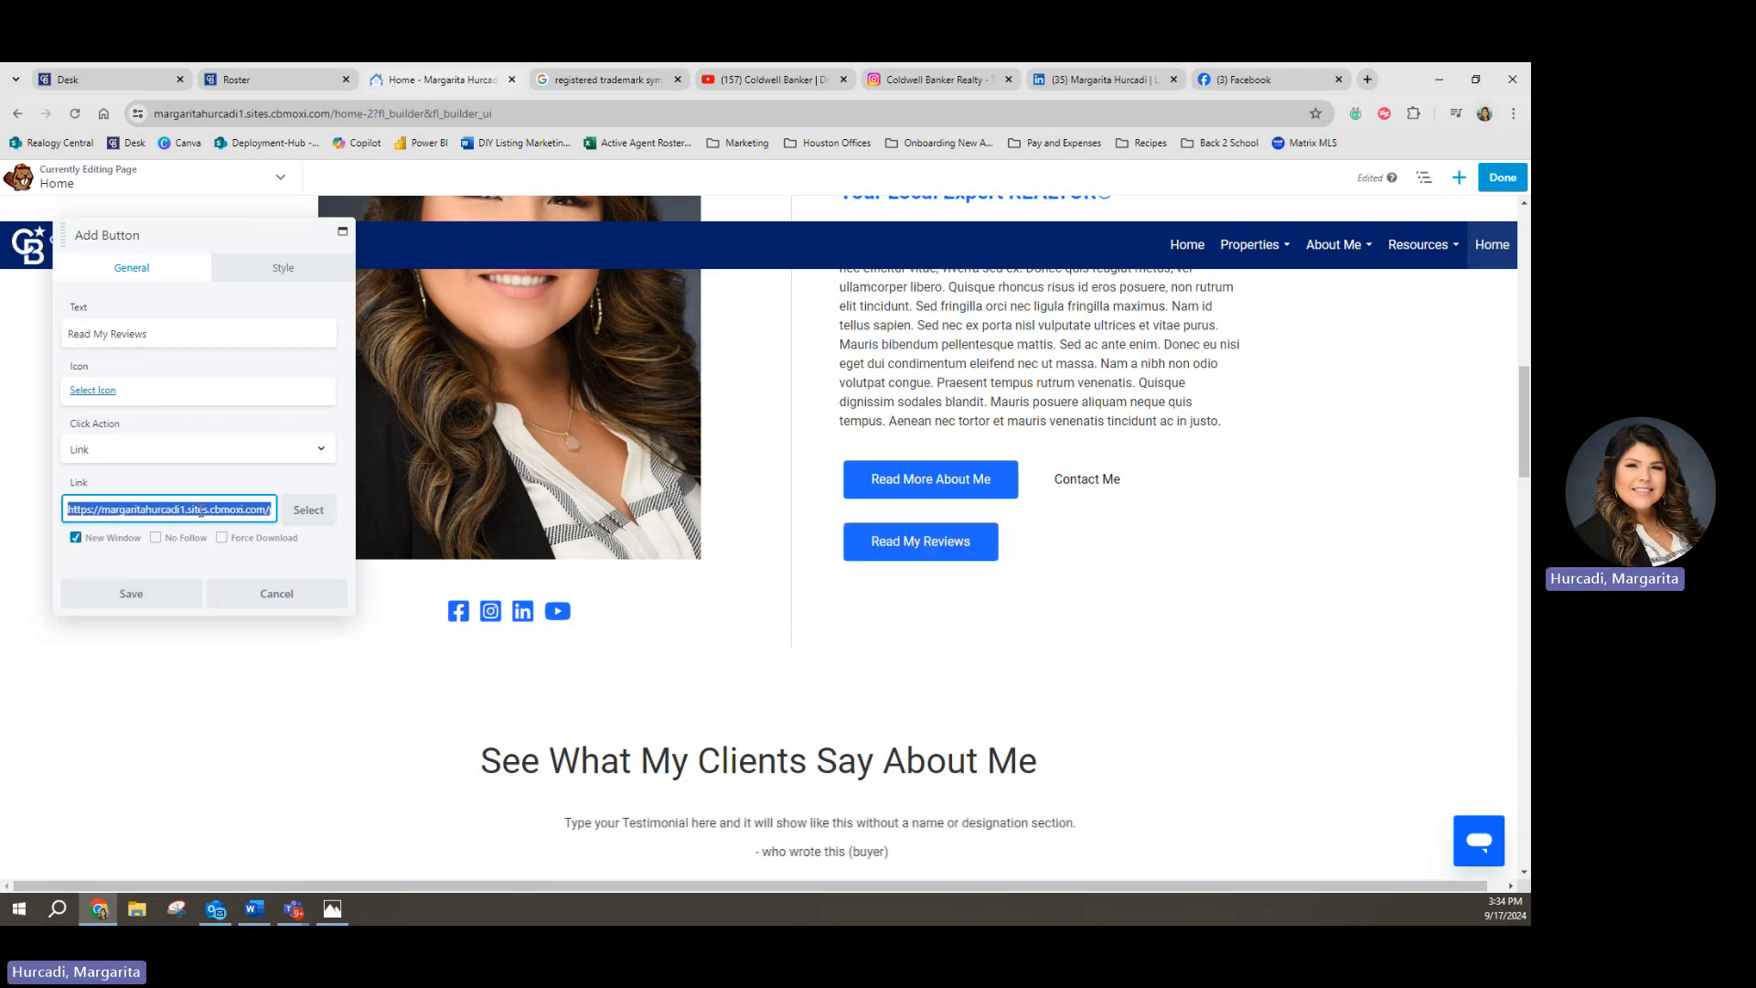
{"action": "type", "text": "Har"}
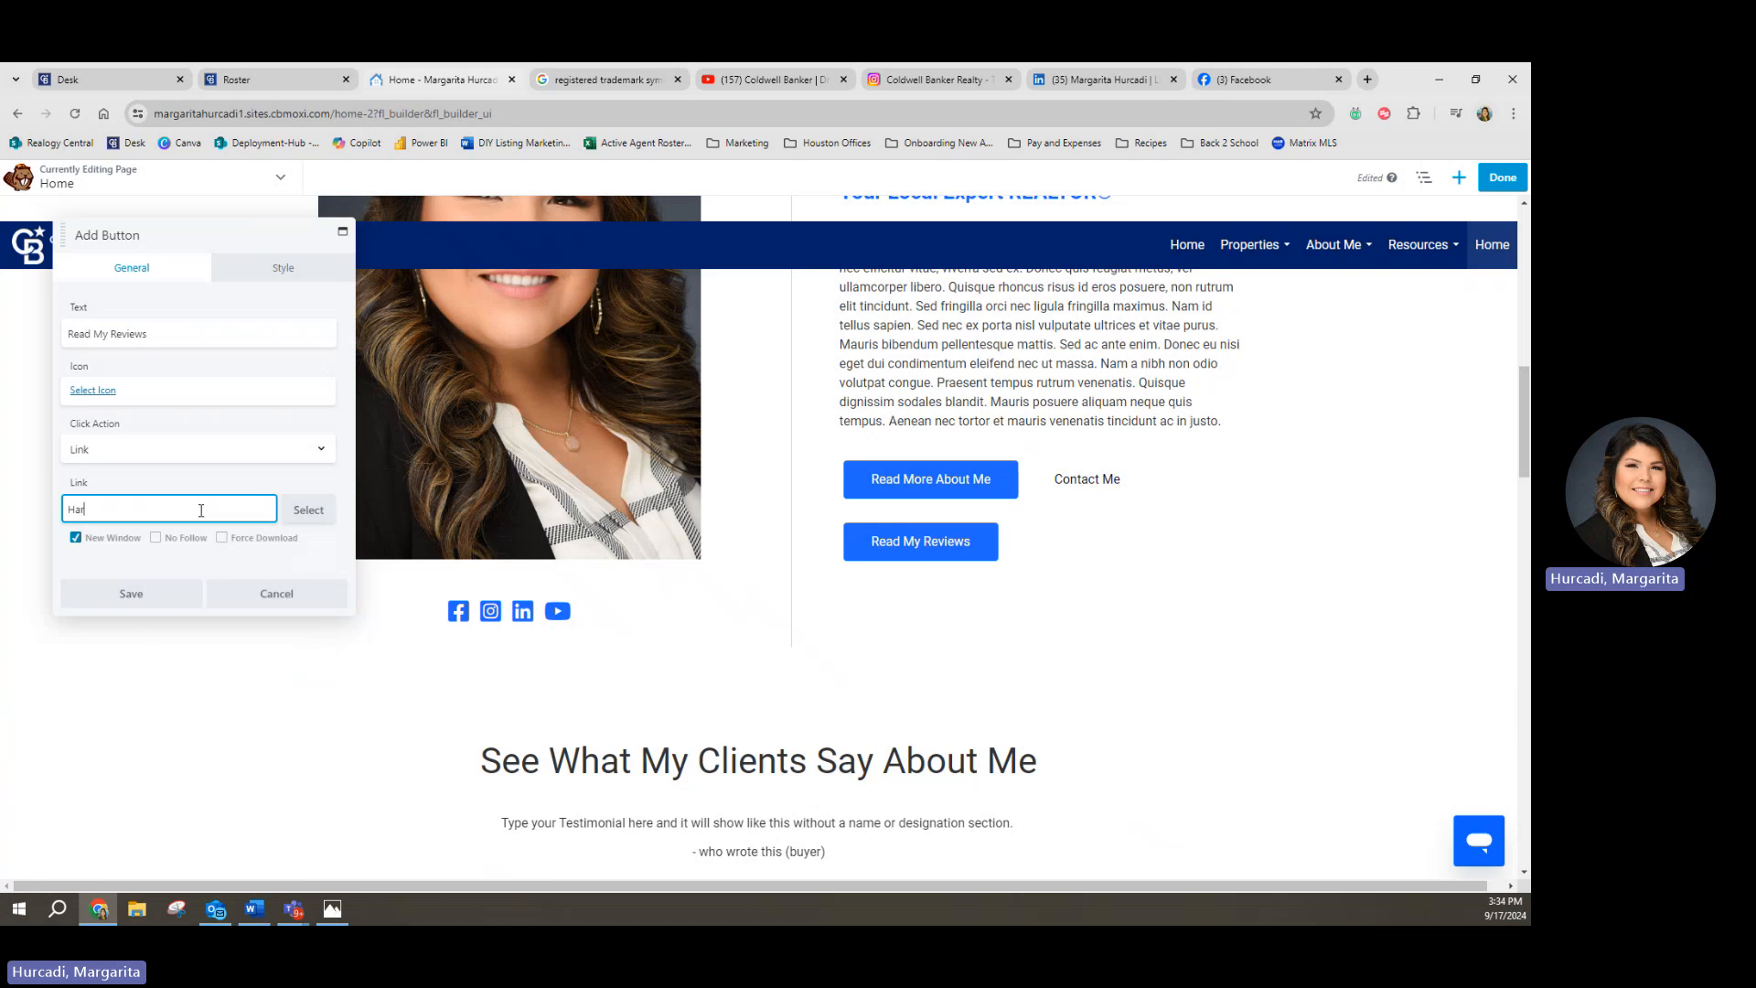
{"action": "type", "text": ".com"}
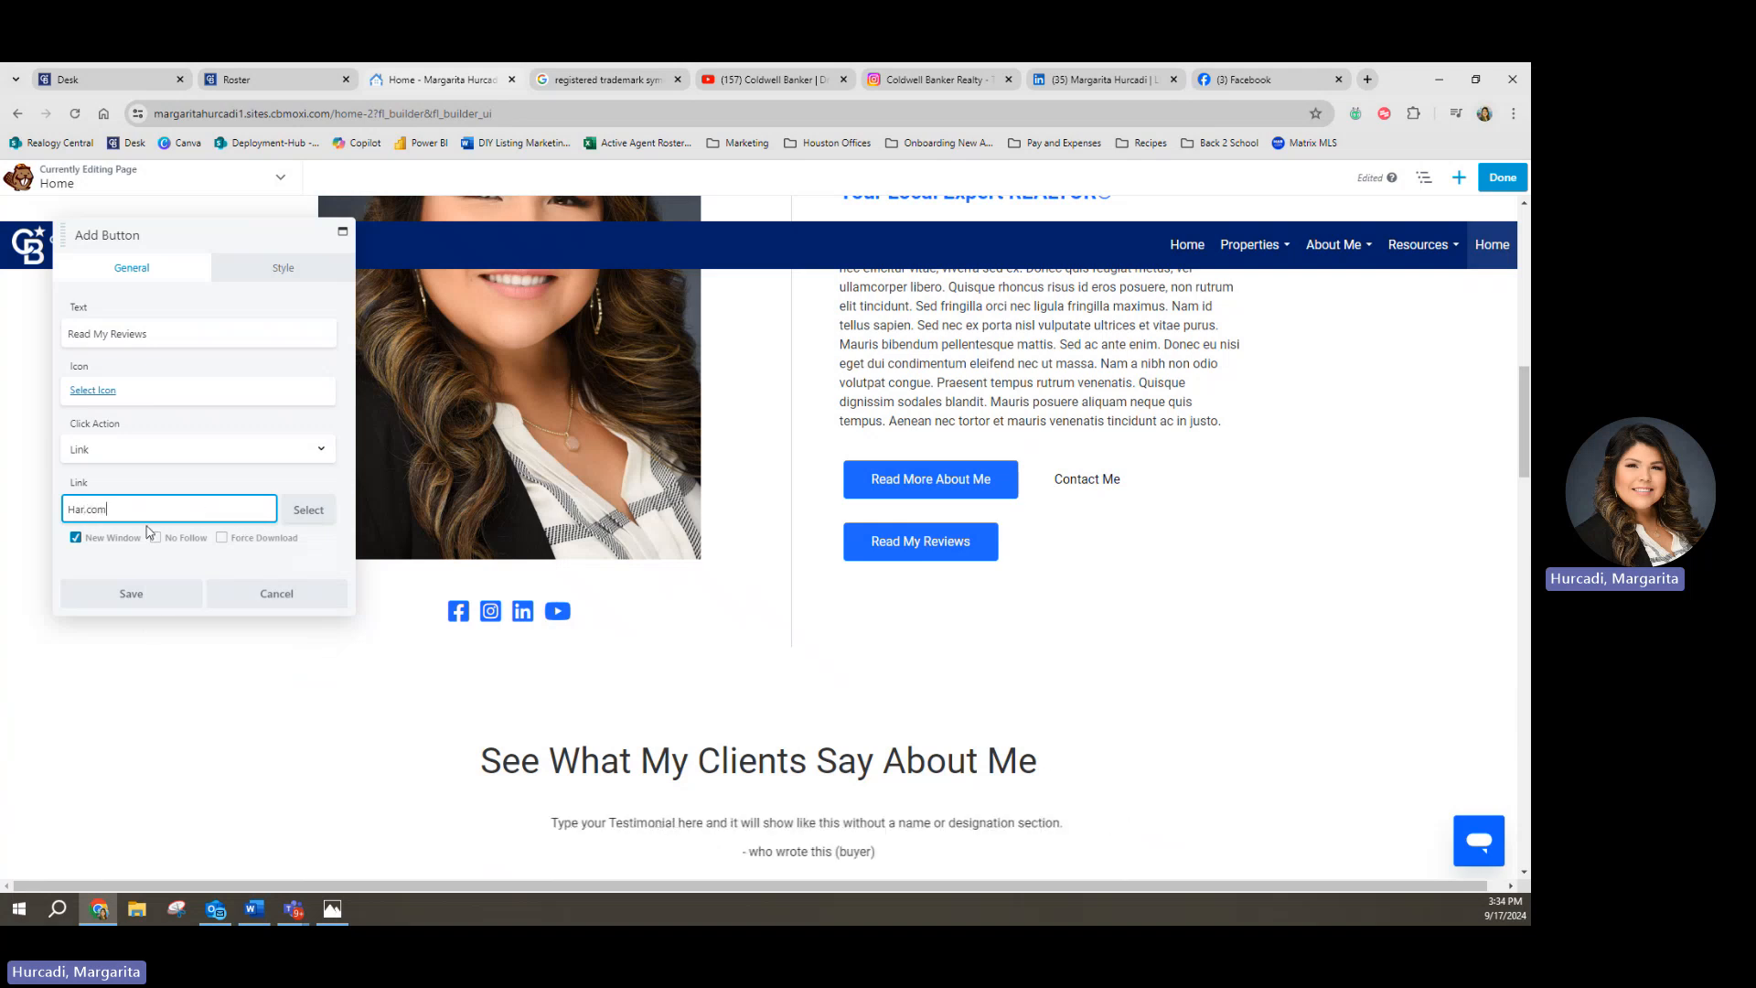
{"action": "left_click", "coordinate": [142, 602]}
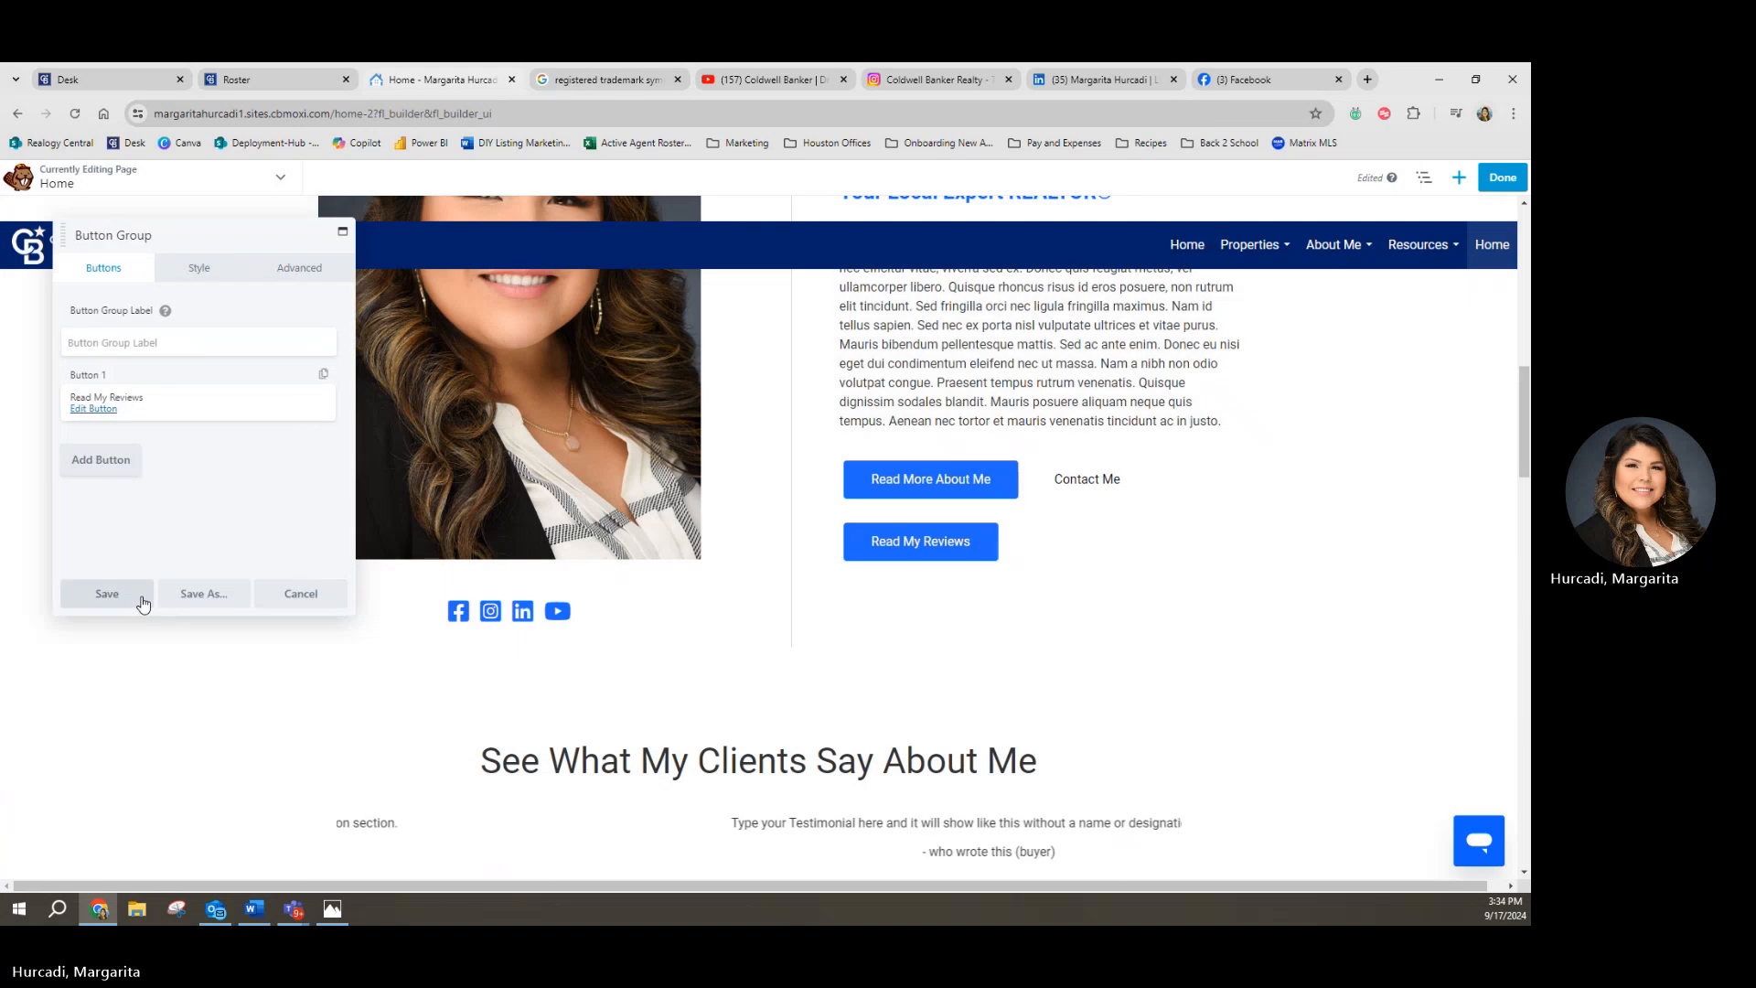
{"action": "left_click", "coordinate": [124, 605]}
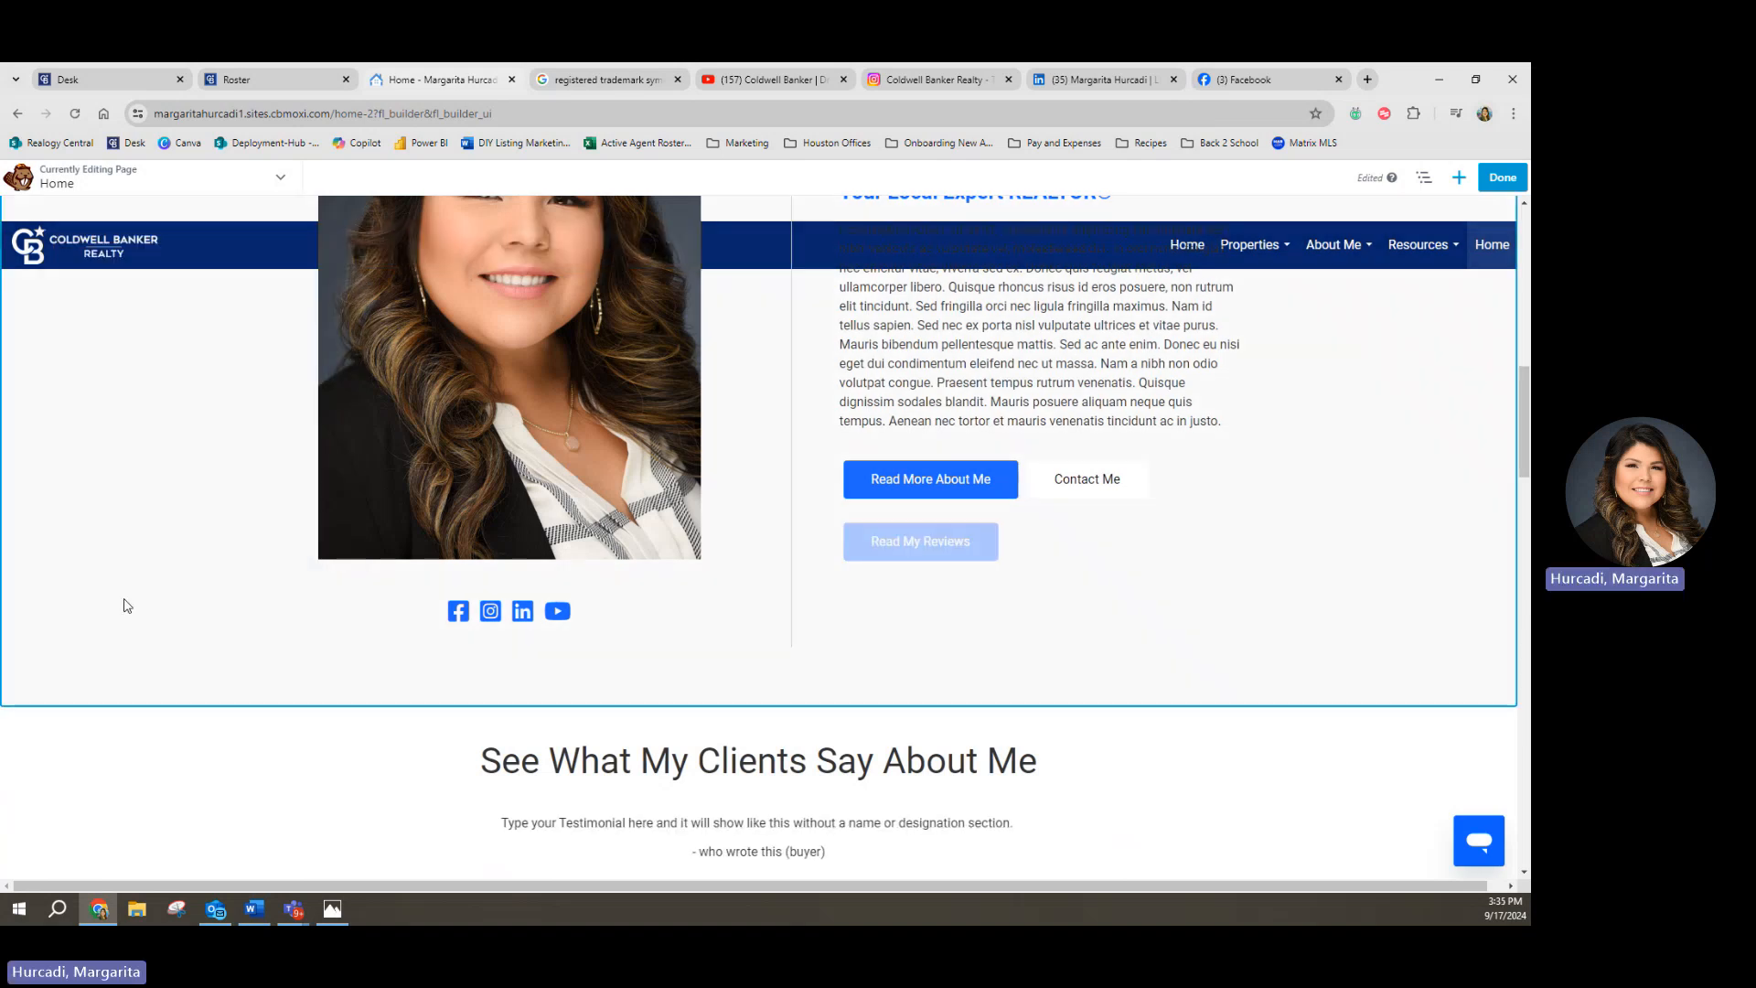
Step: Move the Read My Reviews button group directly below the See What My Clients Say About Me heading, center-align it and save
{"action": "scroll", "coordinate": [814, 659], "scroll_direction": "down", "scroll_amount": 2}
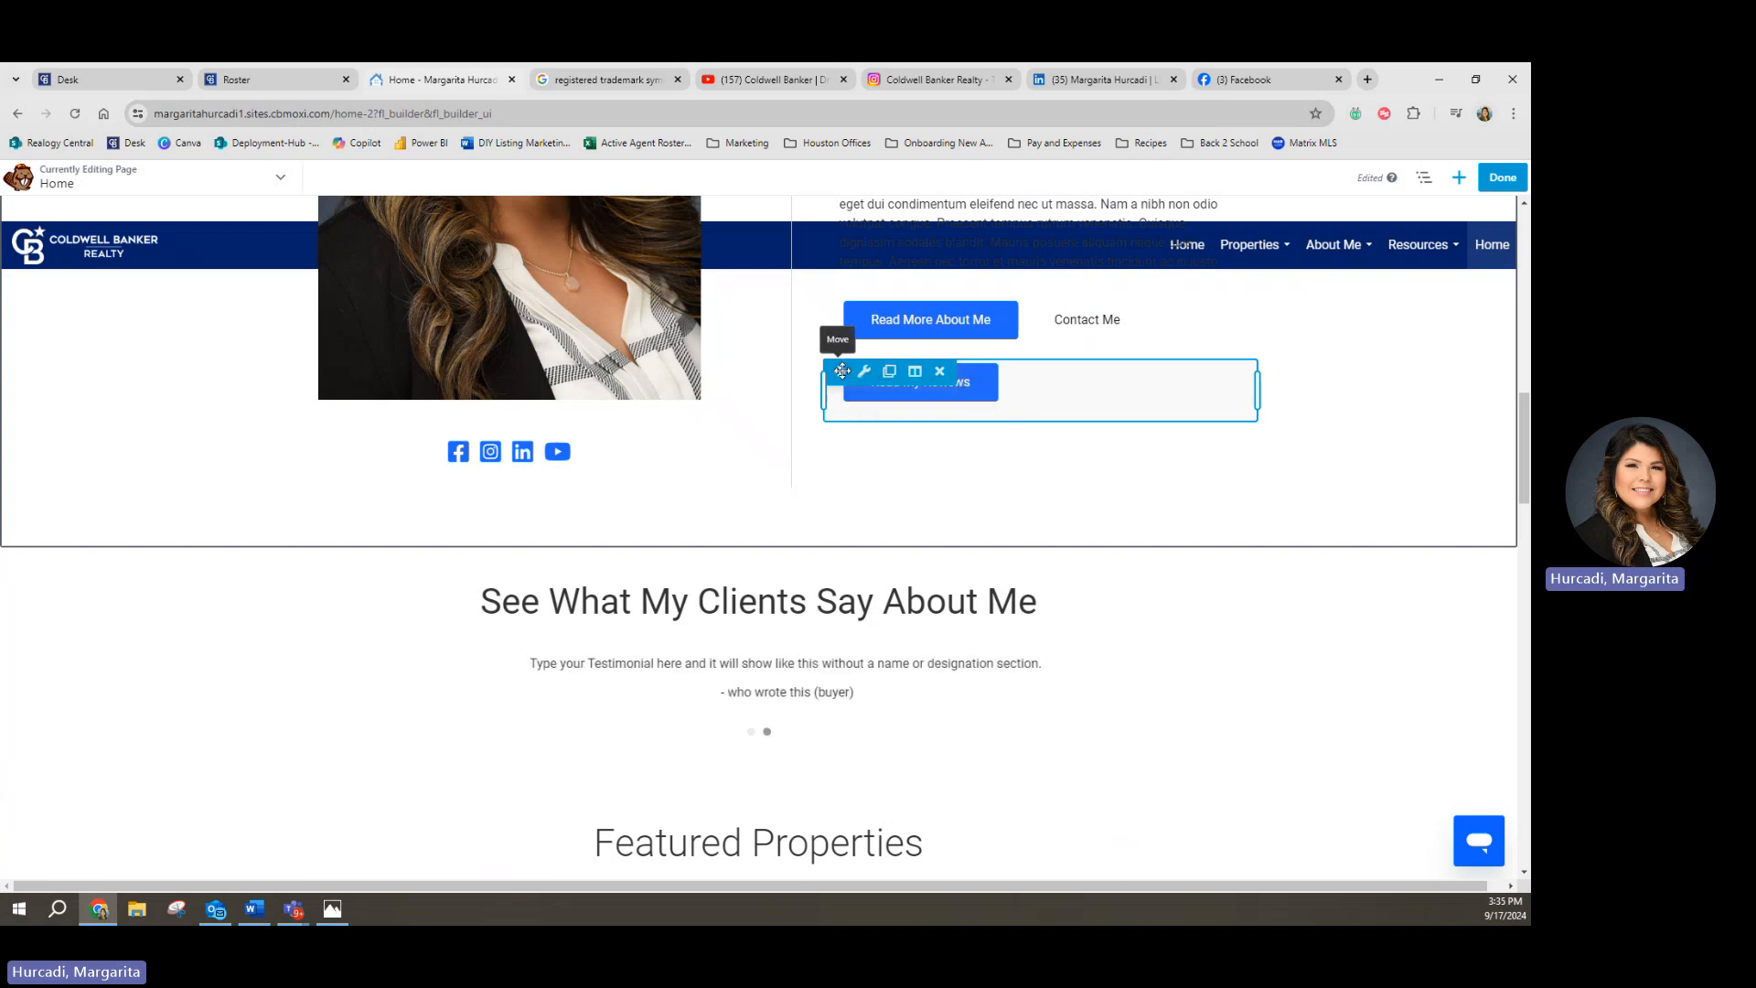
{"action": "left_click_drag", "start_coordinate": [839, 371], "coordinate": [755, 743]}
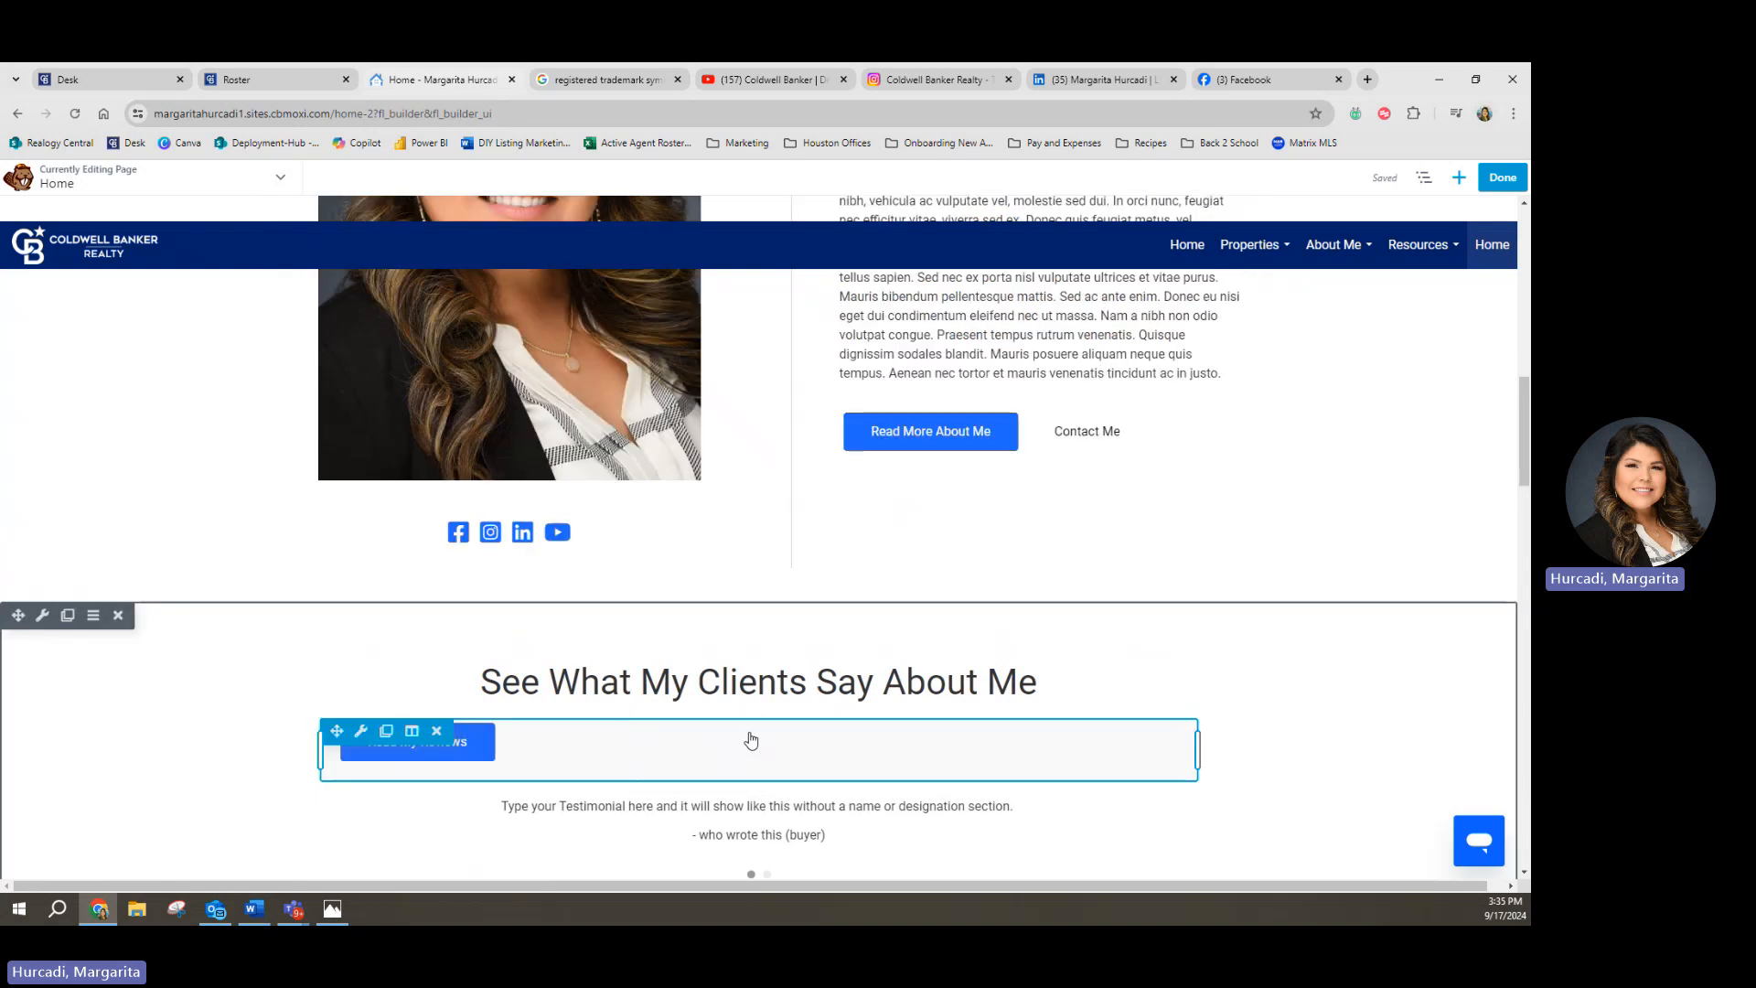
{"action": "left_click", "coordinate": [362, 731]}
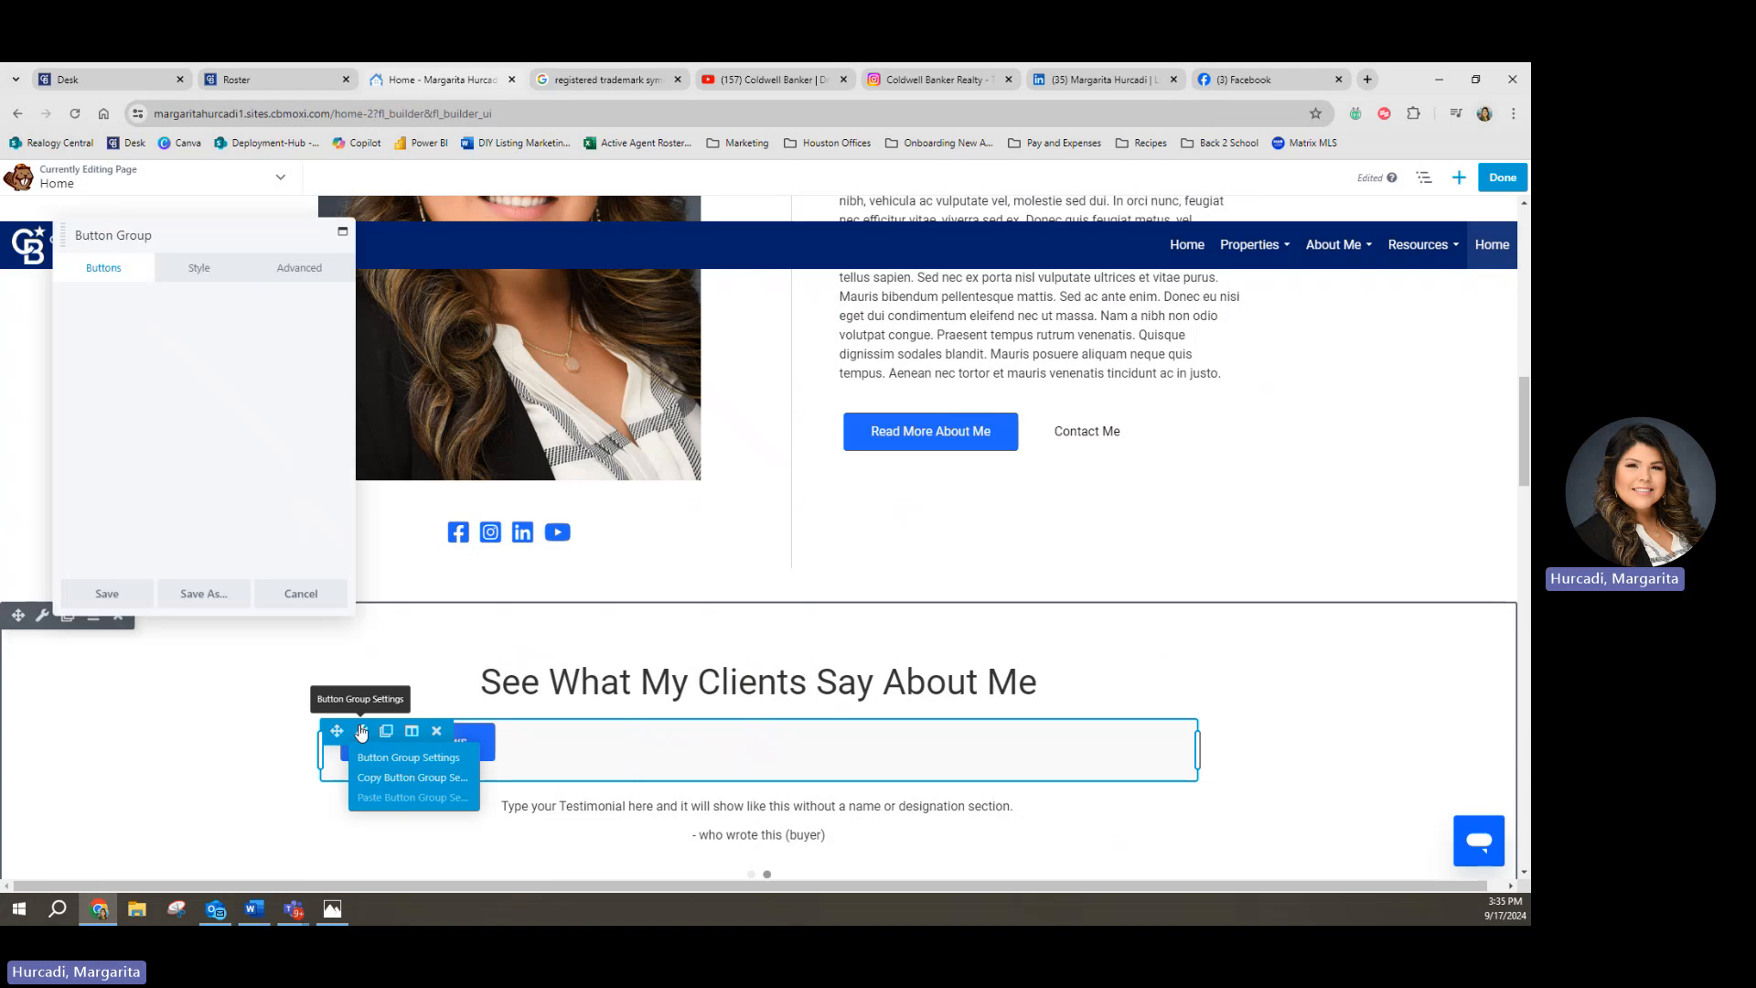
{"action": "left_click", "coordinate": [201, 272]}
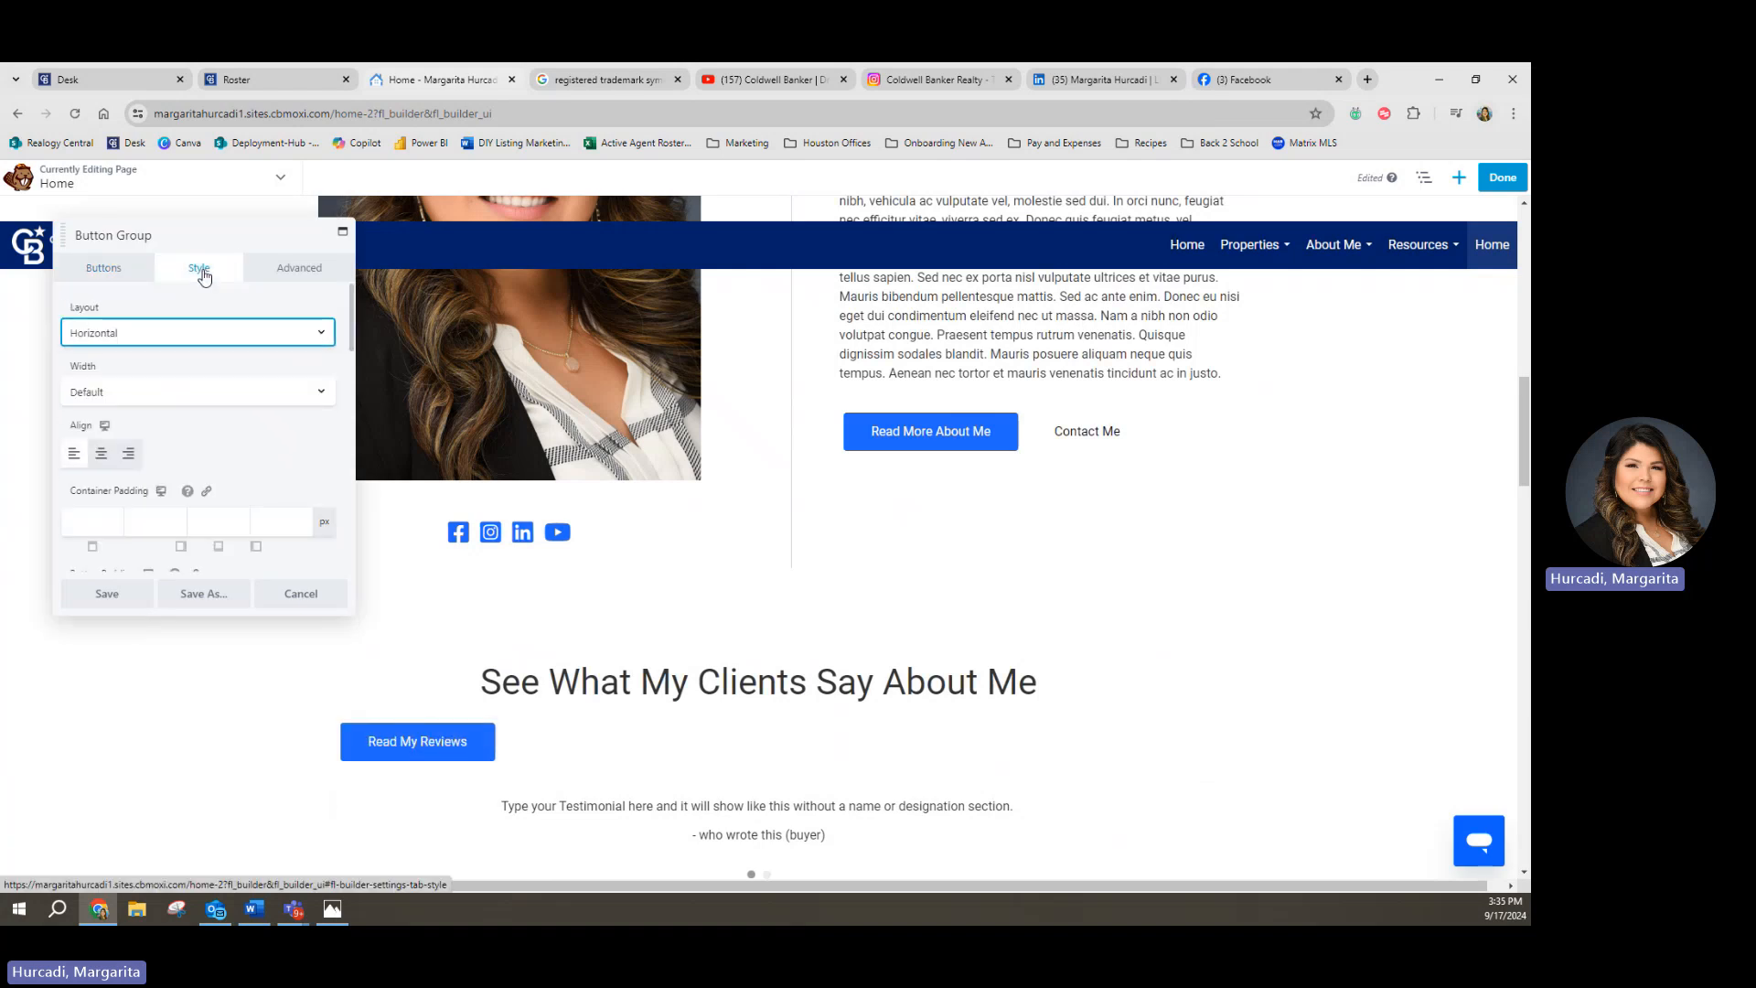
{"action": "left_click", "coordinate": [102, 458]}
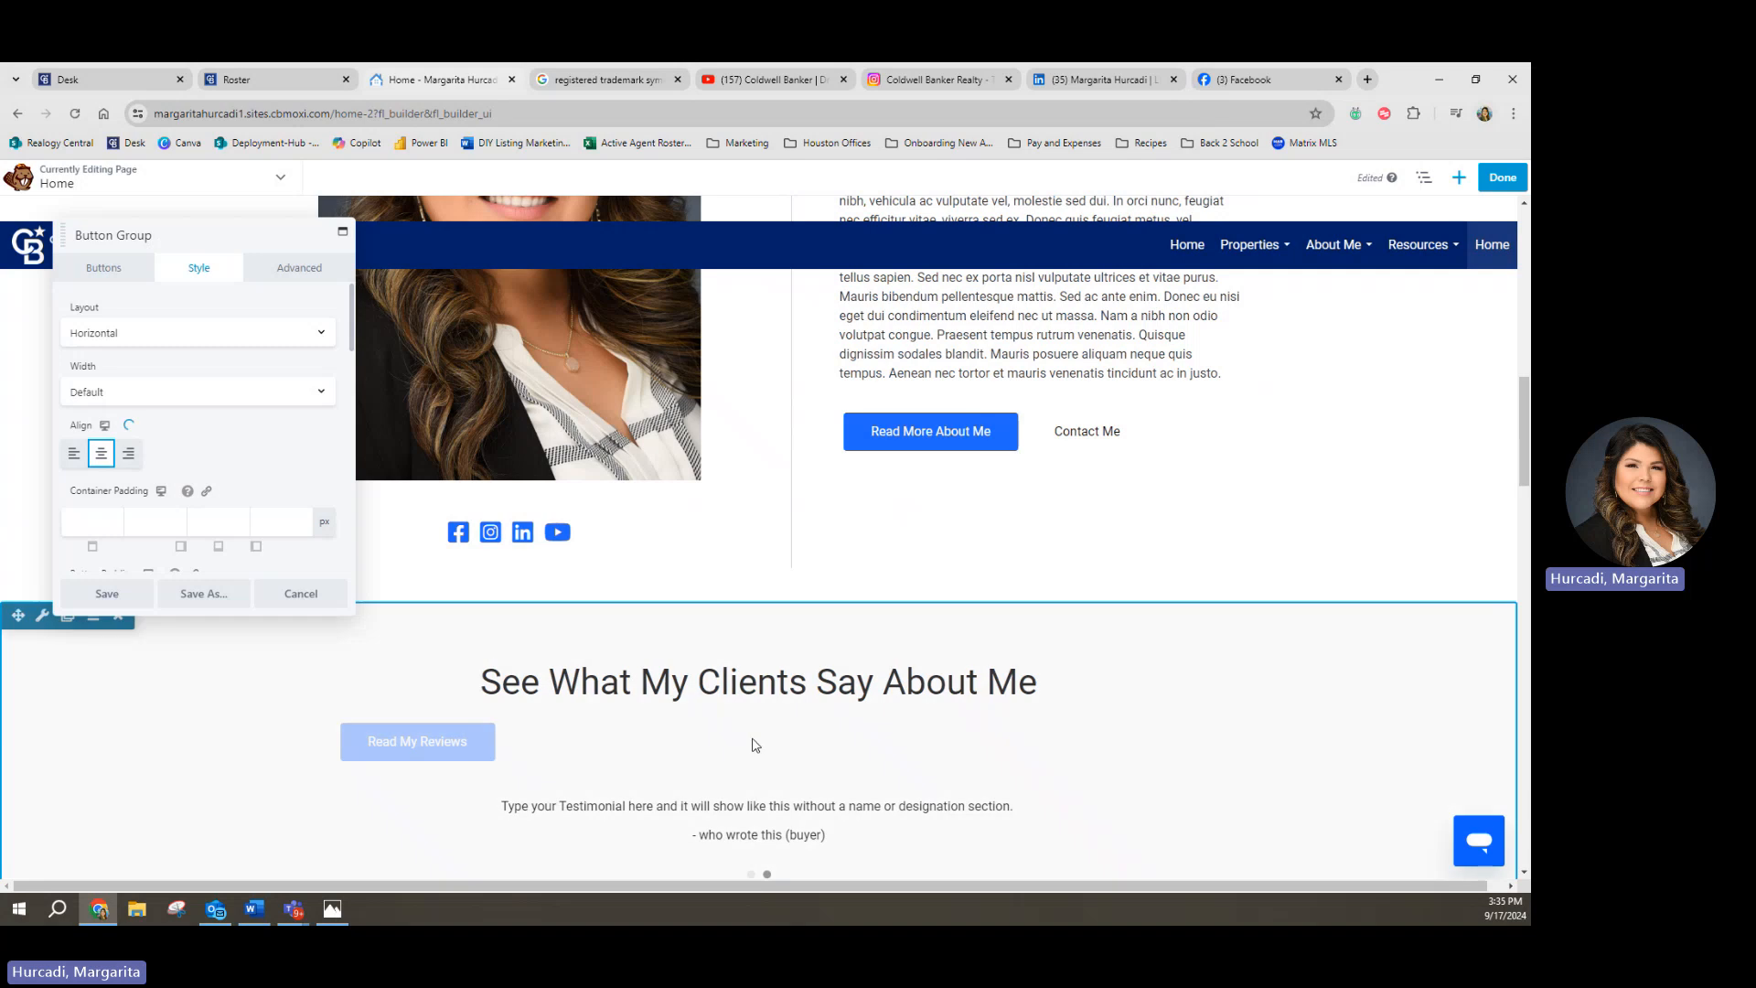
{"action": "left_click", "coordinate": [107, 594]}
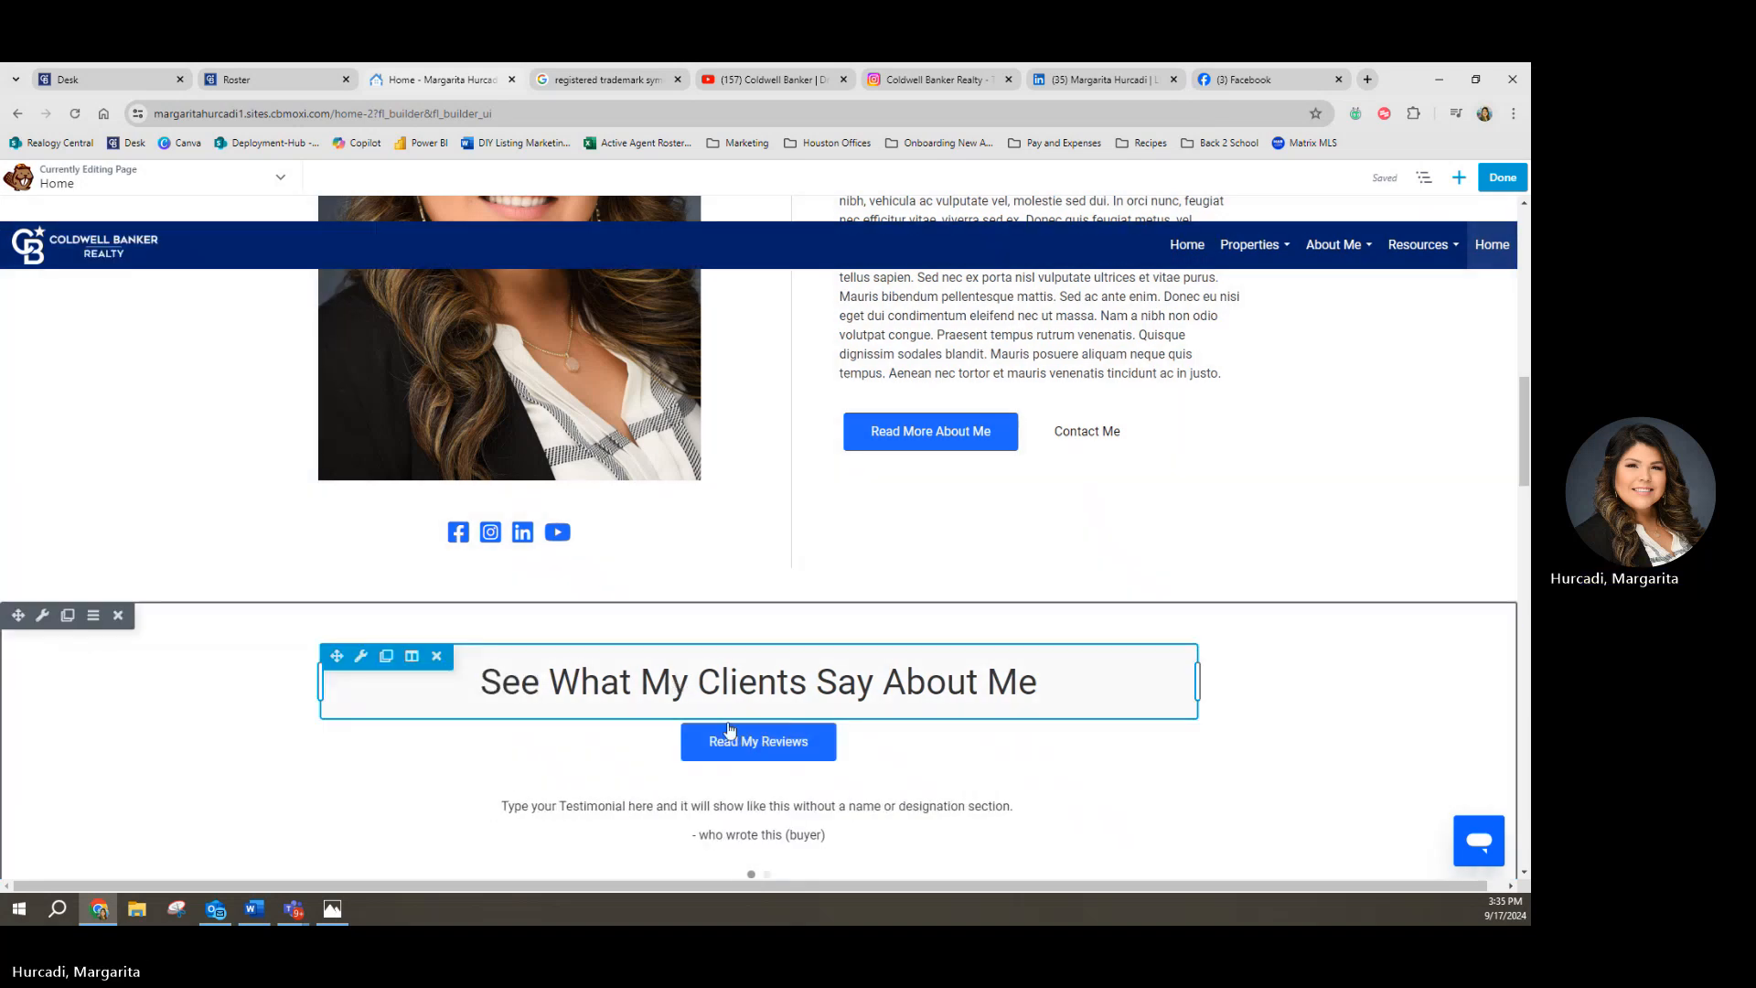
{"action": "scroll", "coordinate": [423, 691], "scroll_direction": "down", "scroll_amount": 2}
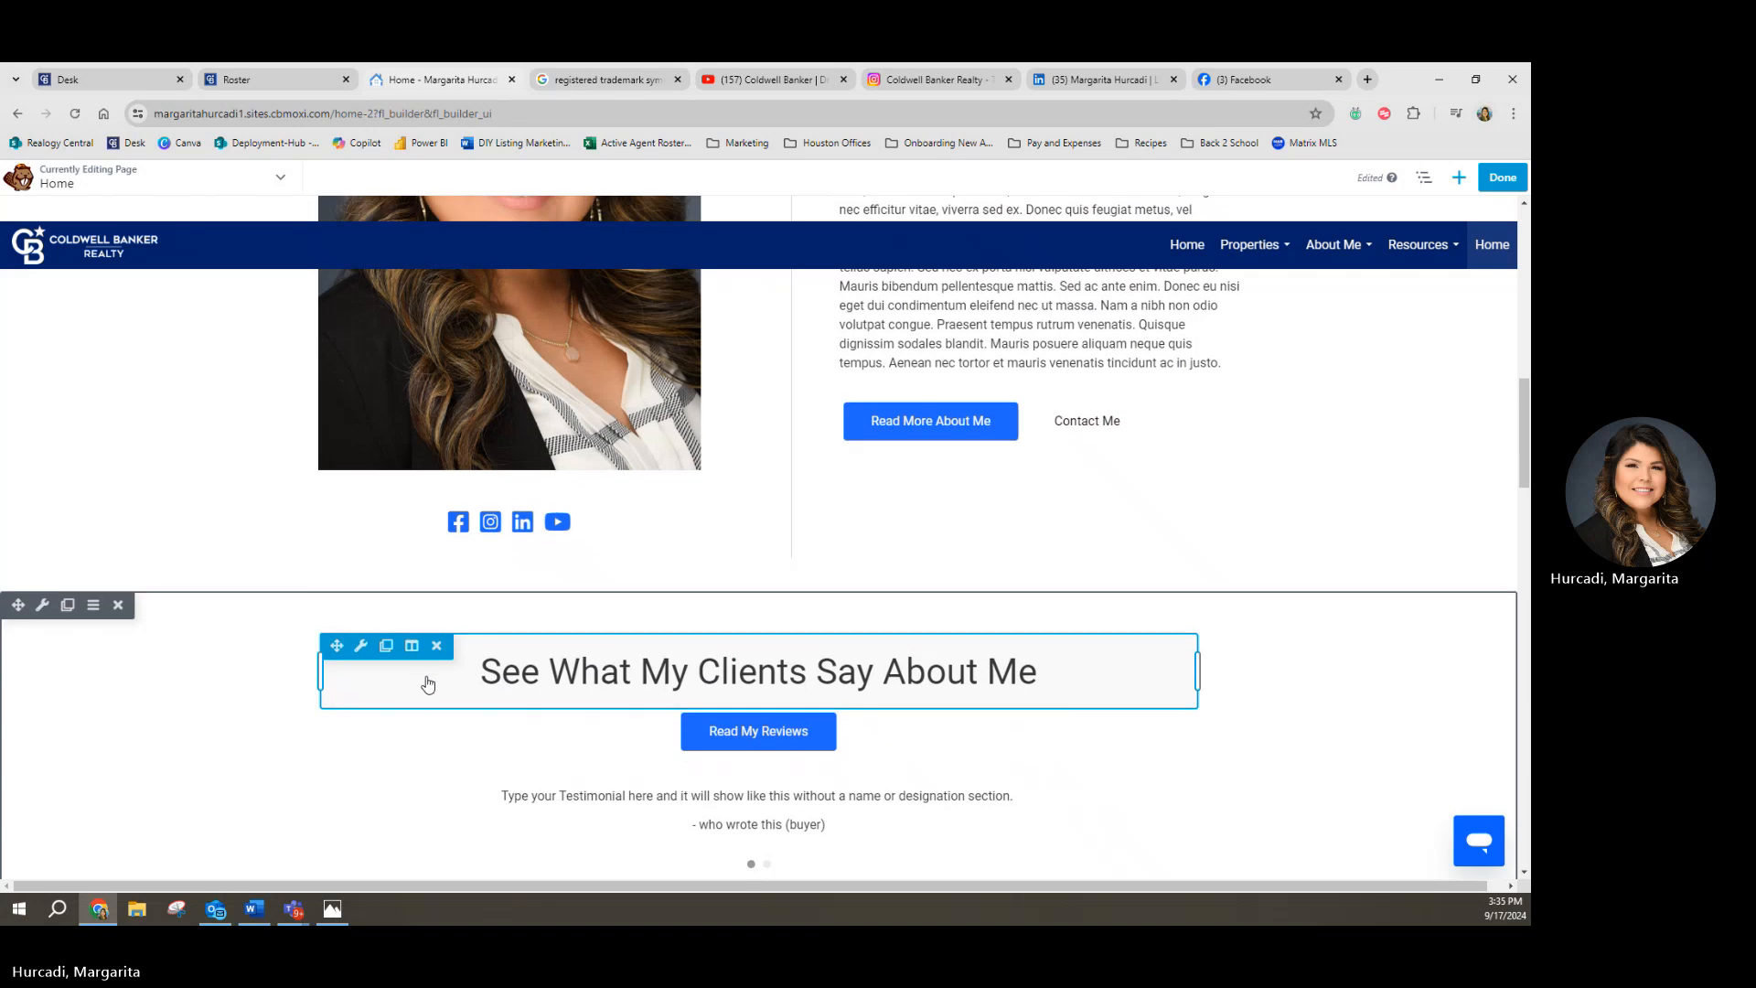
{"action": "scroll", "coordinate": [432, 685], "scroll_direction": "down", "scroll_amount": 1}
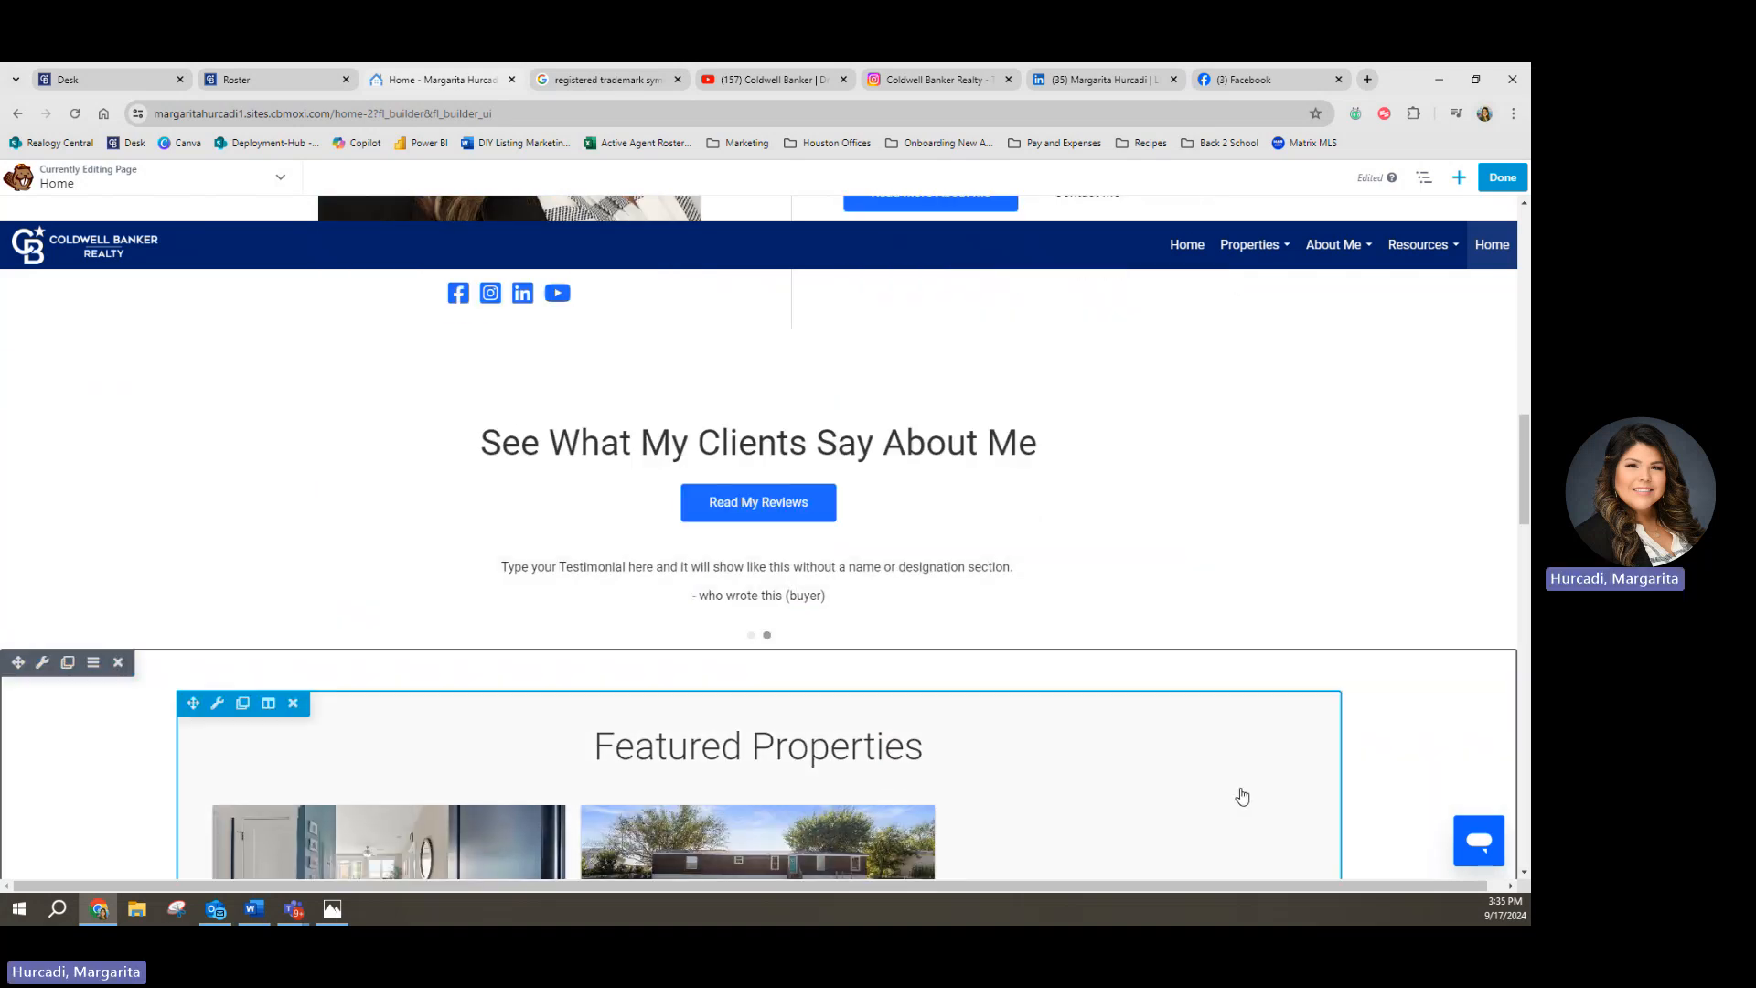
{"action": "scroll", "coordinate": [1242, 797], "scroll_direction": "down", "scroll_amount": 3}
{"action": "scroll", "coordinate": [1237, 807], "scroll_direction": "up", "scroll_amount": 2}
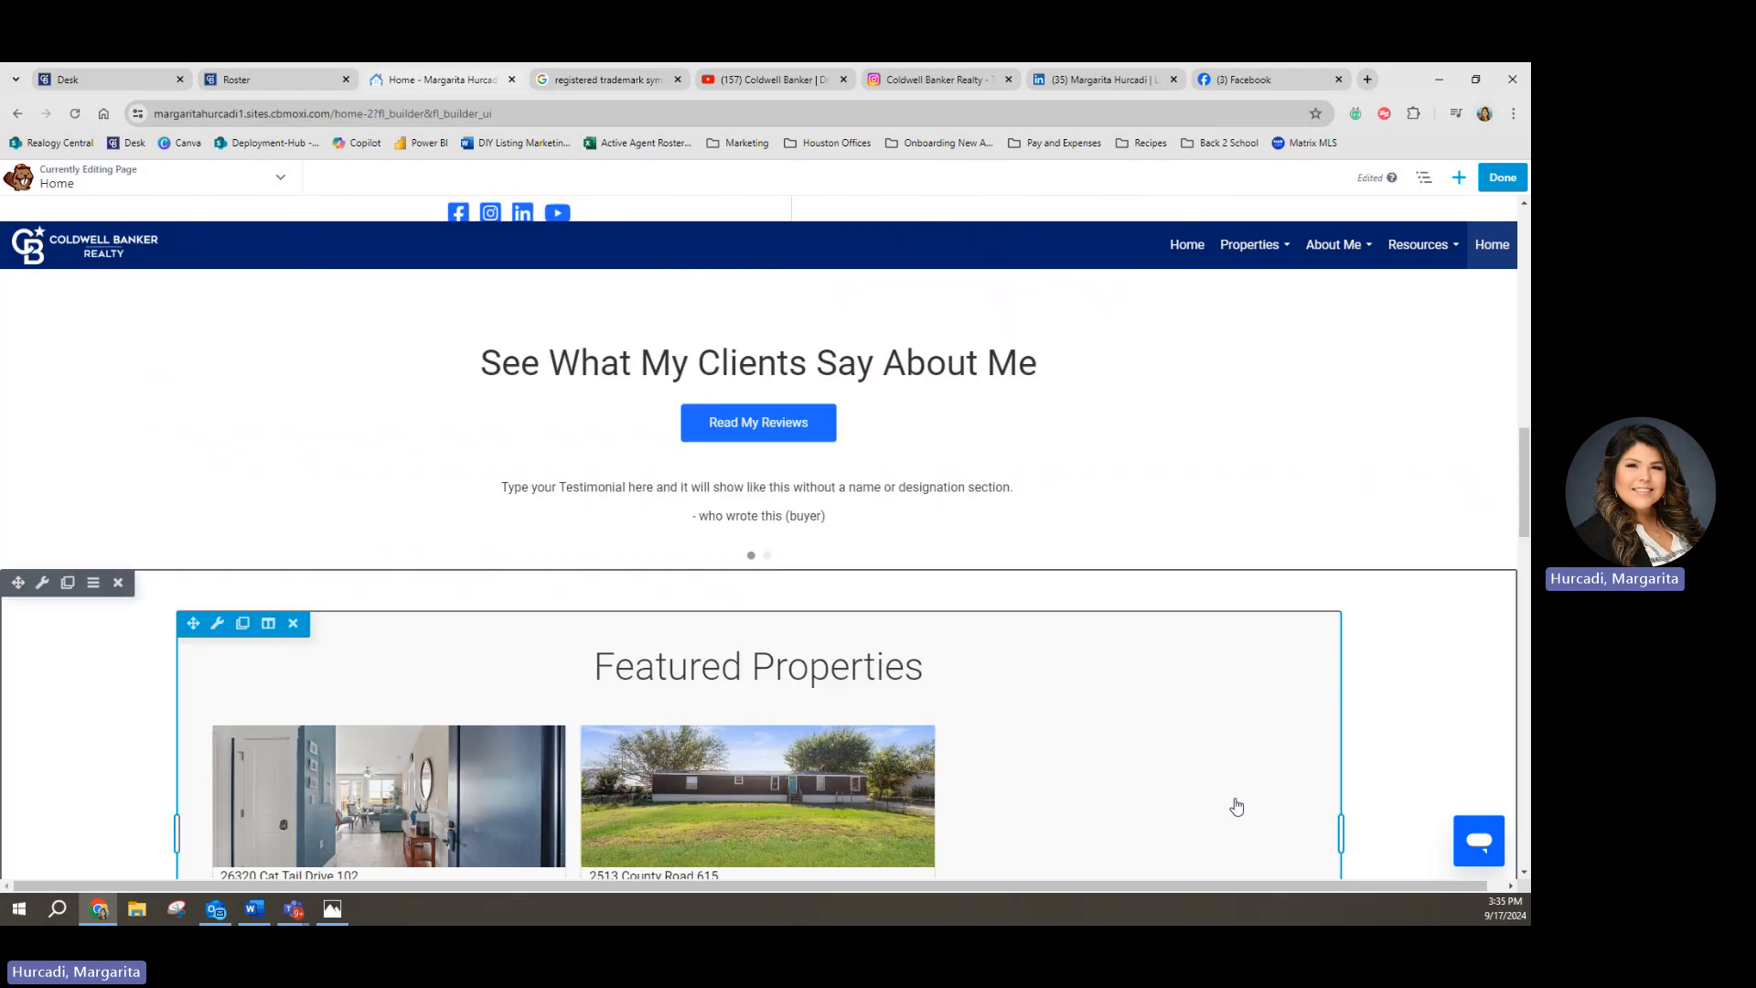
{"action": "scroll", "coordinate": [281, 503], "scroll_direction": "up", "scroll_amount": 2}
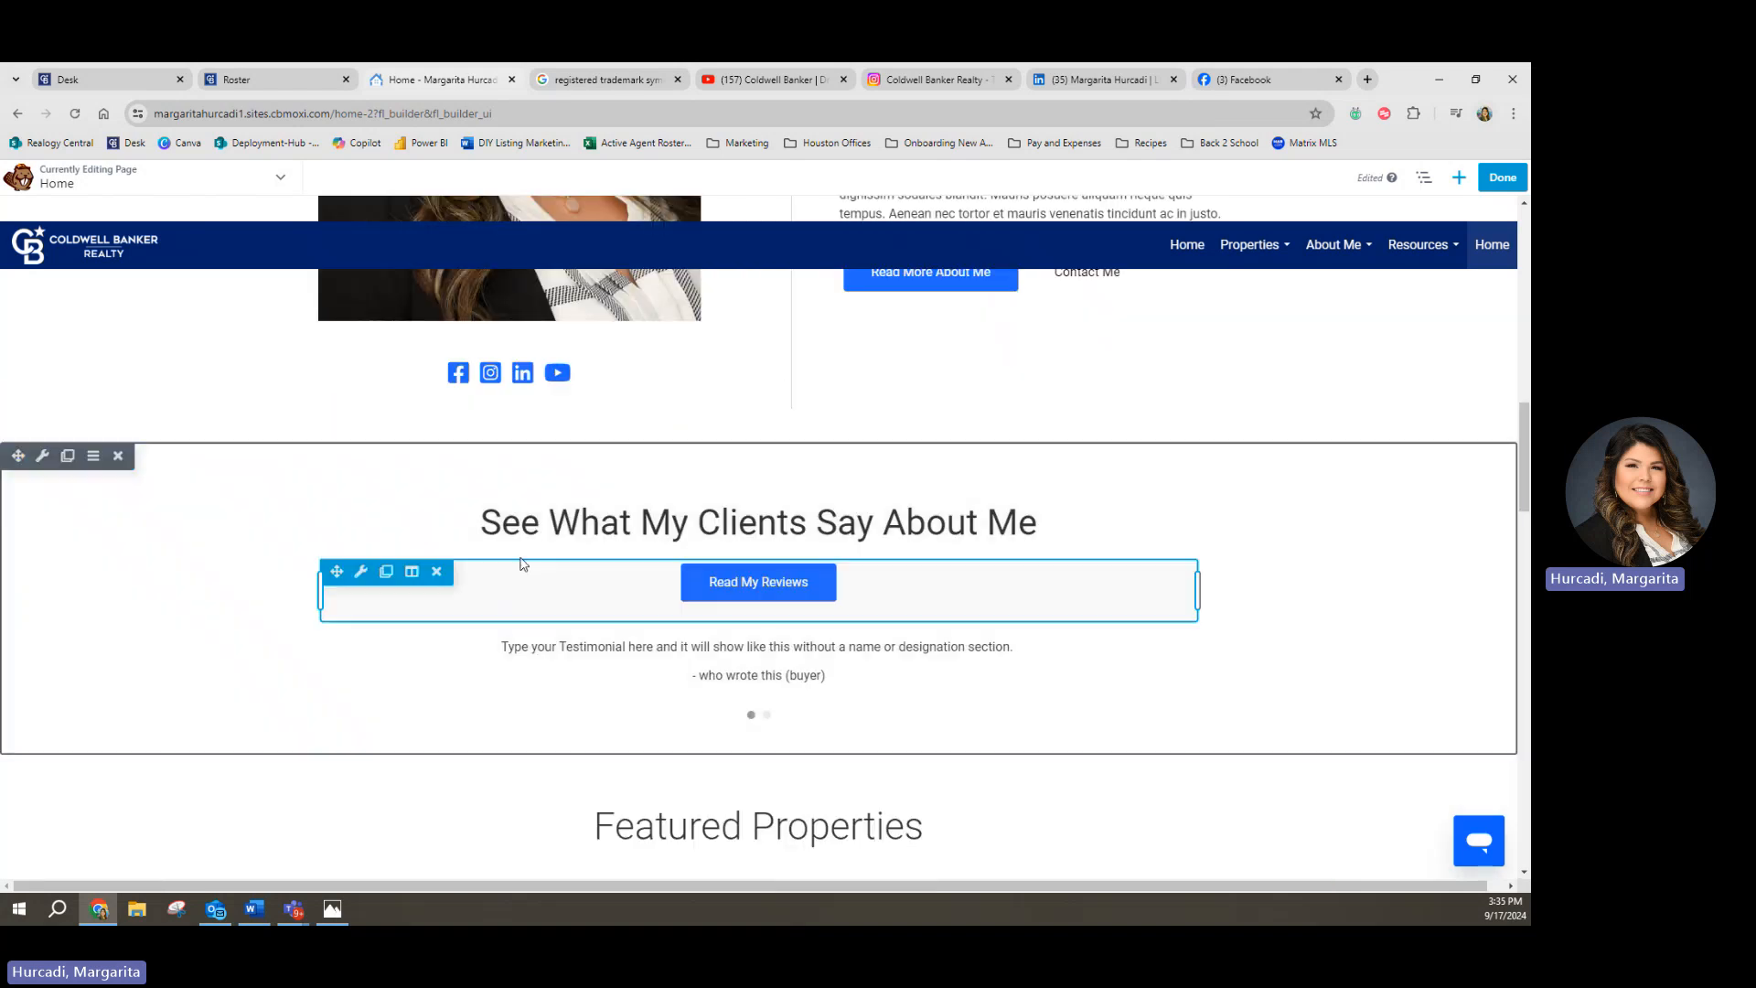
{"action": "mouse_move", "coordinate": [42, 461]}
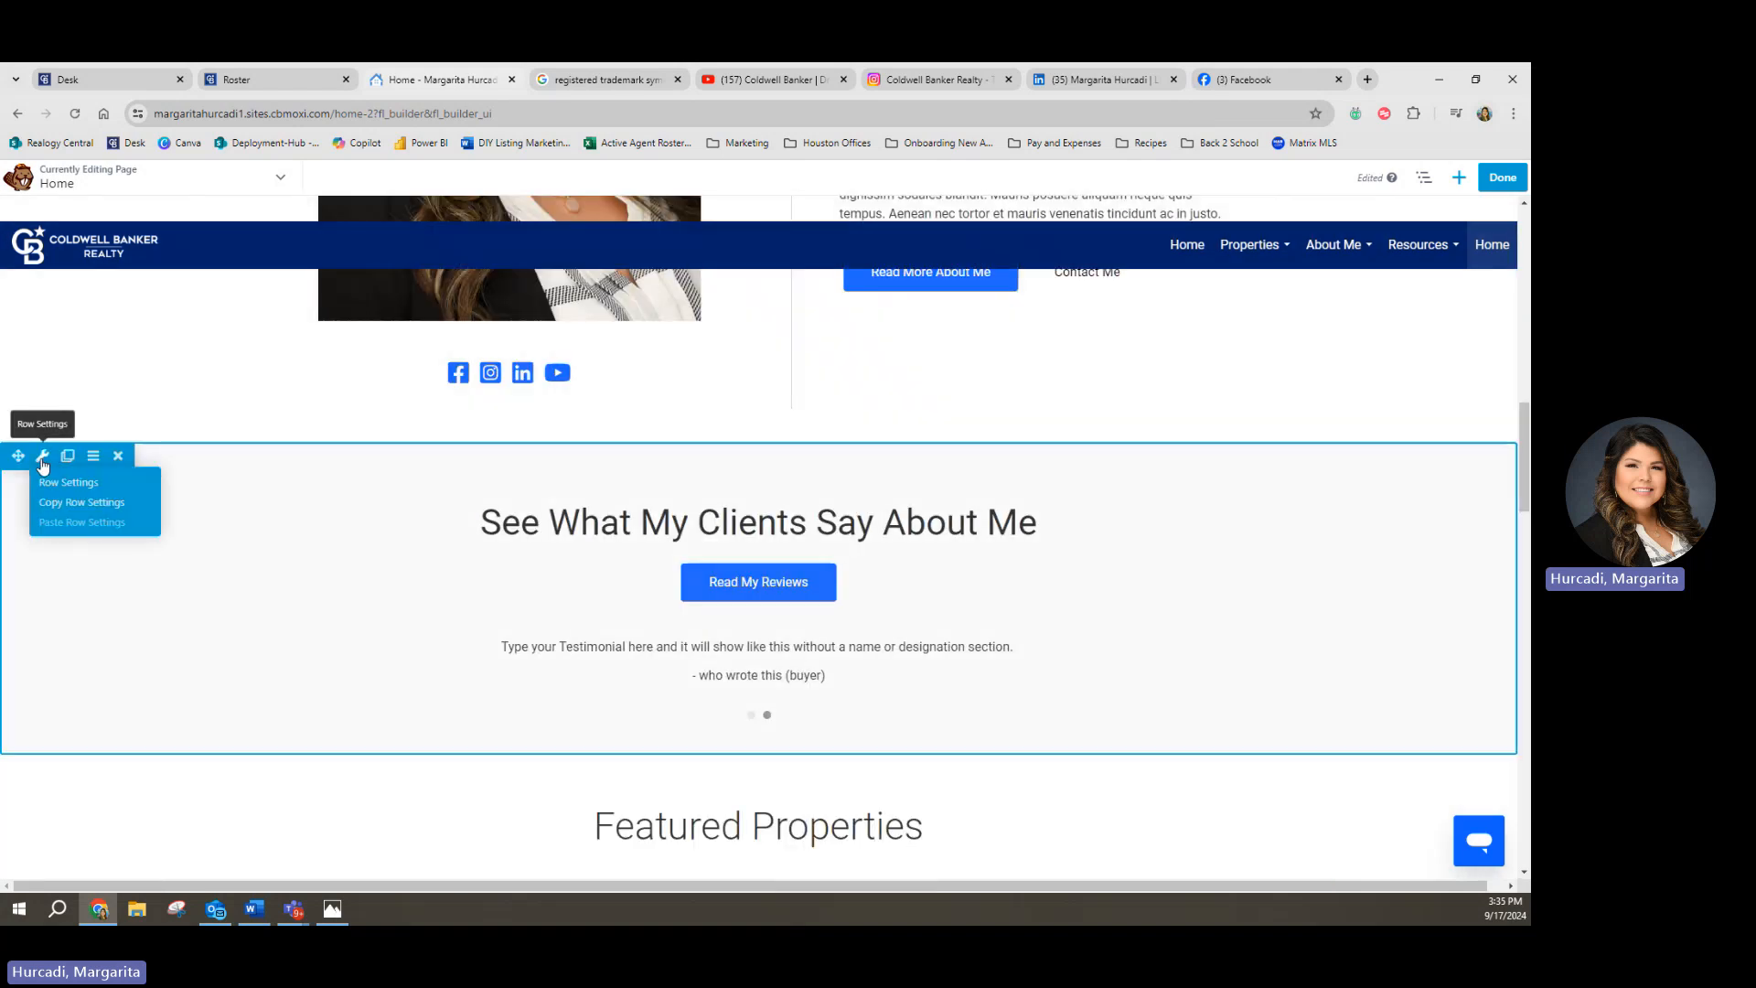
{"action": "left_click", "coordinate": [42, 462]}
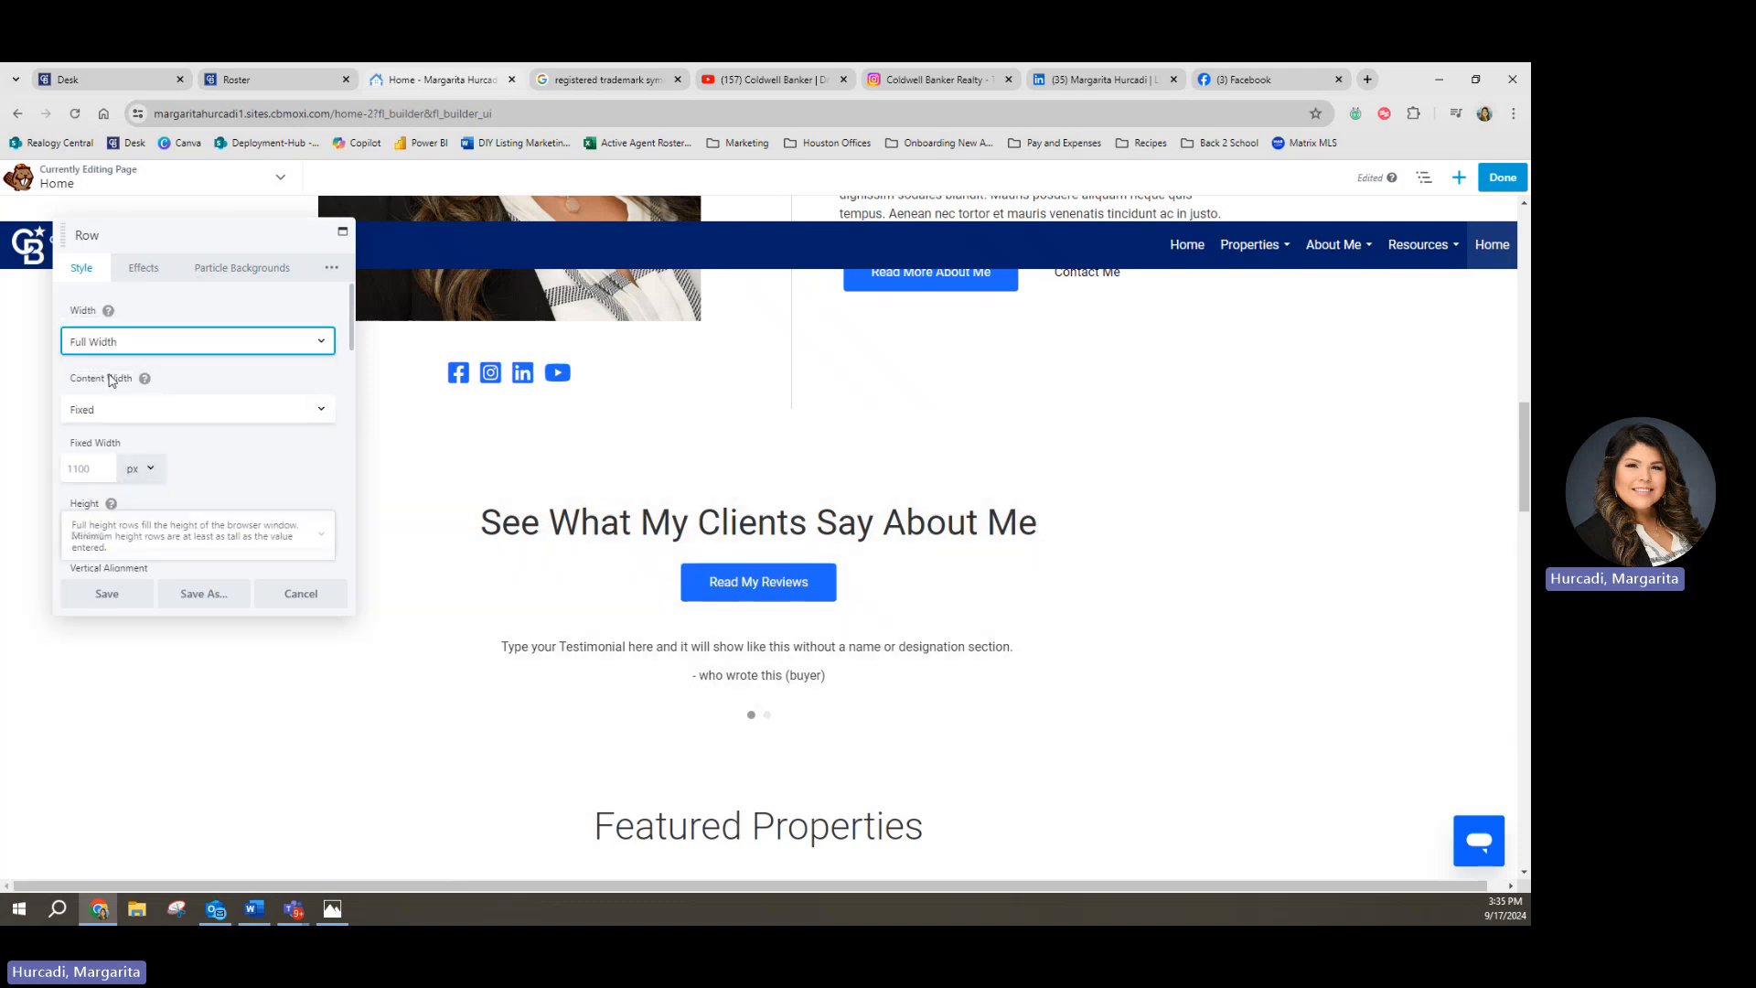
{"action": "scroll", "coordinate": [129, 439], "scroll_direction": "down", "scroll_amount": 8}
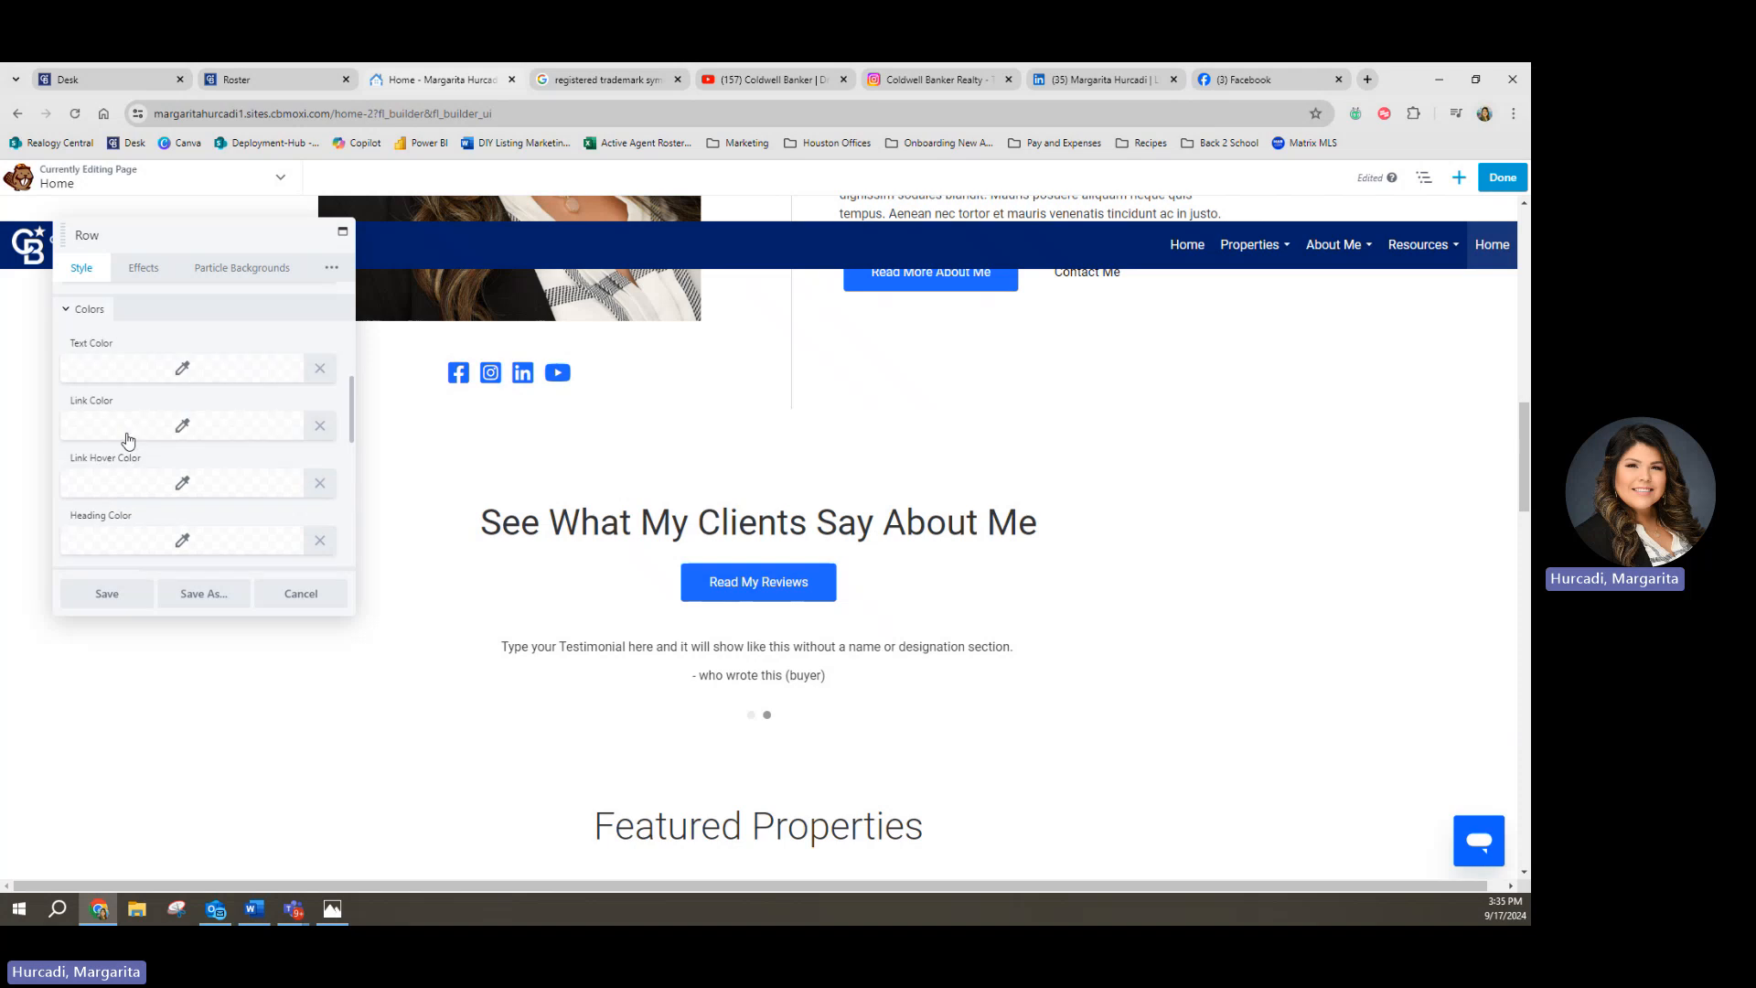
{"action": "scroll", "coordinate": [128, 463], "scroll_direction": "down", "scroll_amount": 2}
{"action": "scroll", "coordinate": [120, 468], "scroll_direction": "up", "scroll_amount": 2}
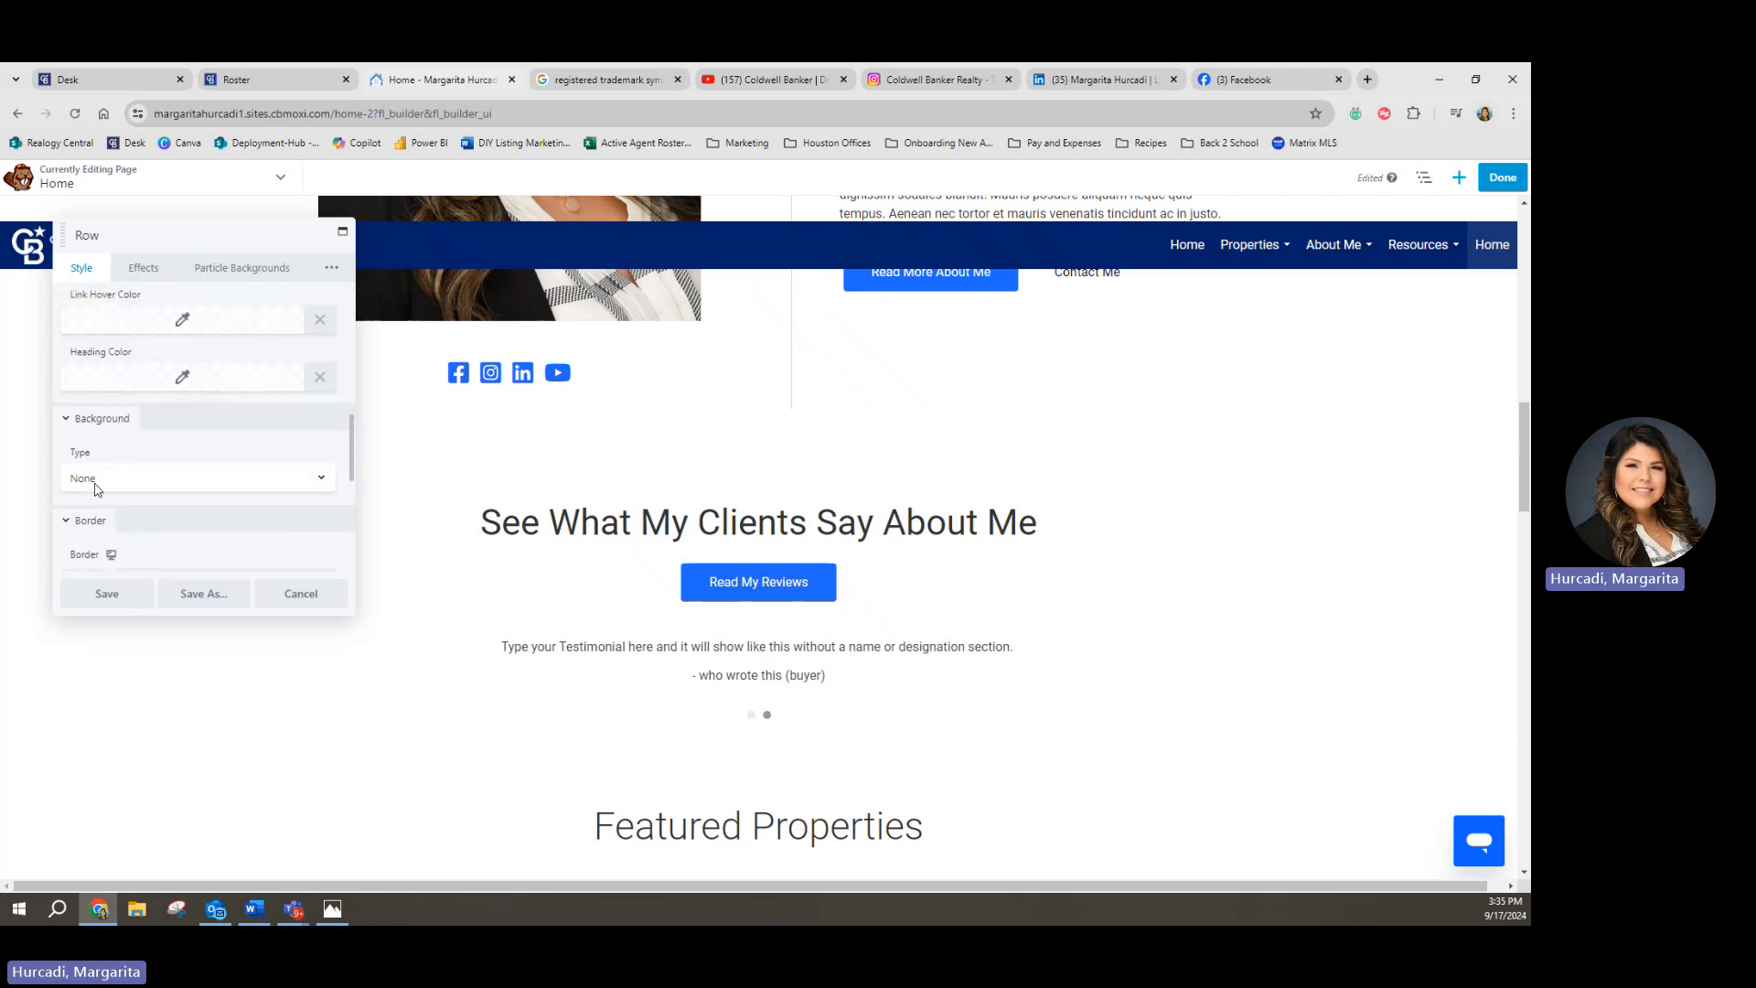
{"action": "left_click", "coordinate": [95, 483]}
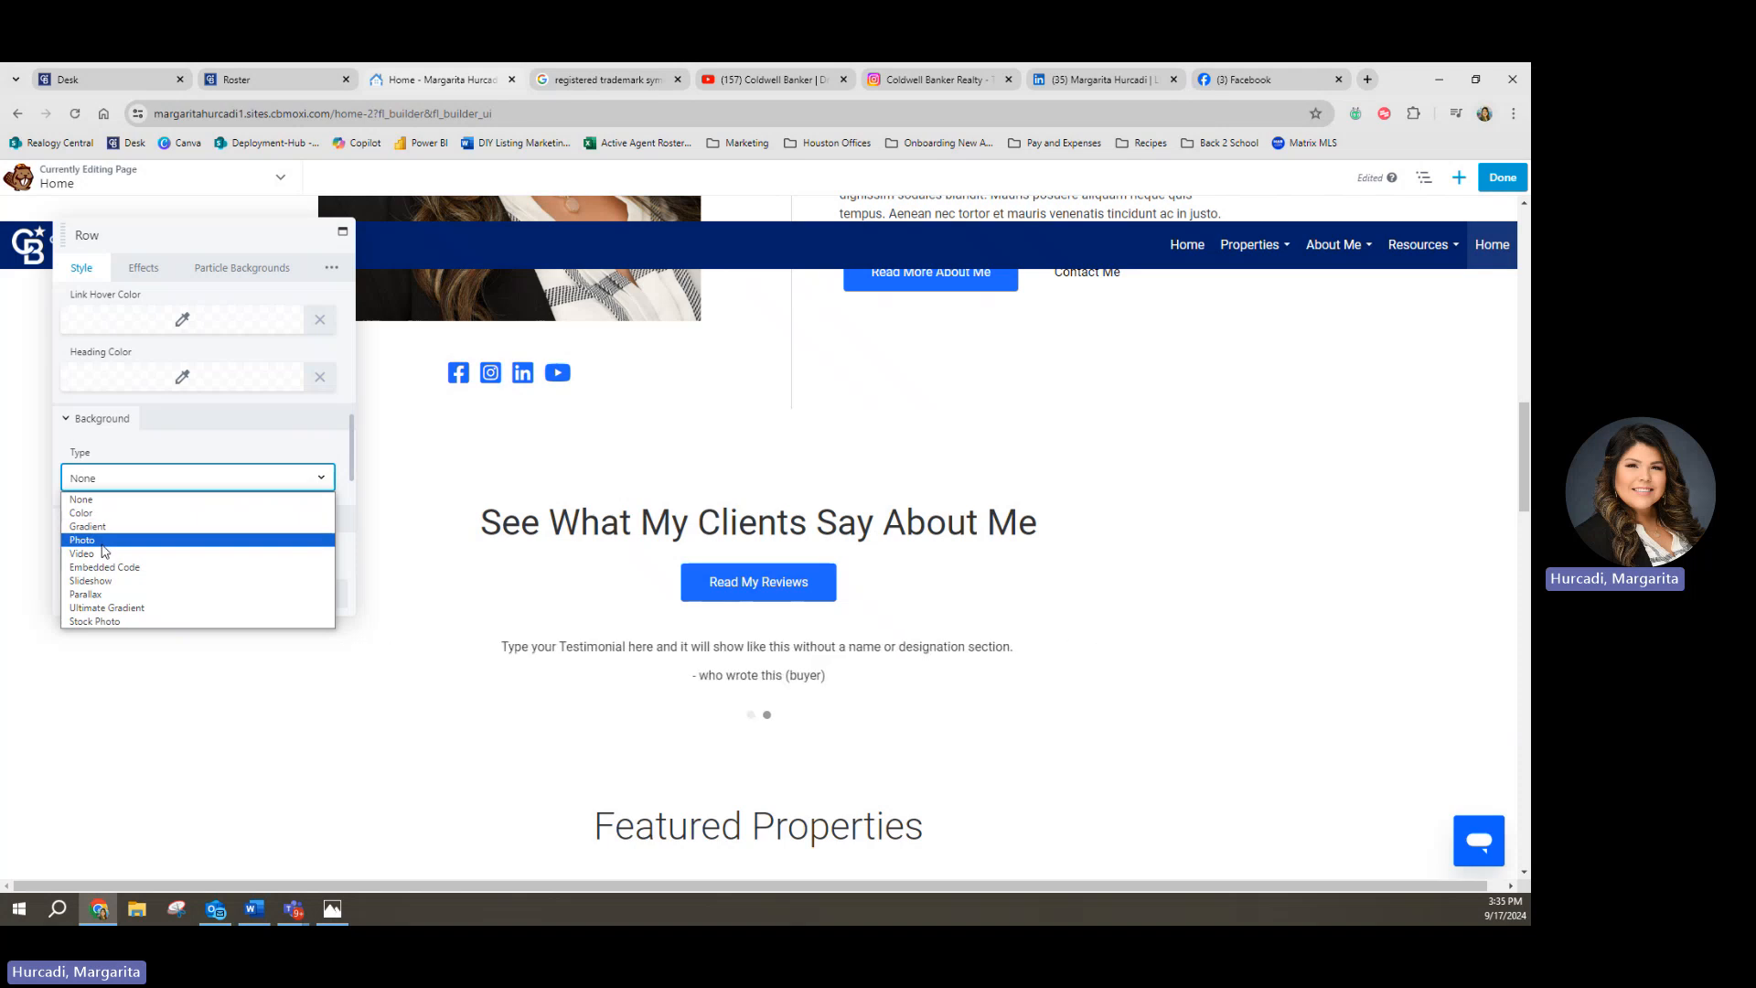
{"action": "left_click", "coordinate": [103, 540]}
{"action": "scroll", "coordinate": [114, 548], "scroll_direction": "down", "scroll_amount": 2}
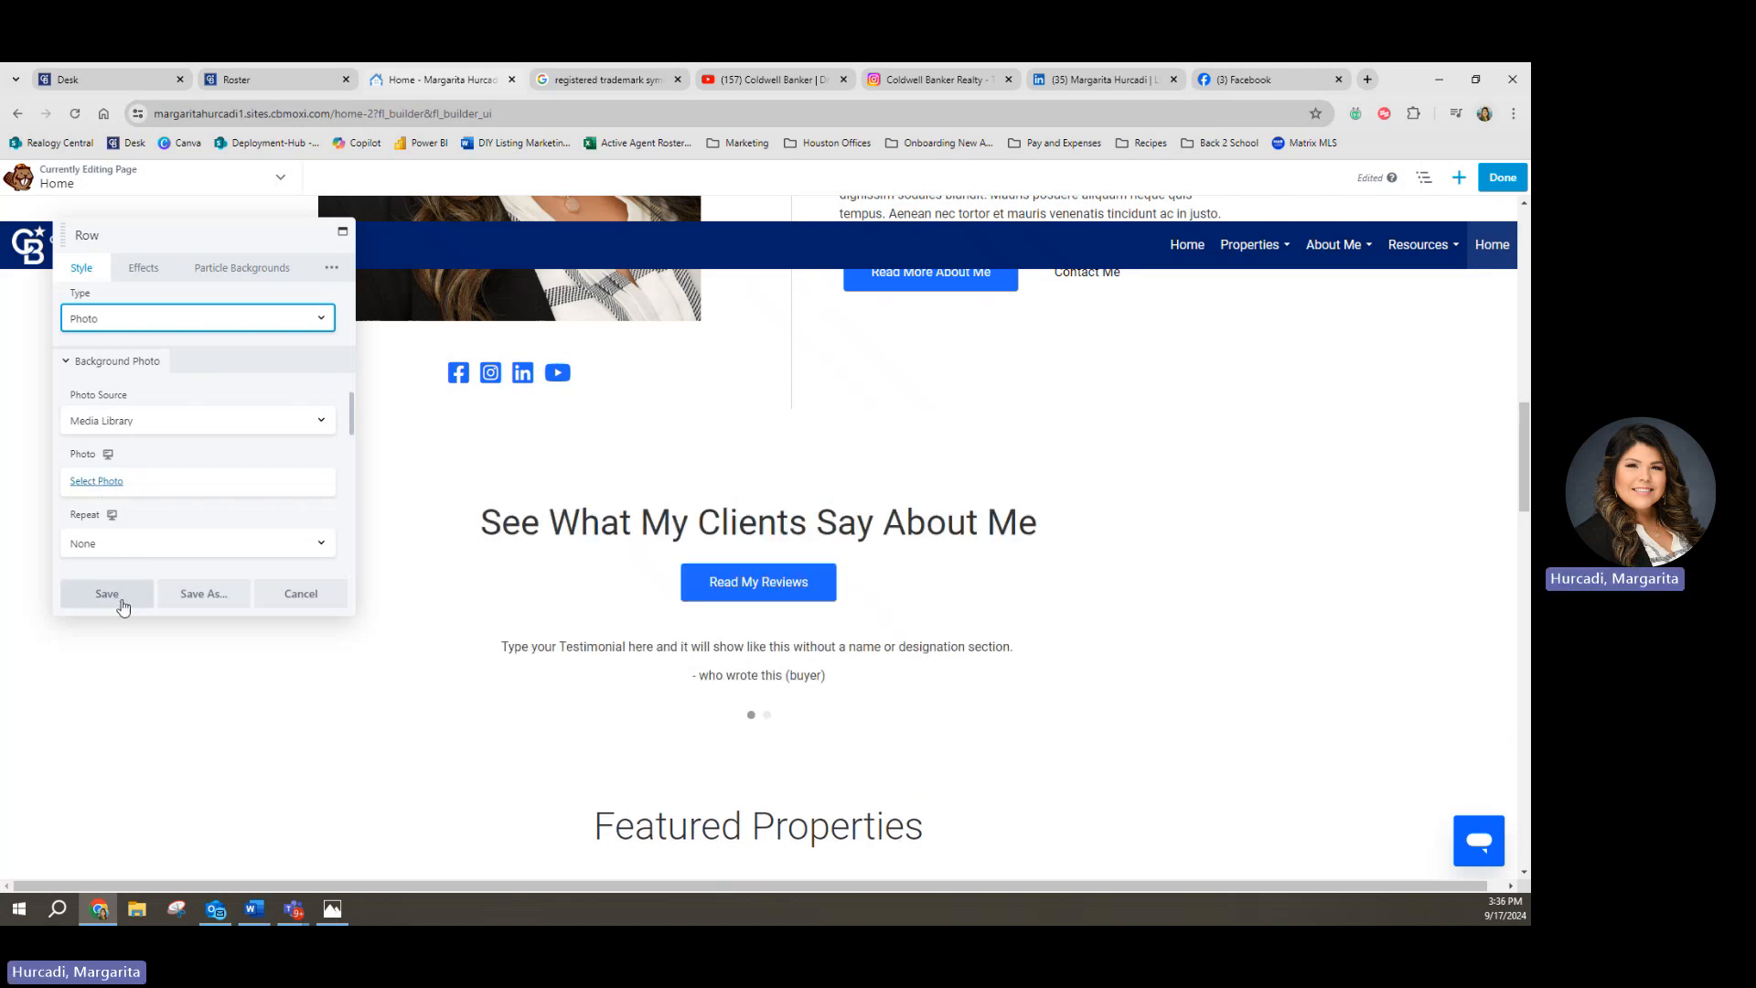
{"action": "left_click", "coordinate": [300, 593]}
Step: Finish editing the home page in the page builder and publish its changes
{"action": "scroll", "coordinate": [217, 668], "scroll_direction": "down", "scroll_amount": 3}
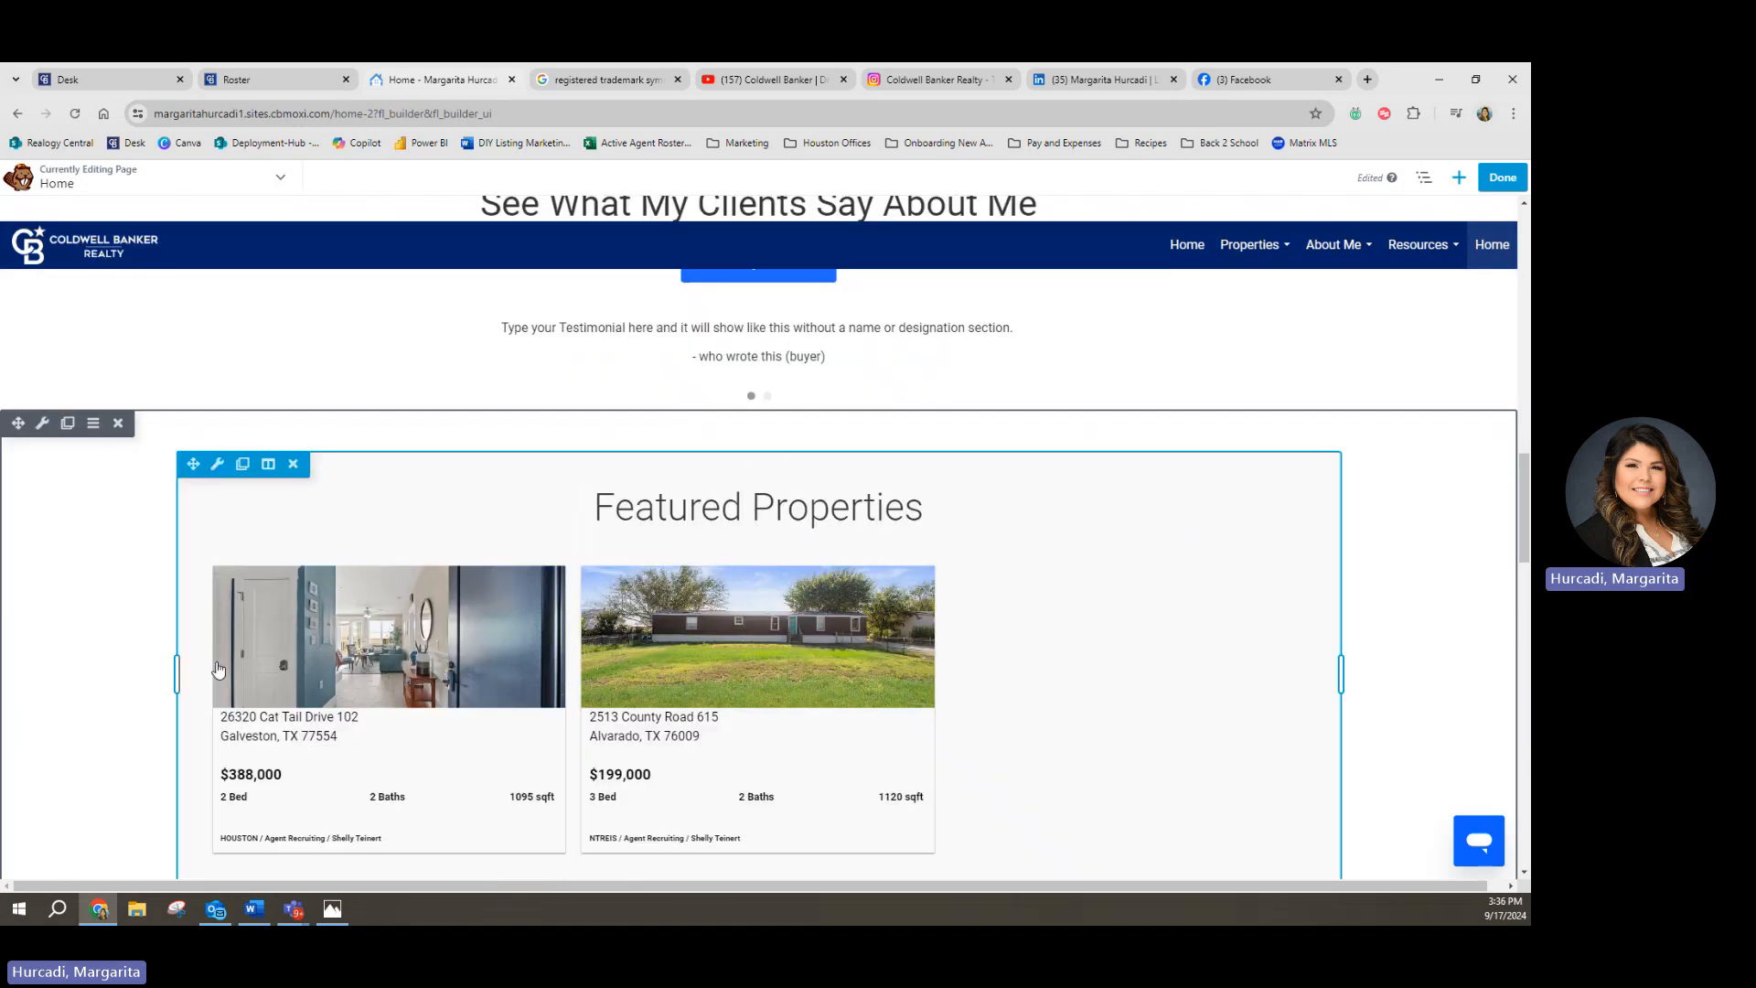
{"action": "scroll", "coordinate": [218, 667], "scroll_direction": "down", "scroll_amount": 8}
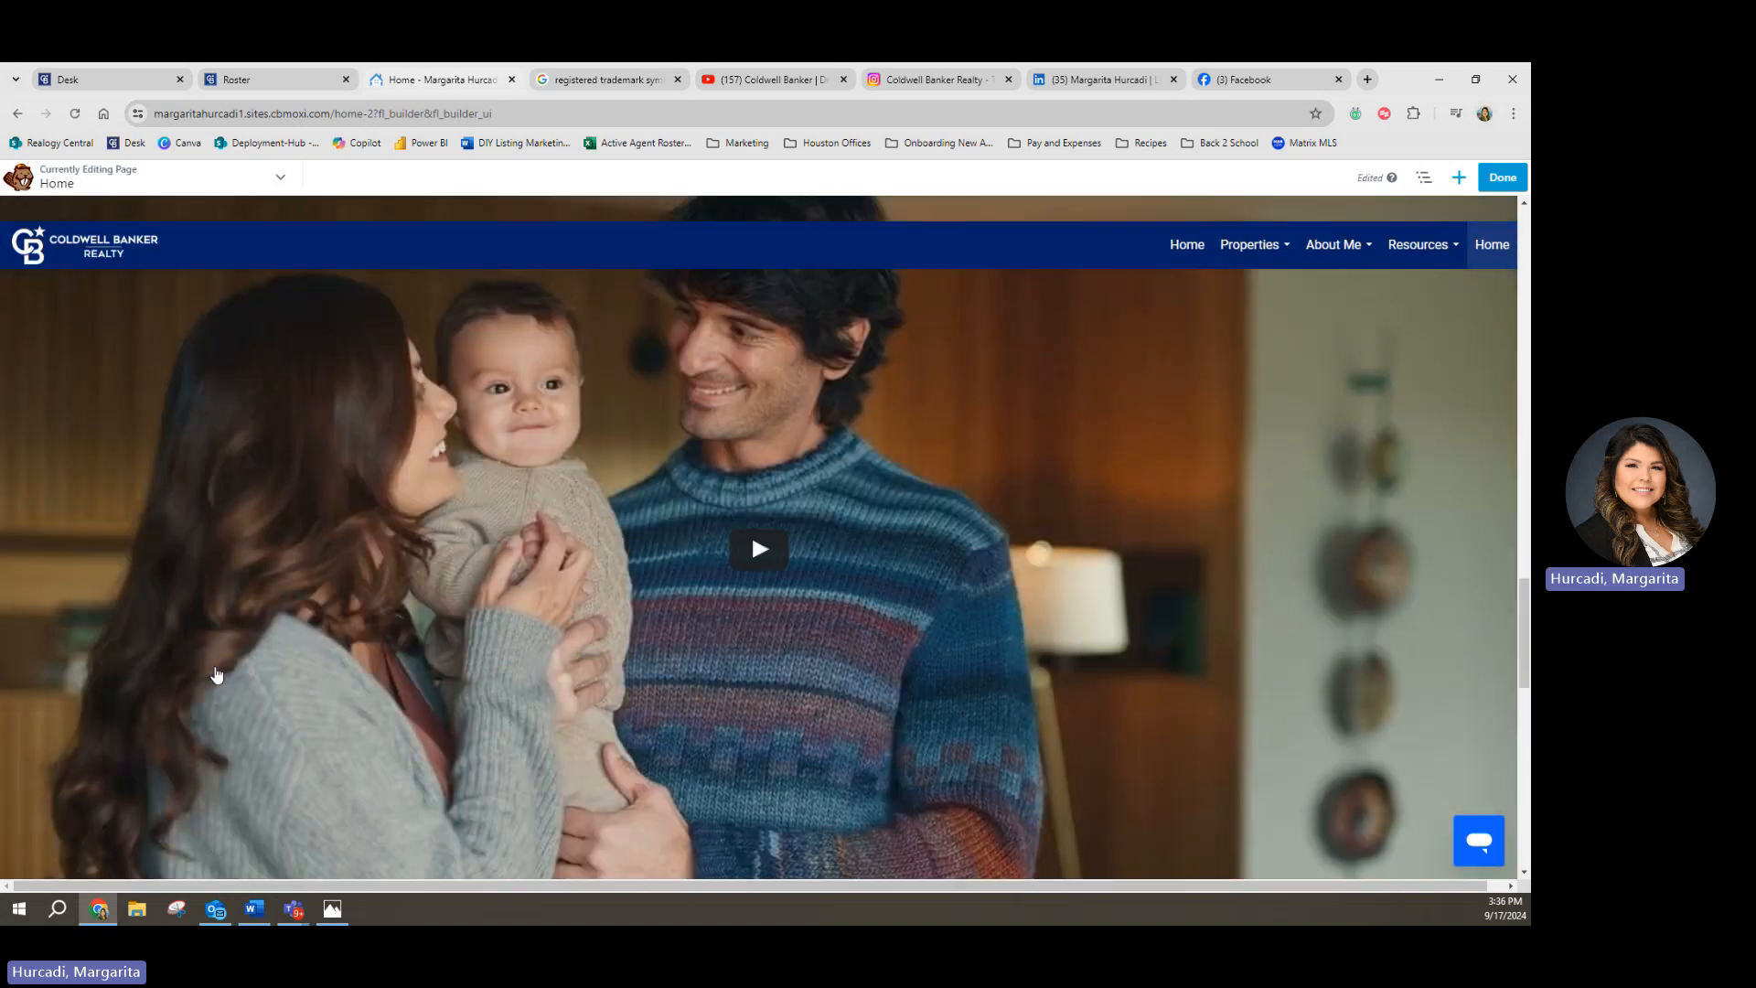
{"action": "scroll", "coordinate": [216, 675], "scroll_direction": "down", "scroll_amount": 6}
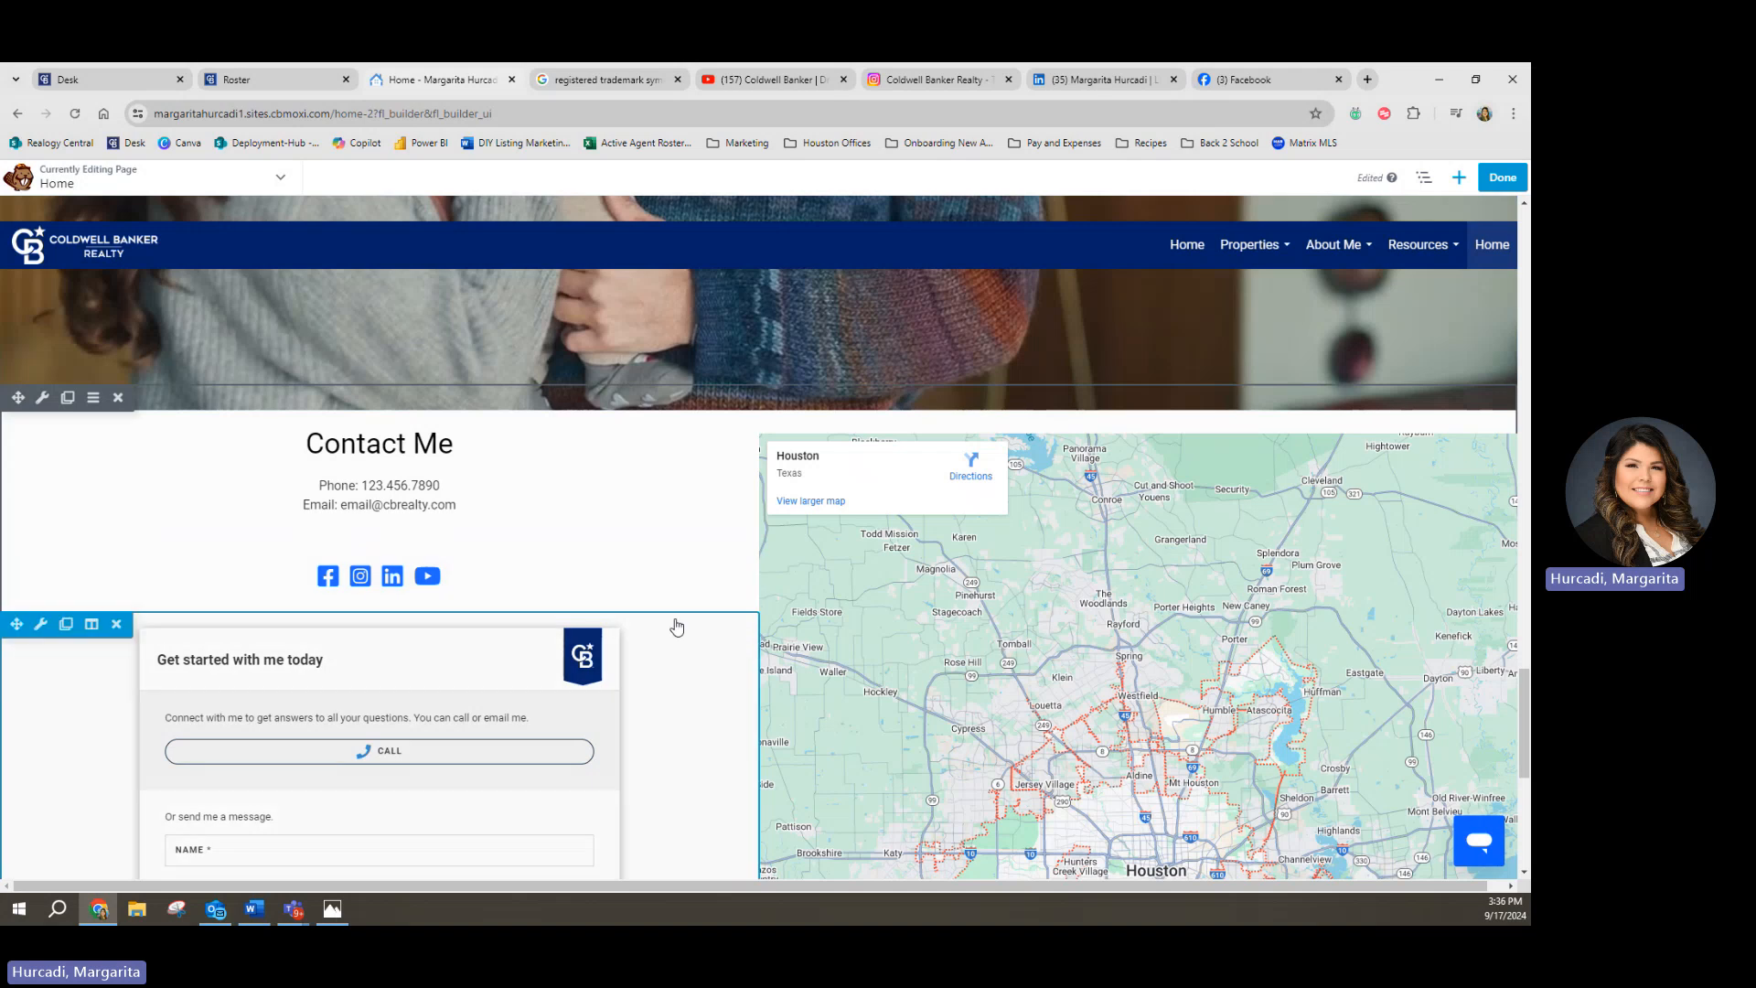
{"action": "left_click", "coordinate": [1518, 178]}
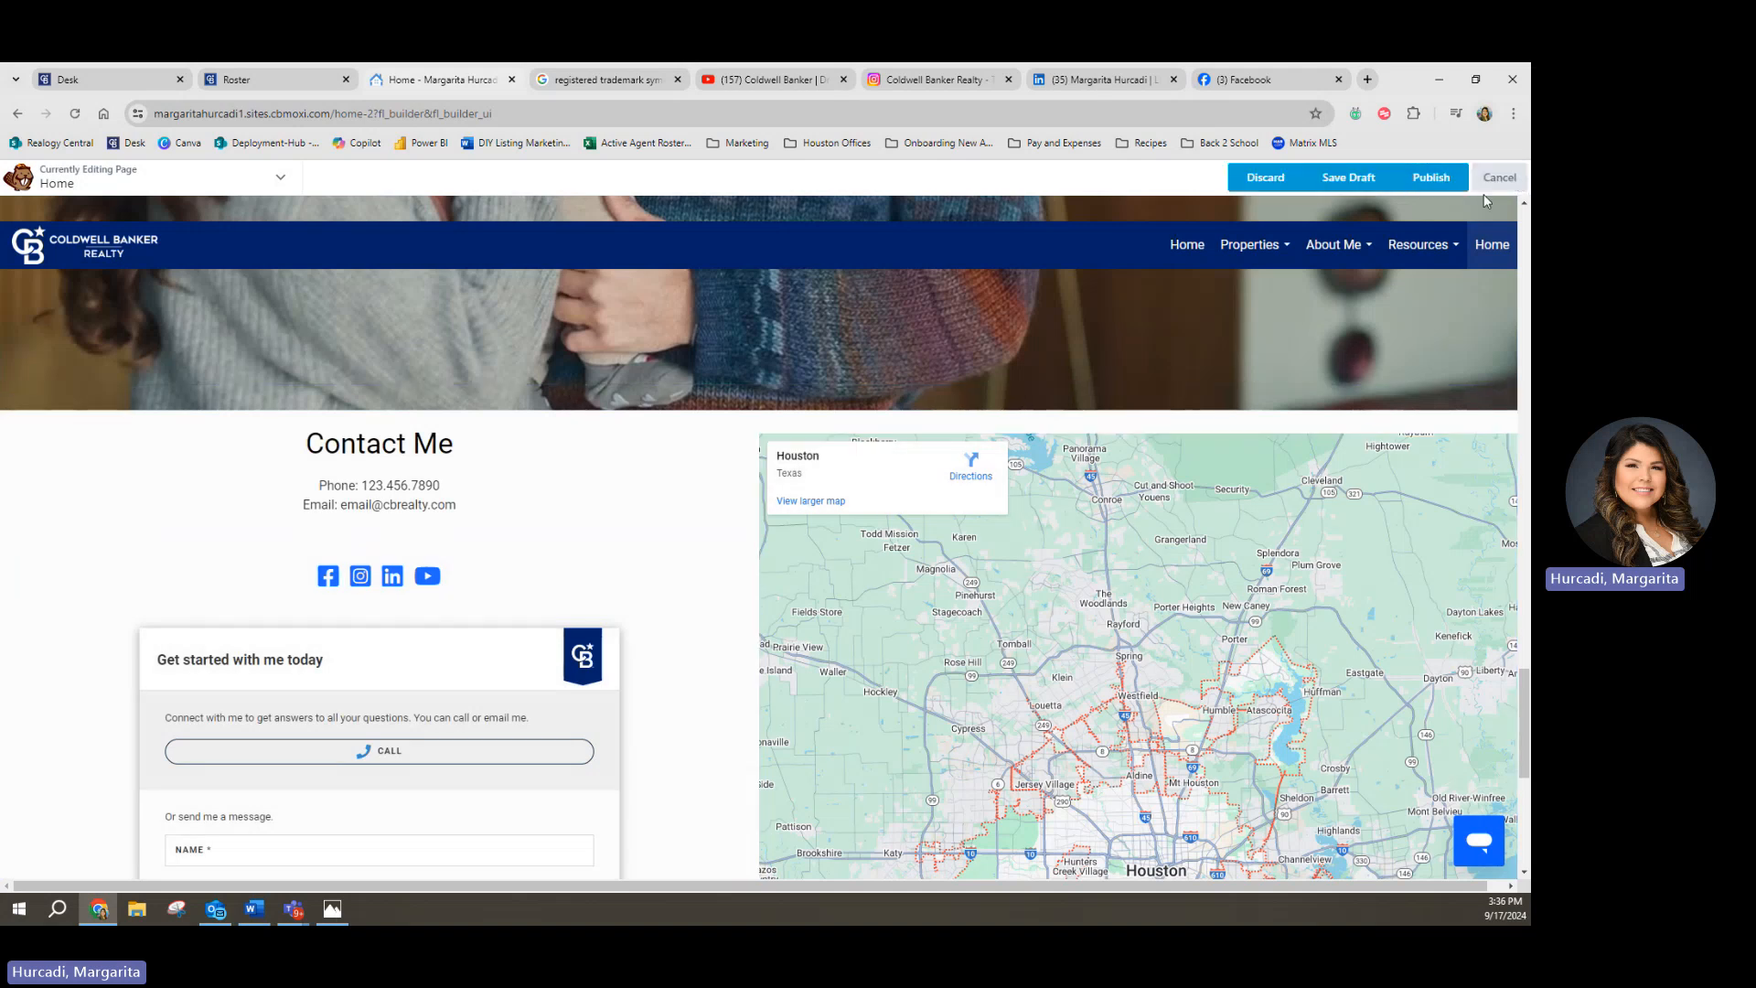
{"action": "left_click", "coordinate": [1442, 176]}
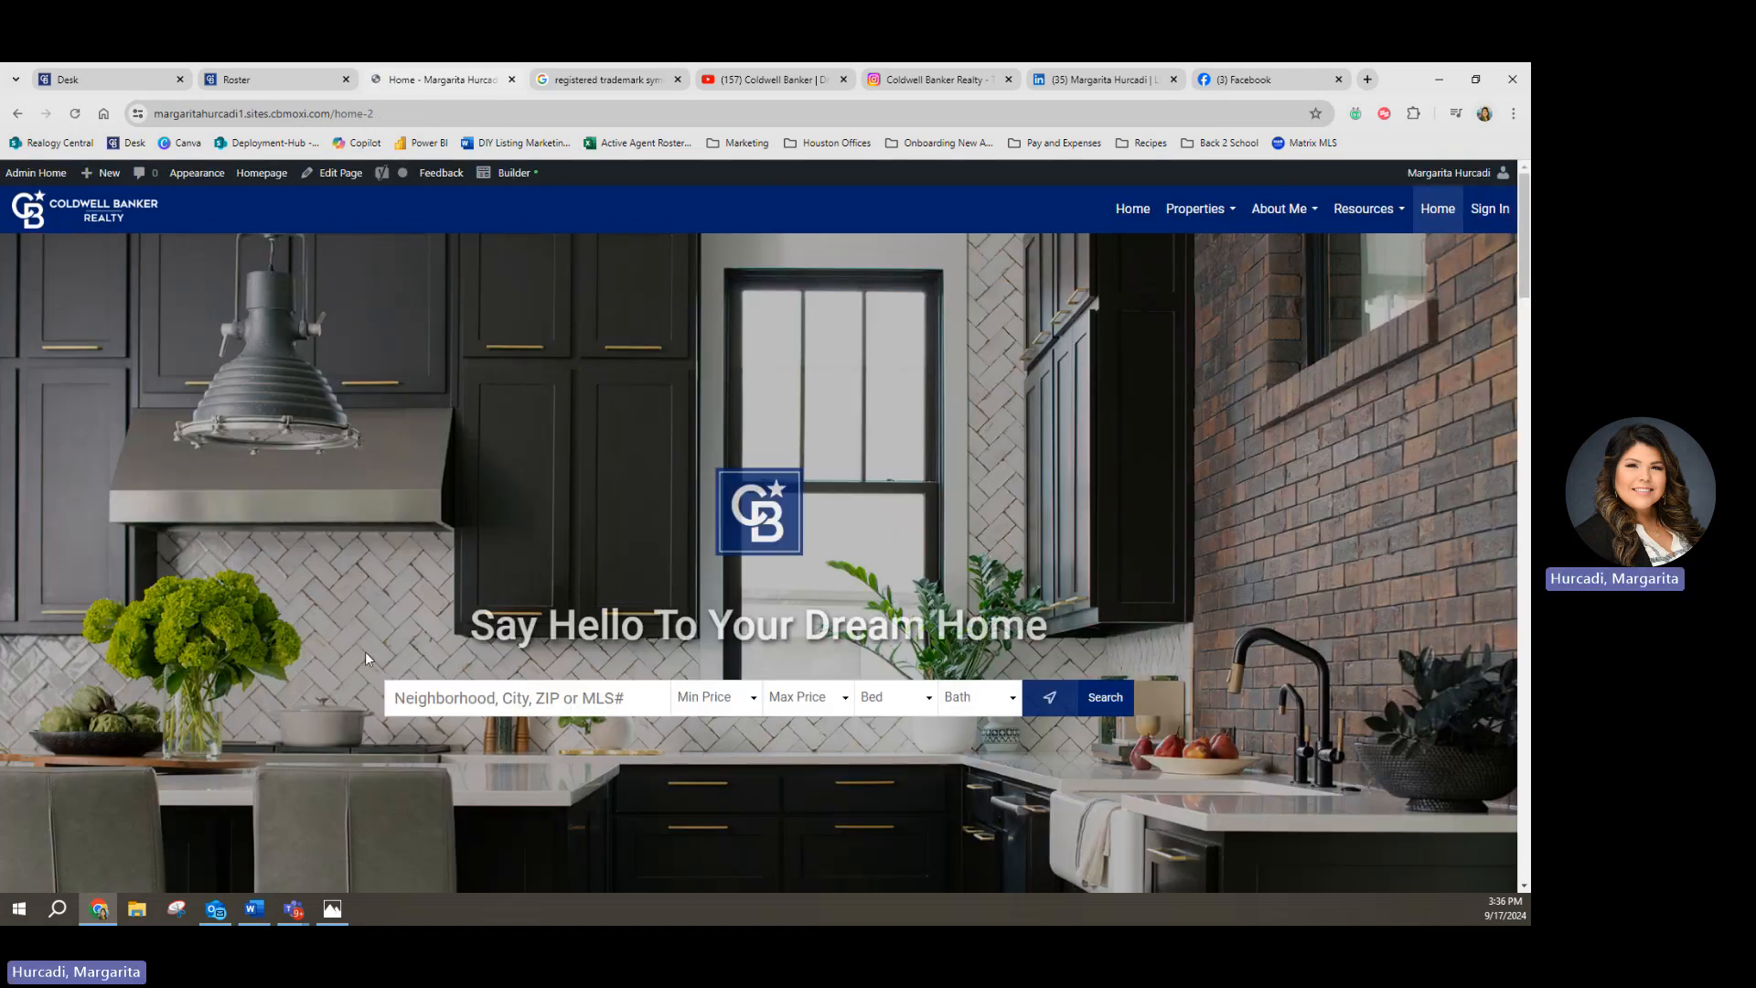
Step: Review the published home page from the search banner through testimonials, featured properties and video to the contact form and footer
{"action": "scroll", "coordinate": [346, 672], "scroll_direction": "down", "scroll_amount": 8}
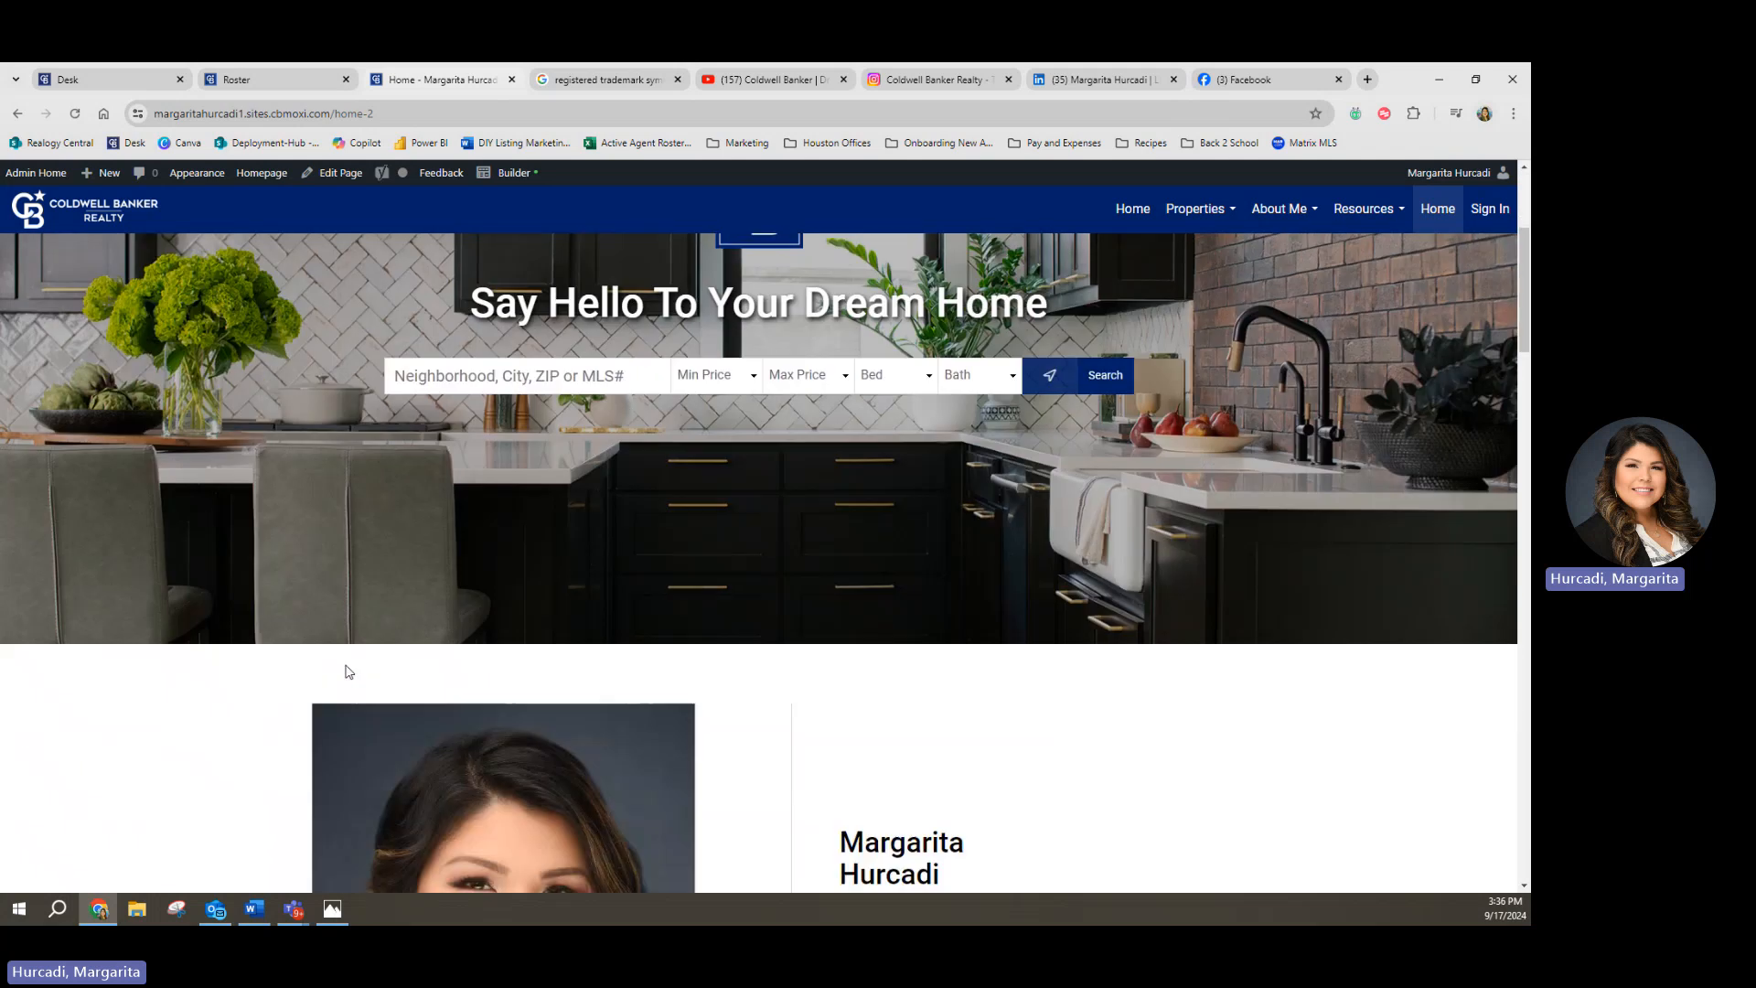
{"action": "scroll", "coordinate": [346, 672], "scroll_direction": "down", "scroll_amount": 6}
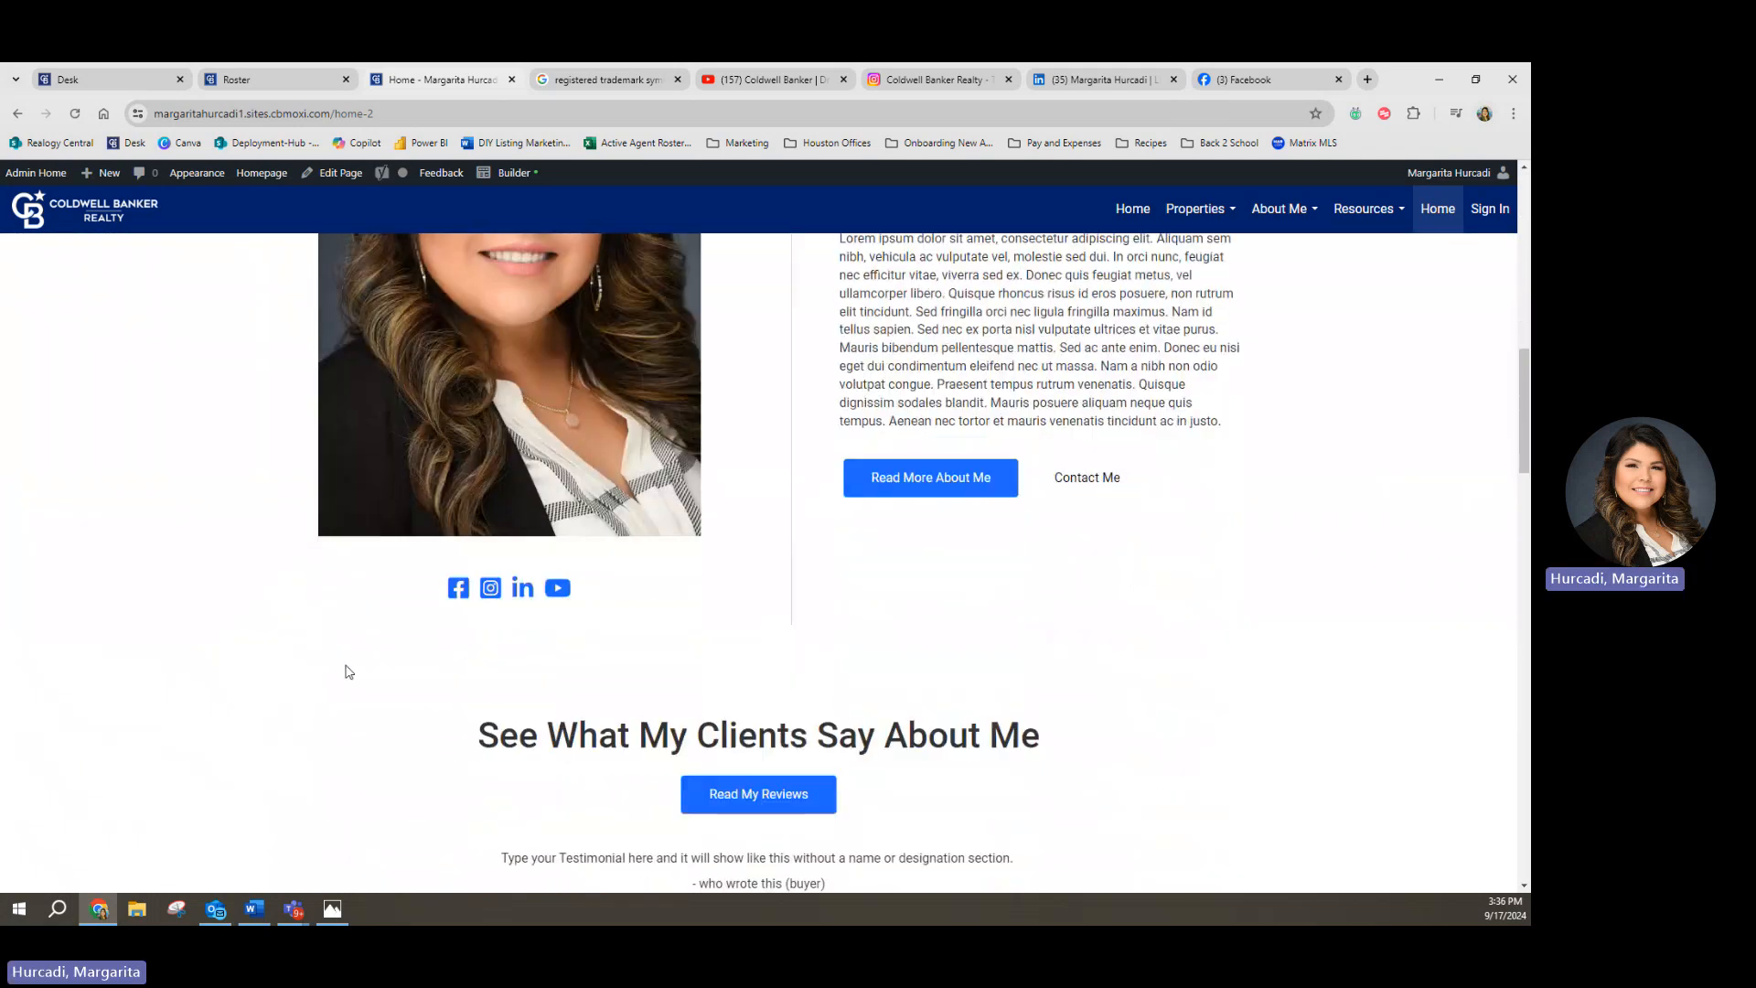
{"action": "scroll", "coordinate": [346, 672], "scroll_direction": "down", "scroll_amount": 4}
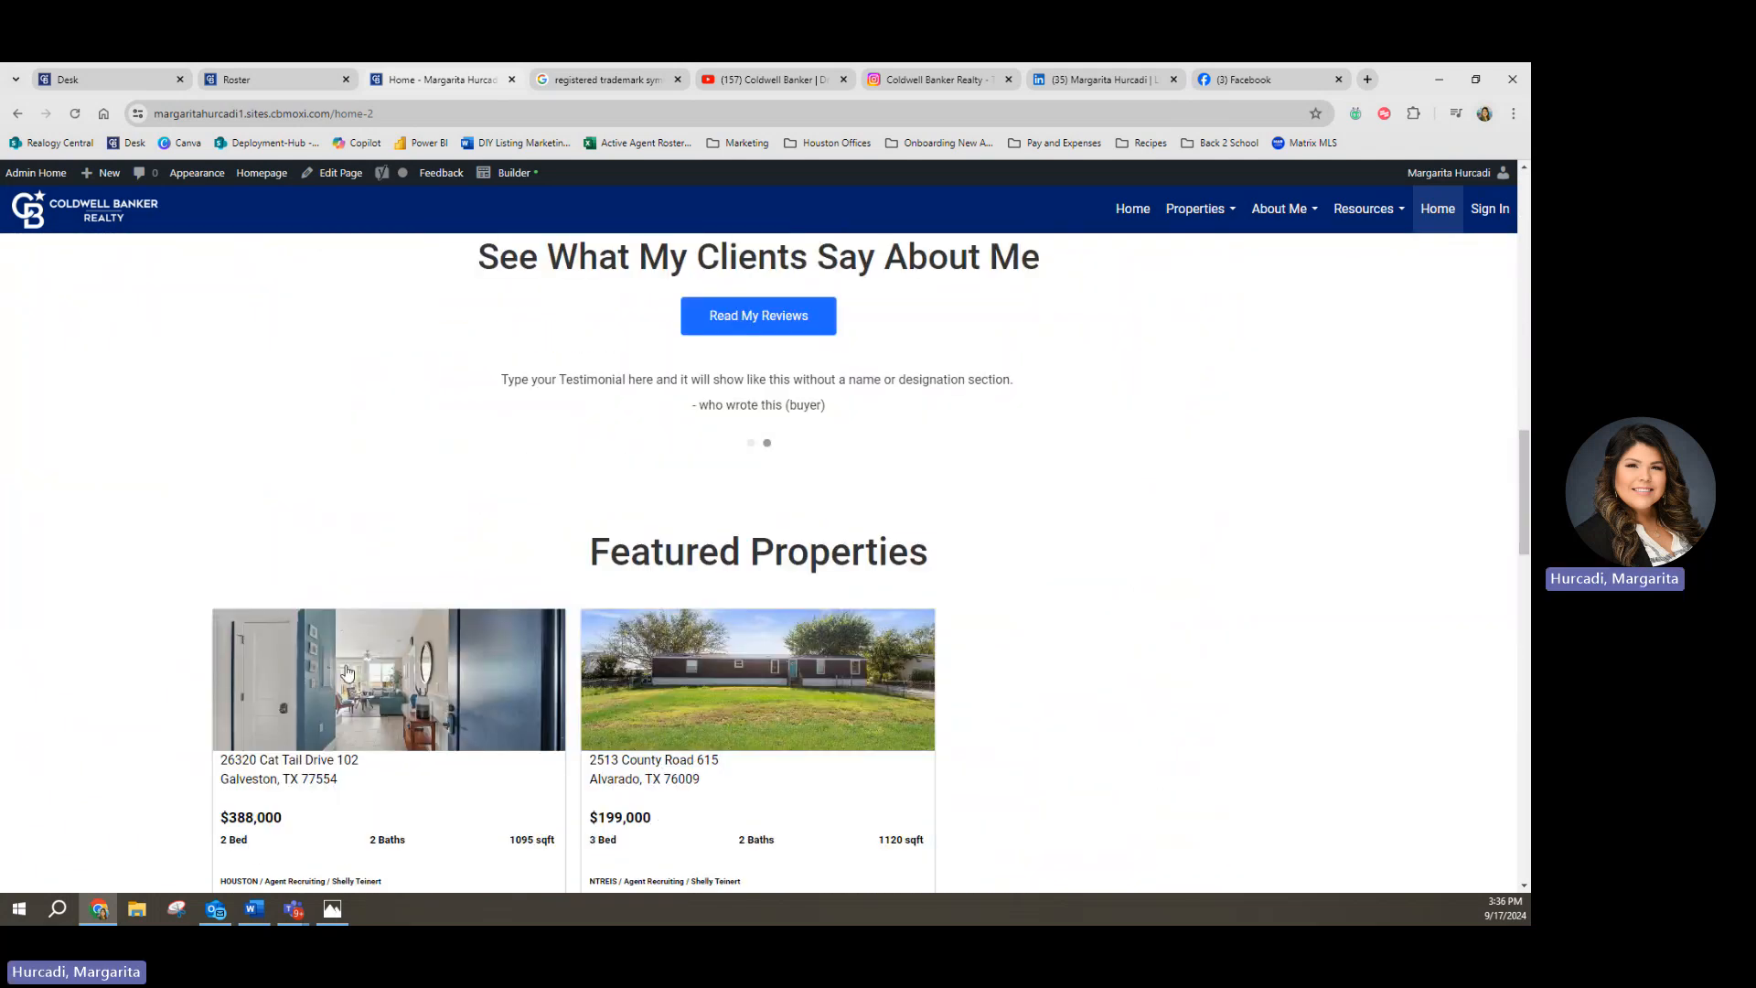
{"action": "scroll", "coordinate": [346, 672], "scroll_direction": "down", "scroll_amount": 2}
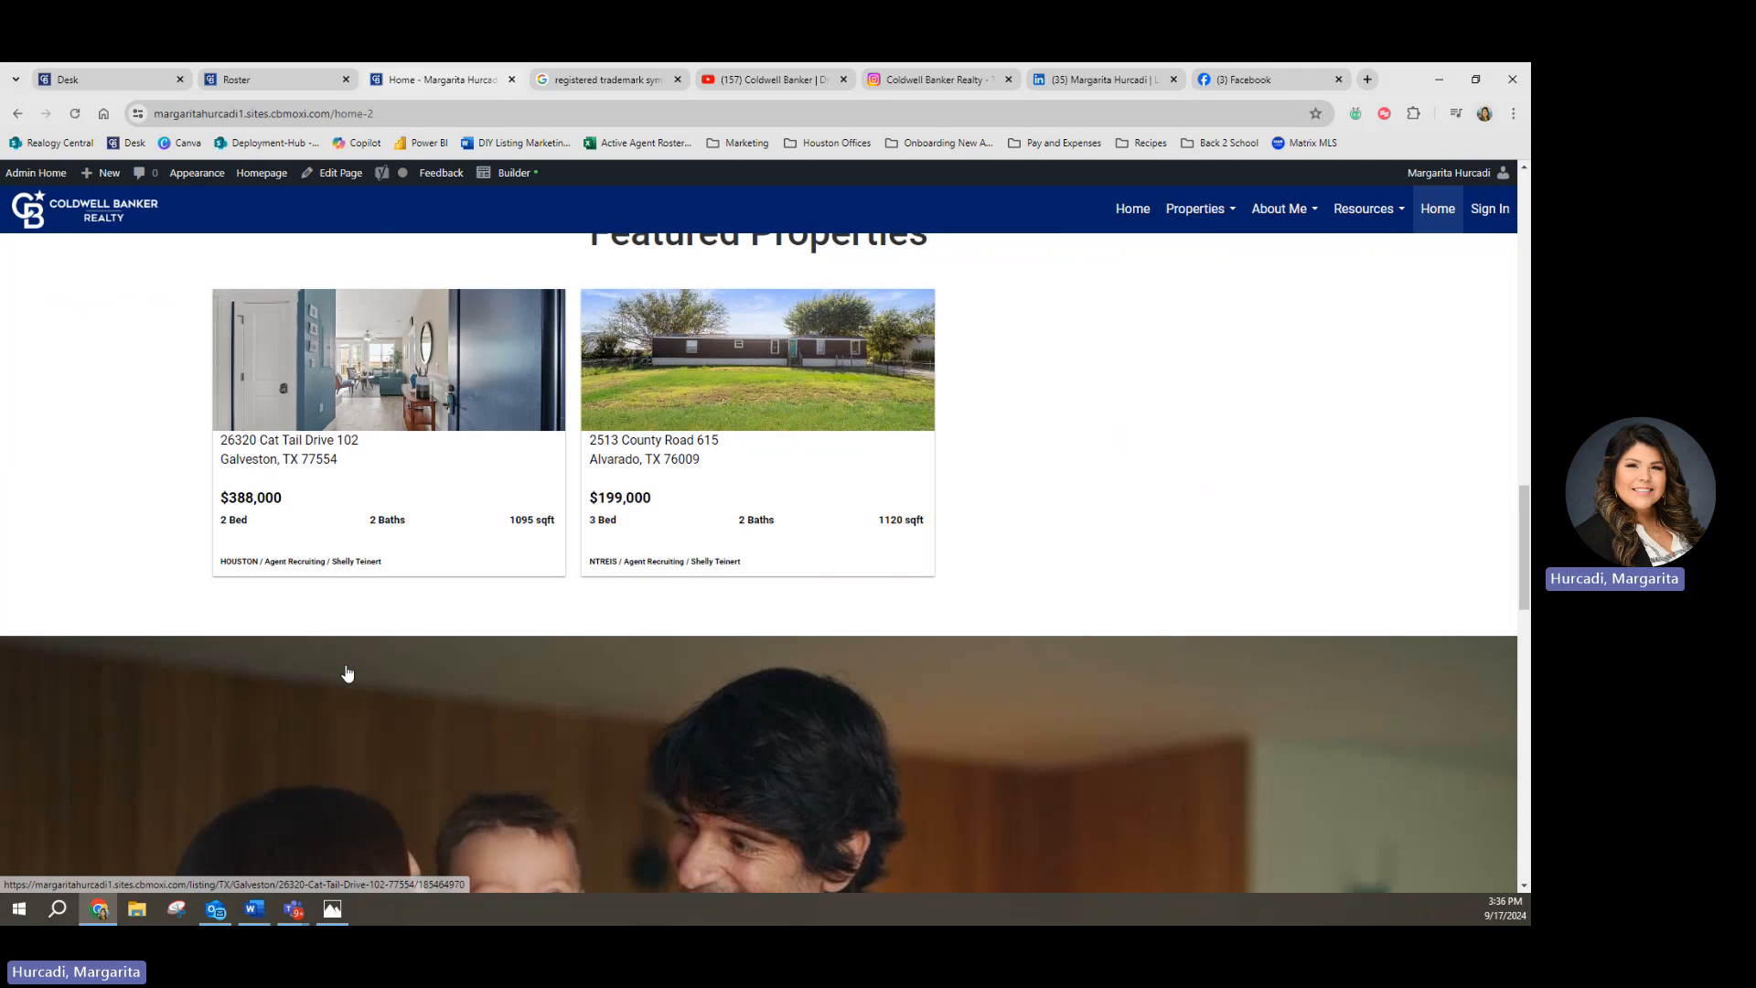
{"action": "scroll", "coordinate": [345, 672], "scroll_direction": "down", "scroll_amount": 2}
{"action": "scroll", "coordinate": [346, 672], "scroll_direction": "down", "scroll_amount": 10}
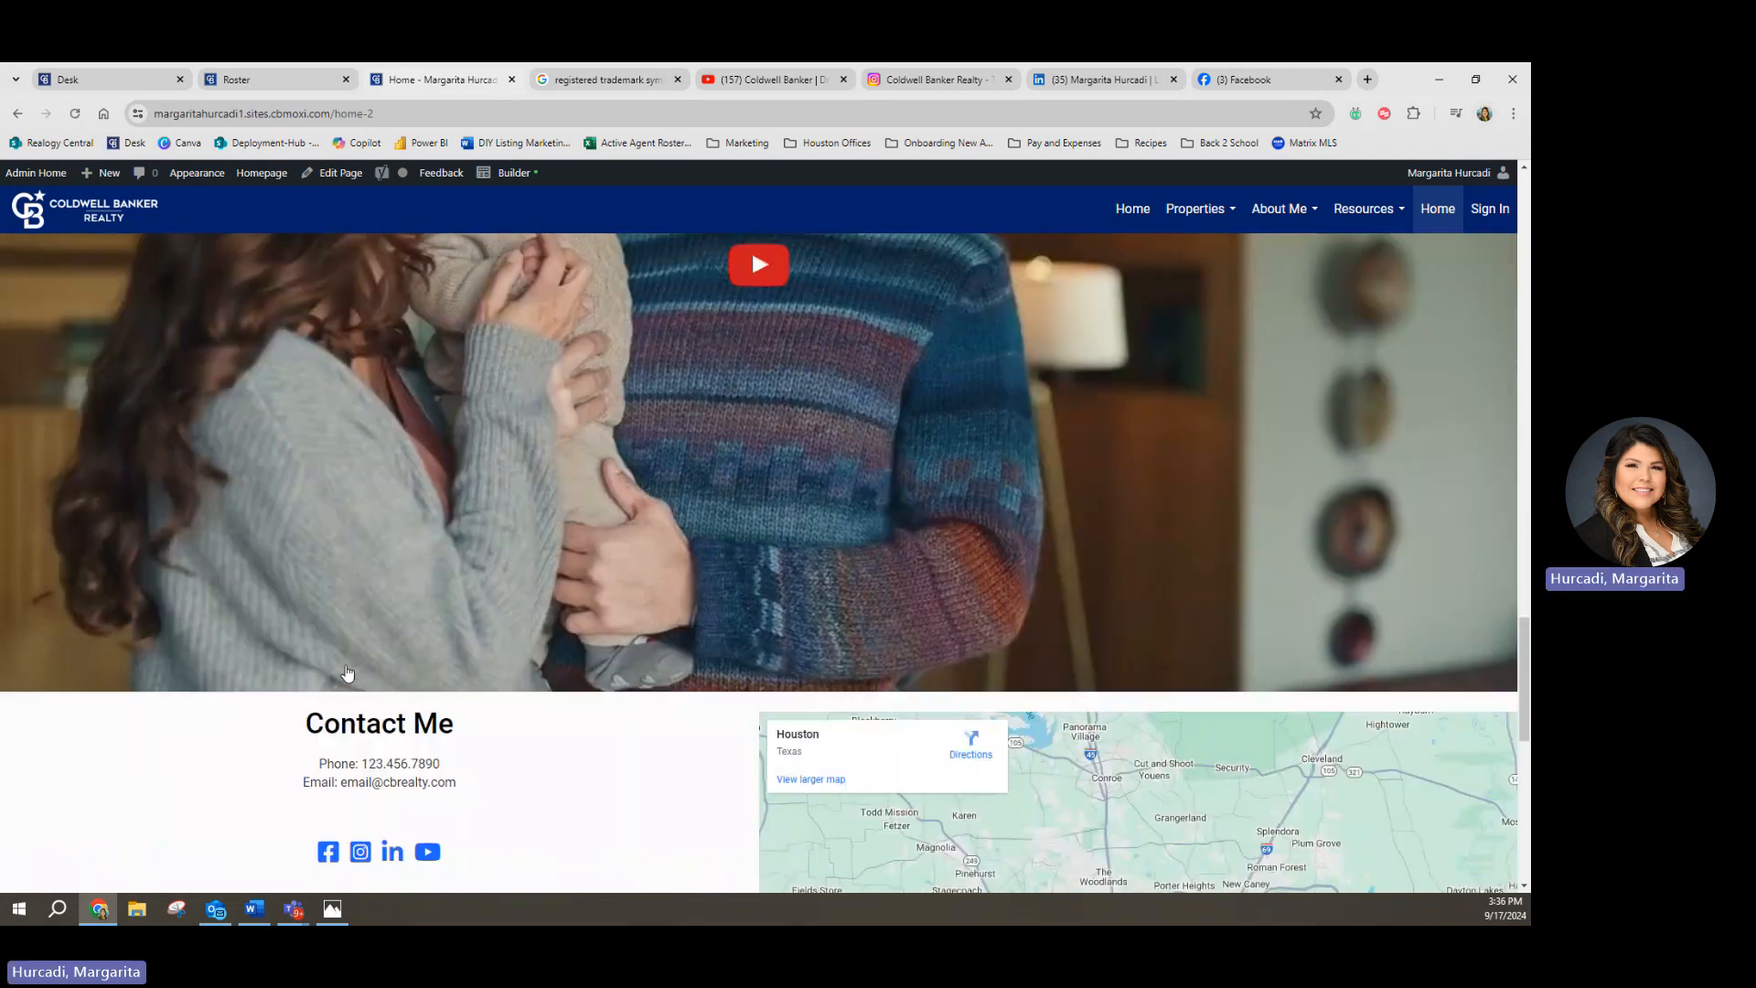
{"action": "scroll", "coordinate": [348, 671], "scroll_direction": "down", "scroll_amount": 3}
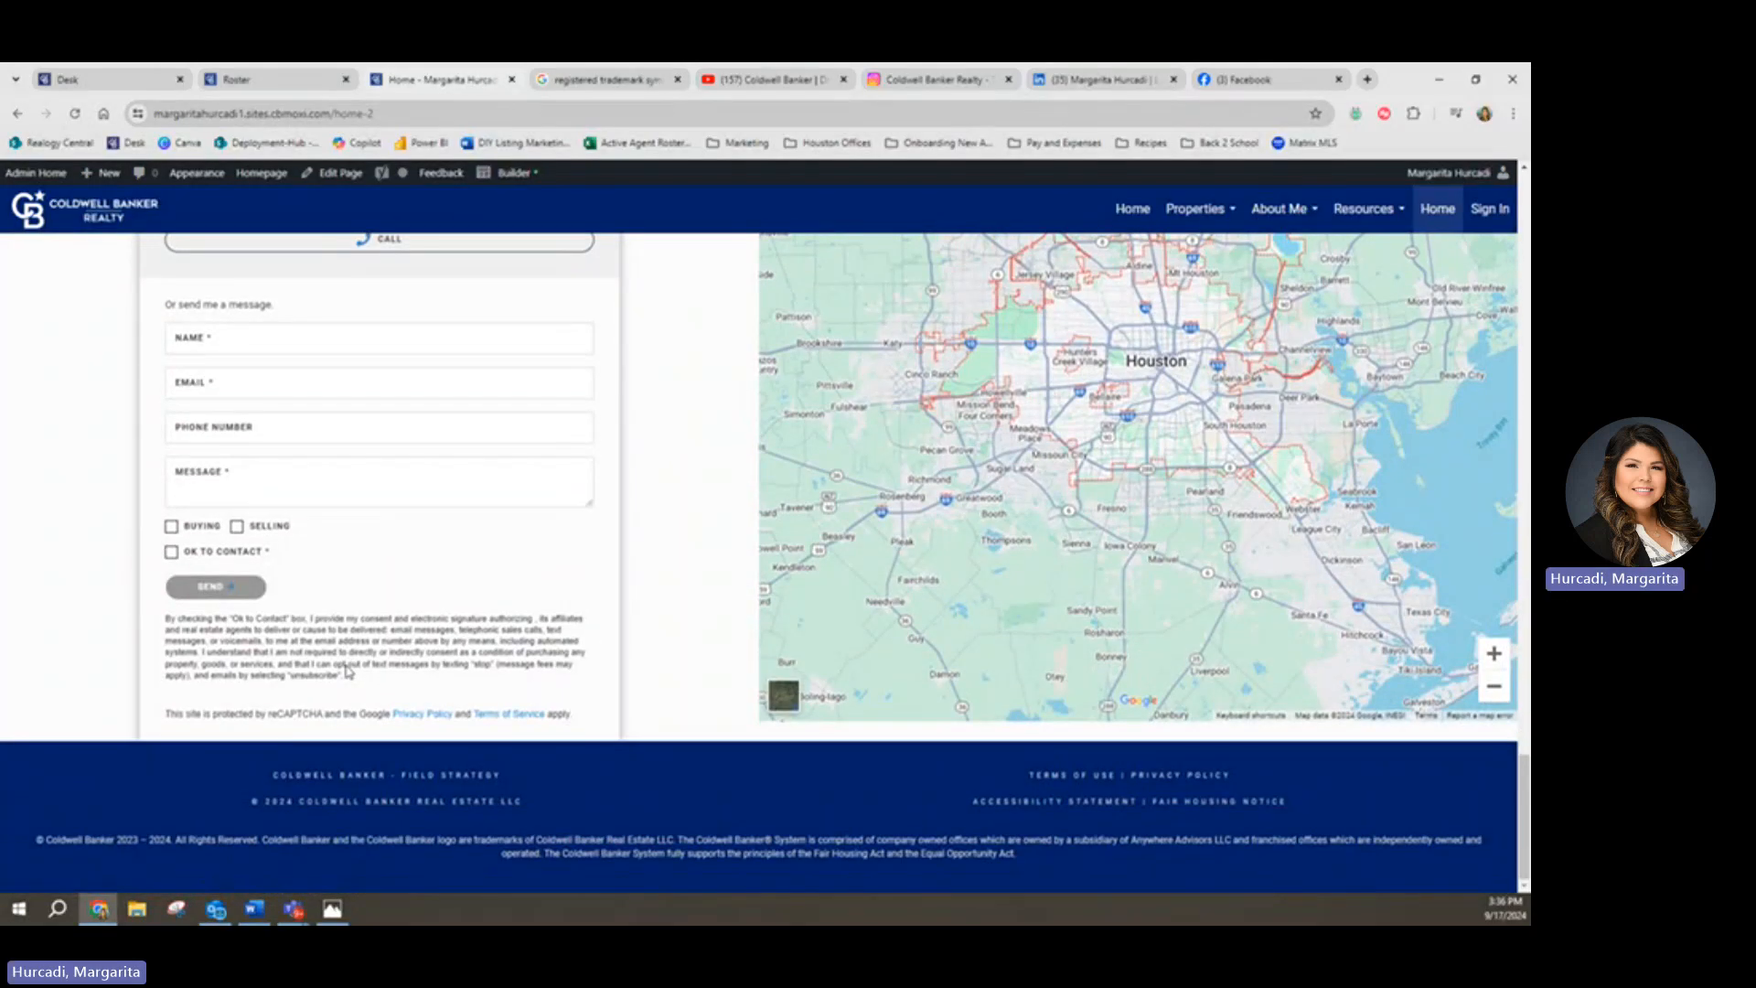
{"action": "scroll", "coordinate": [347, 665], "scroll_direction": "up", "scroll_amount": 15}
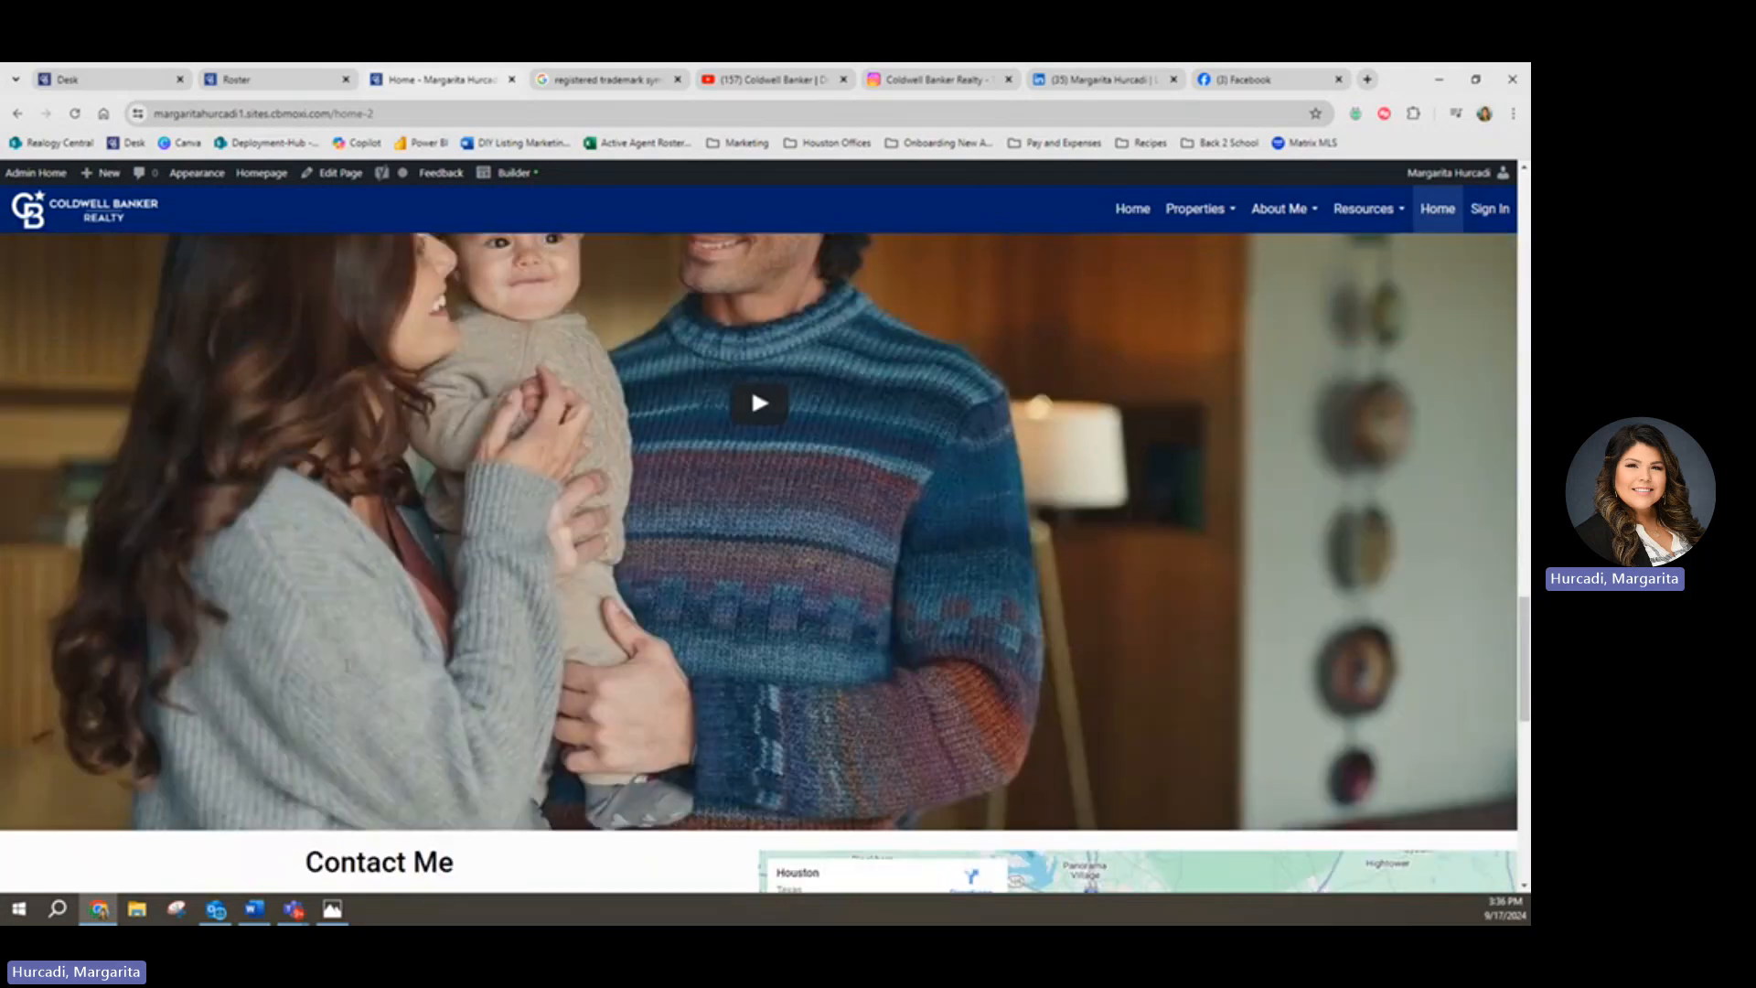
{"action": "scroll", "coordinate": [346, 668], "scroll_direction": "up", "scroll_amount": 15}
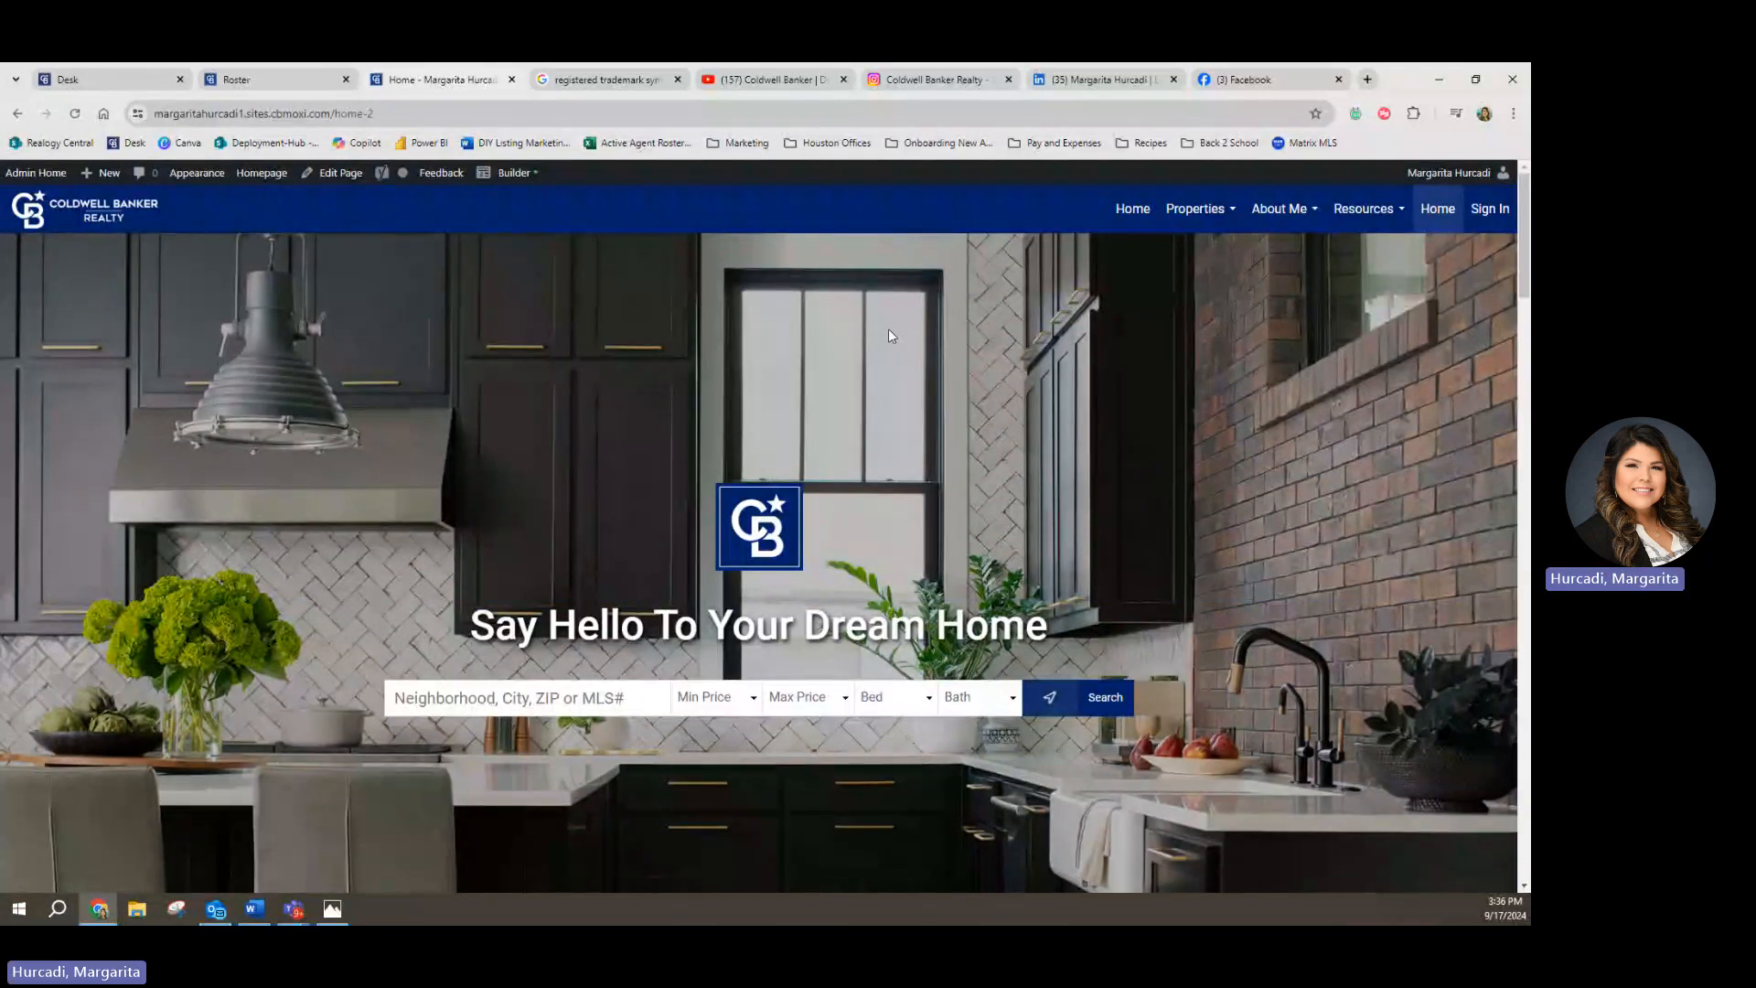
Step: View the site's default homepage and its web address, and return to the newly built Home page to compare them
{"action": "left_click", "coordinate": [1137, 221]}
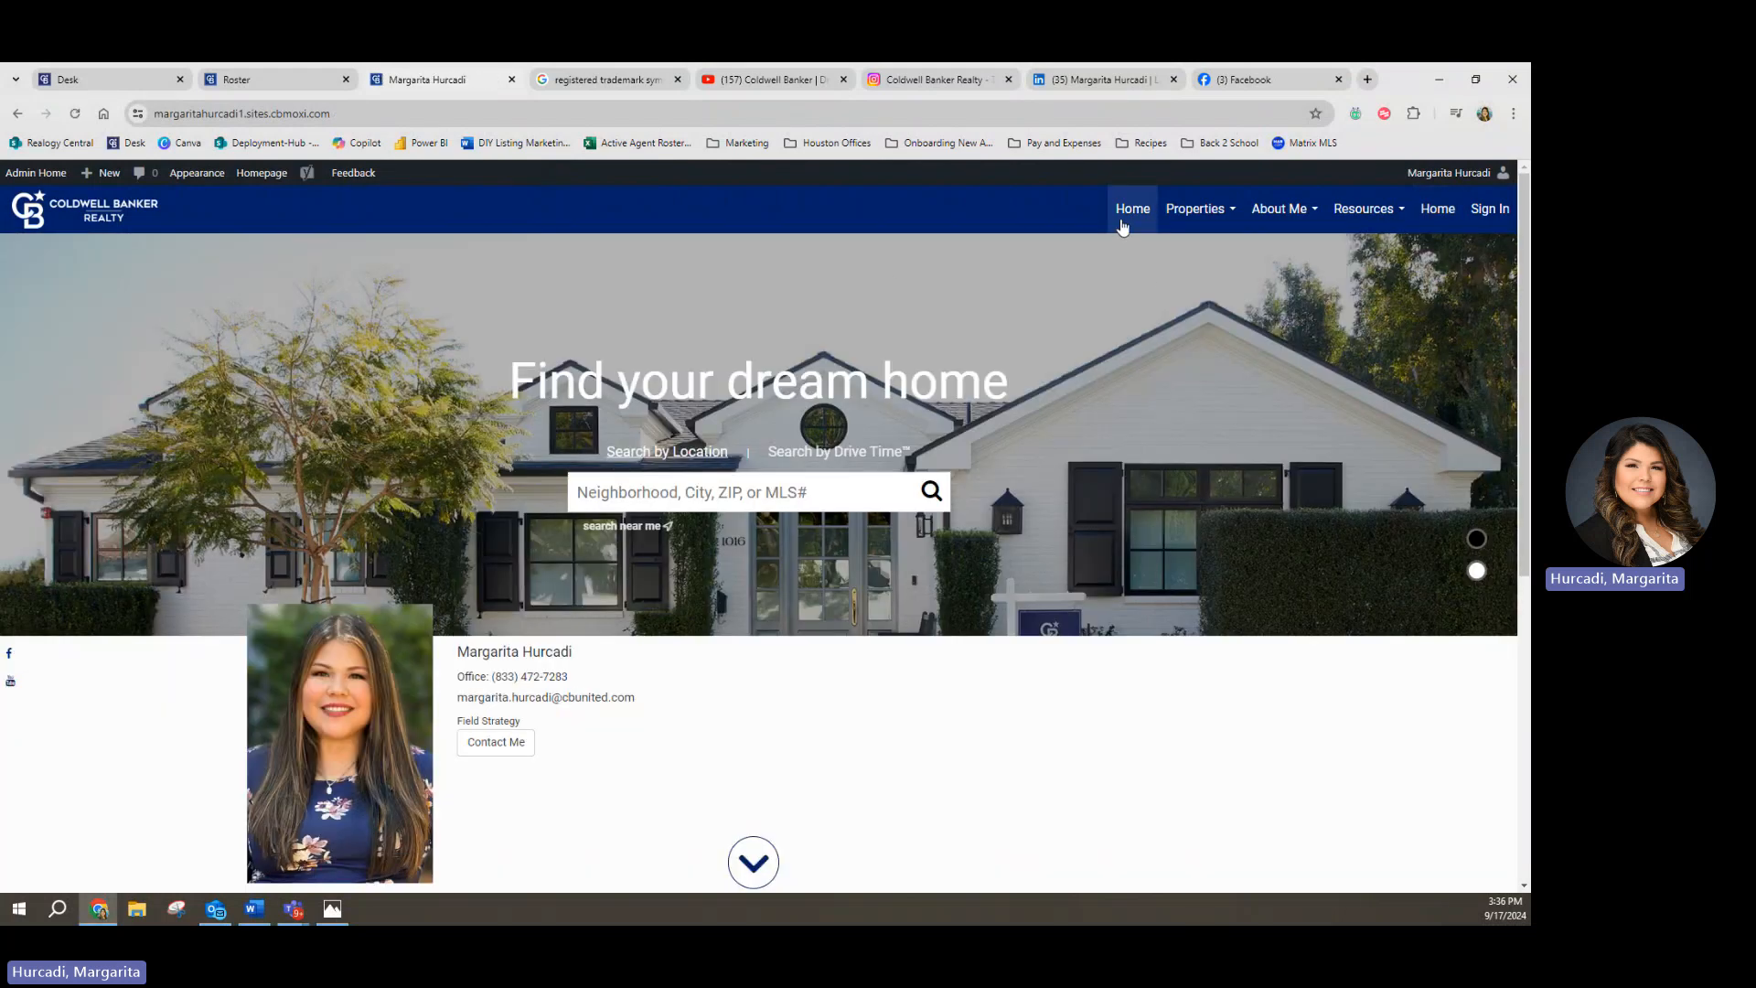
{"action": "left_click", "coordinate": [342, 113]}
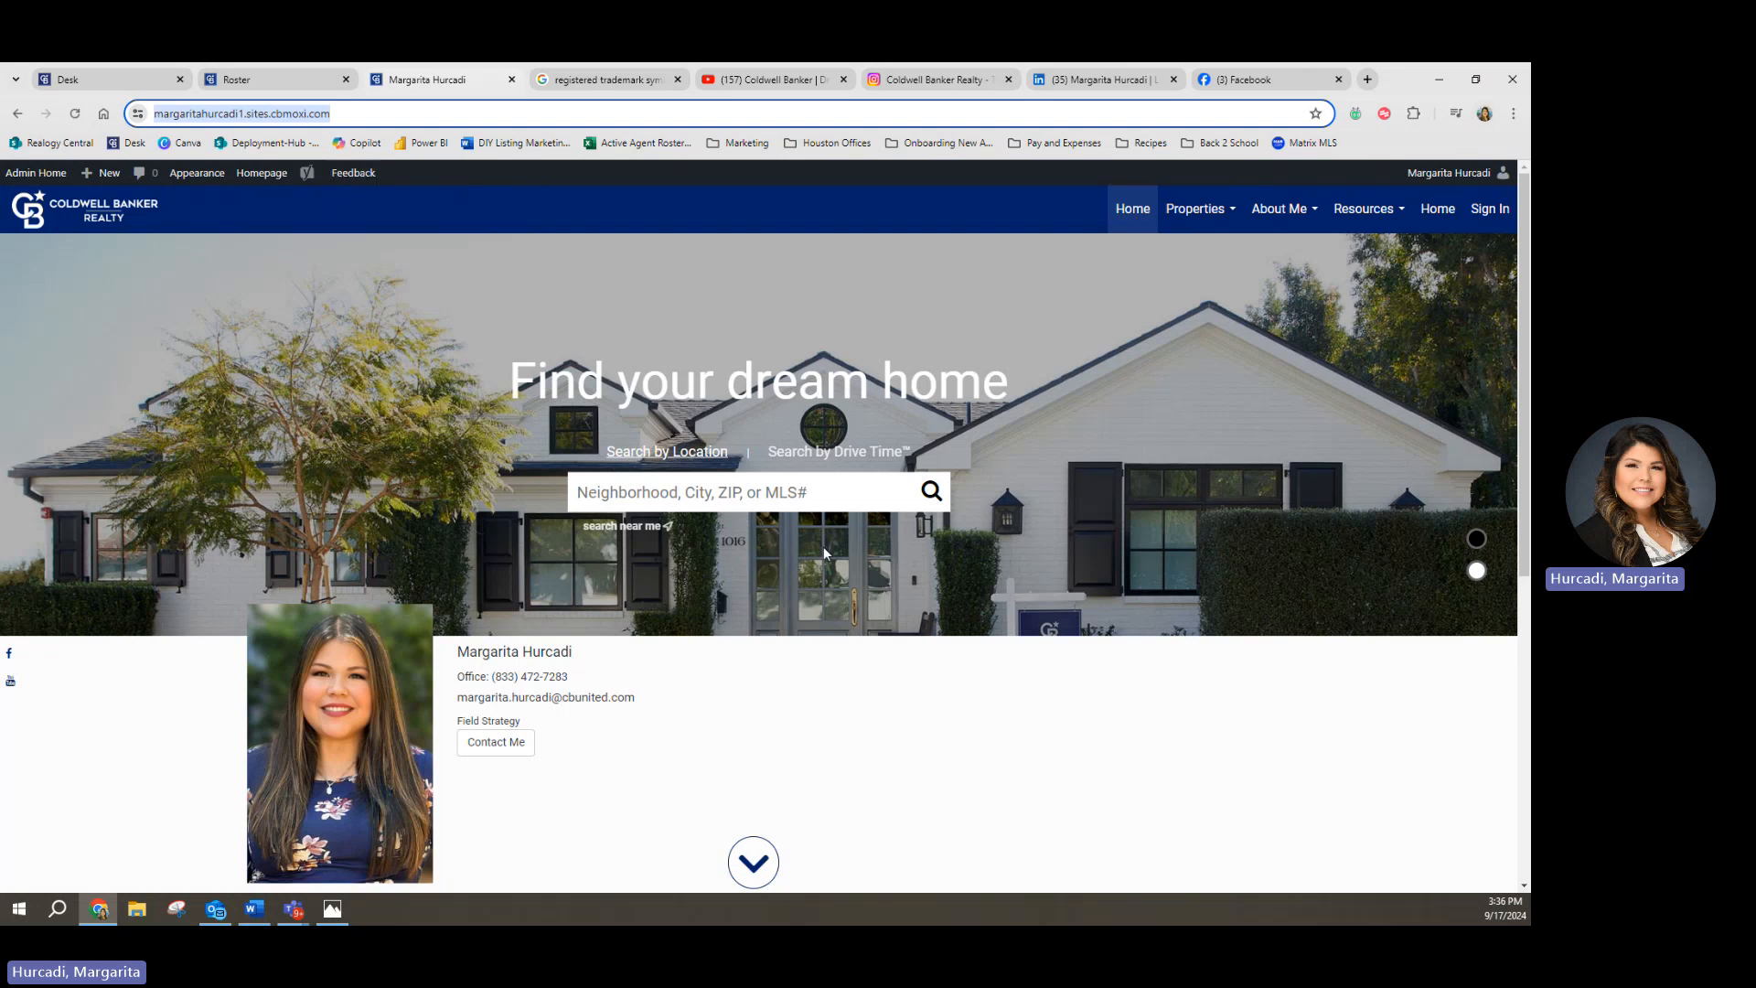
{"action": "left_click", "coordinate": [1445, 212]}
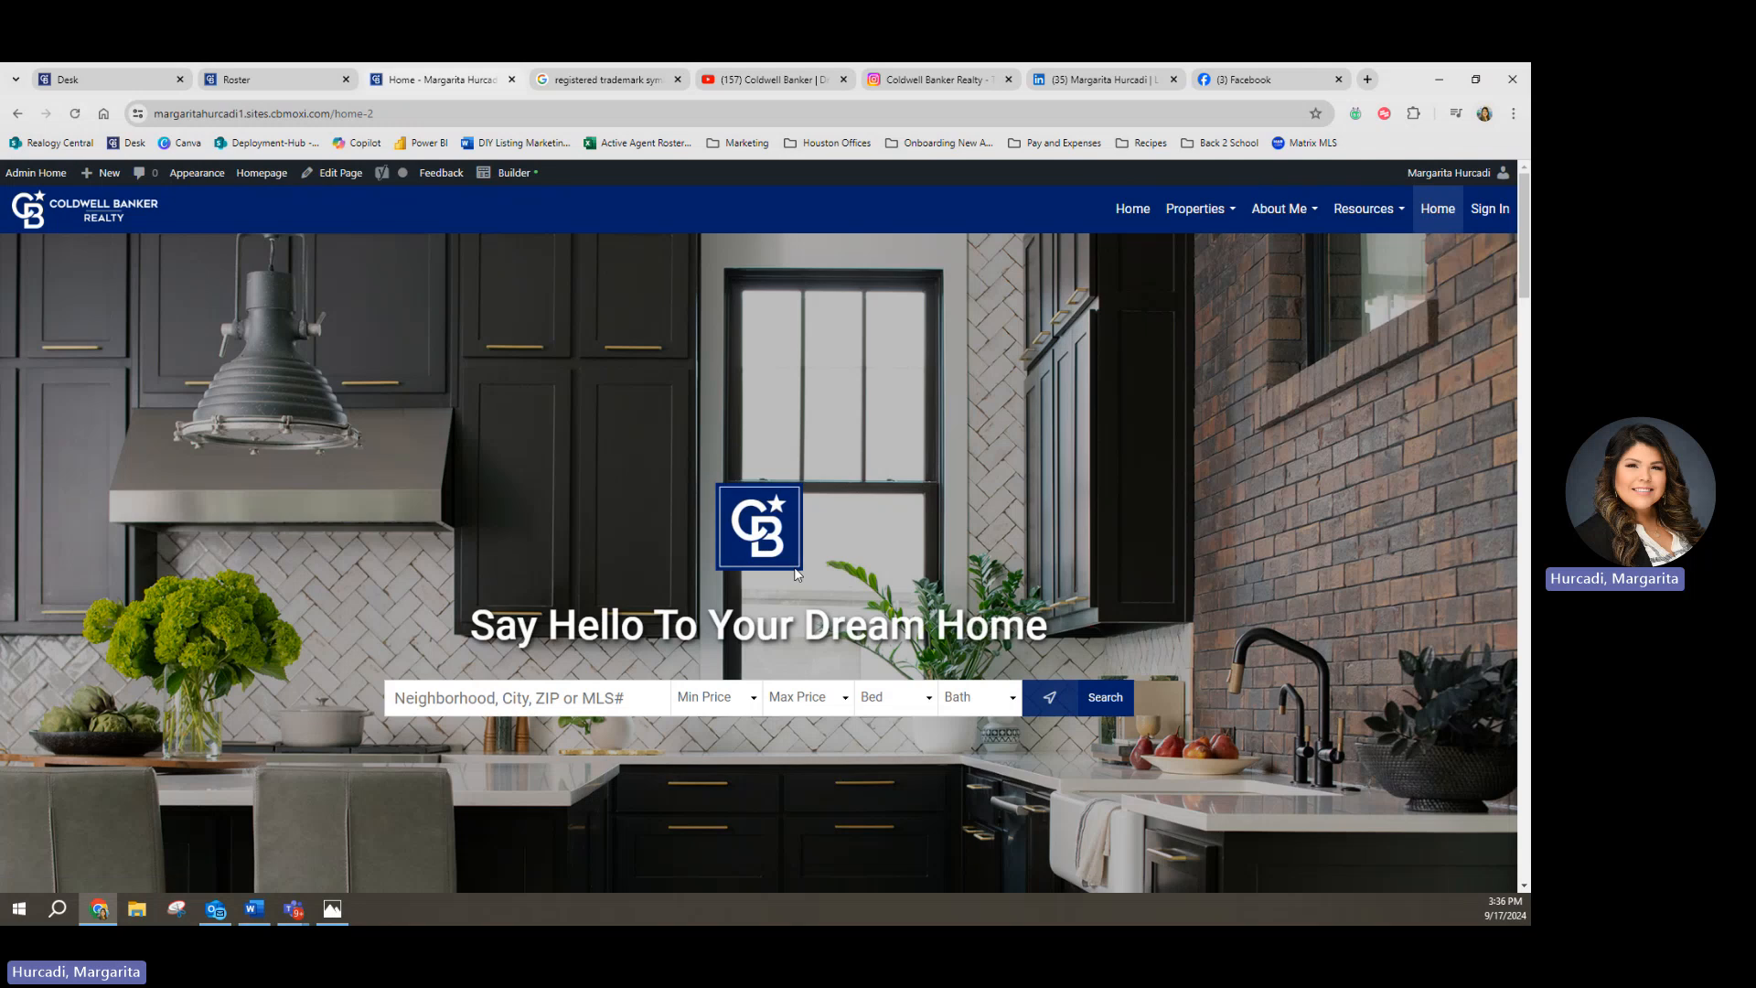
{"action": "scroll", "coordinate": [793, 567], "scroll_direction": "down", "scroll_amount": 5}
{"action": "scroll", "coordinate": [732, 544], "scroll_direction": "up", "scroll_amount": 5}
Step: In the site admin's appearance settings, choose the Custom homepage layout with the Home page selected, and publish the change
{"action": "left_click", "coordinate": [50, 176]}
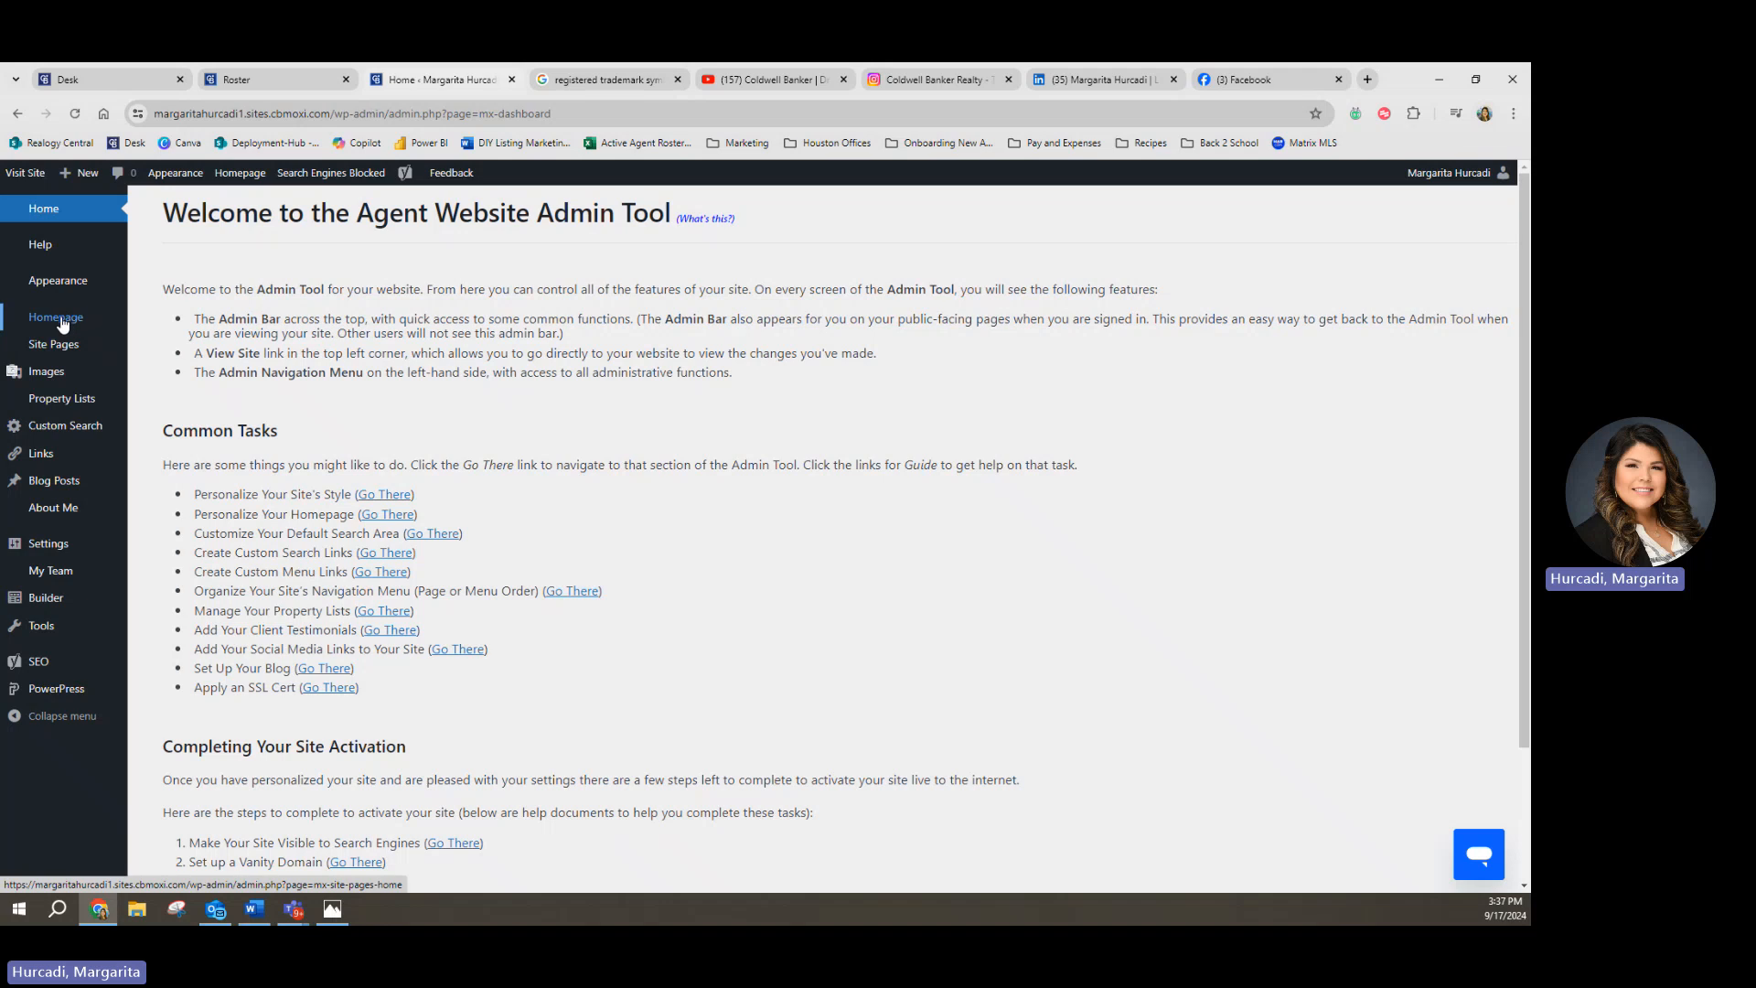
{"action": "left_click", "coordinate": [55, 317]}
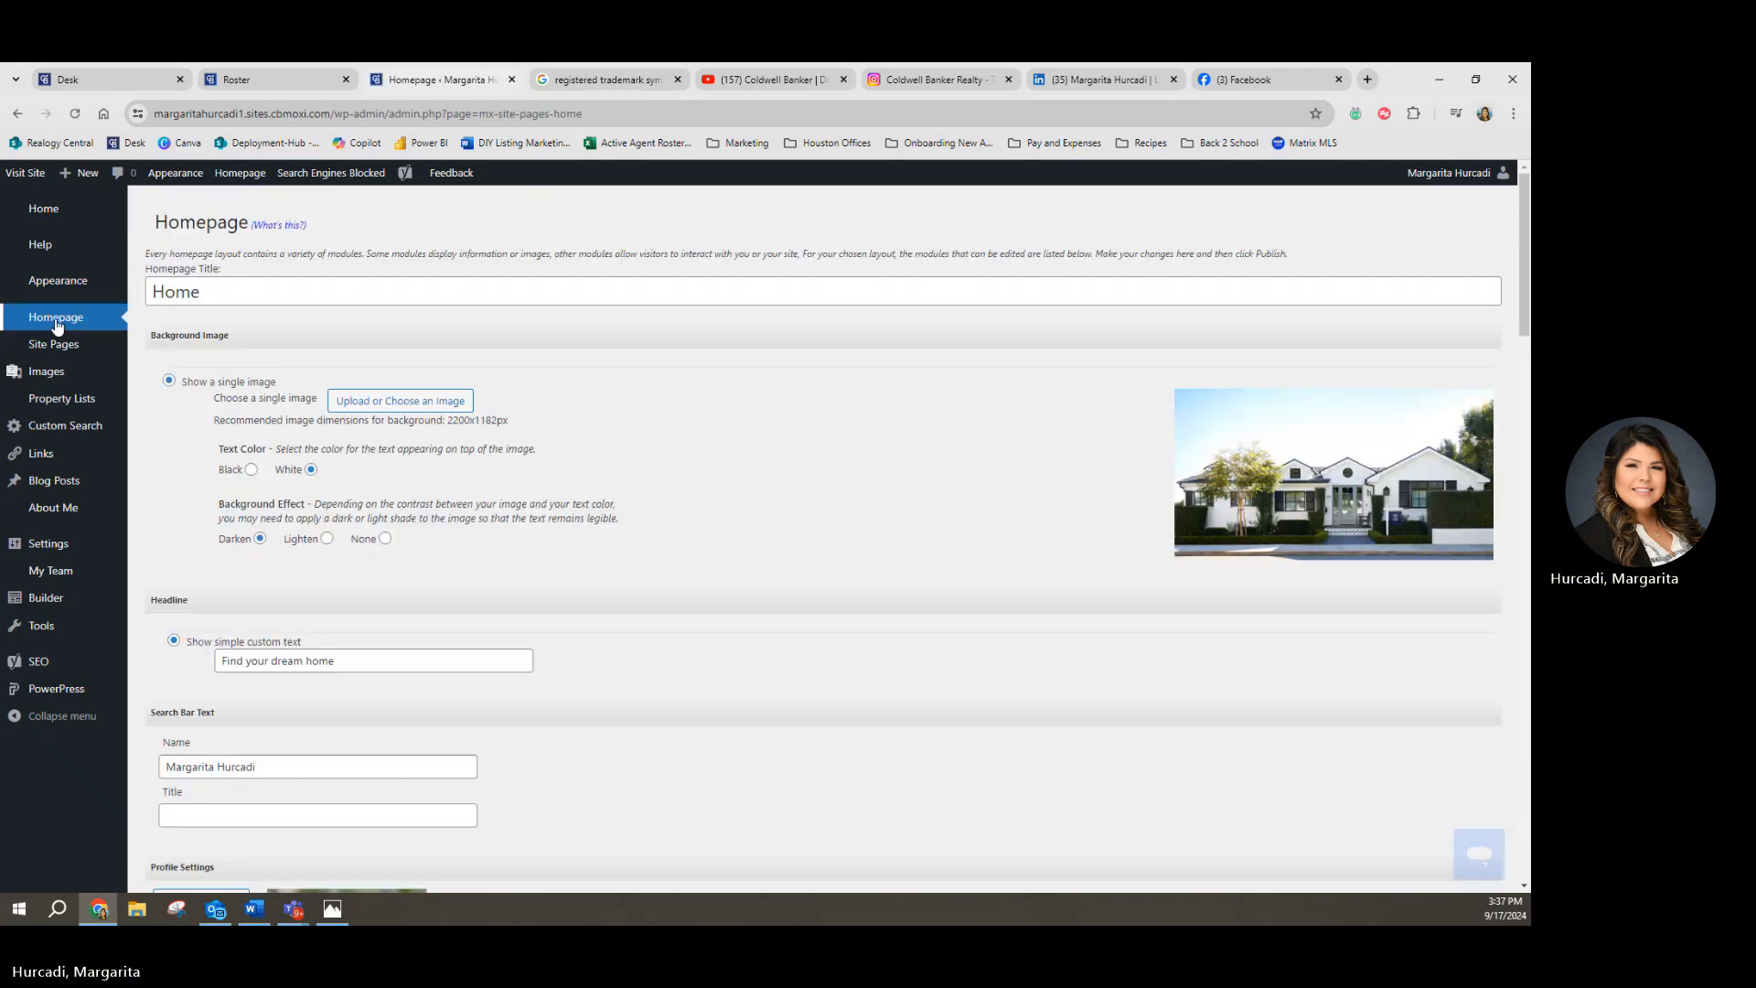
{"action": "left_click", "coordinate": [50, 287]}
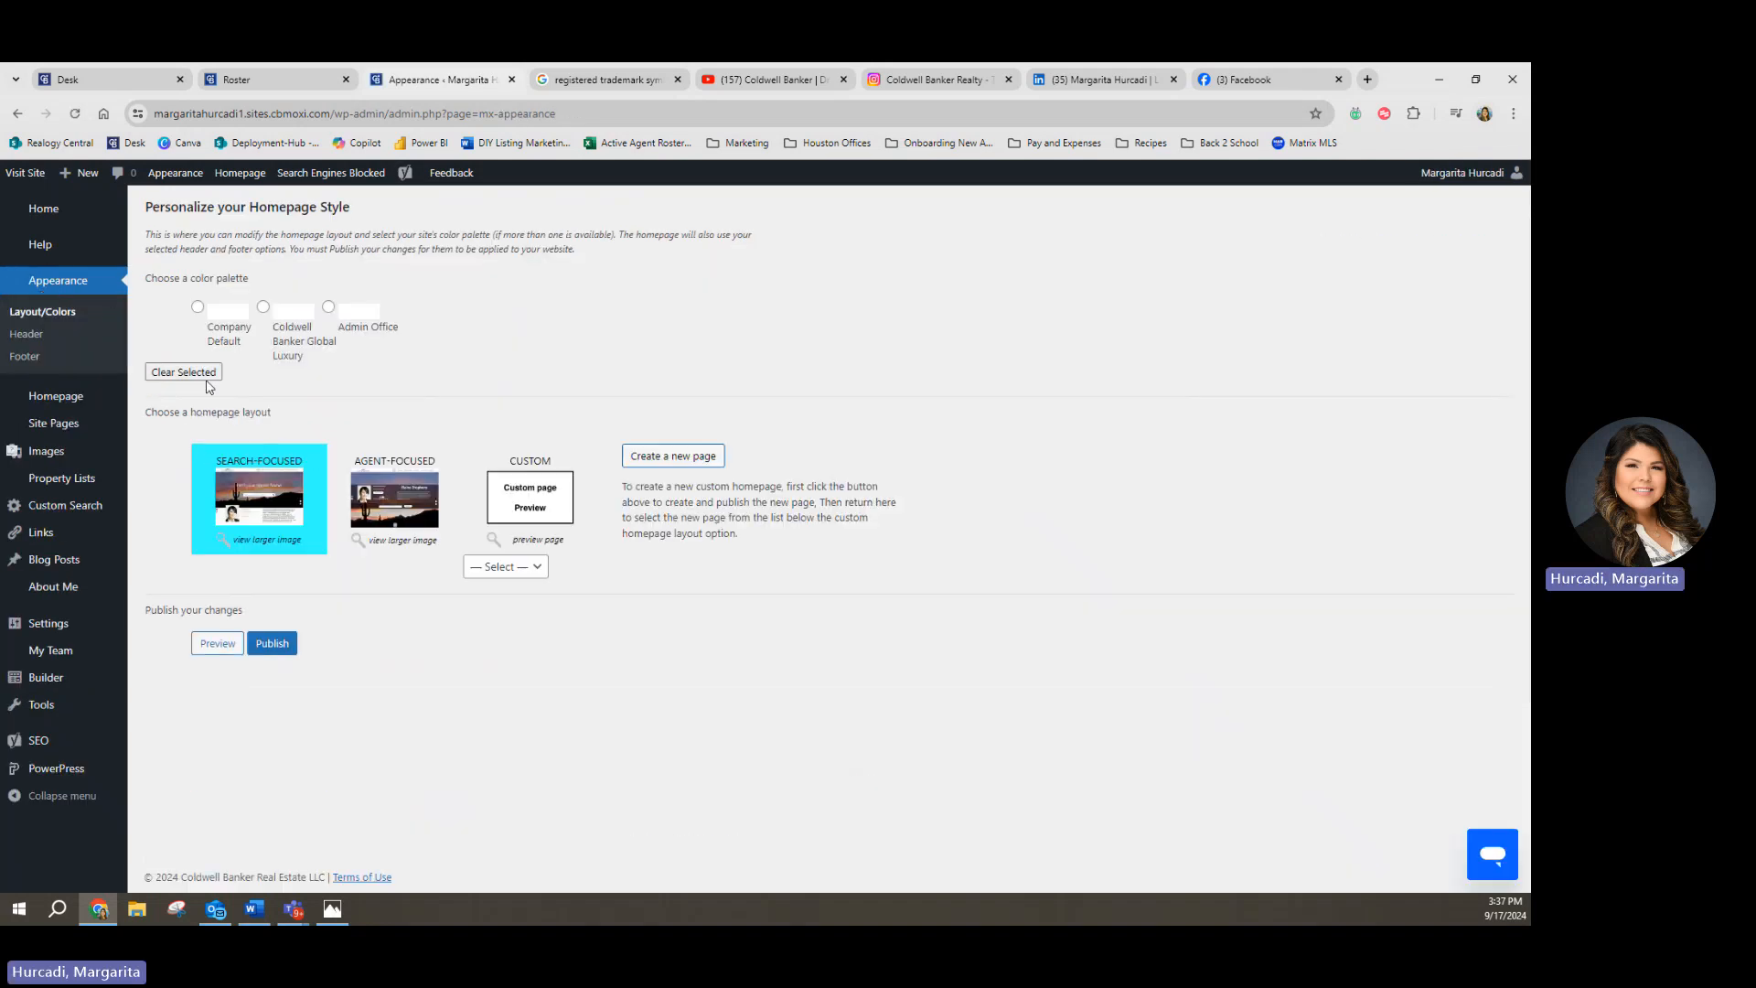
{"action": "left_click_drag", "start_coordinate": [143, 417], "coordinate": [209, 409]}
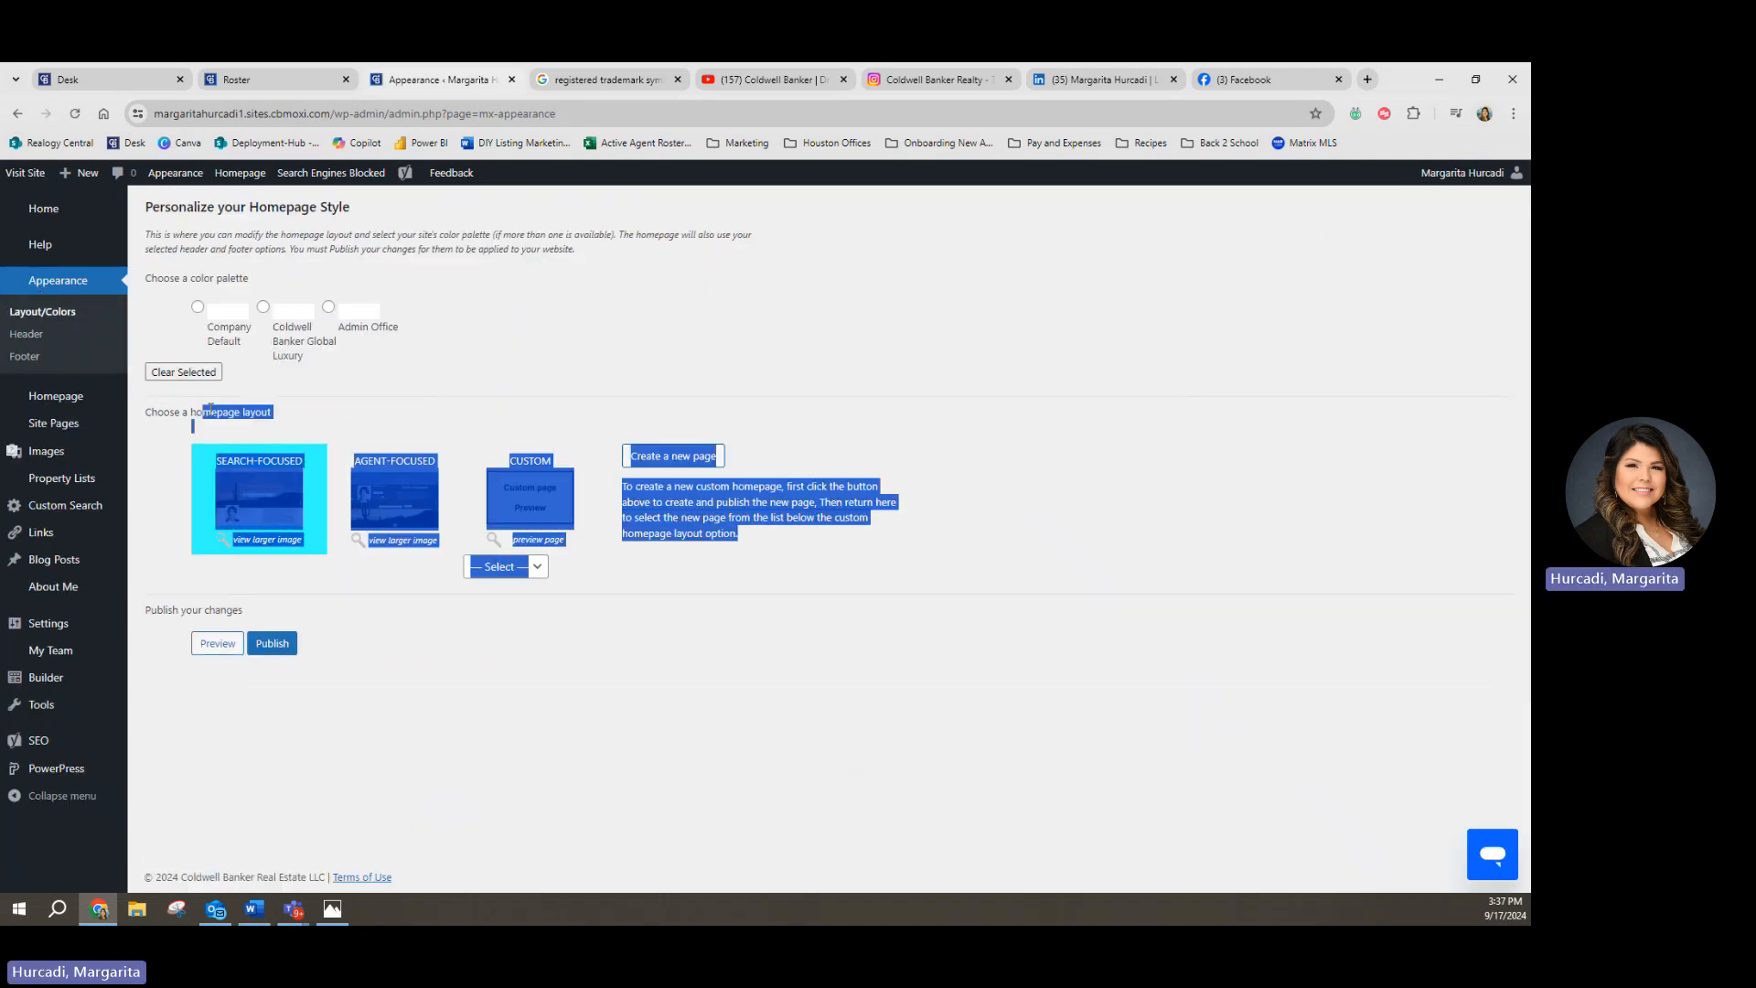
{"action": "left_click", "coordinate": [239, 409]}
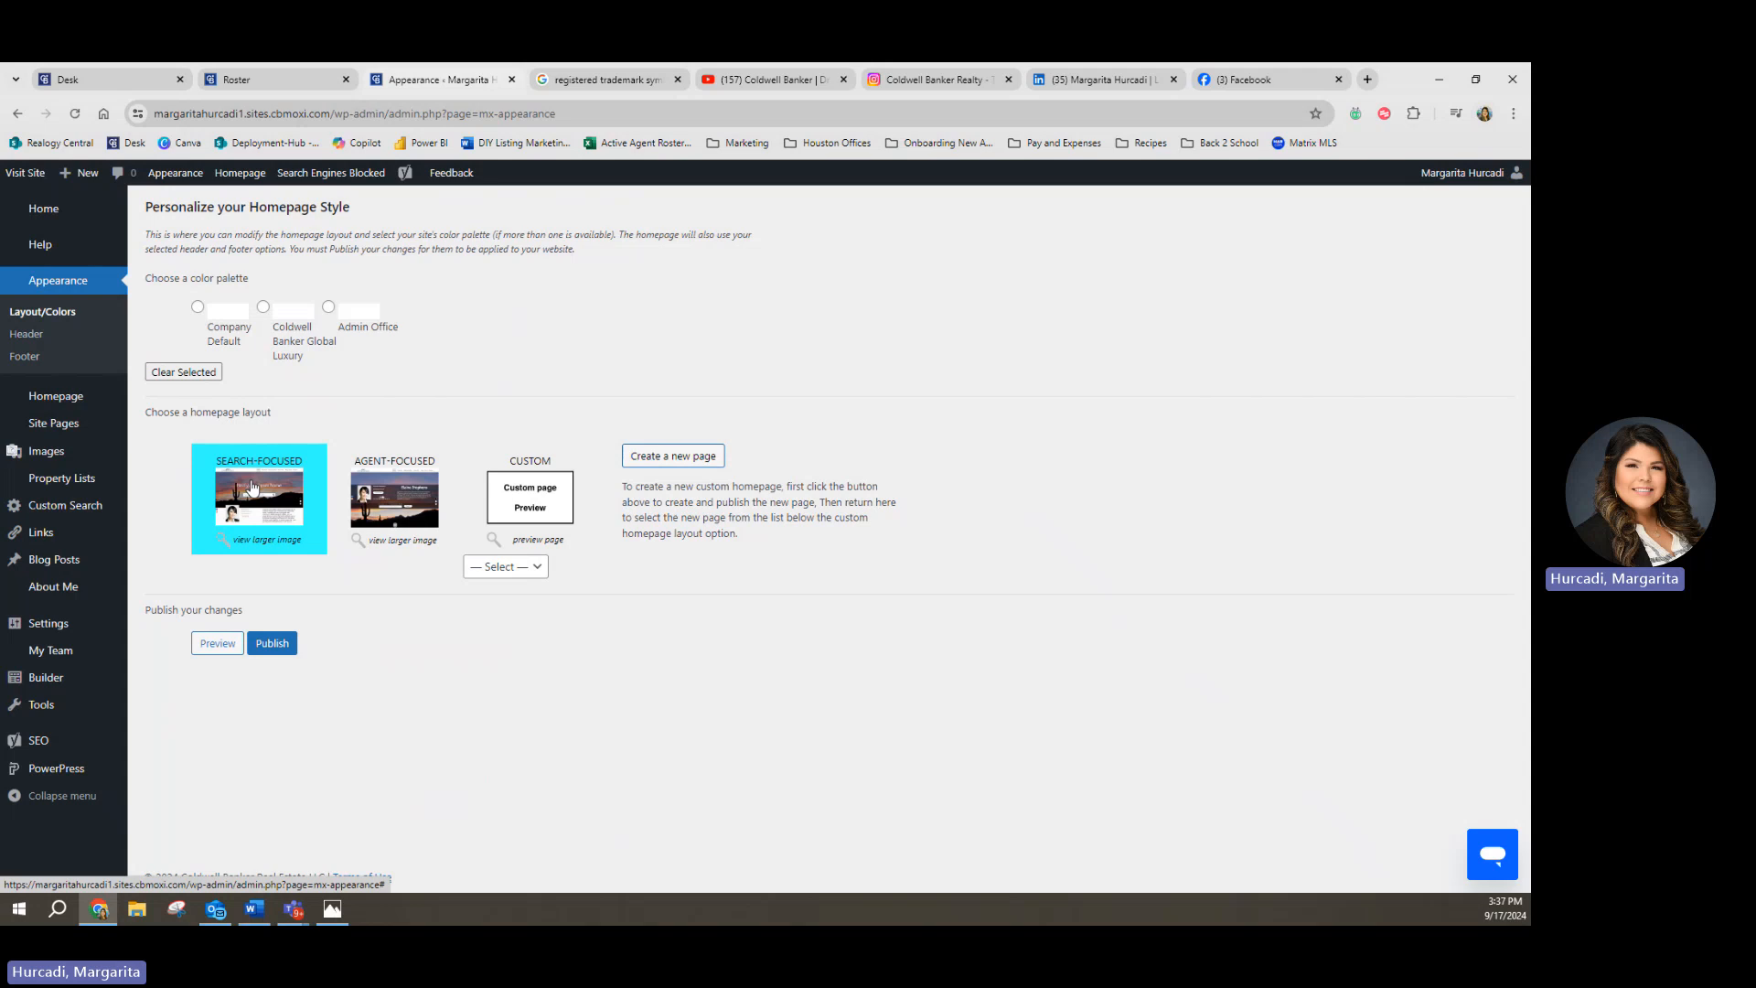
{"action": "left_click", "coordinate": [549, 501]}
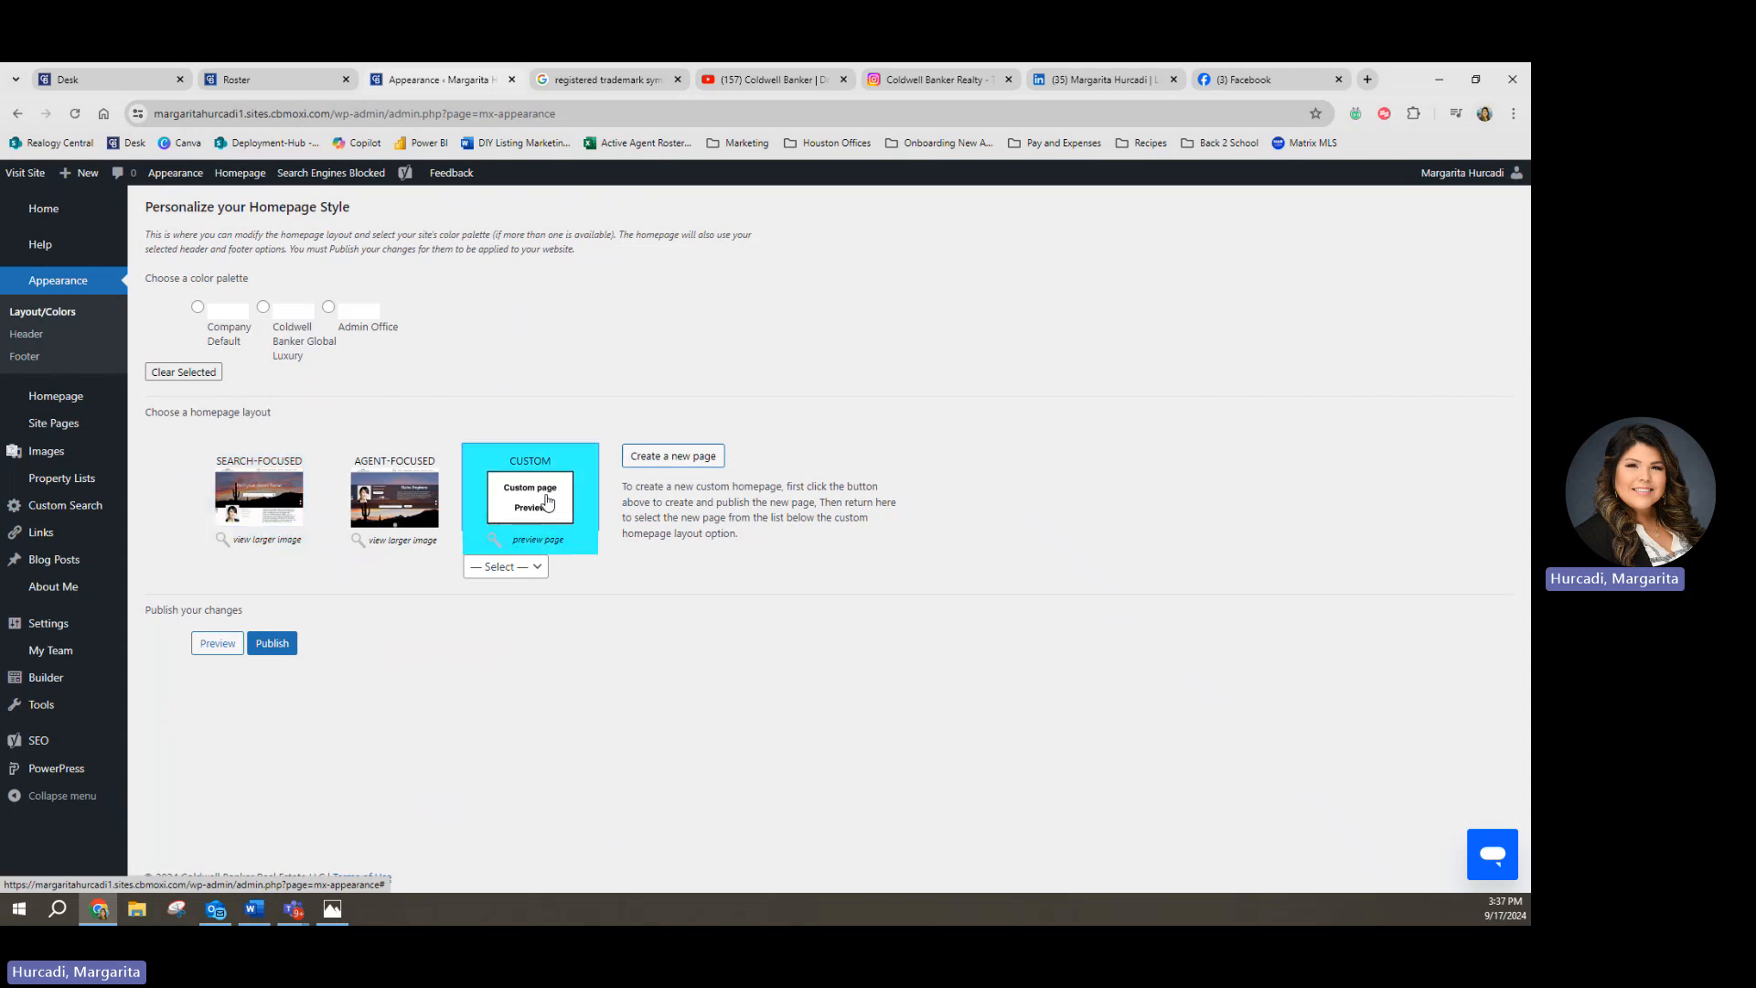
{"action": "left_click", "coordinate": [537, 567]}
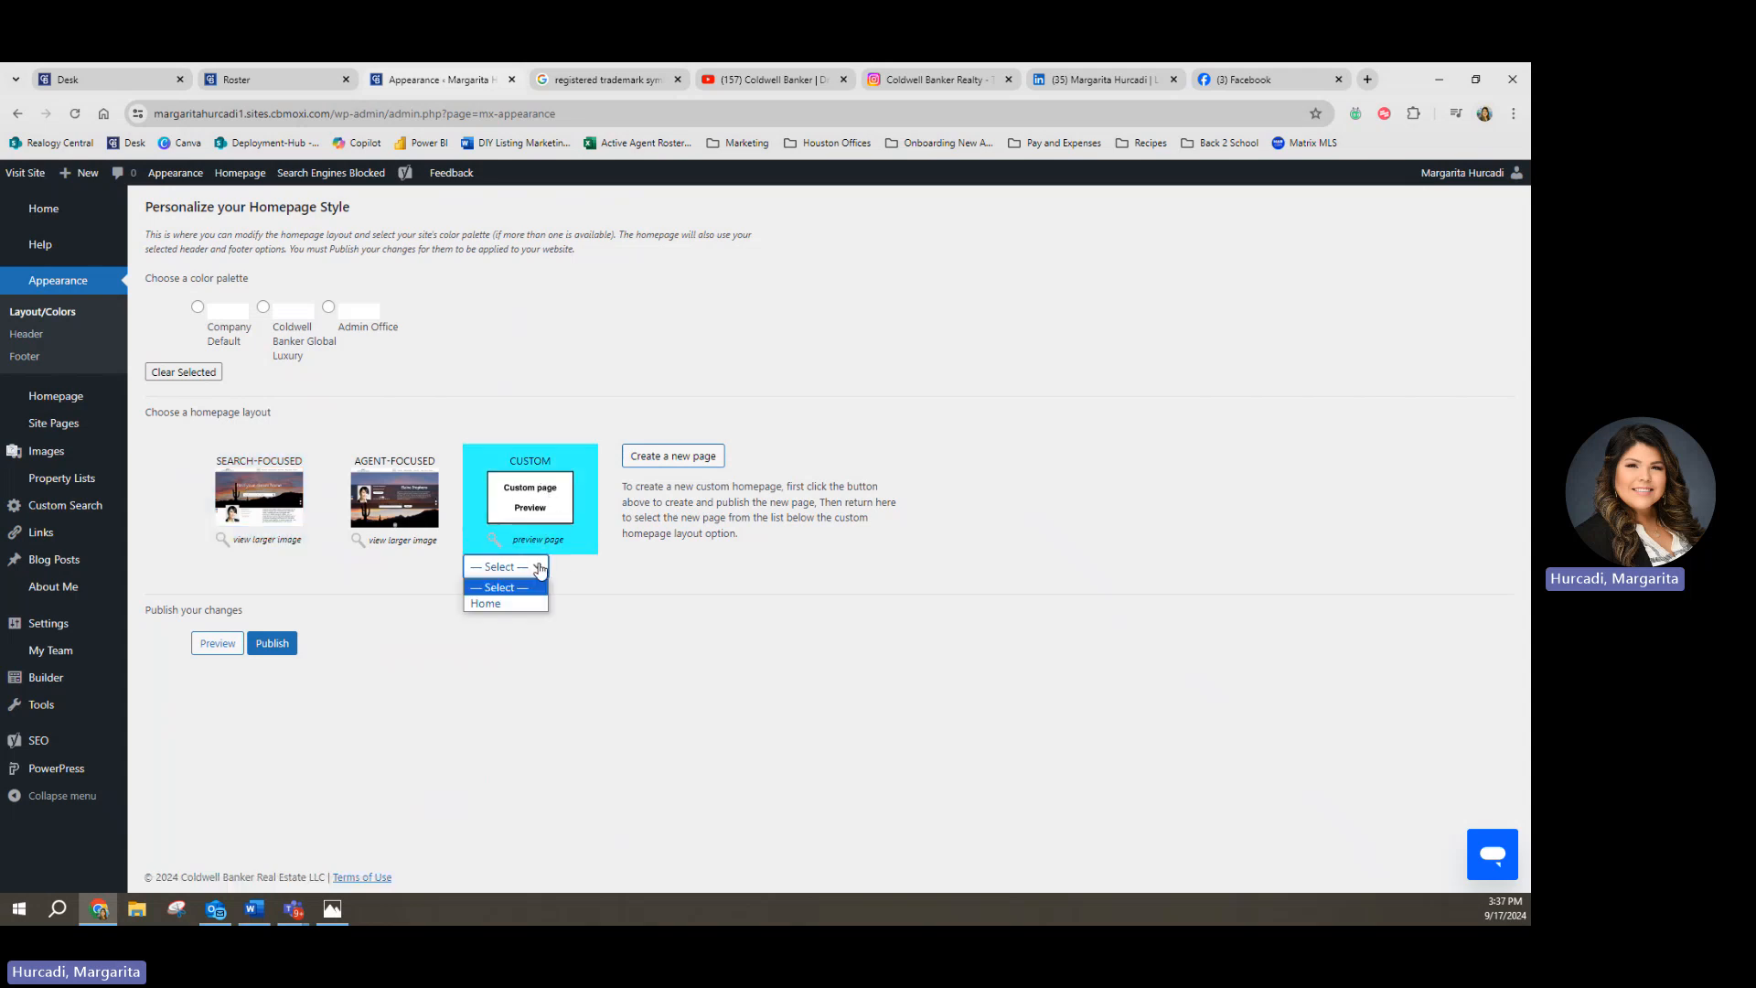
{"action": "left_click", "coordinate": [486, 606]}
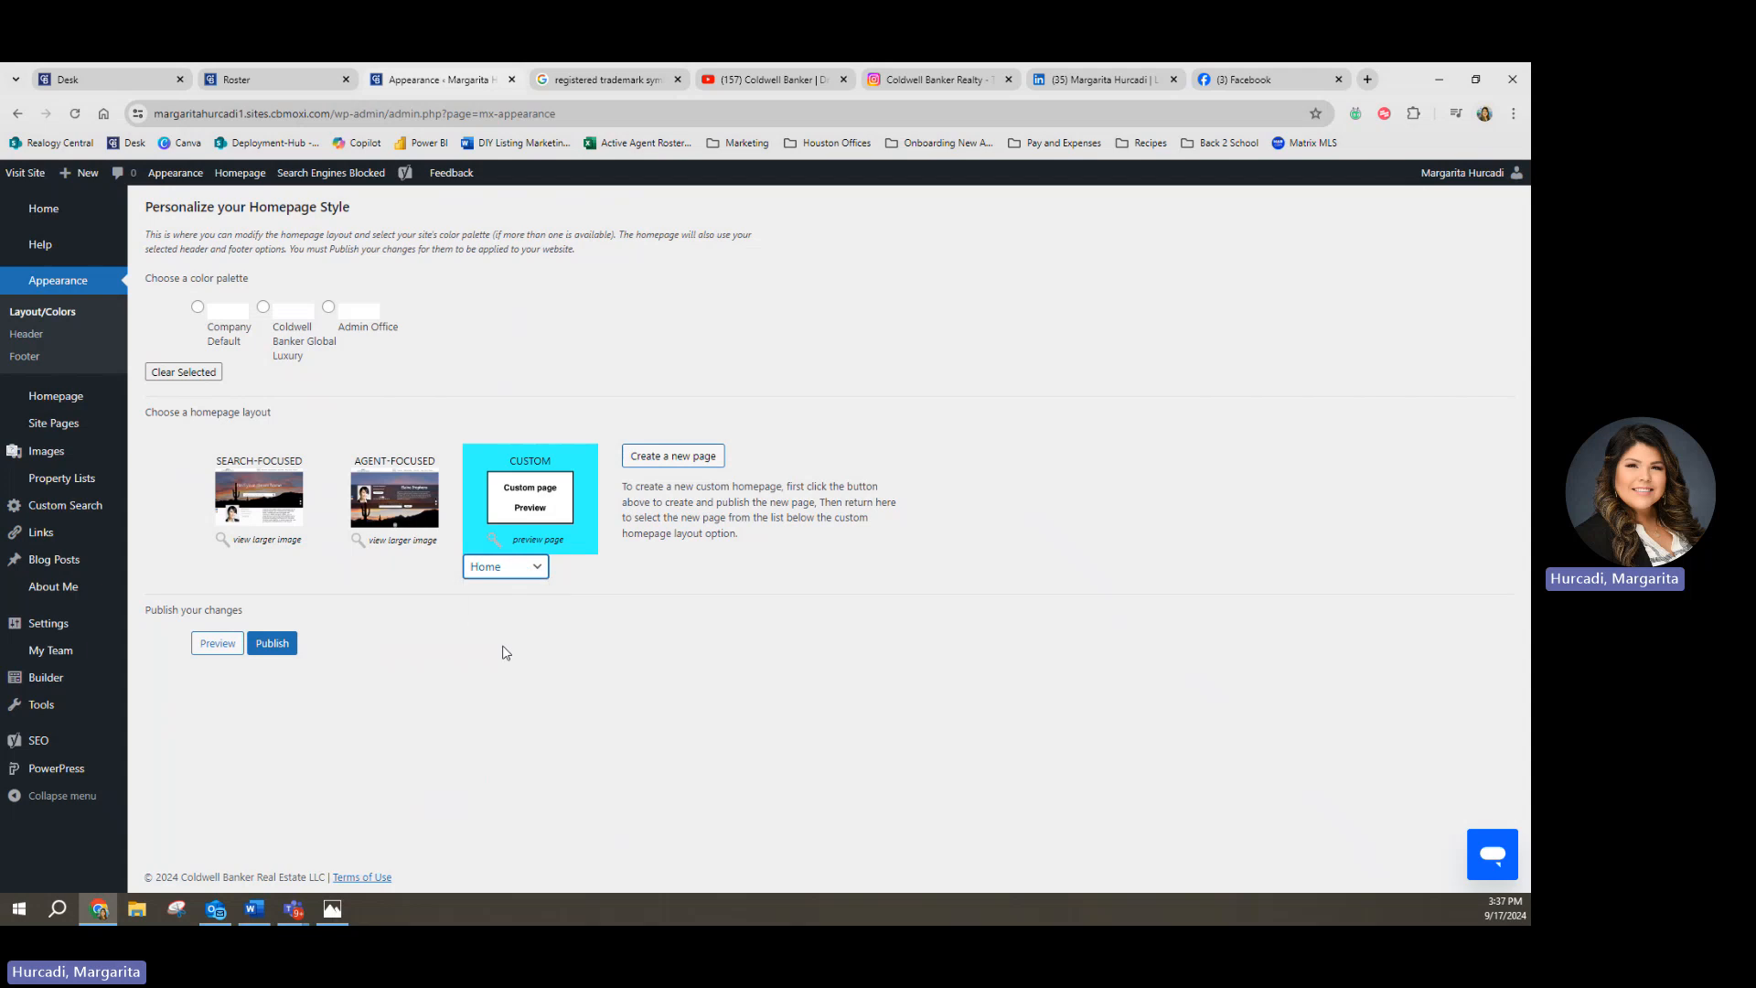
{"action": "left_click", "coordinate": [275, 645]}
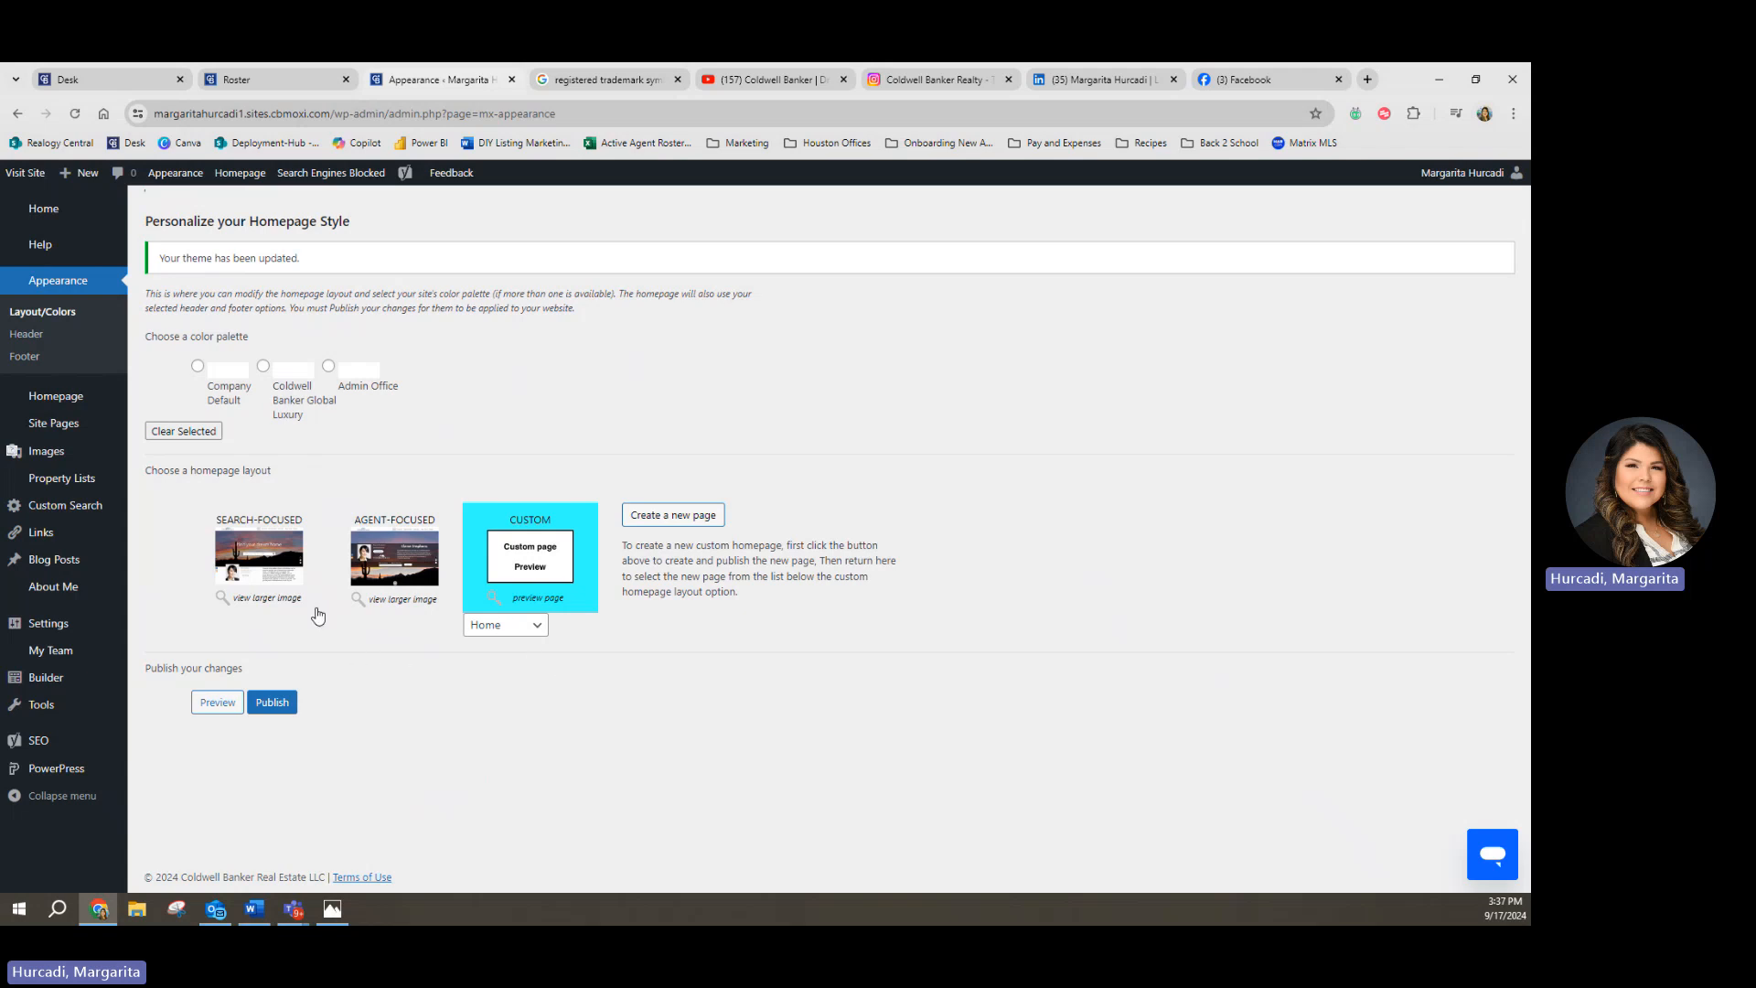
Step: In the site pages list, move the Home page above Properties as the first menu item and publish the new order
{"action": "mouse_move", "coordinate": [54, 428]}
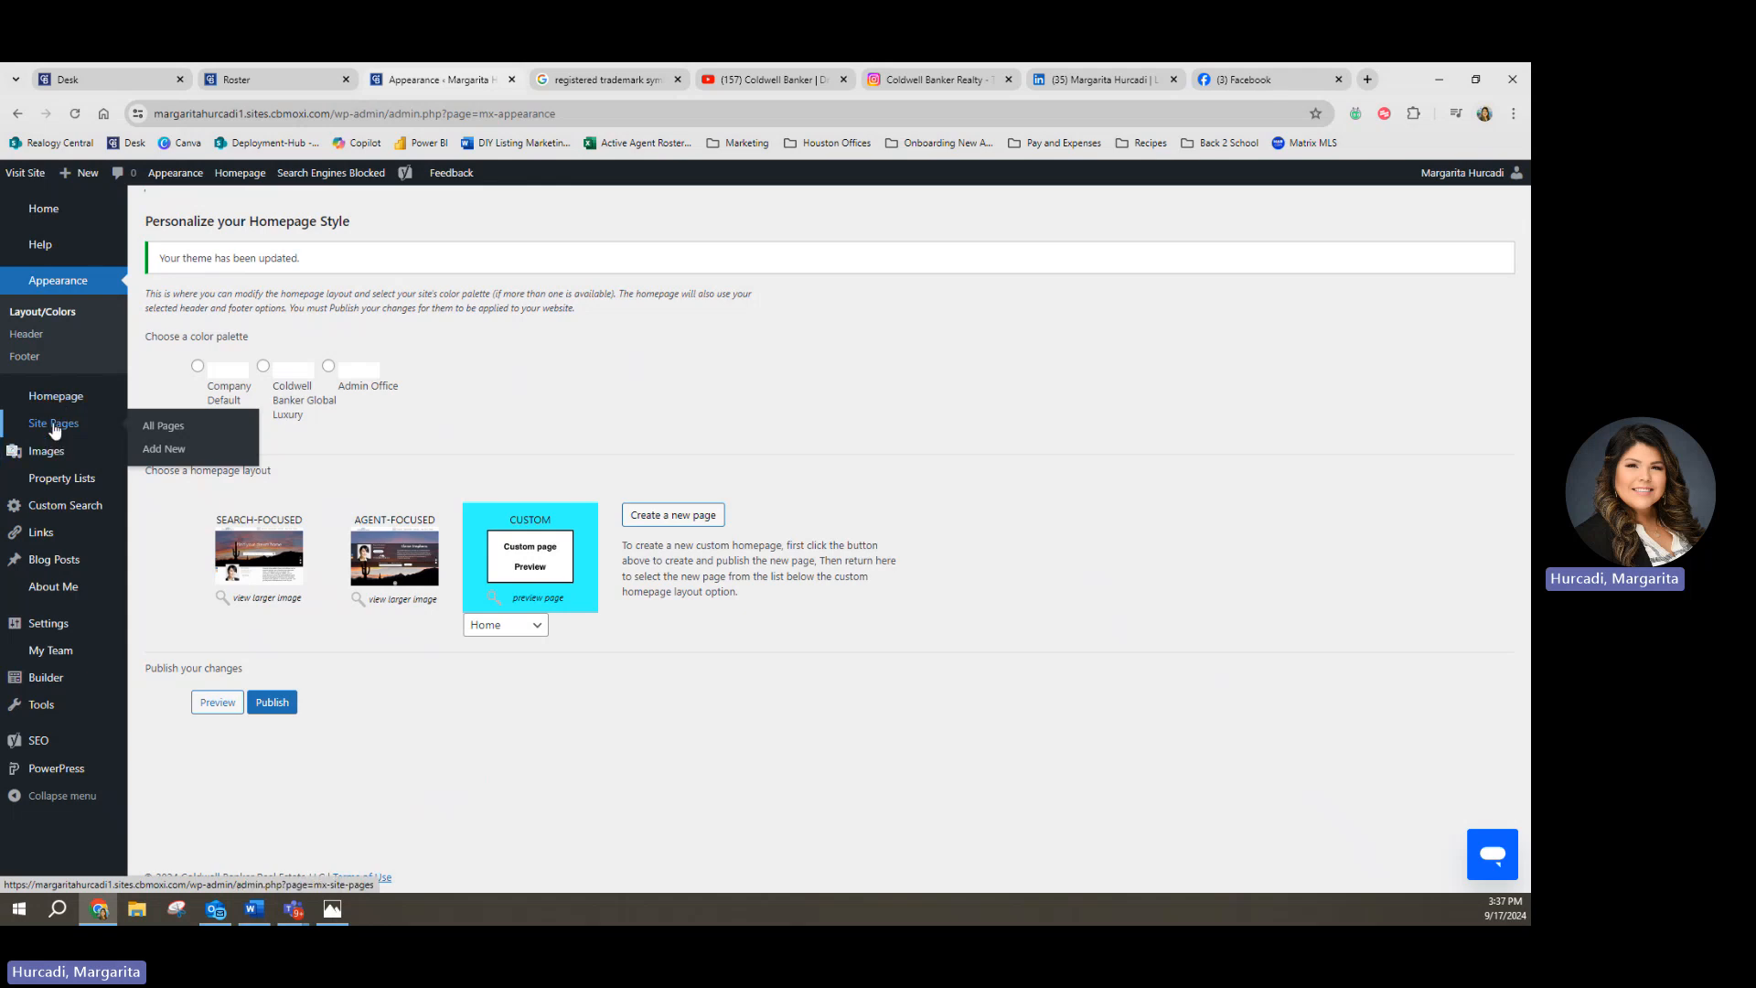
{"action": "left_click", "coordinate": [54, 428]}
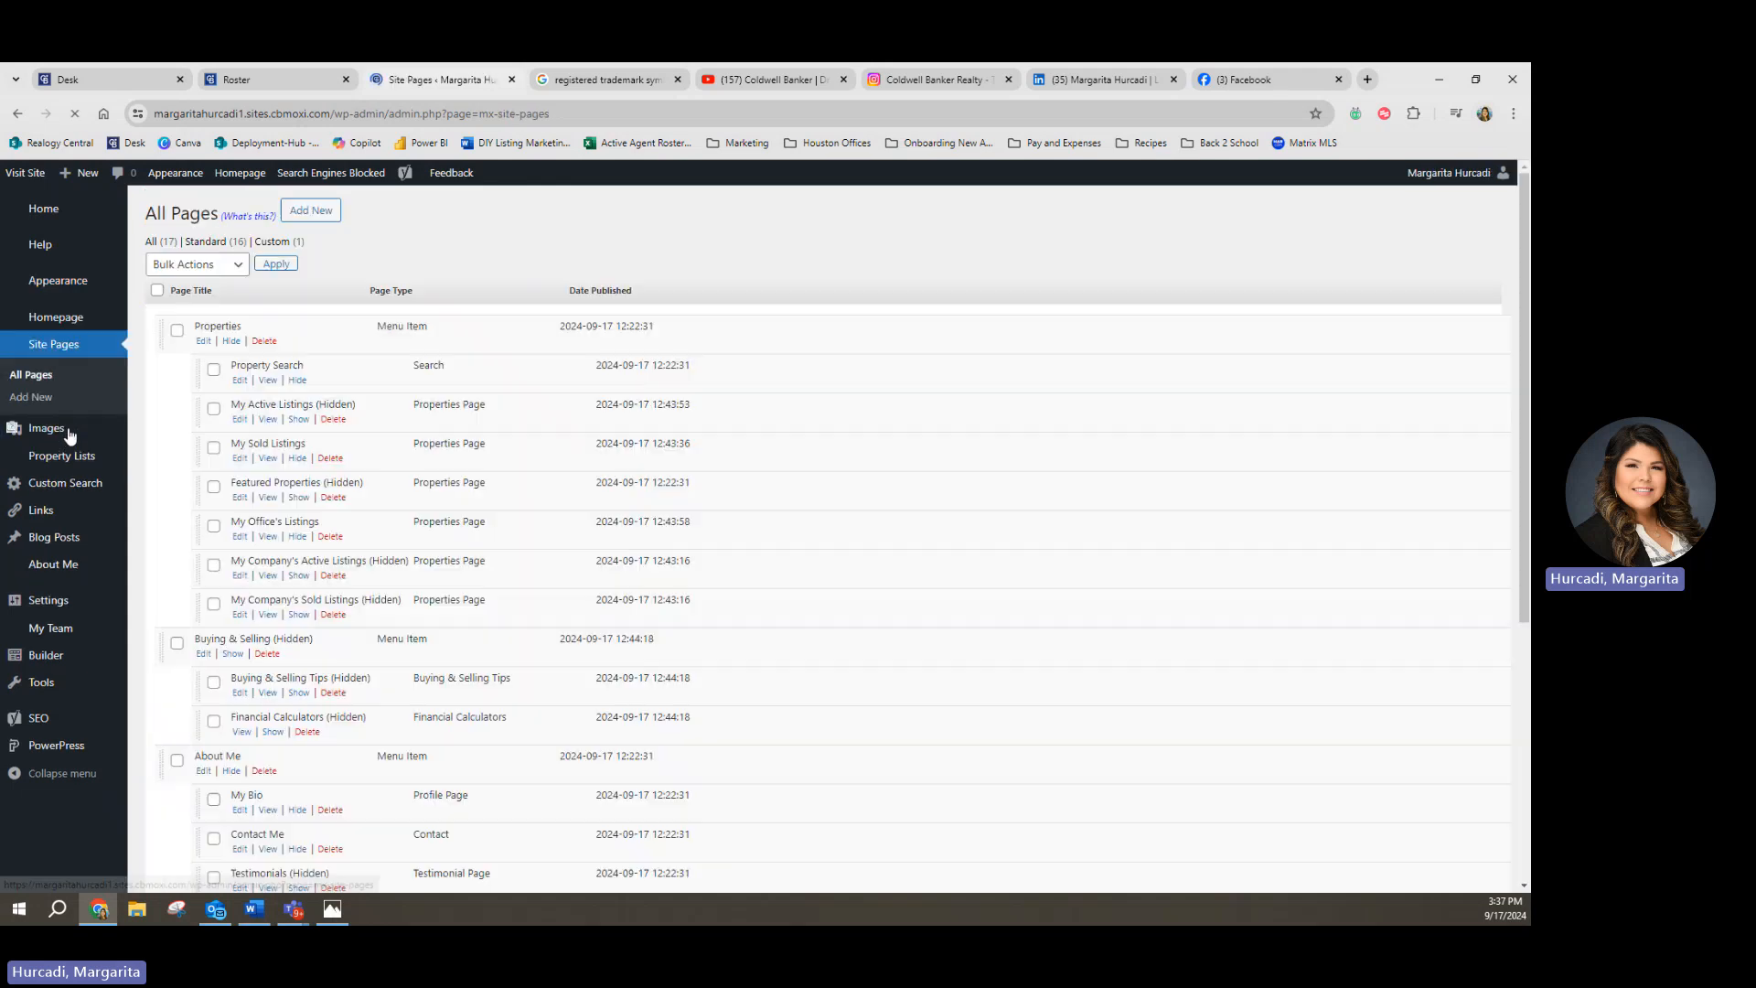
{"action": "scroll", "coordinate": [283, 608], "scroll_direction": "down", "scroll_amount": 5}
{"action": "scroll", "coordinate": [278, 650], "scroll_direction": "down", "scroll_amount": 1}
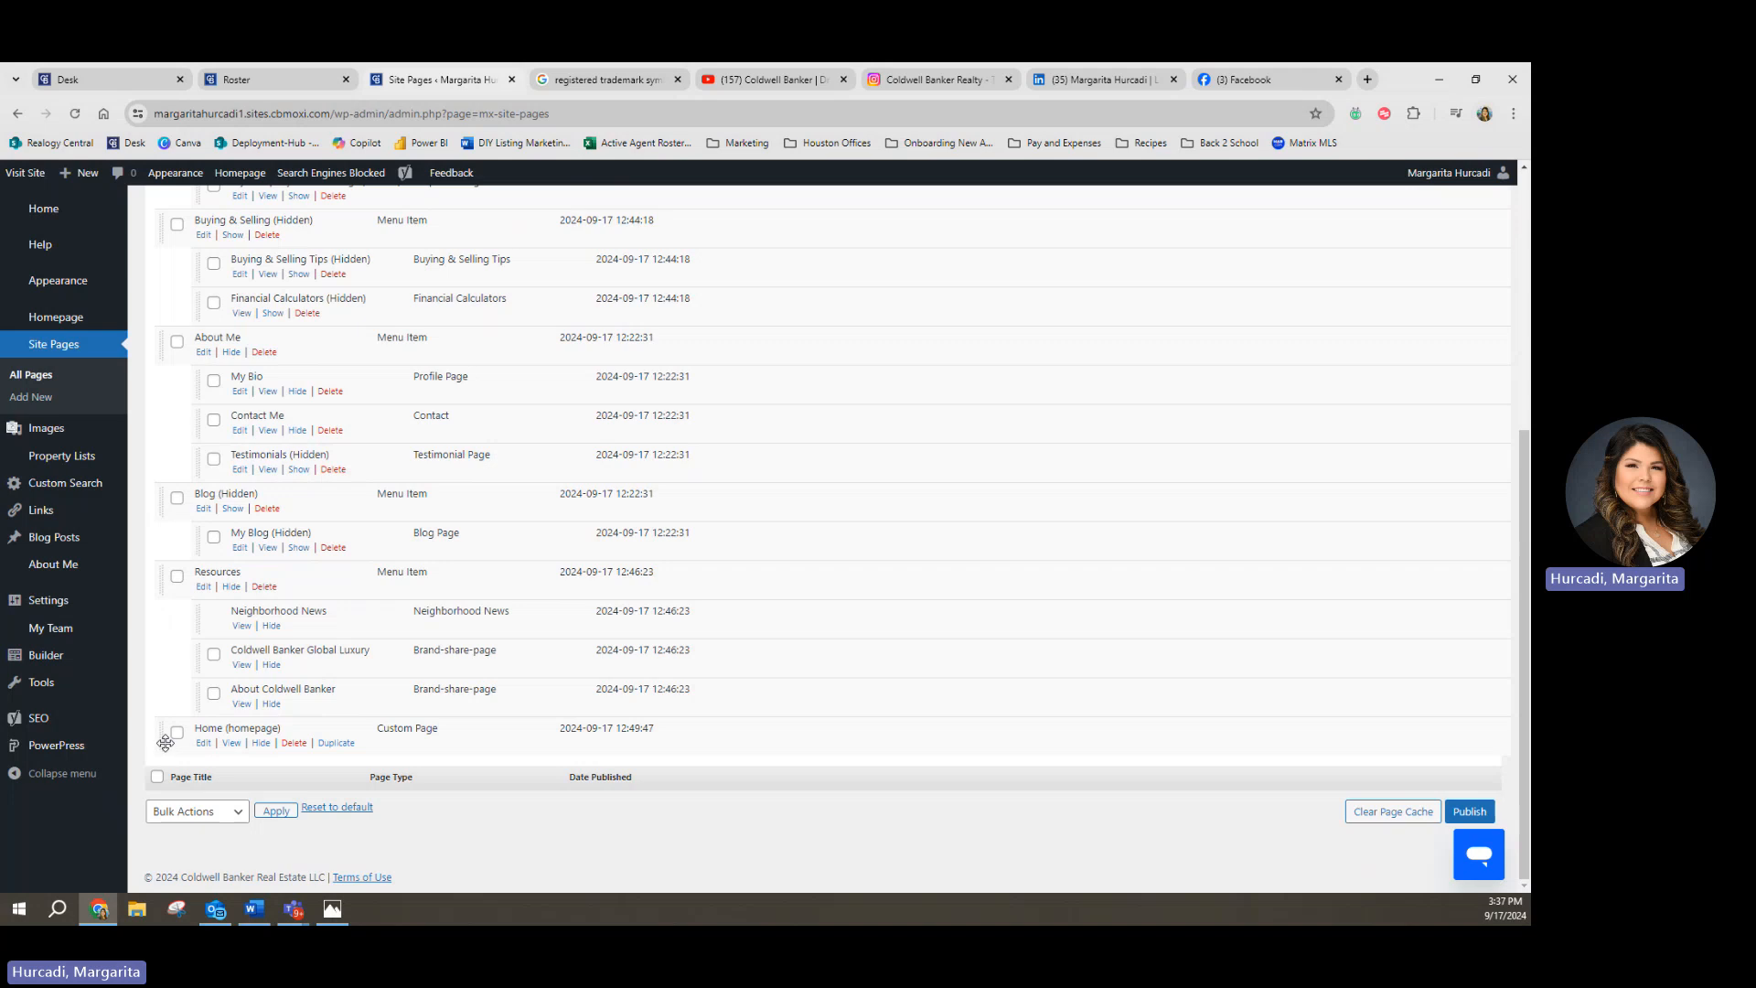
{"action": "left_click_drag", "start_coordinate": [164, 738], "coordinate": [159, 331]}
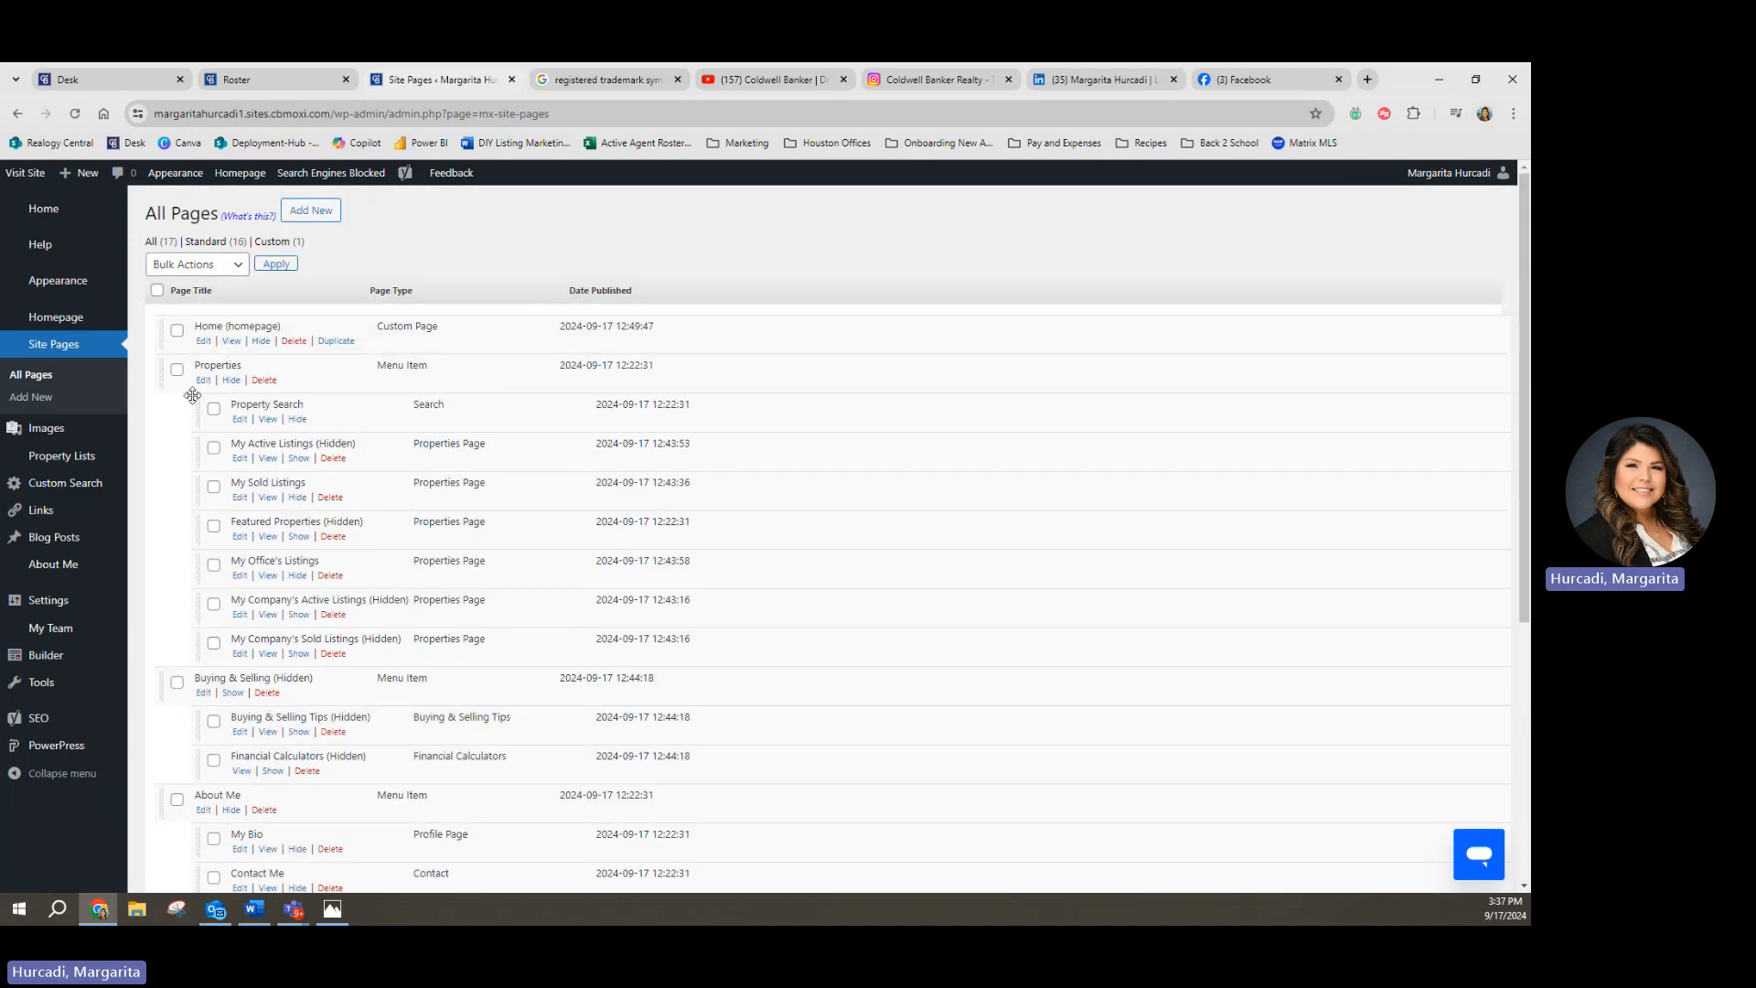
{"action": "scroll", "coordinate": [823, 512], "scroll_direction": "down", "scroll_amount": 3}
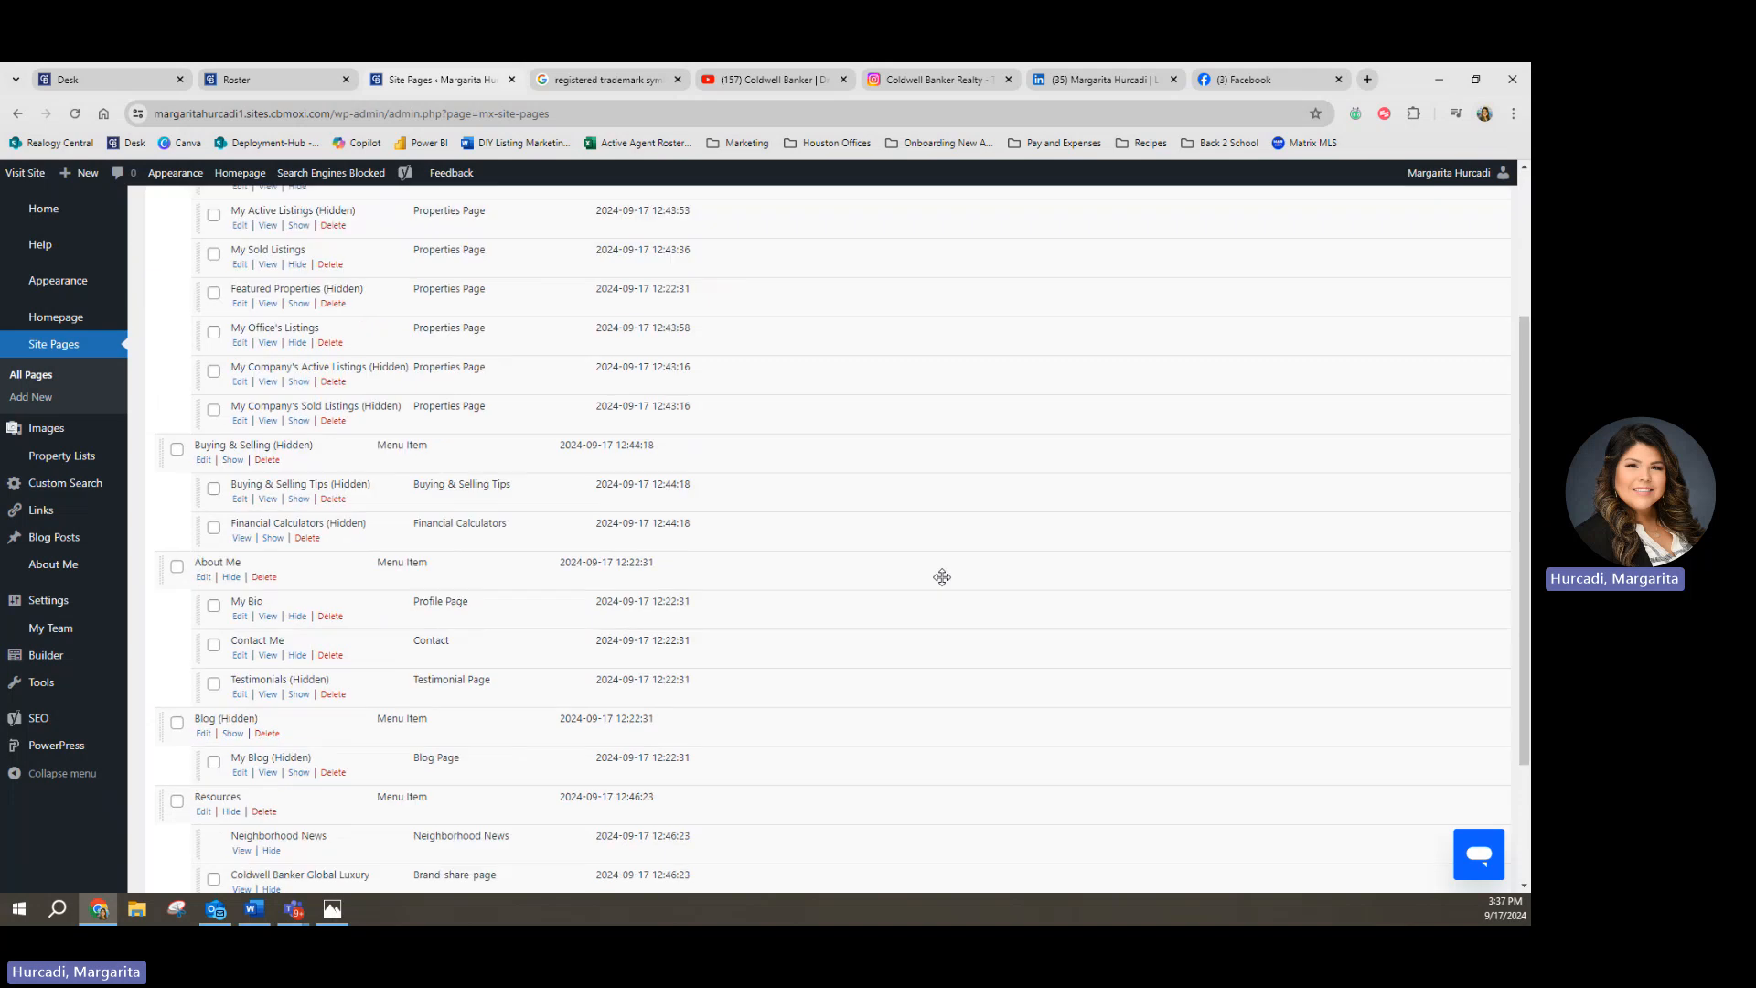
{"action": "scroll", "coordinate": [1069, 621], "scroll_direction": "down", "scroll_amount": 2}
{"action": "left_click", "coordinate": [1469, 811]}
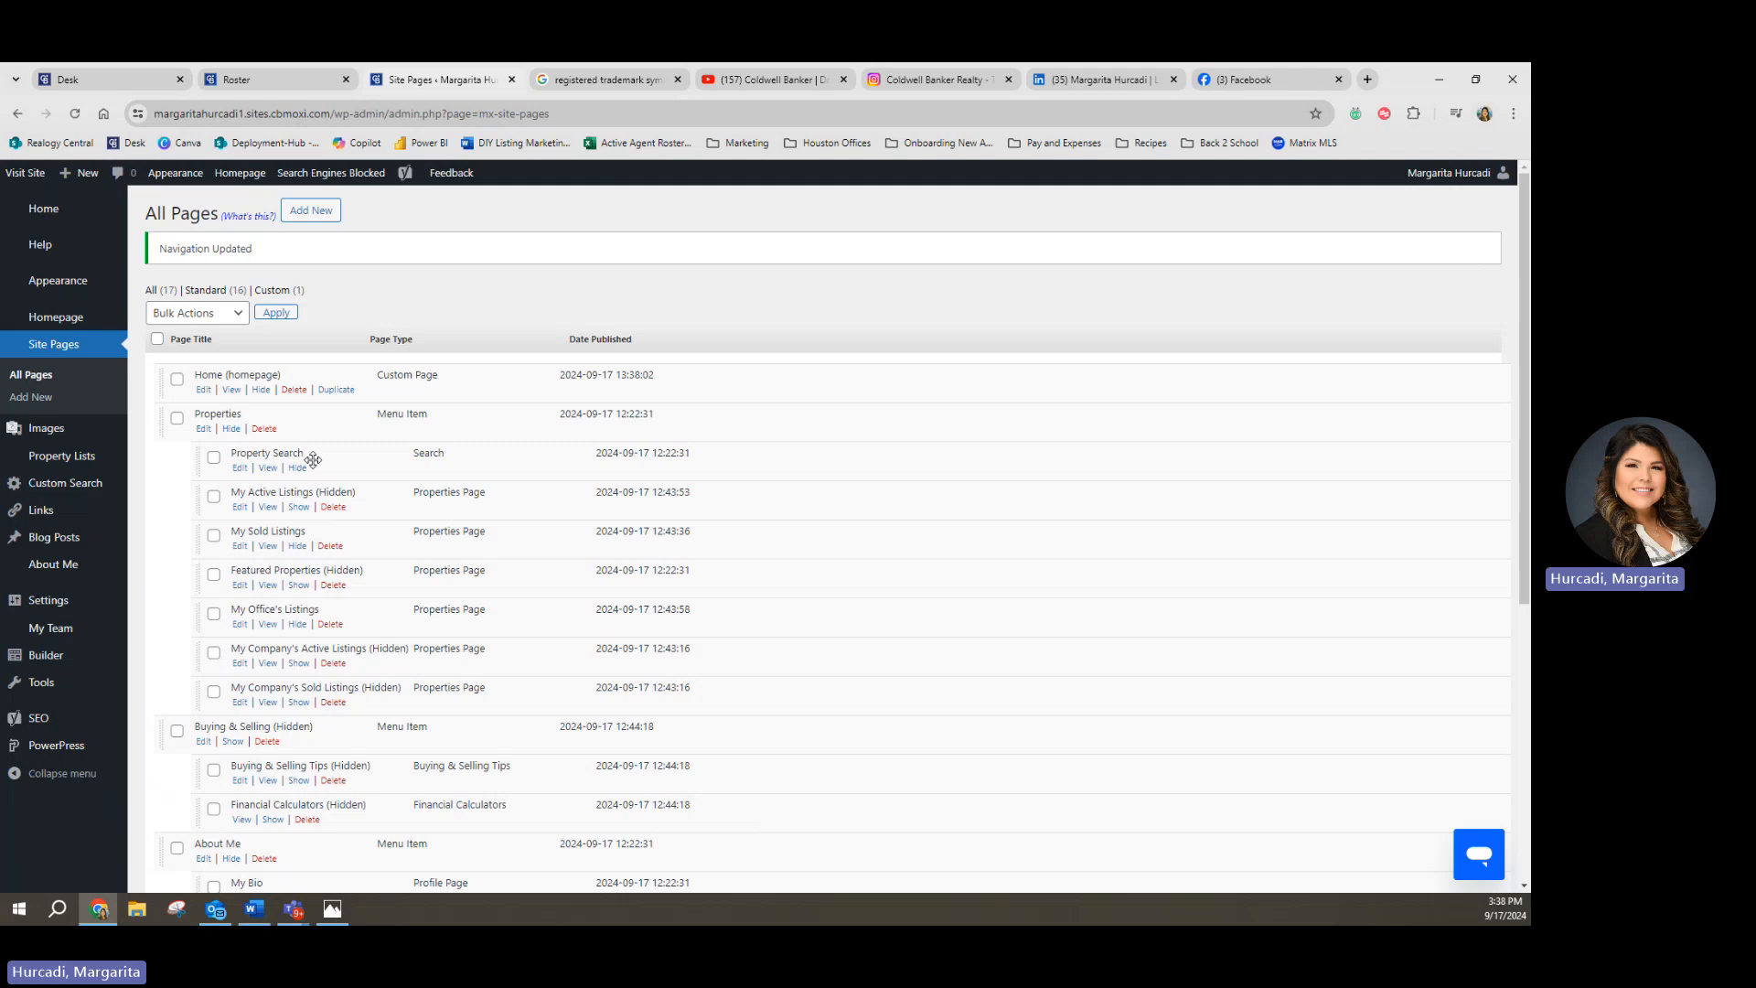
Step: Look over the reordered pages list, visit the live site, and review its custom homepage and navigation menu down to the footer and back
{"action": "scroll", "coordinate": [475, 646], "scroll_direction": "down", "scroll_amount": 3}
{"action": "scroll", "coordinate": [476, 646], "scroll_direction": "up", "scroll_amount": 3}
{"action": "scroll", "coordinate": [476, 646], "scroll_direction": "down", "scroll_amount": 4}
{"action": "scroll", "coordinate": [377, 641], "scroll_direction": "up", "scroll_amount": 4}
{"action": "left_click", "coordinate": [26, 173]}
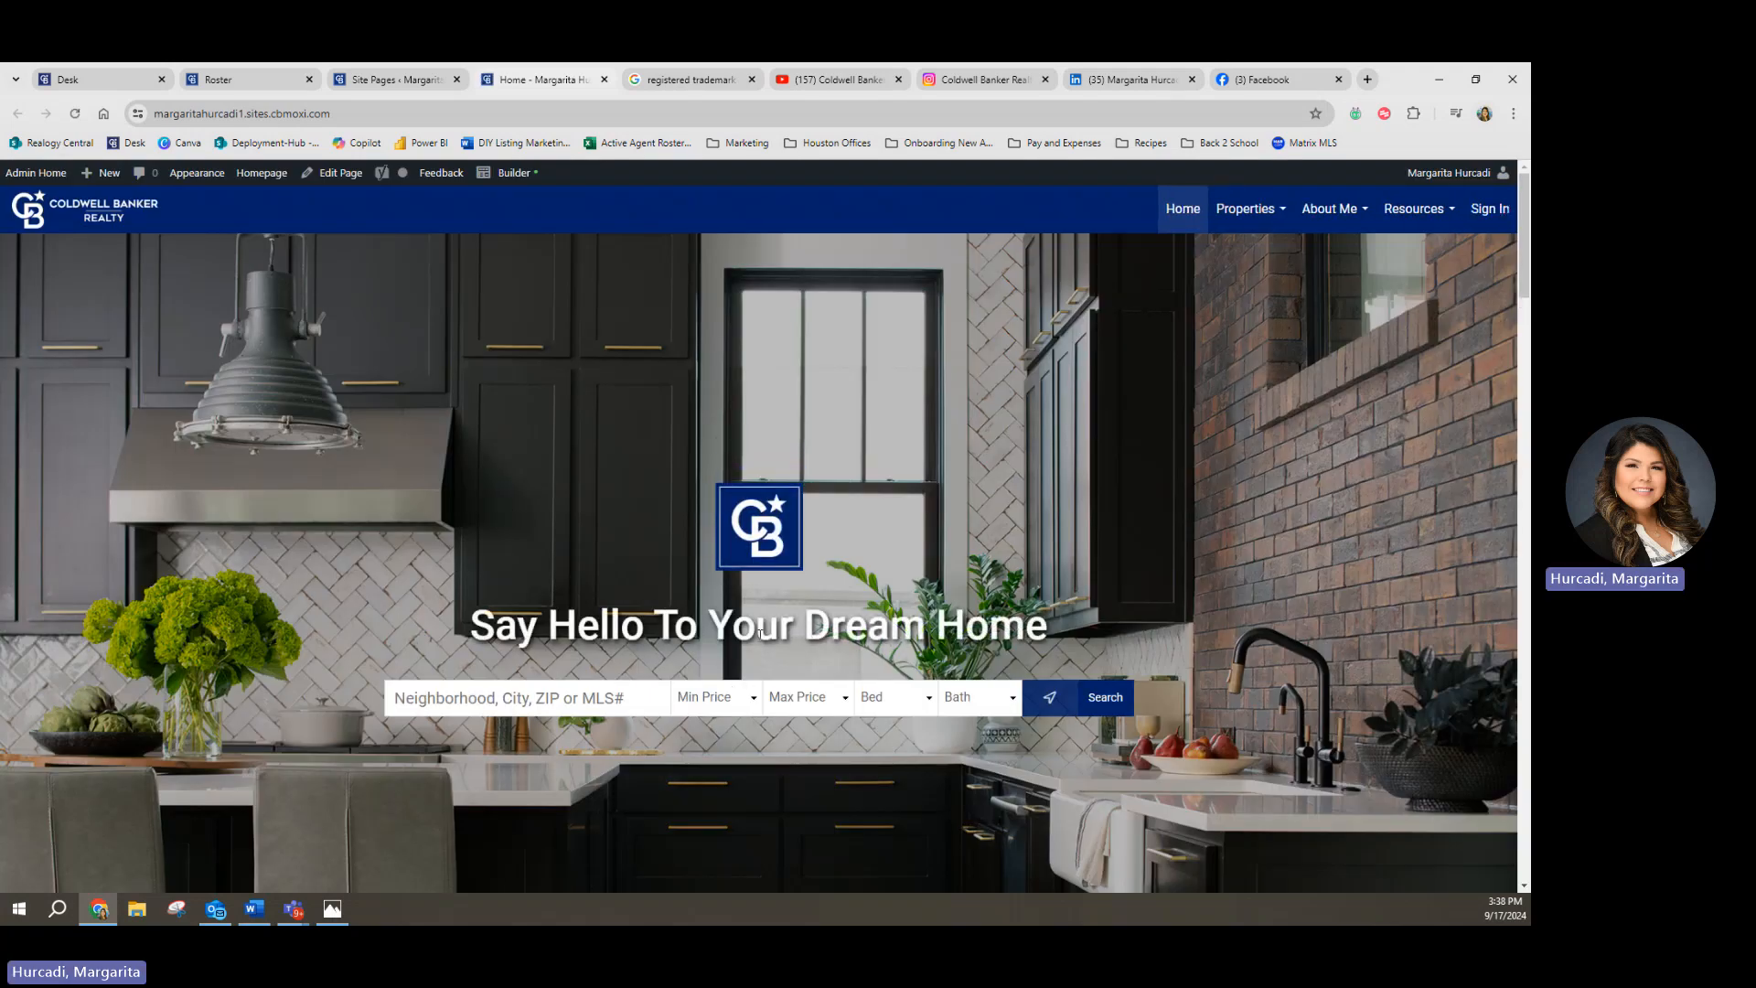
{"action": "scroll", "coordinate": [759, 633], "scroll_direction": "down", "scroll_amount": 10}
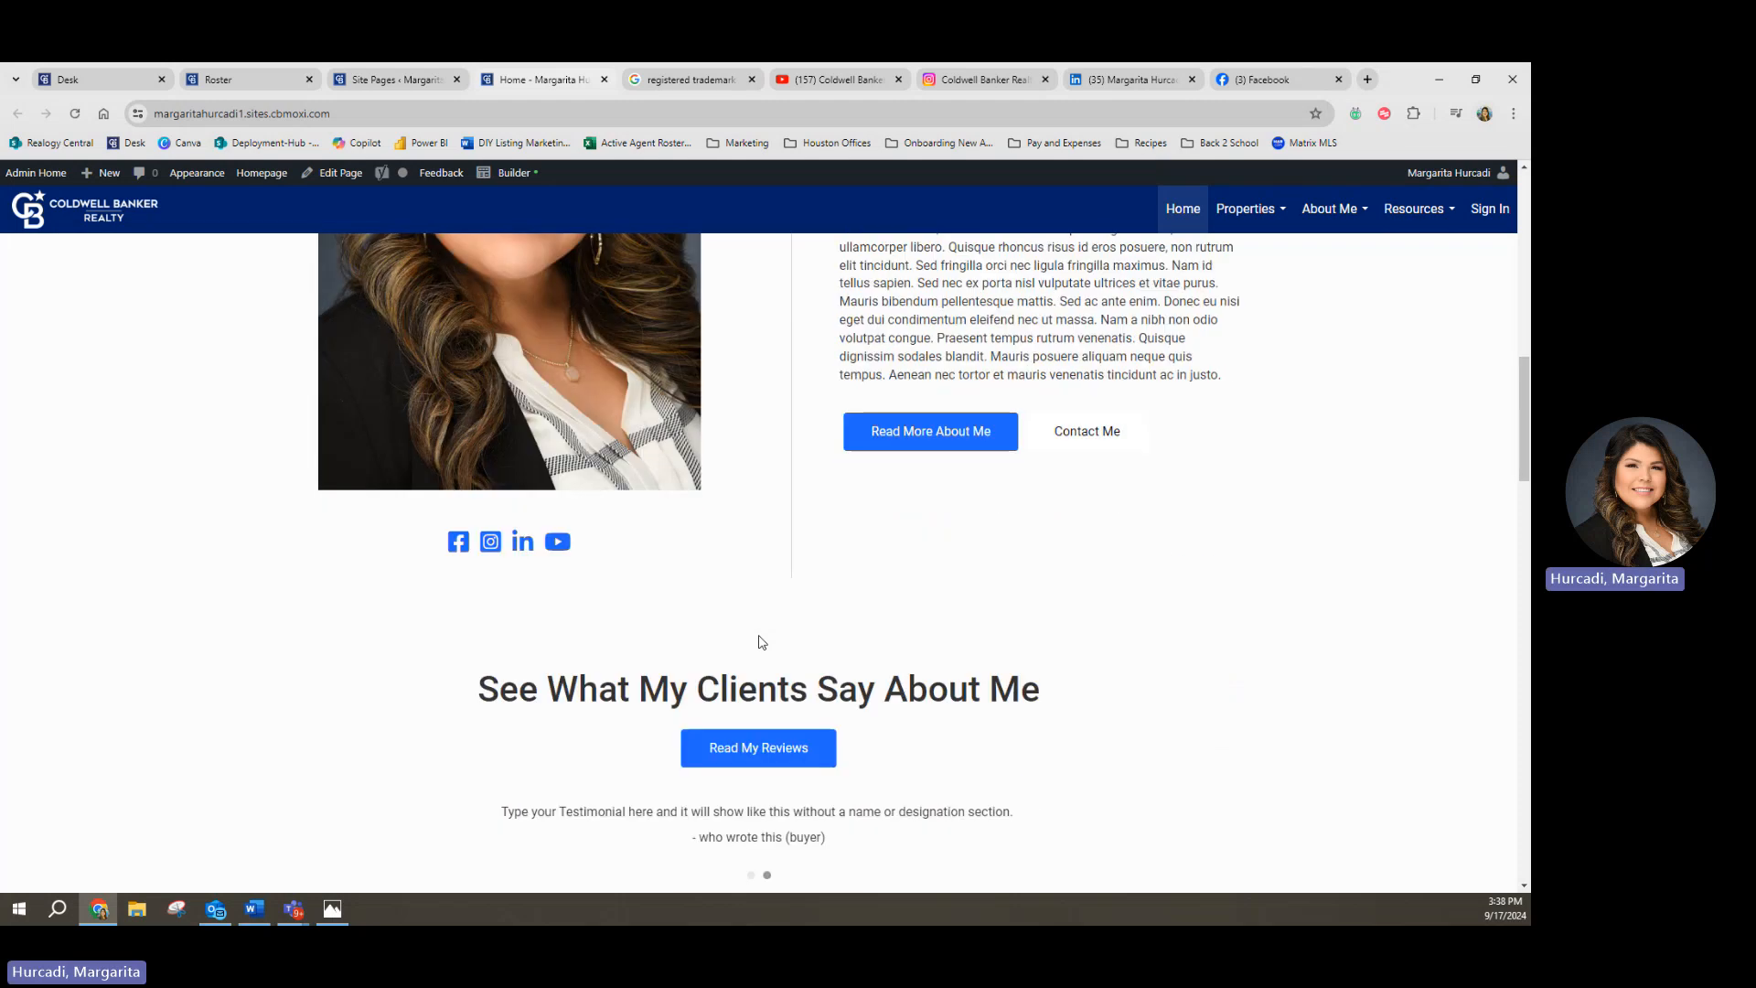
{"action": "scroll", "coordinate": [759, 642], "scroll_direction": "down", "scroll_amount": 4}
{"action": "scroll", "coordinate": [759, 641], "scroll_direction": "down", "scroll_amount": 15}
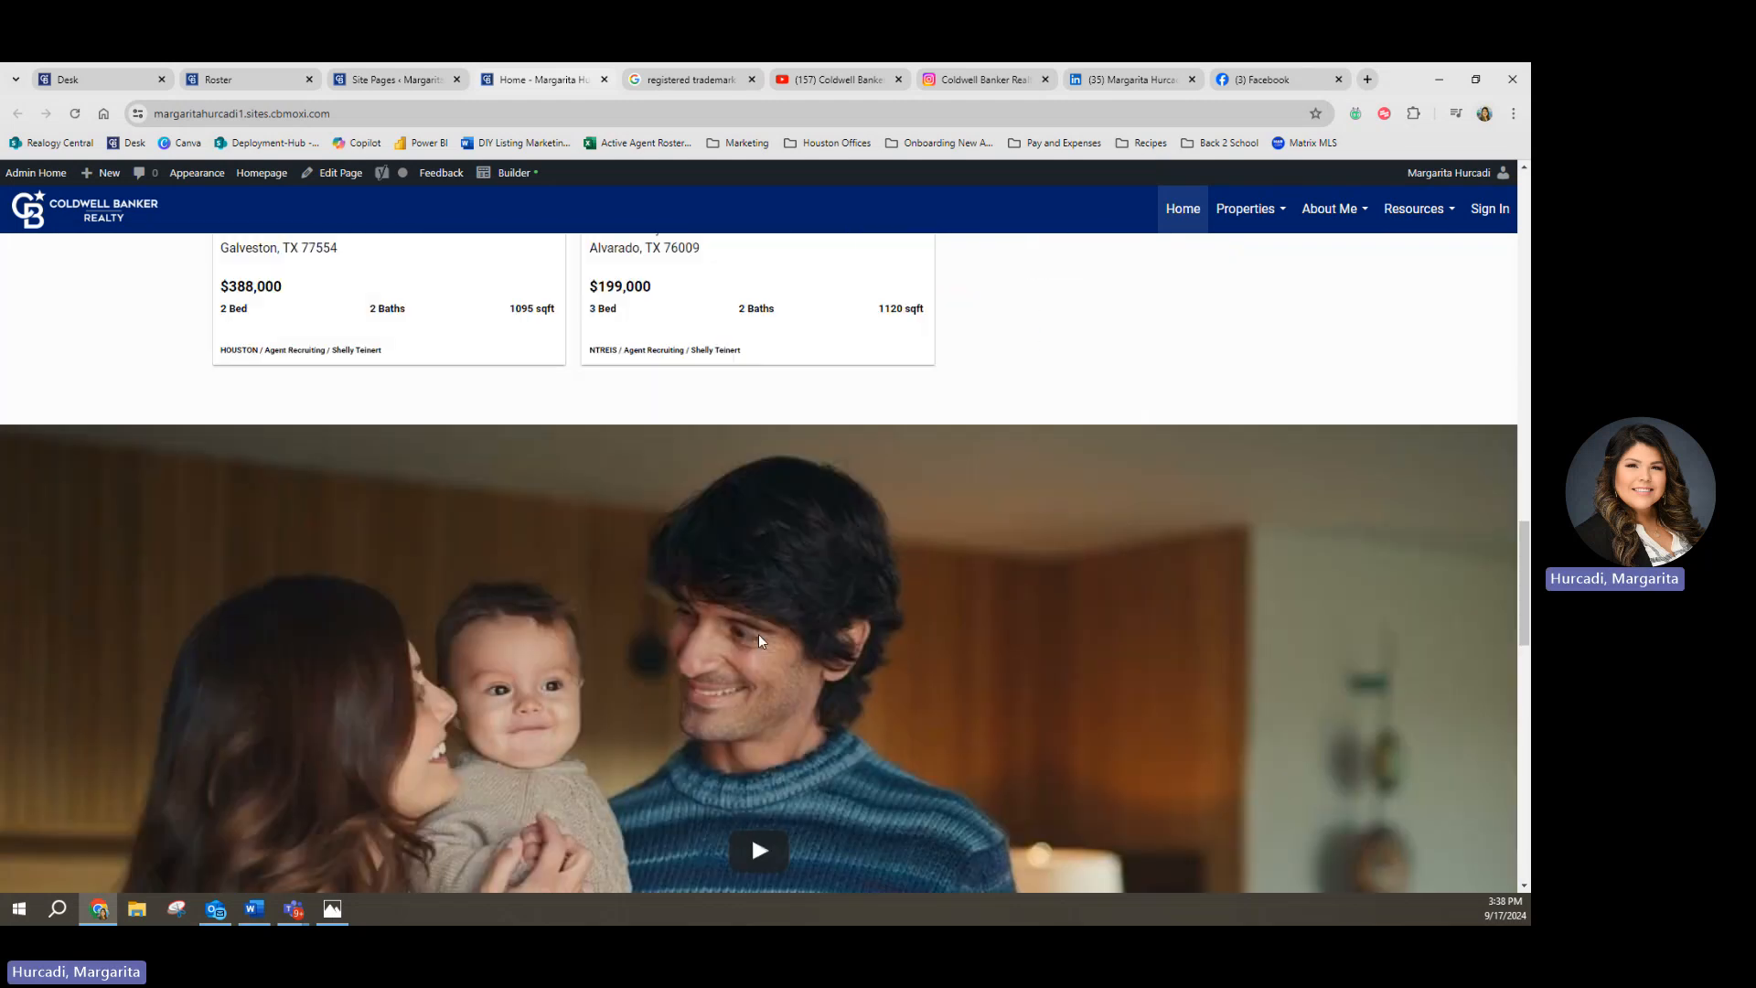
{"action": "scroll", "coordinate": [759, 641], "scroll_direction": "down", "scroll_amount": 6}
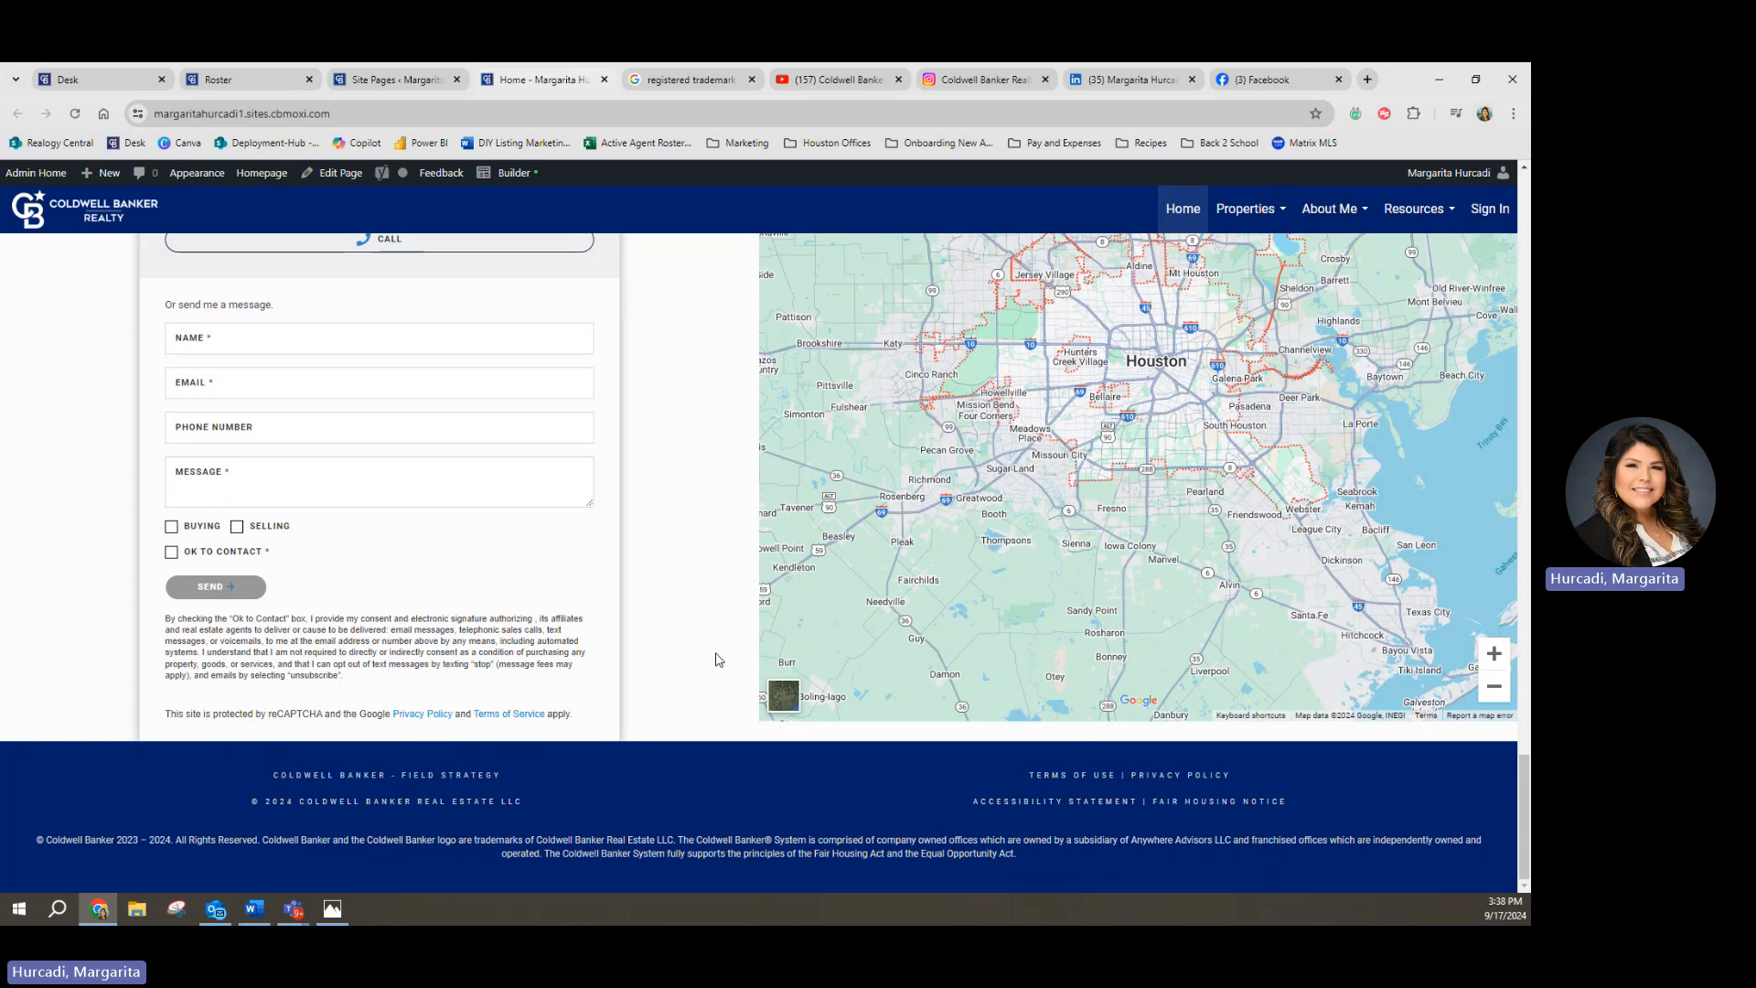
{"action": "scroll", "coordinate": [716, 655], "scroll_direction": "up", "scroll_amount": 20}
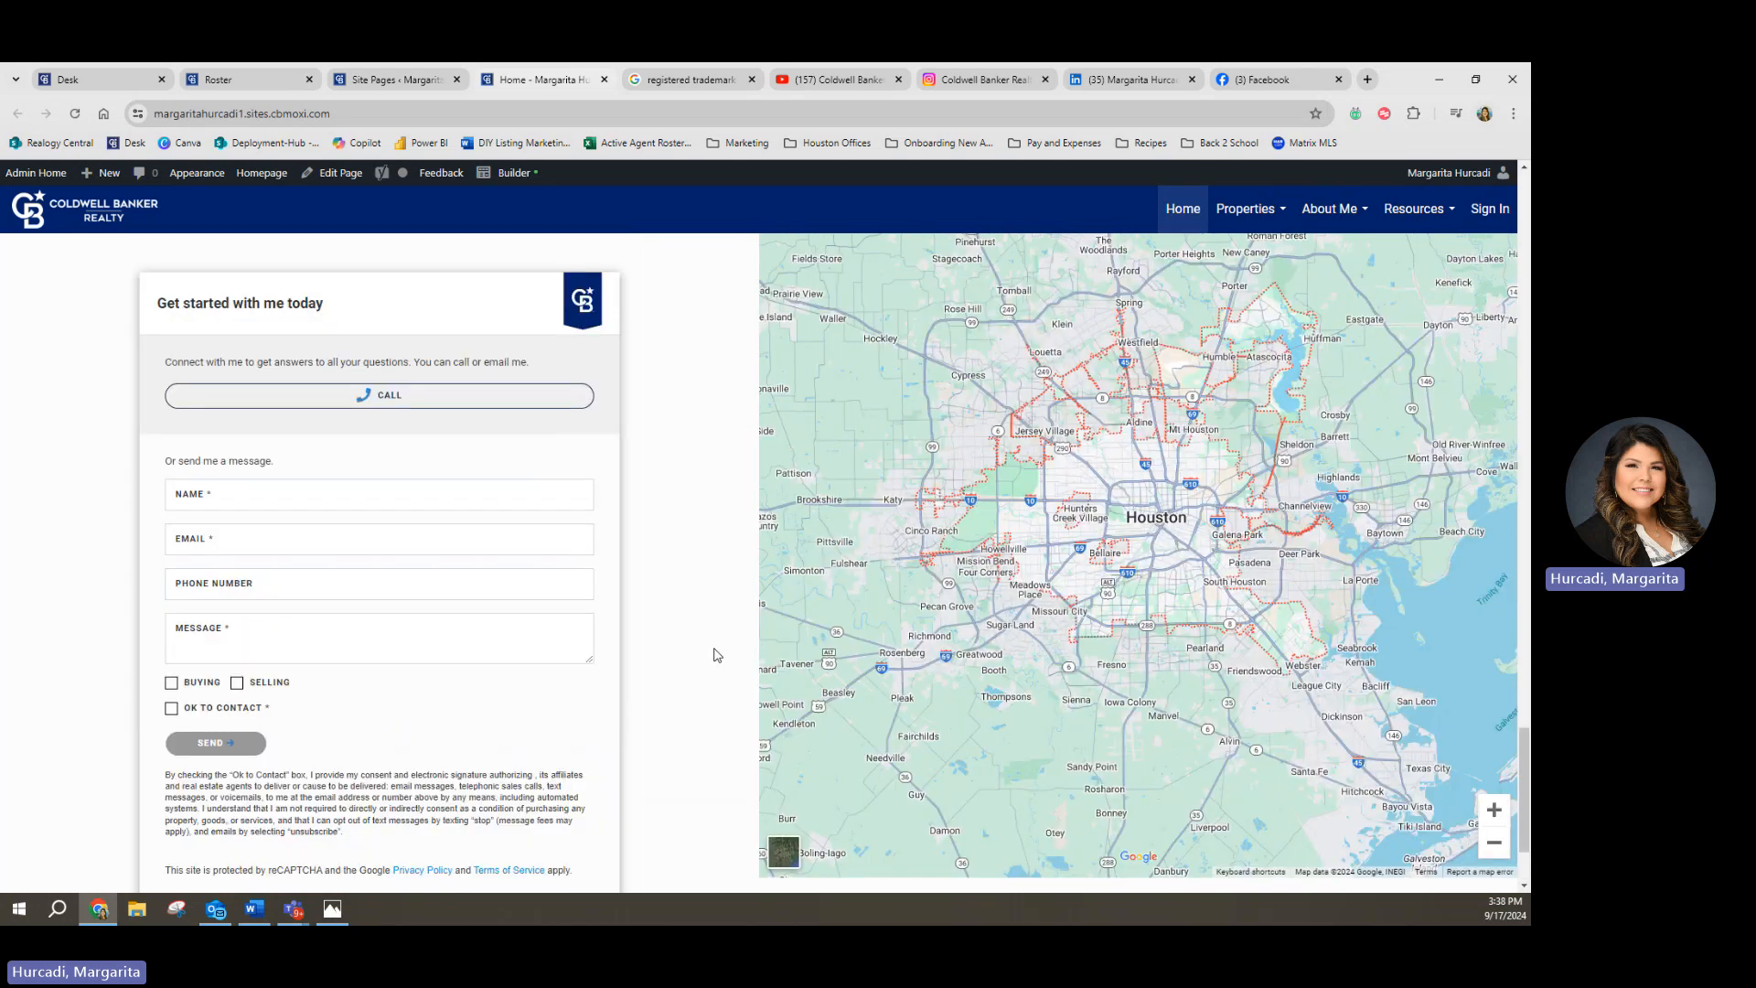
{"action": "scroll", "coordinate": [716, 655], "scroll_direction": "up", "scroll_amount": 12}
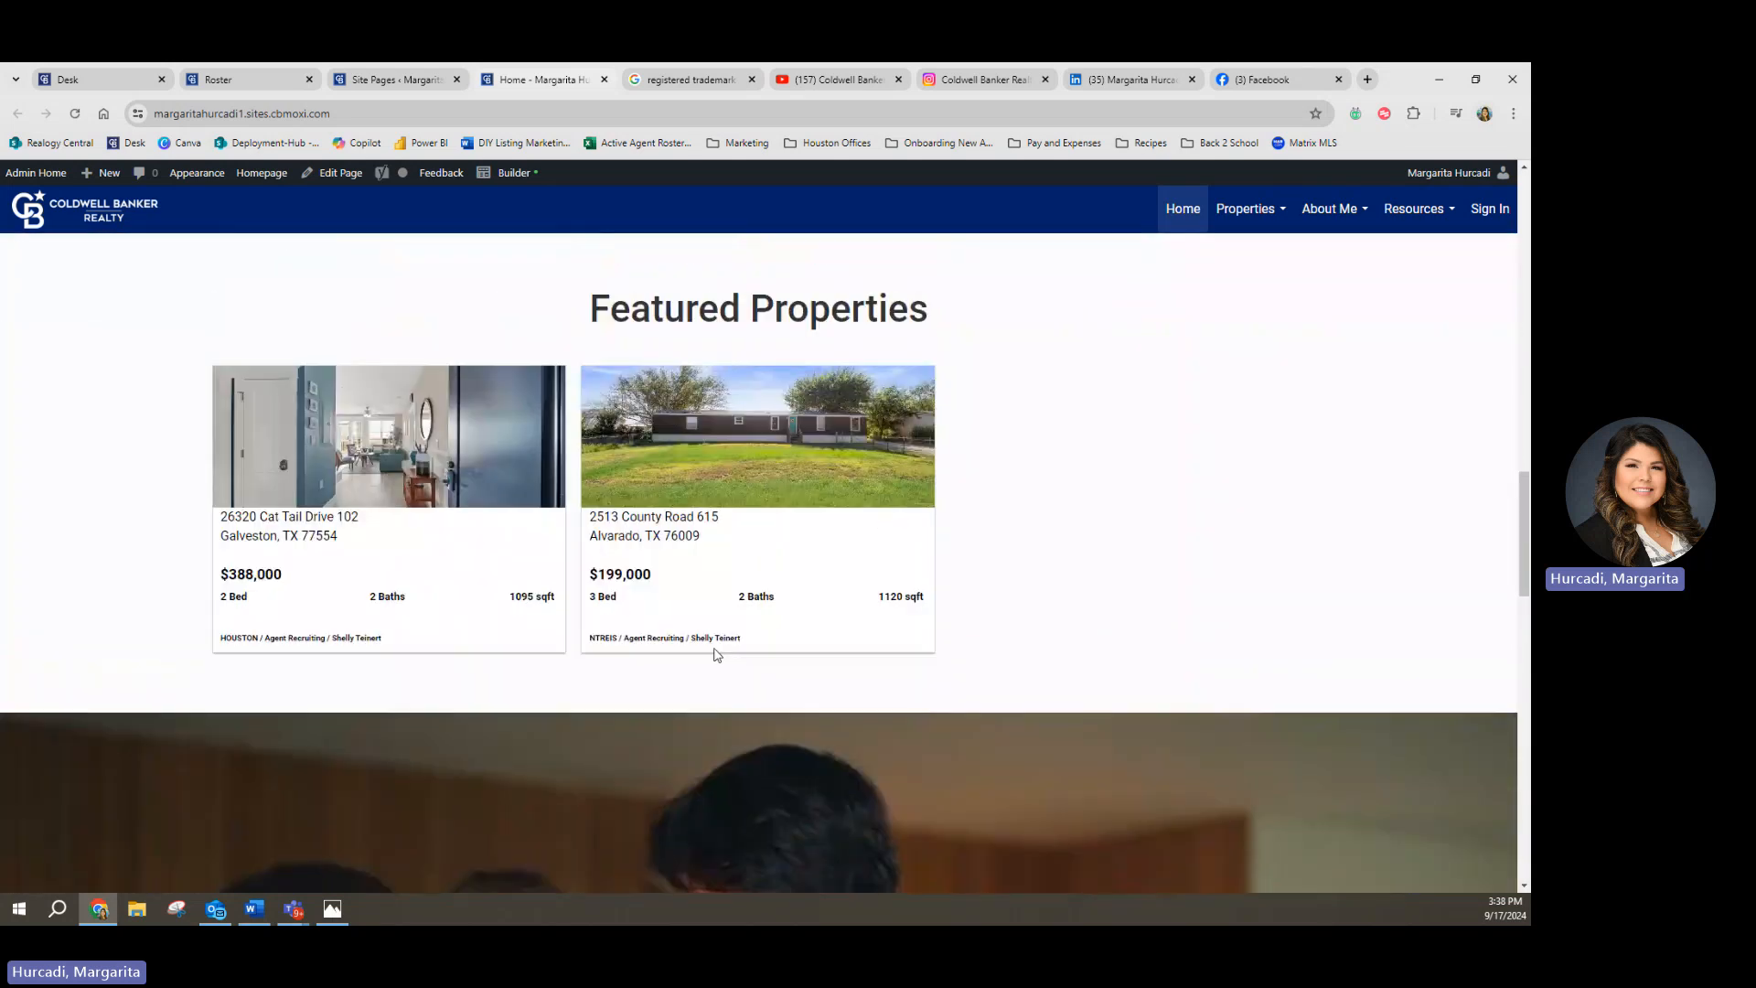
{"action": "scroll", "coordinate": [716, 655], "scroll_direction": "up", "scroll_amount": 2}
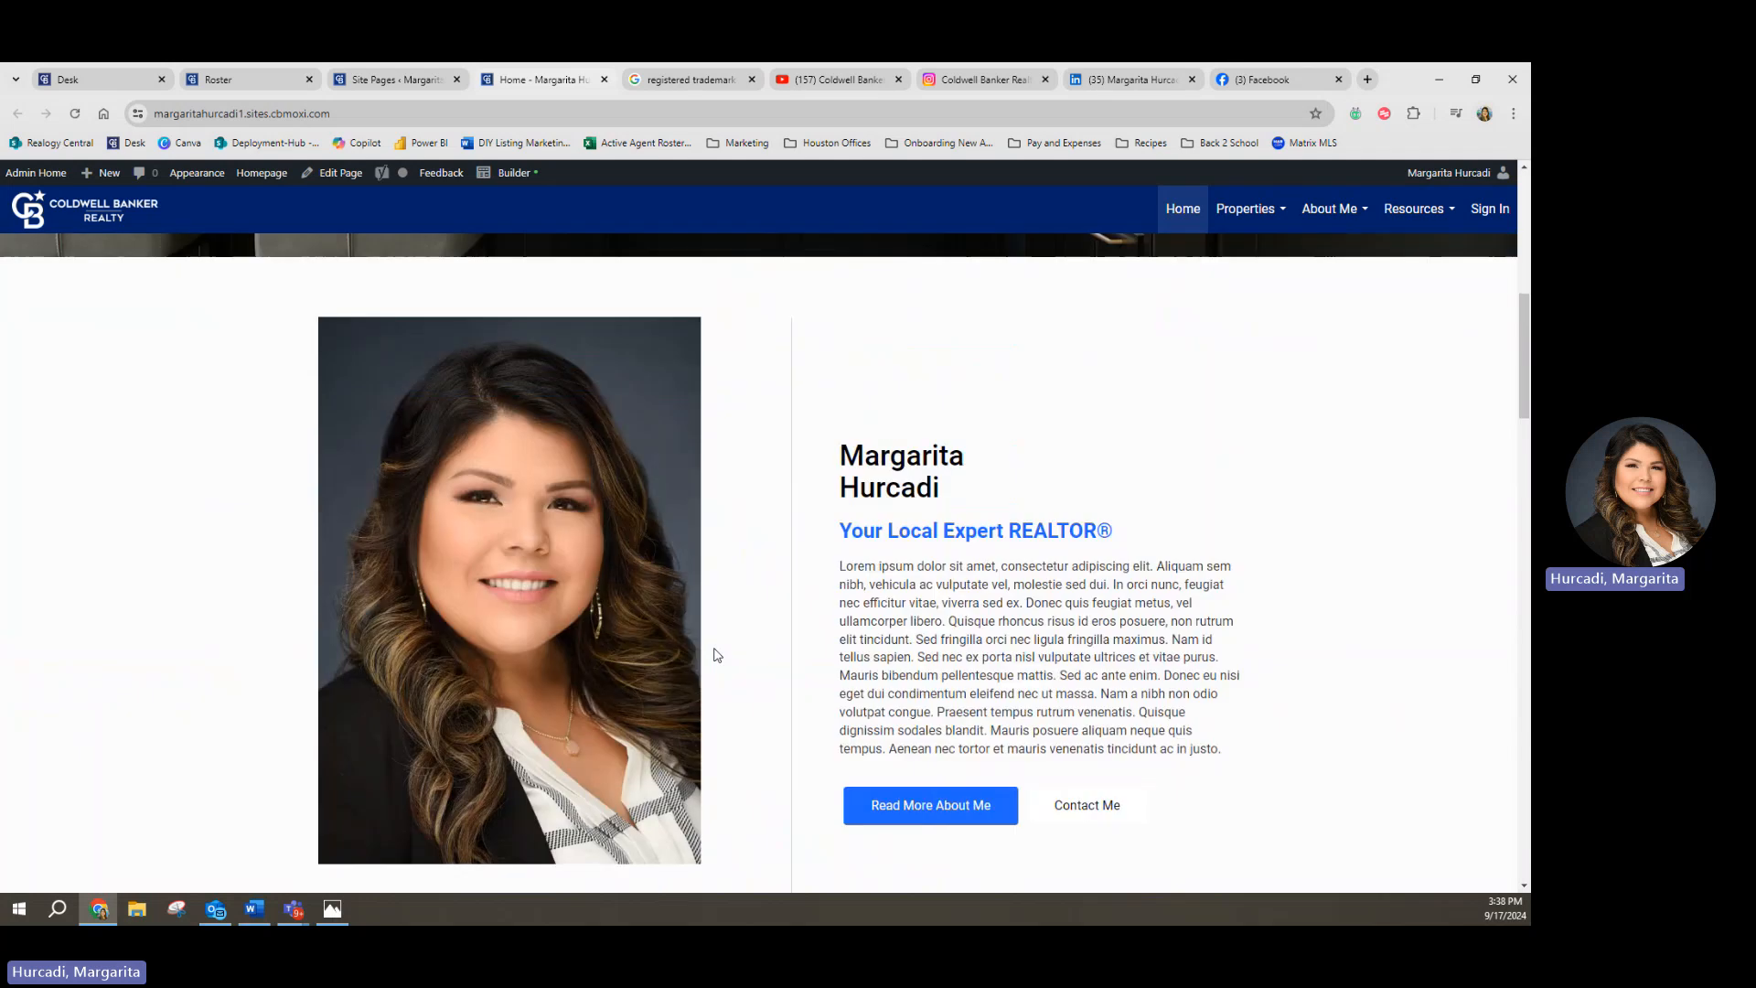
{"action": "scroll", "coordinate": [716, 655], "scroll_direction": "up", "scroll_amount": 4}
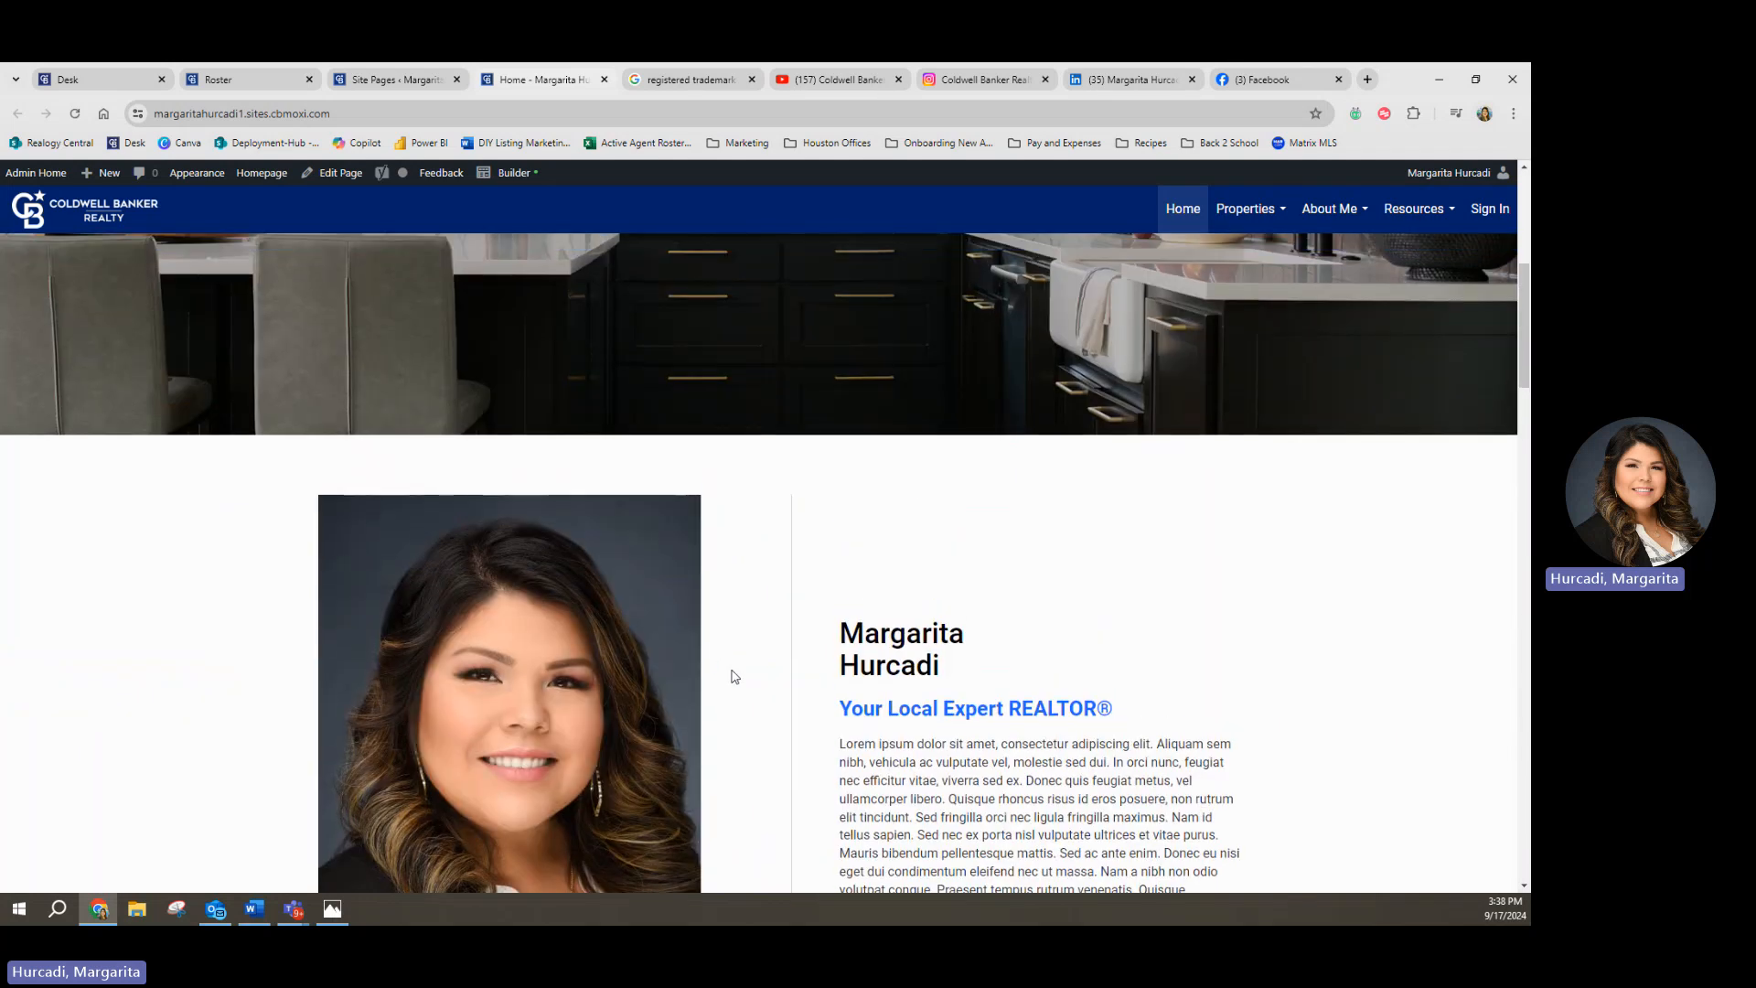
{"action": "scroll", "coordinate": [740, 675], "scroll_direction": "up", "scroll_amount": 2}
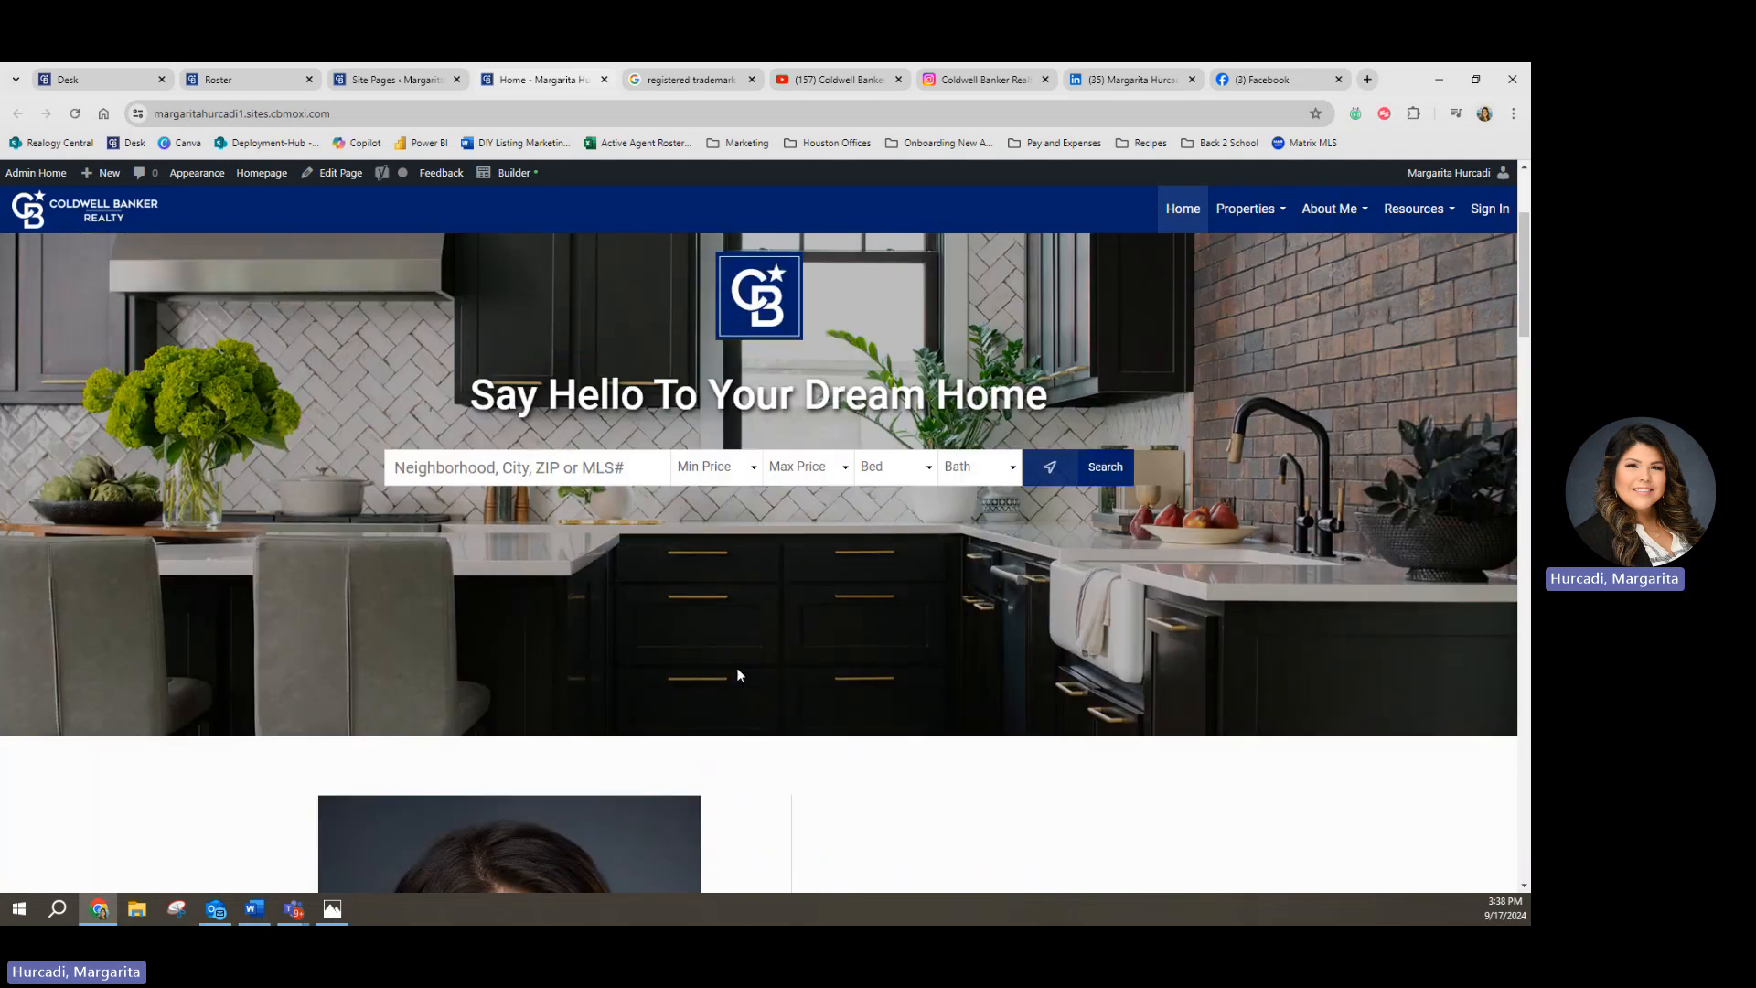
{"action": "scroll", "coordinate": [739, 675], "scroll_direction": "up", "scroll_amount": 2}
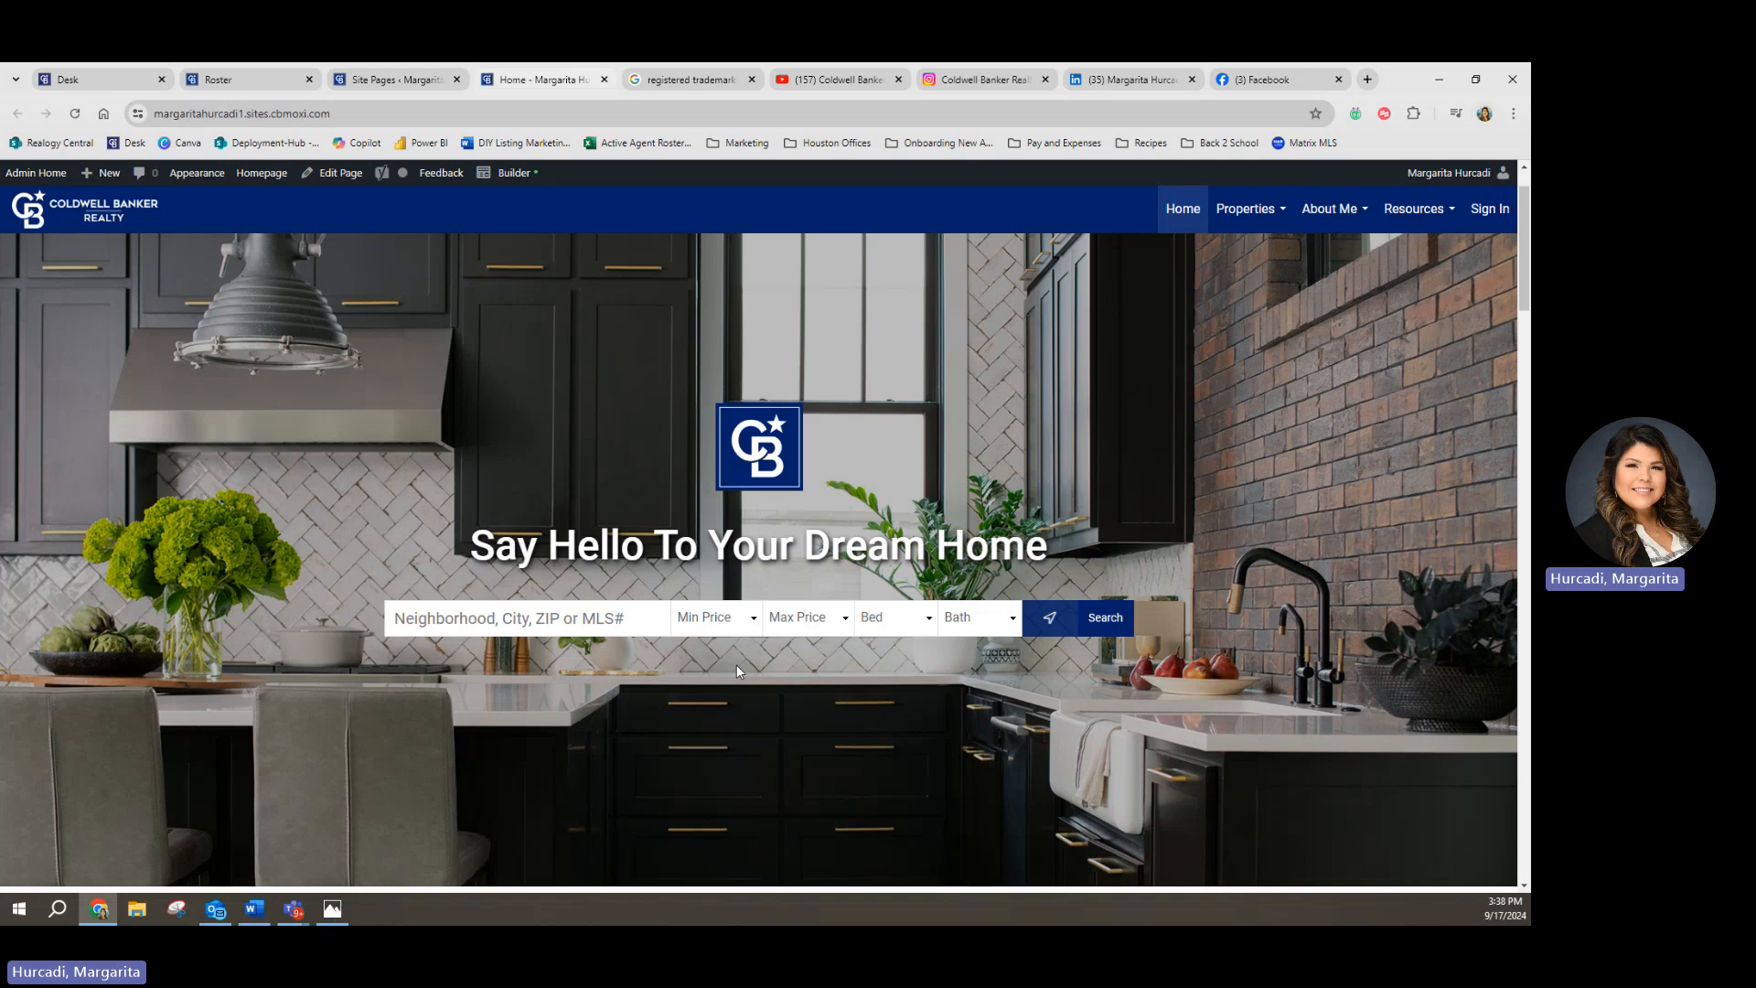
{"action": "scroll", "coordinate": [737, 670], "scroll_direction": "down", "scroll_amount": 2}
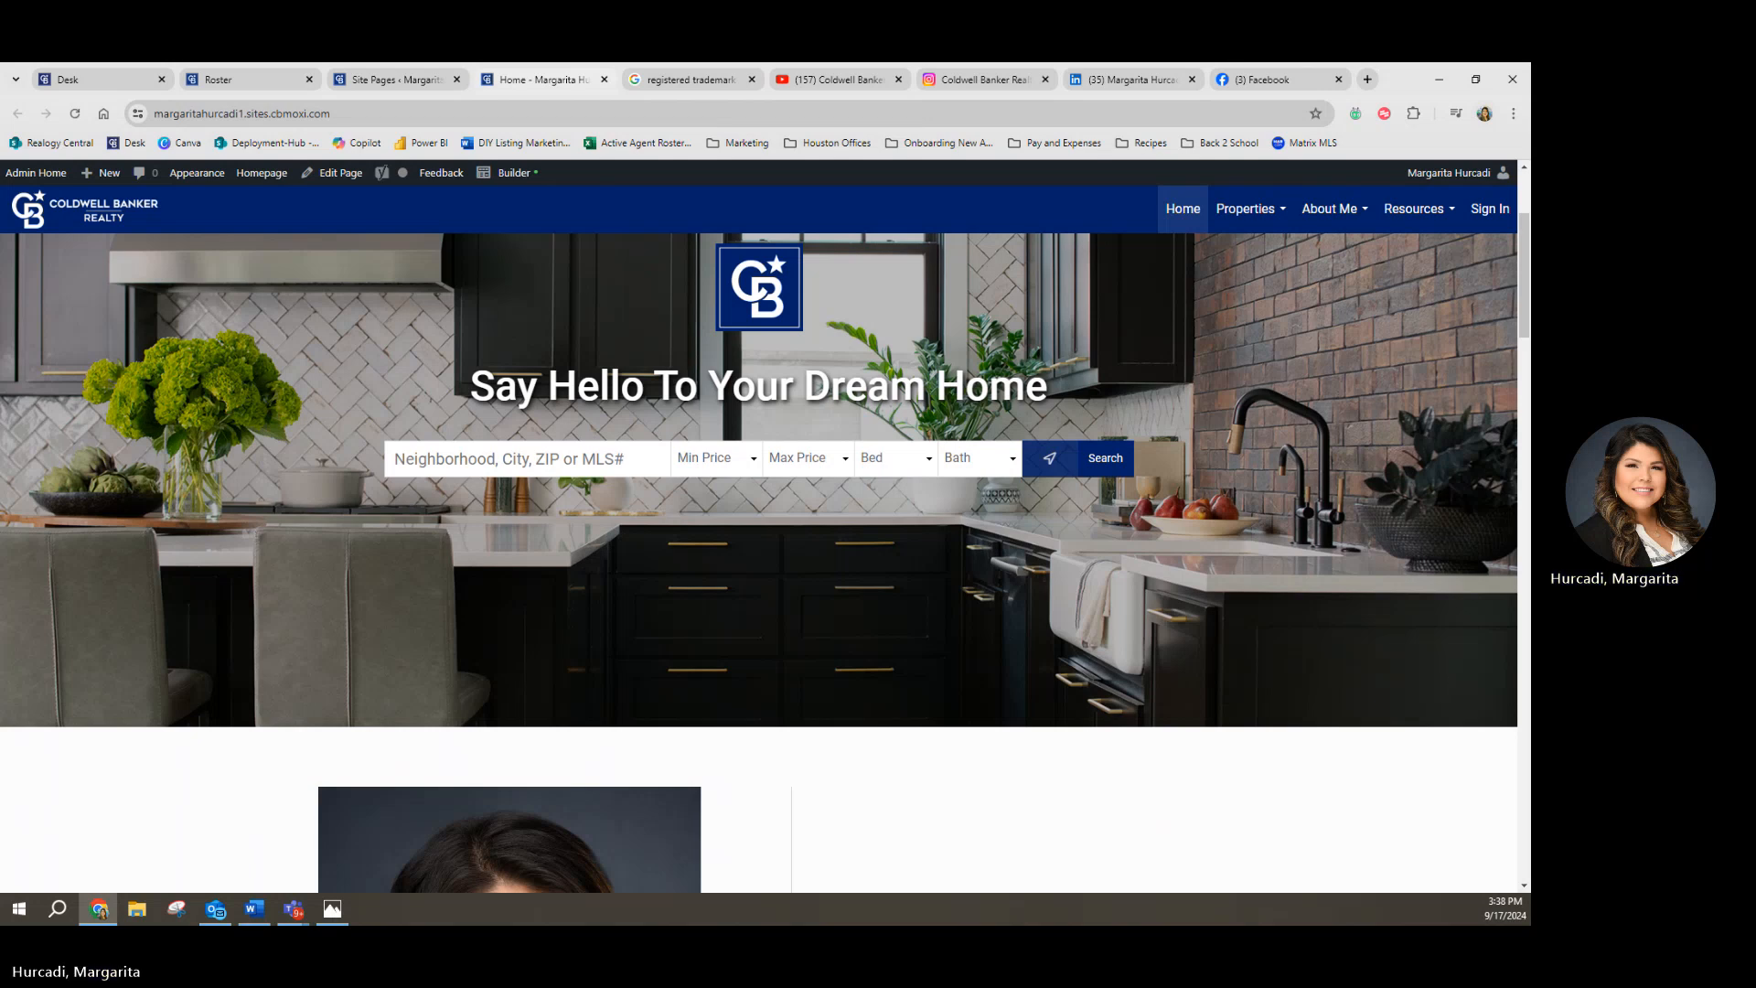
{"action": "key", "text": "super+d"}
{"action": "key", "text": "super+d"}
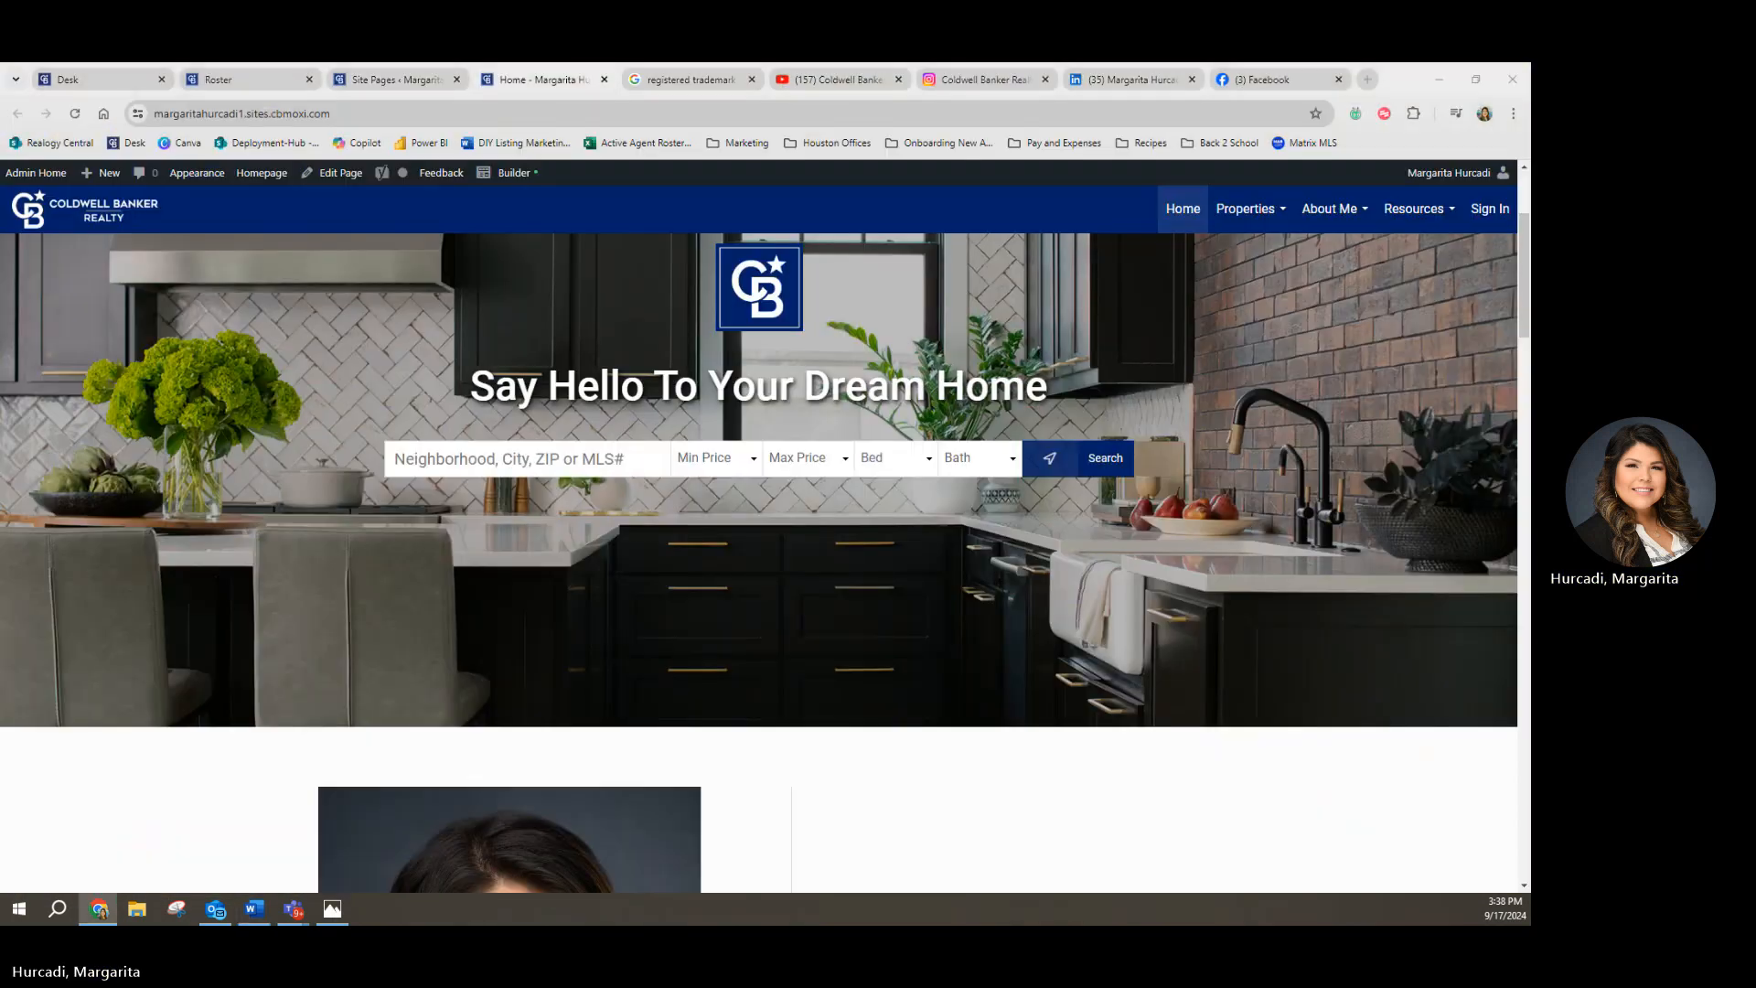